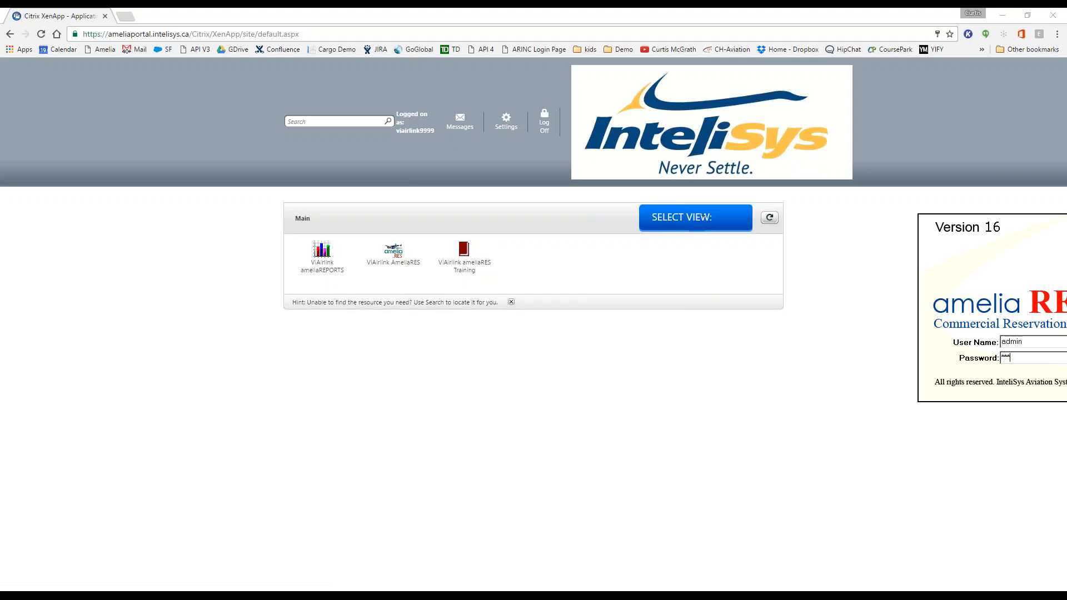
Step: Submit the login credentials to the ameliaRES training system
{"action": "key", "text": "Return"}
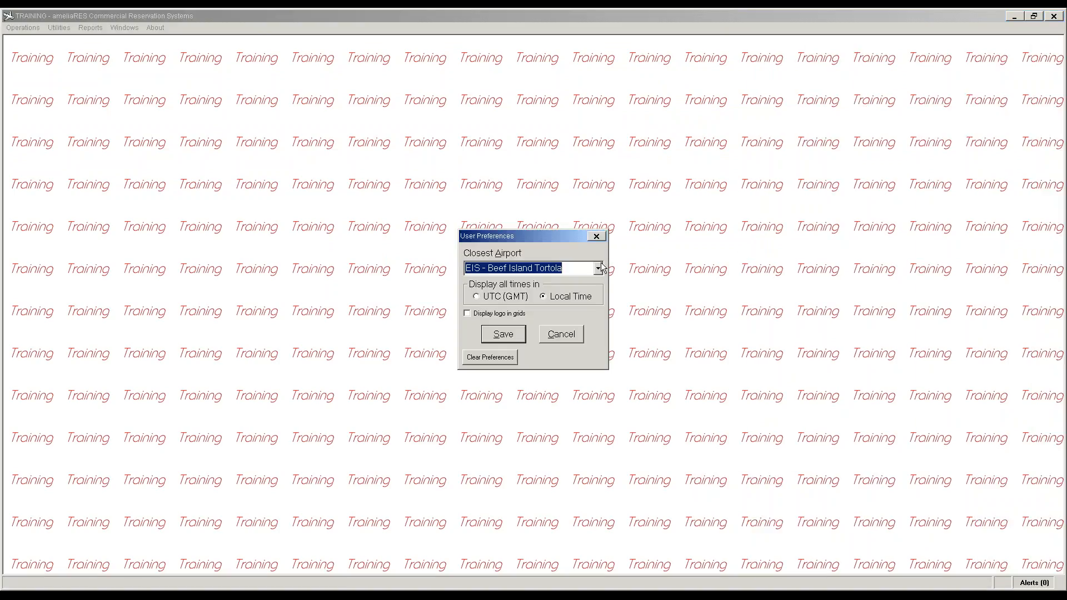
Step: Save EIS - Beef Island Tortola as closest airport and open reservation 33
{"action": "left_click", "coordinate": [518, 333]}
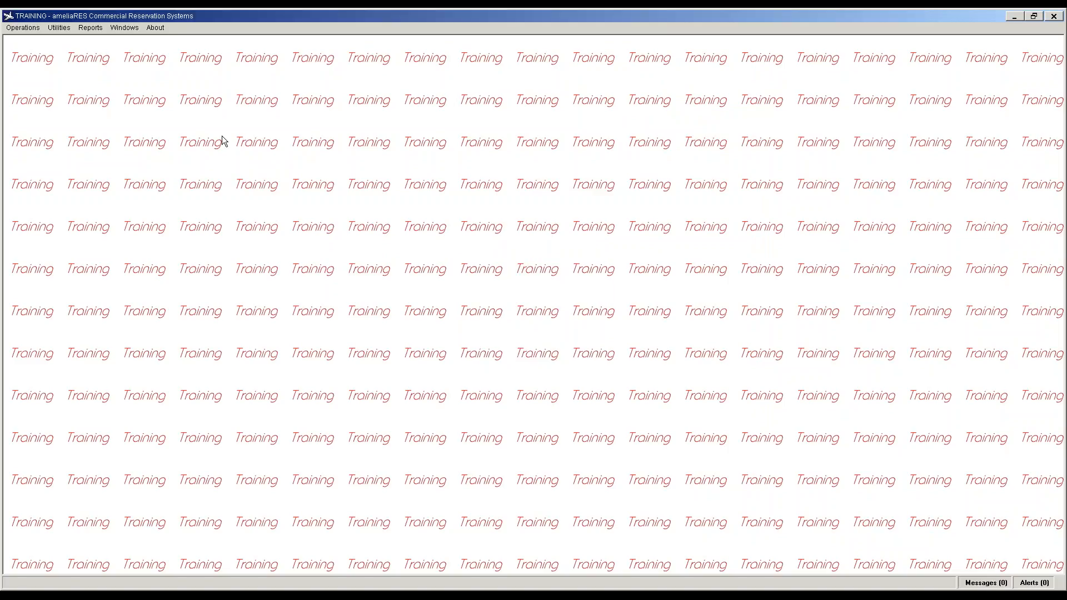
{"action": "left_click", "coordinate": [25, 29]}
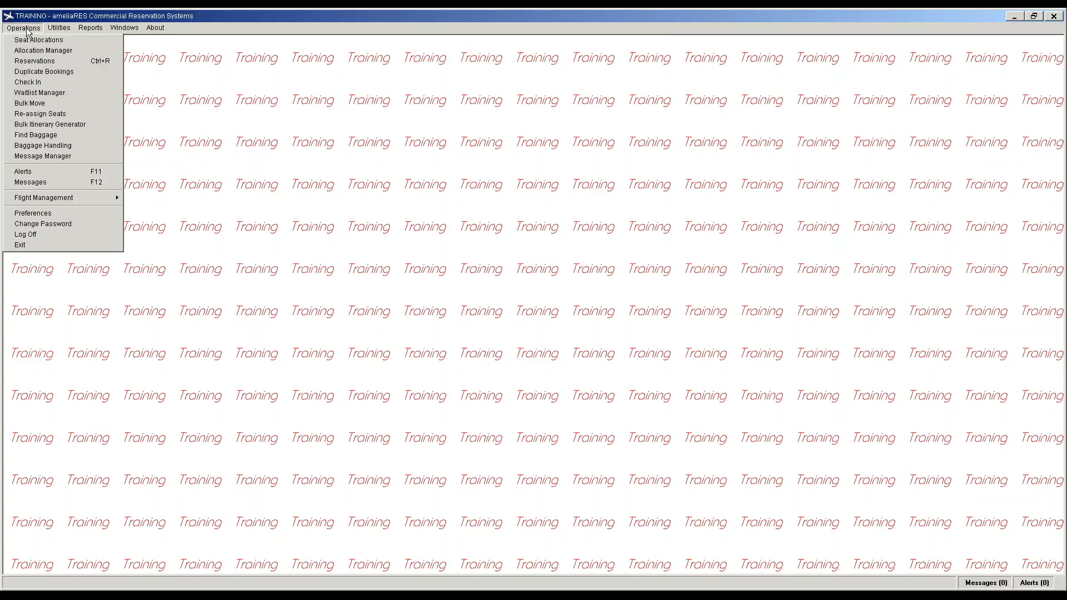
{"action": "left_click", "coordinate": [32, 61]}
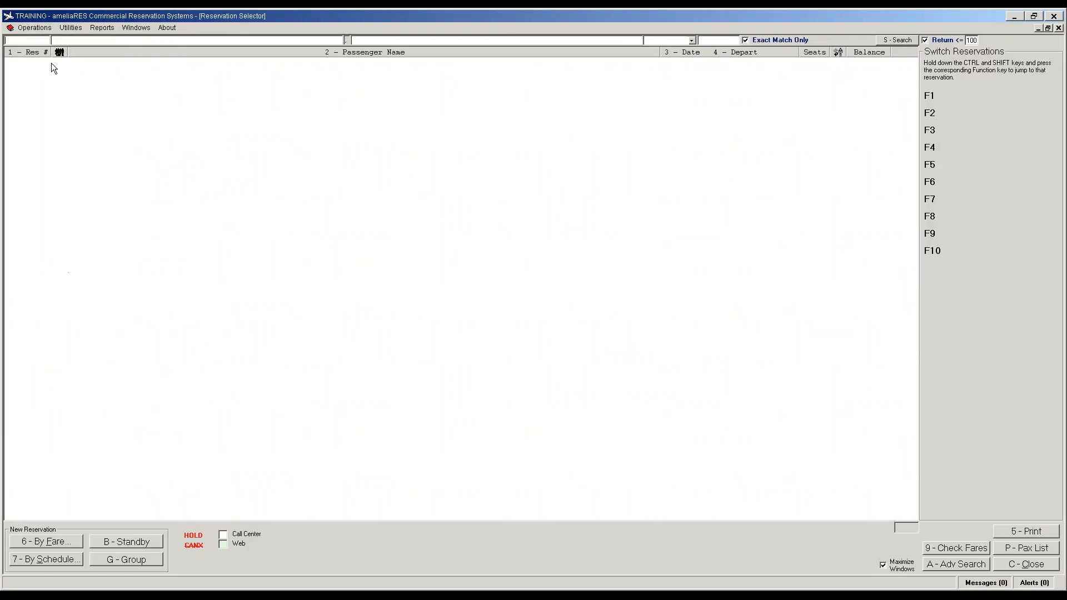
{"action": "type", "text": "33"}
{"action": "key", "text": "Return"}
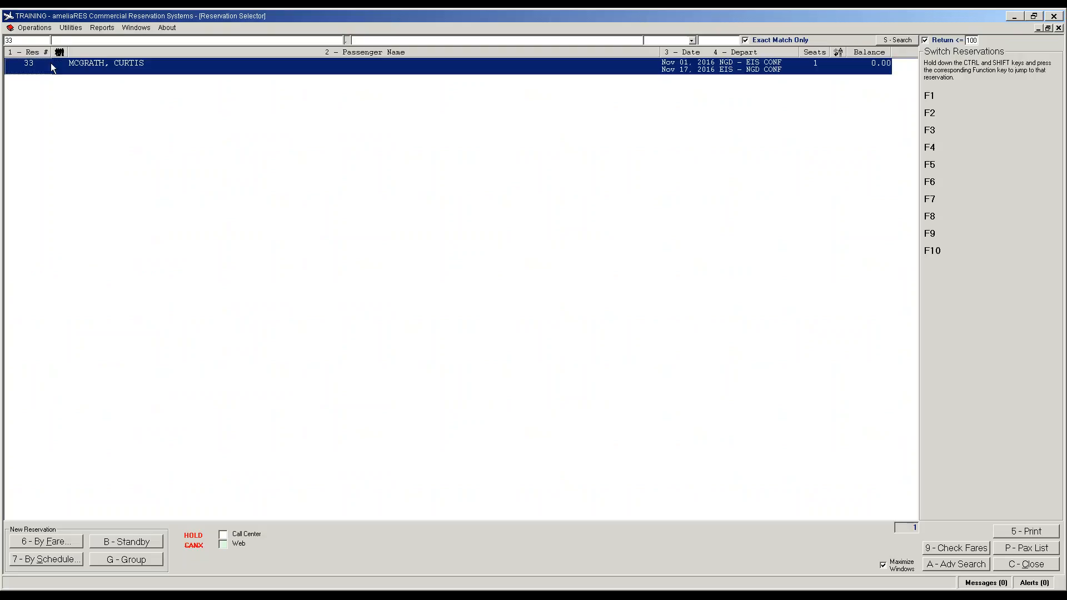
{"action": "double_click", "coordinate": [29, 64]}
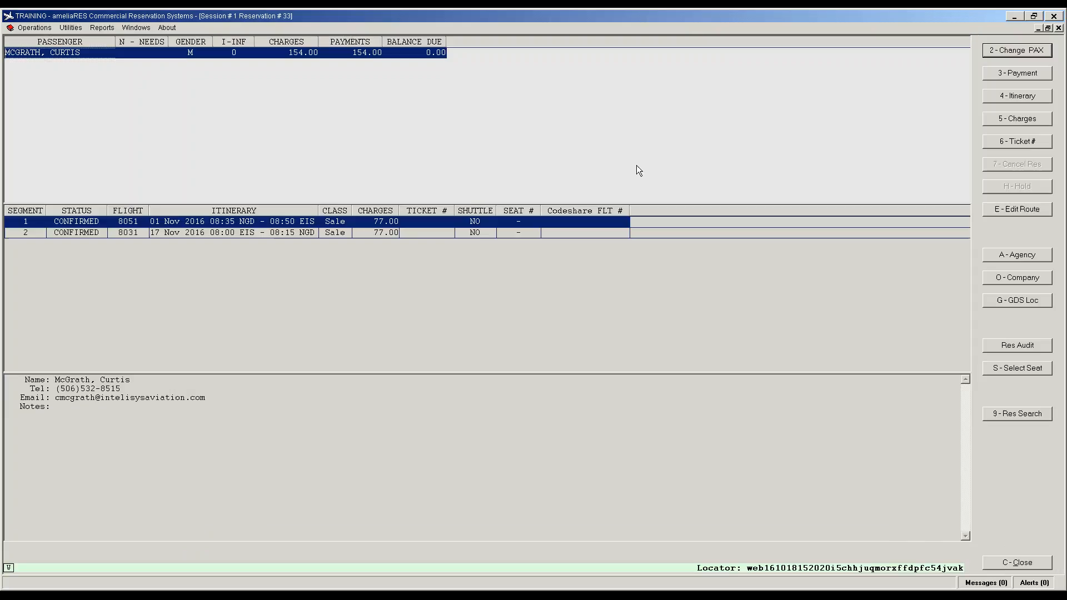
{"action": "left_click", "coordinate": [1026, 55]}
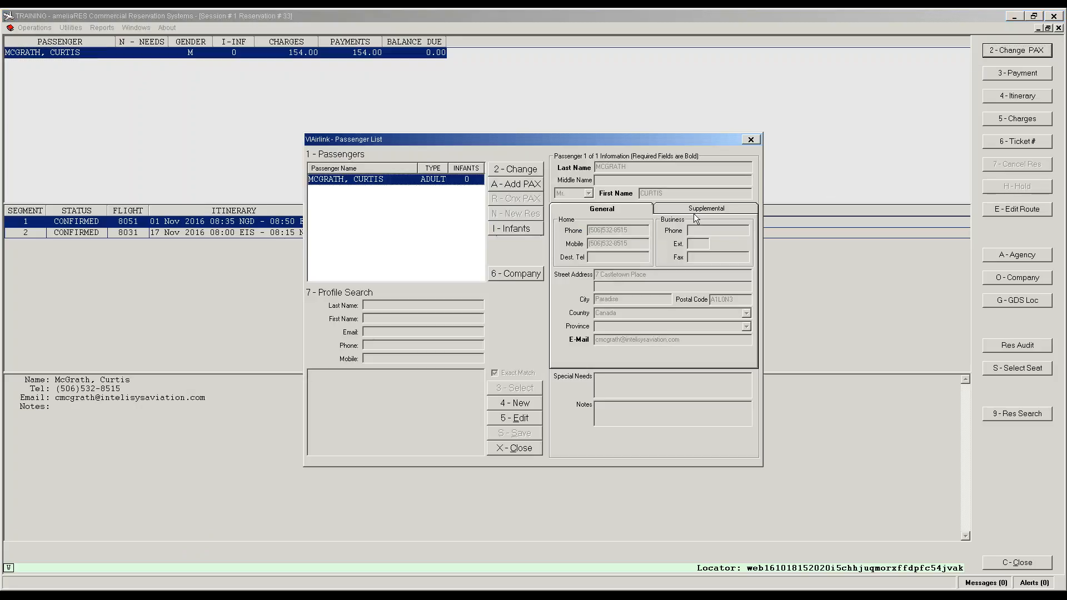
{"action": "left_click", "coordinate": [697, 213]}
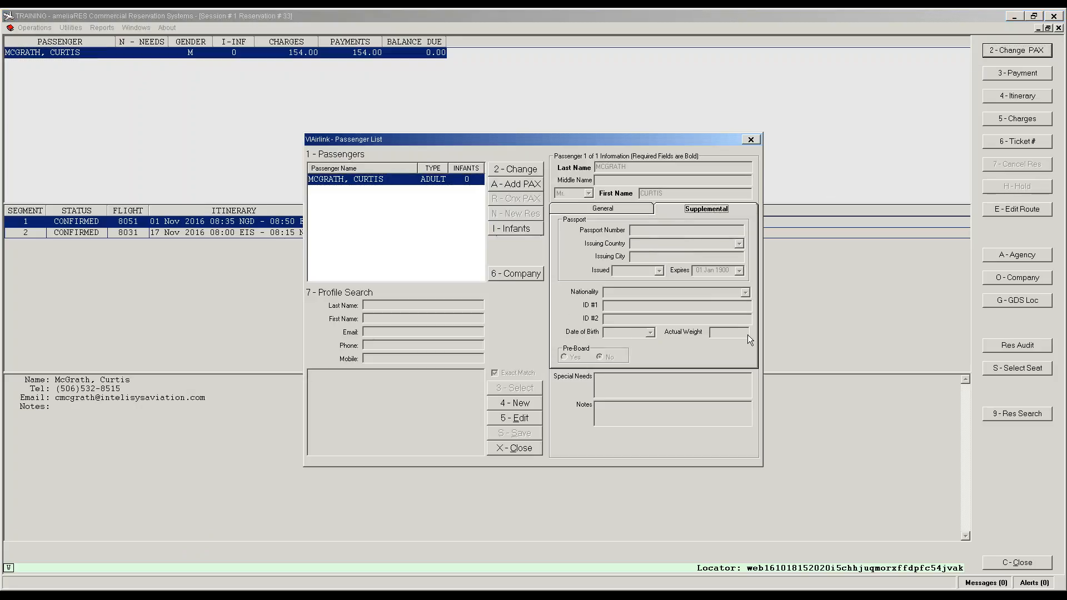
{"action": "key", "text": "5"}
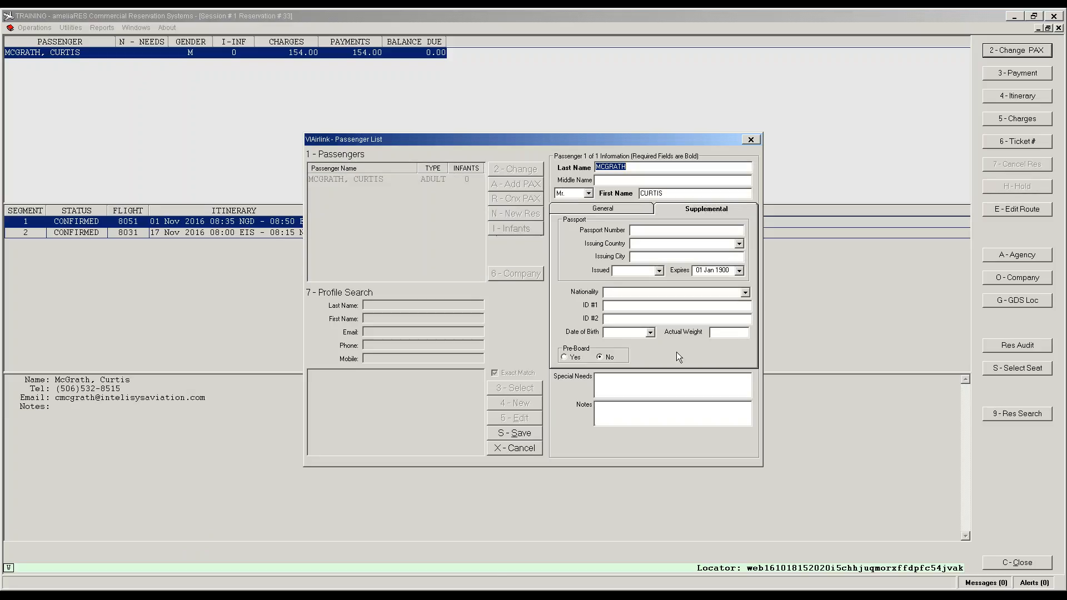
{"action": "left_click", "coordinate": [727, 333]}
{"action": "left_click", "coordinate": [530, 449]}
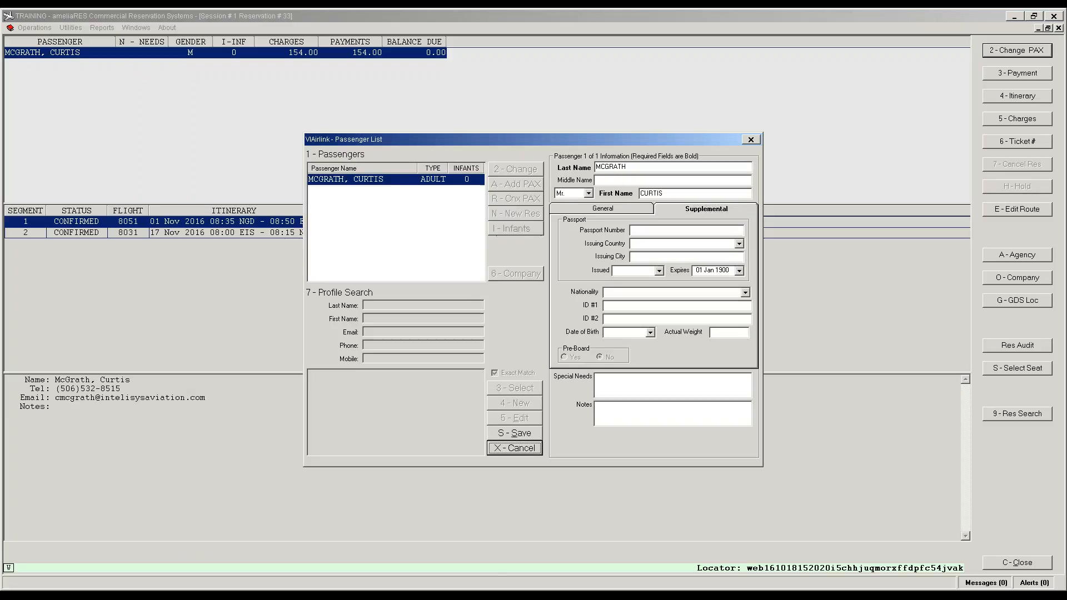
{"action": "left_click", "coordinate": [529, 452]}
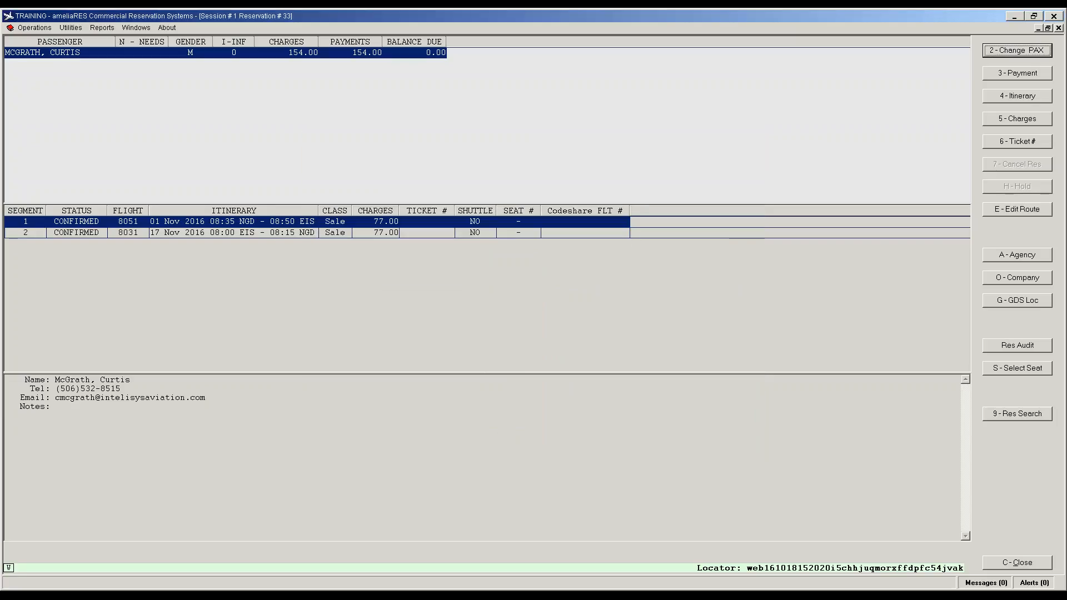
{"action": "left_click", "coordinate": [1016, 51]}
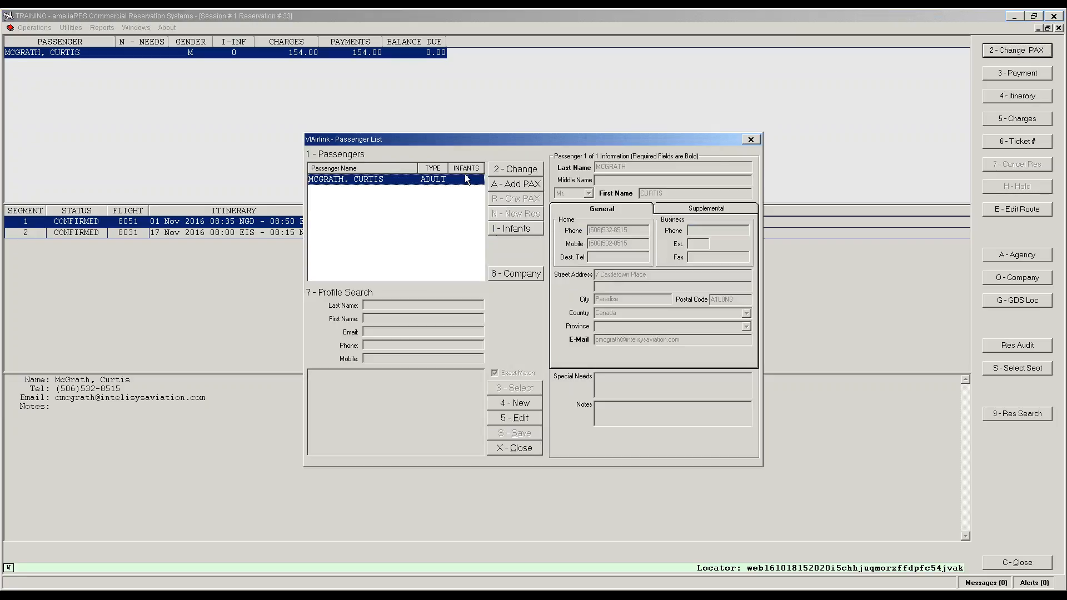
Step: Save the passenger details using the matching existing record, declining the modification charges
{"action": "left_click", "coordinate": [522, 418]}
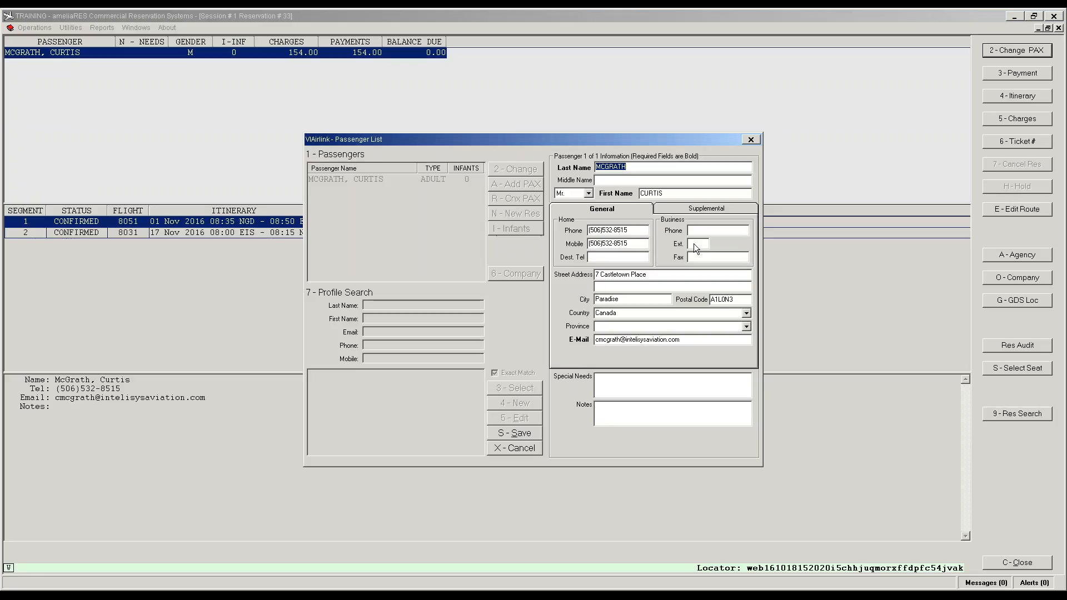
{"action": "left_click", "coordinate": [514, 433]}
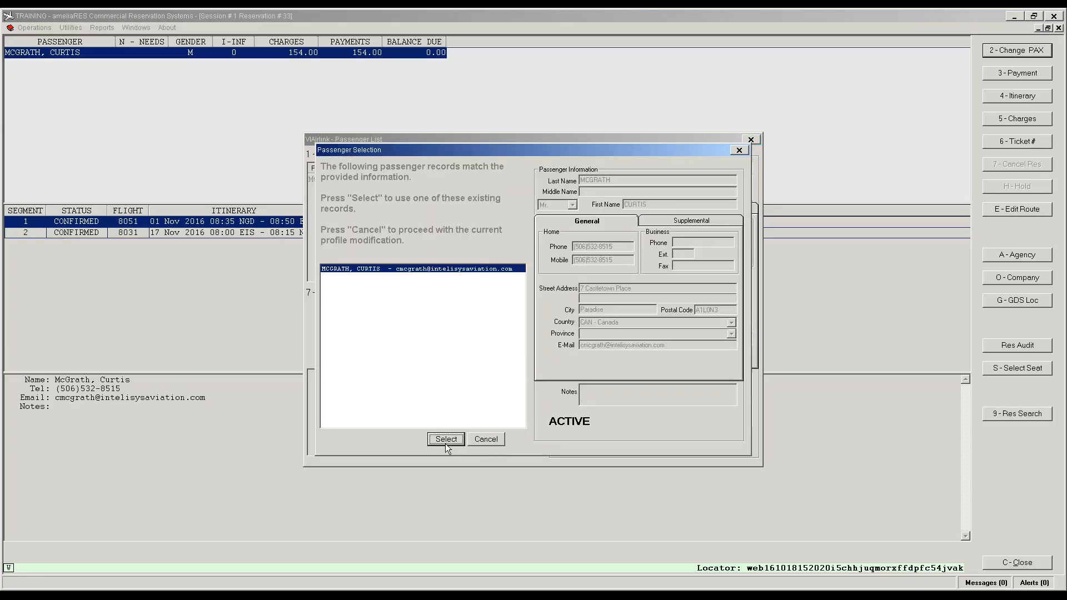
{"action": "left_click", "coordinate": [446, 439]}
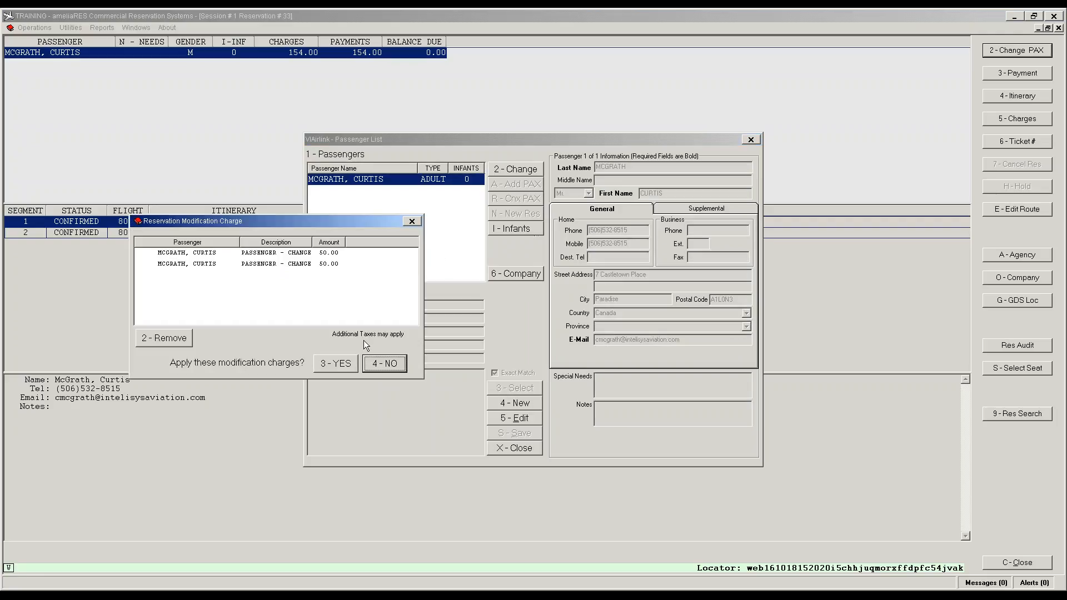
{"action": "left_click", "coordinate": [388, 365]}
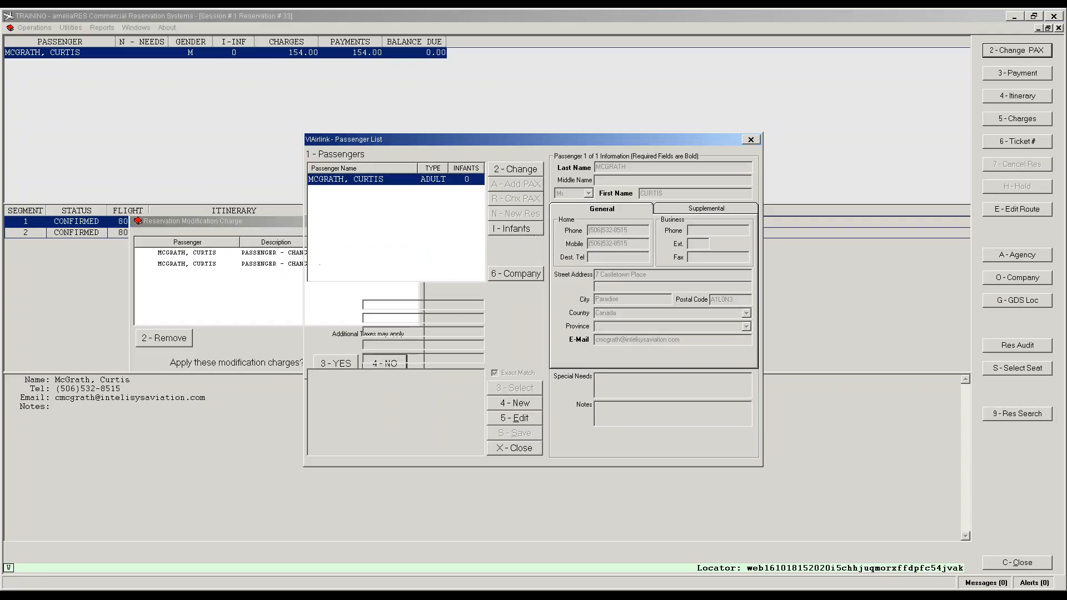
Step: Record actual weight 180 in supplemental details, save without charges, and close the passenger window
{"action": "left_click", "coordinate": [706, 210]}
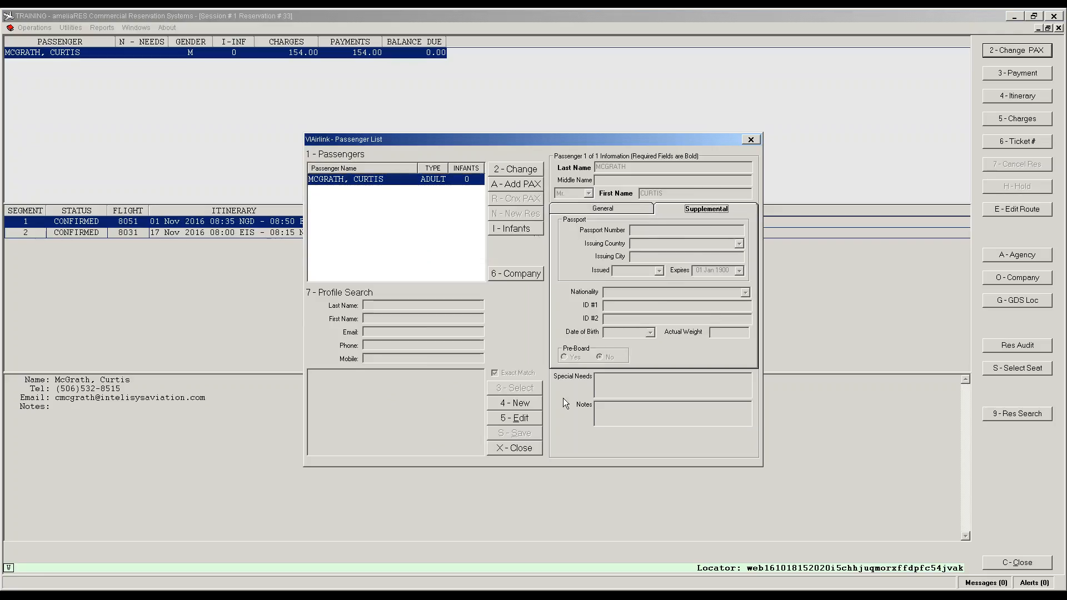
{"action": "left_click", "coordinate": [522, 422]}
{"action": "left_click", "coordinate": [715, 333]}
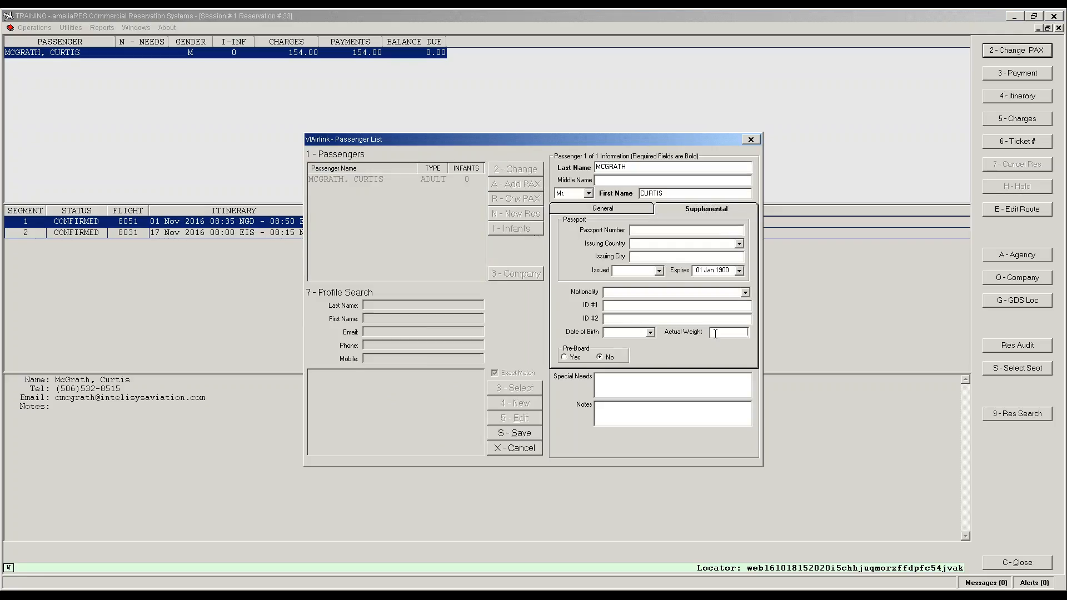
{"action": "type", "text": "180"}
{"action": "left_click", "coordinate": [516, 433]}
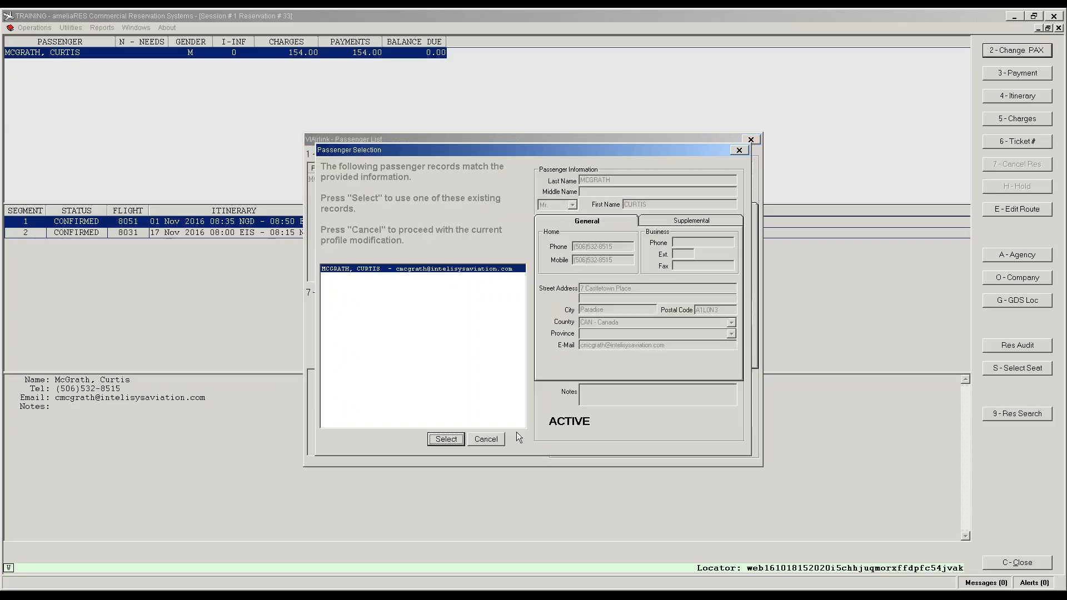
{"action": "left_click", "coordinate": [446, 439]}
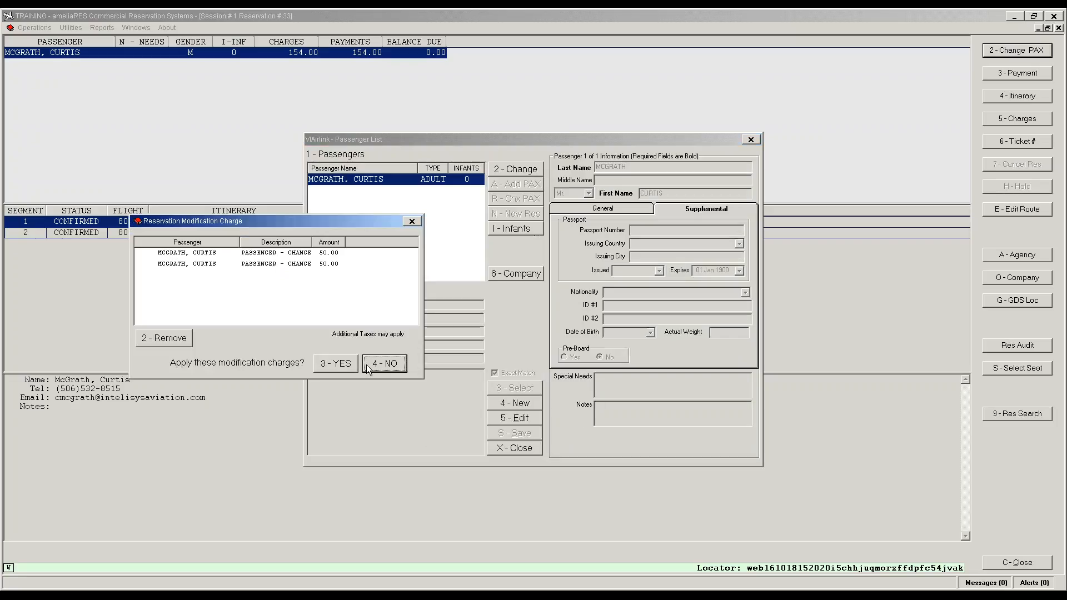
{"action": "left_click", "coordinate": [380, 364]}
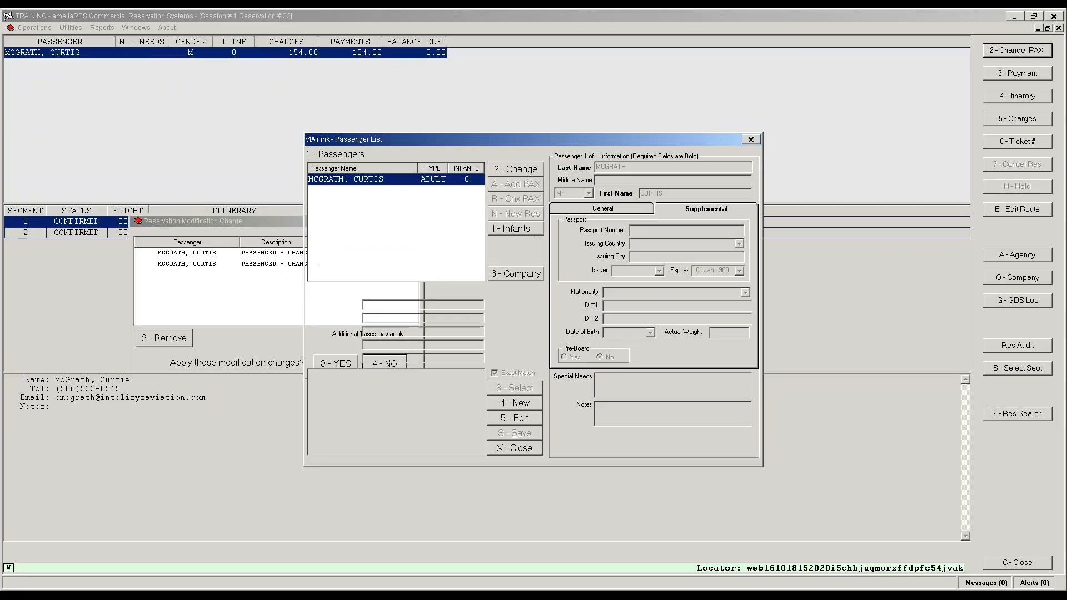
{"action": "left_click", "coordinate": [515, 450]}
{"action": "left_click", "coordinate": [354, 335]}
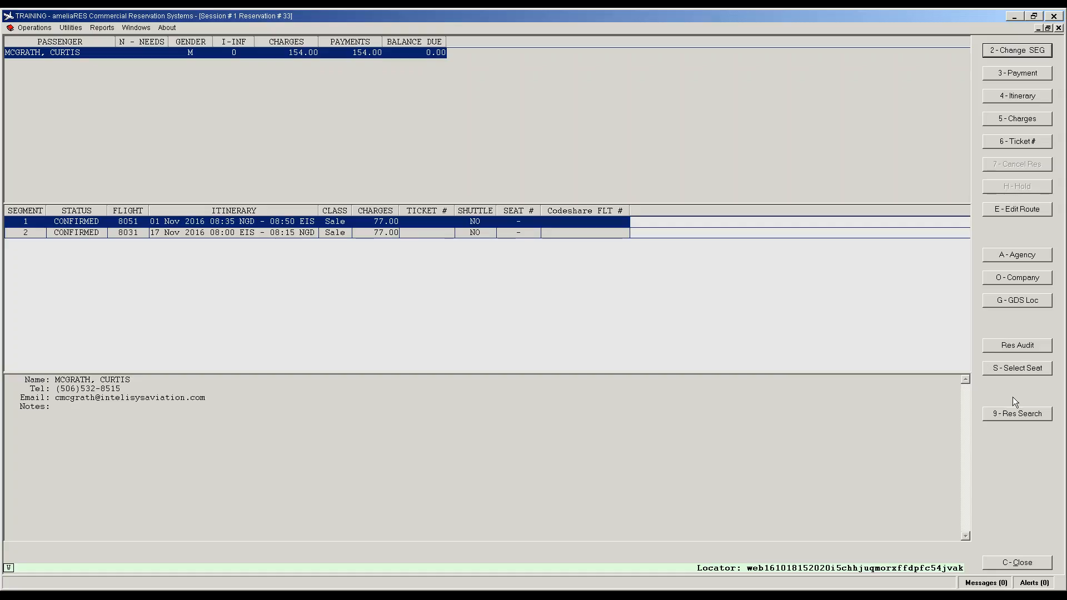
Step: Cancel the itinerary without producing it and close reservation 33
{"action": "key", "text": "4"}
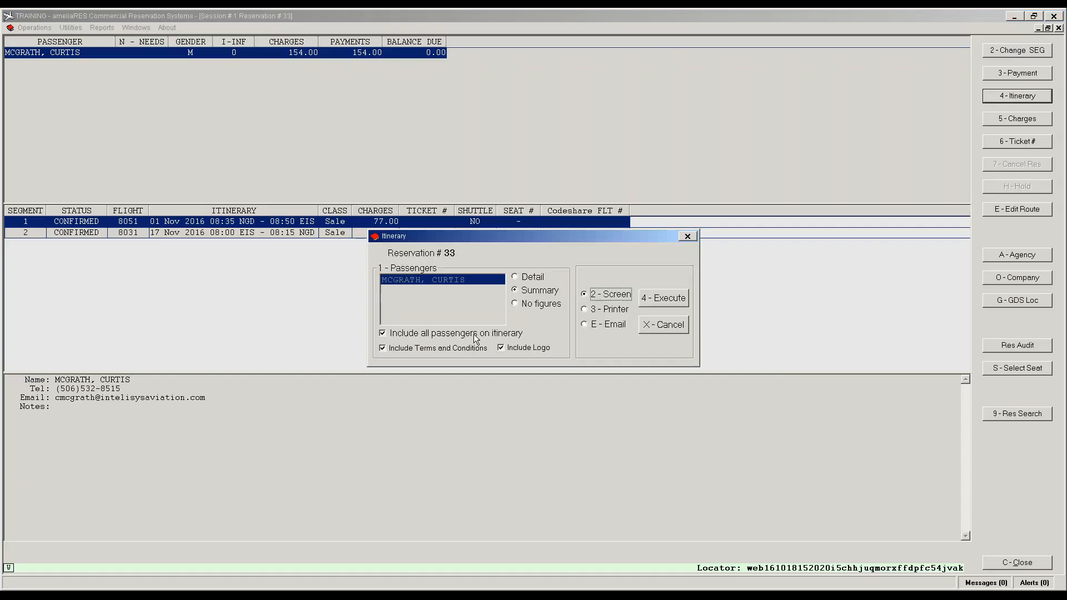
{"action": "left_click", "coordinate": [662, 325]}
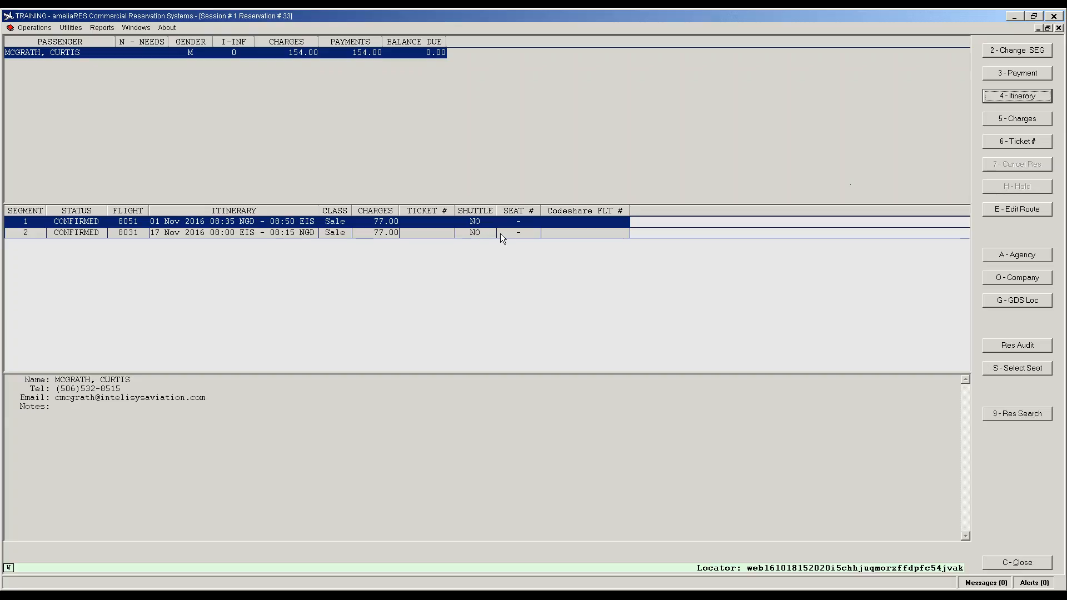
{"action": "left_click", "coordinate": [1012, 565]}
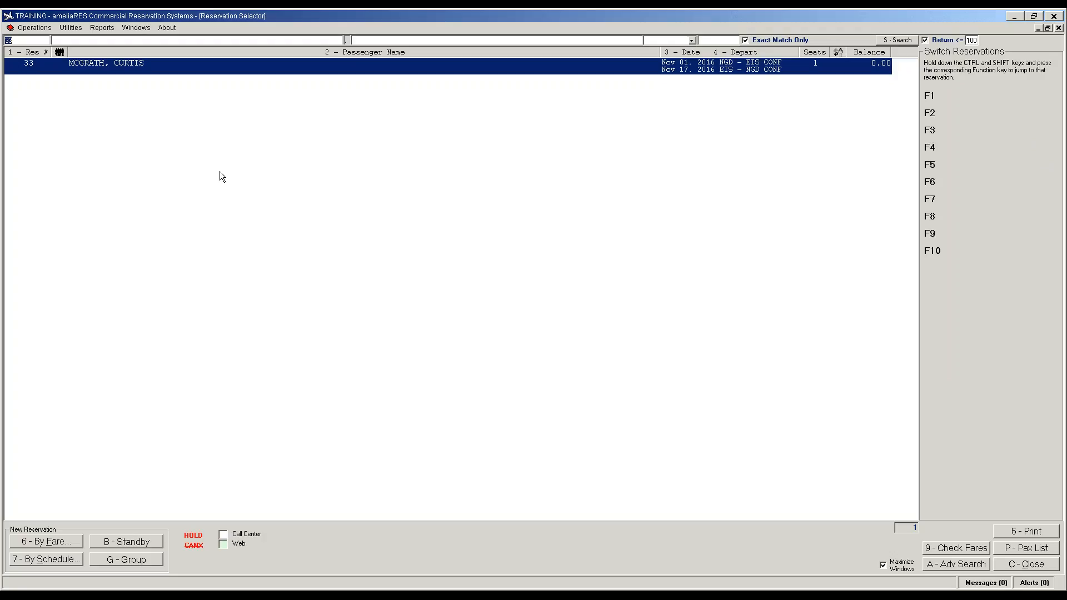
Step: Clear the Res # field in the Reservation Selector
{"action": "key", "text": "BackSpace"}
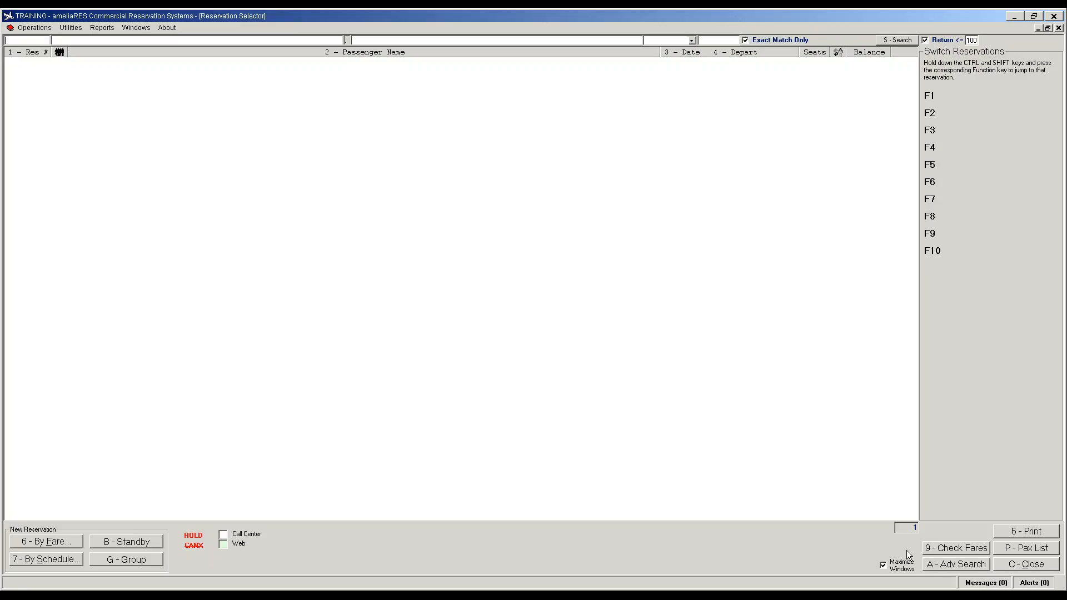
{"action": "left_click", "coordinate": [955, 564]}
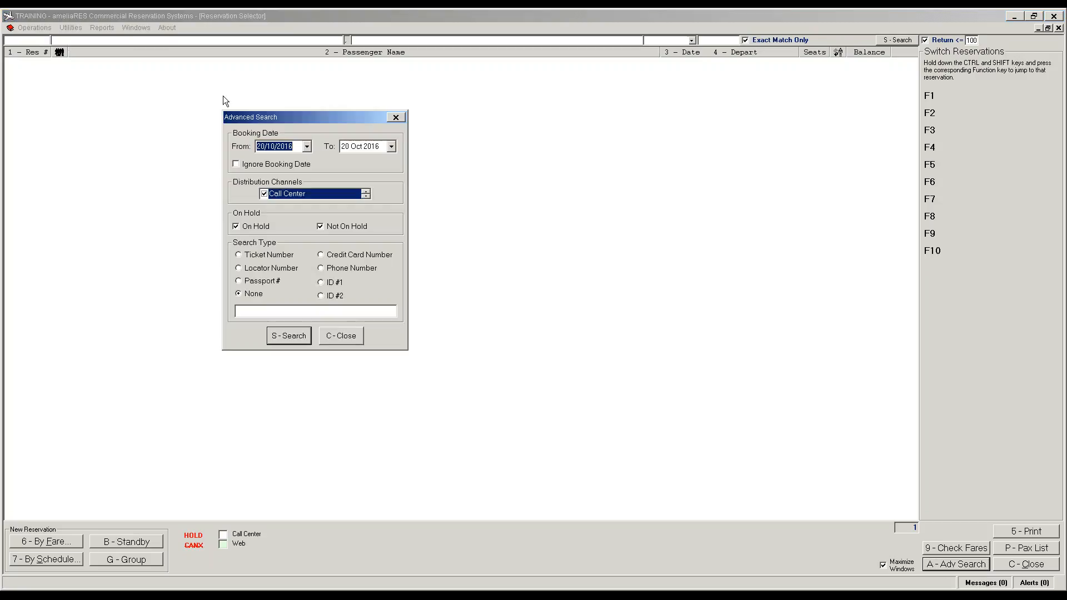
{"action": "left_click", "coordinate": [307, 147]}
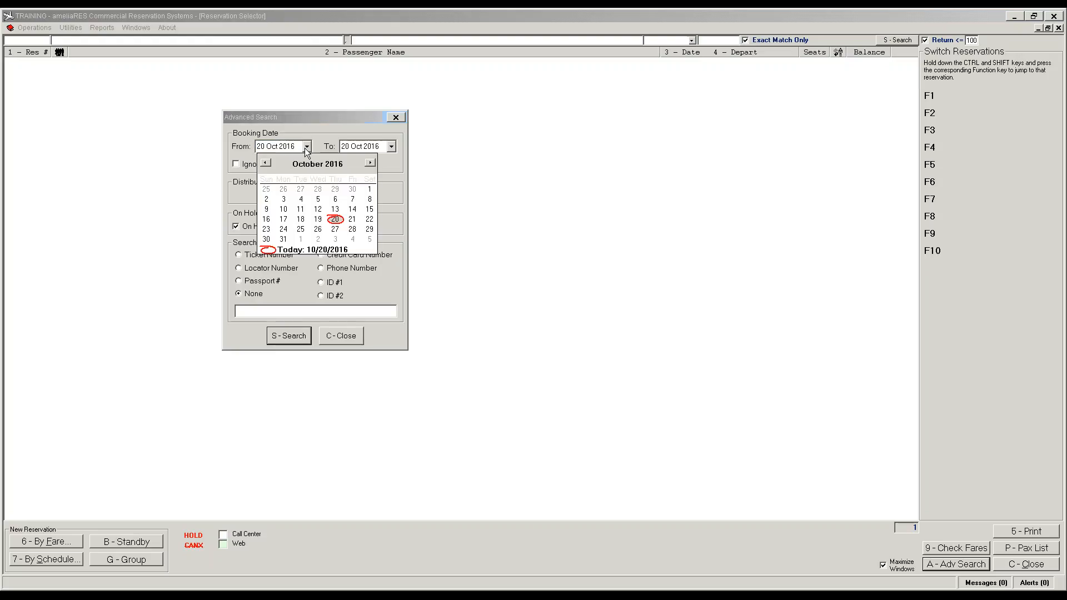
{"action": "left_click", "coordinate": [283, 219]}
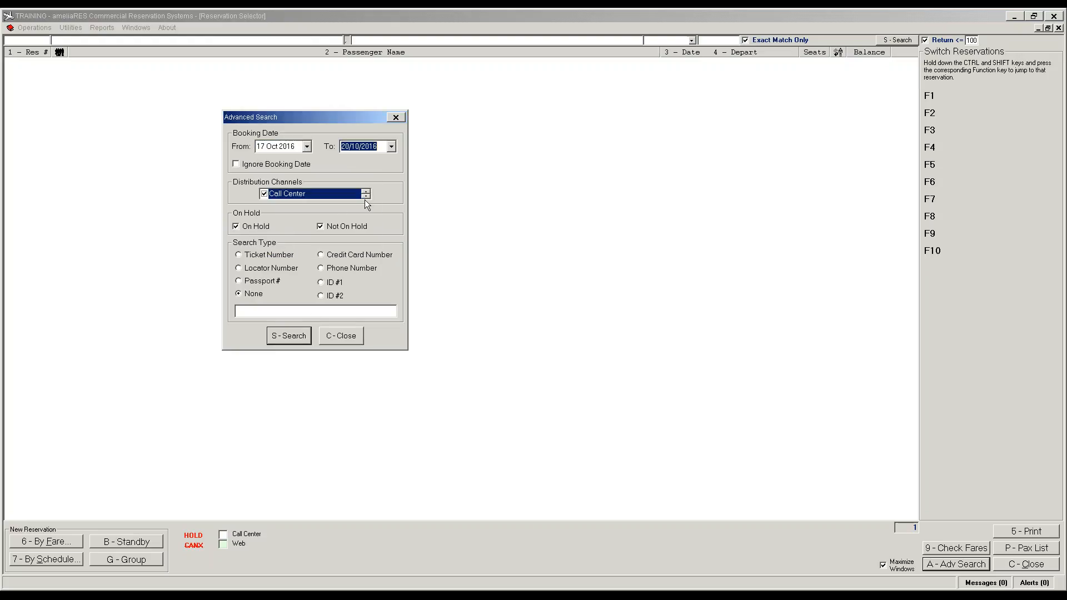
{"action": "left_click", "coordinate": [289, 342]}
{"action": "left_click", "coordinate": [188, 98]}
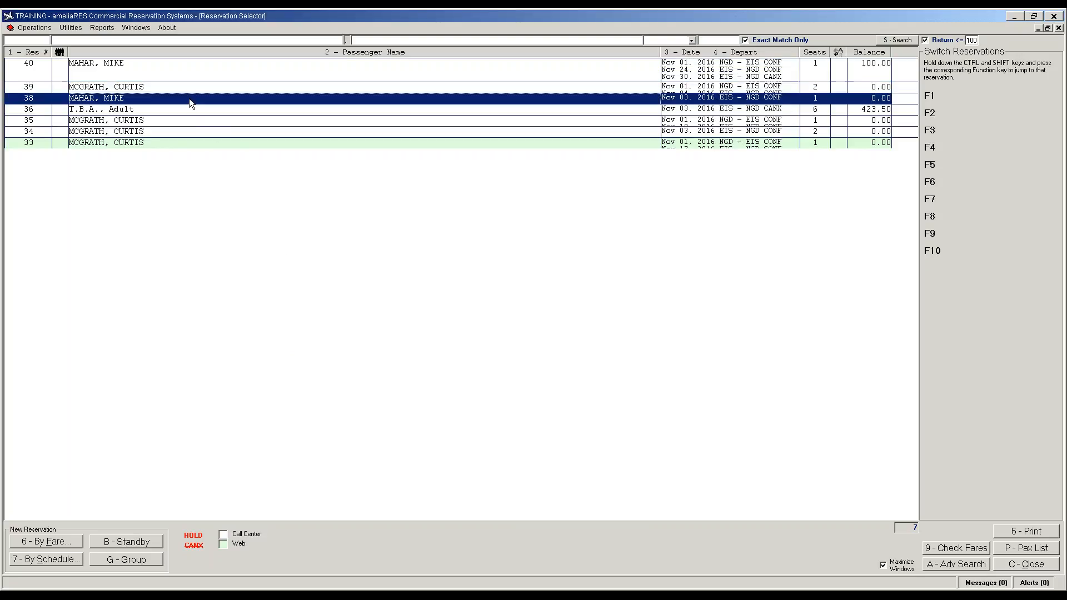
{"action": "left_click", "coordinate": [204, 92]}
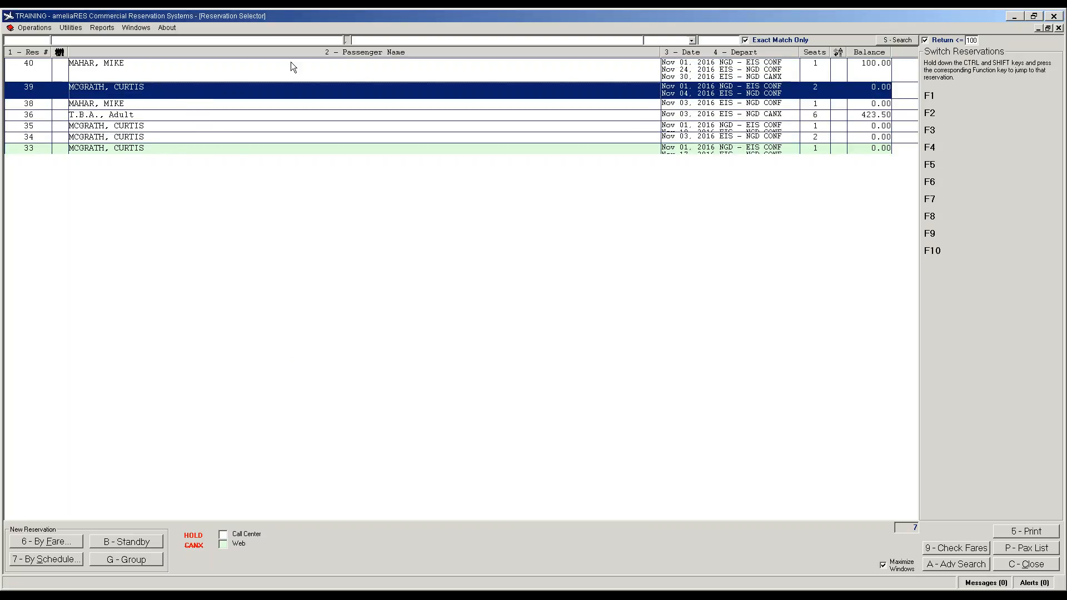
{"action": "left_click", "coordinate": [289, 69]}
{"action": "left_click", "coordinate": [192, 108]}
{"action": "left_click", "coordinate": [191, 127]}
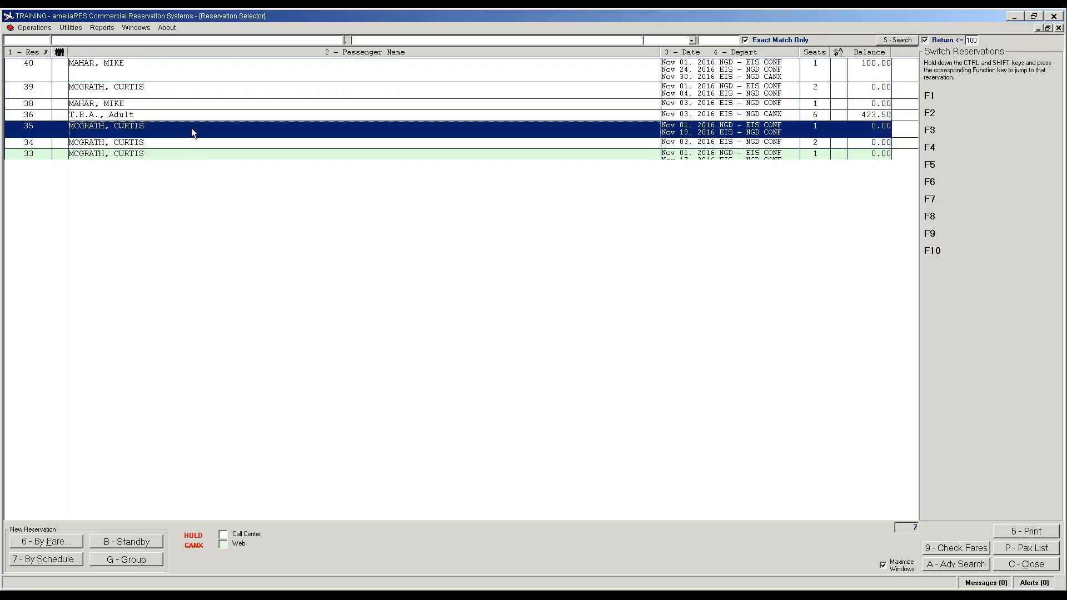
{"action": "left_click", "coordinate": [193, 145]}
{"action": "left_click", "coordinate": [194, 153]}
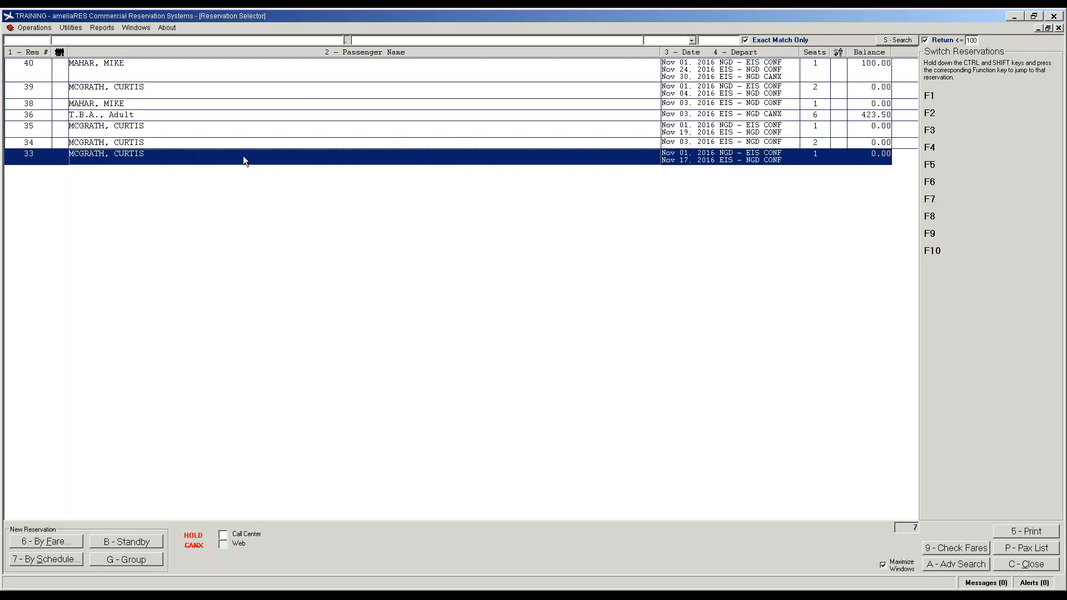
Step: Open reservation 40 and review its segments, ending on the 01 Nov flight 8051 segment
{"action": "double_click", "coordinate": [26, 75]}
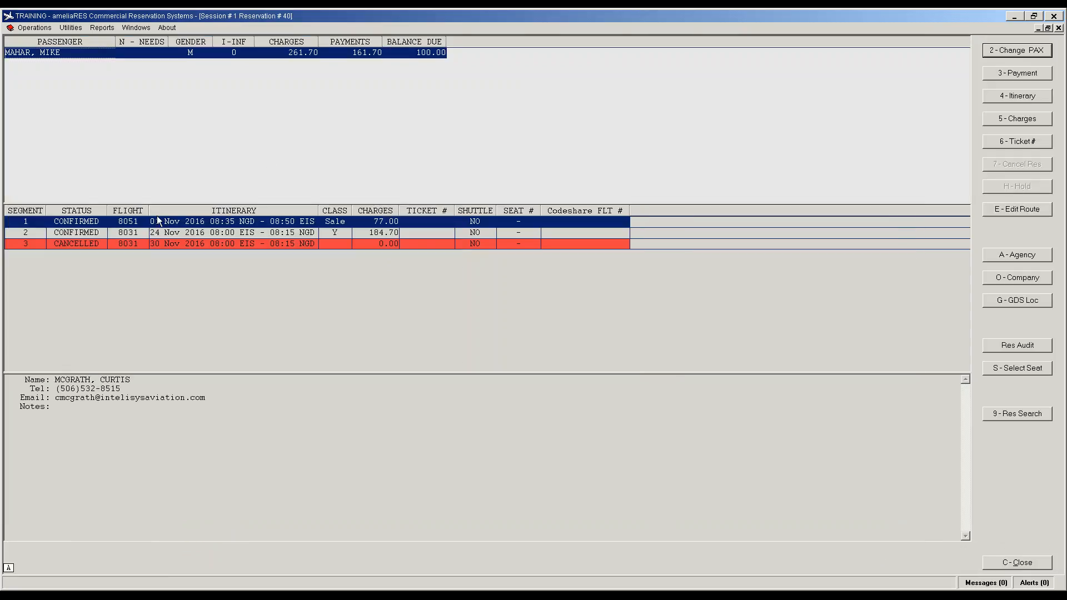
{"action": "left_click", "coordinate": [125, 232]}
{"action": "left_click", "coordinate": [217, 245]}
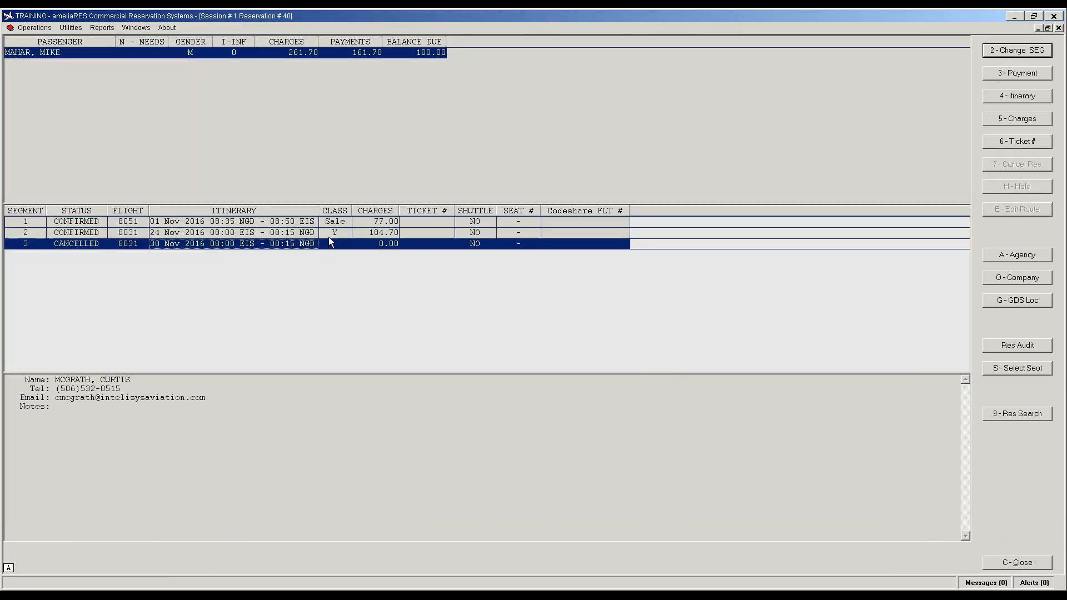
{"action": "left_click", "coordinate": [331, 236]}
{"action": "left_click", "coordinate": [330, 226]}
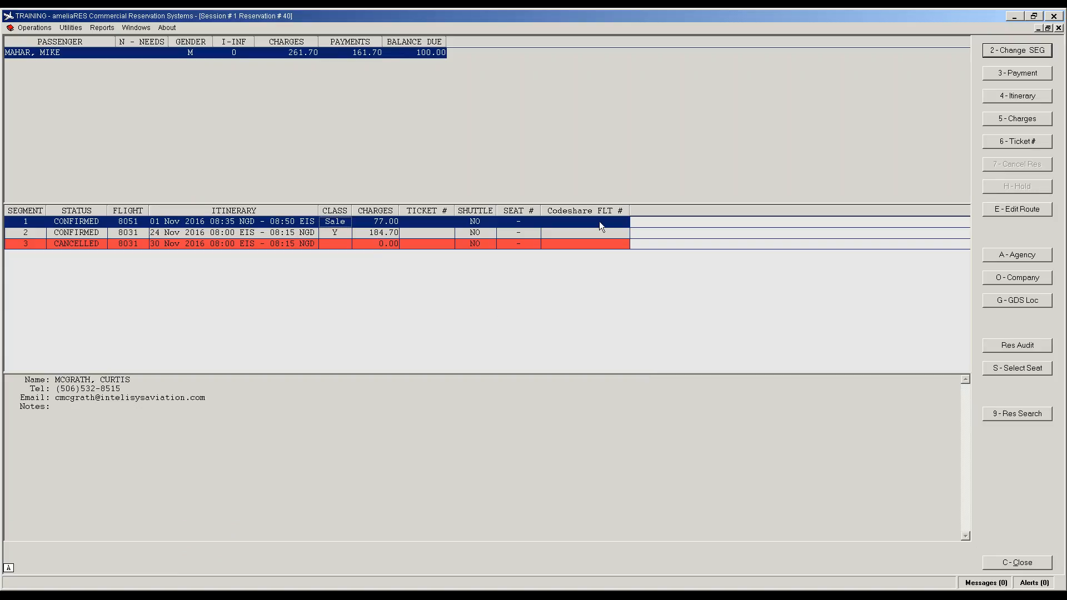
Step: Start checking in the passenger on flight 8051 and agree to pay the balance by Visa
{"action": "double_click", "coordinate": [133, 222]}
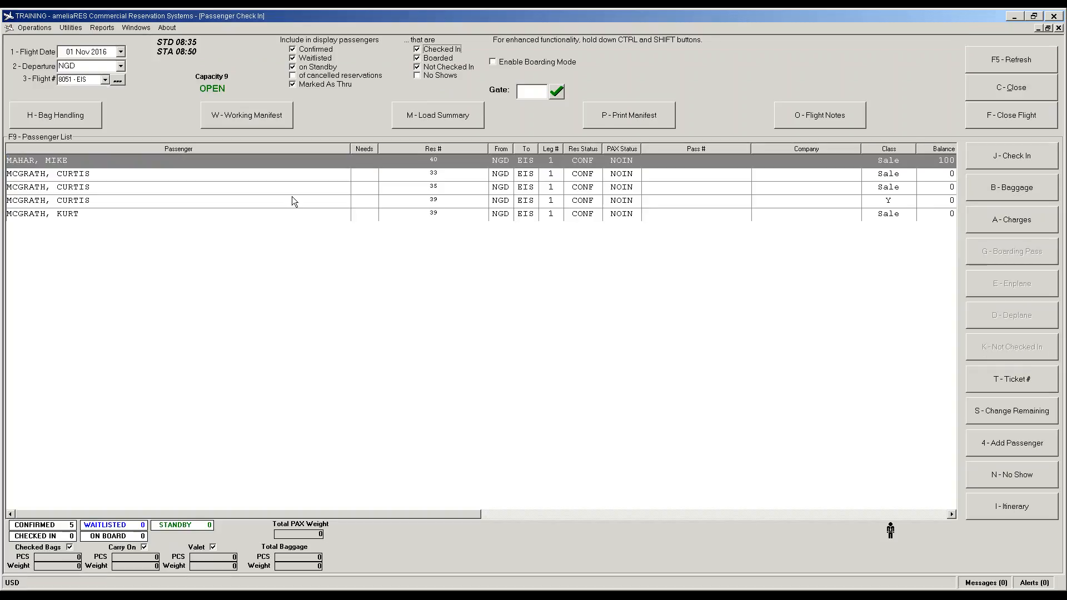
{"action": "left_click", "coordinate": [995, 158]}
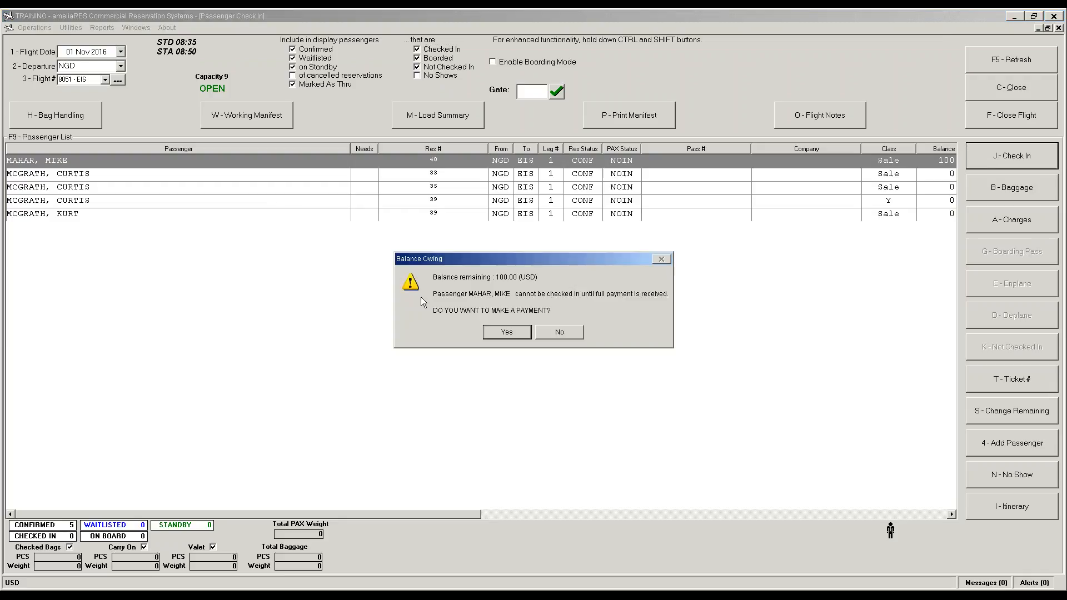
{"action": "left_click", "coordinate": [518, 335]}
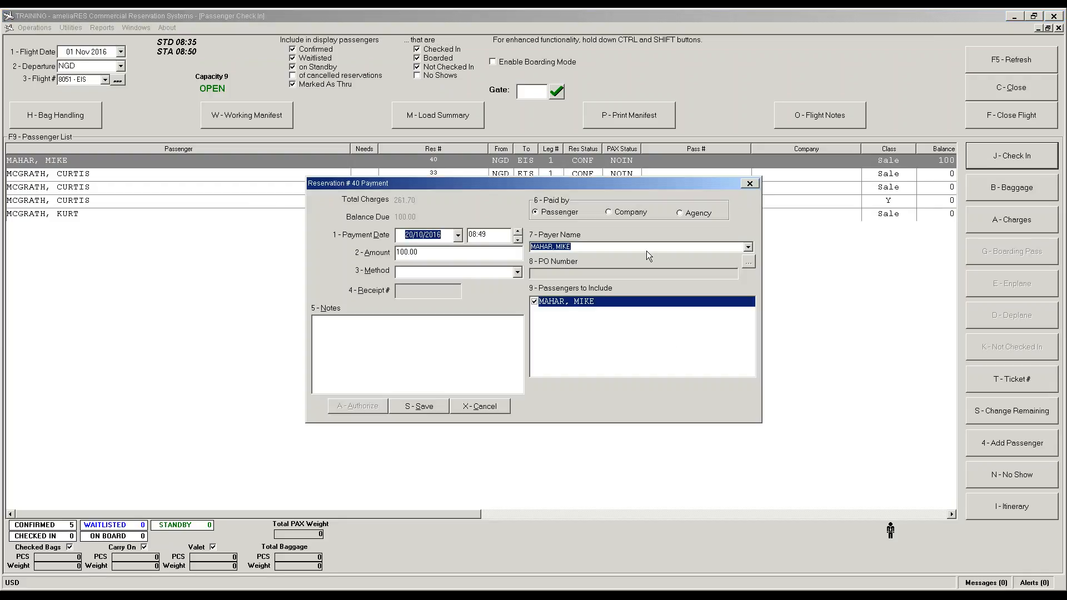
{"action": "left_click", "coordinate": [517, 272]}
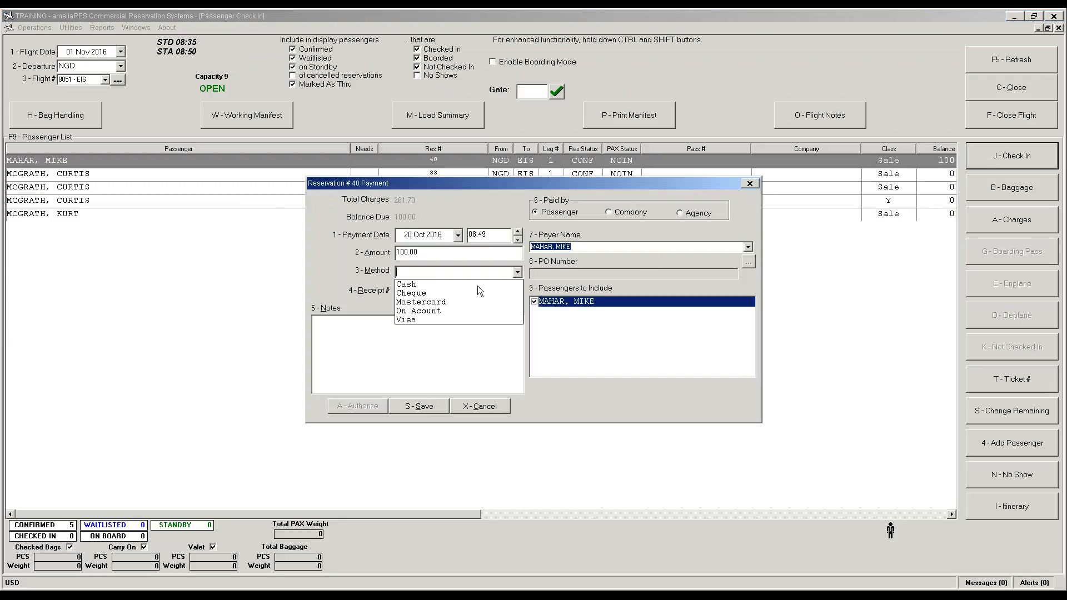
{"action": "left_click", "coordinate": [422, 319]}
{"action": "left_click", "coordinate": [358, 406]}
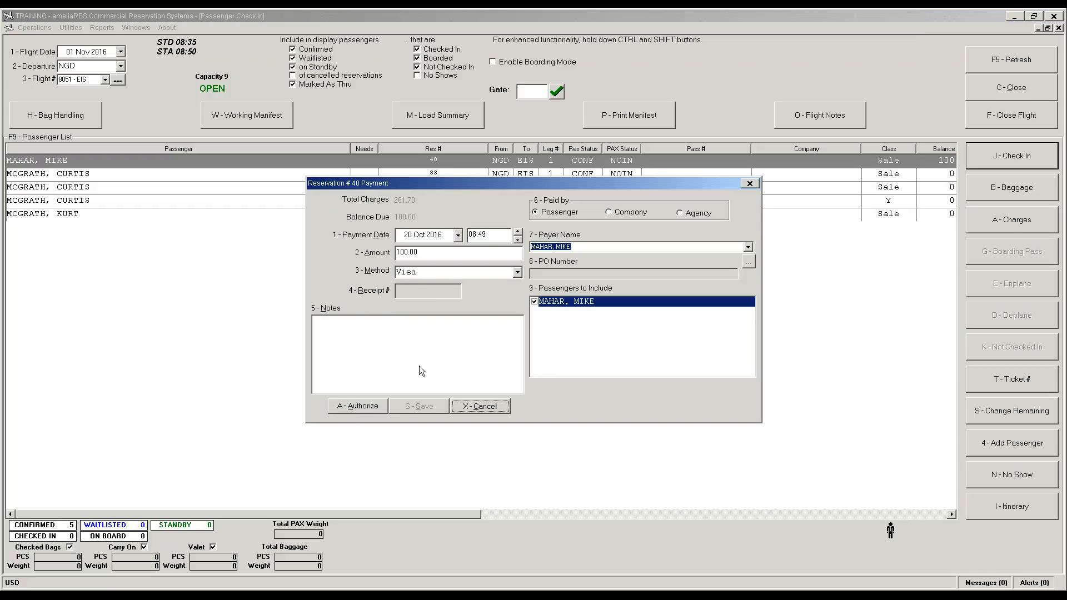
Step: Enter the card number and expiry date, then authorise and close the Visa payment
{"action": "left_click", "coordinate": [559, 188]}
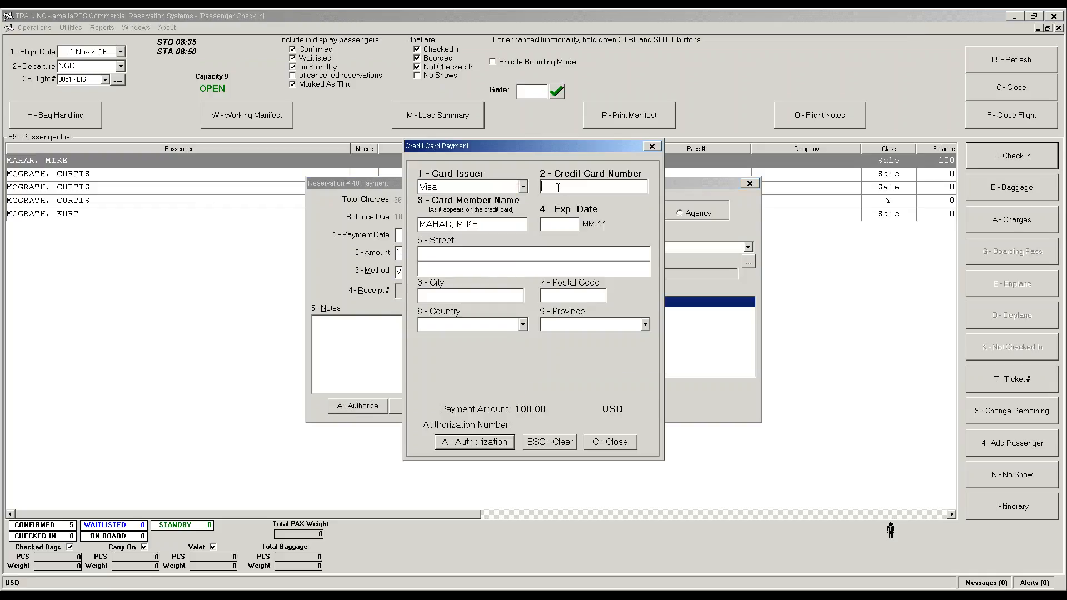
{"action": "type", "text": "4111111111111111"}
{"action": "key", "text": "Tab"}
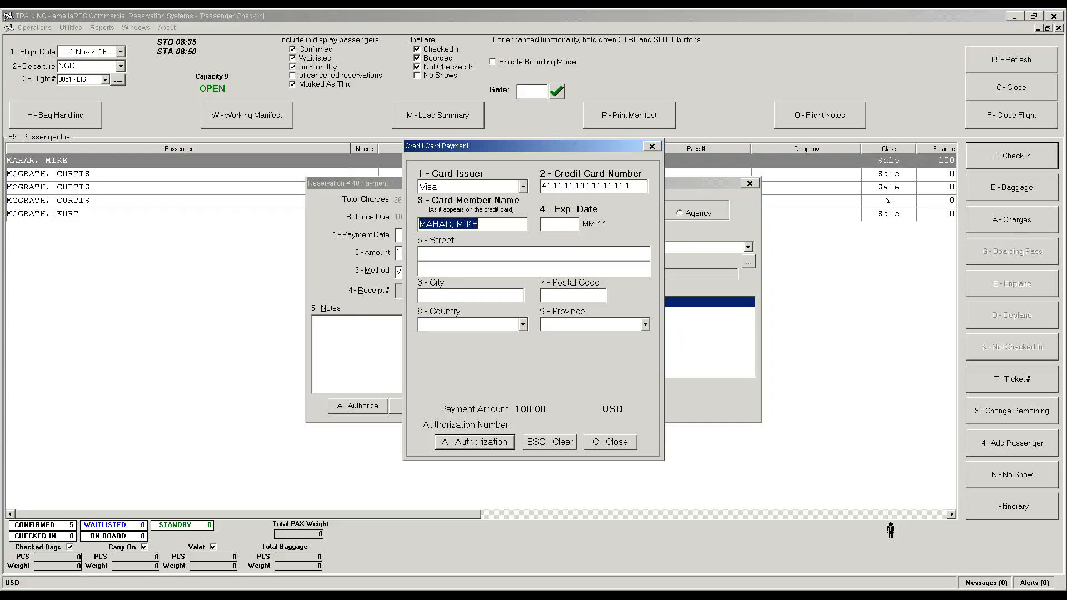
{"action": "key", "text": "Tab"}
{"action": "type", "text": "1219"}
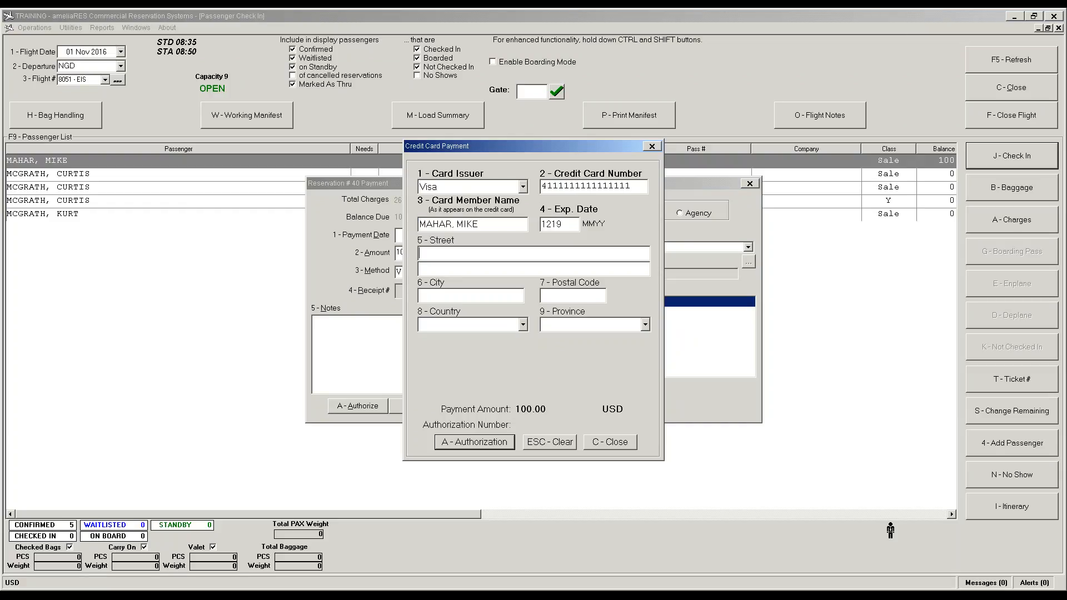
{"action": "left_click", "coordinate": [477, 445]}
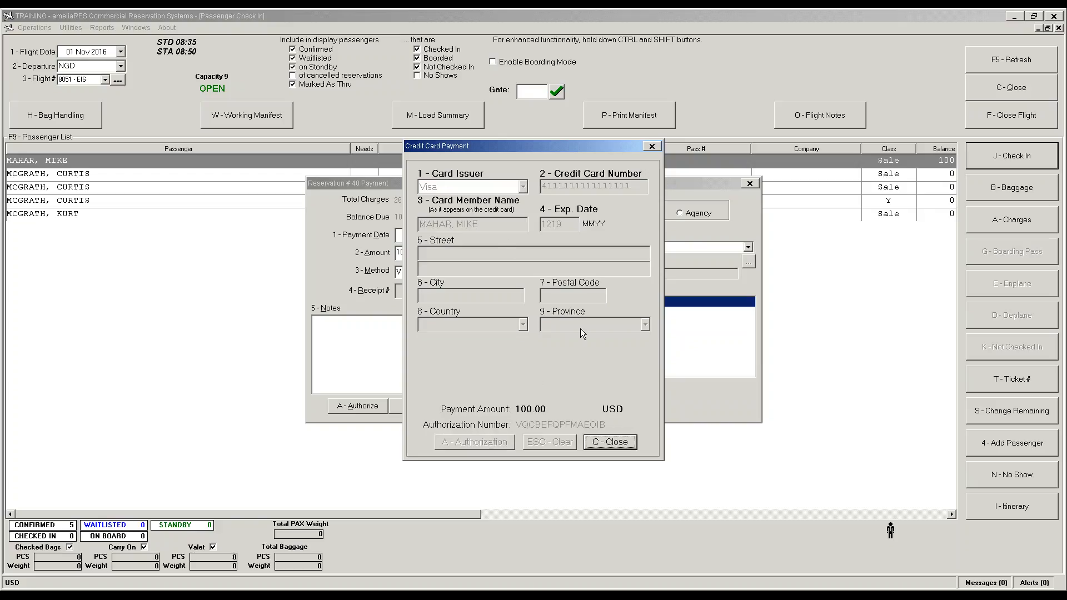
{"action": "left_click", "coordinate": [610, 443]}
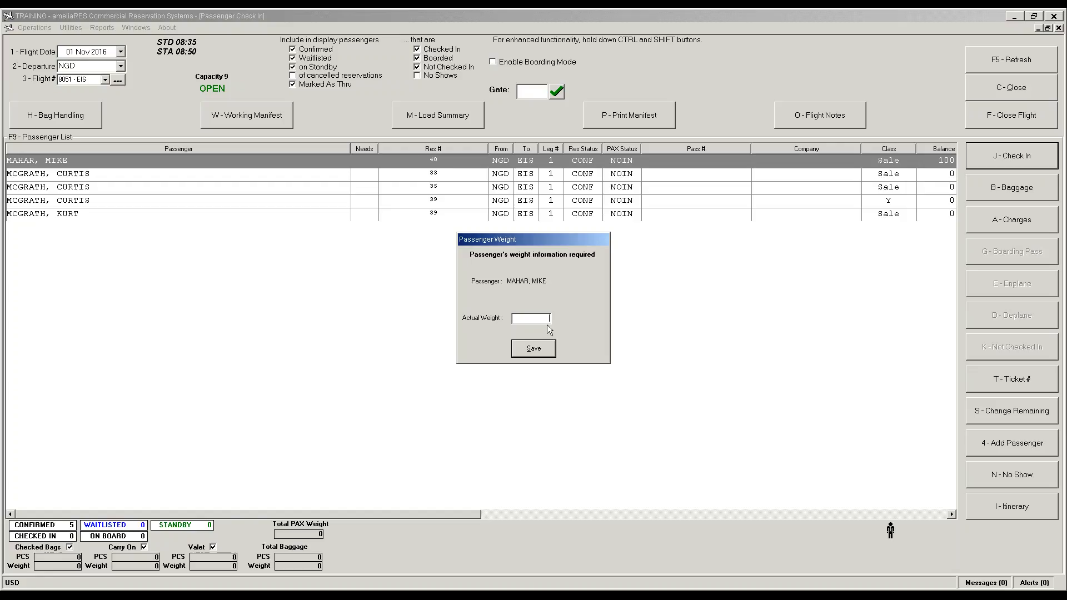
Step: Check in the passenger at weight 205 and add one 44.00 bag with barcode 123458
{"action": "type", "text": "205"}
{"action": "left_click", "coordinate": [535, 350]}
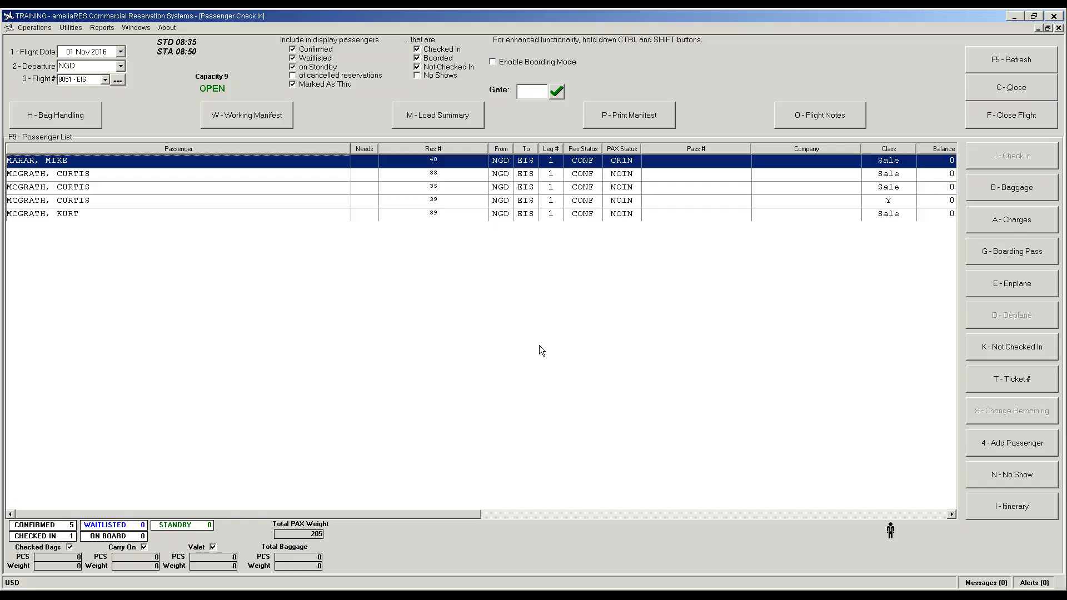
{"action": "left_click", "coordinate": [1045, 186]}
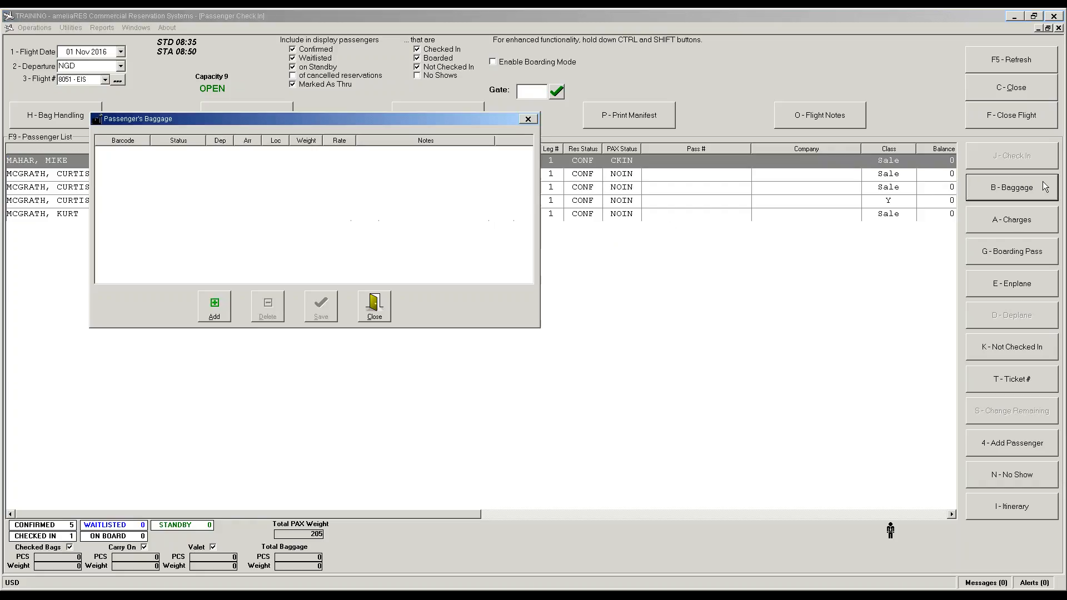
{"action": "left_click", "coordinate": [214, 307]}
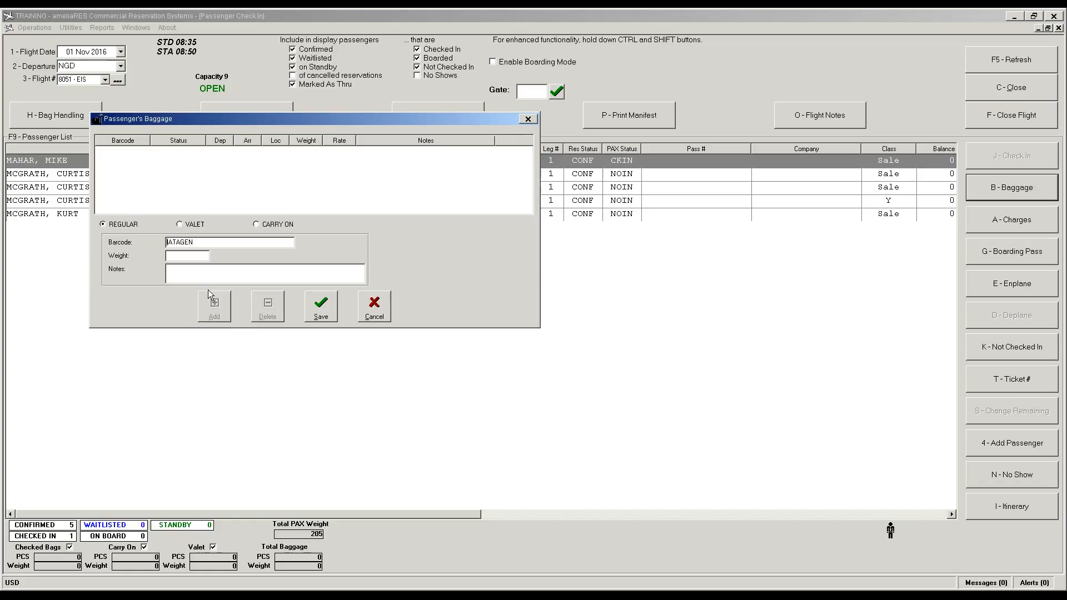
{"action": "type", "text": "123458"}
{"action": "type", "text": "44"}
{"action": "left_click", "coordinate": [318, 304]}
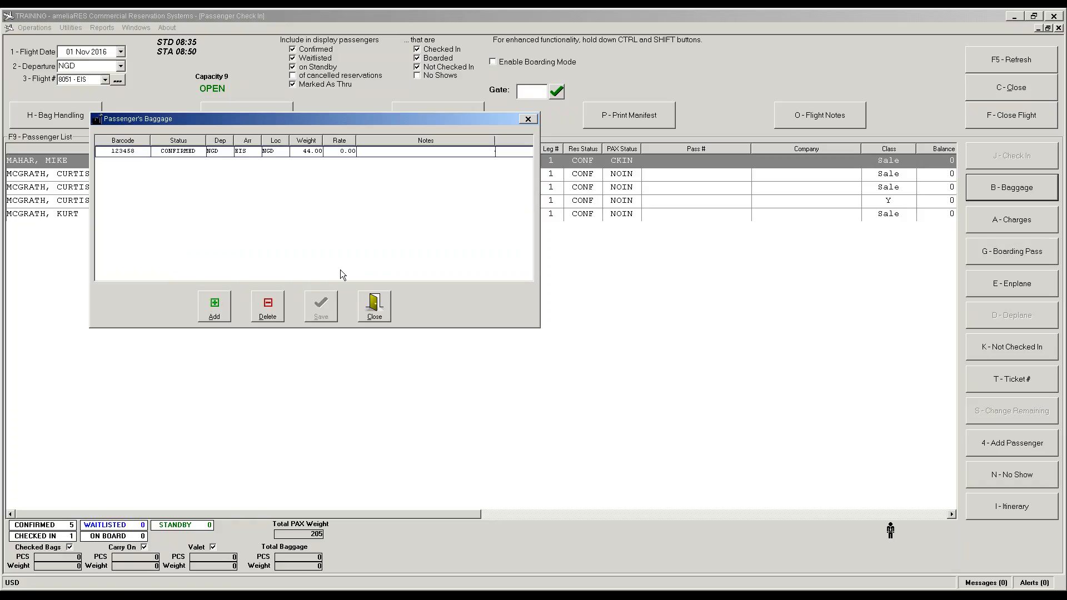
{"action": "left_click", "coordinate": [378, 306]}
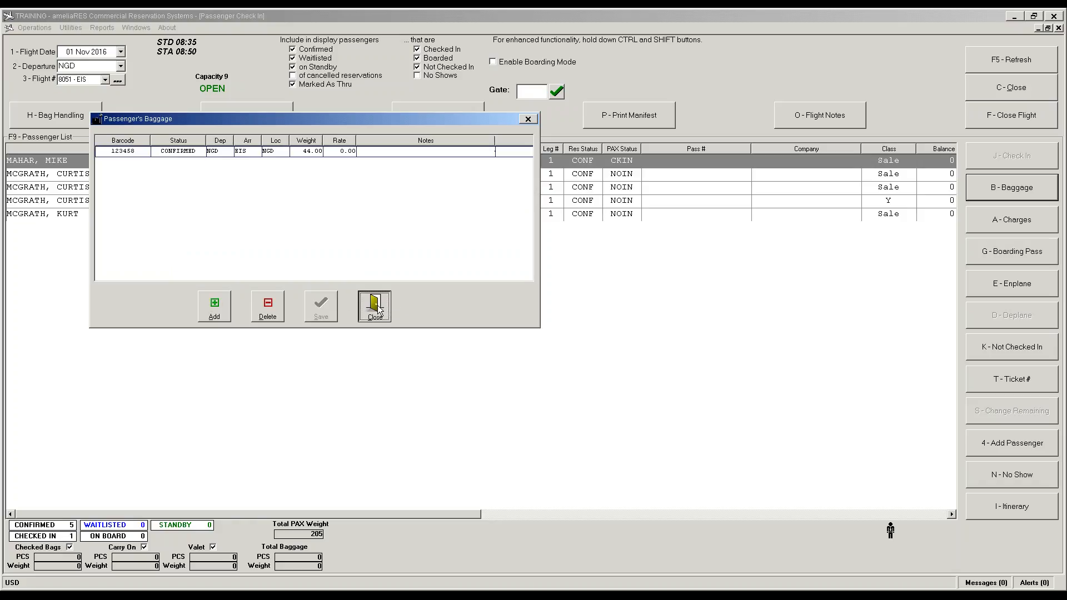
{"action": "left_click", "coordinate": [574, 178]}
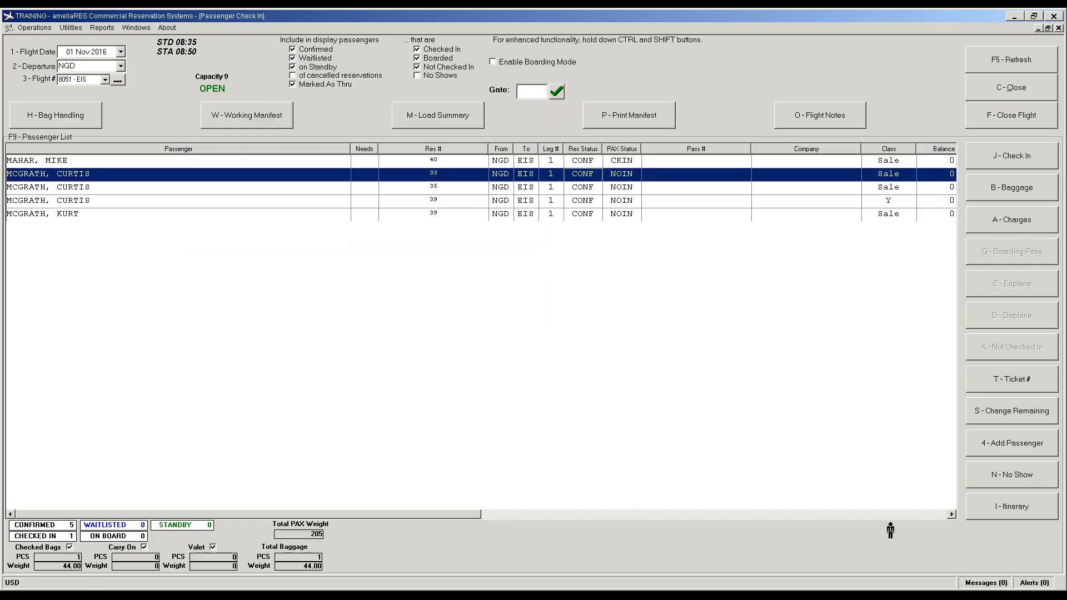
Step: Check in the second and third passengers at 180 weight each
{"action": "left_click", "coordinate": [986, 158]}
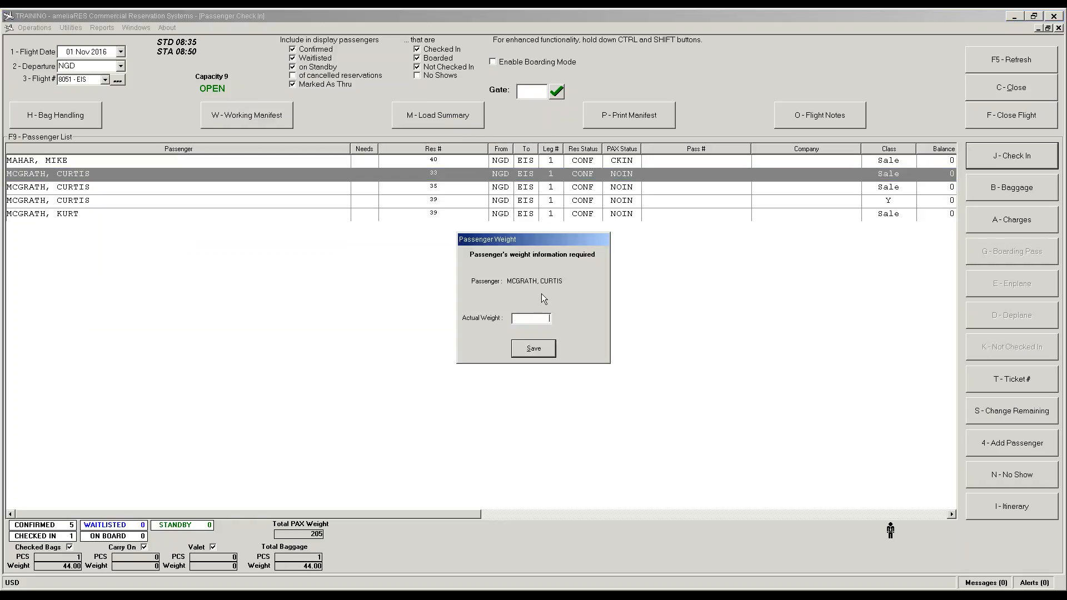
{"action": "type", "text": "180"}
{"action": "left_click", "coordinate": [533, 349]}
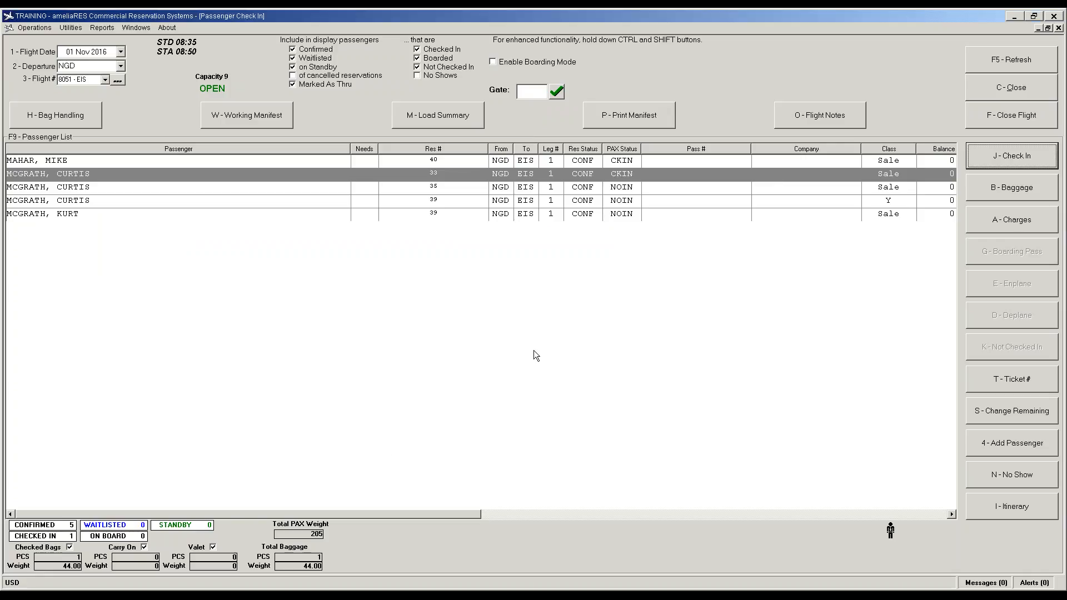
{"action": "left_click", "coordinate": [620, 189]}
{"action": "left_click", "coordinate": [1006, 161]}
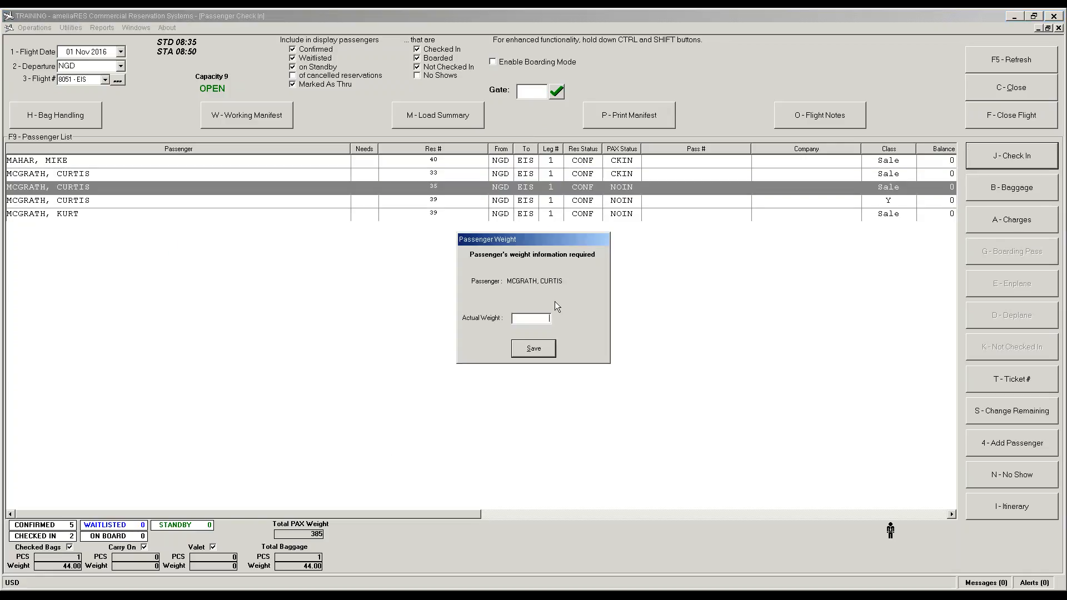
{"action": "type", "text": "180"}
{"action": "left_click", "coordinate": [533, 344]}
Step: Check in the class Y passenger at 200 and the last at 85, then enplane everyone
{"action": "left_click", "coordinate": [660, 200]}
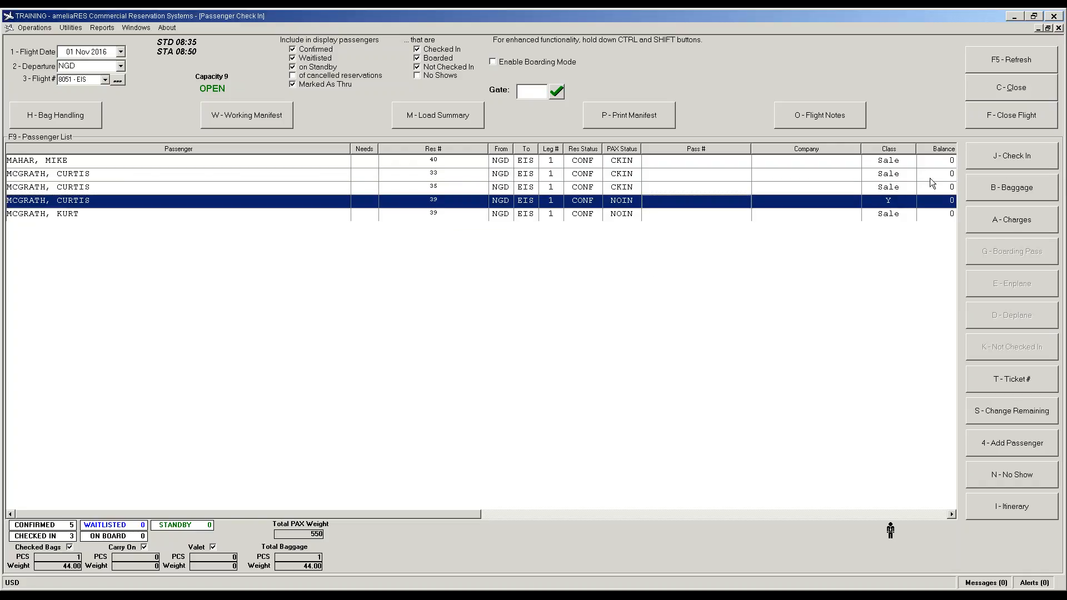
{"action": "left_click", "coordinate": [1000, 159]}
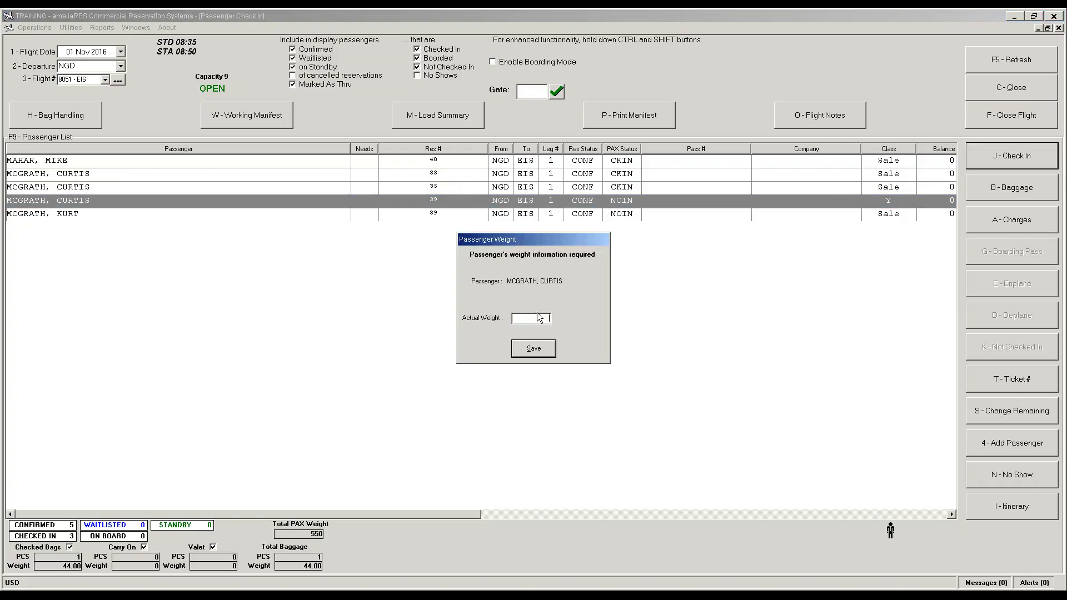
{"action": "type", "text": "200"}
{"action": "left_click", "coordinate": [534, 349]}
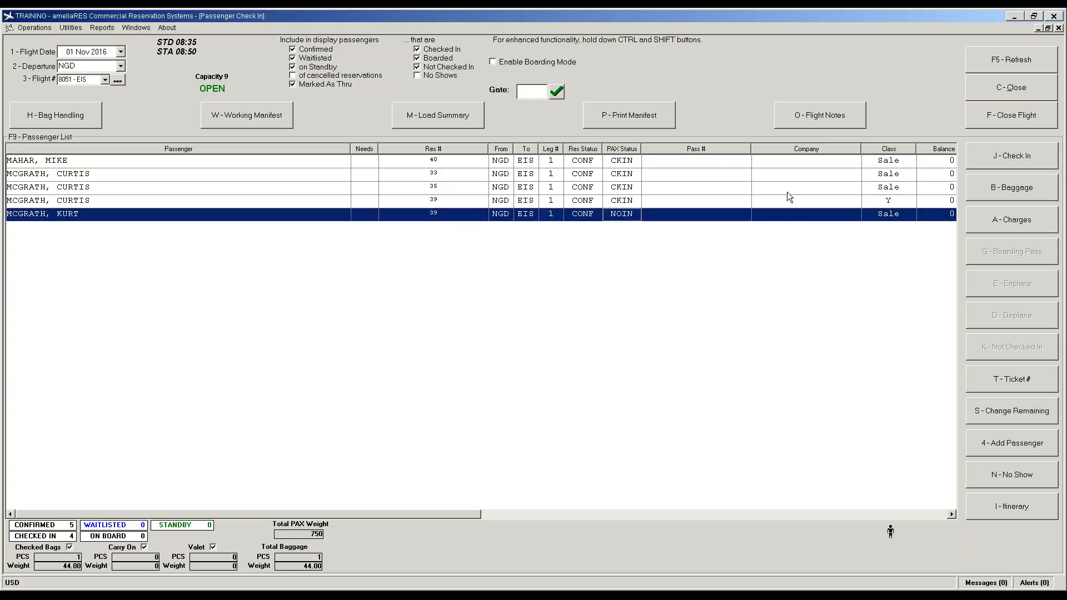
{"action": "left_click", "coordinate": [1037, 154]}
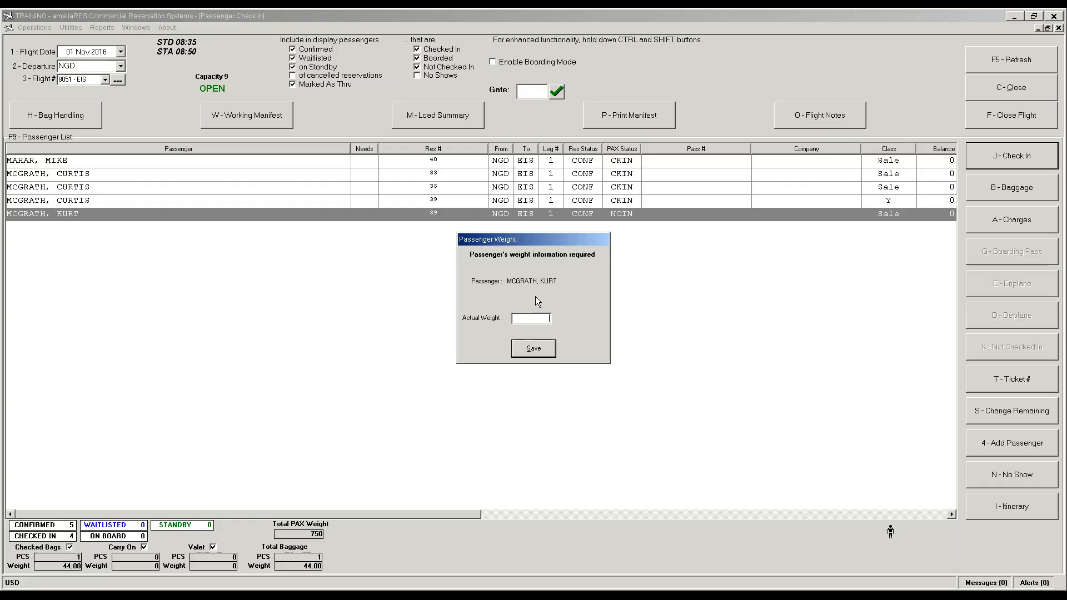
{"action": "type", "text": "85"}
{"action": "left_click", "coordinate": [531, 349]}
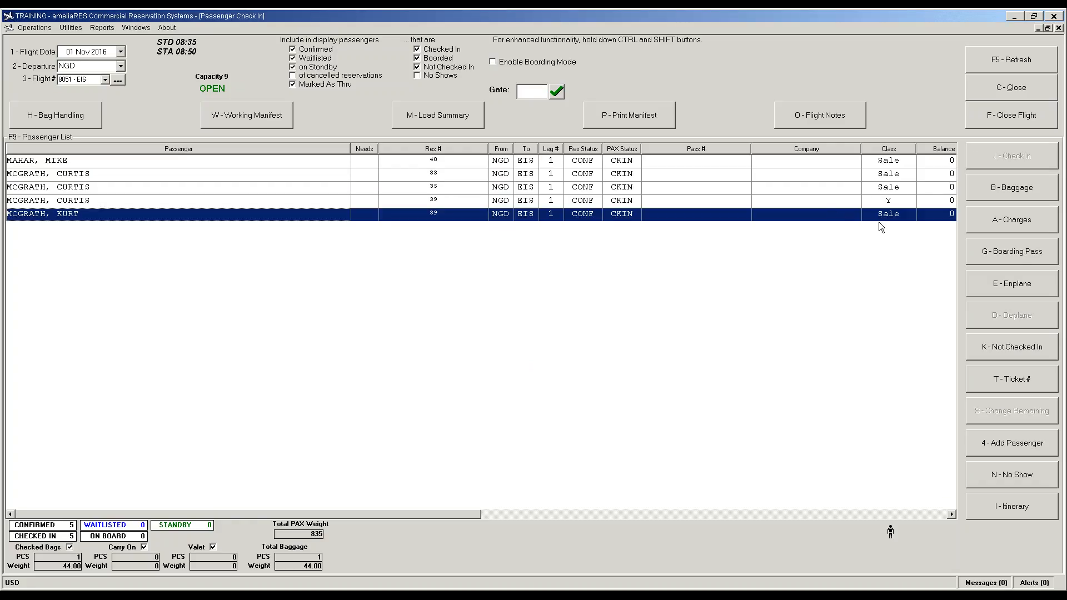
{"action": "left_click", "coordinate": [1010, 285]}
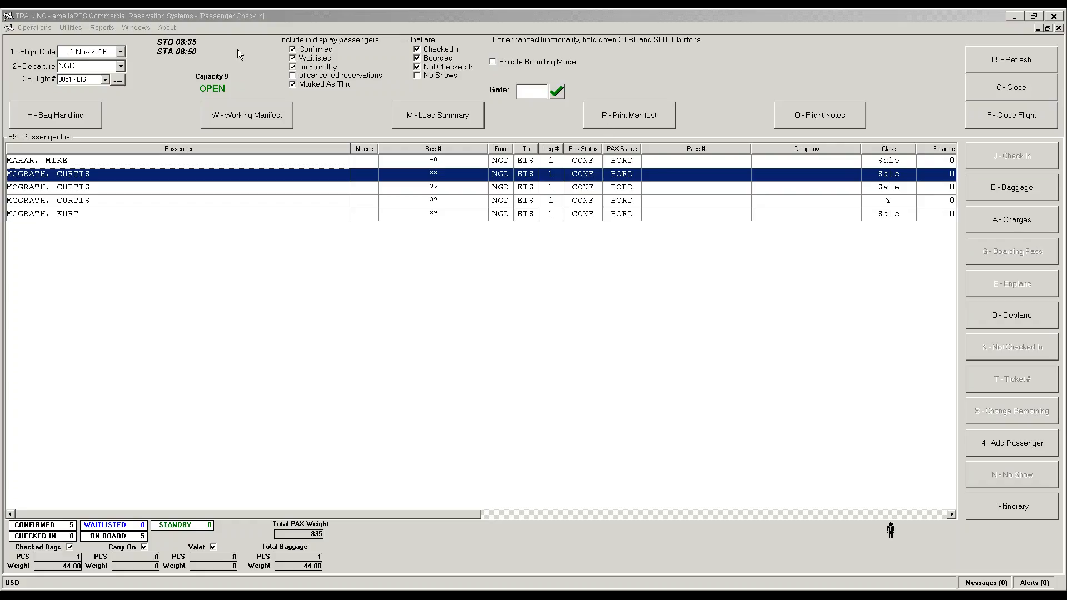
Step: Bring the flight 8051 Passenger Check In window back into focus
{"action": "left_click", "coordinate": [188, 238]}
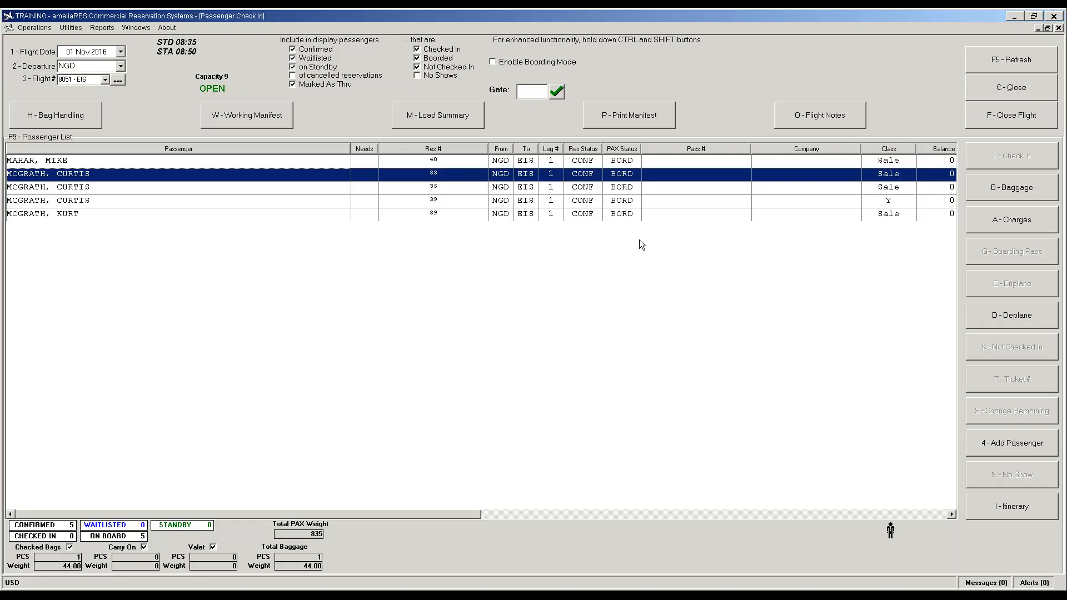
Step: Print the flight 8051 manifest with fuel weight 500, review the 1,379 grand total, and close it
{"action": "left_click", "coordinate": [606, 119]}
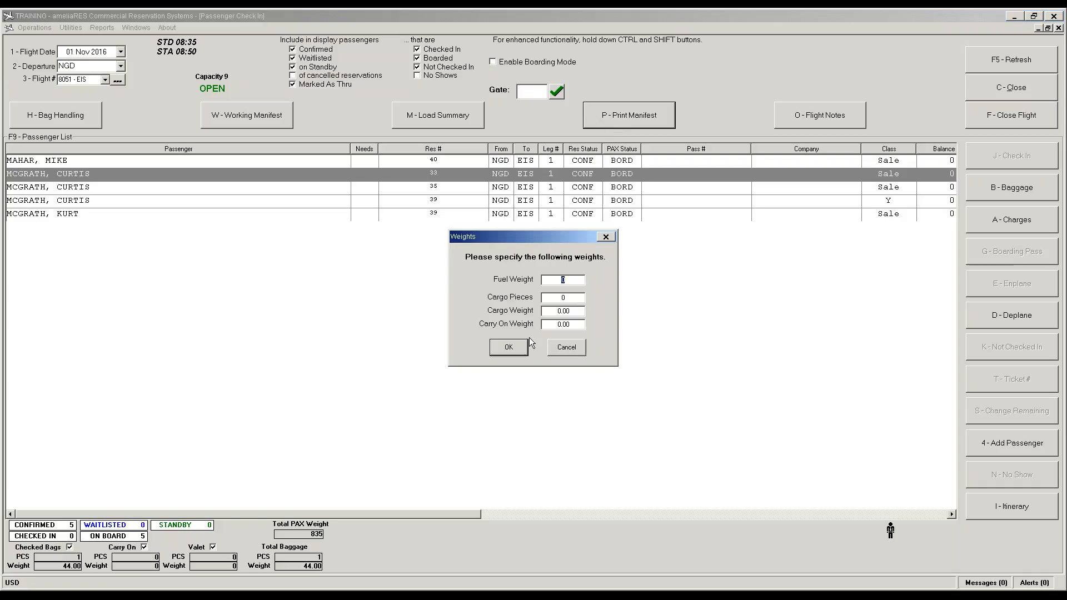
{"action": "type", "text": "500"}
{"action": "left_click", "coordinate": [509, 347]}
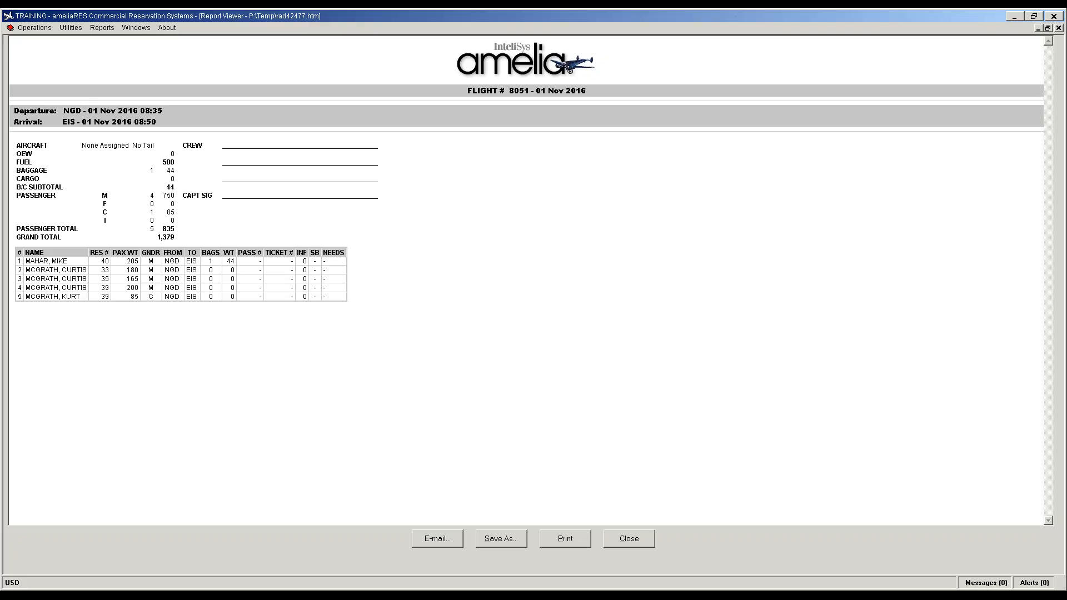
{"action": "left_click", "coordinate": [642, 545]}
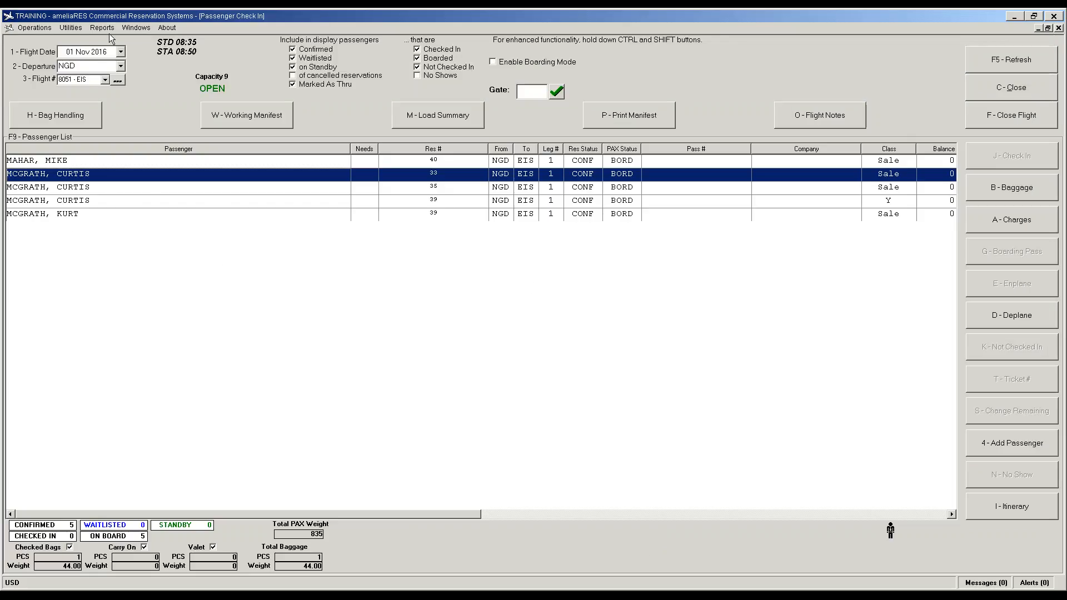
Step: Dismiss the Reports list and log off from ameliaRES via Operations
{"action": "left_click", "coordinate": [102, 27]}
{"action": "left_click", "coordinate": [367, 268]}
{"action": "left_click", "coordinate": [35, 28]}
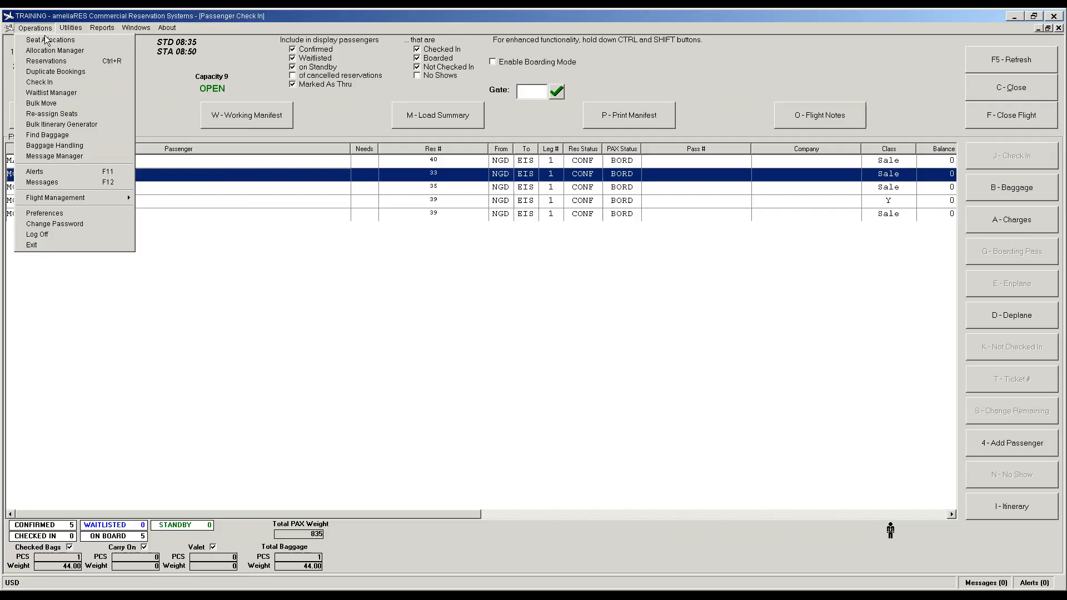
{"action": "left_click", "coordinate": [50, 235]}
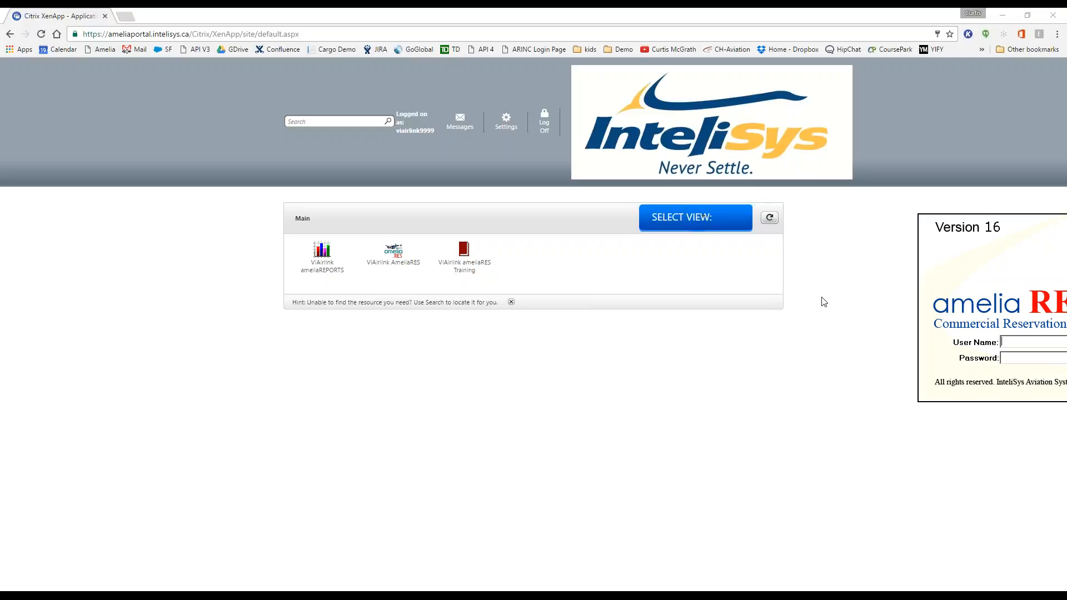
Step: Sign back into ameliaRES Training with the admin credentials, save User Preferences, and open Reports
{"action": "type", "text": "admi"}
{"action": "type", "text": "*********"}
{"action": "key", "text": "Return"}
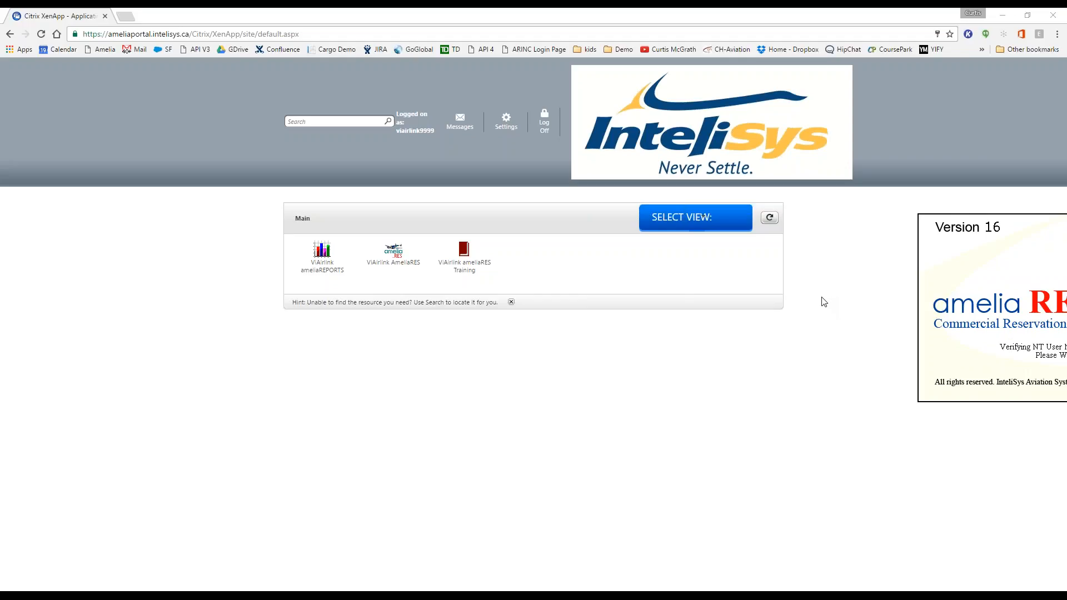
{"action": "left_click", "coordinate": [503, 334]}
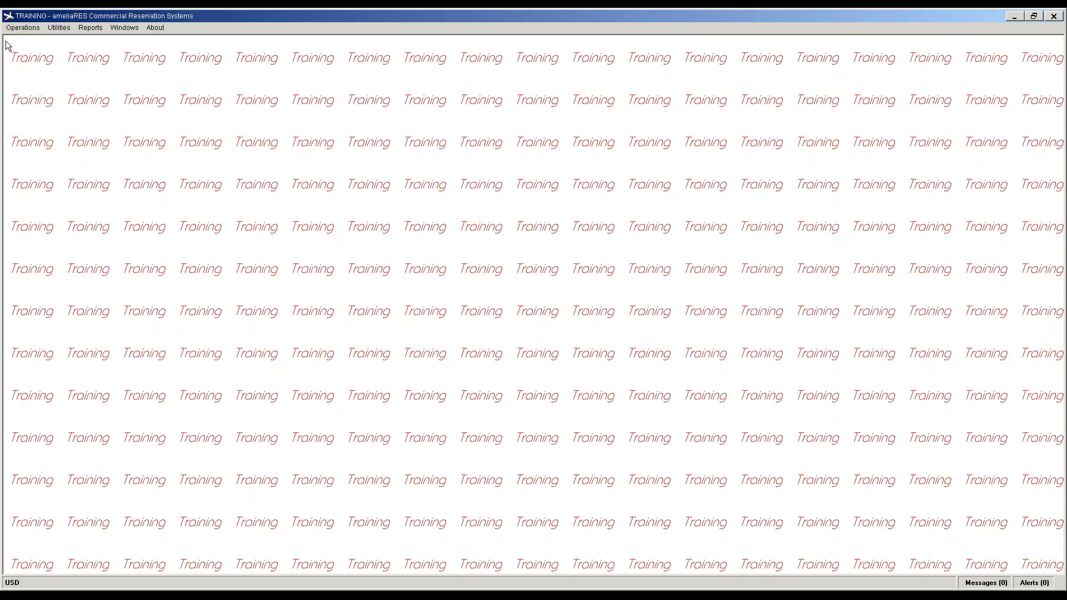
{"action": "left_click", "coordinate": [89, 28]}
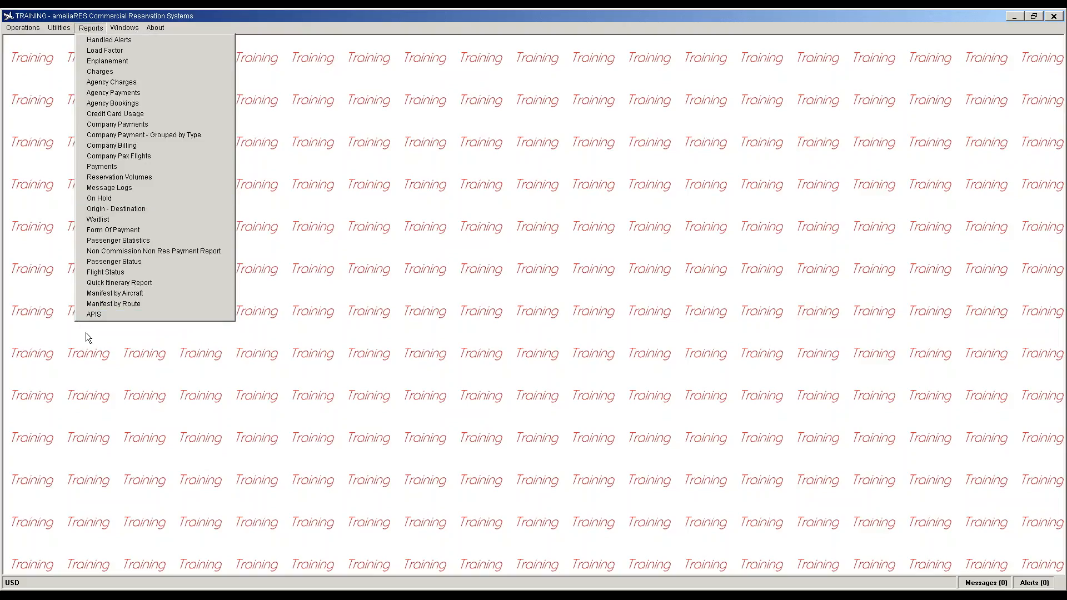
Step: Run the APIS report for flight 8051 from NGD on 01 Nov 2016, then close the viewer
{"action": "left_click", "coordinate": [93, 315]}
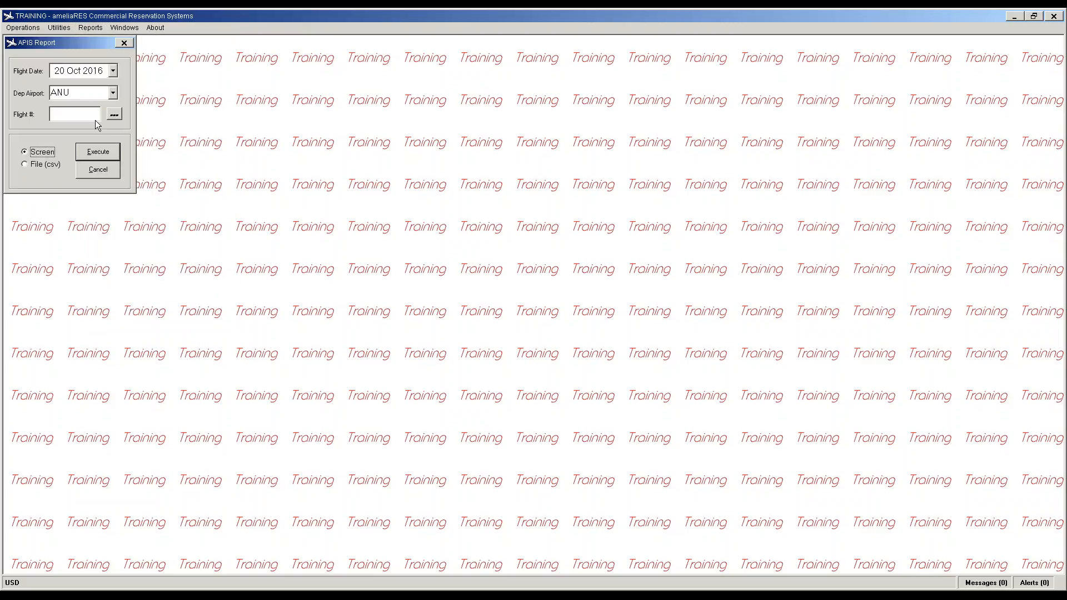
{"action": "left_click", "coordinate": [113, 93]}
{"action": "left_click", "coordinate": [81, 129]}
{"action": "left_click", "coordinate": [114, 115]}
{"action": "left_click", "coordinate": [114, 71]}
{"action": "left_click", "coordinate": [114, 71]}
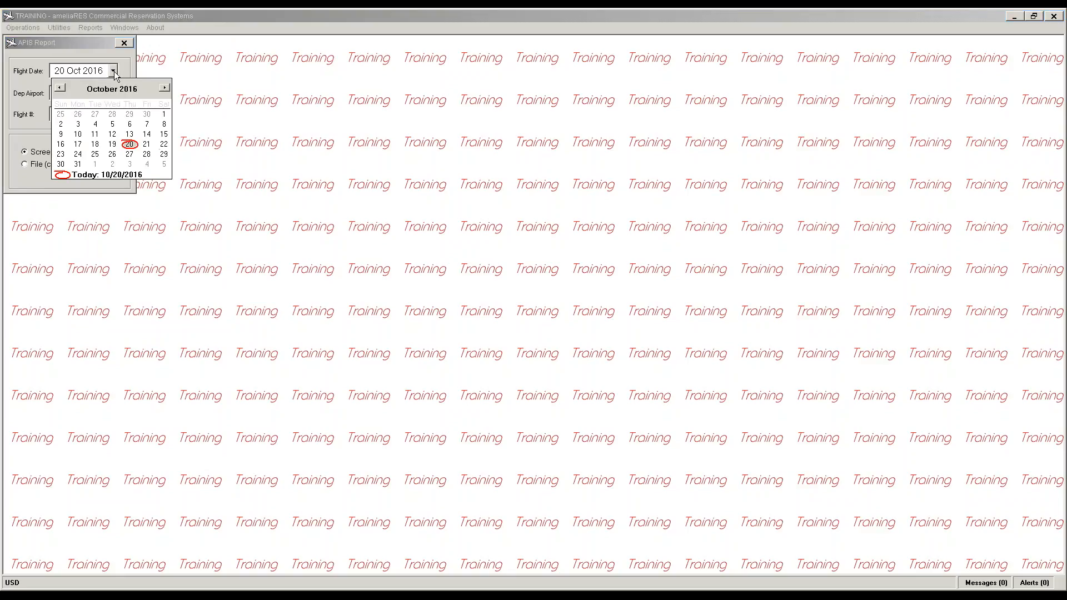
{"action": "left_click", "coordinate": [95, 164]}
{"action": "left_click", "coordinate": [116, 115]}
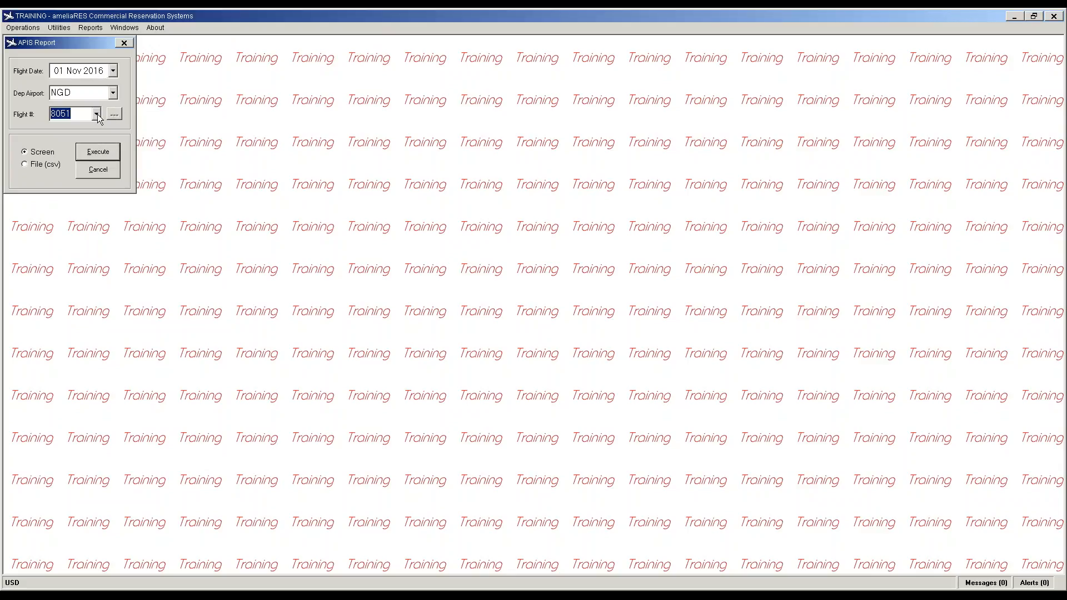
{"action": "left_click", "coordinate": [98, 151]}
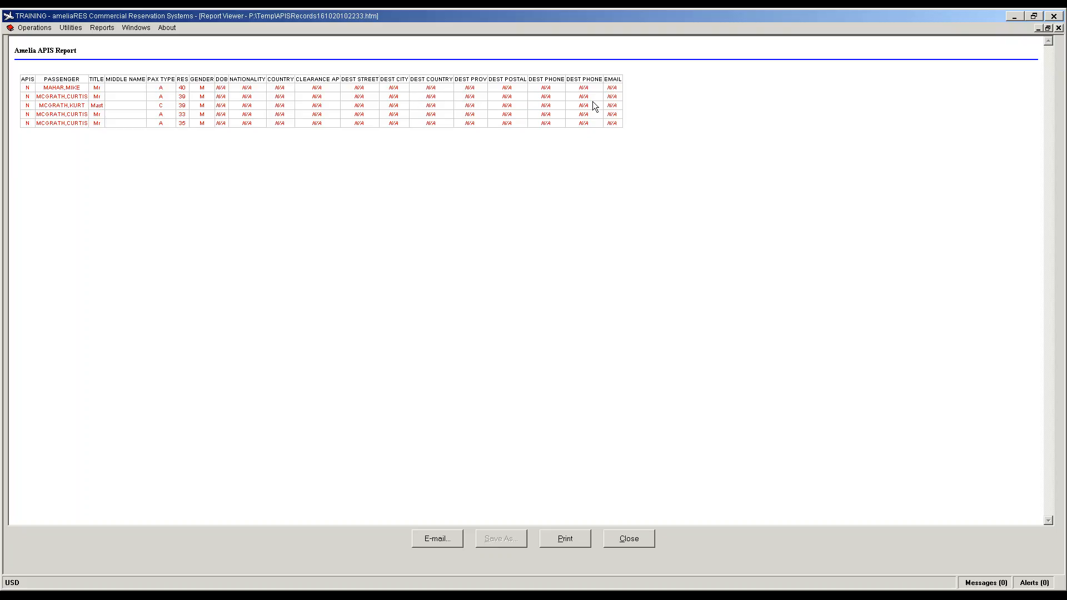
{"action": "left_click", "coordinate": [629, 540]}
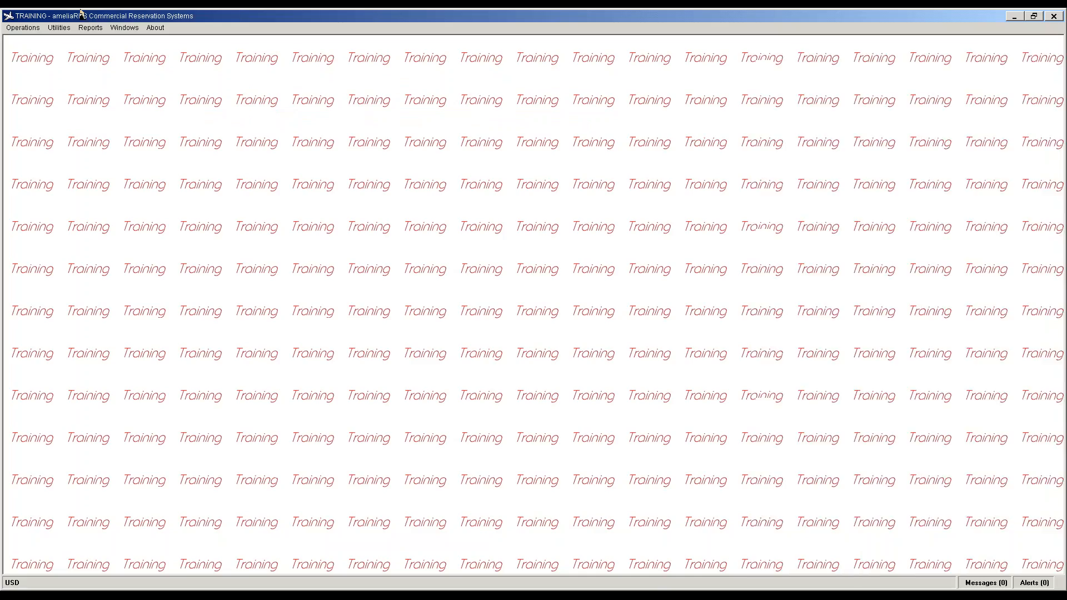
Step: Open Utilities > APIS Definitions and dismiss the no-definition-selected message
{"action": "left_click", "coordinate": [59, 27]}
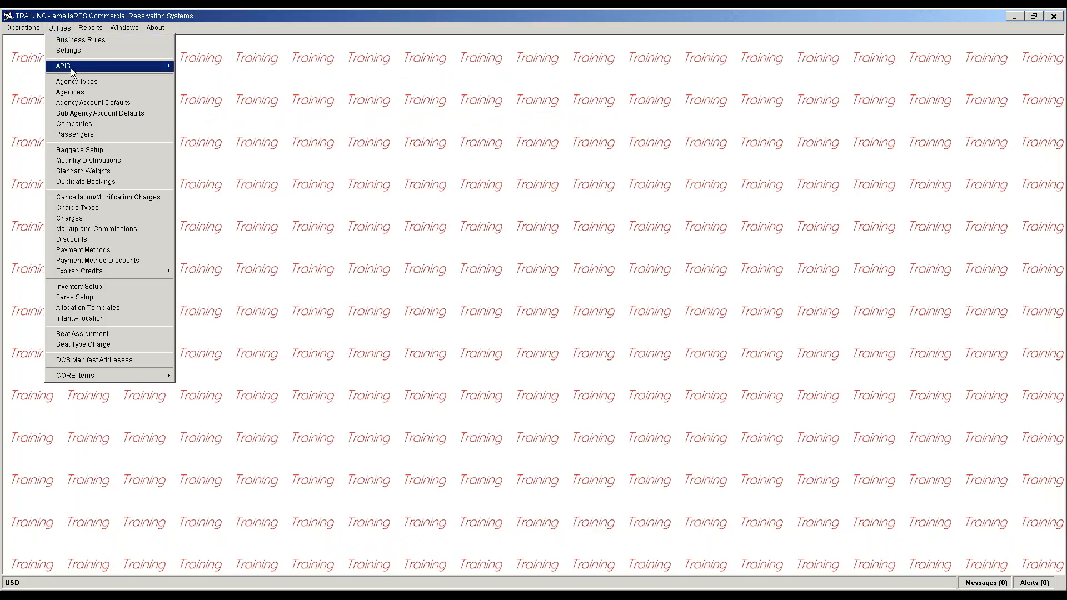
{"action": "mouse_move", "coordinate": [73, 66]}
{"action": "left_click", "coordinate": [239, 68]}
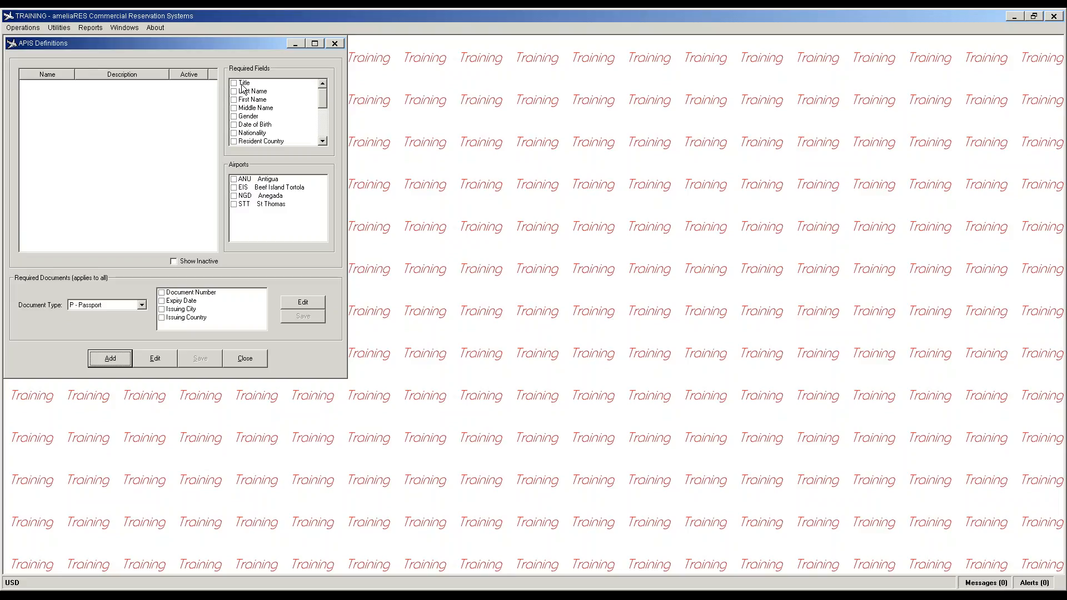
{"action": "left_click", "coordinate": [155, 359]}
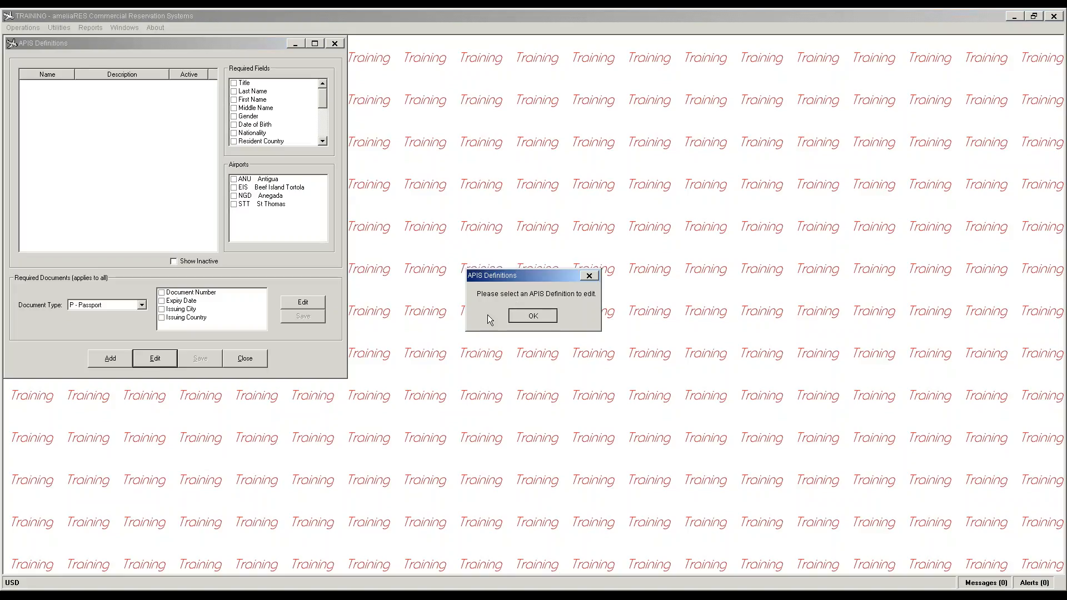
{"action": "key", "text": "Return"}
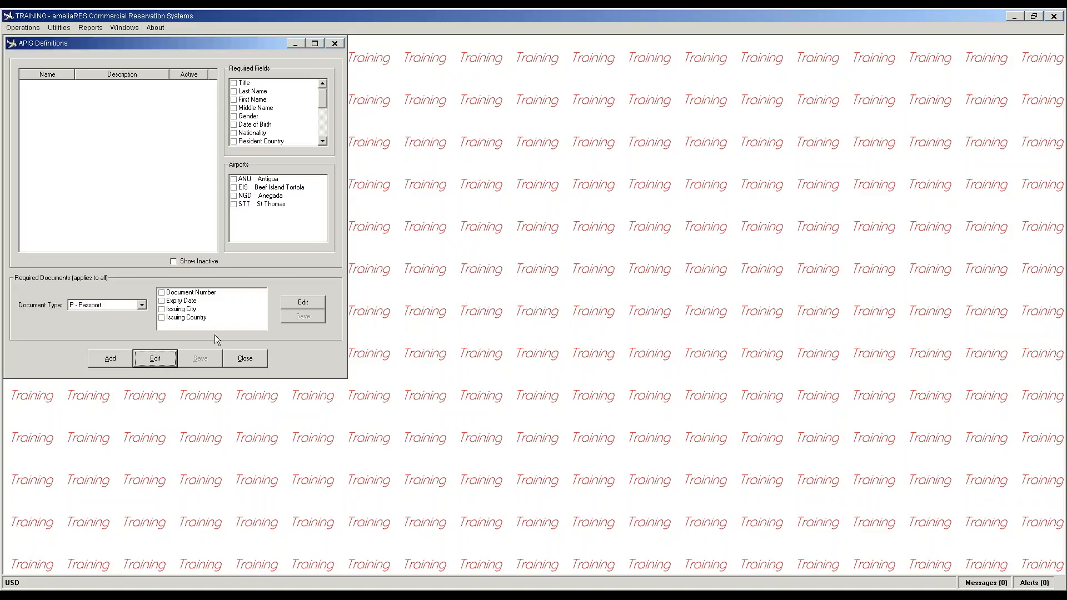
Step: Start a new APIS definition 'API' requiring Title, Last Name, First Name, Date of Birth and Nationality
{"action": "left_click", "coordinate": [109, 360]}
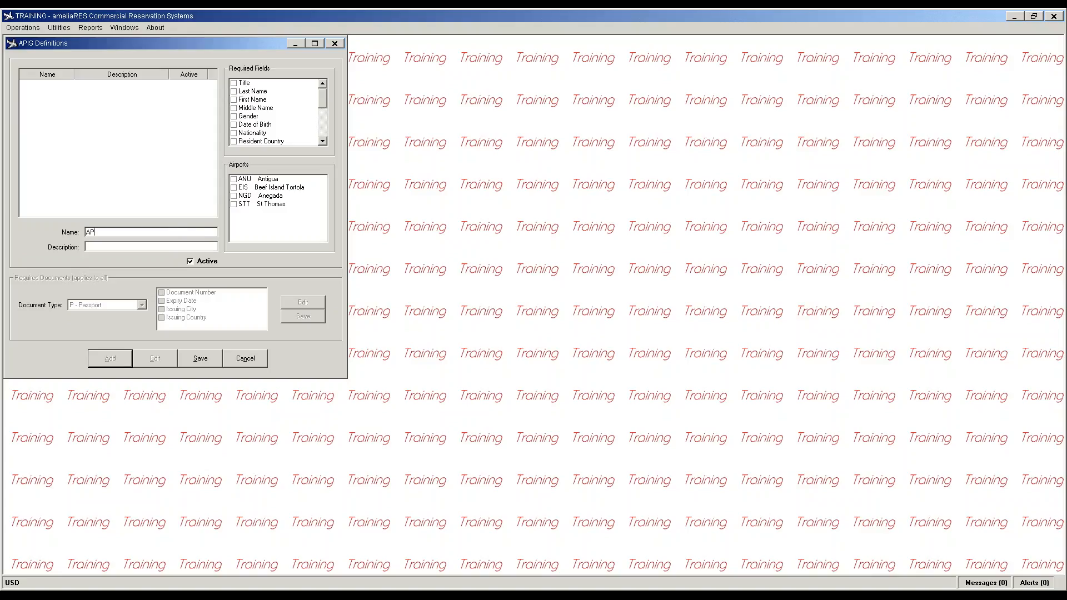
{"action": "type", "text": "APIS"}
{"action": "left_click", "coordinate": [235, 84]}
{"action": "left_click", "coordinate": [236, 91]}
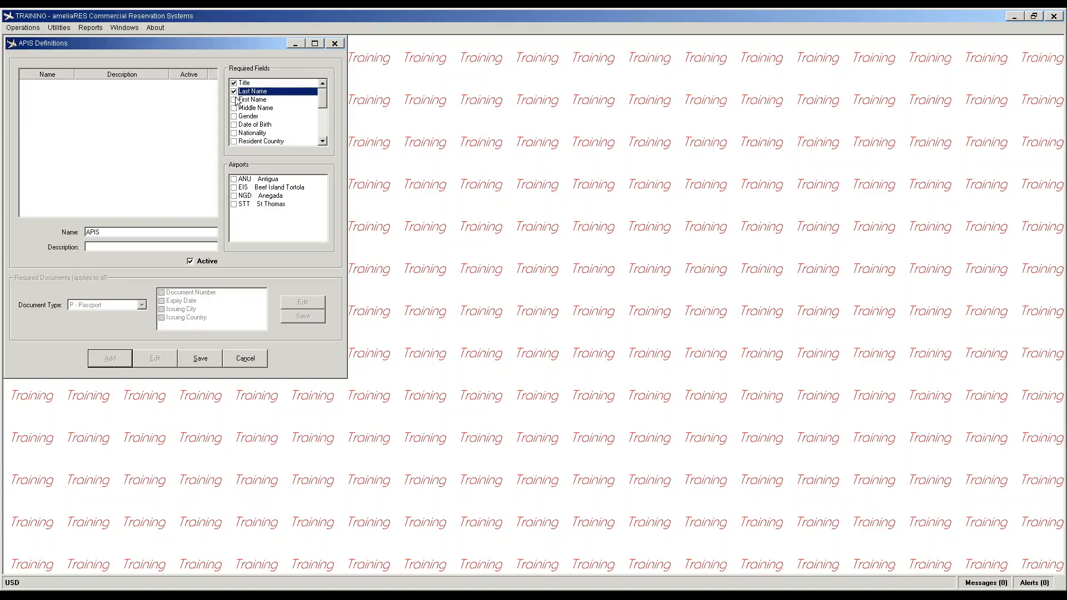
{"action": "left_click", "coordinate": [235, 100]}
{"action": "left_click", "coordinate": [235, 124]}
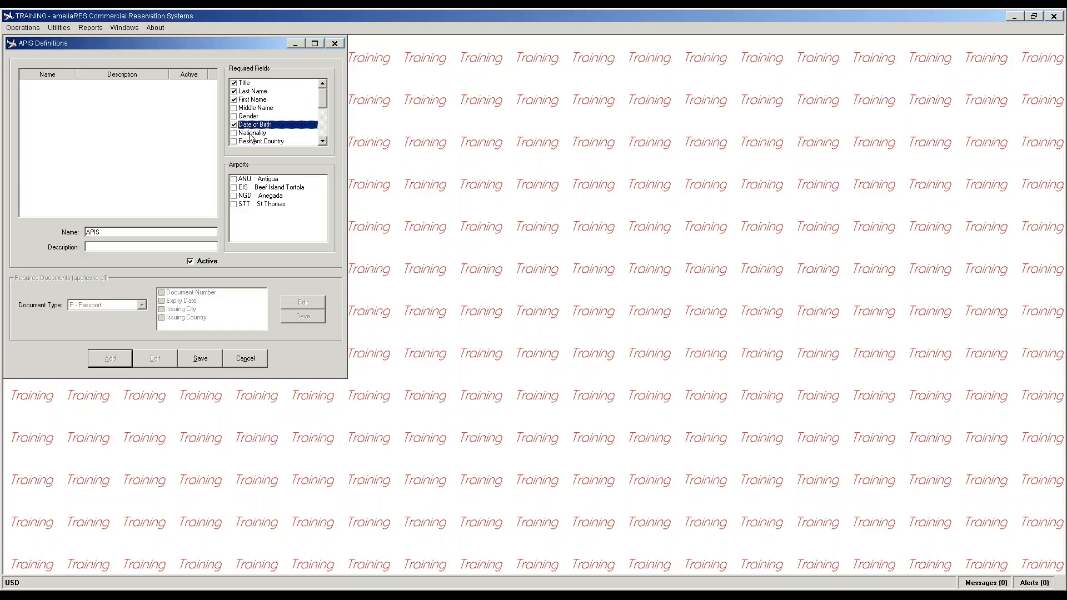
{"action": "left_click", "coordinate": [323, 142]}
{"action": "left_click", "coordinate": [323, 142]}
{"action": "left_click", "coordinate": [323, 142]}
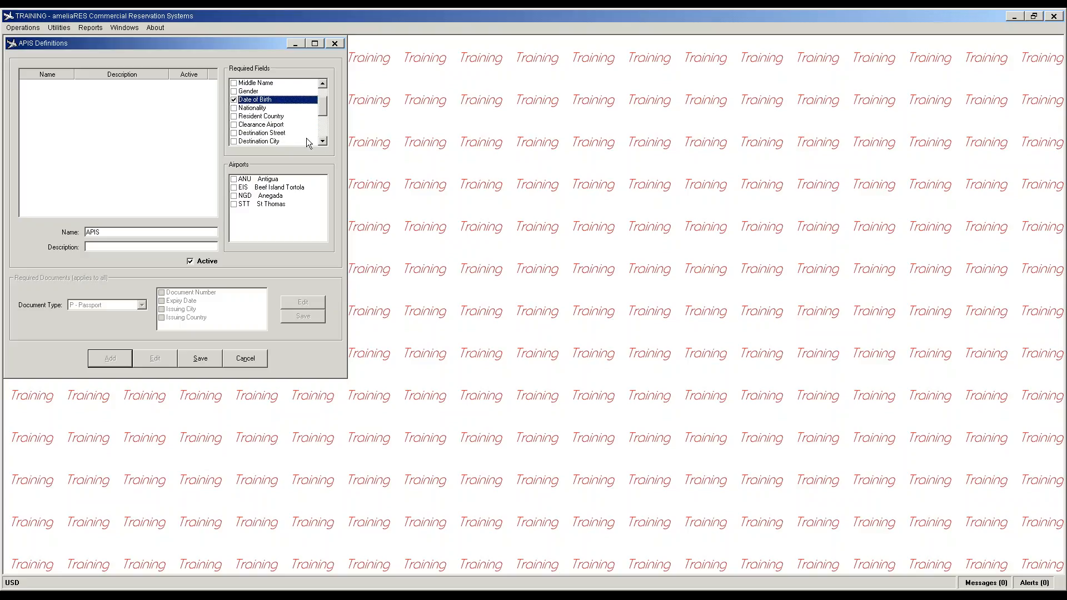
{"action": "left_click", "coordinate": [234, 108]}
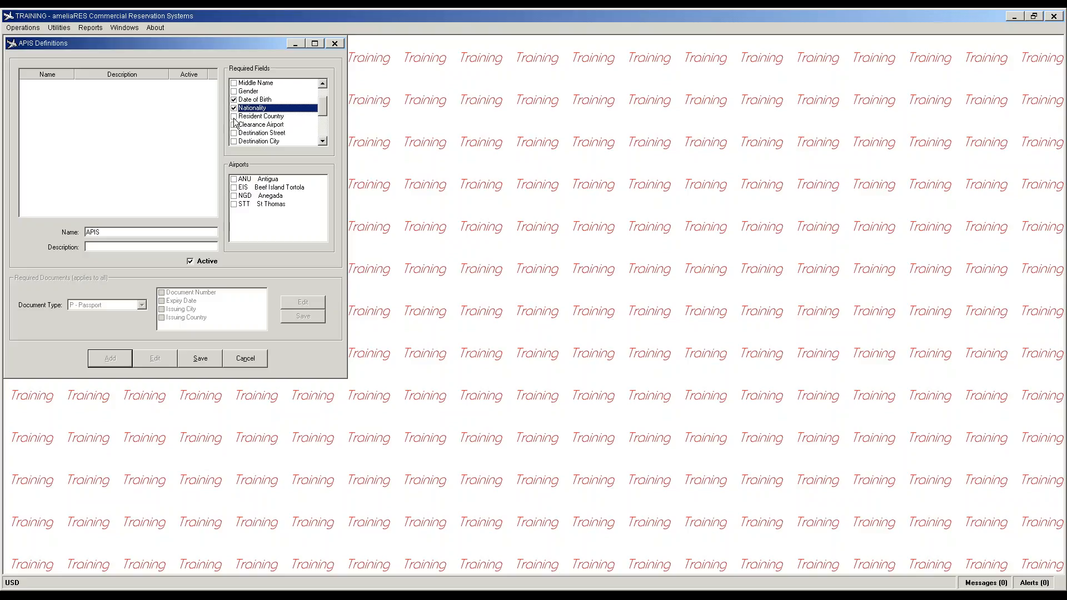
{"action": "left_click", "coordinate": [322, 136]}
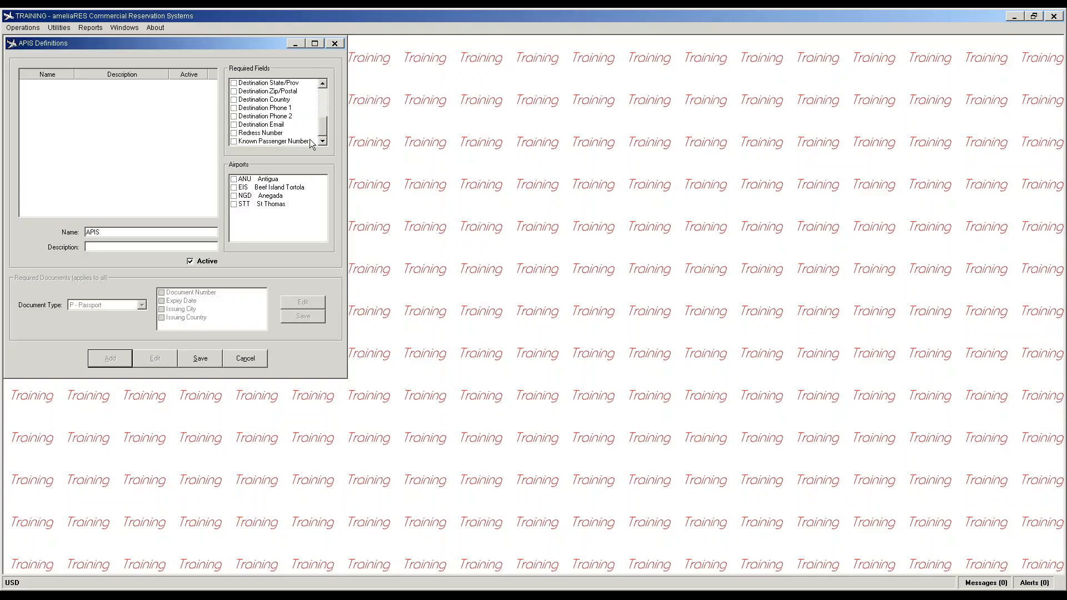
Step: Leave Redress and Known Passenger Numbers optional and apply the definition to STT St Thomas
{"action": "left_click", "coordinate": [234, 133]}
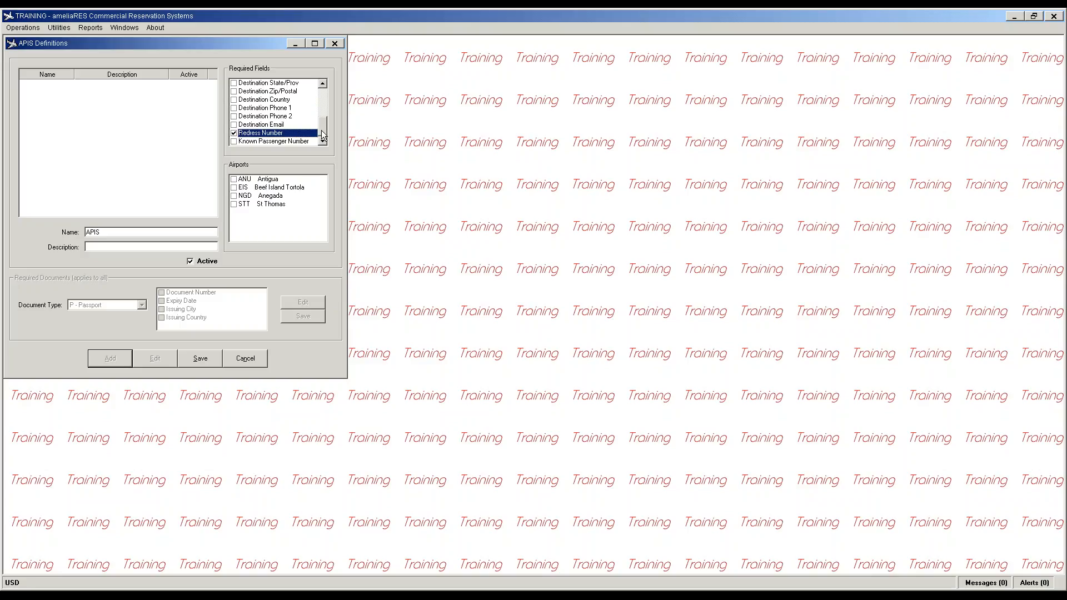
{"action": "left_click", "coordinate": [267, 142]}
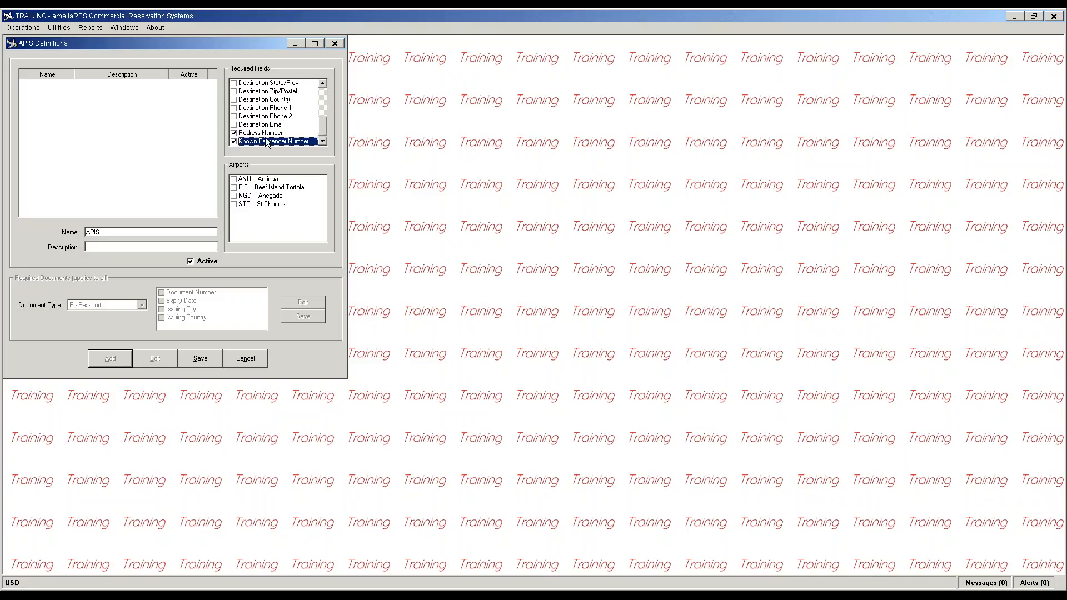
{"action": "left_click", "coordinate": [234, 133]}
{"action": "left_click", "coordinate": [234, 141]}
{"action": "left_click", "coordinate": [234, 204]}
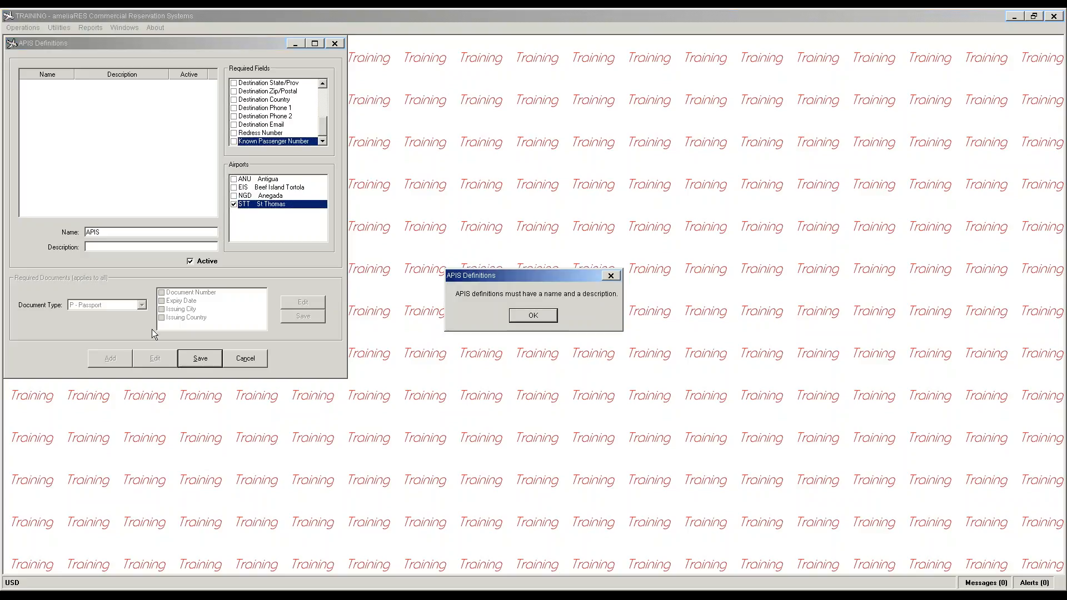
Step: Save the APIS definition with description STT
{"action": "left_click", "coordinate": [201, 359]}
{"action": "left_click", "coordinate": [539, 323]}
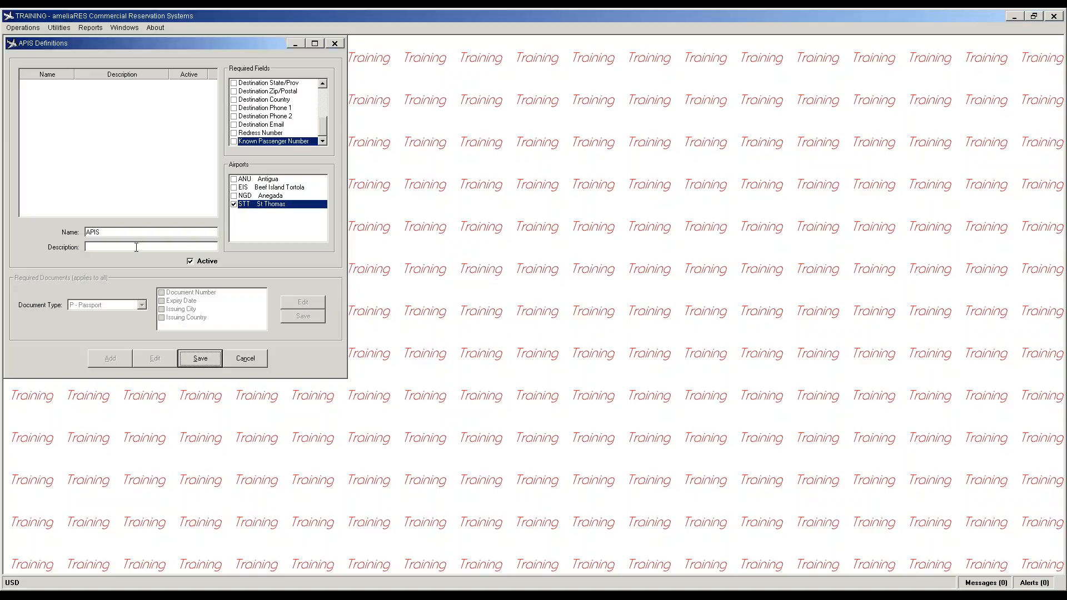
{"action": "left_click", "coordinate": [191, 246]}
{"action": "type", "text": "STT"}
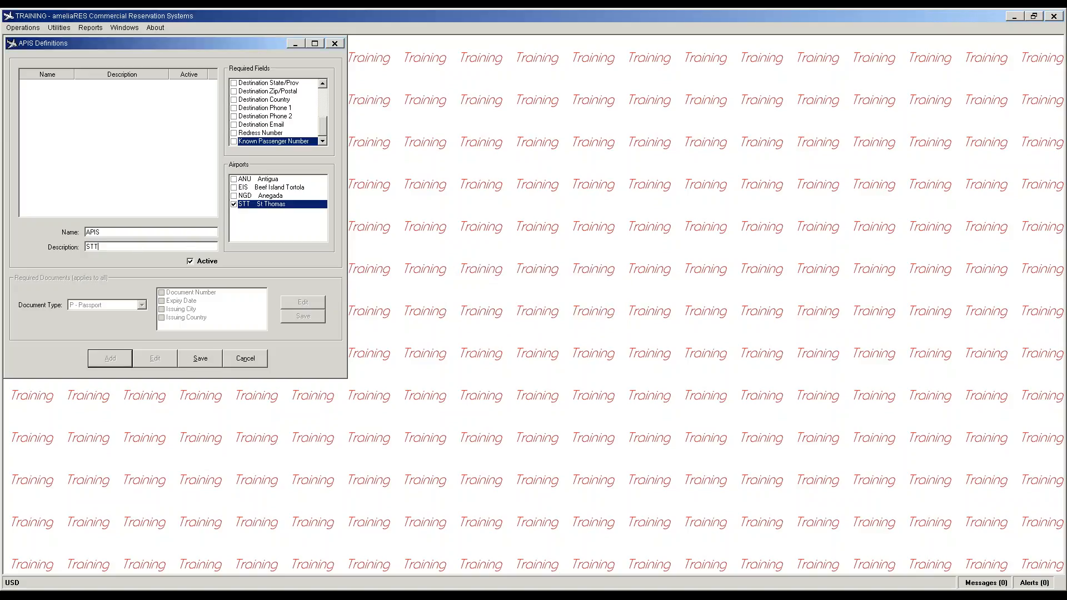
{"action": "left_click", "coordinate": [196, 359]}
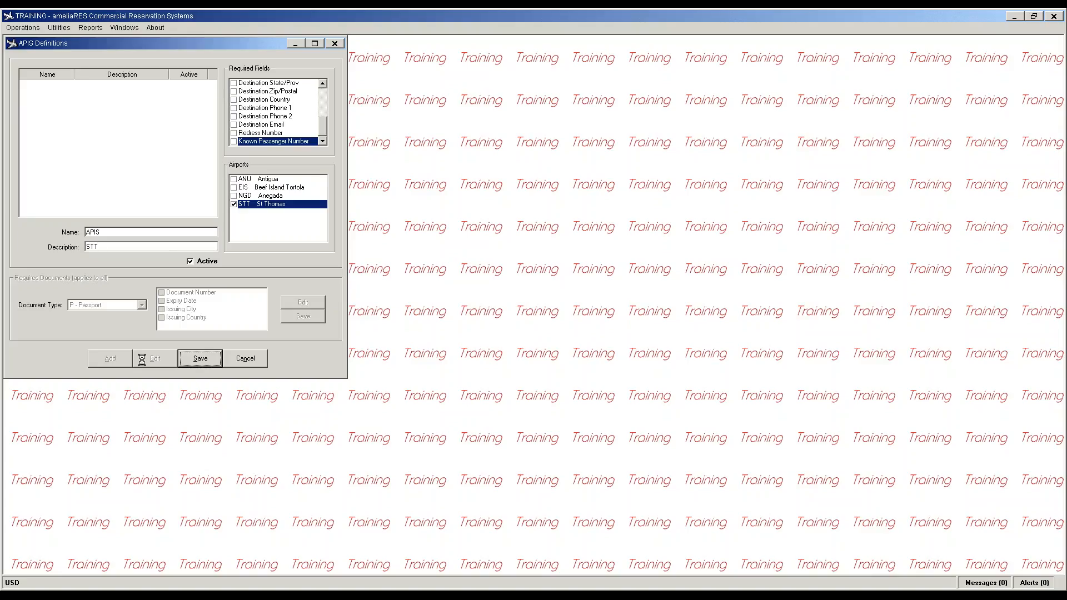
Step: Require passport document number, expiry date, issuing city and issuing country, then close the definitions
{"action": "left_click", "coordinate": [295, 304]}
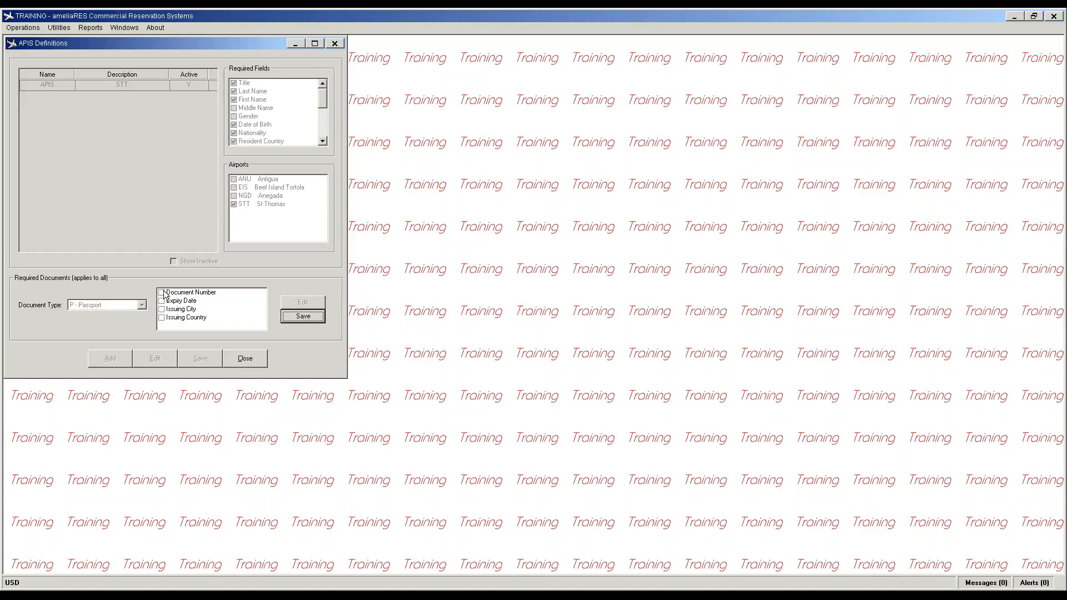
{"action": "left_click", "coordinate": [162, 293]}
{"action": "left_click", "coordinate": [162, 301]}
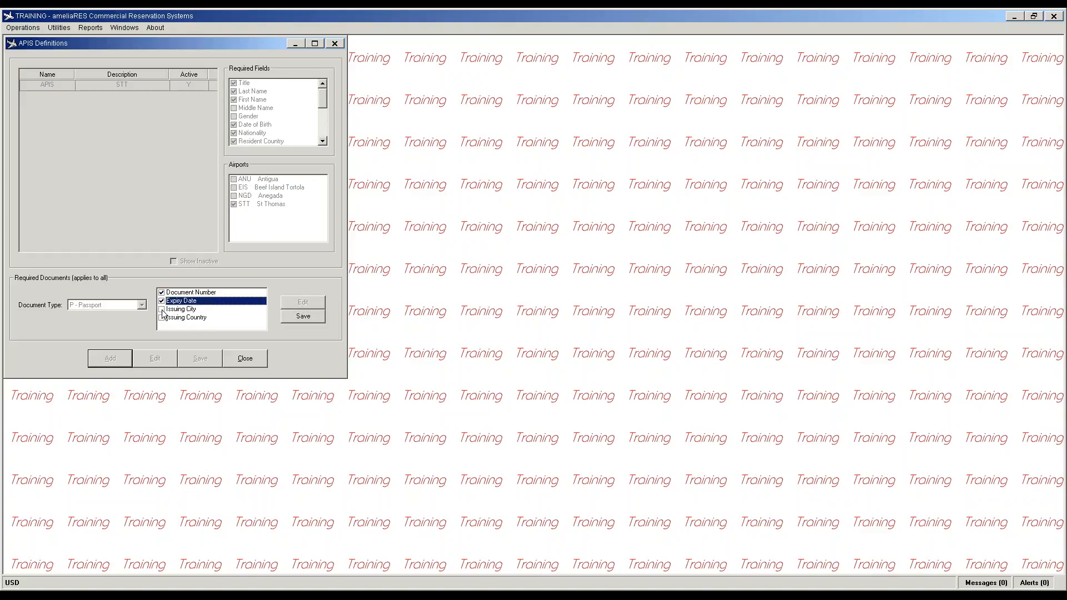
{"action": "left_click", "coordinate": [162, 310]}
{"action": "left_click", "coordinate": [162, 318]}
{"action": "left_click", "coordinate": [303, 316]}
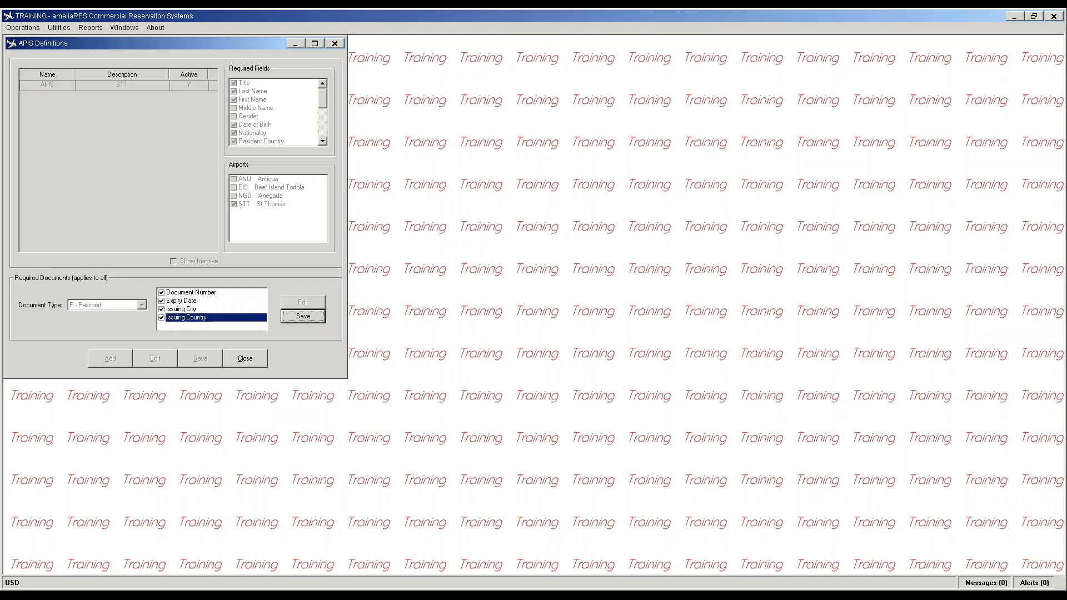
{"action": "left_click", "coordinate": [259, 359]}
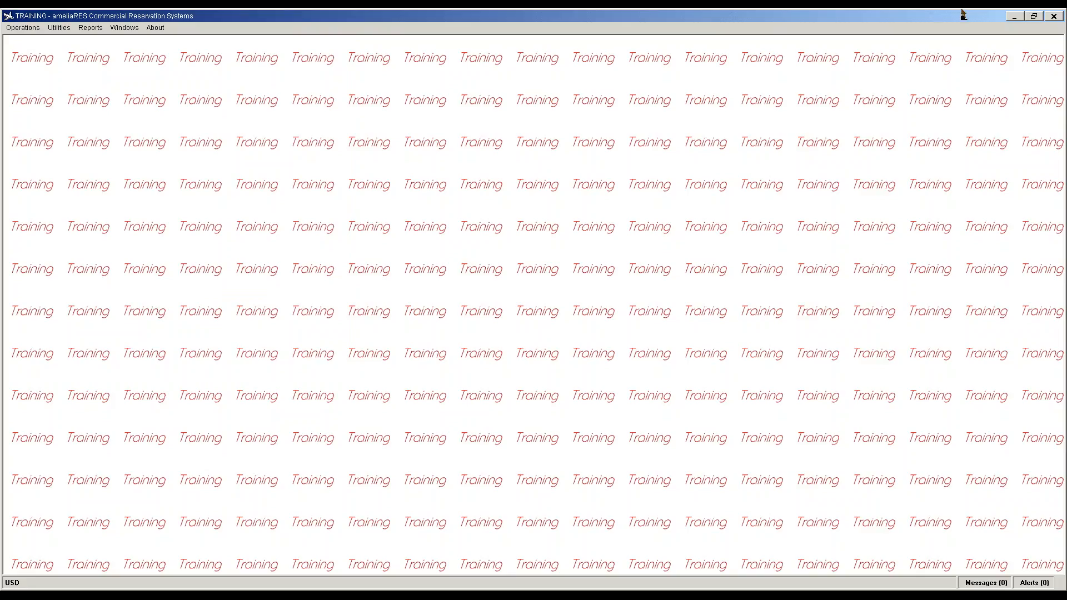
{"action": "left_click", "coordinate": [20, 30]}
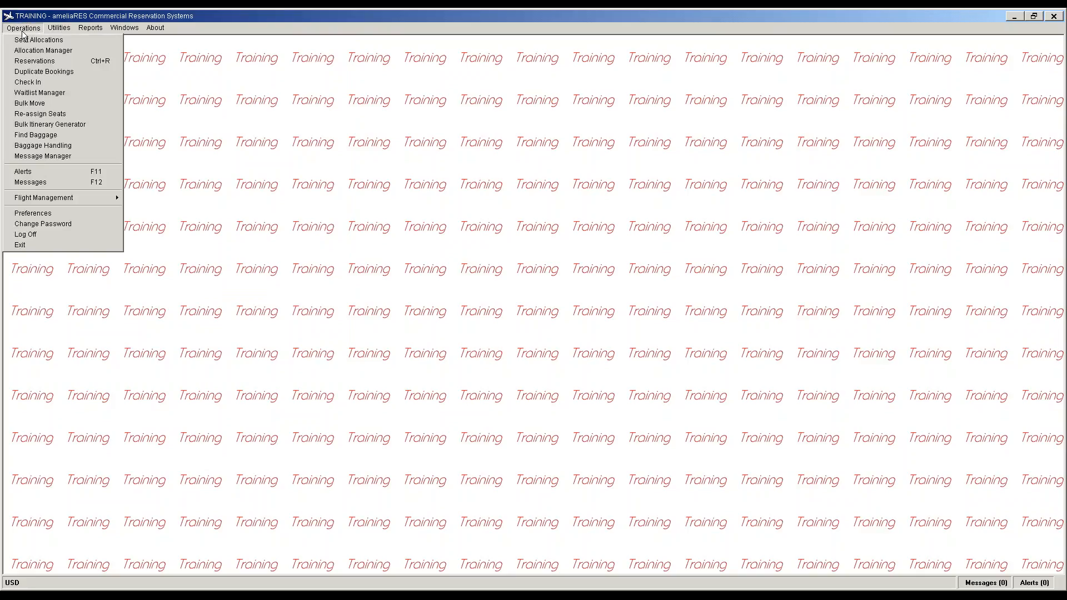
{"action": "mouse_move", "coordinate": [65, 198]}
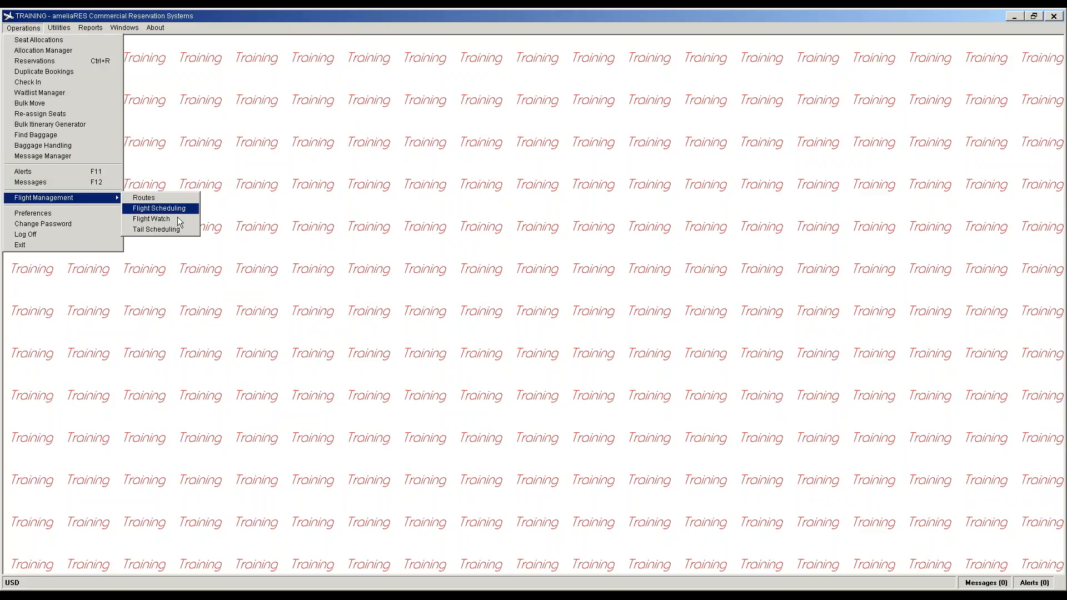
{"action": "left_click", "coordinate": [166, 198]}
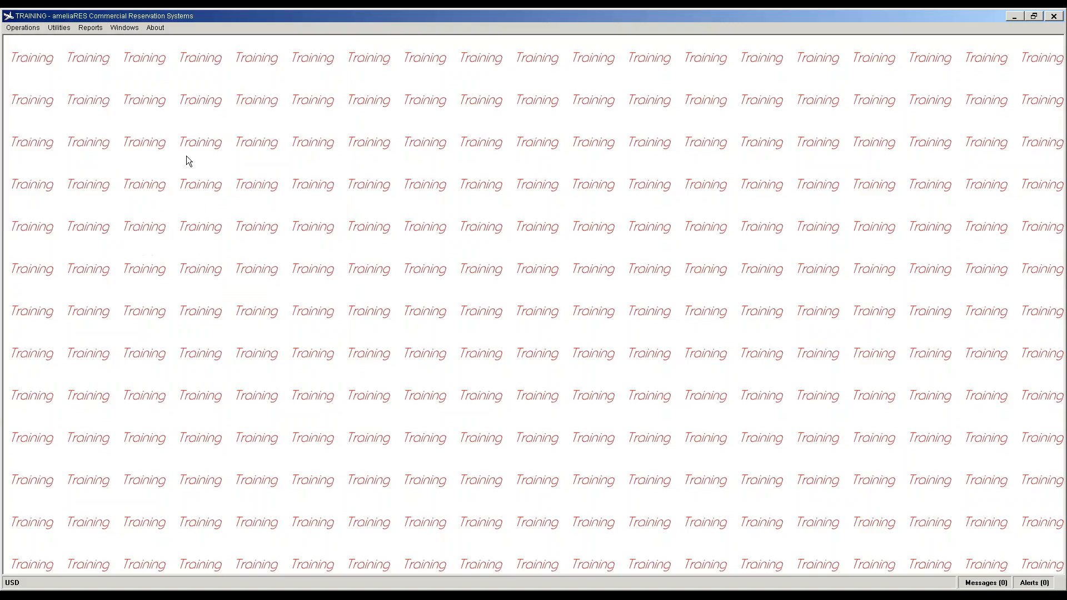
{"action": "left_click", "coordinate": [100, 73]}
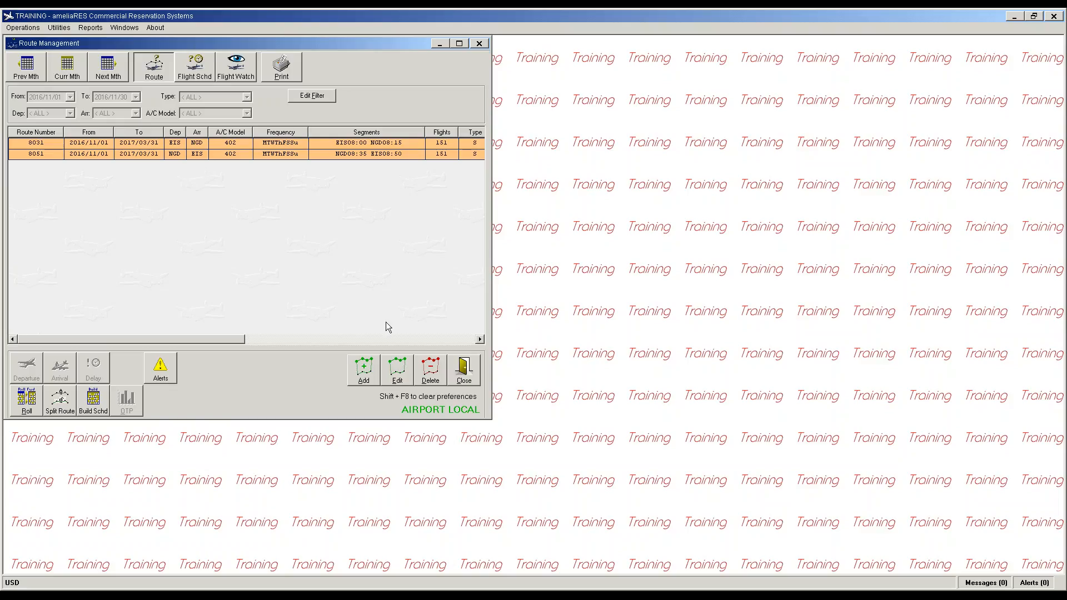
{"action": "left_click", "coordinate": [471, 374]}
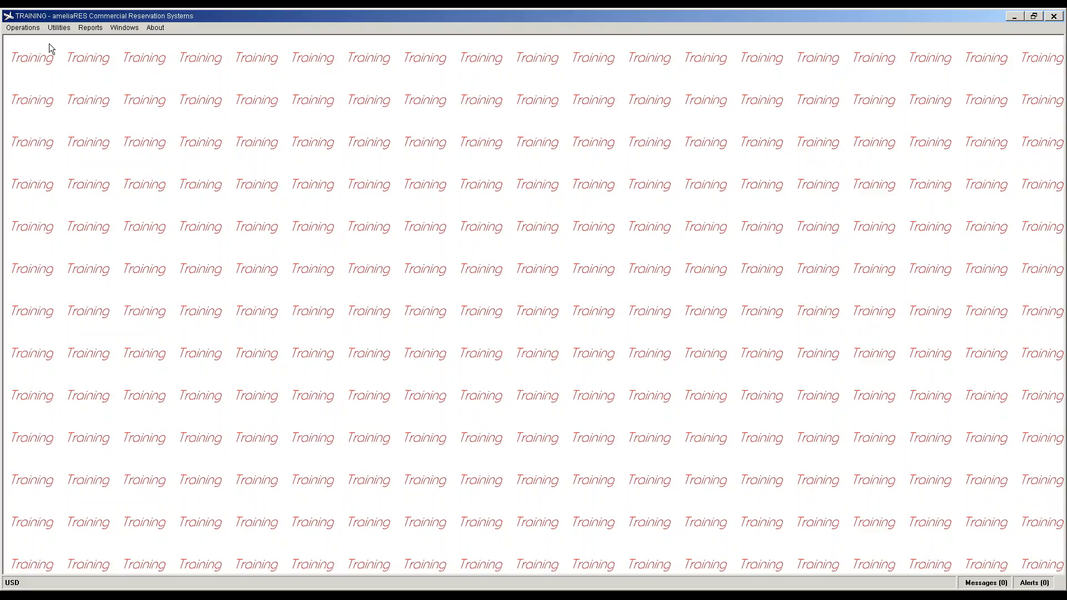
{"action": "left_click", "coordinate": [797, 10]}
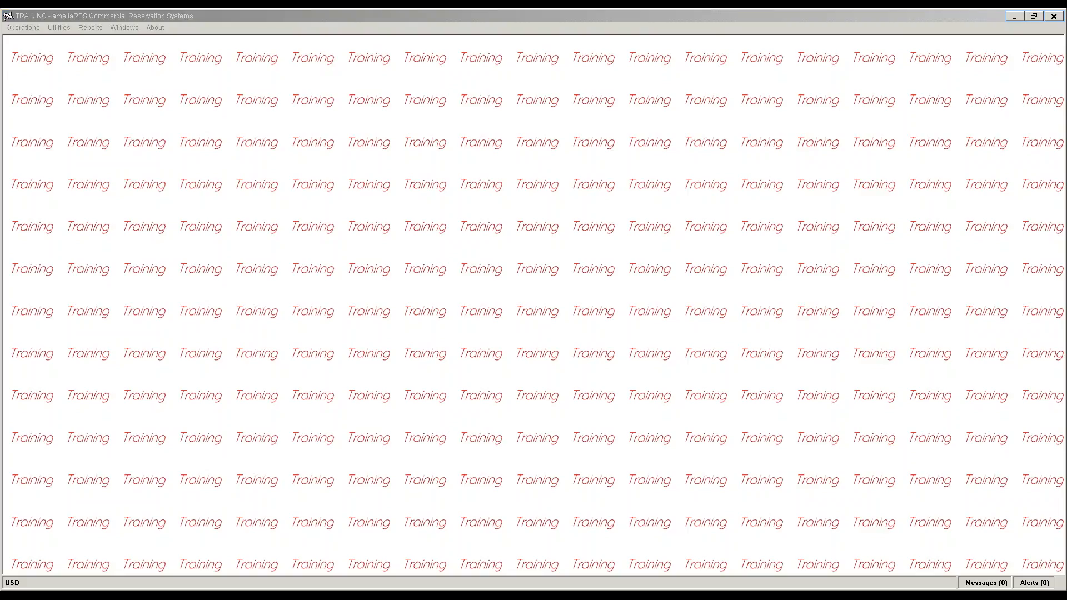
Step: Open Passenger Check In for flight 8051 departing NGD on 01 Nov 2016
{"action": "left_click", "coordinate": [18, 29]}
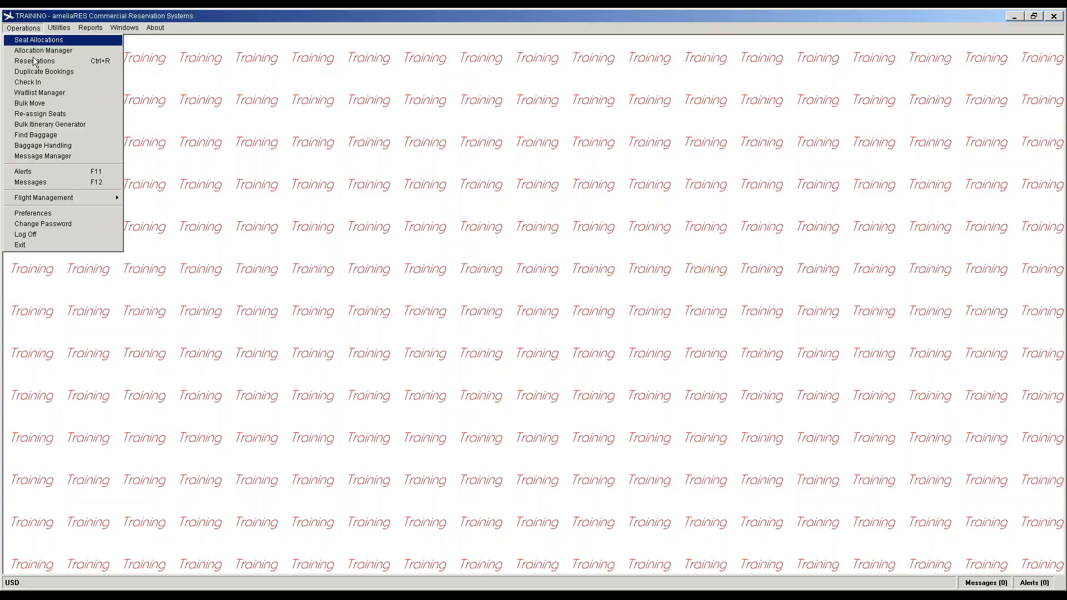
{"action": "key", "text": "Return"}
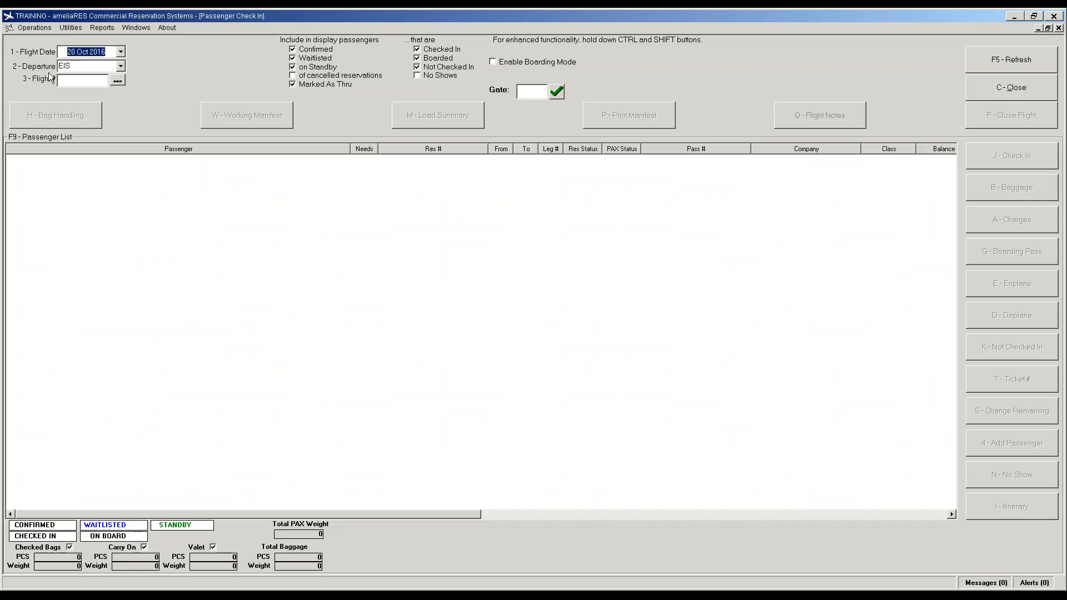
{"action": "left_click", "coordinate": [121, 52]}
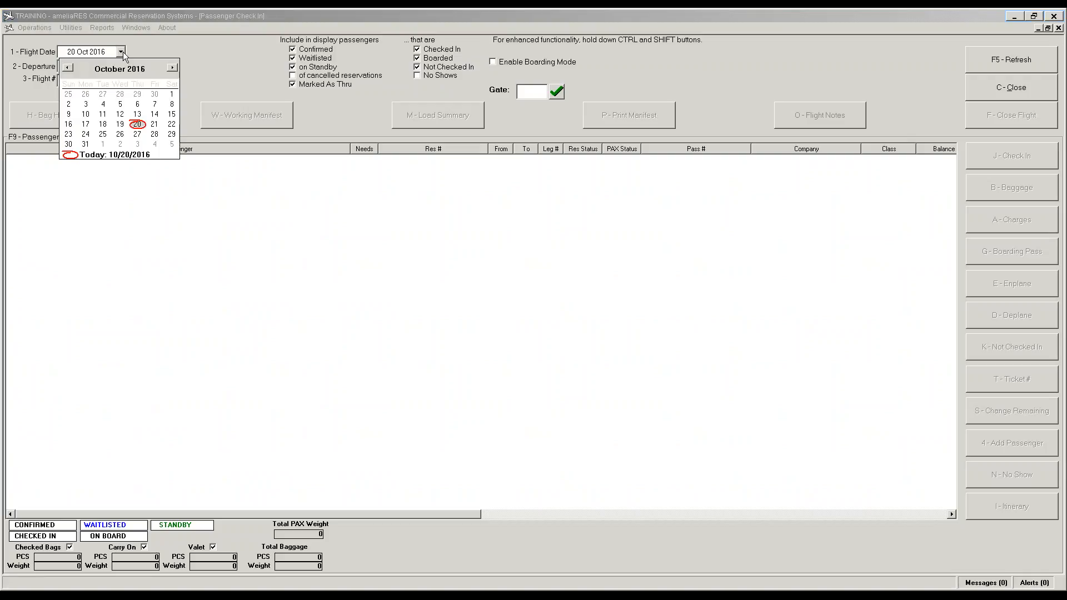
{"action": "left_click", "coordinate": [104, 143]}
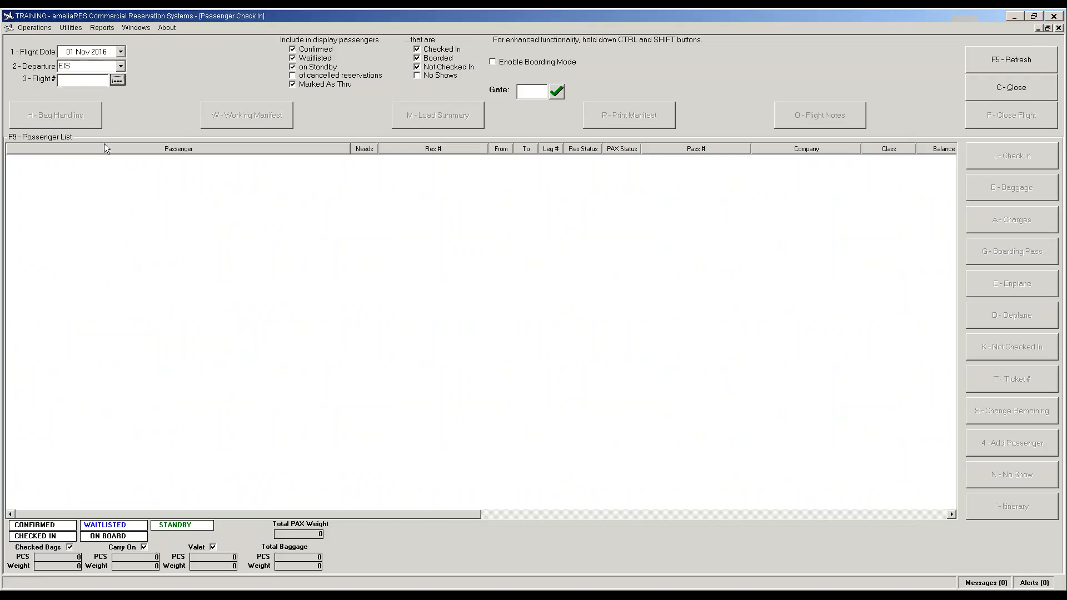
{"action": "left_click", "coordinate": [123, 70]}
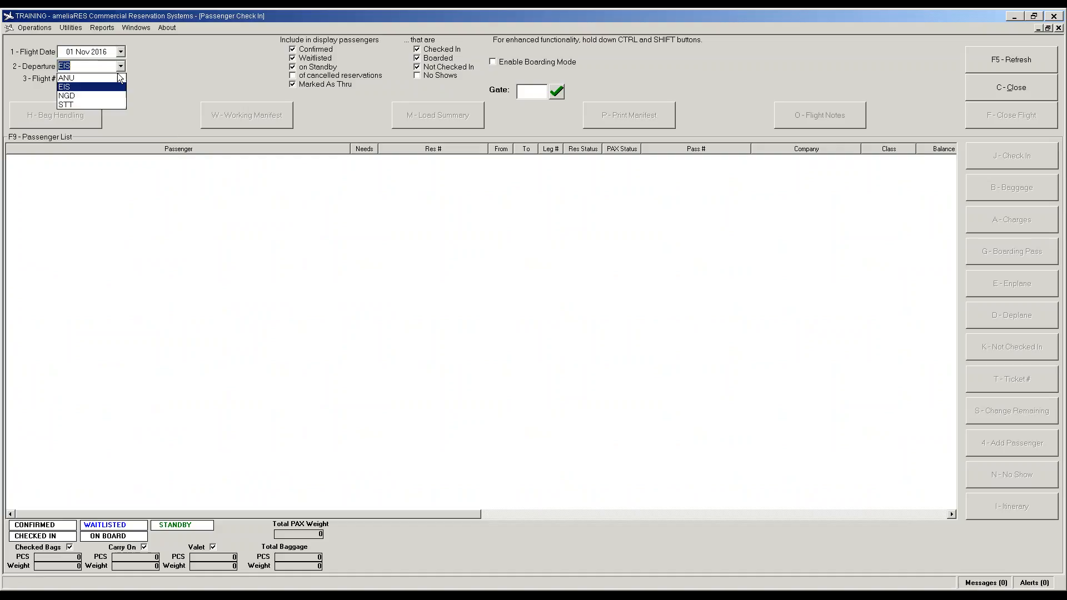
{"action": "left_click", "coordinate": [111, 95]}
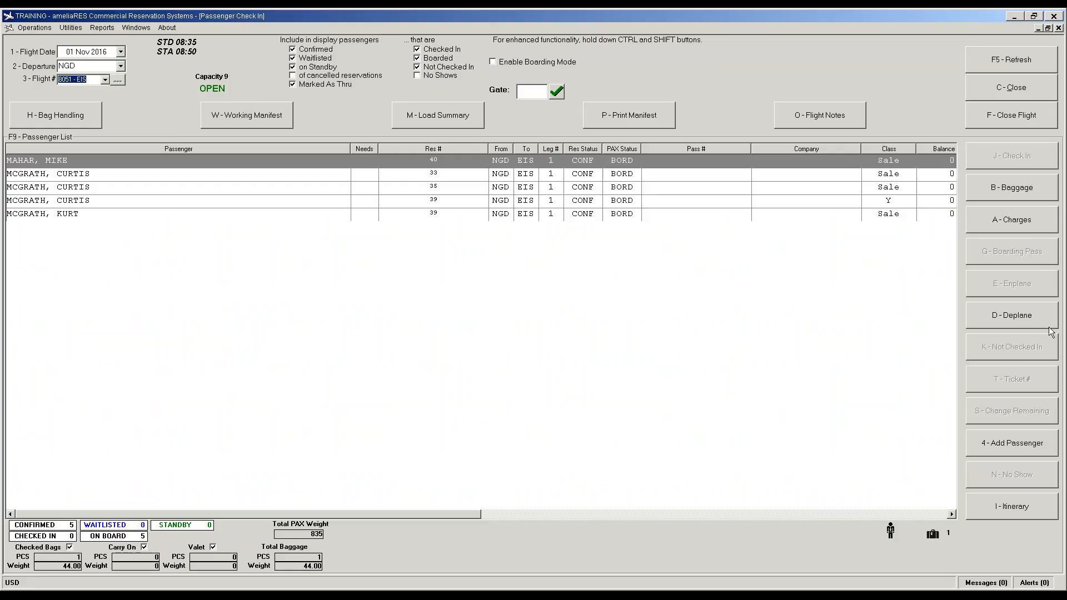
Step: Deplane all passengers and mark each of the five as not checked in
{"action": "left_click", "coordinate": [1030, 320], "text": "ctrl+shift"}
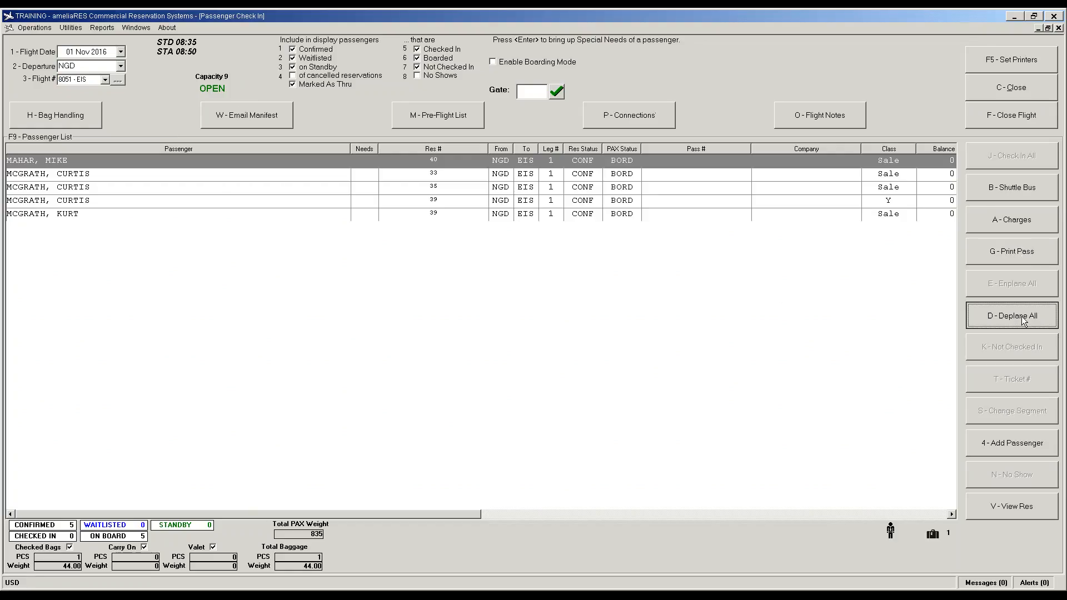
{"action": "left_click", "coordinate": [520, 315]}
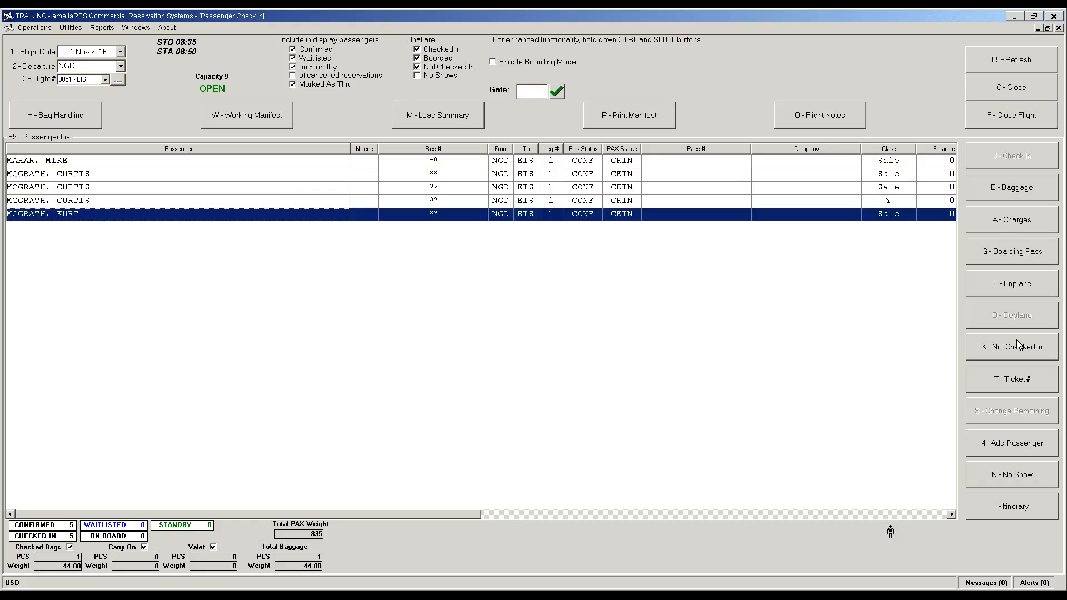
{"action": "left_click", "coordinate": [1012, 348]}
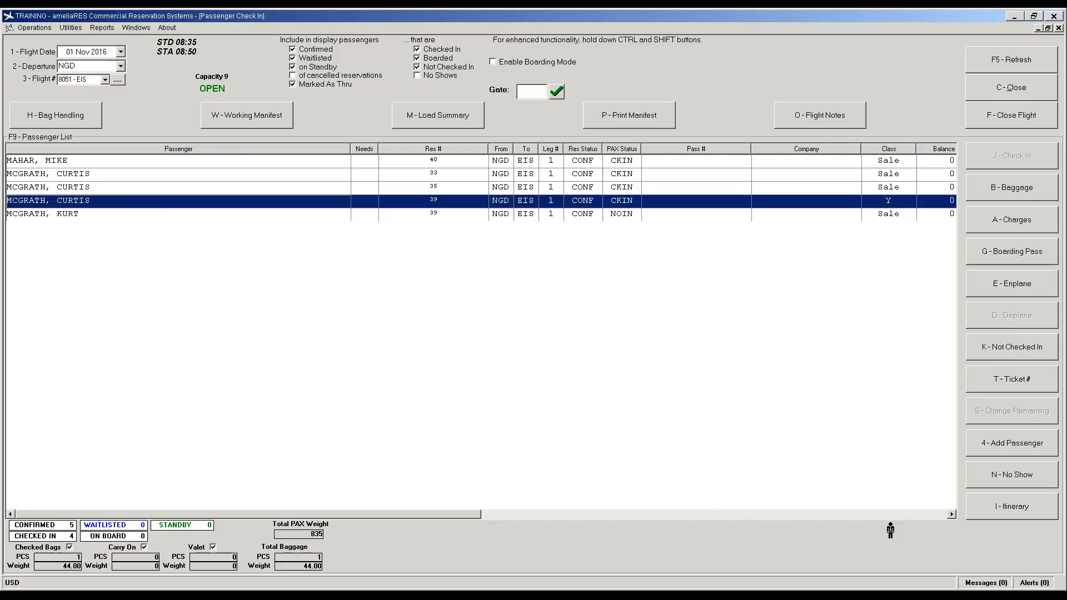
{"action": "left_click", "coordinate": [1011, 348]}
{"action": "left_click", "coordinate": [1012, 348]}
{"action": "left_click", "coordinate": [1012, 348]}
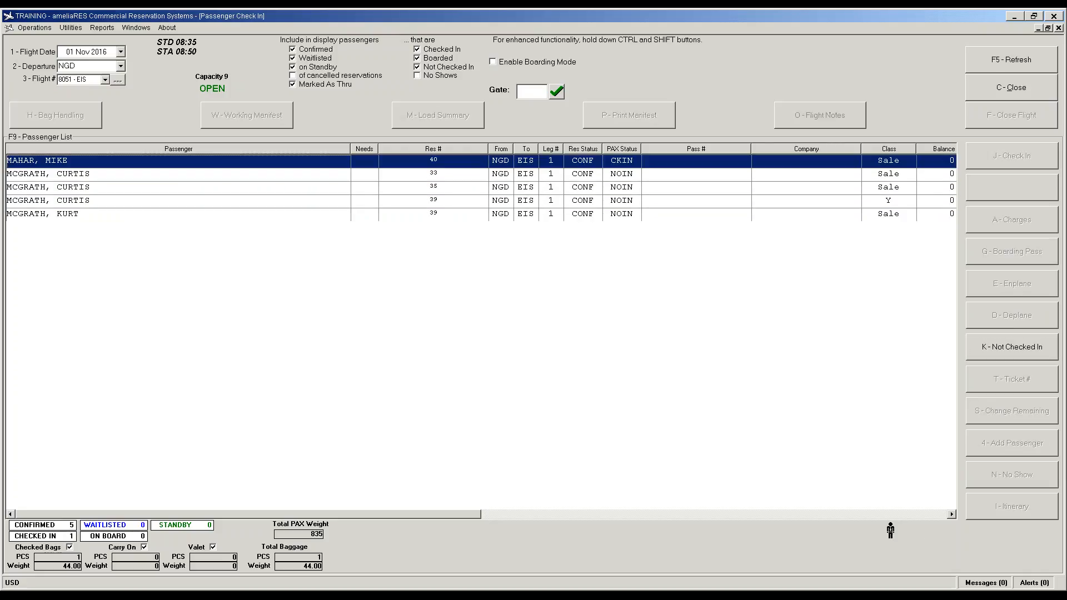
{"action": "left_click", "coordinate": [1012, 348]}
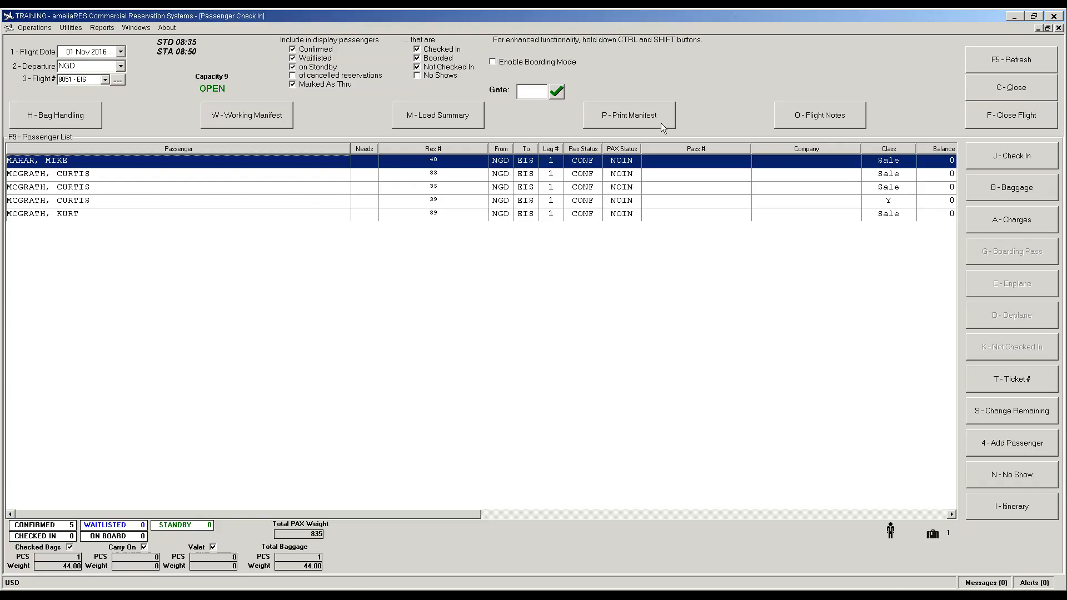
{"action": "left_click", "coordinate": [423, 119]}
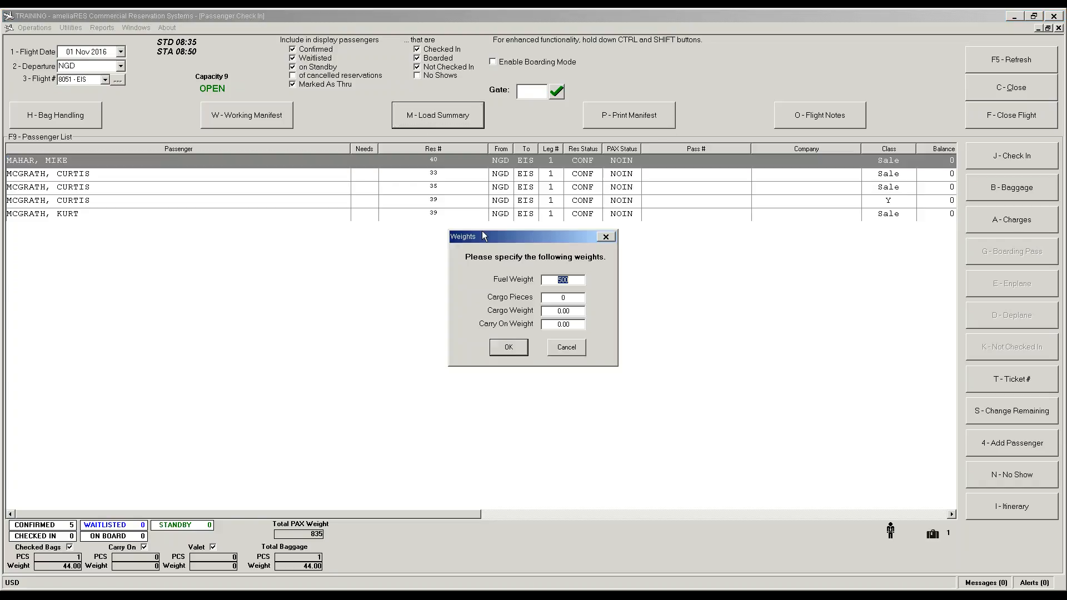
{"action": "left_click", "coordinate": [509, 349]}
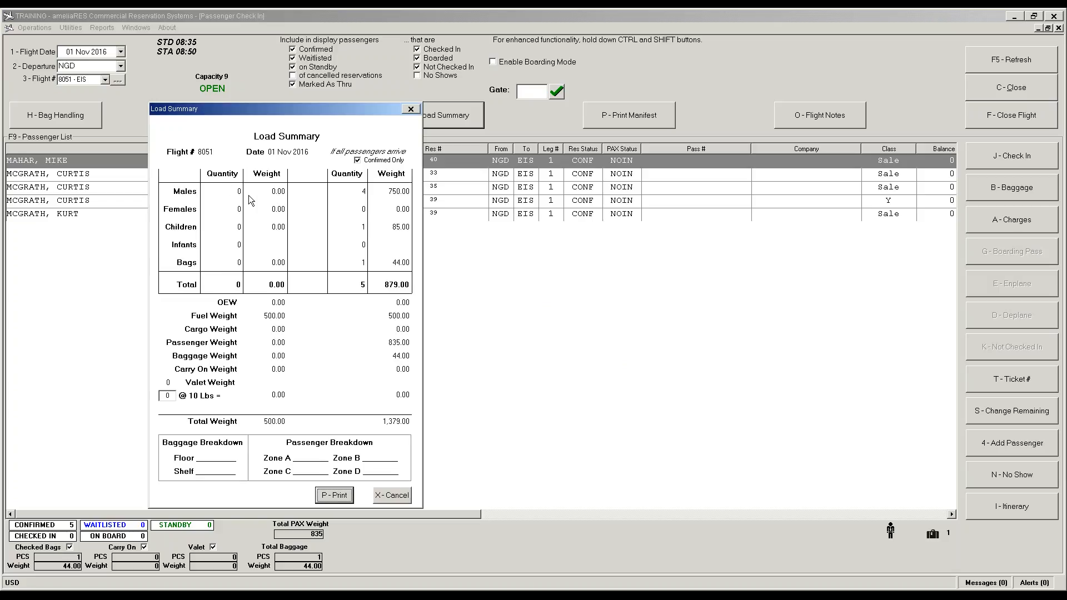
{"action": "left_click", "coordinate": [389, 502]}
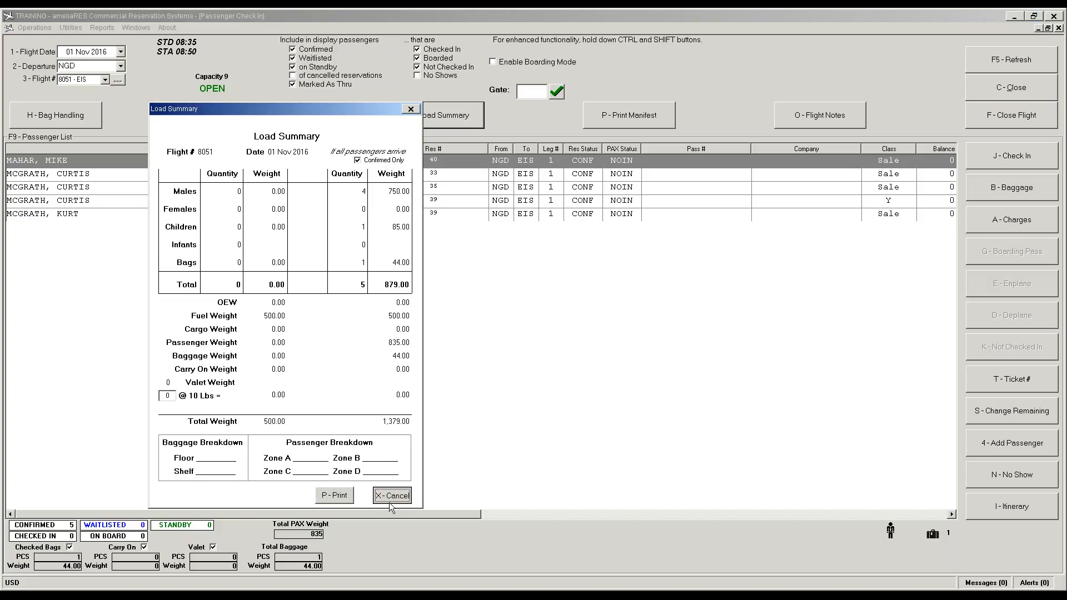
{"action": "left_click", "coordinate": [635, 105]}
{"action": "key", "text": "Return"}
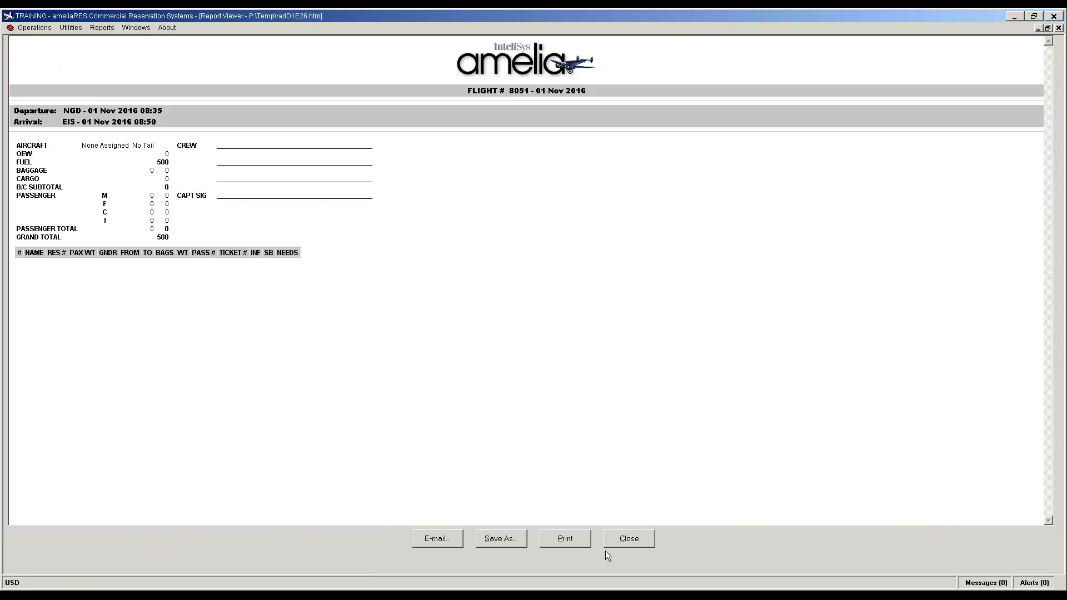
{"action": "left_click", "coordinate": [635, 542]}
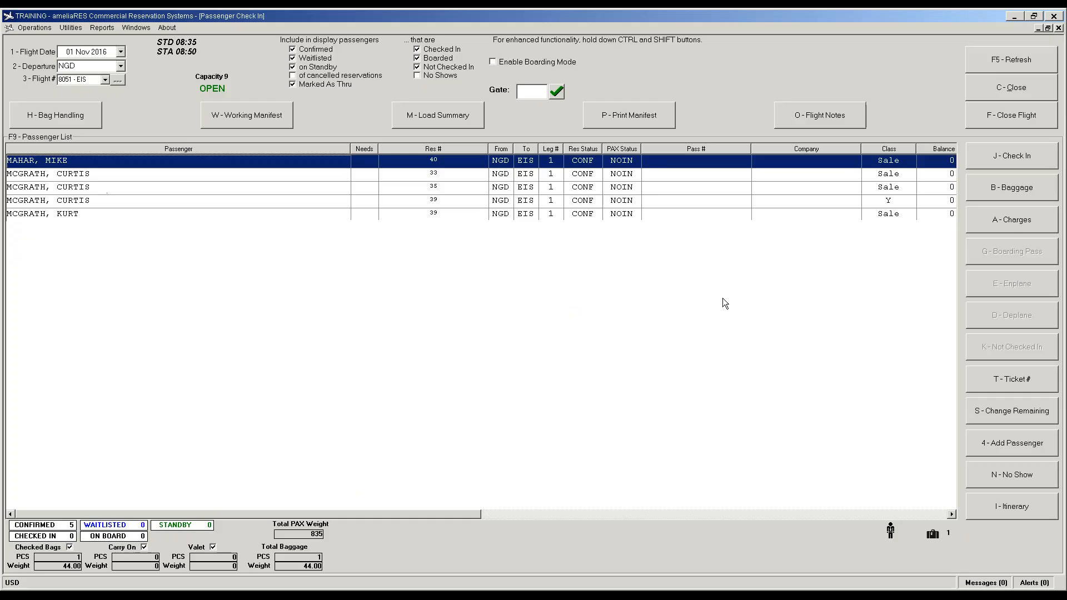
{"action": "left_click", "coordinate": [819, 115]}
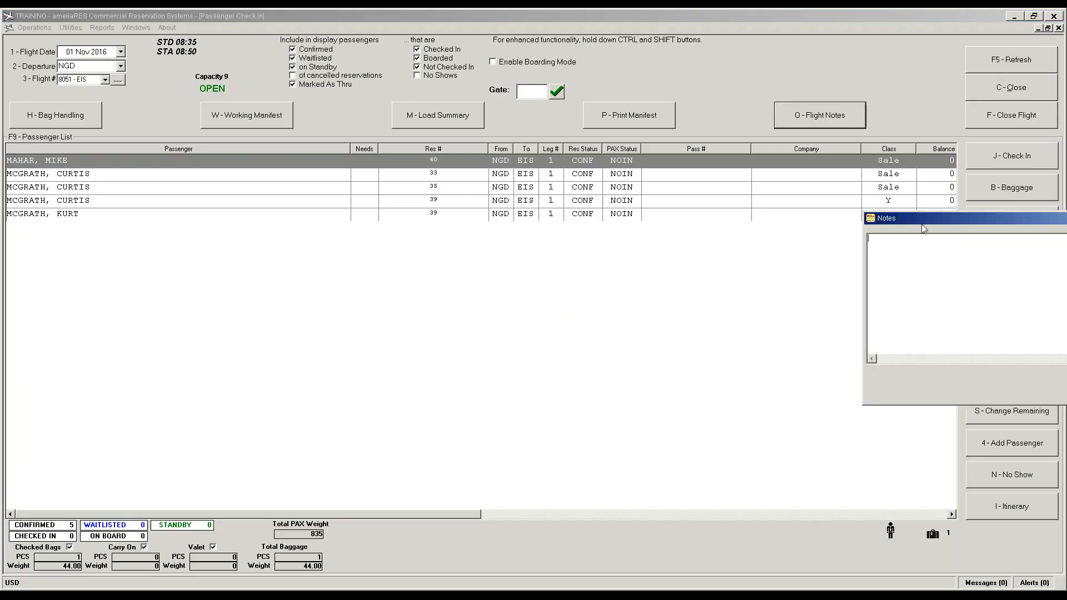
{"action": "left_click_drag", "start_coordinate": [922, 225], "coordinate": [487, 251]}
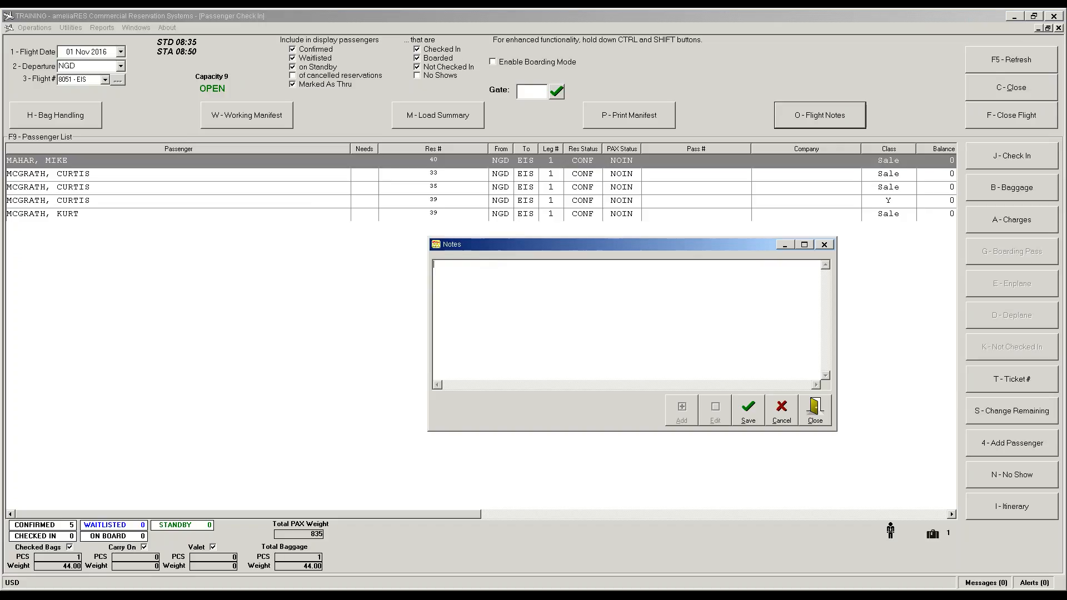
{"action": "left_click", "coordinate": [815, 412]}
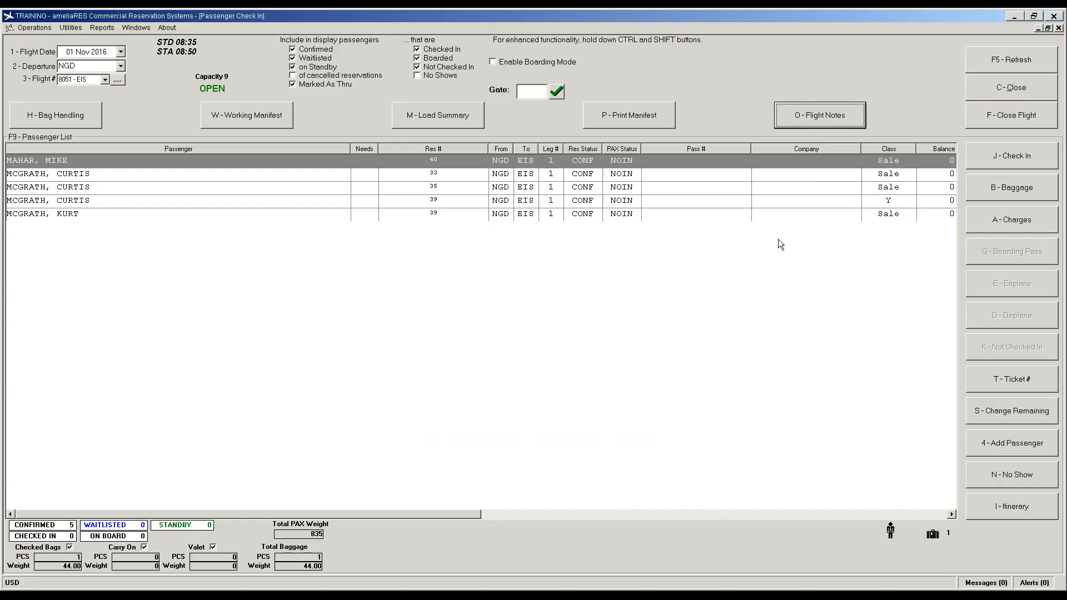
{"action": "left_click", "coordinate": [42, 119]}
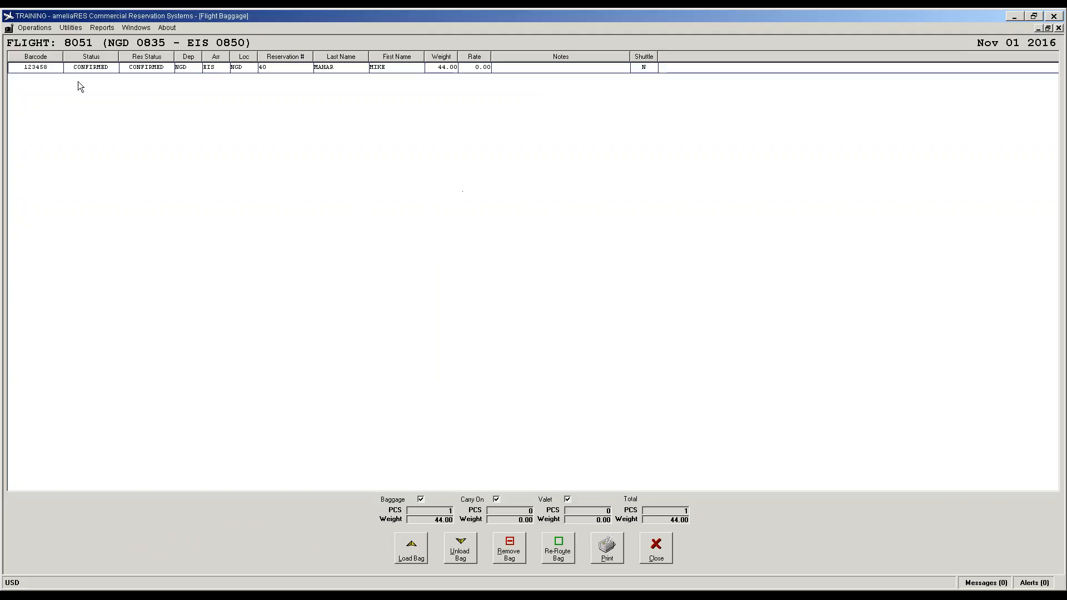
Step: Select the passenger's checked bag and load it onto flight 8051
{"action": "left_click", "coordinate": [91, 68]}
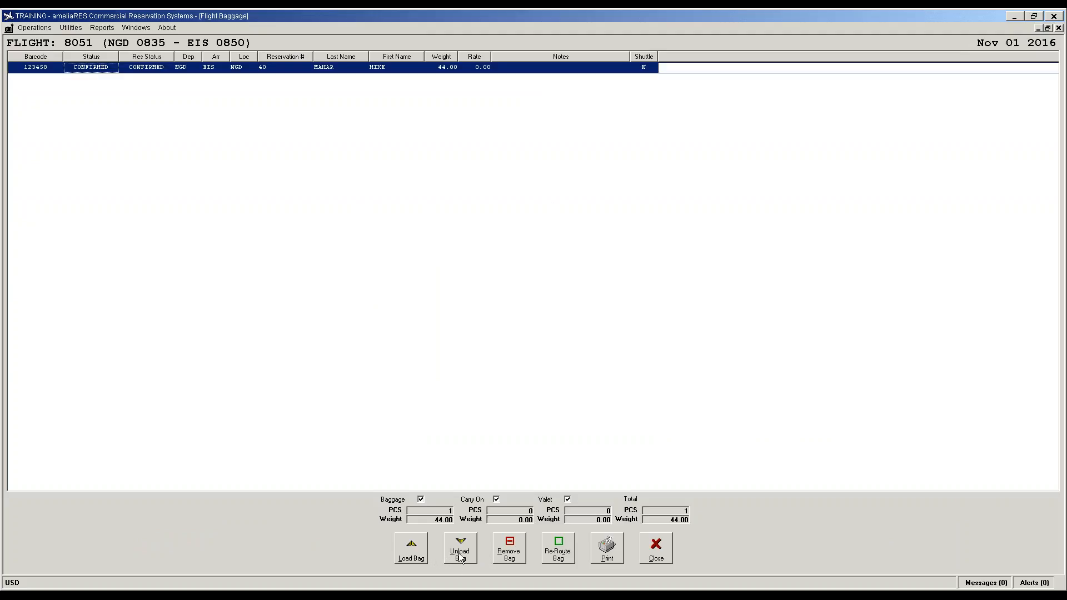
{"action": "left_click", "coordinate": [400, 556]}
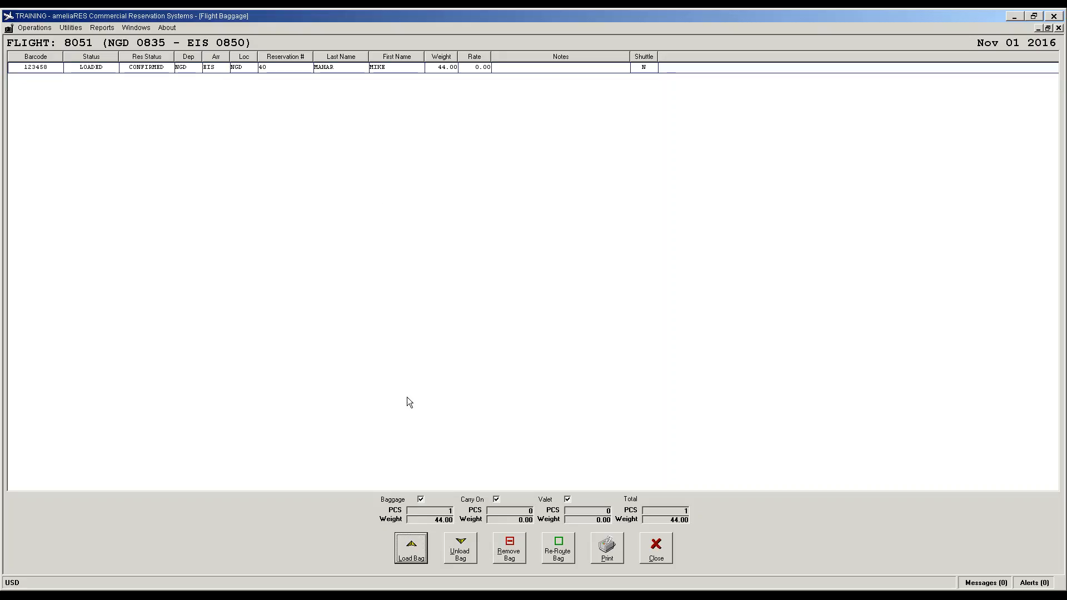
{"action": "left_click", "coordinate": [379, 68]}
{"action": "left_click", "coordinate": [412, 538]}
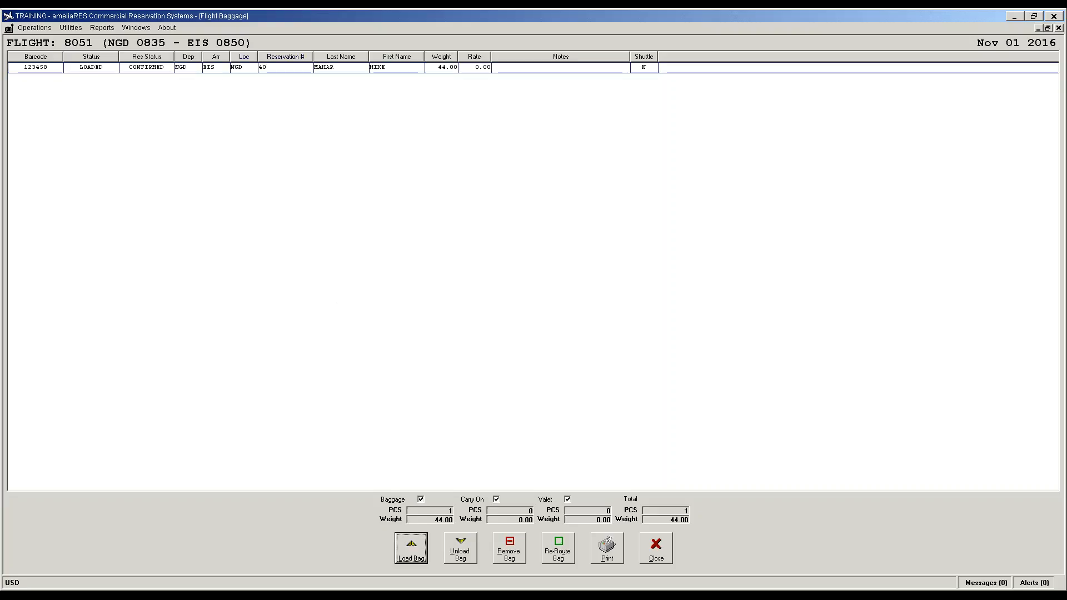
Step: Unload bag 123458 so it shows ARRIVED at EIS, then reselect it
{"action": "left_click", "coordinate": [263, 69]}
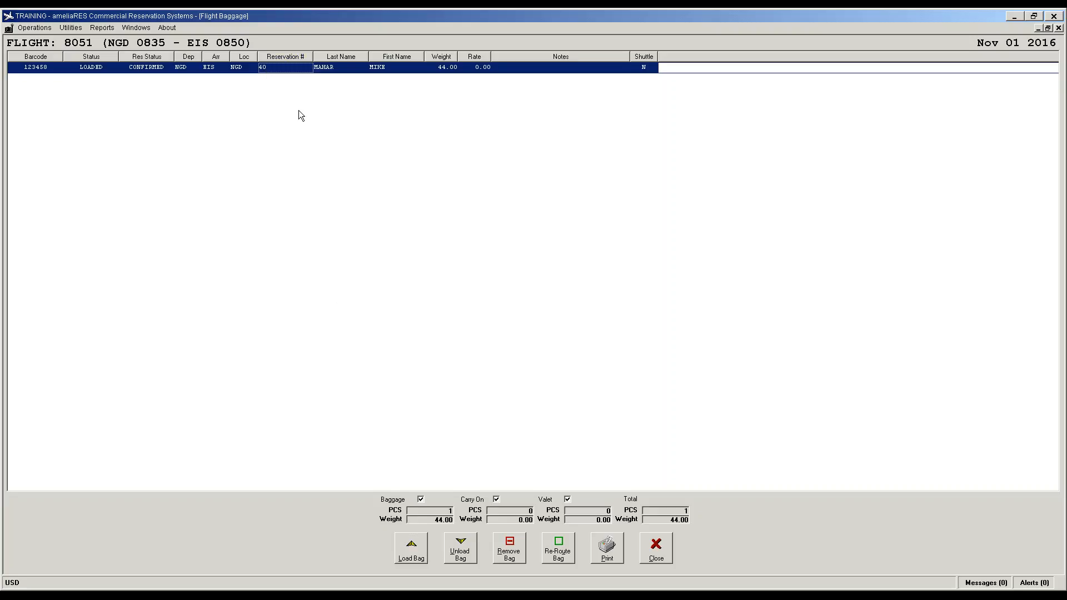
{"action": "left_click", "coordinate": [466, 553]}
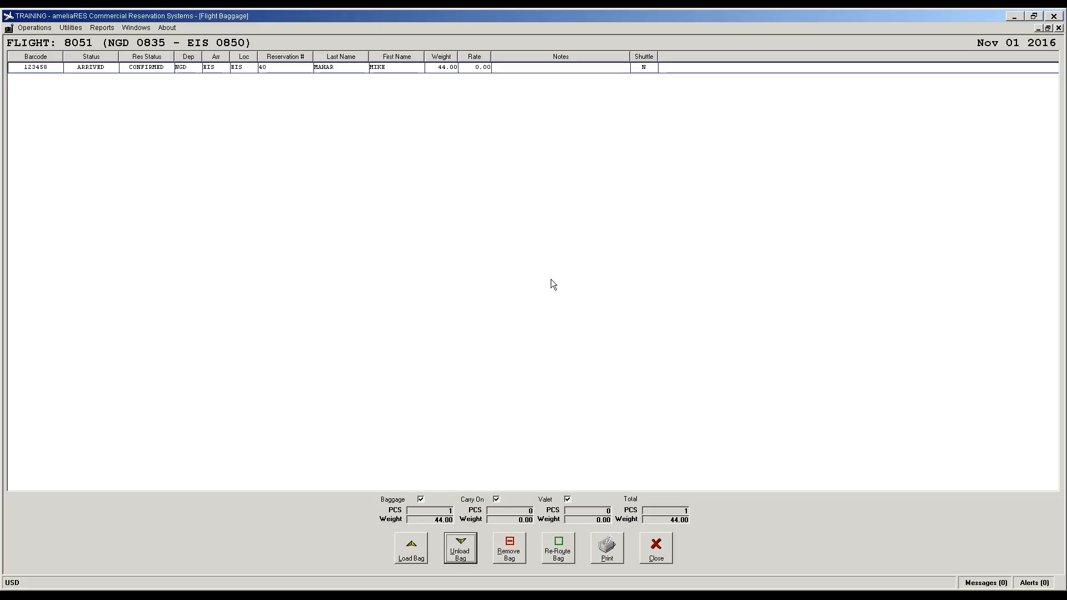
{"action": "left_click", "coordinate": [238, 71]}
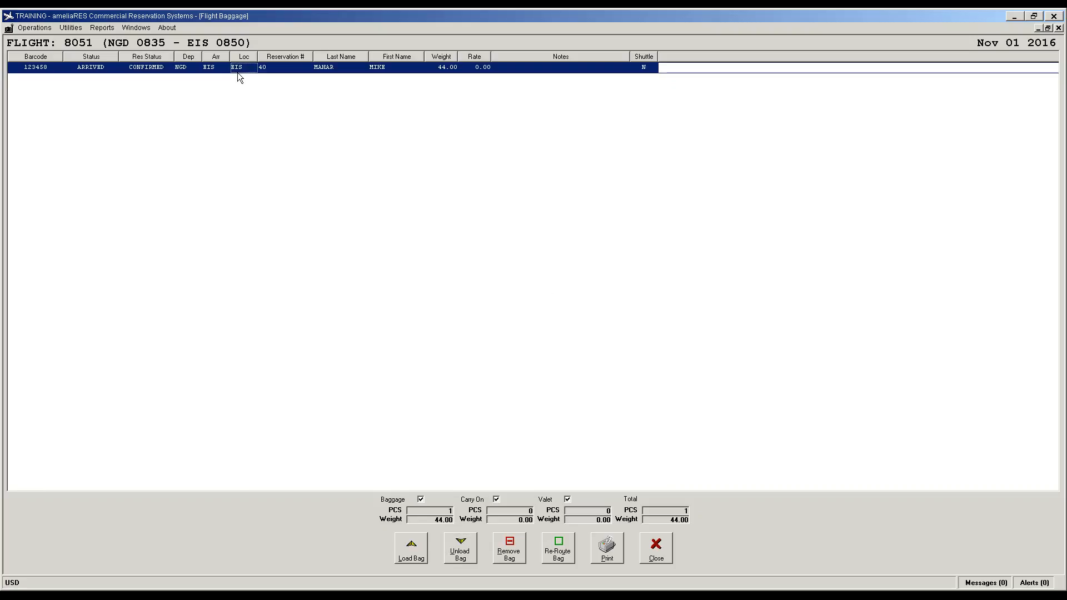
{"action": "left_click", "coordinate": [559, 556]}
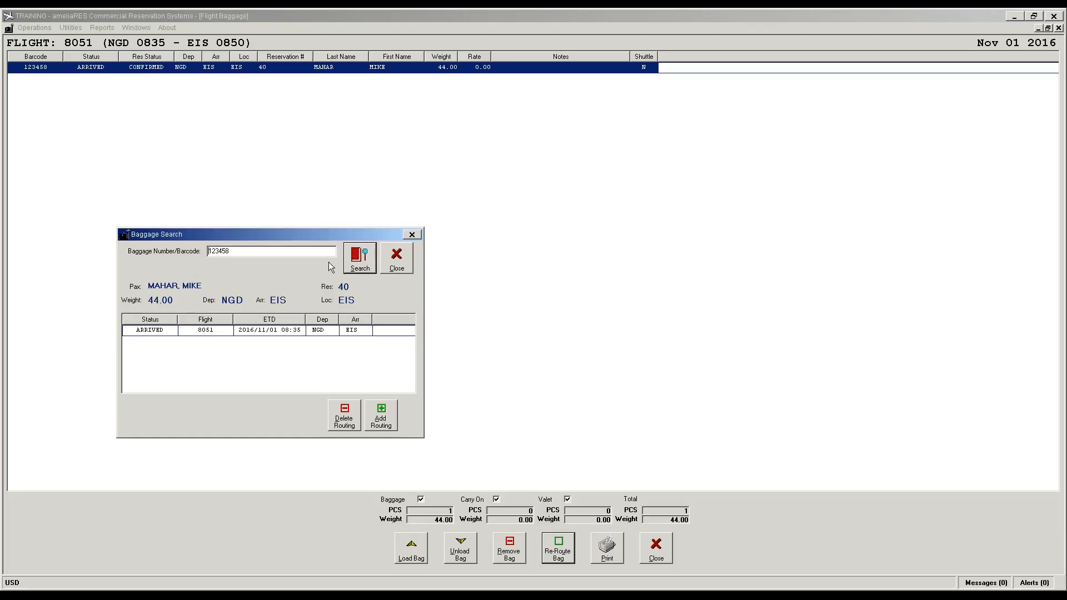
{"action": "left_click", "coordinate": [382, 425]}
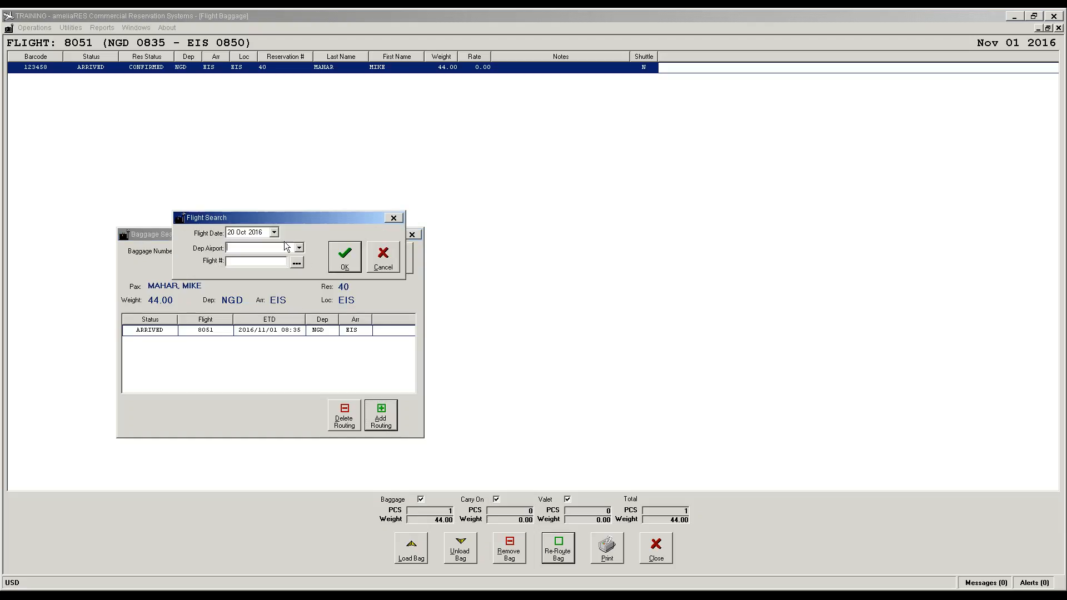
{"action": "left_click", "coordinate": [299, 248]}
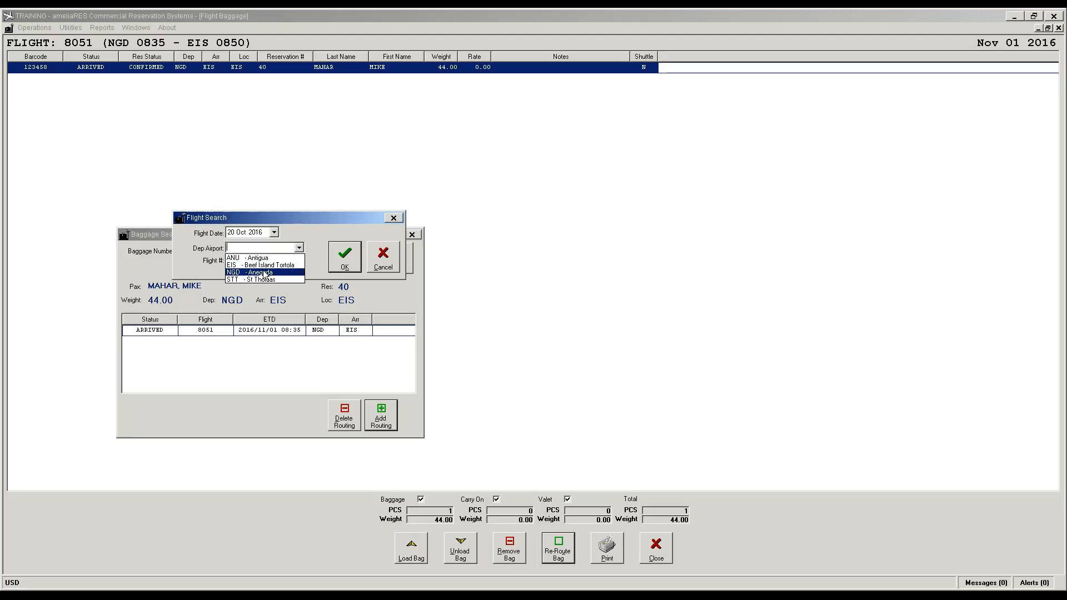
{"action": "left_click", "coordinate": [264, 273]}
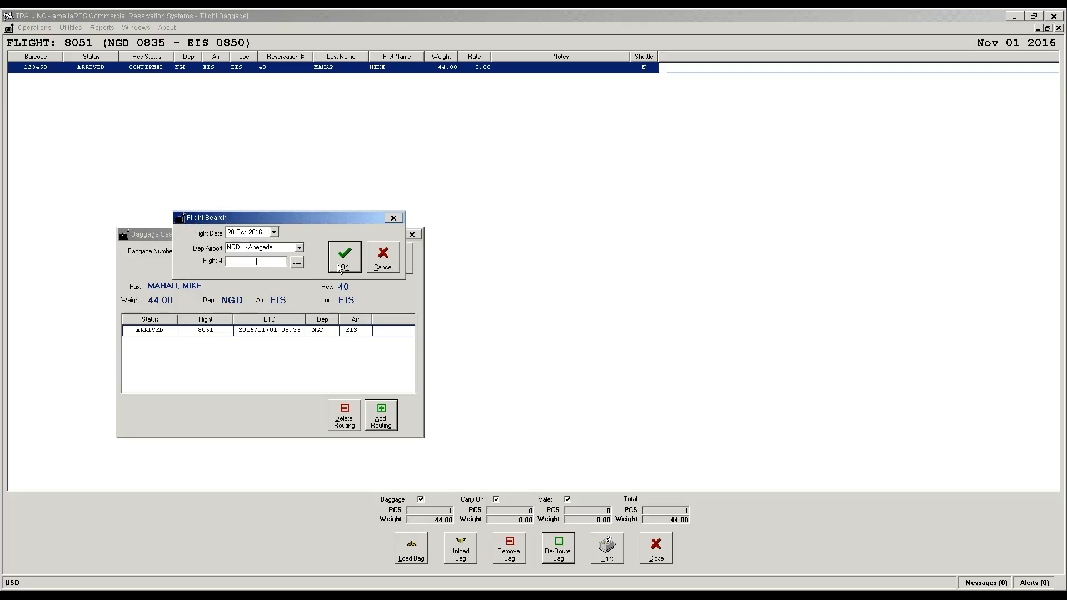
{"action": "left_click", "coordinate": [300, 264]}
{"action": "left_click", "coordinate": [275, 236]}
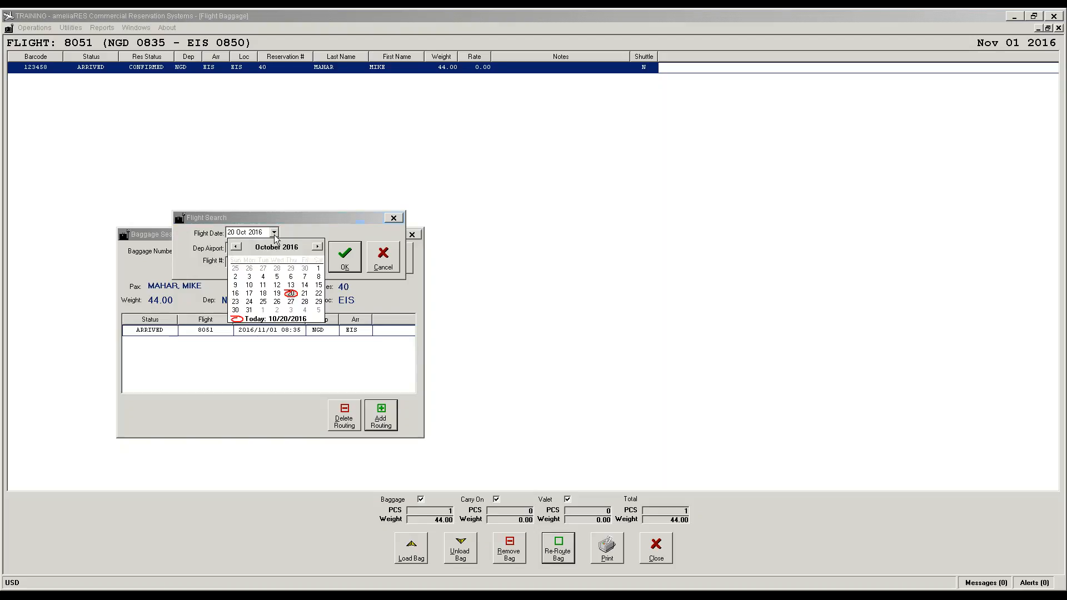
{"action": "left_click", "coordinate": [266, 312]}
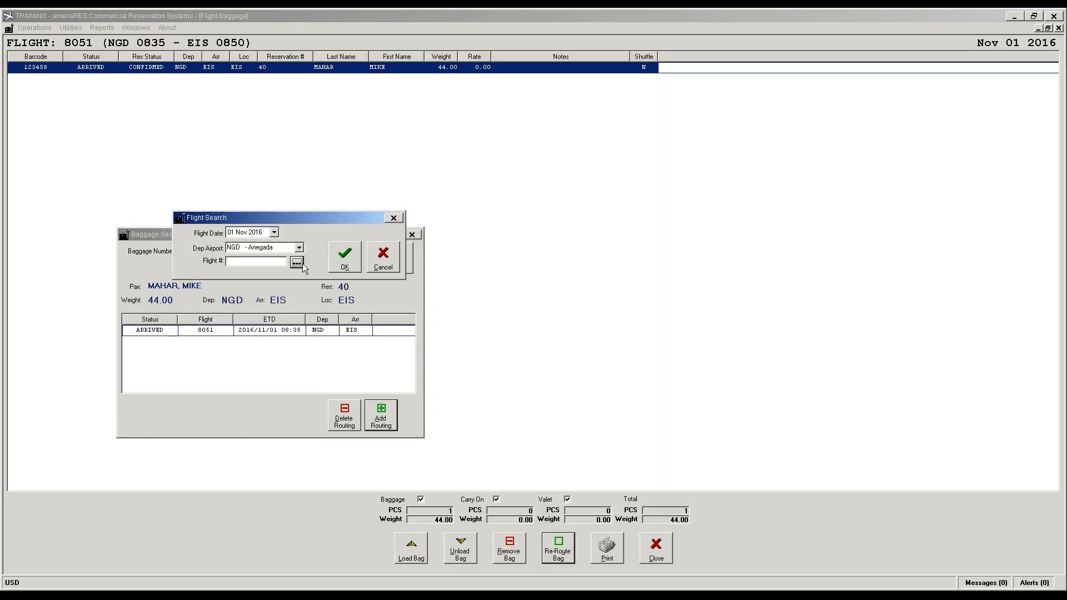
{"action": "left_click", "coordinate": [297, 262]}
{"action": "left_click", "coordinate": [280, 273]}
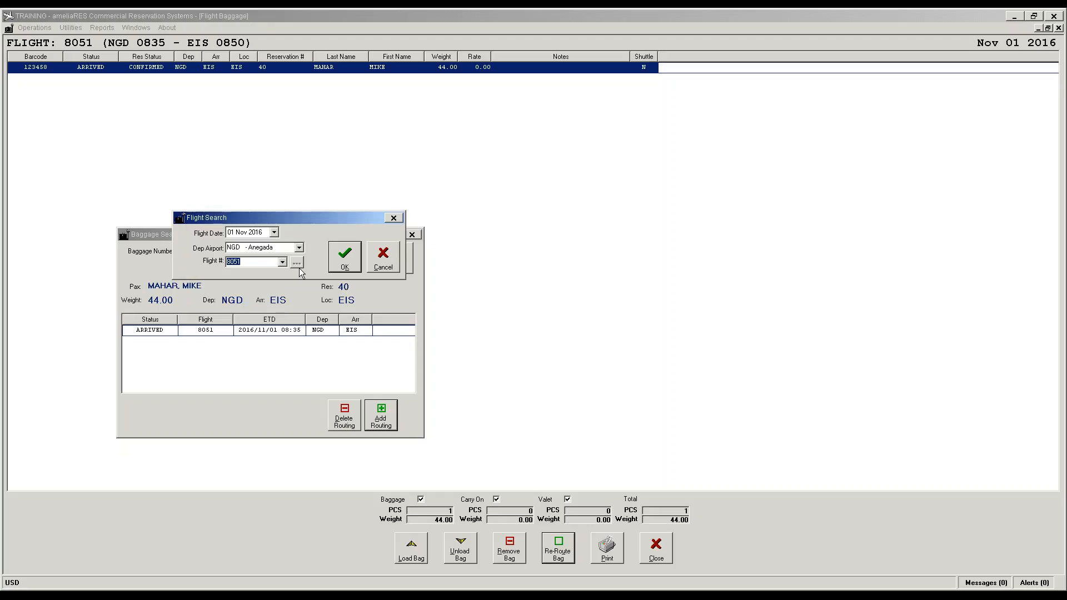
{"action": "left_click", "coordinate": [350, 259]}
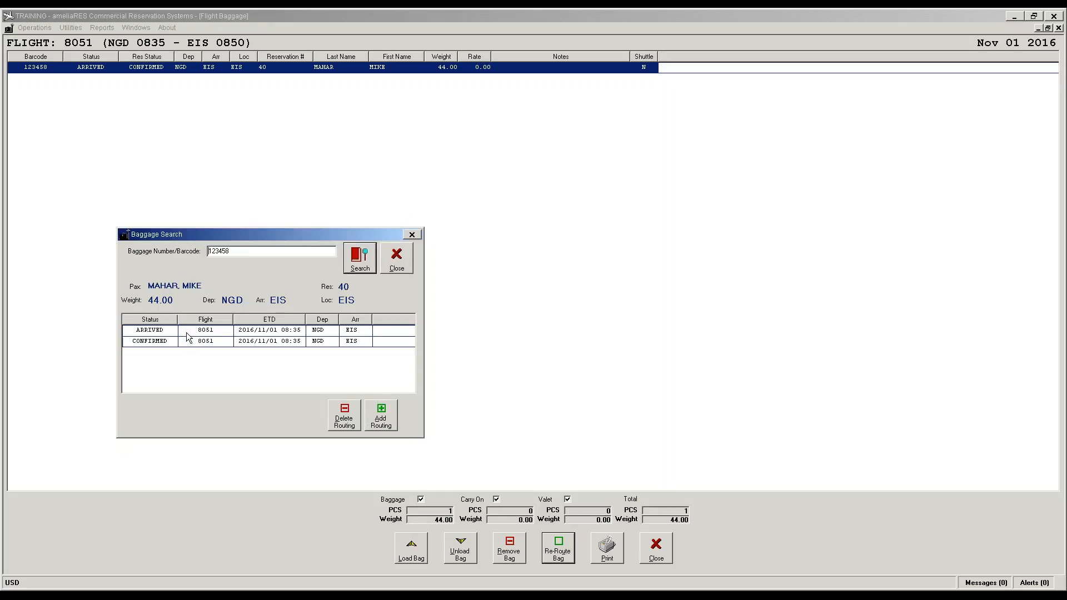
{"action": "left_click", "coordinate": [251, 341]}
{"action": "left_click", "coordinate": [338, 425]}
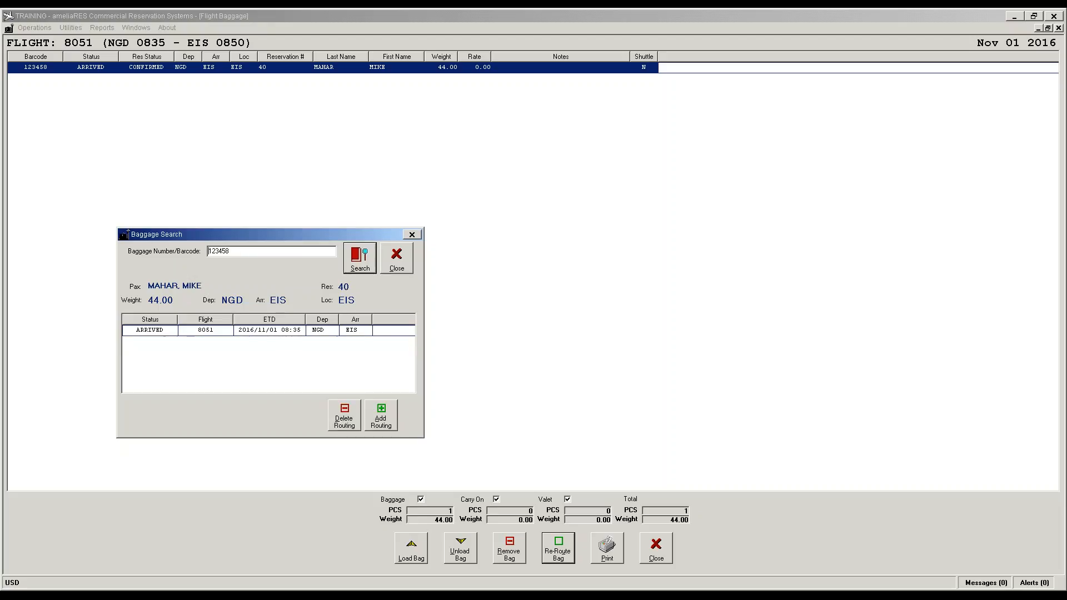
{"action": "left_click", "coordinate": [396, 267]}
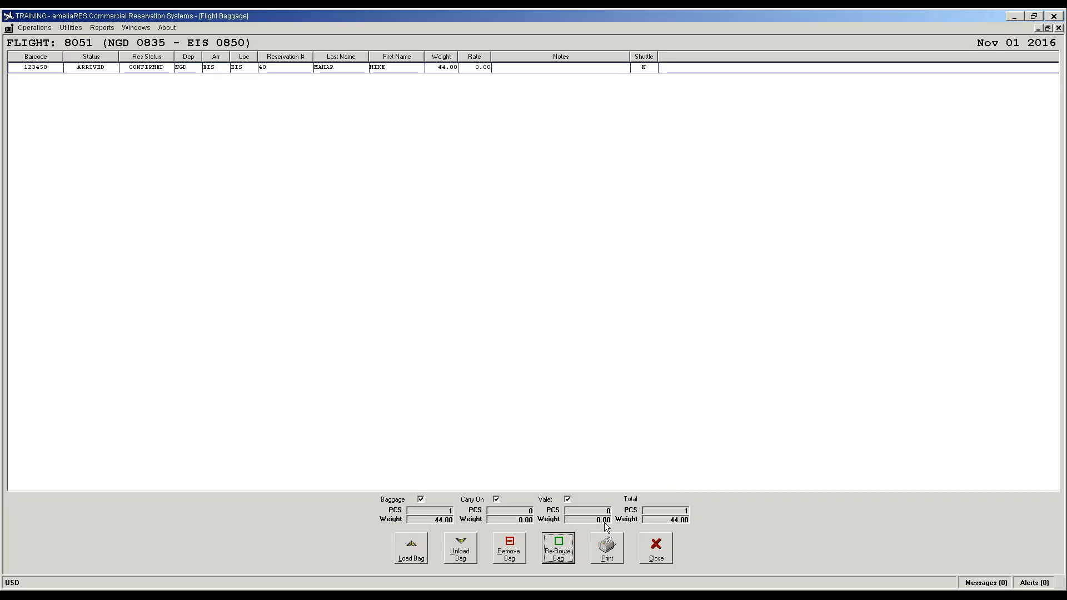
Step: Close the Flight Baggage list and choose H - Bag Handling for flight 8051
{"action": "left_click", "coordinate": [656, 548]}
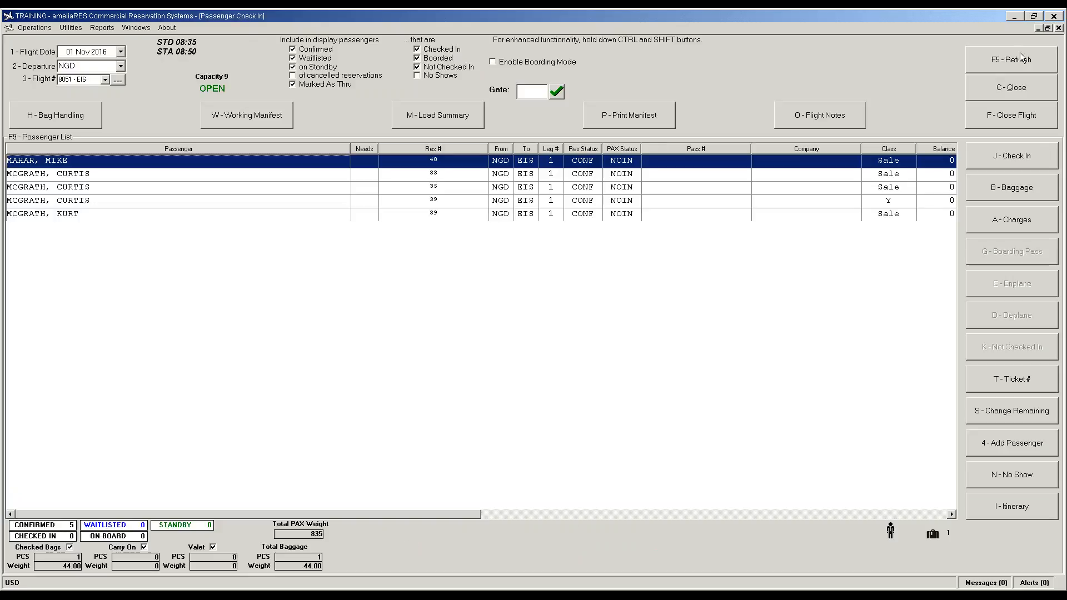
{"action": "left_click", "coordinate": [93, 122]}
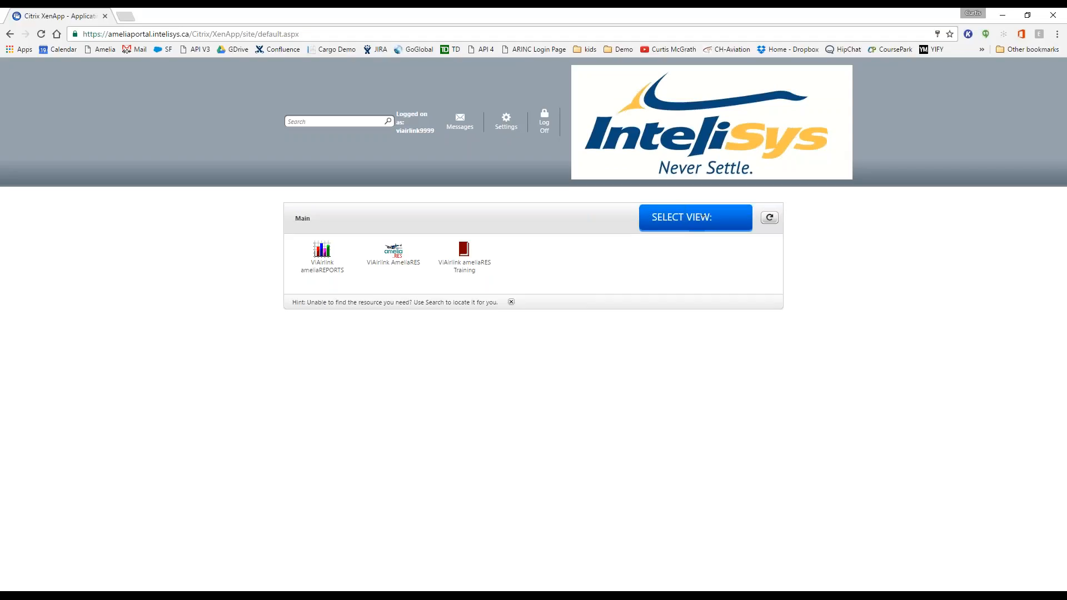
Step: Switch back to ameliaRES's Flight Baggage window for flight 8051 with Alt+Tab
{"action": "key", "text": "alt+Tab"}
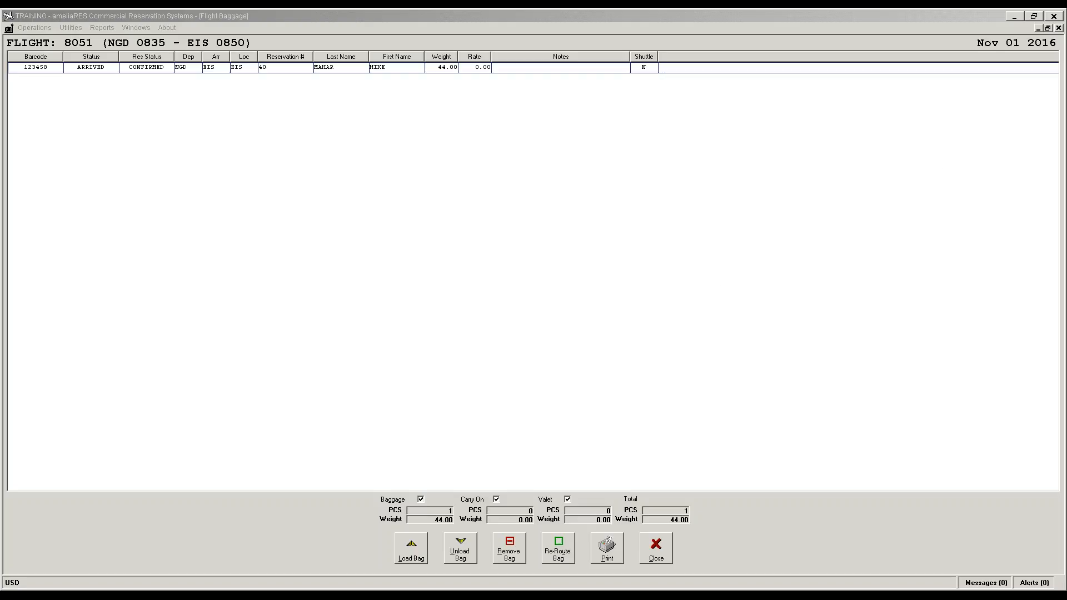
Step: Close Flight Baggage, scroll the passenger grid right, and select the last passenger row
{"action": "left_click", "coordinate": [656, 556]}
{"action": "left_click", "coordinate": [658, 558]}
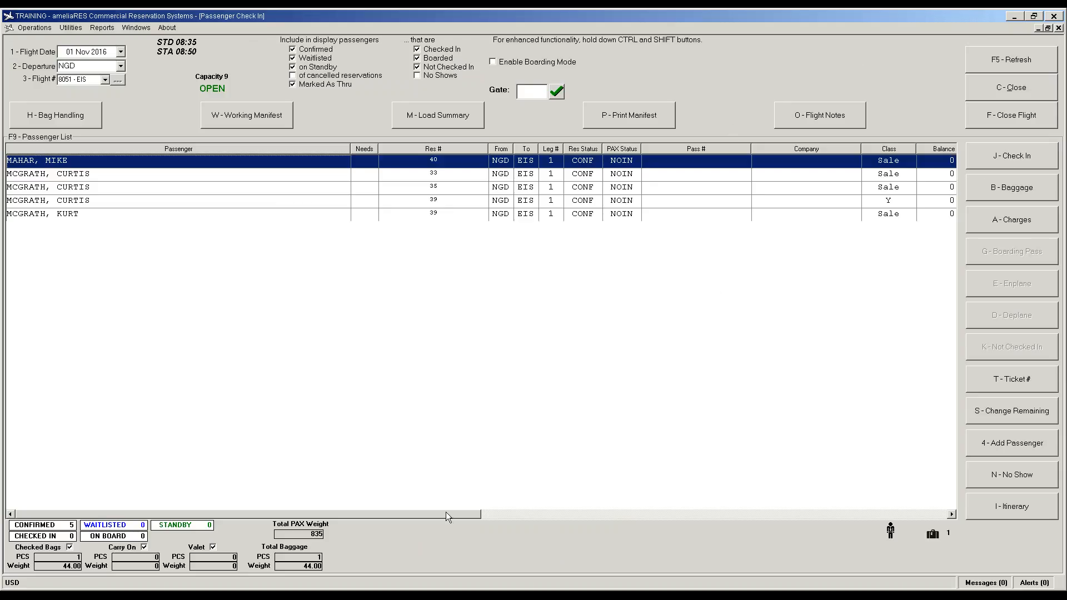
{"action": "left_click_drag", "start_coordinate": [446, 512], "coordinate": [939, 497]}
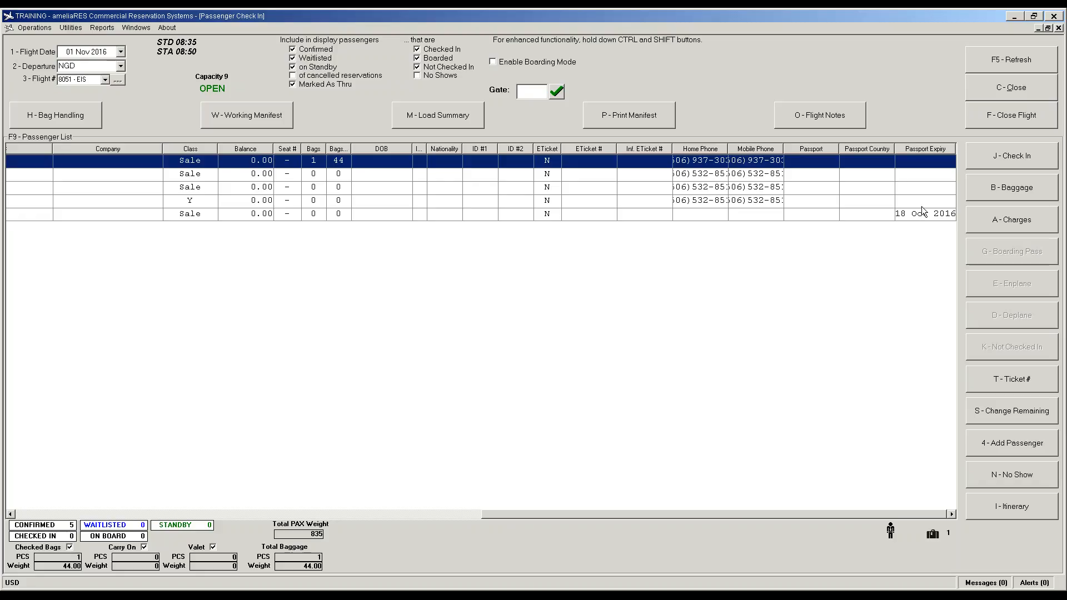
{"action": "left_click_drag", "start_coordinate": [922, 204], "coordinate": [921, 161]}
{"action": "left_click", "coordinate": [247, 215]}
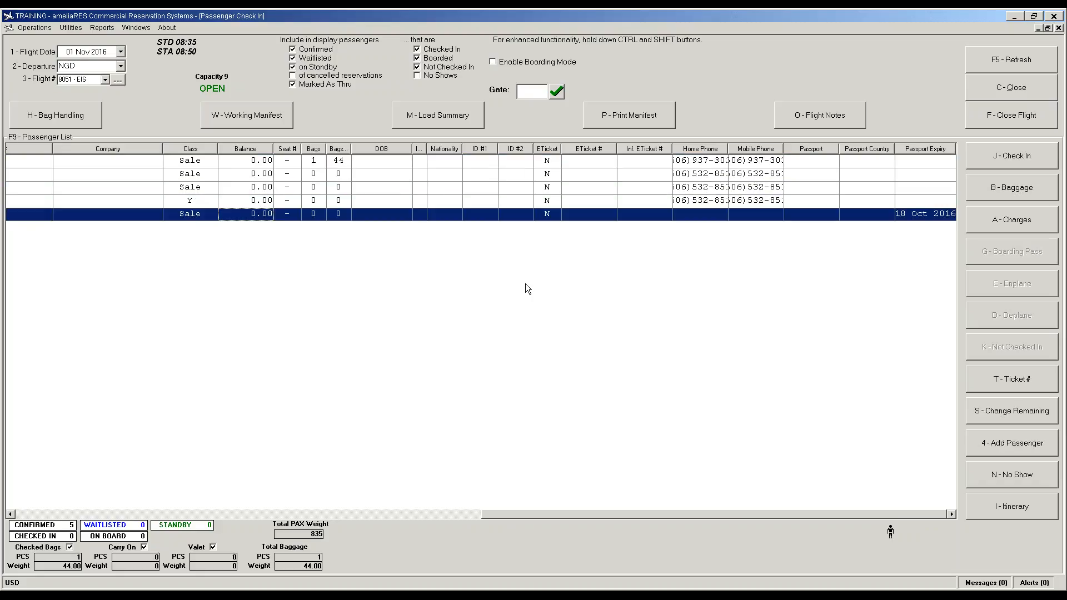
Step: Hide the ID #1, ID #2 and Seat # columns in the passenger list
{"action": "right_click", "coordinate": [450, 265]}
{"action": "mouse_move", "coordinate": [477, 270]}
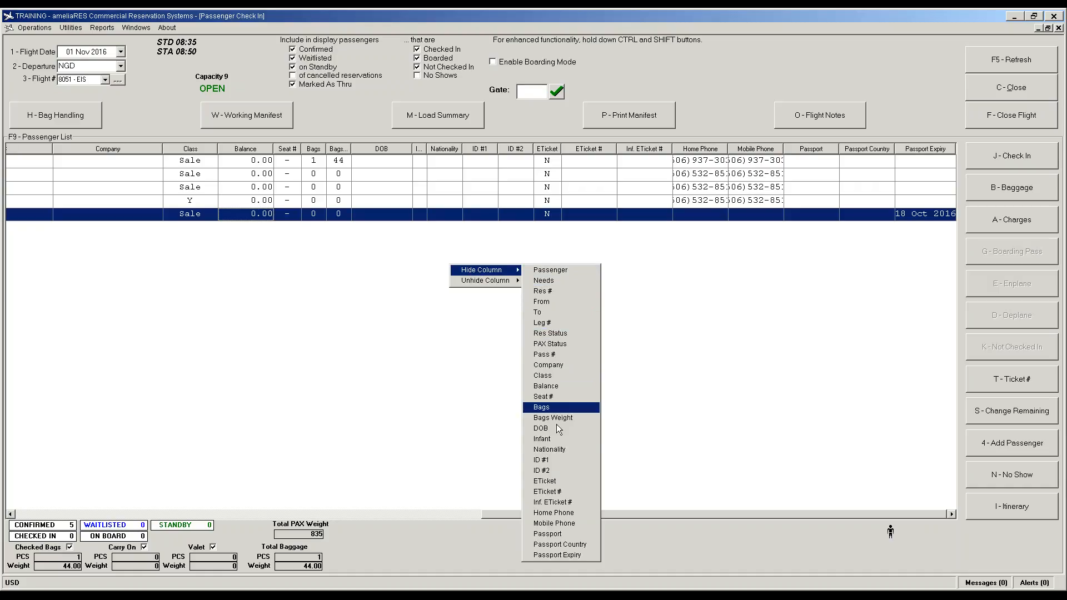
{"action": "left_click", "coordinate": [556, 460]}
{"action": "right_click", "coordinate": [495, 353]}
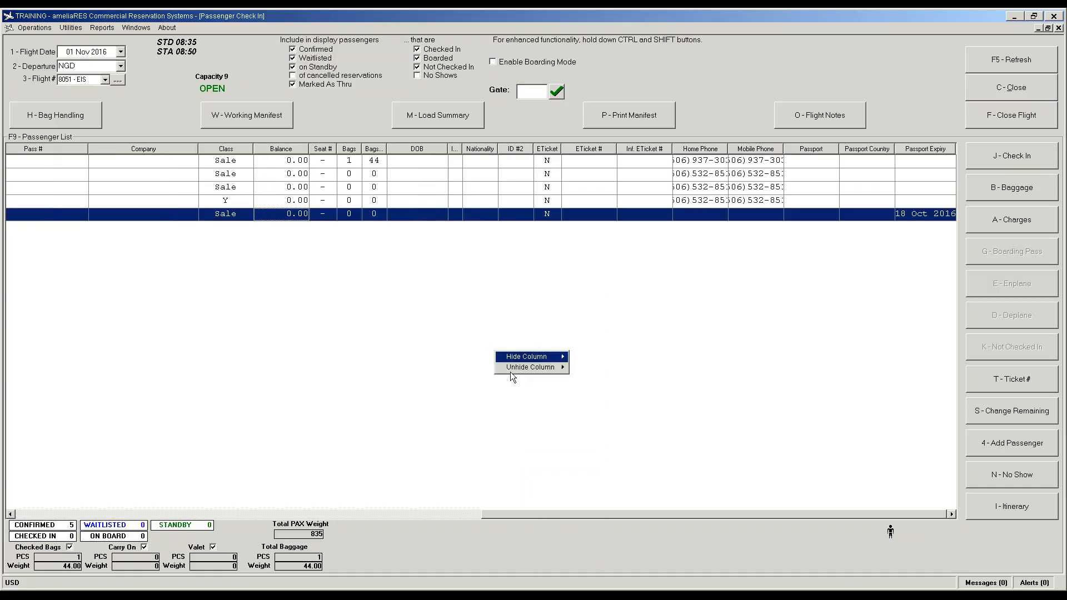
{"action": "mouse_move", "coordinate": [520, 360]}
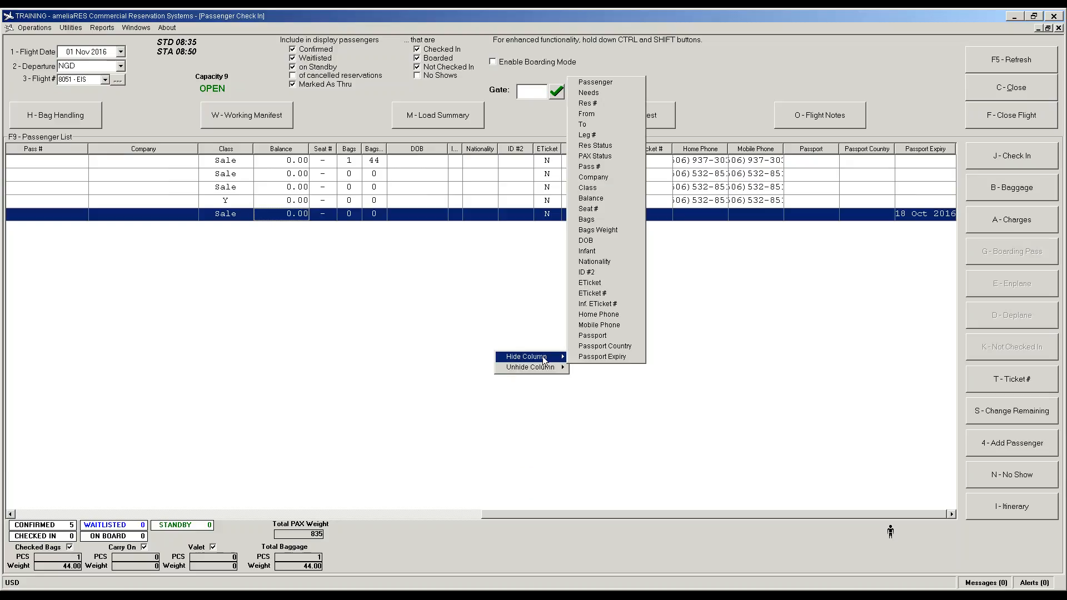
{"action": "left_click", "coordinate": [598, 273]}
{"action": "right_click", "coordinate": [508, 303]}
{"action": "mouse_move", "coordinate": [539, 311]}
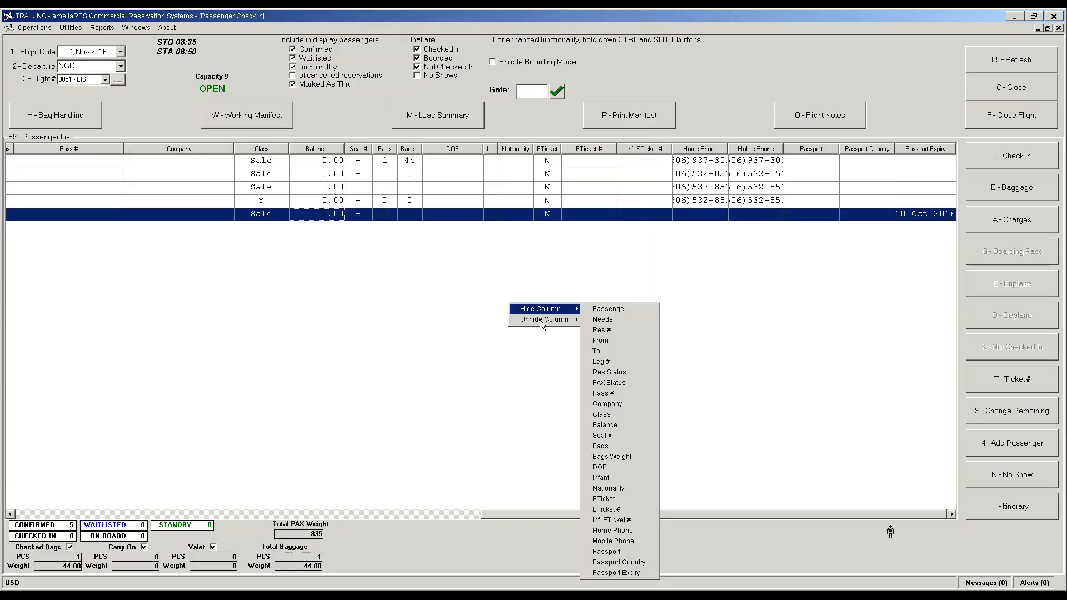
{"action": "left_click", "coordinate": [615, 436]}
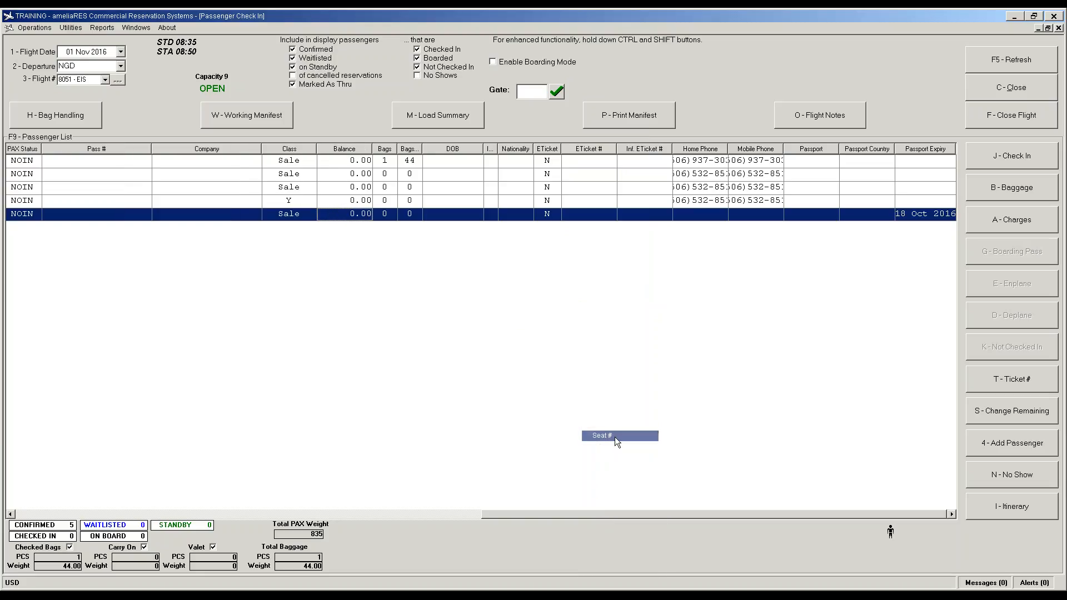
Step: Hide the Inf. ETicket #, ETicket and ETicket # columns as well
{"action": "right_click", "coordinate": [492, 336]}
{"action": "mouse_move", "coordinate": [516, 347]}
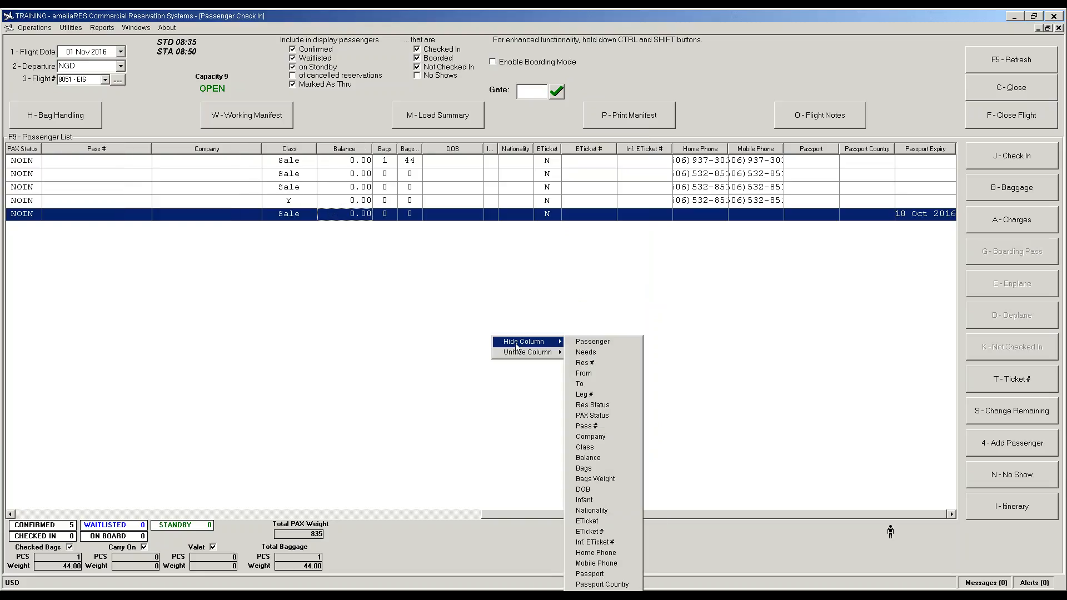
{"action": "left_click", "coordinate": [599, 537]}
{"action": "right_click", "coordinate": [511, 315]}
{"action": "mouse_move", "coordinate": [534, 327]}
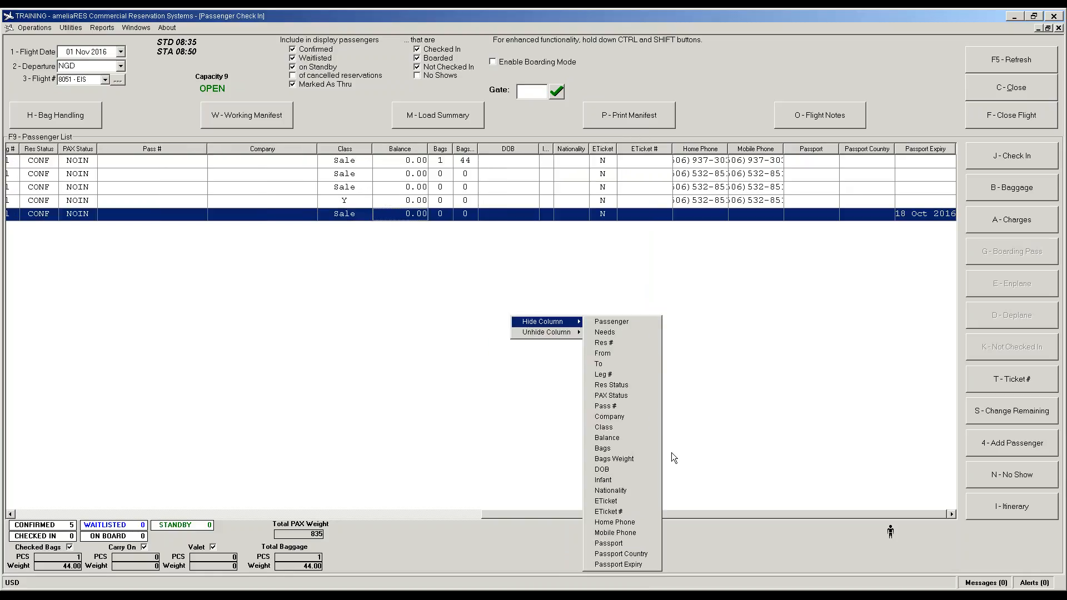
{"action": "left_click", "coordinate": [622, 512]}
{"action": "right_click", "coordinate": [517, 365]}
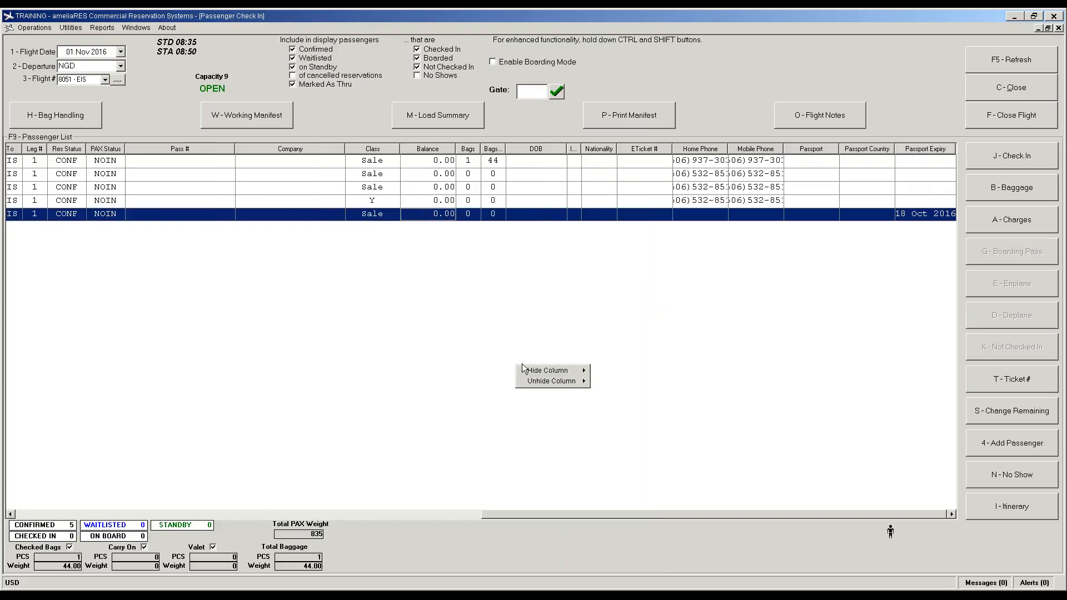
{"action": "mouse_move", "coordinate": [558, 383]}
{"action": "mouse_move", "coordinate": [563, 374]}
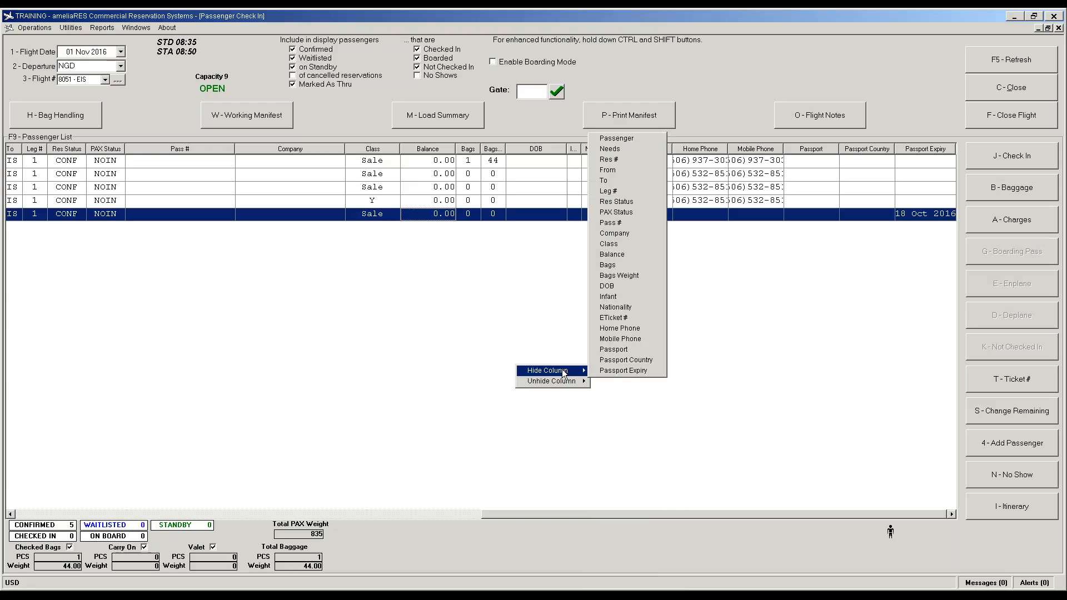
{"action": "left_click", "coordinate": [627, 318]}
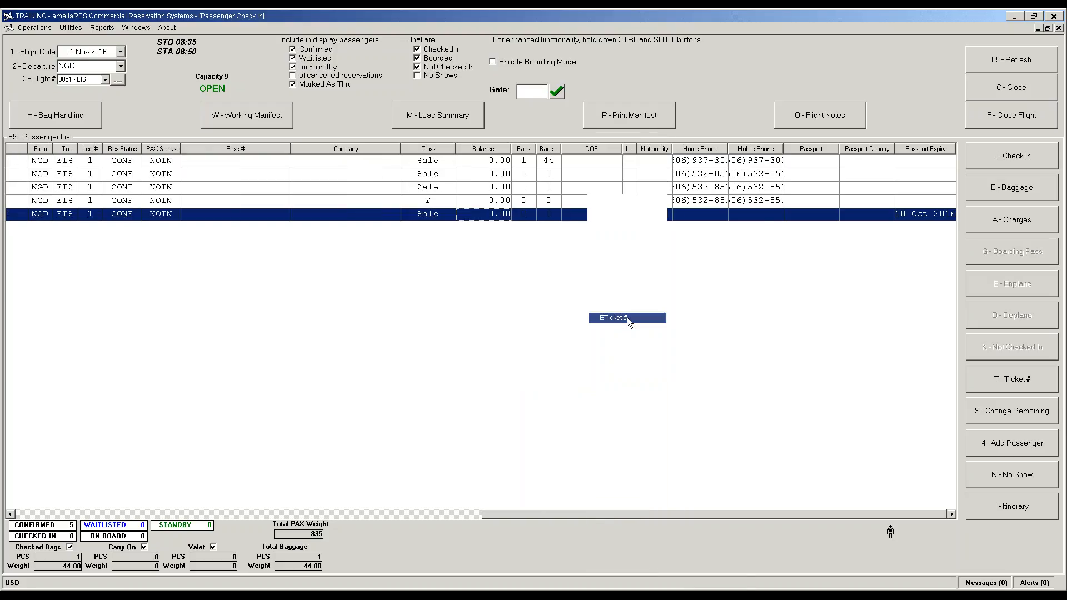
Step: Unhide the APIS Required and APIS Entered columns in the passenger list
{"action": "right_click", "coordinate": [576, 330]}
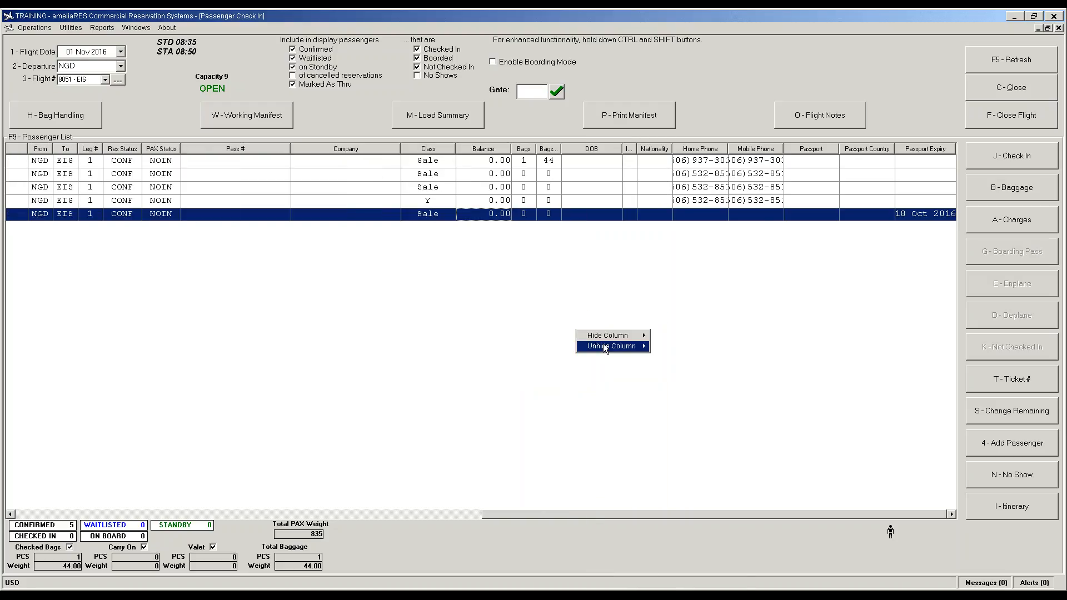
{"action": "mouse_move", "coordinate": [645, 350]}
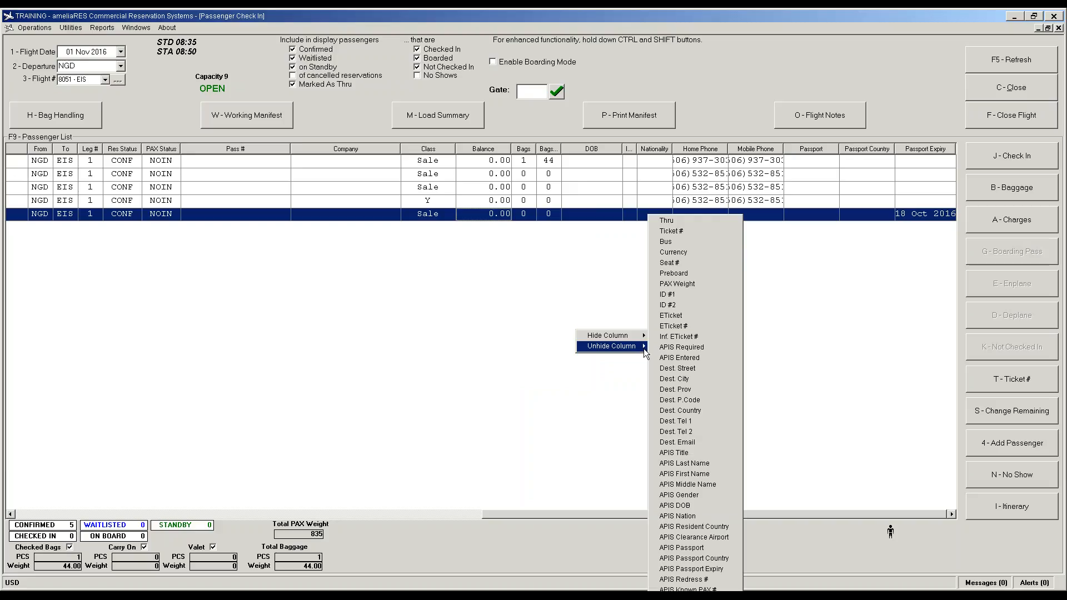
{"action": "left_click", "coordinate": [686, 349]}
{"action": "right_click", "coordinate": [604, 347]}
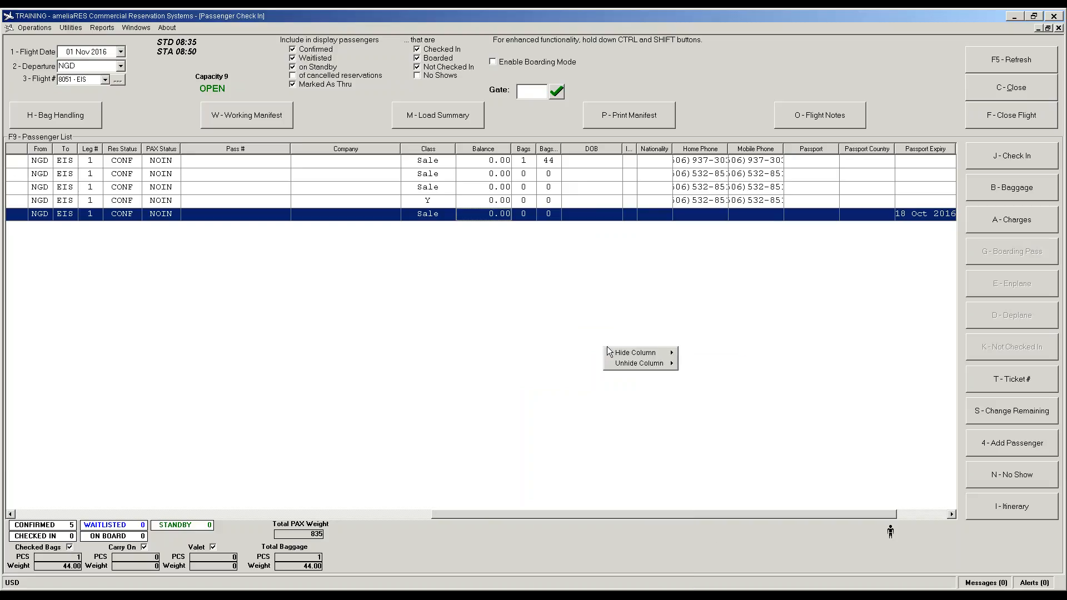
{"action": "mouse_move", "coordinate": [643, 365]}
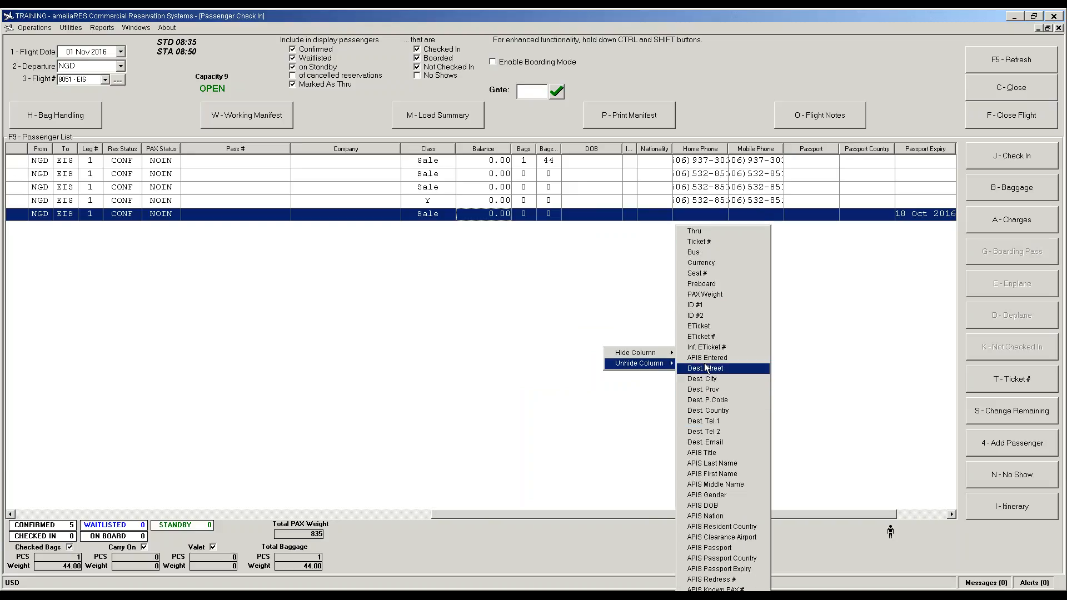
{"action": "left_click", "coordinate": [694, 368]}
Step: Unhide the APIS Title and APIS Passport columns and scroll right to see them
{"action": "right_click", "coordinate": [657, 368]}
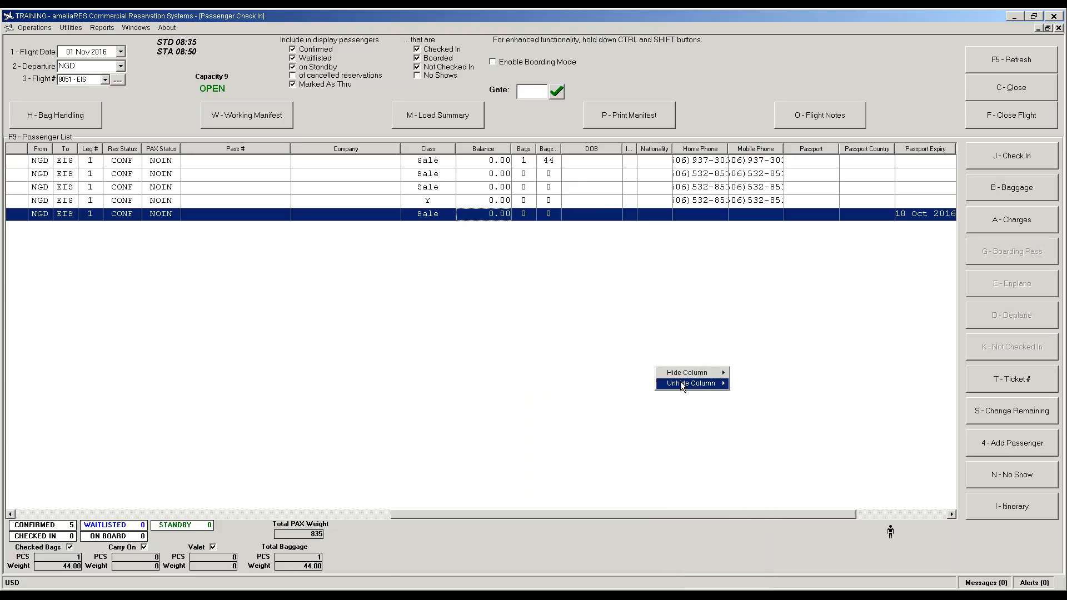
{"action": "mouse_move", "coordinate": [695, 383]}
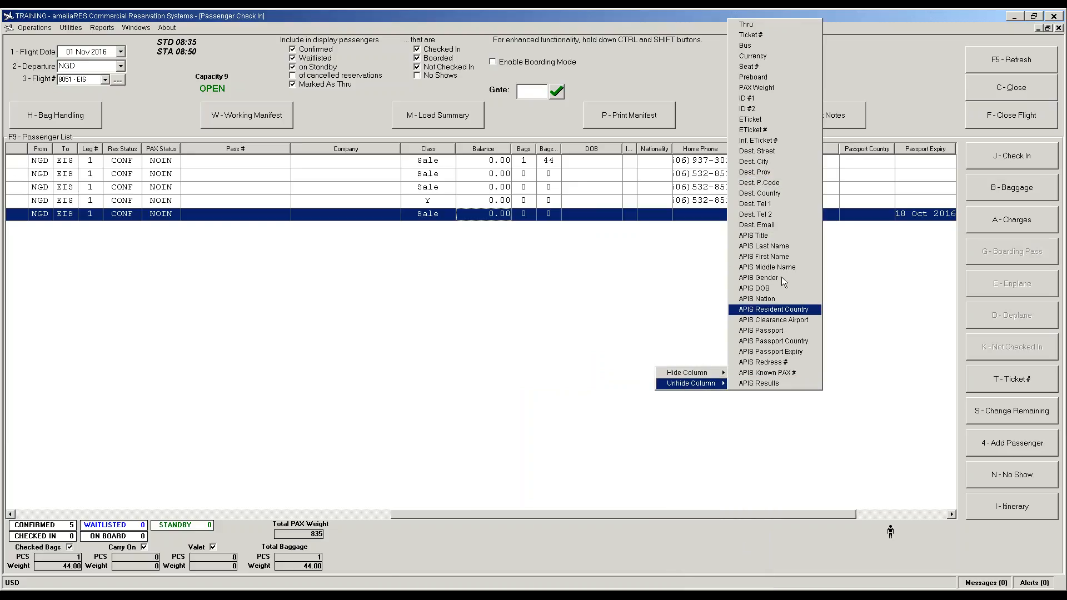
{"action": "left_click", "coordinate": [774, 234]}
{"action": "right_click", "coordinate": [720, 364]}
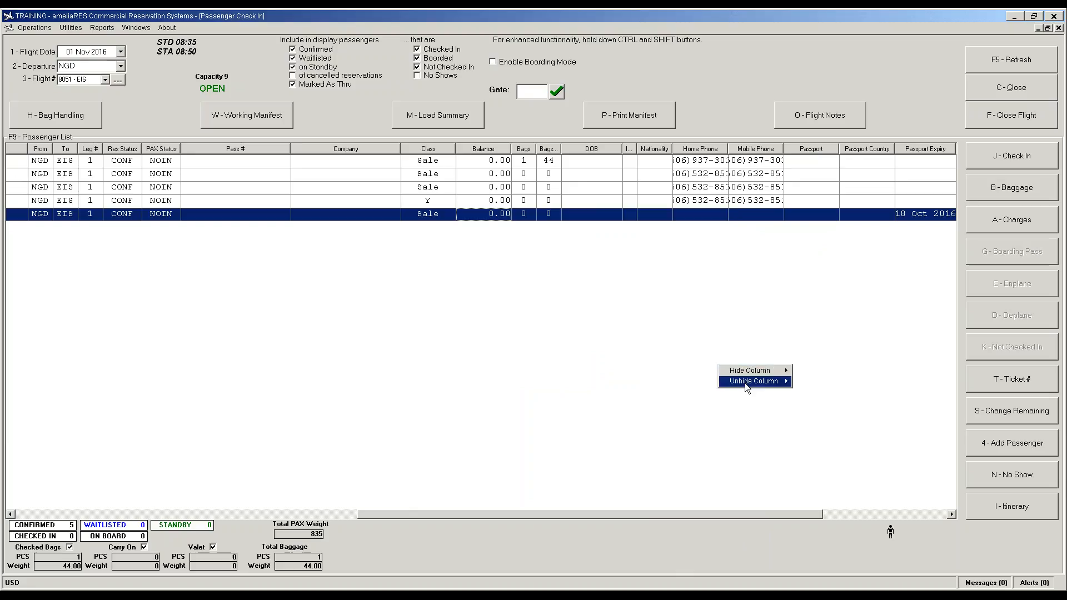
{"action": "mouse_move", "coordinate": [744, 383]}
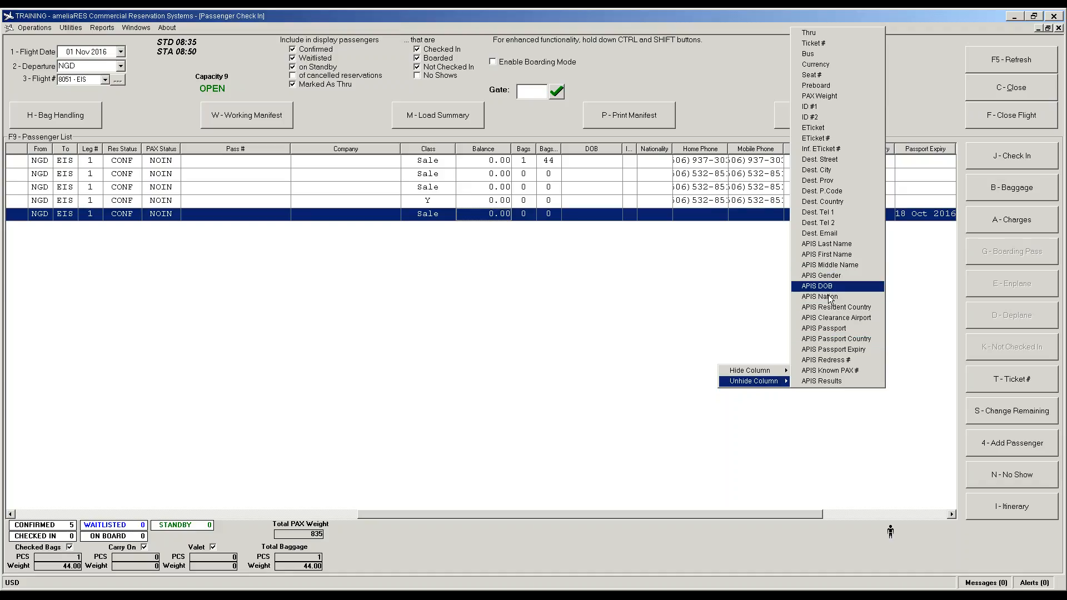
{"action": "left_click", "coordinate": [832, 328]}
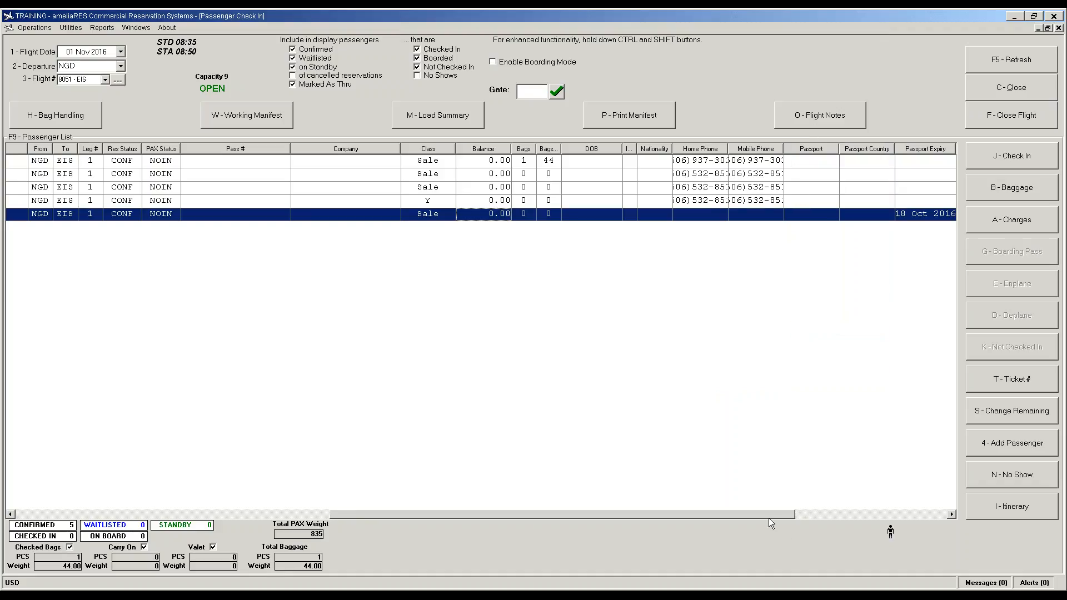
{"action": "left_click_drag", "start_coordinate": [769, 515], "coordinate": [922, 515]}
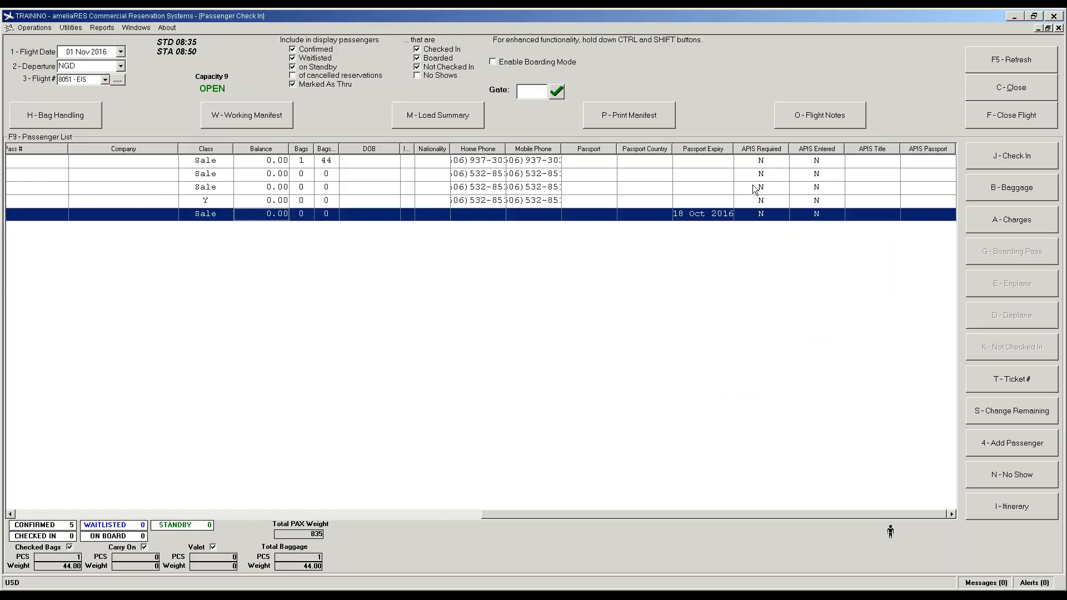
Step: Select the second passenger, unhide the APIS Results column and scroll right to it
{"action": "left_click", "coordinate": [764, 200]}
{"action": "left_click", "coordinate": [760, 173]}
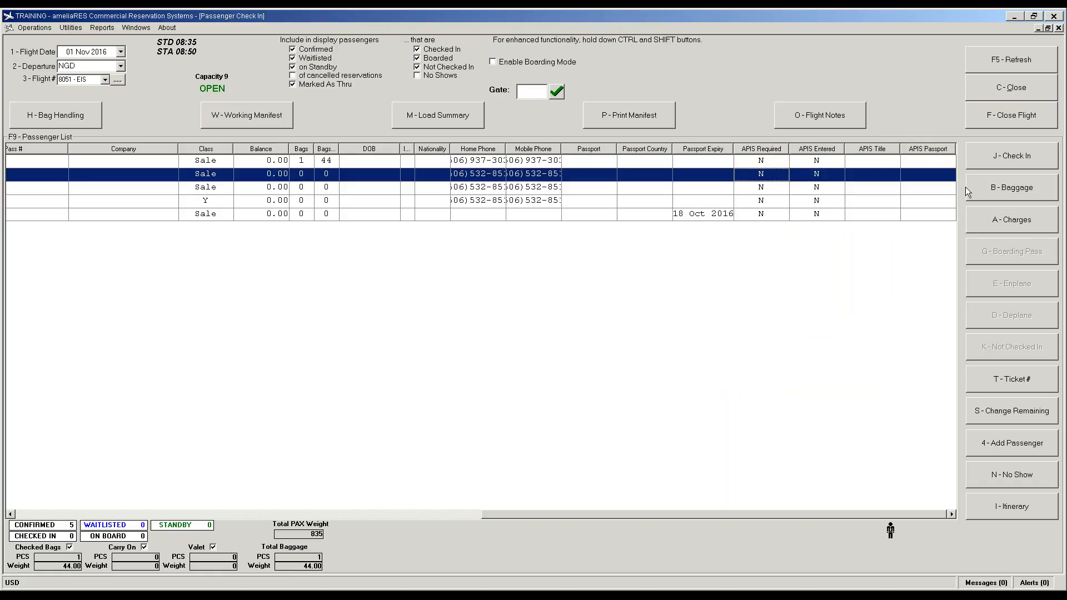
{"action": "right_click", "coordinate": [571, 270]}
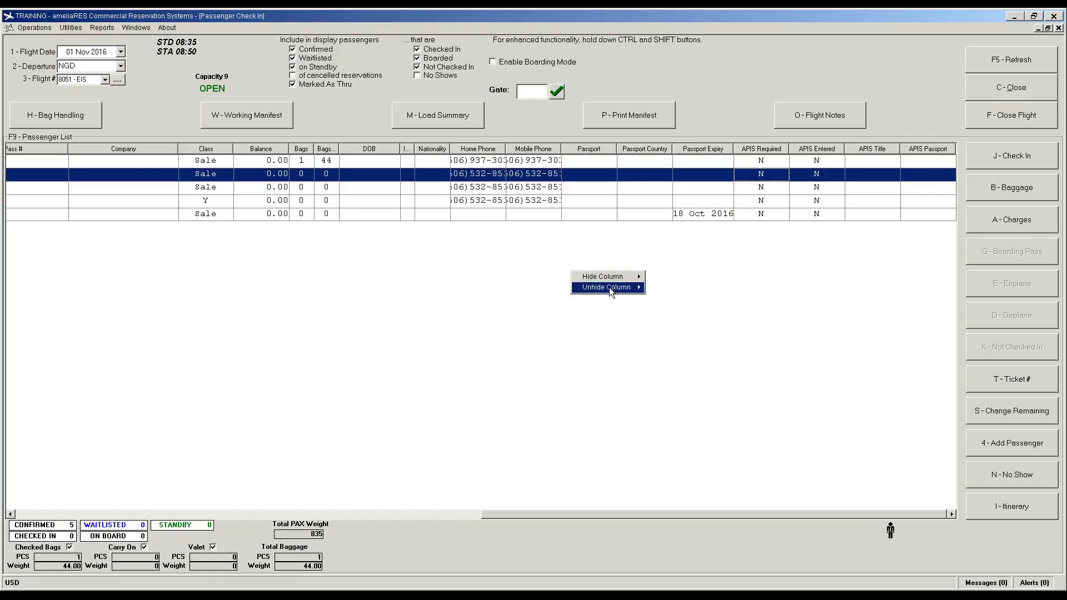
{"action": "mouse_move", "coordinate": [614, 287]}
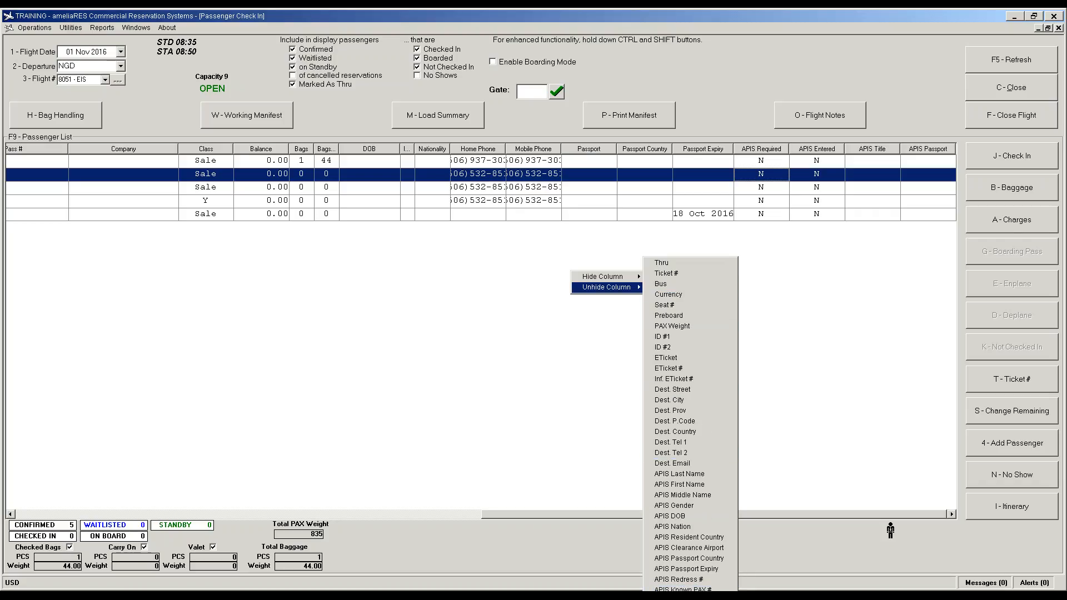
{"action": "left_click", "coordinate": [720, 514]}
{"action": "left_click_drag", "start_coordinate": [755, 516], "coordinate": [863, 516]}
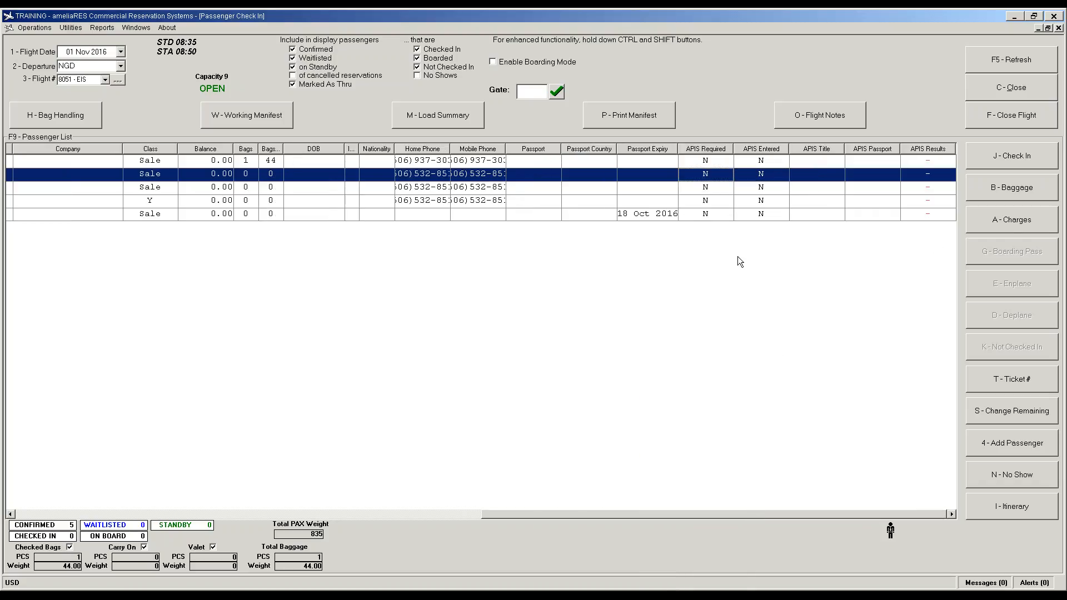
Step: Open the second passenger's empty APIS Results, close it, and scroll back to the names
{"action": "double_click", "coordinate": [924, 179]}
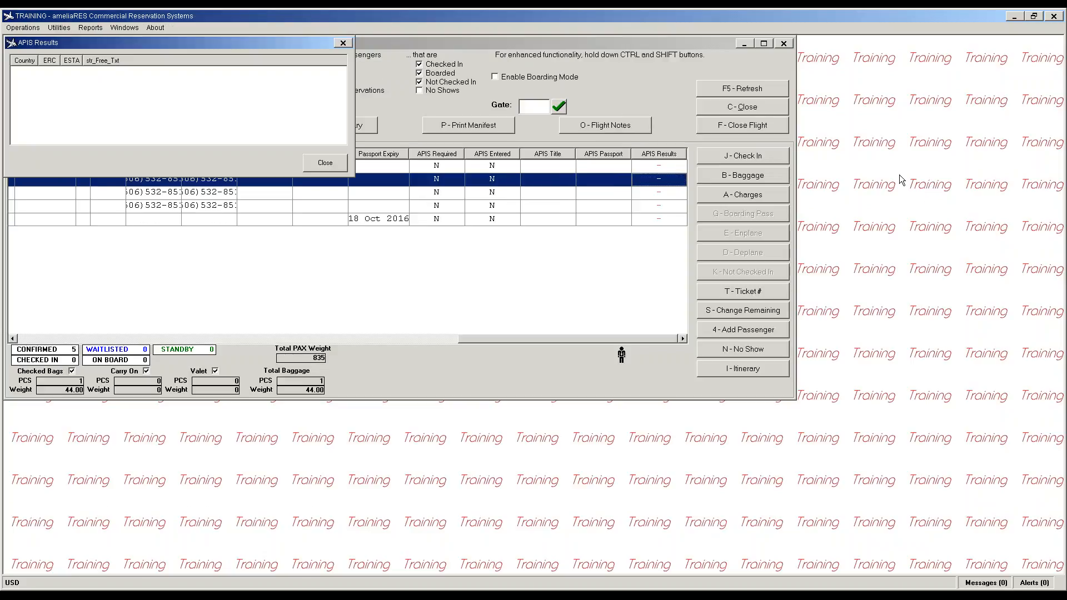
{"action": "left_click", "coordinate": [316, 166]}
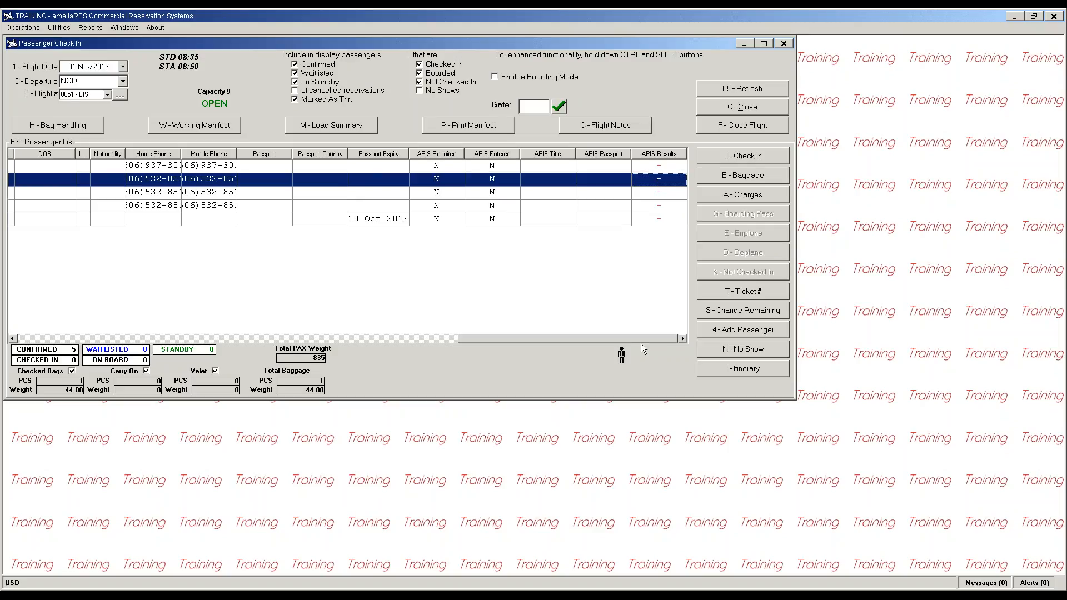
{"action": "left_click_drag", "start_coordinate": [633, 339], "coordinate": [127, 339]}
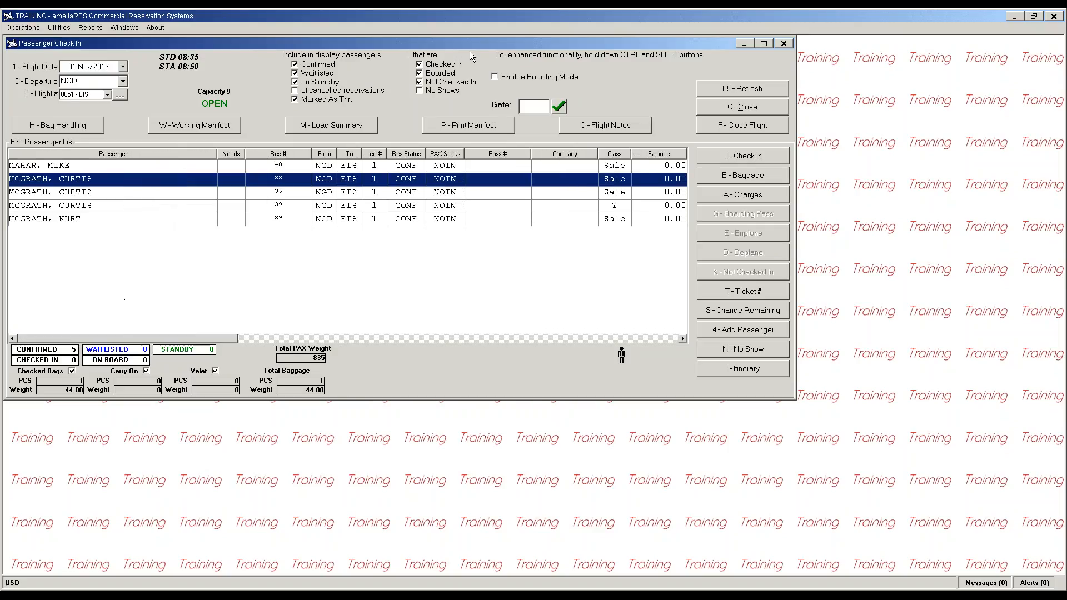
Step: Maximize Passenger Check In and toggle the Standby, Waitlisted and Thru filters off and on
{"action": "left_click", "coordinate": [764, 44]}
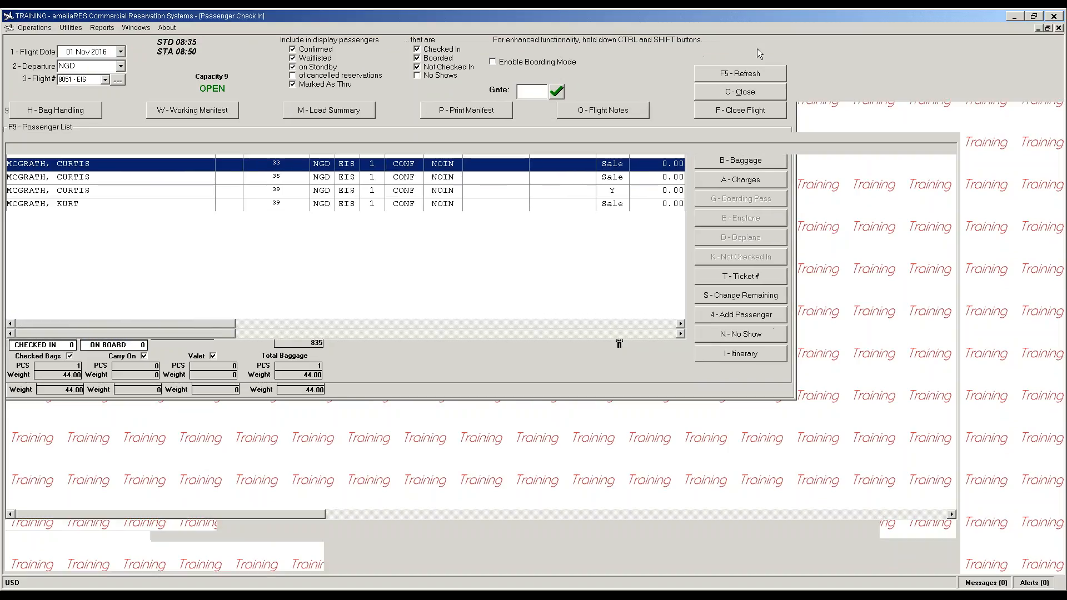
{"action": "left_click", "coordinate": [293, 67]}
{"action": "left_click", "coordinate": [293, 59]}
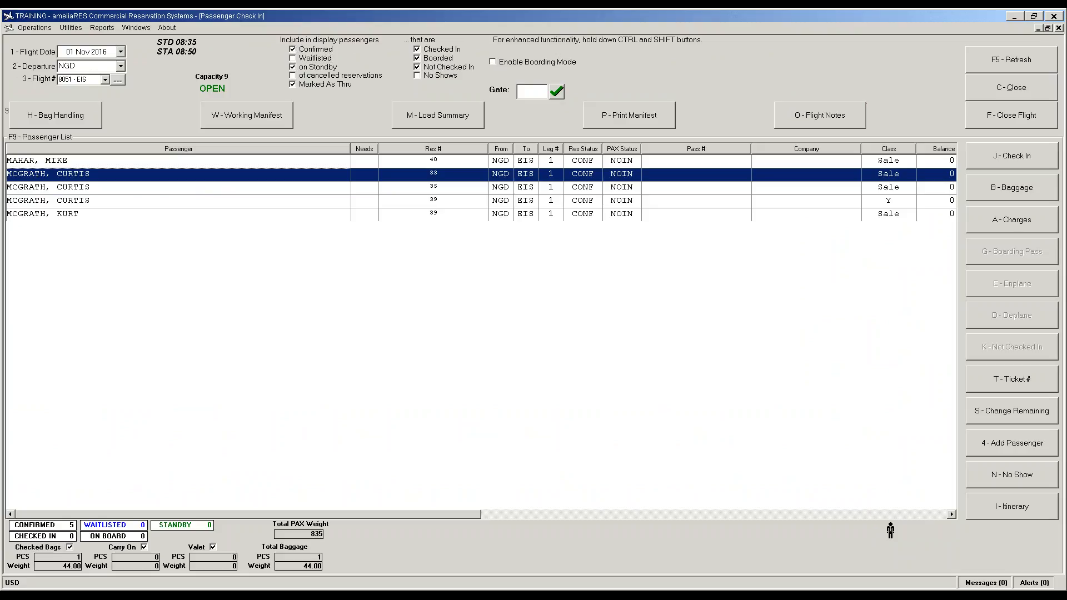
{"action": "left_click", "coordinate": [293, 85]}
{"action": "left_click", "coordinate": [293, 85]}
{"action": "left_click", "coordinate": [293, 67]}
{"action": "left_click", "coordinate": [293, 59]}
Step: Toggle the Boarded, Not Checked In and Checked In filters, then enable boarding mode
{"action": "left_click", "coordinate": [418, 59]}
{"action": "left_click", "coordinate": [417, 67]}
{"action": "left_click", "coordinate": [418, 68]}
{"action": "left_click", "coordinate": [417, 58]}
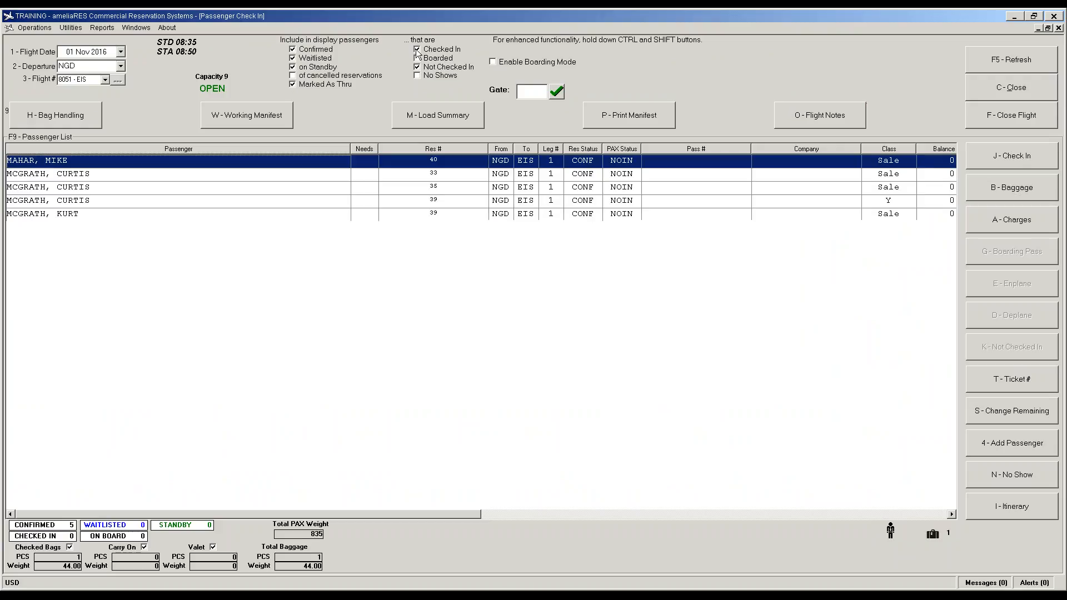
{"action": "left_click", "coordinate": [418, 49]}
{"action": "left_click", "coordinate": [417, 50]}
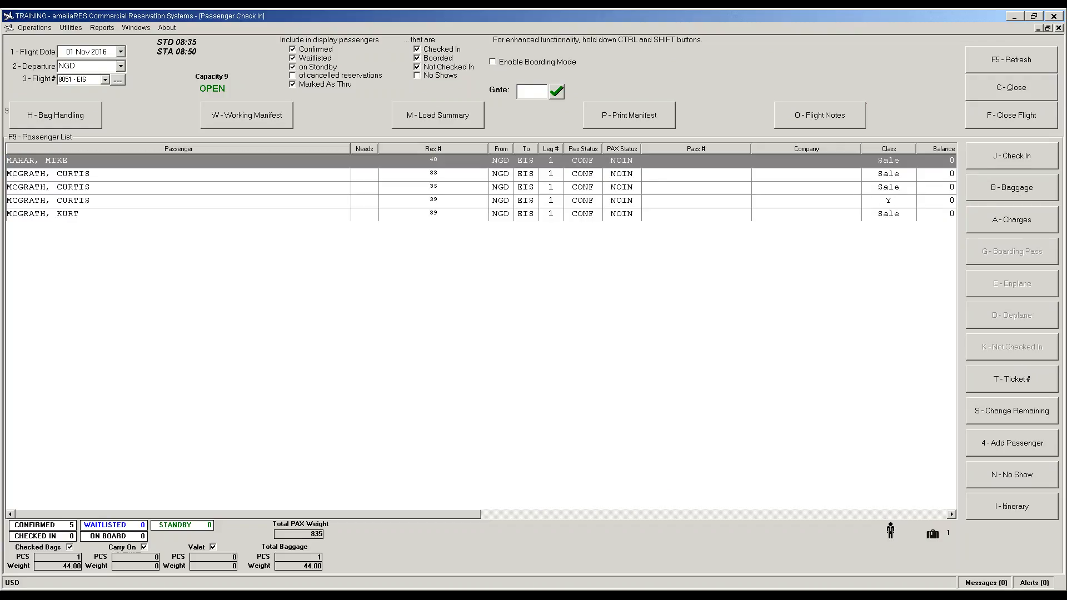
{"action": "left_click", "coordinate": [492, 62]}
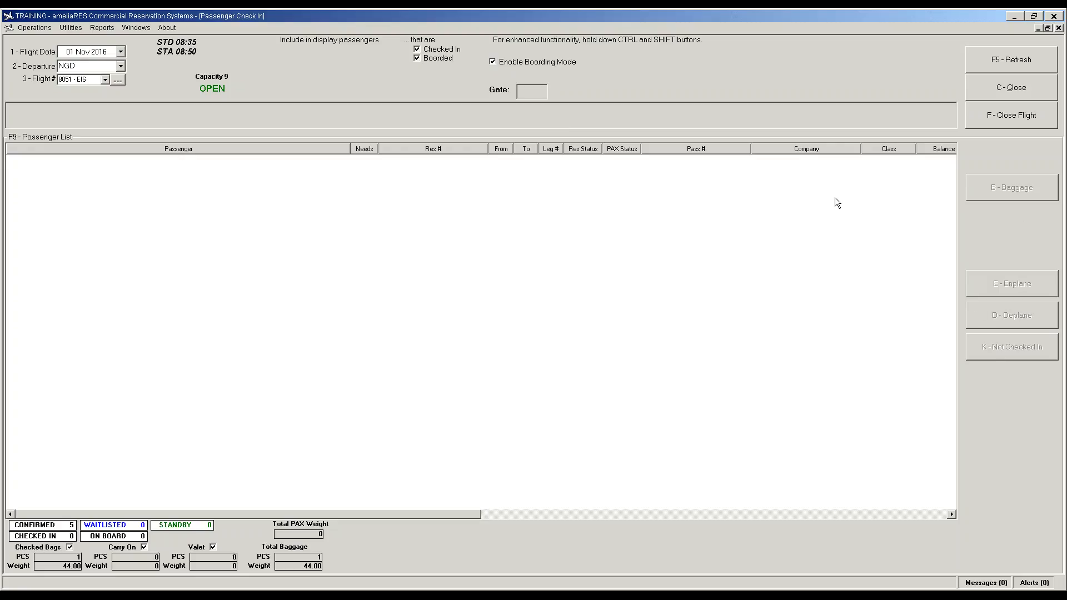
Step: Untick Enable Boarding Mode to show all five passengers again
{"action": "left_click", "coordinate": [494, 61]}
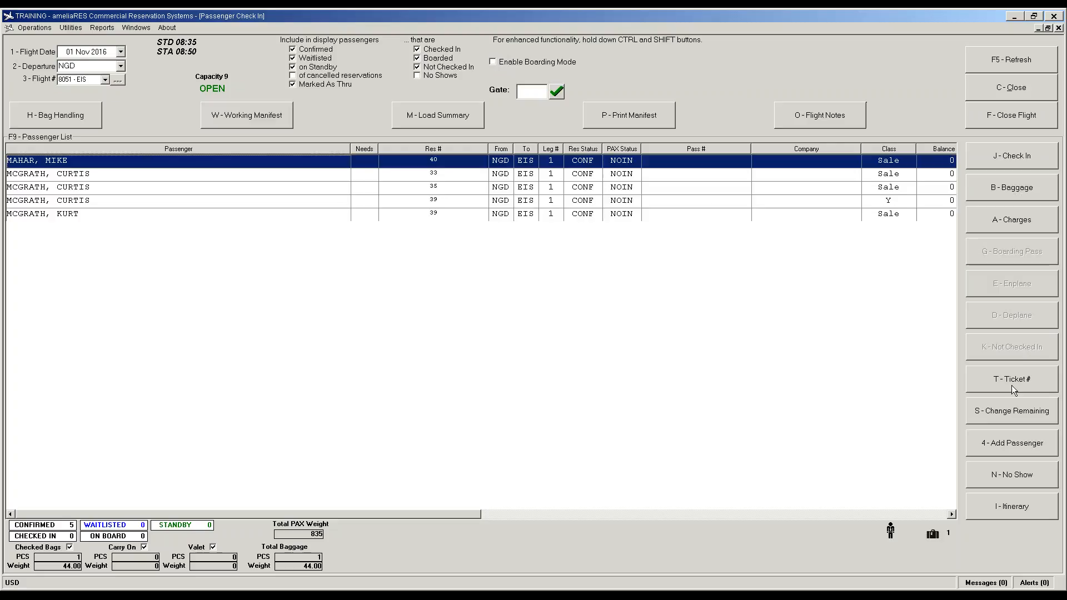
Step: Check in the first passenger, undo it, then check in all five with Check In All
{"action": "left_click", "coordinate": [1019, 155]}
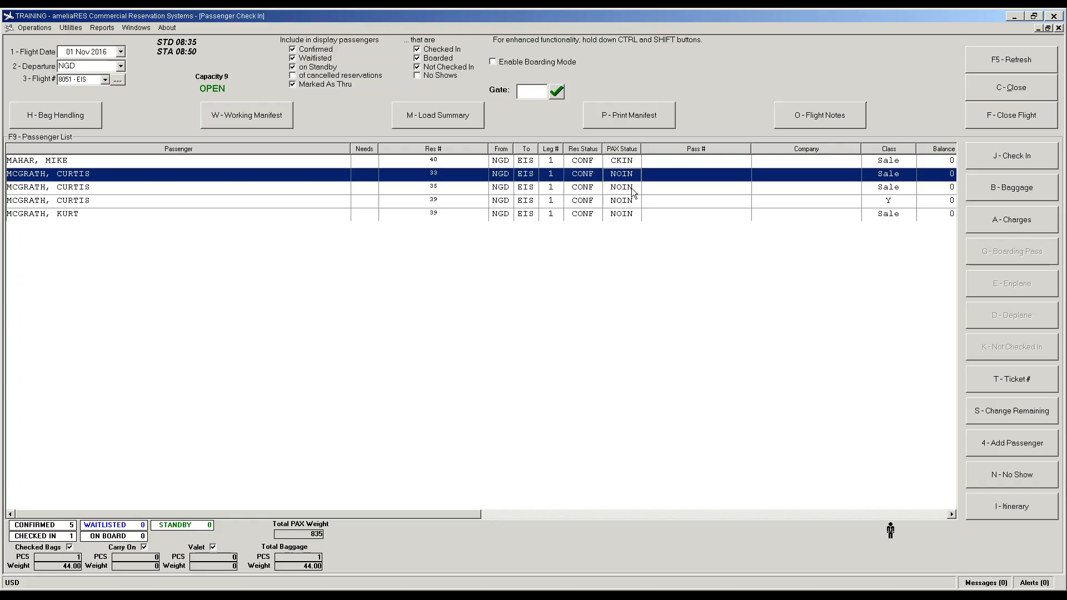
{"action": "left_click", "coordinate": [626, 164]}
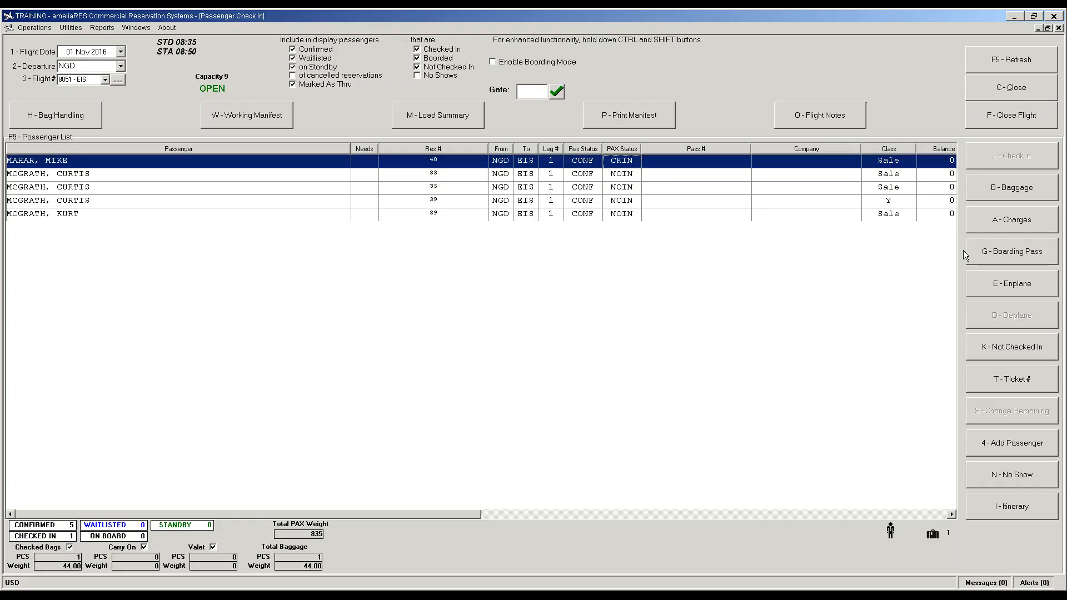
{"action": "left_click", "coordinate": [999, 357]}
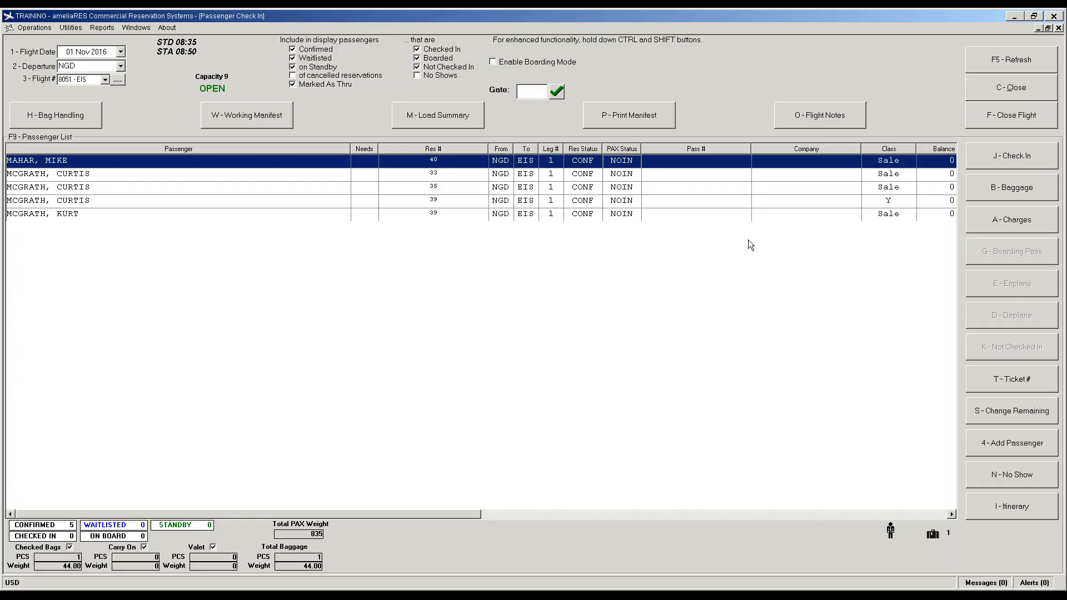
{"action": "key", "text": "ctrl+shift"}
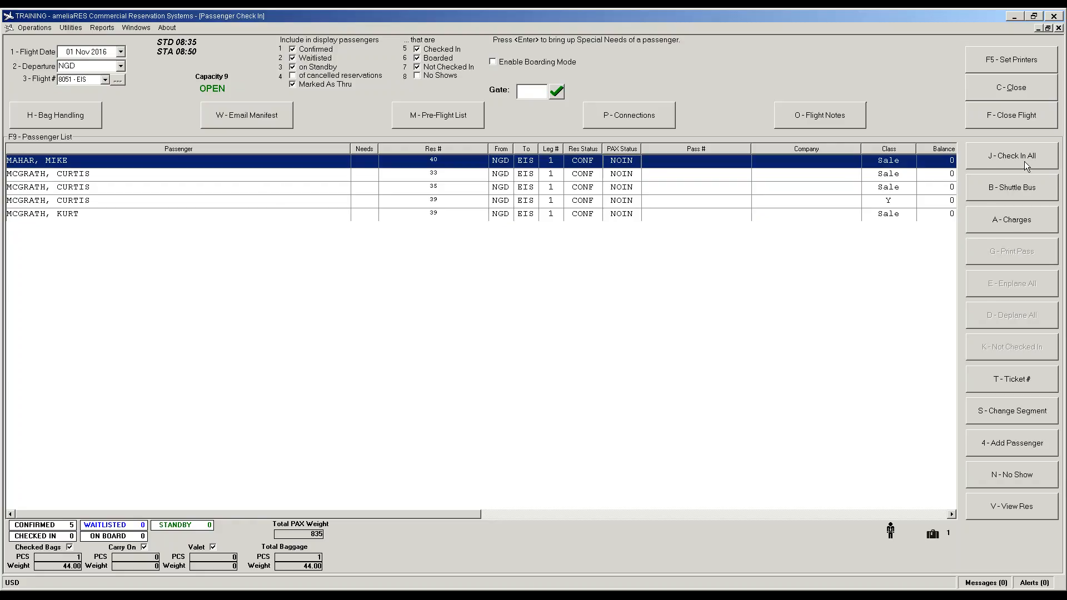
{"action": "left_click", "coordinate": [1009, 158]}
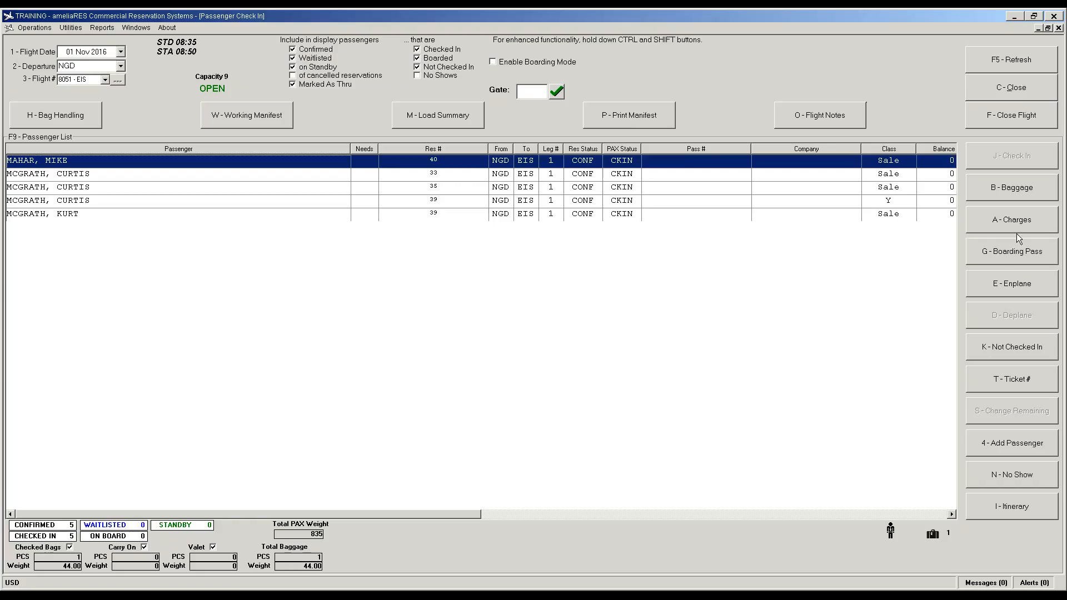
Step: Issue a boarding pass to each passenger in turn, numbered 1 to 5
{"action": "left_click", "coordinate": [1006, 252]}
{"action": "left_click", "coordinate": [693, 171]}
{"action": "left_click", "coordinate": [995, 251]}
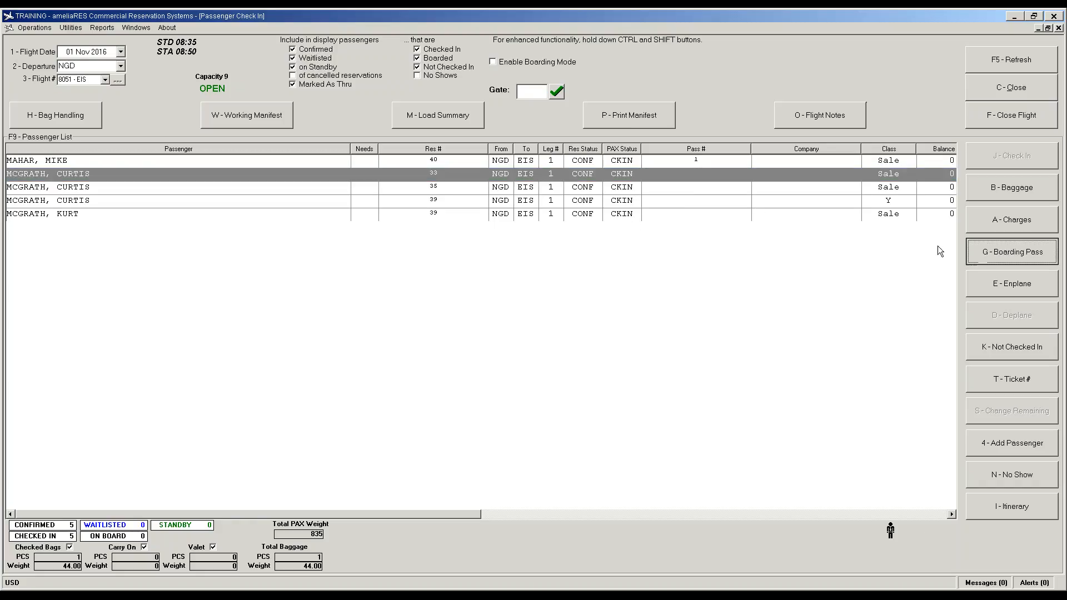
{"action": "left_click", "coordinate": [657, 187]}
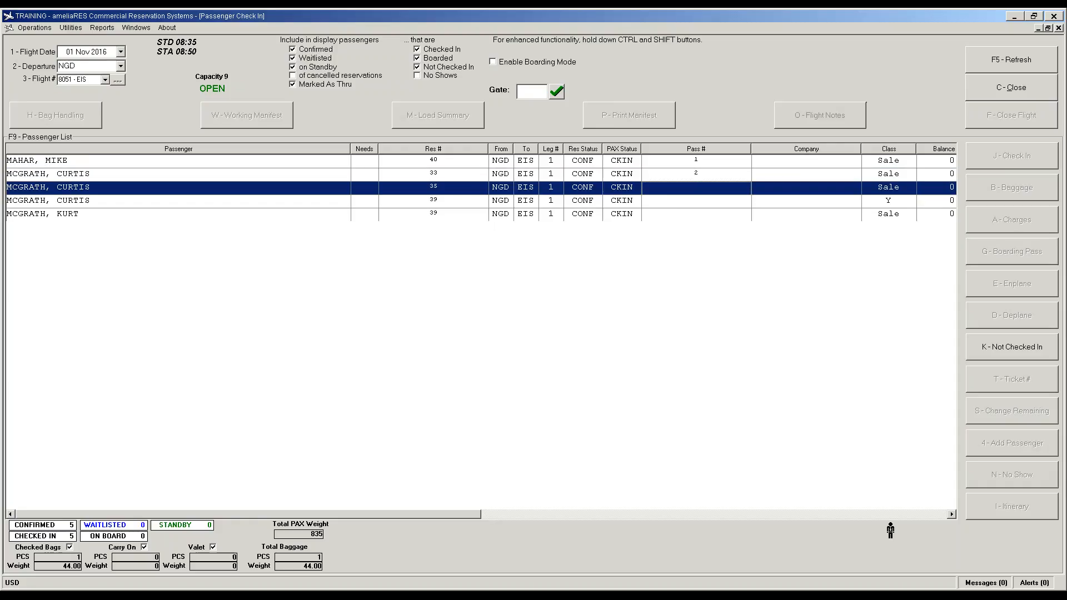
{"action": "left_click", "coordinate": [732, 202]}
{"action": "left_click", "coordinate": [985, 250]}
{"action": "left_click", "coordinate": [726, 218]}
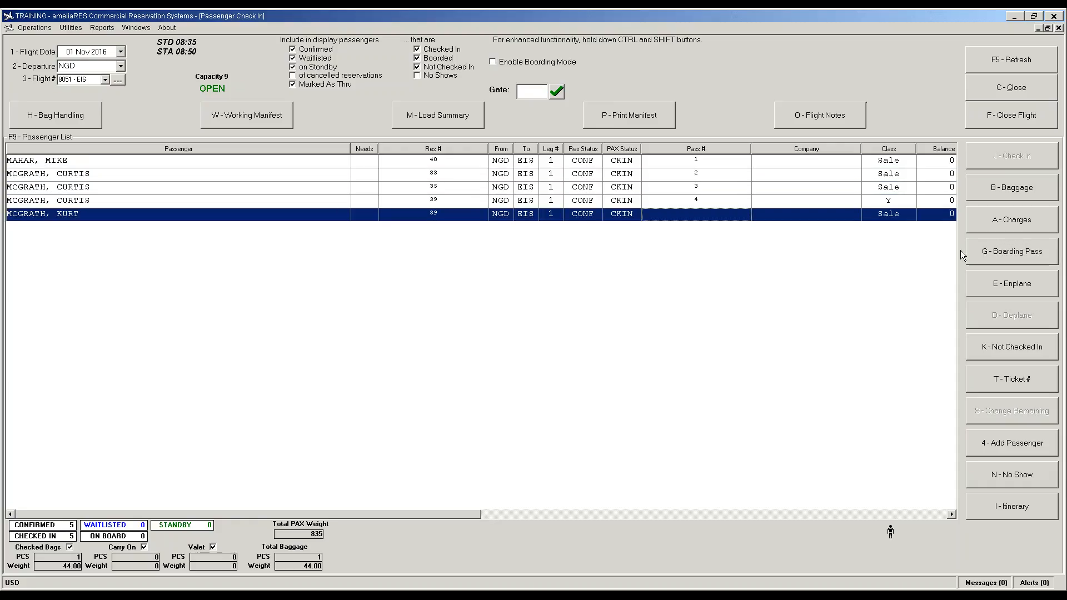
{"action": "left_click", "coordinate": [1005, 250]}
{"action": "left_click", "coordinate": [619, 161]}
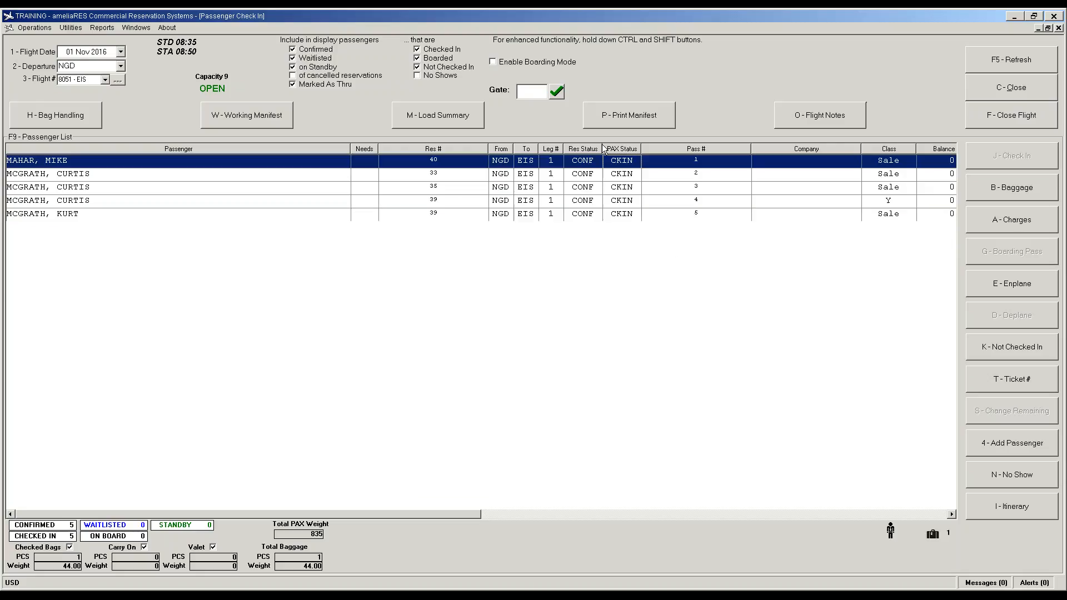
Step: Turn on boarding mode and enplane the first two passengers
{"action": "left_click", "coordinate": [493, 62]}
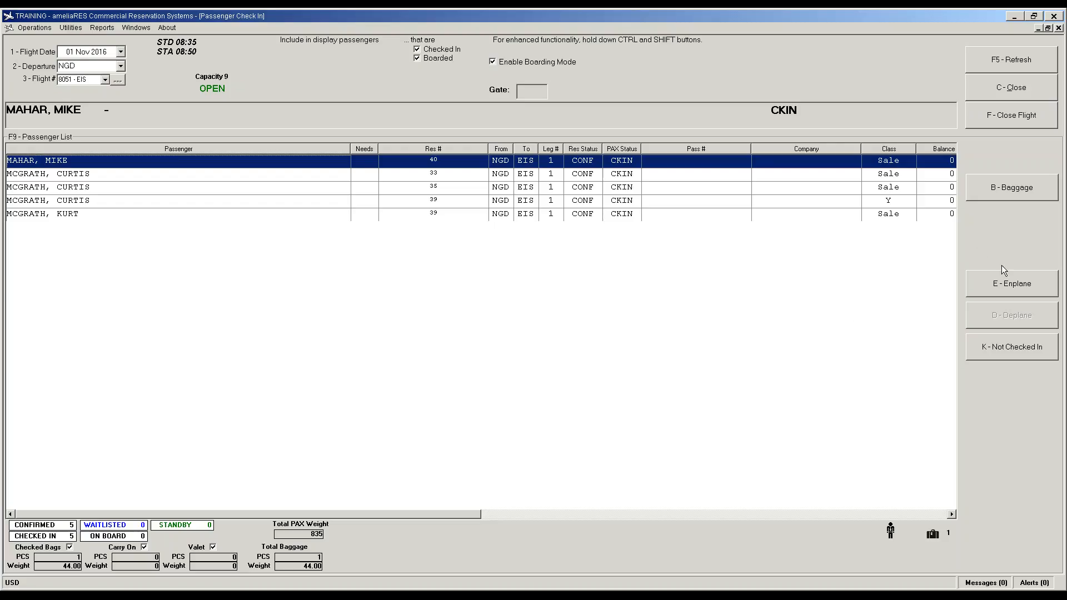
{"action": "left_click", "coordinate": [1005, 284]}
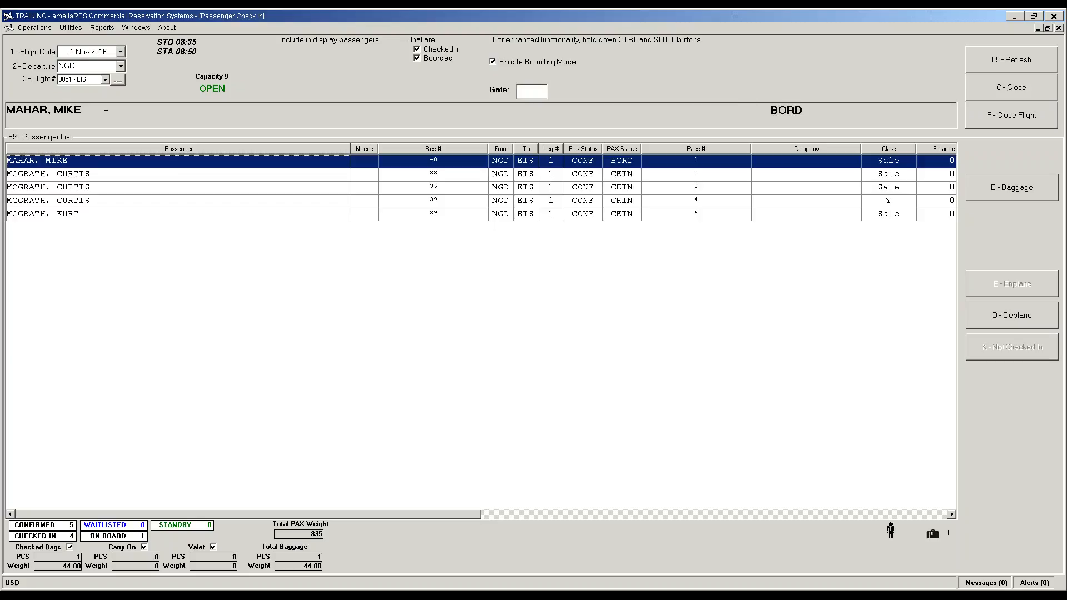
{"action": "key", "text": "Down"}
{"action": "key", "text": "e"}
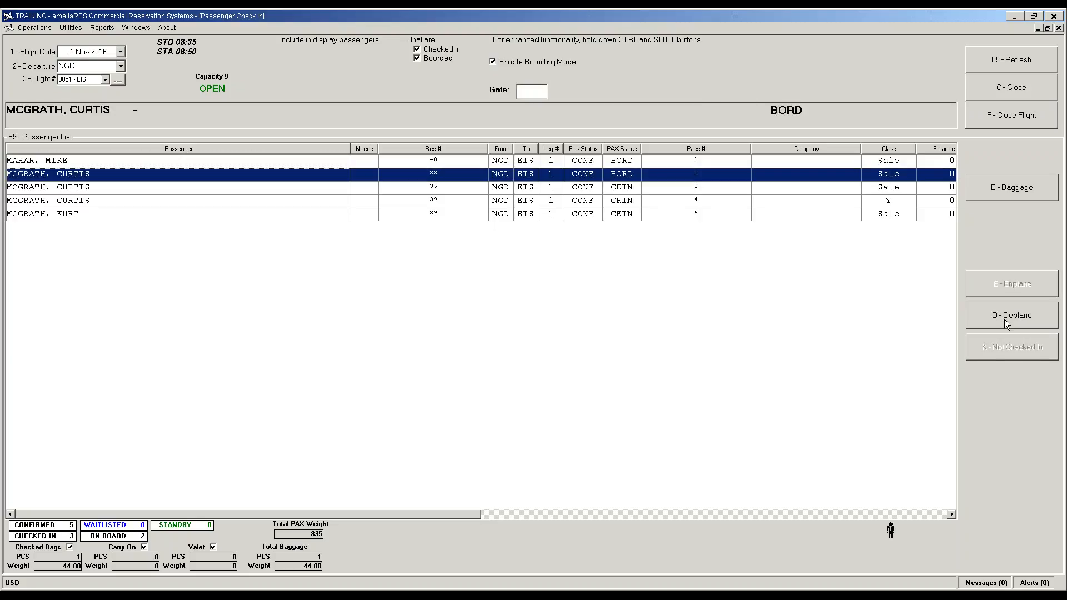
{"action": "left_click", "coordinate": [1005, 320]}
{"action": "left_click", "coordinate": [1004, 286]}
Step: Enplane the third, fourth and fifth passengers, then turn boarding mode off
{"action": "key", "text": "Down"}
{"action": "left_click", "coordinate": [1015, 276]}
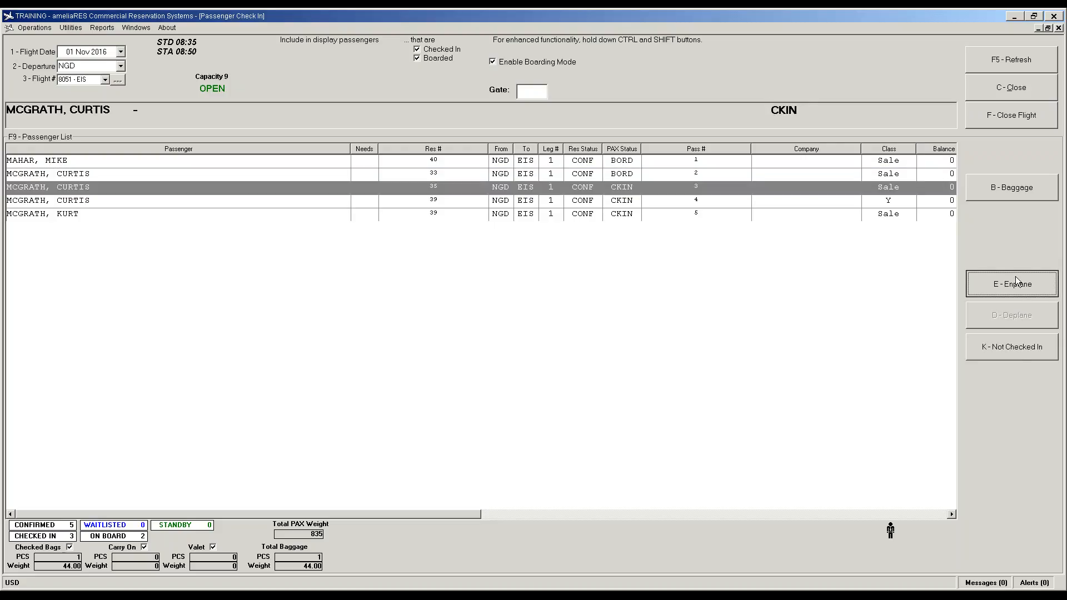
{"action": "key", "text": "Down"}
{"action": "key", "text": "e"}
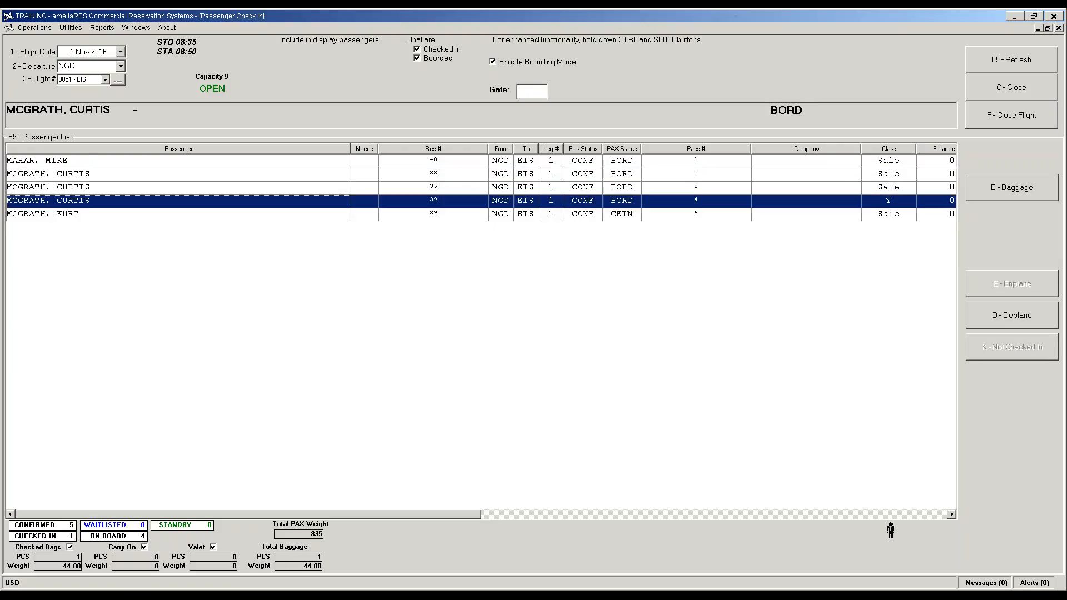
{"action": "key", "text": "Down"}
{"action": "key", "text": "e"}
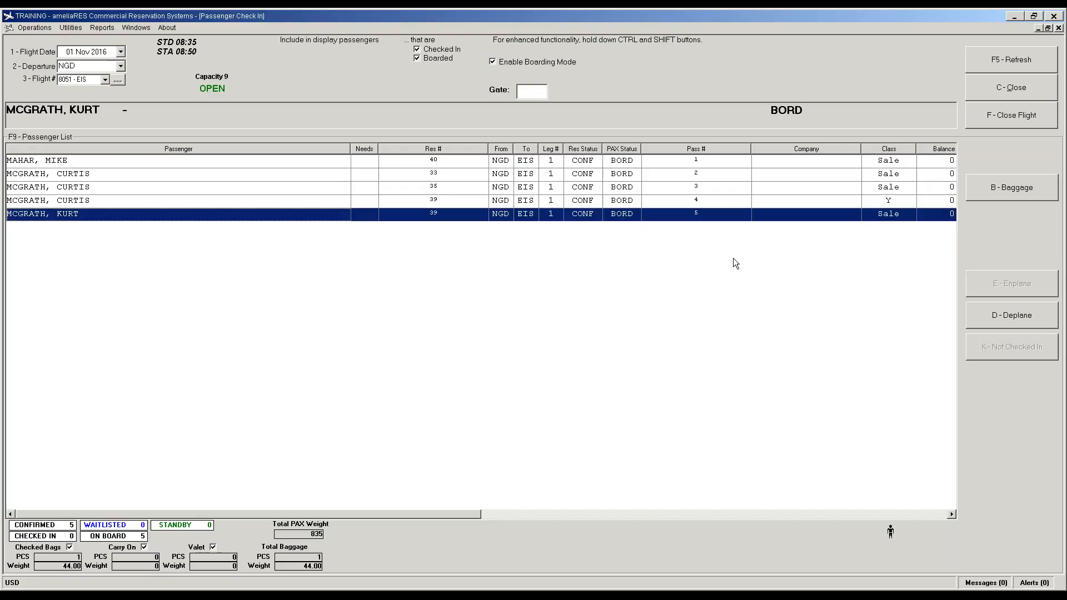
{"action": "left_click", "coordinate": [597, 172]}
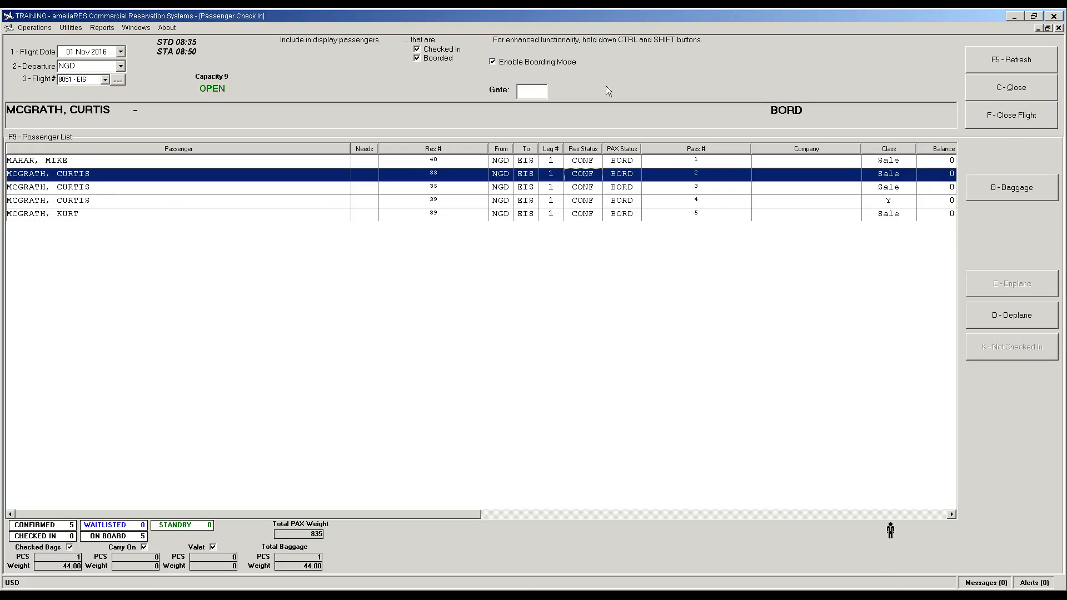
{"action": "left_click", "coordinate": [504, 61]}
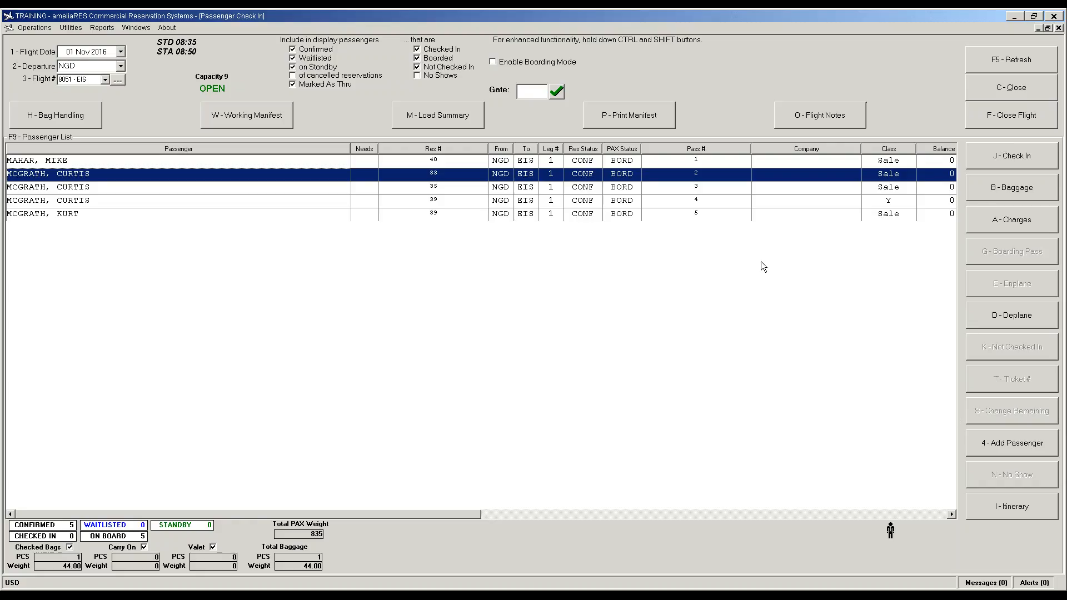
Step: Close flight 8051, answering Yes to cancel no-show passengers
{"action": "left_click", "coordinate": [1013, 118]}
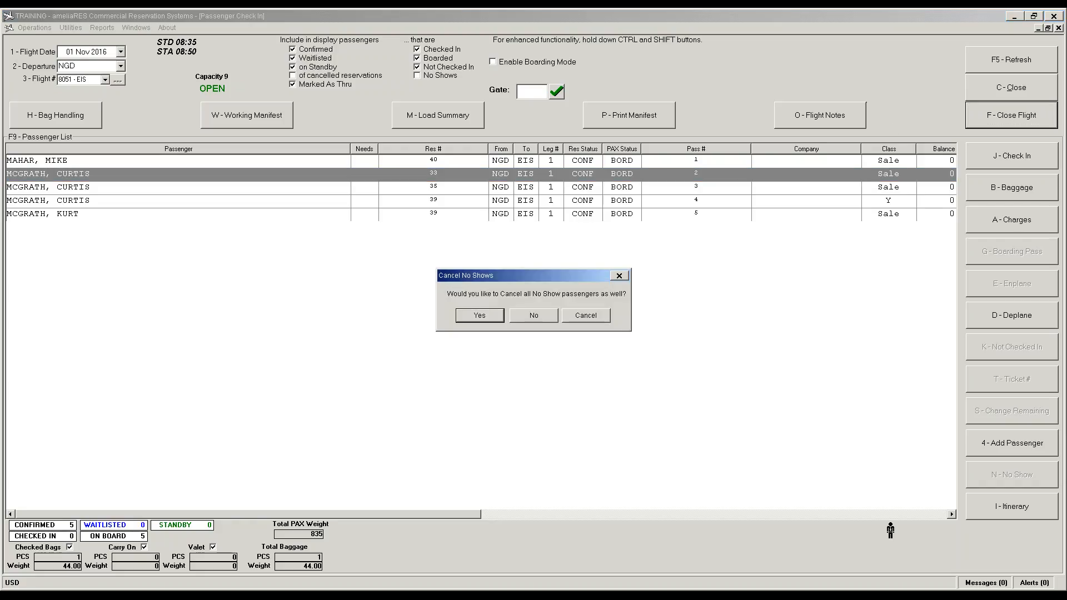
{"action": "left_click", "coordinate": [480, 315]}
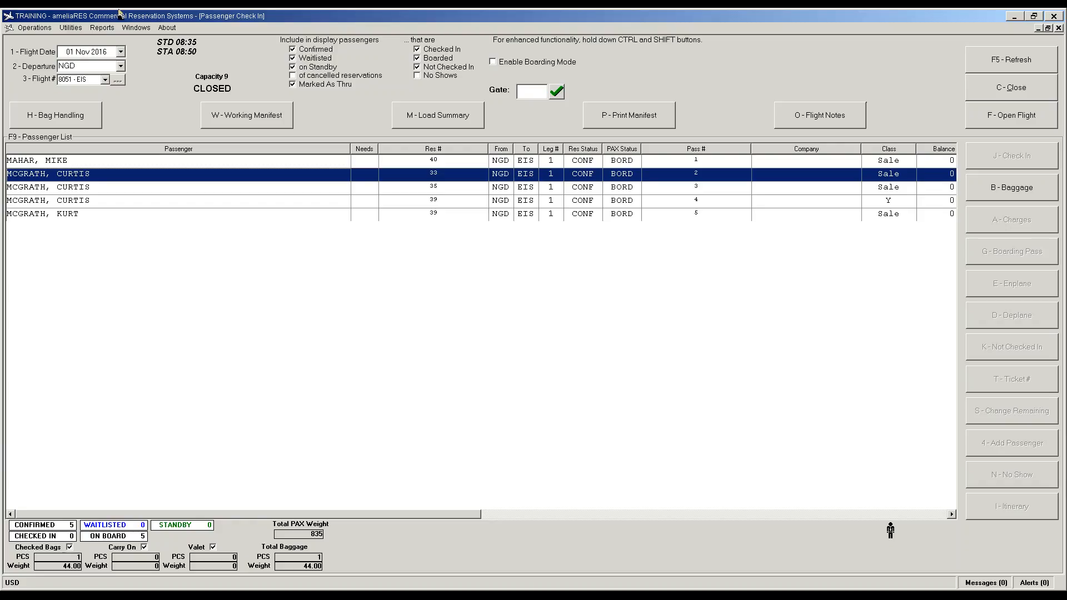
{"action": "left_click", "coordinate": [109, 27]}
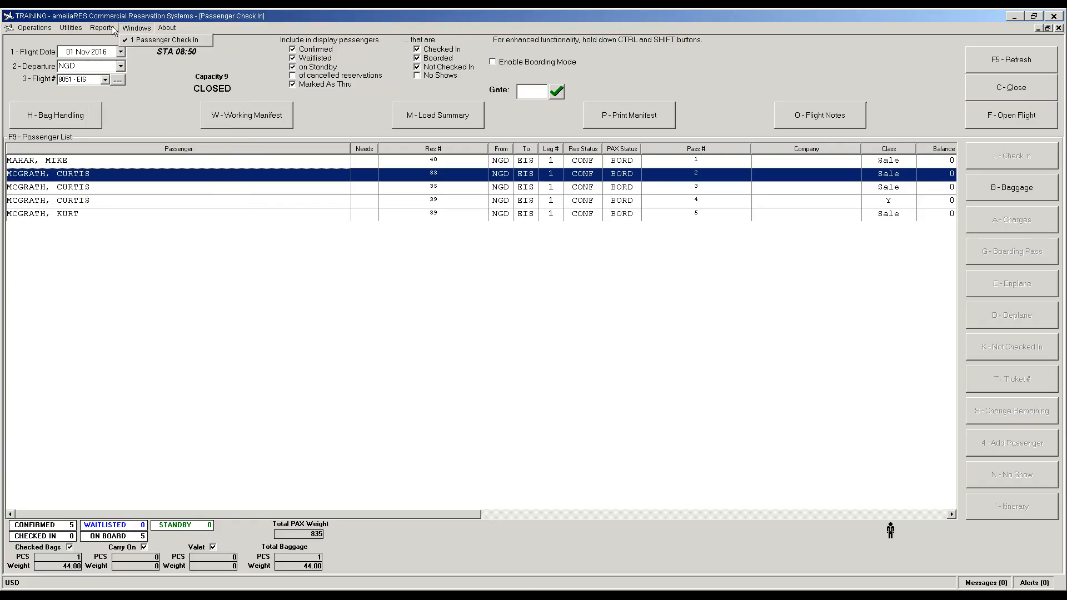
{"action": "mouse_move", "coordinate": [71, 27]}
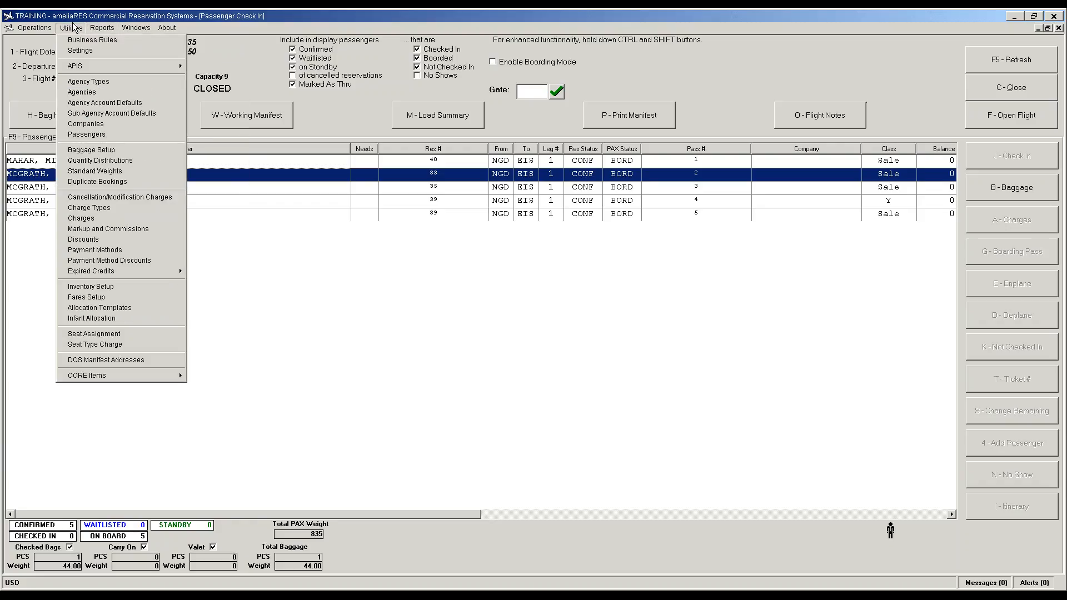
{"action": "left_click", "coordinate": [136, 198]}
{"action": "left_click", "coordinate": [351, 95]}
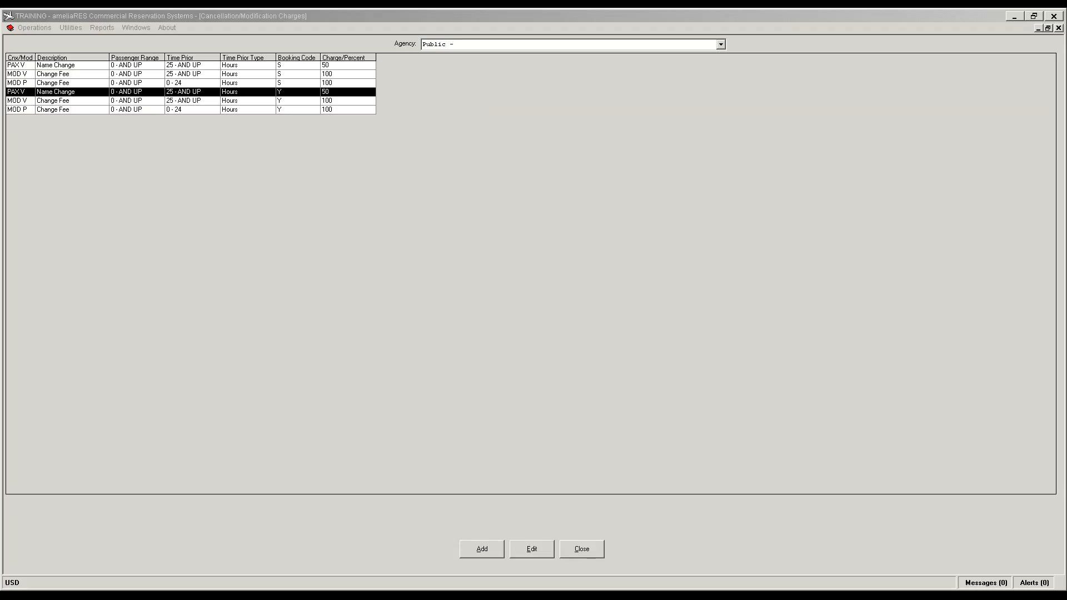
{"action": "left_click", "coordinate": [581, 550]}
{"action": "left_click", "coordinate": [73, 28]}
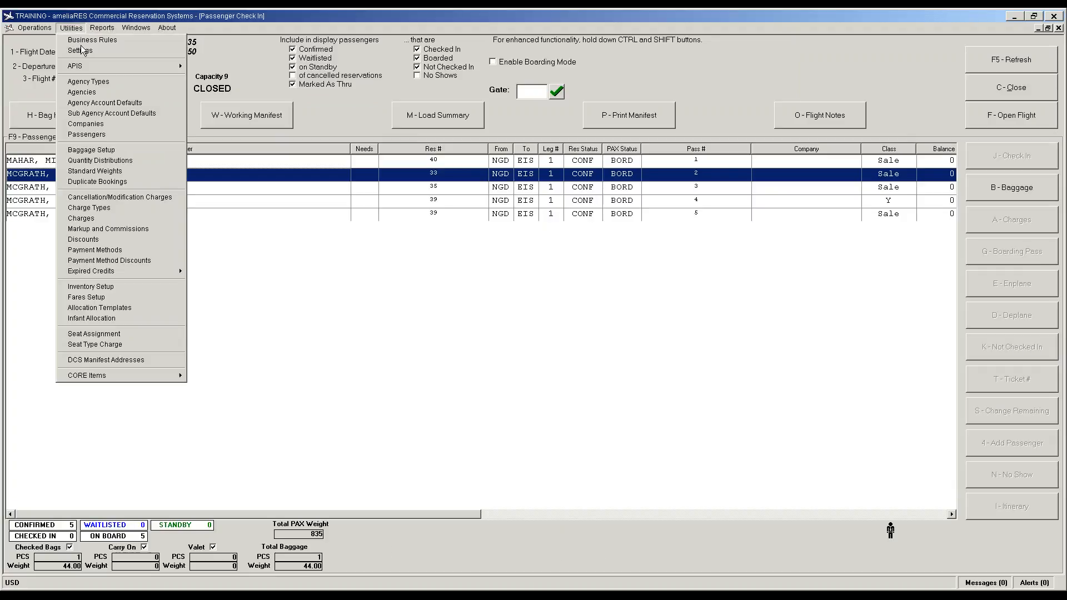
{"action": "left_click", "coordinate": [124, 198]}
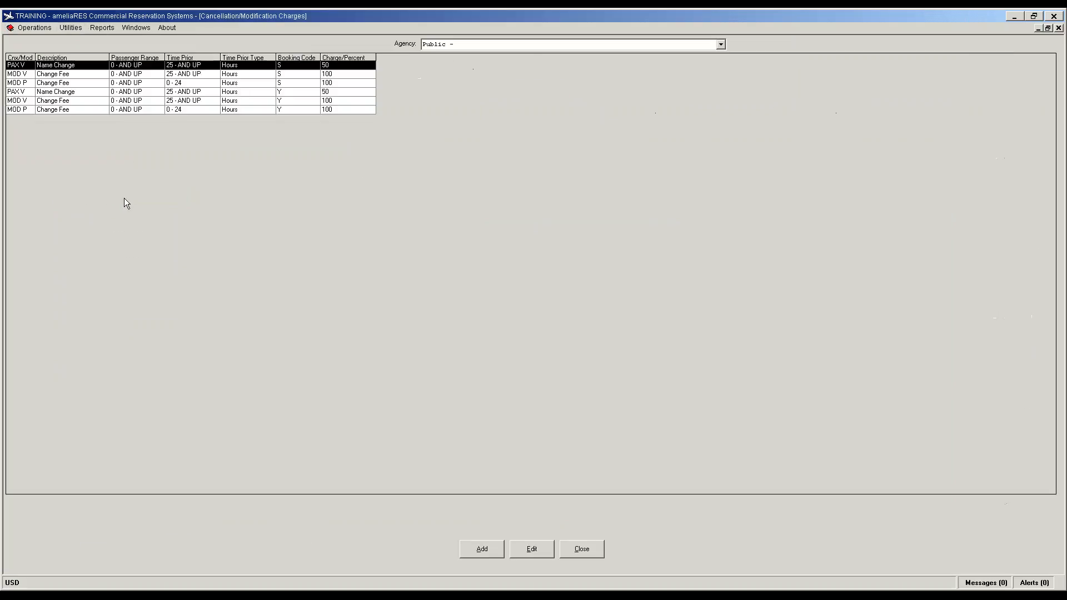
{"action": "left_click", "coordinate": [482, 549]}
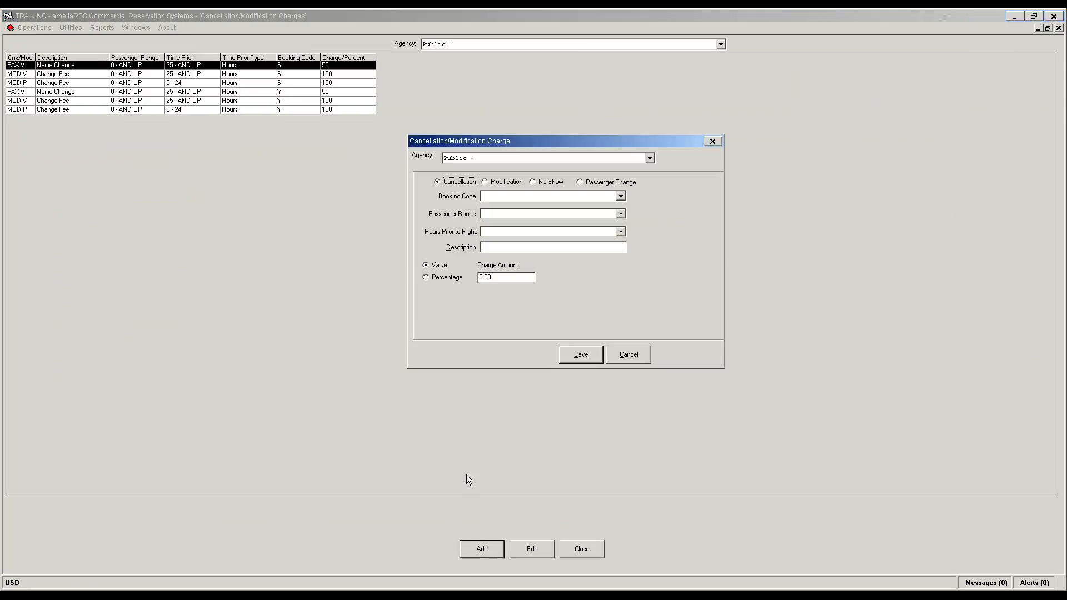
{"action": "left_click", "coordinate": [634, 361]}
{"action": "left_click", "coordinate": [584, 550]}
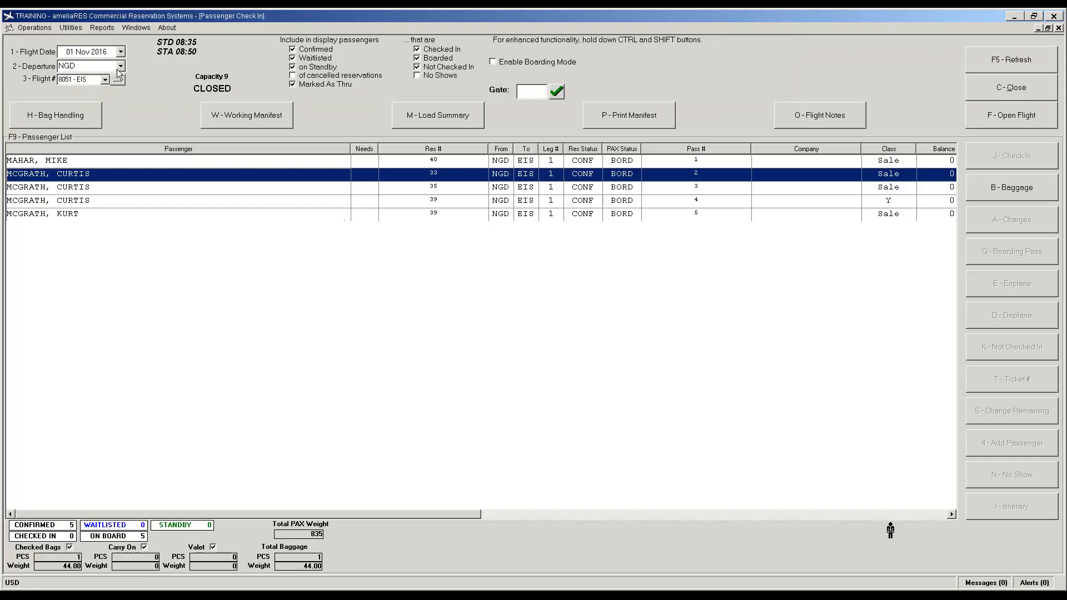
{"action": "left_click", "coordinate": [72, 28]}
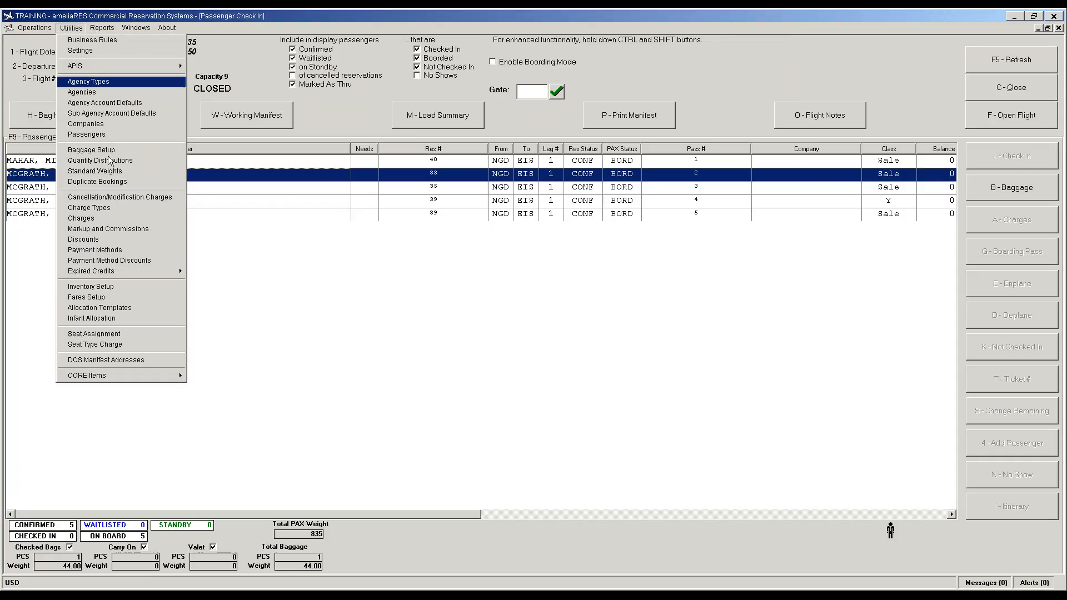
Step: Open Fares Setup and widen the RouteType column to read the fares' route types
{"action": "left_click", "coordinate": [112, 297]}
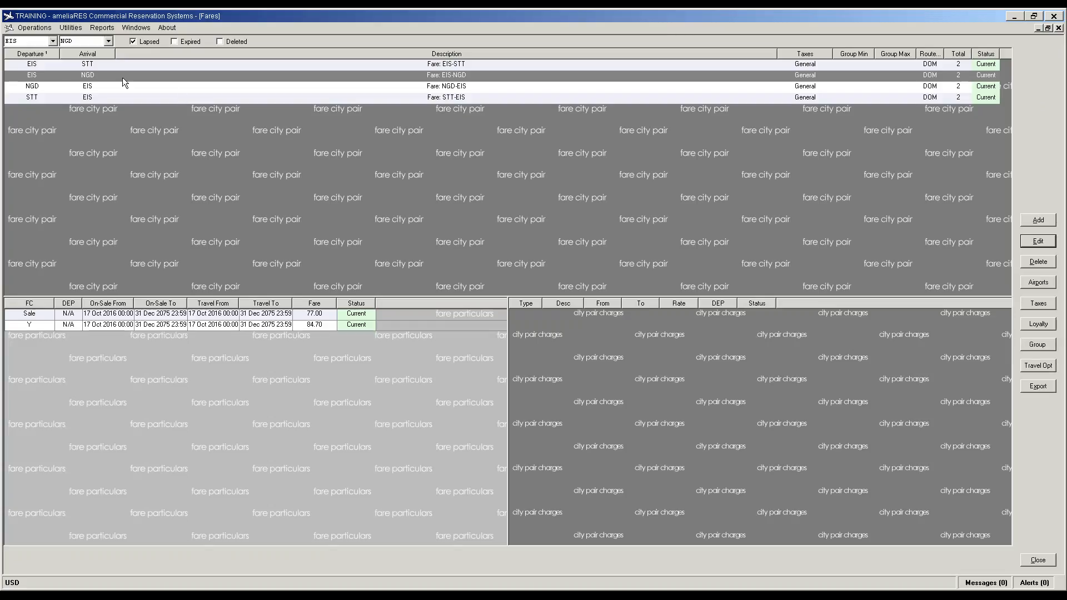
{"action": "left_click", "coordinate": [927, 65]}
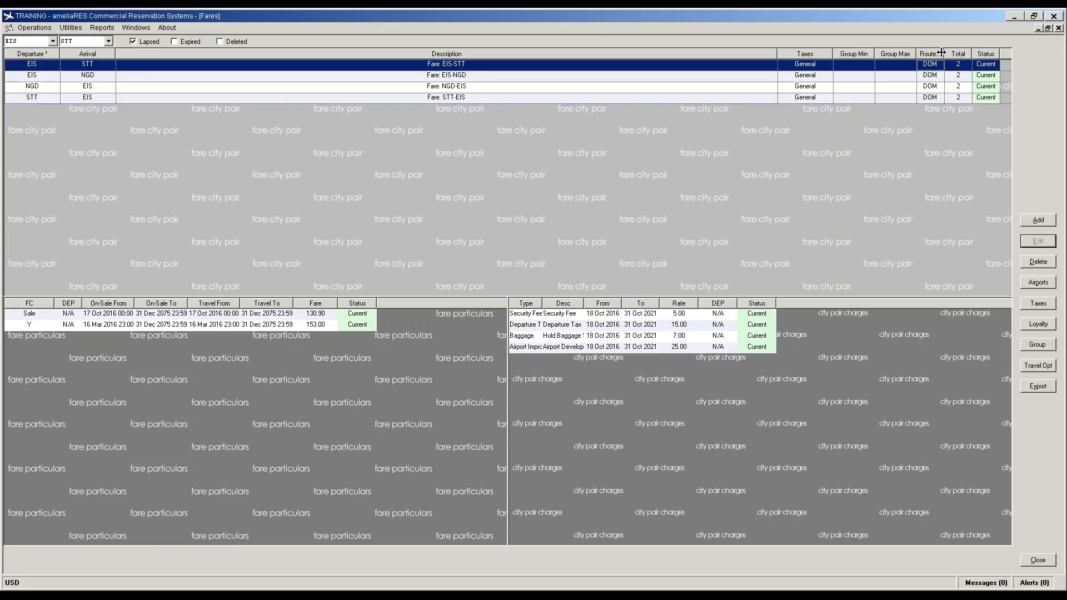
{"action": "left_click_drag", "start_coordinate": [944, 53], "coordinate": [969, 56]}
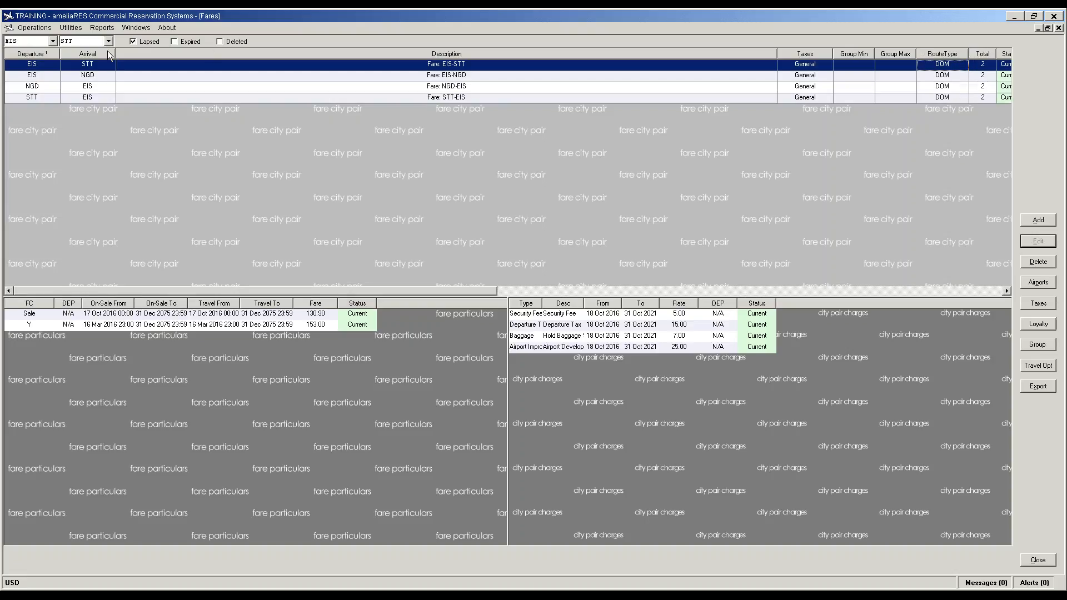
{"action": "left_click", "coordinate": [942, 76]}
{"action": "left_click", "coordinate": [942, 78]}
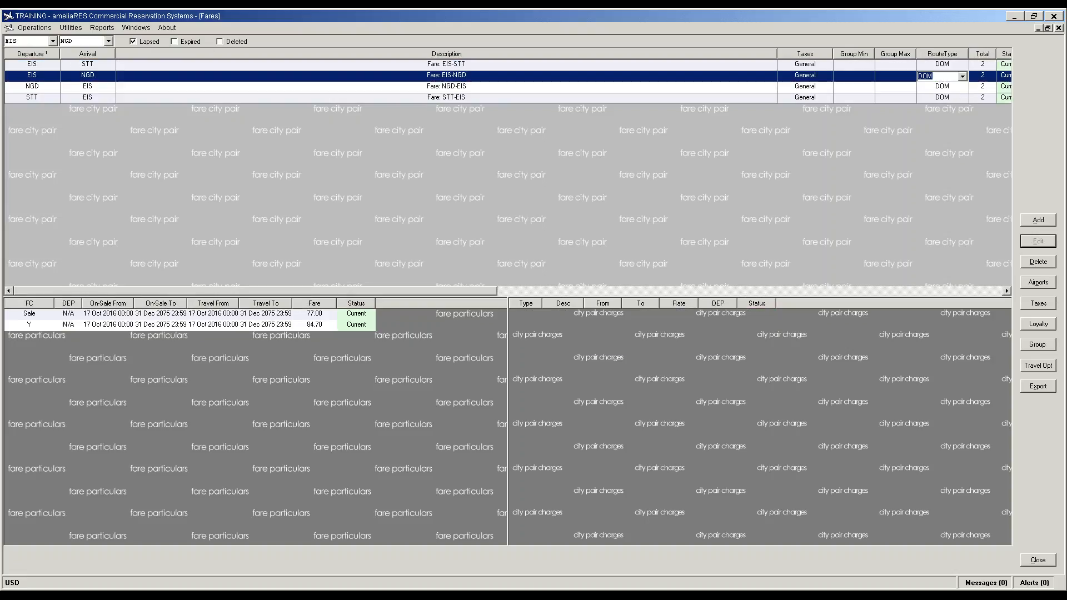
Step: Set the EIS-STT and STT-EIS fares' route type to INT
{"action": "left_click", "coordinate": [954, 65]}
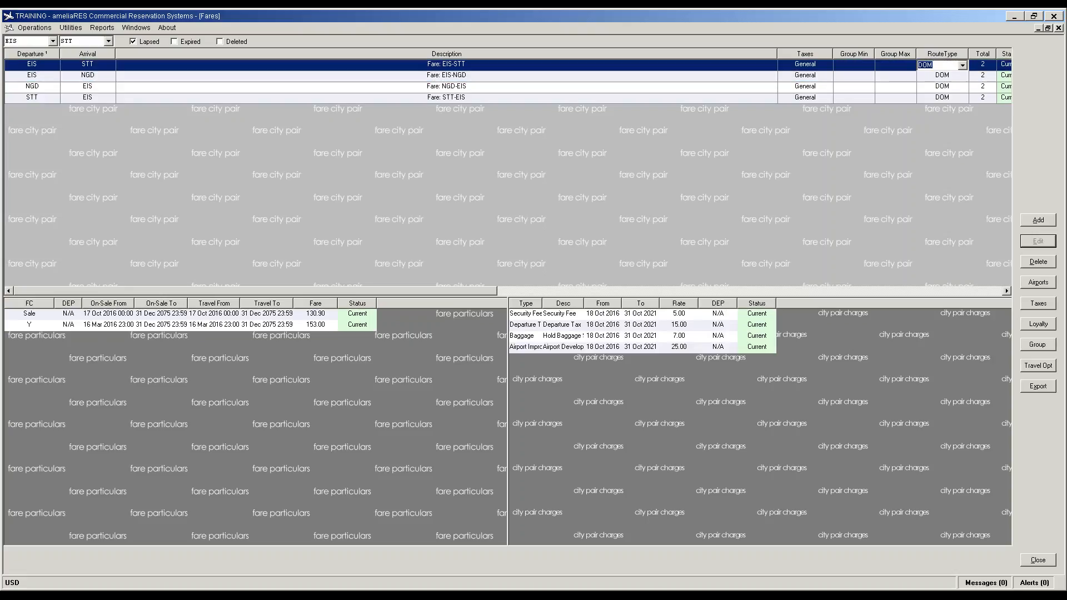
{"action": "left_click", "coordinate": [954, 65]}
{"action": "left_click", "coordinate": [962, 66]}
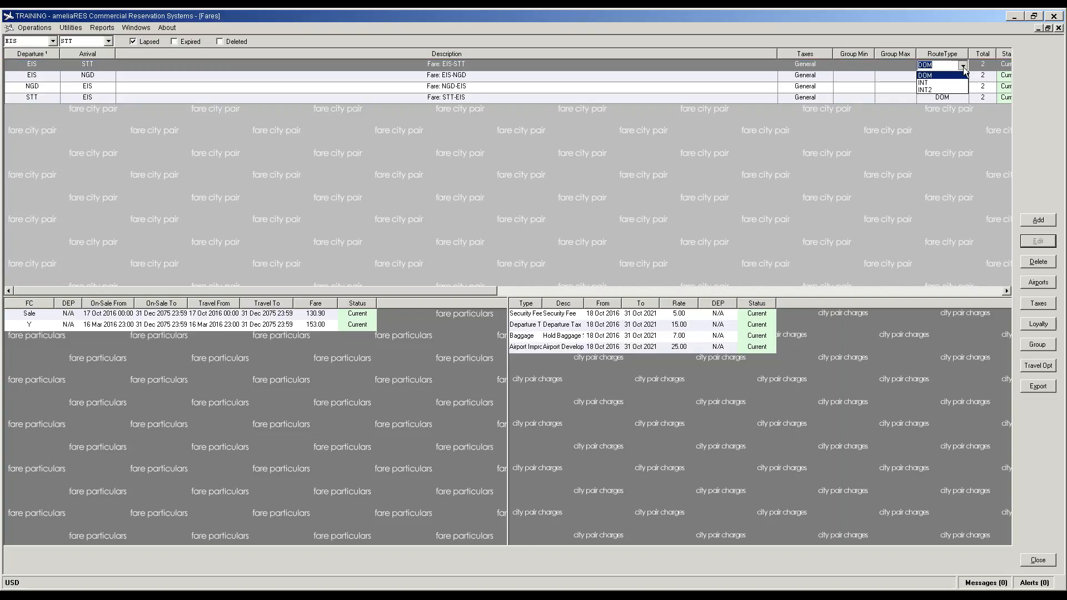
{"action": "left_click", "coordinate": [935, 82]}
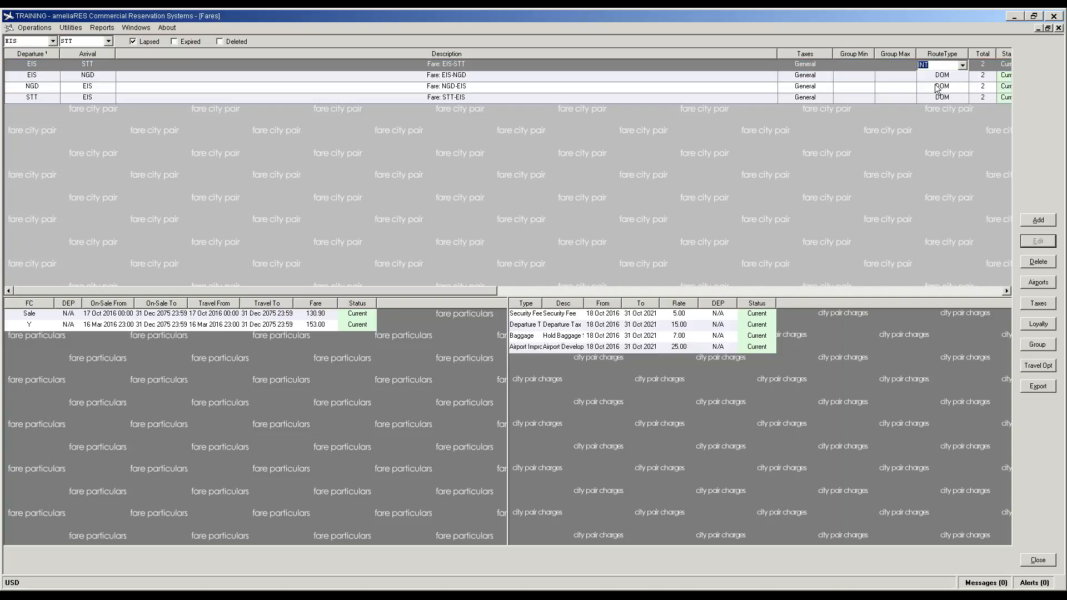
{"action": "left_click", "coordinate": [948, 97]}
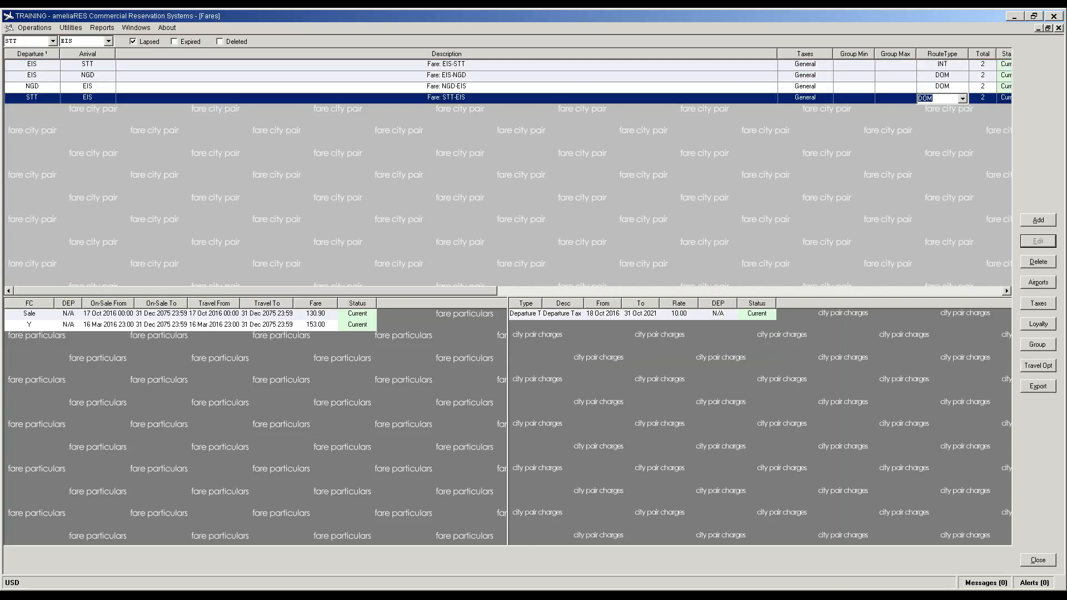
{"action": "left_click", "coordinate": [951, 97]}
{"action": "left_click", "coordinate": [936, 115]}
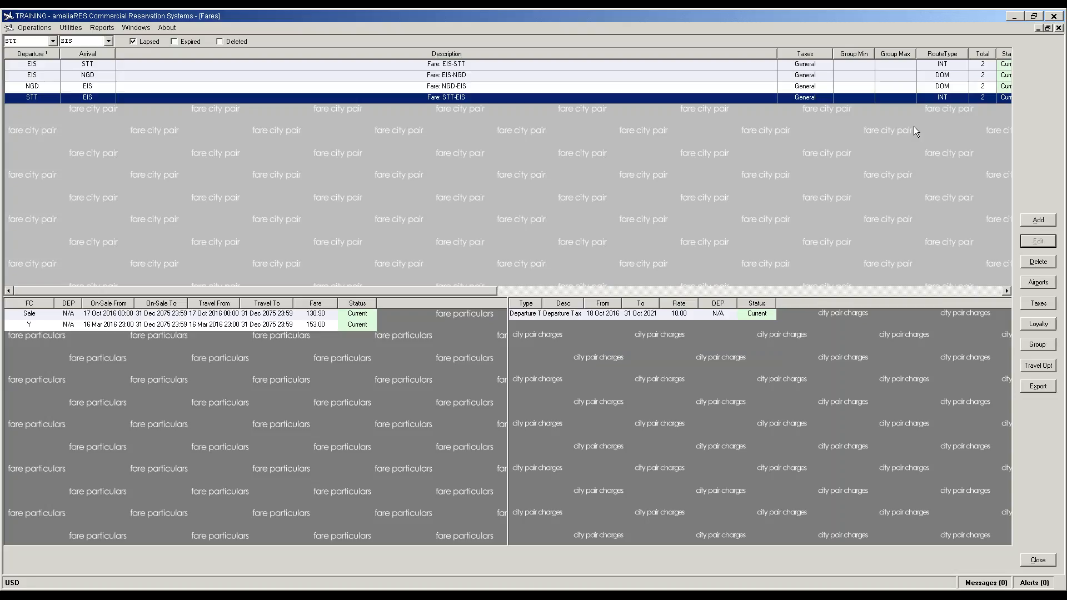
{"action": "left_click", "coordinate": [71, 31]}
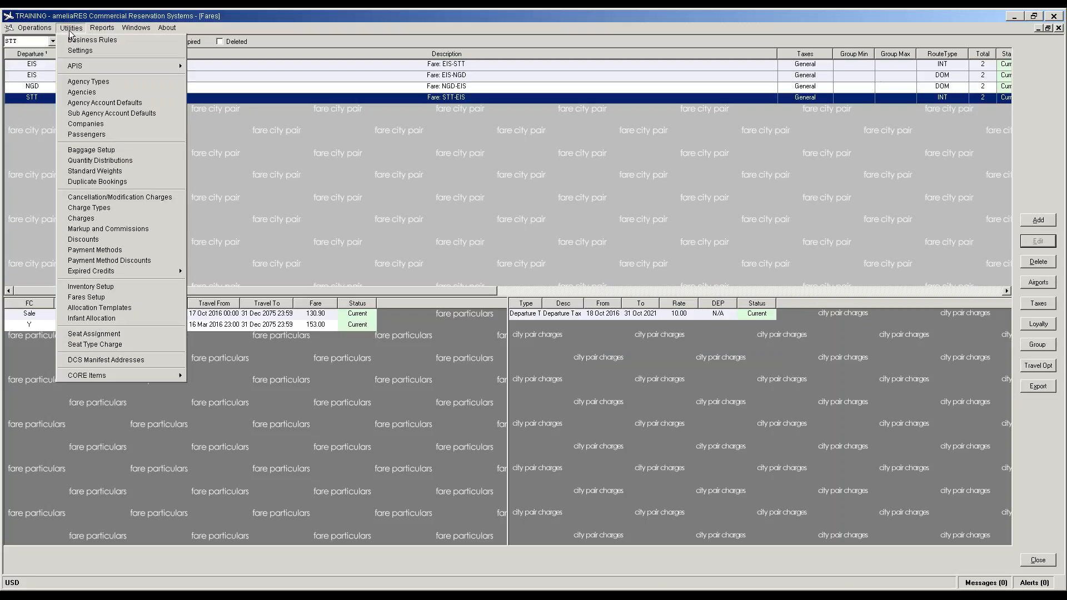
Step: Open the Charges list, open Security Fee for editing, then cancel without changes
{"action": "left_click", "coordinate": [91, 220]}
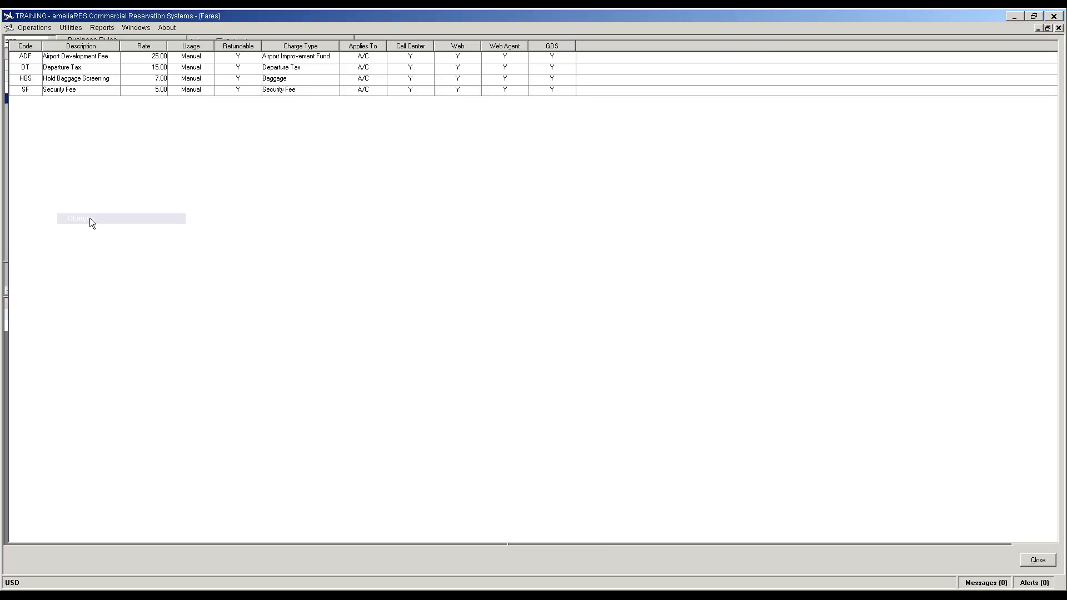
{"action": "left_click", "coordinate": [48, 90]}
{"action": "left_click", "coordinate": [485, 558]}
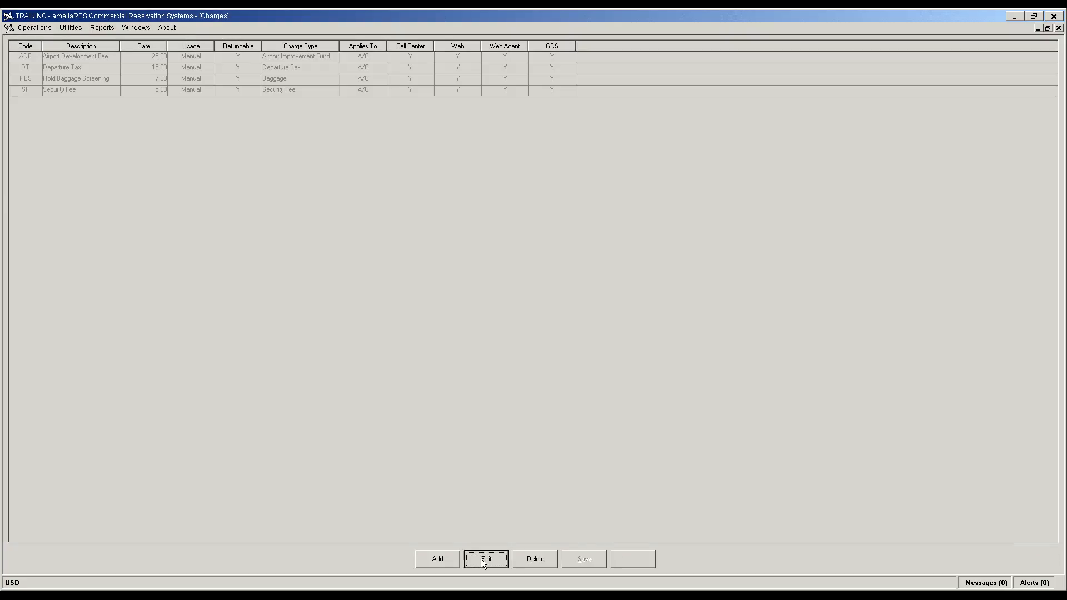
{"action": "left_click", "coordinate": [646, 562]}
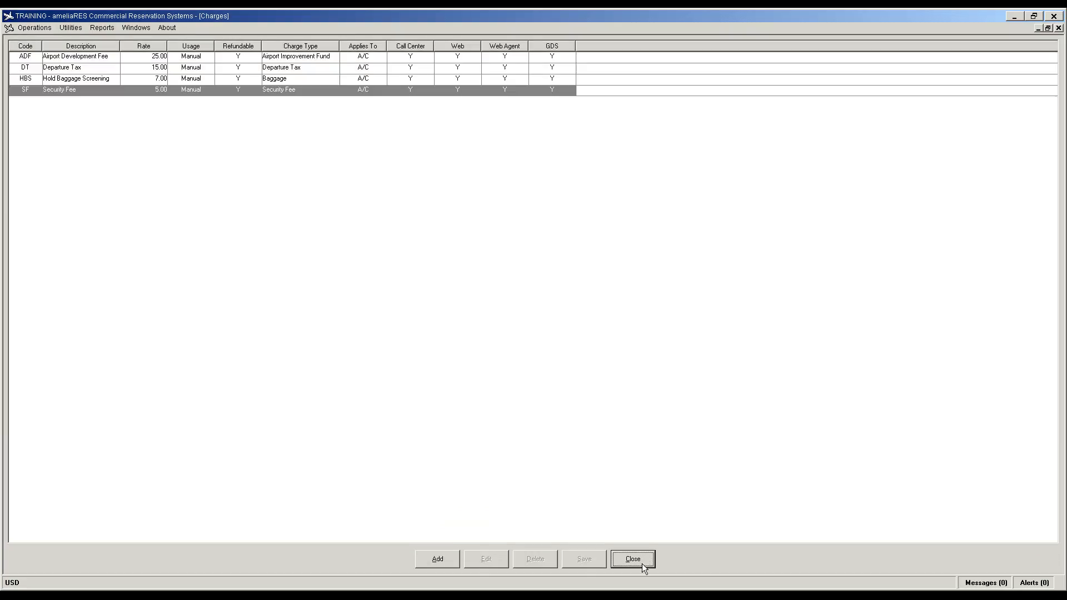
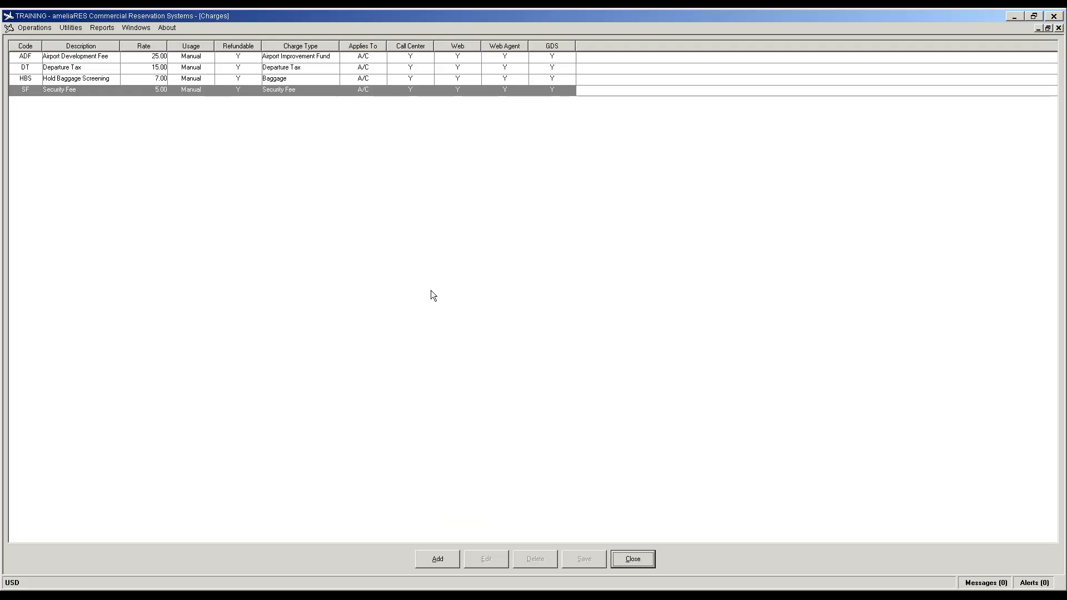
Step: Close the Charges window and log off ameliaRES through Operations > Log Off
{"action": "left_click", "coordinate": [630, 561]}
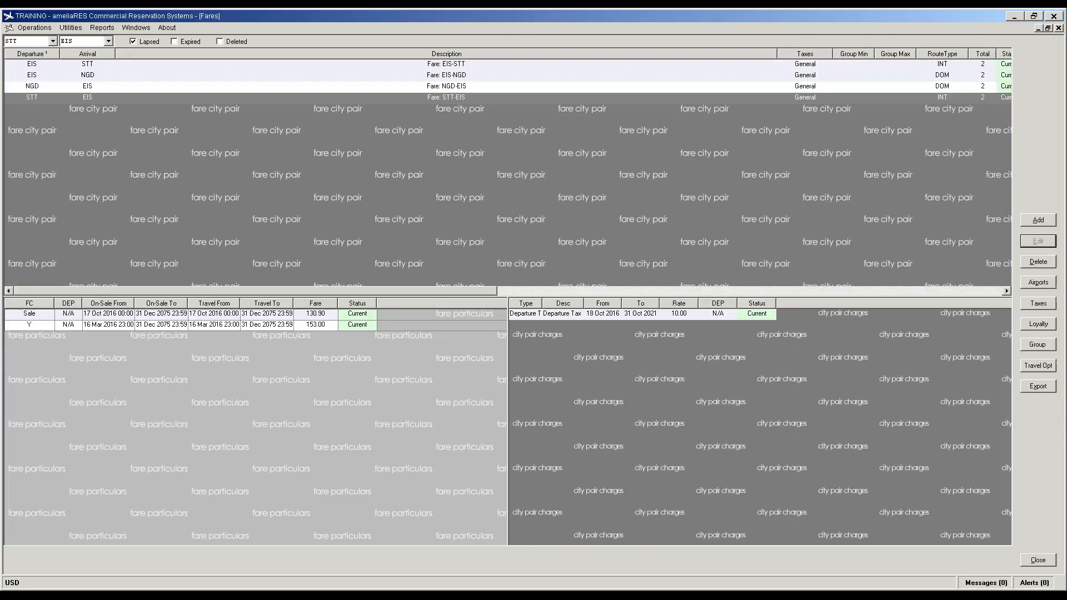
{"action": "left_click", "coordinate": [33, 27]}
{"action": "left_click", "coordinate": [38, 235]}
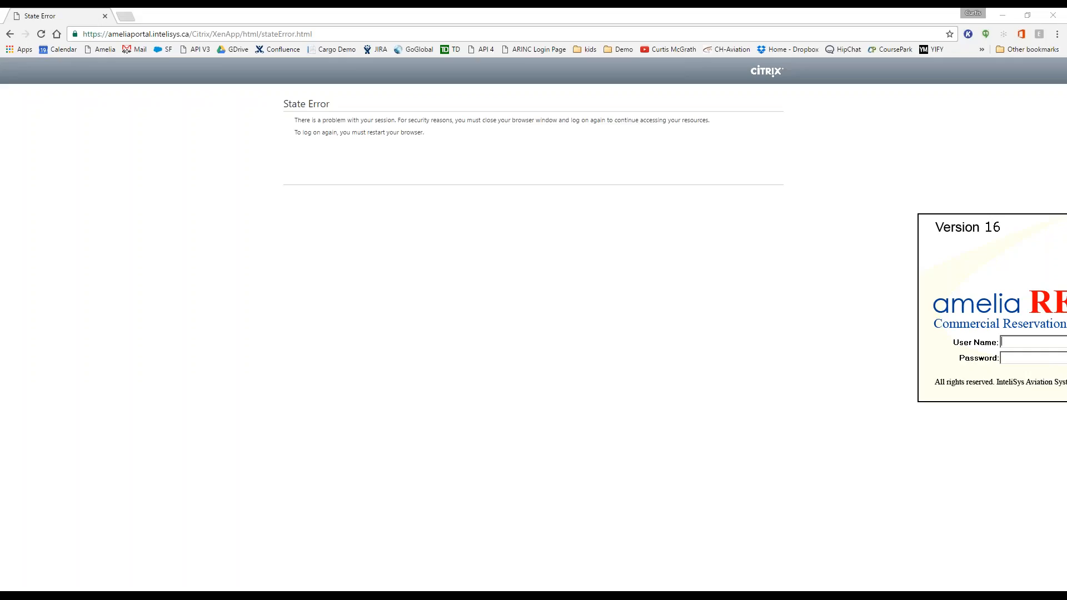
Step: Sign in to ameliaRES Training with the admin user name and the account password
{"action": "type", "text": "admin"}
{"action": "key", "text": "Tab"}
{"action": "type", "text": "*********"}
{"action": "key", "text": "Return"}
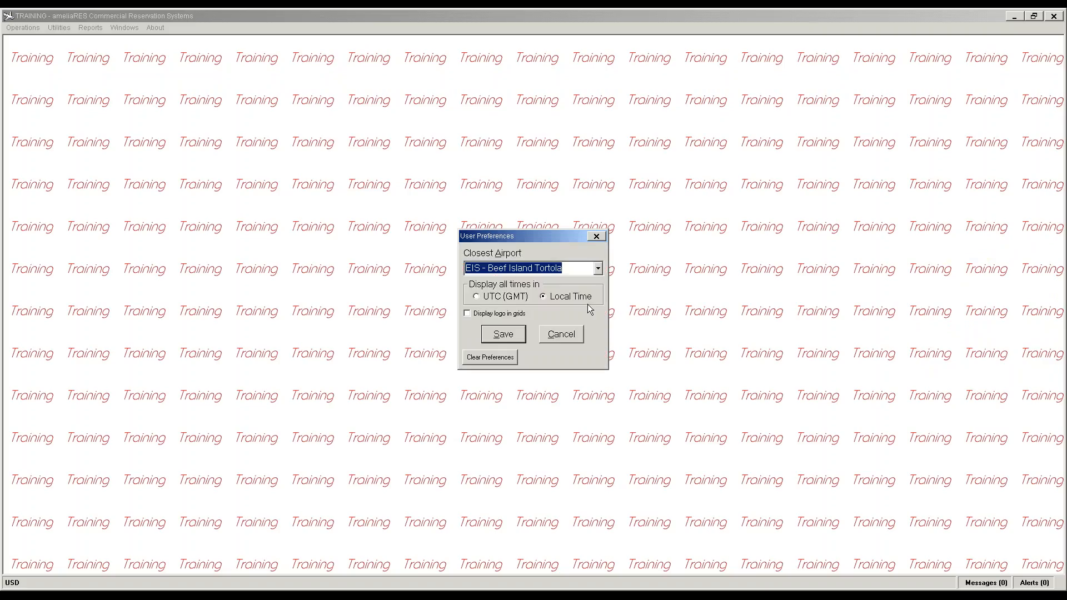
Step: Keep the user preferences and open Cancellation/Modification Charges maximized
{"action": "left_click", "coordinate": [499, 334]}
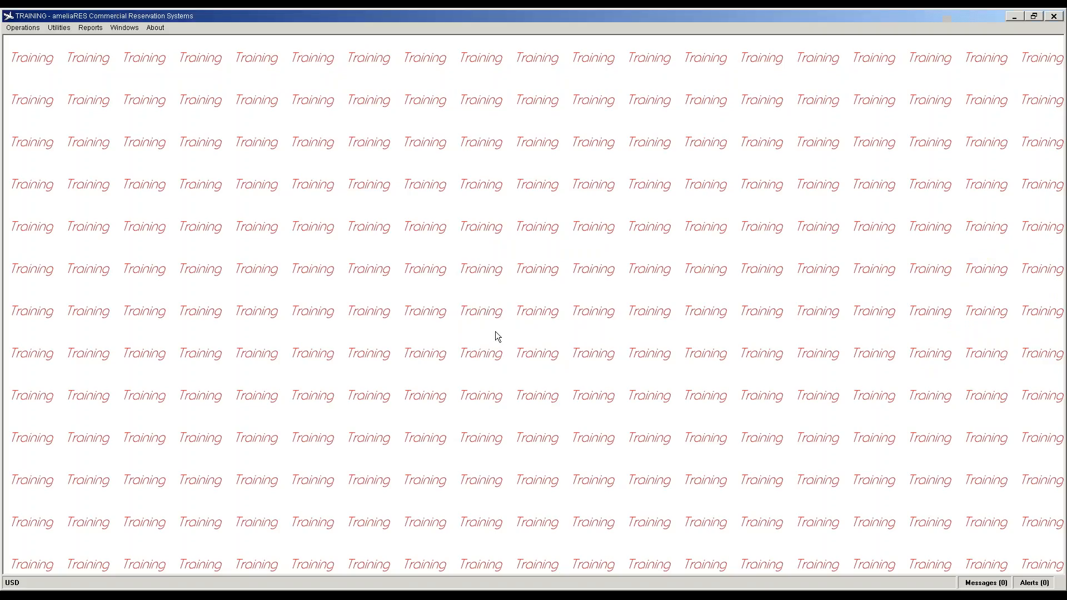
{"action": "left_click", "coordinate": [59, 28]}
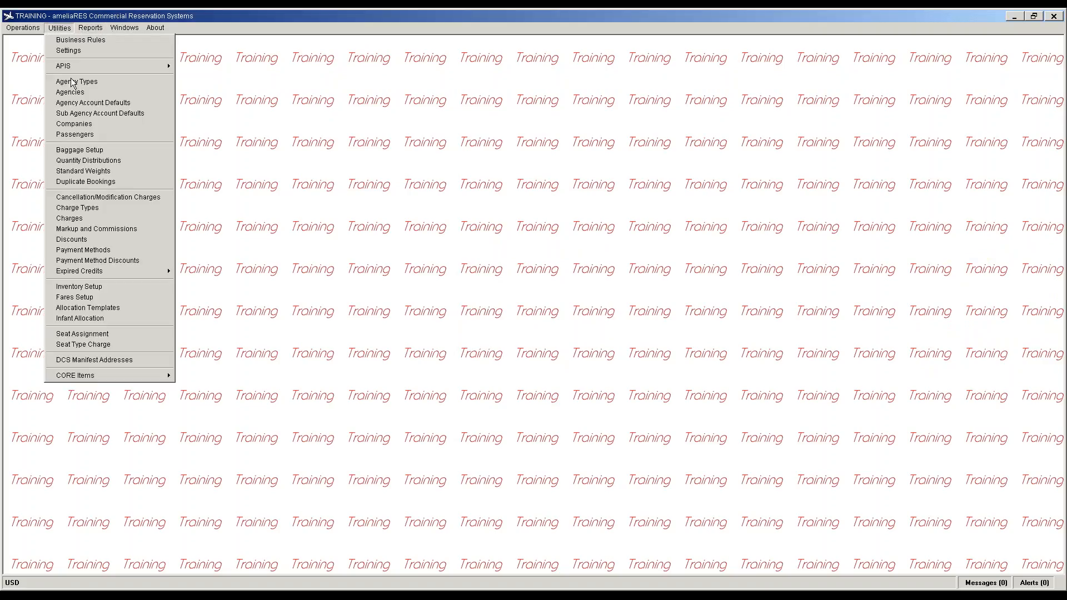
{"action": "left_click", "coordinate": [85, 198]}
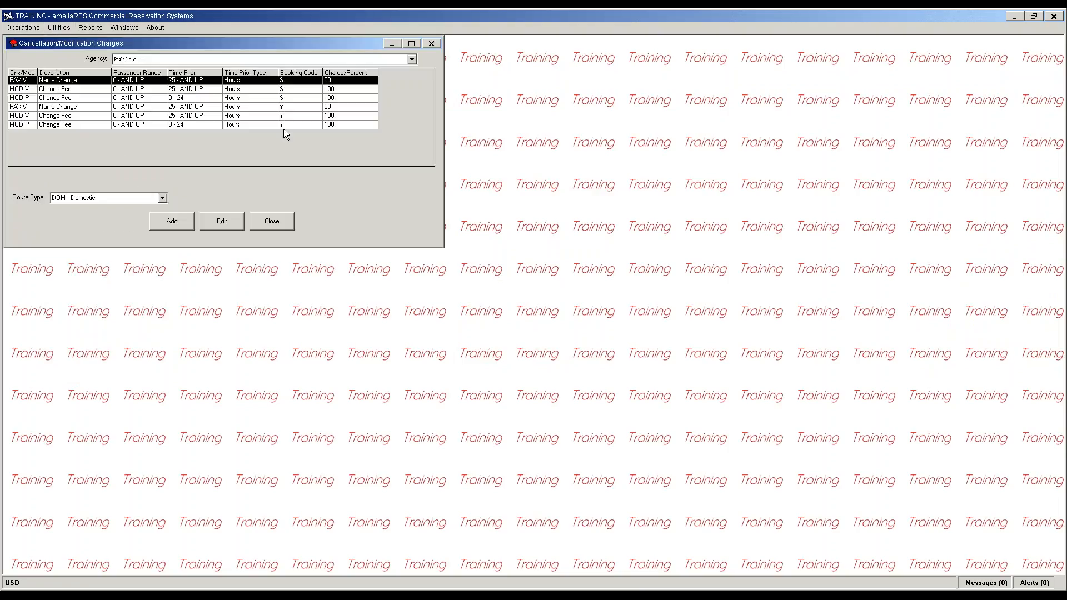
{"action": "left_click", "coordinate": [411, 43]}
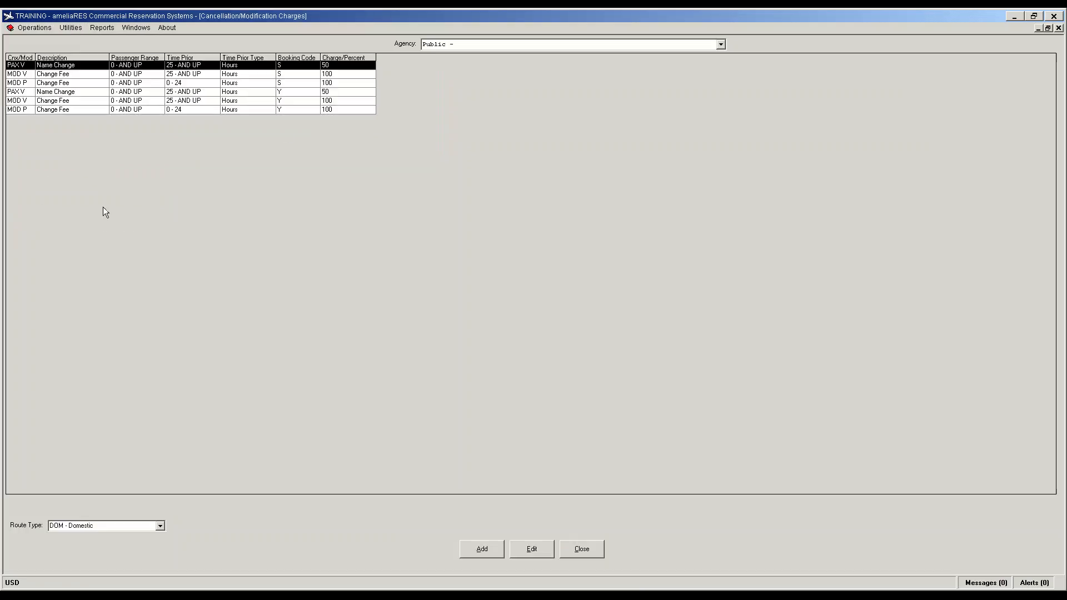
Step: Set the charges list's Route Type to DOM - Domestic
{"action": "left_click", "coordinate": [157, 526]}
{"action": "left_click", "coordinate": [130, 535]}
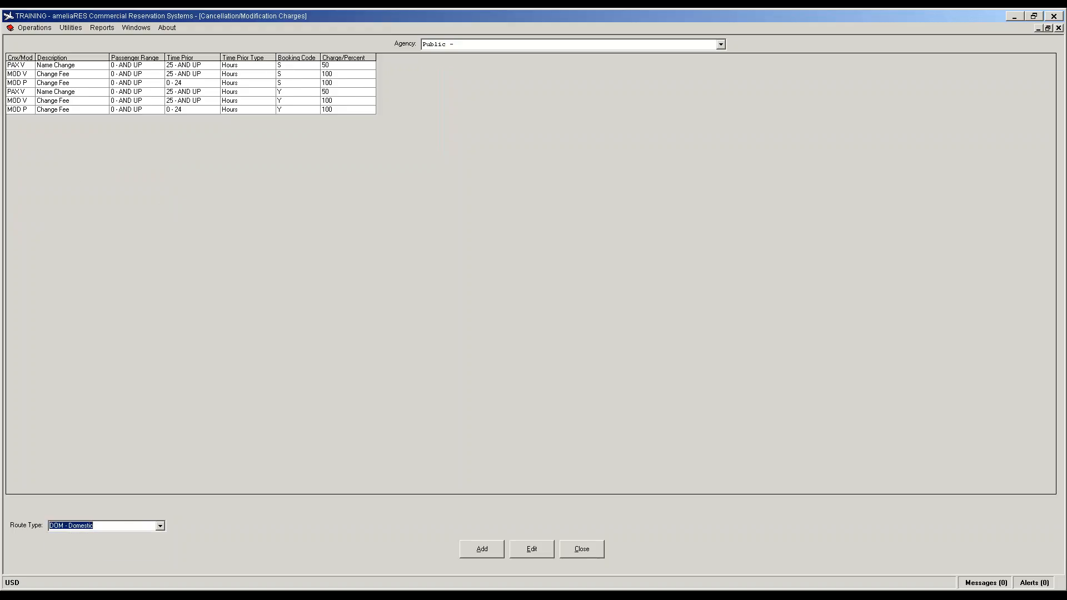
{"action": "left_click", "coordinate": [25, 64]}
Step: Make the domestic Name Change charge for booking code S a static 25 and save it
{"action": "double_click", "coordinate": [25, 64]}
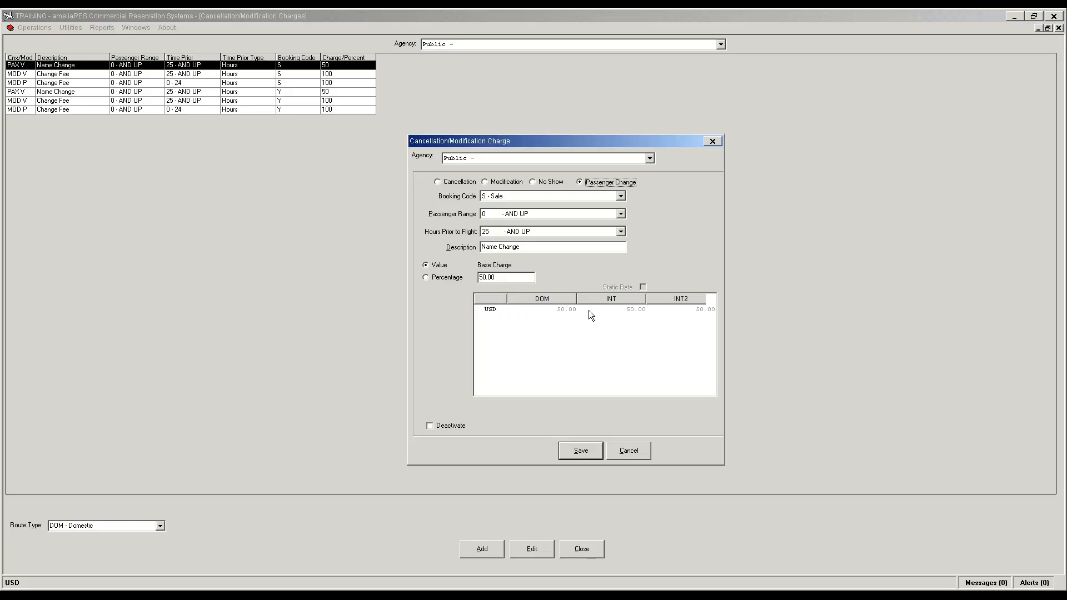
{"action": "left_click", "coordinate": [489, 311]}
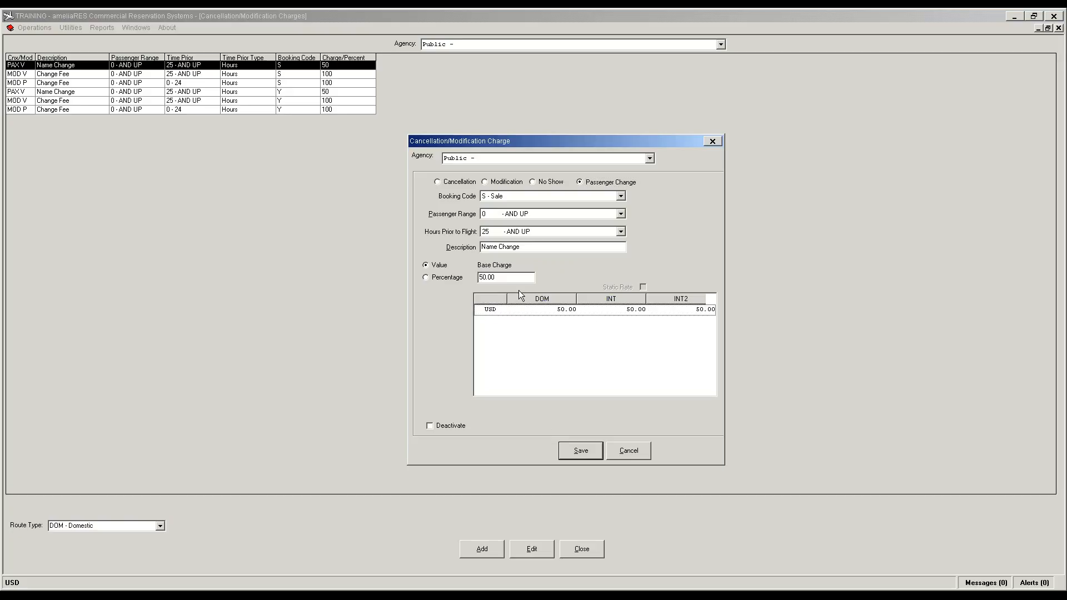
{"action": "left_click", "coordinate": [561, 311]}
{"action": "left_click", "coordinate": [642, 287]}
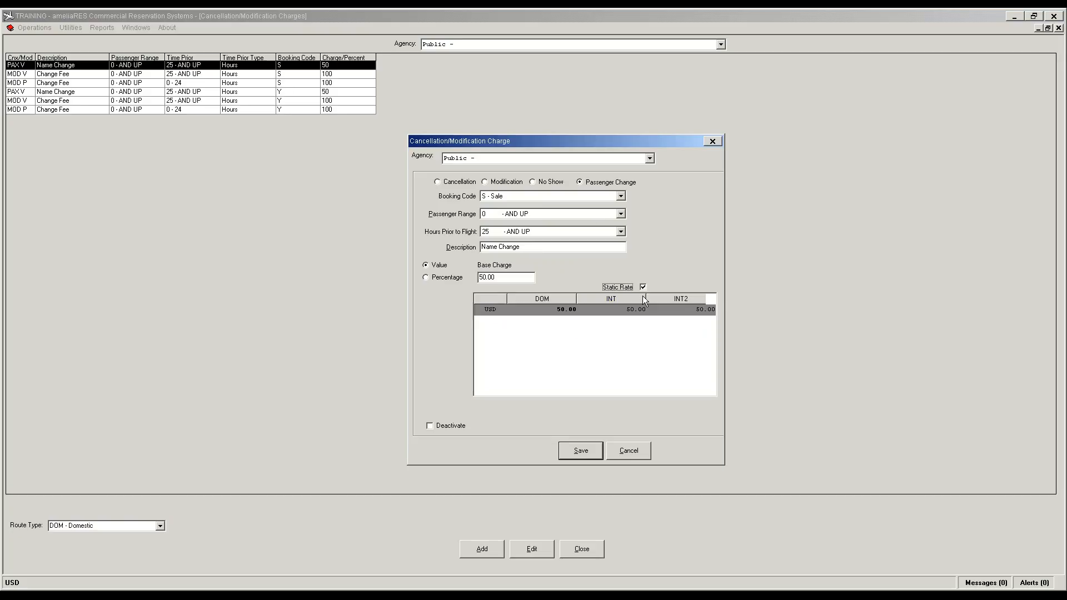
{"action": "left_click", "coordinate": [565, 309]}
{"action": "double_click", "coordinate": [566, 309]}
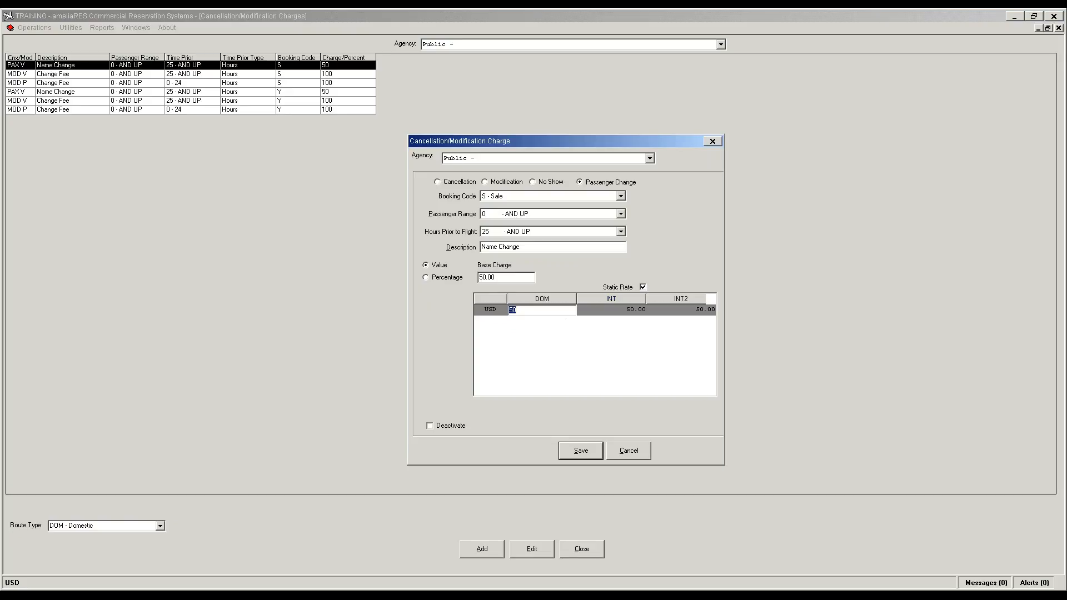
{"action": "type", "text": "25"}
{"action": "key", "text": "Tab"}
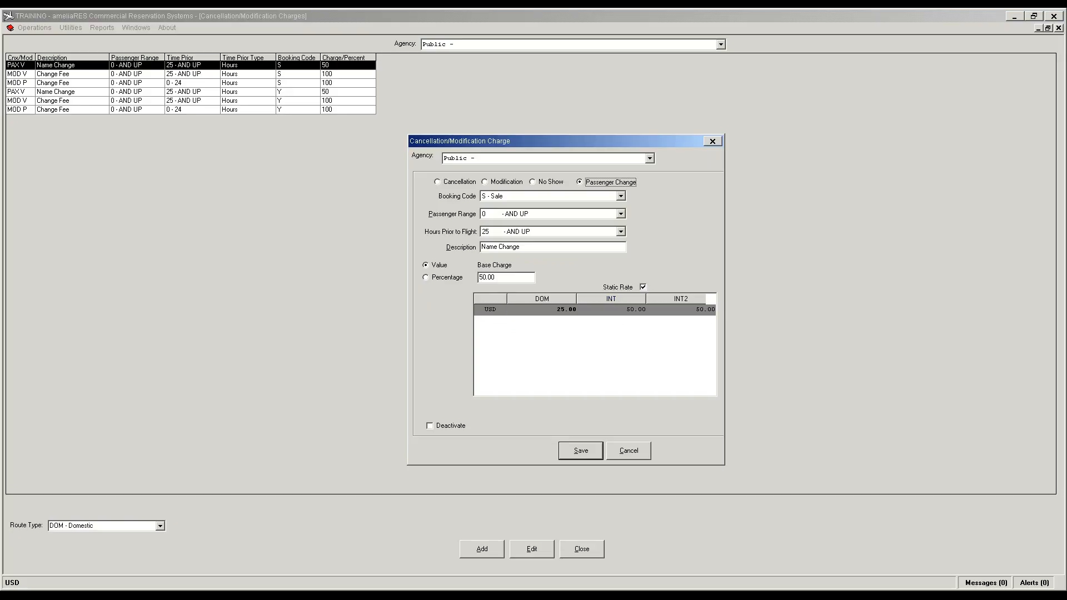
{"action": "left_click", "coordinate": [643, 287]}
{"action": "left_click", "coordinate": [644, 287]}
{"action": "left_click", "coordinate": [589, 456]}
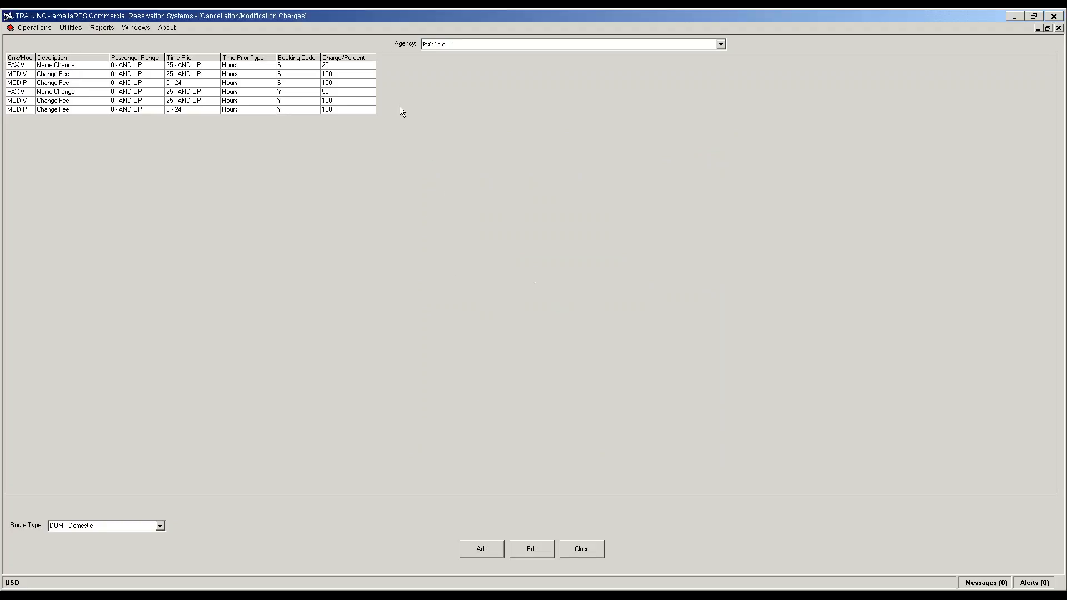
Step: Compare by switching Route Type to INT, then back to DOM
{"action": "left_click", "coordinate": [161, 526]}
{"action": "left_click", "coordinate": [138, 543]}
{"action": "left_click", "coordinate": [160, 527]}
{"action": "left_click", "coordinate": [128, 537]}
Step: Set the domestic 25+ hour Change Fee for booking code S to a static 50 and save
{"action": "left_click", "coordinate": [59, 74]}
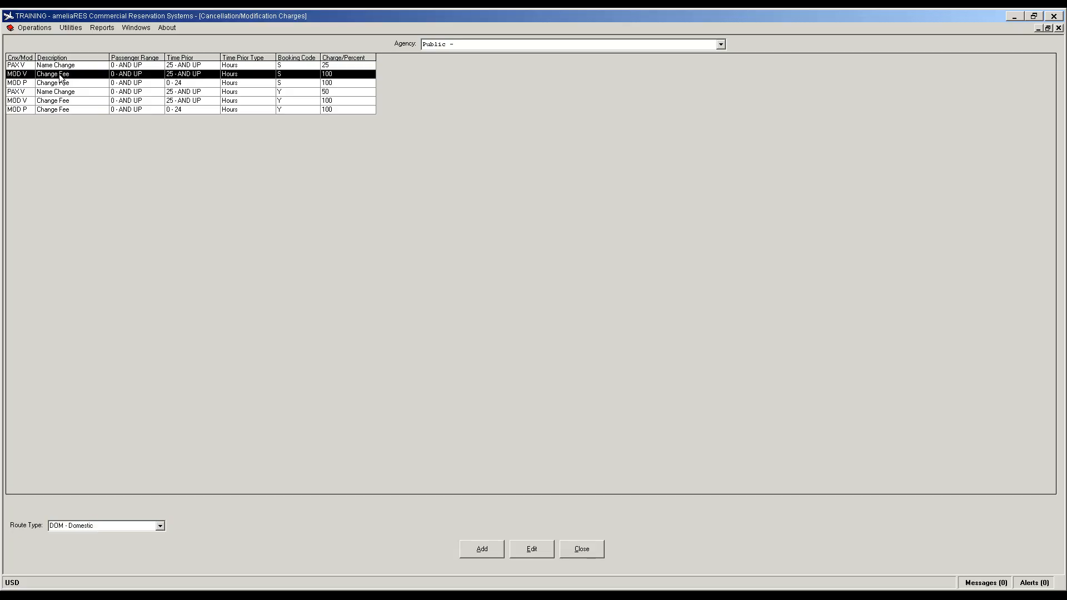
{"action": "double_click", "coordinate": [25, 77]}
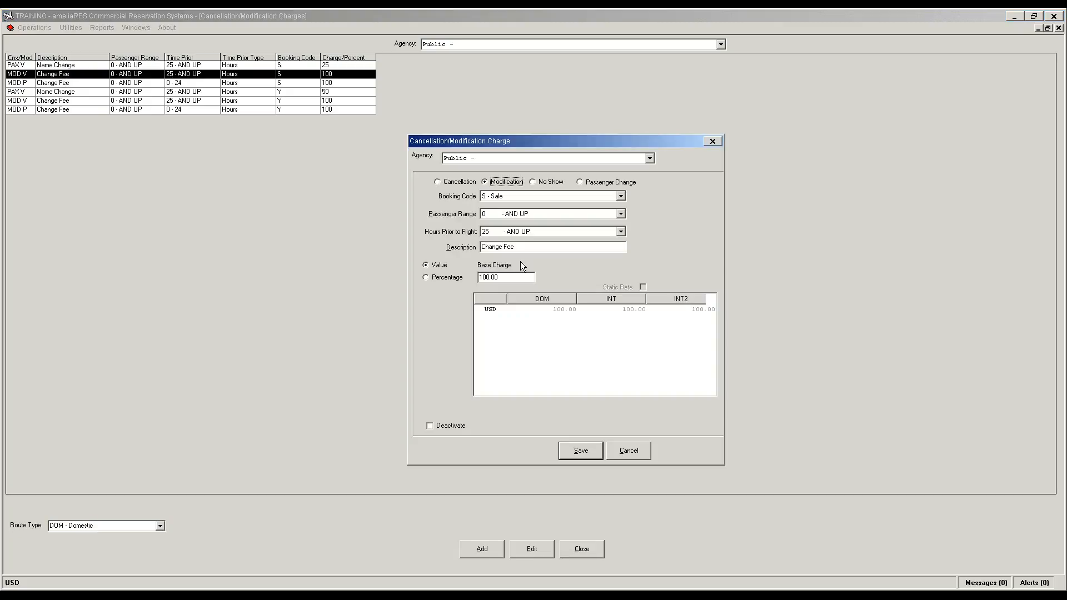
{"action": "left_click", "coordinate": [490, 309]}
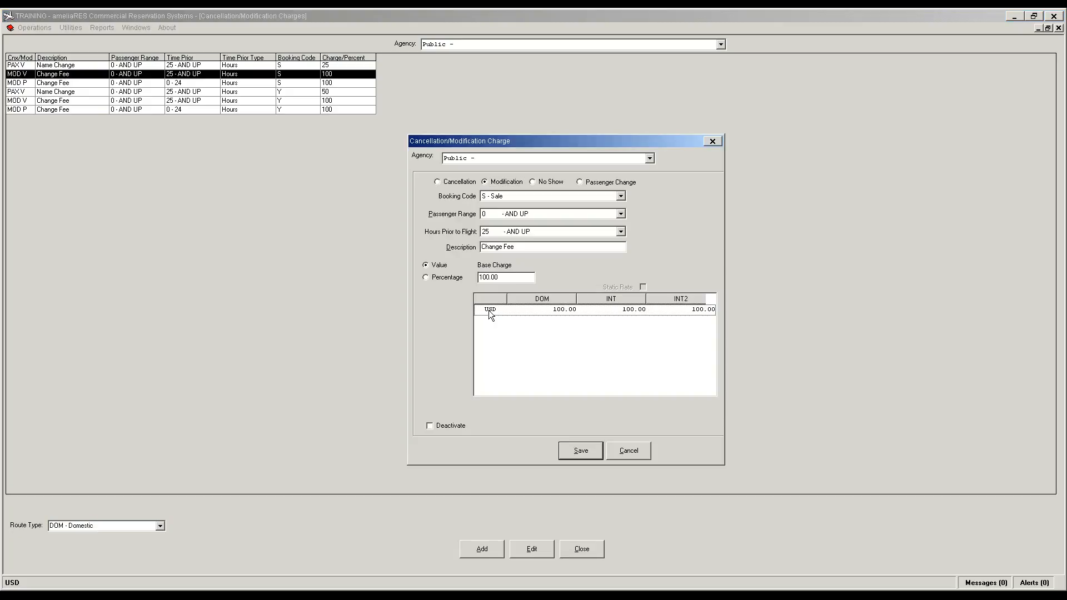
{"action": "left_click", "coordinate": [561, 310]}
{"action": "left_click", "coordinate": [643, 287]}
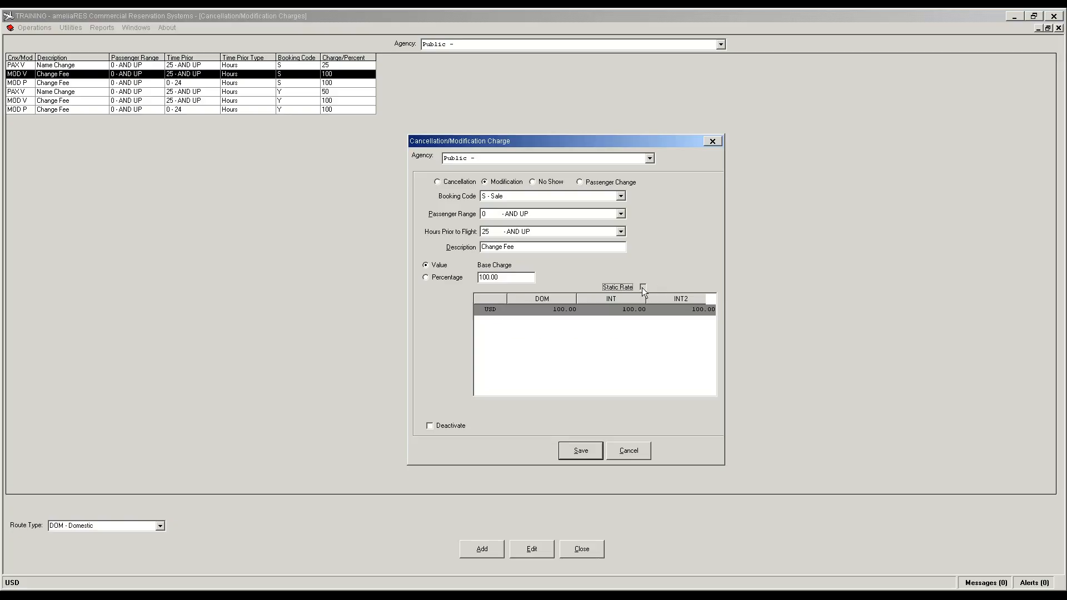
{"action": "double_click", "coordinate": [559, 312]}
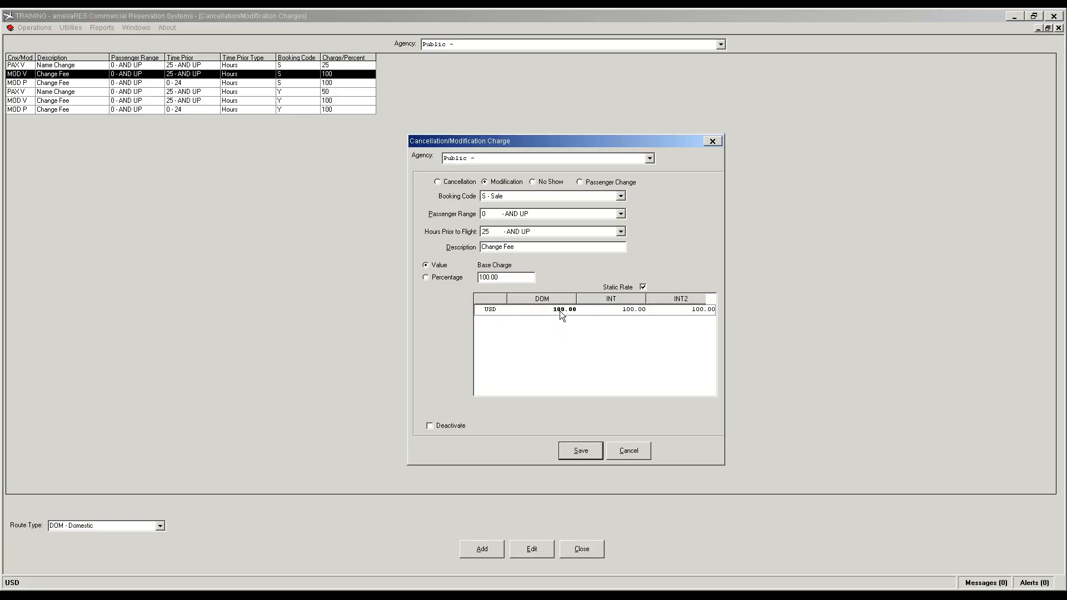
{"action": "type", "text": "50"}
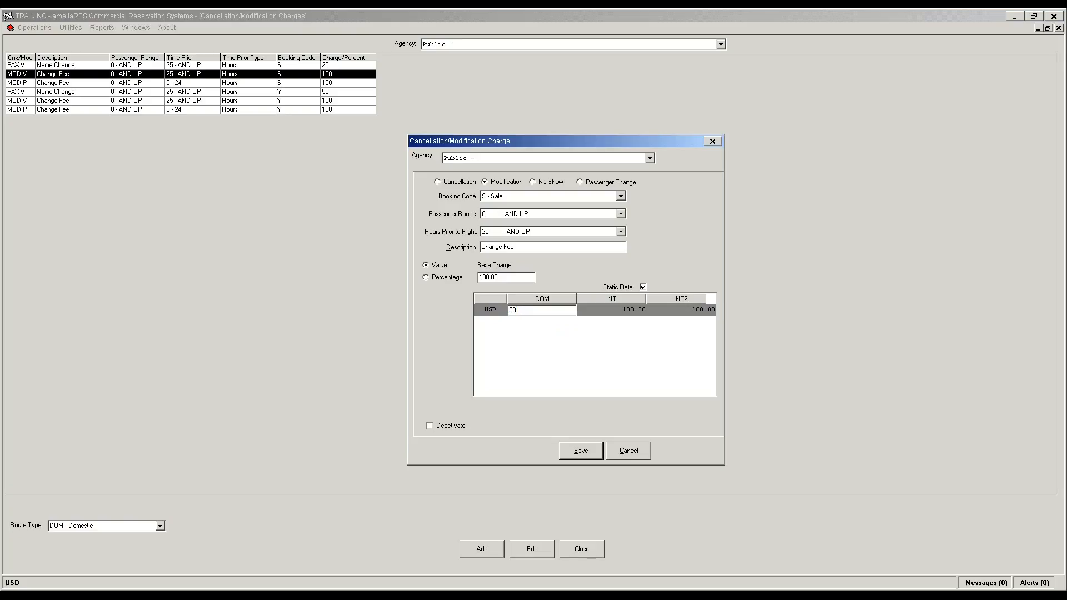
{"action": "left_click", "coordinate": [586, 449]}
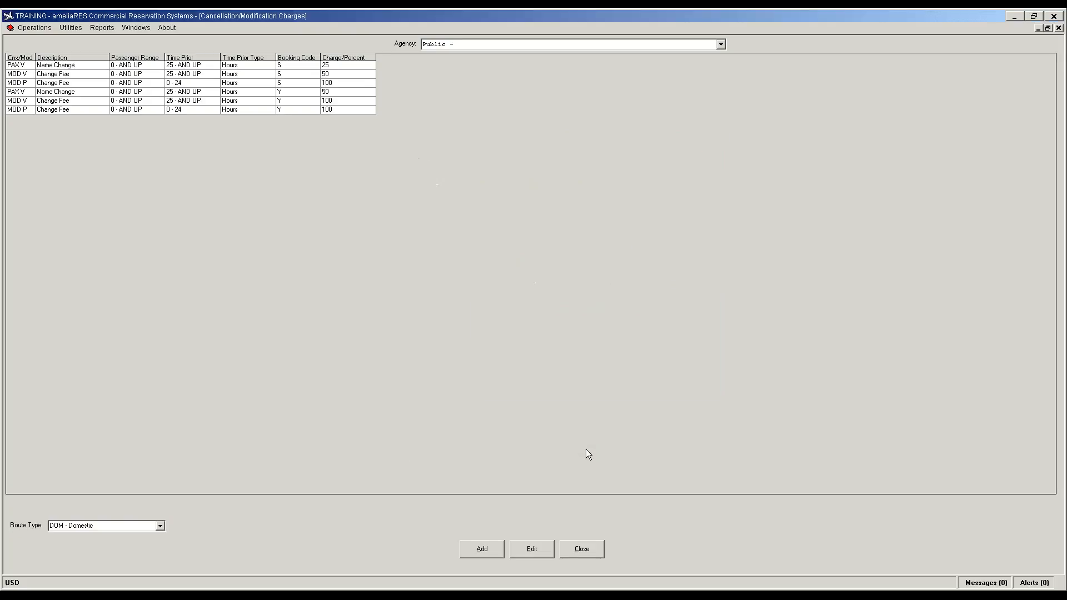
Step: Review the 0-24 hour Change Fee and cancel, leaving it at 100
{"action": "double_click", "coordinate": [329, 86]}
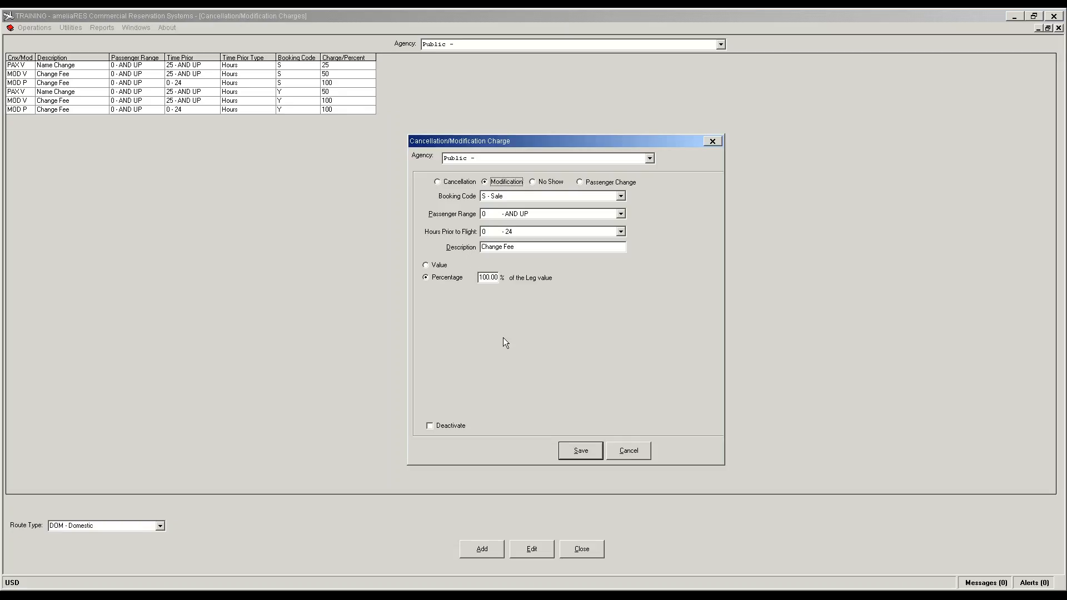
{"action": "left_click", "coordinate": [634, 449]}
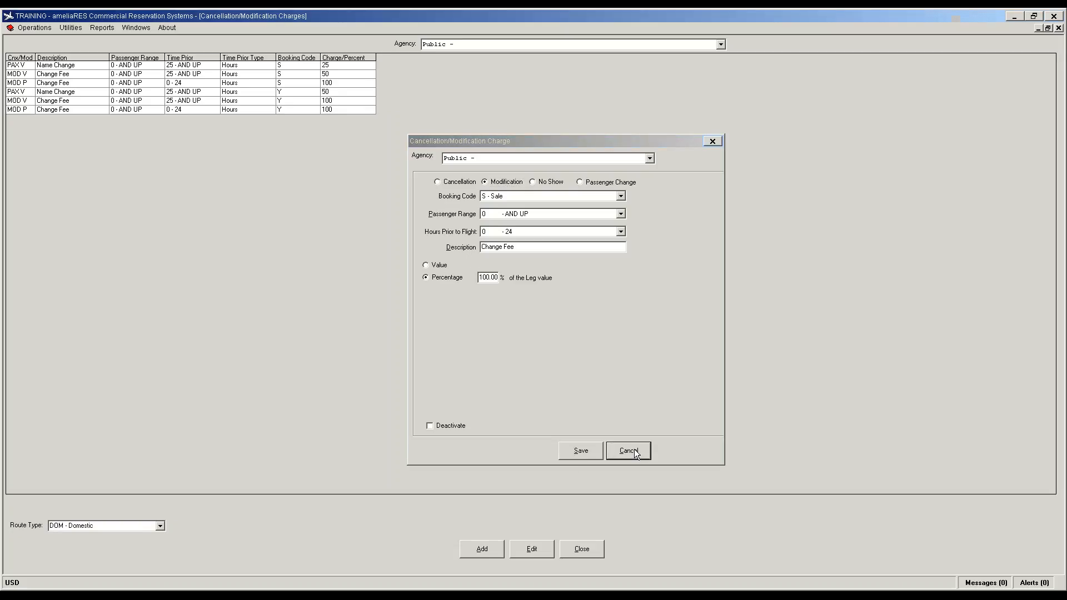
{"action": "left_click", "coordinate": [71, 86]}
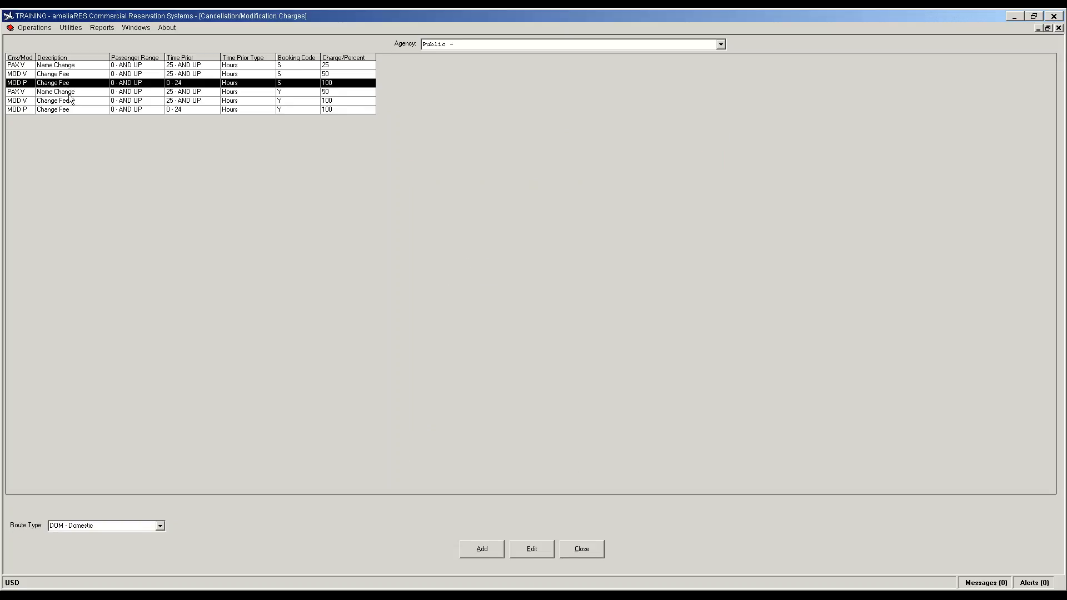
{"action": "left_click", "coordinate": [70, 94]}
Step: Make the economy (Y) domestic Name Change charge a static 25 and save
{"action": "double_click", "coordinate": [69, 96]}
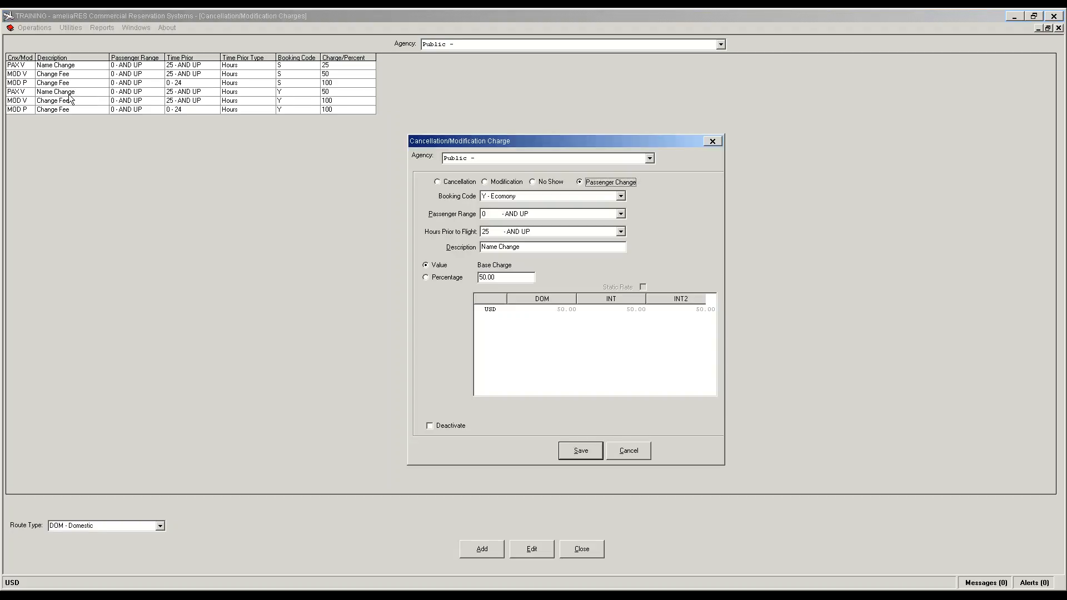
{"action": "left_click", "coordinate": [492, 312]}
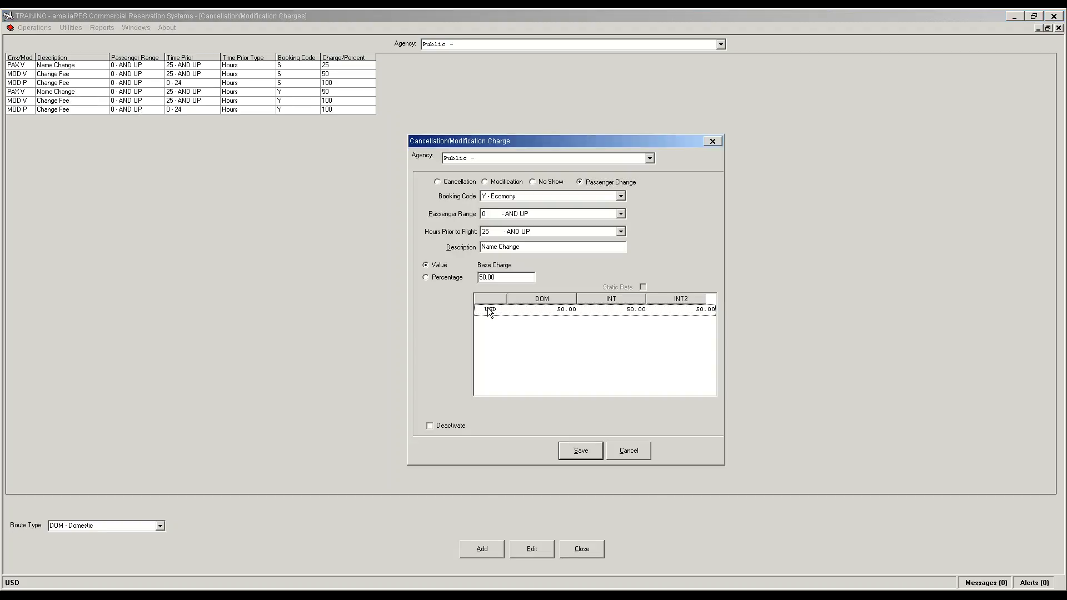
{"action": "left_click", "coordinate": [564, 313]}
{"action": "left_click", "coordinate": [643, 287]}
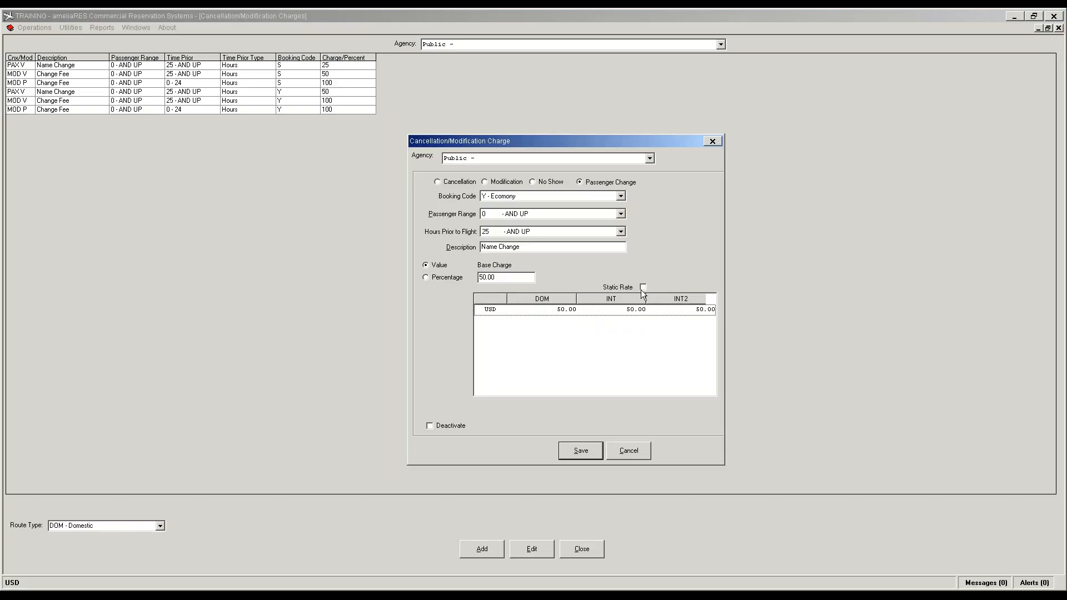
{"action": "left_click", "coordinate": [566, 312]}
{"action": "type", "text": "25"}
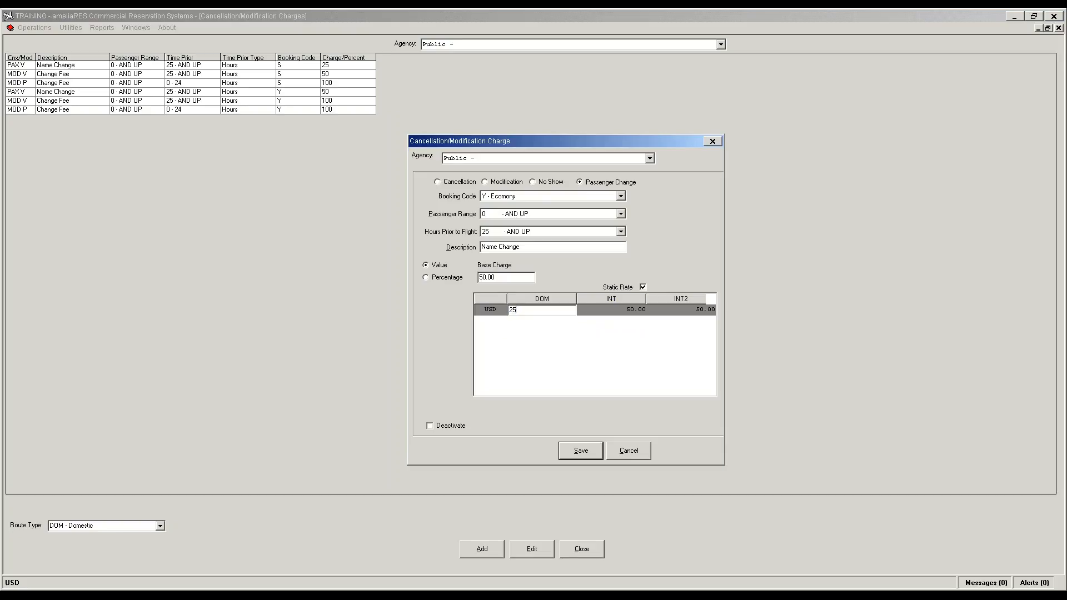
{"action": "left_click", "coordinate": [583, 452]}
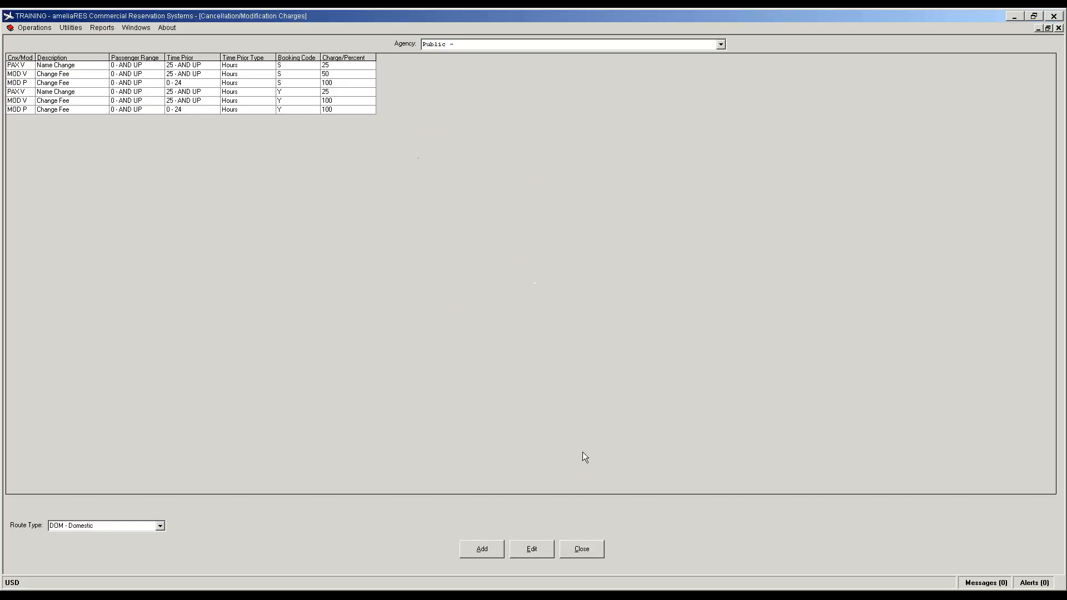
Step: Make the economy (Y) 25+ hour domestic Change Fee a static 50 and save
{"action": "left_click", "coordinate": [64, 94]}
{"action": "left_click", "coordinate": [63, 101]}
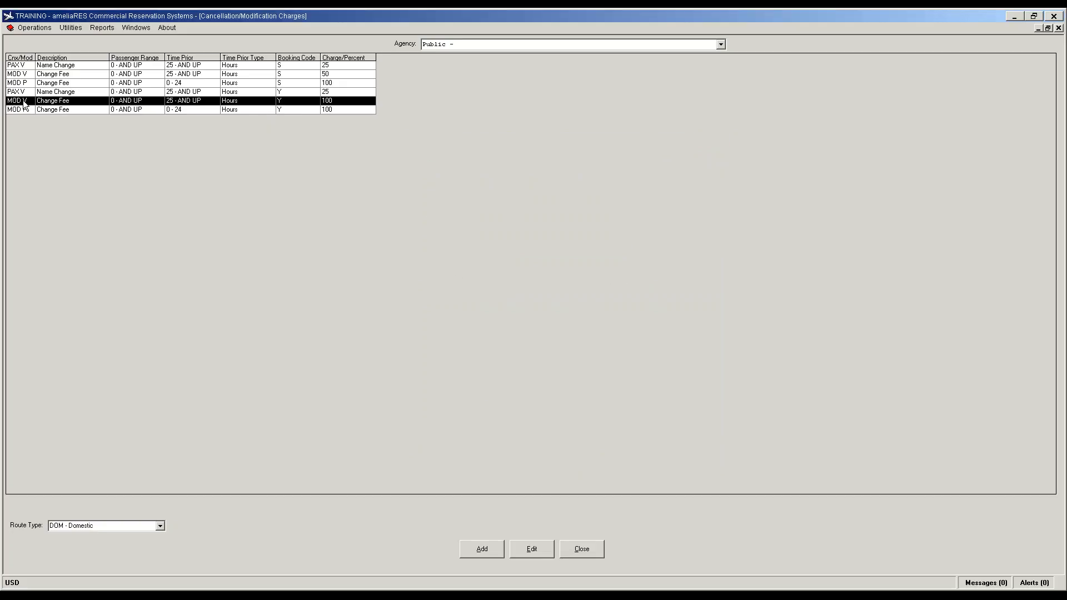
{"action": "double_click", "coordinate": [25, 102]}
{"action": "left_click", "coordinate": [486, 310]}
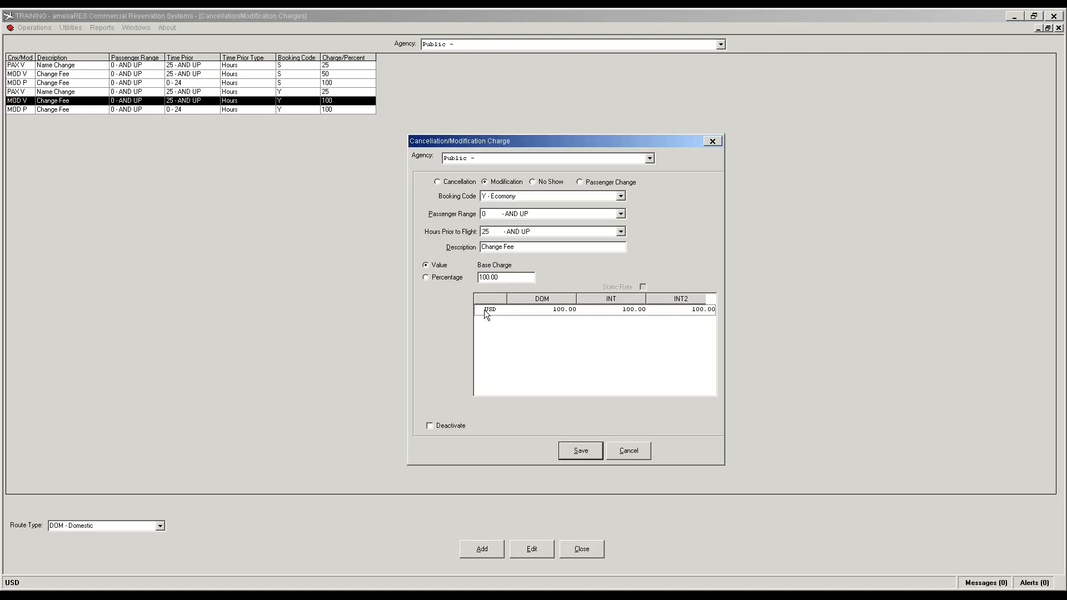
{"action": "left_click", "coordinate": [562, 312]}
{"action": "left_click", "coordinate": [643, 287]}
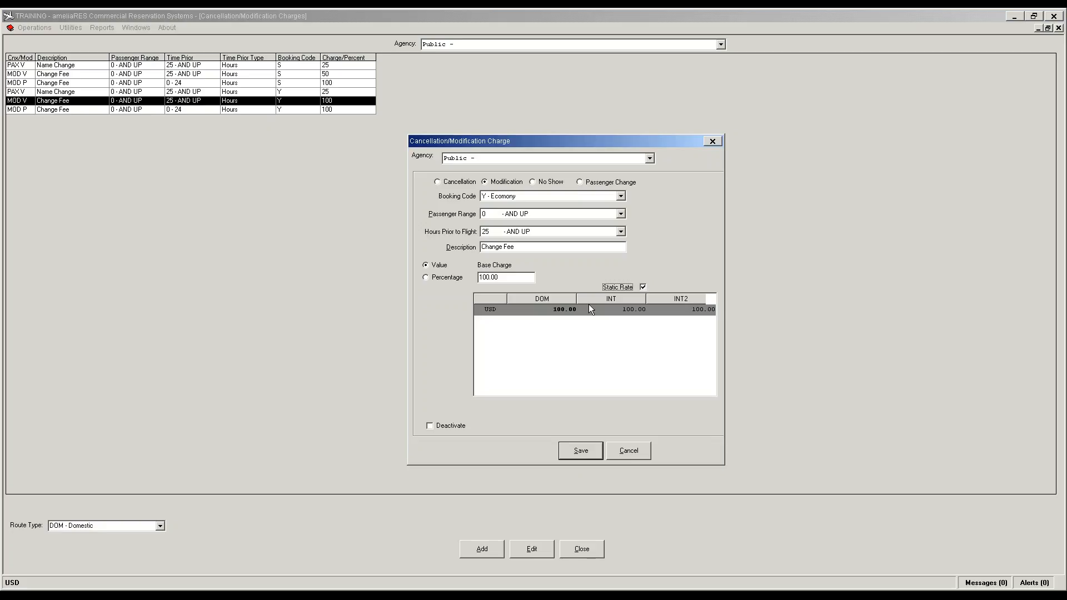
{"action": "left_click", "coordinate": [557, 309]}
{"action": "type", "text": "50"}
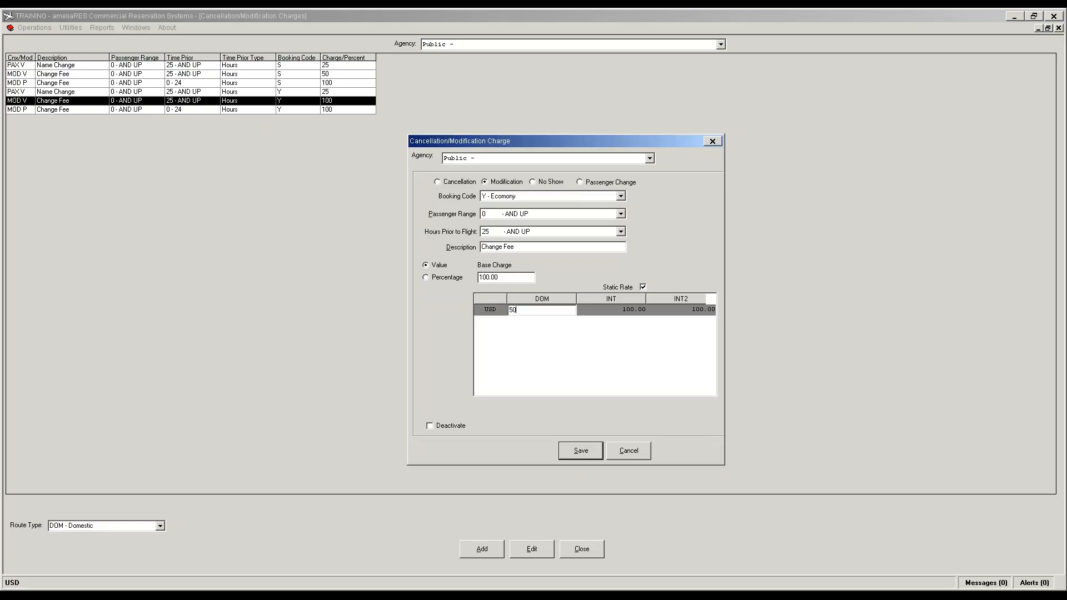
{"action": "left_click", "coordinate": [582, 454]}
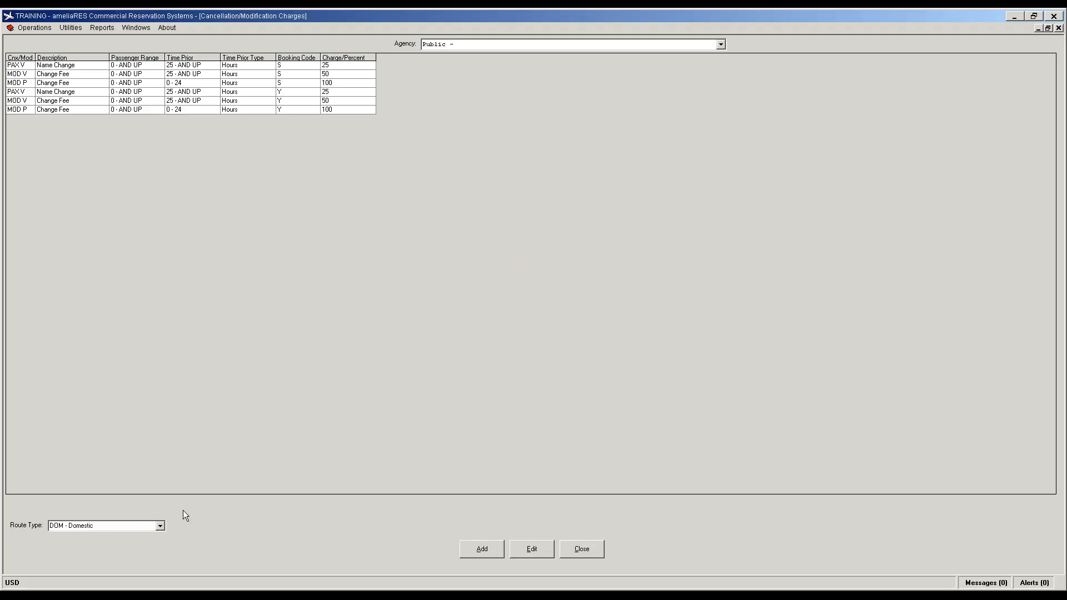
{"action": "left_click", "coordinate": [162, 527]}
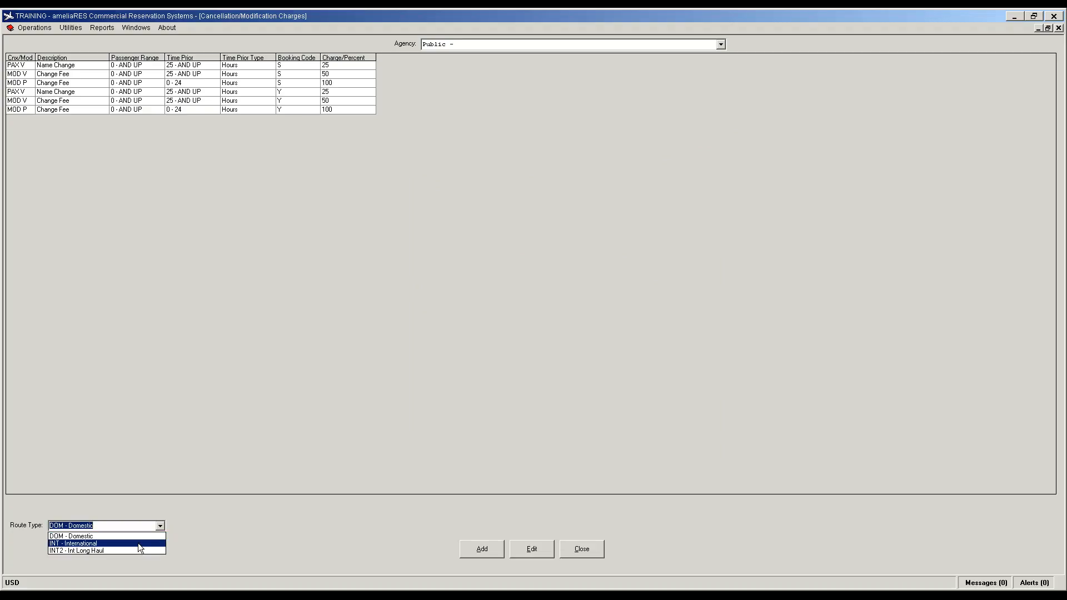
Step: View the INT route charges, switch back to DOM, and close the charges window
{"action": "left_click", "coordinate": [138, 543]}
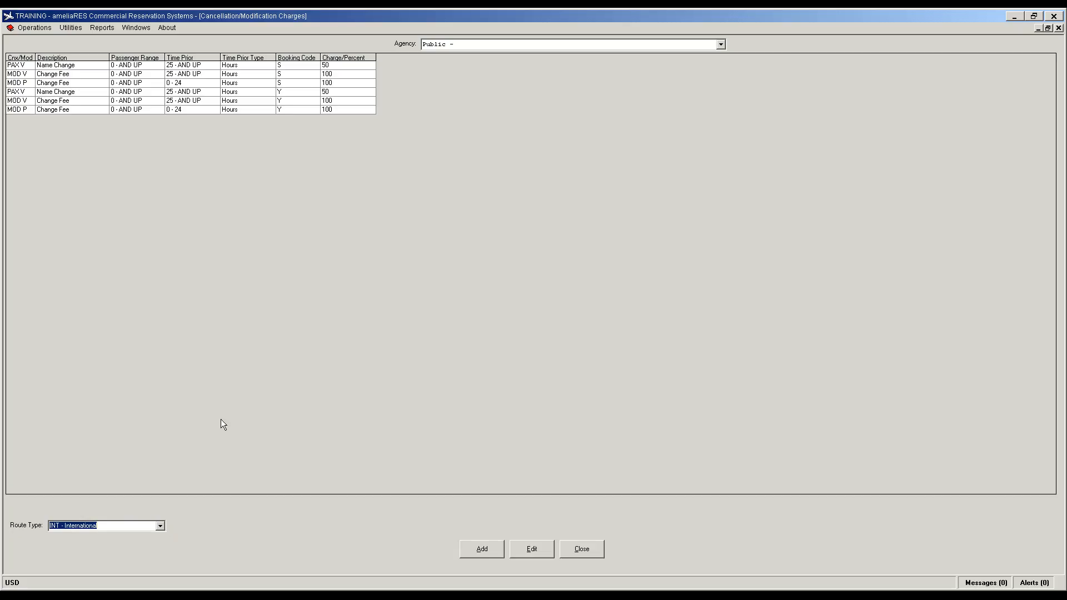
{"action": "left_click", "coordinate": [159, 528]}
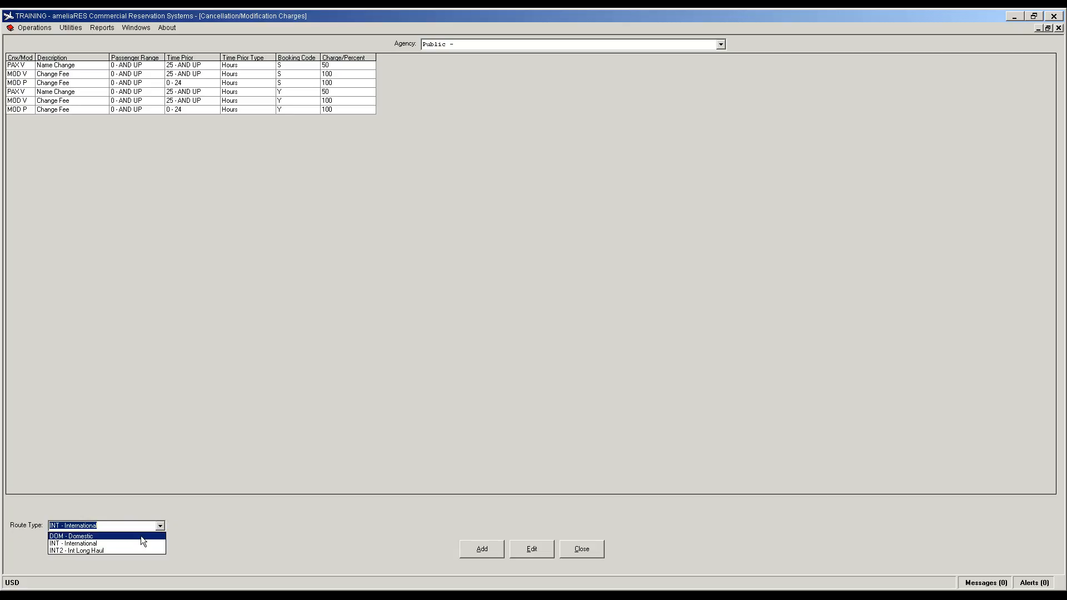
{"action": "left_click", "coordinate": [141, 536]}
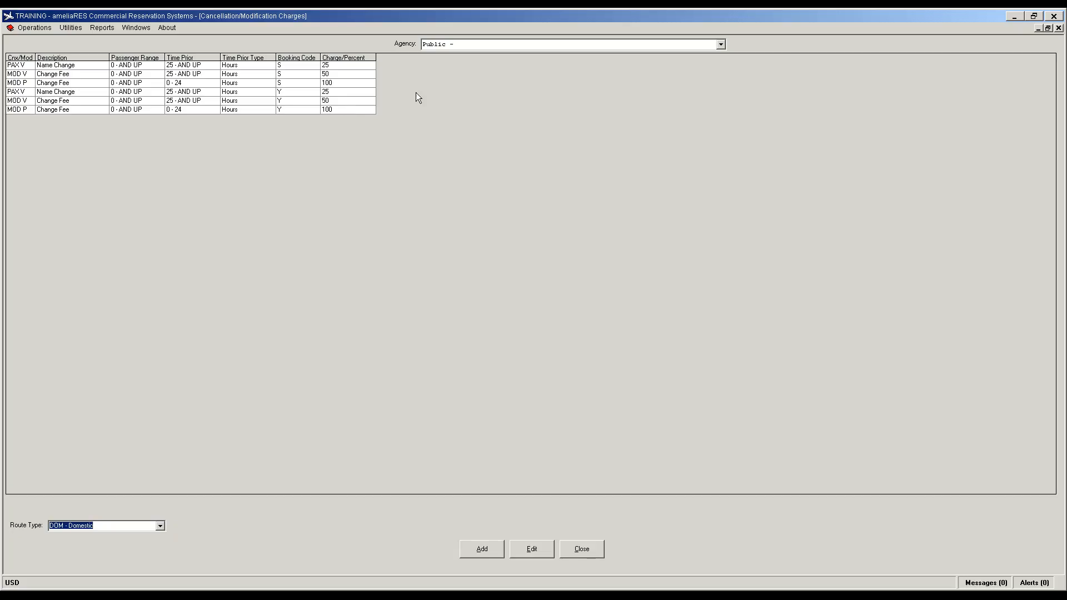
{"action": "left_click", "coordinate": [581, 555]}
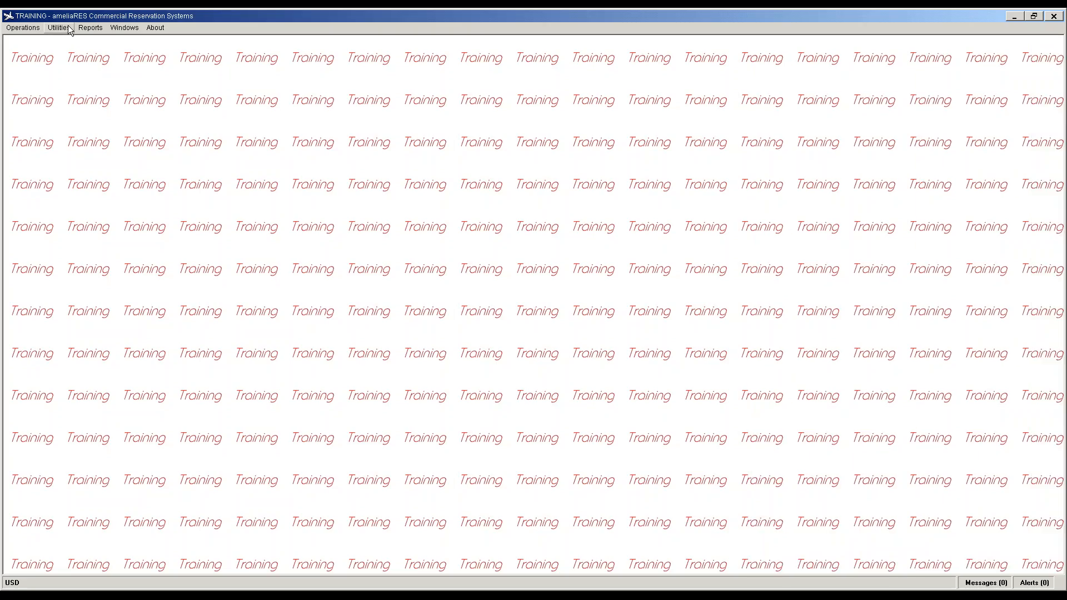
{"action": "left_click", "coordinate": [59, 28]}
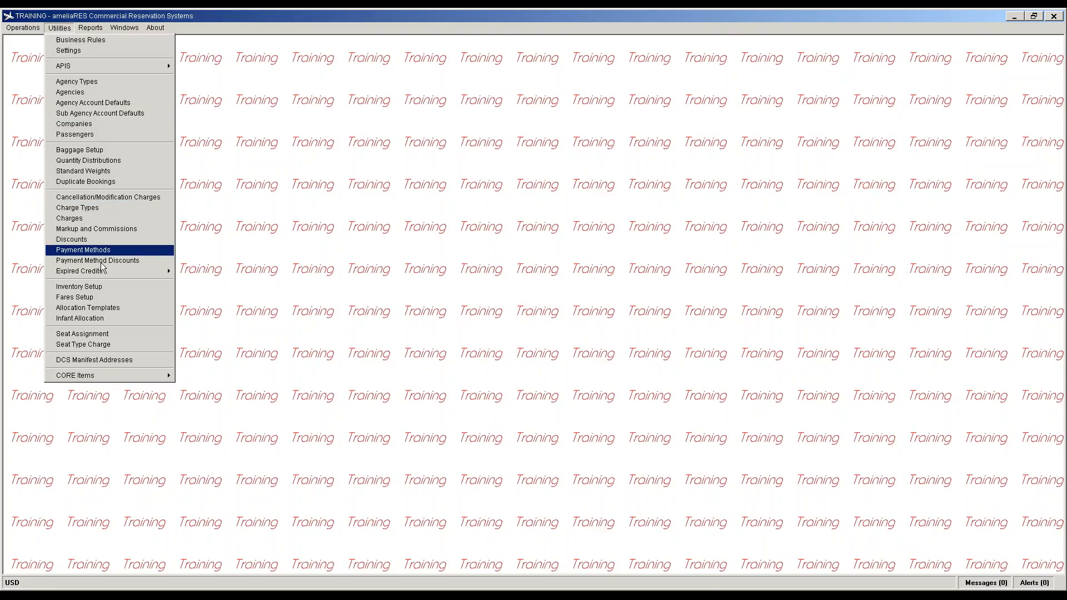
Step: Open Flight Scheduling for November 2016, maximized, filtered to 2016/11/01 through 2016/11/02
{"action": "mouse_move", "coordinate": [25, 28]}
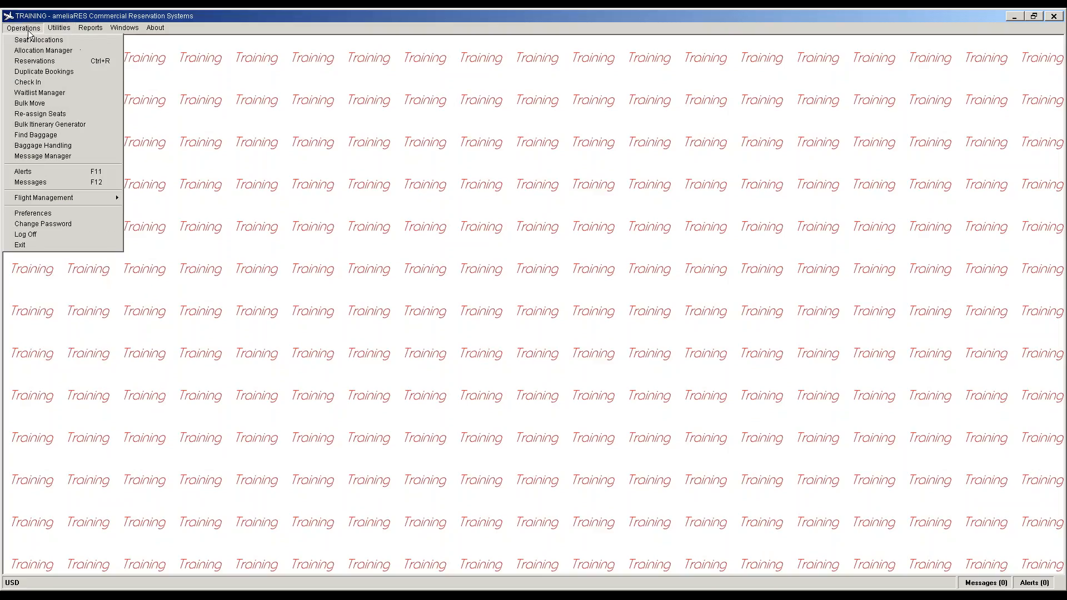
{"action": "mouse_move", "coordinate": [61, 199]}
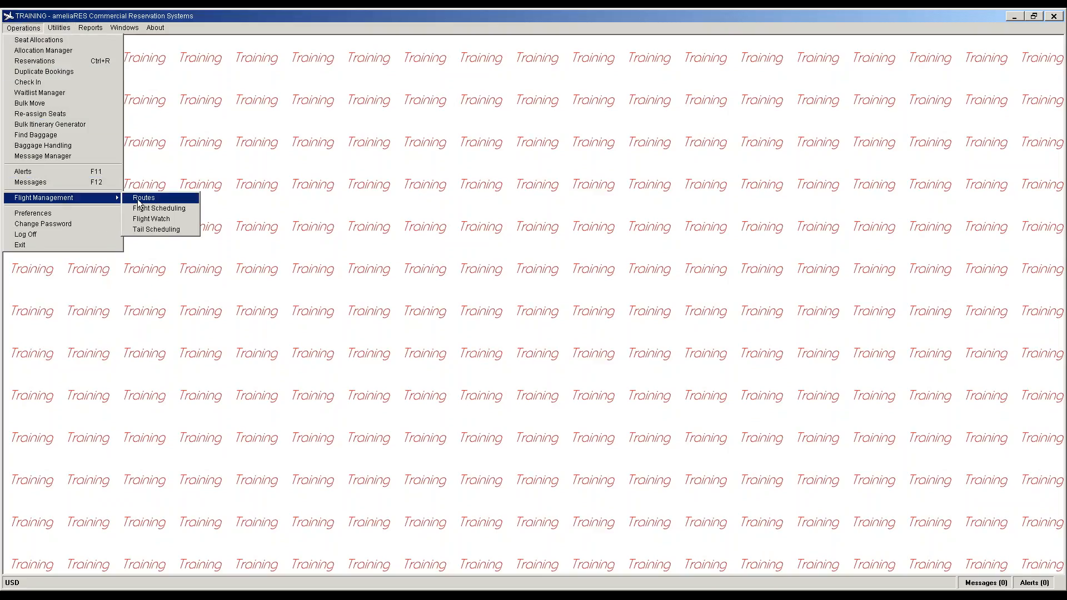
{"action": "left_click", "coordinate": [168, 210]}
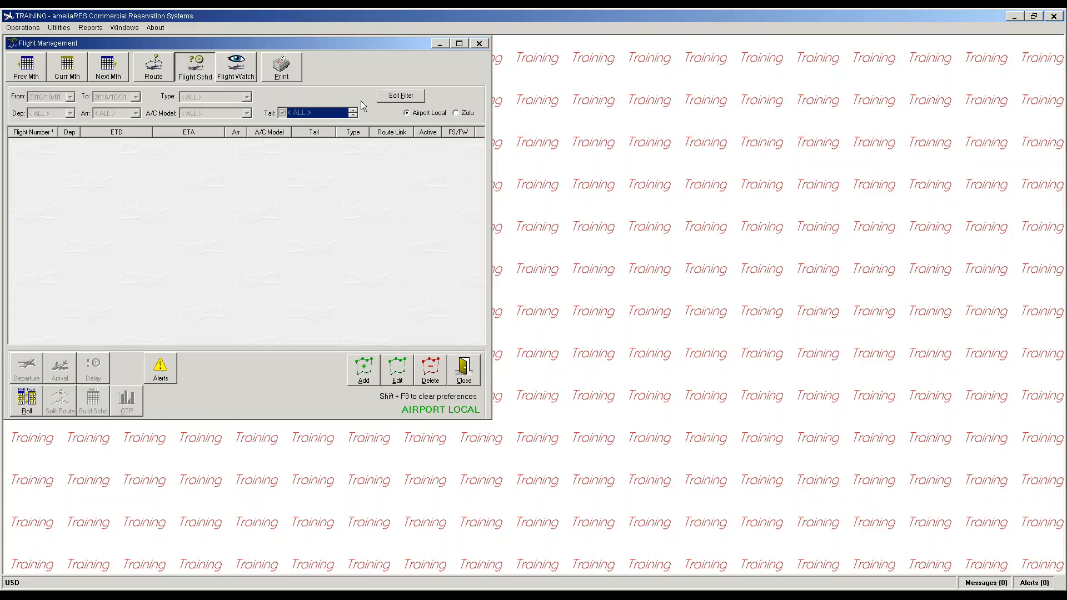
{"action": "left_click", "coordinate": [123, 59]}
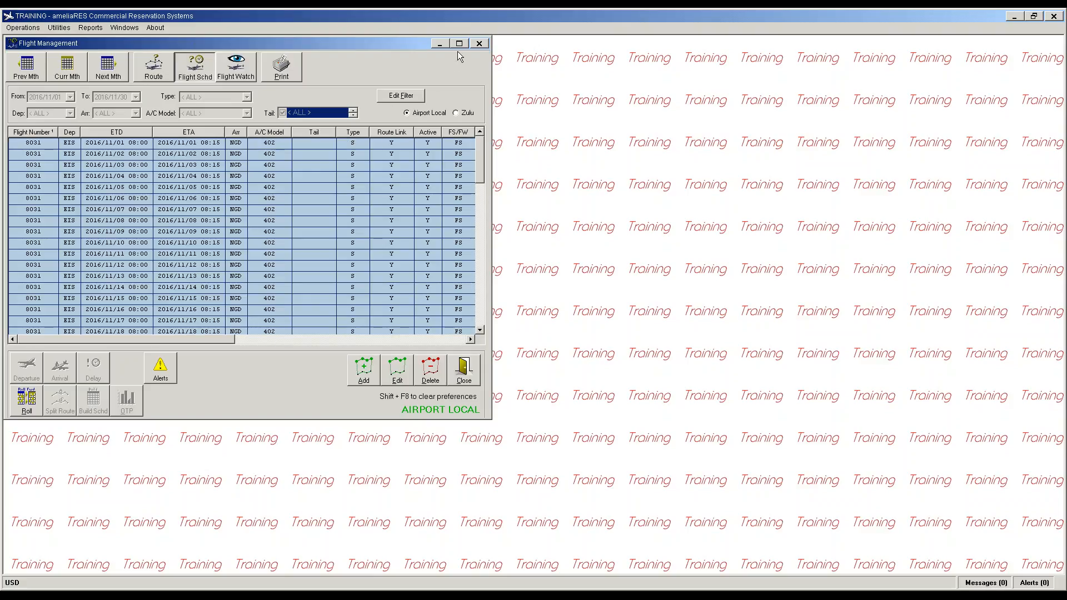
{"action": "left_click", "coordinate": [461, 44]}
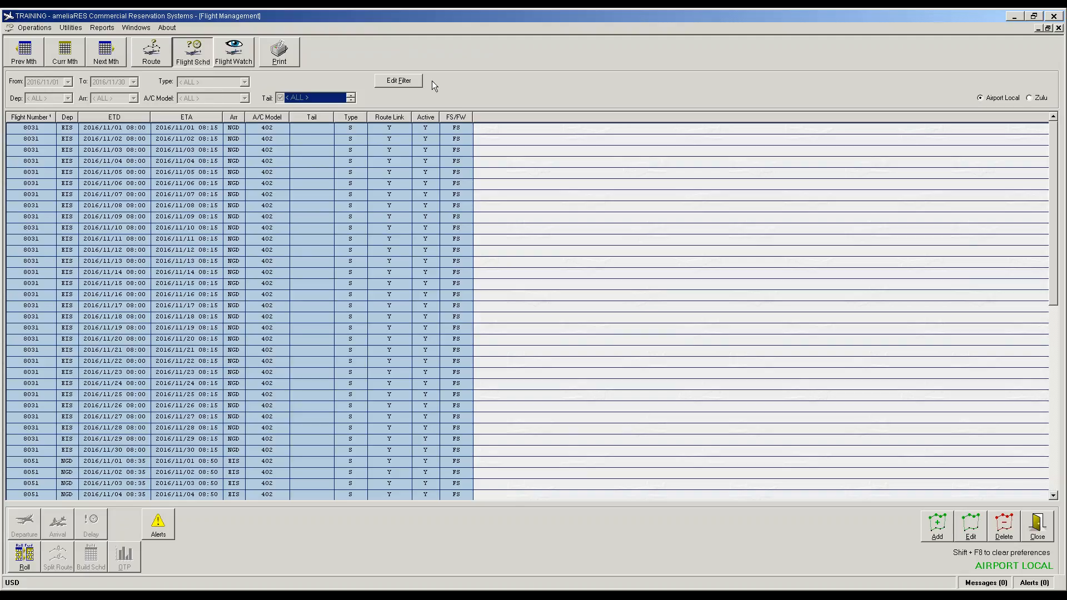
{"action": "left_click", "coordinate": [408, 81]}
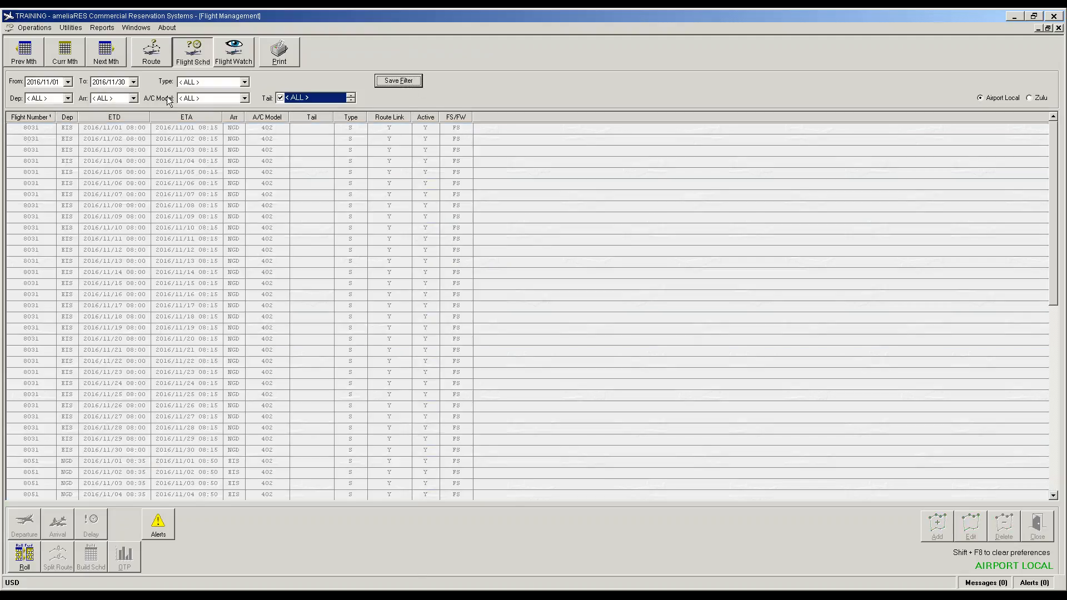
{"action": "left_click", "coordinate": [133, 82]}
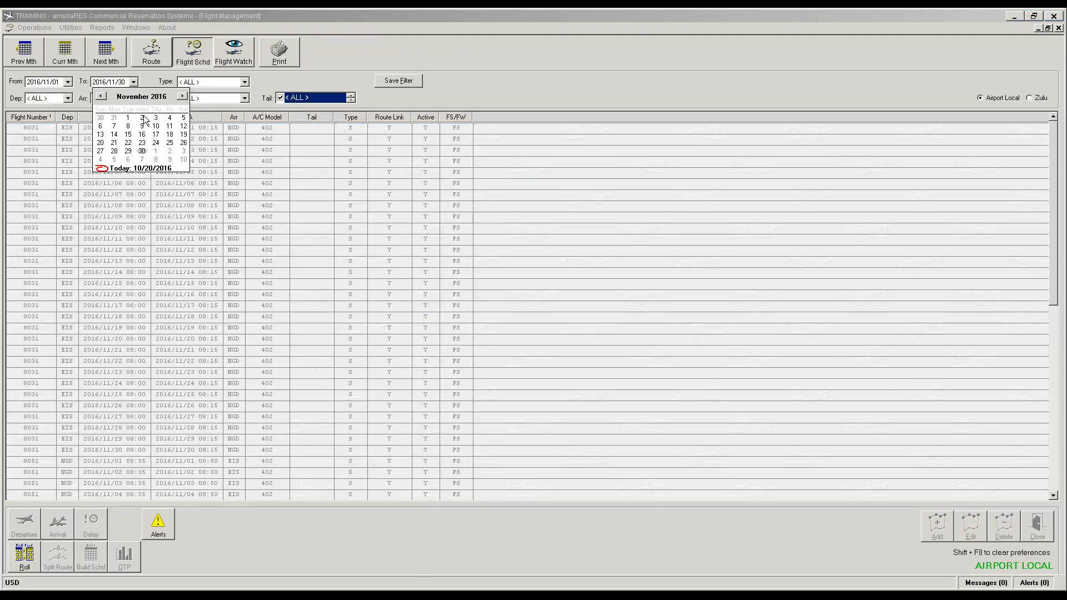
{"action": "left_click", "coordinate": [142, 117]}
{"action": "left_click", "coordinate": [403, 80]}
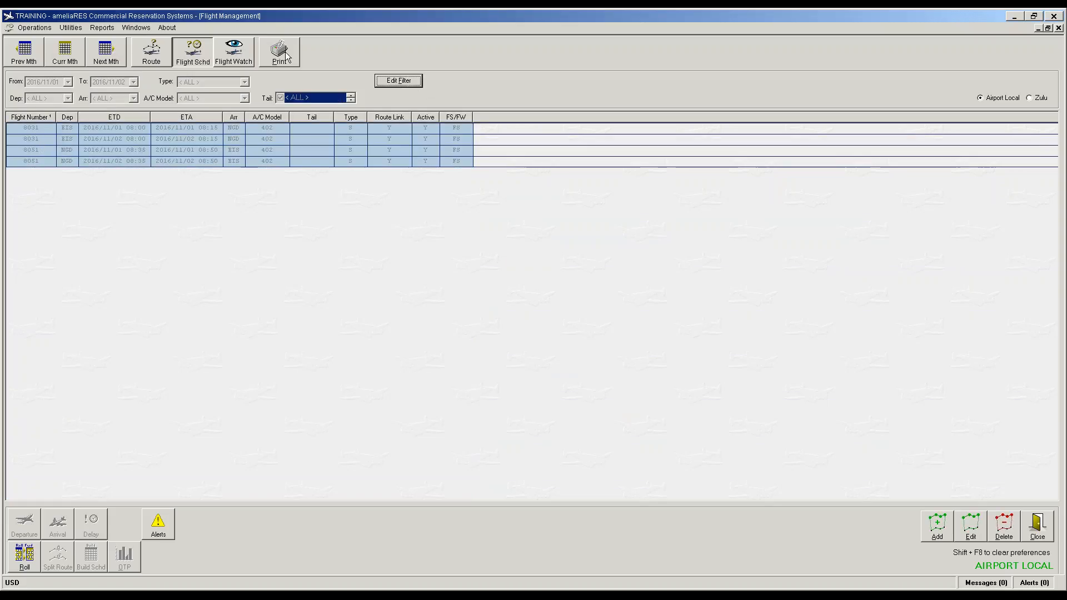
Step: Filter Flight Watch to 2016/11/01 only, select flight 8031, and return to the schedule
{"action": "left_click", "coordinate": [240, 57]}
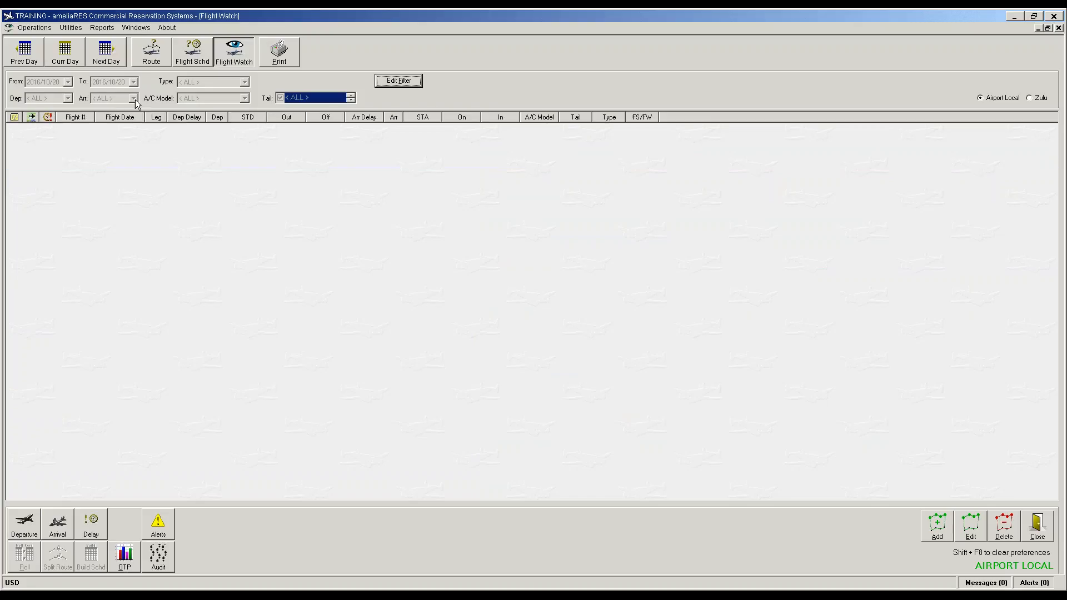
{"action": "left_click", "coordinate": [404, 81]}
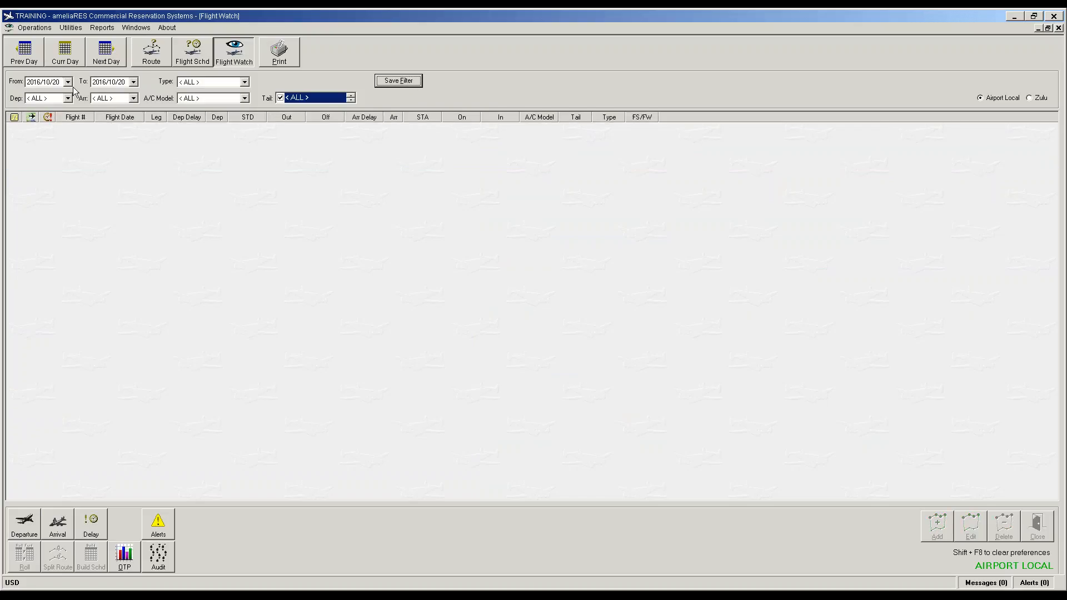
{"action": "left_click", "coordinate": [67, 82]}
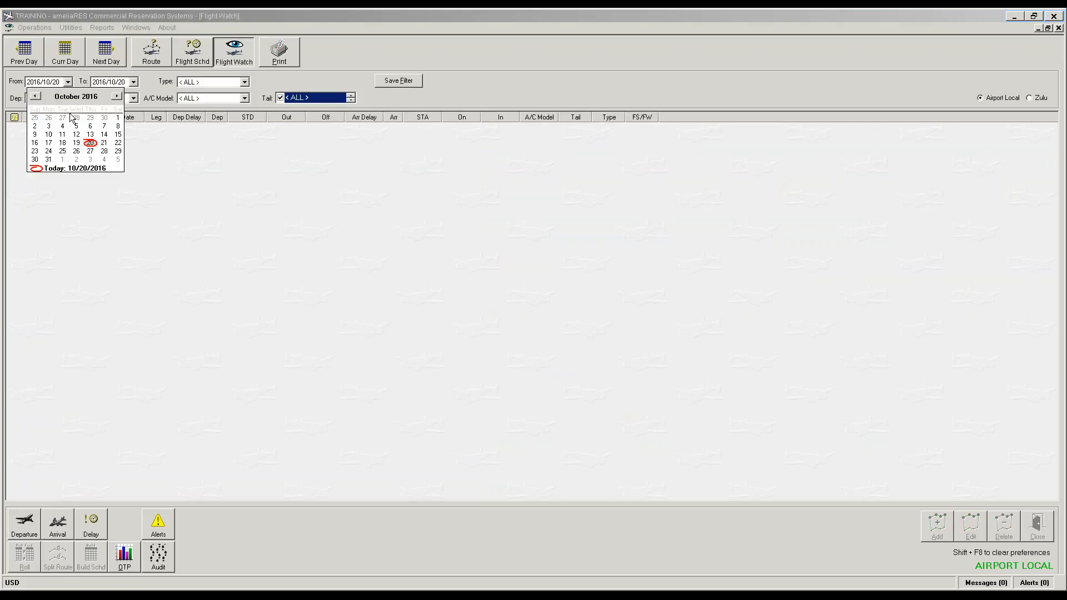
{"action": "left_click", "coordinate": [63, 160]}
{"action": "left_click", "coordinate": [133, 82]}
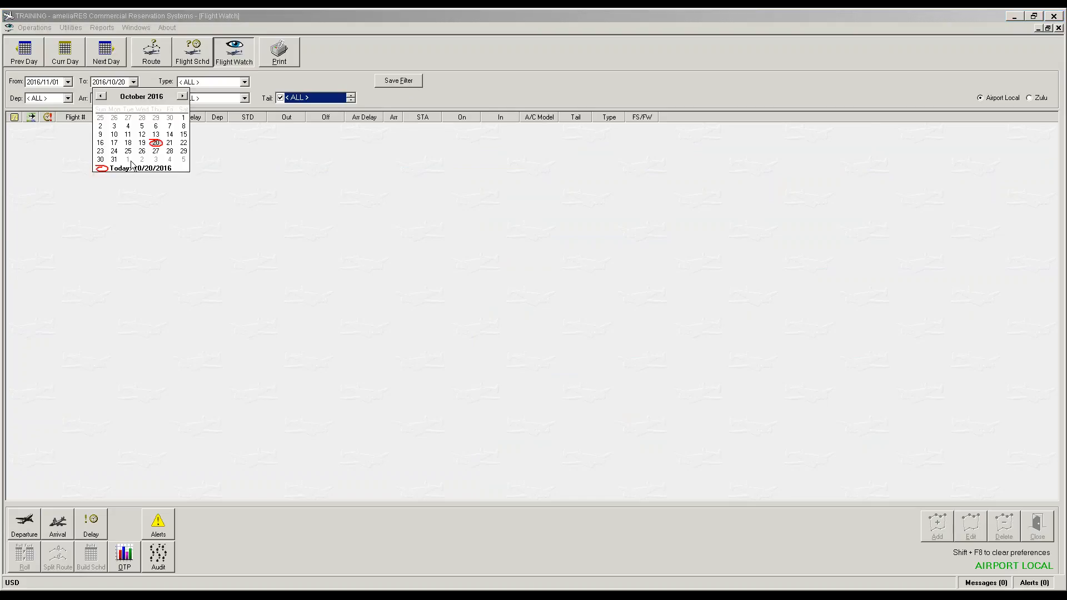
{"action": "left_click", "coordinate": [128, 162]}
{"action": "left_click", "coordinate": [398, 82]}
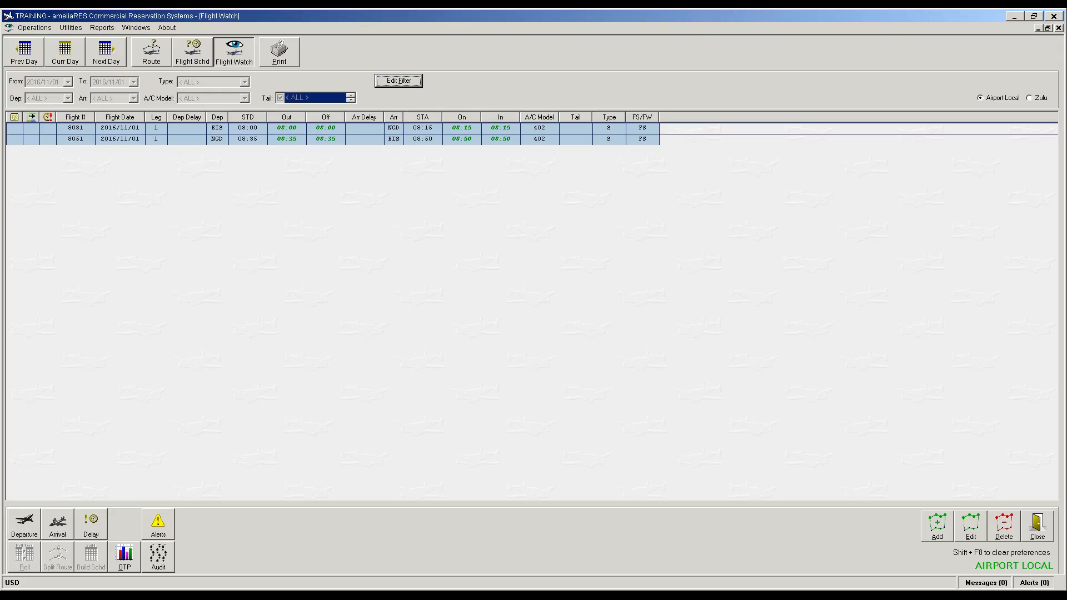
{"action": "left_click", "coordinate": [121, 131]}
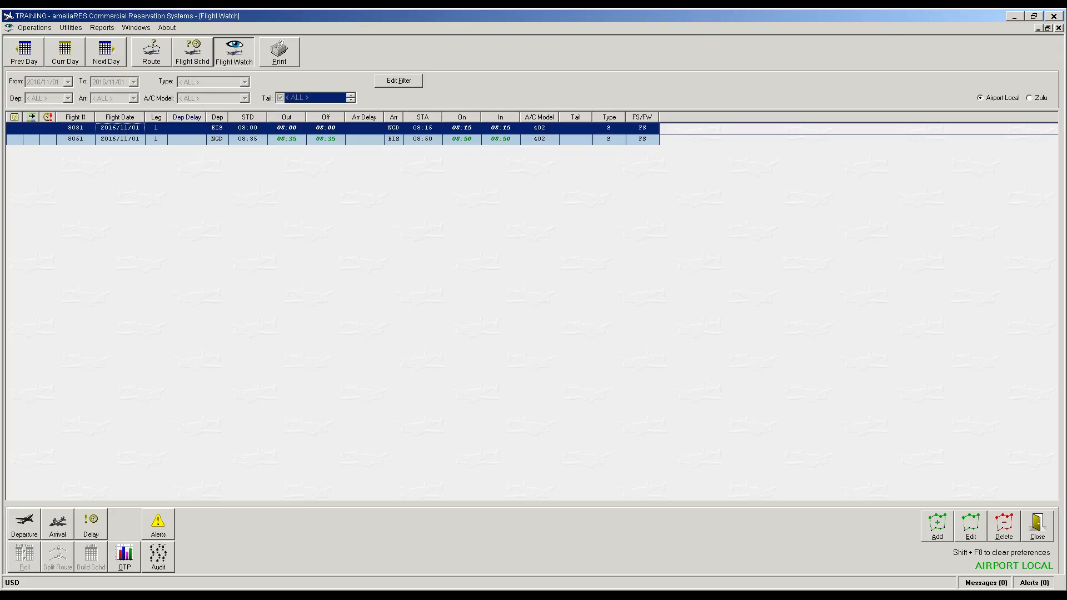
{"action": "left_click", "coordinate": [199, 51]}
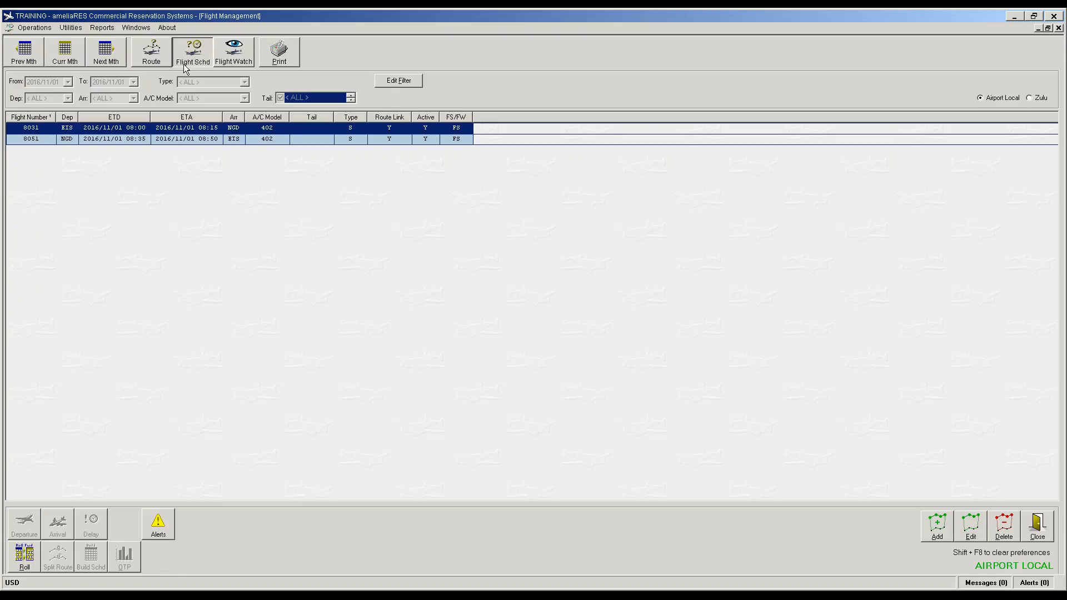
Step: Change flight 8031's leg to depart 08:30 and arrive 08:45 local, then save
{"action": "left_click", "coordinate": [40, 128]}
{"action": "left_click", "coordinate": [105, 129]}
{"action": "left_click", "coordinate": [978, 534]}
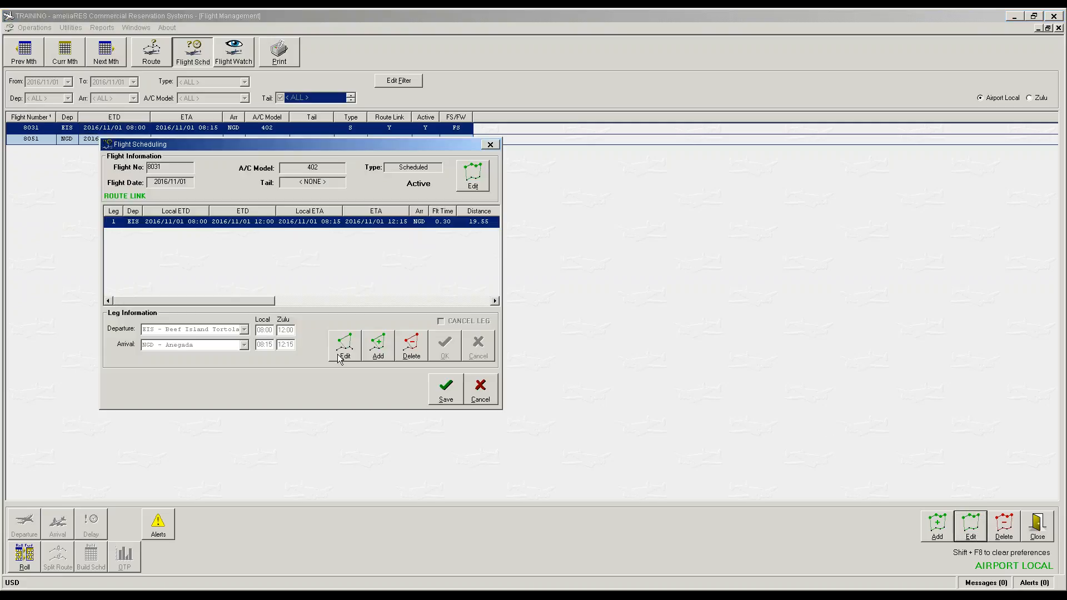
{"action": "left_click", "coordinate": [343, 347]}
{"action": "left_click", "coordinate": [271, 330]}
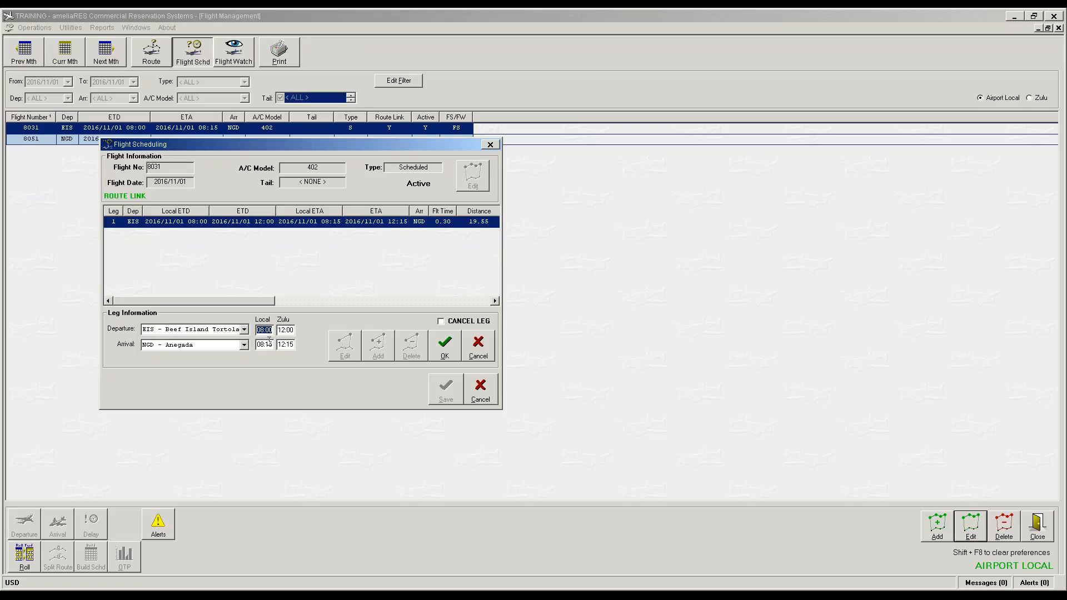
{"action": "type", "text": "830"}
{"action": "key", "text": "Tab"}
{"action": "type", "text": "845"}
{"action": "key", "text": "Tab"}
{"action": "left_click", "coordinate": [444, 346]}
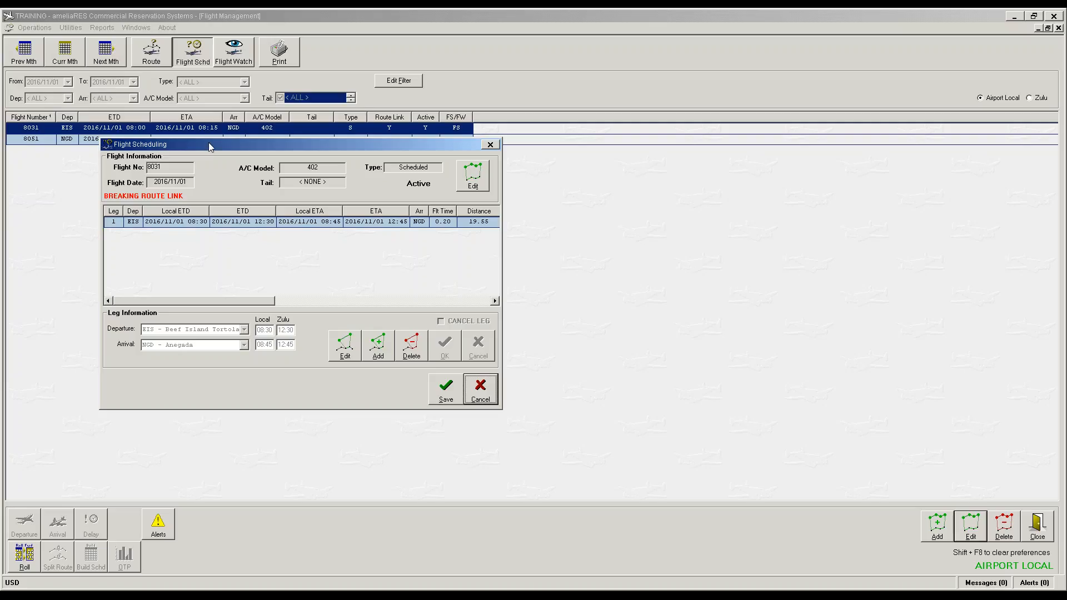
{"action": "left_click_drag", "start_coordinate": [210, 146], "coordinate": [215, 177]}
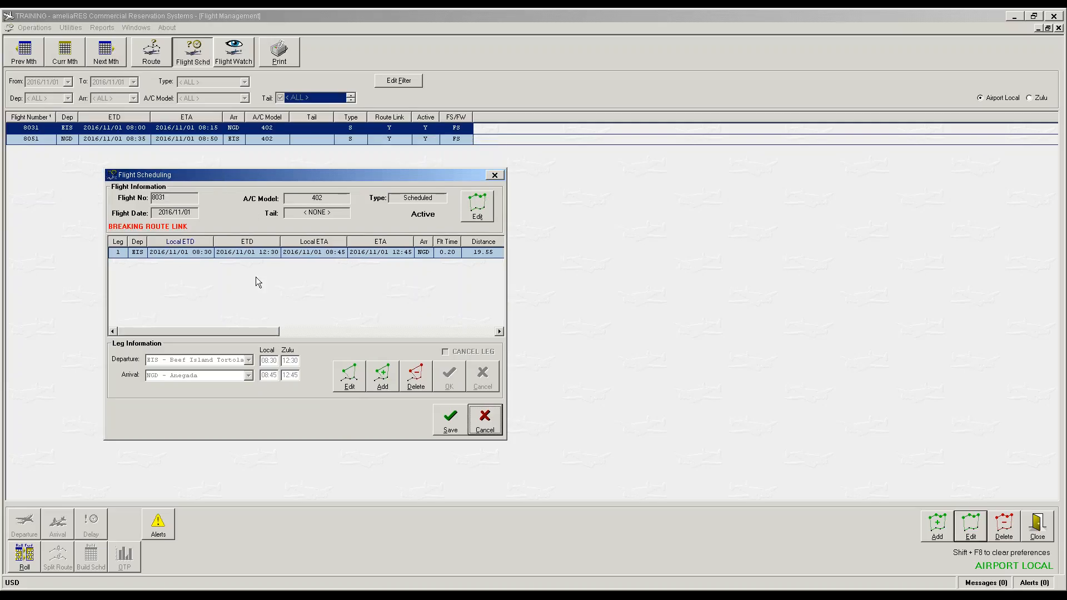
{"action": "left_click", "coordinate": [450, 418]}
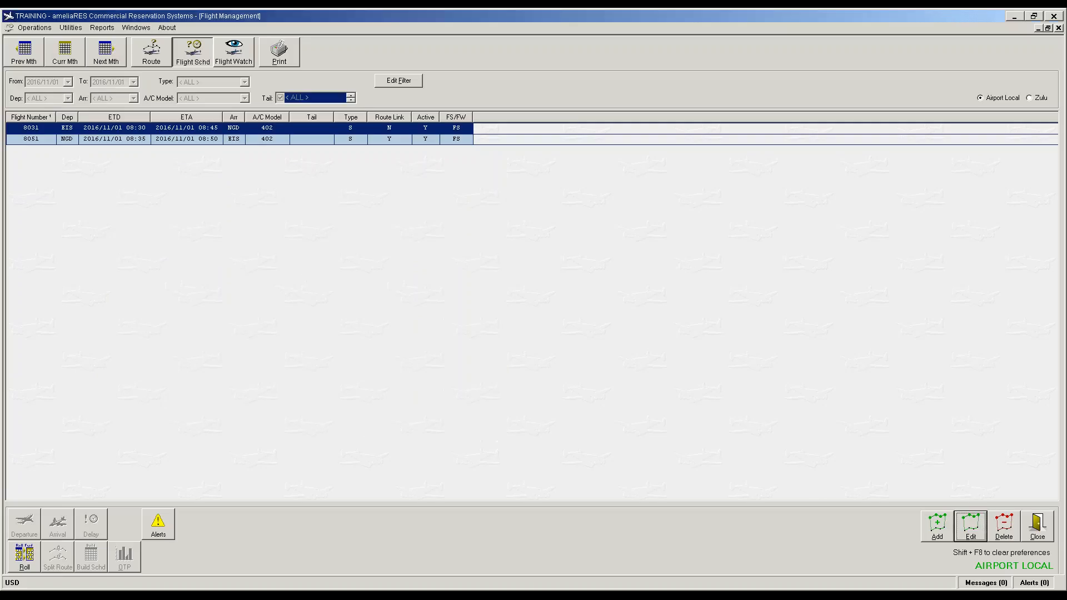
Step: Select flight 8051 and confirm the pending alerts list is empty
{"action": "left_click", "coordinate": [99, 140]}
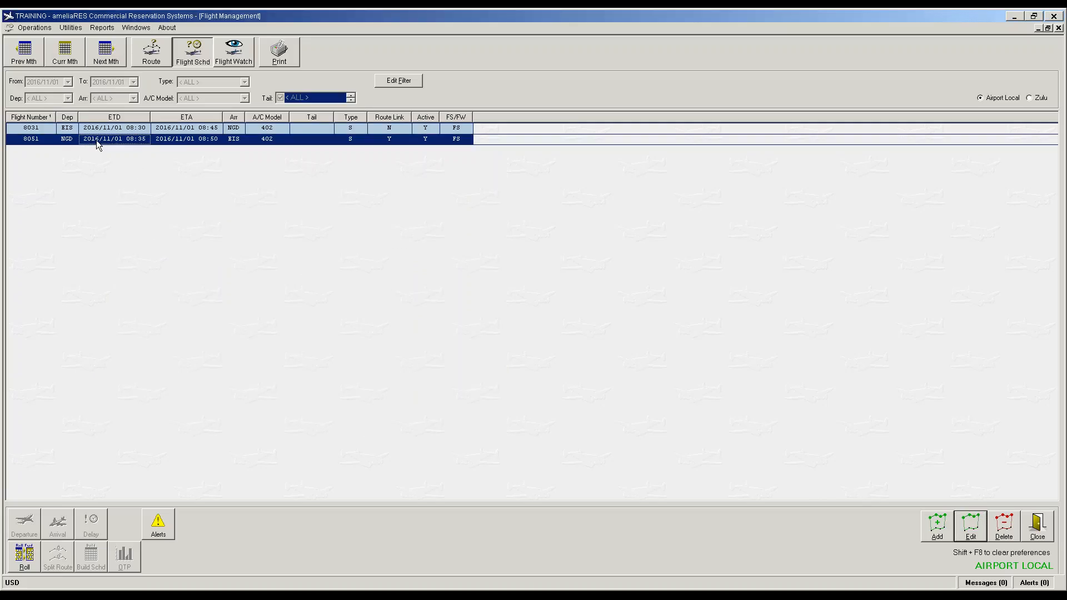
{"action": "left_click", "coordinate": [1035, 583]}
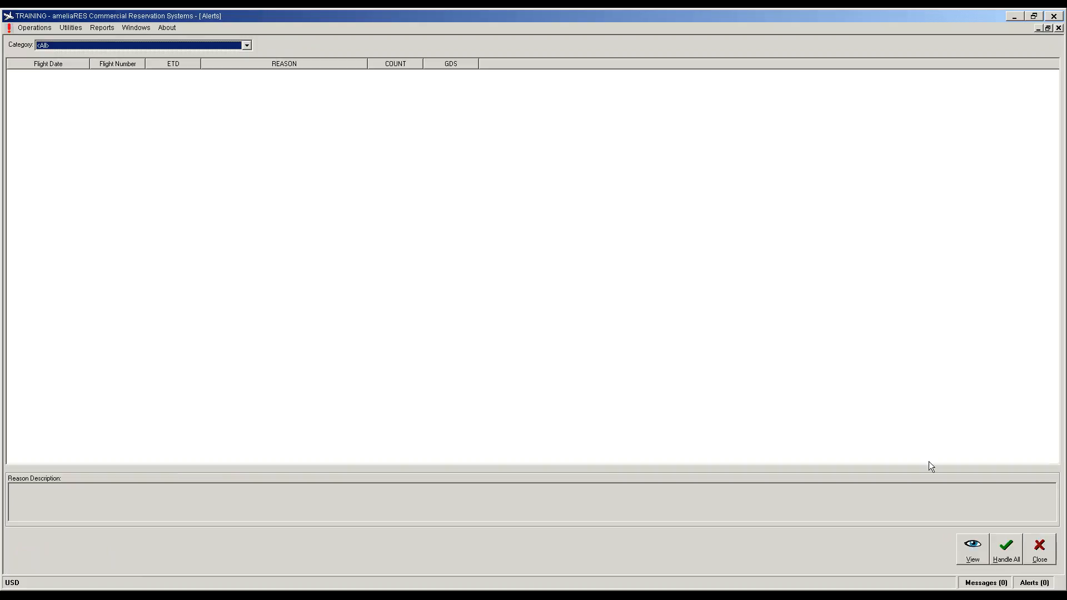
{"action": "left_click", "coordinate": [1047, 559]}
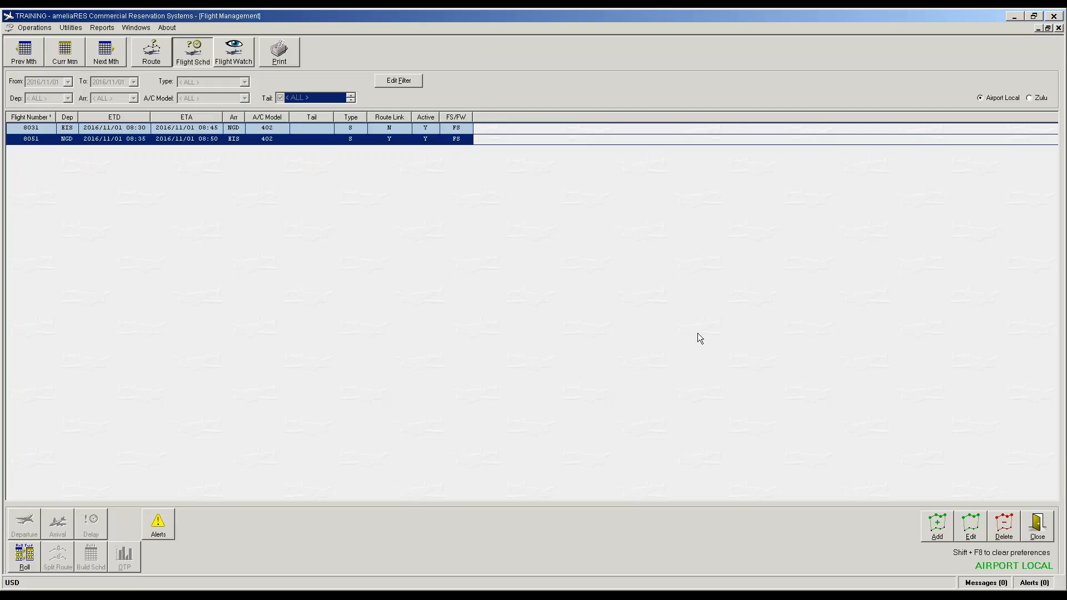
Step: Reschedule flight 8051's leg to 09:05–09:25, save, and show the new schedule-change alert
{"action": "left_click", "coordinate": [128, 143]}
{"action": "double_click", "coordinate": [128, 143]}
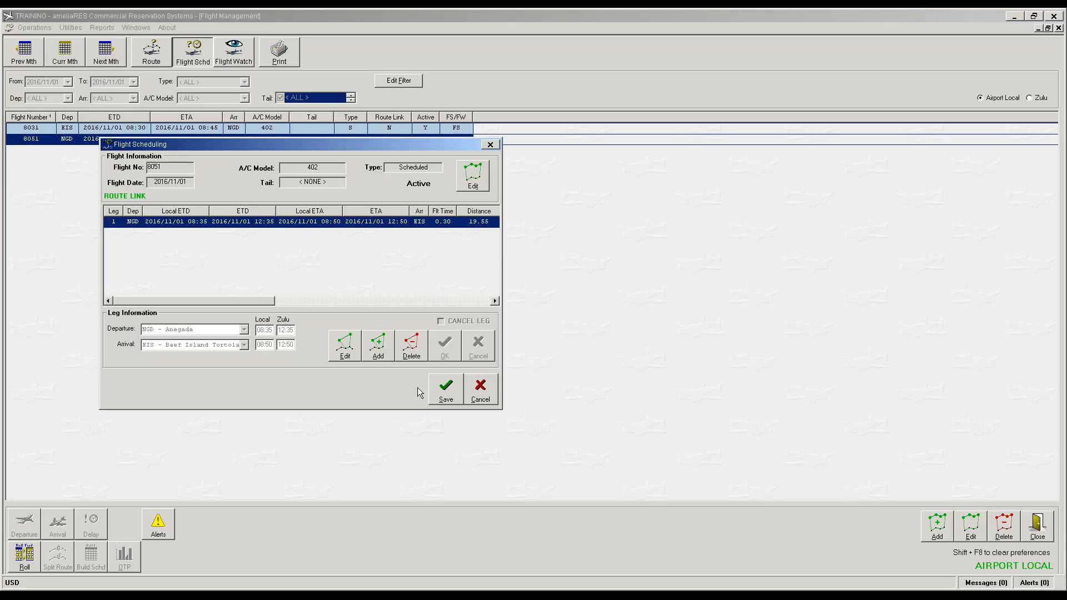
{"action": "left_click", "coordinate": [346, 347]}
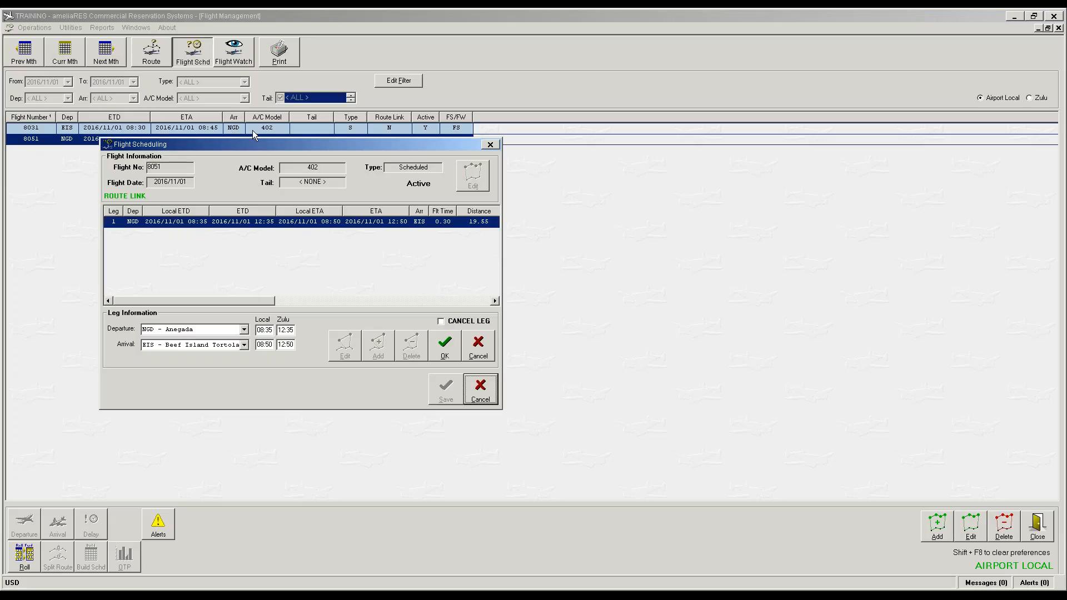
{"action": "left_click", "coordinate": [264, 330]}
{"action": "type", "text": "0905"}
{"action": "key", "text": "Tab"}
{"action": "type", "text": "0925"}
{"action": "key", "text": "Tab"}
{"action": "left_click", "coordinate": [455, 348]}
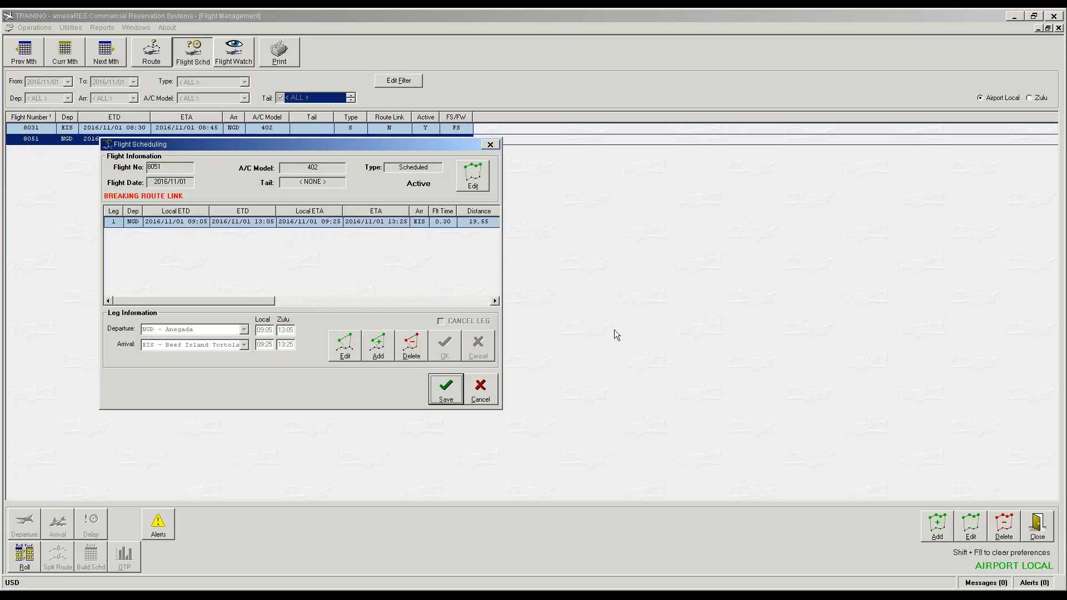
{"action": "key", "text": "Return"}
{"action": "left_click", "coordinate": [1032, 583]}
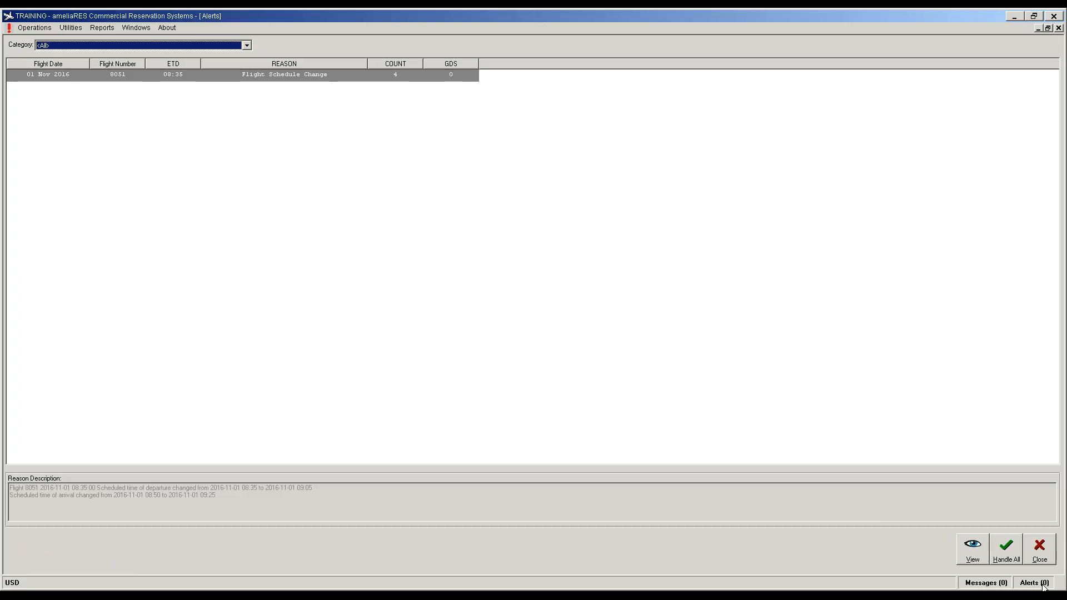
Step: From Operations > Alerts, view flight 8051's alert listing its four affected reservations
{"action": "left_click", "coordinate": [1047, 563]}
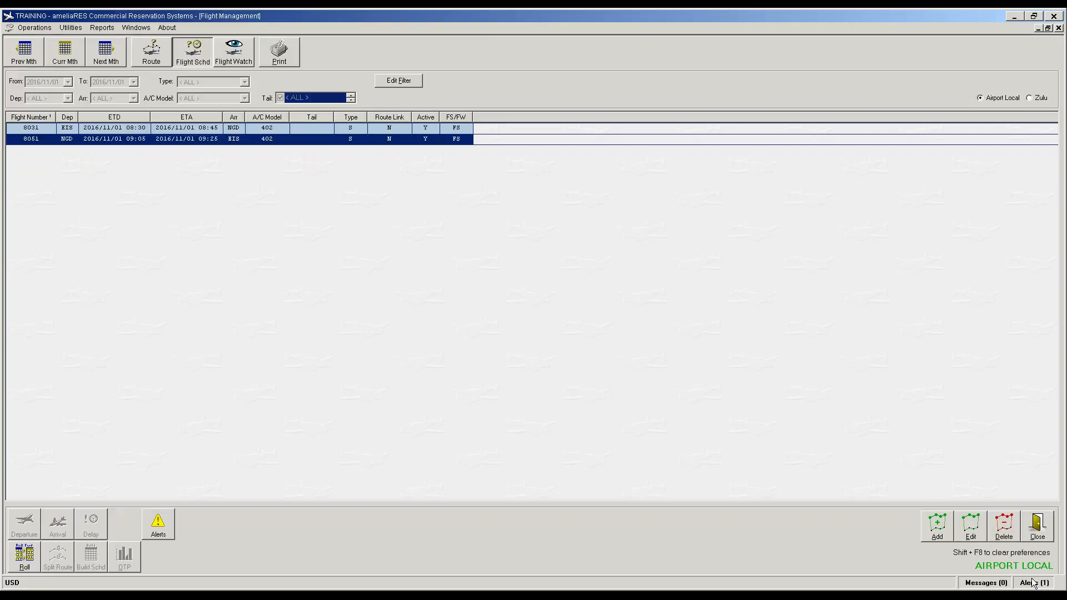
{"action": "left_click", "coordinate": [39, 28]}
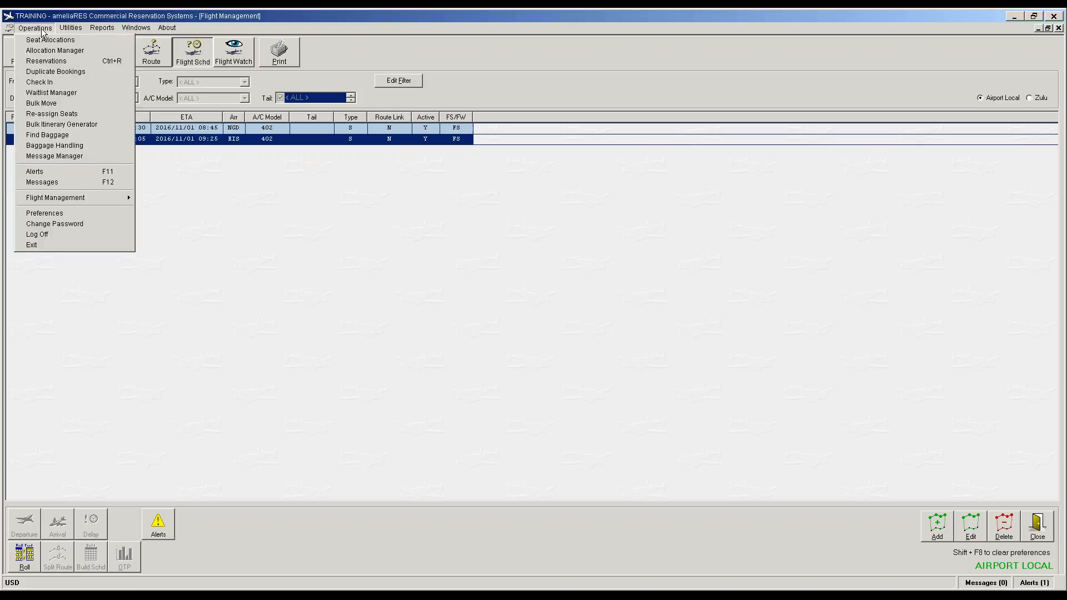
{"action": "left_click", "coordinate": [48, 173]}
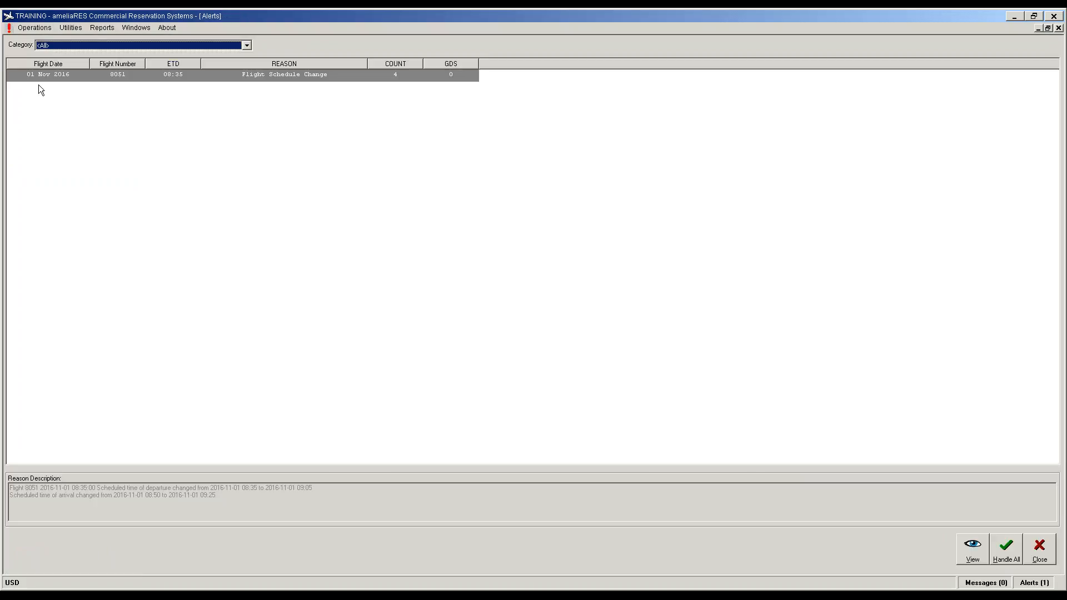
{"action": "left_click", "coordinate": [40, 77]}
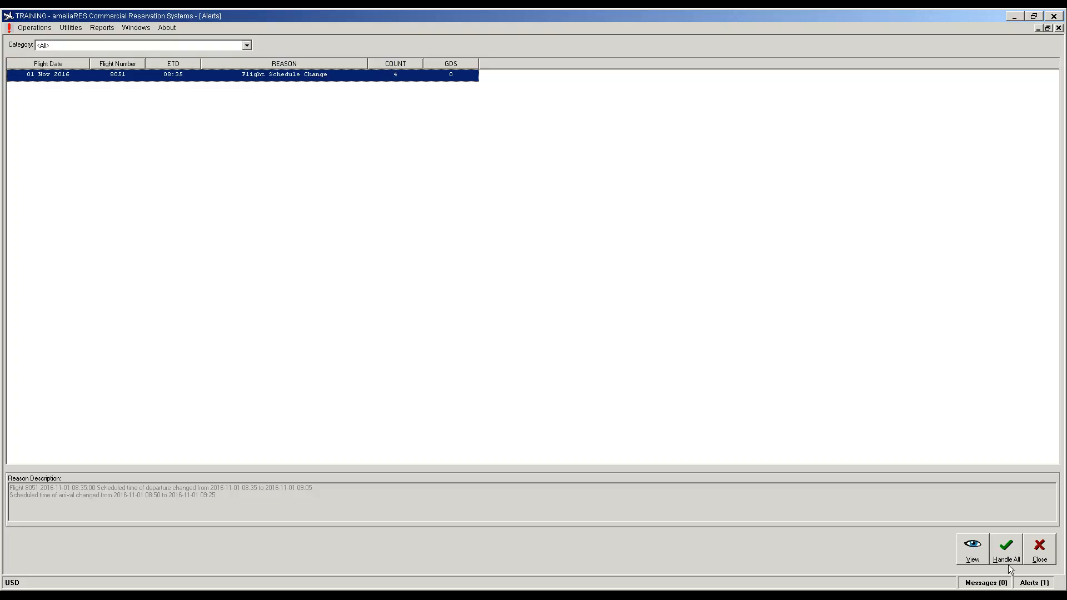
{"action": "left_click", "coordinate": [972, 552]}
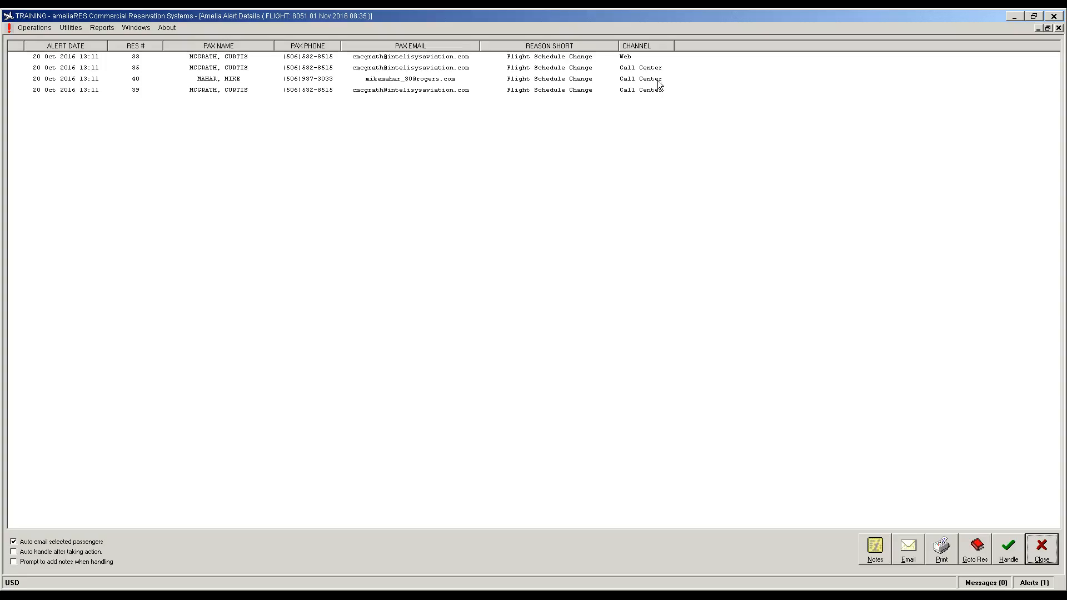
Step: Open reservation 39 from the alert, check its flight 8051 segment, and bring up Itinerary options
{"action": "left_click", "coordinate": [238, 78]}
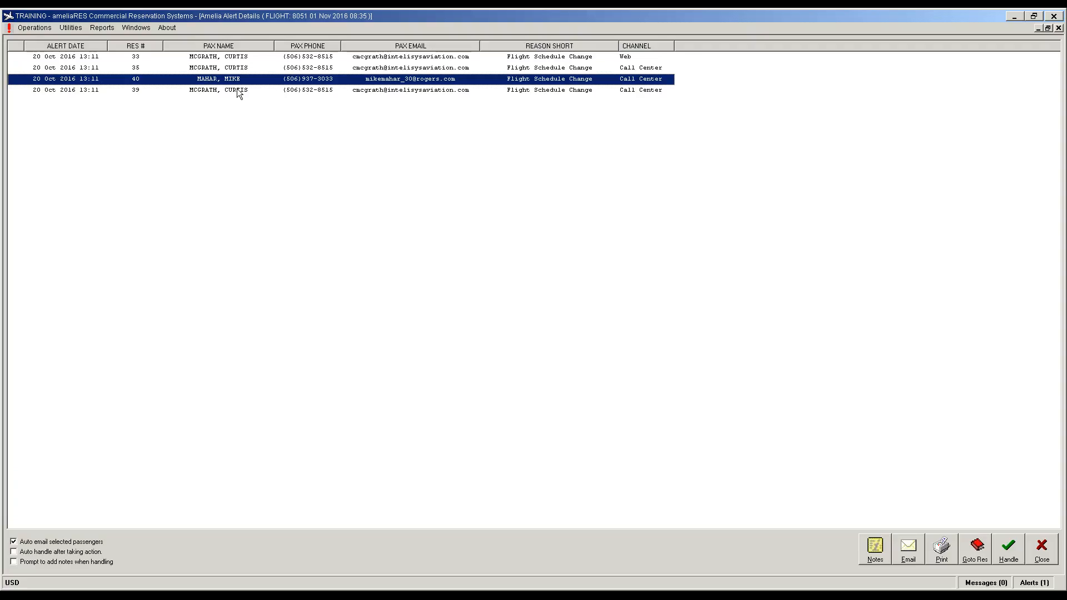
{"action": "left_click", "coordinate": [237, 89]}
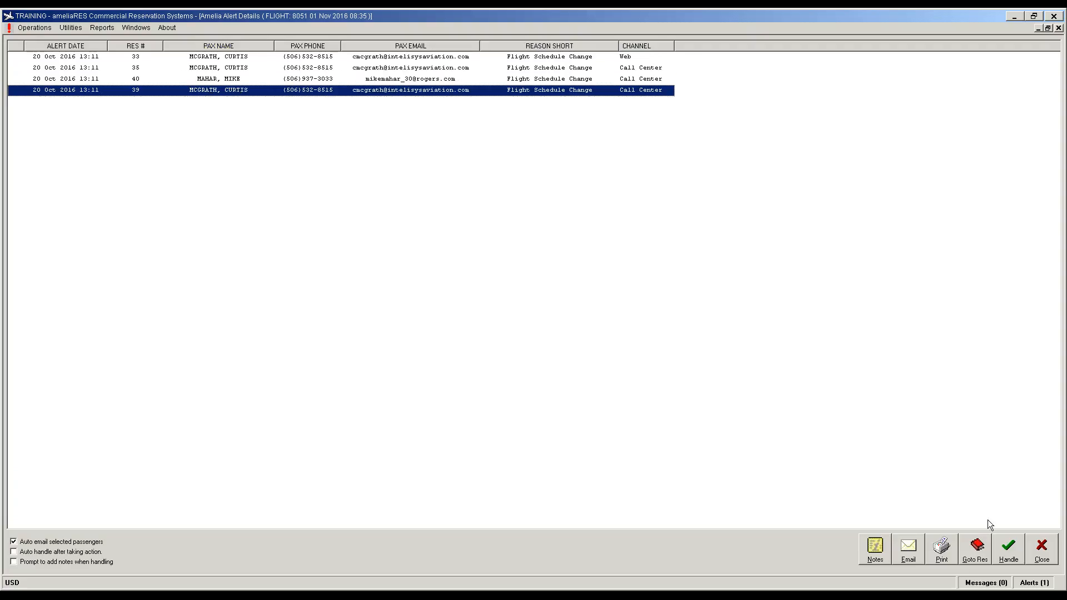
{"action": "left_click", "coordinate": [974, 555]}
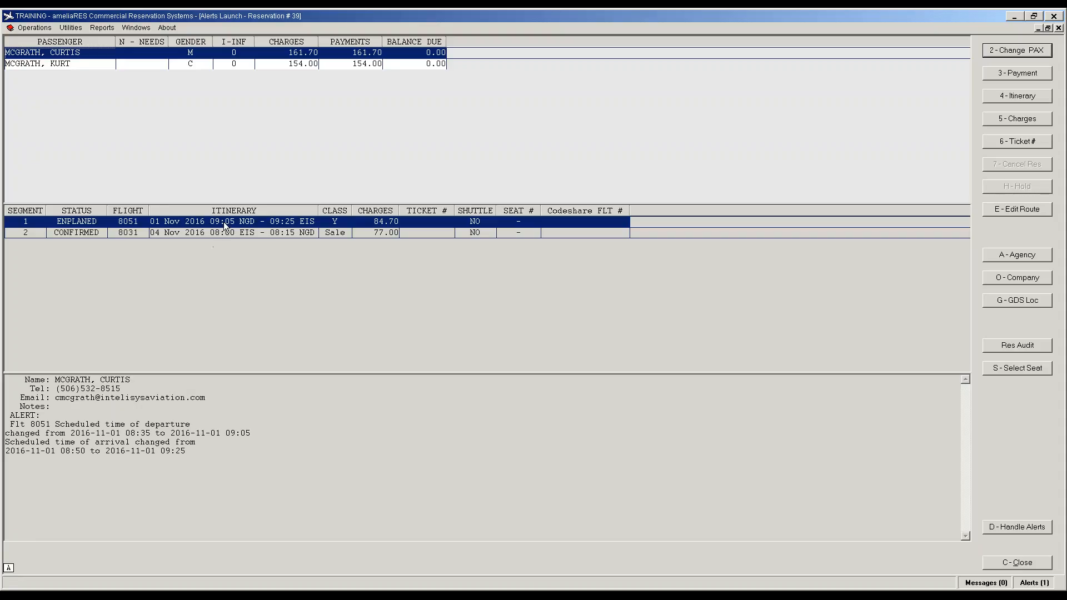
{"action": "left_click", "coordinate": [223, 222]}
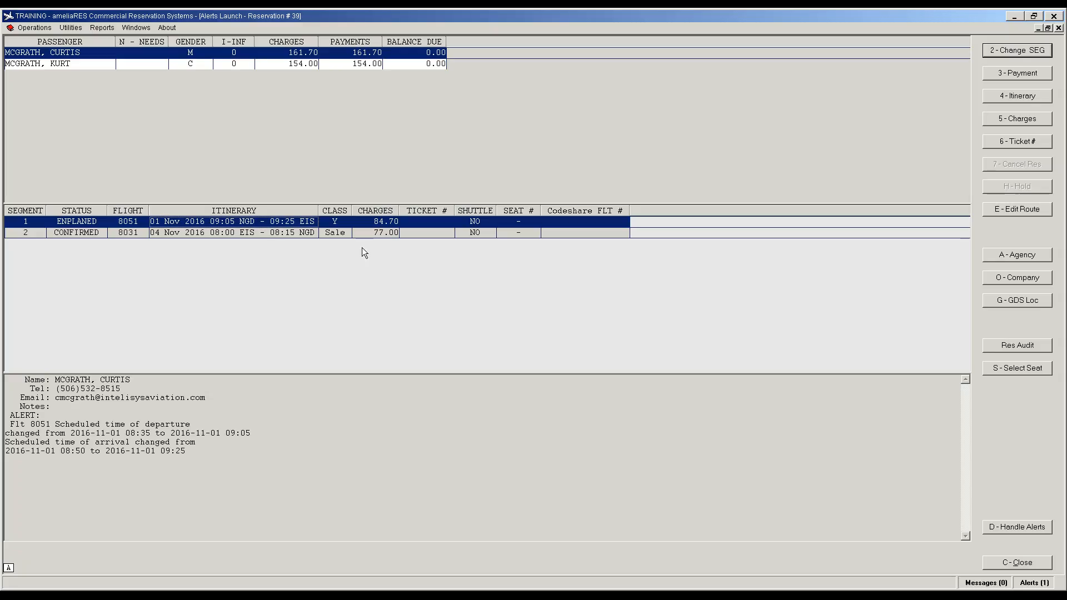
{"action": "left_click", "coordinate": [229, 233]}
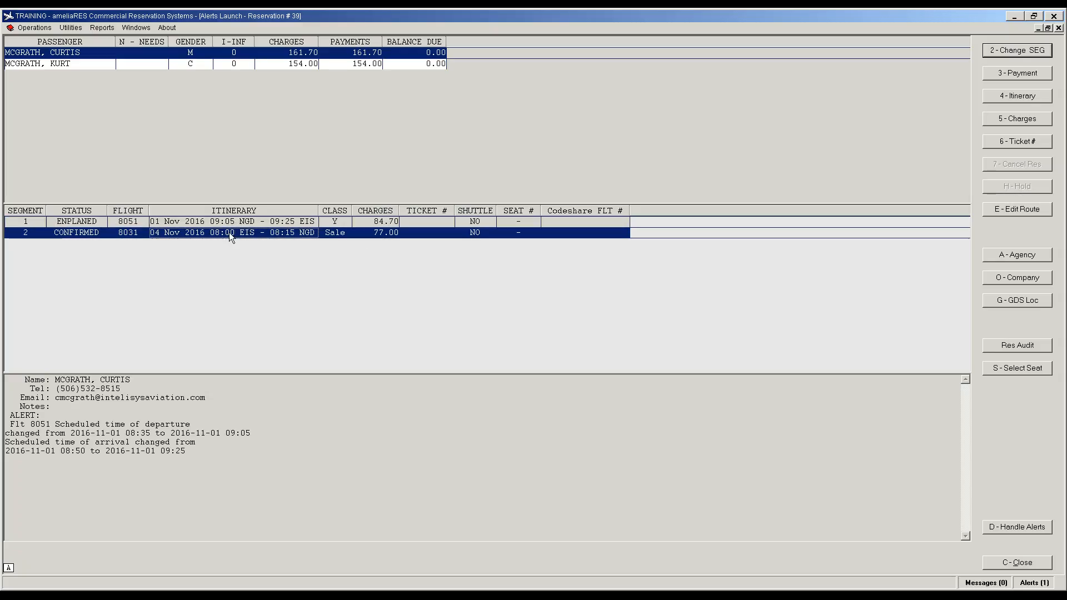
{"action": "left_click", "coordinate": [226, 221]}
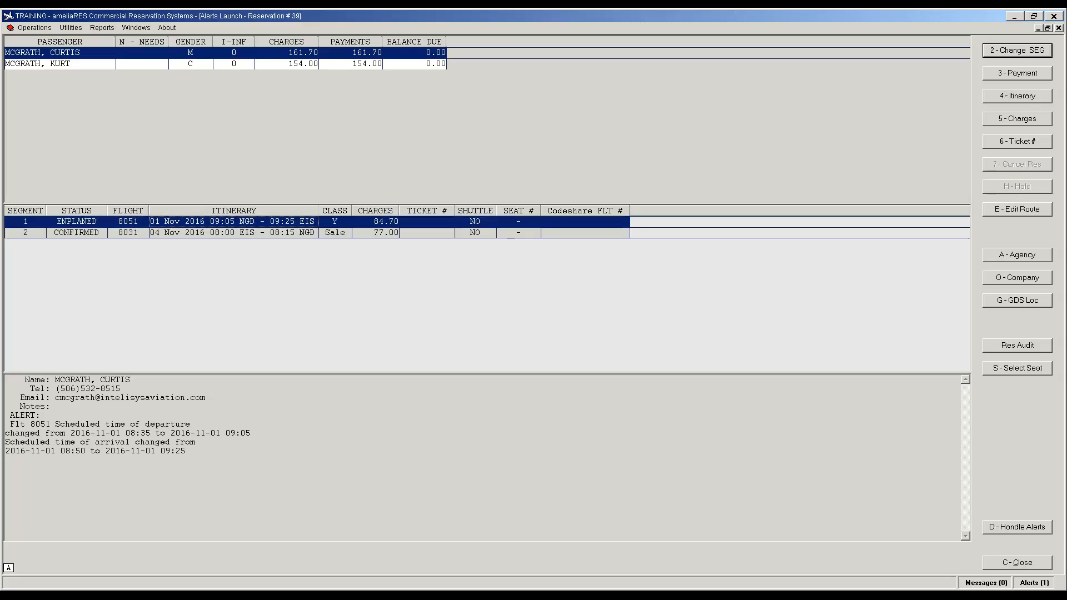
{"action": "left_click", "coordinate": [1009, 98]}
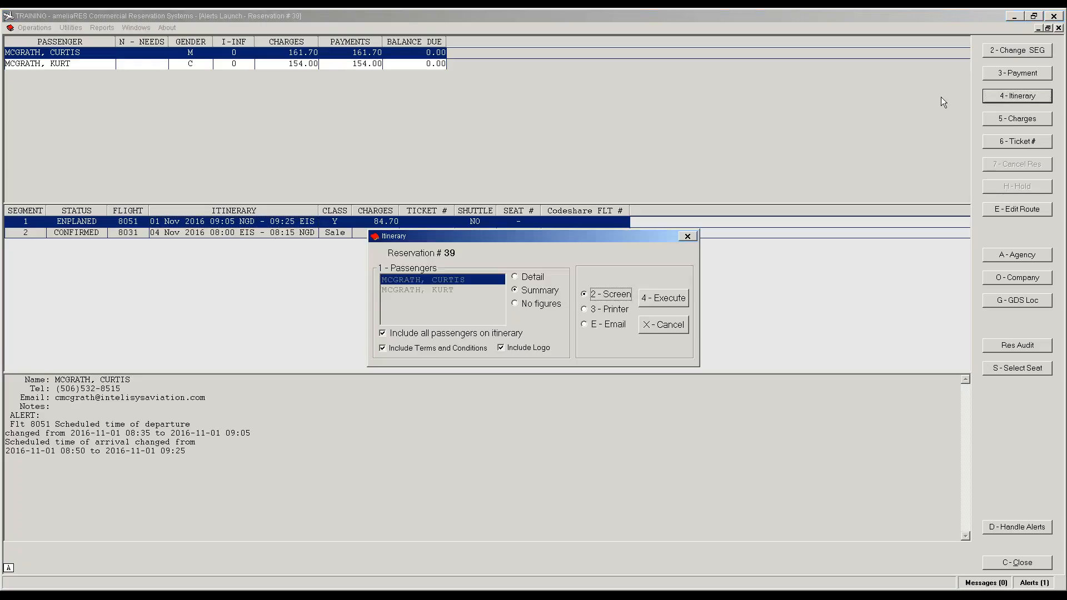
Step: Generate the detailed itinerary and draft an e-mail: 'please be advised of the new departure time'
{"action": "left_click", "coordinate": [515, 277]}
{"action": "left_click", "coordinate": [668, 298]}
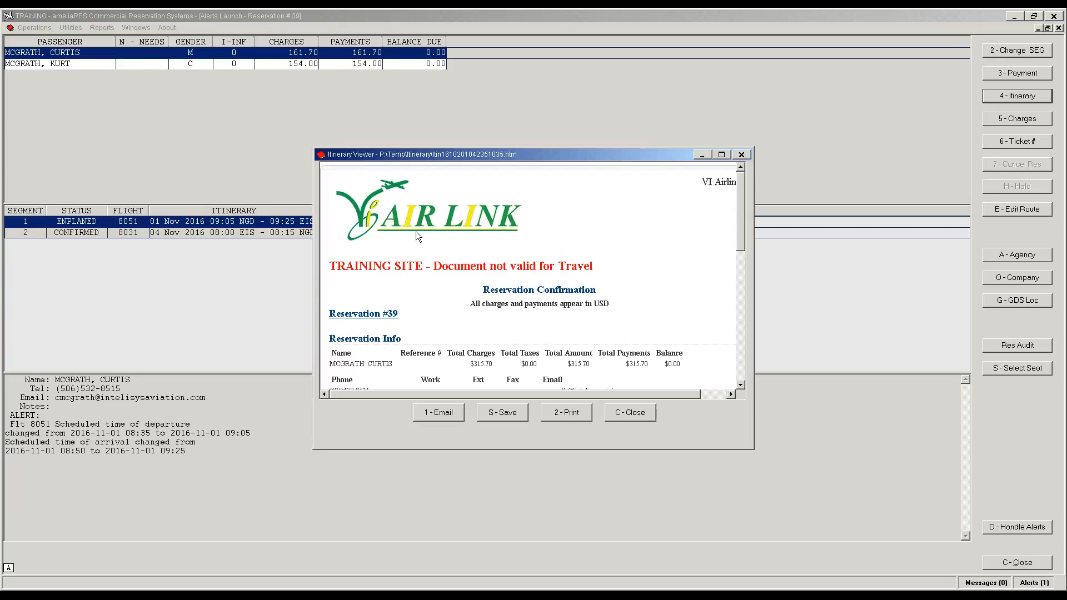
{"action": "left_click", "coordinate": [445, 414]}
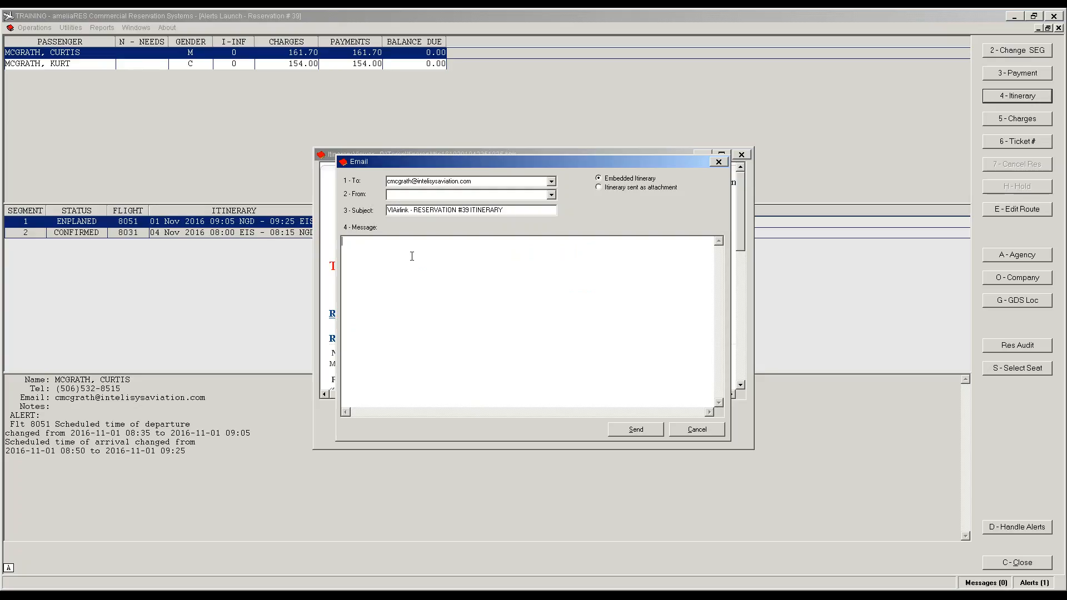
{"action": "type", "text": "please be advised of the new departure time"}
Step: Copy the recipient address into the sender field, send the e-mail, and close the viewer
{"action": "left_click", "coordinate": [632, 432]}
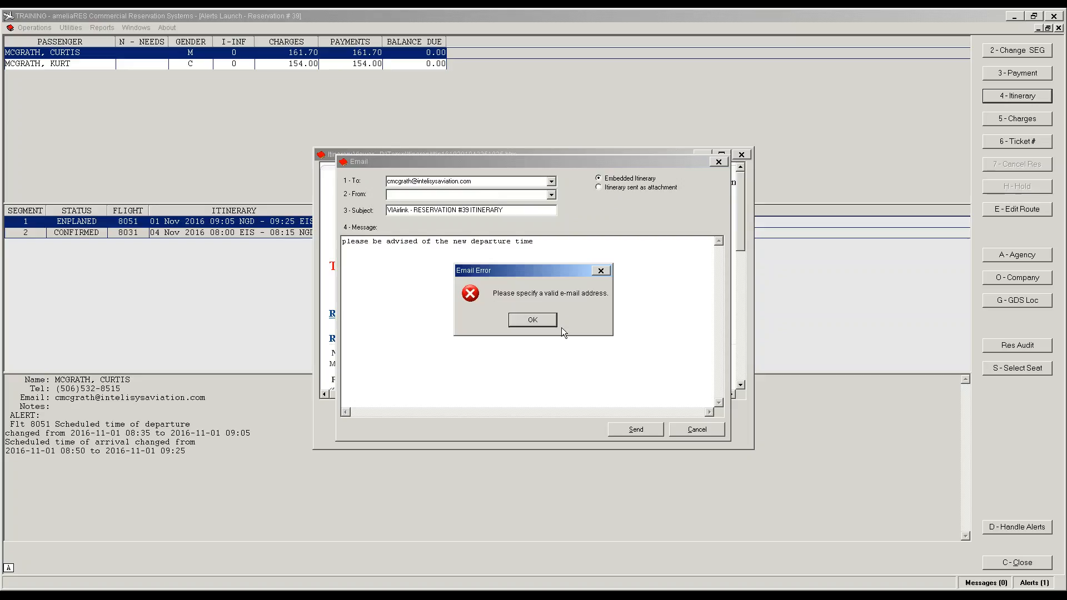
{"action": "left_click", "coordinate": [539, 323]}
{"action": "double_click", "coordinate": [477, 182]}
{"action": "right_click", "coordinate": [477, 183]}
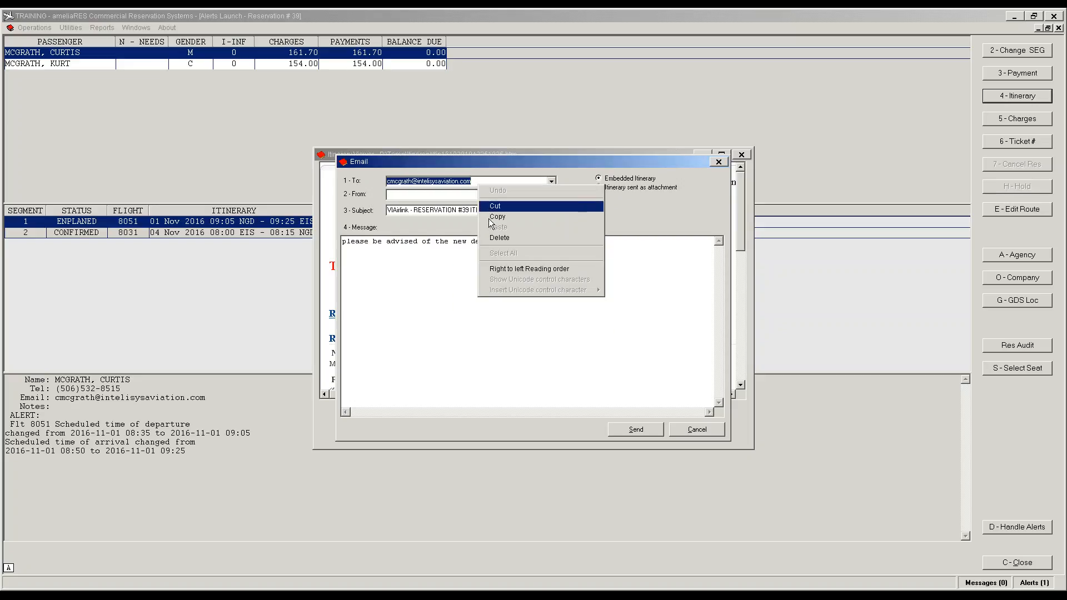
{"action": "left_click", "coordinate": [493, 218]}
{"action": "left_click", "coordinate": [472, 195]}
{"action": "right_click", "coordinate": [462, 196]}
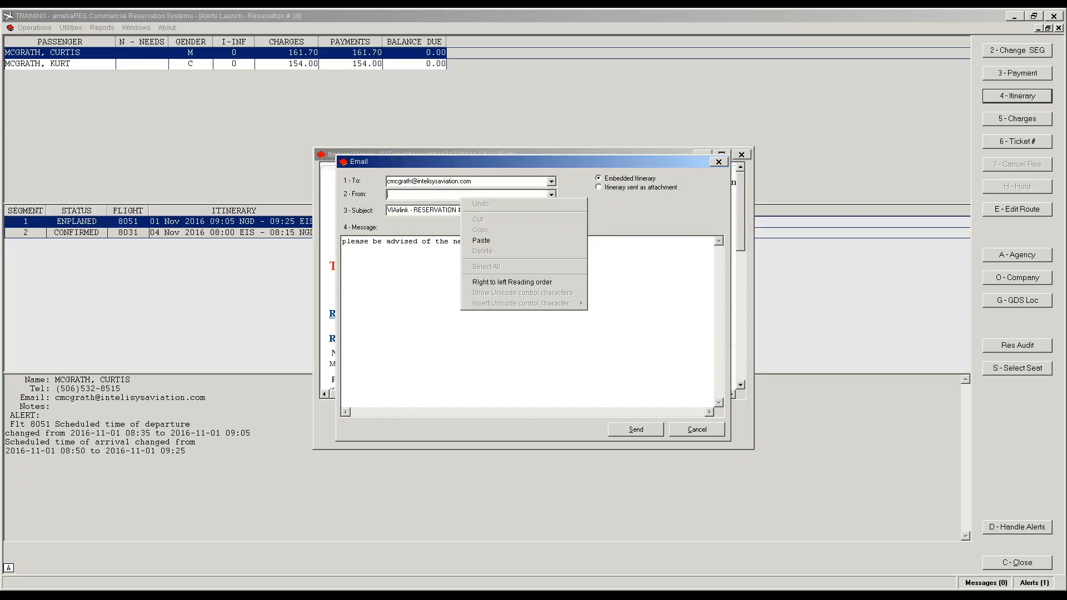
{"action": "left_click", "coordinate": [489, 241]}
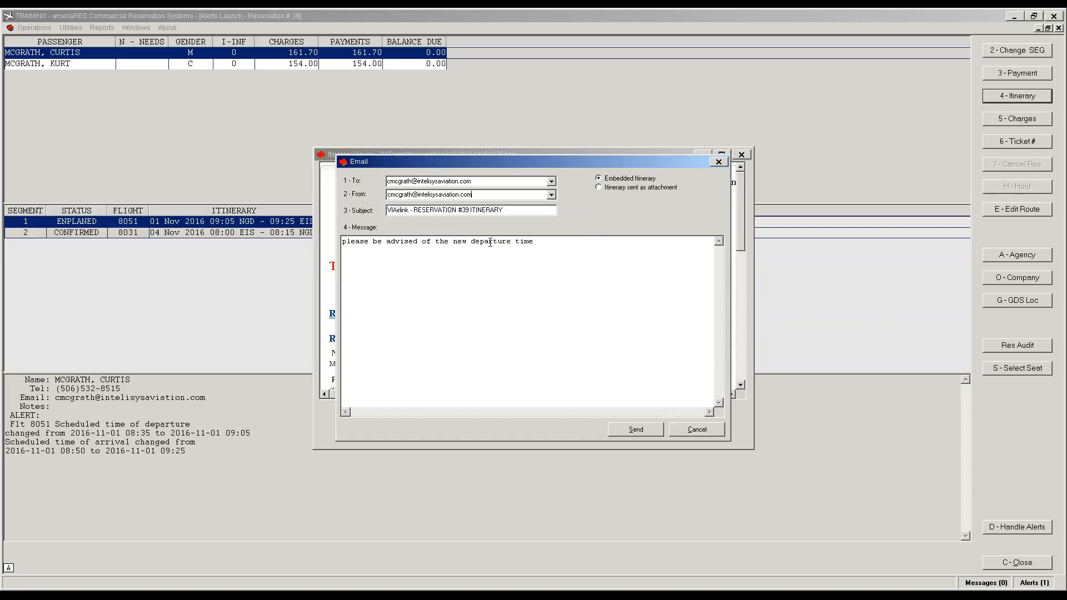
{"action": "left_click", "coordinate": [642, 434]}
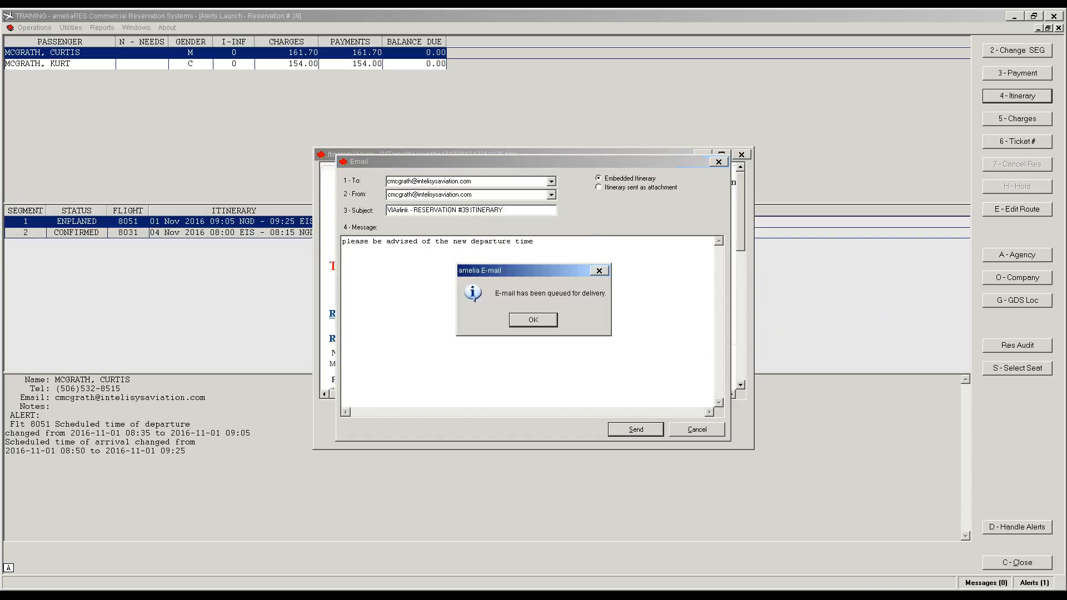
{"action": "left_click", "coordinate": [534, 317]}
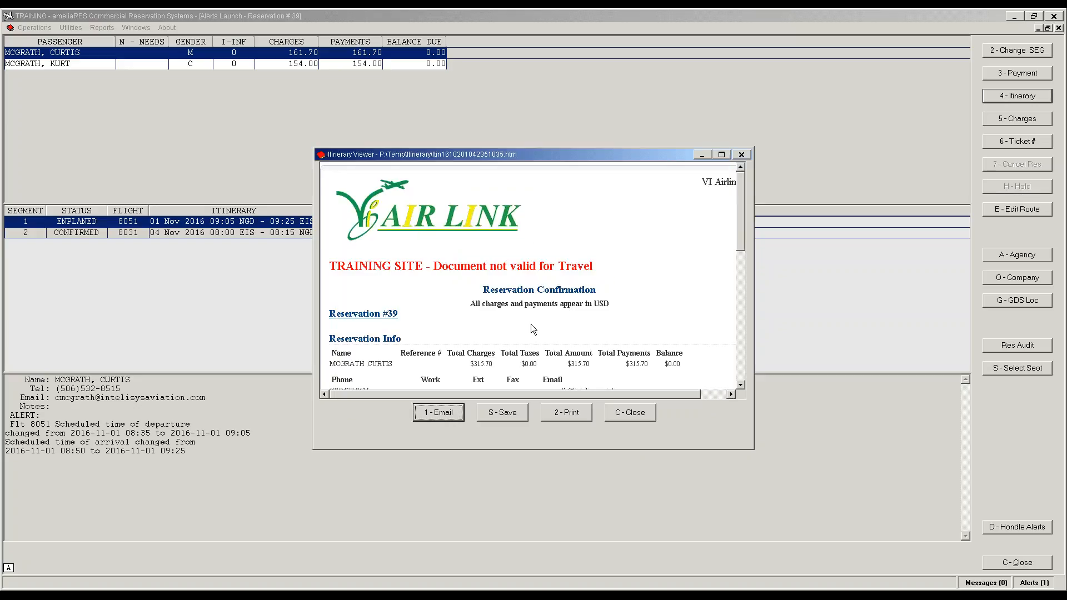
{"action": "left_click", "coordinate": [623, 418]}
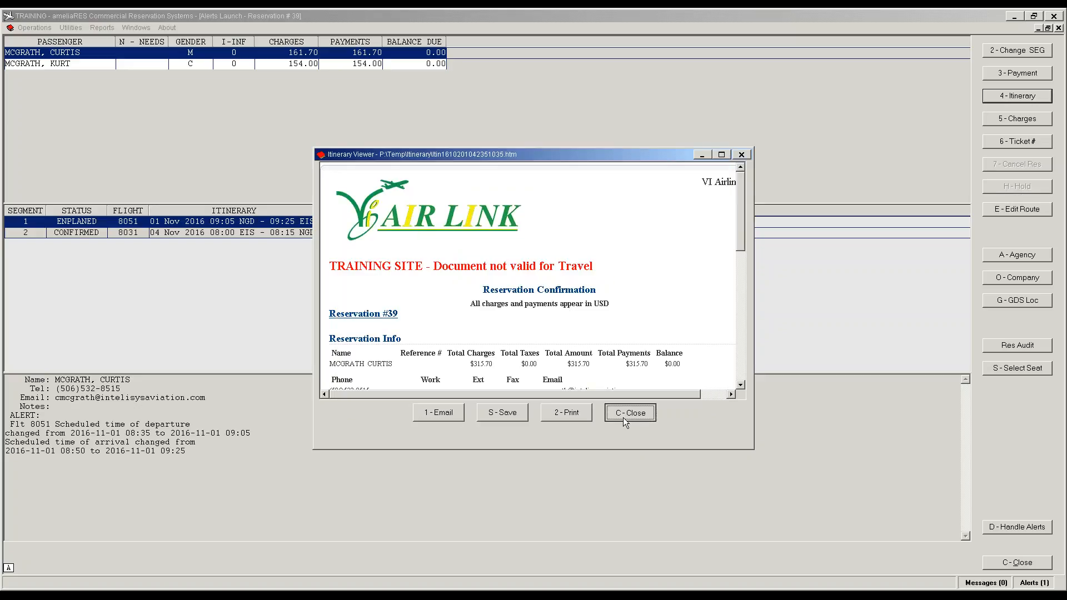
{"action": "left_click", "coordinate": [123, 233]}
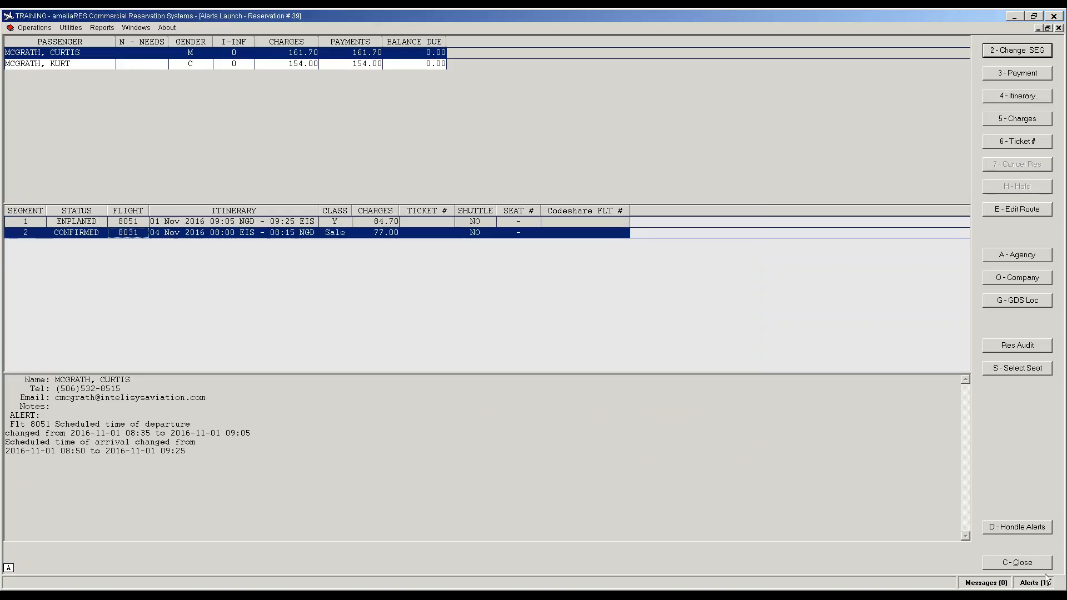
Step: Close reservation 39, the alert details, the alerts list and Route Management
{"action": "left_click", "coordinate": [1026, 565]}
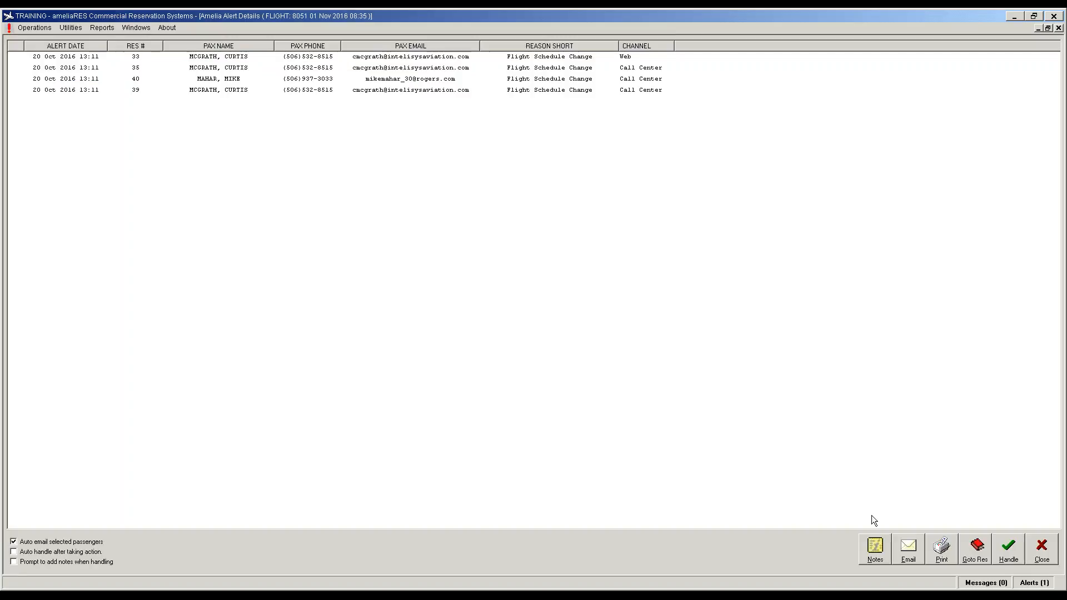
{"action": "left_click", "coordinate": [1042, 553]}
{"action": "left_click", "coordinate": [1038, 559]}
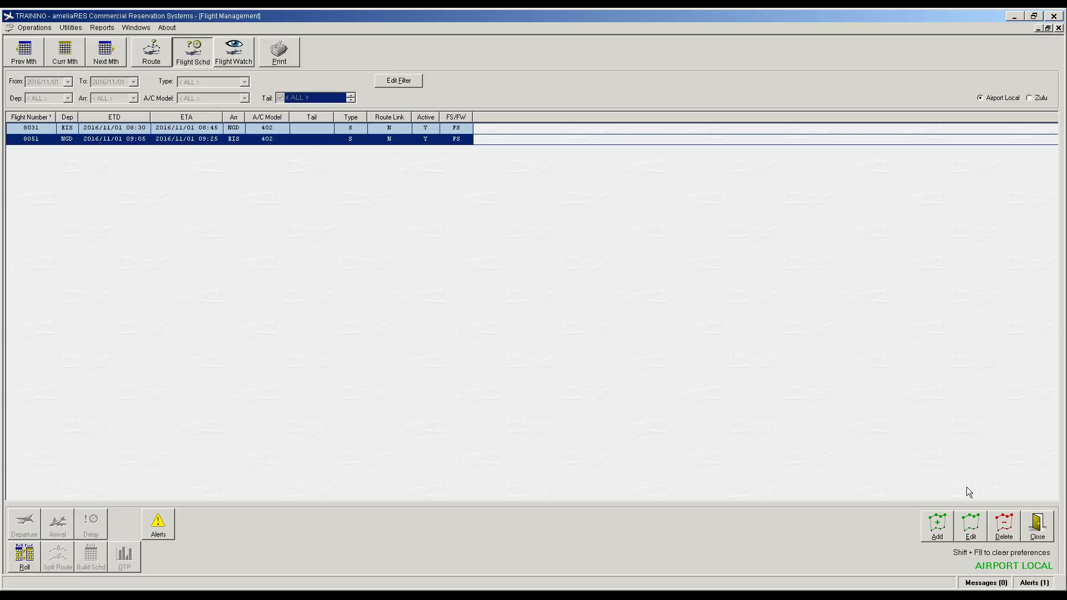
{"action": "left_click", "coordinate": [139, 53]}
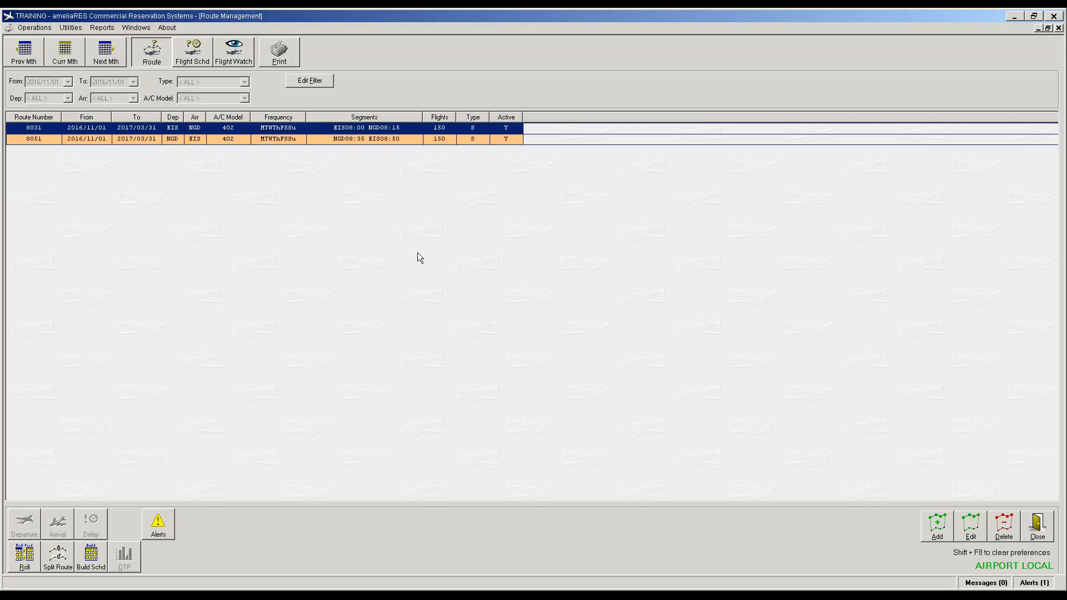
{"action": "left_click", "coordinate": [1030, 528]}
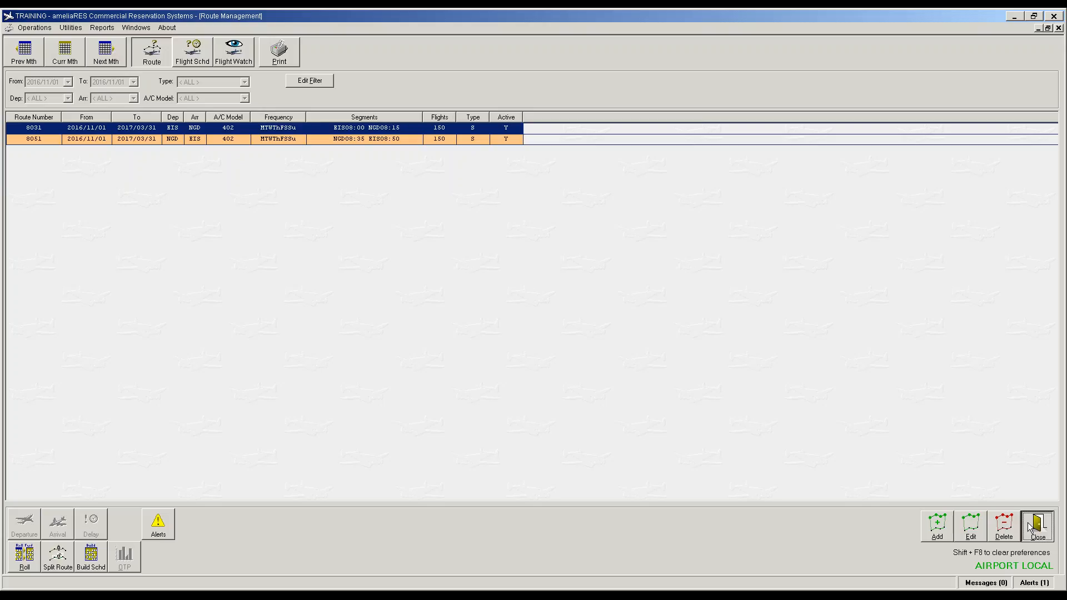
Step: Reopen Route Management for November 2016, maximize it, and start a blank new route
{"action": "left_click", "coordinate": [23, 27]}
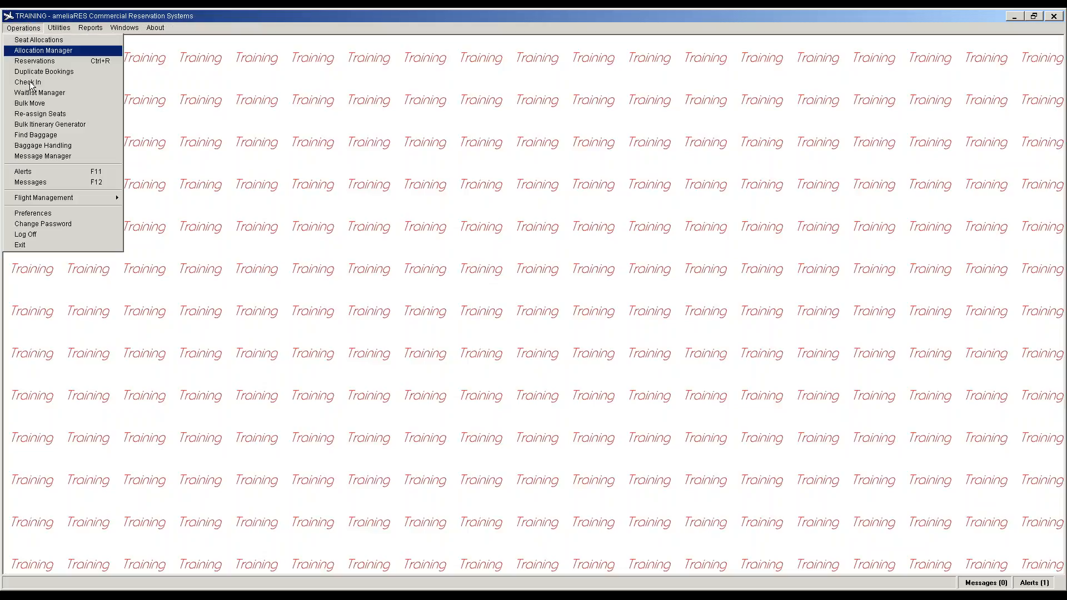
{"action": "mouse_move", "coordinate": [45, 199]}
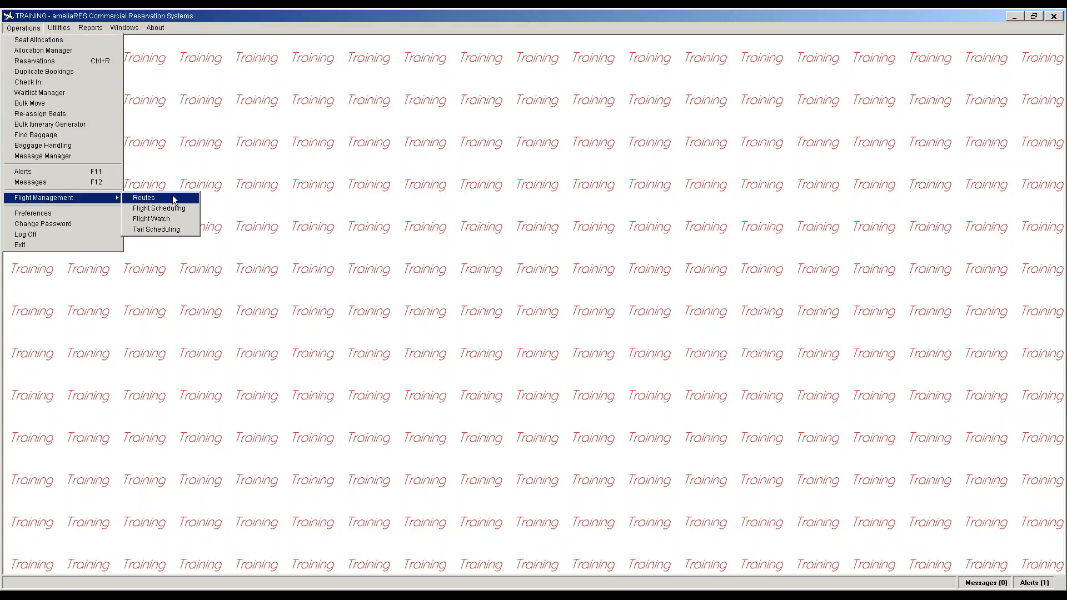
{"action": "left_click", "coordinate": [178, 198]}
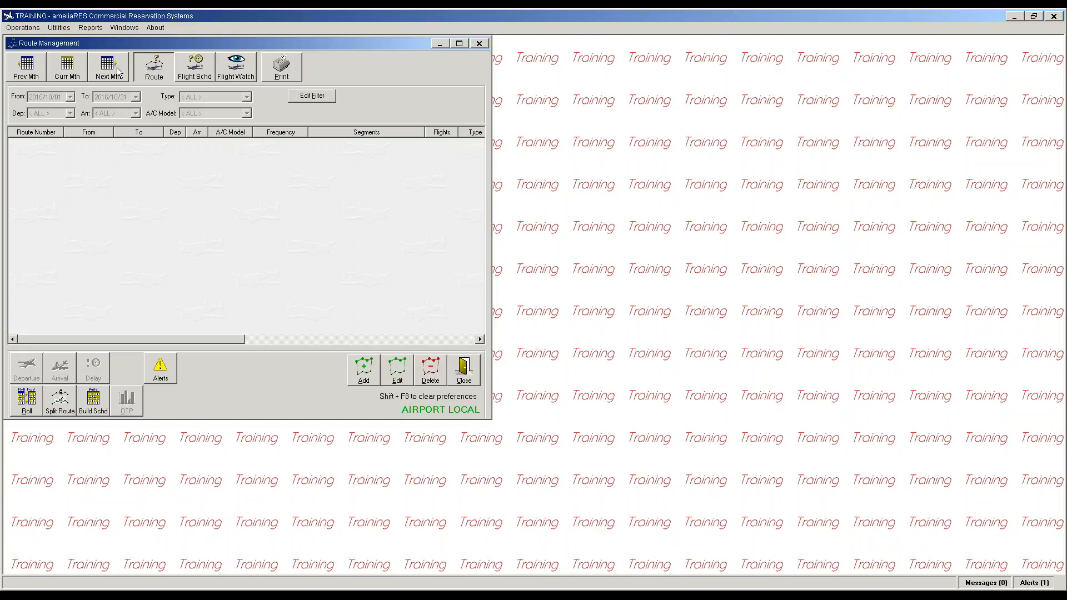
{"action": "left_click", "coordinate": [117, 68]}
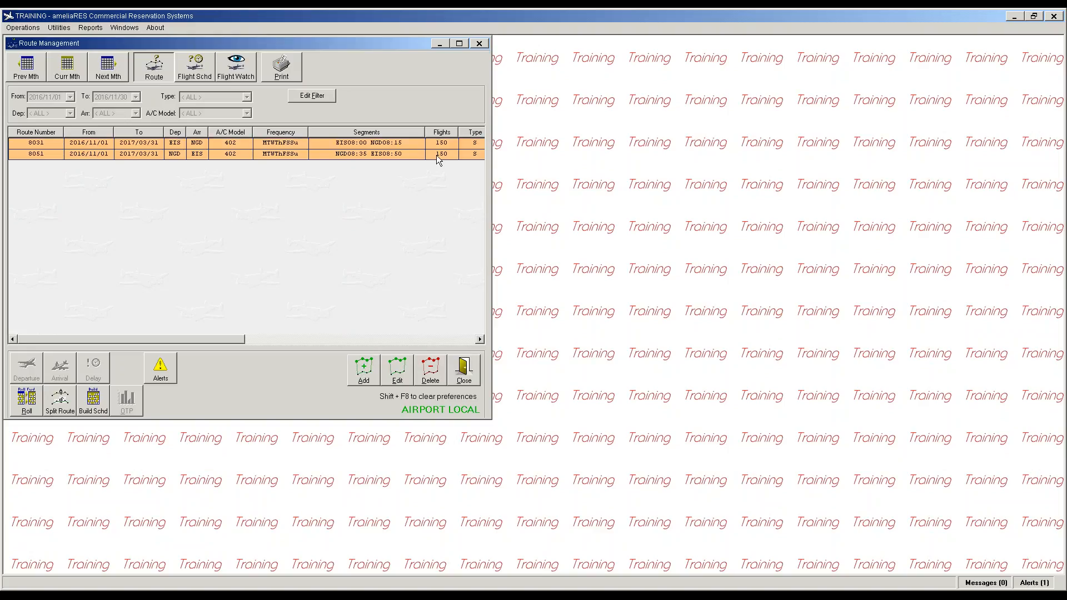
{"action": "left_click", "coordinate": [459, 44]}
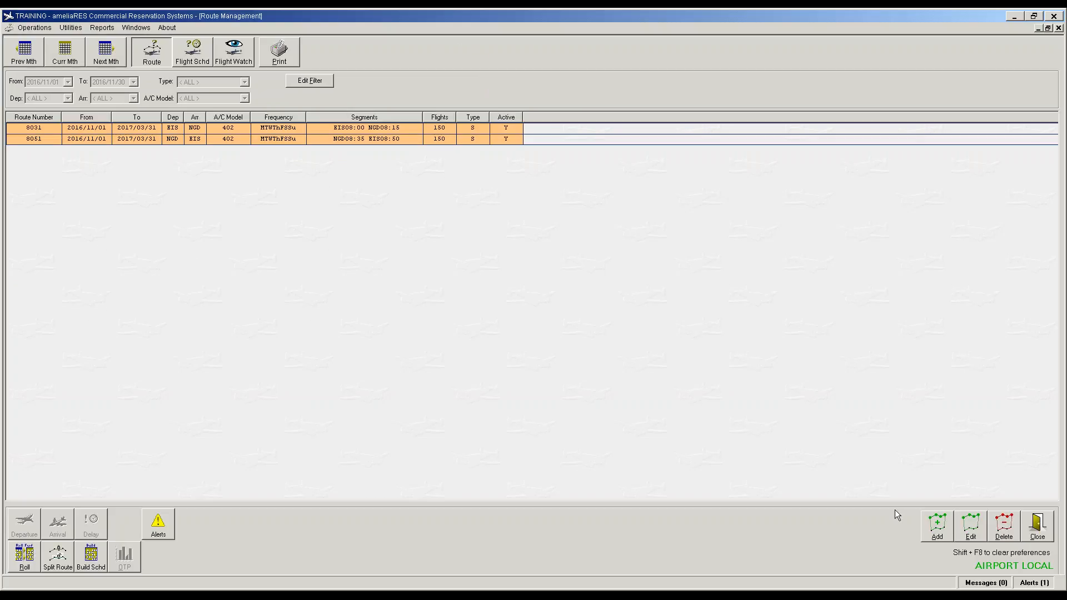
{"action": "left_click", "coordinate": [937, 522]}
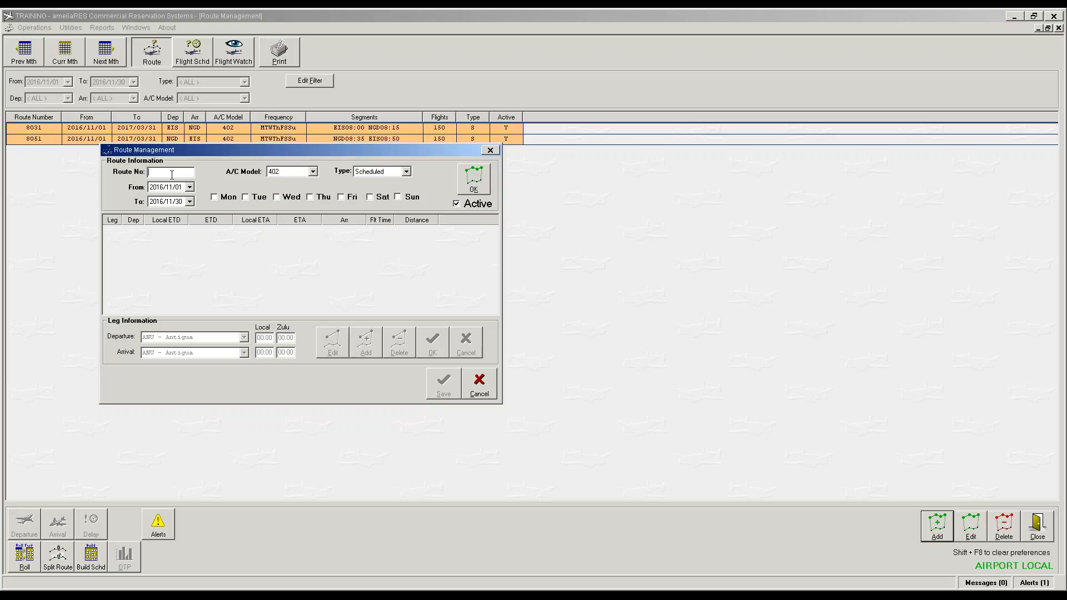
Step: Enter route 8461 ending 2017/03/31, flying on Fridays and Saturdays
{"action": "type", "text": "461"}
{"action": "left_click", "coordinate": [189, 201]}
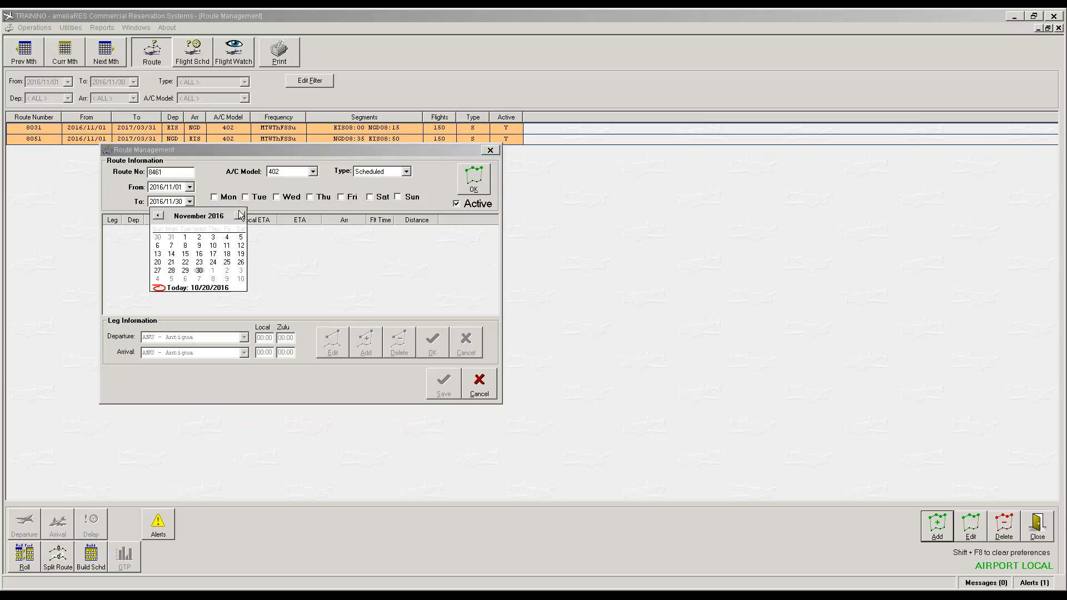
{"action": "left_click", "coordinate": [243, 215]}
{"action": "left_click", "coordinate": [242, 216]}
{"action": "left_click", "coordinate": [242, 215]}
{"action": "left_click", "coordinate": [243, 216]}
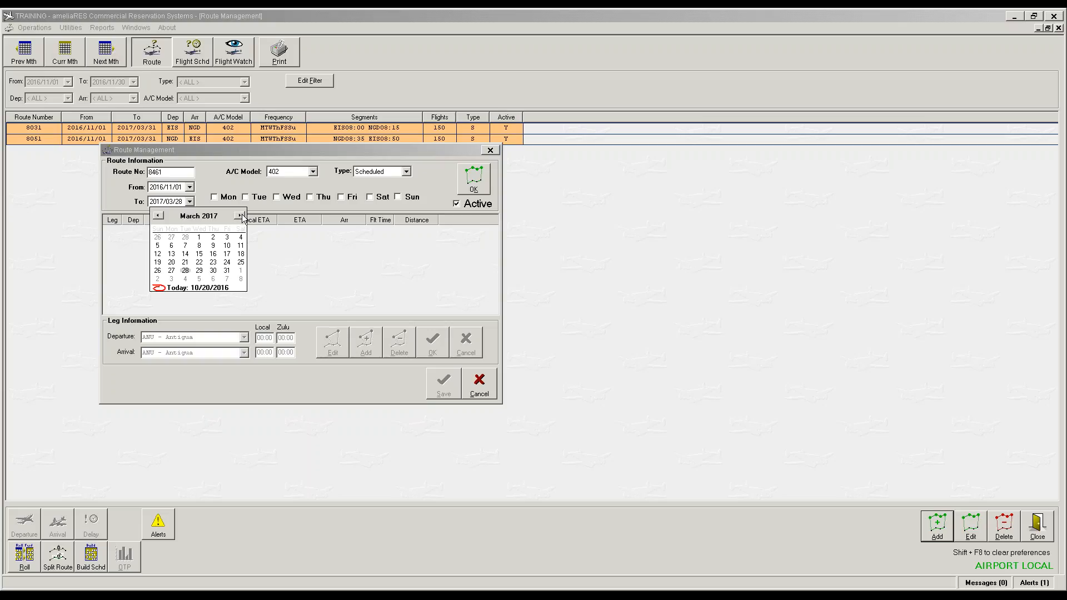
{"action": "left_click", "coordinate": [227, 270]}
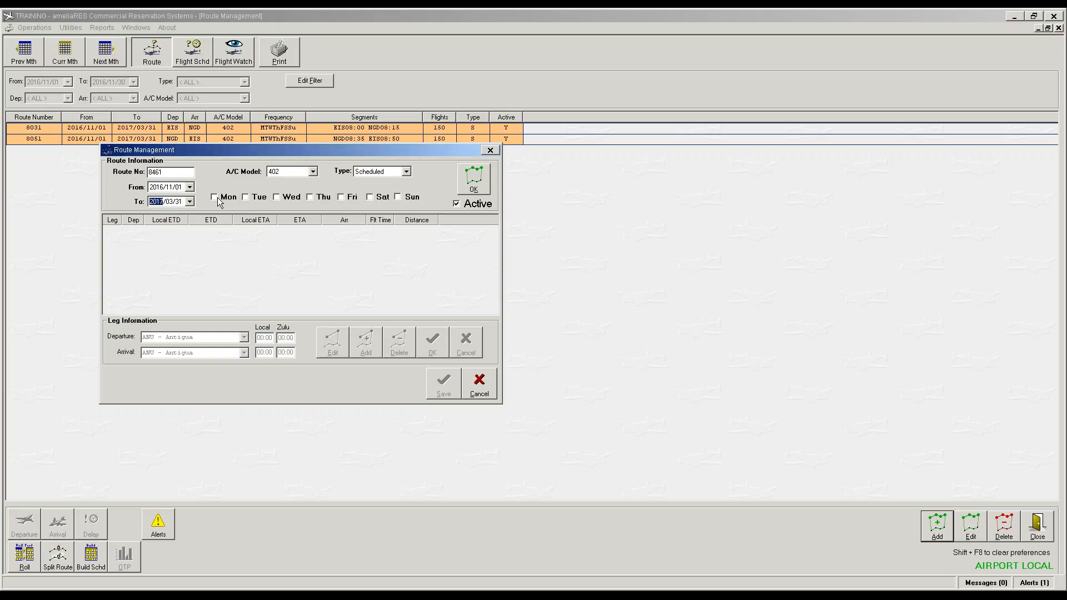
{"action": "left_click", "coordinate": [217, 201]}
{"action": "left_click", "coordinate": [260, 198]}
{"action": "left_click", "coordinate": [223, 199]}
{"action": "left_click", "coordinate": [261, 199]}
{"action": "left_click", "coordinate": [341, 199]}
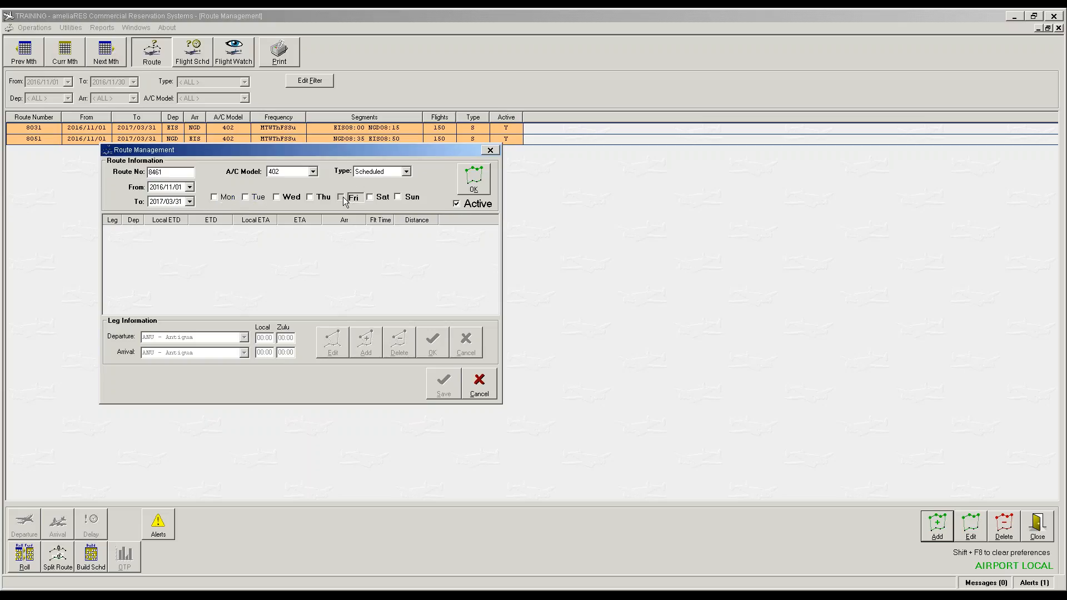
{"action": "left_click", "coordinate": [372, 198]}
{"action": "left_click", "coordinate": [477, 188]}
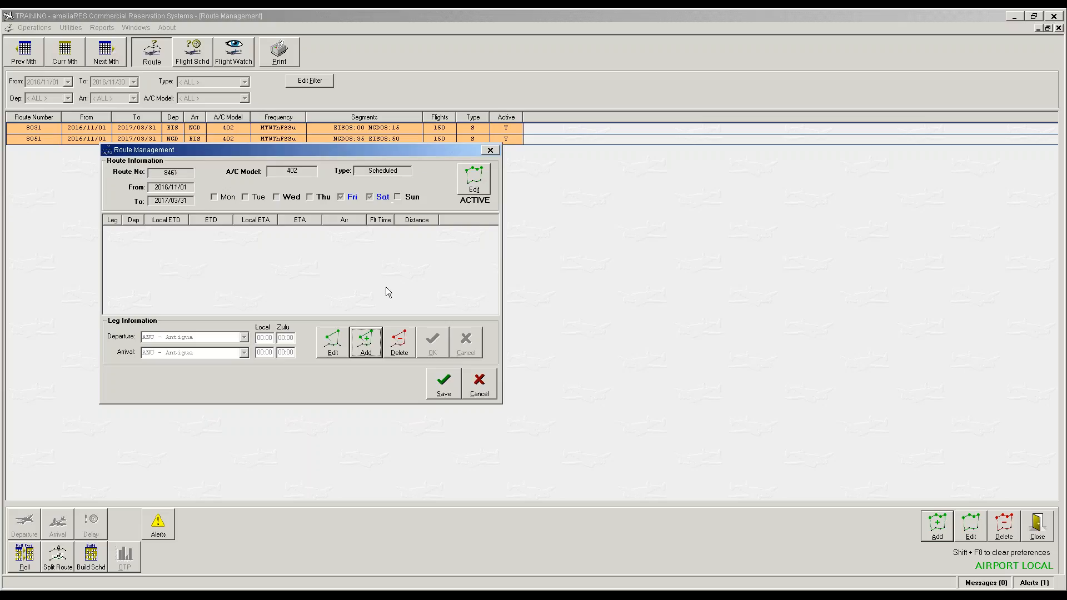
Step: Add an EIS–ANU leg departing 14:05 with 19:50 Zulu arrival, and save route 8461
{"action": "left_click", "coordinate": [367, 343]}
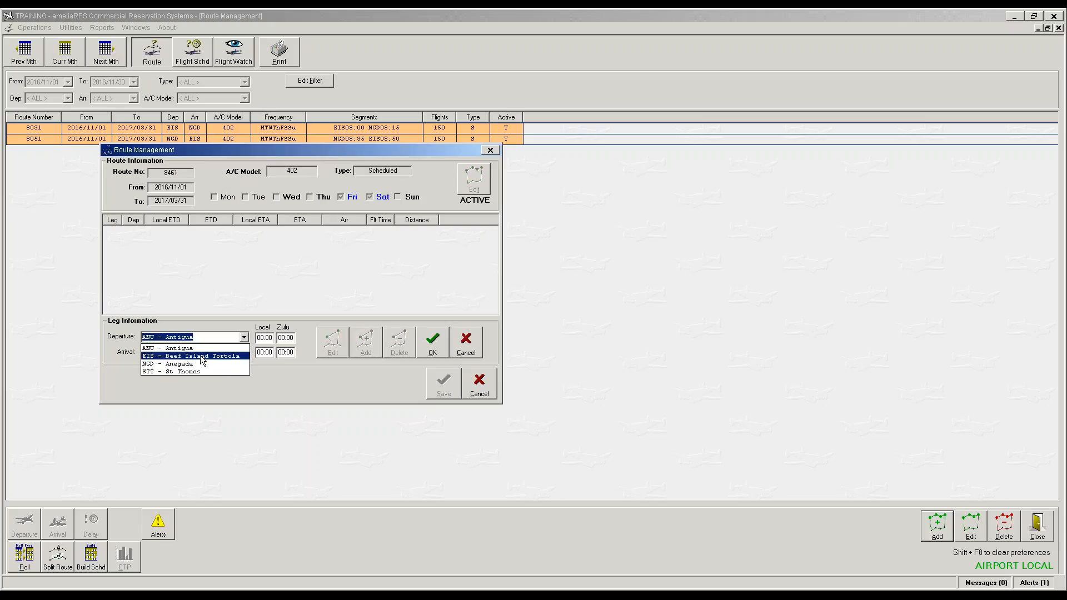
{"action": "left_click", "coordinate": [204, 357]}
{"action": "key", "text": "Tab"}
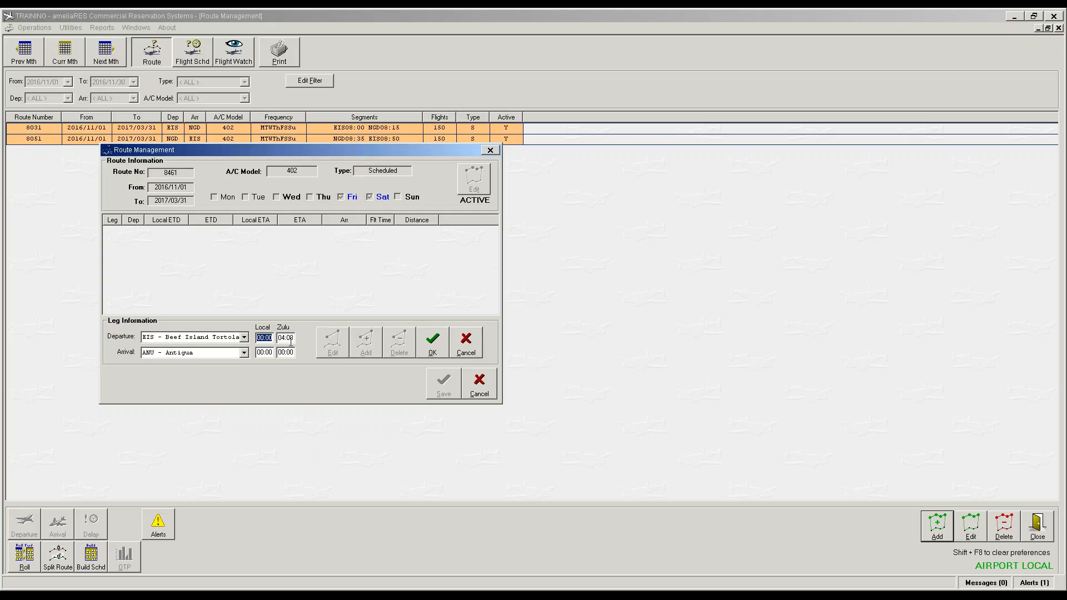
{"action": "type", "text": "1405"}
{"action": "key", "text": "Tab"}
{"action": "key", "text": "Tab"}
{"action": "key", "text": "Tab"}
{"action": "type", "text": "1950"}
{"action": "key", "text": "Tab"}
{"action": "left_click", "coordinate": [433, 349]}
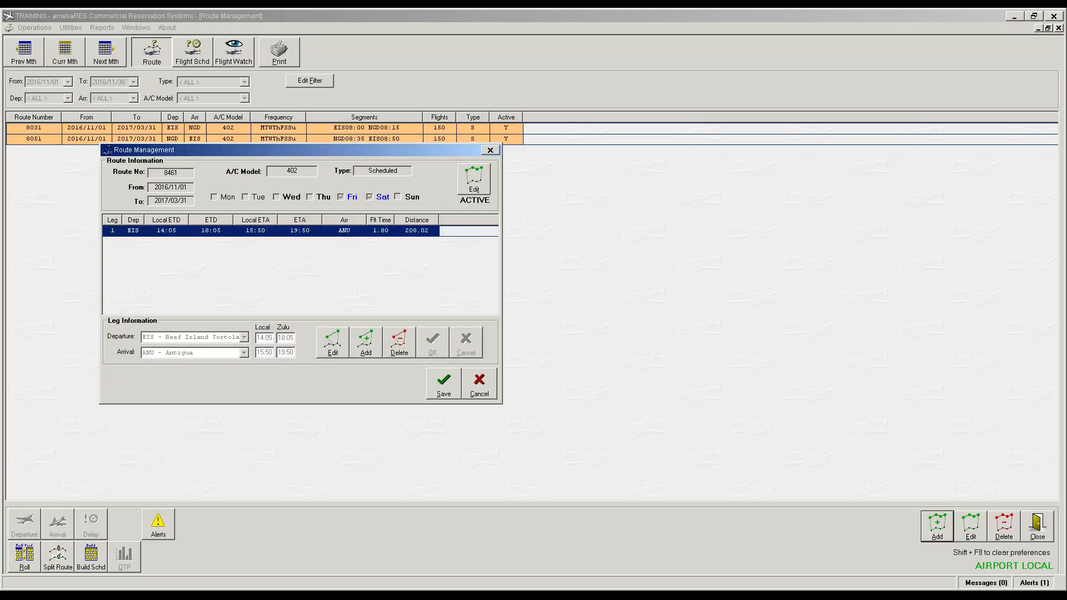
{"action": "left_click", "coordinate": [441, 389]}
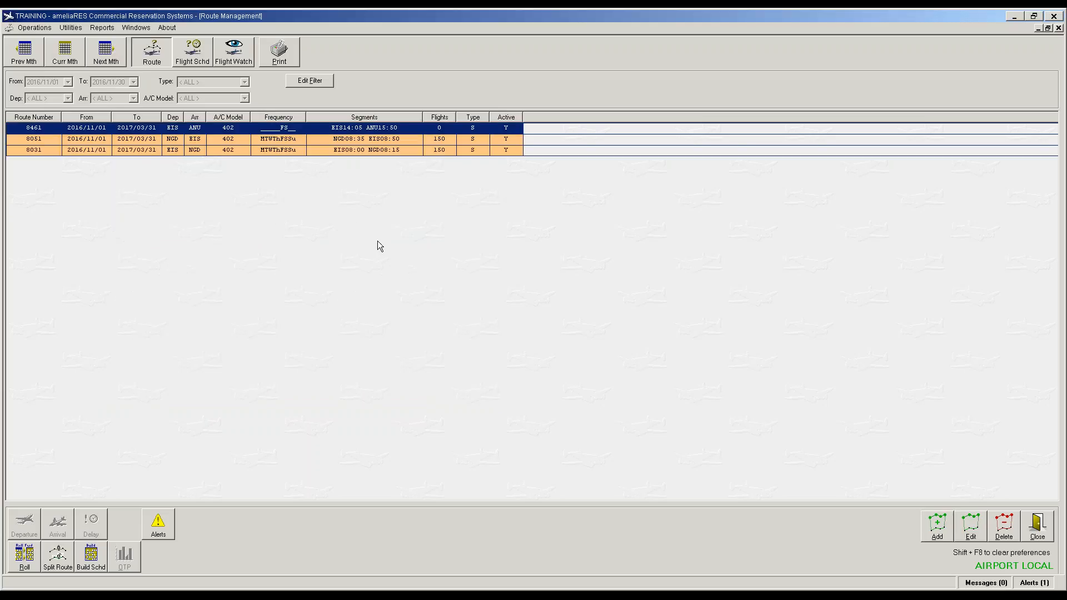
Step: Build route 8461's schedules, apply the default seating template, and select the route
{"action": "left_click", "coordinate": [99, 563]}
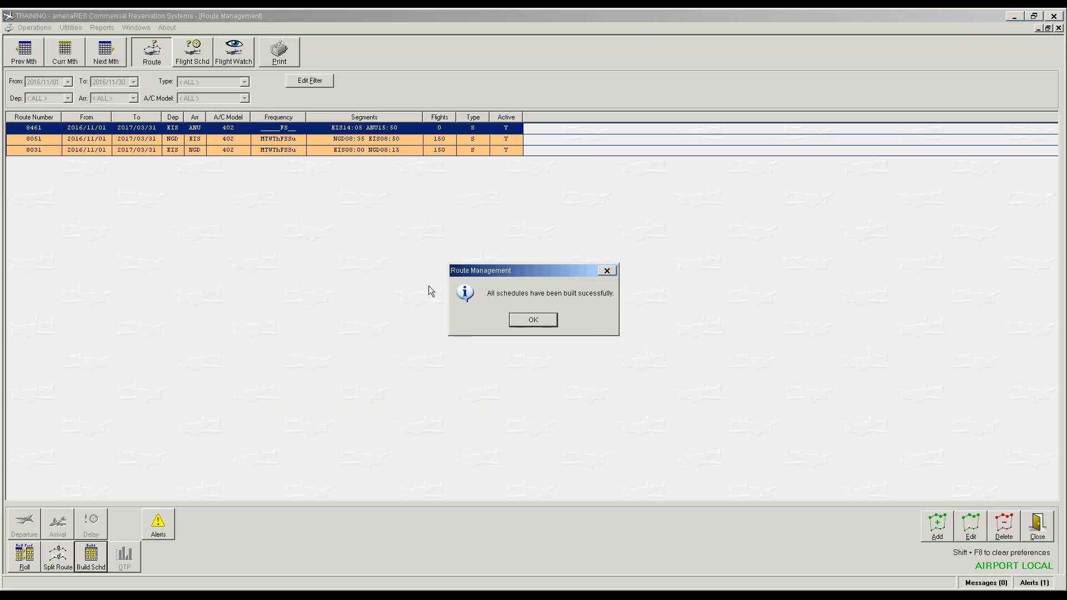
{"action": "left_click", "coordinate": [540, 328]}
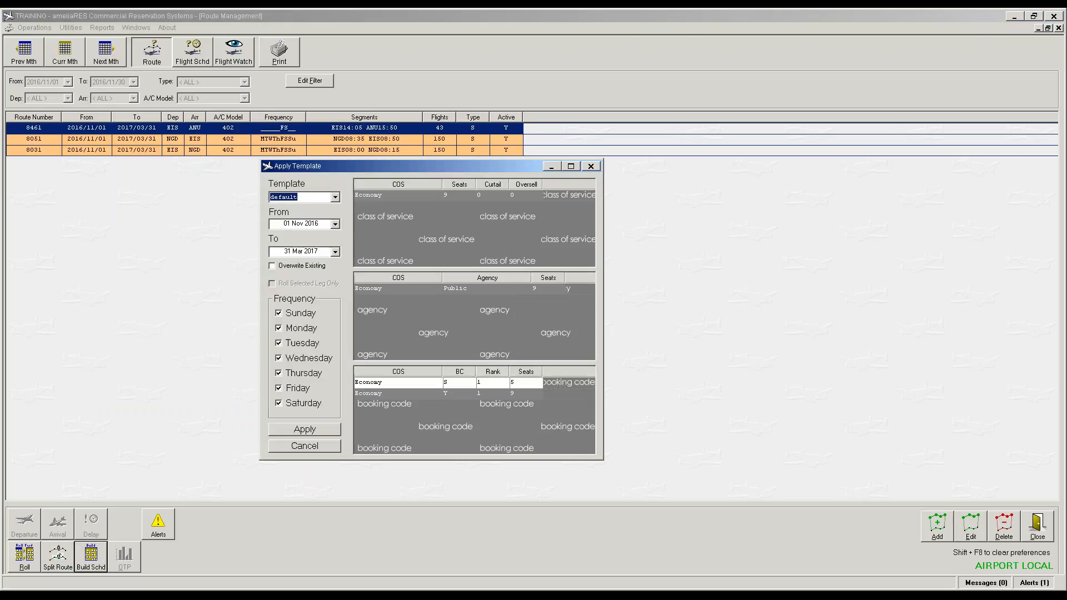
{"action": "left_click", "coordinate": [305, 430]}
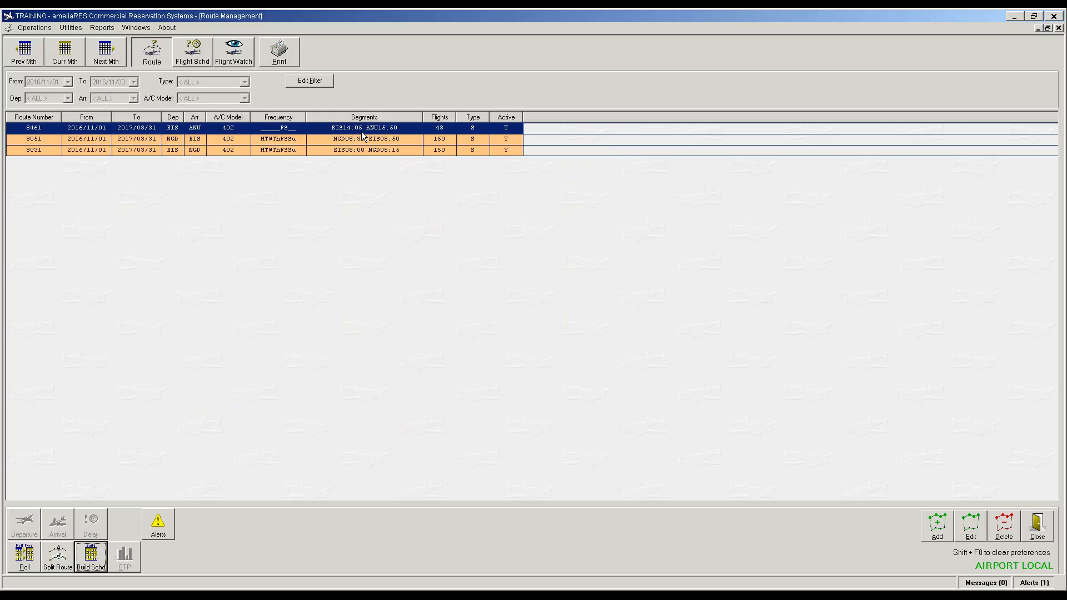
{"action": "left_click", "coordinate": [245, 131]}
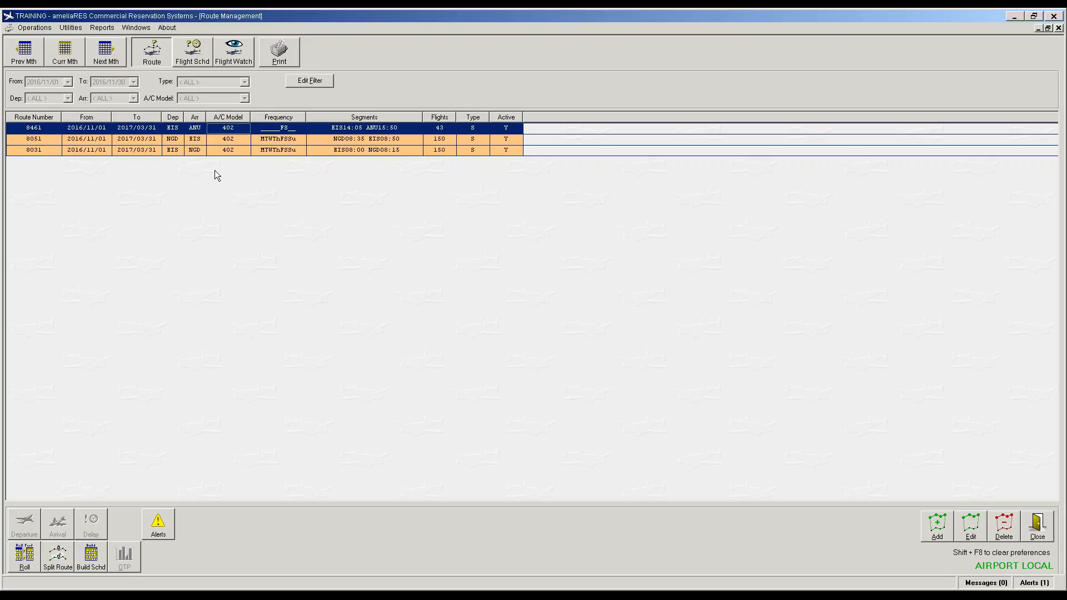
{"action": "left_click", "coordinate": [54, 134]}
Step: Split route 8461 at the date 2017/01/04
{"action": "left_click", "coordinate": [58, 558]}
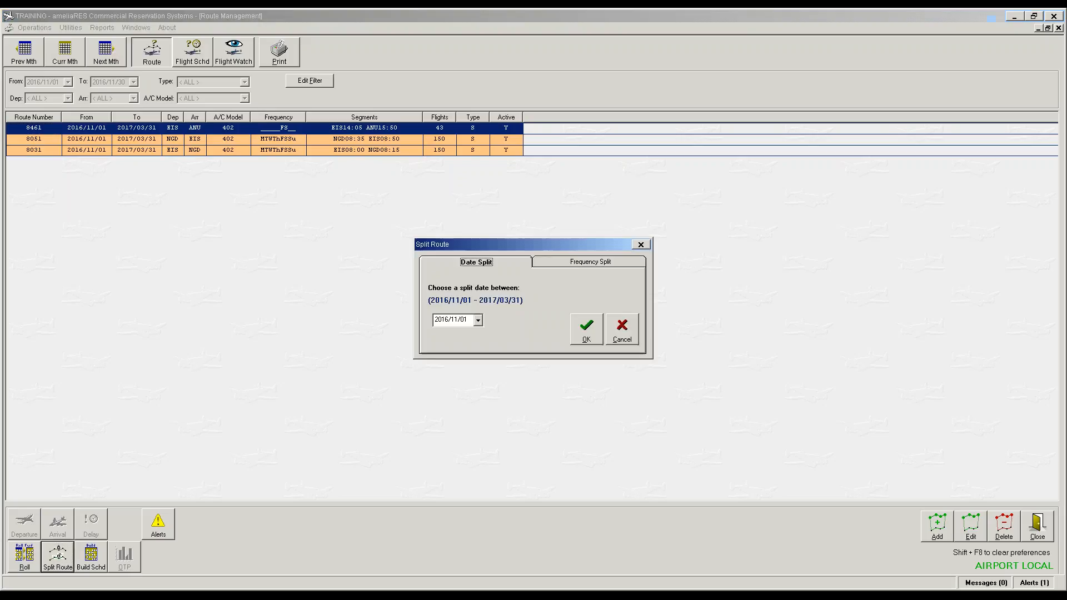
{"action": "left_click", "coordinate": [478, 320]}
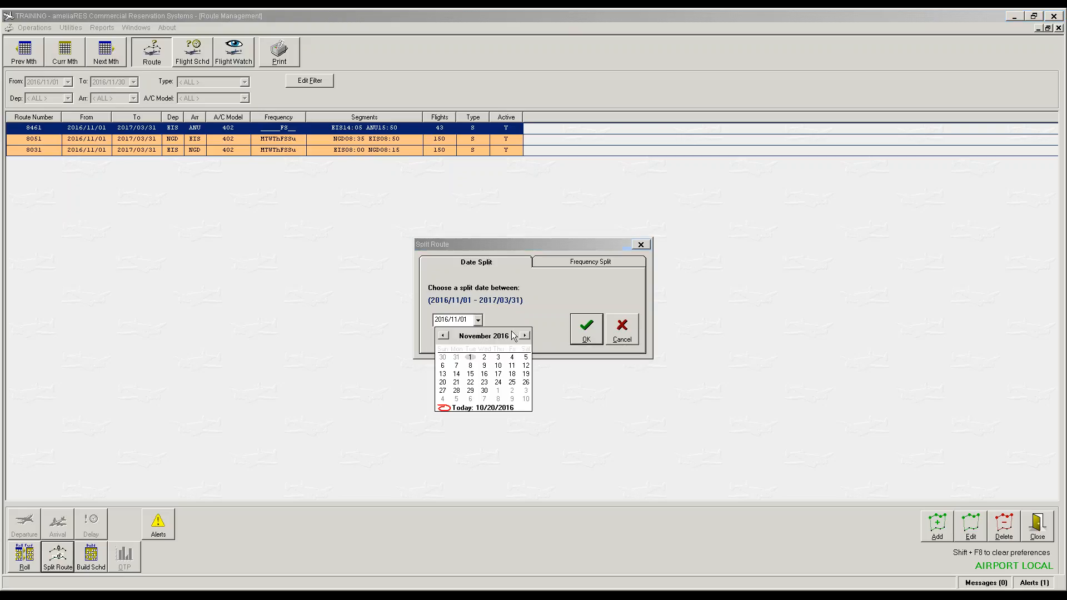
{"action": "left_click", "coordinate": [525, 336]}
{"action": "left_click", "coordinate": [525, 336]}
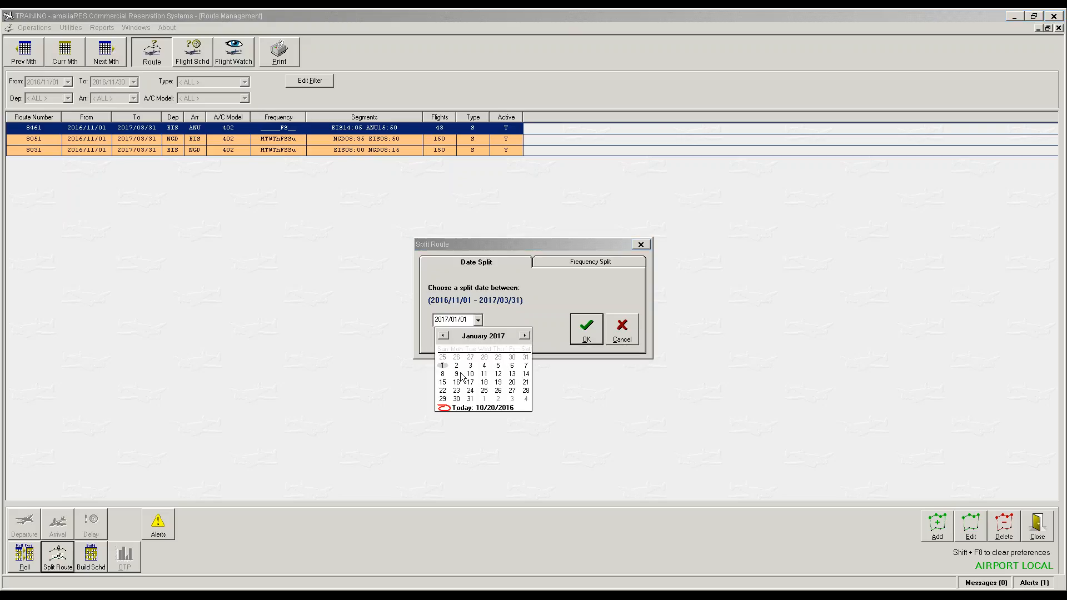
{"action": "left_click", "coordinate": [485, 367]}
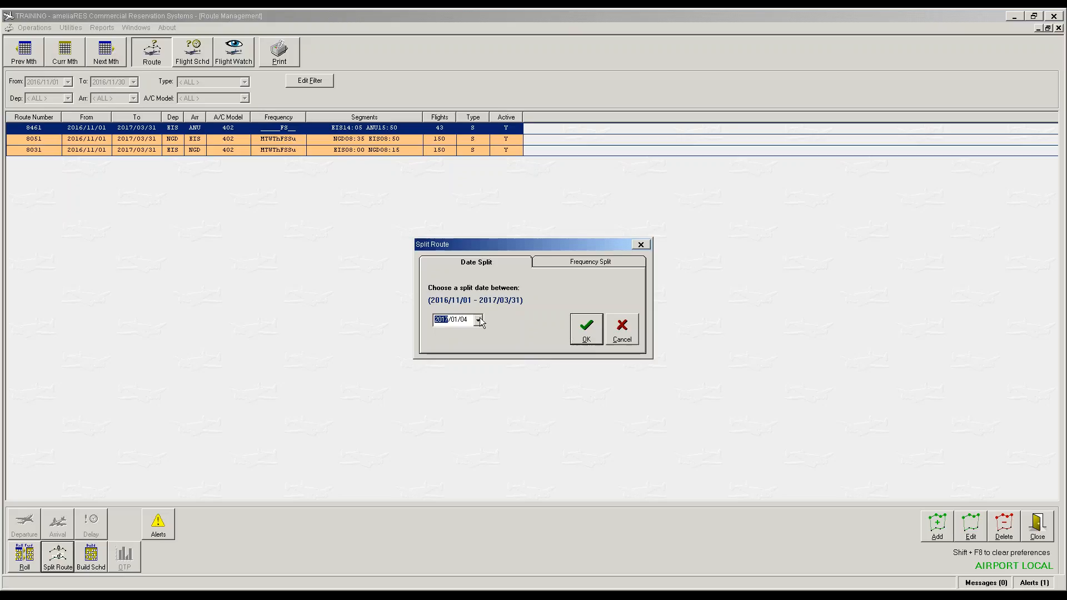
{"action": "left_click", "coordinate": [579, 337]}
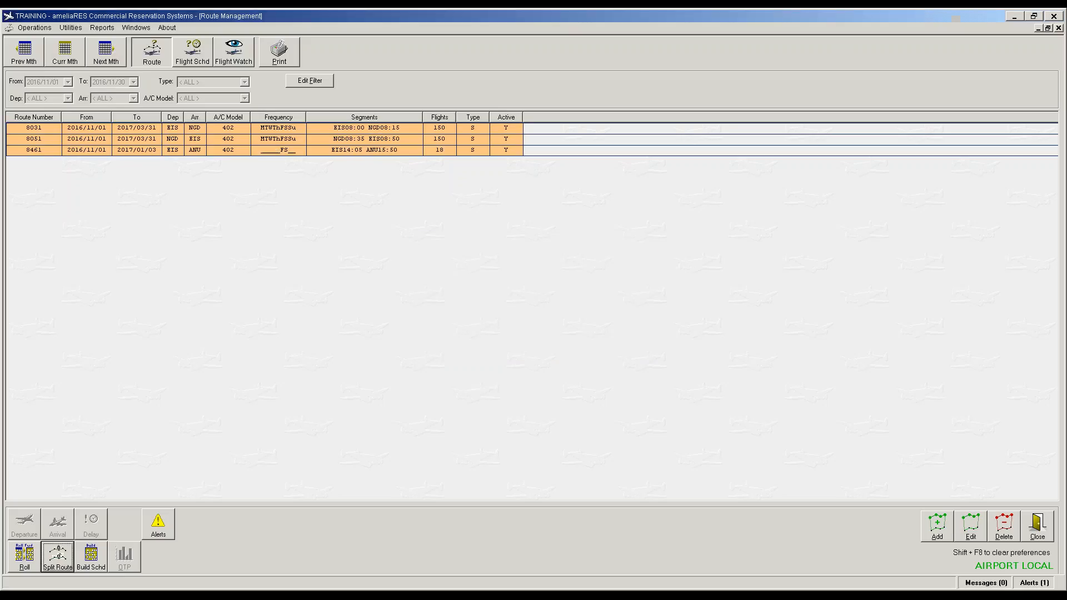
Step: Move to January 2017 routes and select the 8461 part starting 2017/01/04
{"action": "left_click", "coordinate": [139, 130]}
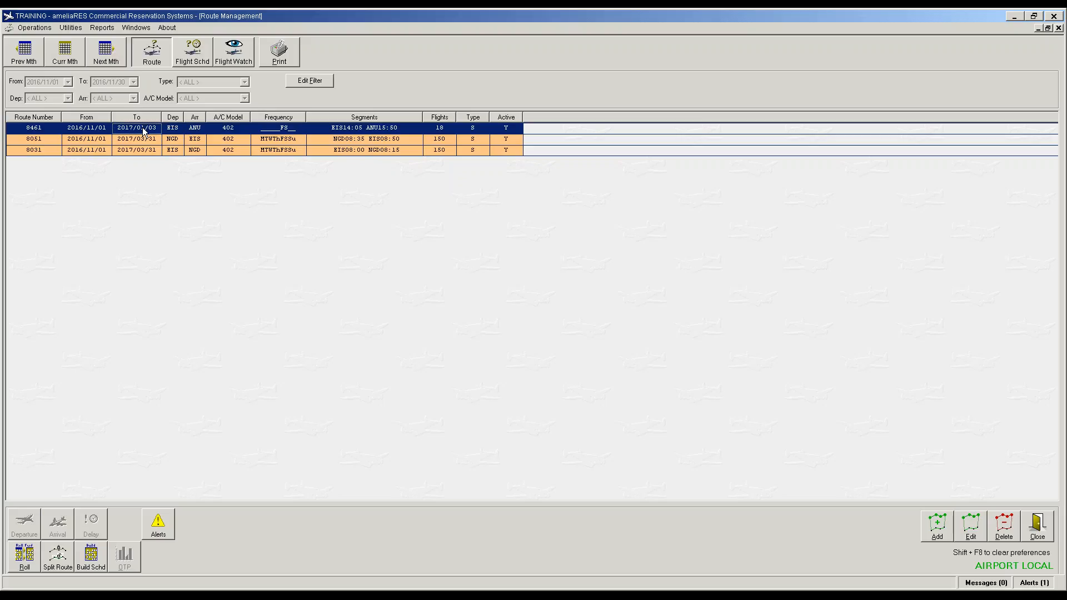
{"action": "left_click", "coordinate": [103, 55]}
{"action": "left_click", "coordinate": [105, 53]}
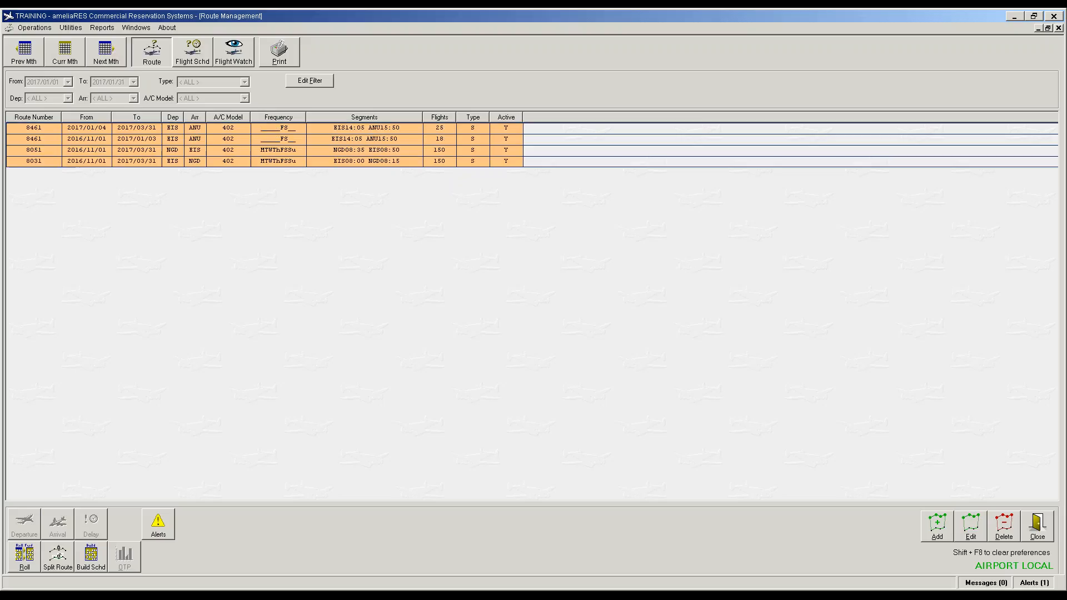
{"action": "left_click", "coordinate": [45, 130]}
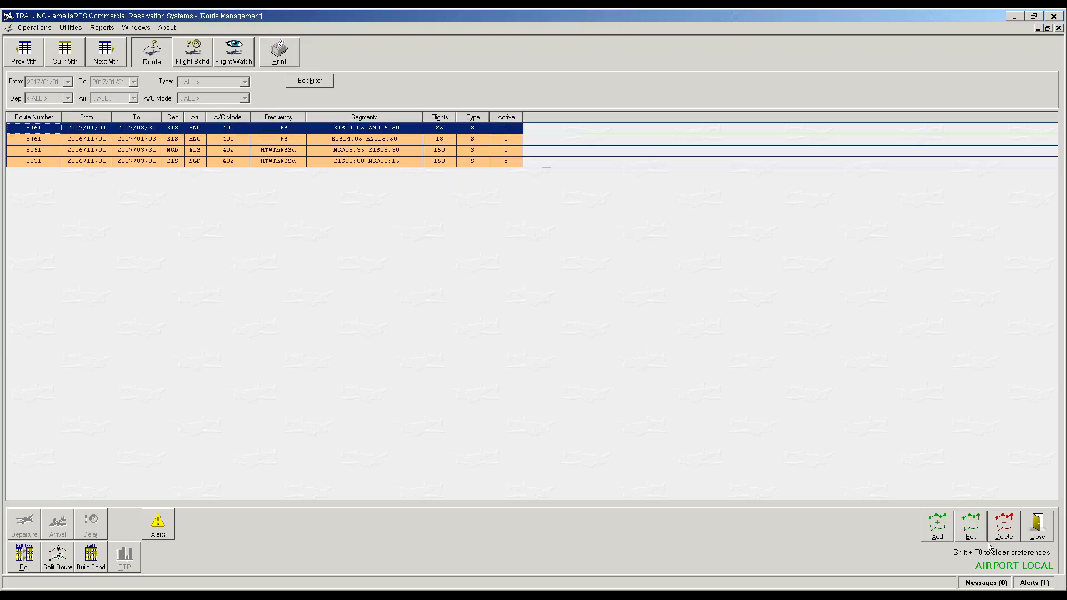
Step: Change the later 8461 part's leg to depart 13:35 local
{"action": "left_click", "coordinate": [971, 527]}
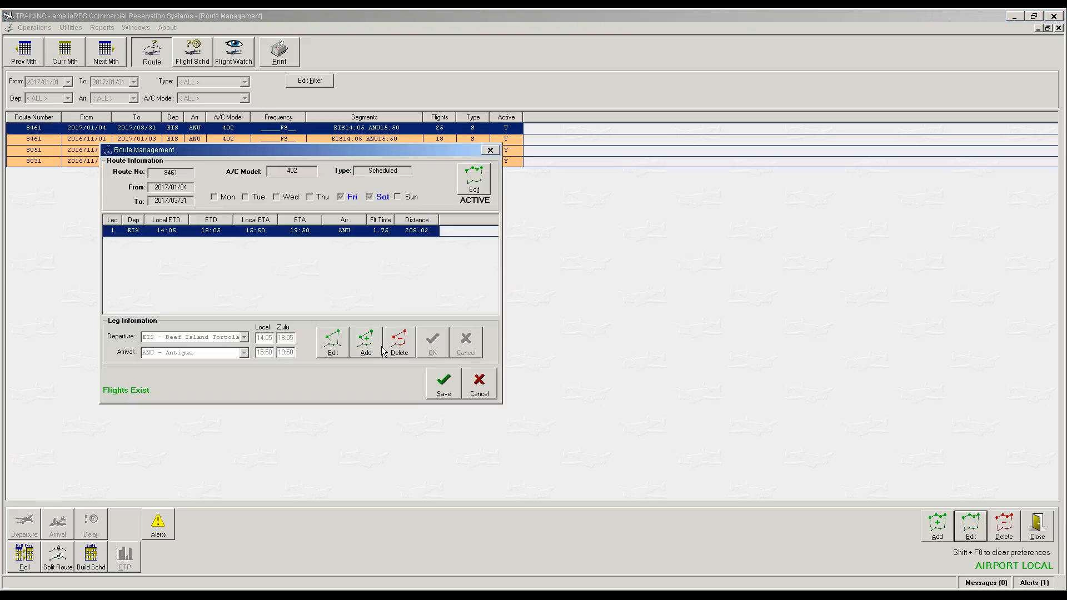
{"action": "left_click", "coordinate": [334, 344]}
{"action": "left_click", "coordinate": [271, 342]}
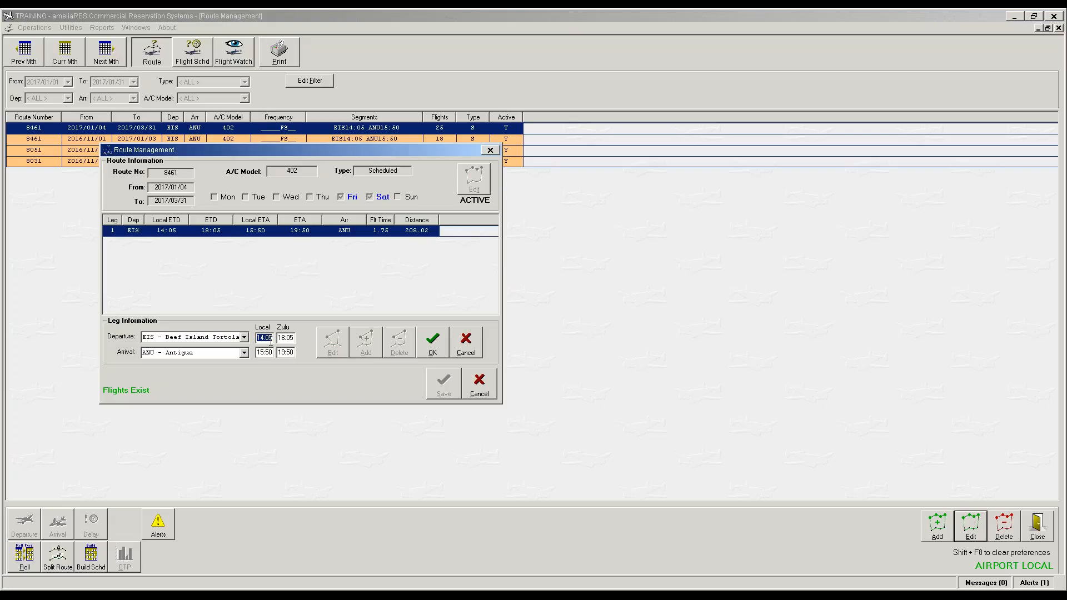
{"action": "type", "text": "1335"}
{"action": "key", "text": "Tab"}
{"action": "type", "text": "1"}
{"action": "type", "text": "5:45"}
{"action": "key", "text": "Tab"}
{"action": "left_click", "coordinate": [437, 343]}
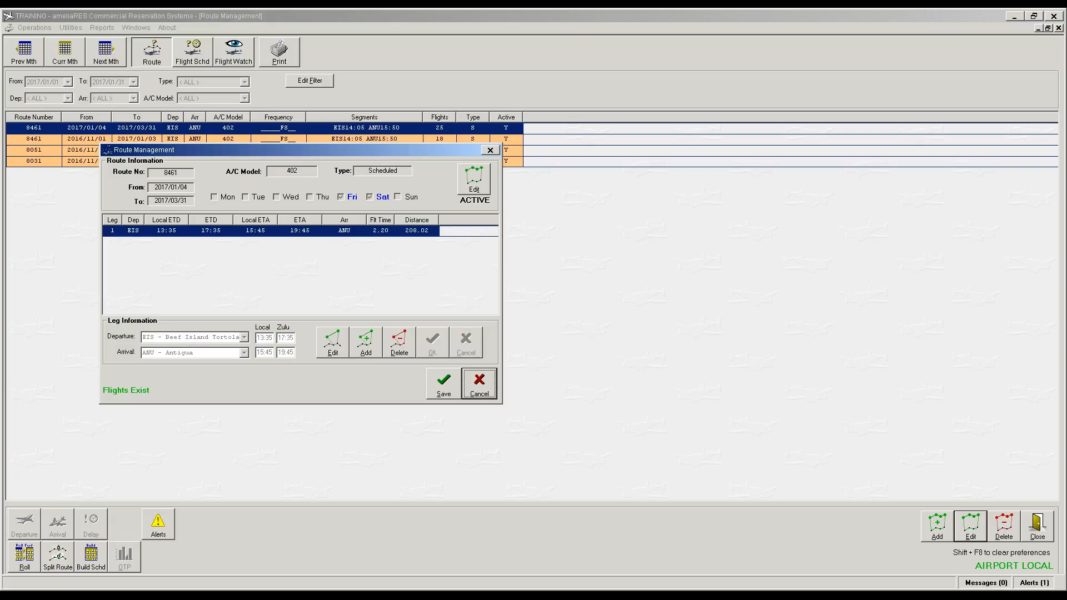
Step: Set the arrival Zulu time to 18:50, save, and update the route's existing flights
{"action": "left_click", "coordinate": [343, 342]}
{"action": "left_click", "coordinate": [286, 352]}
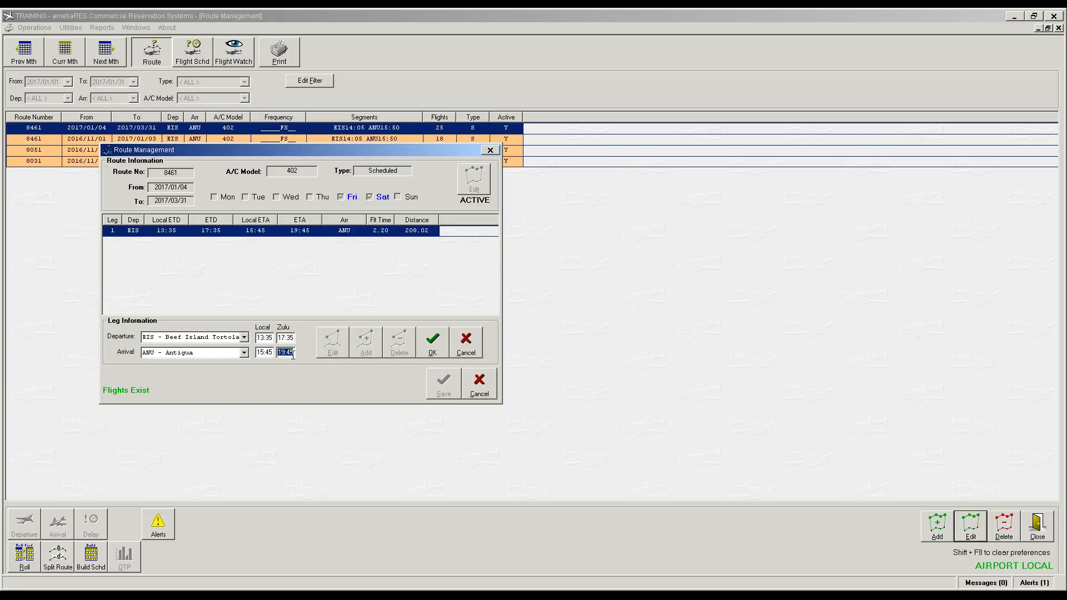
{"action": "type", "text": "18"}
{"action": "type", "text": "50"}
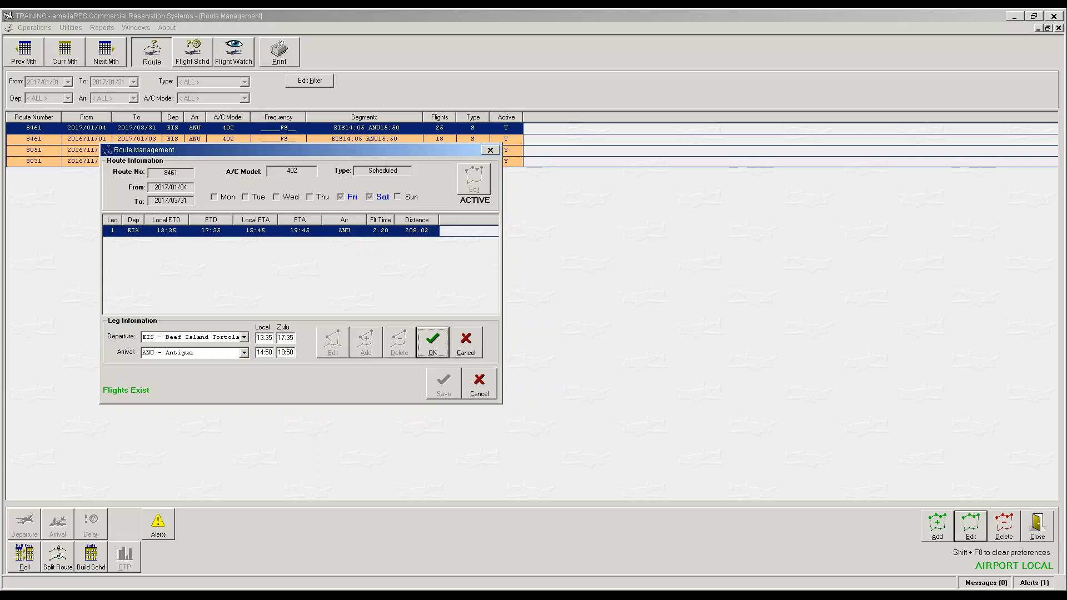
{"action": "left_click", "coordinate": [426, 346]}
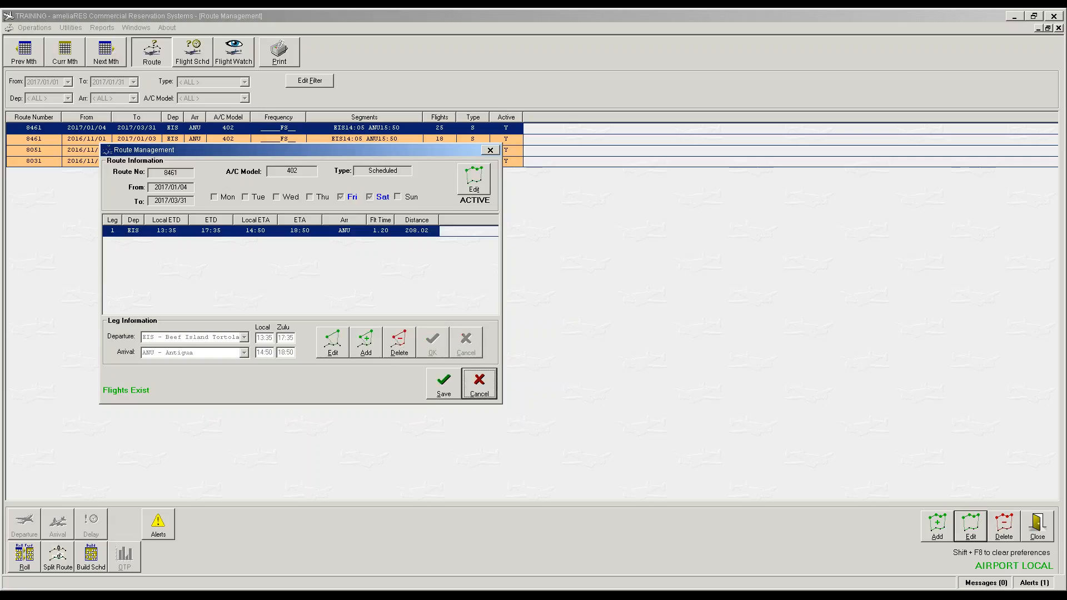
{"action": "left_click", "coordinate": [447, 376]}
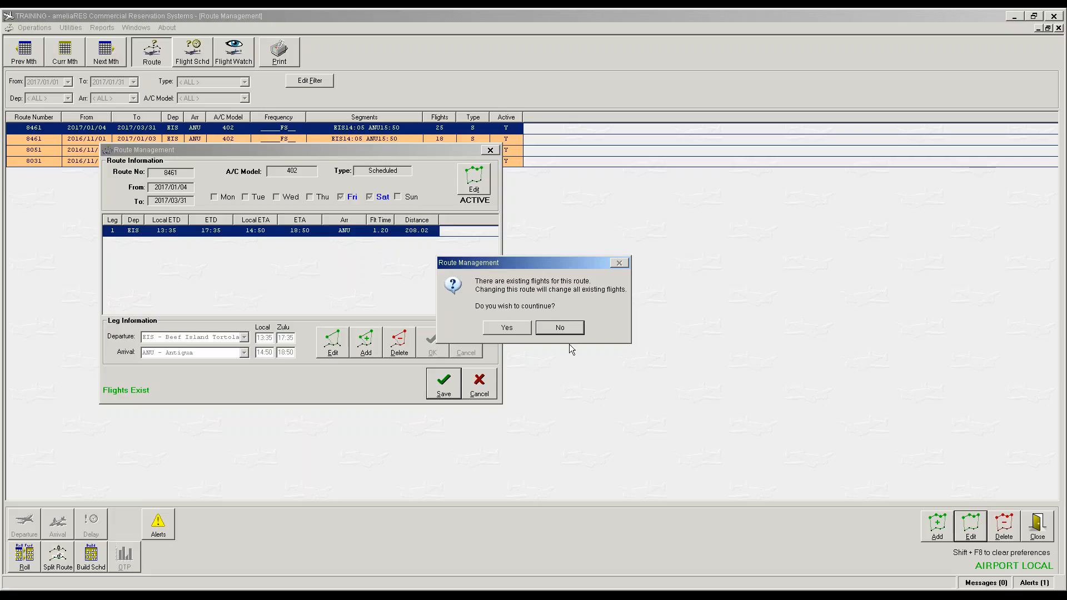
{"action": "left_click", "coordinate": [506, 329]}
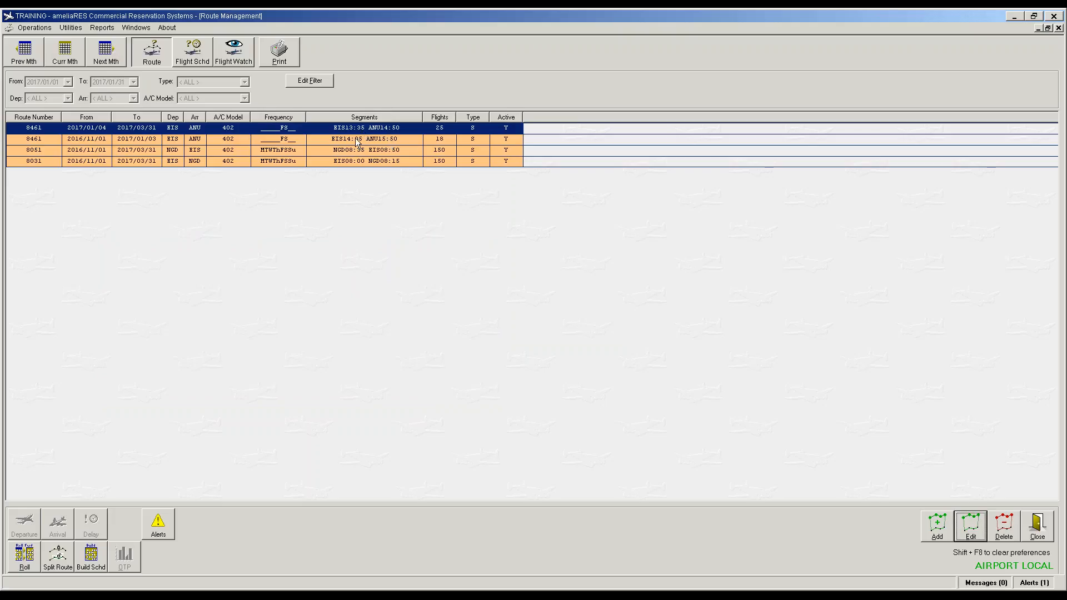
Step: Review the single pending alert, close the alerts list, and open the Operations menu
{"action": "left_click", "coordinate": [1027, 583]}
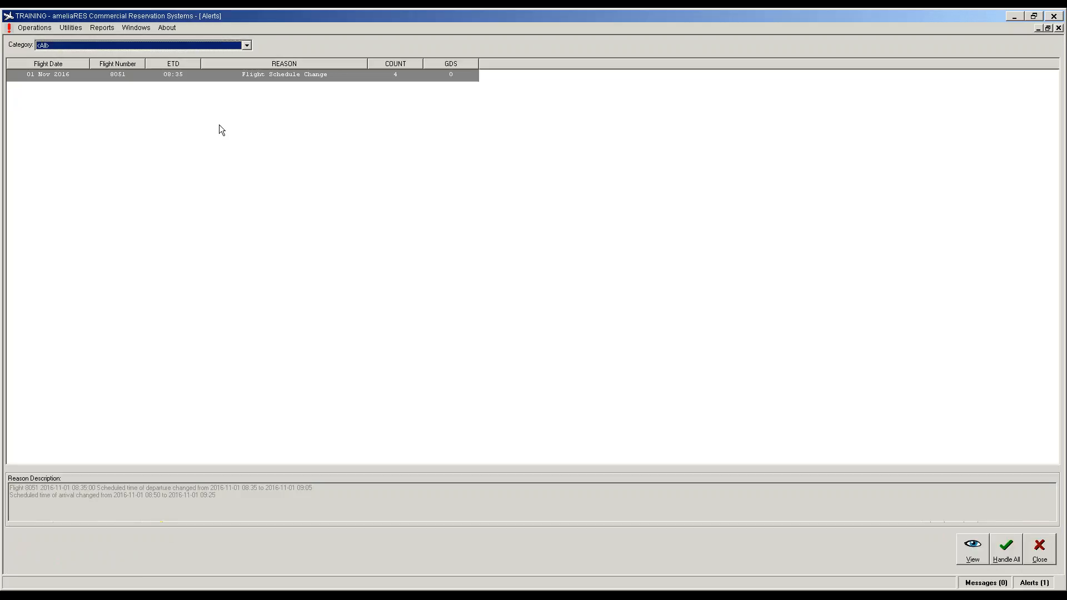
{"action": "left_click", "coordinate": [1040, 551]}
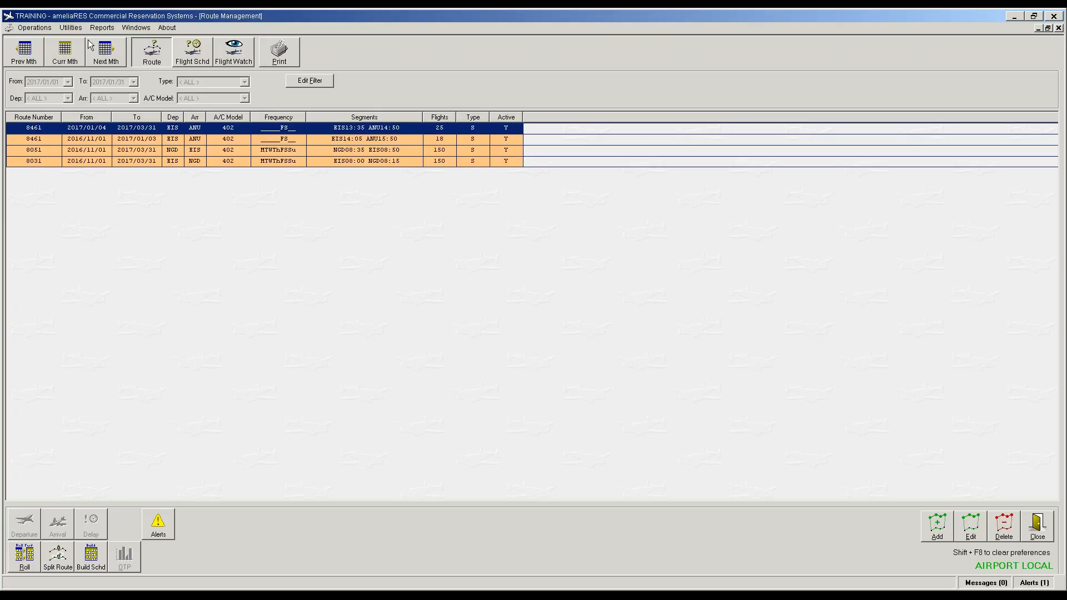
{"action": "left_click", "coordinate": [35, 28]}
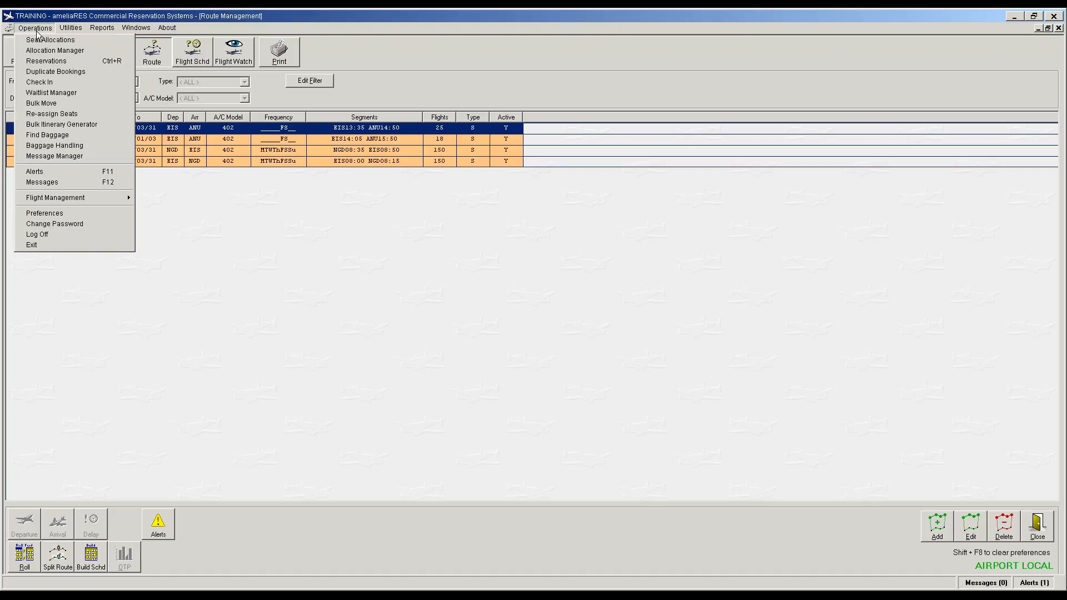
Step: Set the Bulk Itinerary Generator date range to 1/4/2017 through 3/31/2017
{"action": "left_click", "coordinate": [57, 124]}
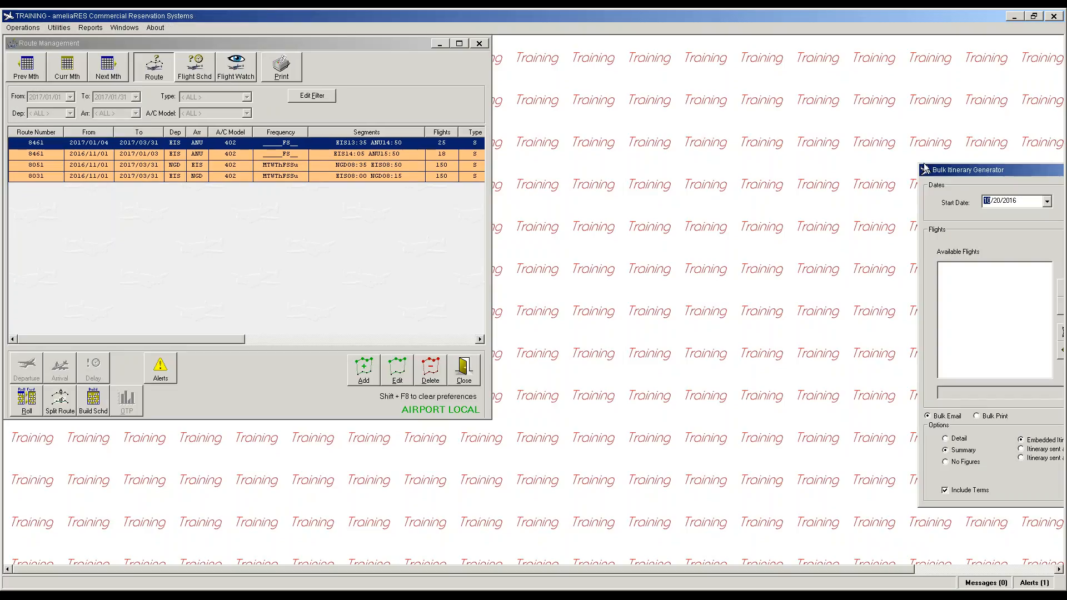
{"action": "left_click_drag", "start_coordinate": [990, 175], "coordinate": [158, 159]}
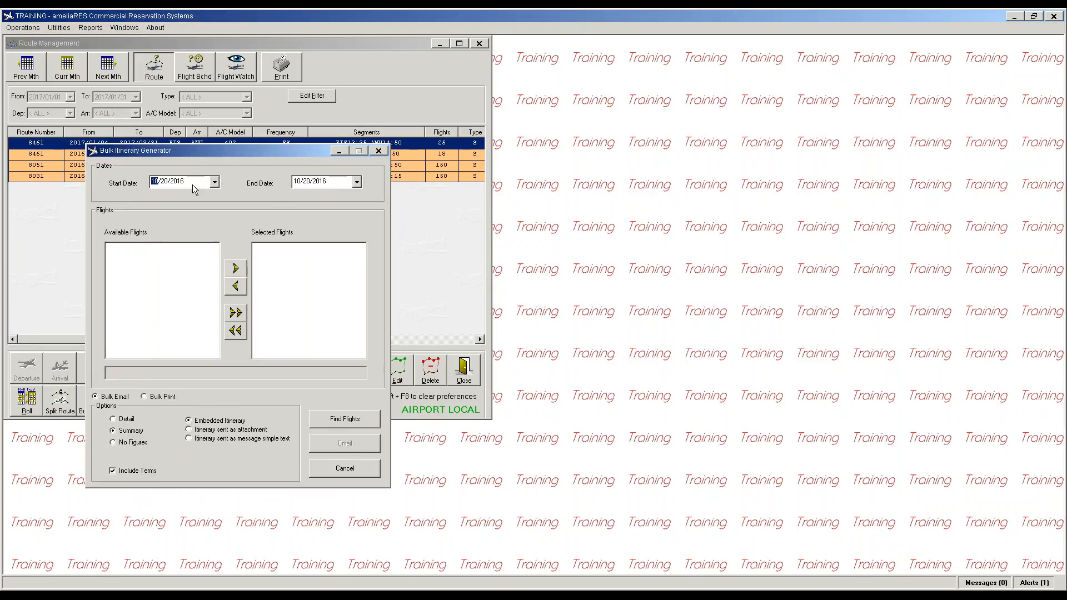
{"action": "left_click", "coordinate": [215, 182]}
{"action": "left_click", "coordinate": [242, 197]}
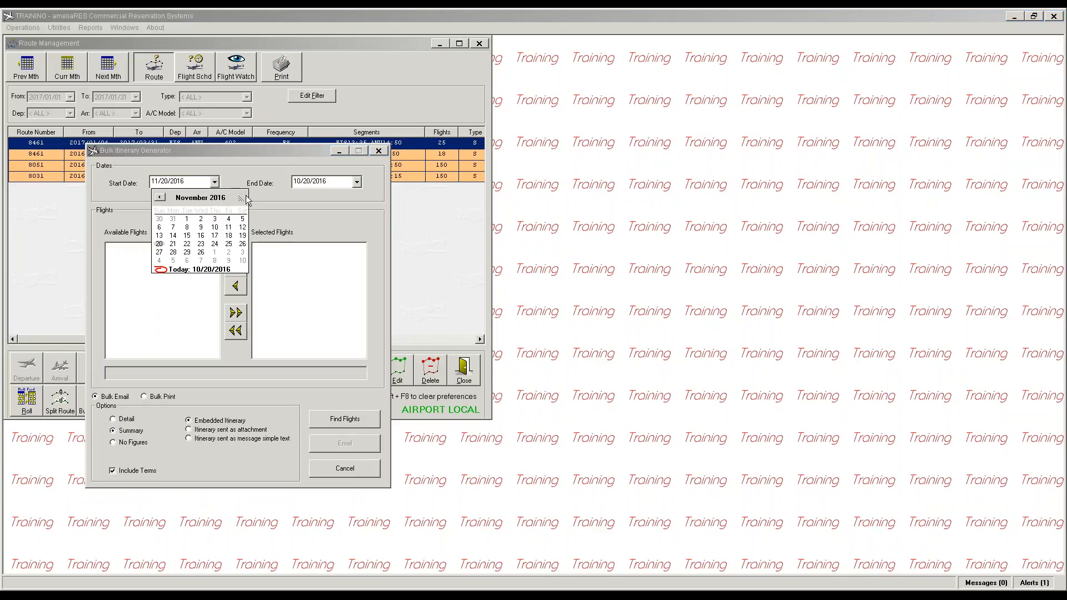
{"action": "left_click", "coordinate": [243, 197]}
{"action": "left_click", "coordinate": [243, 197]}
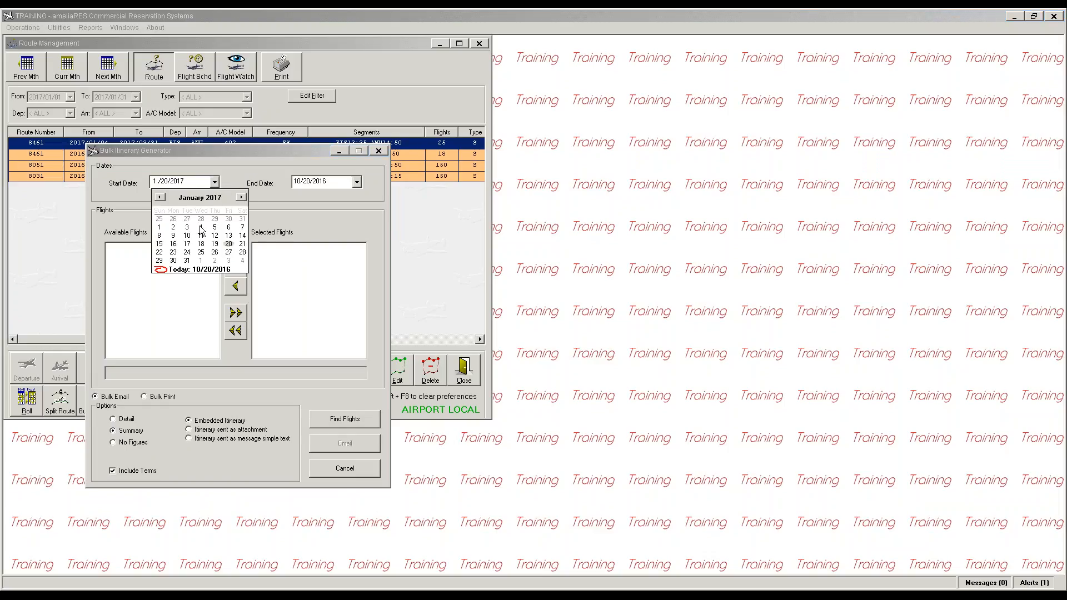
{"action": "left_click", "coordinate": [214, 227]}
{"action": "left_click", "coordinate": [357, 181]}
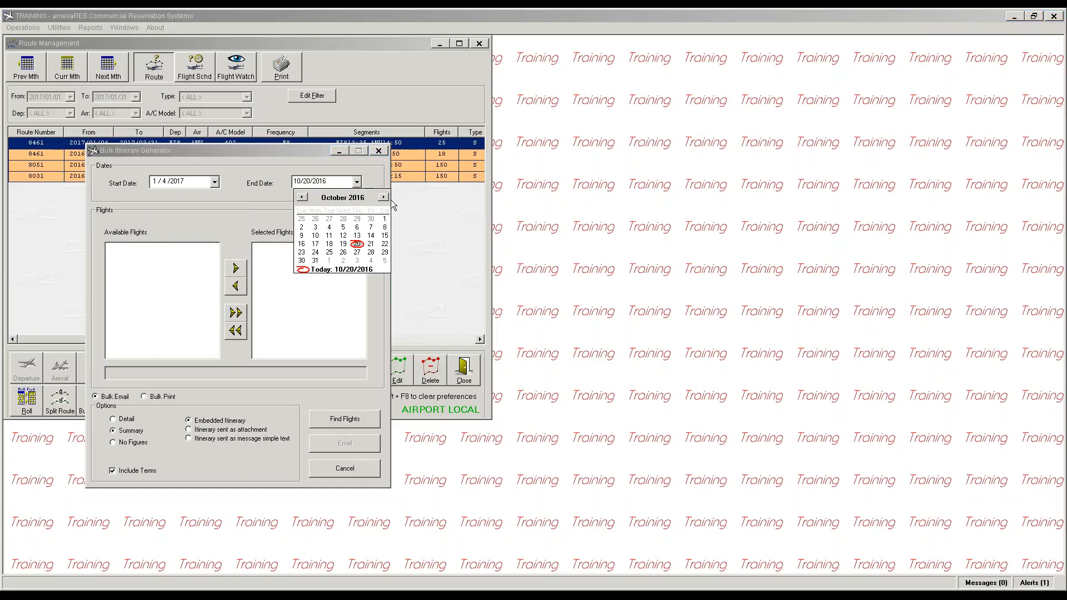
{"action": "left_click", "coordinate": [384, 197]}
{"action": "left_click", "coordinate": [384, 198]}
{"action": "left_click", "coordinate": [383, 198]}
{"action": "left_click", "coordinate": [384, 198]}
{"action": "left_click", "coordinate": [384, 197]}
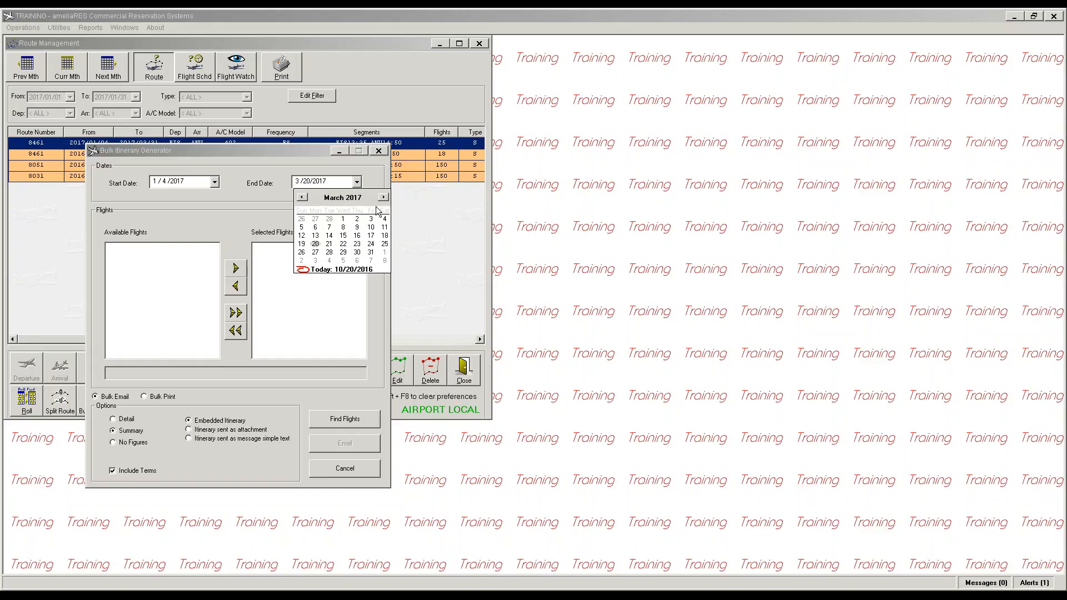
{"action": "left_click", "coordinate": [371, 253]}
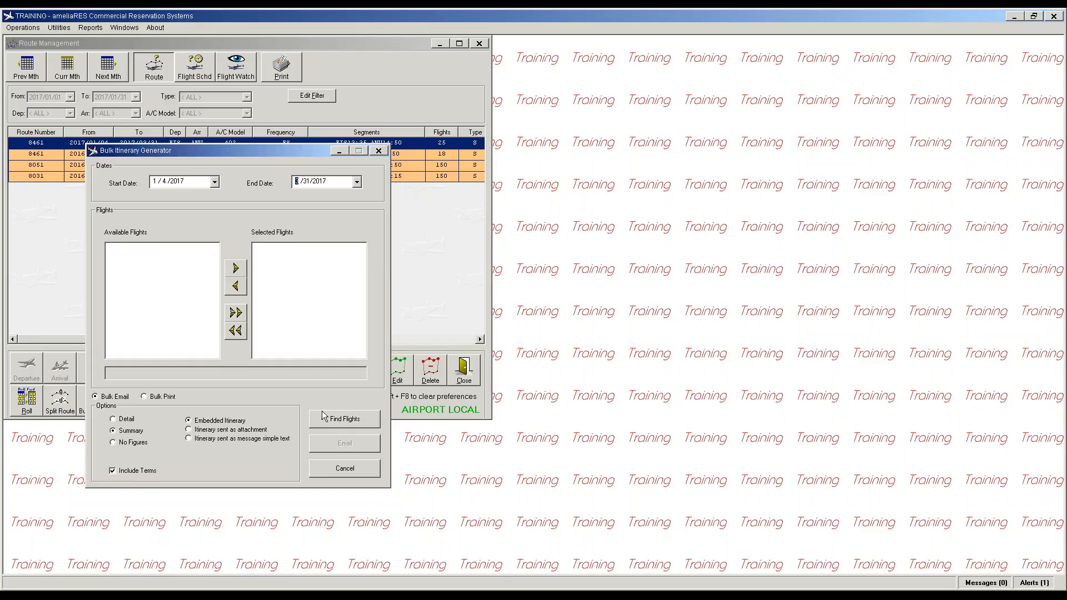
Step: Find flights in that range, add flight 8461, and choose Detail itineraries
{"action": "left_click", "coordinate": [337, 423]}
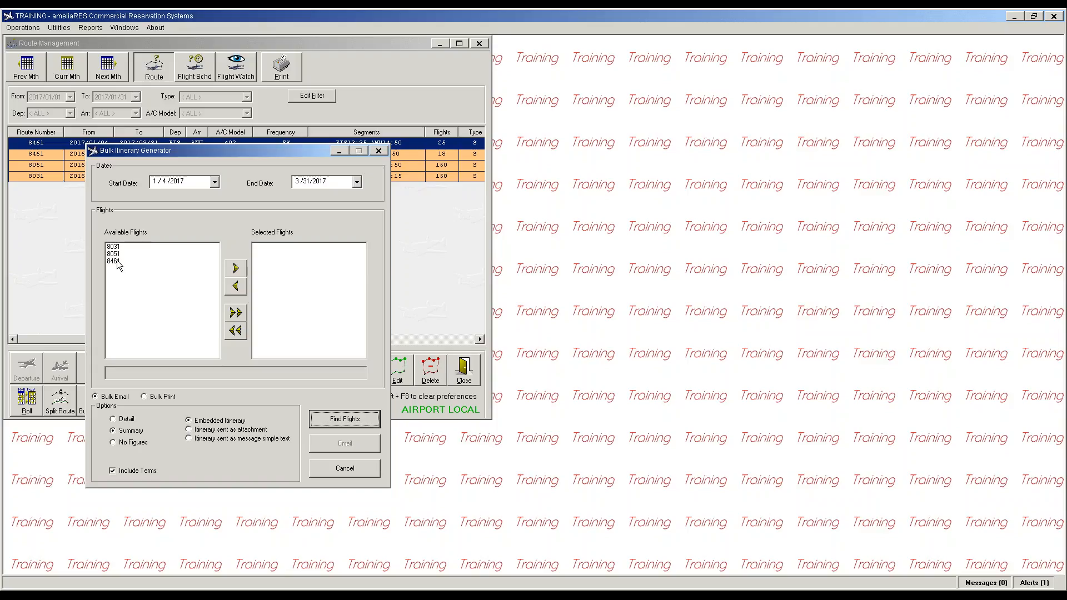
{"action": "left_click", "coordinate": [120, 261]}
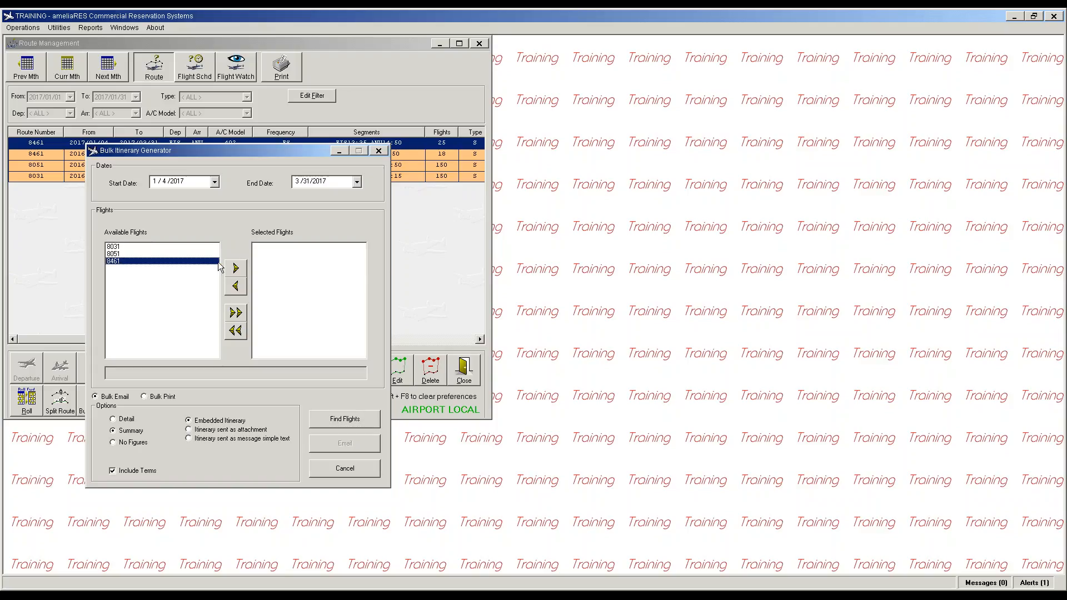
{"action": "left_click", "coordinate": [236, 269]}
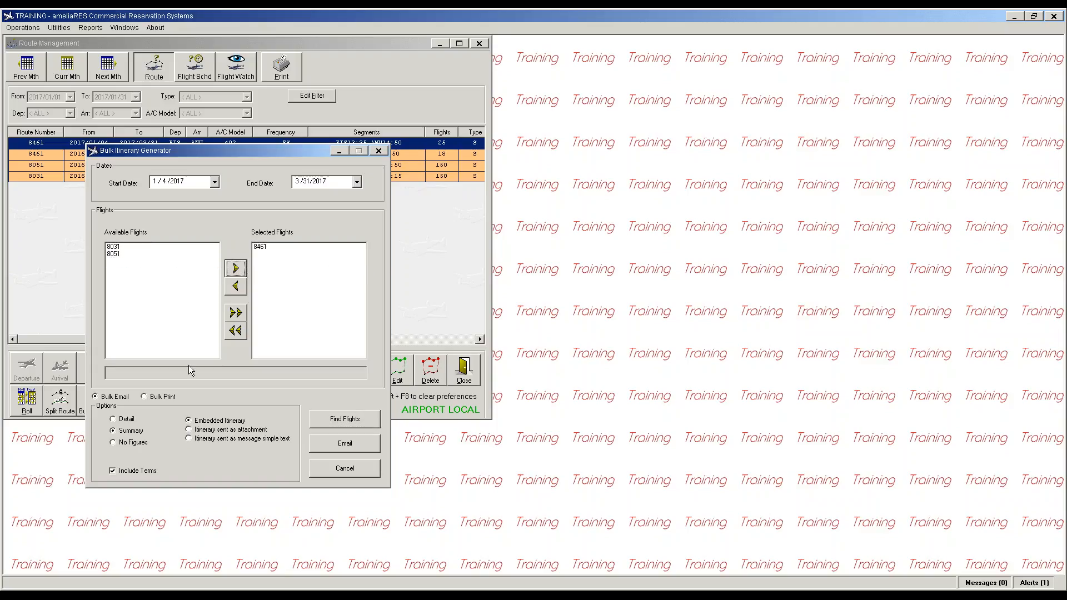
{"action": "left_click", "coordinate": [124, 420]}
Step: Email the itineraries with a message that flight 8461 is leaving ANU 30 minutes earlier
{"action": "left_click", "coordinate": [347, 445]}
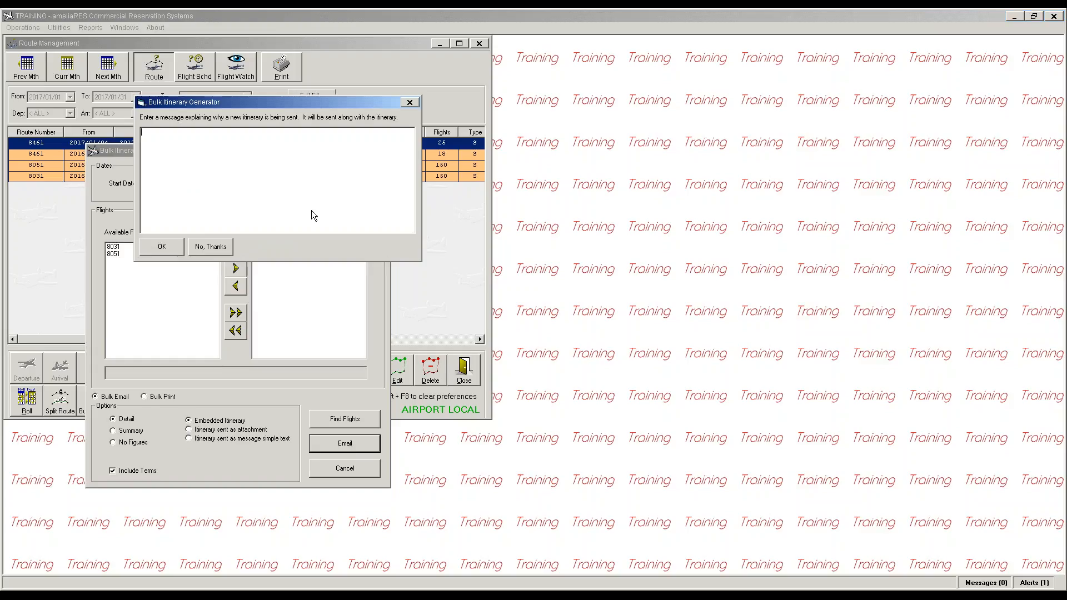
{"action": "left_click_drag", "start_coordinate": [281, 106], "coordinate": [464, 195]}
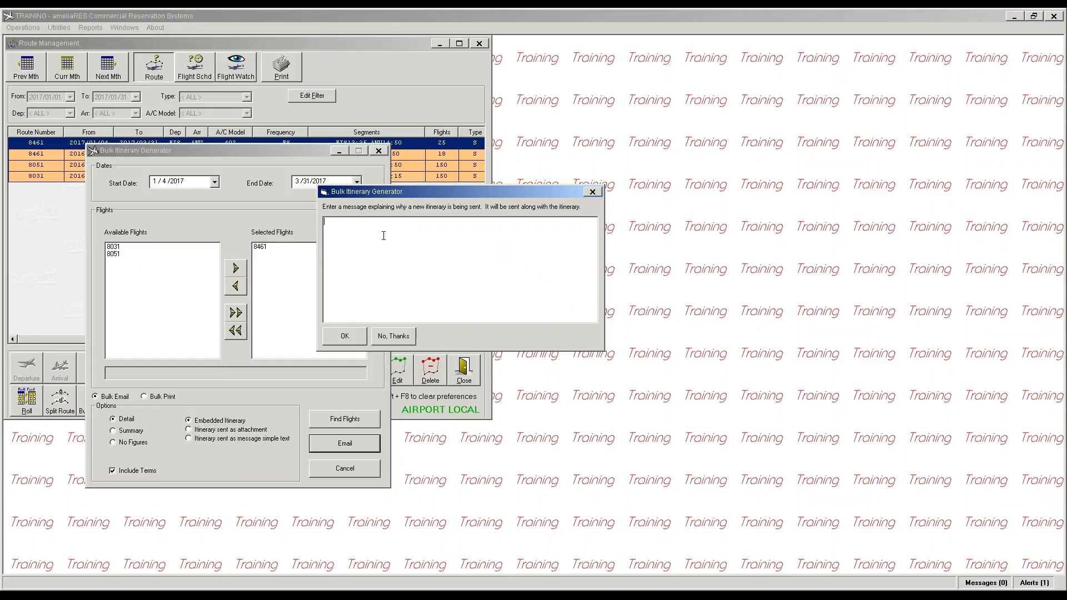
{"action": "type", "text": "flgiht 8461 lea"}
{"action": "key", "text": "BackSpace"}
{"action": "type", "text": "vin ANU 30 minutes earlier"}
{"action": "left_click", "coordinate": [345, 336]}
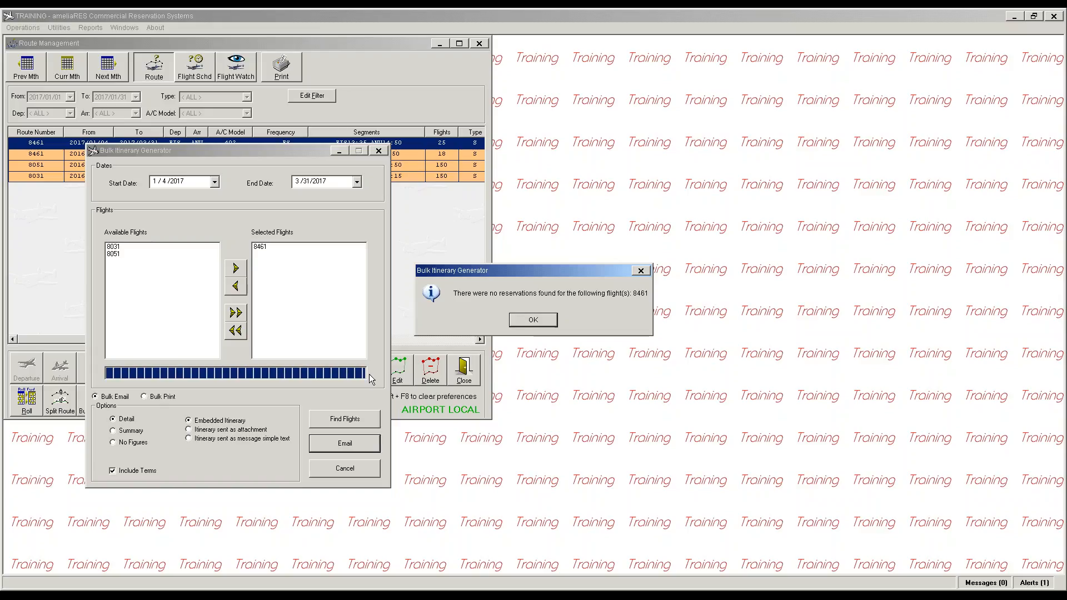
Step: Dismiss the no-reservations notice and close the generator, back on route 8051
{"action": "left_click", "coordinate": [527, 328]}
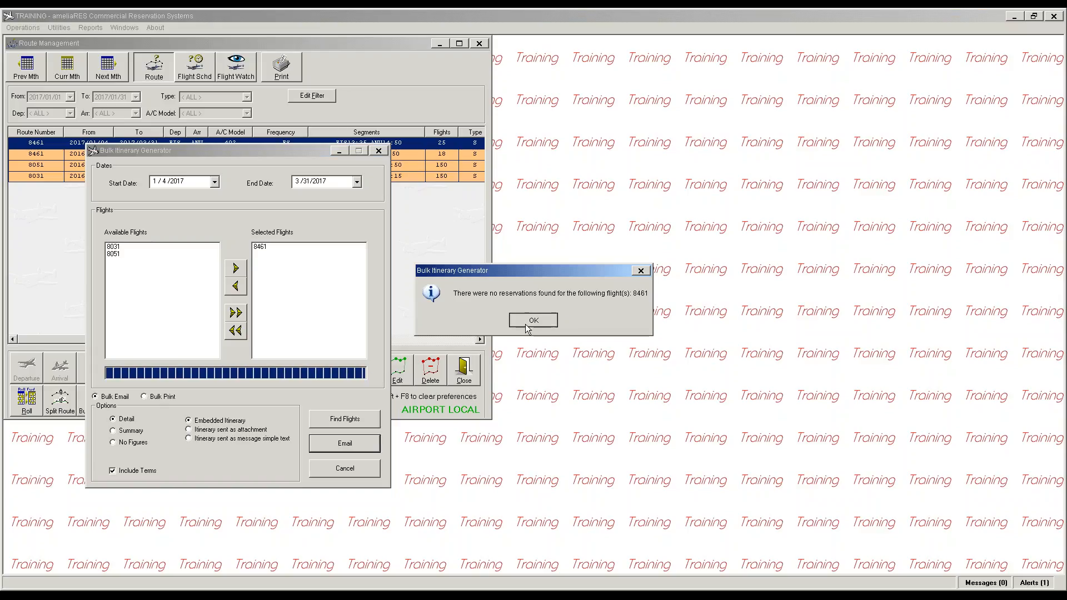
{"action": "left_click", "coordinate": [345, 472]}
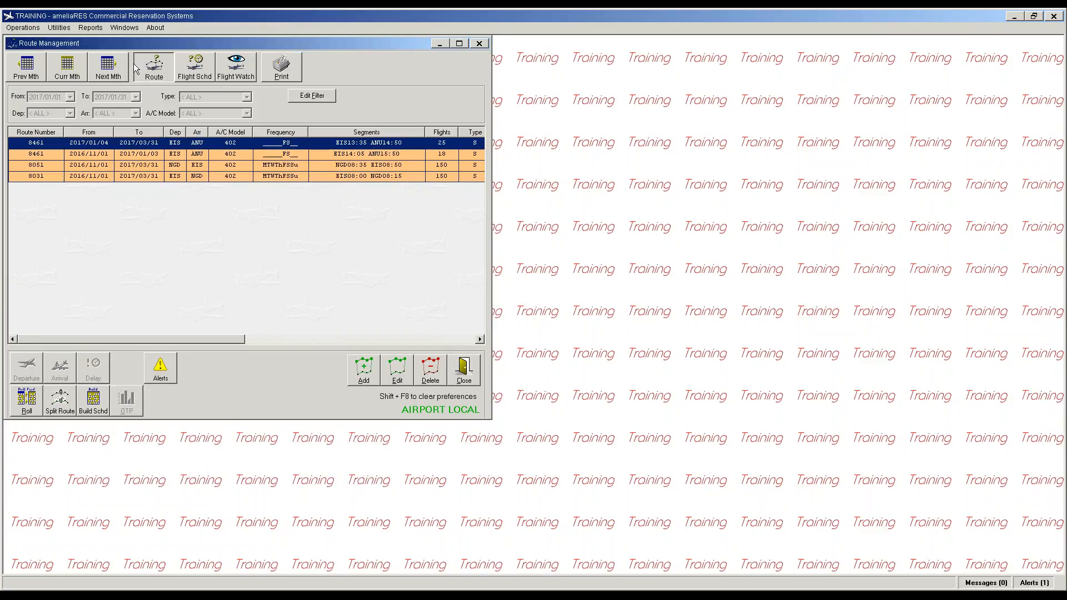
{"action": "left_click", "coordinate": [61, 166]}
Step: Open the flight schedule maximized and filter From and To to 2017/01/17, leaving flights 8031 and 8051
{"action": "left_click", "coordinate": [207, 59]}
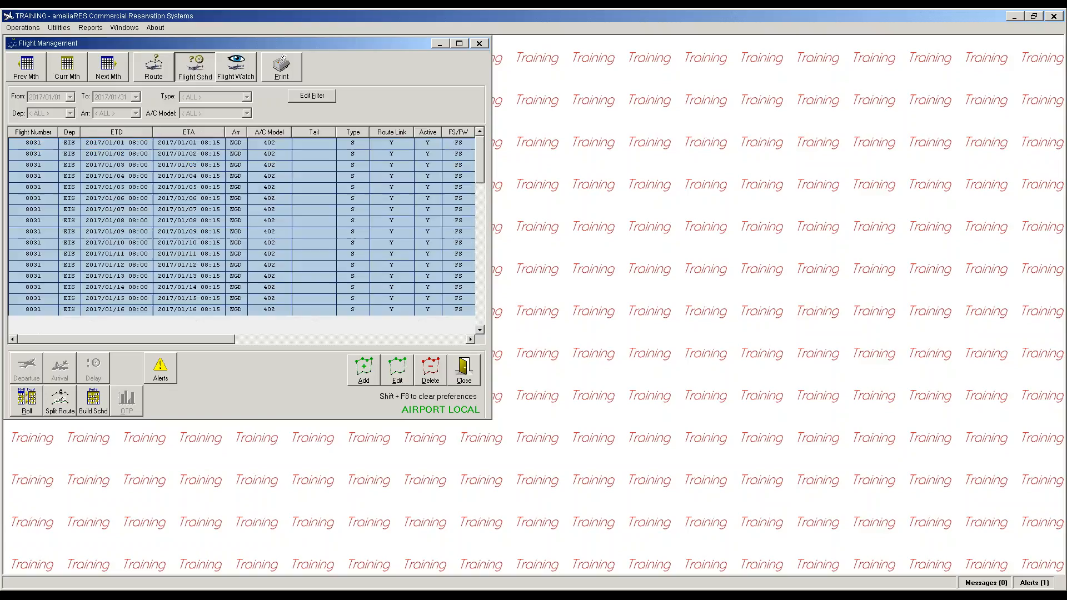
{"action": "left_click", "coordinate": [459, 44]}
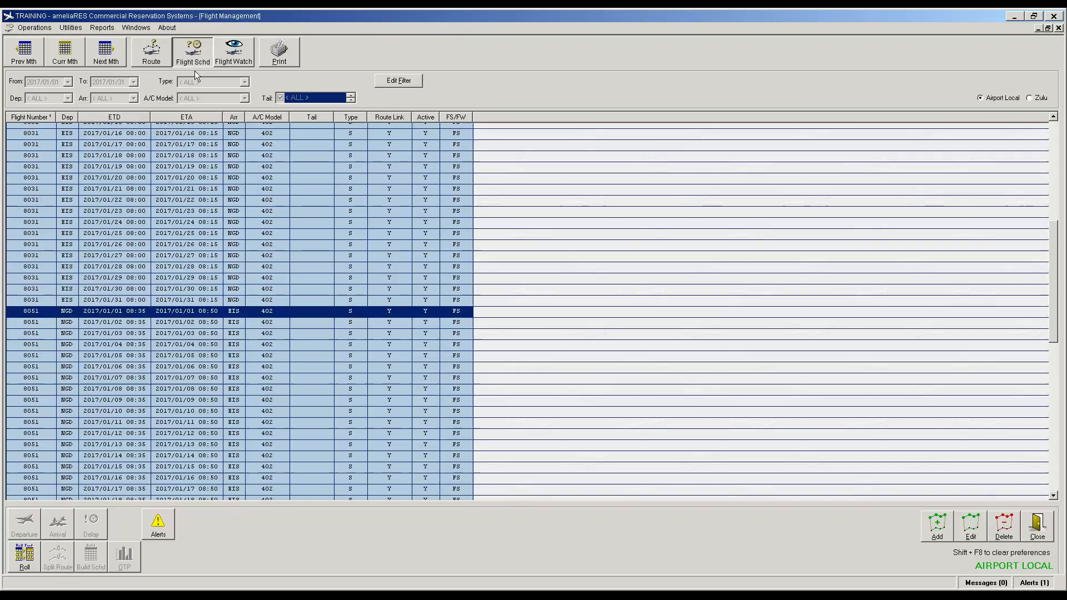
{"action": "left_click", "coordinate": [35, 146]}
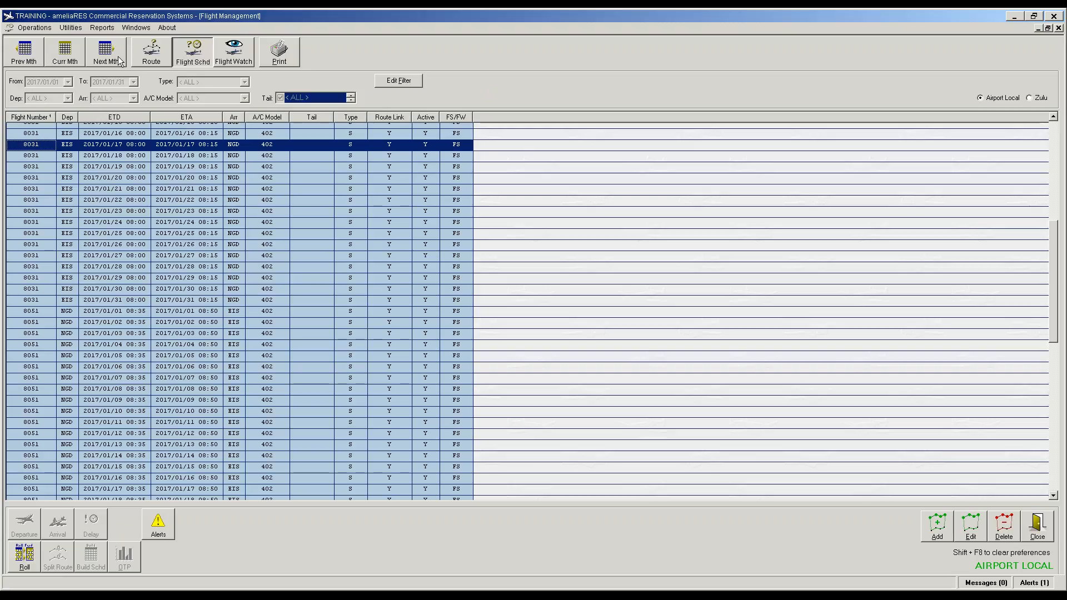
{"action": "left_click", "coordinate": [389, 82]}
{"action": "left_click", "coordinate": [68, 82]}
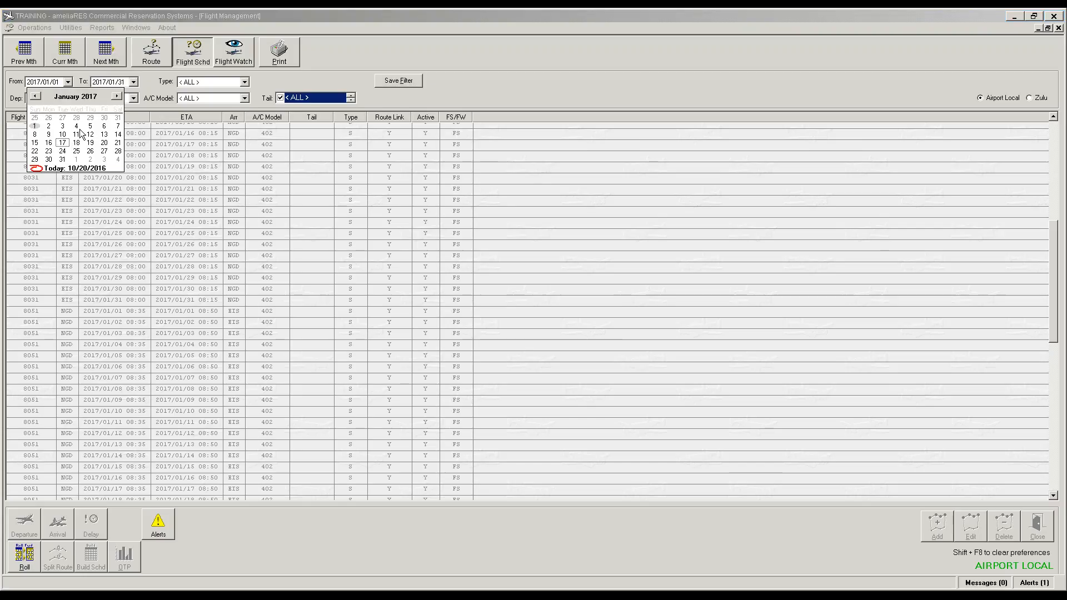
{"action": "left_click", "coordinate": [62, 143]}
{"action": "left_click", "coordinate": [133, 82]}
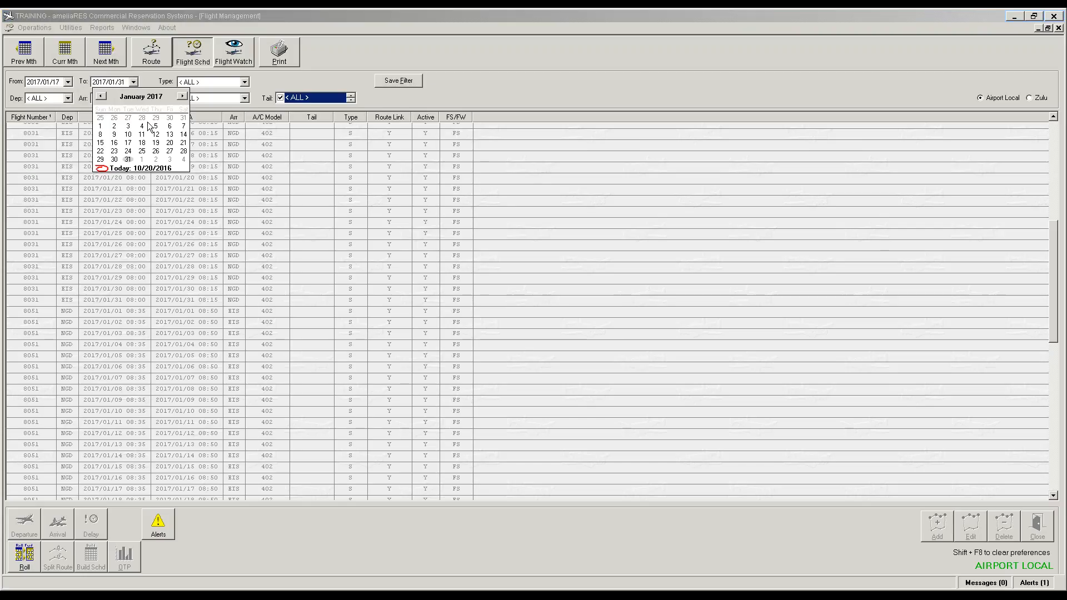
{"action": "left_click", "coordinate": [130, 144]}
{"action": "left_click", "coordinate": [390, 81]}
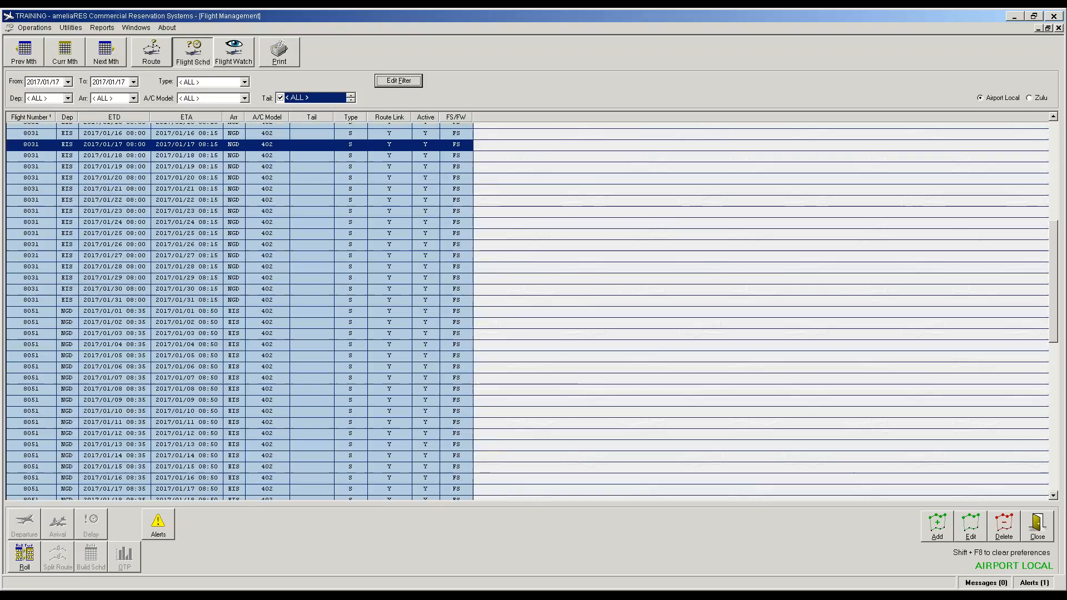
{"action": "left_click", "coordinate": [32, 129]}
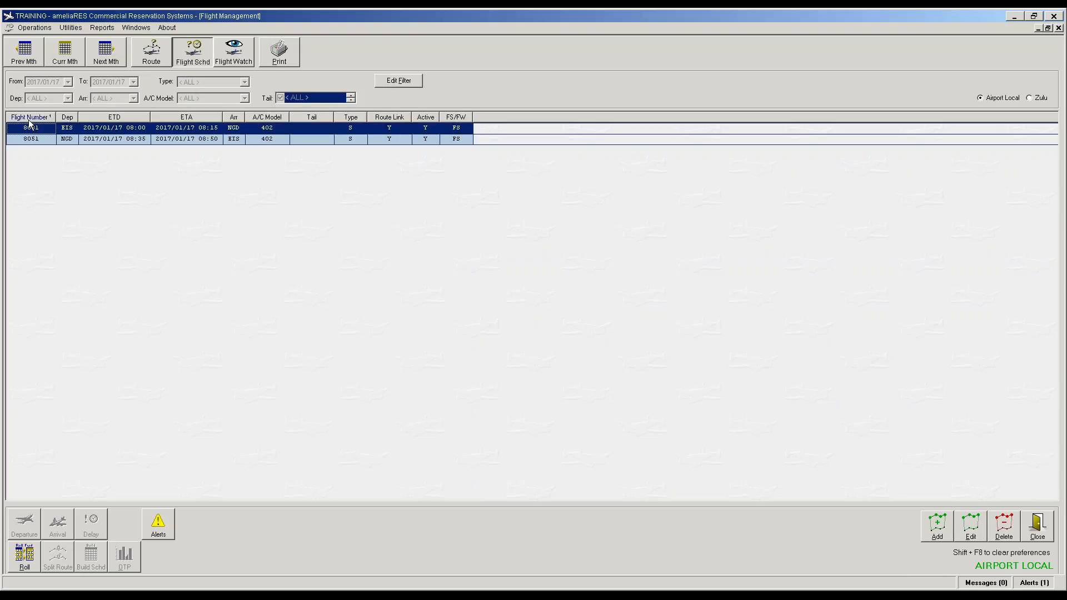
Step: Untick Active on flight 8031 of 2017/01/17 and save the change
{"action": "double_click", "coordinate": [31, 129]}
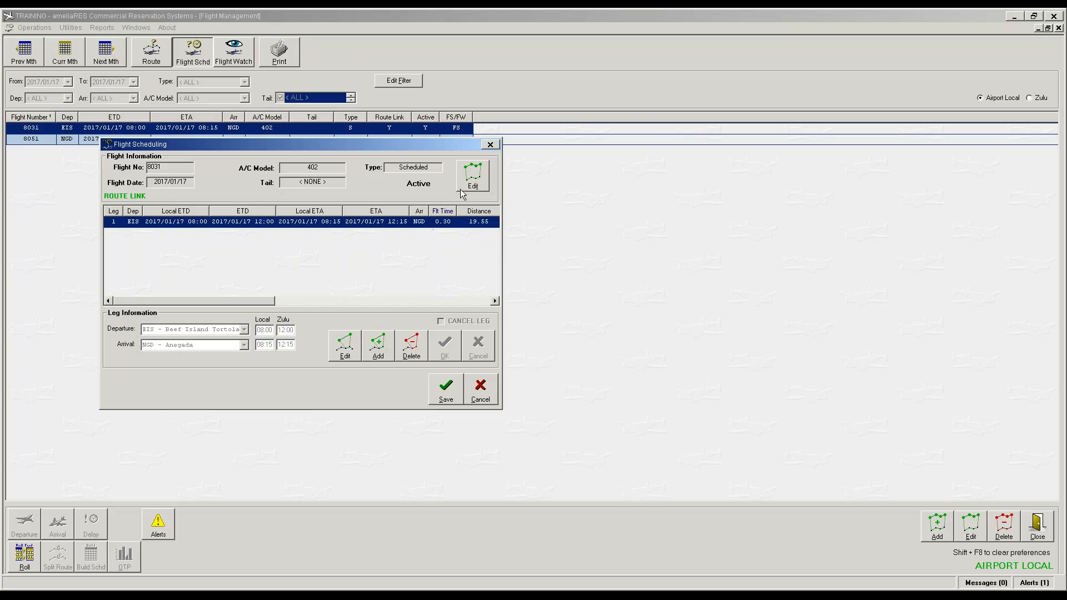
{"action": "left_click", "coordinate": [477, 179]}
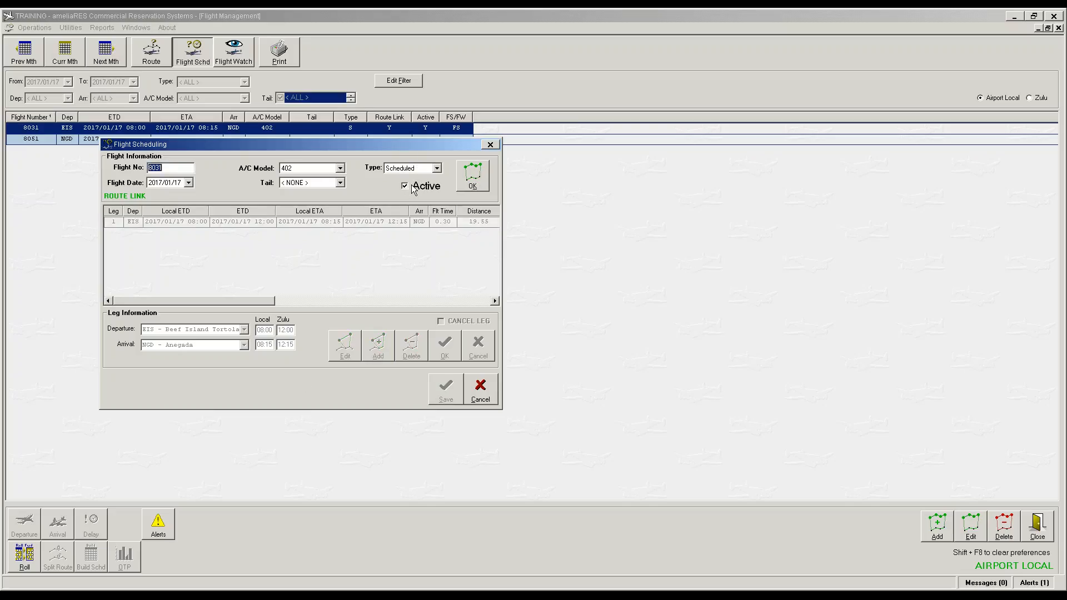
{"action": "left_click", "coordinate": [405, 188]}
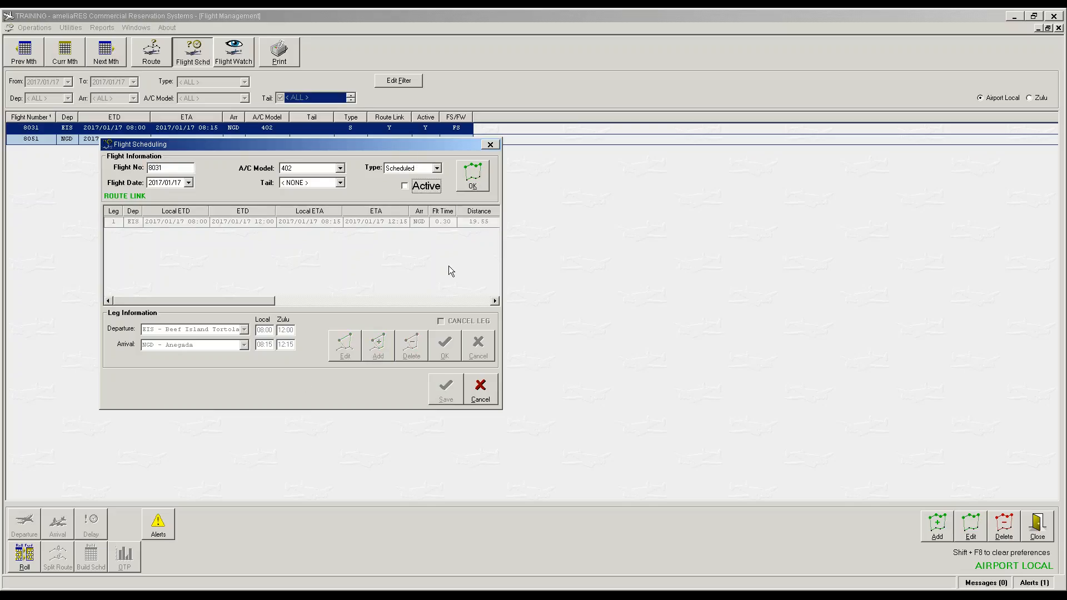
{"action": "left_click", "coordinate": [470, 181]}
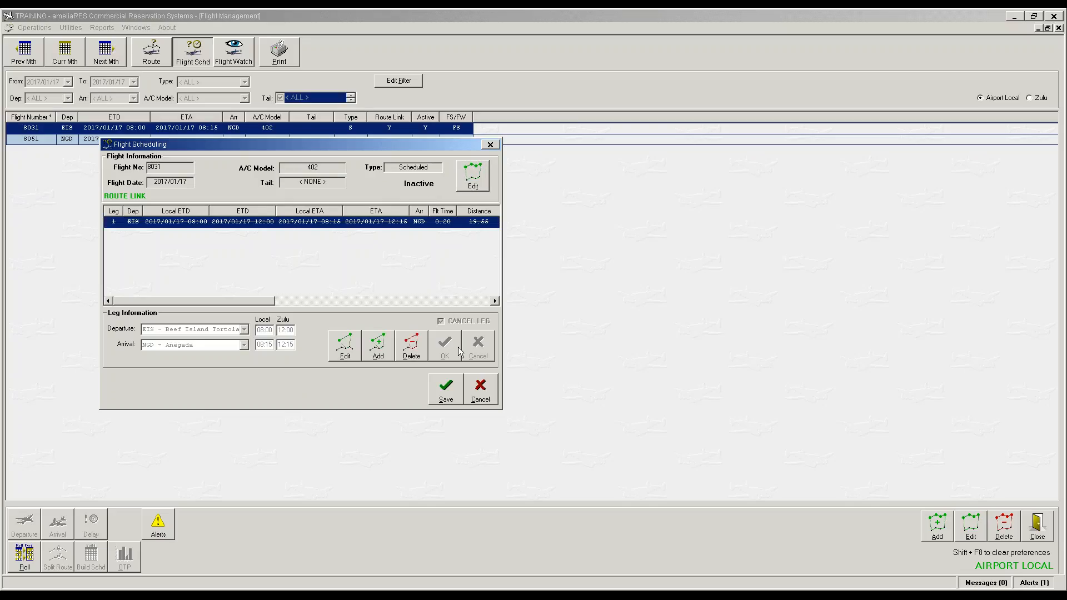
{"action": "left_click", "coordinate": [452, 392]}
{"action": "left_click", "coordinate": [170, 140]}
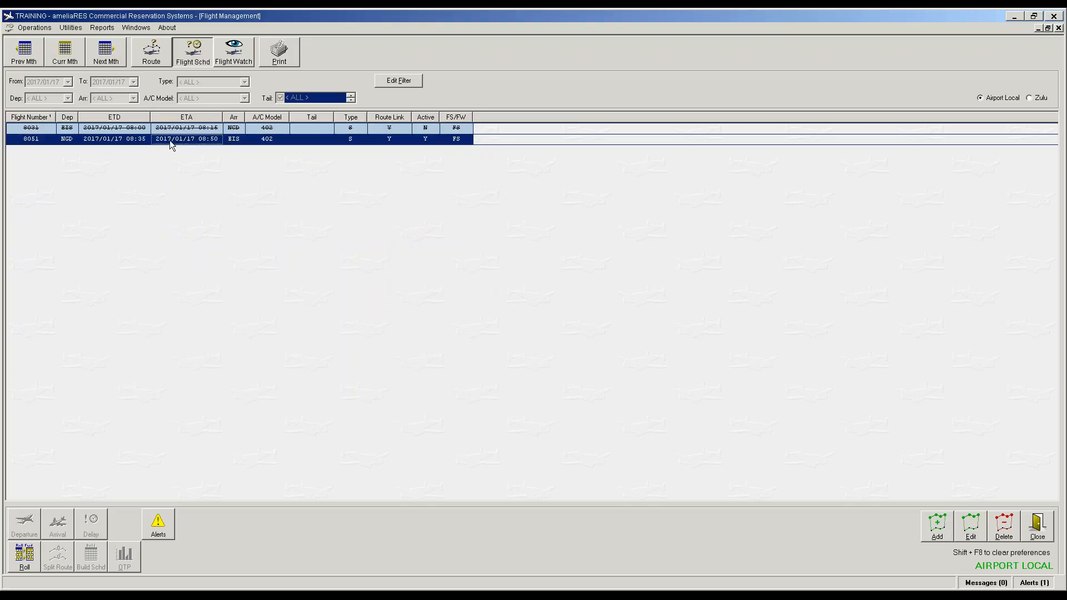
{"action": "left_click", "coordinate": [49, 29]}
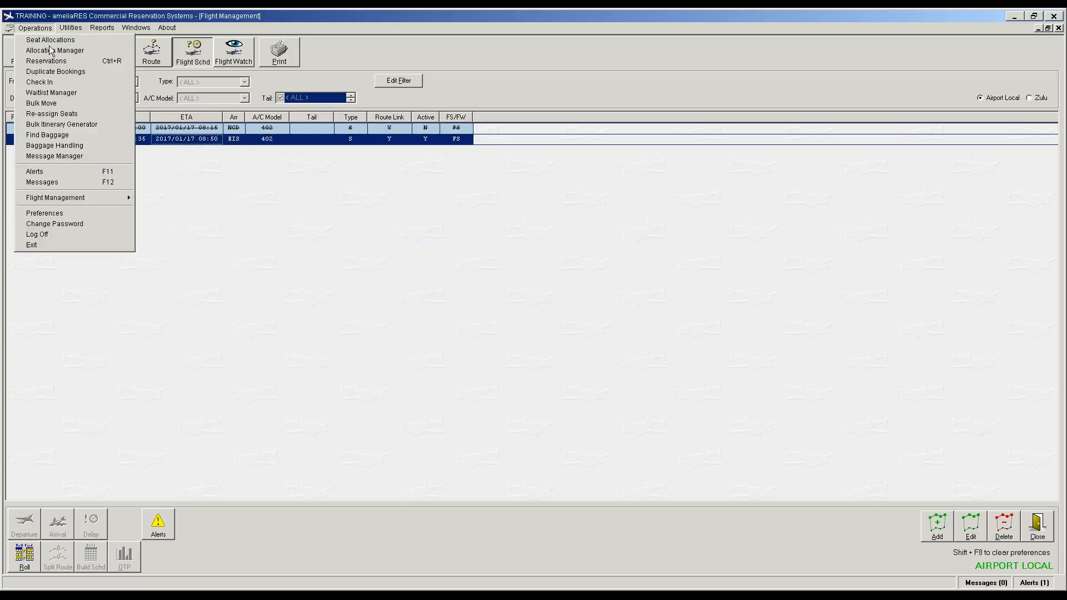
Step: Load check-in for flight 8031 from EIS on 17 Jan 2017, showing it CANCELLED
{"action": "left_click", "coordinate": [58, 84]}
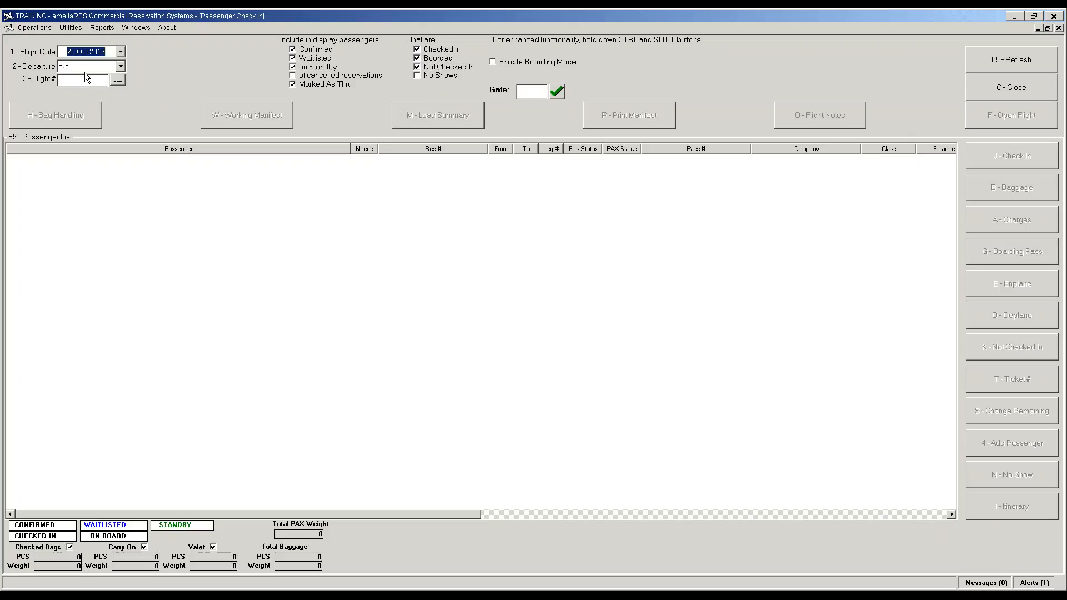
{"action": "left_click", "coordinate": [120, 52]}
{"action": "double_click", "coordinate": [171, 68]}
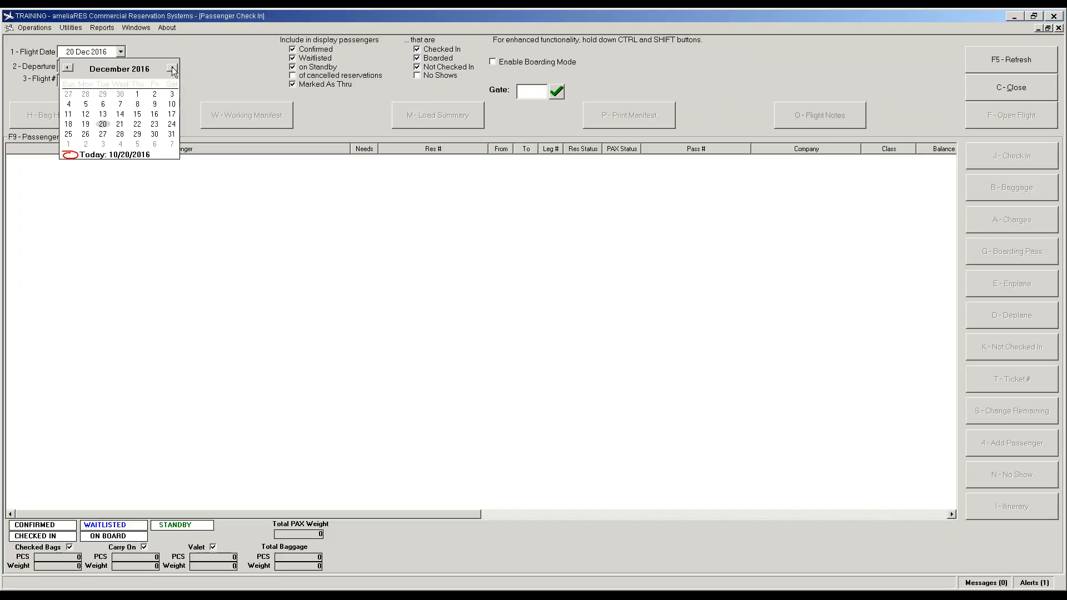
{"action": "left_click", "coordinate": [171, 68]}
{"action": "left_click", "coordinate": [103, 114]}
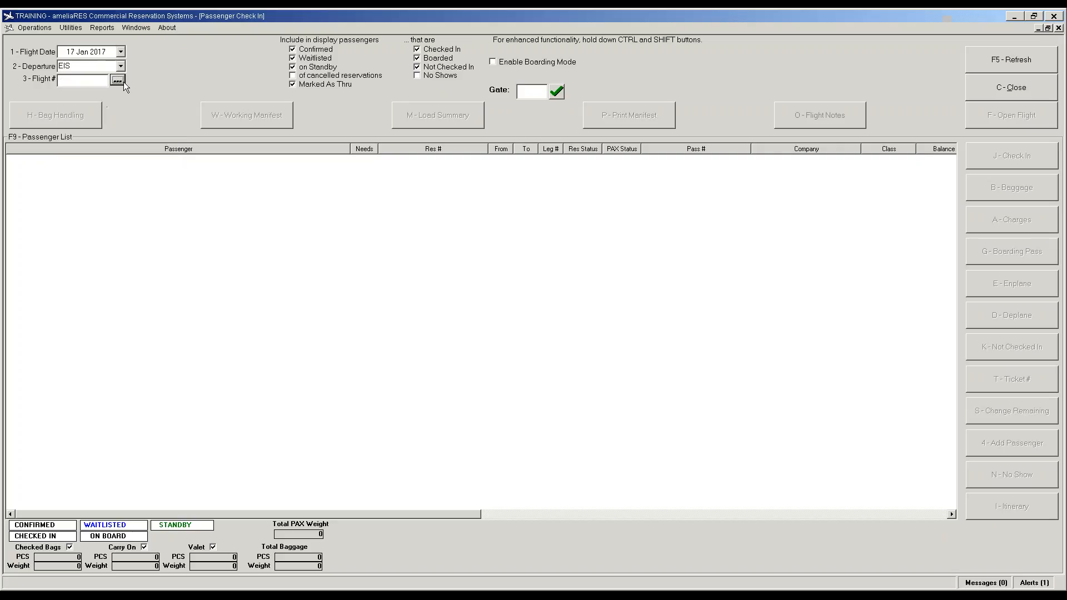
{"action": "left_click", "coordinate": [118, 80]}
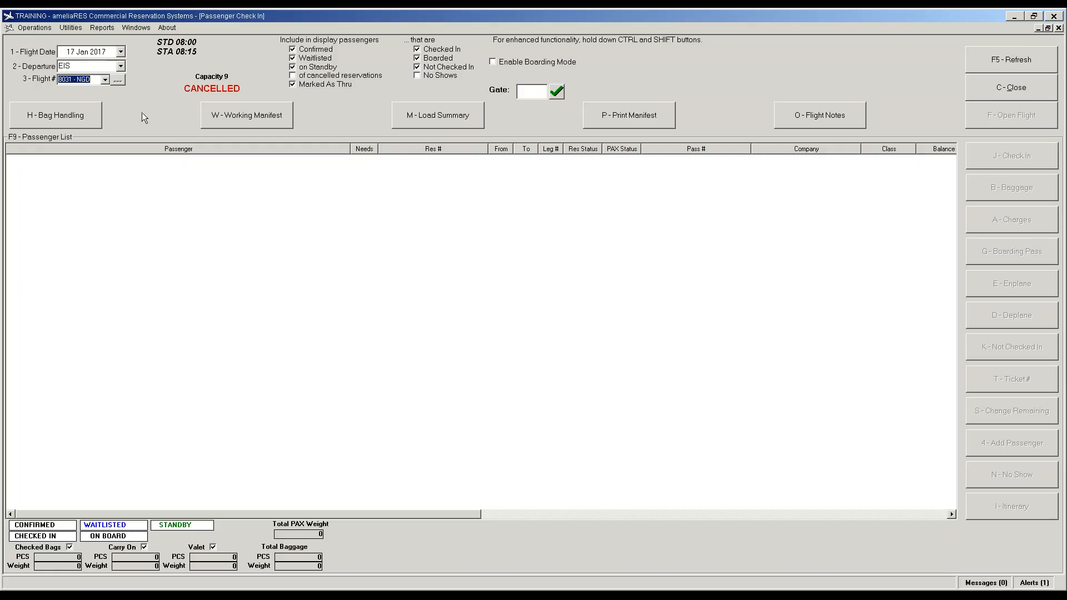
{"action": "left_click", "coordinate": [35, 28]}
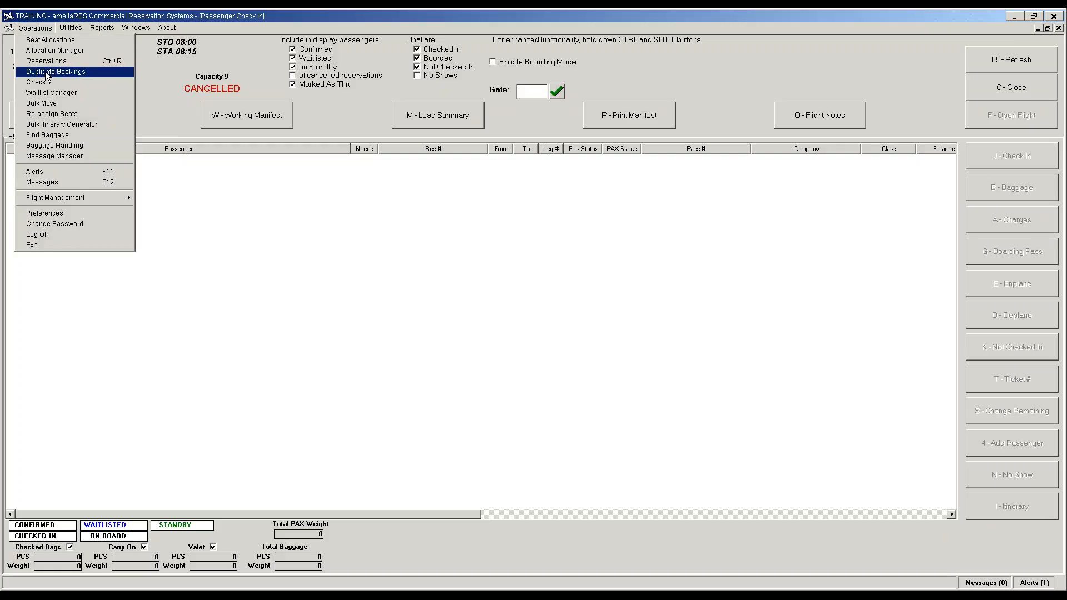
Step: Search by schedule for a 17 Jan booking from EIS to NGD, finding no outbound flights
{"action": "left_click", "coordinate": [50, 63]}
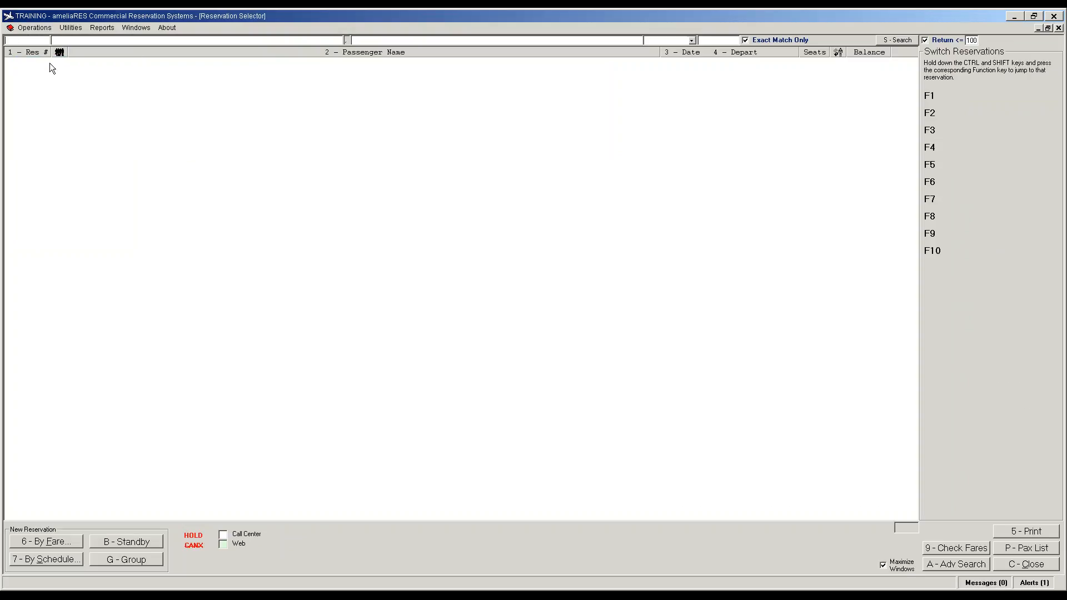
{"action": "type", "text": "717"}
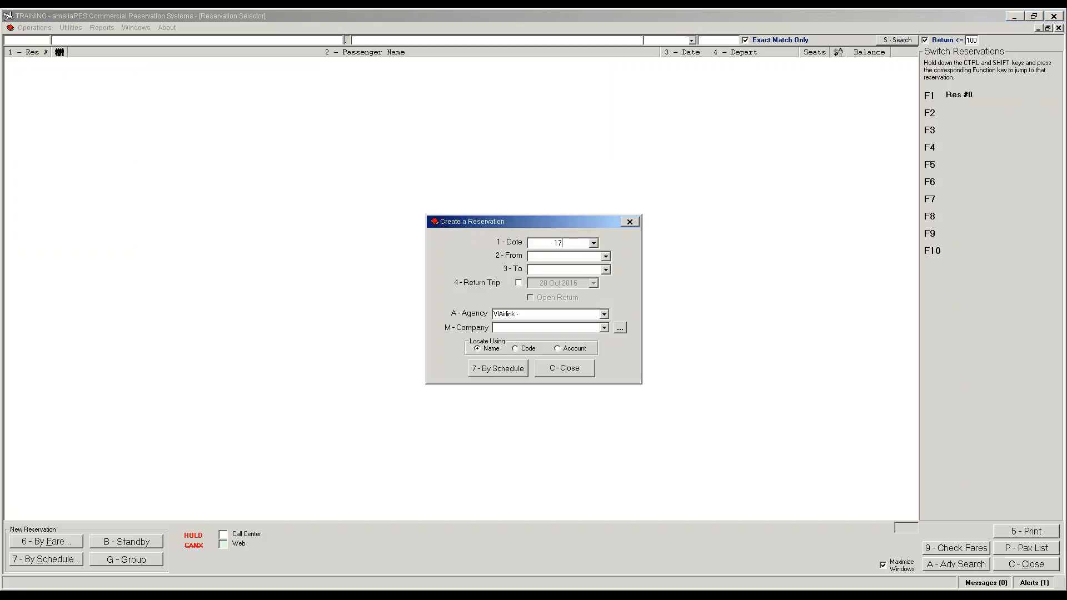
{"action": "type", "text": "jan"}
{"action": "key", "text": "Tab"}
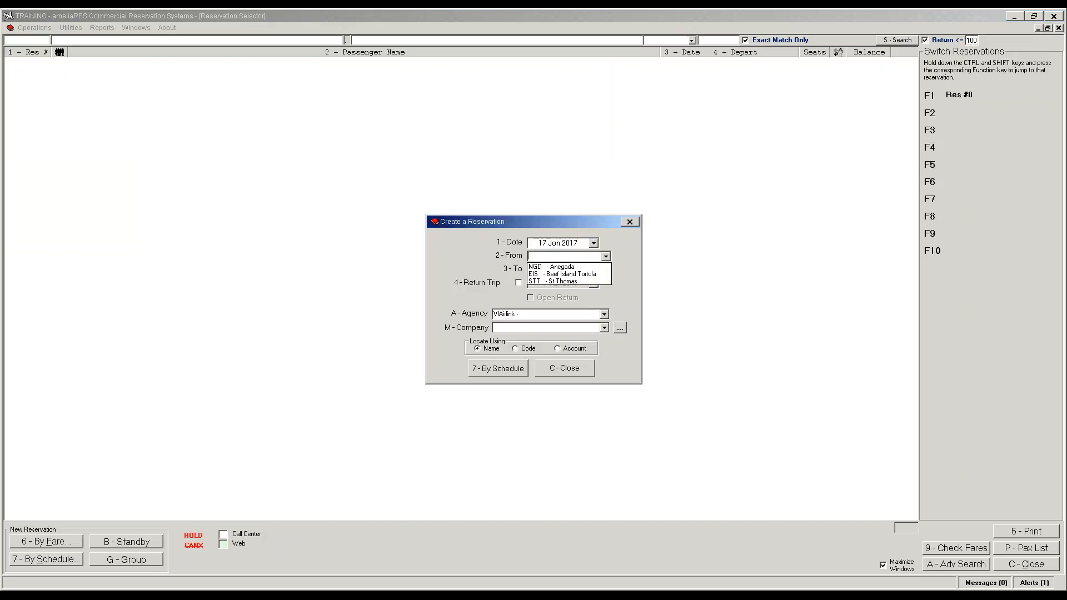
{"action": "type", "text": "eis"}
{"action": "key", "text": "Tab"}
{"action": "type", "text": "ngd"}
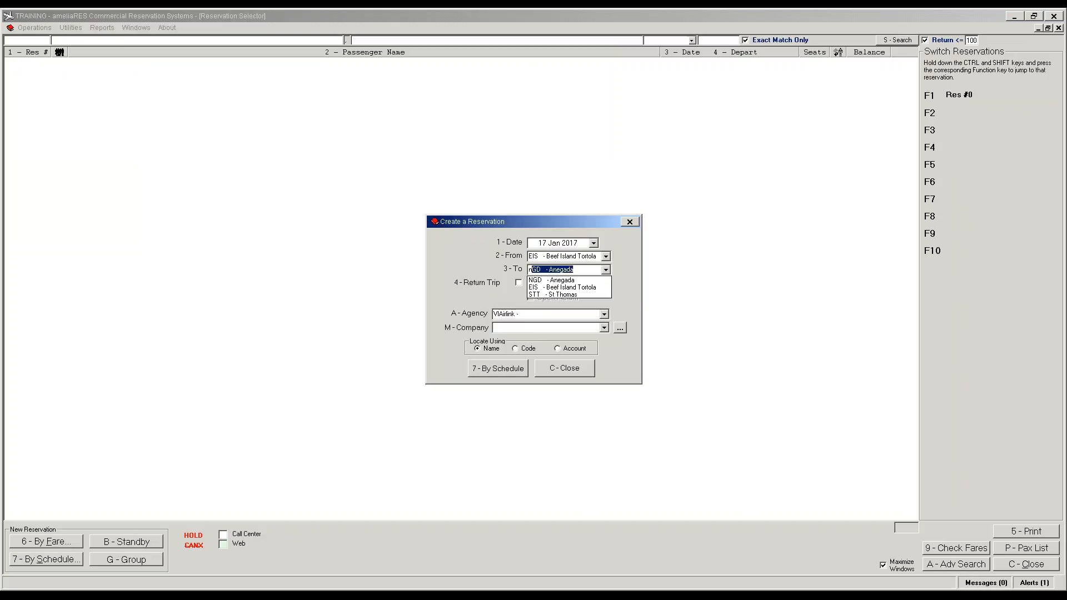
{"action": "key", "text": "Tab"}
{"action": "left_click", "coordinate": [519, 371]}
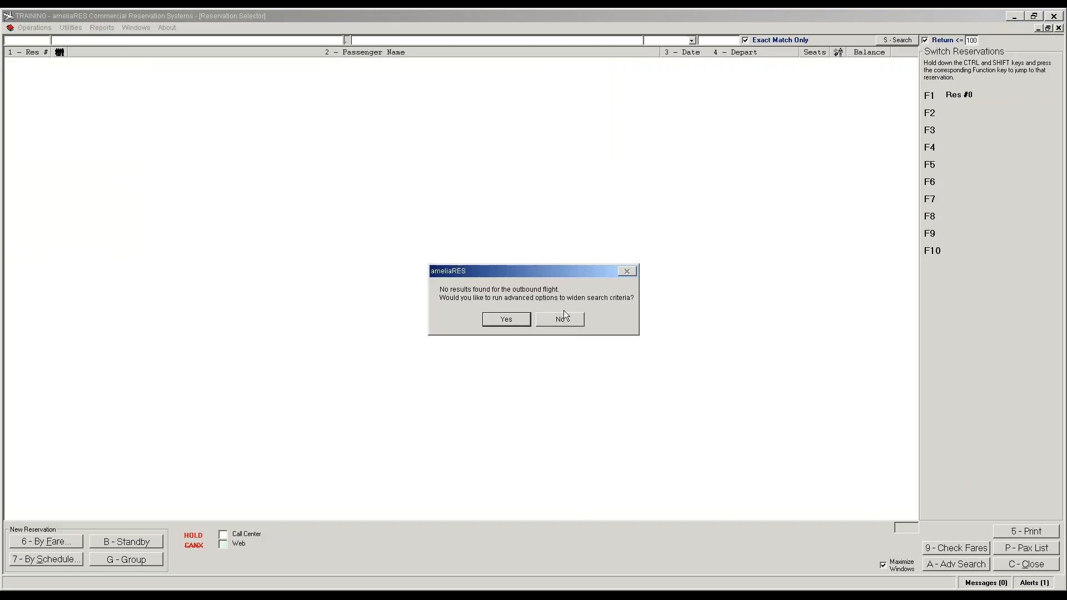
Step: Accept widening the search, run it, and cancel the empty availability results
{"action": "left_click", "coordinate": [515, 321]}
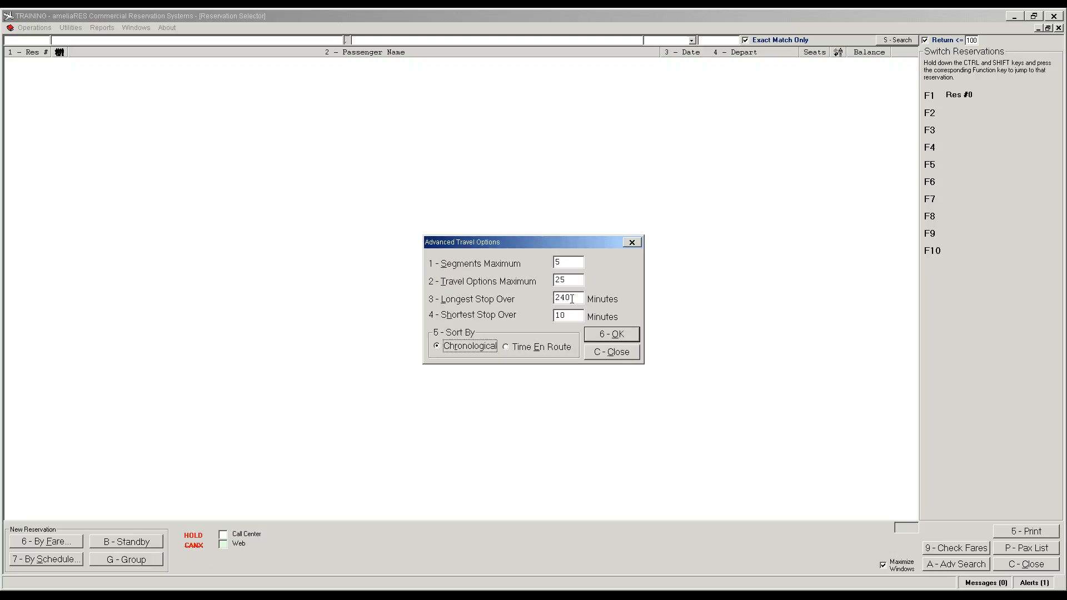
{"action": "left_click", "coordinate": [610, 355]}
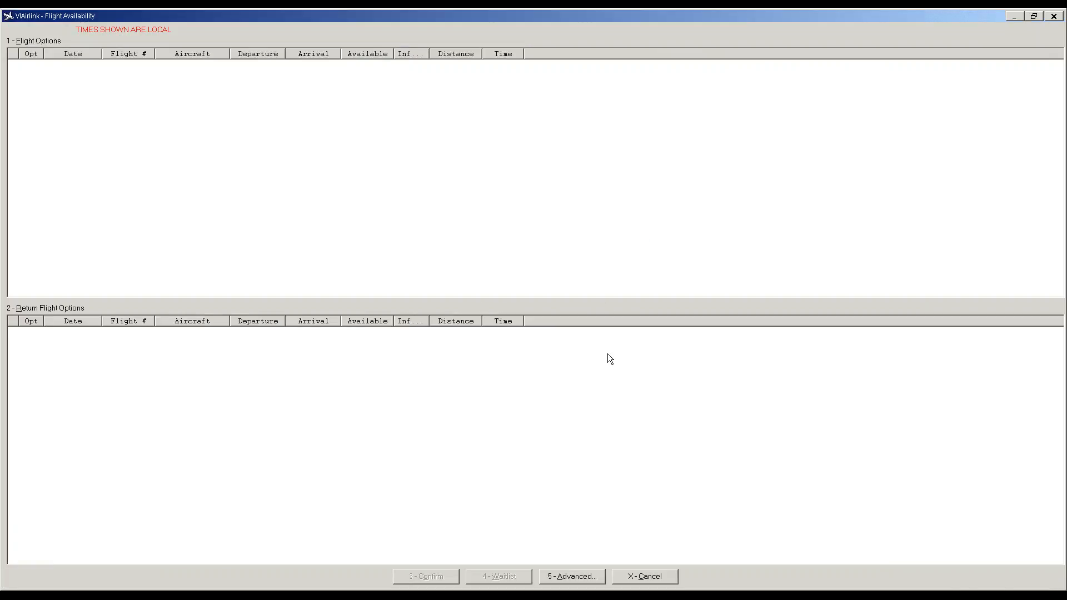
{"action": "left_click", "coordinate": [655, 583]}
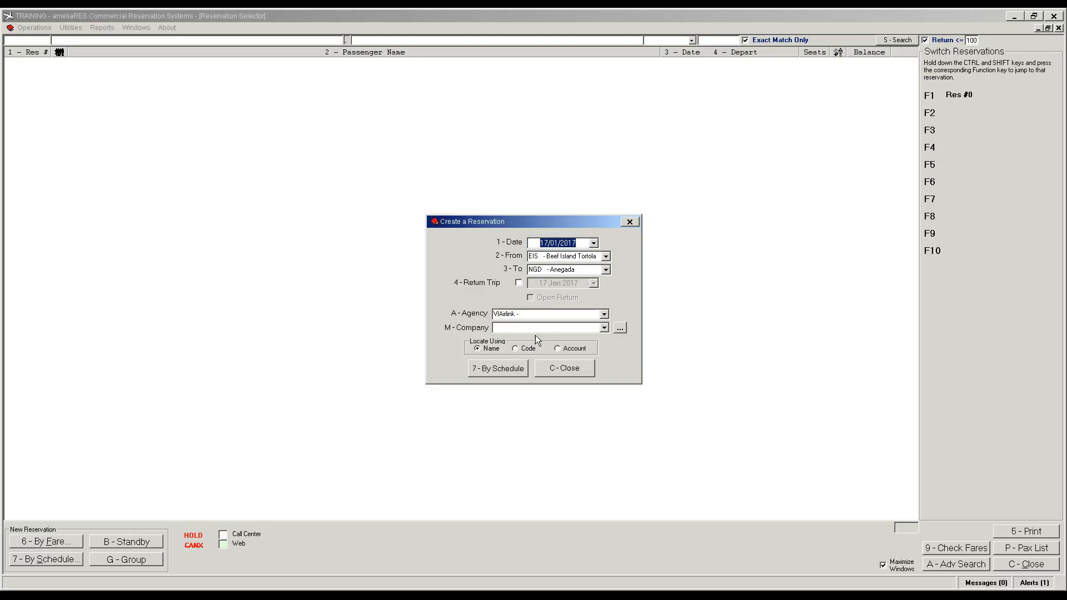
Step: Close the Create a Reservation dialog with C - Close
{"action": "left_click", "coordinate": [569, 368]}
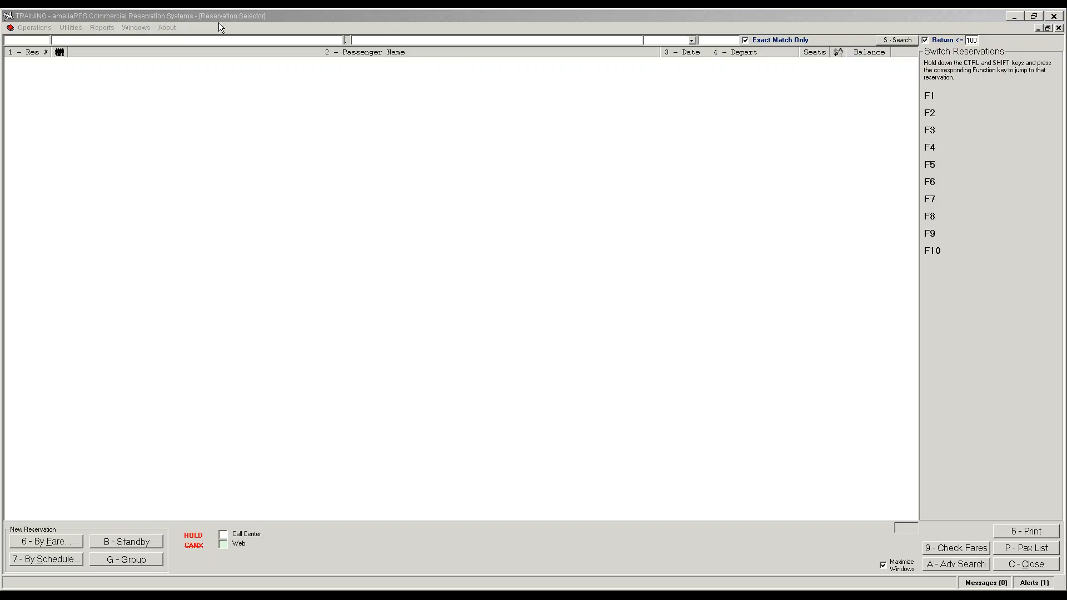
{"action": "left_click", "coordinate": [51, 27]}
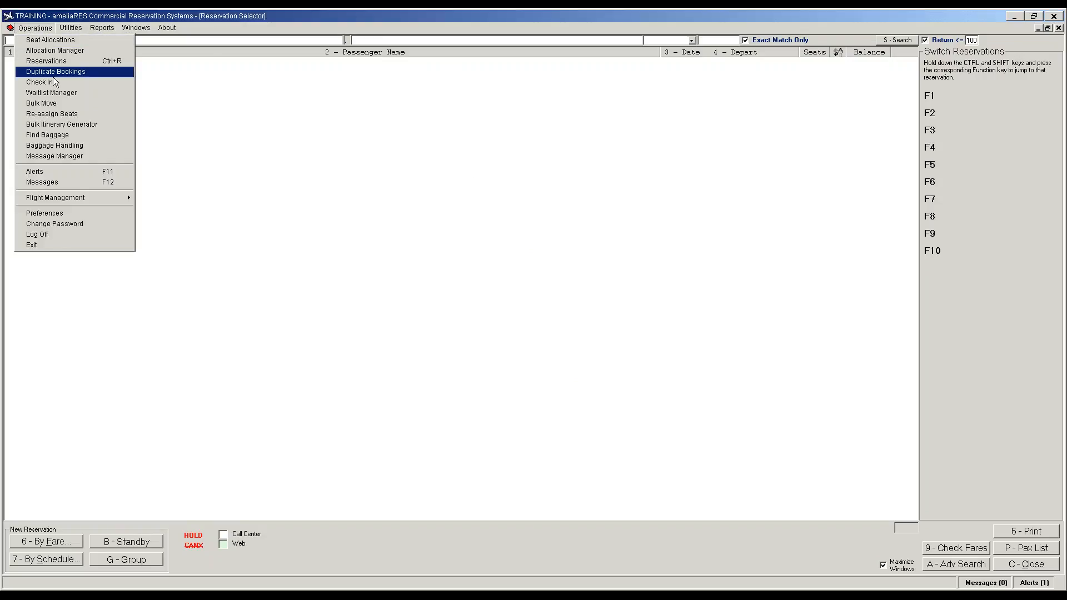
{"action": "left_click", "coordinate": [54, 172]}
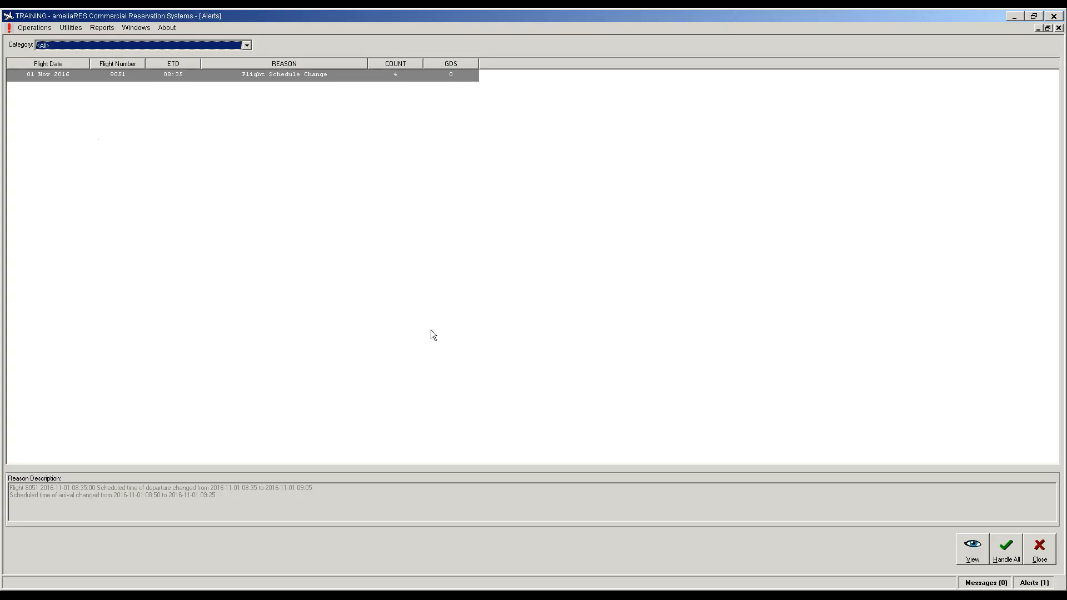
{"action": "left_click", "coordinate": [1040, 556]}
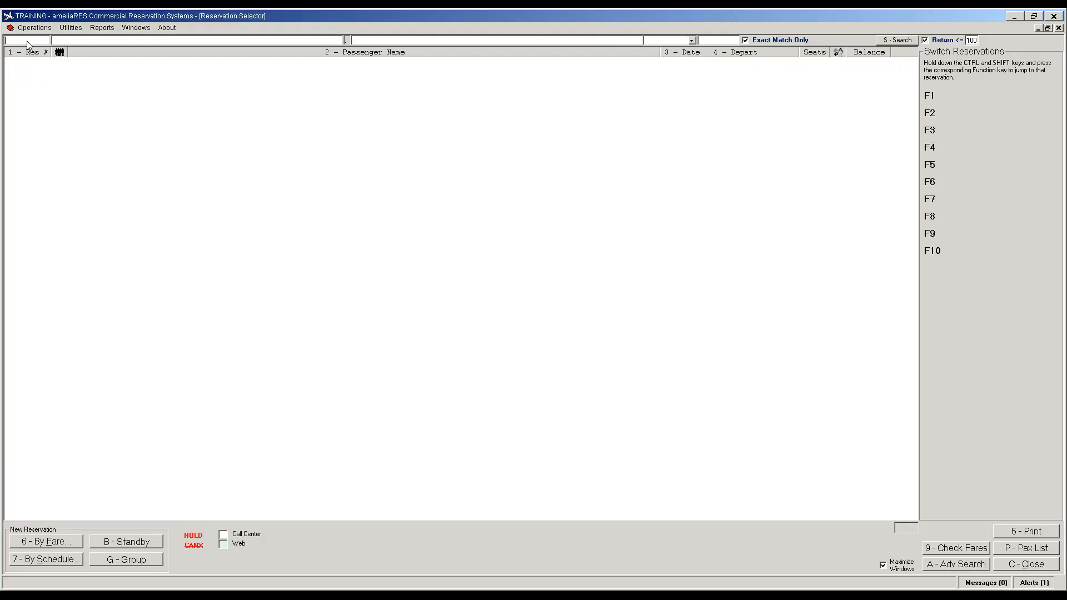
Step: Look up the reservation by its number and open its details
{"action": "type", "text": "36"}
{"action": "key", "text": "Return"}
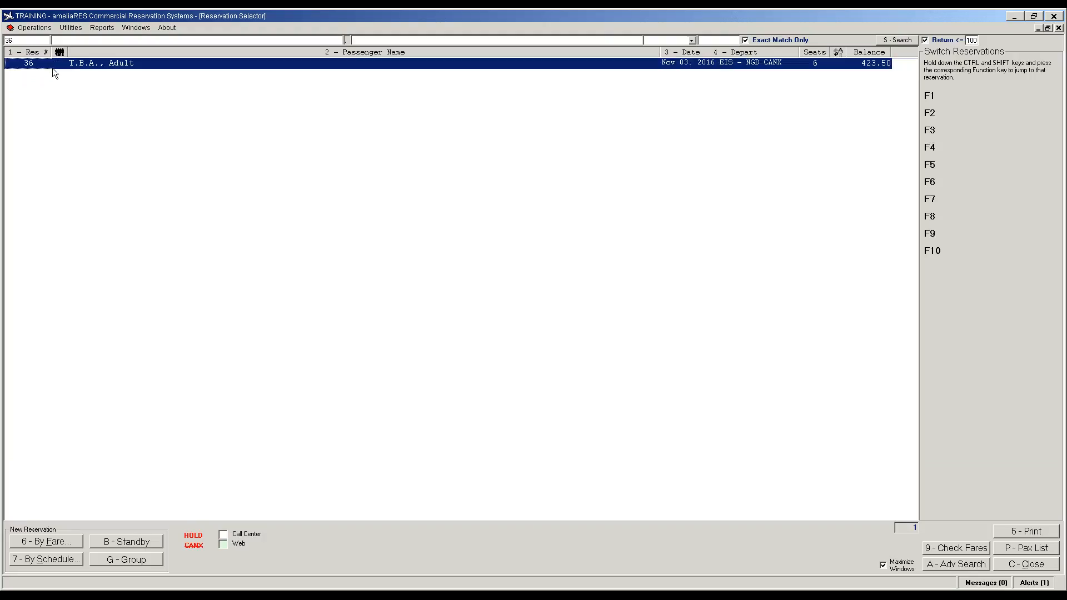
{"action": "double_click", "coordinate": [31, 65]}
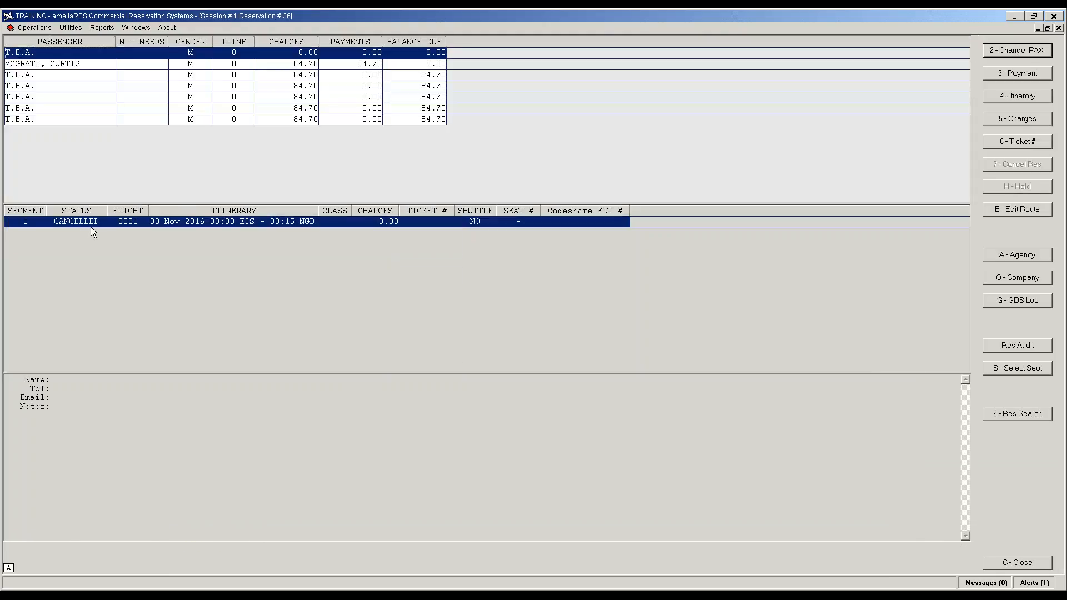
Step: Review each of the six passengers' segment statuses, then close the reservation
{"action": "left_click", "coordinate": [78, 87]}
{"action": "left_click", "coordinate": [78, 71]}
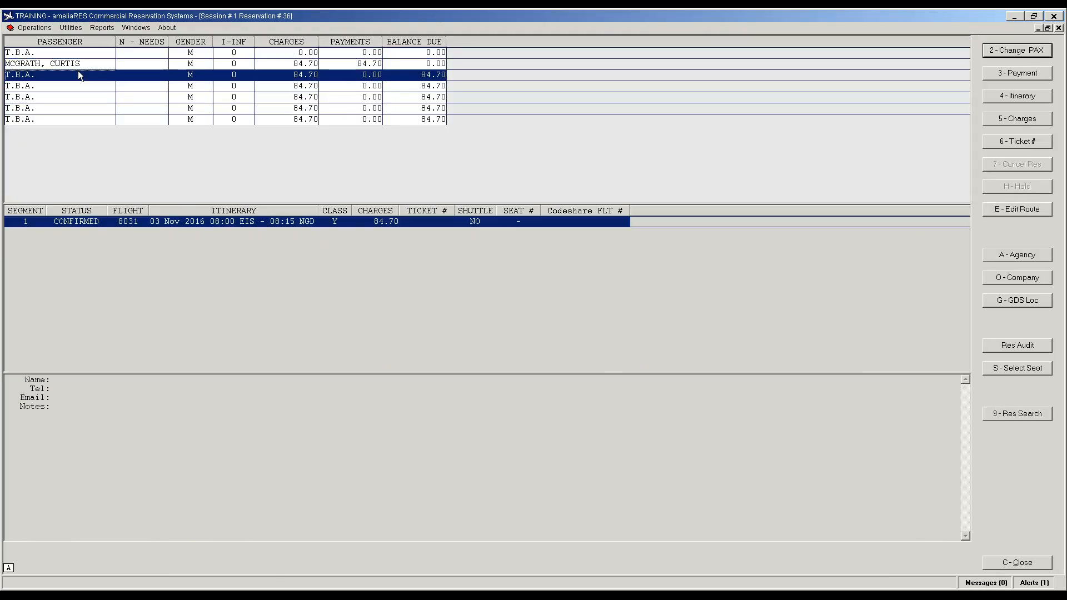
{"action": "left_click", "coordinate": [78, 68]}
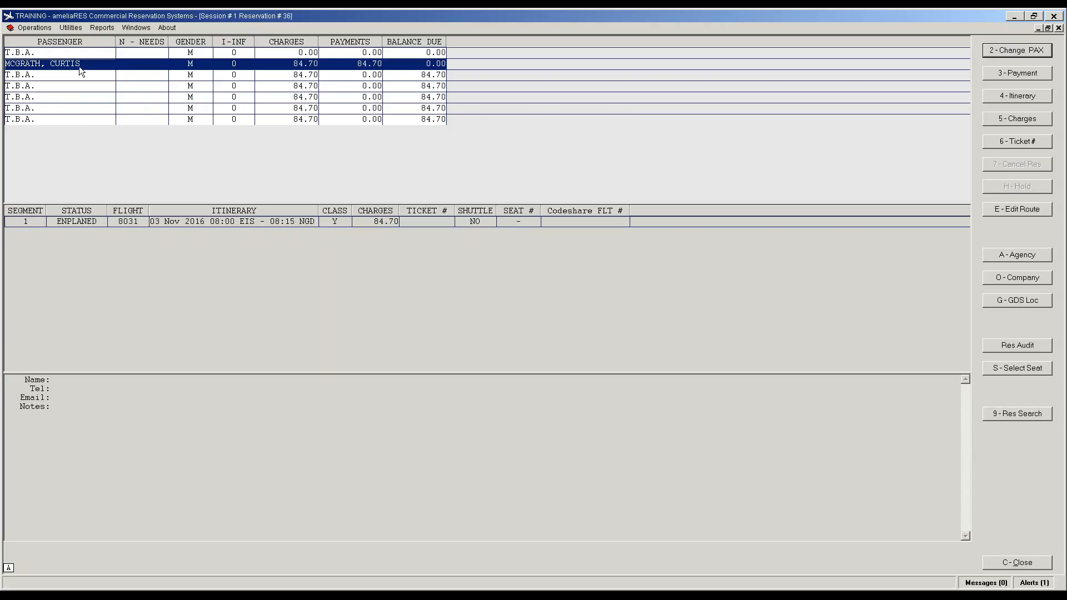
{"action": "left_click", "coordinate": [82, 54]}
{"action": "left_click", "coordinate": [89, 87]}
{"action": "left_click", "coordinate": [85, 108]}
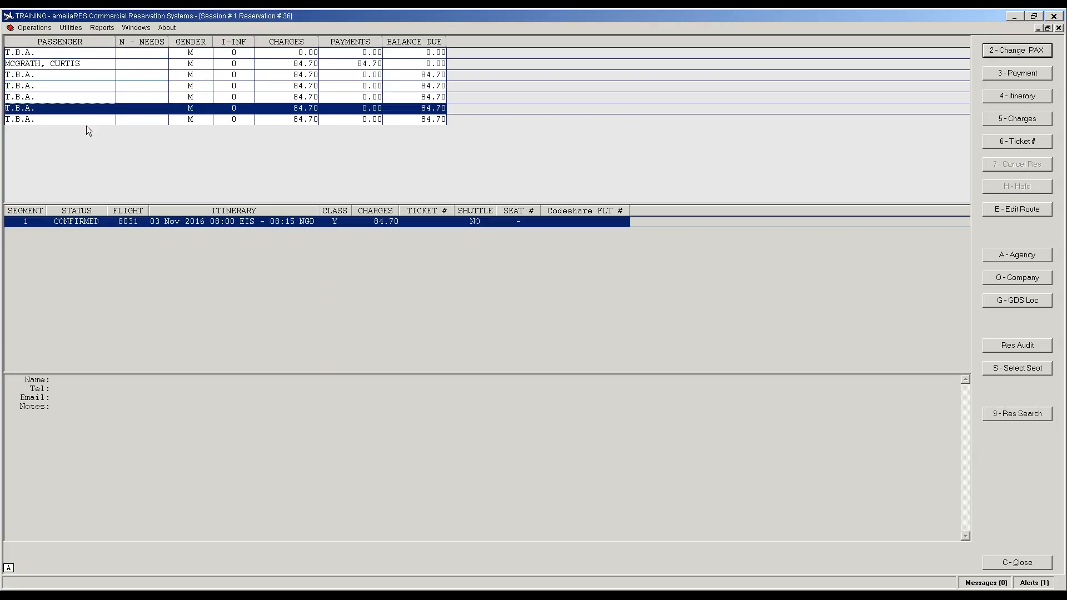
{"action": "left_click", "coordinate": [1018, 566]}
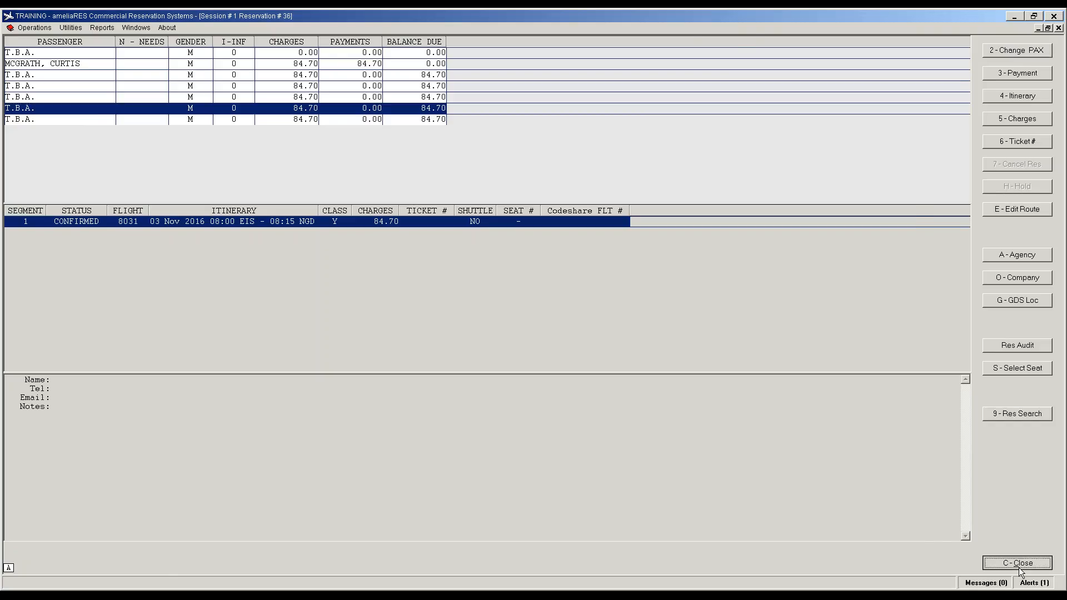
{"action": "left_click", "coordinate": [60, 562]}
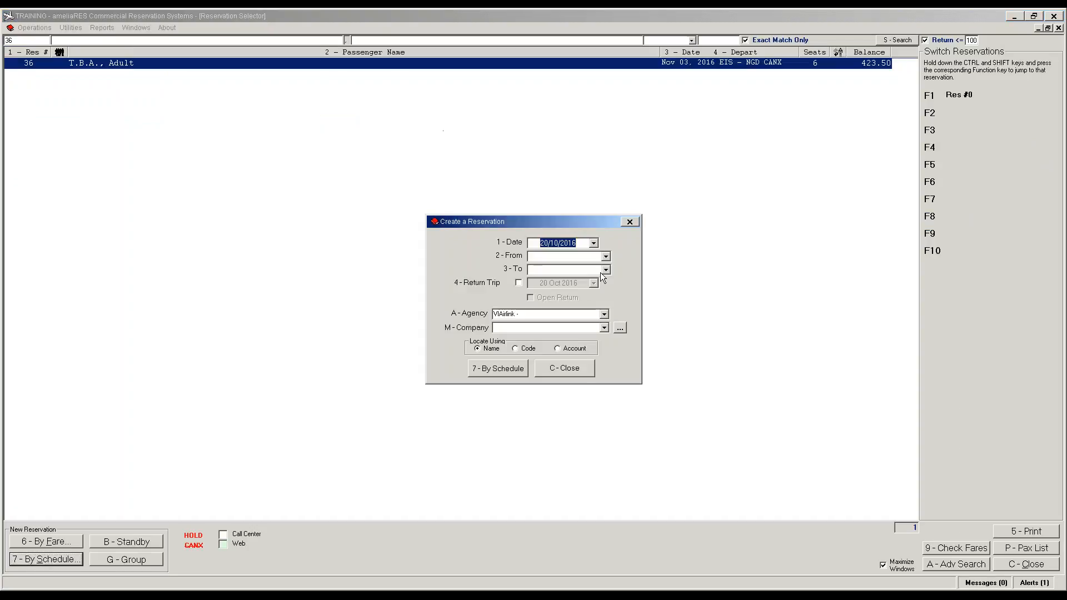
Step: Search by schedule for 04 Nov 2016 flights from NGD - Anegada to EIS - Beef Island Tortola
{"action": "left_click", "coordinate": [593, 243]}
{"action": "left_click", "coordinate": [625, 335]}
{"action": "left_click", "coordinate": [551, 256]}
{"action": "left_click", "coordinate": [606, 257]}
{"action": "left_click", "coordinate": [571, 269]}
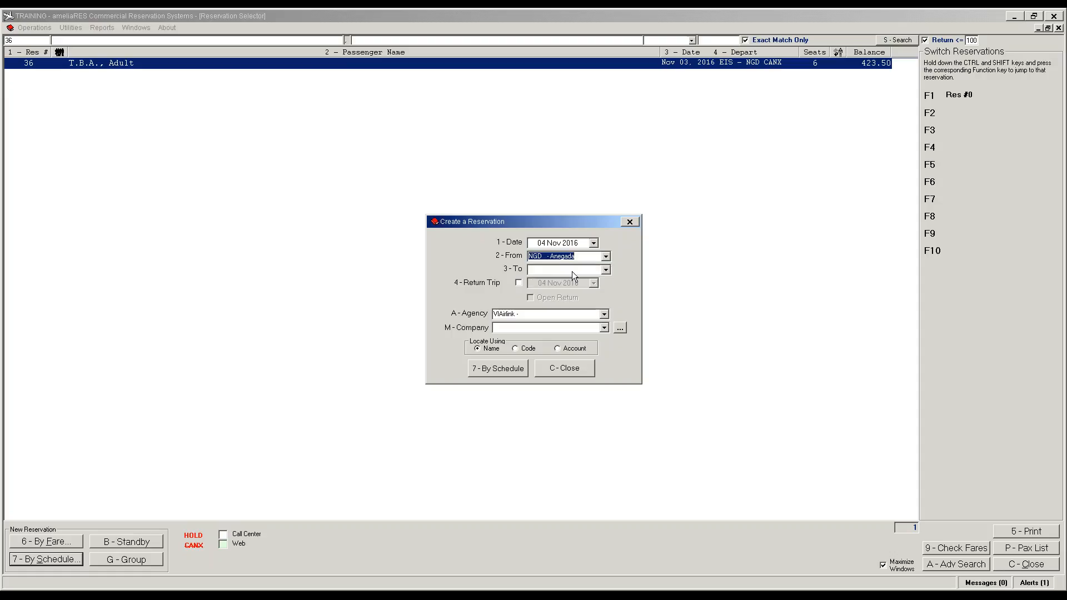
{"action": "left_click", "coordinate": [571, 271]}
{"action": "left_click", "coordinate": [563, 288]}
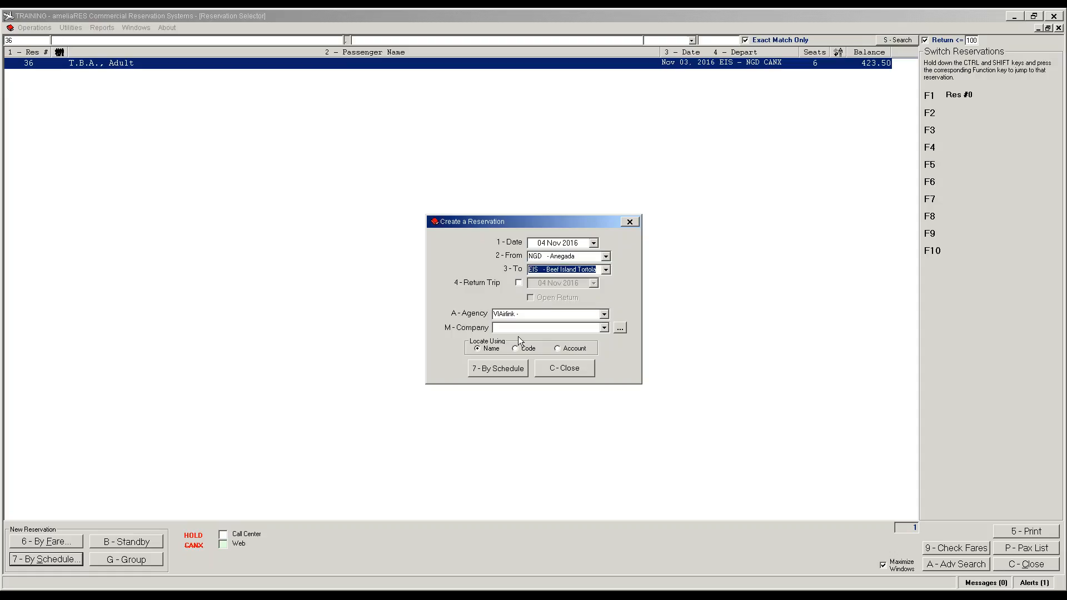
{"action": "left_click", "coordinate": [495, 369]}
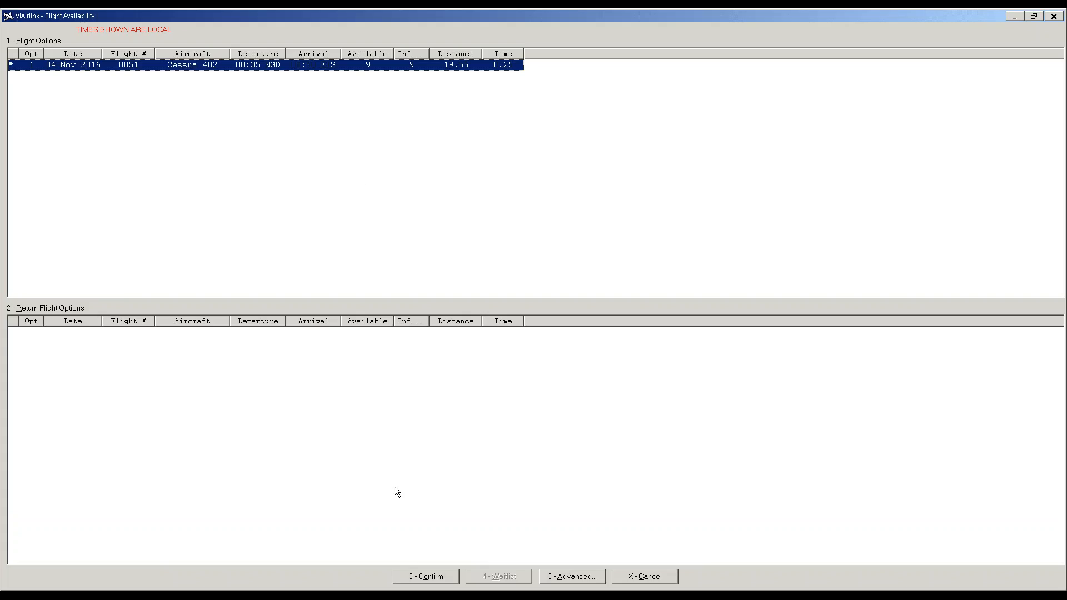
Step: Select flight 8051 and book its 77.00 Sale fare
{"action": "left_click", "coordinate": [431, 577]}
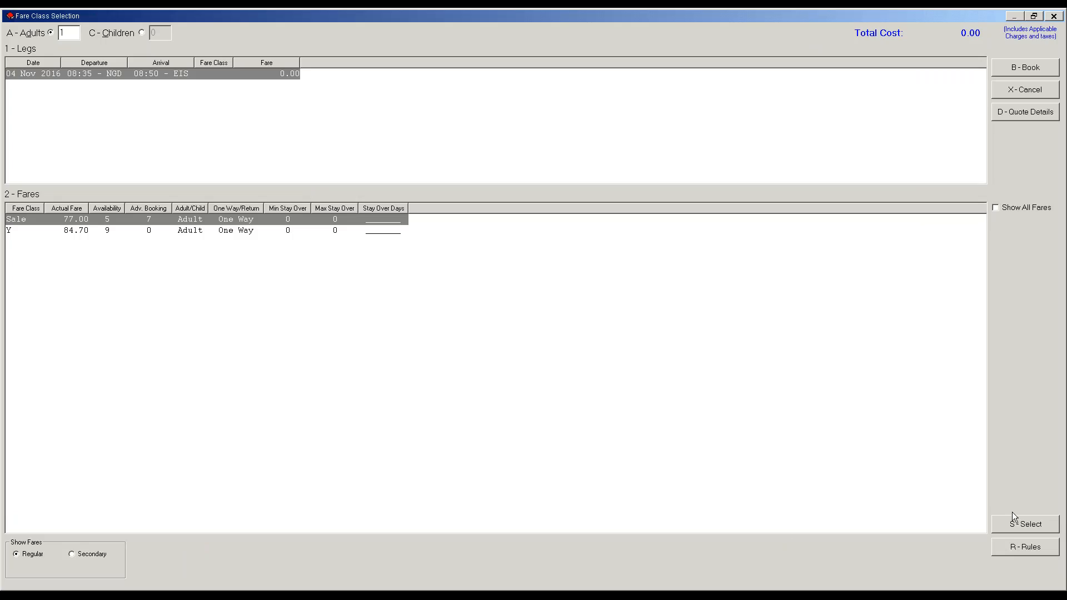
{"action": "left_click", "coordinate": [1020, 527]}
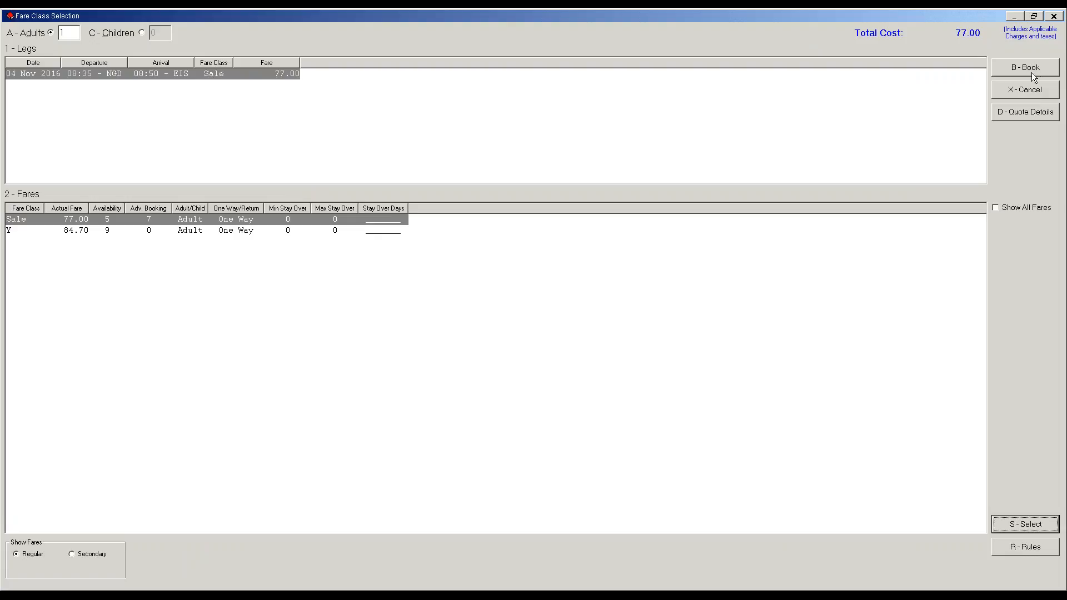
{"action": "left_click", "coordinate": [1032, 73]}
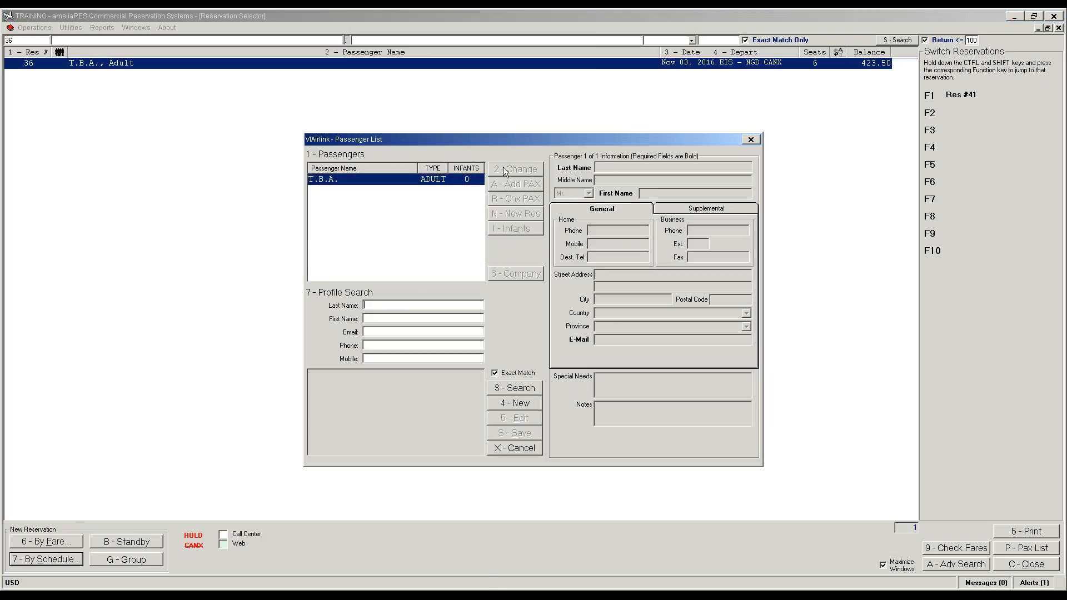
Step: Find the passenger's saved profile by last and first name and apply it to the T.B.A. placeholder
{"action": "key", "text": "Tab"}
{"action": "key", "text": "Return"}
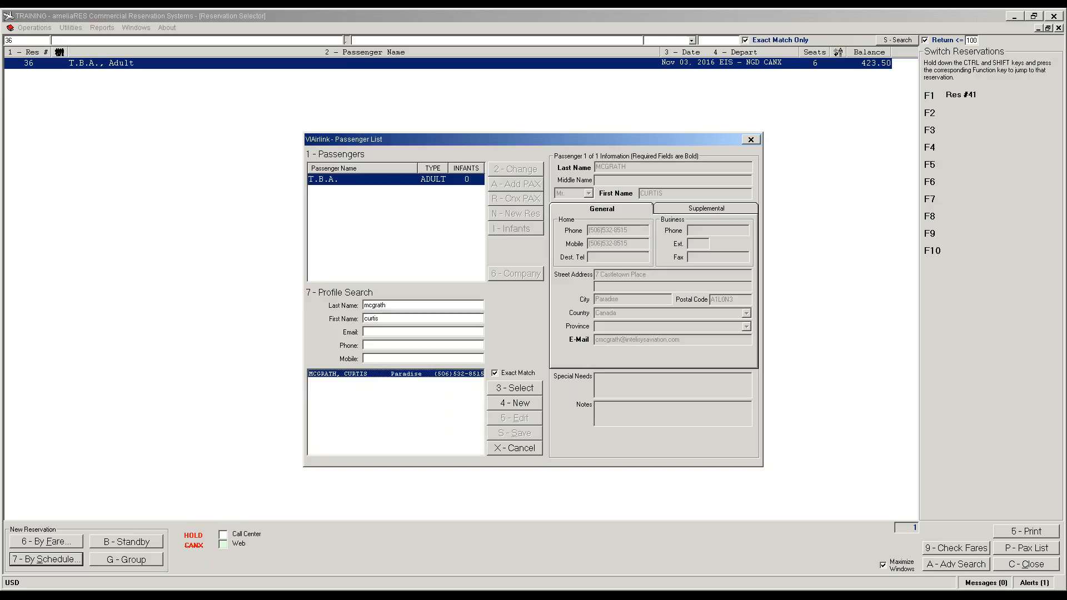
{"action": "left_click", "coordinate": [502, 392]}
{"action": "left_click", "coordinate": [503, 433]}
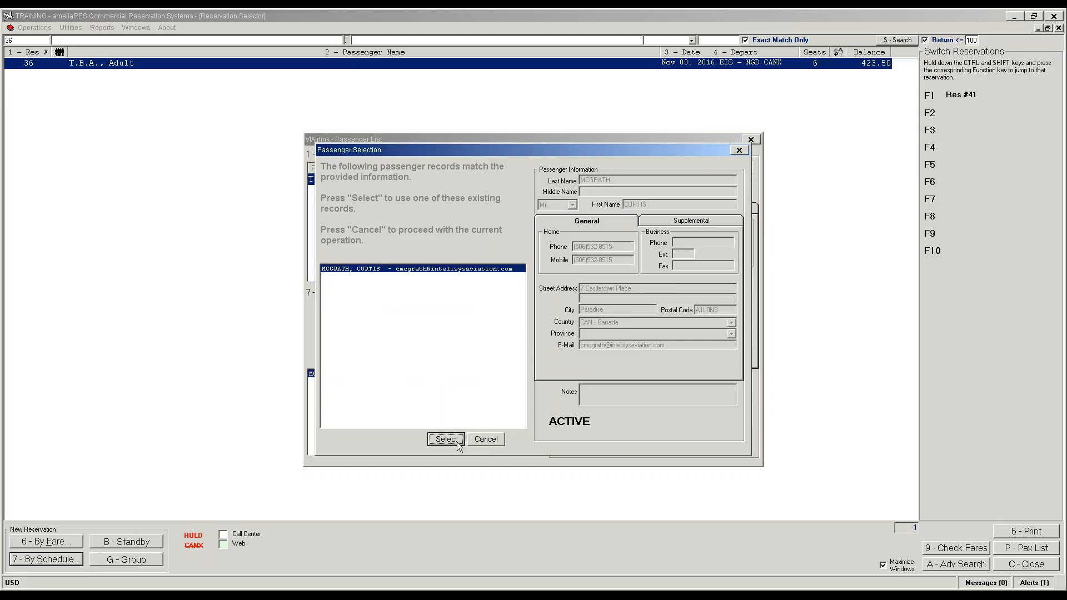
{"action": "left_click", "coordinate": [446, 439]}
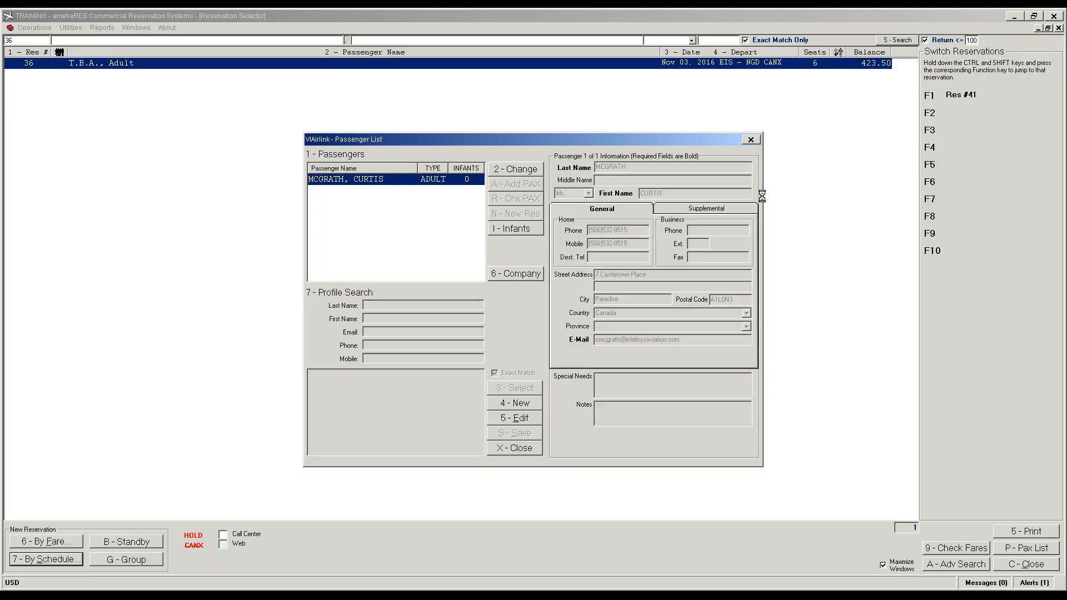
Step: Set the passenger's actual weight to 180, save, and close the passenger list
{"action": "left_click", "coordinate": [526, 418]}
{"action": "left_click", "coordinate": [717, 334]}
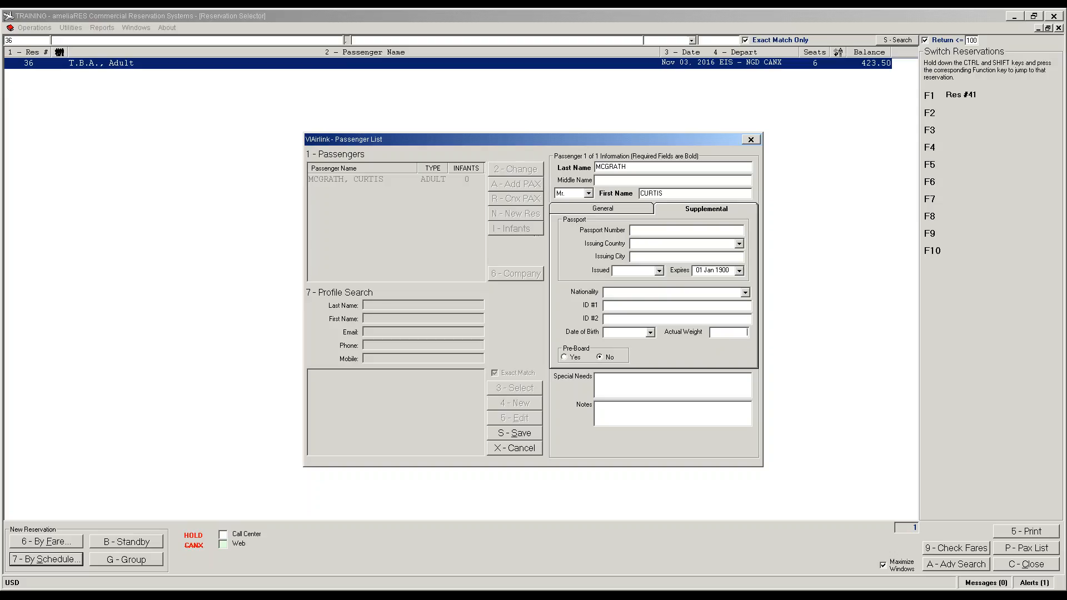
{"action": "type", "text": "180"}
{"action": "left_click", "coordinate": [505, 434]}
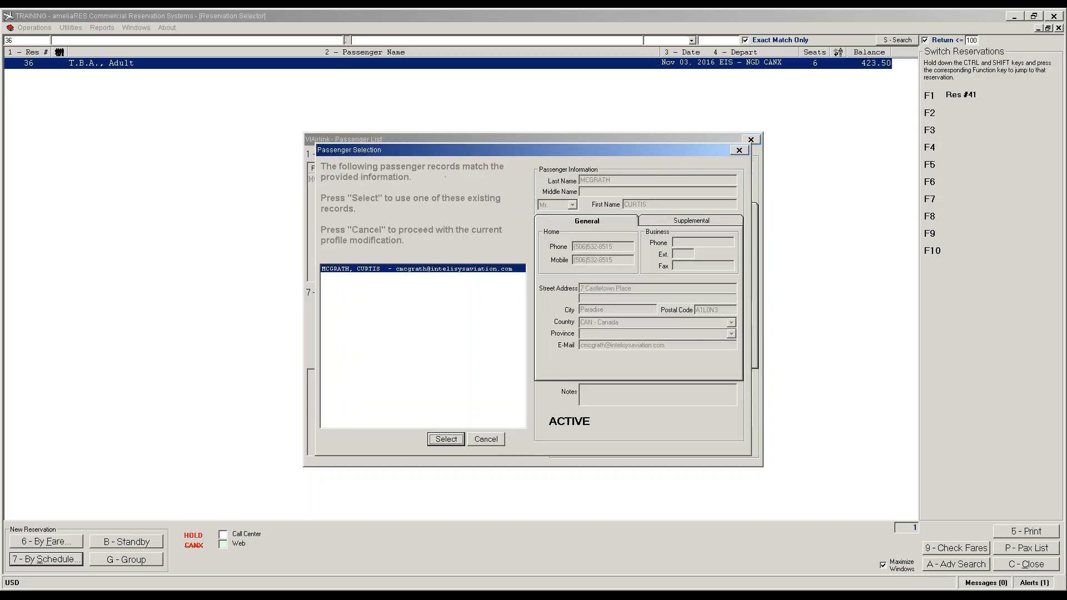
{"action": "left_click", "coordinate": [483, 440]}
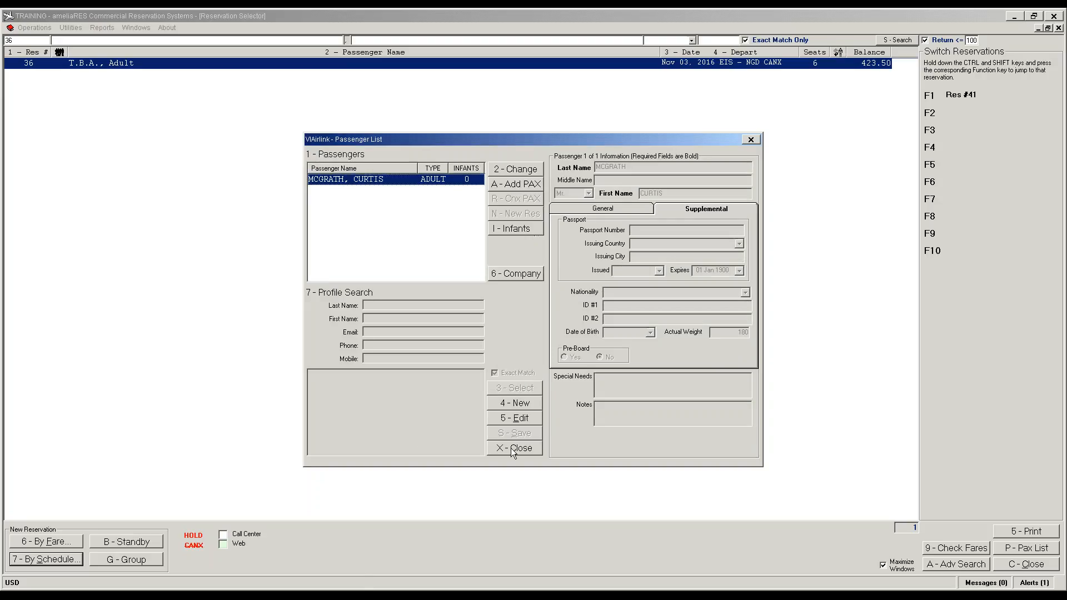
{"action": "left_click", "coordinate": [510, 450]}
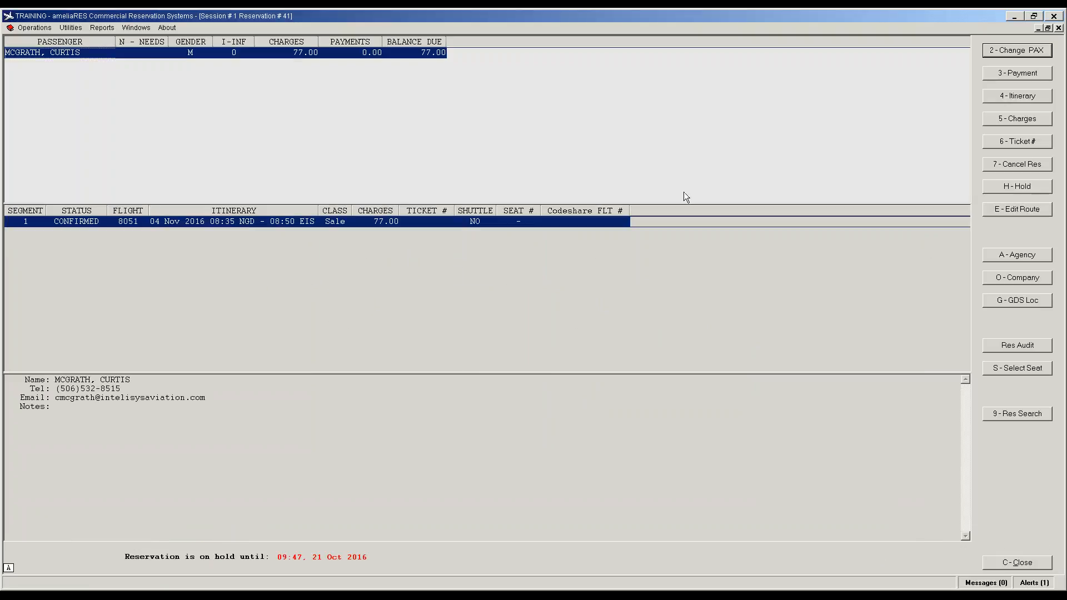
Step: Record an authorized 77.00 Visa payment on reservation 41, entering the card number and expiry
{"action": "left_click", "coordinate": [1000, 77]}
{"action": "left_click", "coordinate": [517, 272]}
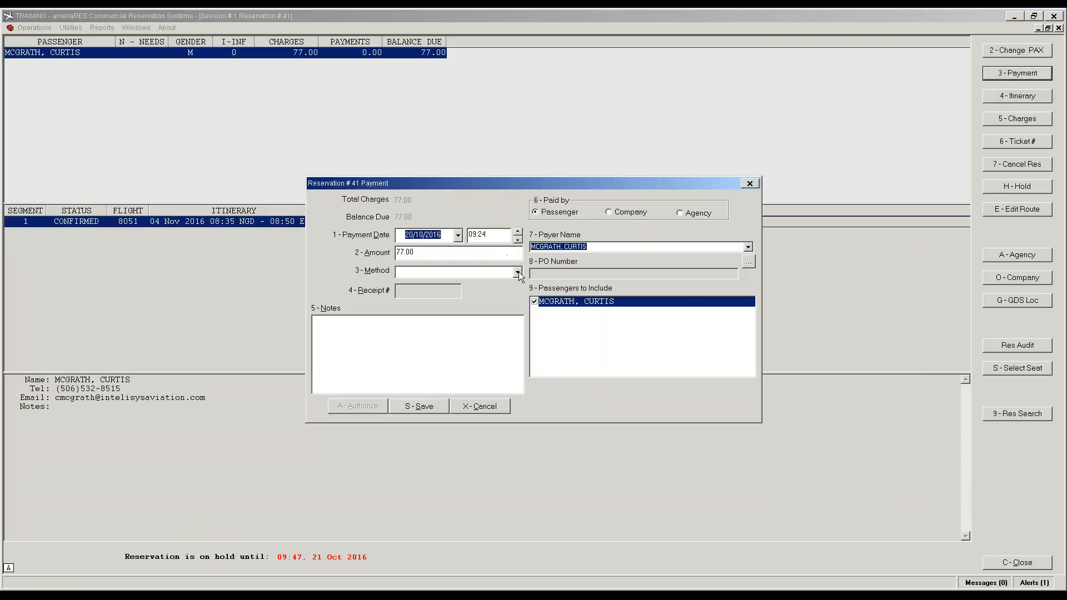
{"action": "left_click", "coordinate": [417, 319]}
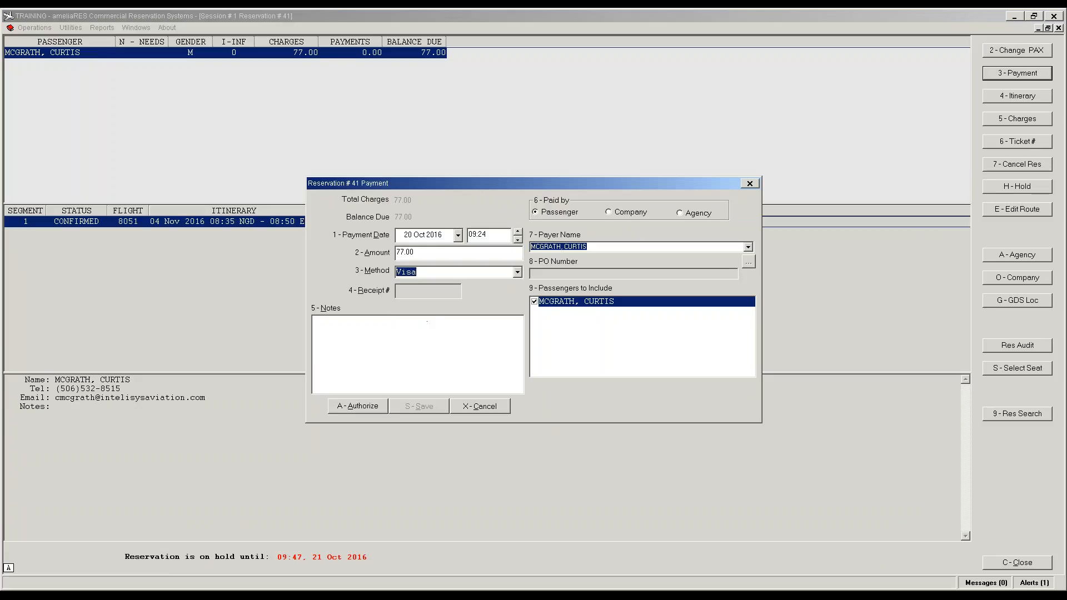
{"action": "left_click", "coordinate": [356, 409]}
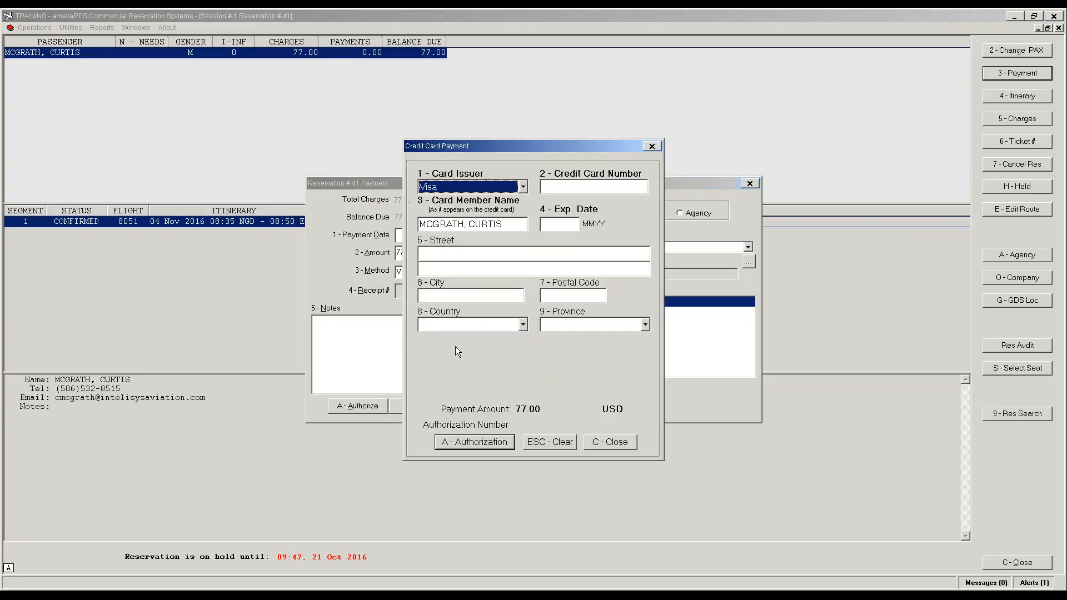
{"action": "left_click", "coordinate": [568, 186]}
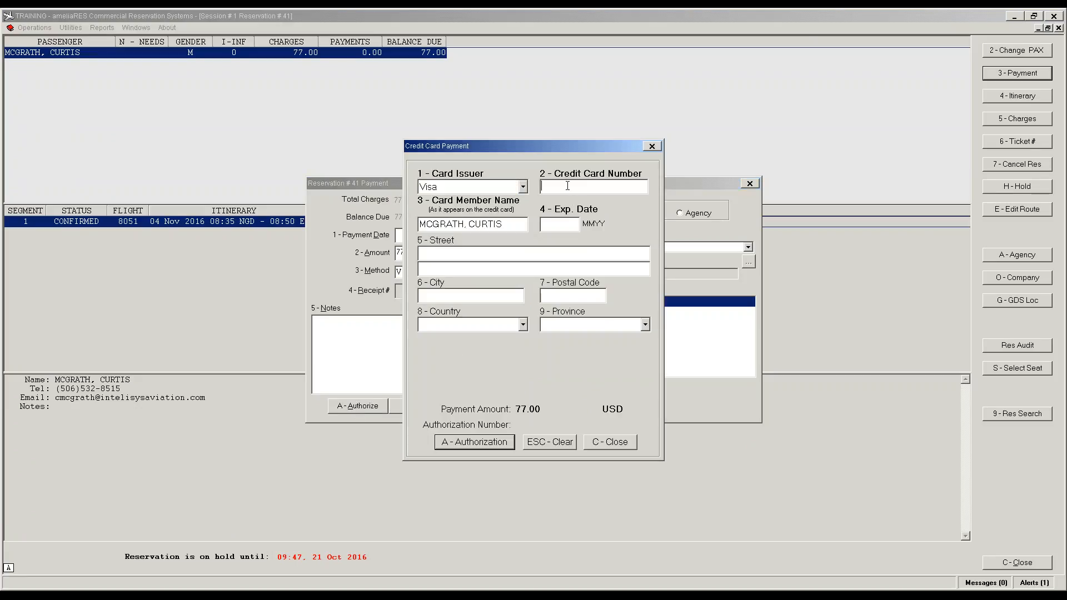
{"action": "type", "text": "4111111111111111"}
{"action": "key", "text": "Tab"}
{"action": "key", "text": "Tab"}
{"action": "type", "text": "1218"}
{"action": "left_click", "coordinate": [479, 442]}
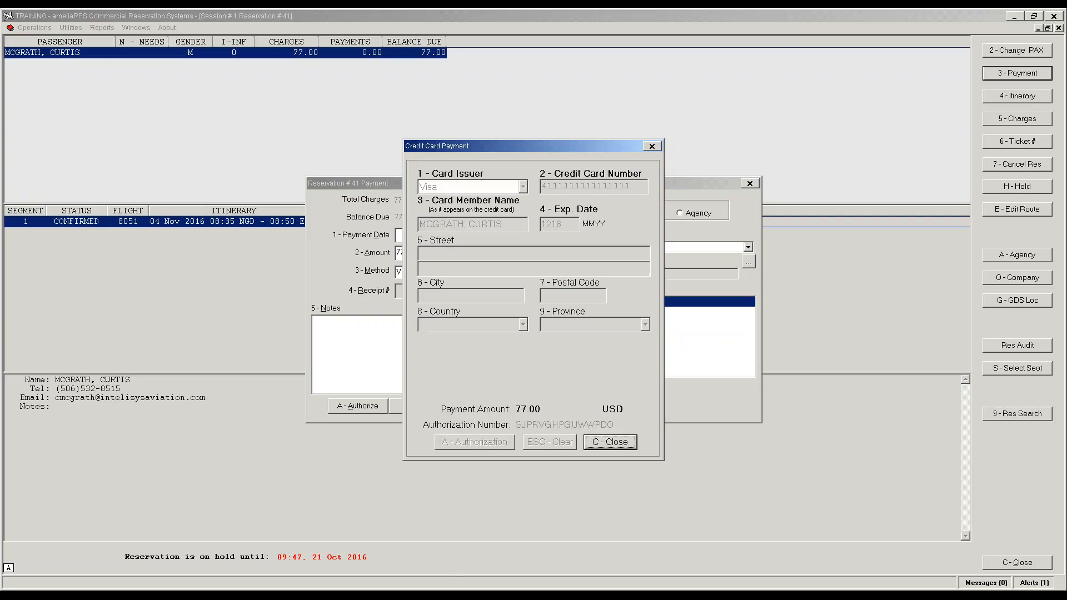
{"action": "left_click", "coordinate": [600, 443]}
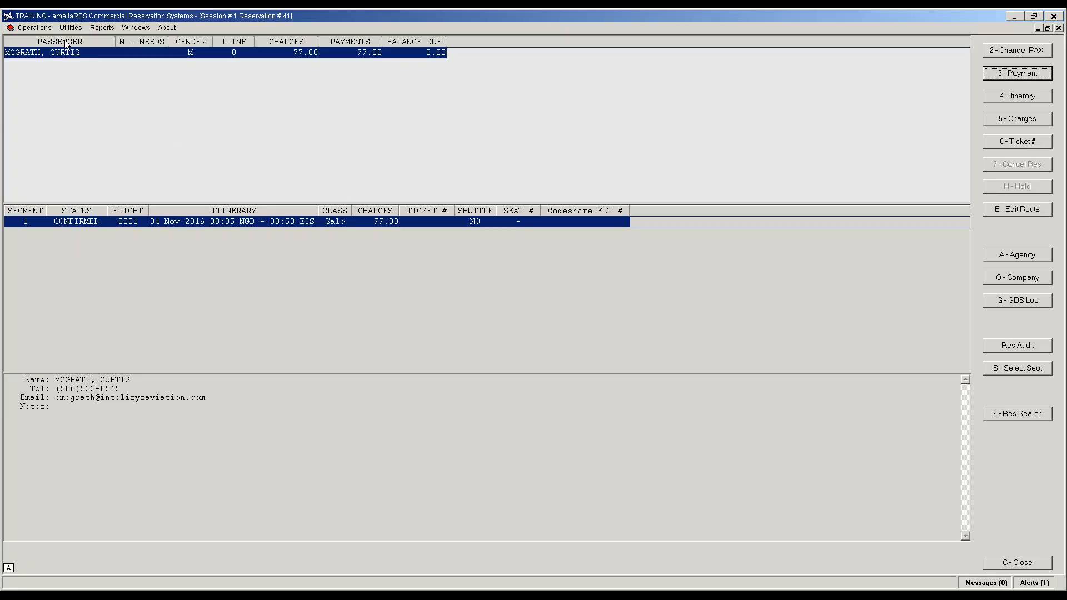
{"action": "left_click", "coordinate": [41, 29]}
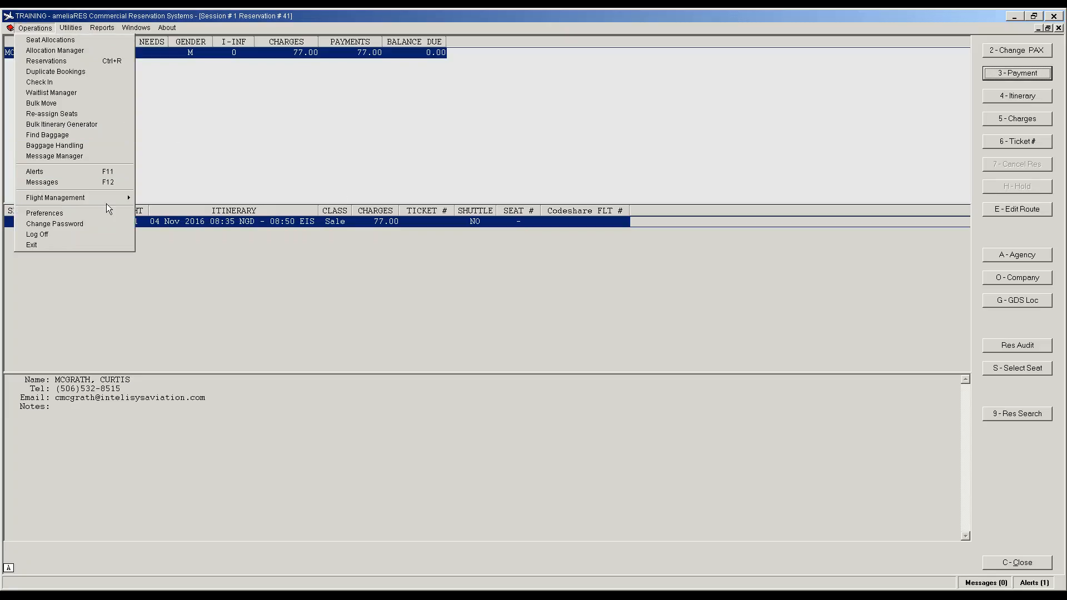
Step: Open Flight Scheduling and minimize the reservation 41 and reservation list windows
{"action": "mouse_move", "coordinate": [132, 199]}
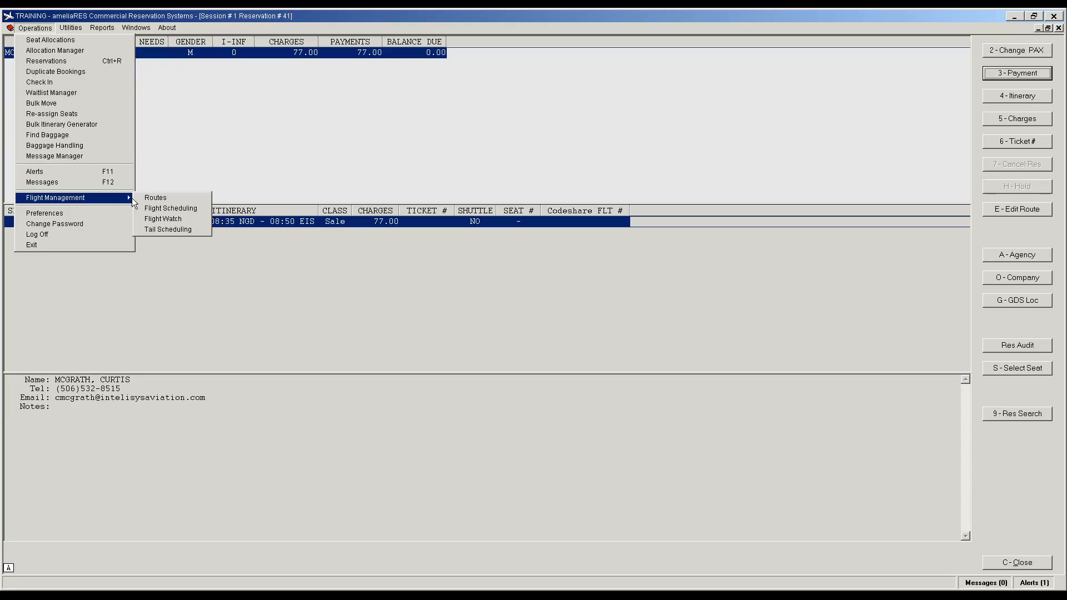
{"action": "left_click", "coordinate": [175, 211]}
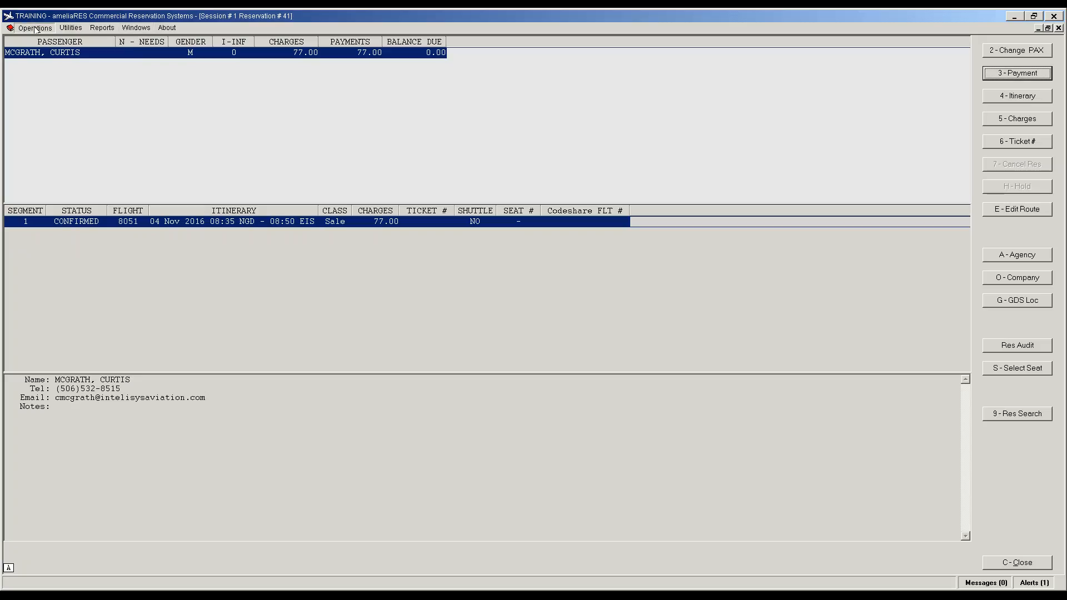
{"action": "left_click", "coordinate": [1038, 28]}
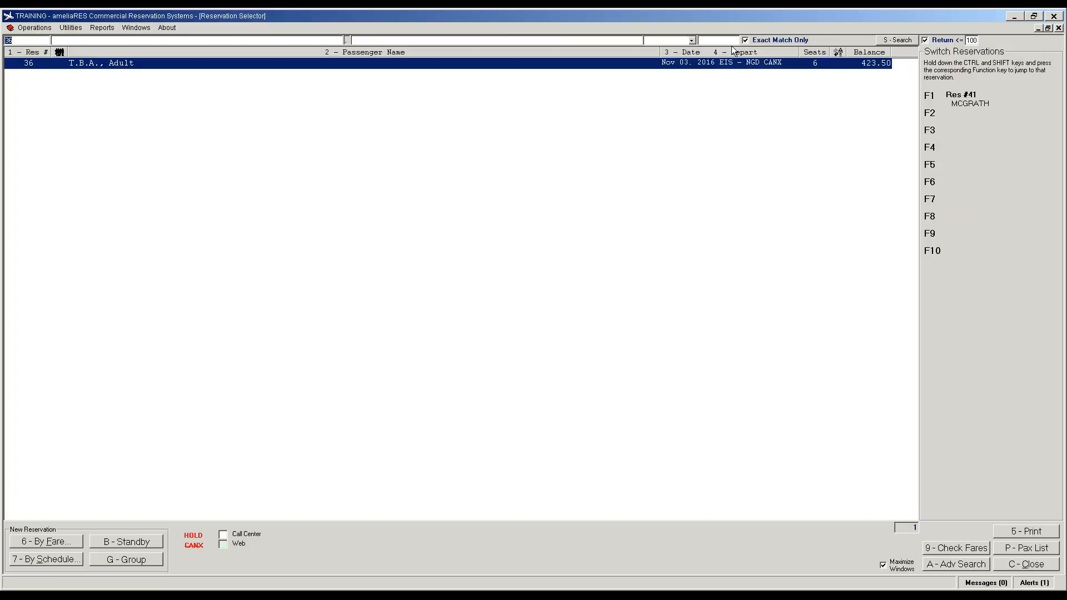
{"action": "left_click", "coordinate": [1038, 28]}
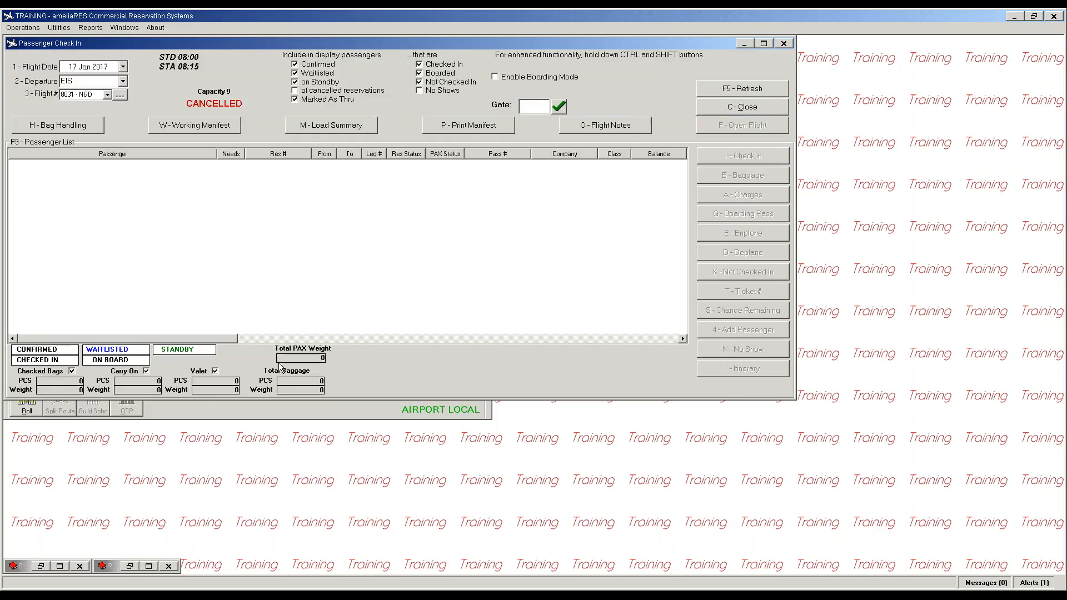
{"action": "left_click", "coordinate": [289, 406]}
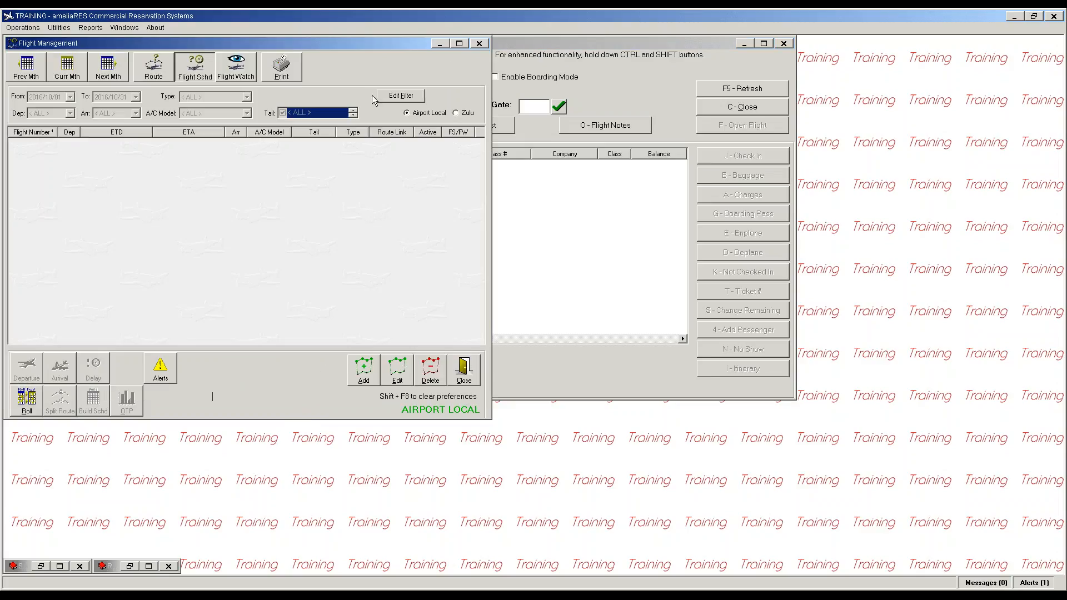
Step: Set the flight date filter's From and To dates both to 2016/11/04
{"action": "left_click", "coordinate": [401, 96]}
{"action": "left_click", "coordinate": [70, 98]}
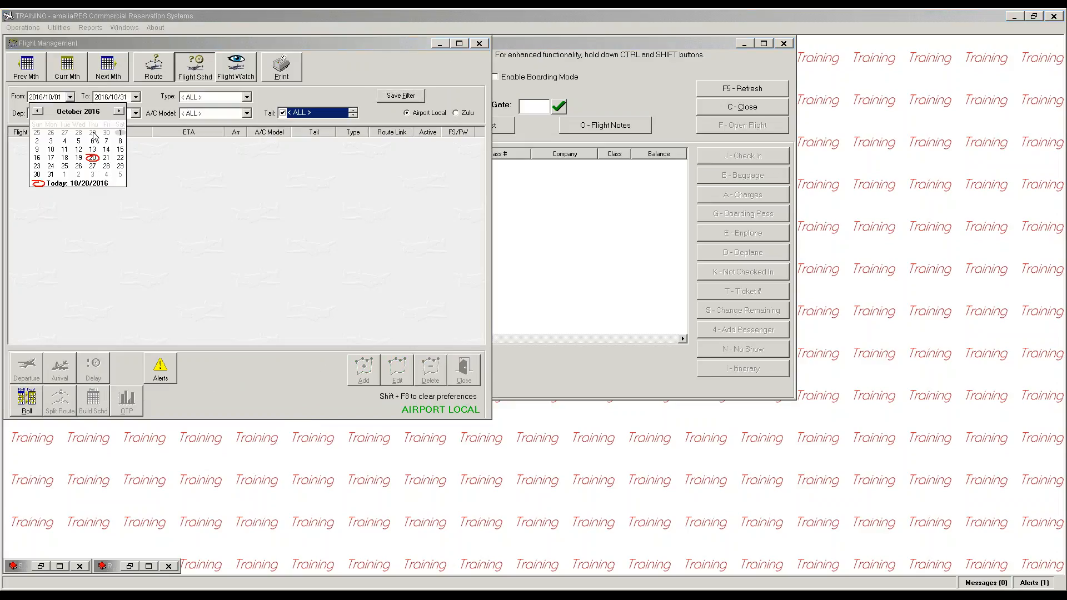
{"action": "left_click", "coordinate": [106, 175]}
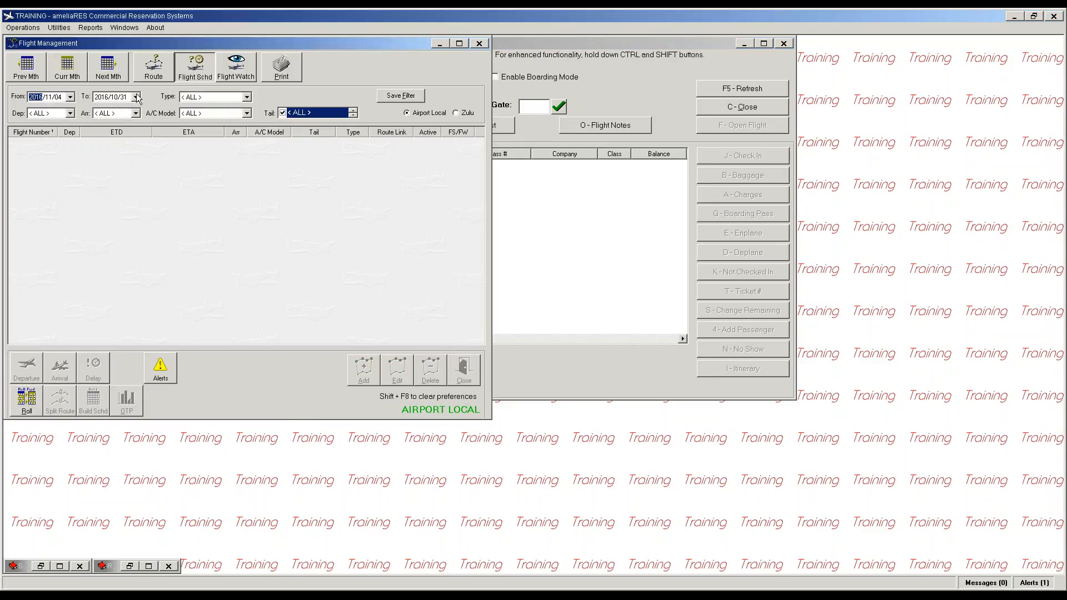
{"action": "left_click", "coordinate": [136, 98]}
{"action": "left_click", "coordinate": [174, 176]}
Step: Apply the filter, deactivate flight 8051 cancelling its leg, save, and close reservation 41
{"action": "left_click", "coordinate": [401, 96]}
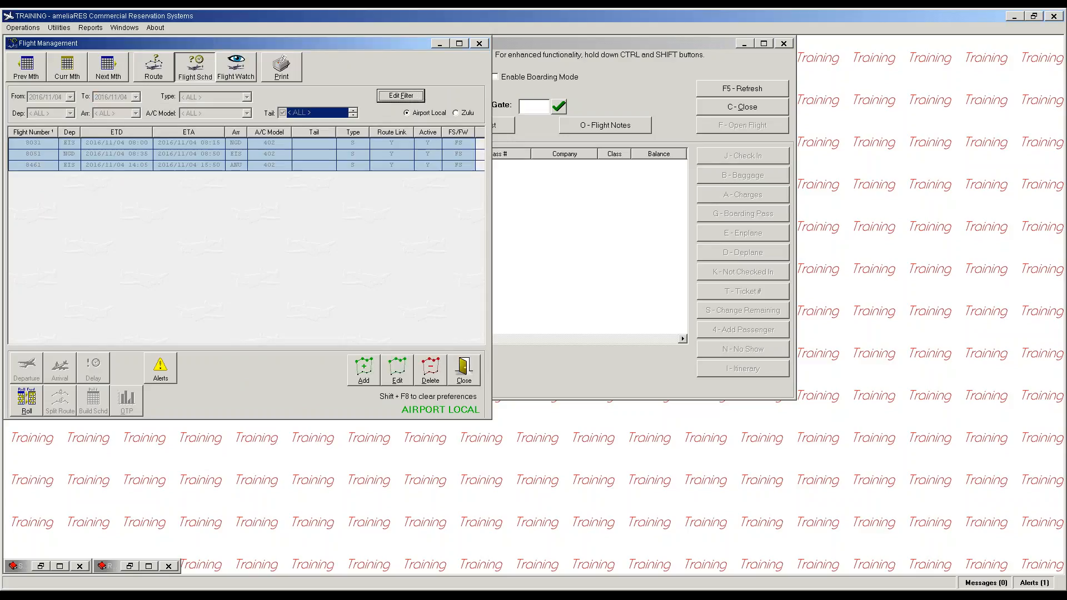
{"action": "left_click", "coordinate": [36, 156]}
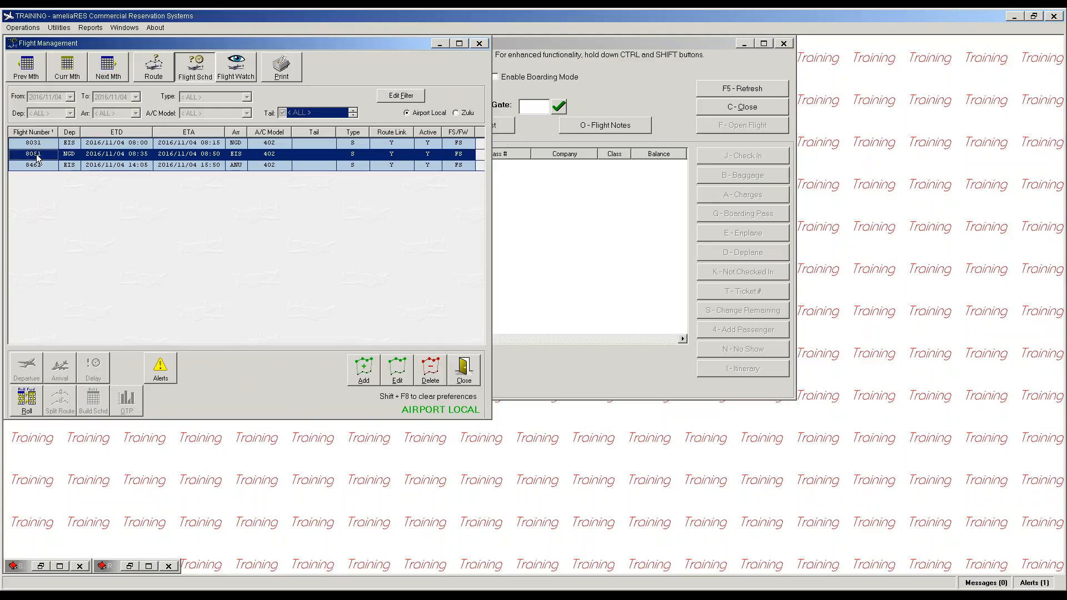
{"action": "double_click", "coordinate": [36, 156]}
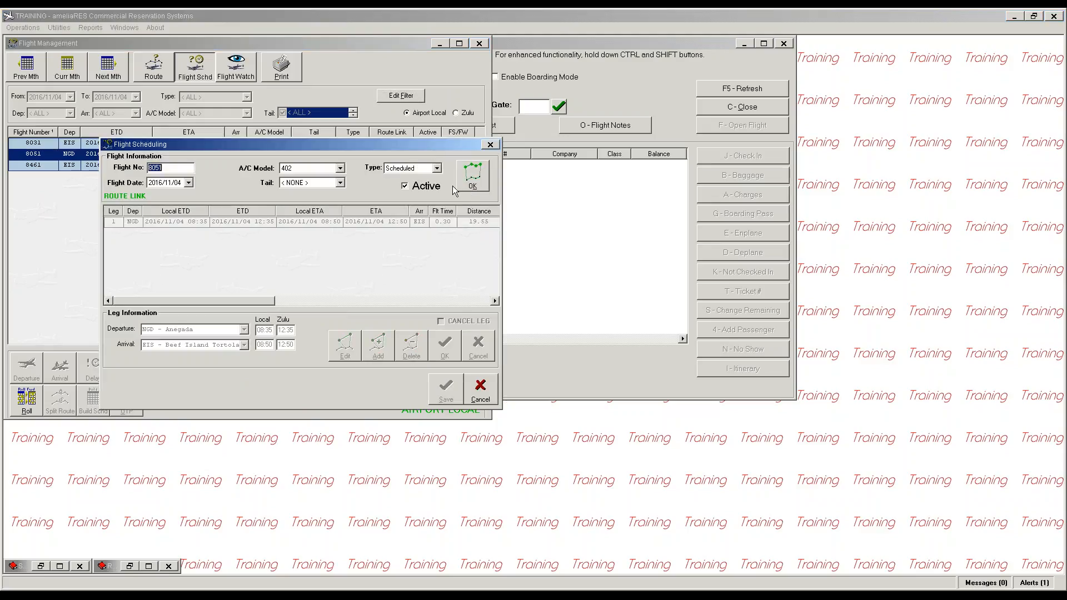
{"action": "left_click", "coordinate": [406, 186]}
{"action": "left_click", "coordinate": [472, 177]}
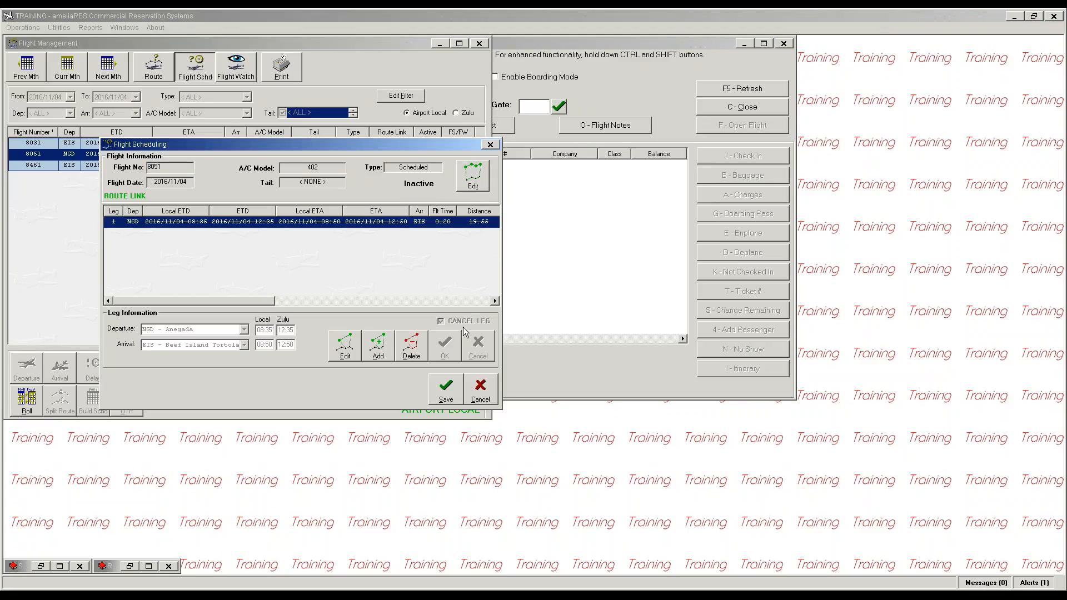
{"action": "left_click", "coordinate": [446, 389]}
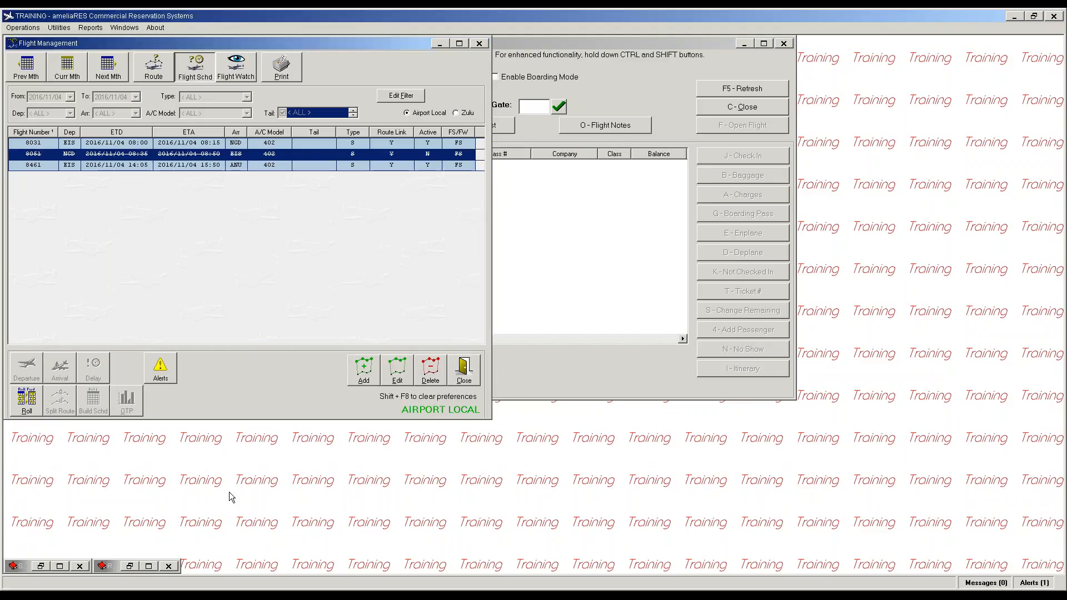
{"action": "left_click", "coordinate": [59, 566]}
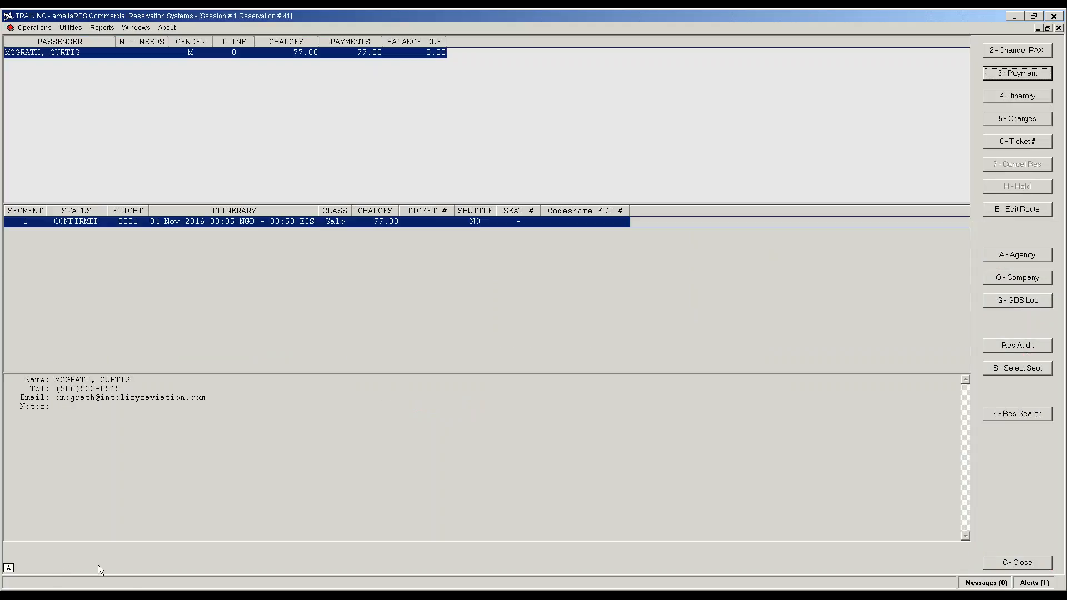
{"action": "left_click", "coordinate": [1015, 563]}
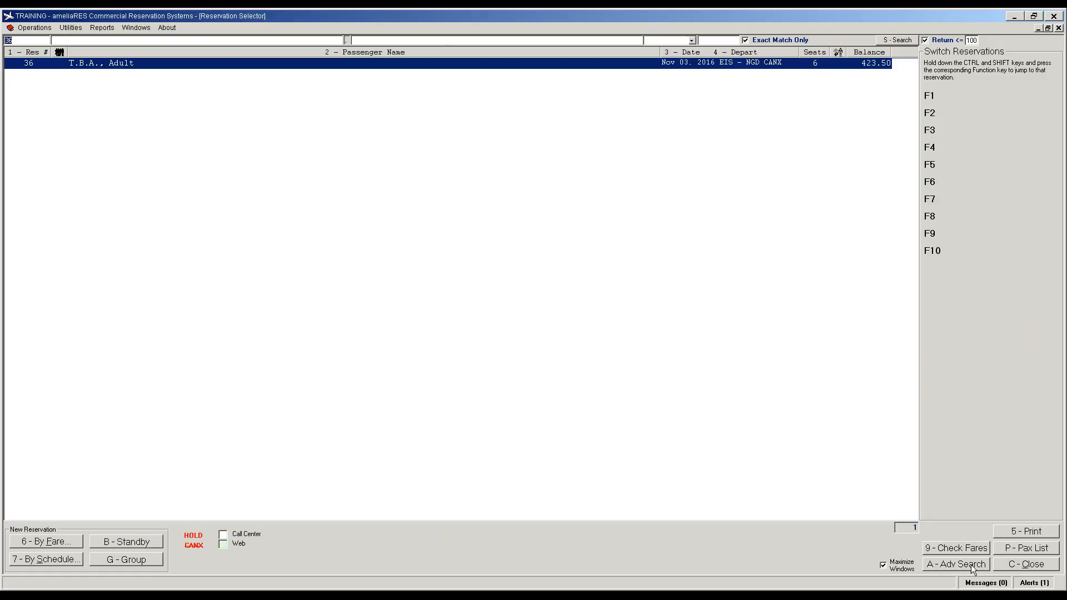
Step: Select flight 8051's 04 Nov 2016 cancellation alert and start Bulk Move Passengers
{"action": "left_click", "coordinate": [1030, 583]}
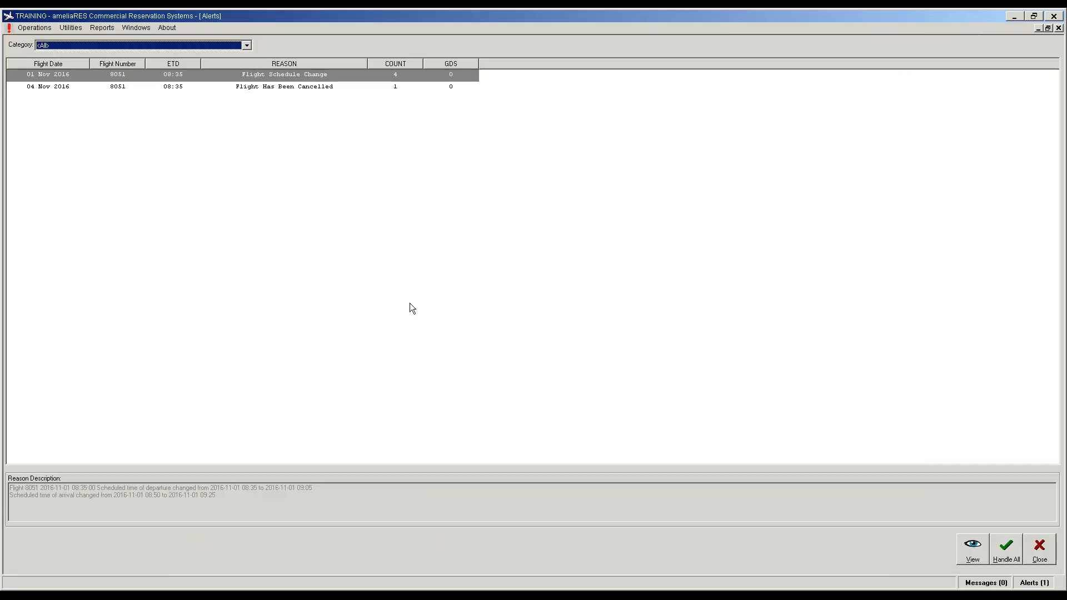
{"action": "left_click", "coordinate": [235, 87]}
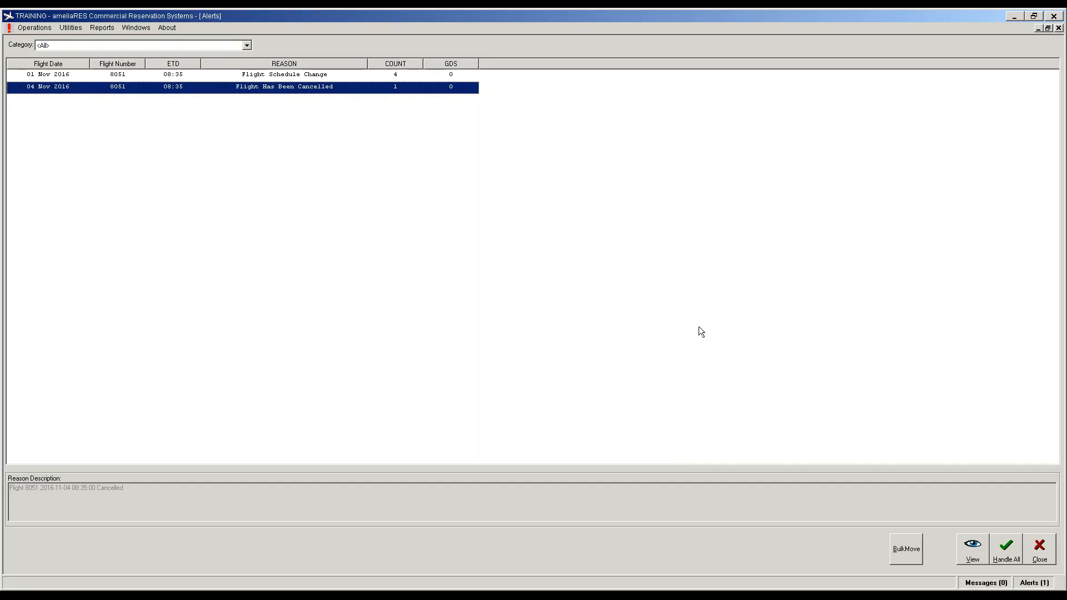
{"action": "left_click", "coordinate": [913, 552]}
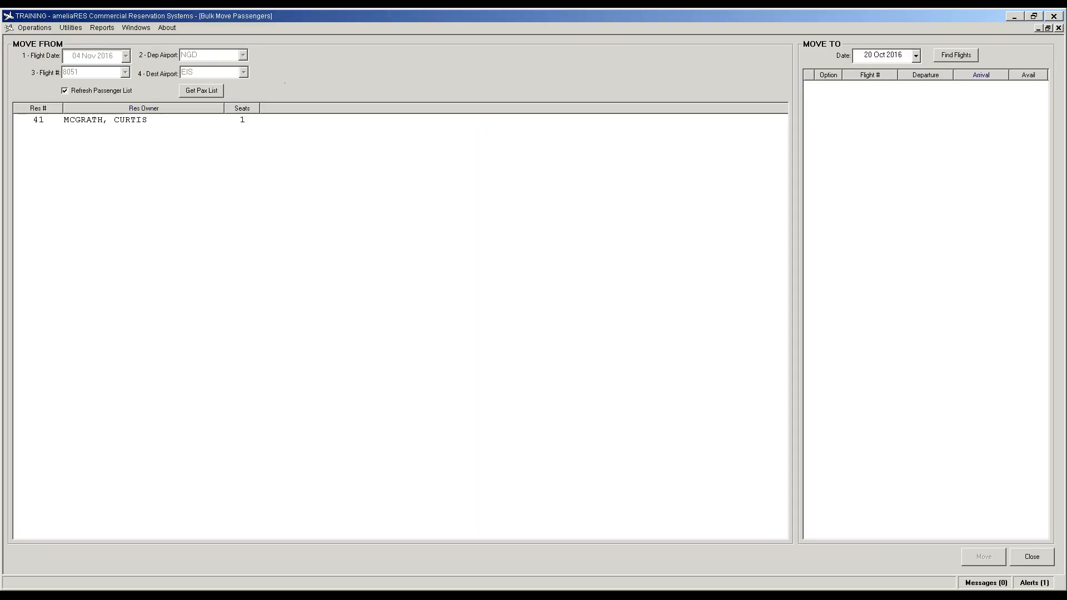
Step: Find replacement flights on 05 Nov 2016, correcting an initial 4 Nov date
{"action": "left_click", "coordinate": [915, 56]}
{"action": "left_click", "coordinate": [950, 150]}
{"action": "left_click", "coordinate": [957, 55]}
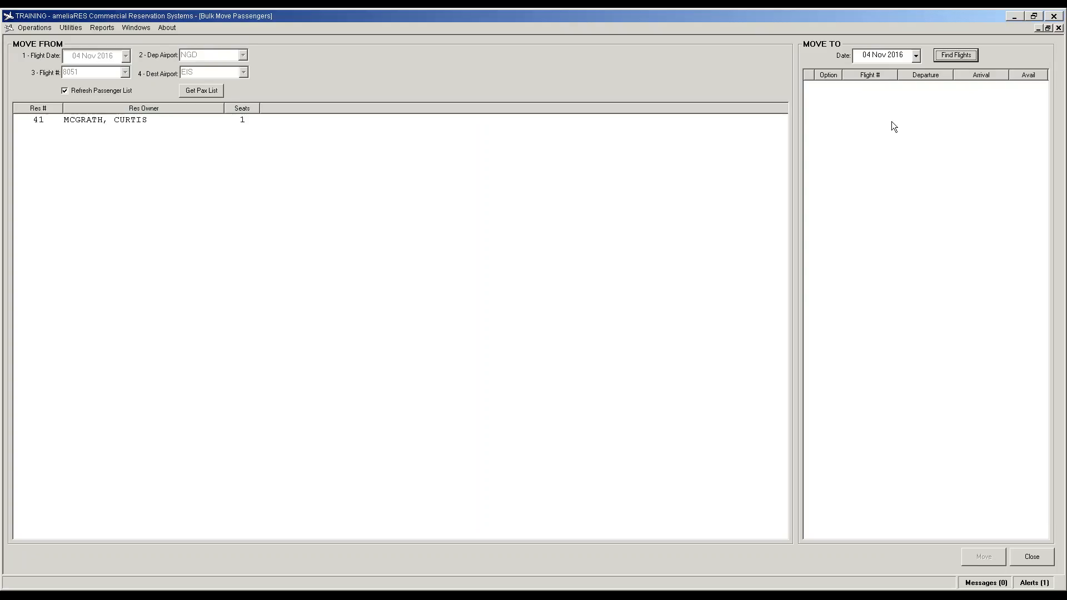
{"action": "left_click", "coordinate": [915, 55]}
{"action": "left_click", "coordinate": [968, 101]}
{"action": "left_click", "coordinate": [957, 55]}
Step: Move reservation 41's passenger onto flight 8051 on 5 Nov and close Bulk Move
{"action": "left_click", "coordinate": [118, 121]}
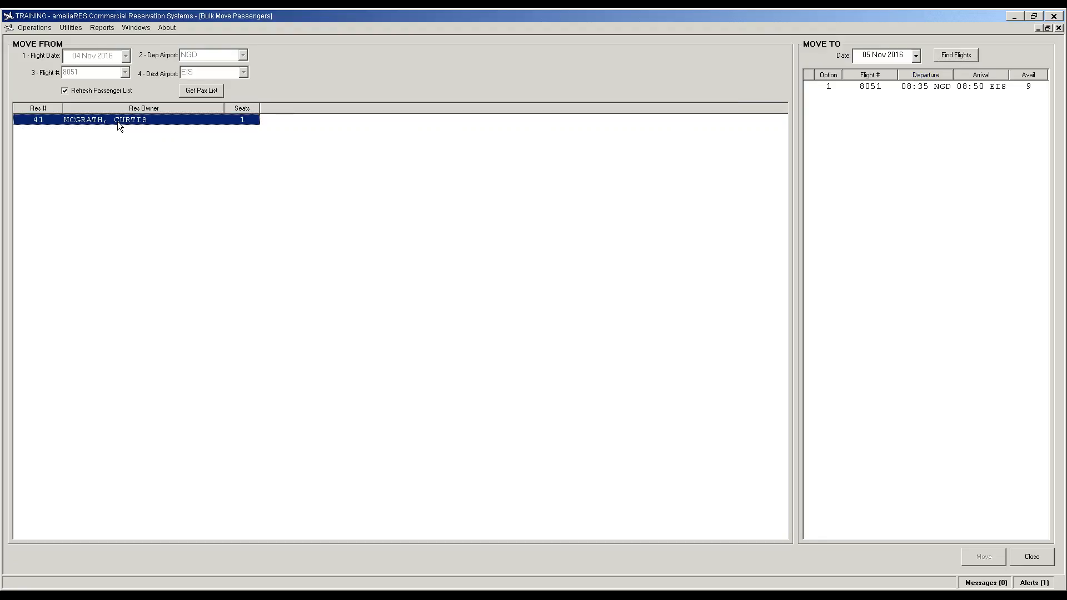
{"action": "left_click", "coordinate": [872, 89]}
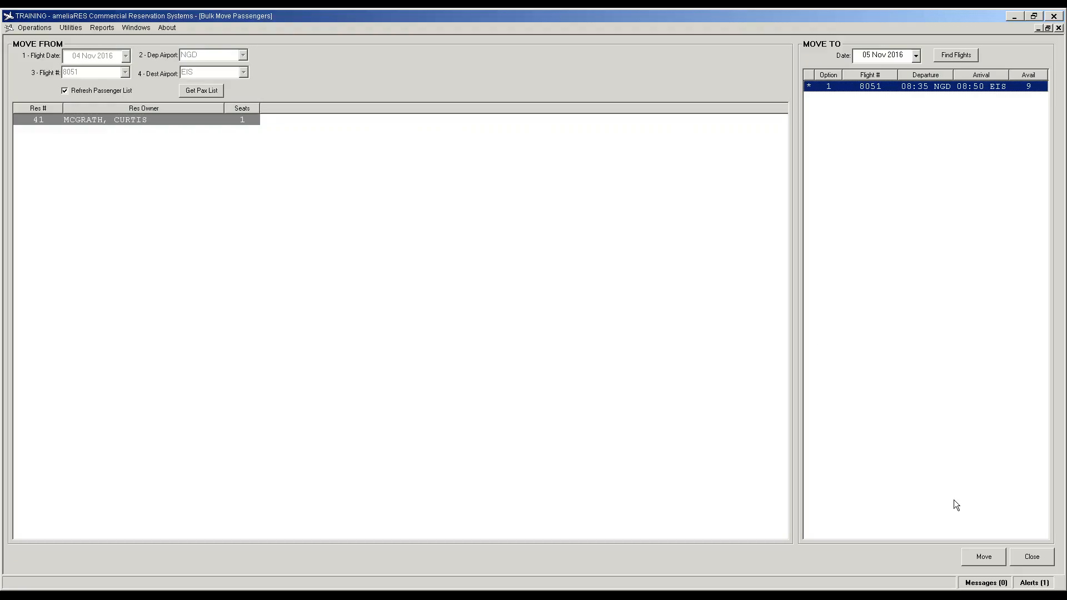
{"action": "left_click", "coordinate": [983, 558]}
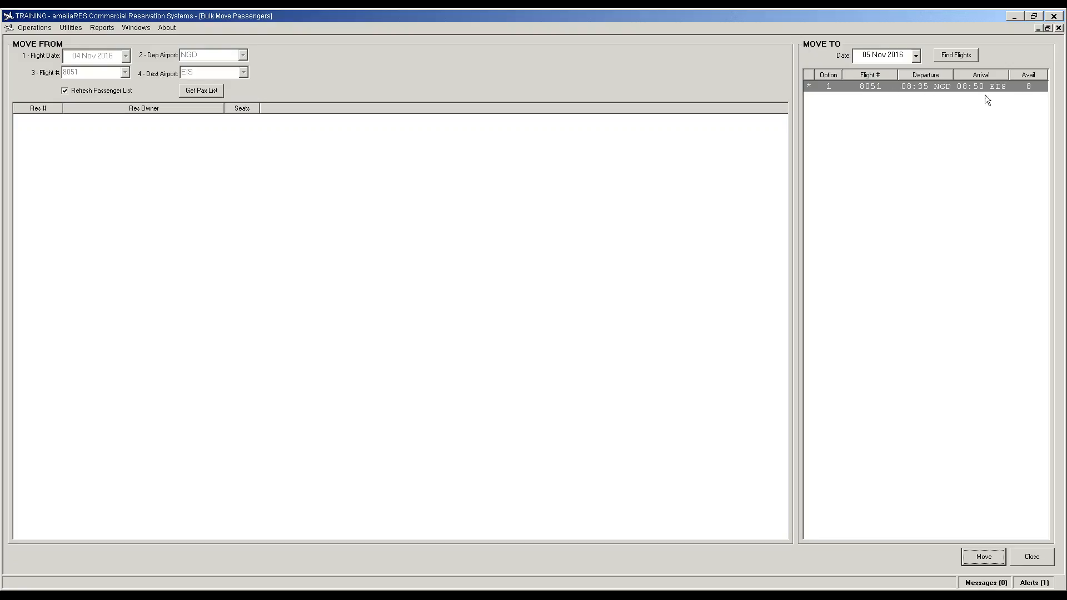
{"action": "left_click", "coordinate": [1034, 557]}
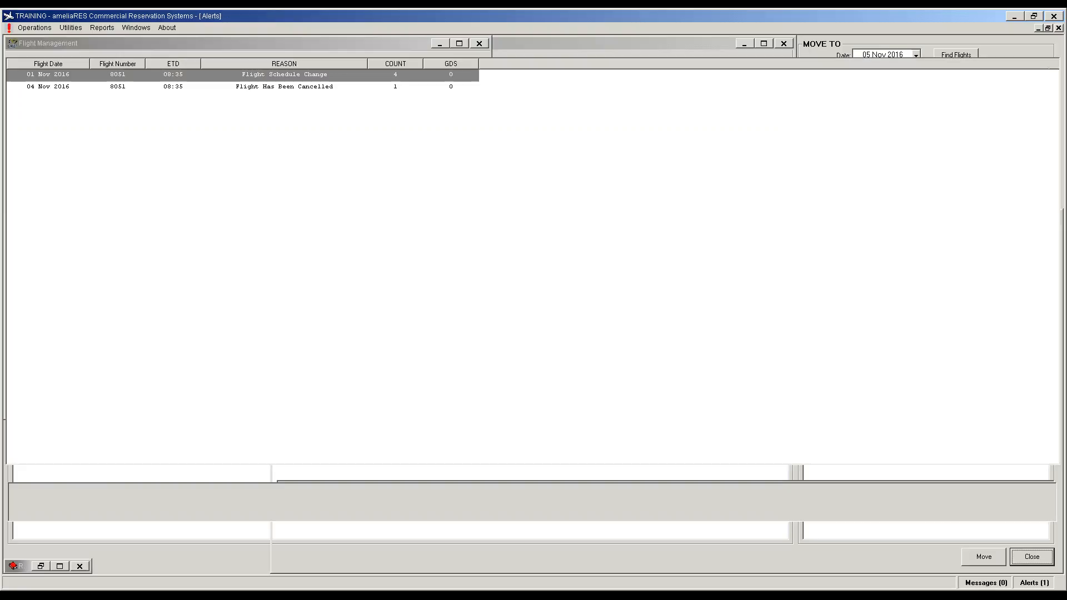
Step: From the 04 Nov cancellation alert, view affected passengers and open reservation 41
{"action": "left_click", "coordinate": [285, 89]}
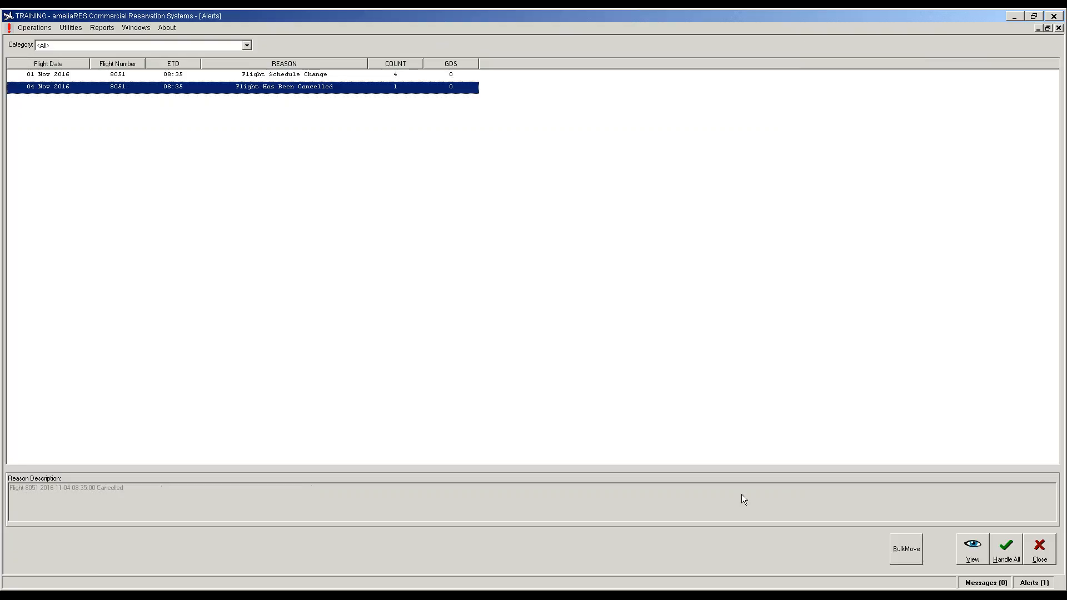
{"action": "left_click", "coordinate": [974, 555]}
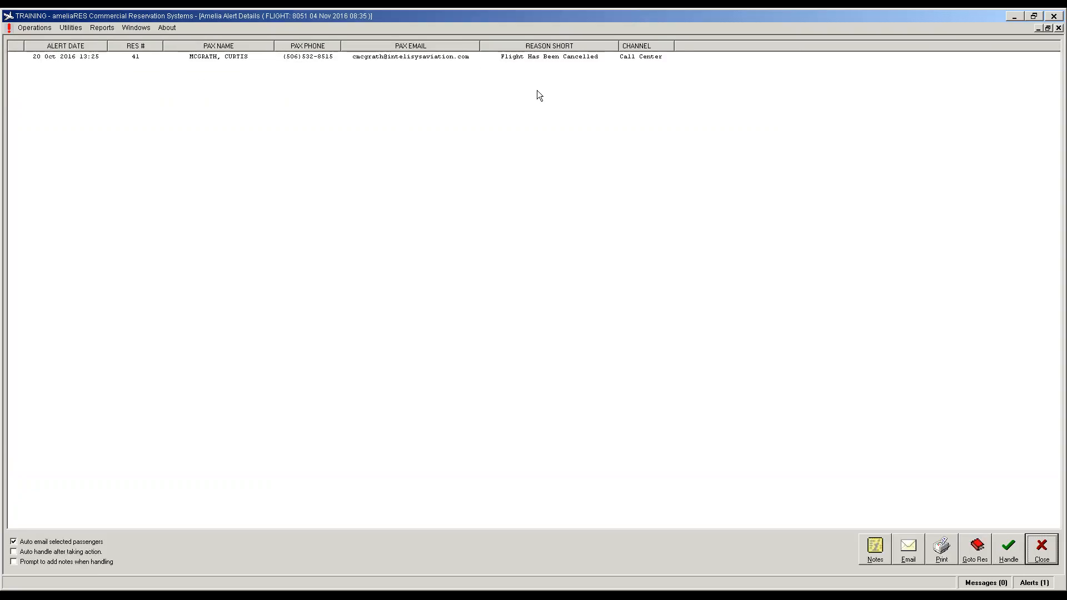
{"action": "left_click", "coordinate": [564, 56]}
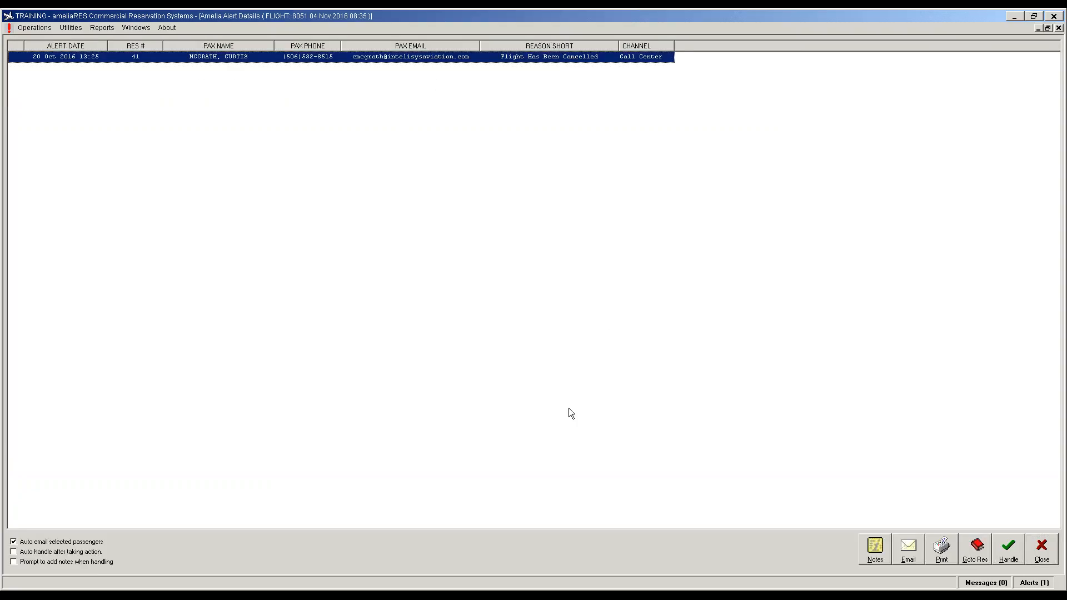
{"action": "left_click", "coordinate": [984, 556]}
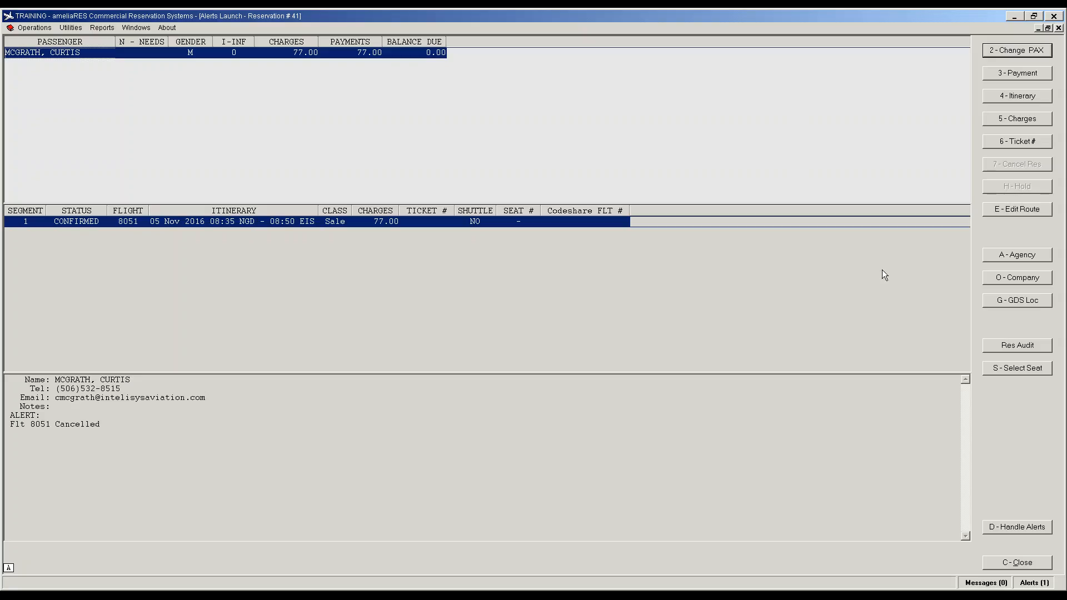
Step: Handle reservation 41's alerts, then handle the remaining schedule-change alert and close Alerts
{"action": "left_click", "coordinate": [1018, 533]}
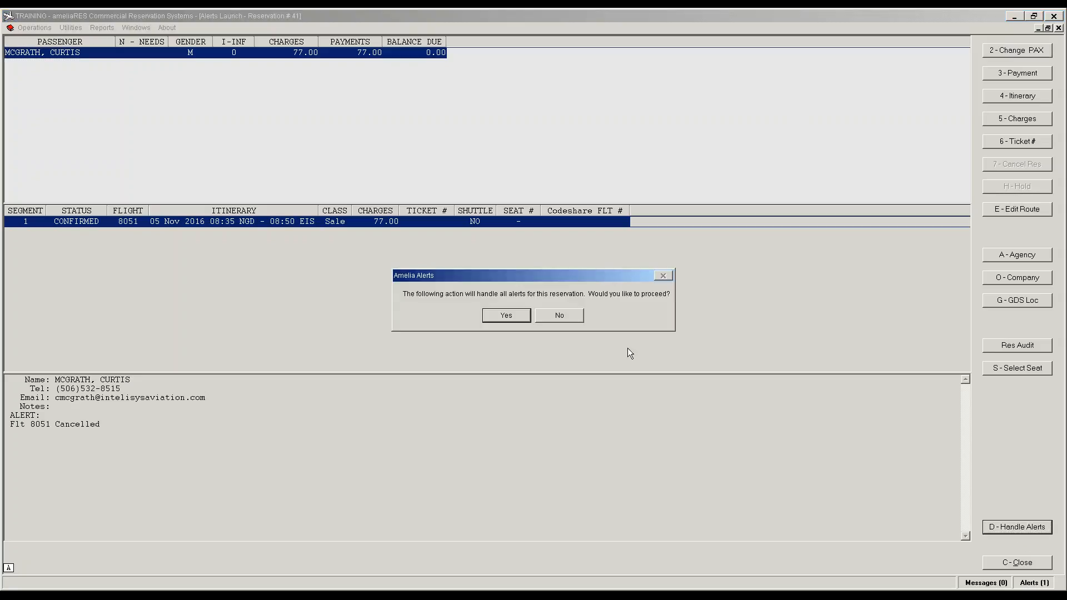
{"action": "left_click", "coordinate": [506, 315]}
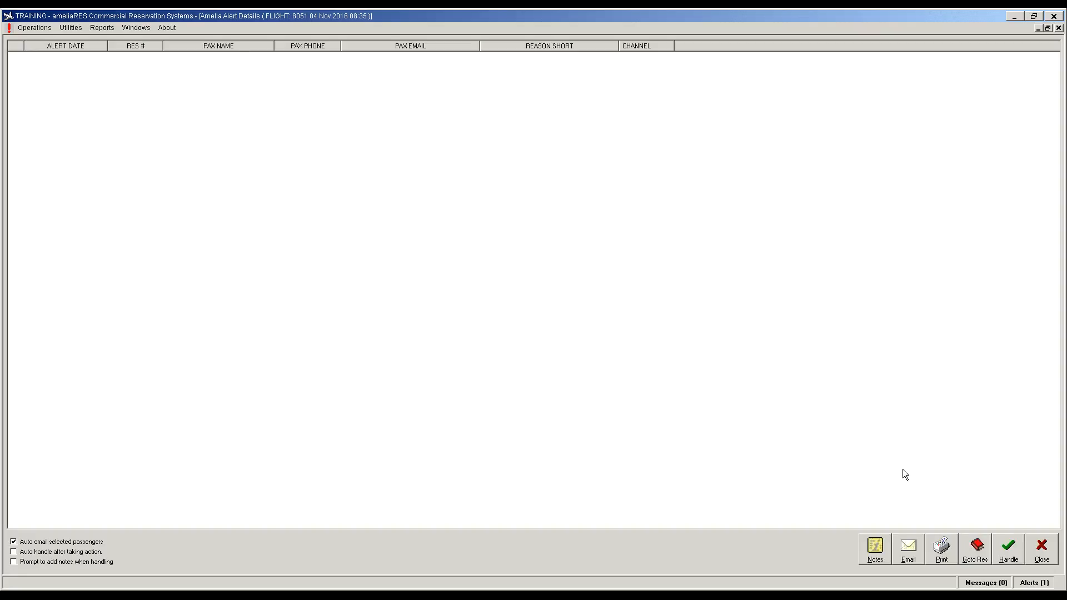
{"action": "left_click", "coordinate": [1051, 548]}
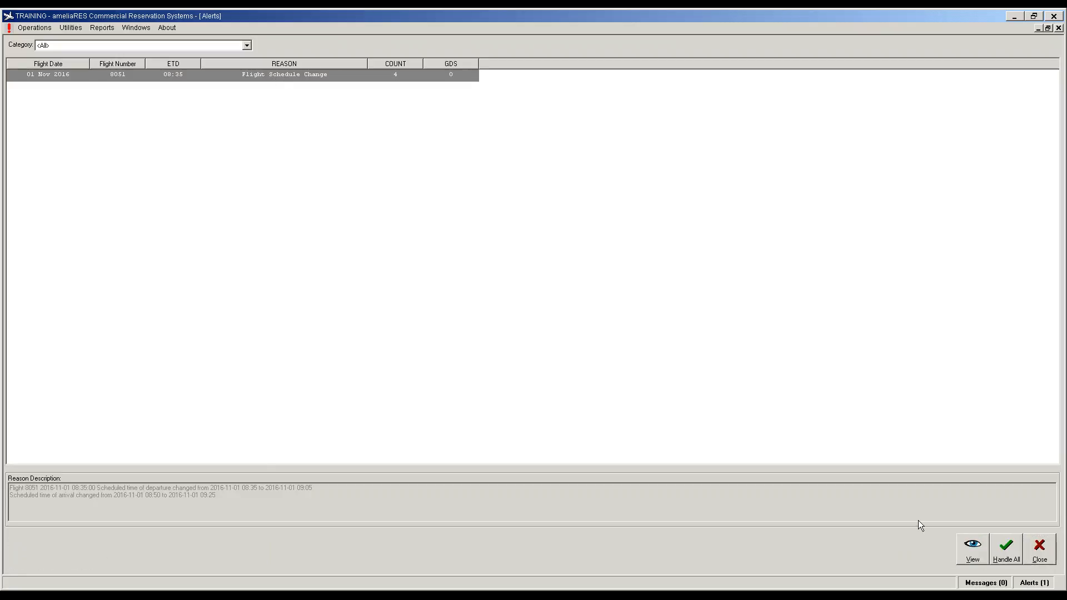
{"action": "left_click", "coordinate": [1015, 551]}
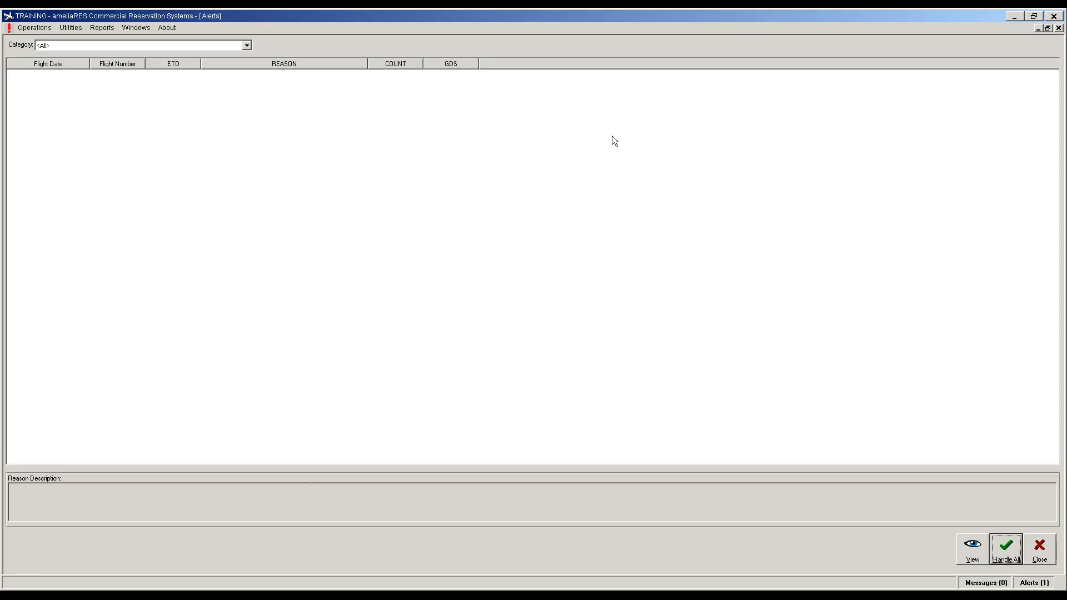
{"action": "left_click", "coordinate": [1043, 555]}
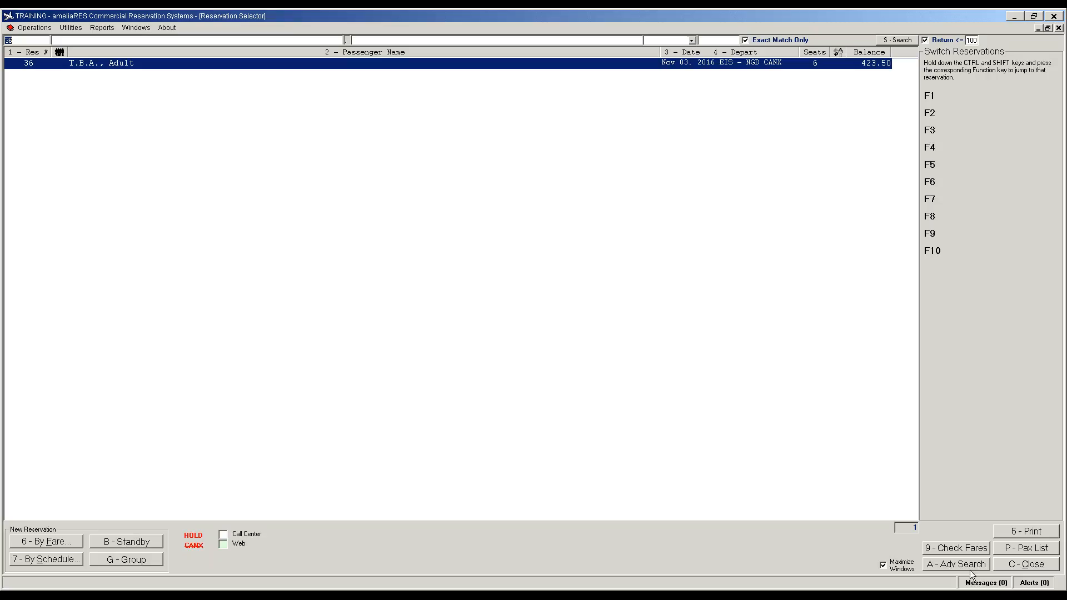
Step: Load Passenger Check In for flight 8051 NGD to EIS on 01 Nov 2016
{"action": "left_click", "coordinate": [1042, 567]}
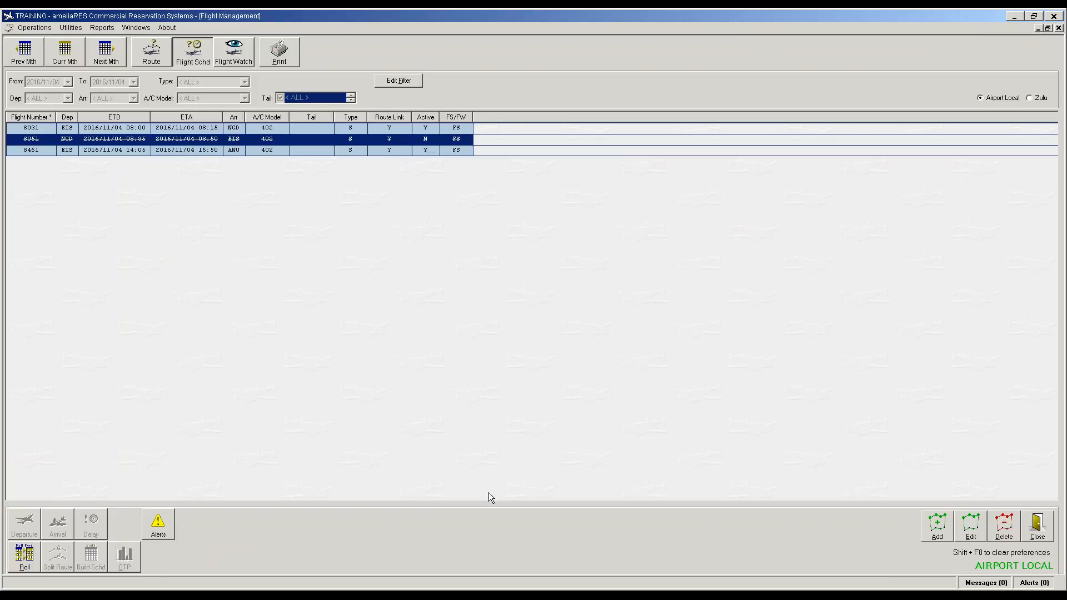
{"action": "left_click", "coordinate": [1036, 527]}
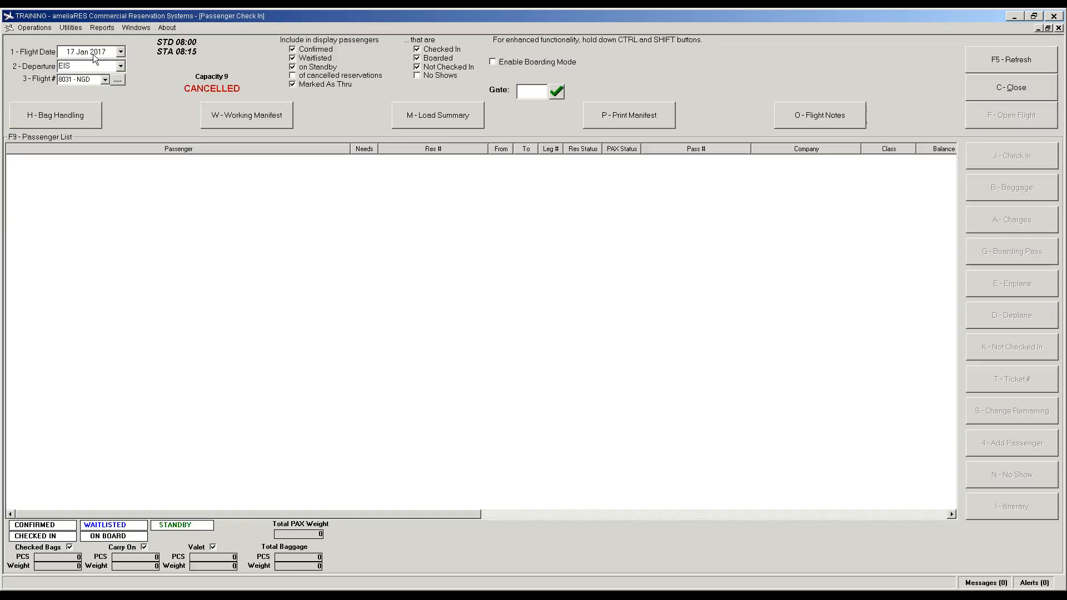
{"action": "left_click", "coordinate": [120, 51]}
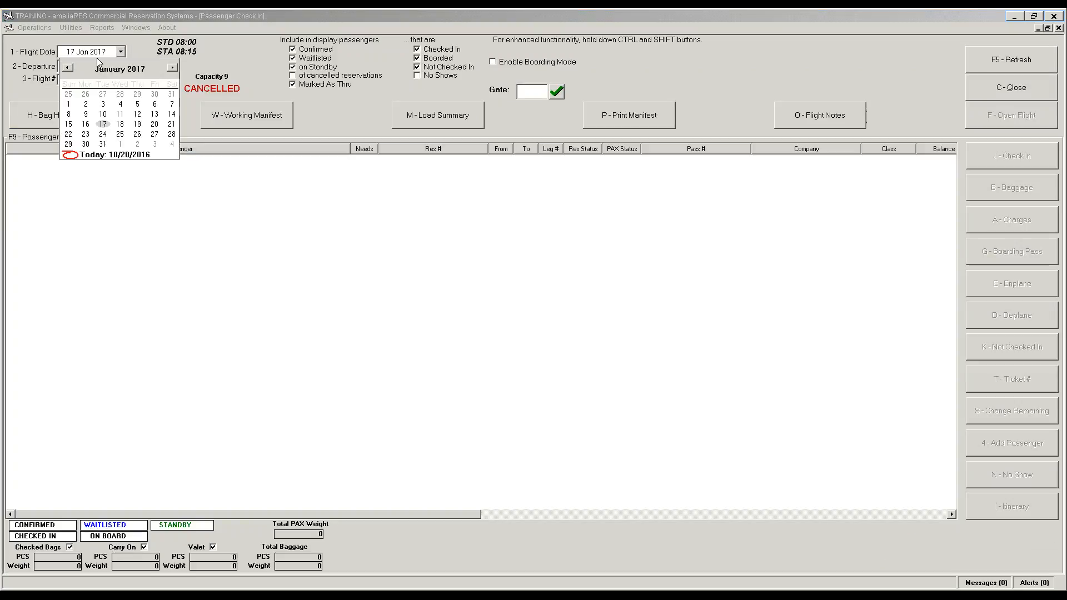
{"action": "left_click", "coordinate": [68, 67]}
{"action": "left_click", "coordinate": [68, 67]}
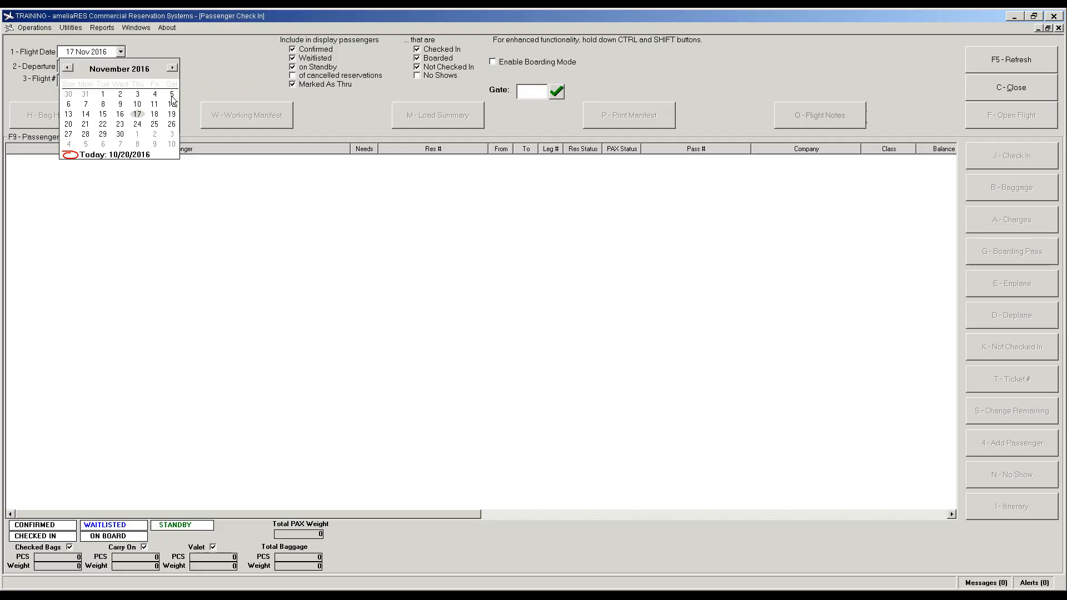
{"action": "left_click", "coordinate": [104, 94]}
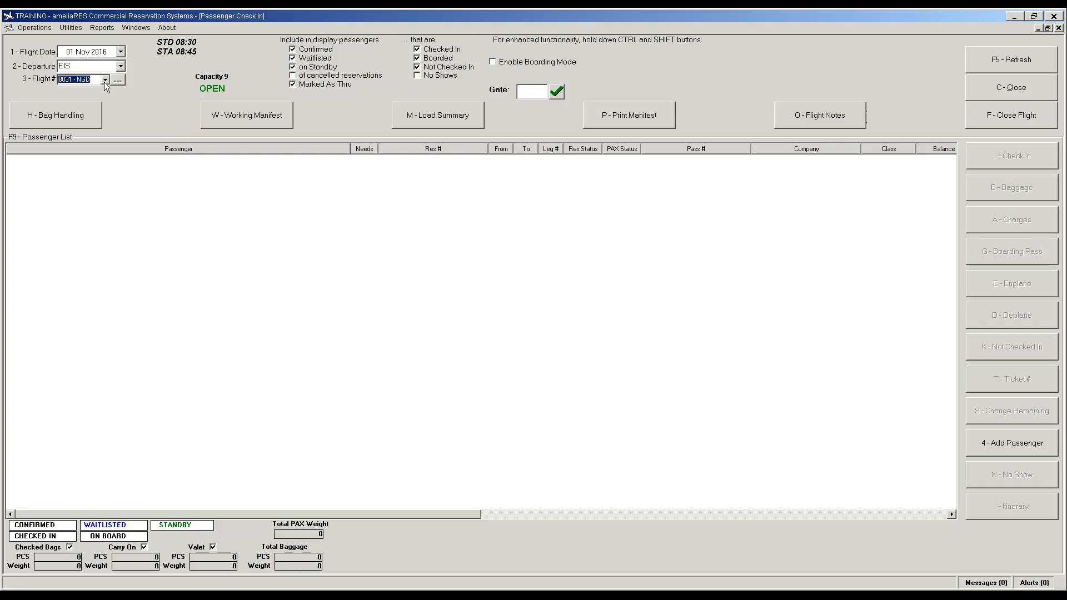
{"action": "left_click", "coordinate": [105, 80]}
{"action": "left_click", "coordinate": [120, 66]}
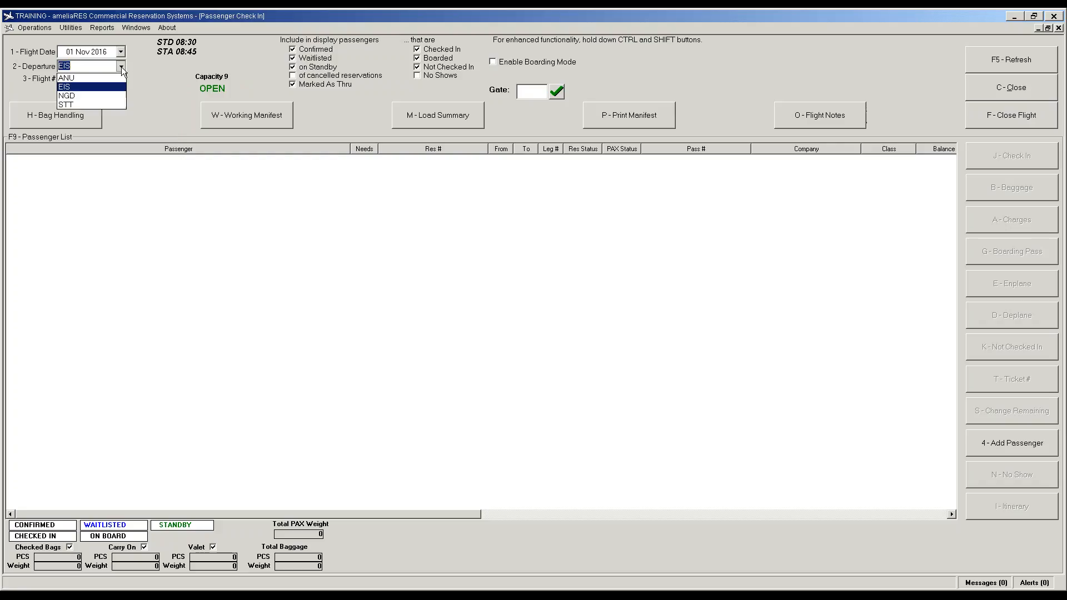
{"action": "left_click", "coordinate": [100, 91]}
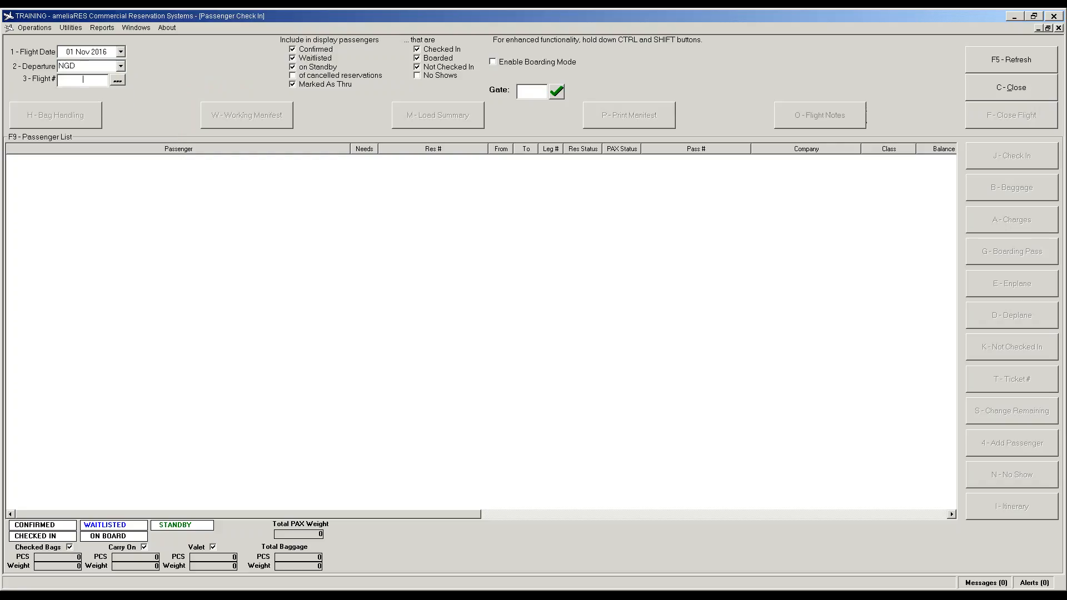
{"action": "left_click", "coordinate": [117, 80]}
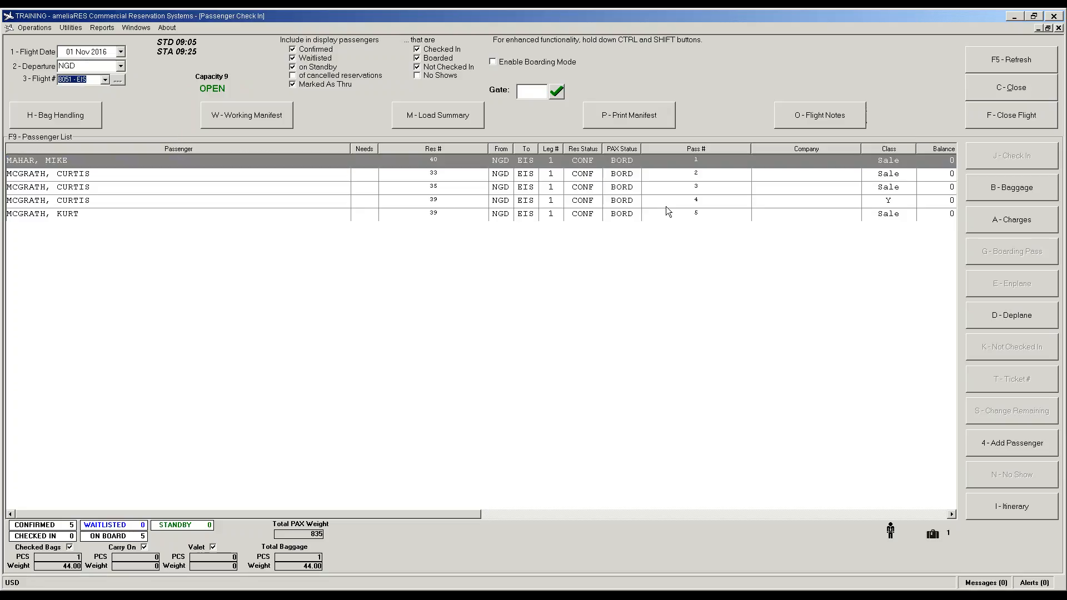
Step: Deplane all passengers and mark each of the five as not checked in
{"action": "left_click", "coordinate": [998, 321], "text": "ctrl+shift"}
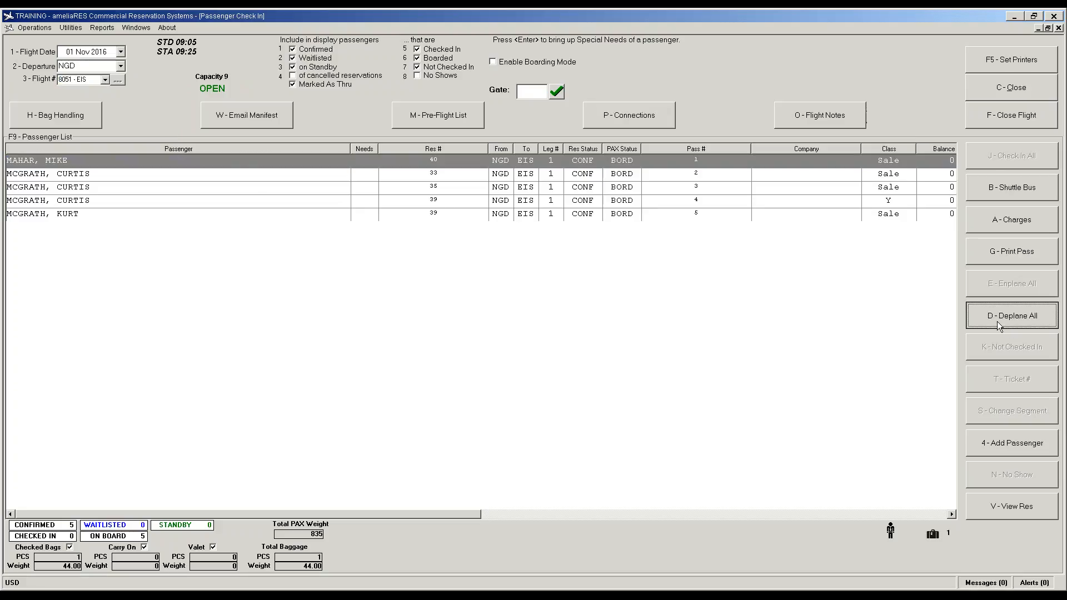
{"action": "left_click", "coordinate": [505, 315]}
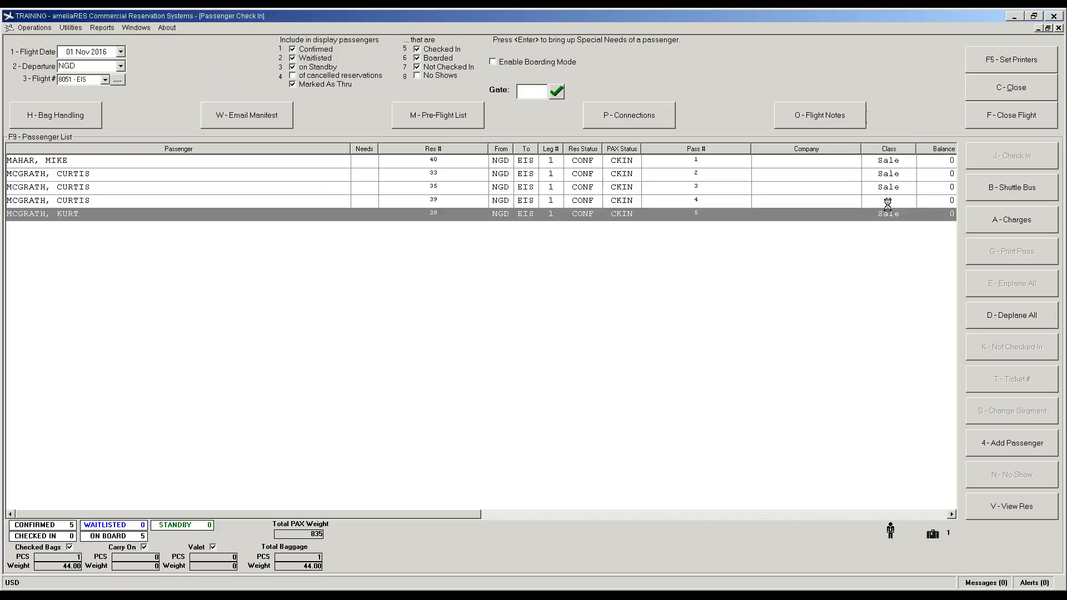
{"action": "left_click", "coordinate": [996, 348]}
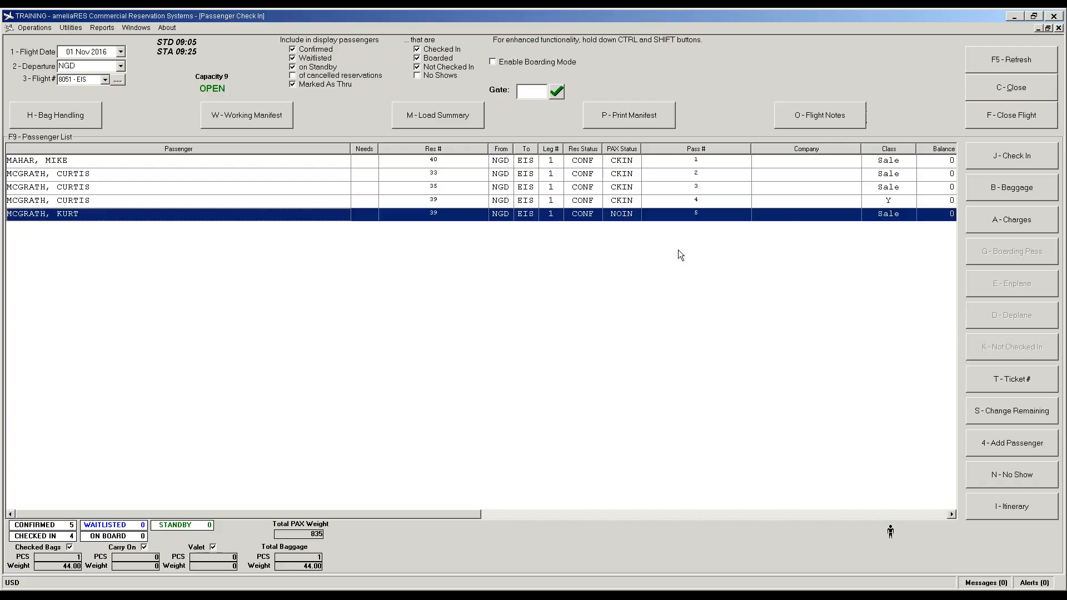
{"action": "left_click", "coordinate": [628, 204]}
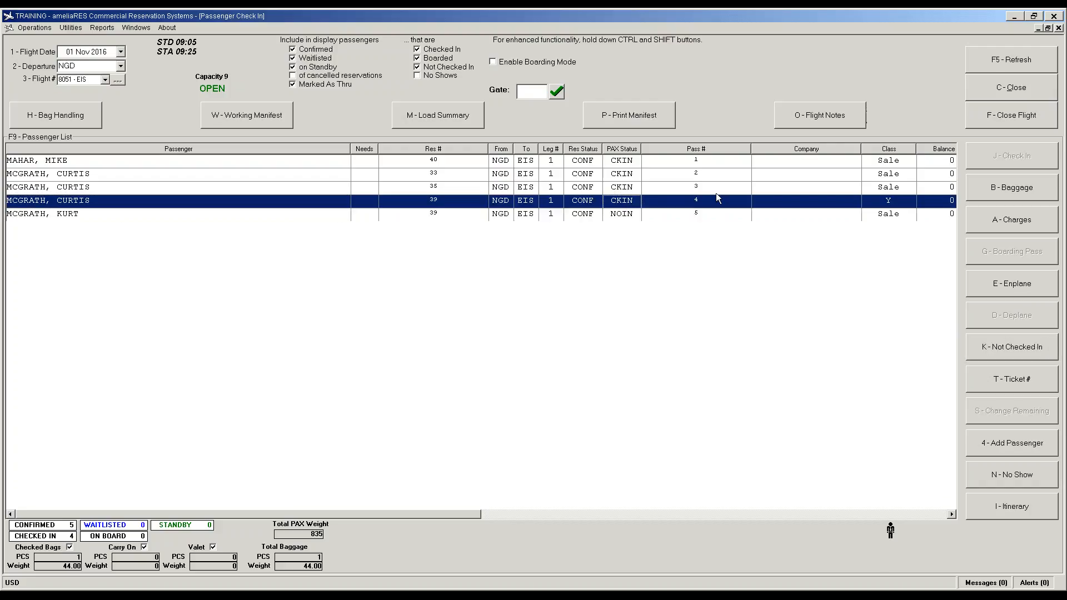
{"action": "left_click", "coordinate": [1009, 345]}
{"action": "key", "text": "k"}
{"action": "key", "text": "k"}
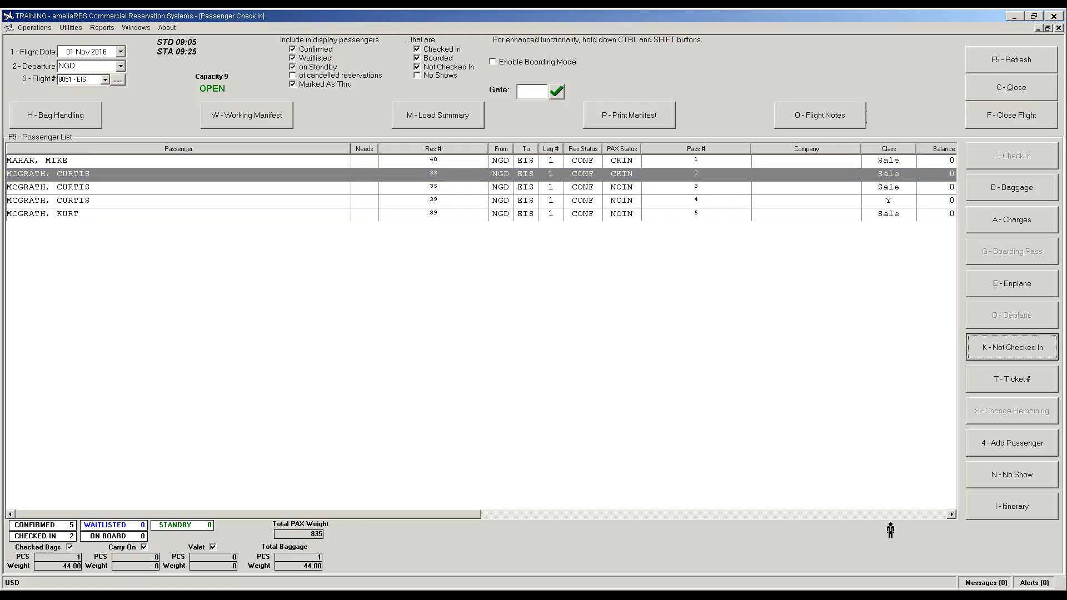
{"action": "key", "text": "k"}
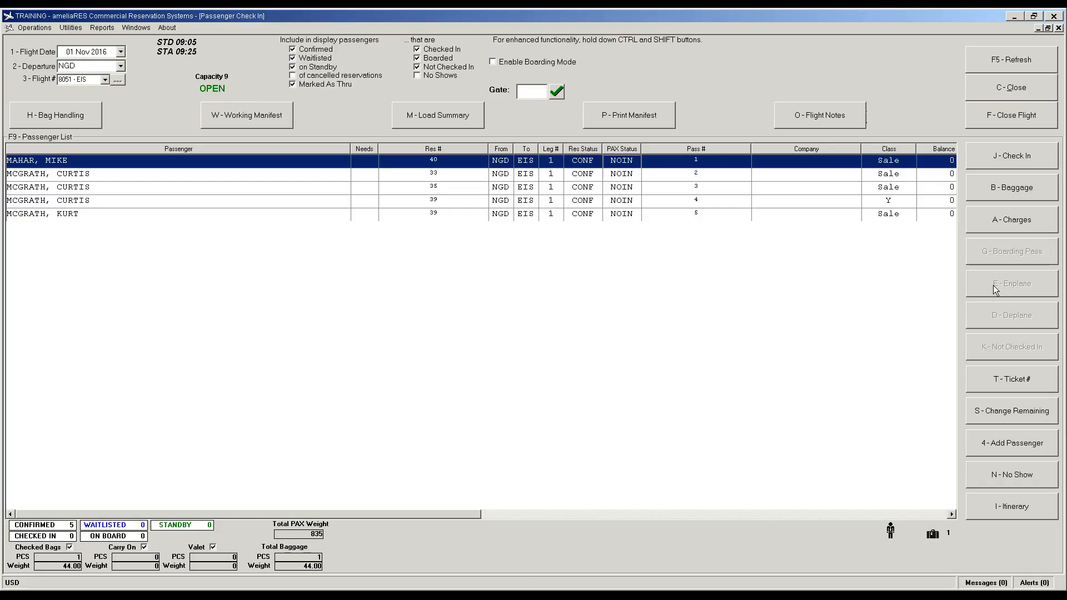
Step: Start emailing the pre-flight passenger list for flight 8051, then cancel it
{"action": "key", "text": "ctrl+shift"}
{"action": "key", "text": "ctrl+shift"}
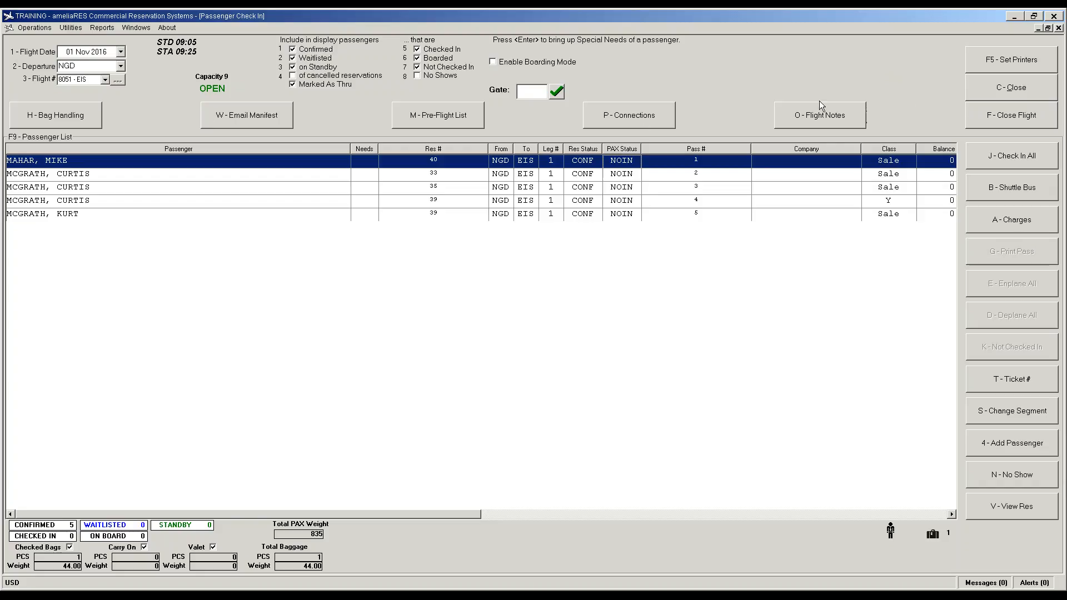
{"action": "left_click", "coordinate": [434, 114], "text": "ctrl+shift"}
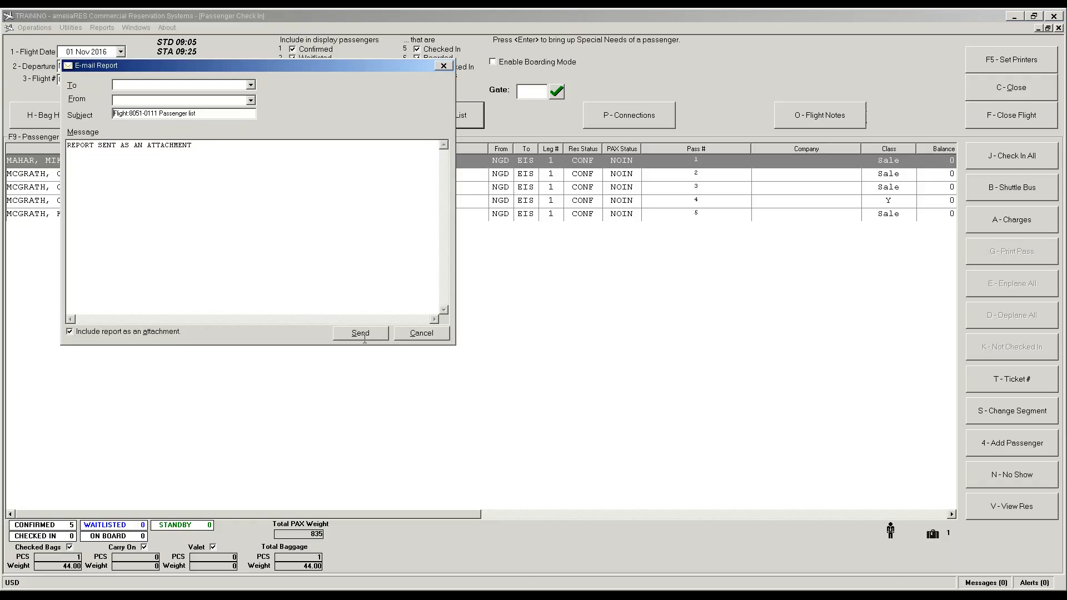
{"action": "left_click", "coordinate": [420, 336]}
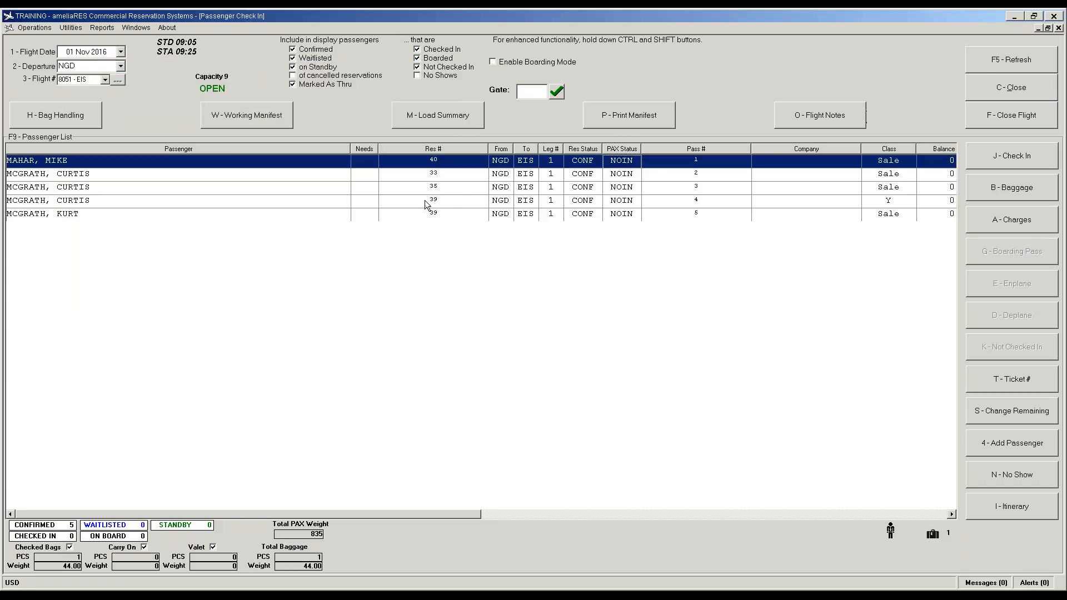
Step: Generate and review the working manifest, then abandon emailing it
{"action": "left_click", "coordinate": [253, 122]}
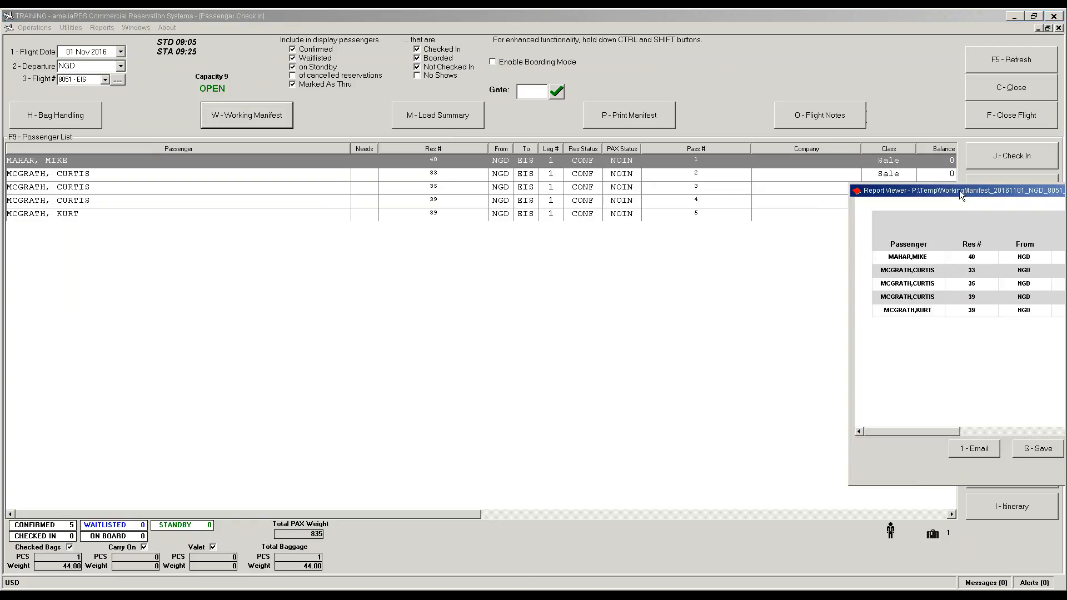
{"action": "left_click_drag", "start_coordinate": [960, 190], "coordinate": [325, 183]}
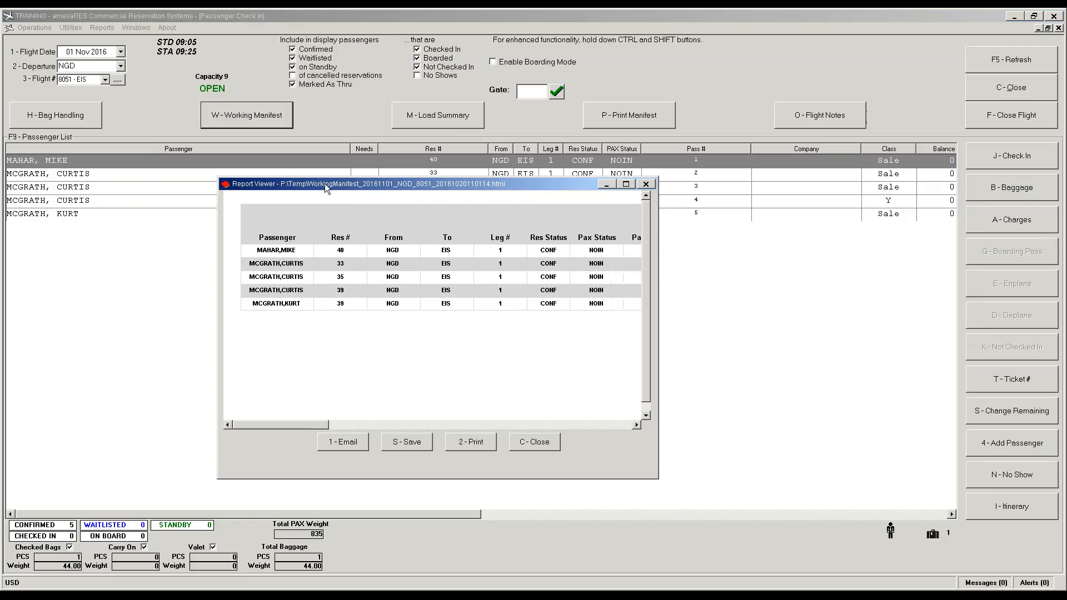
{"action": "left_click", "coordinate": [532, 442]}
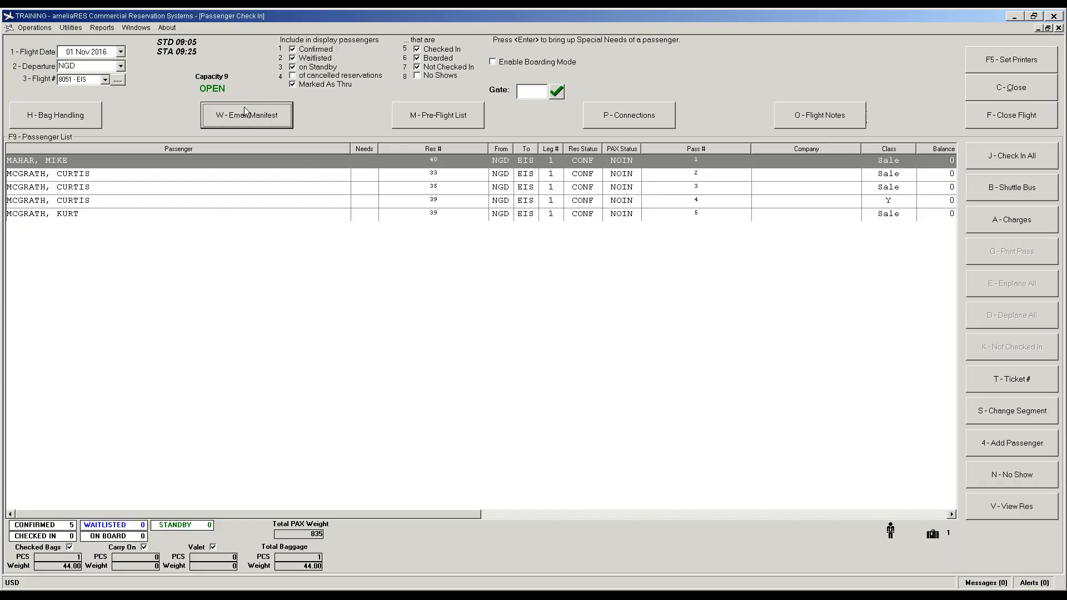
{"action": "left_click", "coordinate": [221, 121], "text": "ctrl+shift"}
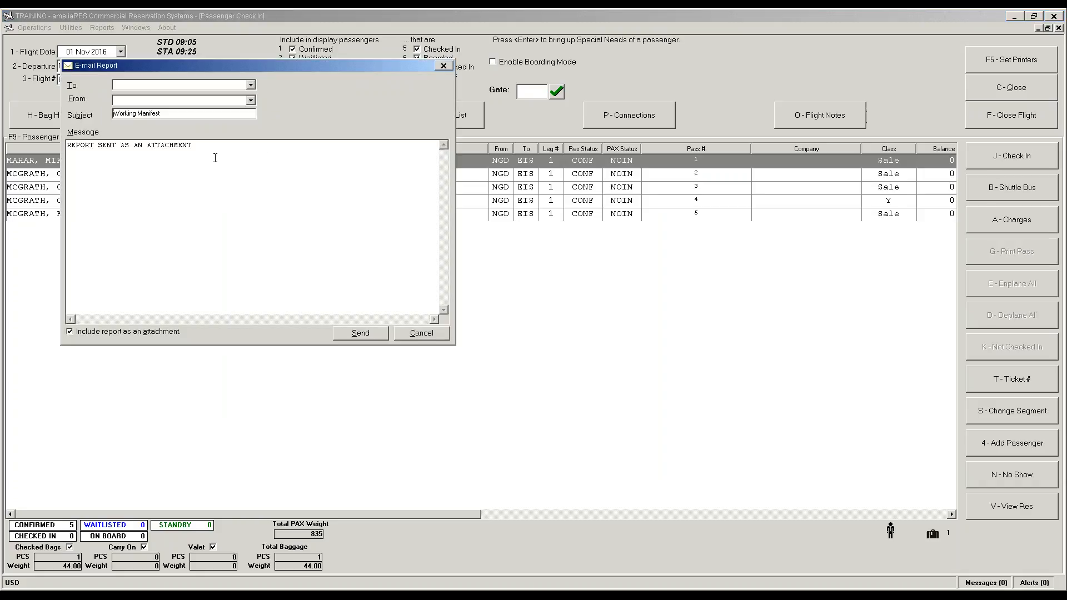
{"action": "left_click", "coordinate": [440, 335]}
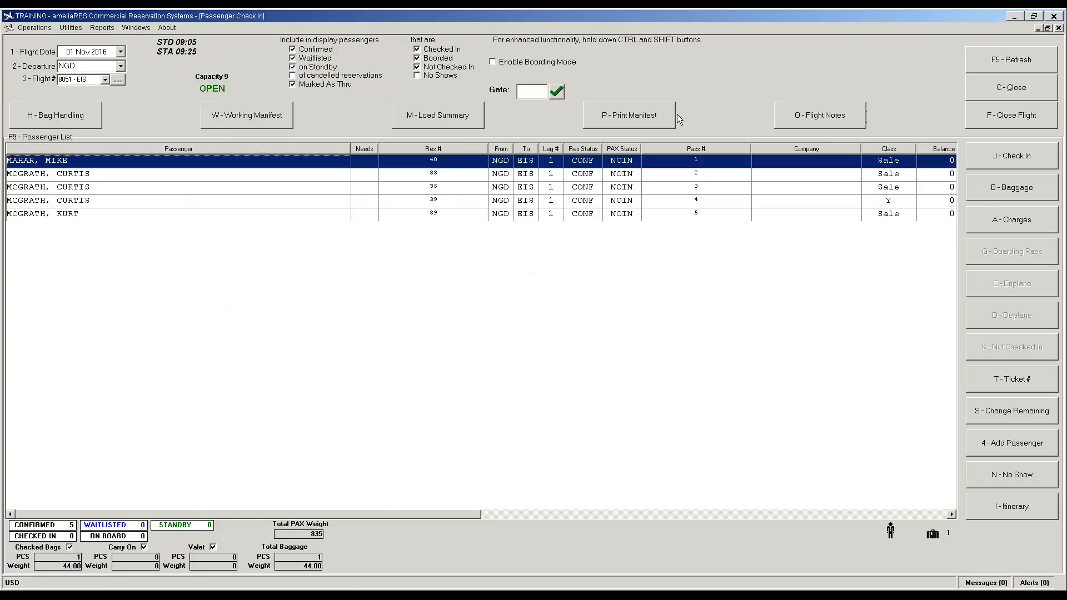
Step: View the connecting flights report for flight 8051 and close it
{"action": "key", "text": "ctrl+shift"}
{"action": "left_click", "coordinate": [626, 117]}
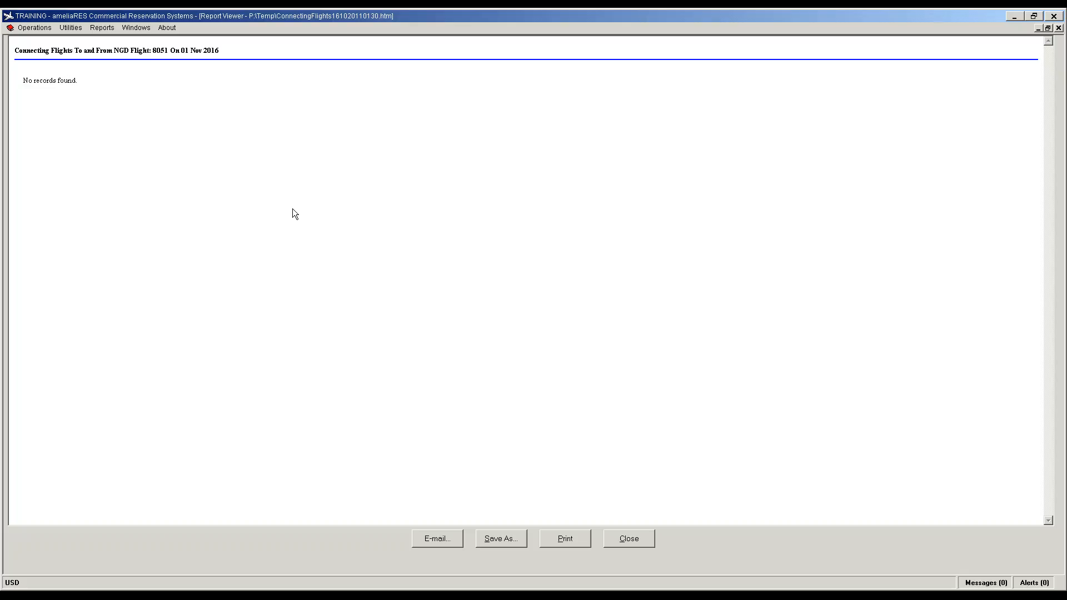
{"action": "left_click", "coordinate": [639, 544]}
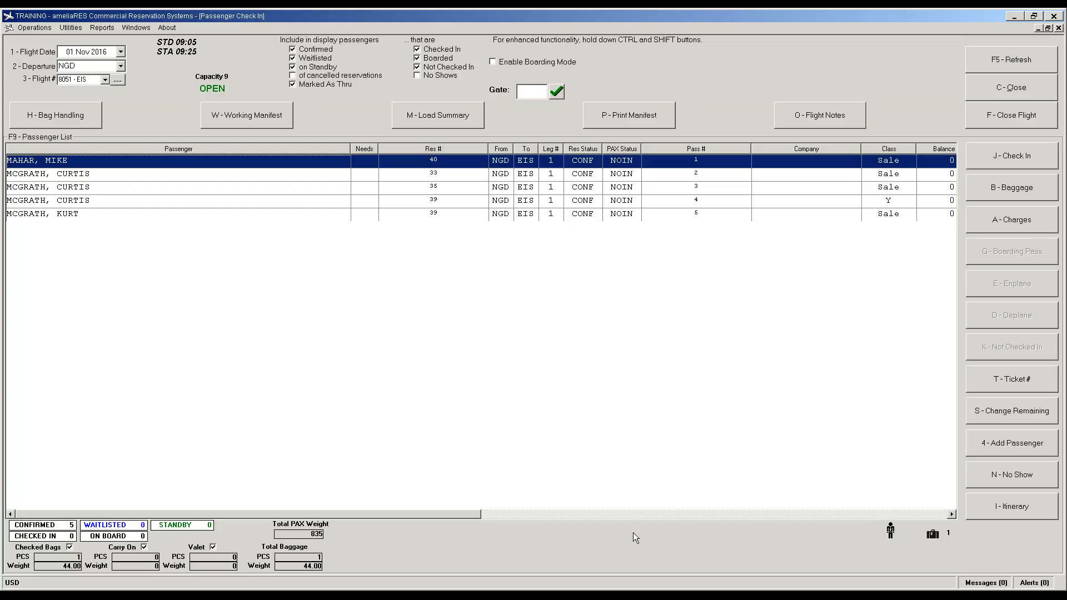
Step: Check in all five passengers at once so each shows CKIN
{"action": "key", "text": "ctrl+shift"}
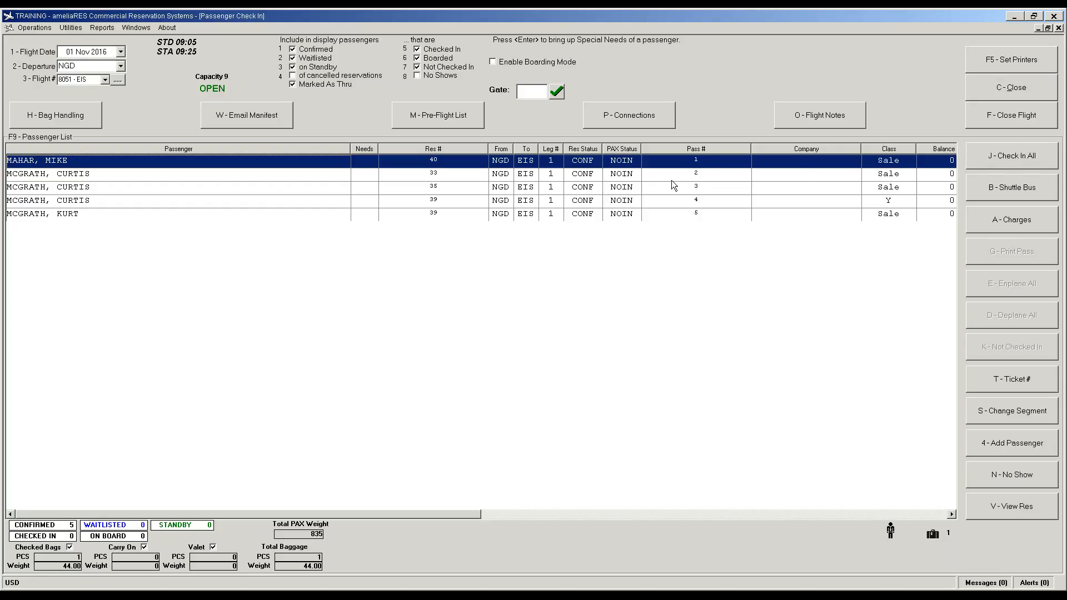
{"action": "left_click", "coordinate": [1032, 157]}
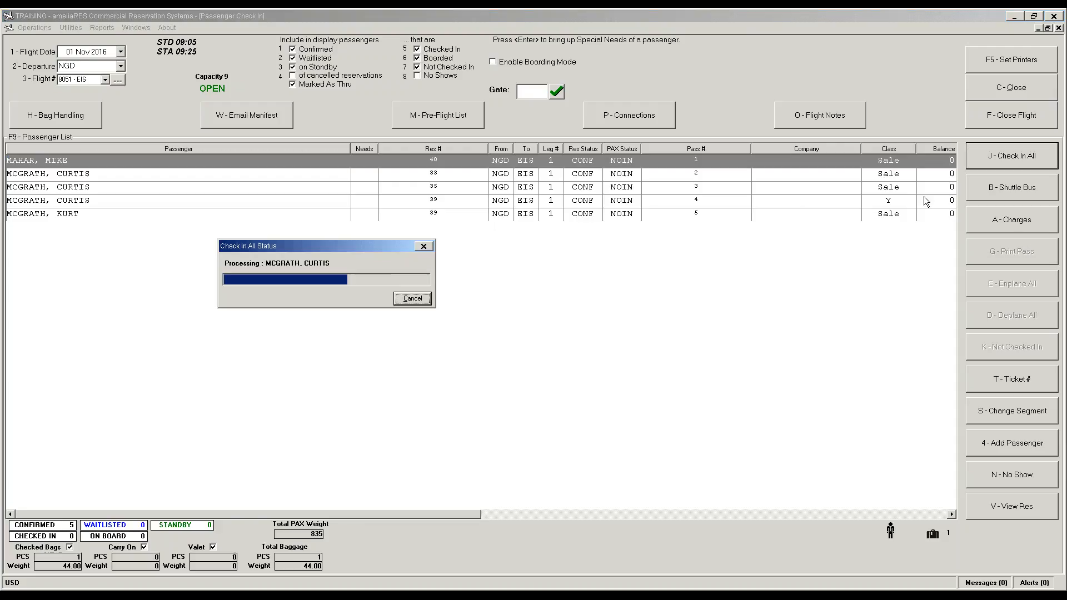
{"action": "key", "text": "ctrl+shift"}
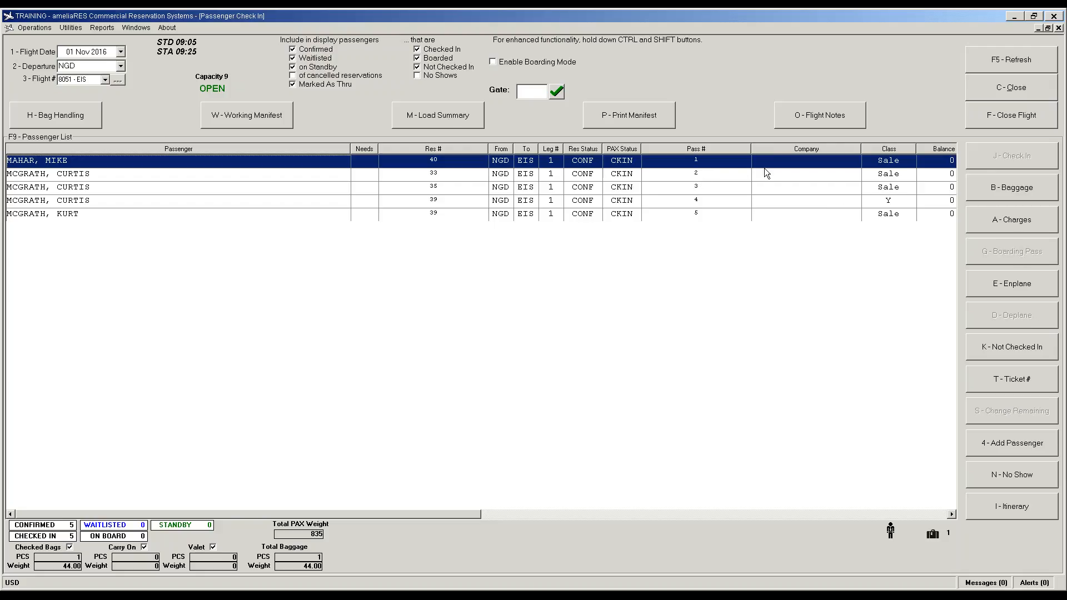
{"action": "key", "text": "ctrl+shift"}
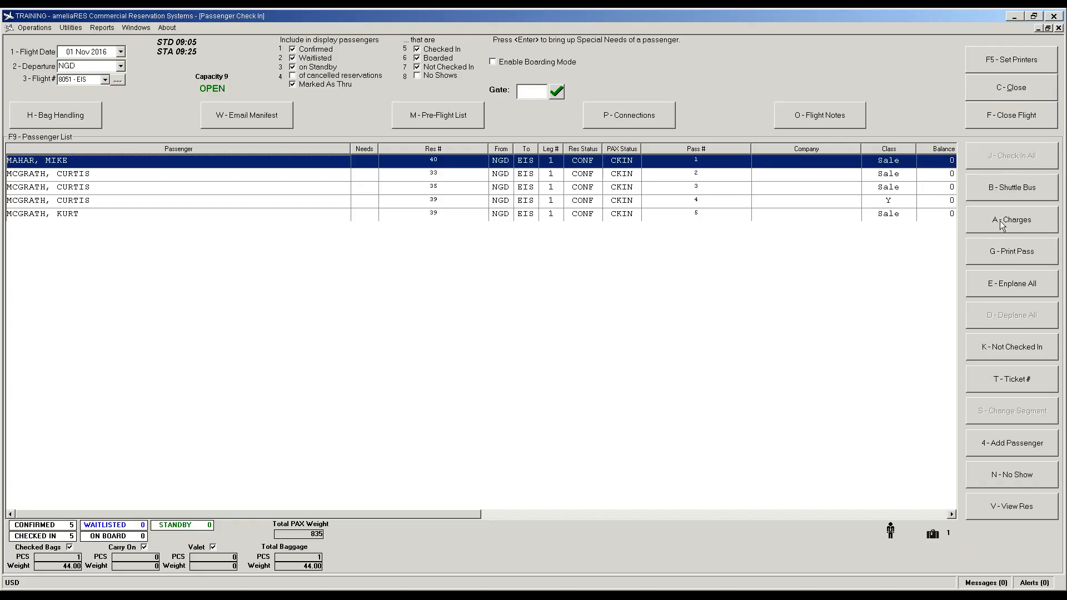
Step: Try reprinting the first passenger's boarding pass and dismiss the no-printer warning
{"action": "left_click", "coordinate": [999, 250]}
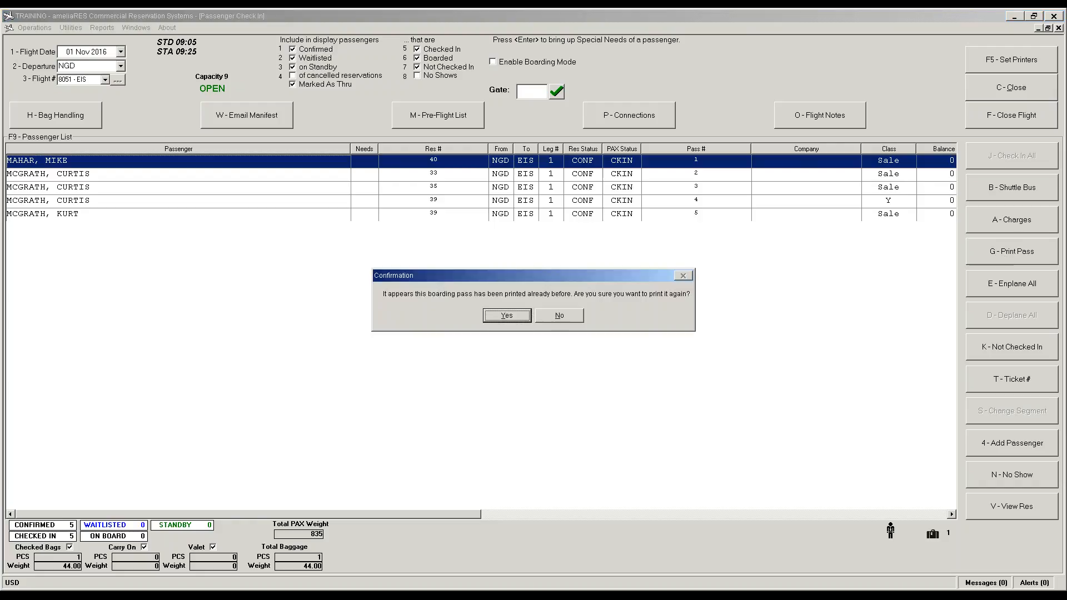
{"action": "left_click", "coordinate": [507, 316]}
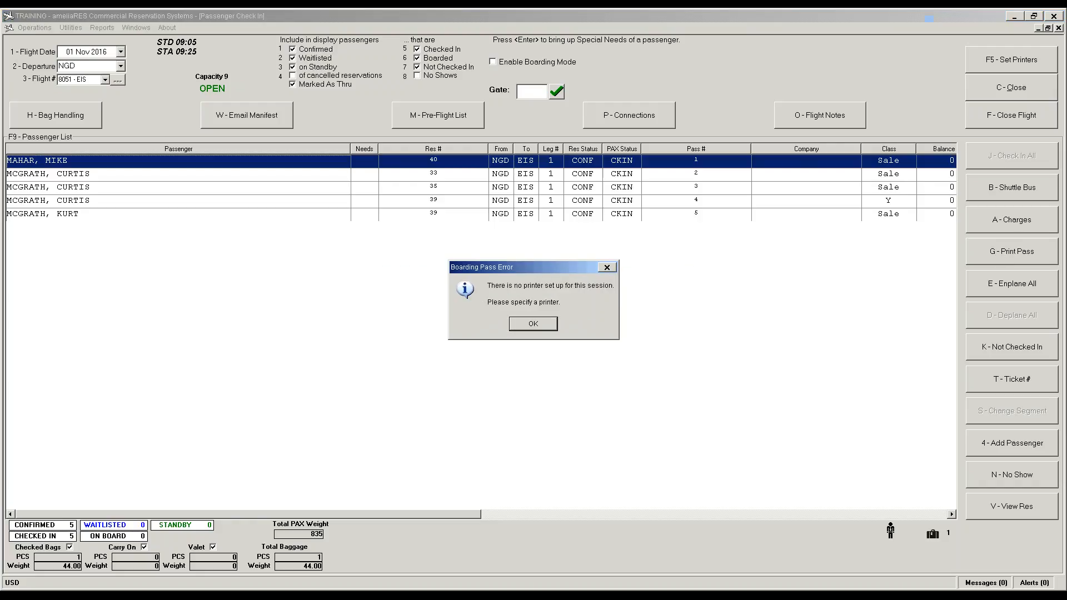
{"action": "left_click", "coordinate": [542, 329]}
{"action": "left_click", "coordinate": [391, 207]}
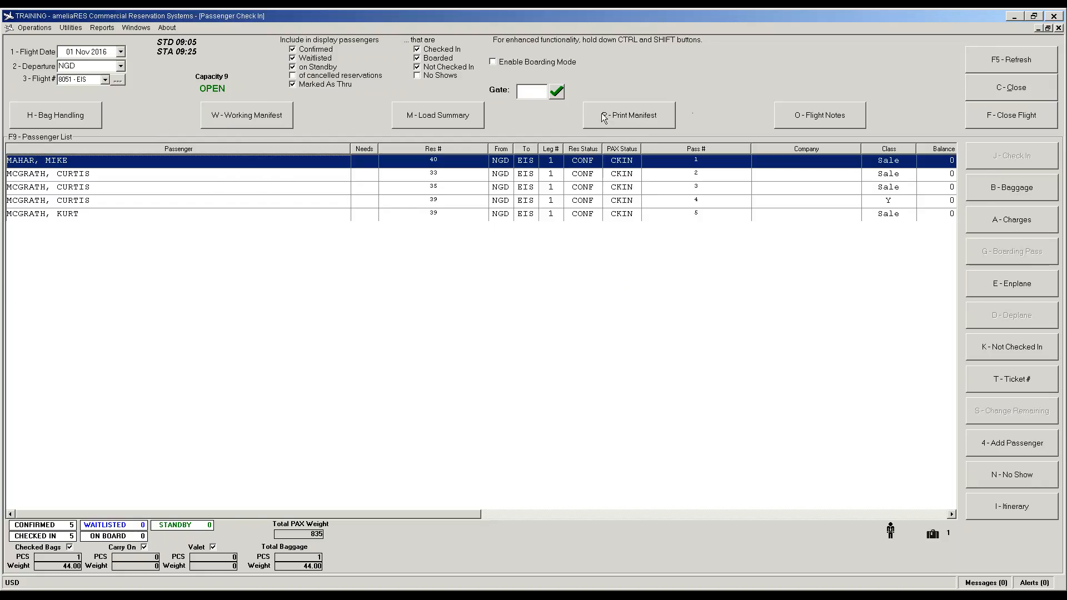
Step: Set ZDesigner GK420d for boarding passes and ZDesigner GX420d for baggage tags
{"action": "key", "text": "ctrl"}
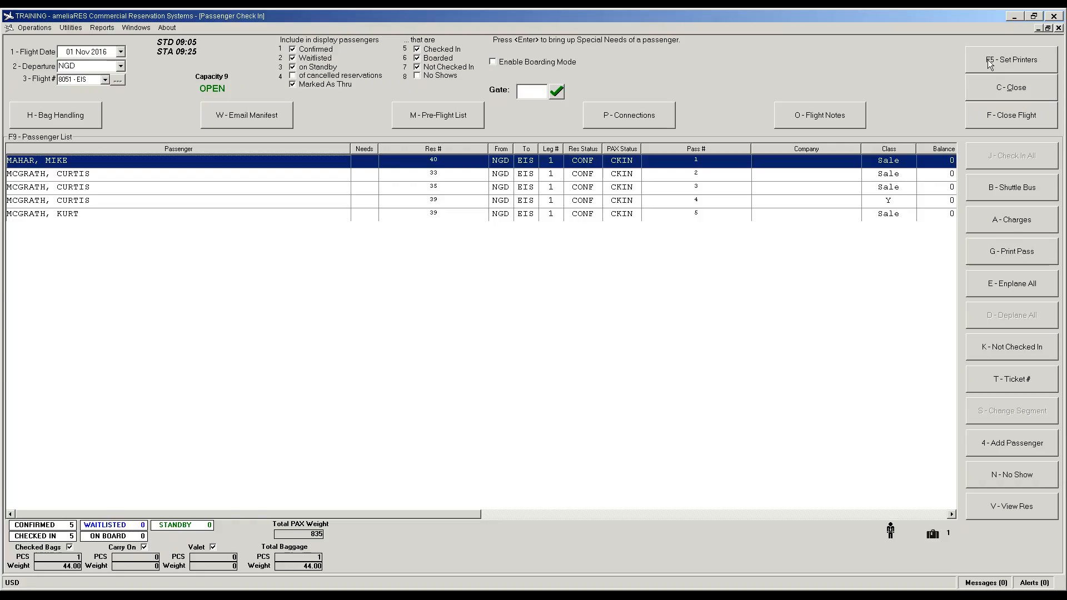
{"action": "key", "text": "ctrl"}
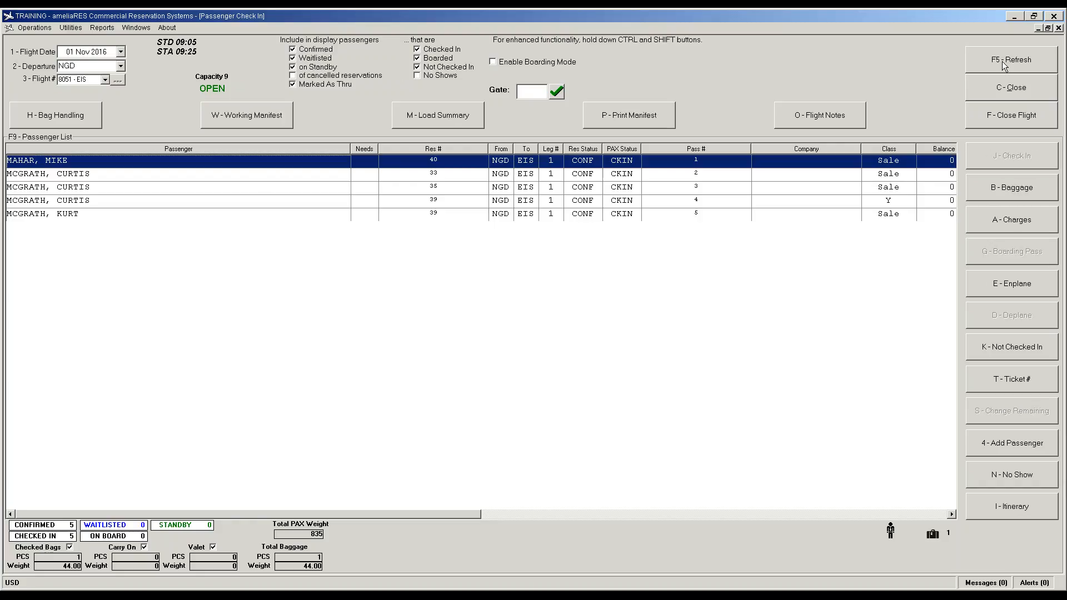
{"action": "key", "text": "ctrl+shift"}
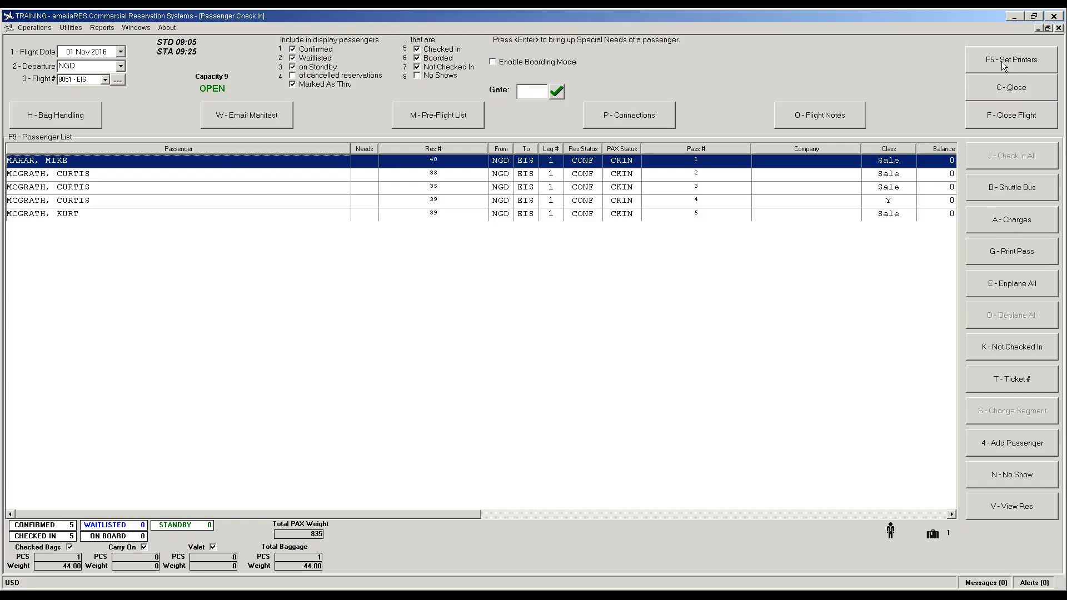
{"action": "left_click", "coordinate": [1001, 62]}
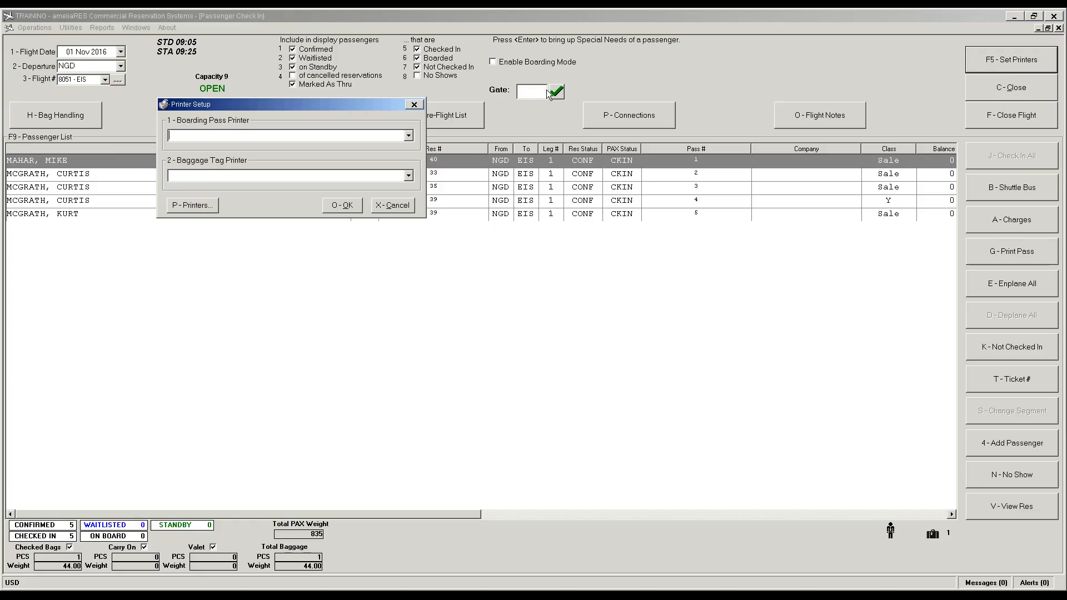
{"action": "left_click", "coordinate": [408, 137]}
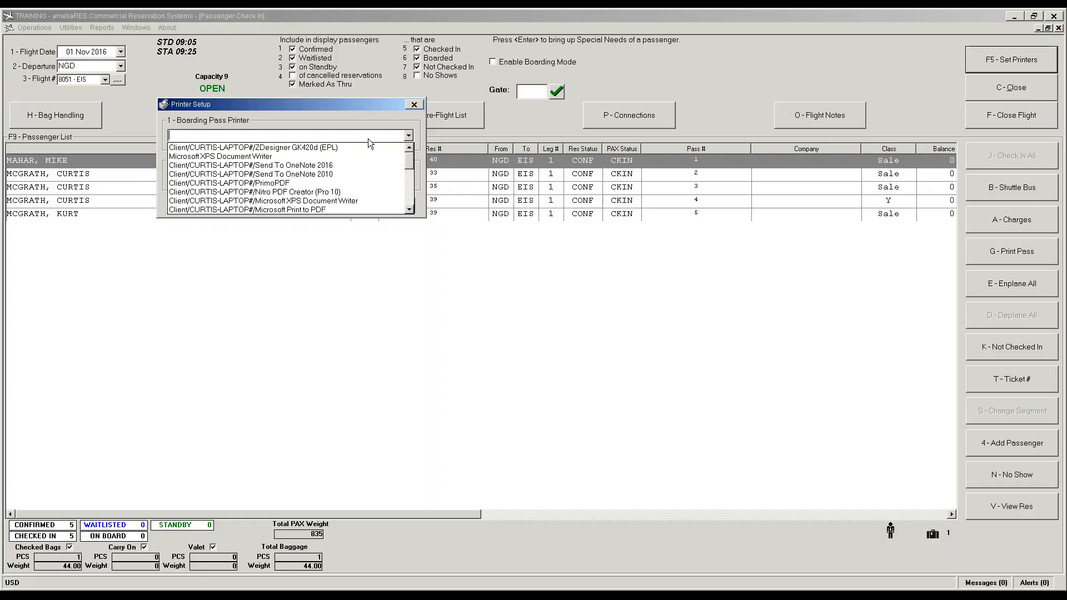
{"action": "left_click", "coordinate": [338, 148]}
{"action": "left_click", "coordinate": [409, 176]}
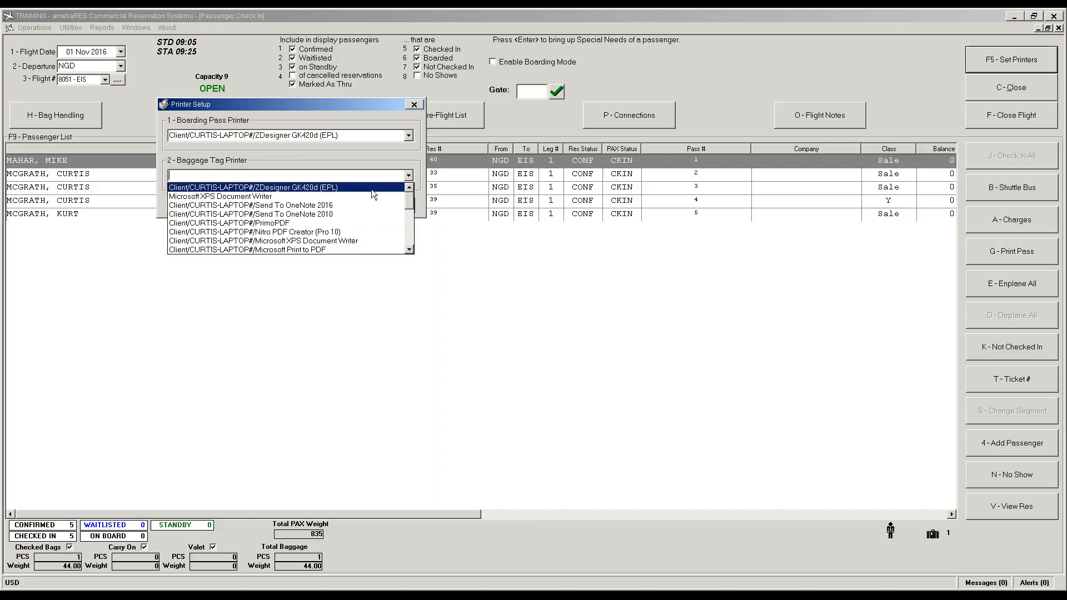
{"action": "scroll", "coordinate": [372, 195], "scroll_direction": "down", "scroll_amount": 5}
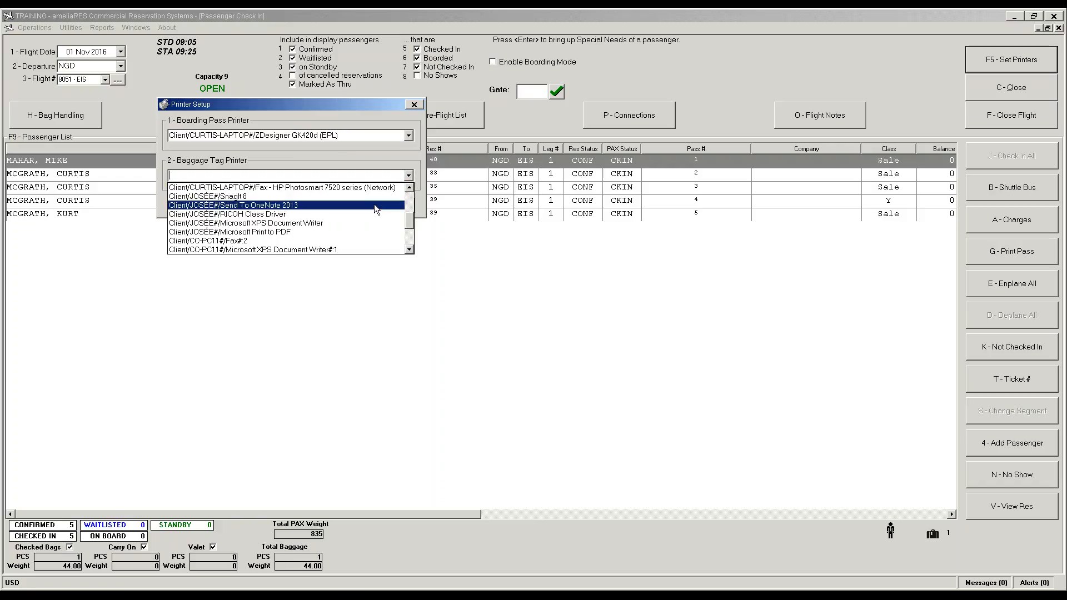
{"action": "scroll", "coordinate": [375, 205], "scroll_direction": "down", "scroll_amount": 3}
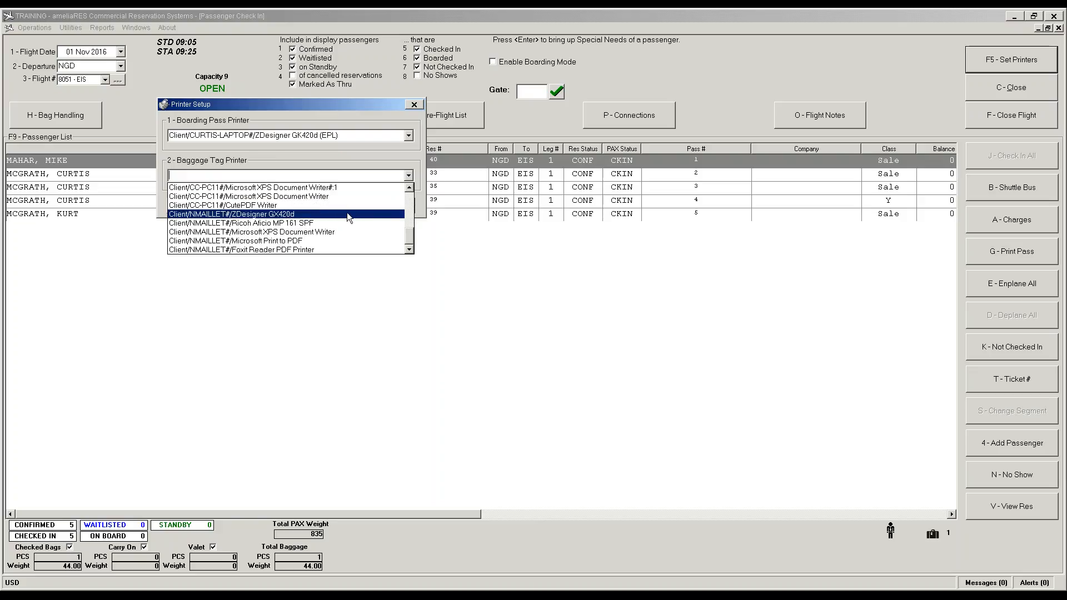
{"action": "left_click", "coordinate": [347, 214]}
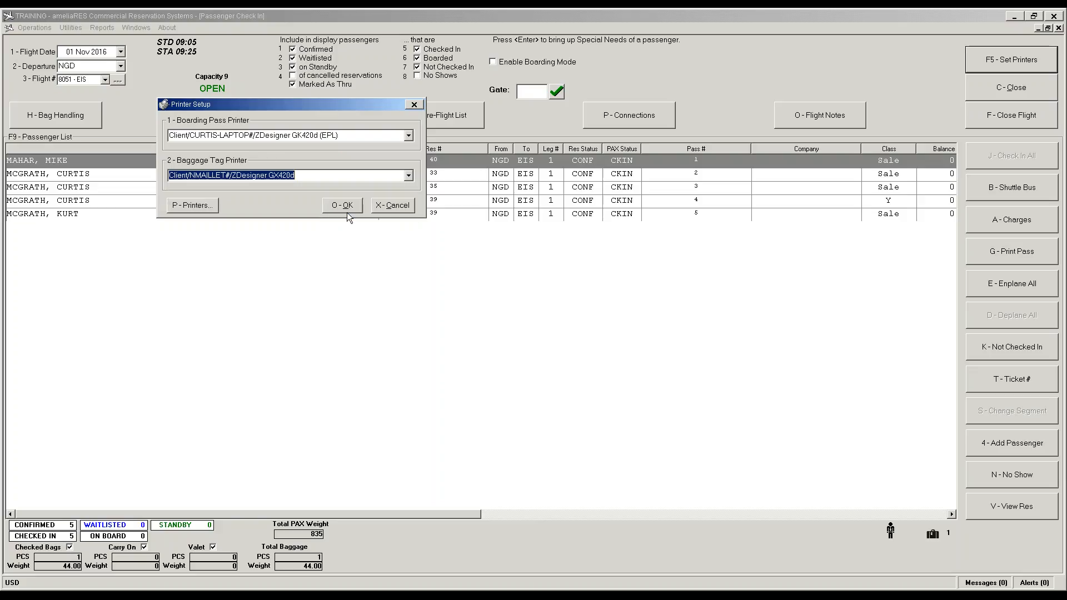
{"action": "left_click", "coordinate": [342, 206]}
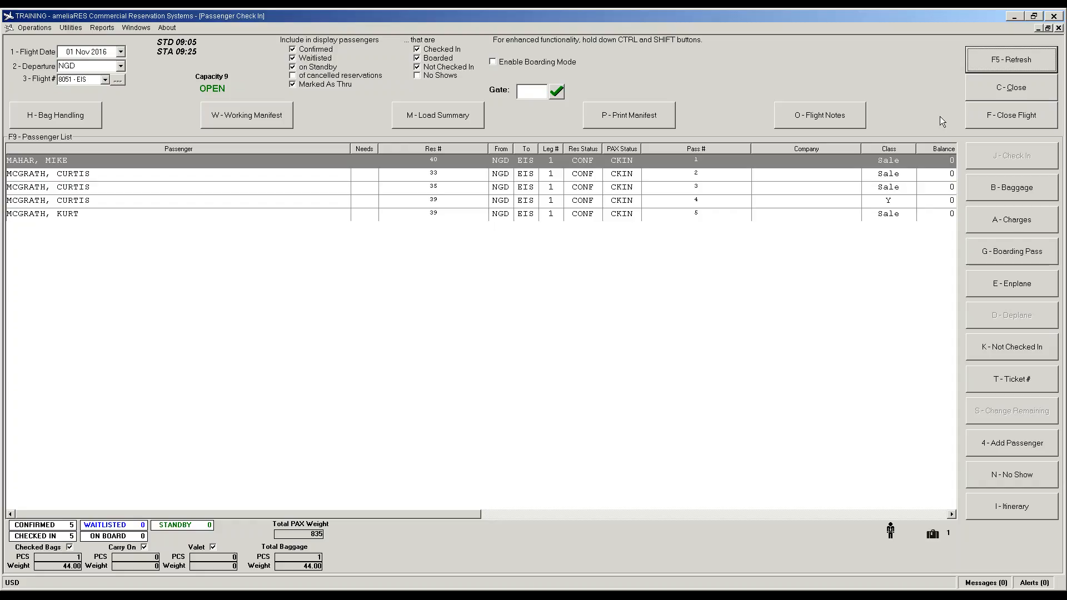
{"action": "left_click", "coordinate": [980, 116]}
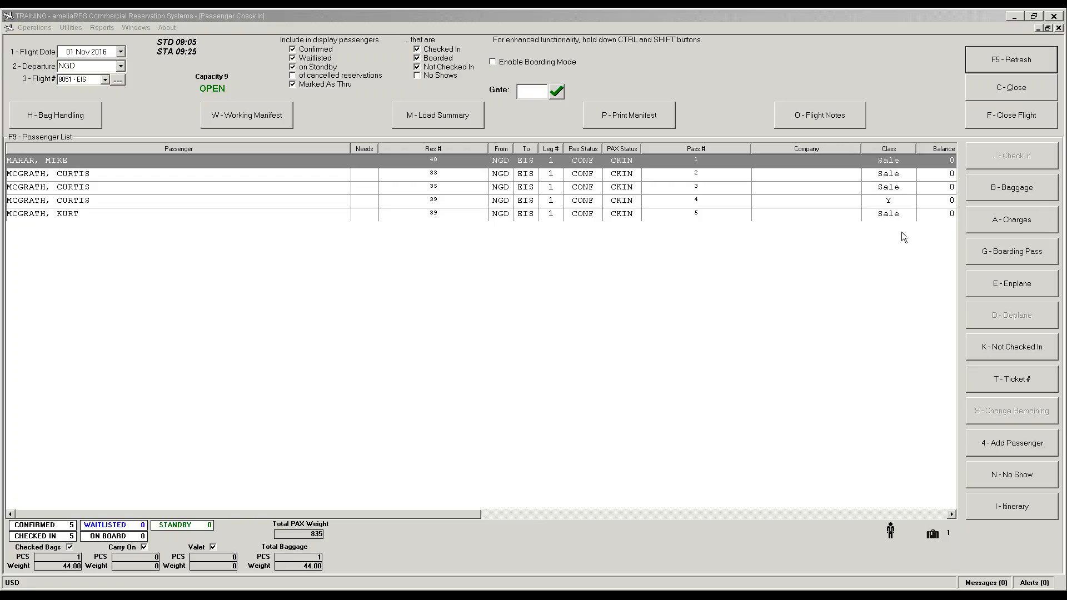
{"action": "left_click", "coordinate": [903, 249]}
{"action": "key", "text": "ctrl+shift"}
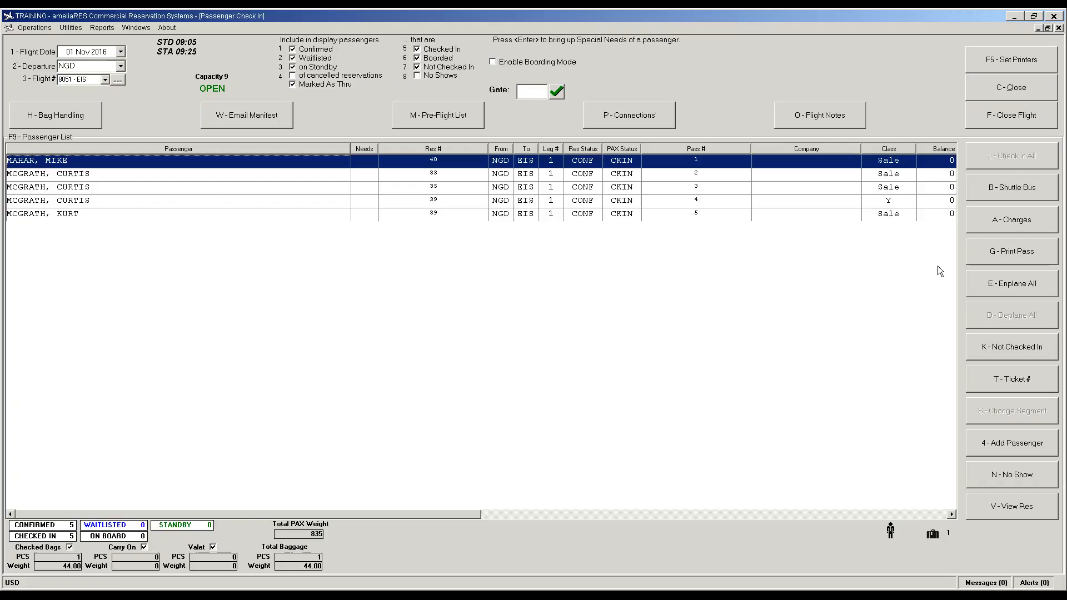
{"action": "left_click", "coordinate": [1007, 227]}
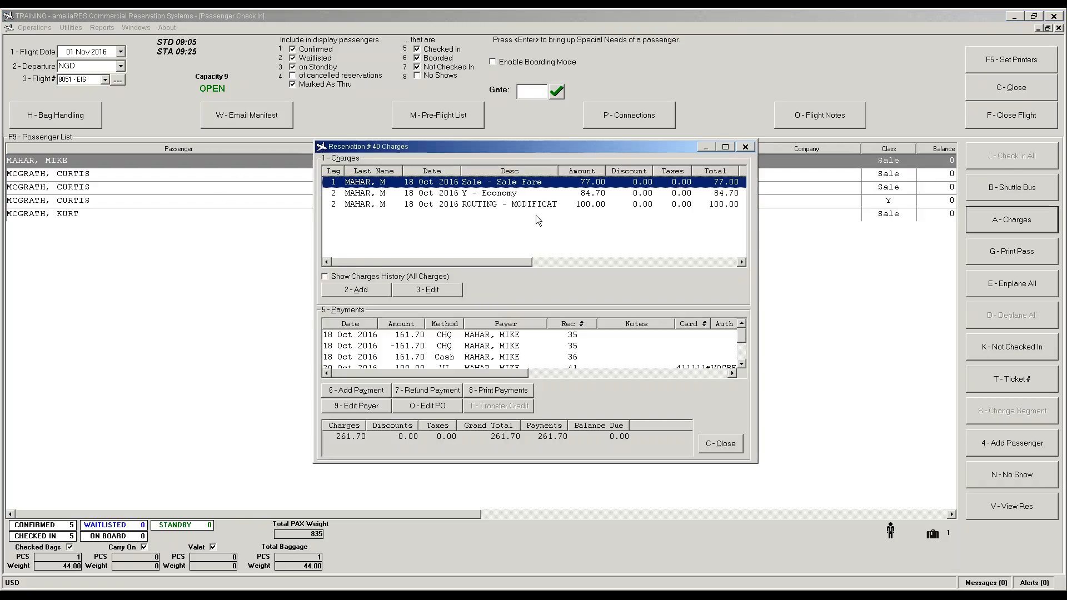
{"action": "left_click", "coordinate": [513, 203]}
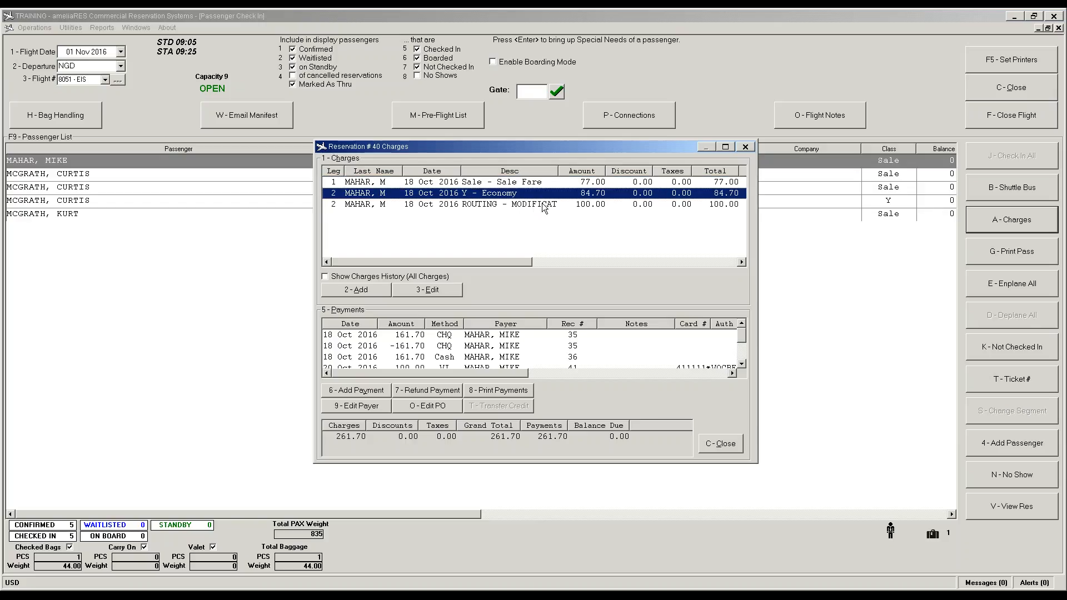
{"action": "left_click", "coordinate": [722, 444]}
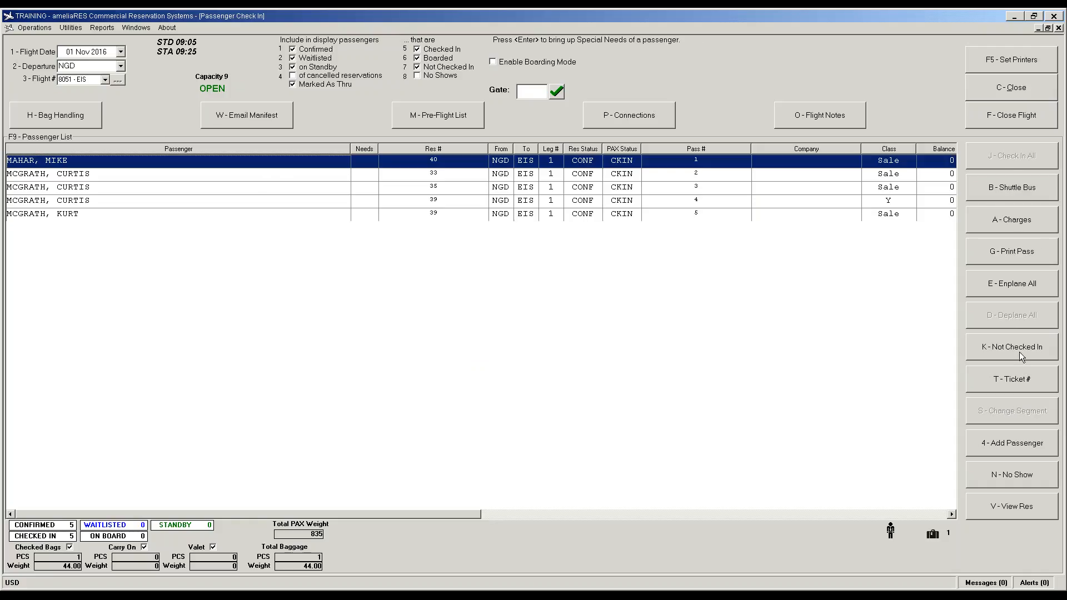
{"action": "key", "text": "ctrl"}
Step: Mark the fourth passenger not checked in; the attempt to change remaining flights is refused
{"action": "left_click", "coordinate": [635, 199]}
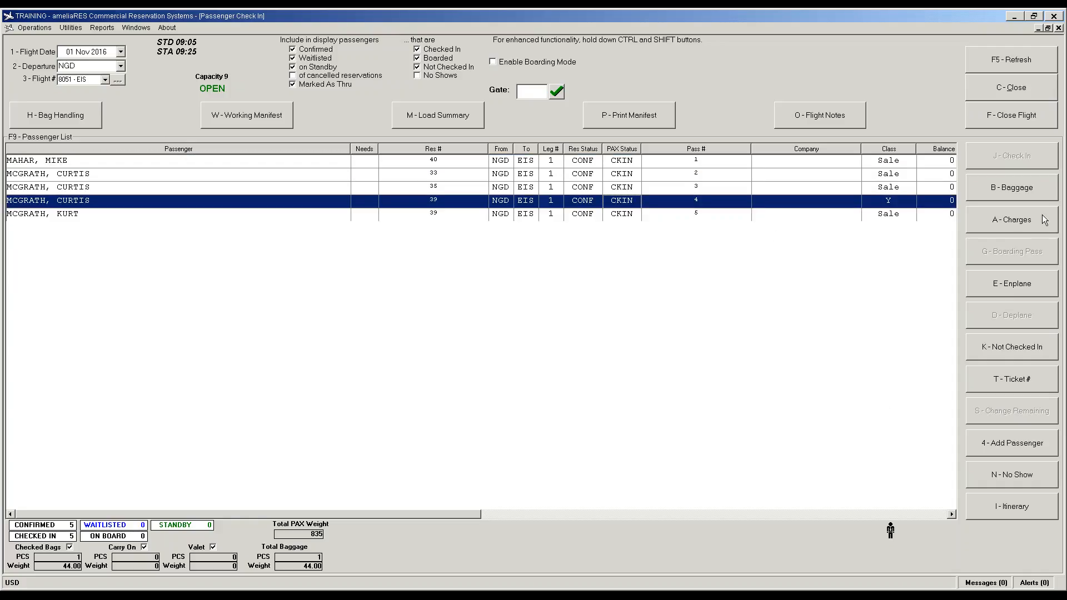
{"action": "left_click", "coordinate": [1012, 347]}
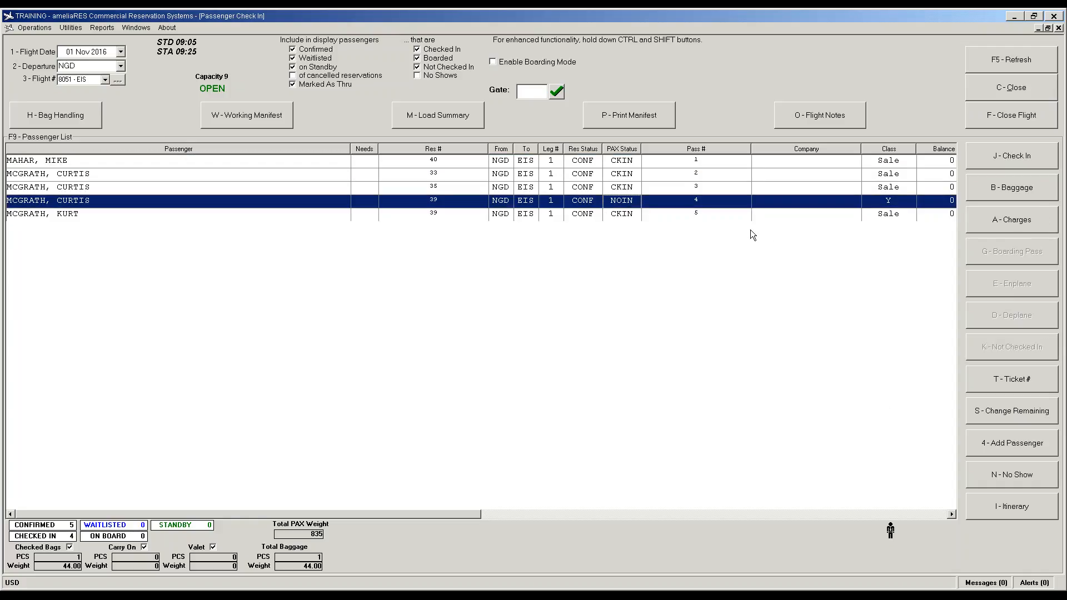
{"action": "left_click", "coordinate": [1004, 417]}
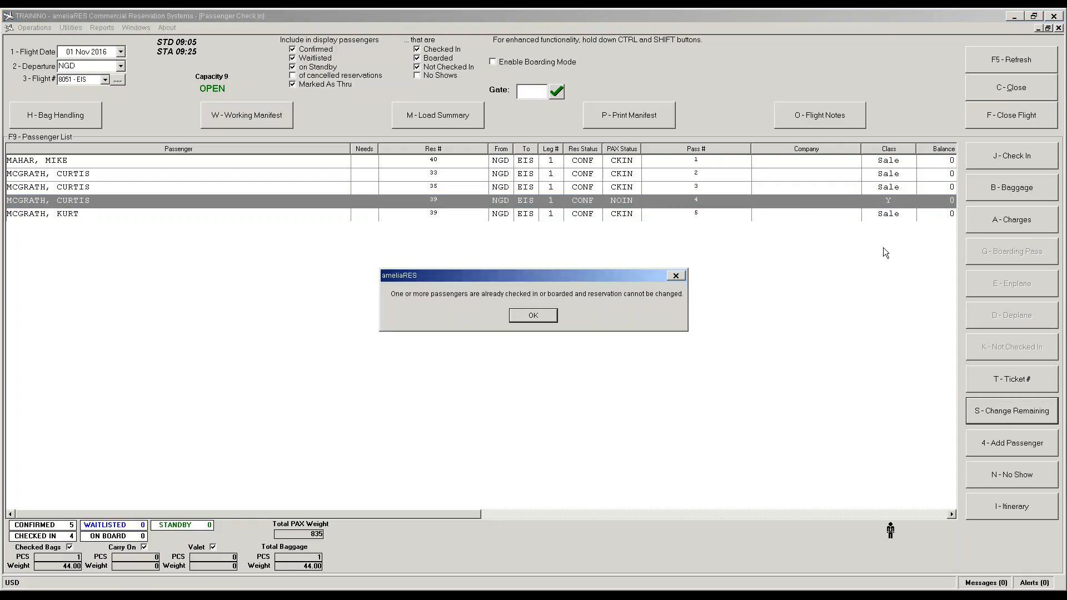
{"action": "left_click", "coordinate": [528, 317]}
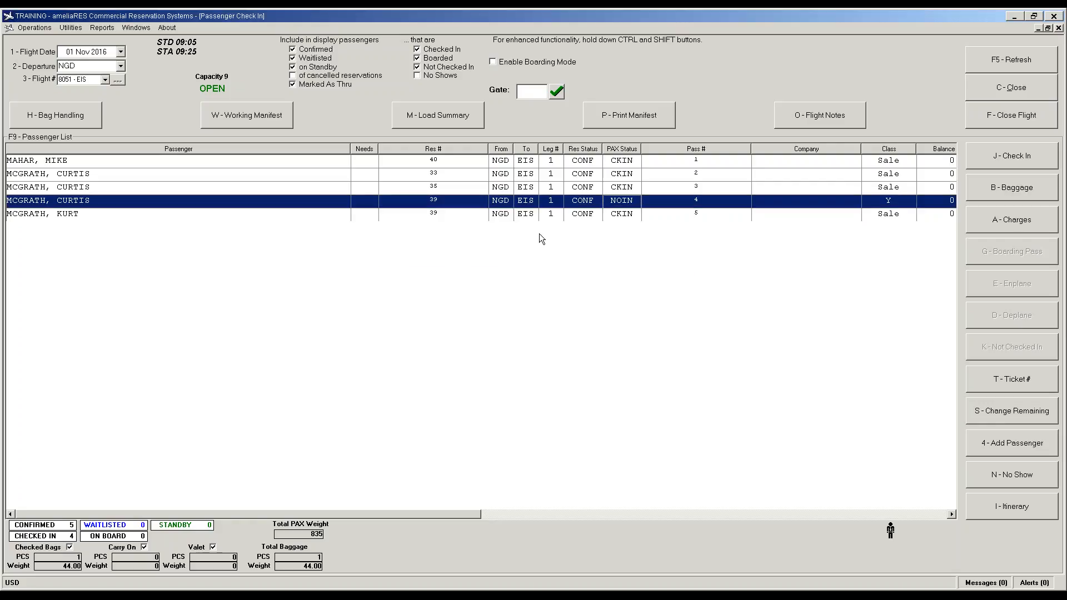
Step: Mark the fifth passenger on the same reservation as not checked in
{"action": "left_click", "coordinate": [527, 215]}
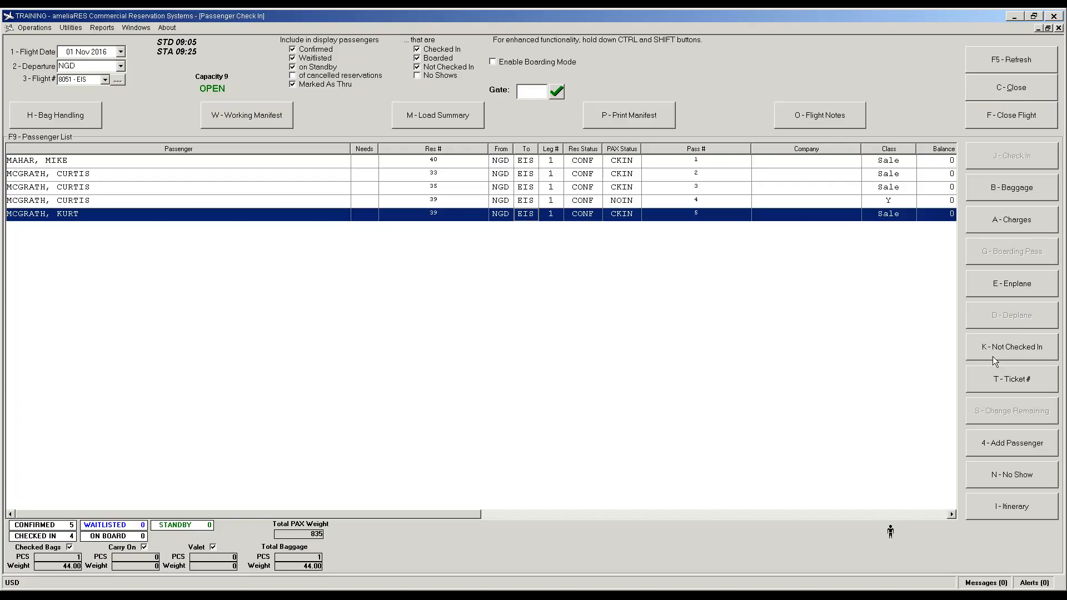
{"action": "left_click", "coordinate": [1008, 348]}
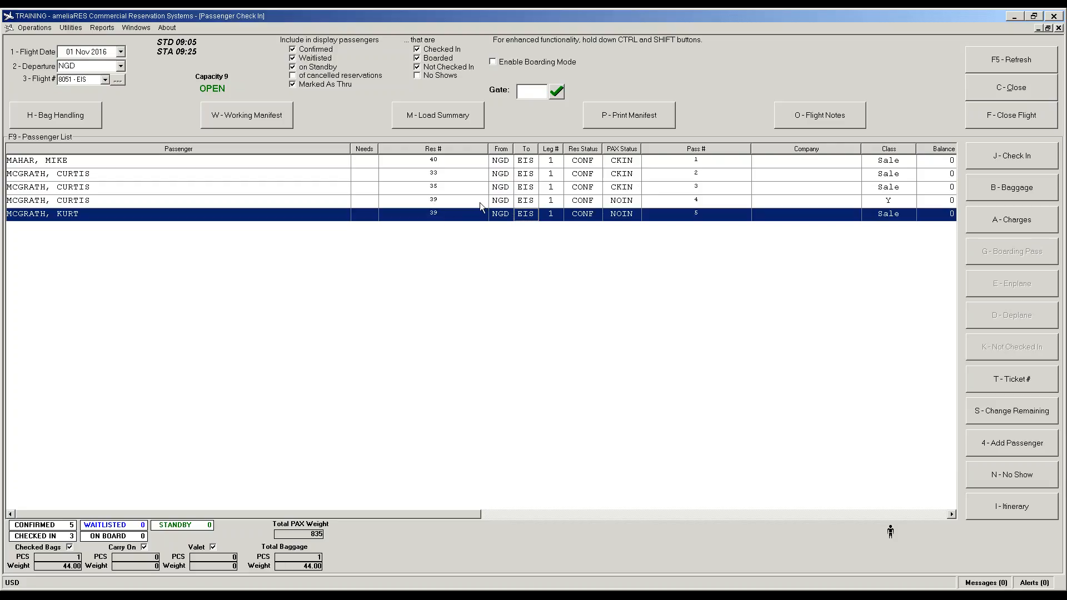
{"action": "left_click", "coordinate": [434, 203]}
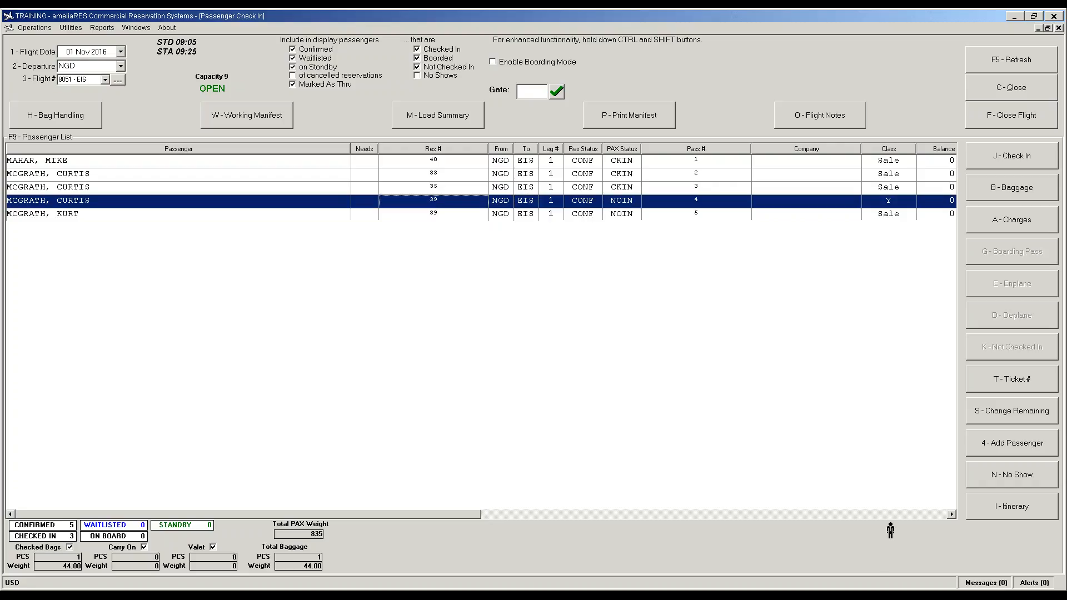
Step: Move the child from the fourth passenger's reservation into a new reservation, then return to check-in
{"action": "double_click", "coordinate": [435, 201]}
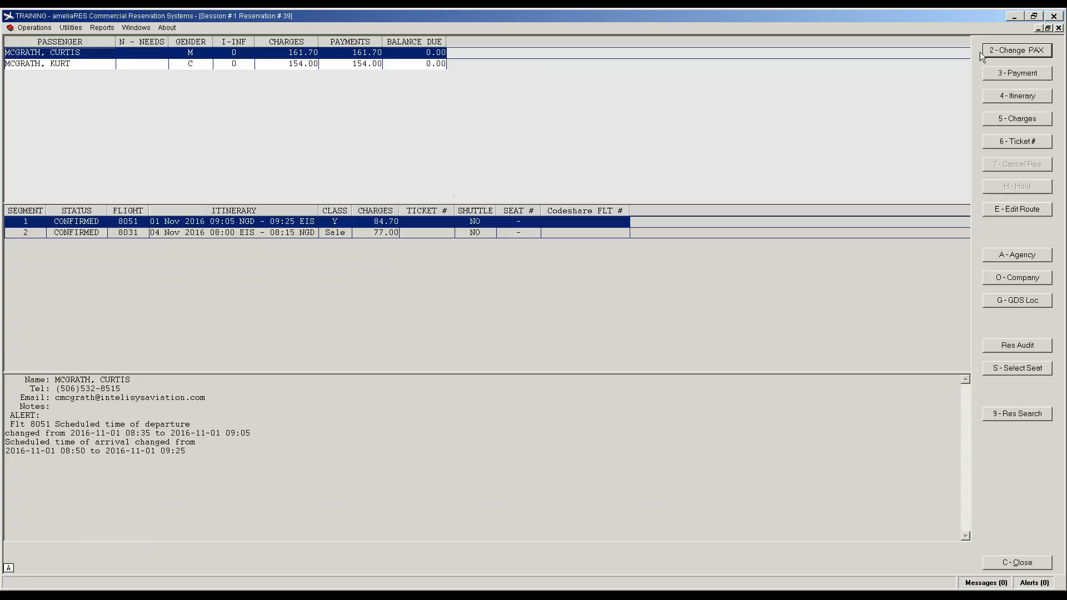
{"action": "left_click", "coordinate": [1001, 51]}
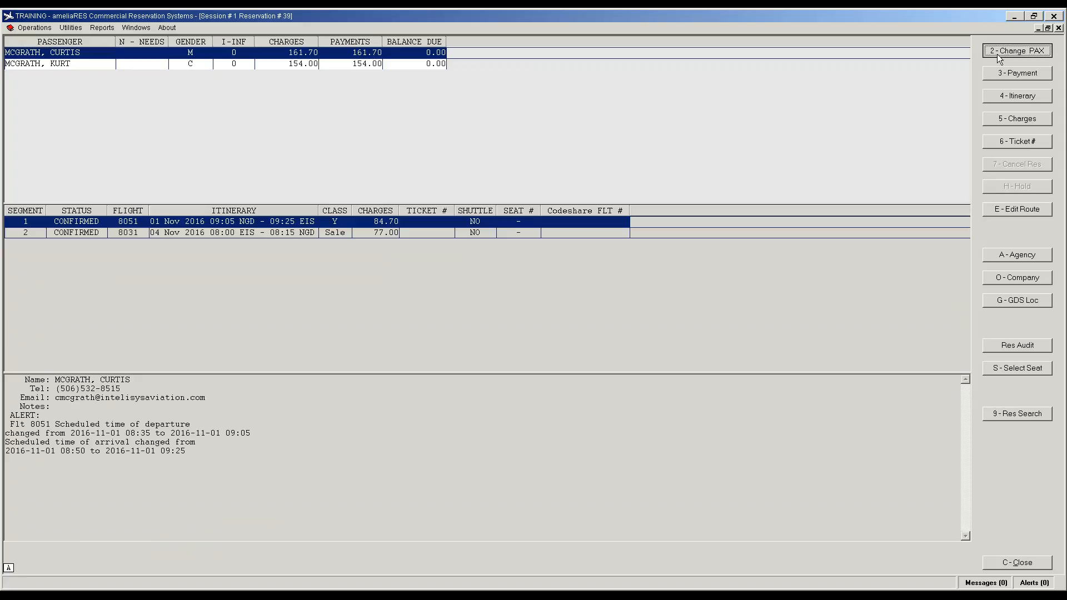
{"action": "left_click", "coordinate": [443, 191]}
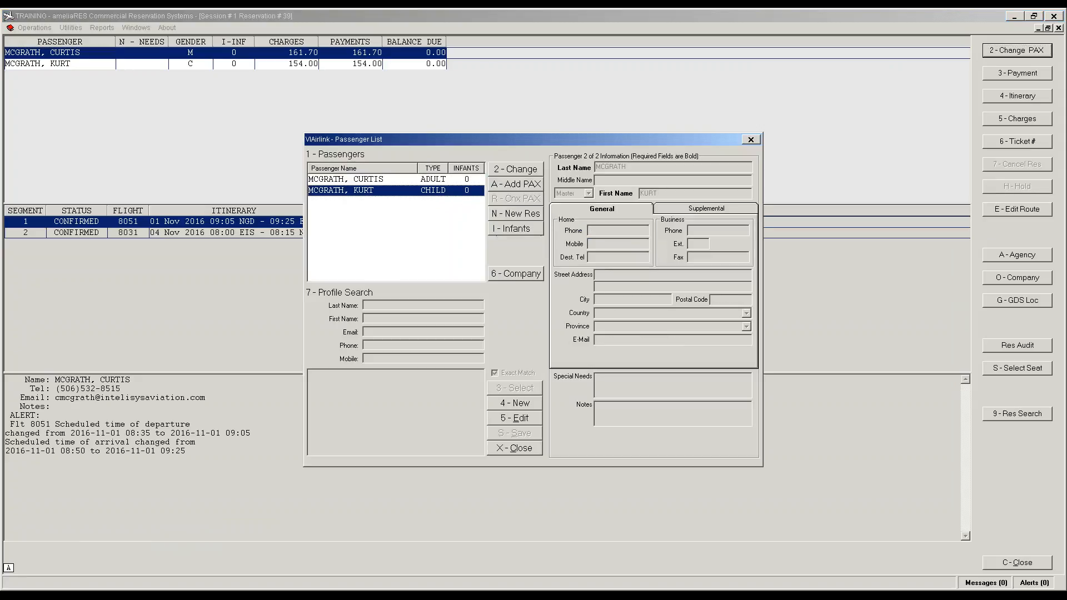
{"action": "left_click", "coordinate": [516, 216]}
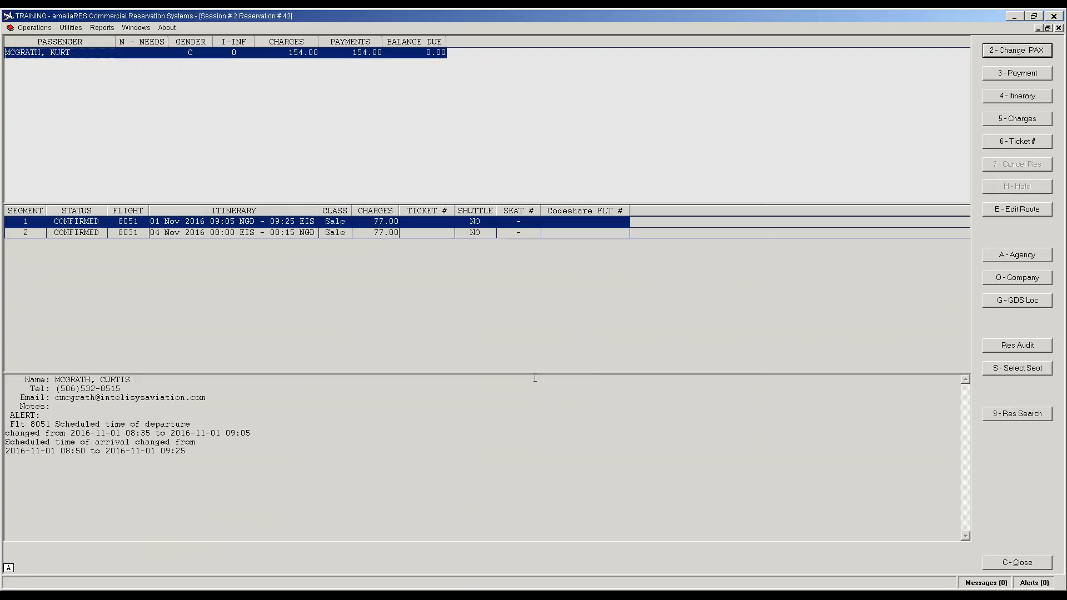
{"action": "double_click", "coordinate": [130, 223]}
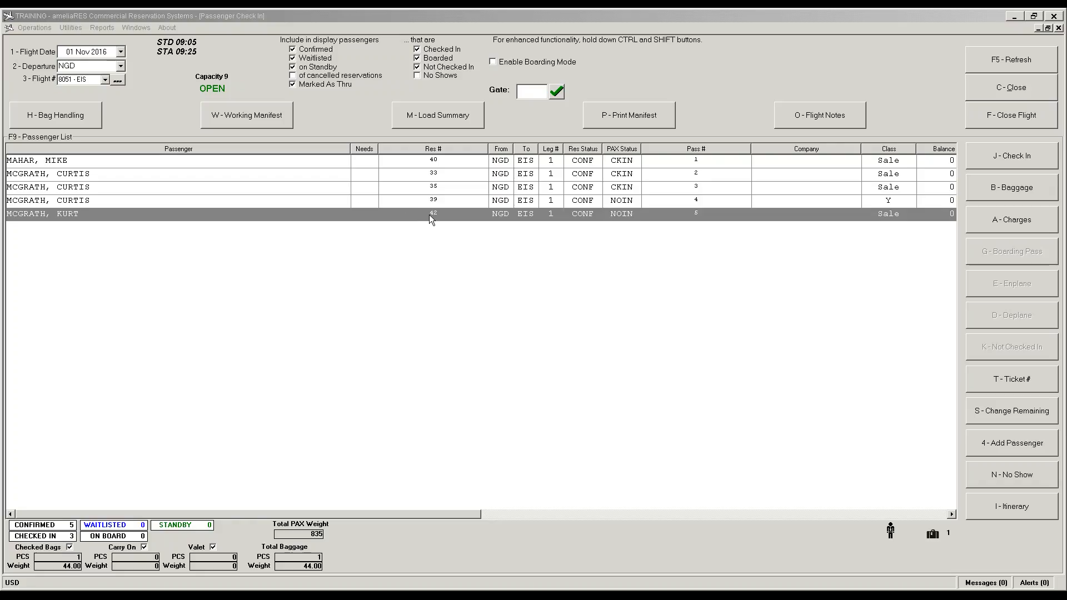
{"action": "left_click", "coordinate": [431, 162]}
{"action": "left_click", "coordinate": [435, 174]}
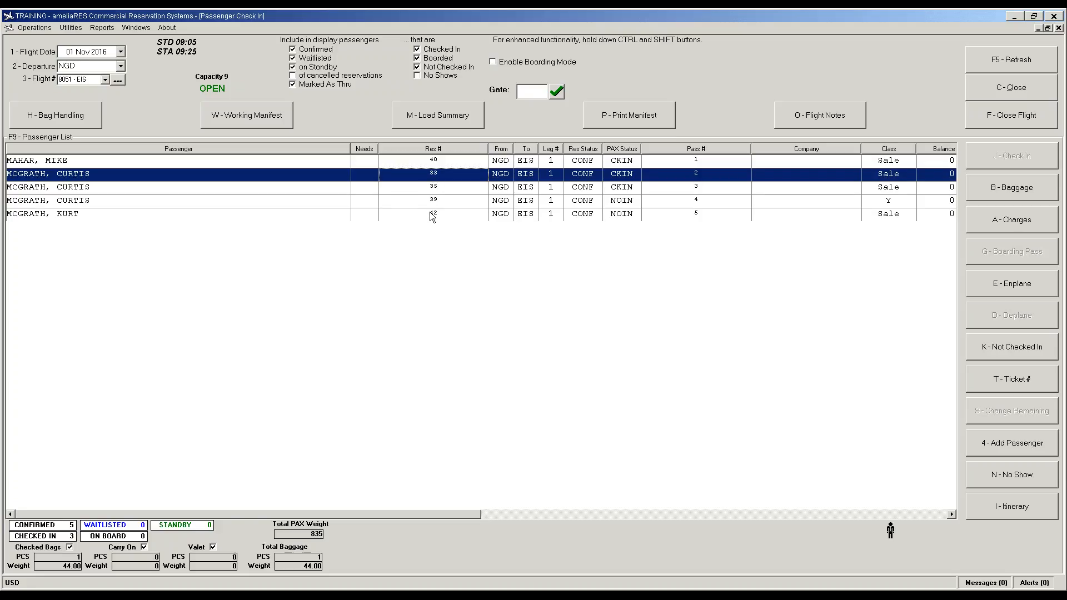
{"action": "left_click", "coordinate": [439, 202]}
{"action": "double_click", "coordinate": [438, 202]}
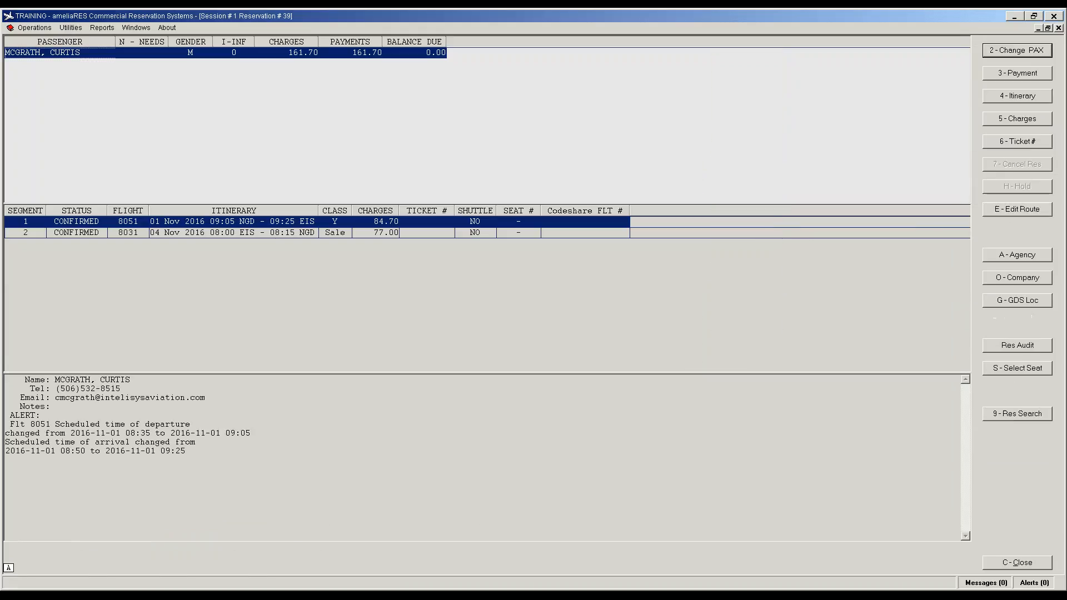
{"action": "left_click", "coordinate": [133, 233]}
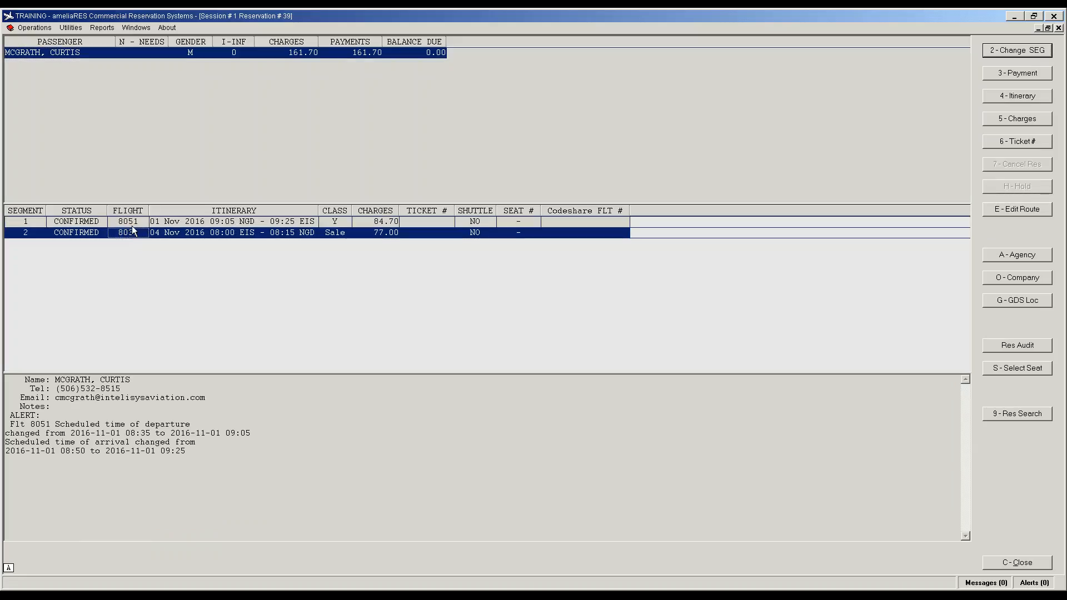
{"action": "left_click", "coordinate": [131, 224]}
{"action": "double_click", "coordinate": [133, 225]}
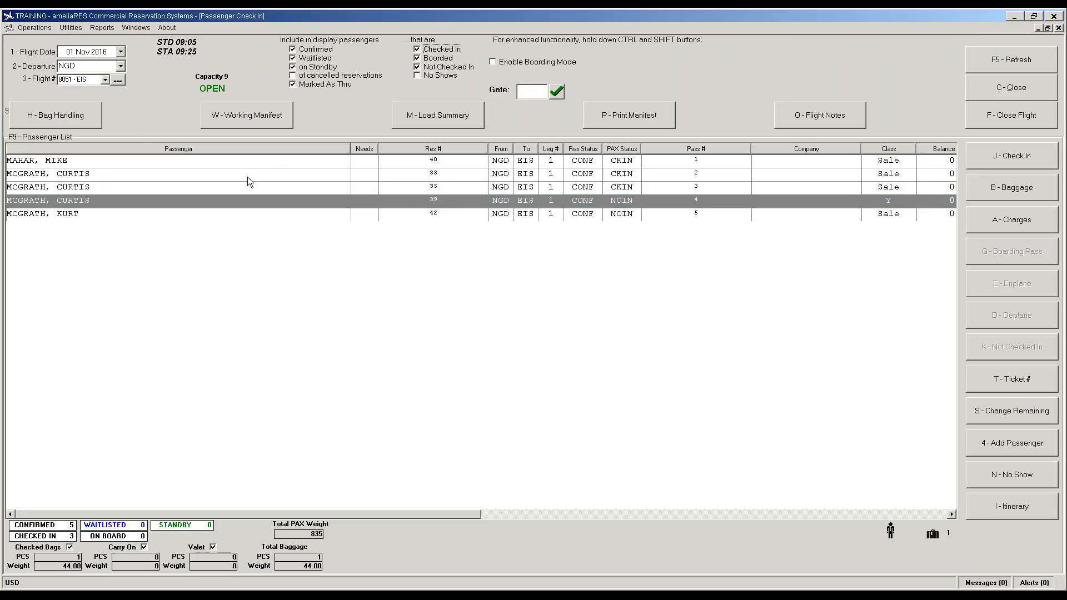
{"action": "left_click", "coordinate": [439, 201]}
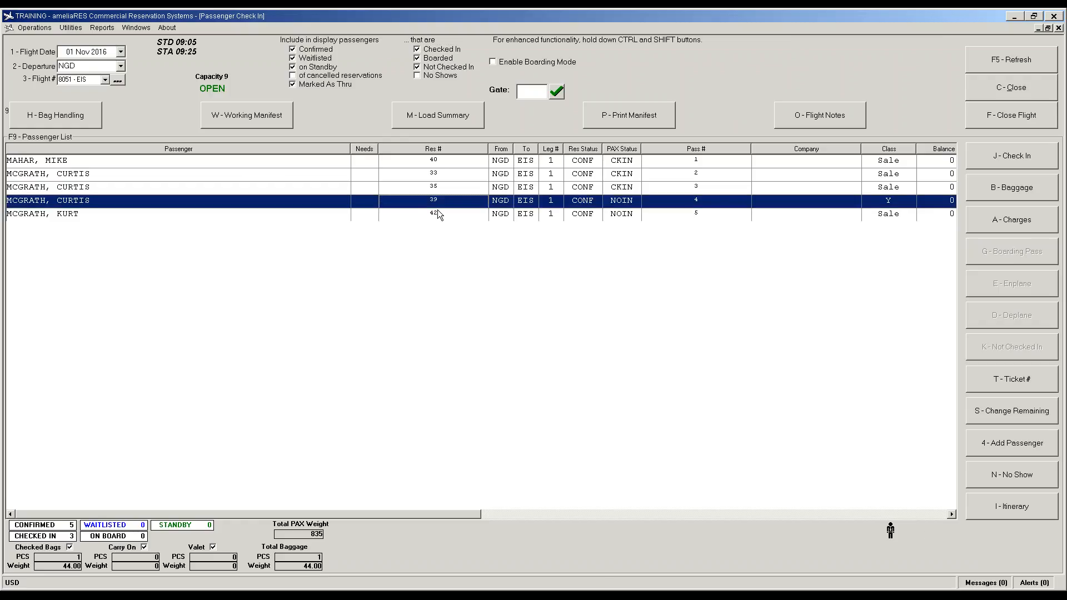
{"action": "left_click", "coordinate": [439, 215]}
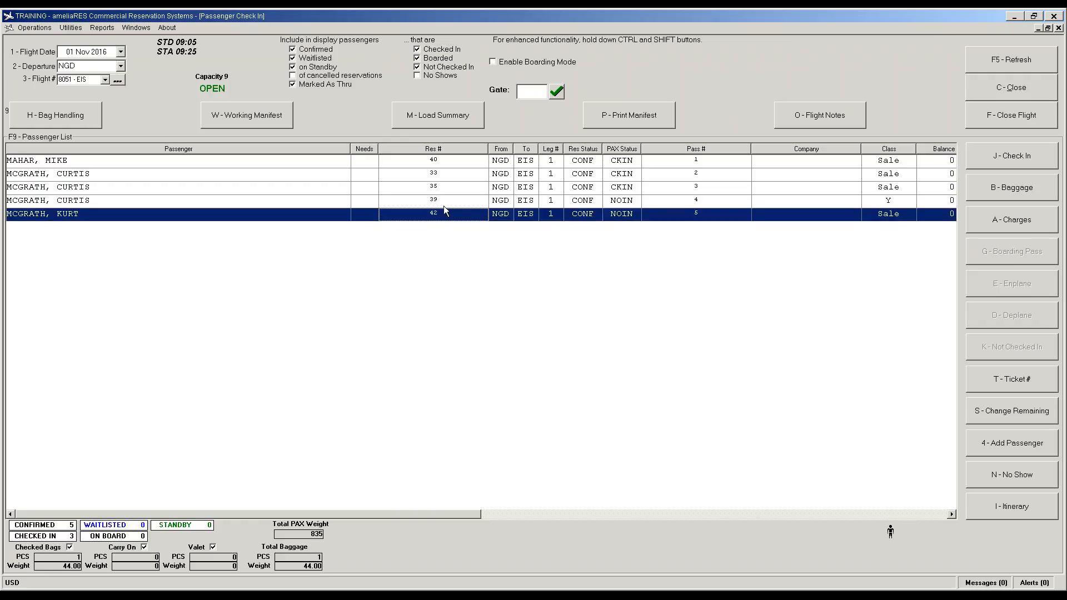
{"action": "left_click", "coordinate": [442, 205]}
{"action": "left_click", "coordinate": [435, 215]}
{"action": "left_click", "coordinate": [452, 202]}
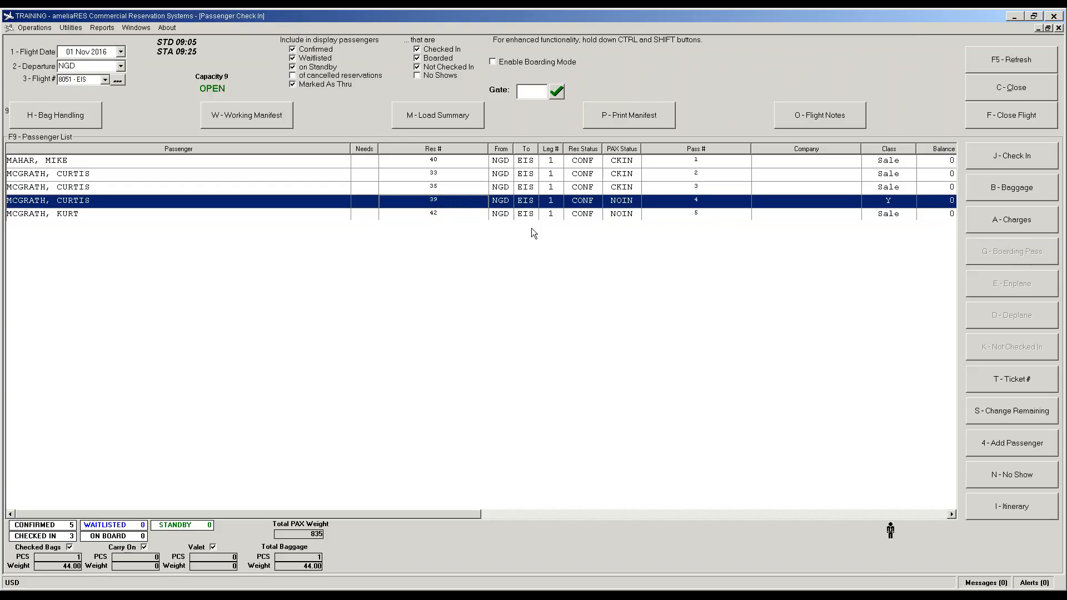
Step: Change the no-show passenger's remaining flight to the 02 Nov 2016 flight 8051 by schedule
{"action": "left_click", "coordinate": [1018, 410]}
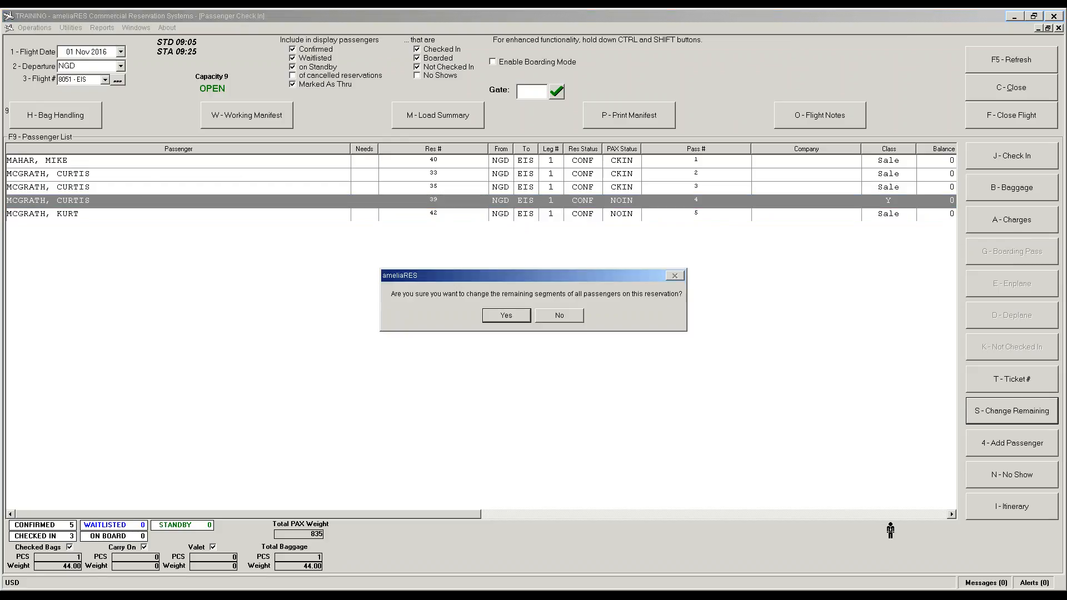
{"action": "left_click", "coordinate": [503, 316]}
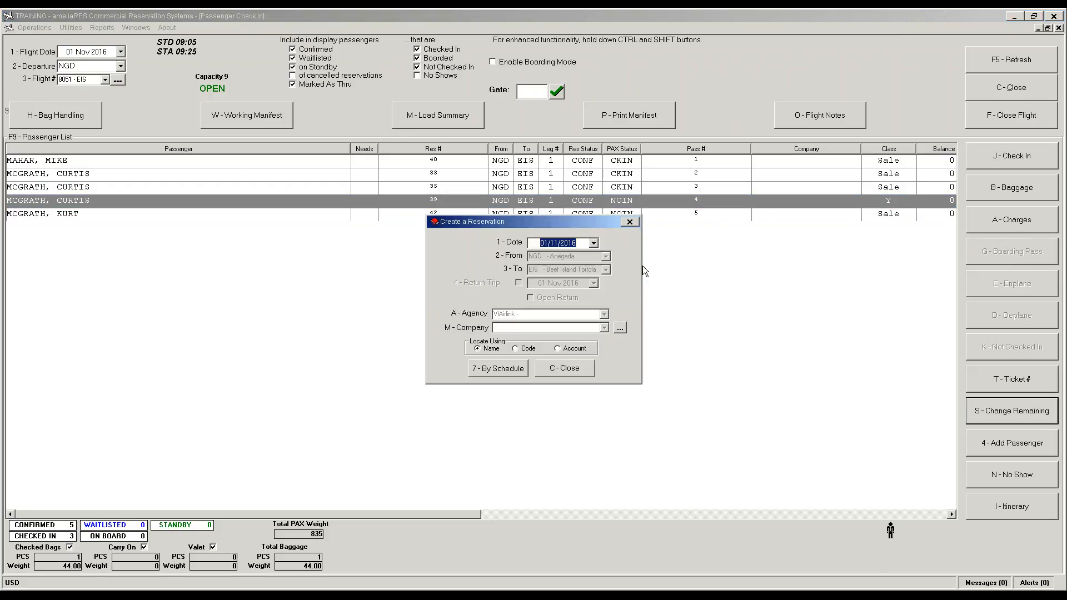
{"action": "left_click", "coordinate": [592, 244]}
{"action": "left_click", "coordinate": [589, 300]}
{"action": "left_click", "coordinate": [499, 368]}
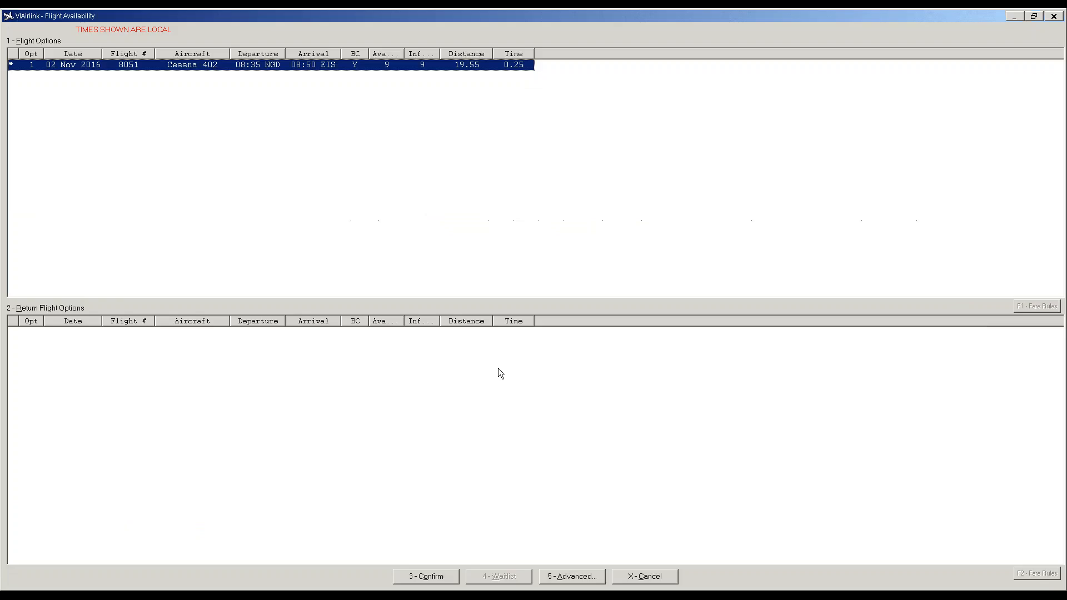
{"action": "left_click", "coordinate": [432, 576]}
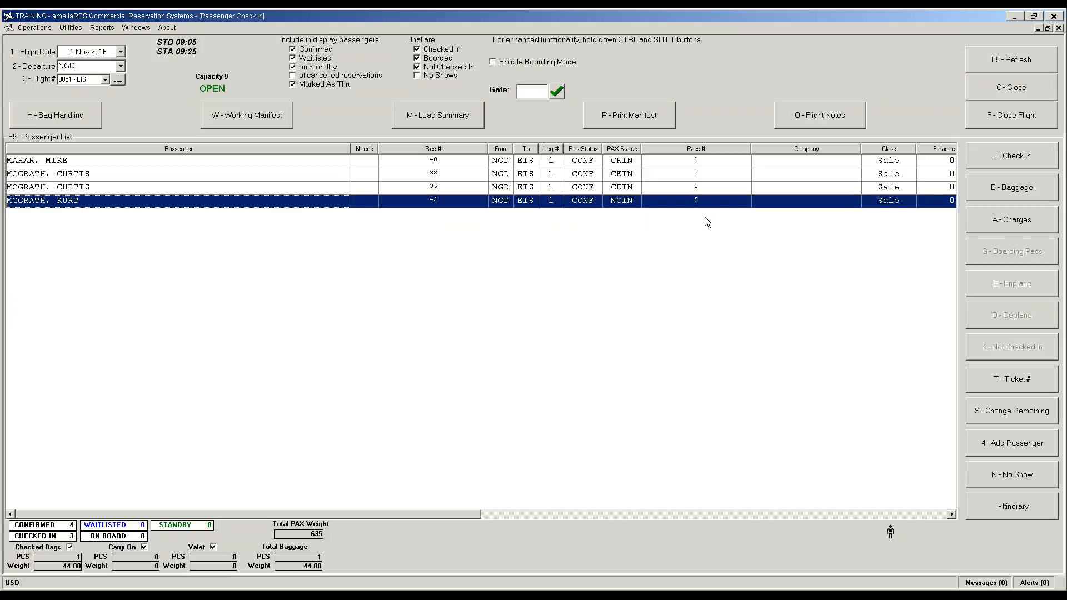
Step: Check the child back in and book an added passenger at the Y fare of 84.70
{"action": "left_click", "coordinate": [1016, 157]}
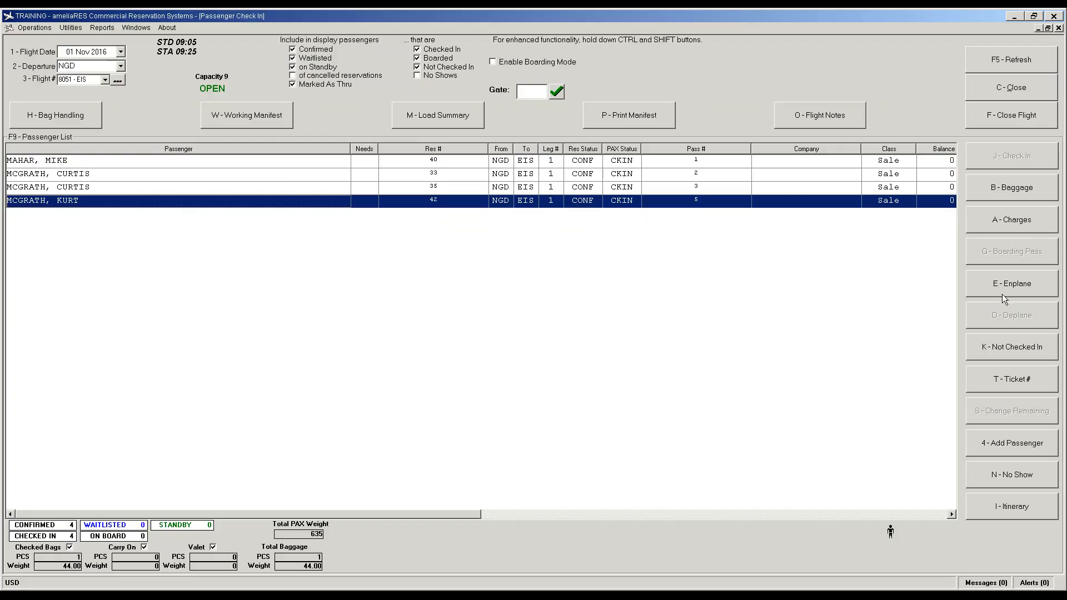
{"action": "left_click", "coordinate": [996, 448]}
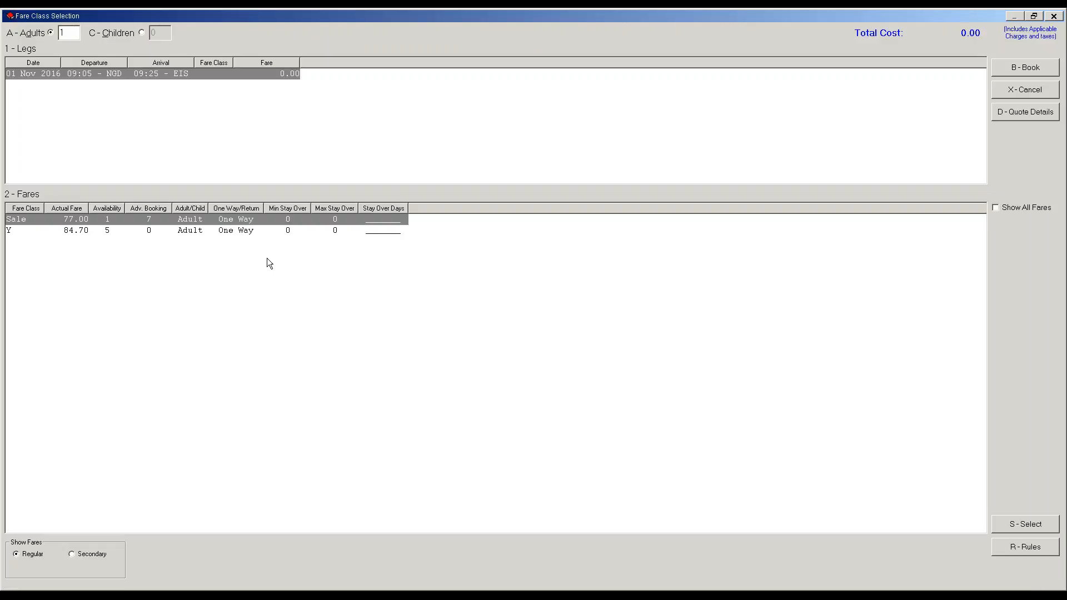
{"action": "left_click", "coordinate": [177, 232]}
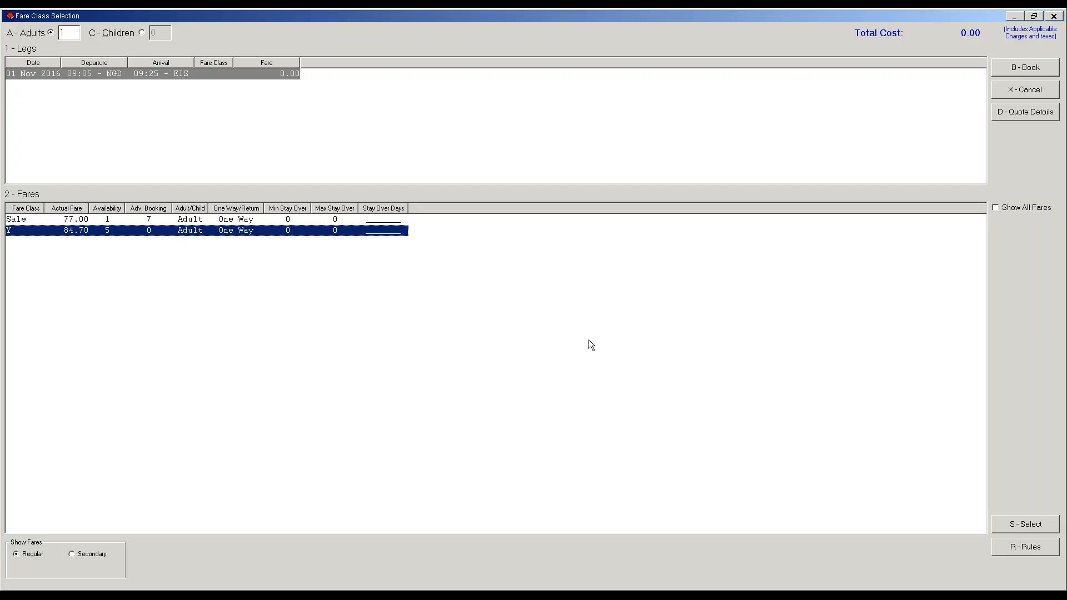
{"action": "left_click", "coordinate": [1015, 523]}
{"action": "key", "text": "b"}
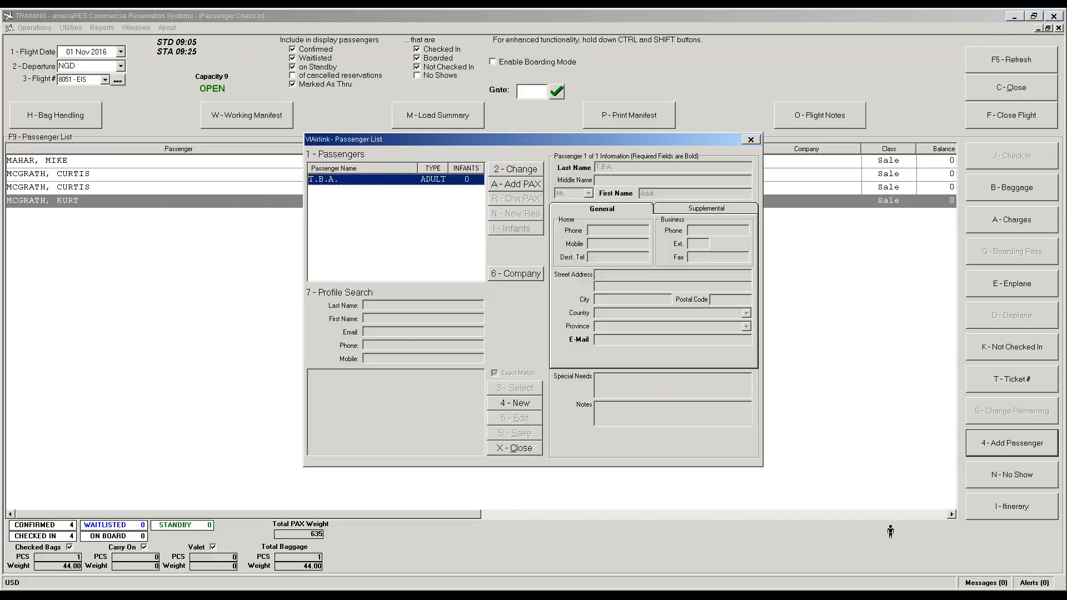
Step: Replace the TBA placeholder with a new profile, entering last name, first name and e-mail
{"action": "left_click", "coordinate": [516, 170]}
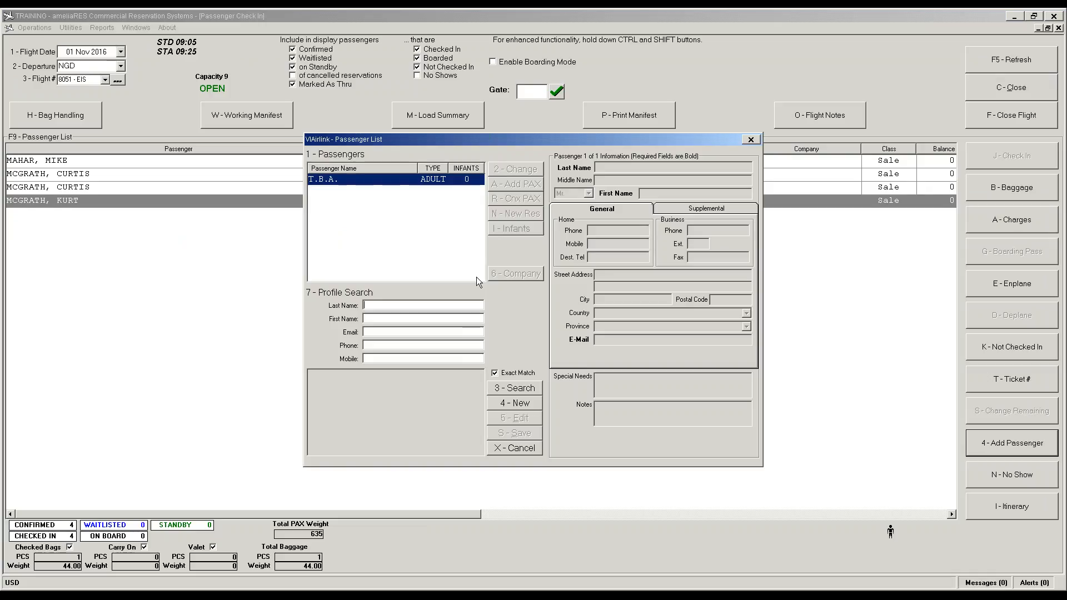
{"action": "left_click", "coordinate": [521, 404]}
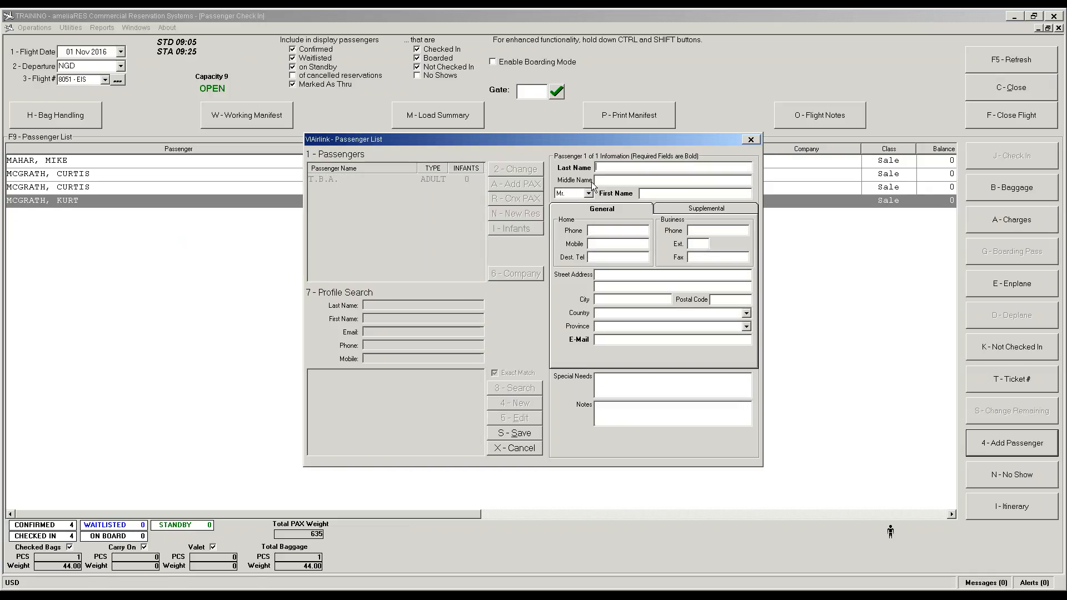
{"action": "key", "text": "Tab"}
{"action": "key", "text": "Tab"}
{"action": "key", "text": "Tab"}
{"action": "key", "text": "Tab"}
{"action": "key", "text": "Tab"}
{"action": "key", "text": "Tab"}
{"action": "left_click", "coordinate": [608, 340]}
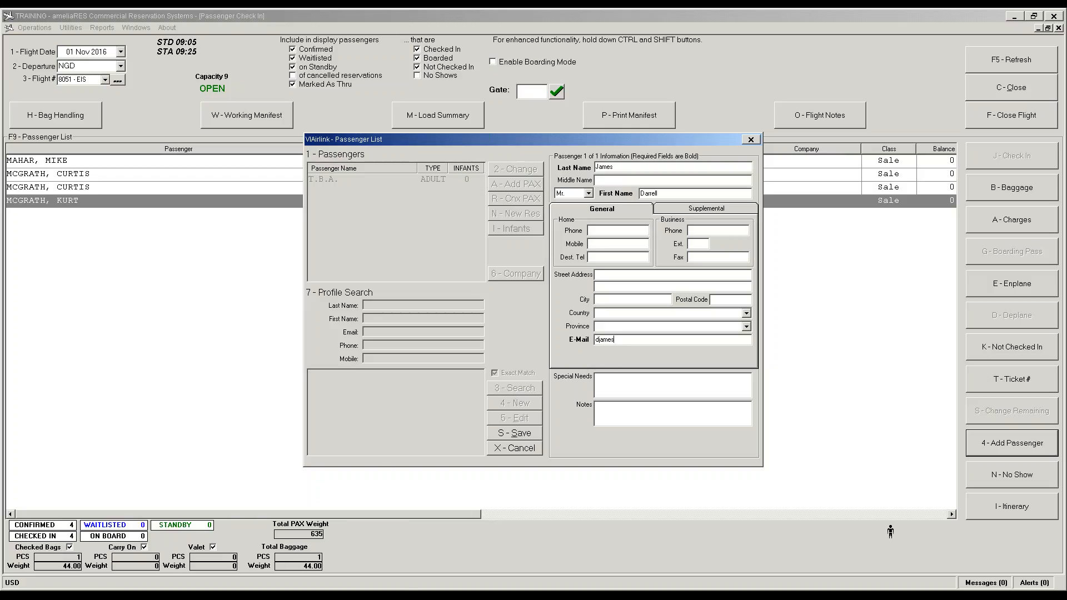
{"action": "left_click", "coordinate": [537, 433]}
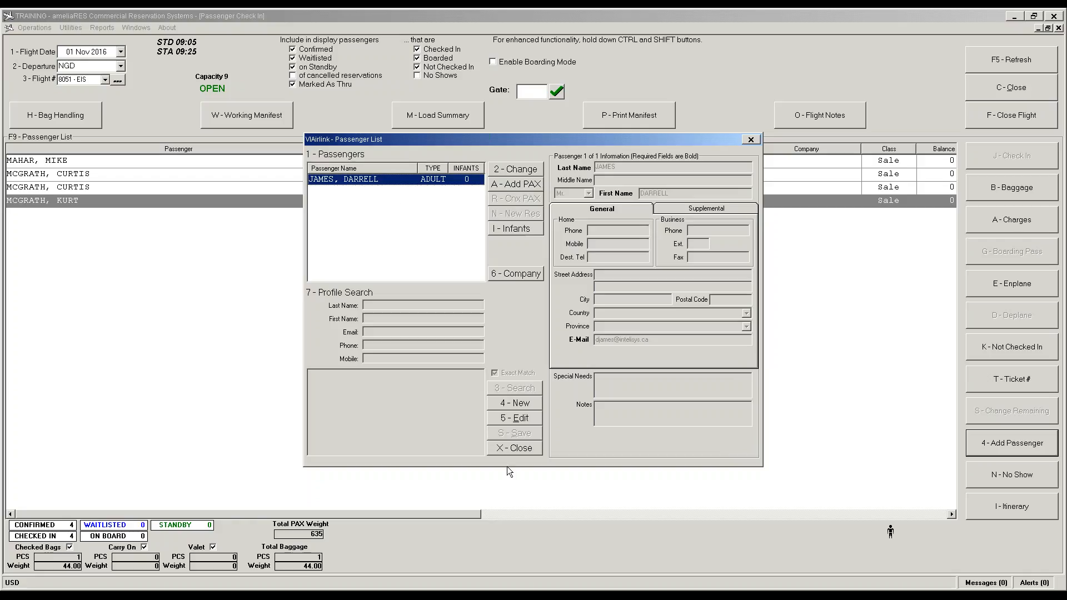
{"action": "left_click", "coordinate": [508, 449]}
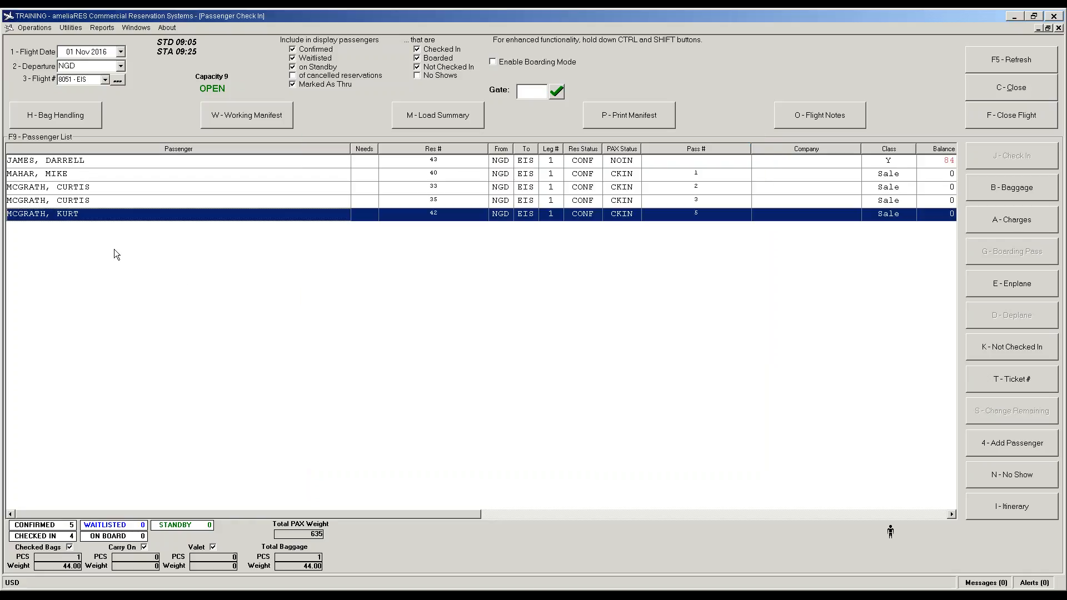
Step: Check in the new passenger, agreeing to pay the 84.70 balance by Visa
{"action": "left_click", "coordinate": [537, 161]}
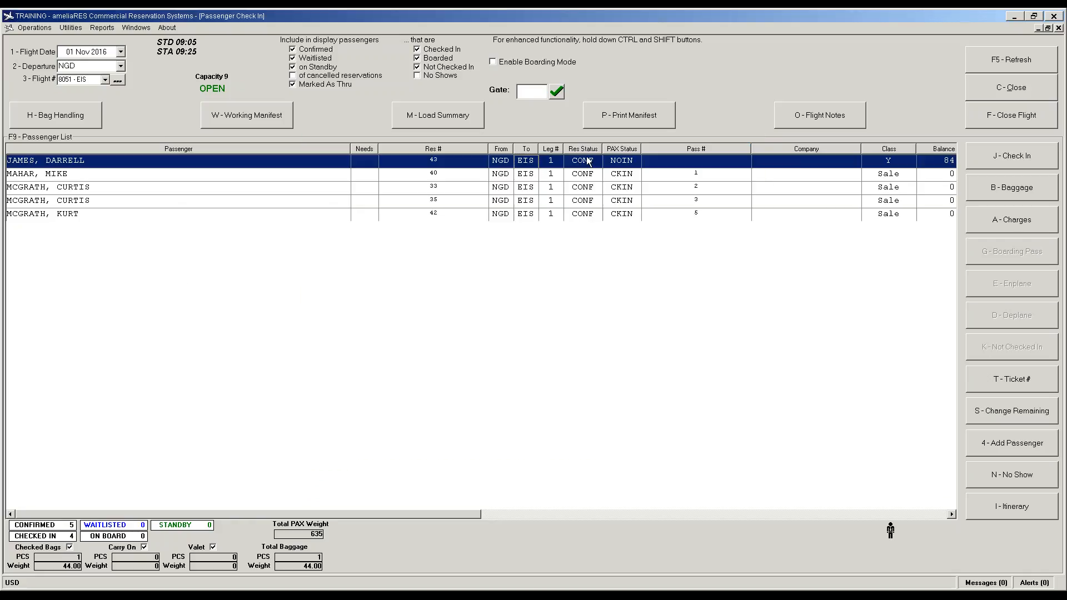
{"action": "left_click", "coordinate": [978, 160]}
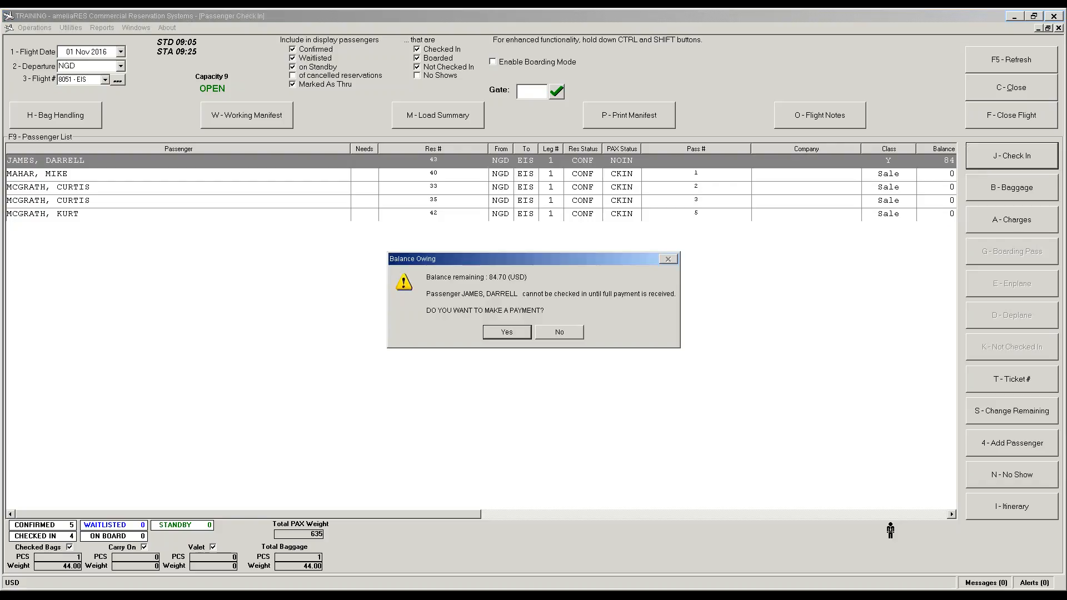
{"action": "left_click", "coordinate": [506, 333]}
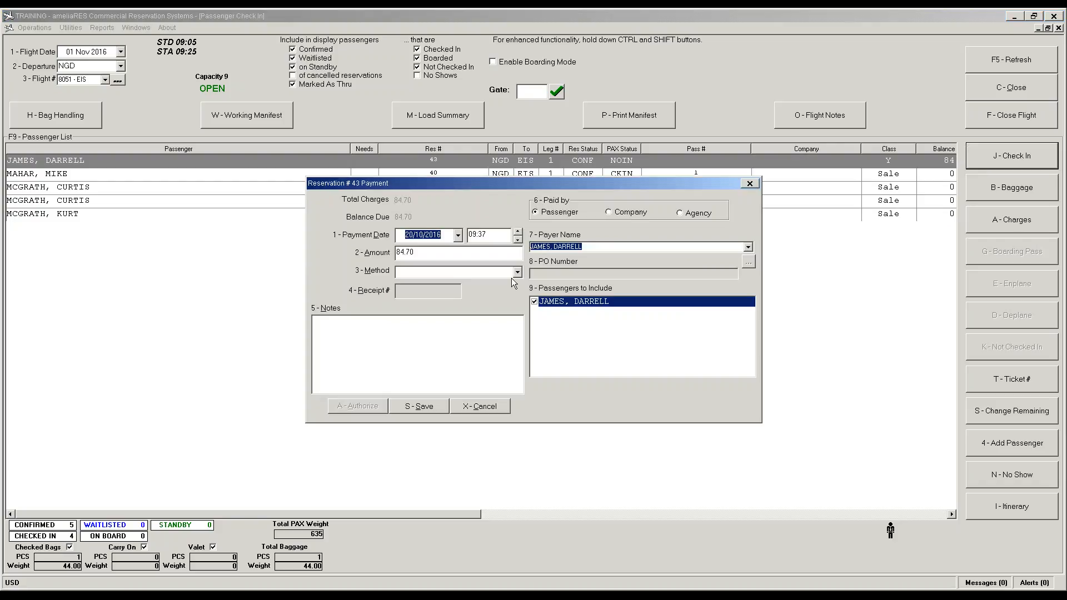
{"action": "left_click", "coordinate": [512, 275]}
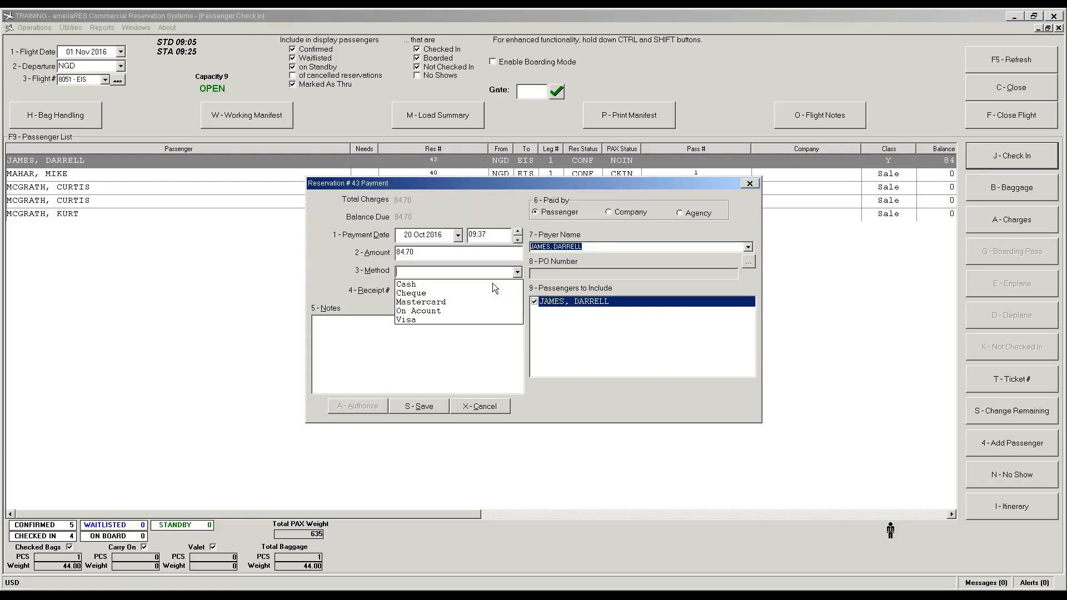
{"action": "left_click", "coordinate": [422, 319]}
{"action": "left_click", "coordinate": [358, 406]}
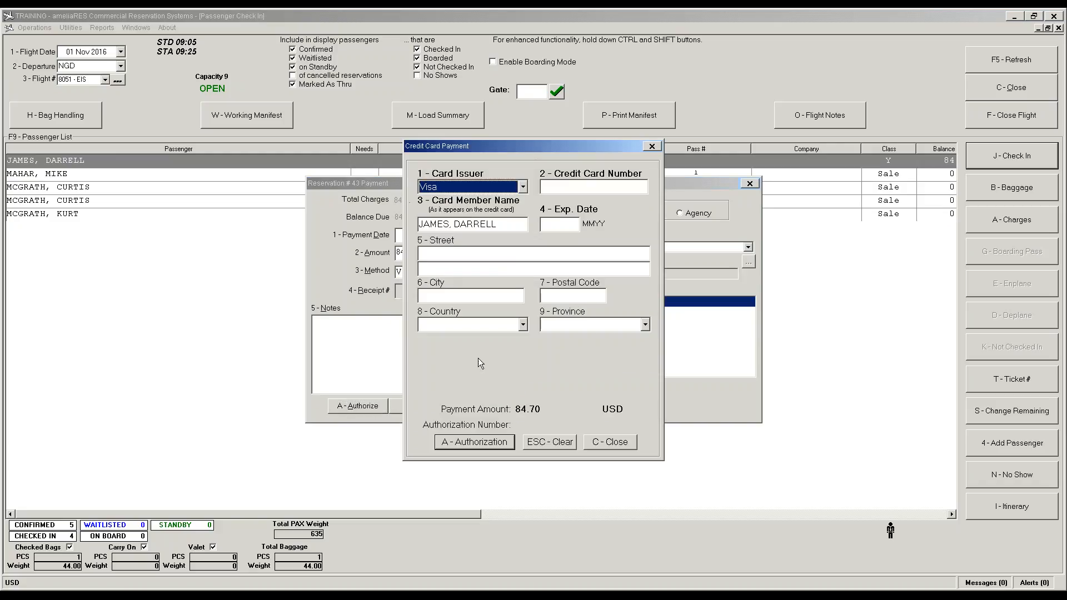
Step: Enter the card number and expiry date, authorize the payment and close it
{"action": "left_click", "coordinate": [575, 186]}
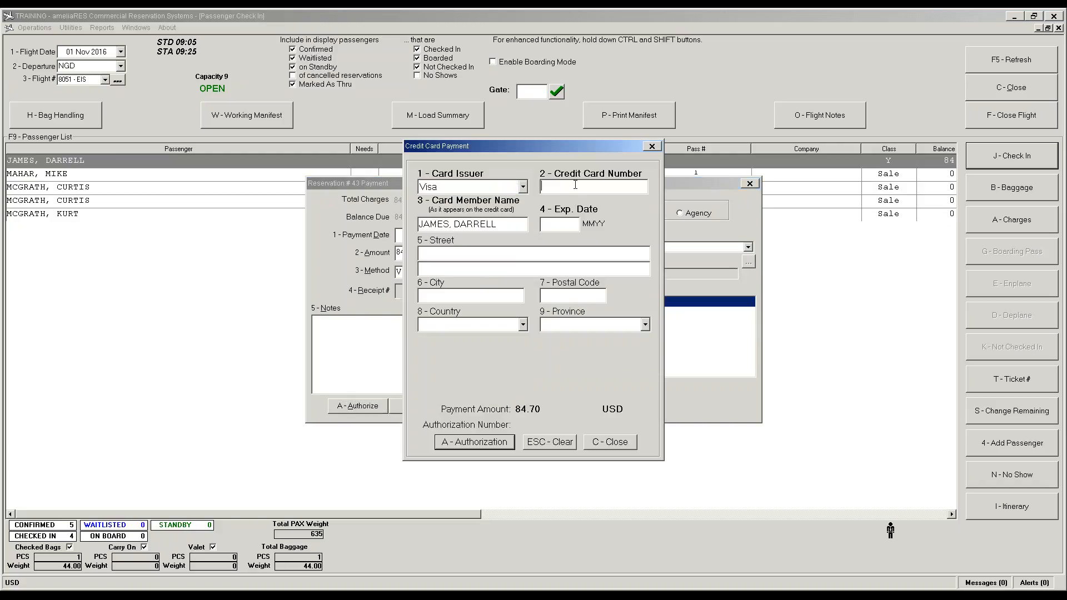
{"action": "type", "text": "4111111111111111"}
{"action": "key", "text": "Tab"}
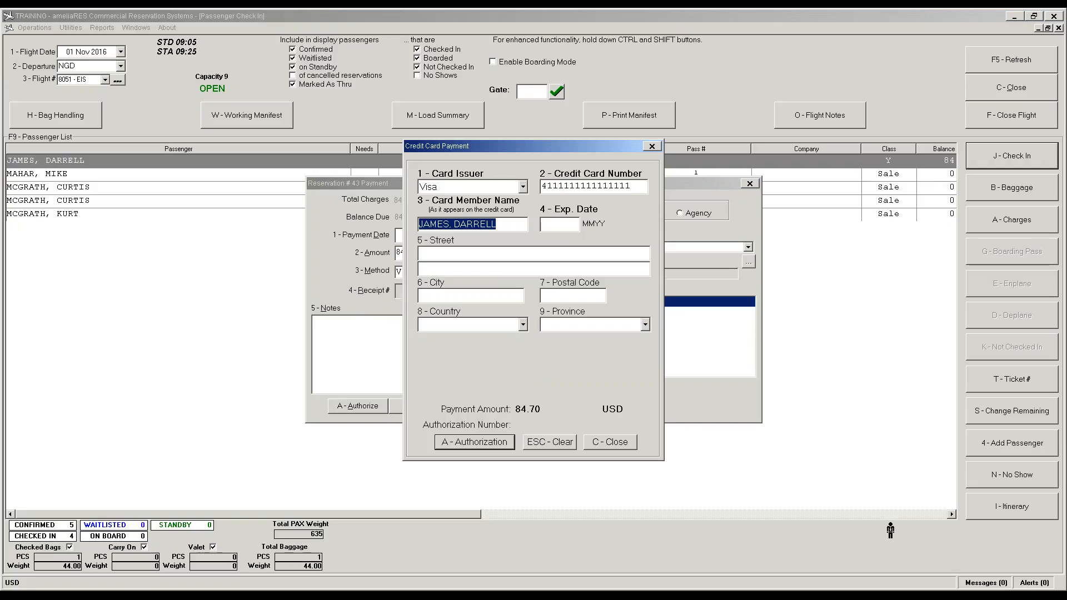
{"action": "key", "text": "Tab"}
{"action": "type", "text": "1219"}
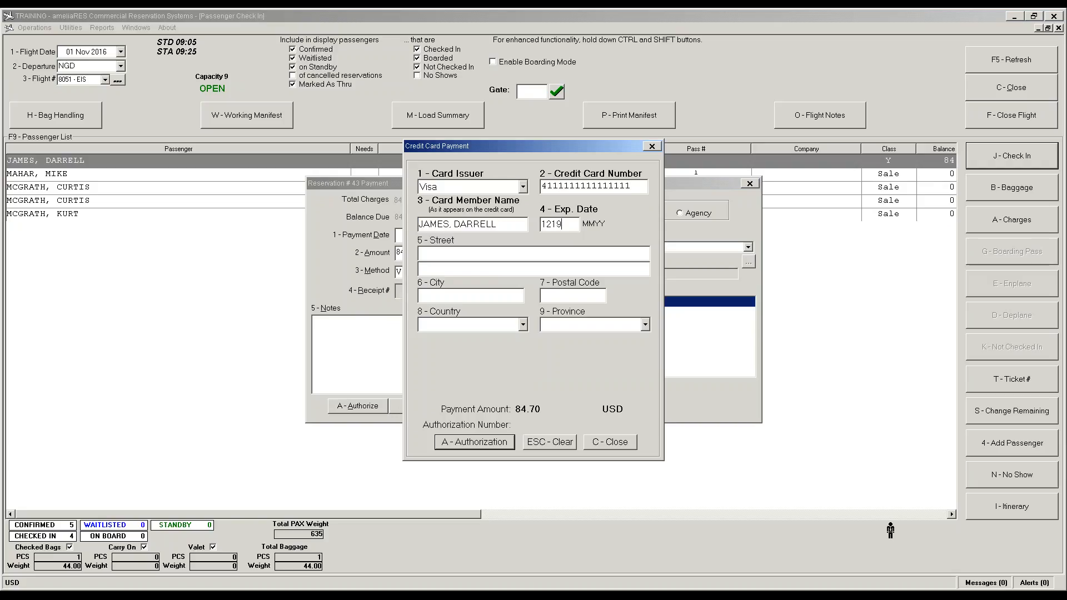
{"action": "left_click", "coordinate": [504, 438]}
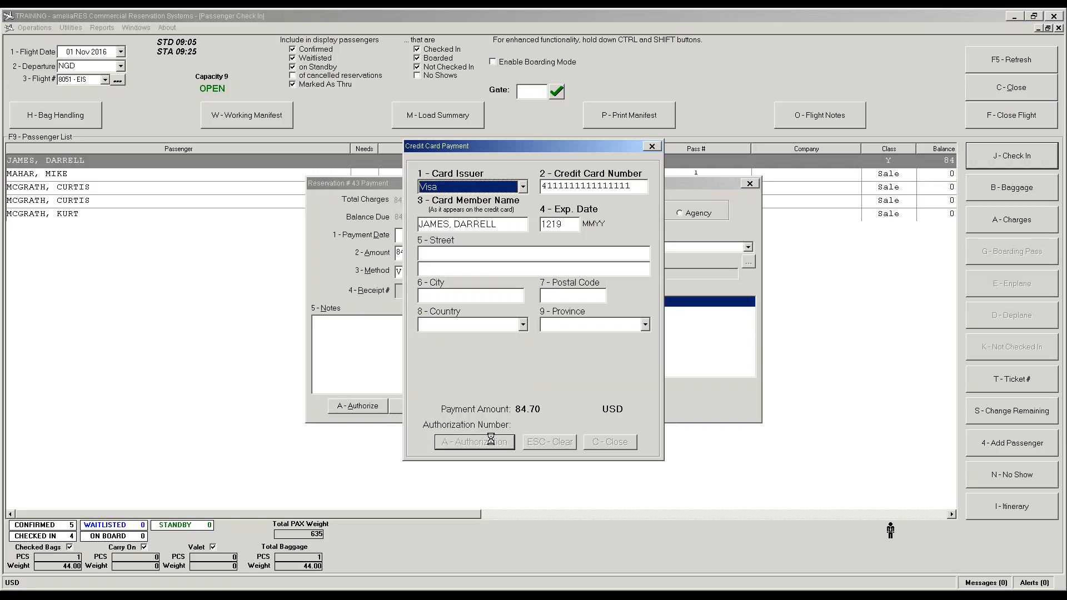
{"action": "key", "text": "Return"}
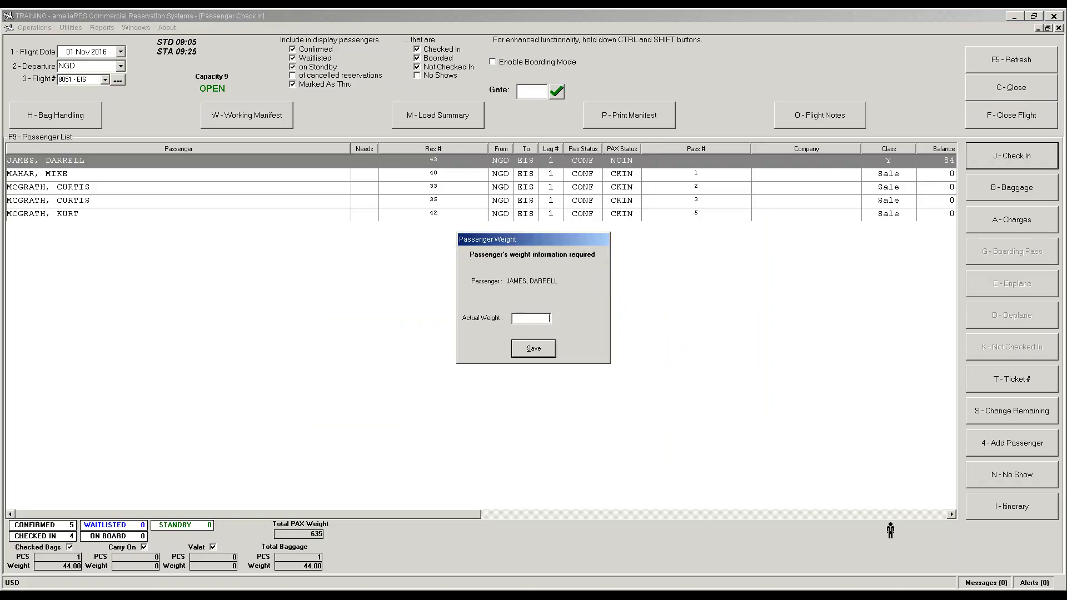
Step: Record a weight of 205 and issue the boarding pass as pass 6
{"action": "type", "text": "205"}
{"action": "left_click", "coordinate": [543, 352]}
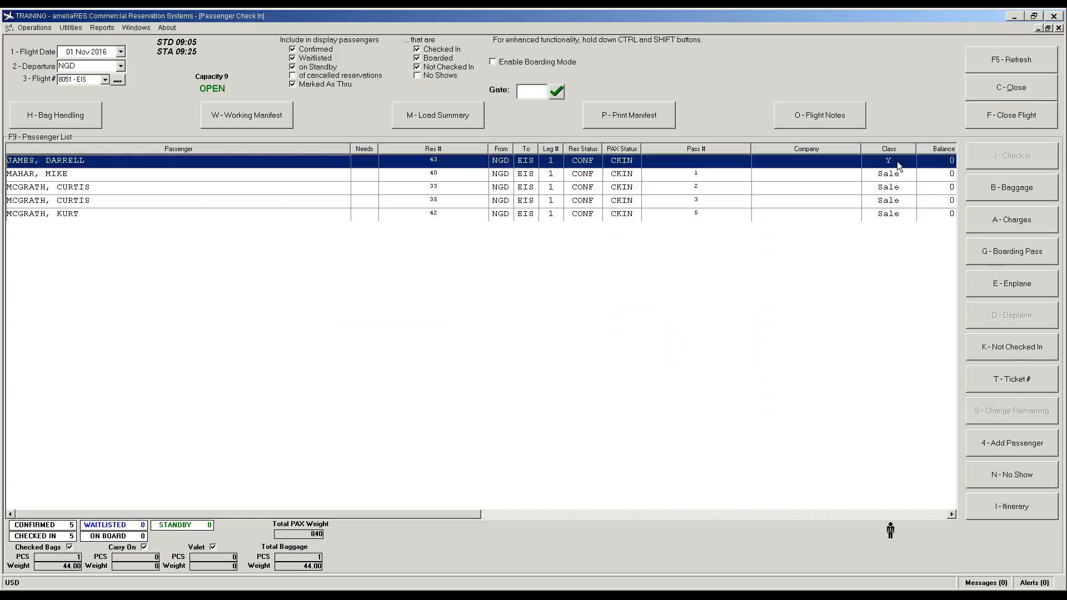
{"action": "left_click", "coordinate": [1011, 250]}
Step: Add a 35.00 checked bag with a new barcode for the new passenger
{"action": "left_click", "coordinate": [1013, 188]}
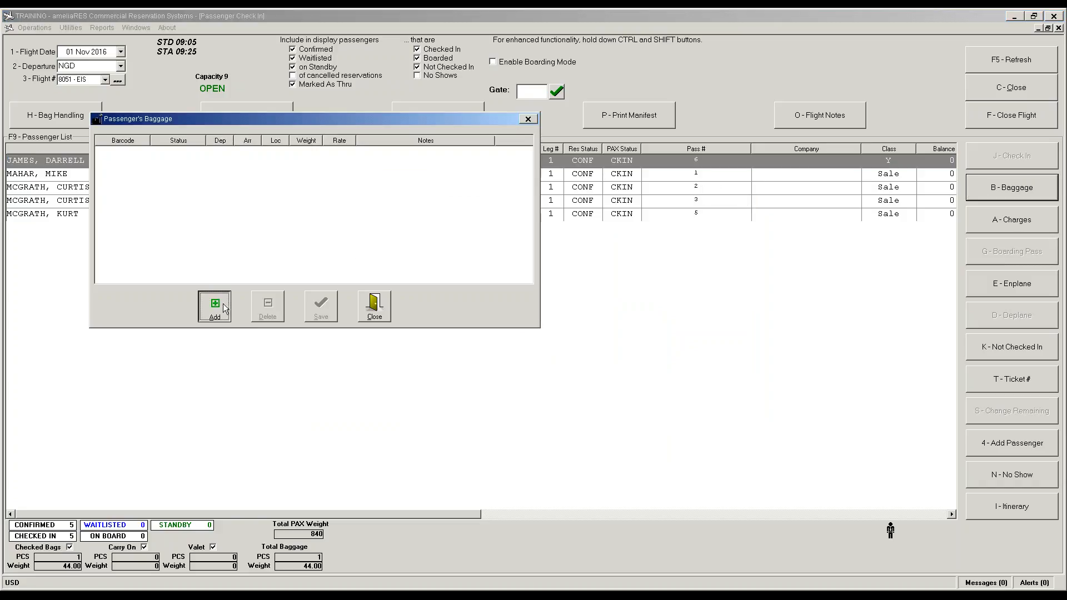
{"action": "left_click", "coordinate": [214, 305]}
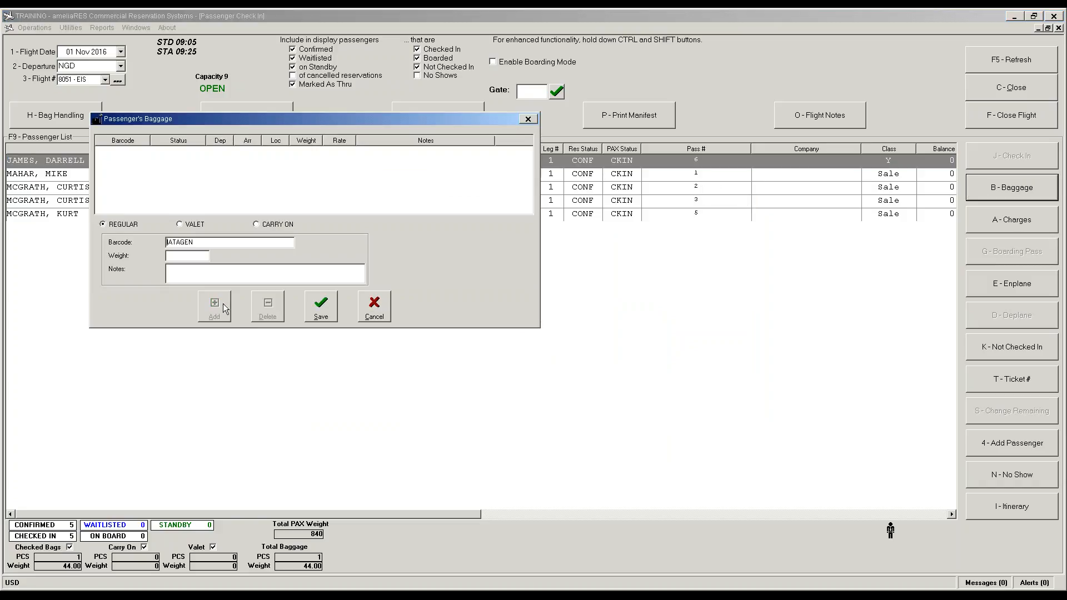
{"action": "double_click", "coordinate": [201, 242]}
{"action": "type", "text": "125"}
{"action": "type", "text": "96"}
{"action": "type", "text": "35"}
{"action": "left_click", "coordinate": [321, 304]}
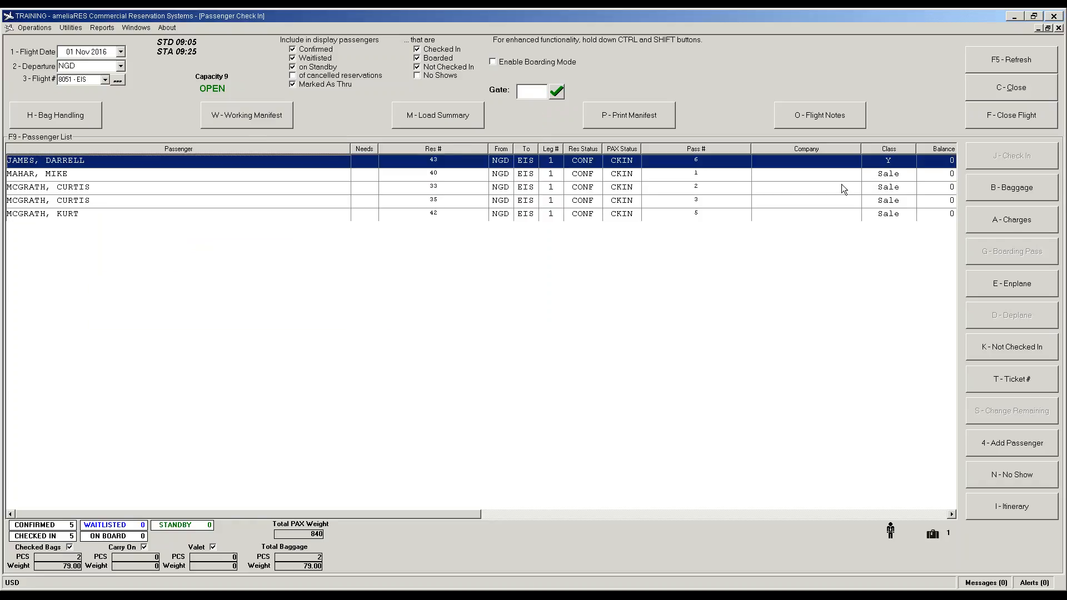
{"action": "key", "text": "ctrl+shift"}
Step: Enplane all five checked-in passengers, then close flight 8051, cancelling no-shows
{"action": "left_click", "coordinate": [1002, 283]}
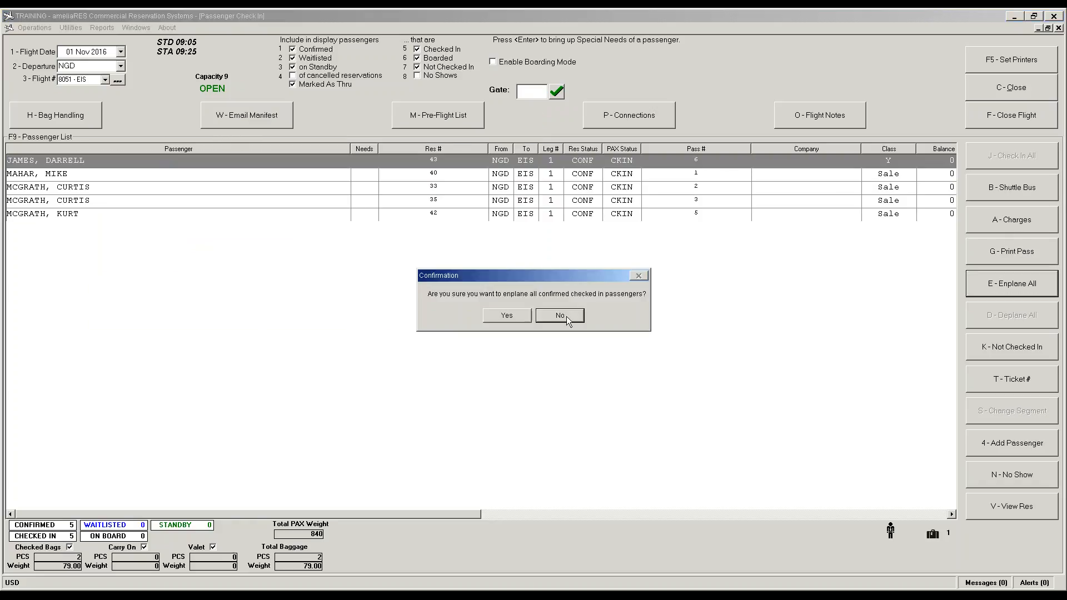
{"action": "left_click", "coordinate": [506, 315]}
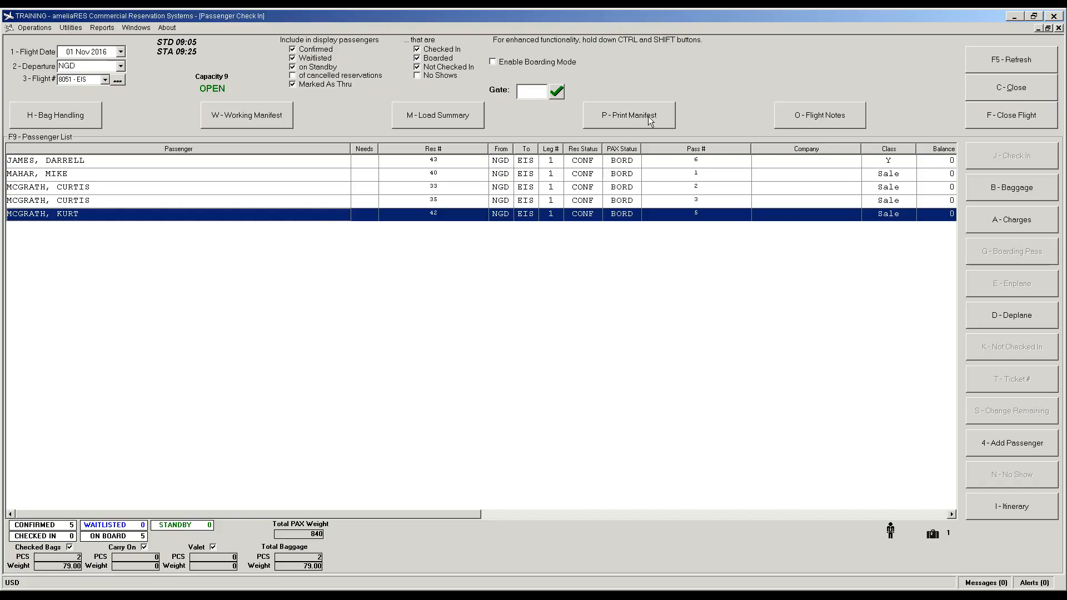
{"action": "left_click", "coordinate": [1018, 116]}
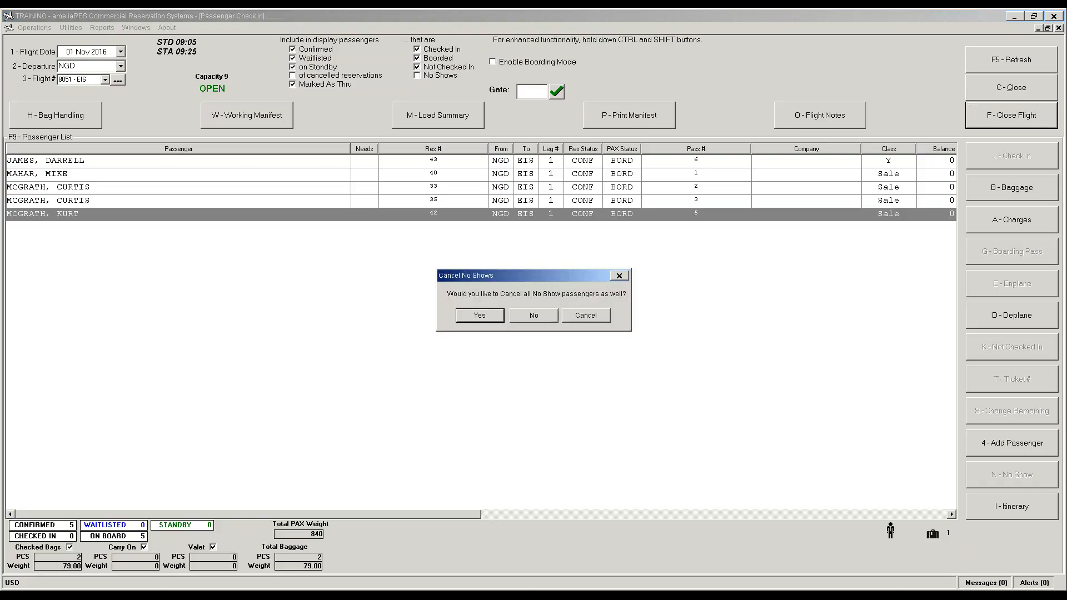
{"action": "left_click", "coordinate": [479, 316]}
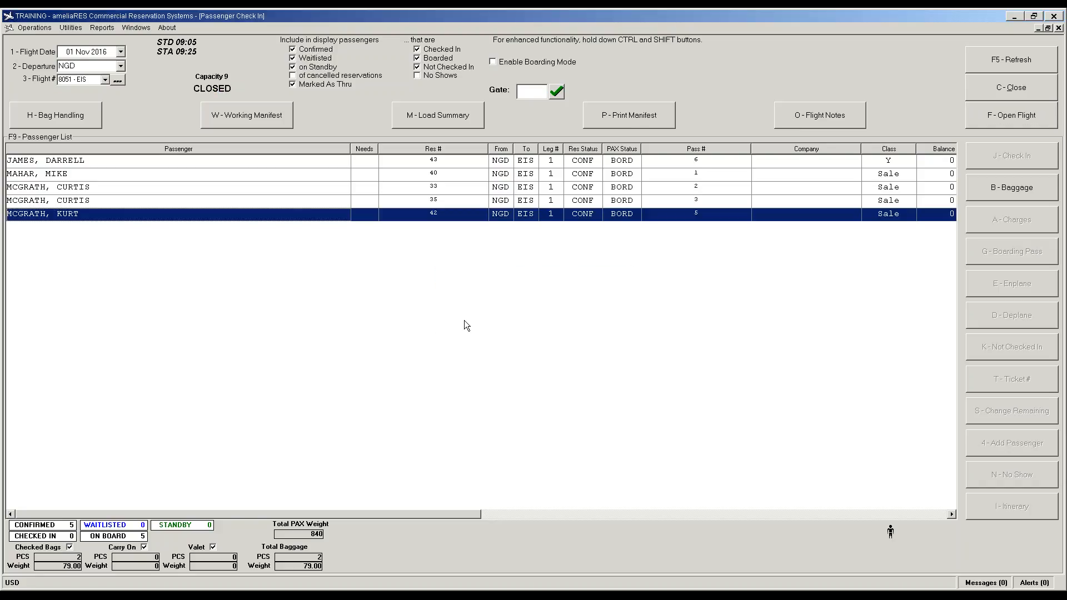
{"action": "left_click", "coordinate": [635, 121]}
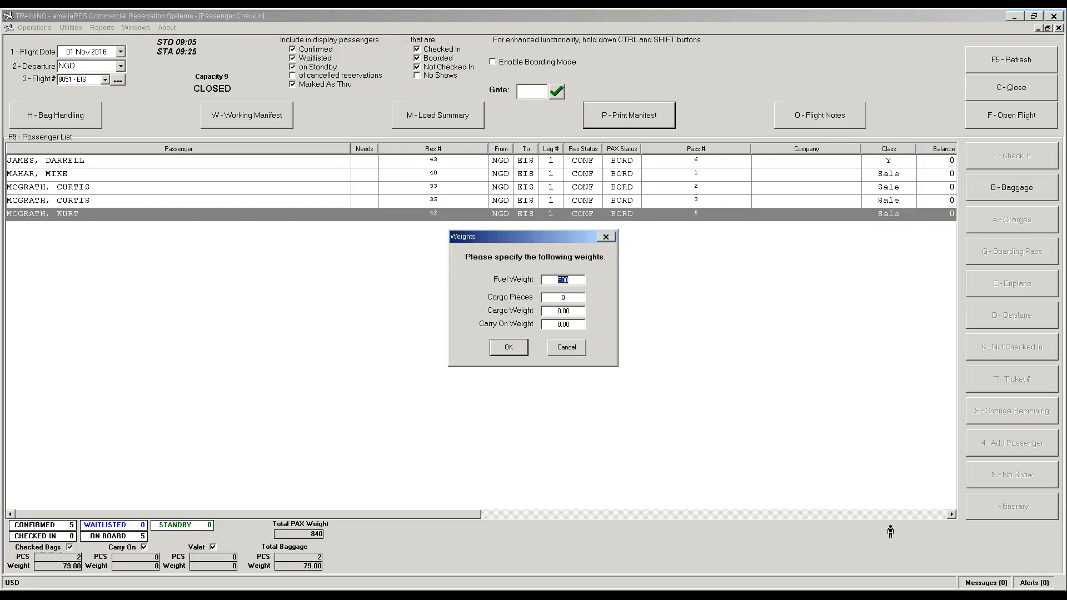
{"action": "left_click", "coordinate": [509, 347]}
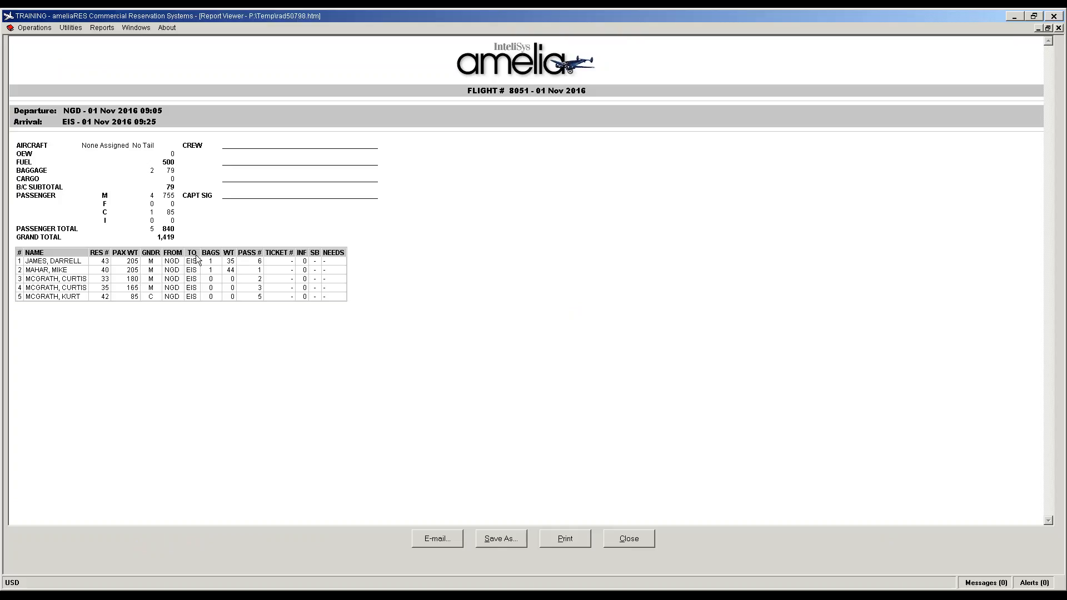
{"action": "left_click", "coordinate": [644, 545]}
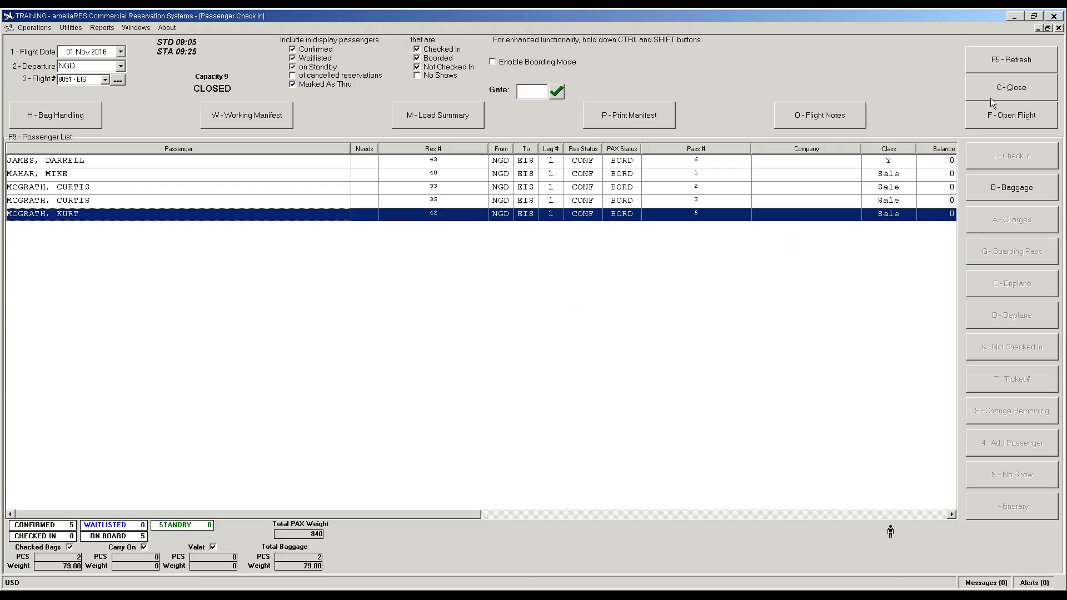
Step: Reopen flight 8051, close it again confirming no-show cancellation, and bring up Utilities
{"action": "left_click", "coordinate": [1003, 118]}
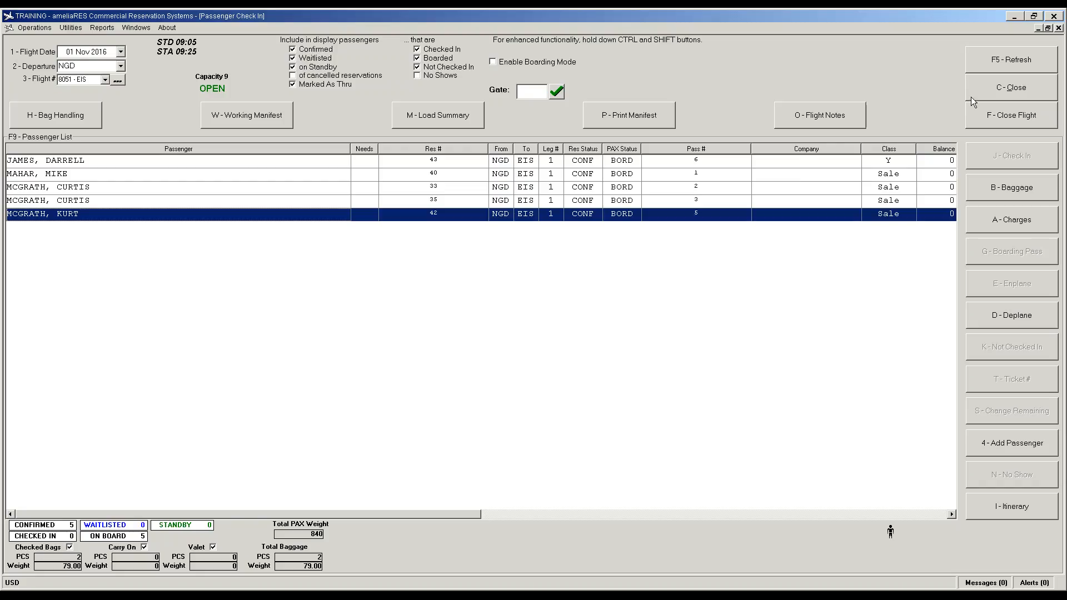
{"action": "left_click", "coordinate": [1000, 120]}
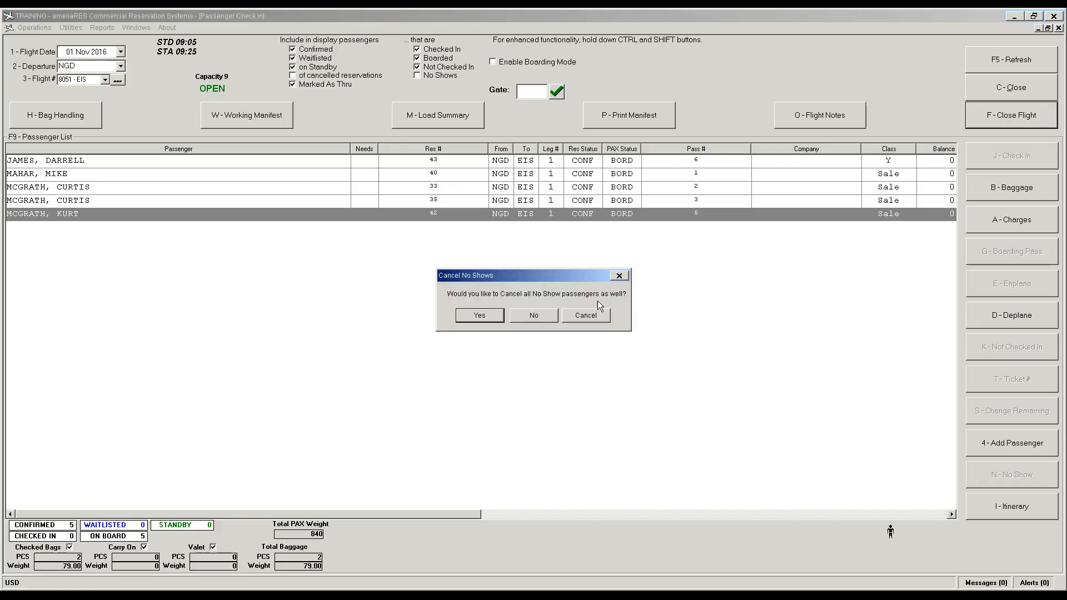
{"action": "left_click", "coordinate": [480, 315]}
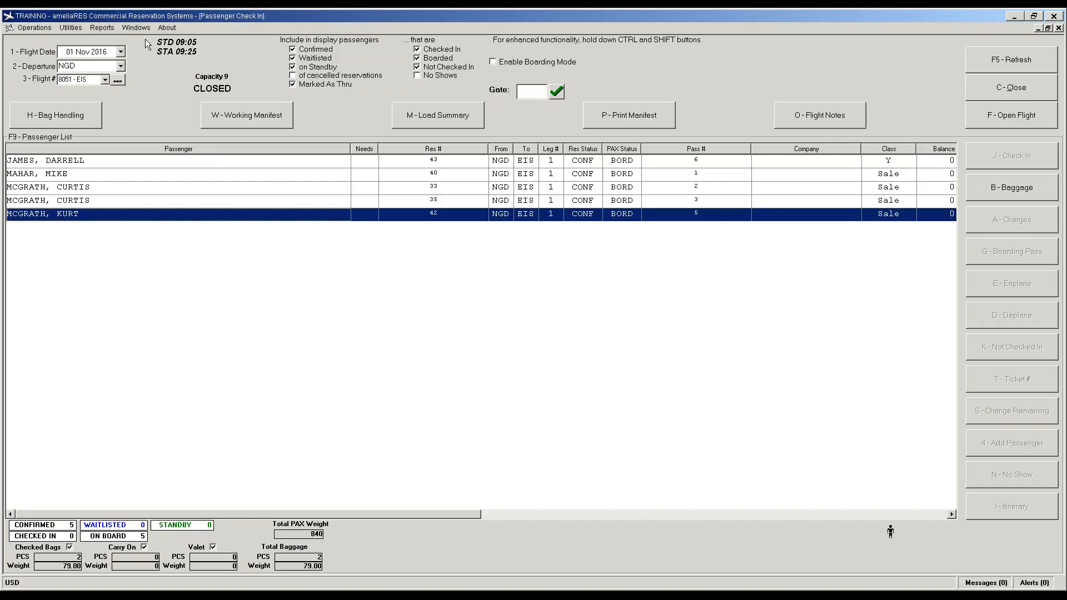
{"action": "left_click", "coordinate": [72, 28]}
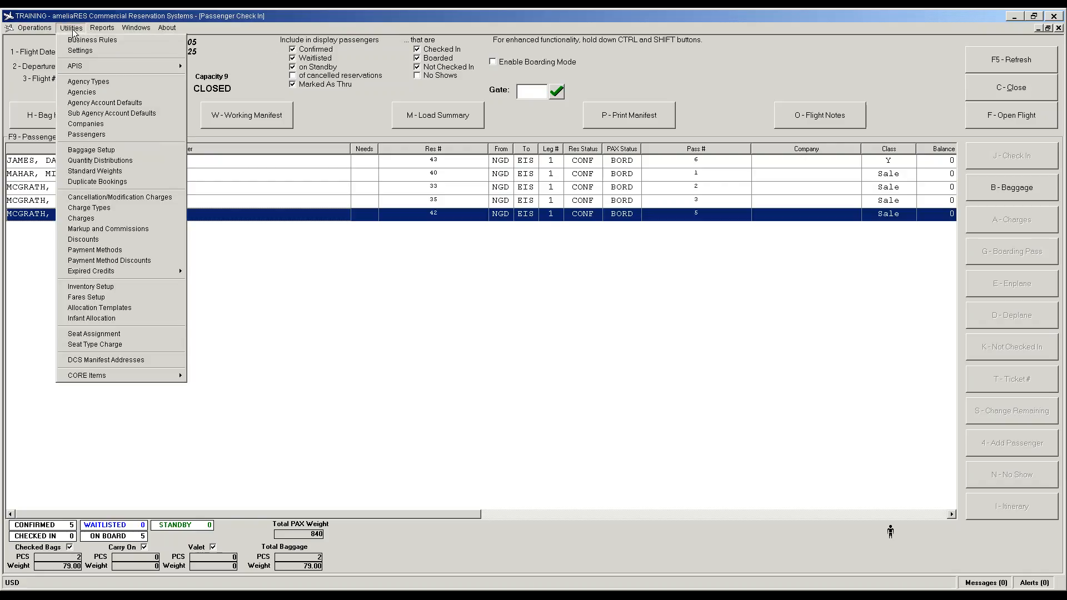
Step: Add a 'No Show' charge for booking code S, range 0 AND UP, at 100 percent
{"action": "left_click", "coordinate": [125, 199]}
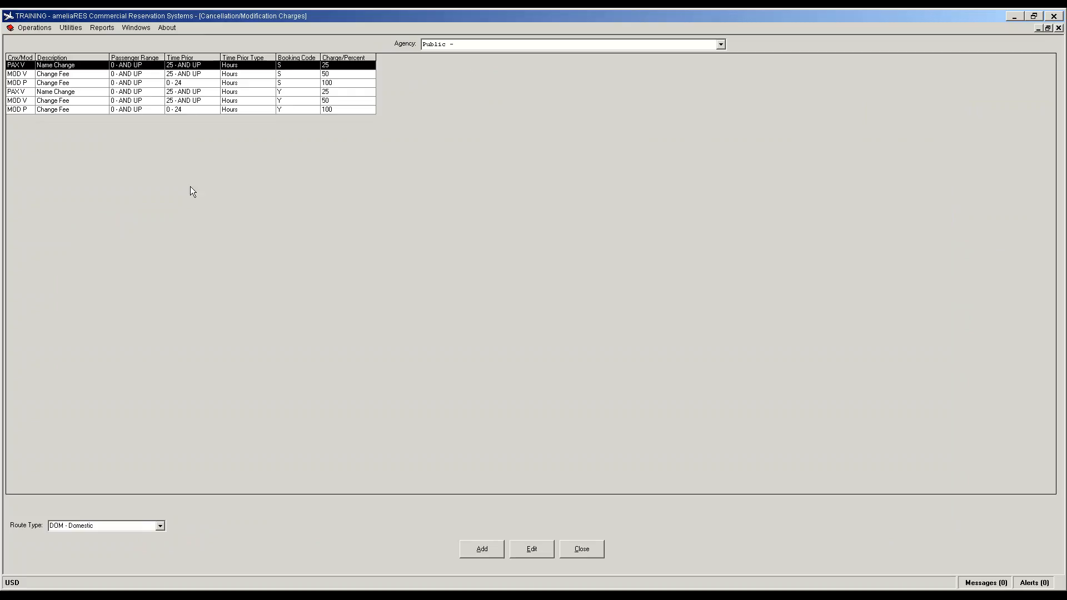
{"action": "left_click", "coordinate": [482, 550]}
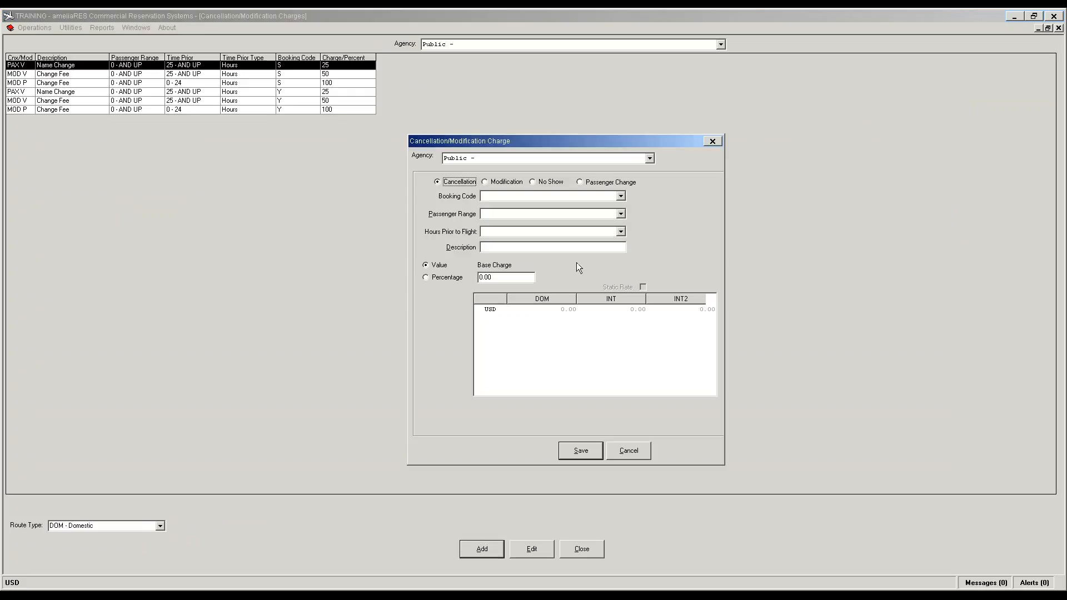
{"action": "left_click", "coordinate": [532, 181]}
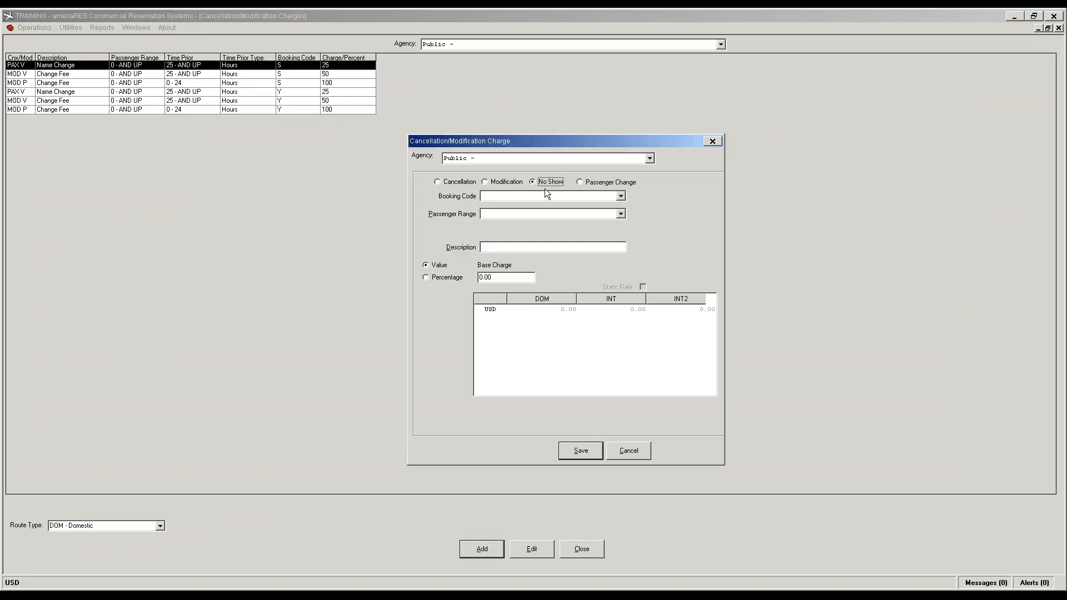
{"action": "left_click", "coordinate": [621, 196]}
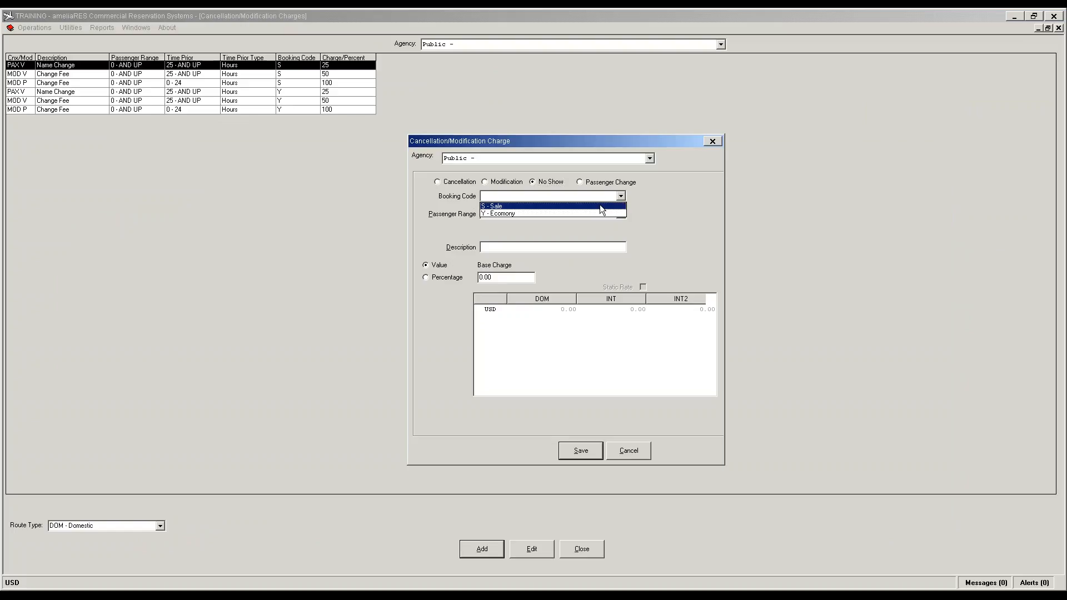
{"action": "left_click", "coordinate": [599, 205]}
{"action": "left_click", "coordinate": [619, 215]}
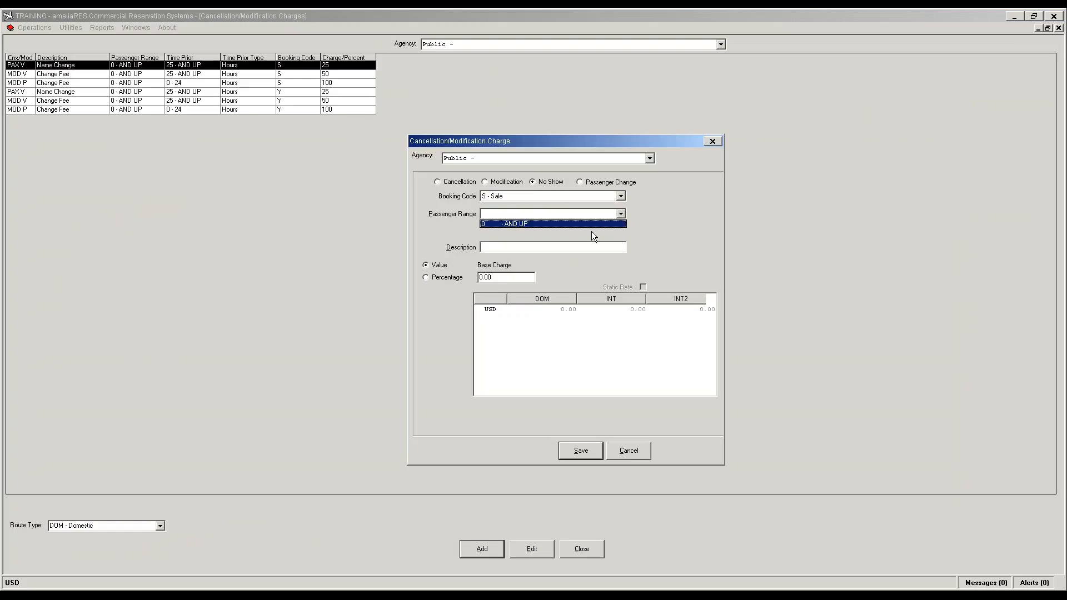
{"action": "key", "text": "Return"}
{"action": "left_click", "coordinate": [555, 246]}
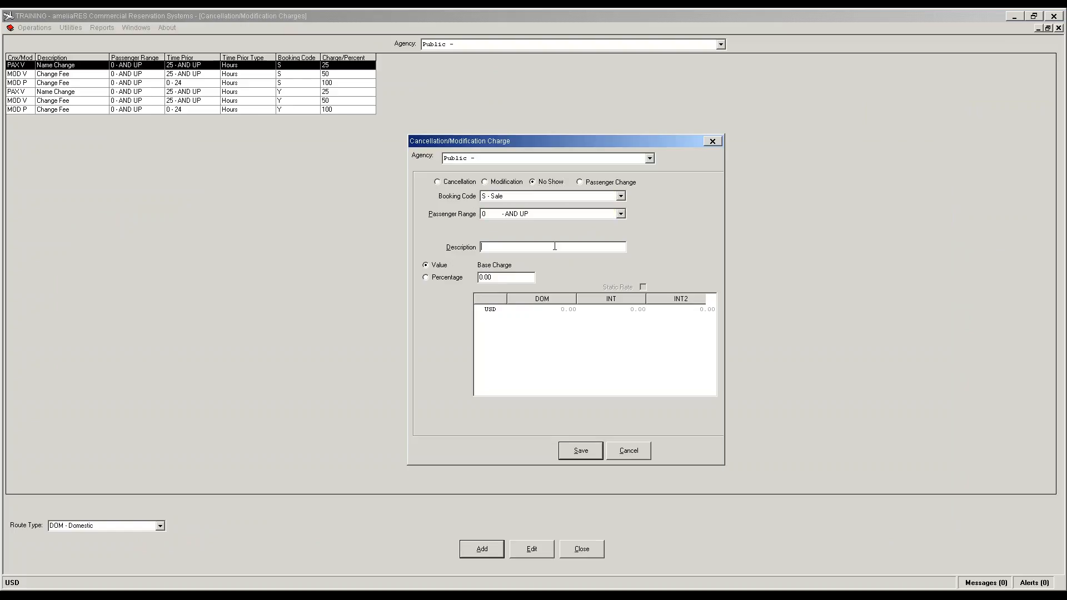
{"action": "type", "text": "No show"}
{"action": "key", "text": "BackSpace"}
{"action": "key", "text": "BackSpace"}
{"action": "key", "text": "BackSpace"}
{"action": "key", "text": "BackSpace"}
{"action": "type", "text": "Show"}
{"action": "left_click", "coordinate": [426, 277]}
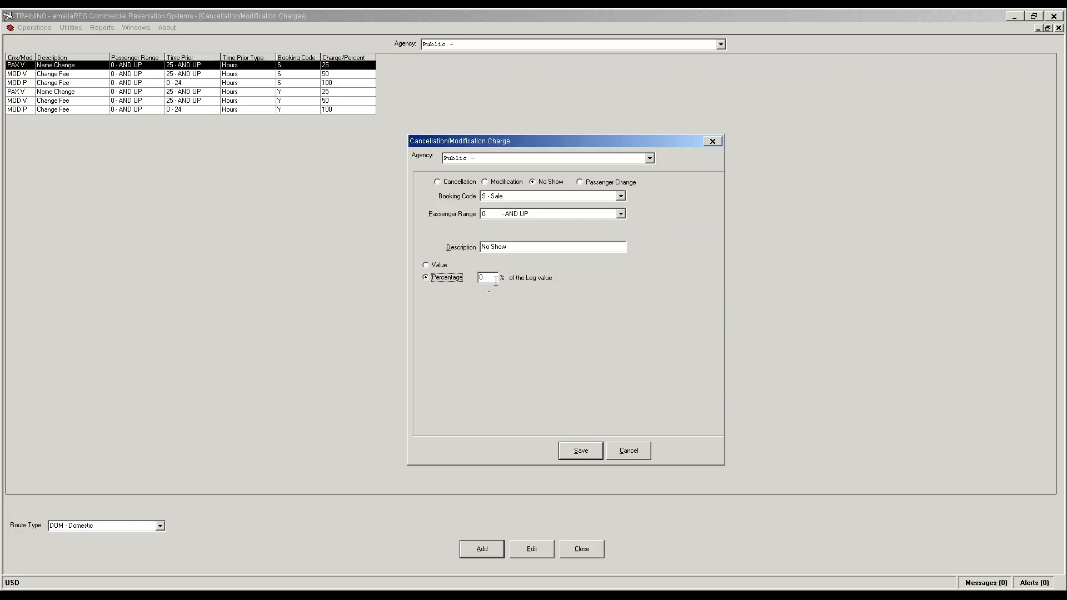
{"action": "left_click", "coordinate": [492, 279]}
{"action": "type", "text": "100"}
{"action": "left_click", "coordinate": [575, 452]}
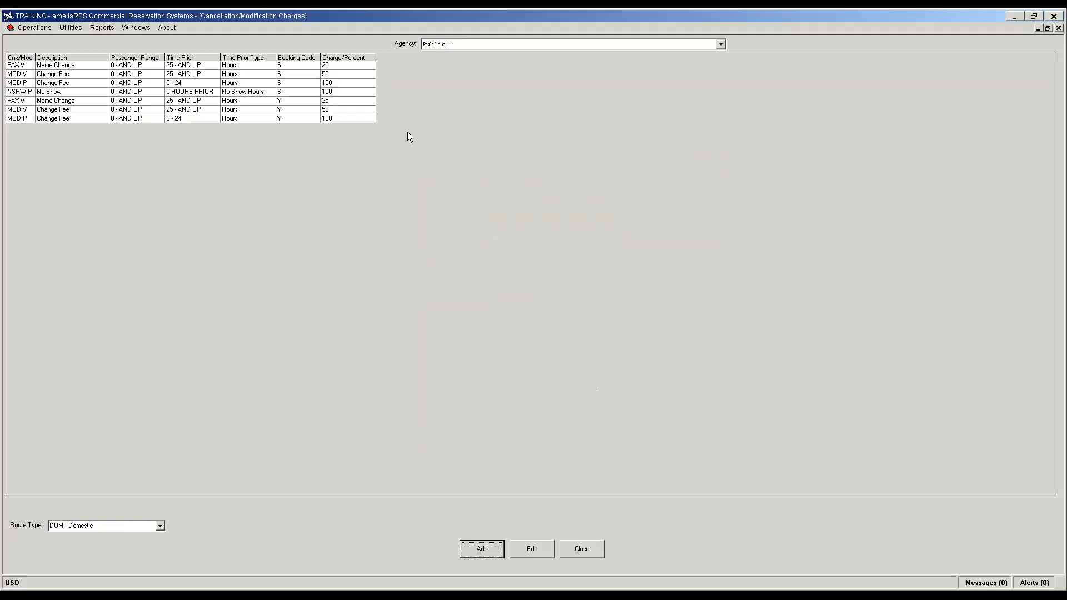
Step: Add the matching 100 percent No Show charge for Economy booking code Y, range 0 AND UP
{"action": "left_click", "coordinate": [481, 554]}
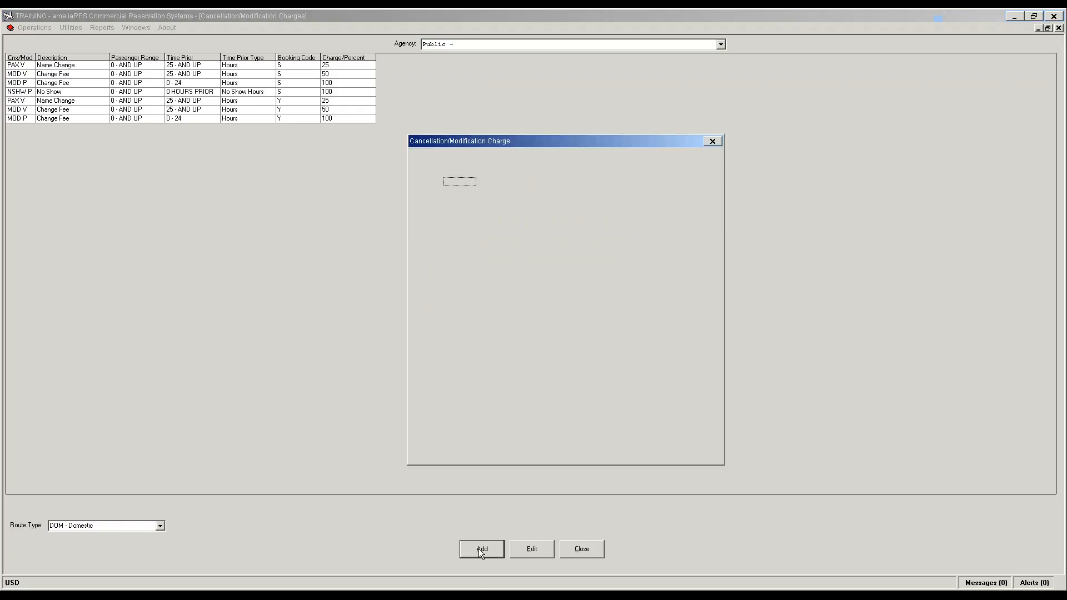
{"action": "left_click", "coordinate": [543, 181]}
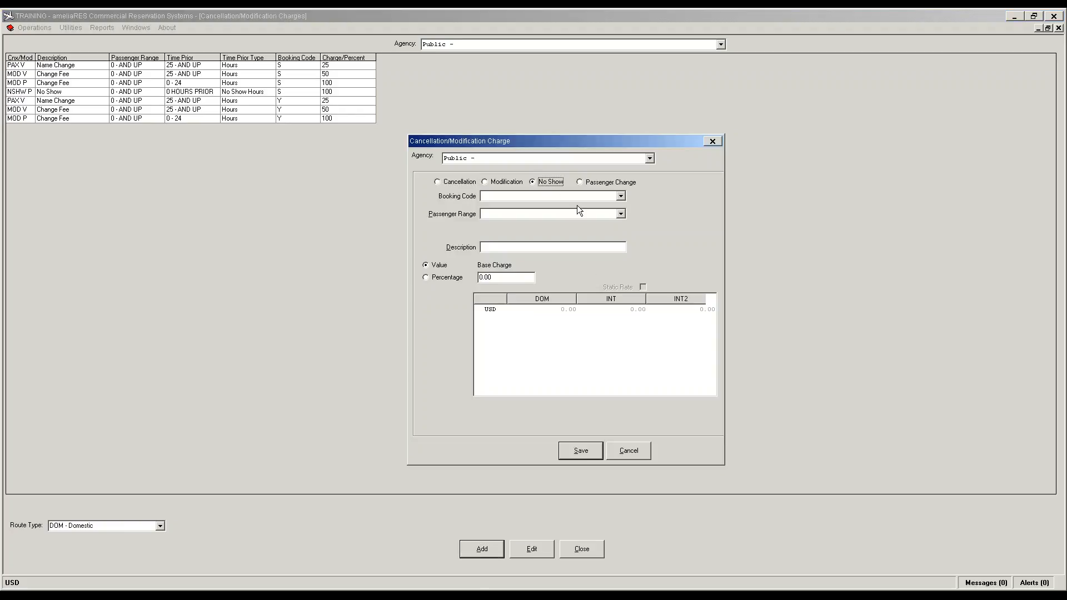
{"action": "left_click", "coordinate": [621, 196]}
{"action": "left_click", "coordinate": [538, 212]}
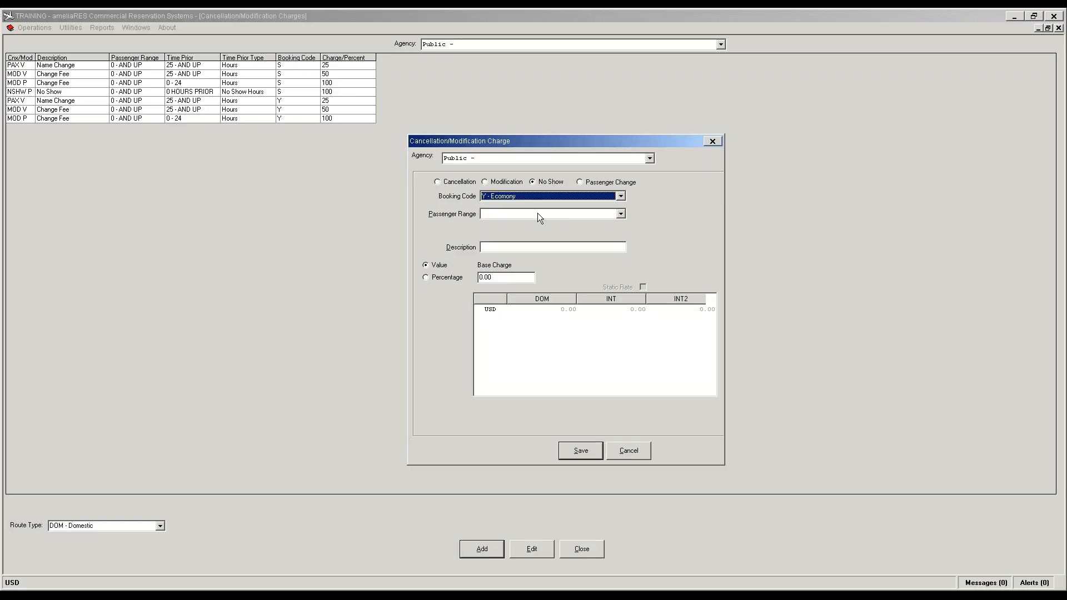
{"action": "left_click", "coordinate": [621, 214]}
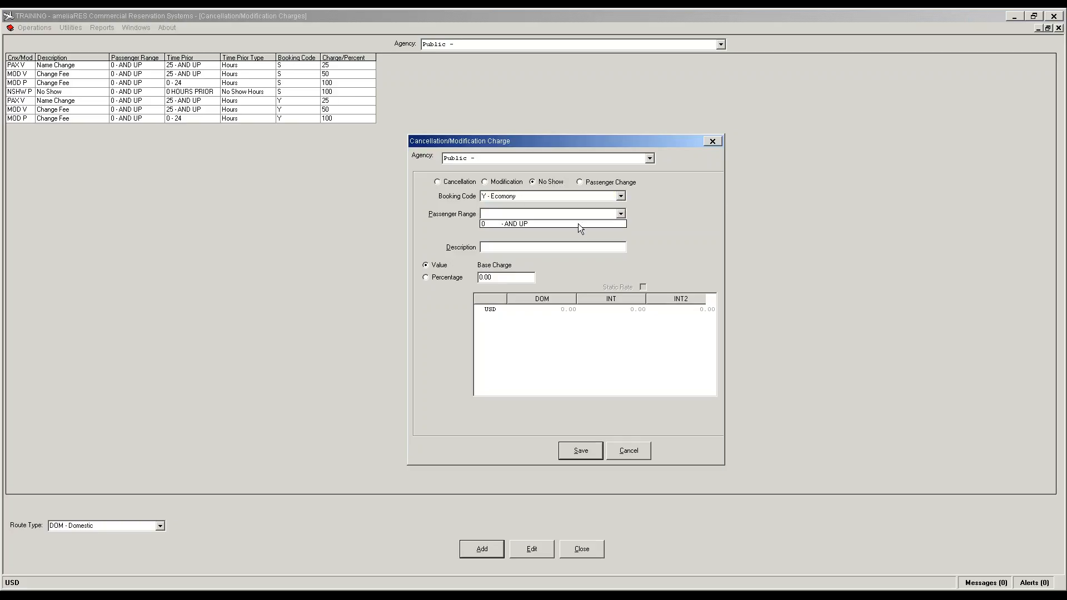
{"action": "left_click", "coordinate": [577, 225]}
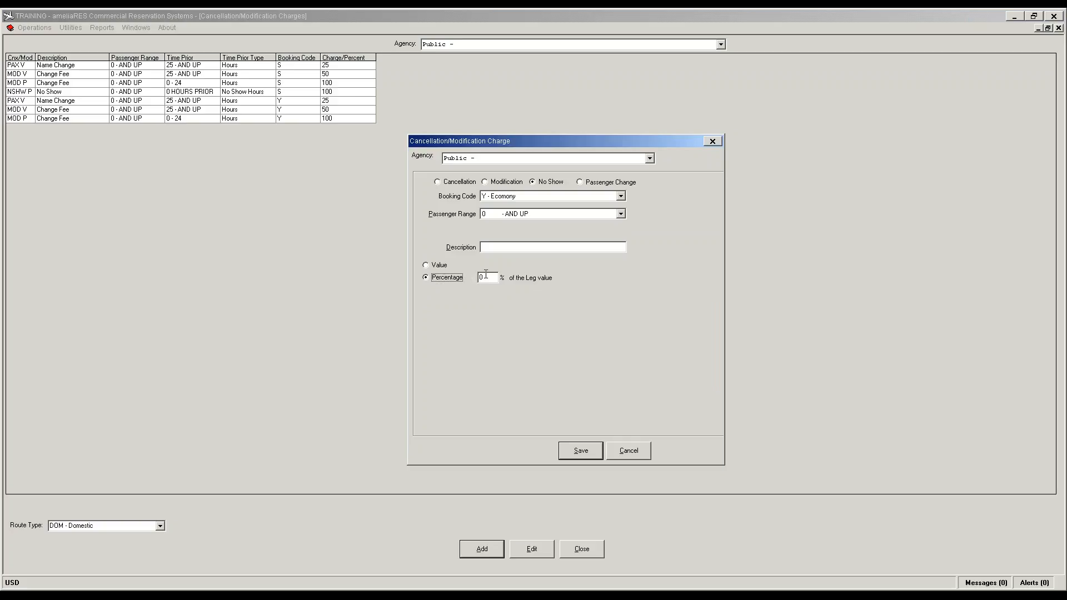
{"action": "double_click", "coordinate": [487, 276]}
{"action": "type", "text": "100"}
{"action": "left_click", "coordinate": [515, 247]}
{"action": "type", "text": "Noi"}
{"action": "type", "text": "Show"}
{"action": "left_click", "coordinate": [578, 454]}
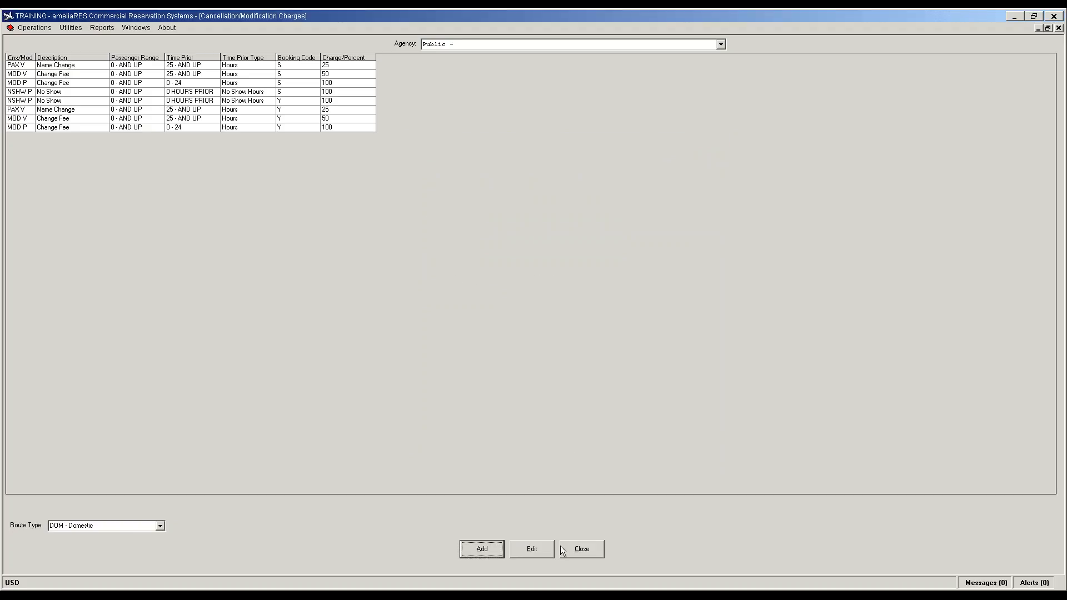
{"action": "left_click", "coordinate": [574, 550]}
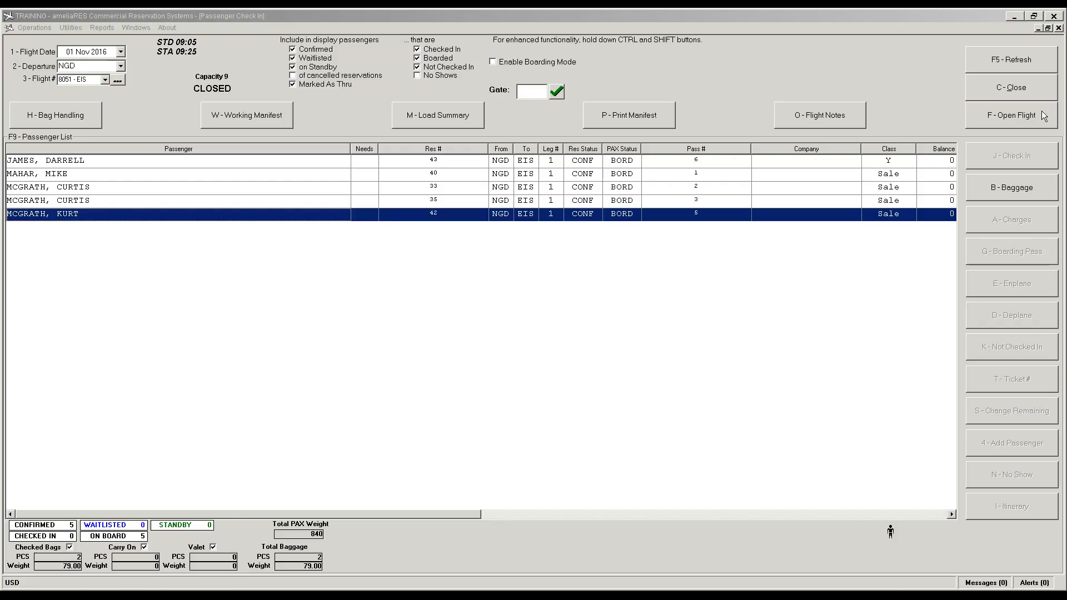
Step: Reopen flight 8051 and mark the third passenger as a no-show
{"action": "left_click", "coordinate": [1002, 118]}
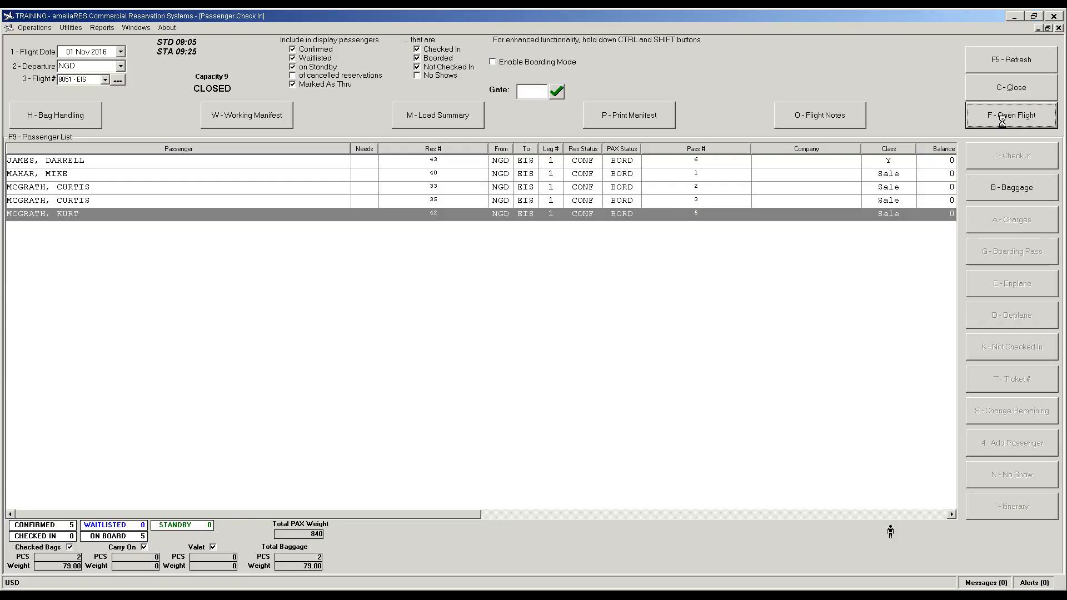
{"action": "left_click", "coordinate": [624, 187]}
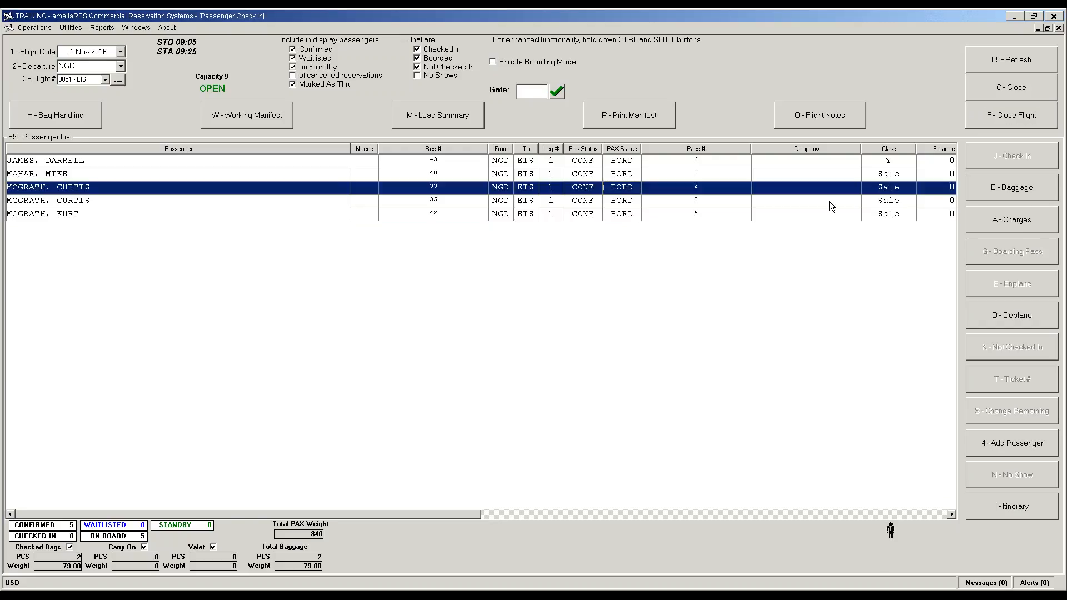
{"action": "left_click", "coordinate": [999, 318]}
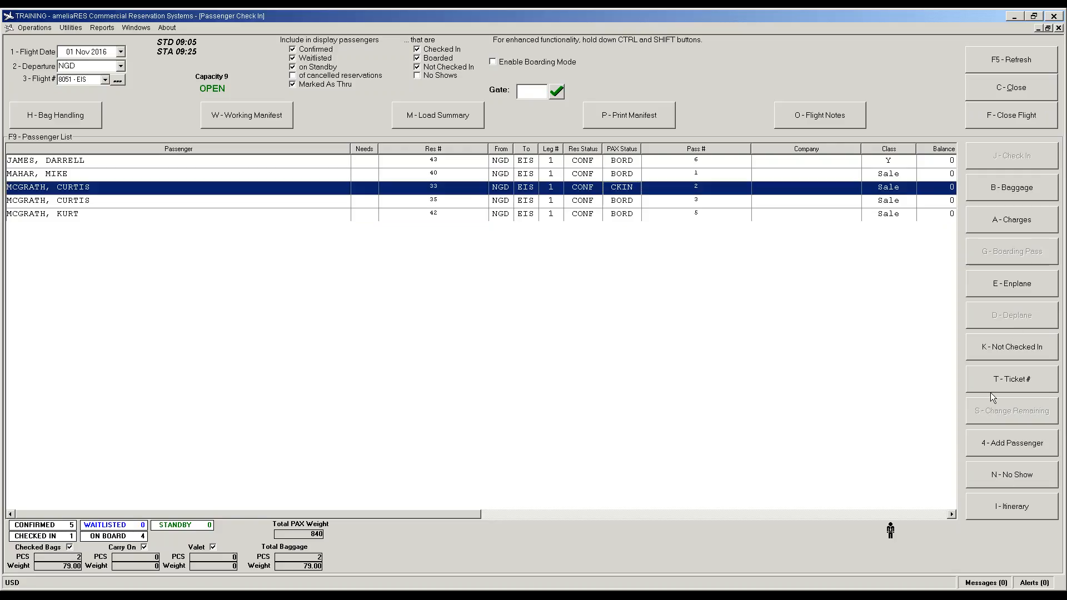
{"action": "left_click", "coordinate": [1009, 464]}
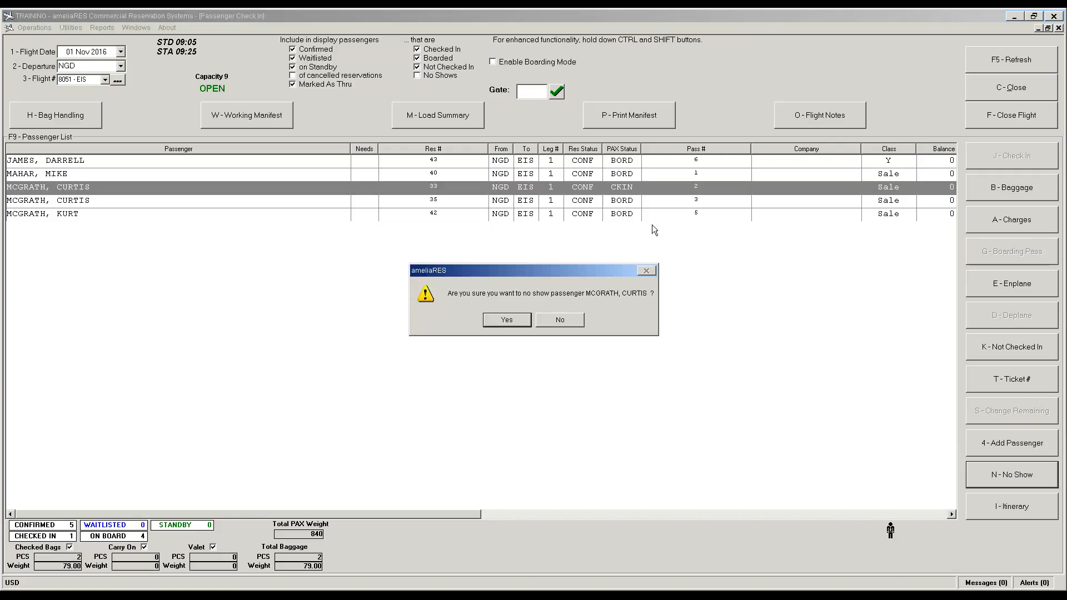
{"action": "left_click", "coordinate": [508, 320]}
{"action": "left_click", "coordinate": [315, 200]}
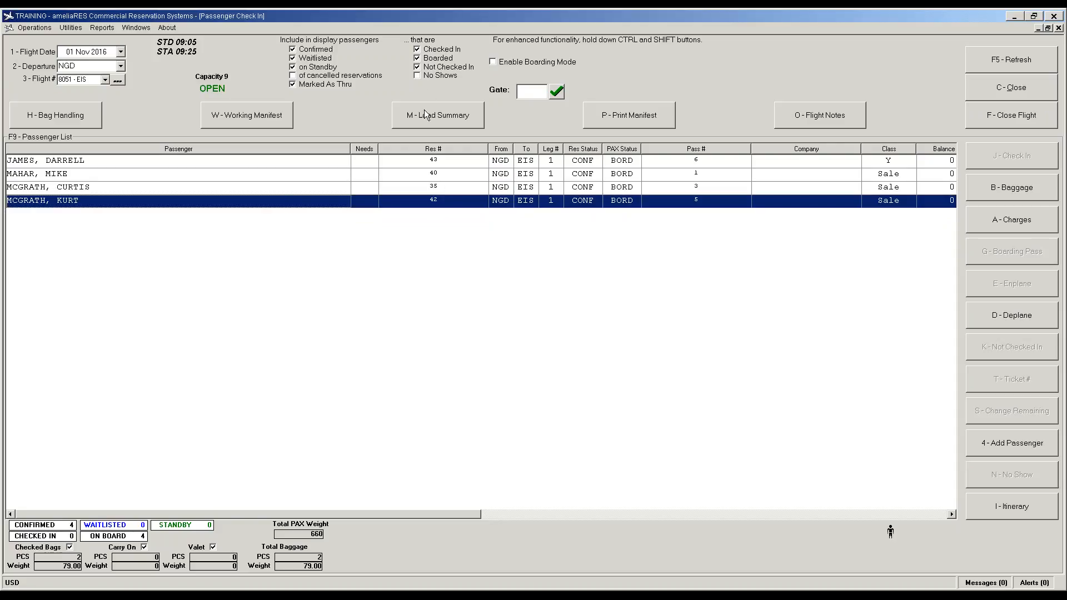
Step: Show no-show passengers and close flight 8051, cancelling the no-shows
{"action": "left_click", "coordinate": [422, 77]}
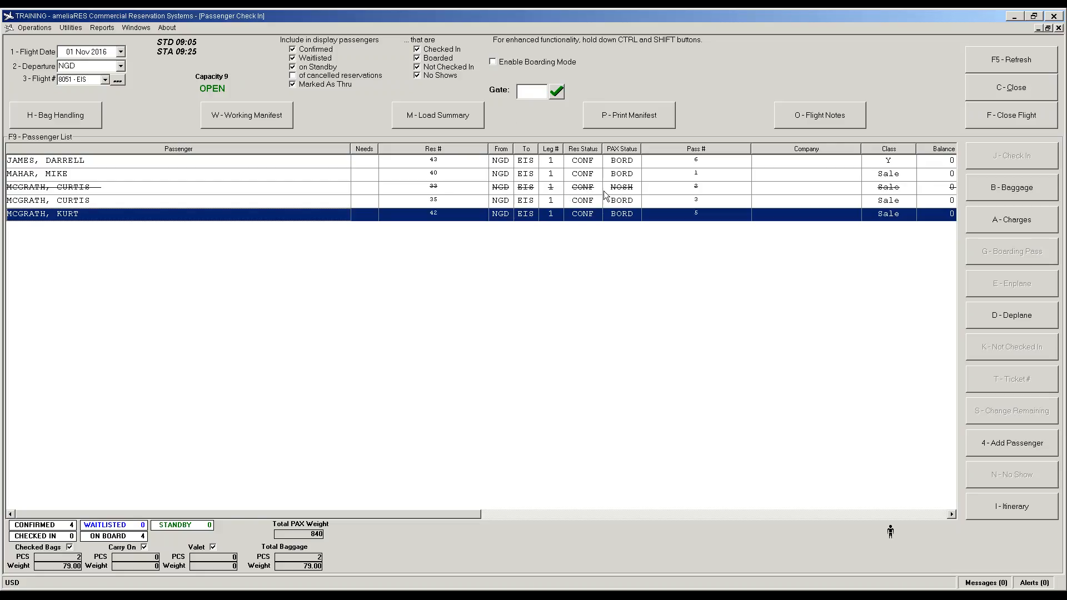
{"action": "left_click", "coordinate": [1004, 121]}
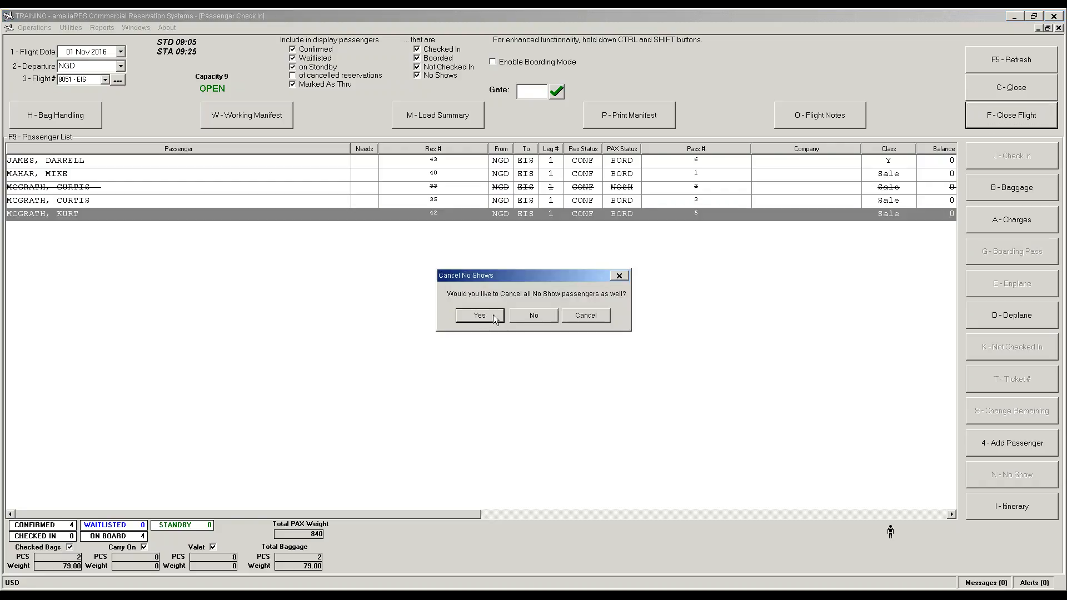
{"action": "left_click", "coordinate": [595, 315]}
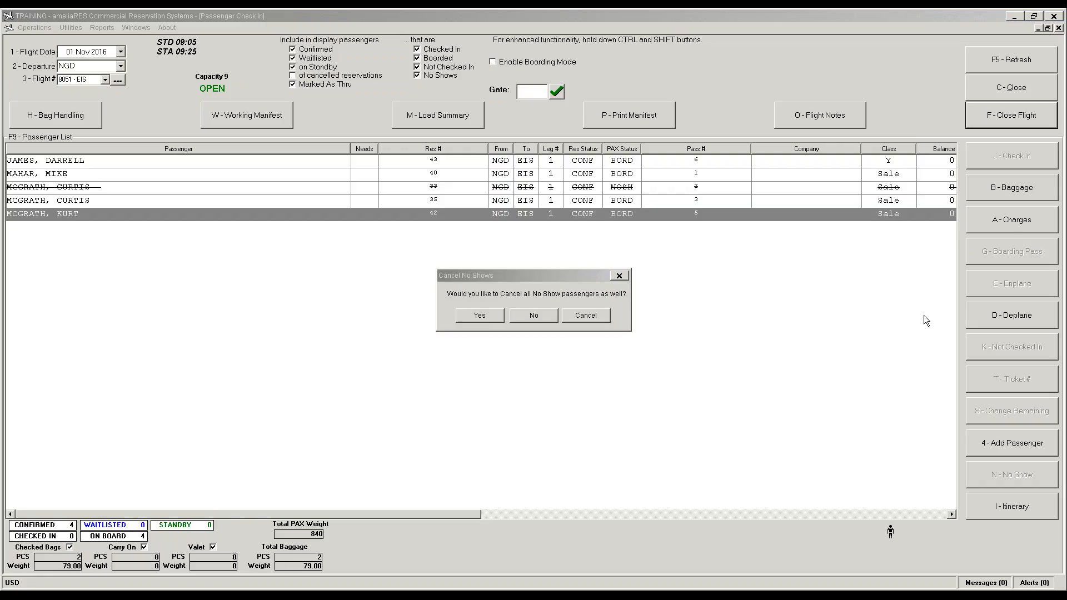
{"action": "left_click", "coordinate": [485, 315]}
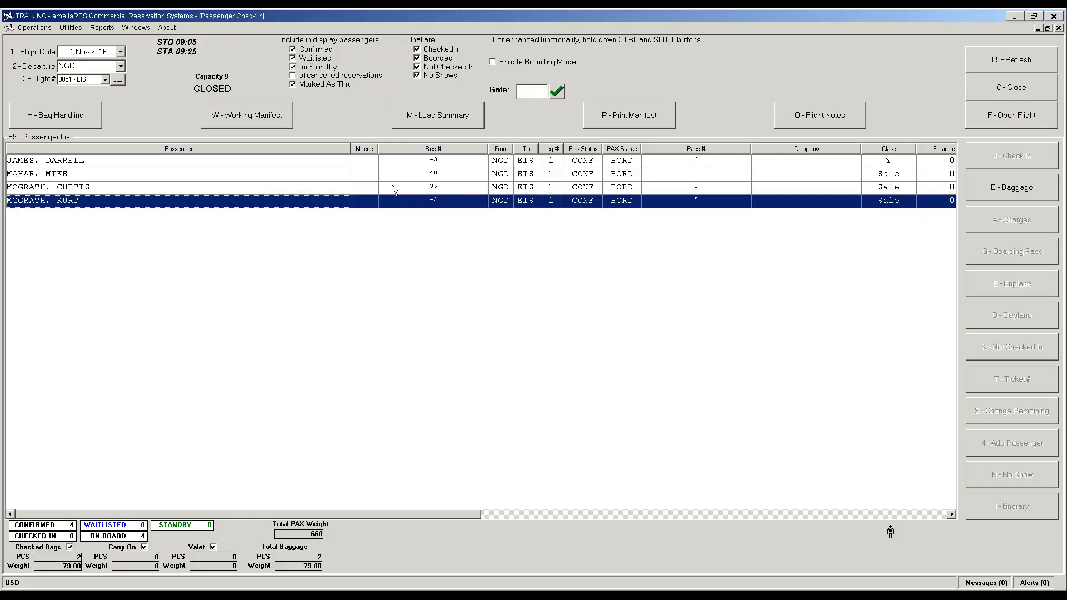
Step: Open reservation 33 and select its cancelled flight 8051 segment
{"action": "left_click", "coordinate": [35, 28]}
{"action": "left_click", "coordinate": [48, 62]}
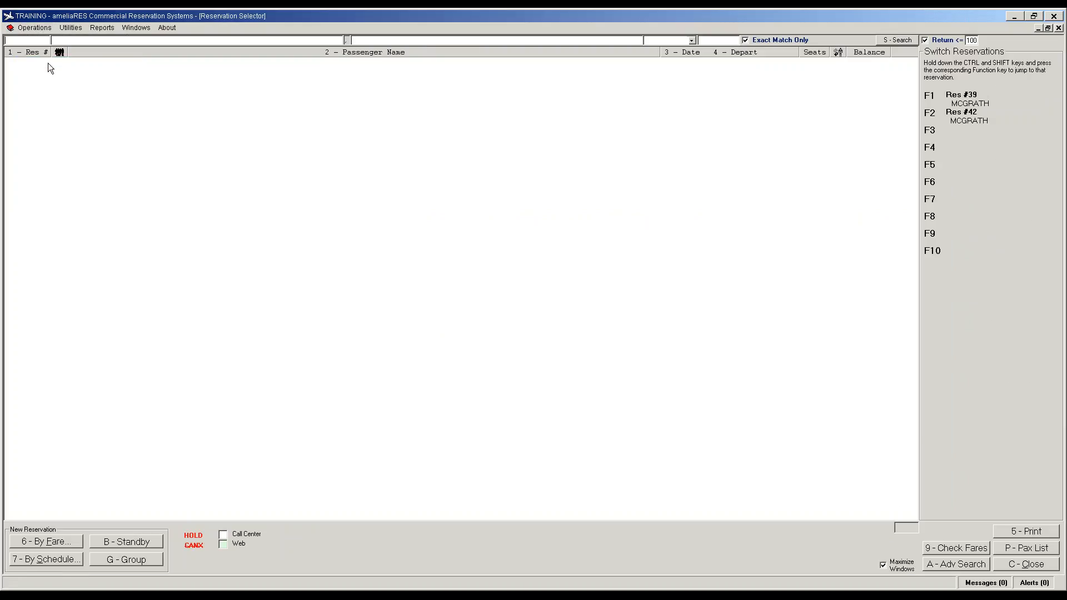
{"action": "type", "text": "33"}
{"action": "key", "text": "Return"}
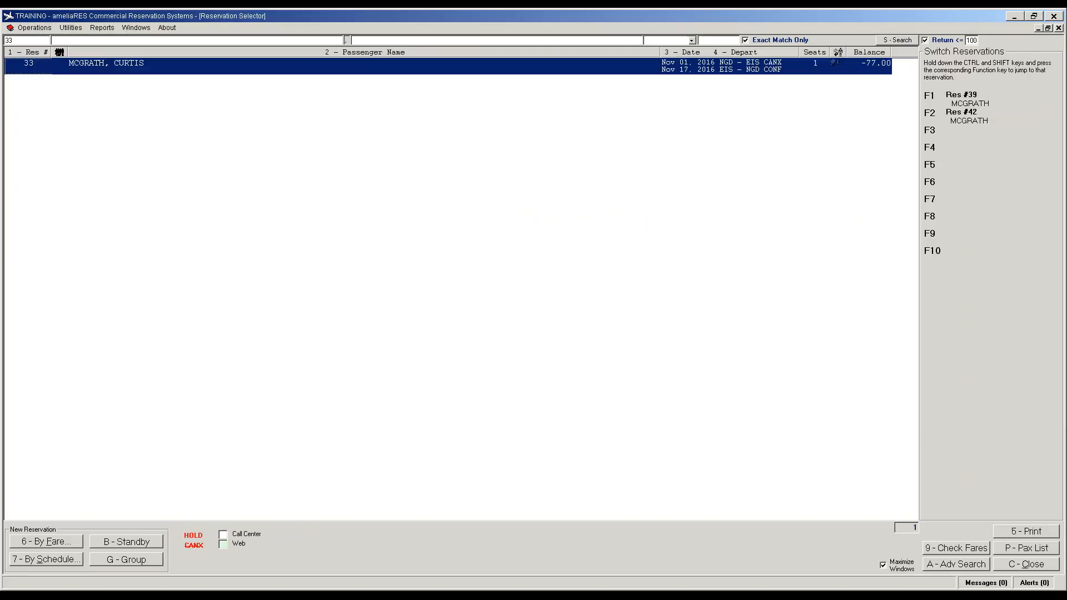
{"action": "key", "text": "Return"}
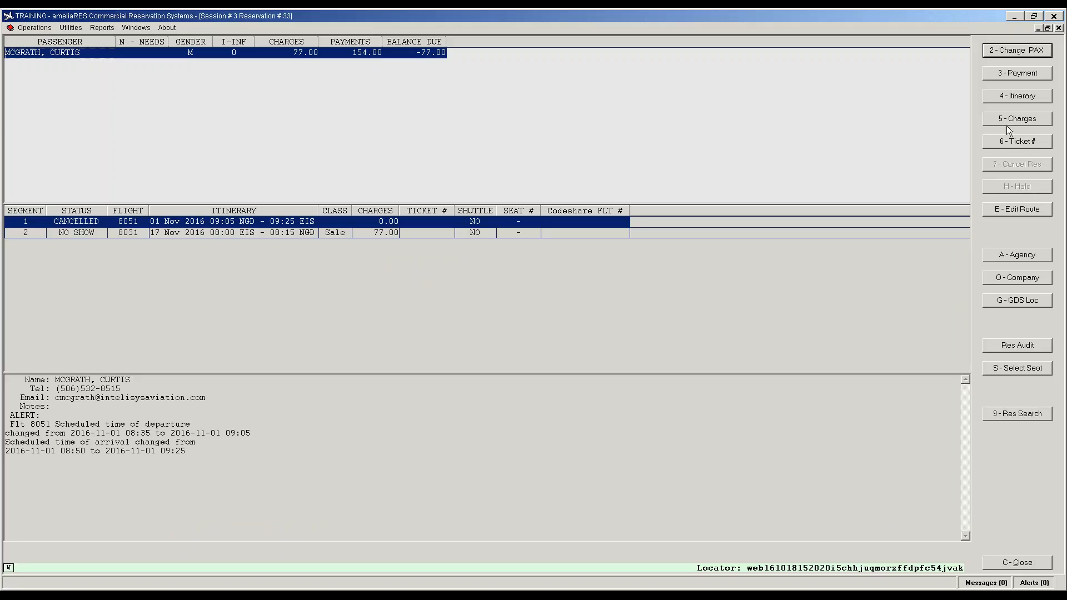
{"action": "left_click", "coordinate": [231, 233]}
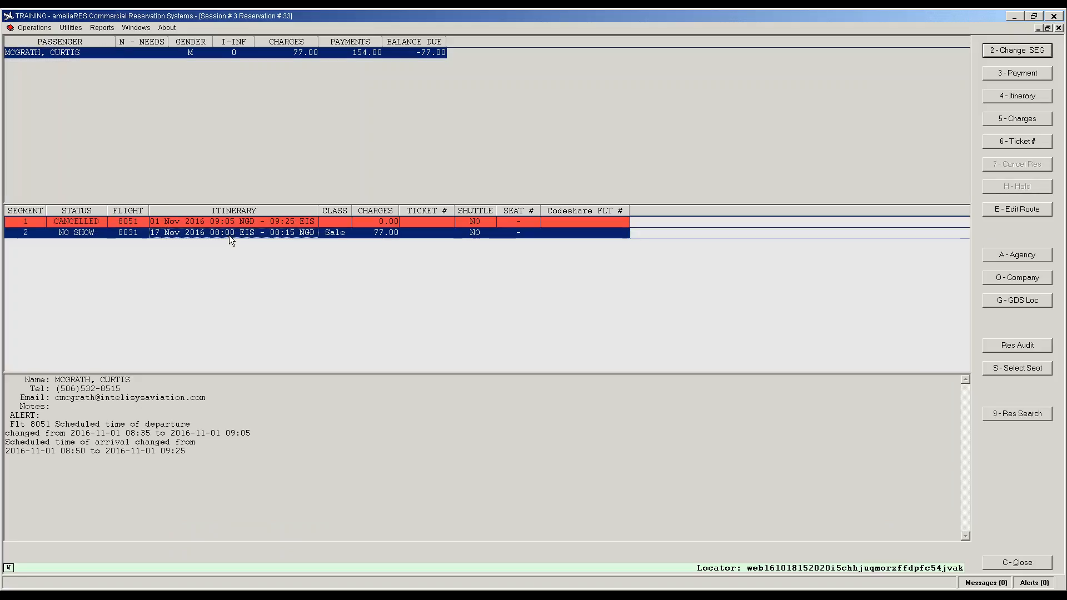
{"action": "left_click", "coordinate": [273, 221]}
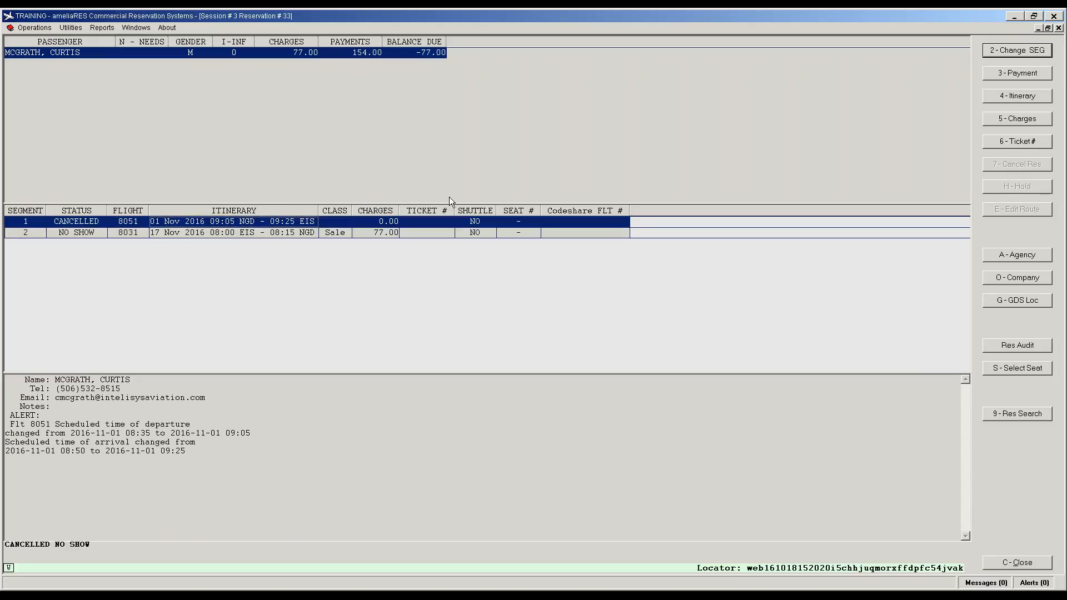
Step: Review the reservation's full charges history, including the -77.00 refund
{"action": "left_click", "coordinate": [1007, 123]}
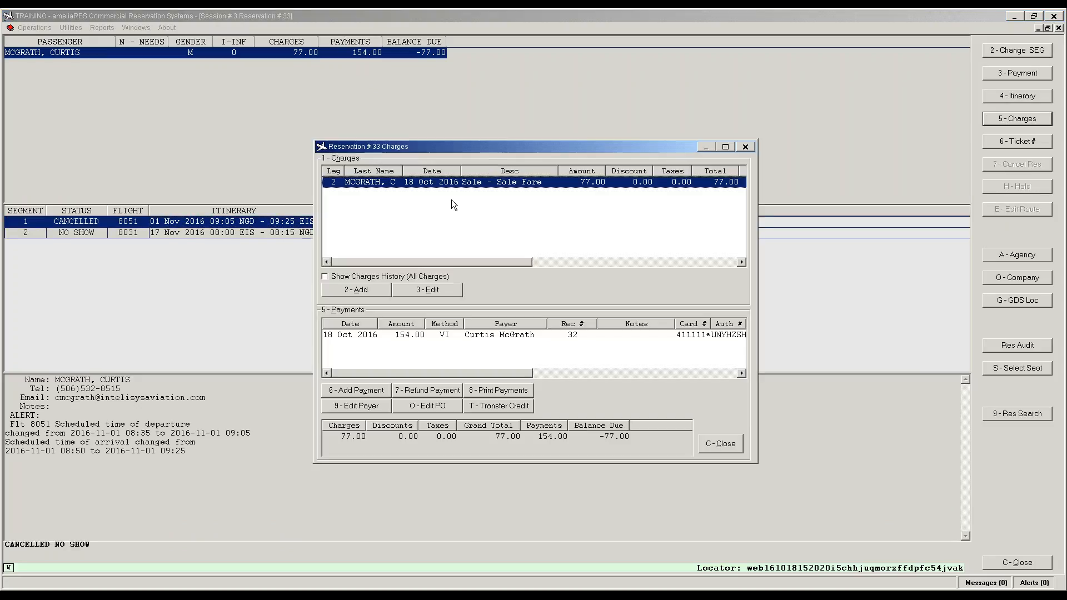
{"action": "left_click", "coordinate": [325, 277]}
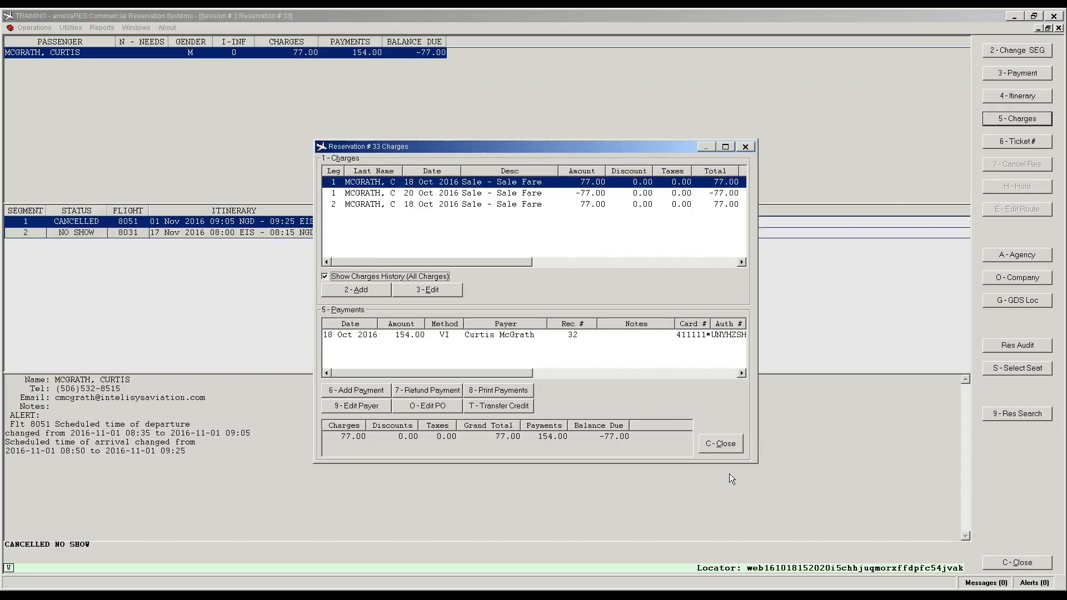
{"action": "left_click", "coordinate": [721, 447]}
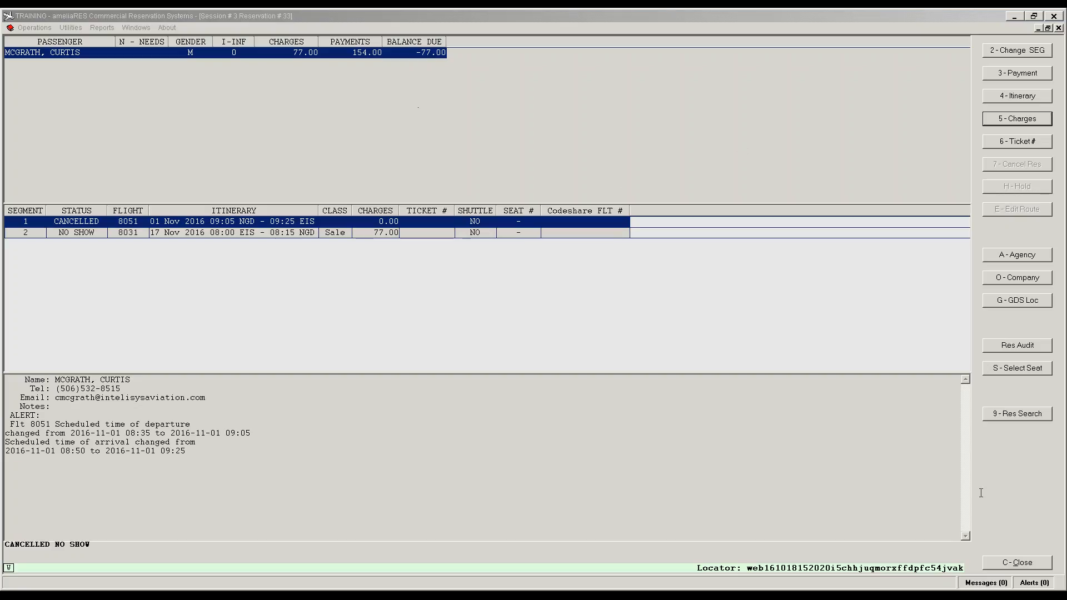
{"action": "left_click", "coordinate": [885, 123]}
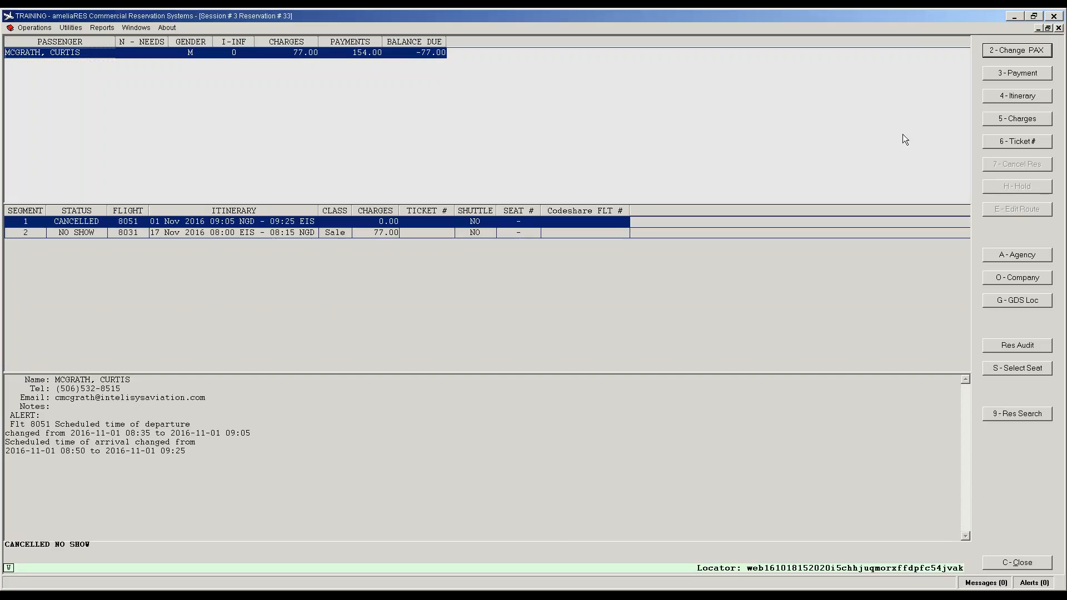
{"action": "left_click", "coordinate": [872, 264]}
{"action": "left_click", "coordinate": [1017, 50]}
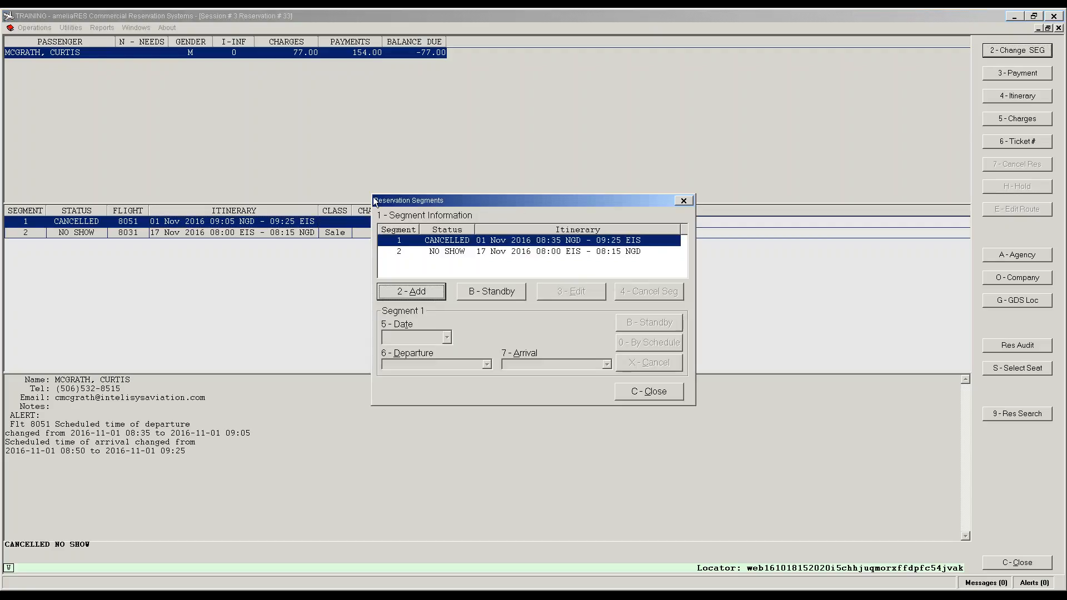
{"action": "left_click", "coordinate": [412, 292]}
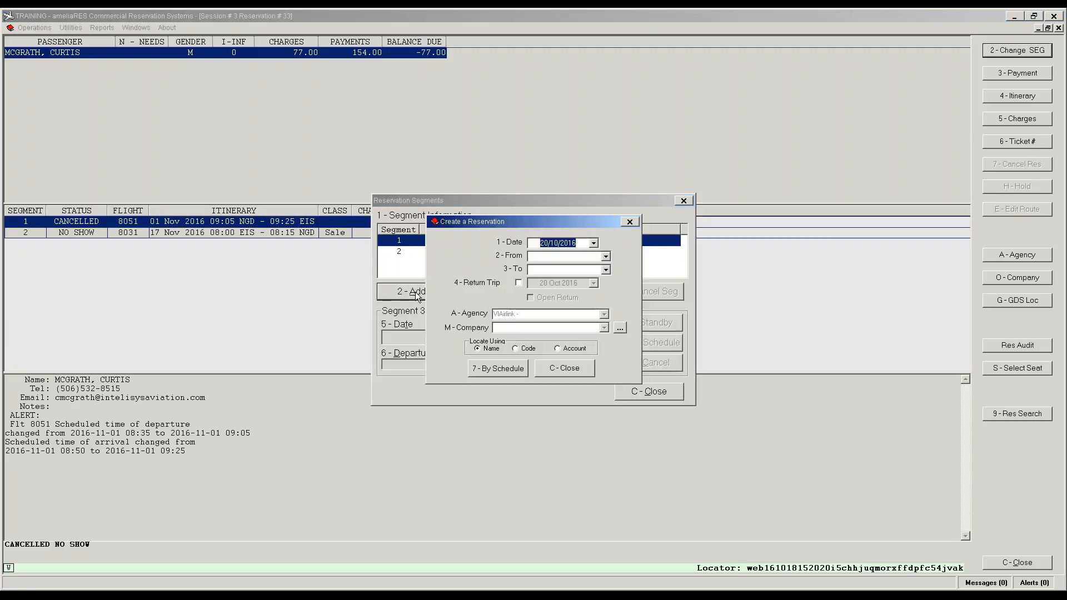
{"action": "type", "text": "01"}
{"action": "key", "text": "Tab"}
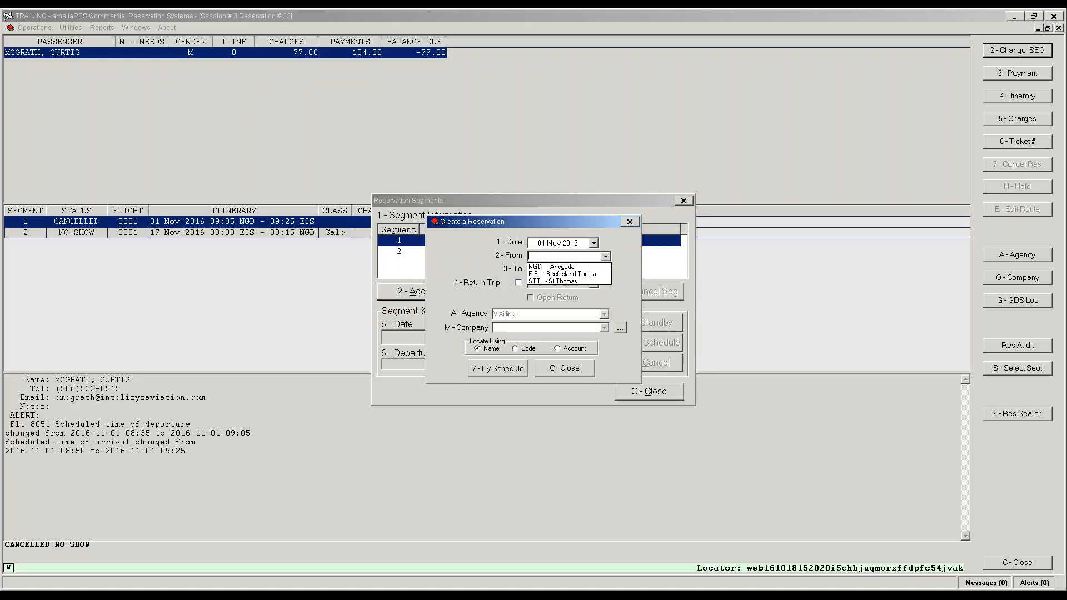
{"action": "type", "text": "NGD"}
{"action": "key", "text": "Tab"}
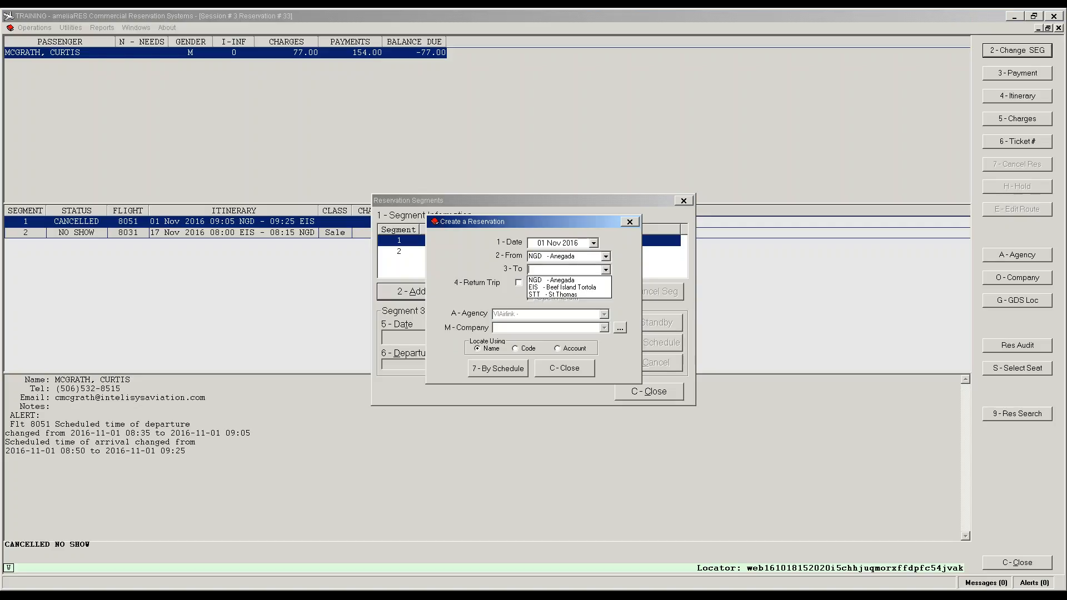
{"action": "type", "text": "EIS"}
{"action": "key", "text": "Tab"}
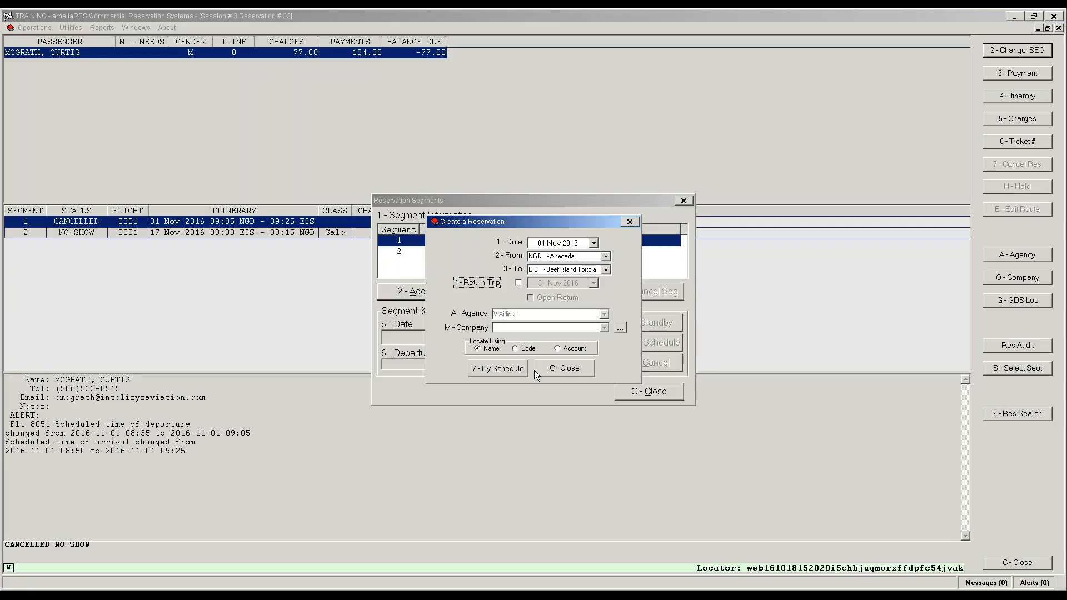
{"action": "left_click", "coordinate": [512, 369]}
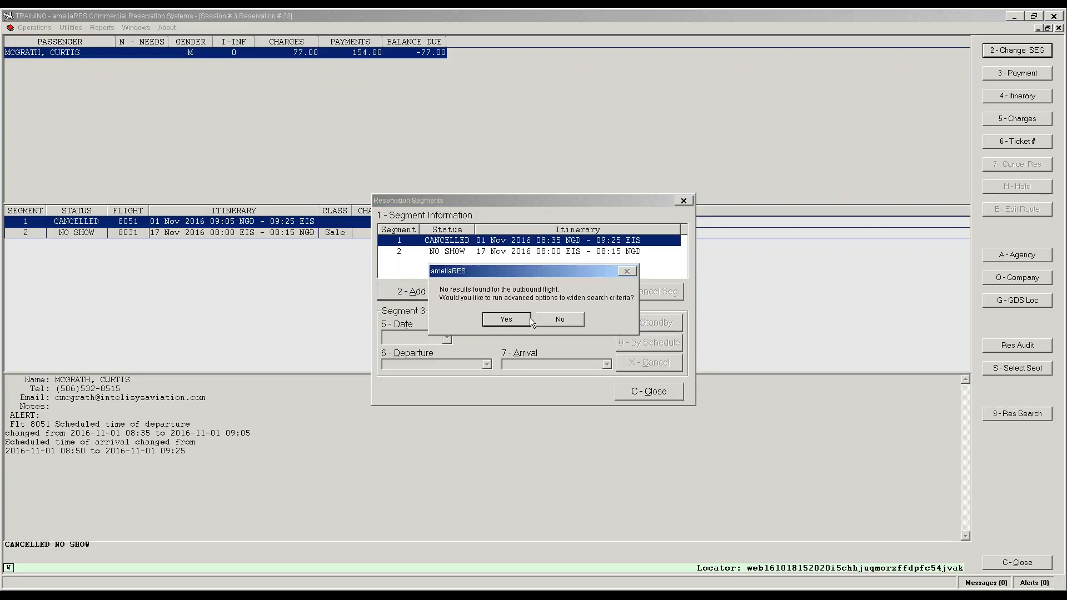
{"action": "left_click", "coordinate": [562, 320]}
{"action": "left_click", "coordinate": [569, 370]}
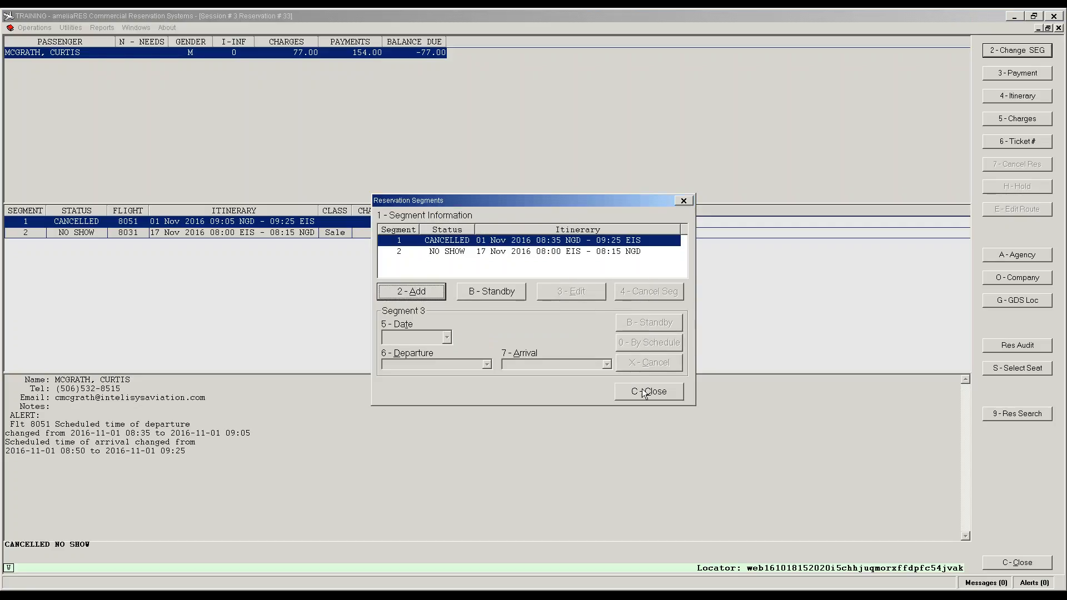
{"action": "left_click", "coordinate": [645, 393]}
Step: Reopen flight 8051 and book a new passenger on the Y fare at 84.70
{"action": "double_click", "coordinate": [134, 221]}
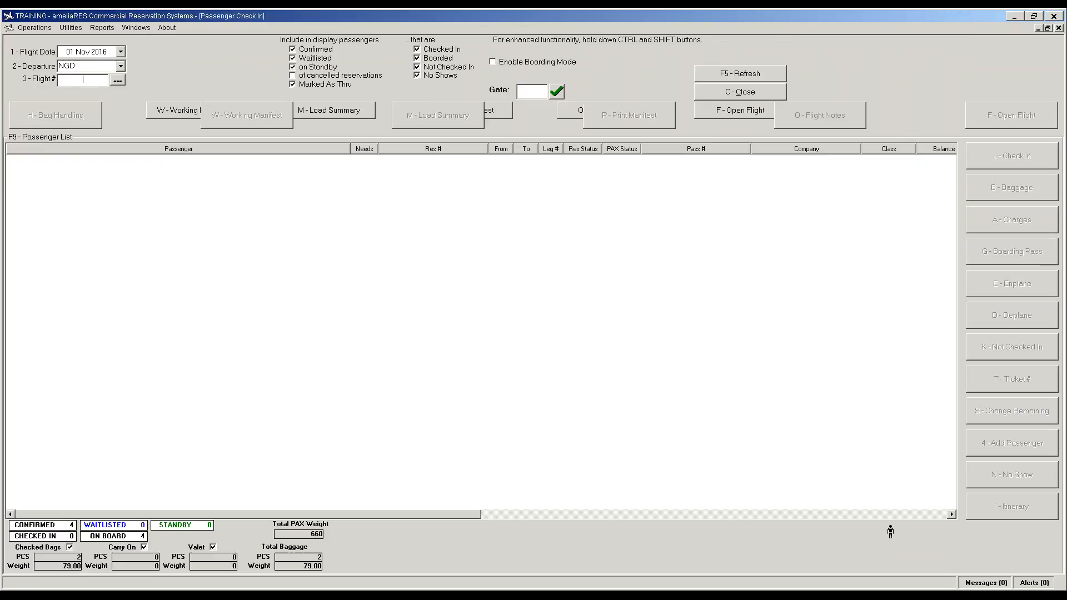
{"action": "left_click", "coordinate": [994, 119]}
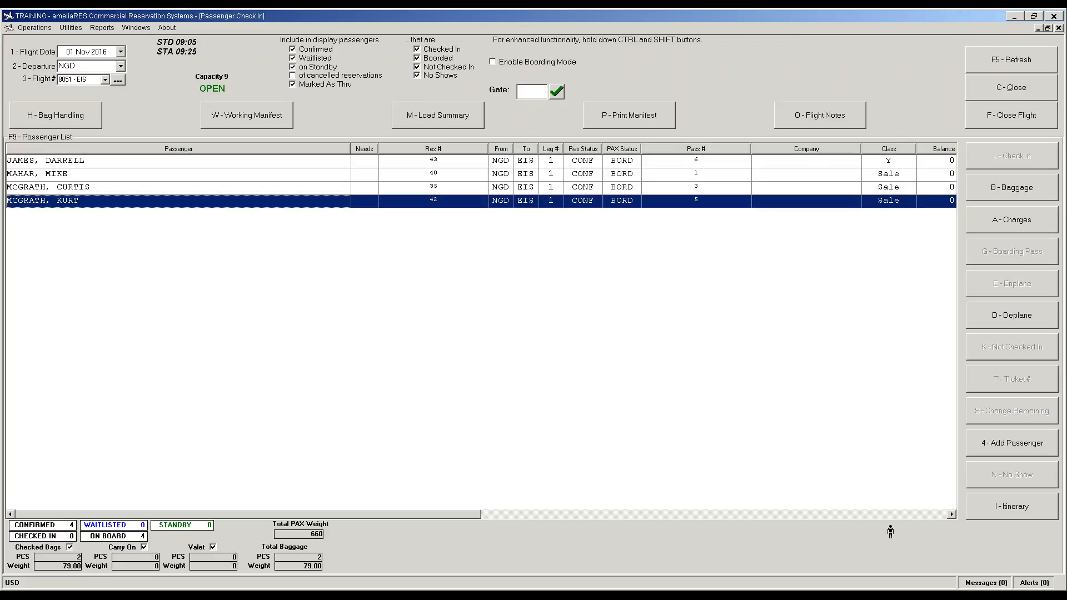
{"action": "left_click", "coordinate": [991, 447]}
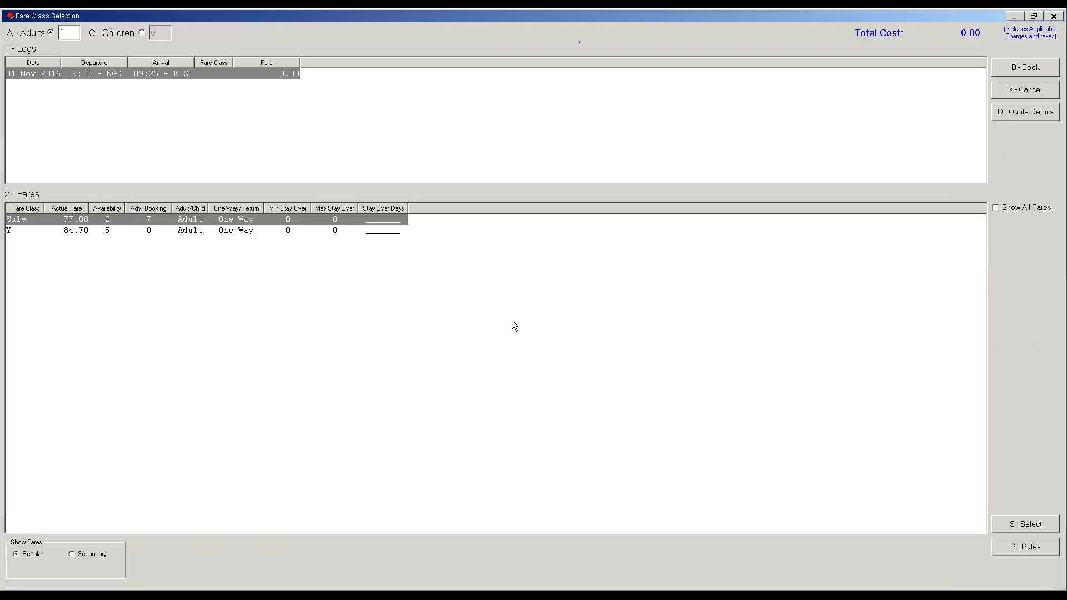
{"action": "left_click", "coordinate": [71, 230]}
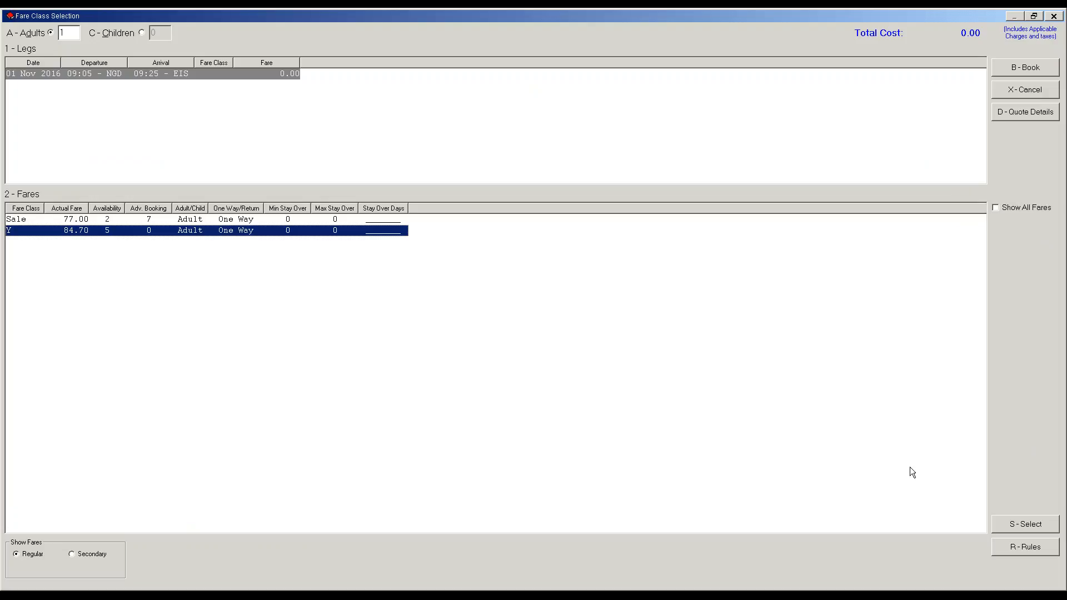
{"action": "left_click", "coordinate": [1009, 525]}
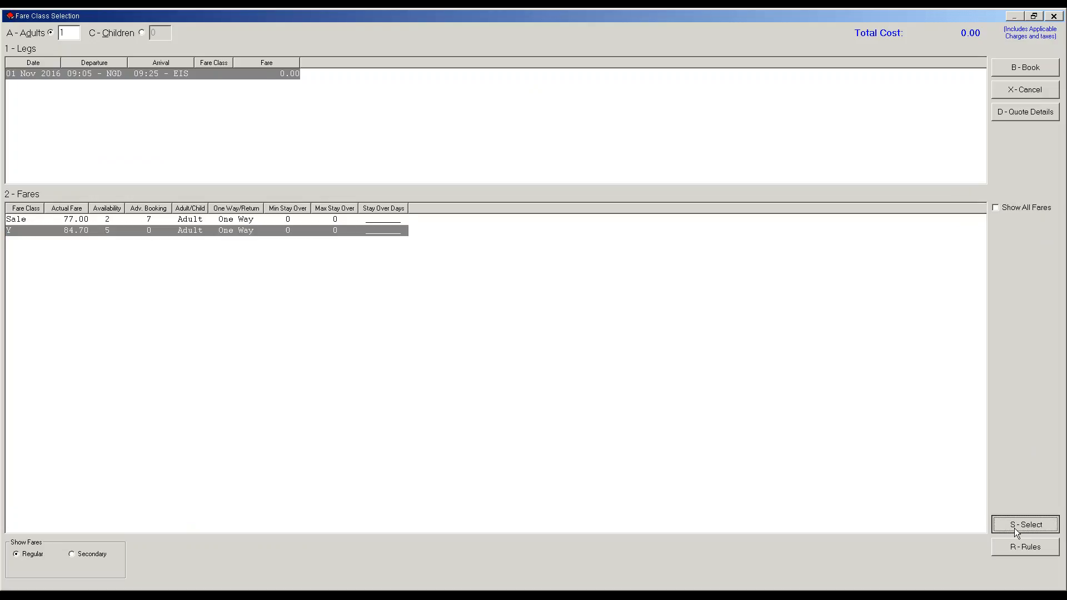
{"action": "left_click", "coordinate": [1024, 70]}
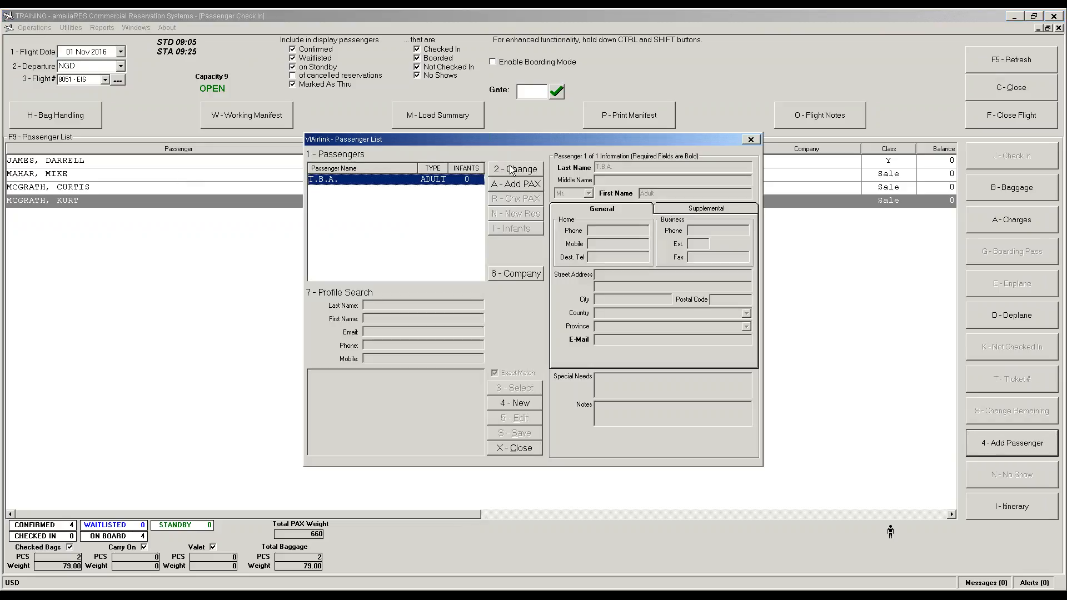
Step: Replace the placeholder with the passenger's profile, found by surname and first name, and save
{"action": "left_click", "coordinate": [510, 169]}
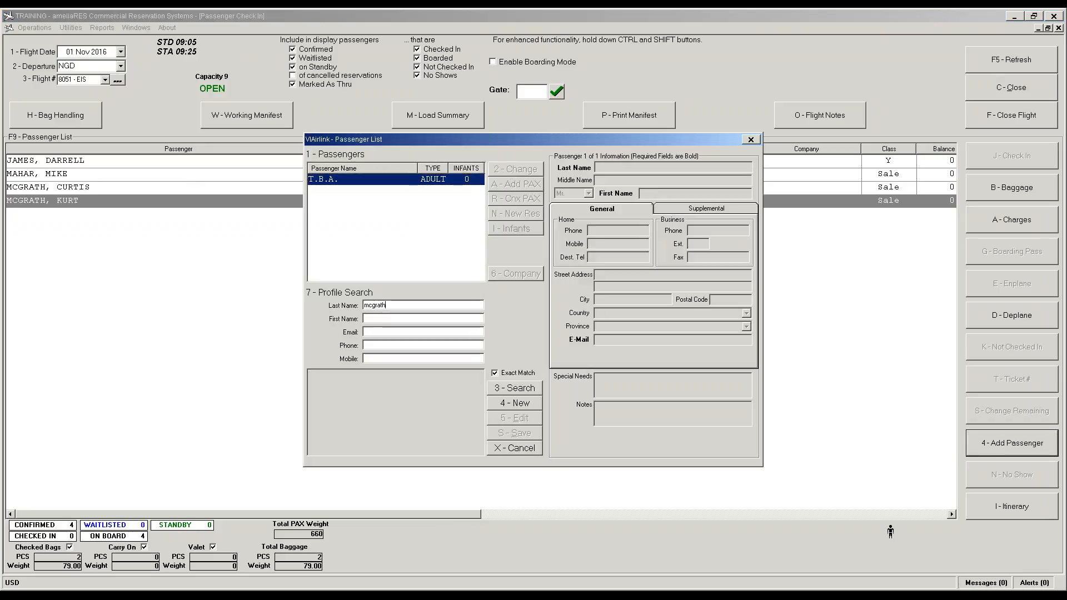
{"action": "key", "text": "Tab"}
{"action": "key", "text": "Return"}
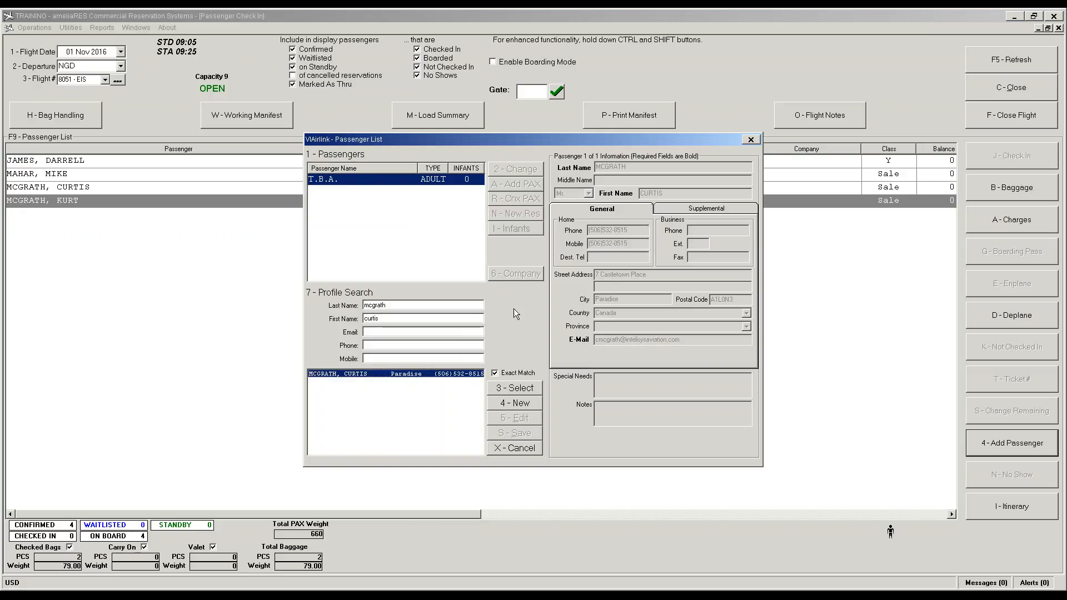
{"action": "left_click", "coordinate": [513, 387]}
{"action": "left_click", "coordinate": [522, 433]}
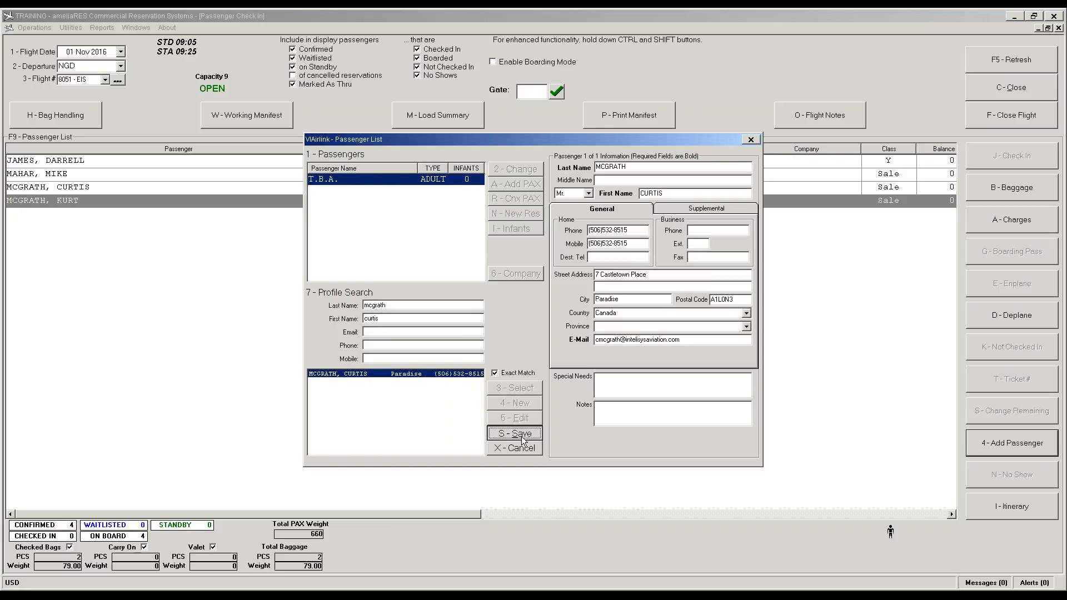
{"action": "left_click", "coordinate": [479, 438]}
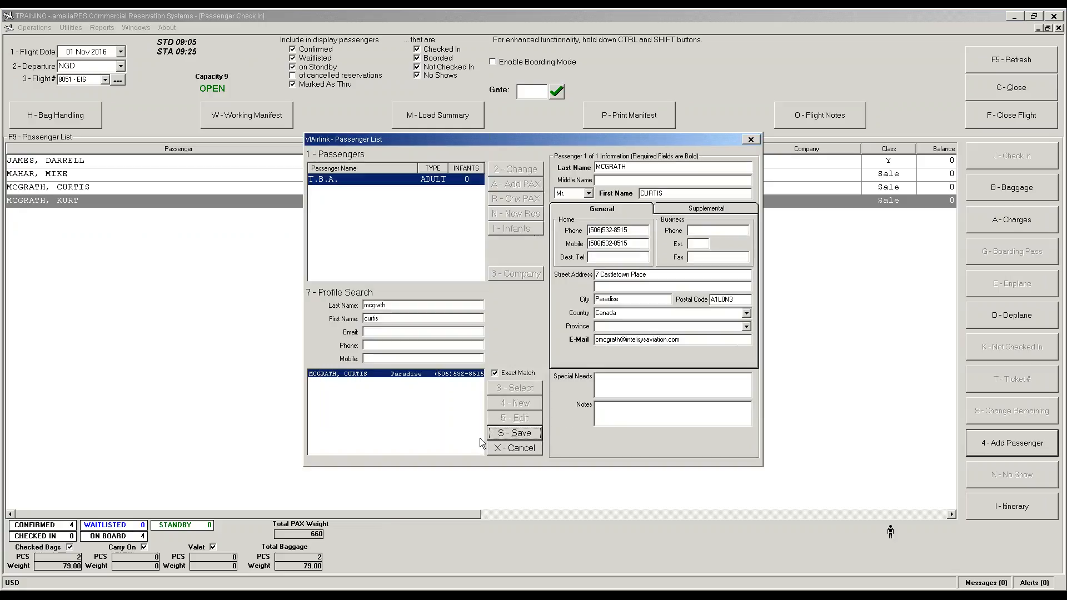
{"action": "left_click", "coordinate": [514, 448]}
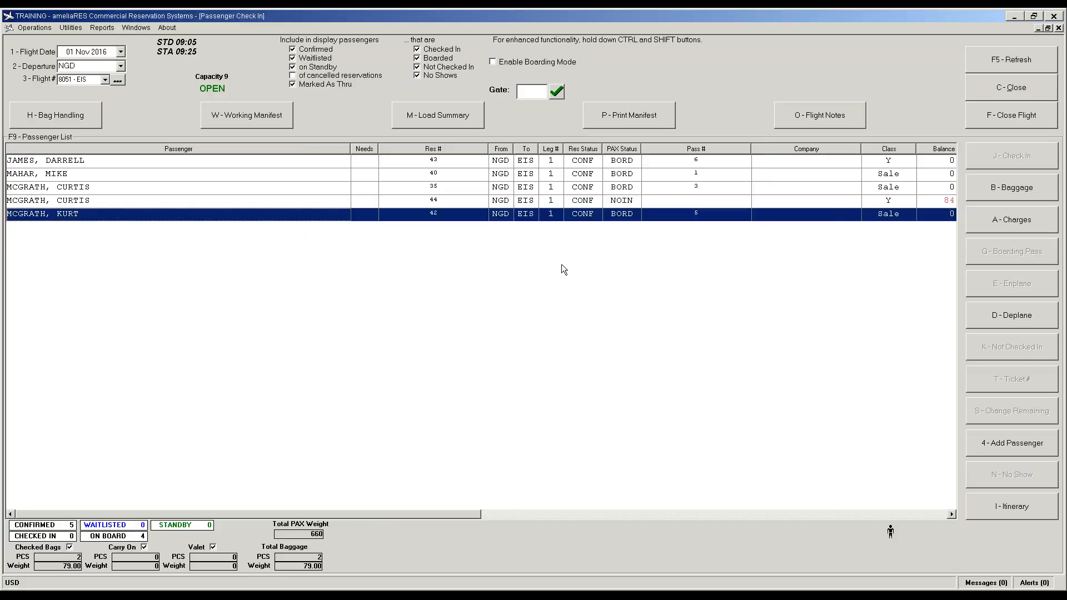
Step: Check in booking 44, paying the balance in Cash and entering weight 169
{"action": "left_click", "coordinate": [622, 205]}
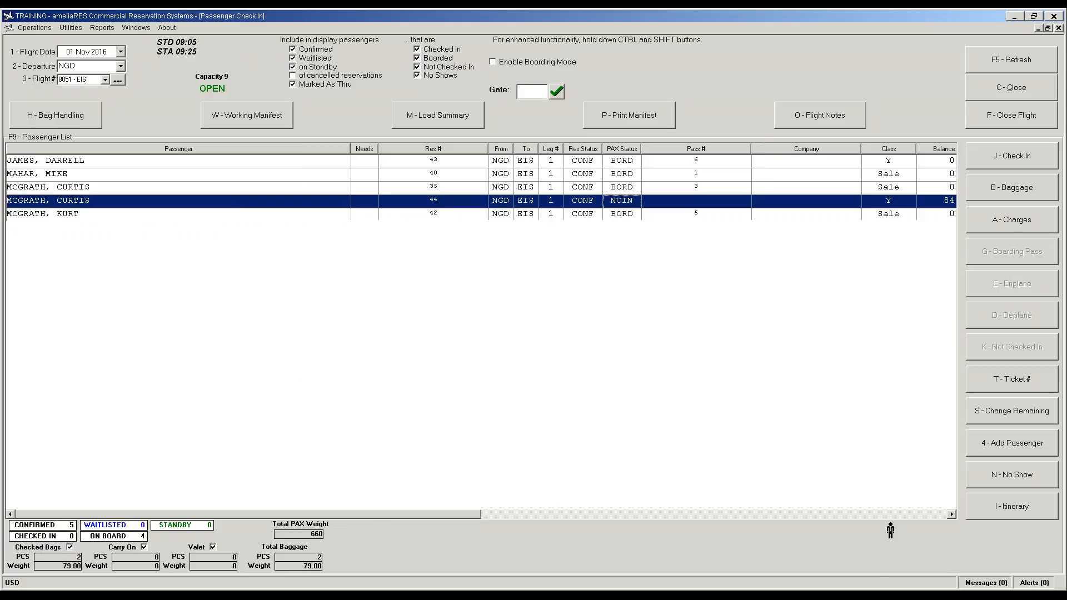
{"action": "left_click", "coordinate": [973, 166]}
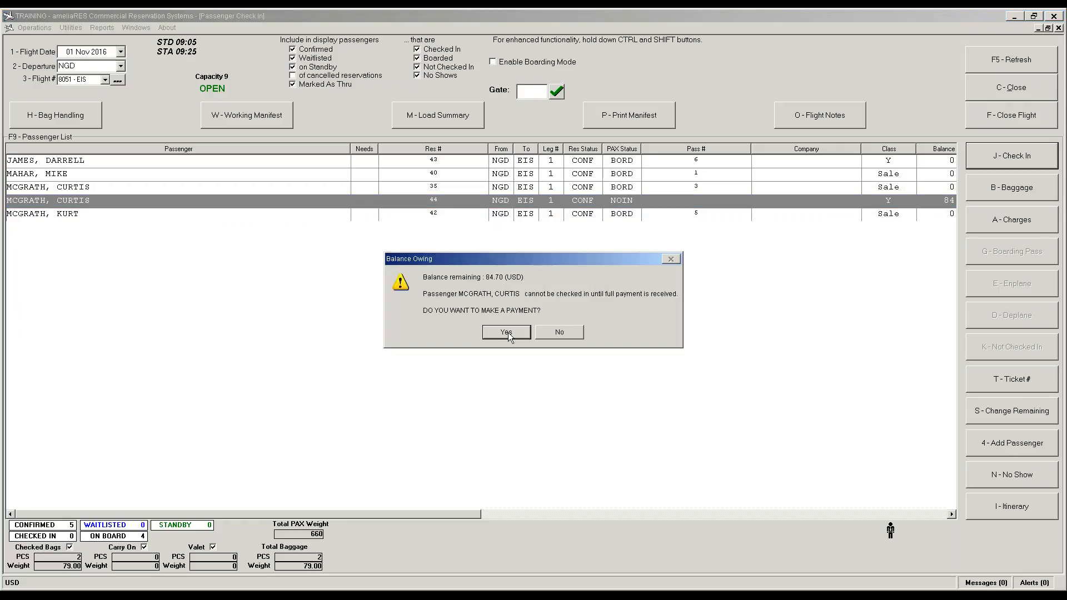
{"action": "left_click", "coordinate": [506, 332]}
{"action": "left_click", "coordinate": [518, 272]}
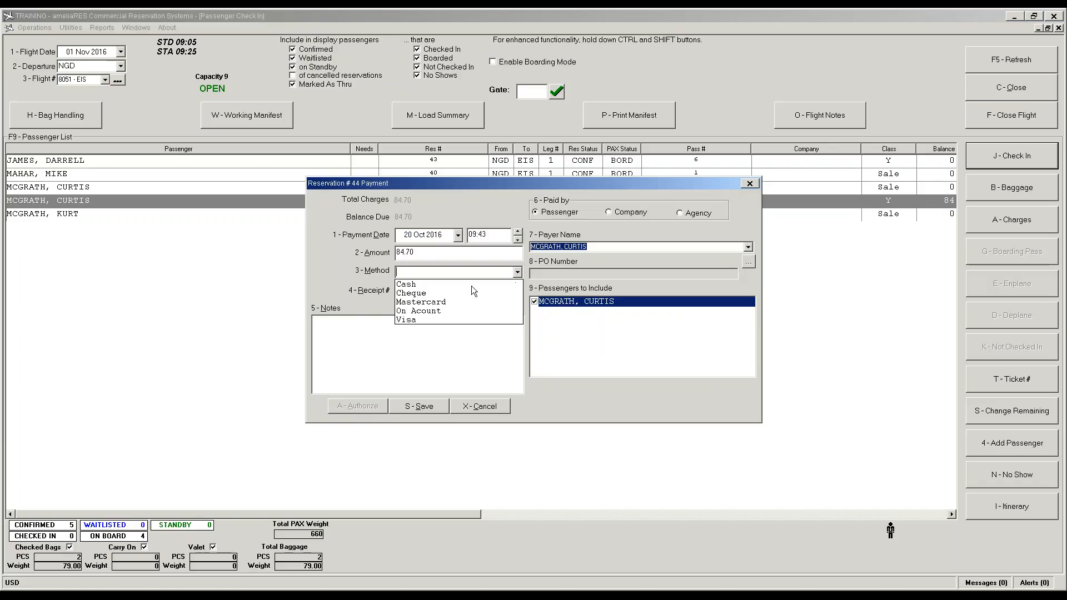
{"action": "left_click", "coordinate": [417, 283]}
{"action": "left_click", "coordinate": [434, 408]}
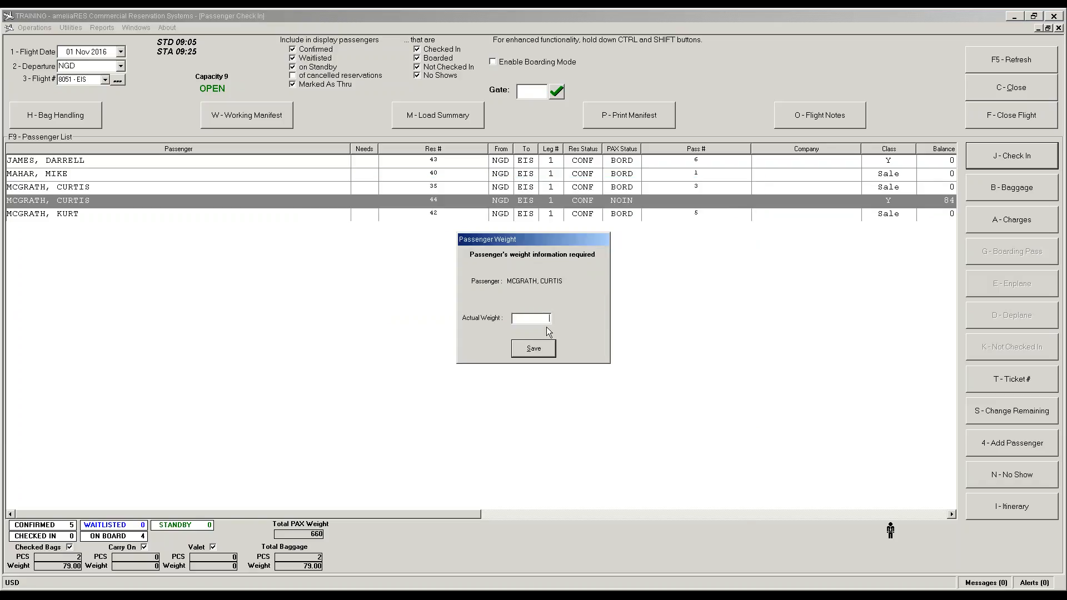
{"action": "type", "text": "169"}
{"action": "key", "text": "Tab"}
{"action": "key", "text": "space"}
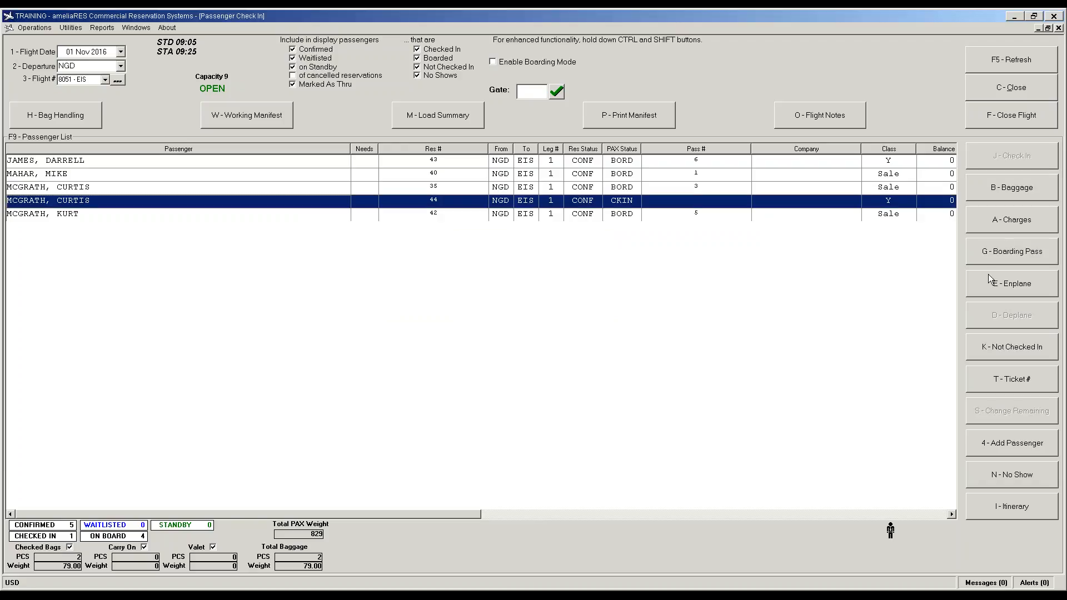
Step: Undo the check-in, mark the passenger as a no-show, and close flight 8051 cancelling no-shows
{"action": "left_click", "coordinate": [997, 355]}
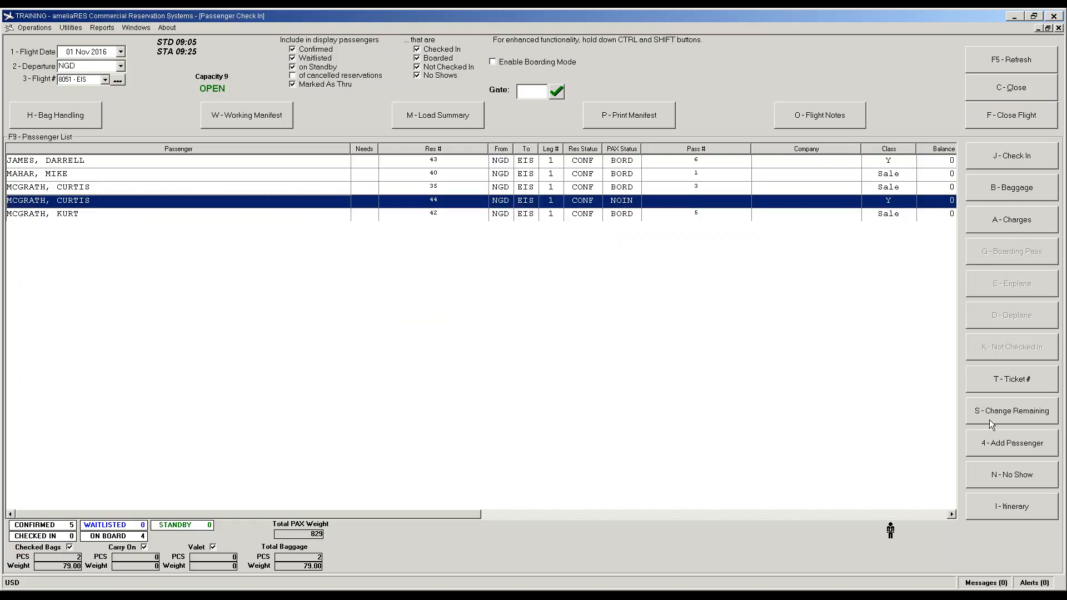
{"action": "left_click", "coordinate": [999, 476]}
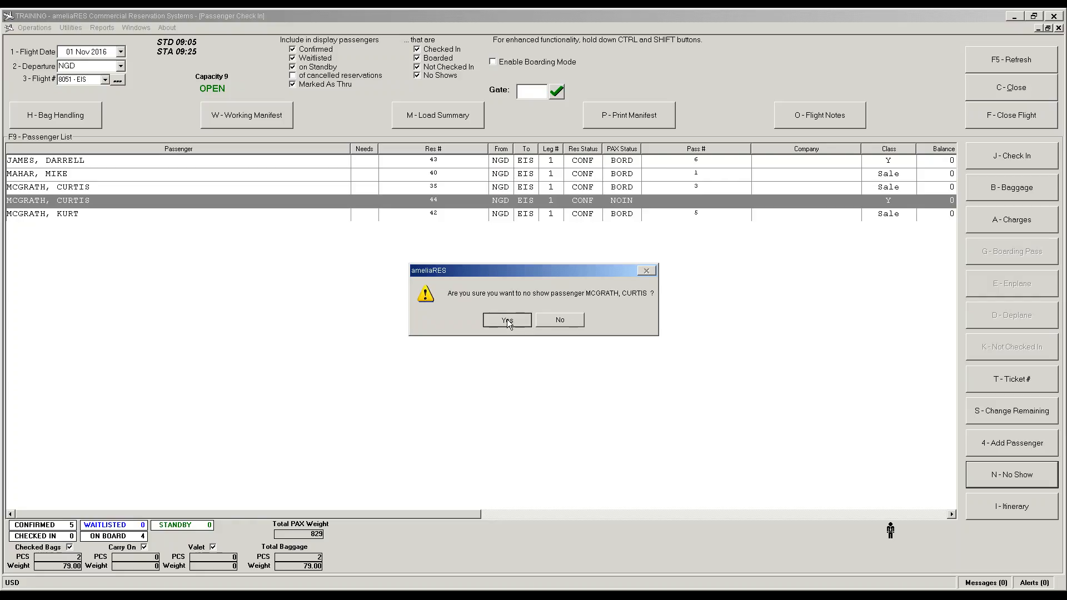
{"action": "left_click", "coordinate": [507, 321]}
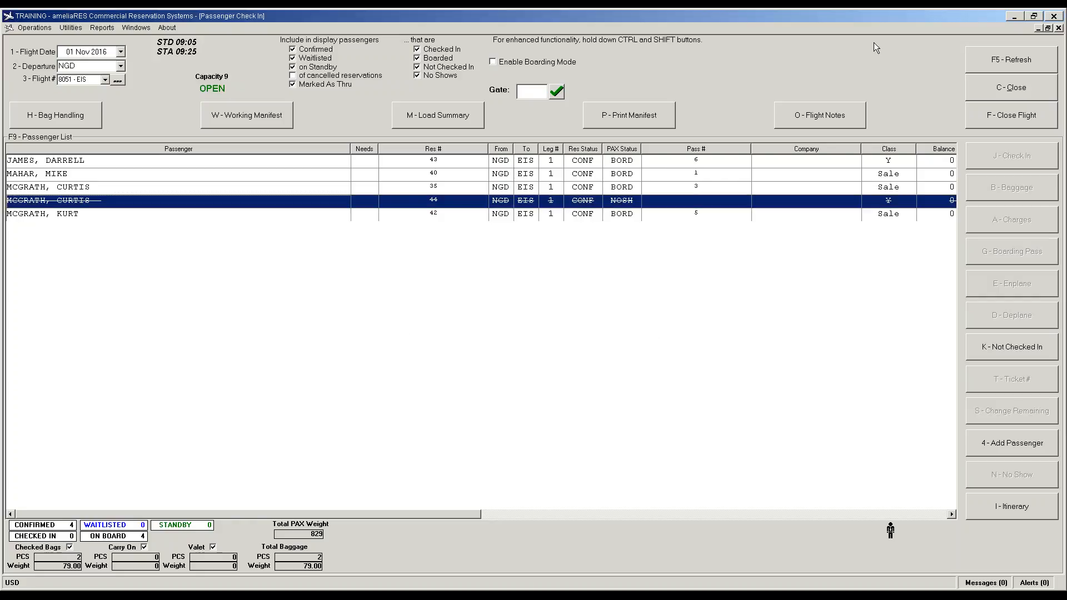
{"action": "left_click", "coordinate": [1028, 117]}
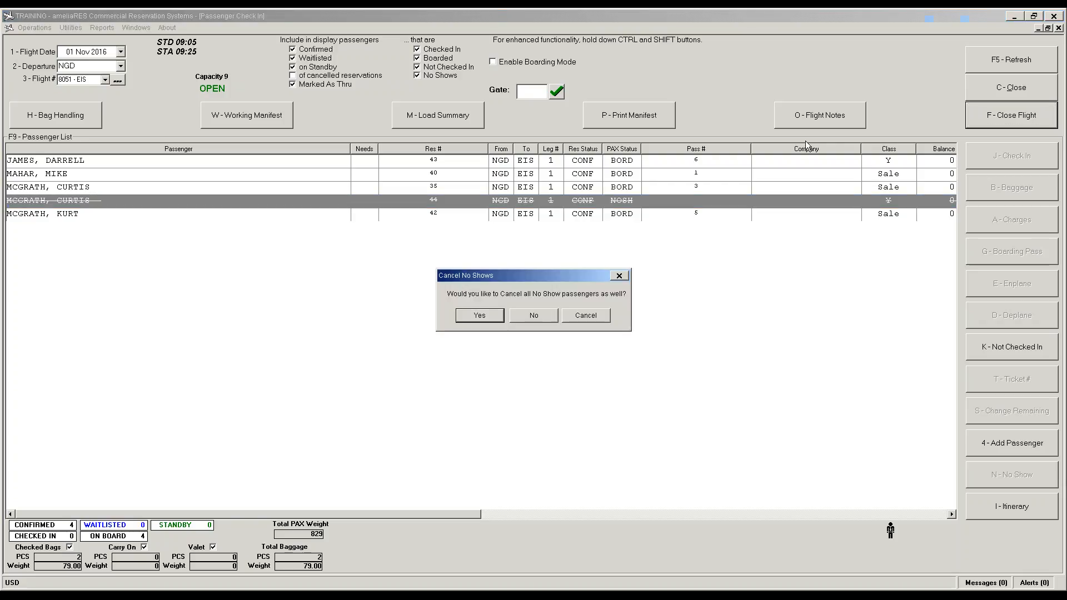
{"action": "left_click", "coordinate": [473, 321]}
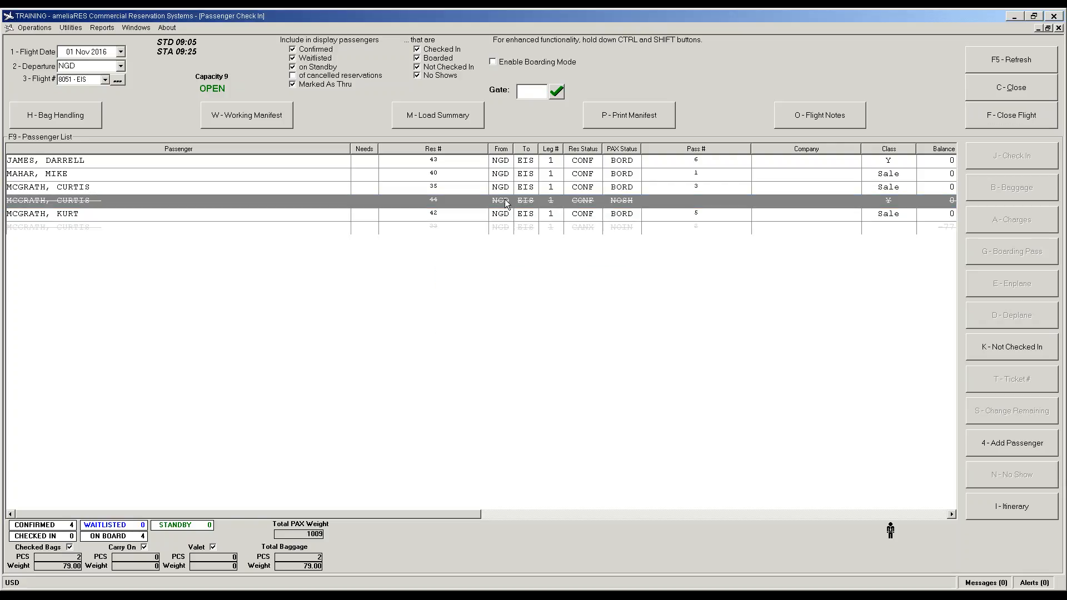
Step: Search for and open reservation 44
{"action": "left_click", "coordinate": [39, 27]}
{"action": "left_click", "coordinate": [45, 61]}
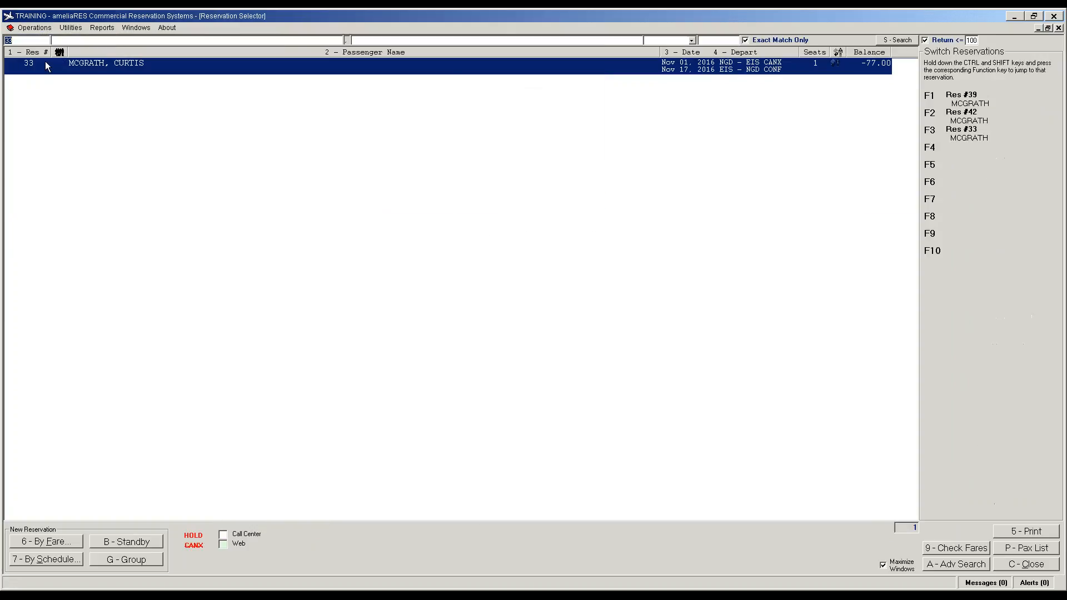
{"action": "key", "text": "BackSpace"}
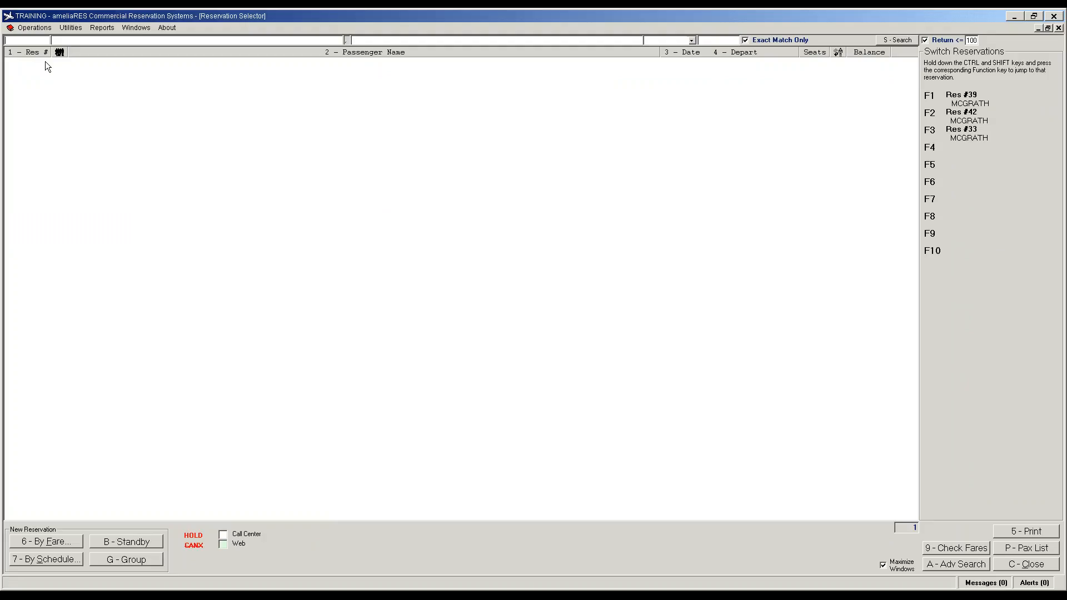
{"action": "type", "text": "44"}
{"action": "key", "text": "Return"}
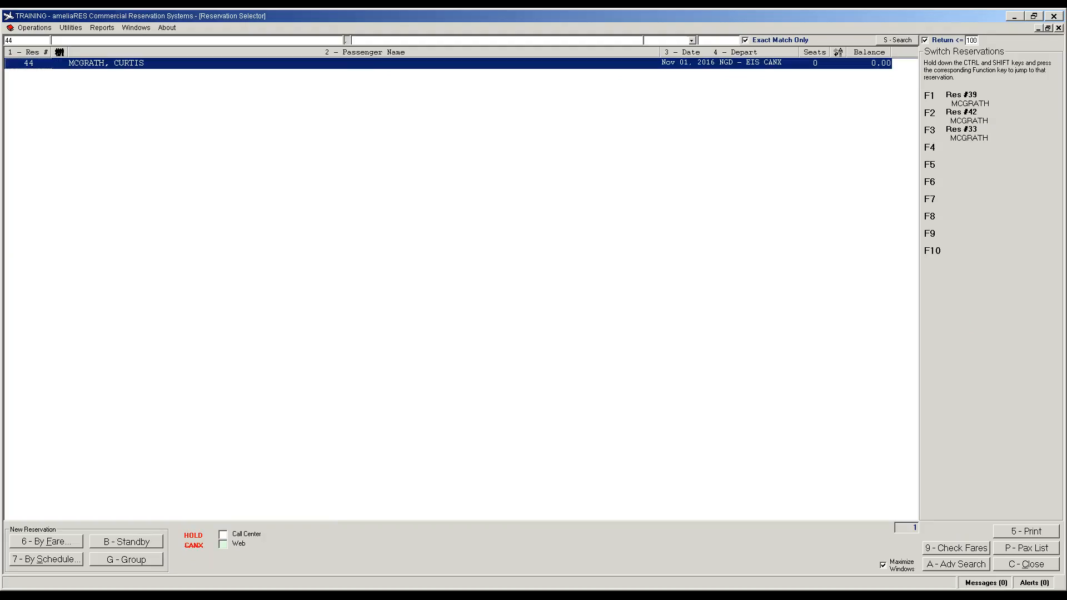
{"action": "key", "text": "Return"}
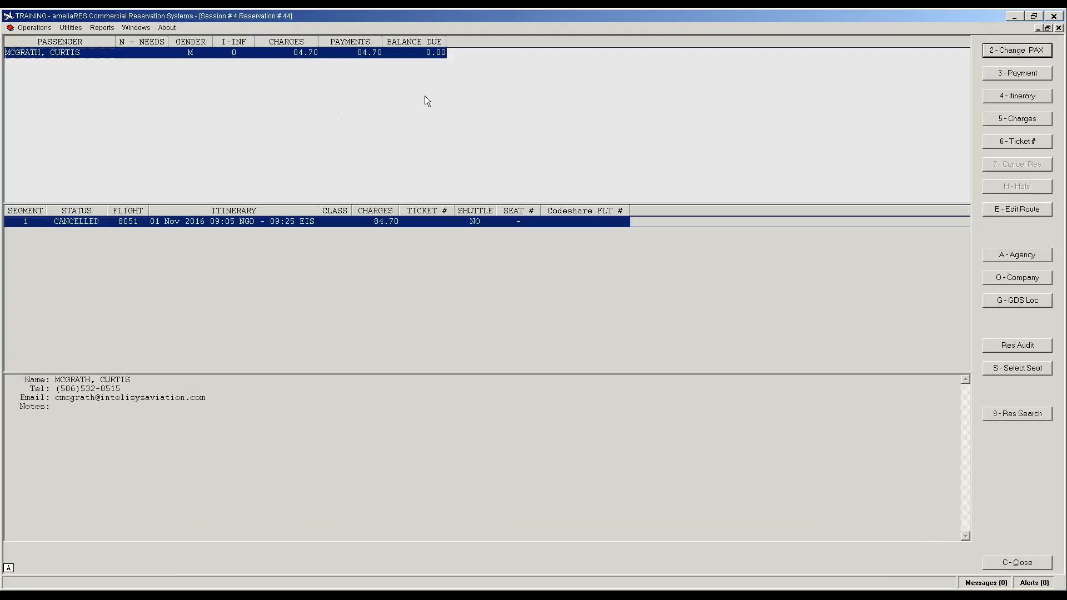
Step: Review the maximized charges with a wider Total column, confirming the 84.70 No Show Charge is paid
{"action": "left_click", "coordinate": [1015, 123]}
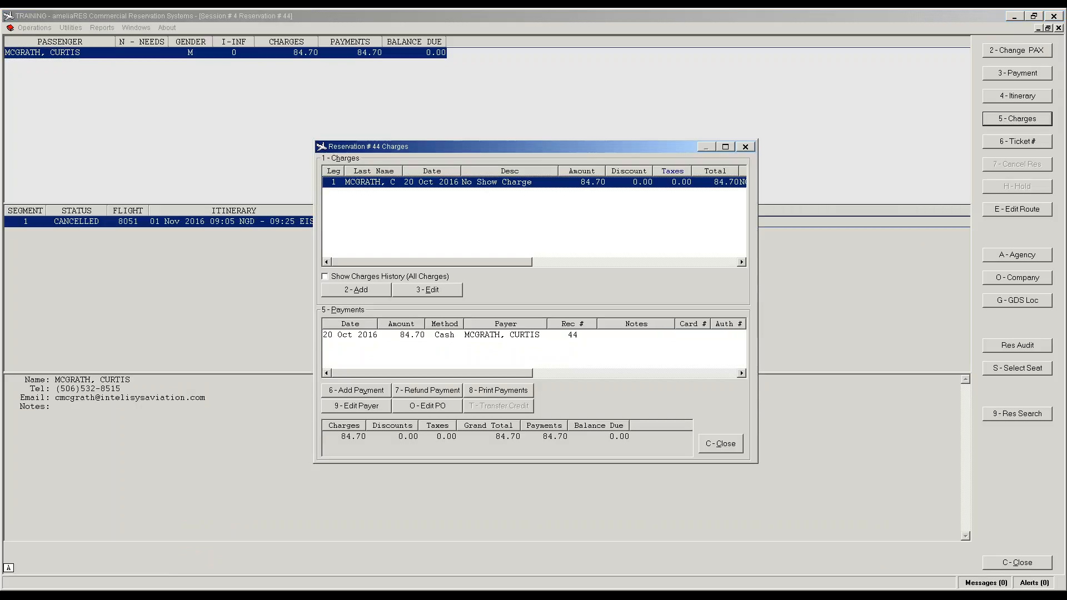
{"action": "left_click", "coordinate": [726, 147]}
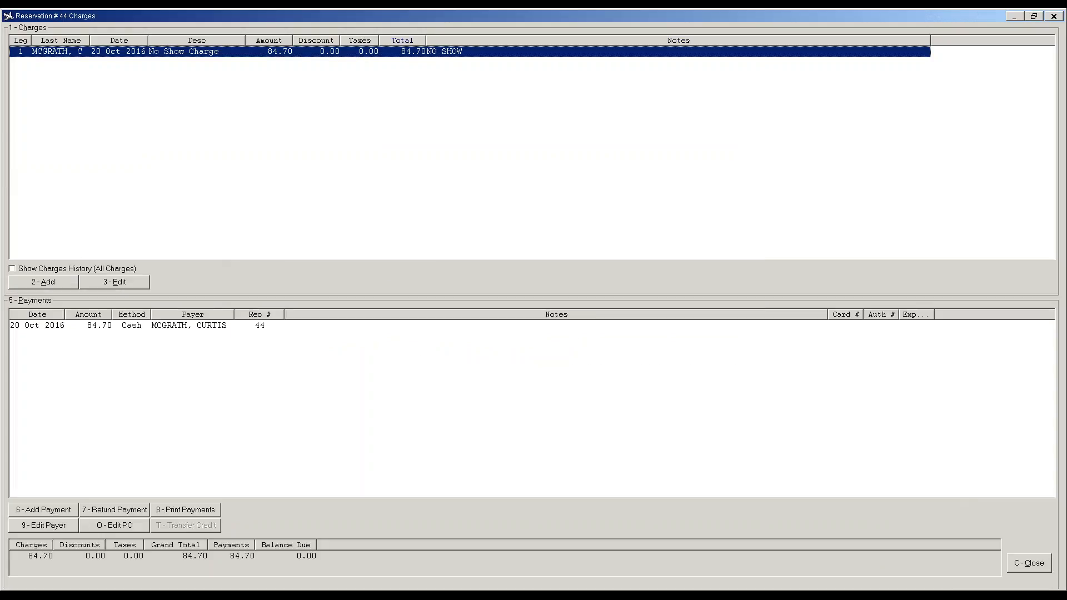
{"action": "left_click_drag", "start_coordinate": [427, 40], "coordinate": [462, 40]}
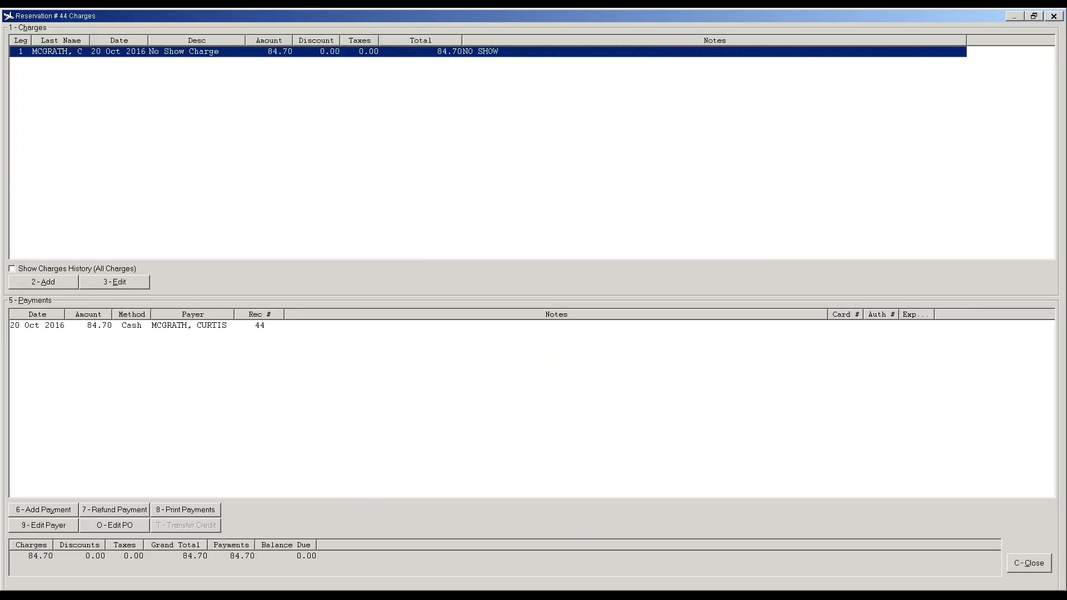
{"action": "left_click", "coordinate": [100, 329]}
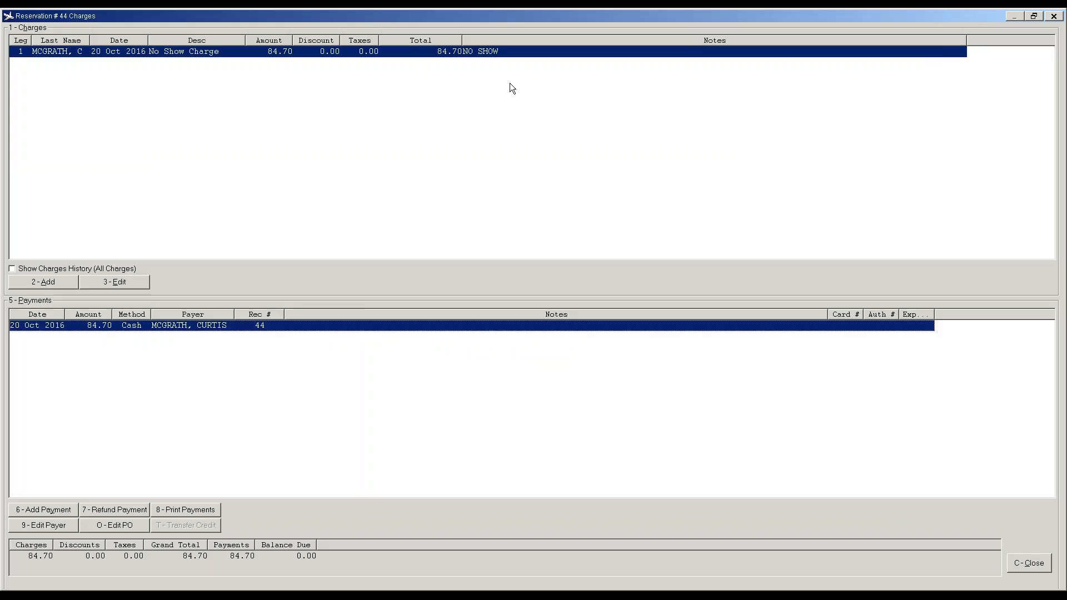
{"action": "left_click", "coordinate": [1034, 563]}
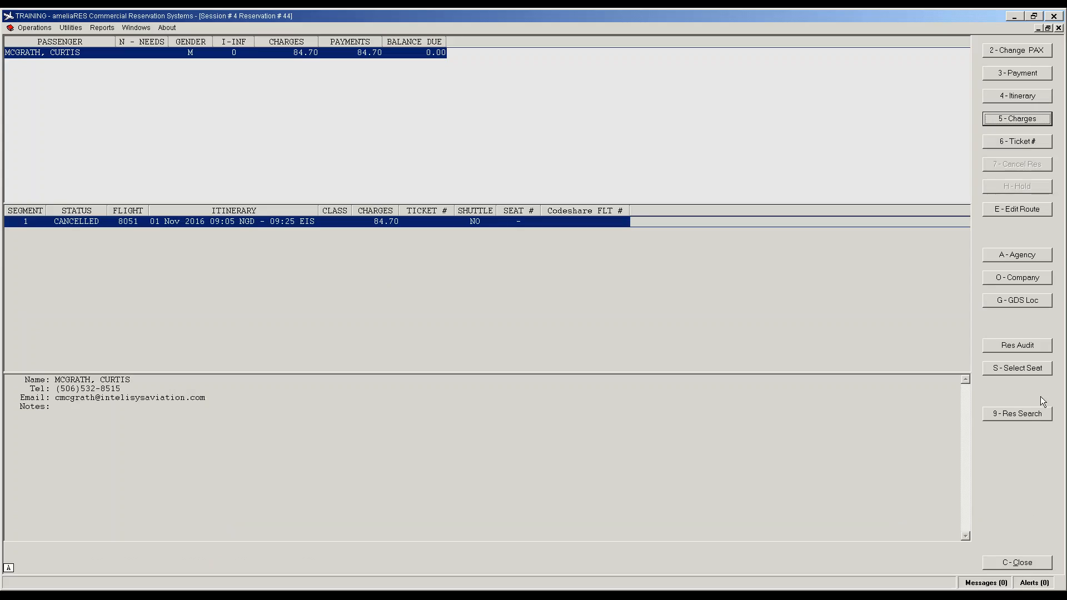
{"action": "left_click", "coordinate": [1039, 414]}
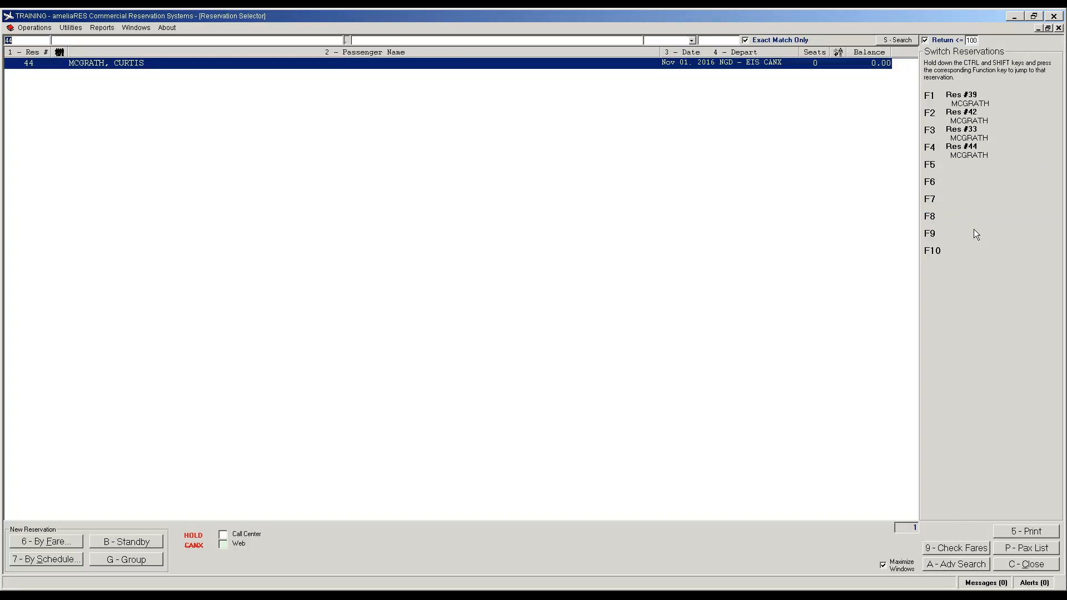
Step: Inspect reservation 33's no-show return segment on flight 8031, then switch back to reservation 44
{"action": "left_click", "coordinate": [965, 136]}
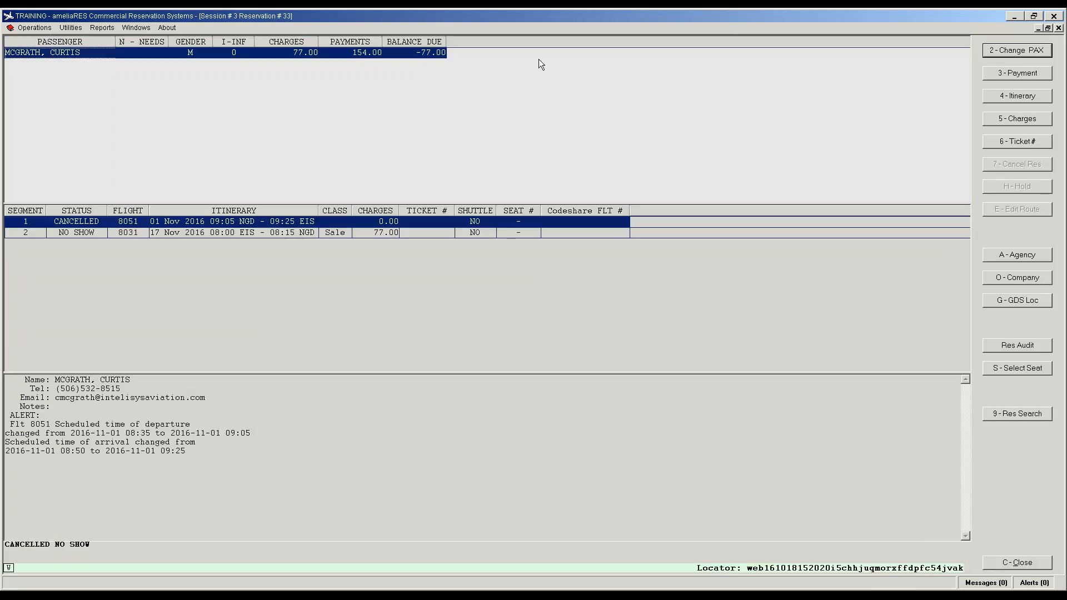
{"action": "left_click", "coordinate": [371, 232]}
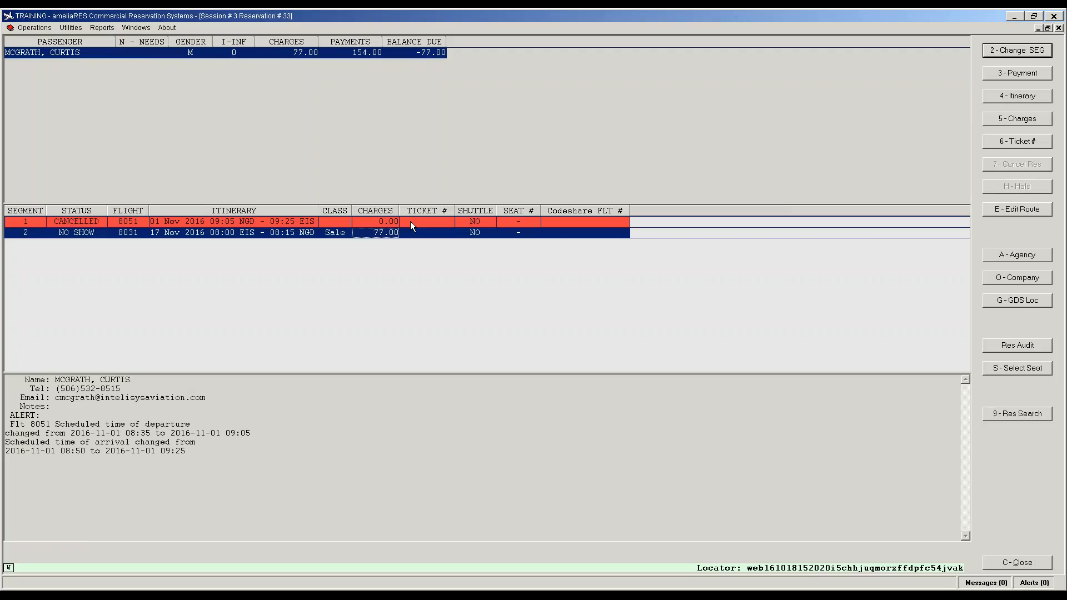
{"action": "left_click", "coordinate": [1003, 564]}
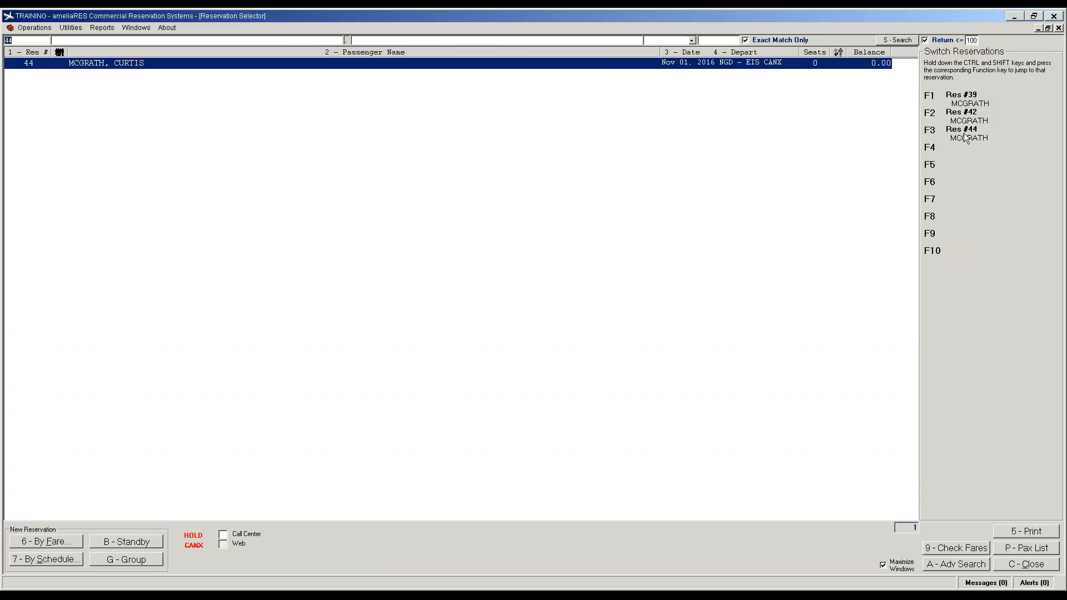
{"action": "left_click", "coordinate": [965, 137]}
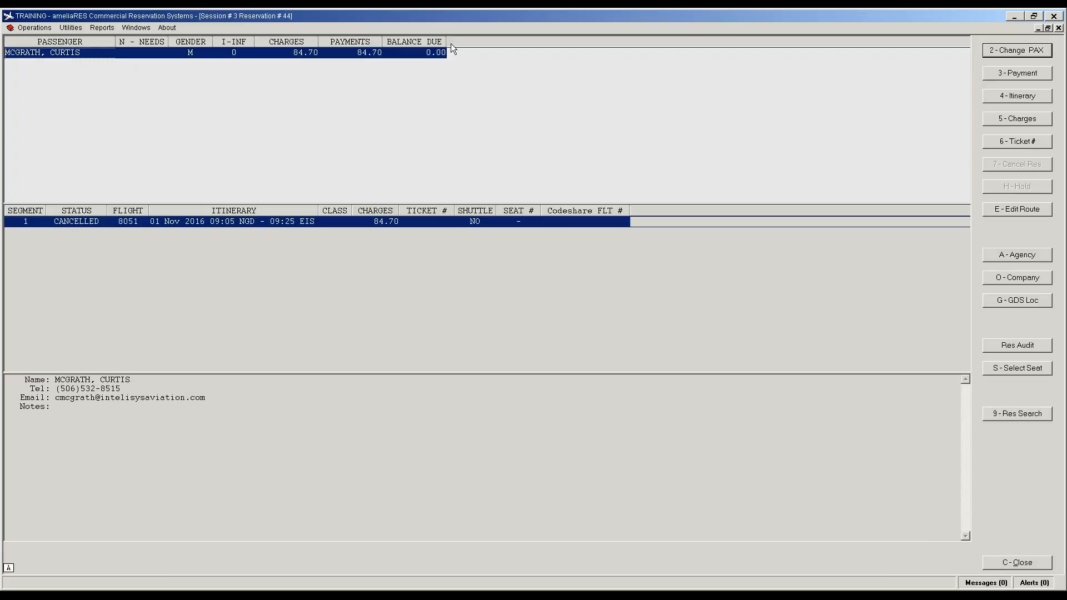
Step: Review reservation 44's paid no-show charge, then close the charges and the reservation
{"action": "left_click", "coordinate": [1014, 123]}
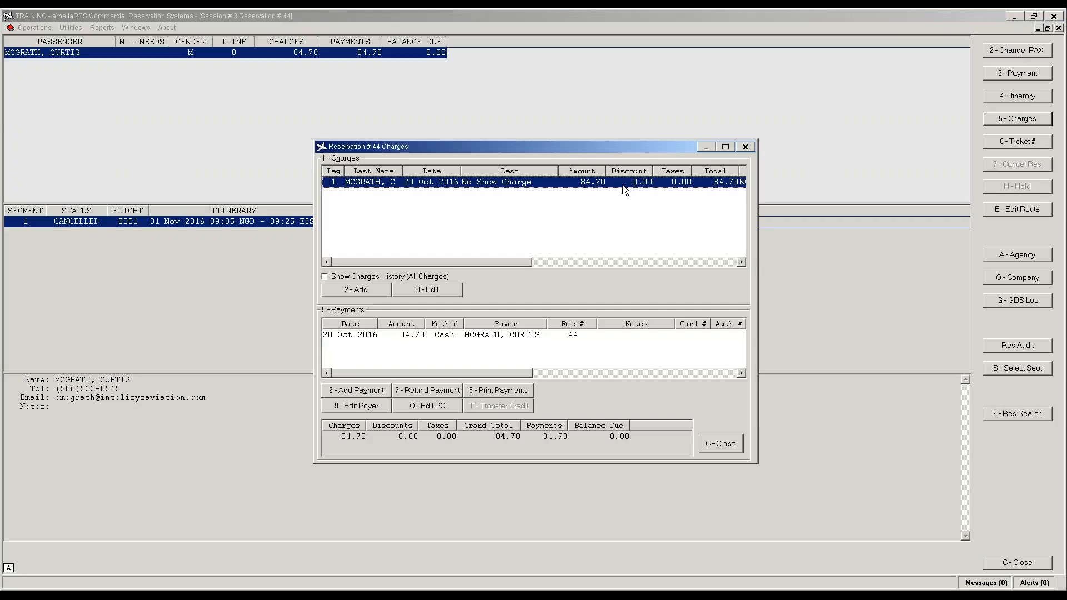
{"action": "left_click", "coordinate": [721, 447]}
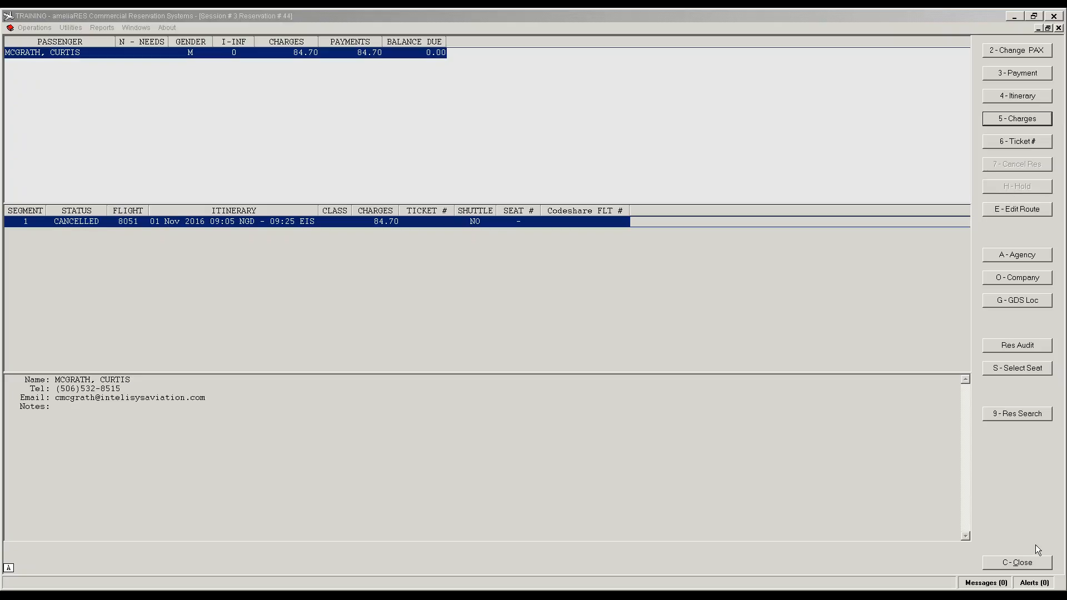
{"action": "left_click", "coordinate": [1015, 565]}
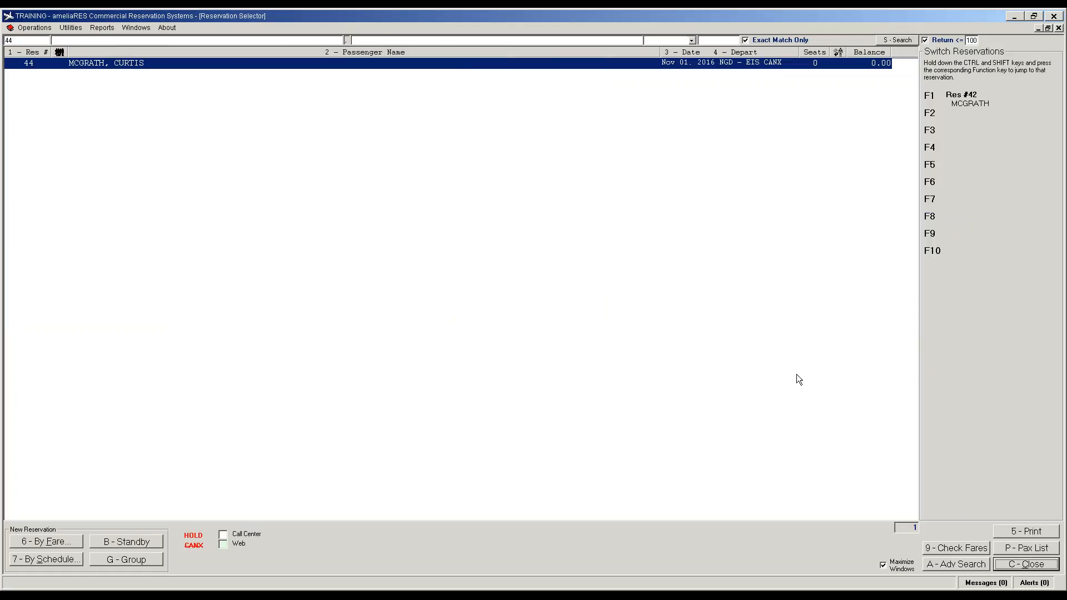
Step: Close the Reservation Selector and Passenger Check In screens, then show the Reports list
{"action": "left_click", "coordinate": [1032, 564]}
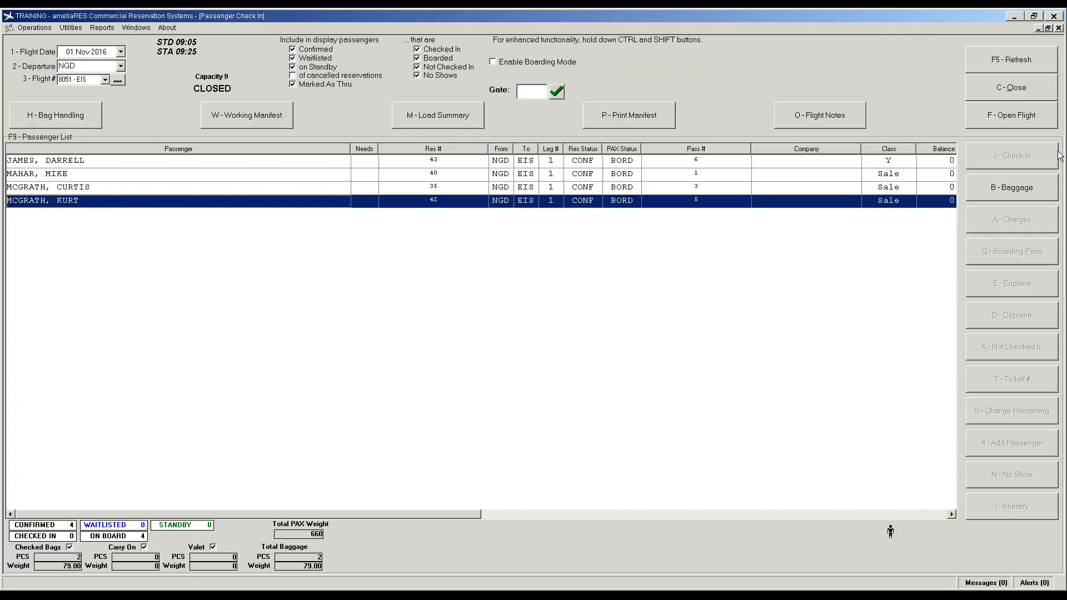
{"action": "left_click", "coordinate": [1013, 88]}
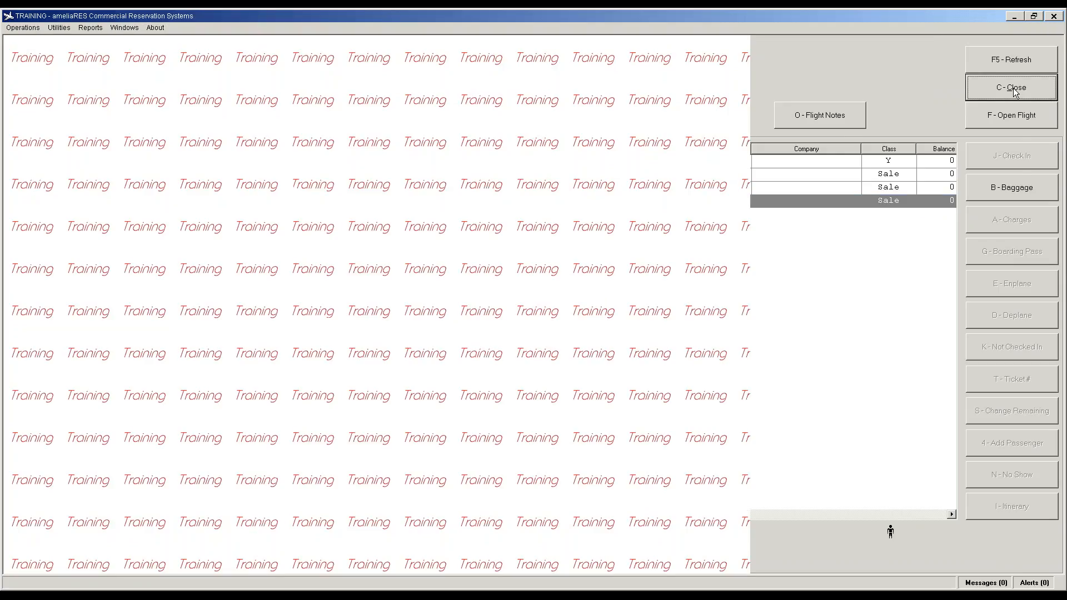
{"action": "left_click", "coordinate": [92, 27]}
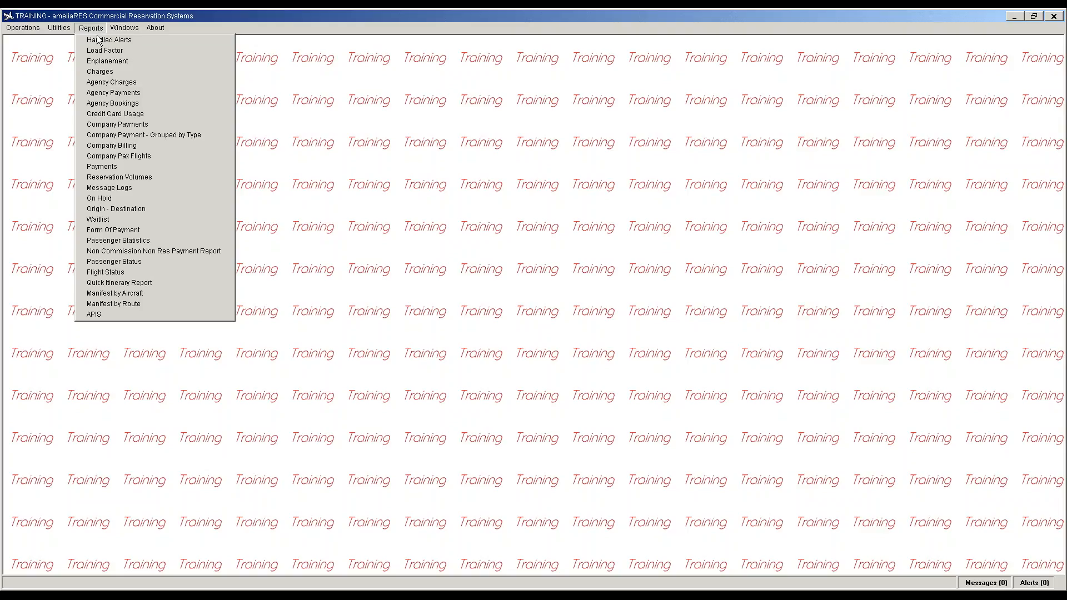
Step: Run the Load Factor report for all routes, 01 Nov 2016 to 04 Nov 2016
{"action": "left_click", "coordinate": [107, 50]}
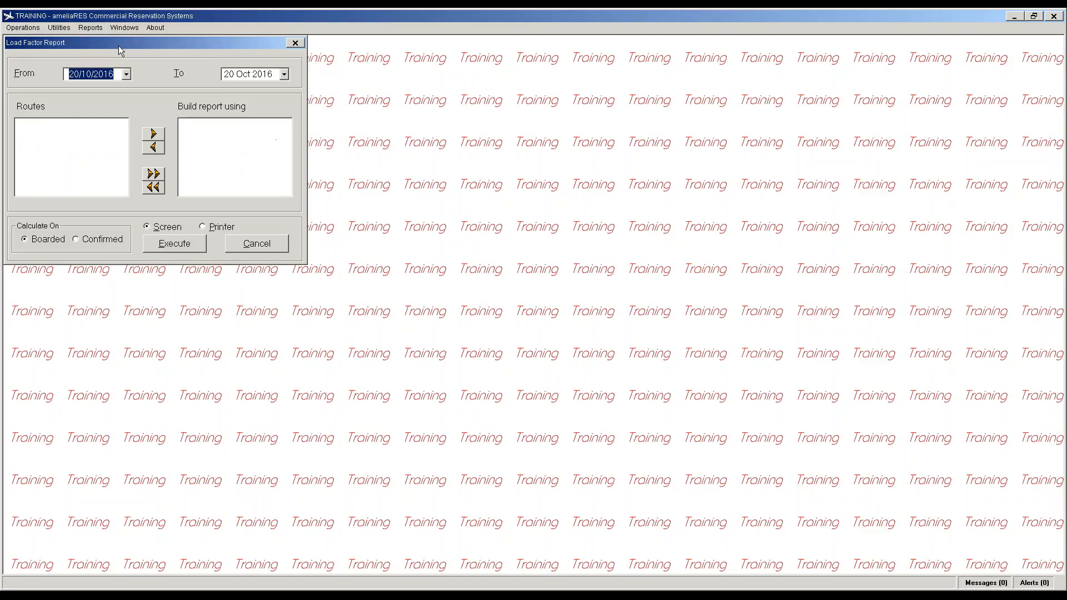
{"action": "left_click", "coordinate": [126, 75]}
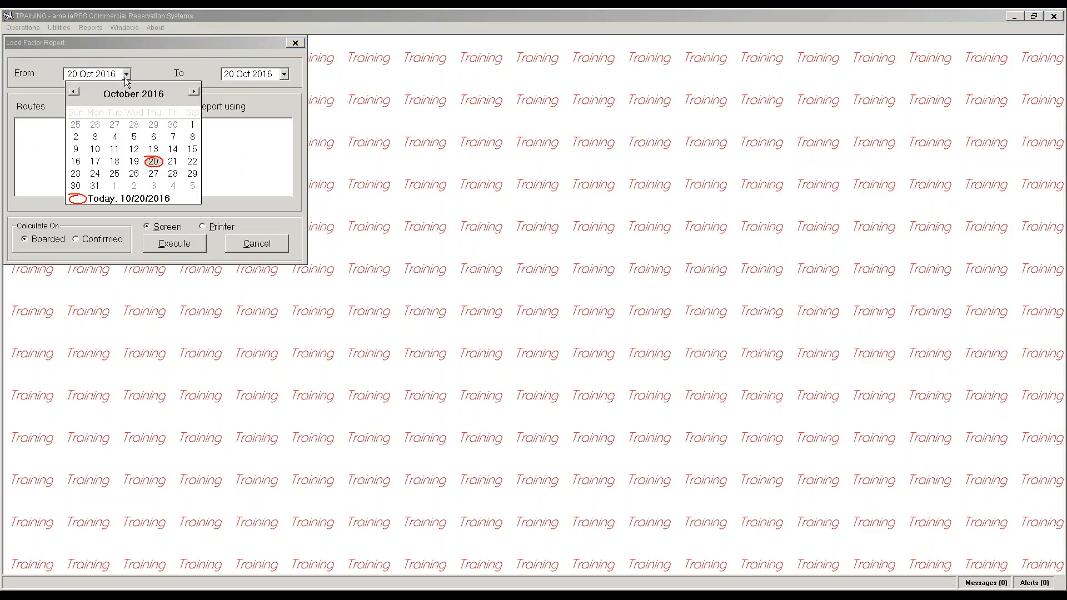
{"action": "left_click", "coordinate": [115, 186]}
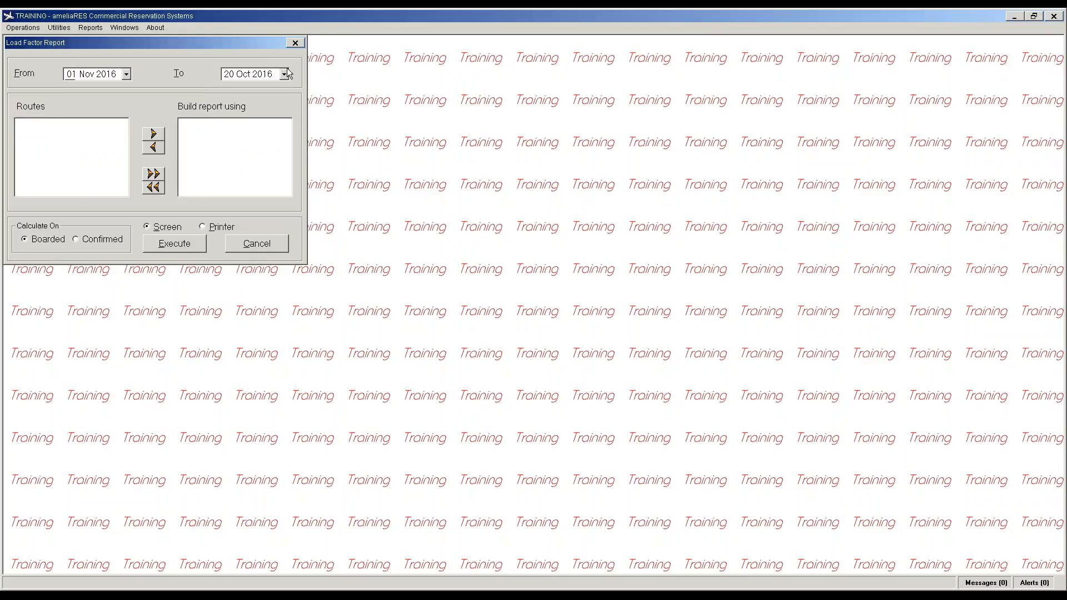
{"action": "left_click", "coordinate": [284, 75]}
{"action": "left_click", "coordinate": [331, 186]}
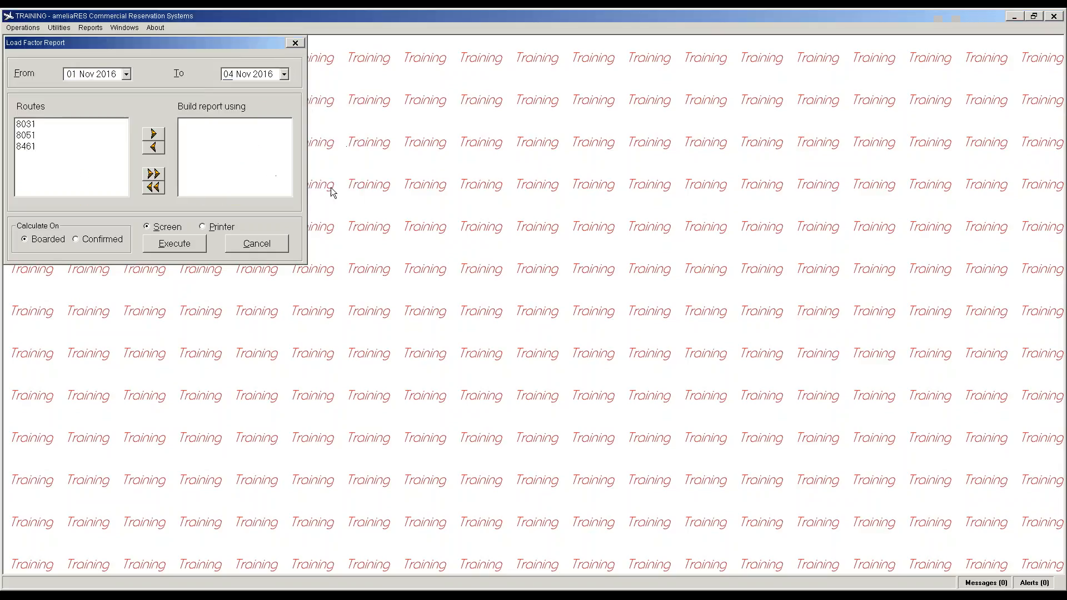
{"action": "left_click", "coordinate": [154, 174]}
{"action": "left_click", "coordinate": [175, 249]}
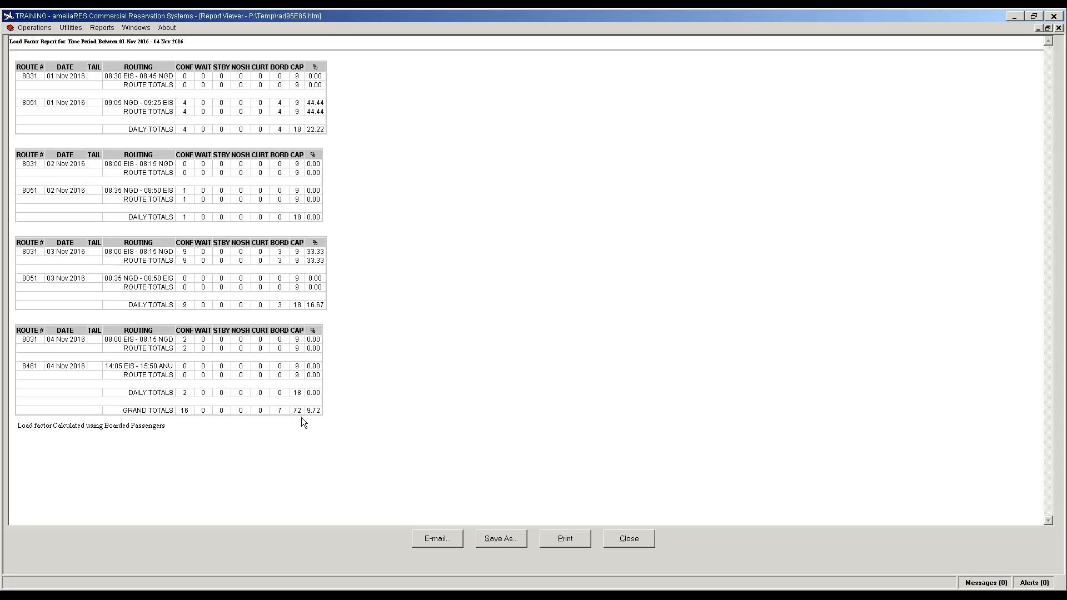
Step: Close the load factor report and run an enplanement report for EIS on 01 Nov 2016
{"action": "left_click", "coordinate": [630, 540]}
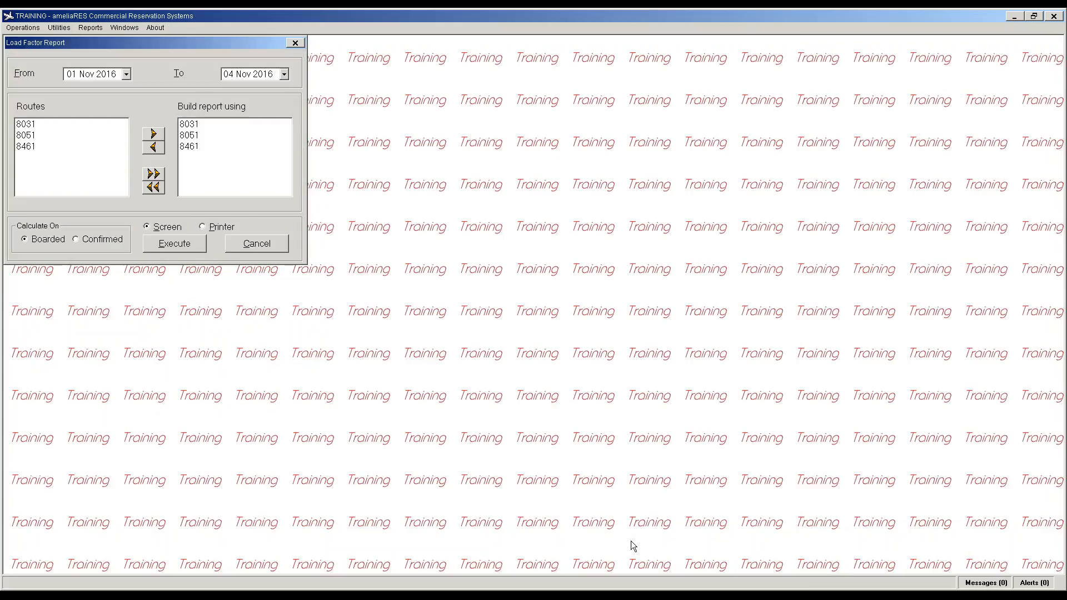
{"action": "left_click", "coordinate": [95, 28]}
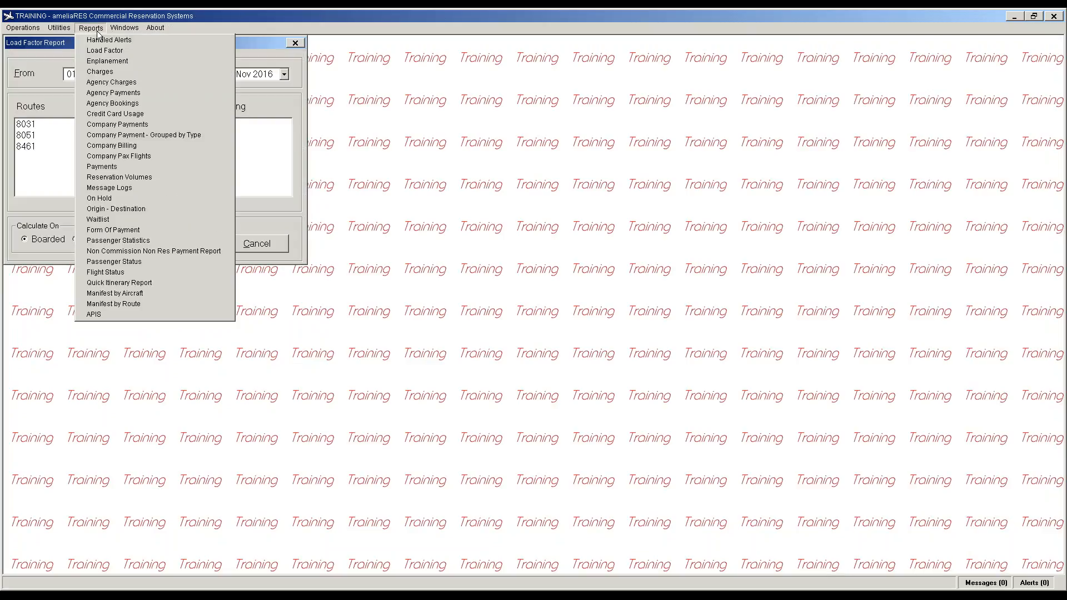
{"action": "left_click", "coordinate": [113, 63]}
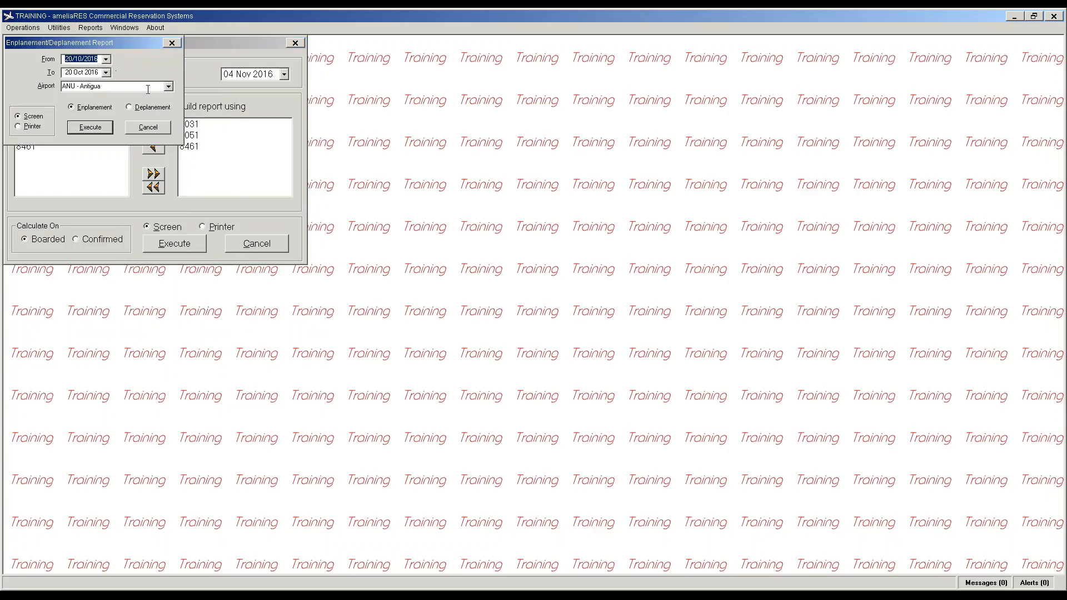
{"action": "left_click", "coordinate": [106, 59]}
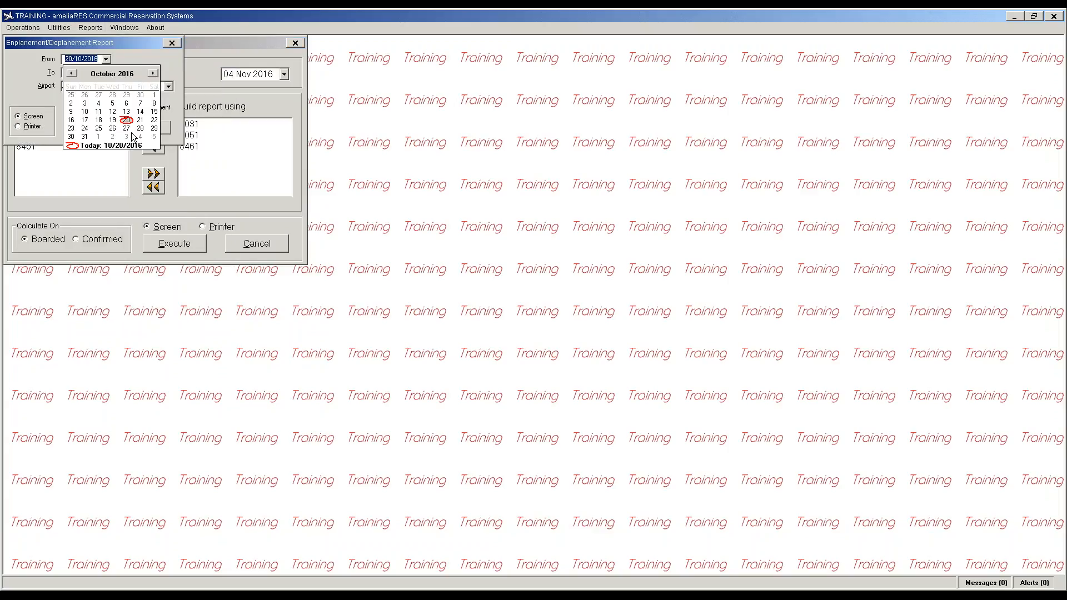
{"action": "left_click", "coordinate": [98, 137]}
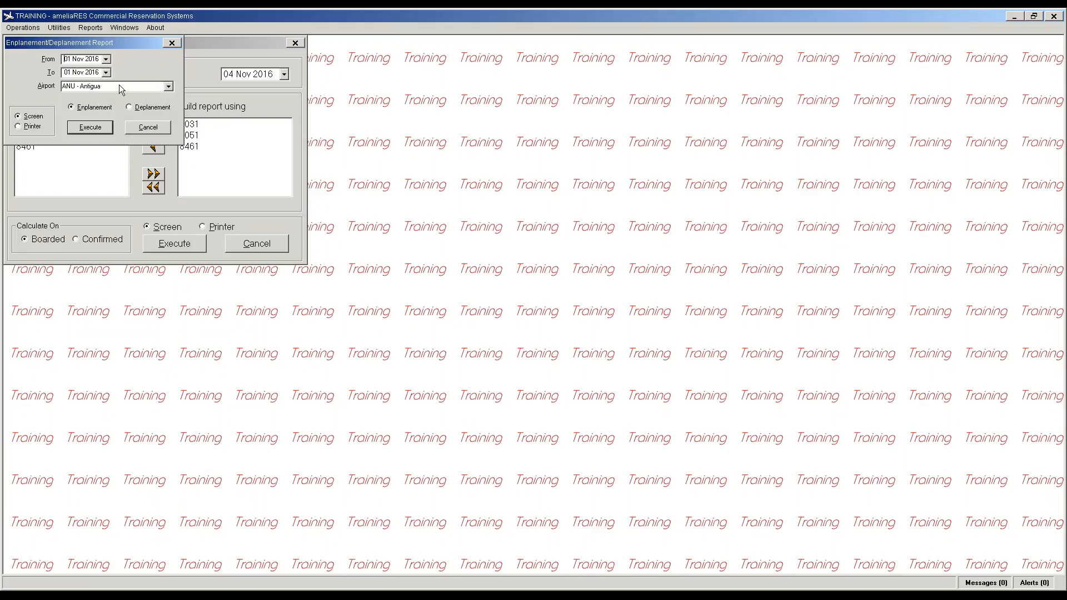
{"action": "left_click", "coordinate": [168, 86]}
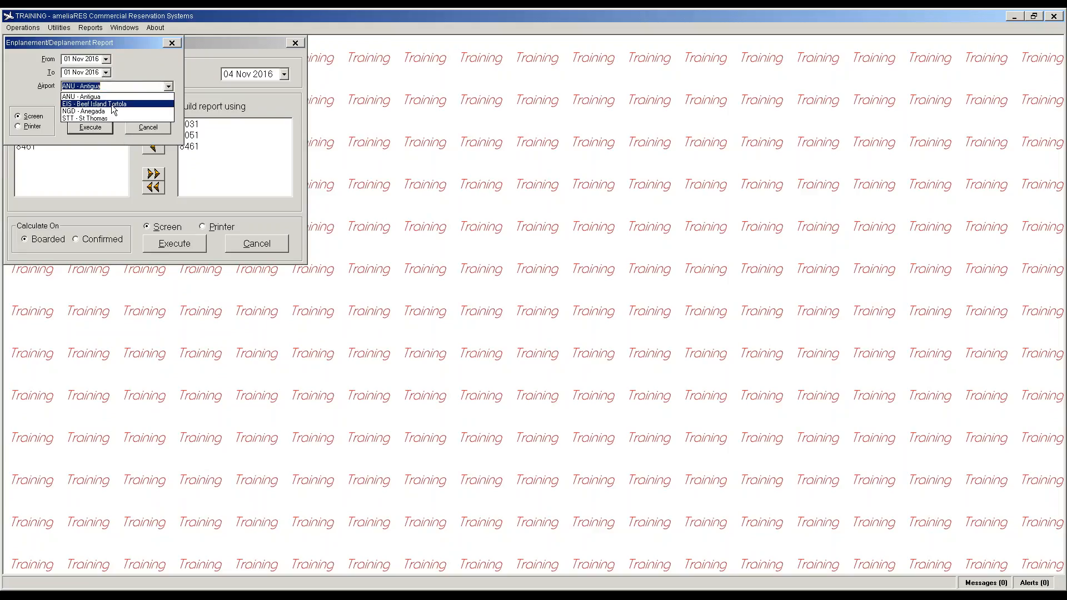
{"action": "left_click", "coordinate": [113, 109]}
{"action": "left_click", "coordinate": [101, 128]}
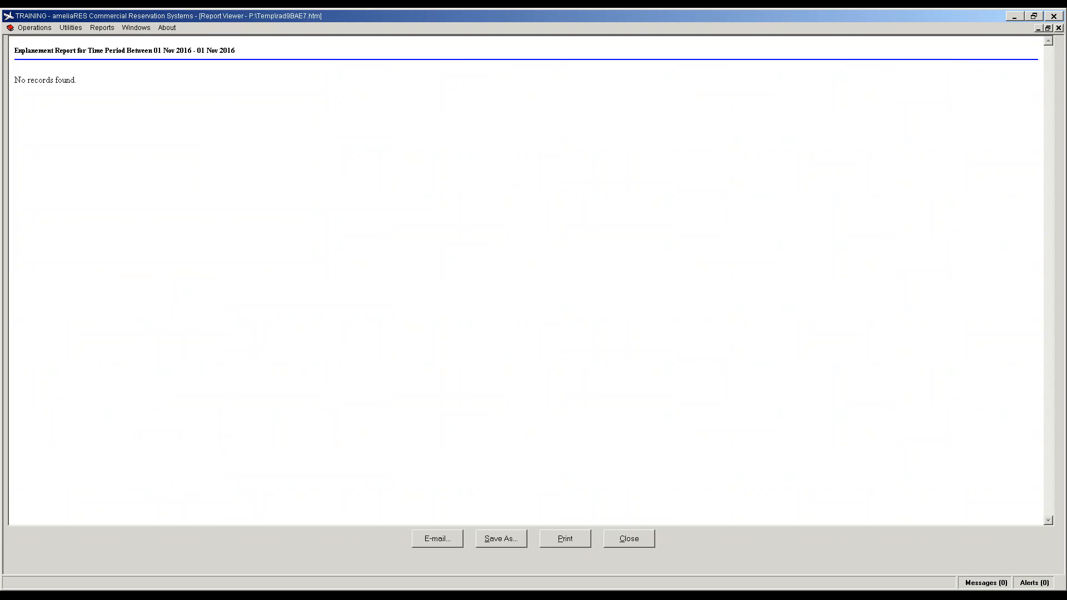
Step: Switch to the deplanement report, showing flight 8051 with 4 passengers, then close it
{"action": "left_click", "coordinate": [629, 539]}
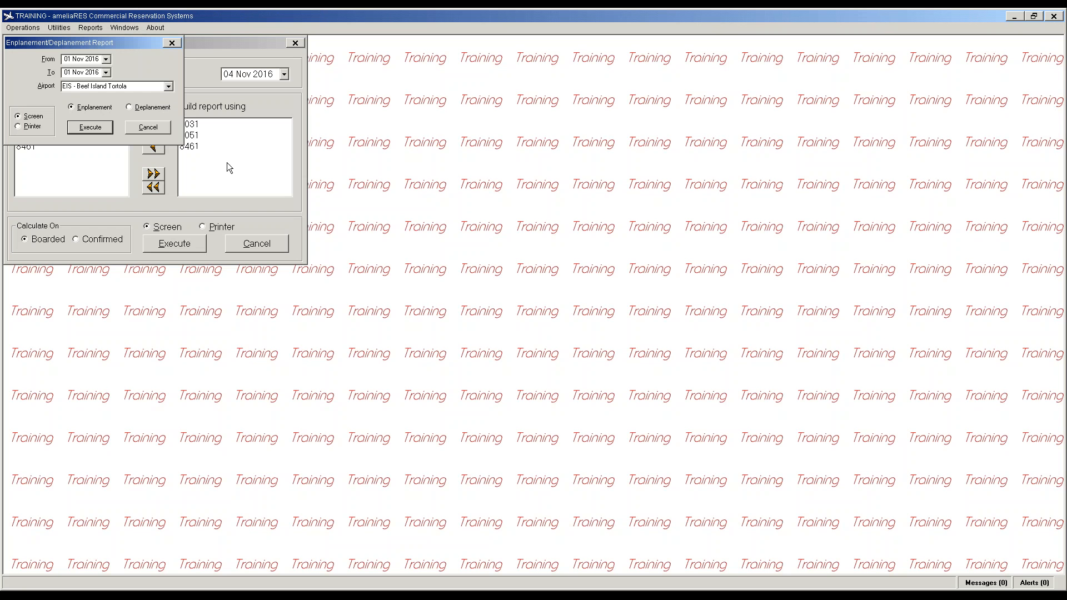
{"action": "left_click", "coordinate": [151, 107]}
{"action": "left_click", "coordinate": [90, 128]}
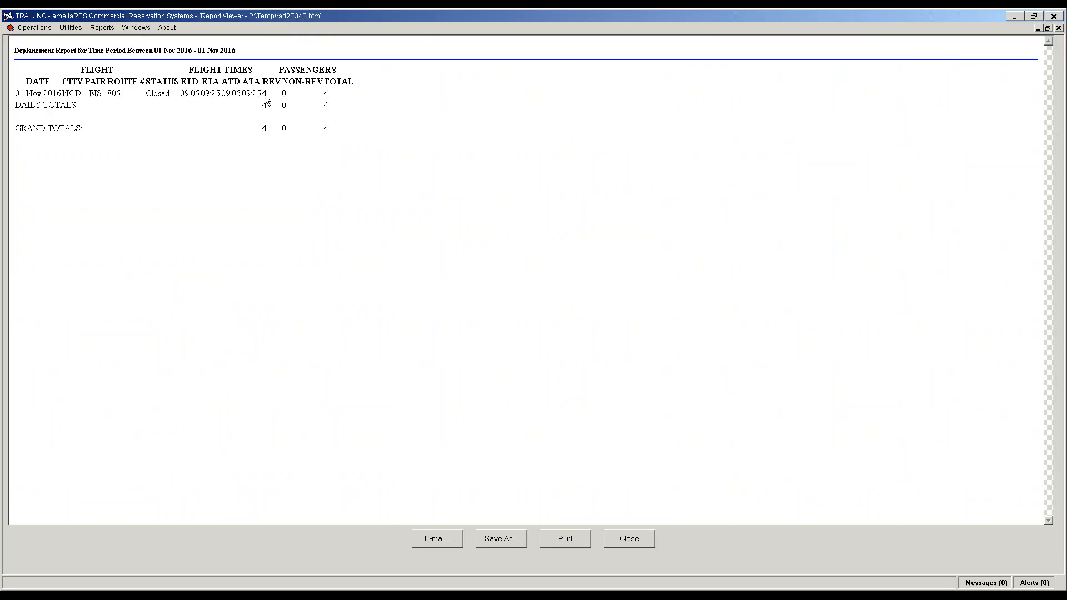
{"action": "left_click", "coordinate": [651, 542]}
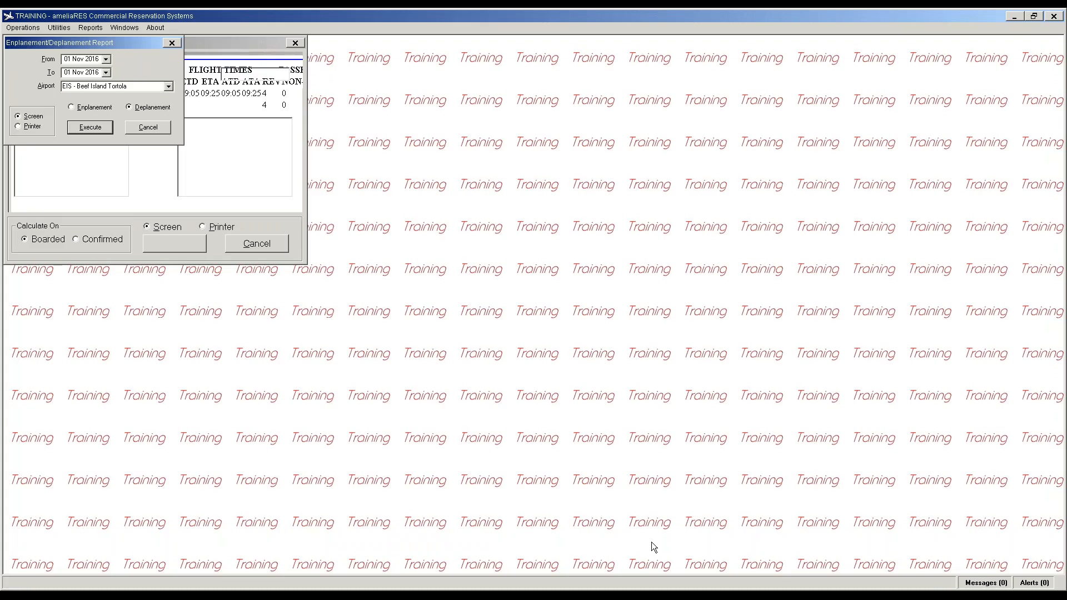
{"action": "left_click", "coordinate": [156, 129]}
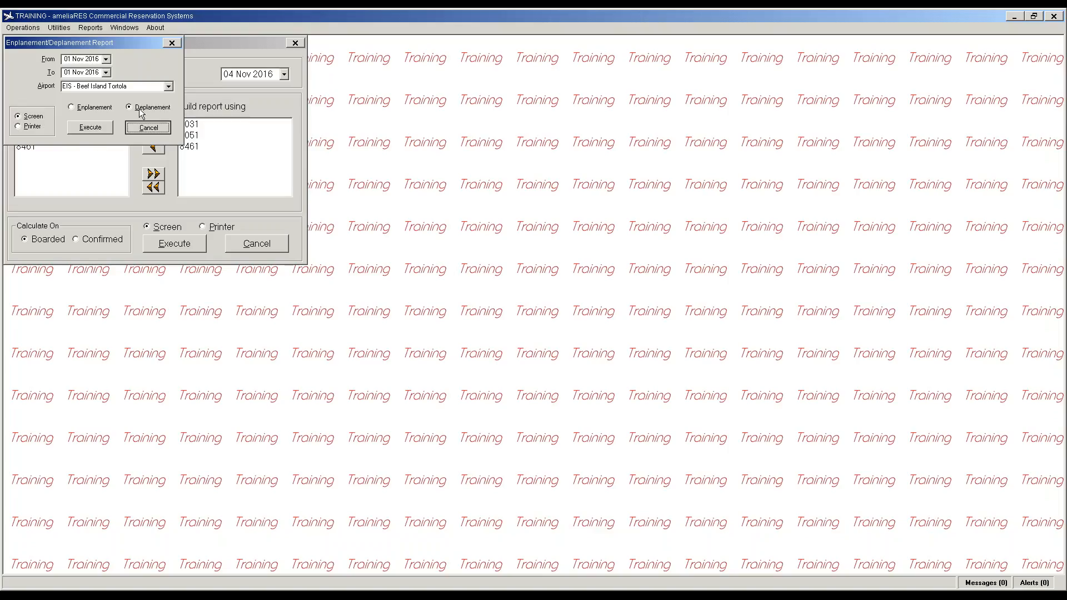
{"action": "left_click", "coordinate": [88, 29]}
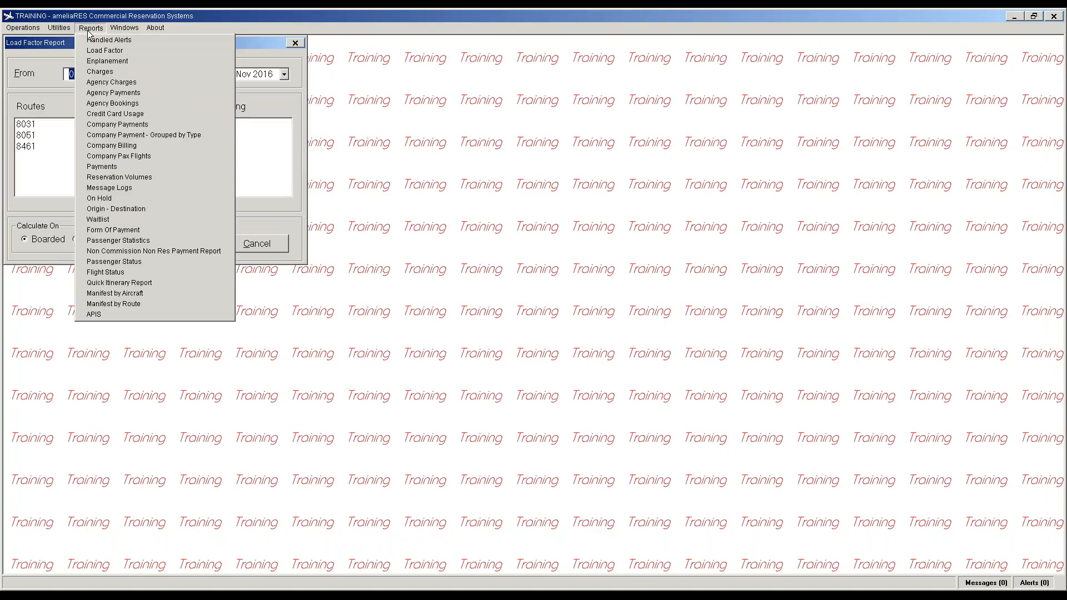
Step: Set up the charges report to include every charge type
{"action": "left_click", "coordinate": [104, 72]}
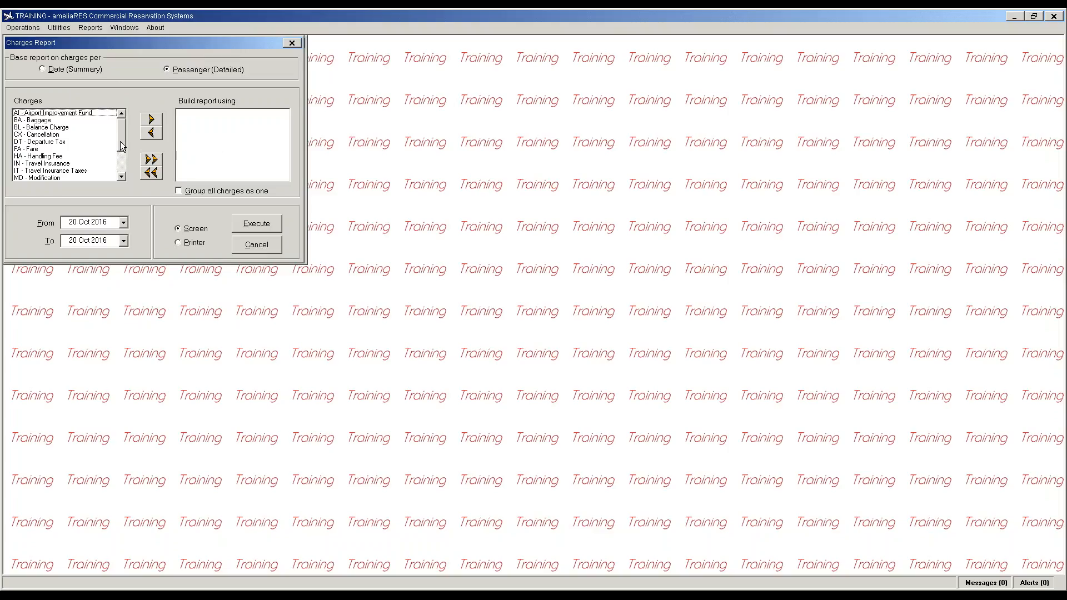
{"action": "mouse_move", "coordinate": [122, 145]}
{"action": "left_mouse_down"}
{"action": "mouse_move", "coordinate": [124, 175]}
{"action": "mouse_move", "coordinate": [121, 135]}
{"action": "left_mouse_up"}
{"action": "left_click", "coordinate": [51, 114]}
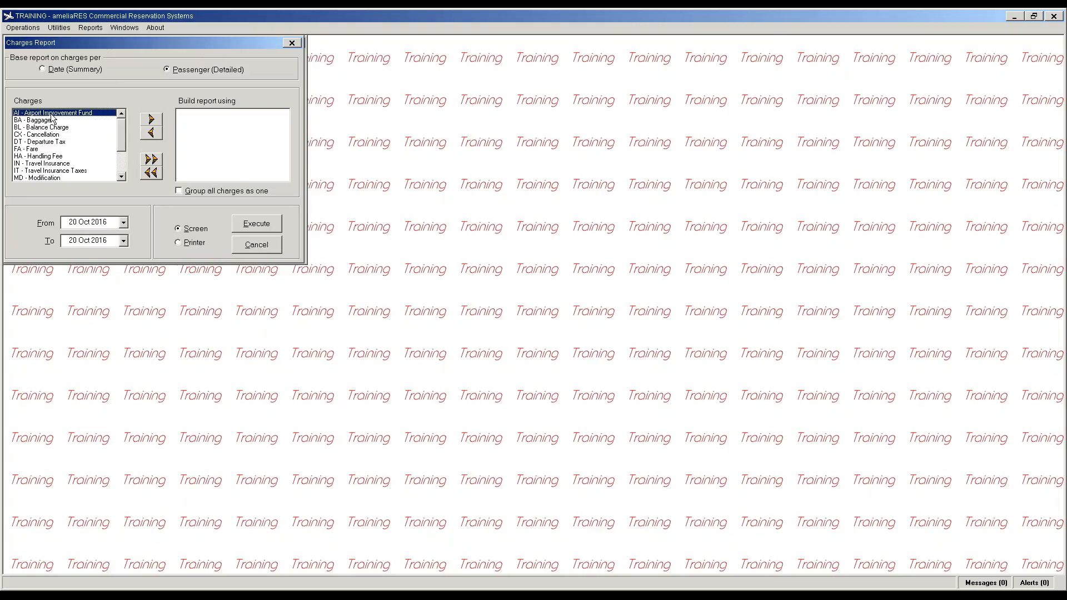
{"action": "left_click", "coordinate": [44, 149]}
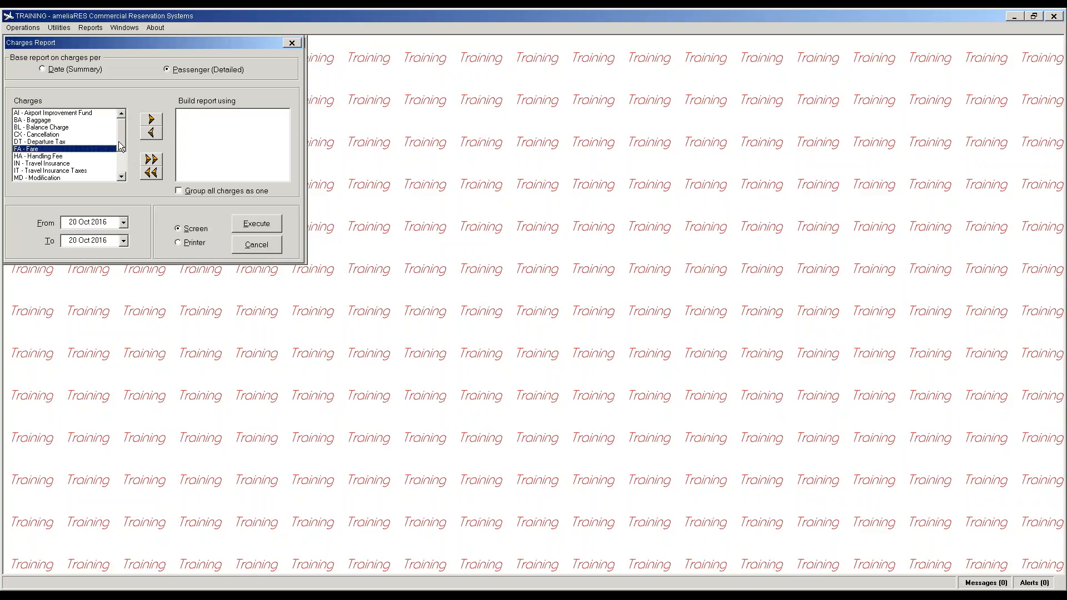
{"action": "scroll", "coordinate": [119, 146], "scroll_direction": "down", "scroll_amount": 1}
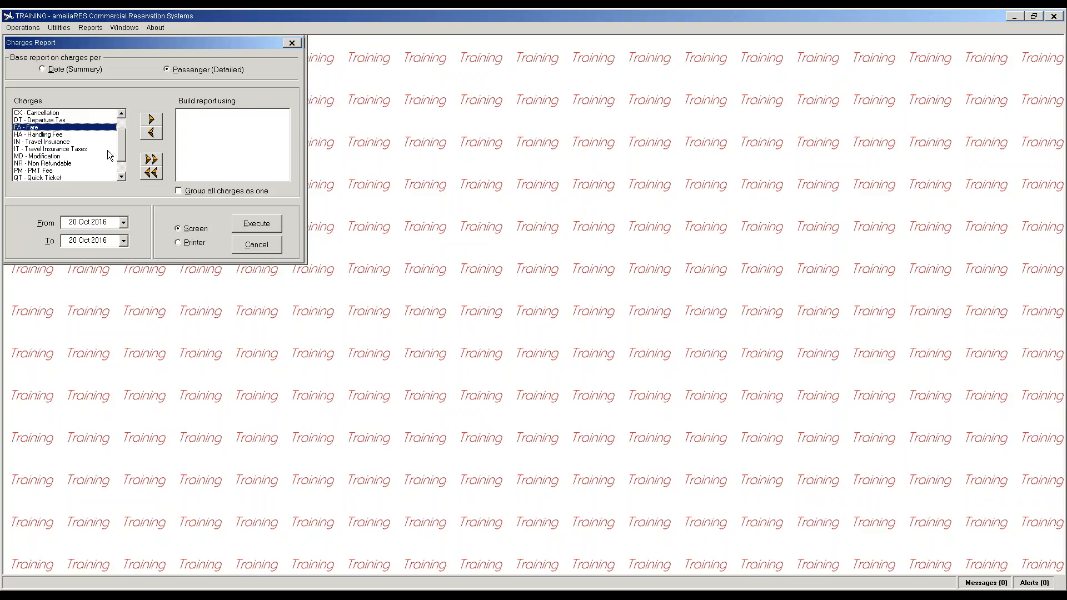
{"action": "scroll", "coordinate": [123, 153], "scroll_direction": "down", "scroll_amount": 1}
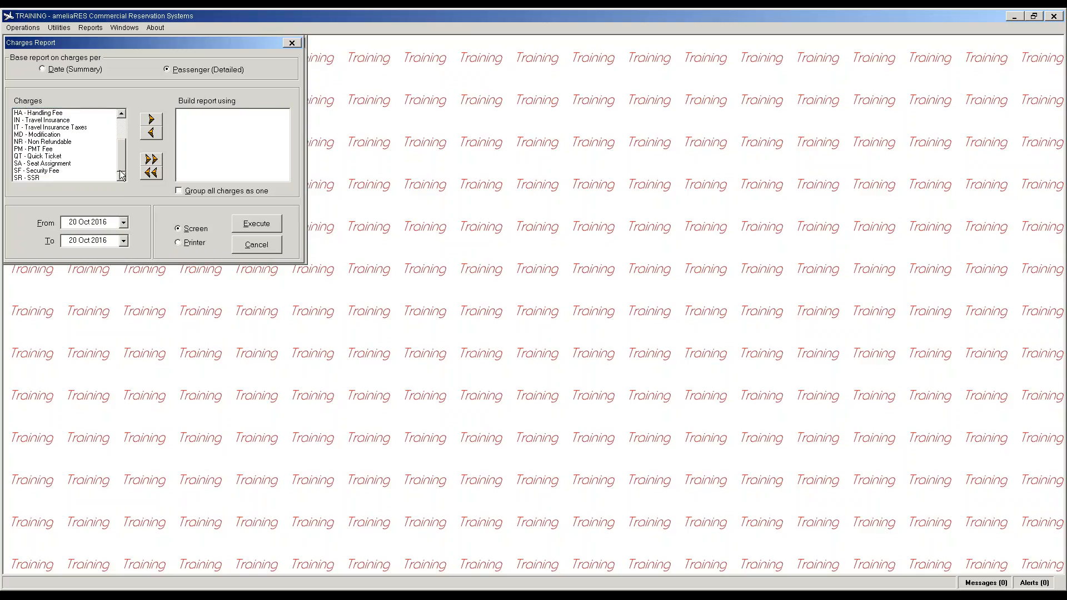
{"action": "left_click", "coordinate": [43, 171]}
{"action": "left_click", "coordinate": [150, 160]}
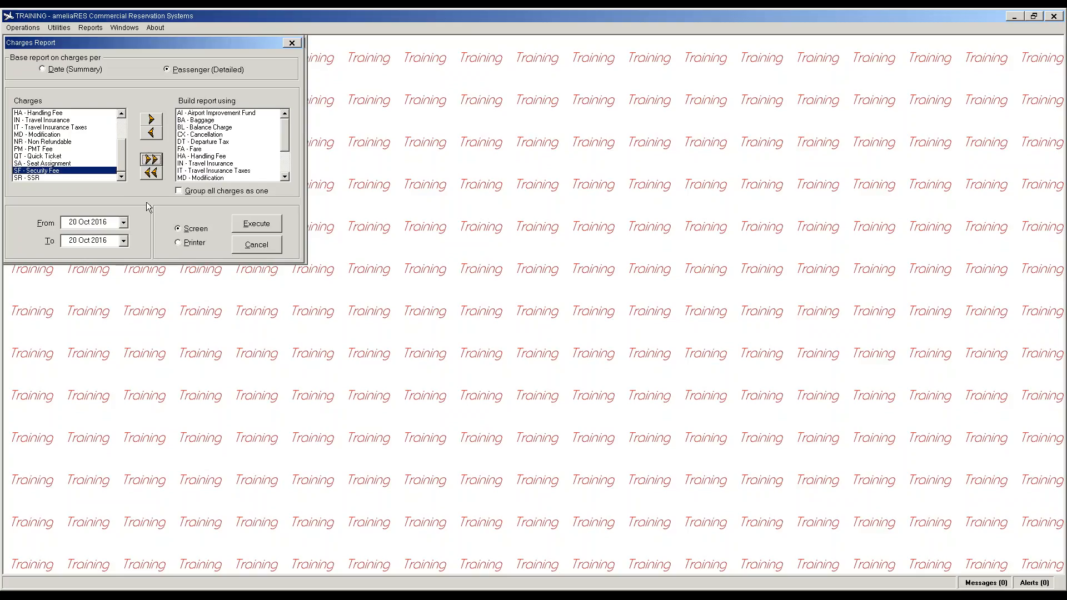
Step: Generate the 20 Oct 2016 charges report totalling 169.40, then close it
{"action": "left_click", "coordinate": [254, 227]}
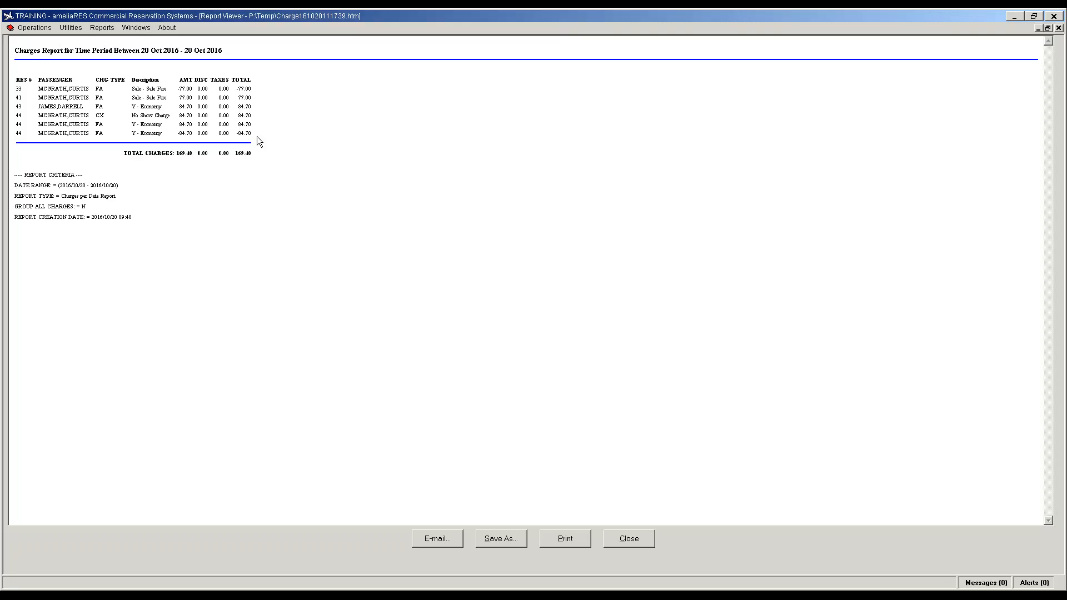
{"action": "left_click", "coordinate": [629, 538]}
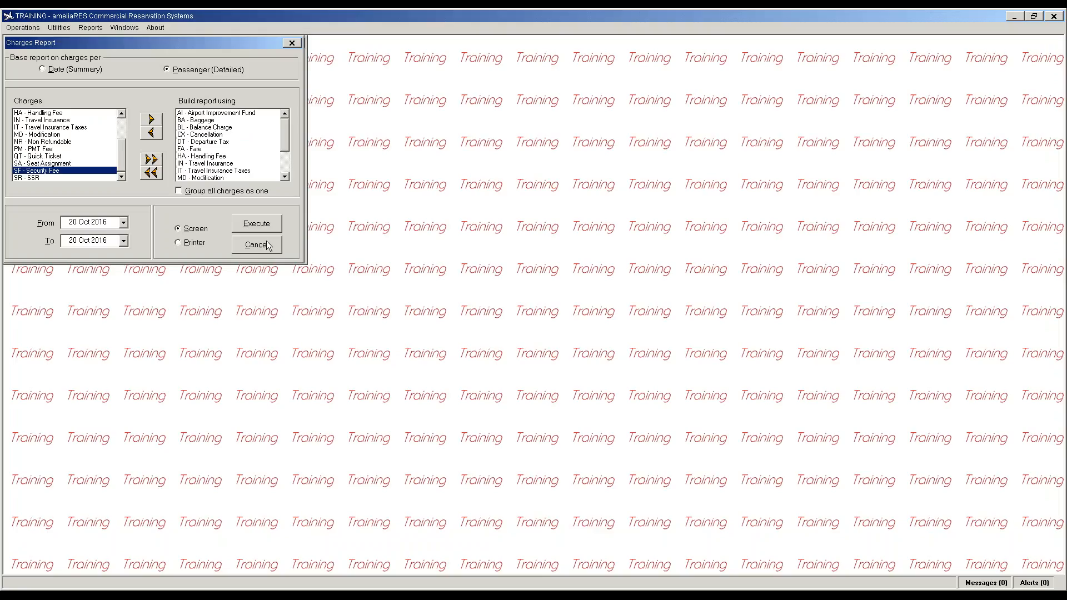
{"action": "left_click", "coordinate": [257, 244]}
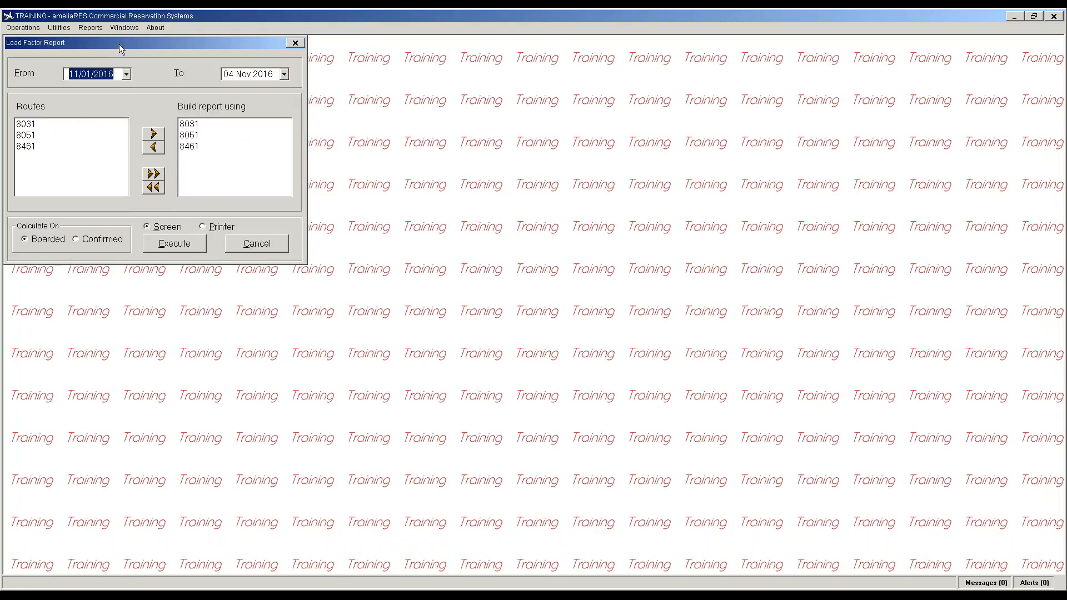
Step: Set up the agency charges report for VIAirlink Web Agency with all charge types
{"action": "left_click", "coordinate": [92, 29]}
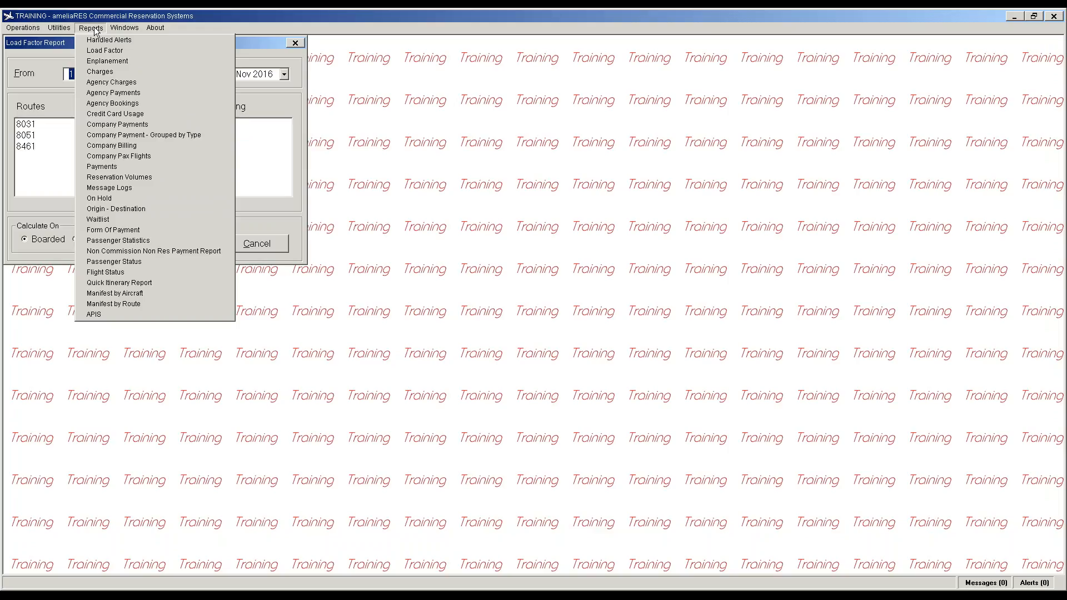
{"action": "left_click", "coordinate": [123, 83]}
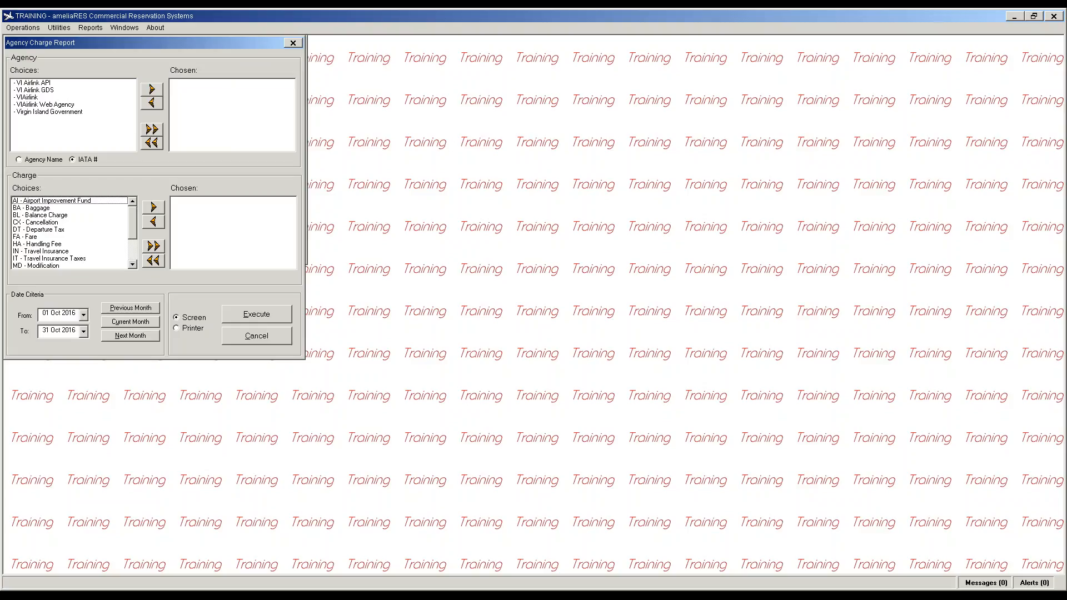
{"action": "left_click", "coordinate": [1066, 254]}
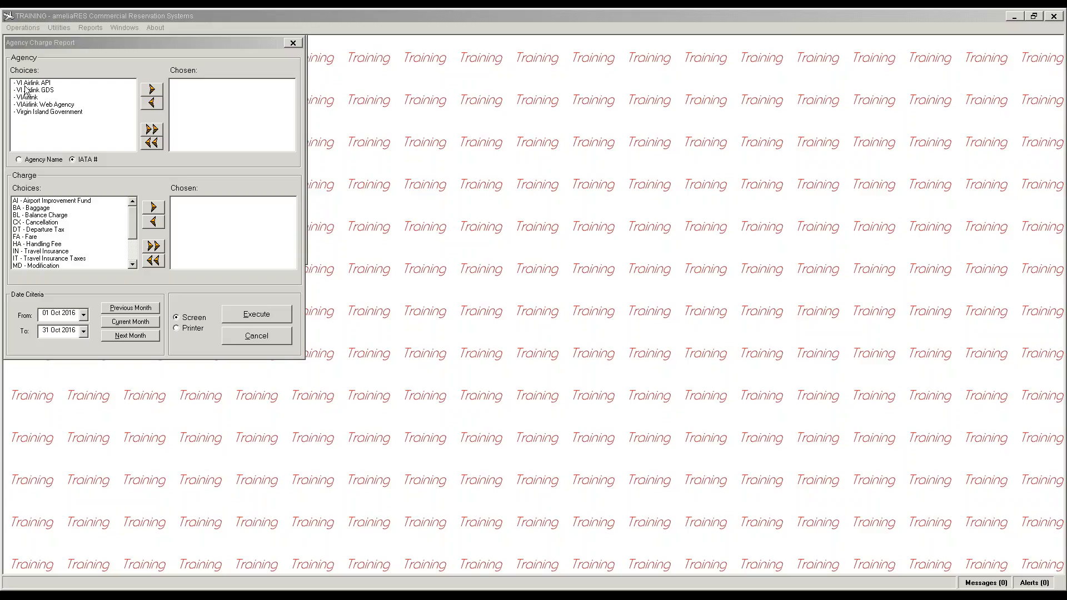
{"action": "left_click", "coordinate": [123, 105]}
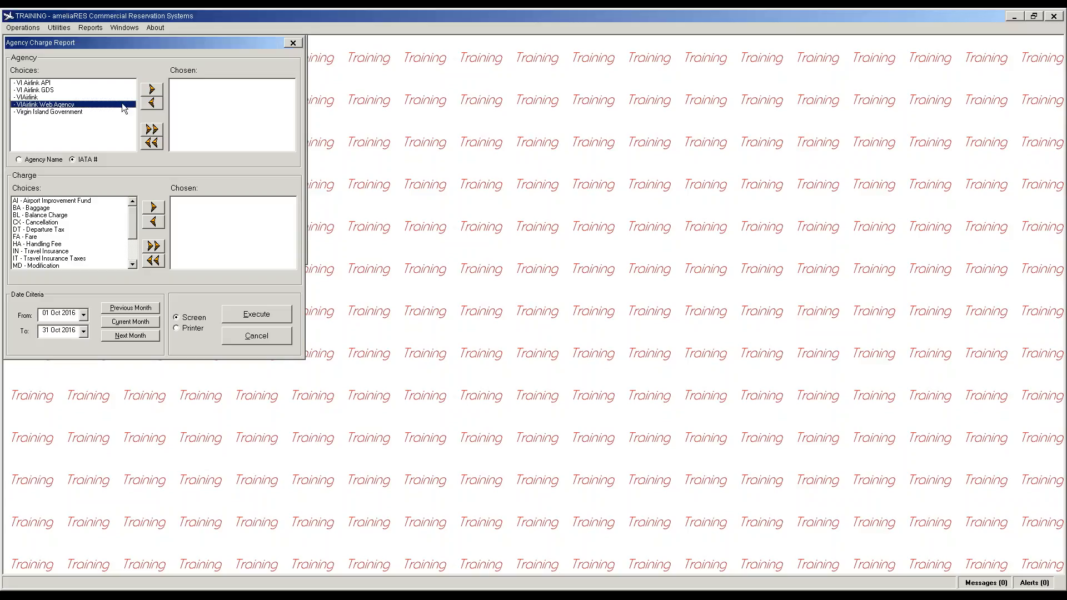
{"action": "left_click", "coordinate": [151, 90]}
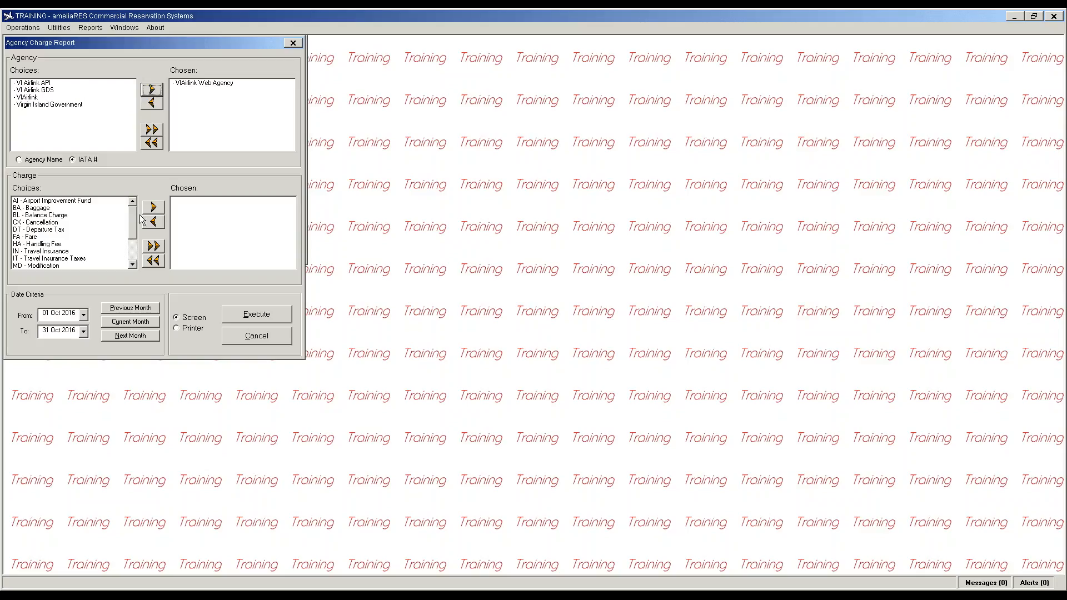
{"action": "left_click", "coordinate": [154, 246]}
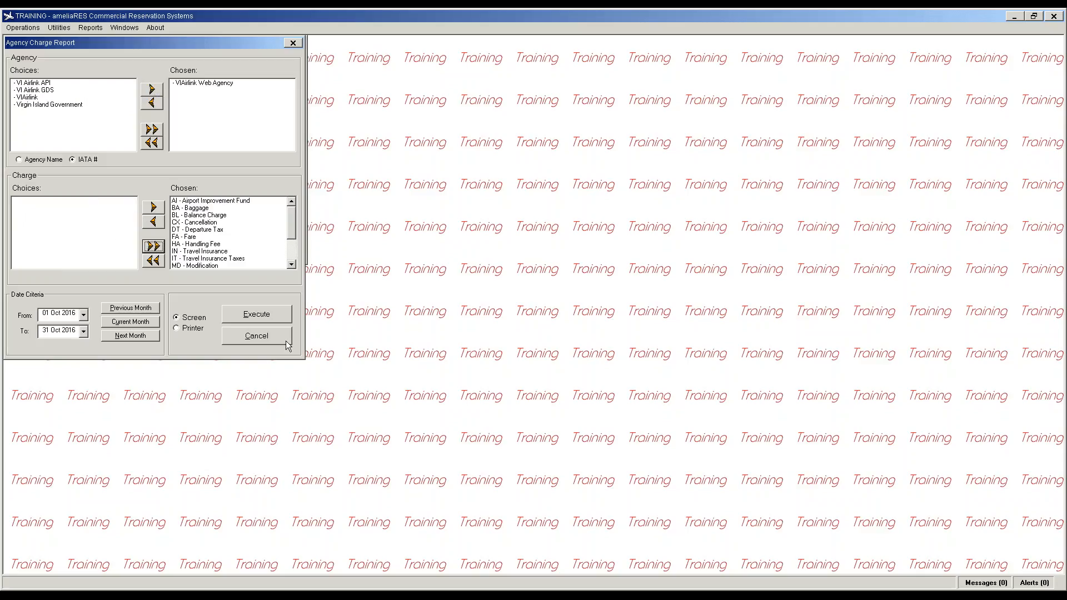
Step: Generate the Oct 2016 report showing a -190.00 fare charge, then close it
{"action": "left_click", "coordinate": [256, 314]}
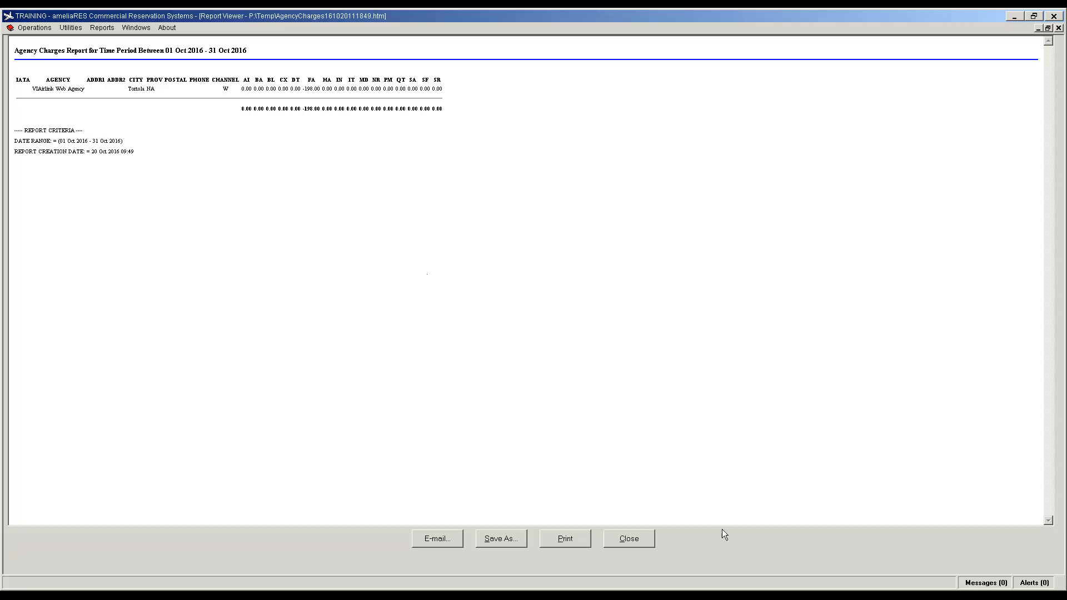
{"action": "left_click", "coordinate": [630, 540]}
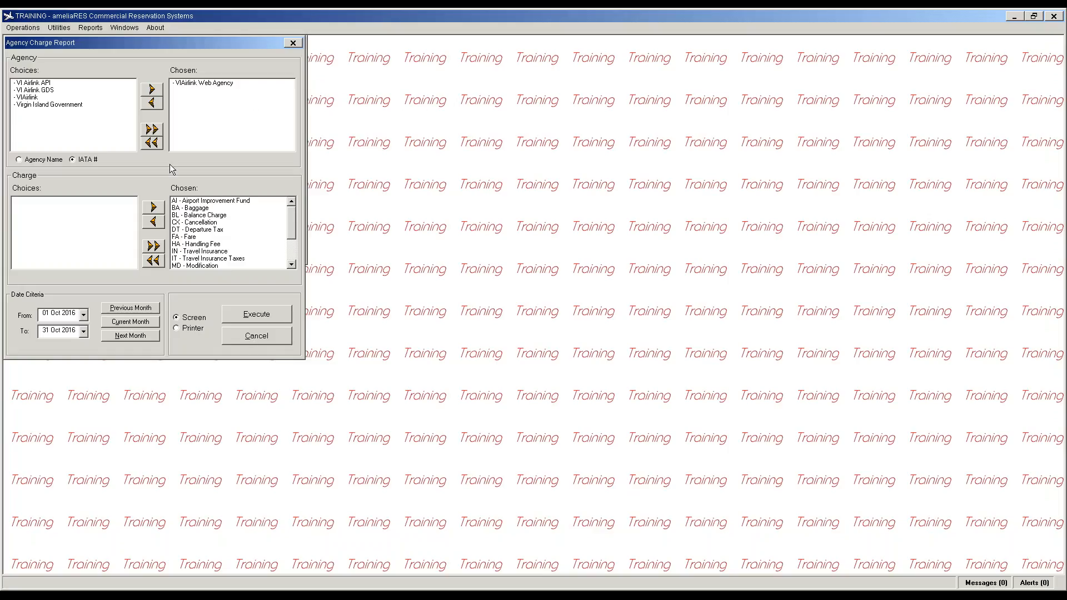
{"action": "left_click", "coordinate": [254, 343]}
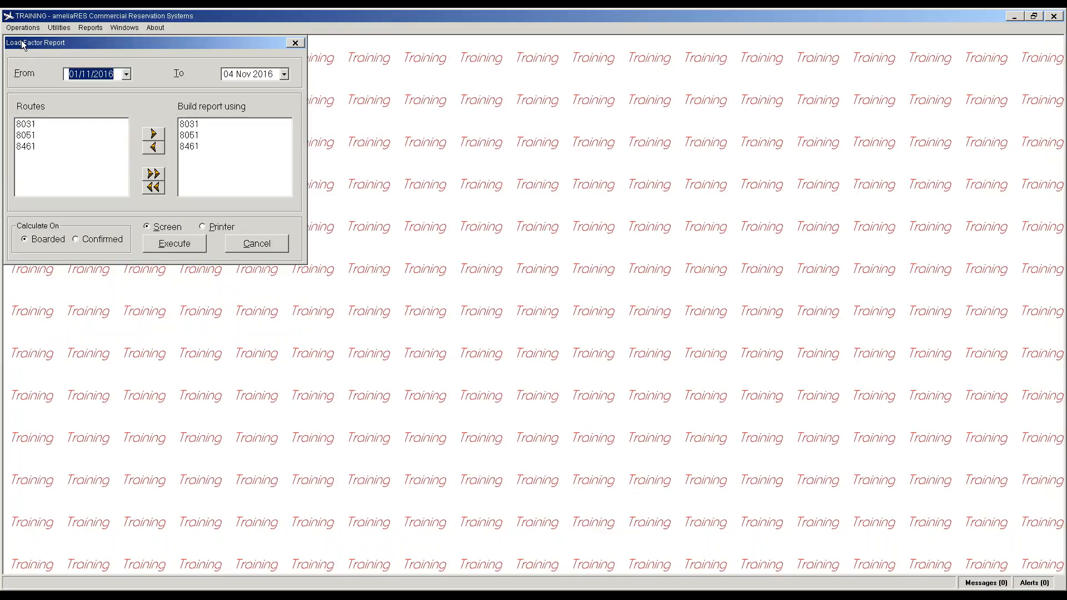
{"action": "left_click", "coordinate": [91, 28]}
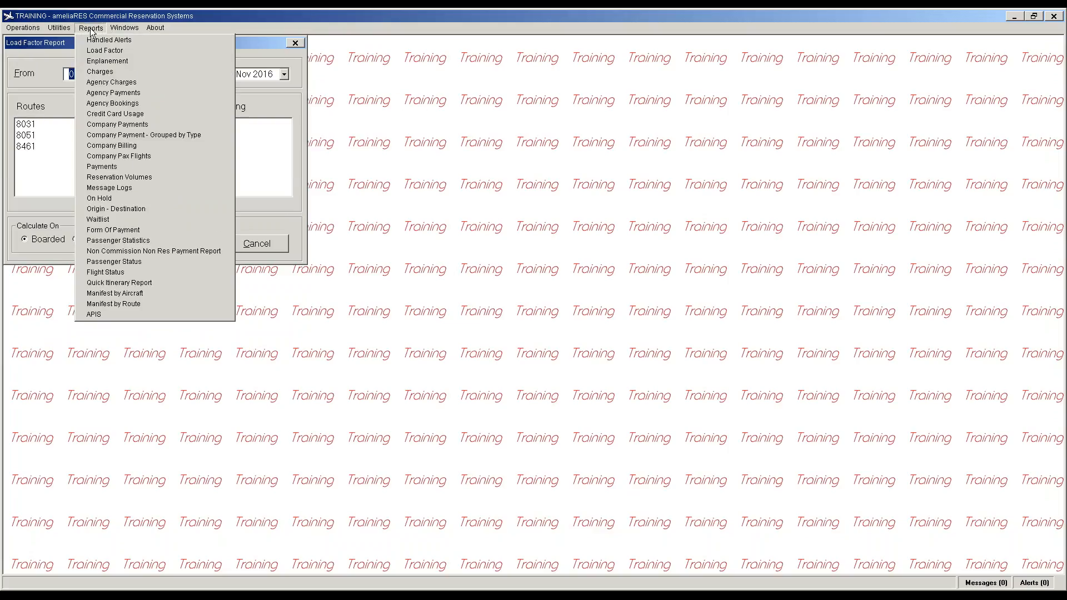
{"action": "mouse_move", "coordinate": [61, 29]}
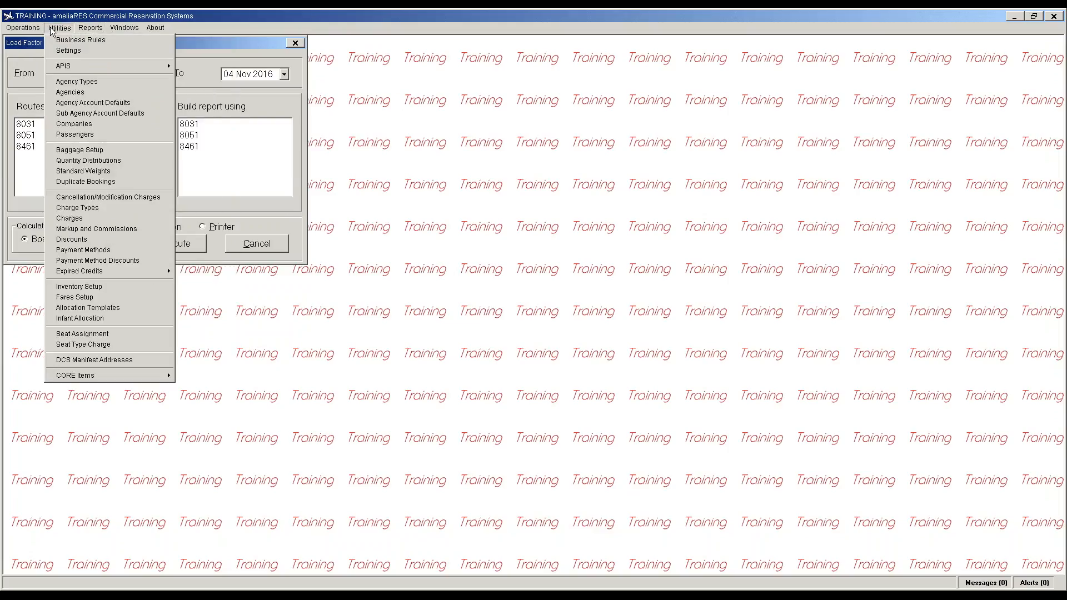
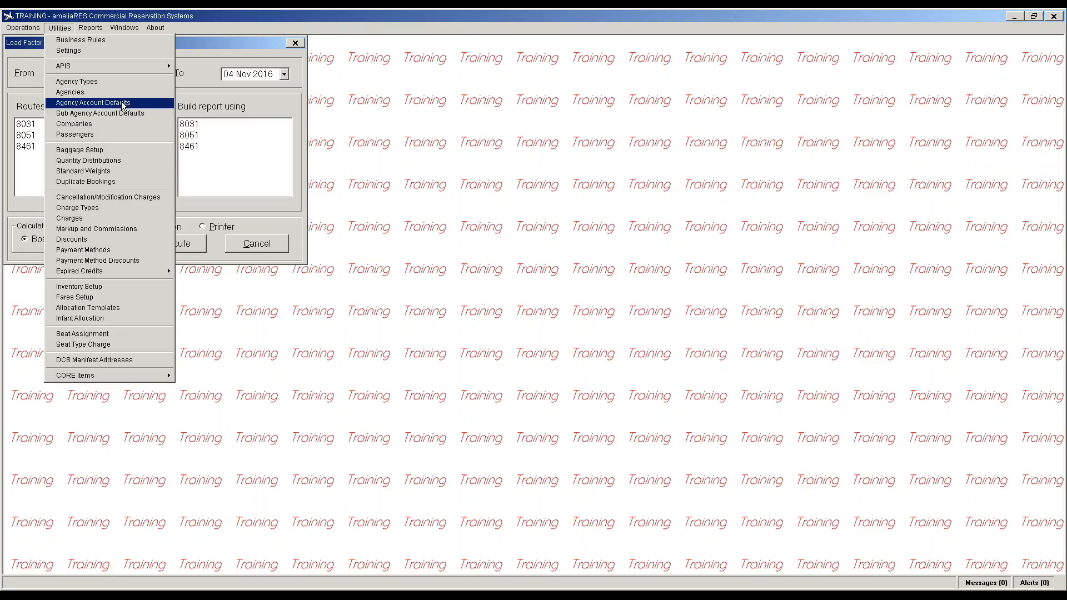
Step: Run the Credit Card Usage report for the test card number, 20 to 28 Oct 2016
{"action": "left_click", "coordinate": [91, 27]}
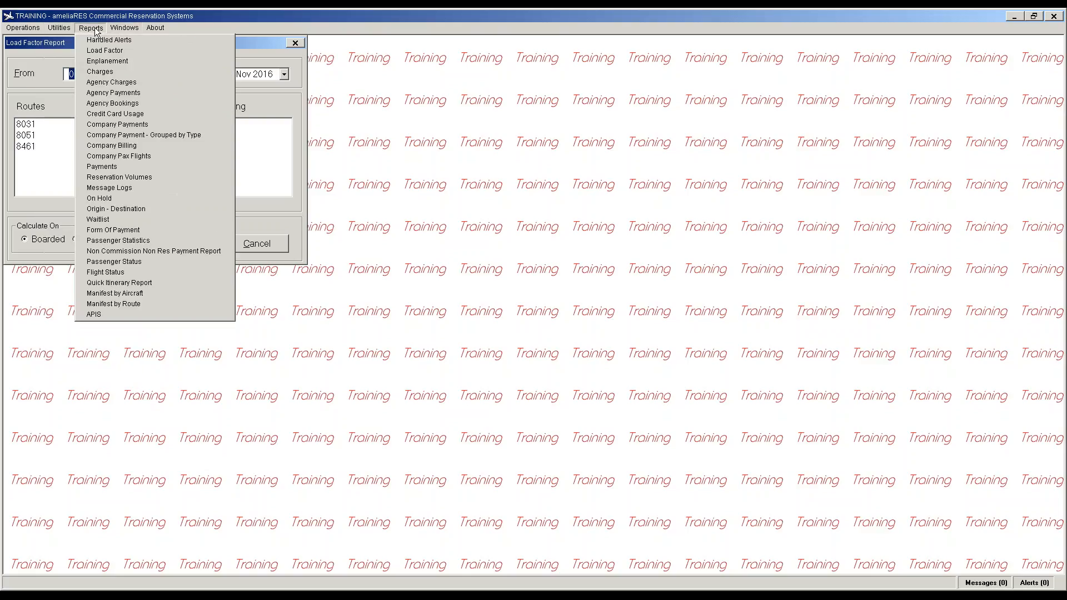
{"action": "left_click", "coordinate": [114, 113]}
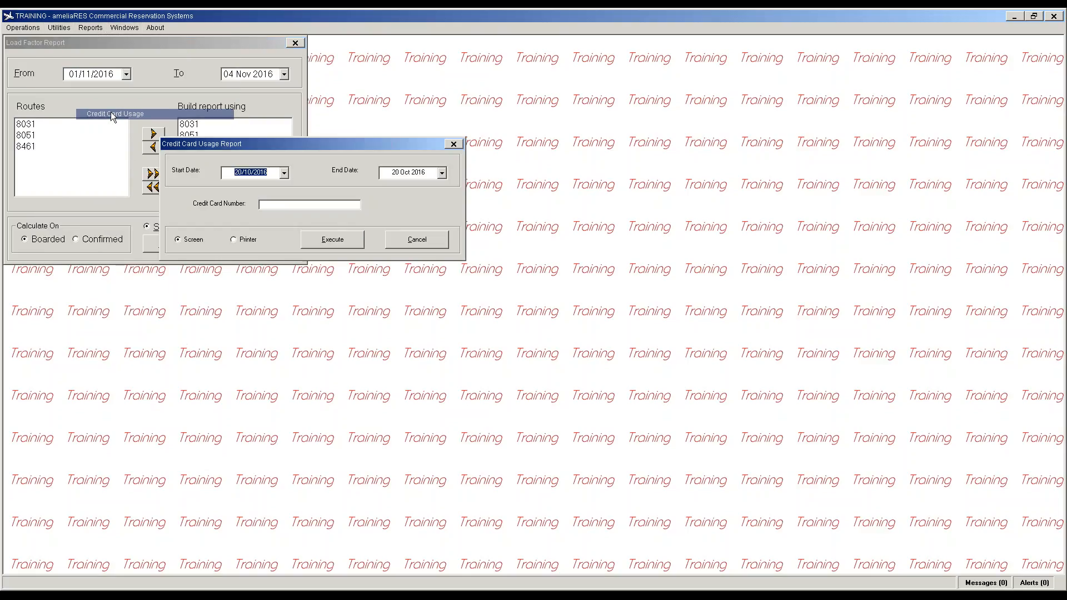
{"action": "left_click", "coordinate": [268, 204]}
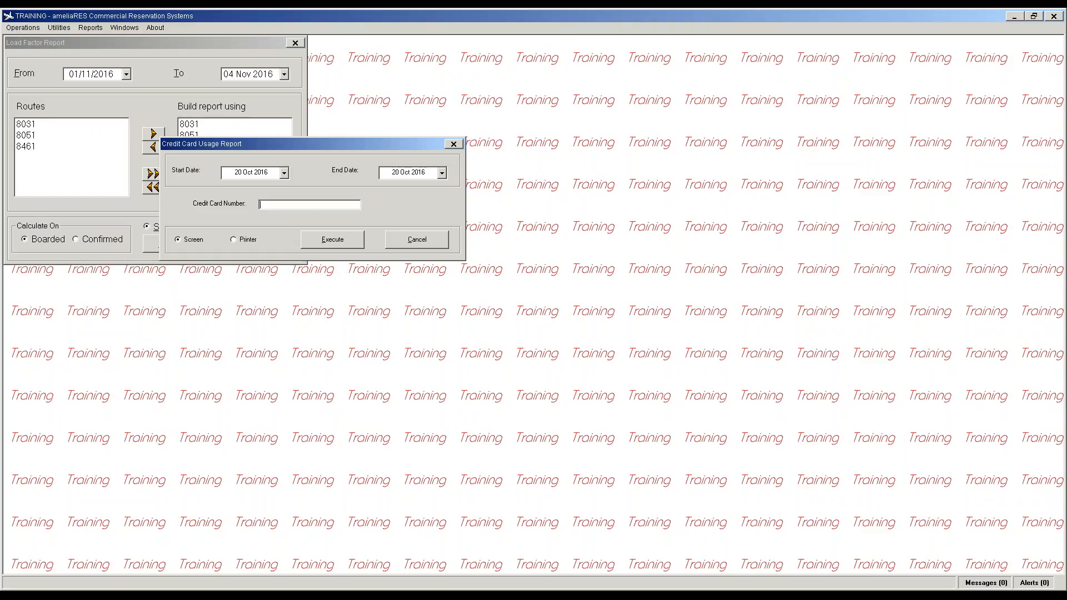
{"action": "type", "text": "4111111111111111"}
{"action": "left_click", "coordinate": [441, 173]}
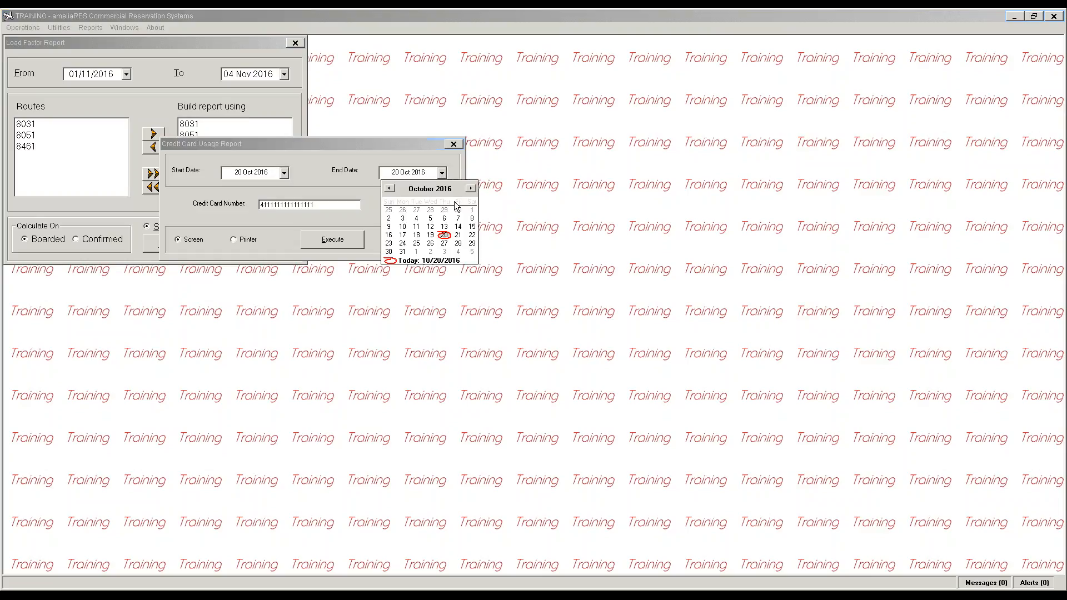
{"action": "left_click", "coordinate": [458, 243]}
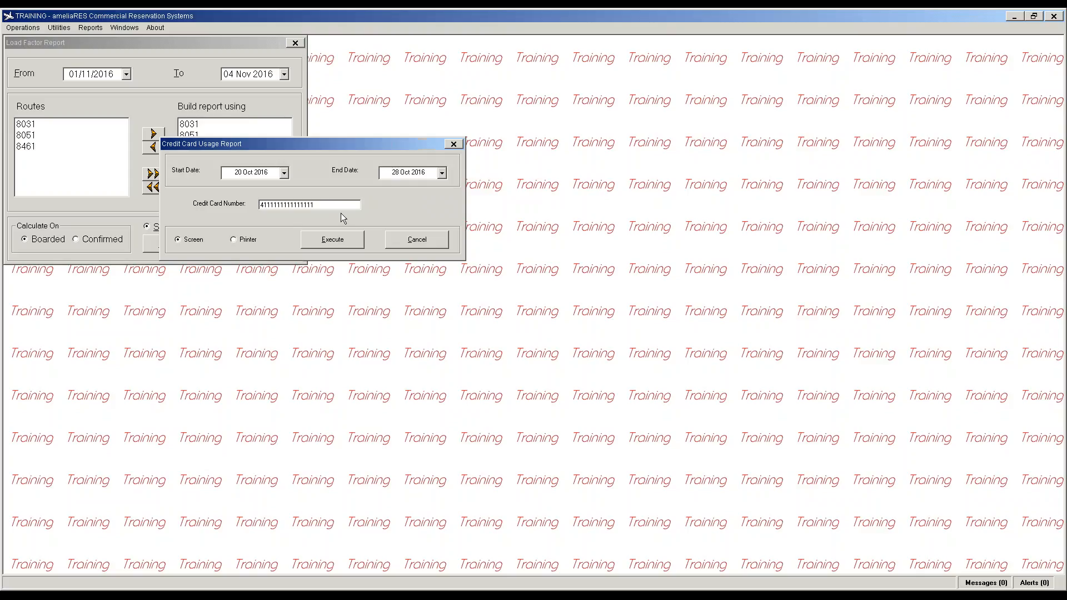
{"action": "left_click", "coordinate": [336, 243]}
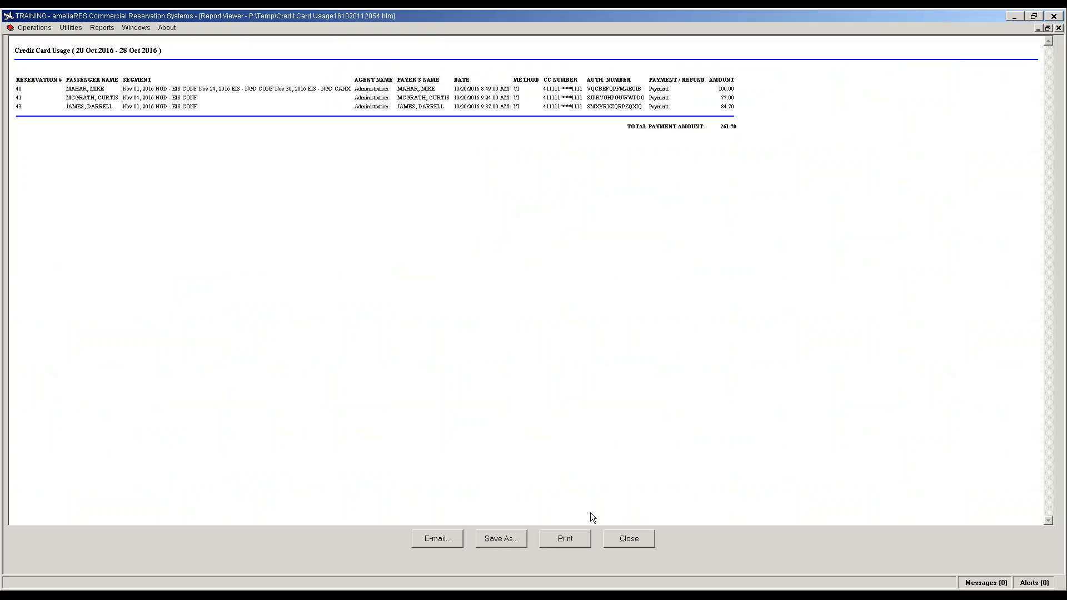
Step: Close the credit card report and its settings, returning to the reports list
{"action": "left_click", "coordinate": [622, 540]}
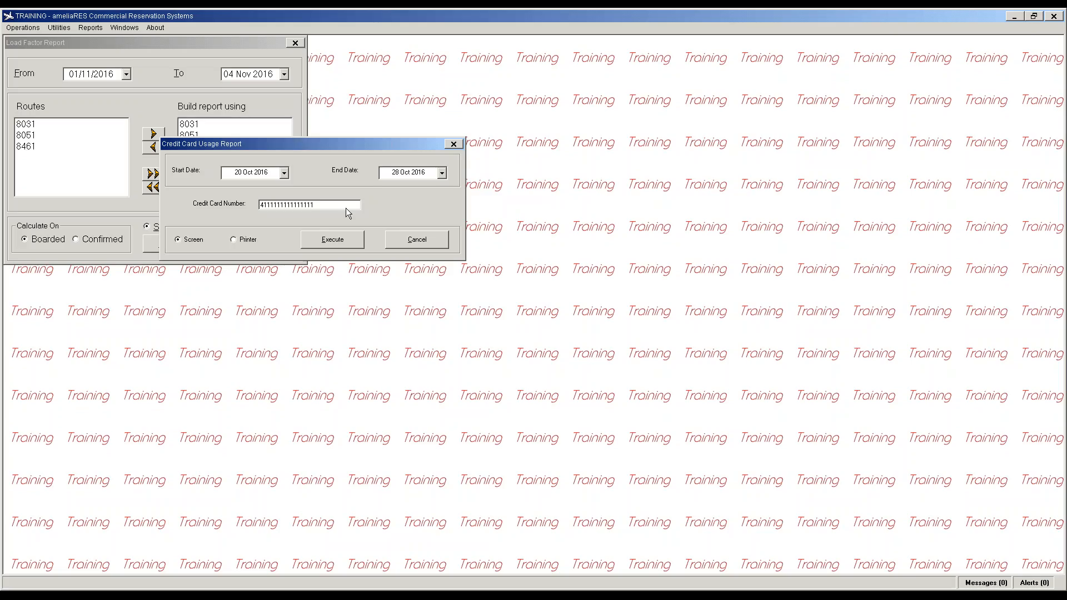
{"action": "left_click", "coordinate": [417, 248]}
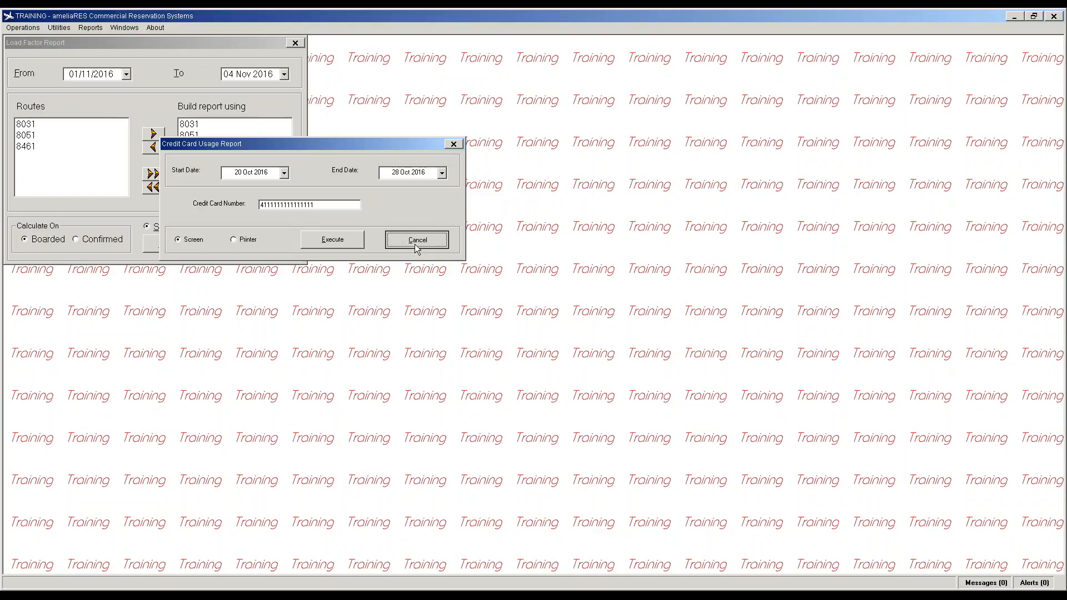
{"action": "left_click", "coordinate": [94, 29]}
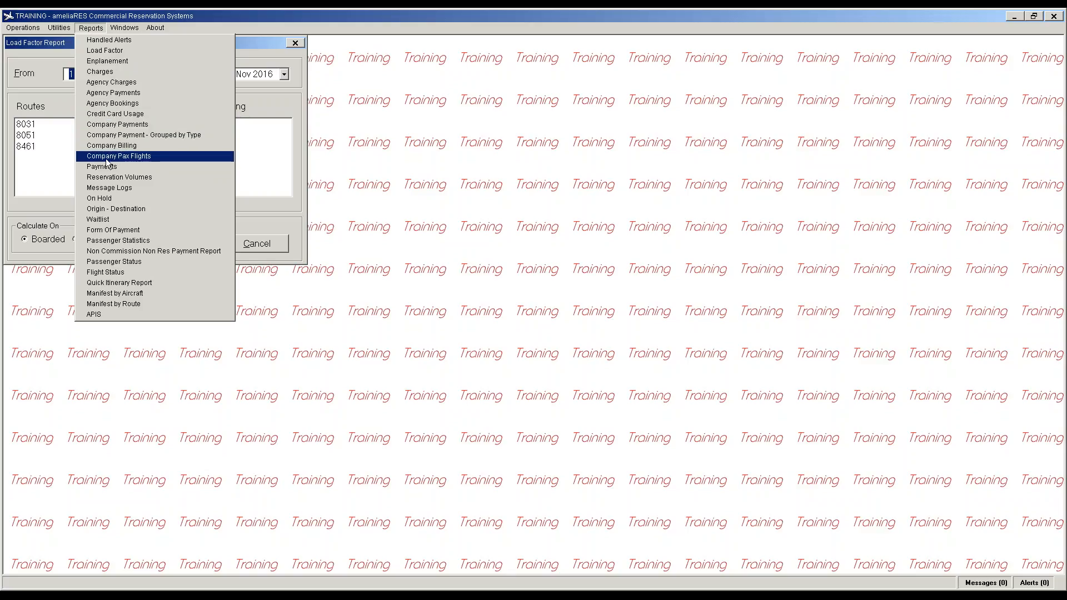
Step: Run the Company Payments report on screen for Government Virgin Island, all payment methods, then close it
{"action": "left_click", "coordinate": [117, 126]}
{"action": "left_click", "coordinate": [95, 90]}
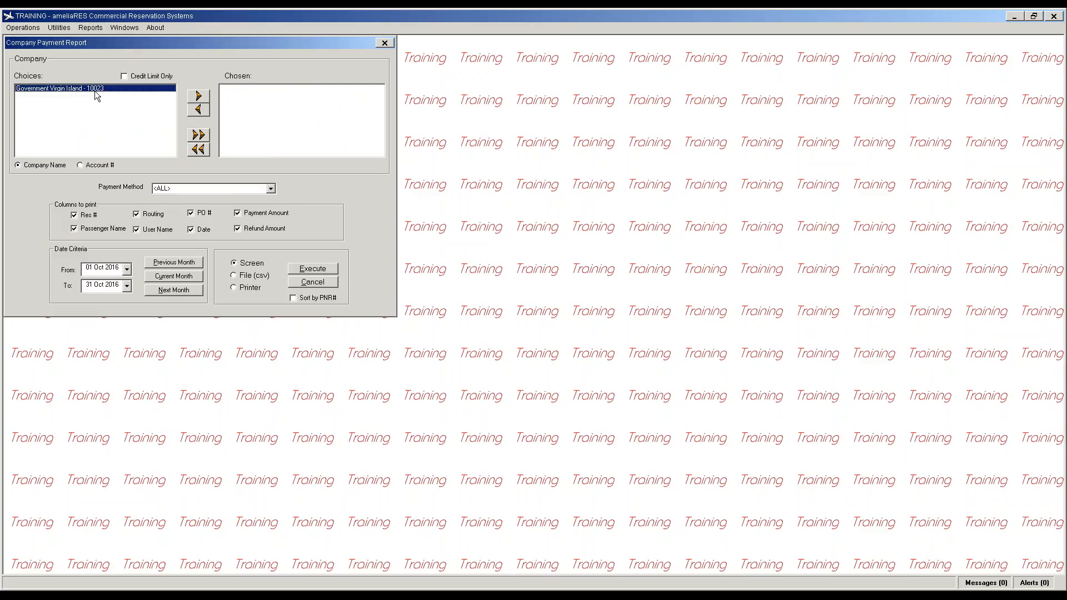
{"action": "left_click", "coordinate": [198, 96]}
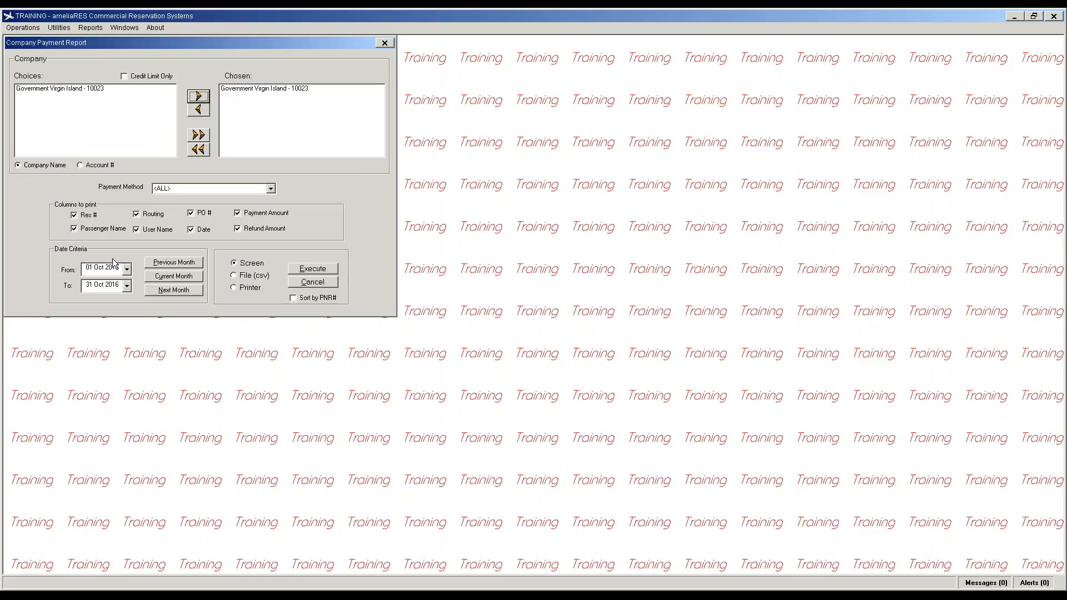
{"action": "left_click", "coordinate": [239, 276]}
{"action": "left_click", "coordinate": [245, 263]}
{"action": "left_click", "coordinate": [305, 272]}
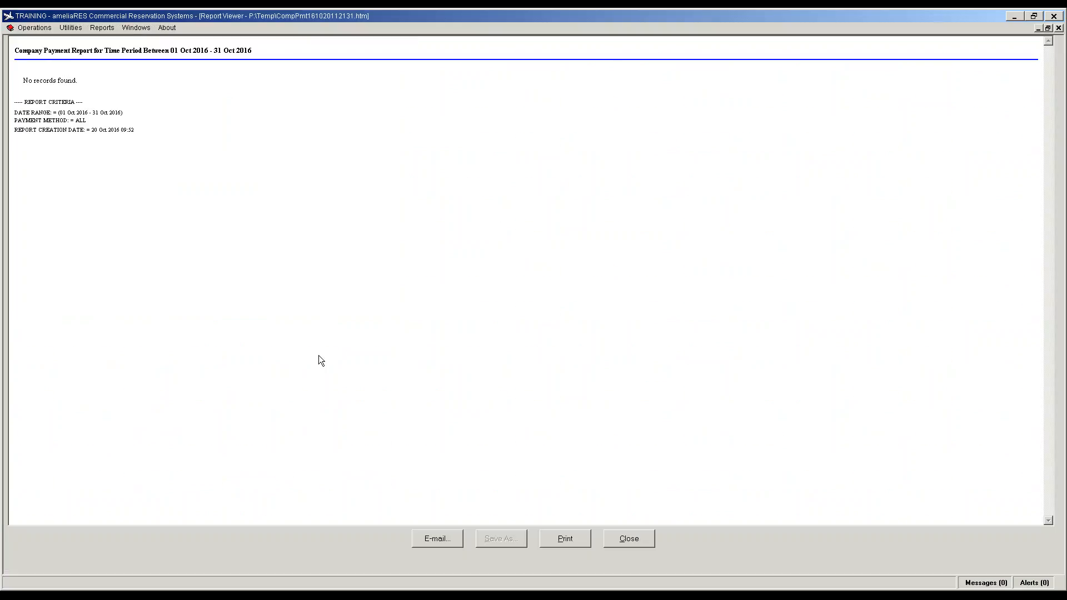
{"action": "left_click", "coordinate": [629, 538]}
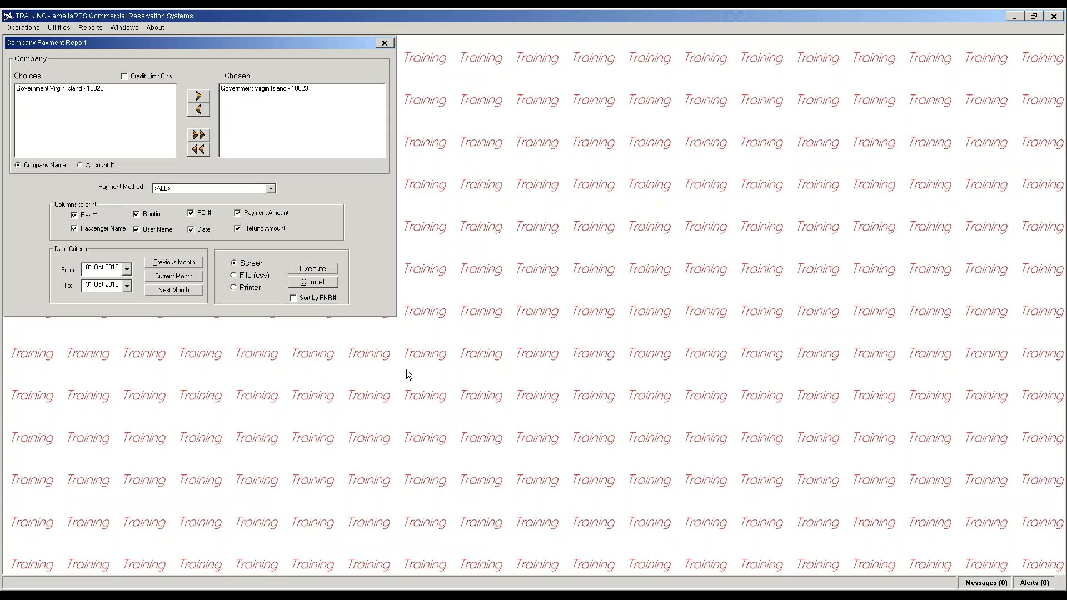
Step: Rerun the company payment report for ONACCT payments only, then close it and its settings
{"action": "left_click", "coordinate": [271, 189]}
{"action": "left_click", "coordinate": [248, 207]}
{"action": "left_click", "coordinate": [314, 271]}
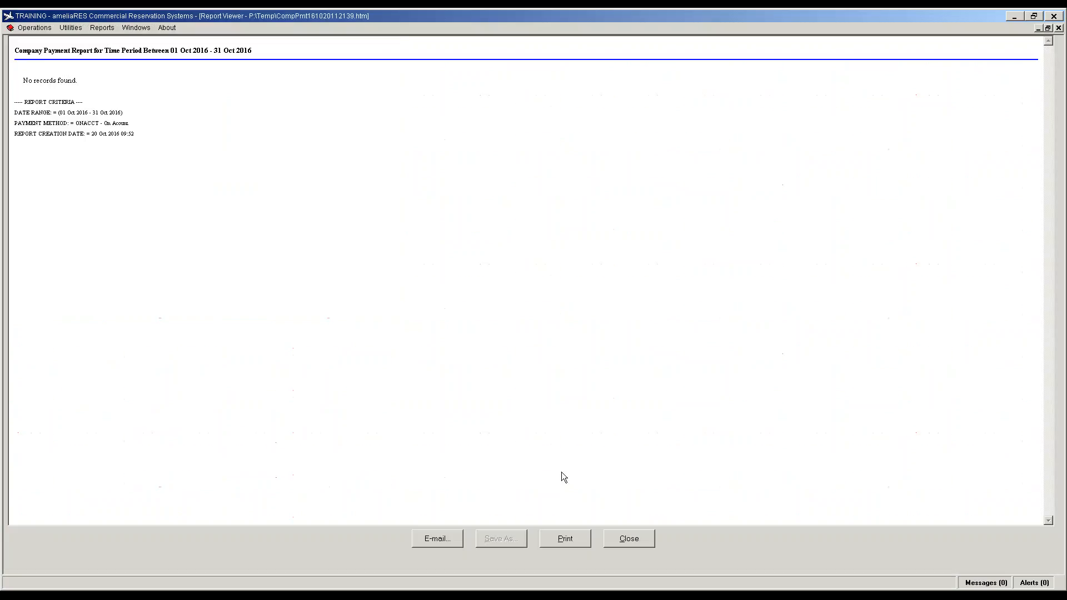
{"action": "left_click", "coordinate": [629, 538]}
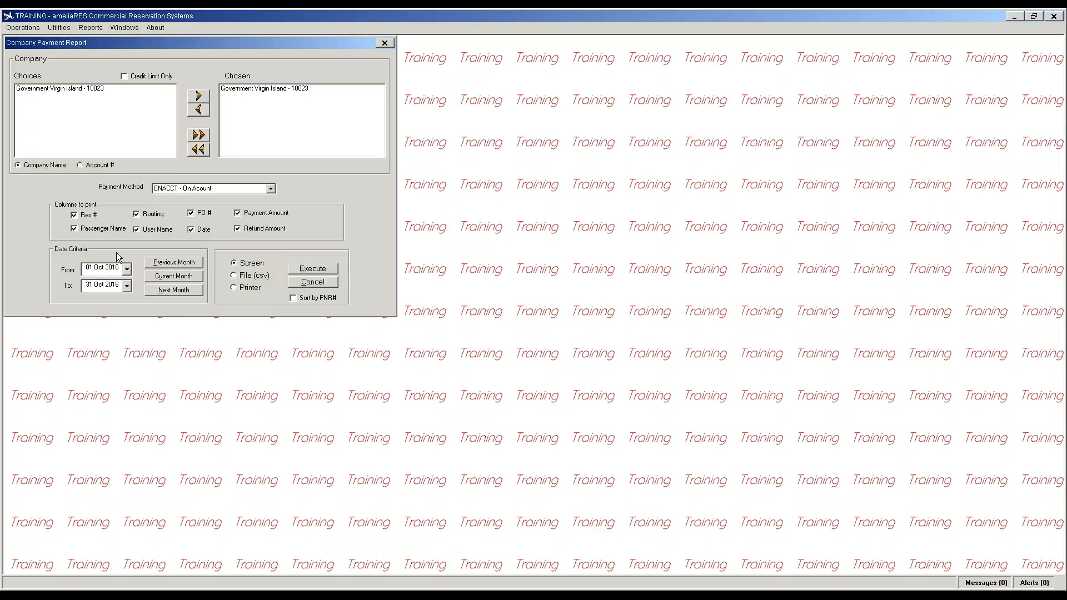
{"action": "left_click", "coordinate": [293, 299]}
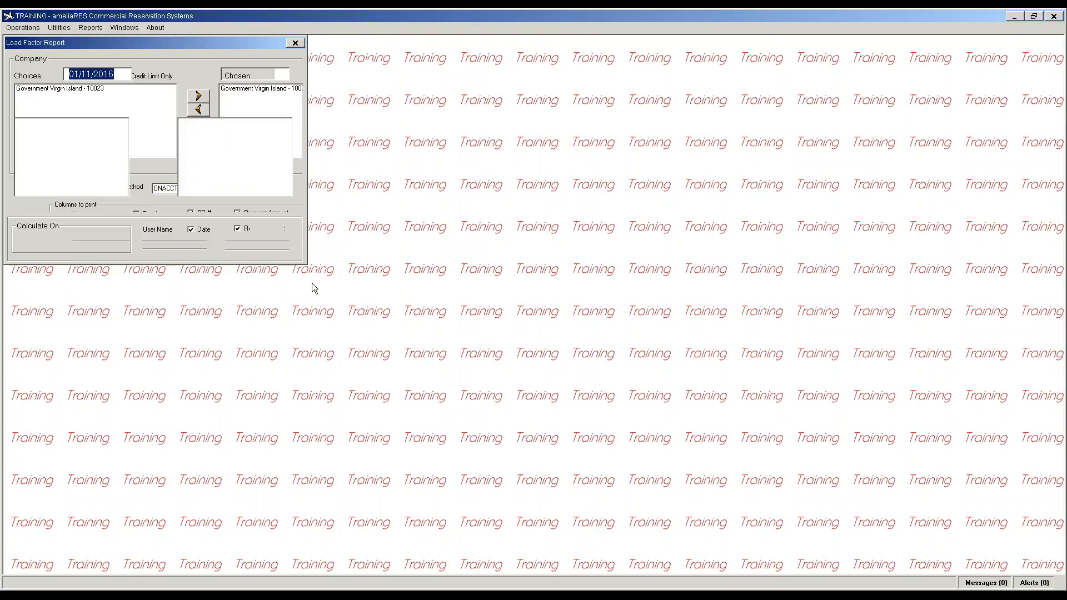
{"action": "left_click", "coordinate": [98, 29]}
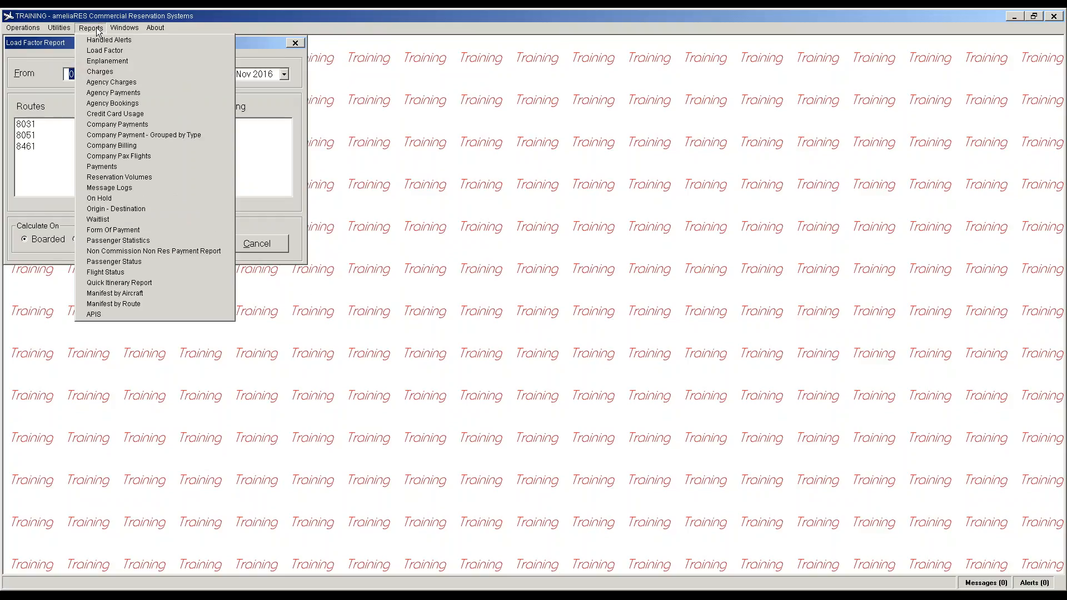
Step: In the payment report generator, choose all four bases and every payment type except DS, JC and DC
{"action": "left_click", "coordinate": [120, 167]}
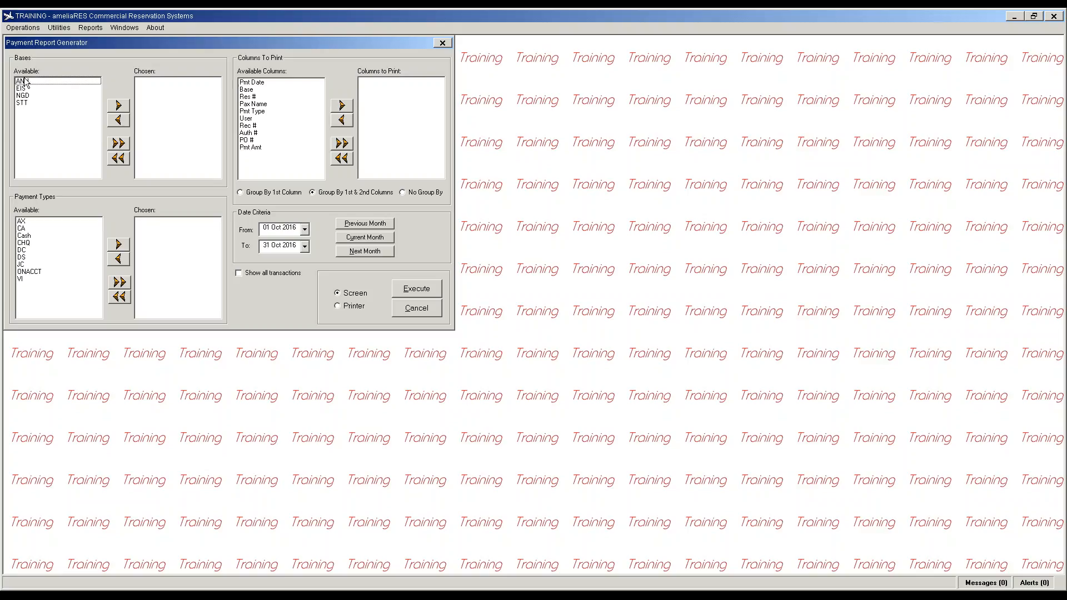
{"action": "left_click", "coordinate": [119, 143]}
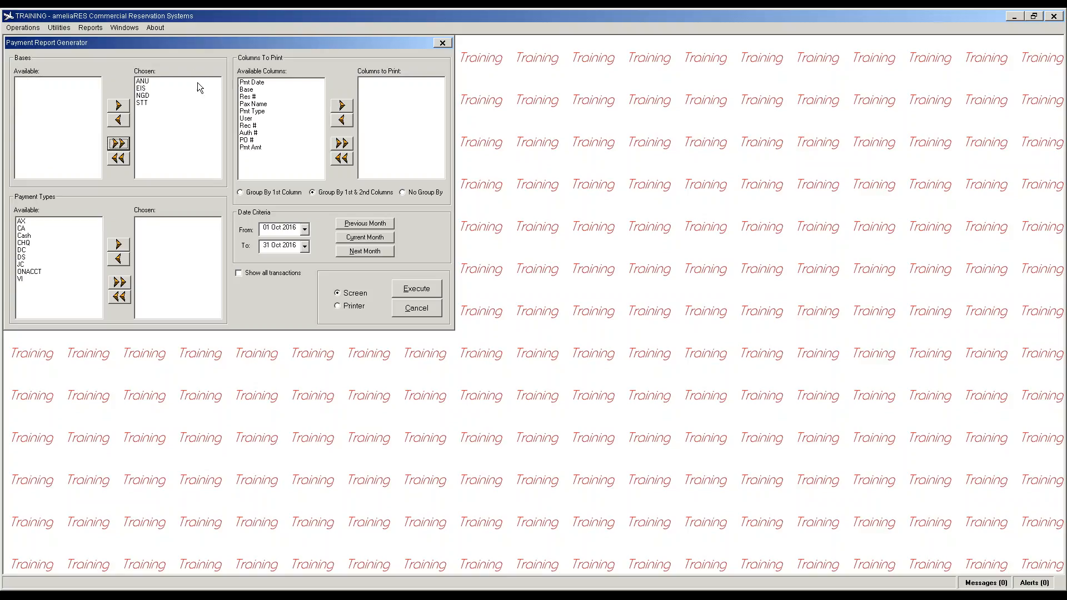
{"action": "left_click", "coordinate": [120, 283]}
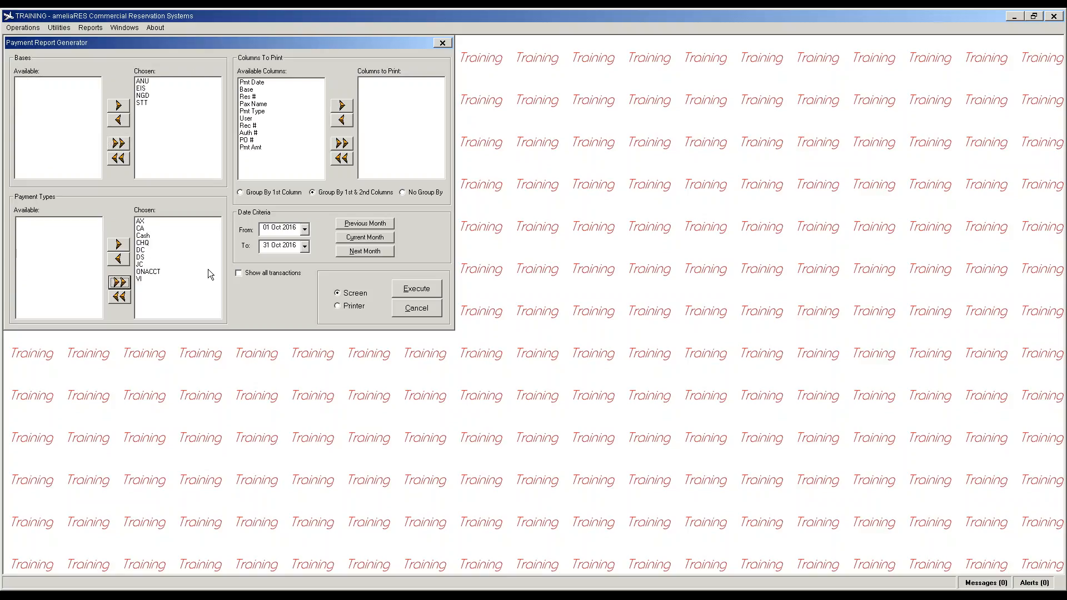
{"action": "left_click", "coordinate": [140, 257]}
{"action": "left_click", "coordinate": [118, 259]}
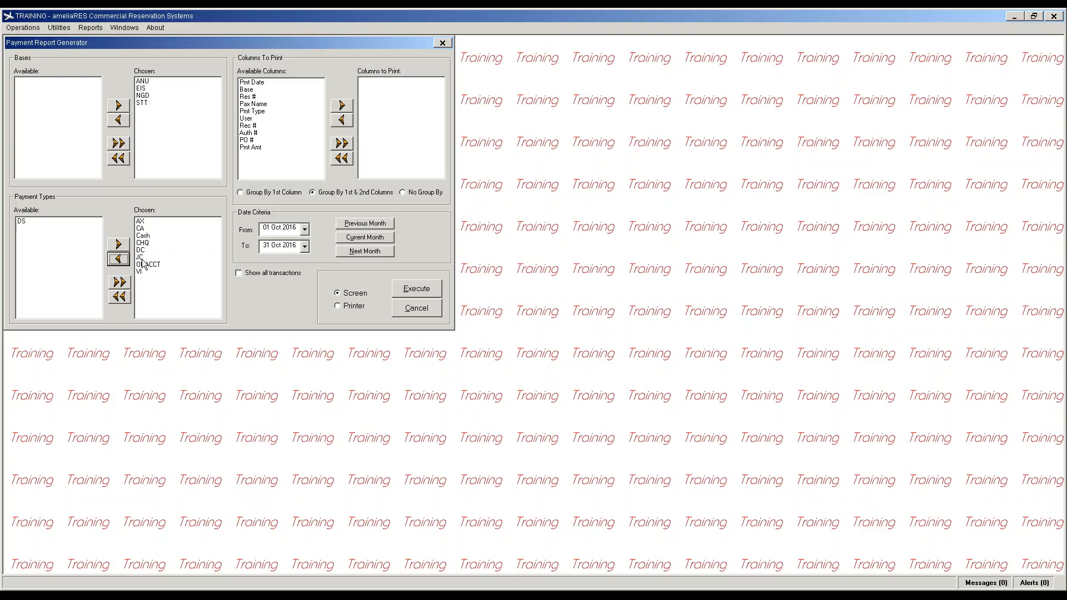
{"action": "left_click", "coordinate": [141, 257]}
{"action": "left_click", "coordinate": [119, 259]}
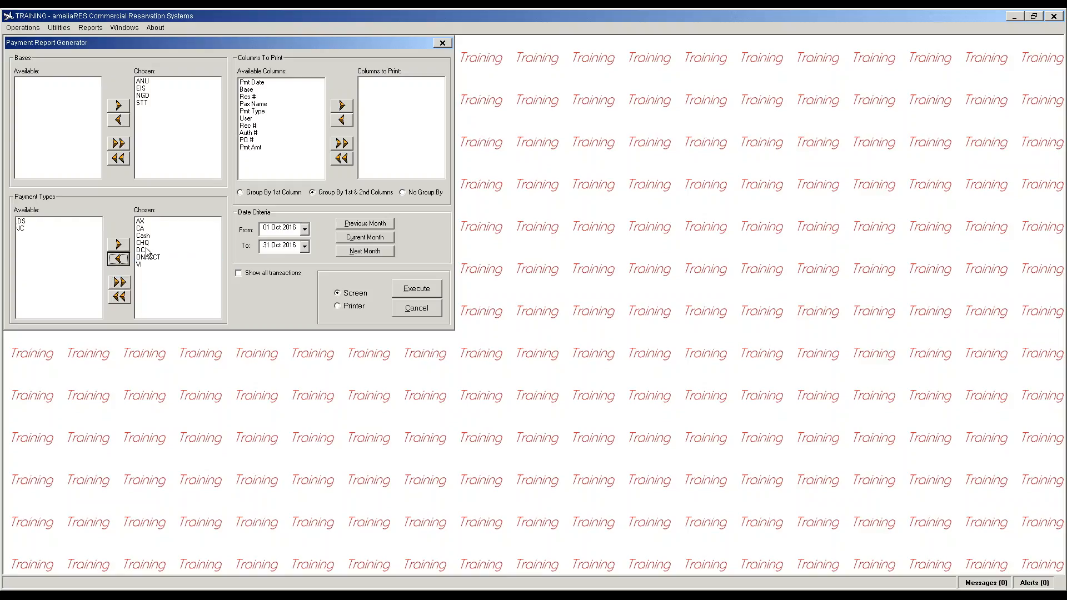
{"action": "left_click", "coordinate": [117, 260]}
Step: Print Base, Pmt Date and all other columns with all transactions, generating the 1,527.90 October report
{"action": "left_click", "coordinate": [247, 90]}
{"action": "left_click", "coordinate": [342, 106]}
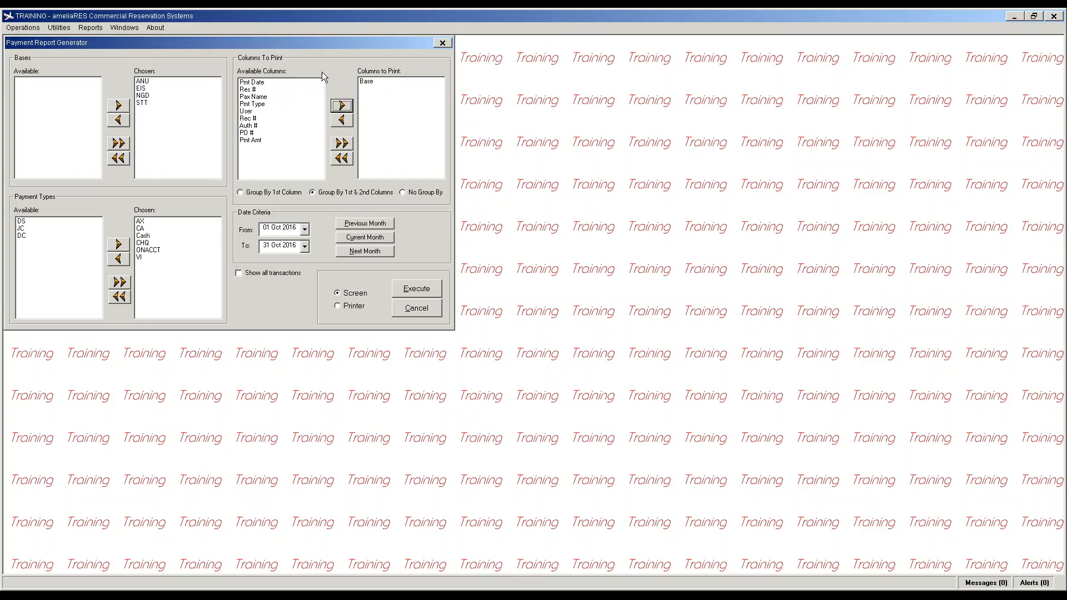
{"action": "left_click", "coordinate": [342, 106]}
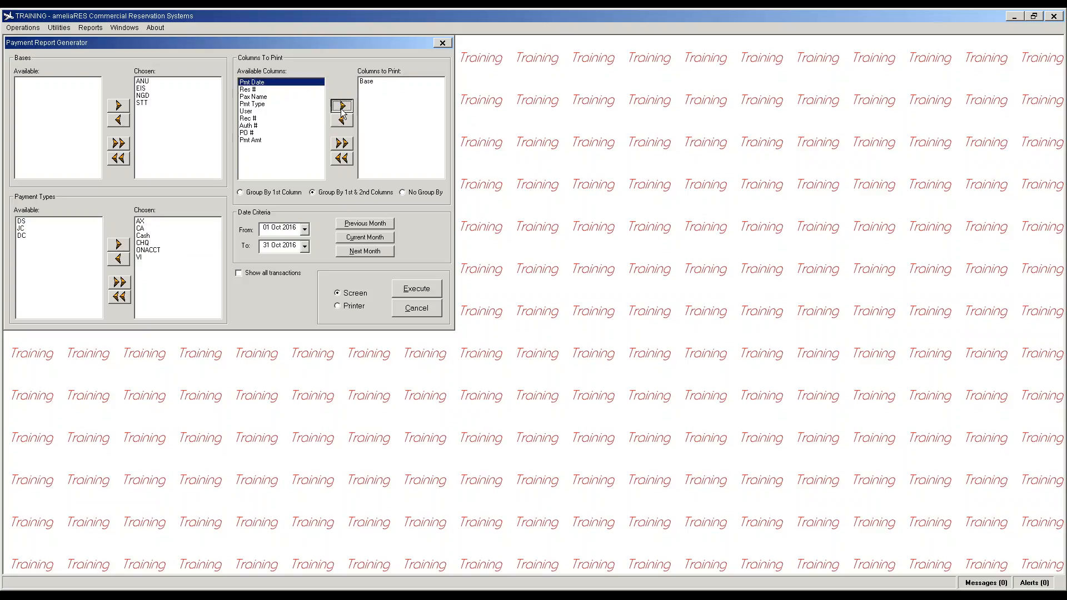
{"action": "left_click", "coordinate": [343, 144]}
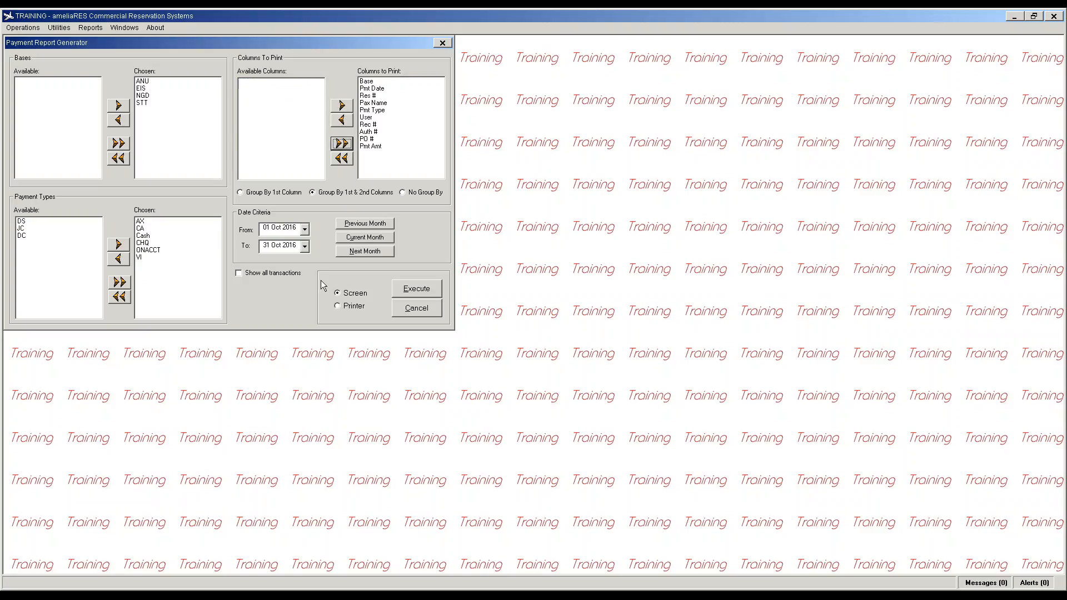
{"action": "left_click", "coordinate": [269, 273]}
{"action": "left_click", "coordinate": [406, 294]}
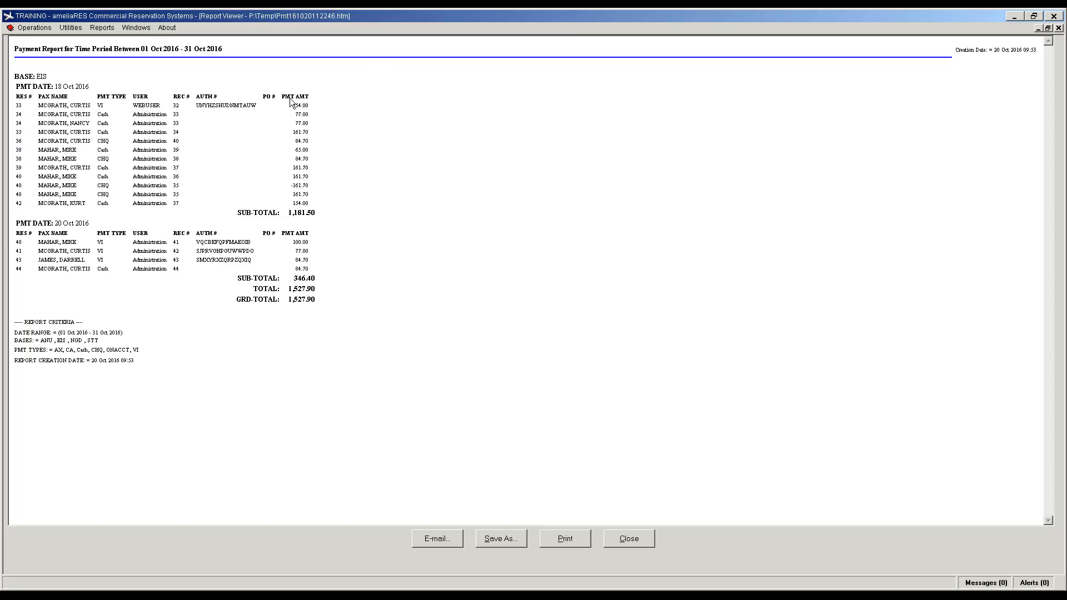
{"action": "left_click", "coordinate": [626, 545]}
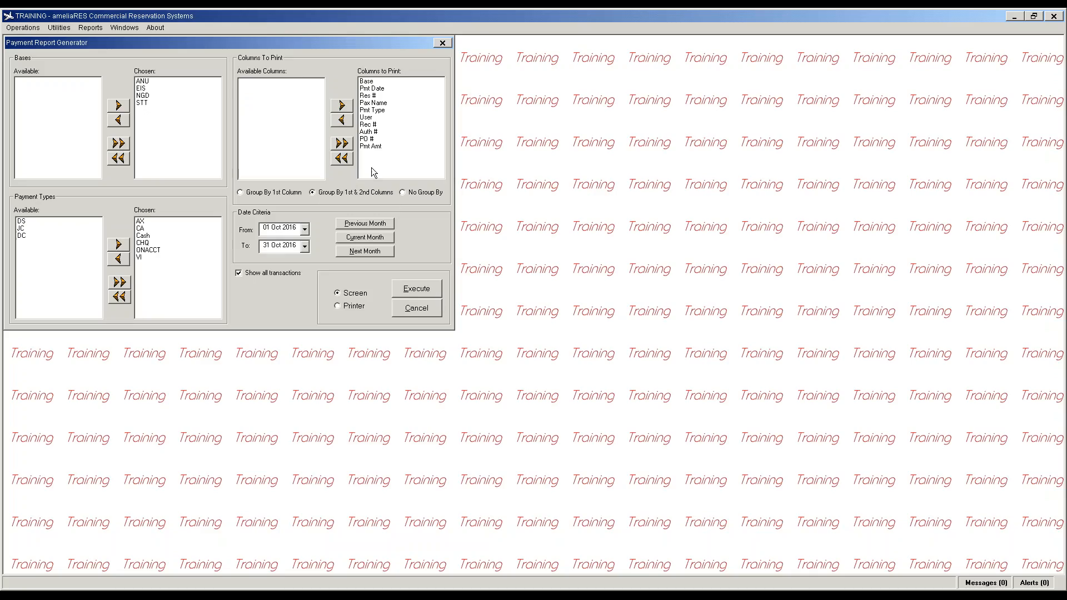
Step: Reorder print columns to Base, Pmt Type, then the rest, and rerun the 1,527.90 October report
{"action": "left_click", "coordinate": [342, 159]}
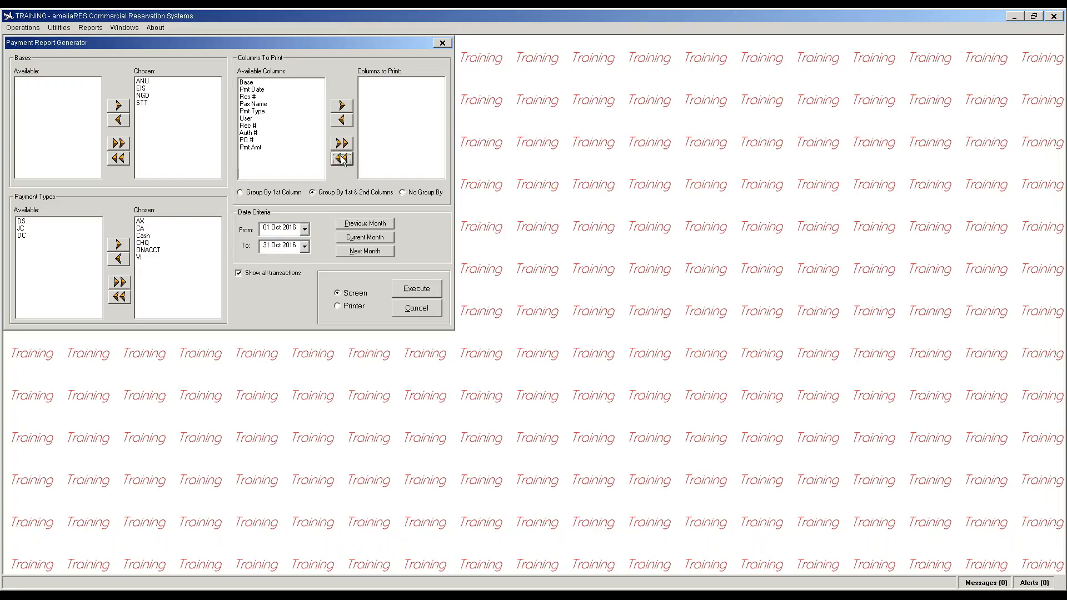
{"action": "left_click", "coordinate": [251, 83]}
{"action": "left_click", "coordinate": [340, 106]}
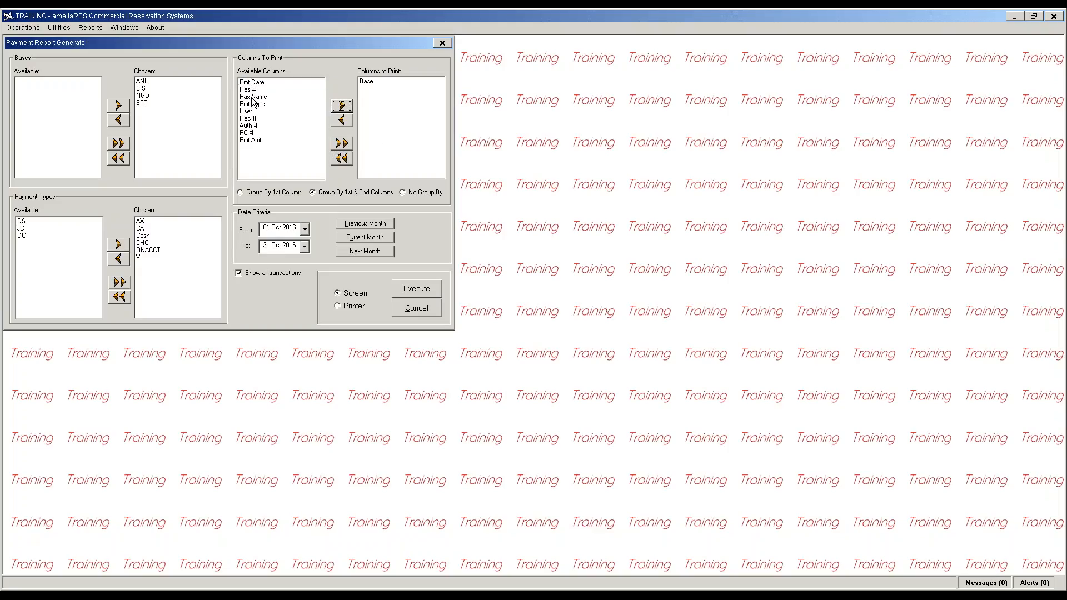
{"action": "left_click", "coordinate": [266, 105]}
{"action": "left_click", "coordinate": [342, 105]}
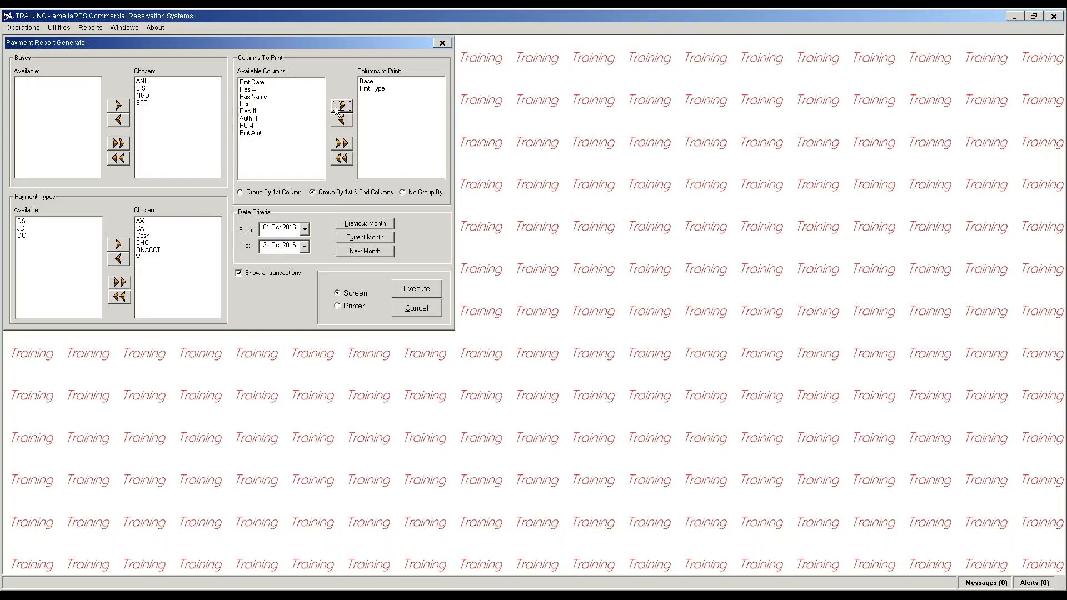
{"action": "left_click", "coordinate": [343, 144]}
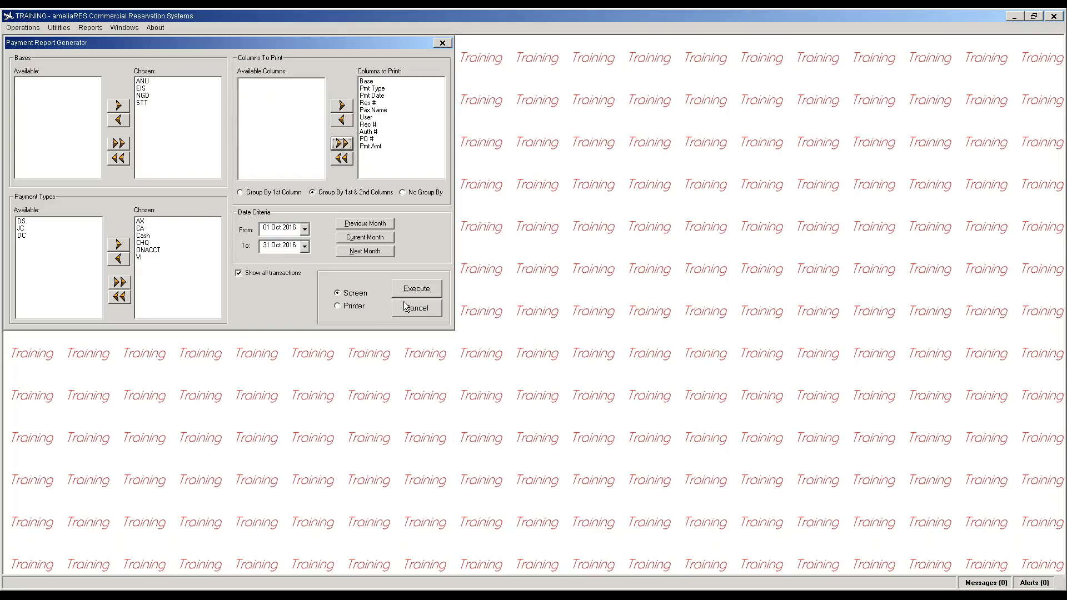
{"action": "left_click", "coordinate": [426, 289]}
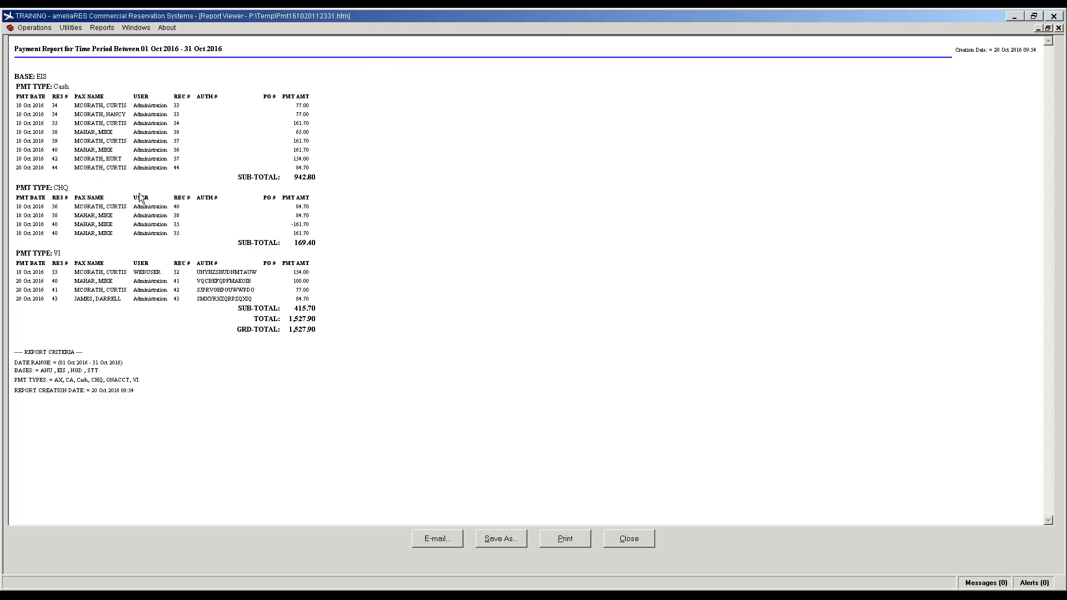
{"action": "left_click", "coordinate": [629, 539]}
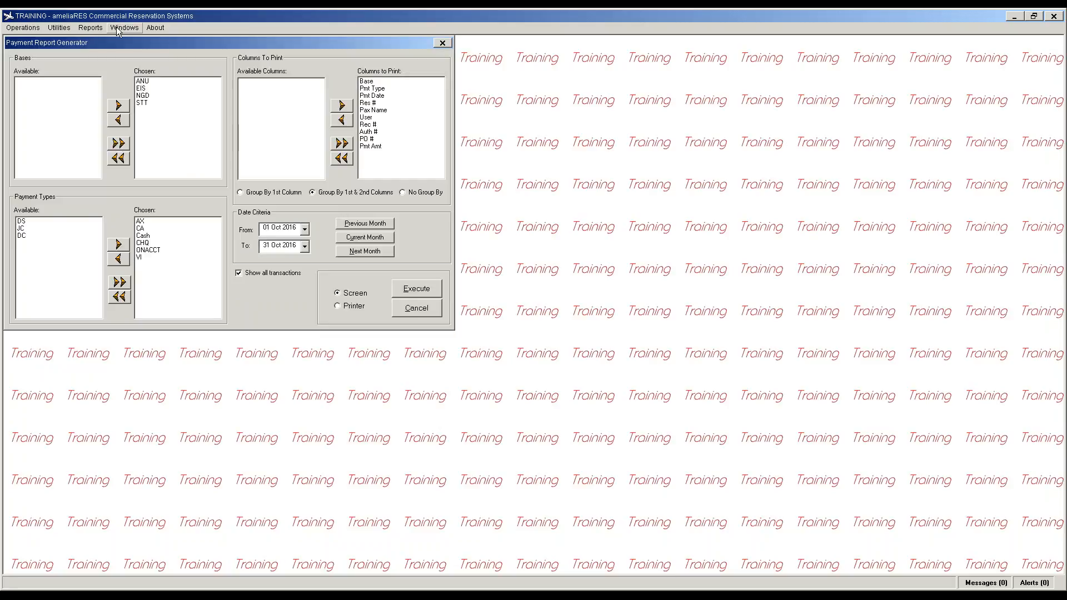
{"action": "left_click", "coordinate": [91, 29]}
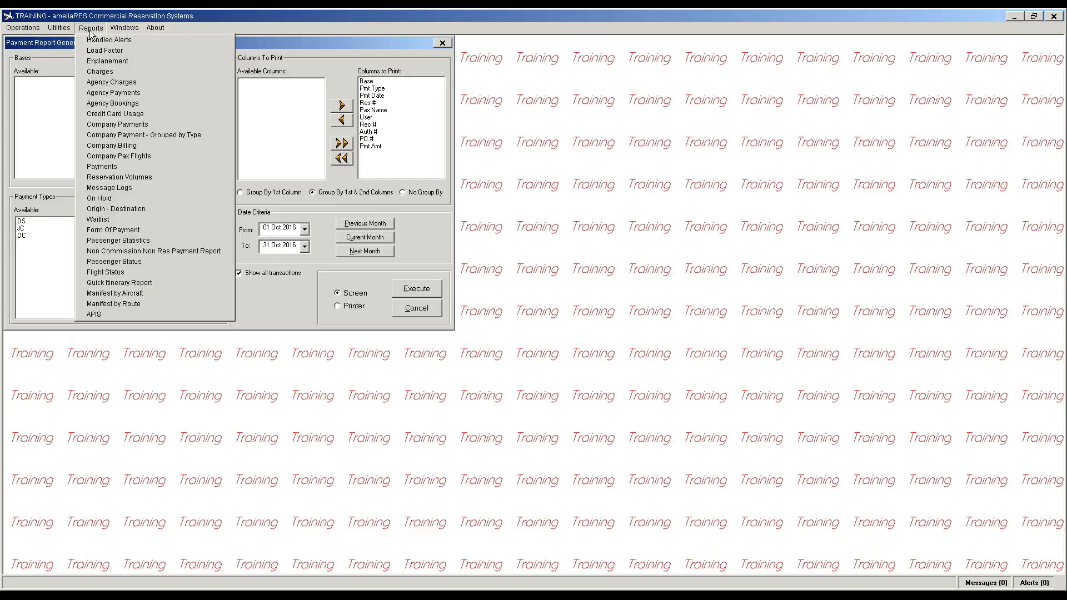
Step: Run the On Hold report for 01–04 Nov 2016 on routes 8031, 8051 and 8461
{"action": "left_click", "coordinate": [157, 199]}
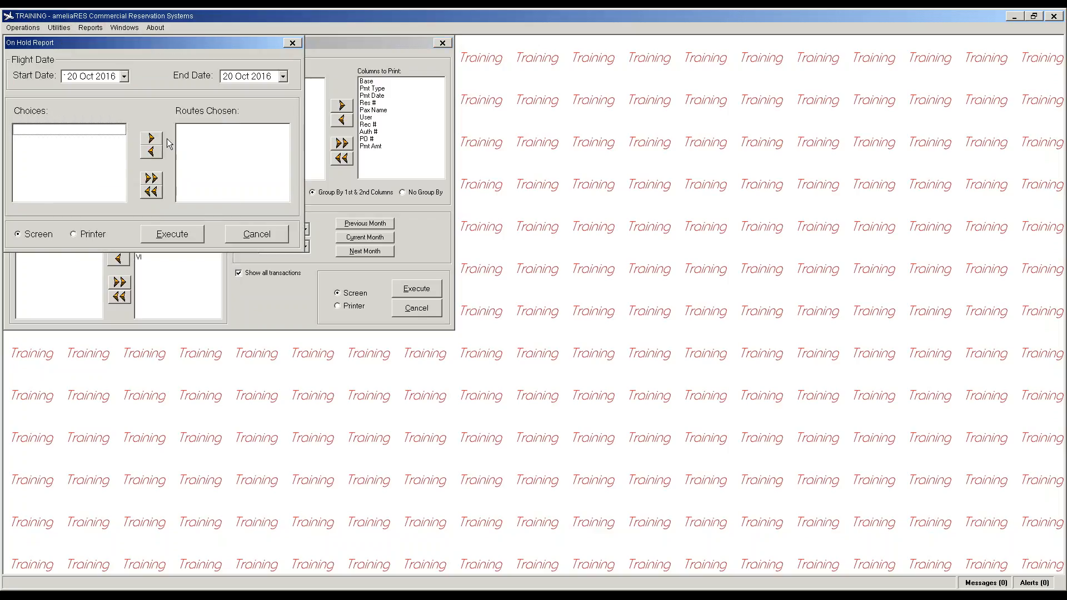
{"action": "left_click", "coordinate": [125, 77]}
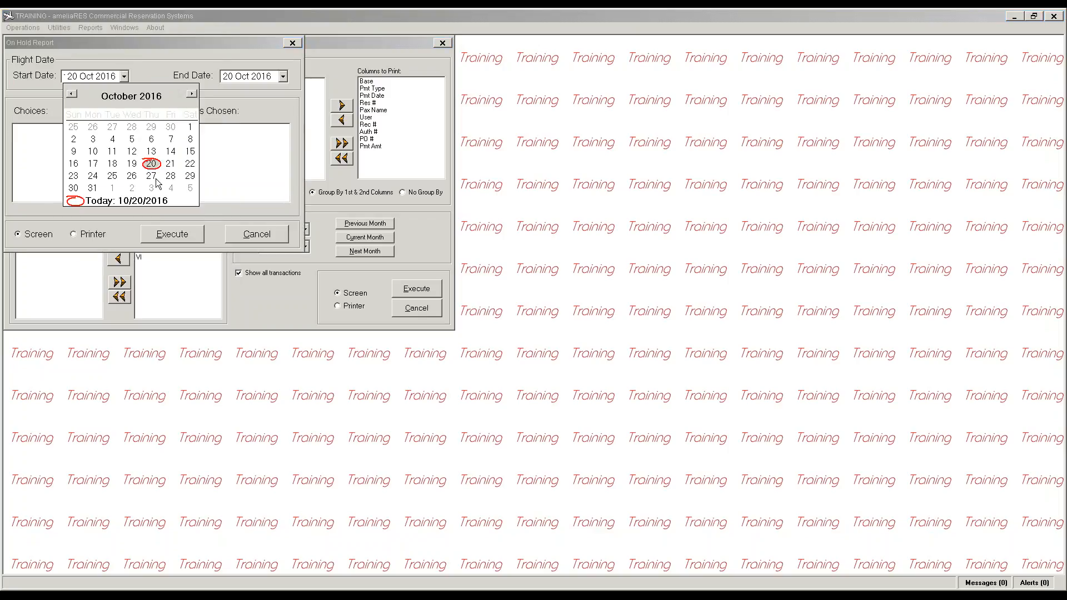
{"action": "left_click", "coordinate": [110, 188]}
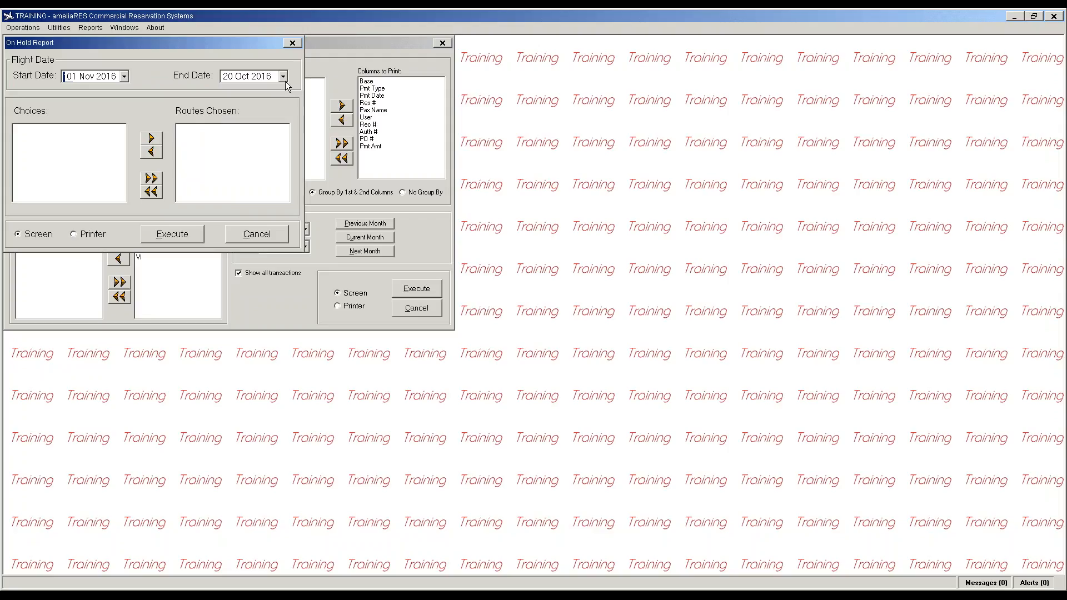
{"action": "left_click", "coordinate": [283, 77]}
{"action": "left_click", "coordinate": [332, 192]}
{"action": "left_click", "coordinate": [154, 178]}
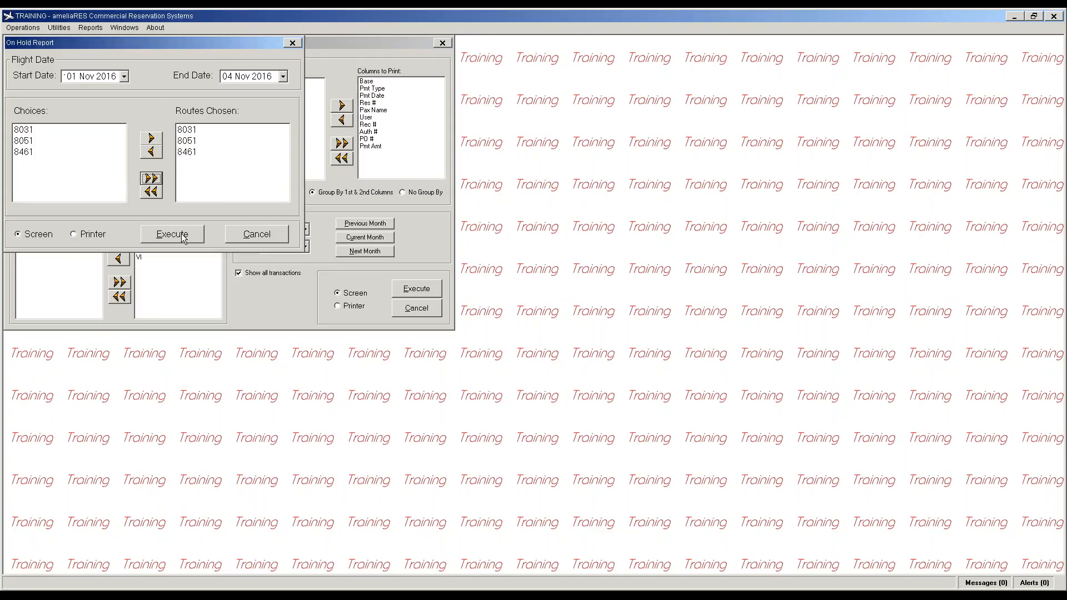
{"action": "left_click", "coordinate": [180, 236]}
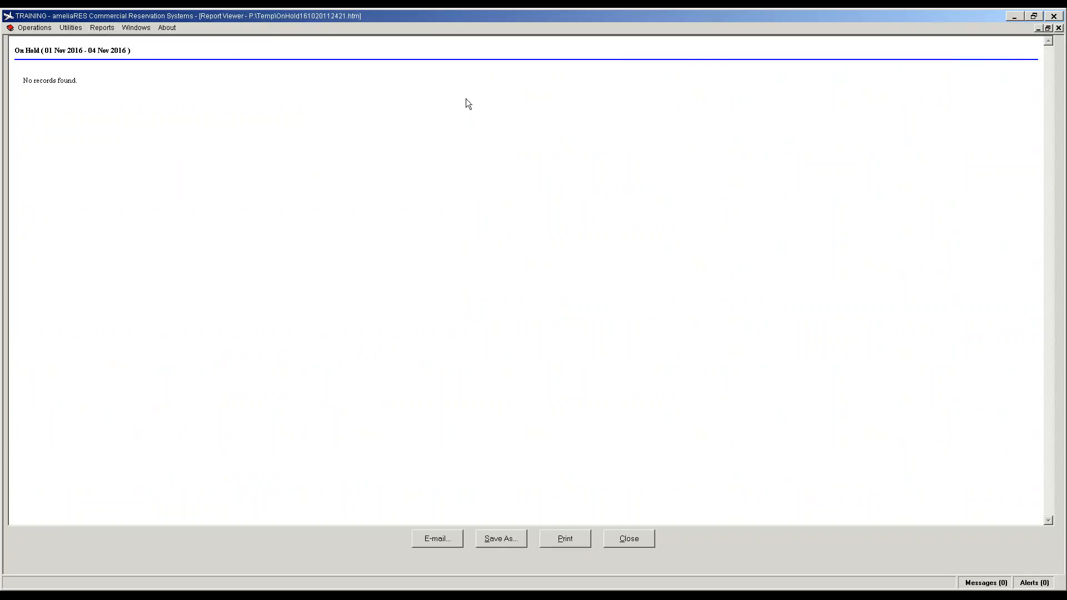
Step: Close the empty On Hold report and bring up the Form Of Payment report settings
{"action": "left_click", "coordinate": [639, 543]}
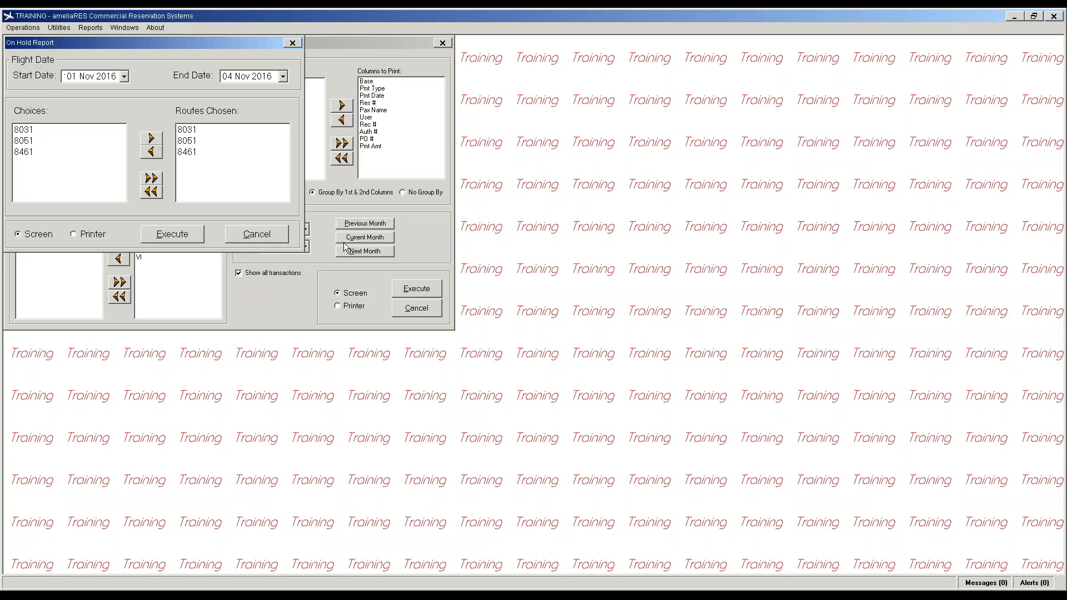
{"action": "left_click", "coordinate": [257, 234]}
{"action": "left_click", "coordinate": [90, 28]}
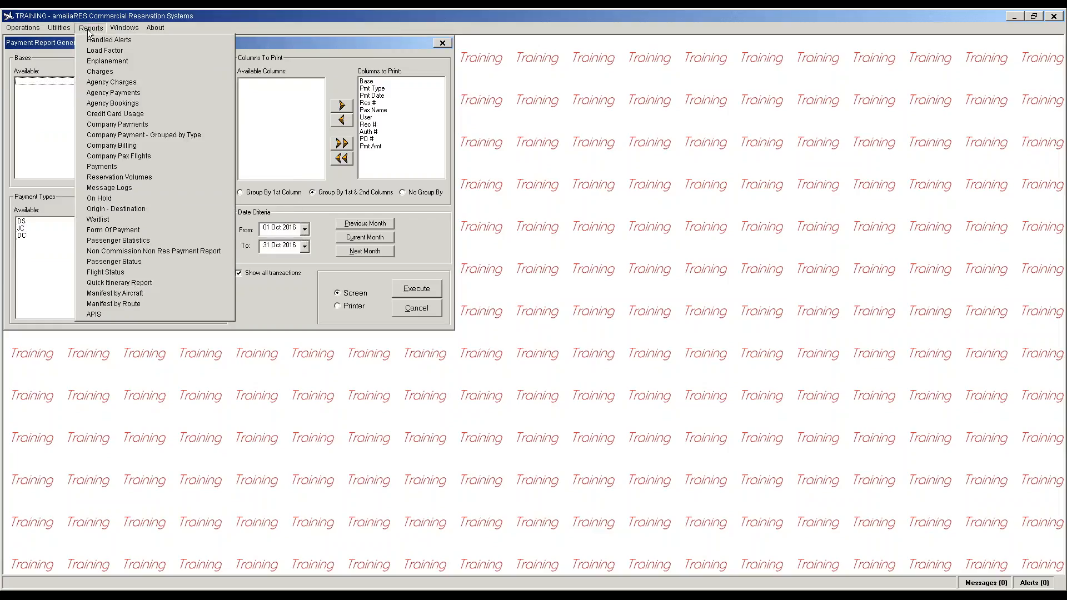
{"action": "left_click", "coordinate": [141, 230]}
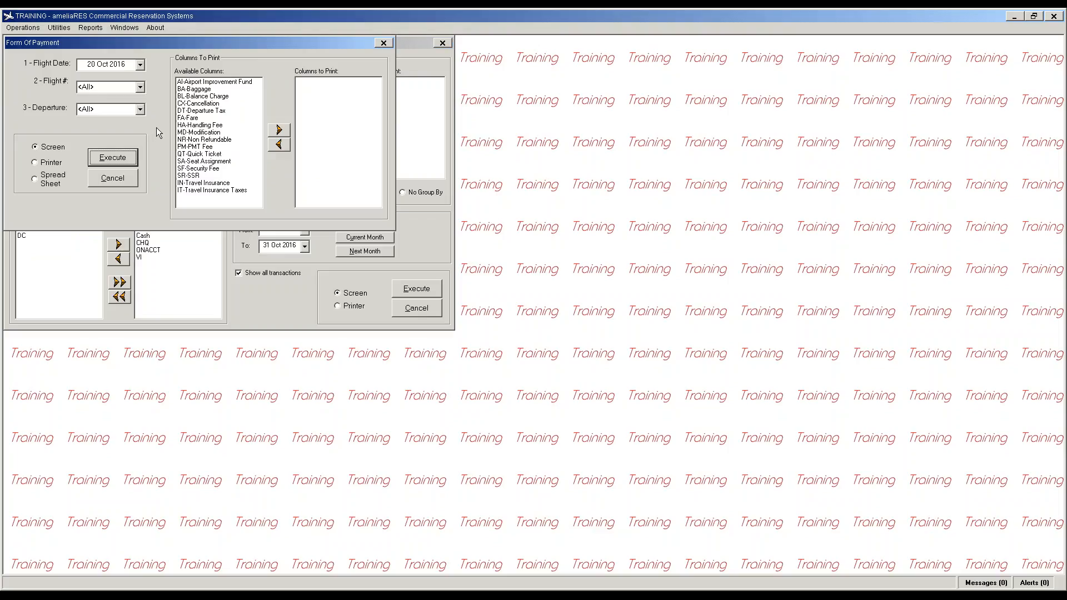
Step: Run the Form Of Payment report for all flights on 01 Nov 2016 with the FA-Fare column
{"action": "left_click", "coordinate": [192, 118]}
{"action": "left_click", "coordinate": [279, 130]}
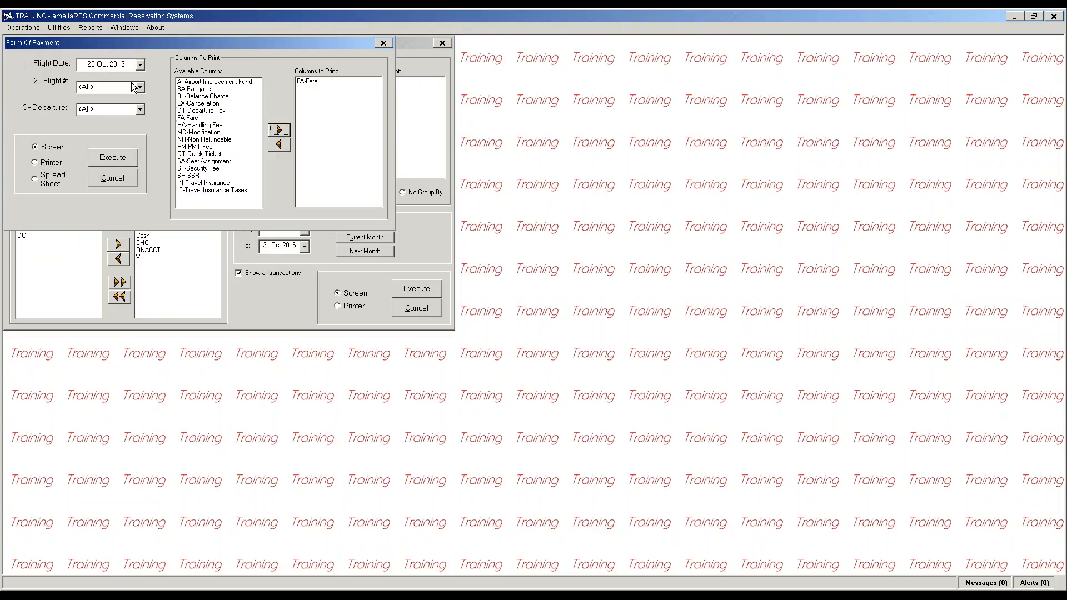
{"action": "left_click", "coordinate": [140, 65]}
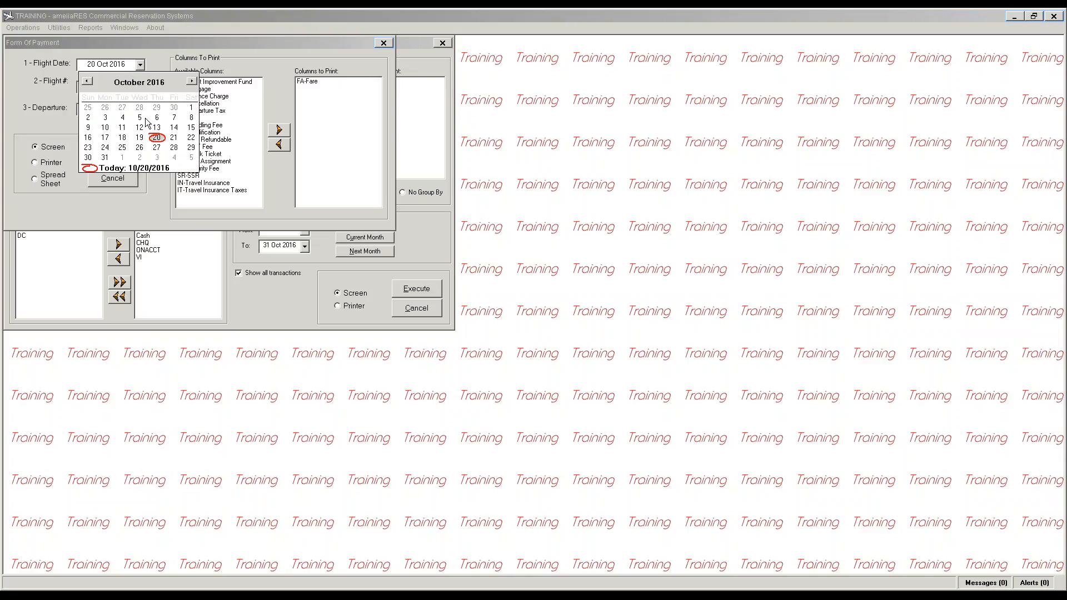
{"action": "left_click", "coordinate": [123, 158]}
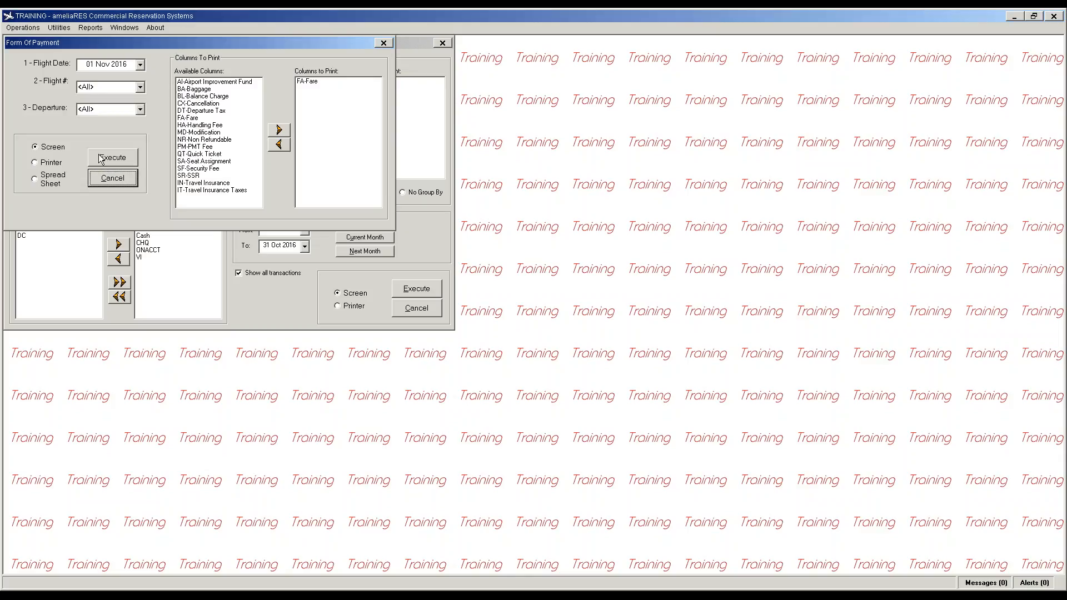
{"action": "left_click", "coordinate": [140, 111]}
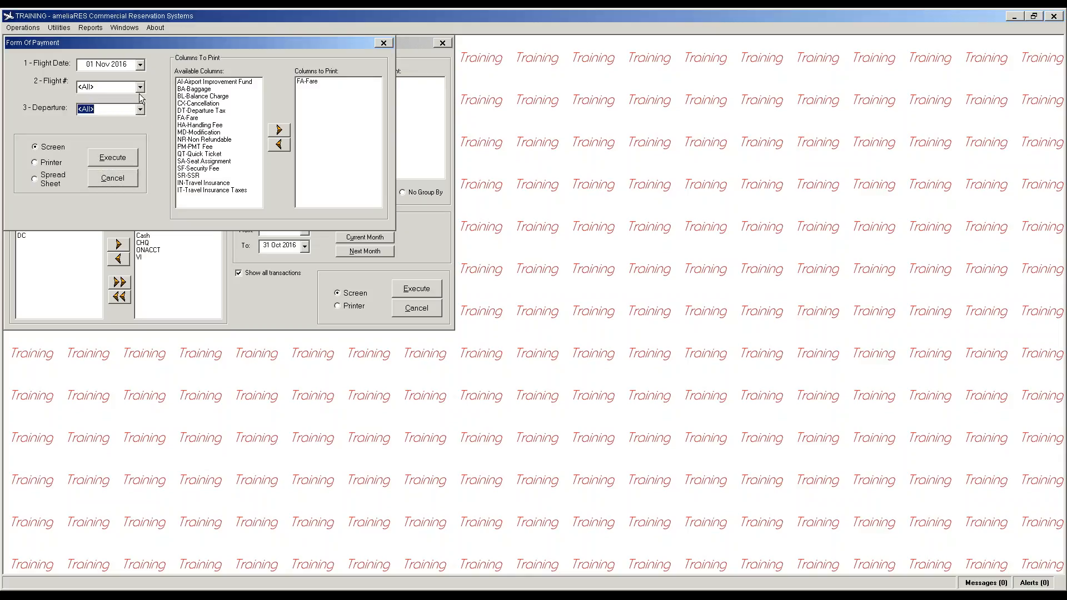
{"action": "left_click", "coordinate": [140, 87]}
{"action": "left_click", "coordinate": [137, 100]}
{"action": "left_click", "coordinate": [112, 158]}
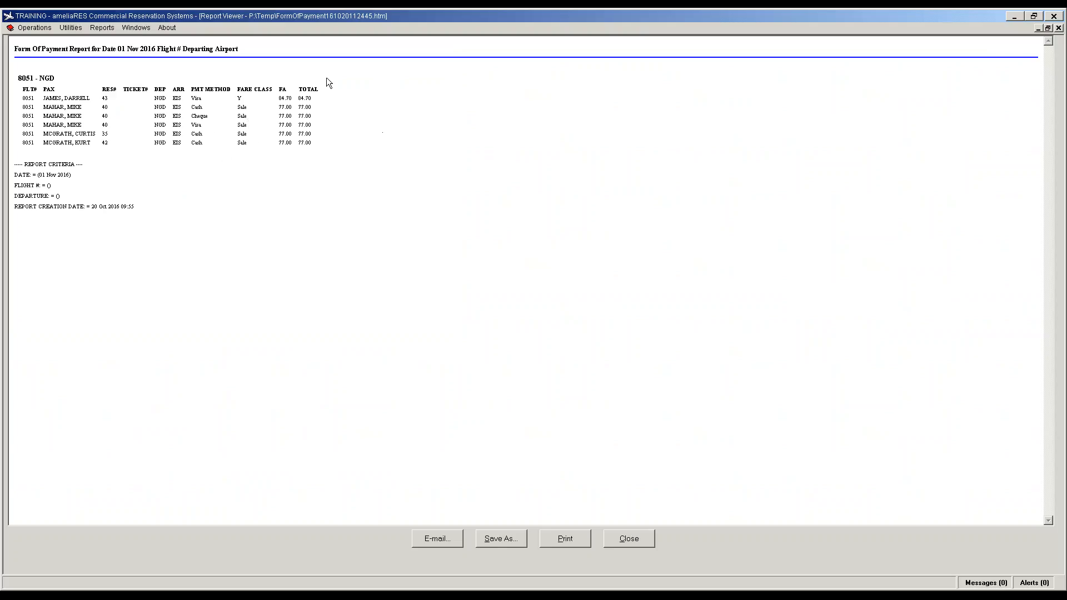
{"action": "left_click", "coordinate": [635, 539]}
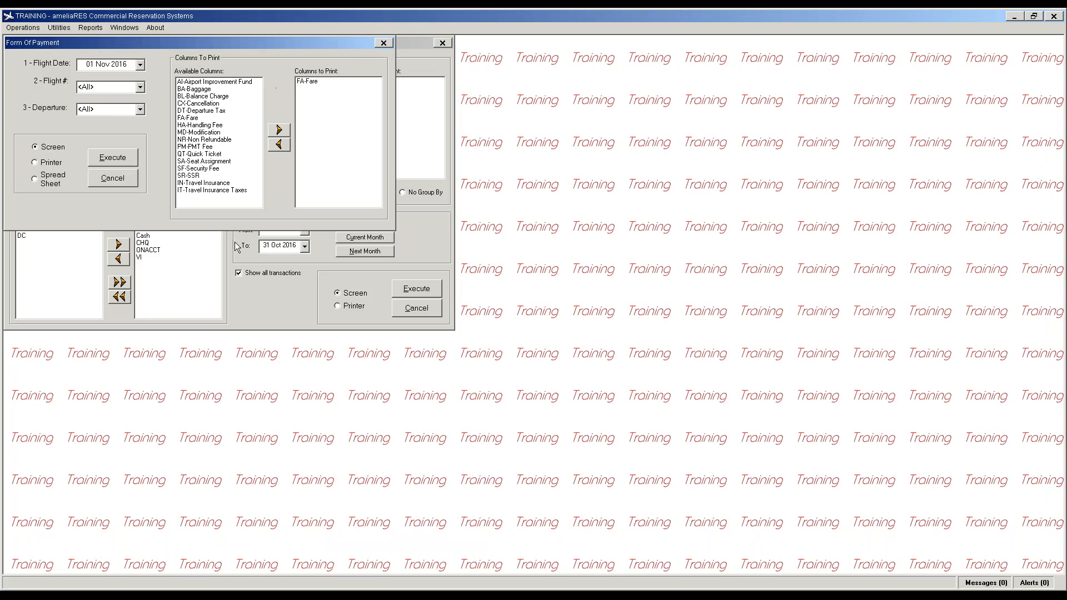
Step: Switch the output to Spread Sheet, then dismiss the Form Of Payment settings
{"action": "left_click", "coordinate": [52, 182]}
{"action": "left_click", "coordinate": [116, 179]}
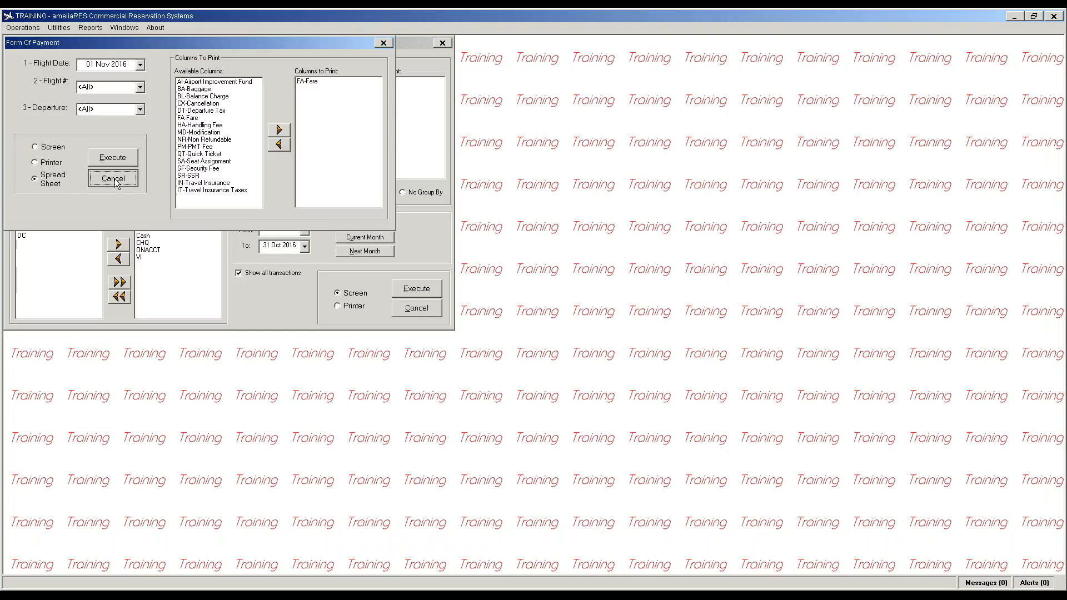
{"action": "left_click", "coordinate": [91, 28]}
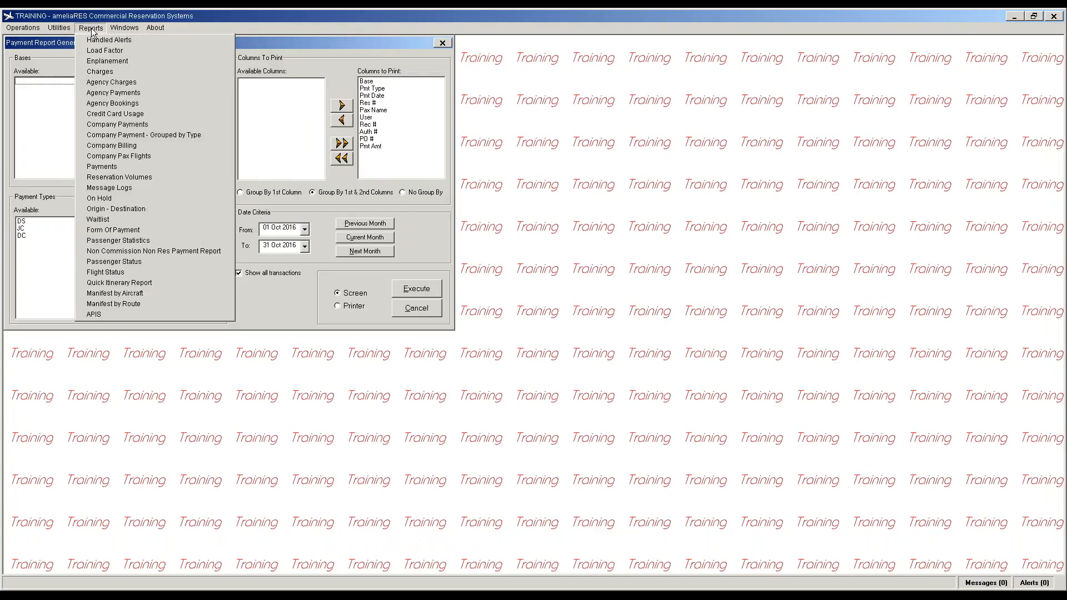
Step: Run the Flight Status report for Closed flights 8031, 8051 and 8461, 01–04 Nov 2016
{"action": "left_click", "coordinate": [120, 272]}
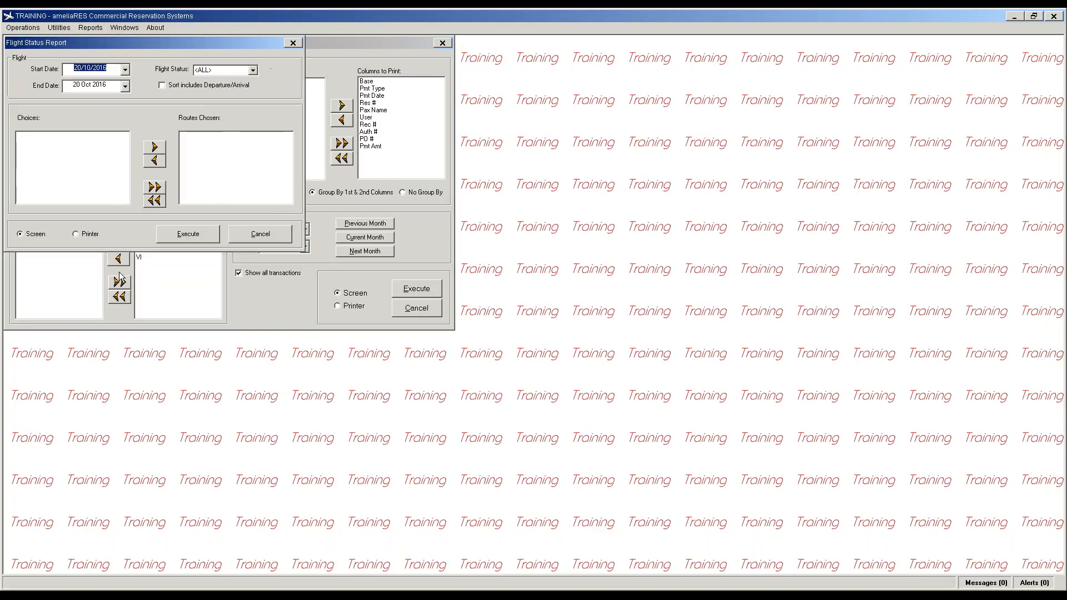
{"action": "left_click", "coordinate": [126, 70]}
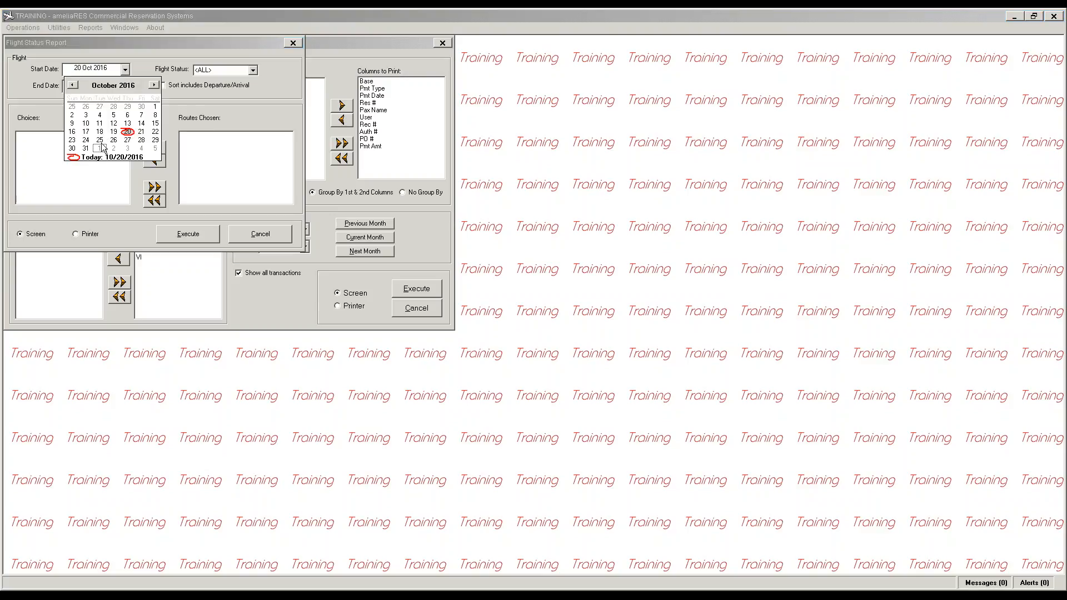
{"action": "left_click", "coordinate": [99, 148]}
{"action": "left_click", "coordinate": [126, 86]}
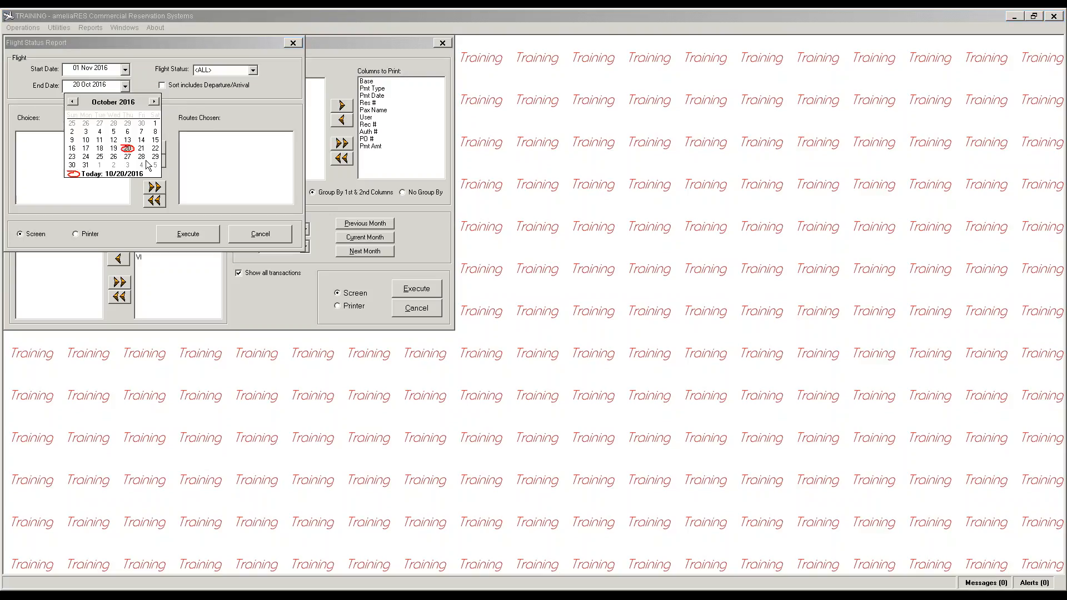
{"action": "left_click", "coordinate": [142, 166]}
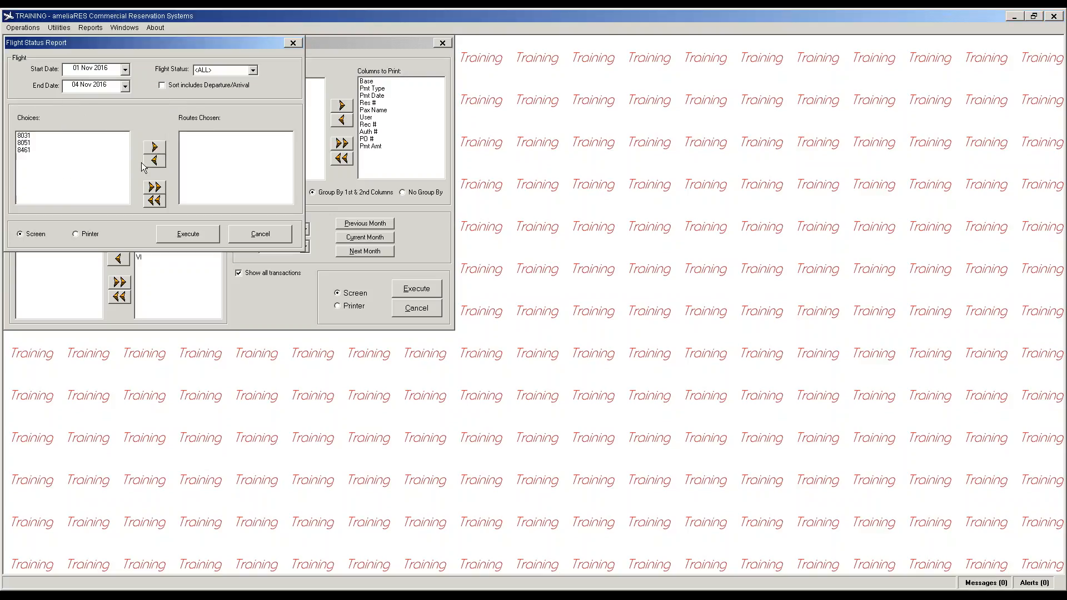
{"action": "left_click", "coordinate": [253, 70]}
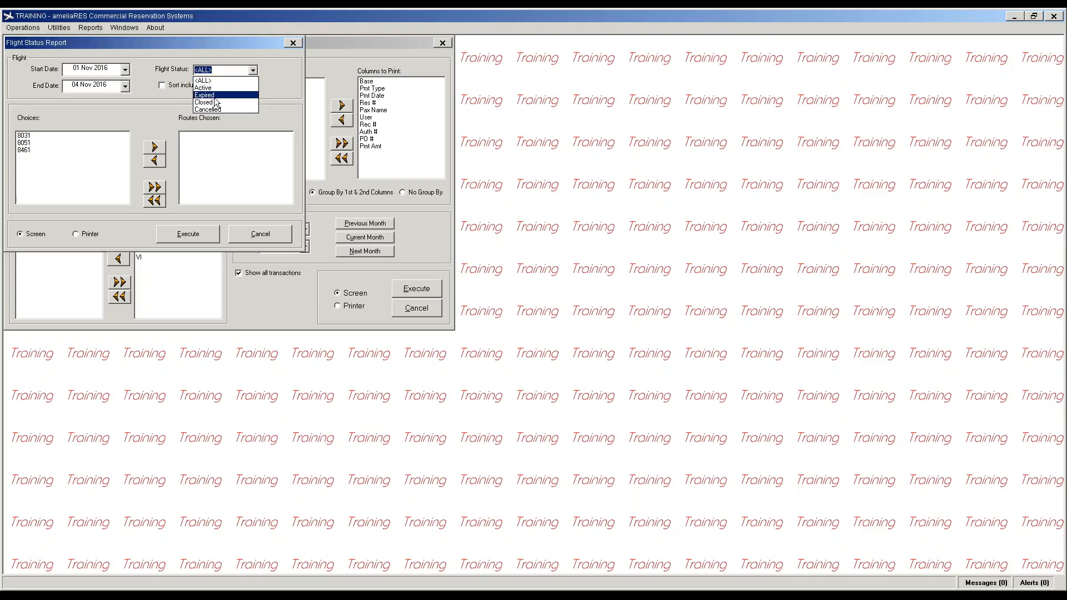
{"action": "left_click", "coordinate": [218, 103]}
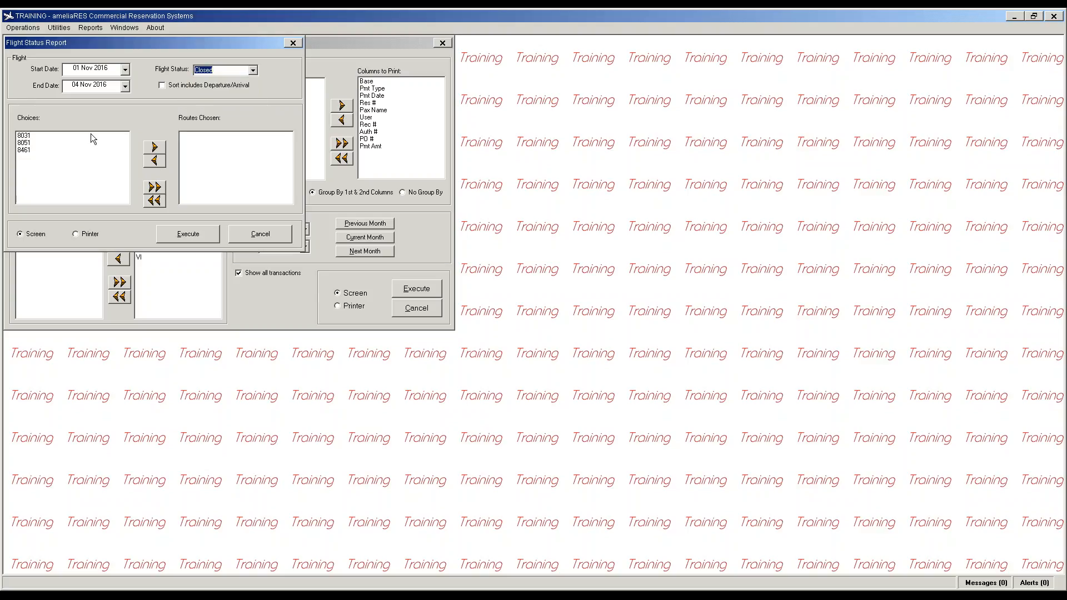
{"action": "left_click", "coordinate": [154, 187]}
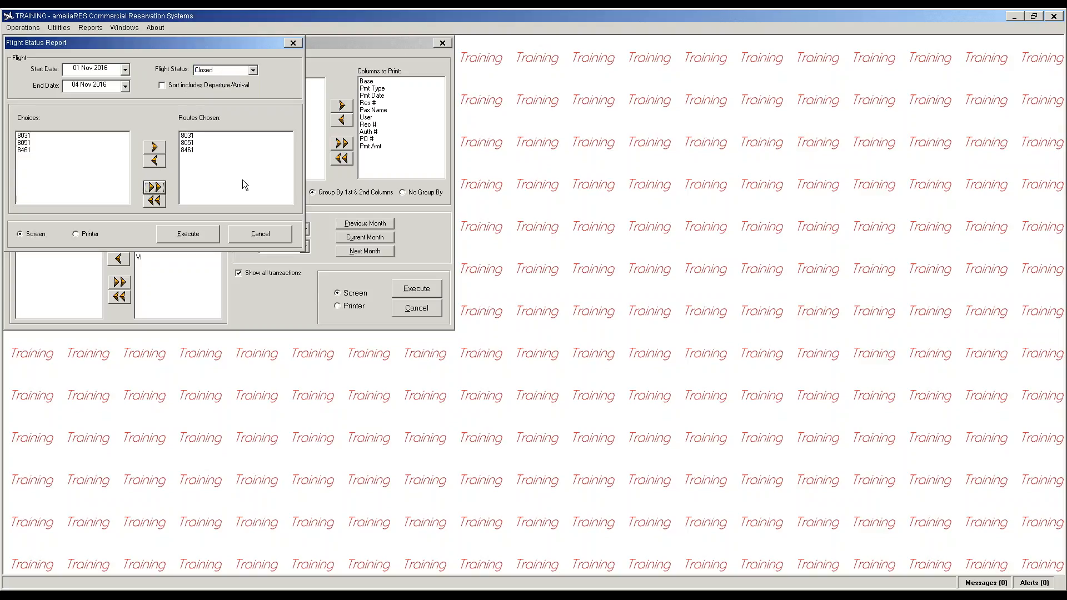
{"action": "left_click", "coordinate": [187, 233]}
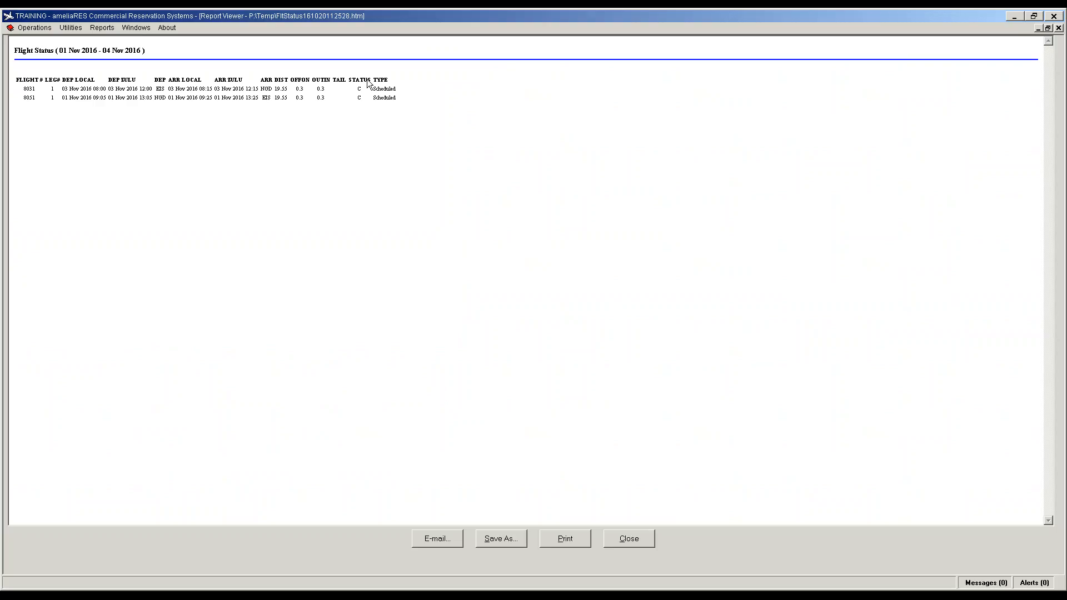
{"action": "left_click", "coordinate": [632, 537]}
Step: Rerun the Flight Status report for flights of every status, then close it
{"action": "left_click", "coordinate": [253, 70]}
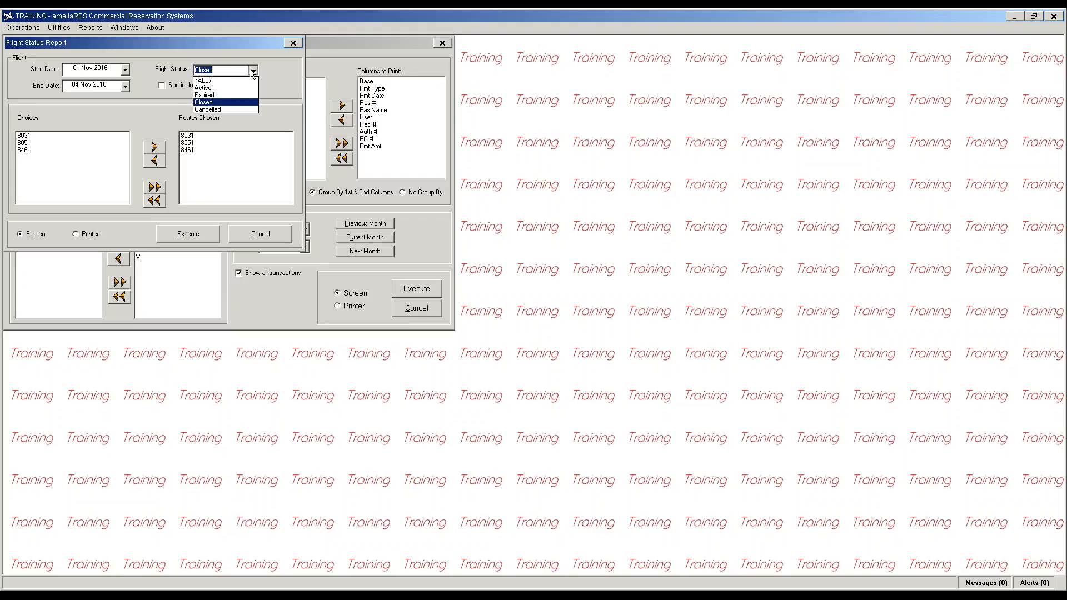
{"action": "left_click", "coordinate": [222, 77]}
{"action": "left_click", "coordinate": [201, 235]}
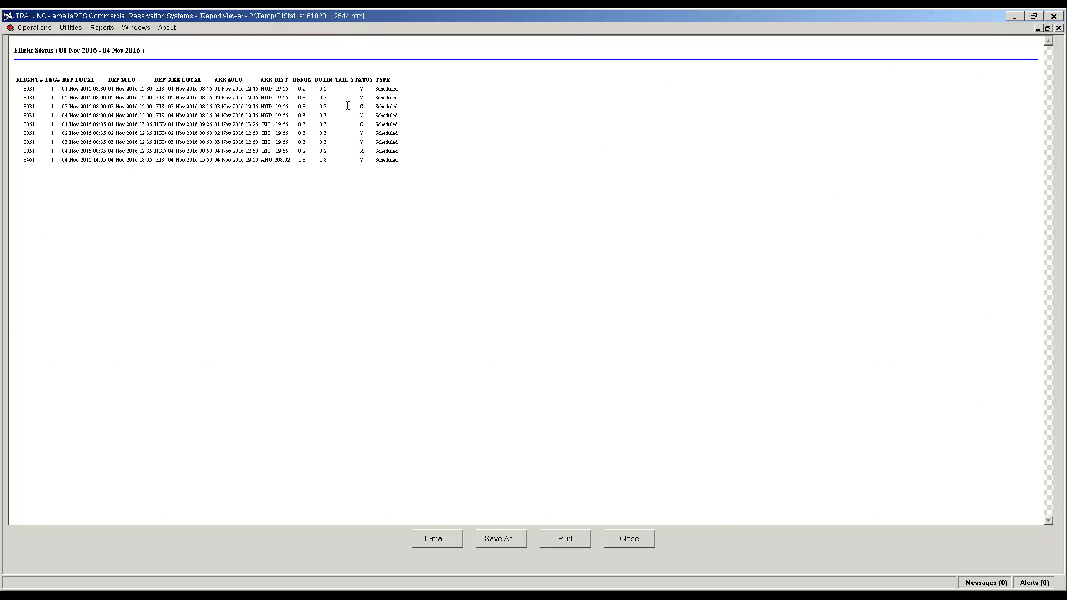
{"action": "left_click", "coordinate": [624, 538]}
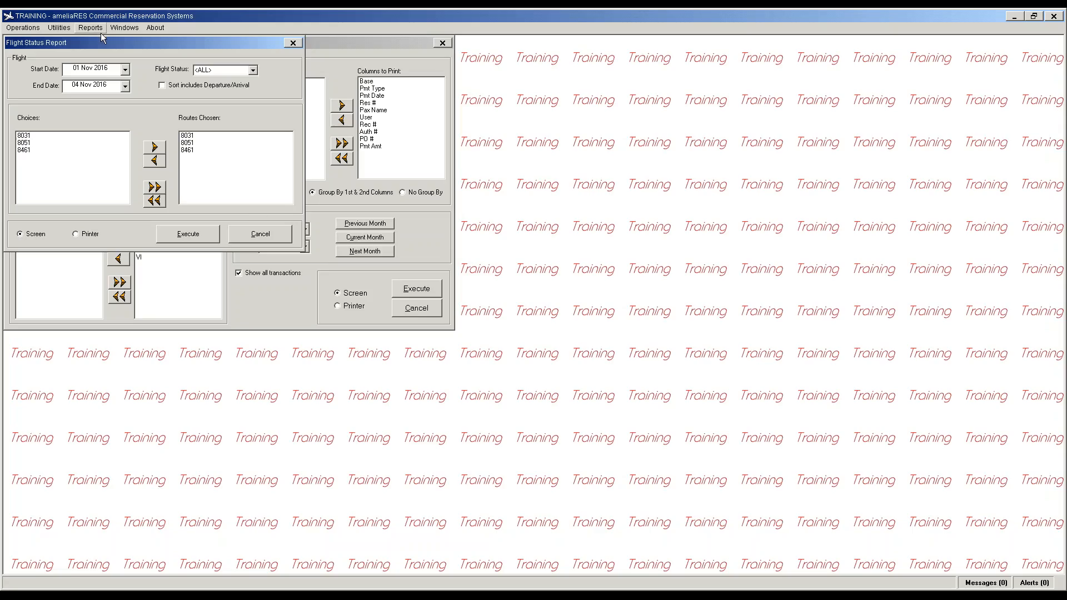
{"action": "left_click", "coordinate": [90, 28]}
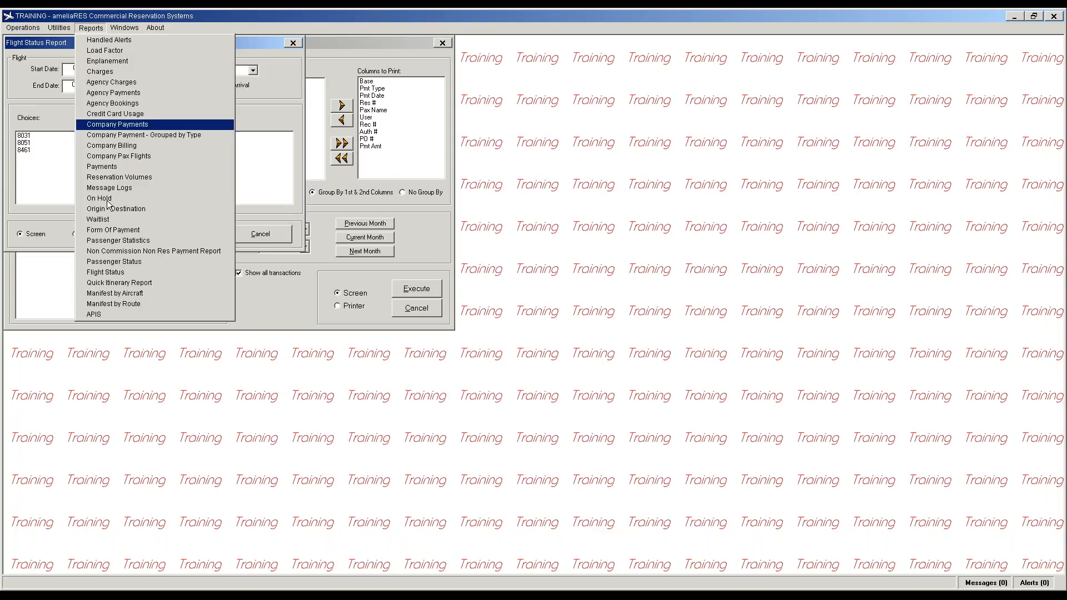
Step: Build the Manifest by Aircraft for ALL aircraft on 01 Nov 2016 with Origin/Destination, then close it
{"action": "left_click", "coordinate": [126, 296]}
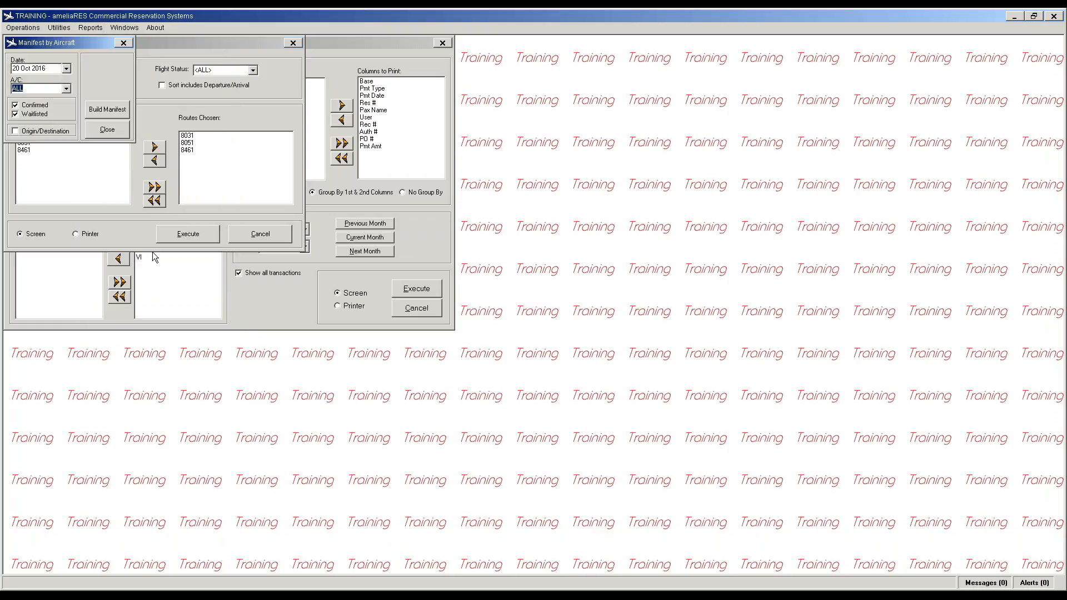
{"action": "left_click", "coordinate": [66, 89]}
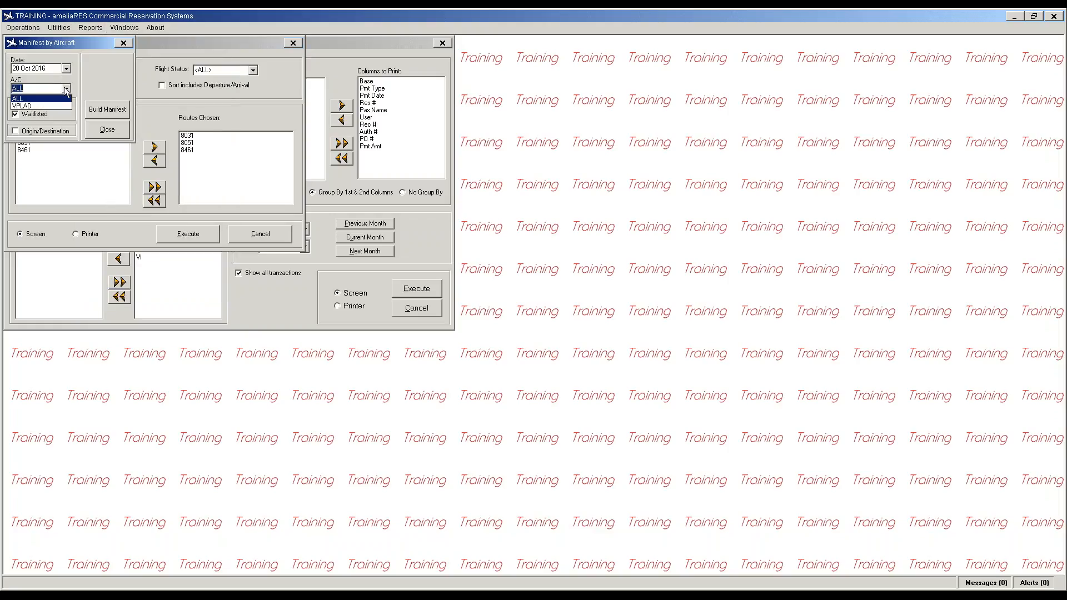
{"action": "left_click", "coordinate": [42, 106]}
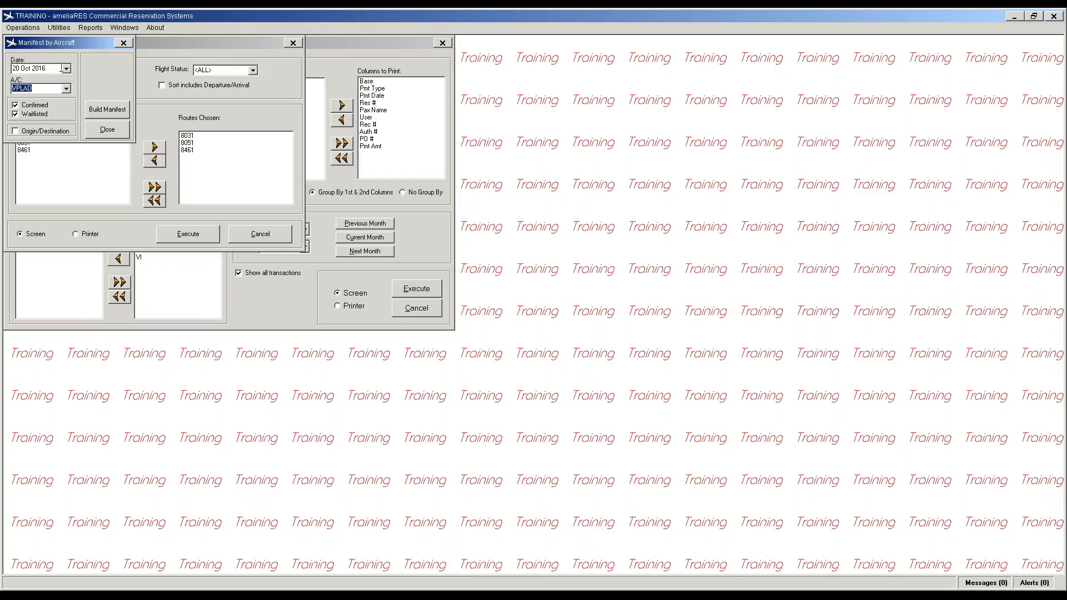
{"action": "left_click", "coordinate": [67, 90]}
{"action": "left_click", "coordinate": [59, 98]}
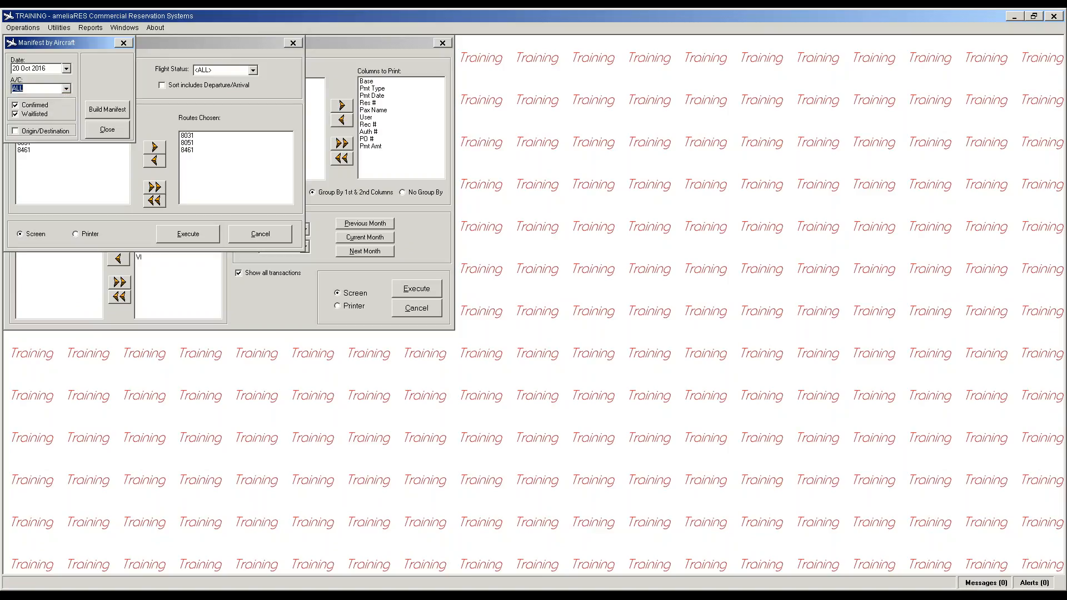
{"action": "left_click", "coordinate": [66, 69]}
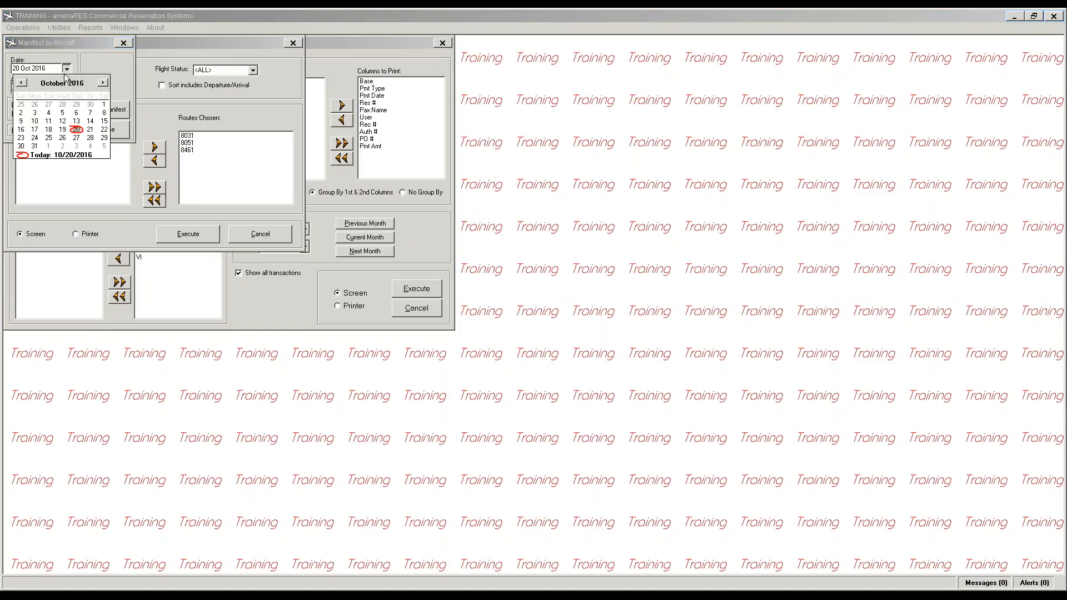
{"action": "left_click", "coordinate": [49, 146]}
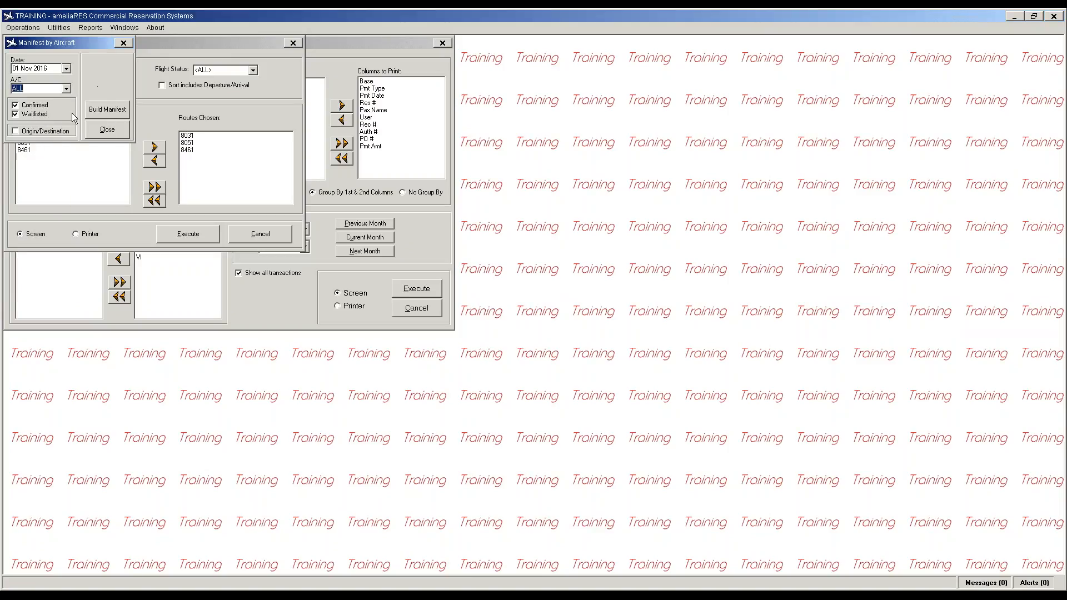
{"action": "left_click", "coordinate": [48, 131]}
{"action": "left_click", "coordinate": [110, 112]}
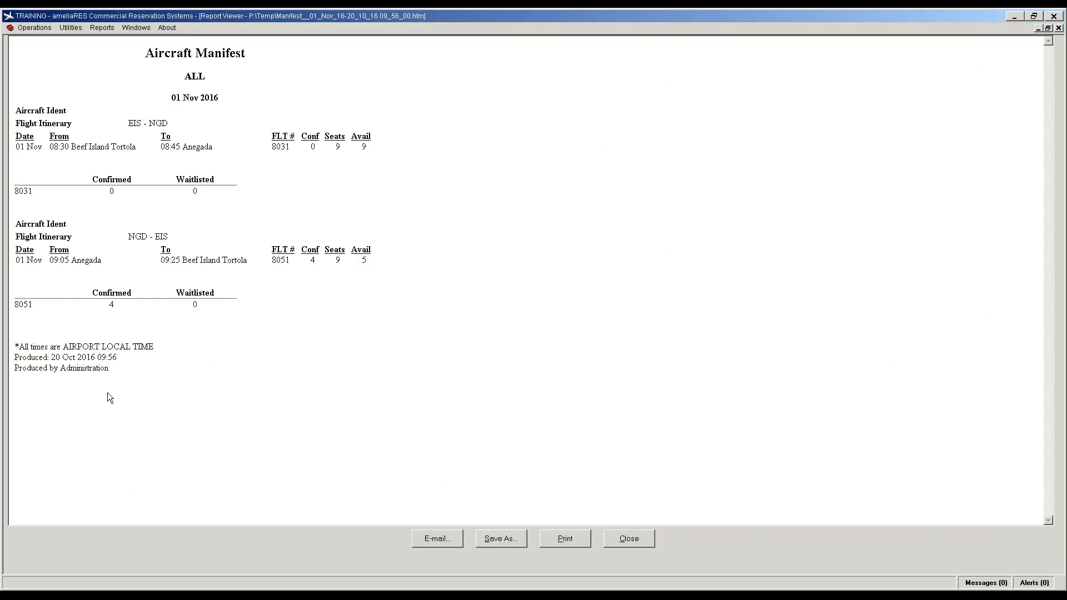
{"action": "left_click", "coordinate": [619, 542]}
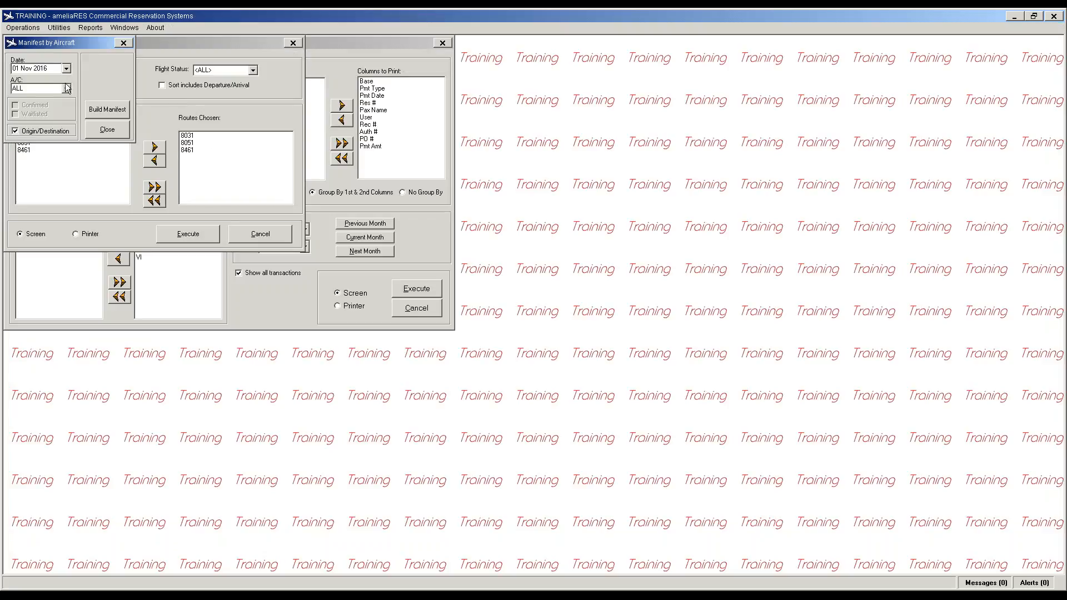
{"action": "left_click", "coordinate": [96, 29]}
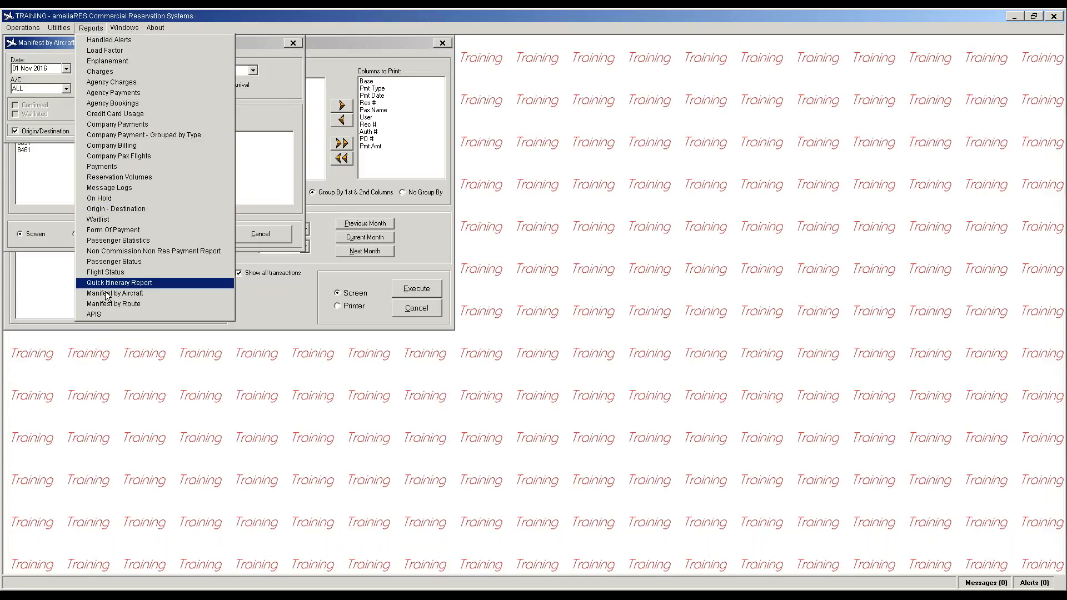
Step: Build the Manifest by Route for route 8031 on 01 Nov 2016, then close it
{"action": "left_click", "coordinate": [128, 304]}
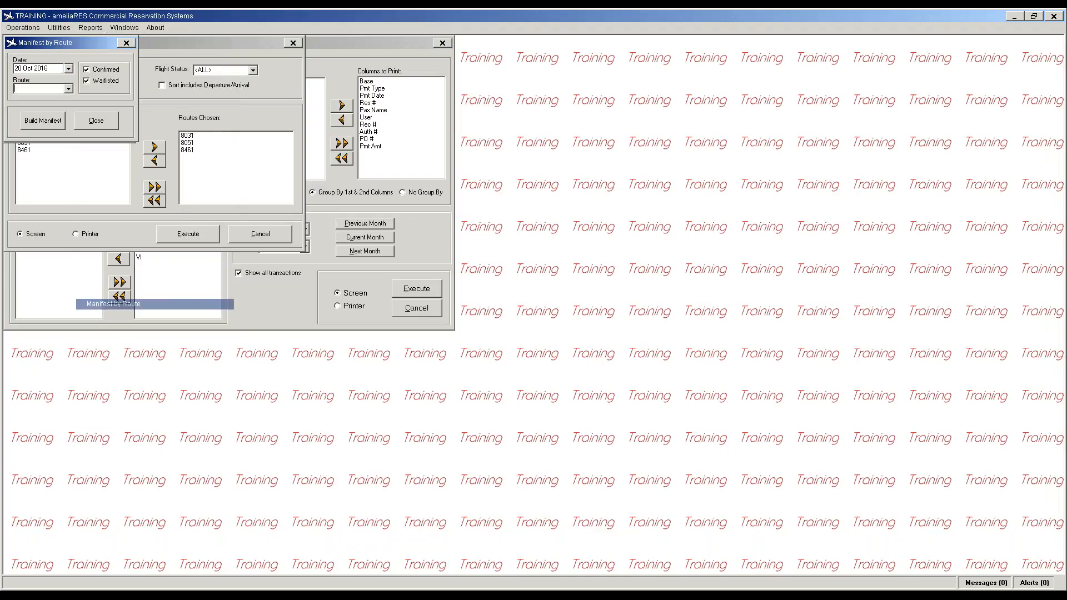
{"action": "left_click", "coordinate": [69, 89]}
{"action": "left_click", "coordinate": [69, 69]}
{"action": "left_click", "coordinate": [69, 69]}
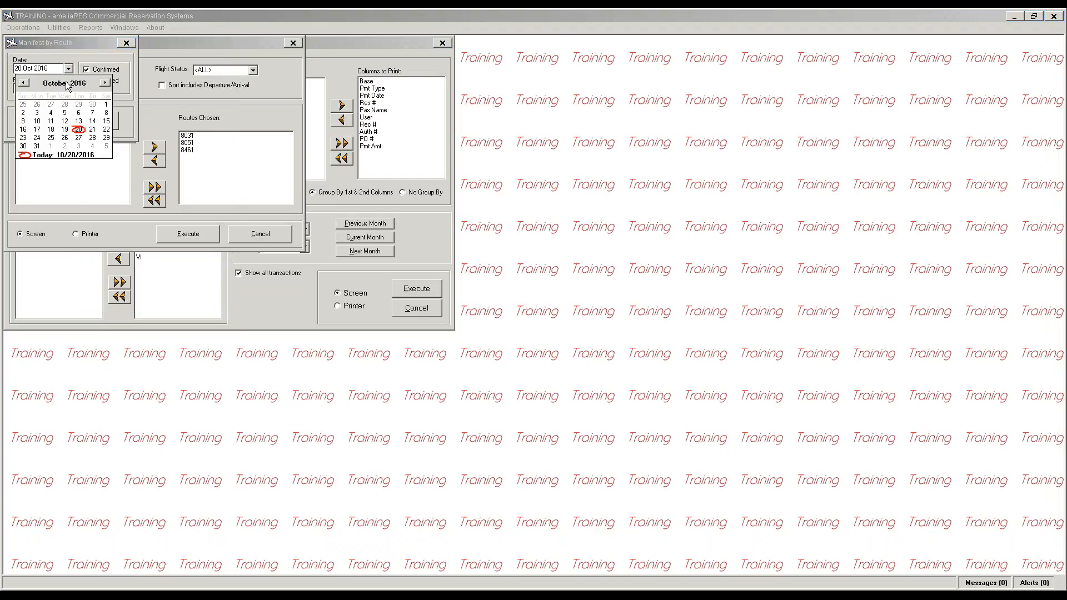
{"action": "left_click", "coordinate": [50, 146]}
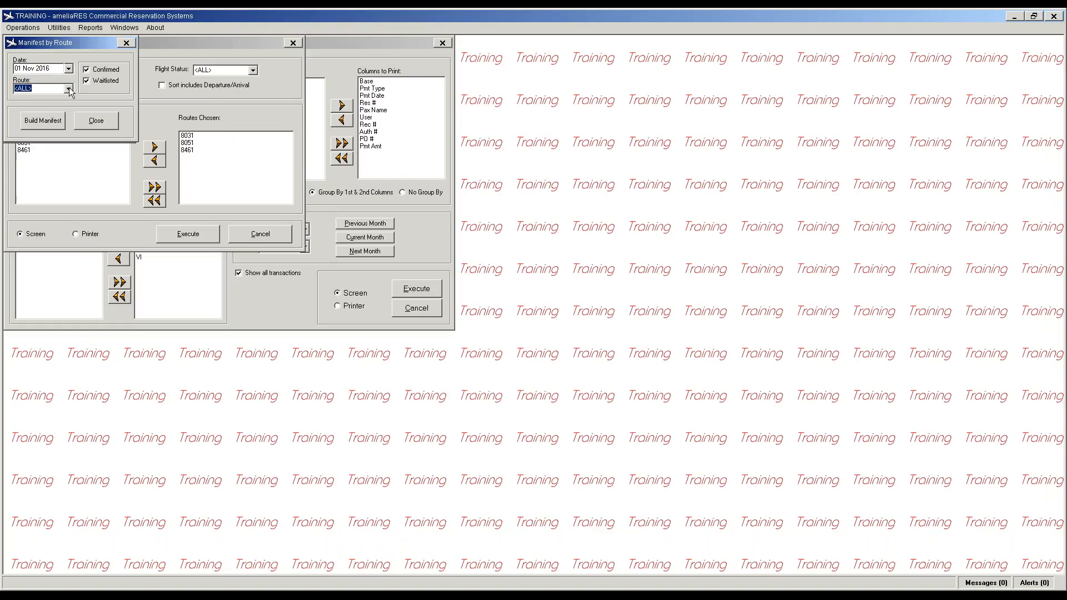
{"action": "left_click", "coordinate": [69, 89]}
{"action": "left_click", "coordinate": [58, 106]}
{"action": "left_click", "coordinate": [44, 122]}
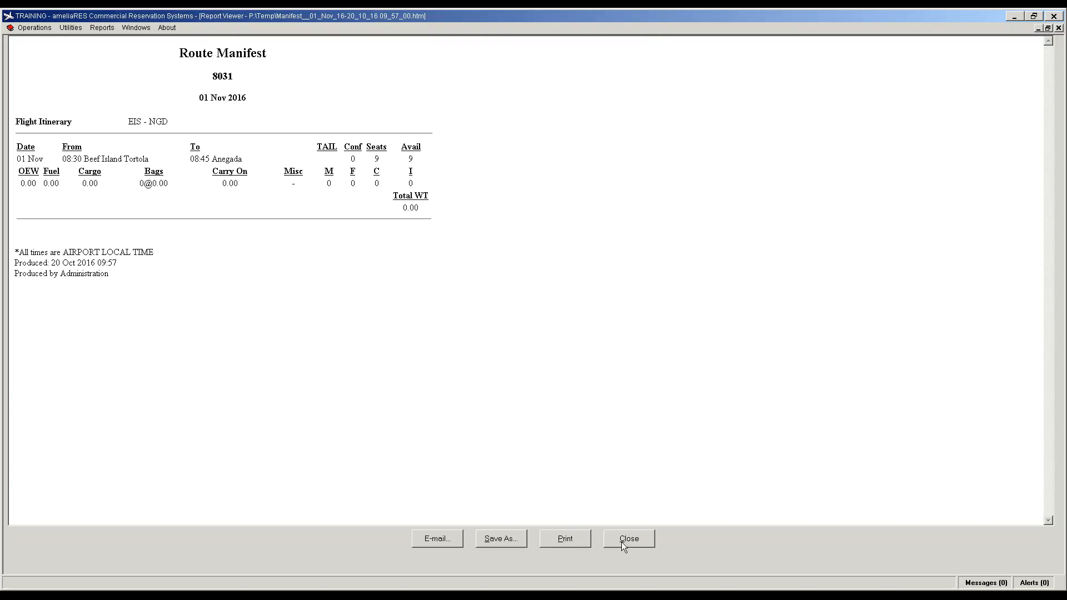
{"action": "left_click", "coordinate": [639, 540]}
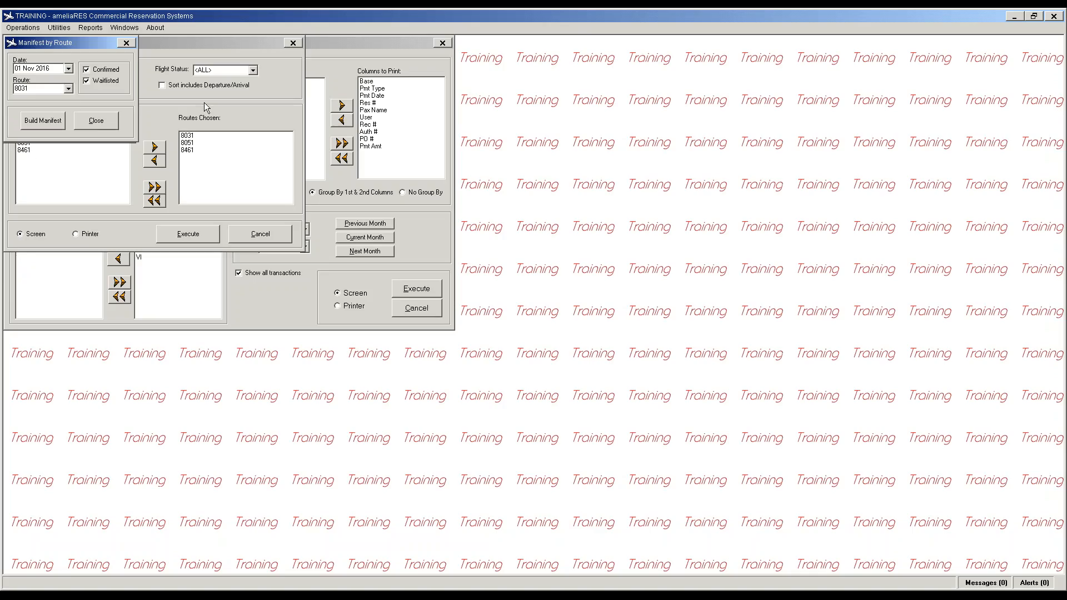
Step: Build the route 8051 manifest (total weight 1,239.00), then close the route manifest window
{"action": "left_click", "coordinate": [68, 89]}
{"action": "left_click", "coordinate": [33, 107]}
{"action": "left_click", "coordinate": [49, 123]}
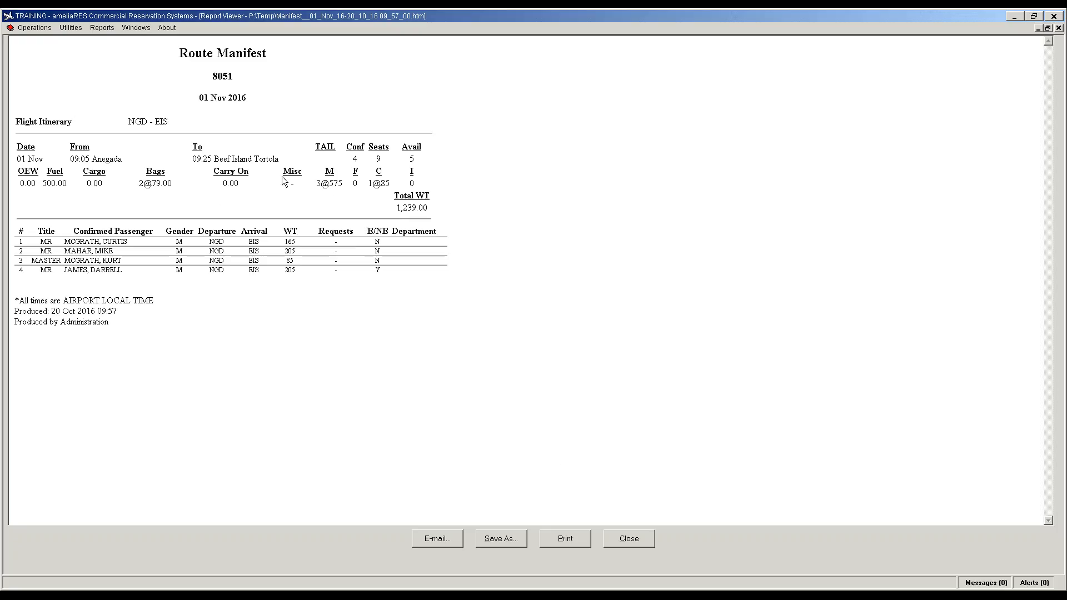
{"action": "left_click", "coordinate": [633, 542]}
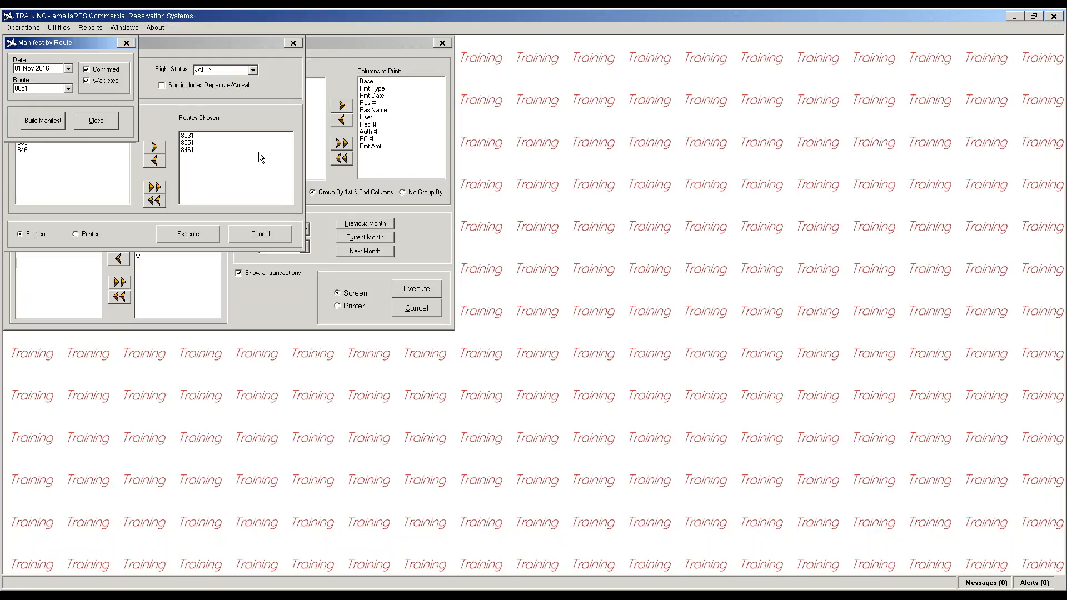
{"action": "left_click", "coordinate": [116, 125]}
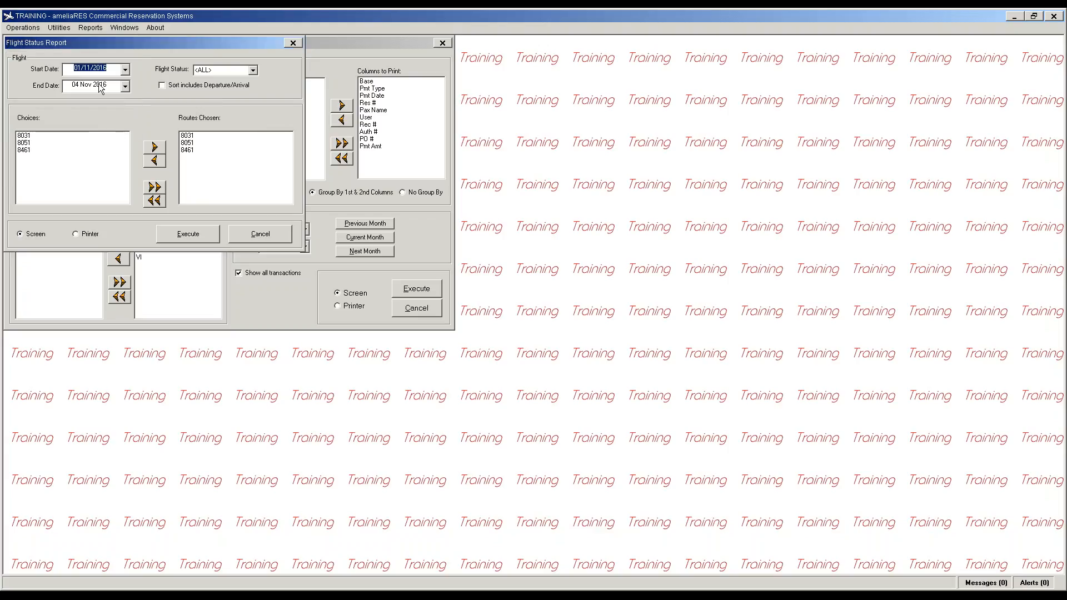
Step: Bring up the Reports menu list in ameliaRES once more
{"action": "left_click", "coordinate": [104, 28]}
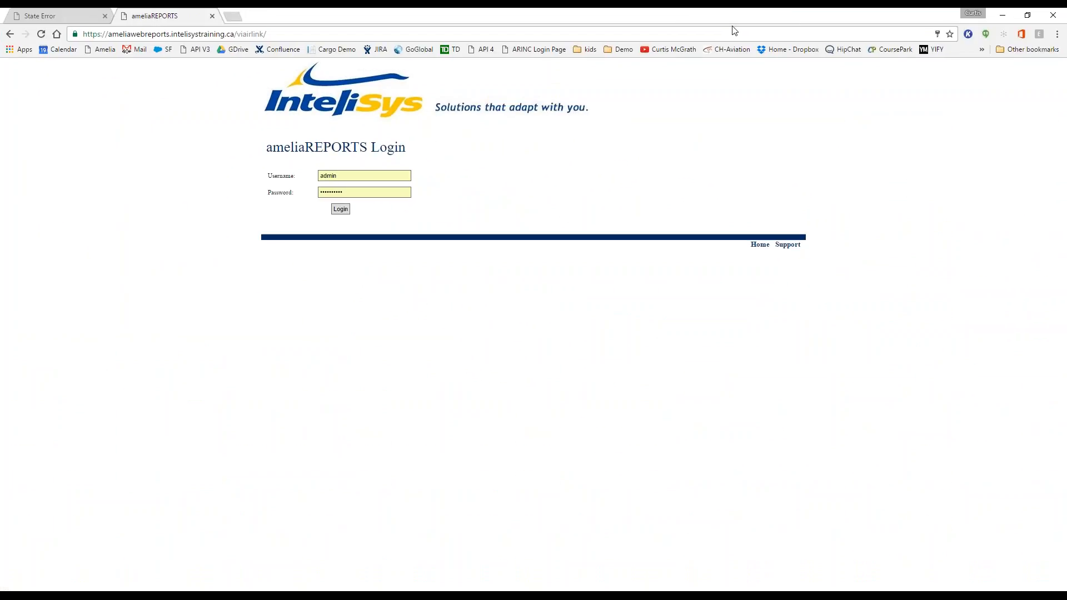
Step: Close the State Error tab, log in to ameliaREPORTS and select the Airport Landings report
{"action": "left_click", "coordinate": [105, 15]}
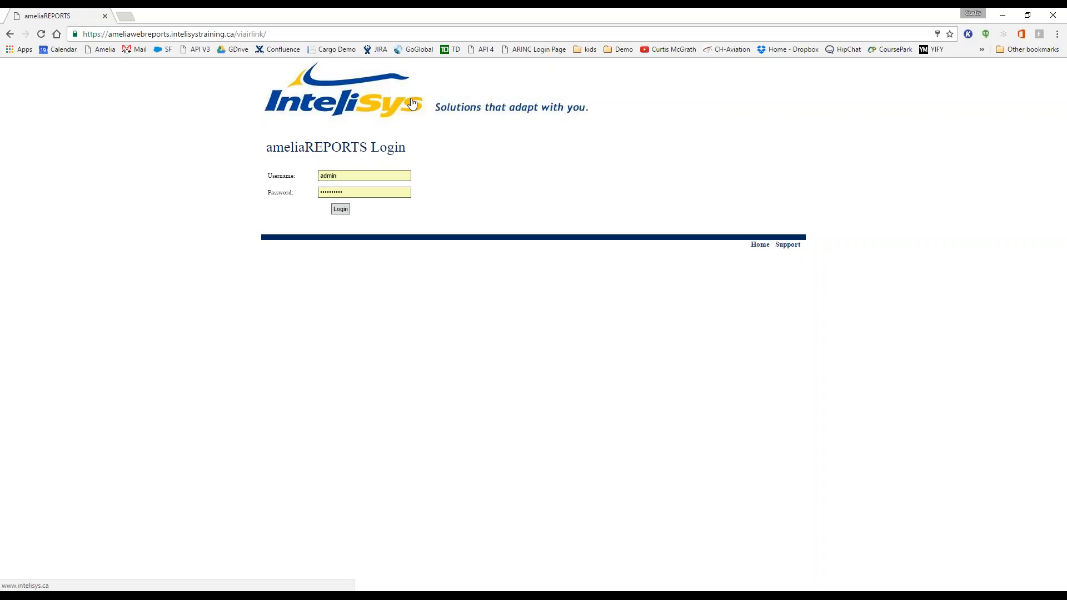
{"action": "left_click", "coordinate": [338, 214]}
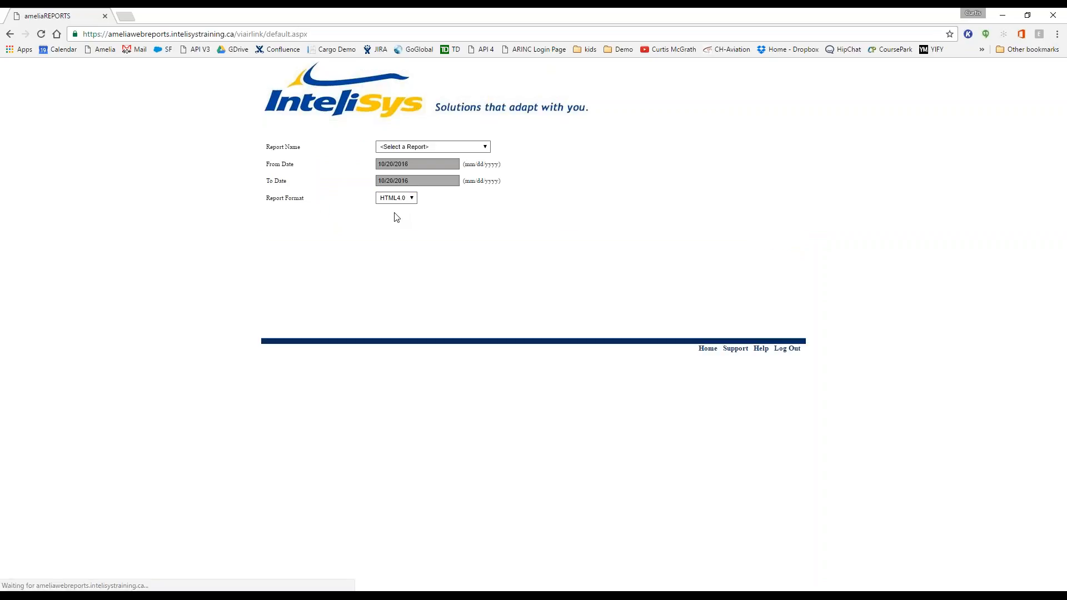
{"action": "left_click", "coordinate": [489, 149]}
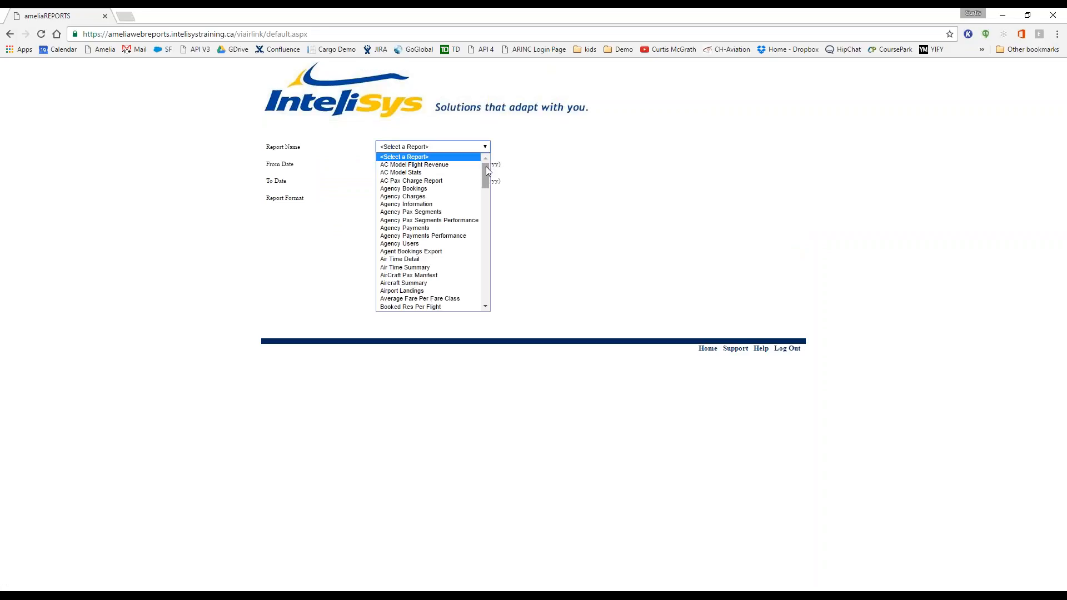
{"action": "mouse_move", "coordinate": [486, 166]}
{"action": "left_mouse_down"}
{"action": "mouse_move", "coordinate": [493, 297]}
{"action": "mouse_move", "coordinate": [484, 155]}
{"action": "left_mouse_up"}
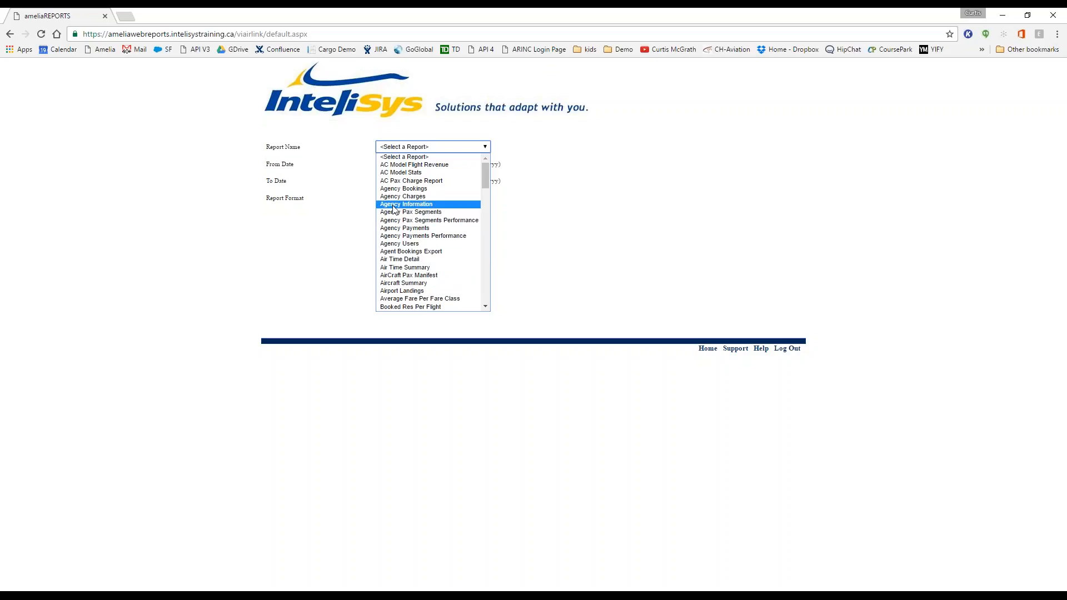
{"action": "left_click", "coordinate": [428, 292]}
Step: Set the report date range from 11/1/2016 to 11/30/2016
{"action": "left_click", "coordinate": [417, 164]}
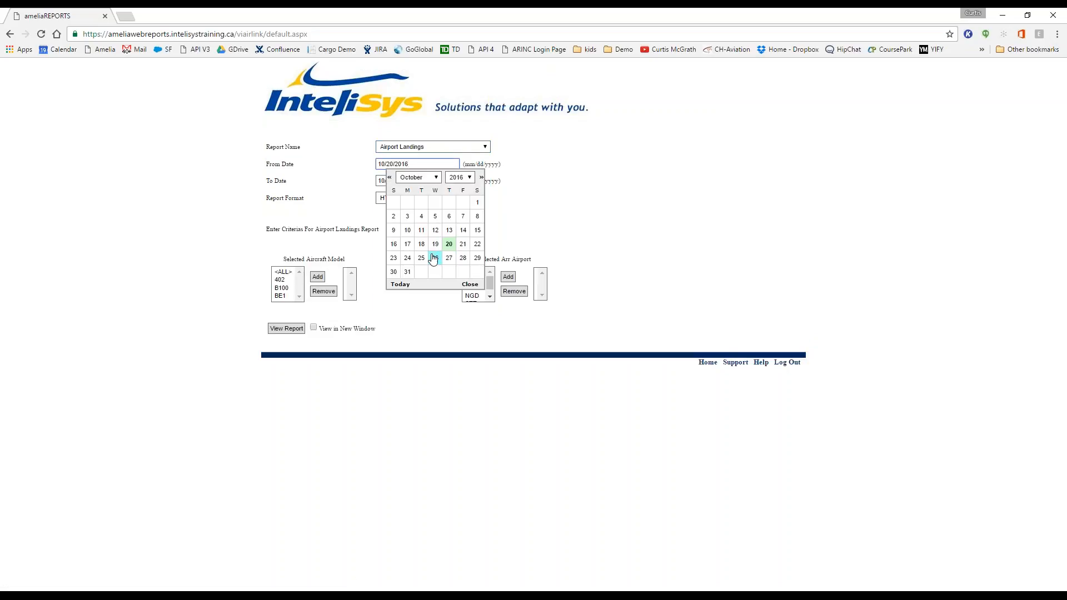
{"action": "left_click", "coordinate": [438, 178]}
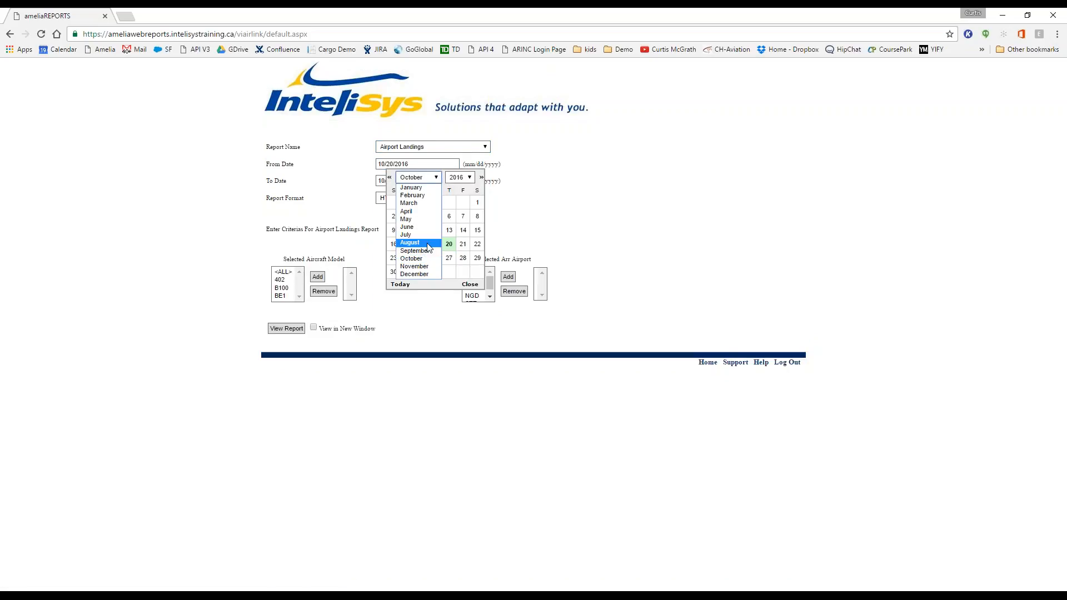
{"action": "left_click", "coordinate": [421, 267]}
{"action": "left_click", "coordinate": [422, 202]}
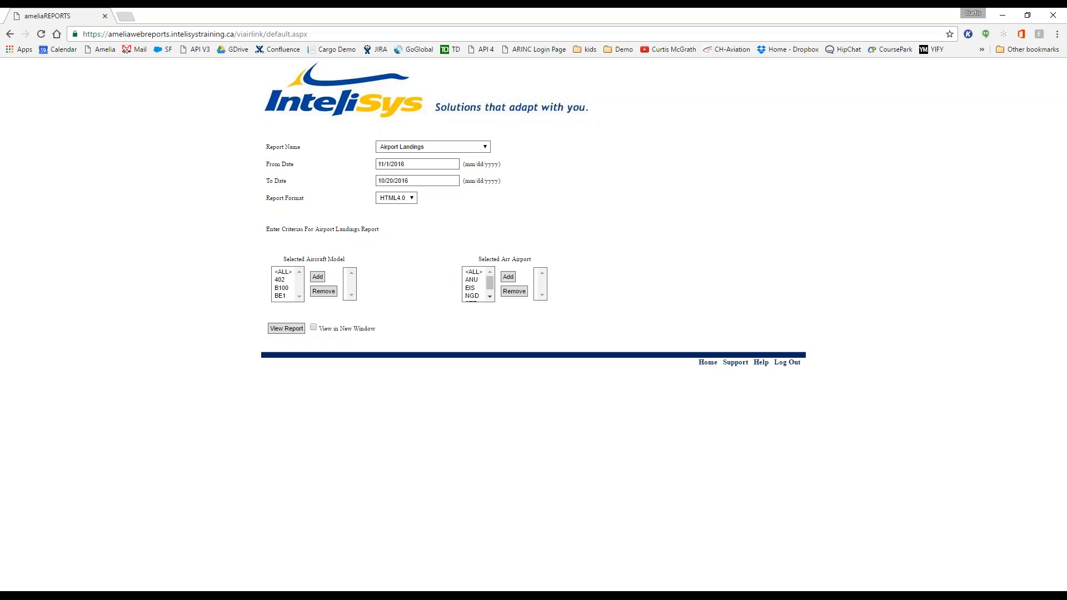
{"action": "left_click", "coordinate": [436, 181]}
{"action": "left_click", "coordinate": [435, 194]}
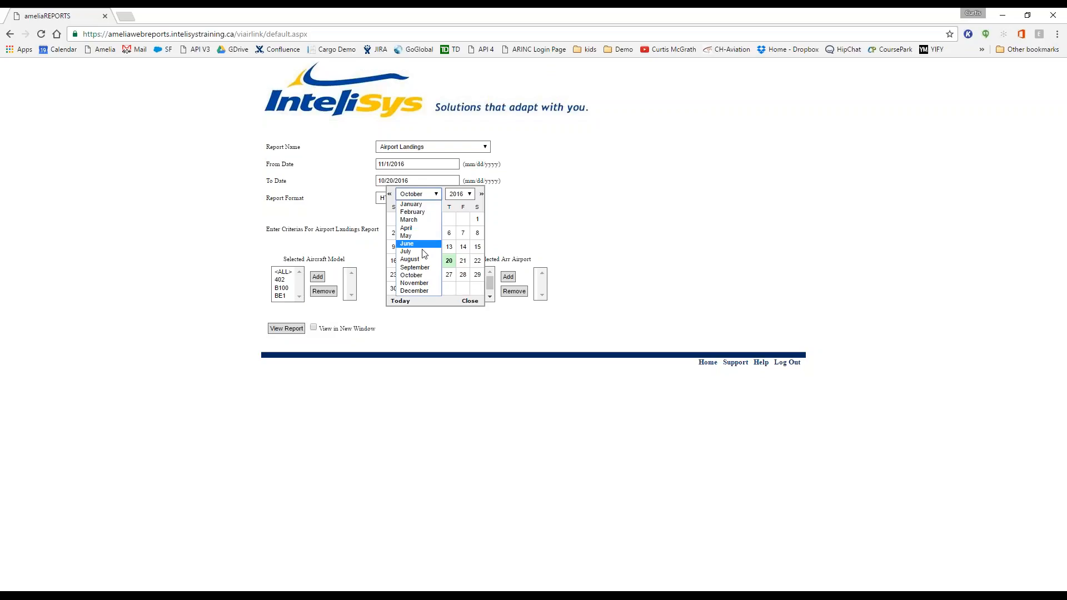
{"action": "left_click", "coordinate": [422, 283]}
{"action": "left_click", "coordinate": [437, 275]}
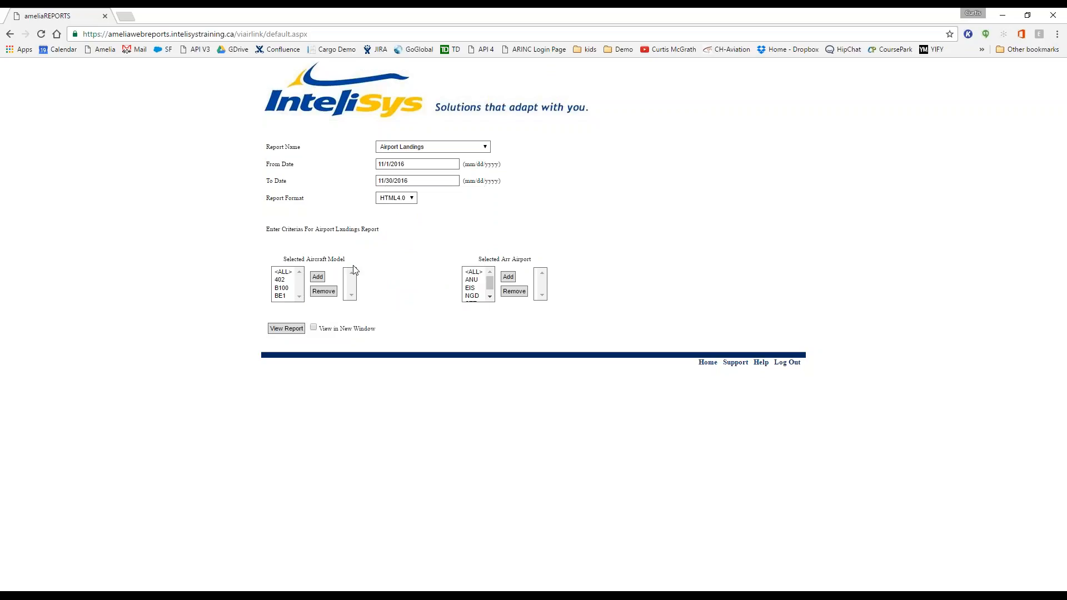
Step: Add <ALL> aircraft models and <ALL> arrival airports to the criteria, then view the report
{"action": "left_click", "coordinate": [286, 272]}
{"action": "left_click", "coordinate": [318, 278]}
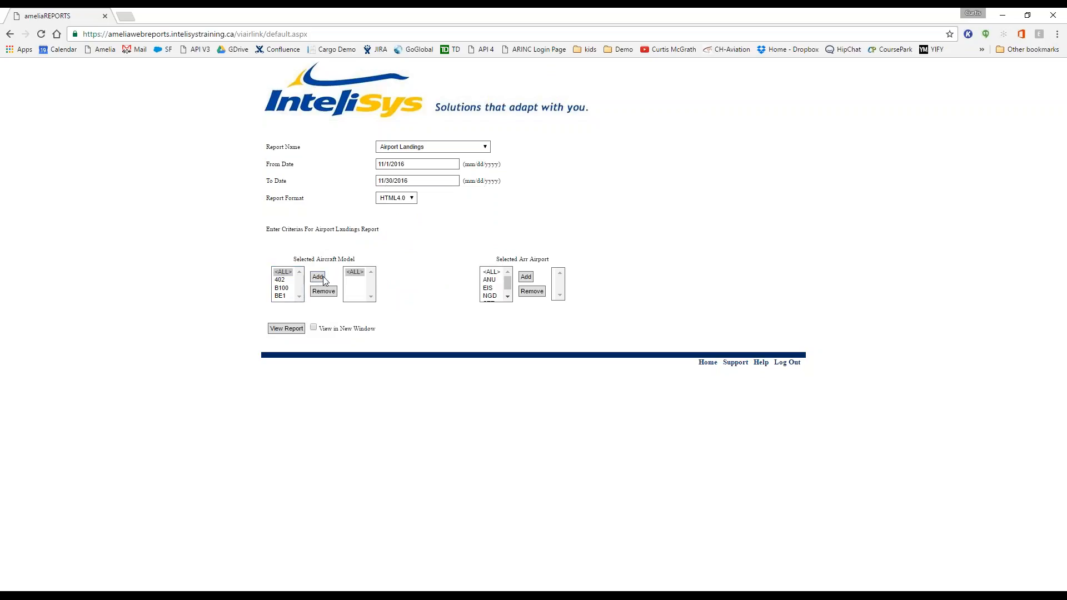
{"action": "left_click", "coordinate": [491, 271]}
{"action": "left_click", "coordinate": [522, 278]}
{"action": "left_click", "coordinate": [287, 329]}
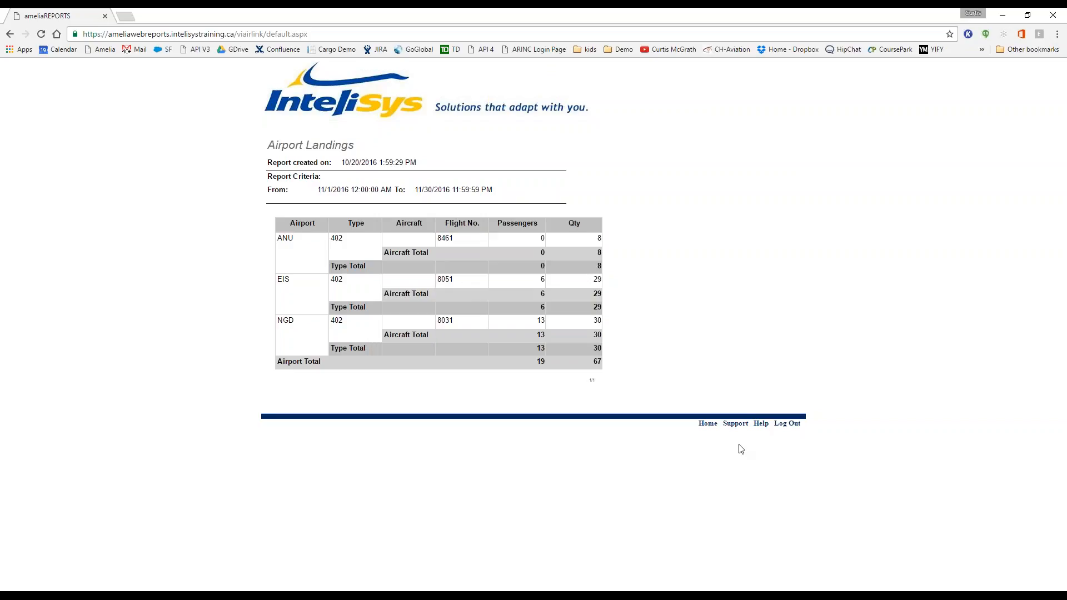
Step: Leave the November 2016 Airport Landings report for the Home selection form
{"action": "left_click", "coordinate": [716, 425]}
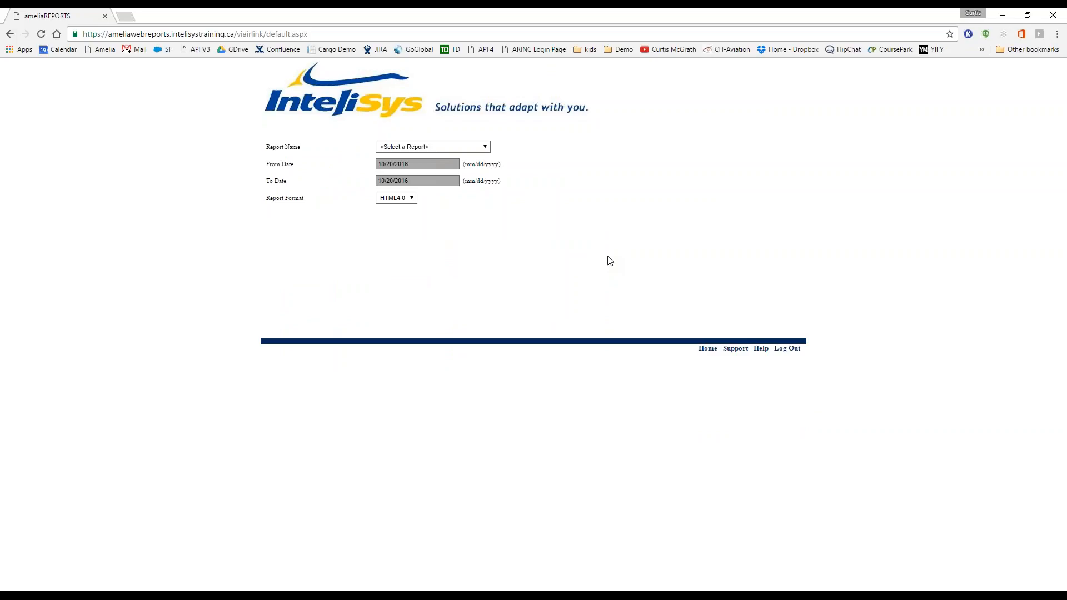
Step: Select the Flight Revenue report and add <ALL> charge types to the criteria
{"action": "left_click", "coordinate": [488, 147]}
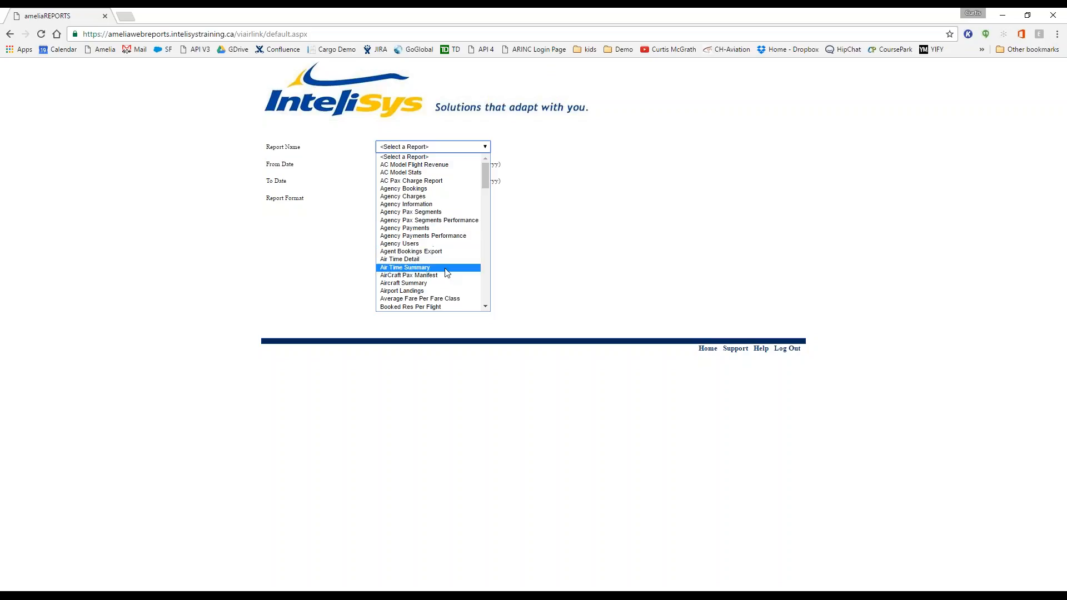
{"action": "scroll", "coordinate": [447, 273], "scroll_direction": "down", "scroll_amount": 2}
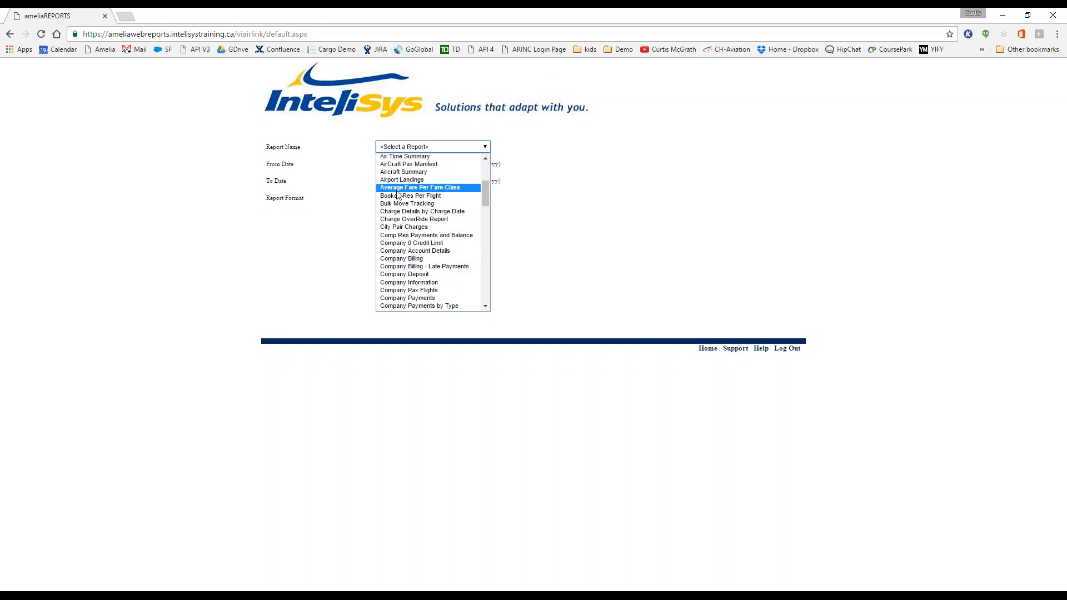
{"action": "scroll", "coordinate": [398, 193], "scroll_direction": "down", "scroll_amount": 2}
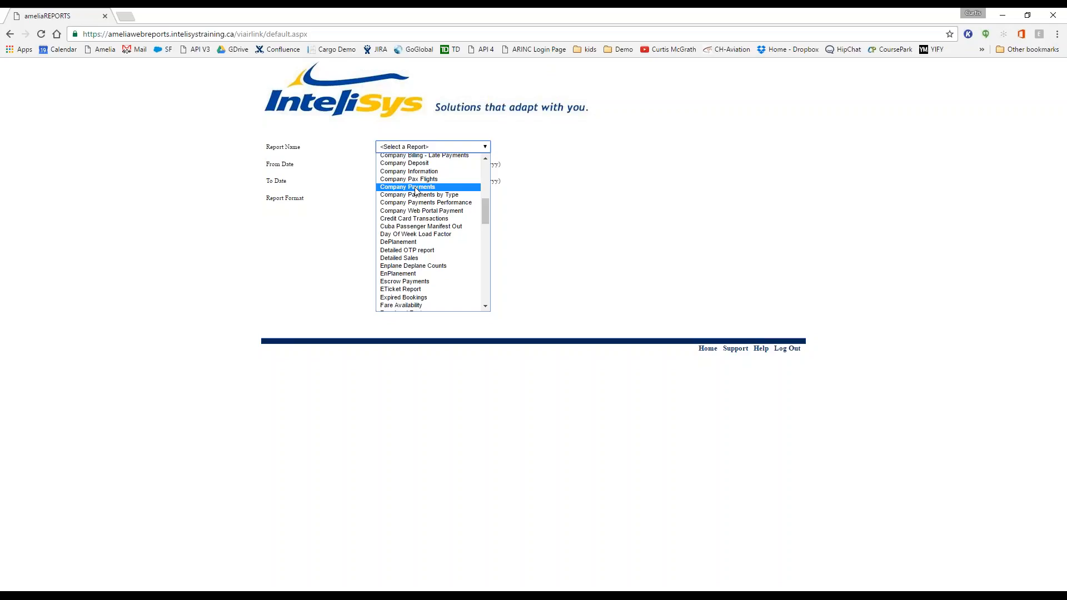
{"action": "scroll", "coordinate": [416, 190], "scroll_direction": "down", "scroll_amount": 2}
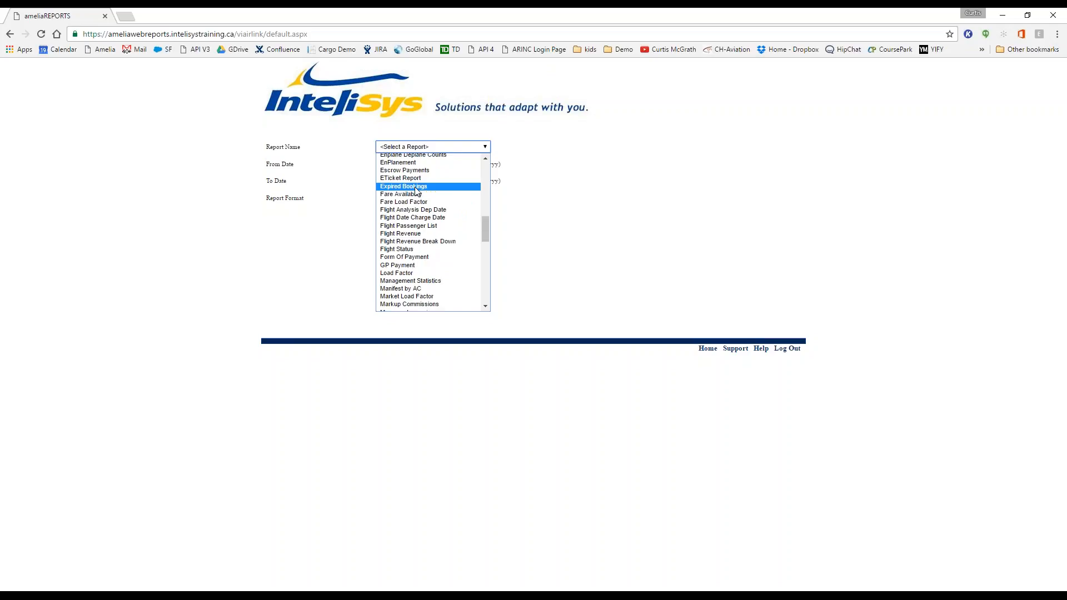
{"action": "left_click", "coordinate": [404, 234]}
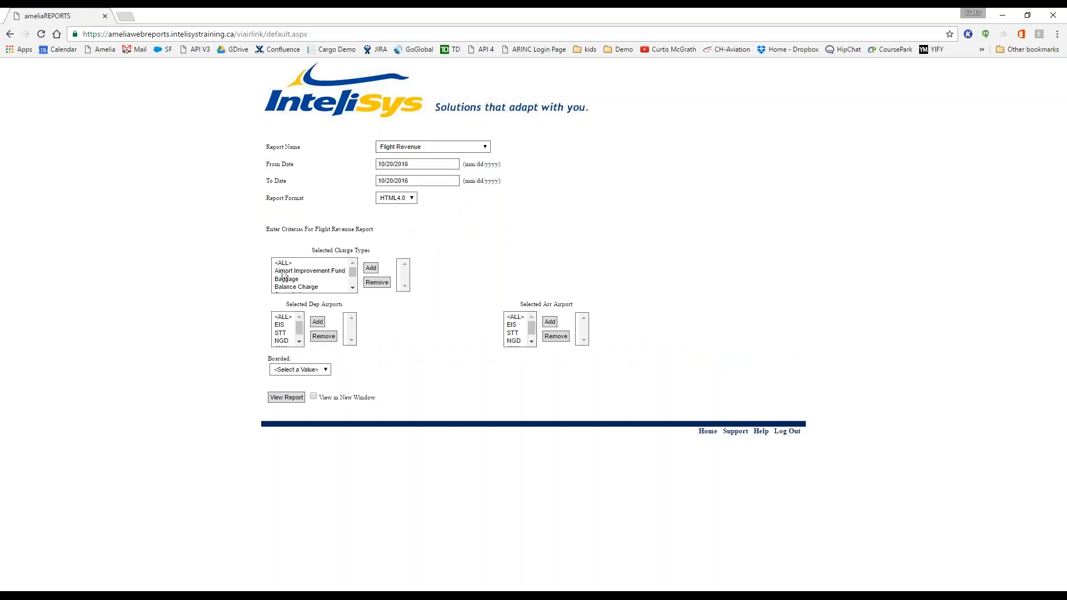
{"action": "left_click", "coordinate": [283, 263]}
{"action": "left_click", "coordinate": [371, 268]}
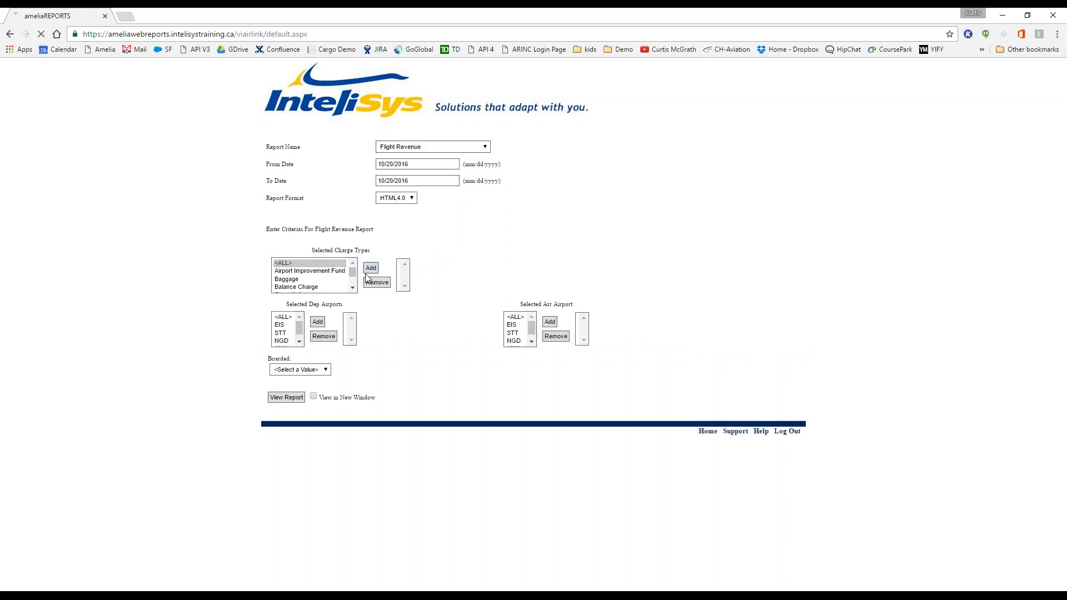
Step: Set the date range from 11/1/2016 to 11/5/2016
{"action": "left_click", "coordinate": [418, 165]}
{"action": "left_click", "coordinate": [436, 177]}
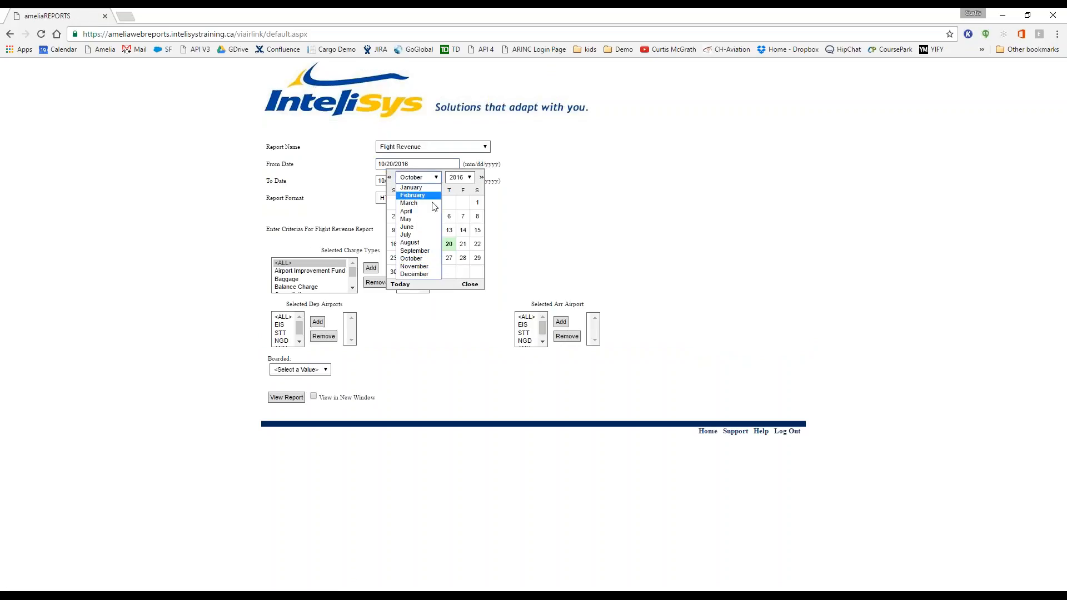
{"action": "left_click", "coordinate": [415, 266]}
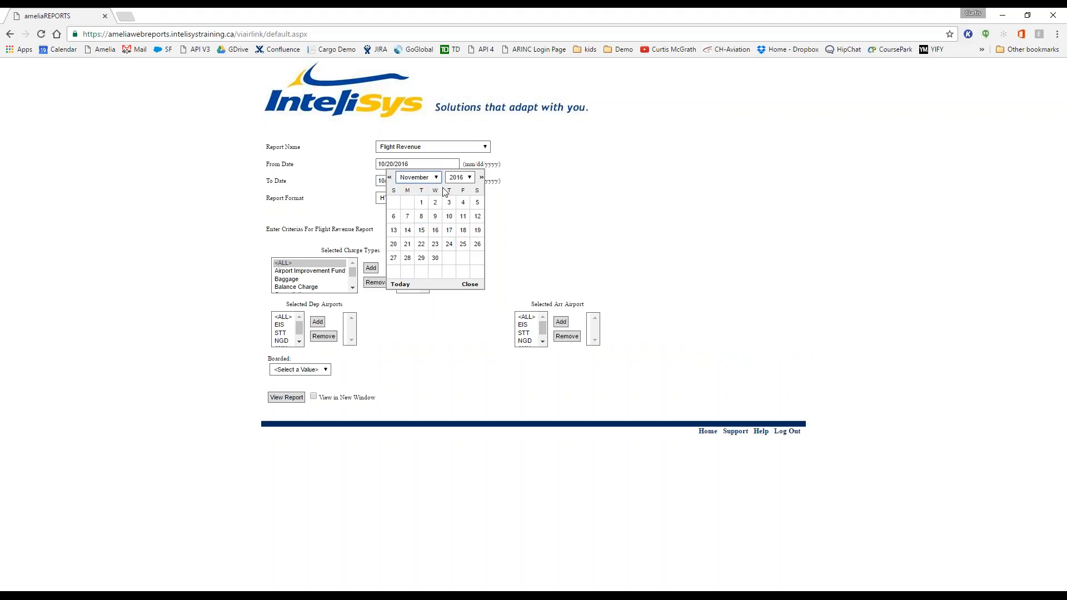
{"action": "left_click", "coordinate": [422, 203]}
{"action": "left_click", "coordinate": [430, 181]}
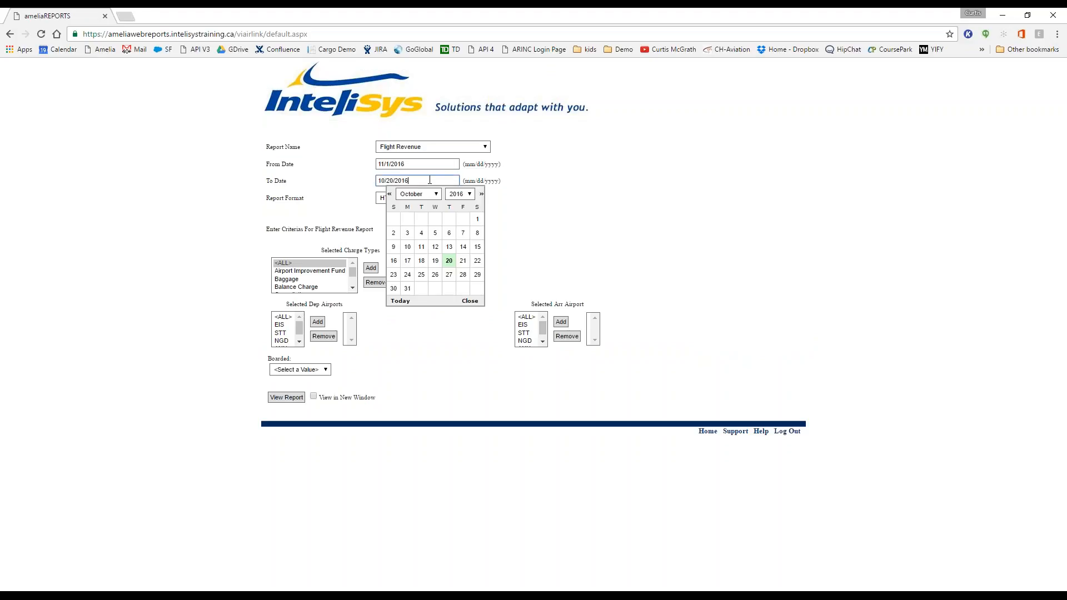
{"action": "left_click", "coordinate": [438, 194]}
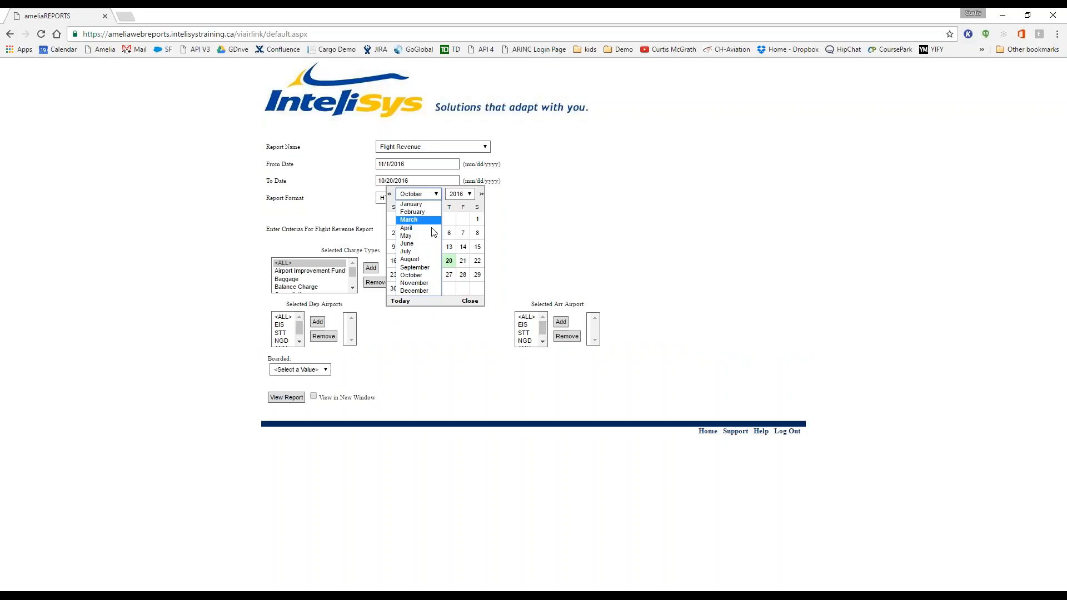
{"action": "left_click", "coordinate": [423, 281]}
{"action": "left_click", "coordinate": [477, 219]}
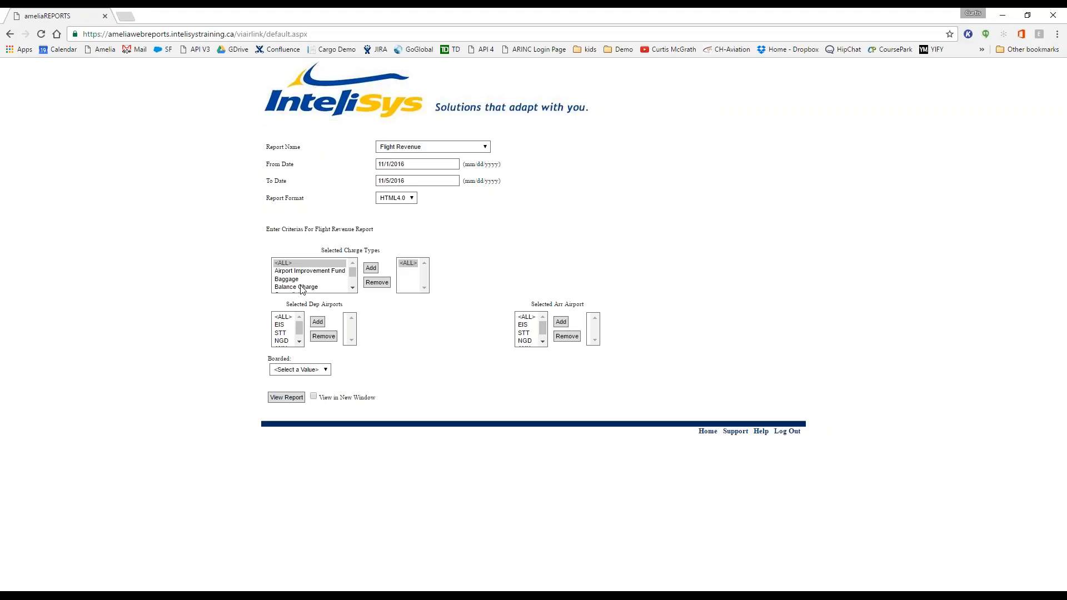
Step: Add <ALL> departure and arrival airports, limit to Boarded passengers, and view the report
{"action": "left_click", "coordinate": [283, 317]}
{"action": "left_click", "coordinate": [317, 322]}
{"action": "left_click", "coordinate": [533, 318]}
{"action": "left_click", "coordinate": [558, 324]}
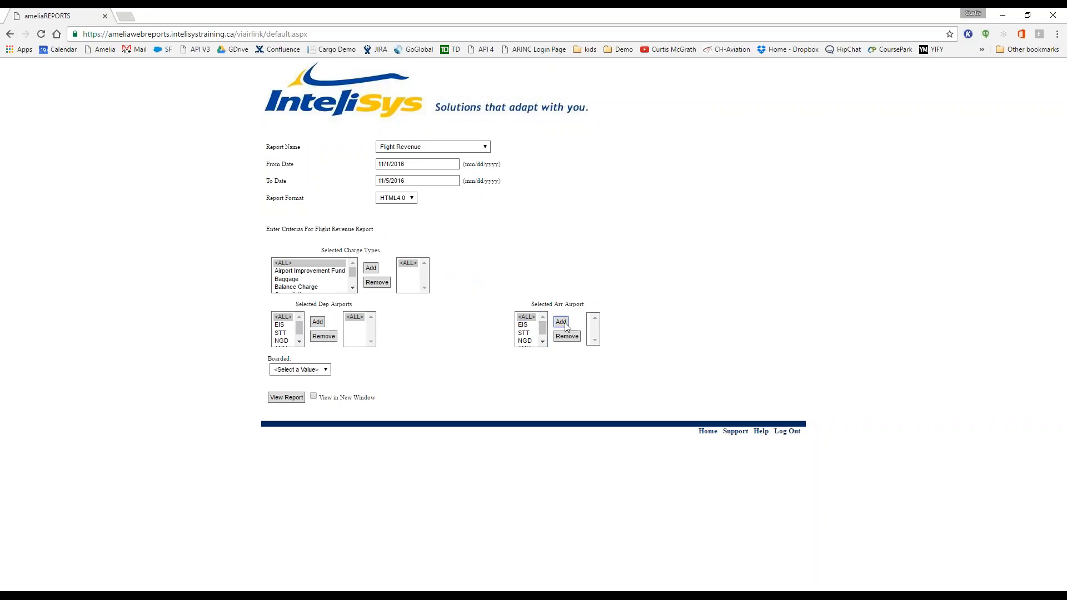
{"action": "left_click", "coordinate": [321, 371]}
{"action": "left_click", "coordinate": [307, 393]}
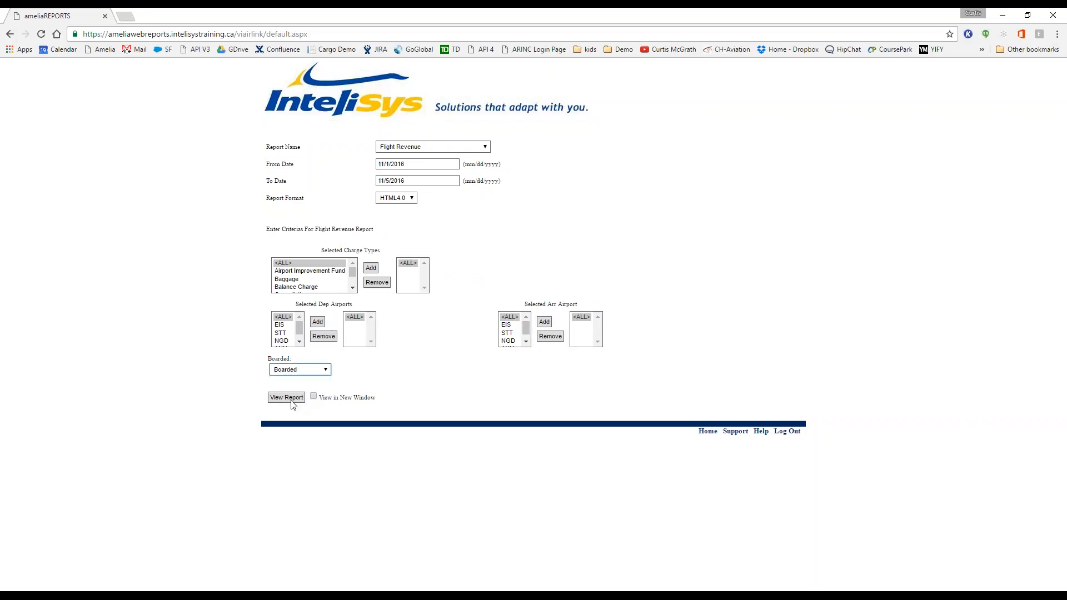
{"action": "left_click", "coordinate": [288, 398]}
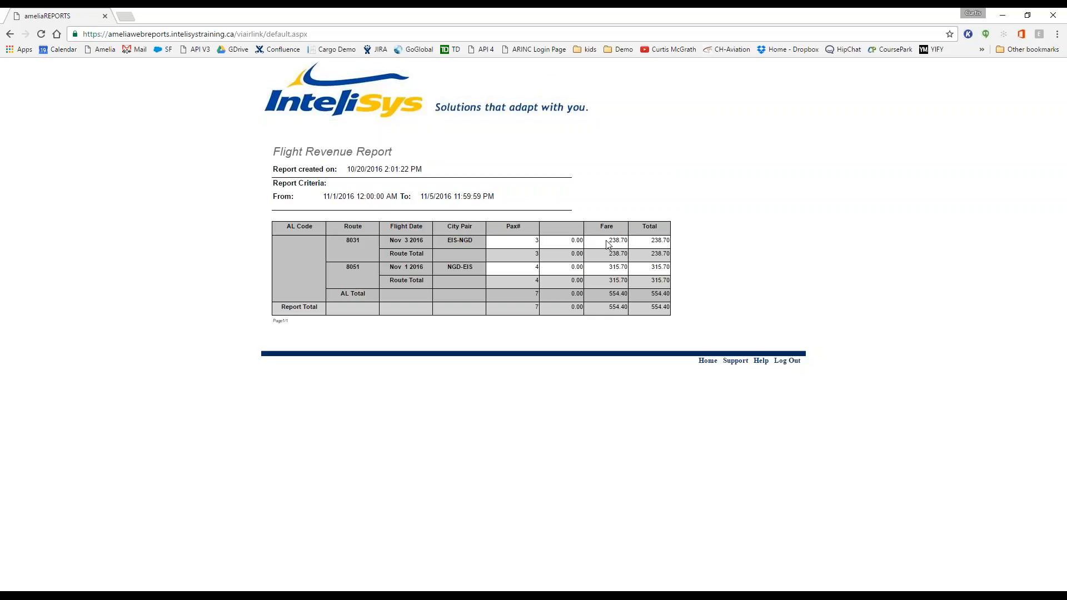
Step: Highlight the fare figures, including flight 8051's 315.70 fare, then return to the selection form
{"action": "left_click_drag", "start_coordinate": [606, 241], "coordinate": [645, 240]}
{"action": "left_click_drag", "start_coordinate": [346, 267], "coordinate": [528, 274]}
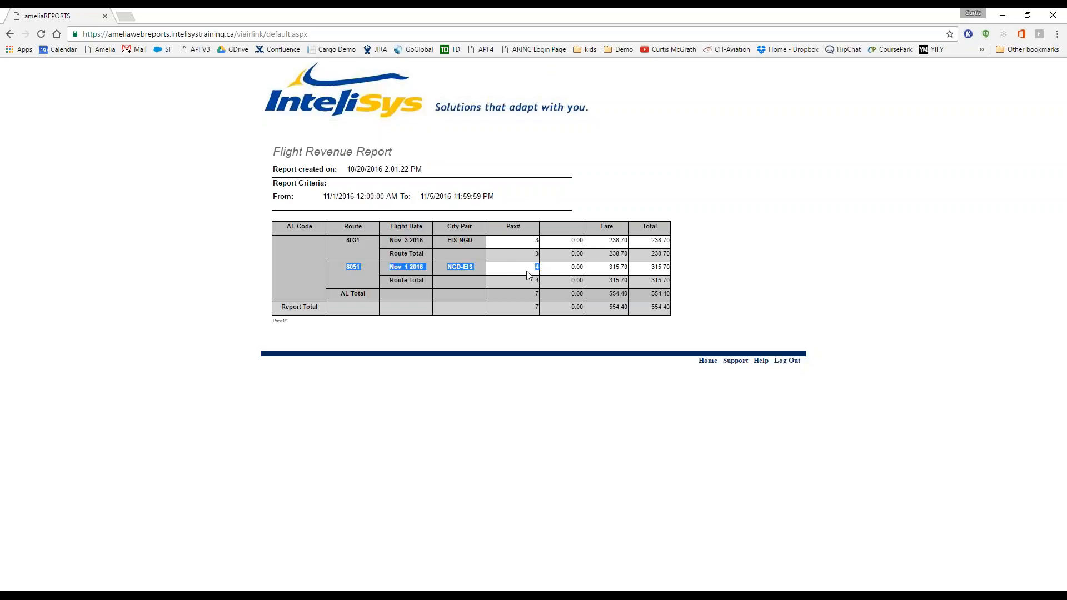
{"action": "double_click", "coordinate": [631, 269]}
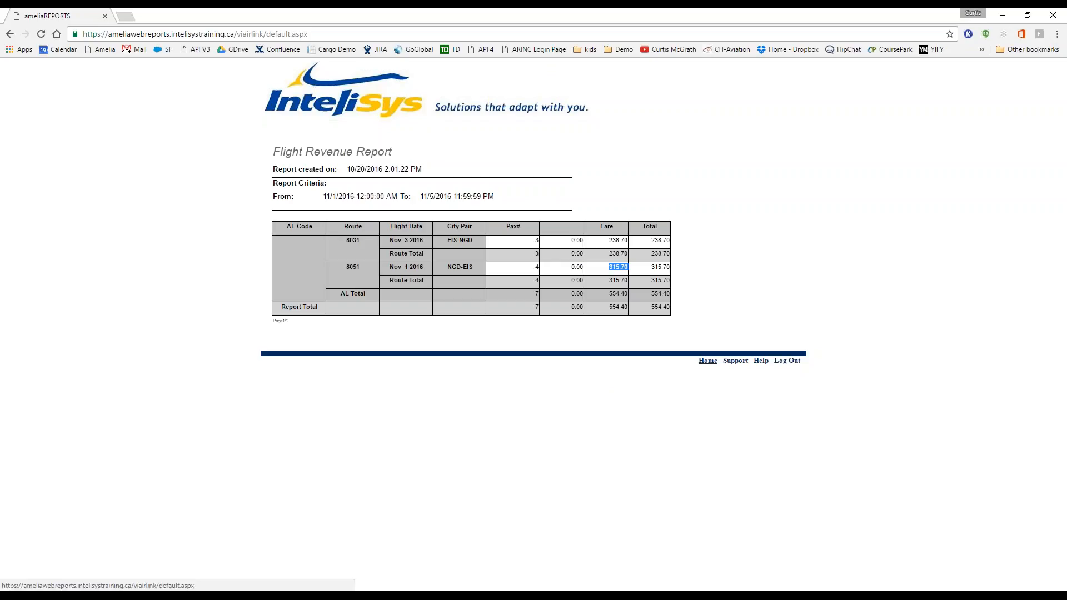
{"action": "left_click", "coordinate": [707, 361]}
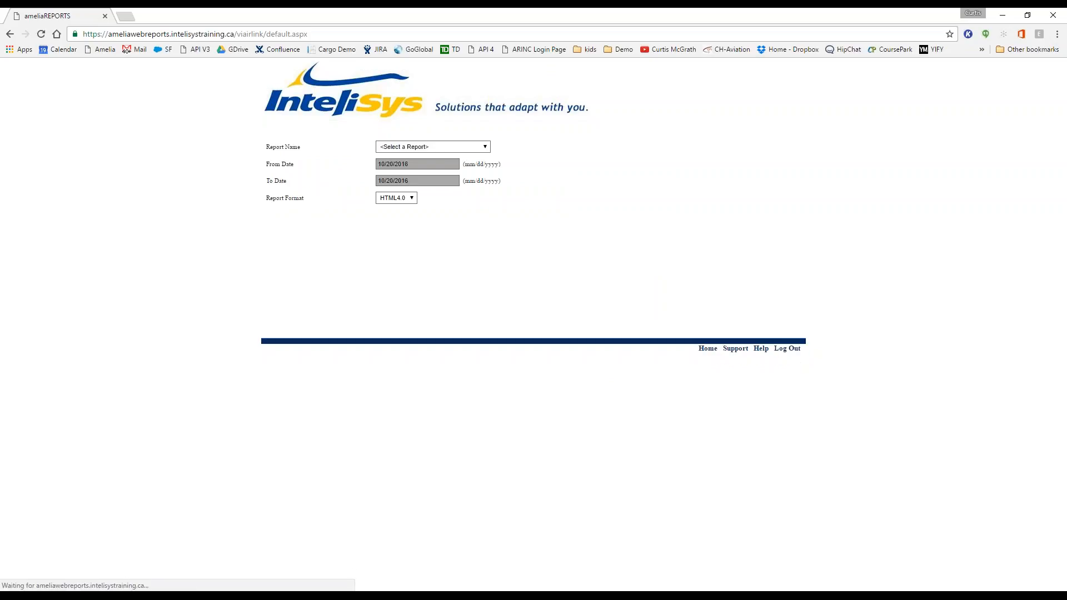
Step: Select the Flight Revenue Break Down report and add <ALL> charge types
{"action": "left_click", "coordinate": [484, 147]}
{"action": "scroll", "coordinate": [460, 251], "scroll_direction": "down", "scroll_amount": 4}
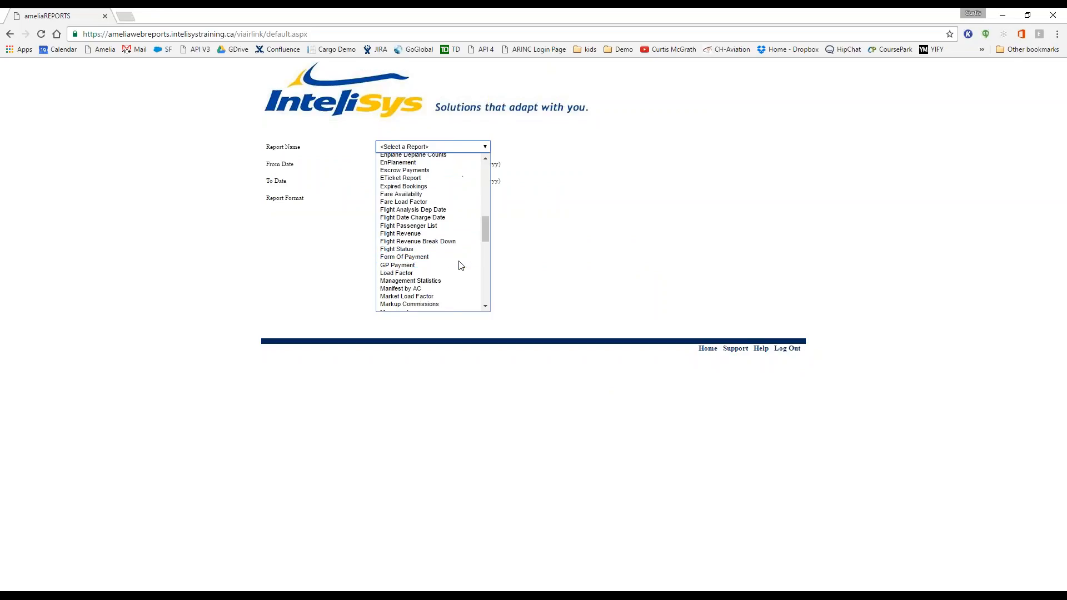
{"action": "left_click", "coordinate": [452, 242]}
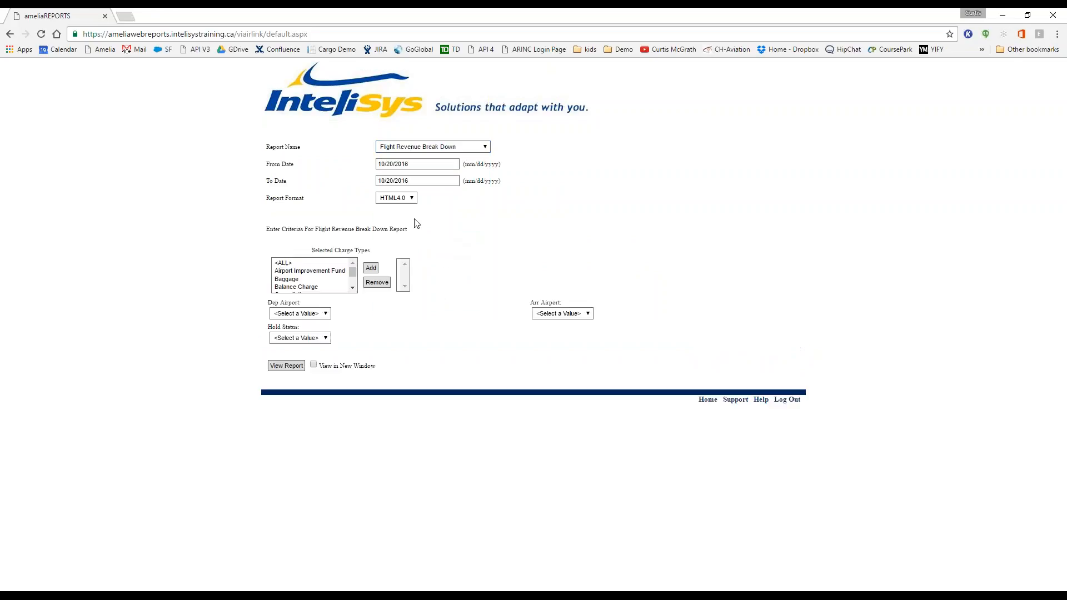
{"action": "left_click", "coordinate": [282, 264]}
{"action": "left_click", "coordinate": [371, 268]}
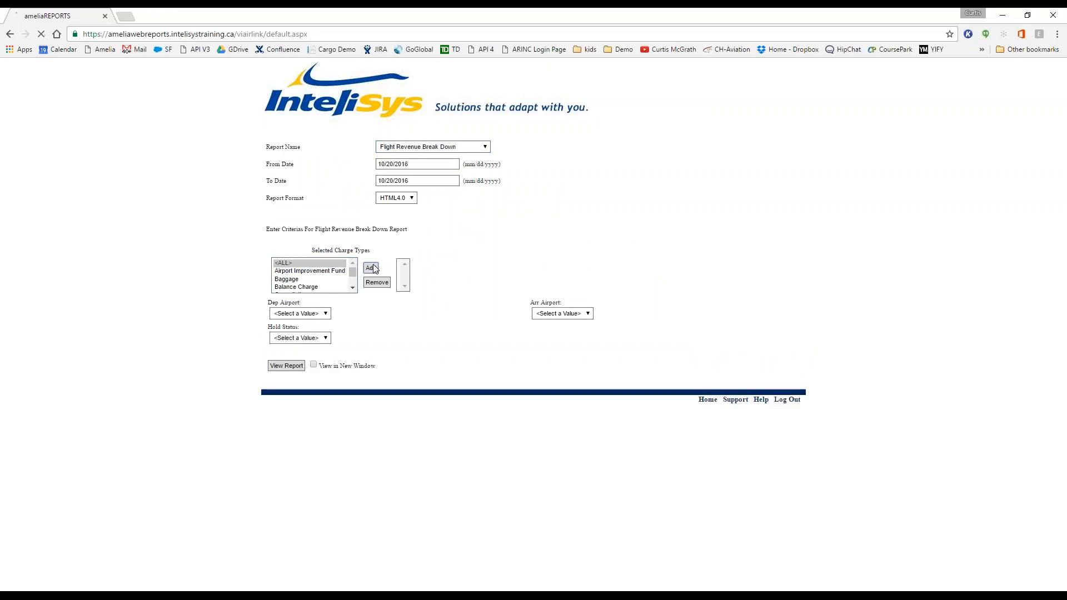
Step: Set departure and arrival airports to <ALL> and Hold Status to Exclude Hold
{"action": "left_click", "coordinate": [316, 315]}
{"action": "left_click", "coordinate": [305, 329]}
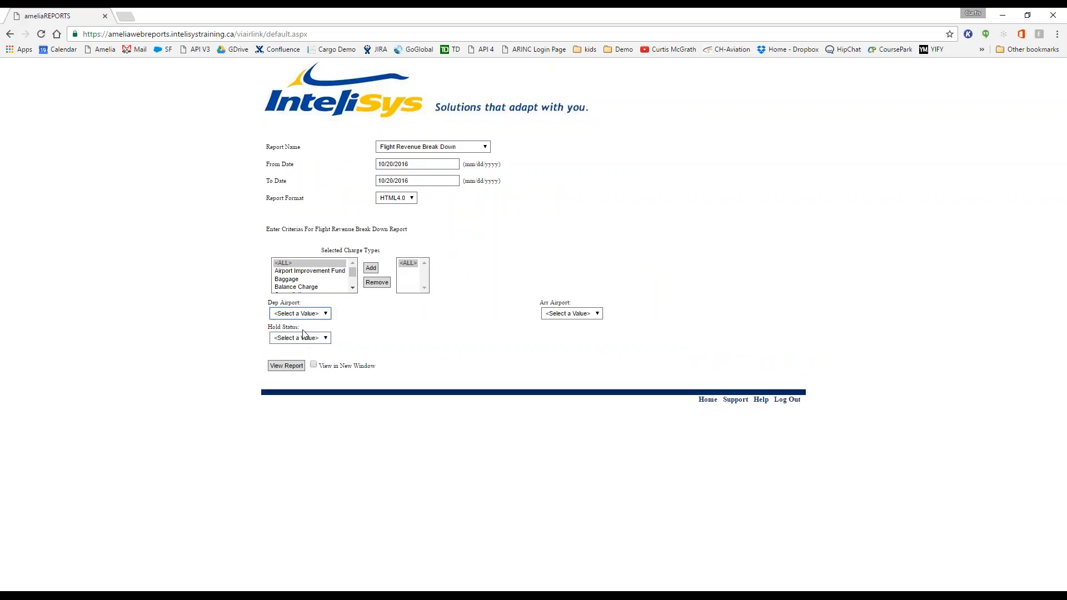
{"action": "left_click", "coordinate": [571, 312]}
{"action": "left_click", "coordinate": [558, 332]}
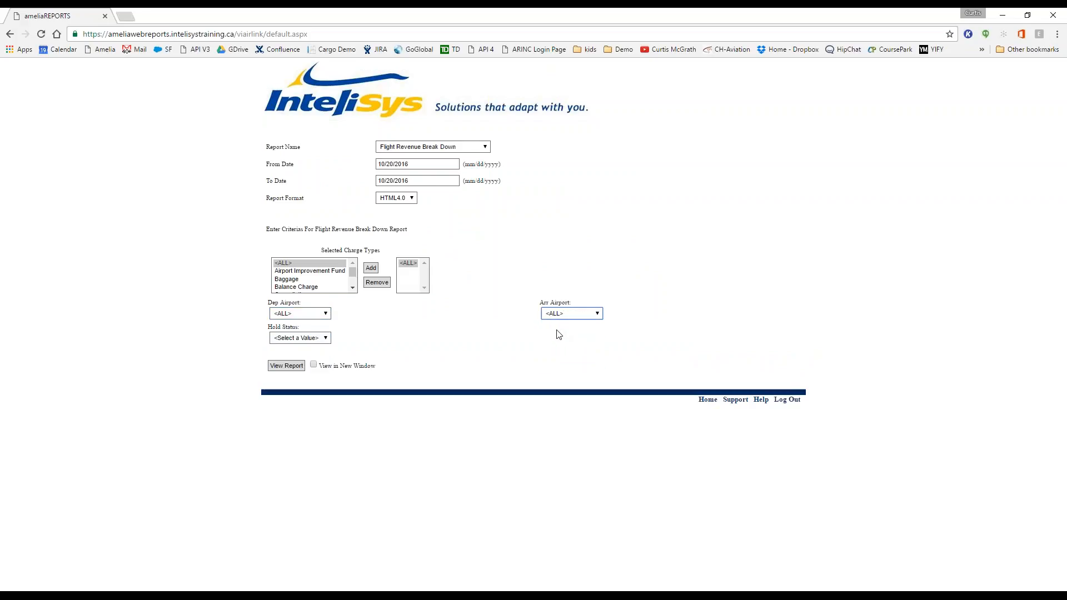
{"action": "left_click", "coordinate": [316, 340]}
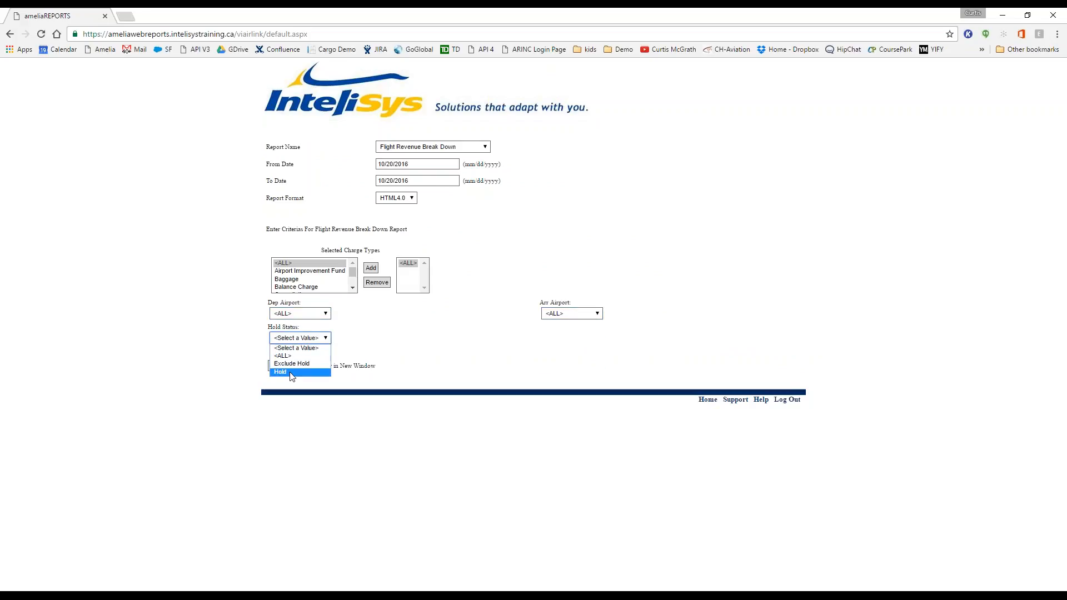
{"action": "left_click", "coordinate": [290, 365]}
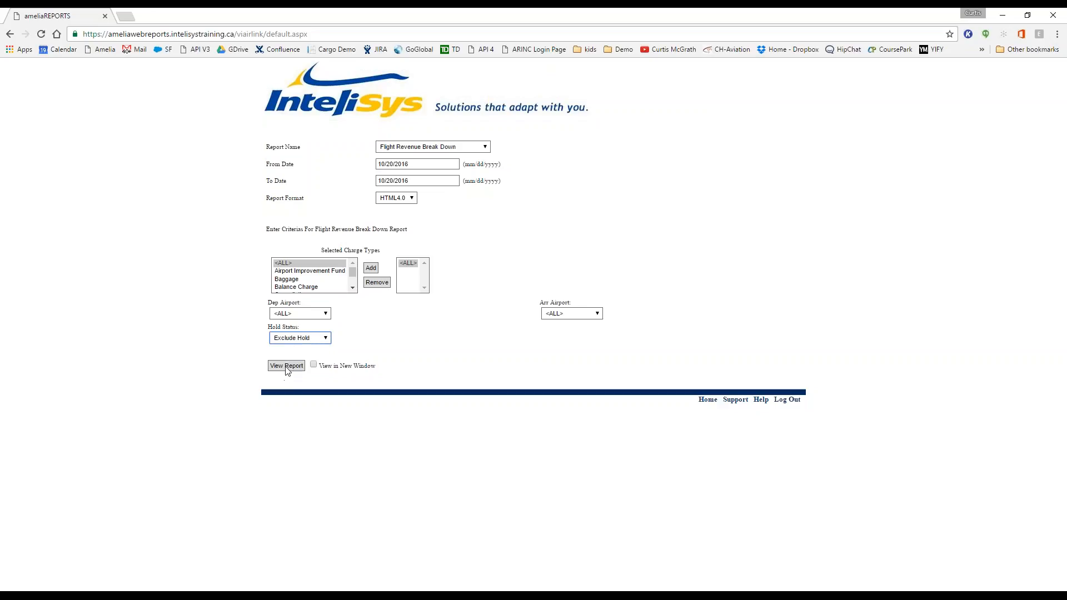
{"action": "left_click", "coordinate": [287, 370]}
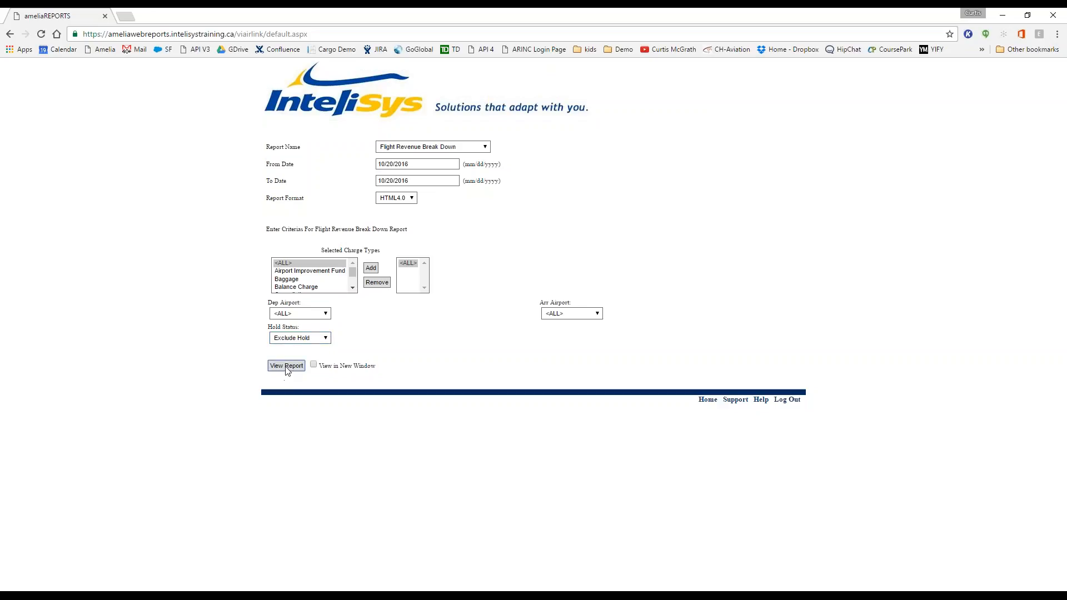
Step: Set the dates to 11/1/2016 through 11/5/2016 and view the report
{"action": "left_click", "coordinate": [425, 164]}
{"action": "left_click", "coordinate": [418, 178]}
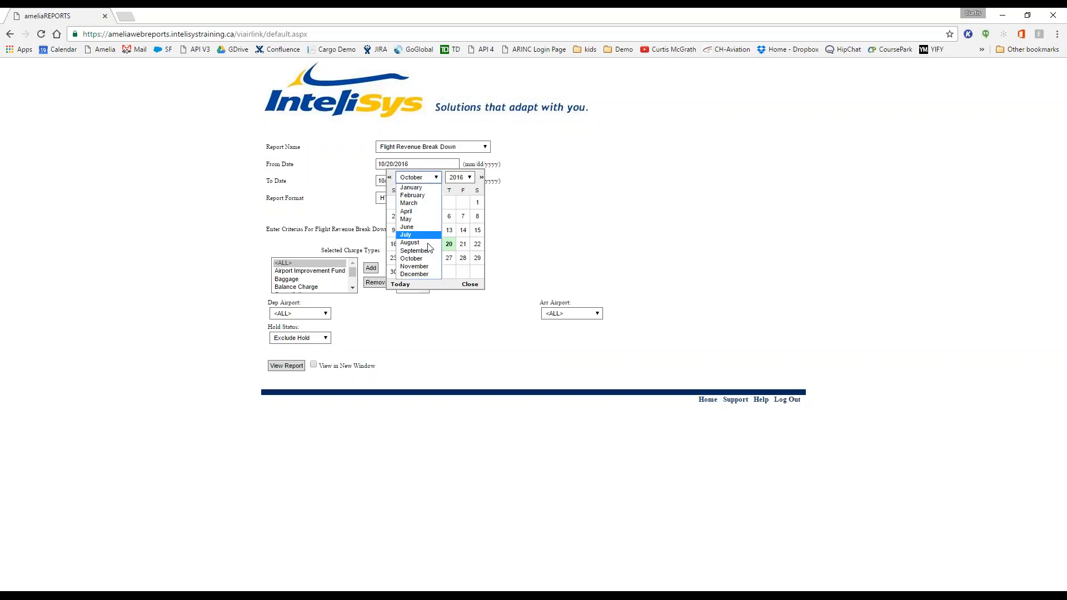
{"action": "left_click", "coordinate": [417, 268]}
{"action": "left_click", "coordinate": [421, 202]}
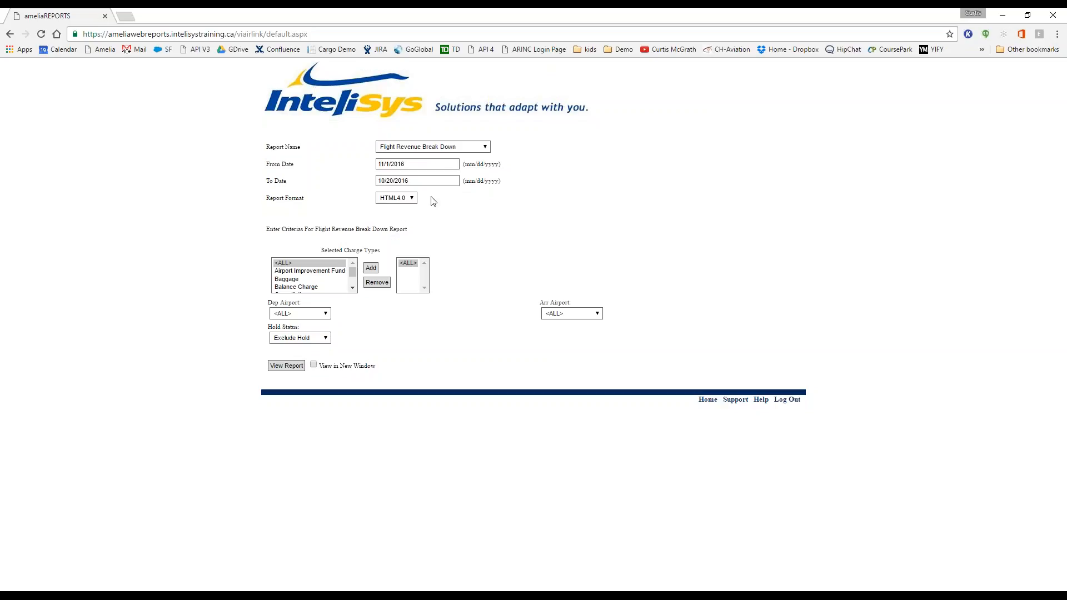
{"action": "left_click", "coordinate": [426, 180]}
{"action": "left_click", "coordinate": [436, 194]}
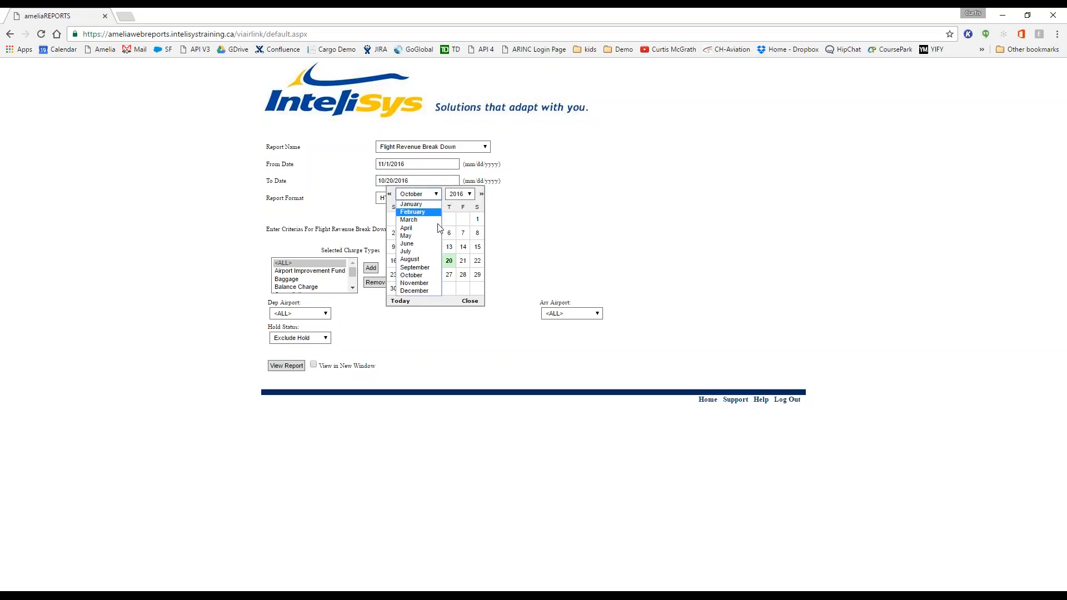
{"action": "left_click", "coordinate": [425, 284]}
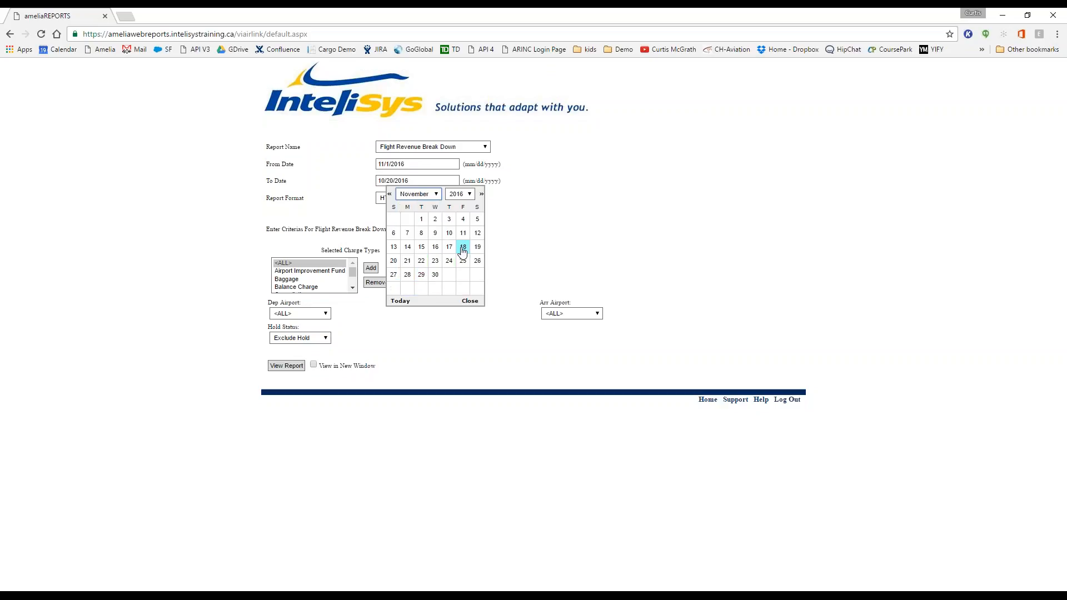
{"action": "left_click", "coordinate": [477, 220]}
{"action": "left_click", "coordinate": [287, 367]}
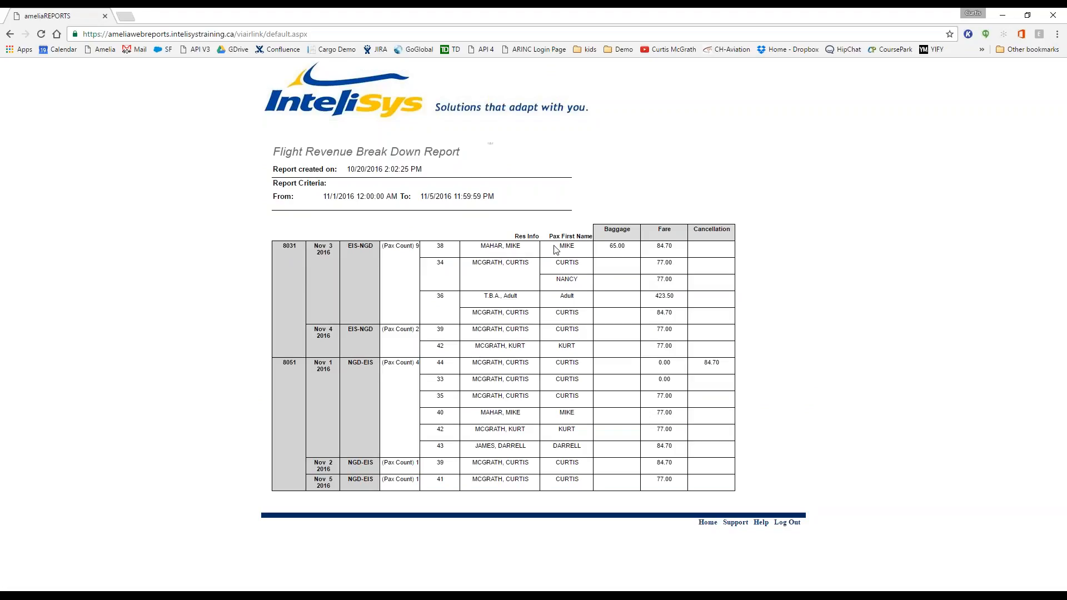
Step: Highlight the baggage charge and flight 8051's 84.70 cancellation amount, then return Home
{"action": "left_click_drag", "start_coordinate": [556, 249], "coordinate": [620, 246]}
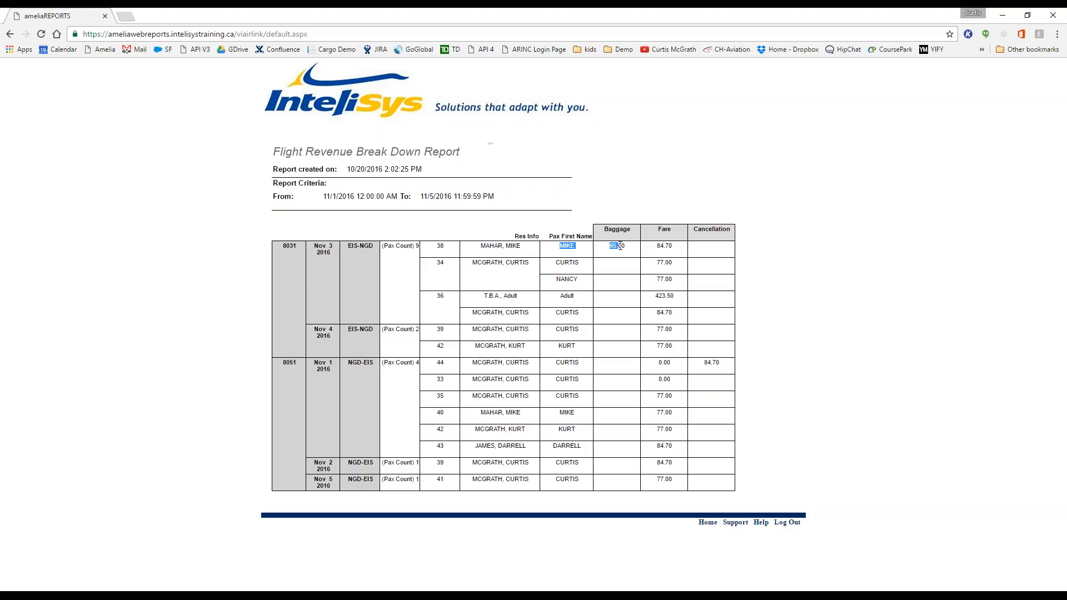
{"action": "left_click", "coordinate": [680, 251]}
{"action": "double_click", "coordinate": [705, 365]}
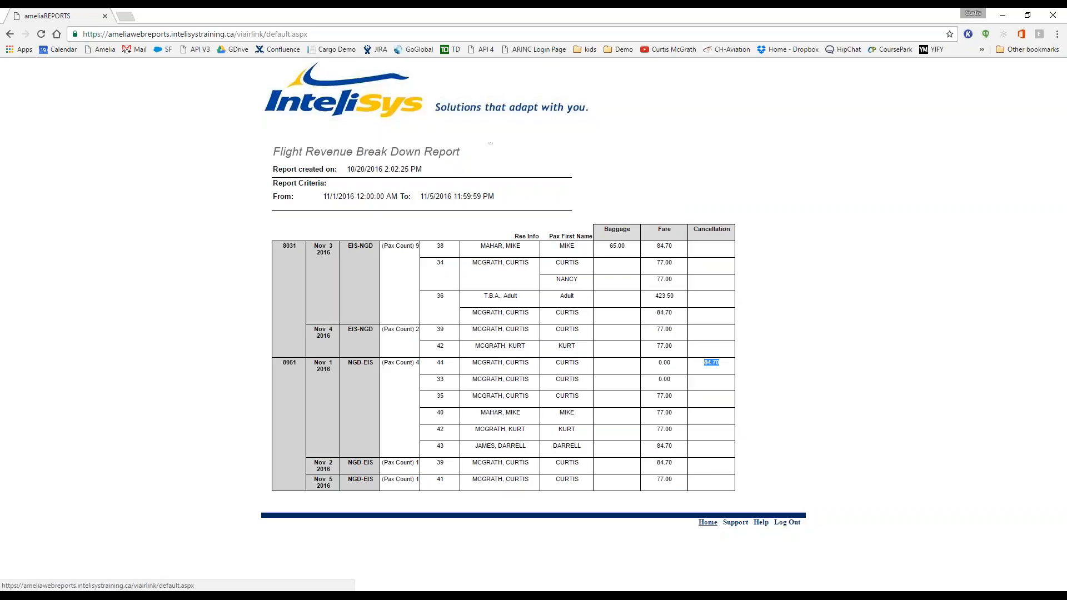
{"action": "left_click", "coordinate": [708, 523]}
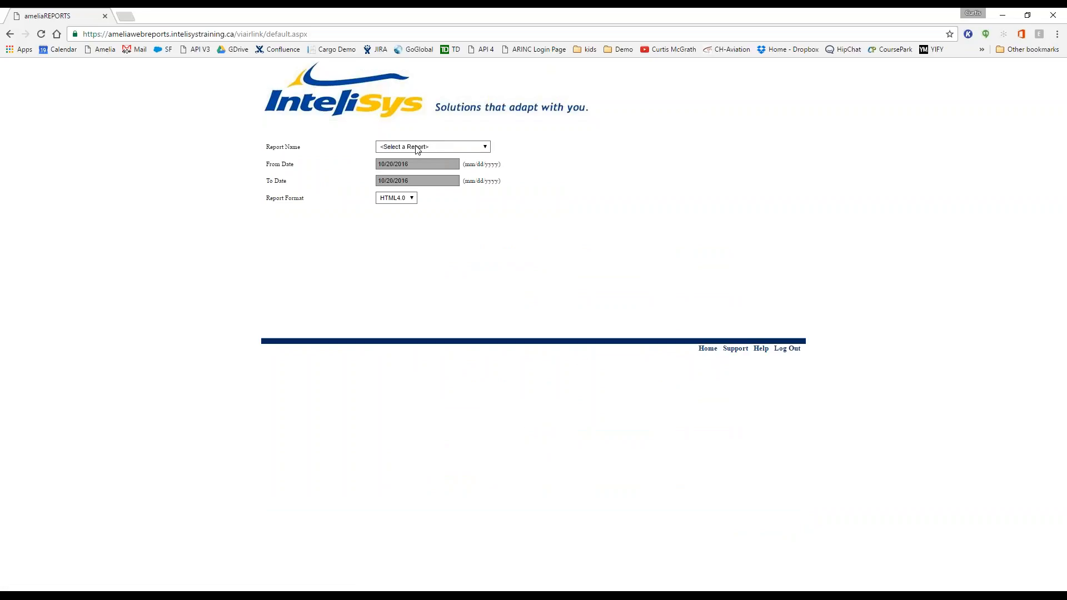
Step: Select the TSA Passenger Reservations report with a start date of 11/1/2016
{"action": "left_click", "coordinate": [437, 147]}
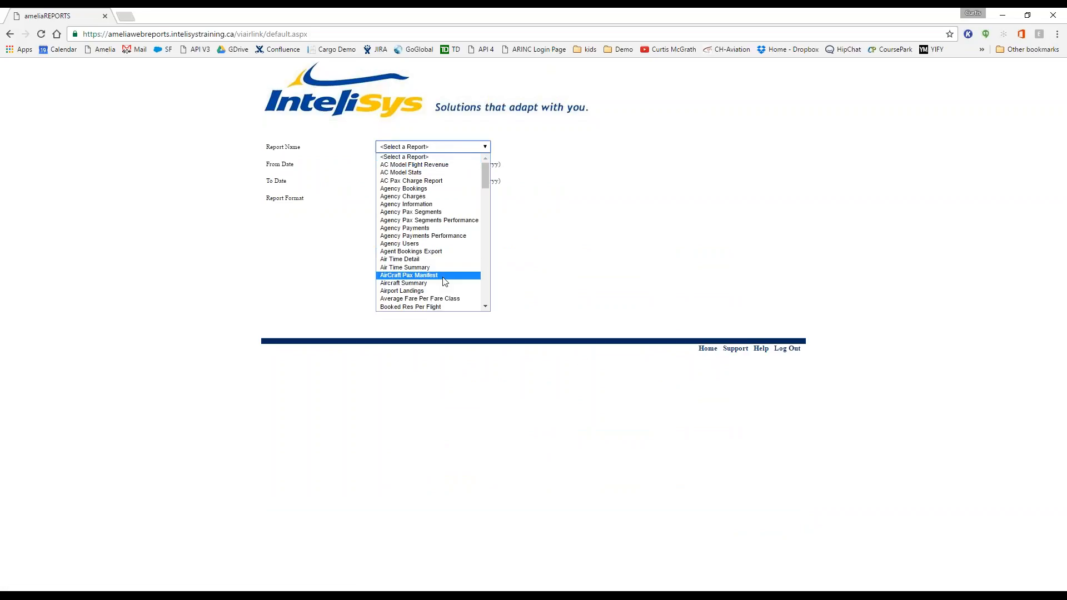
{"action": "scroll", "coordinate": [439, 275], "scroll_direction": "down", "scroll_amount": 10}
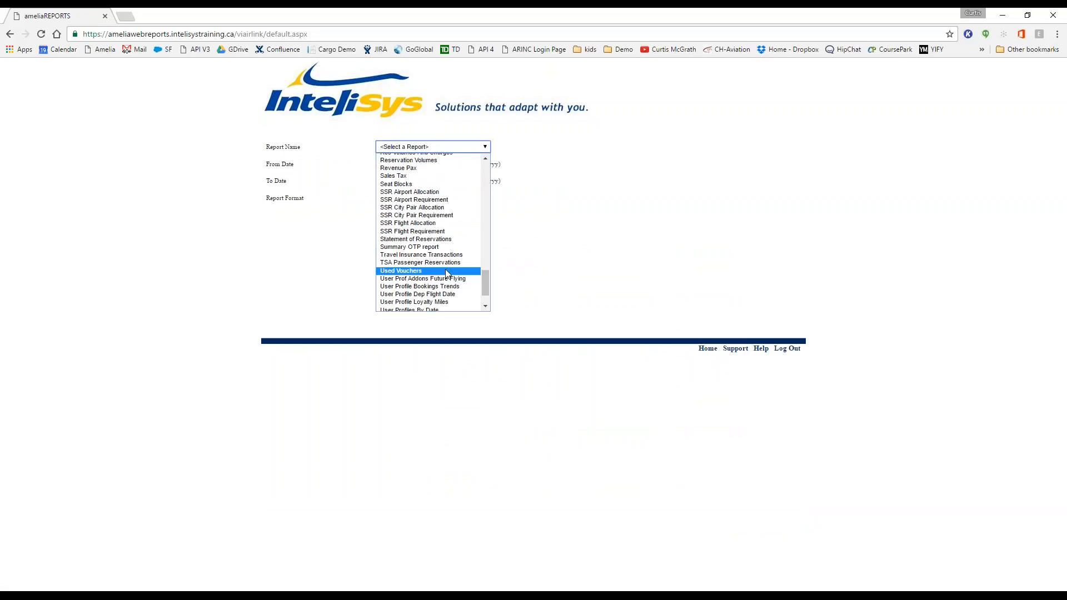
{"action": "left_click", "coordinate": [418, 263]}
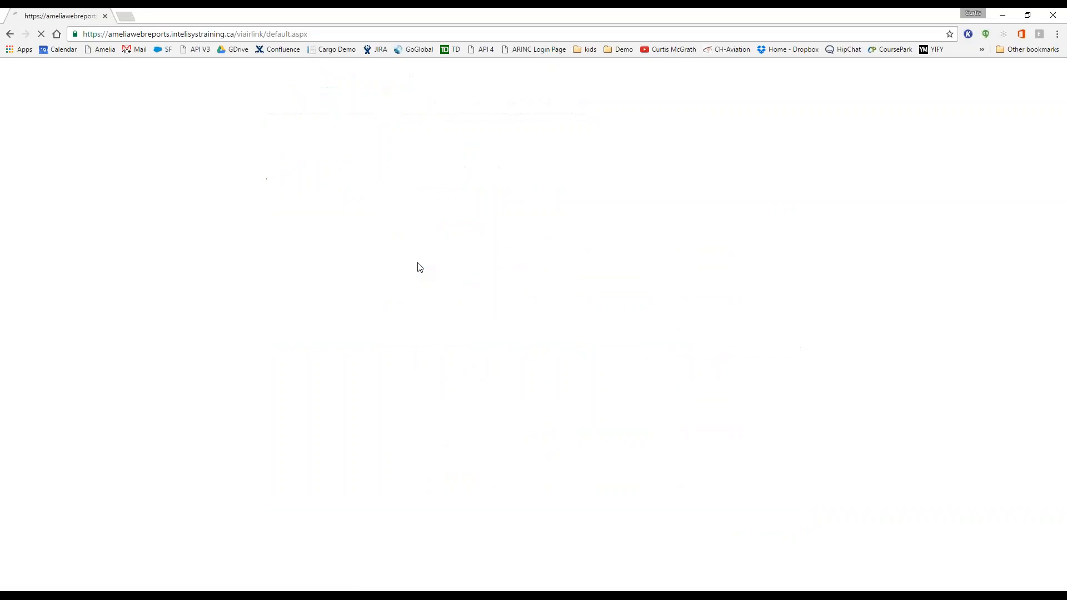
{"action": "left_click", "coordinate": [424, 165]}
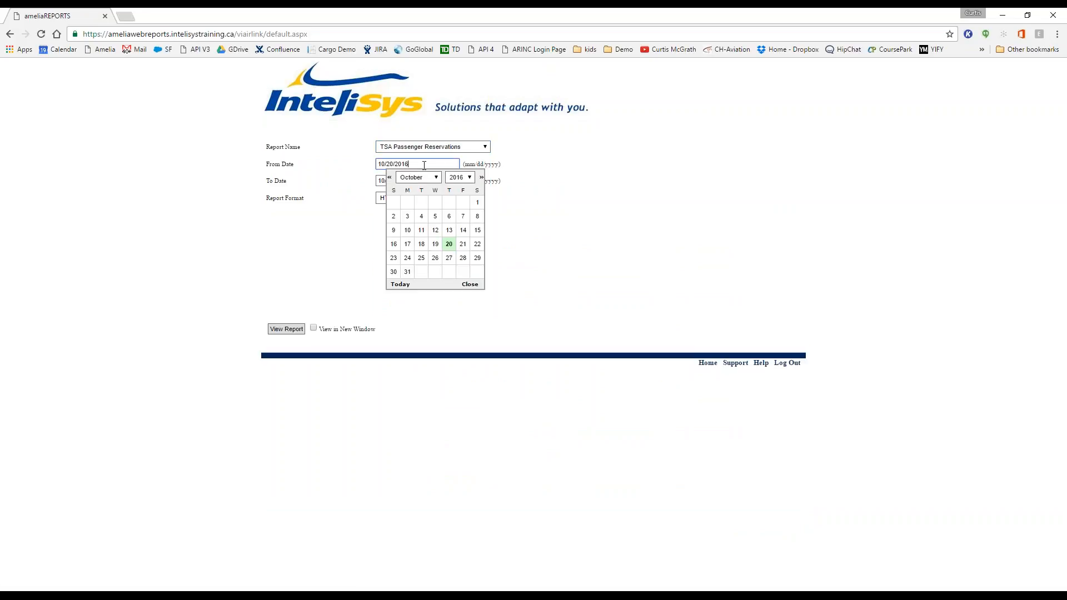
{"action": "left_click", "coordinate": [428, 177]}
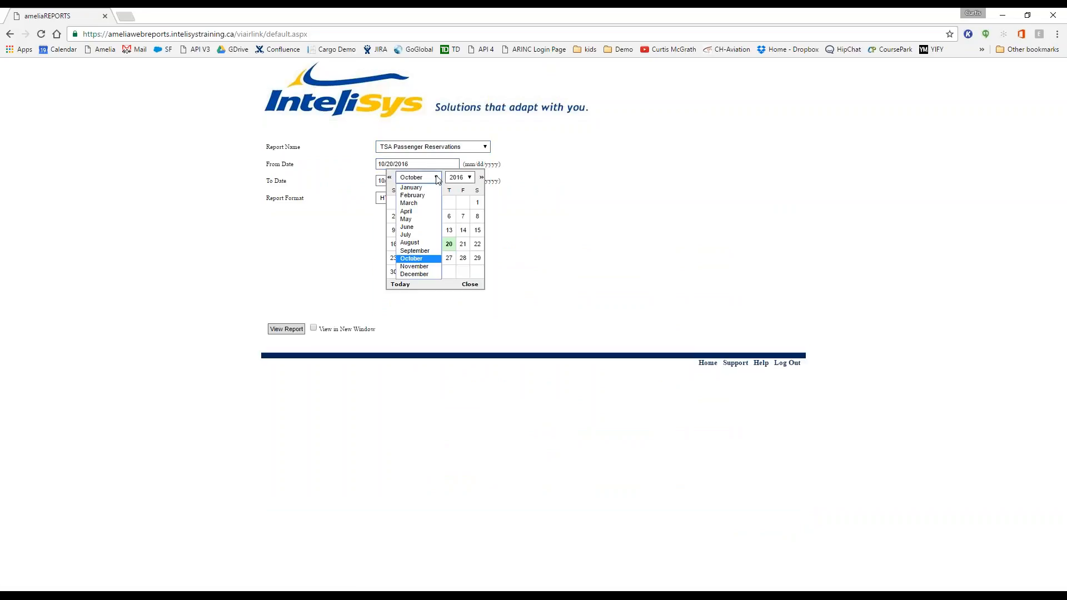
{"action": "left_click", "coordinate": [421, 267]}
{"action": "left_click", "coordinate": [421, 203]}
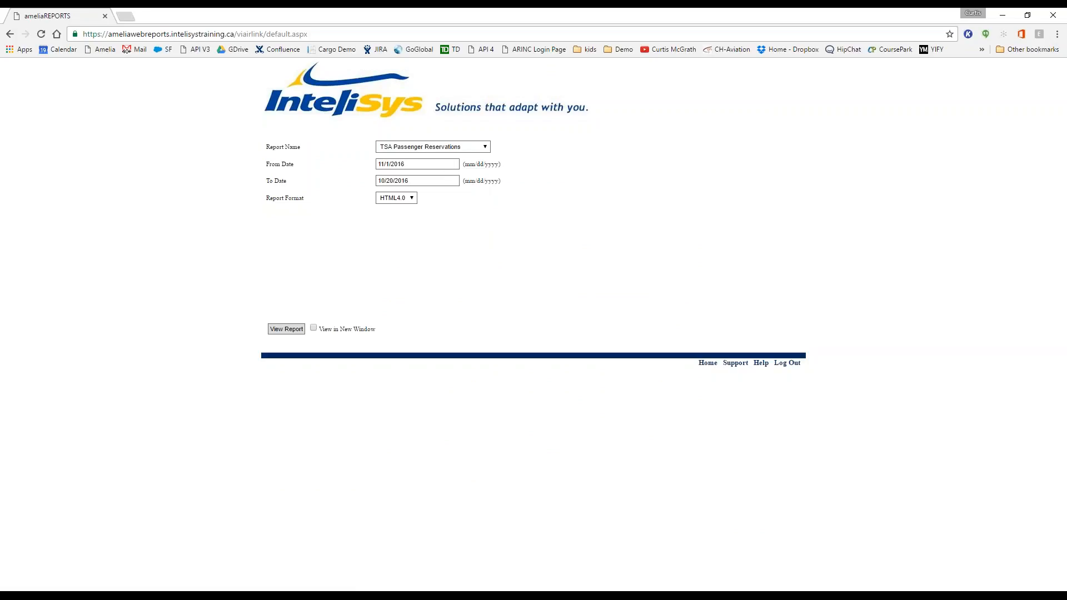
Step: Set the end date to 11/5/2016, view the empty report, and return Home
{"action": "left_click", "coordinate": [446, 177]}
{"action": "left_click", "coordinate": [438, 195]}
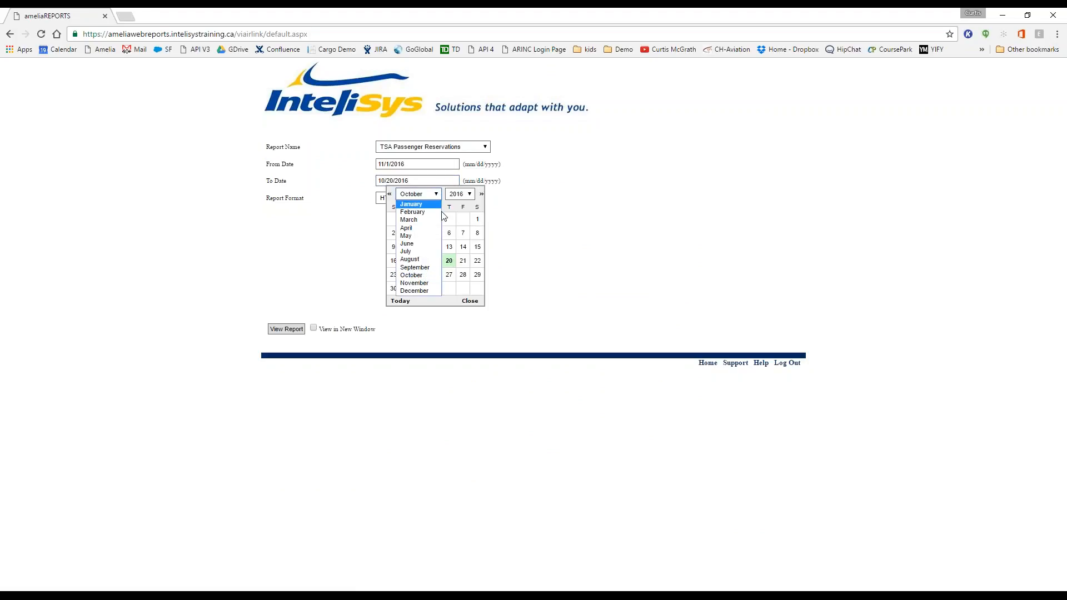
{"action": "left_click", "coordinate": [417, 283]}
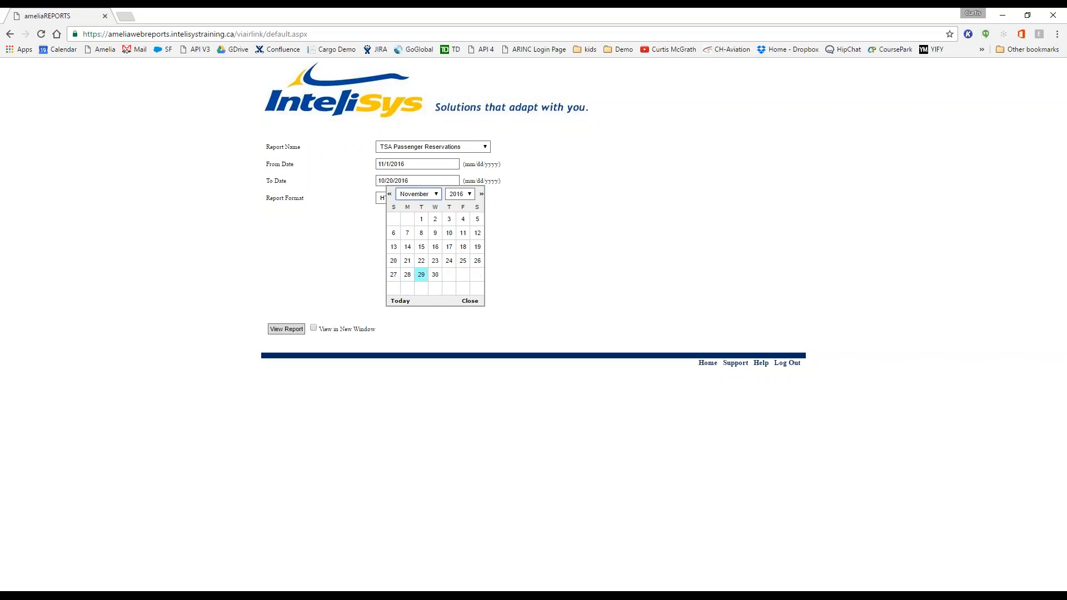
{"action": "left_click", "coordinate": [477, 219]}
{"action": "left_click", "coordinate": [286, 329]}
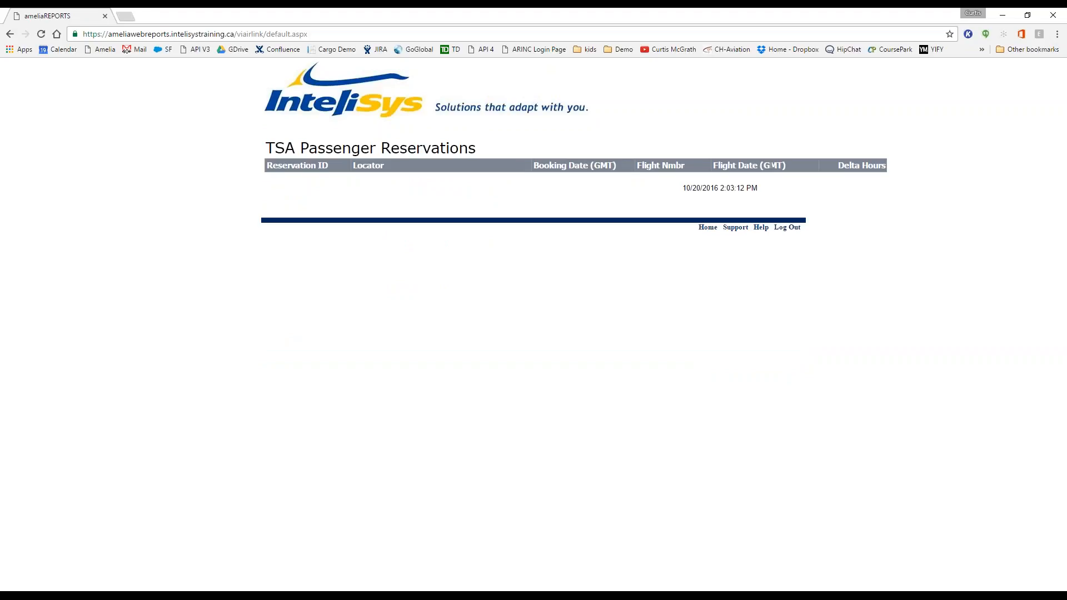
{"action": "left_click", "coordinate": [707, 229]}
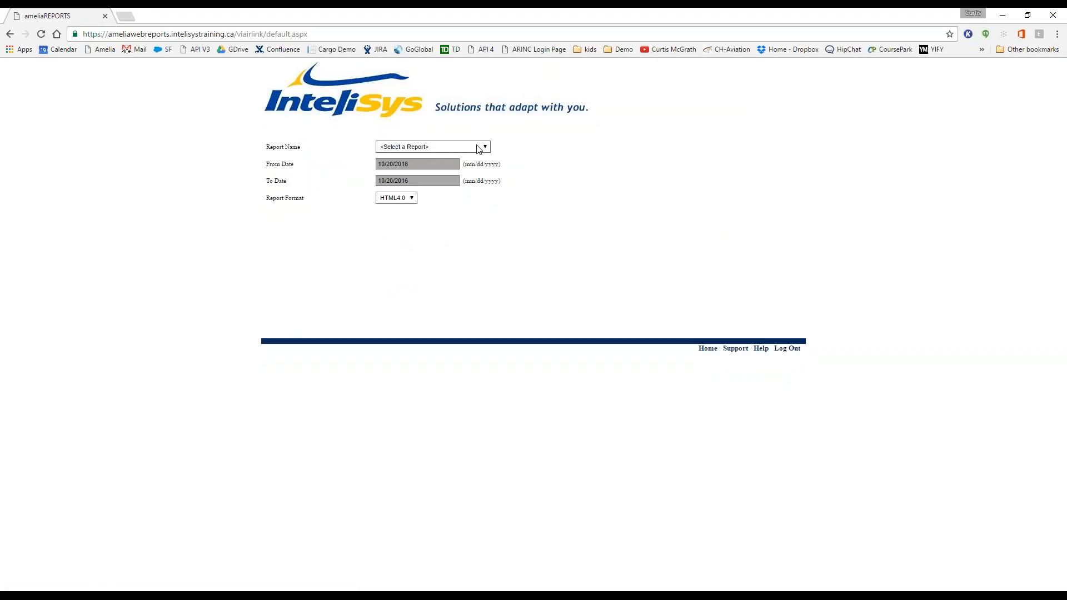
Step: Select the Pax Flown Count report and enter flight number 8051
{"action": "left_click", "coordinate": [478, 149]}
{"action": "scroll", "coordinate": [450, 255], "scroll_direction": "down", "scroll_amount": 10}
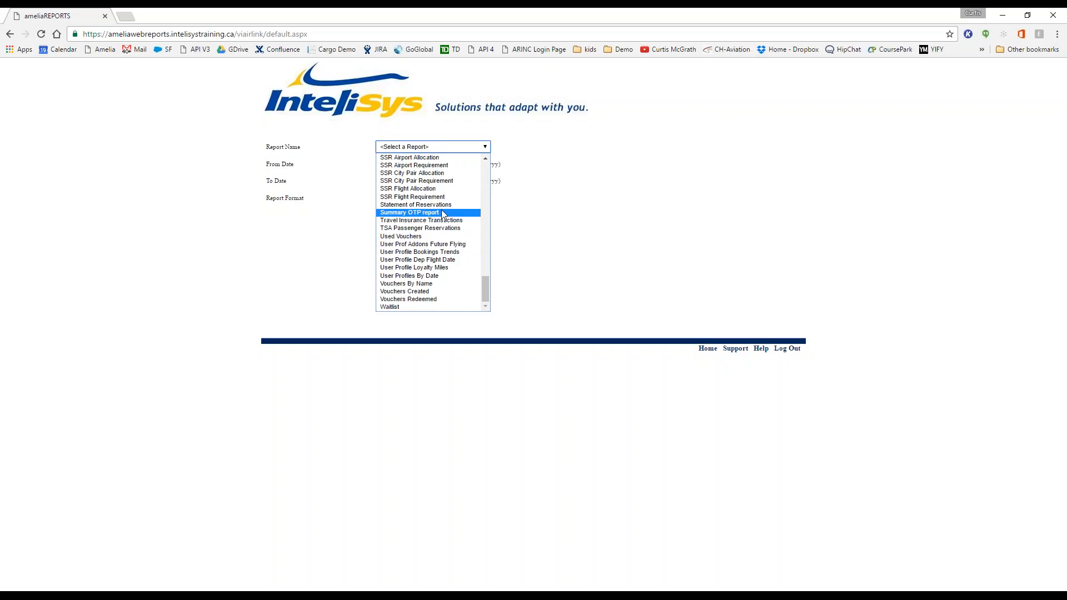
{"action": "scroll", "coordinate": [443, 214], "scroll_direction": "up", "scroll_amount": 5}
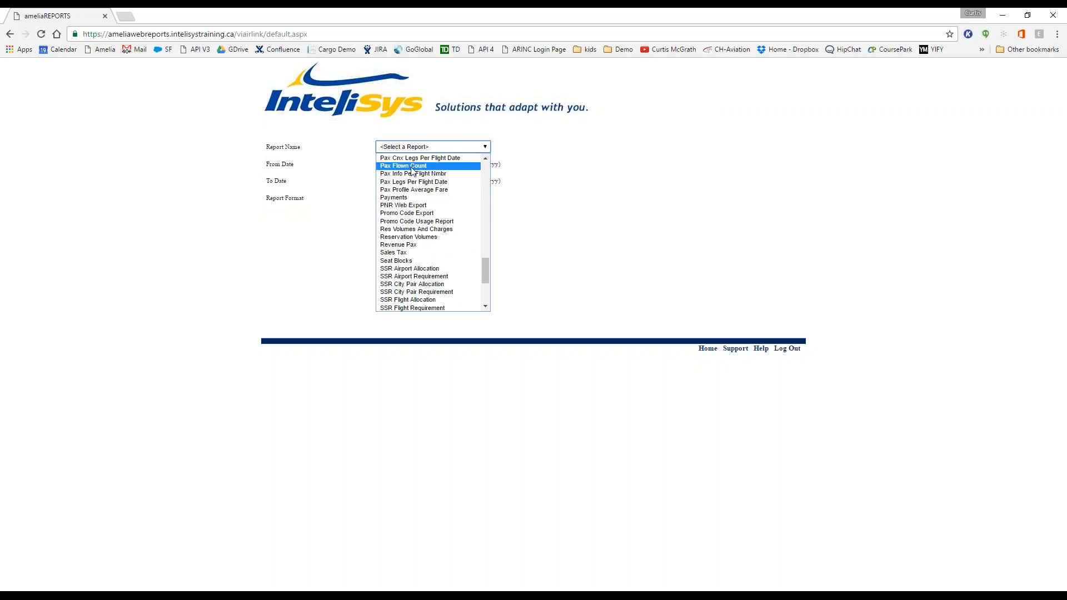
{"action": "left_click", "coordinate": [412, 167]}
{"action": "left_click", "coordinate": [311, 283]}
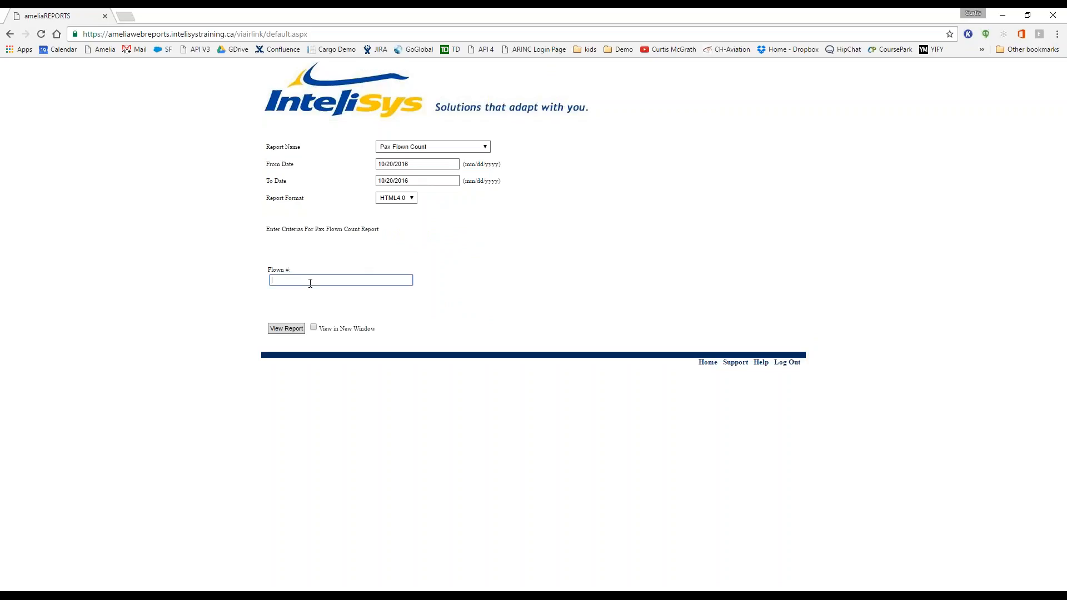
{"action": "type", "text": "803"}
{"action": "key", "text": "BackSpace"}
{"action": "key", "text": "BackSpace"}
{"action": "type", "text": "51"}
Step: Set both dates to 11/1/2016, view the report, then go back to the selection form
{"action": "left_click", "coordinate": [439, 164]}
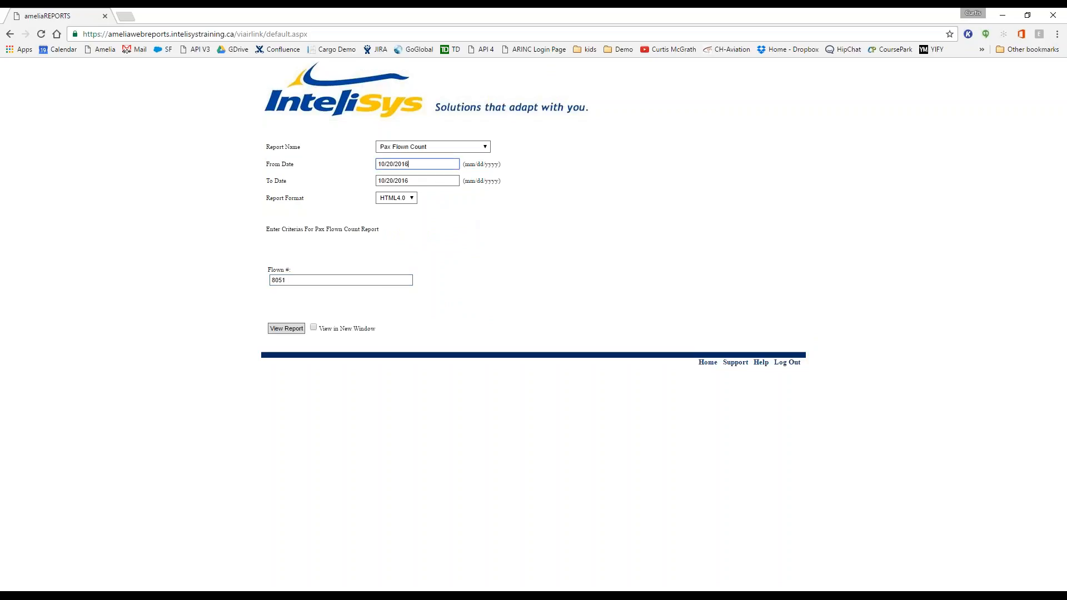
{"action": "left_click", "coordinate": [419, 177]}
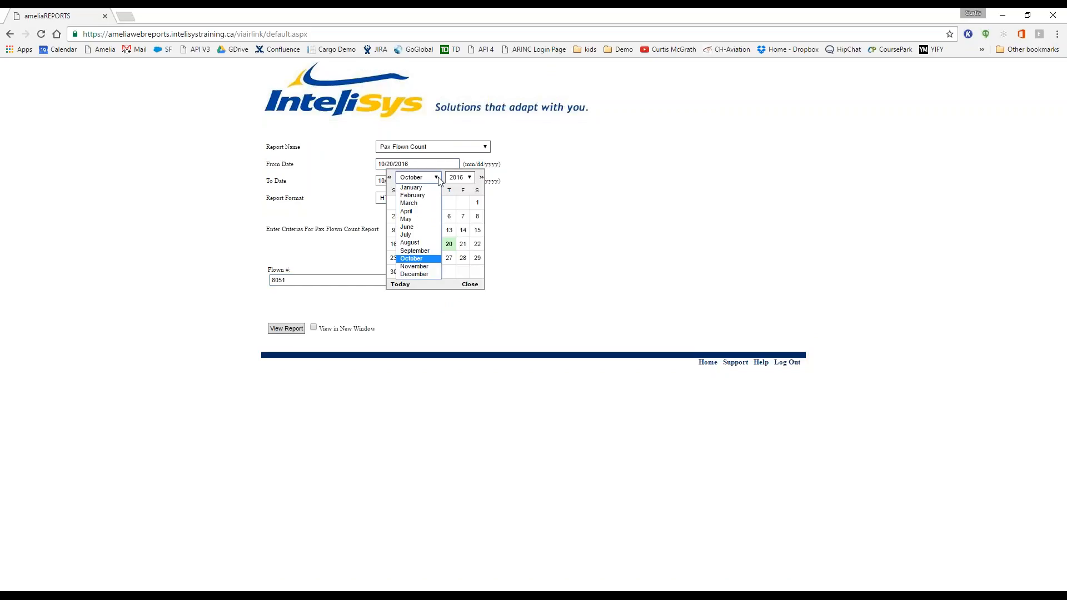
{"action": "left_click", "coordinate": [418, 268]}
{"action": "left_click", "coordinate": [421, 202]}
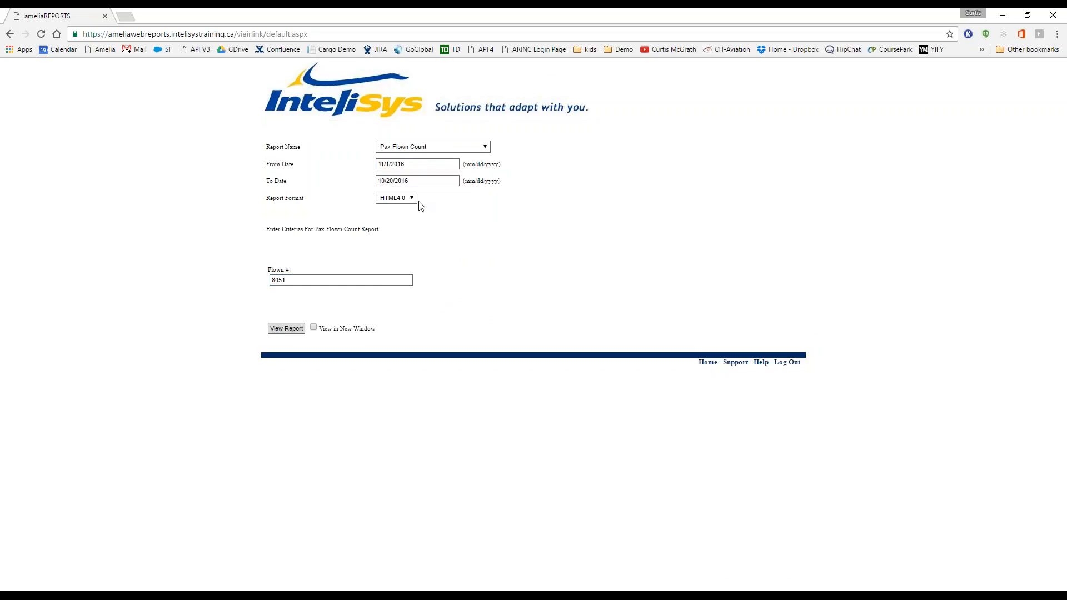
{"action": "left_click", "coordinate": [437, 195]}
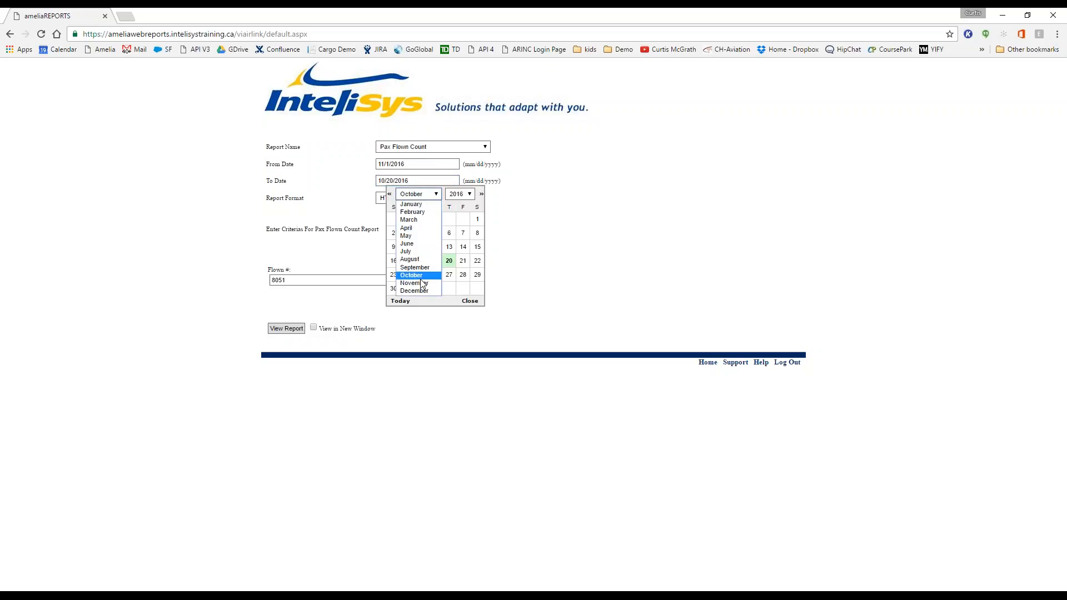
{"action": "left_click", "coordinate": [419, 282]}
{"action": "left_click", "coordinate": [426, 222]}
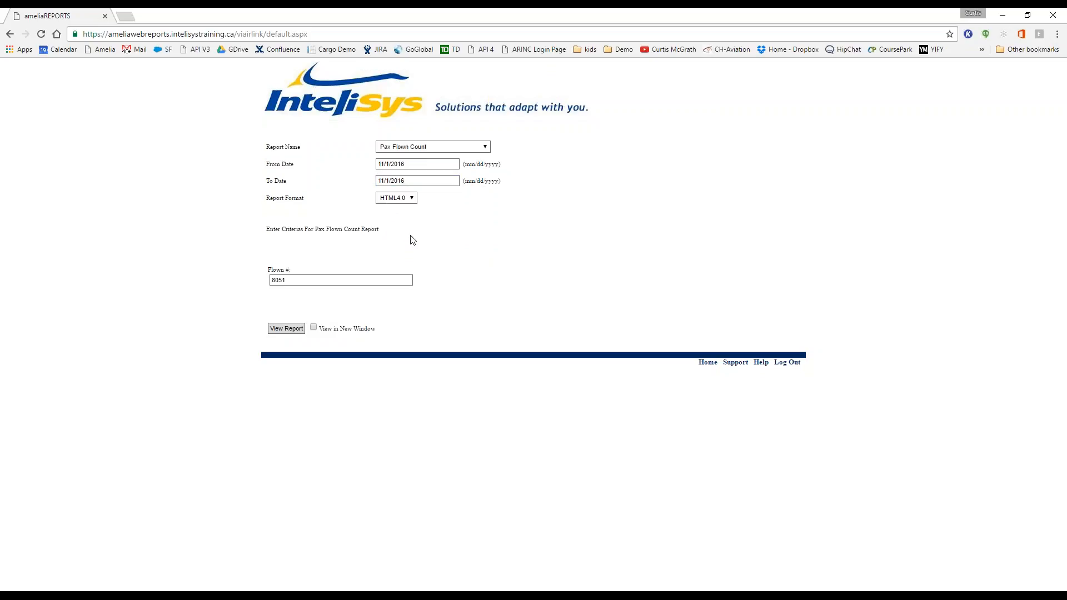
{"action": "left_click", "coordinate": [286, 329]}
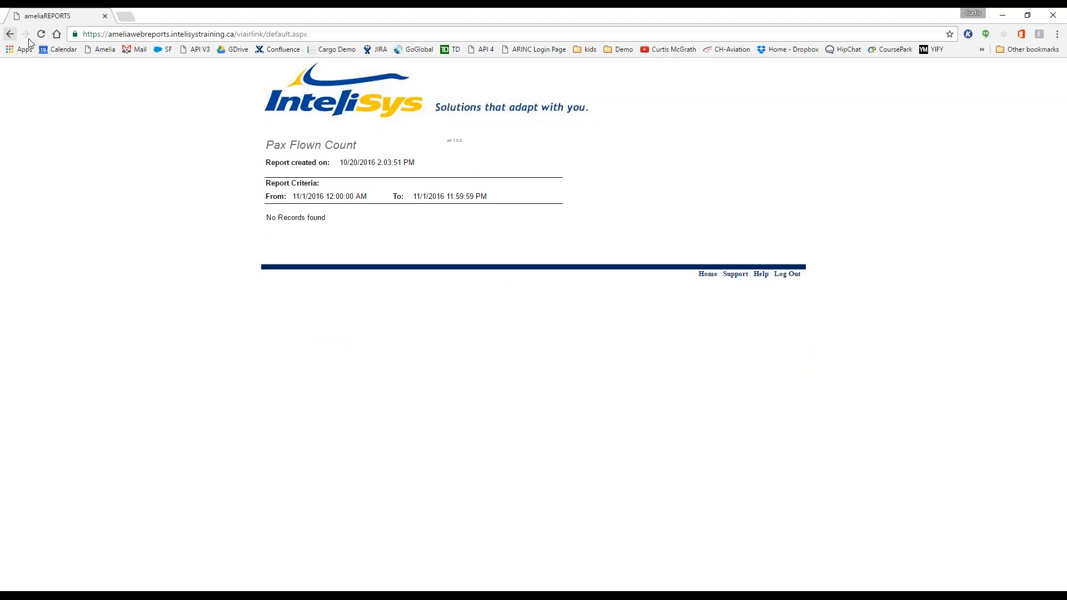
{"action": "left_click", "coordinate": [709, 276]}
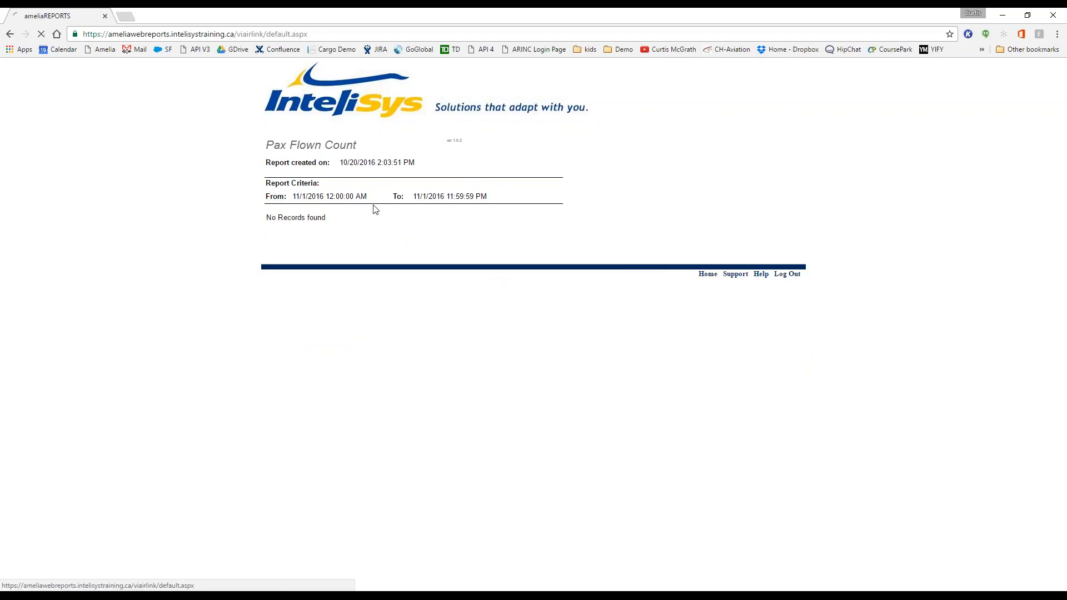
Step: Read through the Help page's report descriptions, then return to the selection form
{"action": "left_click", "coordinate": [469, 149]}
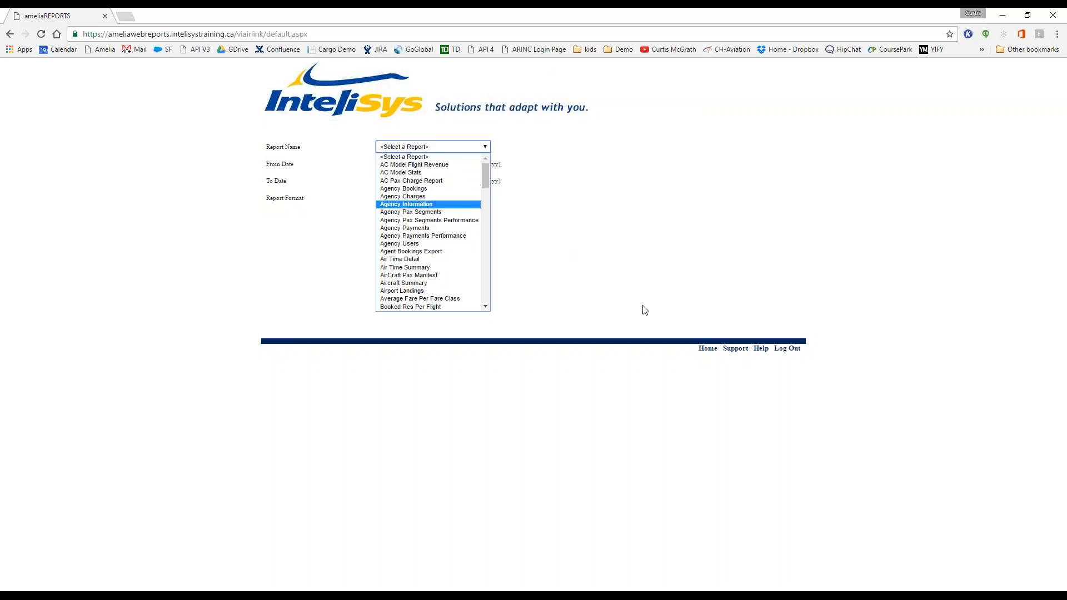
{"action": "left_click", "coordinate": [760, 350]}
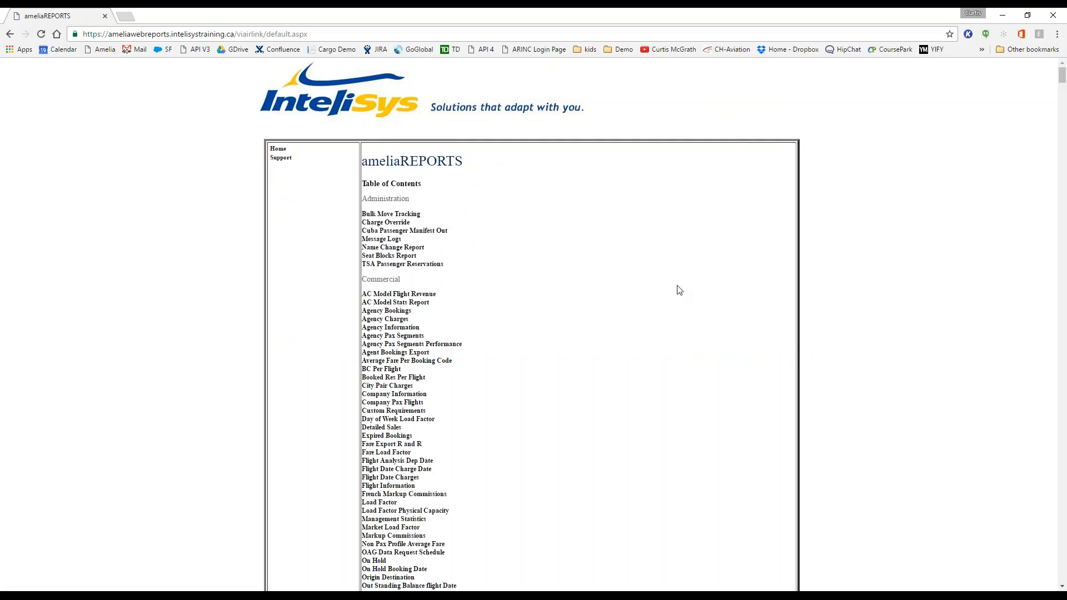
{"action": "scroll", "coordinate": [483, 243], "scroll_direction": "down", "scroll_amount": 20}
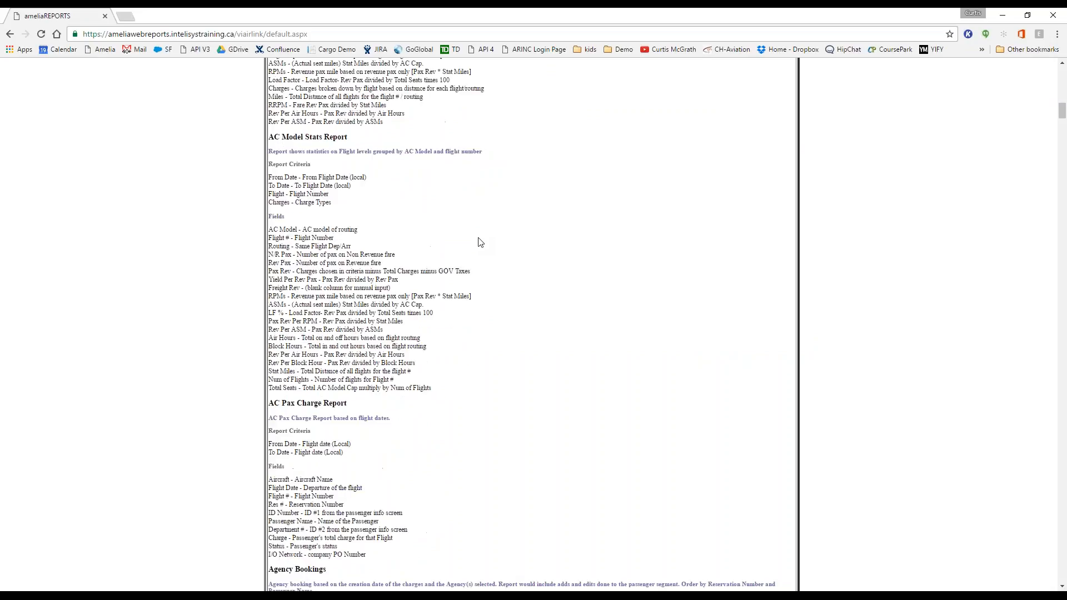
{"action": "scroll", "coordinate": [480, 242], "scroll_direction": "up", "scroll_amount": 8}
{"action": "scroll", "coordinate": [480, 243], "scroll_direction": "down", "scroll_amount": 3}
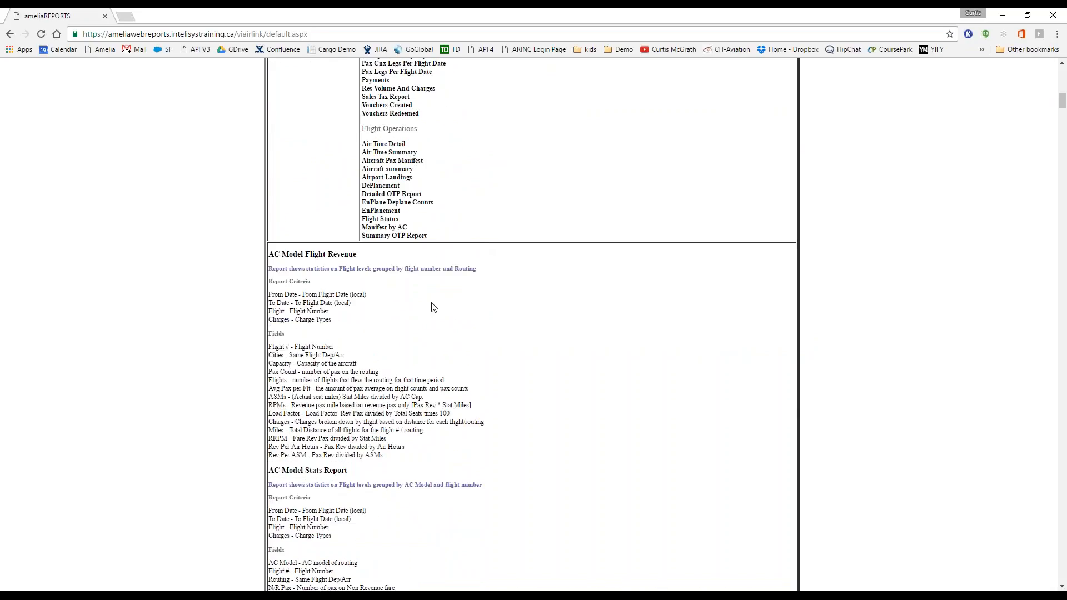
{"action": "scroll", "coordinate": [428, 439], "scroll_direction": "down", "scroll_amount": 4}
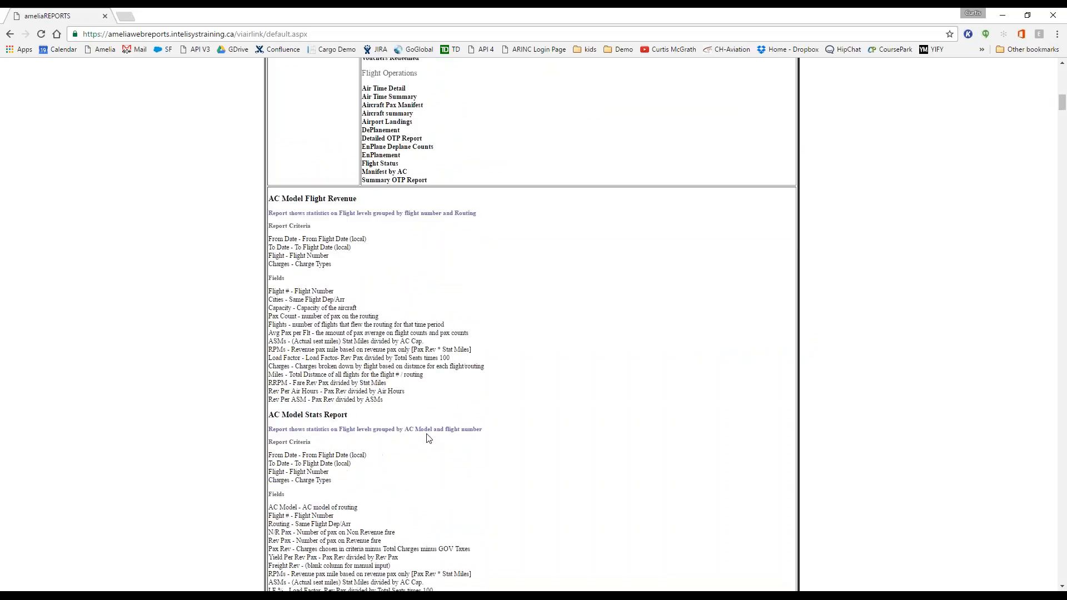
{"action": "scroll", "coordinate": [428, 439], "scroll_direction": "down", "scroll_amount": 20}
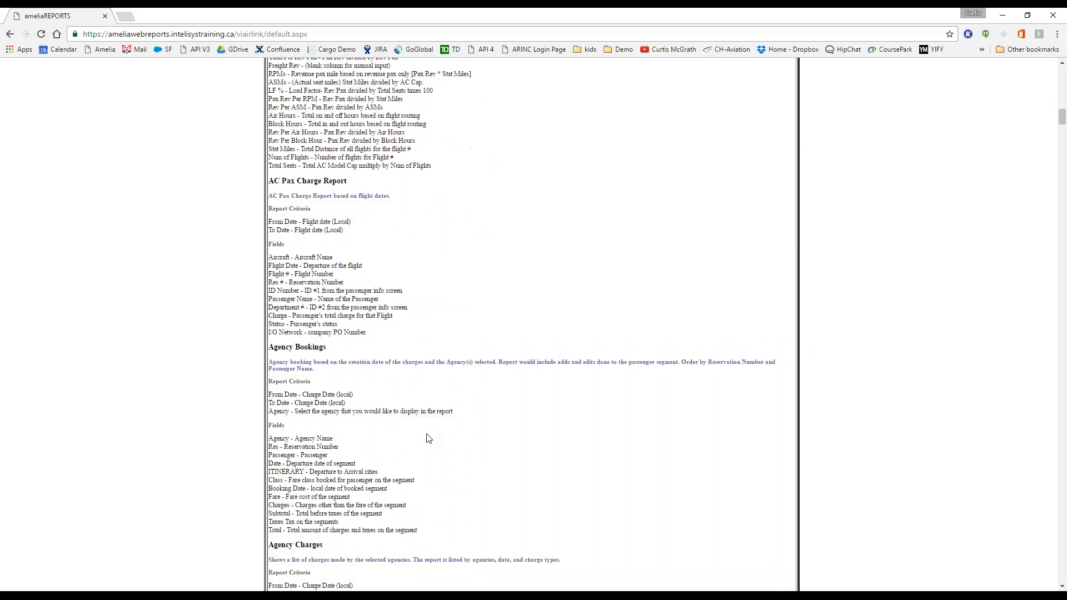
{"action": "scroll", "coordinate": [1054, 245], "scroll_direction": "down", "scroll_amount": 20}
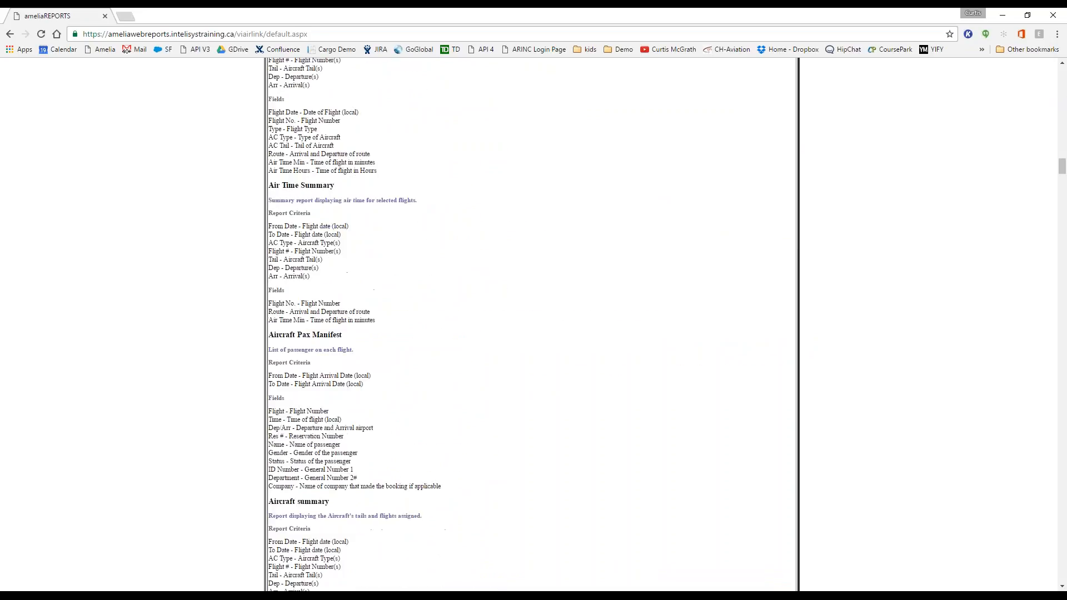
{"action": "left_click_drag", "start_coordinate": [1062, 205], "coordinate": [1026, 566]}
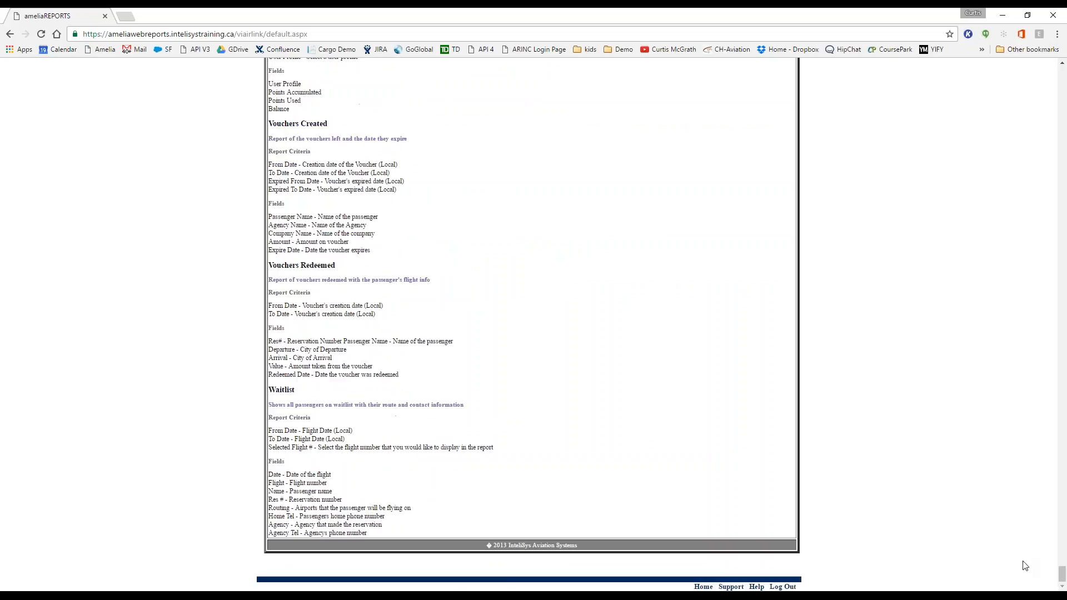
{"action": "left_click", "coordinate": [703, 587]}
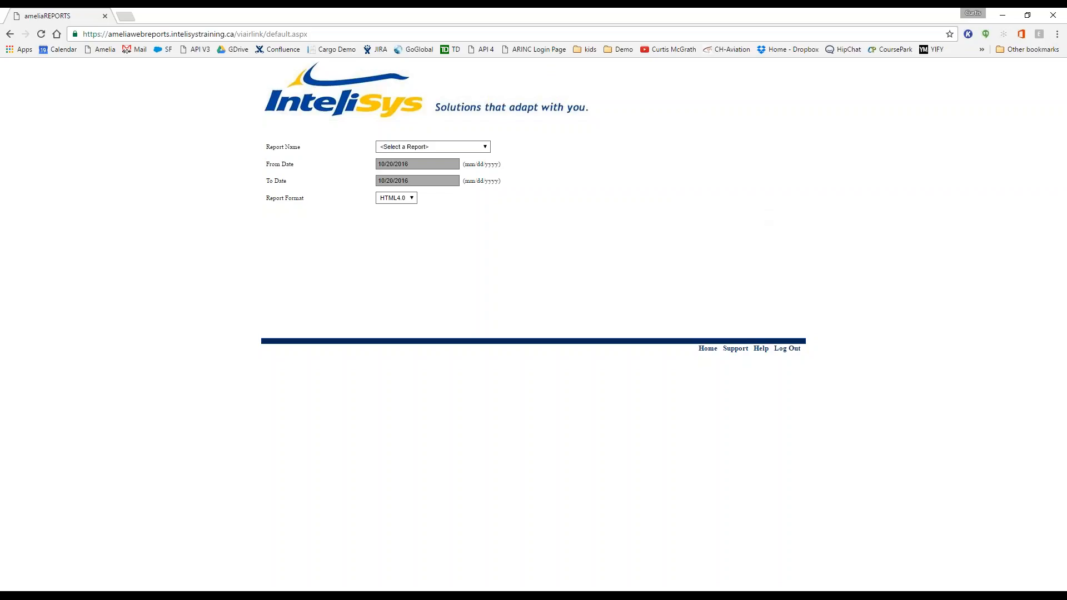
Step: Set a round trip from Anegada to Beef Island Tortola, departing 1 and returning 4 November 2016
{"action": "left_click_drag", "start_coordinate": [1066, 50], "coordinate": [593, 13]}
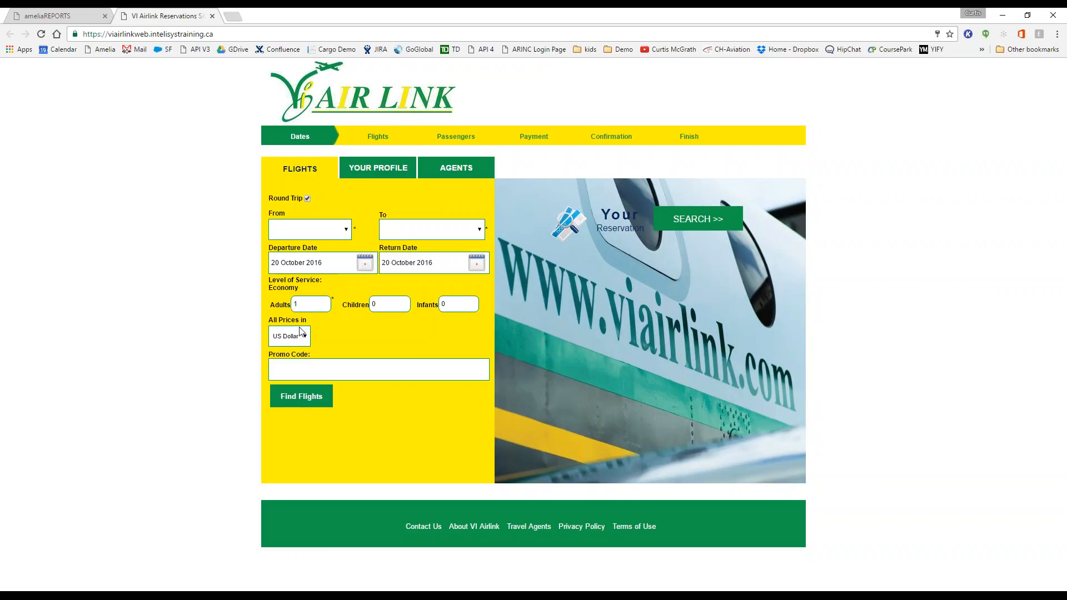
{"action": "left_click", "coordinate": [347, 230]}
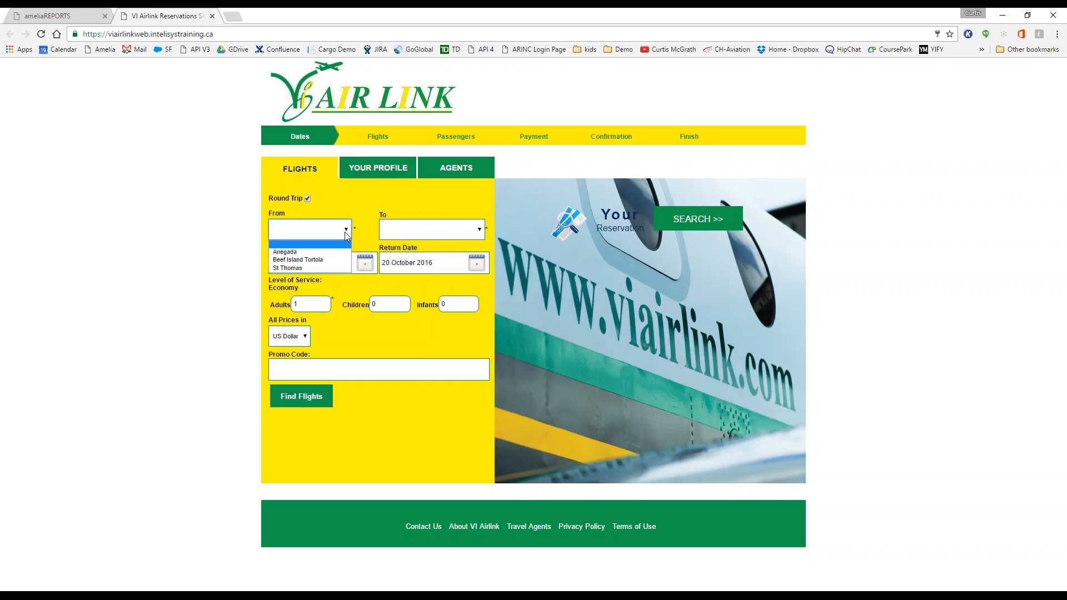
{"action": "left_click", "coordinate": [321, 253]}
{"action": "left_click", "coordinate": [433, 239]}
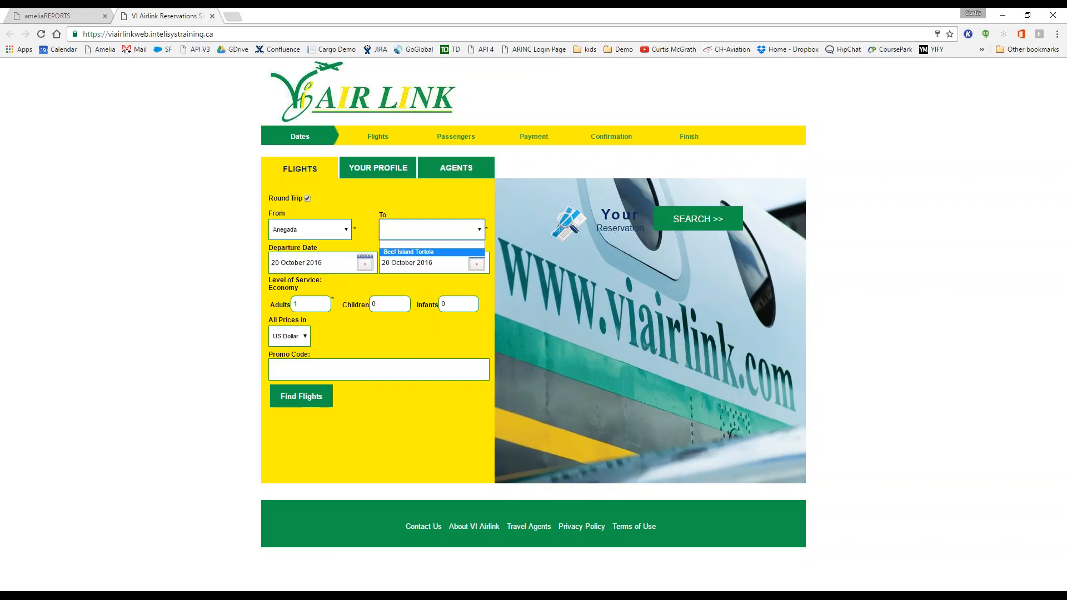
{"action": "left_click", "coordinate": [429, 259]}
{"action": "left_click", "coordinate": [364, 263]}
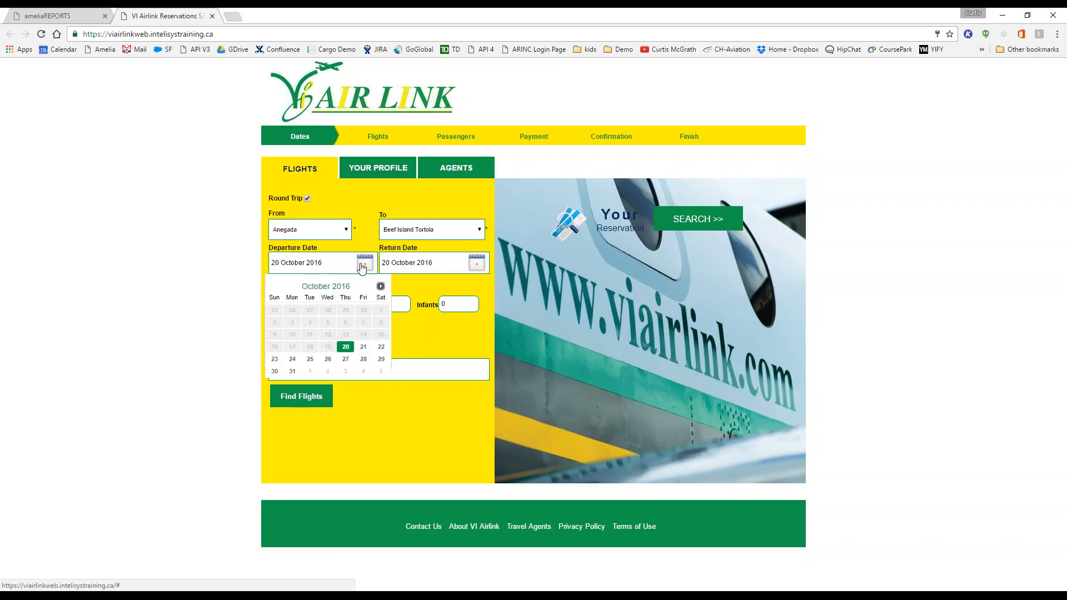
{"action": "left_click", "coordinate": [309, 371]}
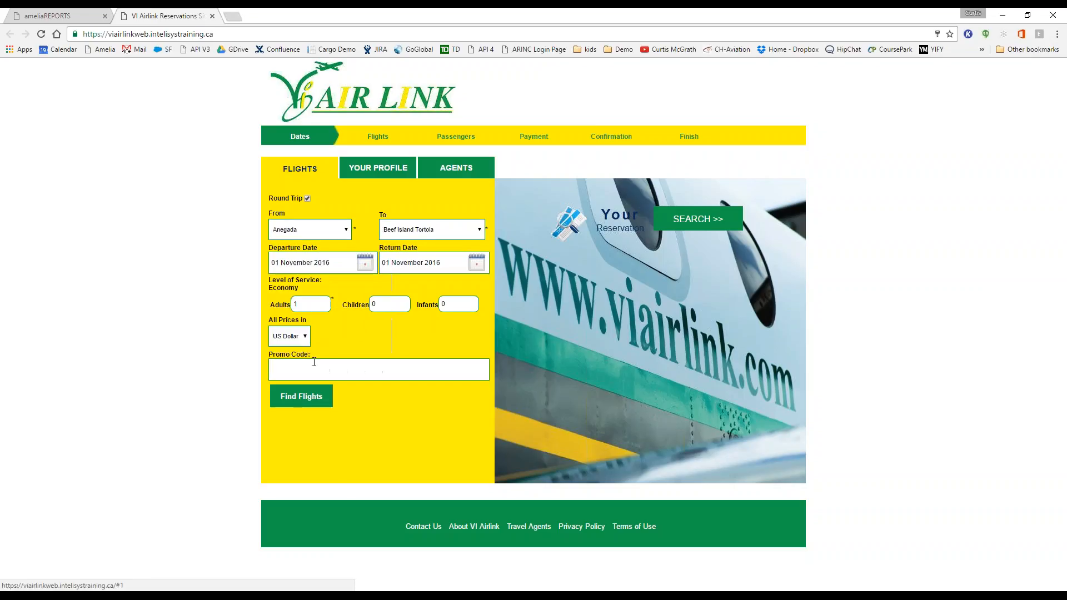
{"action": "left_click", "coordinate": [477, 263]}
{"action": "left_click", "coordinate": [476, 314]}
Step: Find flights, choose the Y fare on the return flight, and continue to passenger details
{"action": "left_click", "coordinate": [297, 397]}
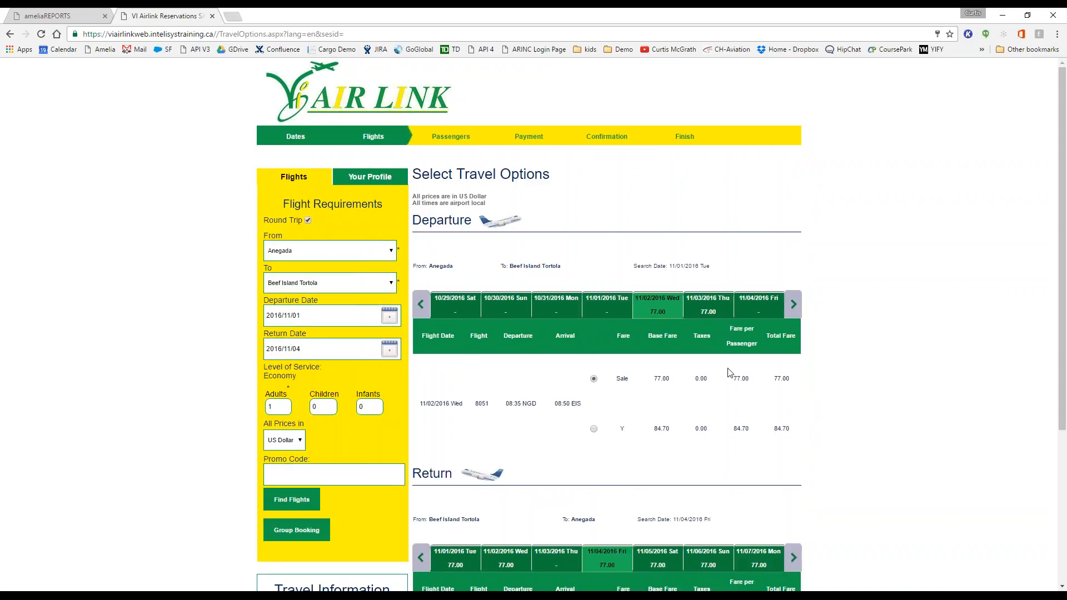
{"action": "scroll", "coordinate": [727, 373], "scroll_direction": "down", "scroll_amount": 2}
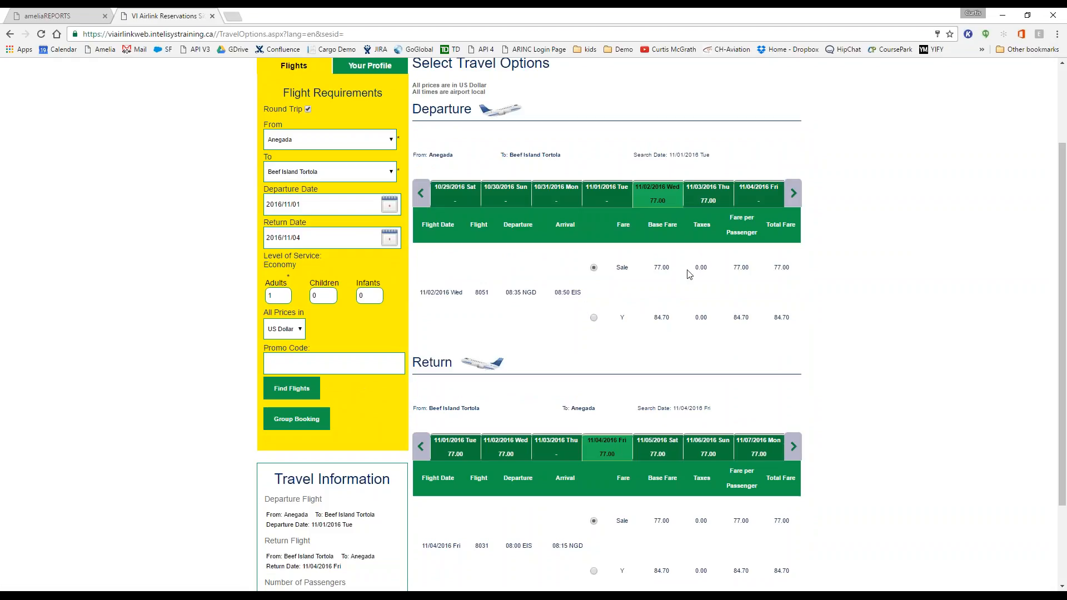
{"action": "scroll", "coordinate": [861, 401], "scroll_direction": "down", "scroll_amount": 2}
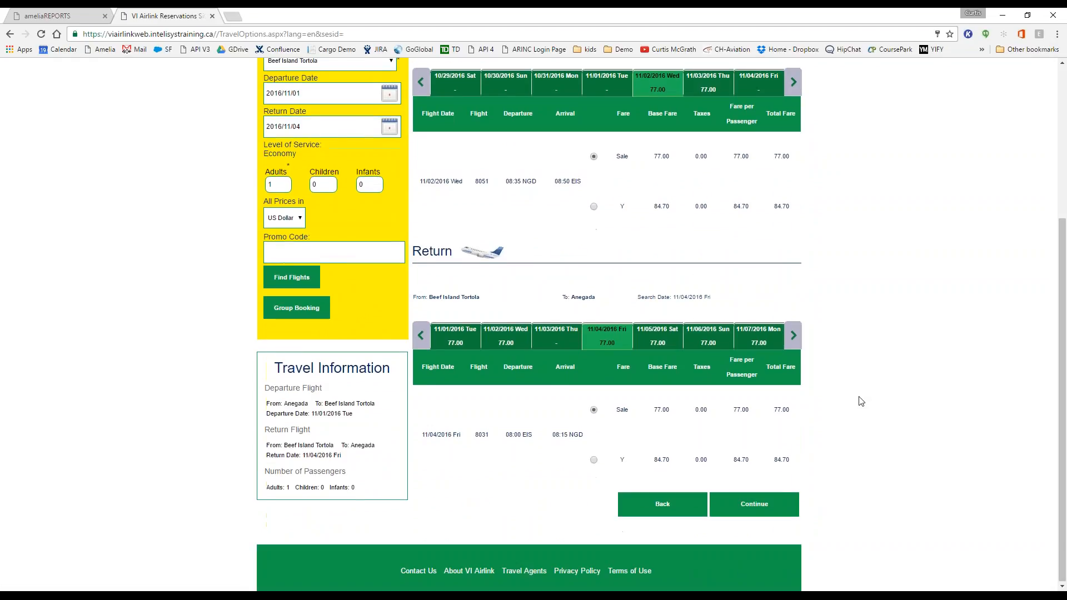
{"action": "left_click", "coordinate": [595, 461]}
{"action": "left_click", "coordinate": [756, 508]}
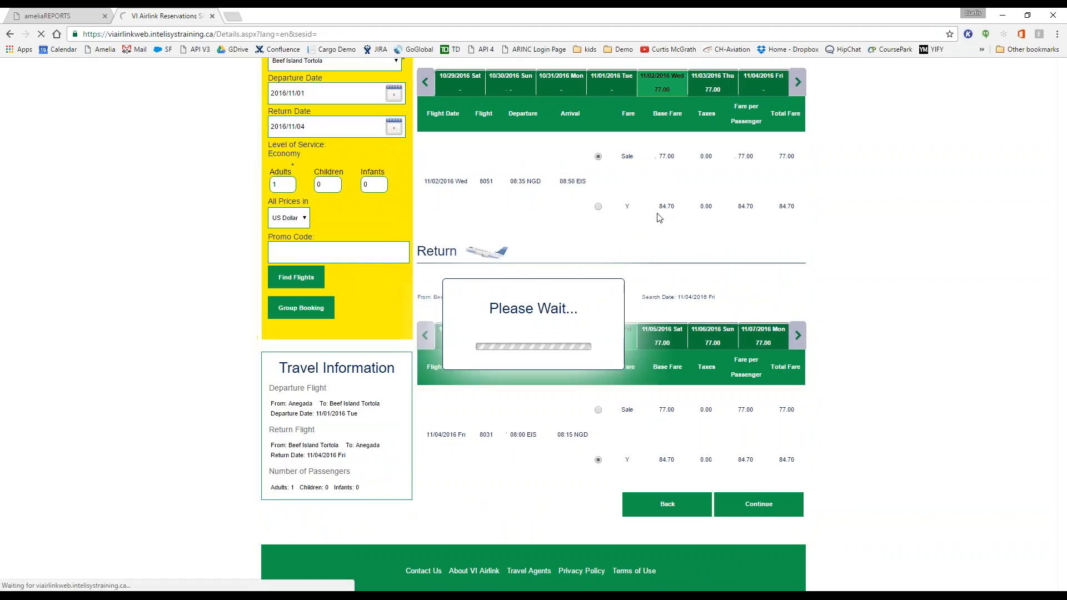
Step: Set the passenger title to Mr., autofill the saved contact details, and pick Newfoundland as province
{"action": "scroll", "coordinate": [693, 291], "scroll_direction": "down", "scroll_amount": 2}
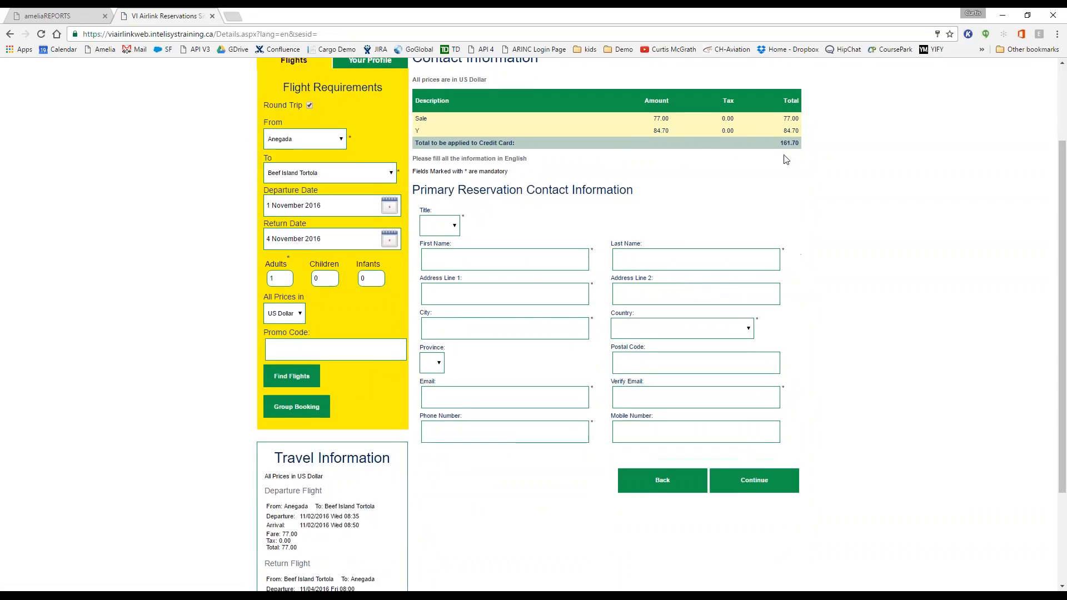
{"action": "left_click", "coordinate": [439, 225]}
{"action": "left_click", "coordinate": [438, 250]}
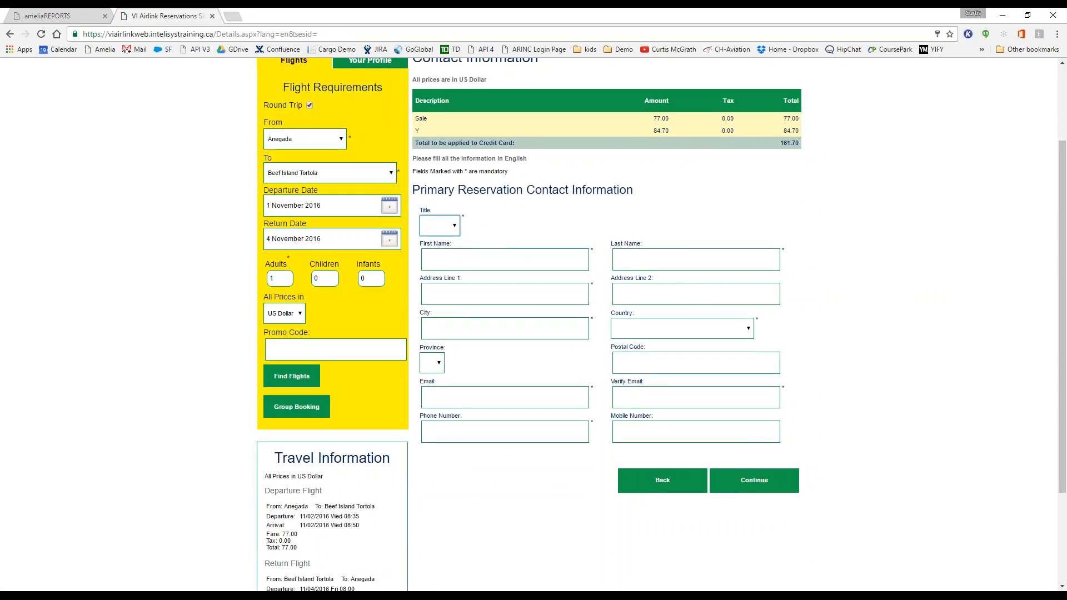
{"action": "double_click", "coordinate": [443, 258]}
{"action": "left_click", "coordinate": [445, 279]}
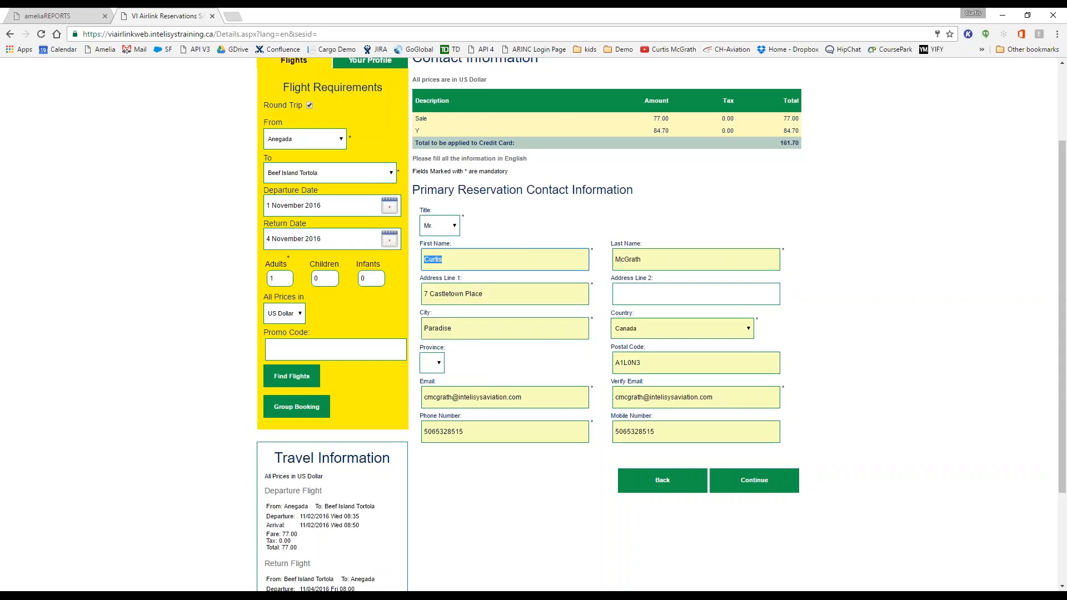
{"action": "left_click", "coordinate": [483, 364]}
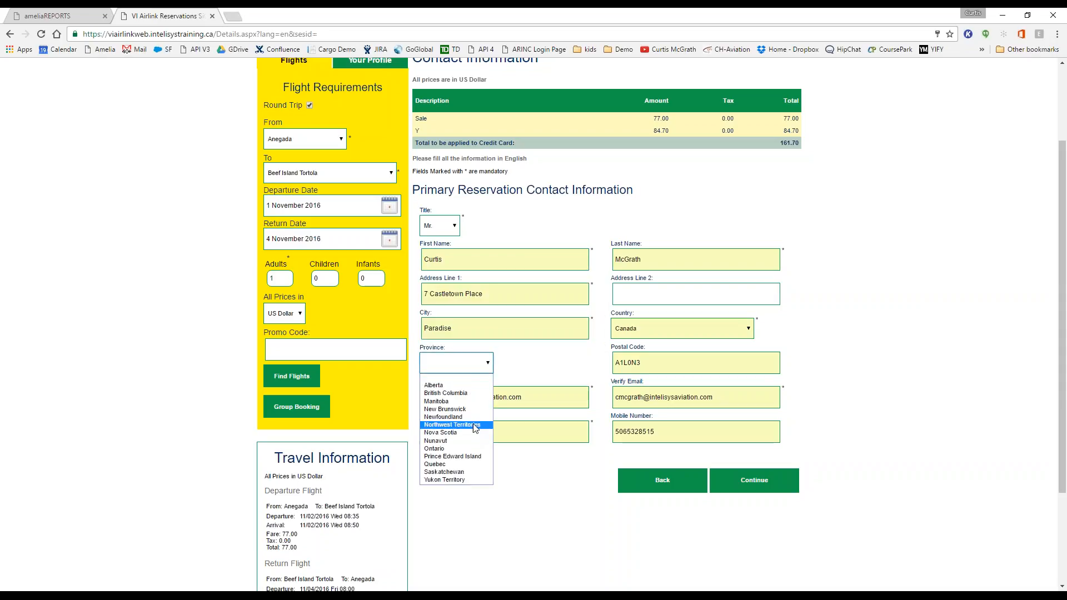
{"action": "left_click", "coordinate": [481, 417]}
{"action": "left_click", "coordinate": [755, 480]}
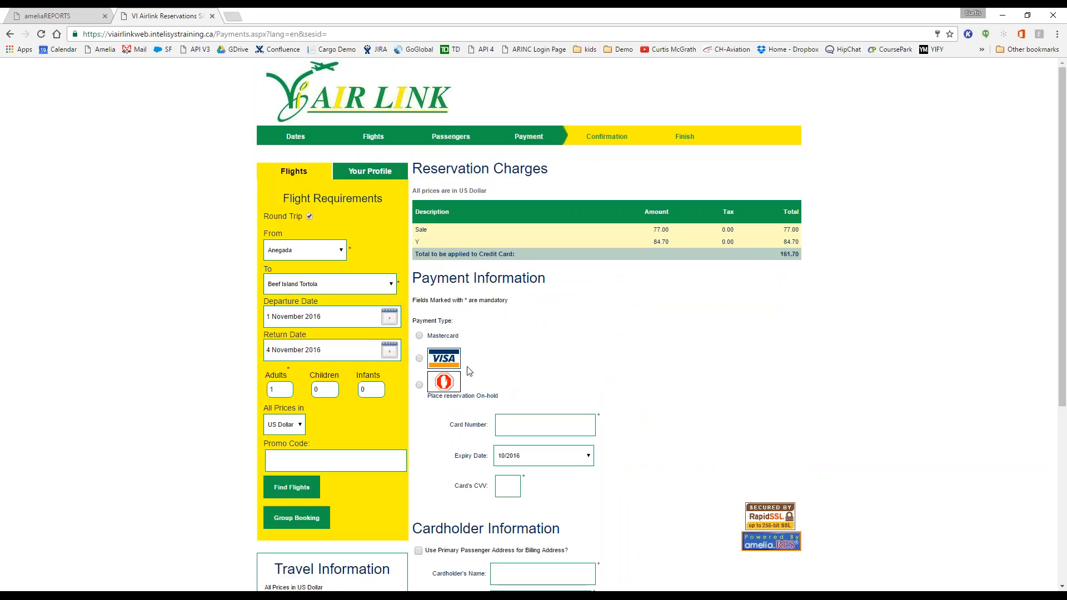
Step: Pay by Visa with the test card number, expiry 05/2017 and CVV, billed to the passenger's address
{"action": "left_click", "coordinate": [420, 358]}
{"action": "left_click", "coordinate": [521, 425]}
{"action": "type", "text": "4"}
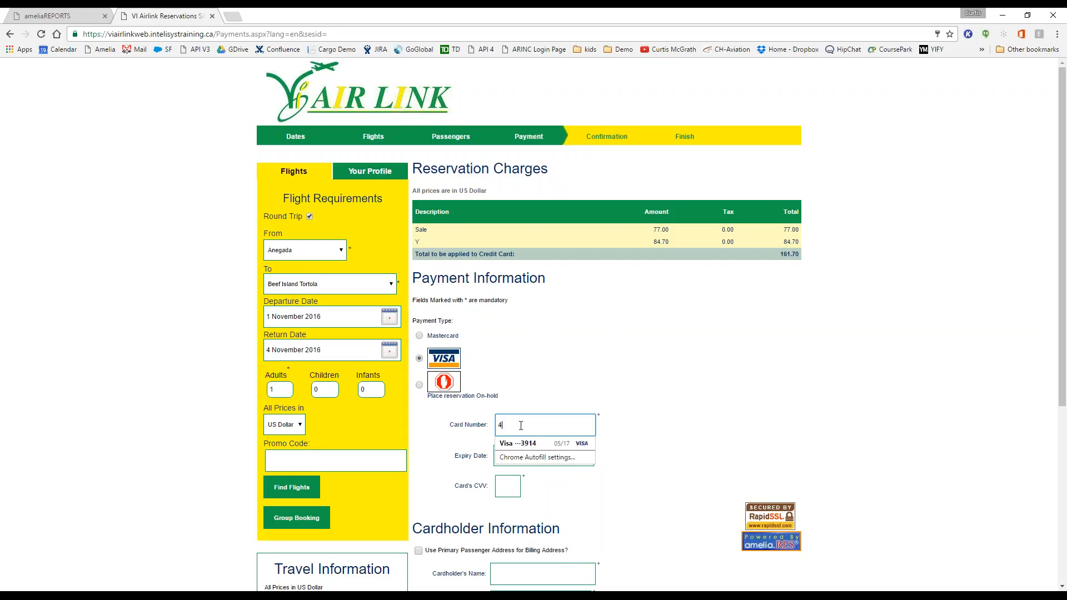
{"action": "type", "text": "111111111111111"}
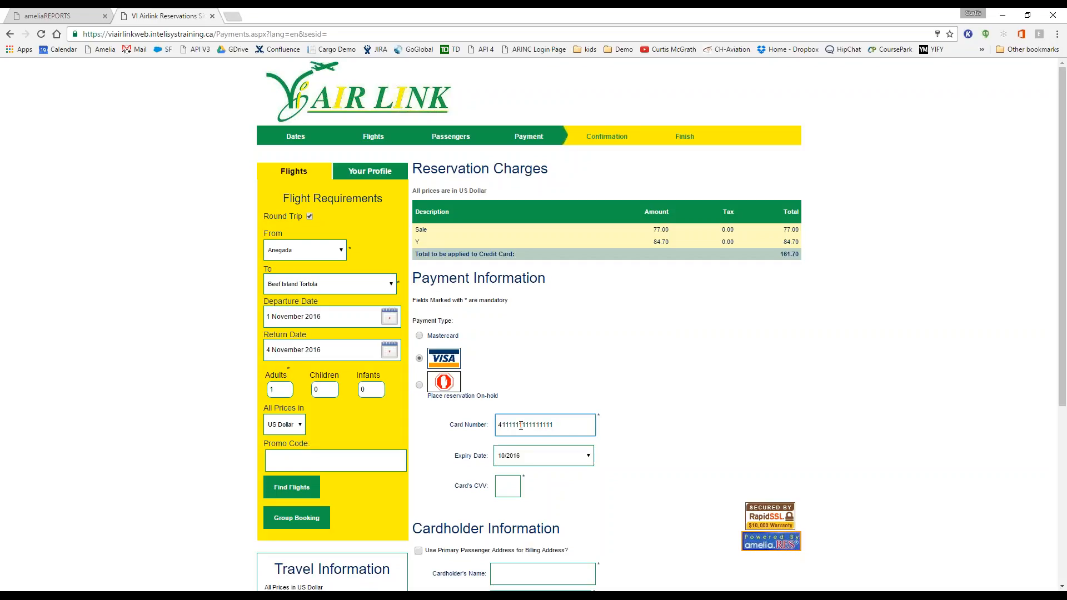
{"action": "key", "text": "Tab"}
{"action": "key", "text": "Down"}
{"action": "key", "text": "Down"}
{"action": "key", "text": "Down"}
{"action": "key", "text": "Down"}
{"action": "key", "text": "Down"}
{"action": "key", "text": "Down"}
{"action": "key", "text": "Down"}
{"action": "key", "text": "Tab"}
{"action": "type", "text": "123"}
{"action": "scroll", "coordinate": [521, 425], "scroll_direction": "down", "scroll_amount": 1}
{"action": "left_click", "coordinate": [422, 496]}
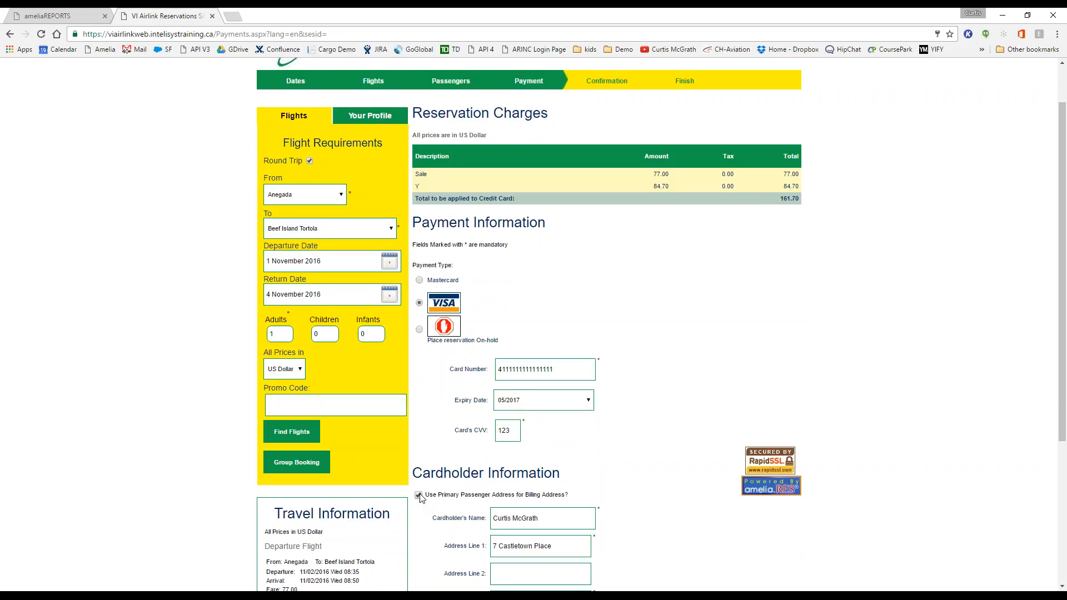
{"action": "scroll", "coordinate": [639, 457], "scroll_direction": "down", "scroll_amount": 1}
{"action": "scroll", "coordinate": [640, 457], "scroll_direction": "down", "scroll_amount": 3}
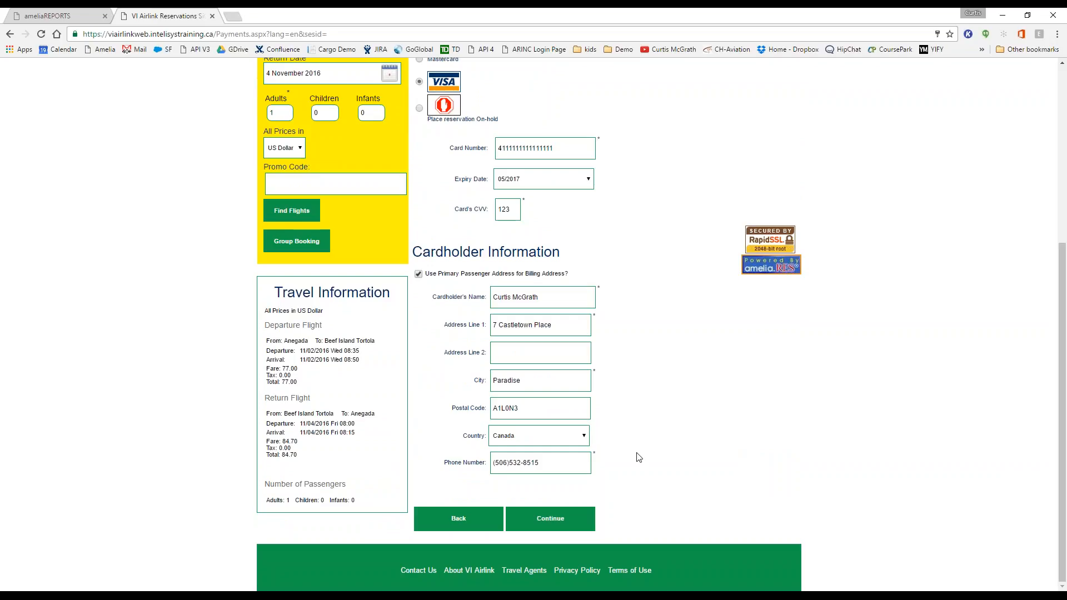
Step: Submit the Visa payment, decline Chrome's save-card offer, and review the 161.70 reservation summary
{"action": "left_click", "coordinate": [551, 519]}
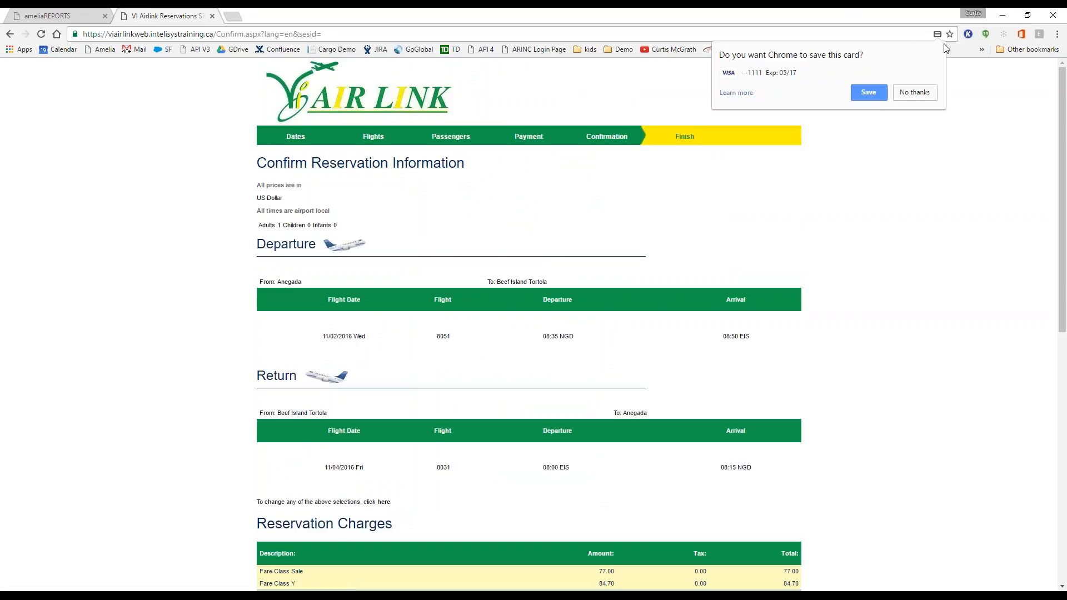
{"action": "left_click", "coordinate": [914, 93]}
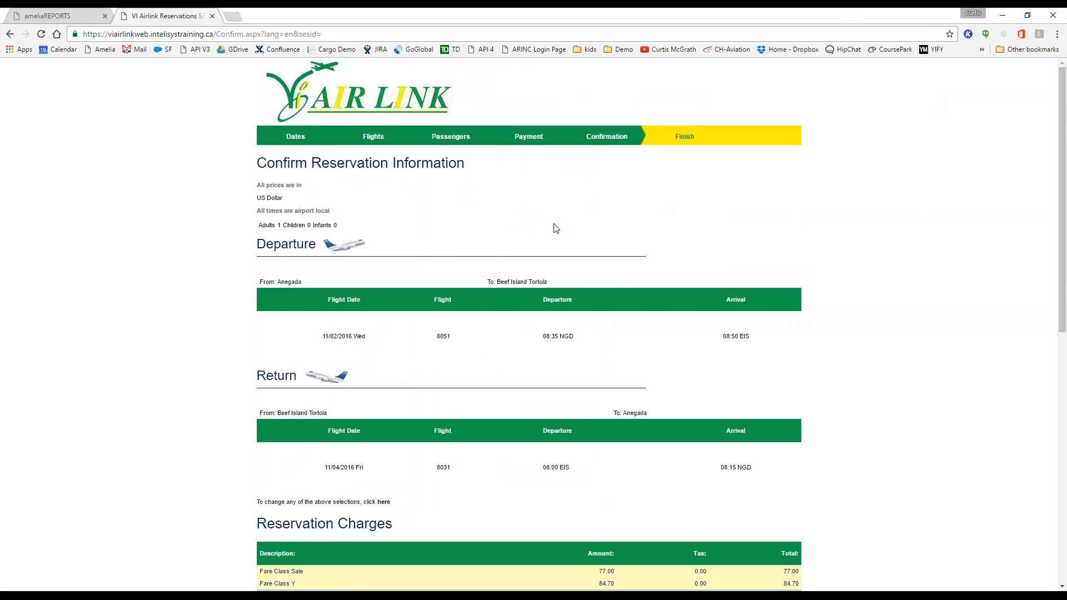
{"action": "scroll", "coordinate": [530, 212], "scroll_direction": "down", "scroll_amount": 1}
{"action": "scroll", "coordinate": [531, 223], "scroll_direction": "down", "scroll_amount": 6}
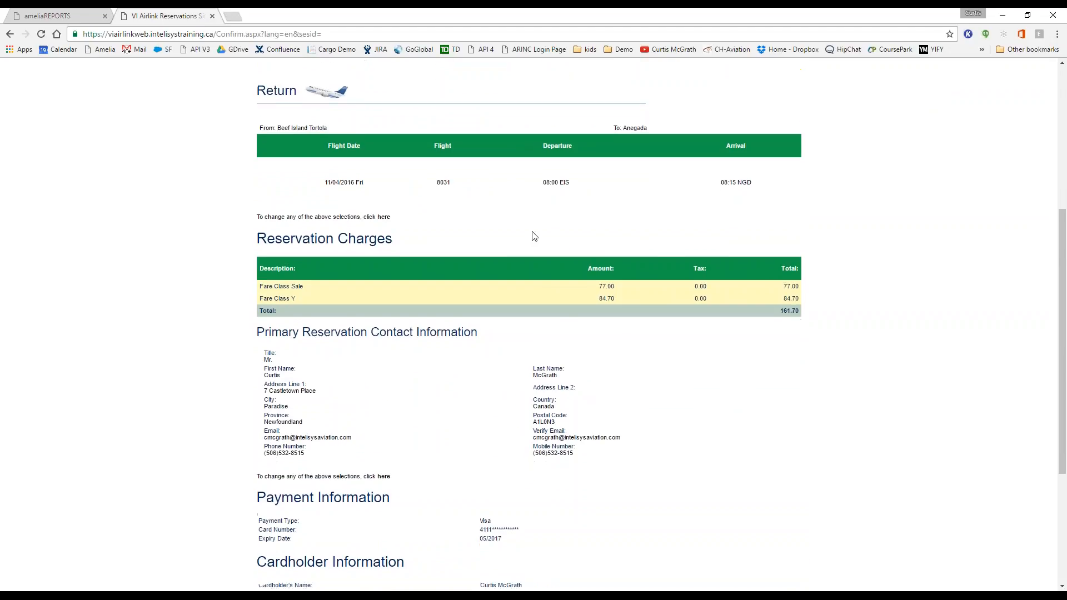
{"action": "scroll", "coordinate": [533, 237], "scroll_direction": "down", "scroll_amount": 2}
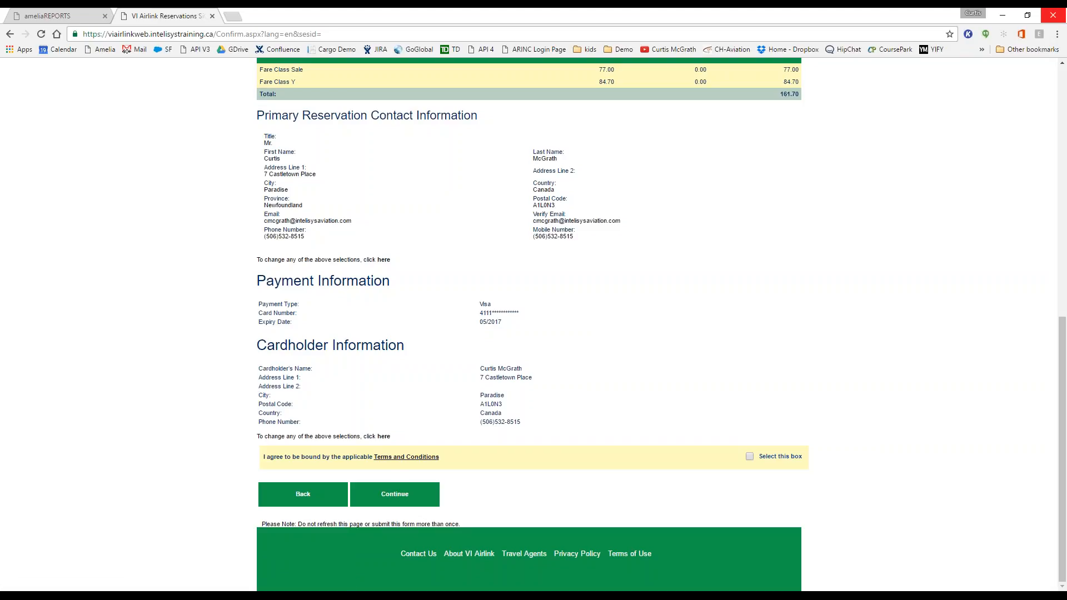
Step: Load viairlink.com in a new tab and look through its Welcome, Tweets and Weather sections
{"action": "left_click", "coordinate": [234, 16]}
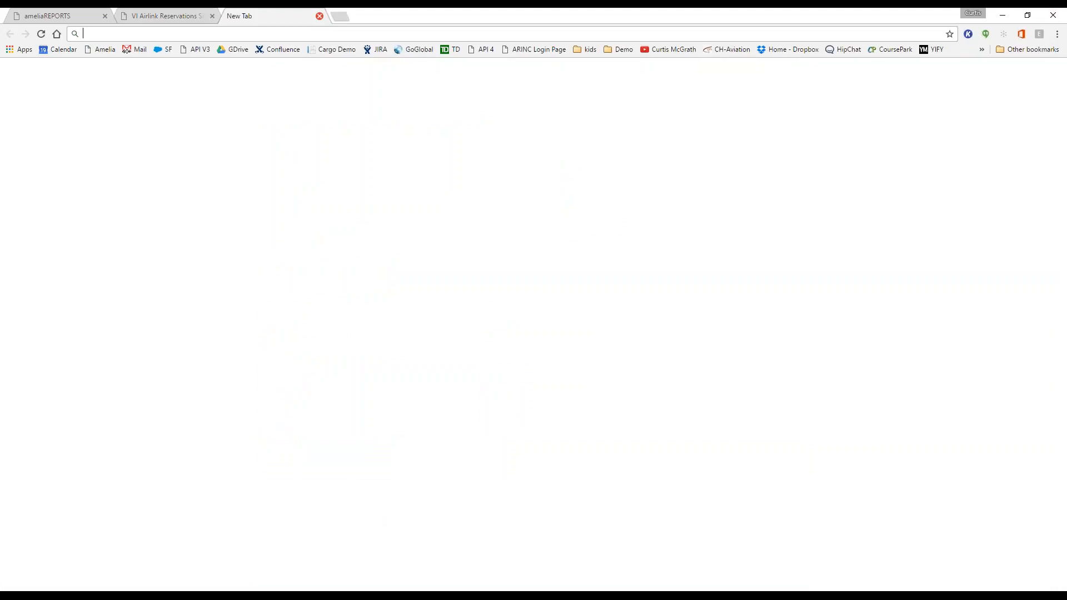
{"action": "type", "text": "viairlink.com"}
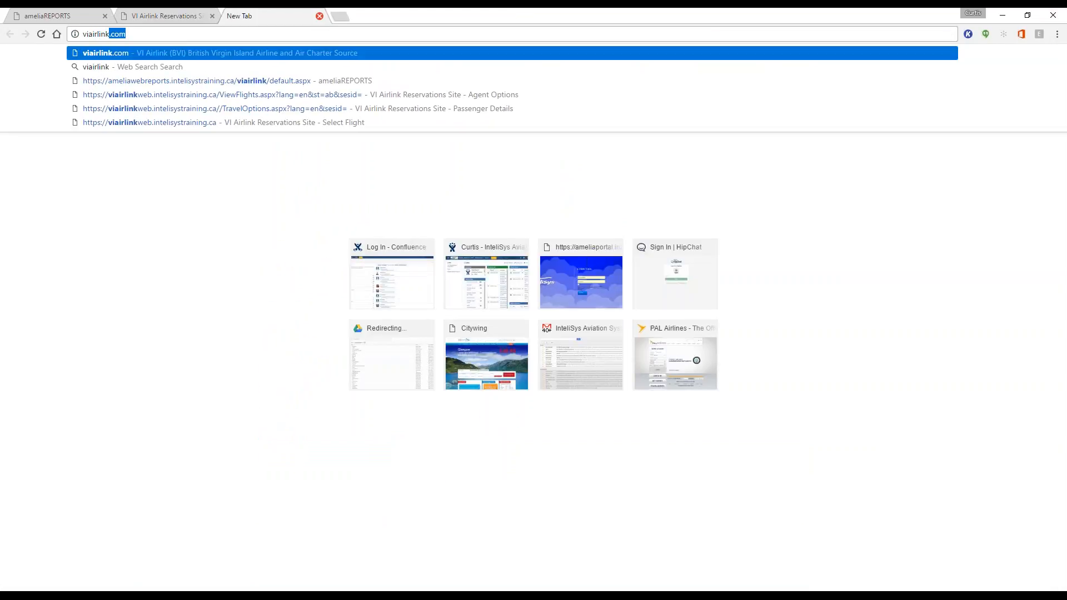
{"action": "key", "text": "Return"}
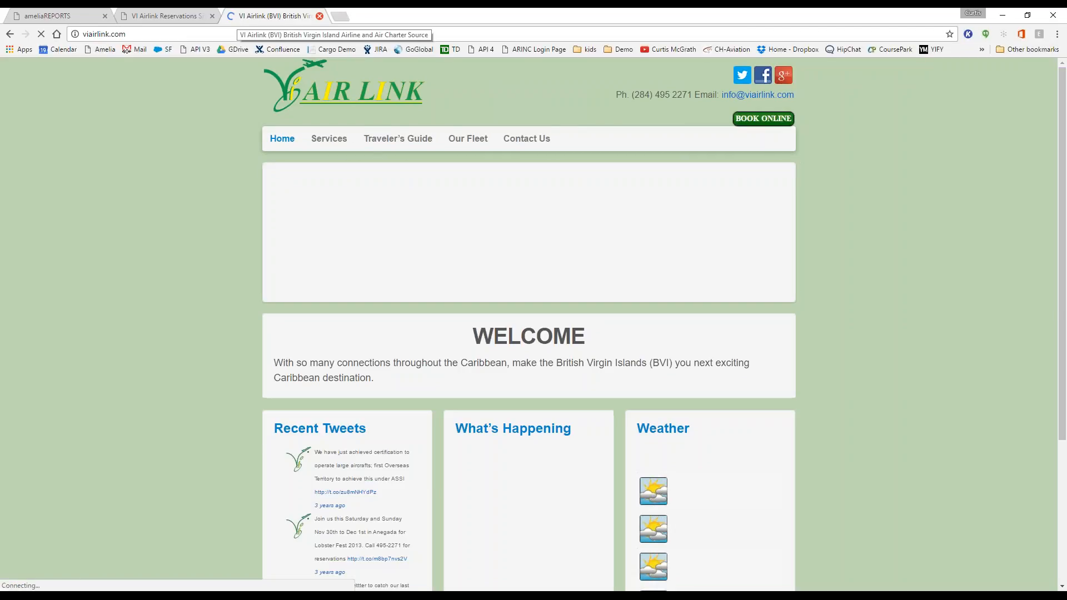
{"action": "scroll", "coordinate": [580, 255], "scroll_direction": "down", "scroll_amount": 3}
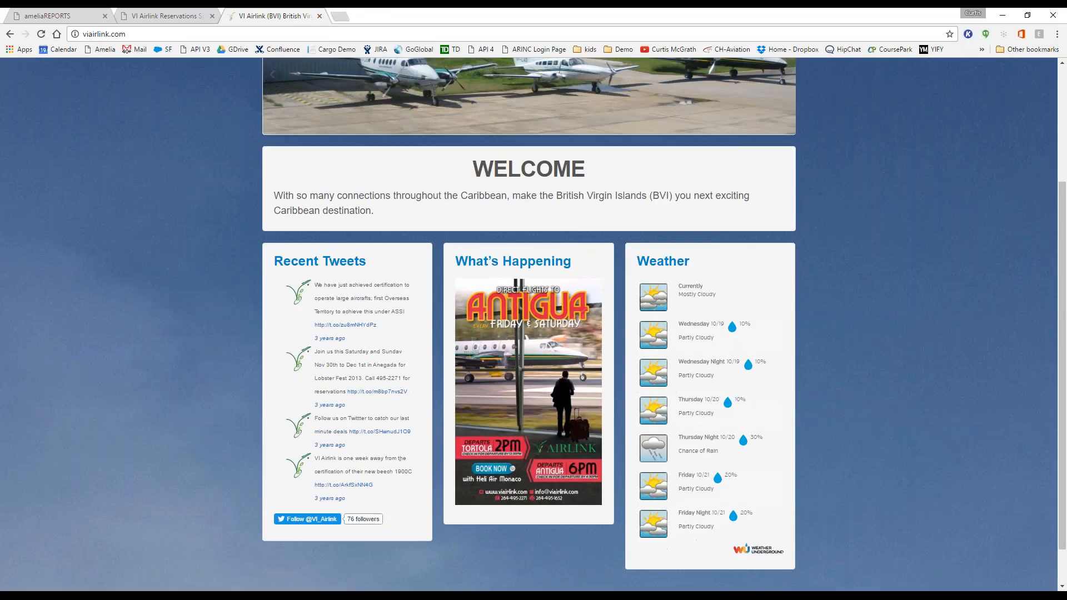
{"action": "scroll", "coordinate": [528, 574], "scroll_direction": "down", "scroll_amount": 1}
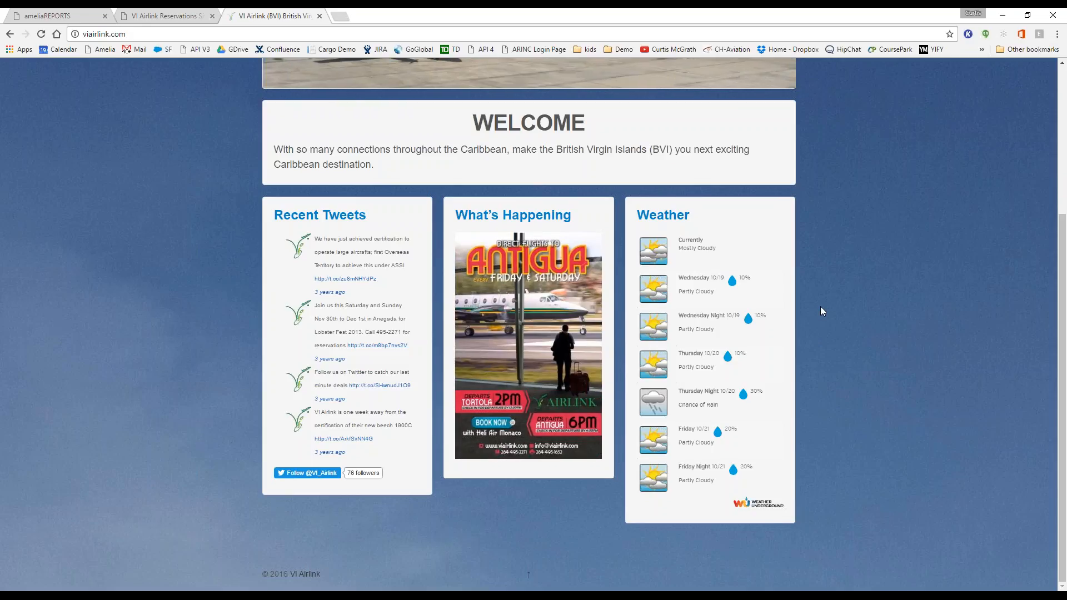
{"action": "scroll", "coordinate": [822, 312], "scroll_direction": "up", "scroll_amount": 3}
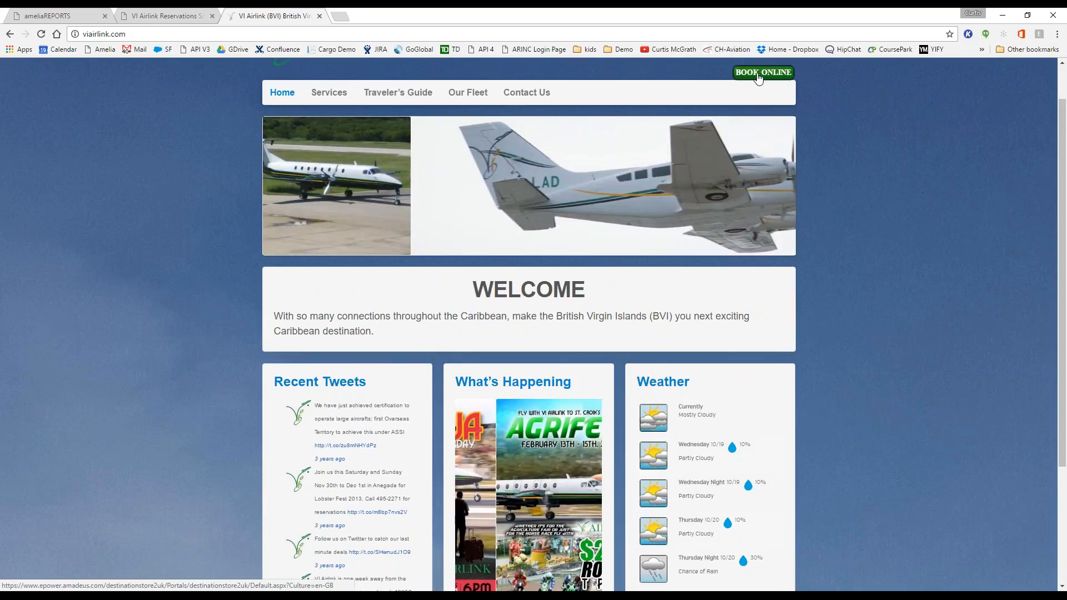
Step: Open BOOK ONLINE, tick the terms box on the Reservations tab, then go back to the viairlink.com tab
{"action": "left_click", "coordinate": [759, 78]}
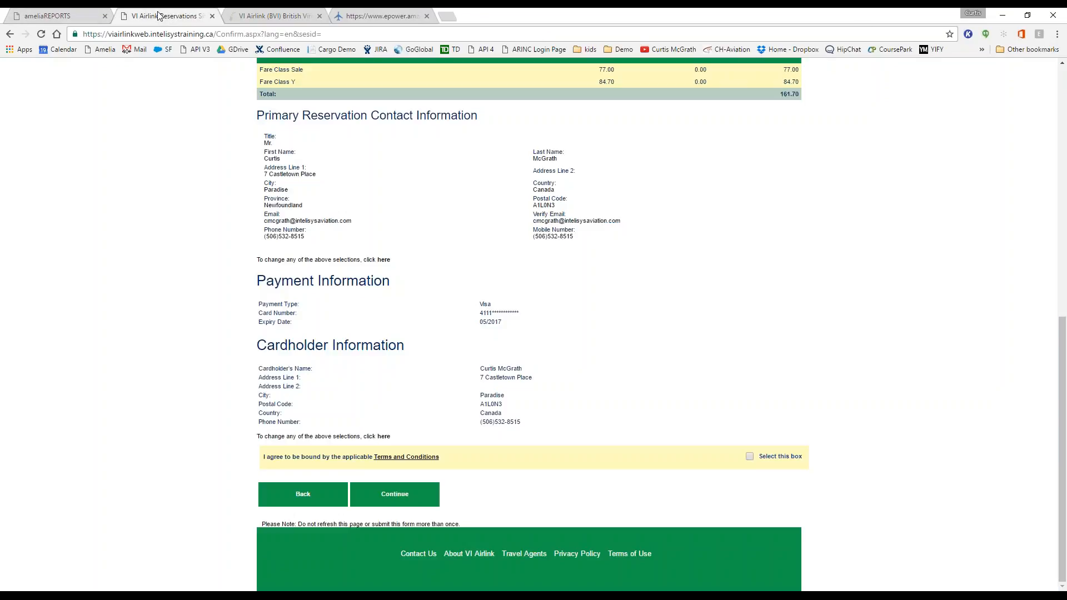
{"action": "left_click", "coordinate": [160, 16]}
{"action": "left_click", "coordinate": [750, 456]}
{"action": "left_click", "coordinate": [268, 17]}
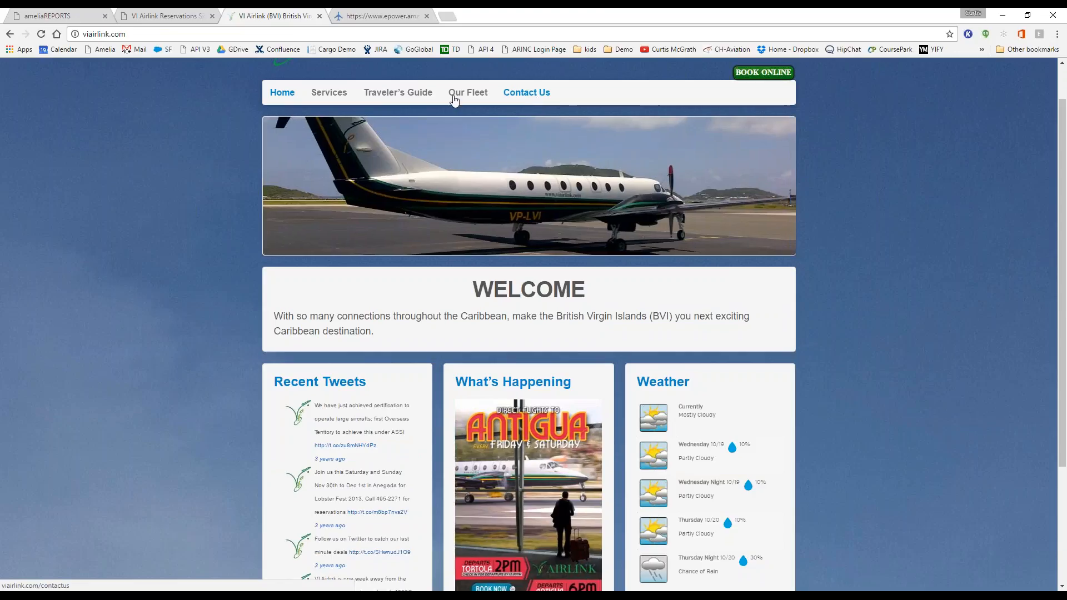
{"action": "scroll", "coordinate": [328, 100], "scroll_direction": "down", "scroll_amount": 2}
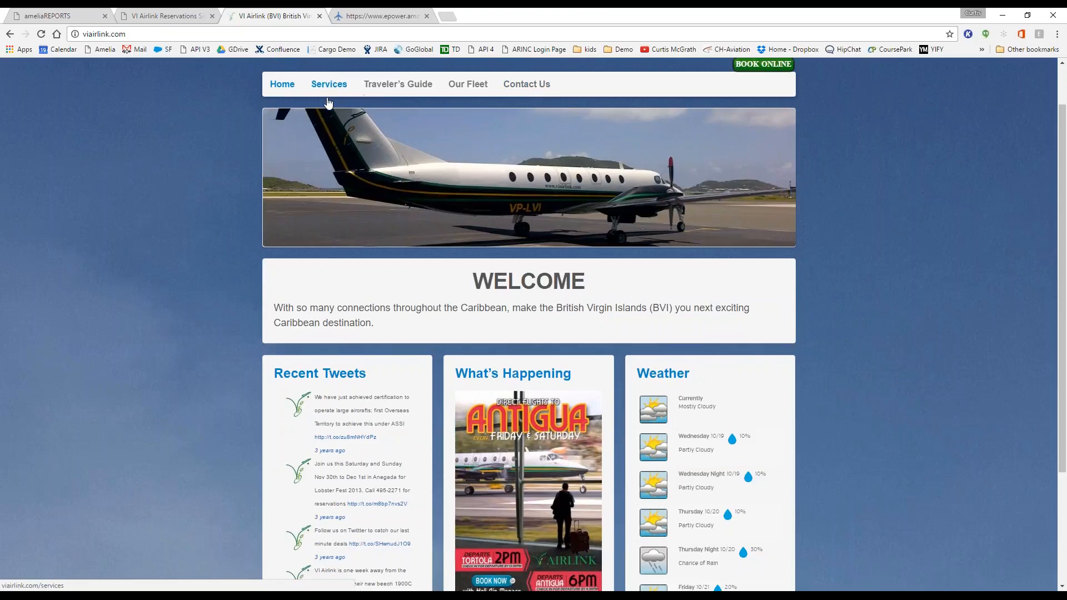
{"action": "scroll", "coordinate": [328, 103], "scroll_direction": "up", "scroll_amount": 3}
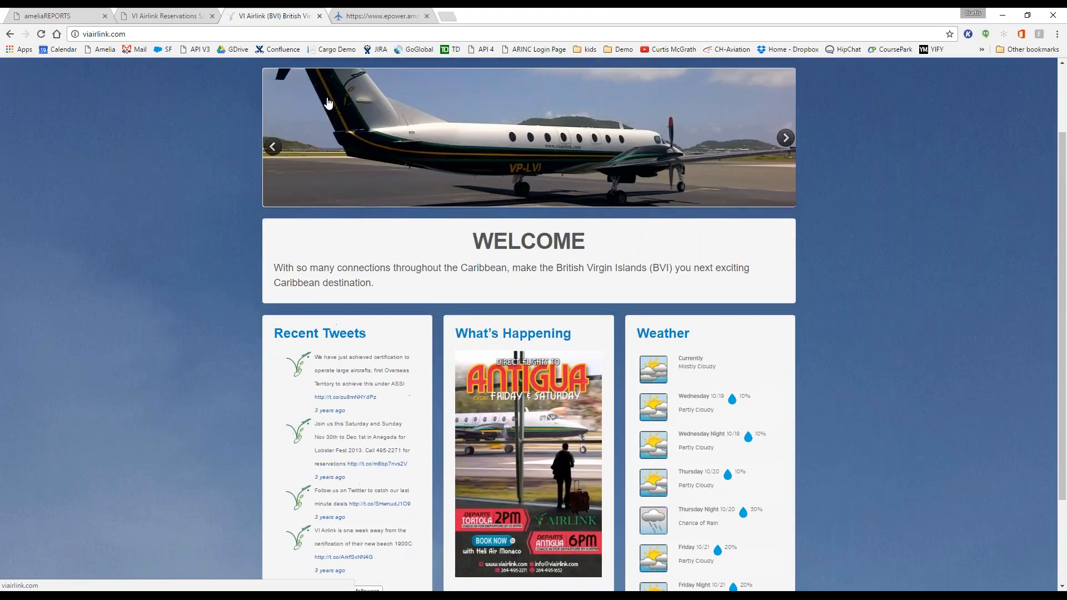
{"action": "mouse_move", "coordinate": [381, 136]}
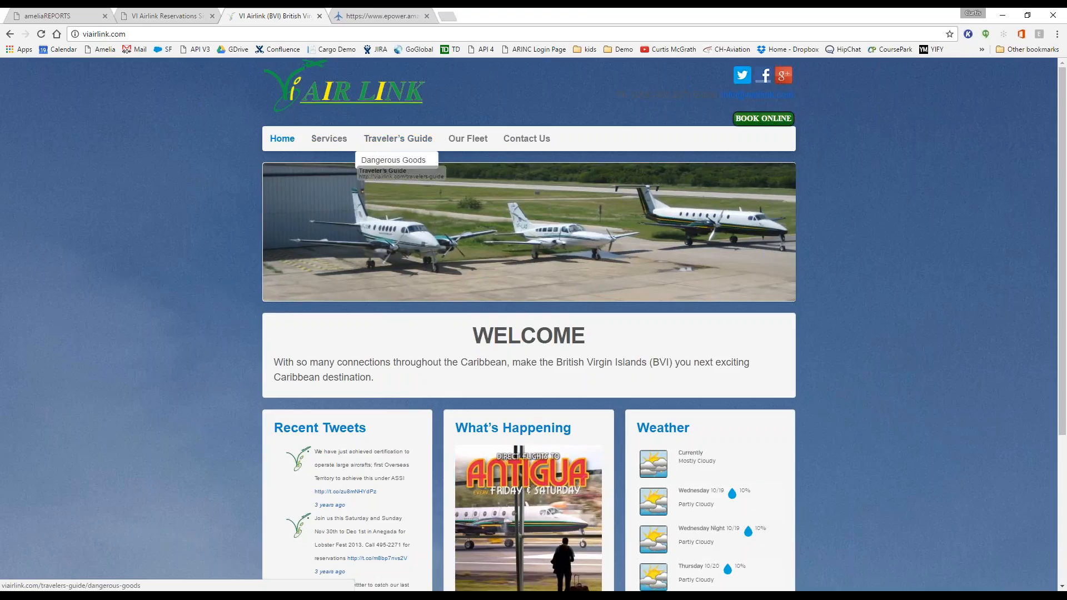
Step: Browse the Dangerous Goods travel guide page, then return Home and scroll the home page
{"action": "left_click", "coordinate": [400, 161]}
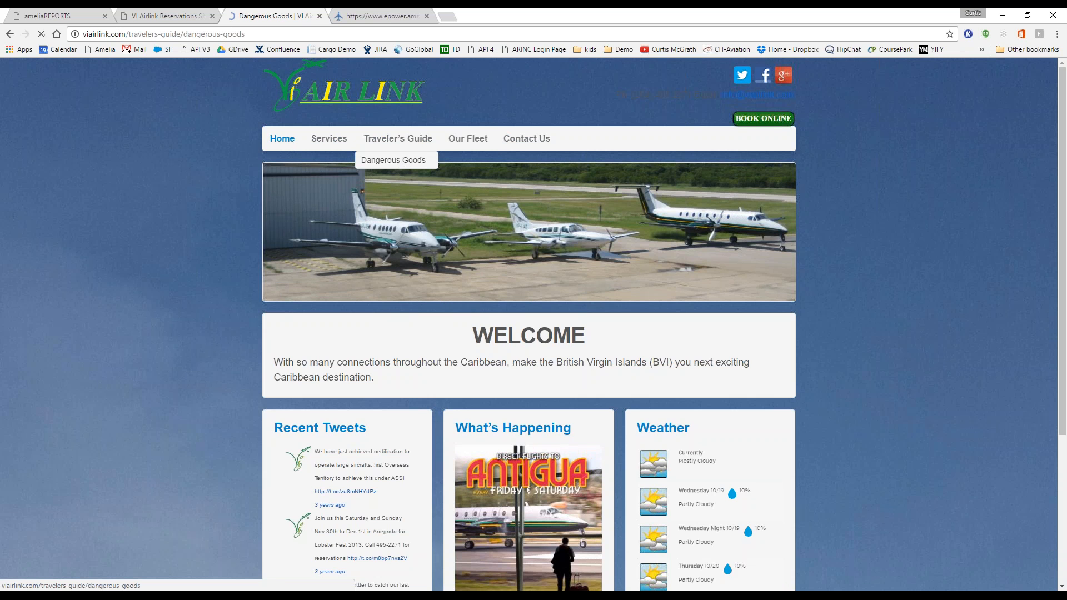
{"action": "scroll", "coordinate": [529, 322], "scroll_direction": "down", "scroll_amount": 7}
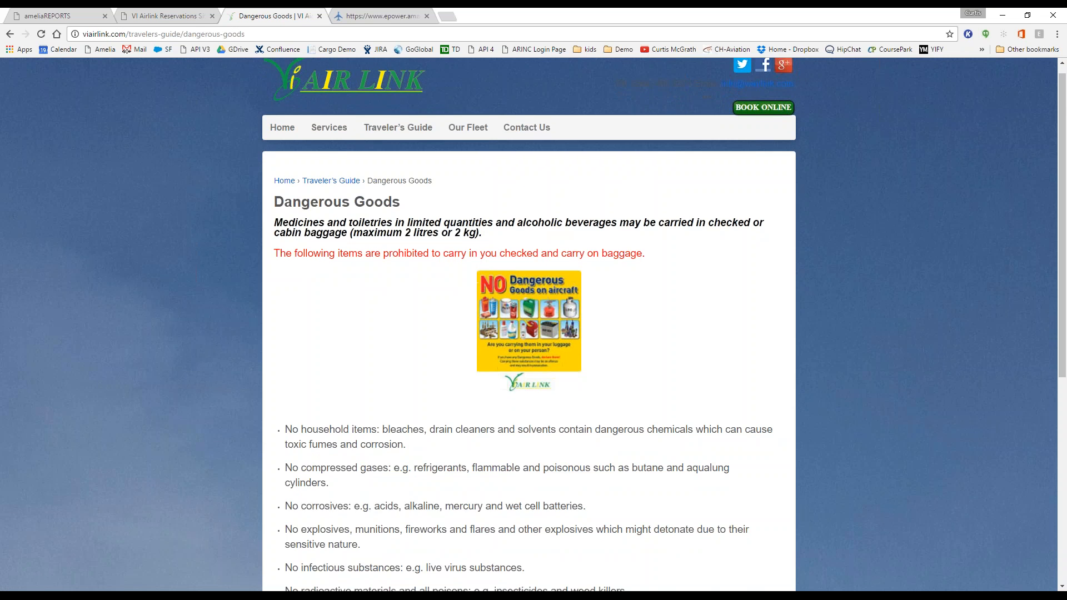
{"action": "scroll", "coordinate": [528, 573], "scroll_direction": "up", "scroll_amount": 7}
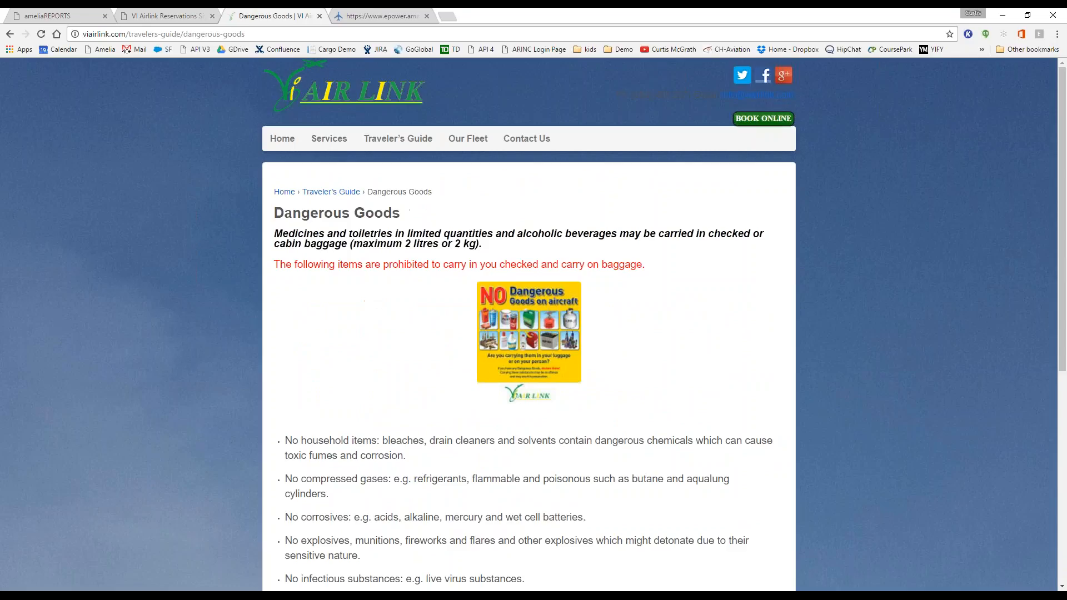
{"action": "left_click", "coordinate": [282, 140]}
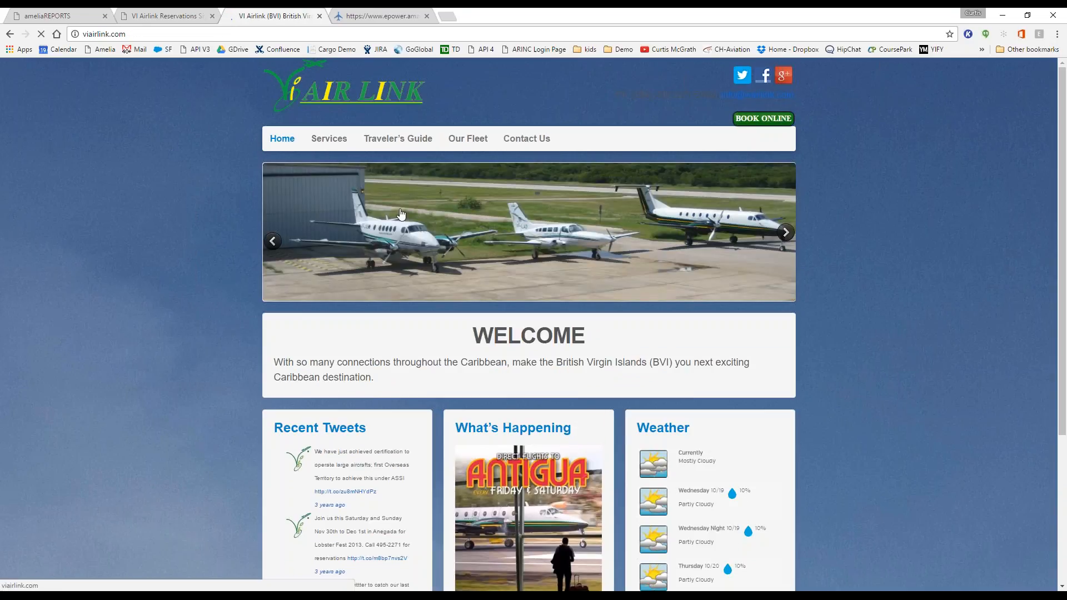
{"action": "scroll", "coordinate": [399, 285], "scroll_direction": "down", "scroll_amount": 2}
{"action": "scroll", "coordinate": [529, 322], "scroll_direction": "down", "scroll_amount": 2}
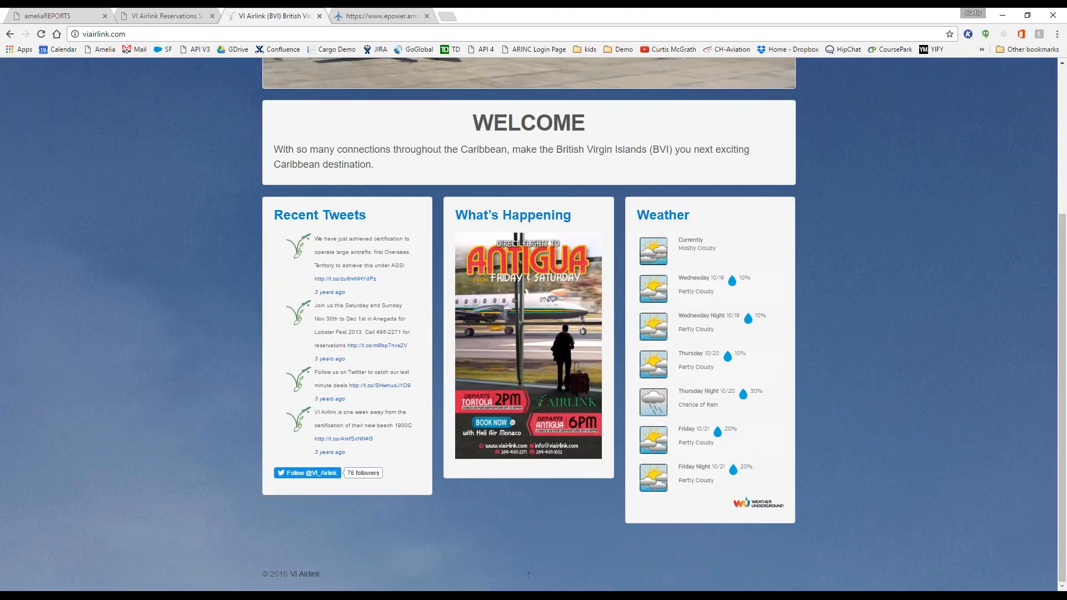
{"action": "scroll", "coordinate": [528, 322], "scroll_direction": "up", "scroll_amount": 3}
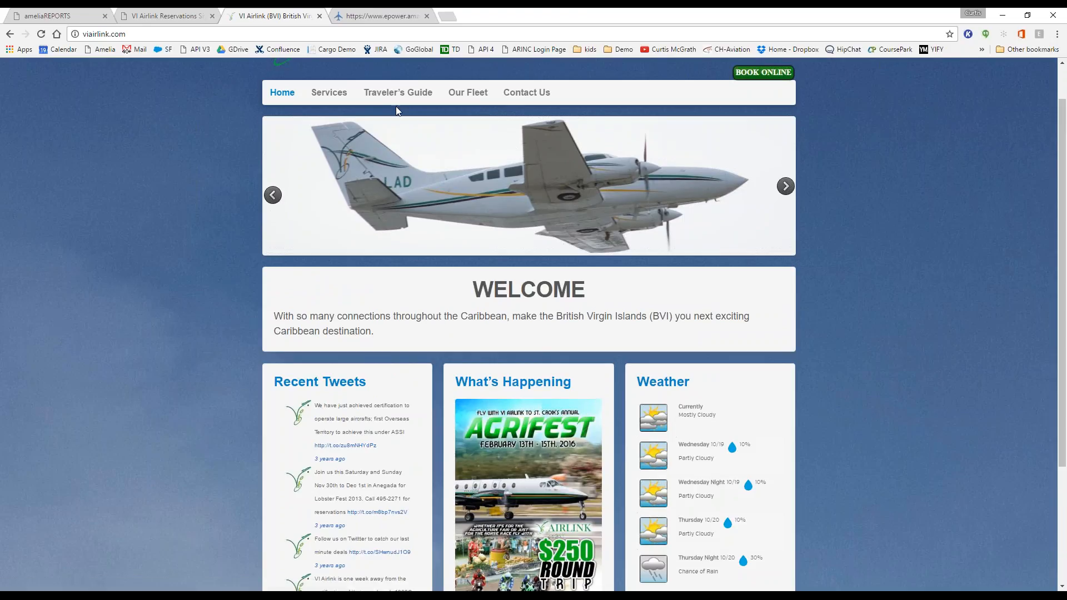
{"action": "mouse_move", "coordinate": [384, 99]}
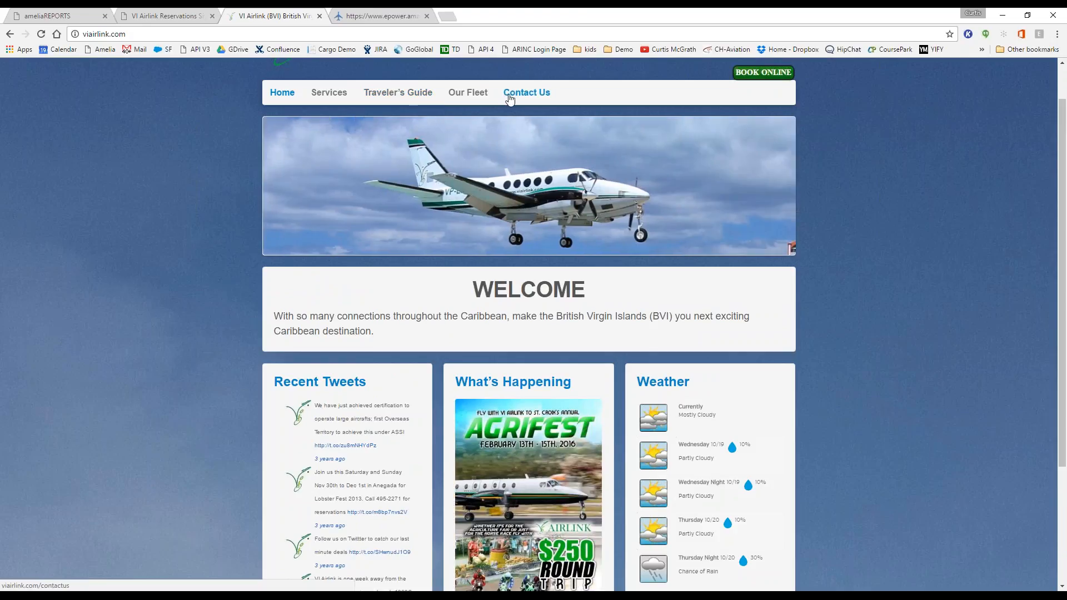
{"action": "scroll", "coordinate": [510, 99], "scroll_direction": "up", "scroll_amount": 1}
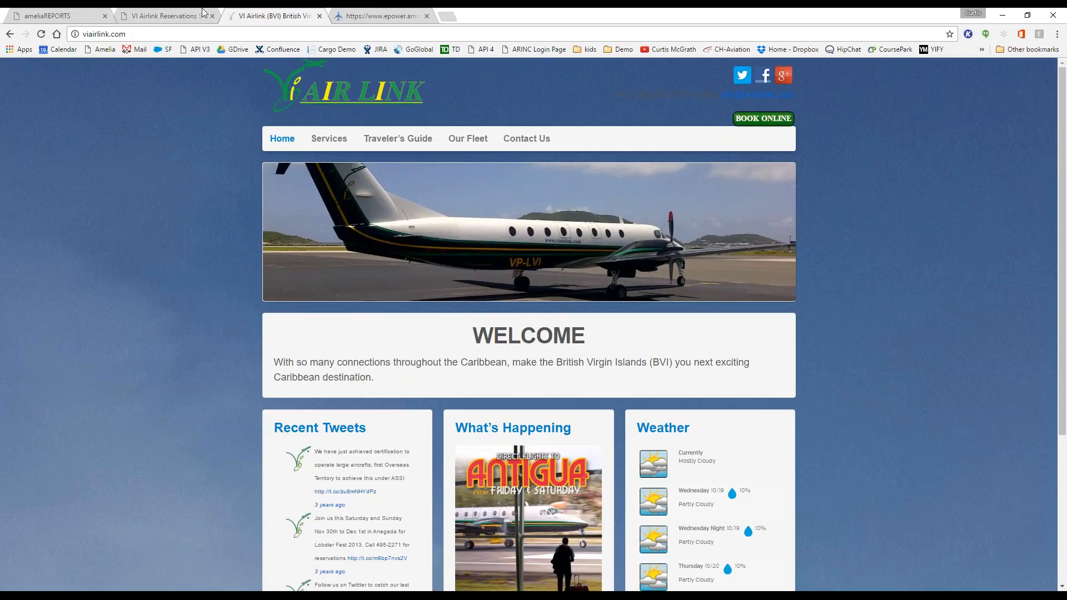
Step: Confirm the Anegada–Beef Island Tortola round trip, review the itinerary, and choose Book Again
{"action": "left_click", "coordinate": [154, 16]}
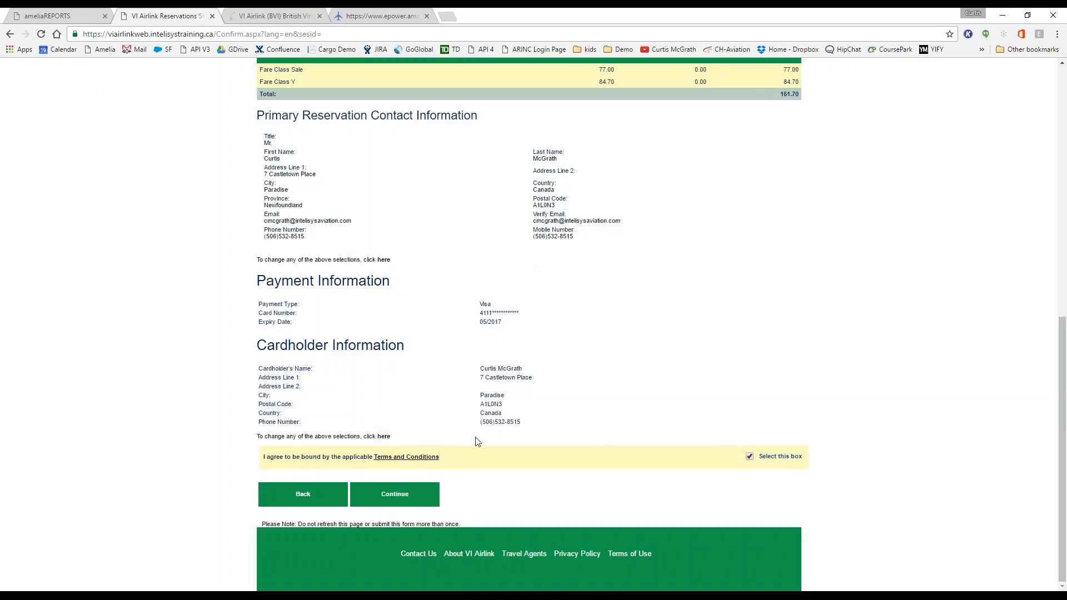
{"action": "left_click", "coordinate": [403, 501]}
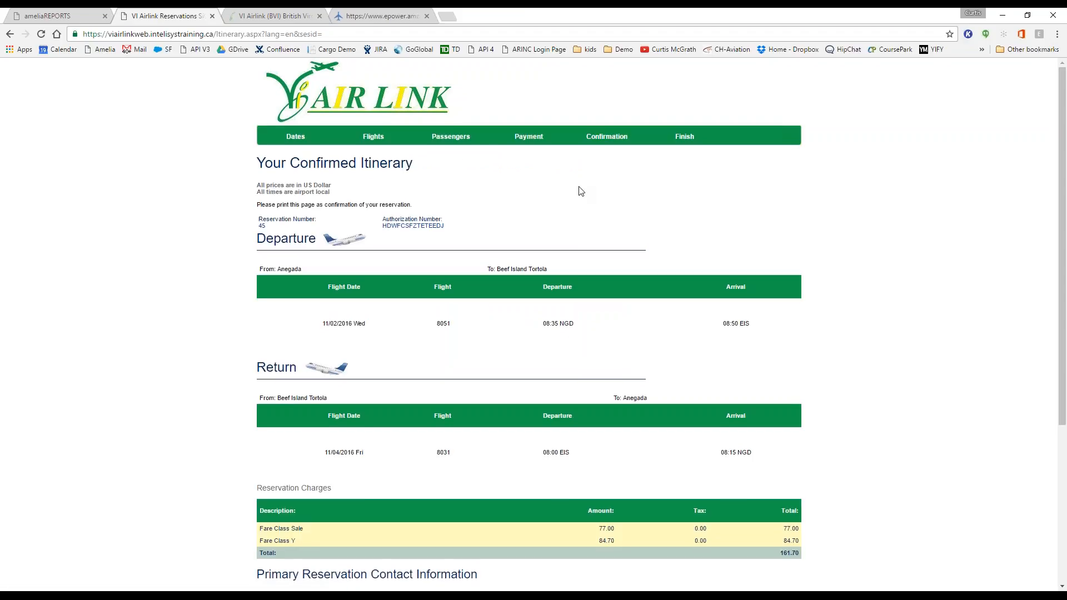
{"action": "scroll", "coordinate": [581, 191], "scroll_direction": "down", "scroll_amount": 5}
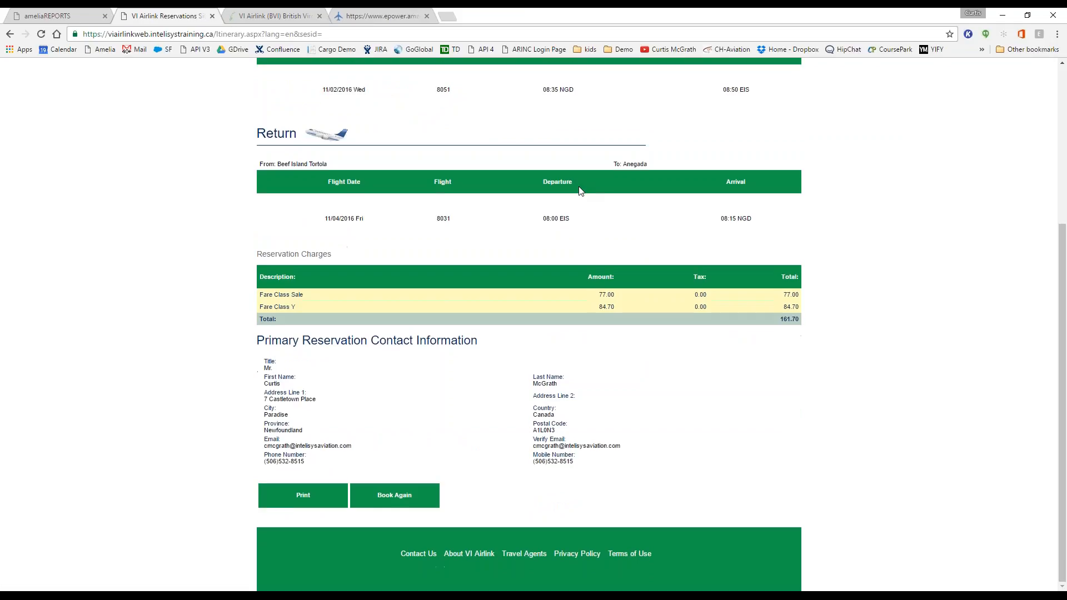
{"action": "scroll", "coordinate": [581, 191], "scroll_direction": "up", "scroll_amount": 3}
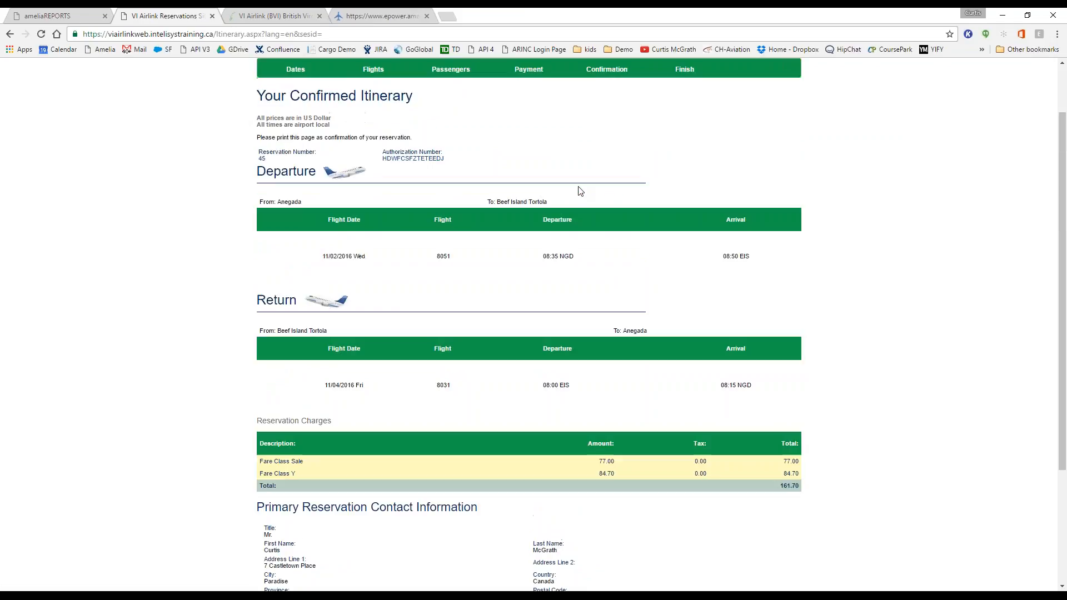
{"action": "scroll", "coordinate": [581, 192], "scroll_direction": "down", "scroll_amount": 3}
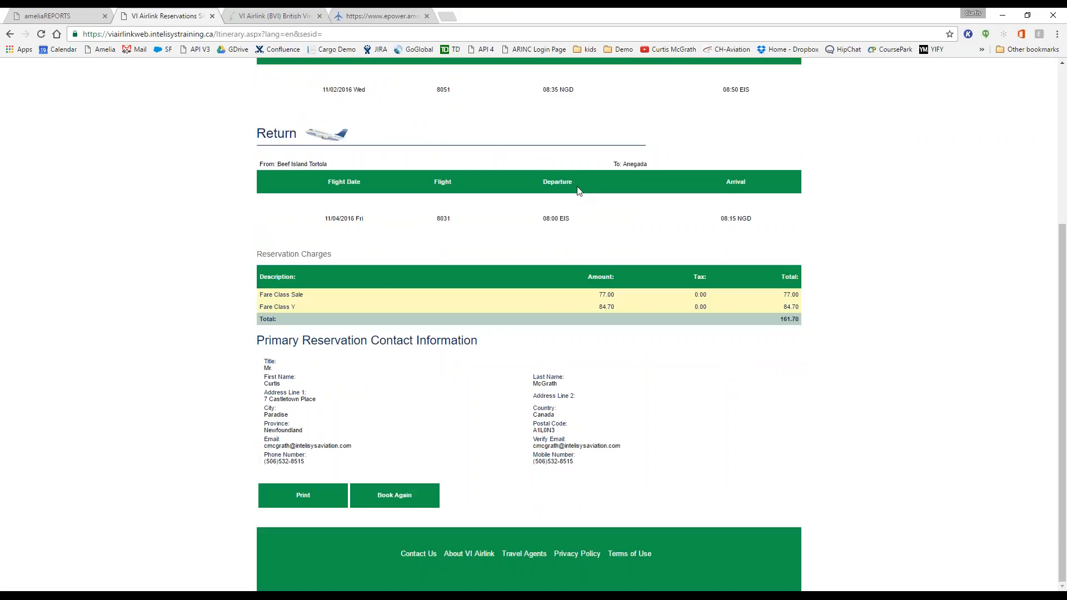
{"action": "left_click", "coordinate": [389, 490]}
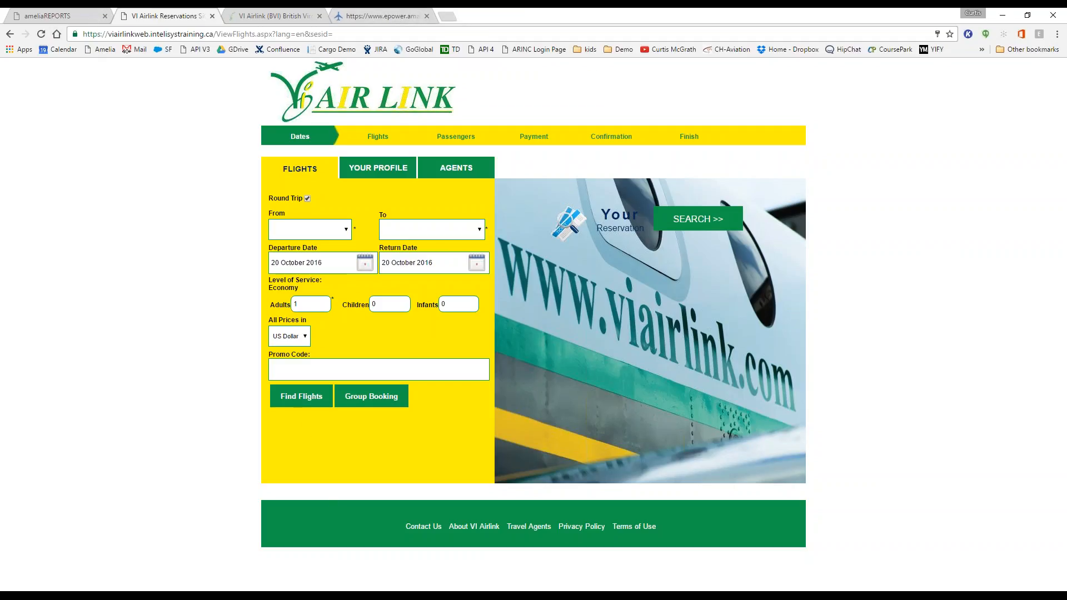
Step: Log on to the InteliSys application portal in a new tab with the portal username
{"action": "left_click", "coordinate": [448, 16]}
{"action": "left_click", "coordinate": [579, 275]}
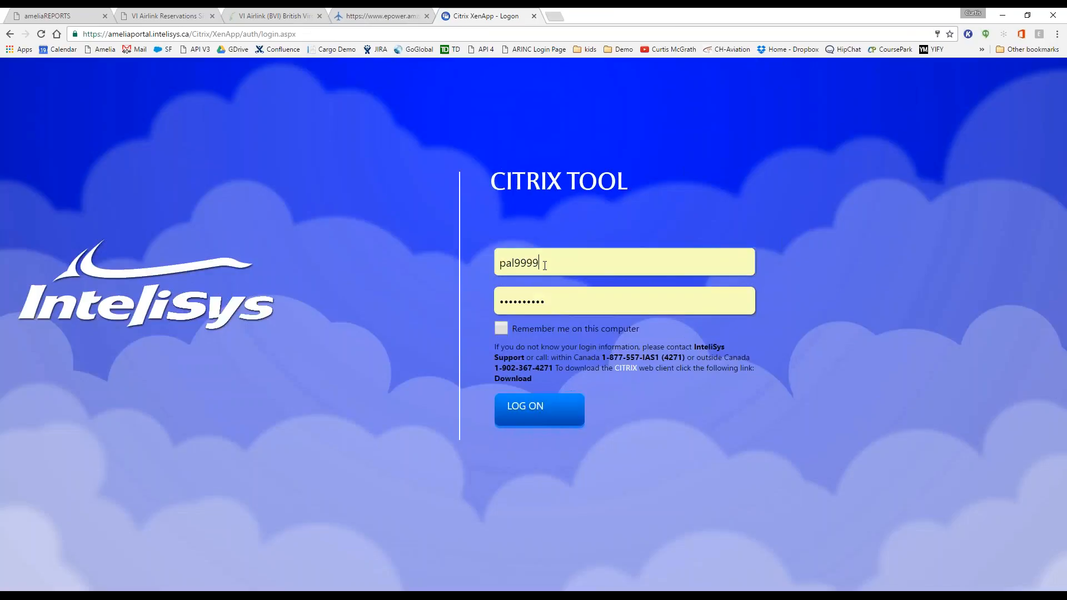
{"action": "left_click_drag", "start_coordinate": [545, 265], "coordinate": [465, 251]}
{"action": "type", "text": "viai"}
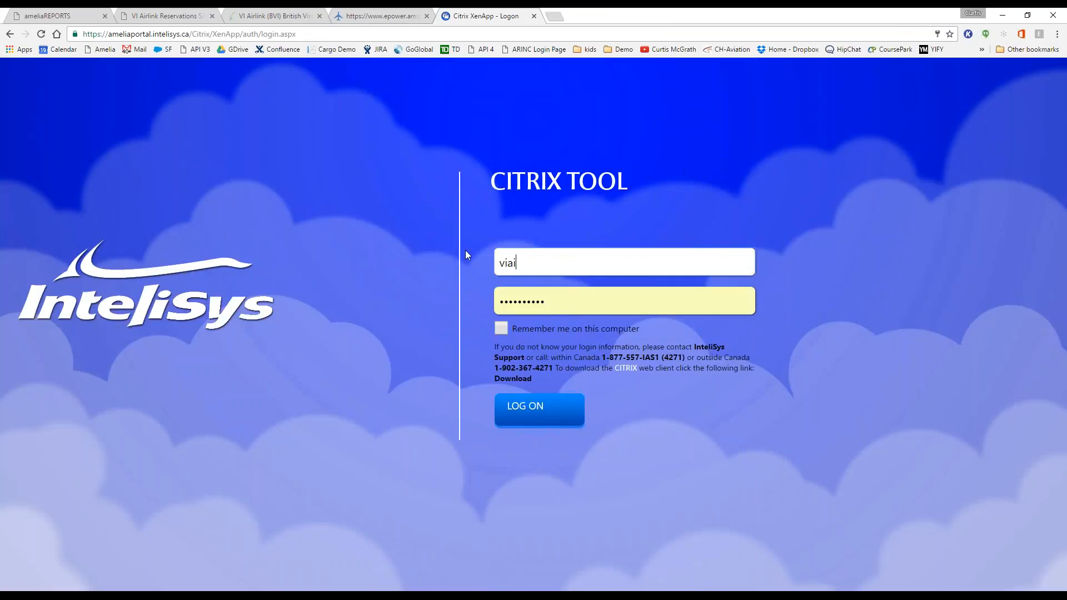
{"action": "type", "text": "rlink9999"}
{"action": "key", "text": "Return"}
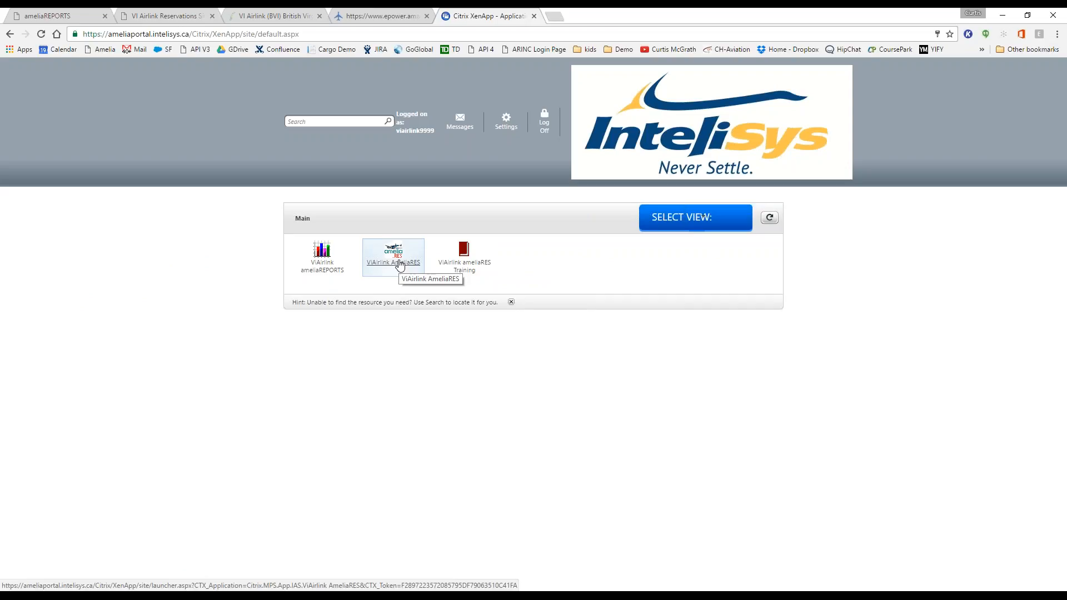
Step: Launch VIAirlink ameliaRES and sign in with the administrator username and password
{"action": "left_click", "coordinate": [399, 264]}
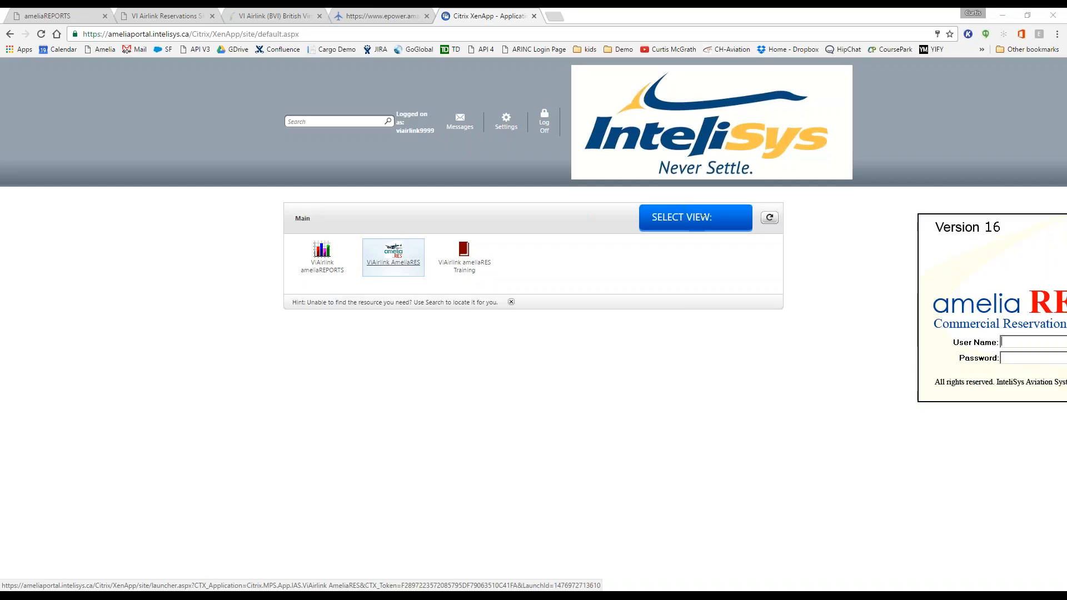
{"action": "type", "text": "admin"}
{"action": "key", "text": "Tab"}
{"action": "type", "text": "*********"}
{"action": "key", "text": "Return"}
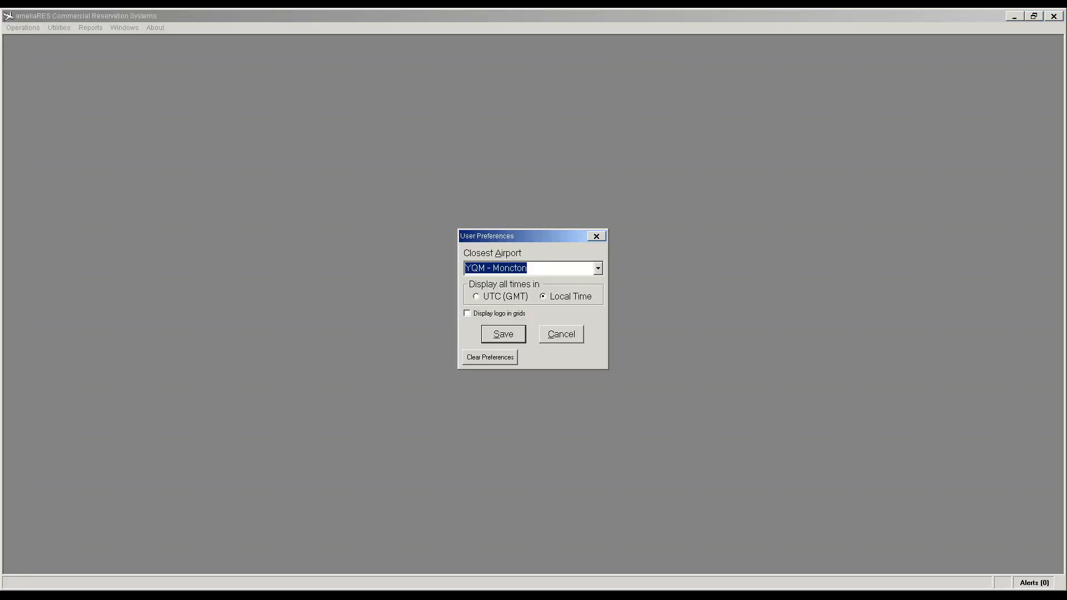
Step: Save User Preferences, open Utilities > CORE Items > Airports, and edit the YQM record
{"action": "left_click", "coordinate": [503, 334]}
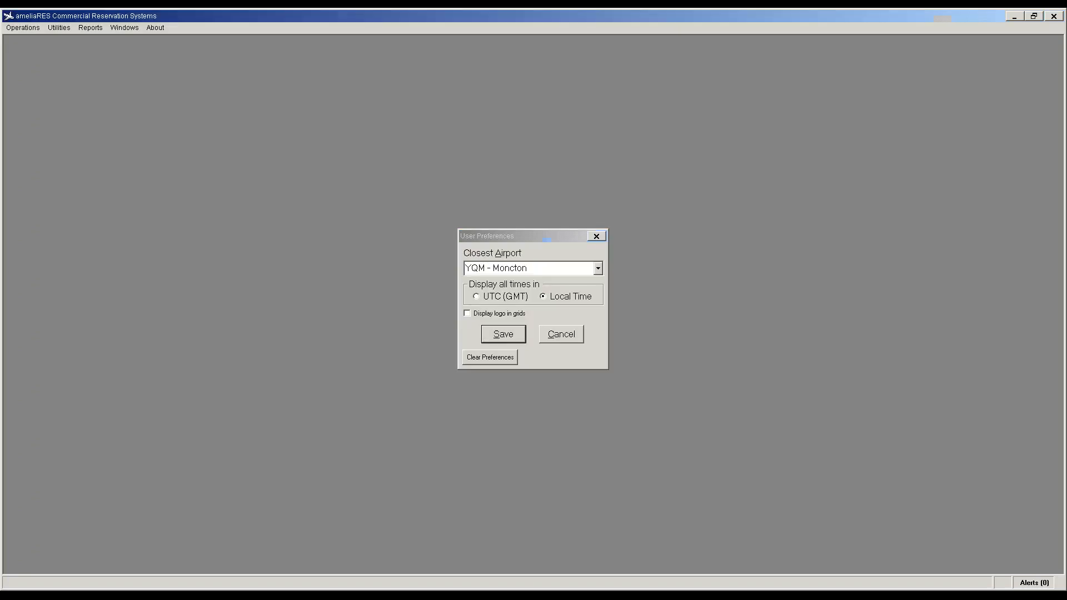
{"action": "left_click", "coordinate": [59, 27]}
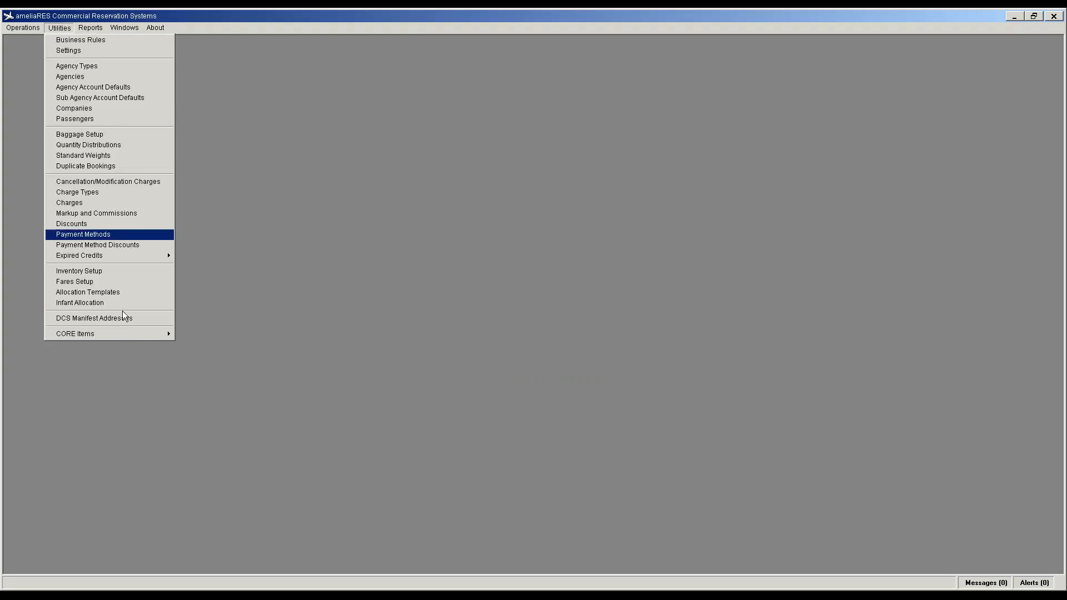
{"action": "mouse_move", "coordinate": [141, 333]}
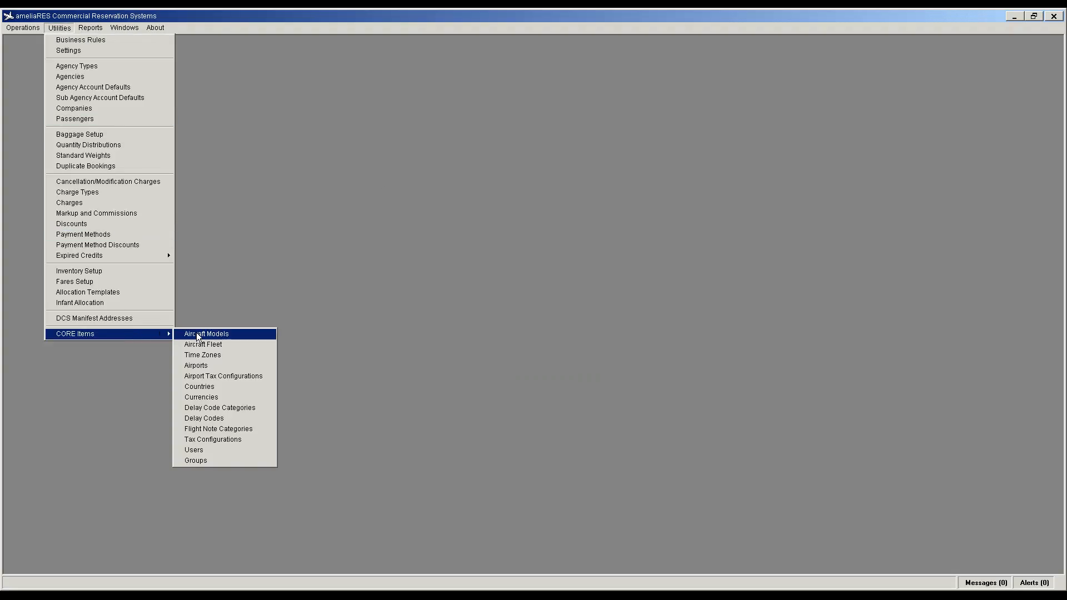
{"action": "left_click", "coordinate": [208, 364]}
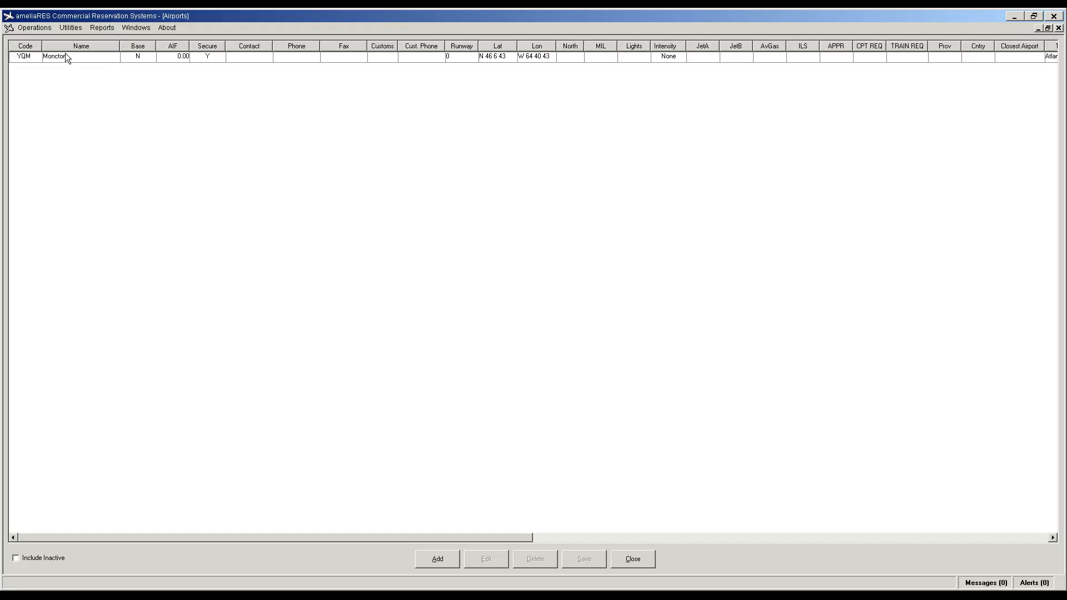
{"action": "left_click", "coordinate": [65, 56]}
{"action": "left_click", "coordinate": [498, 563]}
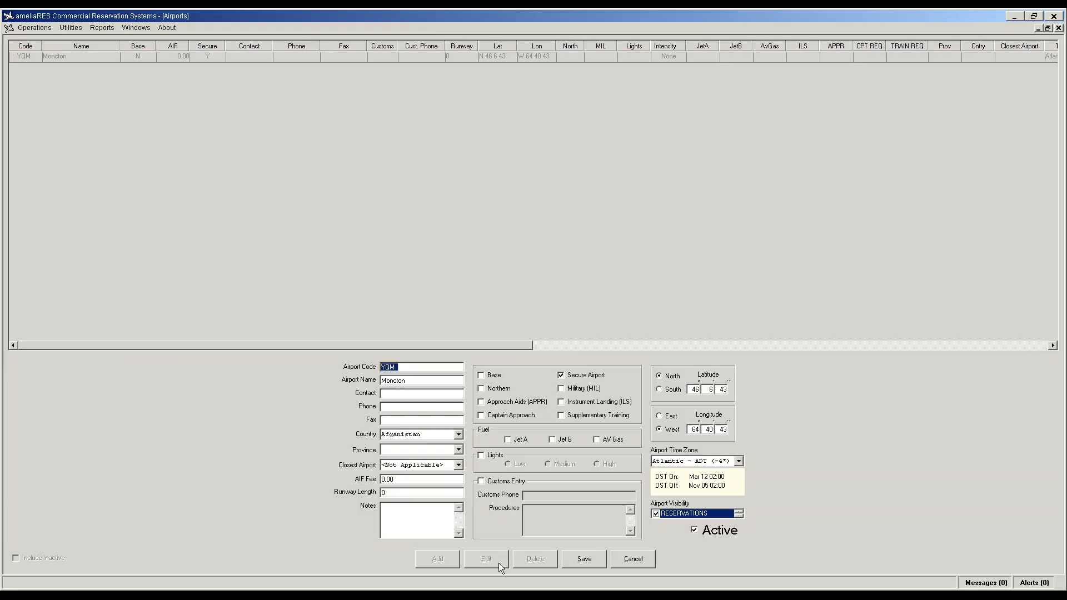
Step: Enter airport code EIS and name Beef Island Tortola
{"action": "type", "text": "EIS"}
{"action": "key", "text": "Tab"}
{"action": "type", "text": "Bes"}
{"action": "type", "text": "f"}
{"action": "key", "text": "BackSpace"}
{"action": "type", "text": "ef Islan"}
{"action": "type", "text": "Ot"}
{"action": "key", "text": "BackSpace"}
{"action": "type", "text": "or"}
{"action": "type", "text": "ola"}
Step: Set the country to British Virgin Islands, leave province NA, and clear Secure Airport
{"action": "key", "text": "Tab"}
{"action": "key", "text": "Tab"}
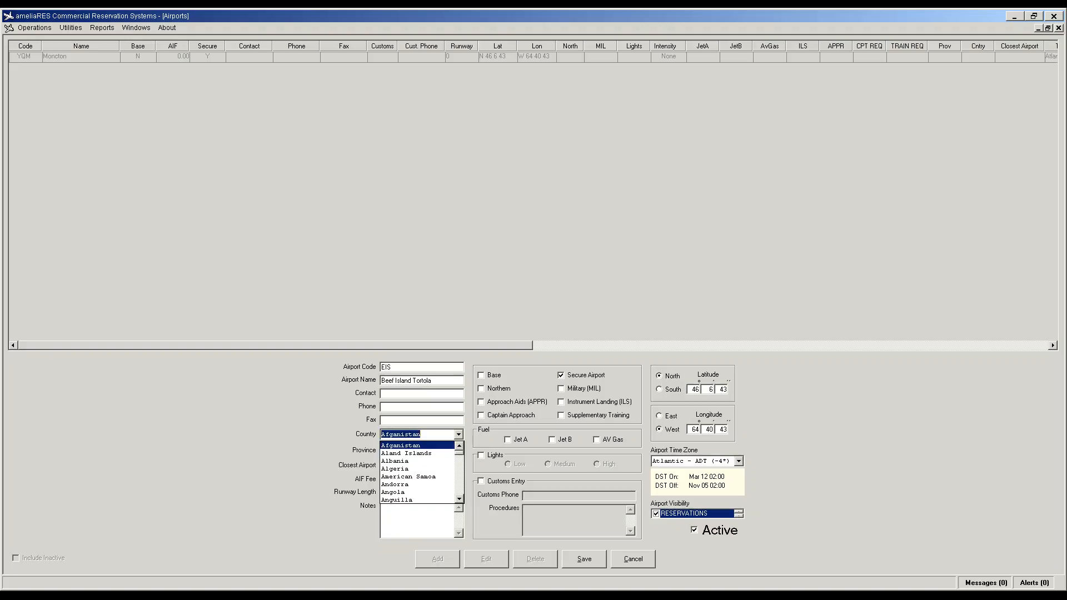
{"action": "type", "text": "v"}
{"action": "key", "text": "Down"}
{"action": "key", "text": "Down"}
{"action": "key", "text": "Down"}
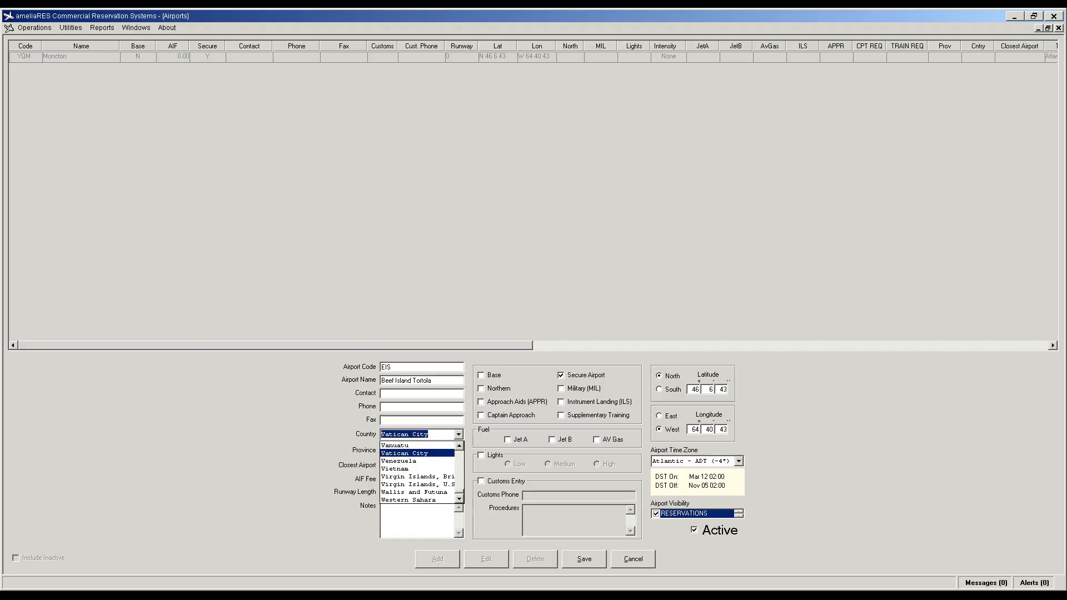
{"action": "key", "text": "Down"}
{"action": "key", "text": "Down"}
{"action": "key", "text": "Tab"}
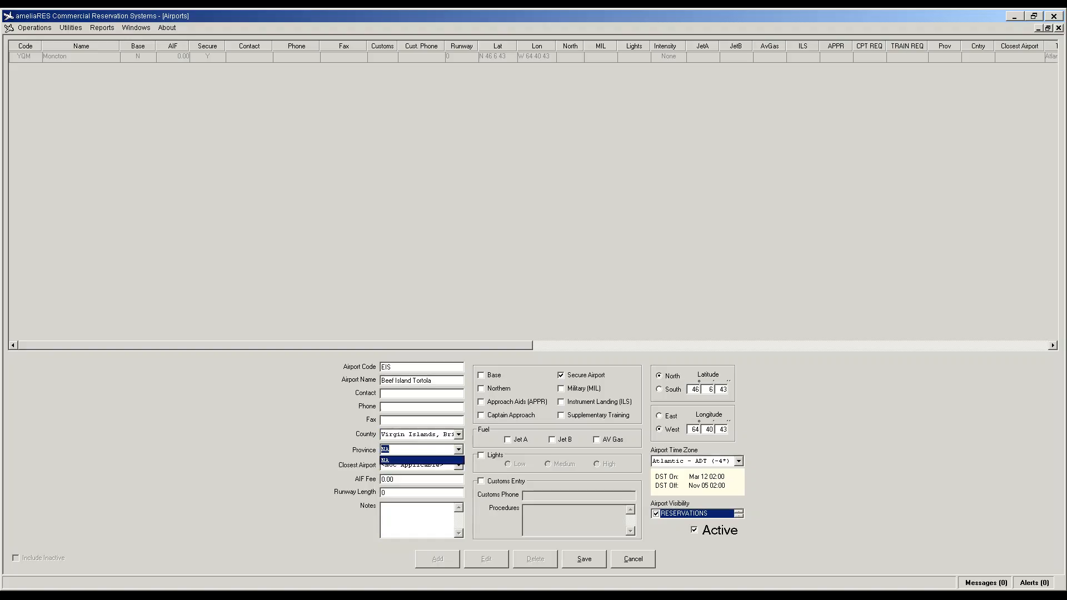
{"action": "key", "text": "Tab"}
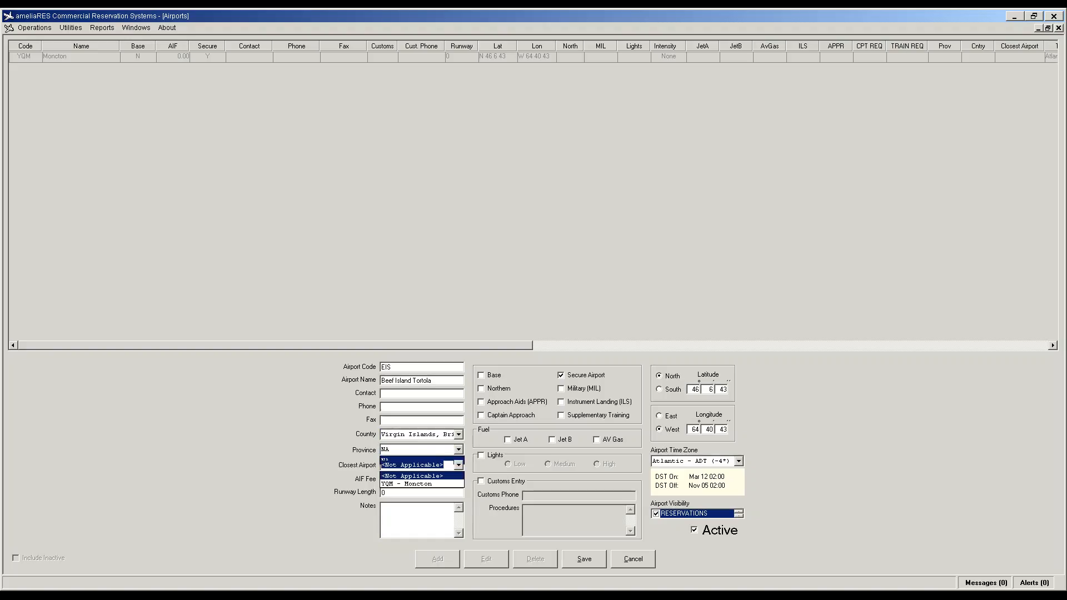
{"action": "key", "text": "Tab"}
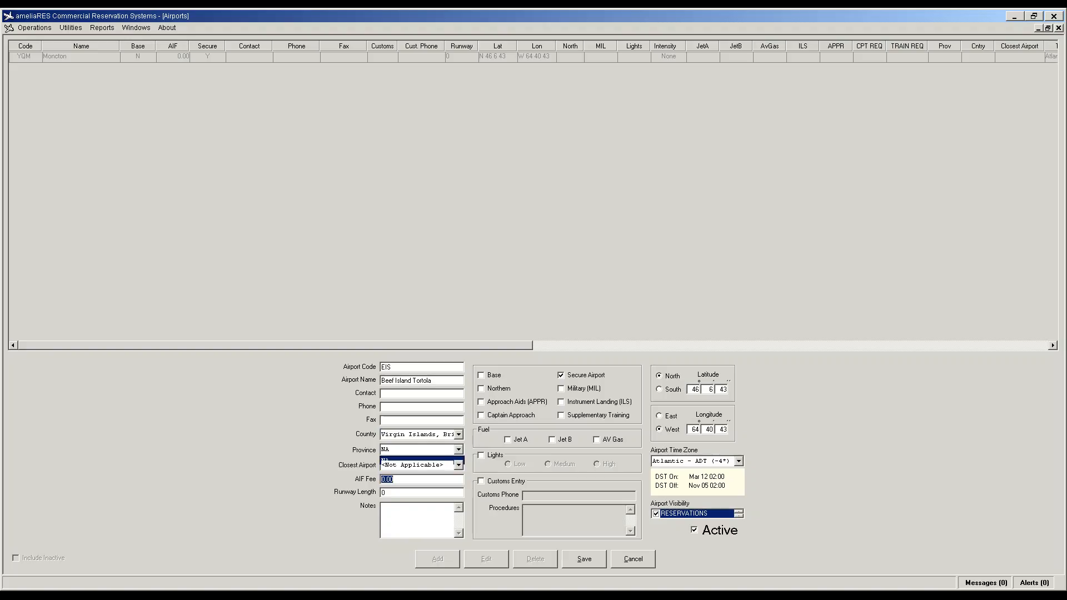
{"action": "left_click", "coordinate": [561, 375]}
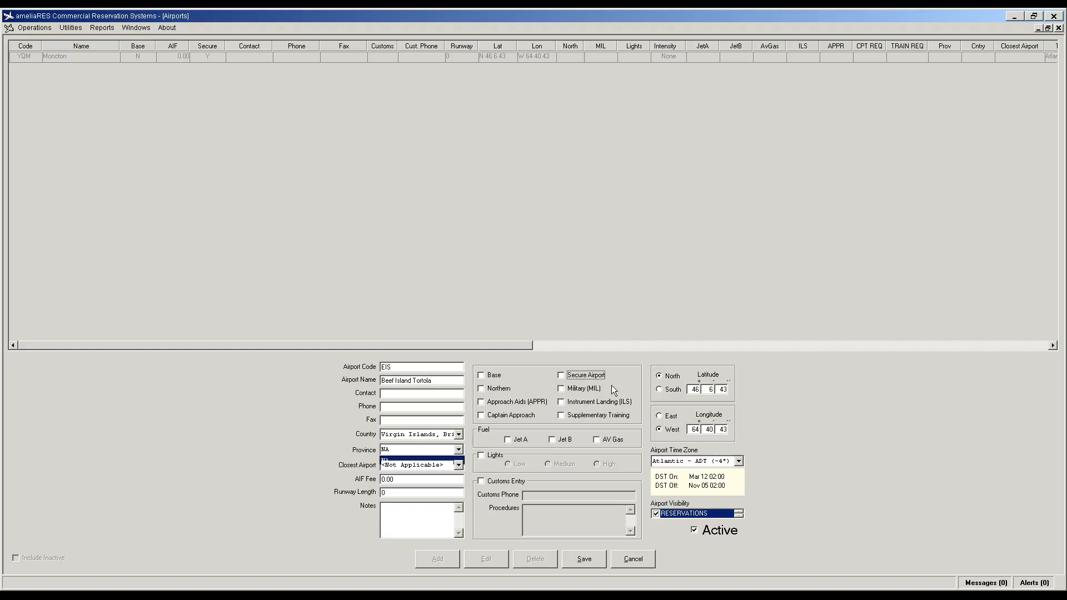
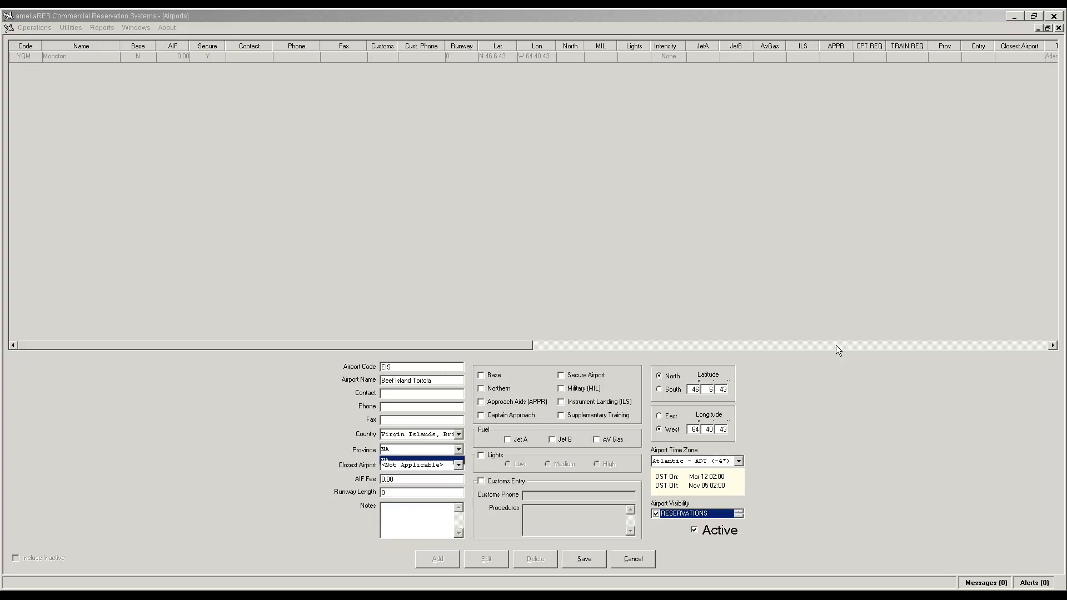
Step: Enter the EIS airport's latitude 18 26 44 and longitude 64 32 35
{"action": "double_click", "coordinate": [699, 391]}
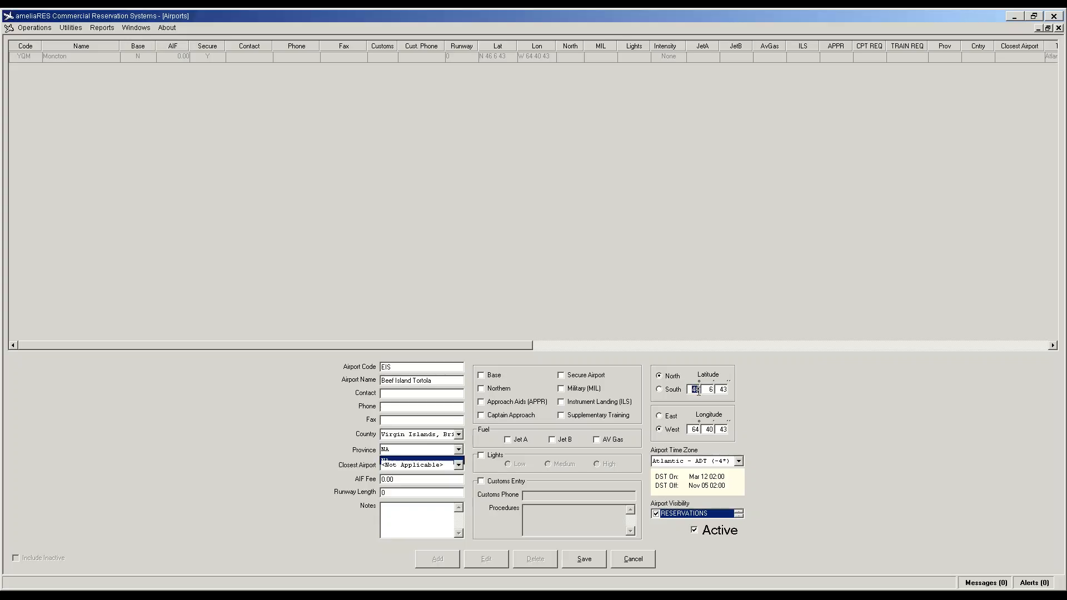
{"action": "type", "text": "18"}
{"action": "key", "text": "Tab"}
{"action": "type", "text": "26"}
{"action": "key", "text": "Tab"}
{"action": "type", "text": "4"}
{"action": "key", "text": "Tab"}
{"action": "key", "text": "Tab"}
{"action": "type", "text": "64"}
{"action": "key", "text": "Tab"}
{"action": "type", "text": "32"}
{"action": "key", "text": "Tab"}
{"action": "type", "text": "35"}
Step: Choose the Atlantic - AST (-4) time zone and save the airport
{"action": "key", "text": "Tab"}
{"action": "key", "text": "alt+Down"}
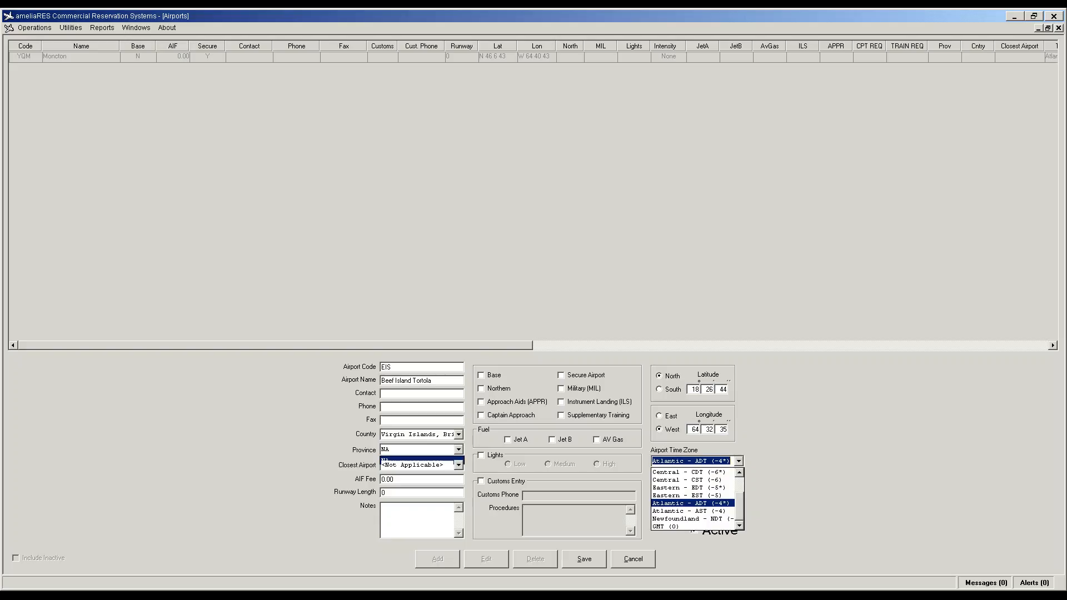
{"action": "key", "text": "Down"}
{"action": "key", "text": "Tab"}
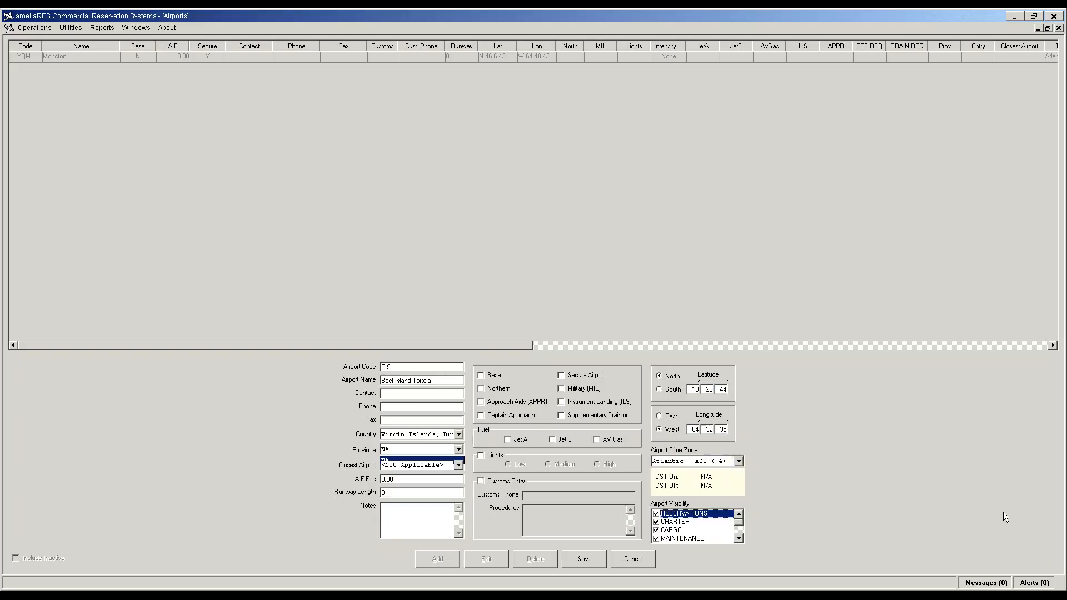
{"action": "key", "text": "Tab"}
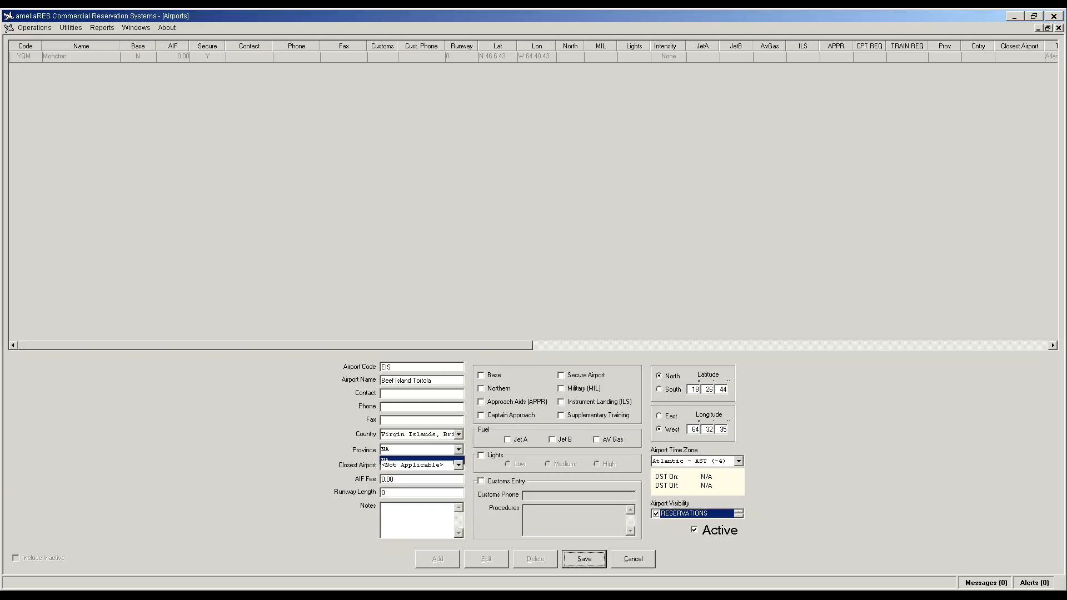
{"action": "key", "text": "Return"}
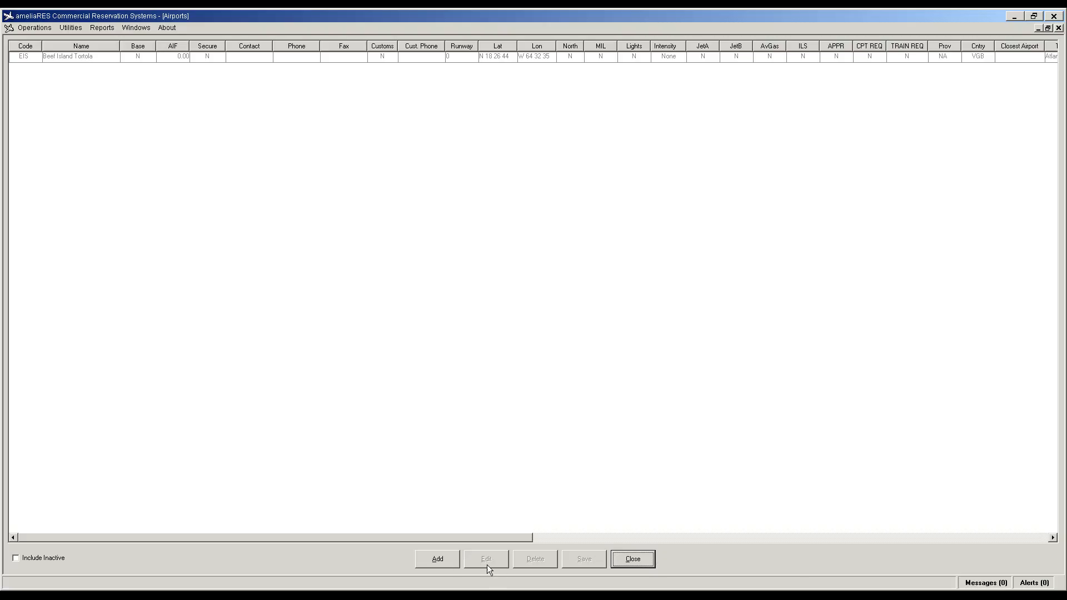
Step: Add a new airport with code NGD, name Anegada, country Virgin Islands, British
{"action": "left_click", "coordinate": [447, 559]}
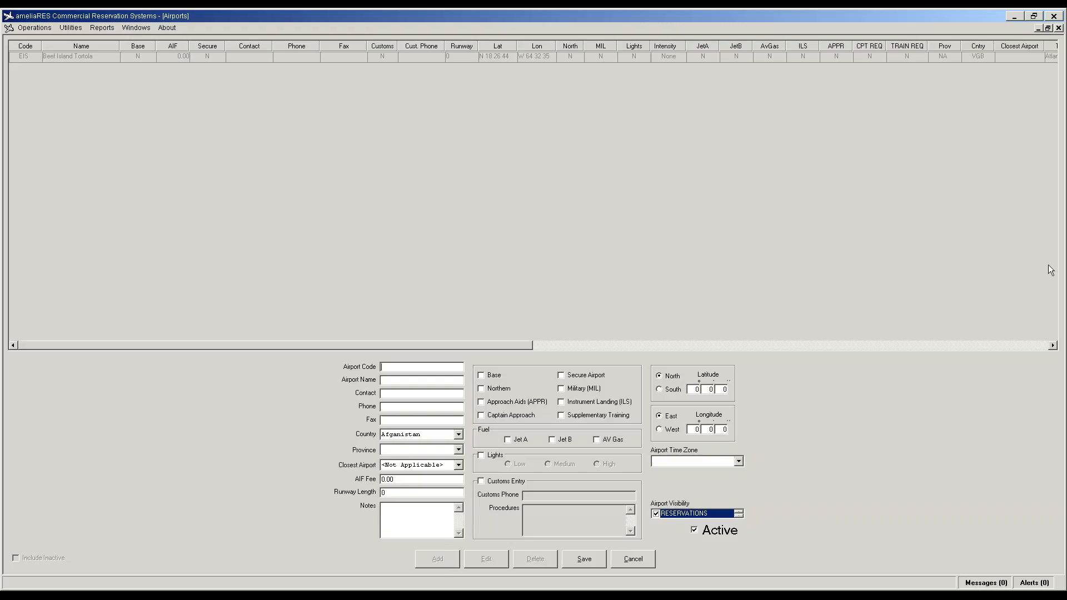
{"action": "type", "text": "NGD"}
{"action": "type", "text": "Anega"}
{"action": "type", "text": "da"}
{"action": "left_click", "coordinate": [459, 435]}
{"action": "left_click_drag", "start_coordinate": [459, 452], "coordinate": [460, 495]}
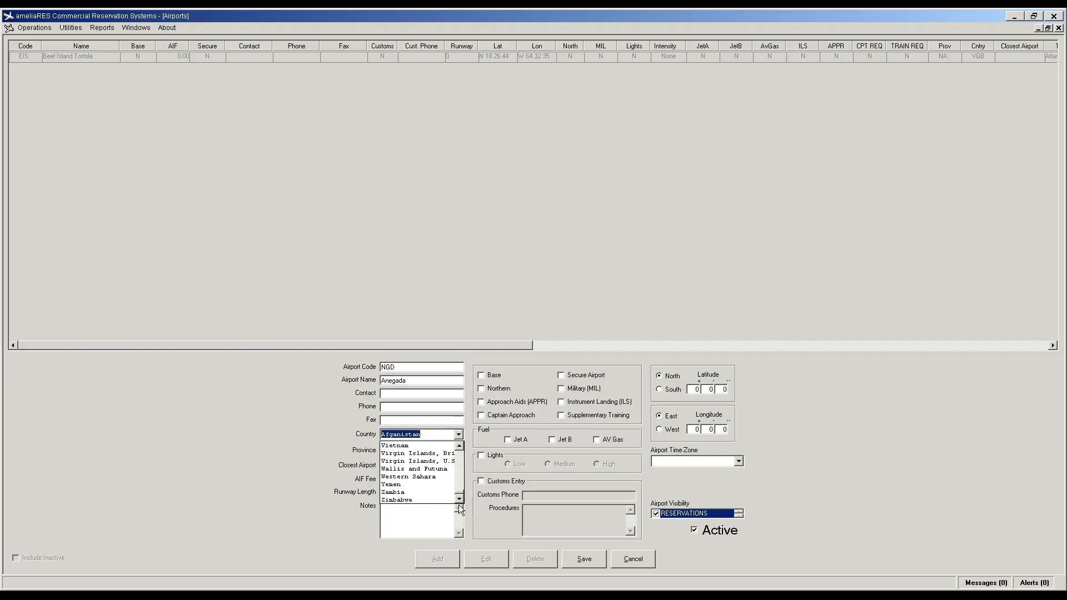
{"action": "left_click", "coordinate": [436, 455]}
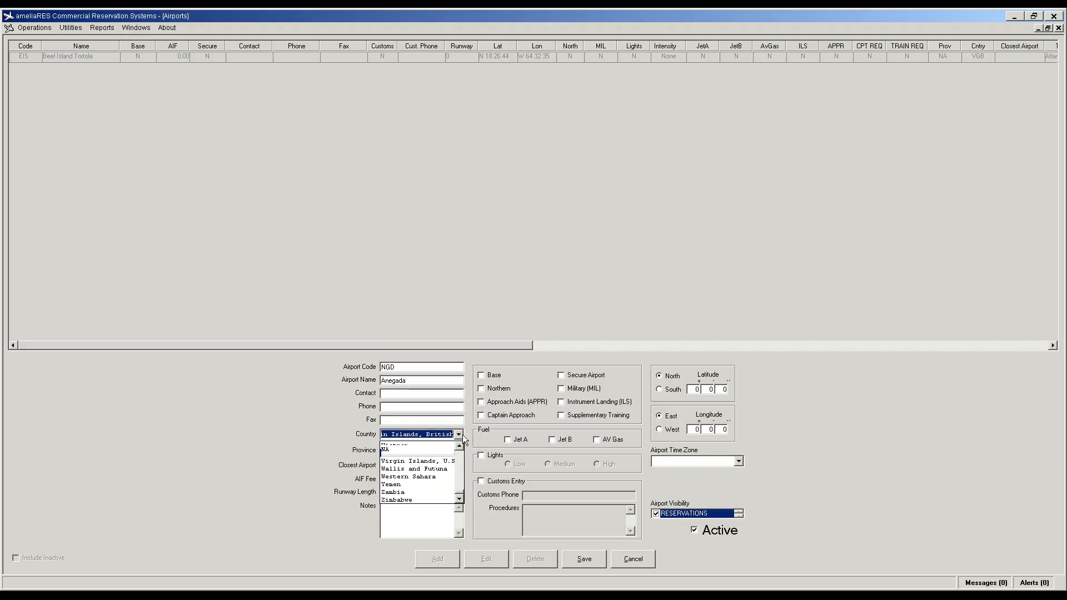
{"action": "key", "text": "Tab"}
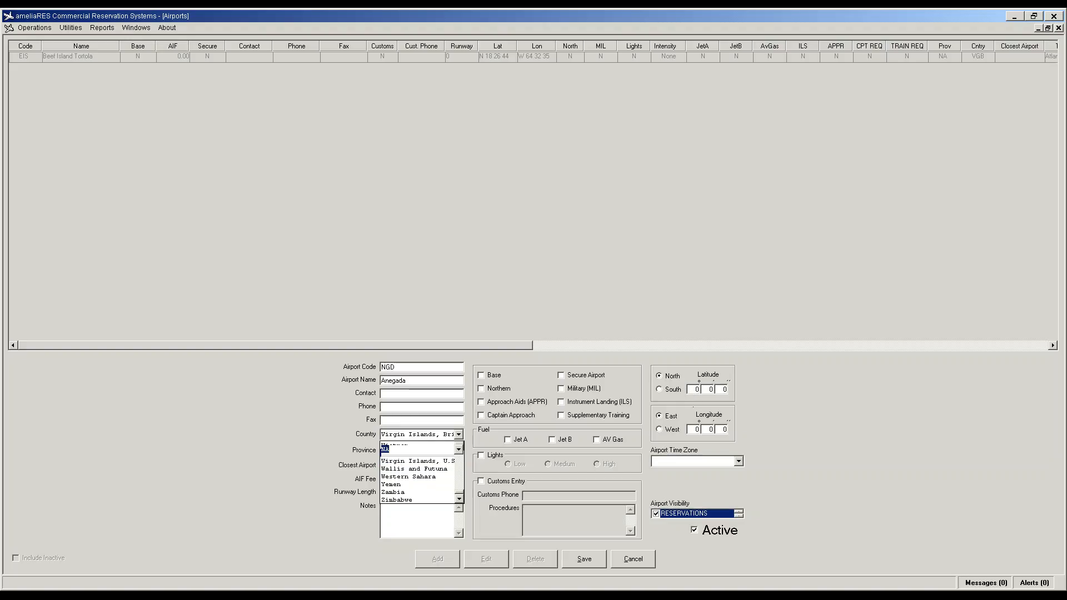
Step: Enter latitude N 18 43 7 and longitude W 64 19 7
{"action": "left_click", "coordinate": [694, 389]}
{"action": "type", "text": "18"}
{"action": "left_click", "coordinate": [711, 389]}
{"action": "type", "text": "43"}
{"action": "left_click", "coordinate": [725, 389]}
{"action": "type", "text": "7"}
{"action": "left_click", "coordinate": [693, 430]}
{"action": "type", "text": "64"}
{"action": "key", "text": "Tab"}
{"action": "type", "text": "19"}
{"action": "key", "text": "Tab"}
{"action": "type", "text": "4"}
Step: Pick the Atlantic - AST (-4) time zone, keep province NA, and save Anegada
{"action": "left_click", "coordinate": [739, 461]}
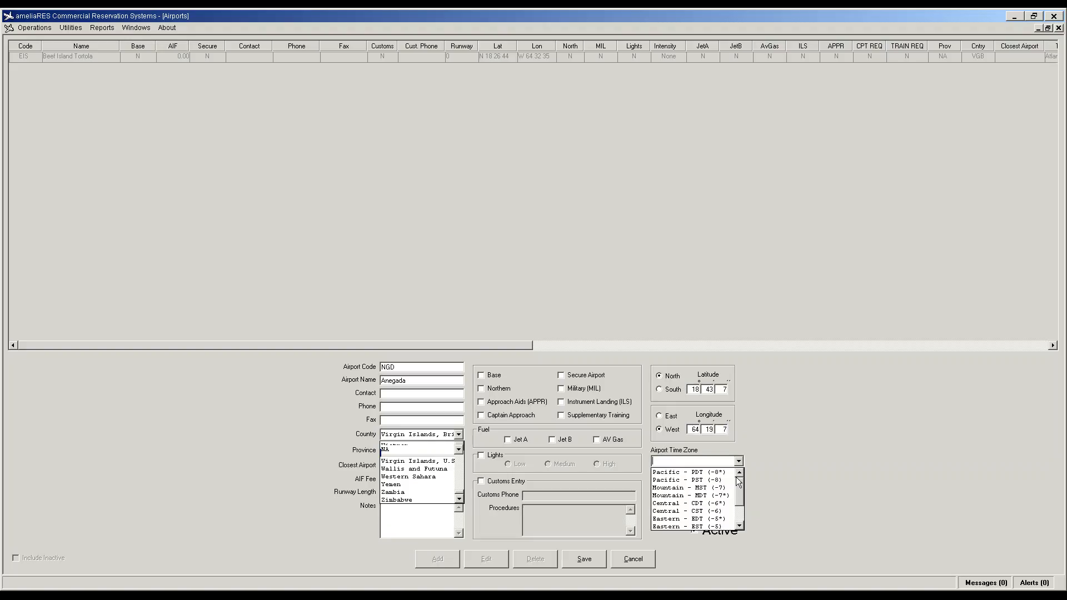
{"action": "scroll", "coordinate": [735, 509], "scroll_direction": "down", "scroll_amount": 3}
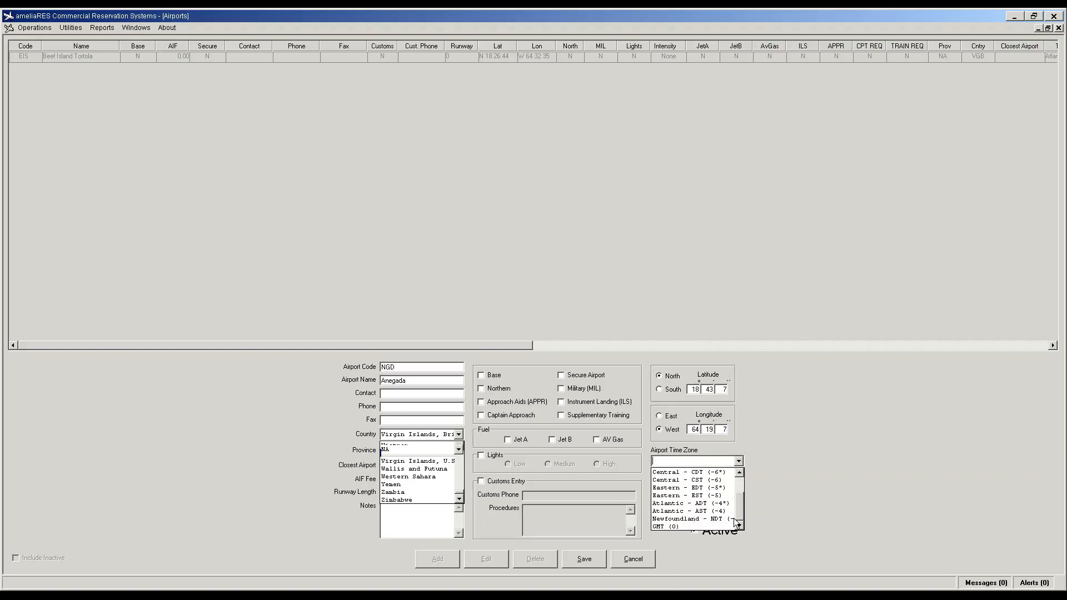
{"action": "left_click", "coordinate": [706, 511]}
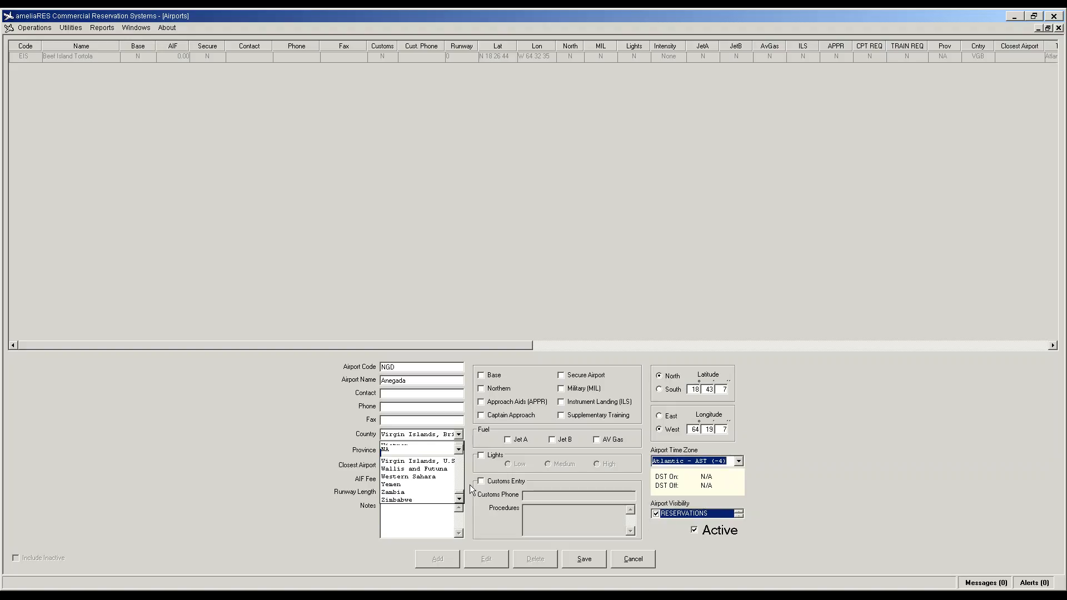
{"action": "key", "text": "Tab"}
{"action": "left_click", "coordinate": [459, 450]}
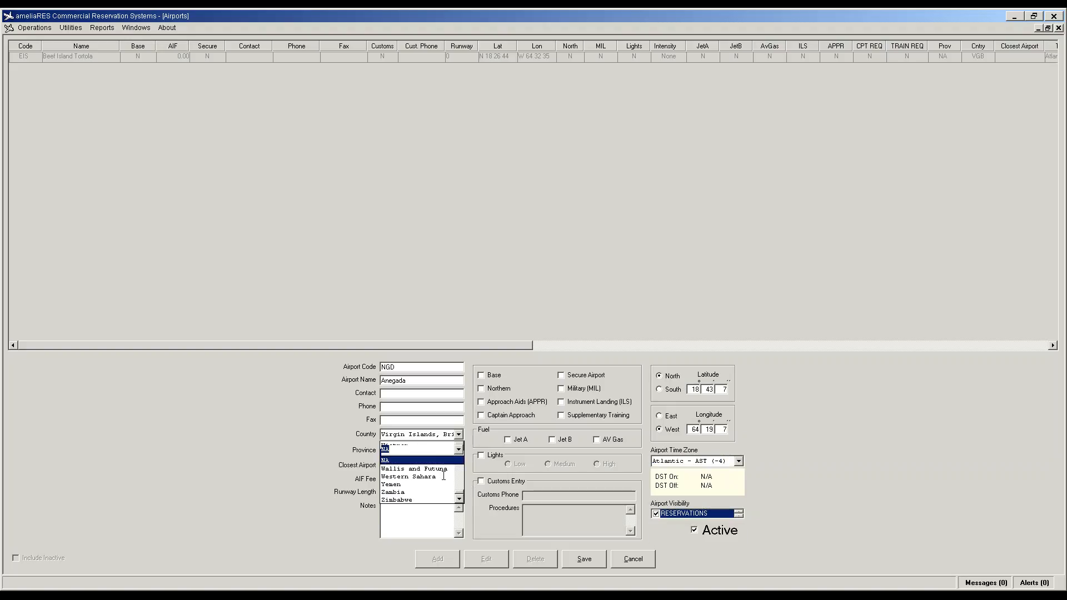
{"action": "key", "text": "Return"}
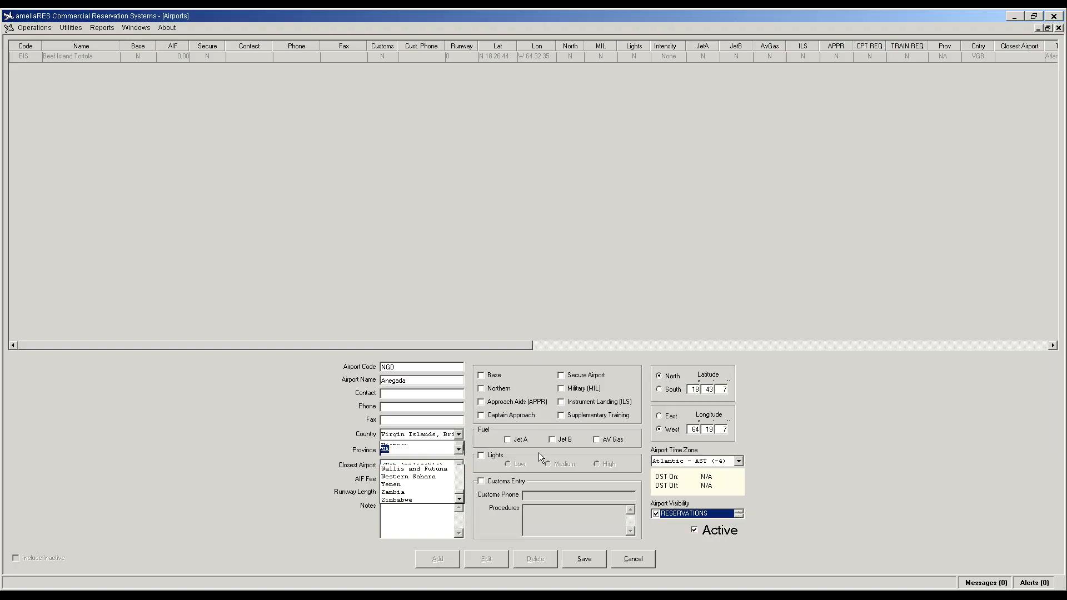
{"action": "left_click", "coordinate": [580, 559]}
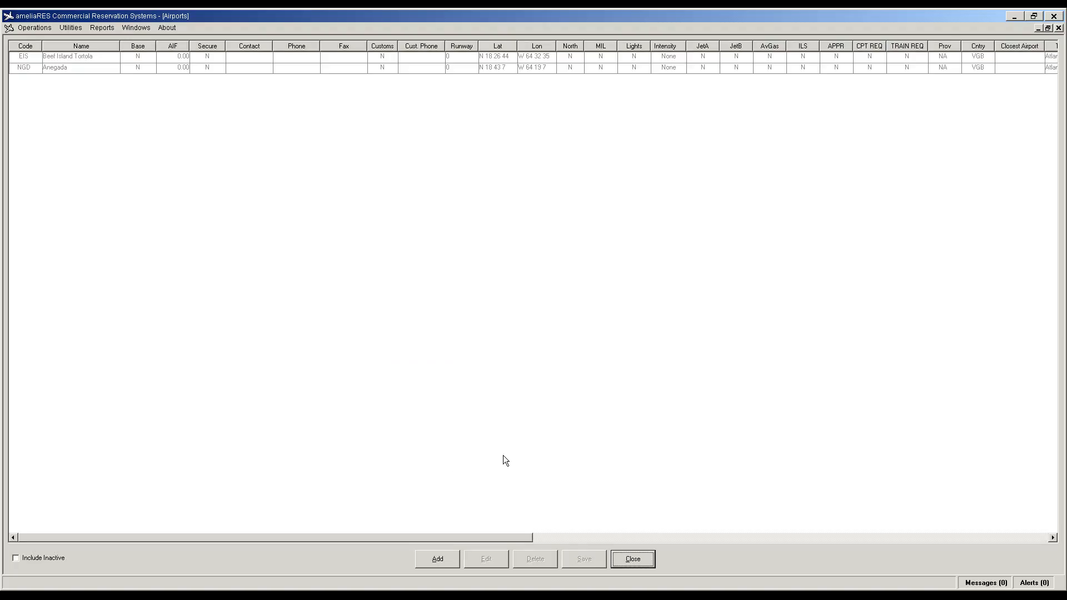
Step: Add a new airport with code ANU, name Antigua, country Andorra
{"action": "left_click", "coordinate": [434, 559]}
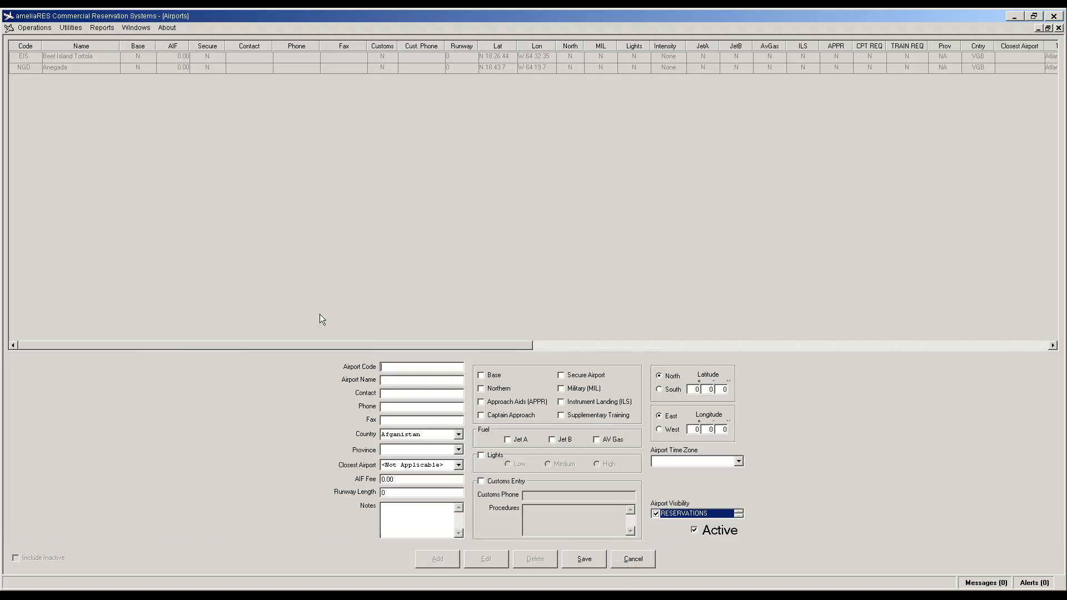
{"action": "type", "text": "ANU"}
{"action": "type", "text": "Ant"}
{"action": "type", "text": "igua"}
{"action": "left_click", "coordinate": [460, 435]}
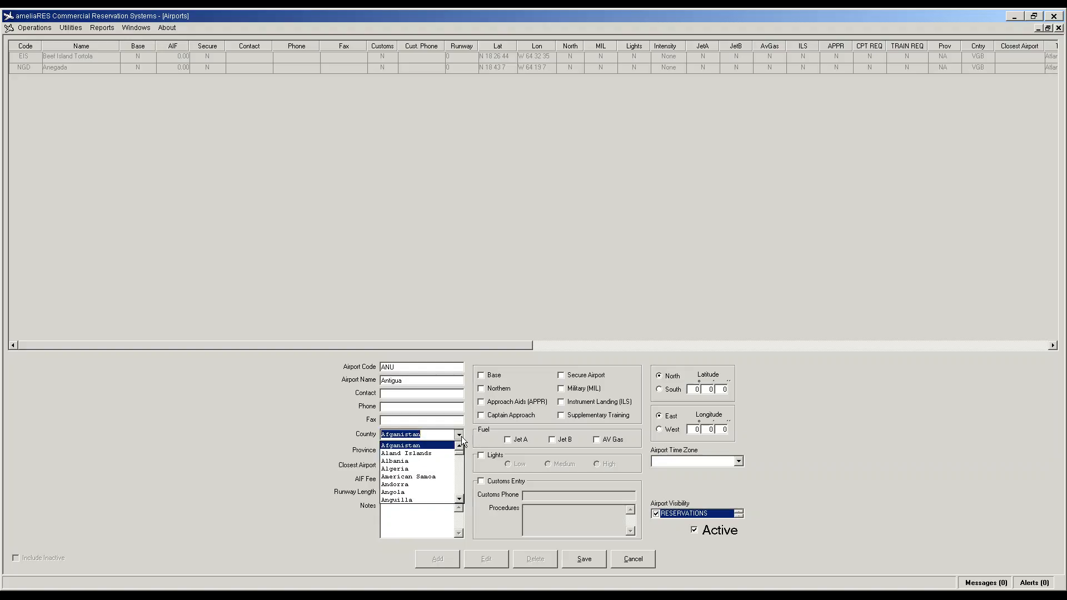
{"action": "type", "text": "a"}
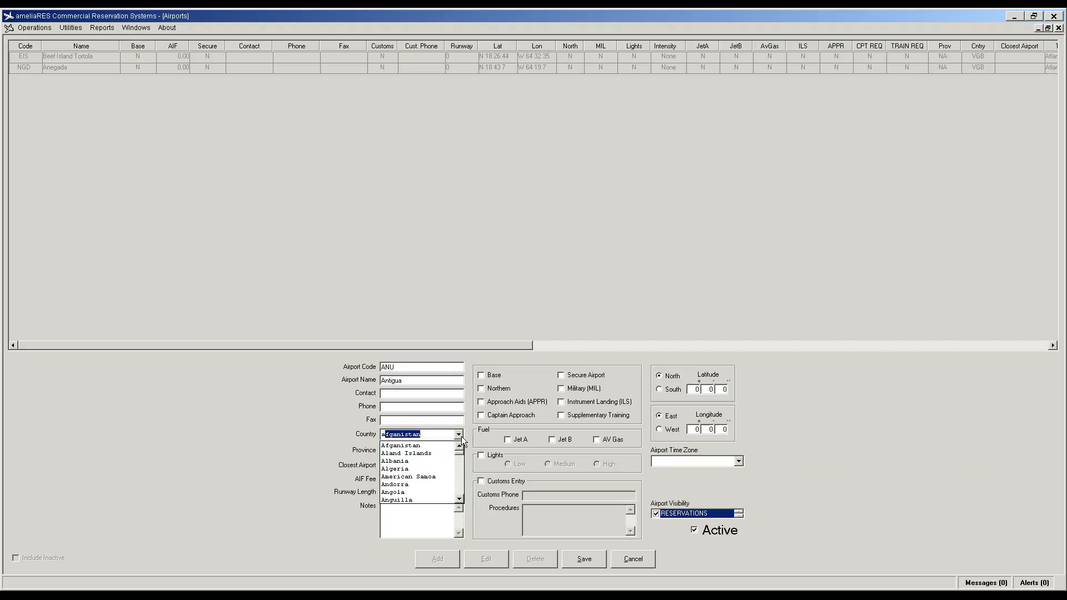
{"action": "type", "text": "ndorra"}
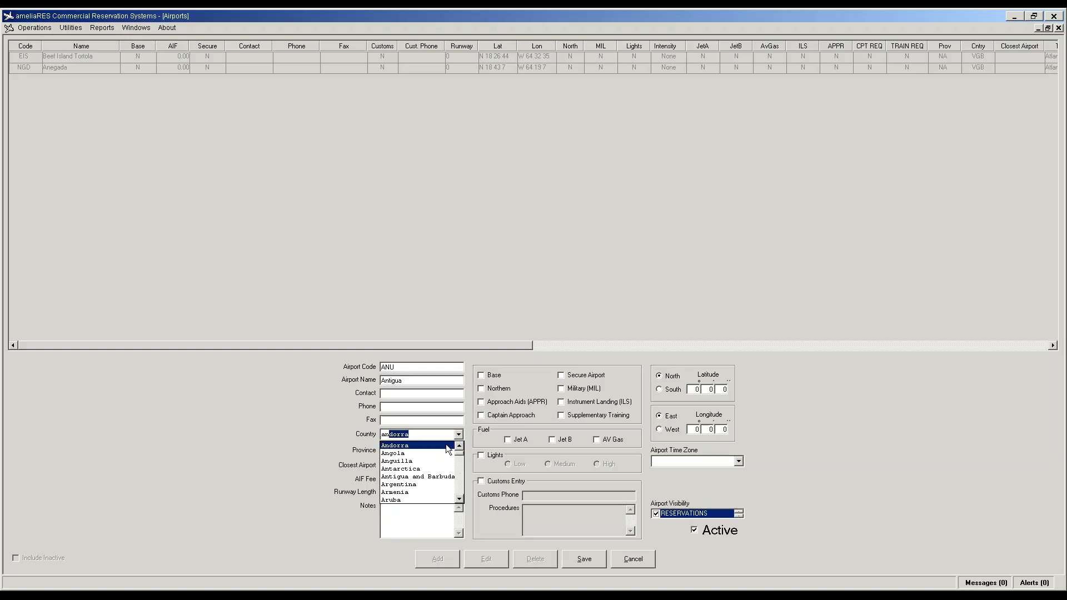
{"action": "left_click", "coordinate": [702, 390]}
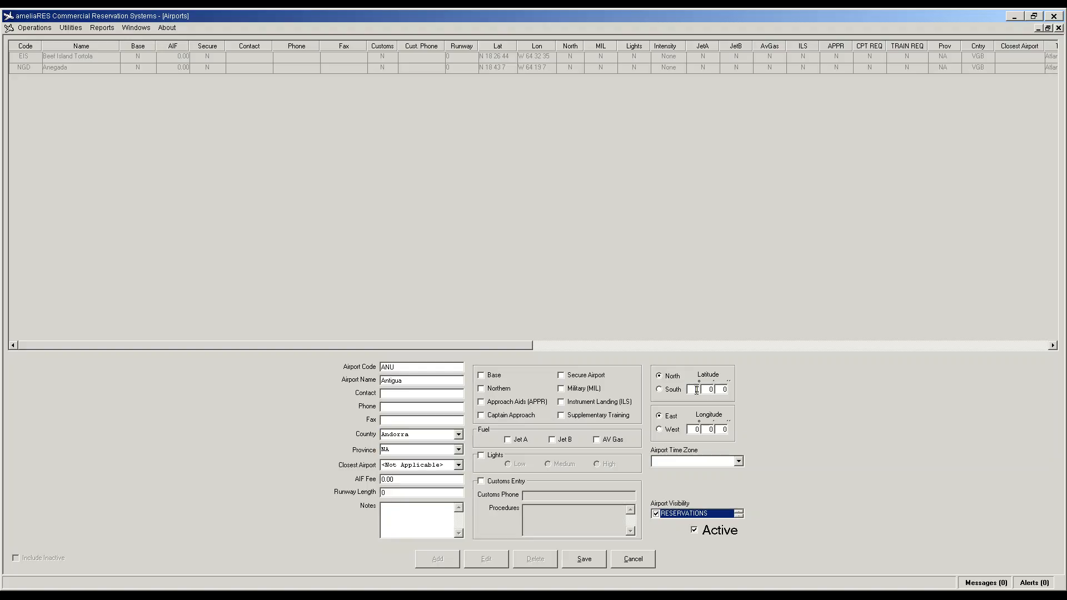
Step: Enter latitude N 17 8 2 and longitude W 61 47 6
{"action": "type", "text": "1708"}
{"action": "type", "text": "17"}
{"action": "left_click", "coordinate": [693, 429]}
{"action": "type", "text": "6"}
{"action": "key", "text": "Tab"}
{"action": "type", "text": "47"}
{"action": "key", "text": "Tab"}
{"action": "key", "text": "BackSpace"}
Step: Set the Atlantic - AST (-4) time zone and save the Antigua airport
{"action": "left_click", "coordinate": [738, 462]}
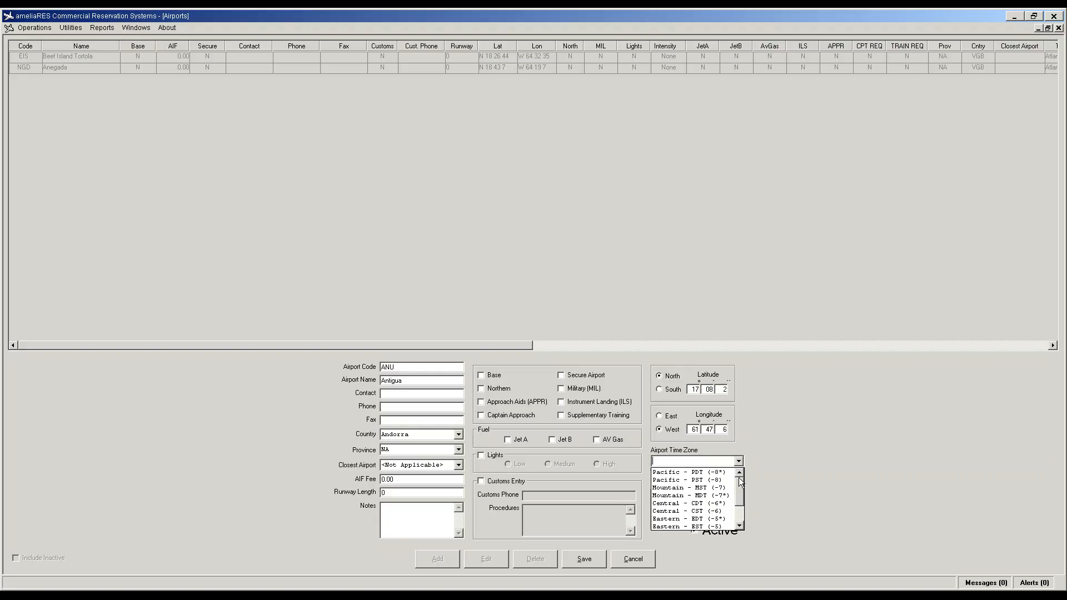
{"action": "left_click", "coordinate": [740, 526]}
{"action": "left_click", "coordinate": [689, 511]}
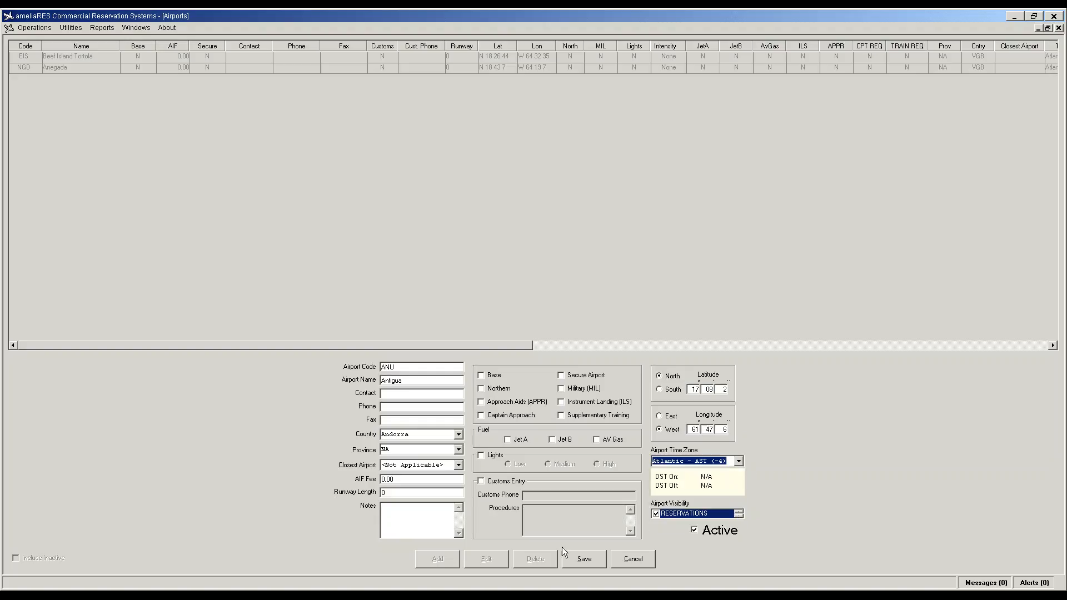
{"action": "left_click", "coordinate": [584, 560]}
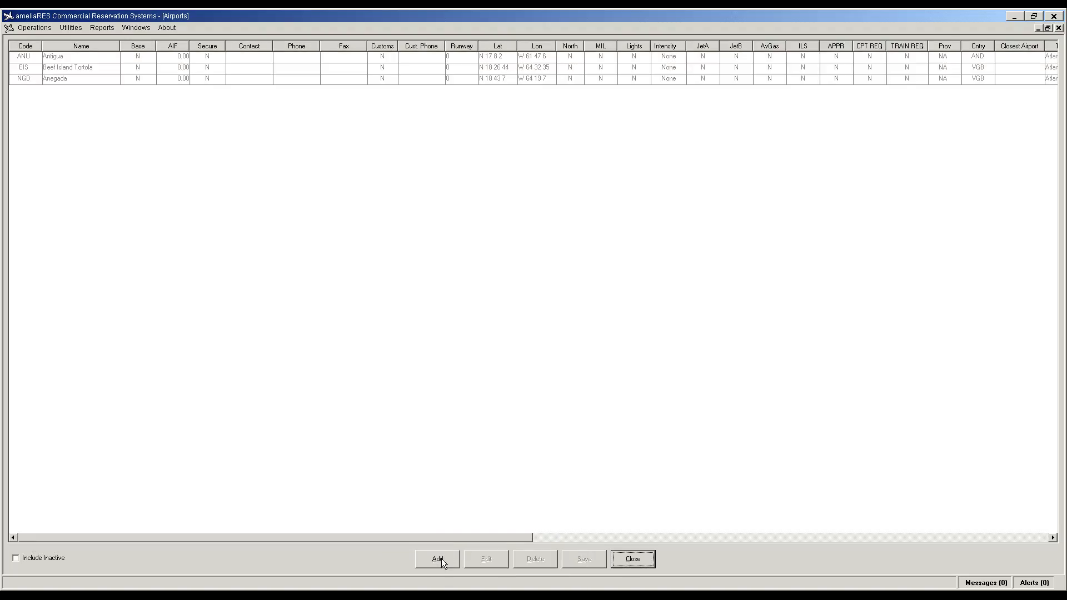
Step: Add a new airport with code STT and name ST Thomas
{"action": "left_click", "coordinate": [438, 559]}
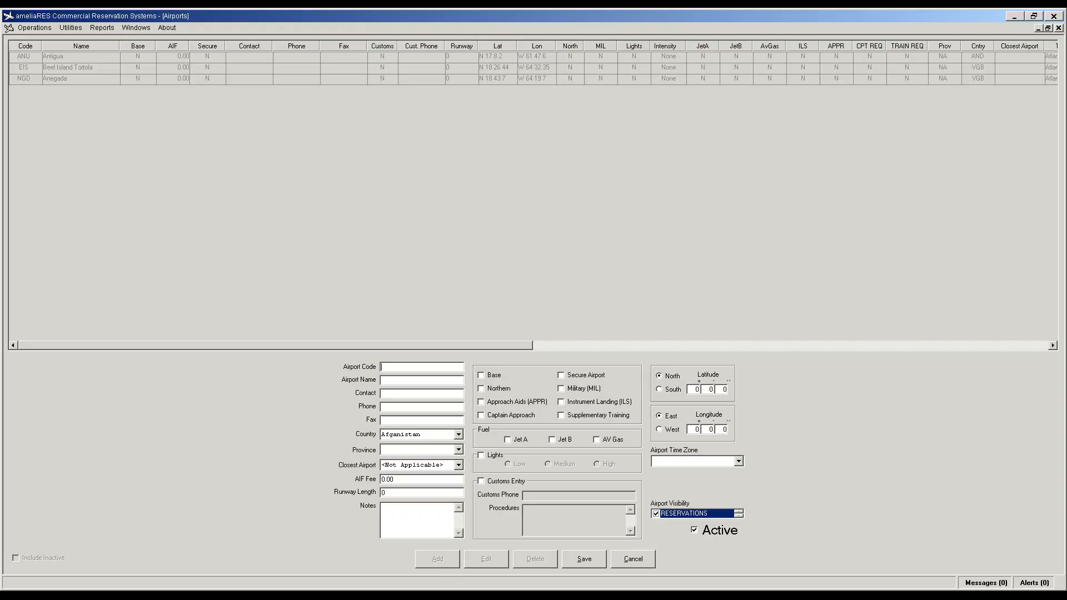
{"action": "type", "text": "STT"}
{"action": "type", "text": "S"}
{"action": "type", "text": "t Thomas"}
{"action": "key", "text": "Delete"}
{"action": "type", "text": "T"}
Step: Enter latitude N 18 20 2 and longitude W 64 58 4
{"action": "left_click", "coordinate": [697, 390]}
{"action": "type", "text": "18"}
{"action": "left_click", "coordinate": [710, 390]}
{"action": "type", "text": "20 2"}
{"action": "key", "text": "Tab"}
{"action": "key", "text": "Down"}
{"action": "left_click", "coordinate": [697, 429]}
{"action": "type", "text": "64"}
{"action": "left_click", "coordinate": [710, 429]}
{"action": "type", "text": "584"}
Step: Choose the Atlantic - AST (-4) time zone and save the ST Thomas airport
{"action": "left_click", "coordinate": [738, 460]}
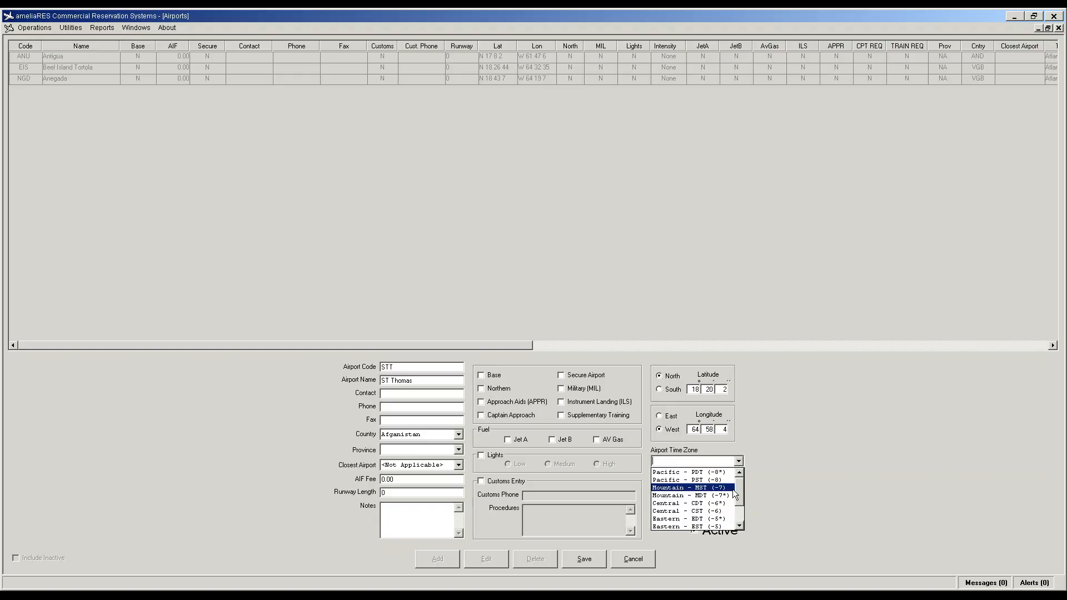
{"action": "scroll", "coordinate": [733, 494], "scroll_direction": "down", "scroll_amount": 1}
{"action": "left_click", "coordinate": [730, 512]}
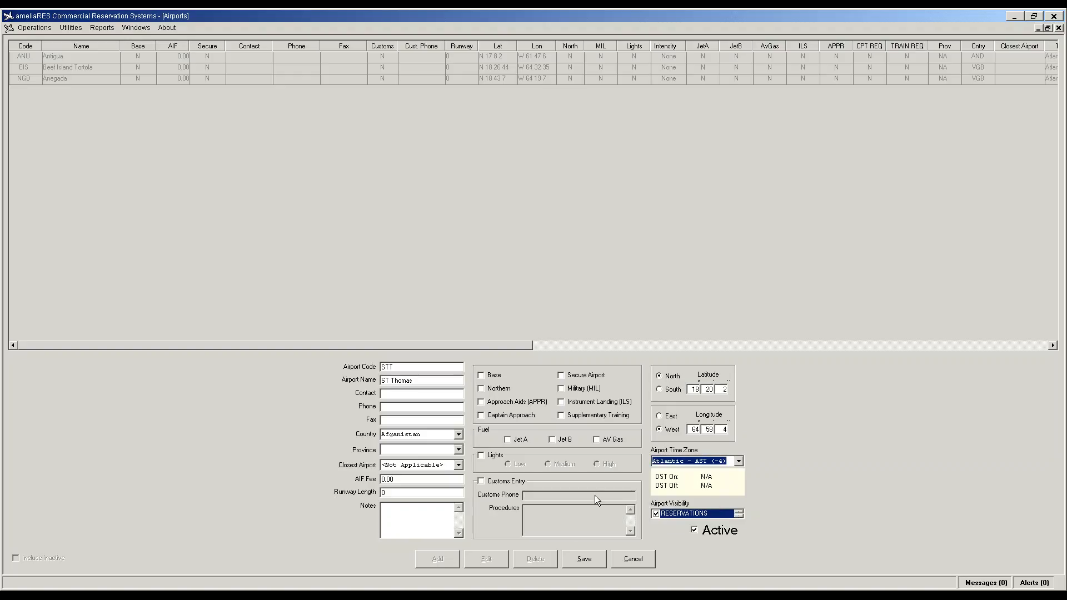
{"action": "left_click", "coordinate": [590, 563]}
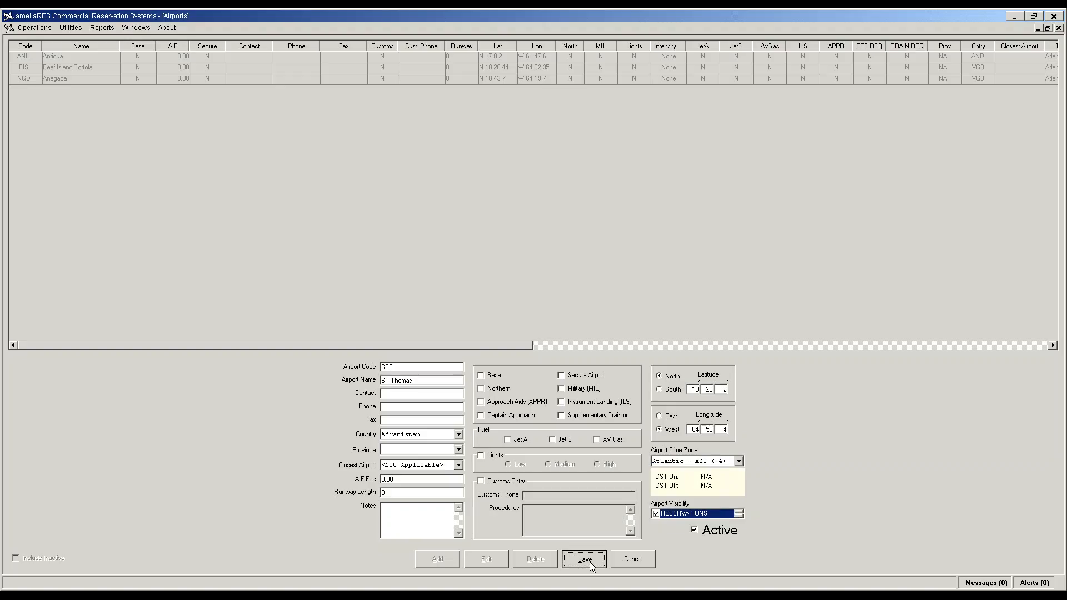
Step: Change the country to Virgin Islands, U.S. and save again
{"action": "left_click", "coordinate": [422, 439]}
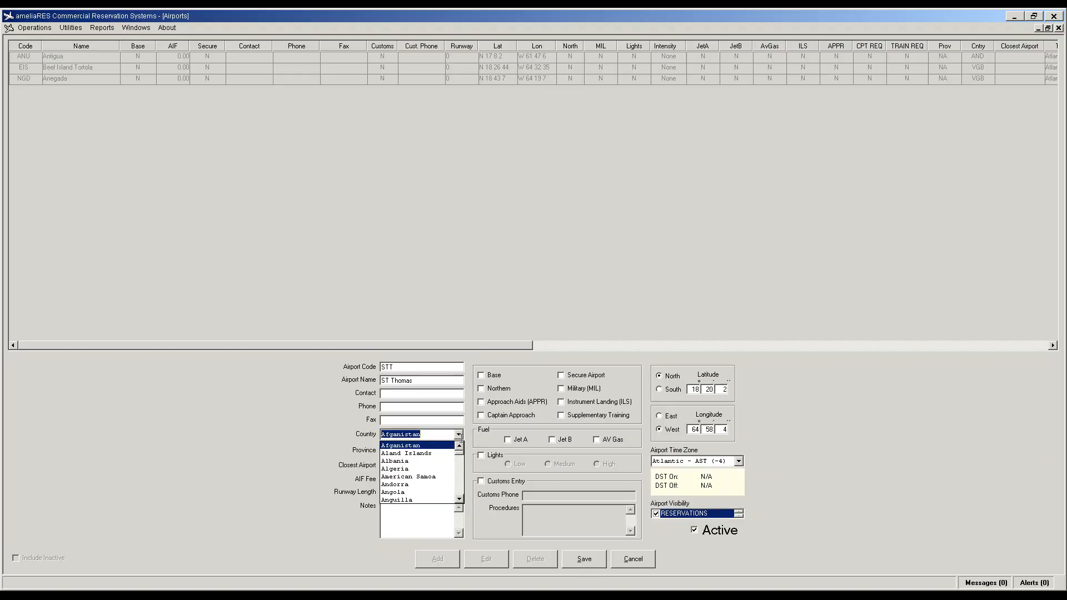
{"action": "left_click_drag", "start_coordinate": [460, 453], "coordinate": [460, 491]}
{"action": "type", "text": "uganda"}
{"action": "scroll", "coordinate": [436, 472], "scroll_direction": "down", "scroll_amount": 1}
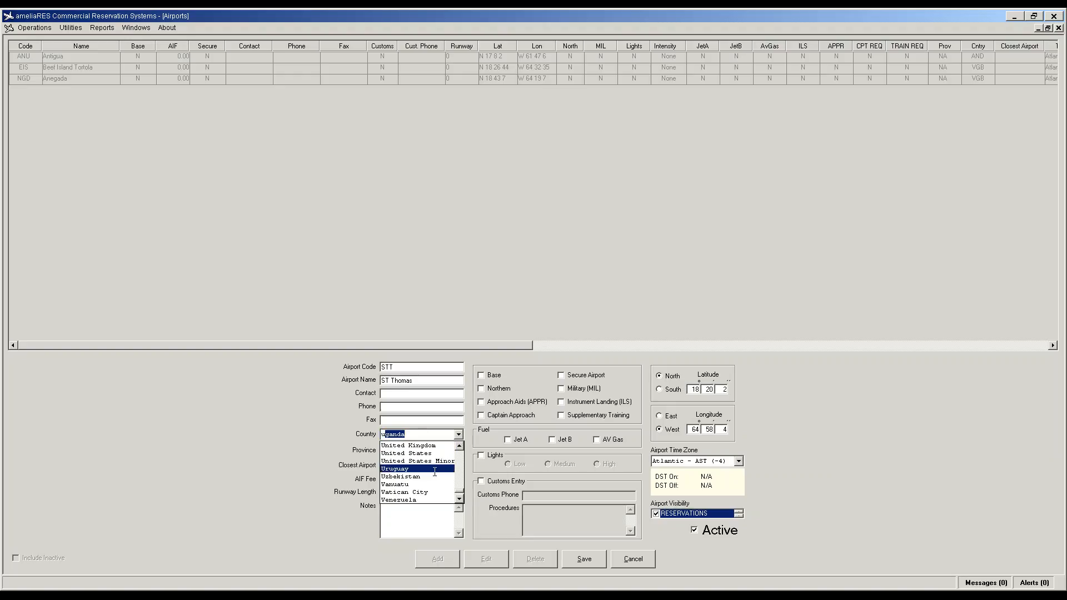
{"action": "scroll", "coordinate": [435, 472], "scroll_direction": "down", "scroll_amount": 1}
{"action": "left_click", "coordinate": [430, 499]}
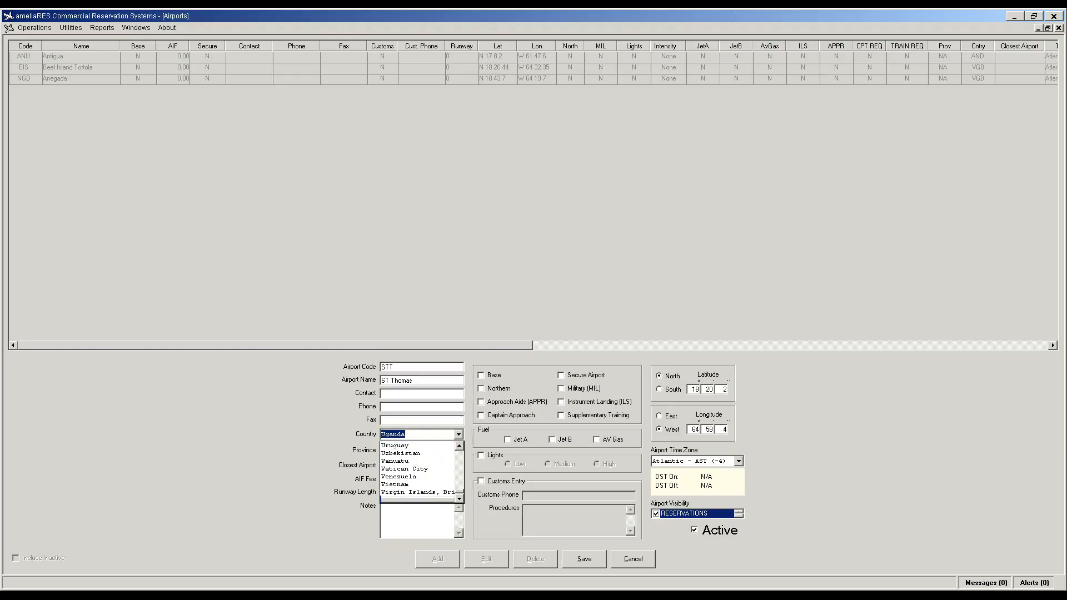
{"action": "left_click", "coordinate": [584, 559]}
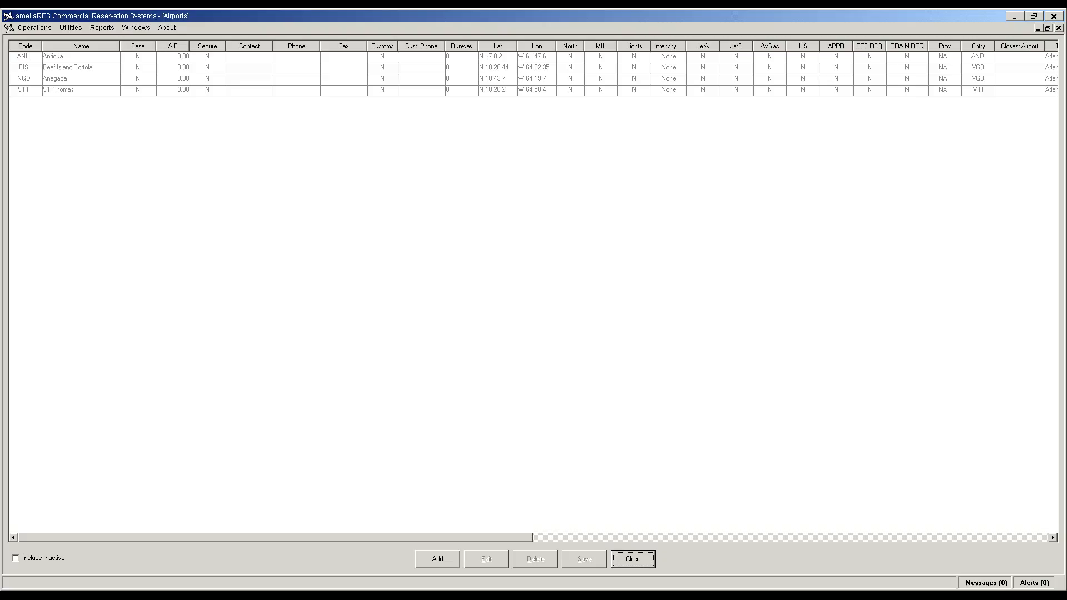
Step: Add a new airport with code VIJ, name Virgin Gorda, country Virgin Islands, British
{"action": "left_click", "coordinate": [438, 560]}
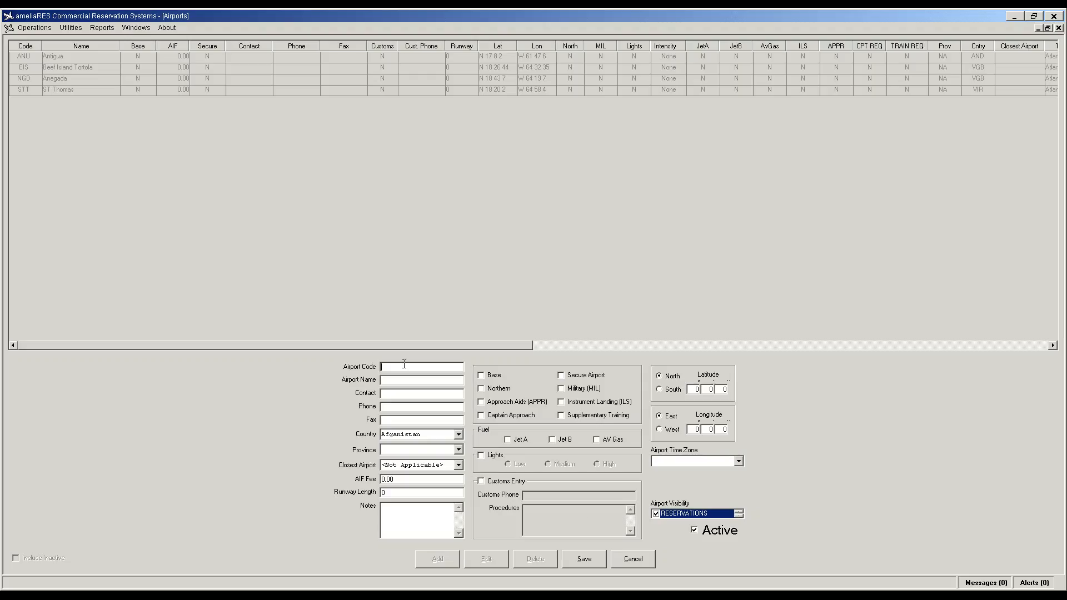
{"action": "type", "text": "T"}
{"action": "key", "text": "BackSpace"}
{"action": "type", "text": "VIJ"}
{"action": "key", "text": "Tab"}
{"action": "type", "text": "Virgin Gorda"}
{"action": "left_click", "coordinate": [460, 434]}
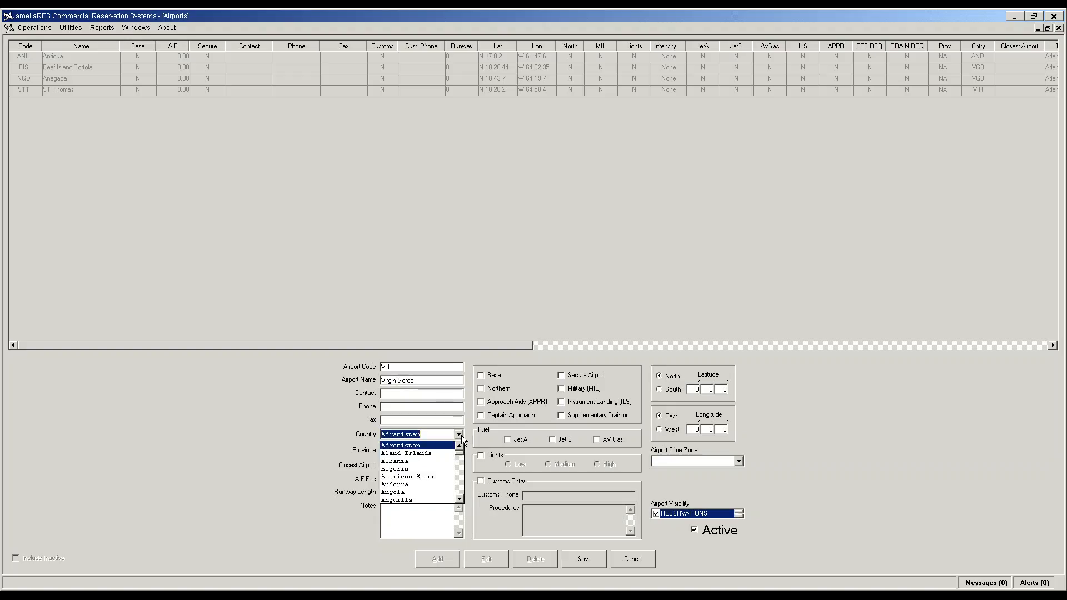
{"action": "type", "text": "vanuatu"}
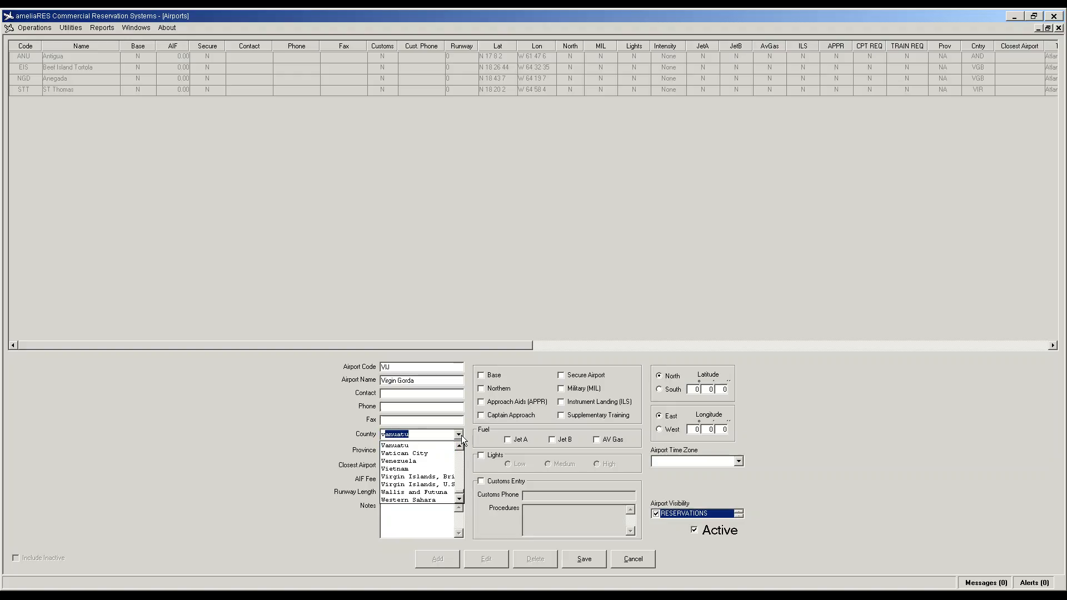
{"action": "left_click", "coordinate": [426, 477]}
{"action": "key", "text": "Tab"}
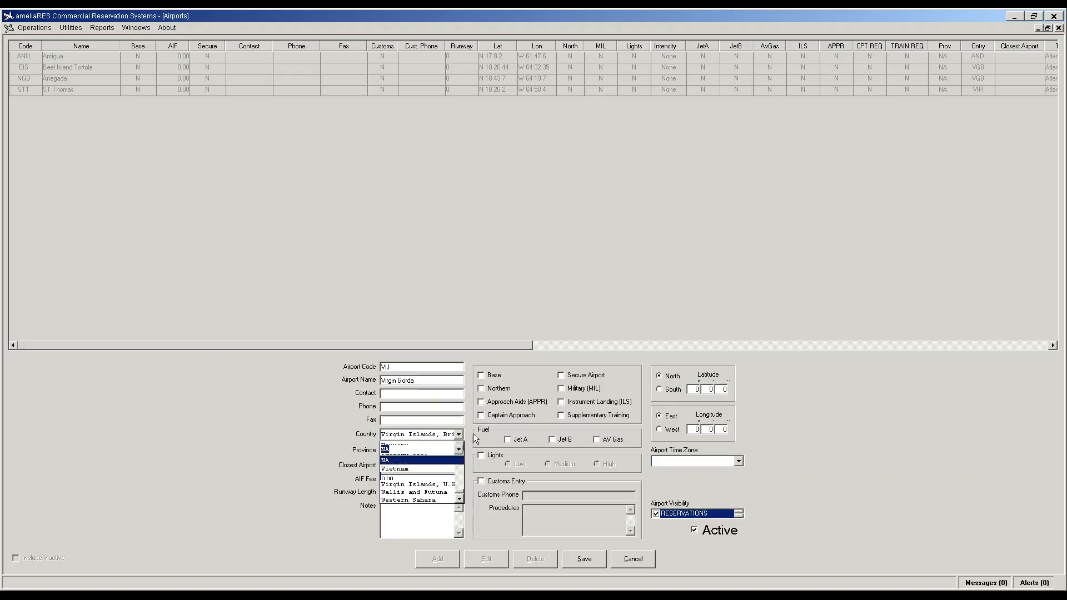
Step: Enter latitude N 18 26 9 and longitude West 64 25 7
{"action": "left_click", "coordinate": [693, 390]}
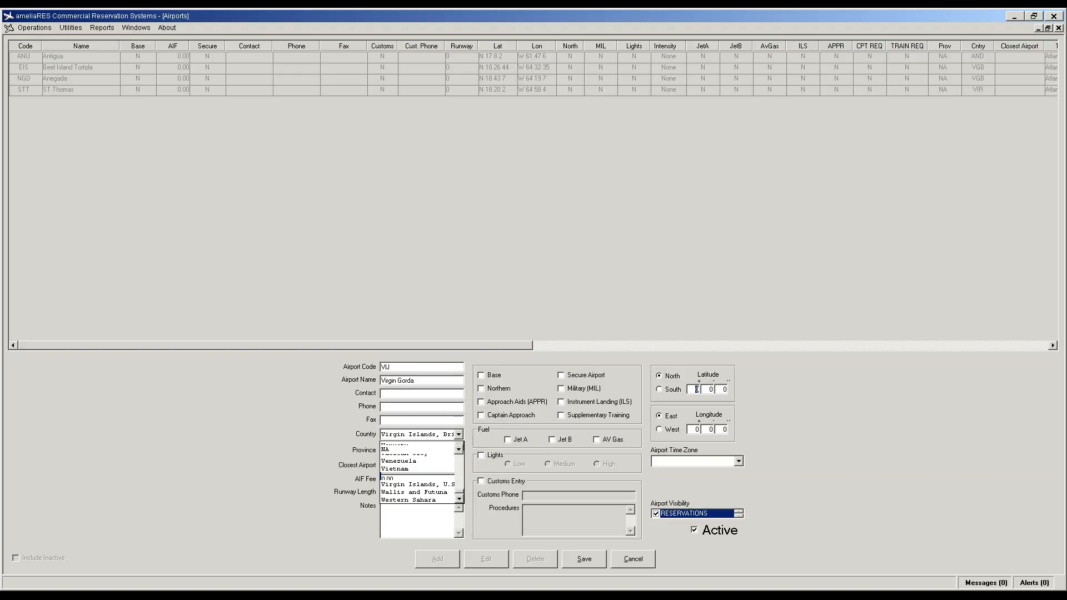
{"action": "type", "text": "18"}
{"action": "left_click", "coordinate": [711, 390]}
{"action": "type", "text": "26"}
{"action": "key", "text": "Tab"}
{"action": "type", "text": "9"}
{"action": "key", "text": "Tab"}
{"action": "left_click", "coordinate": [671, 429]}
{"action": "left_click", "coordinate": [696, 431]}
{"action": "type", "text": "64"}
{"action": "key", "text": "Tab"}
{"action": "type", "text": "25"}
{"action": "key", "text": "Tab"}
{"action": "type", "text": "7"}
Step: Set the Atlantic - AST (-4) time zone and save Virgin Gorda
{"action": "left_click", "coordinate": [739, 461]}
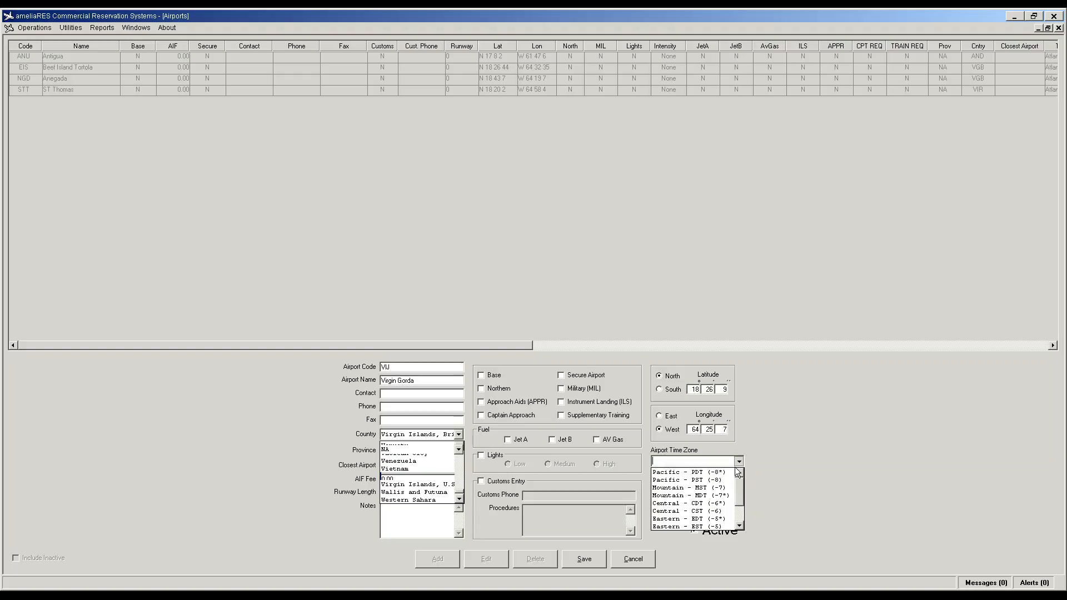
{"action": "left_click", "coordinate": [722, 511]}
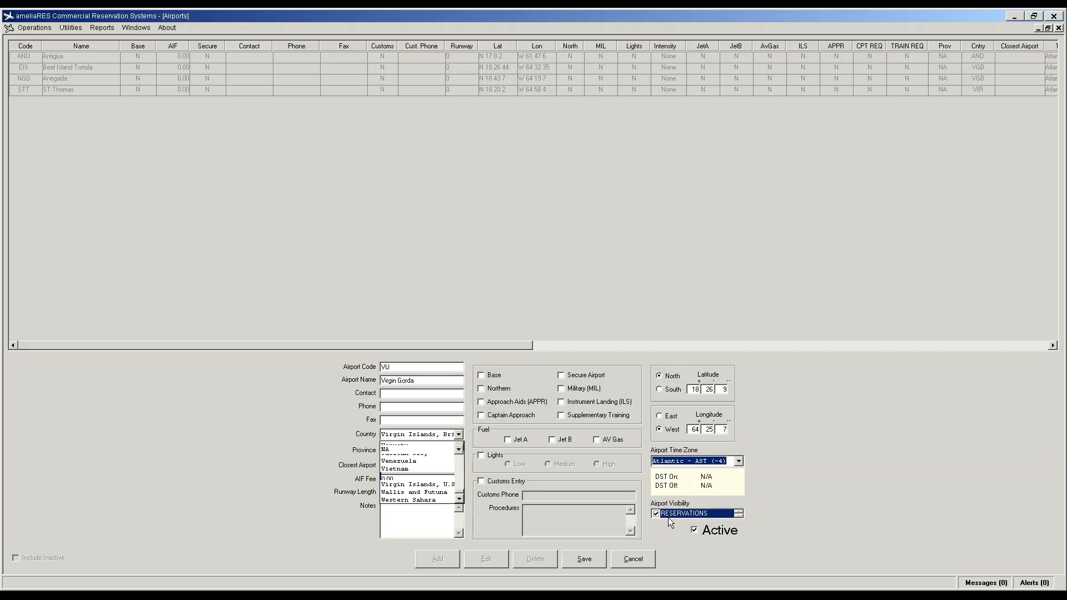
{"action": "left_click", "coordinate": [594, 559]}
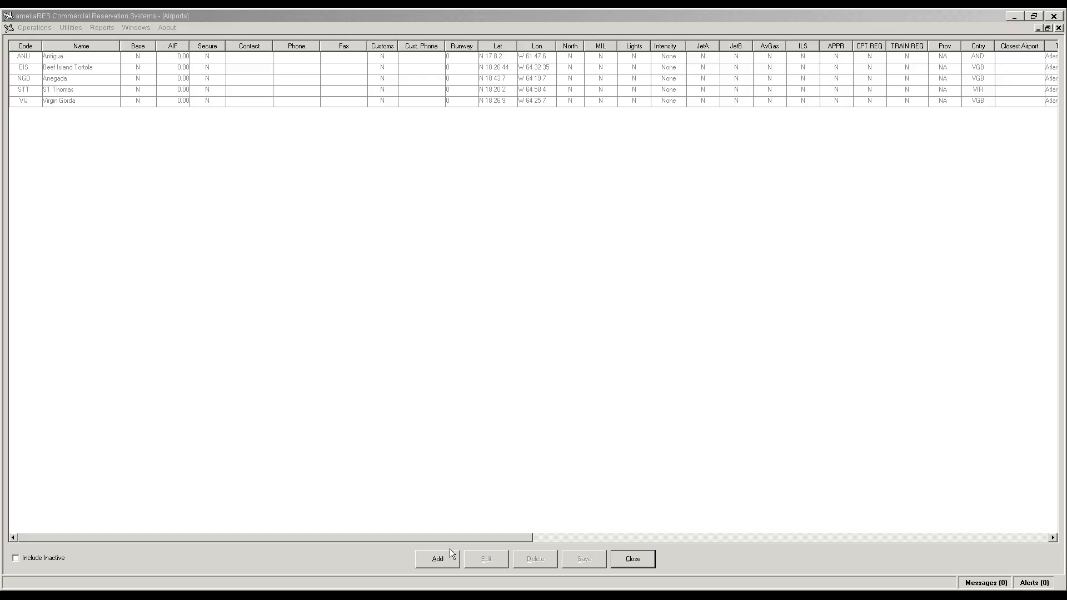
Step: Close the Airports list, then open and close Tax Configurations
{"action": "left_click", "coordinate": [639, 559]}
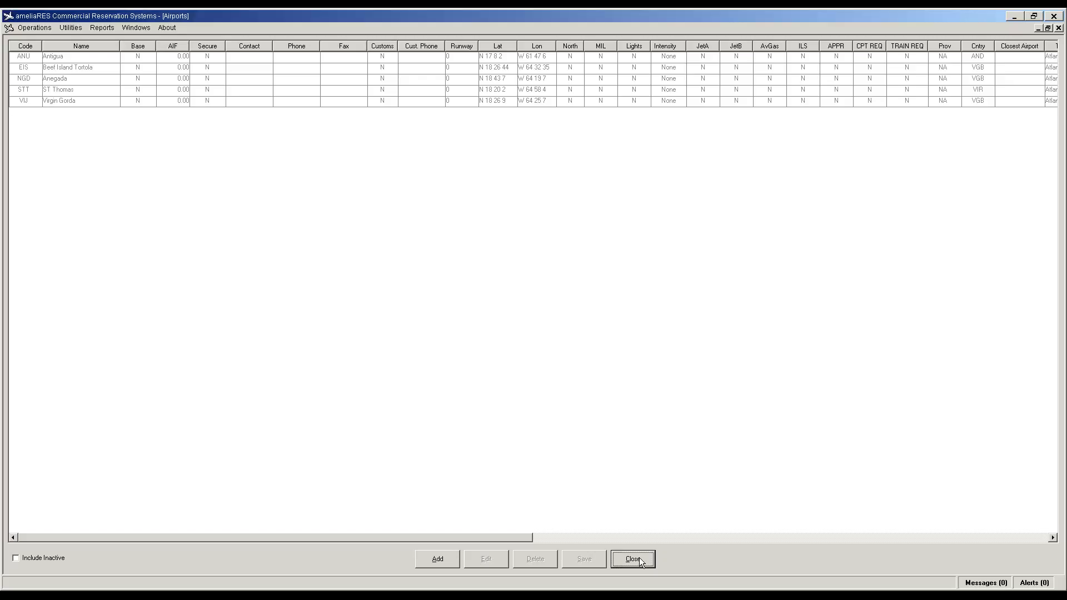
{"action": "left_click", "coordinate": [639, 559]}
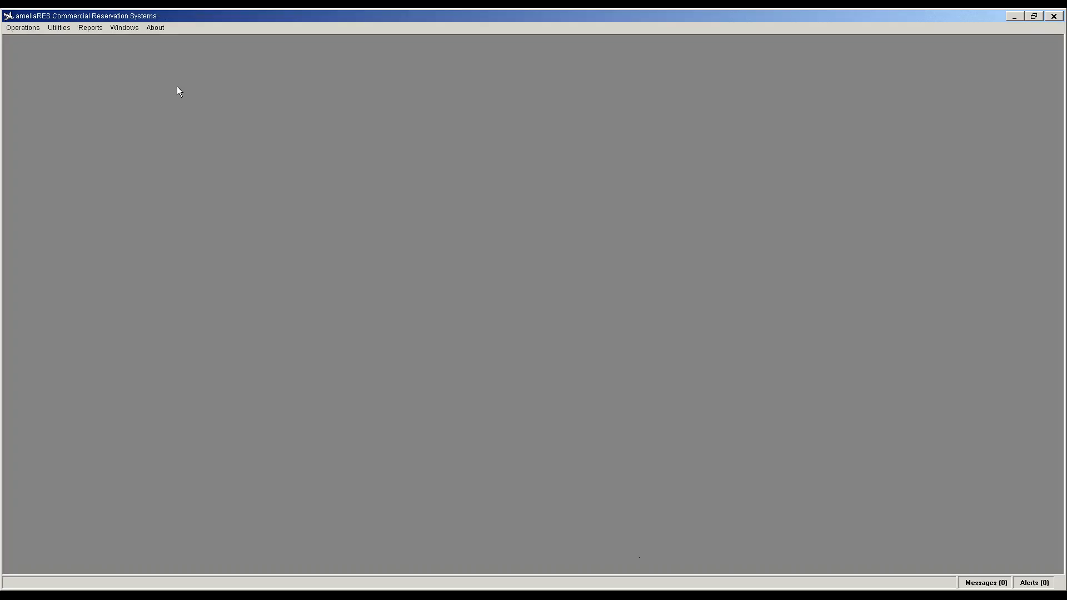
{"action": "left_click", "coordinate": [65, 28]}
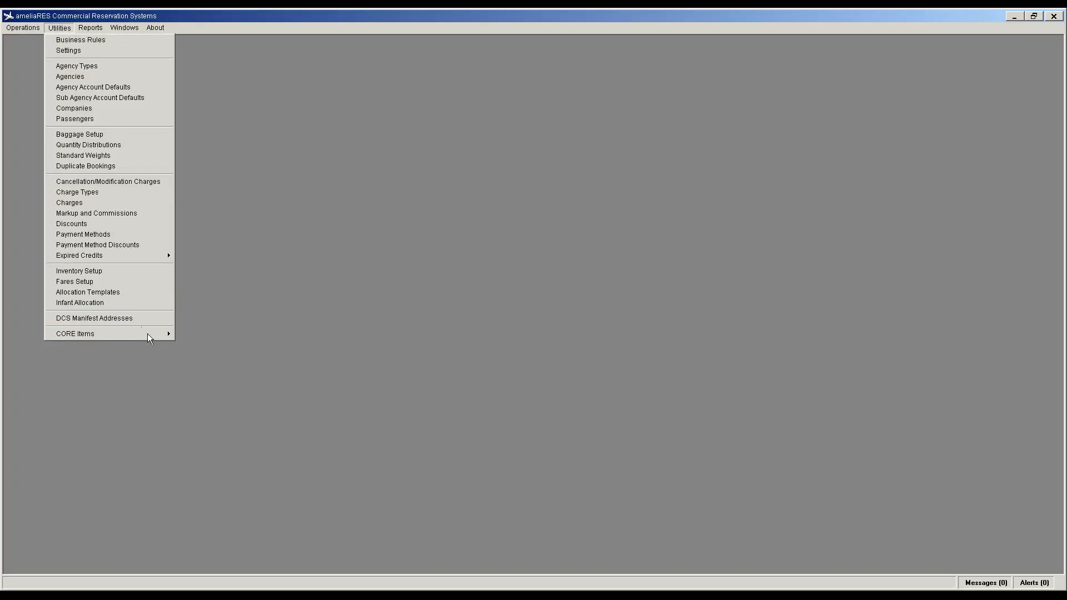
{"action": "mouse_move", "coordinate": [148, 334]}
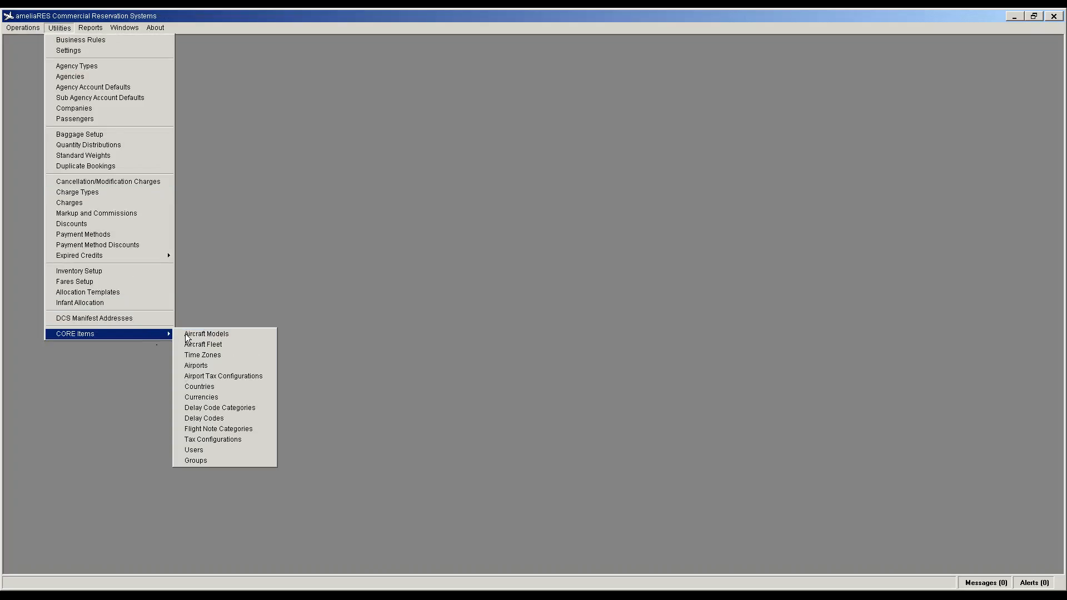
{"action": "left_click", "coordinate": [205, 440]}
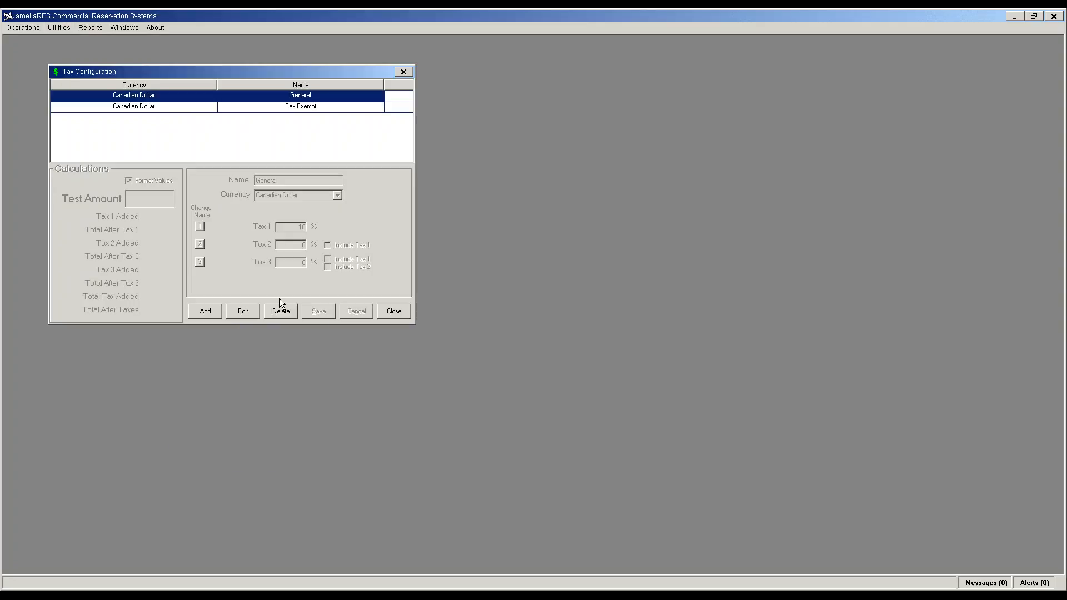
{"action": "left_click", "coordinate": [395, 312]}
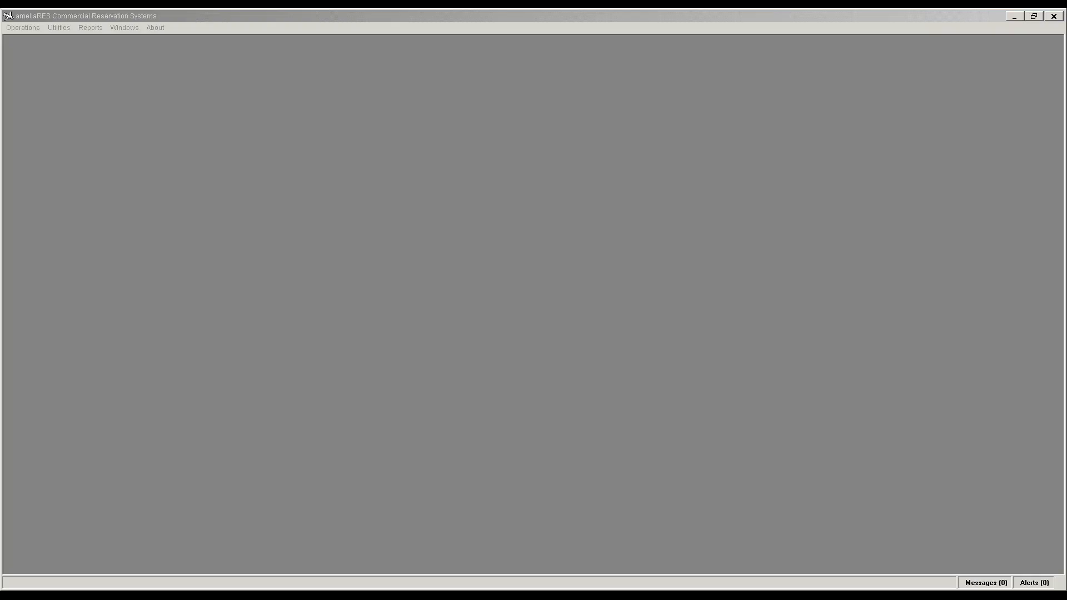
Step: Open Aircraft Models maximized and start a new model entry
{"action": "left_click", "coordinate": [59, 27]}
{"action": "mouse_move", "coordinate": [105, 335]}
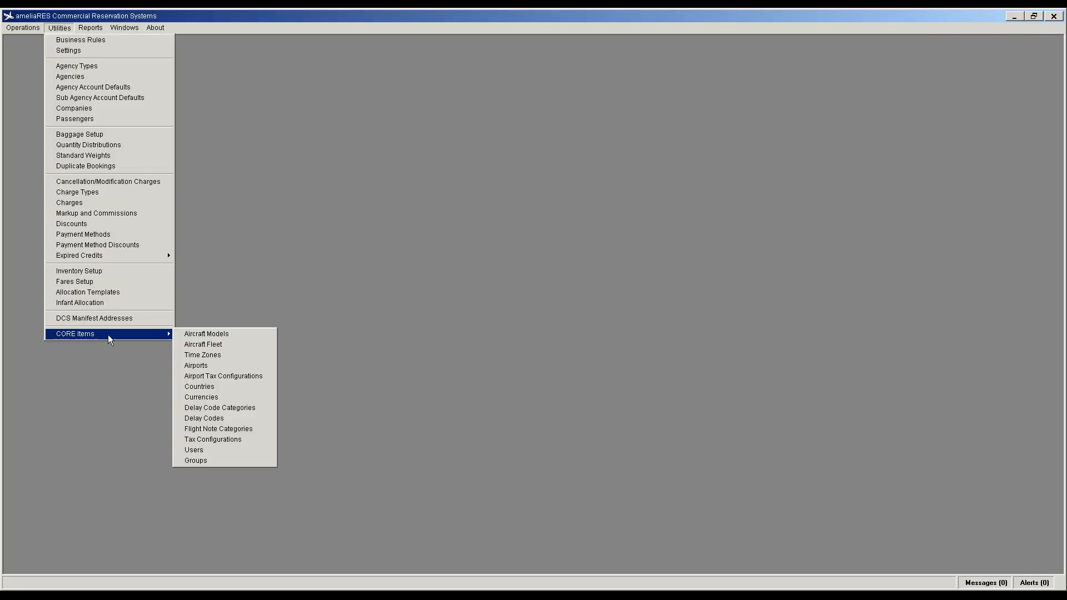
{"action": "left_click", "coordinate": [193, 336]}
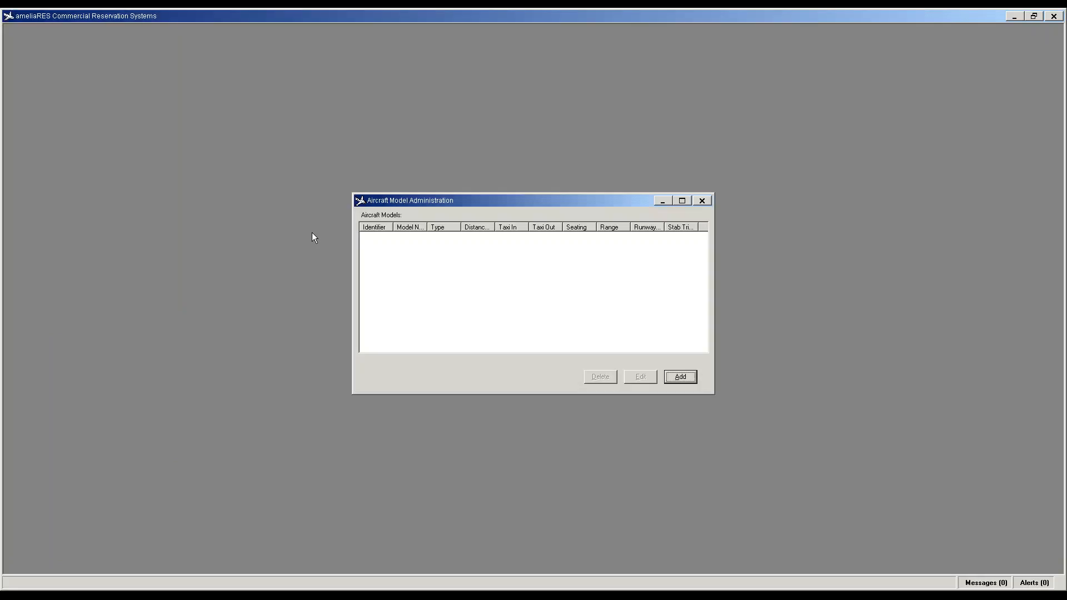
{"action": "left_click", "coordinate": [683, 202]}
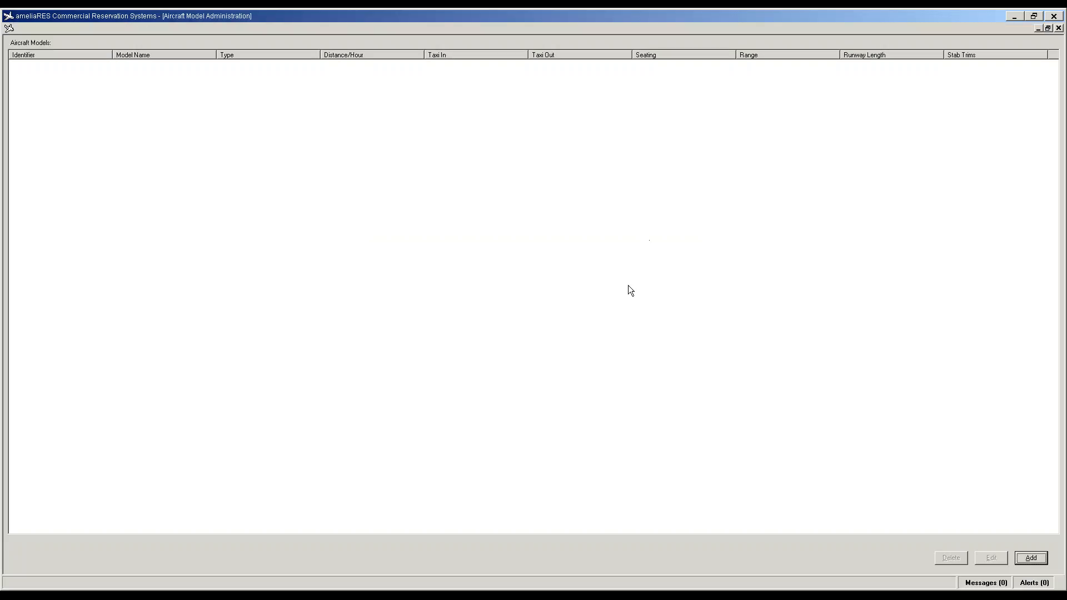
{"action": "left_click", "coordinate": [1032, 558]}
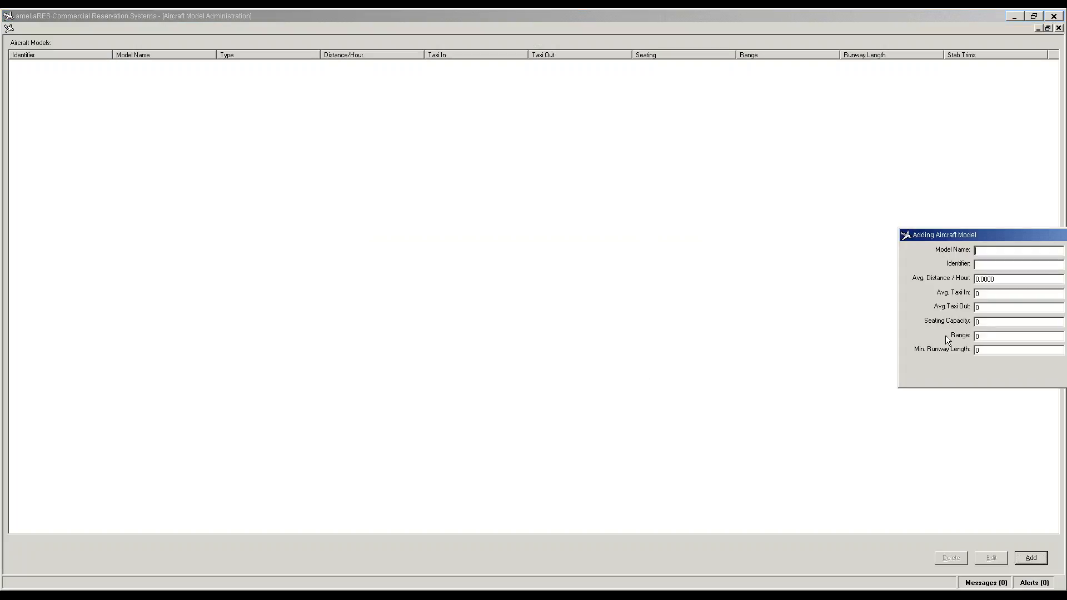
{"action": "left_click_drag", "start_coordinate": [985, 232], "coordinate": [481, 222]}
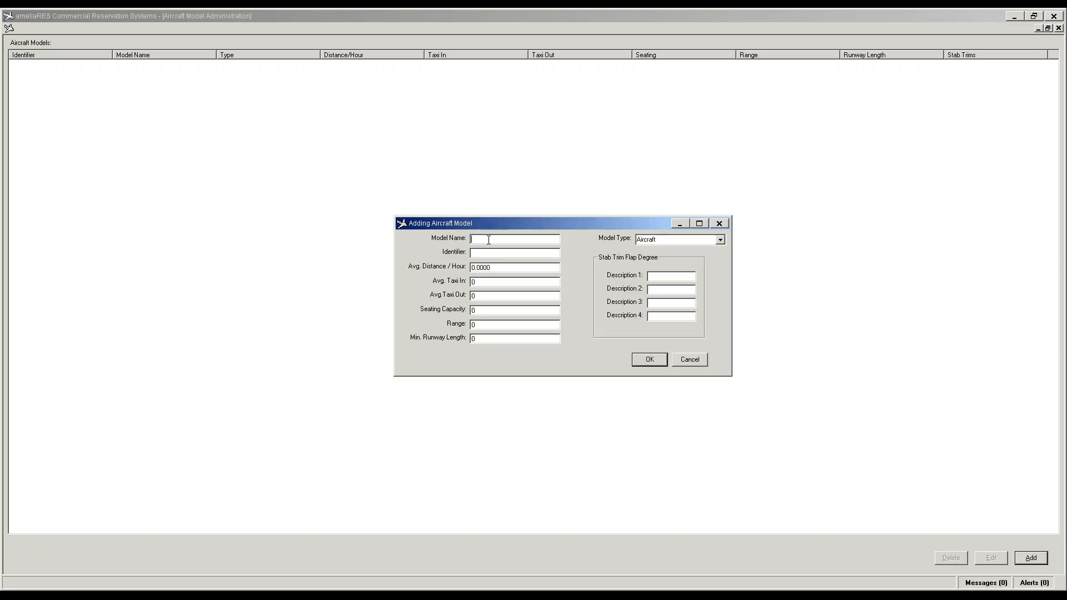
Step: Enter model Cessna 402, identifier 402, seating capacity 9, and add it
{"action": "type", "text": "Cessna 402"}
{"action": "key", "text": "alt+Tab"}
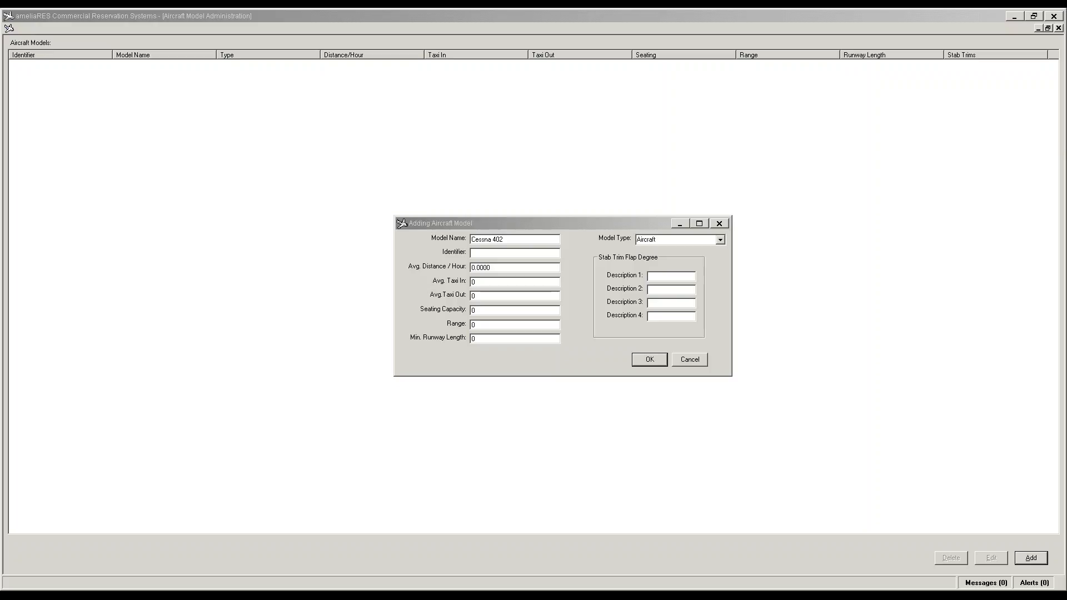
{"action": "left_click", "coordinate": [432, 223]}
{"action": "left_click", "coordinate": [488, 256]}
{"action": "type", "text": "402"}
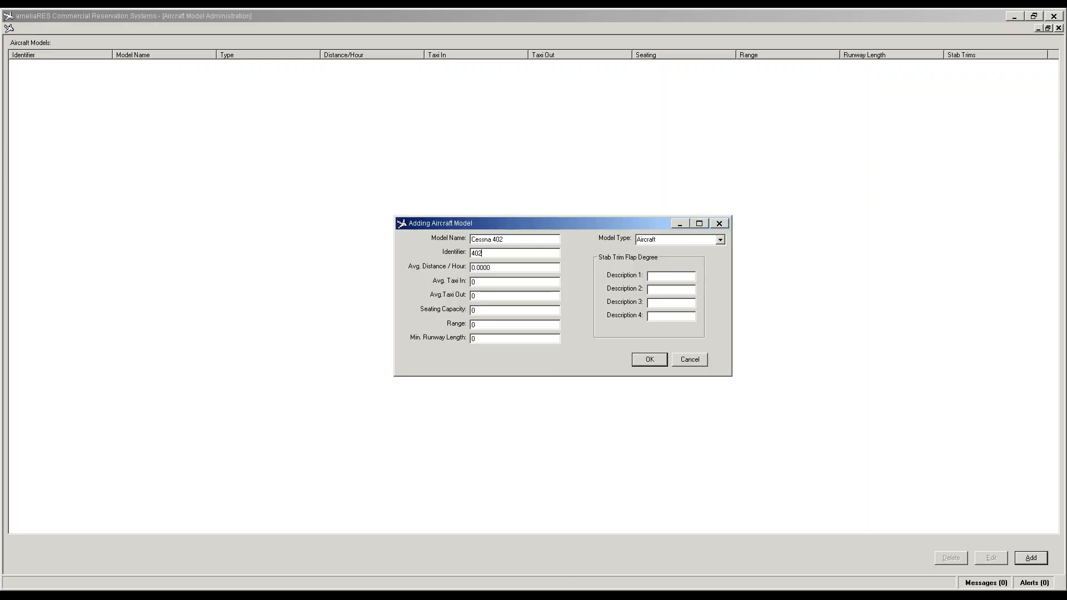
{"action": "left_click", "coordinate": [489, 312]}
{"action": "type", "text": "9"}
{"action": "key", "text": "Return"}
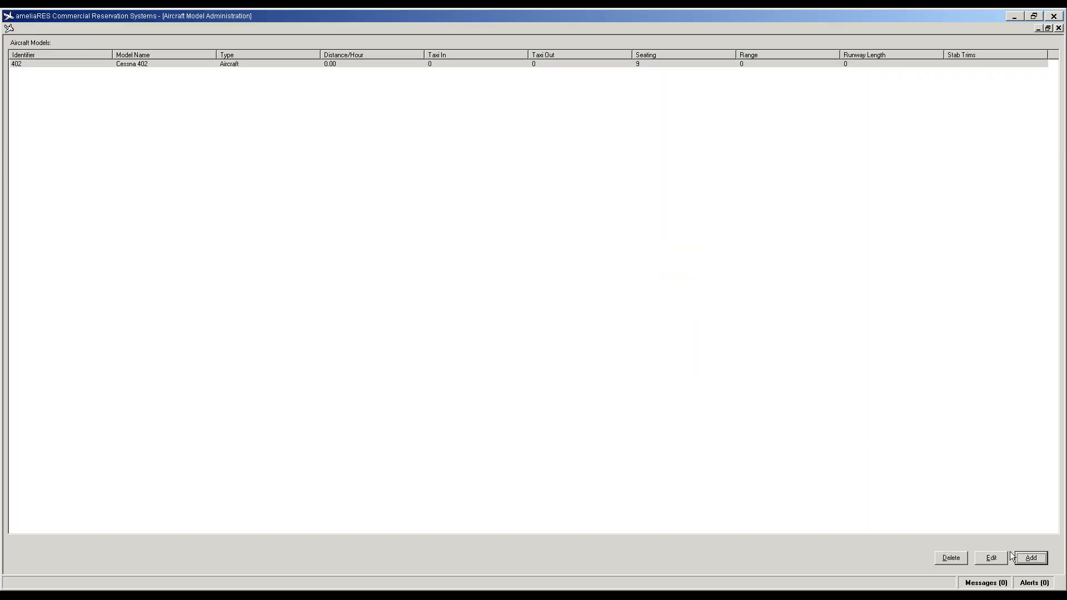
Step: Add the King Air 100 aircraft model with identifier BE1
{"action": "left_click", "coordinate": [1027, 562]}
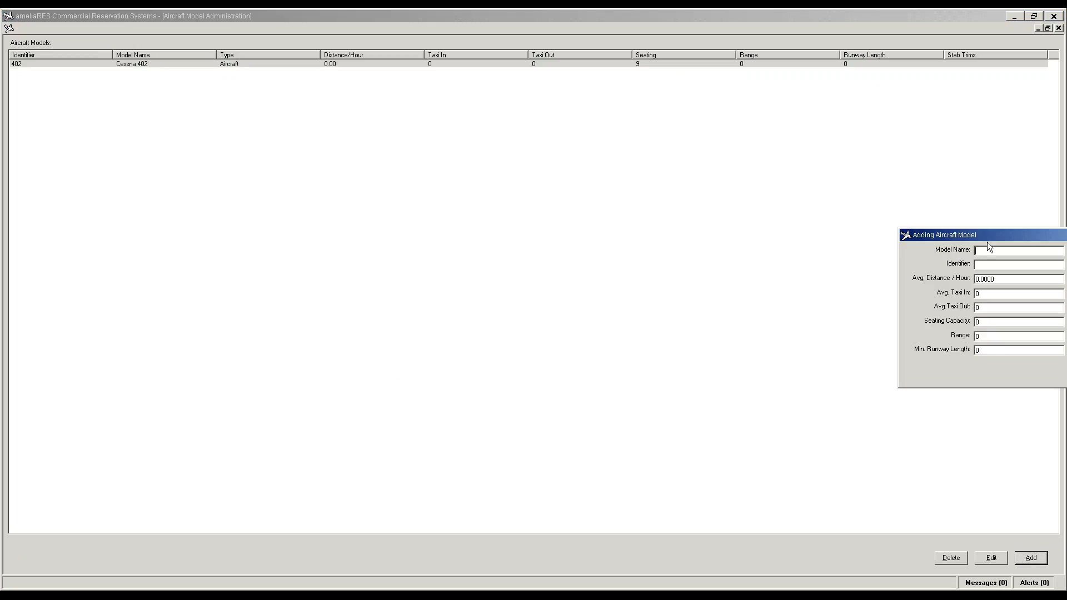
{"action": "left_click_drag", "start_coordinate": [989, 239], "coordinate": [573, 228]}
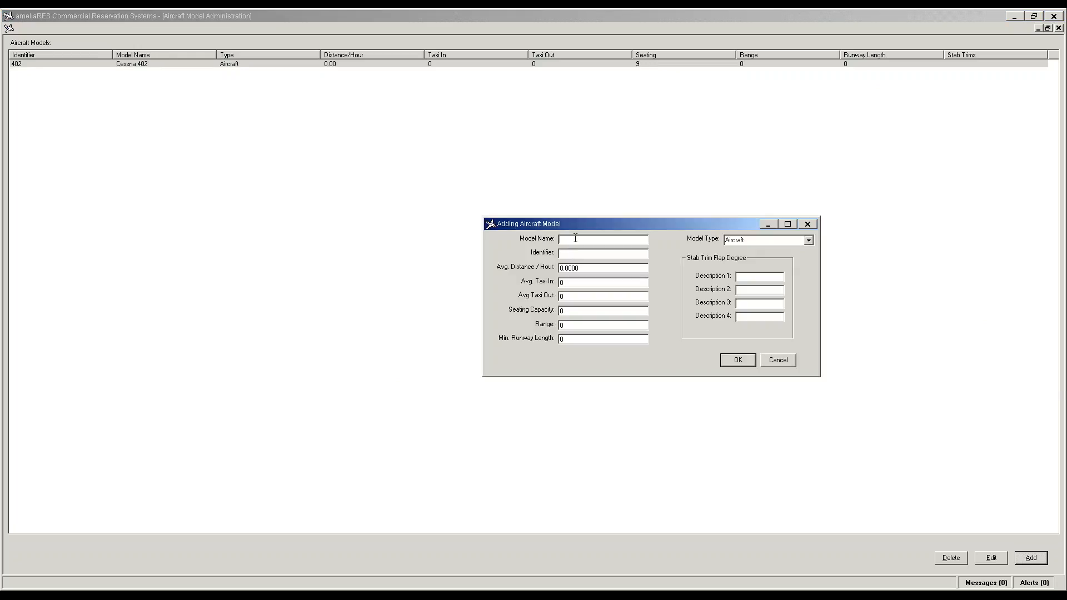
{"action": "type", "text": "King Air 100"}
{"action": "key", "text": "Tab"}
{"action": "type", "text": "BE1"}
{"action": "left_click", "coordinate": [739, 361]}
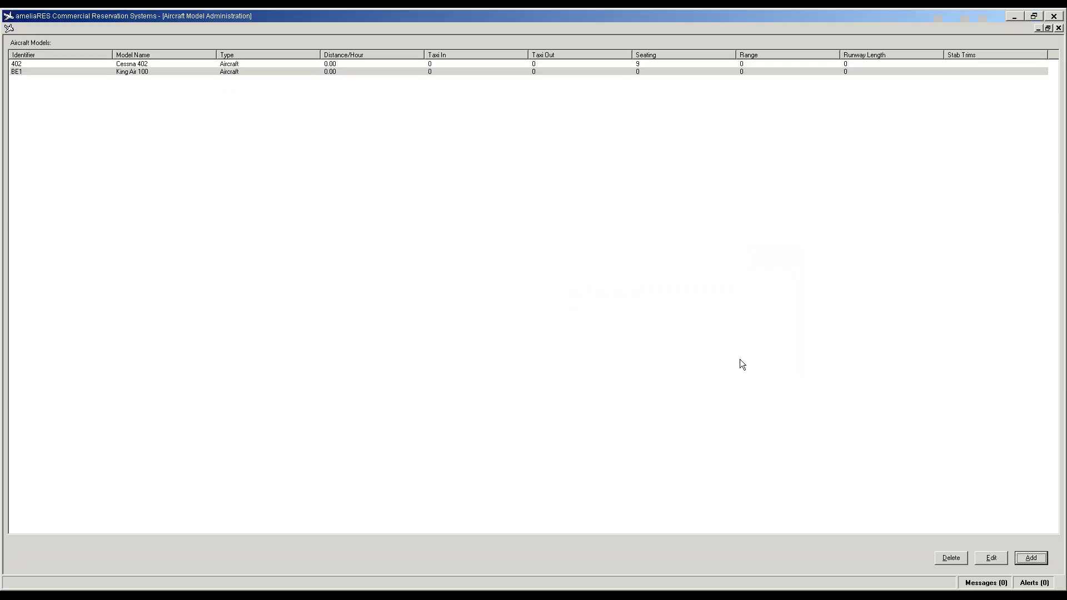
Step: Add the Beech 1900C aircraft model with identifier B19 and seating 19
{"action": "right_click", "coordinate": [298, 211]}
{"action": "left_click", "coordinate": [319, 203]}
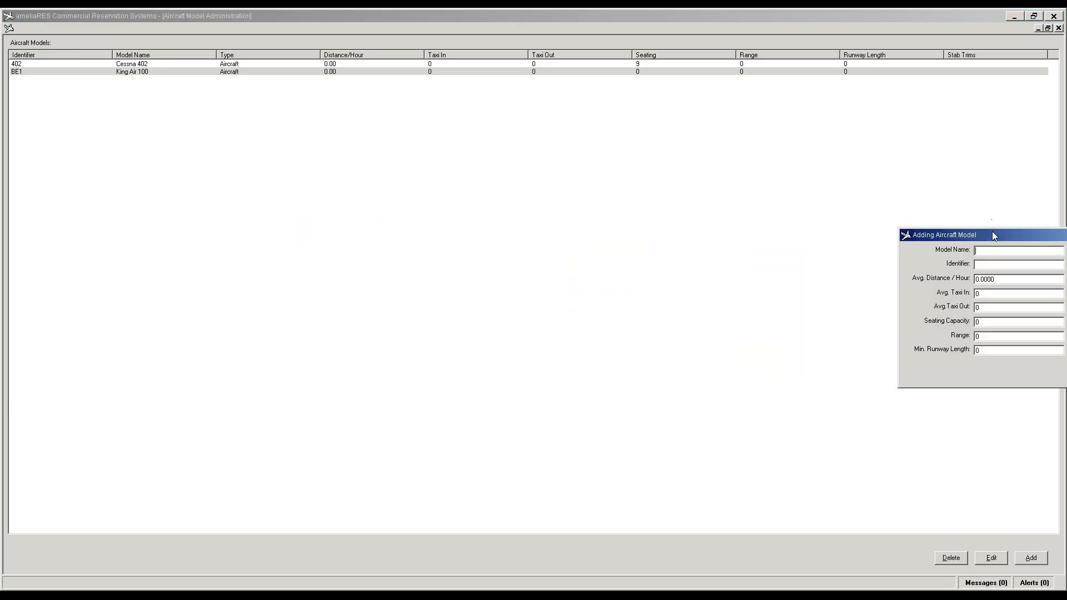
{"action": "left_click_drag", "start_coordinate": [992, 232], "coordinate": [465, 237]}
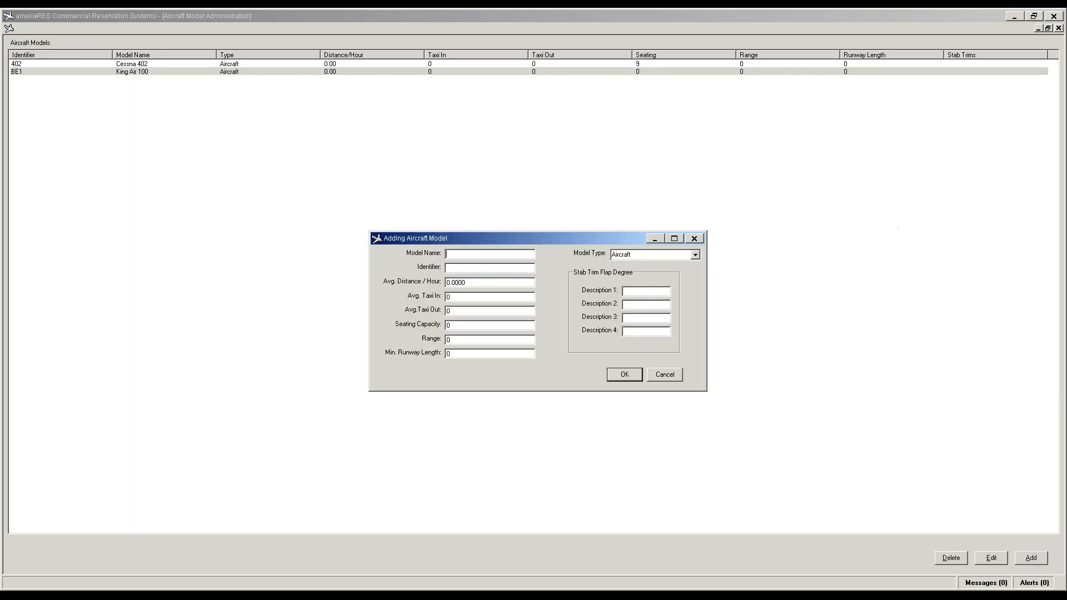
{"action": "double_click", "coordinate": [457, 327]}
{"action": "type", "text": "19"}
{"action": "type", "text": "B1"}
{"action": "type", "text": "9"}
{"action": "type", "text": "B"}
{"action": "type", "text": "eech"}
{"action": "type", "text": " 19"}
{"action": "left_click", "coordinate": [615, 373]}
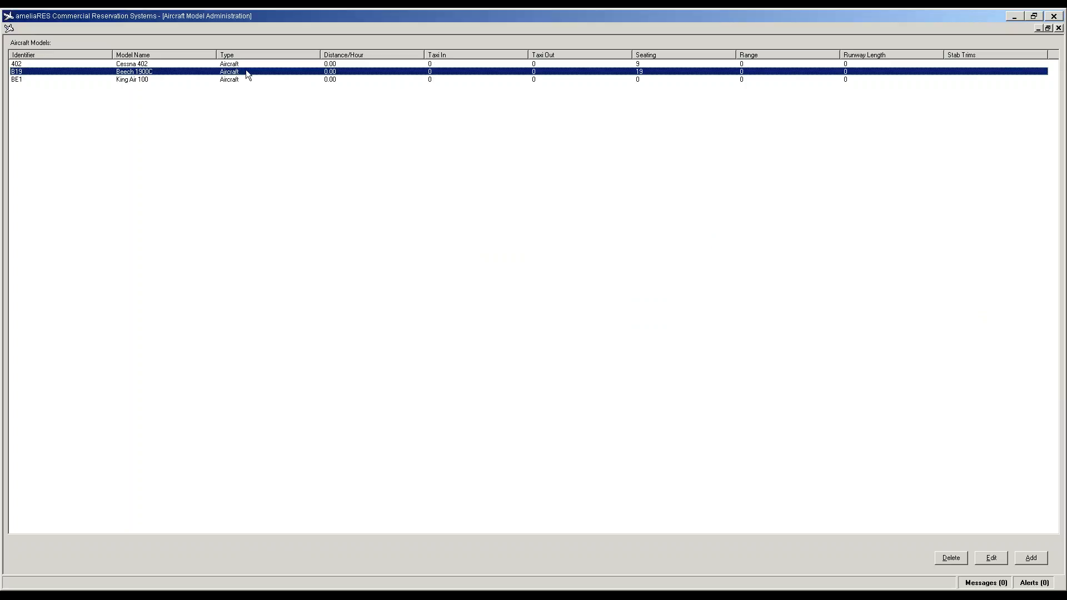
{"action": "double_click", "coordinate": [124, 80]}
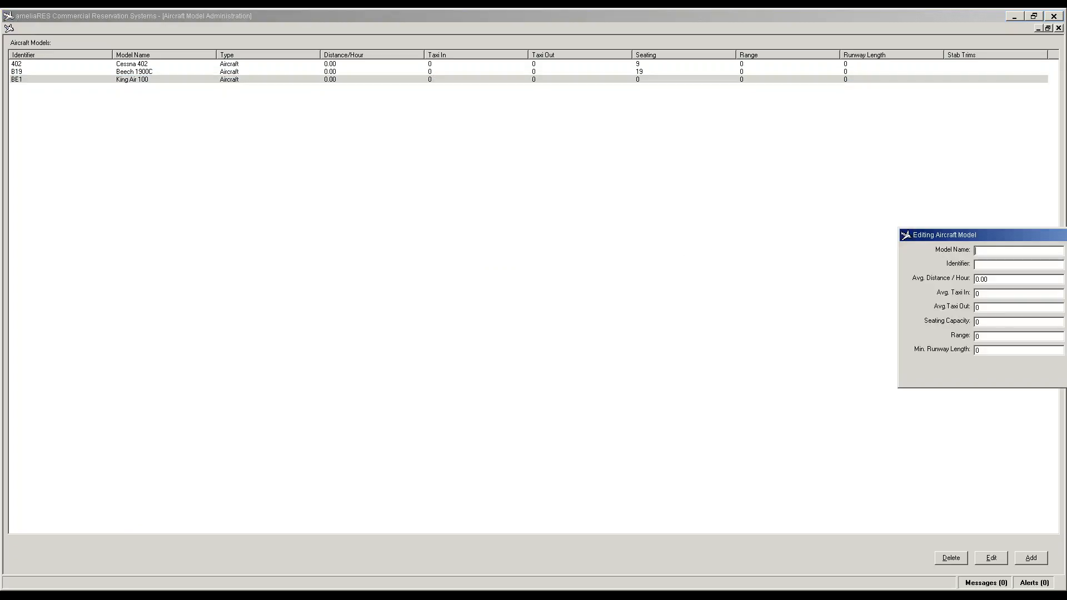
{"action": "double_click", "coordinate": [981, 322]}
{"action": "type", "text": "9"}
{"action": "key", "text": "Return"}
{"action": "left_click_drag", "start_coordinate": [998, 235], "coordinate": [398, 256]}
{"action": "left_click", "coordinate": [594, 391]}
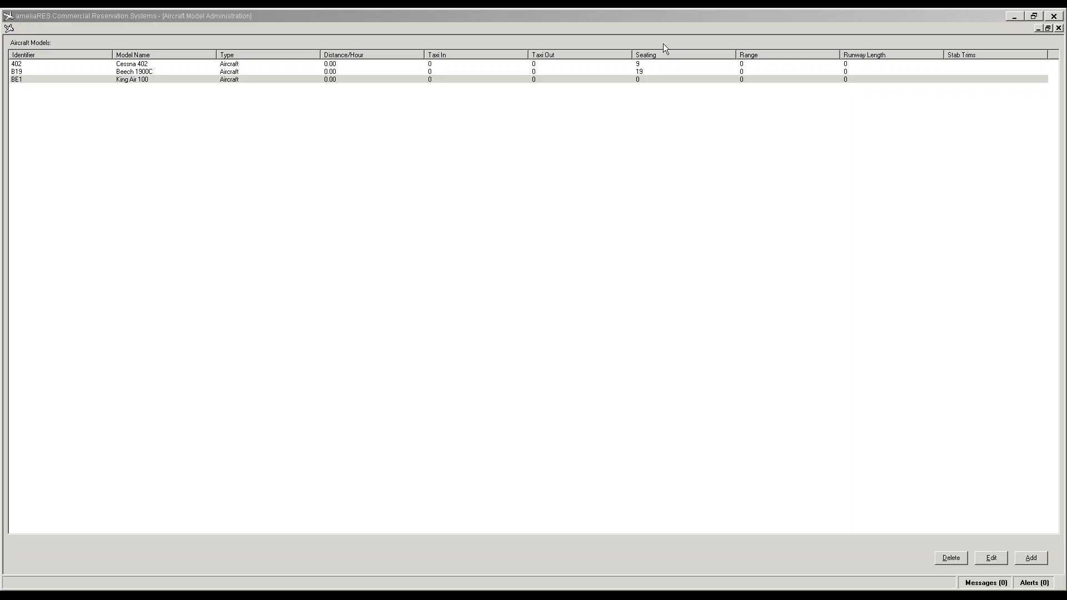
Step: Close and reopen the Aircraft Models list twice, confirming King Air 100 shows 9 seats
{"action": "left_click", "coordinate": [1059, 28]}
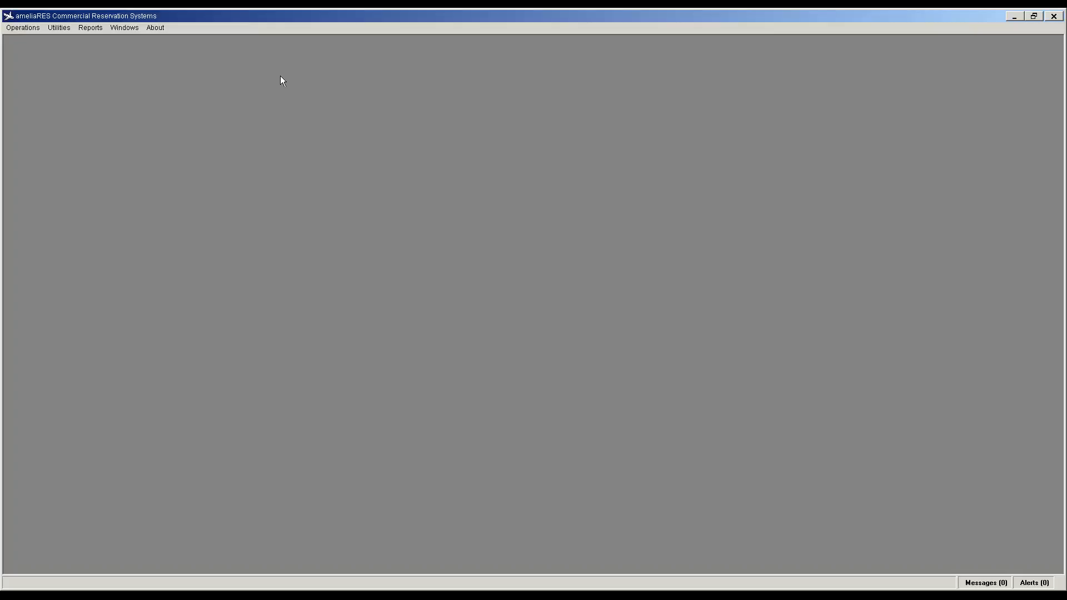
{"action": "left_click", "coordinate": [60, 28]}
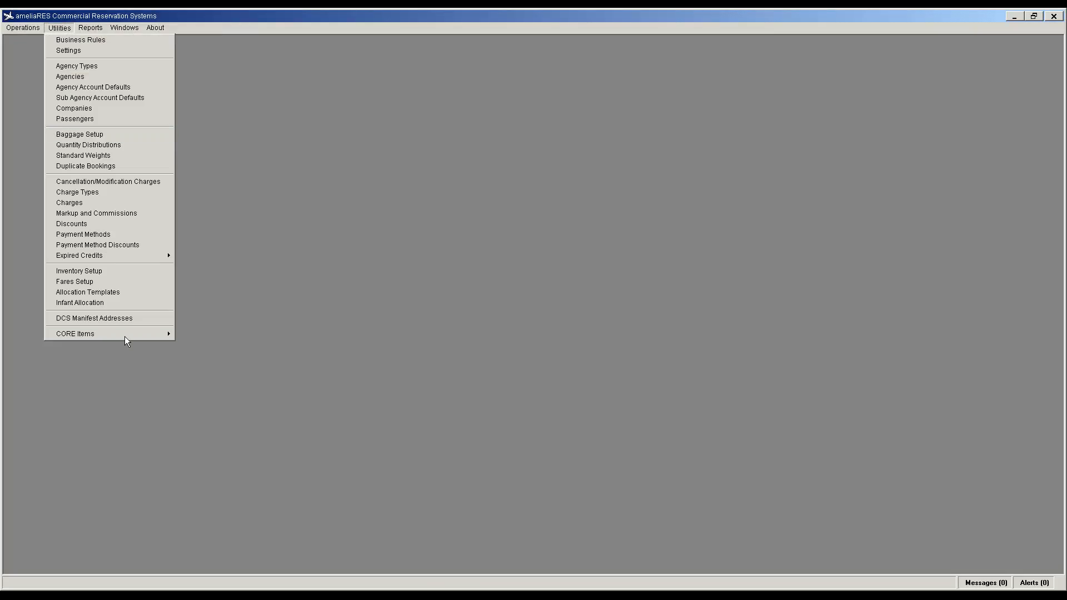
{"action": "mouse_move", "coordinate": [129, 335]}
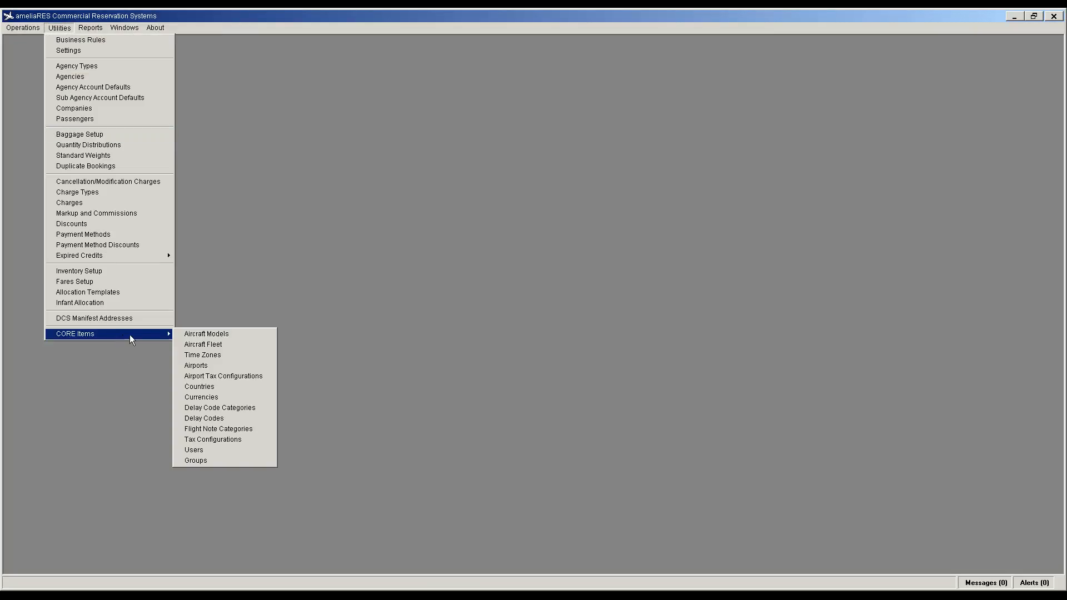
{"action": "left_click", "coordinate": [207, 333]}
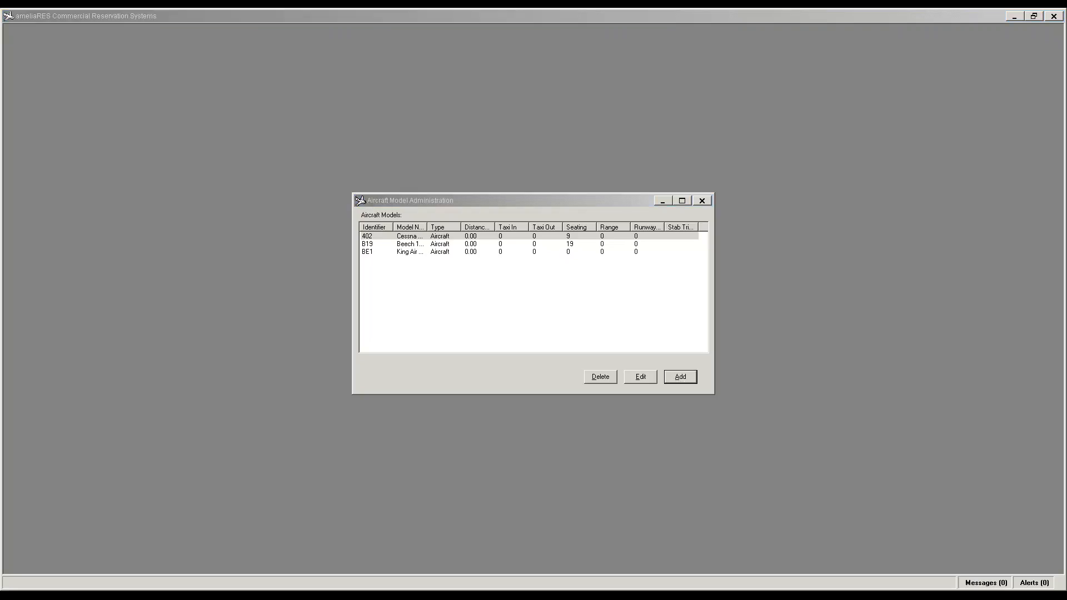
{"action": "left_click", "coordinate": [700, 200]}
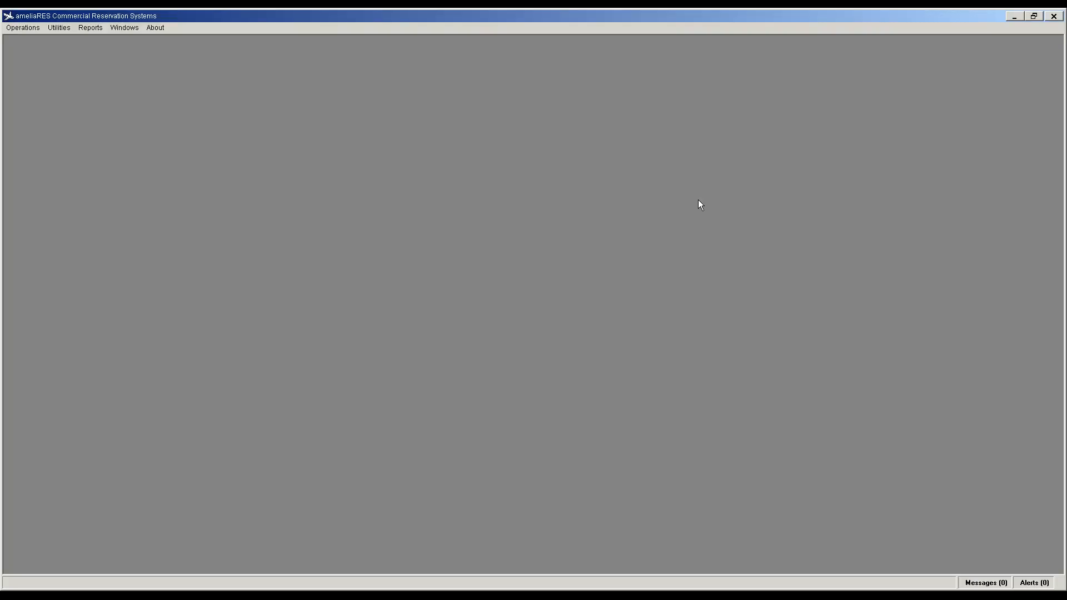
{"action": "left_click", "coordinate": [59, 28]}
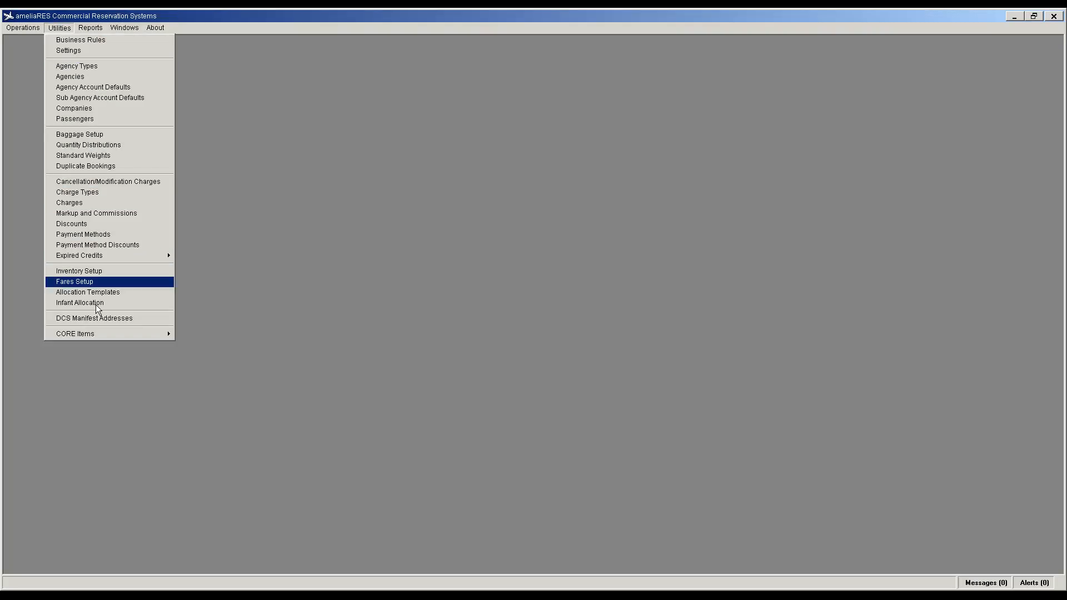
{"action": "mouse_move", "coordinate": [116, 331]}
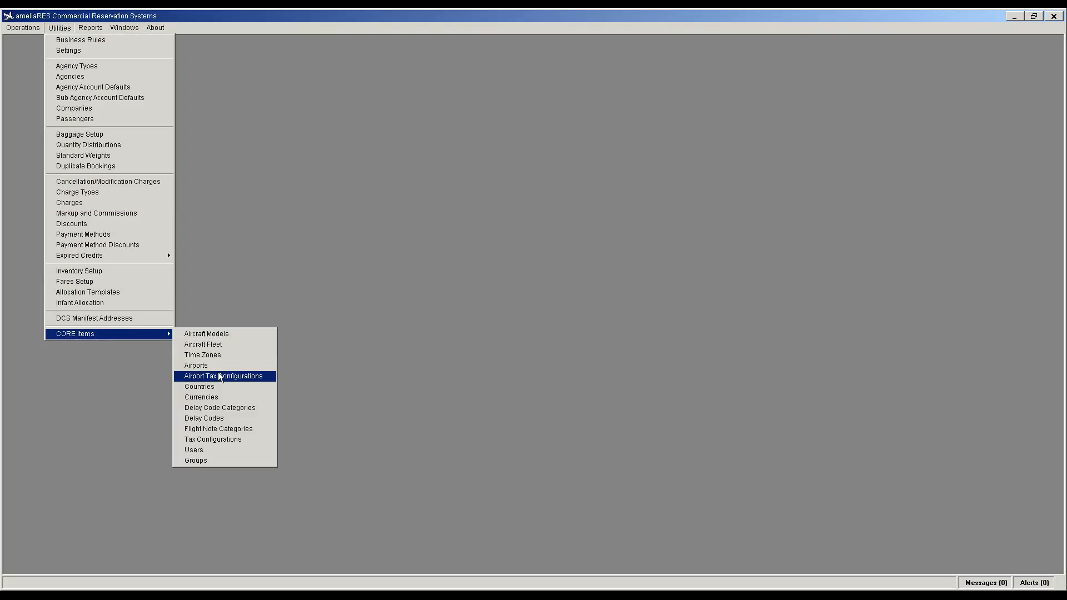
{"action": "left_click", "coordinate": [218, 336]}
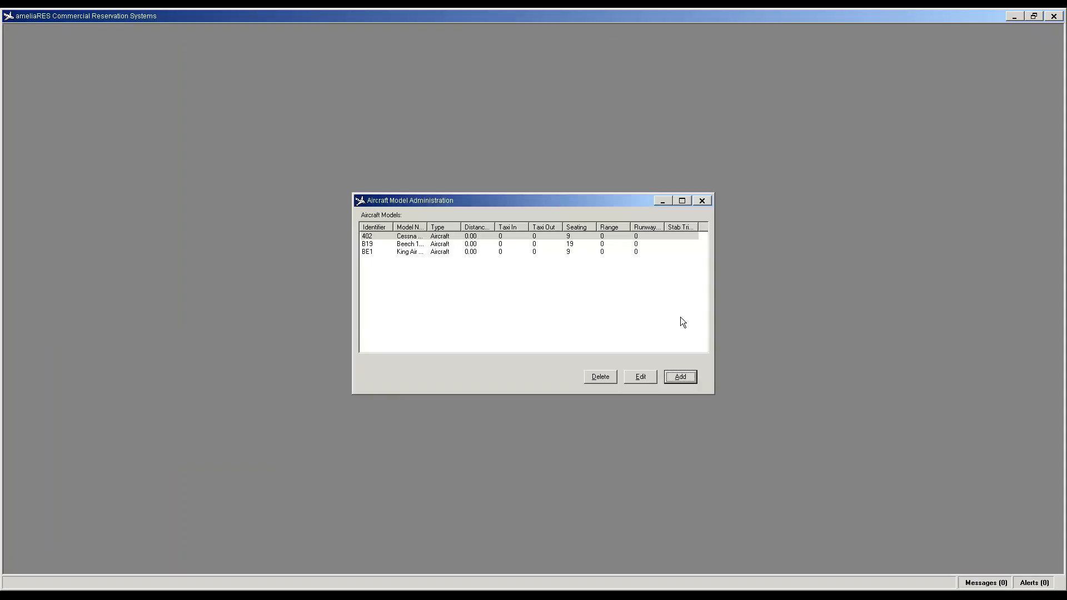
{"action": "left_click", "coordinate": [703, 201]}
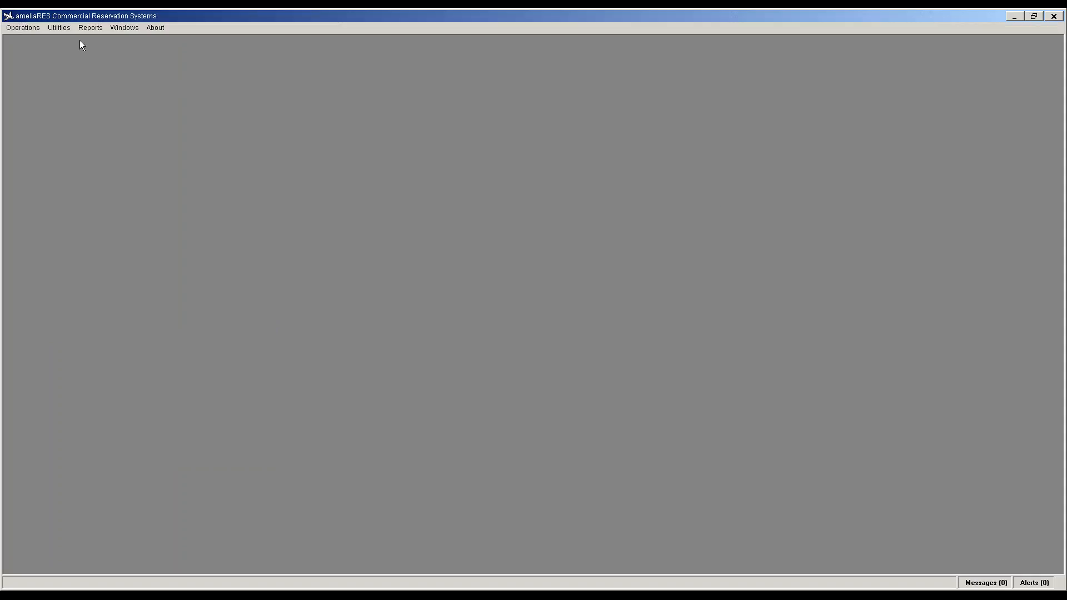
Step: Open Utilities > CORE Items > Aircraft Fleet, showing an empty aircraft list
{"action": "left_click", "coordinate": [66, 31]}
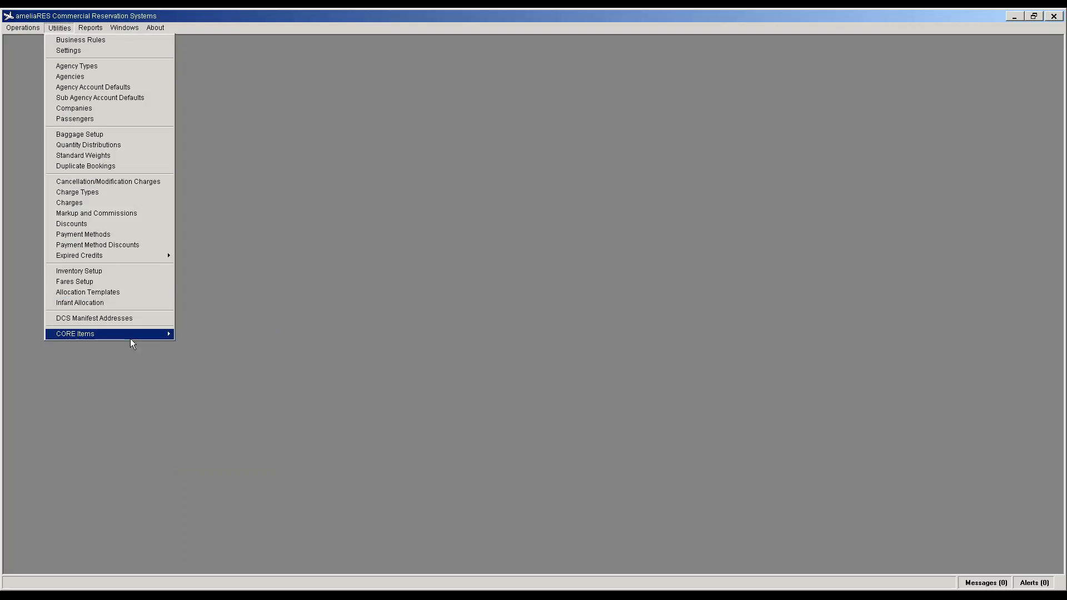
{"action": "mouse_move", "coordinate": [143, 331]}
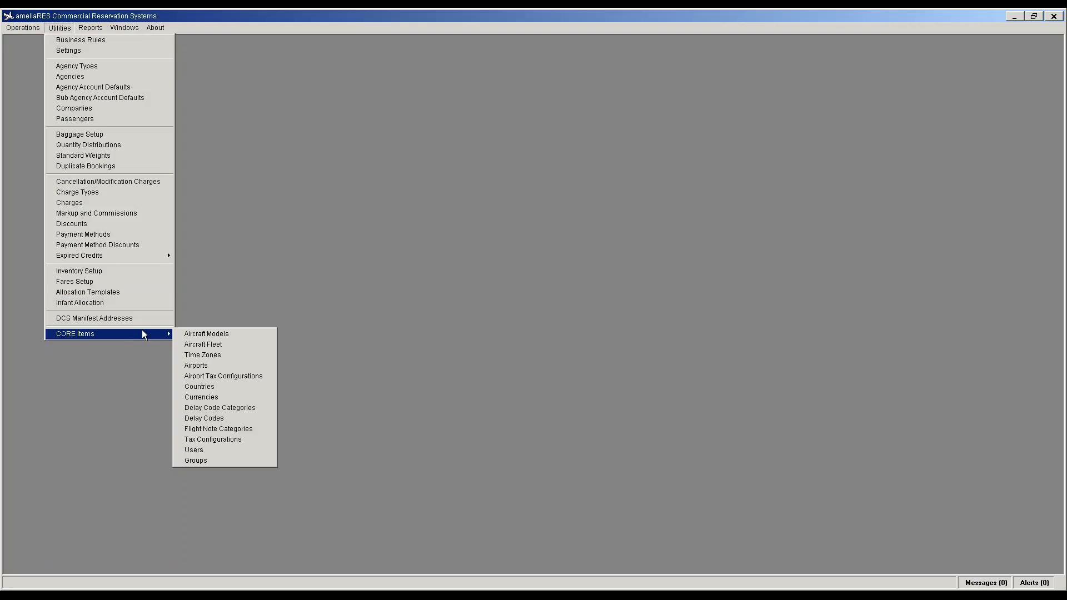
{"action": "left_click", "coordinate": [204, 345]}
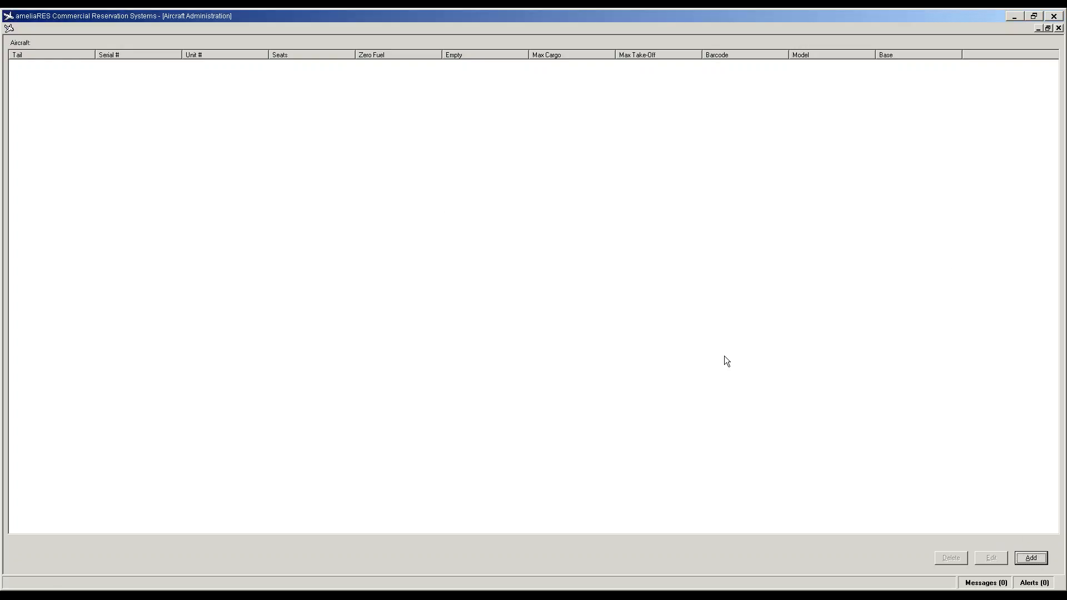
Step: Try adding an aircraft, dismiss the unable-to-load-bases warning, cancel, and close the fleet window
{"action": "left_click", "coordinate": [1028, 559]}
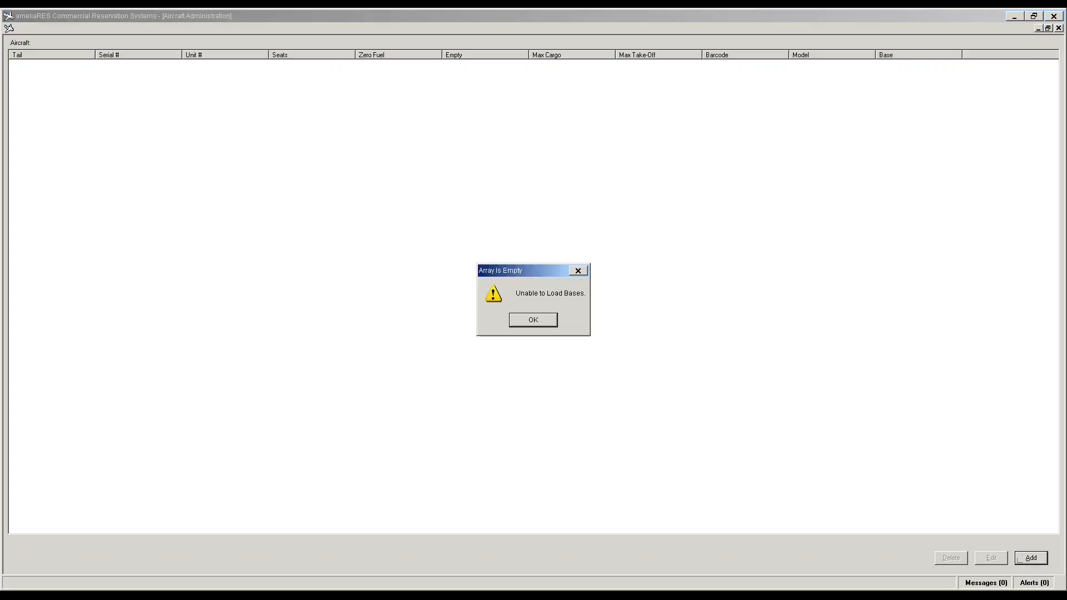
{"action": "left_click", "coordinate": [542, 324]}
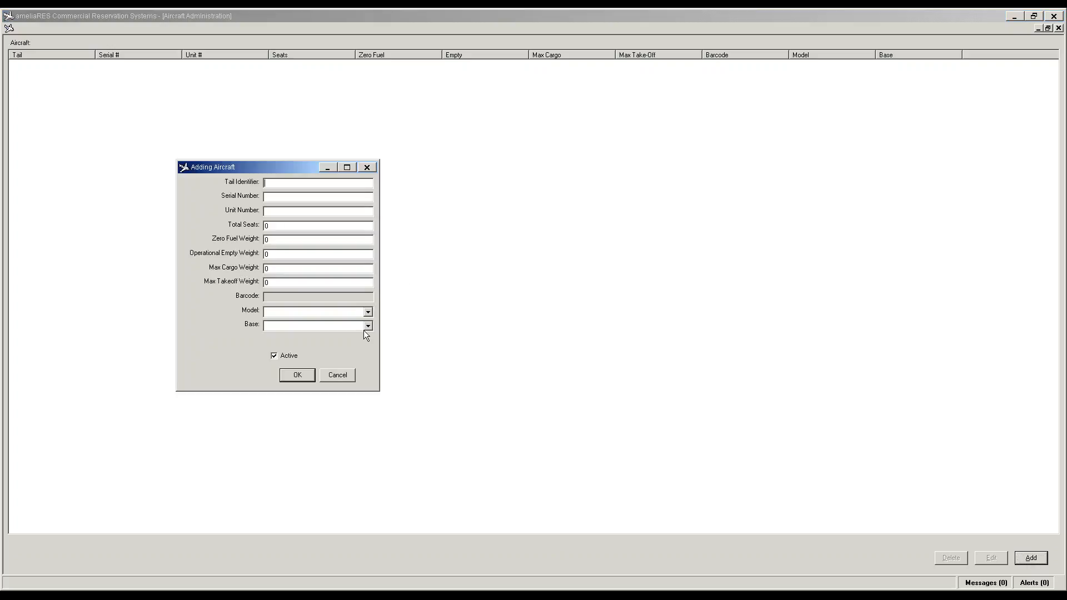
{"action": "left_click", "coordinate": [340, 375]}
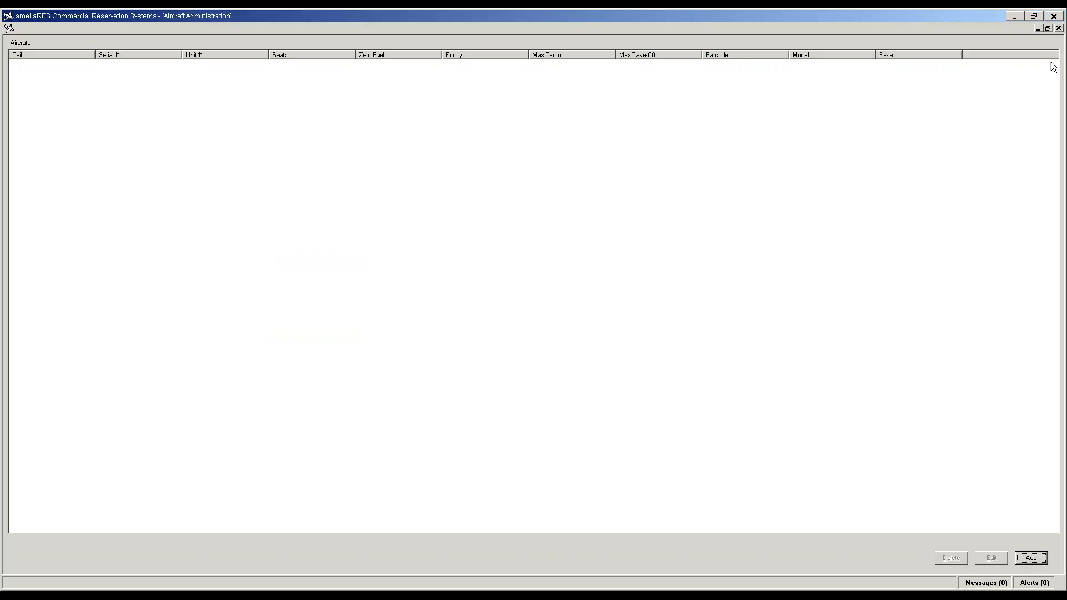
{"action": "left_click", "coordinate": [1058, 28]}
Step: Mark Beef Island Tortola (EIS) as a base in the Airports list and save
{"action": "left_click", "coordinate": [60, 28]}
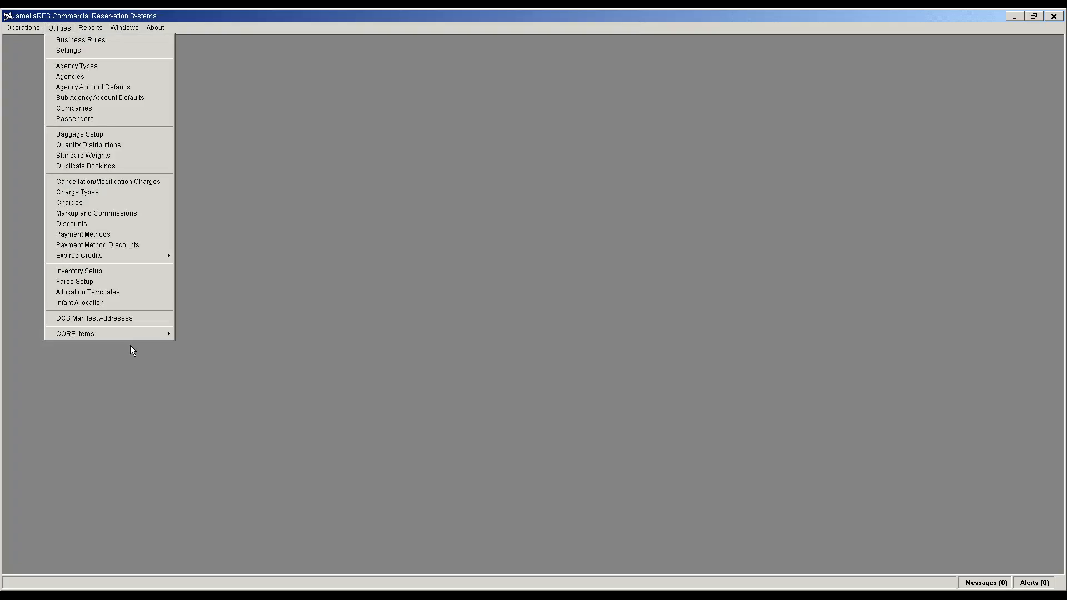
{"action": "mouse_move", "coordinate": [141, 336]}
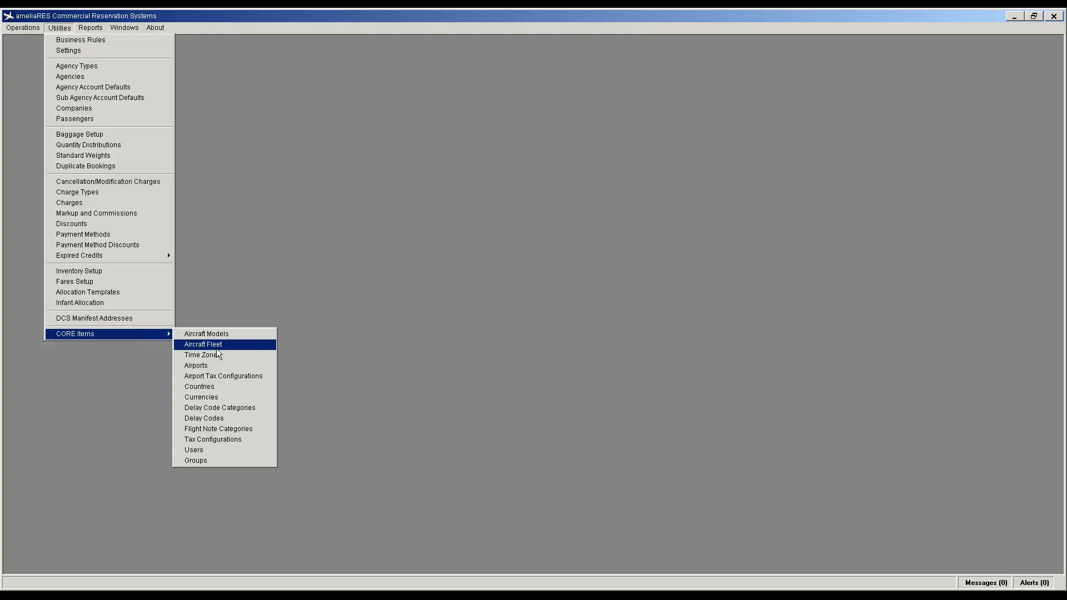
{"action": "left_click", "coordinate": [201, 366]}
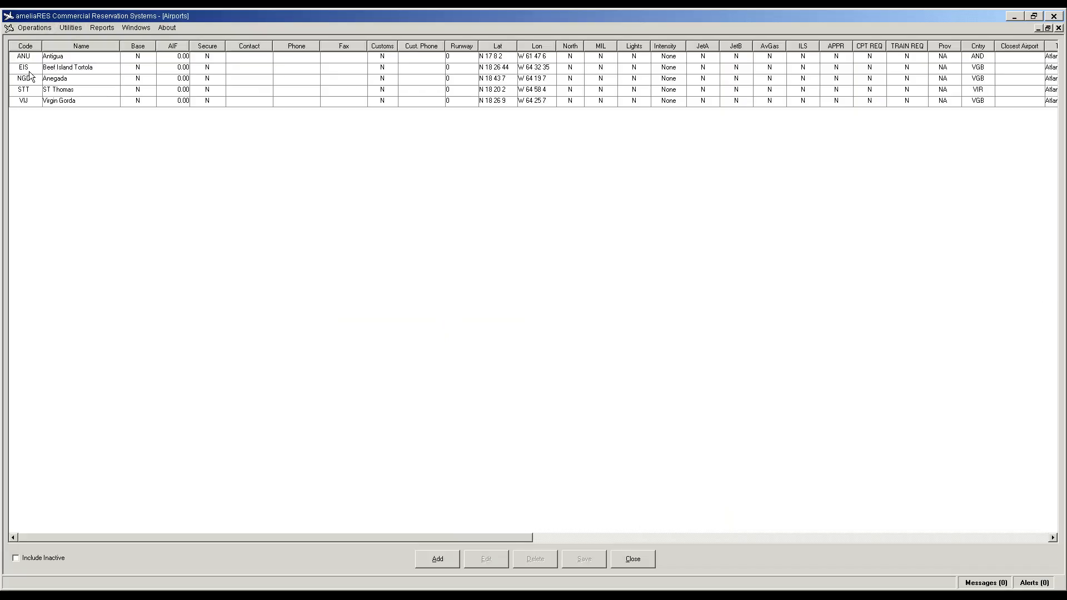
{"action": "double_click", "coordinate": [30, 70]}
{"action": "left_click", "coordinate": [494, 376]}
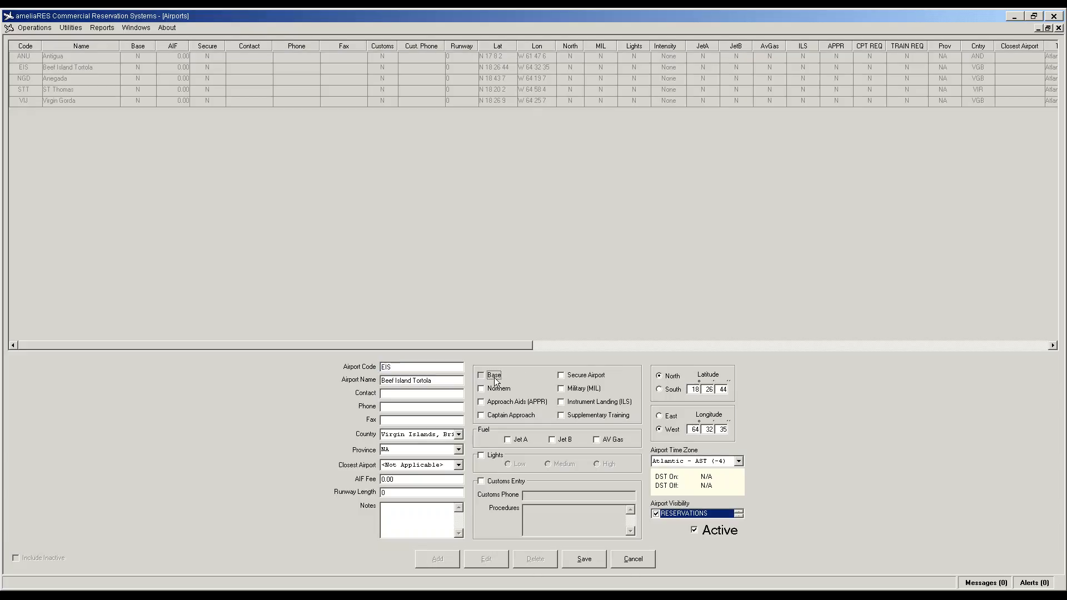
{"action": "left_click", "coordinate": [583, 560]}
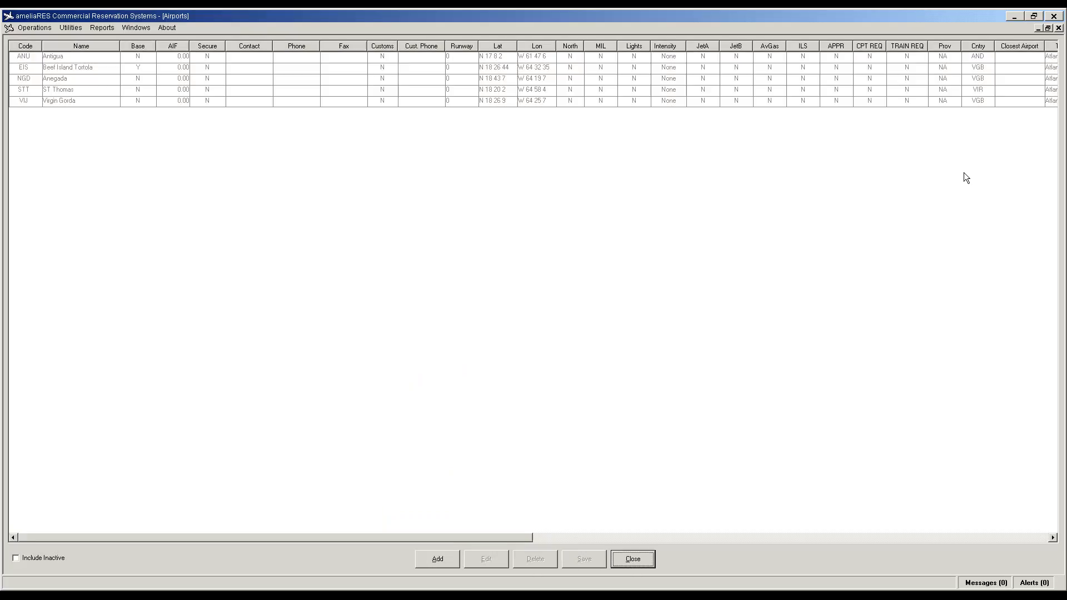
{"action": "left_click", "coordinate": [1059, 28]}
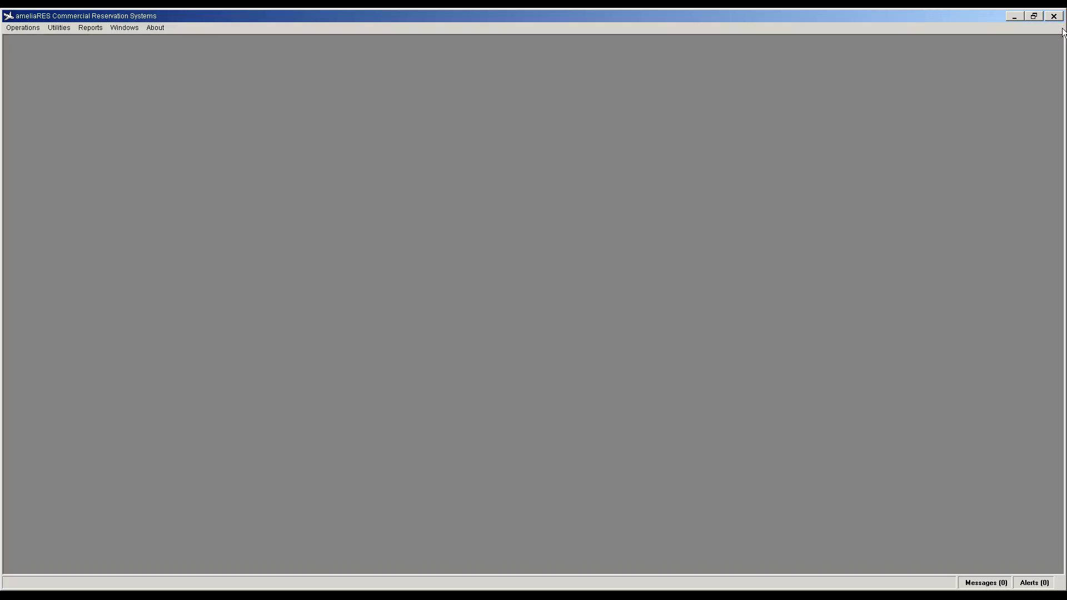
Step: Open Aircraft Fleet and start aircraft VPLAD with serial 1, unit 1 and 9 seats
{"action": "left_click", "coordinate": [59, 27]}
{"action": "mouse_move", "coordinate": [123, 341]}
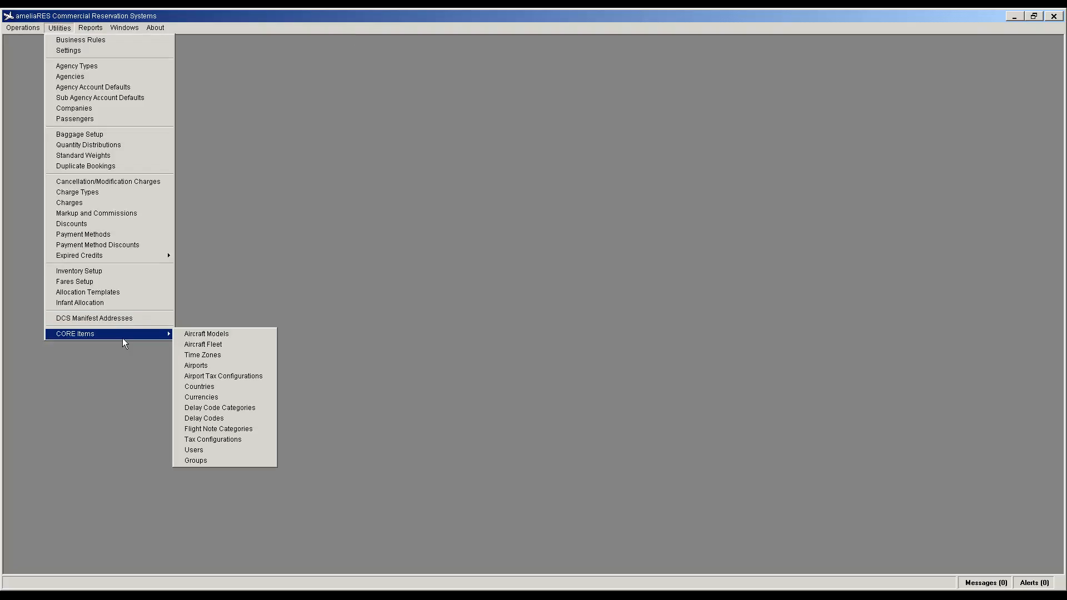
{"action": "left_click", "coordinate": [225, 343]}
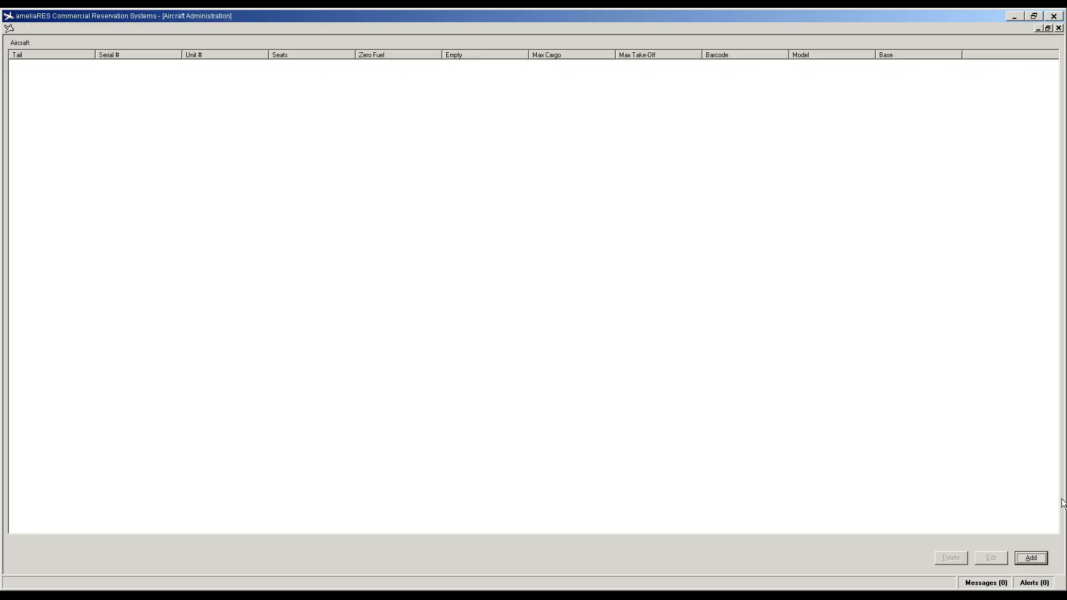
{"action": "left_click", "coordinate": [1032, 558]}
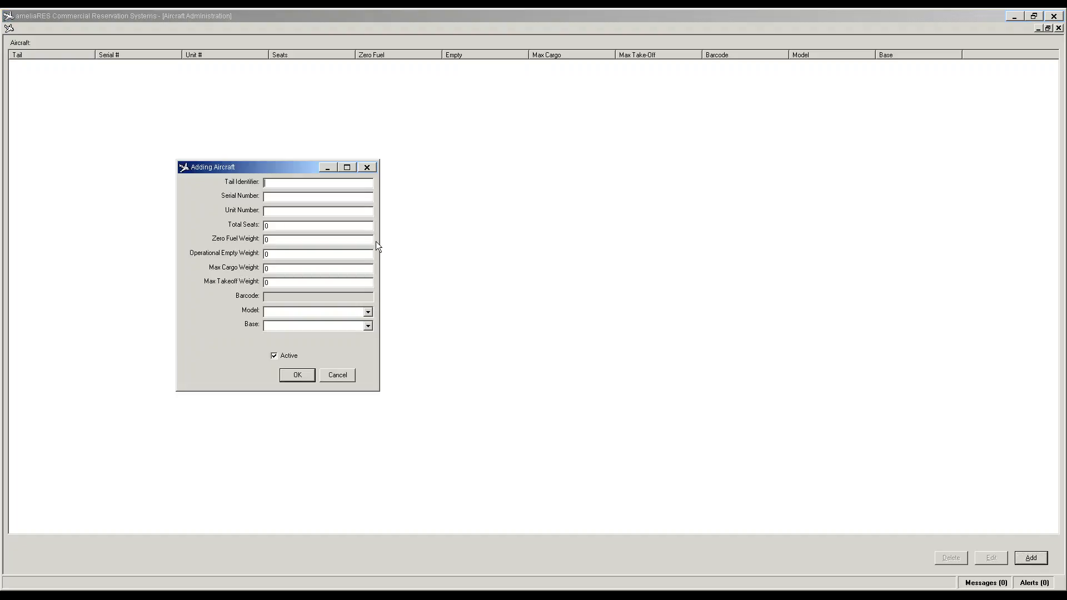
{"action": "type", "text": "VP"}
{"action": "type", "text": "LAD"}
{"action": "type", "text": "1"}
{"action": "key", "text": "Tab"}
{"action": "type", "text": "1"}
{"action": "key", "text": "Tab"}
{"action": "key", "text": "Tab"}
{"action": "key", "text": "shift+Tab"}
{"action": "type", "text": "9"}
Step: Enter VPLAD's weights: zero fuel 6515, empty 4693, cargo 2000, max takeoff 7210
{"action": "key", "text": "Tab"}
{"action": "type", "text": "6515"}
{"action": "key", "text": "Tab"}
{"action": "type", "text": "46929"}
{"action": "key", "text": "BackSpace"}
{"action": "type", "text": "3"}
{"action": "key", "text": "Tab"}
{"action": "type", "text": "2000"}
{"action": "key", "text": "Tab"}
{"action": "type", "text": "7210"}
{"action": "key", "text": "Tab"}
Step: Choose model 402 and base EIS - Beef Island Tortola, and save VPLAD
{"action": "left_click", "coordinate": [368, 312]}
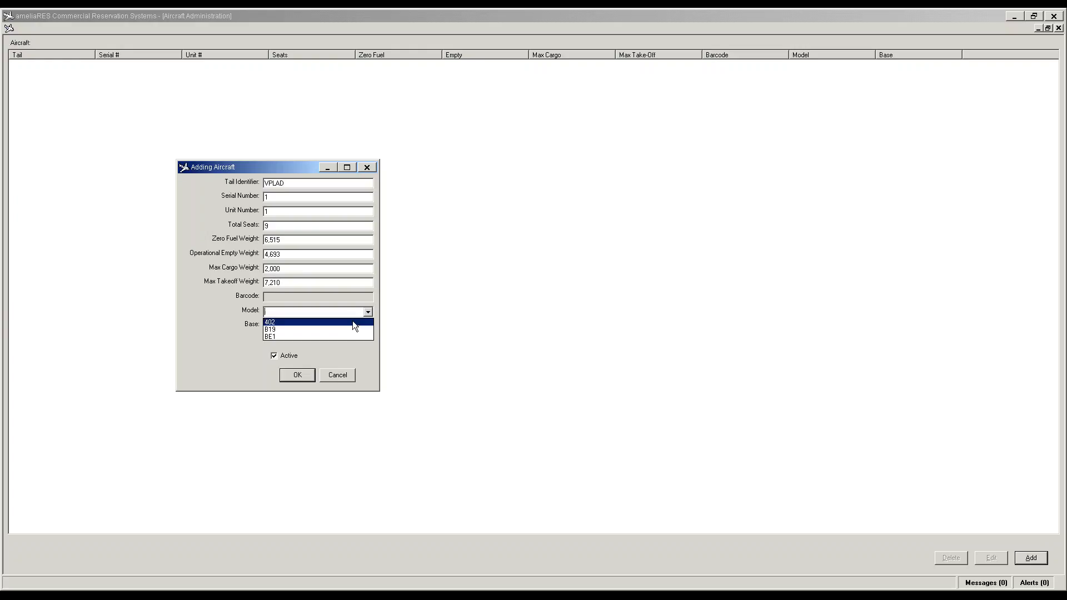
{"action": "left_click", "coordinate": [352, 321]}
{"action": "left_click", "coordinate": [368, 325]}
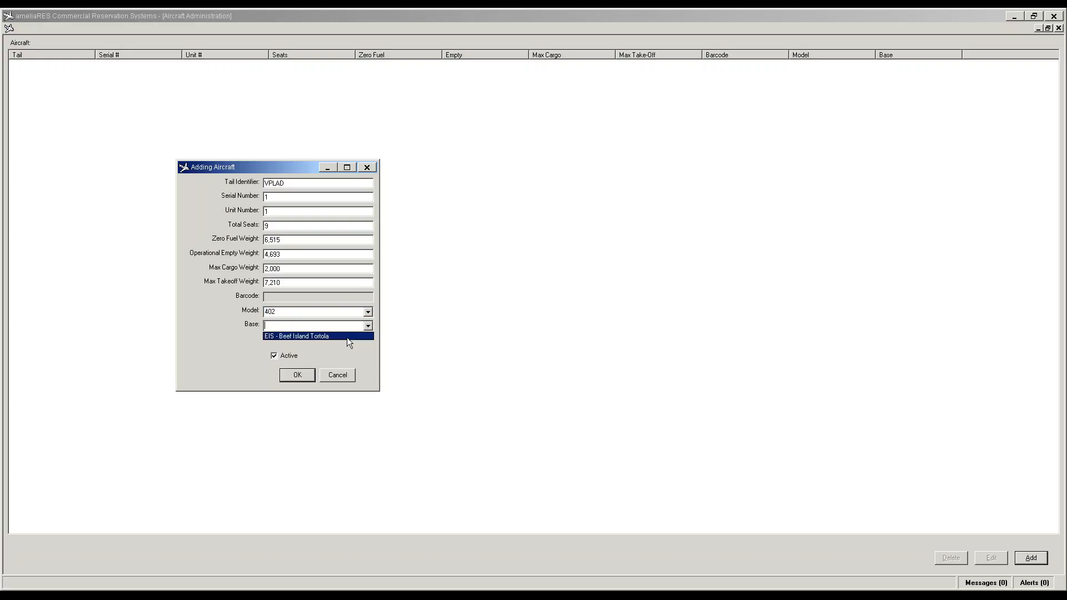
{"action": "left_click", "coordinate": [347, 338]}
{"action": "left_click", "coordinate": [300, 376]}
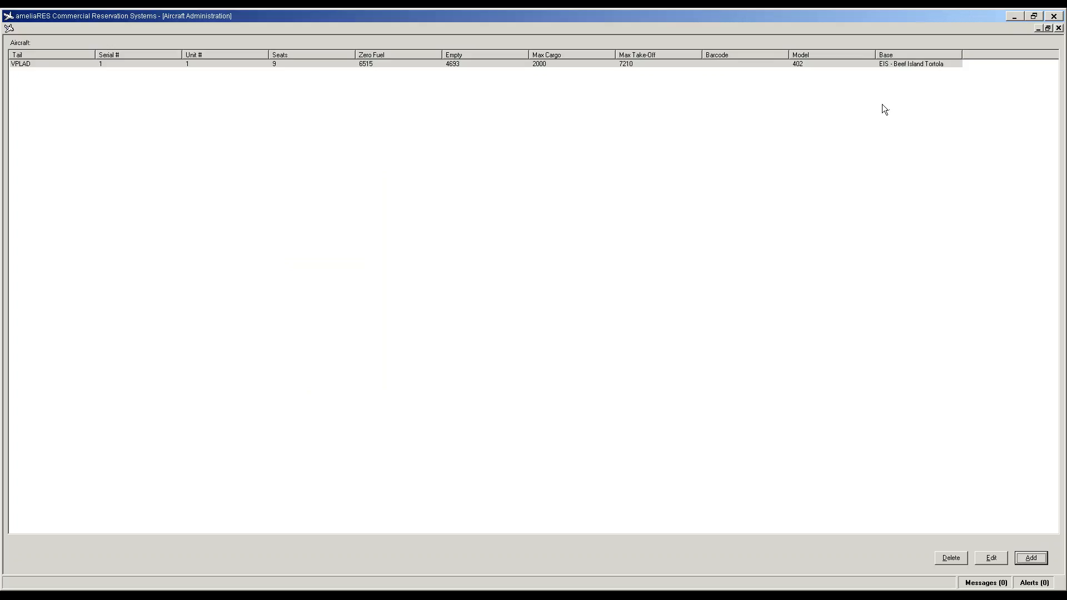
Step: Change VPLAD's serial to C402C0115, then close and reopen the Aircraft Fleet list
{"action": "left_click", "coordinate": [992, 560]}
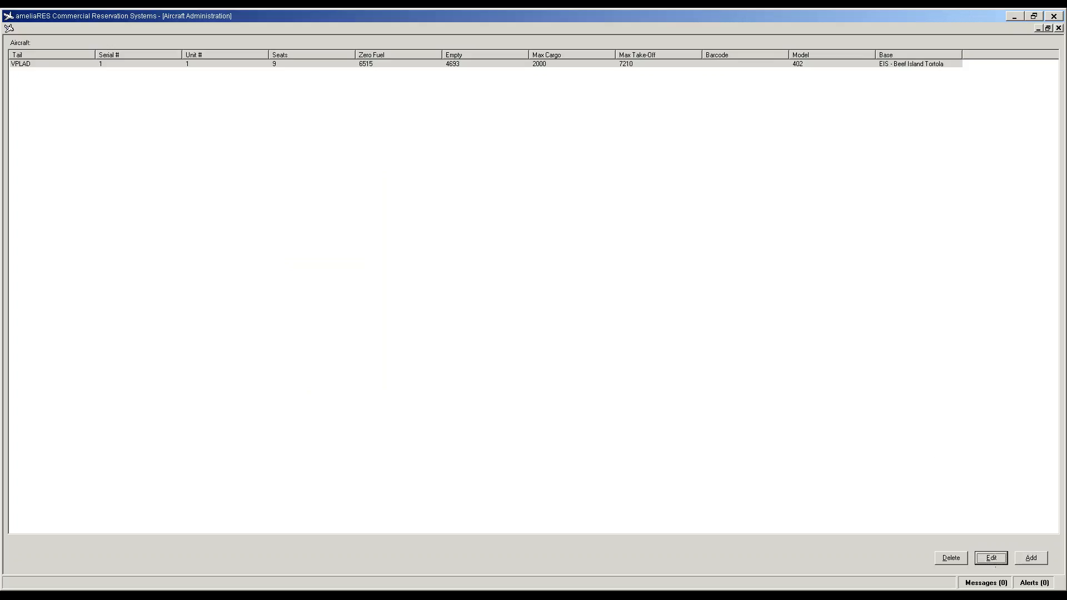
{"action": "left_click", "coordinate": [338, 376]}
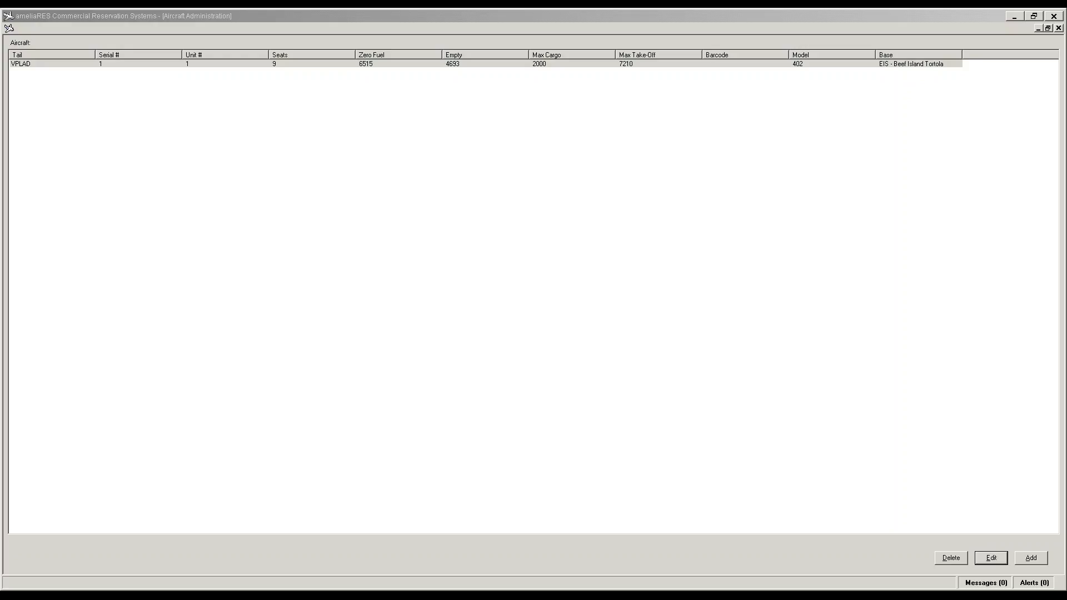
{"action": "left_click", "coordinate": [1059, 28]}
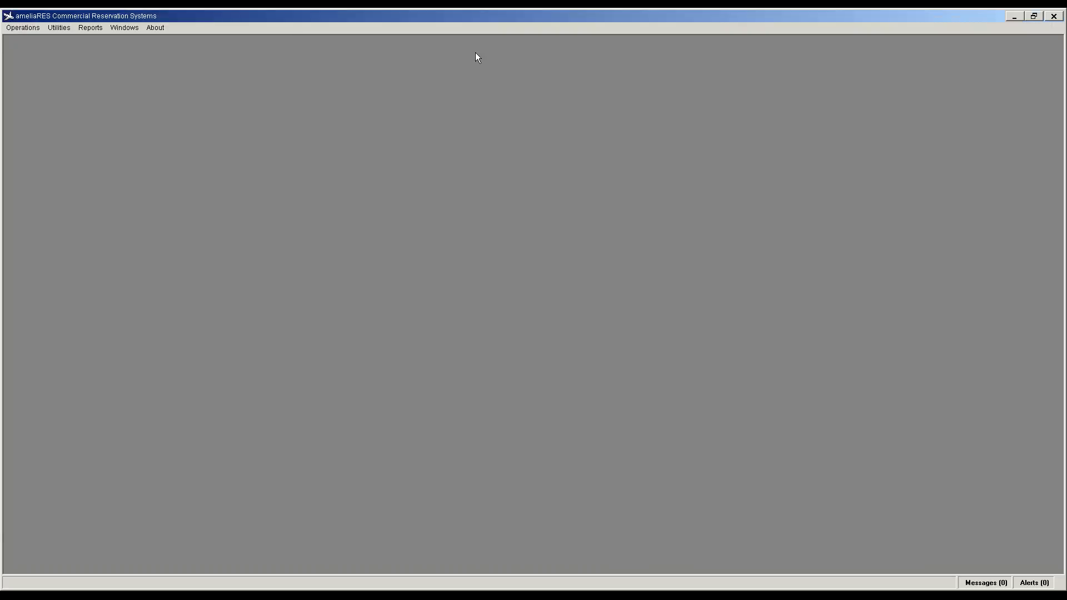
{"action": "left_click", "coordinate": [68, 28]}
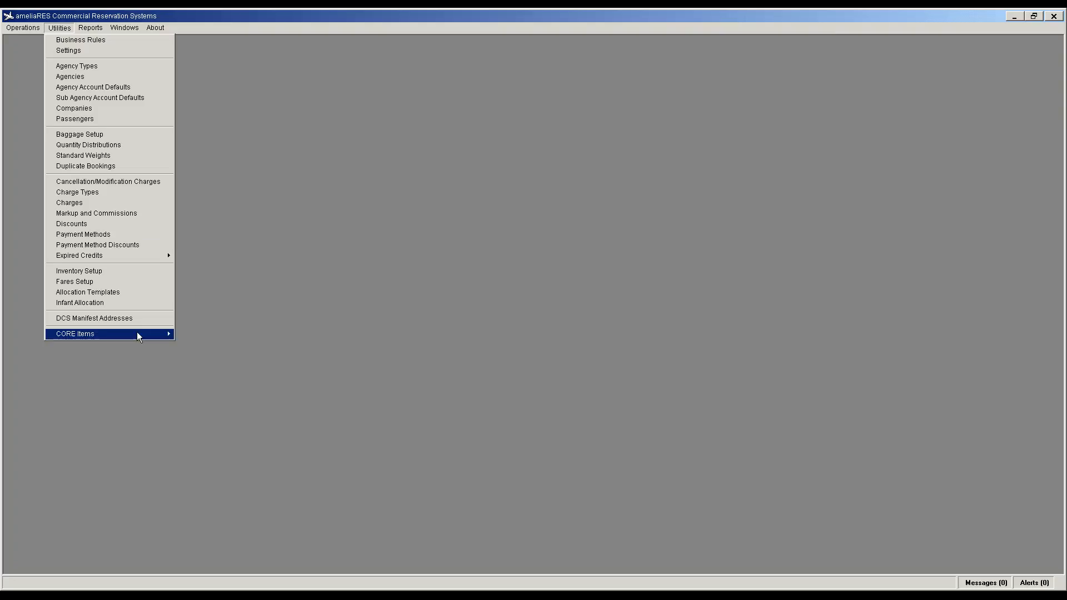
{"action": "mouse_move", "coordinate": [136, 332]}
{"action": "left_click", "coordinate": [210, 346]}
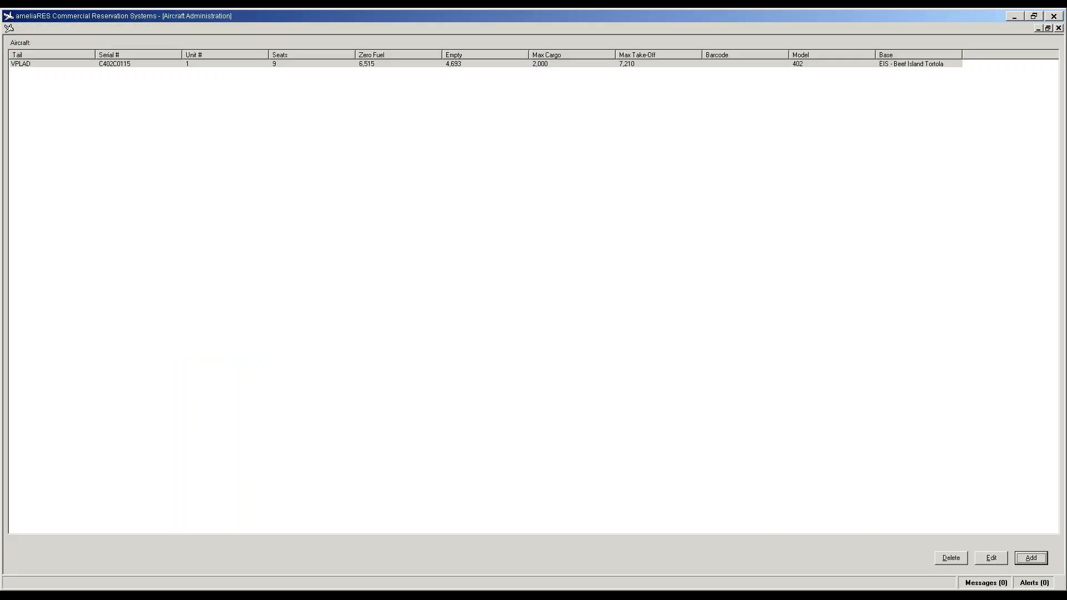
Step: Add aircraft VPLNB: serial B166, unit 1, 9 seats, model BE1, base EIS - Beef Island Tortola
{"action": "left_click", "coordinate": [1023, 560]}
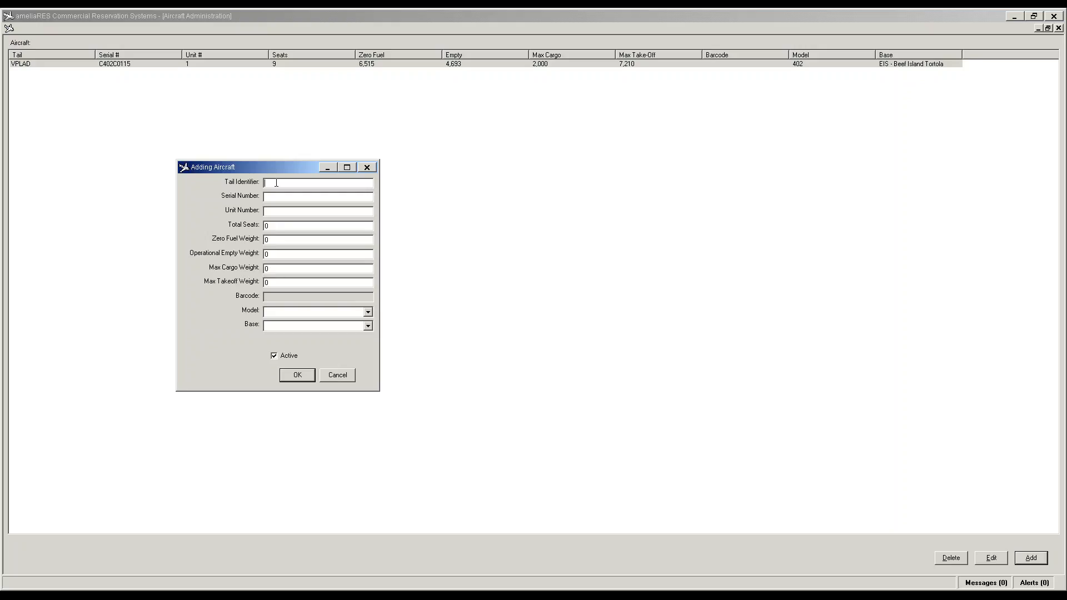
{"action": "type", "text": "V"}
{"action": "type", "text": "PLN"}
{"action": "type", "text": "B"}
{"action": "type", "text": "1"}
{"action": "type", "text": "66"}
{"action": "type", "text": "1"}
{"action": "type", "text": "9"}
{"action": "key", "text": "Tab"}
{"action": "left_click", "coordinate": [369, 313]}
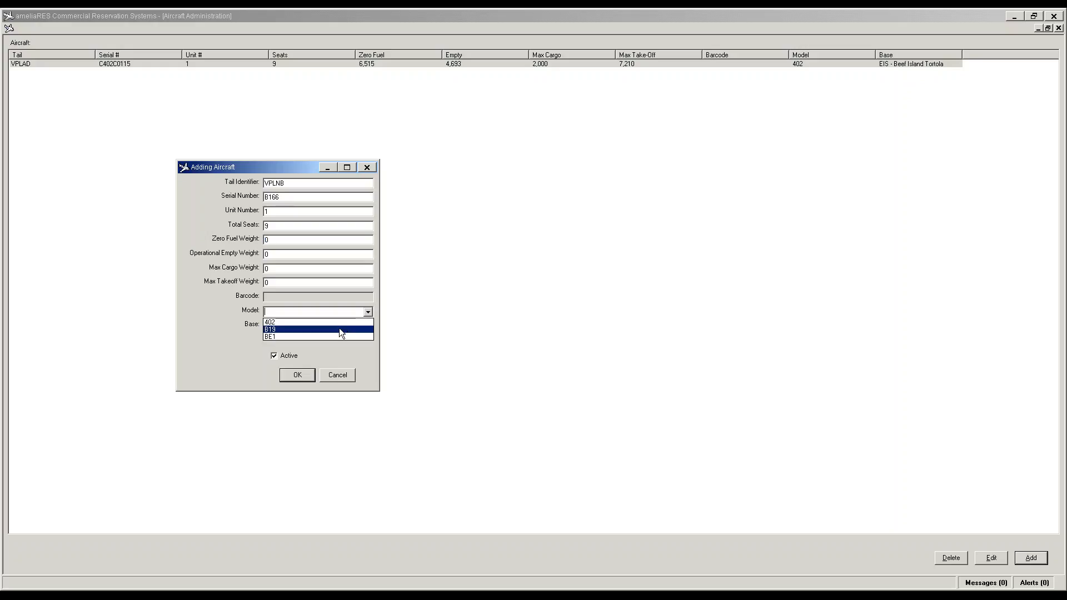
{"action": "left_click", "coordinate": [337, 336]}
{"action": "left_click", "coordinate": [368, 326]}
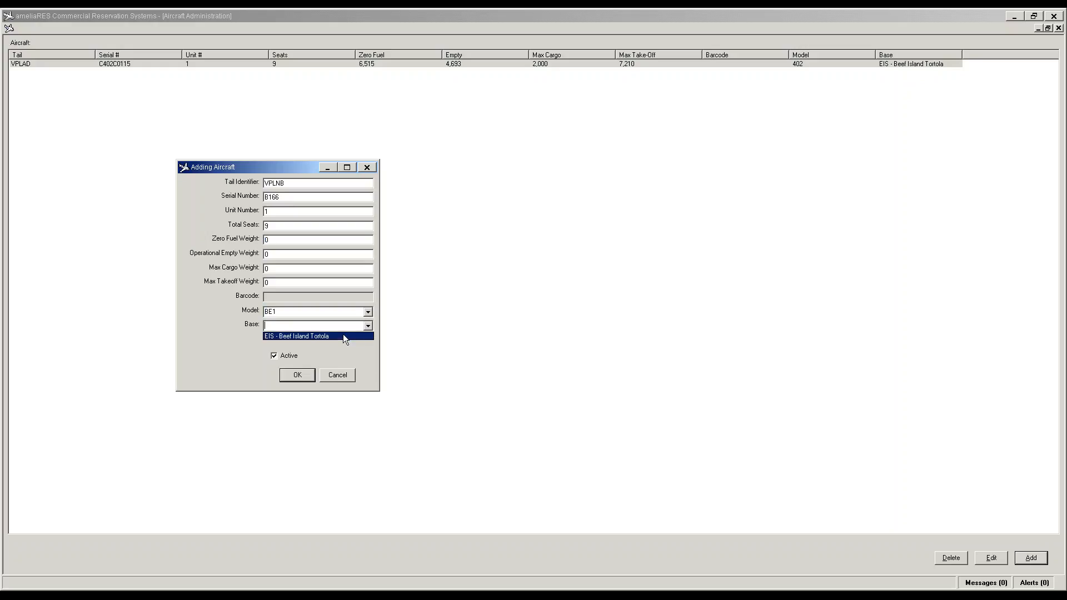
{"action": "left_click", "coordinate": [342, 336]}
{"action": "left_click", "coordinate": [297, 375]}
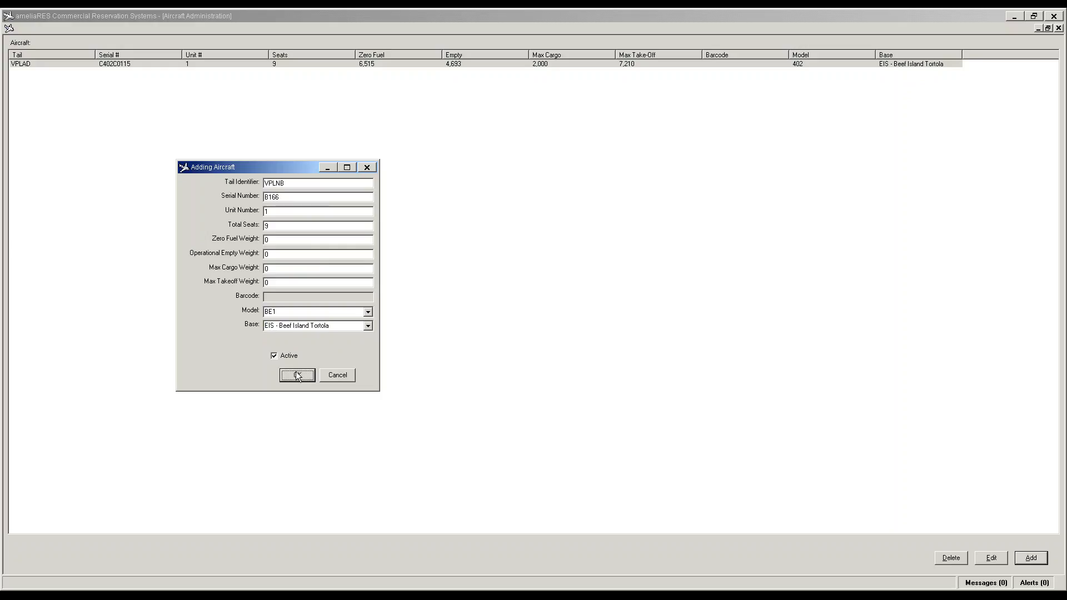
Step: Add aircraft VPLVI: serial UC92, unit 1, 19 seats, model B19, base EIS - Beef Island Tortola
{"action": "left_click", "coordinate": [1030, 559]}
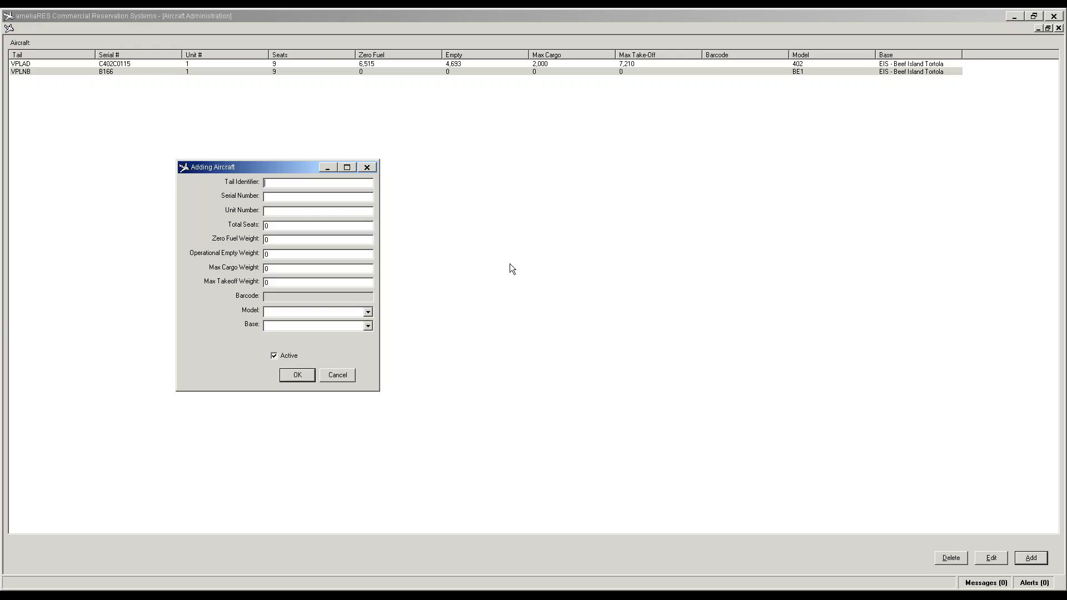
{"action": "type", "text": "VPL"}
{"action": "type", "text": "U"}
{"action": "type", "text": "C92"}
{"action": "type", "text": "1"}
{"action": "type", "text": "19"}
{"action": "key", "text": "Tab"}
{"action": "left_click", "coordinate": [367, 311]}
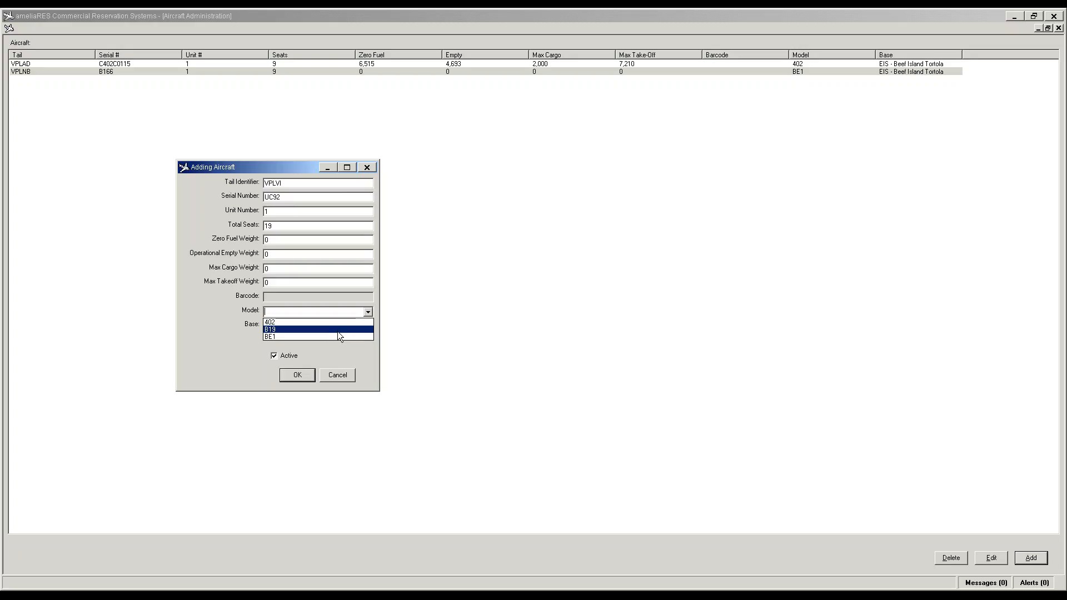
{"action": "left_click", "coordinate": [338, 329]}
{"action": "left_click", "coordinate": [366, 326]}
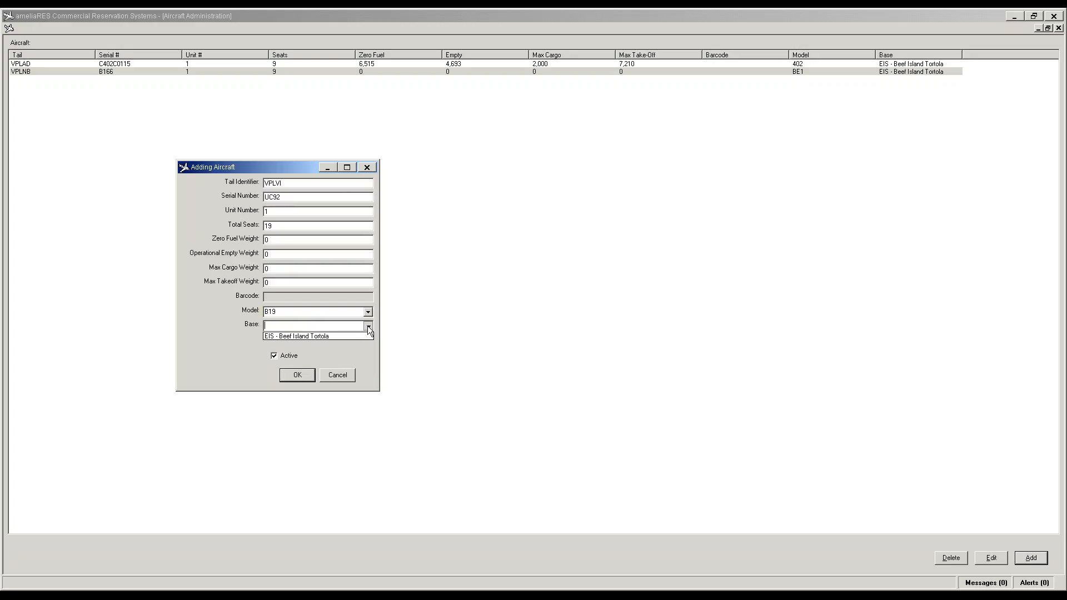
{"action": "left_click", "coordinate": [329, 337]}
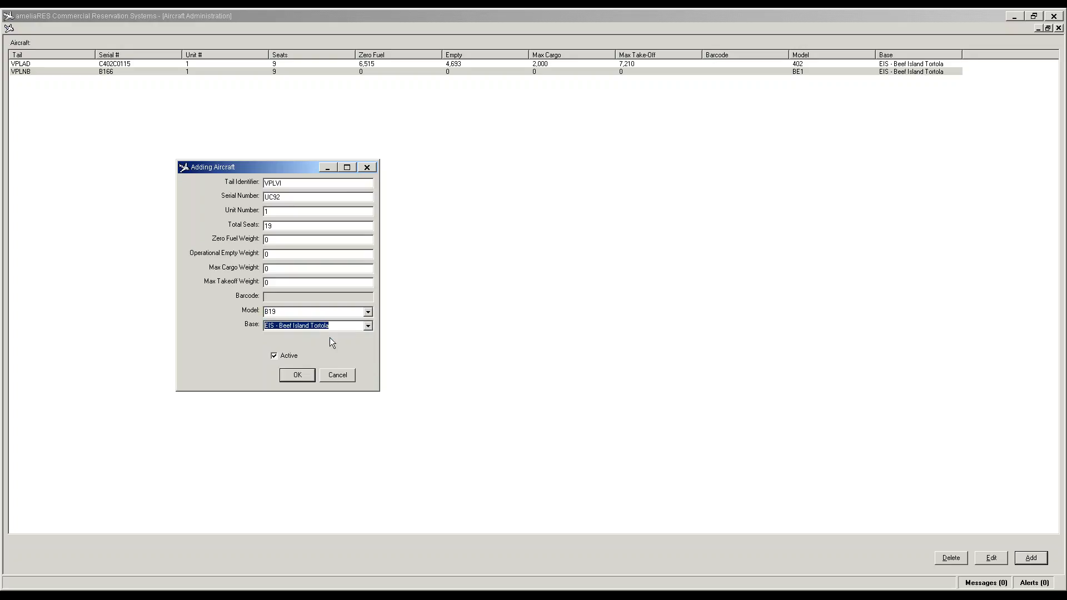
{"action": "left_click", "coordinate": [298, 376]}
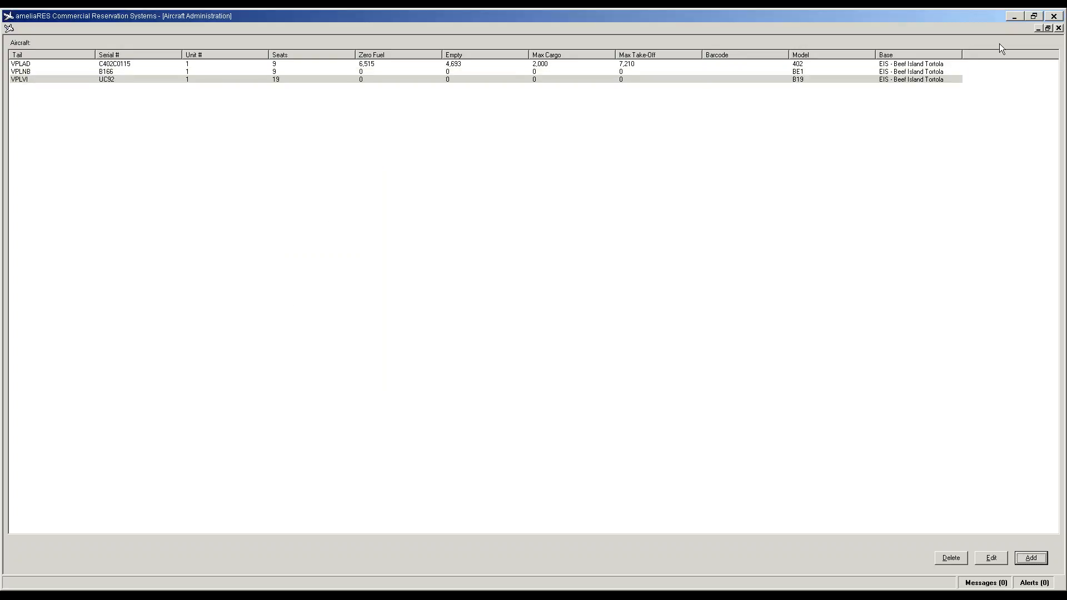
Step: Close the Aircraft Administration window and bring up Utilities > CORE Items
{"action": "left_click", "coordinate": [1059, 28]}
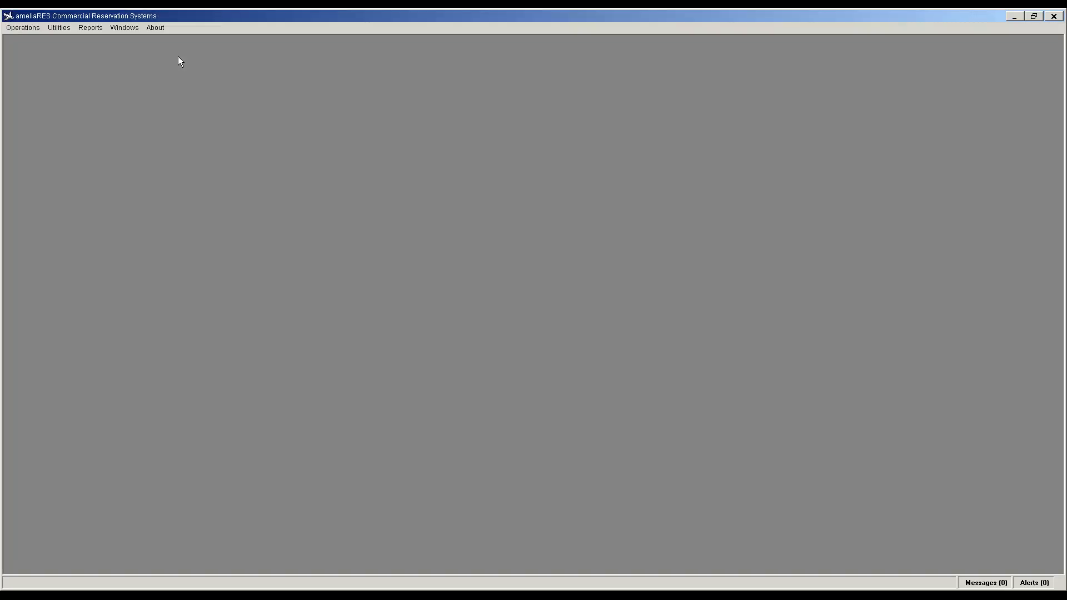
{"action": "left_click", "coordinate": [59, 27]}
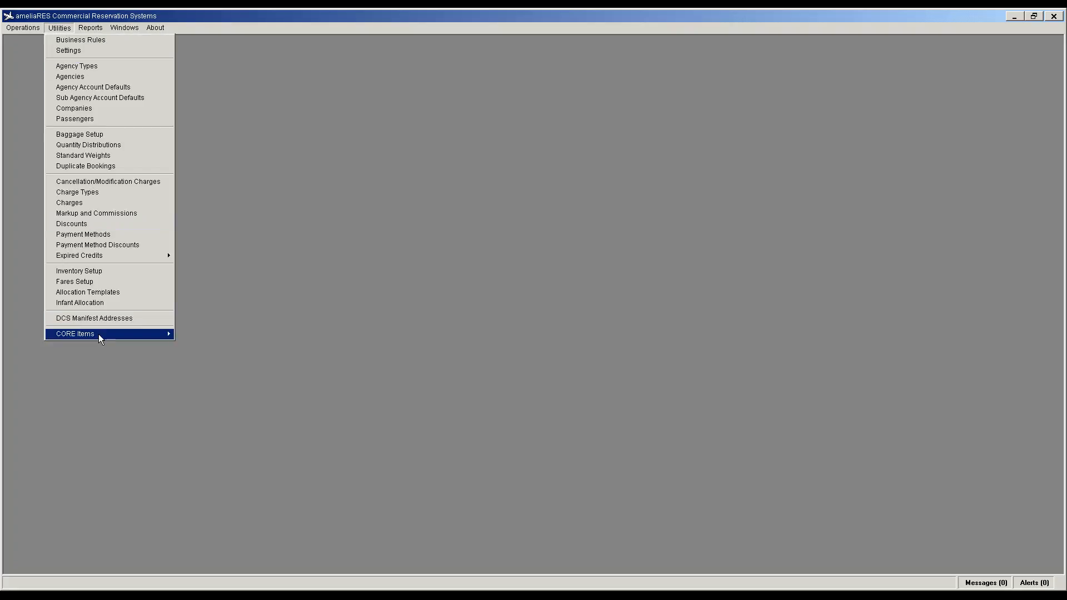
{"action": "mouse_move", "coordinate": [98, 336]}
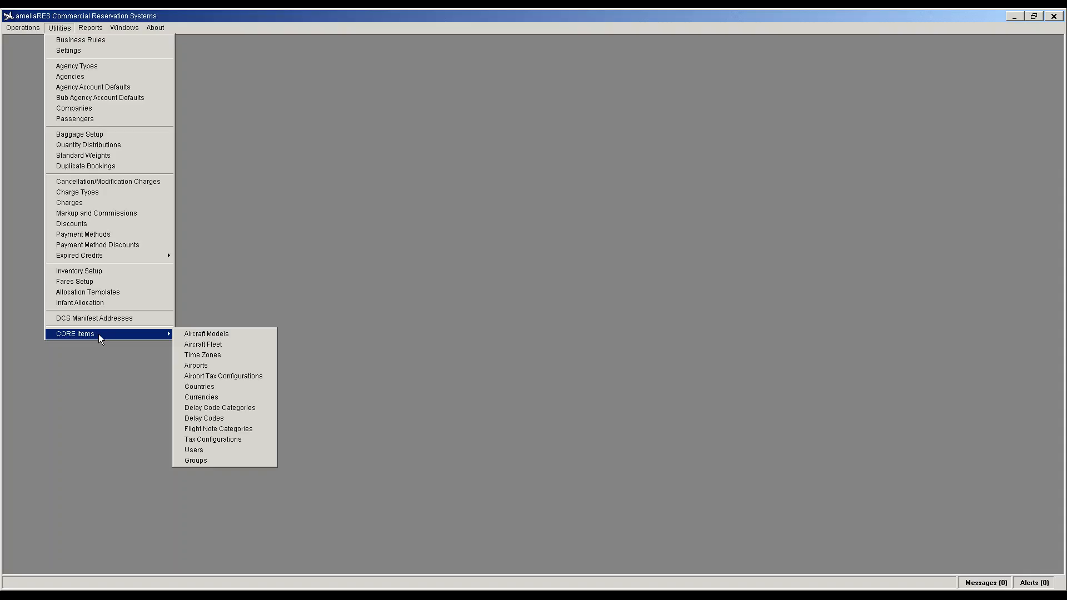
Step: Set Max stop over to 240 in Utilities > Settings and confirm saving
{"action": "left_click", "coordinate": [74, 51]}
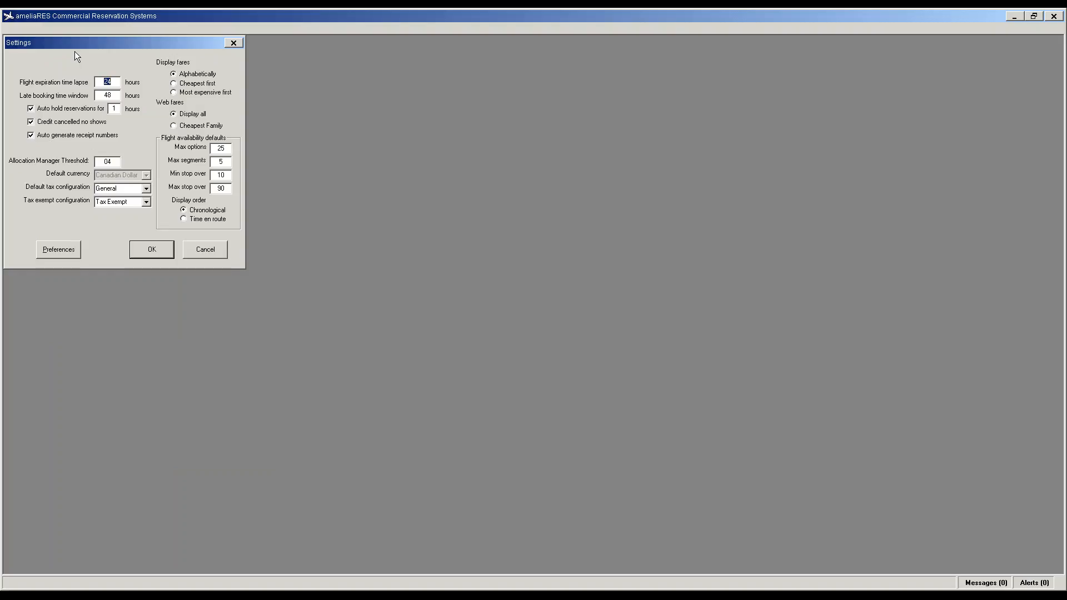
{"action": "left_click", "coordinate": [207, 248]}
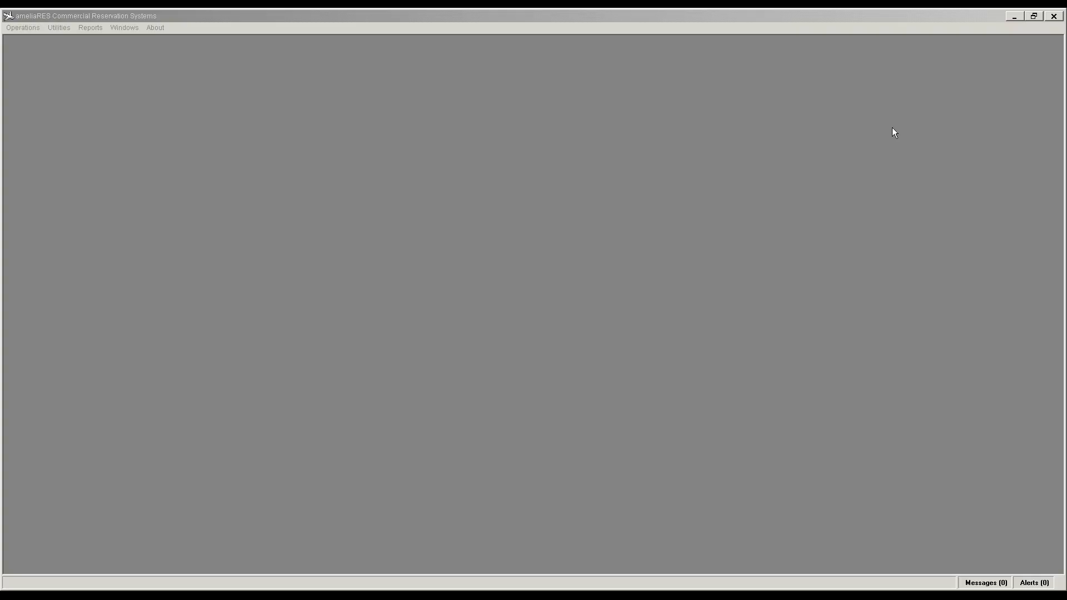
{"action": "left_click", "coordinate": [50, 27]}
{"action": "left_click", "coordinate": [69, 50]}
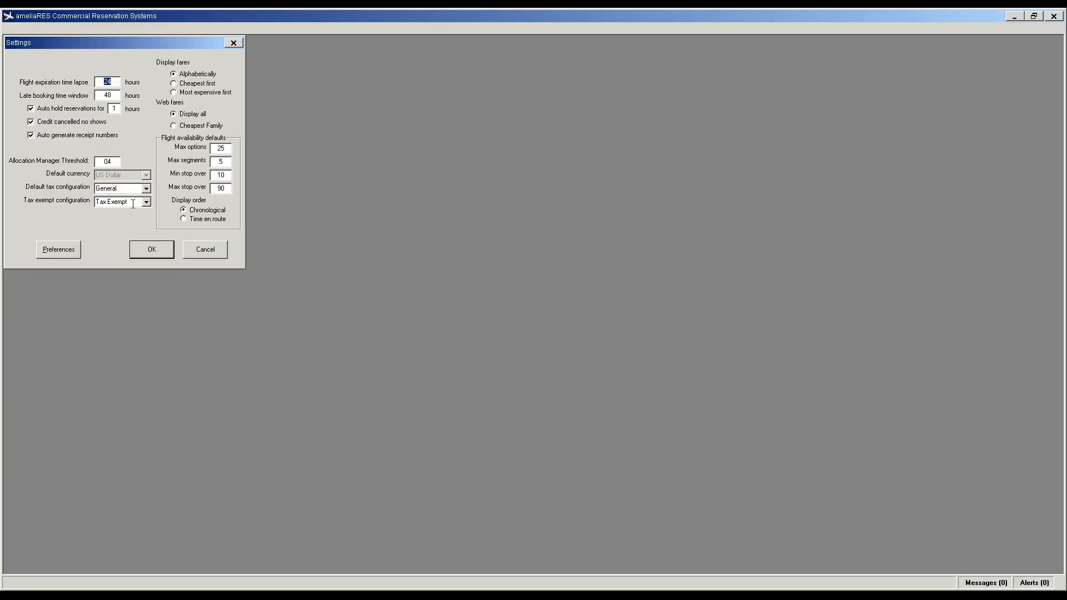
{"action": "double_click", "coordinate": [219, 189]}
{"action": "type", "text": "240"}
{"action": "left_click", "coordinate": [154, 250]}
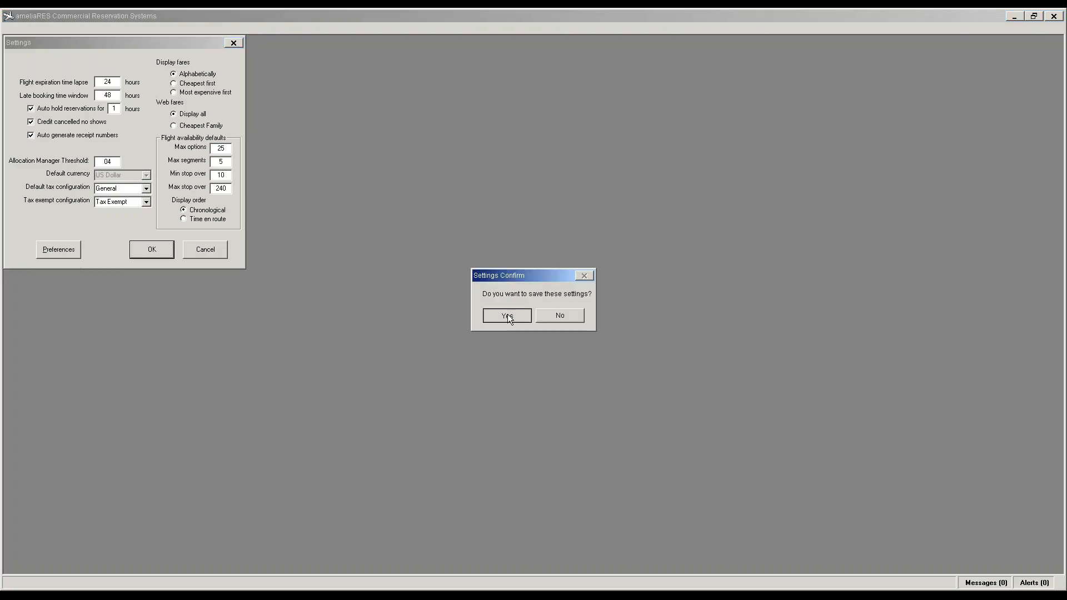
{"action": "left_click", "coordinate": [507, 316]}
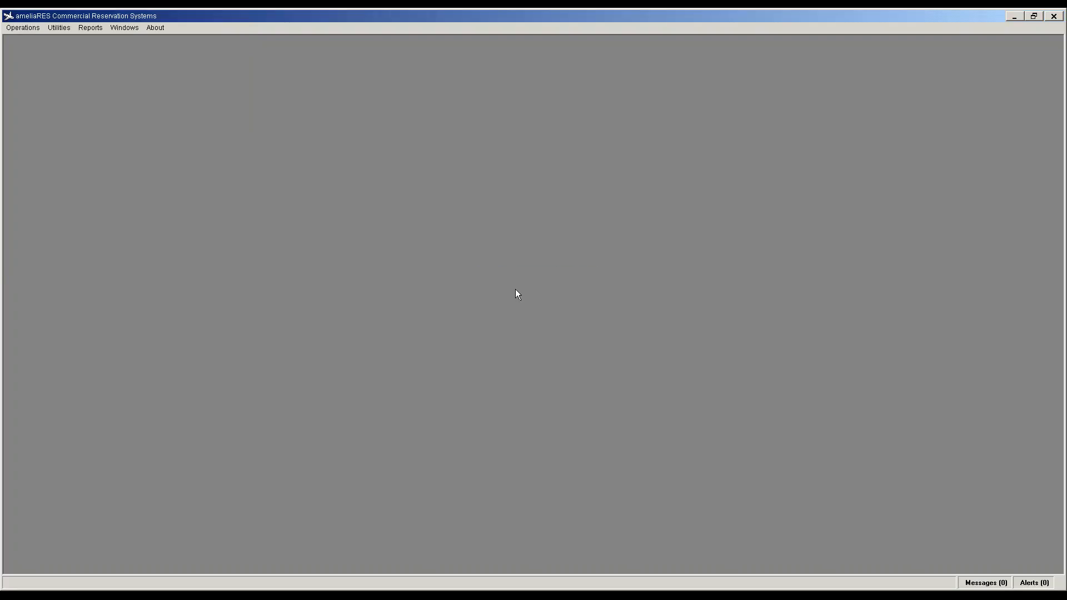
Step: Glance at the program information menu, dismiss it, then open the Utilities menu
{"action": "left_click", "coordinate": [59, 27]}
{"action": "mouse_move", "coordinate": [155, 28]}
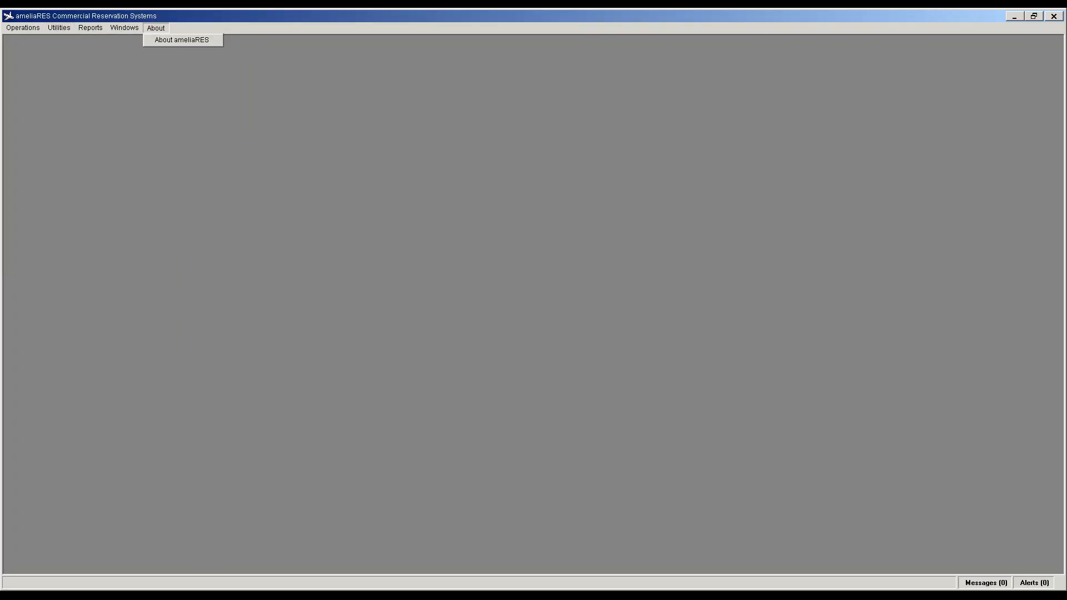
{"action": "left_click", "coordinate": [181, 40]}
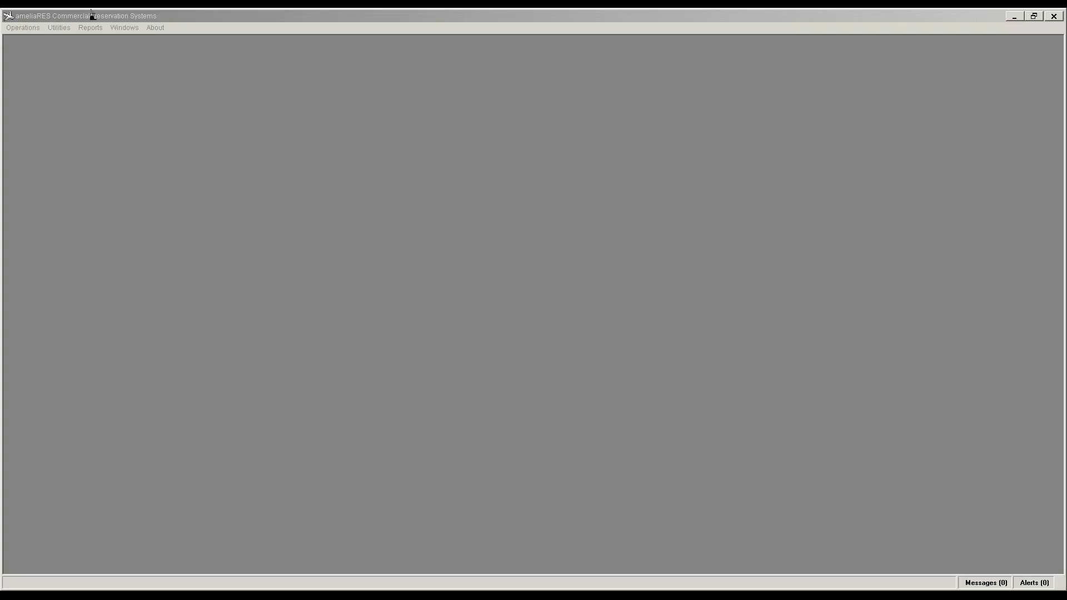
{"action": "left_click", "coordinate": [59, 28]}
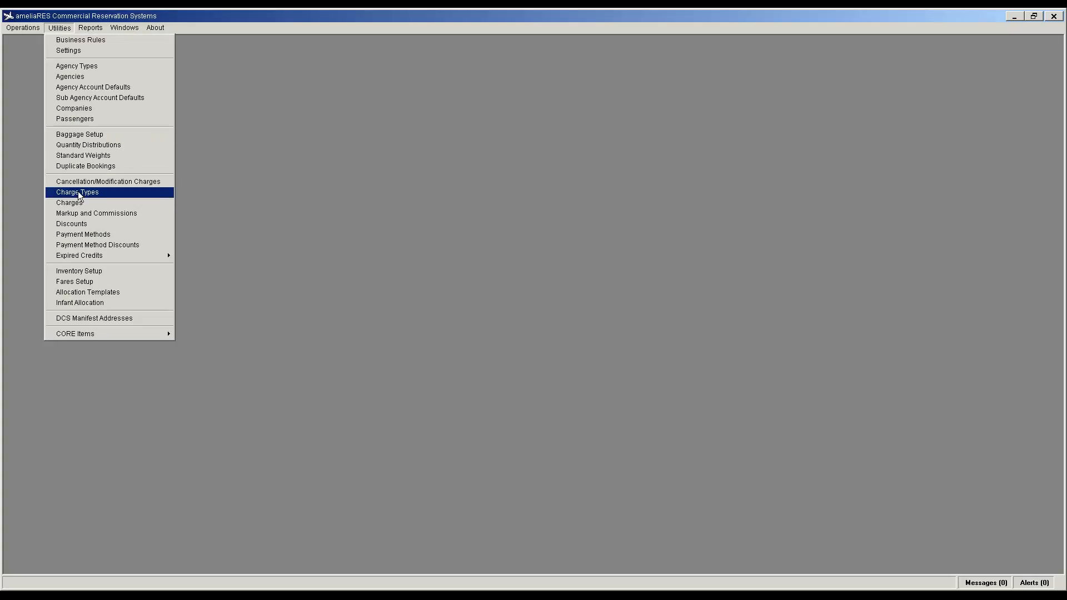
Step: In Payment Methods, make Diners Club, Discover and JCB inactive, saving each one
{"action": "left_click", "coordinate": [78, 236]}
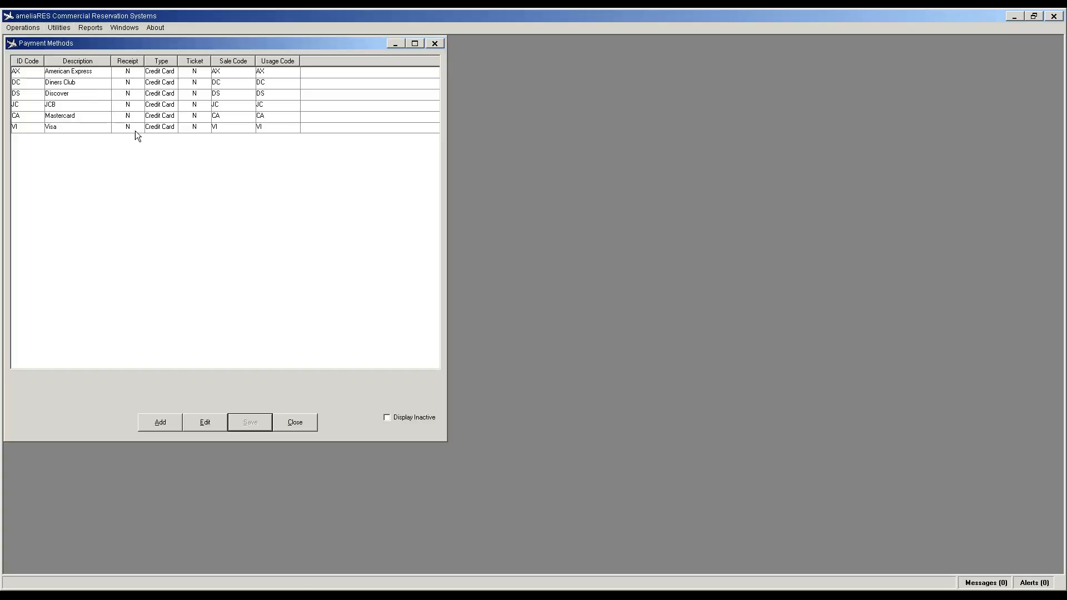
{"action": "left_click", "coordinate": [35, 84]}
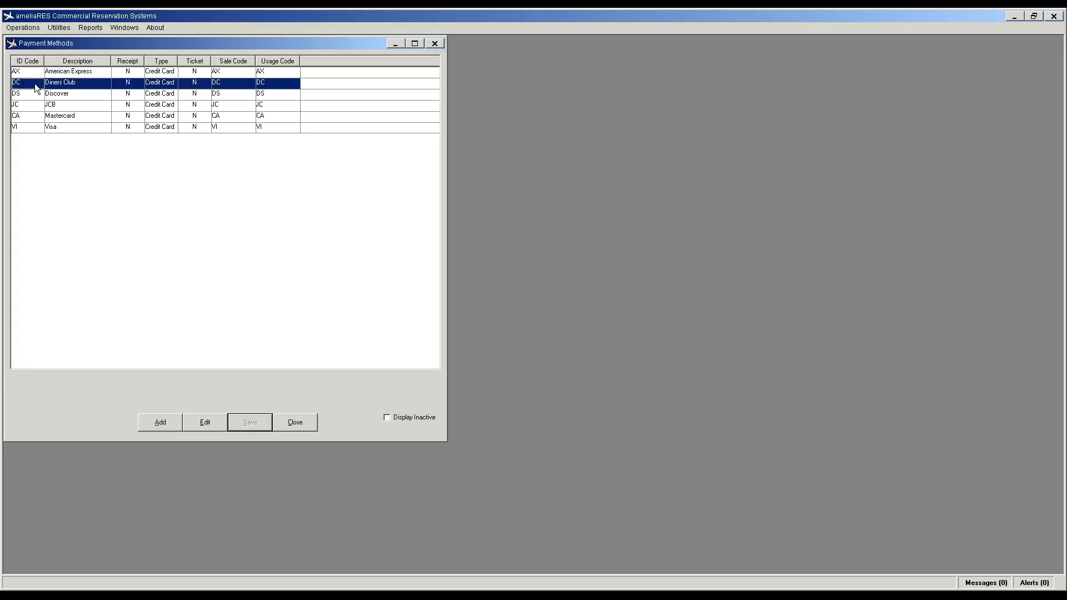
{"action": "left_click", "coordinate": [202, 423]}
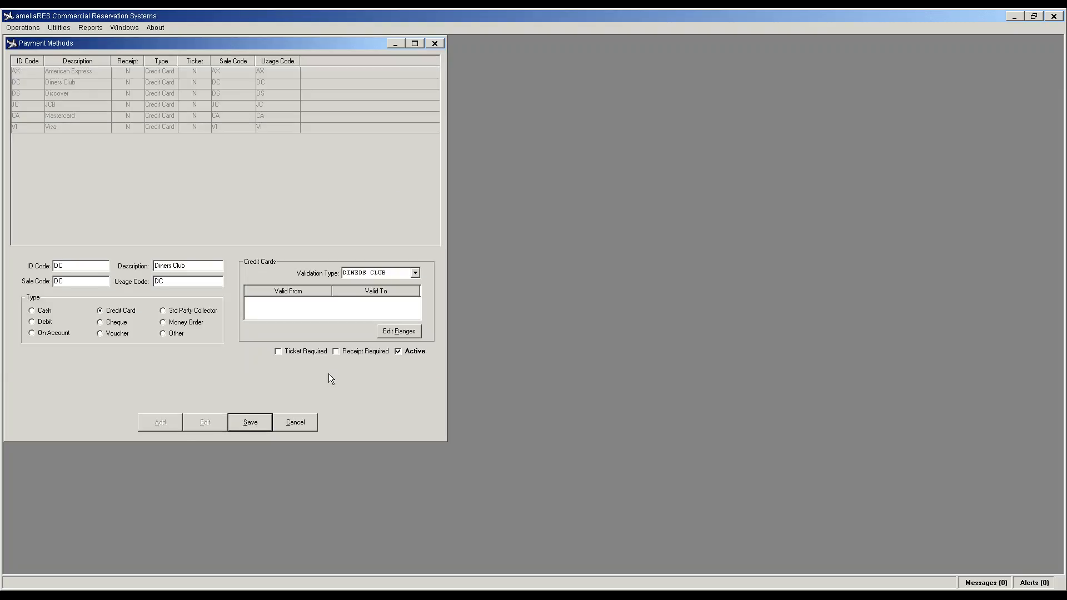
{"action": "left_click", "coordinate": [398, 351]}
{"action": "left_click", "coordinate": [256, 422]}
{"action": "left_click", "coordinate": [210, 428]}
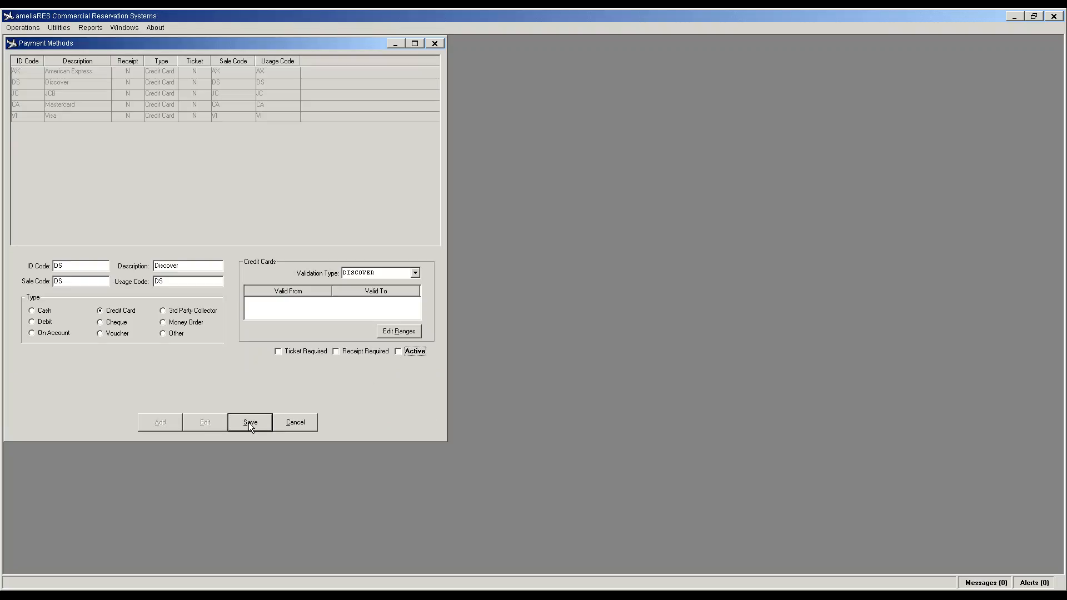
{"action": "left_click", "coordinate": [250, 422]}
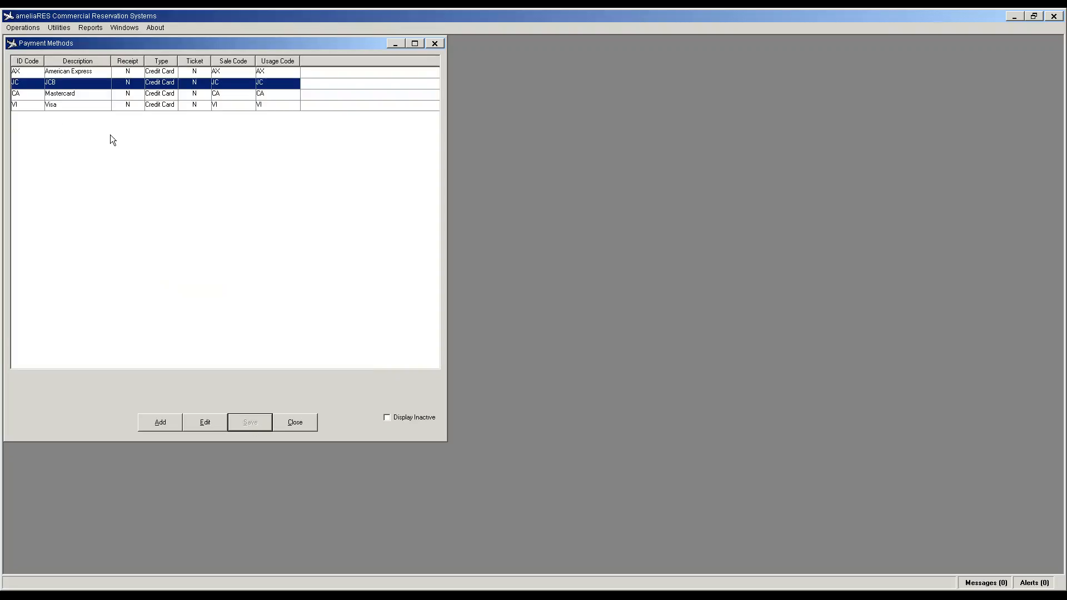
{"action": "left_click", "coordinate": [218, 423]}
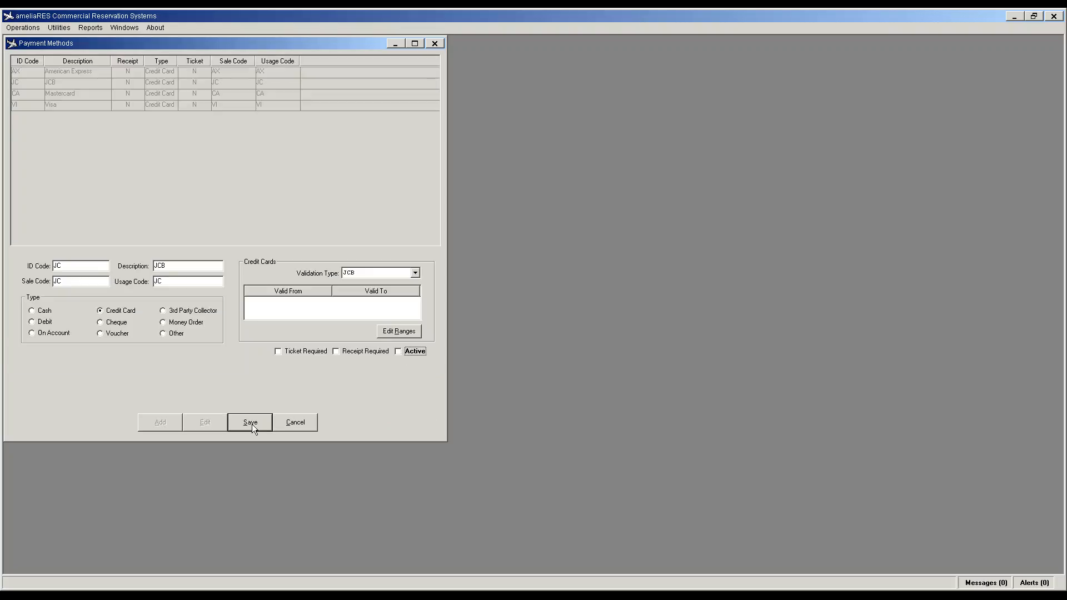
{"action": "left_click", "coordinate": [250, 424]}
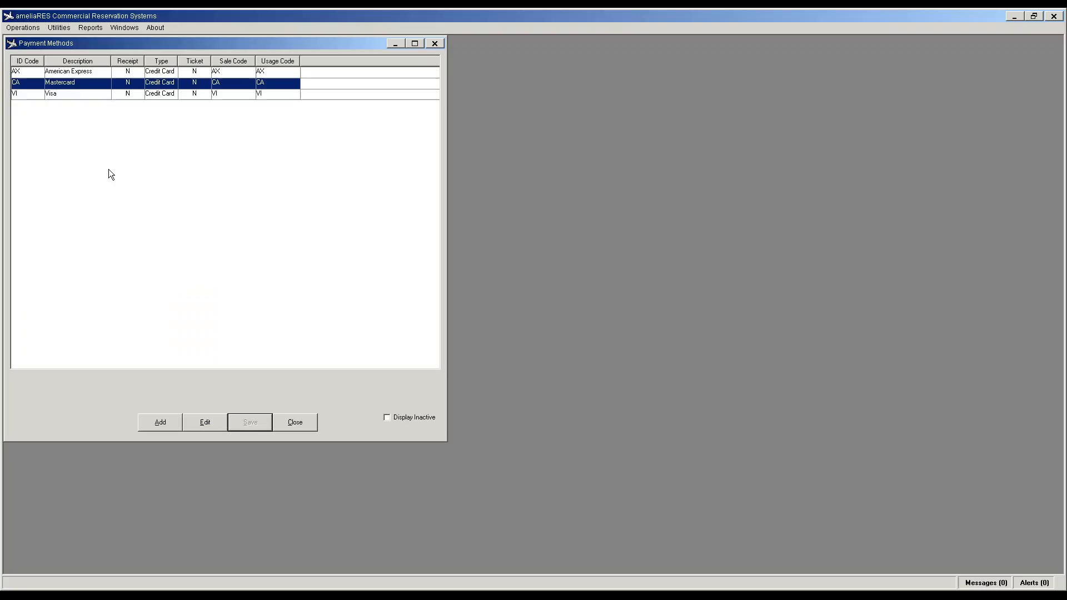
{"action": "left_click", "coordinate": [220, 426]}
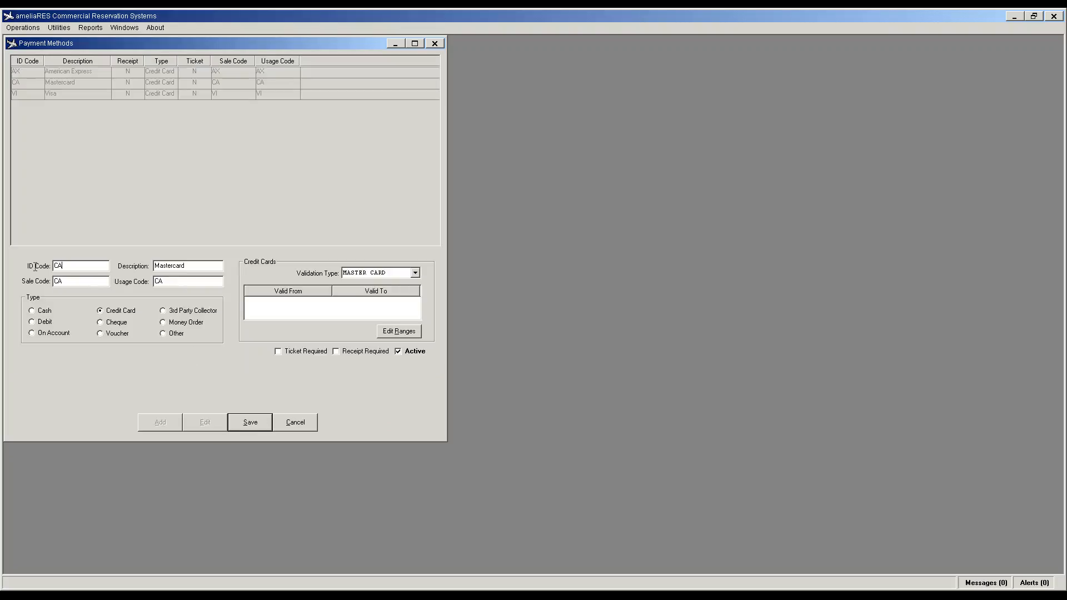
Step: Change Mastercard's ID code to MC and save it
{"action": "left_click_drag", "start_coordinate": [35, 267], "coordinate": [33, 268]}
{"action": "type", "text": "mc"}
{"action": "key", "text": "BackSpace"}
{"action": "type", "text": "MC"}
{"action": "left_click", "coordinate": [250, 422]}
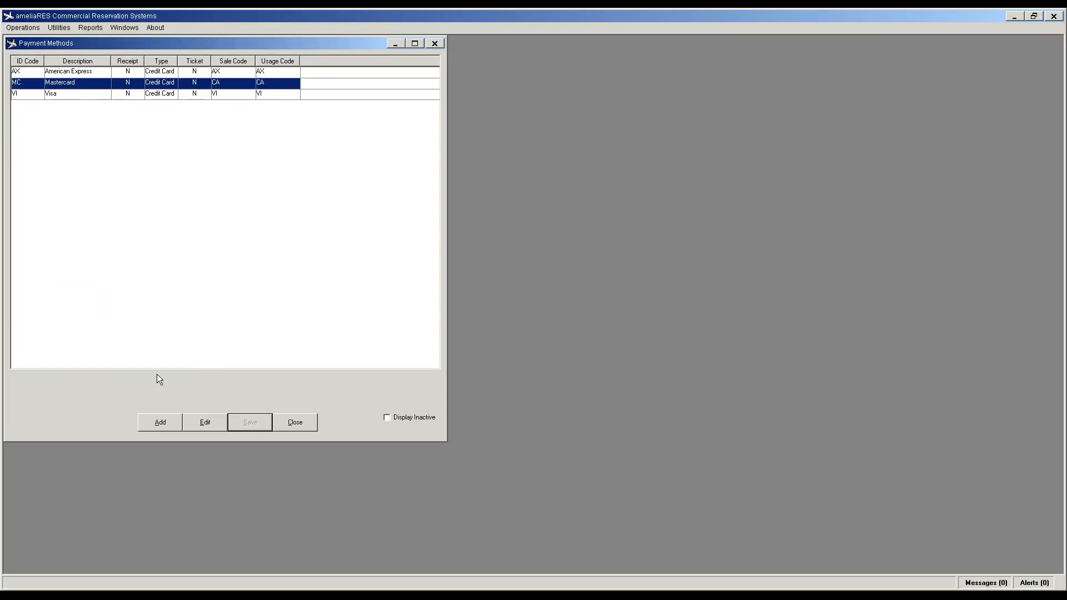
Step: Add and save a new cash payment method, entering cash and CAS as its codes
{"action": "left_click", "coordinate": [160, 425]}
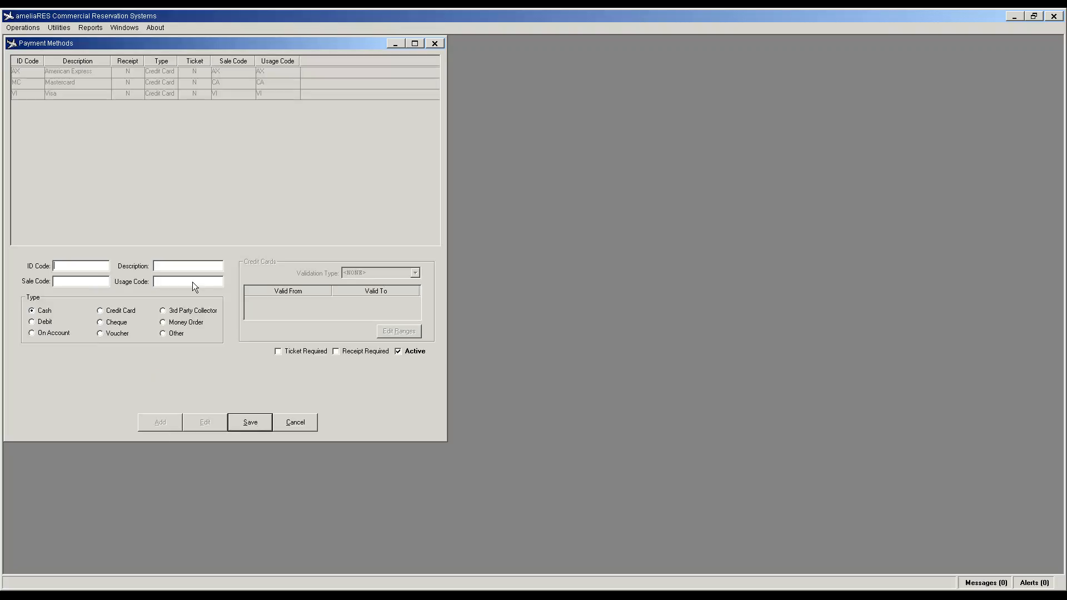
{"action": "type", "text": "cash"}
{"action": "type", "text": "c"}
{"action": "key", "text": "BackSpace"}
{"action": "type", "text": "CASH"}
{"action": "key", "text": "shift+Tab"}
{"action": "type", "text": "CAS"}
{"action": "key", "text": "Return"}
Step: Add an On Account method with ID ONACCT and description ON ACCOUNT
{"action": "left_click", "coordinate": [162, 422]}
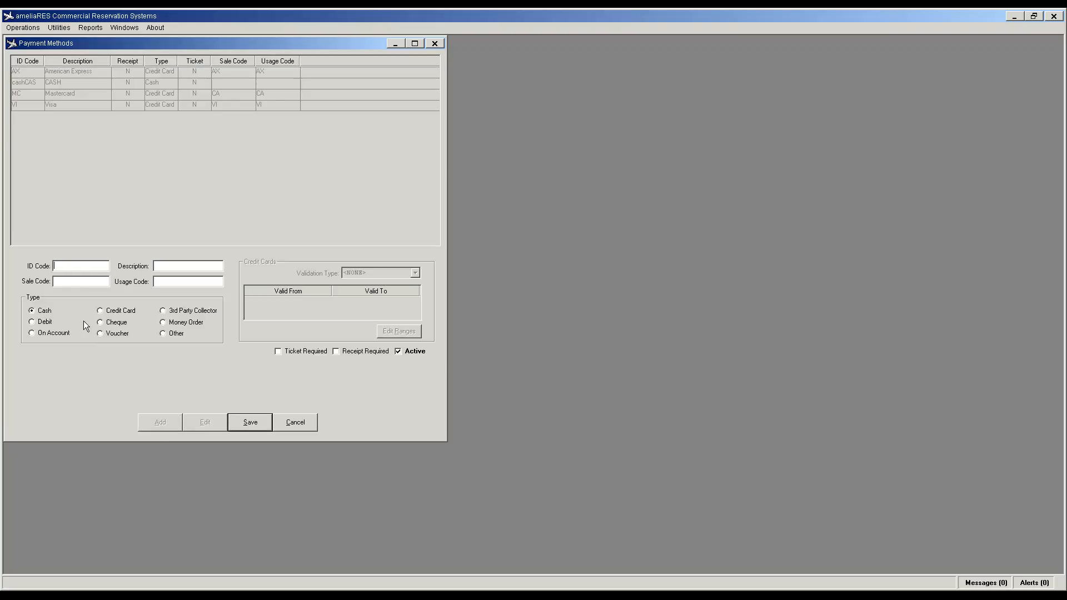
{"action": "left_click", "coordinate": [56, 333]}
{"action": "type", "text": "ONACCT"}
{"action": "type", "text": "ON ACC"}
{"action": "type", "text": "OUNT"}
Step: Save ONACCT, then correct the cashCAS method's ID code to CASH
{"action": "left_click", "coordinate": [247, 422]}
{"action": "left_click", "coordinate": [26, 85]}
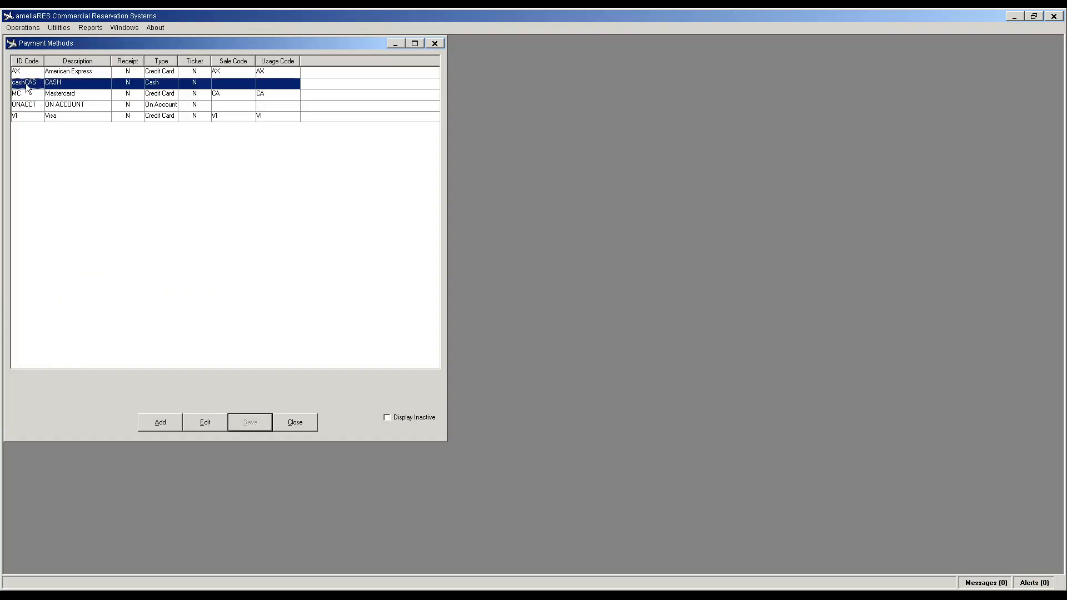
{"action": "double_click", "coordinate": [26, 86]}
{"action": "left_click_drag", "start_coordinate": [83, 264], "coordinate": [5, 263]}
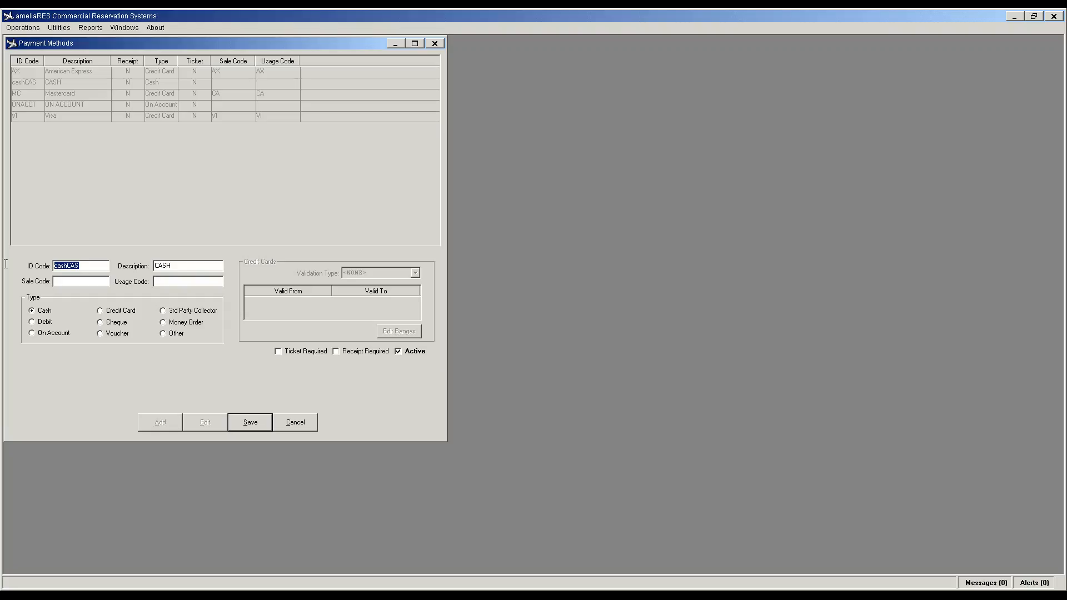
{"action": "type", "text": "CASH"}
{"action": "left_click", "coordinate": [251, 423]}
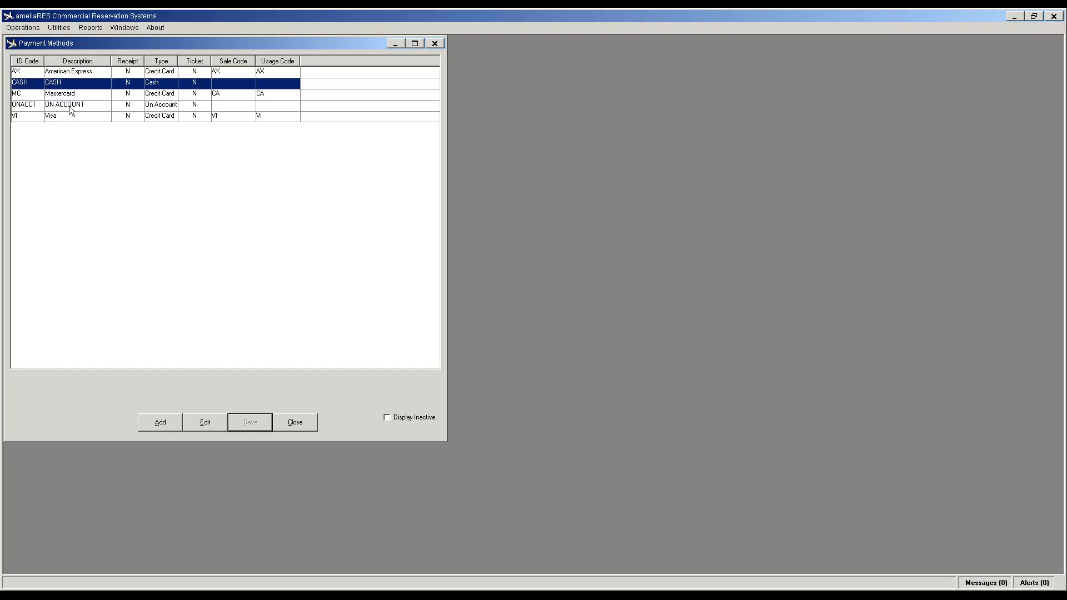
Step: Tick Receipt Required for the CASH and ONACCT payment methods and save each
{"action": "left_click", "coordinate": [78, 71]}
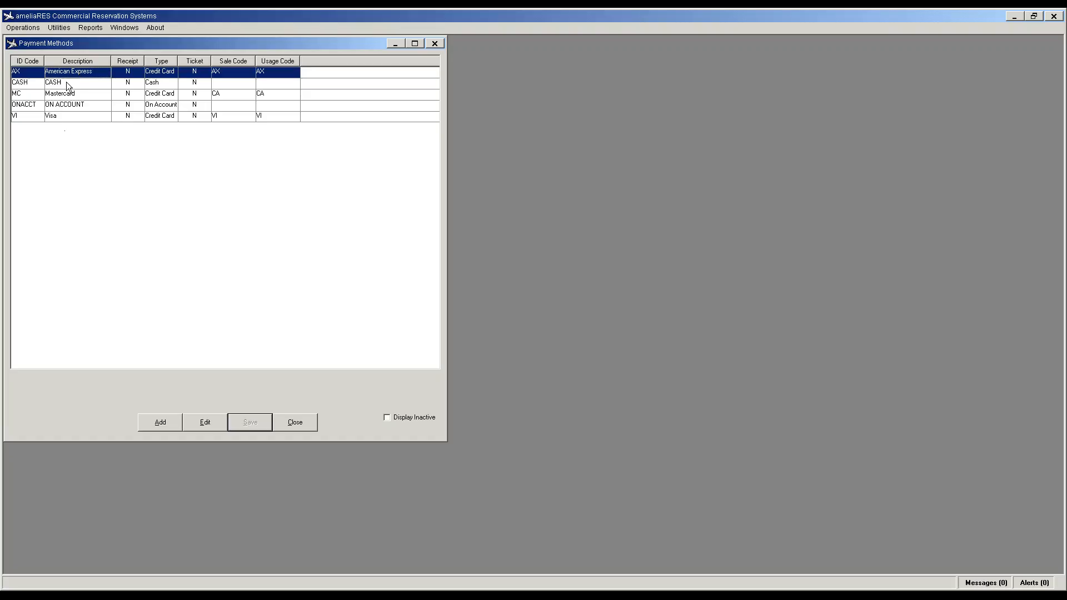
{"action": "double_click", "coordinate": [65, 82]}
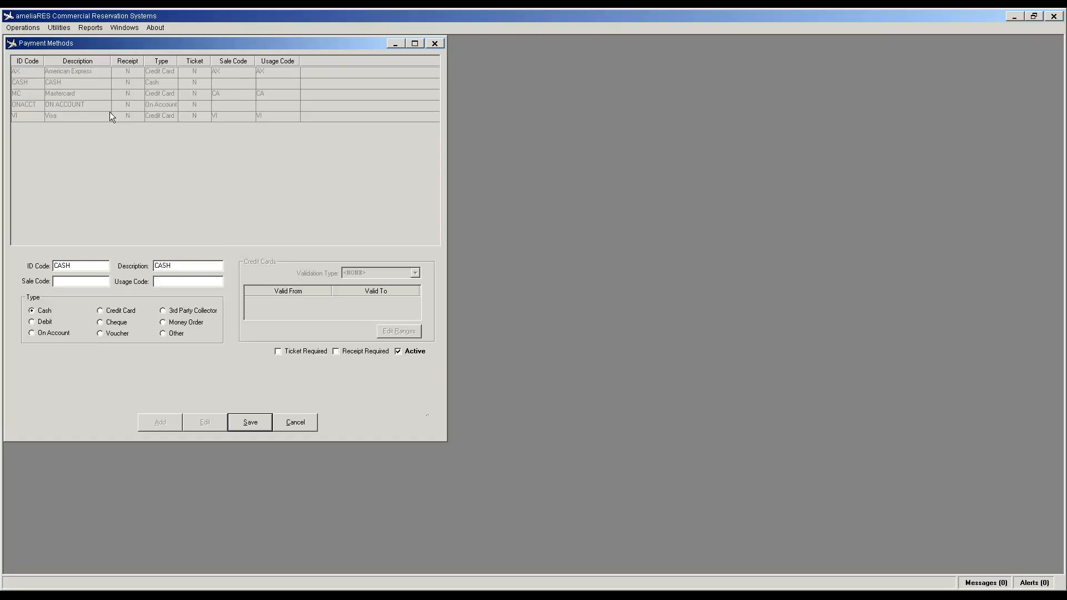
{"action": "left_click", "coordinate": [336, 352]}
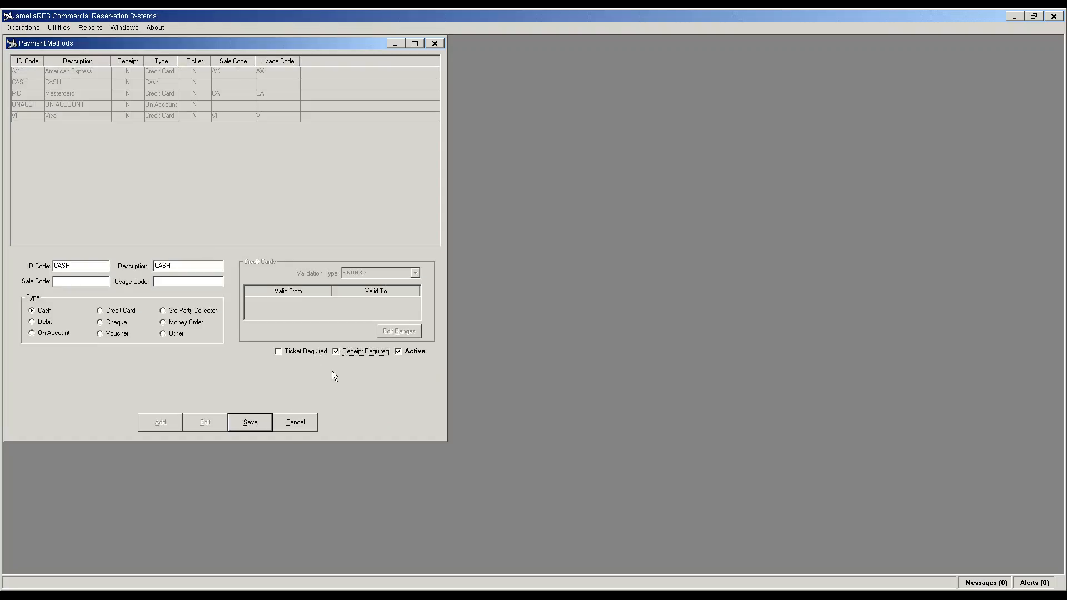
{"action": "left_click", "coordinate": [250, 423]}
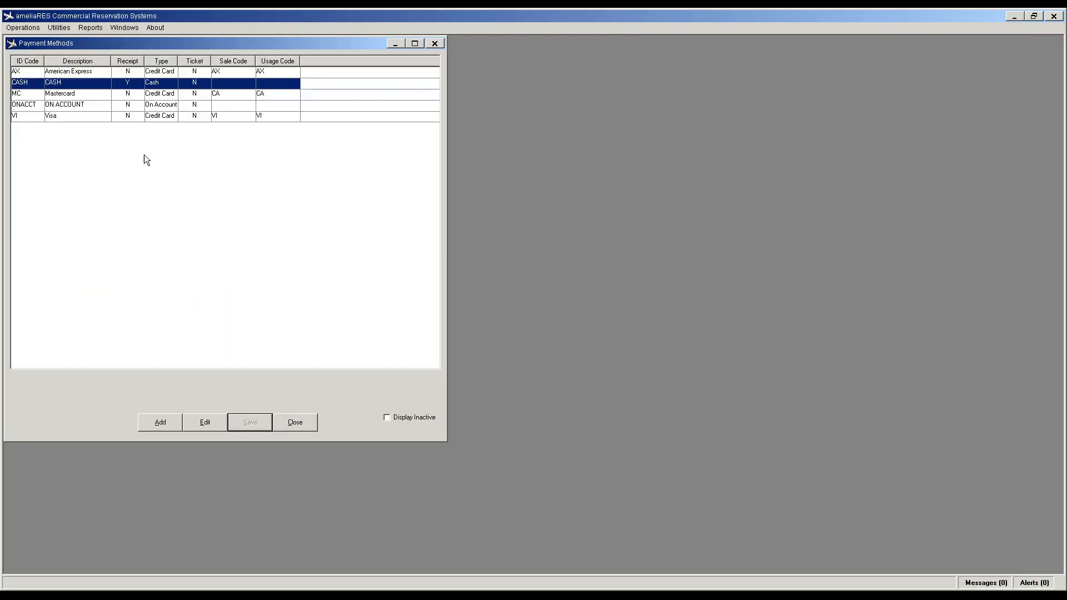
{"action": "double_click", "coordinate": [37, 107]}
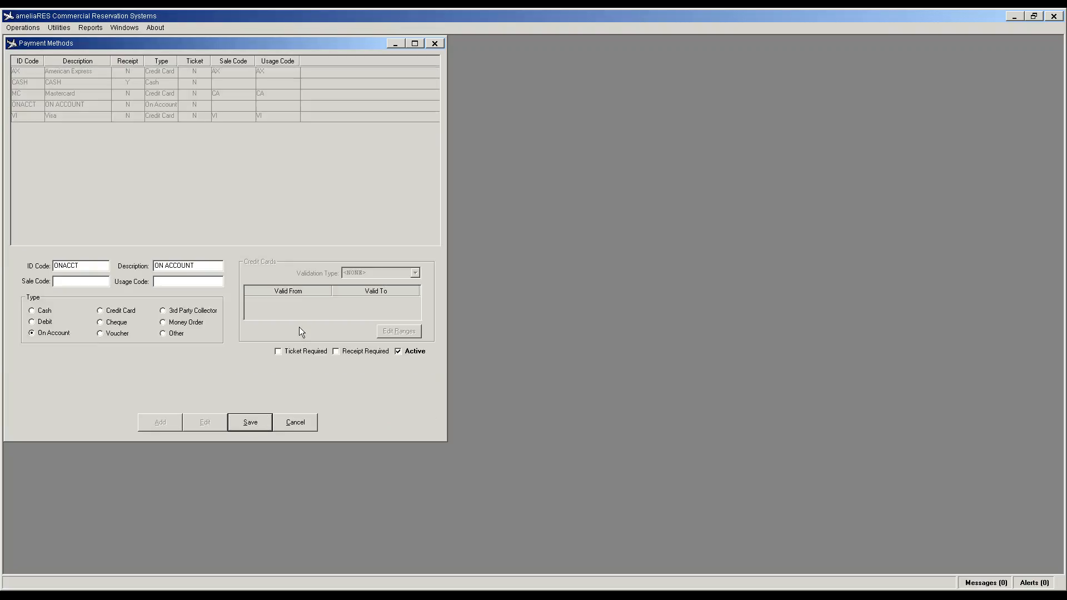
{"action": "left_click", "coordinate": [336, 352]}
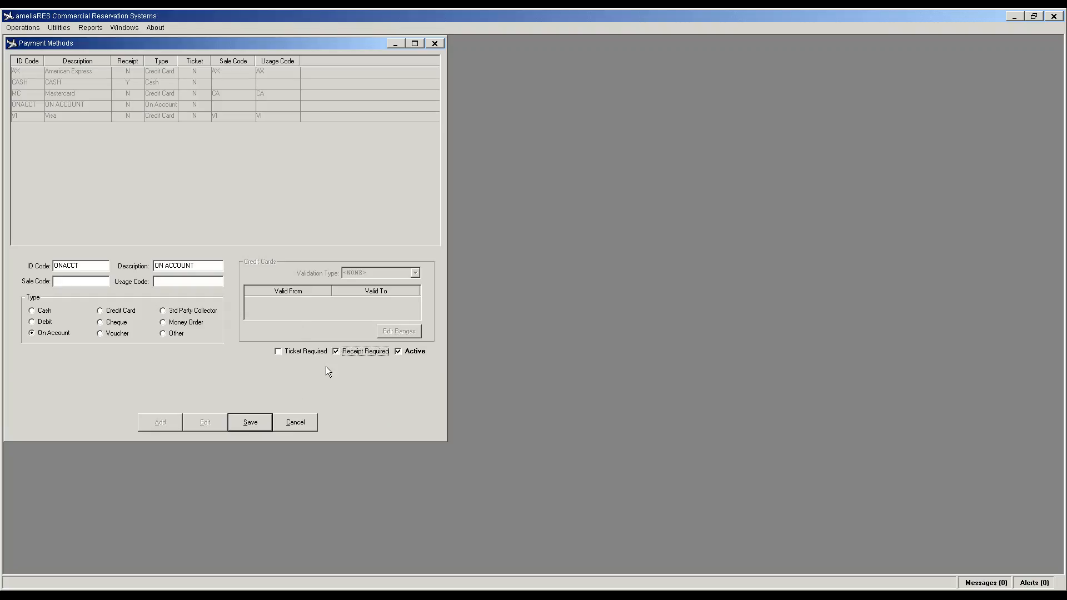
{"action": "left_click", "coordinate": [245, 424]}
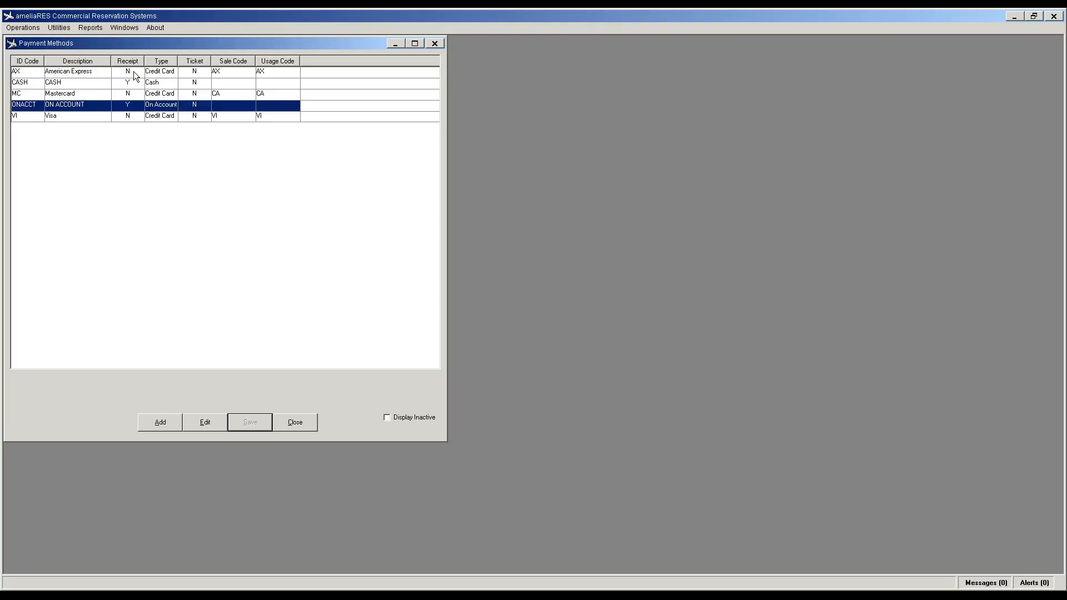
{"action": "left_click", "coordinate": [146, 418]}
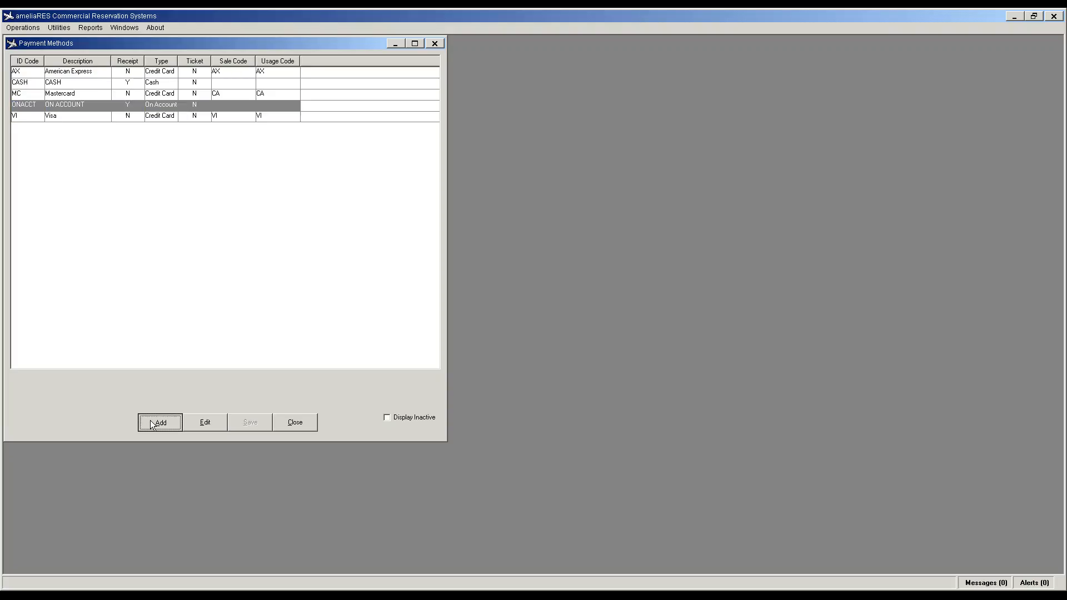
Step: Add a CHQ – CHEQUE payment method of type Cheque, then close Payment Methods
{"action": "type", "text": "CHQ"}
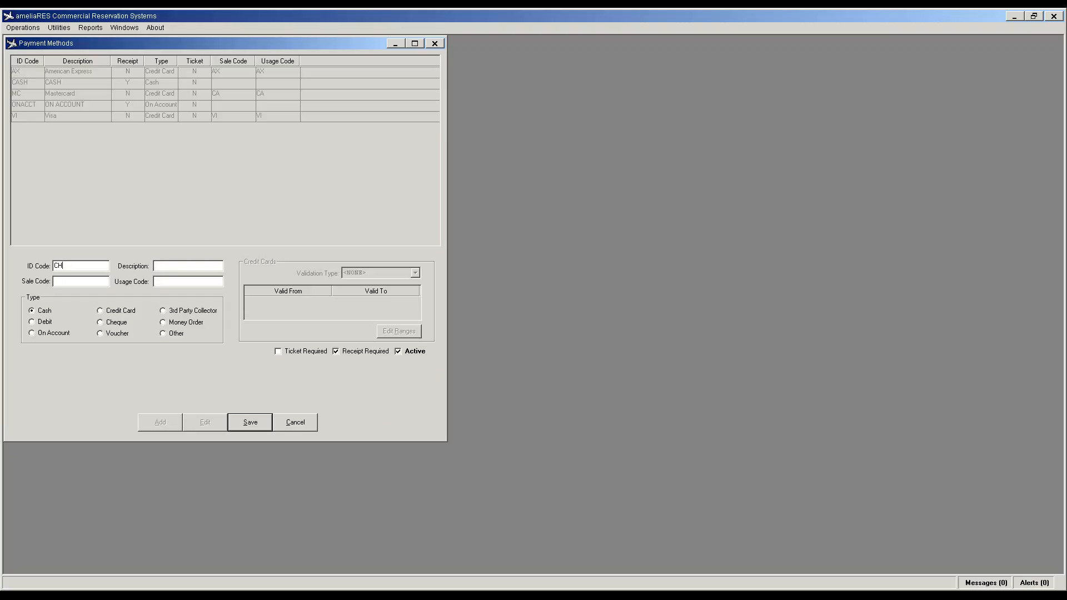
{"action": "key", "text": "Tab"}
{"action": "type", "text": "CHEQU"}
{"action": "left_click", "coordinate": [118, 324]}
{"action": "left_click", "coordinate": [251, 423]}
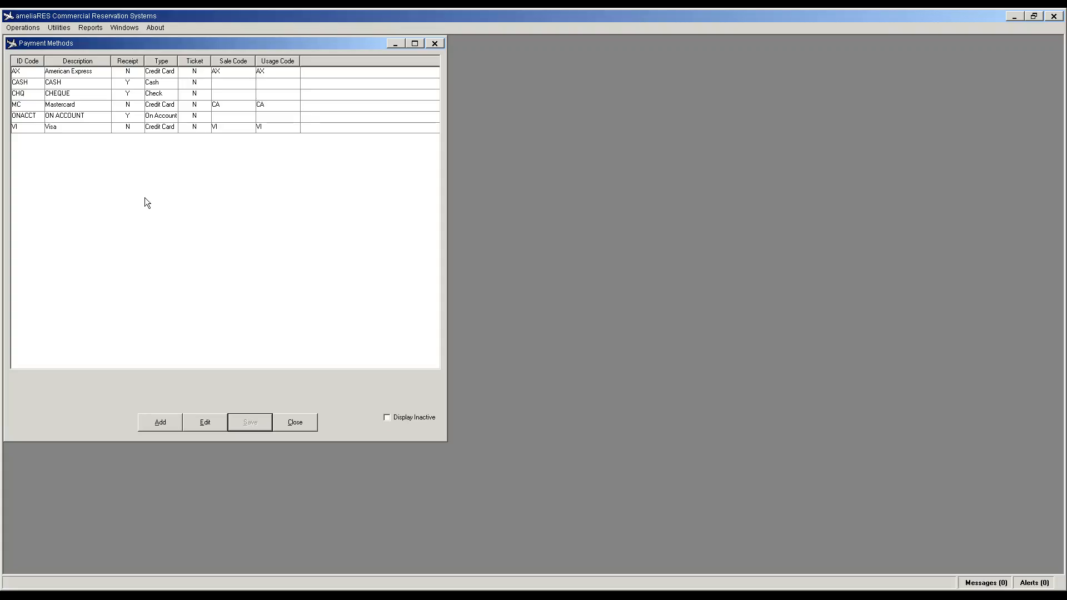
{"action": "left_click", "coordinate": [293, 427]}
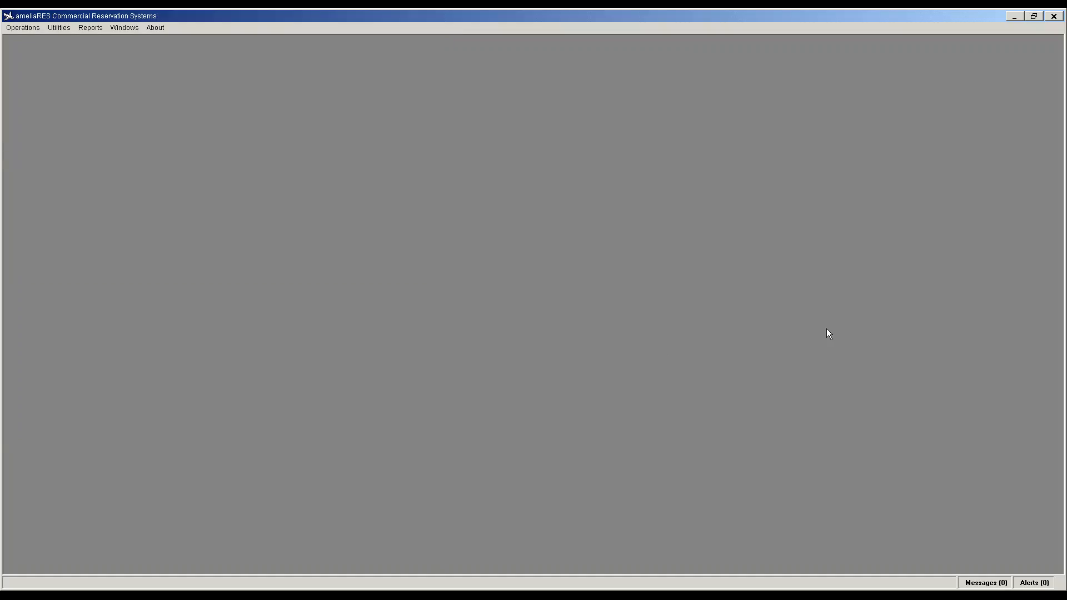
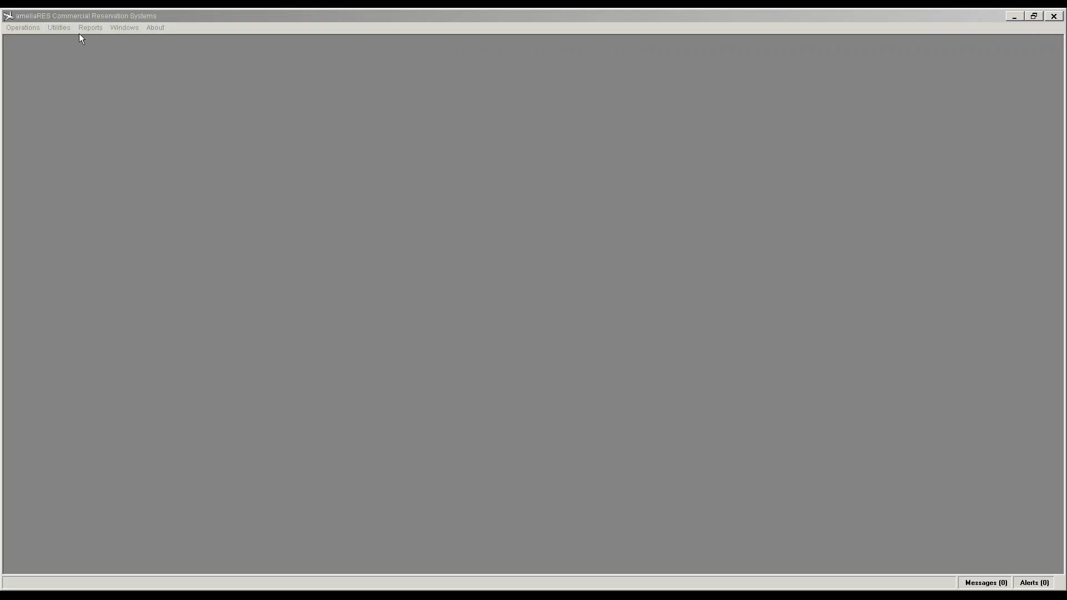
Step: Open the Users list from Utilities > CORE Items and start editing an existing employee
{"action": "left_click", "coordinate": [62, 31]}
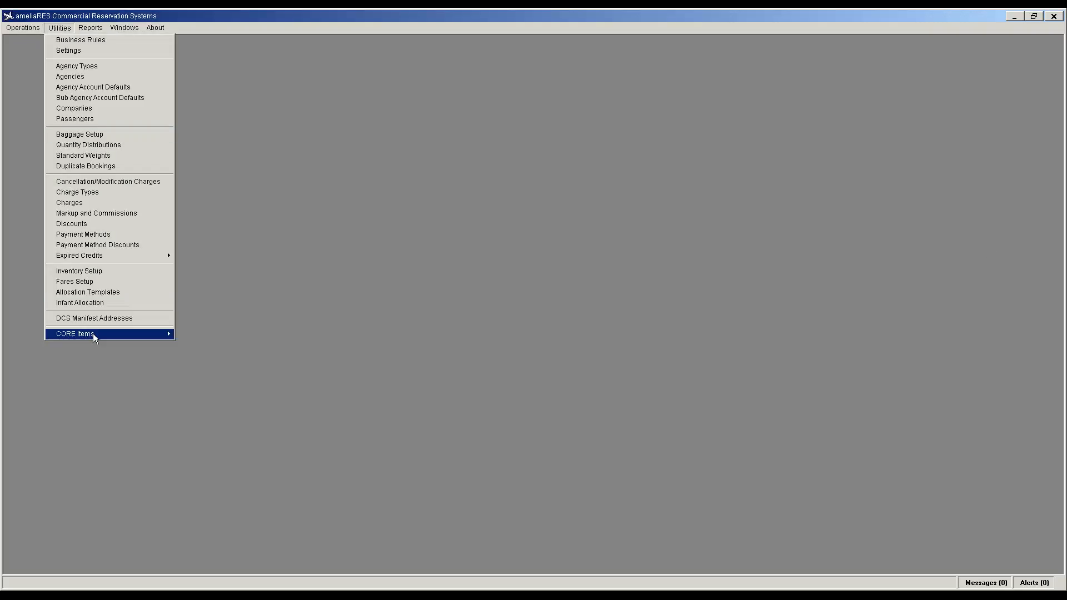
{"action": "mouse_move", "coordinate": [92, 334]}
{"action": "left_click", "coordinate": [194, 450]}
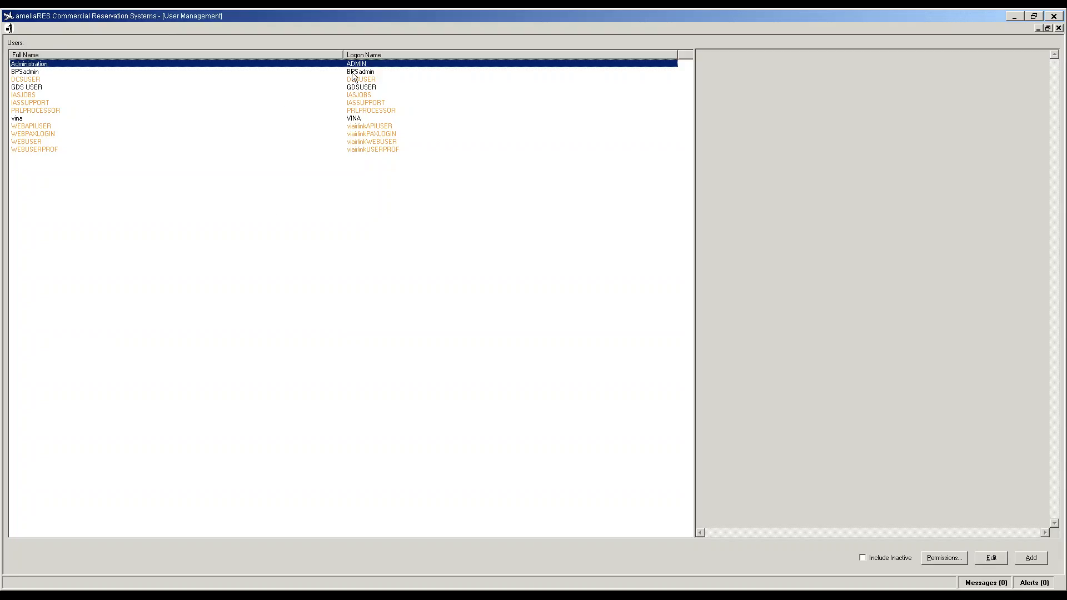
{"action": "left_click", "coordinate": [17, 124]}
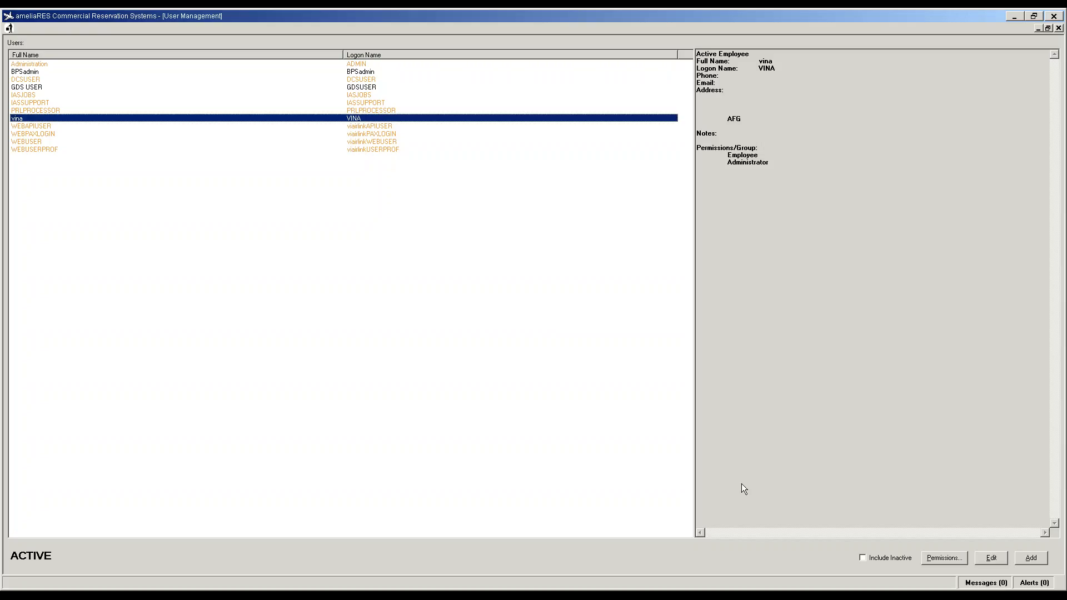
{"action": "left_click", "coordinate": [991, 558]}
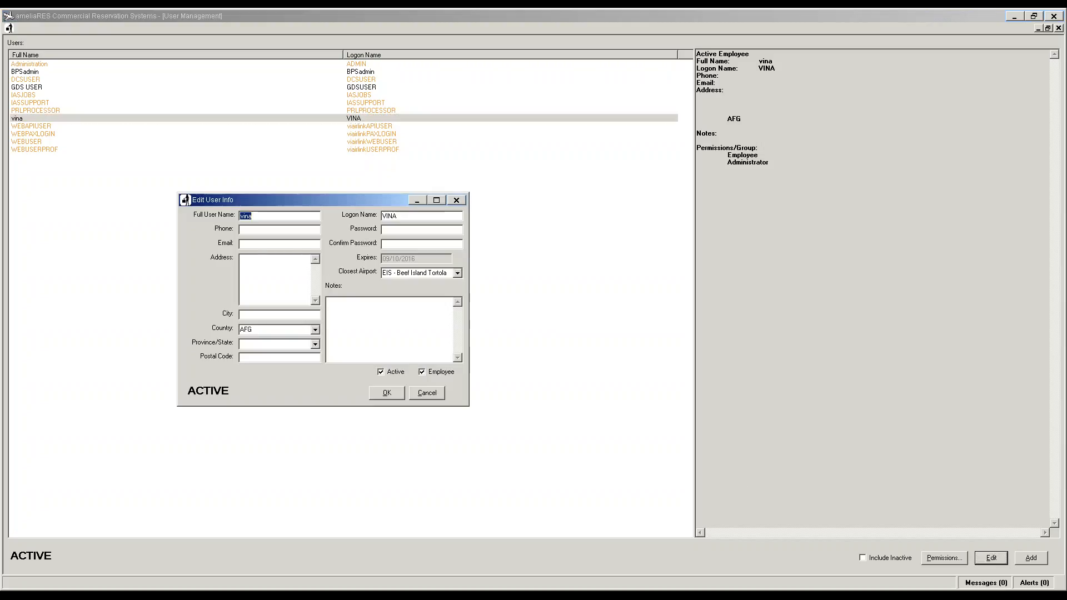
Step: Set the employee's country to VGB
{"action": "left_click", "coordinate": [289, 332]}
{"action": "type", "text": "VCT"}
{"action": "left_click", "coordinate": [315, 330]}
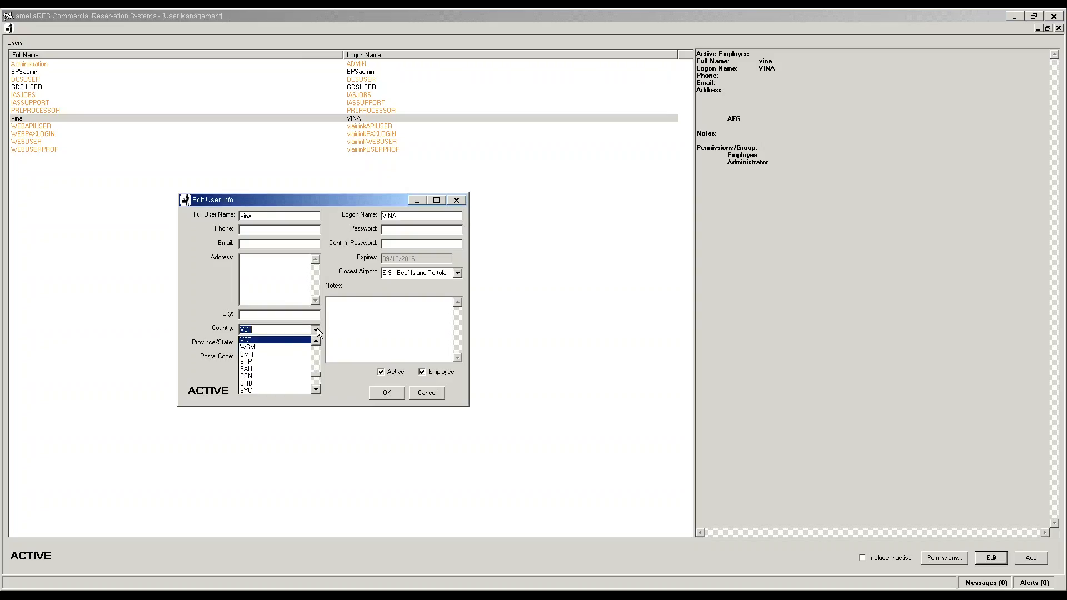
{"action": "scroll", "coordinate": [293, 339], "scroll_direction": "up", "scroll_amount": 1}
{"action": "scroll", "coordinate": [290, 341], "scroll_direction": "down", "scroll_amount": 3}
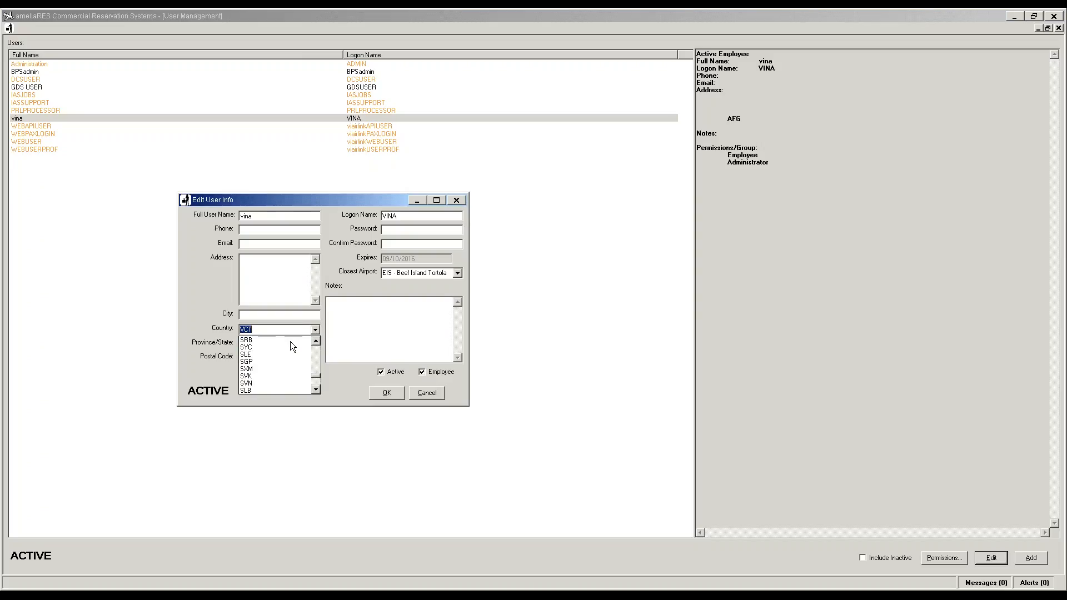
{"action": "scroll", "coordinate": [290, 342], "scroll_direction": "down", "scroll_amount": 3}
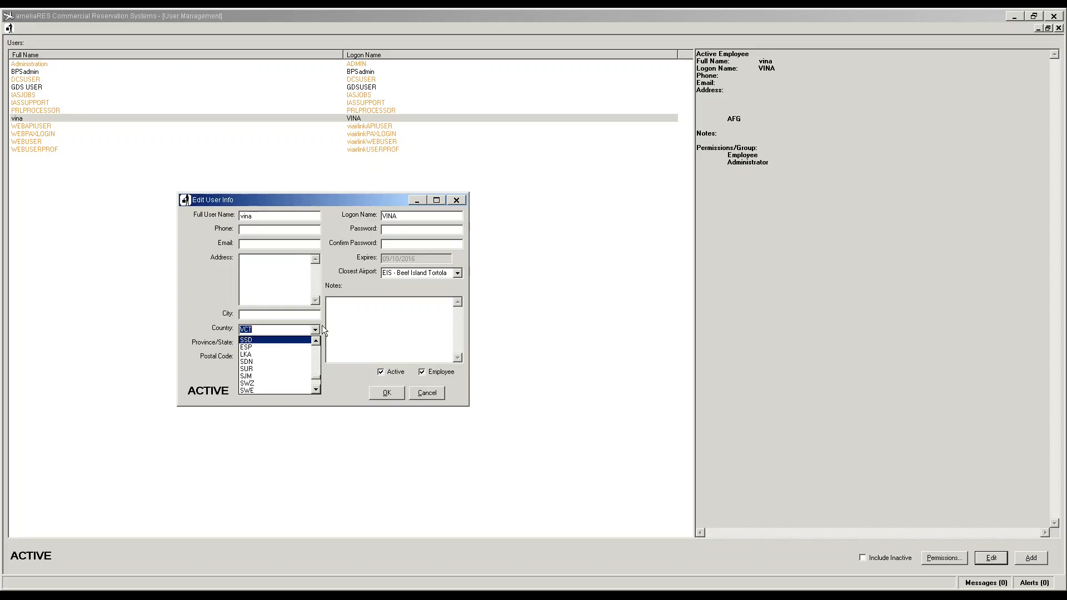
{"action": "scroll", "coordinate": [285, 376], "scroll_direction": "down", "scroll_amount": 9}
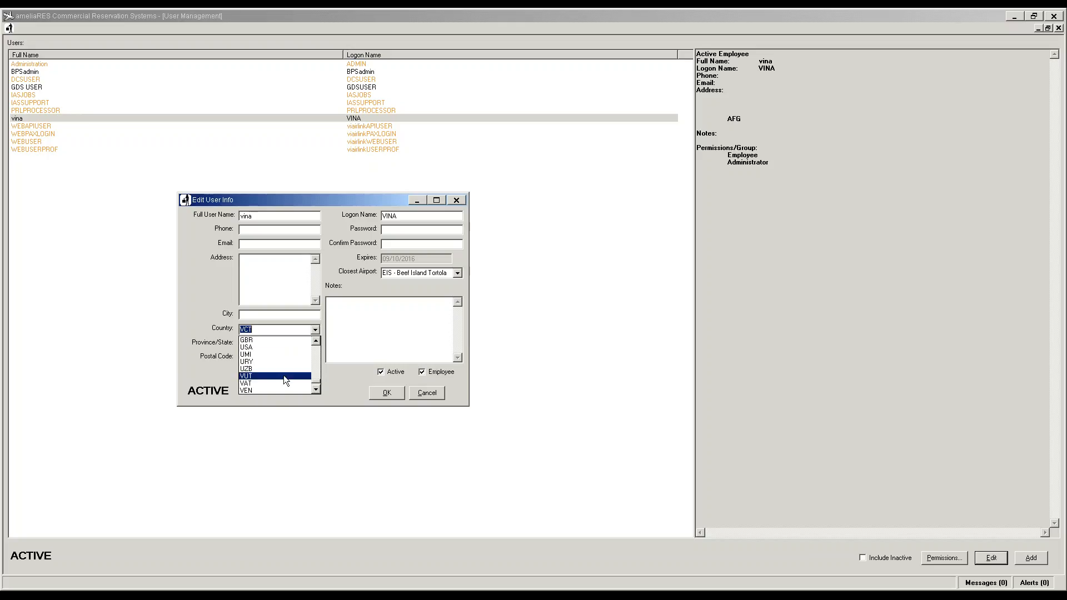
{"action": "scroll", "coordinate": [284, 376], "scroll_direction": "up", "scroll_amount": 1}
{"action": "scroll", "coordinate": [284, 376], "scroll_direction": "down", "scroll_amount": 4}
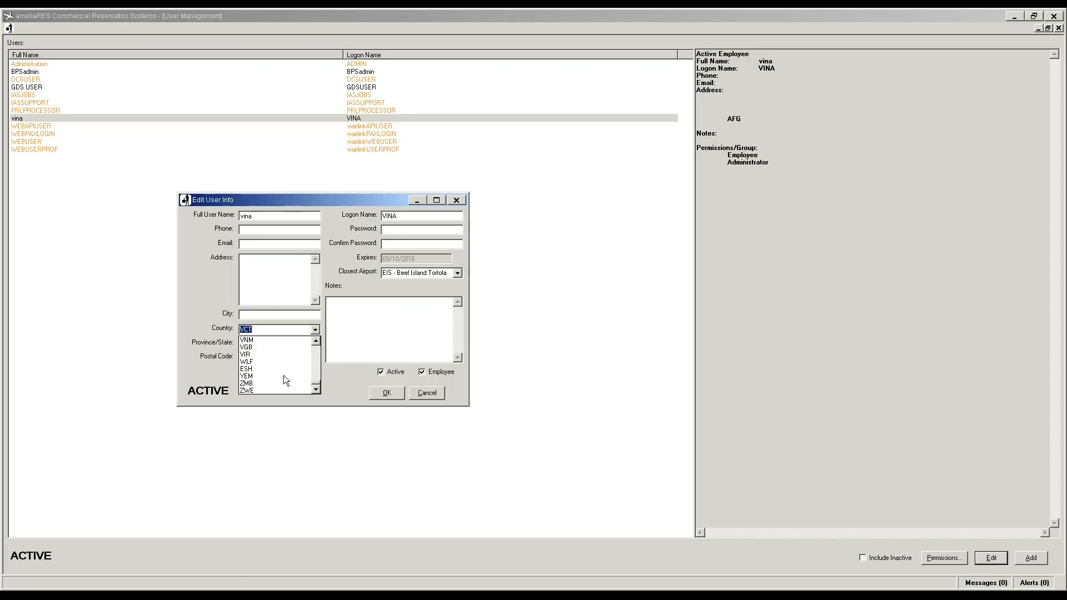
{"action": "left_click", "coordinate": [254, 347]}
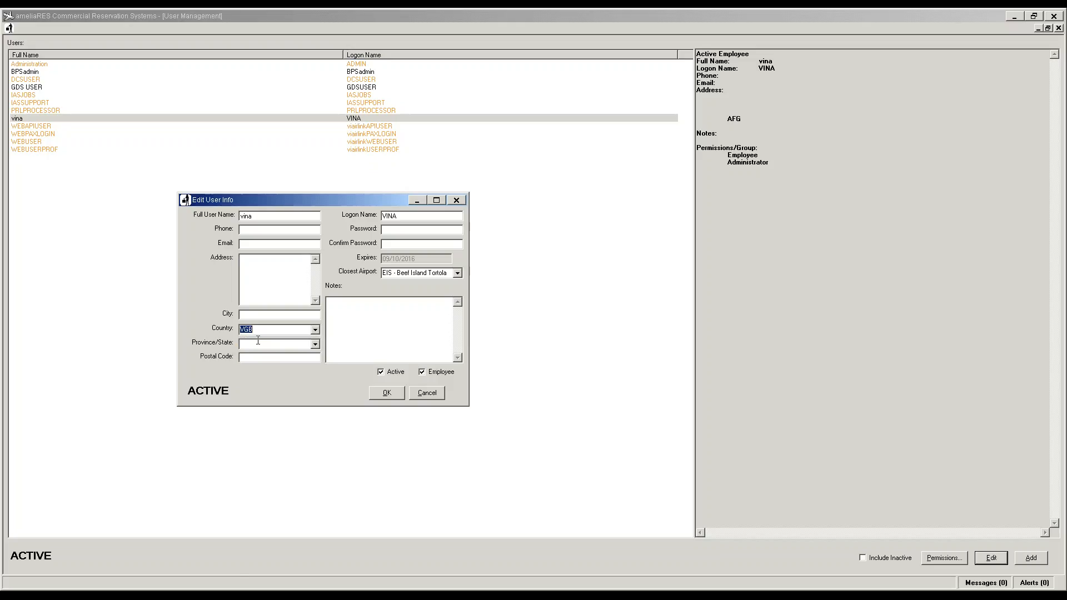
Step: Replace the employee's full name, e-mail and password, then save and confirm the password change
{"action": "double_click", "coordinate": [259, 215]}
{"action": "key", "text": "Tab"}
{"action": "type", "text": "******"}
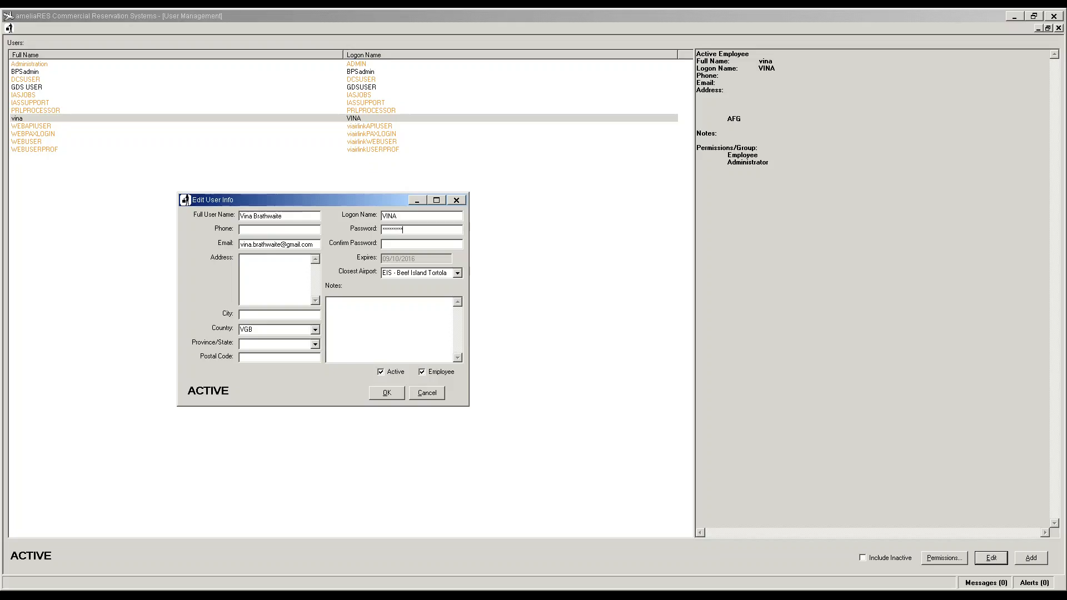
{"action": "type", "text": "********"}
{"action": "left_click", "coordinate": [387, 393]}
{"action": "left_click", "coordinate": [507, 316]}
Step: Add an employee with full name, e-mail, logon name, password, country VGB and closest airport EIS
{"action": "left_click", "coordinate": [1032, 558]}
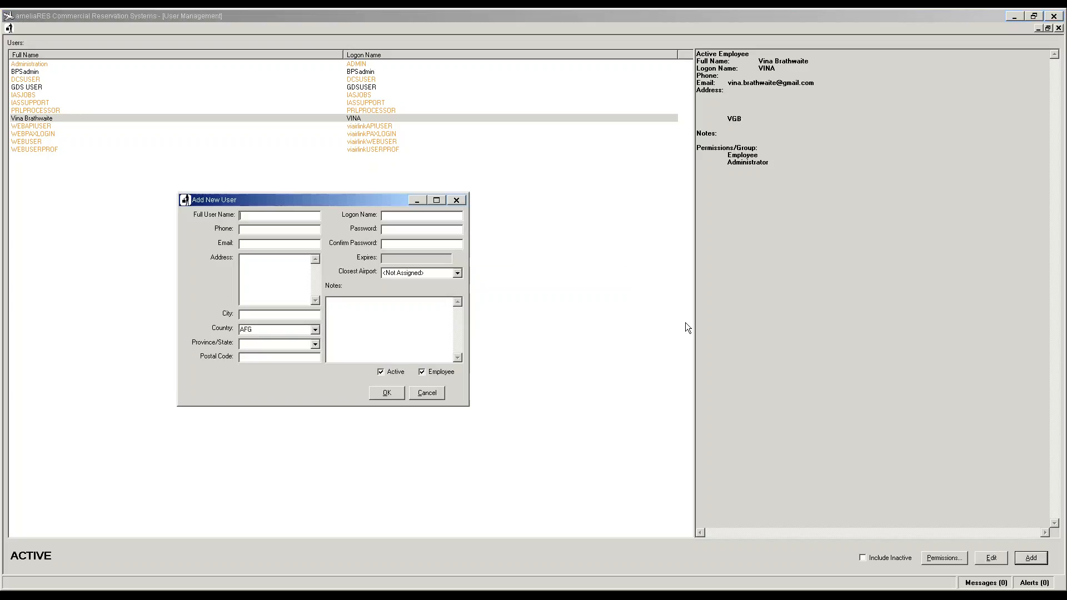
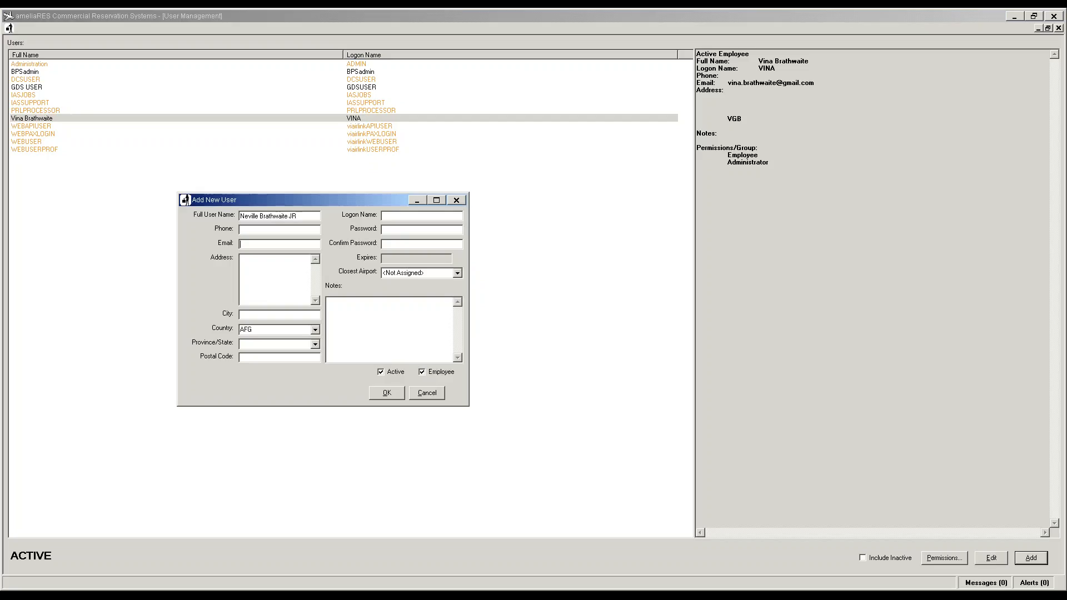
{"action": "key", "text": "Tab"}
{"action": "key", "text": "Tab"}
{"action": "key", "text": "Tab"}
{"action": "type", "text": "VGB"}
{"action": "key", "text": "Tab"}
{"action": "type", "text": "NEVILLEJR"}
{"action": "key", "text": "Tab"}
{"action": "type", "text": "**************"}
{"action": "key", "text": "Tab"}
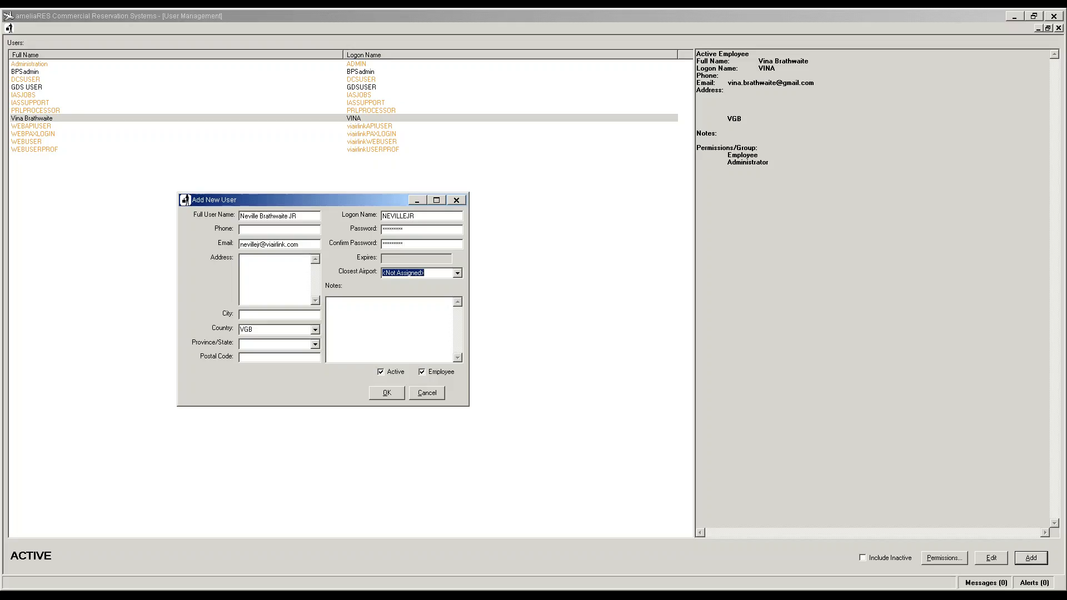
{"action": "key", "text": "Down"}
{"action": "key", "text": "Tab"}
{"action": "left_click", "coordinate": [390, 394]}
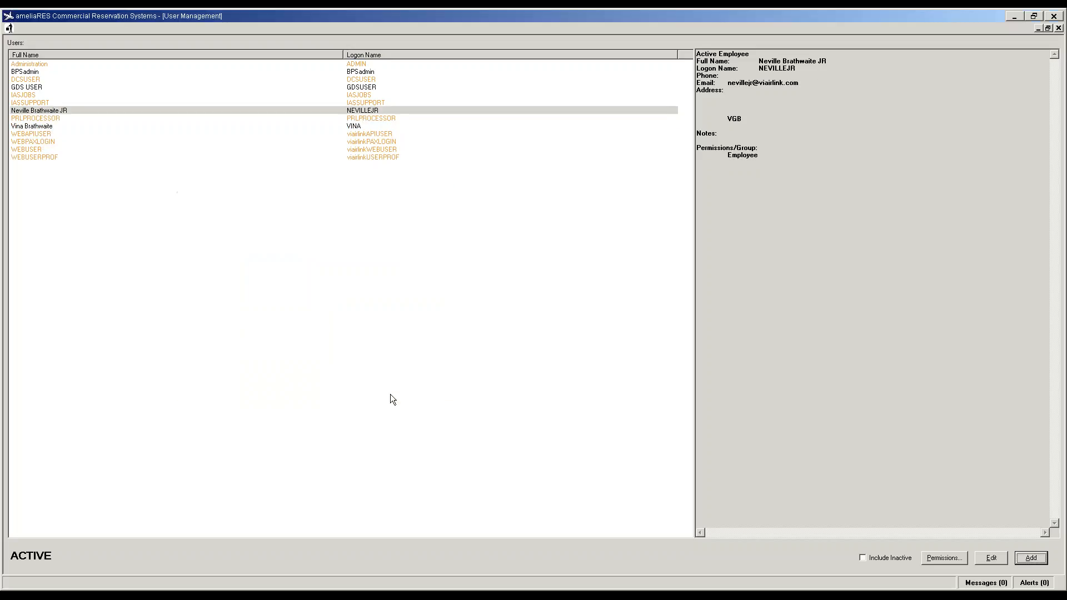
Step: Add another employee with name, e-mail, country VGB, logon name, confirmed password and airport EIS
{"action": "left_click", "coordinate": [1033, 558]}
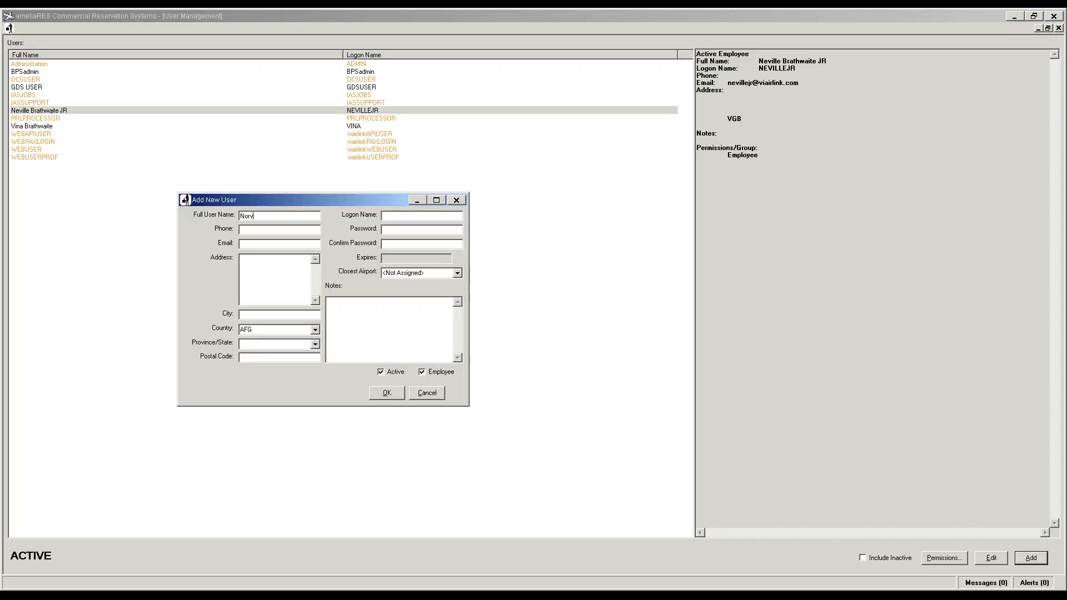
{"action": "key", "text": "Tab"}
{"action": "key", "text": "Tab"}
{"action": "key", "text": "Tab"}
{"action": "type", "text": "VGNORVILLE******"}
{"action": "key", "text": "Tab"}
{"action": "type", "text": "*****"}
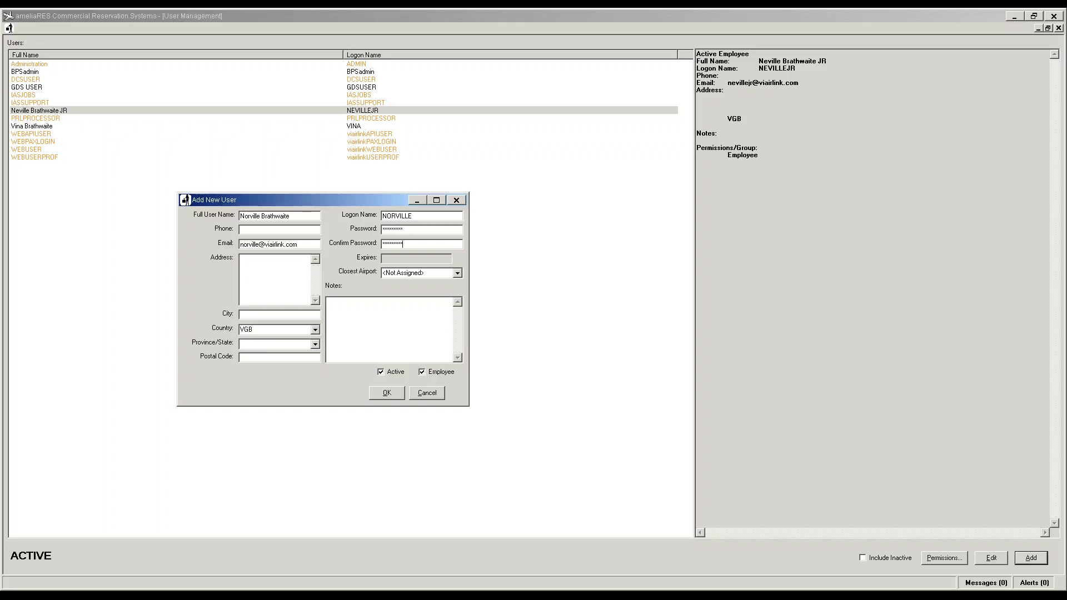
{"action": "key", "text": "Tab"}
{"action": "type", "text": "E"}
{"action": "left_click", "coordinate": [383, 394]}
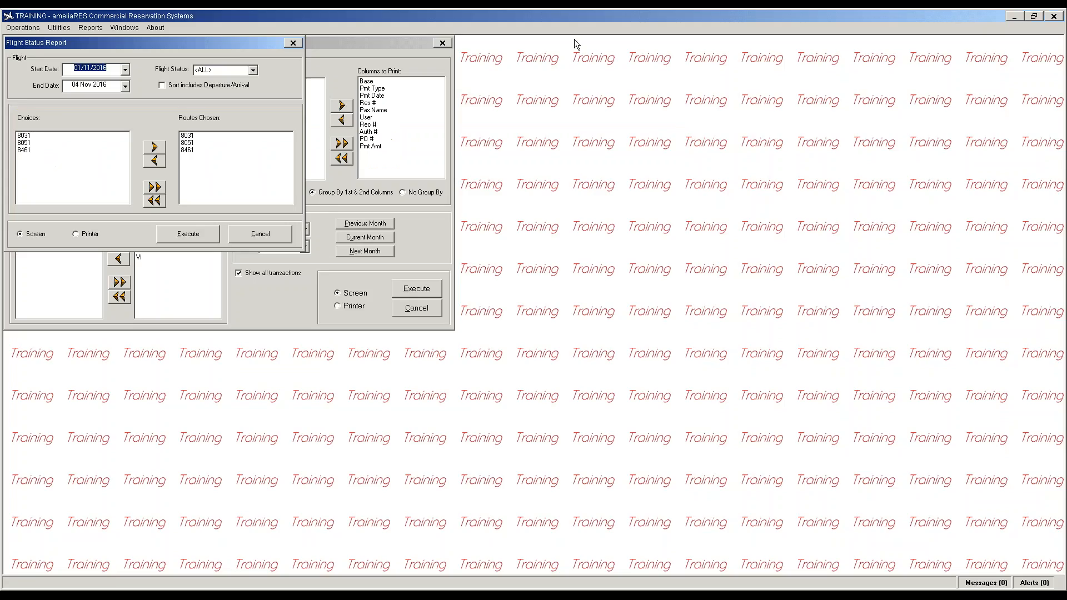
Step: Close the flight status and payment report windows, reopen User Management, and dismiss the training users window
{"action": "left_click", "coordinate": [293, 43]}
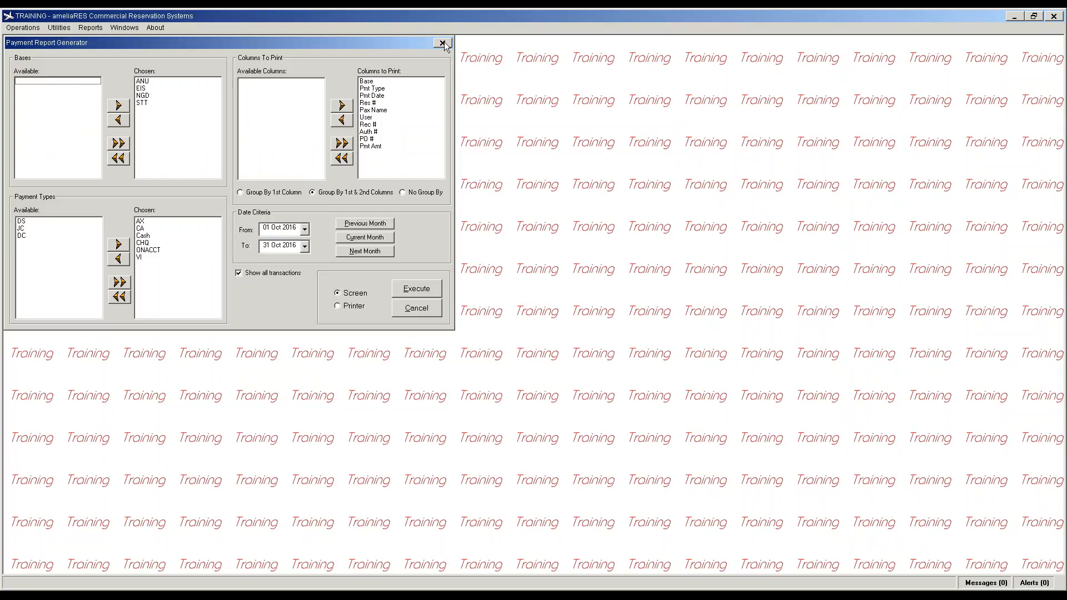
{"action": "left_click", "coordinate": [443, 43]}
{"action": "left_click", "coordinate": [49, 29]}
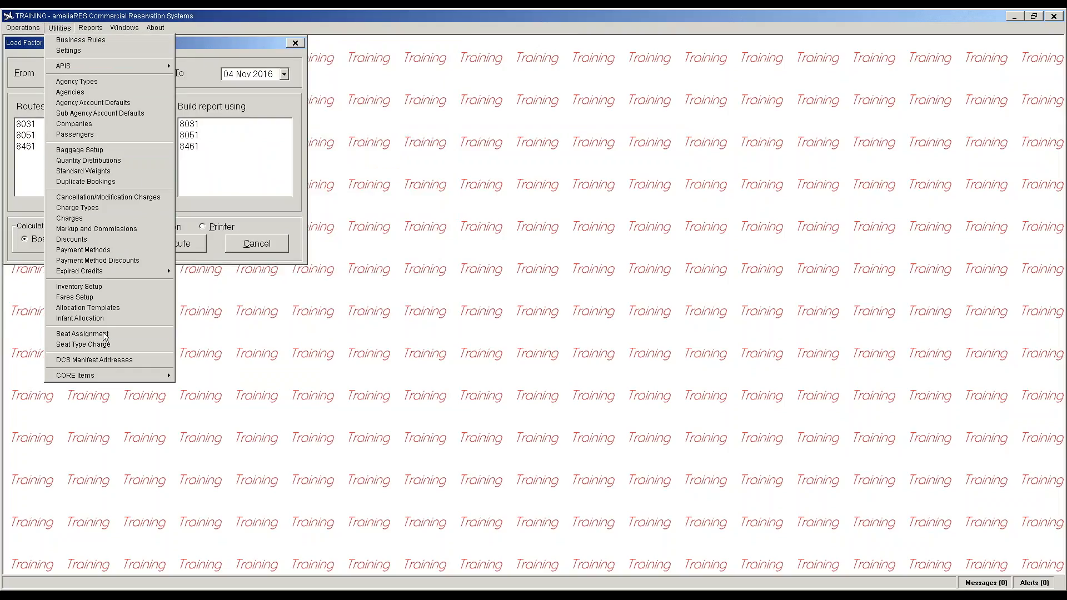
{"action": "mouse_move", "coordinate": [114, 377]}
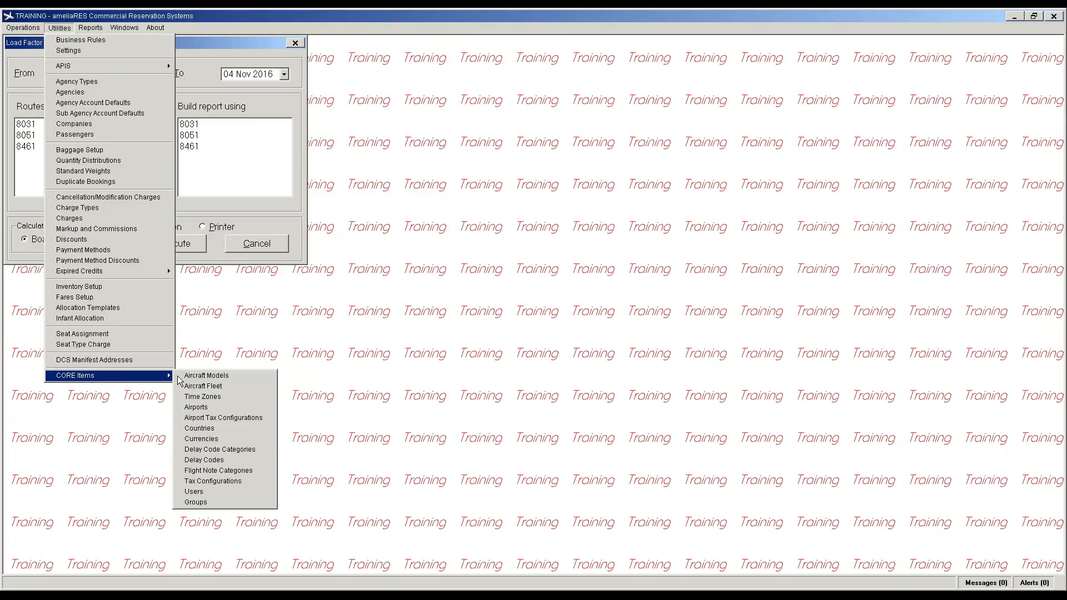
{"action": "left_click", "coordinate": [195, 491]}
{"action": "double_click", "coordinate": [298, 14]}
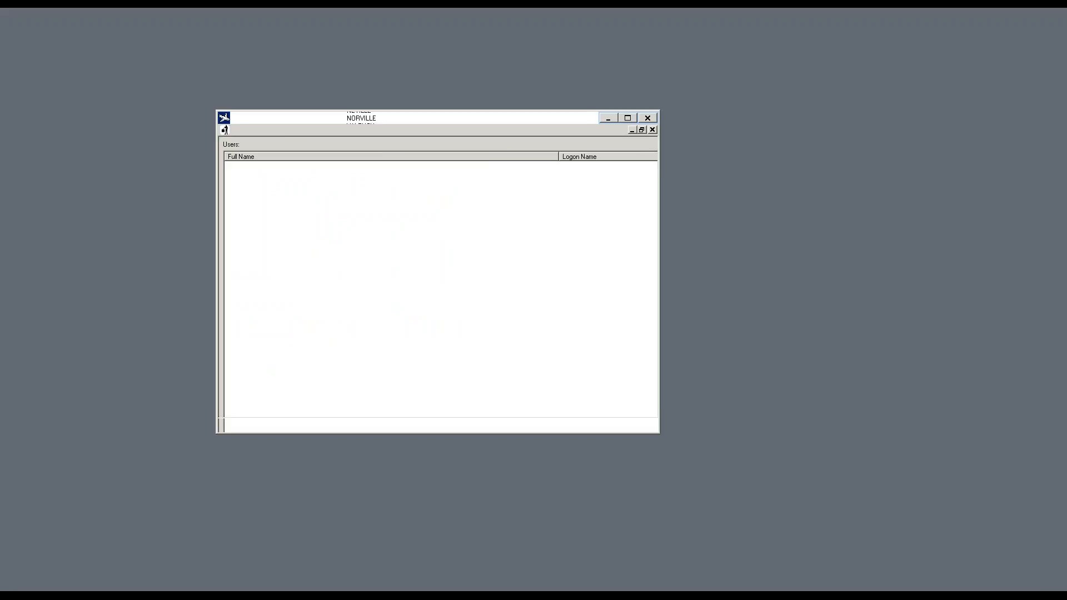
{"action": "key", "text": "super+Down"}
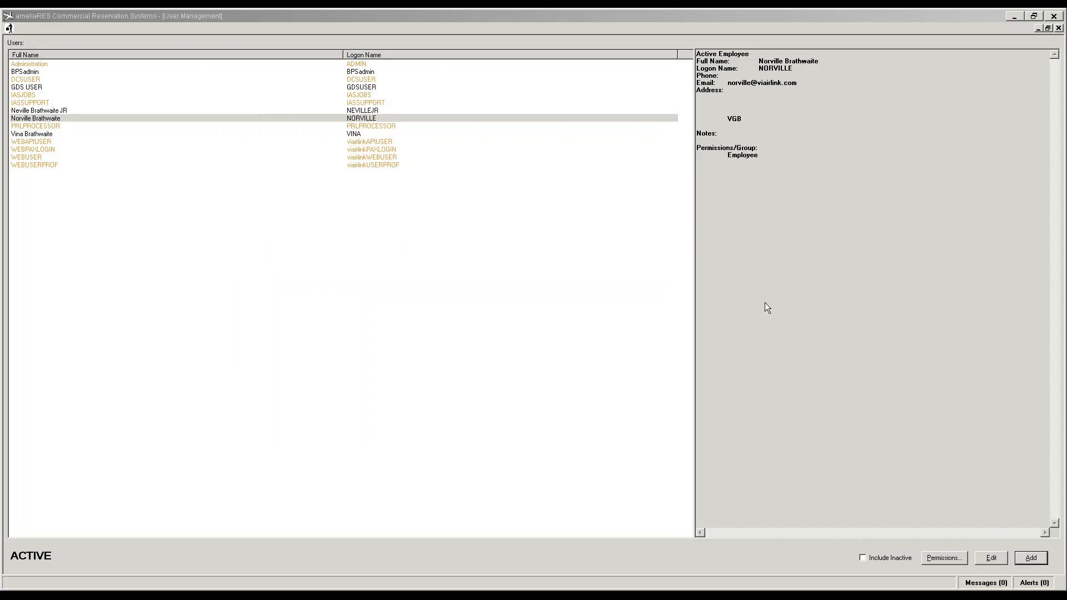
Step: Start a new user and enter the full name and e-mail address
{"action": "left_click", "coordinate": [1035, 558]}
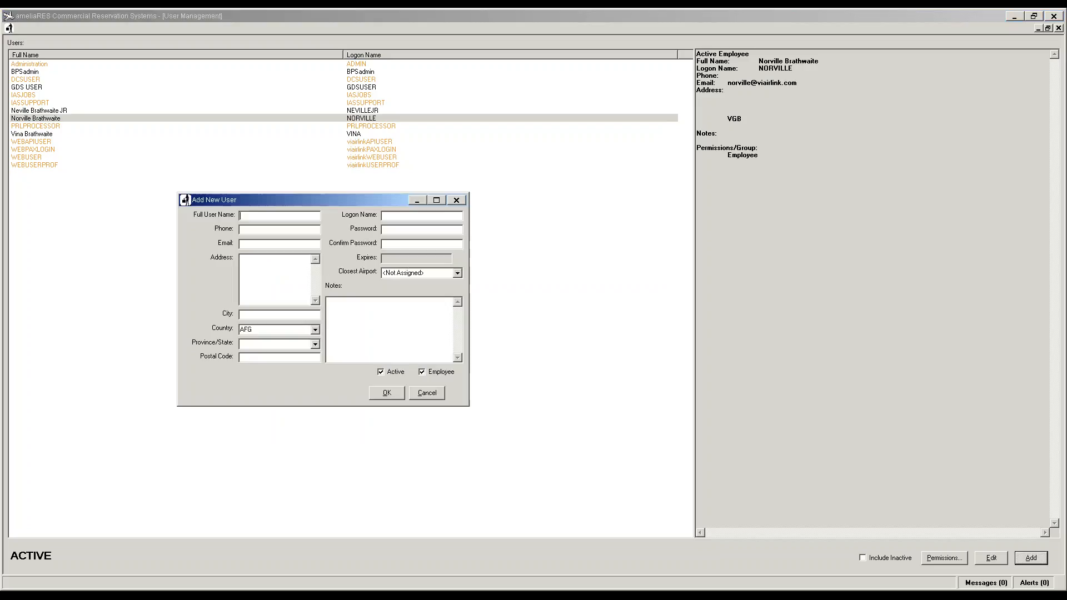
{"action": "type", "text": "Malisha"}
{"action": "key", "text": "alt+Tab"}
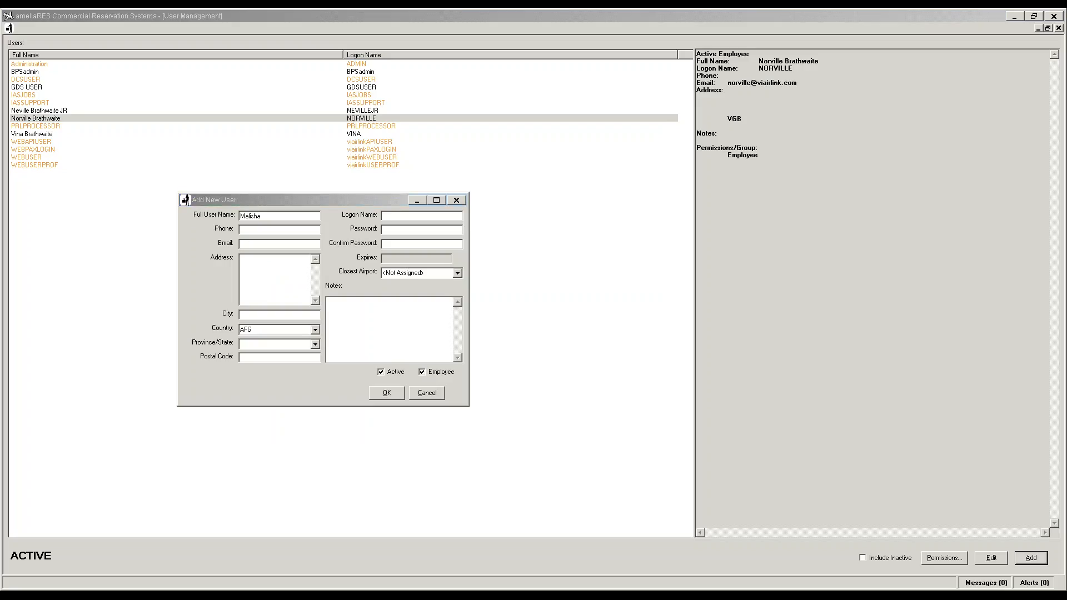
{"action": "left_click", "coordinate": [287, 247]}
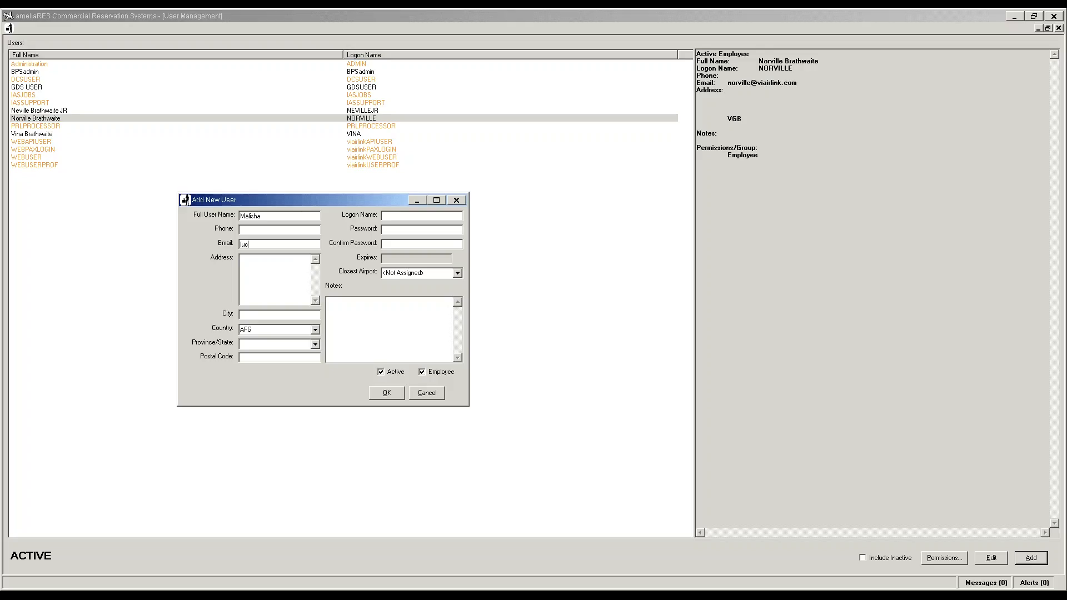
{"action": "key", "text": "Tab"}
Step: Fill in the logon name, password, country VGB and closest airport EIS, then save the user
{"action": "key", "text": "Tab"}
{"action": "key", "text": "Tab"}
{"action": "type", "text": "MAlISHA"}
{"action": "key", "text": "BackSpace"}
{"action": "key", "text": "BackSpace"}
{"action": "key", "text": "BackSpace"}
{"action": "key", "text": "BackSpace"}
{"action": "key", "text": "BackSpace"}
{"action": "type", "text": "LIA"}
{"action": "key", "text": "BackSpace"}
{"action": "type", "text": "SHA"}
{"action": "key", "text": "Tab"}
{"action": "type", "text": "*******"}
{"action": "key", "text": "Tab"}
{"action": "type", "text": "E"}
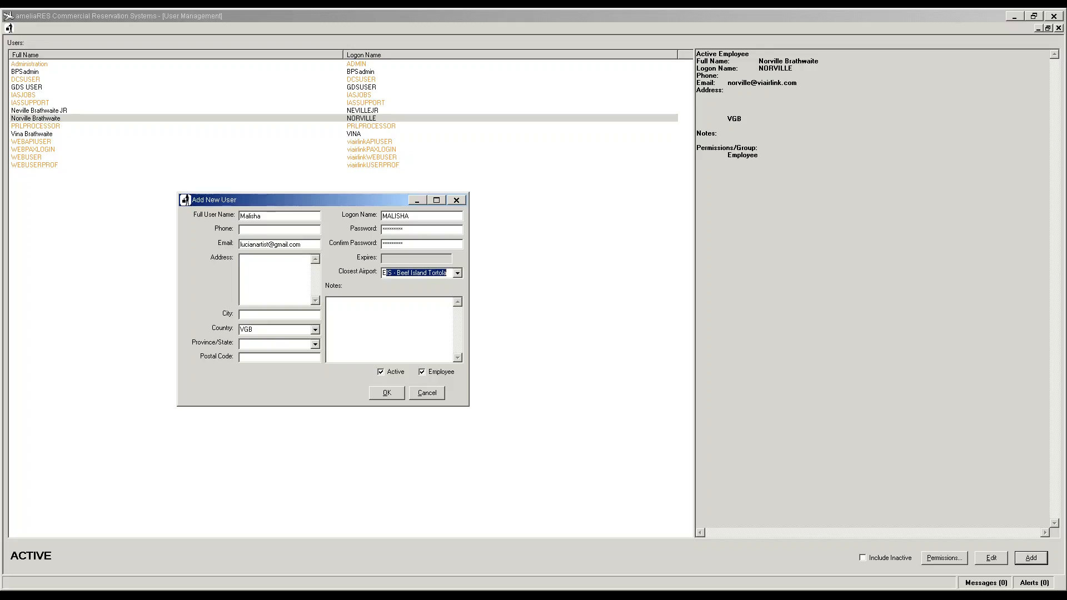
{"action": "left_click", "coordinate": [396, 393]}
{"action": "left_click", "coordinate": [397, 394]}
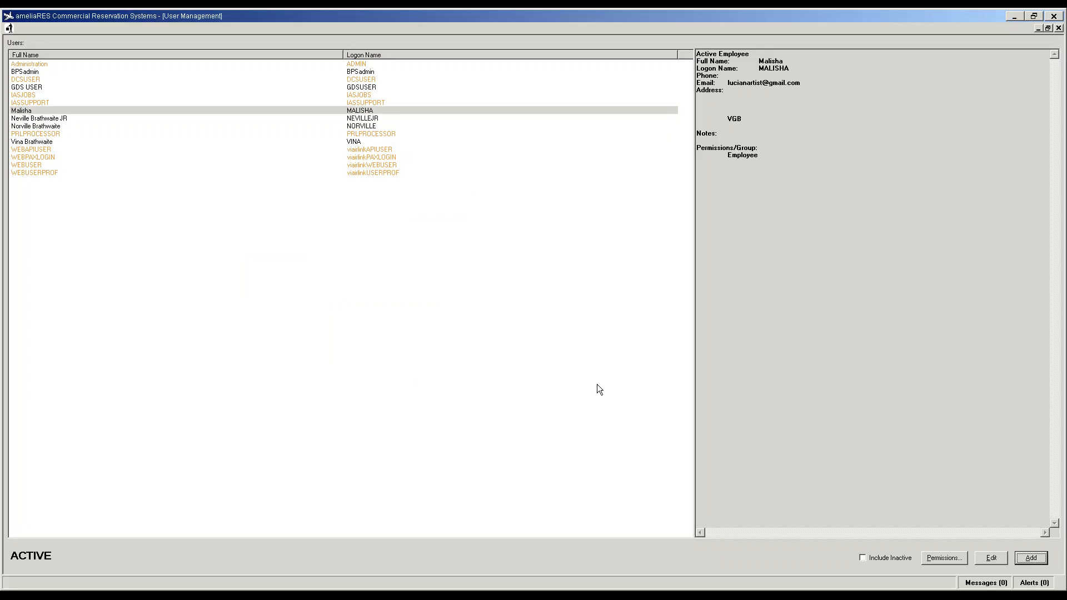
Step: Add an employee with full name, e-mail, country VGB, logon name, password and closest airport EIS
{"action": "left_click", "coordinate": [1039, 558]}
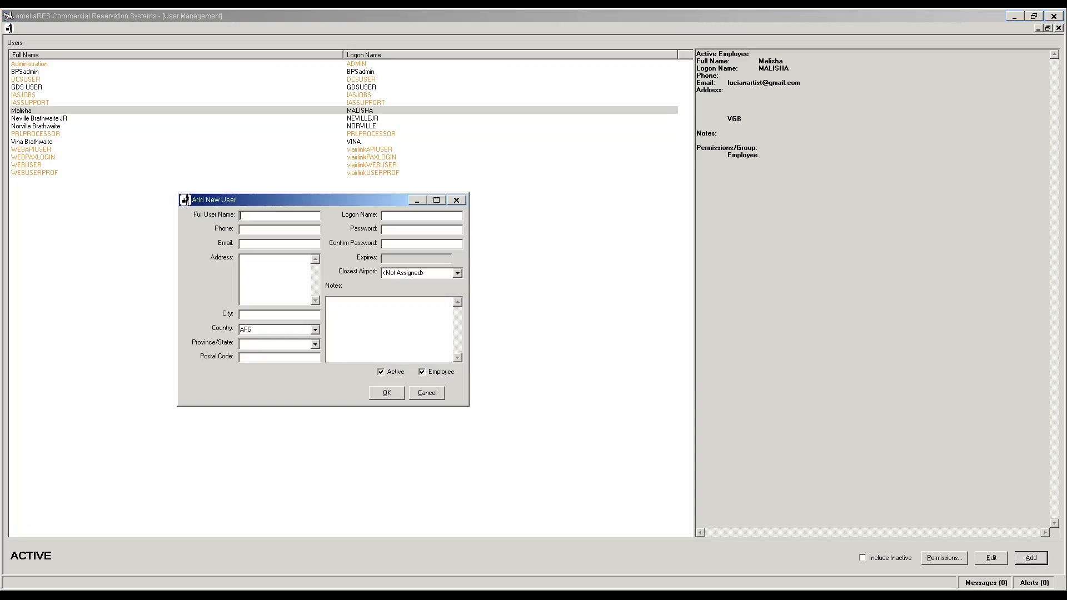
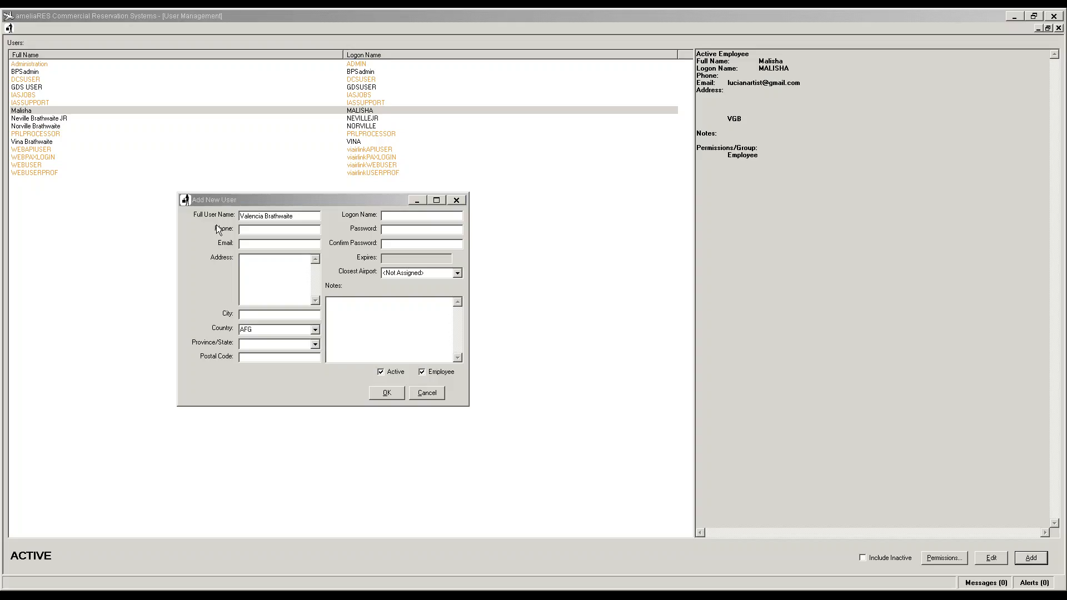
{"action": "left_click", "coordinate": [253, 243]}
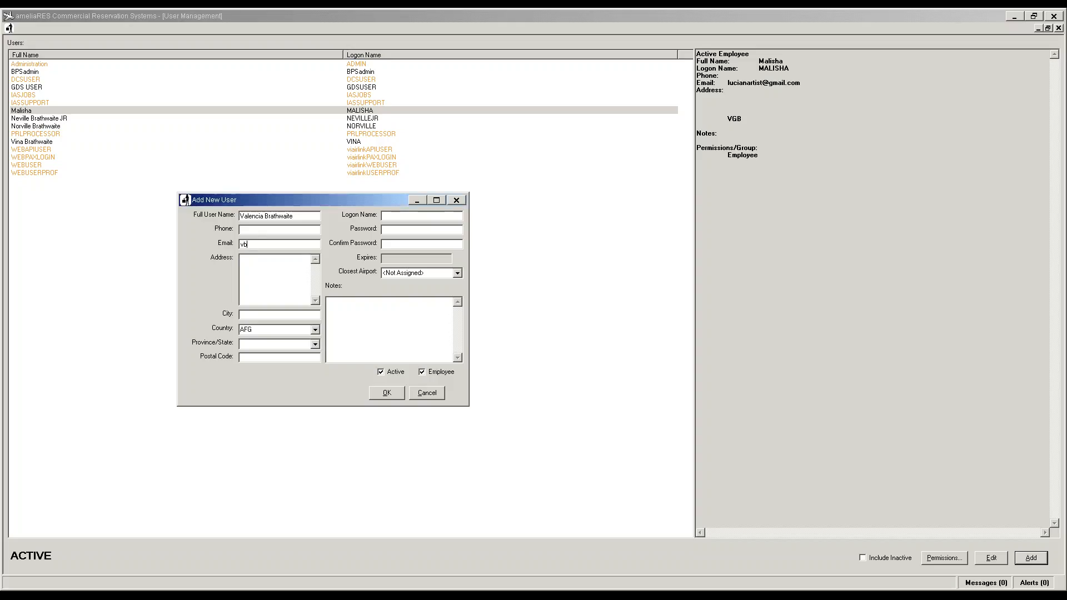
{"action": "key", "text": "Tab"}
{"action": "type", "text": "VGB"}
{"action": "key", "text": "Tab"}
{"action": "key", "text": "Tab"}
{"action": "key", "text": "Tab"}
{"action": "type", "text": "VALENCIA*******"}
{"action": "key", "text": "Tab"}
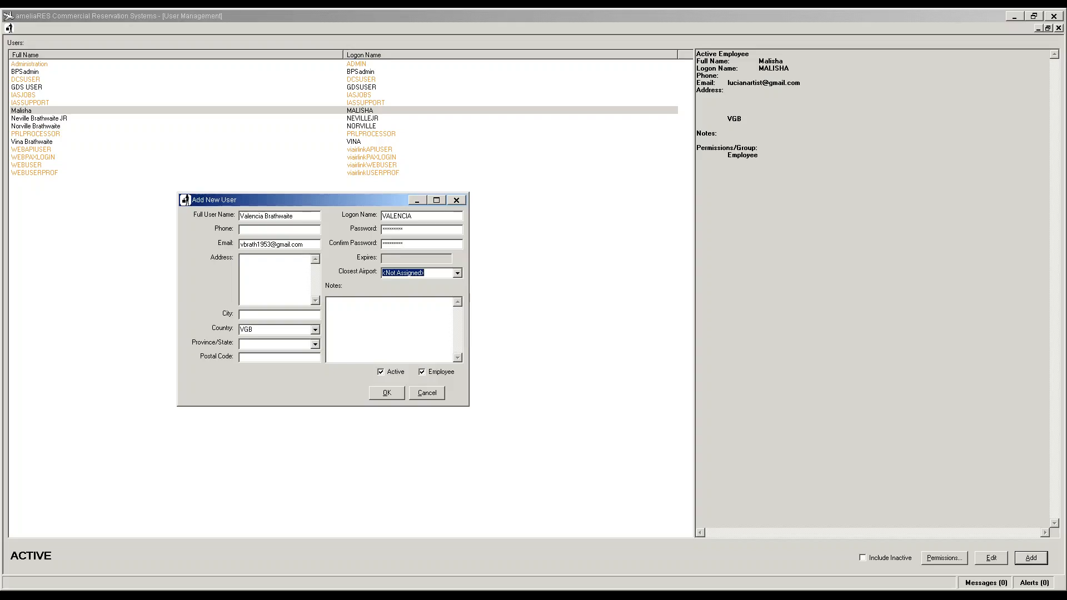
{"action": "key", "text": "e"}
{"action": "key", "text": "Tab"}
{"action": "left_click", "coordinate": [389, 395]}
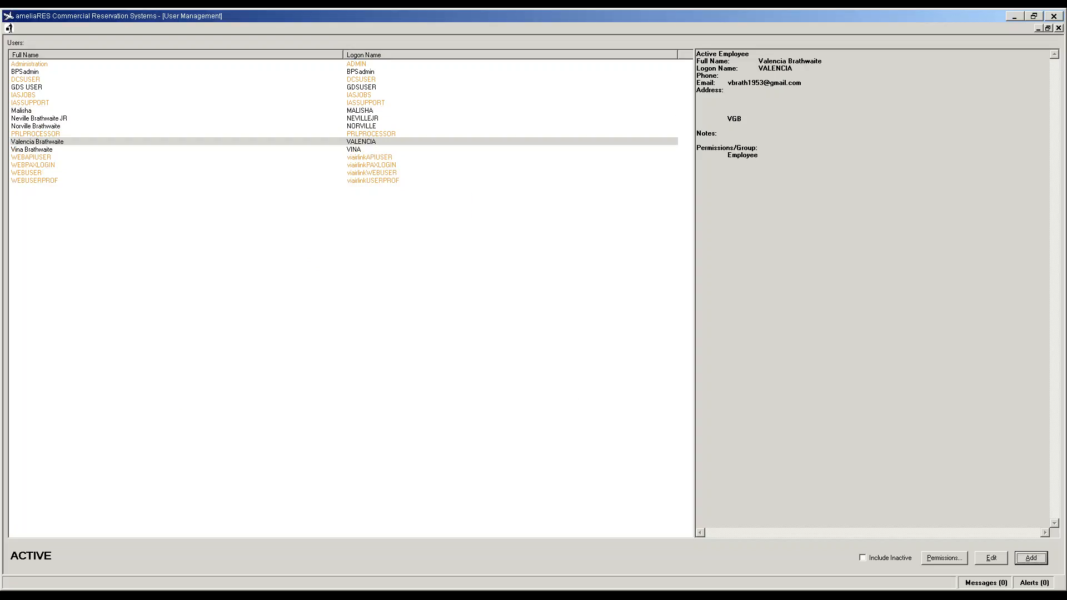
Step: Start a new user and enter the full name and Gmail e-mail address
{"action": "left_click", "coordinate": [1035, 558]}
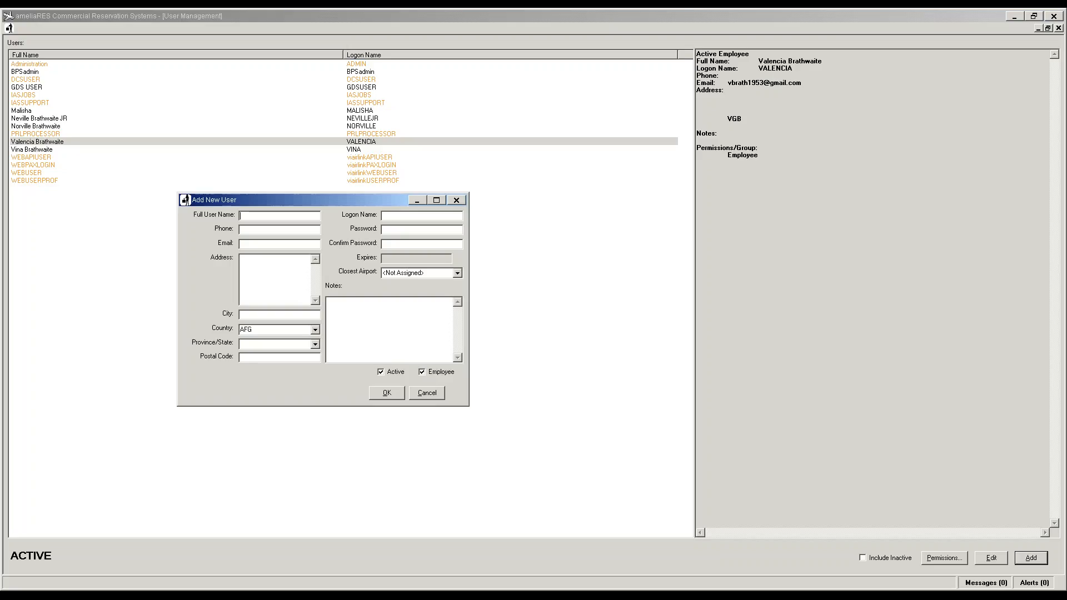
{"action": "key", "text": "alt+Tab"}
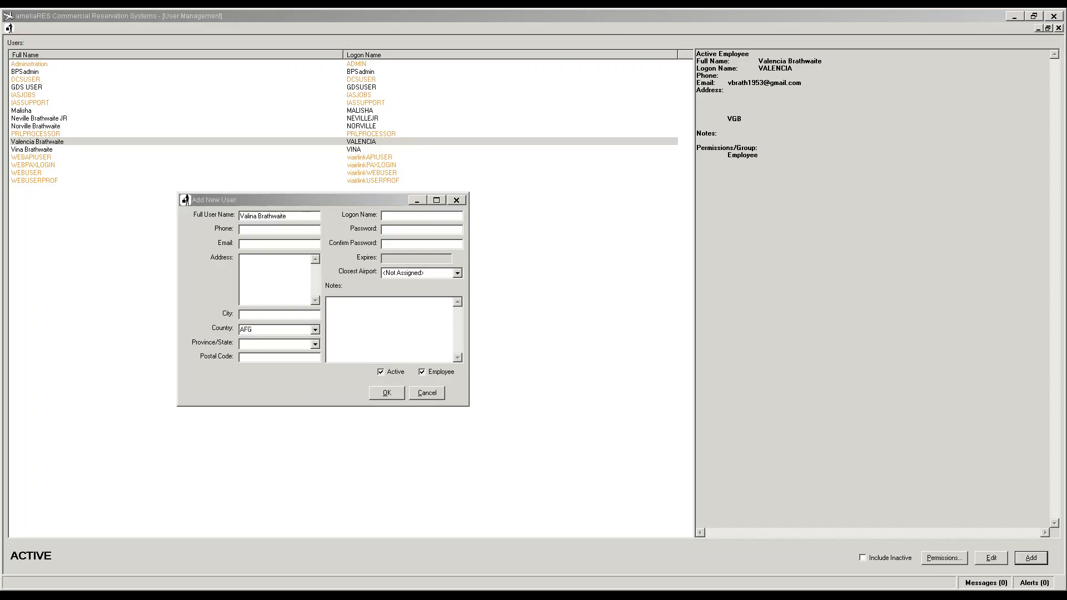
{"action": "left_click", "coordinate": [263, 245]}
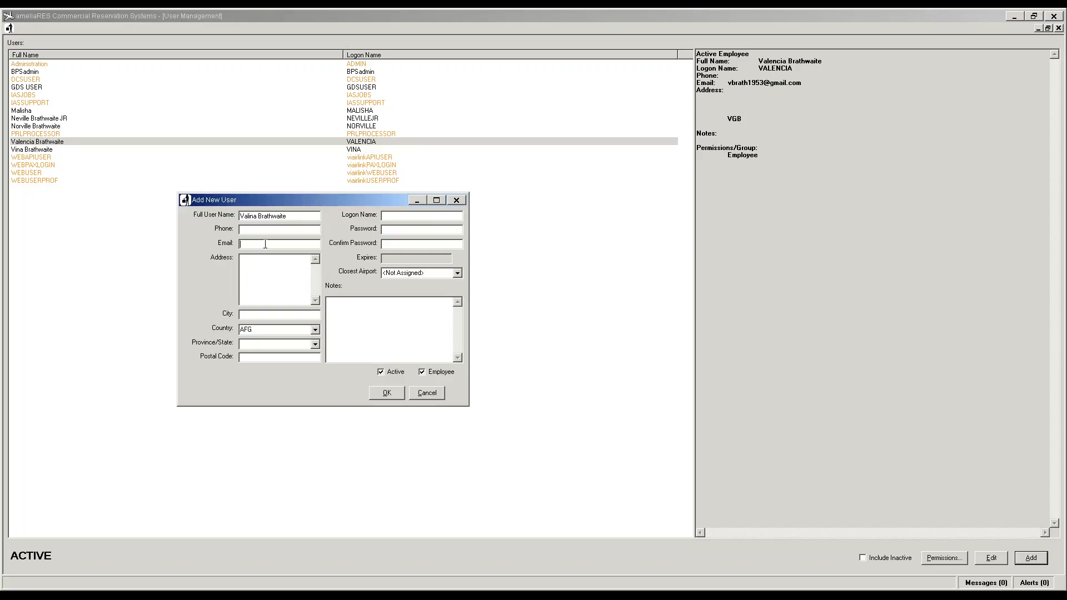
Step: Set country VGB, logon name, password and closest airport EIS - Beef Island Tortola, then save
{"action": "key", "text": "Tab"}
{"action": "key", "text": "Tab"}
{"action": "key", "text": "Tab"}
{"action": "type", "text": "VGB"}
{"action": "type", "text": "VALINA"}
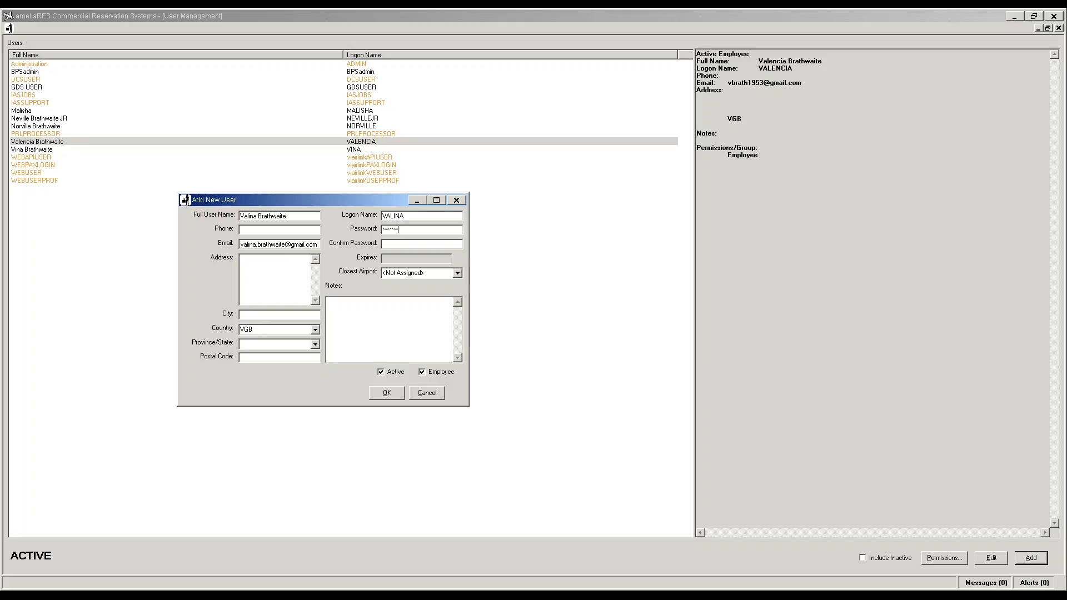
{"action": "type", "text": "********"}
{"action": "key", "text": "Tab"}
{"action": "type", "text": "EIS - Beef Island Tortola"}
{"action": "key", "text": "Tab"}
{"action": "left_click", "coordinate": [387, 393]}
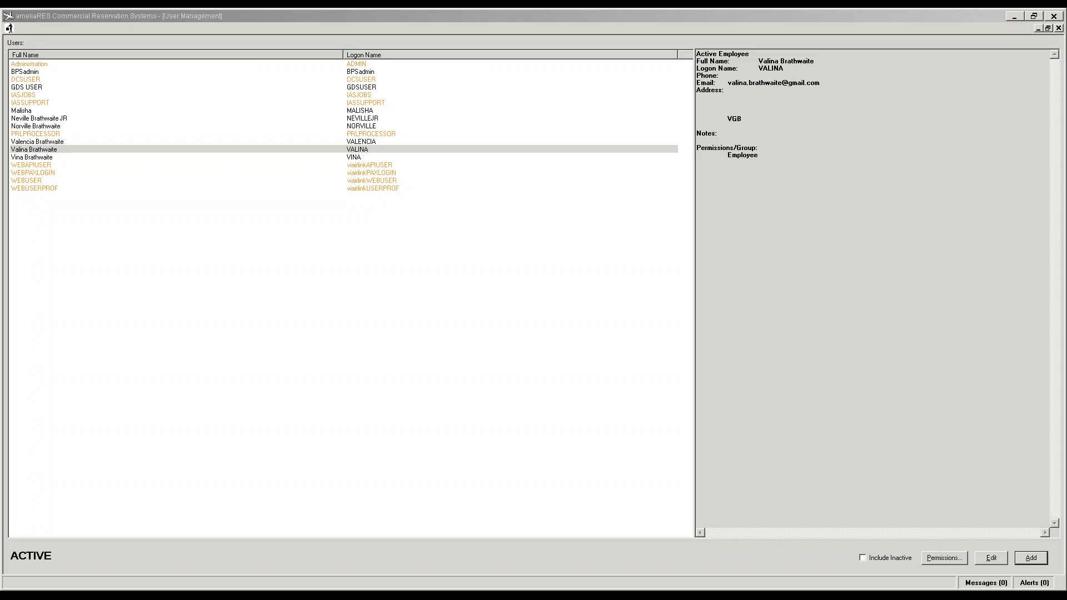
{"action": "left_click", "coordinate": [359, 16]}
Step: Close User Management, open Groups Management and select the CallCentreSupervisor group
{"action": "left_click", "coordinate": [1059, 28]}
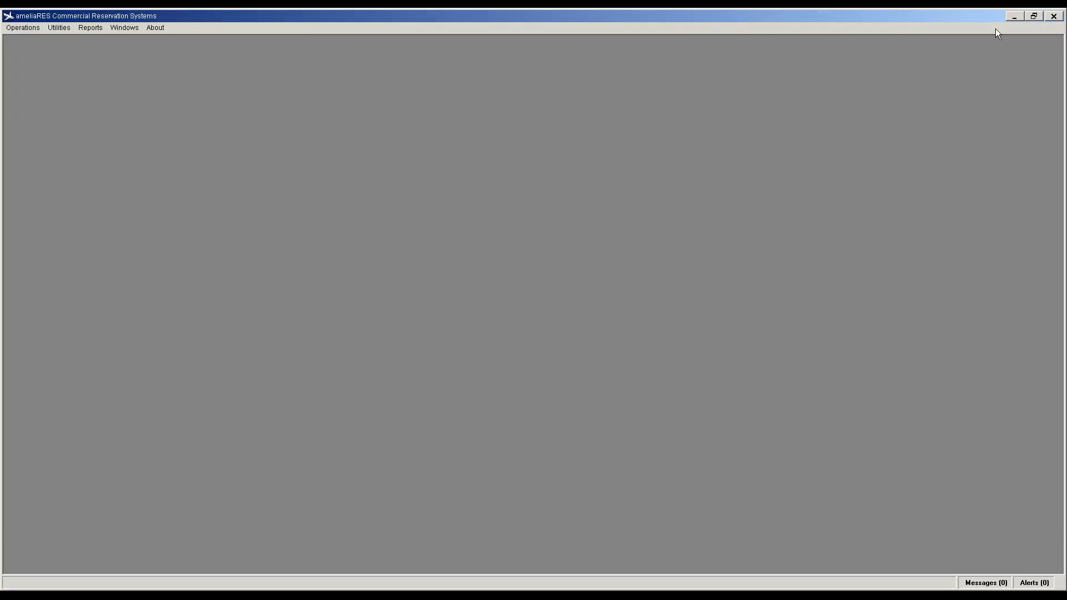
{"action": "left_click", "coordinate": [60, 28]}
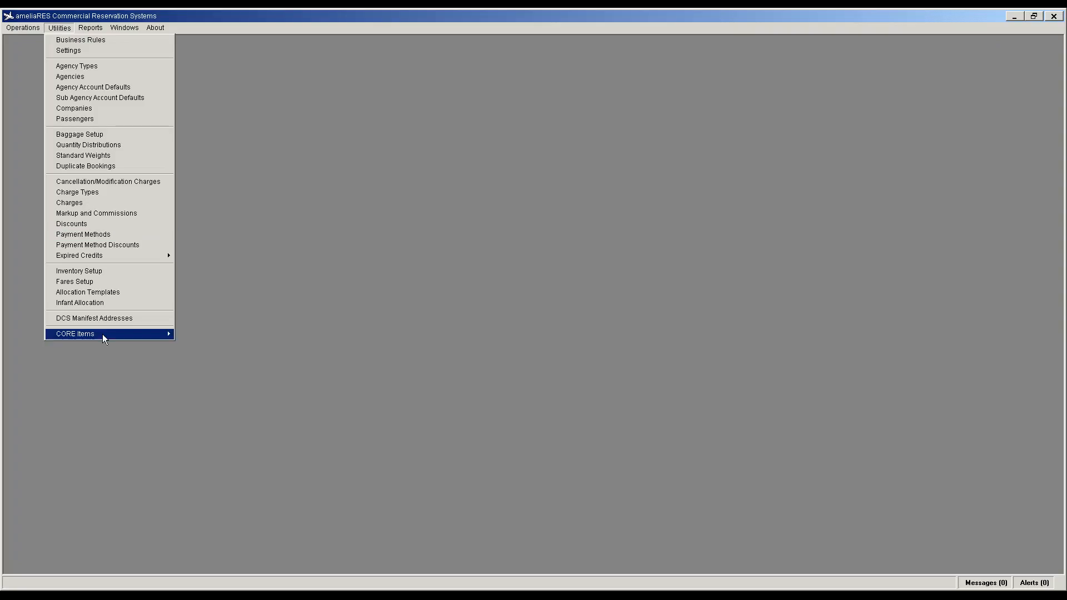
{"action": "mouse_move", "coordinate": [103, 335]}
{"action": "left_click", "coordinate": [220, 461]}
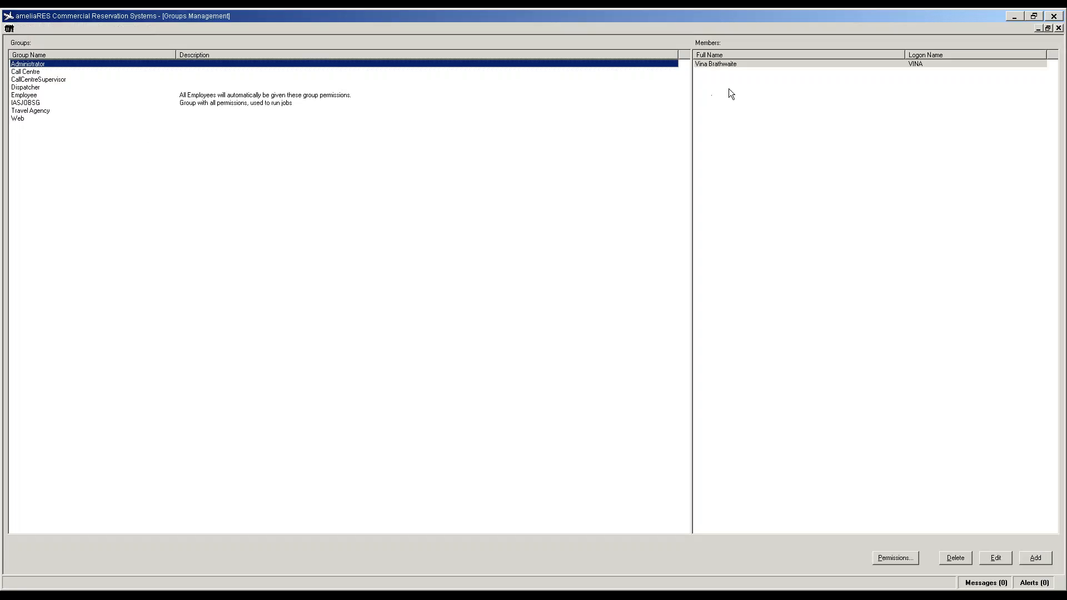
{"action": "left_click", "coordinate": [39, 72]}
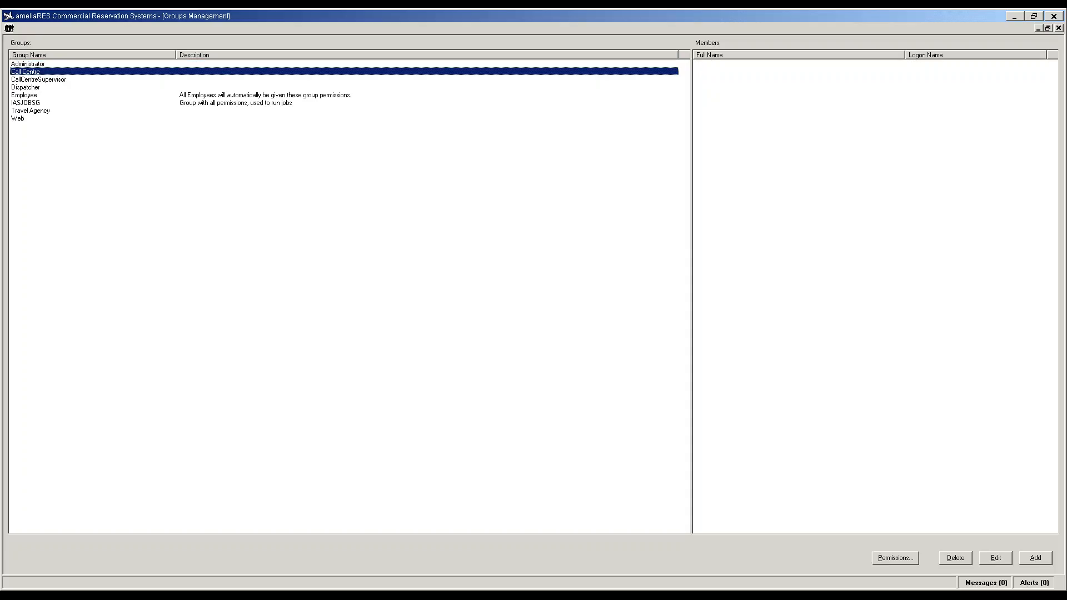
{"action": "left_click", "coordinate": [42, 81]}
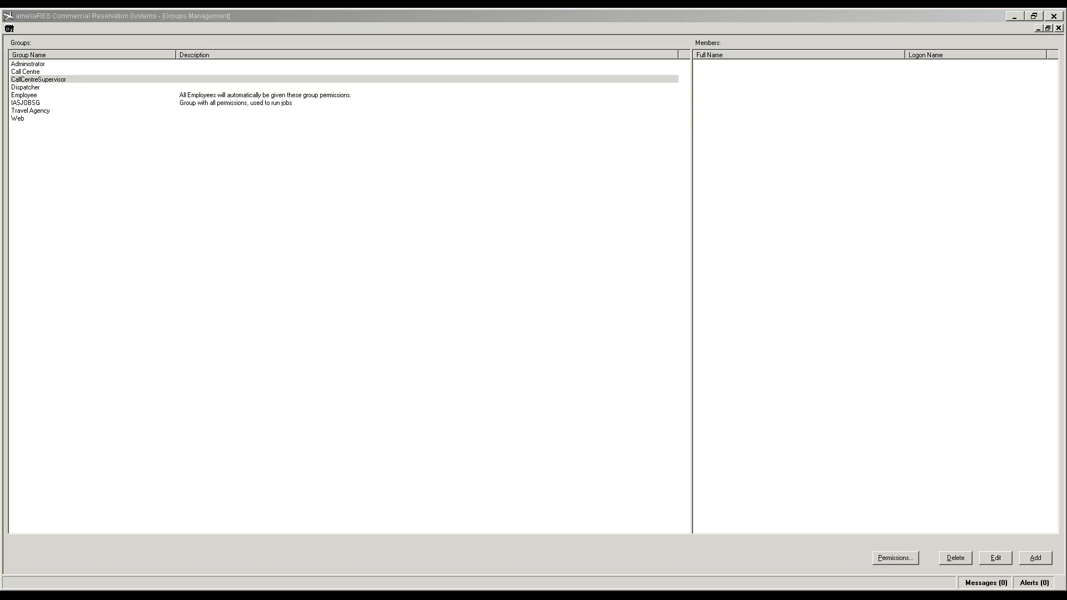
Step: Add the first newly created user as a CallCentreSupervisor member
{"action": "right_click", "coordinate": [735, 102]}
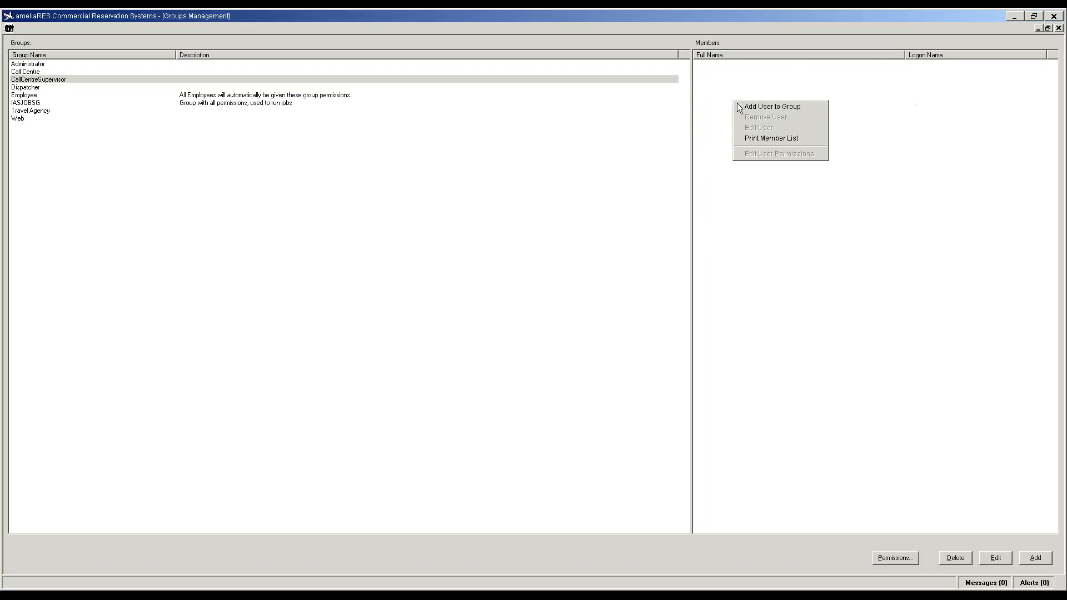
{"action": "left_click", "coordinate": [755, 106]}
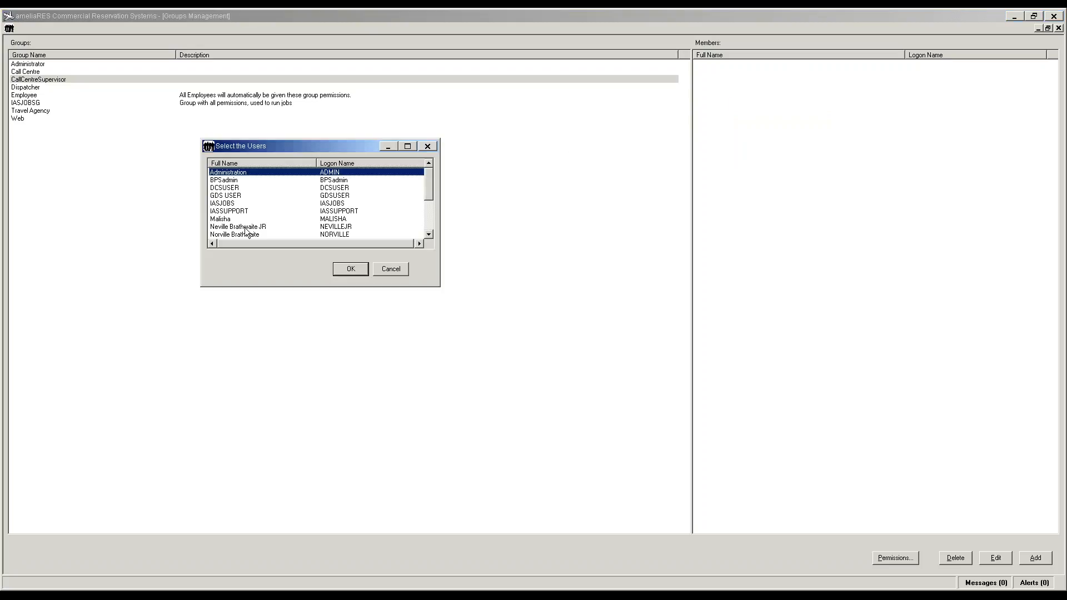
{"action": "scroll", "coordinate": [248, 230], "scroll_direction": "down", "scroll_amount": 2}
{"action": "left_click", "coordinate": [239, 203]}
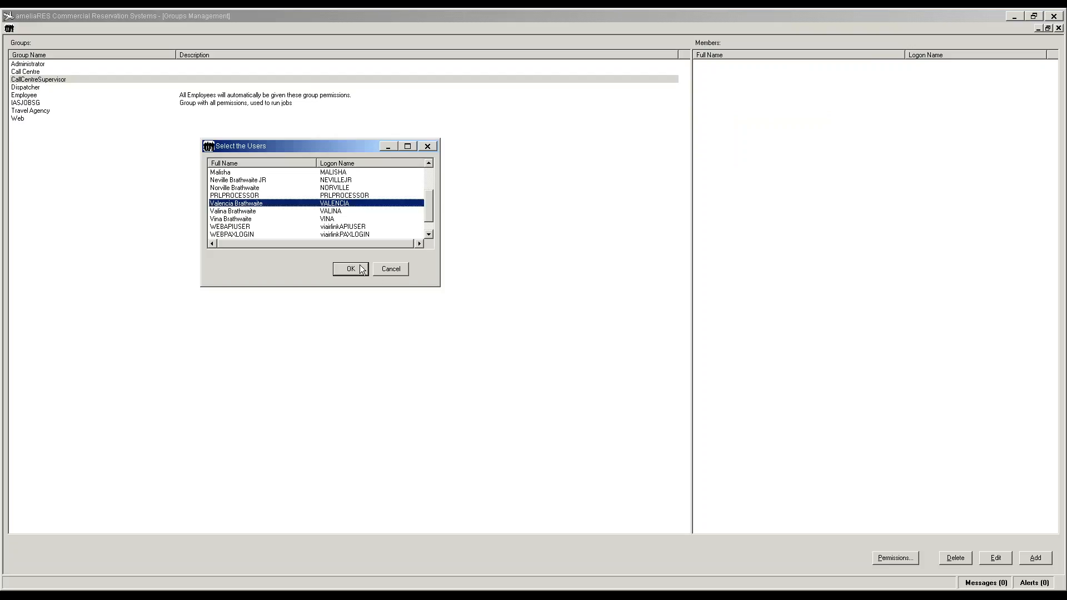
{"action": "left_click", "coordinate": [351, 269]}
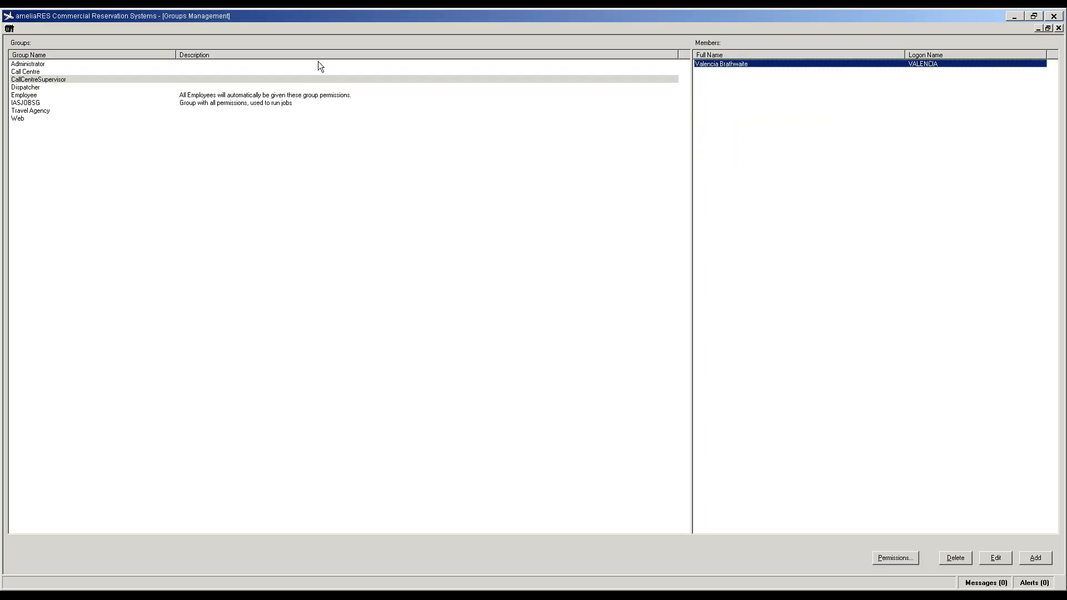
{"action": "left_click", "coordinate": [321, 65]}
Step: Add four new users to the Administrator group, then close Groups Management
{"action": "right_click", "coordinate": [737, 114]}
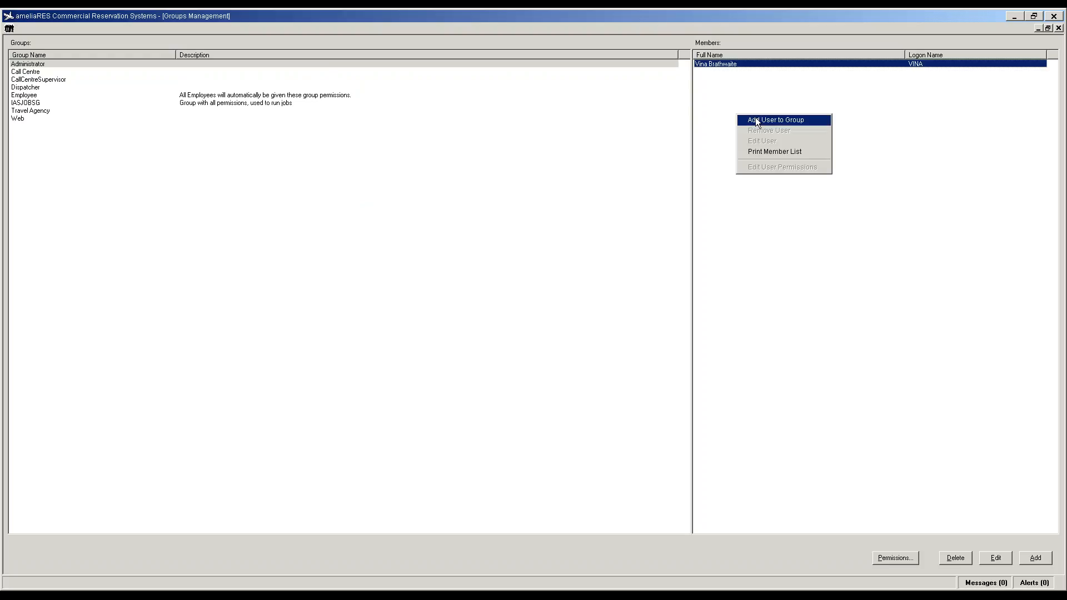
{"action": "left_click", "coordinate": [756, 118]}
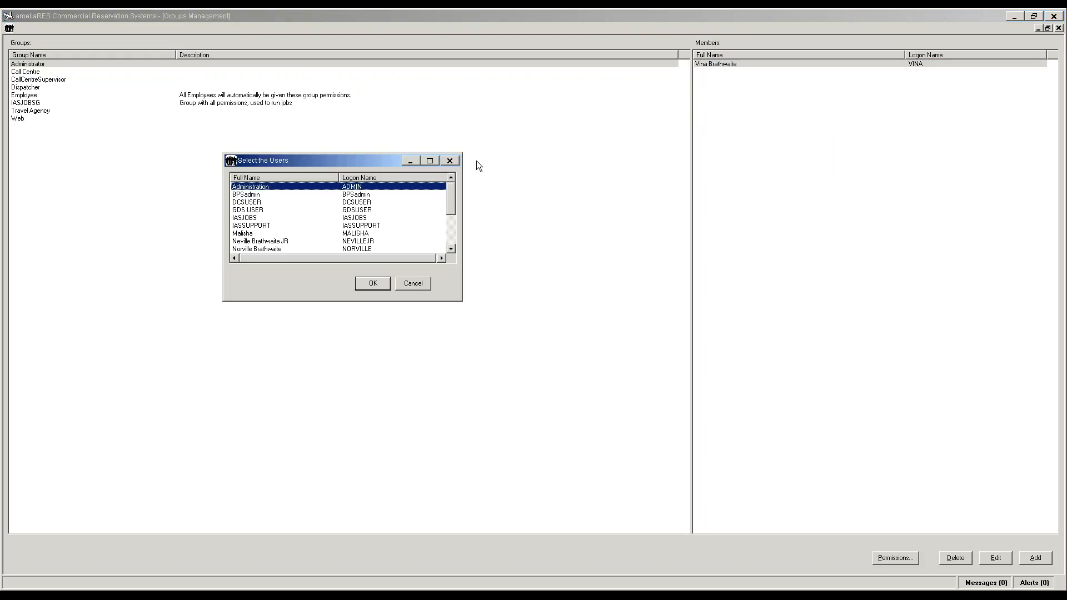
{"action": "left_click", "coordinate": [251, 234]}
{"action": "left_click", "coordinate": [268, 242], "text": "shift"}
{"action": "left_click", "coordinate": [370, 249], "text": "shift"}
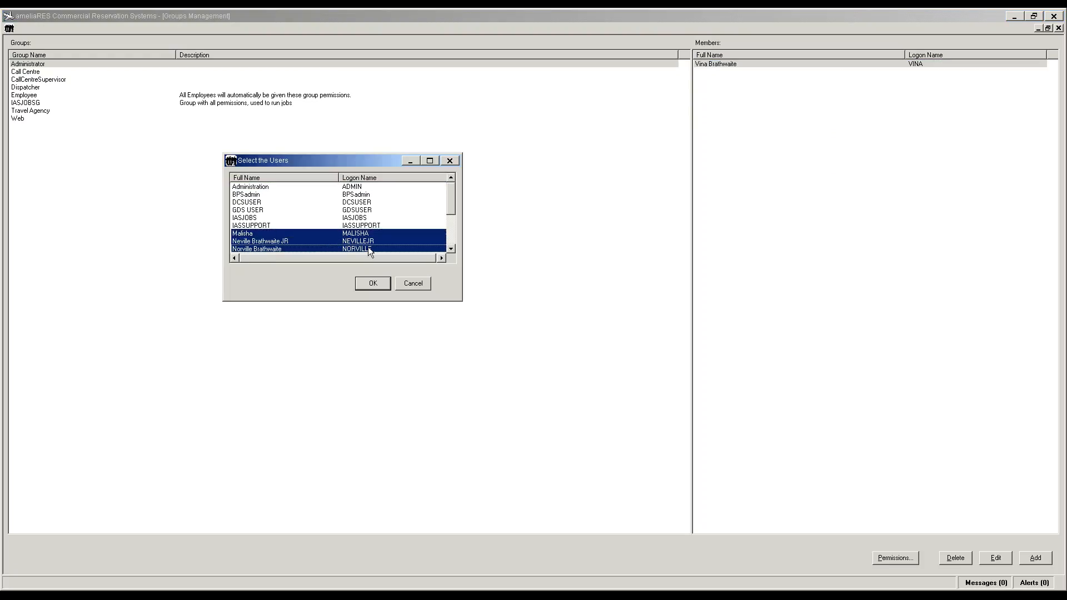
{"action": "left_click_drag", "start_coordinate": [451, 207], "coordinate": [447, 223]}
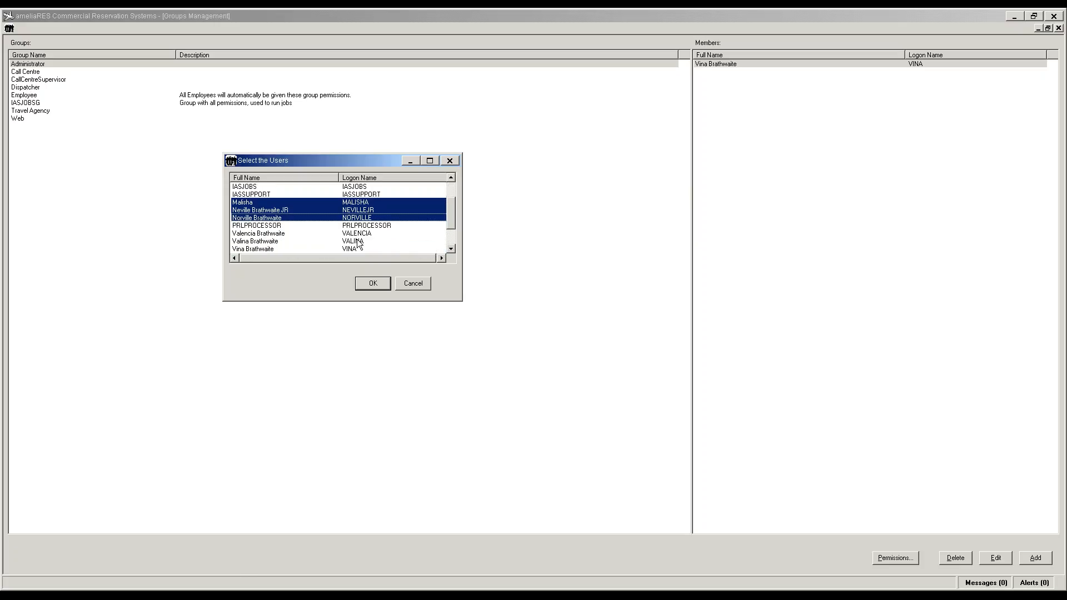
{"action": "left_click", "coordinate": [355, 242], "text": "ctrl"}
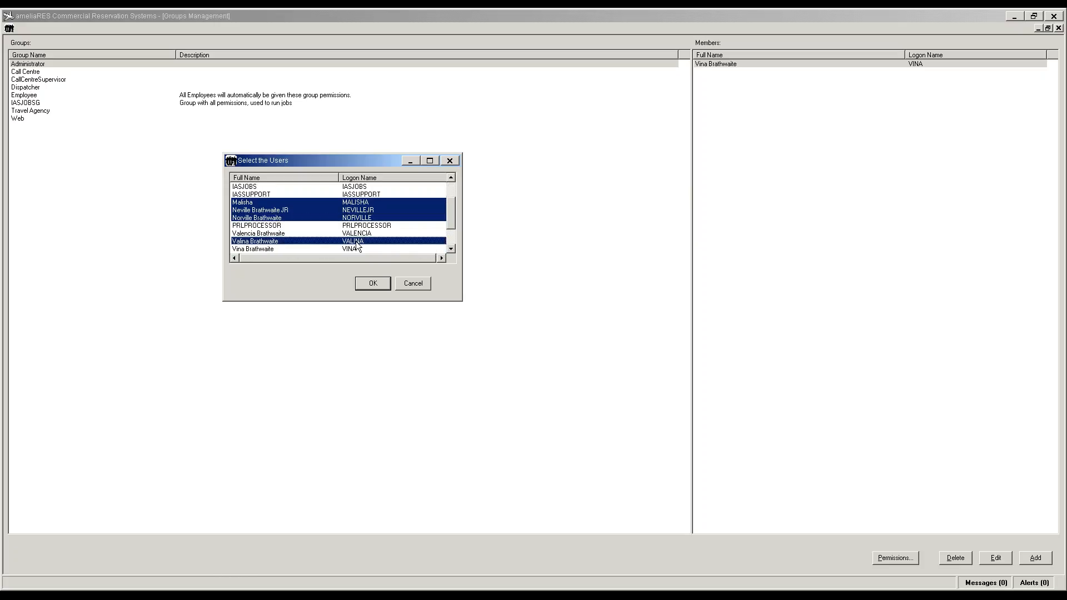
{"action": "left_click", "coordinate": [376, 285]}
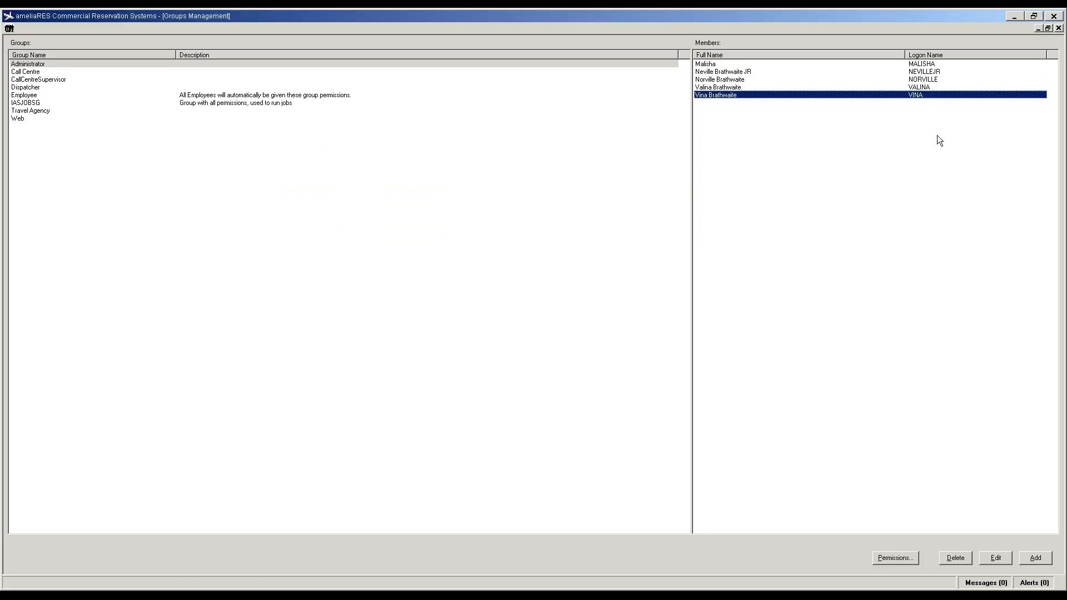
{"action": "left_click", "coordinate": [1059, 28]}
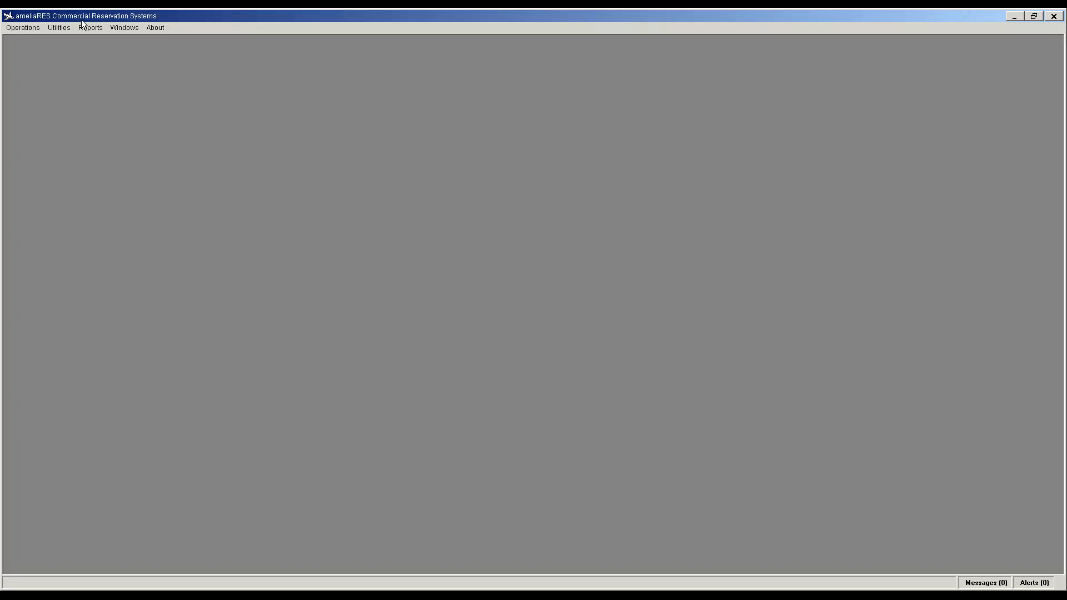
Step: Open agency management and show the users of the VI Airlink agency
{"action": "left_click", "coordinate": [61, 28]}
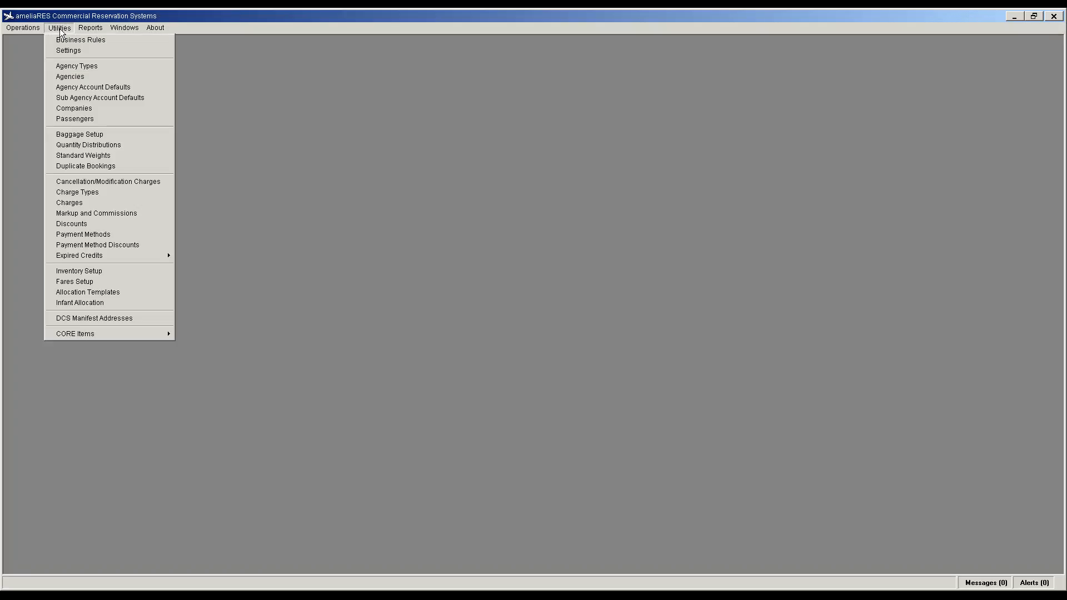
{"action": "left_click", "coordinate": [83, 77]}
{"action": "left_click", "coordinate": [26, 73]}
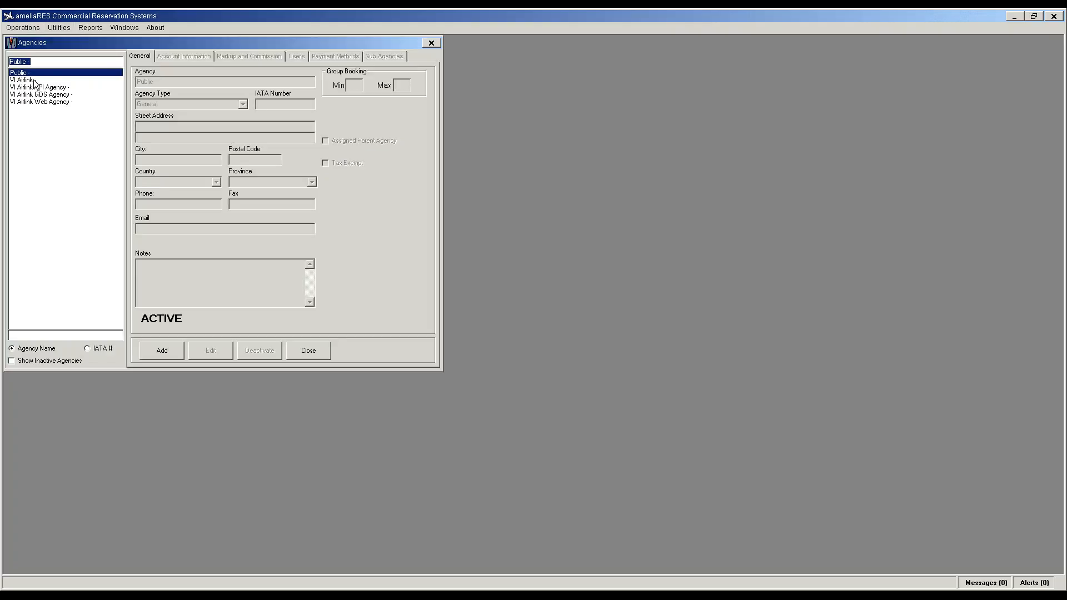
{"action": "left_click", "coordinate": [33, 82]}
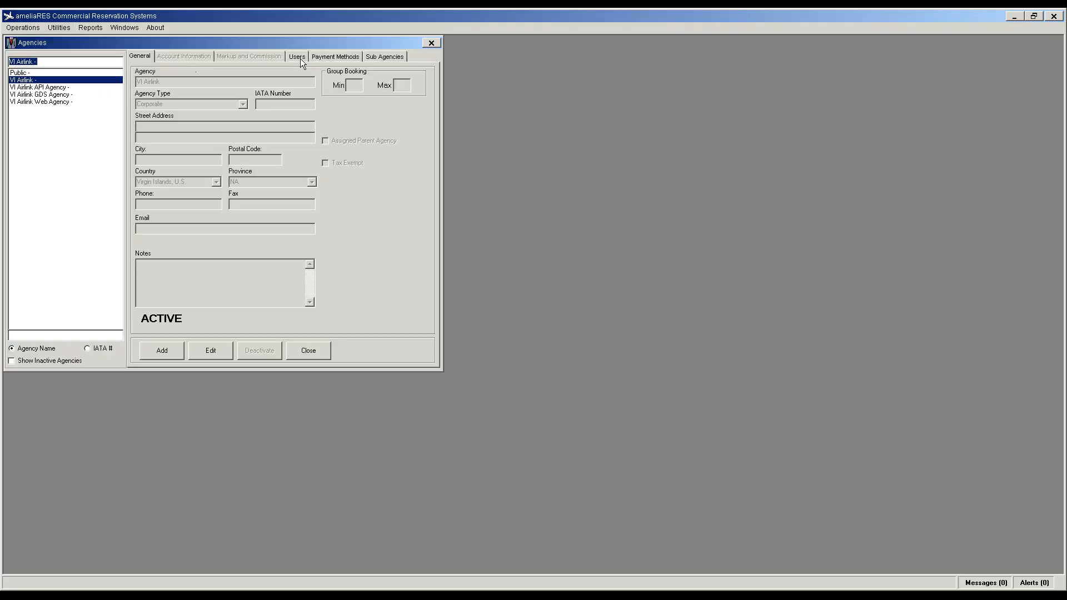
{"action": "left_click", "coordinate": [298, 57]}
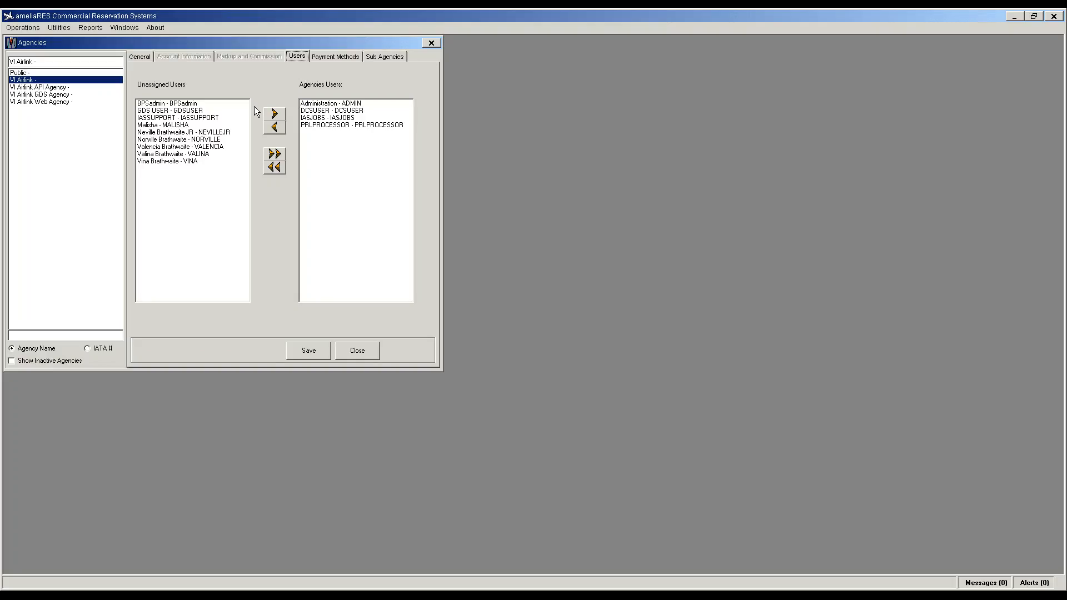
Step: Move the first batch of unassigned users into VI Airlink's agency users
{"action": "left_click", "coordinate": [175, 125]}
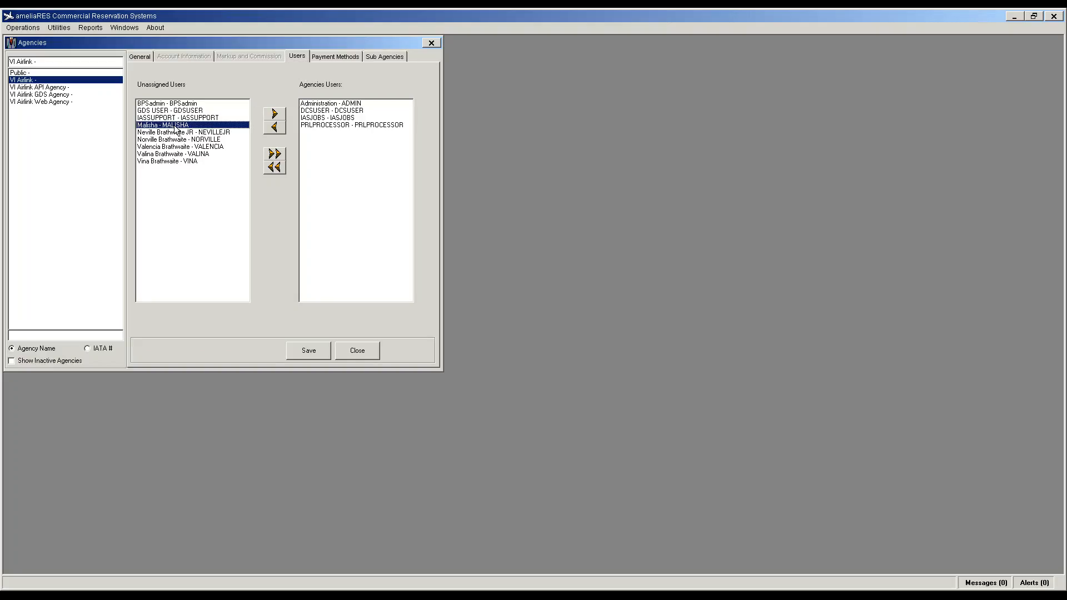
{"action": "left_click", "coordinate": [273, 115]}
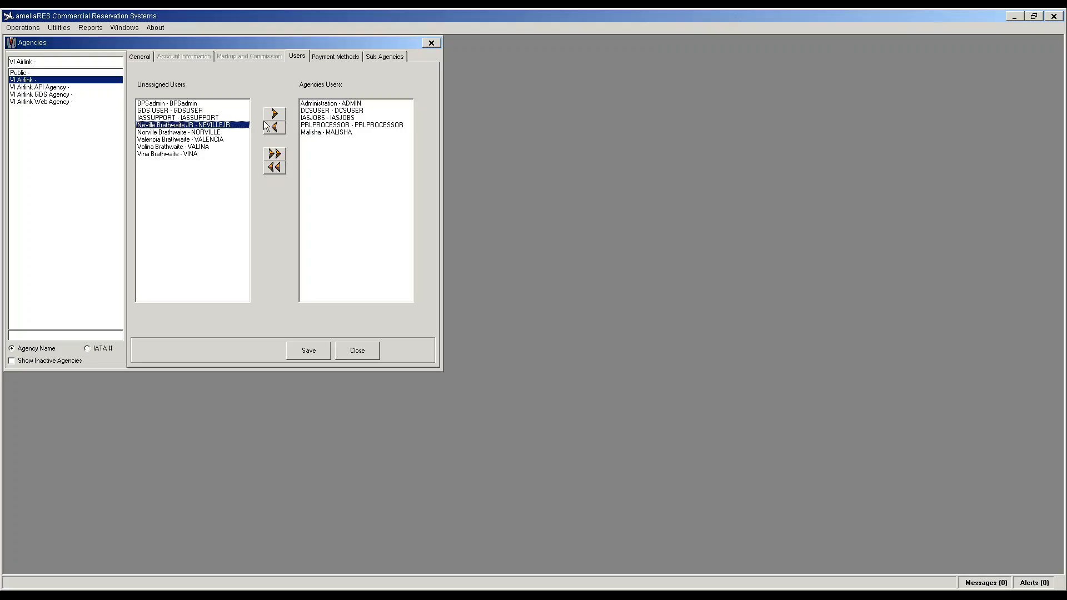
{"action": "left_click", "coordinate": [273, 115]}
{"action": "left_click", "coordinate": [234, 127]}
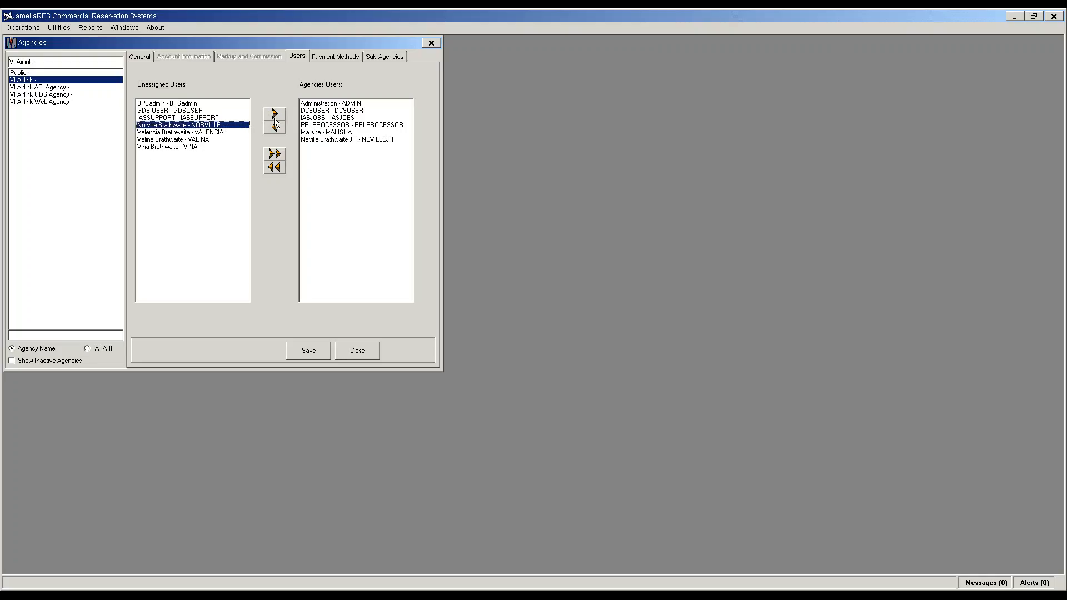
{"action": "left_click", "coordinate": [274, 117]}
{"action": "left_click", "coordinate": [208, 125]}
{"action": "left_click", "coordinate": [274, 114]}
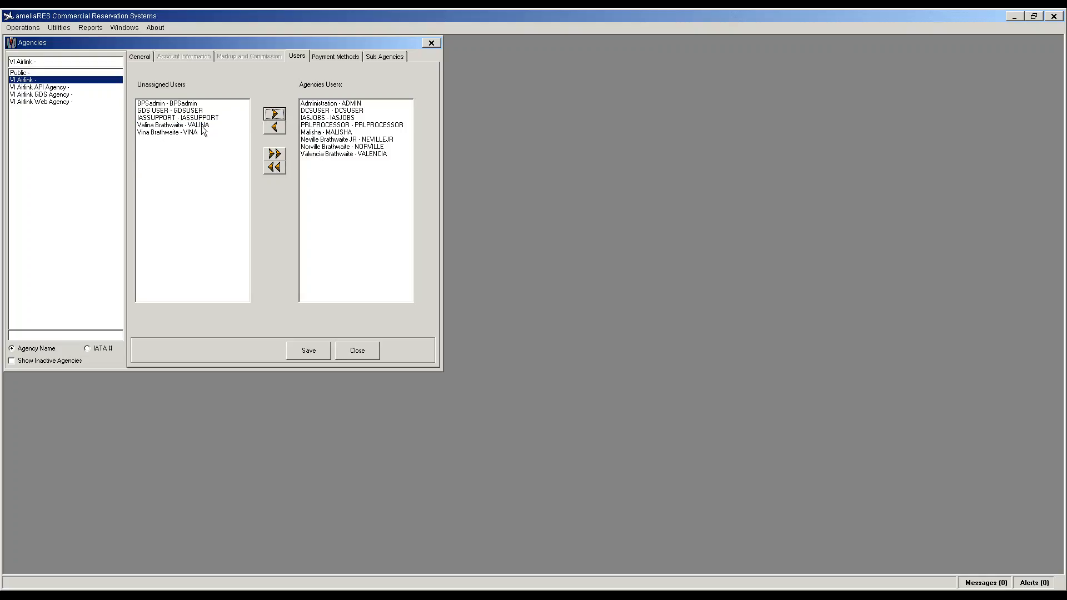
{"action": "left_click", "coordinate": [204, 131]}
{"action": "left_click", "coordinate": [272, 115]}
Step: Add the last named user, IASSUPPORT and BPSadmin to VI Airlink and save
{"action": "left_click", "coordinate": [194, 132]}
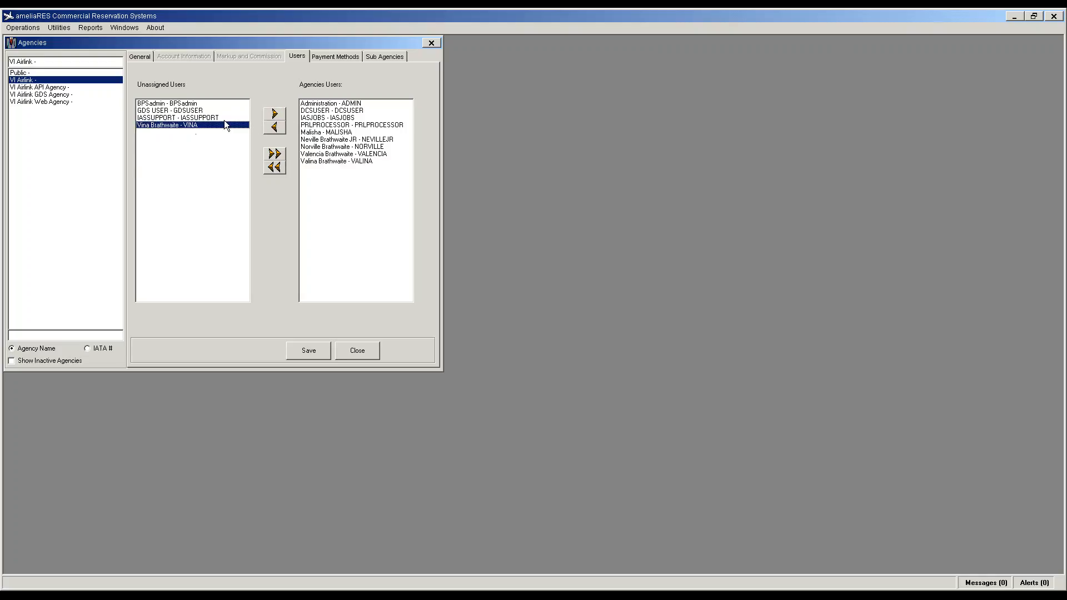
{"action": "left_click", "coordinate": [271, 115]}
{"action": "left_click", "coordinate": [220, 118]}
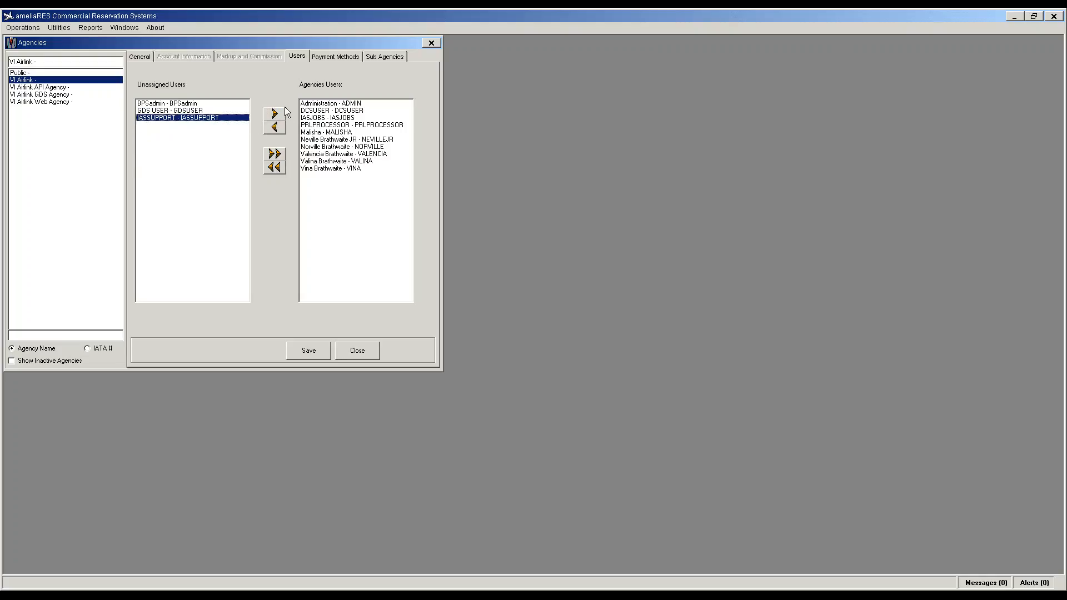
{"action": "left_click", "coordinate": [276, 115]}
{"action": "left_click", "coordinate": [167, 103]}
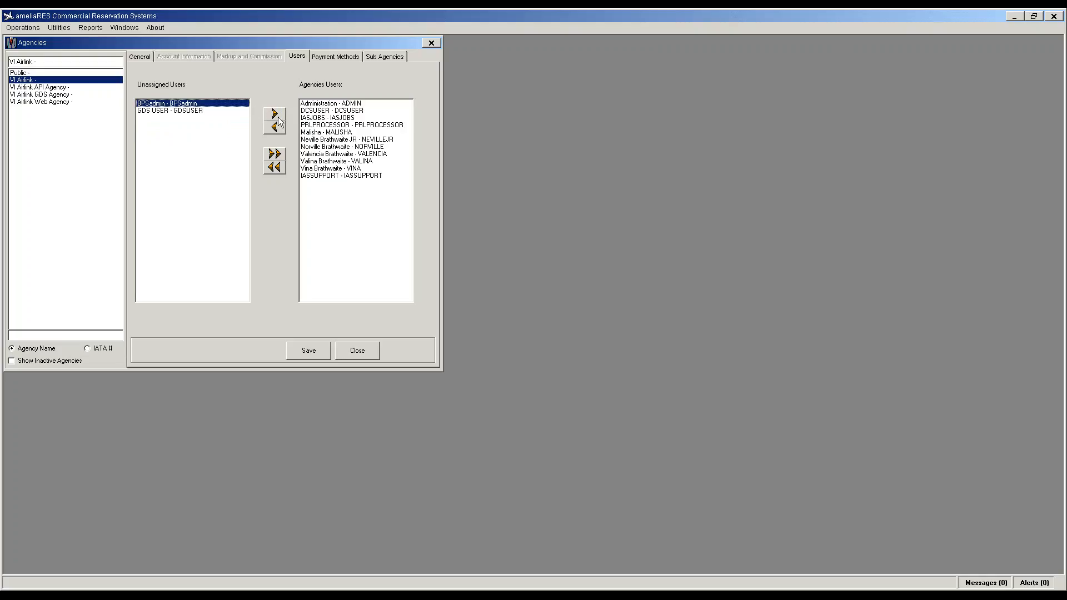
{"action": "left_click", "coordinate": [274, 115]}
{"action": "left_click", "coordinate": [309, 352]}
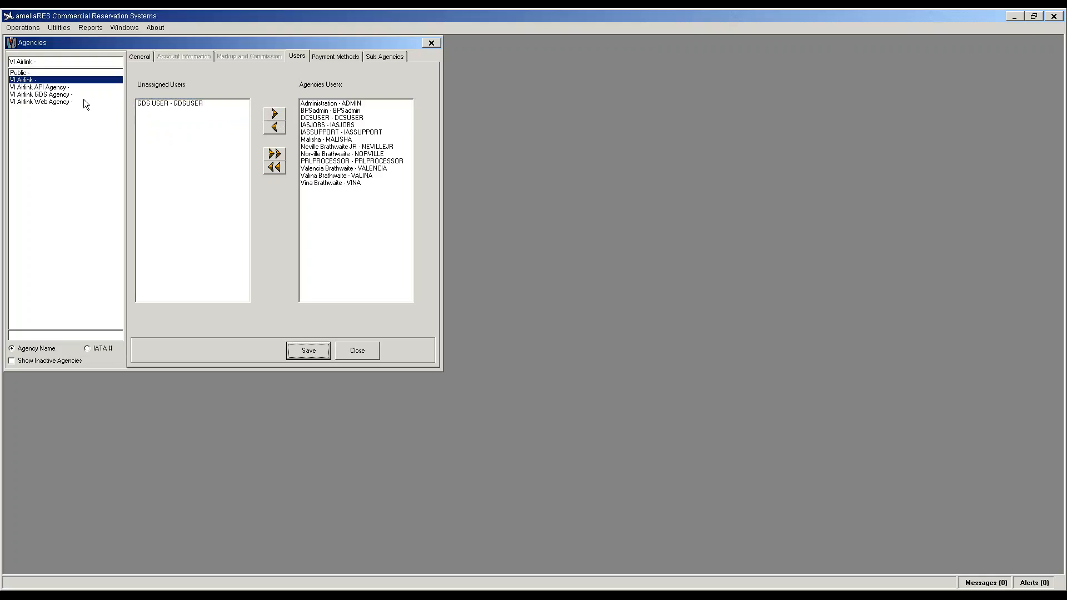
Step: Make GDS USER the only user of VI Airlink GDS Agency and save it
{"action": "left_click", "coordinate": [50, 95]}
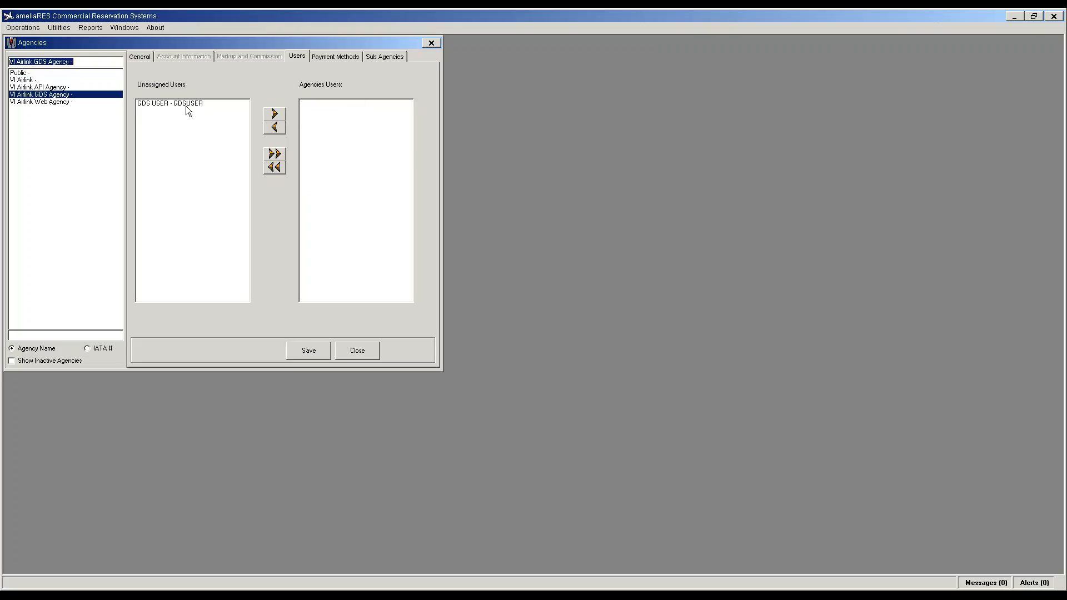
{"action": "left_click", "coordinate": [273, 115]}
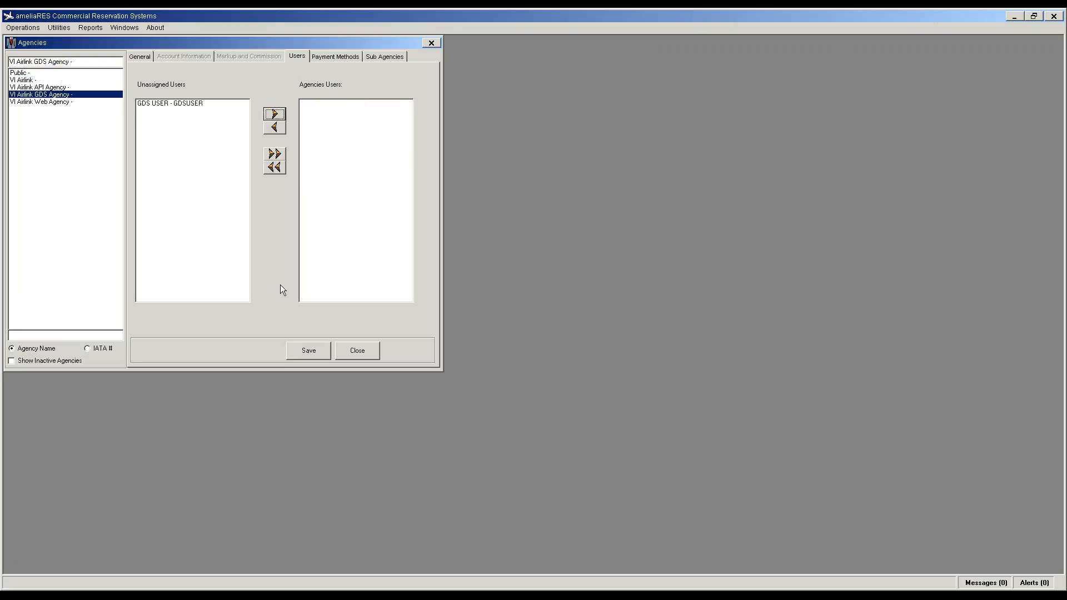
{"action": "left_click", "coordinate": [171, 103]}
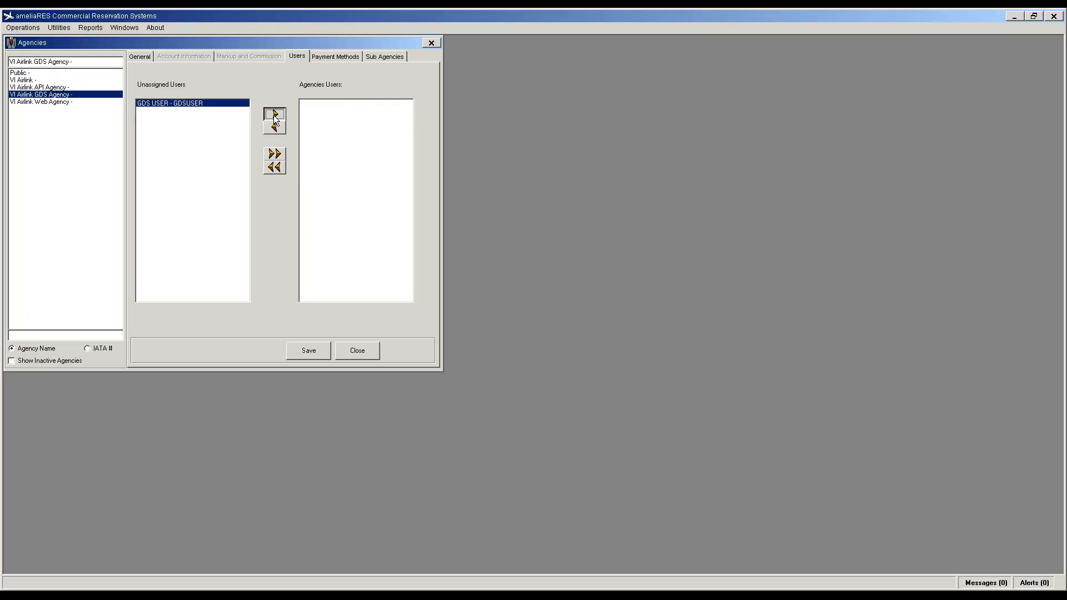
{"action": "left_click", "coordinate": [274, 115]}
{"action": "left_click", "coordinate": [304, 356]}
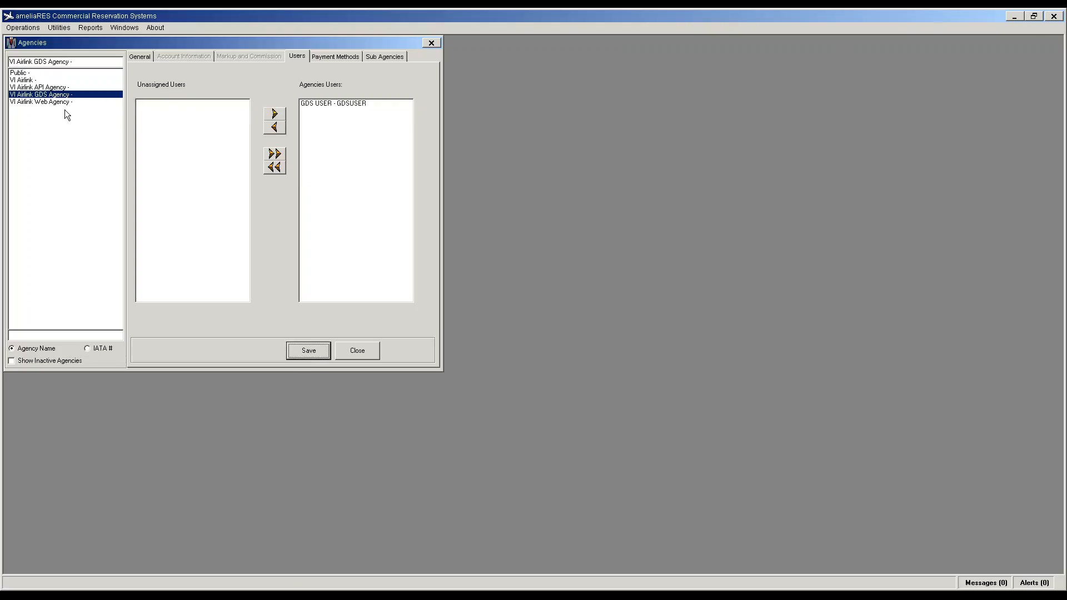
{"action": "left_click", "coordinate": [25, 80]}
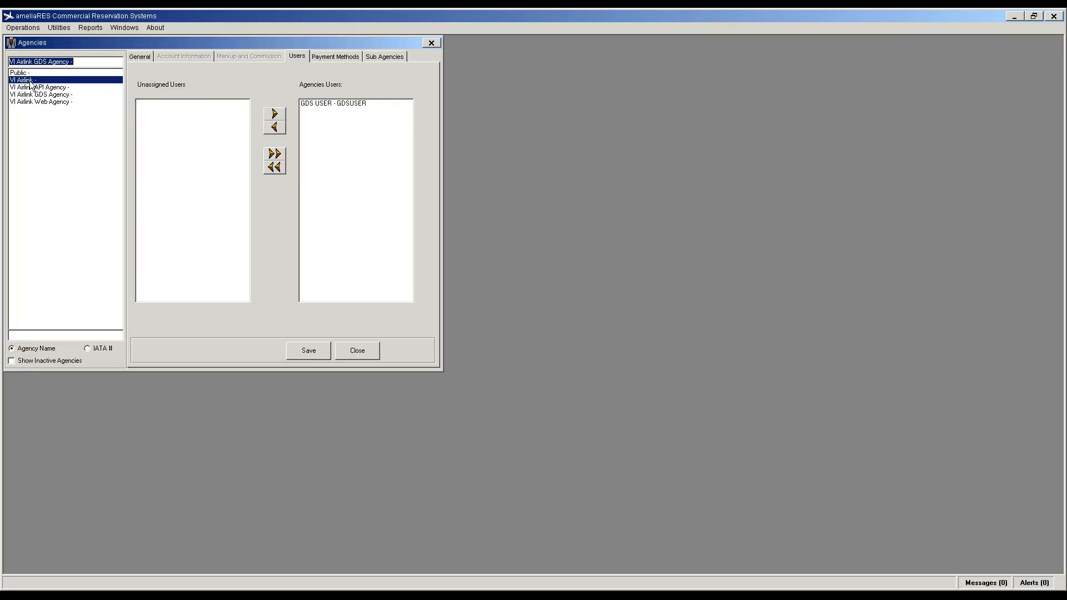
{"action": "left_click", "coordinate": [336, 57]}
Step: Give VI Airlink every payment method, then switch to VI Airlink Web Agency
{"action": "left_click", "coordinate": [278, 155]}
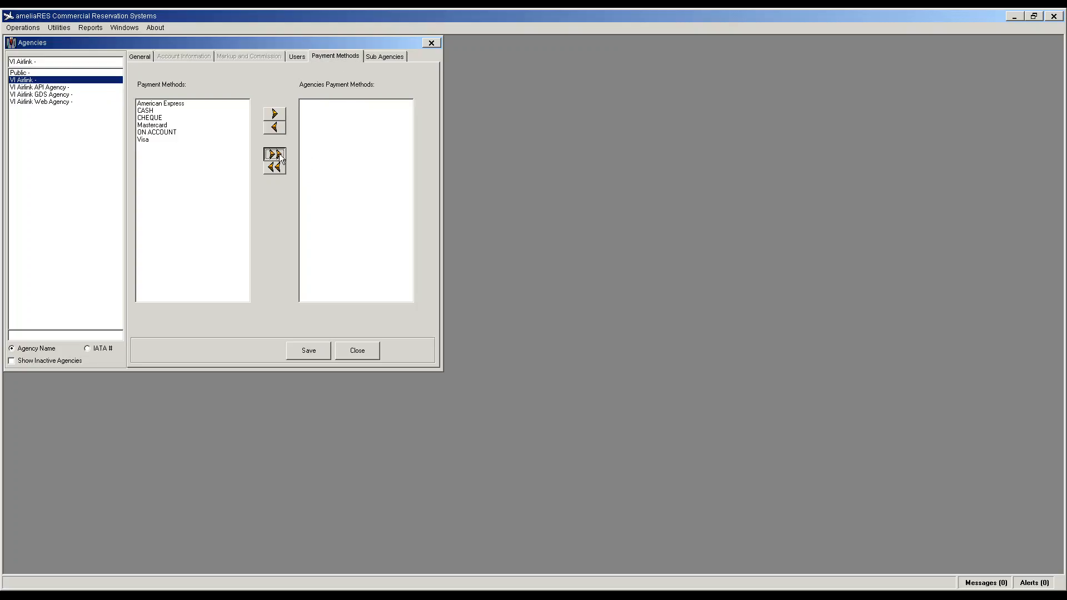
{"action": "left_click", "coordinate": [34, 102]}
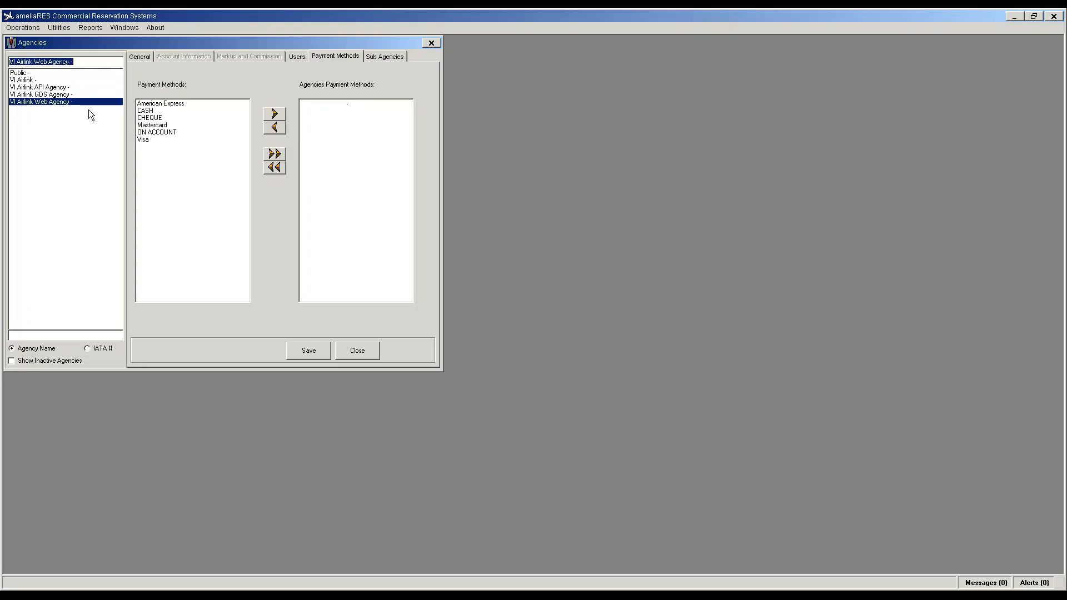
{"action": "left_click", "coordinate": [163, 103]}
{"action": "left_click", "coordinate": [274, 114]}
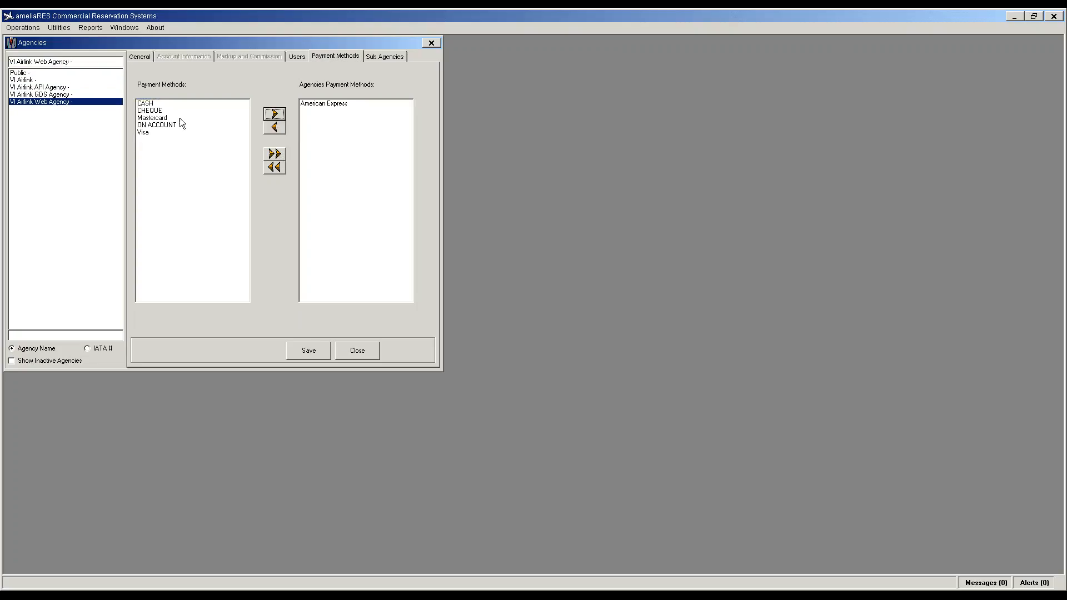
{"action": "left_click", "coordinate": [314, 104]}
{"action": "left_click", "coordinate": [275, 127]}
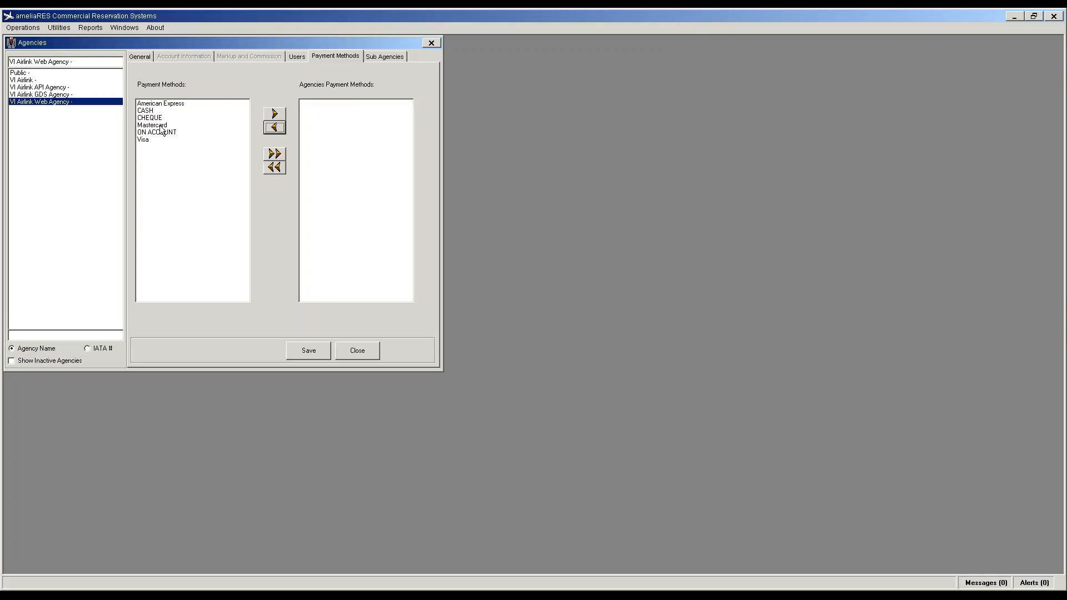
Step: Assign Mastercard and Visa to VI Airlink Web Agency, save, and close Agencies
{"action": "left_click", "coordinate": [156, 126]}
{"action": "left_click", "coordinate": [274, 114]}
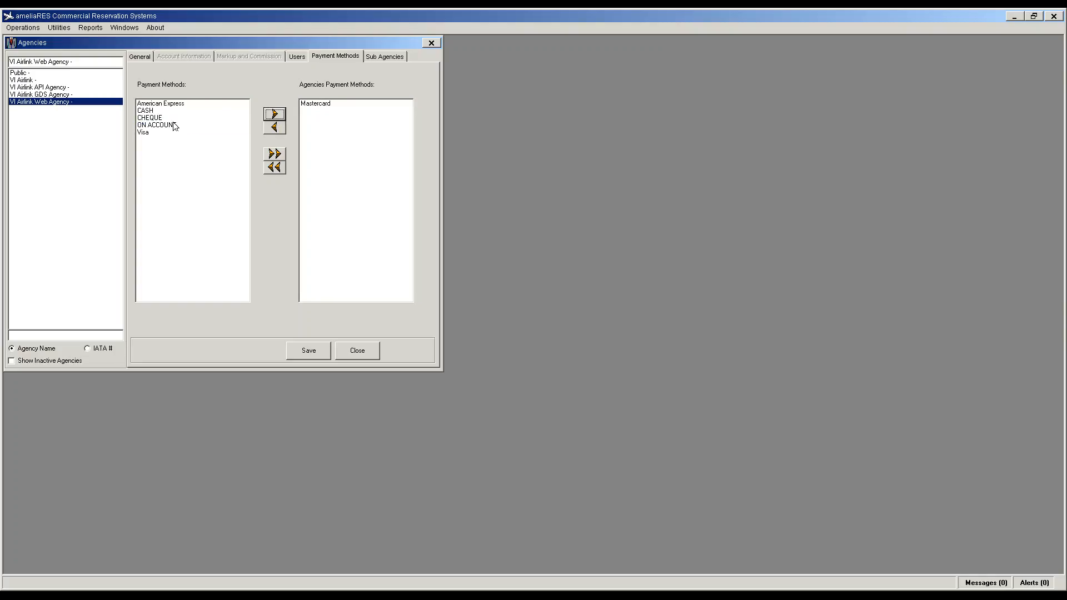
{"action": "left_click", "coordinate": [143, 132]}
{"action": "left_click", "coordinate": [275, 114]}
{"action": "left_click", "coordinate": [308, 350]}
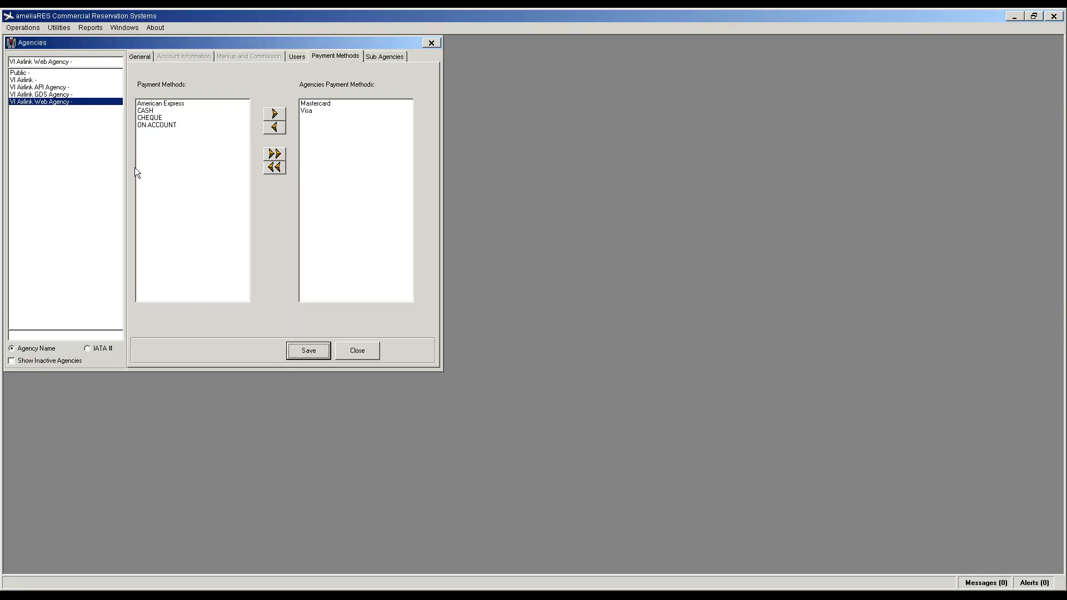
{"action": "left_click", "coordinate": [140, 58]}
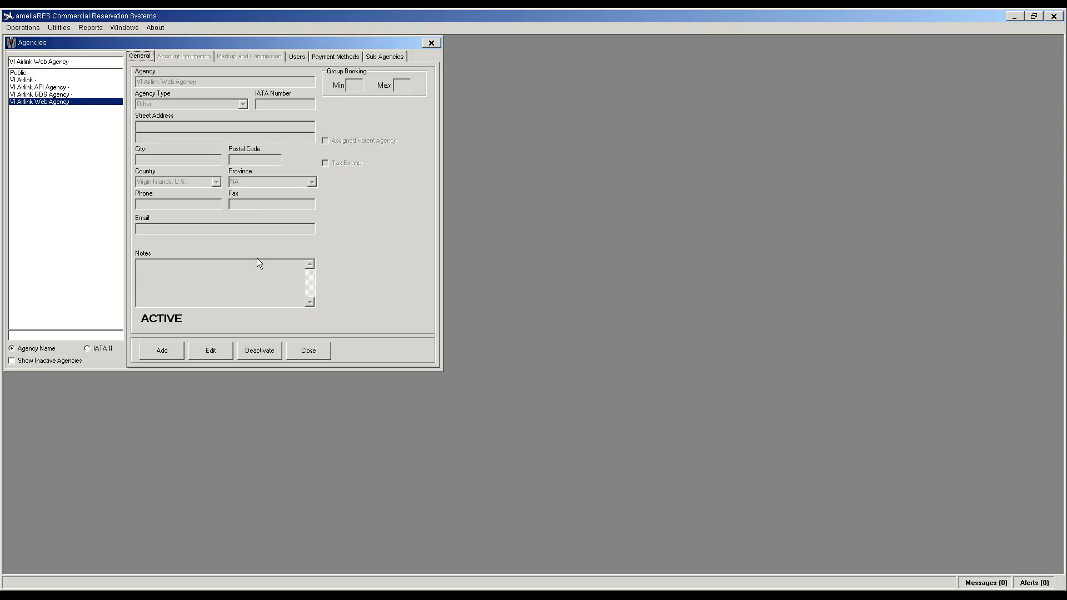
{"action": "left_click", "coordinate": [302, 351]}
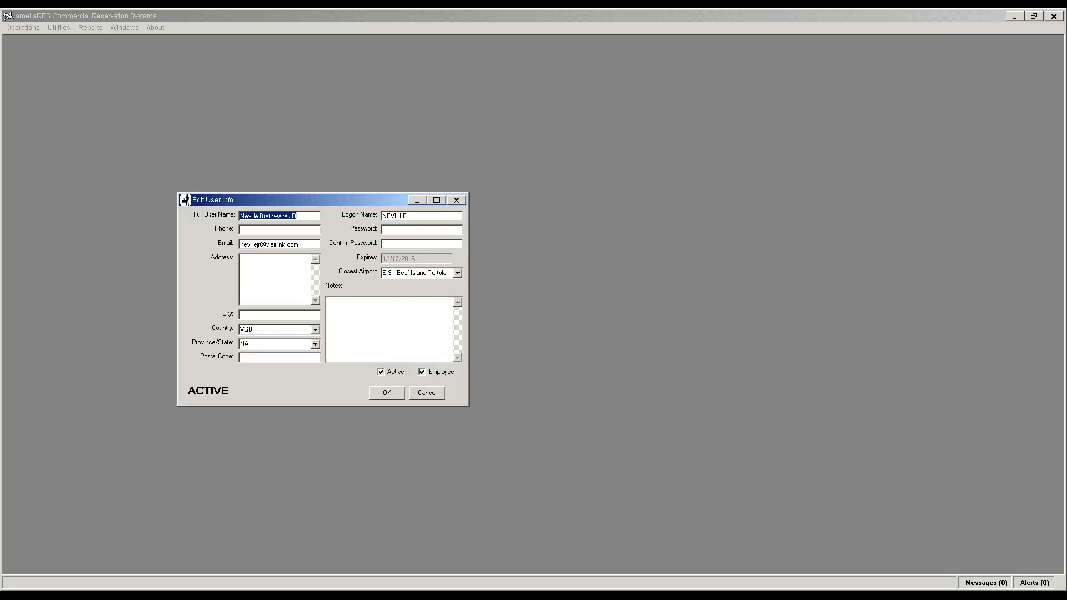
Step: Append JR to the junior user's logon name and save the user with OK
{"action": "double_click", "coordinate": [409, 217]}
{"action": "left_click", "coordinate": [409, 216]}
{"action": "type", "text": "JR"}
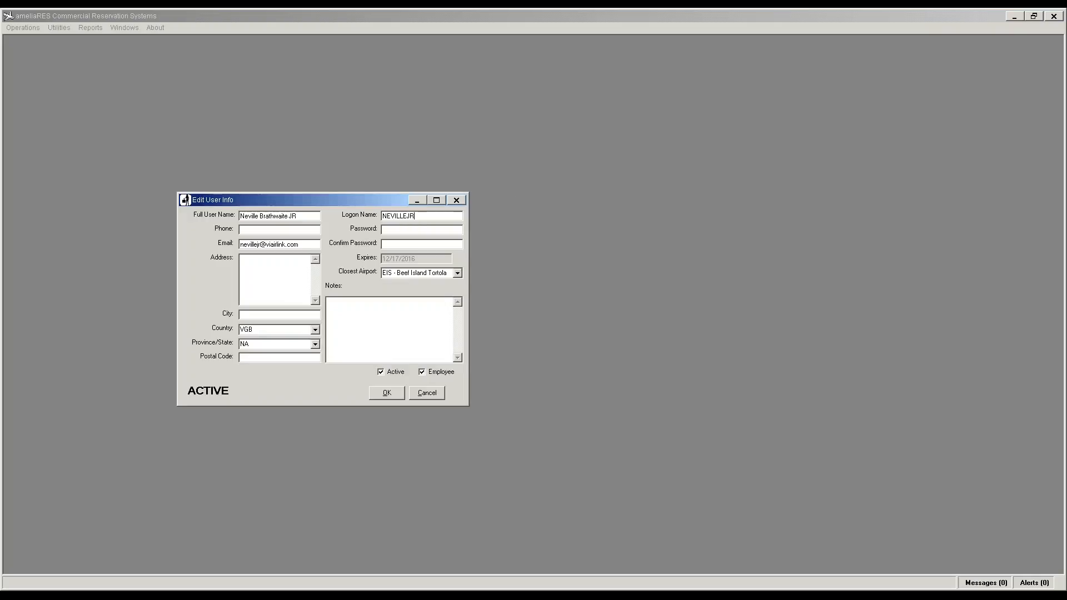
{"action": "left_click", "coordinate": [396, 395]}
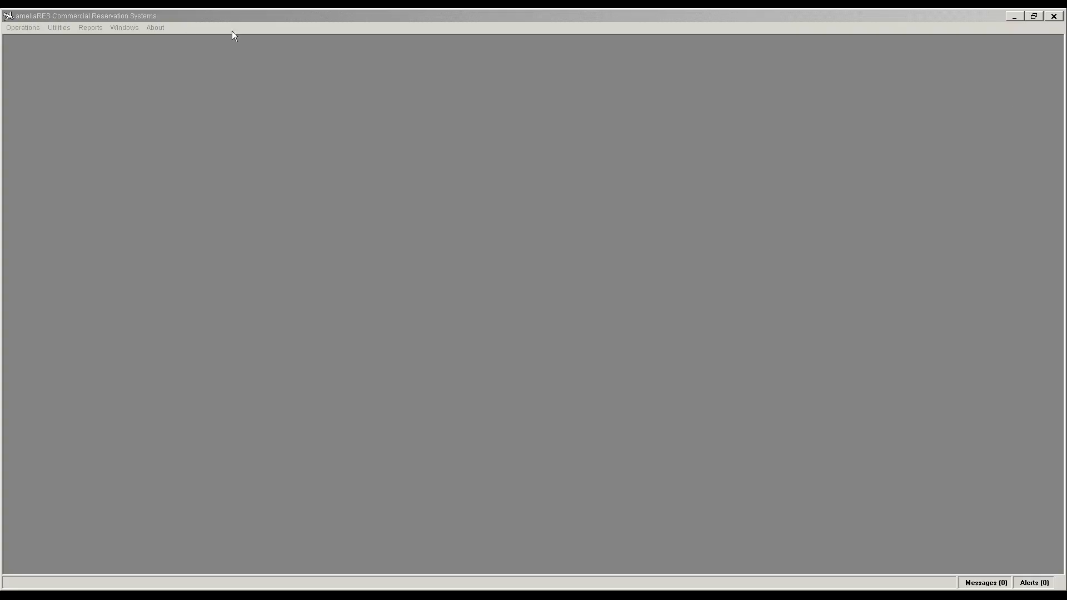
Step: Return to the Citrix logon page and replace the saved username with the airline account's username
{"action": "left_click", "coordinate": [32, 31]}
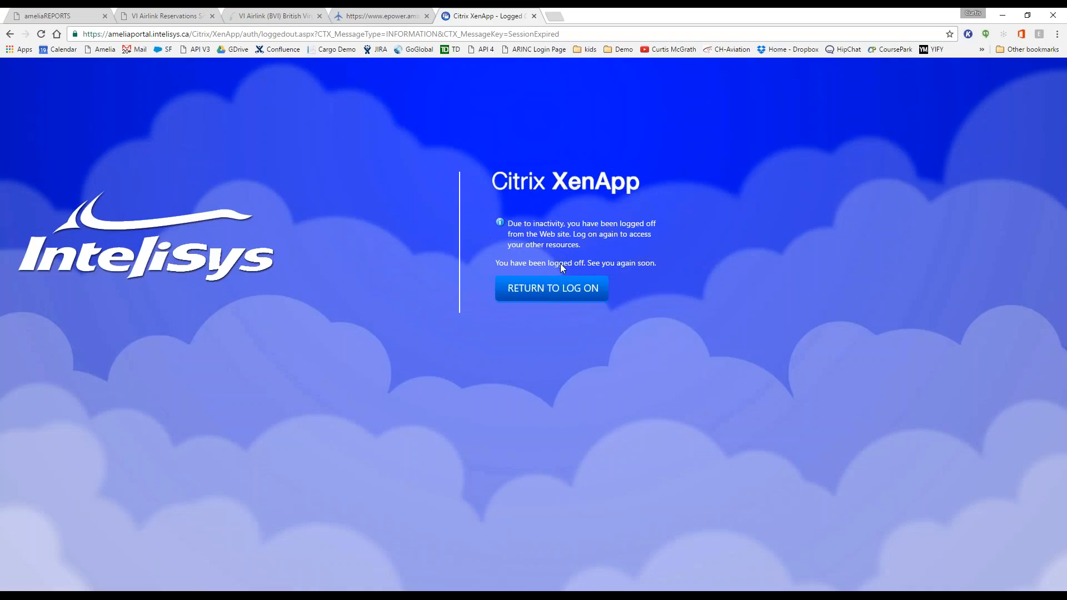
{"action": "left_click", "coordinate": [553, 289]}
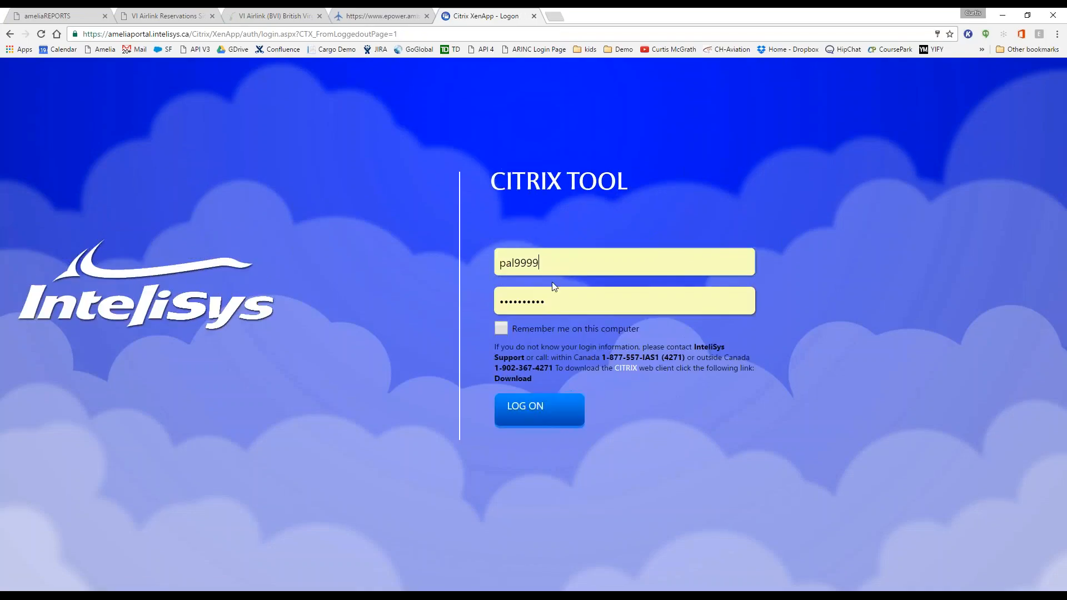
{"action": "double_click", "coordinate": [524, 258]}
{"action": "type", "text": "vi"}
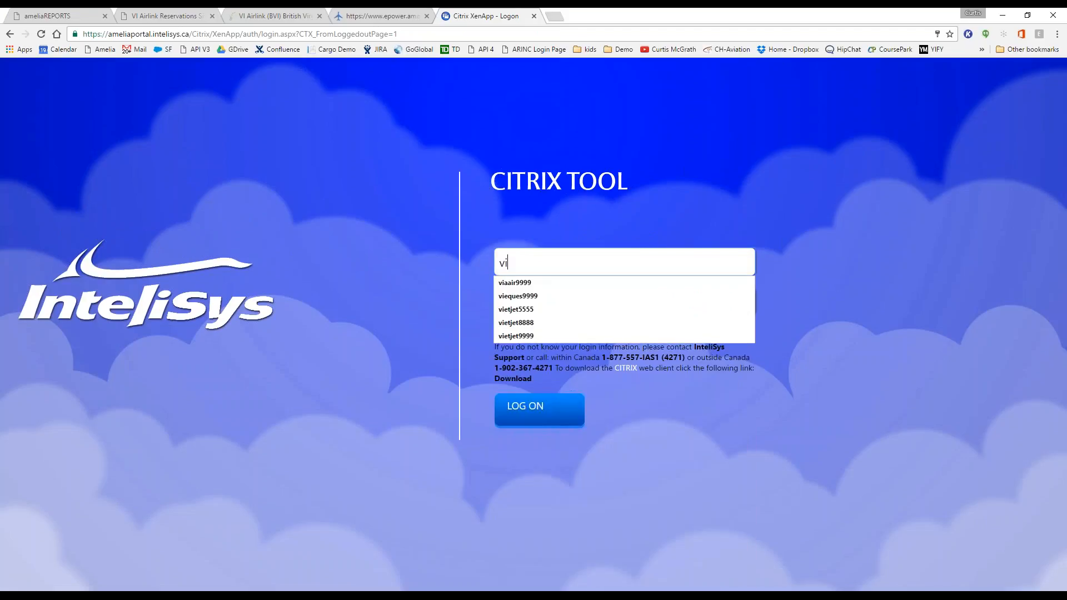
{"action": "type", "text": "airlink"}
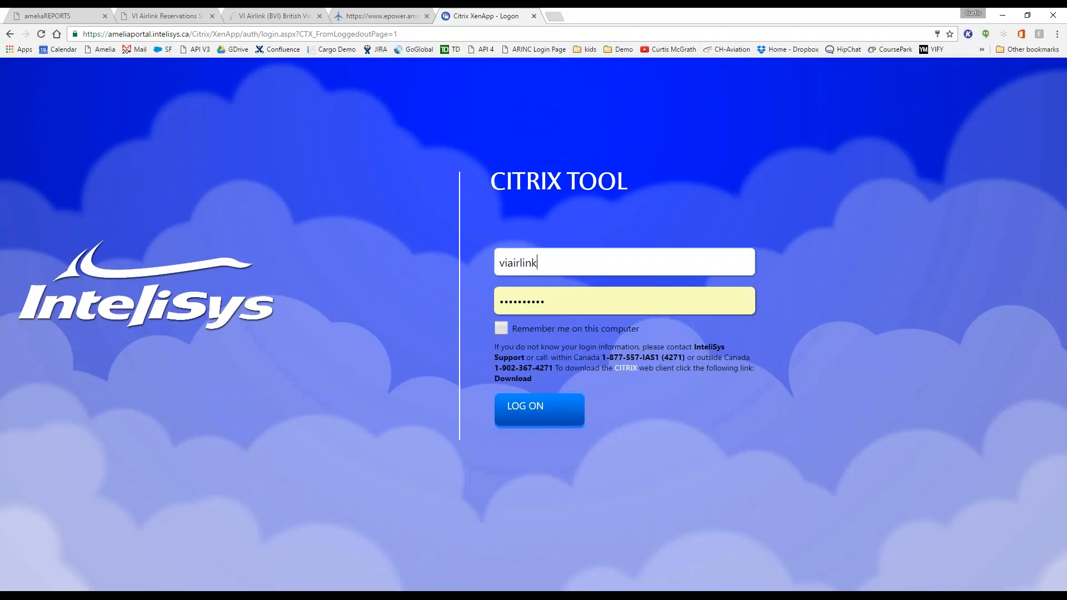
{"action": "type", "text": "1"}
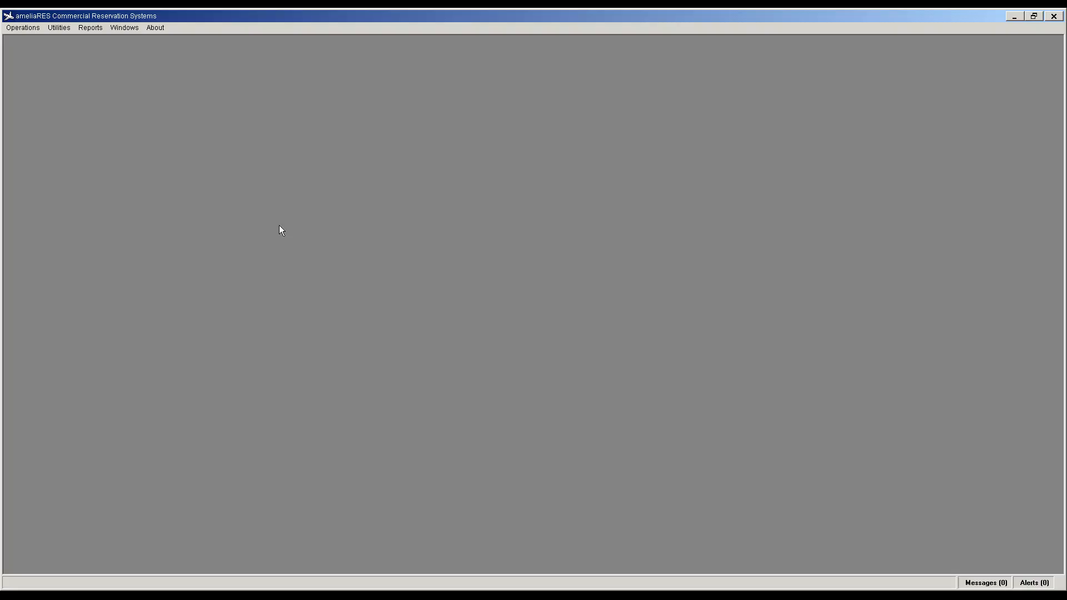
Step: Open the Discounts setup and add a 5% Off discount at 5 percent
{"action": "left_click", "coordinate": [50, 27]}
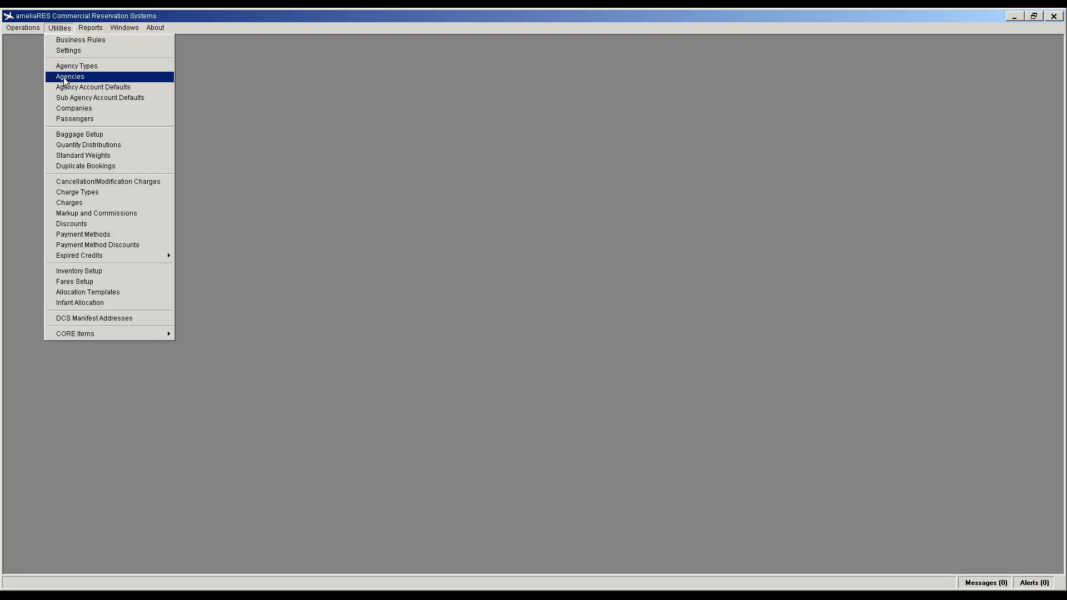
{"action": "left_click", "coordinate": [98, 223]}
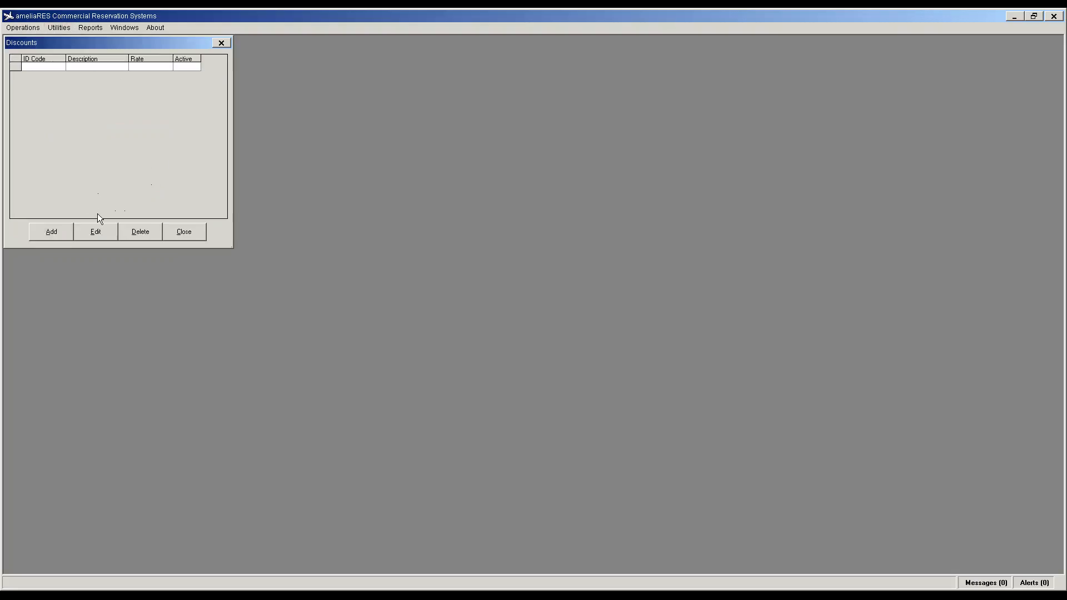
{"action": "left_click", "coordinate": [69, 233]}
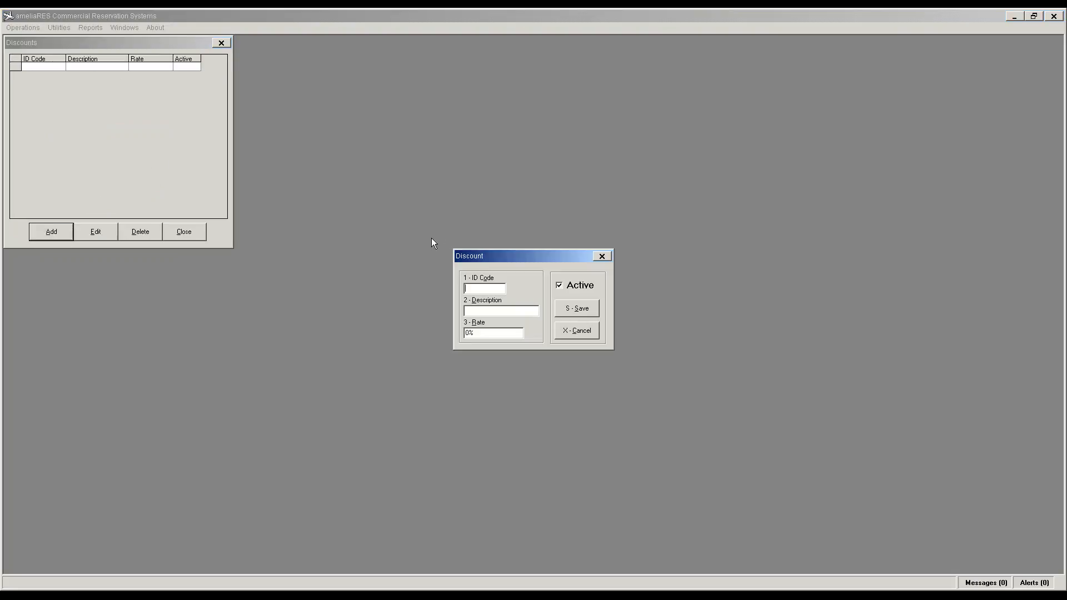
{"action": "type", "text": "5"}
{"action": "type", "text": "5% "}
{"action": "type", "text": "Off"}
{"action": "key", "text": "Tab"}
{"action": "type", "text": "5"}
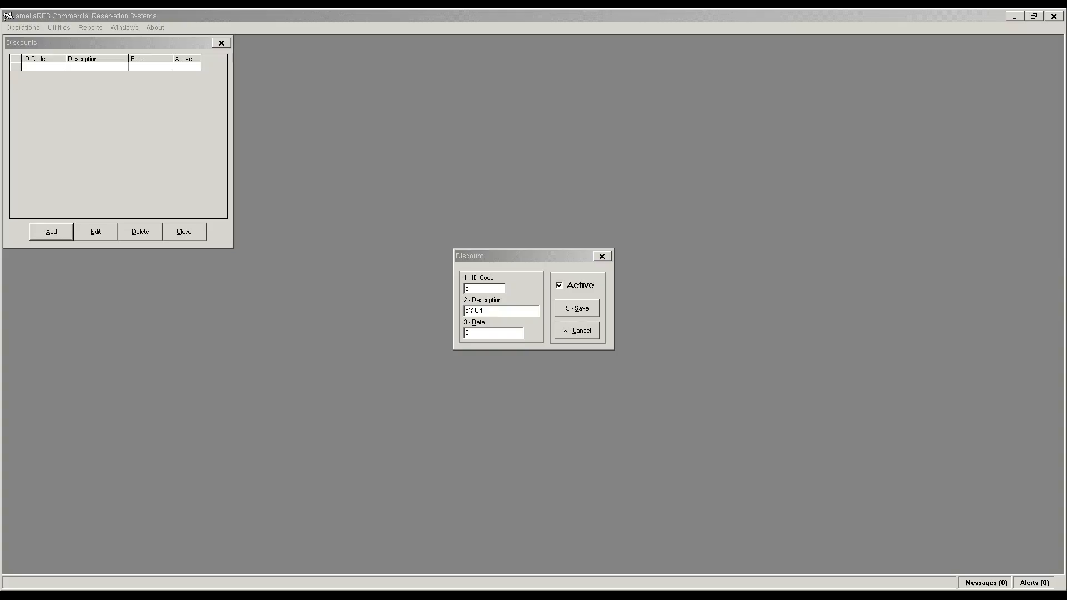
{"action": "left_click", "coordinate": [580, 306]}
Step: Add the 10% Off and 15% Off discounts with rates 10 and 15
{"action": "left_click", "coordinate": [38, 231]}
{"action": "type", "text": "10"}
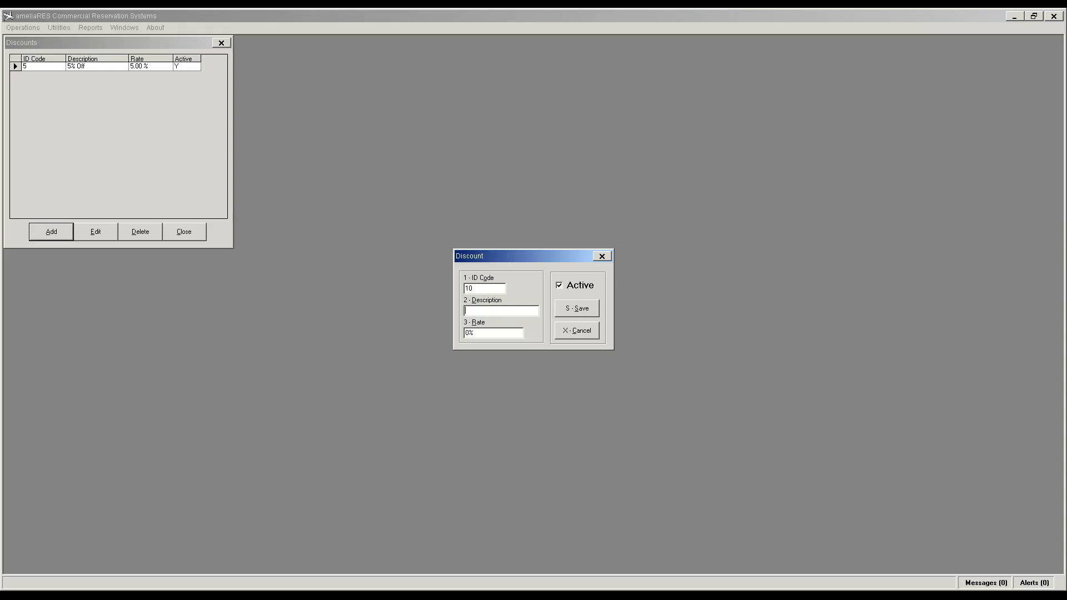
{"action": "type", "text": "10 %Off"}
{"action": "key", "text": "Tab"}
{"action": "type", "text": "10"}
{"action": "left_click", "coordinate": [568, 315]}
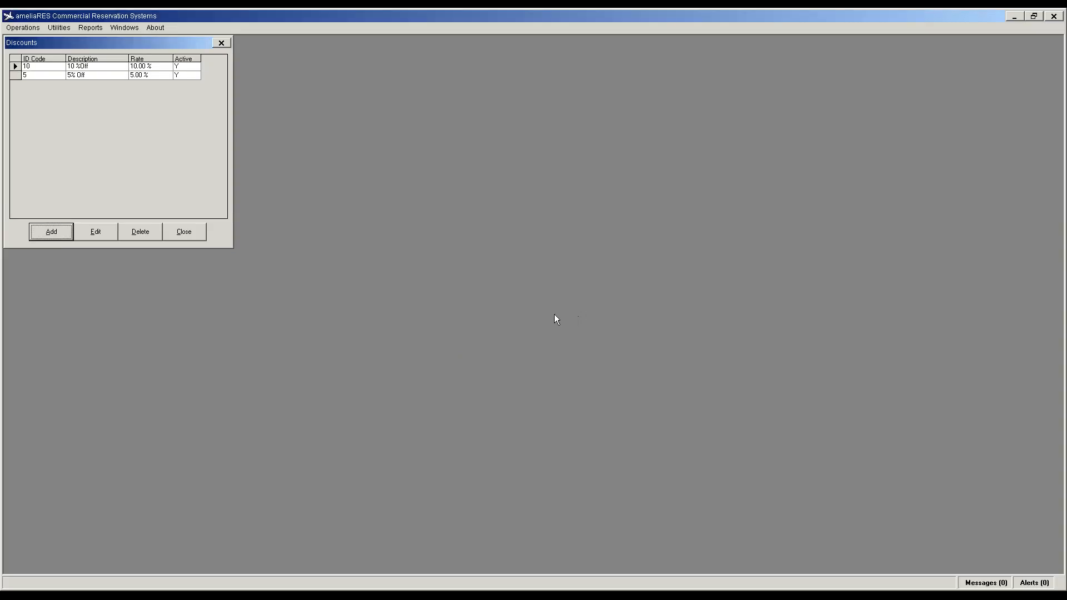
{"action": "left_click", "coordinate": [64, 235]}
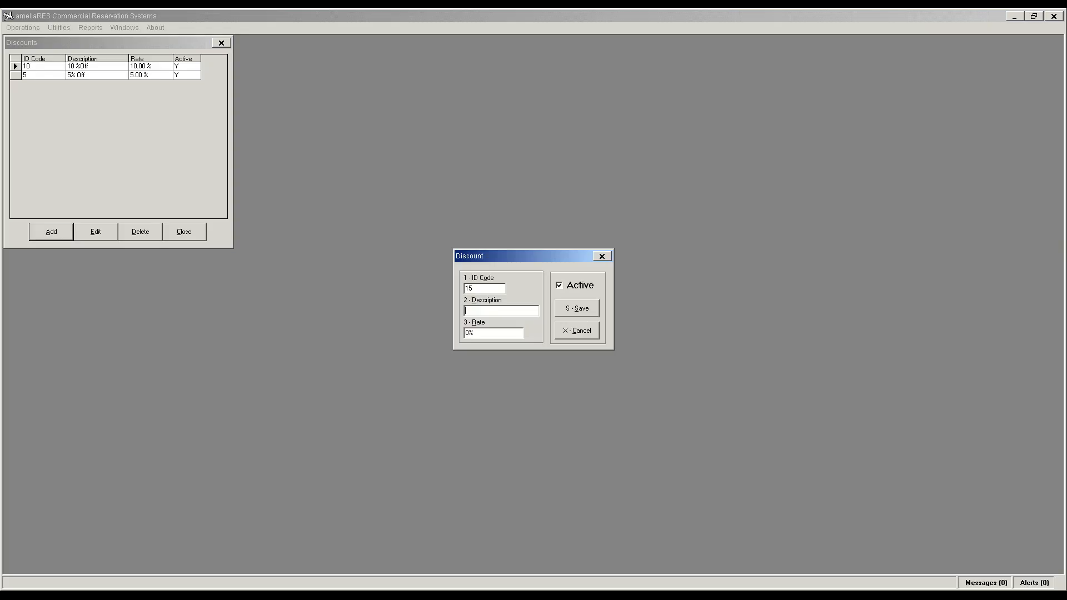
{"action": "type", "text": "15 % Of"}
{"action": "key", "text": "Tab"}
{"action": "type", "text": "1"}
{"action": "left_click", "coordinate": [573, 314]}
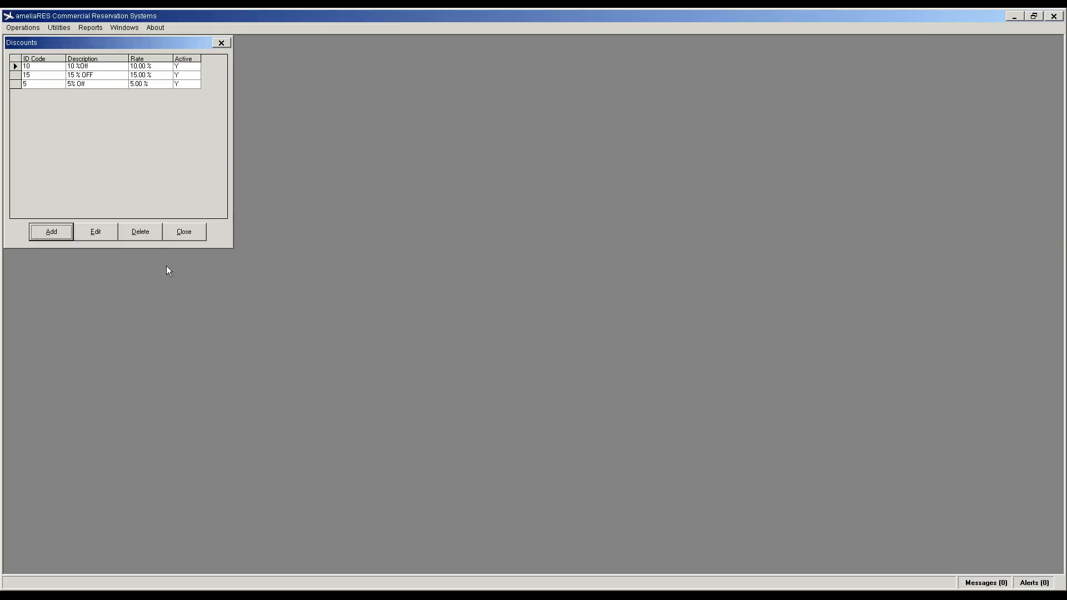
Step: Add the 20% Off and 25% Off discounts, then close the discount list
{"action": "left_click", "coordinate": [60, 231]}
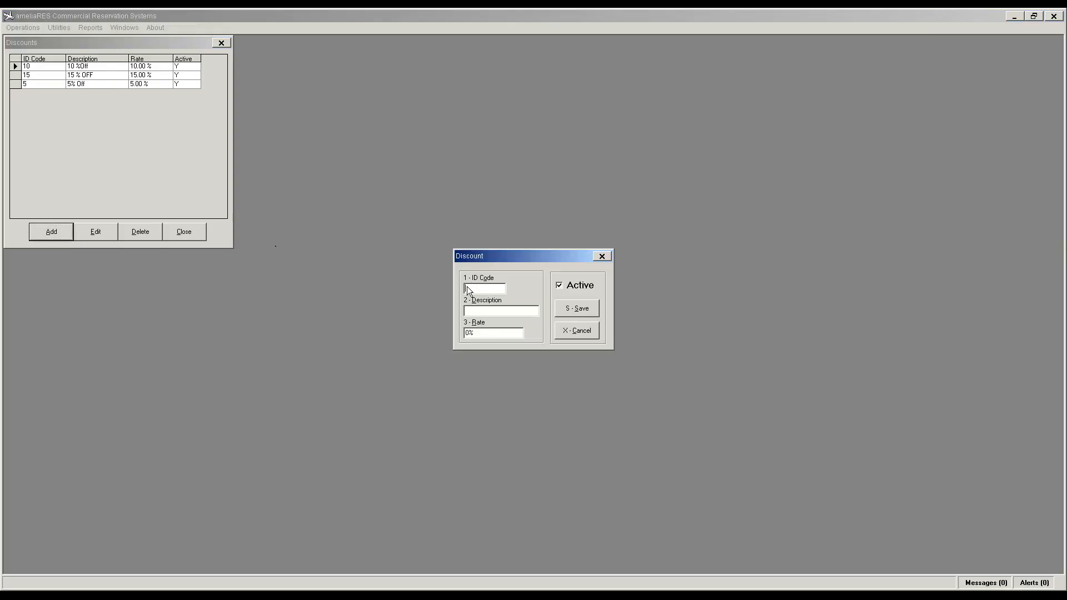
{"action": "type", "text": "20"}
{"action": "type", "text": "20"}
{"action": "type", "text": " %"}
{"action": "key", "text": "Tab"}
{"action": "type", "text": "20"}
{"action": "left_click", "coordinate": [517, 312]}
{"action": "left_click", "coordinate": [517, 312]}
{"action": "type", "text": "Off"}
{"action": "key", "text": "alt+s"}
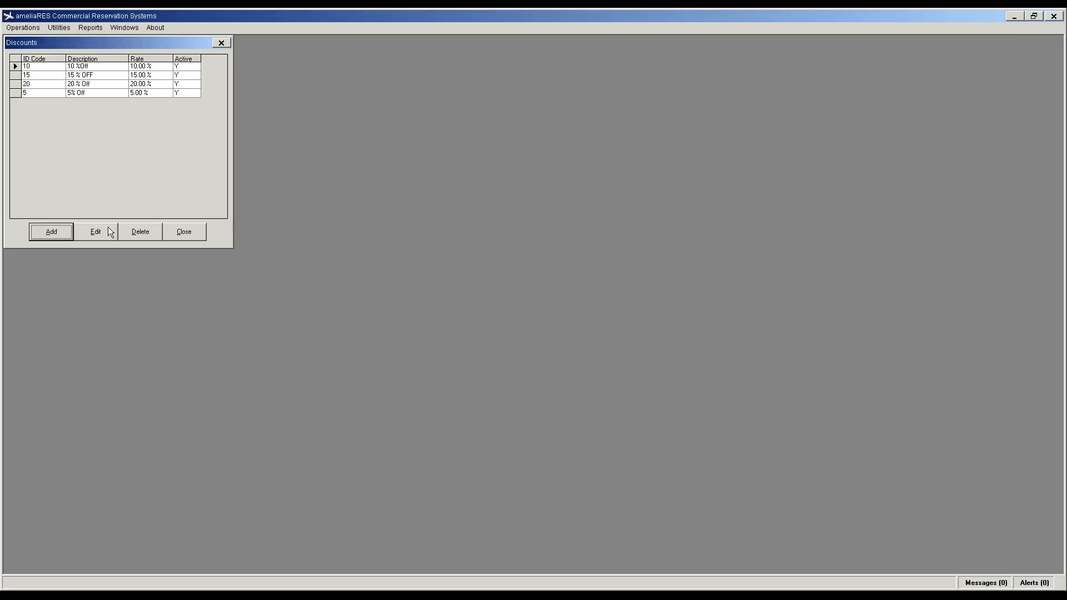
{"action": "left_click", "coordinate": [67, 231]}
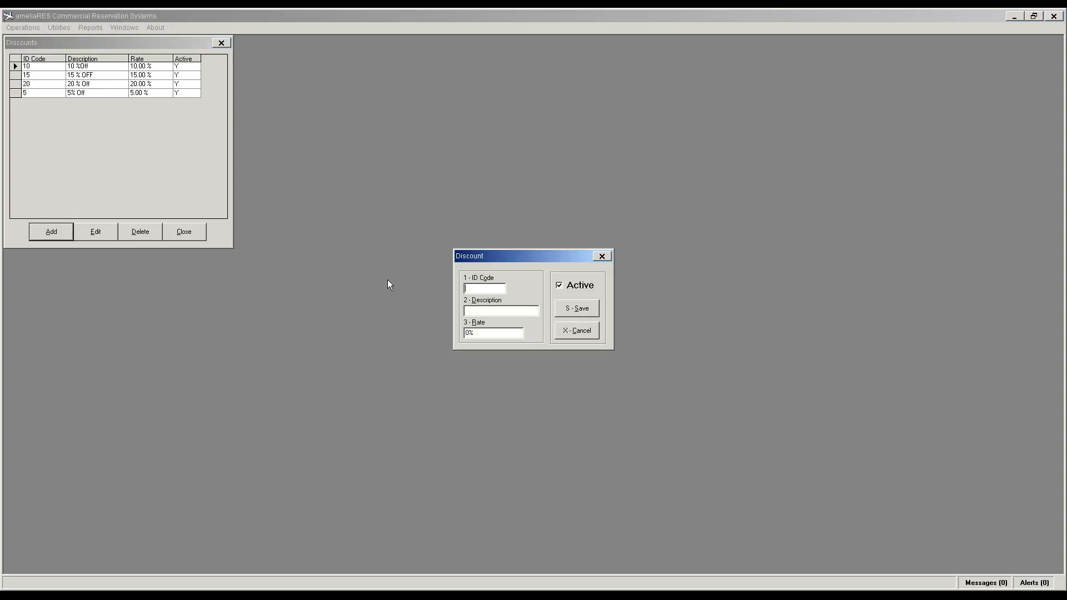
{"action": "type", "text": "25"}
{"action": "type", "text": "25%"}
{"action": "type", "text": " Of"}
{"action": "type", "text": "f"}
{"action": "key", "text": "Tab"}
{"action": "type", "text": "25"}
{"action": "left_click", "coordinate": [572, 315]}
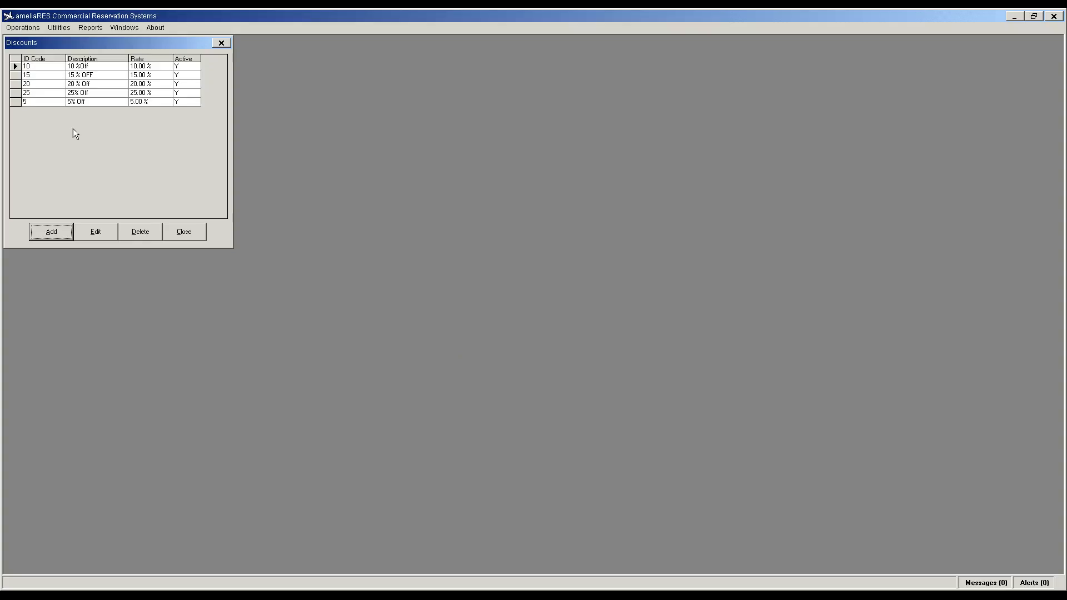
{"action": "left_click", "coordinate": [168, 230]}
{"action": "left_click", "coordinate": [59, 29]}
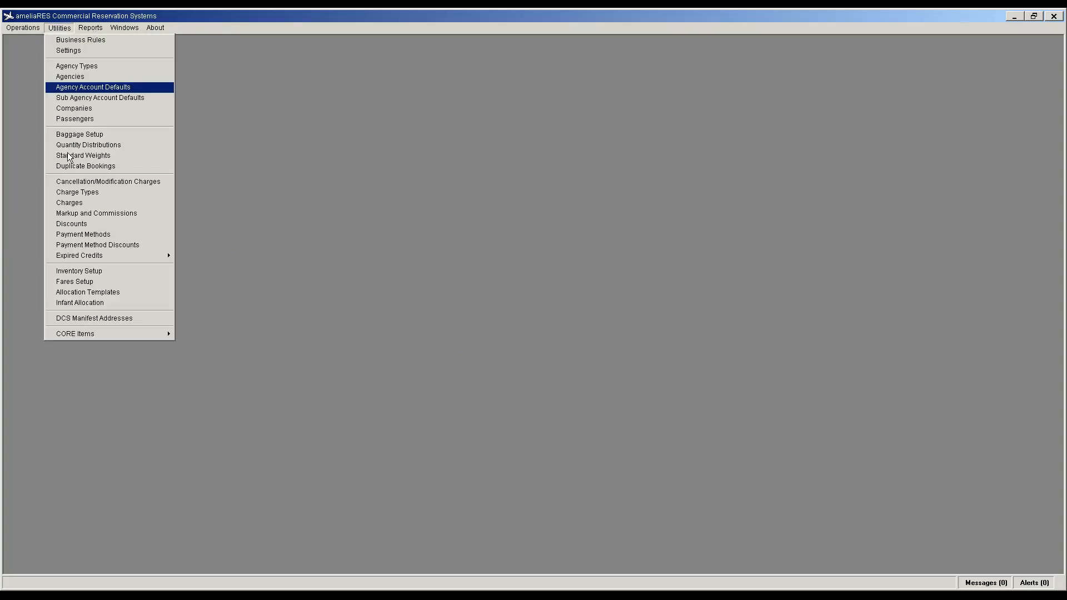
Step: Rename charge type AI from Airport Improvement Fund to Airport Development Fee
{"action": "left_click", "coordinate": [89, 195]}
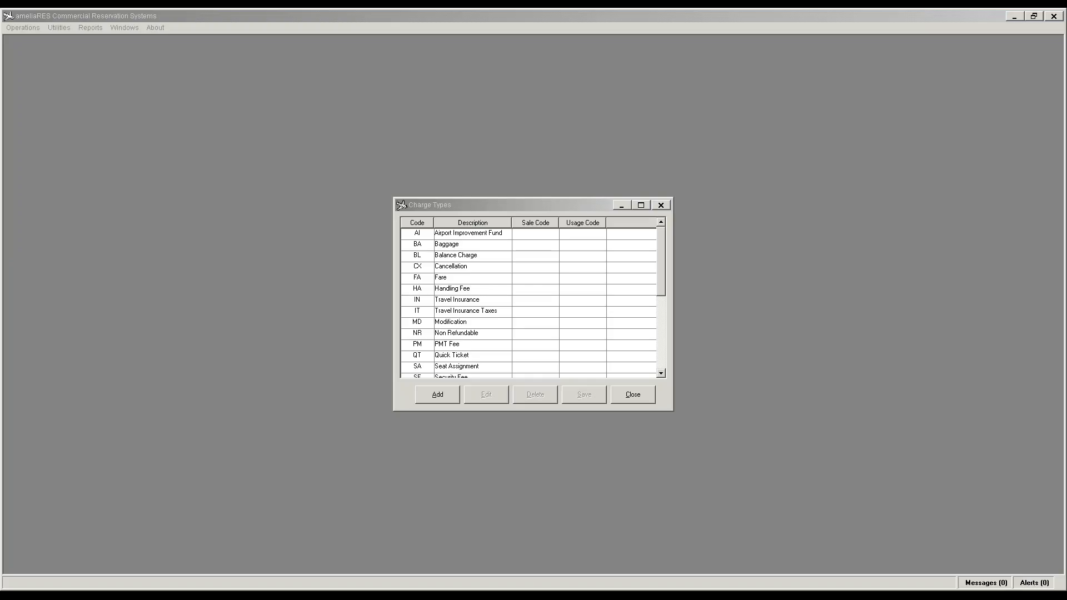
{"action": "left_click", "coordinate": [461, 236]}
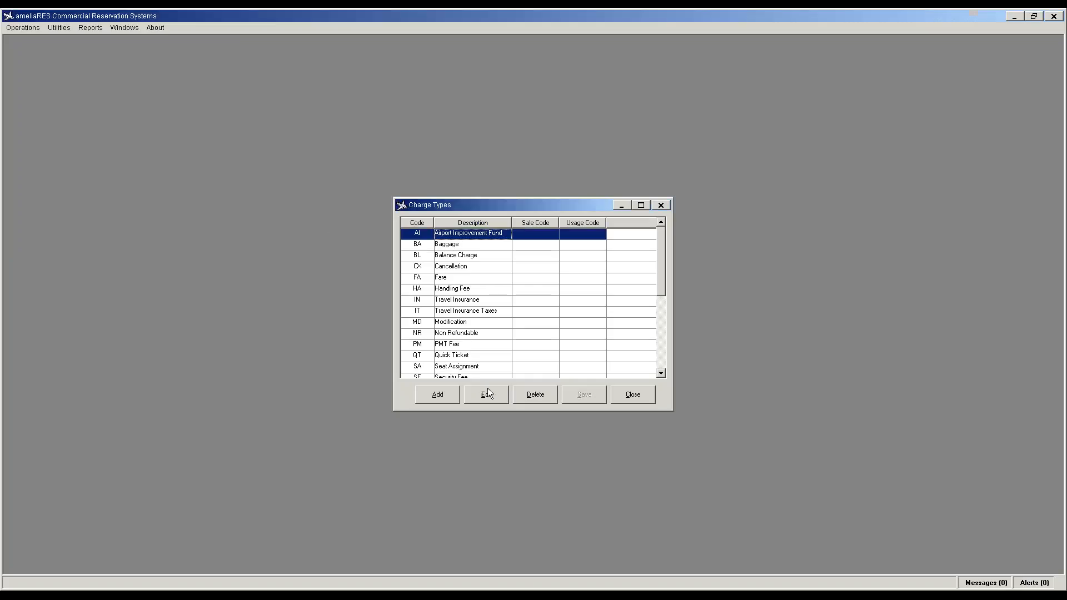
{"action": "left_click", "coordinate": [486, 395]}
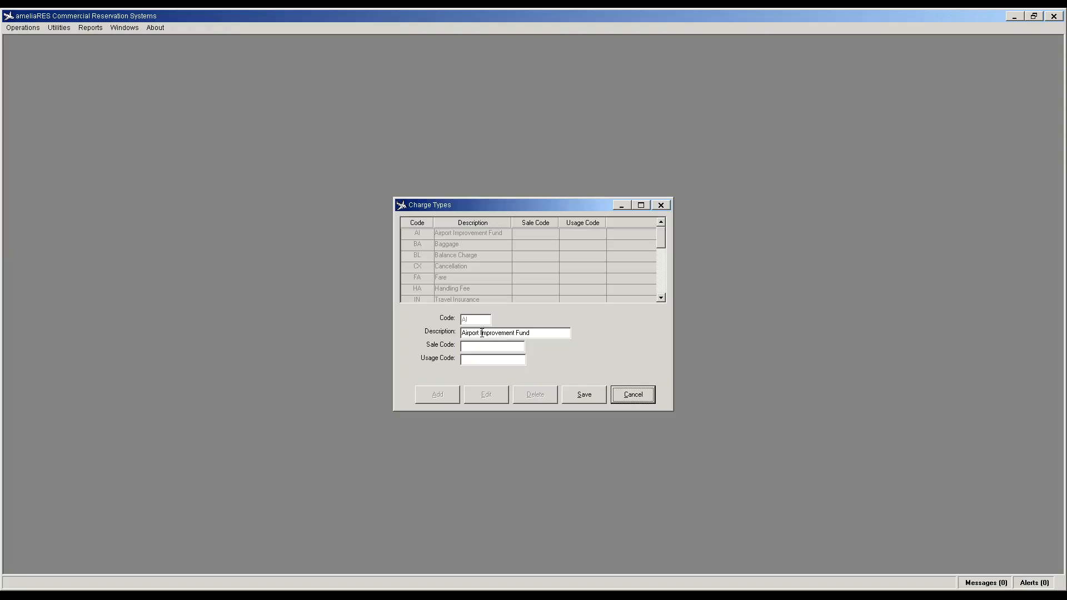
{"action": "left_click_drag", "start_coordinate": [480, 334], "coordinate": [532, 333]}
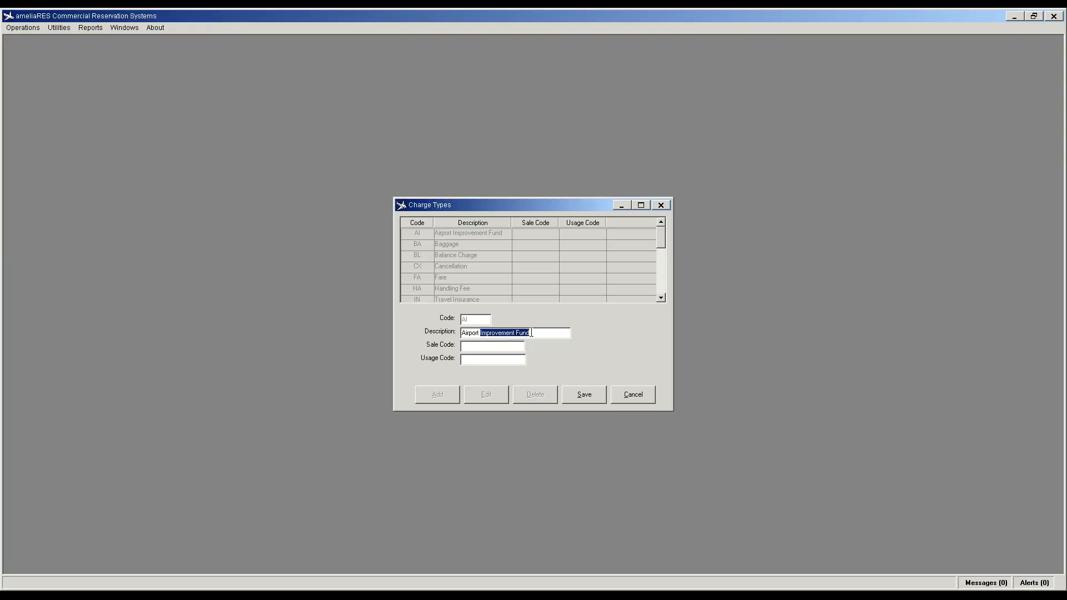
{"action": "type", "text": "Developmen"}
{"action": "left_click", "coordinate": [573, 387]}
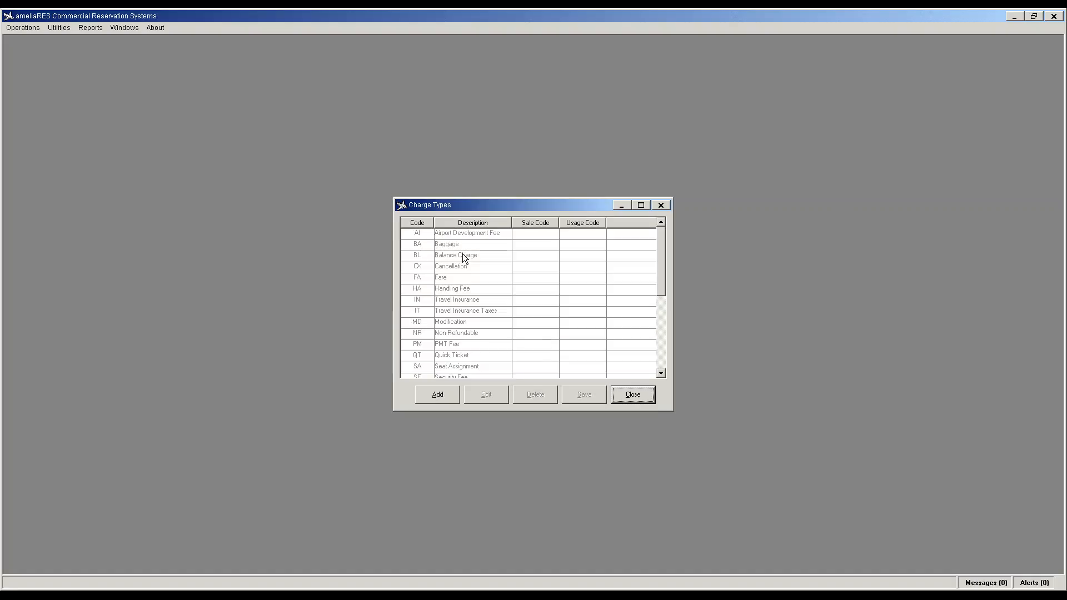
Step: Add a DT charge type described as Departure Tax, then close Charge Types
{"action": "left_click", "coordinate": [441, 396]}
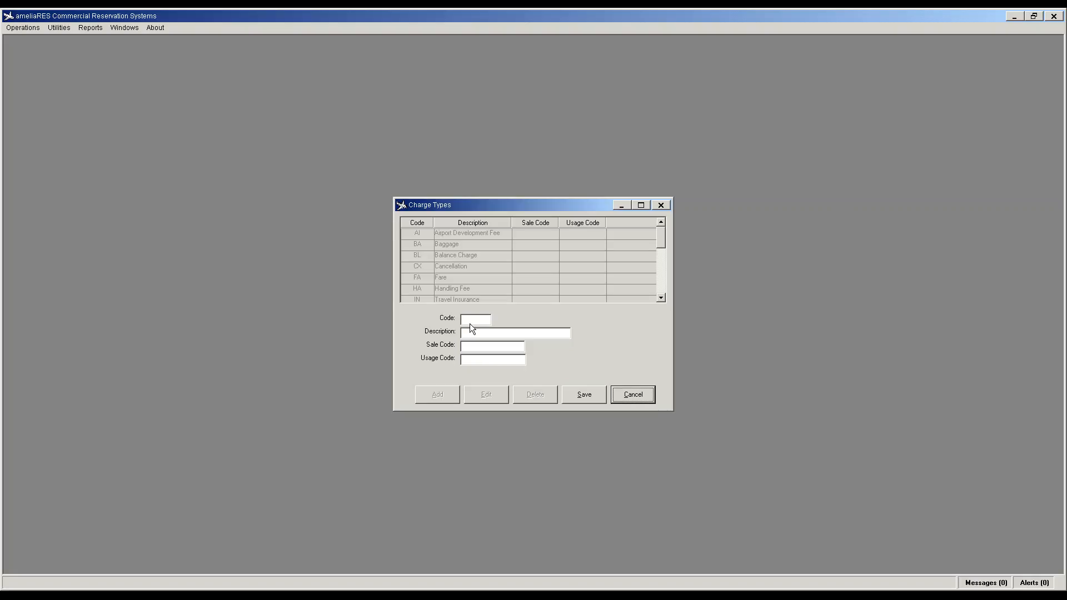
{"action": "left_click", "coordinate": [470, 323]}
{"action": "type", "text": "DT"}
{"action": "type", "text": "Departure Tax"}
{"action": "left_click", "coordinate": [582, 397]}
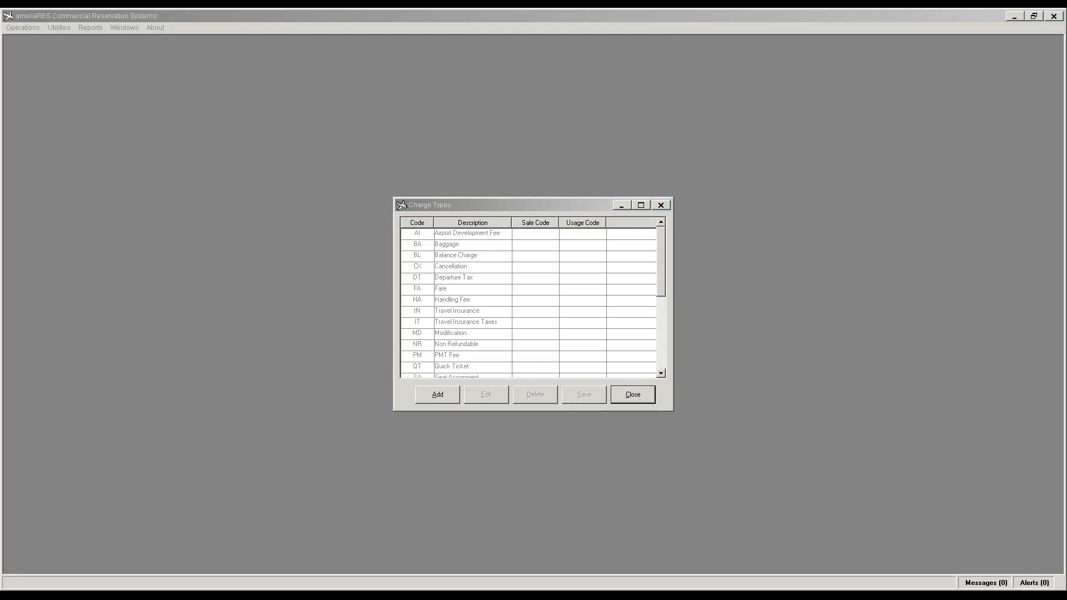
{"action": "left_click", "coordinate": [635, 395]}
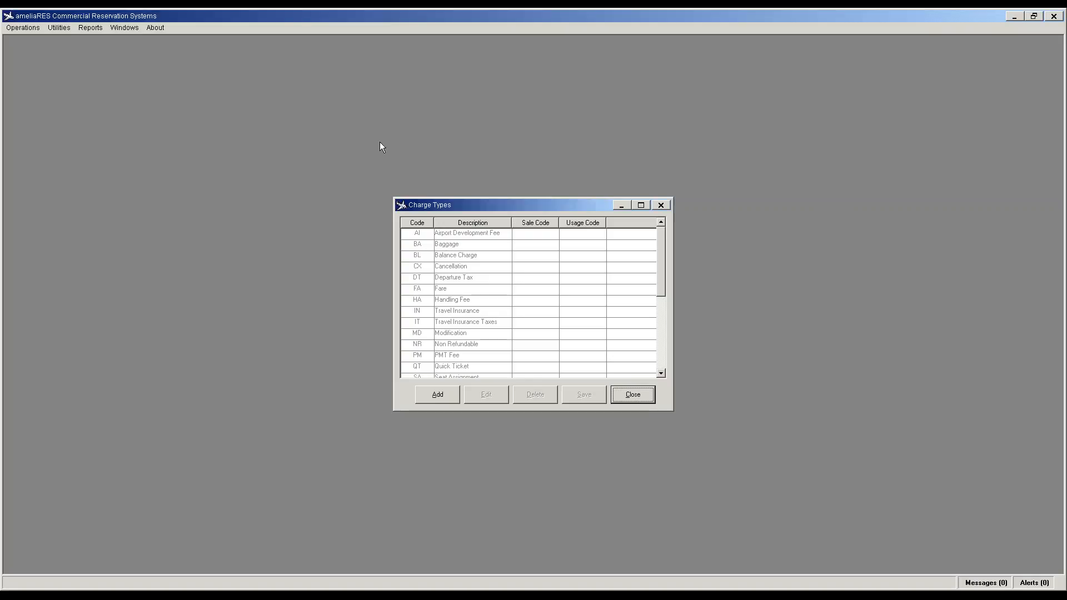
{"action": "left_click", "coordinate": [638, 398]}
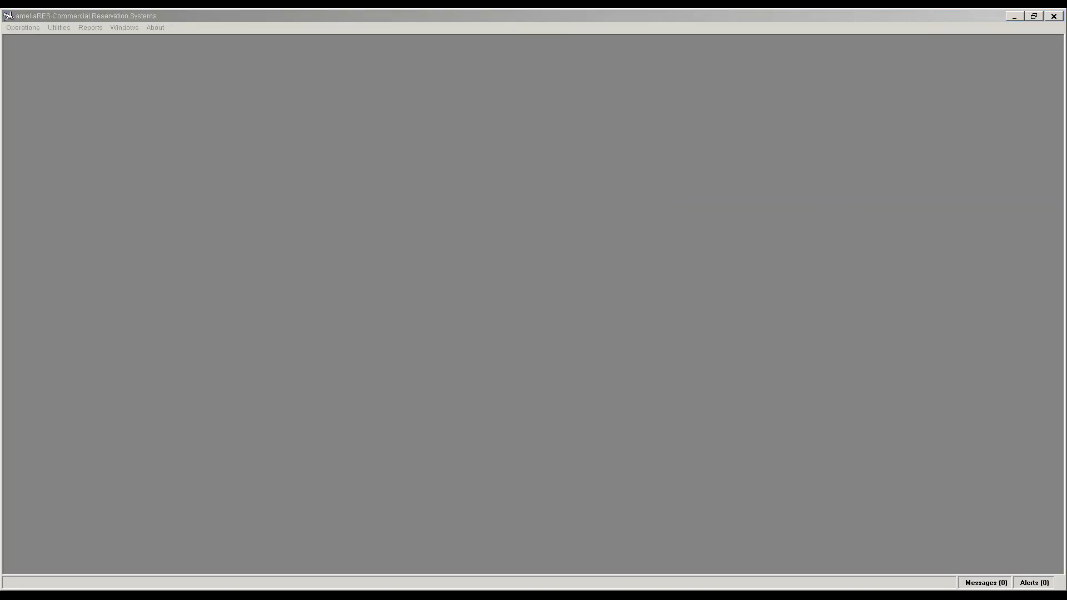
Step: Erase the Hours ranges, end the first range at 24, save, and close Quantity Ranges
{"action": "left_click", "coordinate": [55, 28]}
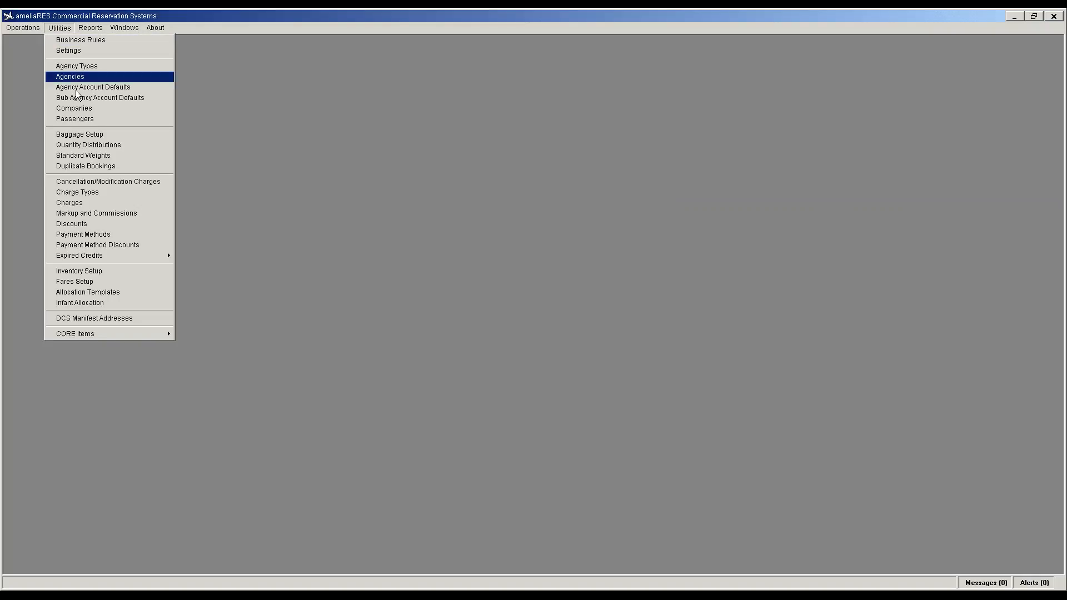
{"action": "left_click", "coordinate": [84, 146]}
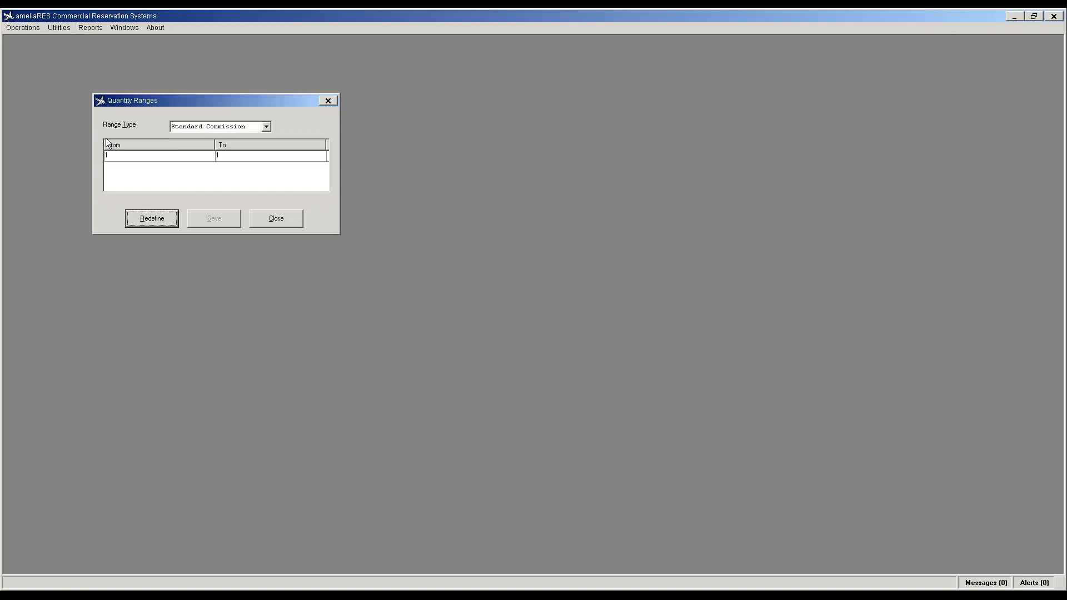
{"action": "left_click", "coordinate": [266, 126]}
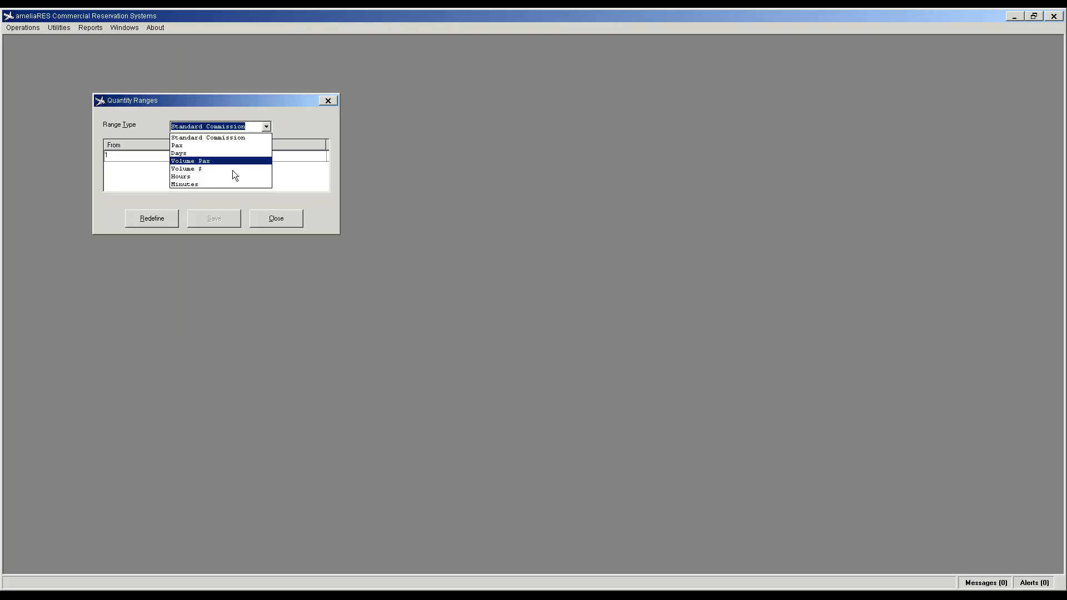
{"action": "left_click", "coordinate": [230, 177]}
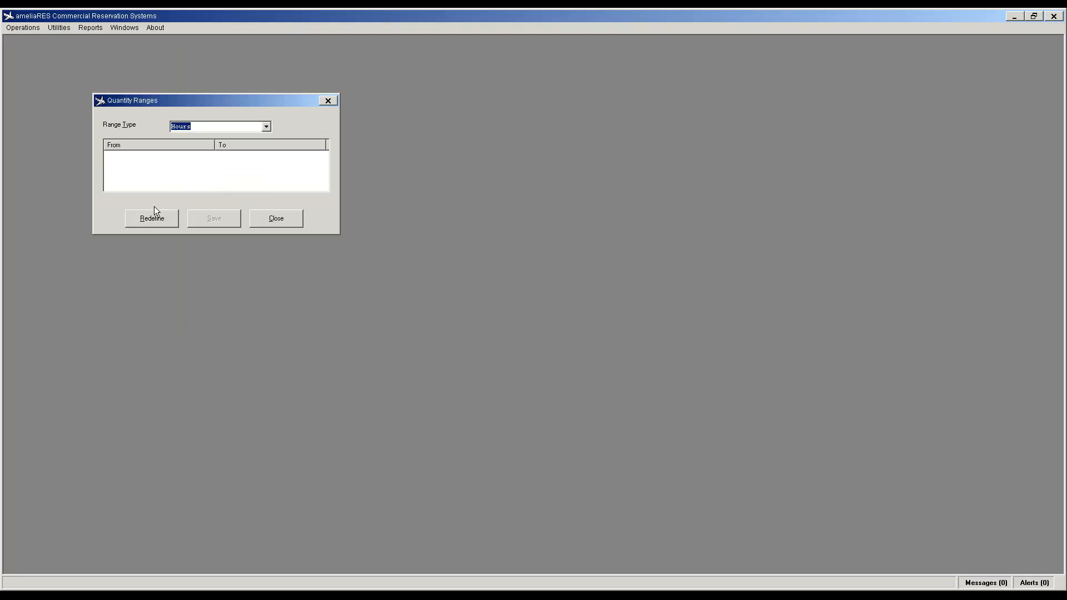
{"action": "left_click", "coordinate": [148, 220]}
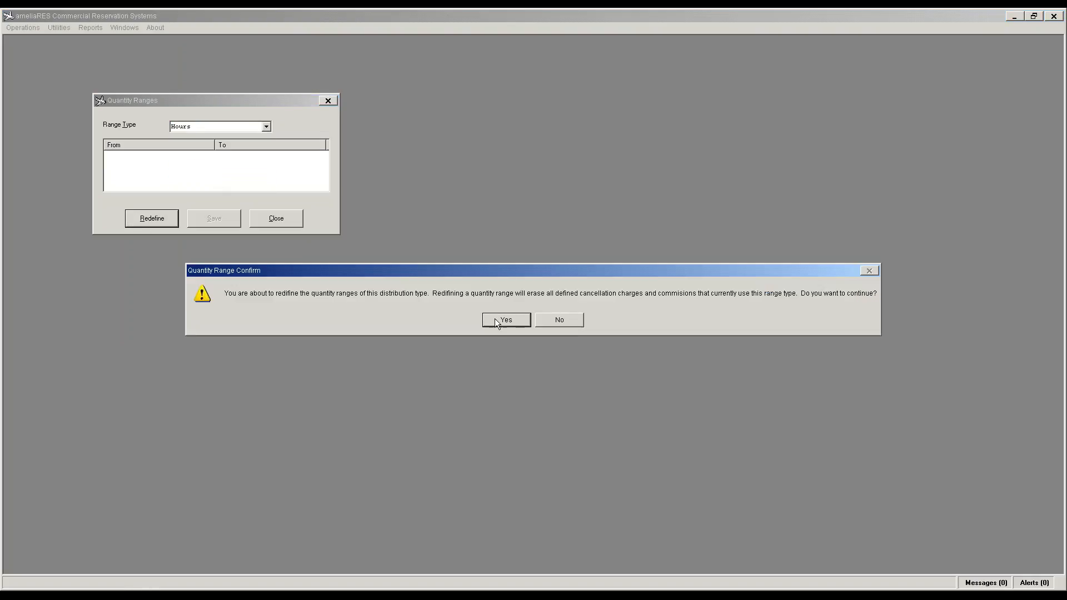
{"action": "left_click", "coordinate": [497, 321]}
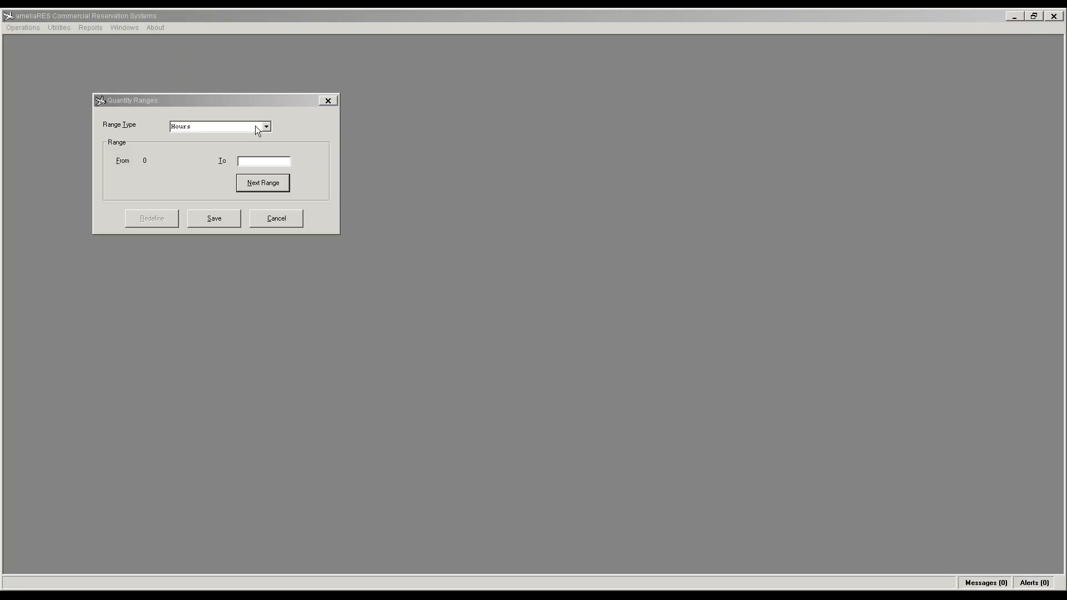
{"action": "left_click", "coordinate": [255, 158]}
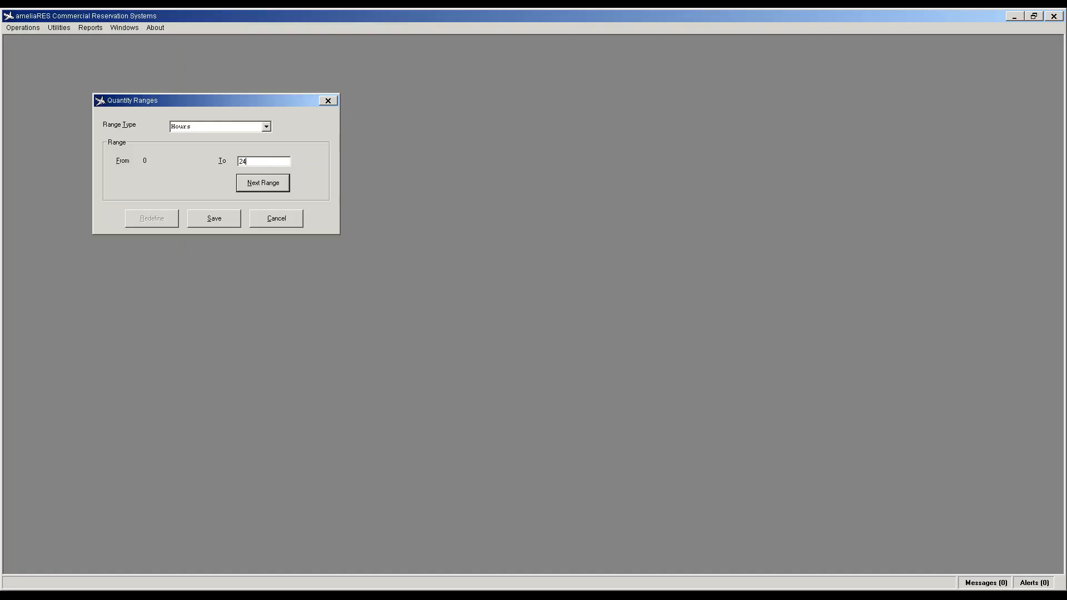
{"action": "key", "text": "Return"}
{"action": "left_click", "coordinate": [209, 223]}
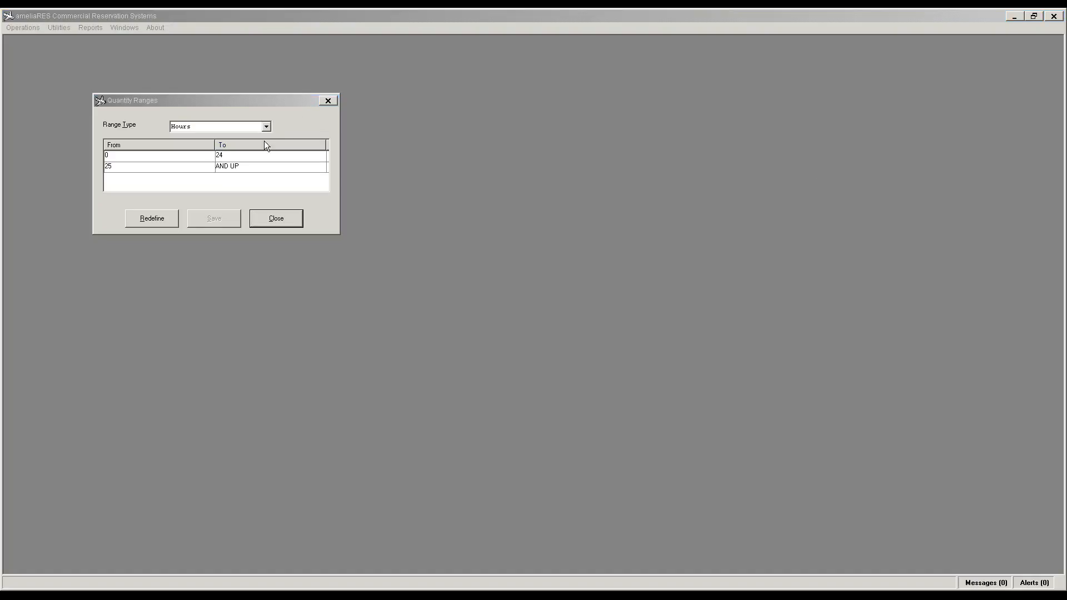
{"action": "left_click", "coordinate": [281, 224]}
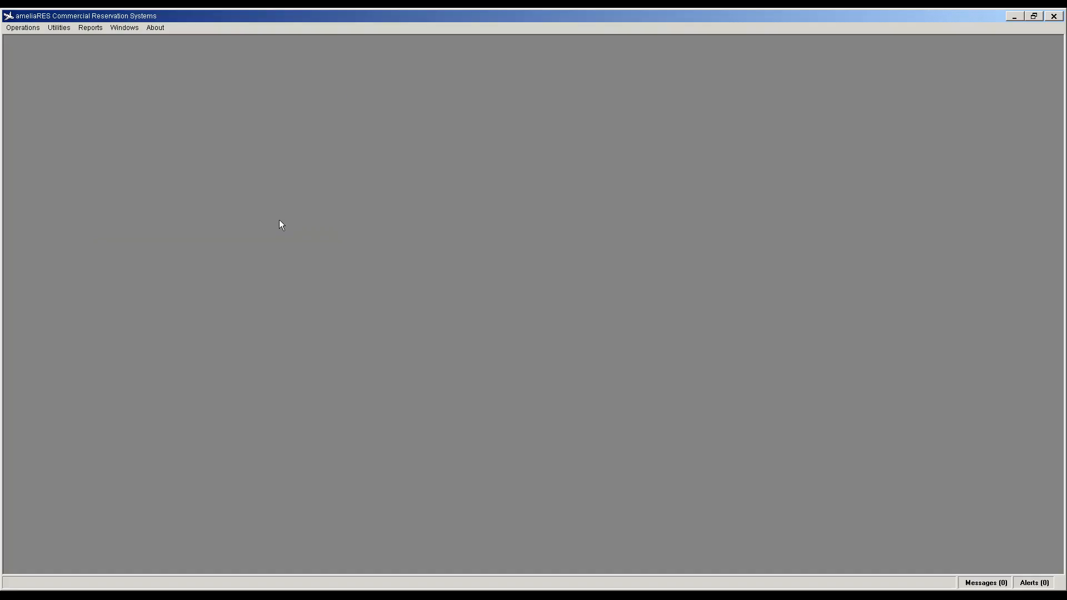
{"action": "left_click", "coordinate": [62, 29]}
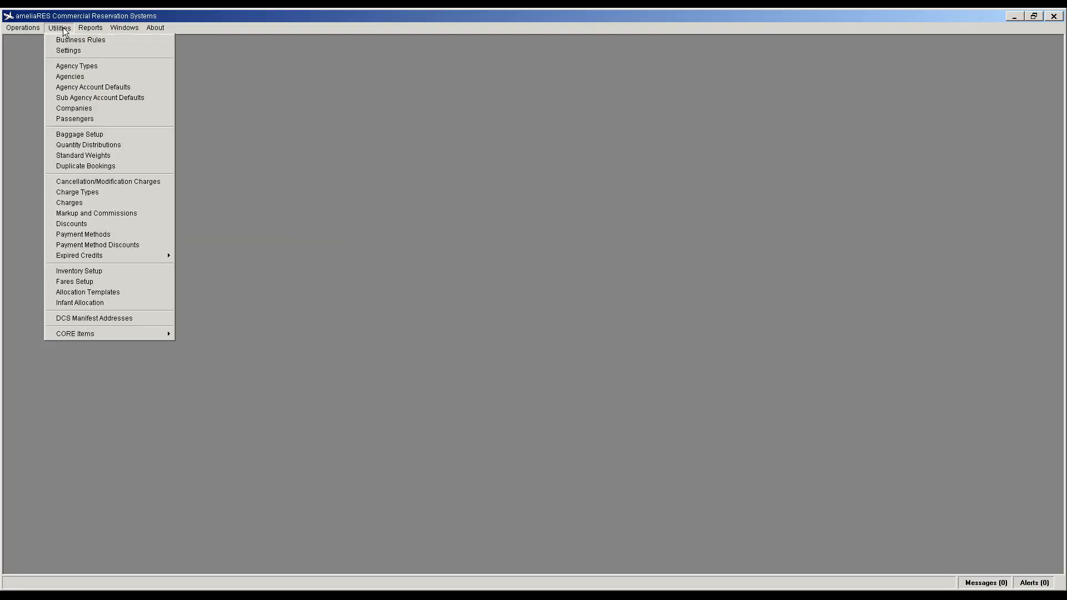
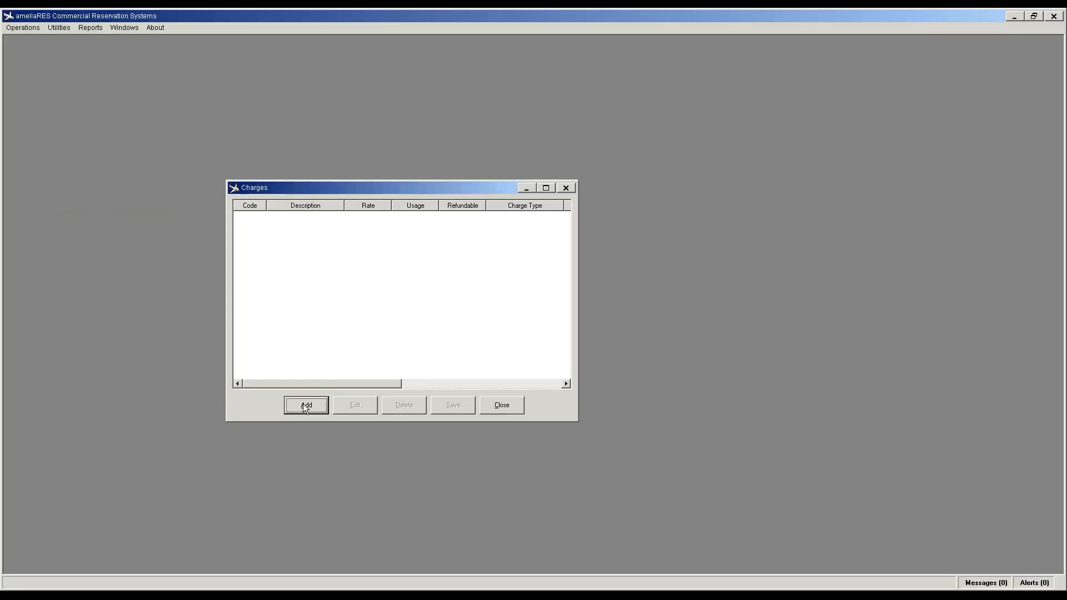
{"action": "left_click", "coordinate": [305, 409]}
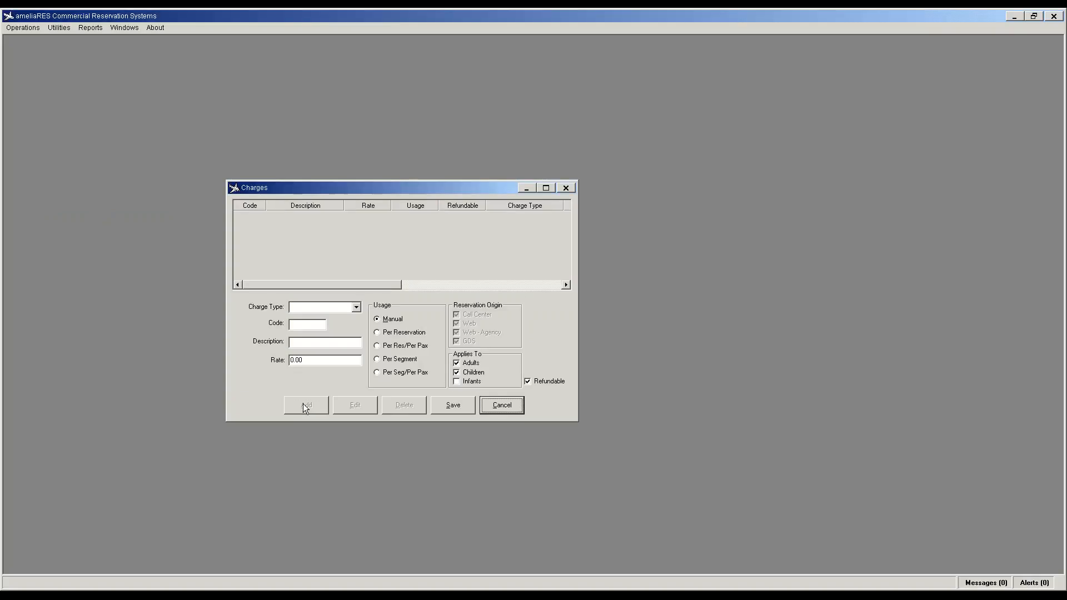
Step: Add an Airport Development charge, code ADF, Airport Development Fee, at rate 25.00
{"action": "left_click", "coordinate": [356, 307]}
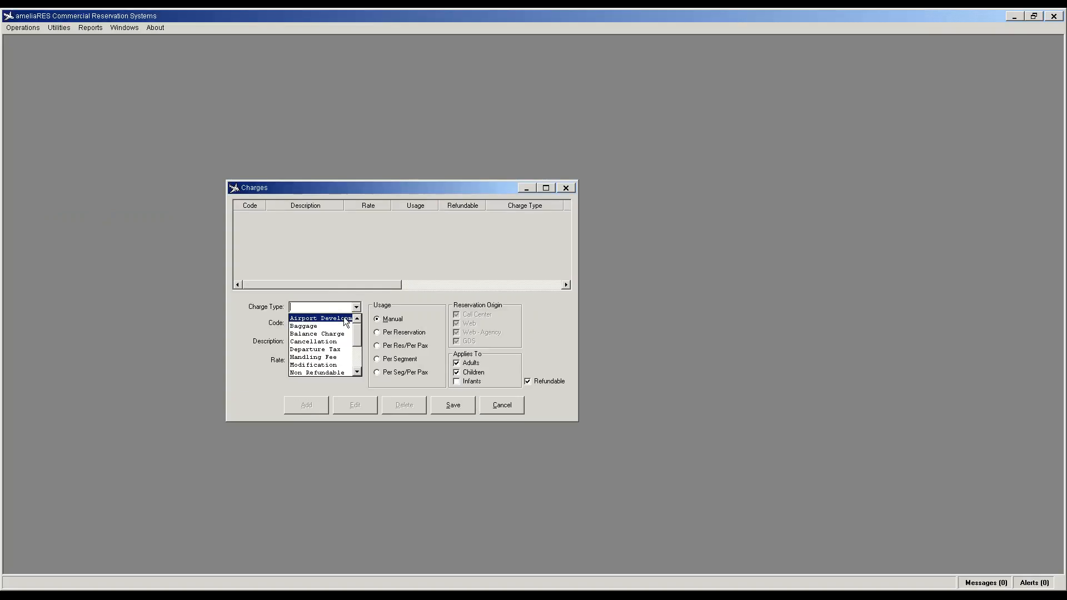
{"action": "left_click", "coordinate": [328, 318]}
{"action": "left_click", "coordinate": [307, 325]}
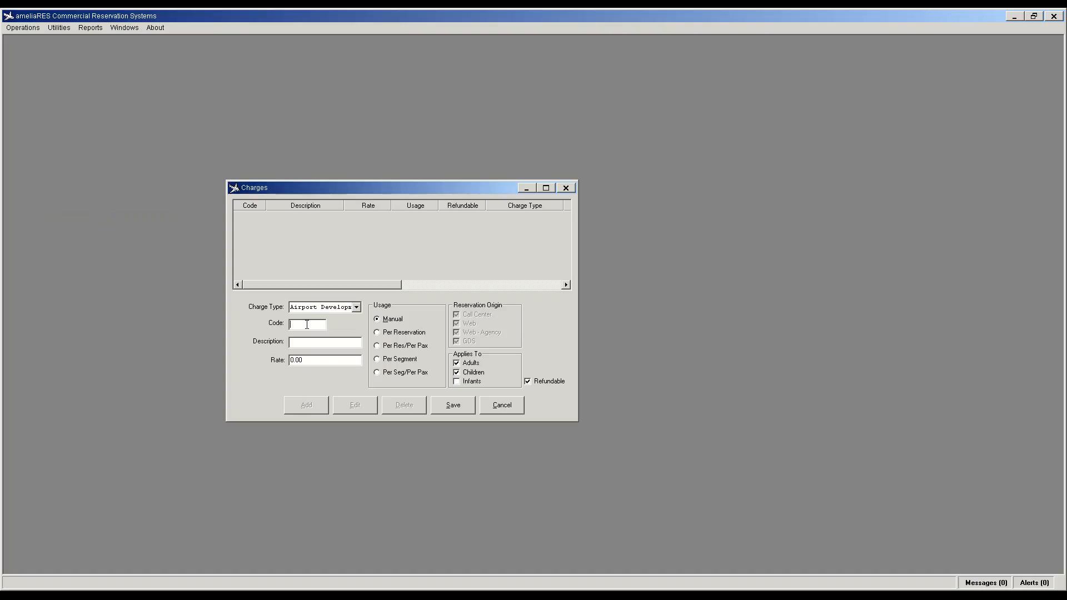
{"action": "type", "text": "ADF"}
{"action": "type", "text": "Airport Devel"}
{"action": "type", "text": "oplment F"}
{"action": "type", "text": "ee"}
{"action": "key", "text": "Tab"}
{"action": "type", "text": "25"}
{"action": "left_click", "coordinate": [450, 405]}
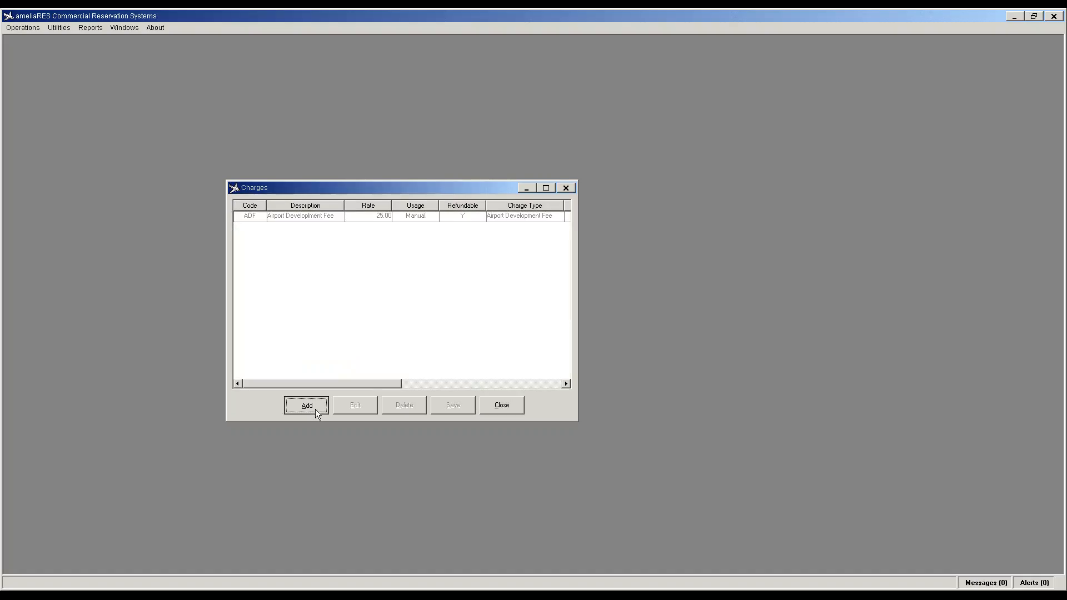
Step: Add a Departure Tax charge, code DT, at rate 15.00
{"action": "left_click", "coordinate": [312, 405]}
{"action": "left_click", "coordinate": [356, 307]}
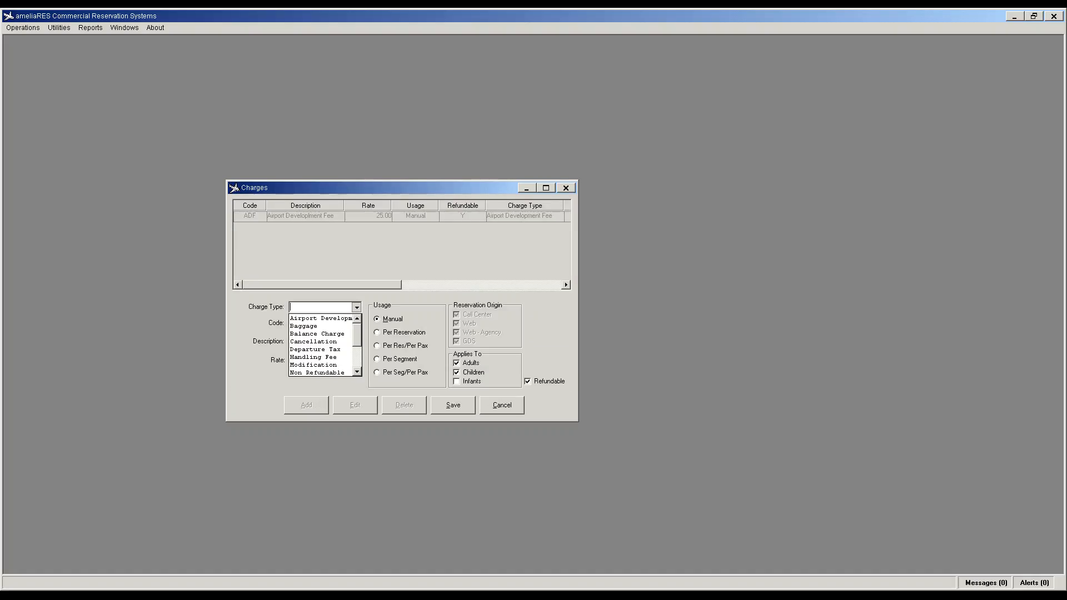
{"action": "left_click", "coordinate": [327, 349]}
{"action": "left_click", "coordinate": [320, 327]}
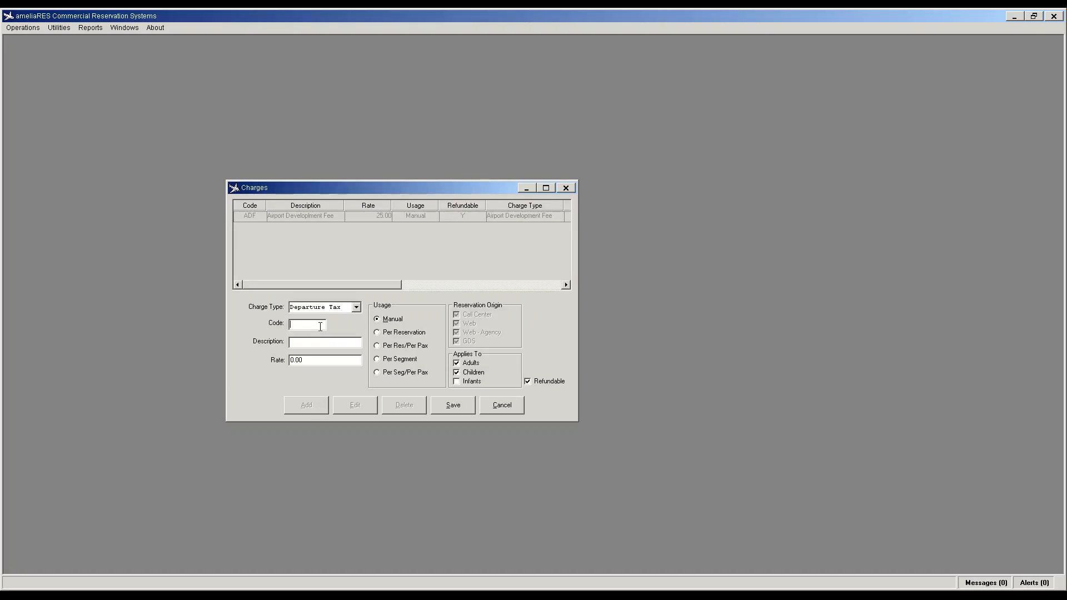
{"action": "type", "text": "DTDepart"}
{"action": "type", "text": "ure Tax"}
{"action": "key", "text": "Tab"}
{"action": "type", "text": "15"}
{"action": "left_click", "coordinate": [452, 405]}
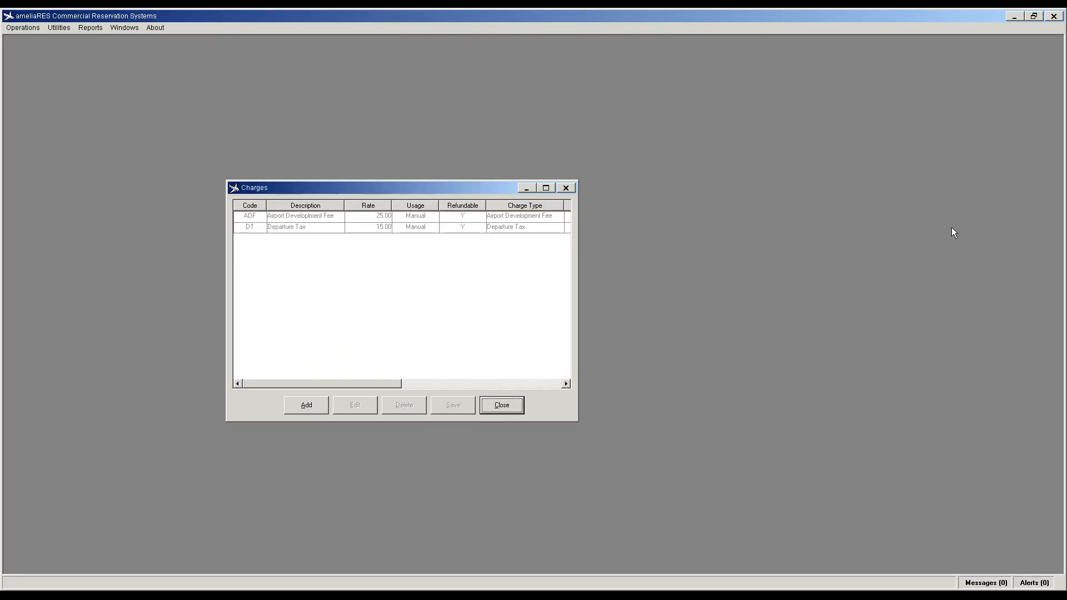
Step: Add a Baggage charge, Hold Baggage Screening (HBS), at rate 7.00
{"action": "left_click", "coordinate": [310, 407]}
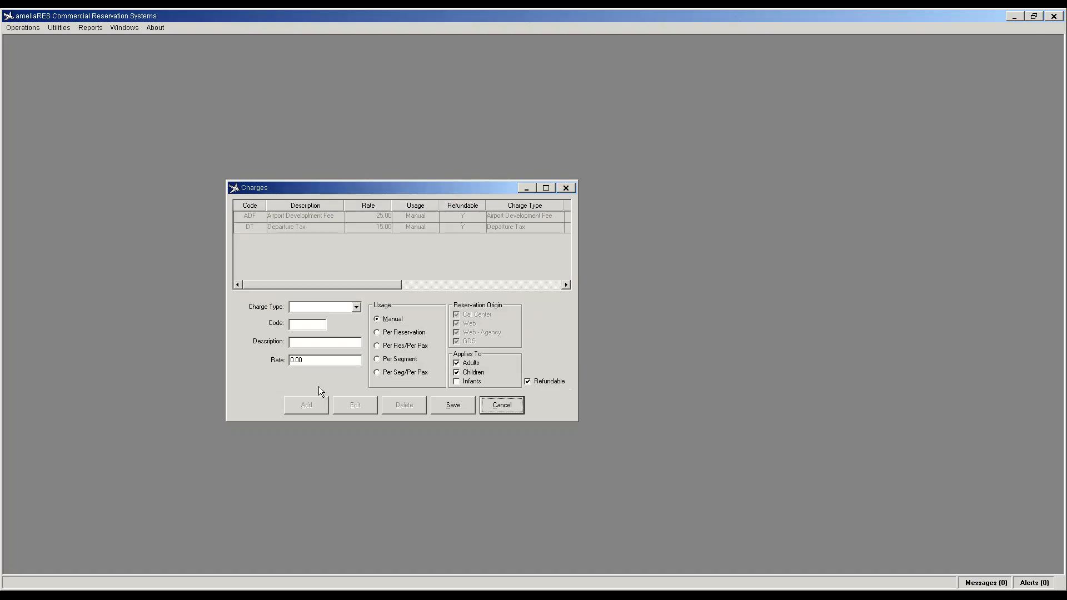
{"action": "left_click", "coordinate": [356, 308]}
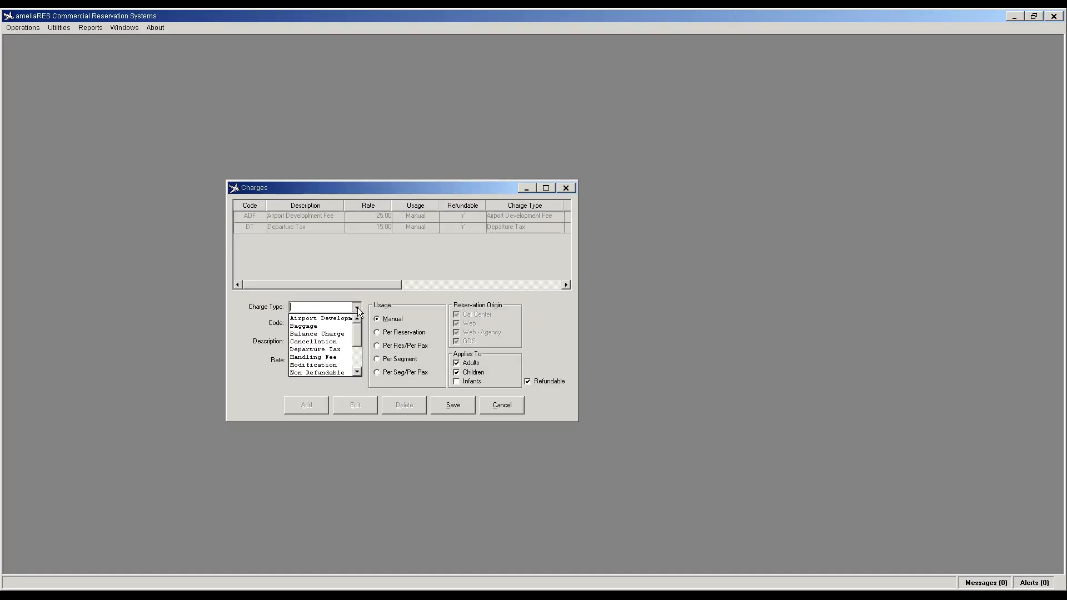
{"action": "left_click", "coordinate": [309, 327]}
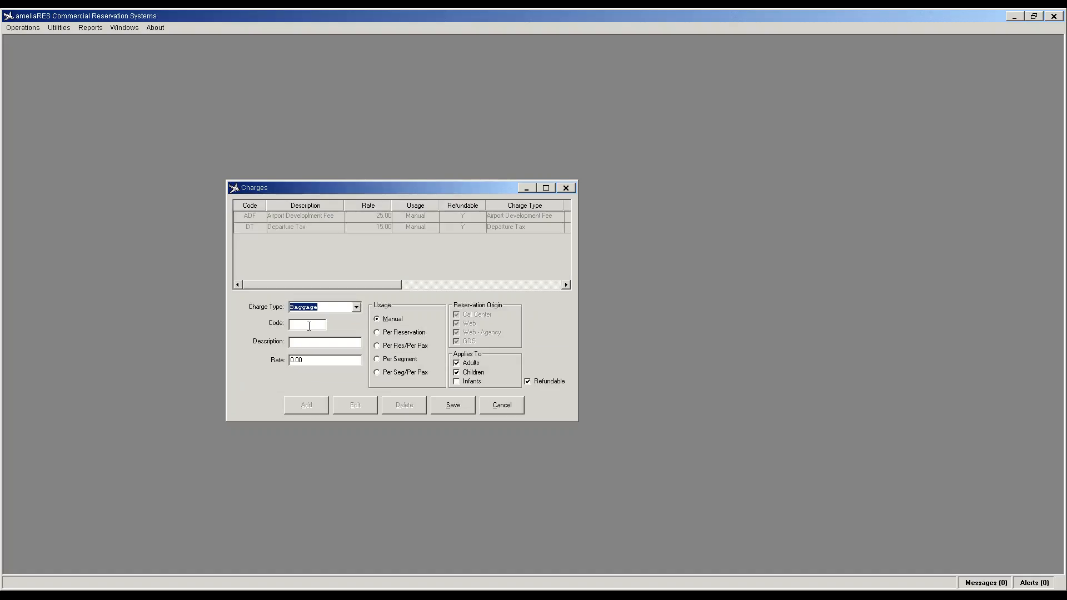
{"action": "left_click", "coordinate": [308, 327]}
{"action": "type", "text": "HB"}
{"action": "type", "text": "Hold Bagg"}
{"action": "type", "text": "age Scree"}
{"action": "type", "text": "ning"}
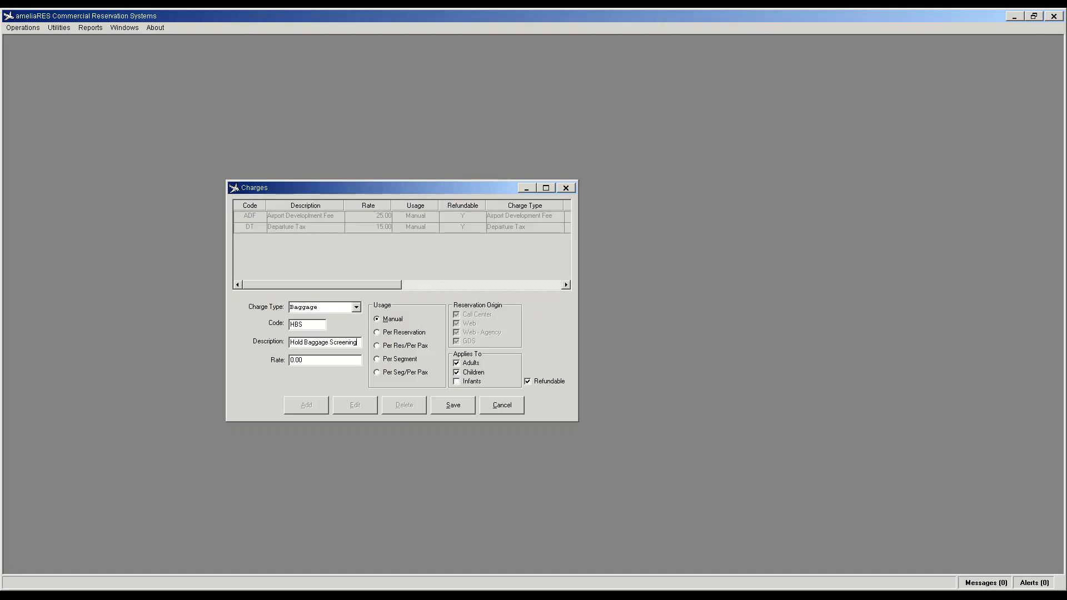
{"action": "key", "text": "Tab"}
{"action": "type", "text": "7"}
{"action": "left_click", "coordinate": [458, 405]}
Step: Add the Security Fee charge (SF, 5.00) and close the charges list
{"action": "left_click", "coordinate": [318, 410]}
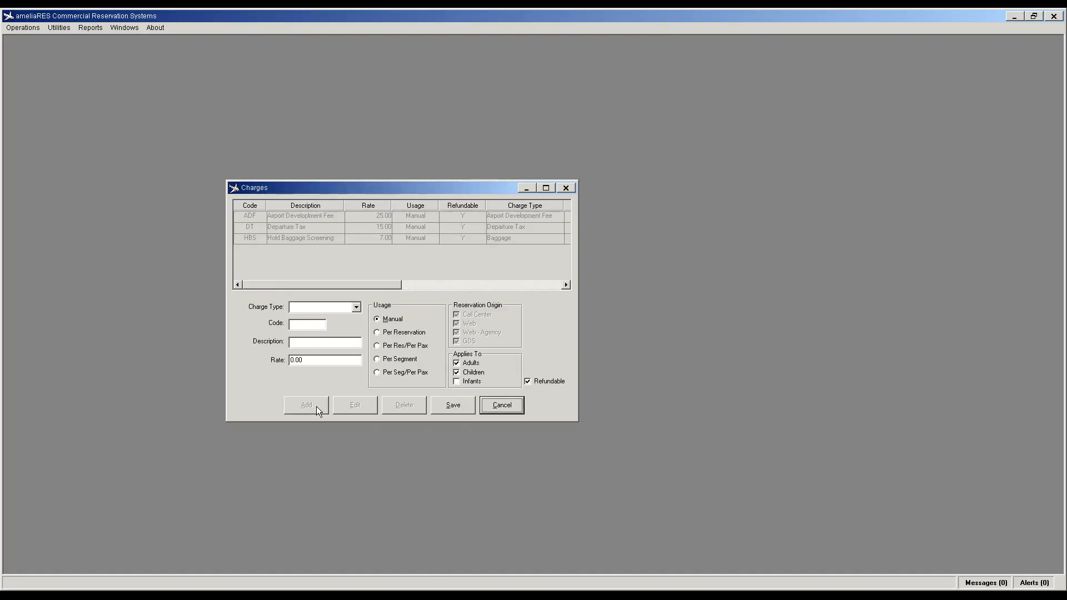
{"action": "left_click", "coordinate": [356, 307]}
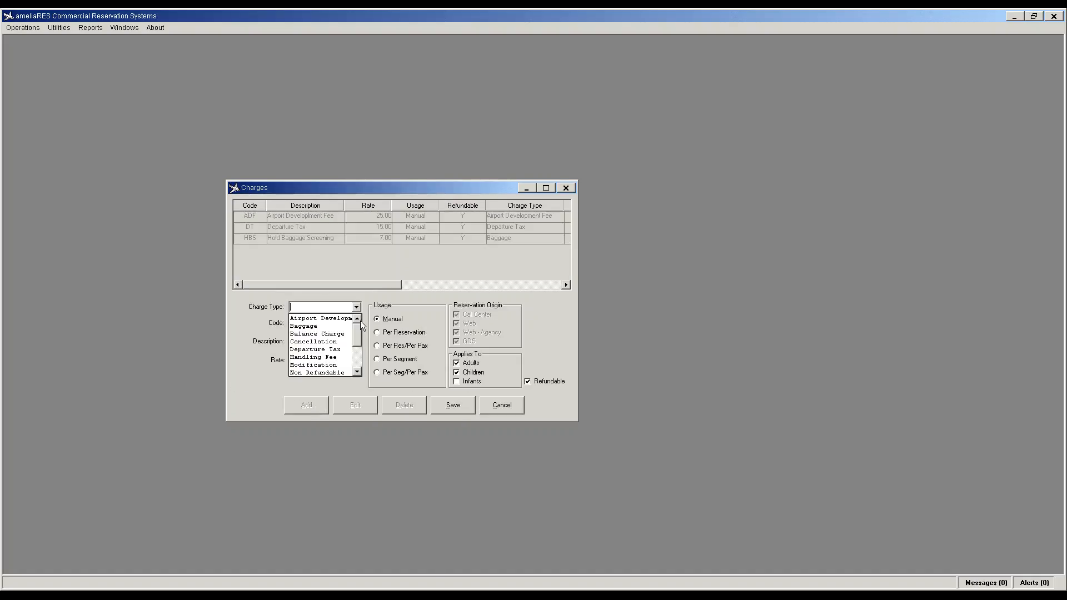
{"action": "scroll", "coordinate": [317, 350], "scroll_direction": "down", "scroll_amount": 3}
{"action": "left_click", "coordinate": [305, 350]}
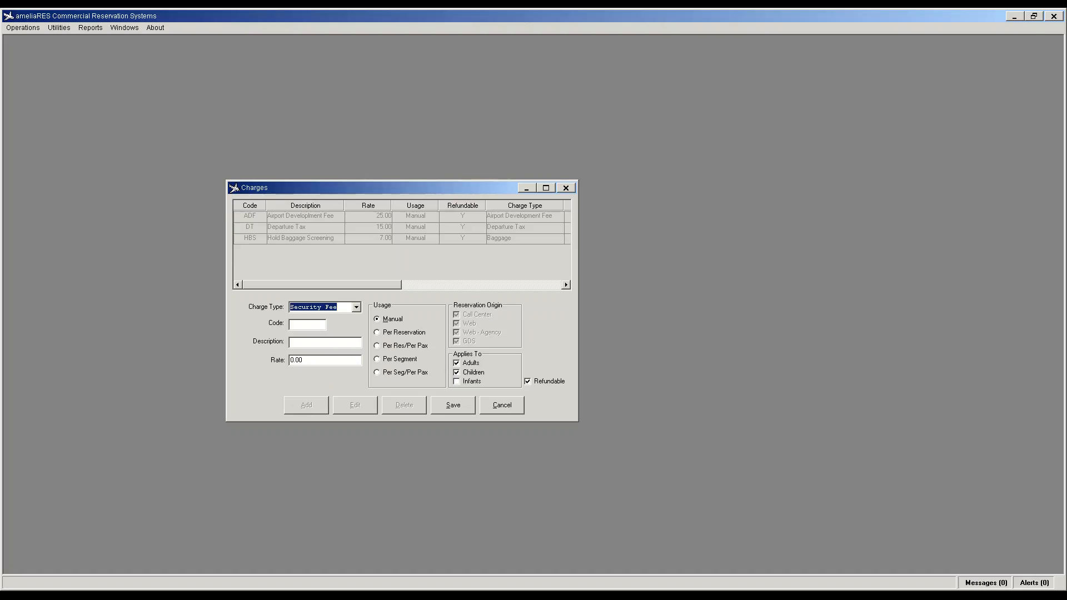
{"action": "left_click", "coordinate": [302, 323]}
{"action": "type", "text": "SF"}
{"action": "key", "text": "Tab"}
{"action": "type", "text": "Security Fee"}
{"action": "key", "text": "Tab"}
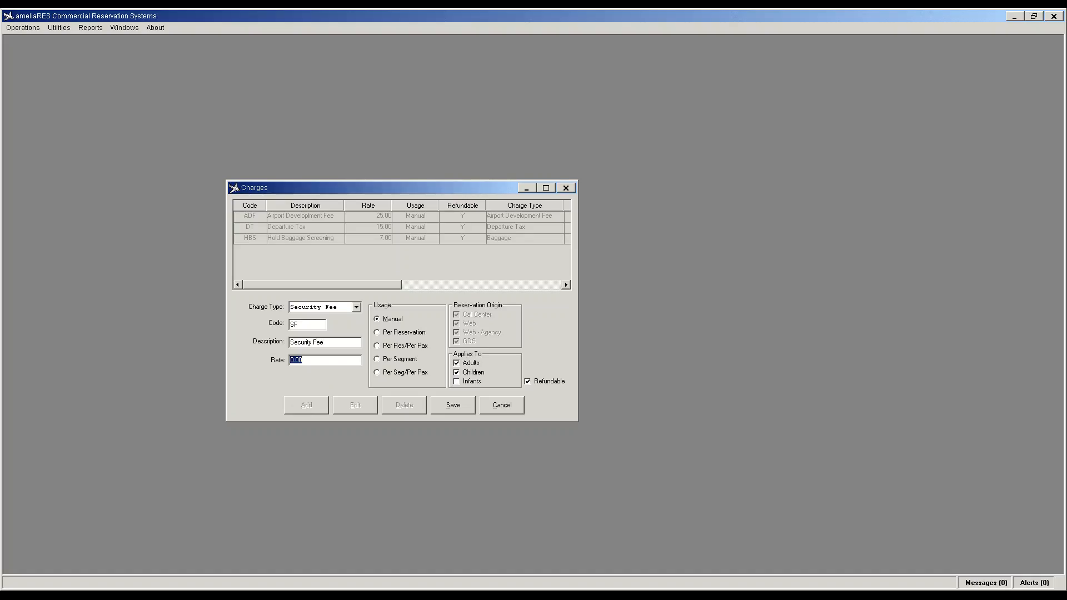
{"action": "type", "text": "5."}
{"action": "left_click", "coordinate": [443, 403]}
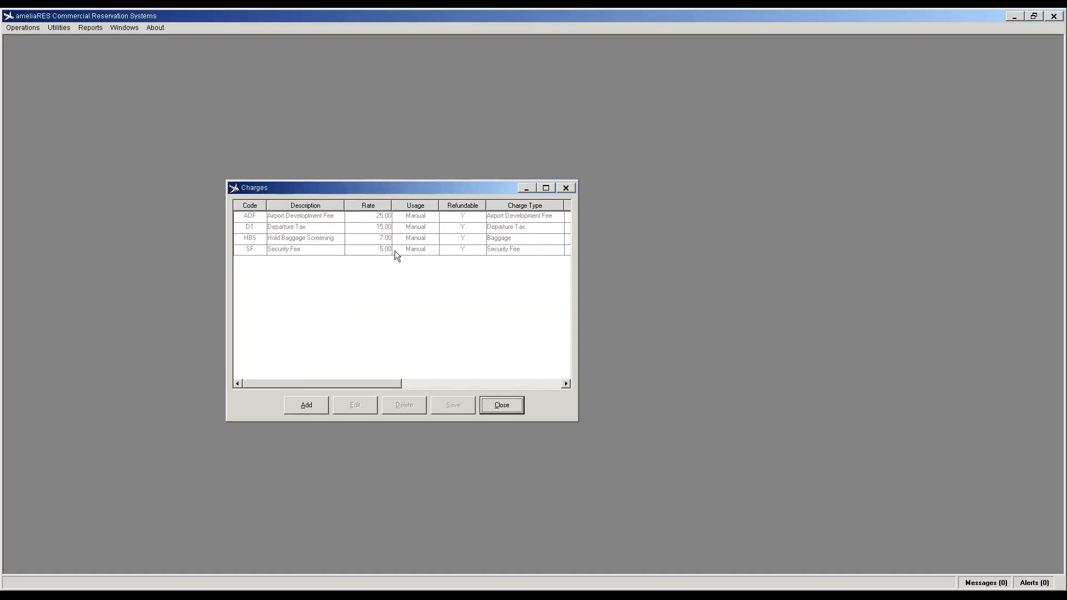
{"action": "left_click_drag", "start_coordinate": [379, 189], "coordinate": [317, 135]}
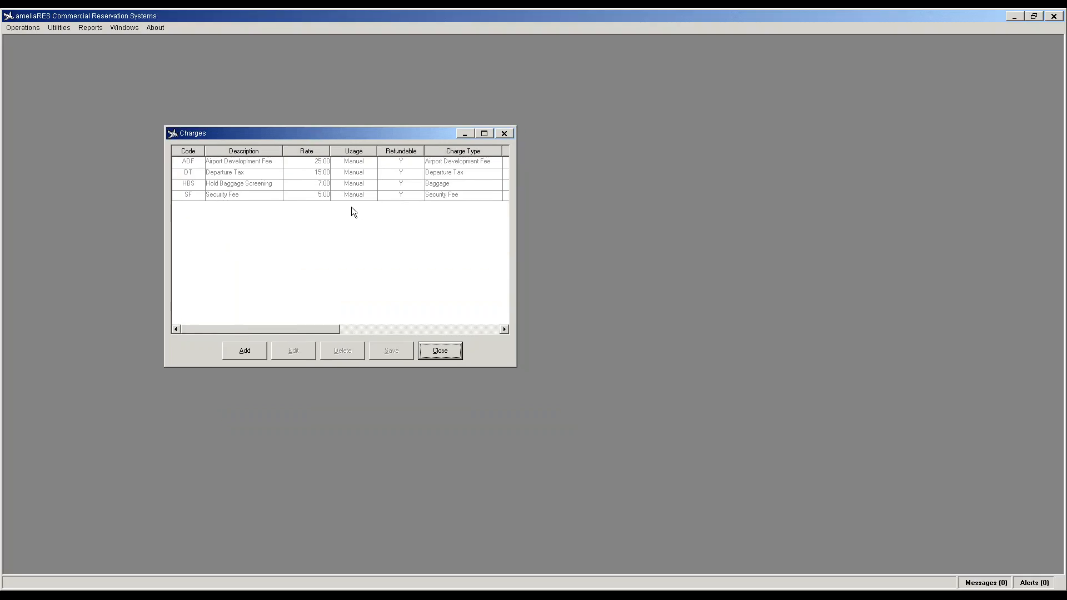
{"action": "left_click", "coordinate": [441, 351]}
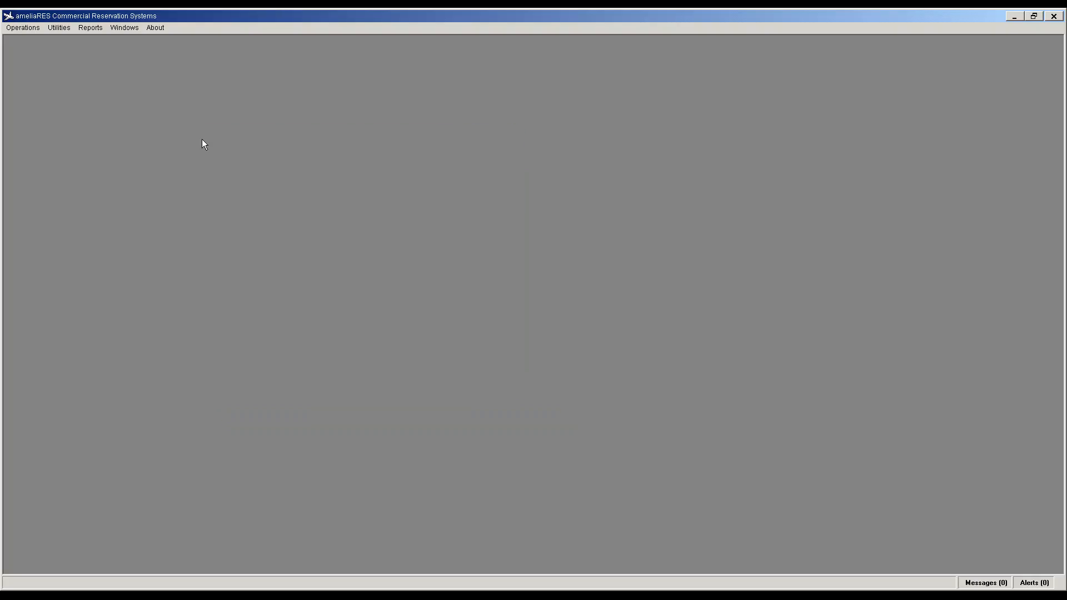
Step: In Inventory Setup, add class of service Y, Economy
{"action": "left_click", "coordinate": [58, 28]}
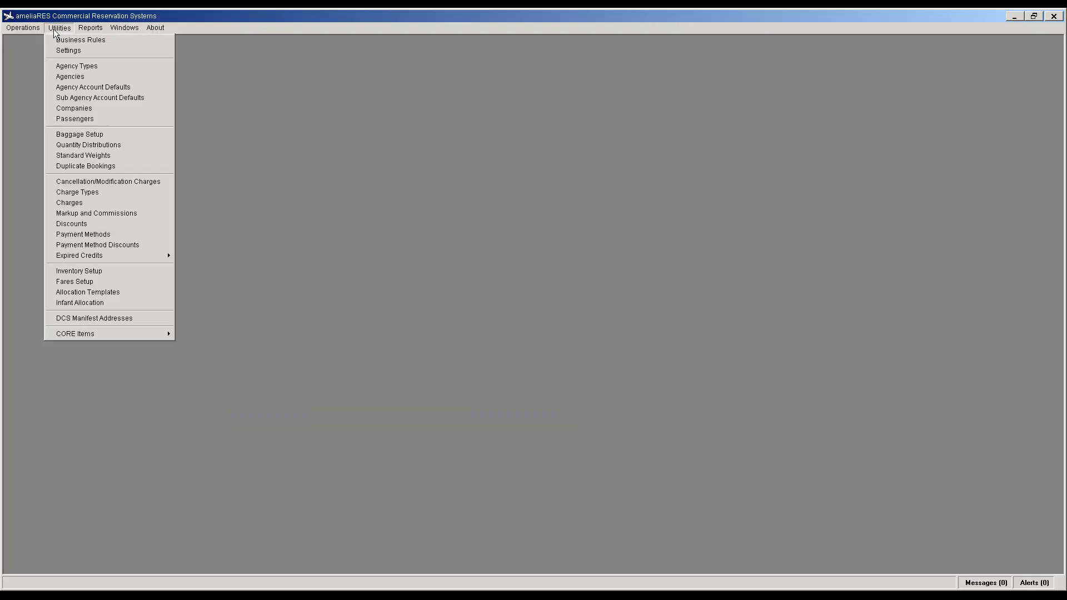
{"action": "left_click", "coordinate": [78, 271]}
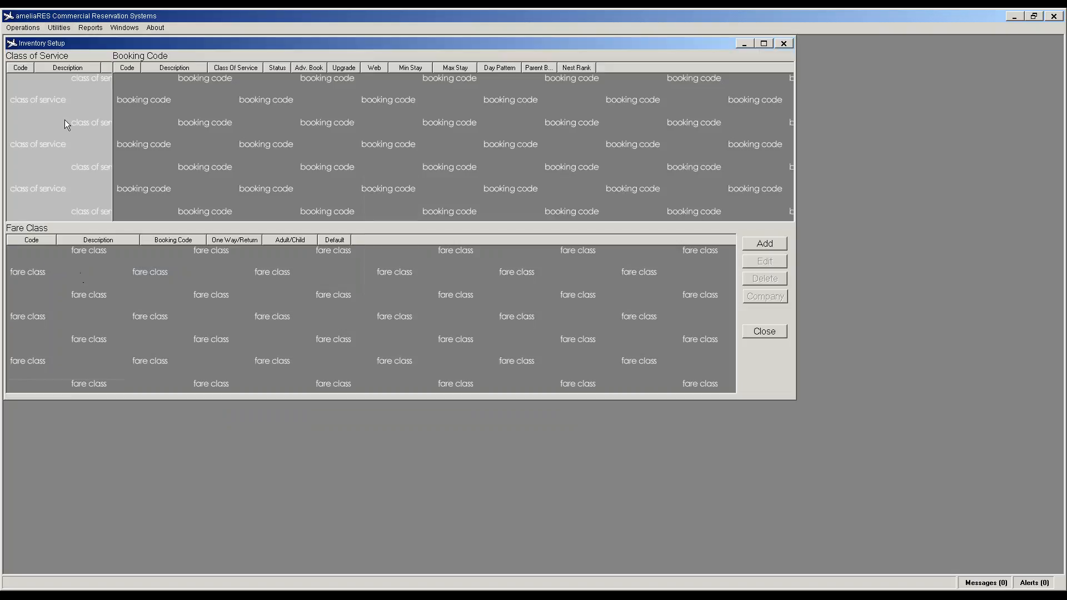
{"action": "left_click", "coordinate": [756, 247]}
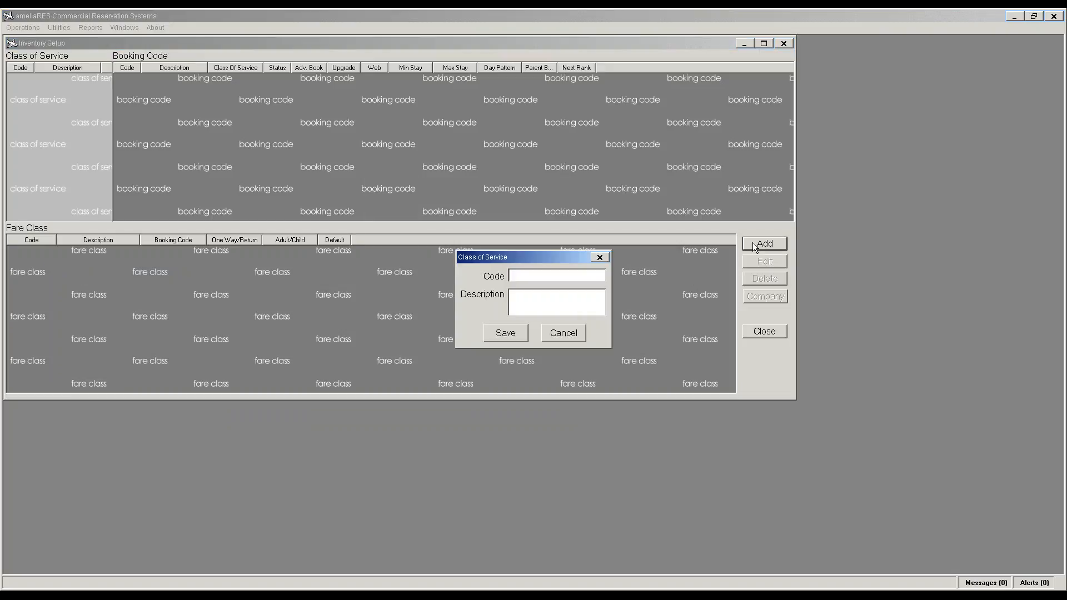
{"action": "type", "text": "Y"}
{"action": "key", "text": "Tab"}
{"action": "type", "text": "Economy"}
{"action": "left_click", "coordinate": [505, 333]}
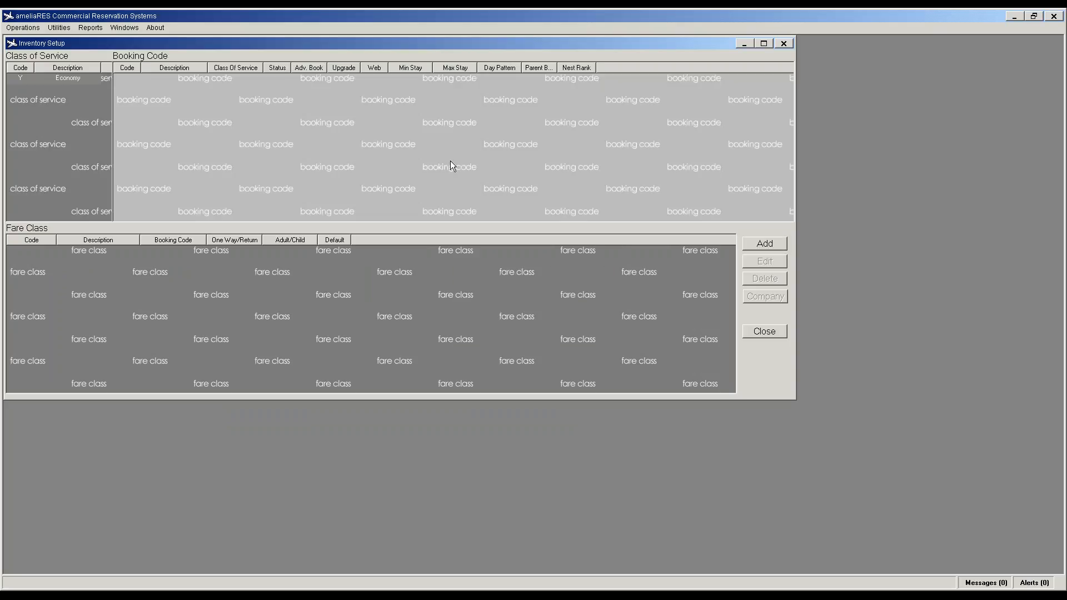
Step: Add booking code Y Full Fare in Economy, visible to call center and internet
{"action": "left_click", "coordinate": [751, 245]}
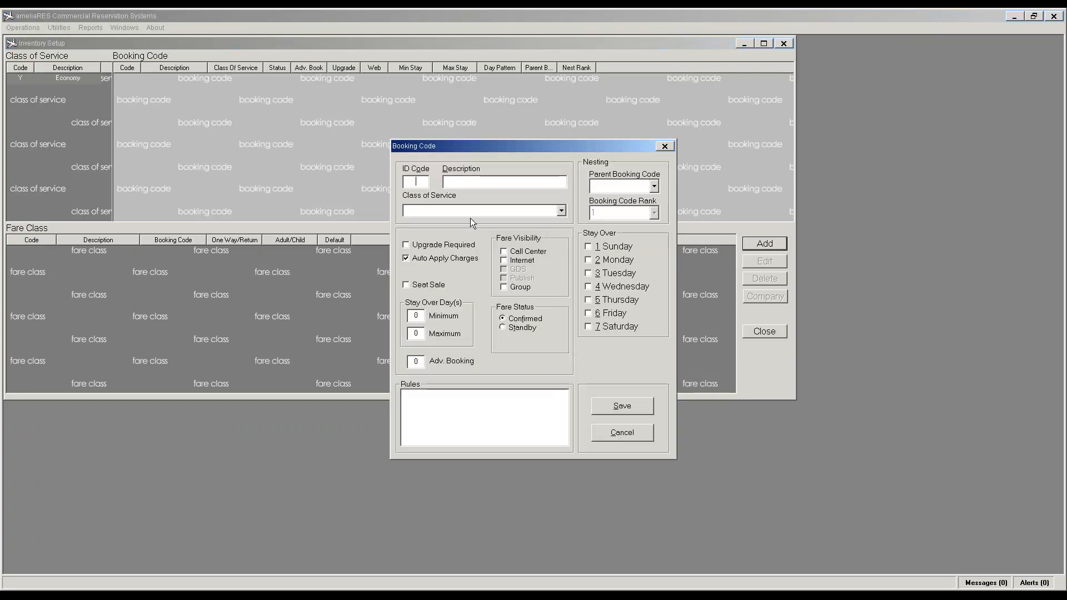
{"action": "type", "text": "Y"}
{"action": "type", "text": "Full Fa"}
{"action": "type", "text": "re"}
{"action": "type", "text": "Economy"}
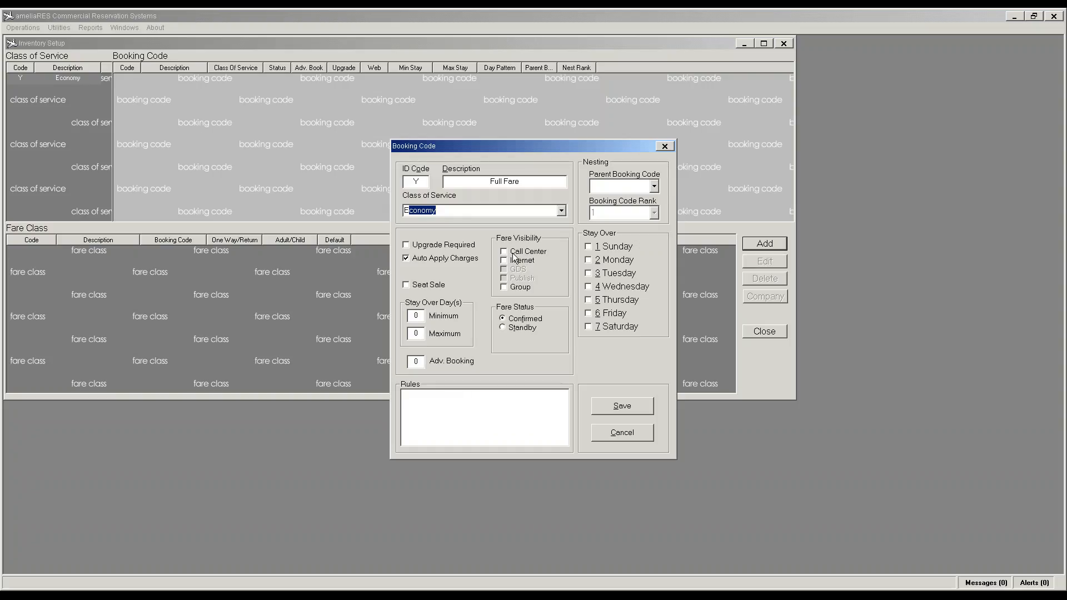
{"action": "left_click", "coordinate": [513, 252]}
{"action": "left_click", "coordinate": [505, 261]}
{"action": "left_click", "coordinate": [616, 408]}
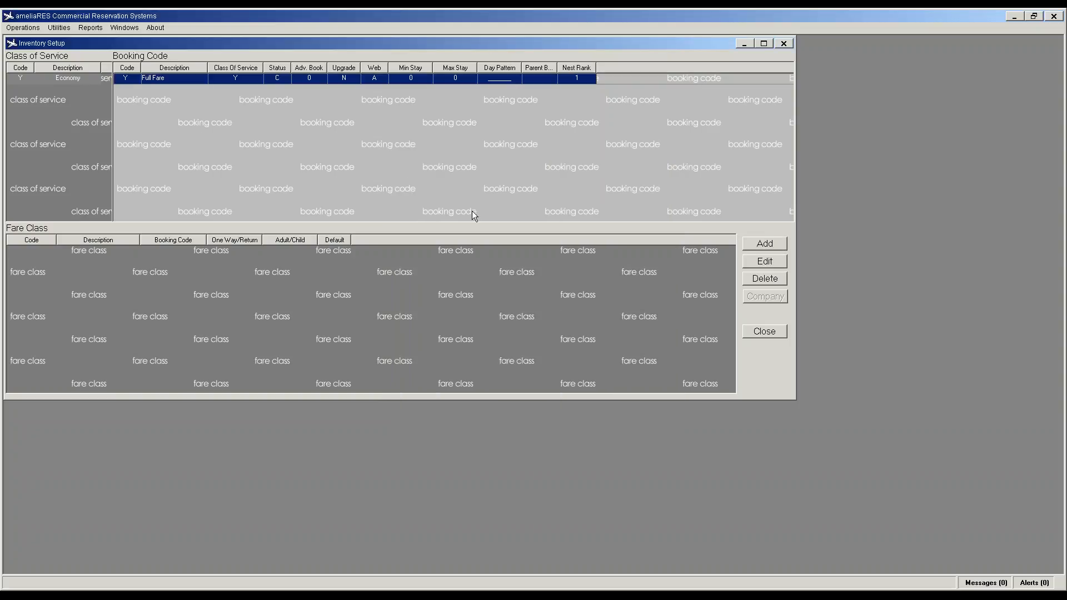
Step: Add booking code S Sale Fare for call center and internet with 7-day advance booking, then start a fare class
{"action": "left_click", "coordinate": [765, 245]}
{"action": "type", "text": "s"}
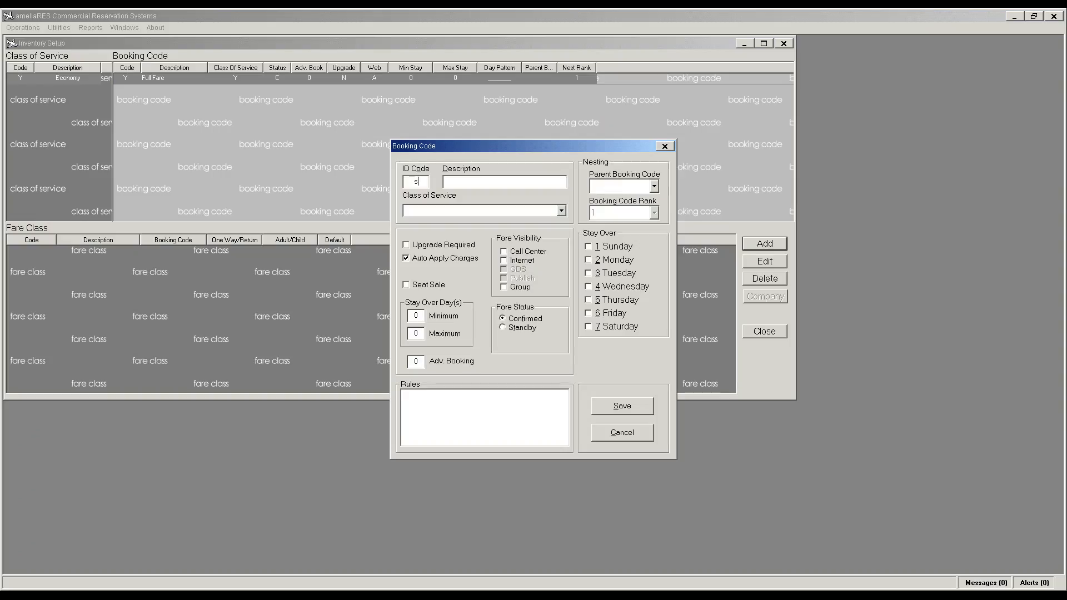
{"action": "key", "text": "Tab"}
{"action": "key", "text": "shift+Tab"}
{"action": "type", "text": "S"}
{"action": "key", "text": "Tab"}
{"action": "type", "text": "Sale fa"}
{"action": "key", "text": "BackSpace"}
{"action": "key", "text": "BackSpace"}
{"action": "type", "text": "Fare"}
{"action": "key", "text": "Tab"}
{"action": "type", "text": "E"}
{"action": "left_click", "coordinate": [504, 260]}
{"action": "left_click", "coordinate": [504, 252]}
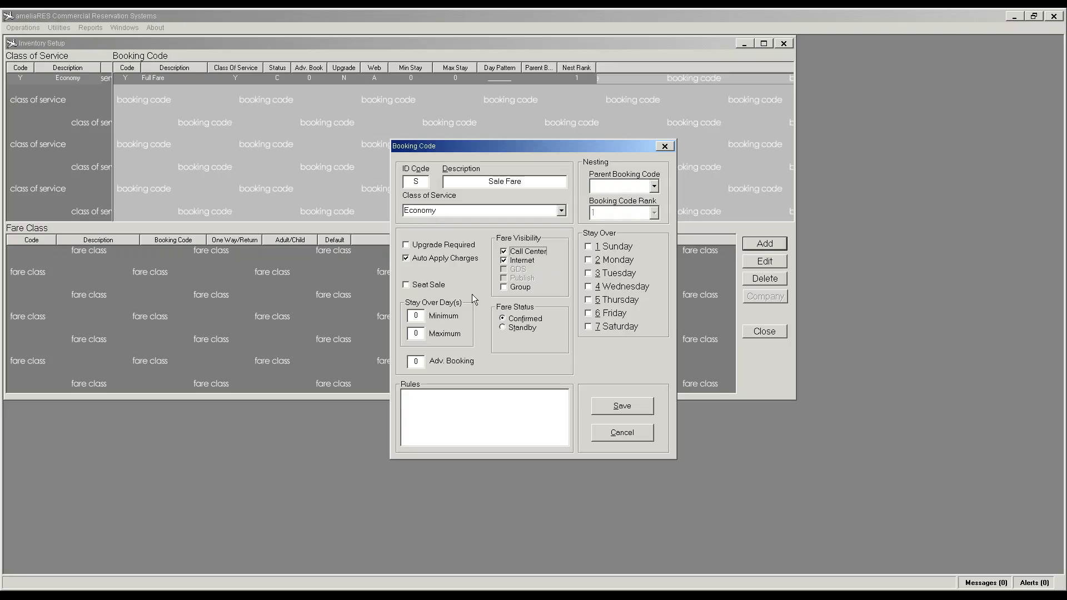
{"action": "left_click", "coordinate": [416, 362]}
{"action": "type", "text": "7"}
{"action": "left_click", "coordinate": [634, 412]}
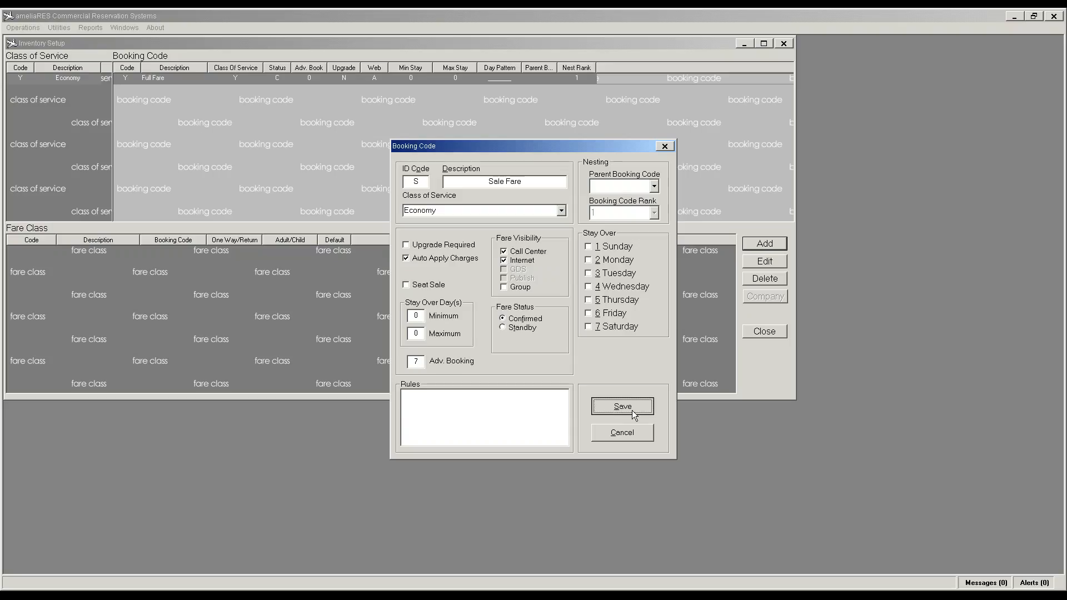
{"action": "left_click", "coordinate": [179, 272]}
{"action": "left_click", "coordinate": [765, 244]}
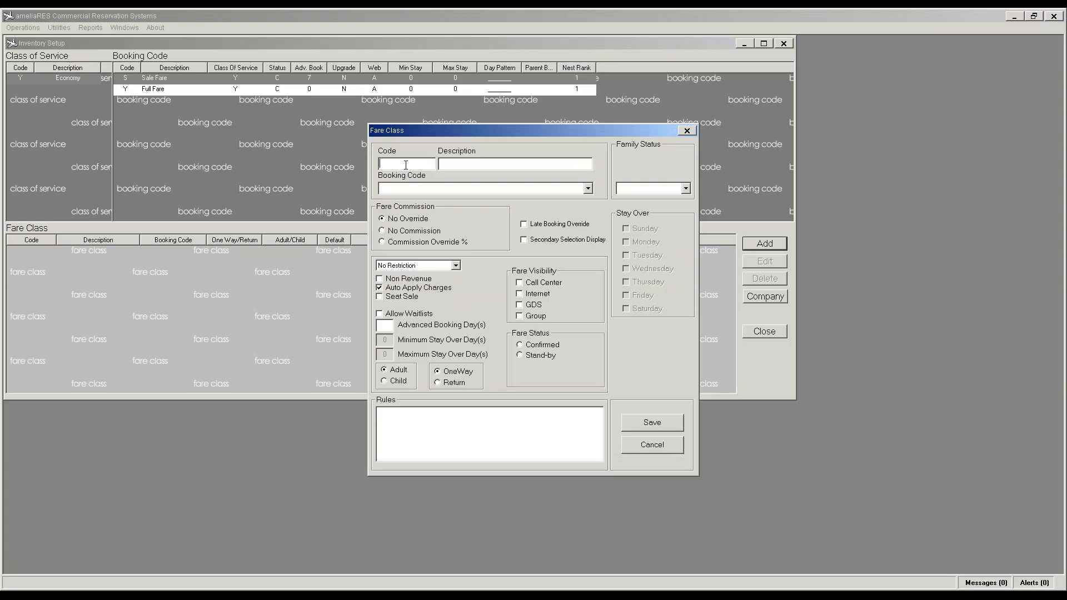
Step: Add default fare class Sale (Sale Fare) on booking code S, Modification Fee, Restricted
{"action": "type", "text": "sale"}
{"action": "key", "text": "BackSpace"}
{"action": "key", "text": "BackSpace"}
{"action": "key", "text": "BackSpace"}
{"action": "key", "text": "BackSpace"}
{"action": "type", "text": "Sale"}
{"action": "type", "text": "Sale Fare"}
{"action": "type", "text": "S"}
{"action": "key", "text": "Tab"}
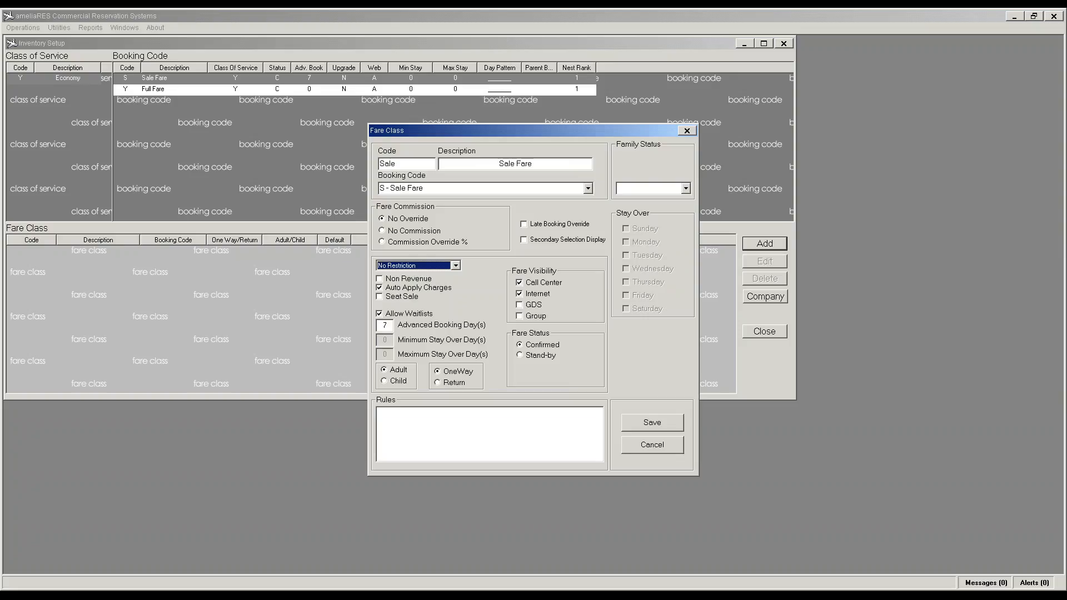
{"action": "left_click", "coordinate": [456, 266]}
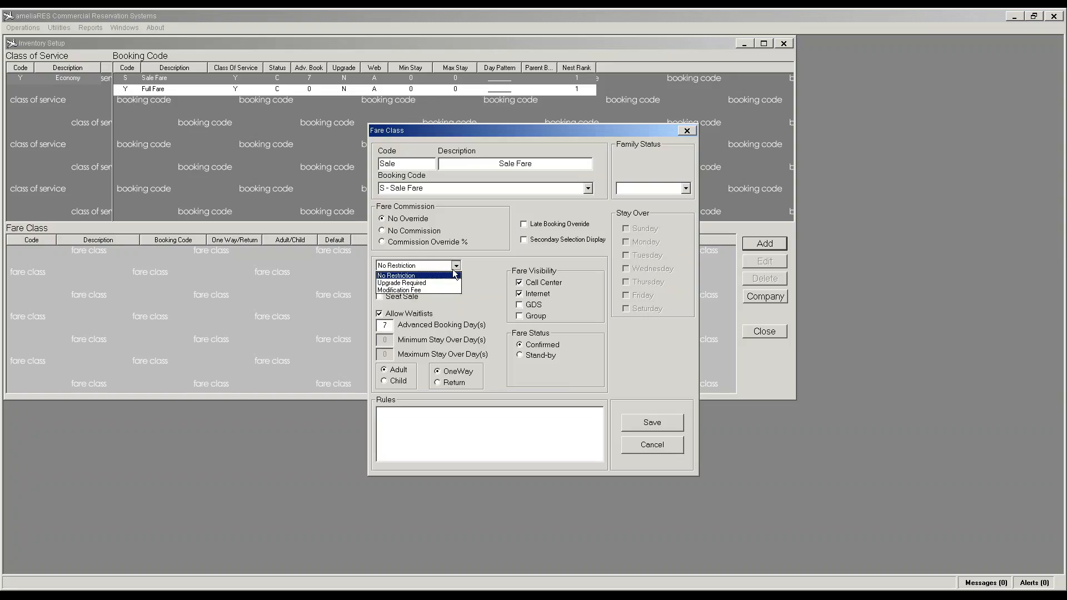
{"action": "left_click", "coordinate": [431, 290]}
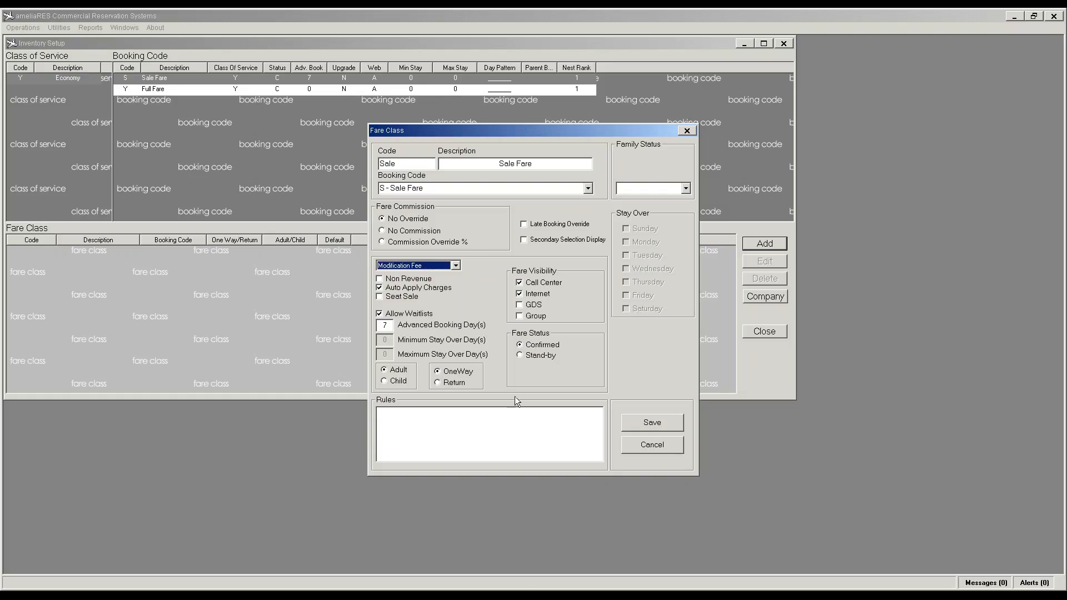
{"action": "left_click", "coordinate": [648, 428]}
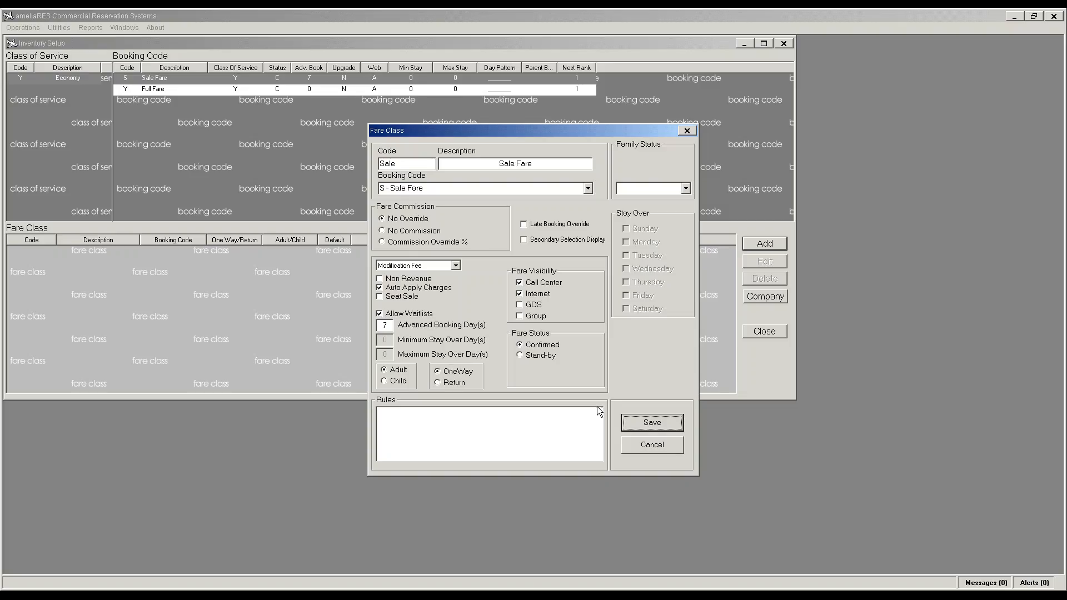
{"action": "left_click", "coordinate": [662, 423]}
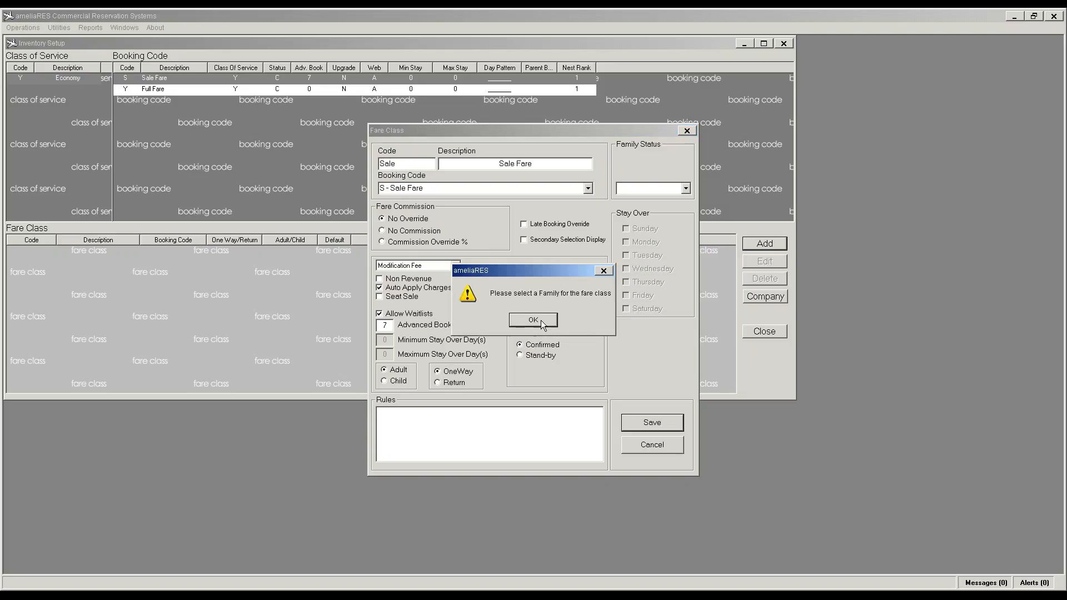
{"action": "left_click", "coordinate": [539, 322]}
{"action": "left_click", "coordinate": [687, 189]}
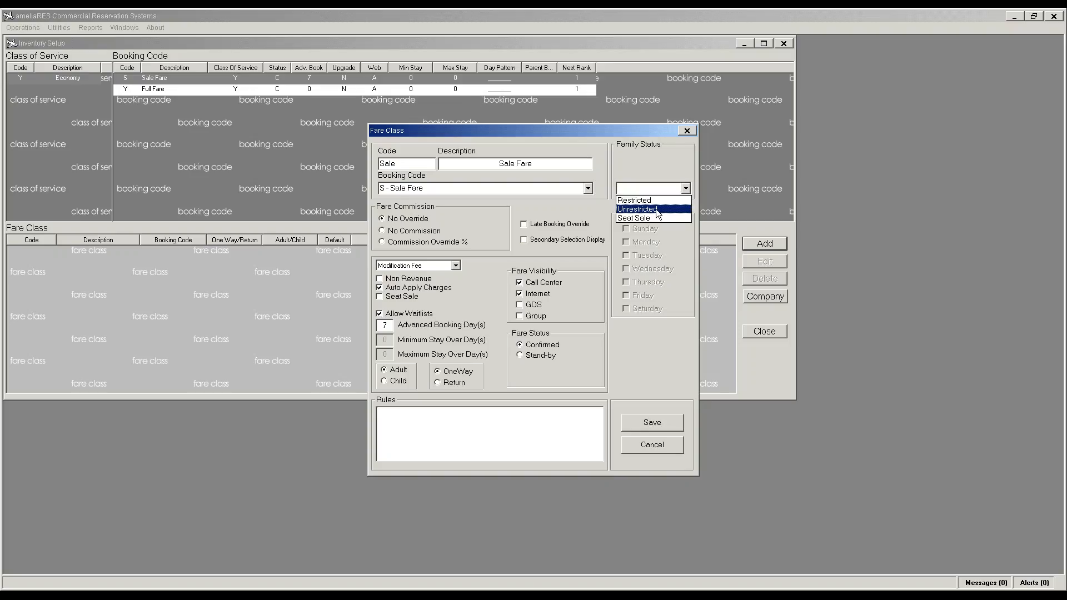
{"action": "left_click", "coordinate": [655, 204]}
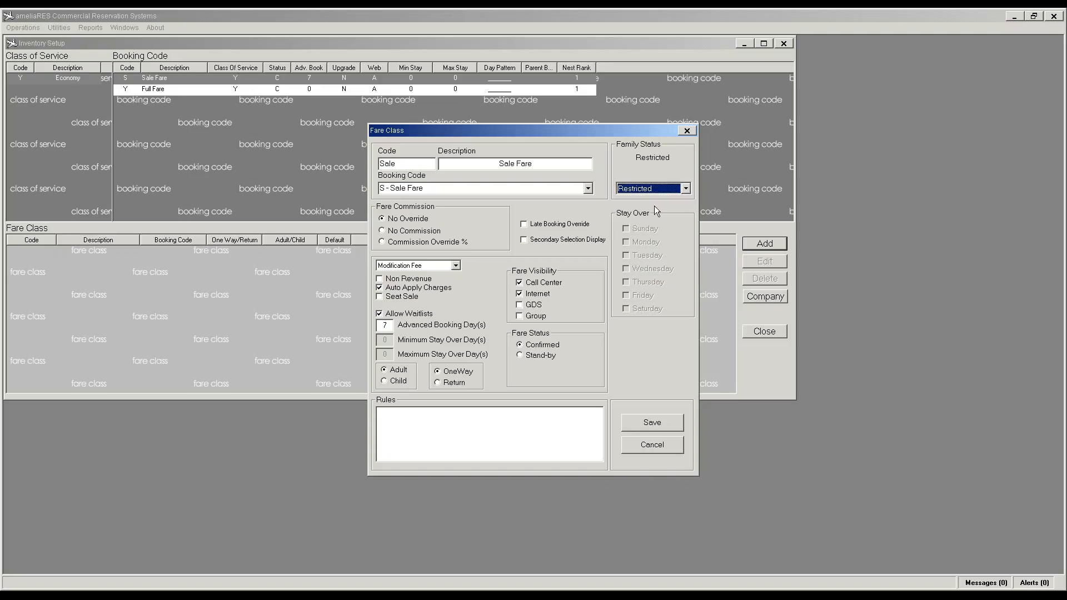
{"action": "left_click", "coordinate": [652, 421]}
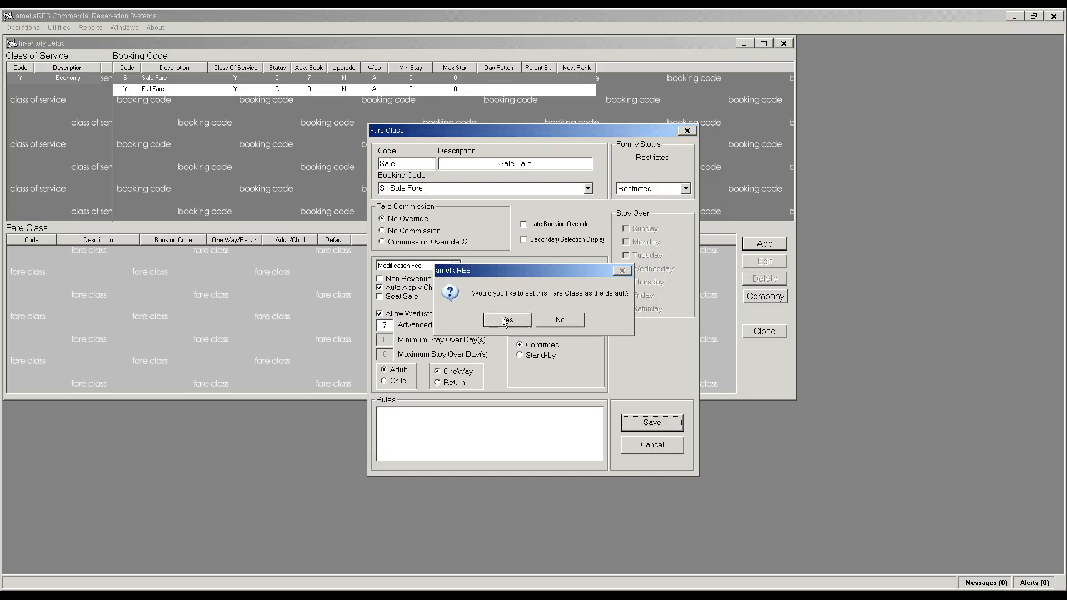
{"action": "left_click", "coordinate": [506, 321]}
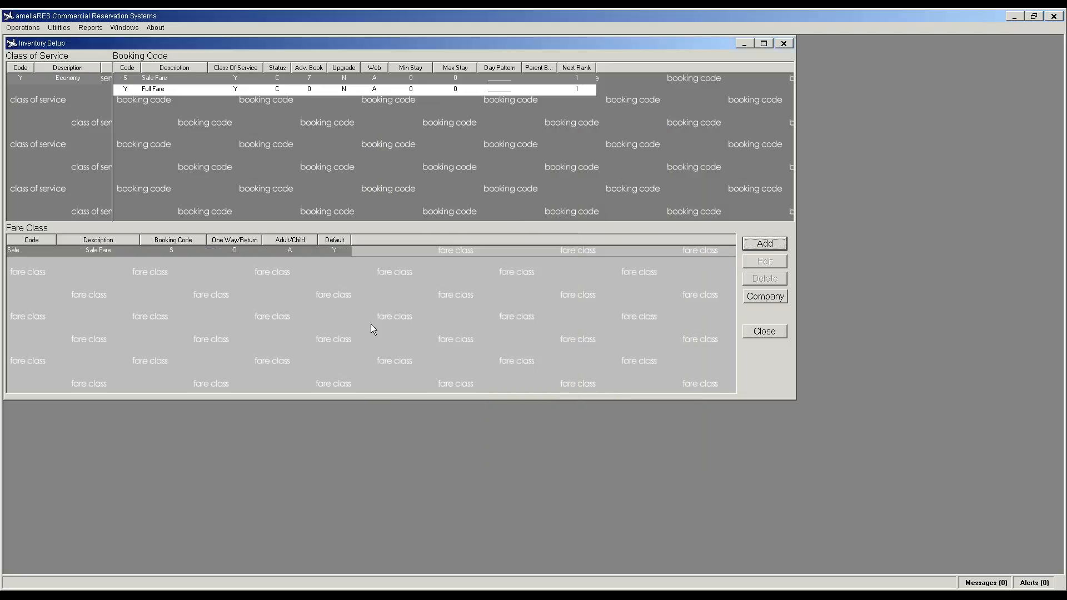
Step: Add non-default return fare class Sale RT (Sale Return) on booking code S, Restricted
{"action": "left_click", "coordinate": [765, 244]}
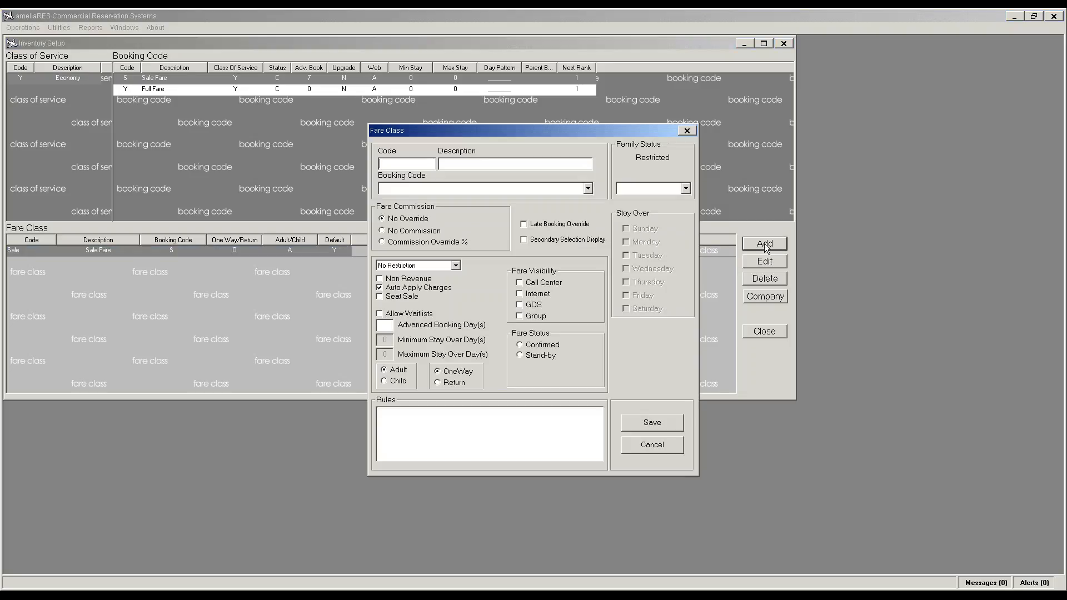
{"action": "type", "text": "SAle"}
{"action": "key", "text": "BackSpace"}
{"action": "key", "text": "BackSpace"}
{"action": "type", "text": "LE"}
{"action": "key", "text": "BackSpace"}
{"action": "key", "text": "BackSpace"}
{"action": "key", "text": "BackSpace"}
{"action": "type", "text": "al"}
{"action": "type", "text": "e"}
{"action": "type", "text": "RT"}
{"action": "type", "text": " Sale Te"}
{"action": "key", "text": "BackSpace"}
{"action": "key", "text": "BackSpace"}
{"action": "type", "text": "ReturnS"}
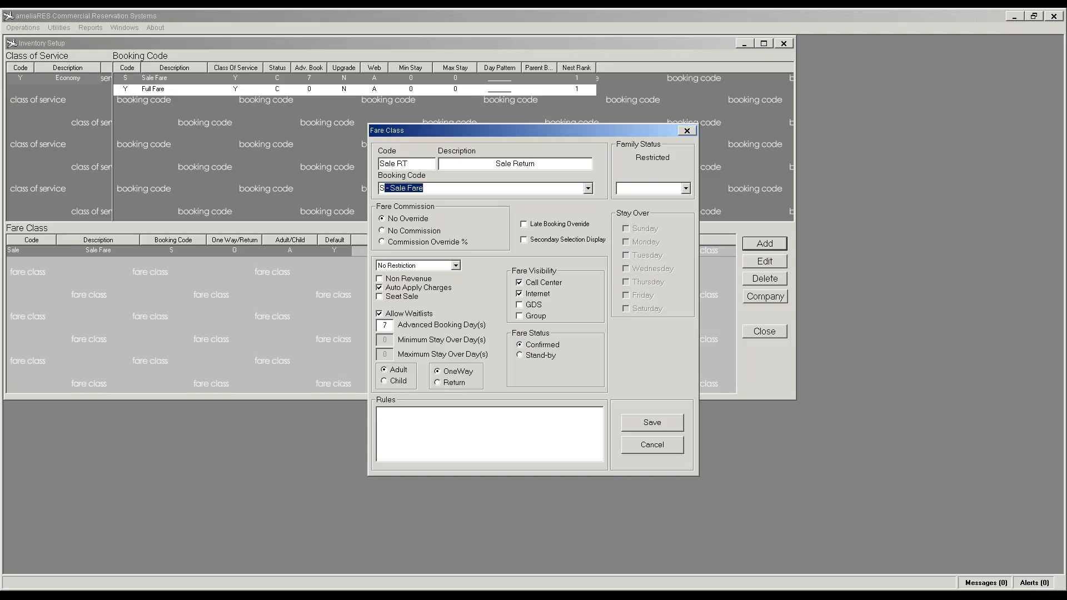
{"action": "left_click", "coordinate": [439, 383]}
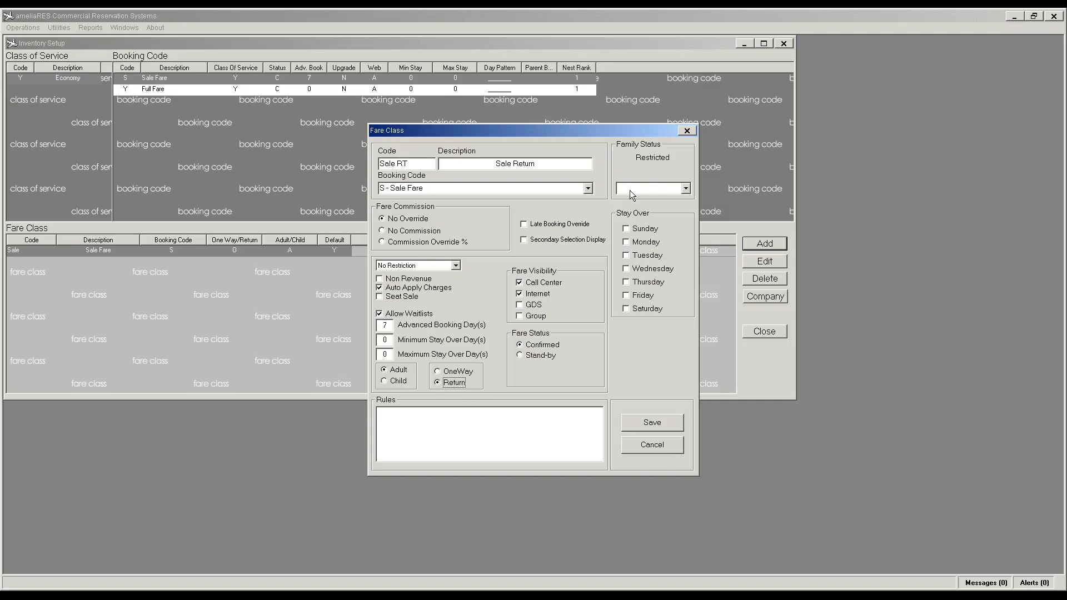
{"action": "left_click", "coordinate": [686, 188]}
{"action": "left_click", "coordinate": [667, 205]}
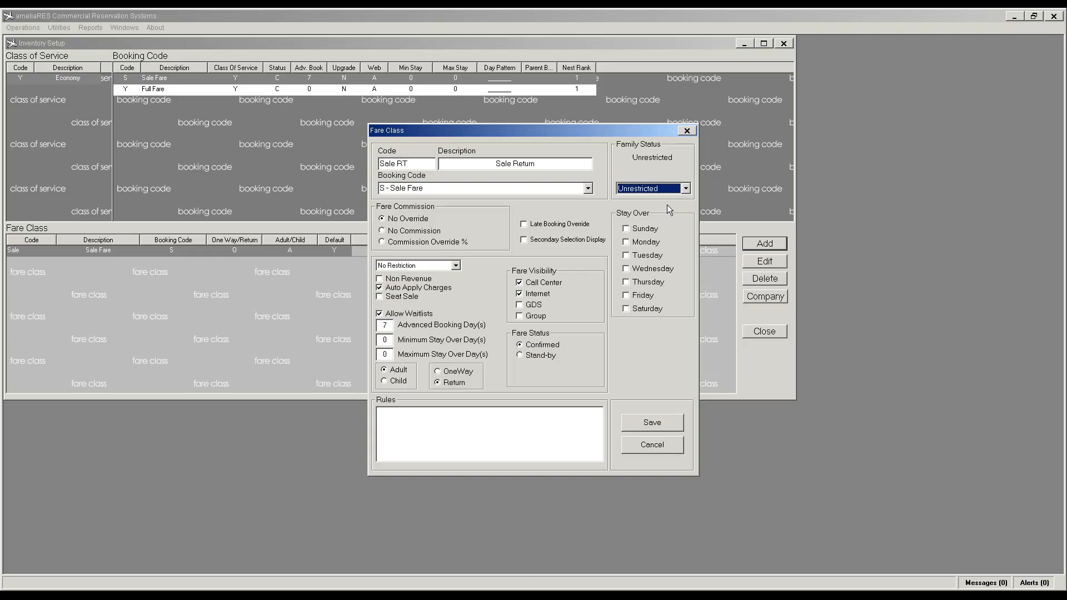
{"action": "left_click", "coordinate": [686, 189]}
{"action": "left_click", "coordinate": [673, 199]}
{"action": "left_click", "coordinate": [653, 424]}
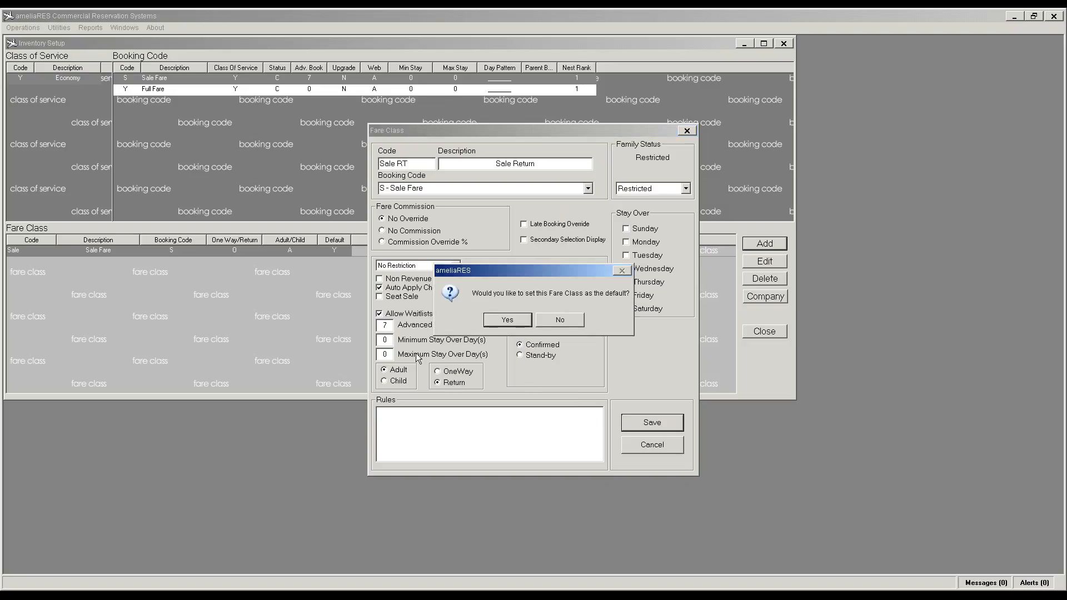
{"action": "left_click", "coordinate": [556, 321]}
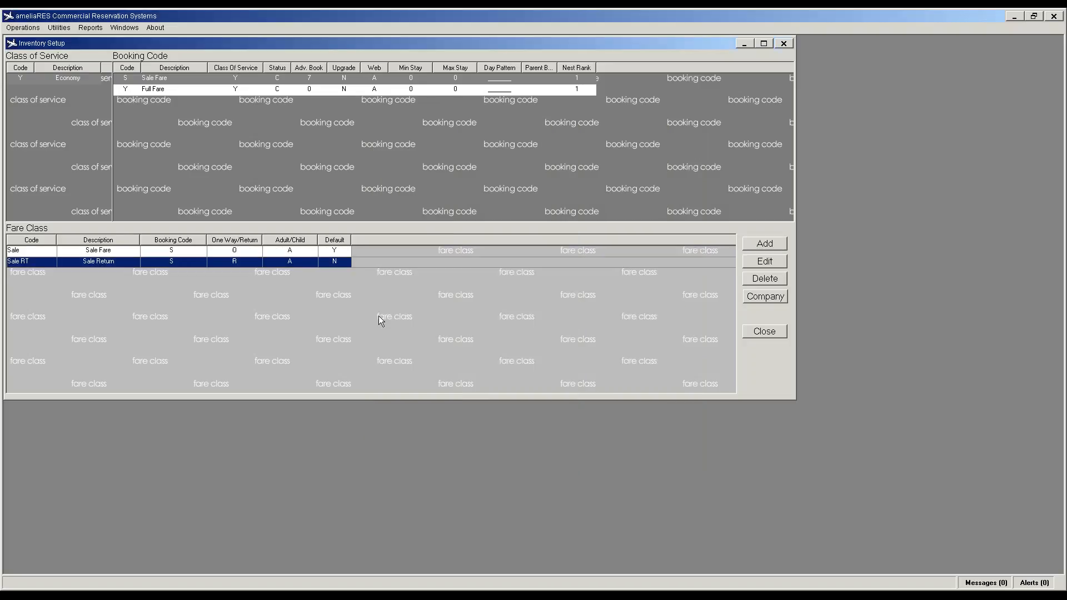
Step: Create default fare class YOW, Full Fare, on booking code Y, Unrestricted, with Modification Fee
{"action": "left_click", "coordinate": [760, 251]}
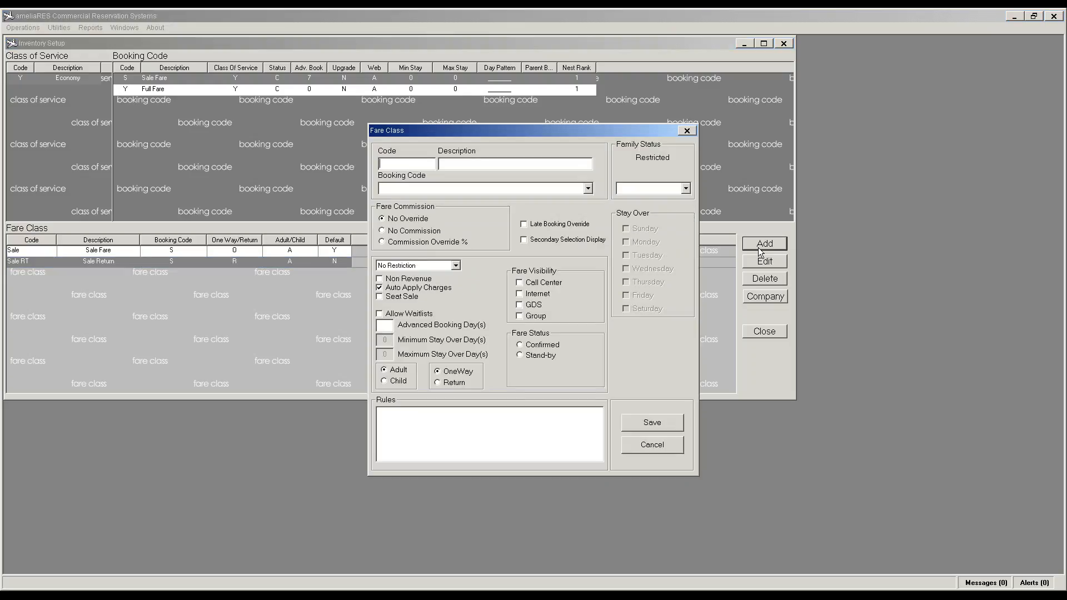
{"action": "type", "text": "Full"}
{"action": "type", "text": "Full fare"}
{"action": "key", "text": "BackSpace"}
{"action": "key", "text": "BackSpace"}
{"action": "key", "text": "BackSpace"}
{"action": "key", "text": "BackSpace"}
{"action": "type", "text": "Fare"}
{"action": "left_click_drag", "start_coordinate": [380, 163], "coordinate": [399, 165]}
{"action": "type", "text": "YOW"}
{"action": "left_click", "coordinate": [587, 189]}
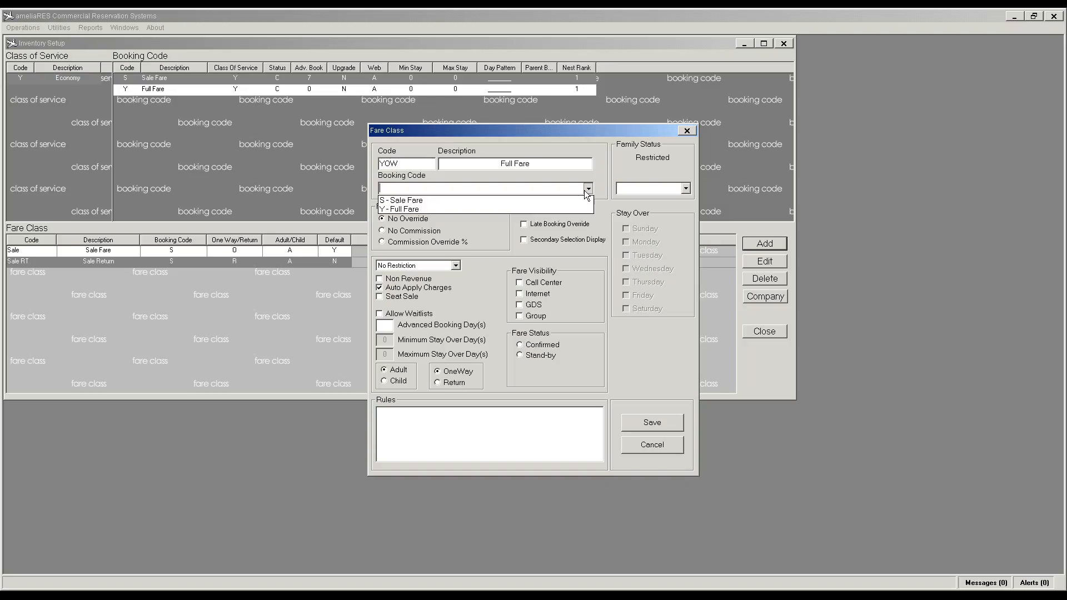
{"action": "left_click", "coordinate": [528, 209]}
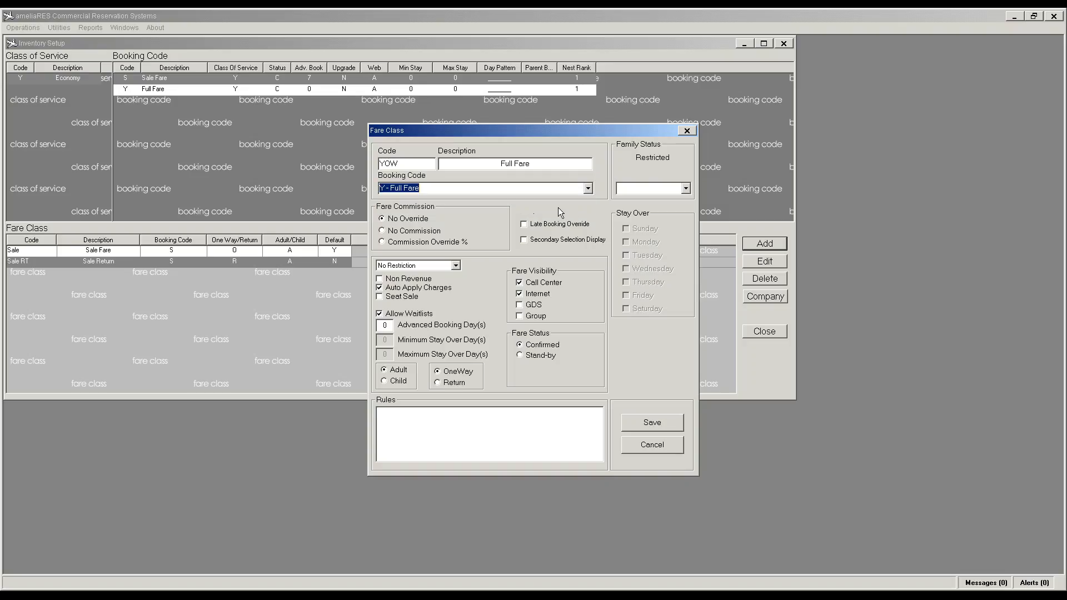
{"action": "left_click", "coordinate": [686, 188]}
{"action": "left_click", "coordinate": [660, 209]}
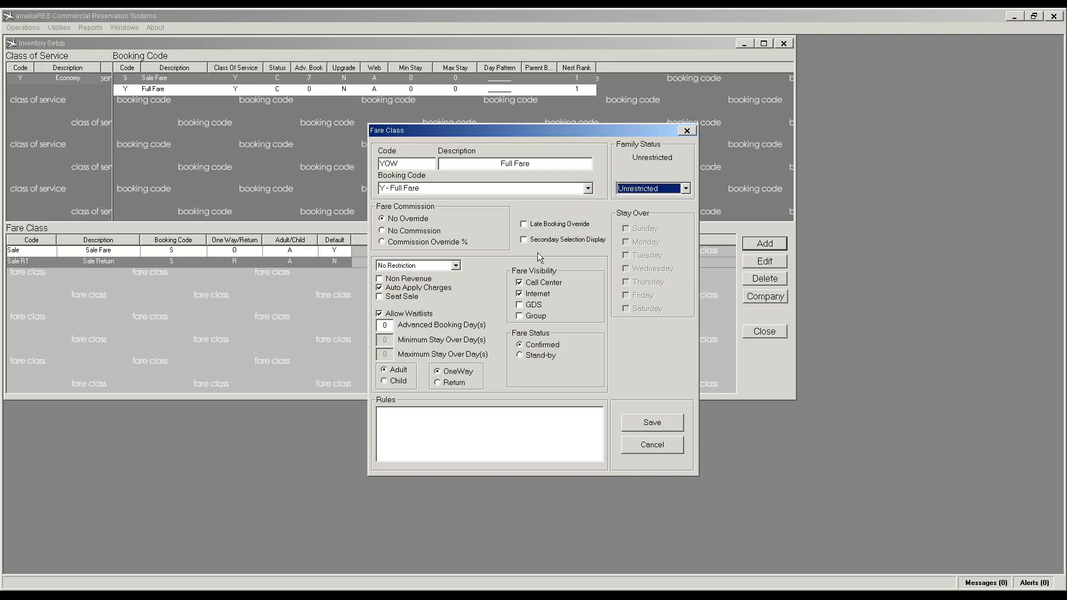
{"action": "left_click", "coordinate": [455, 266]}
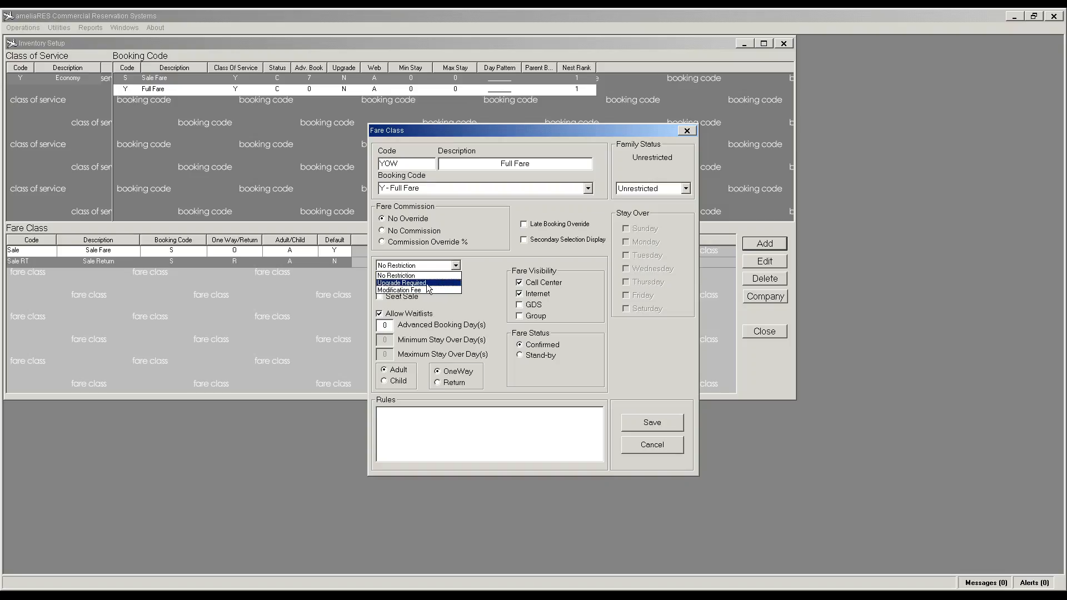
{"action": "left_click", "coordinate": [423, 290]}
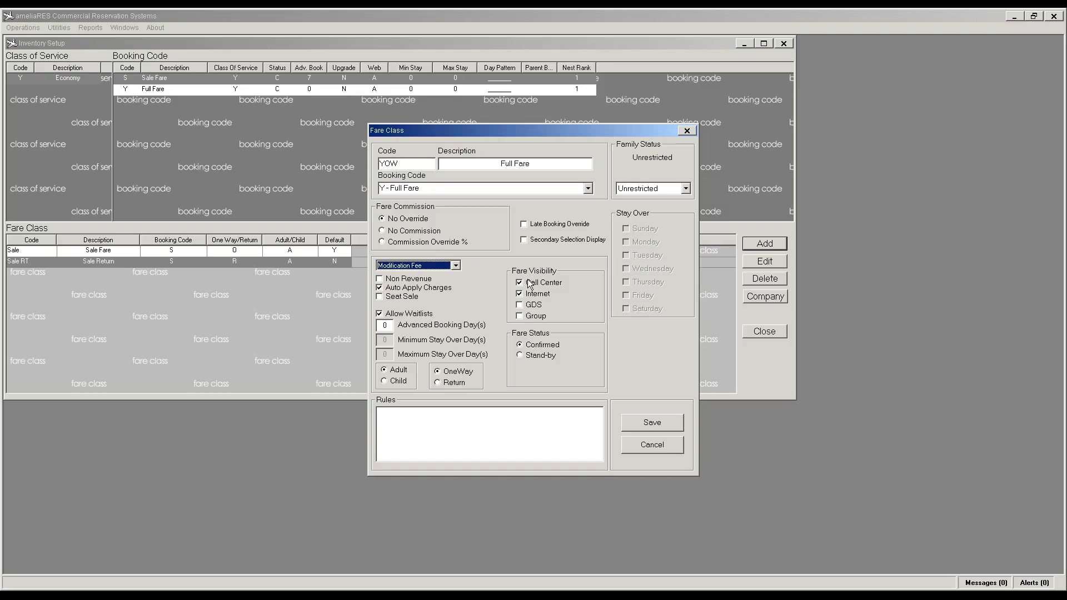
{"action": "left_click", "coordinate": [643, 426]}
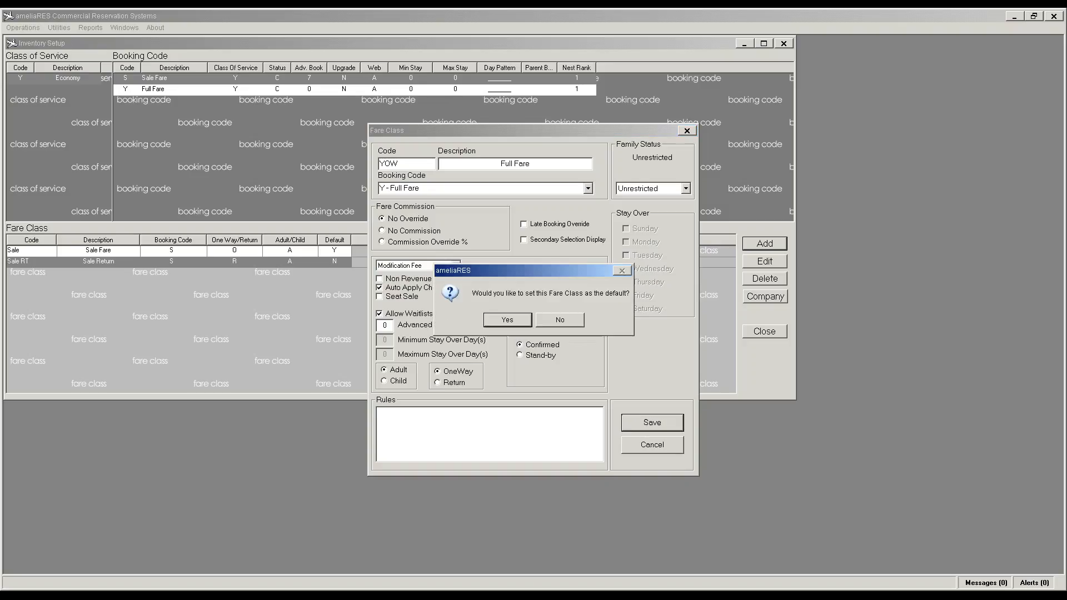
{"action": "left_click", "coordinate": [509, 320]}
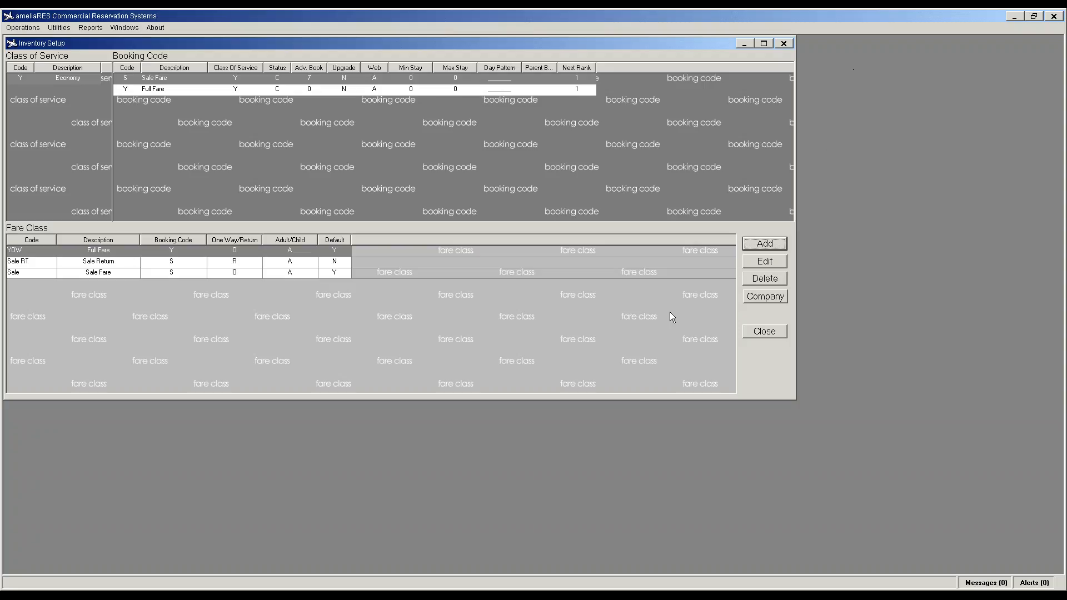
Step: Add non-default return fare class YRTN Full Return Fare on booking code Y, Unrestricted, Modification Fee
{"action": "left_click", "coordinate": [763, 245]}
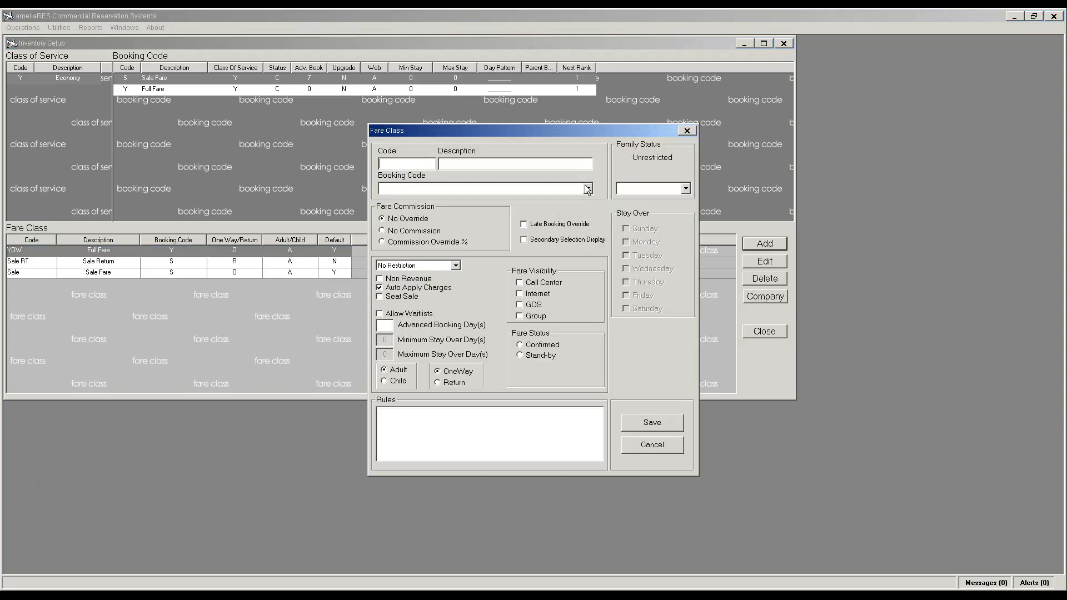
{"action": "type", "text": "YRTN"}
{"action": "type", "text": "Full Ret"}
{"action": "type", "text": "urn Fare"}
{"action": "type", "text": "Y - Full Fare"}
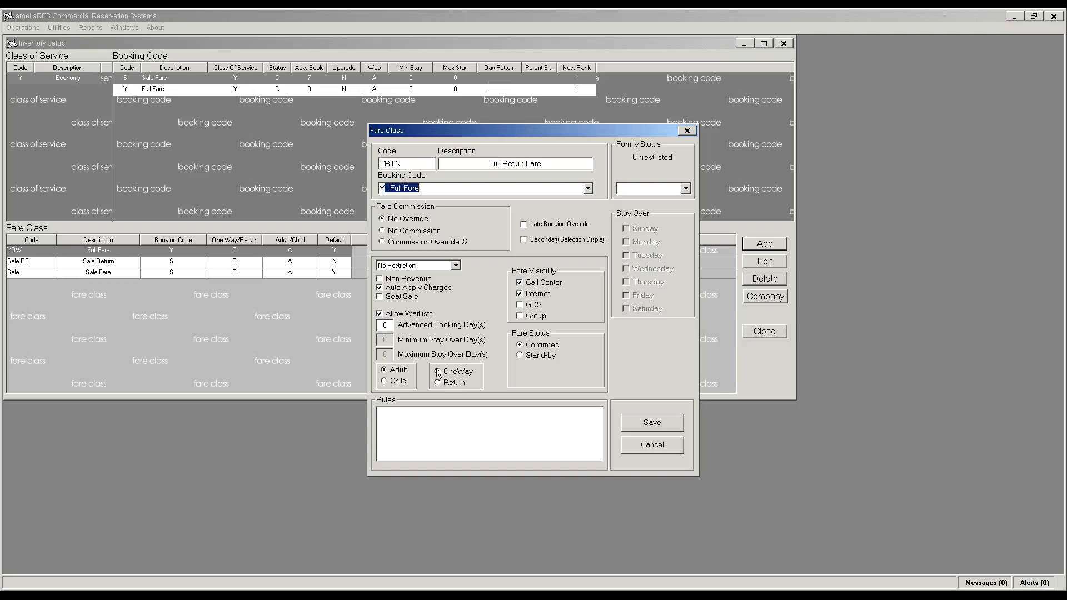
{"action": "left_click", "coordinate": [438, 383]}
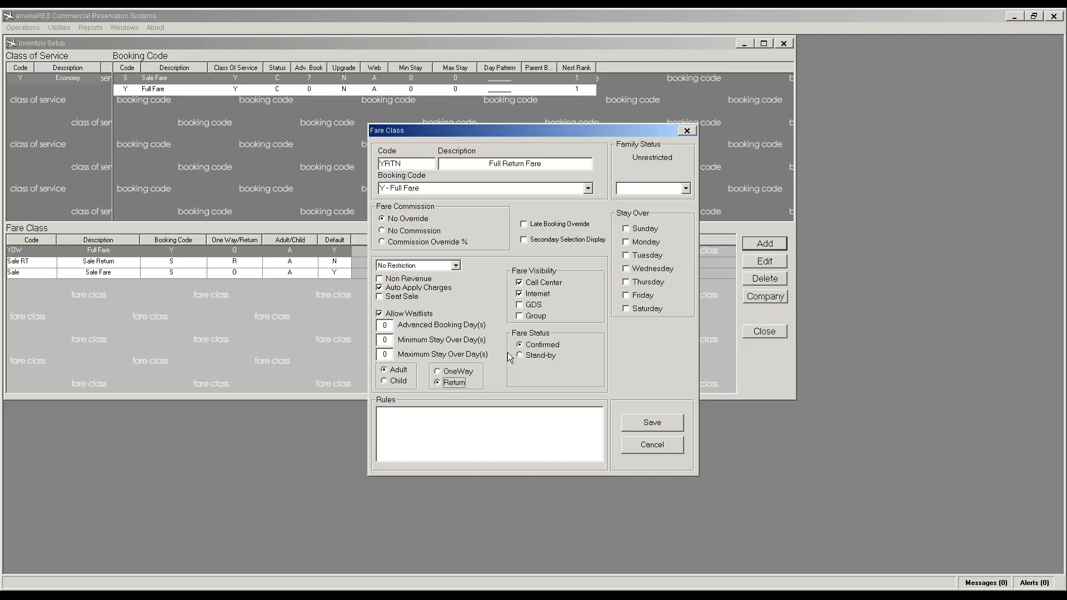
{"action": "left_click", "coordinate": [685, 189]}
{"action": "left_click", "coordinate": [666, 211]}
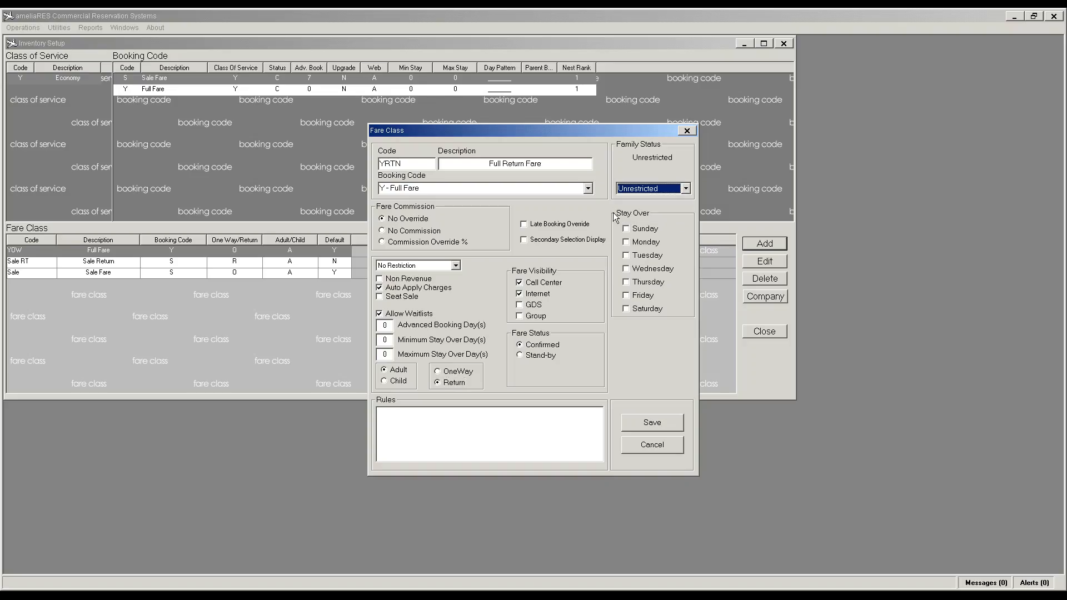
{"action": "left_click", "coordinate": [647, 424]}
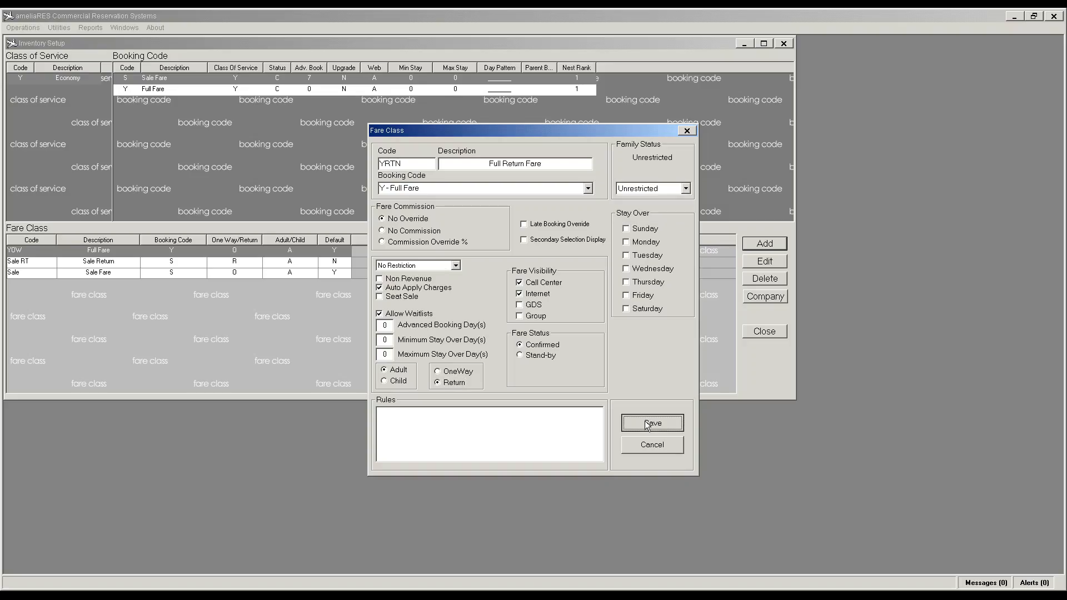
{"action": "left_click", "coordinate": [455, 266]}
{"action": "left_click", "coordinate": [427, 290]}
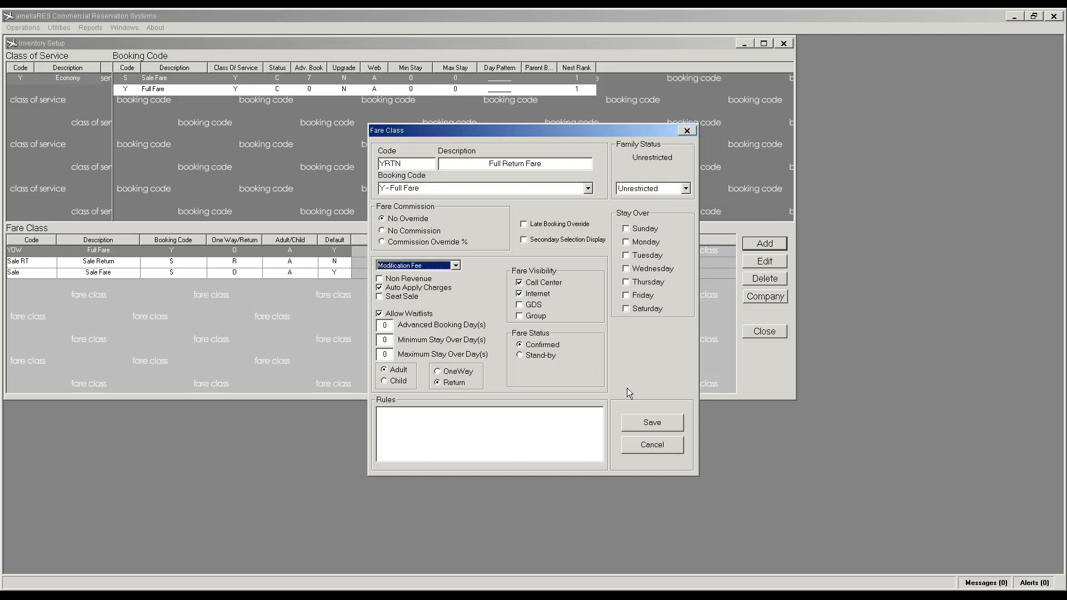
{"action": "left_click", "coordinate": [653, 424]}
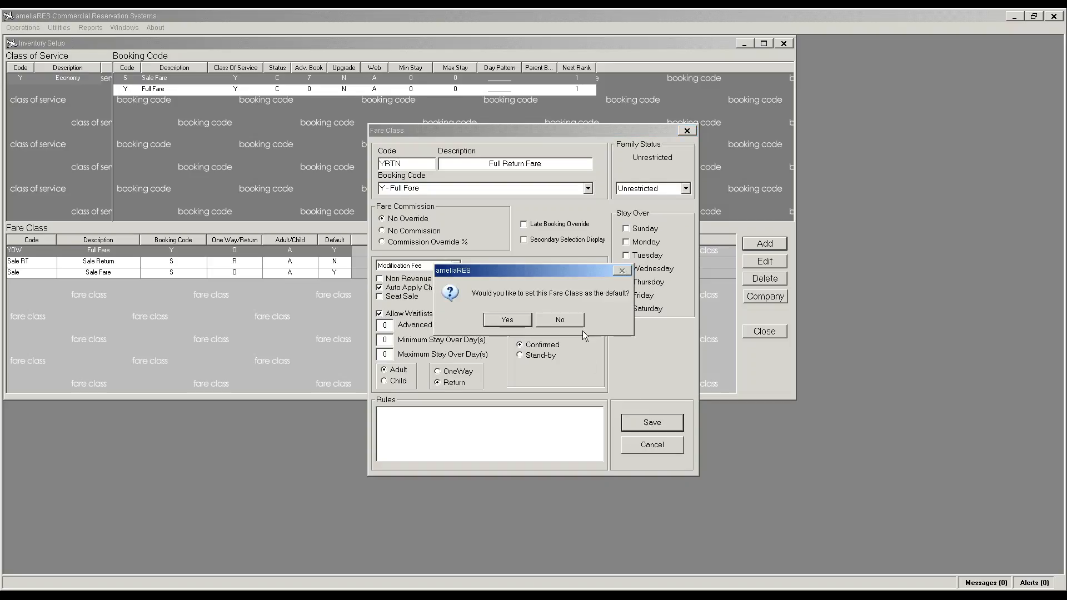
{"action": "left_click", "coordinate": [572, 319]}
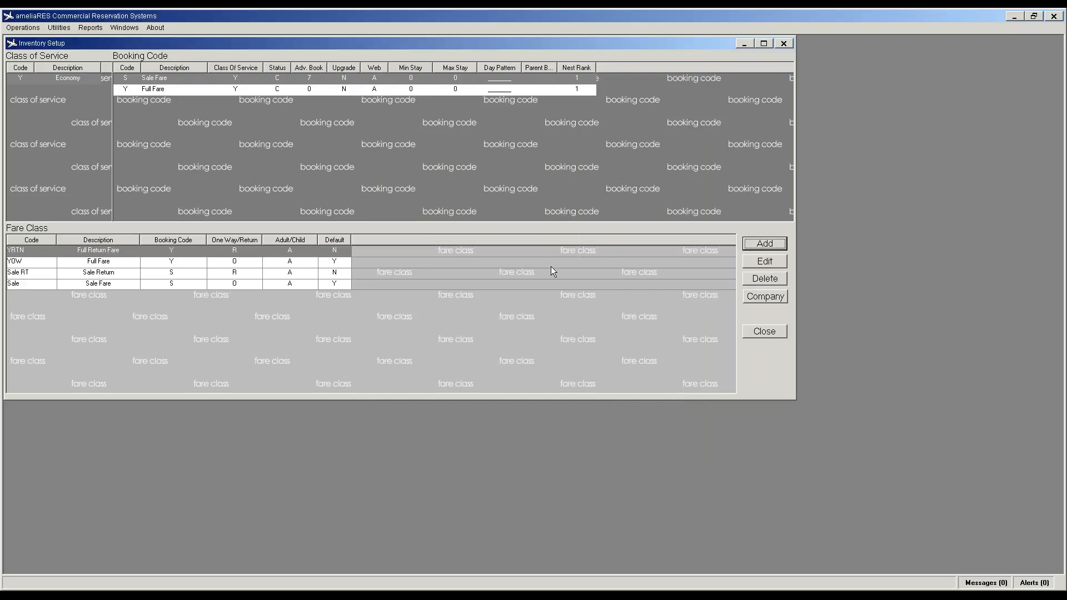
Step: Select the Sale Fare booking code, then open Utilities > Allocation Templates
{"action": "left_click", "coordinate": [192, 119]}
{"action": "left_click", "coordinate": [19, 125]}
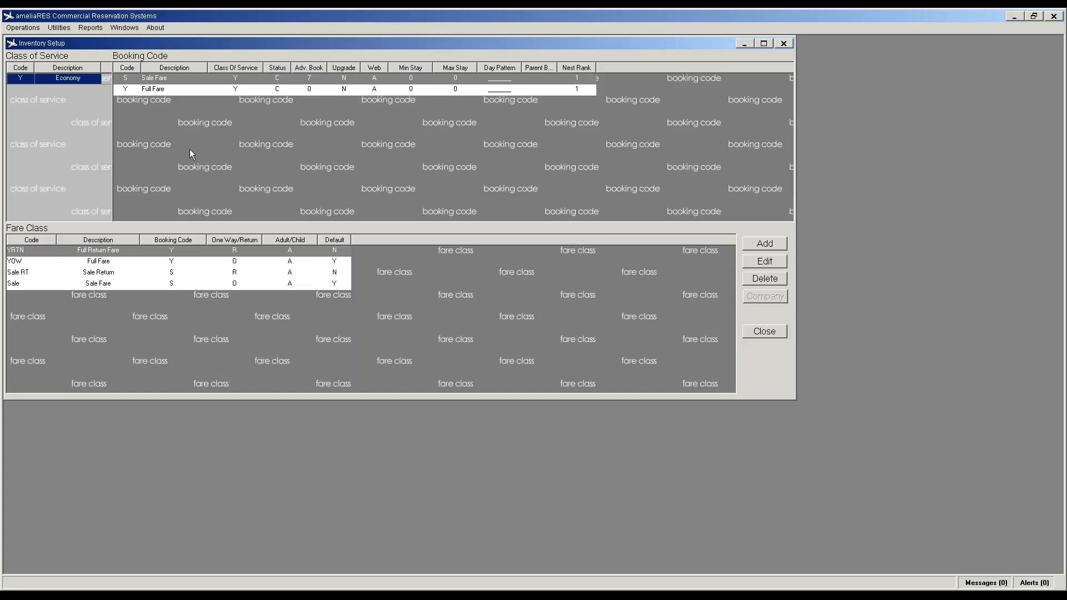
{"action": "left_click", "coordinate": [228, 143]}
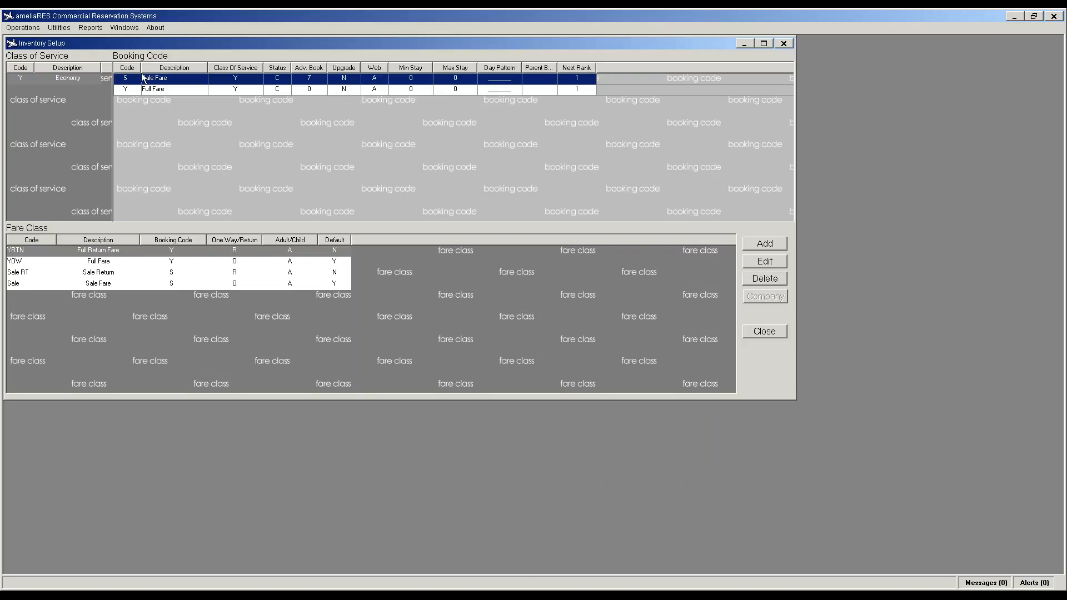
{"action": "left_click", "coordinate": [60, 27]}
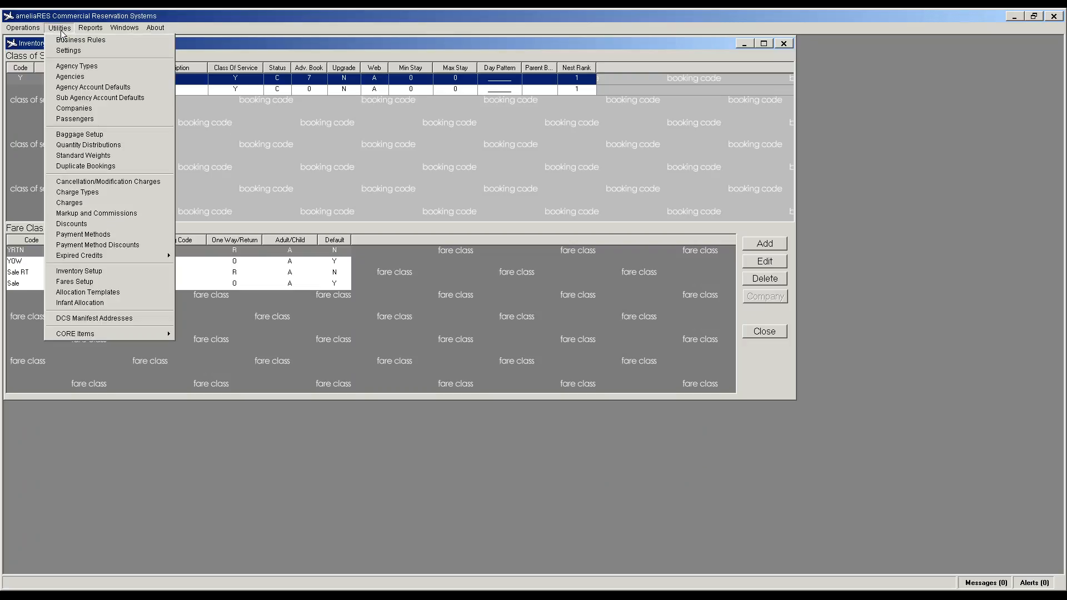
{"action": "left_click", "coordinate": [92, 293]}
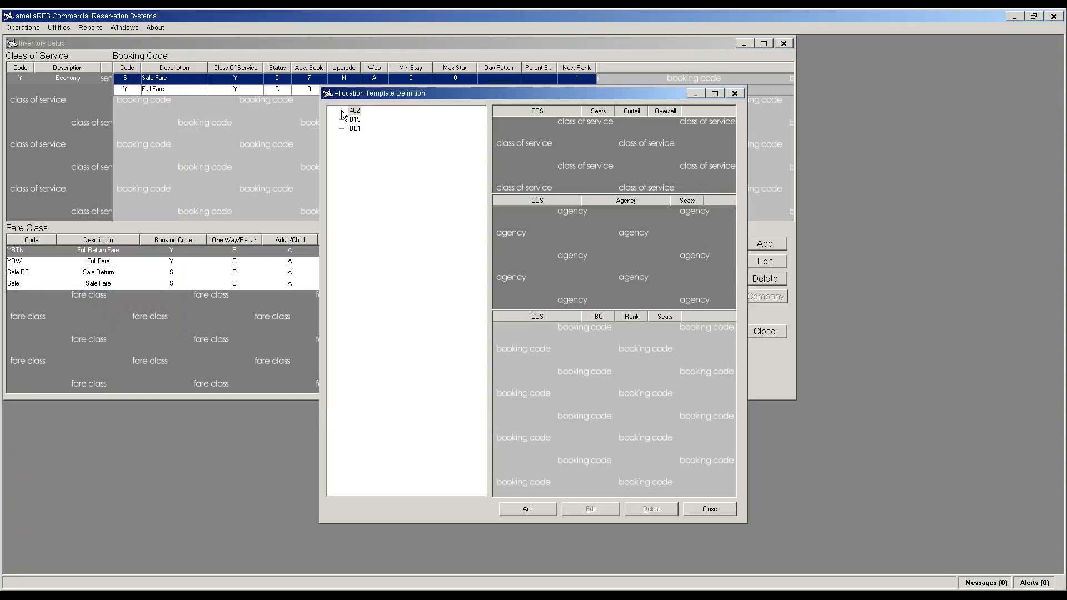
Step: Create and save a new allocation template 402 under the 402 group
{"action": "left_click", "coordinate": [360, 113]}
{"action": "left_click", "coordinate": [542, 508]}
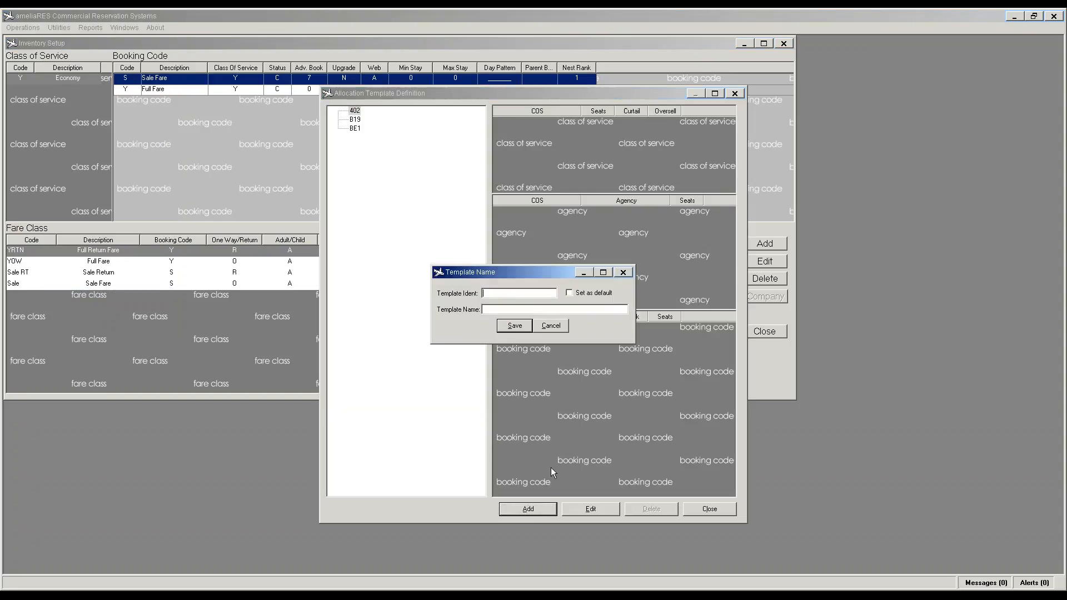
{"action": "type", "text": "402402"}
{"action": "key", "text": "Tab"}
{"action": "left_click", "coordinate": [515, 328]}
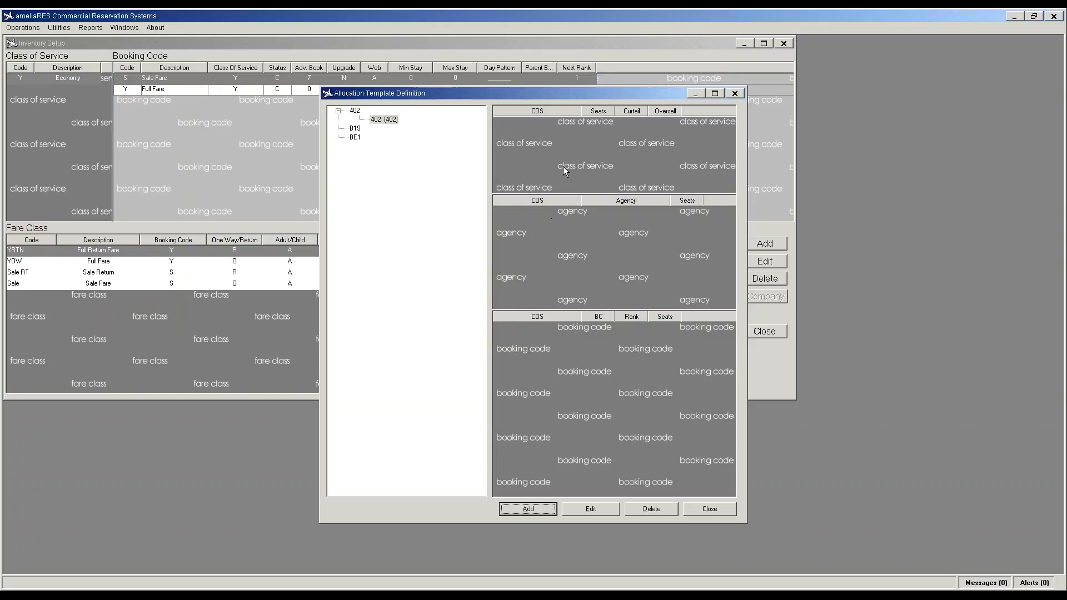
Step: Give the template an Economy class allocation of 9 seats
{"action": "left_click", "coordinate": [537, 509]}
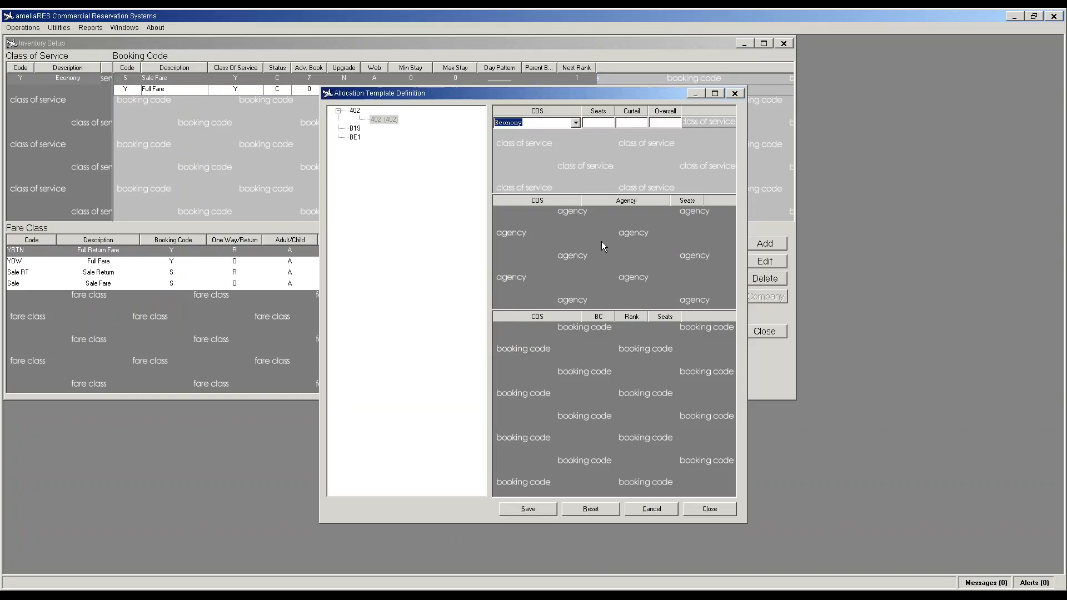
{"action": "left_click", "coordinate": [614, 122]}
{"action": "type", "text": "9"}
{"action": "left_click", "coordinate": [544, 509]}
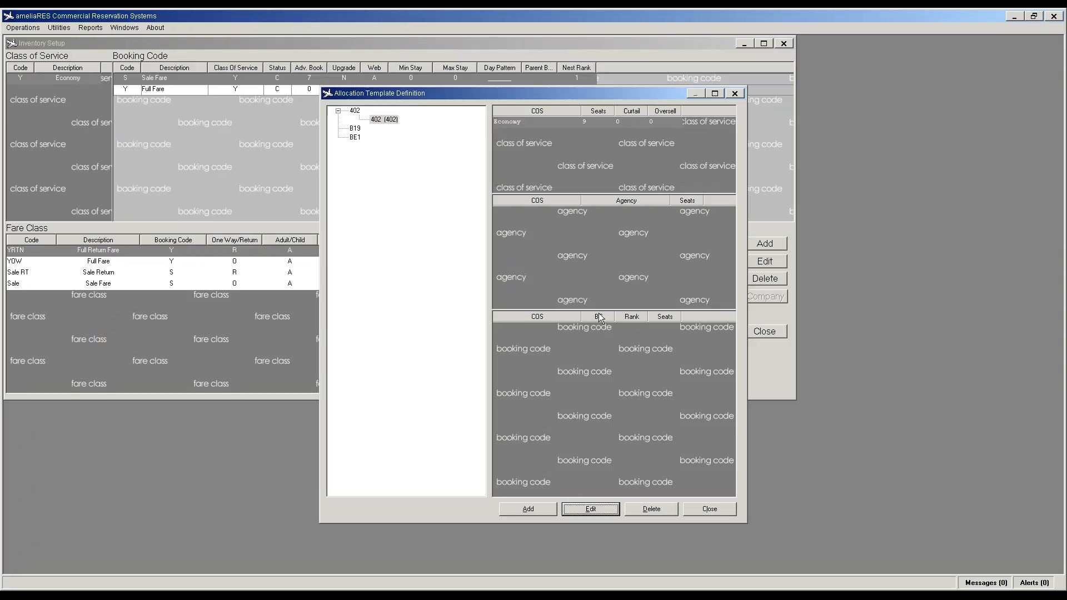
Step: Add an Economy agency allocation for the Public agency
{"action": "left_click", "coordinate": [572, 288]}
{"action": "left_click", "coordinate": [528, 509]}
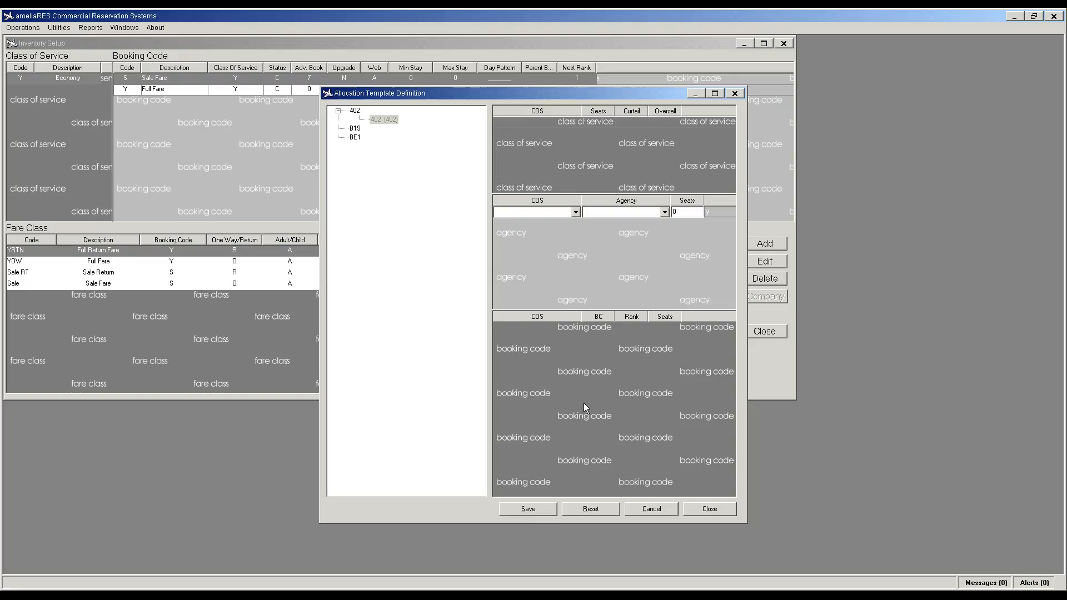
{"action": "left_click", "coordinate": [576, 211]}
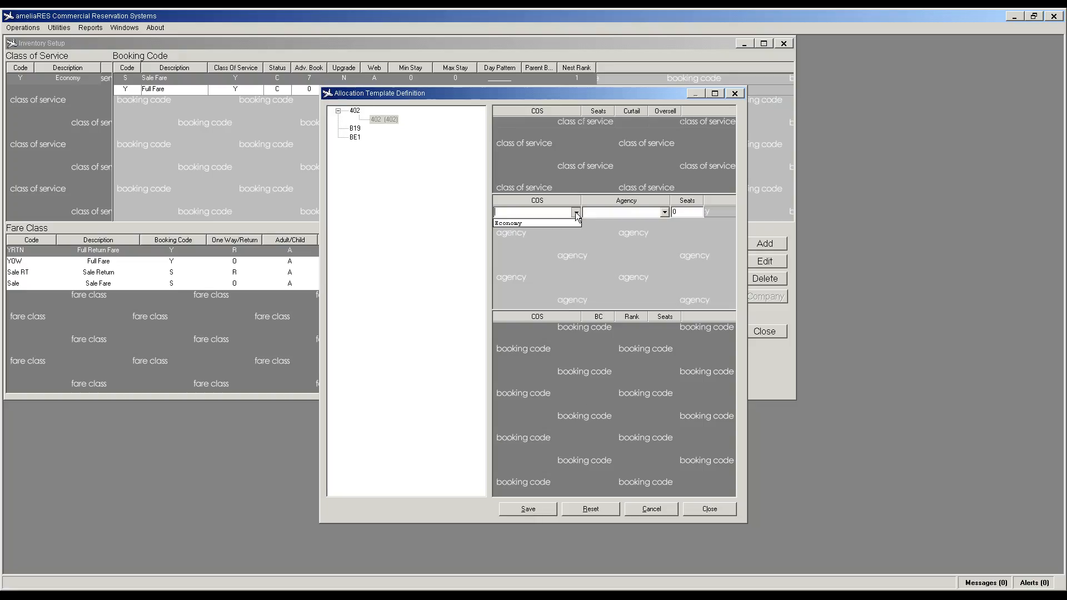
{"action": "left_click", "coordinate": [556, 225]}
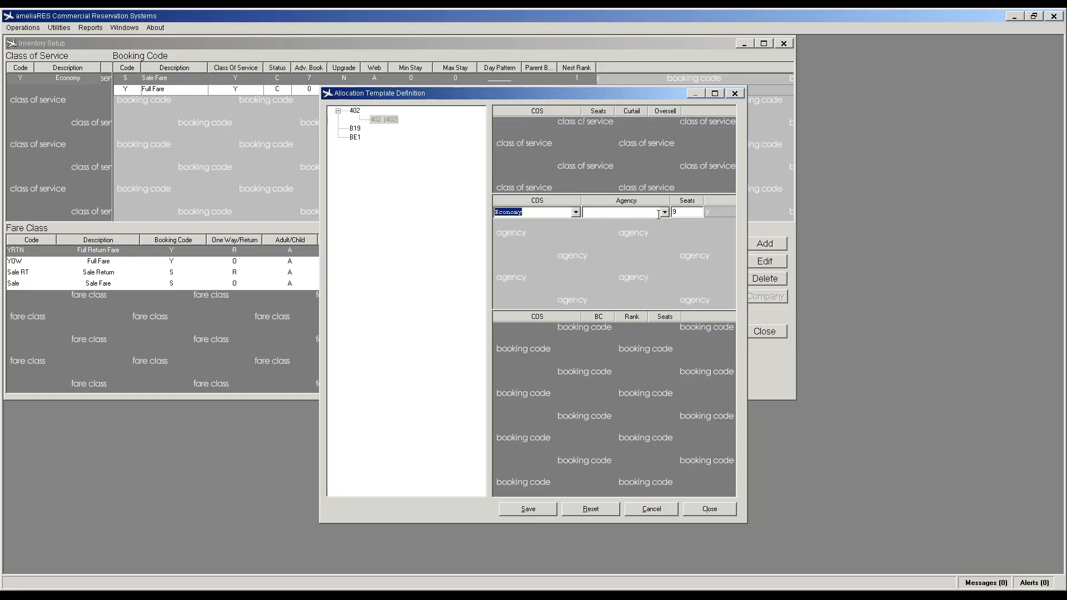
{"action": "left_click", "coordinate": [659, 214]}
{"action": "left_click", "coordinate": [641, 223]}
{"action": "left_click", "coordinate": [527, 509]}
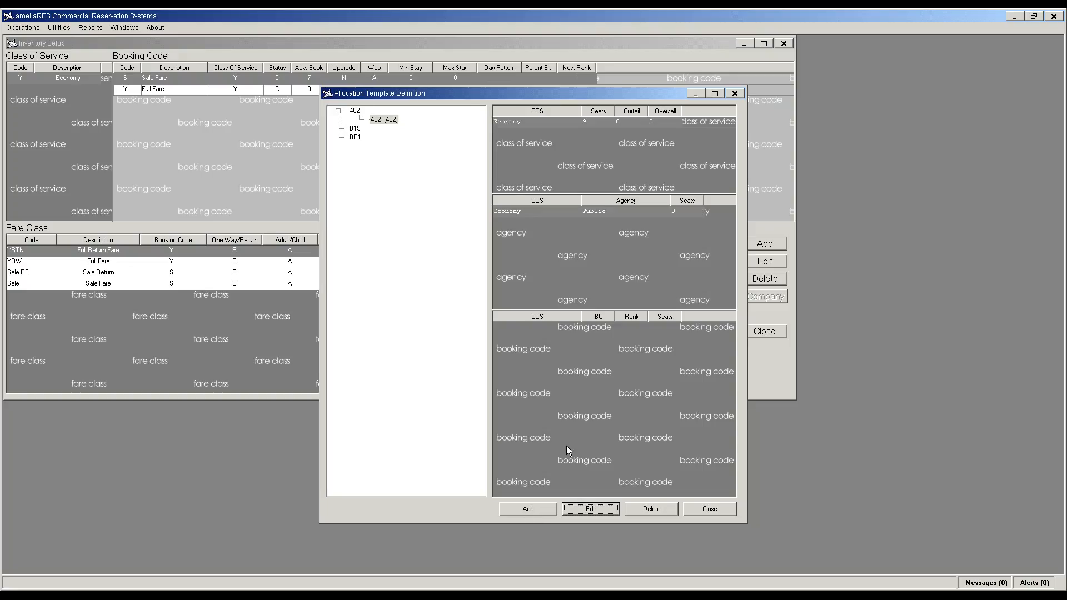
Step: Add an Economy booking code S row with 5 seats
{"action": "left_click", "coordinate": [538, 508]}
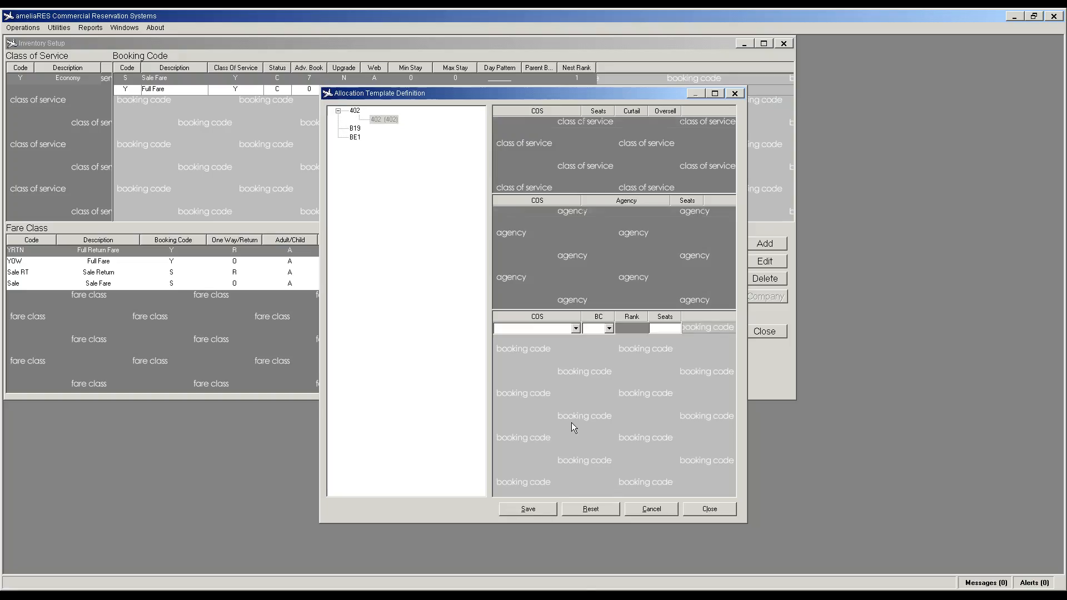
{"action": "left_click", "coordinate": [576, 328]}
{"action": "left_click", "coordinate": [572, 339]}
{"action": "left_click", "coordinate": [610, 328]}
{"action": "left_click", "coordinate": [596, 340]}
{"action": "double_click", "coordinate": [652, 329]}
{"action": "type", "text": "5"}
{"action": "left_click", "coordinate": [529, 511]}
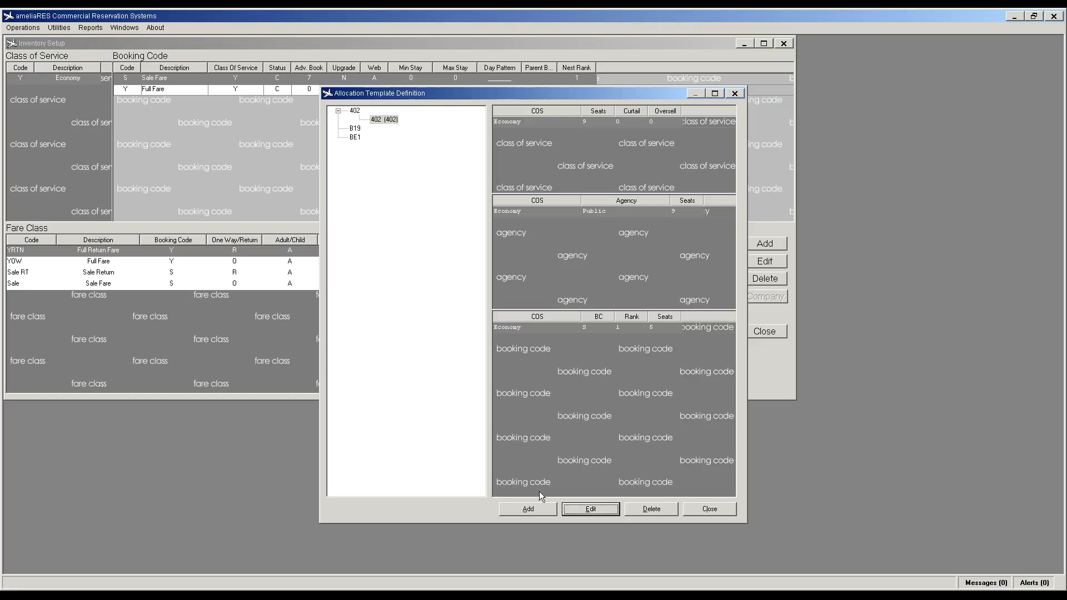
Step: Add an Economy booking code Y row with 9 seats
{"action": "left_click", "coordinate": [576, 340]}
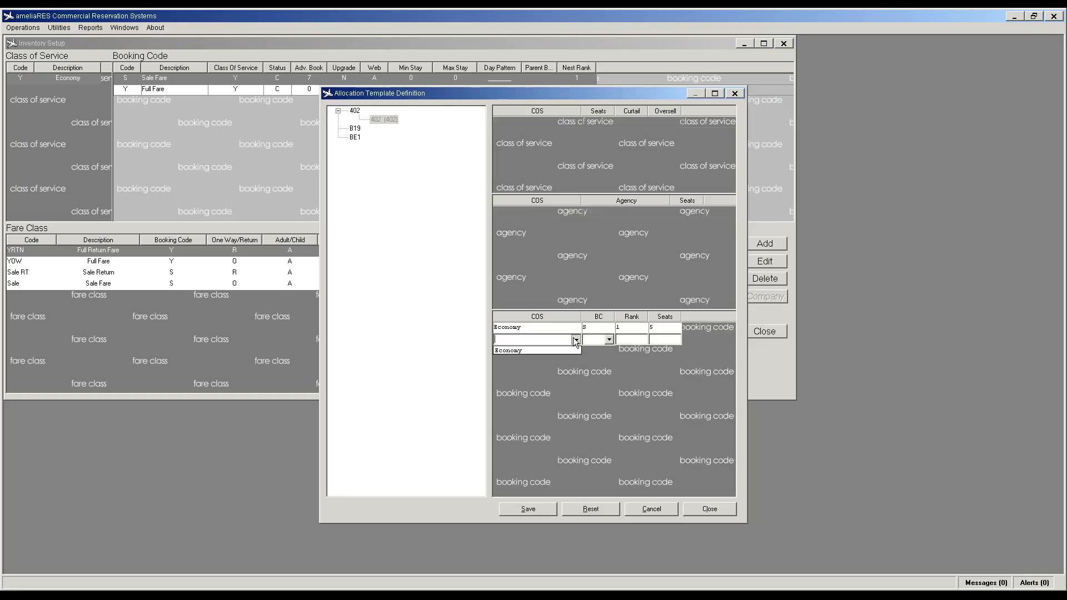
{"action": "left_click", "coordinate": [561, 350]}
{"action": "left_click", "coordinate": [610, 340]}
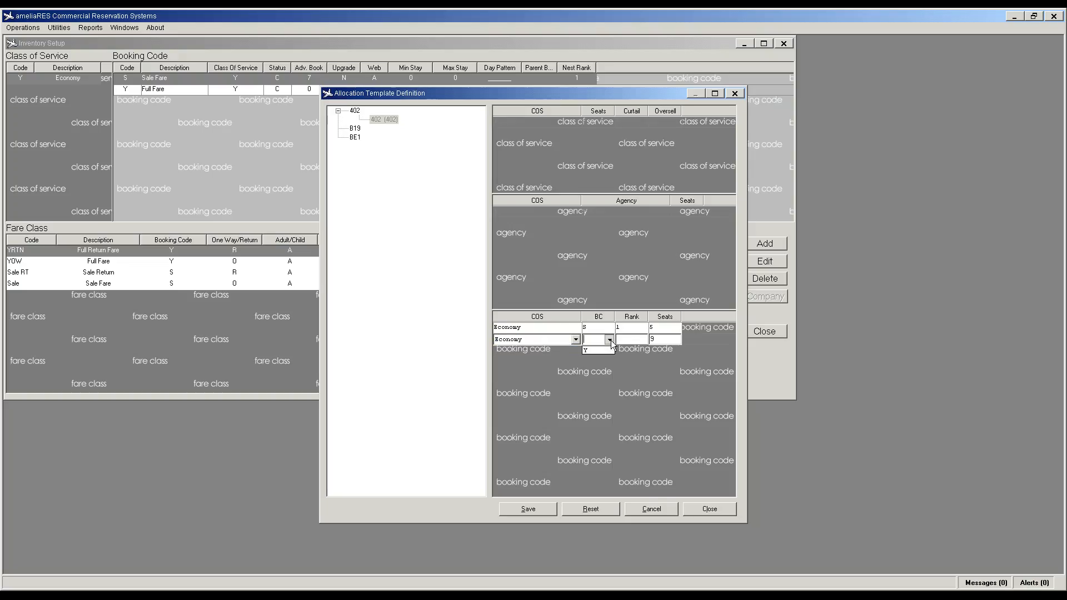
{"action": "left_click", "coordinate": [591, 354]}
{"action": "left_click", "coordinate": [647, 340]}
{"action": "left_click", "coordinate": [539, 508]}
{"action": "left_click", "coordinate": [528, 509]}
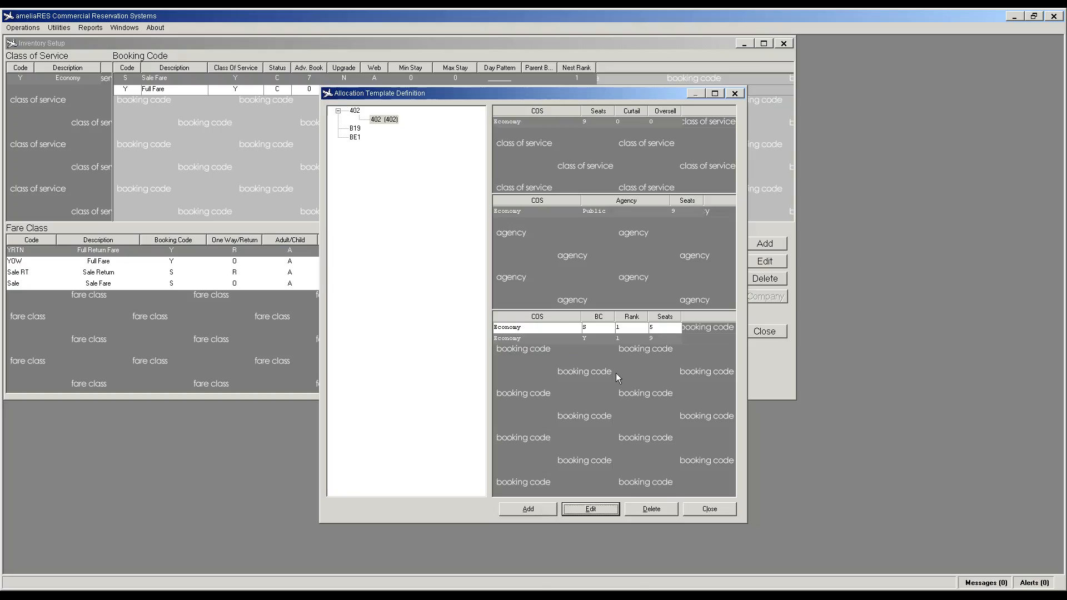
{"action": "left_click", "coordinate": [355, 129]}
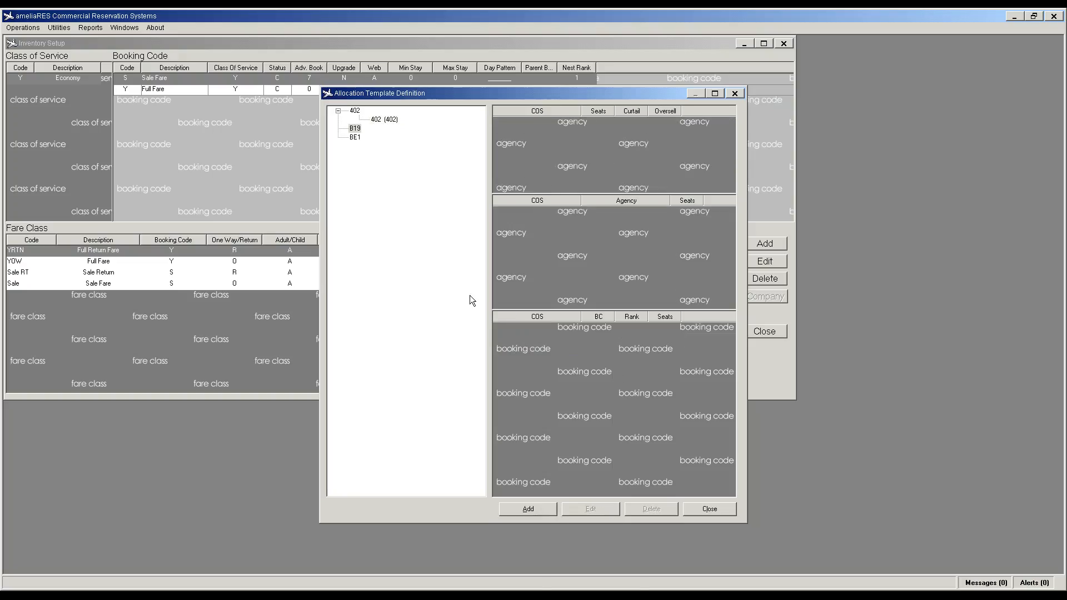
Step: Create and save template 1900 named B1900C under the B19 group
{"action": "left_click", "coordinate": [528, 509]}
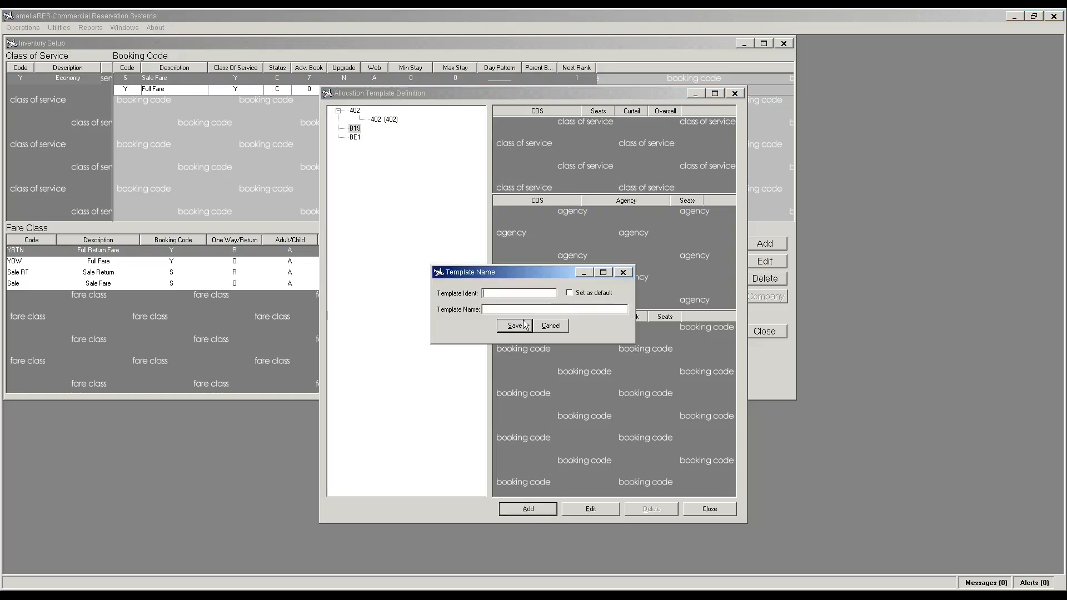
{"action": "type", "text": "1900"}
{"action": "type", "text": "B1900C"}
{"action": "key", "text": "Tab"}
{"action": "left_click", "coordinate": [515, 328]}
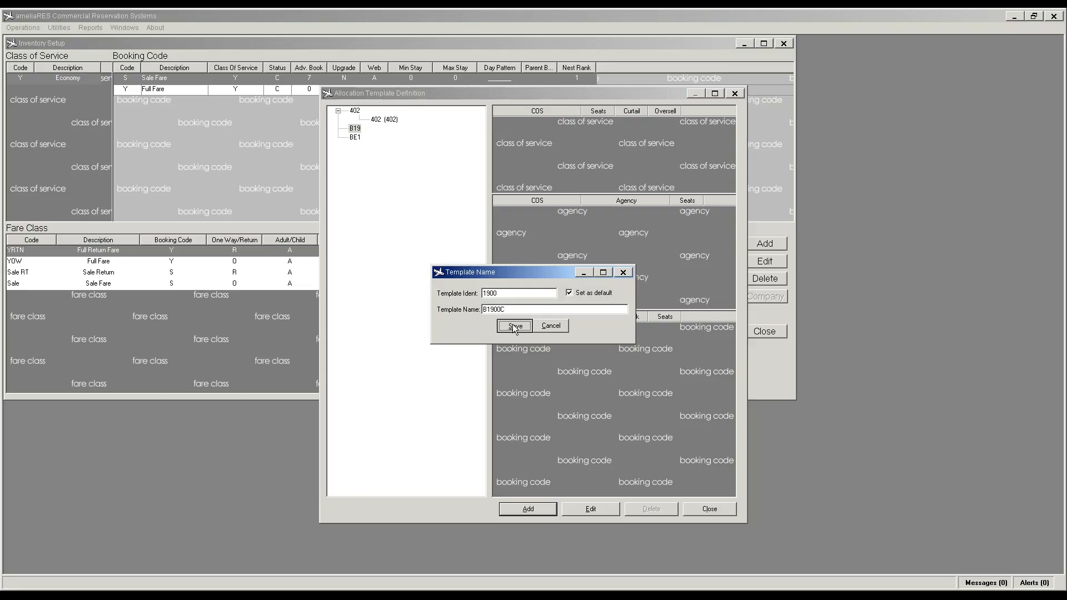
Step: Allocate 19 Economy seats to the 1900 template
{"action": "left_click", "coordinate": [523, 508]}
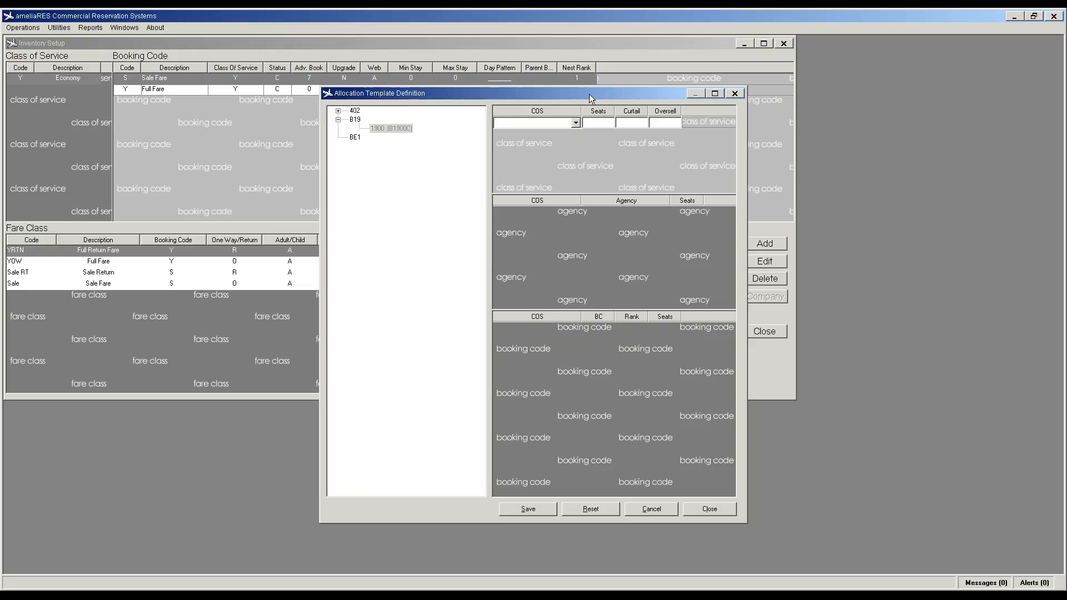
{"action": "left_click", "coordinate": [576, 123]}
{"action": "left_click", "coordinate": [534, 136]}
{"action": "left_click", "coordinate": [601, 122]}
{"action": "type", "text": "19"}
{"action": "left_click", "coordinate": [542, 510]}
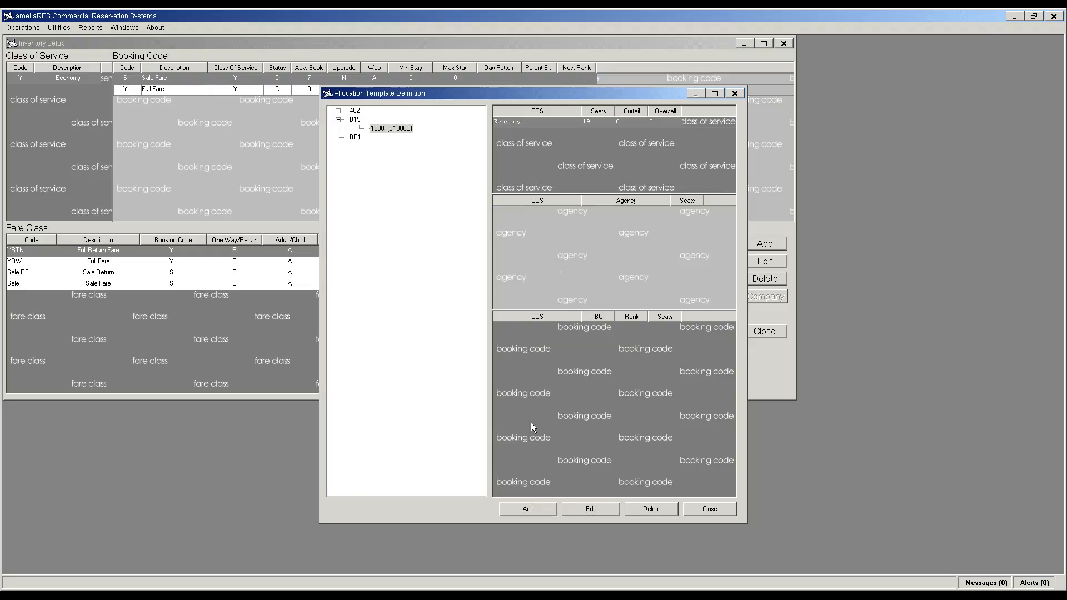
Step: Assign the Economy seats to the Public agency
{"action": "left_click", "coordinate": [520, 509]}
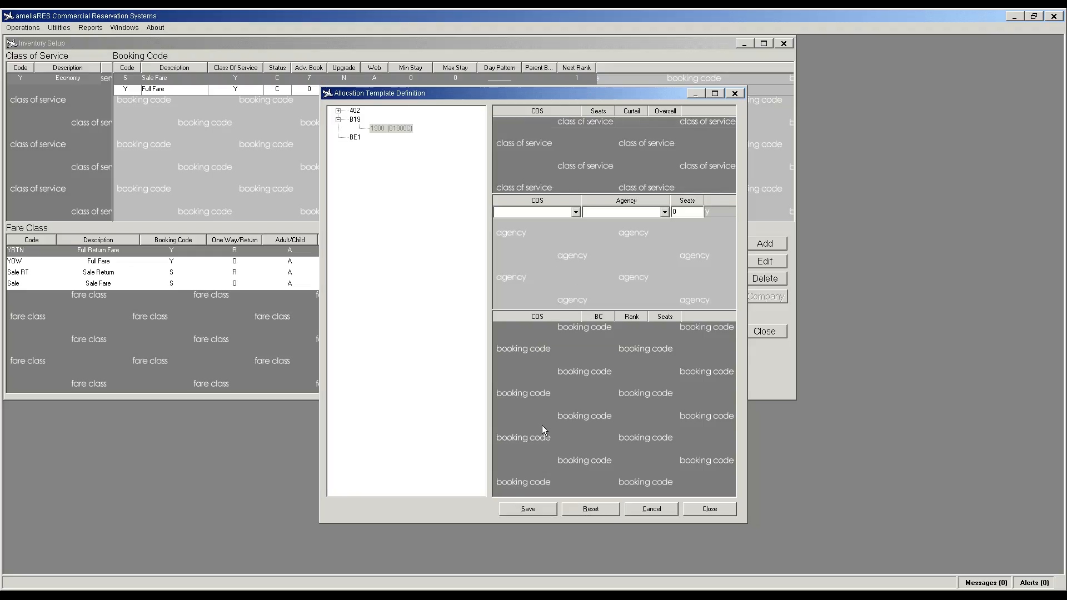
{"action": "left_click", "coordinate": [576, 212]}
{"action": "left_click", "coordinate": [563, 223]}
{"action": "left_click", "coordinate": [665, 213]}
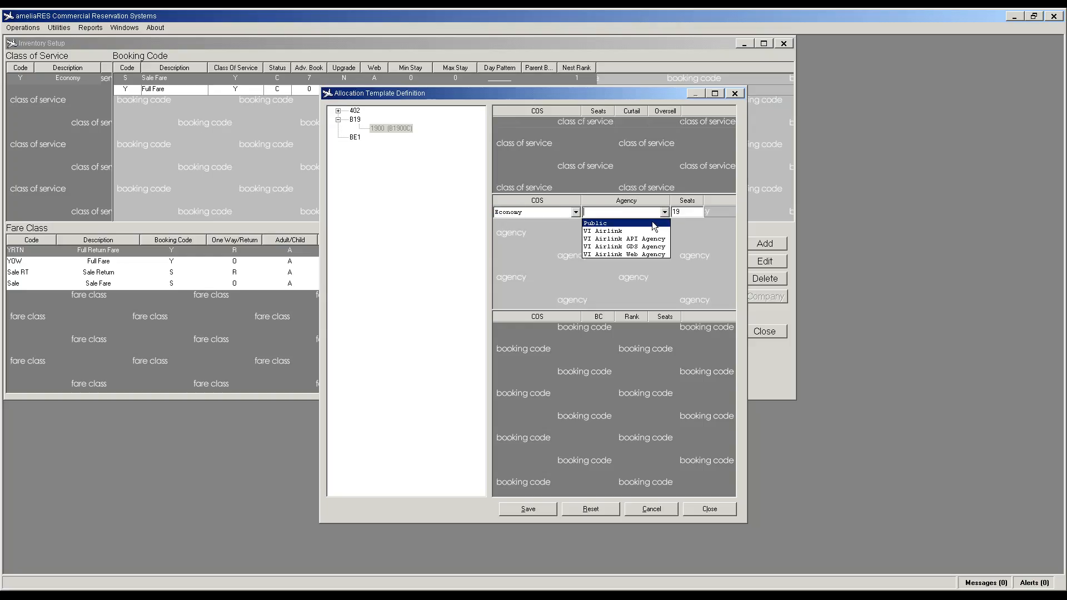
{"action": "left_click", "coordinate": [654, 226]}
{"action": "left_click", "coordinate": [542, 511]}
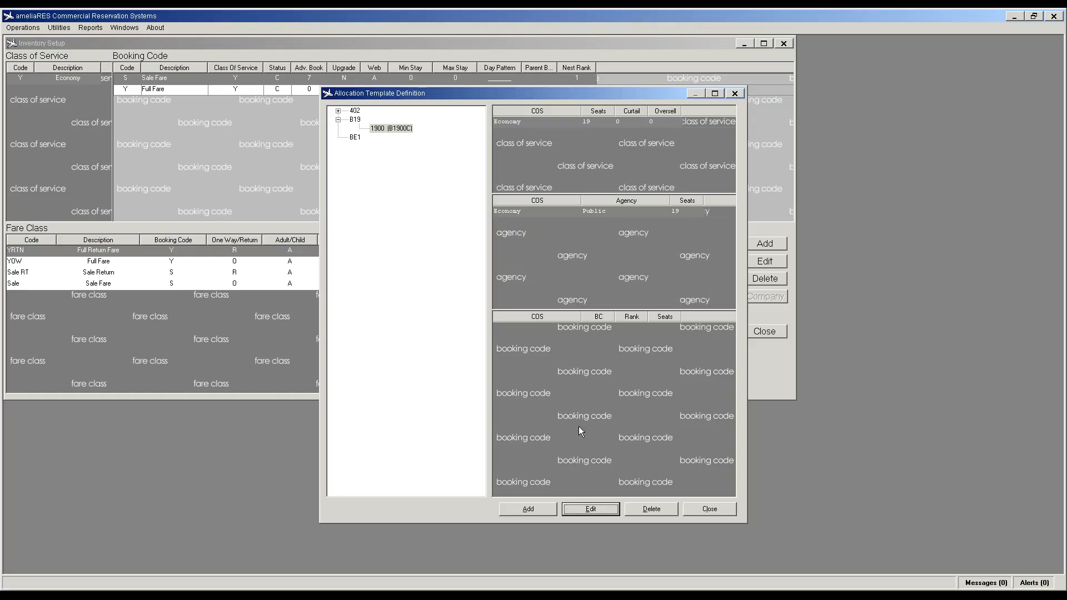
Step: Add an Economy booking code S row with rank 1 and 12 seats
{"action": "left_click", "coordinate": [538, 508]}
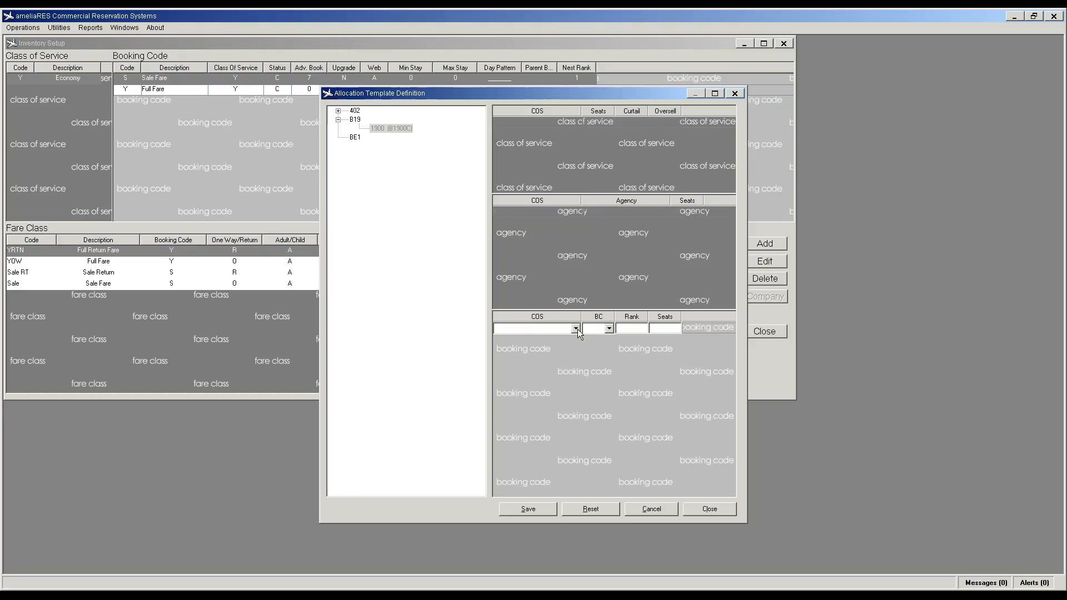
{"action": "left_click", "coordinate": [576, 329]}
{"action": "left_click", "coordinate": [557, 341]}
{"action": "left_click", "coordinate": [610, 329]}
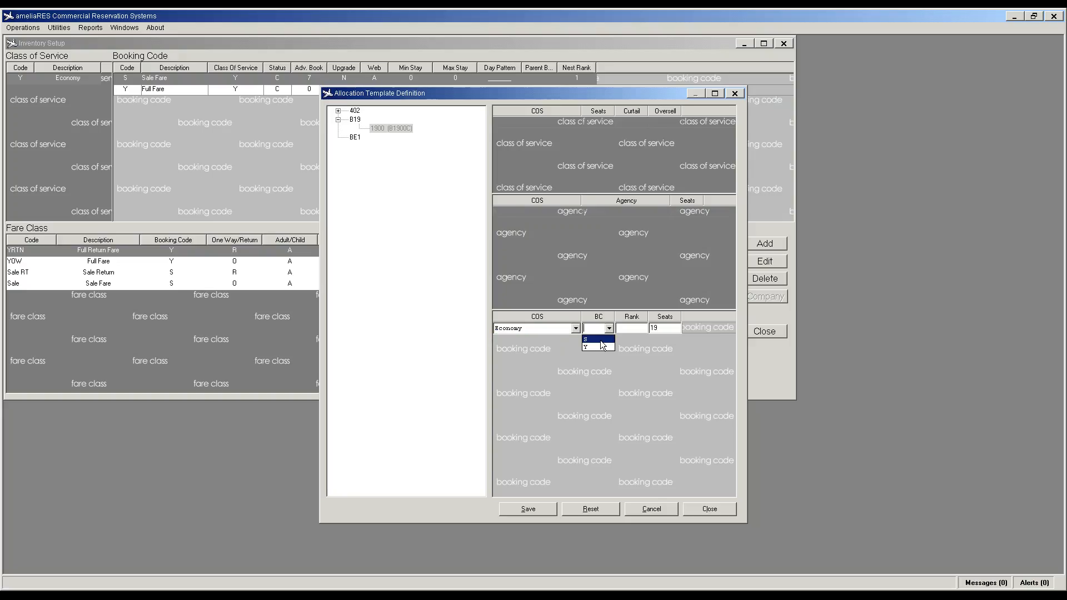
{"action": "left_click", "coordinate": [601, 340]}
{"action": "left_click", "coordinate": [645, 329]}
{"action": "type", "text": "1"}
{"action": "key", "text": "Tab"}
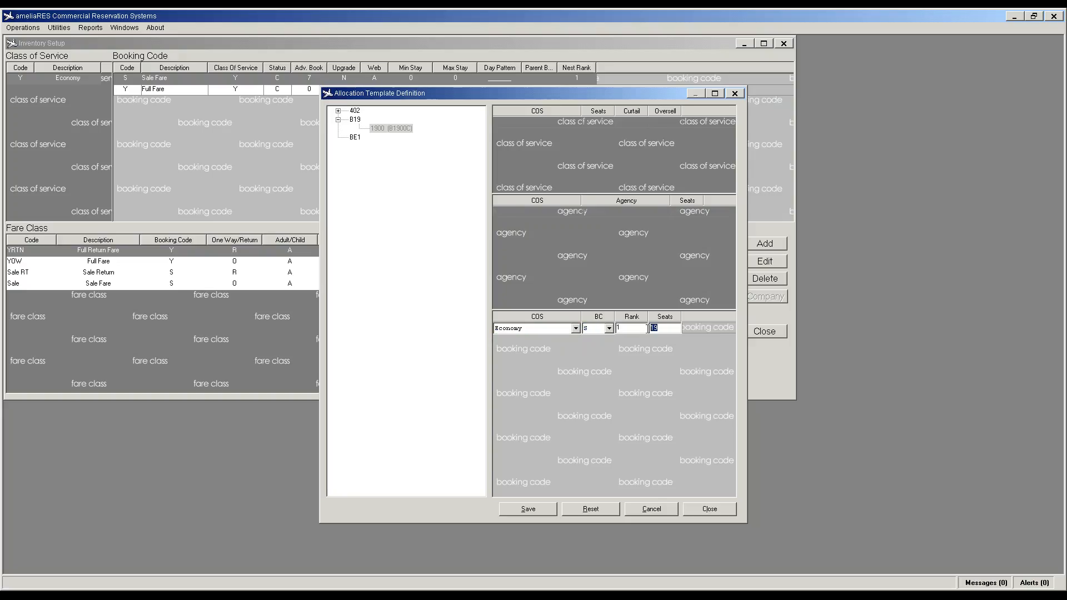
{"action": "type", "text": "12"}
{"action": "left_click", "coordinate": [546, 509]}
Step: Add an Economy booking code Y row with 19 seats
{"action": "left_click", "coordinate": [542, 514]}
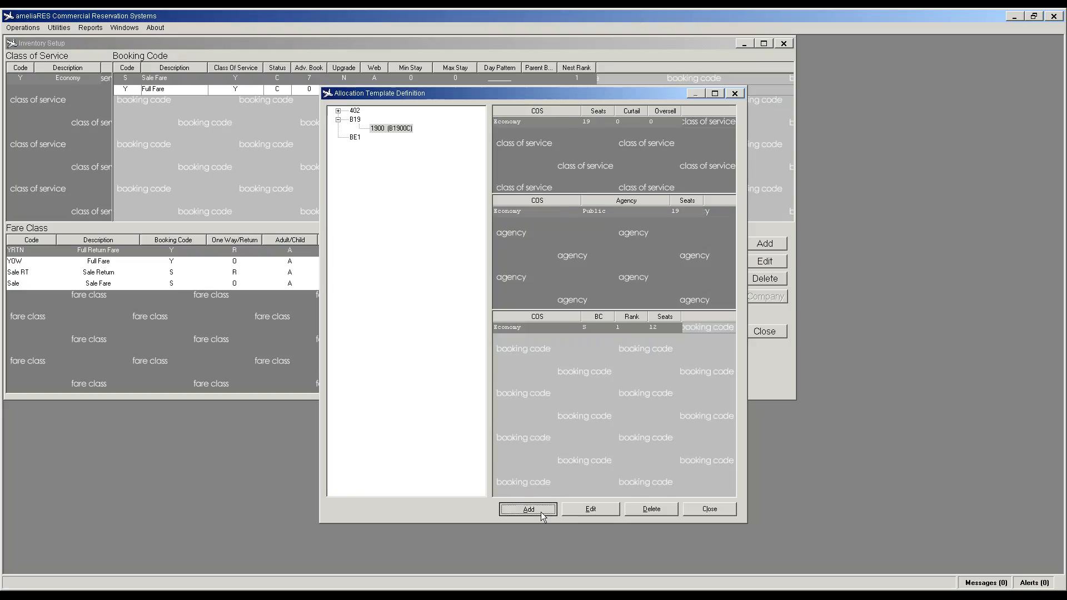
{"action": "left_click", "coordinate": [576, 339]}
{"action": "left_click", "coordinate": [565, 351]}
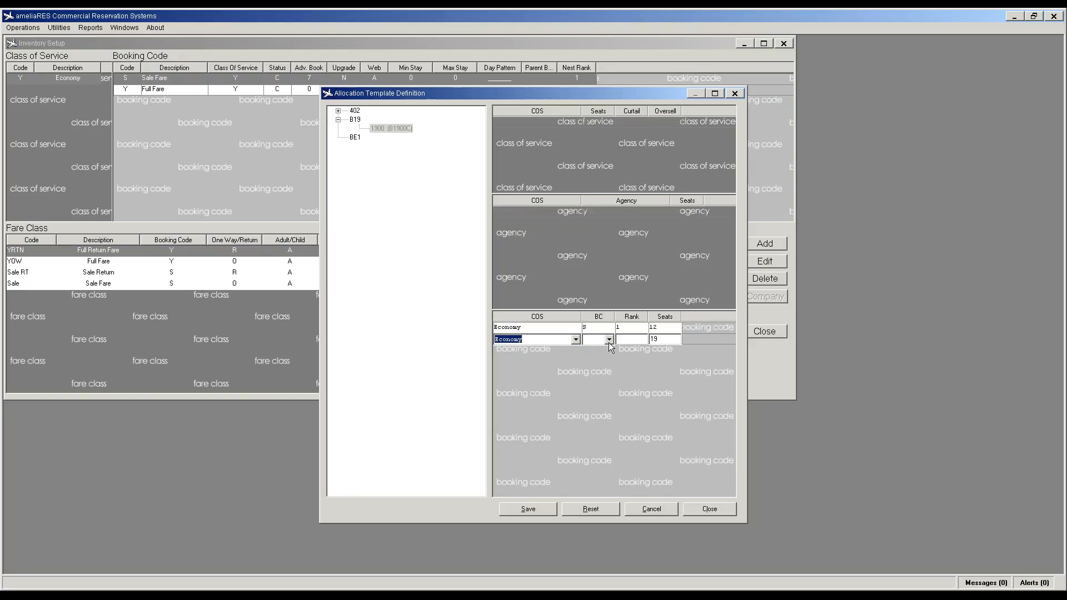
{"action": "left_click", "coordinate": [609, 339]}
{"action": "left_click", "coordinate": [596, 350]}
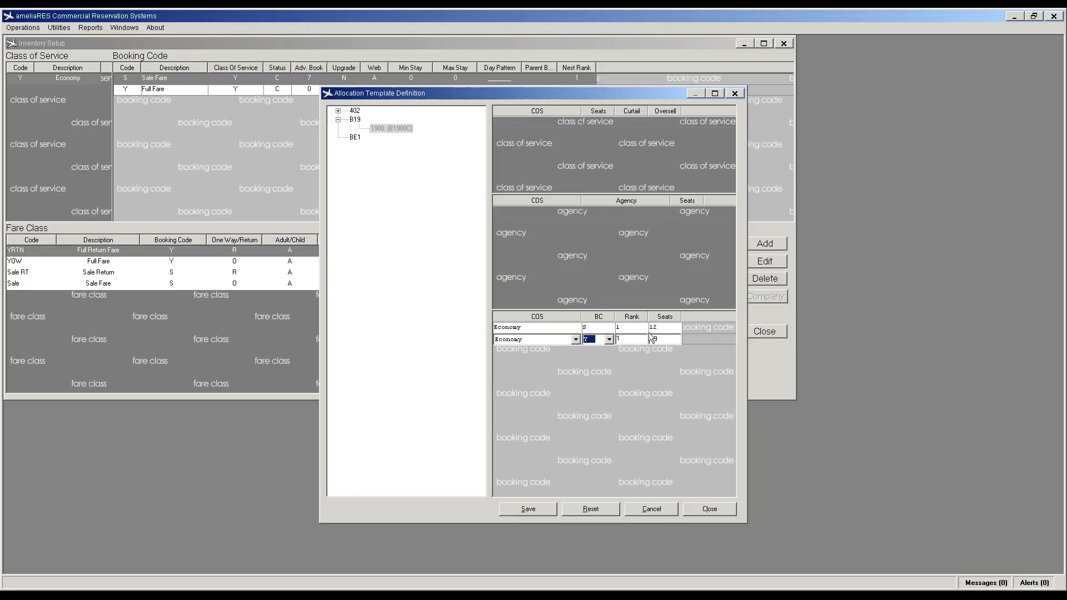
{"action": "left_click", "coordinate": [539, 509]}
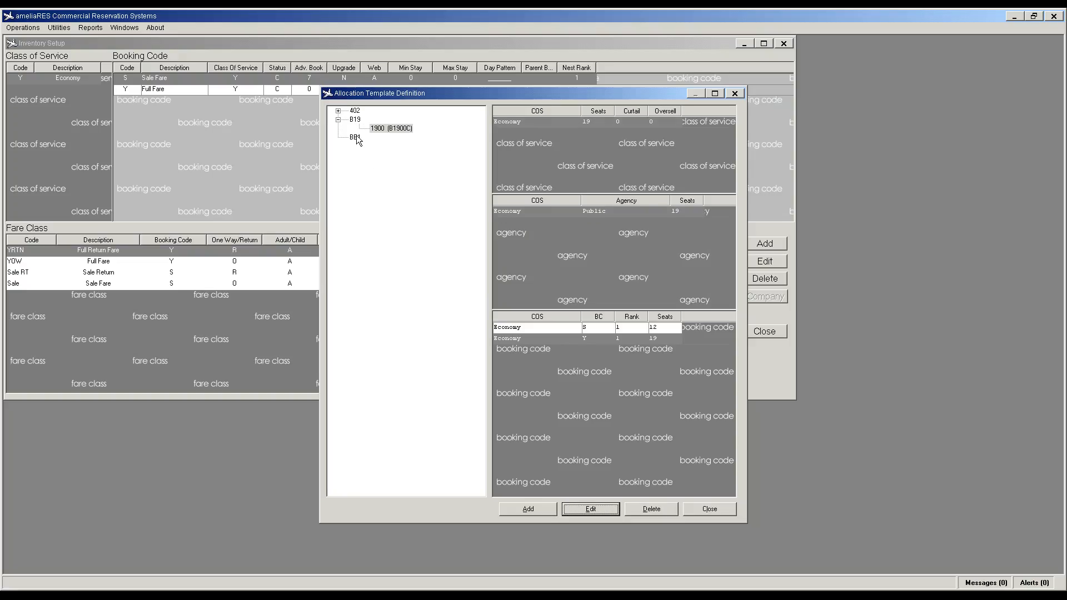
{"action": "left_click", "coordinate": [356, 138]}
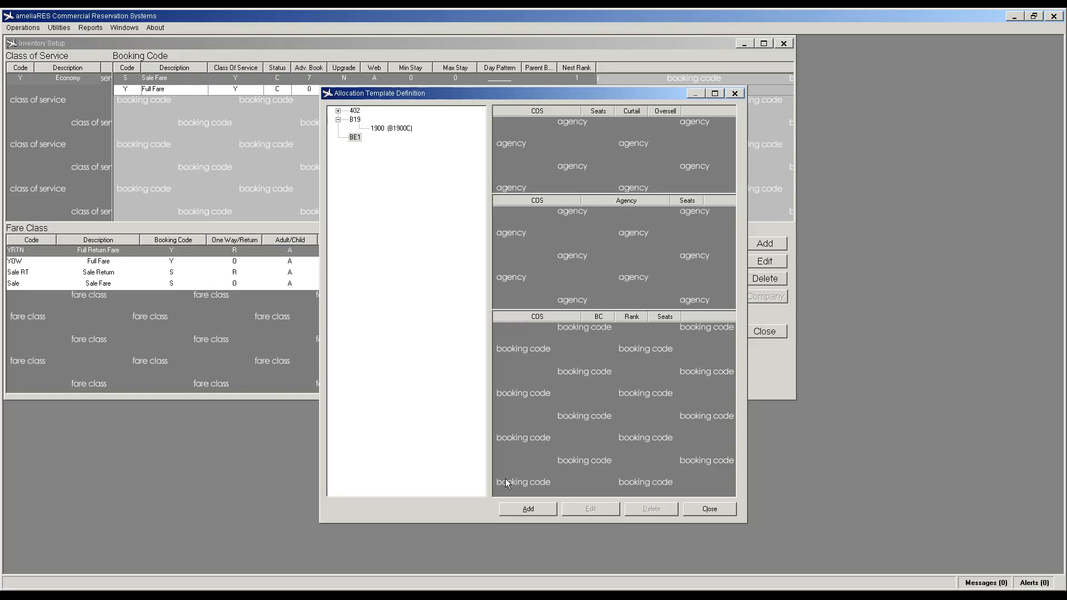
Step: Create and save the B100 King Air template under BE1
{"action": "left_click", "coordinate": [529, 510]}
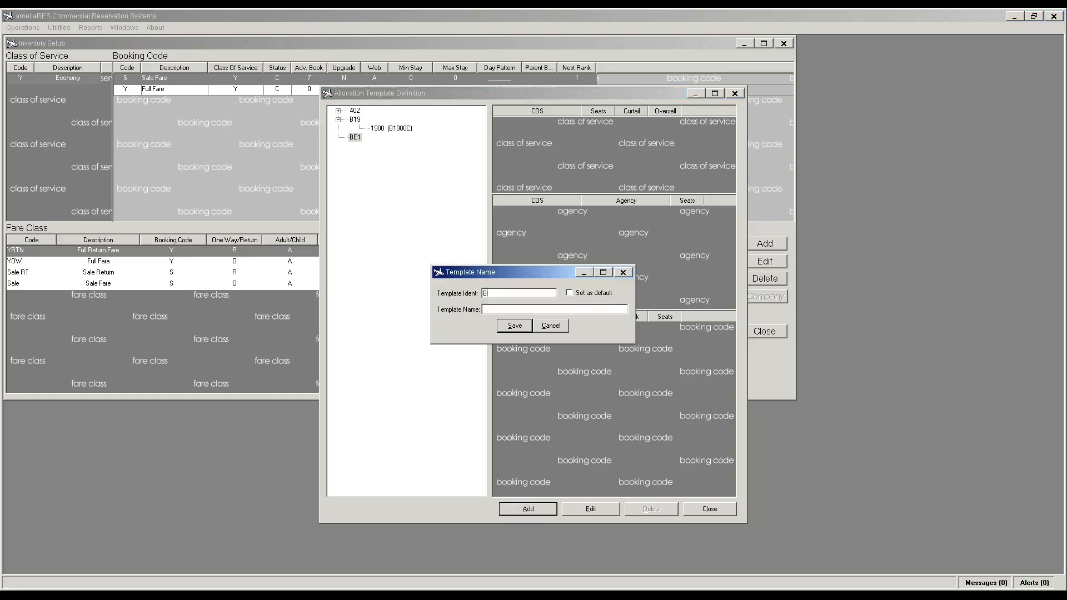
{"action": "type", "text": "B100"}
{"action": "key", "text": "Tab"}
{"action": "key", "text": "Tab"}
{"action": "left_click", "coordinate": [514, 326]}
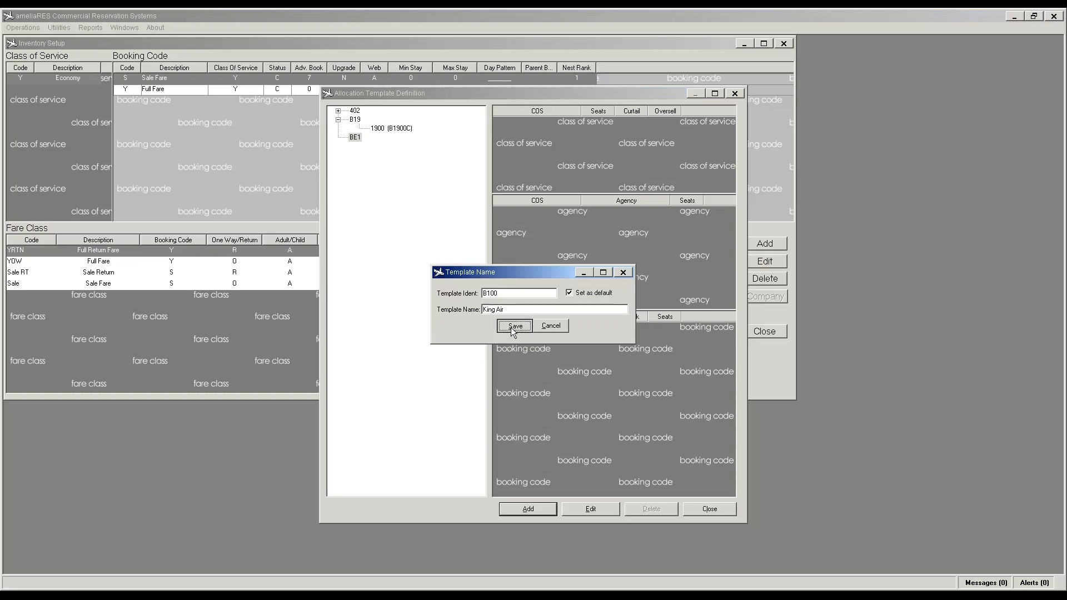
Step: Add an Economy class allocation of 9 seats
{"action": "left_click", "coordinate": [534, 194]}
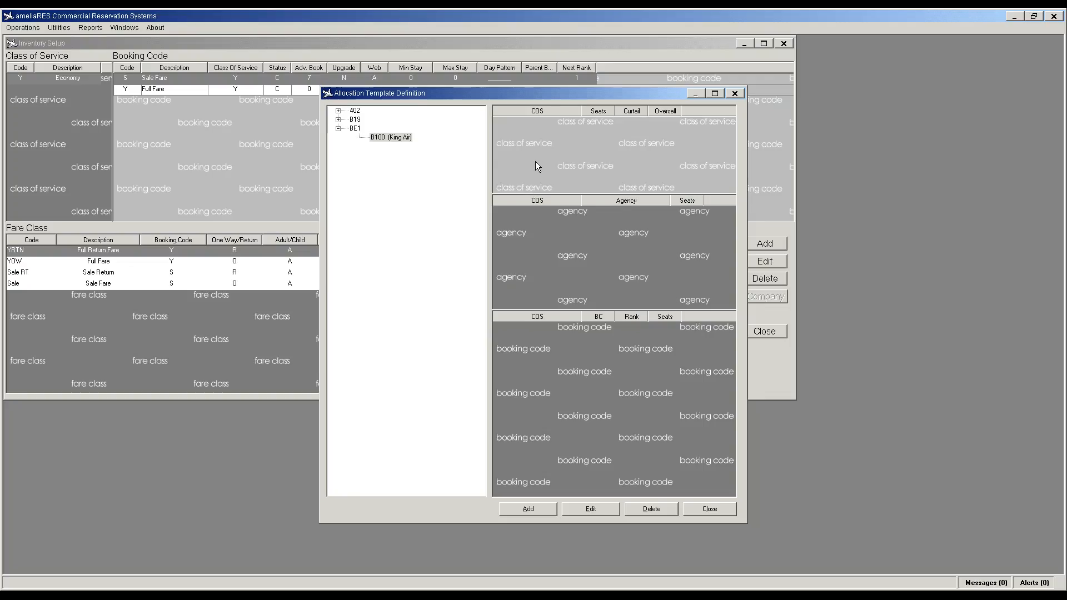
{"action": "left_click", "coordinate": [528, 511]}
{"action": "left_click", "coordinate": [575, 122]}
{"action": "left_click", "coordinate": [522, 133]}
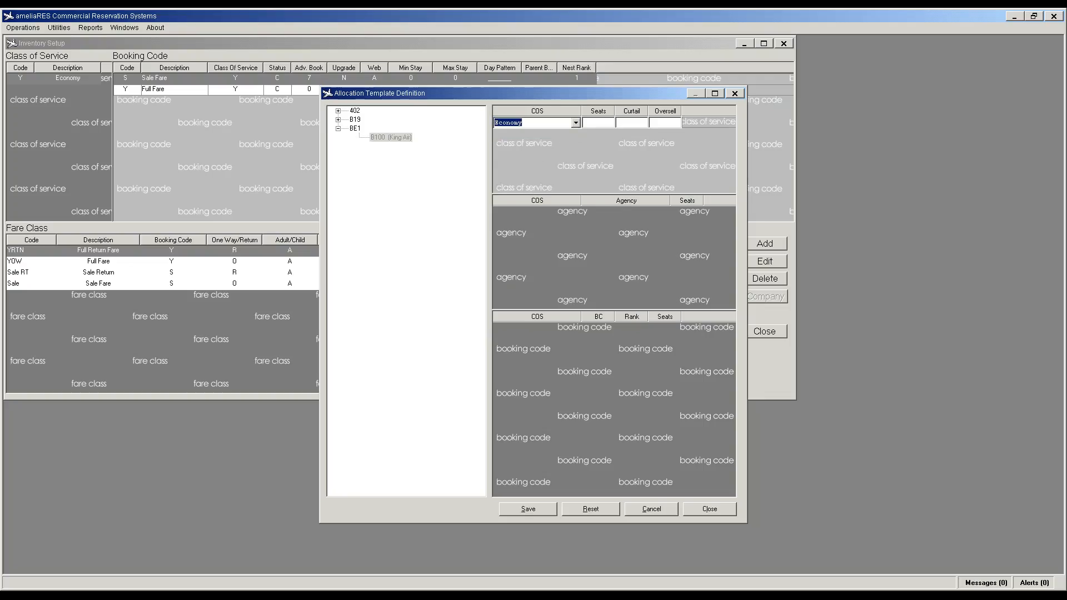
{"action": "left_click", "coordinate": [601, 121]}
{"action": "type", "text": "9"}
{"action": "left_click", "coordinate": [527, 509]}
Step: Add an Economy agency allocation for the Public agency
{"action": "left_click", "coordinate": [563, 275]}
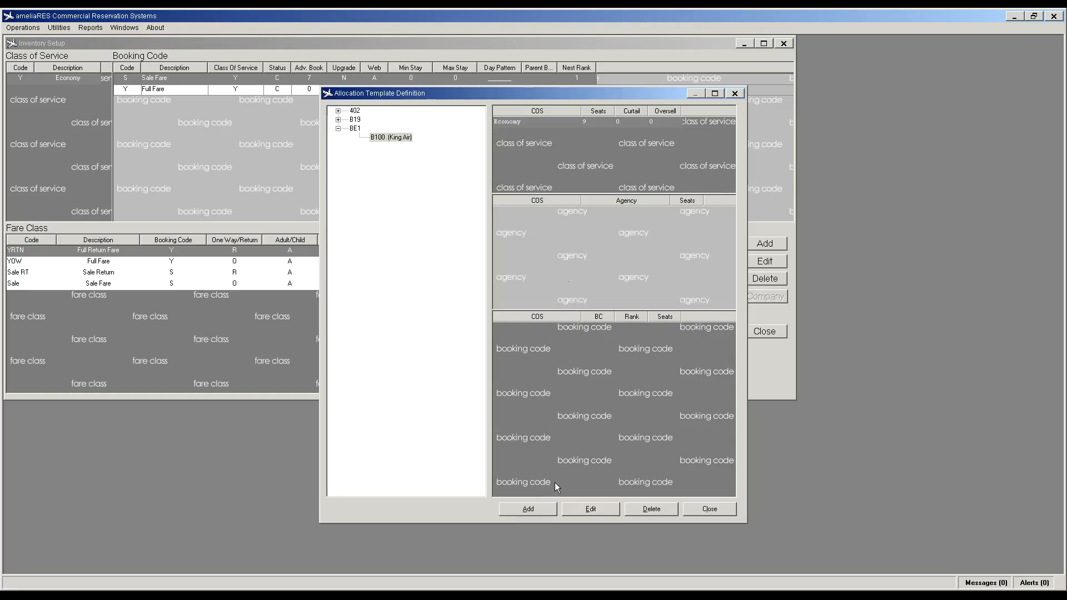
{"action": "left_click", "coordinate": [528, 510]}
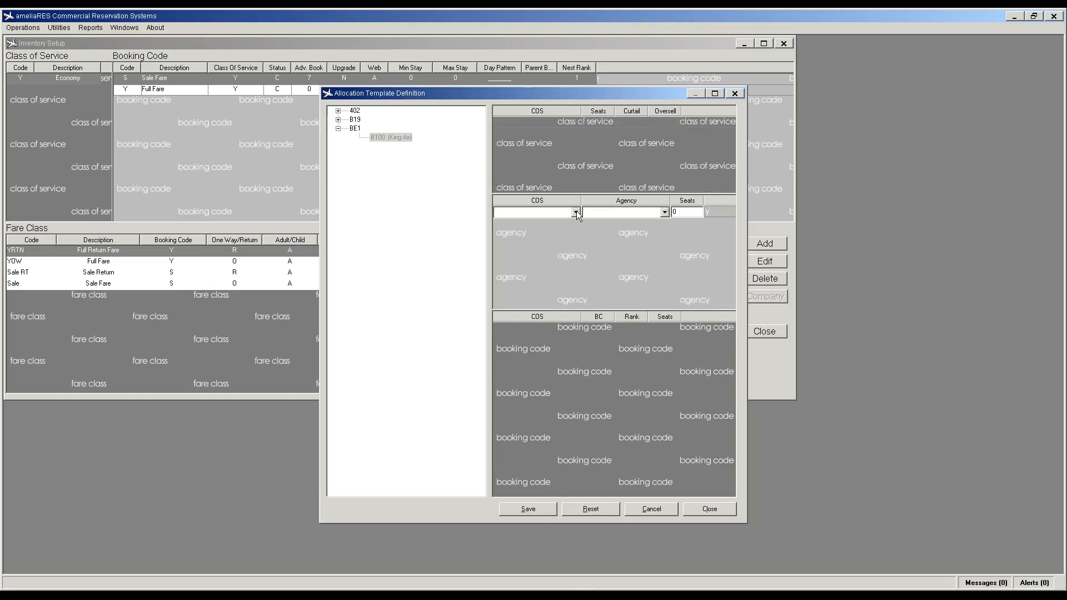
{"action": "left_click", "coordinate": [576, 212]}
{"action": "left_click", "coordinate": [563, 221]}
{"action": "left_click", "coordinate": [662, 214]}
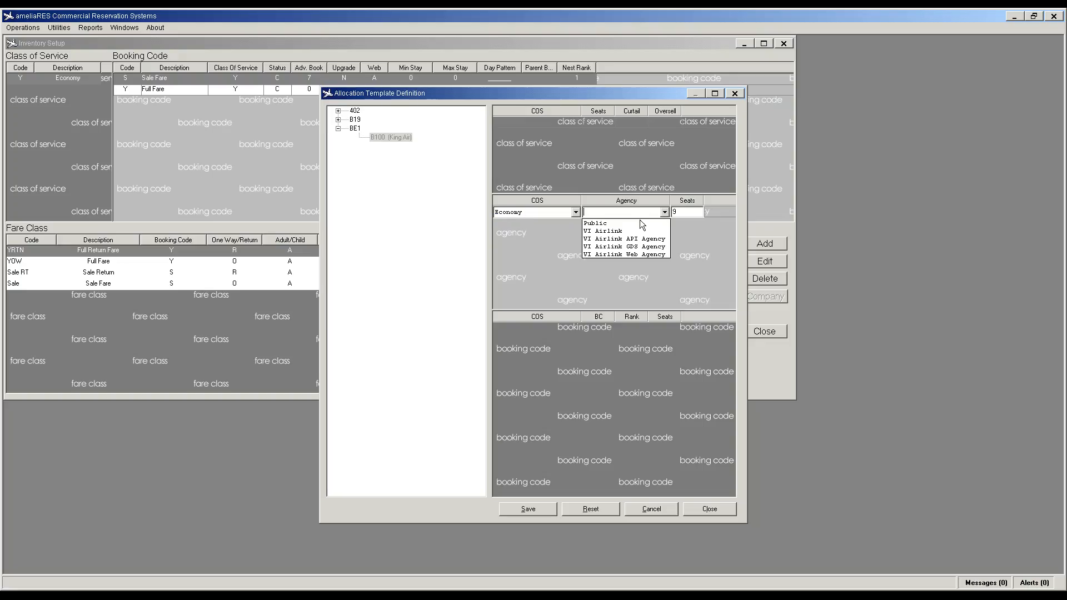
{"action": "left_click", "coordinate": [637, 222]}
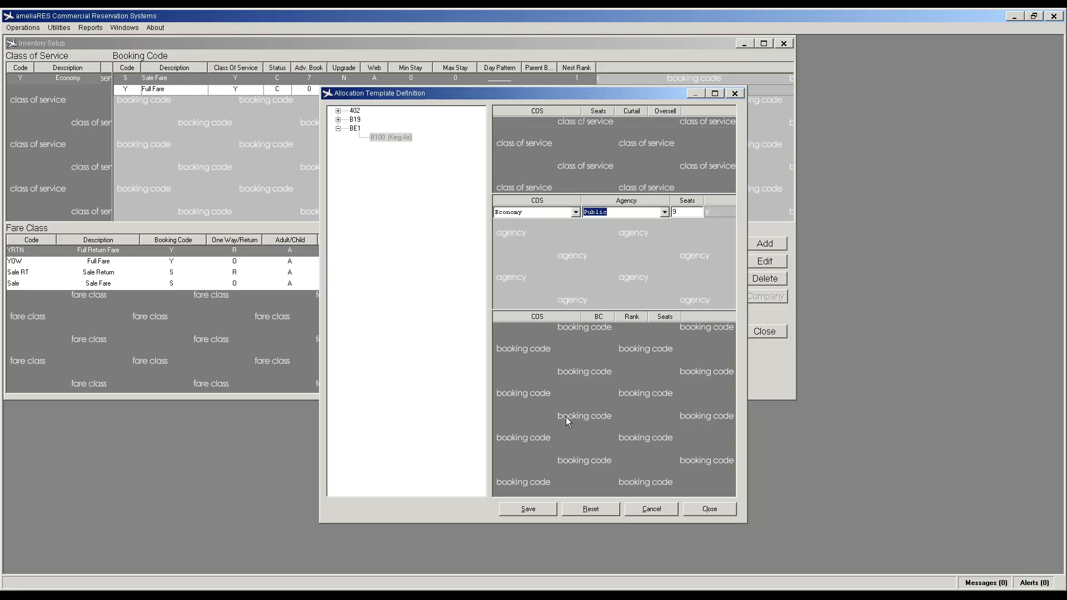
{"action": "left_click", "coordinate": [528, 510]}
Step: Add an Economy booking code S row with 5 seats
{"action": "left_click", "coordinate": [528, 509]}
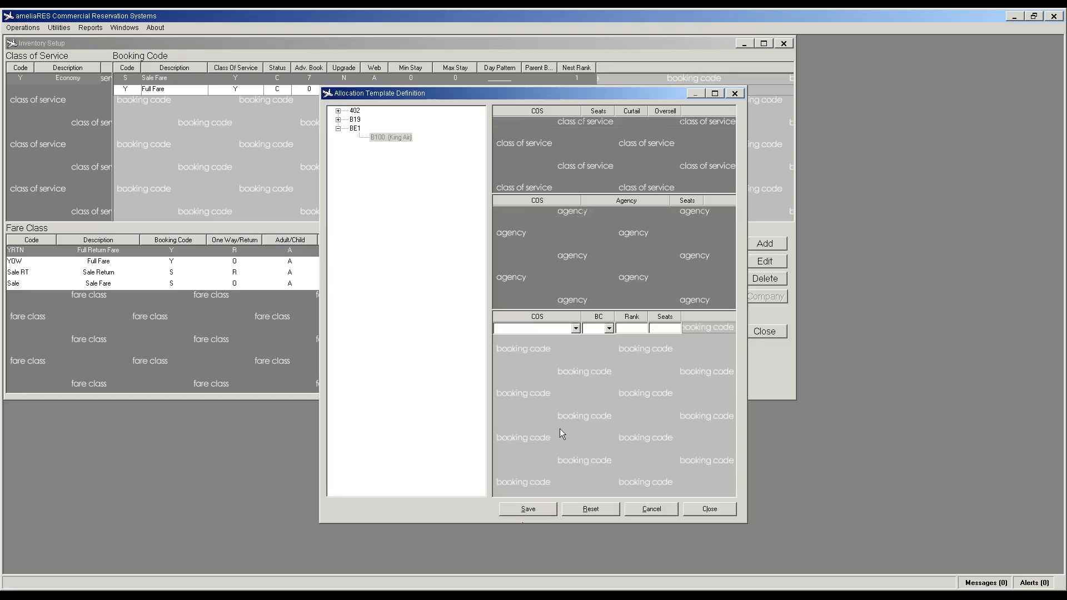
{"action": "left_click", "coordinate": [576, 328]}
{"action": "left_click", "coordinate": [553, 339]}
{"action": "left_click", "coordinate": [610, 329]}
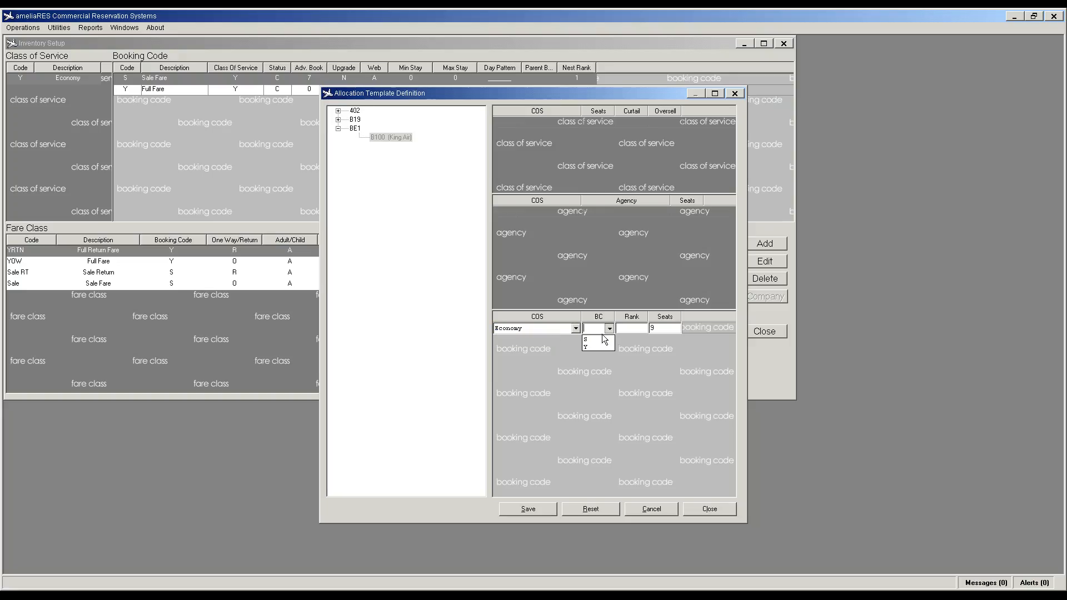
{"action": "left_click", "coordinate": [606, 339]}
{"action": "left_click_drag", "start_coordinate": [659, 329], "coordinate": [645, 330]}
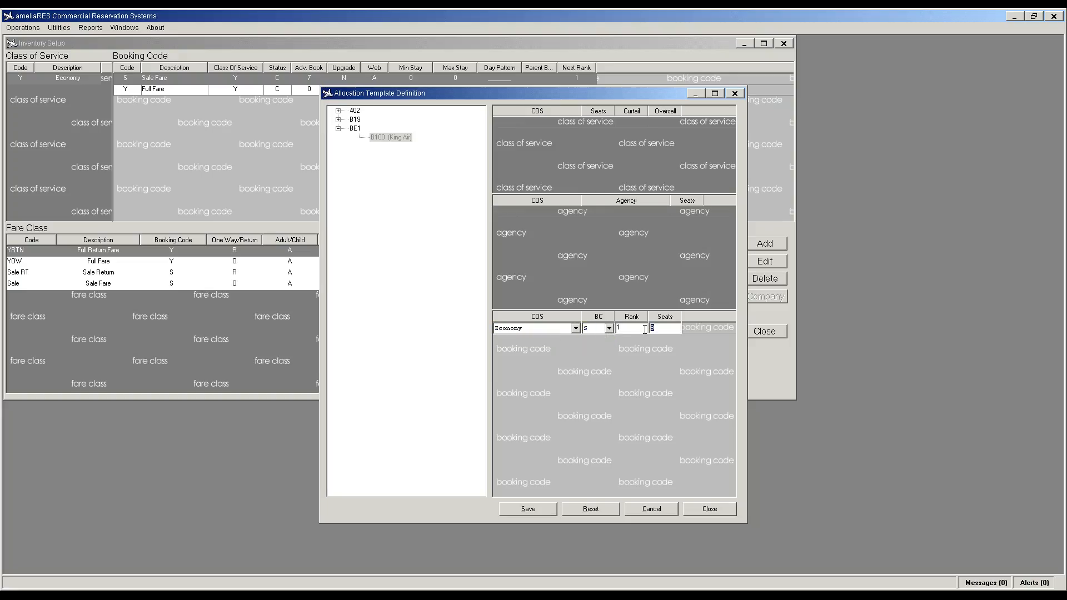
{"action": "type", "text": "5"}
{"action": "left_click", "coordinate": [528, 509]}
Step: Add an Economy booking code Y row with 9 seats, then close the template editor
{"action": "left_click", "coordinate": [529, 507]}
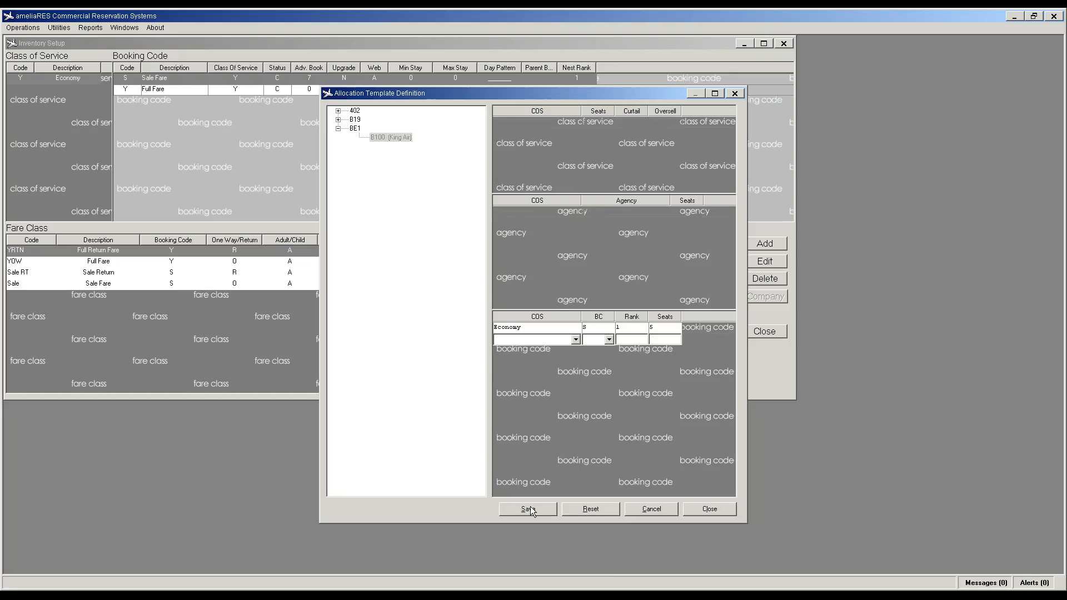
{"action": "left_click", "coordinate": [576, 340]}
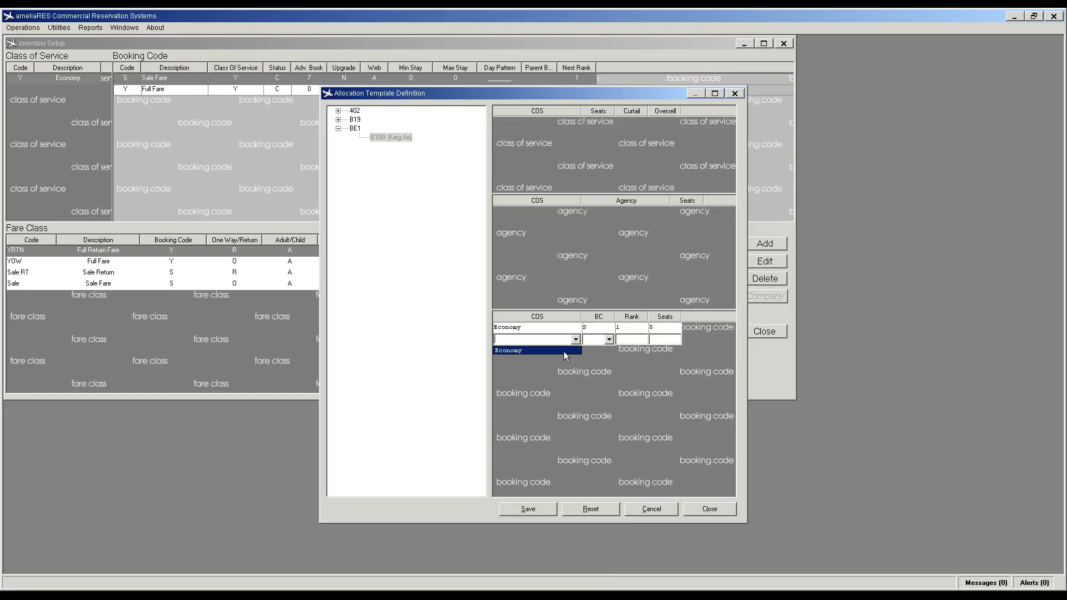
{"action": "left_click", "coordinate": [609, 340]}
{"action": "left_click", "coordinate": [609, 349]}
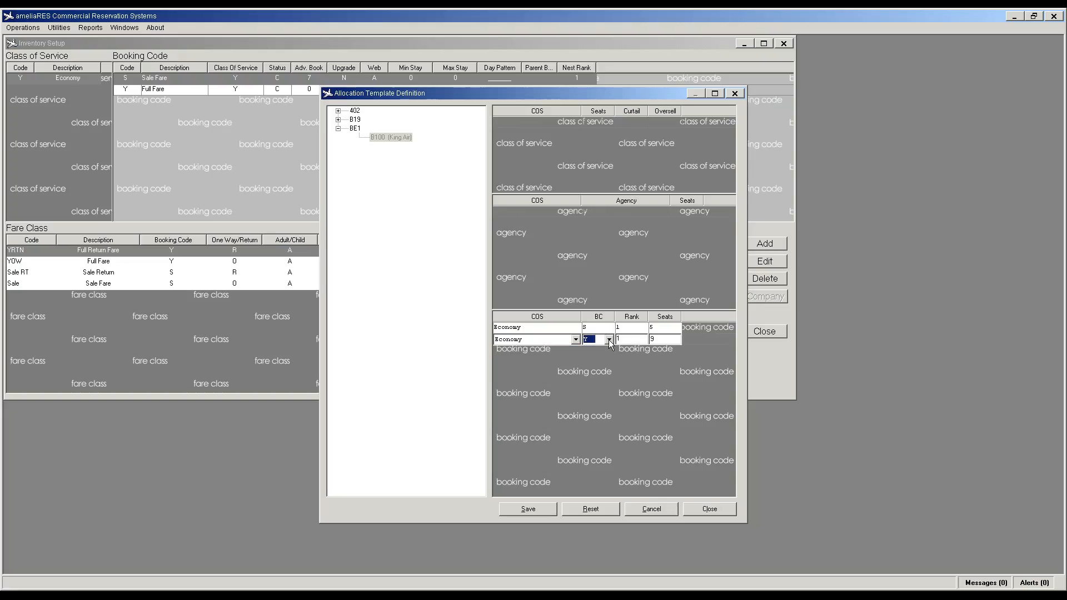
{"action": "left_click", "coordinate": [651, 340]}
{"action": "type", "text": "9"}
{"action": "left_click", "coordinate": [530, 511]}
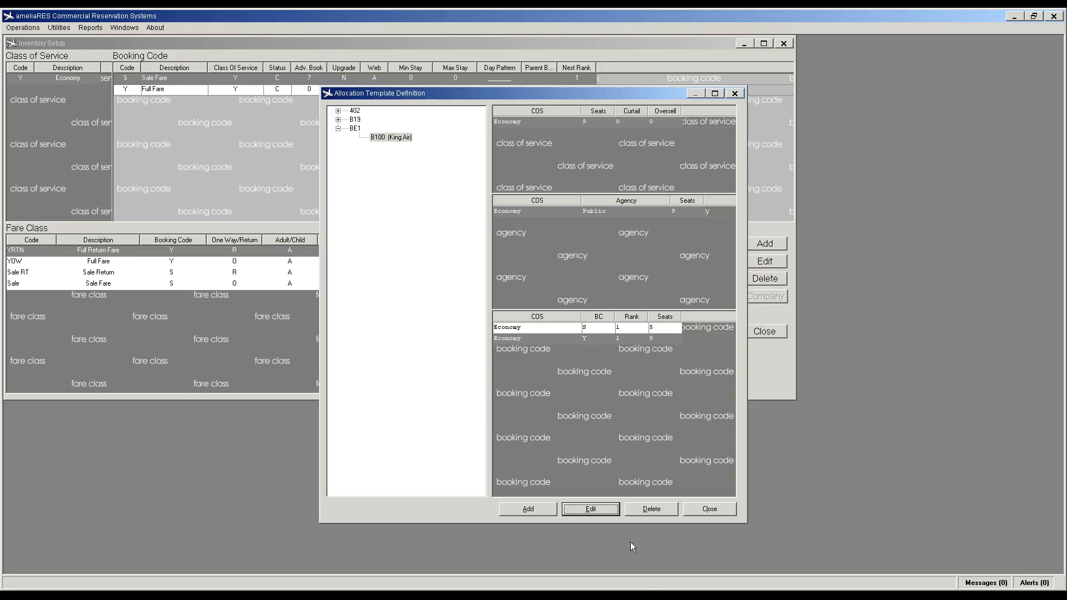
{"action": "left_click", "coordinate": [709, 509]}
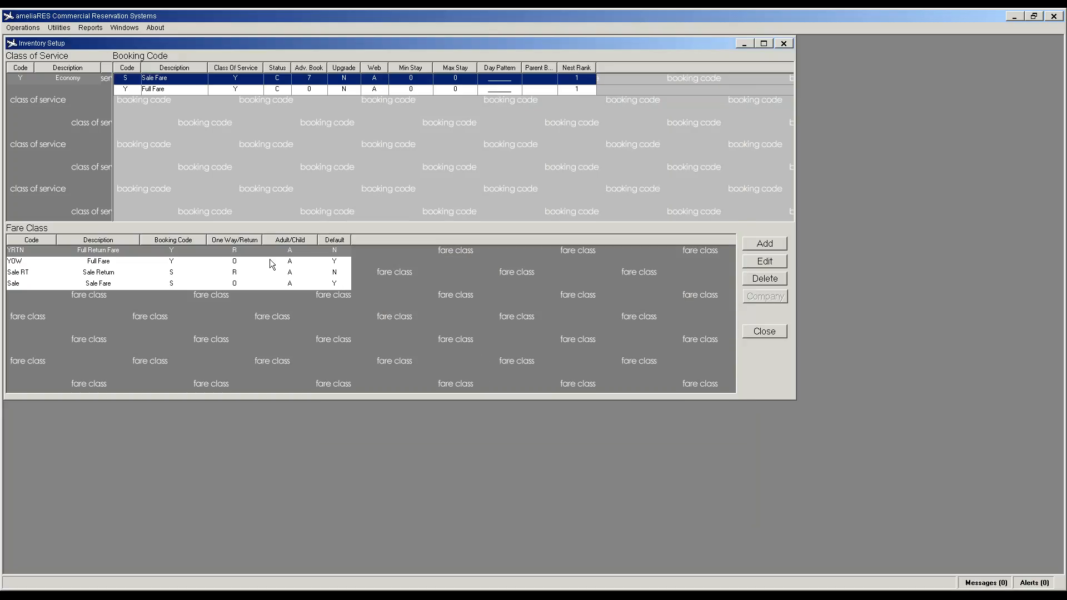
Step: Check that Infant Allocation Setup lists all three aircraft as not infant-restricted, then close it
{"action": "left_click", "coordinate": [59, 28]}
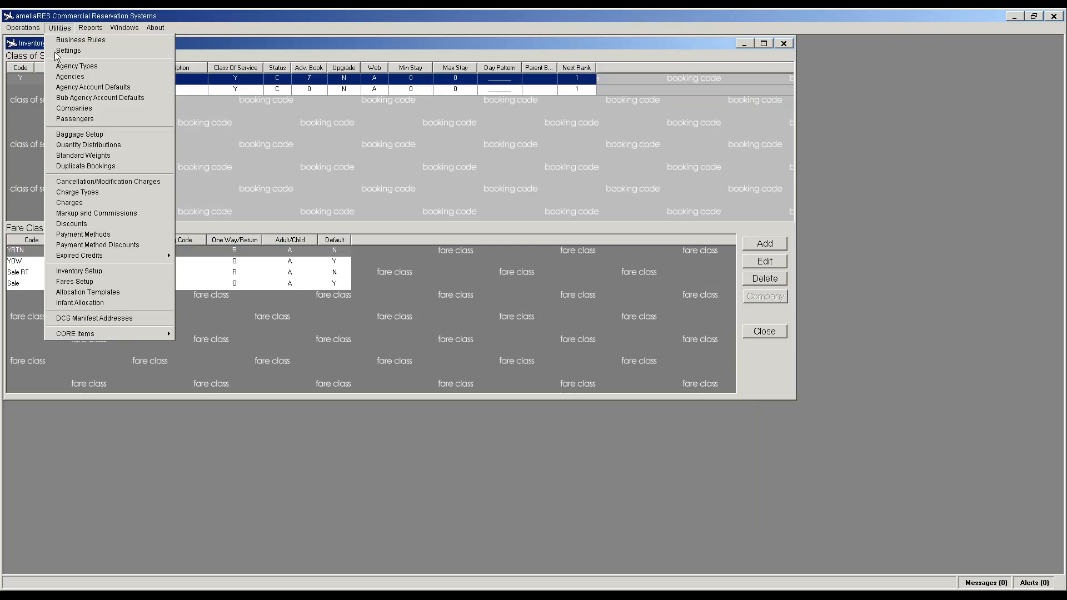
{"action": "left_click", "coordinate": [89, 303]}
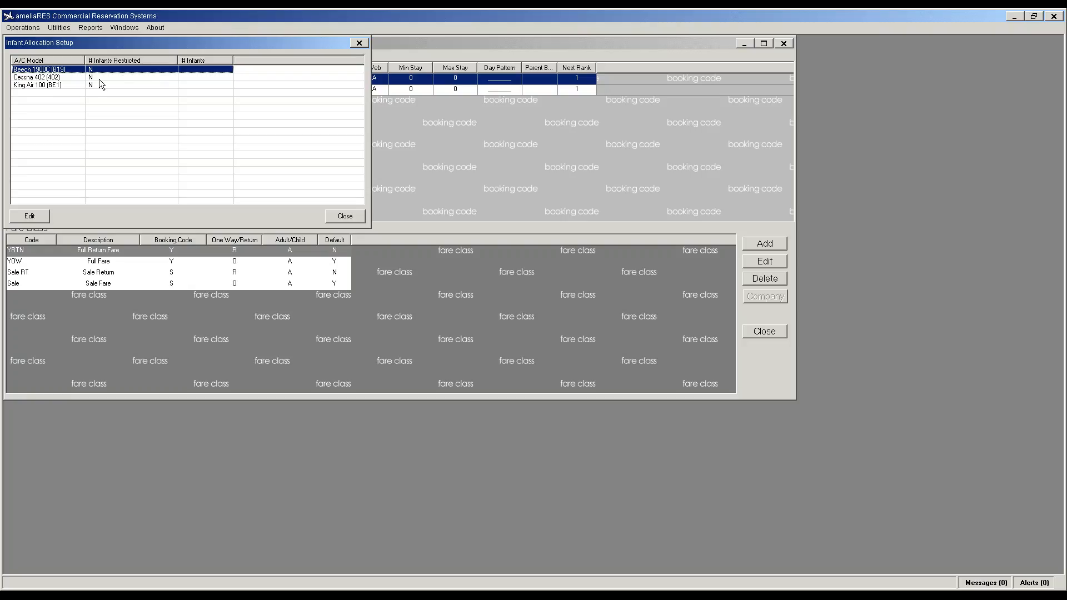
{"action": "left_click", "coordinate": [344, 218]}
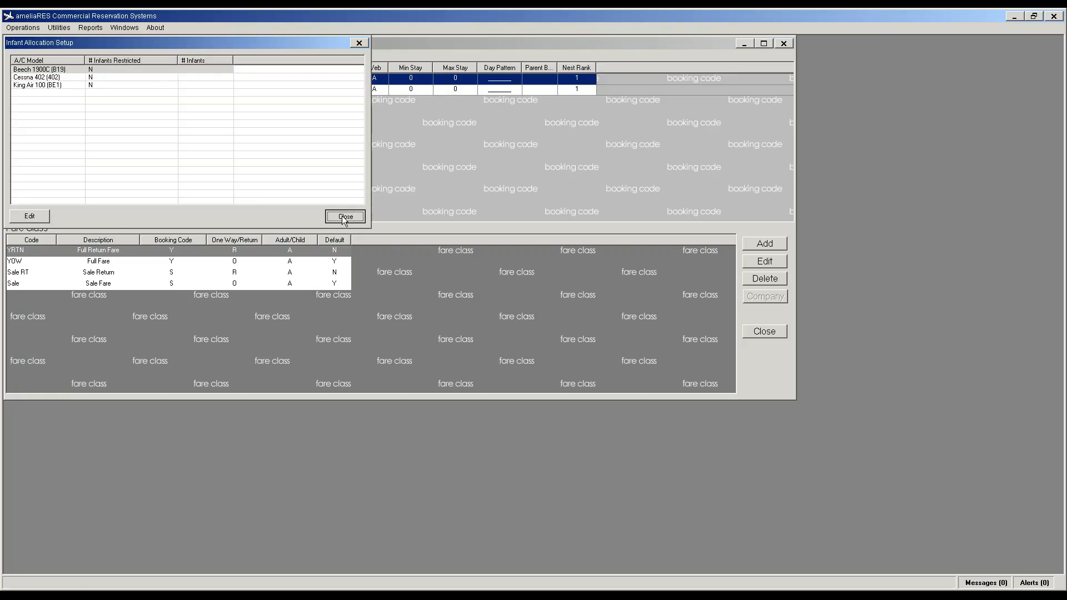
{"action": "left_click", "coordinate": [59, 27]}
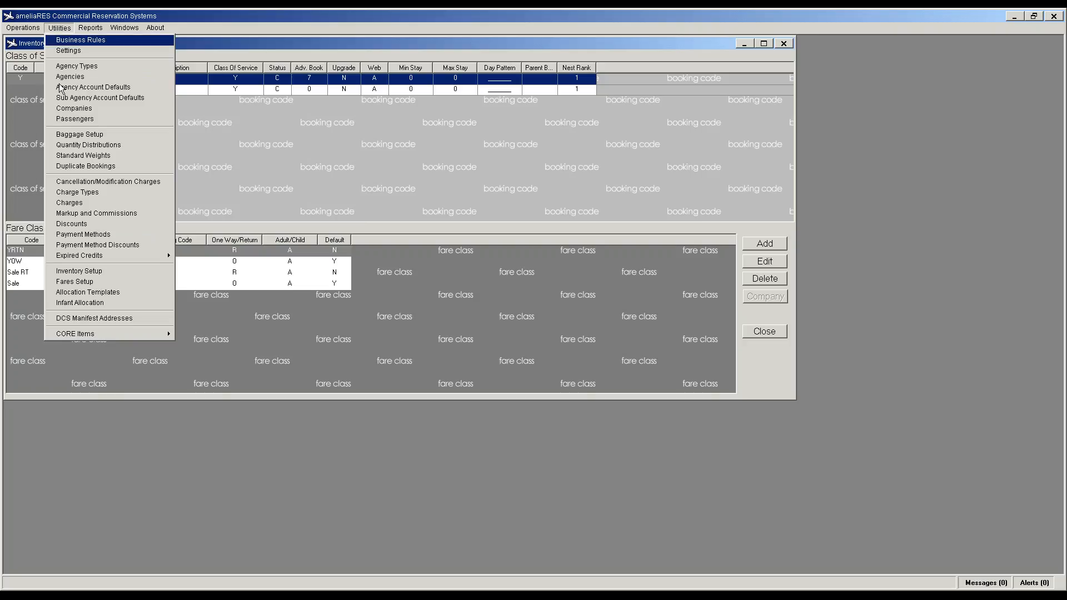
{"action": "left_click", "coordinate": [79, 271]}
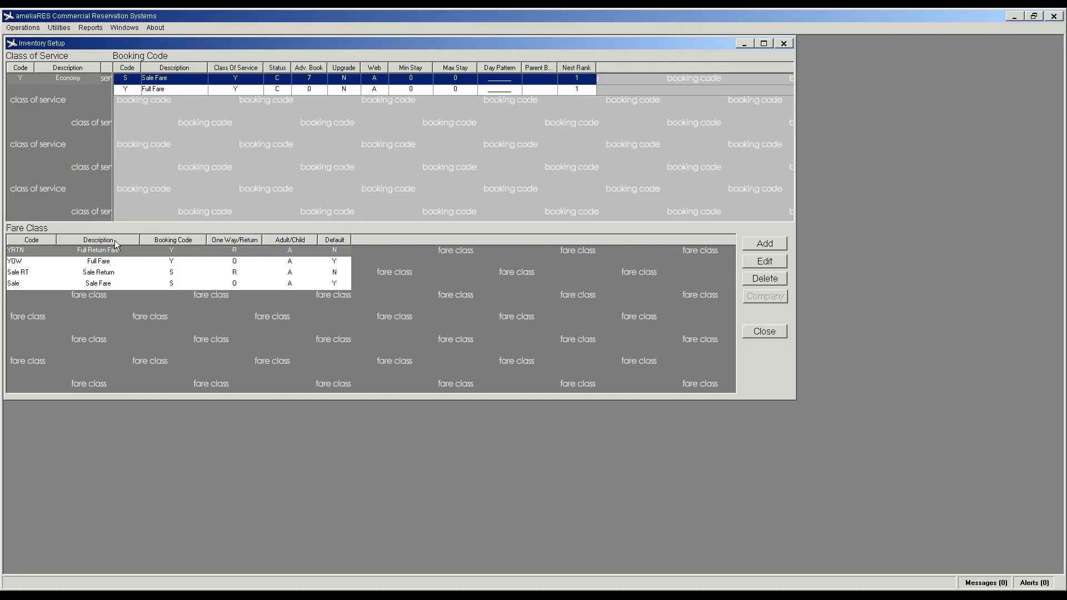
Step: Maximize the Fares window and add an EIS to NGD fare city pair
{"action": "left_click_drag", "start_coordinate": [122, 47], "coordinate": [256, 84]}
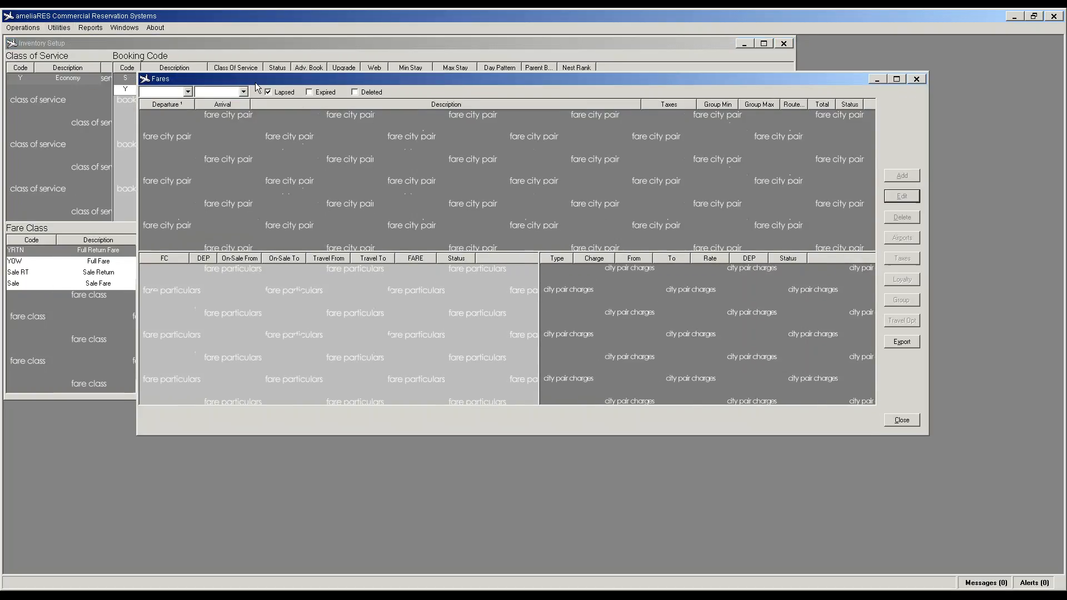
{"action": "left_click", "coordinate": [897, 79]}
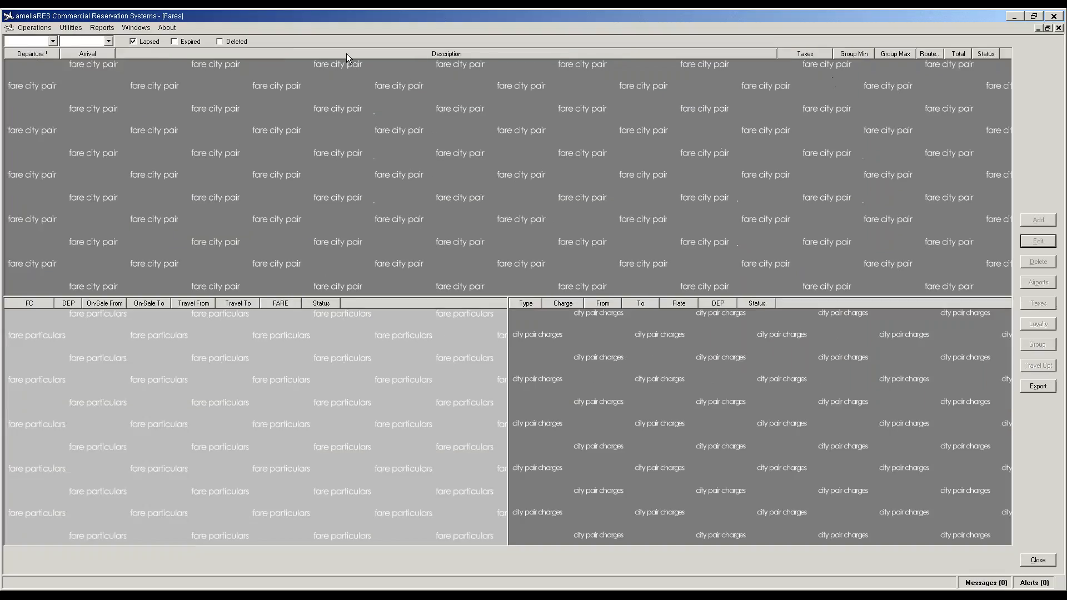
{"action": "left_click", "coordinate": [52, 41]}
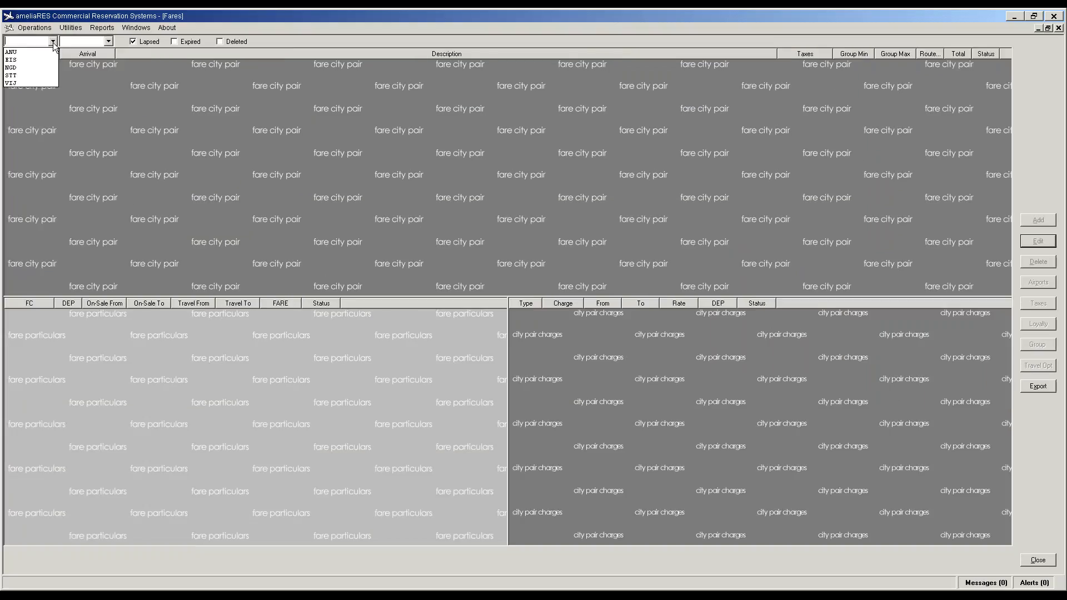
{"action": "left_click", "coordinate": [12, 61]}
{"action": "left_click", "coordinate": [108, 41]}
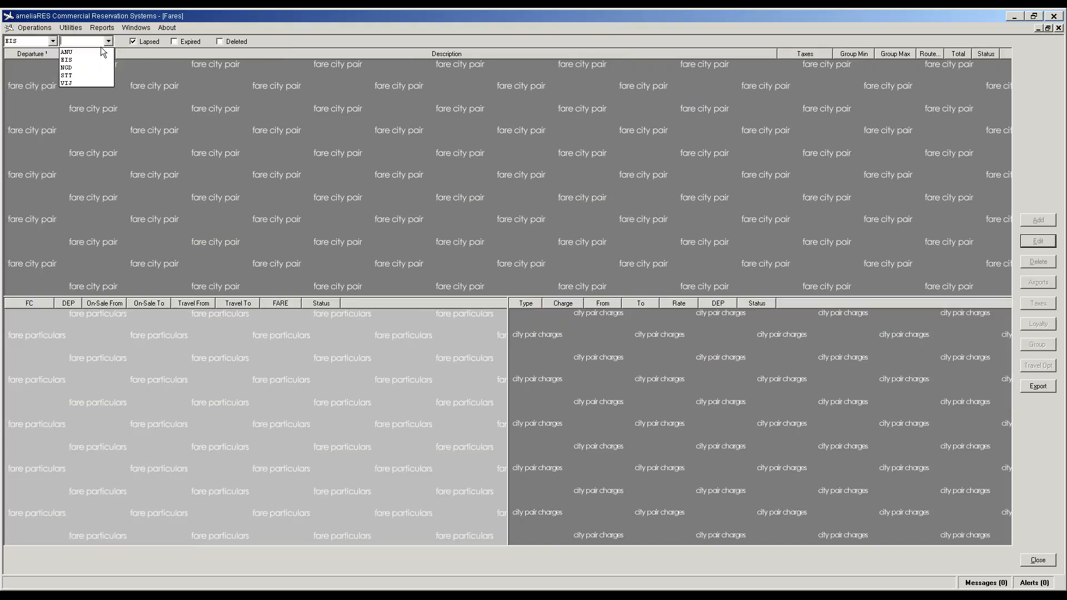
{"action": "left_click", "coordinate": [90, 67]}
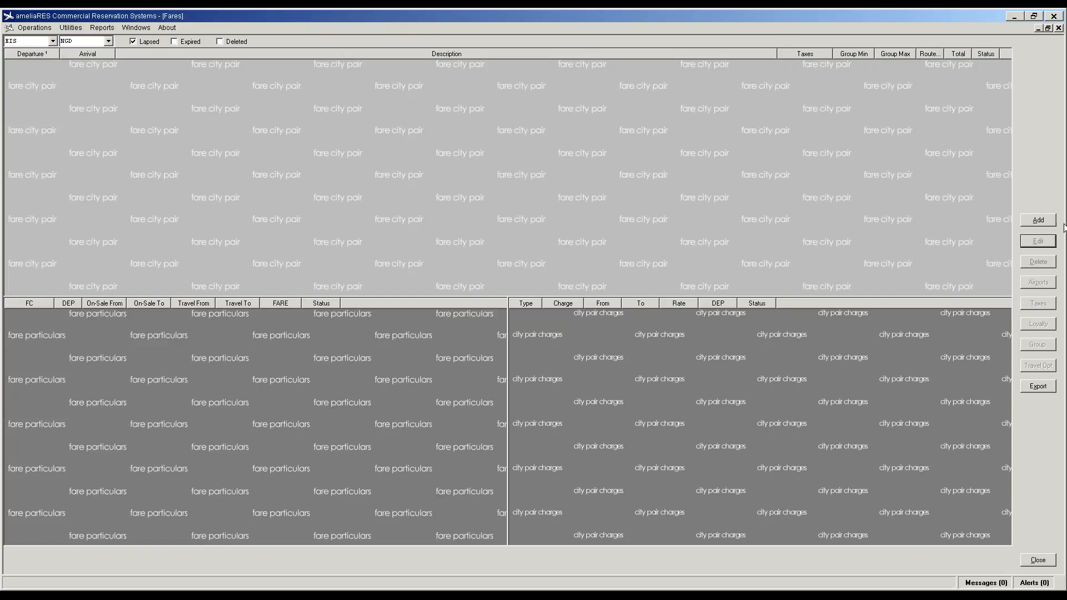
{"action": "left_click", "coordinate": [1039, 220]}
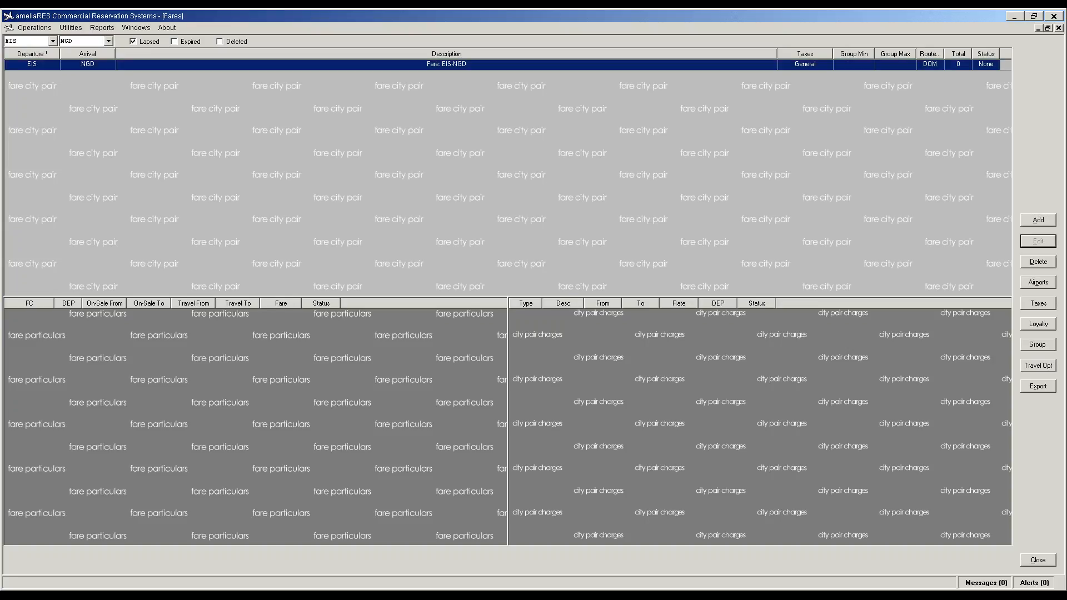
Step: Add a YOW Full Fare of 84.70 to the EIS-NGD pair
{"action": "left_click", "coordinate": [40, 370]}
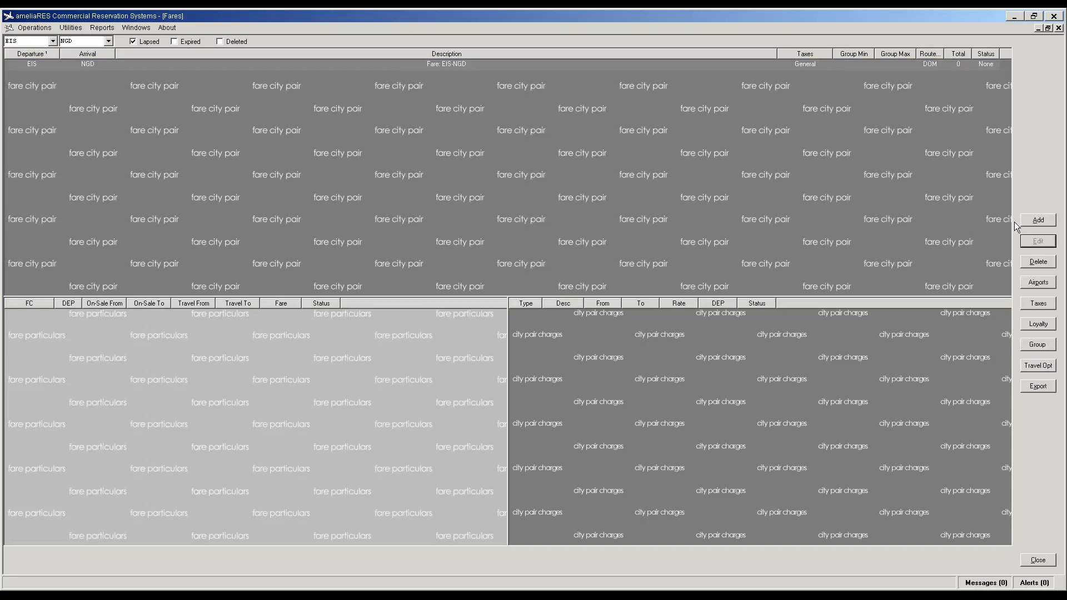
{"action": "left_click", "coordinate": [1039, 220]}
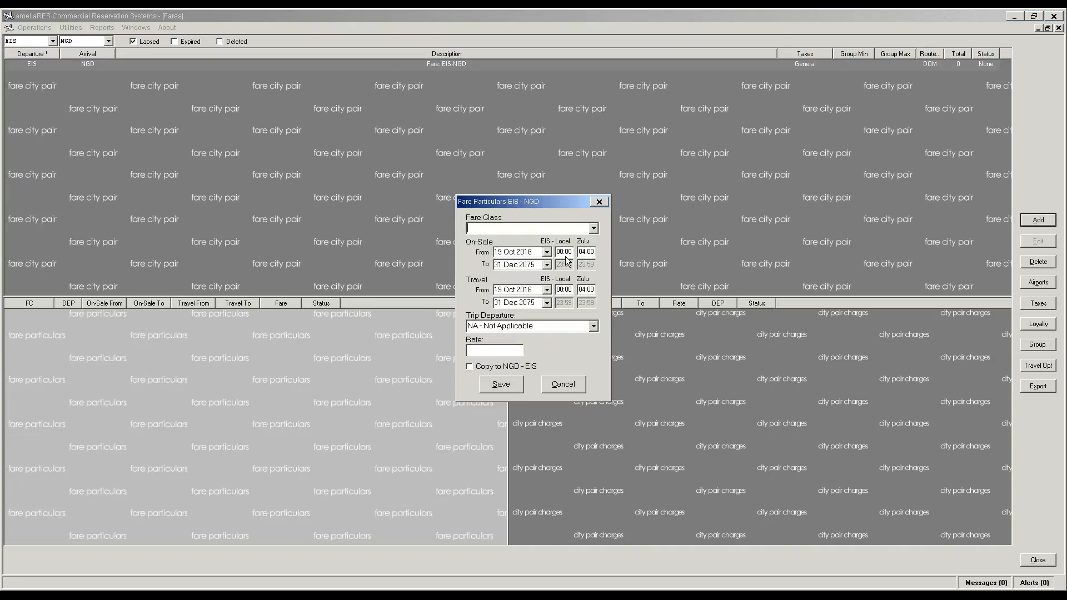
{"action": "left_click", "coordinate": [571, 390]}
{"action": "left_click", "coordinate": [594, 229]}
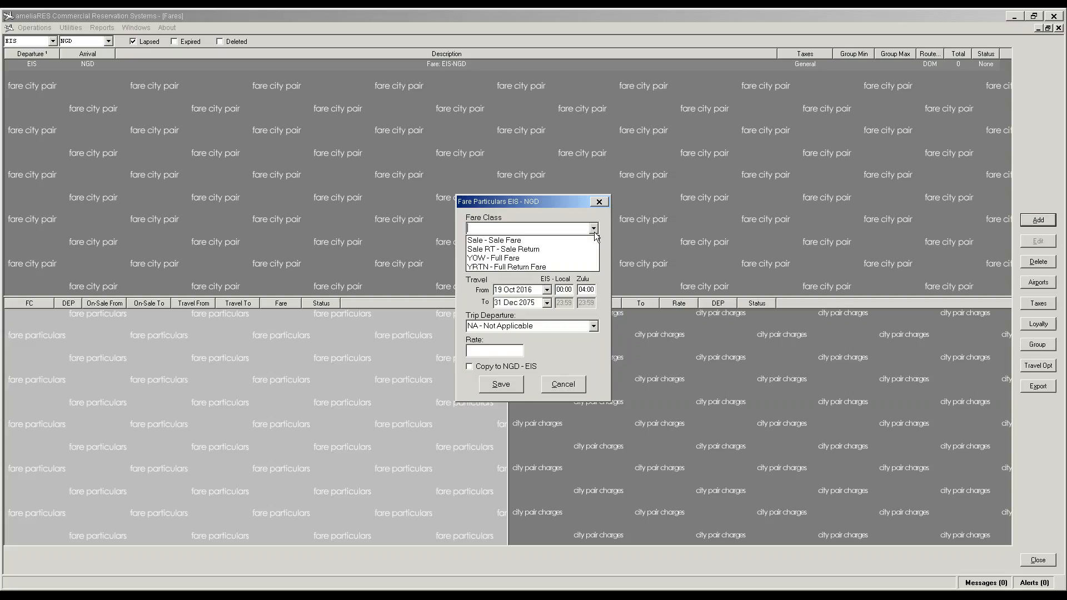
{"action": "left_click", "coordinate": [517, 258]}
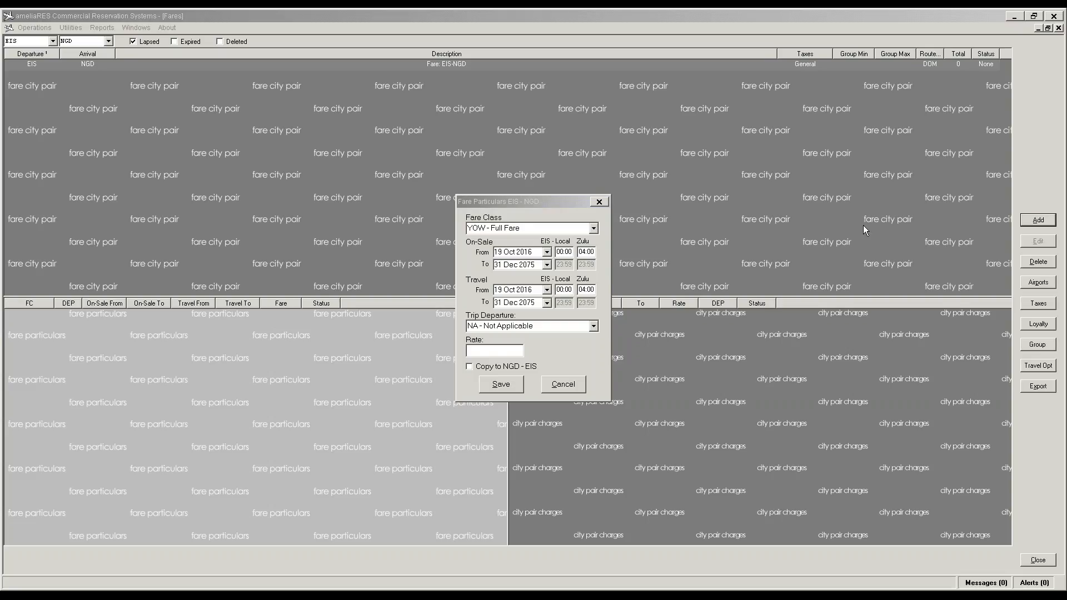
{"action": "left_click", "coordinate": [489, 351]}
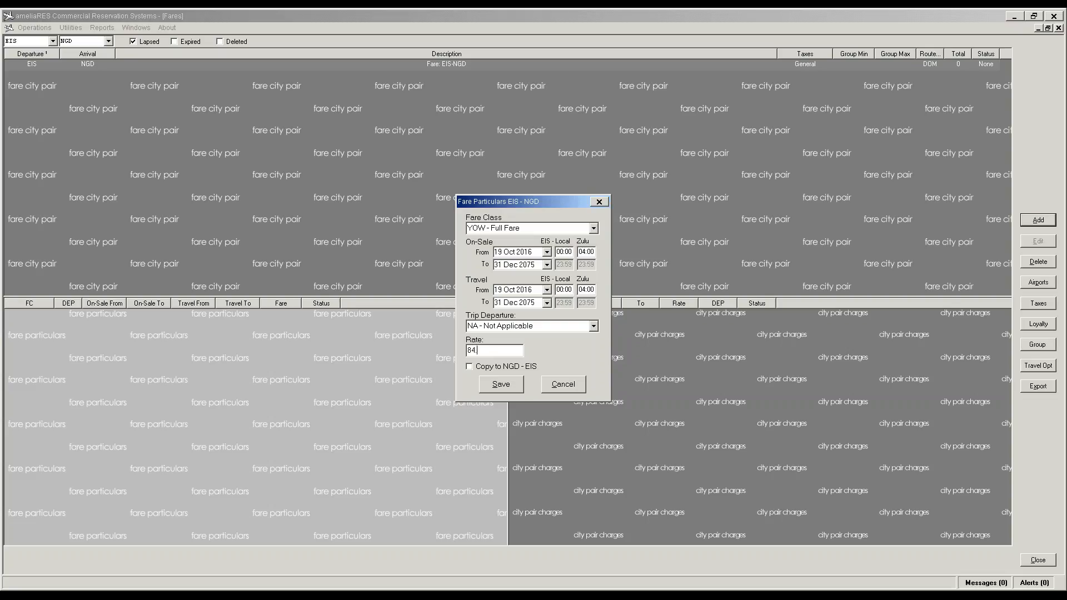
{"action": "key", "text": "Tab"}
{"action": "left_click", "coordinate": [498, 387]}
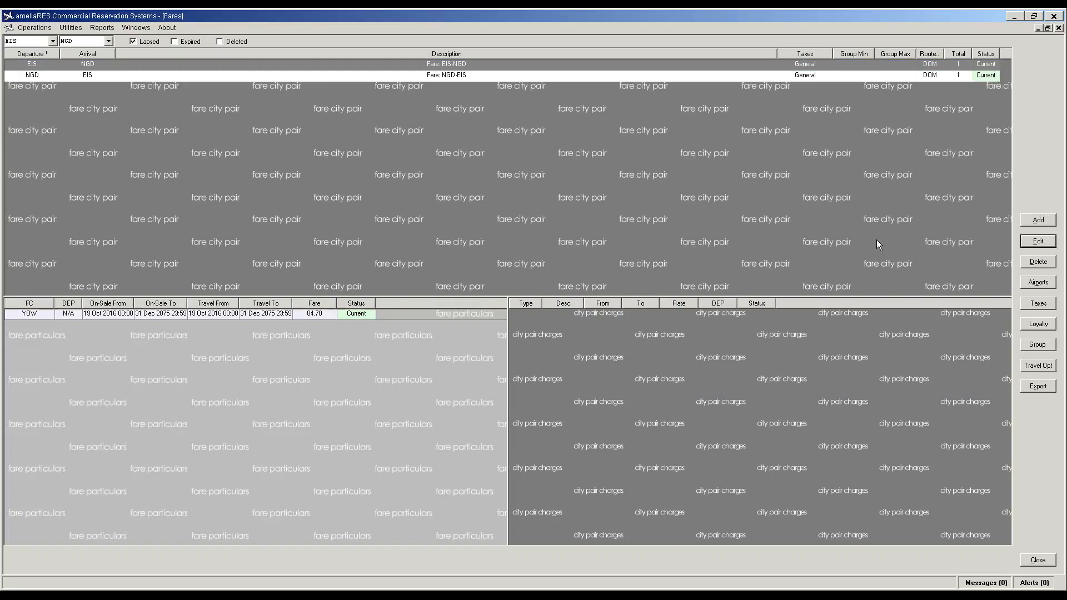
Step: Add a Sale fare of 77.00, also copied to NGD-EIS
{"action": "left_click", "coordinate": [1037, 221]}
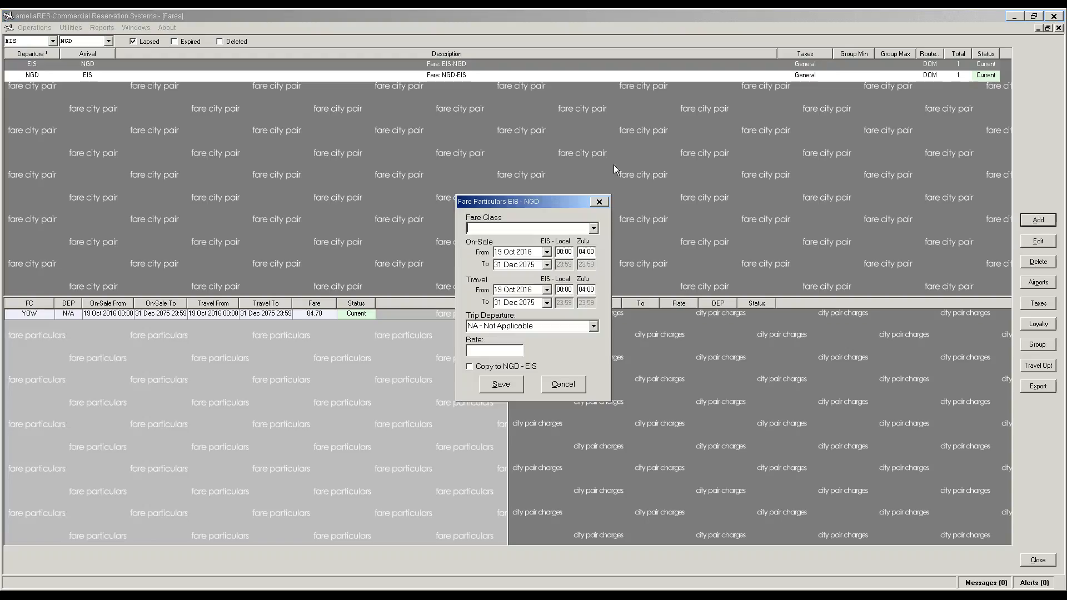
{"action": "left_click", "coordinate": [593, 229]}
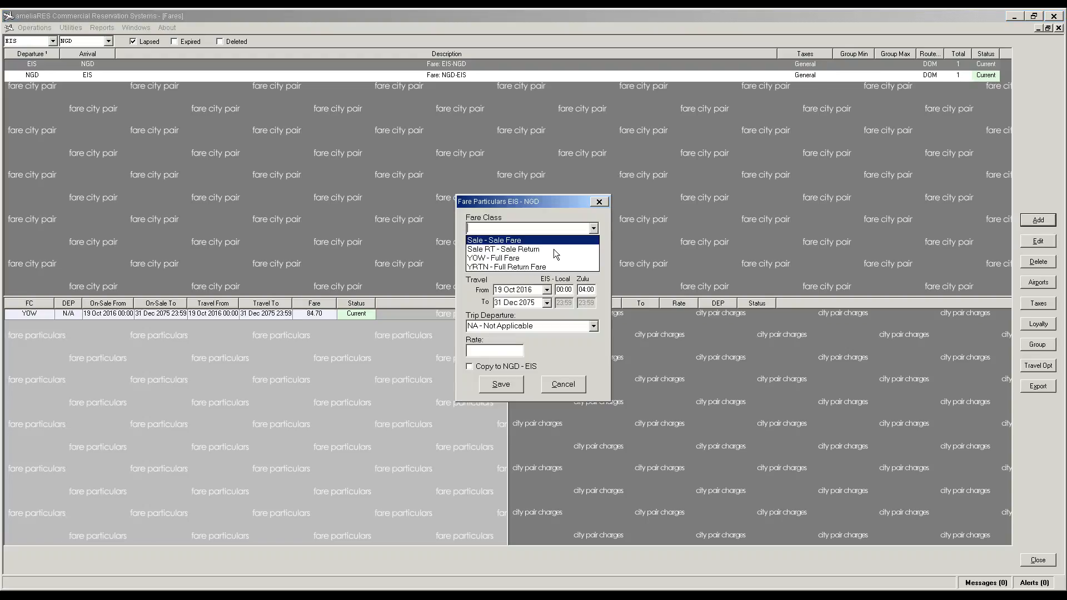
{"action": "left_click", "coordinate": [555, 242]}
{"action": "left_click", "coordinate": [494, 351]}
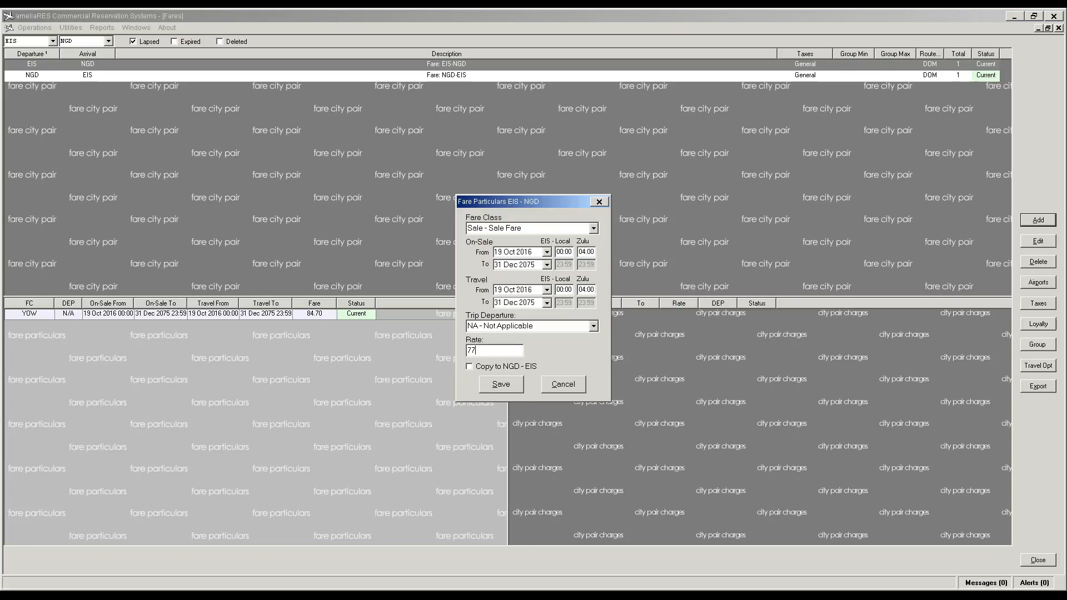
{"action": "left_click", "coordinate": [470, 367]}
{"action": "left_click", "coordinate": [501, 385]}
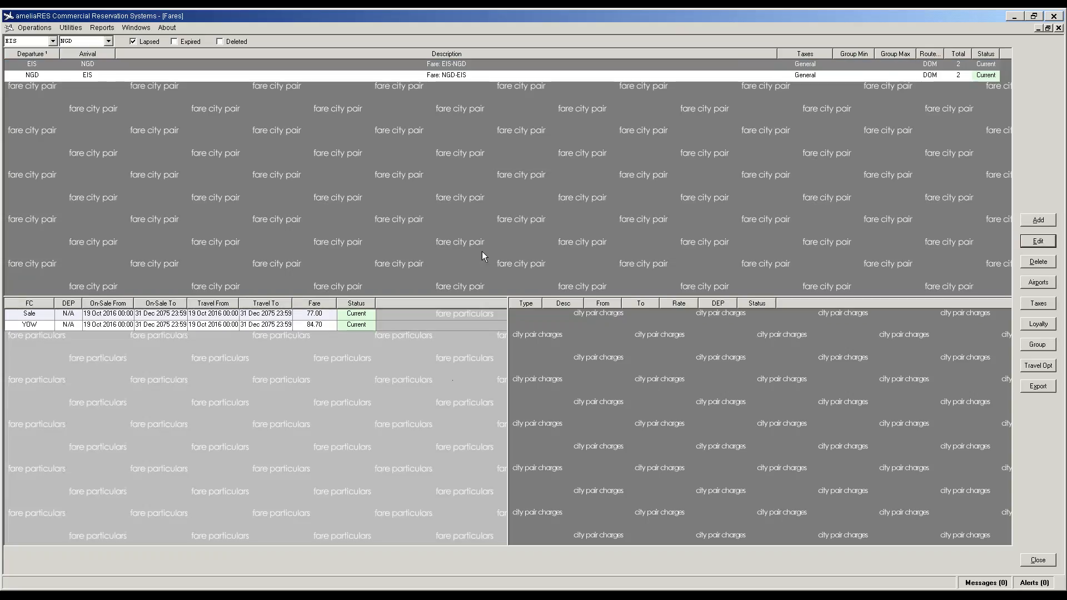
Step: Add a Sale RT return fare of 49.50
{"action": "left_click", "coordinate": [1039, 220]}
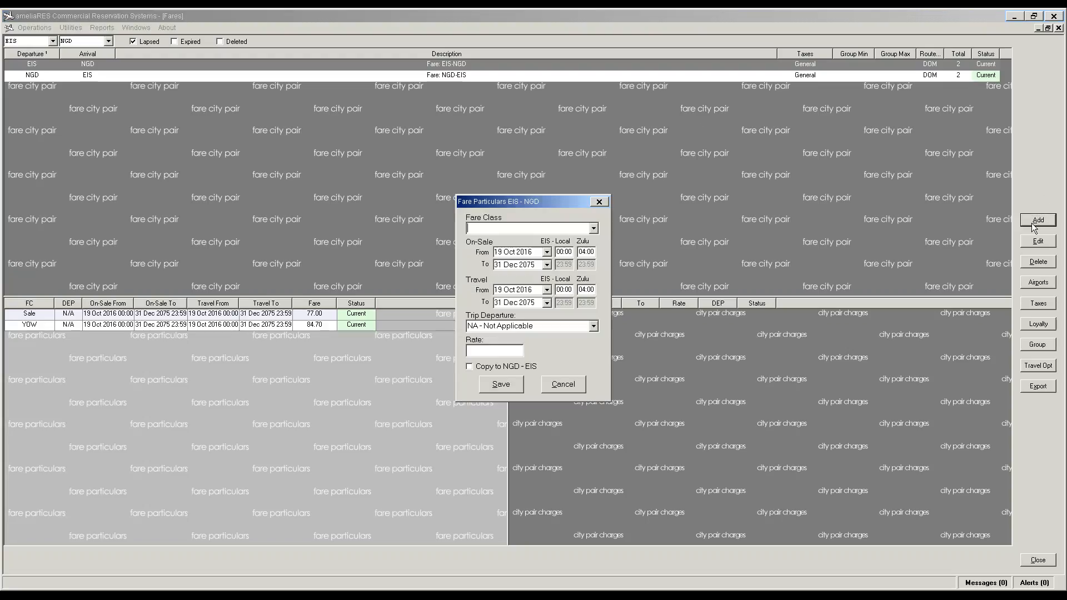
{"action": "left_click", "coordinate": [593, 229]}
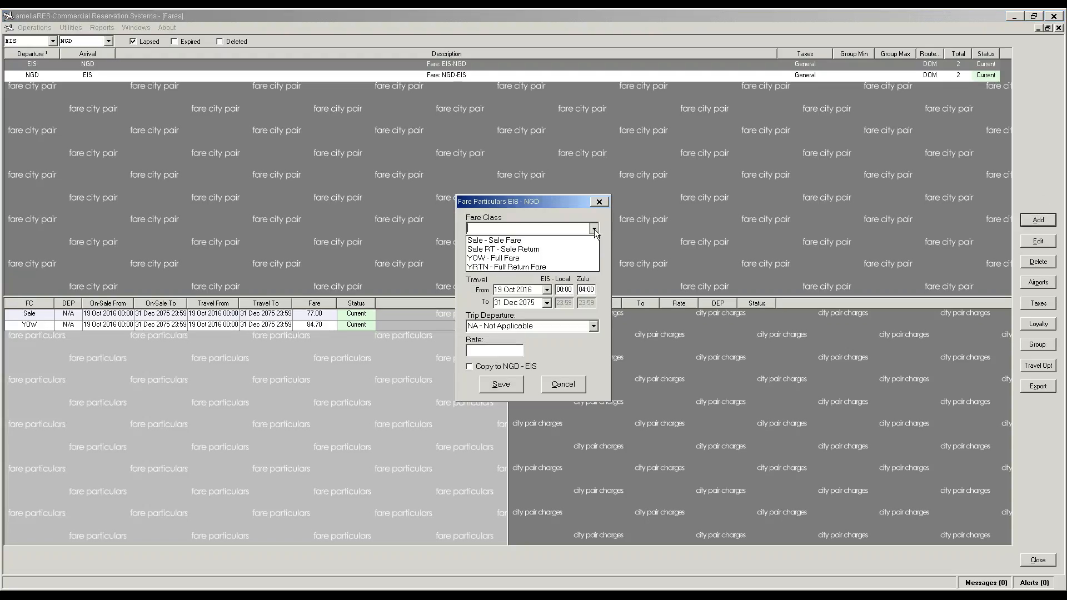
{"action": "left_click", "coordinate": [567, 248]}
{"action": "left_click", "coordinate": [493, 349]}
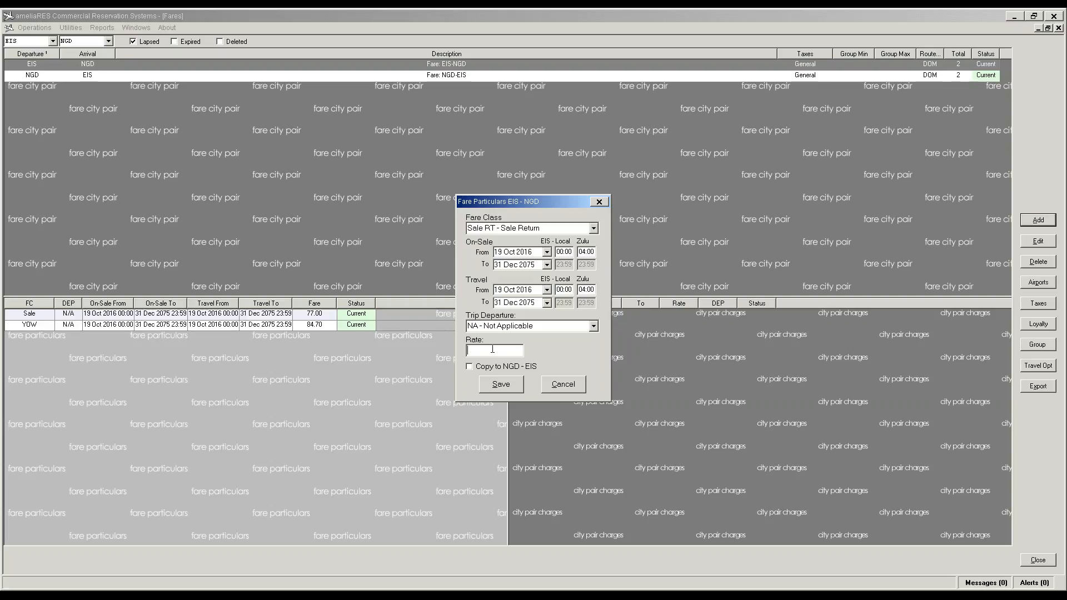
{"action": "type", "text": "49.50"}
{"action": "key", "text": "Tab"}
{"action": "left_click", "coordinate": [494, 391]}
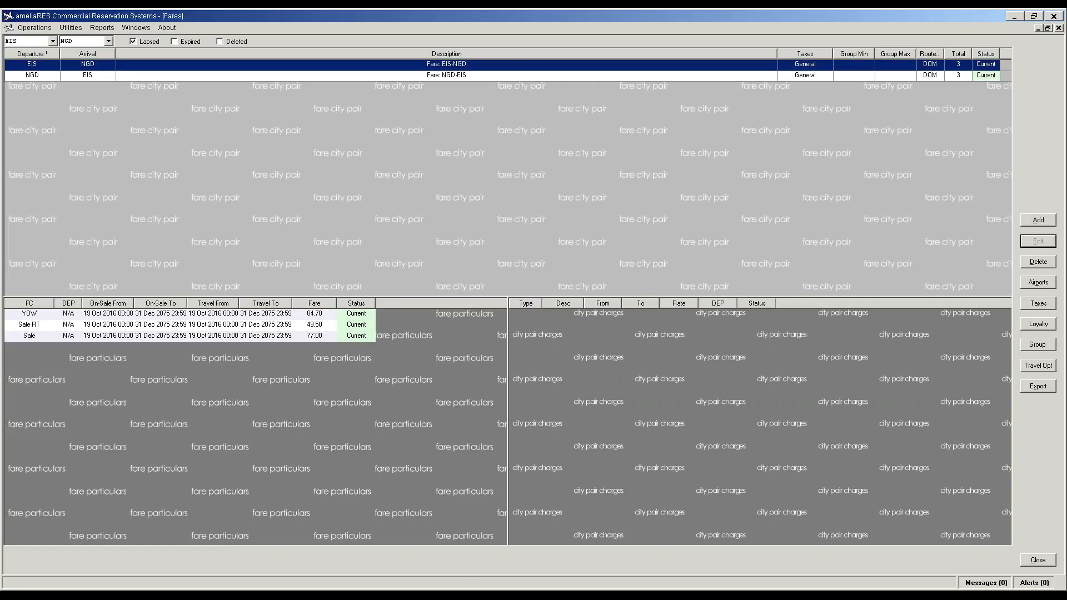
{"action": "left_click", "coordinate": [369, 391]}
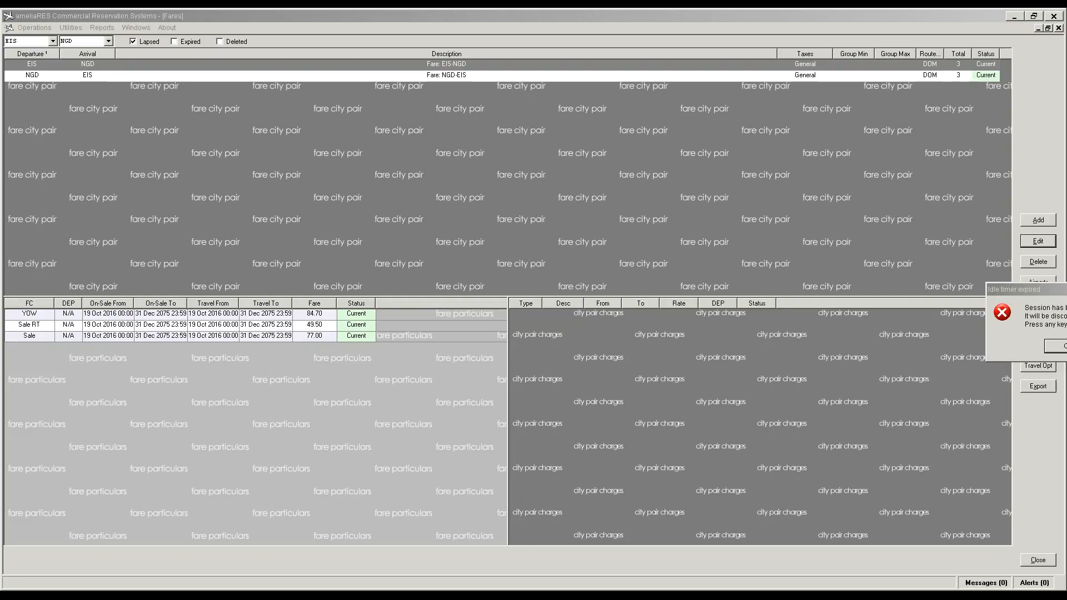
{"action": "left_click", "coordinate": [1064, 347]}
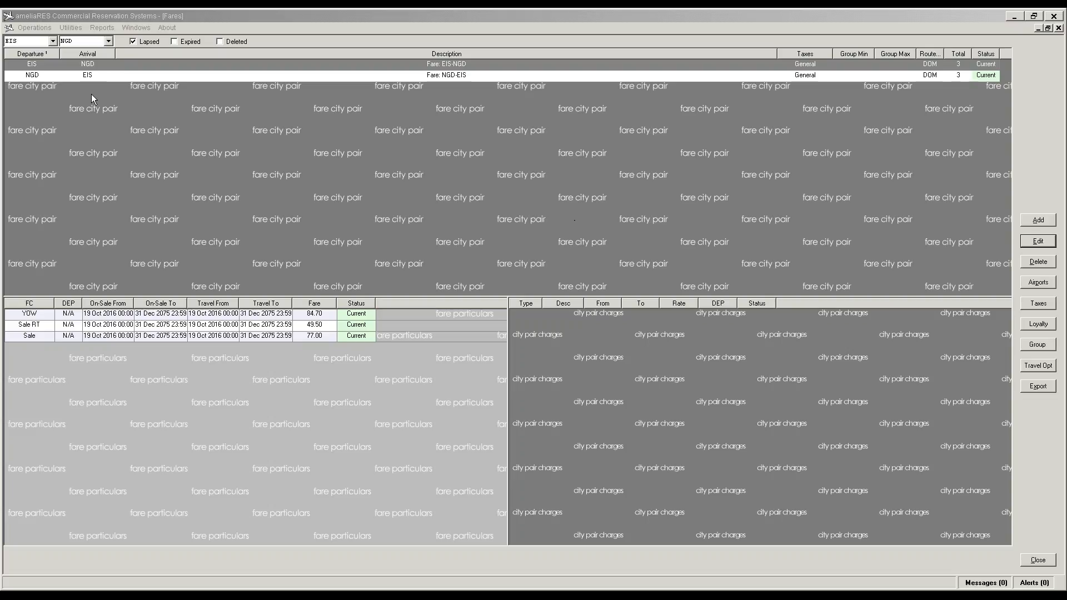
Step: Create a fare city pair with departure STT and arrival EIS, then view its fare particulars
{"action": "left_click", "coordinate": [52, 41]}
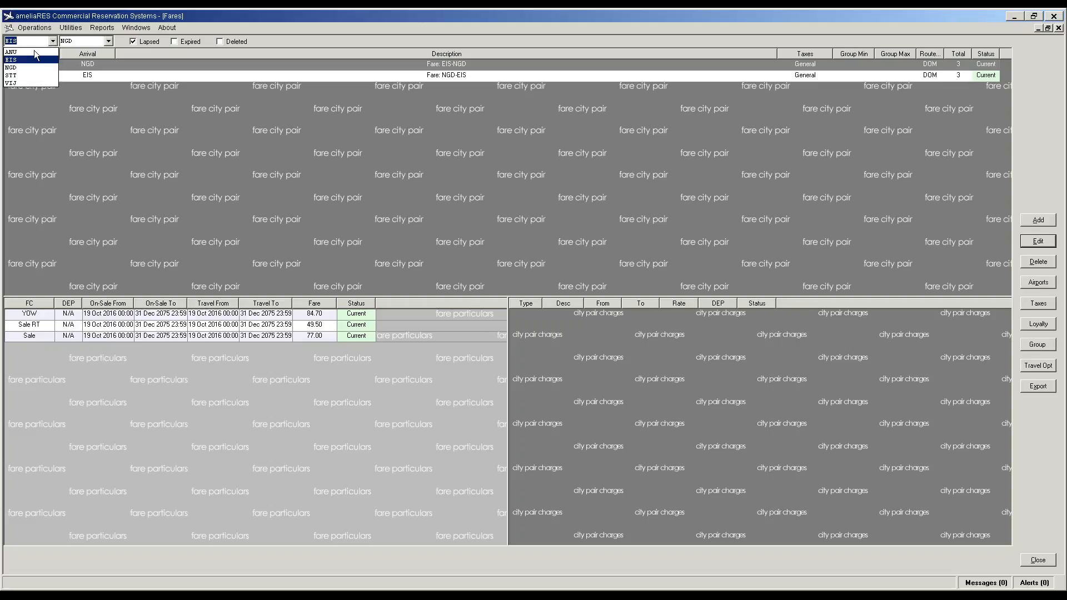
{"action": "left_click", "coordinate": [13, 76]}
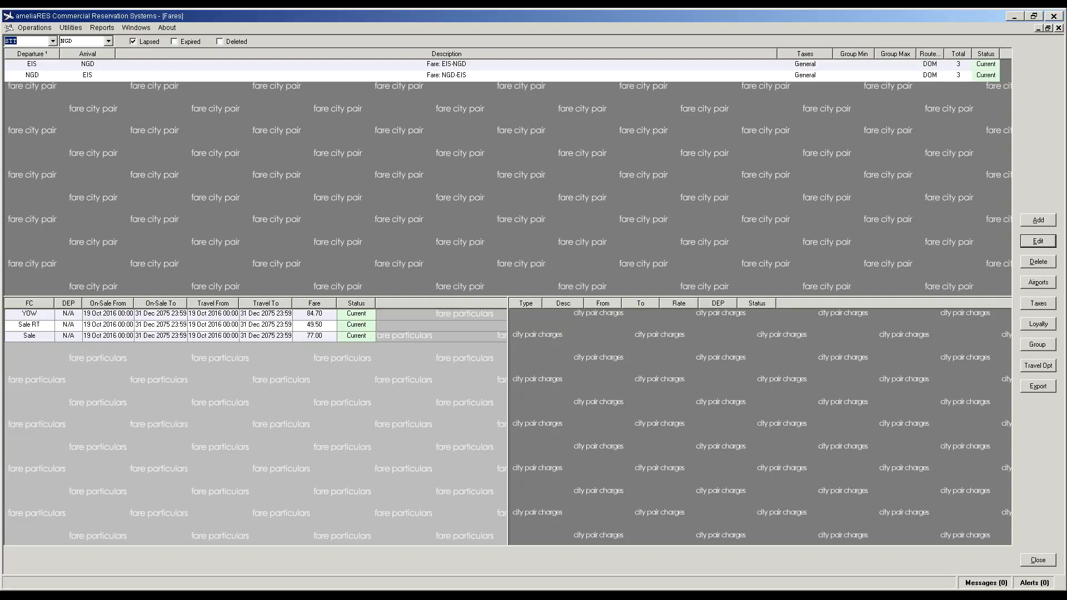
{"action": "left_click", "coordinate": [104, 41]}
{"action": "left_click", "coordinate": [89, 60]}
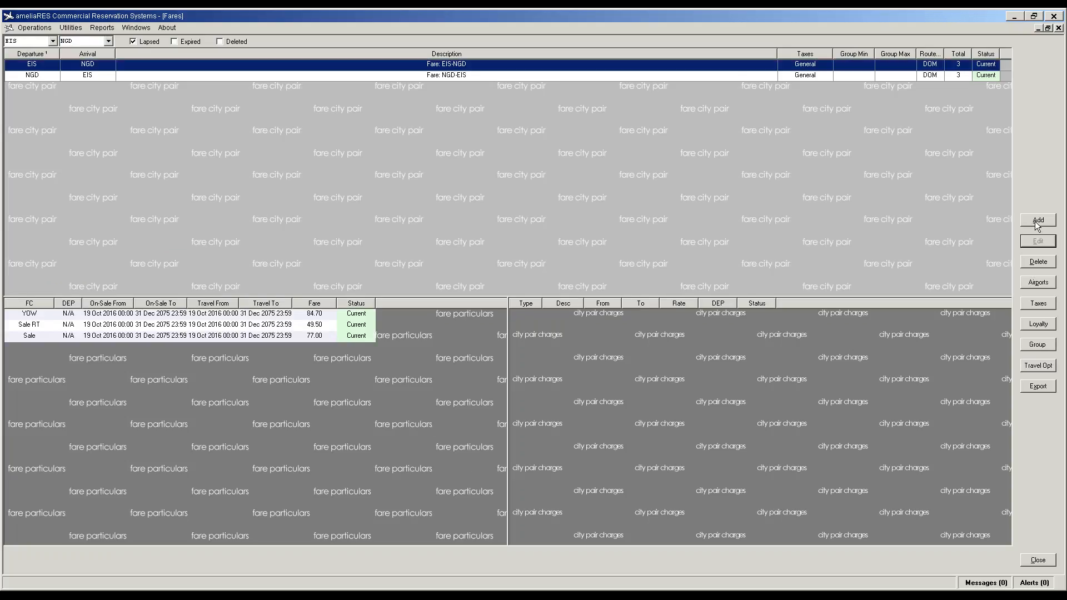
{"action": "left_click", "coordinate": [36, 42]}
{"action": "type", "text": "s"}
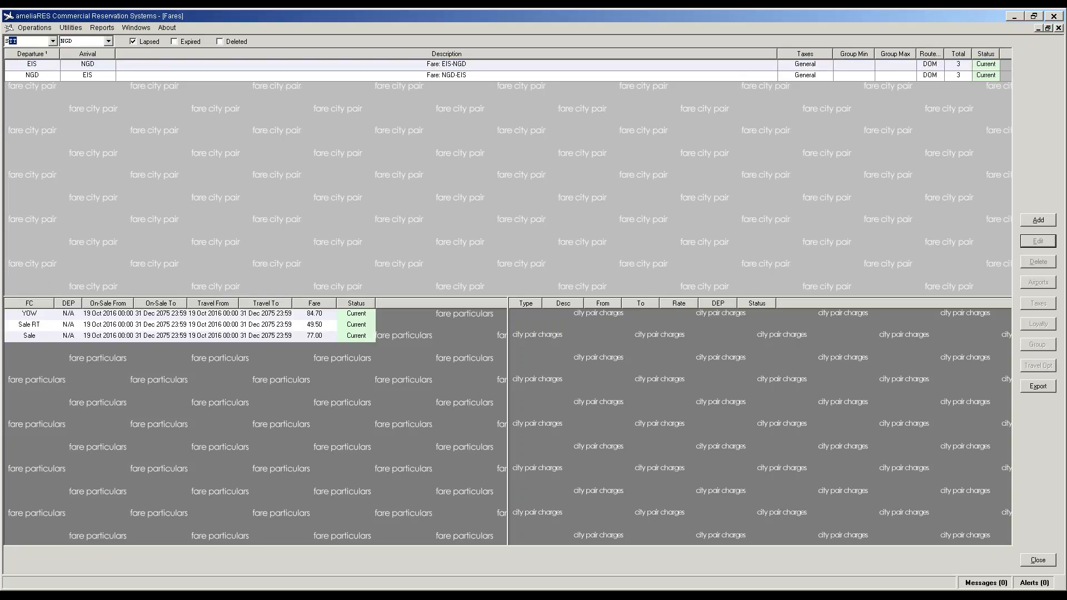
{"action": "key", "text": "Tab"}
{"action": "type", "text": "e"}
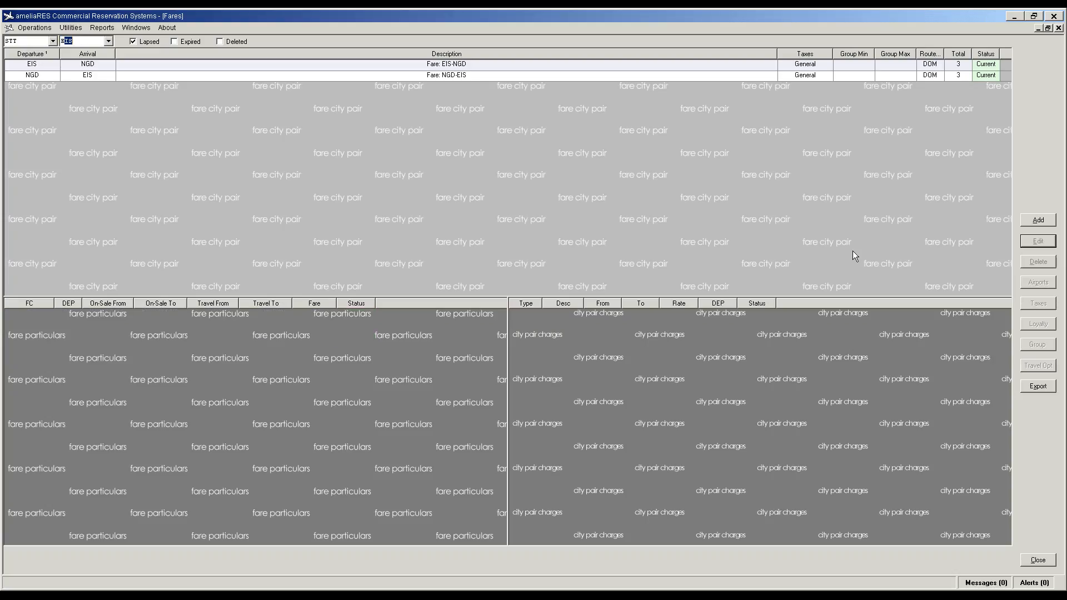
{"action": "left_click", "coordinate": [1037, 222]}
{"action": "left_click", "coordinate": [1037, 241]}
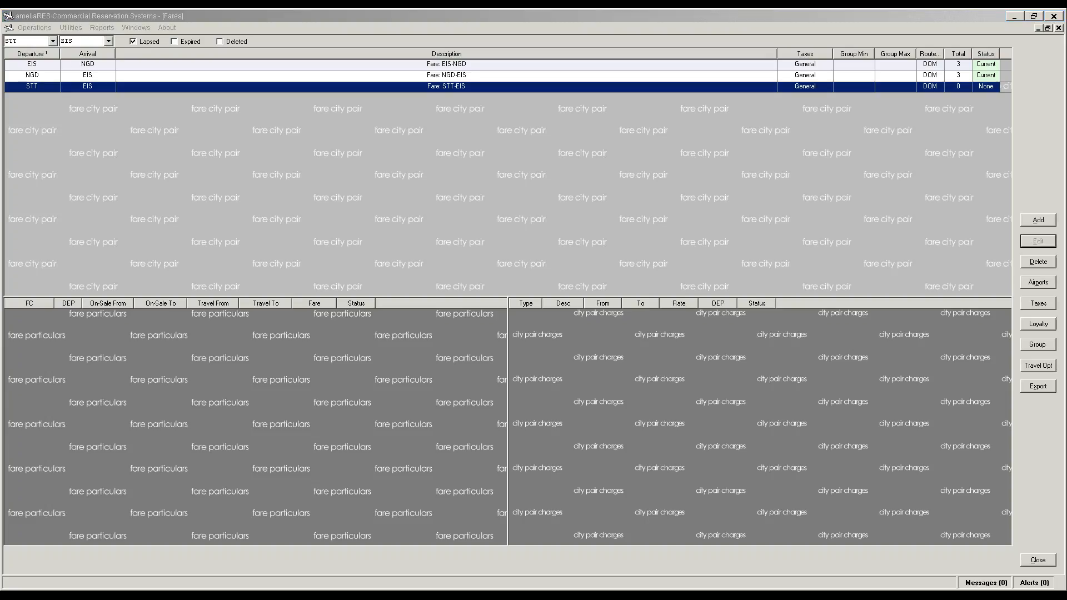
{"action": "left_click", "coordinate": [446, 369]}
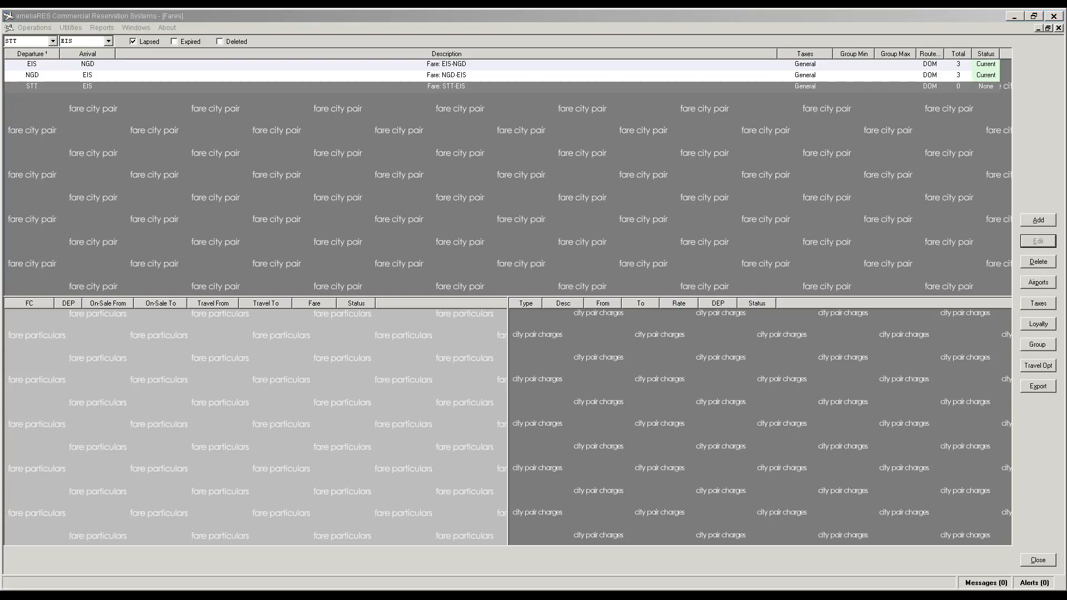
Step: Start an Airport Development Fee charge for STT-EIS and change its end year to 2031
{"action": "left_click", "coordinate": [689, 395]}
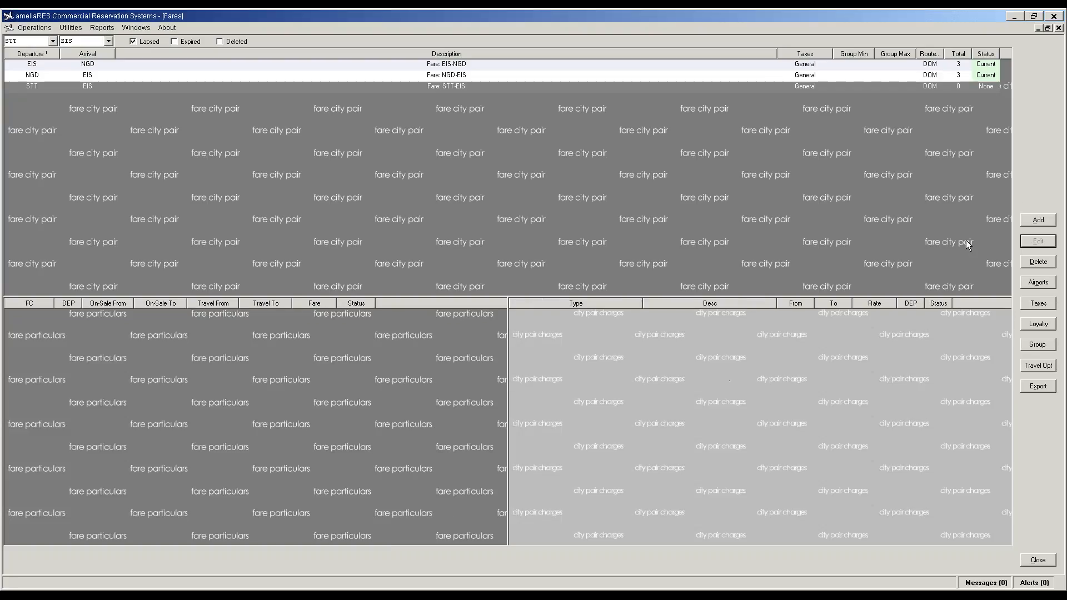
{"action": "left_click", "coordinate": [1038, 221]}
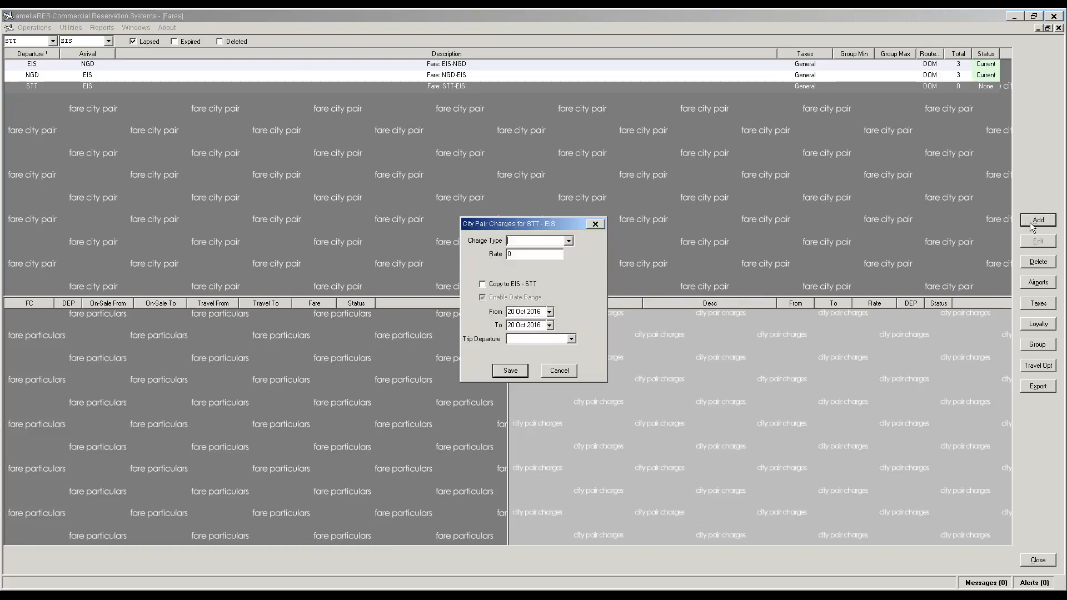
{"action": "left_click", "coordinate": [569, 241]}
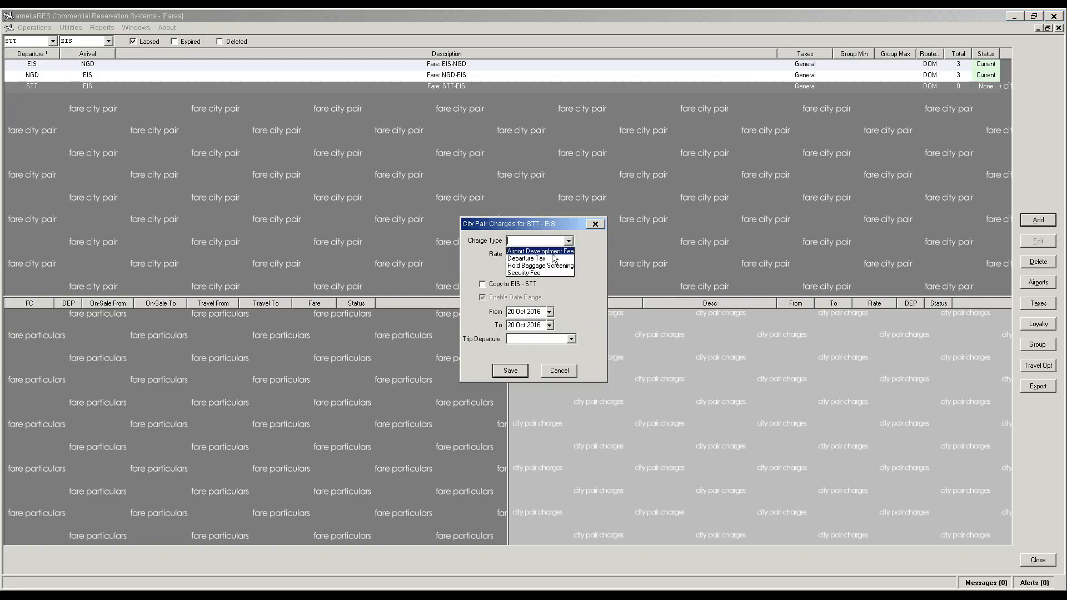
{"action": "left_click", "coordinate": [552, 254]}
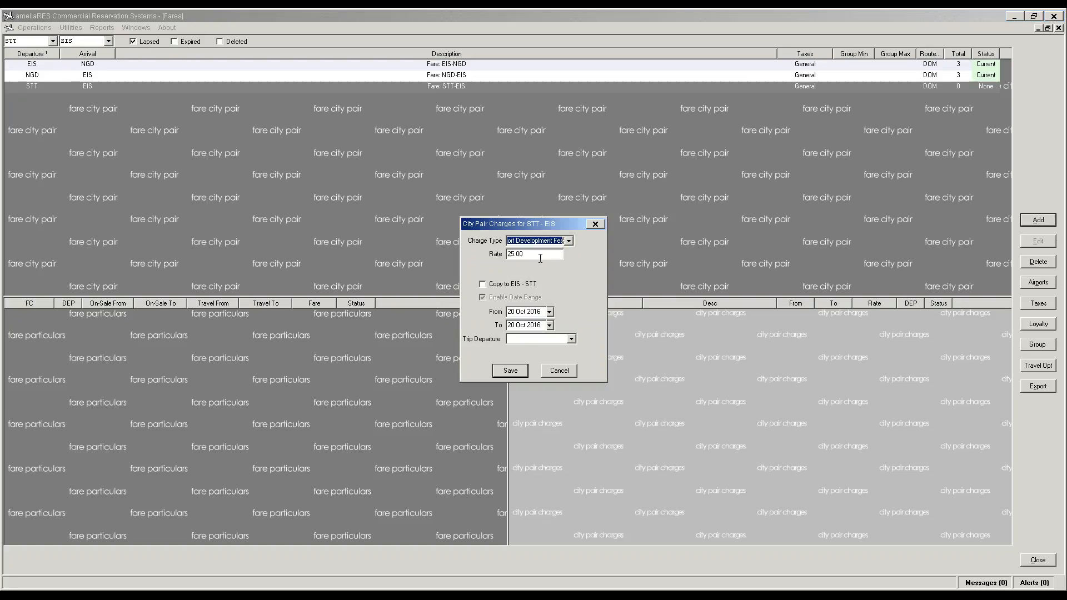
{"action": "left_click", "coordinate": [542, 327]}
{"action": "left_click", "coordinate": [541, 326]}
{"action": "key", "text": "BackSpace"}
{"action": "key", "text": "BackSpace"}
{"action": "type", "text": "31"}
Step: Finish the end date as 31 Oct 2031, set Trip Departure to NA, and save the charge
{"action": "key", "text": "shift+Tab"}
{"action": "key", "text": "Tab"}
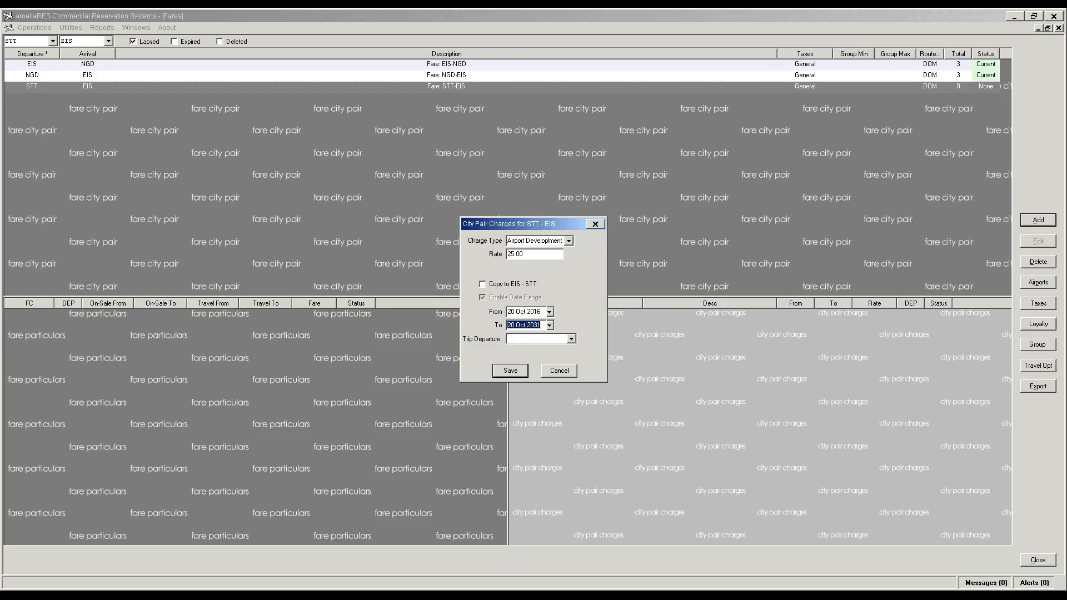
{"action": "key", "text": "Left"}
{"action": "key", "text": "Delete"}
{"action": "key", "text": "Delete"}
{"action": "key", "text": "Delete"}
{"action": "type", "text": "31"}
{"action": "left_click", "coordinate": [562, 337]}
{"action": "left_click", "coordinate": [550, 349]}
{"action": "left_click", "coordinate": [507, 376]}
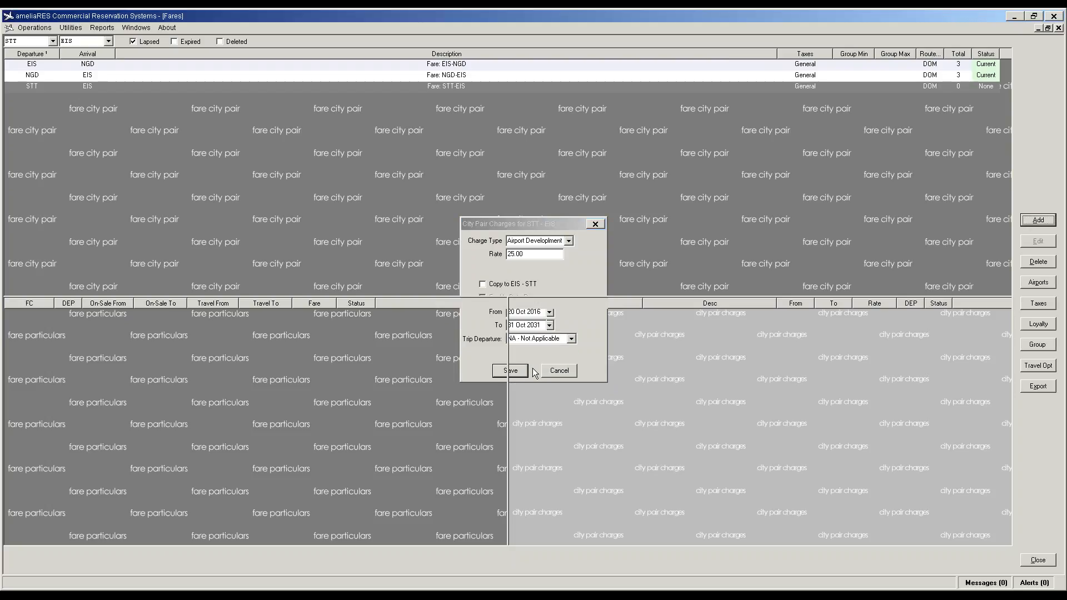
{"action": "left_click", "coordinate": [1036, 221]}
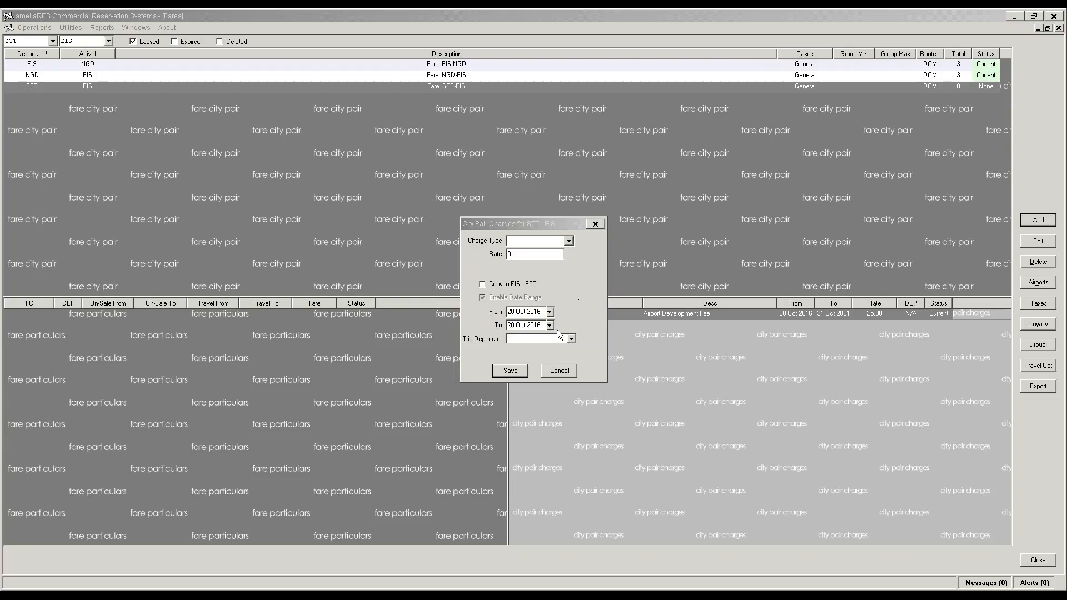
Step: Discard the empty charge entry and start a Departure Tax charge for STT-EIS
{"action": "left_click", "coordinate": [558, 371]}
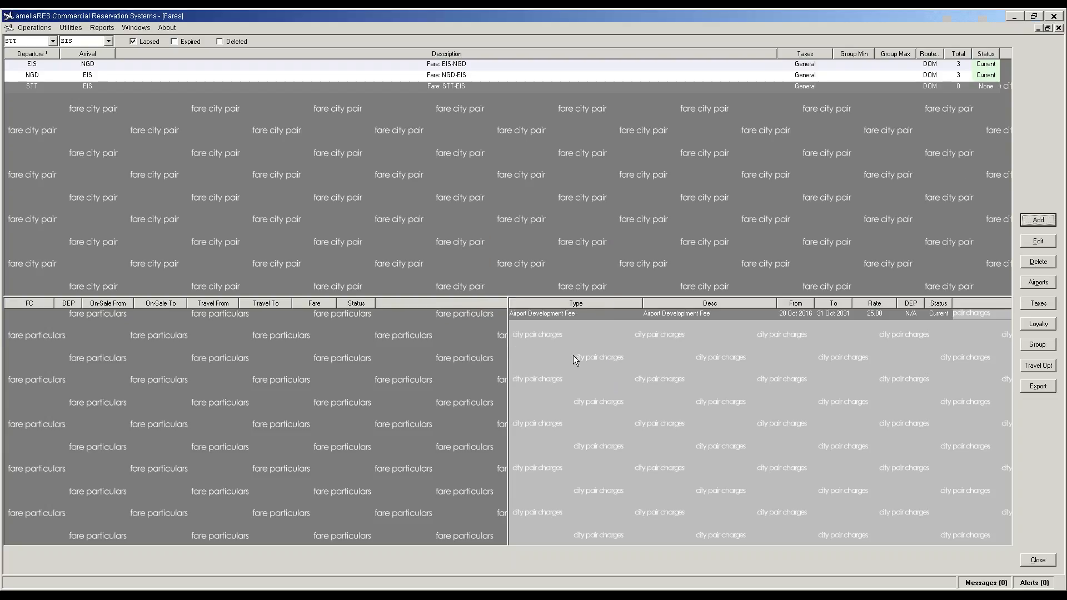
{"action": "left_click", "coordinate": [579, 313]}
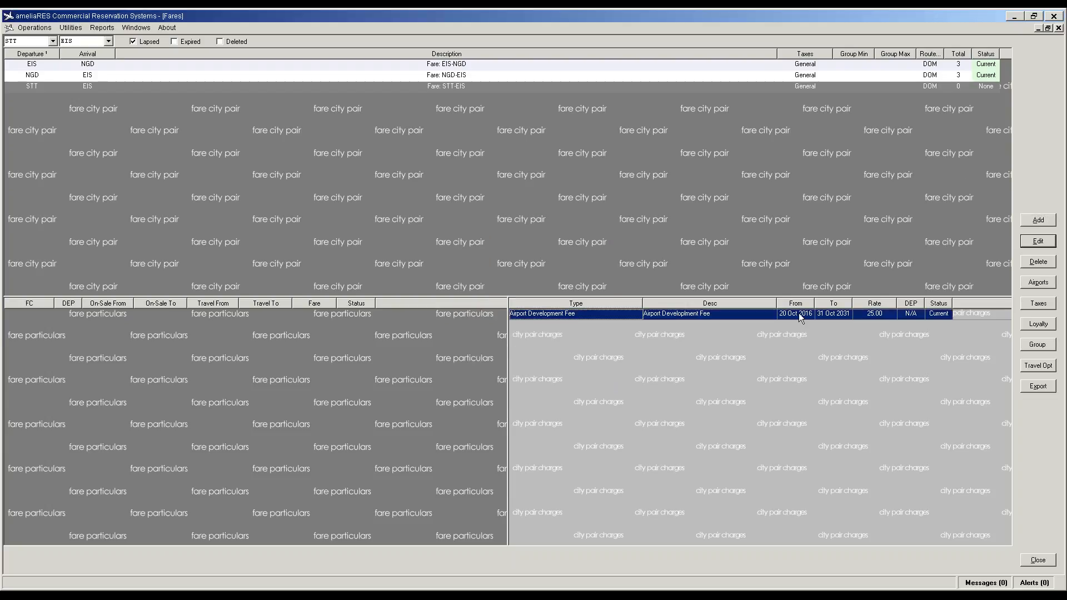
{"action": "left_click", "coordinate": [1039, 220]}
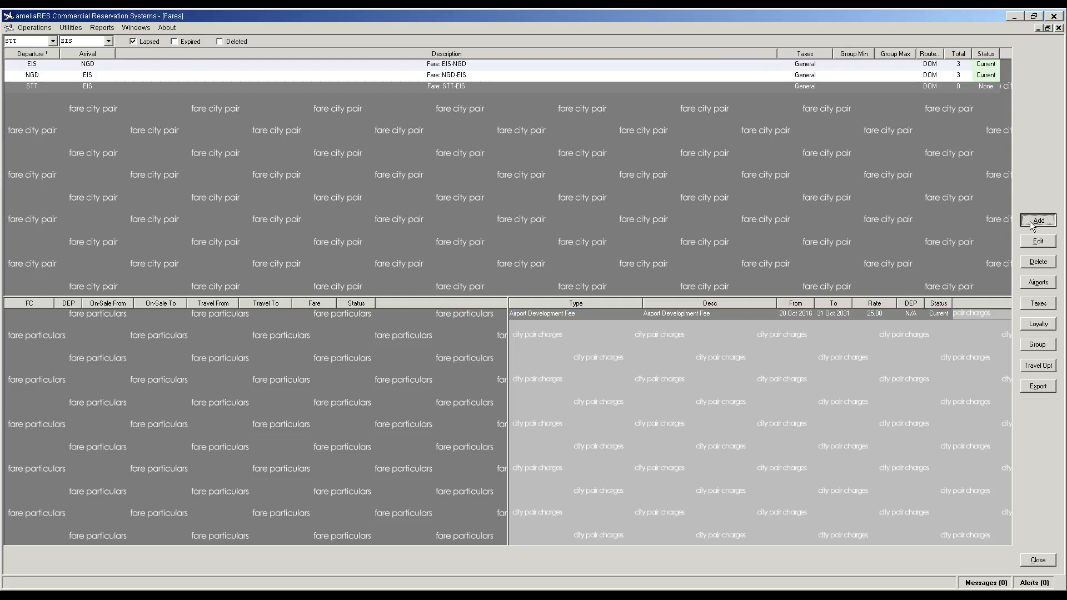
{"action": "left_click", "coordinate": [540, 241]}
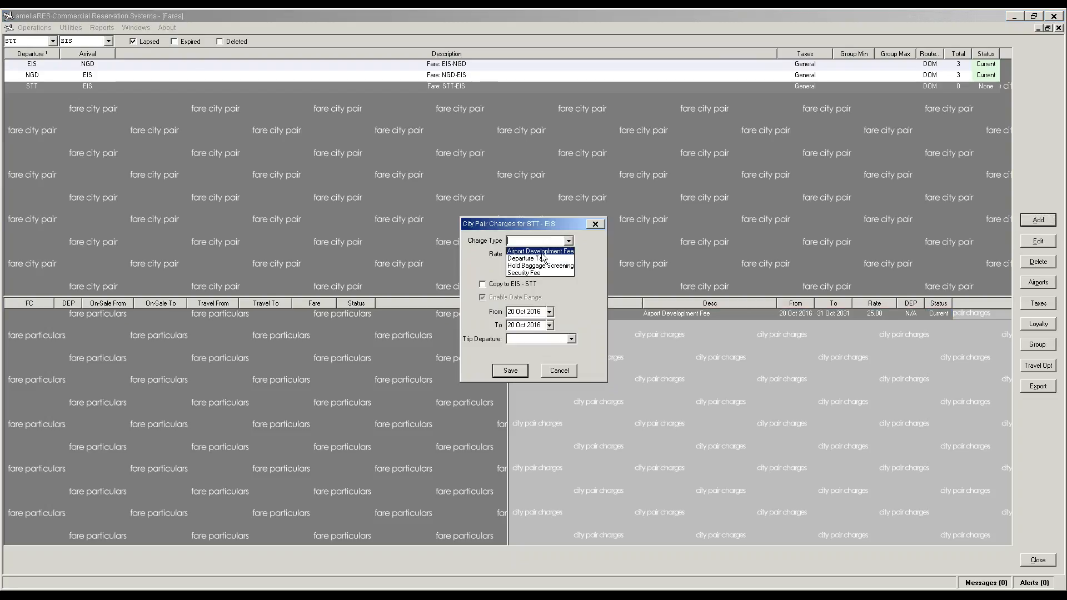
{"action": "left_click", "coordinate": [542, 259]}
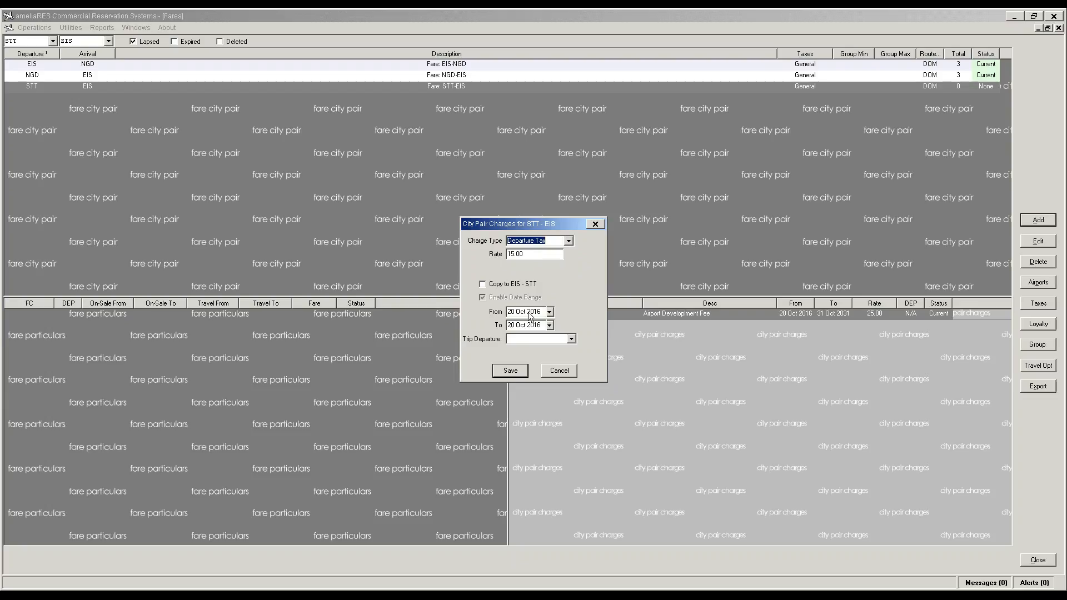
{"action": "left_click", "coordinate": [541, 325]}
{"action": "key", "text": "BackSpace"}
{"action": "key", "text": "BackSpace"}
{"action": "type", "text": "21"}
Step: Give the Departure Tax an end date of 31 Oct 2031 and Trip Departure NA, and save it
{"action": "key", "text": "BackSpace"}
{"action": "key", "text": "BackSpace"}
{"action": "type", "text": "31"}
{"action": "key", "text": "BackSpace"}
{"action": "key", "text": "BackSpace"}
{"action": "type", "text": "31"}
{"action": "left_click", "coordinate": [572, 339]}
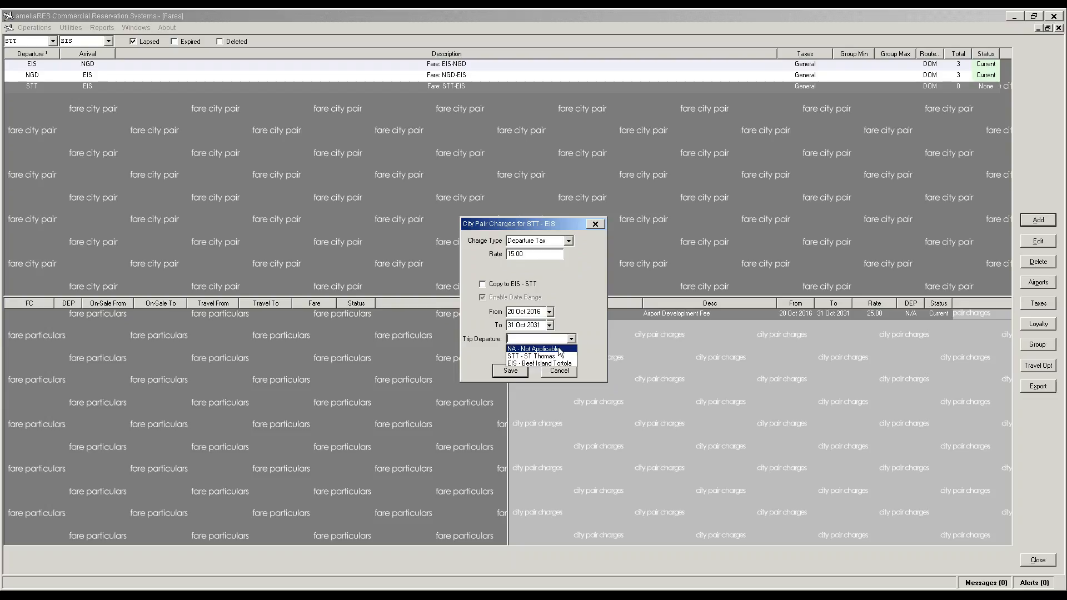
{"action": "left_click", "coordinate": [558, 350]}
{"action": "left_click", "coordinate": [510, 371]}
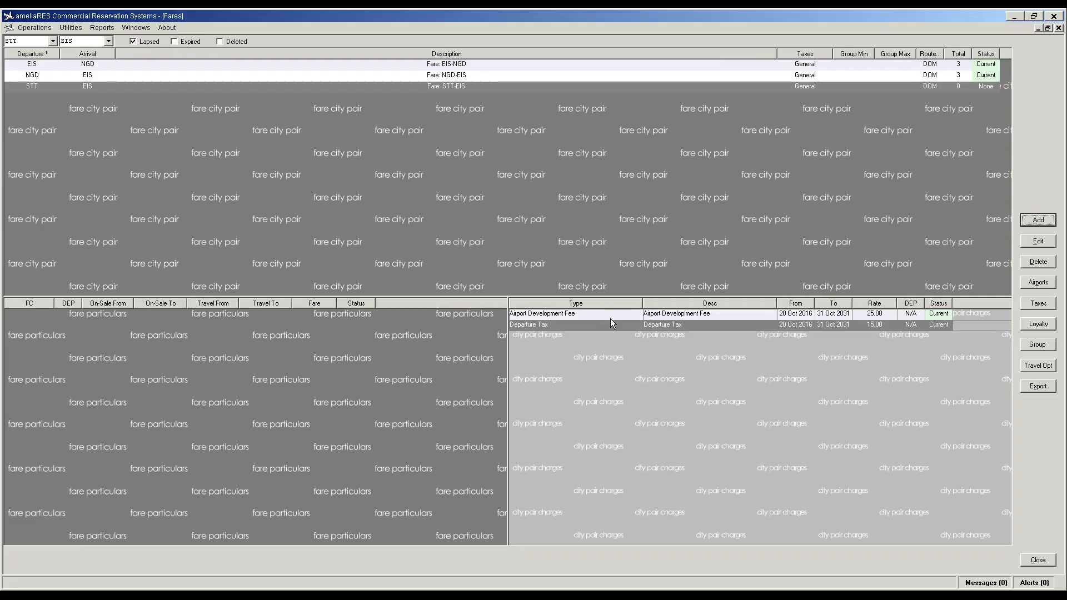
Step: Delete the Airport Development Fee charge, leaving only the Departure Tax
{"action": "left_click", "coordinate": [610, 323]}
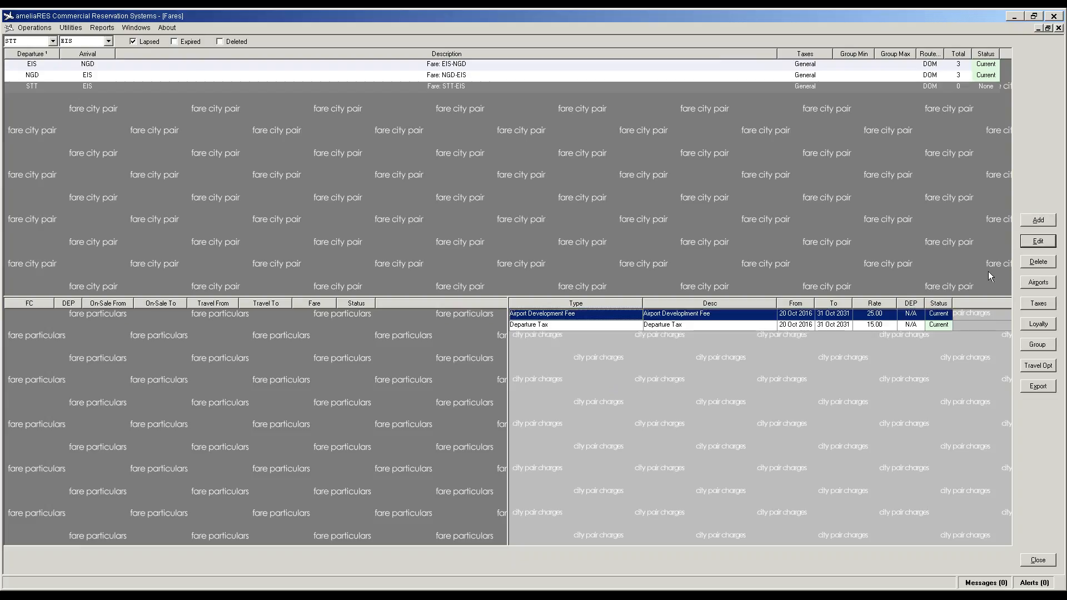
{"action": "left_click", "coordinate": [1038, 241]}
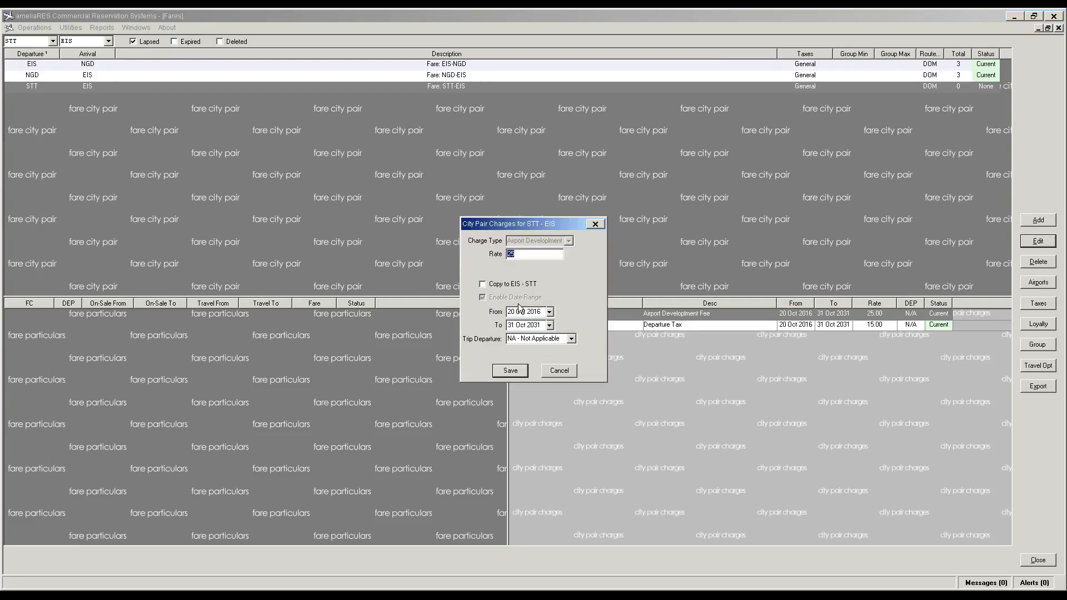
{"action": "left_click", "coordinate": [558, 372]}
{"action": "left_click", "coordinate": [1038, 261]}
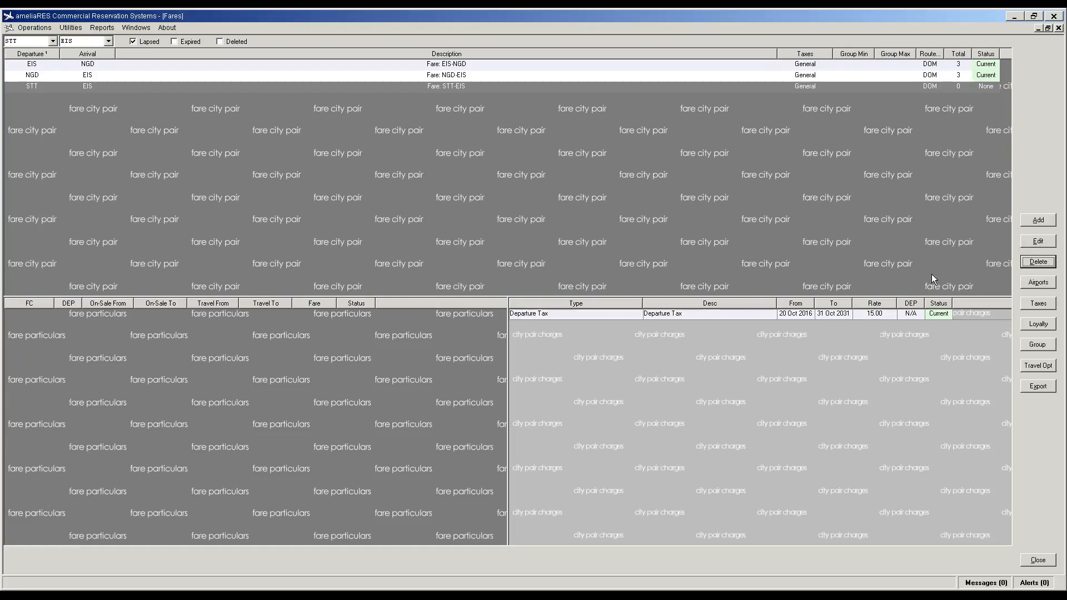
{"action": "left_click", "coordinate": [638, 318]}
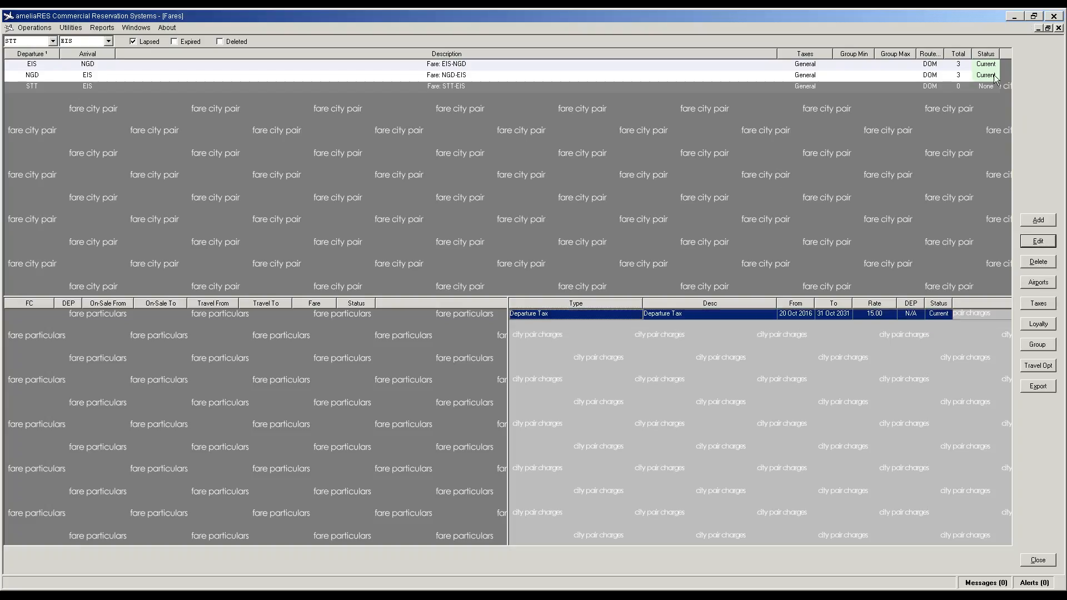
Step: Add a YOW - Full Fare of 153 to STT-EIS, also copied to EIS-STT
{"action": "left_click", "coordinate": [112, 375]}
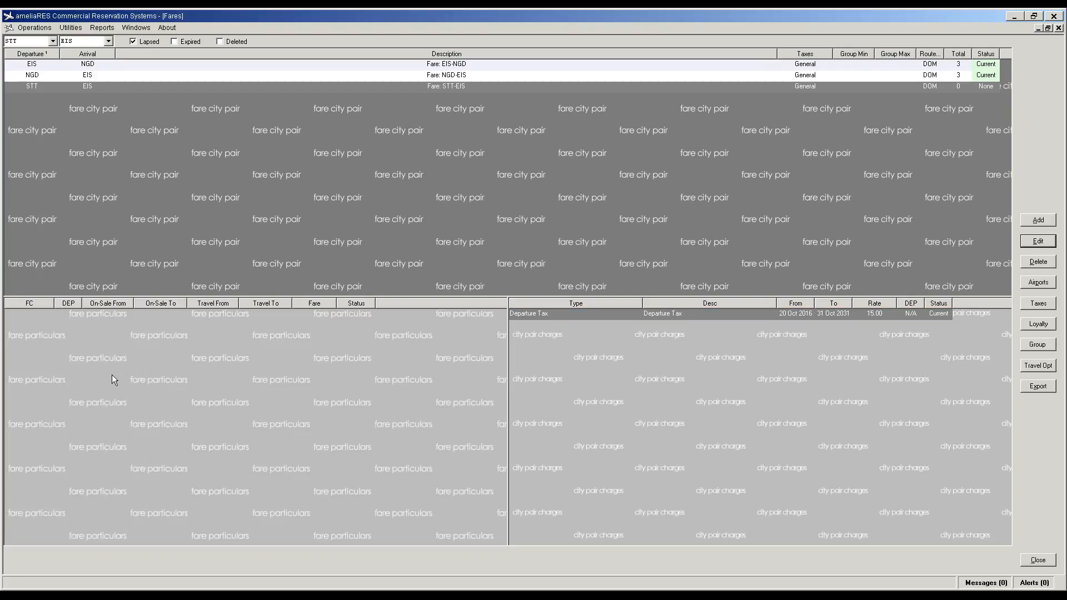
{"action": "left_click", "coordinate": [1038, 221]}
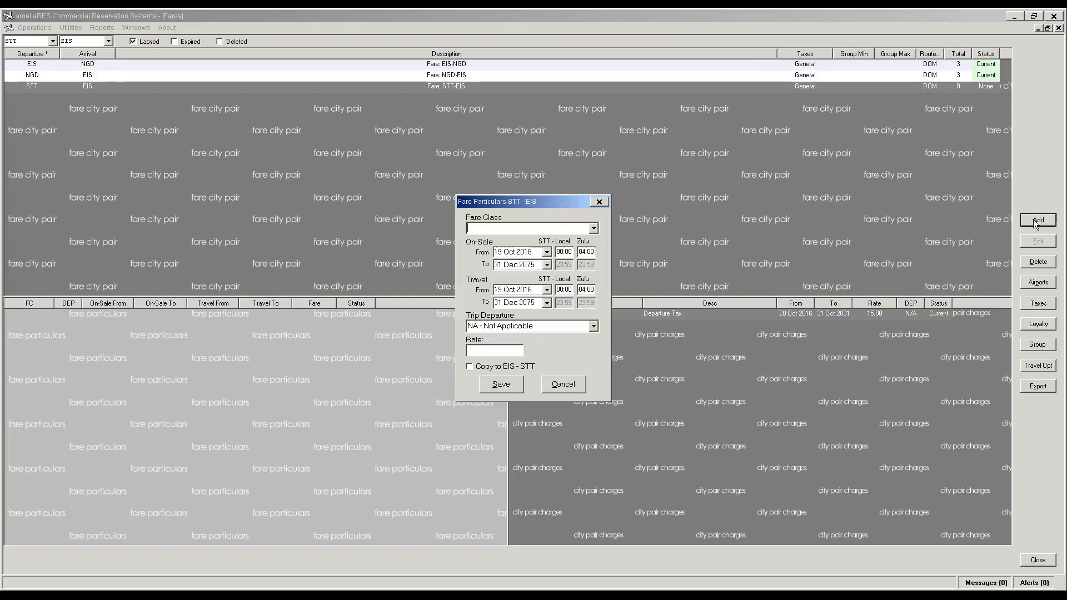
{"action": "left_click", "coordinate": [592, 228]}
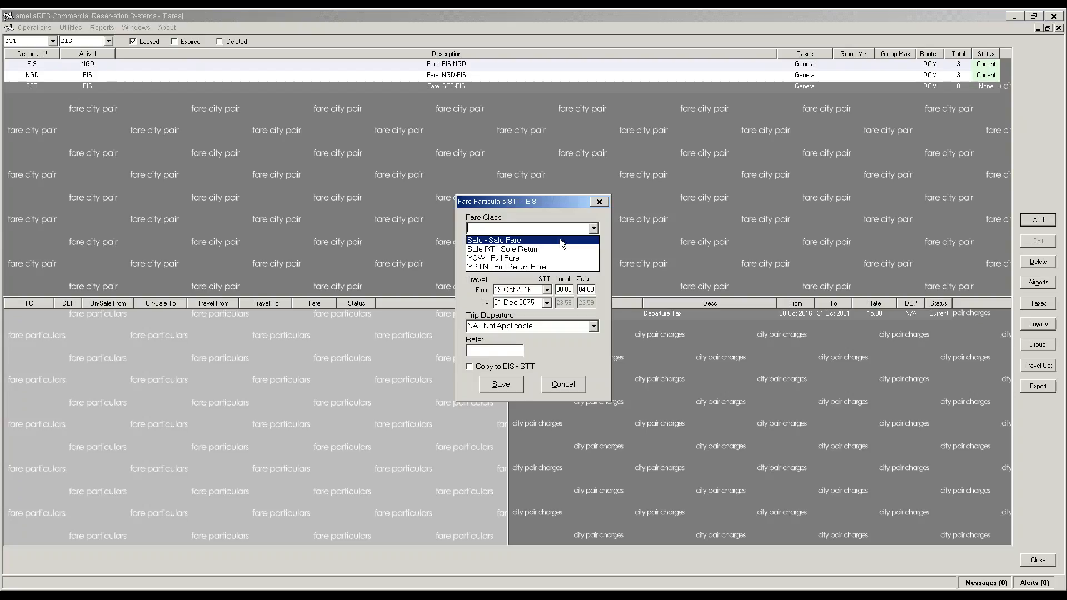
{"action": "left_click", "coordinate": [547, 257]}
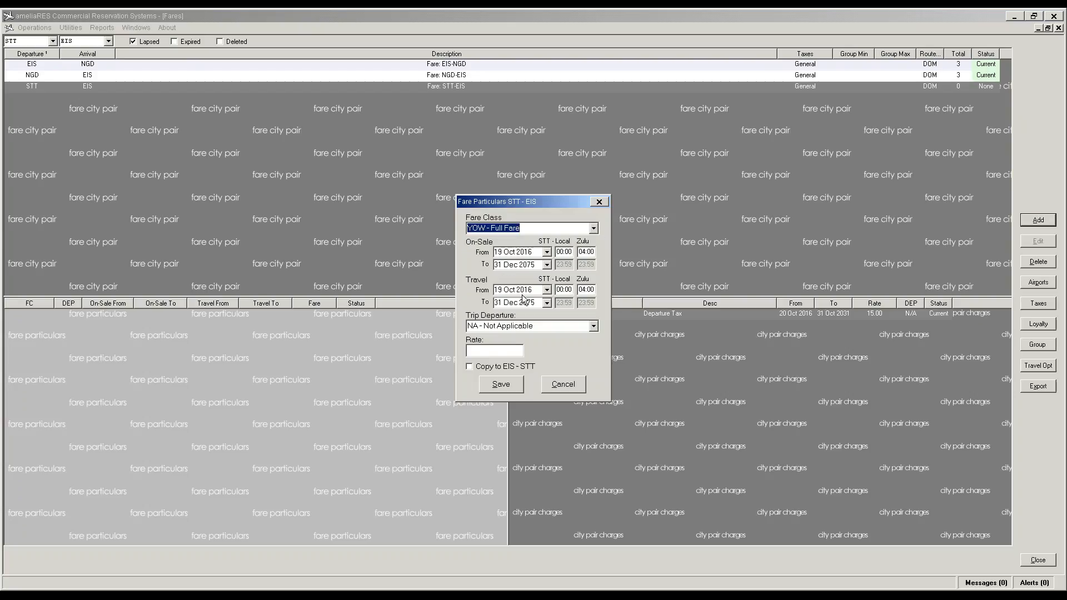
{"action": "left_click", "coordinate": [495, 351]}
{"action": "type", "text": "153"}
{"action": "left_click", "coordinate": [504, 368]}
{"action": "left_click", "coordinate": [499, 390]}
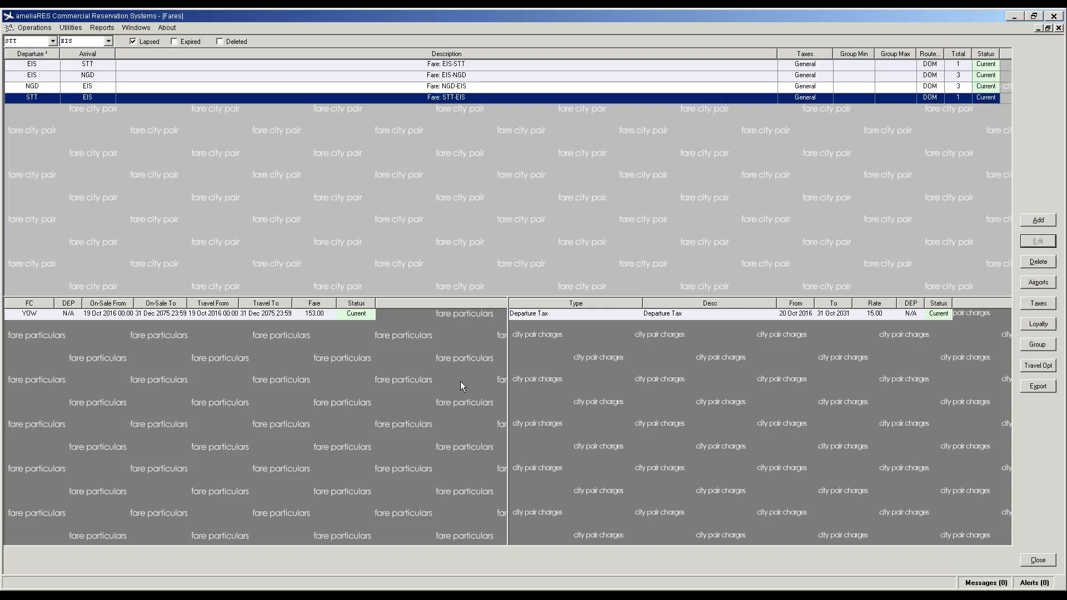
Step: Add a Sale - Sale Fare of 130.90, copied to EIS-STT, then display the EIS-STT pair
{"action": "left_click", "coordinate": [461, 382]}
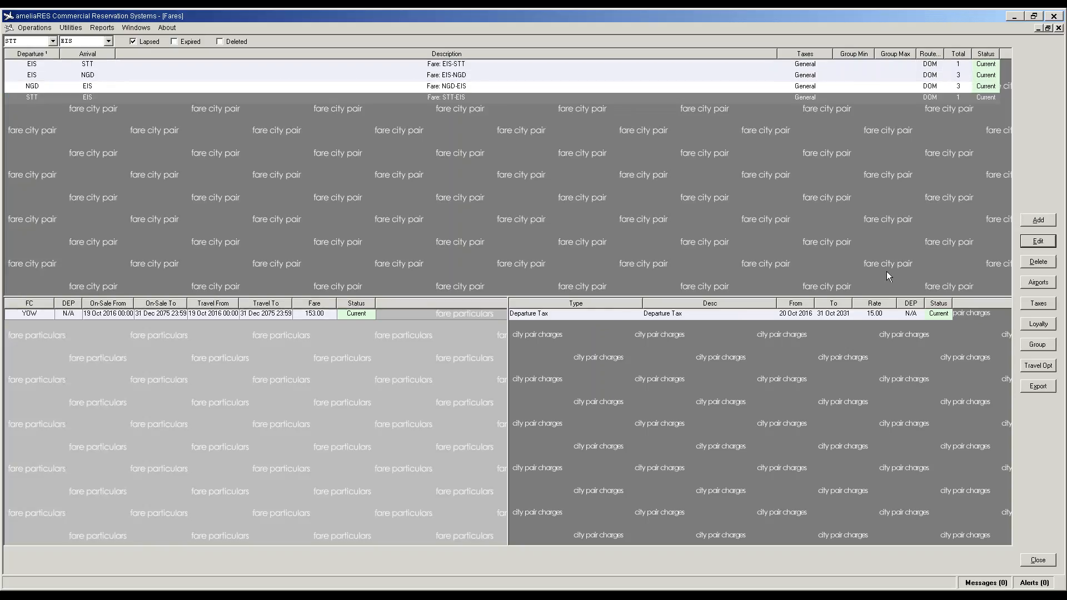
{"action": "left_click", "coordinate": [1039, 220]}
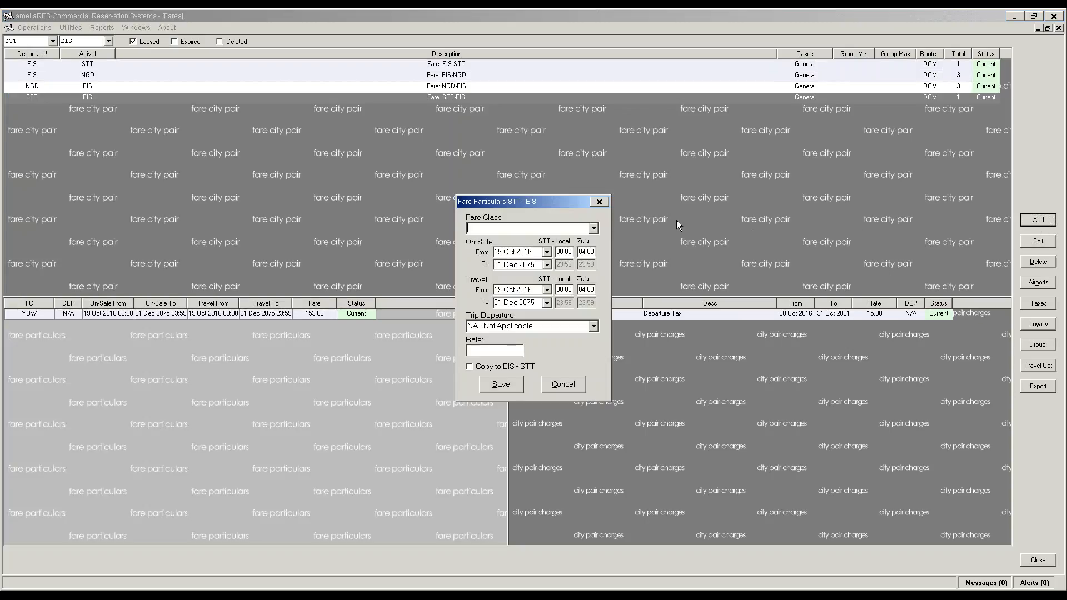
{"action": "left_click", "coordinate": [511, 351]}
{"action": "type", "text": "130.90"}
{"action": "left_click", "coordinate": [578, 233]}
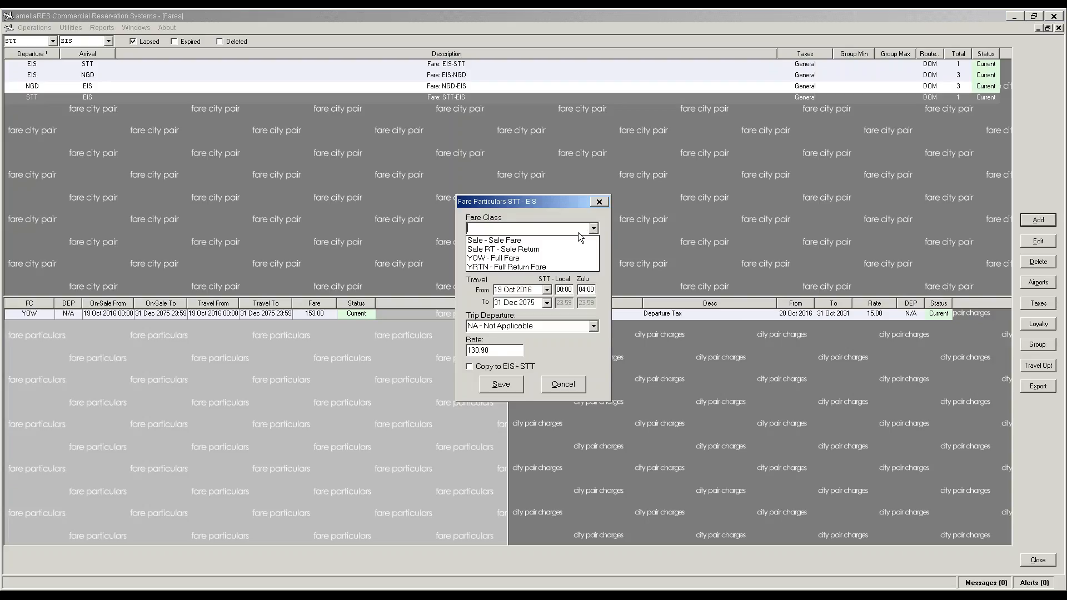
{"action": "left_click", "coordinate": [551, 242]}
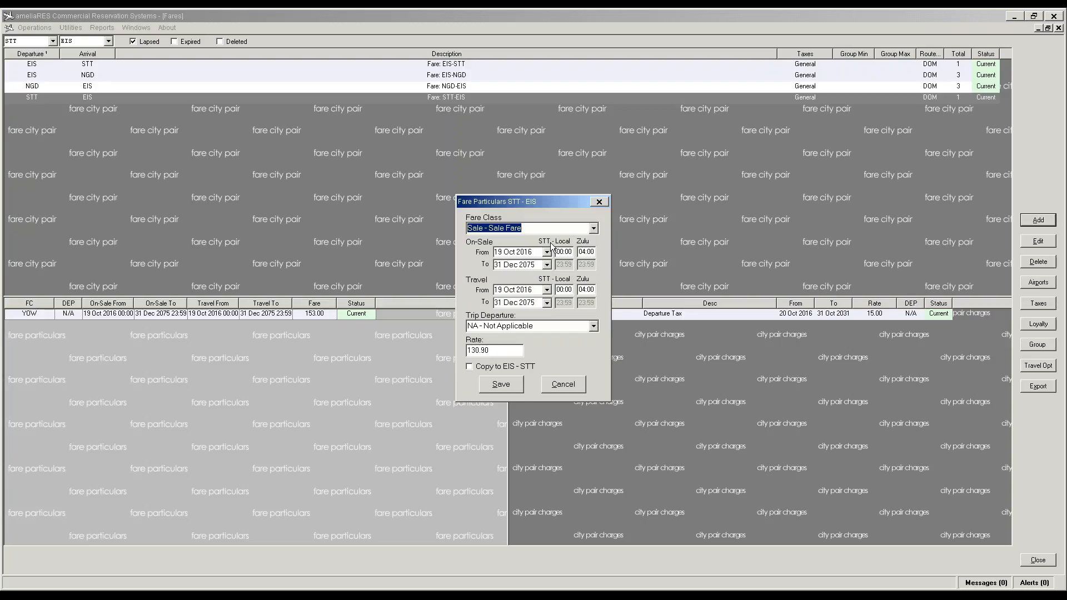
{"action": "left_click", "coordinate": [507, 369]}
{"action": "left_click", "coordinate": [516, 386]}
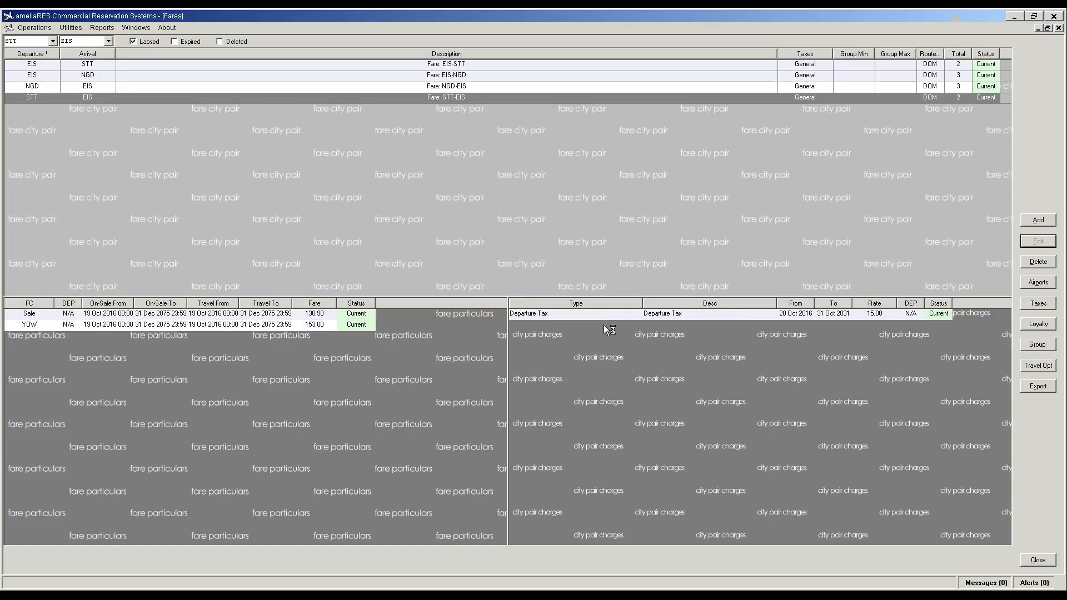
{"action": "left_click", "coordinate": [421, 65]}
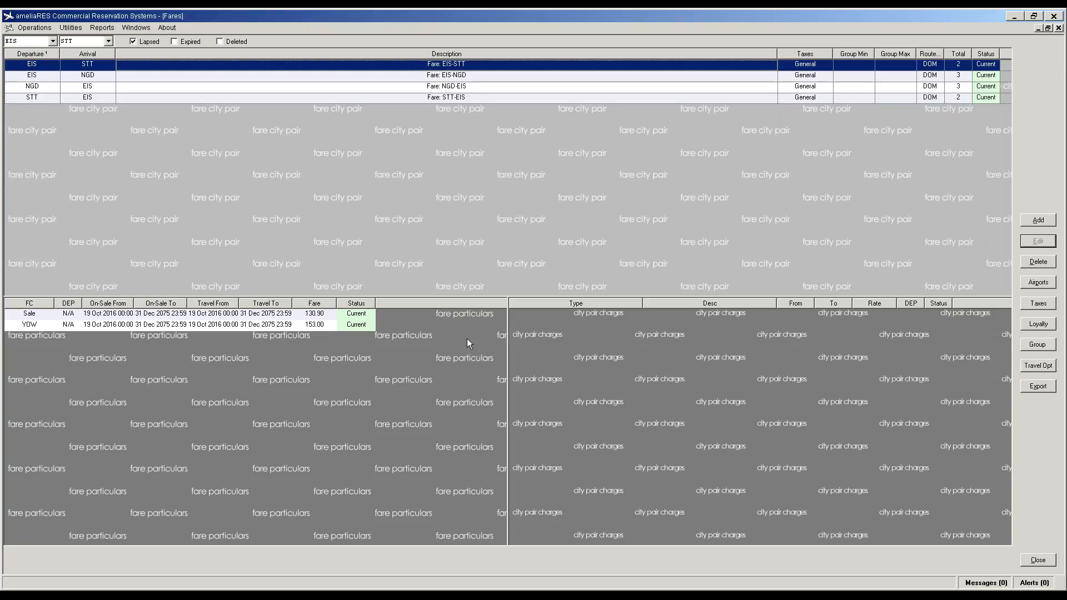
Step: Add a Security Fee charge to EIS-STT ending 31 Oct 2031 with Trip Departure NA
{"action": "left_click", "coordinate": [647, 372]}
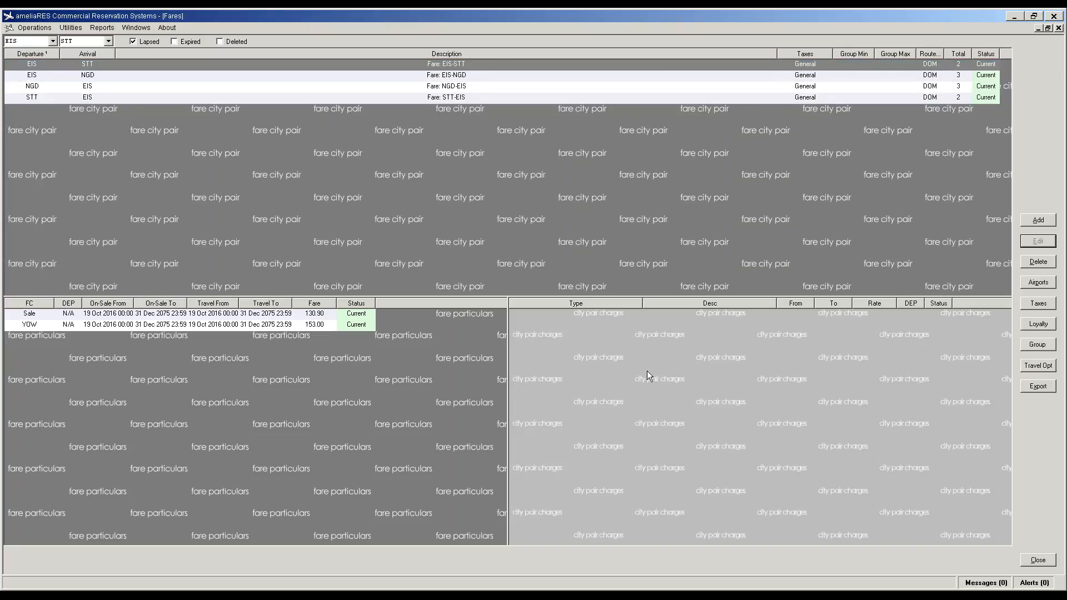
{"action": "left_click", "coordinate": [1040, 222]}
{"action": "left_click", "coordinate": [569, 241]}
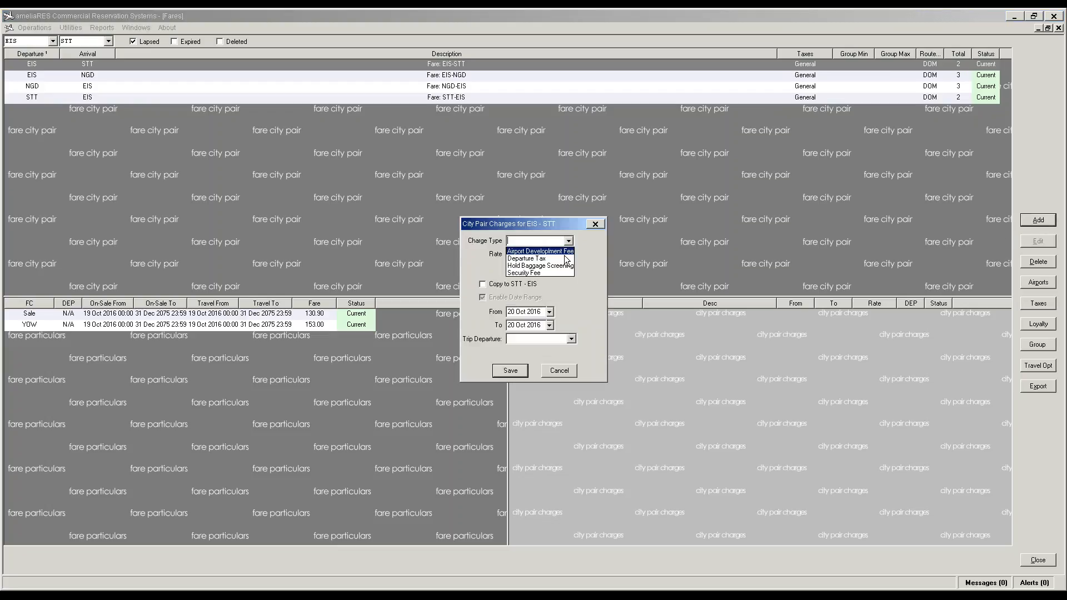
{"action": "left_click", "coordinate": [539, 274]}
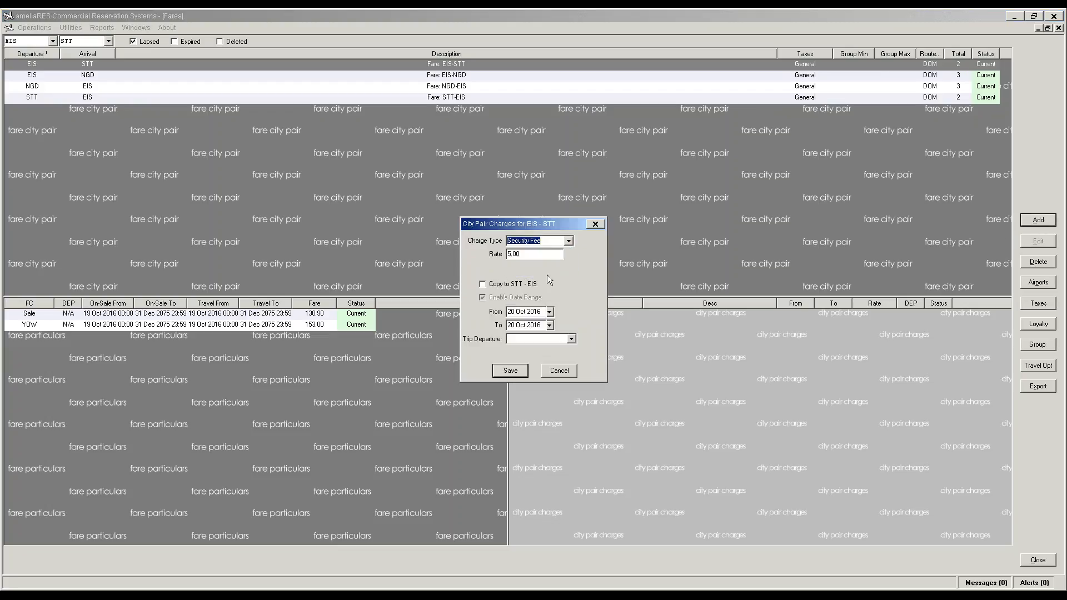
{"action": "left_click", "coordinate": [542, 325]}
{"action": "key", "text": "BackSpace"}
{"action": "key", "text": "BackSpace"}
{"action": "type", "text": "31"}
{"action": "left_click", "coordinate": [511, 326]}
{"action": "type", "text": "31"}
{"action": "left_click", "coordinate": [563, 337]}
{"action": "left_click", "coordinate": [551, 349]}
{"action": "left_click", "coordinate": [509, 371]}
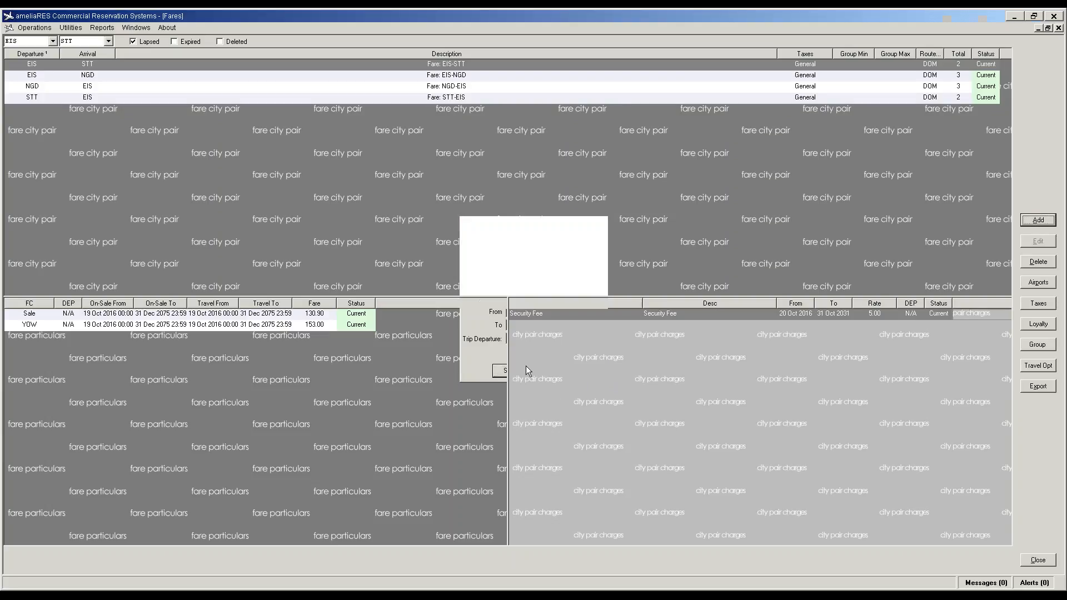
Step: Add a Departure Tax charge to EIS-STT ending 31 Oct 2031 with Trip Departure NA
{"action": "left_click", "coordinate": [1039, 220]}
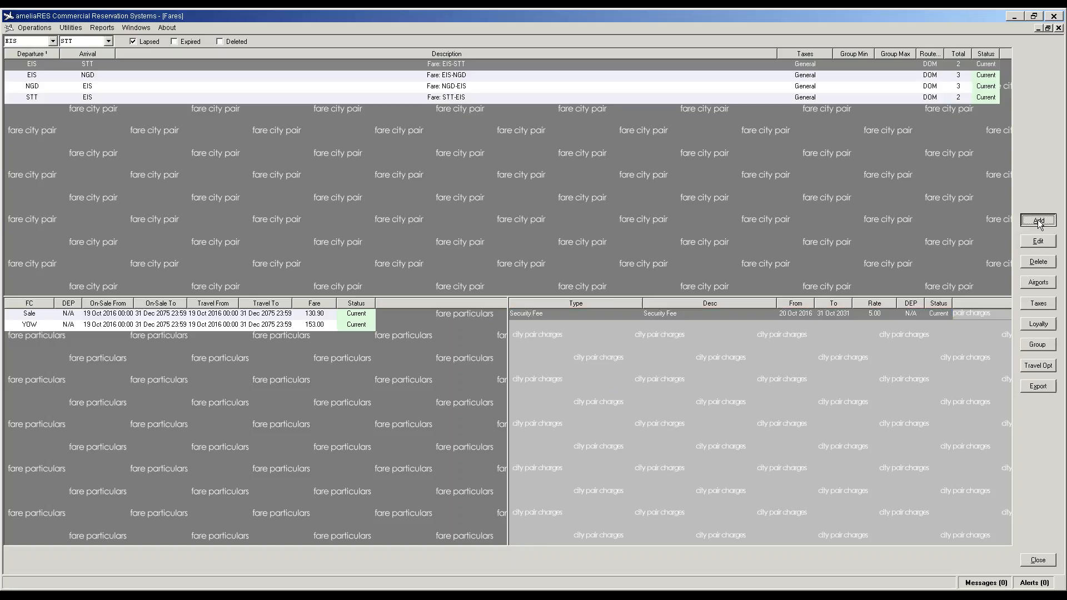
{"action": "left_click", "coordinate": [567, 243]}
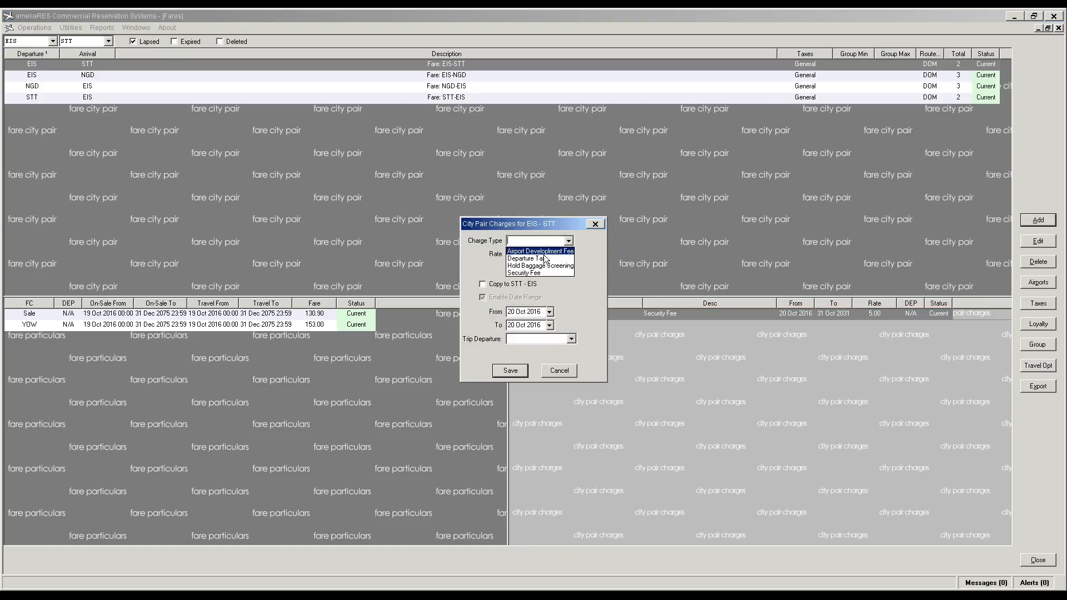
{"action": "left_click", "coordinate": [539, 264]}
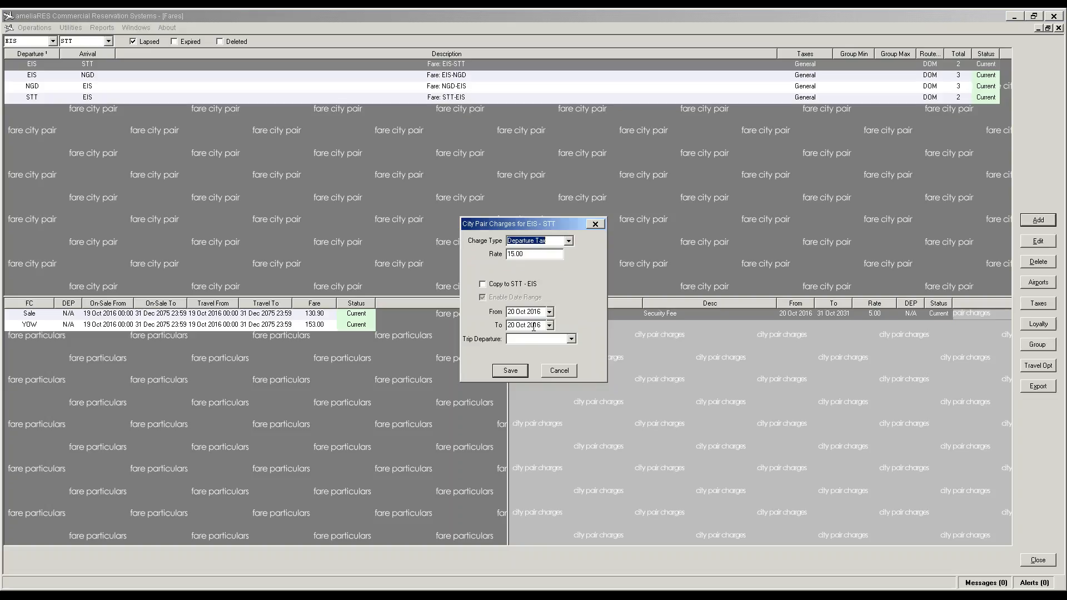
{"action": "left_click", "coordinate": [543, 326]}
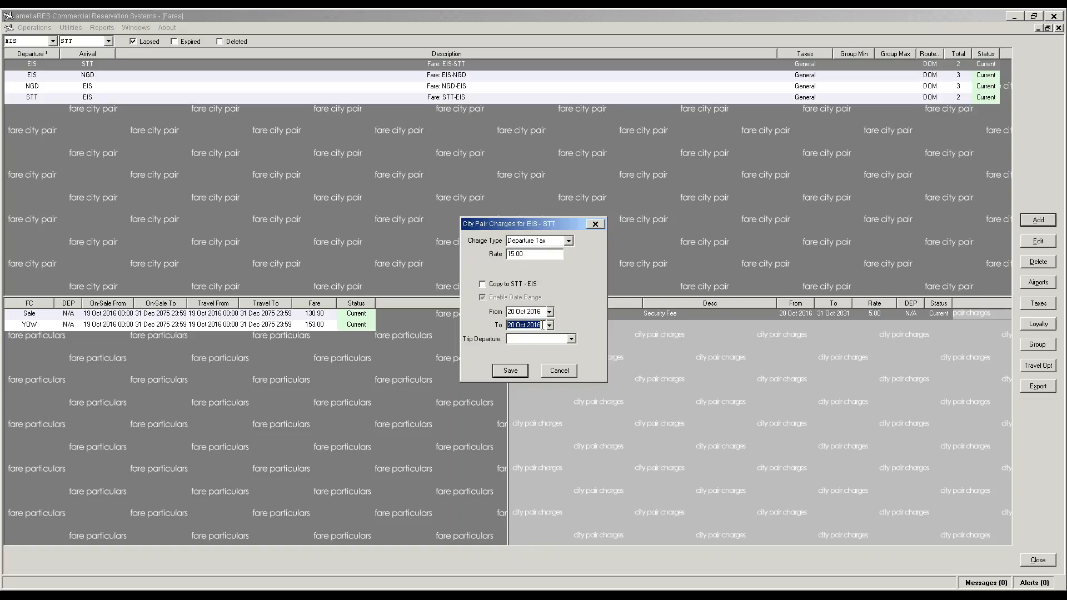
{"action": "left_click", "coordinate": [543, 325]}
{"action": "key", "text": "BackSpace"}
{"action": "key", "text": "BackSpace"}
{"action": "type", "text": "31"}
{"action": "double_click", "coordinate": [511, 325]}
{"action": "type", "text": "31"}
{"action": "left_click", "coordinate": [571, 338]}
{"action": "left_click", "coordinate": [553, 348]}
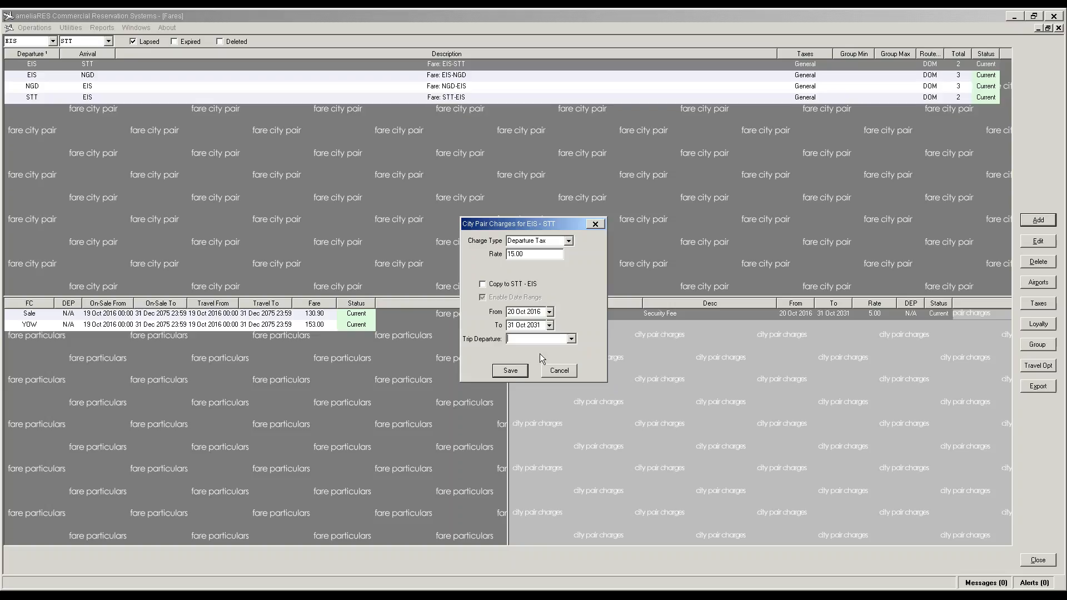
{"action": "left_click", "coordinate": [510, 370]}
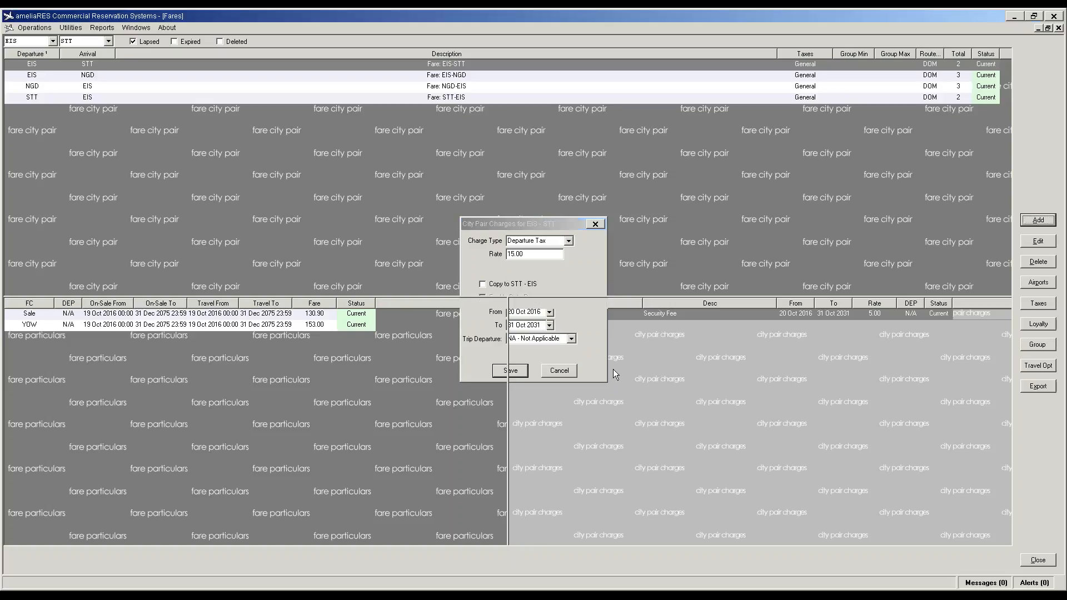
Step: Add an Airport Development Fee charge to EIS-STT ending 31 Oct 2031 with Trip Departure NA
{"action": "left_click", "coordinate": [1035, 222]}
{"action": "left_click", "coordinate": [569, 241]}
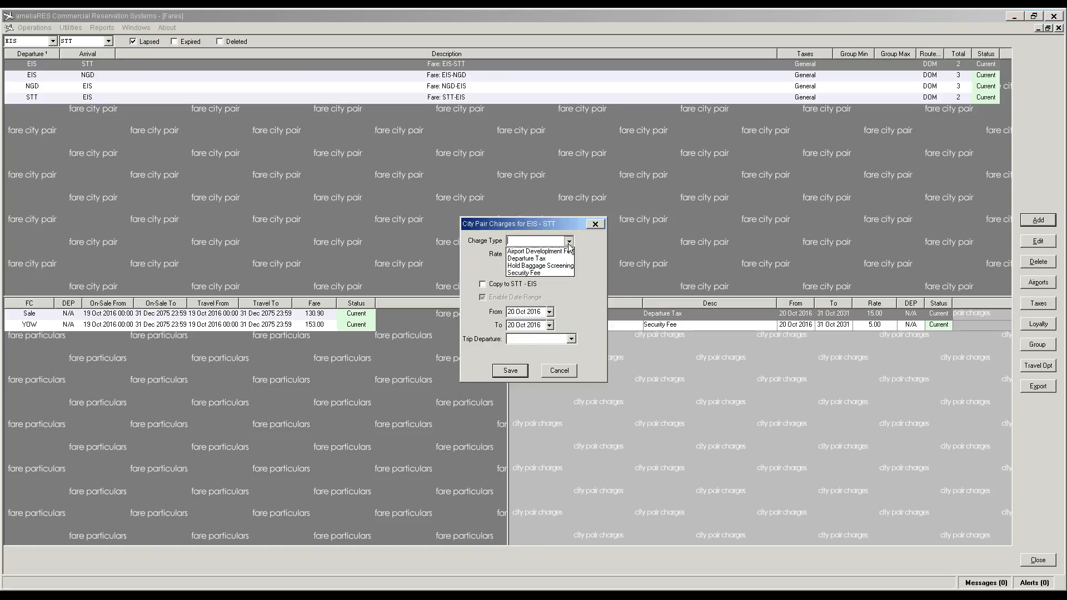
{"action": "left_click", "coordinate": [548, 252]}
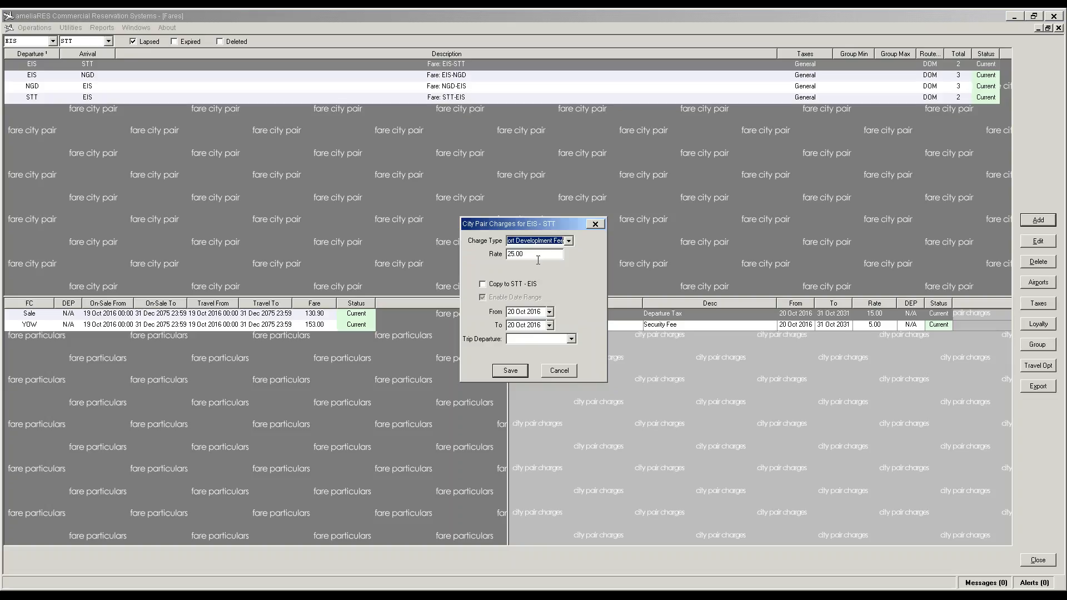
{"action": "left_click", "coordinate": [544, 326]}
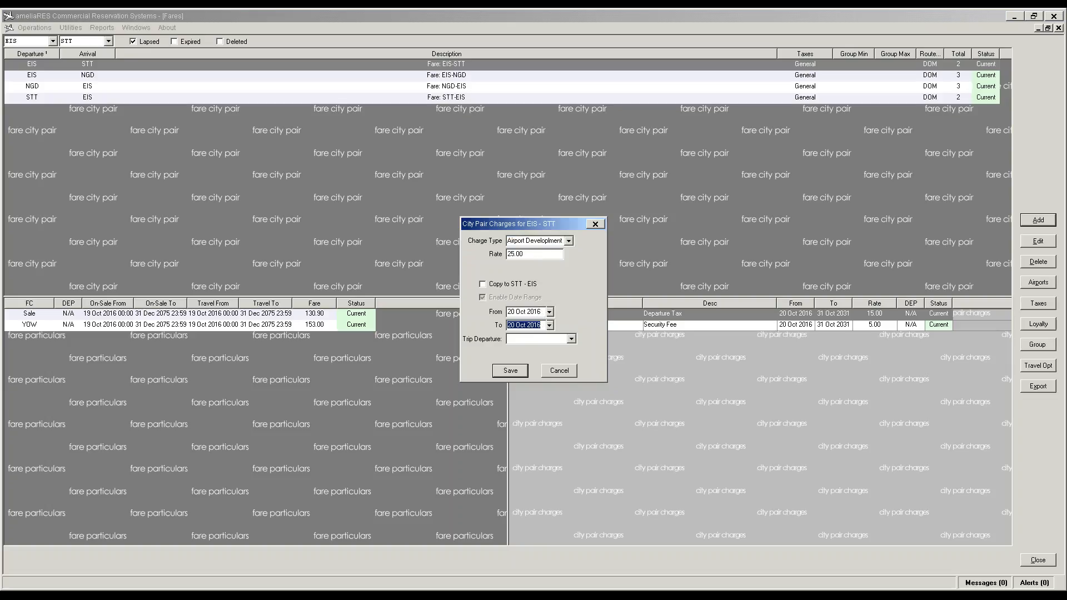
{"action": "left_click", "coordinate": [543, 325]}
{"action": "key", "text": "BackSpace"}
{"action": "key", "text": "BackSpace"}
{"action": "type", "text": "31"}
{"action": "left_click", "coordinate": [508, 327]}
{"action": "type", "text": "31"}
{"action": "left_click", "coordinate": [571, 340]}
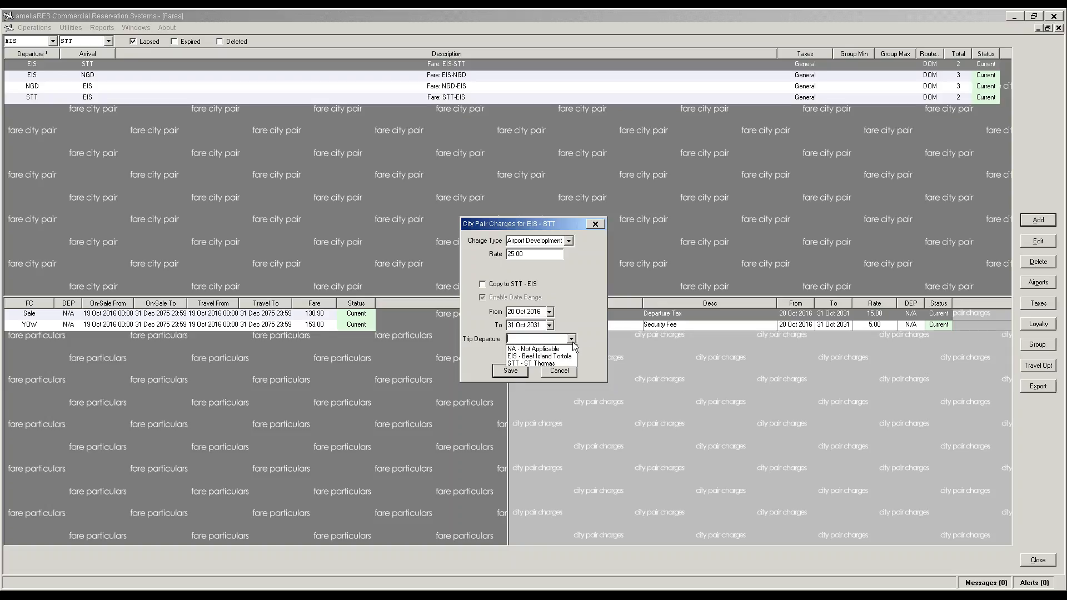
{"action": "left_click", "coordinate": [534, 349]}
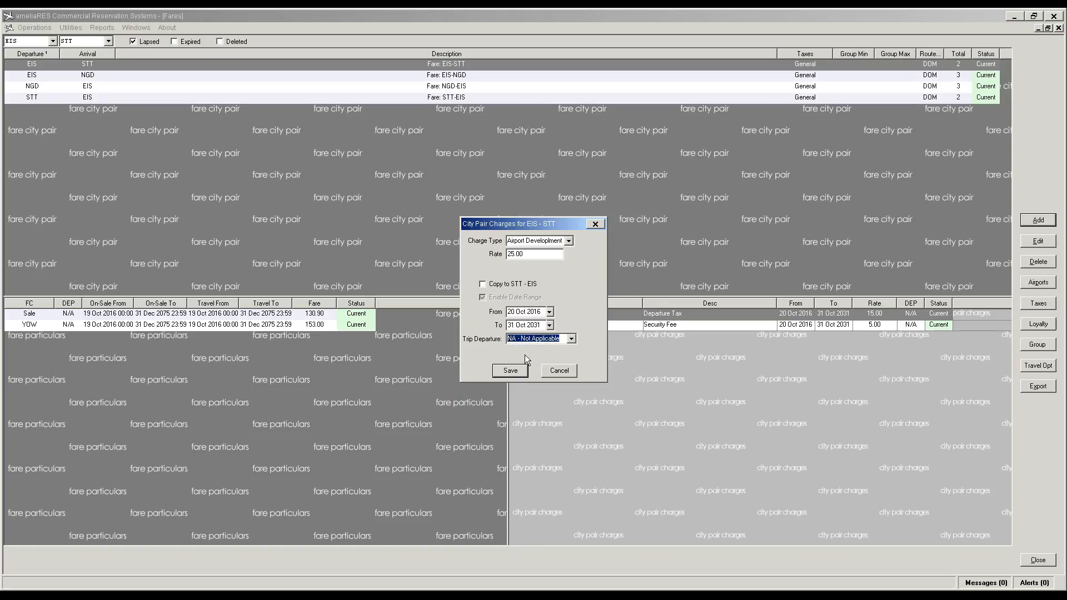
{"action": "left_click", "coordinate": [509, 371]}
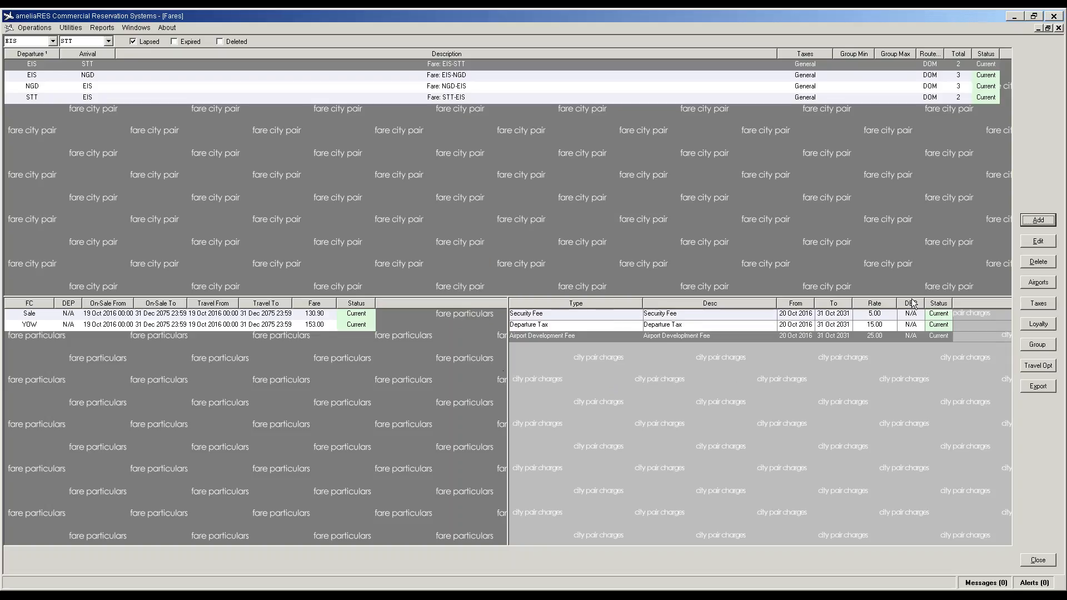
{"action": "left_click", "coordinate": [940, 336]}
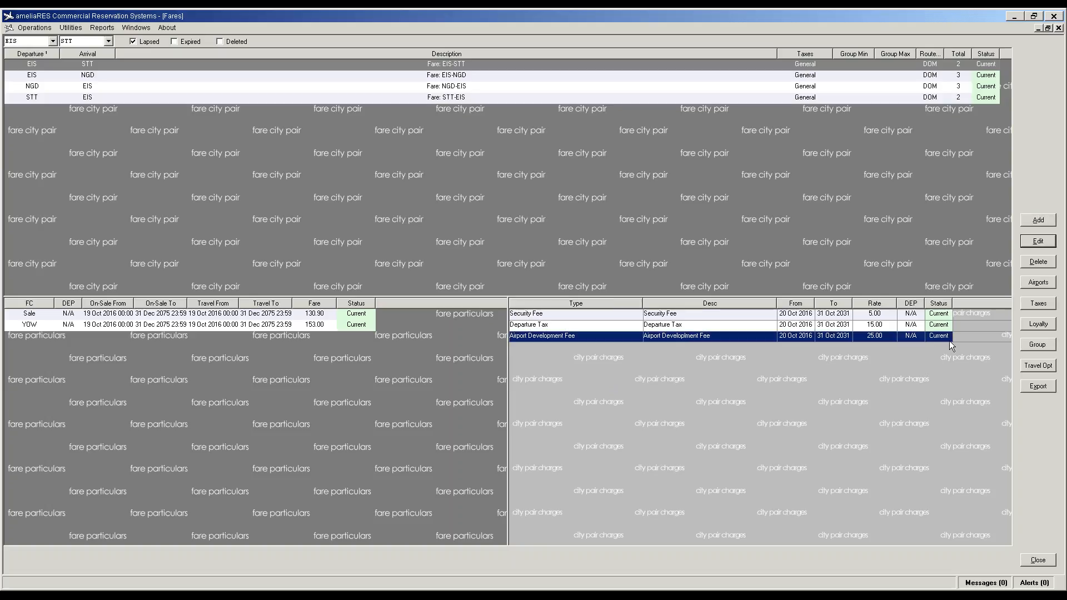
Step: Add a Hold Baggage Screening charge to EIS-STT ending 31 Oct 2031 with Trip Departure NA
{"action": "left_click", "coordinate": [1045, 223]}
{"action": "left_click", "coordinate": [569, 241]}
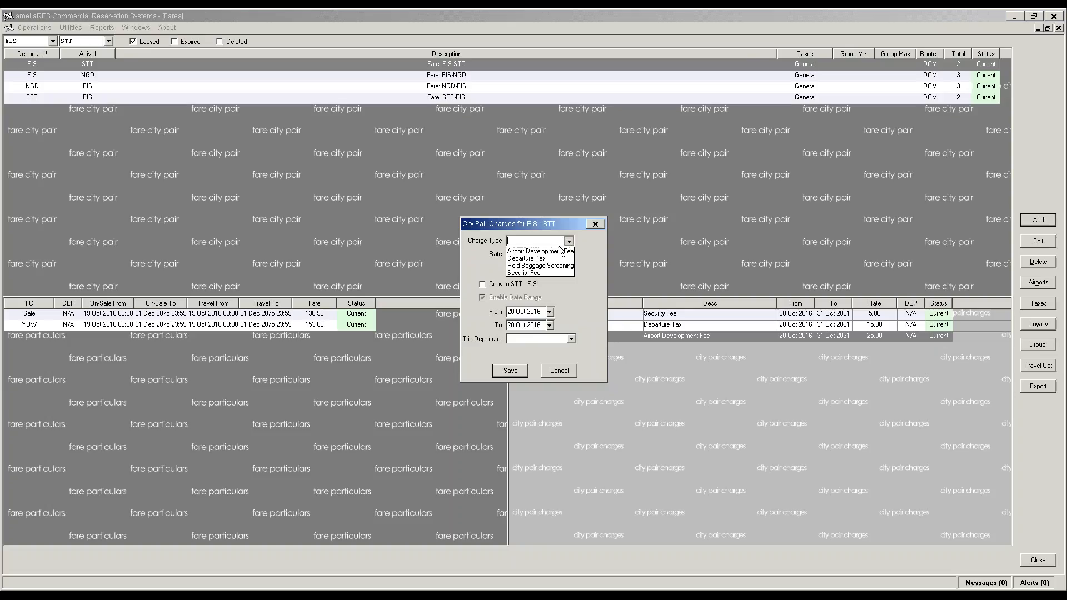
{"action": "left_click", "coordinate": [543, 266]}
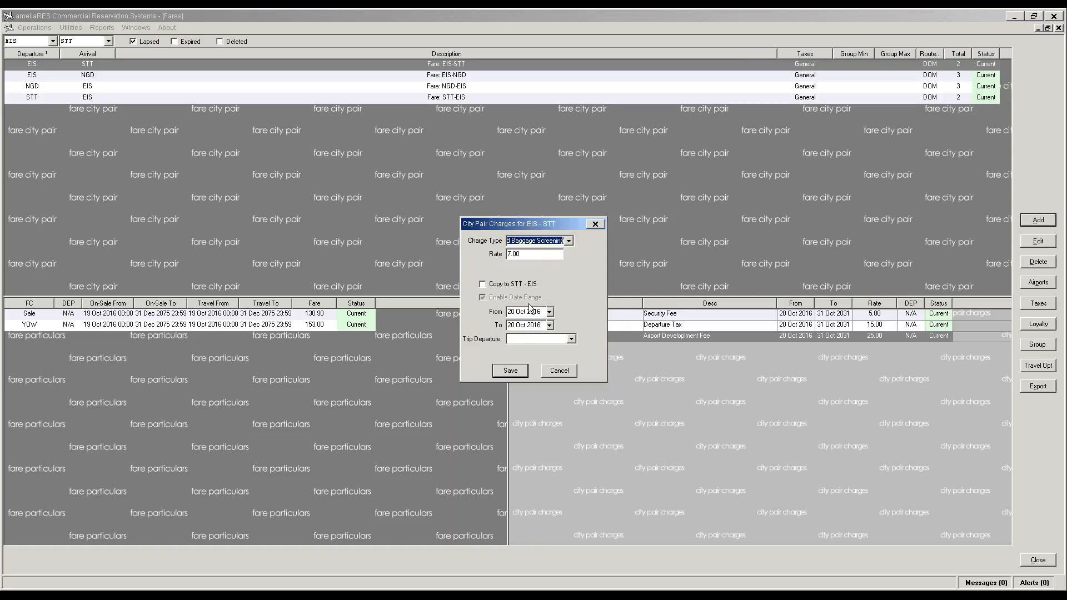
{"action": "left_click", "coordinate": [545, 327]}
{"action": "left_click", "coordinate": [544, 327]}
{"action": "key", "text": "BackSpace"}
{"action": "key", "text": "BackSpace"}
{"action": "type", "text": "31"}
{"action": "key", "text": "Delete"}
{"action": "key", "text": "Delete"}
{"action": "key", "text": "Delete"}
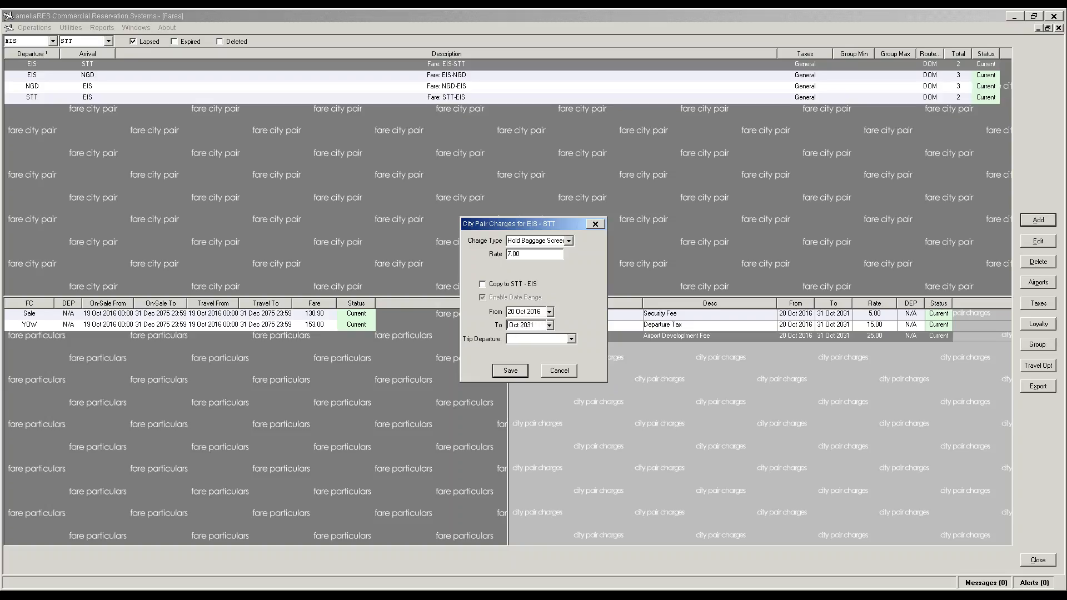
{"action": "type", "text": "21"}
{"action": "key", "text": "BackSpace"}
{"action": "key", "text": "BackSpace"}
{"action": "type", "text": "31"}
{"action": "left_click", "coordinate": [571, 338]}
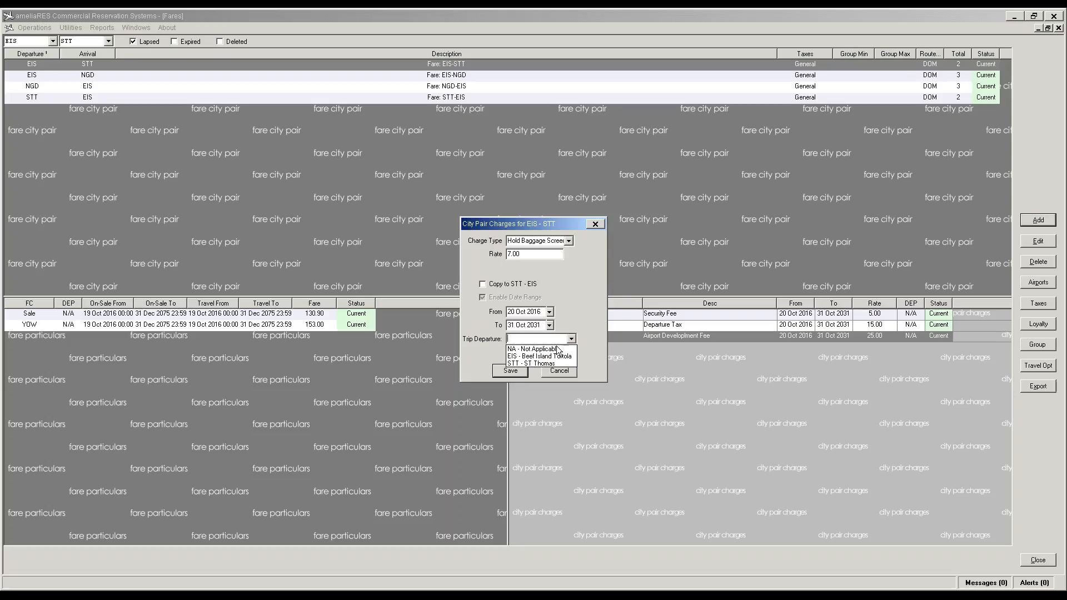
{"action": "left_click", "coordinate": [537, 348]}
{"action": "left_click", "coordinate": [511, 371]}
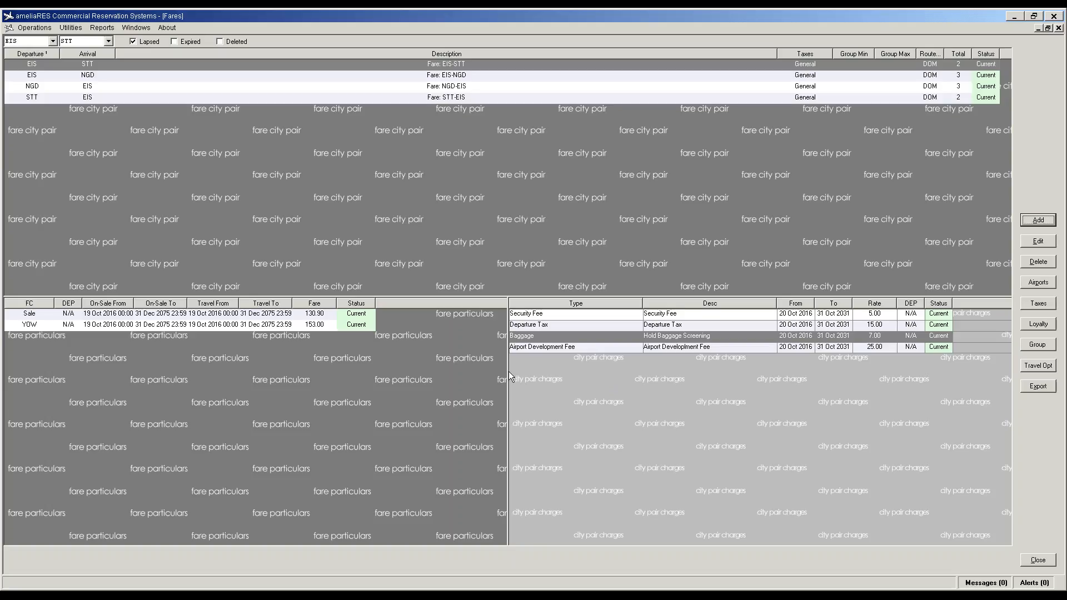
Step: Check the EIS-NGD and NGD-EIS pairs, then open the STT-EIS fare record
{"action": "left_click", "coordinate": [443, 78]}
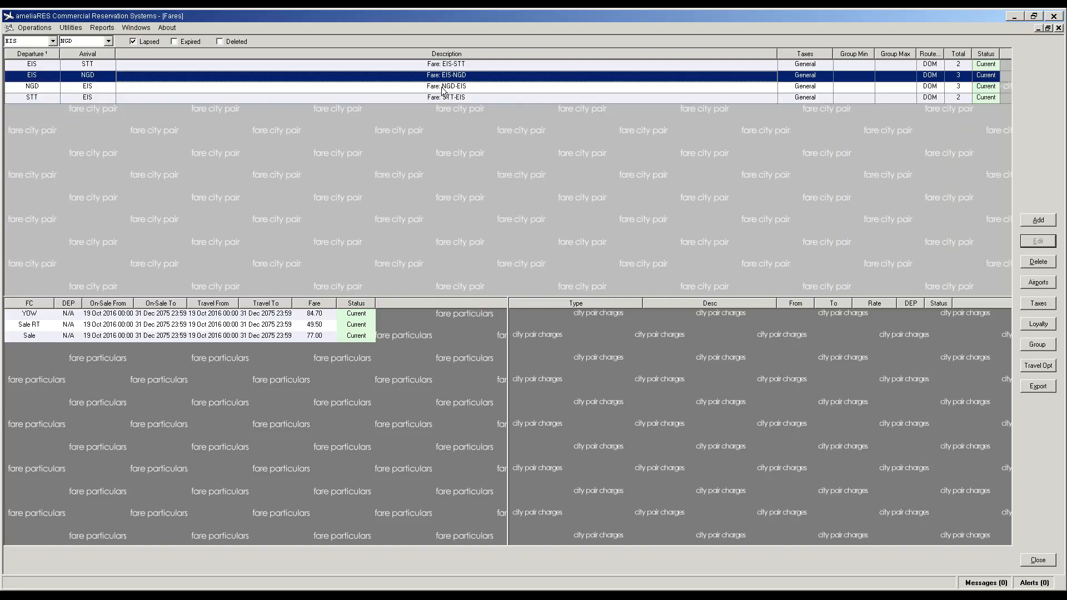
{"action": "left_click", "coordinate": [443, 90]}
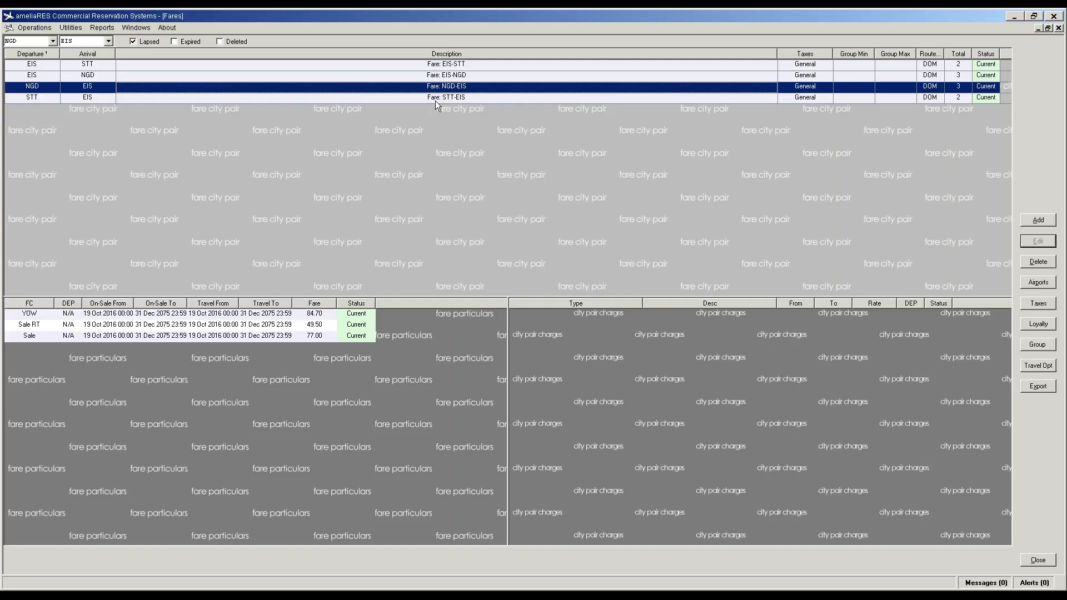
{"action": "left_click", "coordinate": [435, 101]}
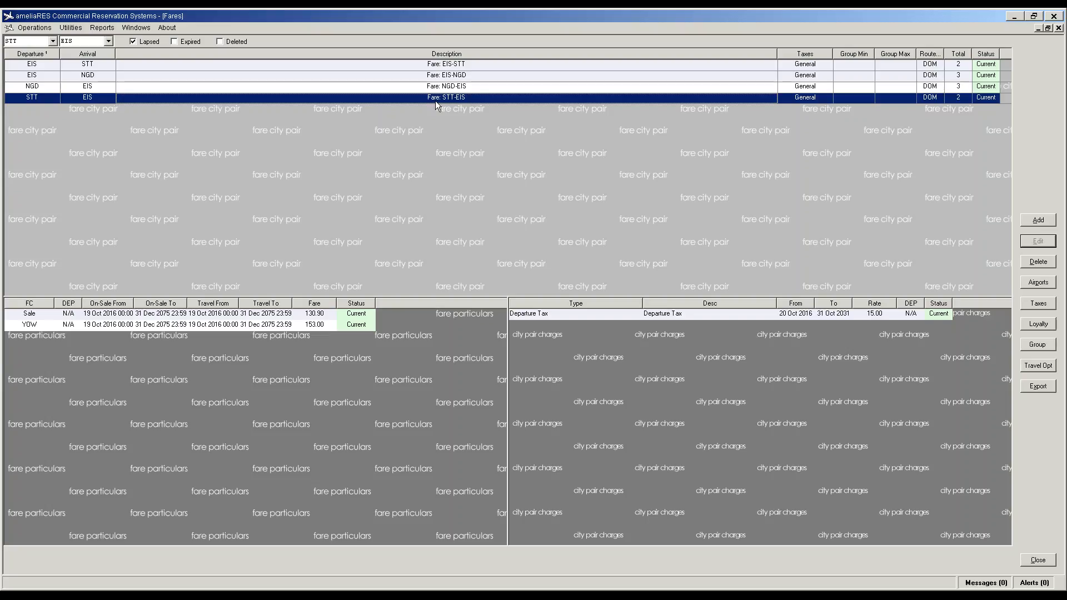
{"action": "double_click", "coordinate": [485, 93]}
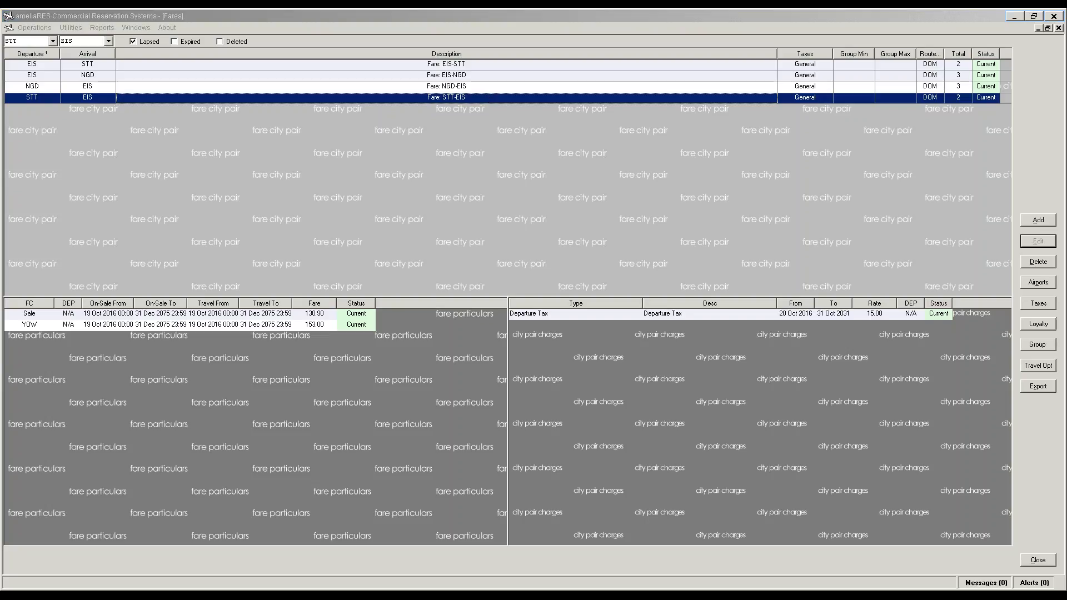
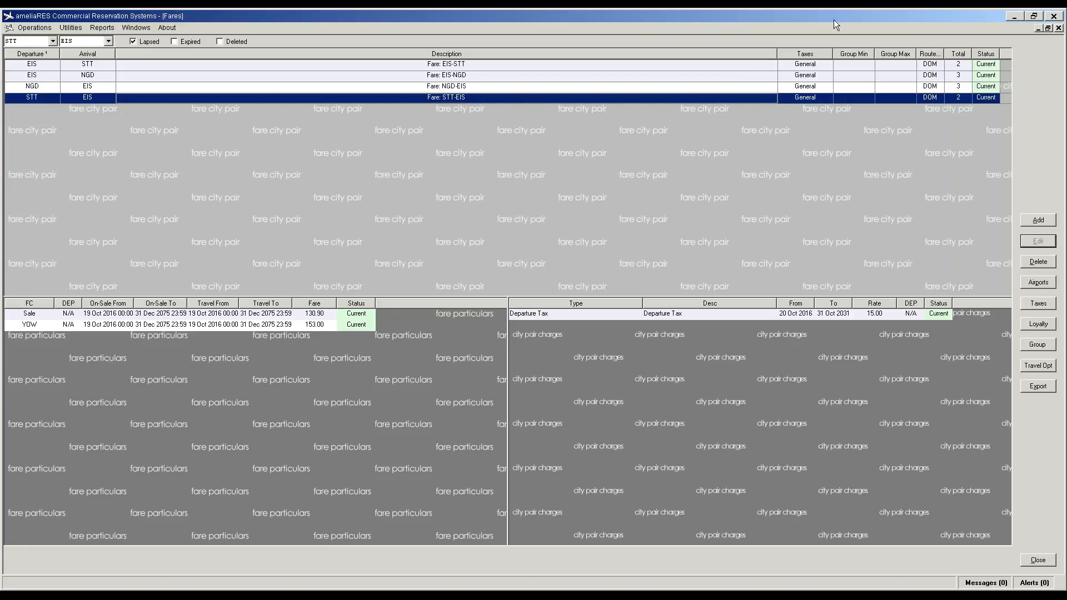
Step: Try opening Flight Management Routes and dismiss the resulting error
{"action": "left_click", "coordinate": [34, 27]}
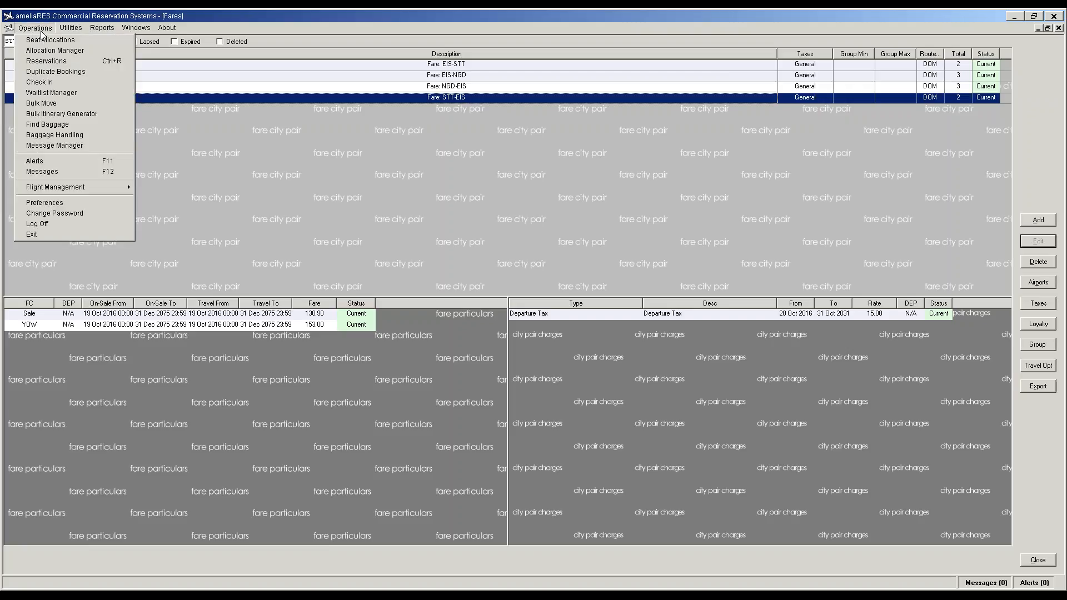
{"action": "mouse_move", "coordinate": [59, 191]}
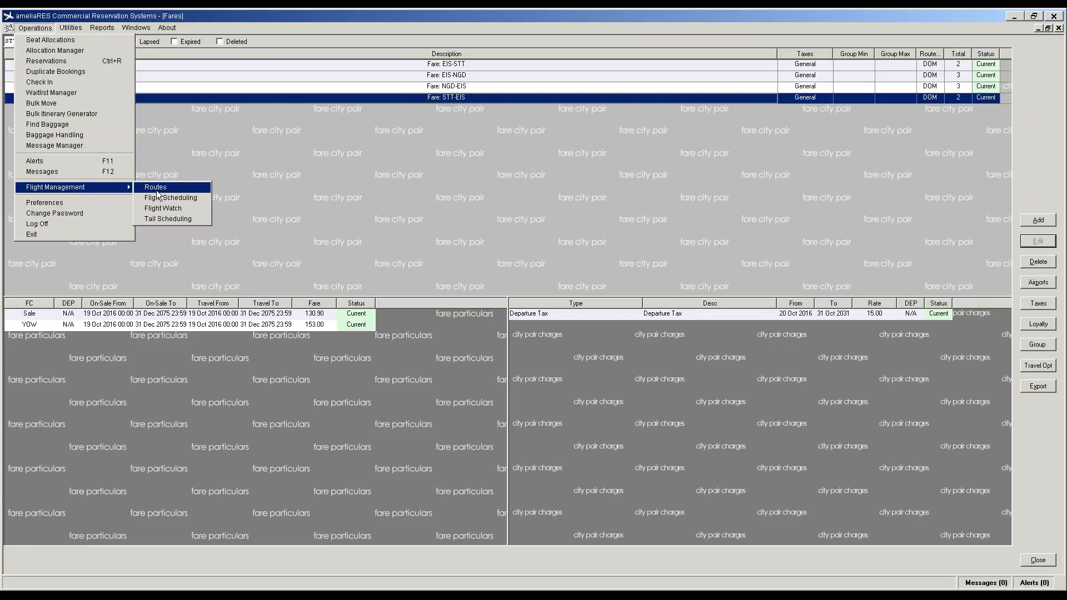
{"action": "left_click", "coordinate": [139, 187]}
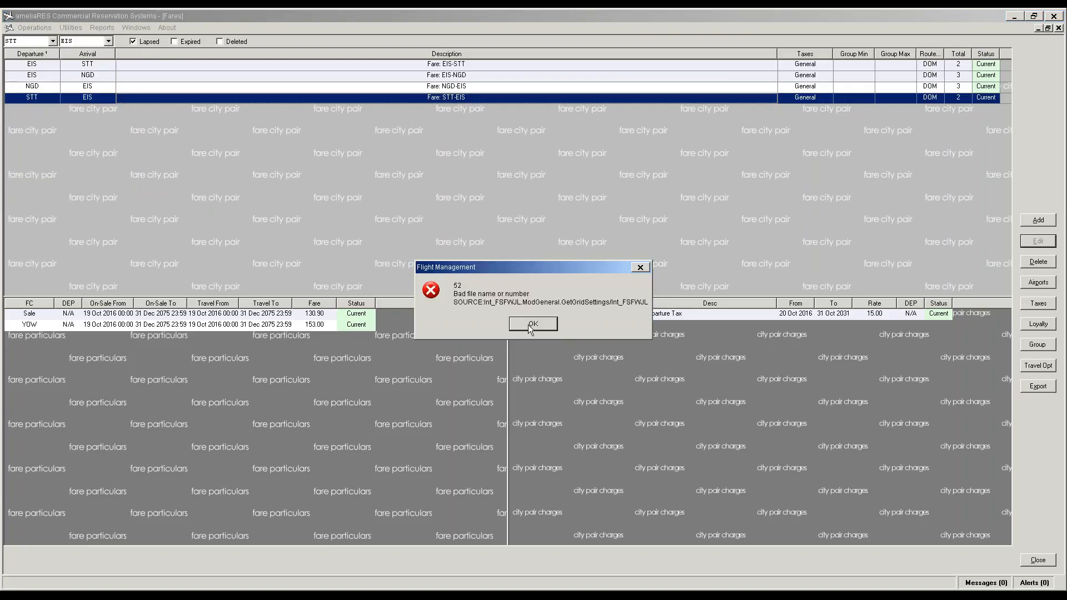
{"action": "left_click", "coordinate": [532, 324]}
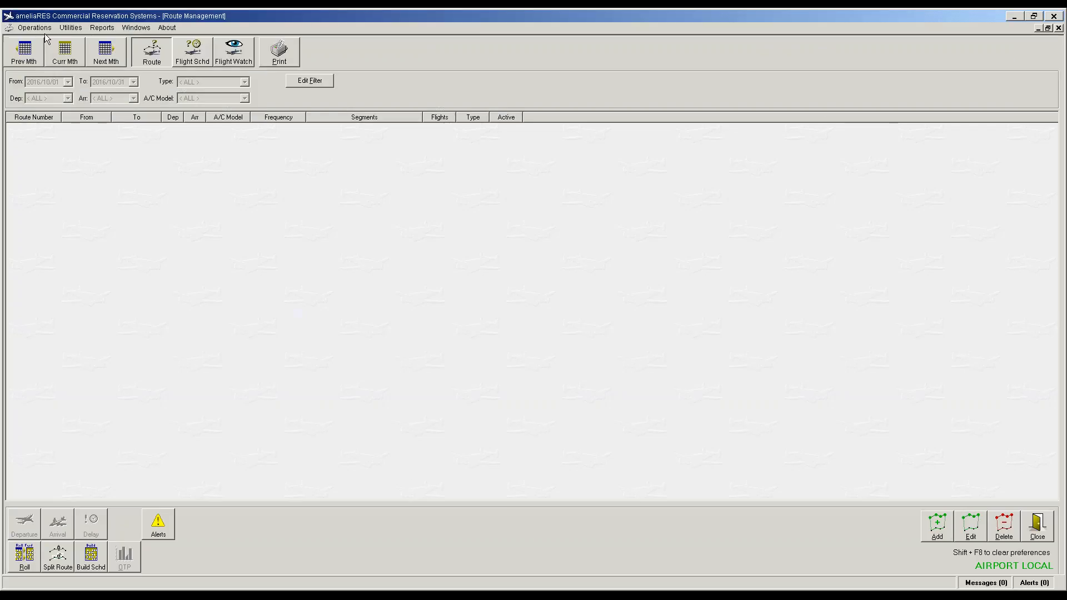
Step: Log off ameliaRES and sign back in with the username and password
{"action": "left_click", "coordinate": [34, 27]}
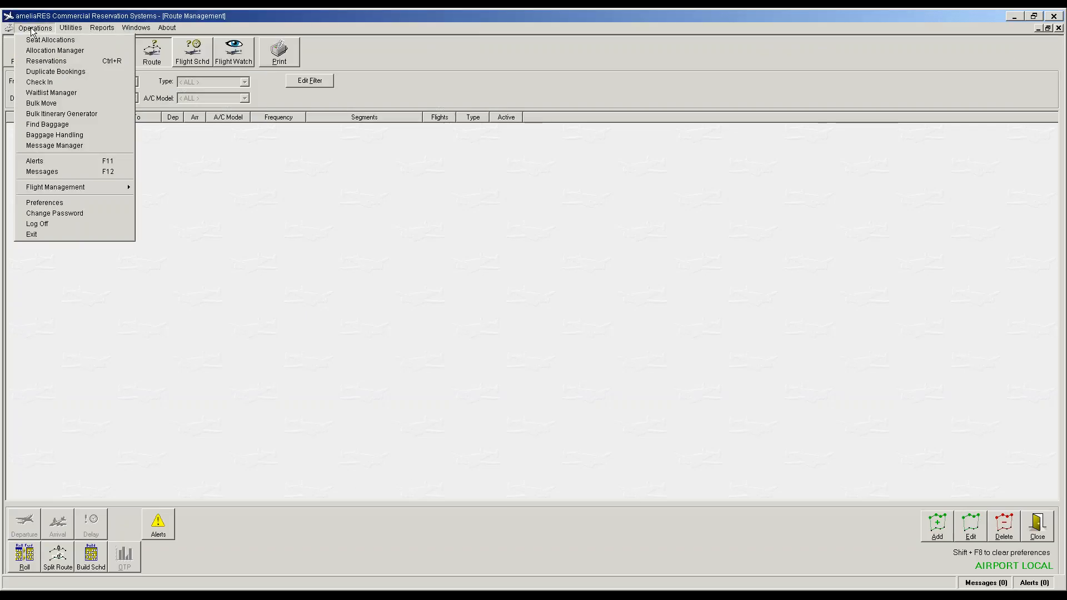
{"action": "left_click", "coordinate": [47, 224]}
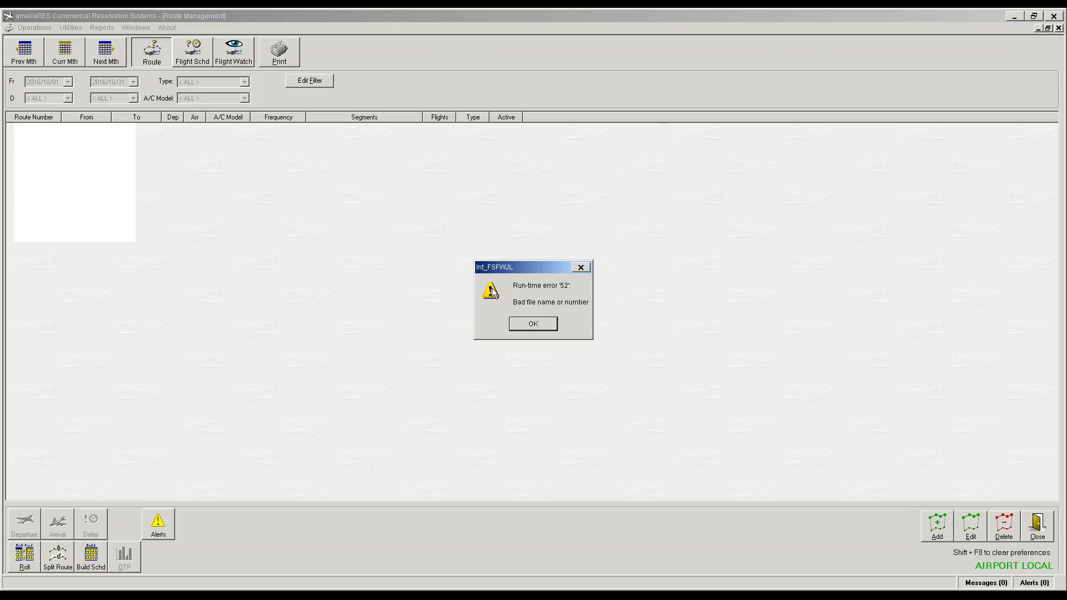
{"action": "left_click", "coordinate": [534, 325]}
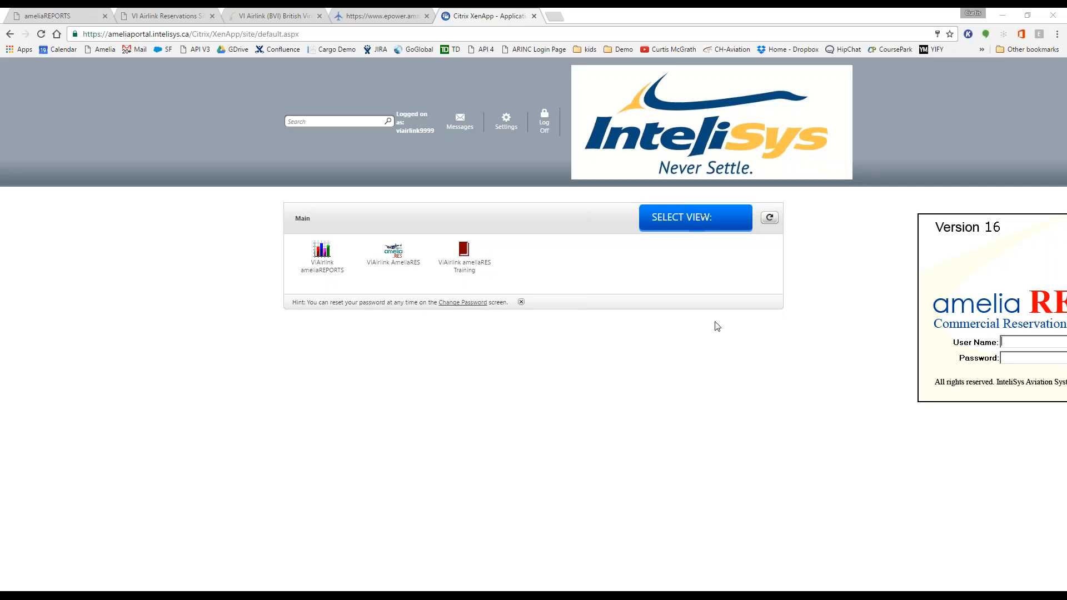
{"action": "type", "text": "admin"}
{"action": "key", "text": "Tab"}
{"action": "type", "text": "**********"}
{"action": "key", "text": "Return"}
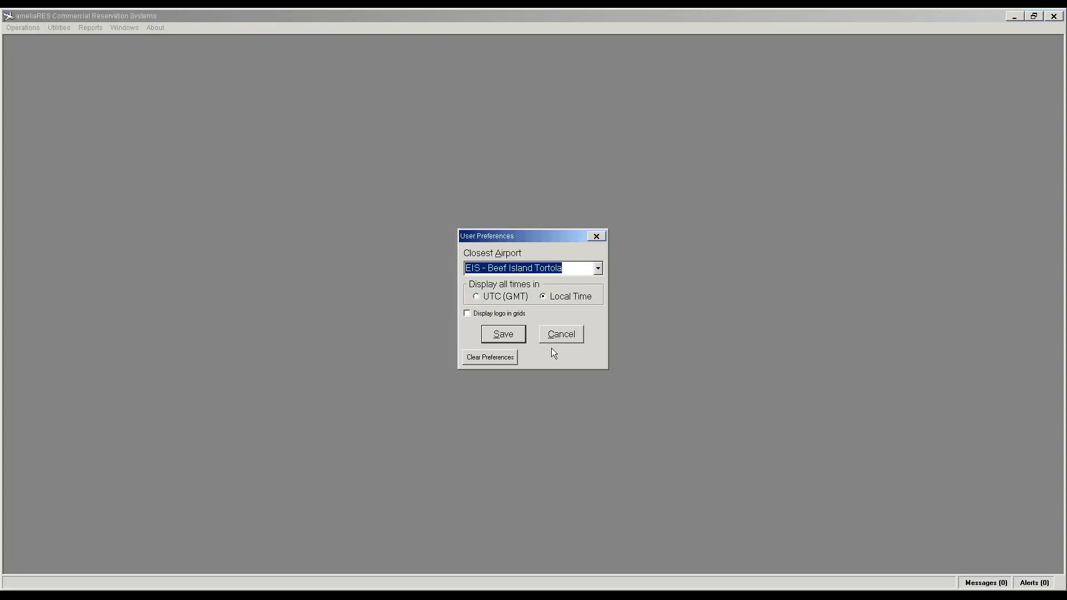
Step: Save user preferences, retry Flight Management Routes, and dismiss the run-time errors 0 and 429
{"action": "left_click", "coordinate": [497, 336]}
{"action": "left_click", "coordinate": [24, 27]}
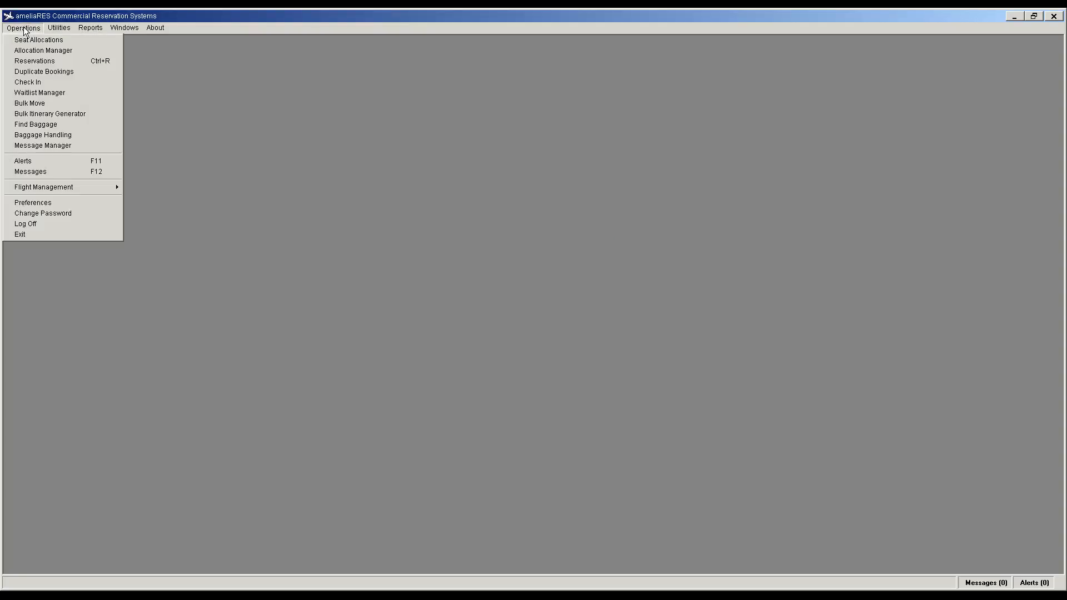
{"action": "left_click", "coordinate": [150, 187]}
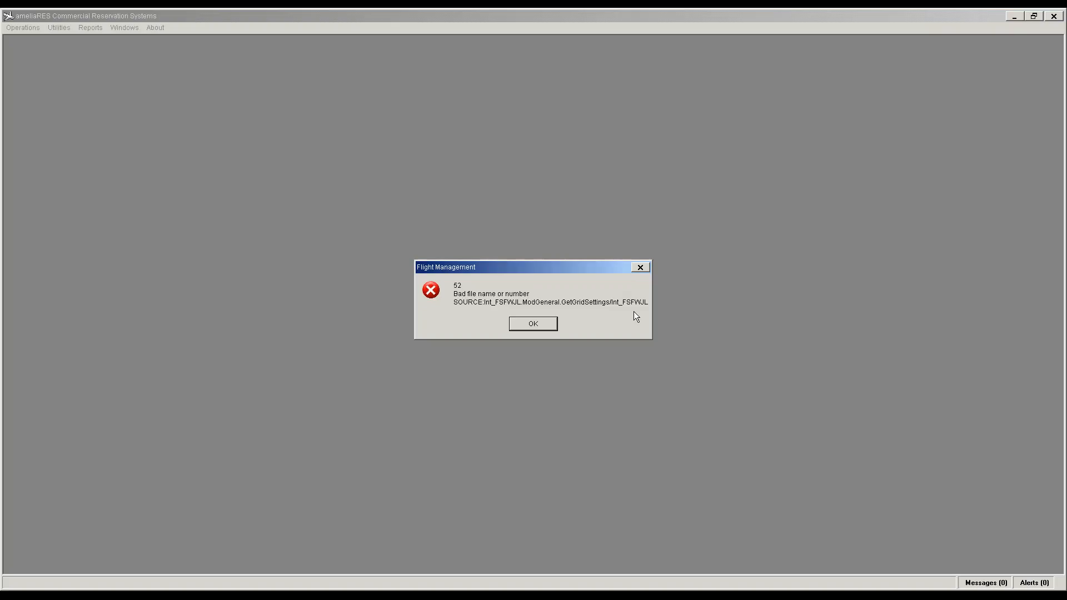
{"action": "left_click", "coordinate": [540, 324]}
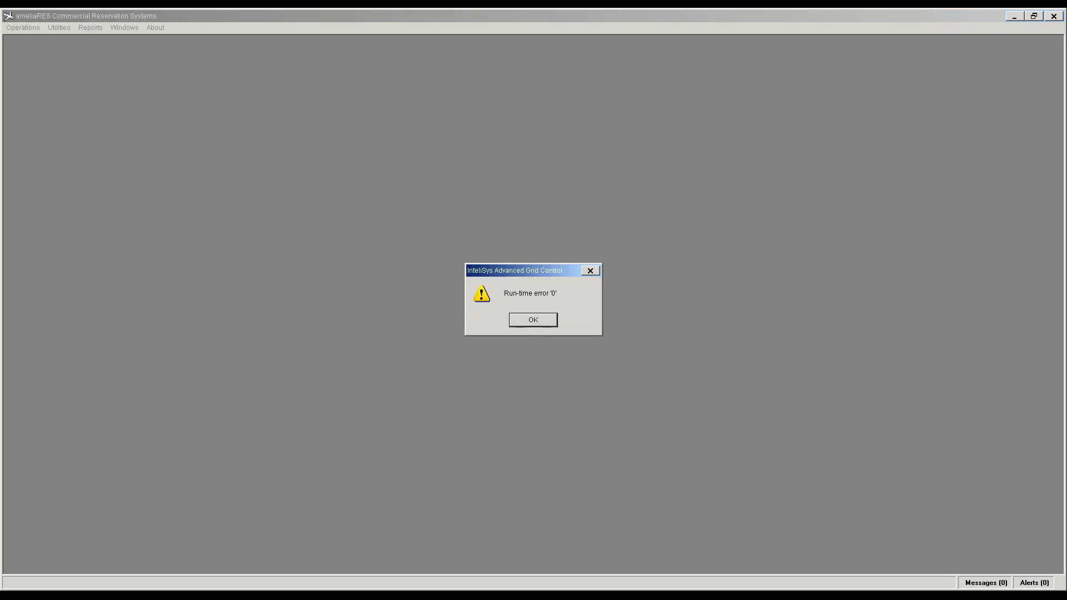
{"action": "key", "text": "Return"}
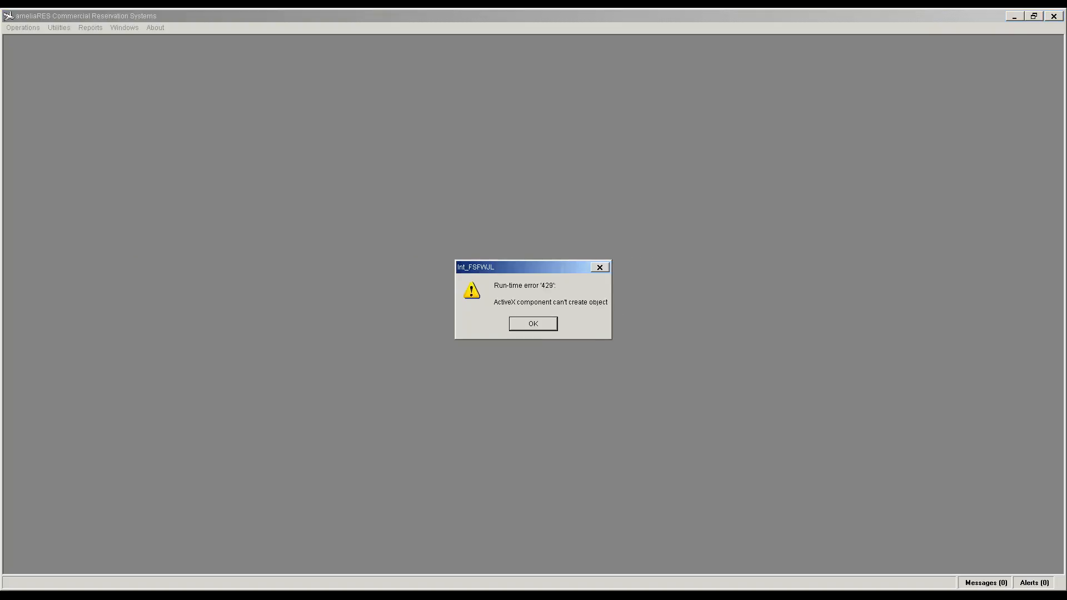
{"action": "key", "text": "Return"}
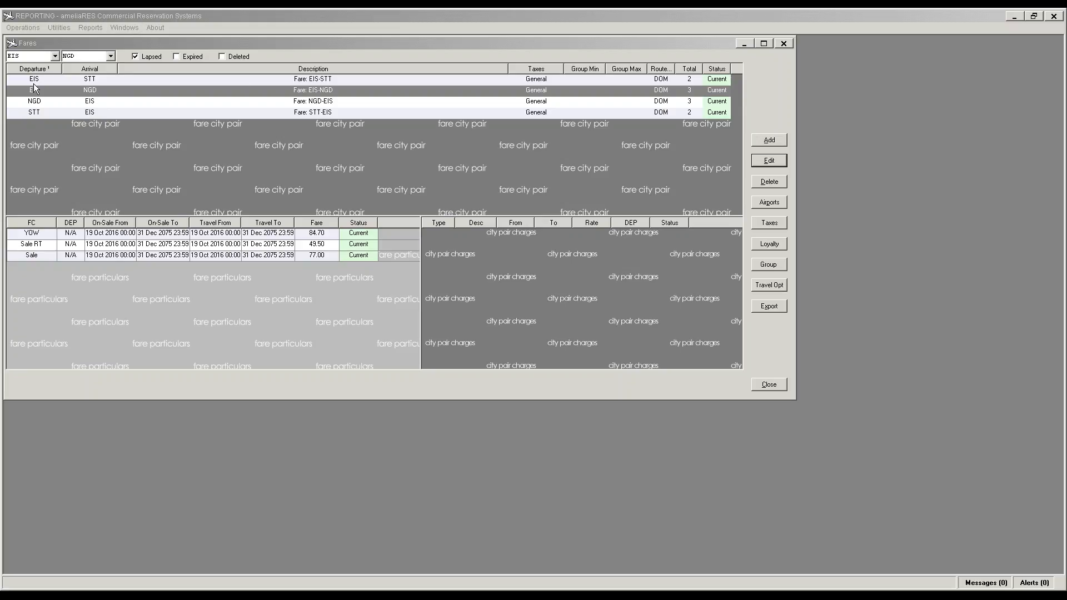
Step: Maximize the Fares window and change STT-EIS and EIS-STT route types from DOM to INT
{"action": "left_click", "coordinate": [439, 80]}
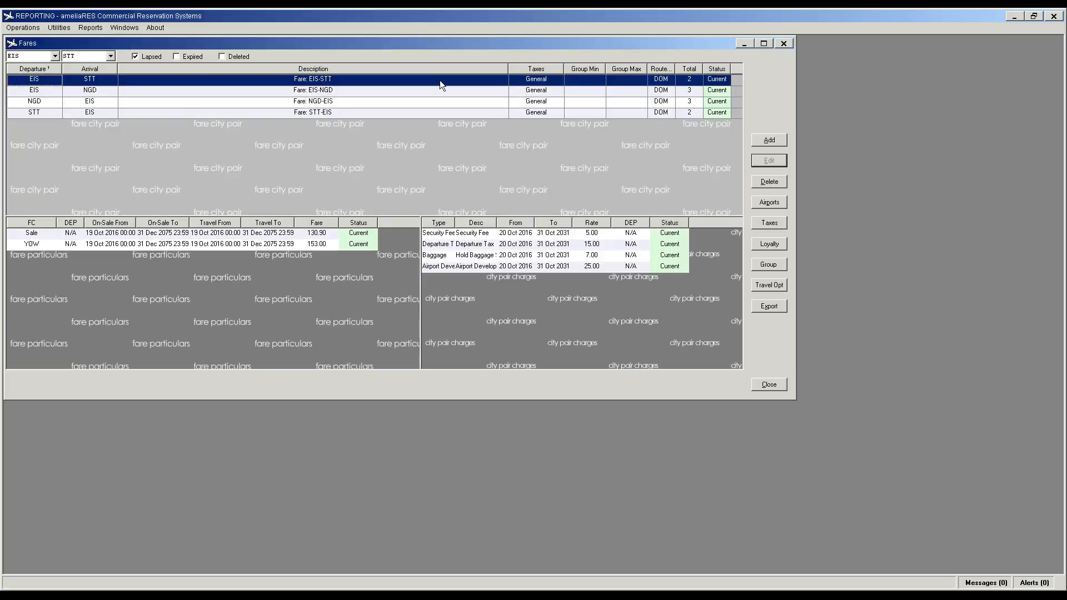
{"action": "left_click", "coordinate": [765, 43]}
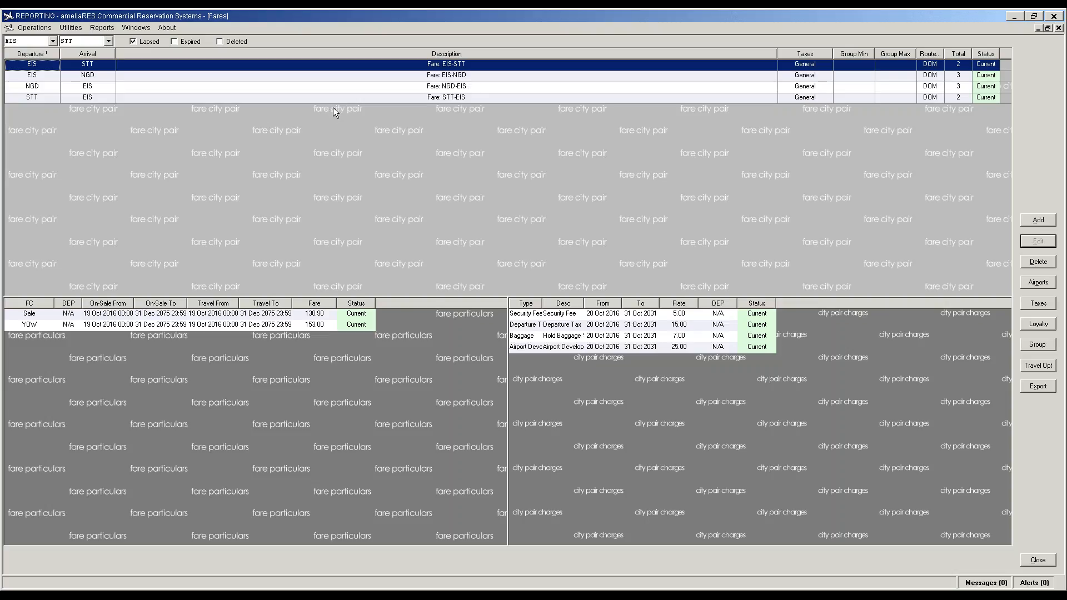
{"action": "left_click", "coordinate": [933, 98]}
{"action": "left_click", "coordinate": [938, 99]}
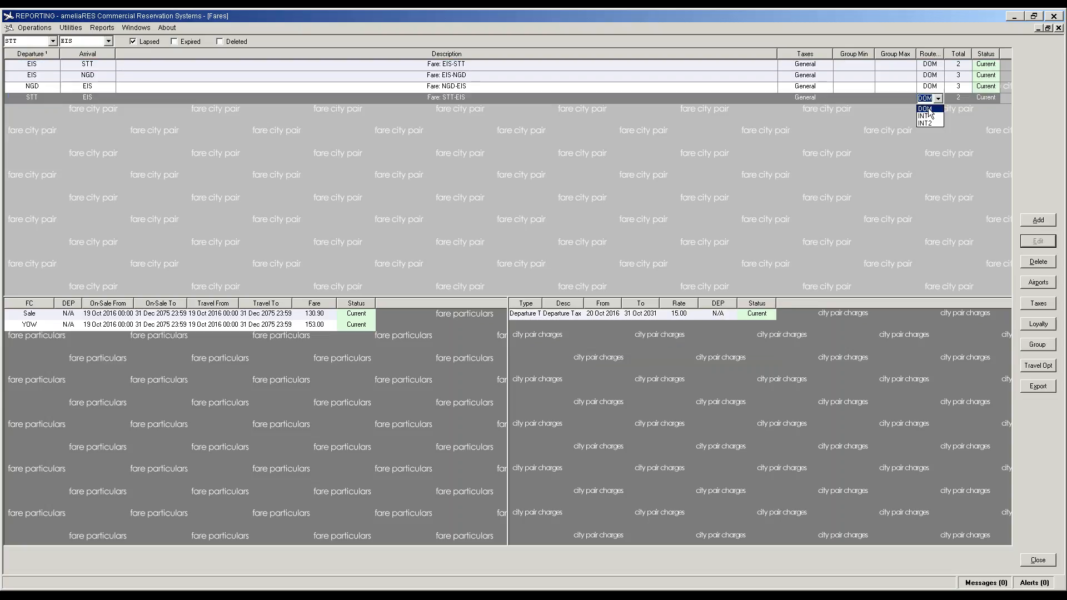
{"action": "left_click", "coordinate": [929, 116]}
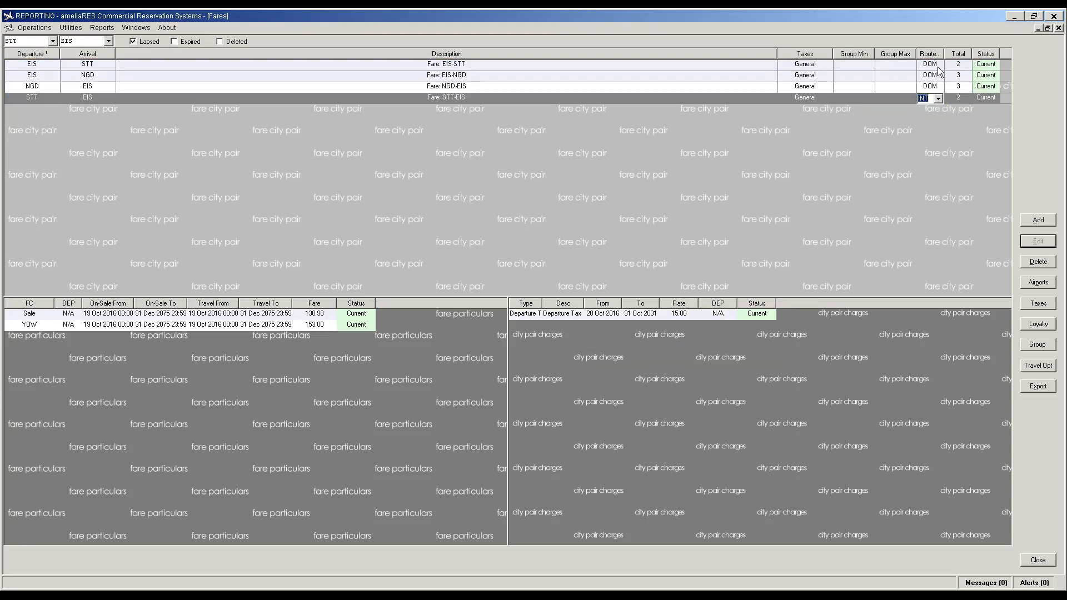
{"action": "left_click", "coordinate": [939, 68]}
{"action": "left_click", "coordinate": [938, 66]}
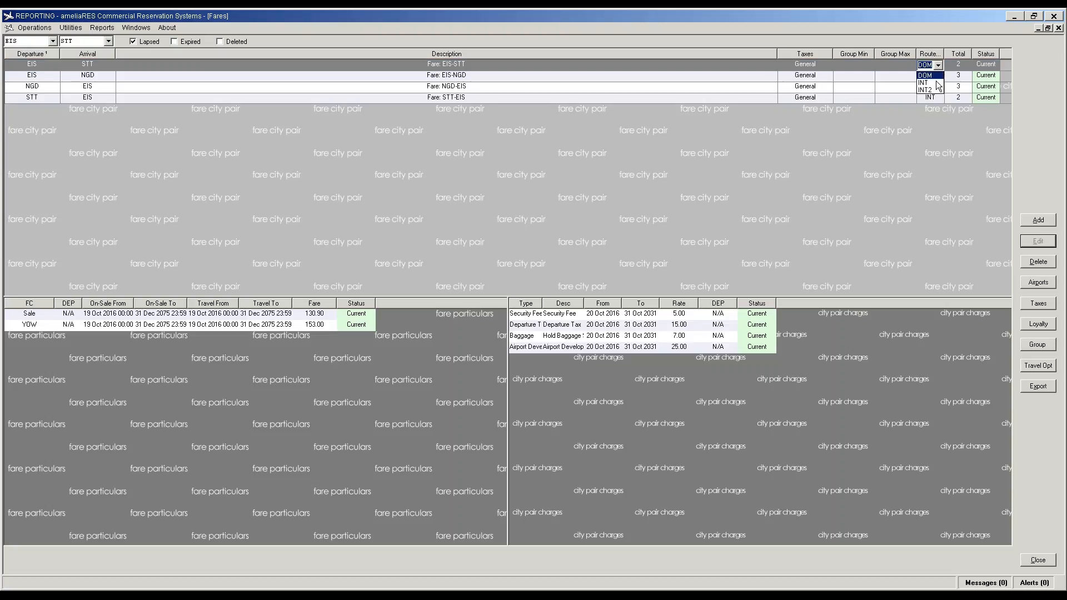
{"action": "left_click", "coordinate": [937, 83]}
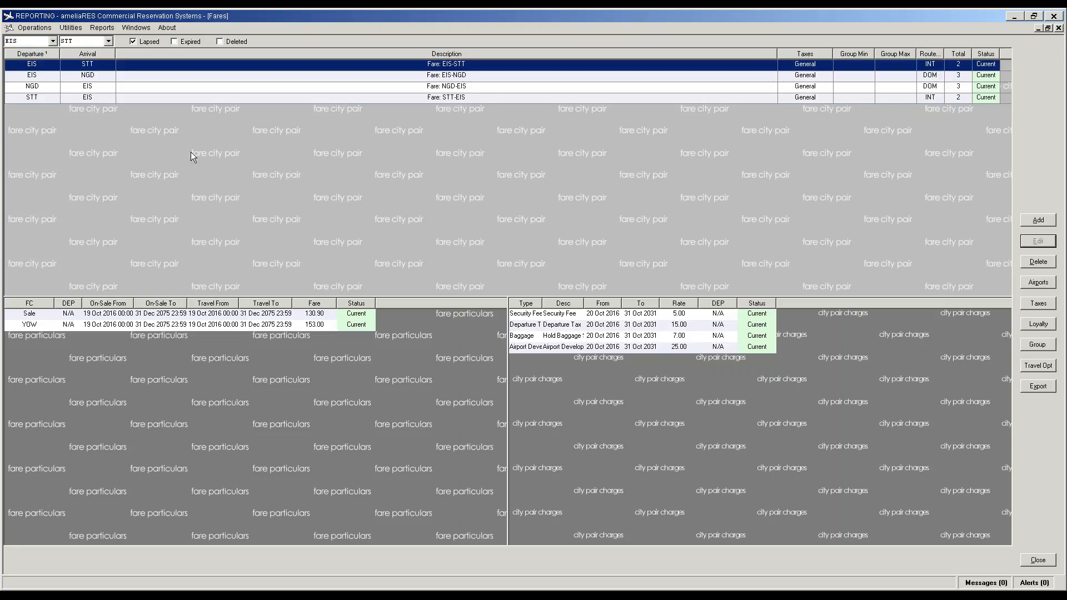
{"action": "left_click", "coordinate": [71, 28]}
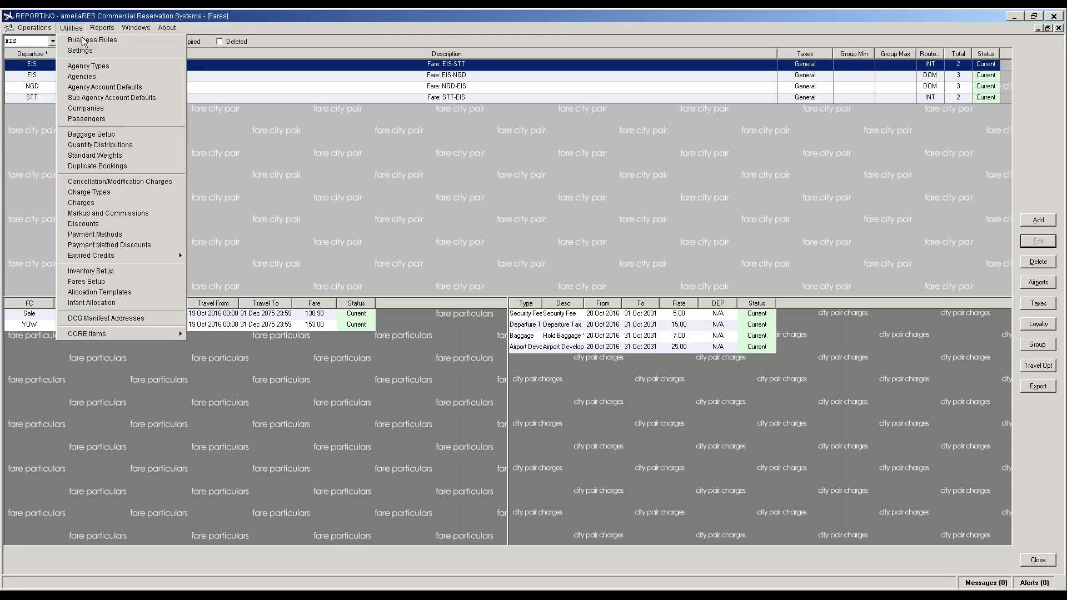
Step: Tick APIS Enabled in Business Rules, save it, and view the All Rules list
{"action": "left_click", "coordinate": [83, 40]}
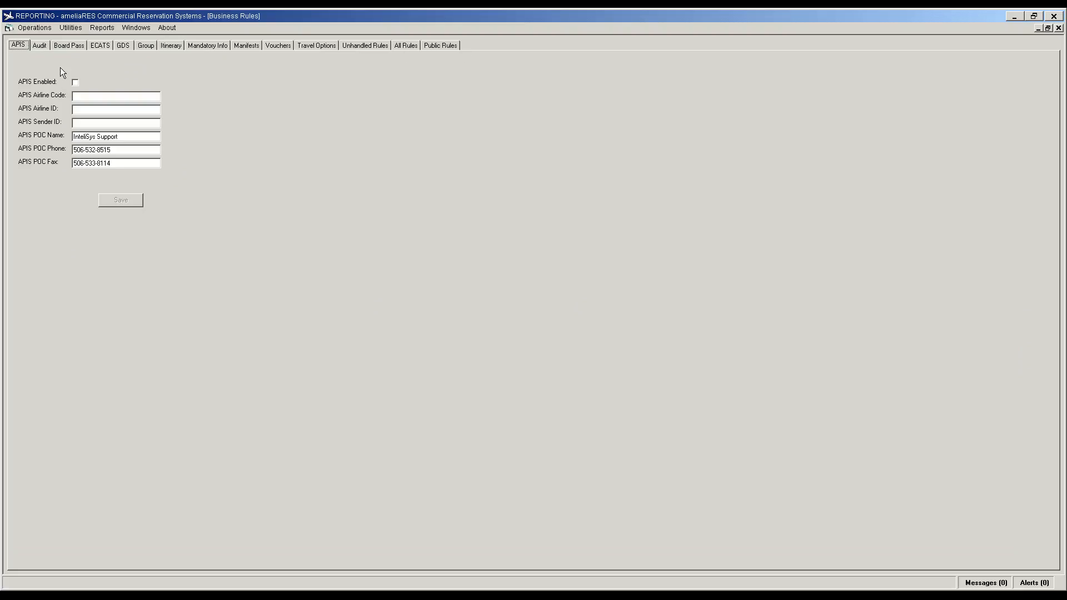
{"action": "left_click", "coordinate": [75, 82]}
{"action": "left_click", "coordinate": [117, 199]}
{"action": "left_click", "coordinate": [399, 44]}
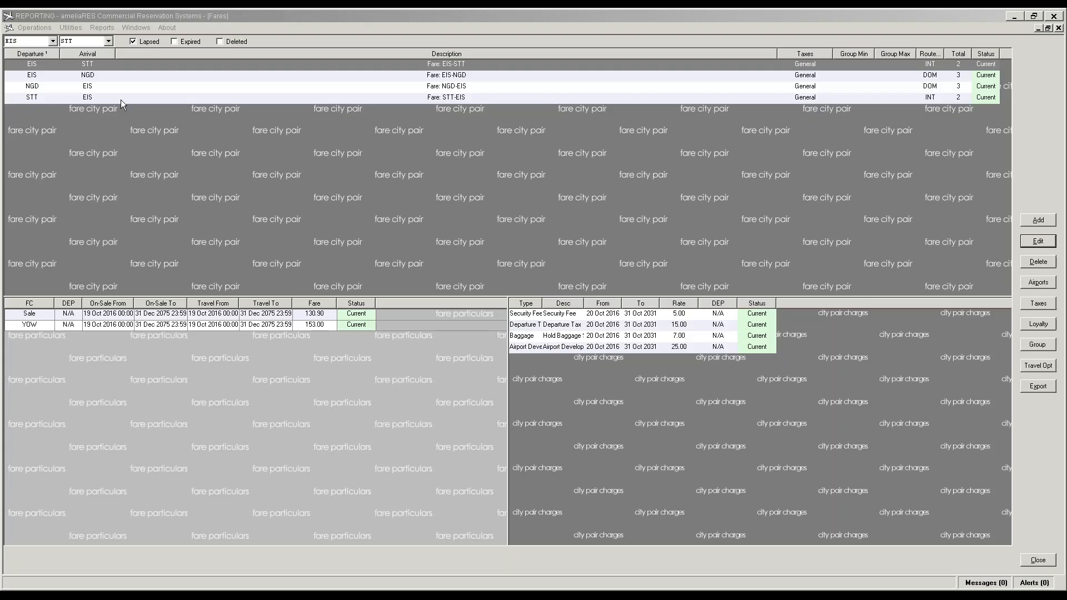
Step: Set Departure EIS and Arrival ANU, then add the EIS-ANU fare city pair
{"action": "left_click", "coordinate": [47, 43]}
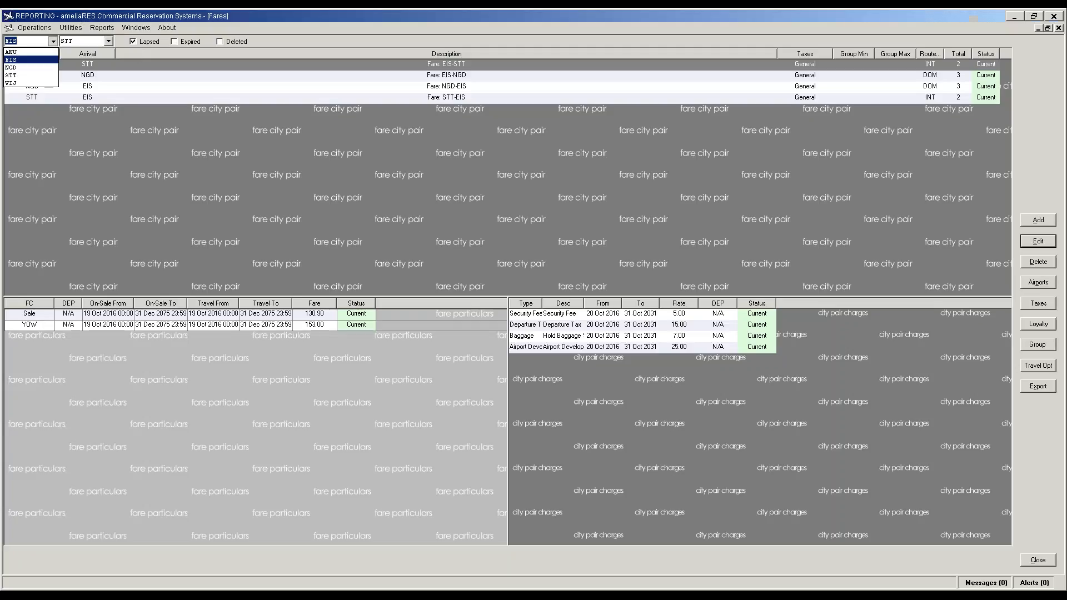
{"action": "left_click", "coordinate": [49, 53]}
{"action": "left_click", "coordinate": [108, 41]}
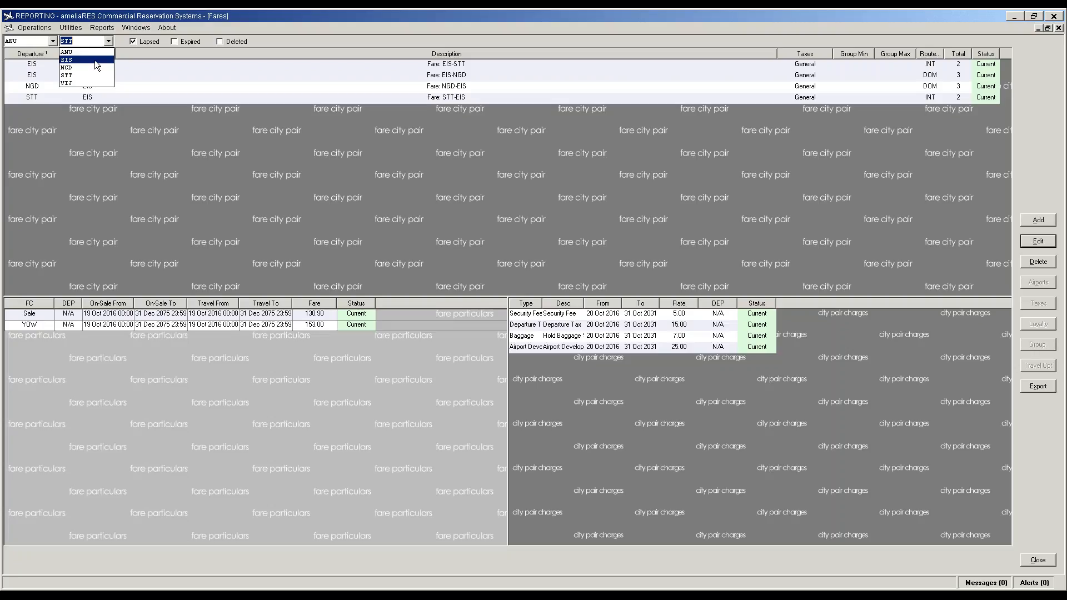
{"action": "left_click", "coordinate": [95, 60]}
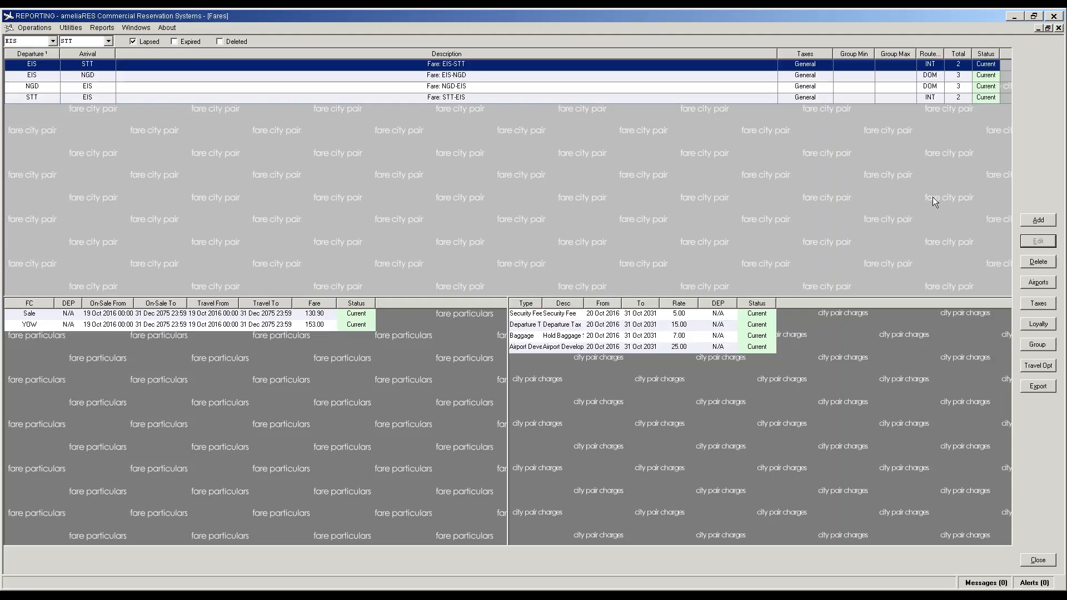
{"action": "left_click", "coordinate": [7, 42]}
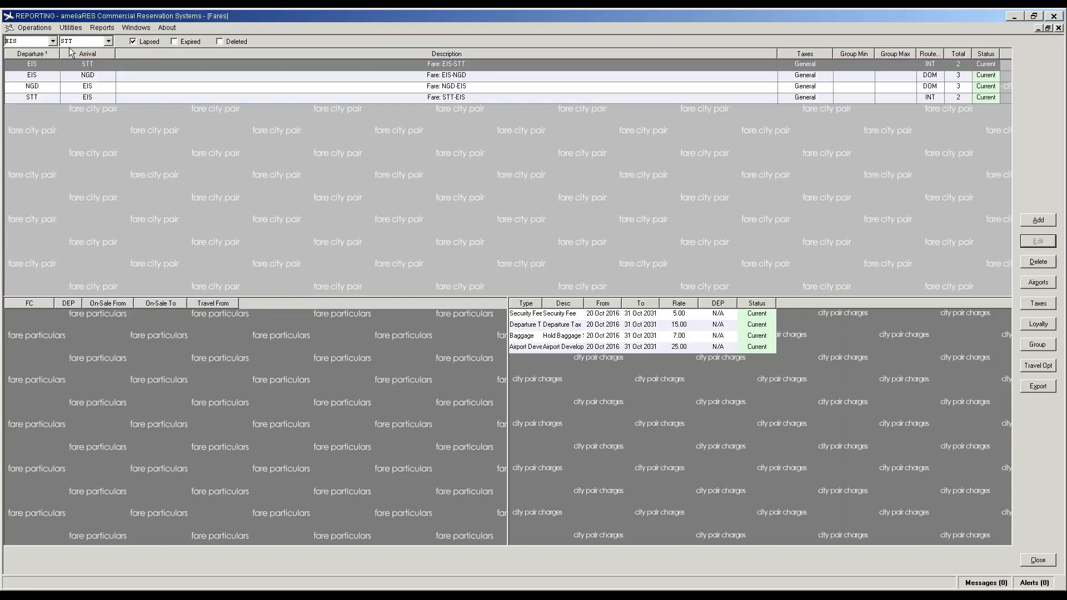
{"action": "left_click", "coordinate": [54, 41]}
{"action": "left_click", "coordinate": [111, 43]}
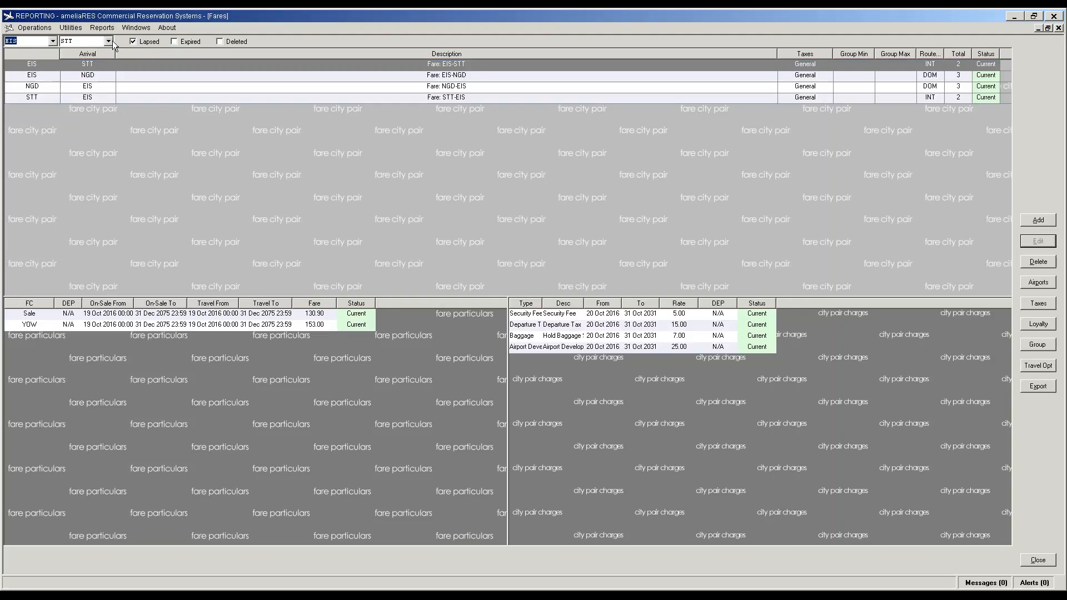
{"action": "left_click", "coordinate": [111, 43]}
{"action": "left_click", "coordinate": [103, 52]}
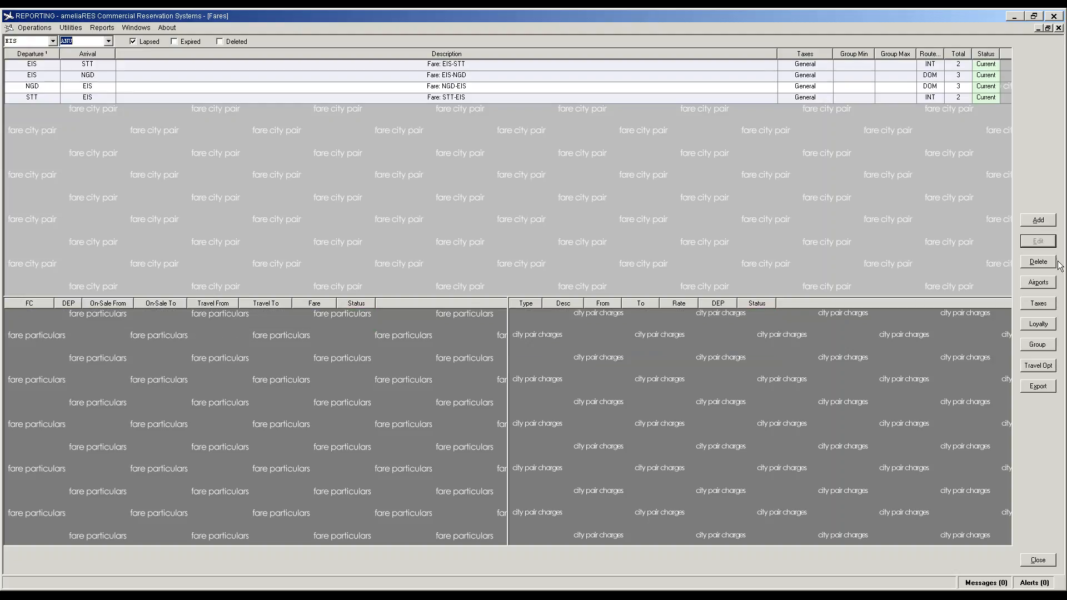
{"action": "left_click", "coordinate": [1044, 221]}
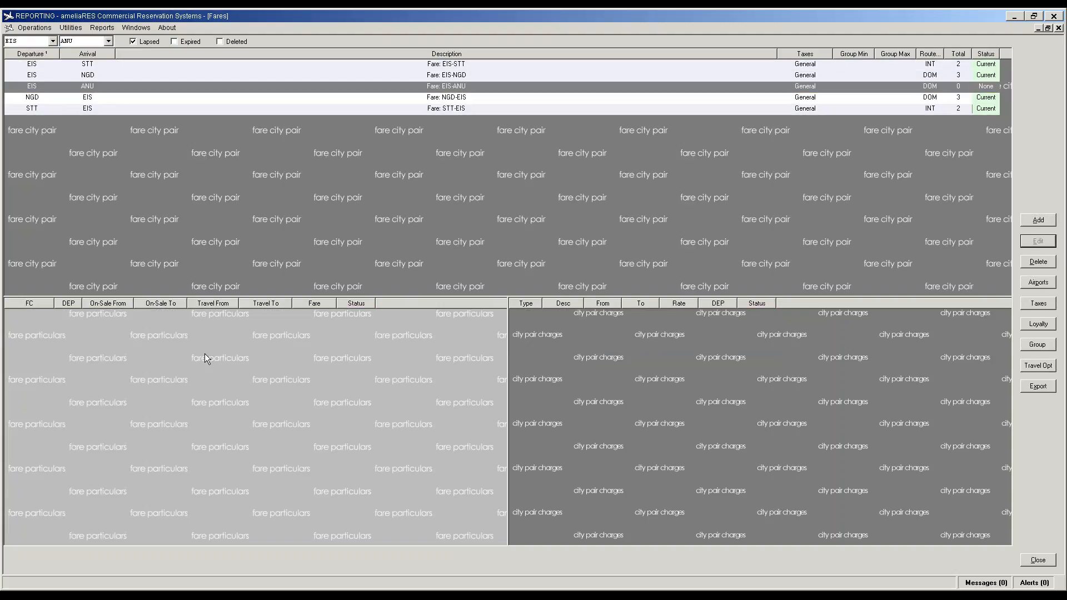
Step: Add a Sale fare class at rate 218.90 to EIS-ANU, copied to ANU-EIS
{"action": "left_click", "coordinate": [1037, 222]}
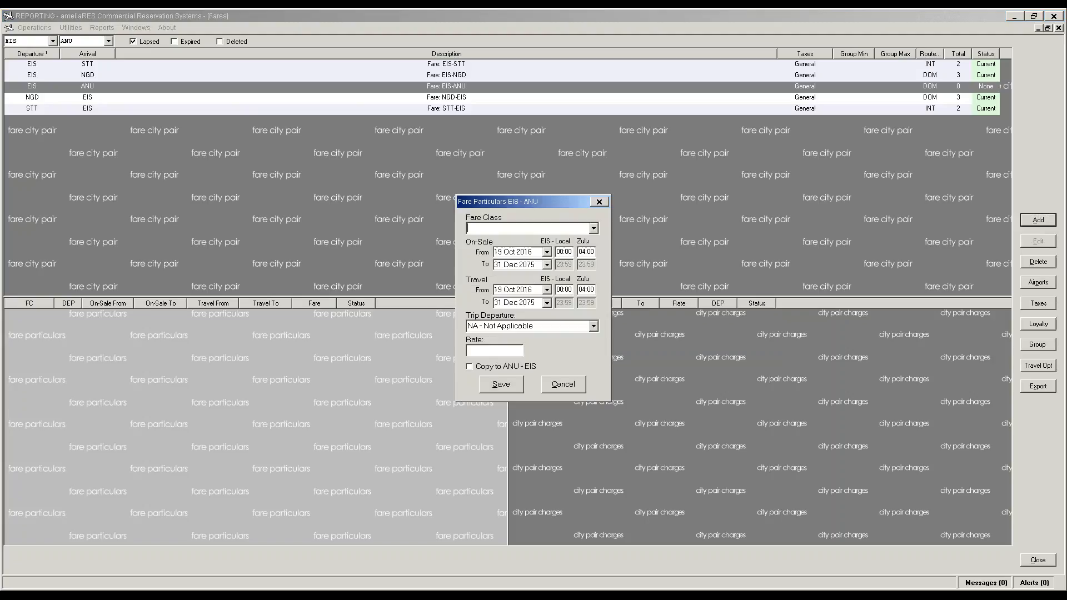
{"action": "left_click", "coordinate": [595, 229]}
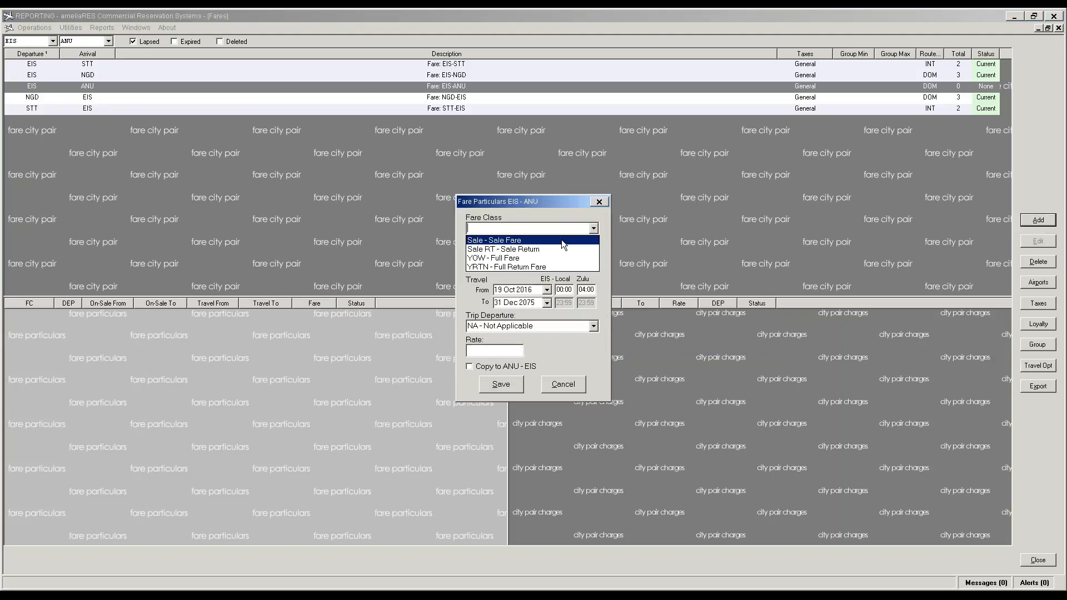
{"action": "left_click", "coordinate": [561, 240]}
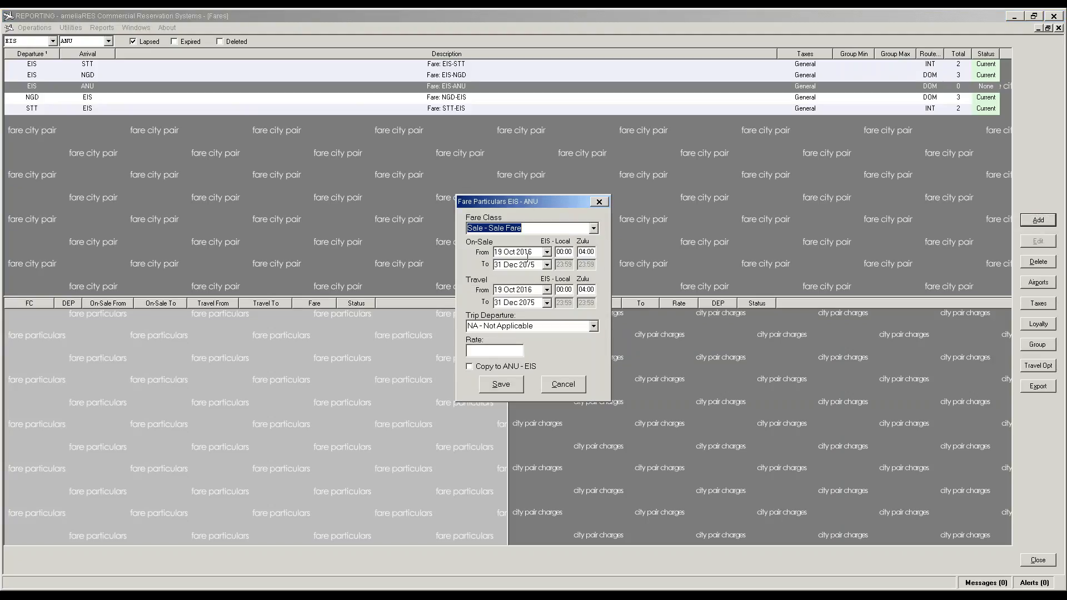
{"action": "left_click", "coordinate": [593, 229]}
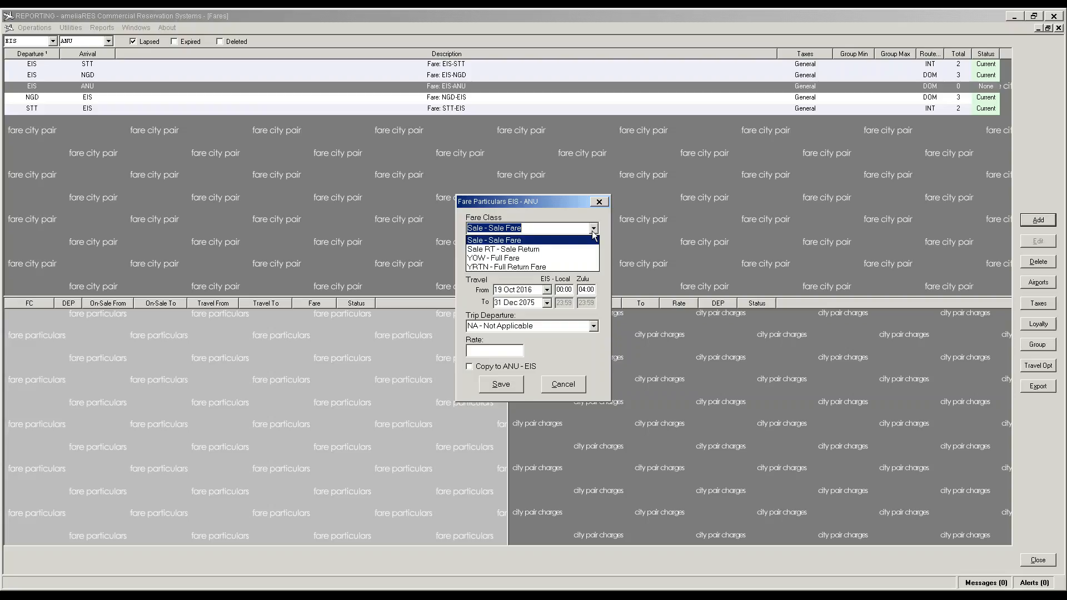
{"action": "left_click", "coordinate": [562, 241]}
{"action": "left_click", "coordinate": [504, 352]}
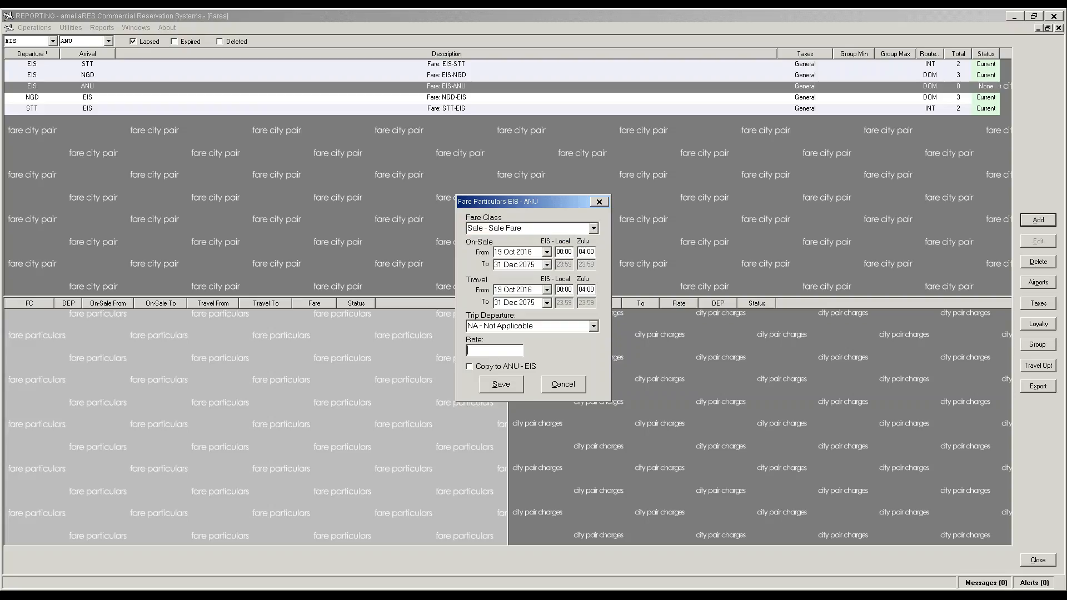
{"action": "type", "text": "218"}
{"action": "type", "text": ".00"}
{"action": "key", "text": "Tab"}
{"action": "key", "text": "shift+Tab"}
{"action": "left_click", "coordinate": [499, 348]}
{"action": "key", "text": "BackSpace"}
{"action": "key", "text": "BackSpace"}
{"action": "type", "text": "90"}
{"action": "left_click", "coordinate": [500, 385]}
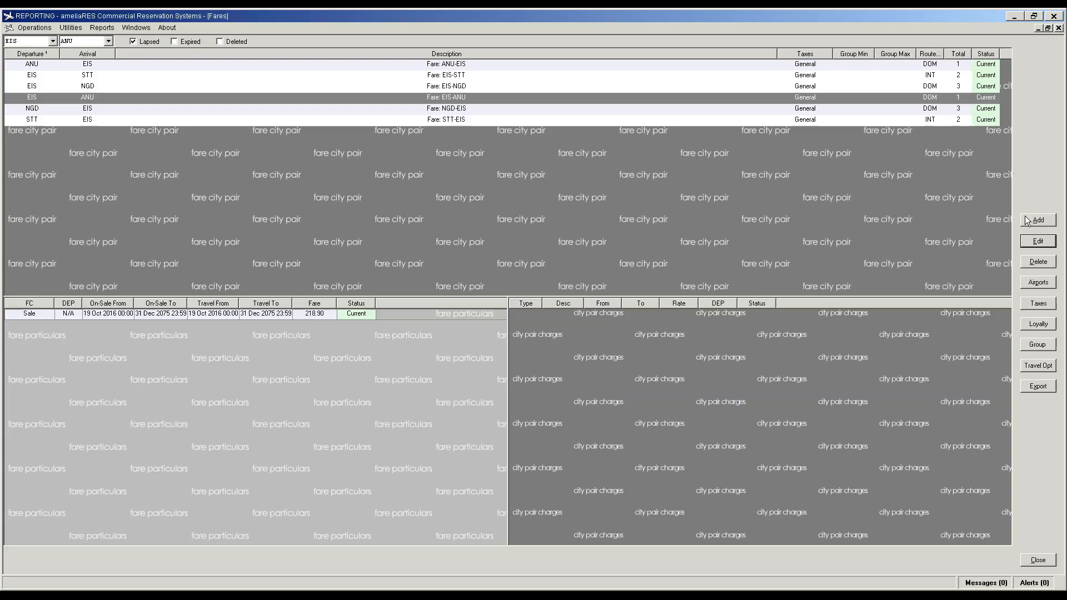
Step: Add a YOW full fare at rate 240.79 to EIS-ANU, copied to ANU-EIS
{"action": "left_click", "coordinate": [1036, 221]}
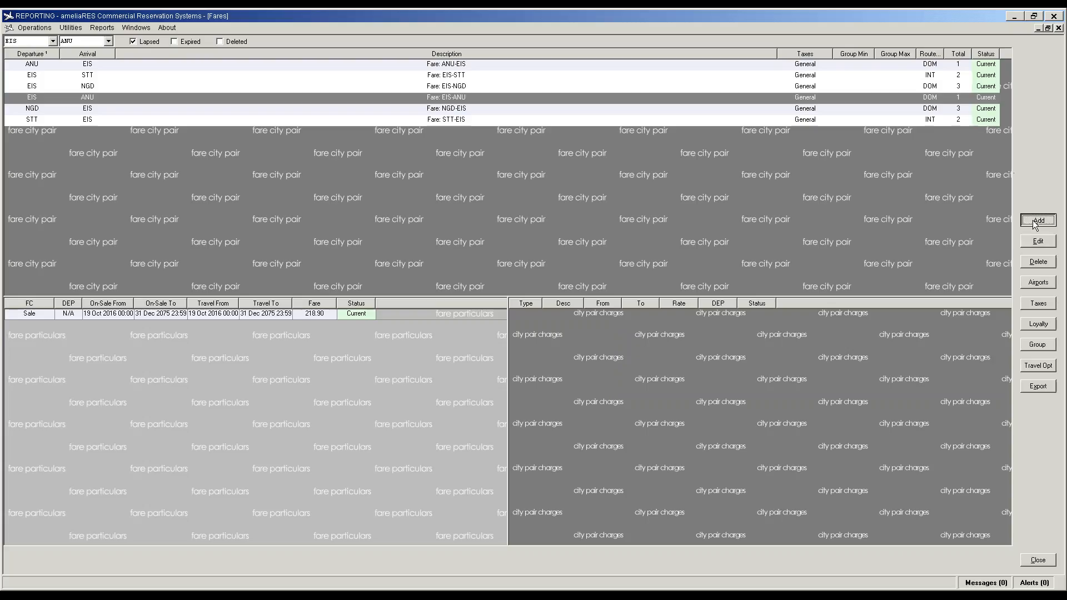
{"action": "left_click", "coordinate": [594, 230]}
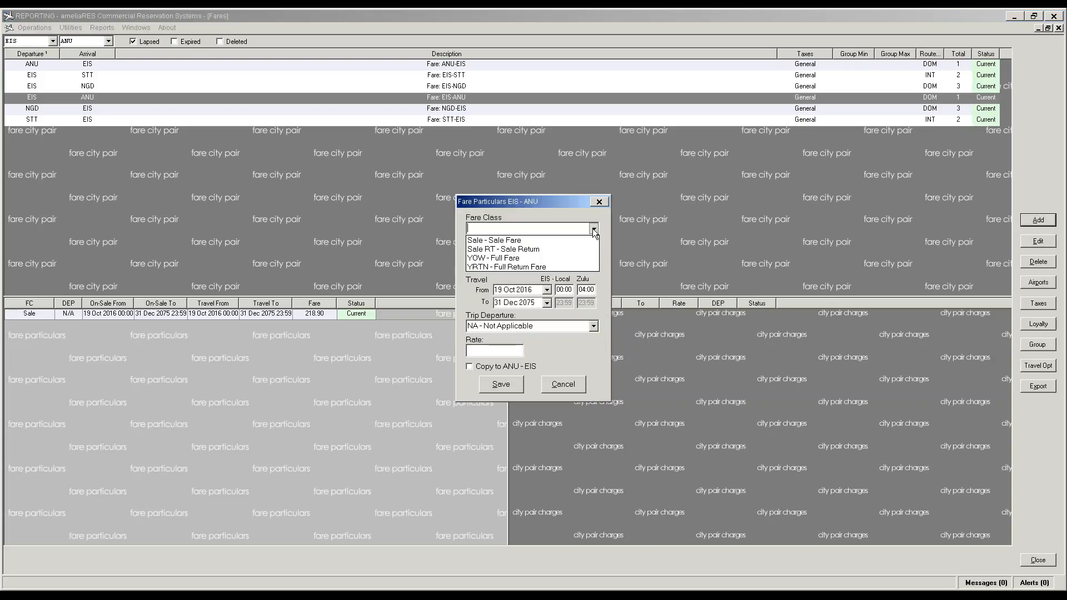
{"action": "left_click", "coordinate": [559, 259]}
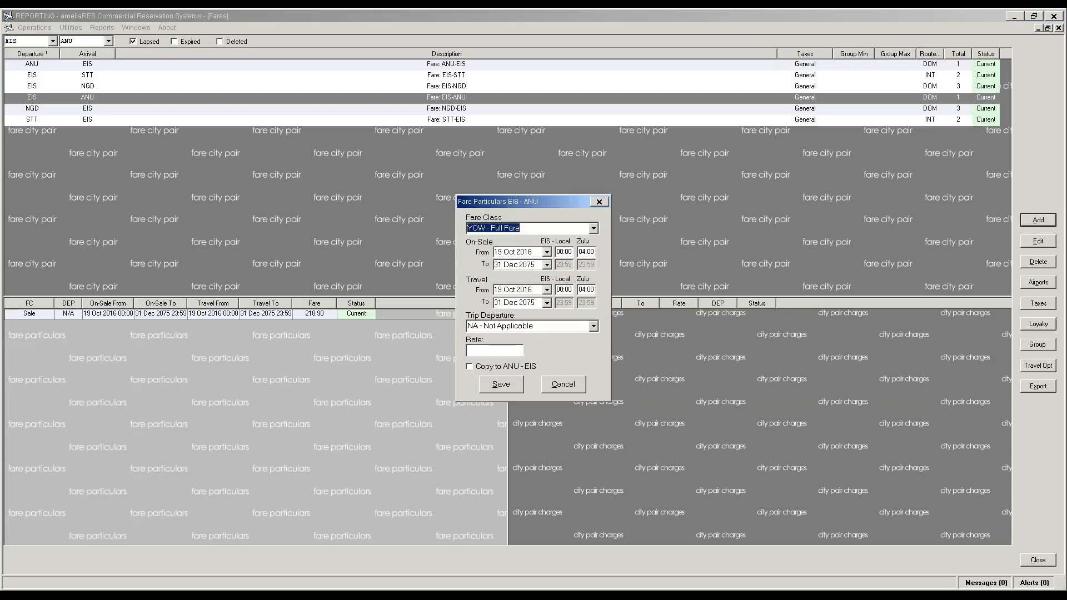
{"action": "left_click", "coordinate": [492, 348]}
{"action": "type", "text": "24."}
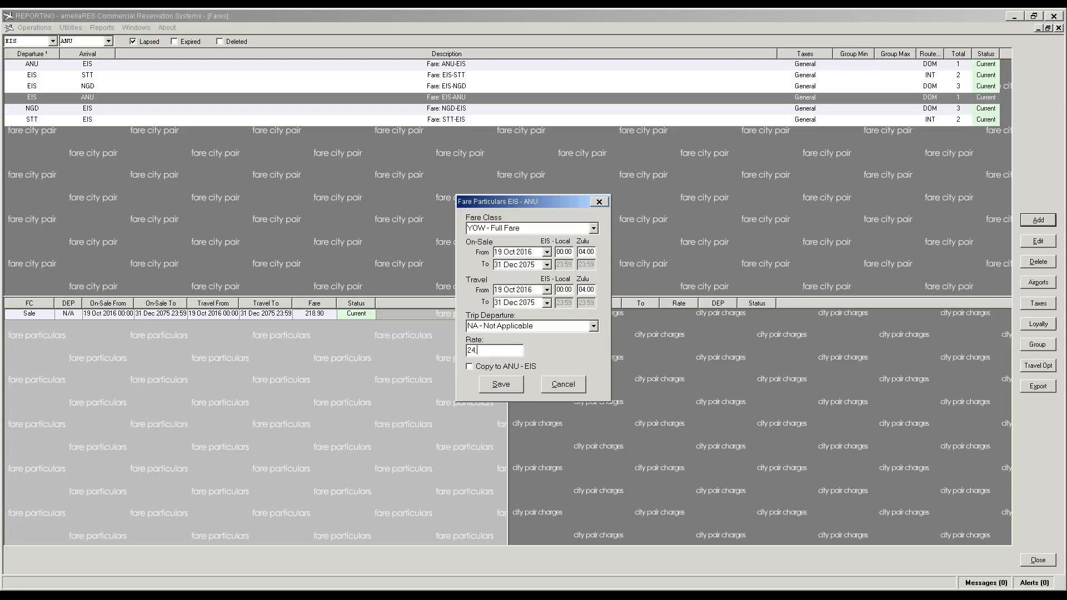
{"action": "type", "text": "79"}
{"action": "left_click", "coordinate": [476, 350]}
{"action": "type", "text": "0"}
{"action": "key", "text": "Tab"}
{"action": "left_click", "coordinate": [506, 389]}
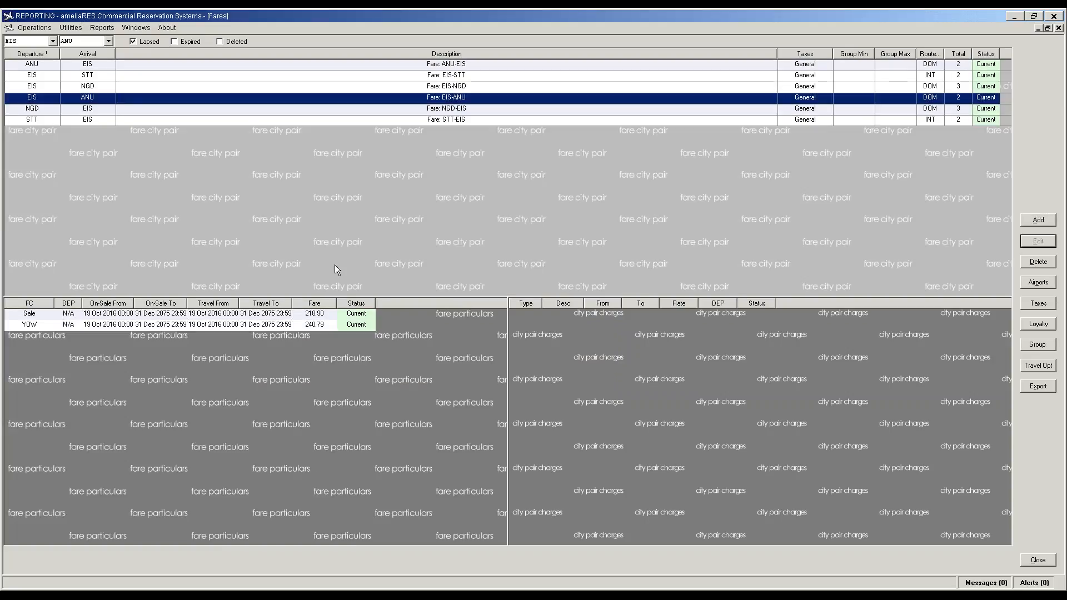
Step: Start a new EIS-ANU city pair charge of type Security Fee
{"action": "left_click", "coordinate": [536, 354]}
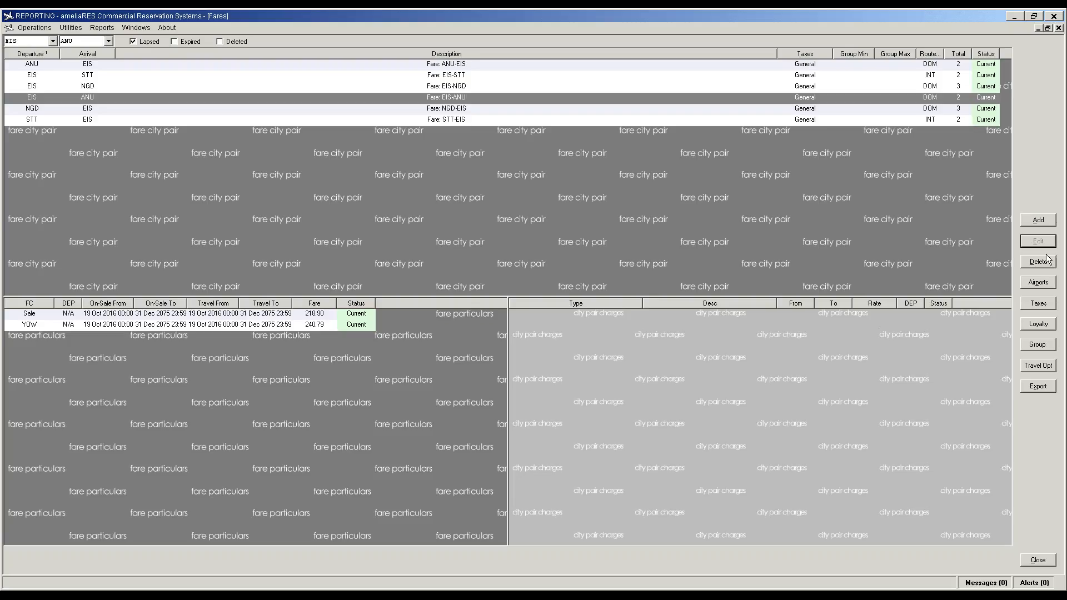
{"action": "left_click", "coordinate": [1039, 221]}
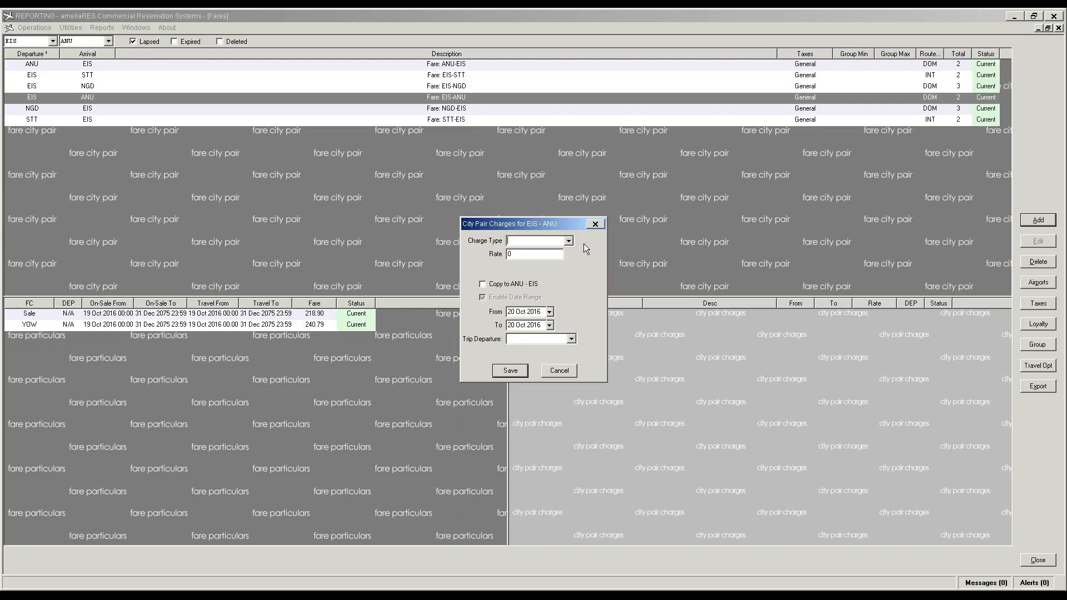
{"action": "left_click", "coordinate": [569, 241]}
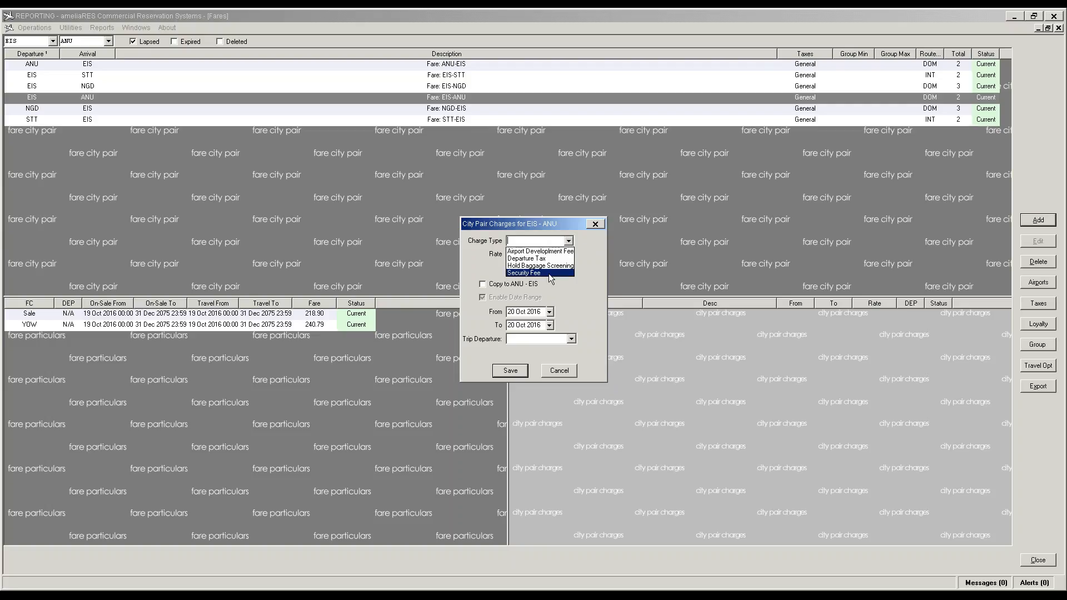
{"action": "left_click", "coordinate": [551, 273]}
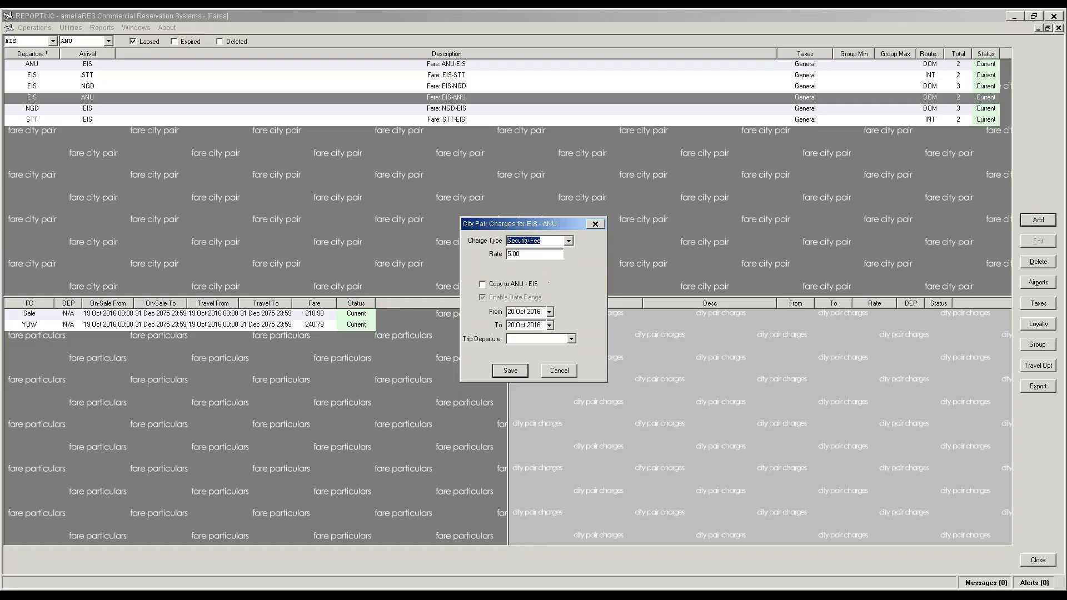
Step: Set the Security Fee end date to 31 Oct 2031, Trip Departure NA, and save
{"action": "left_click", "coordinate": [544, 325]}
{"action": "left_click", "coordinate": [544, 325]}
{"action": "key", "text": "BackSpace"}
{"action": "key", "text": "BackSpace"}
{"action": "type", "text": "31"}
{"action": "left_click", "coordinate": [509, 325]}
{"action": "type", "text": "31"}
{"action": "left_click", "coordinate": [552, 326]}
{"action": "left_click", "coordinate": [552, 326]}
{"action": "left_click", "coordinate": [571, 339]}
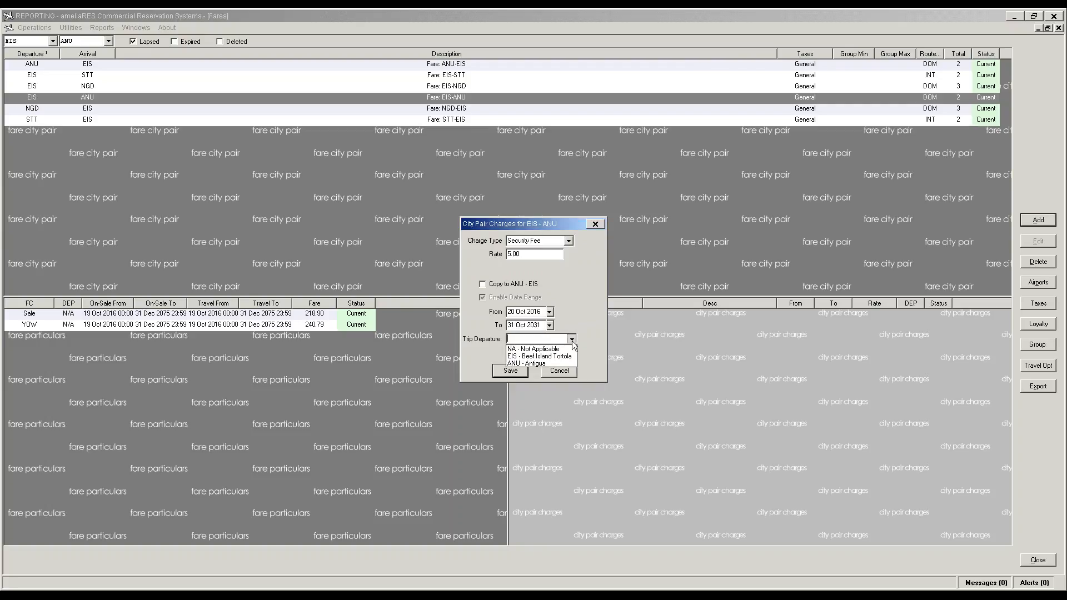
{"action": "left_click", "coordinate": [532, 349]}
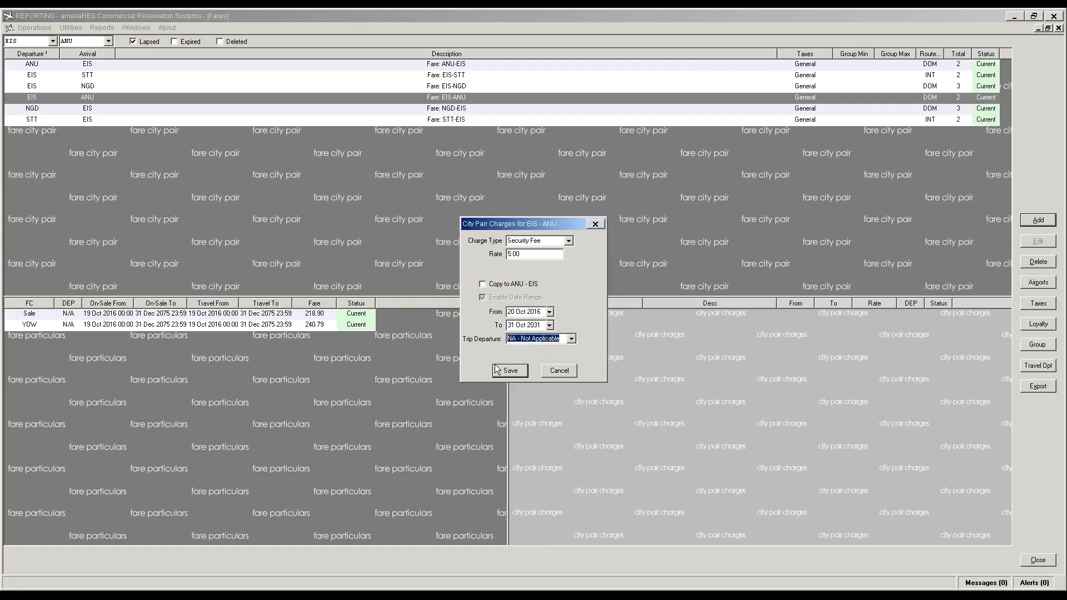
{"action": "left_click", "coordinate": [506, 374]}
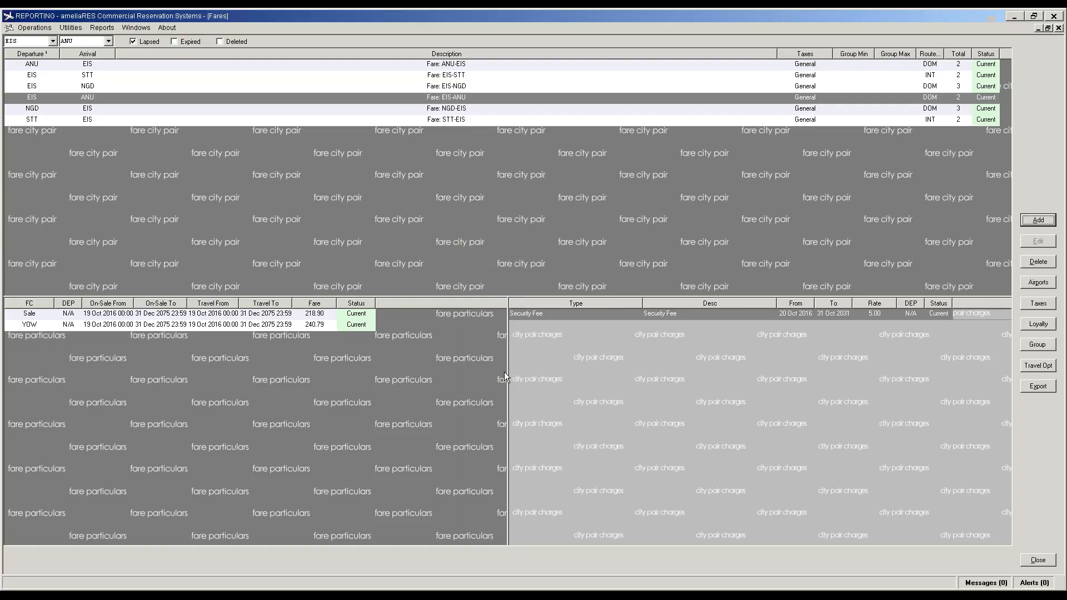
Step: Reselect the EIS-ANU city pair and its charges list
{"action": "left_click", "coordinate": [95, 78]}
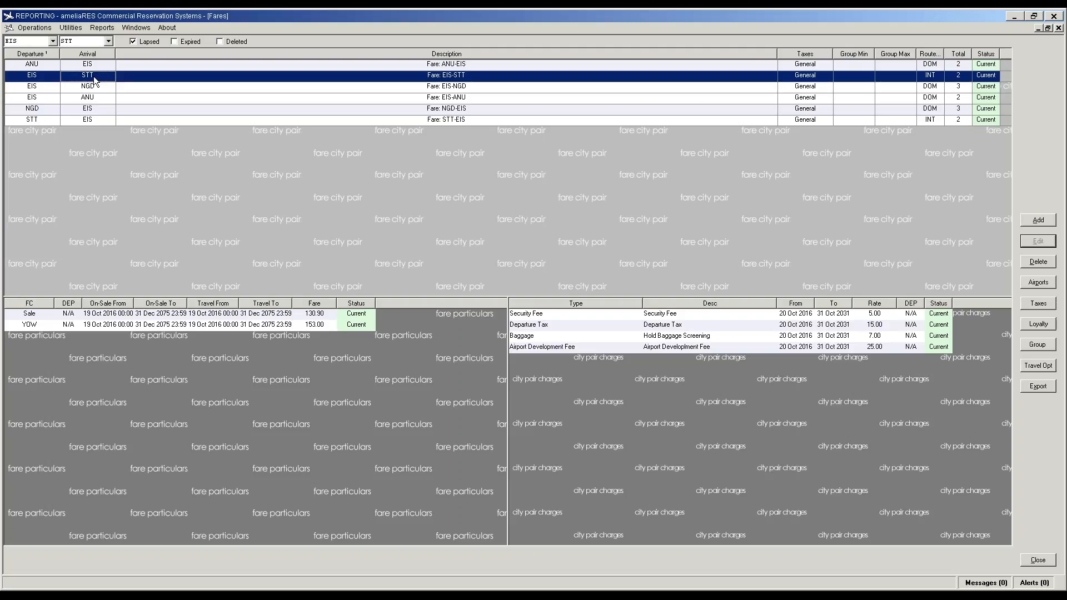
{"action": "left_click", "coordinate": [87, 100]}
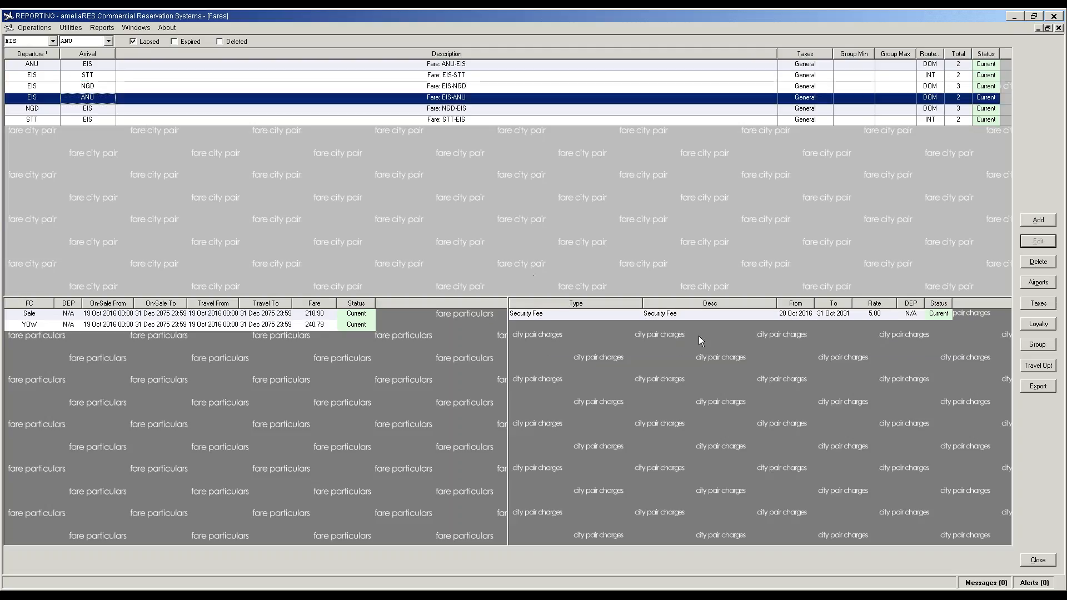
{"action": "left_click", "coordinate": [1038, 220]}
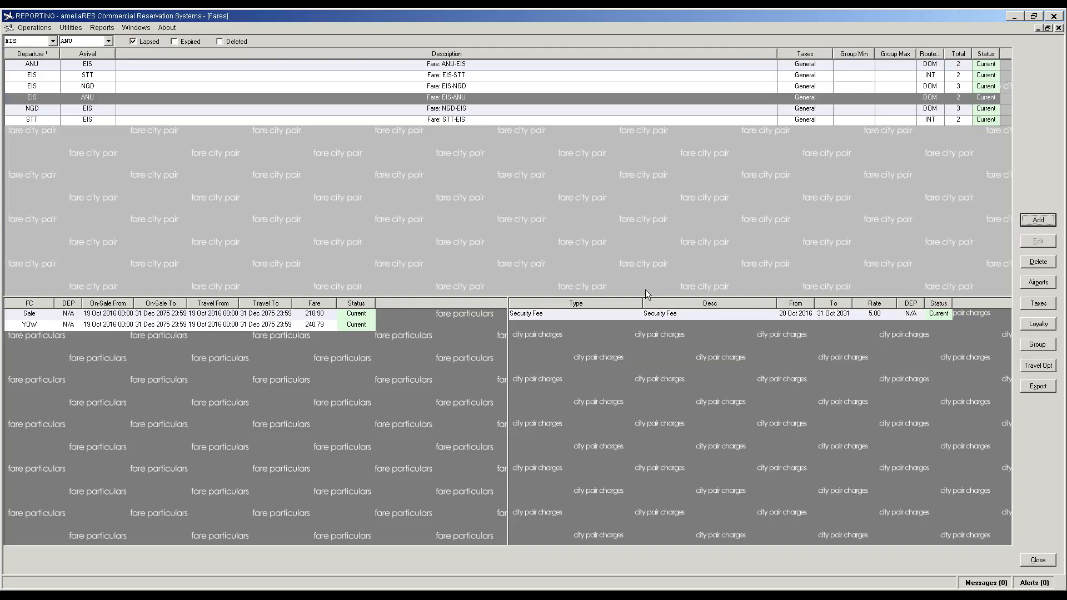
{"action": "left_click", "coordinate": [967, 267]}
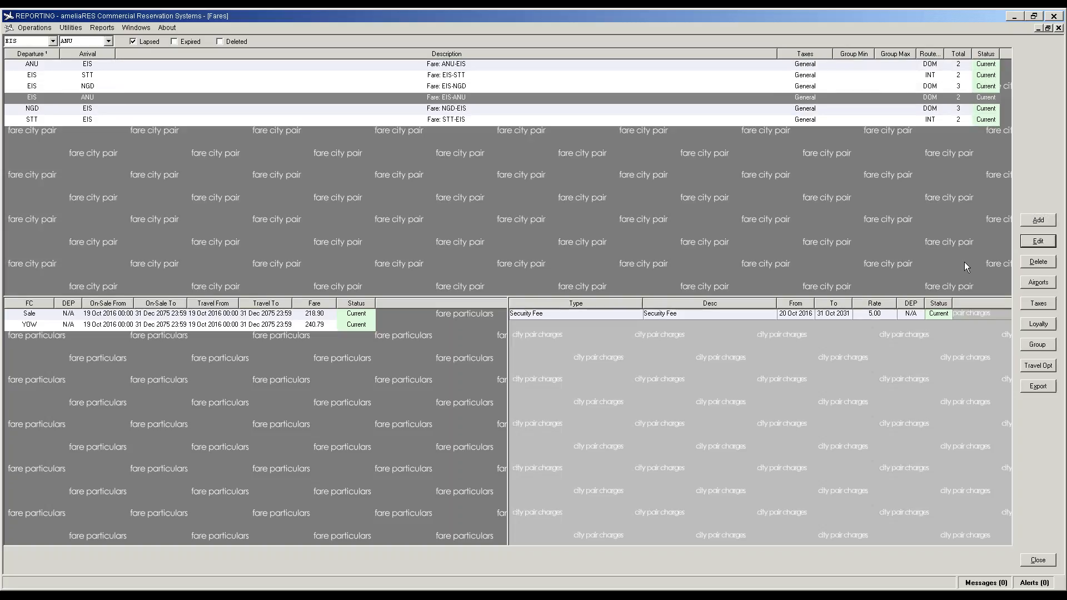
Step: Add an Airport Development Fee charge (25.00) to EIS-ANU ending 31 Oct 2031, Trip Departure NA
{"action": "left_click", "coordinate": [1038, 220]}
{"action": "left_click", "coordinate": [568, 241]}
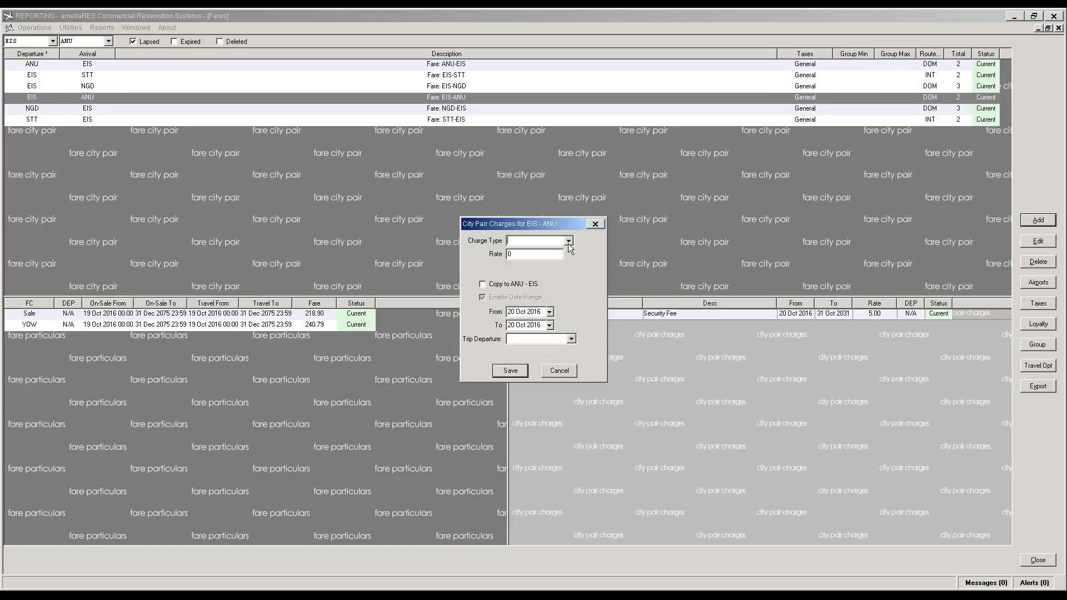
{"action": "left_click", "coordinate": [534, 259]}
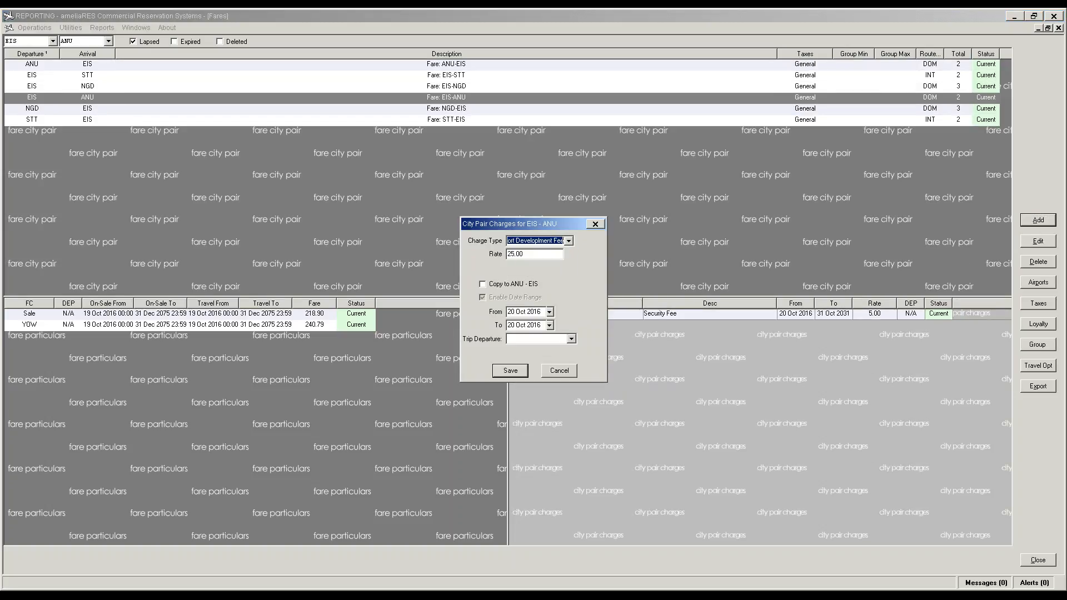
{"action": "left_click", "coordinate": [544, 327]}
{"action": "key", "text": "BackSpace"}
{"action": "key", "text": "BackSpace"}
{"action": "type", "text": "31"}
{"action": "key", "text": "Home"}
{"action": "key", "text": "Delete"}
{"action": "key", "text": "Delete"}
{"action": "type", "text": "31"}
{"action": "key", "text": "Tab"}
{"action": "left_click", "coordinate": [571, 340]}
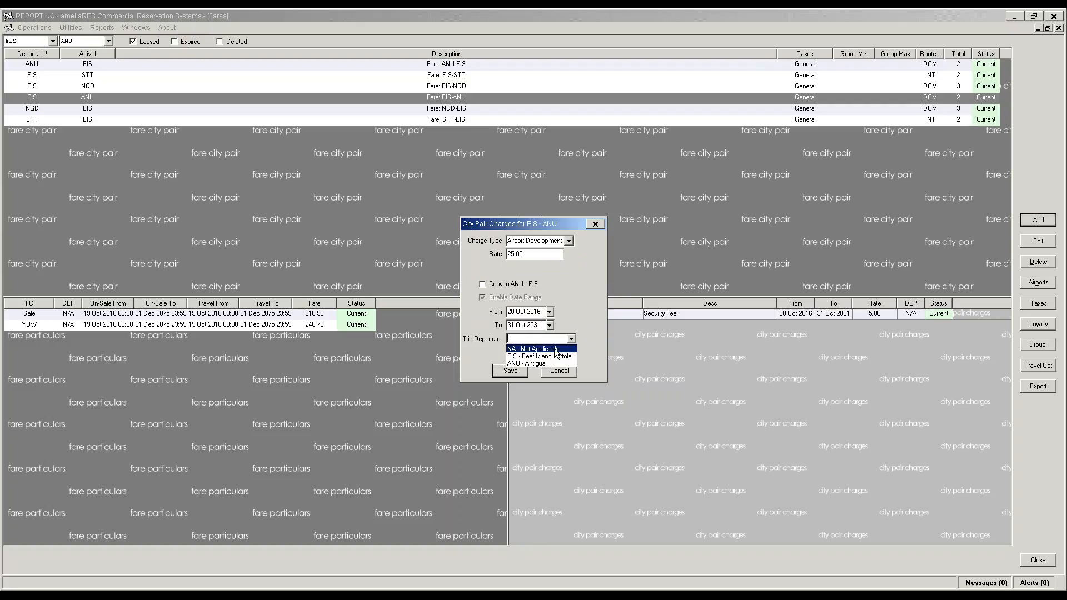
{"action": "left_click", "coordinate": [546, 353]}
{"action": "left_click", "coordinate": [525, 370]}
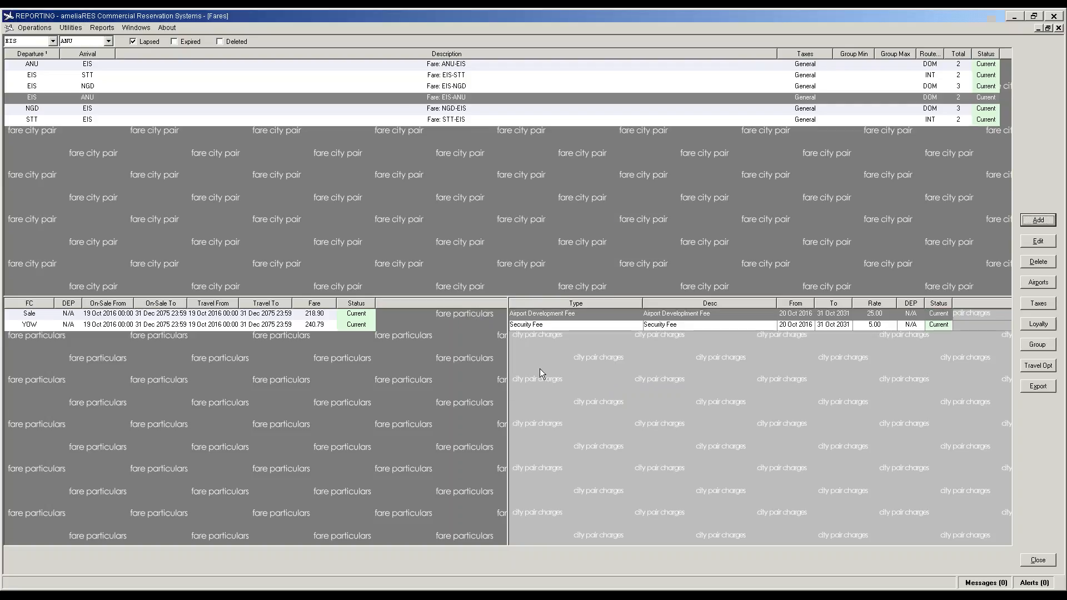
Step: Add a Departure Tax charge of 15.00 to EIS-ANU ending 31 Oct 2031, Trip Departure NA
{"action": "left_click", "coordinate": [1039, 219]}
{"action": "left_click", "coordinate": [569, 241]}
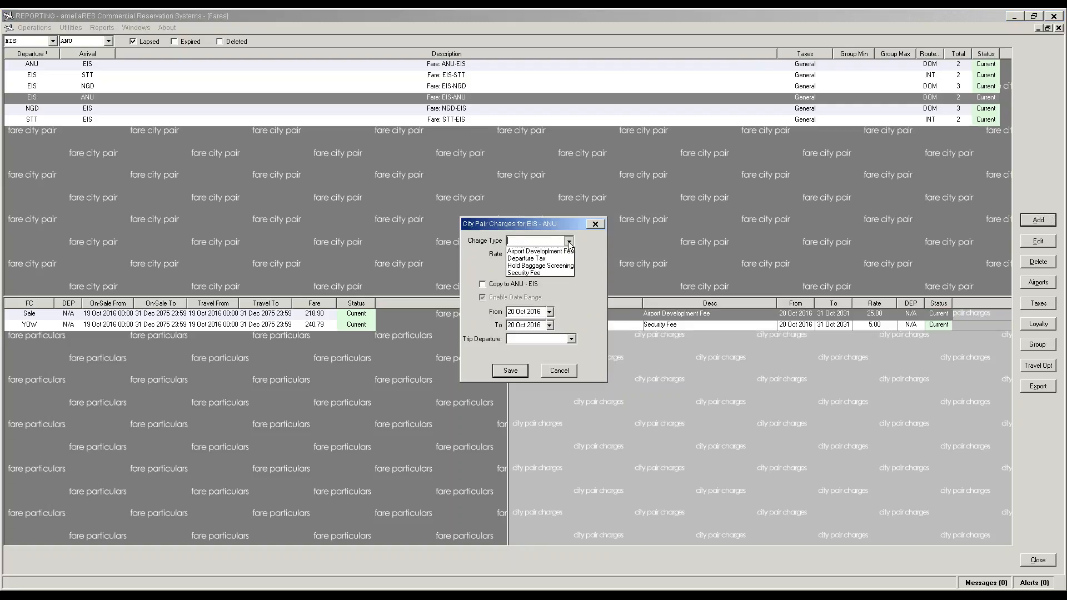
{"action": "left_click", "coordinate": [529, 255]}
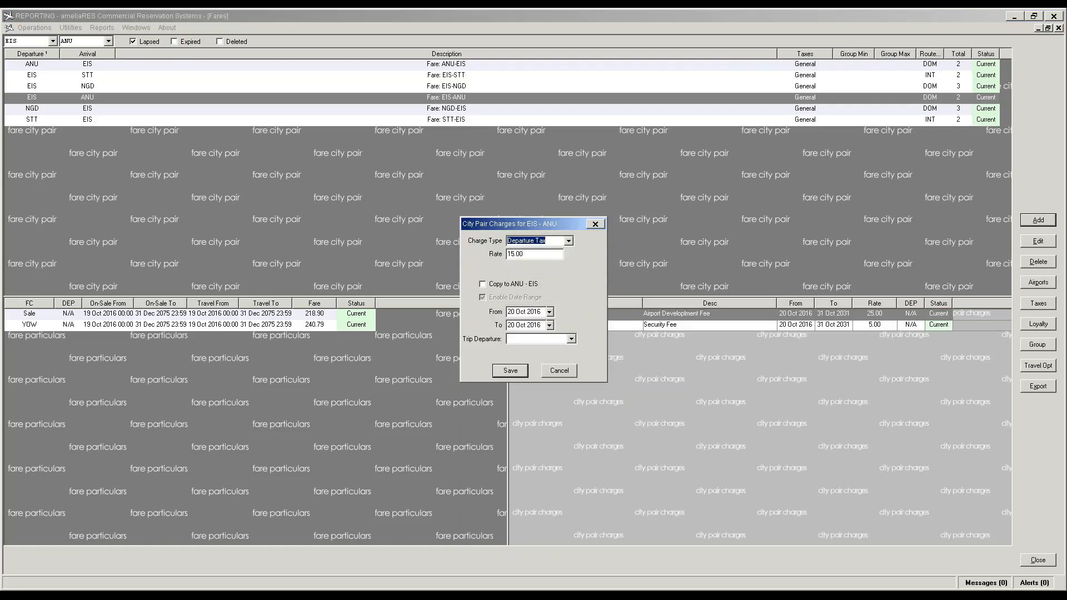
{"action": "left_click", "coordinate": [543, 324]}
{"action": "left_click", "coordinate": [542, 325]}
{"action": "key", "text": "BackSpace"}
{"action": "key", "text": "BackSpace"}
{"action": "type", "text": "31"}
{"action": "left_click_drag", "start_coordinate": [515, 325], "coordinate": [506, 326]}
{"action": "type", "text": "31"}
{"action": "left_click", "coordinate": [572, 339]}
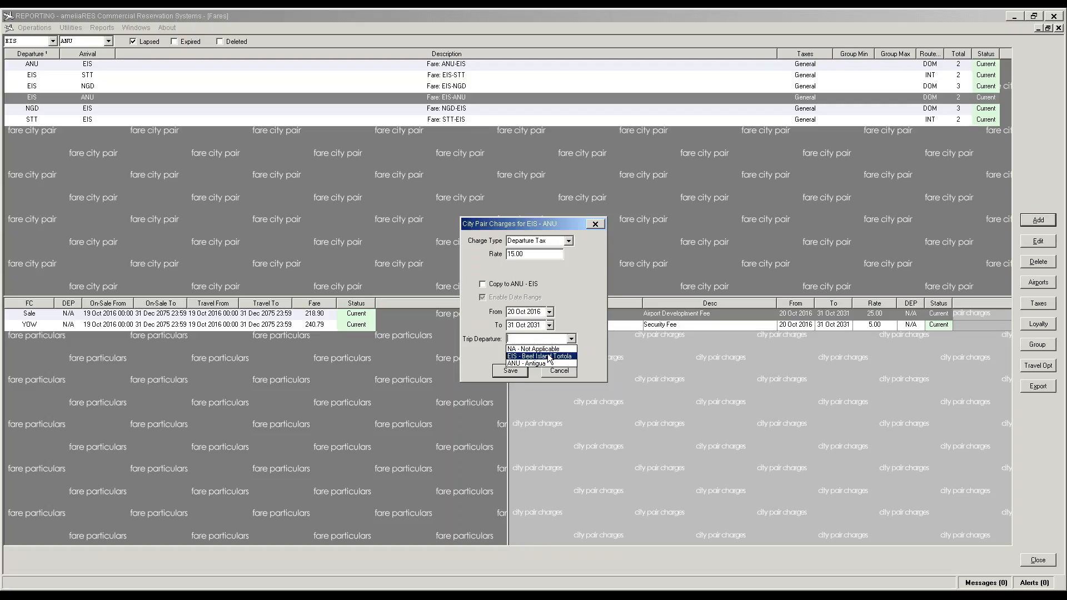
{"action": "left_click", "coordinate": [510, 370]}
{"action": "left_click", "coordinate": [511, 371]}
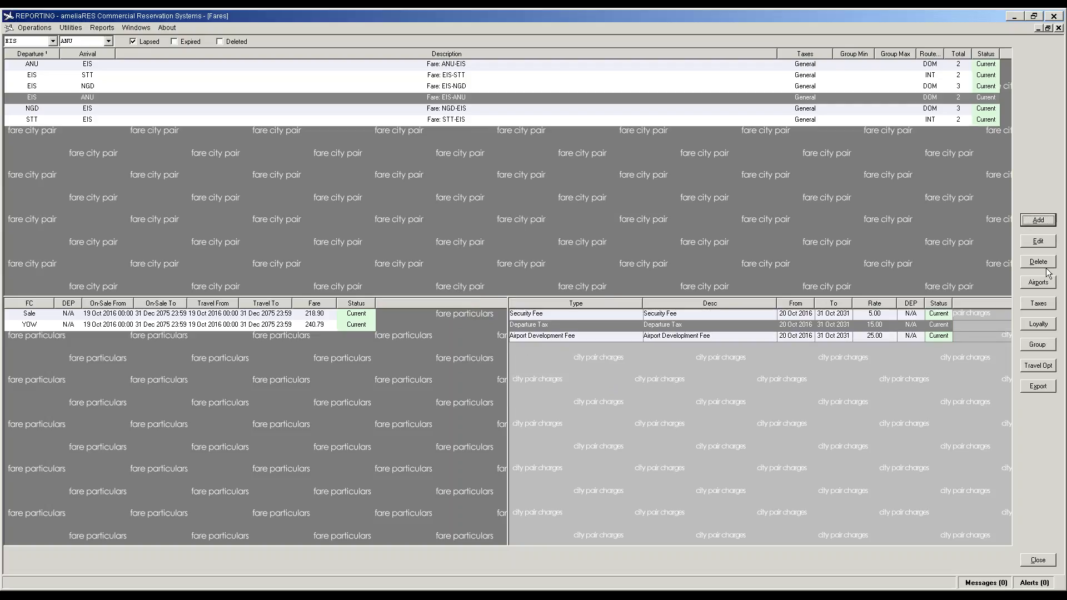
Step: Add a Hold Baggage Screening charge of 7.00 ending 31 Oct 2031, Trip Departure NA
{"action": "left_click", "coordinate": [1038, 220]}
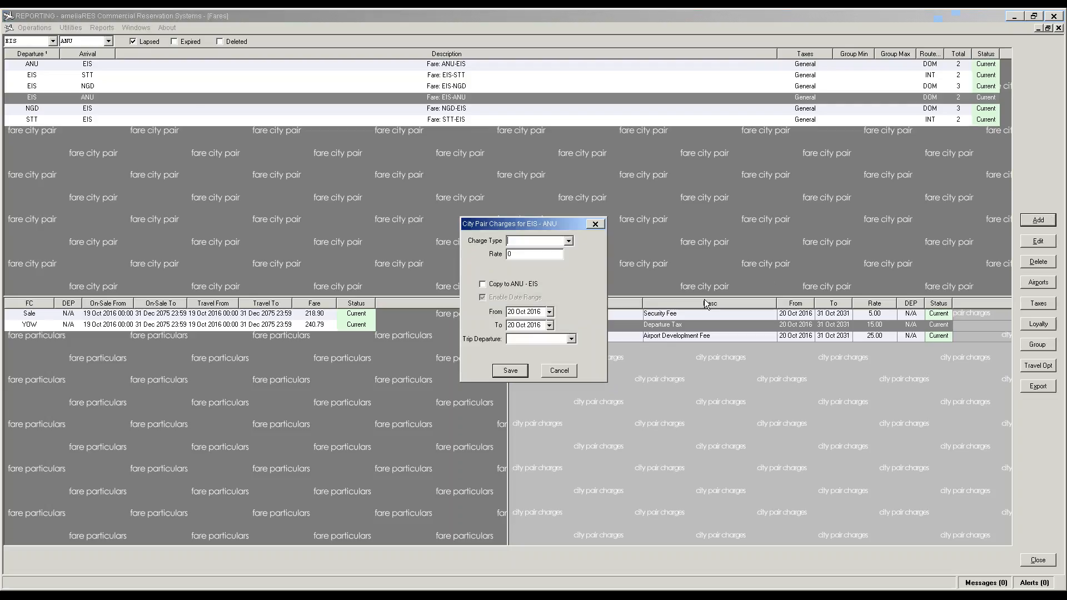
{"action": "left_click", "coordinate": [568, 240]}
{"action": "left_click", "coordinate": [542, 266]}
{"action": "left_click", "coordinate": [541, 326]}
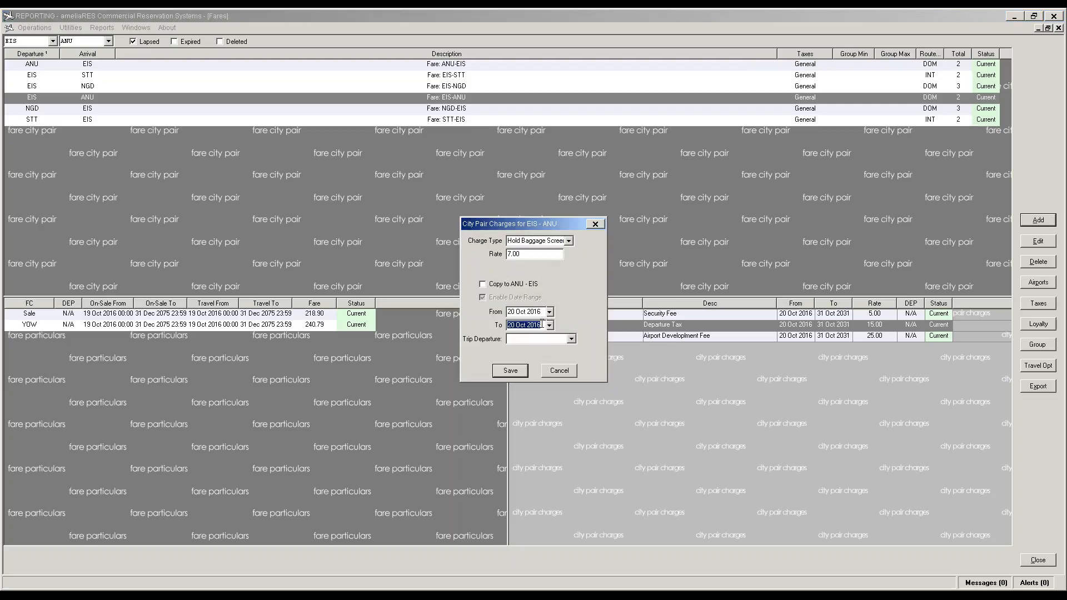
{"action": "key", "text": "BackSpace"}
{"action": "key", "text": "BackSpace"}
{"action": "type", "text": "31"}
{"action": "double_click", "coordinate": [511, 327]}
{"action": "type", "text": "31"}
{"action": "left_click", "coordinate": [571, 339]}
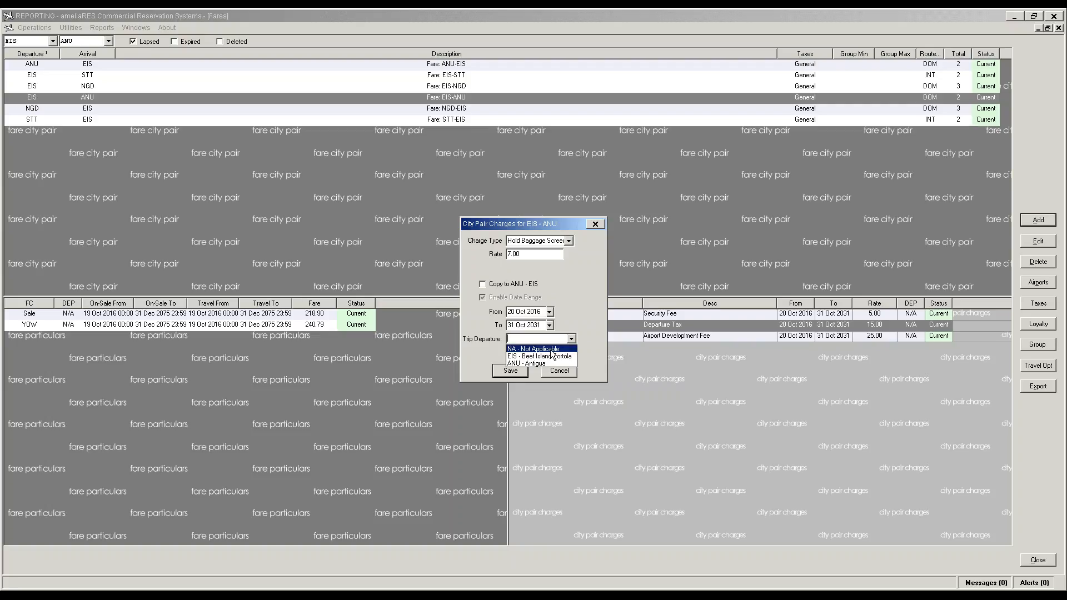
{"action": "left_click", "coordinate": [551, 349]}
{"action": "left_click", "coordinate": [516, 372]}
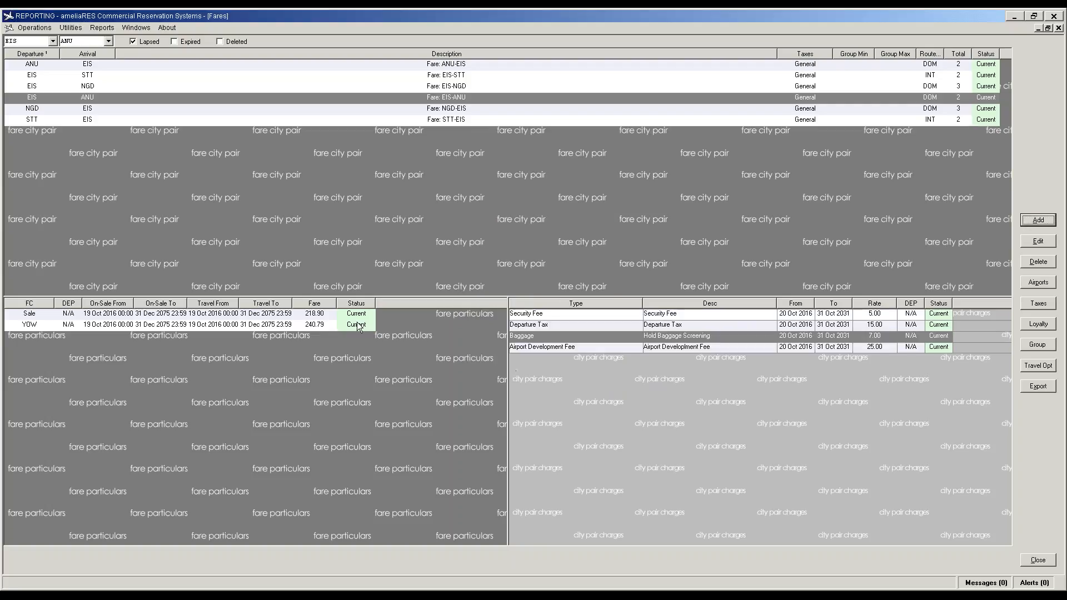
{"action": "left_click", "coordinate": [142, 345]}
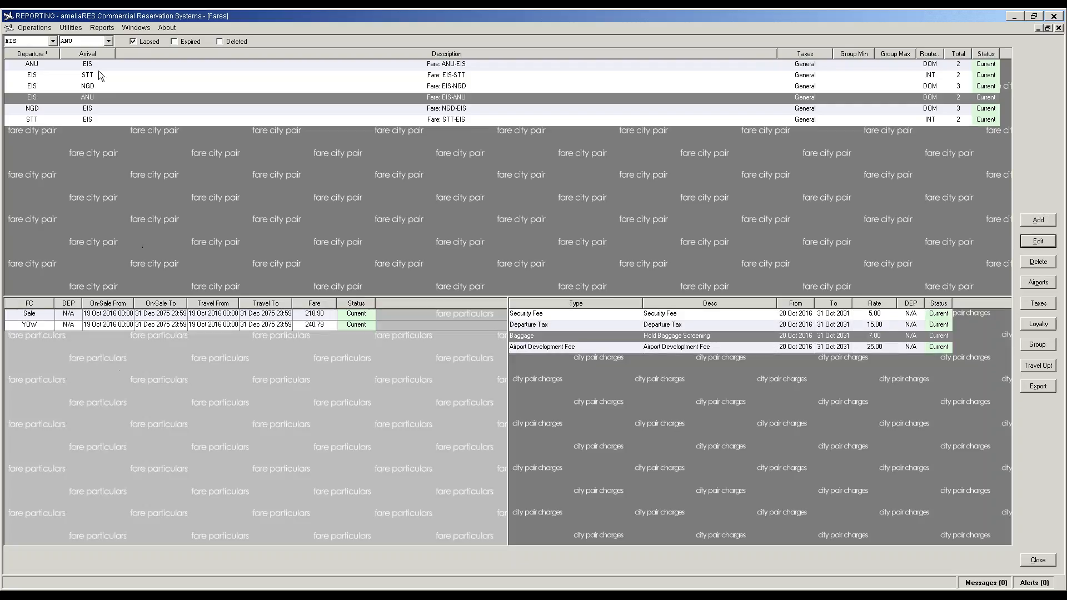
Step: Add a Sale RT fare of 187.00 to EIS-ANU, copied to ANU-EIS
{"action": "left_click", "coordinate": [1038, 220]}
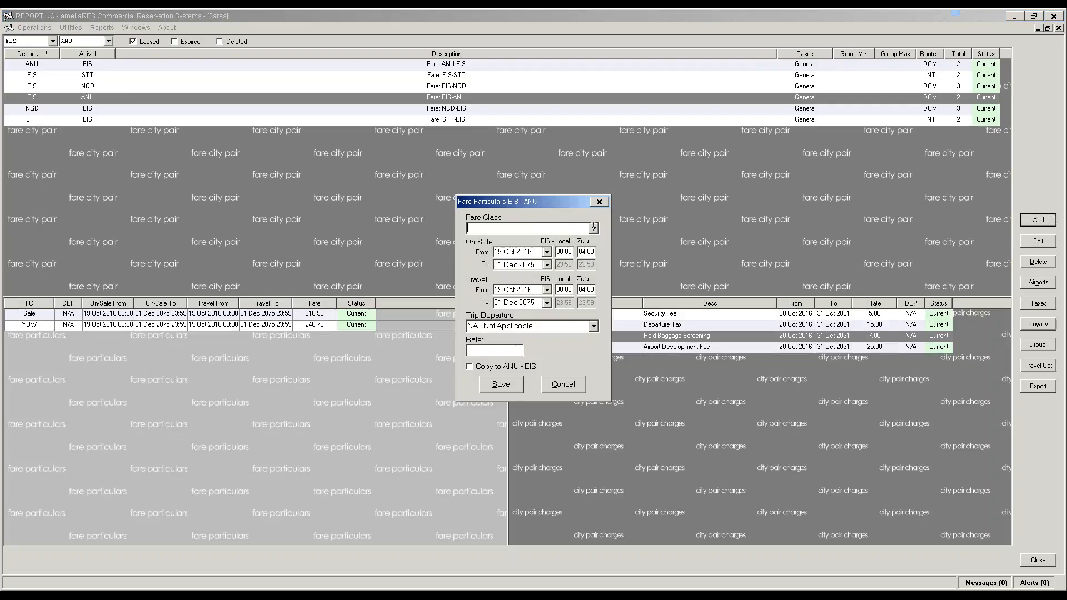
{"action": "left_click", "coordinate": [561, 229]}
{"action": "left_click", "coordinate": [548, 249]}
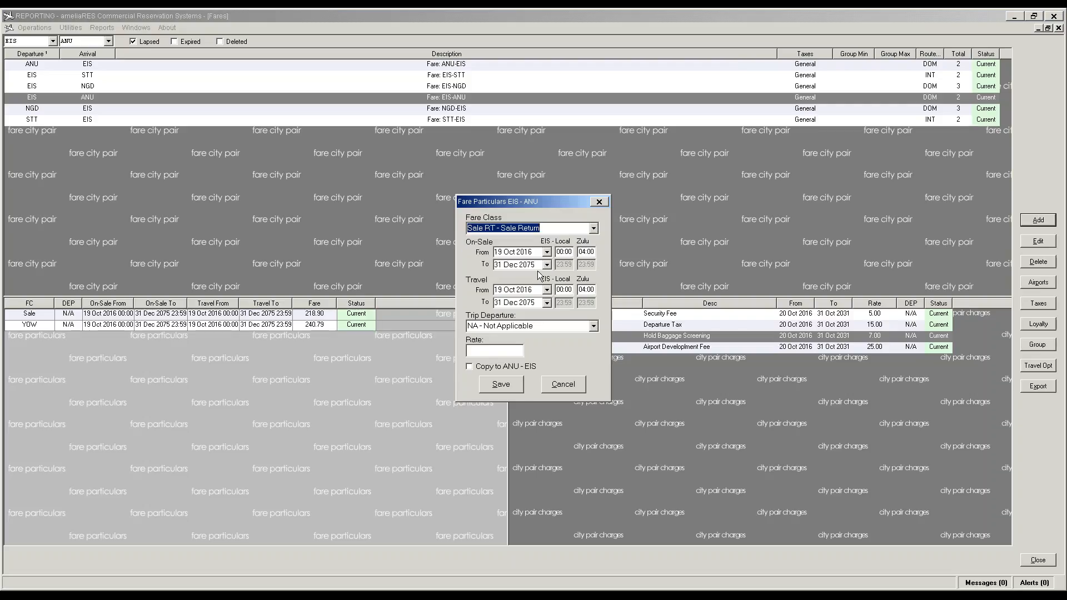
{"action": "left_click", "coordinate": [495, 350]}
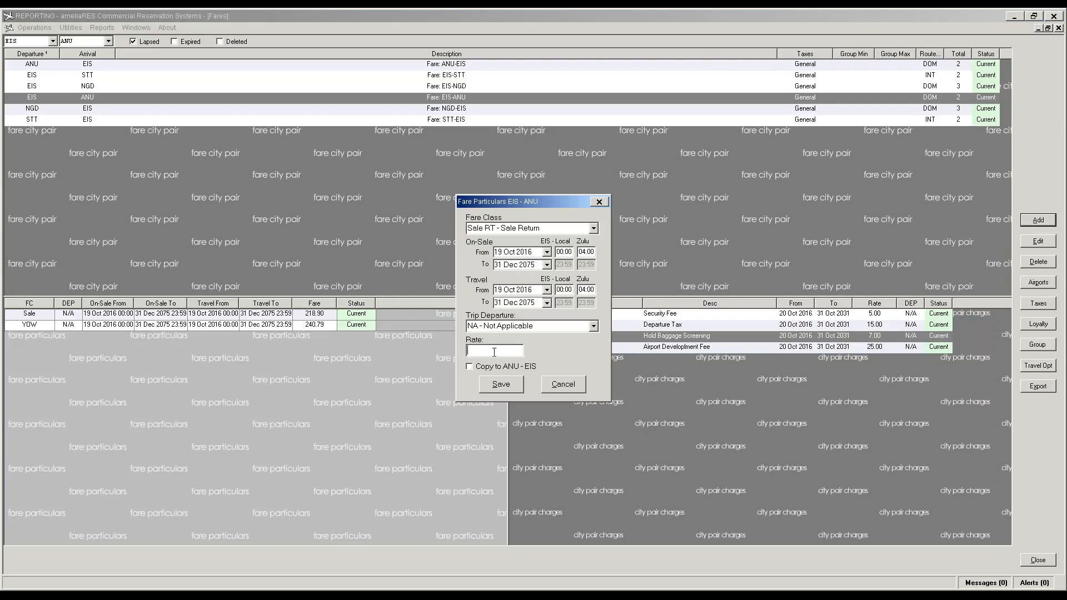
{"action": "type", "text": "187.00"}
{"action": "key", "text": "Tab"}
{"action": "key", "text": "space"}
{"action": "left_click", "coordinate": [502, 384]}
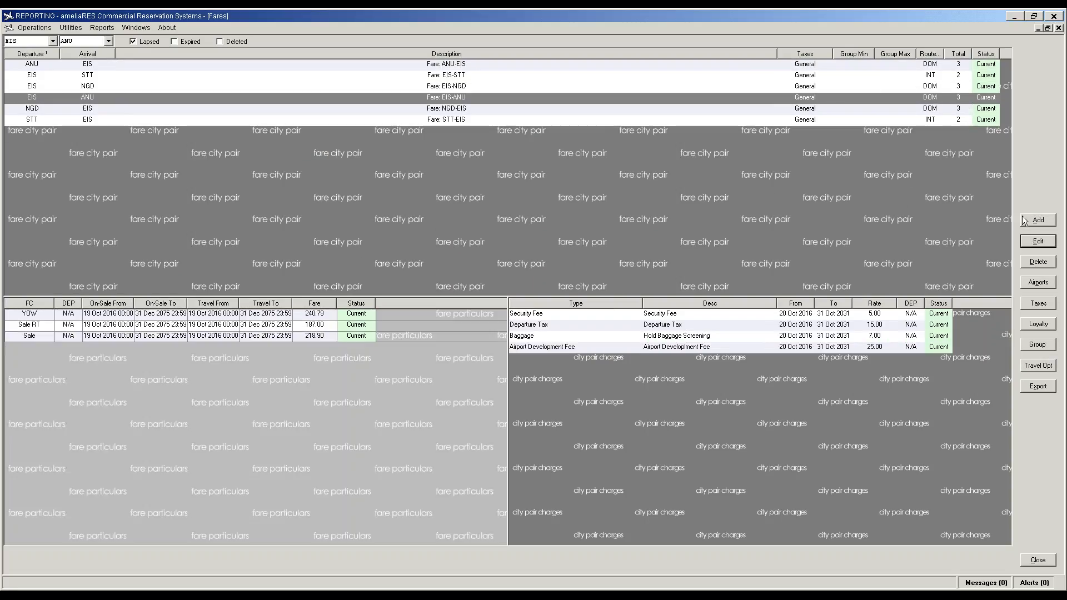
Step: Add a YRTN full return fare of 205.70 to EIS-ANU, copied to ANU-EIS
{"action": "left_click", "coordinate": [1038, 221]}
{"action": "left_click", "coordinate": [594, 229]}
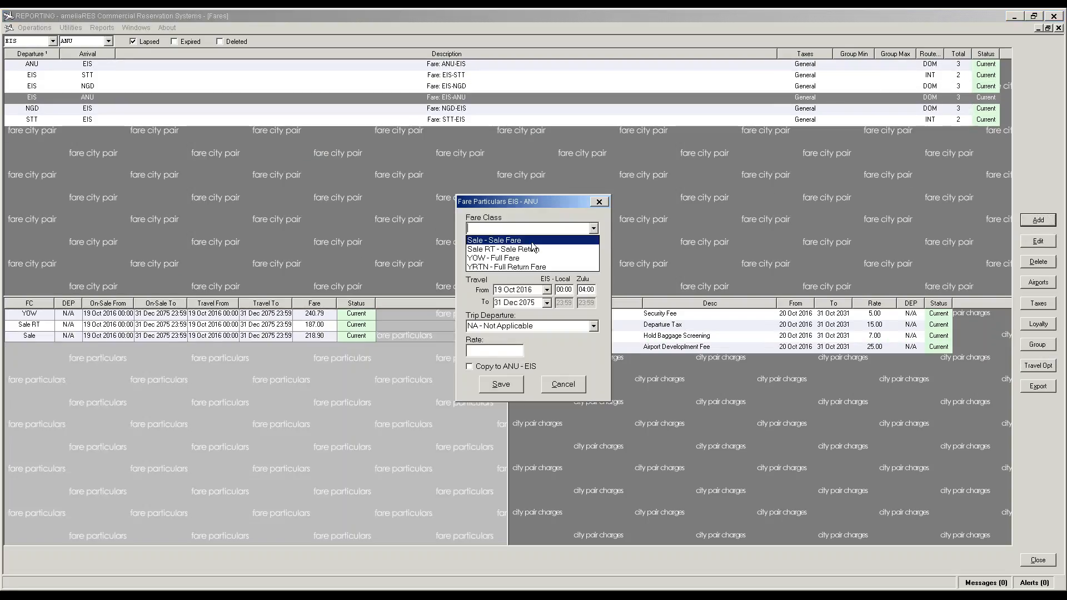
{"action": "left_click", "coordinate": [519, 268]}
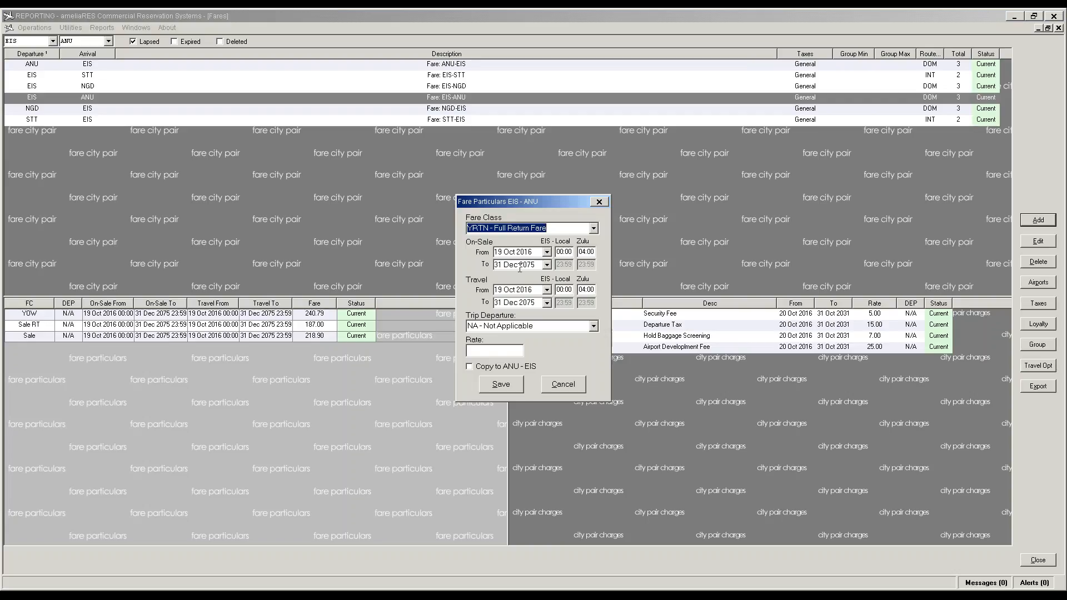
{"action": "left_click", "coordinate": [498, 351]}
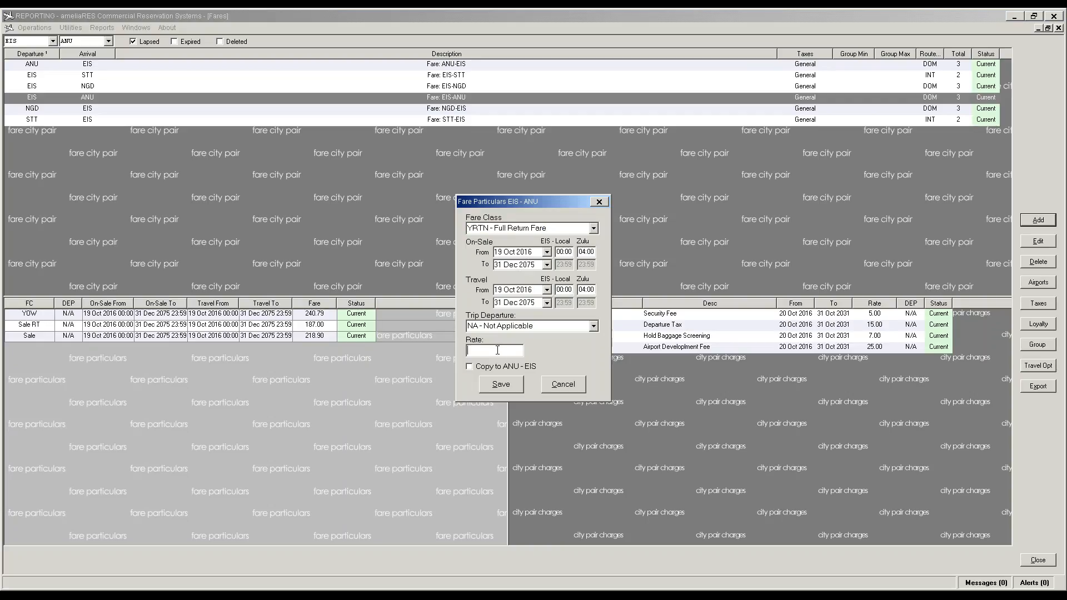
{"action": "type", "text": "207"}
{"action": "key", "text": "BackSpace"}
{"action": "type", "text": "5.70"}
{"action": "key", "text": "Tab"}
{"action": "left_click", "coordinate": [519, 384]}
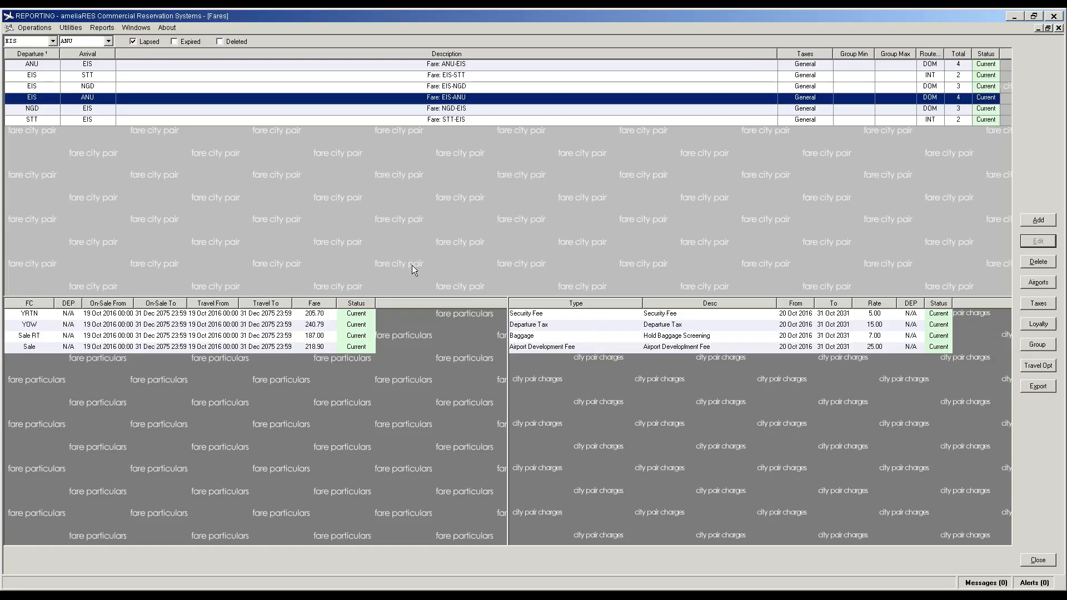
Step: Start a new Departure Tax charge on the ANU-EIS city pair
{"action": "left_click", "coordinate": [39, 64]}
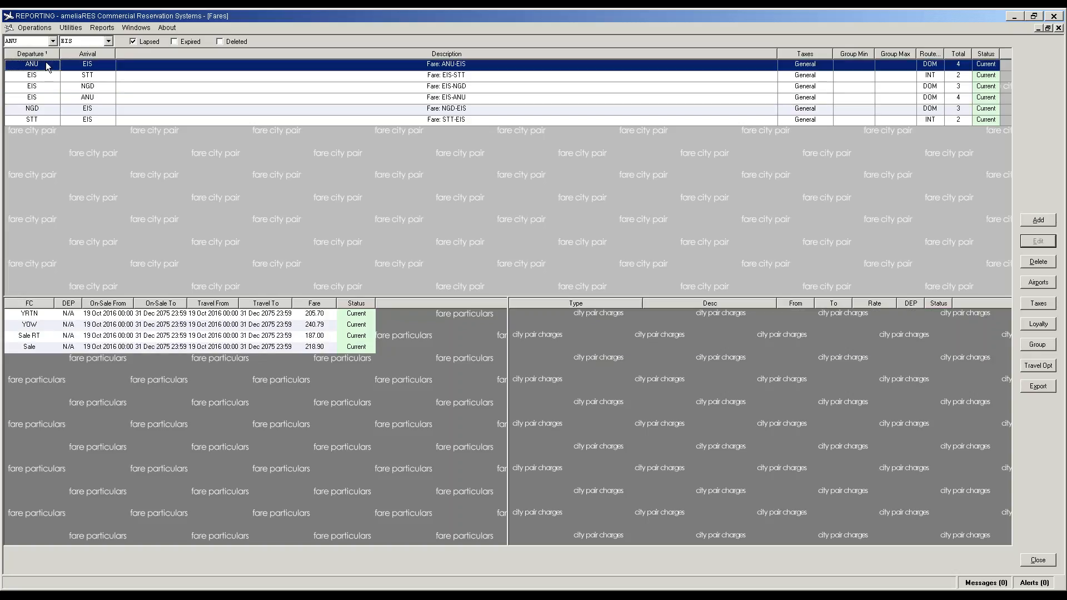
{"action": "left_click", "coordinate": [570, 366]}
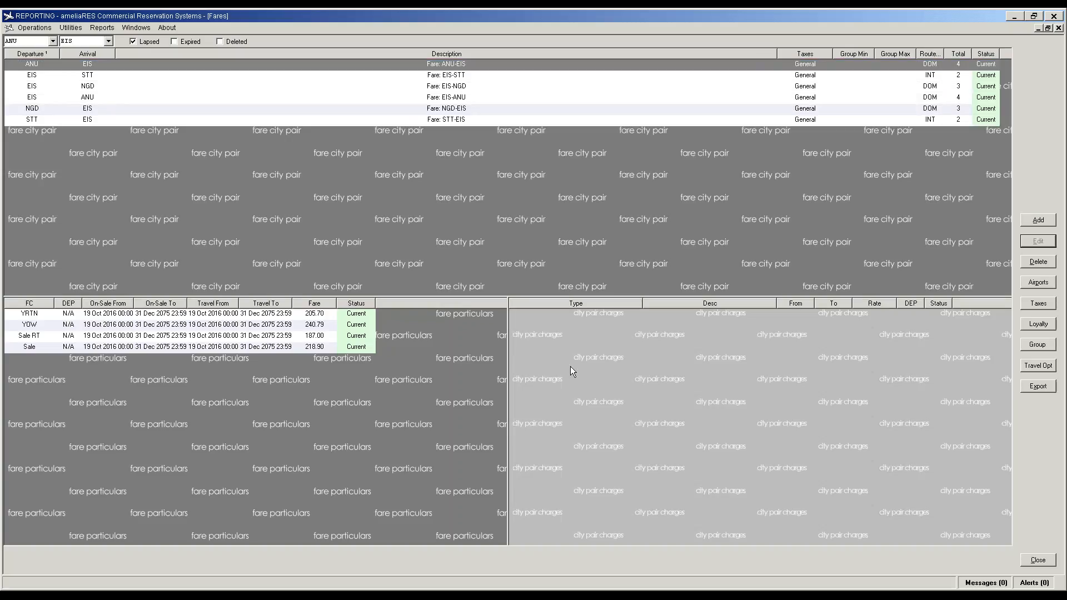
{"action": "left_click", "coordinate": [1039, 222]}
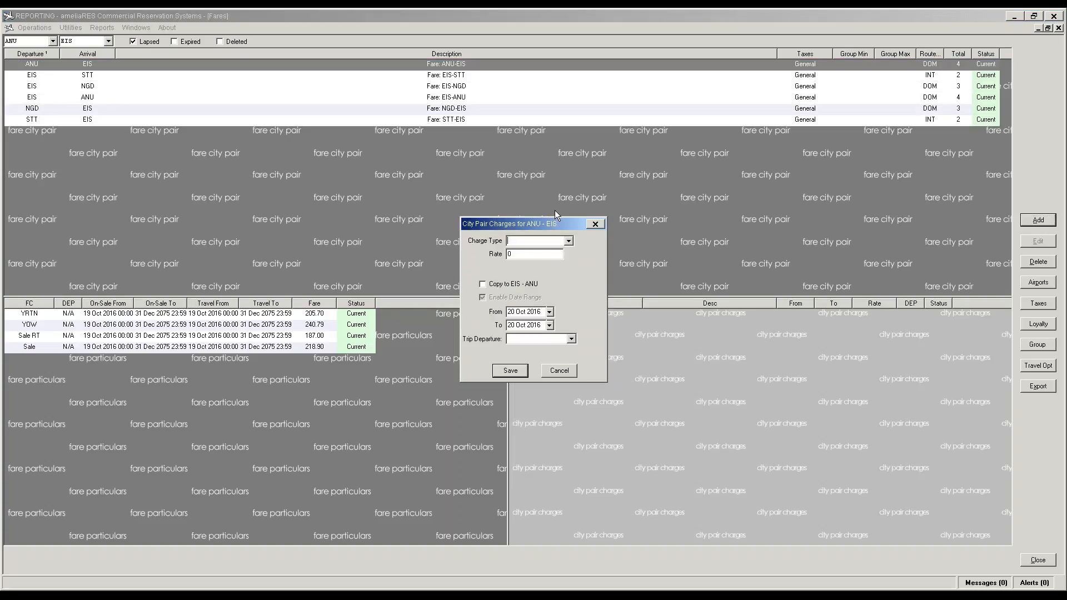
{"action": "left_click", "coordinate": [569, 242]}
{"action": "left_click", "coordinate": [552, 259]}
Step: Enter rate 34, end date 31 Oct 2031, trip departure Not Applicable, and save the charge
{"action": "left_click", "coordinate": [515, 254]}
{"action": "type", "text": "34"}
{"action": "left_click", "coordinate": [541, 325]}
{"action": "left_click", "coordinate": [540, 325]}
{"action": "key", "text": "BackSpace"}
{"action": "key", "text": "BackSpace"}
{"action": "type", "text": "31"}
{"action": "key", "text": "Delete"}
{"action": "key", "text": "Delete"}
{"action": "key", "text": "Delete"}
{"action": "type", "text": "31"}
{"action": "left_click", "coordinate": [571, 339]}
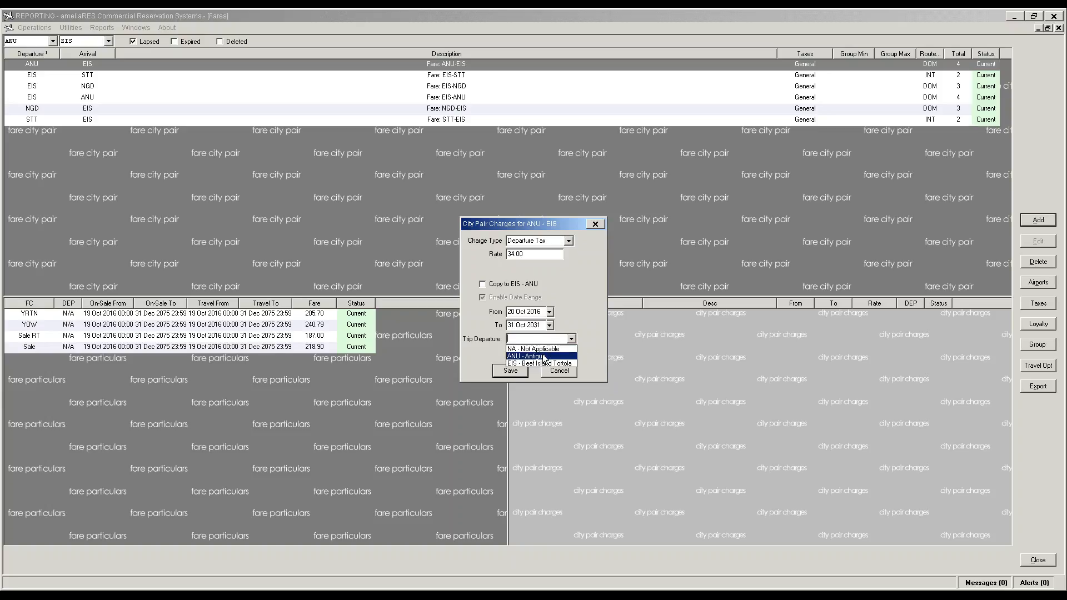
{"action": "left_click", "coordinate": [534, 350]}
{"action": "left_click", "coordinate": [511, 371]}
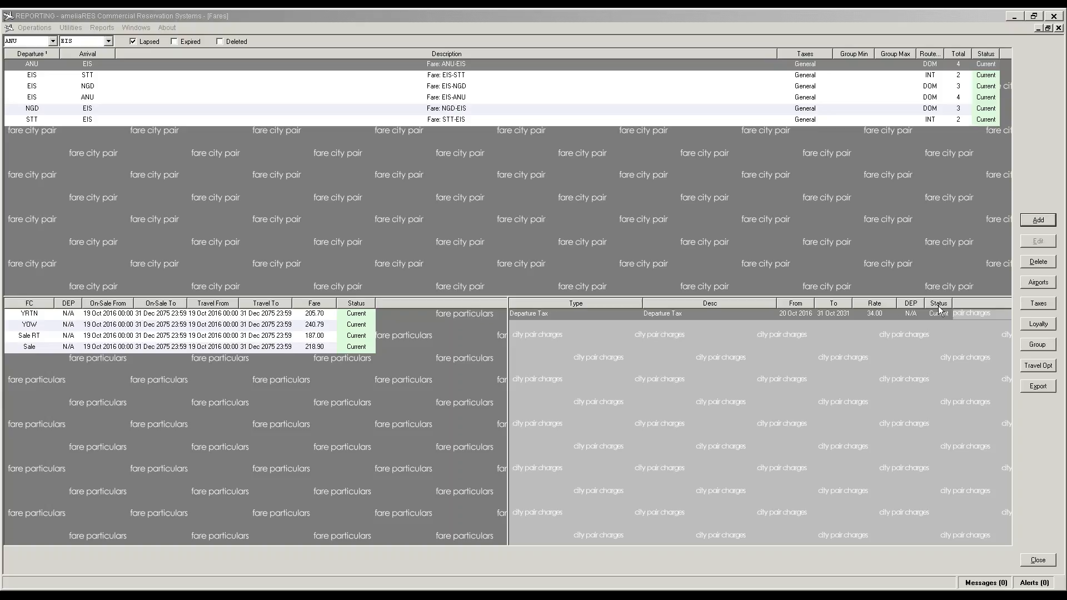
Step: Edit the ANU-EIS Departure Tax charge, changing its rate from 34 to 38
{"action": "left_click", "coordinate": [811, 314]}
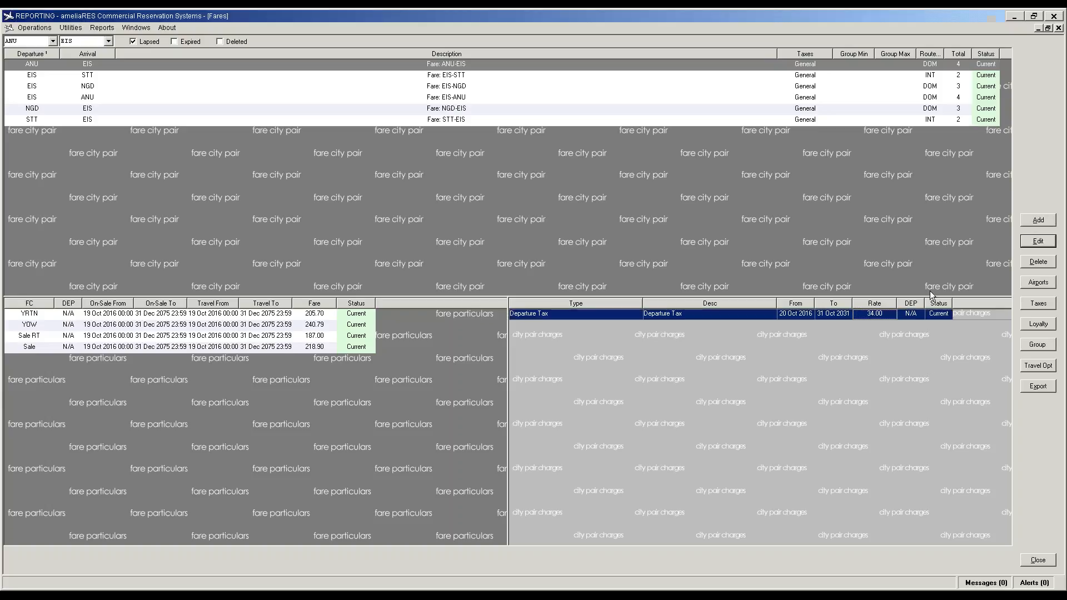
{"action": "left_click", "coordinate": [1039, 241]}
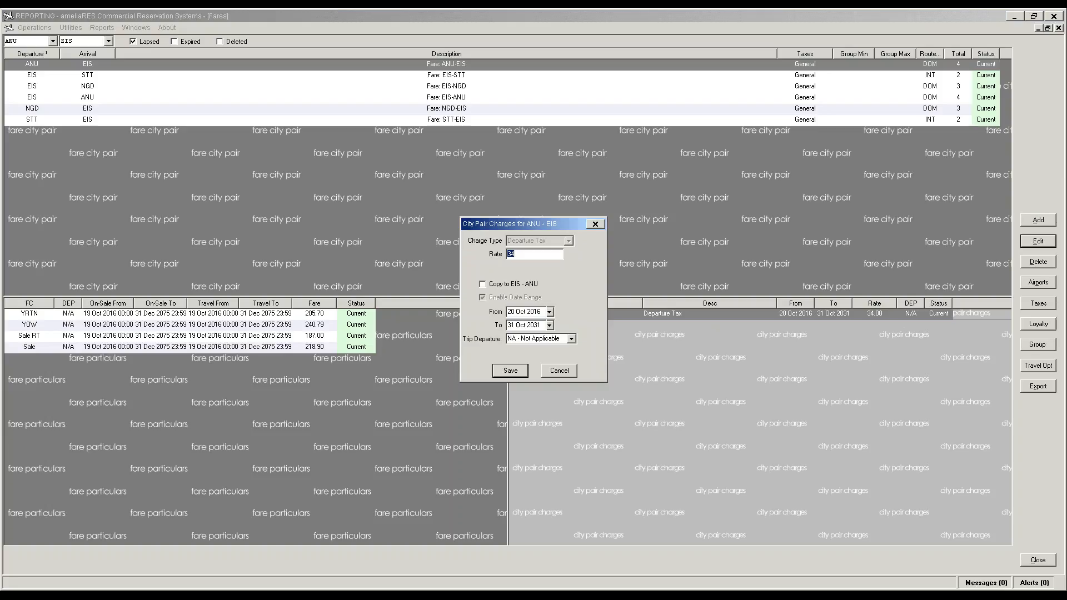
{"action": "left_click", "coordinate": [528, 257]}
{"action": "key", "text": "BackSpace"}
{"action": "type", "text": "8"}
{"action": "left_click", "coordinate": [522, 371]}
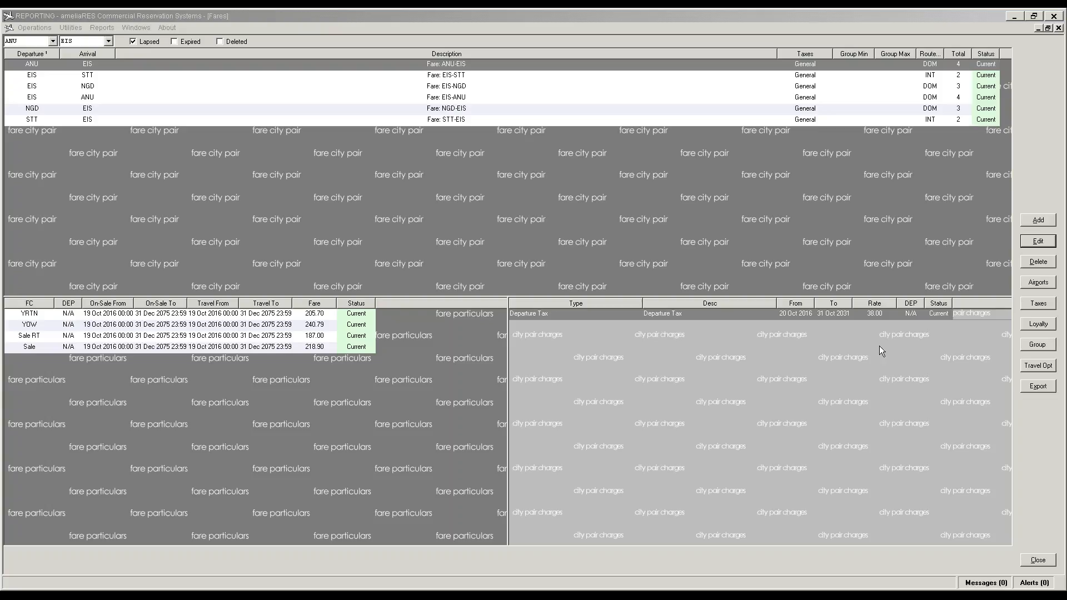
{"action": "left_click", "coordinate": [812, 384]}
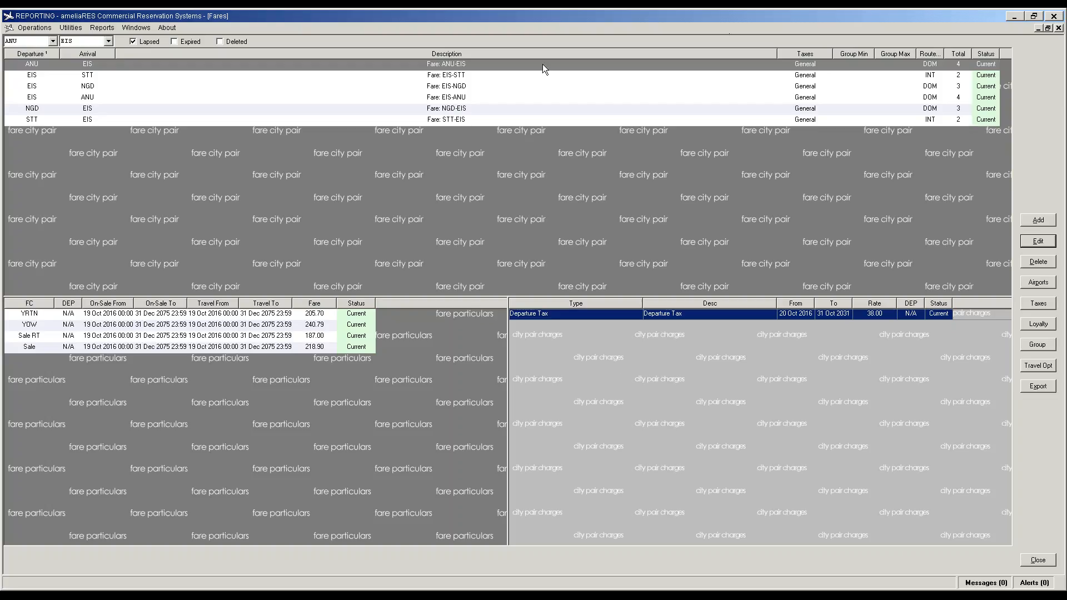
Step: Browse the EIS-STT, EIS-NGD, EIS-ANU, NGD-EIS and STT-EIS city pairs
{"action": "left_click", "coordinate": [510, 79]}
{"action": "left_click", "coordinate": [485, 89]}
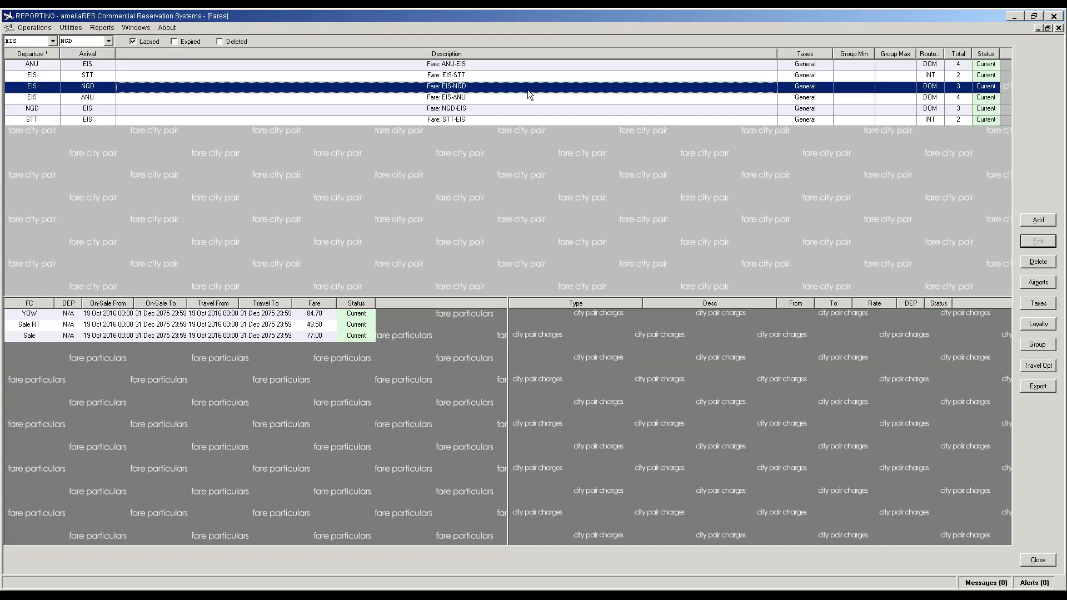
{"action": "left_click", "coordinate": [481, 99]}
{"action": "left_click", "coordinate": [479, 107]}
{"action": "left_click", "coordinate": [469, 120]}
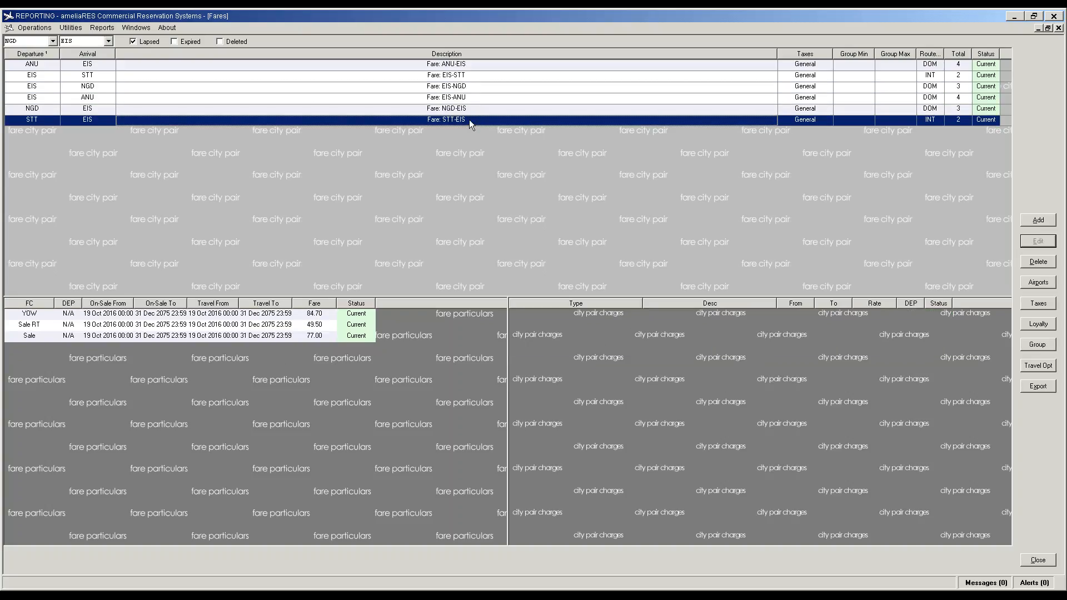
{"action": "left_click", "coordinate": [478, 102]}
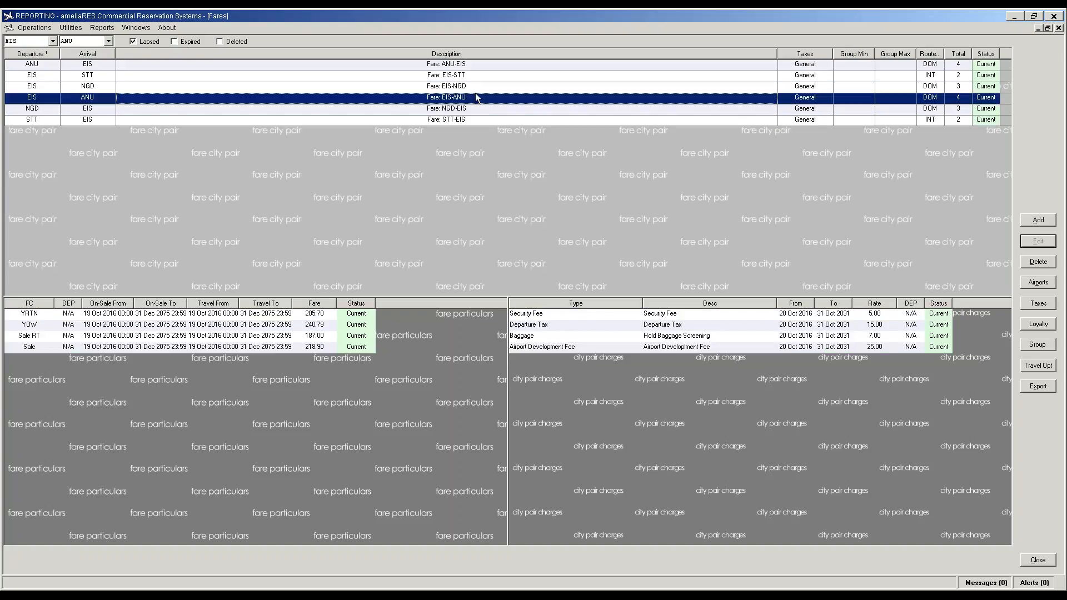
{"action": "left_click", "coordinate": [476, 92]}
{"action": "left_click", "coordinate": [480, 81]}
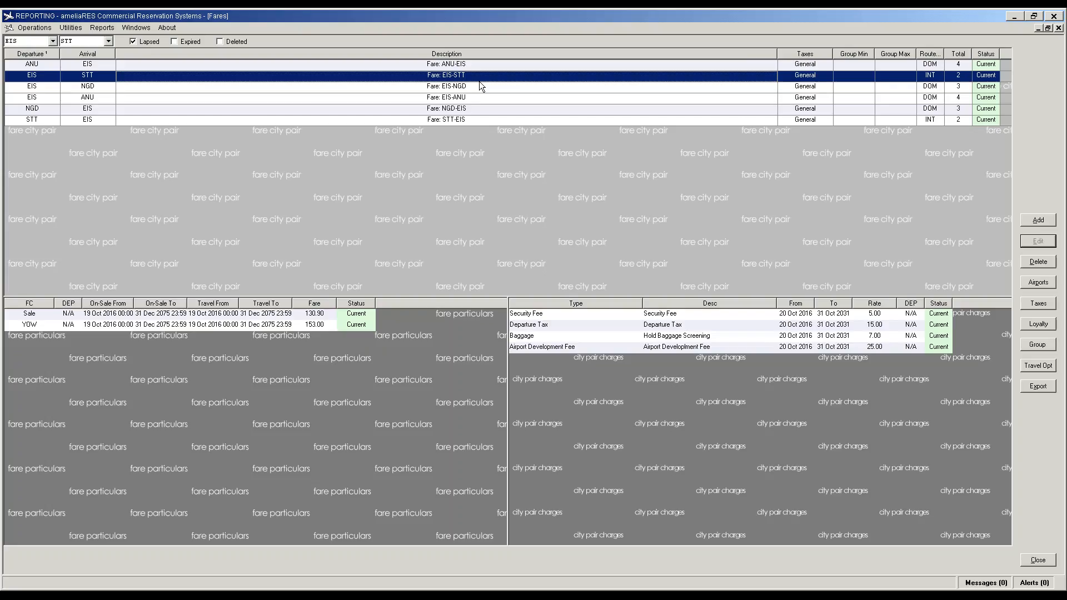
Step: Set the ANU-EIS and EIS-ANU route types to INT, then show STT-EIS
{"action": "left_click", "coordinate": [476, 66]}
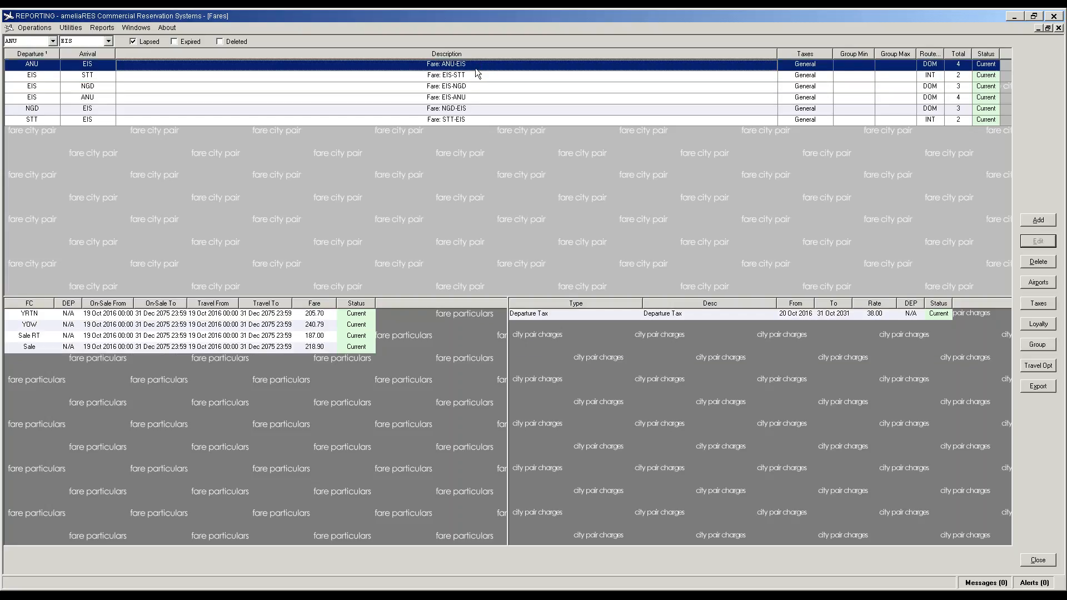
{"action": "left_click", "coordinate": [935, 67]}
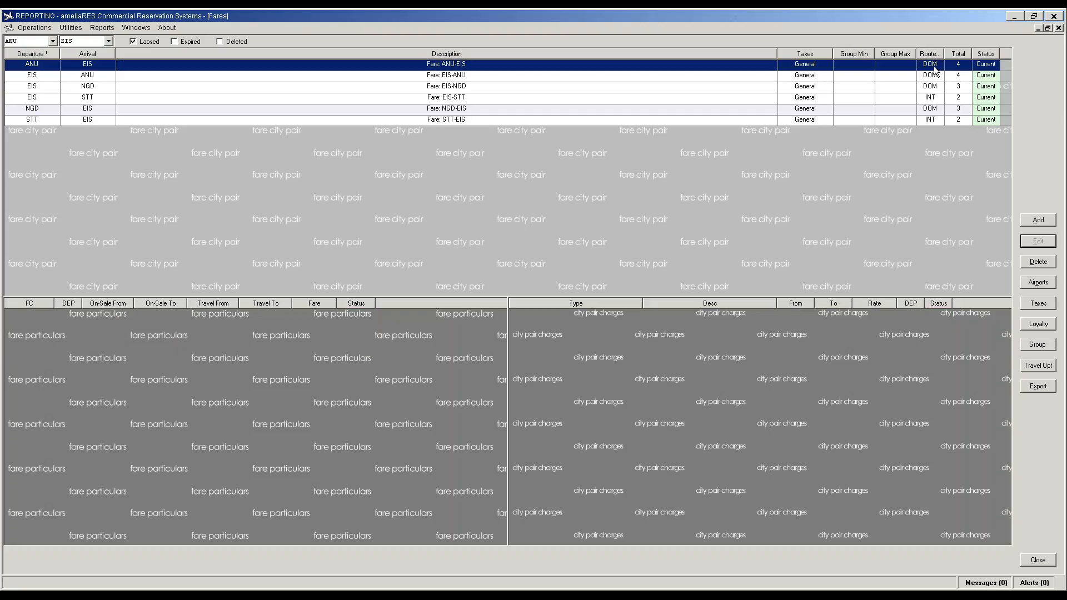
{"action": "left_click", "coordinate": [938, 65]}
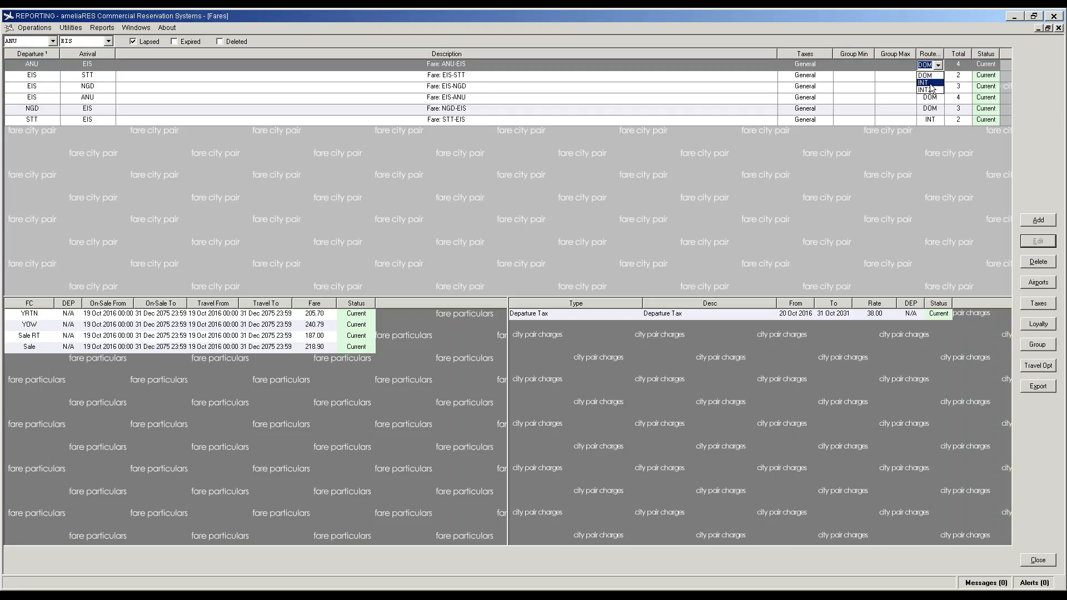
{"action": "left_click", "coordinate": [931, 87]}
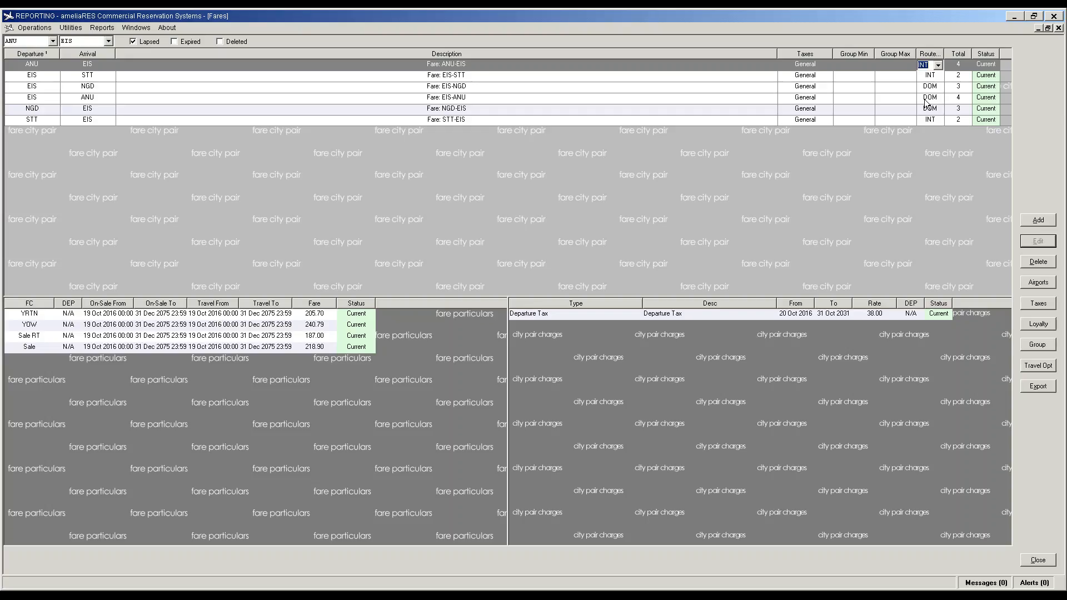
{"action": "left_click", "coordinate": [927, 104]}
{"action": "left_click", "coordinate": [939, 102]}
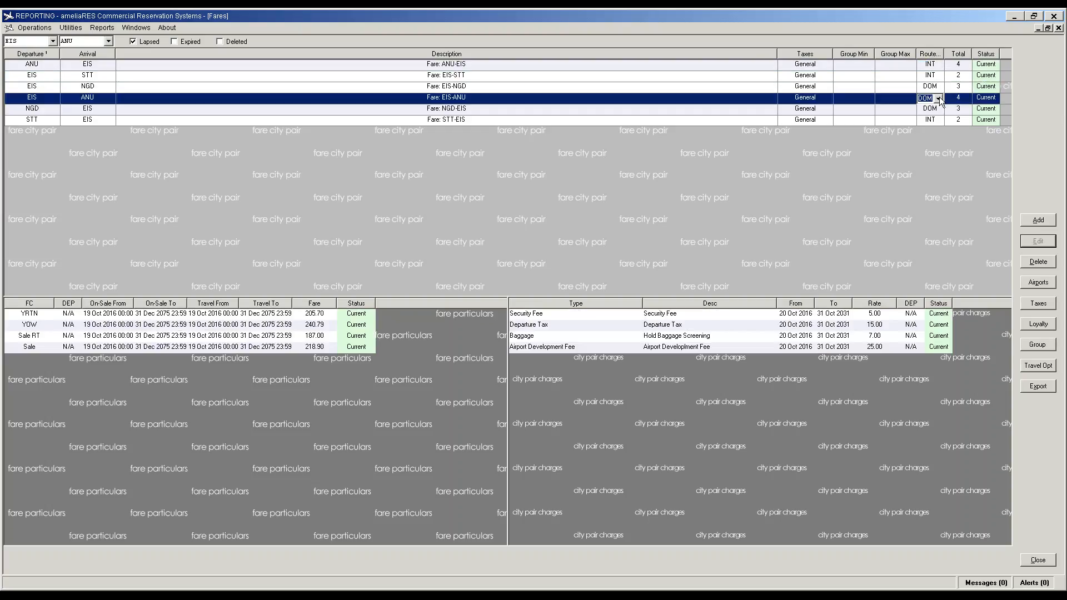
{"action": "left_click", "coordinate": [927, 116]}
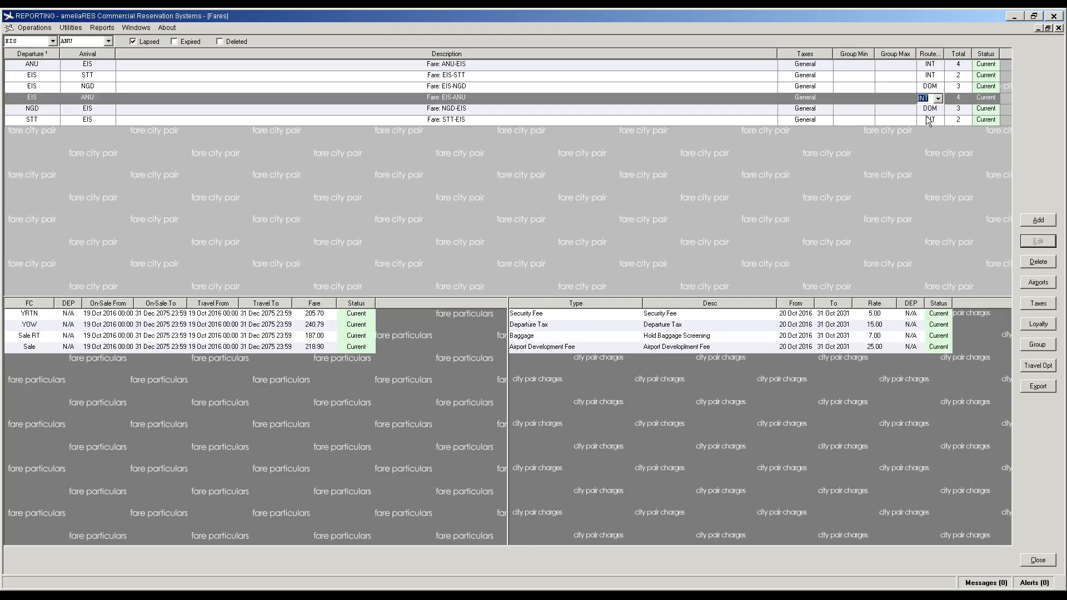
{"action": "left_click", "coordinate": [927, 119]}
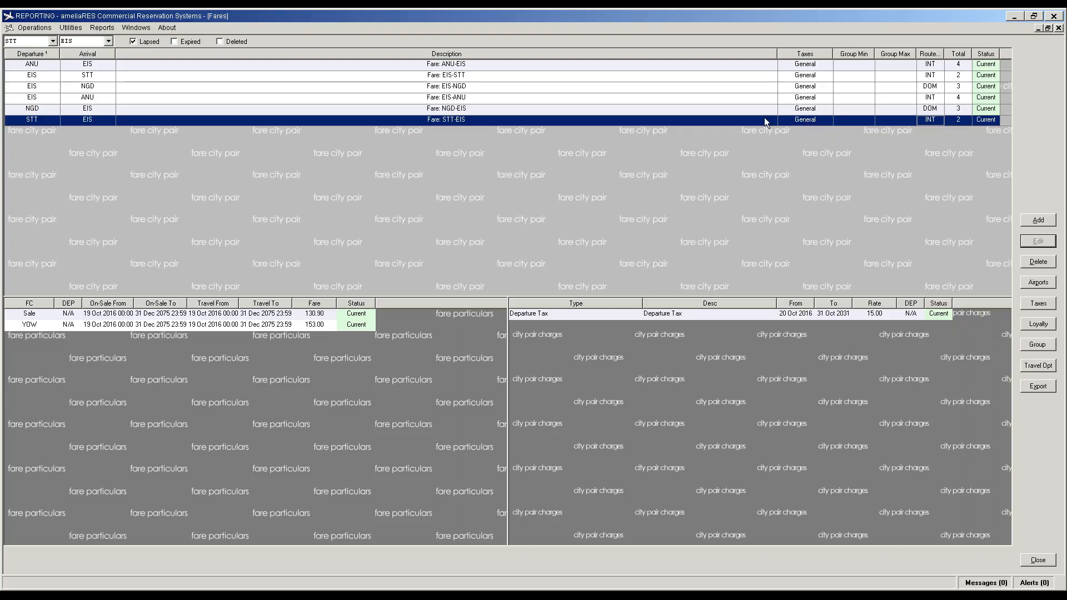
Step: Pick VIJ as departure and EIS as arrival, and add the VIJ-EIS city pair
{"action": "left_click", "coordinate": [52, 41]}
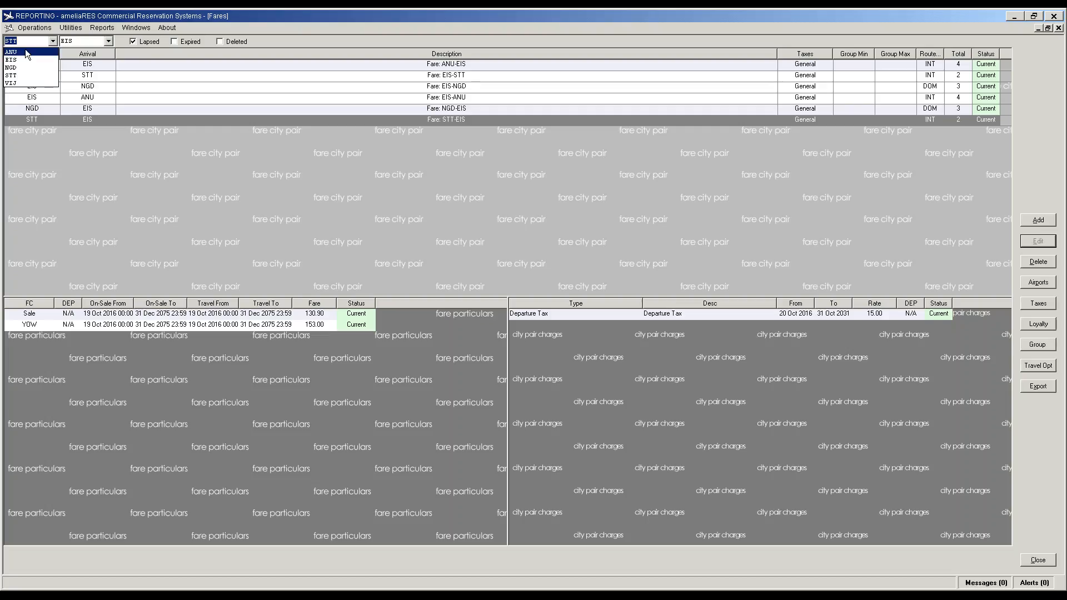
{"action": "left_click", "coordinate": [12, 84]}
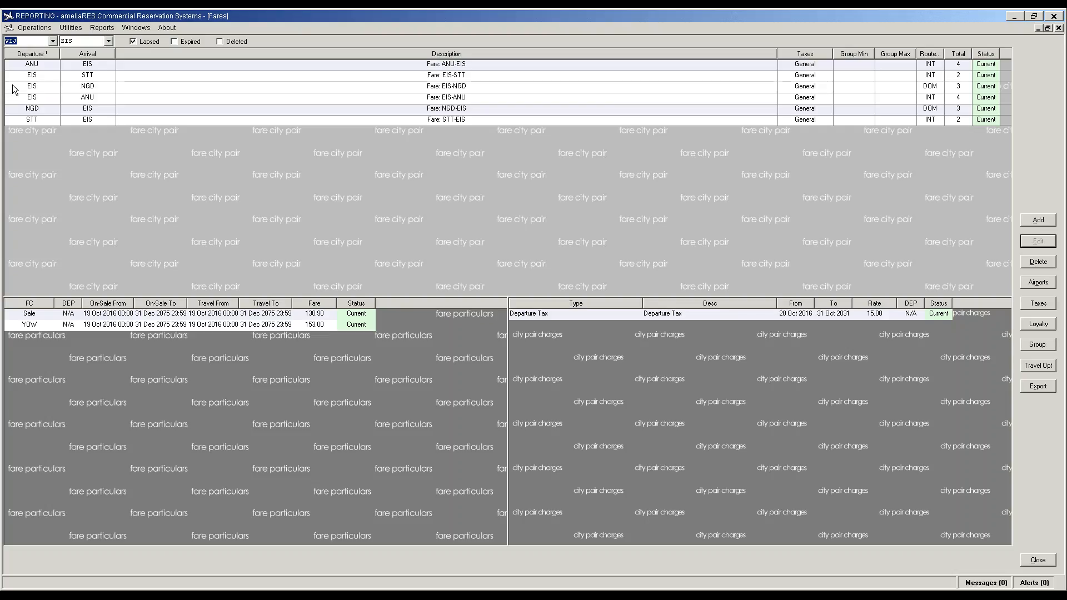
{"action": "left_click", "coordinate": [109, 41]}
{"action": "left_click", "coordinate": [109, 41]}
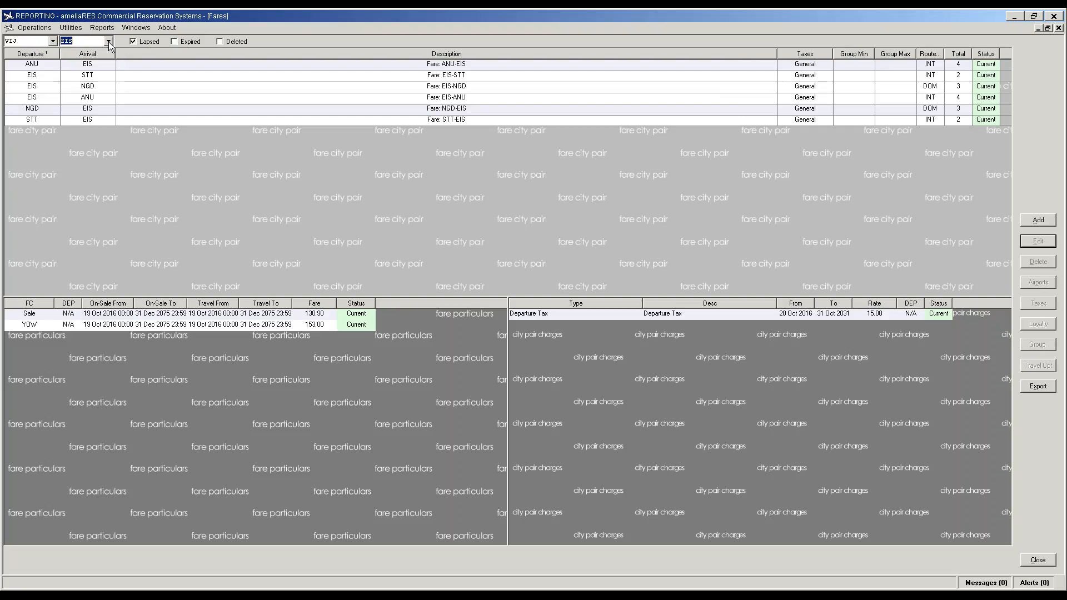
{"action": "left_click", "coordinate": [1039, 219]}
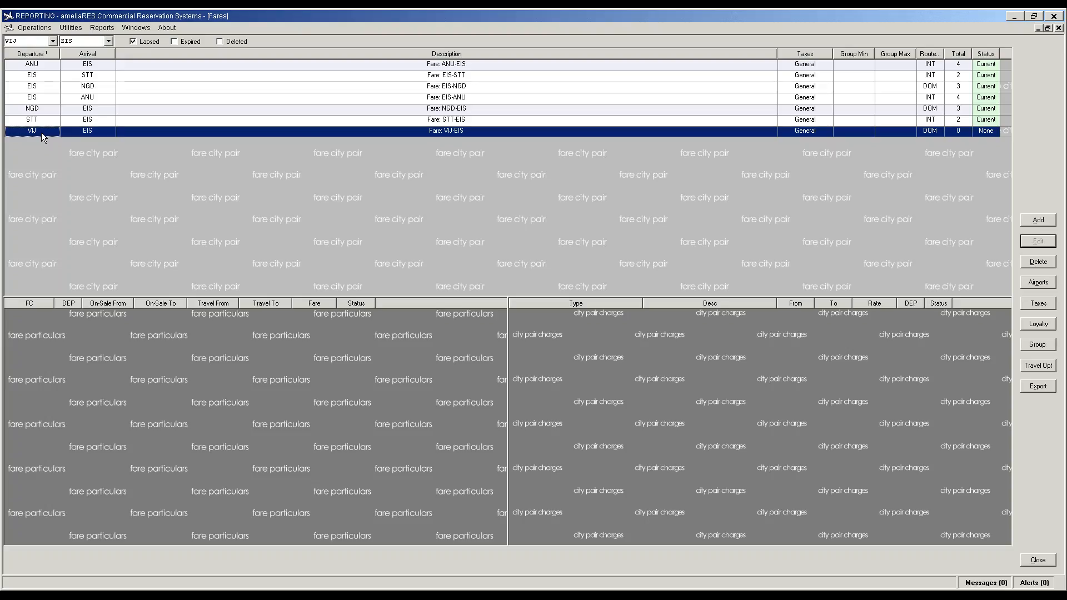
Step: Add a Sale fare of 55 to VIJ-EIS, copied to EIS-VIJ
{"action": "left_click", "coordinate": [132, 342]}
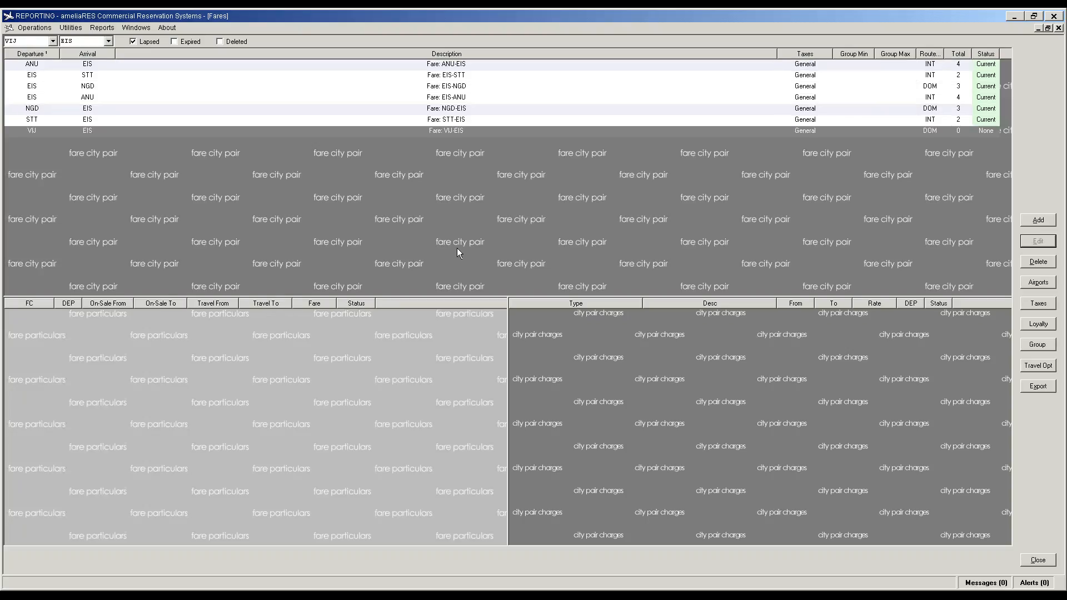
{"action": "left_click", "coordinate": [1039, 221]}
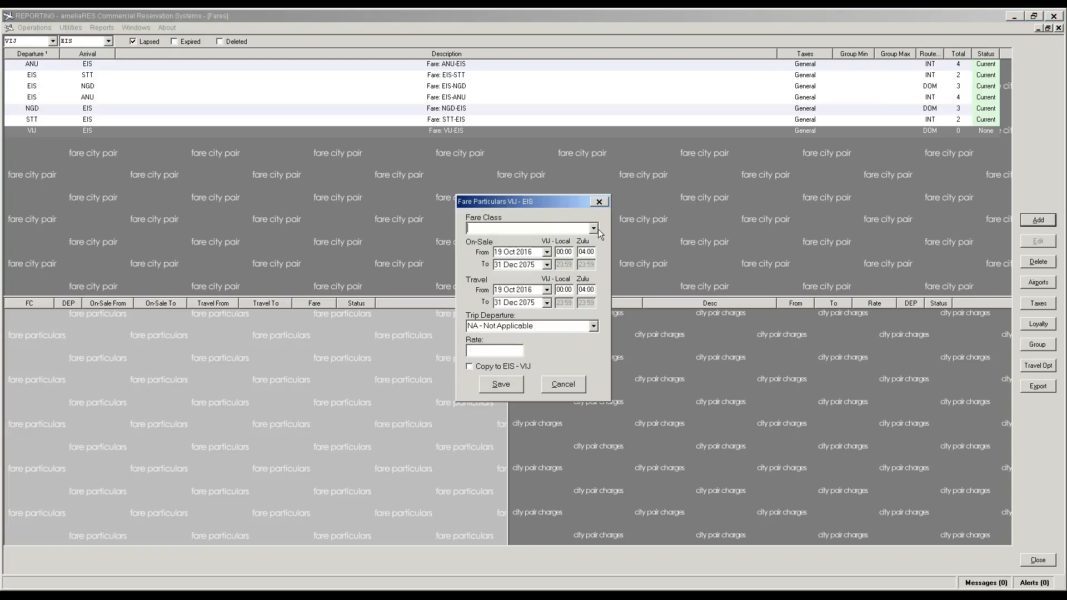
{"action": "left_click", "coordinate": [593, 229]}
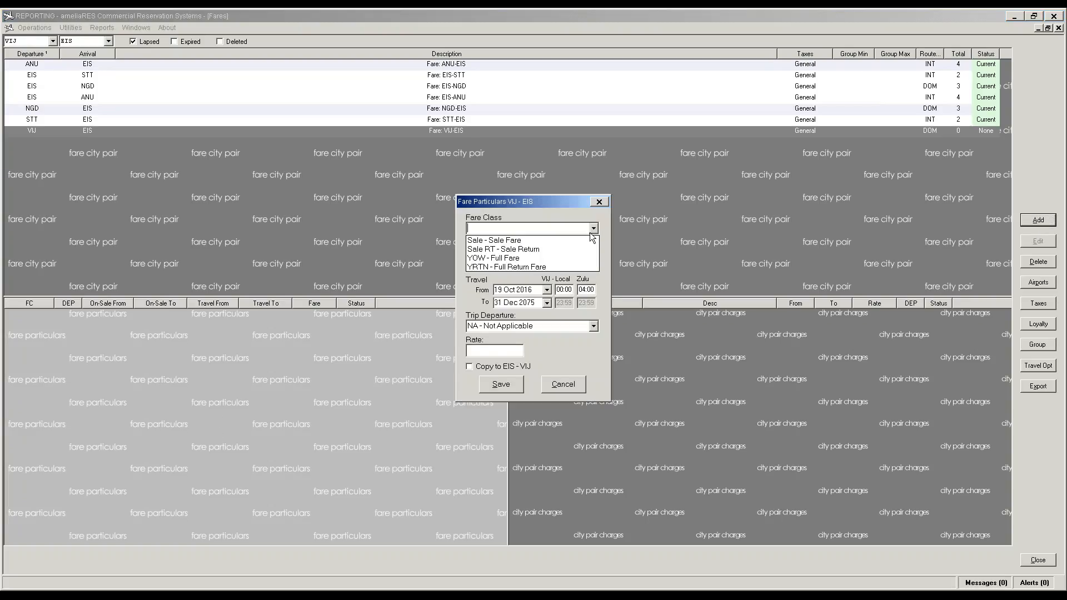
{"action": "left_click", "coordinate": [582, 240]}
{"action": "left_click", "coordinate": [493, 351]}
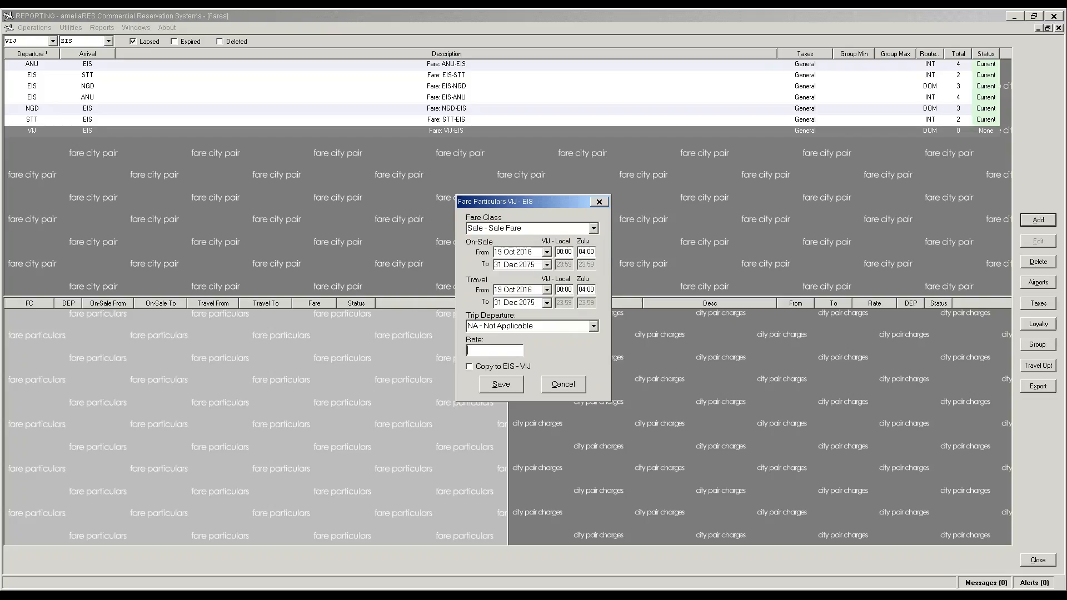
{"action": "type", "text": "55.00"}
{"action": "key", "text": "Tab"}
{"action": "key", "text": "space"}
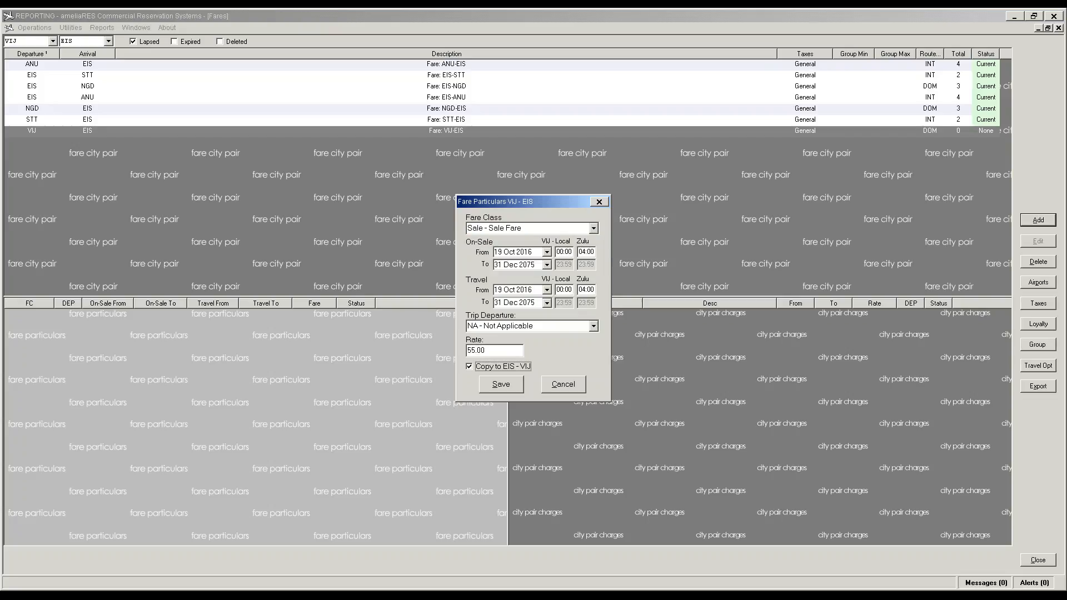
{"action": "left_click", "coordinate": [507, 385]}
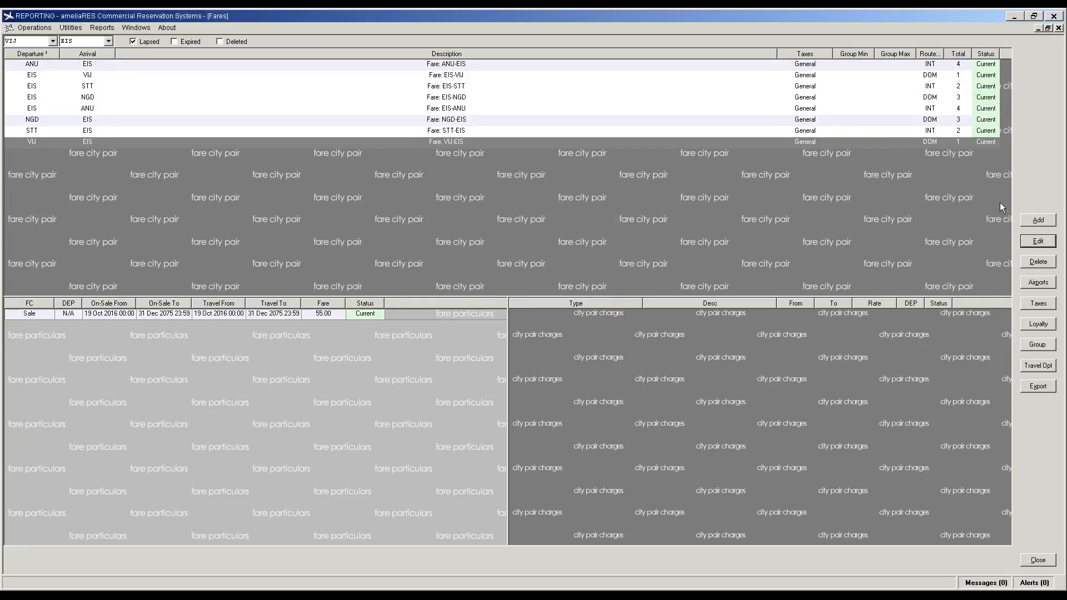
Step: Add a Sale RT fare of 54.45 to VIJ-EIS, copied to EIS-VIJ
{"action": "left_click", "coordinate": [1026, 222]}
{"action": "left_click", "coordinate": [594, 229]}
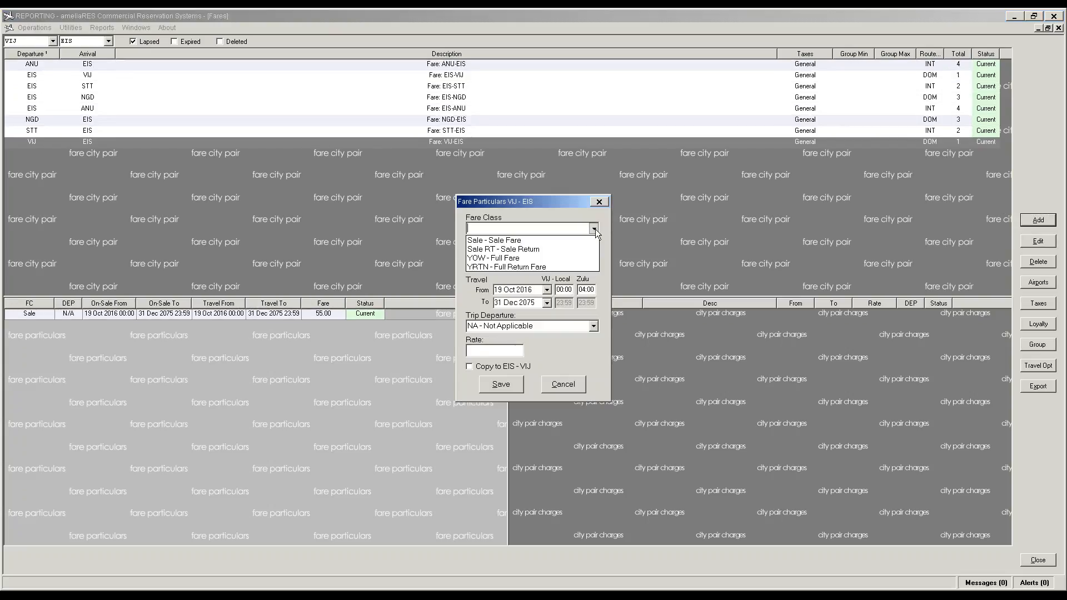
{"action": "left_click", "coordinate": [508, 250]}
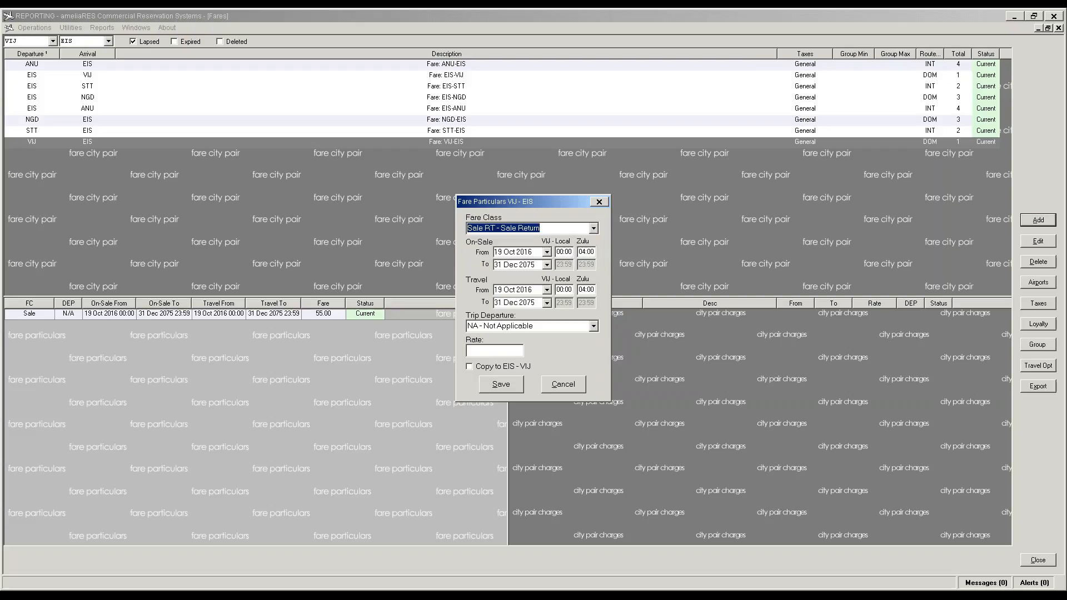
{"action": "left_click", "coordinate": [476, 349]}
{"action": "type", "text": "54.0"}
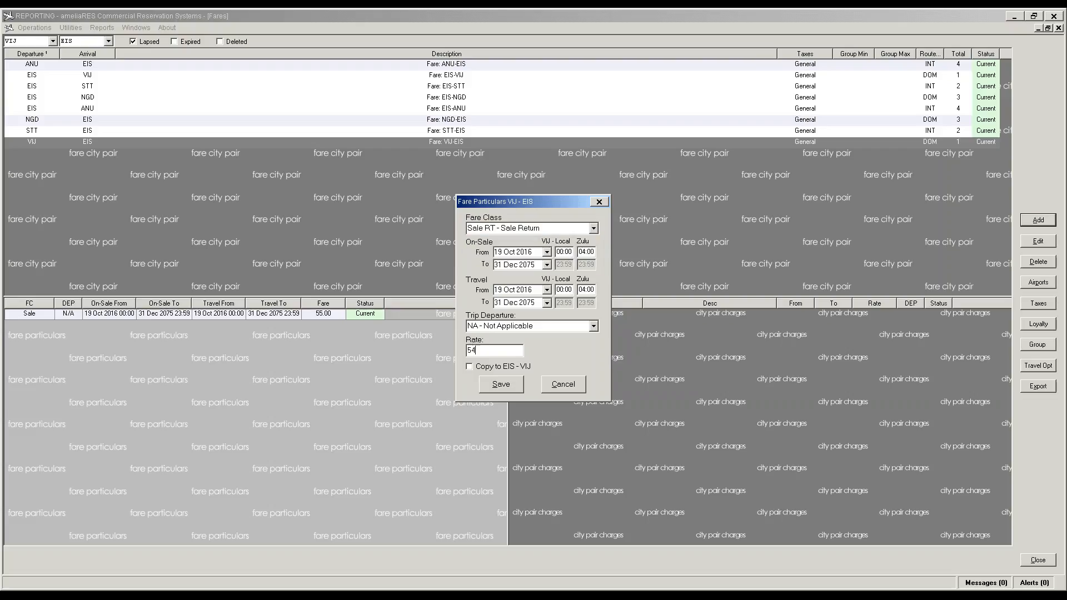
{"action": "key", "text": "Tab"}
{"action": "key", "text": "space"}
{"action": "key", "text": "shift+Tab"}
{"action": "left_click", "coordinate": [490, 352]}
{"action": "key", "text": "BackSpace"}
{"action": "key", "text": "BackSpace"}
{"action": "key", "text": "BackSpace"}
{"action": "type", "text": ".45"}
{"action": "left_click", "coordinate": [498, 385]}
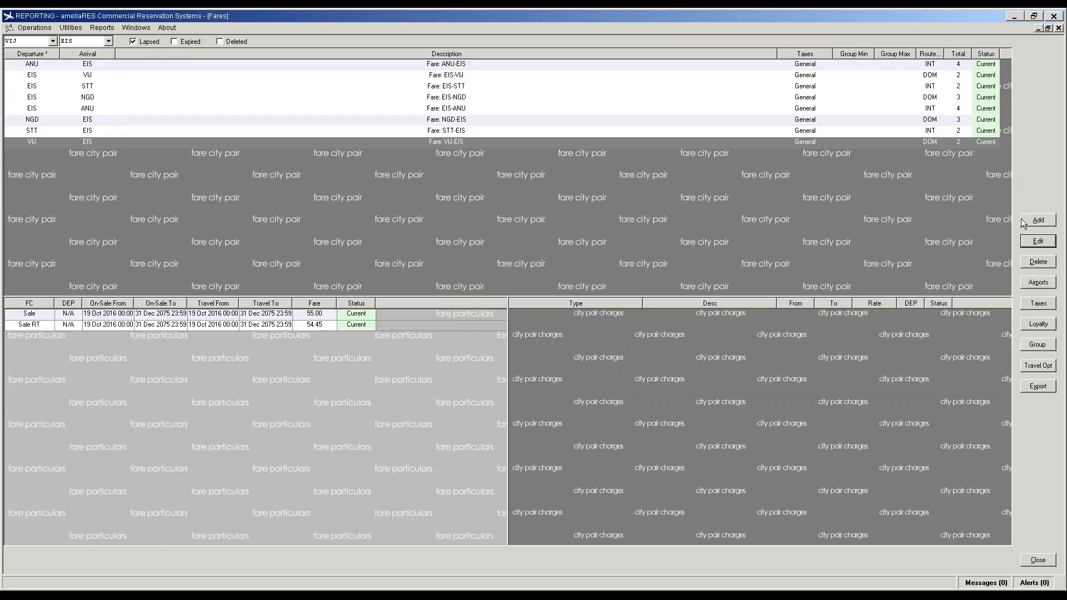
Step: Add a YOW fare of 60.50 to VIJ-EIS
{"action": "left_click", "coordinate": [1023, 221]}
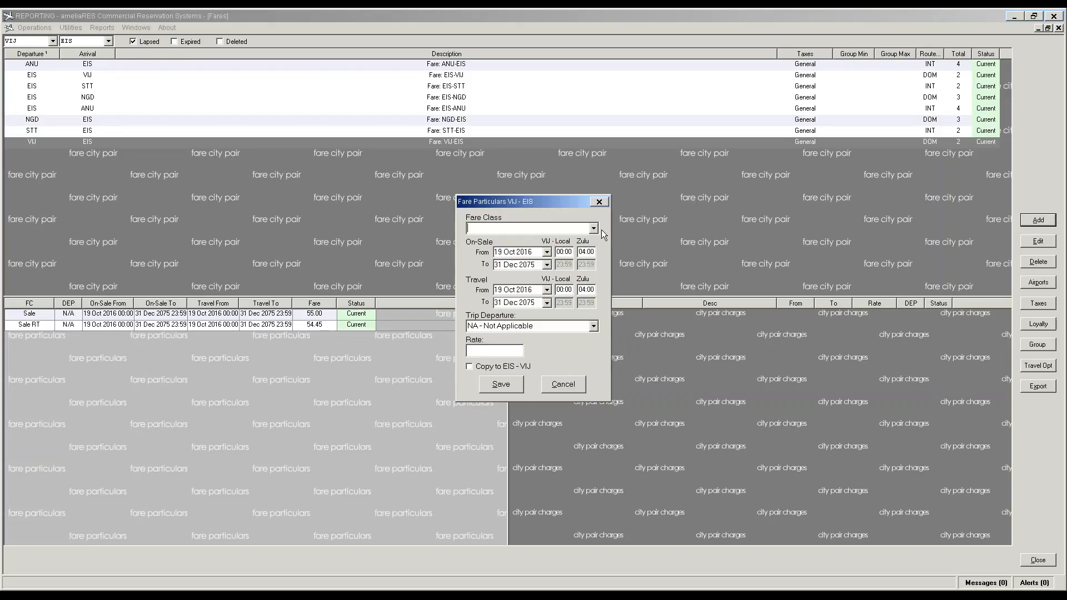
{"action": "left_click", "coordinate": [593, 229]}
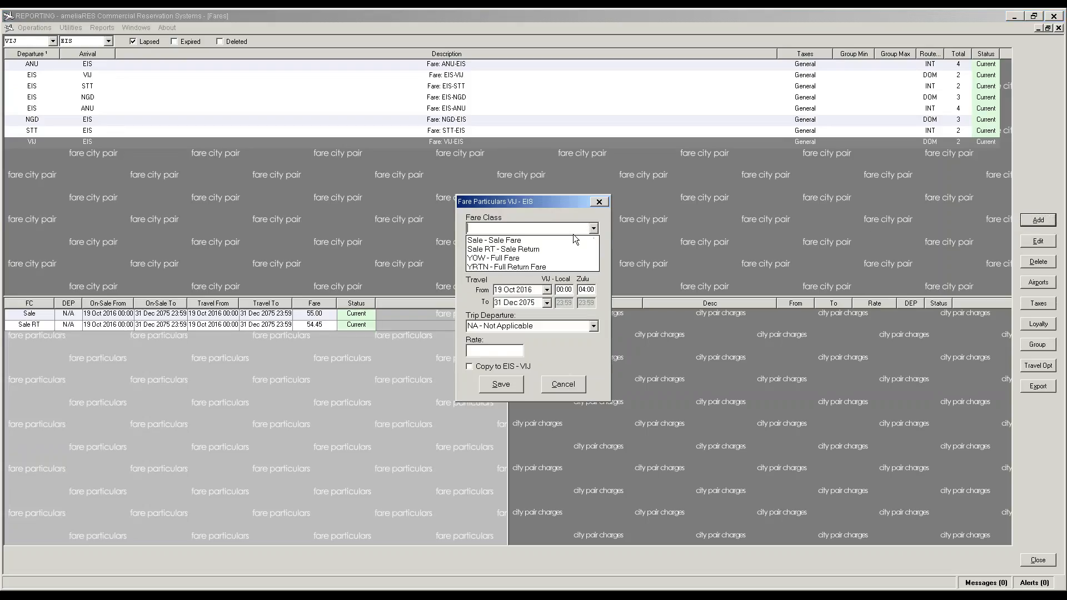
{"action": "left_click", "coordinate": [511, 265]}
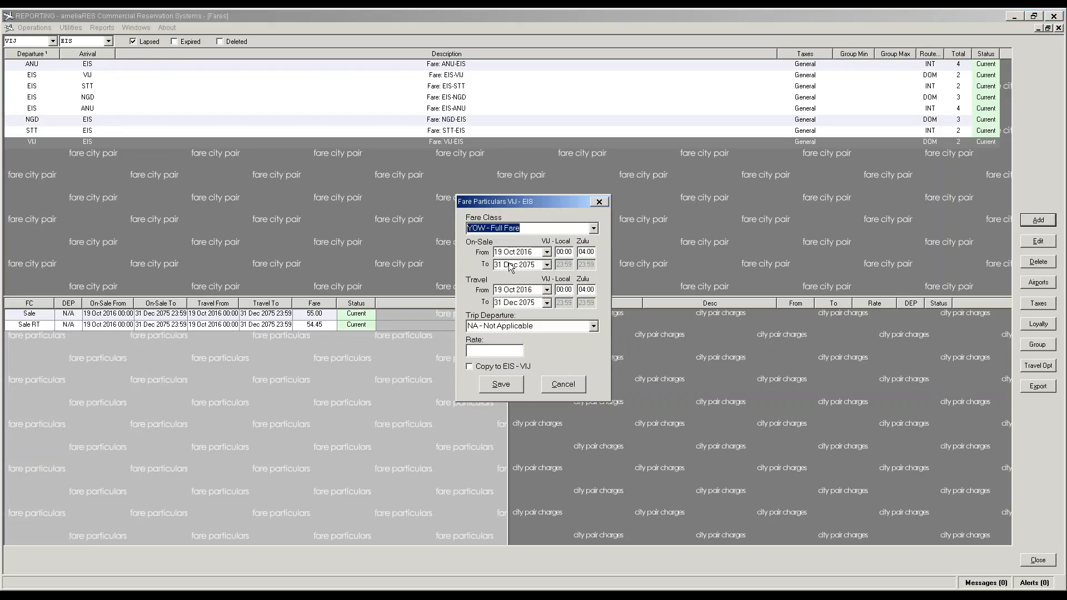
{"action": "left_click", "coordinate": [493, 349]}
{"action": "type", "text": "60.50"}
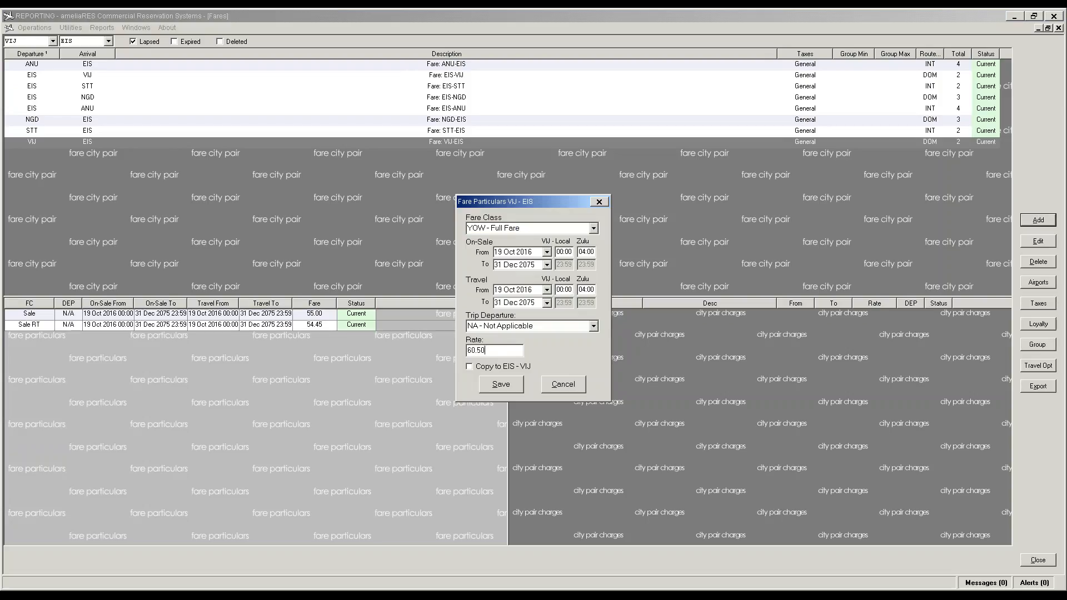
{"action": "key", "text": "Tab"}
{"action": "left_click", "coordinate": [510, 385]}
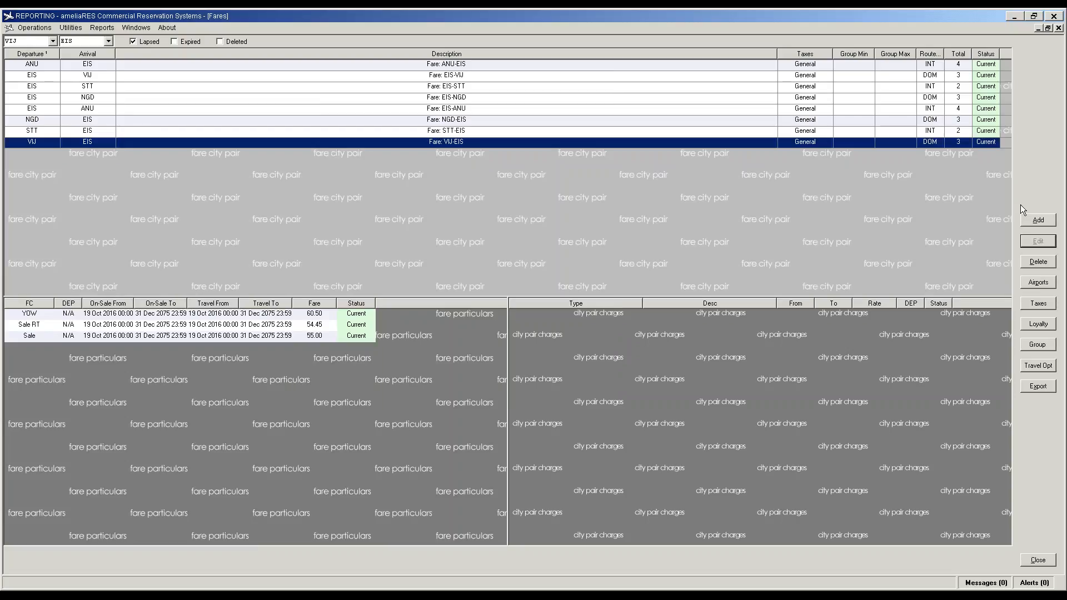
{"action": "left_click", "coordinate": [1035, 220]}
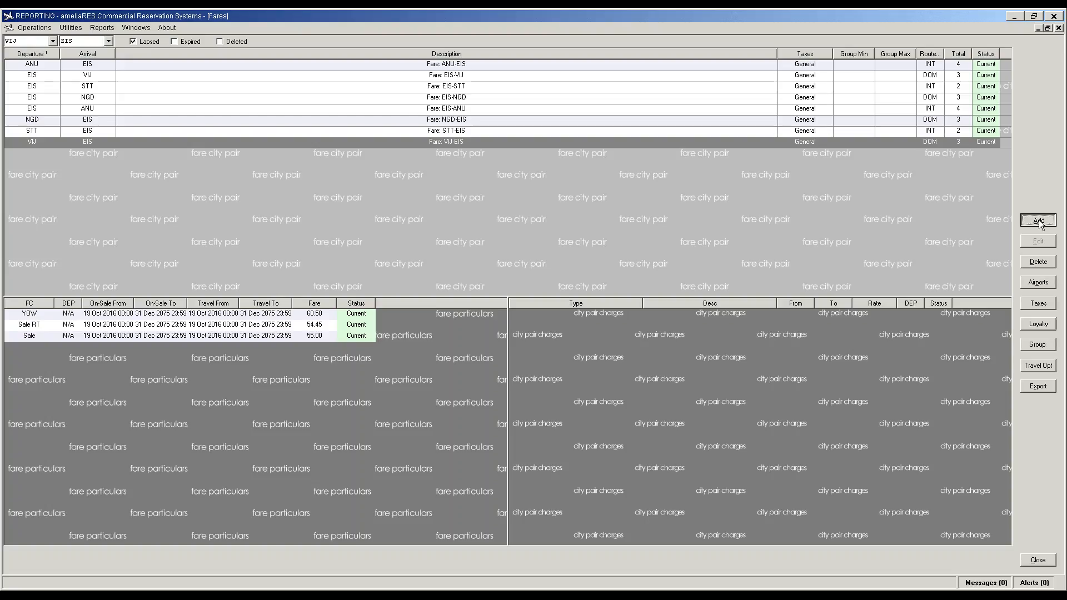
Step: Add a YRTN fare of 59.89 to VIJ-EIS, copied to EIS-VIJ
{"action": "left_click", "coordinate": [970, 278]}
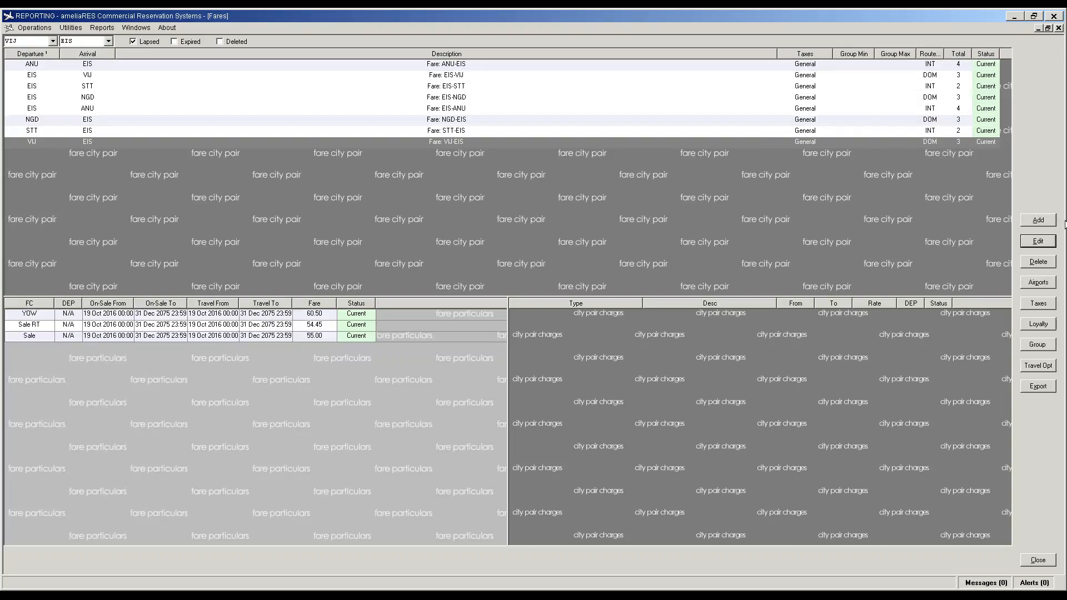
{"action": "left_click", "coordinate": [1038, 220]}
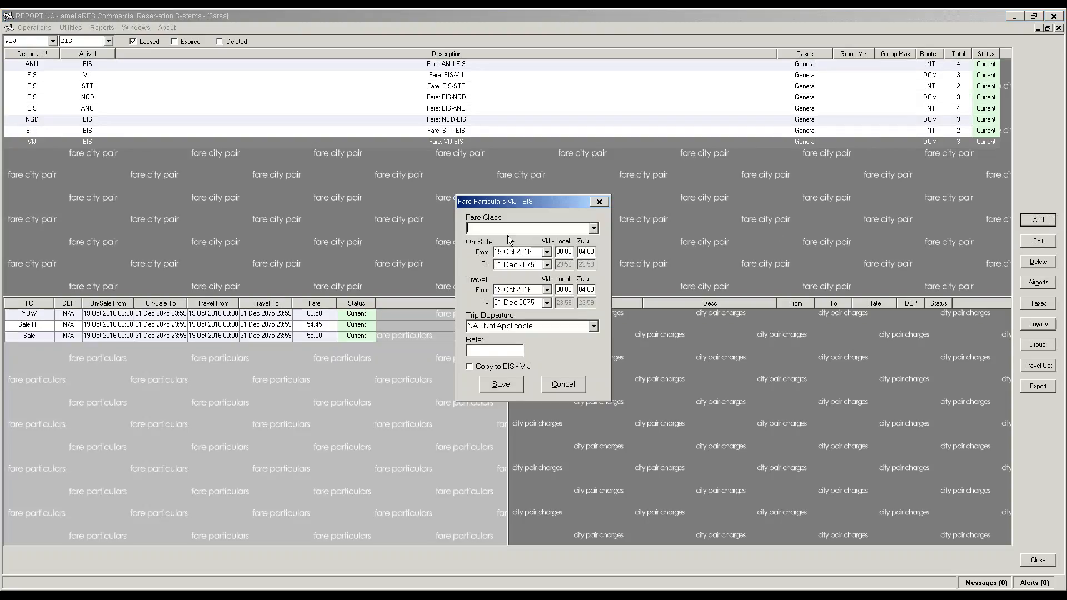
{"action": "type", "text": "YRTN - Full Return Fare"}
{"action": "key", "text": "Tab"}
{"action": "left_click", "coordinate": [509, 351]}
{"action": "type", "text": "59.89"}
{"action": "key", "text": "Tab"}
{"action": "key", "text": "space"}
{"action": "left_click", "coordinate": [500, 384]}
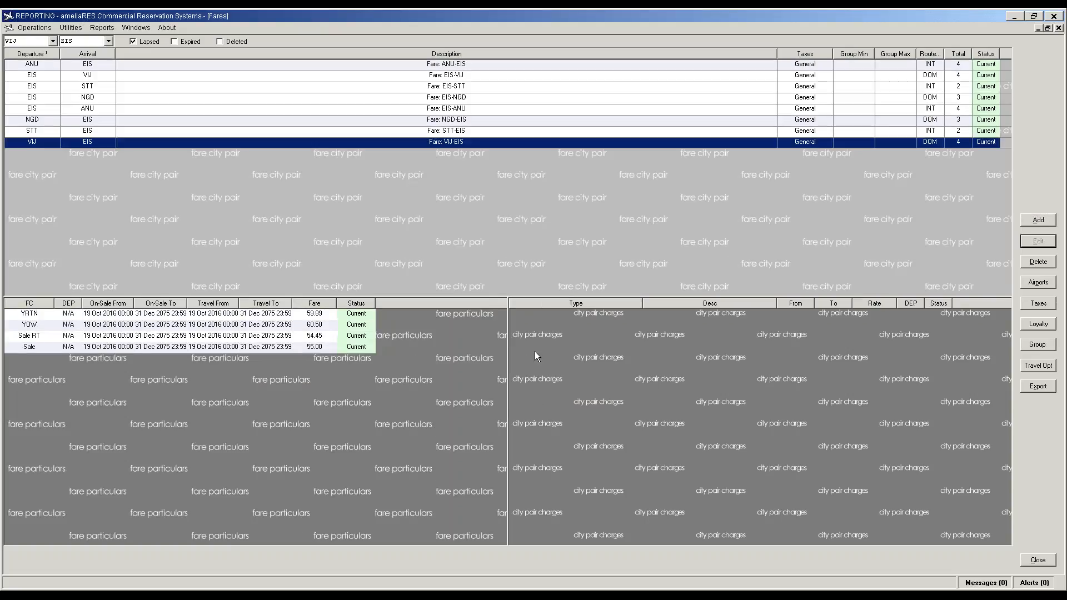
{"action": "left_click", "coordinate": [591, 344]}
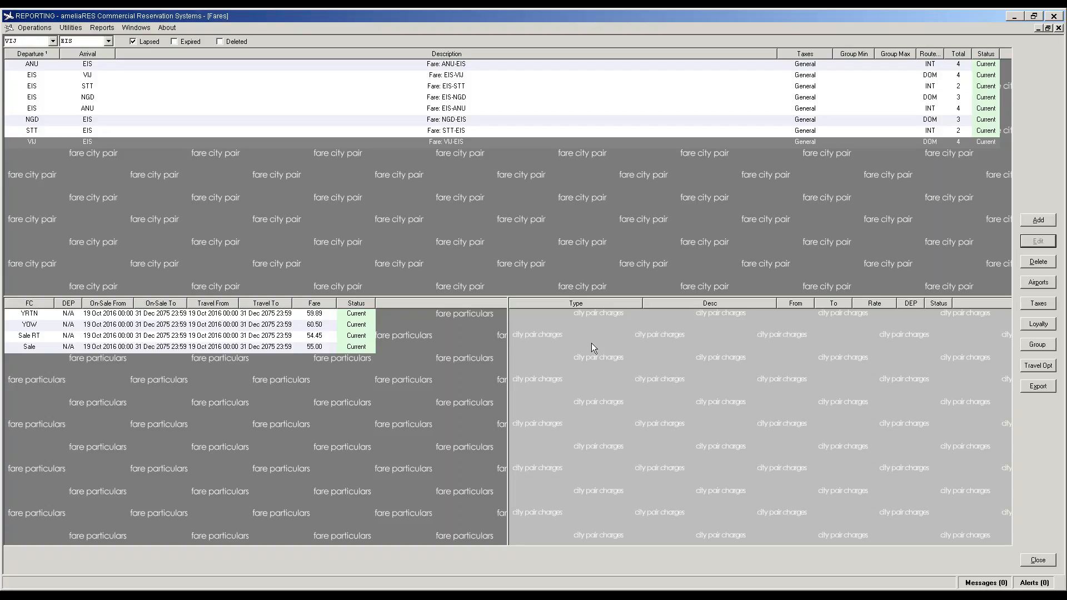
Step: Review EIS-VIJ and EIS-NGD, add a secondary sort by arrival, then view EIS-STT and VIJ-EIS
{"action": "left_click", "coordinate": [449, 79]}
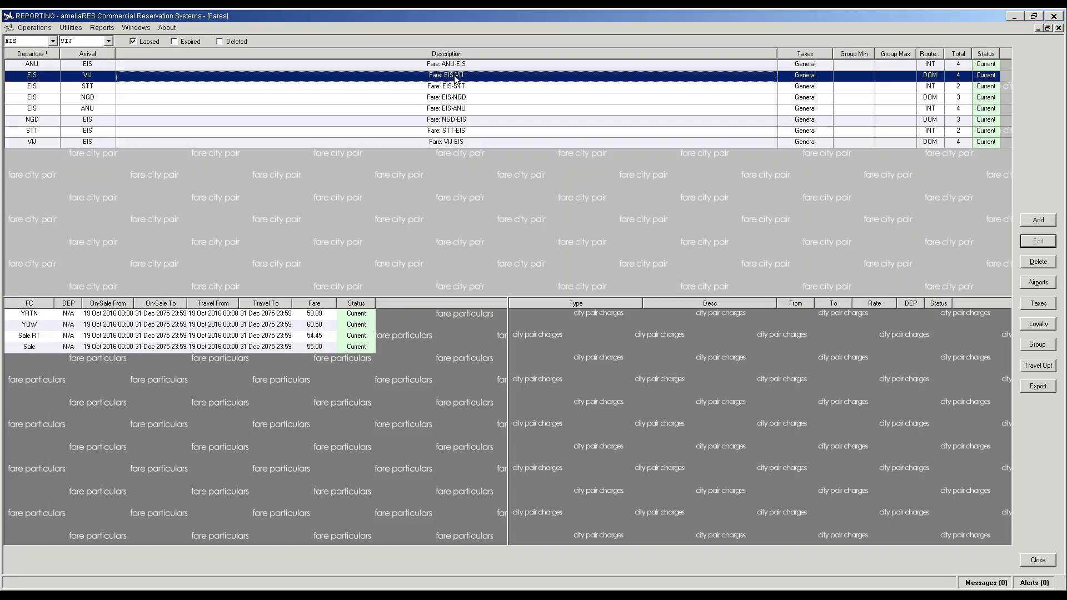
{"action": "left_click", "coordinate": [449, 97]}
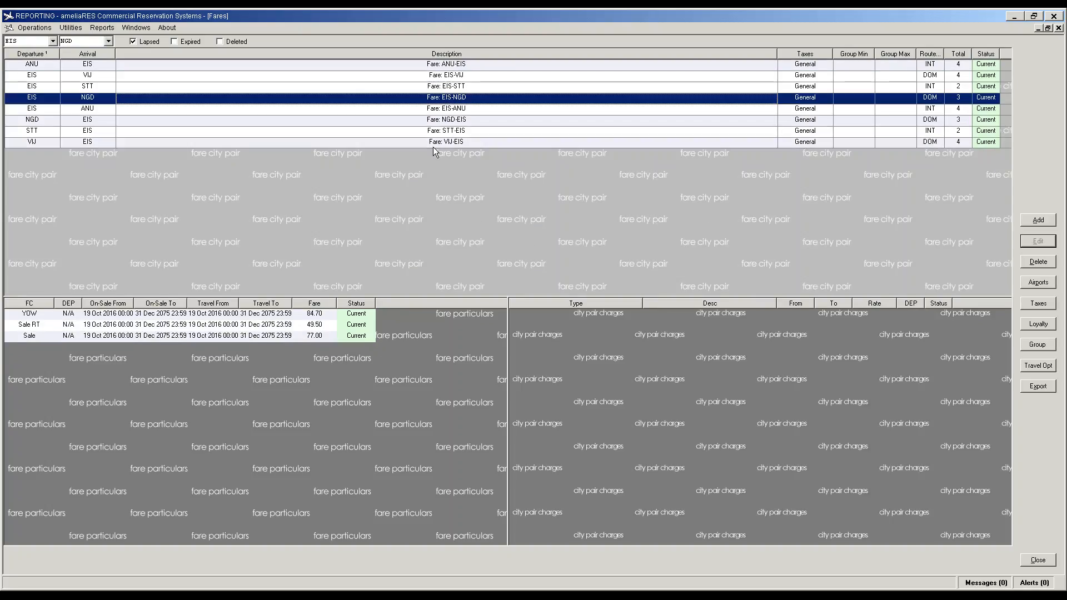
{"action": "left_click", "coordinate": [74, 52]}
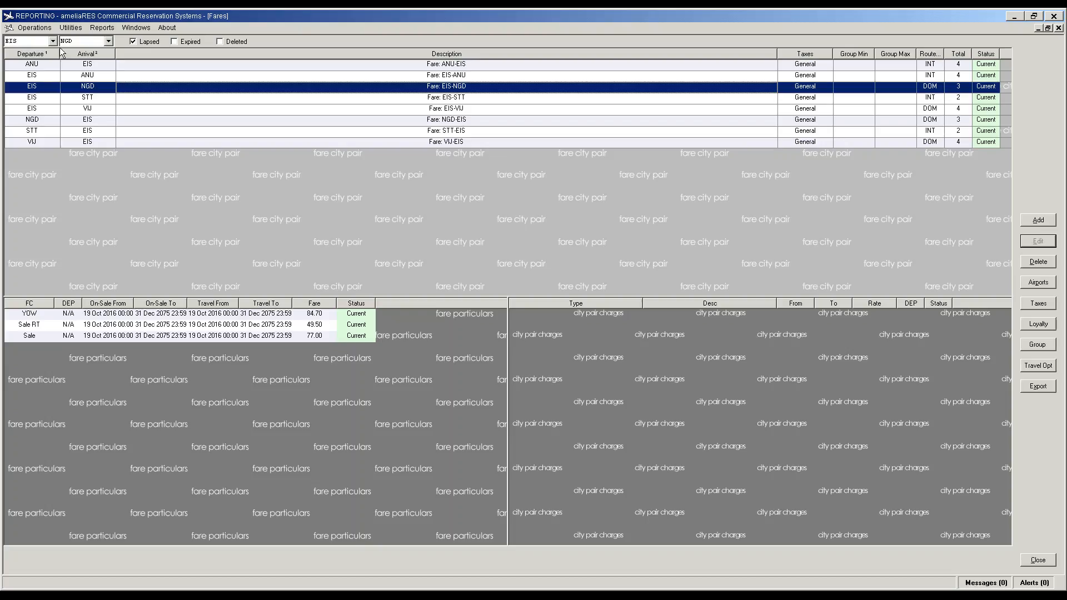
{"action": "left_click", "coordinate": [81, 100]}
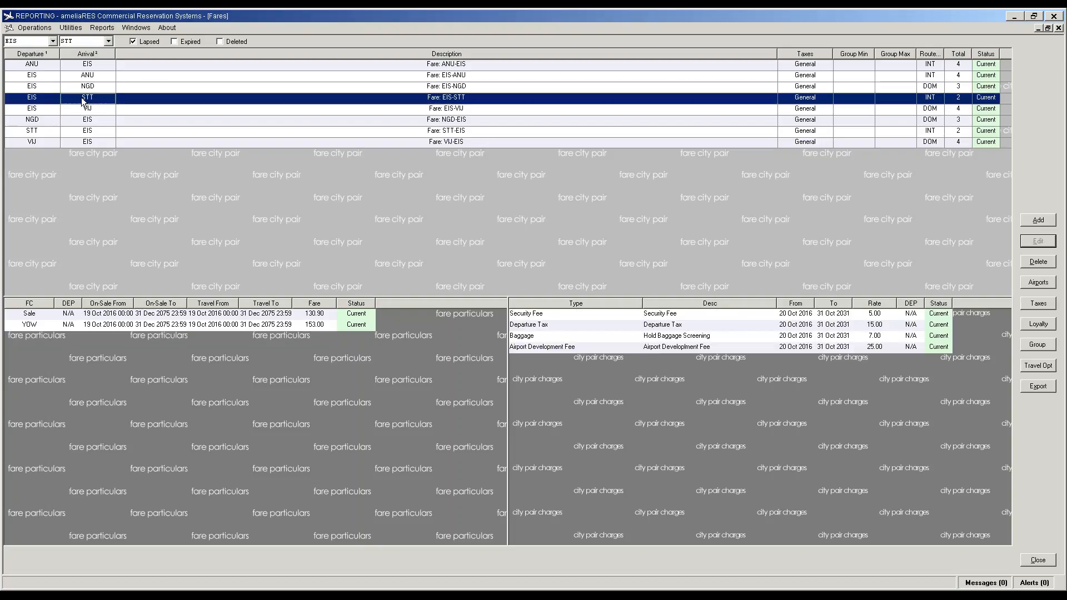
{"action": "left_click", "coordinate": [31, 142]}
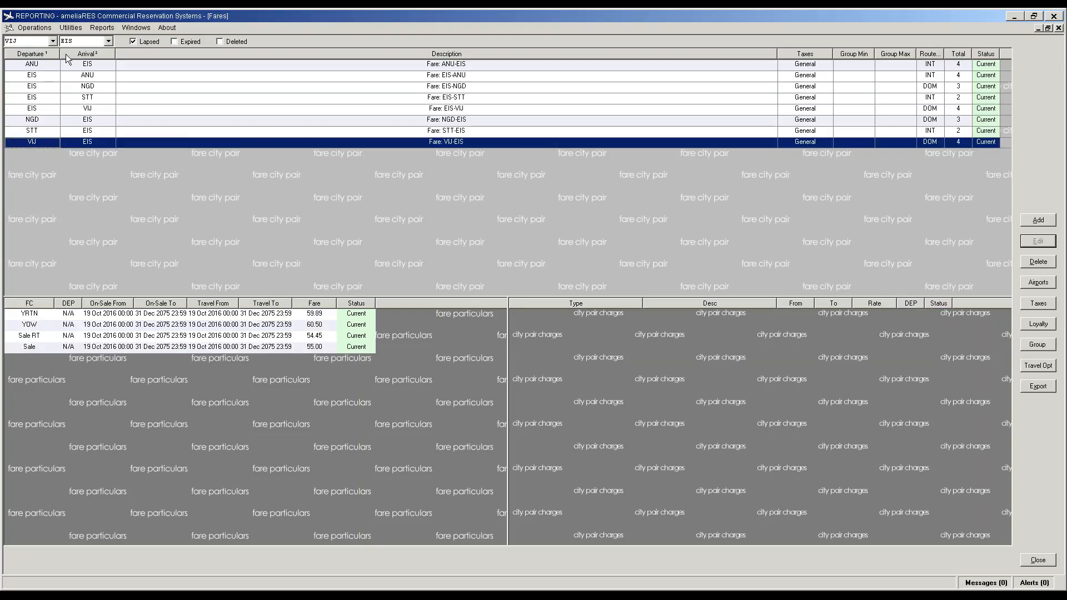
Step: Set the arrival airport to STT and add the VIJ-STT city pair
{"action": "left_click", "coordinate": [109, 42]}
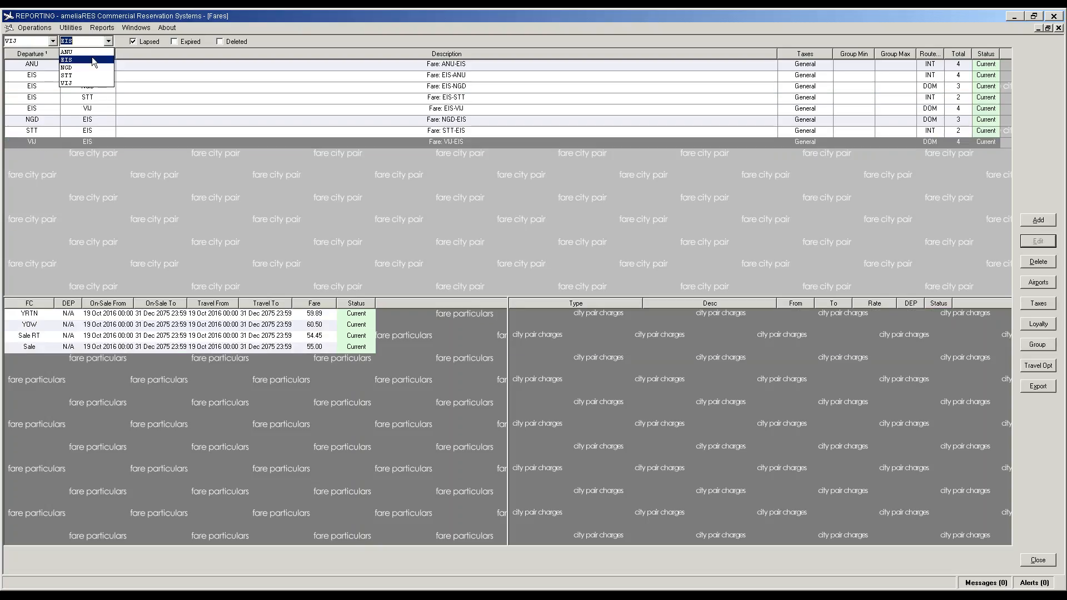
{"action": "left_click", "coordinate": [71, 76]}
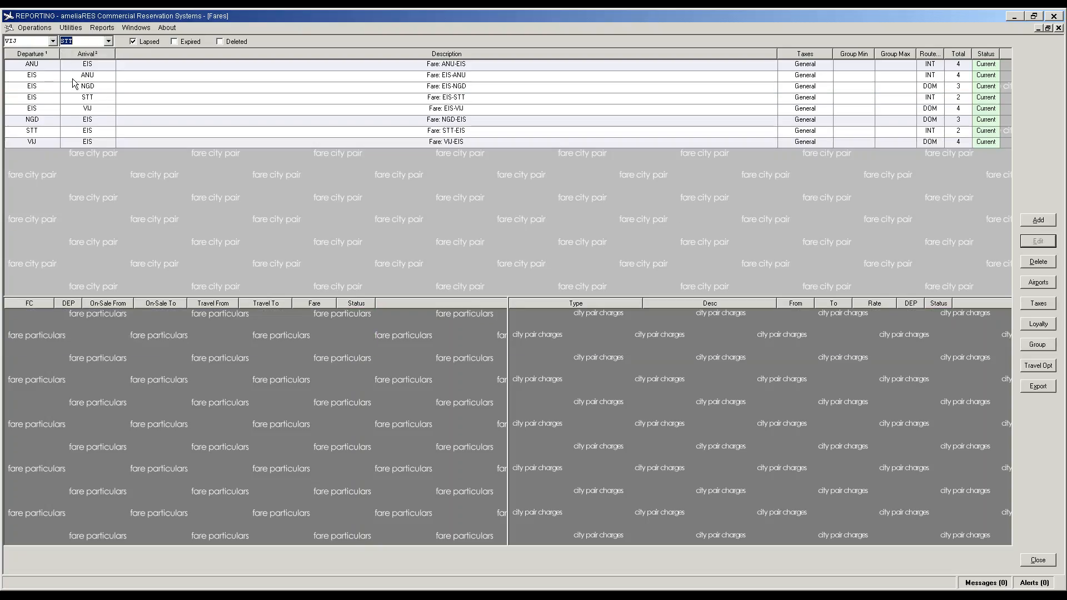
{"action": "left_click", "coordinate": [1039, 224]}
{"action": "left_click", "coordinate": [396, 339]}
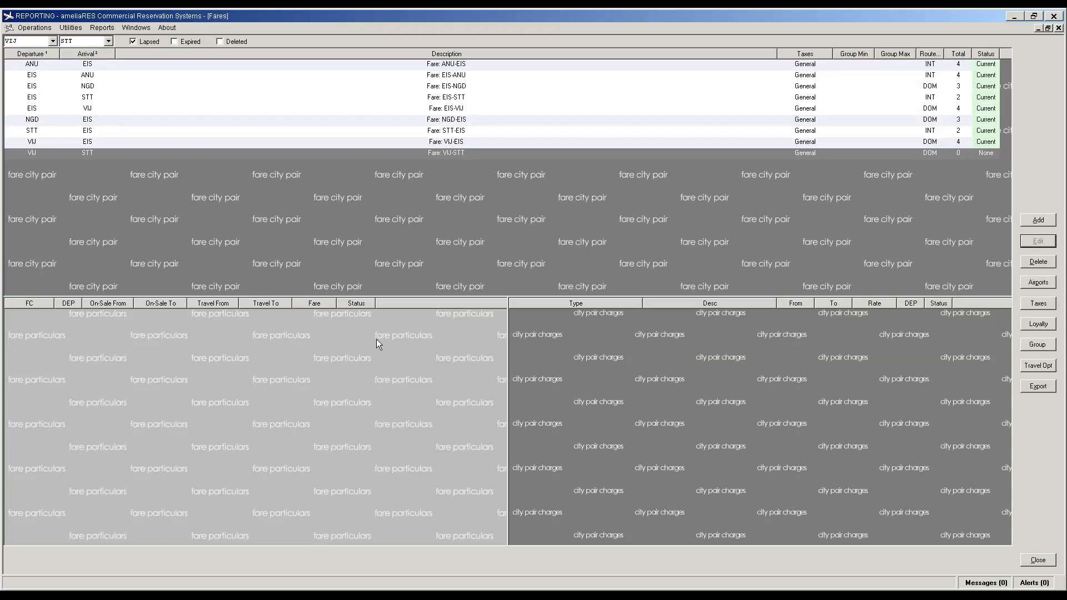
Step: Add a Sale fare of 139.70 to VIJ-STT
{"action": "left_click", "coordinate": [1035, 222]}
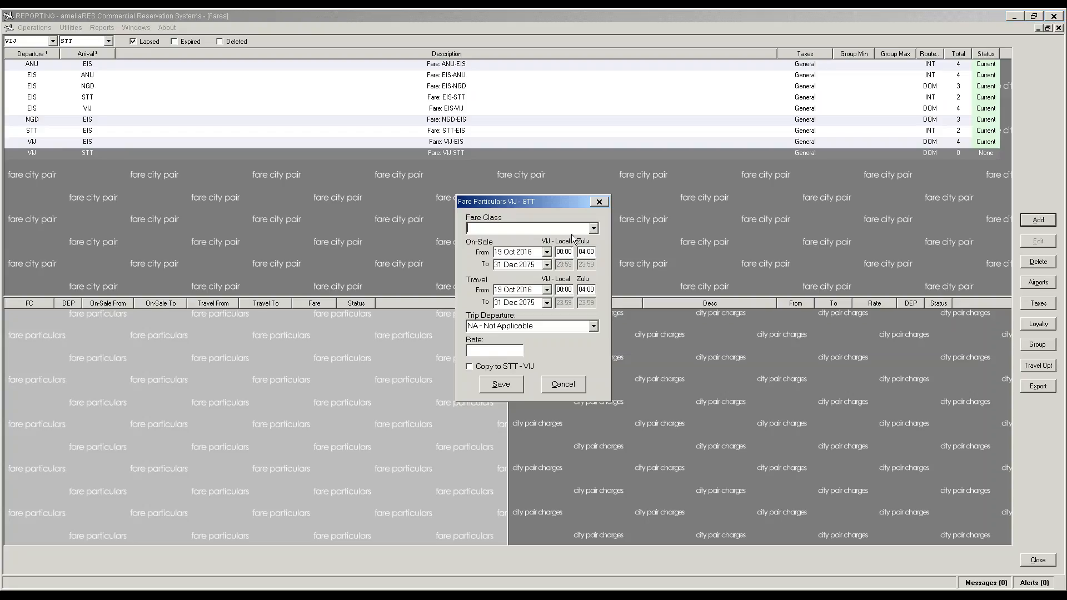
{"action": "left_click", "coordinate": [594, 228]}
{"action": "left_click", "coordinate": [579, 241]}
{"action": "left_click", "coordinate": [486, 351]}
{"action": "type", "text": "139.70"}
{"action": "key", "text": "Tab"}
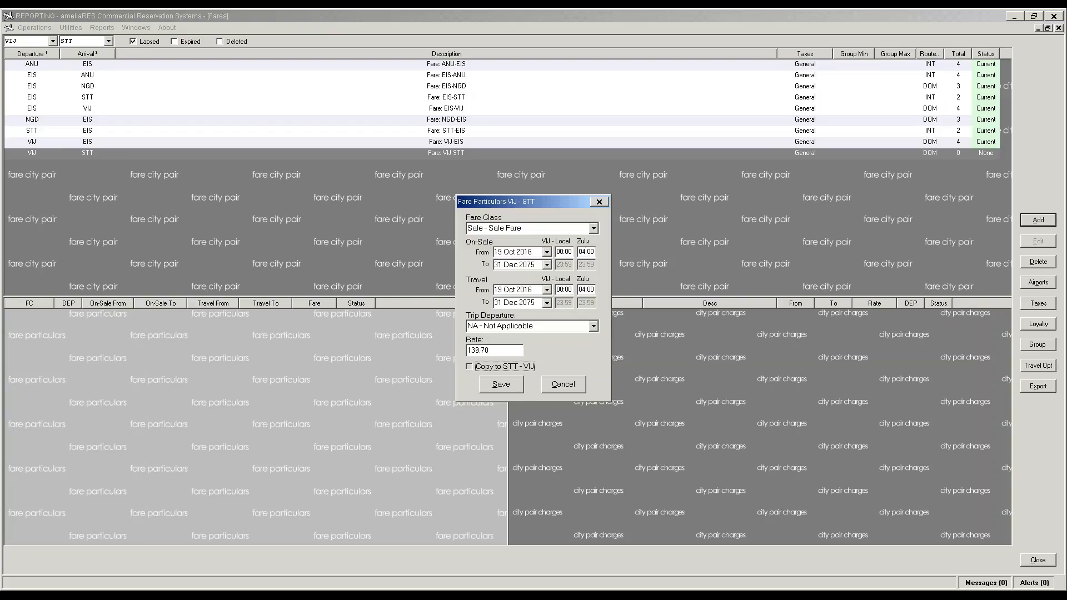
{"action": "left_click", "coordinate": [482, 382]}
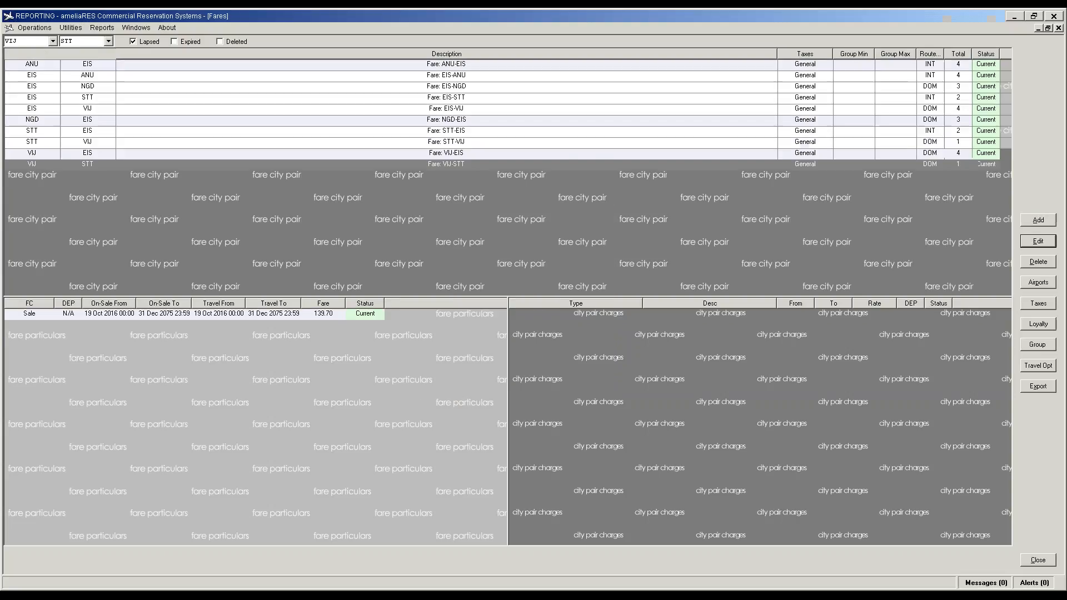
Step: Add a Sale RT fare of 116.05 to VIJ-STT
{"action": "left_click", "coordinate": [1037, 222]}
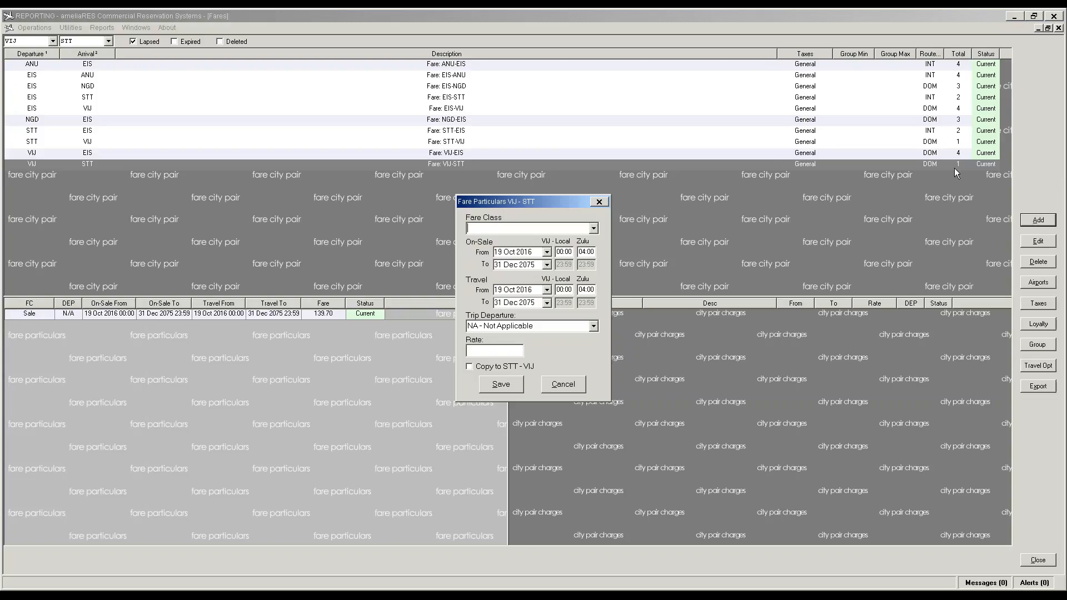
{"action": "type", "text": "Sale - Sale Fare"}
{"action": "key", "text": "Return"}
{"action": "left_click", "coordinate": [594, 227]}
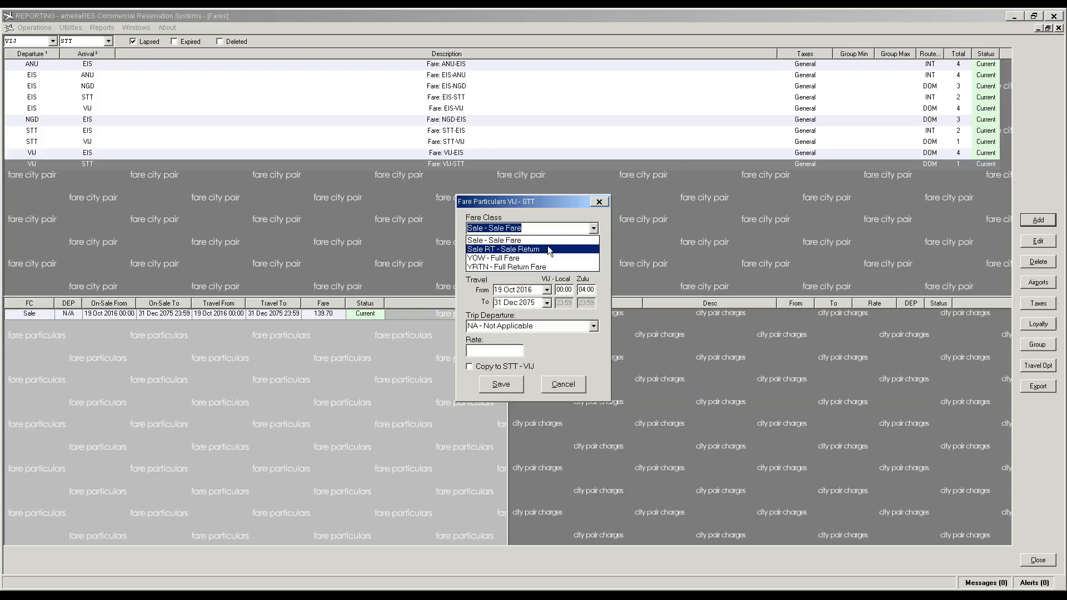
{"action": "left_click", "coordinate": [548, 246]}
{"action": "left_click", "coordinate": [474, 351]}
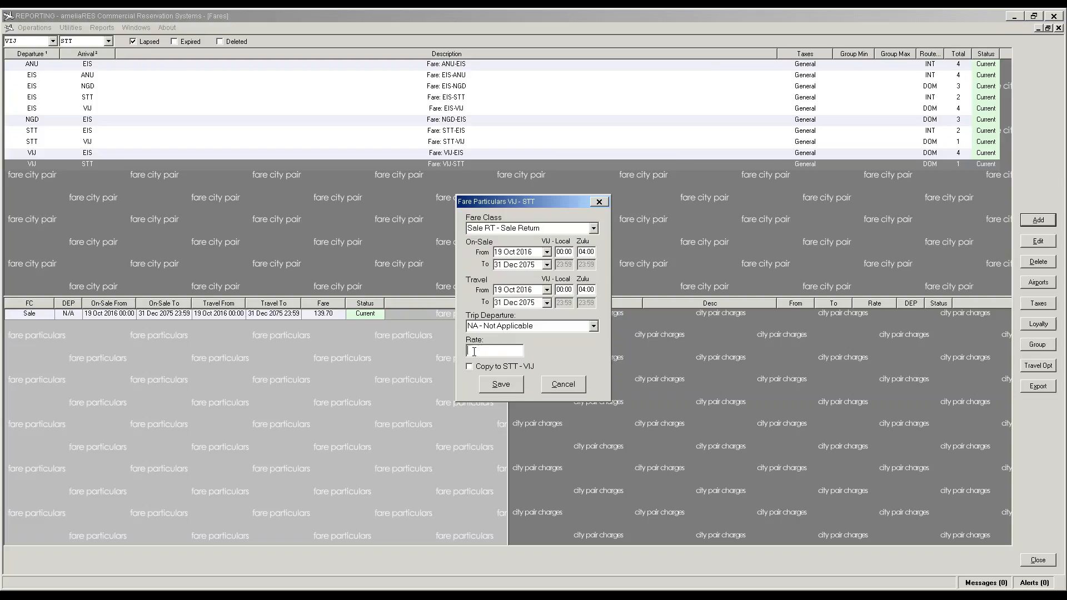
{"action": "type", "text": "116.05"}
{"action": "key", "text": "Tab"}
{"action": "left_click", "coordinate": [501, 384]}
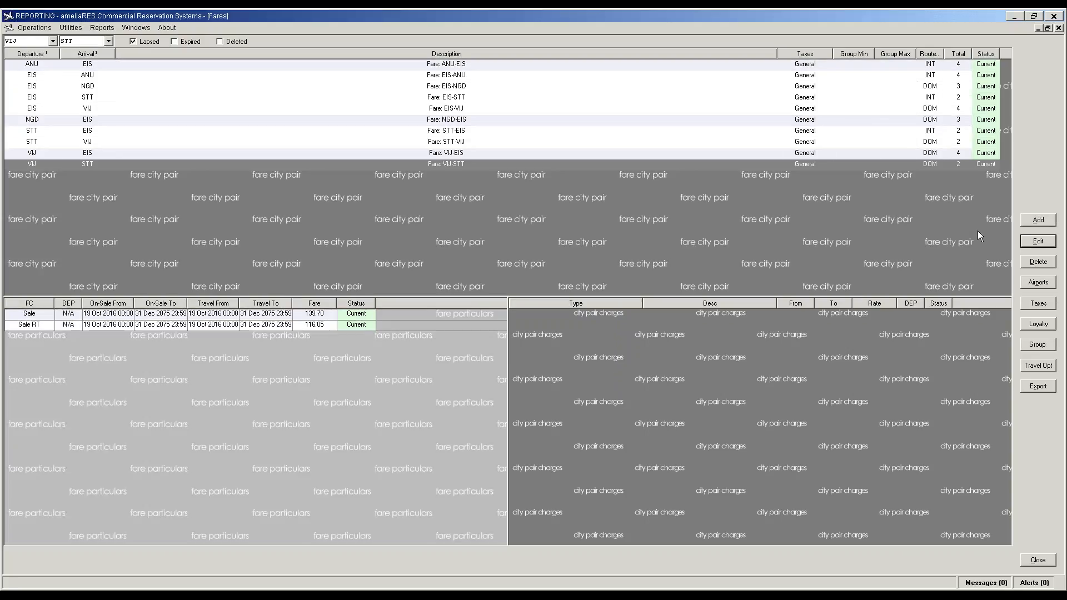
Step: Begin a YOW fare, cancel it, and select the Sale and Sale RT fares
{"action": "left_click", "coordinate": [1038, 220]}
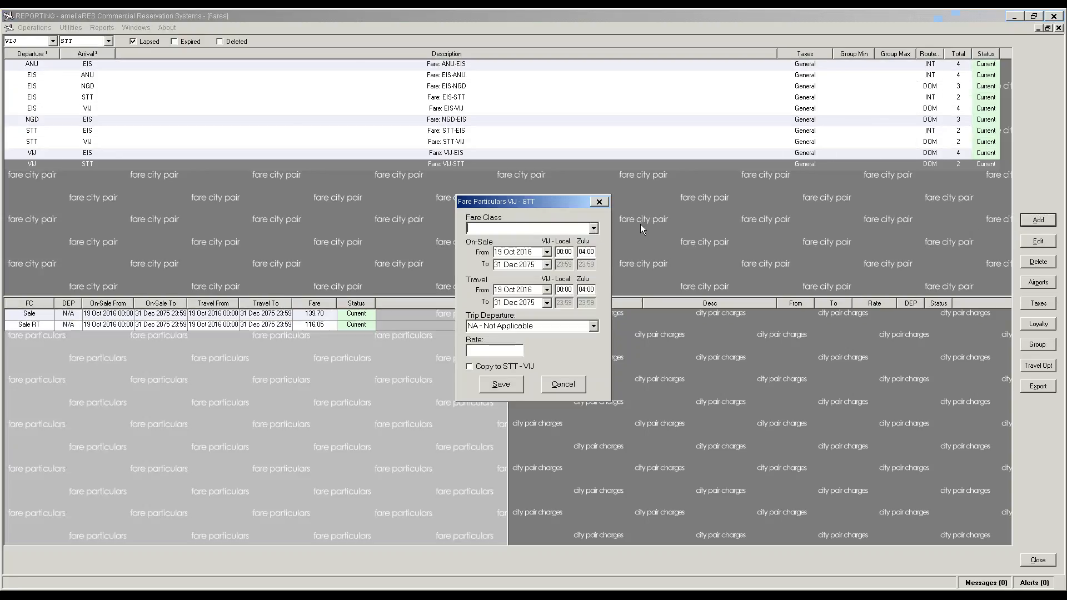
{"action": "left_click", "coordinate": [593, 229]}
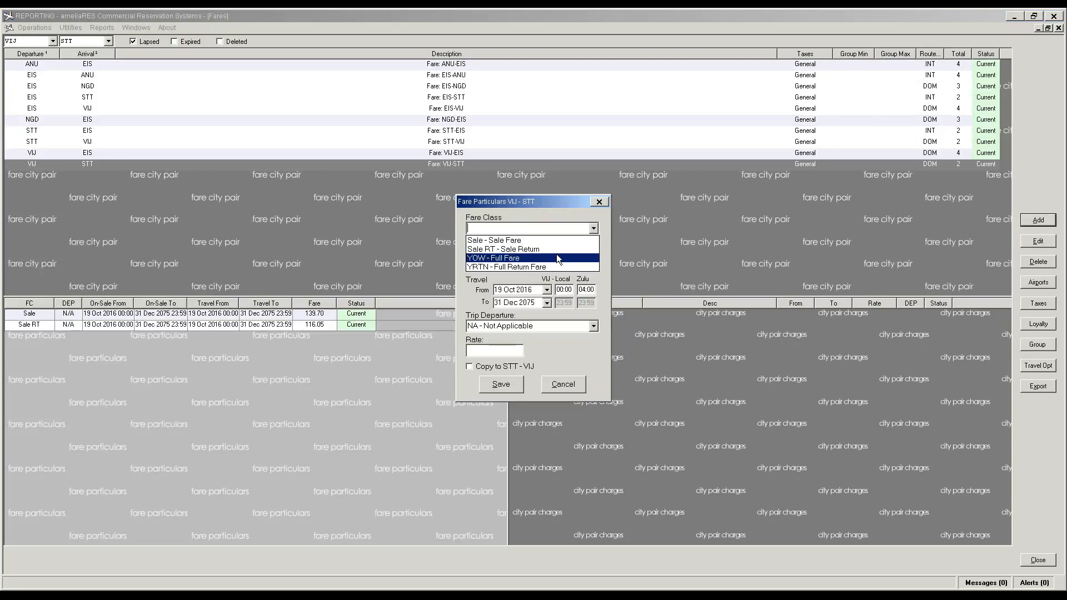
{"action": "left_click", "coordinate": [556, 255]}
{"action": "left_click", "coordinate": [498, 351]}
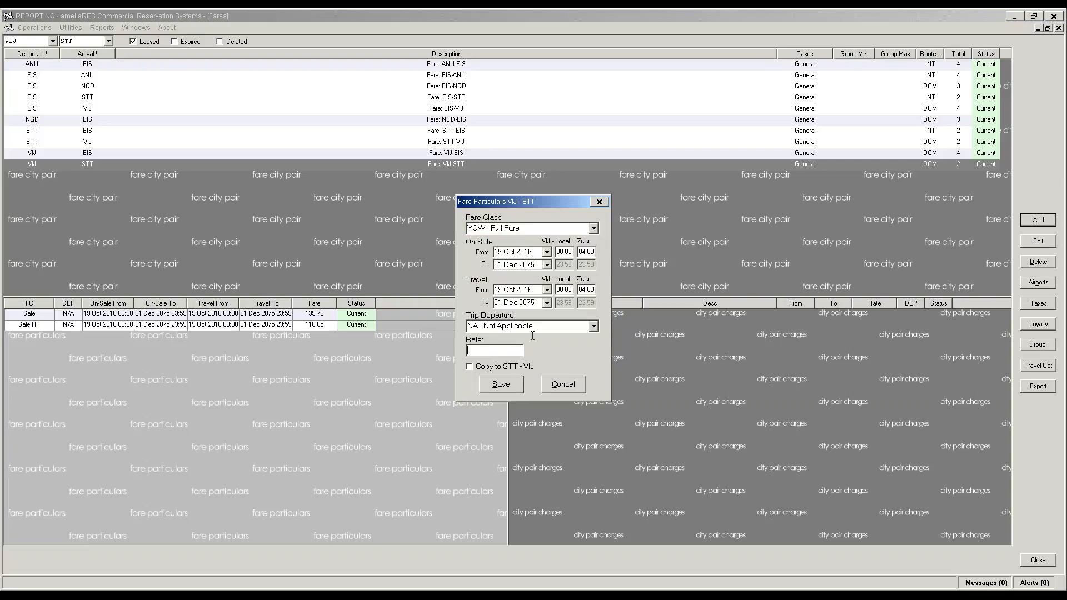
{"action": "left_click", "coordinate": [556, 383]}
{"action": "left_click", "coordinate": [305, 317]}
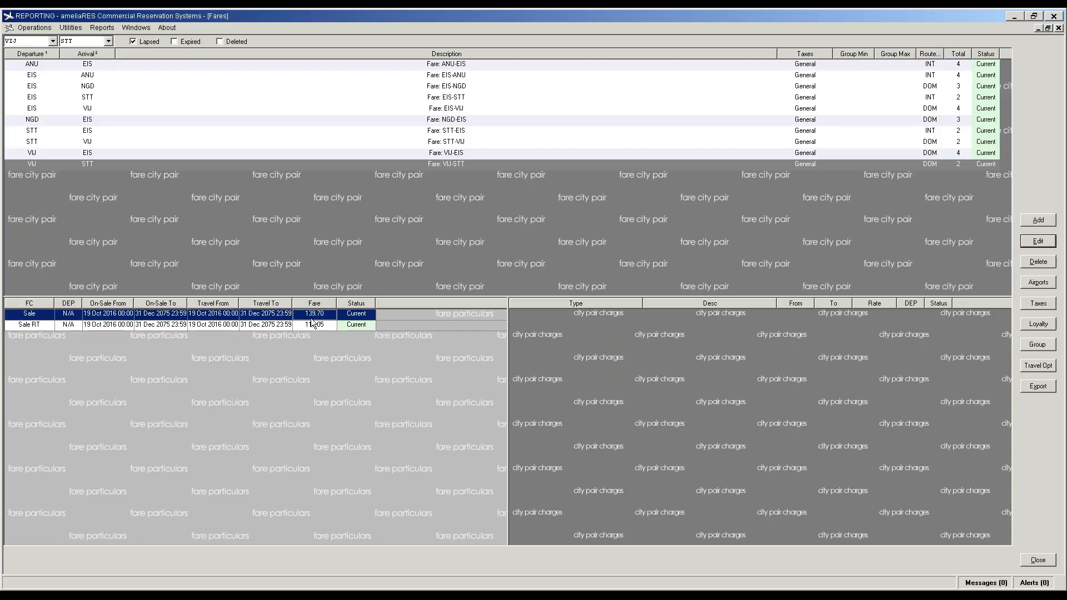
{"action": "left_click", "coordinate": [313, 325]}
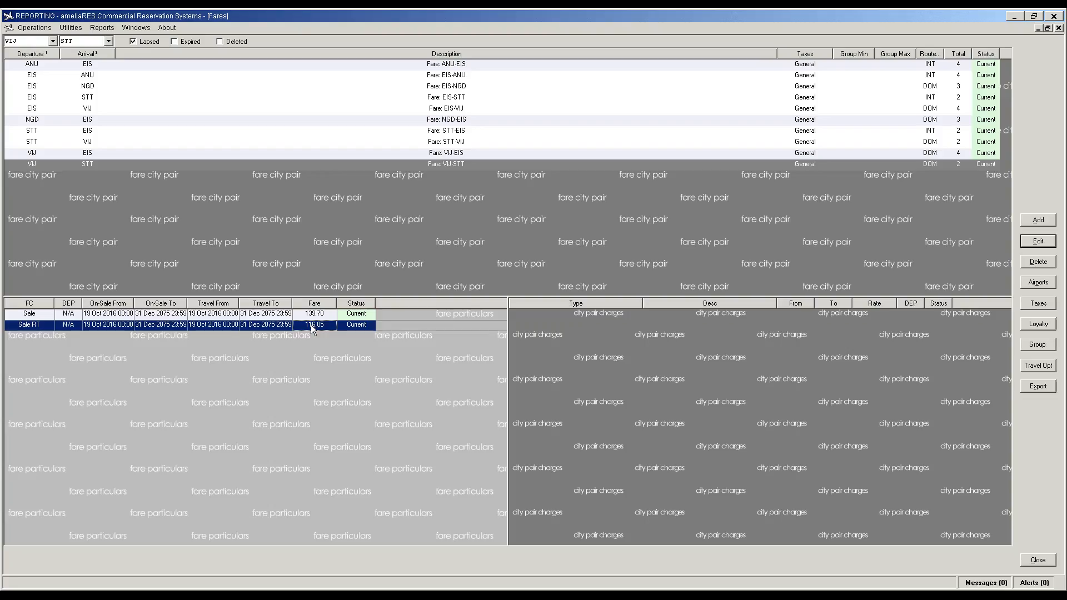
Step: Change the VIJ-STT Sale RT fare rate to 124.85
{"action": "double_click", "coordinate": [312, 324]}
{"action": "double_click", "coordinate": [209, 474]}
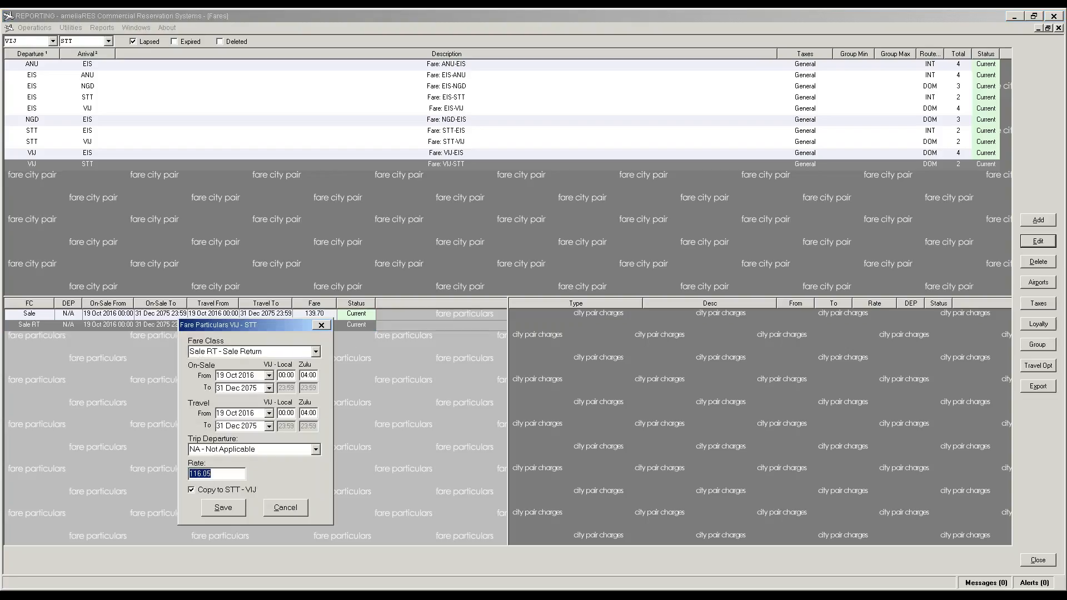
{"action": "type", "text": "124.85"}
{"action": "left_click", "coordinate": [236, 506]}
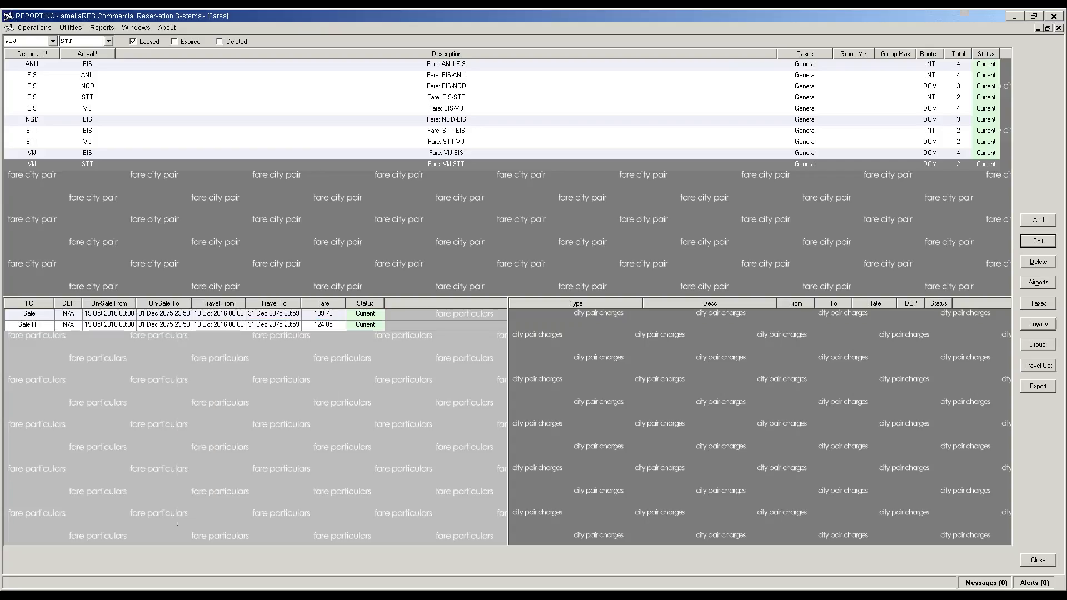
Step: Add a YOW fare of 153.67 to VIJ-STT, copied to STT-VIJ
{"action": "left_click", "coordinate": [1039, 220]}
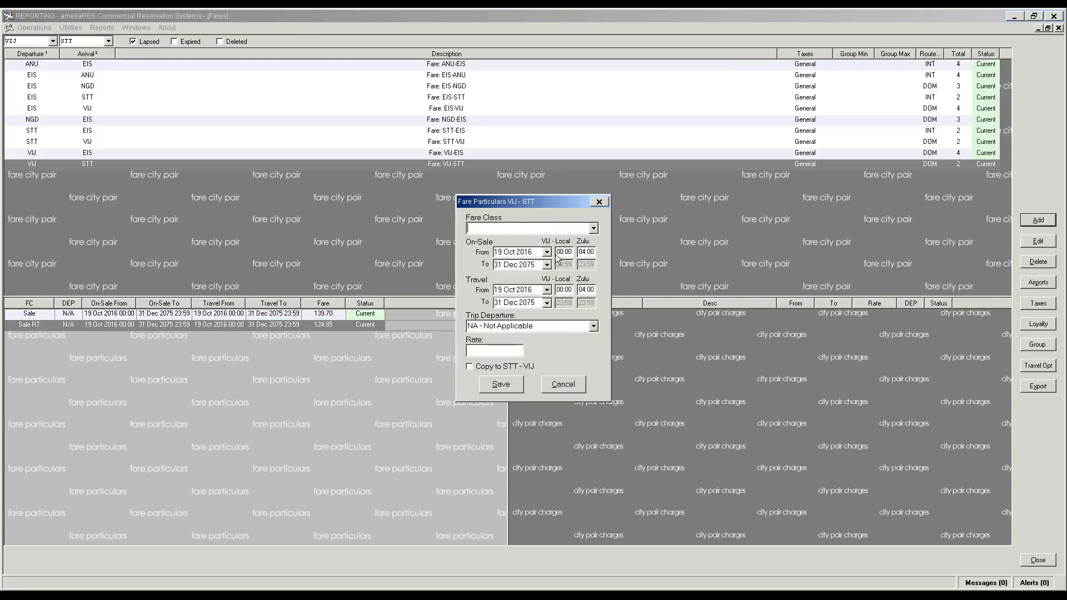
{"action": "left_click", "coordinate": [594, 228]}
{"action": "left_click", "coordinate": [531, 257]}
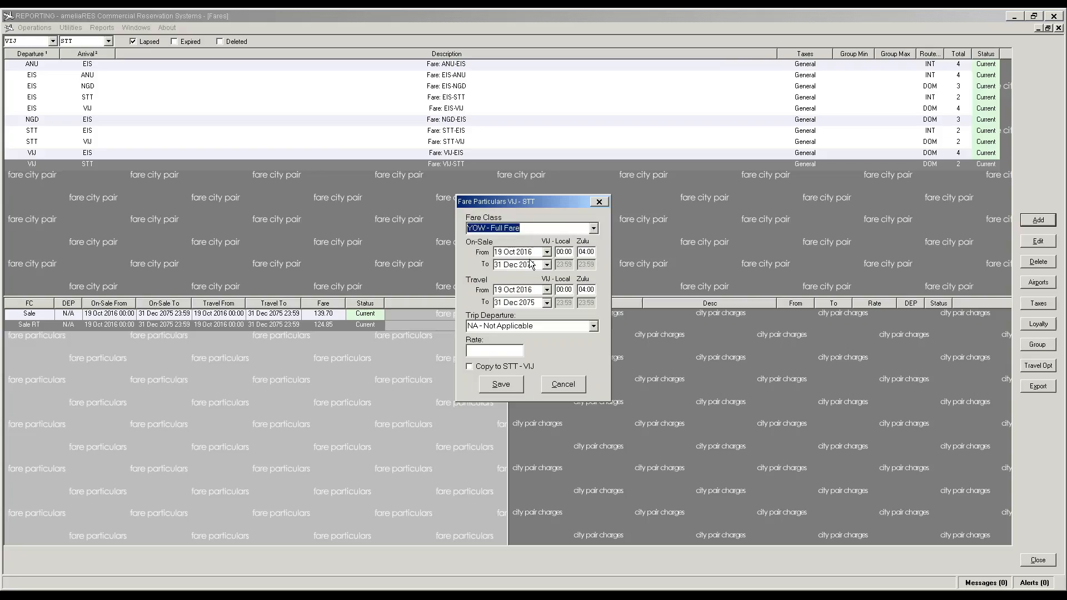
{"action": "left_click", "coordinate": [470, 367]}
{"action": "left_click", "coordinate": [495, 351]}
{"action": "type", "text": "153.67"}
{"action": "left_click", "coordinate": [505, 385]}
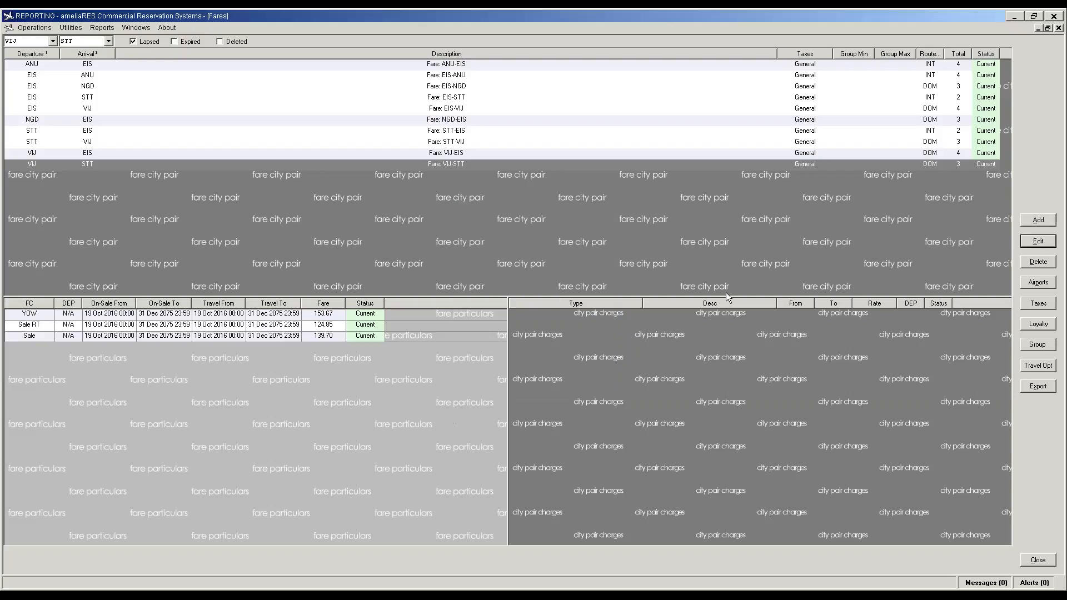
Step: Add a YRTN fare of 137.34 to VIJ-STT
{"action": "key", "text": "Return"}
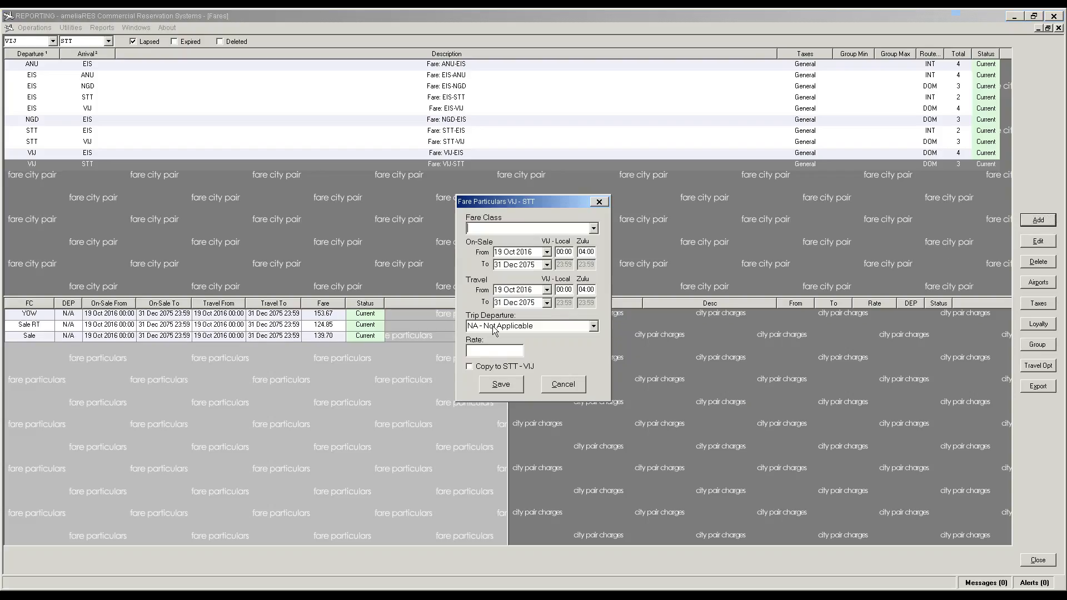
{"action": "left_click", "coordinate": [594, 229]}
{"action": "left_click", "coordinate": [548, 266]}
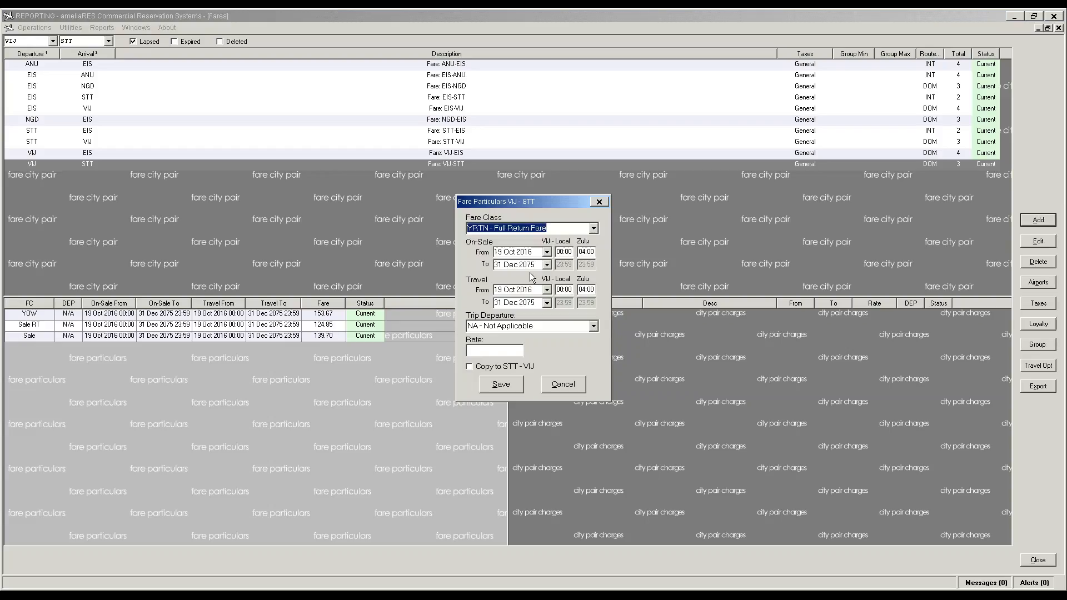
{"action": "left_click", "coordinate": [480, 349]}
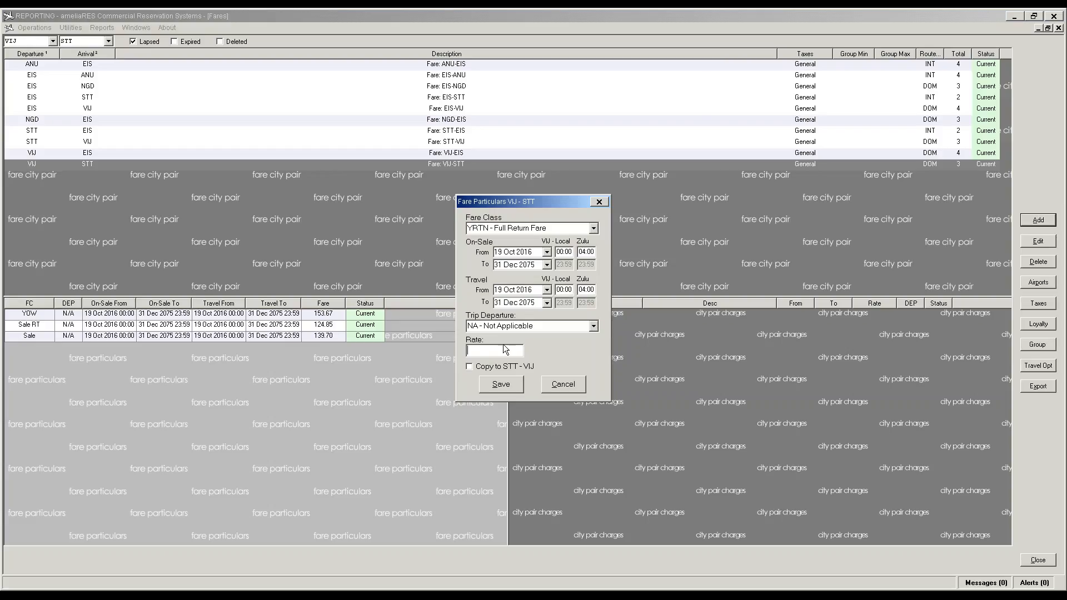
{"action": "type", "text": "137.34"}
{"action": "key", "text": "Tab"}
{"action": "left_click", "coordinate": [509, 386]}
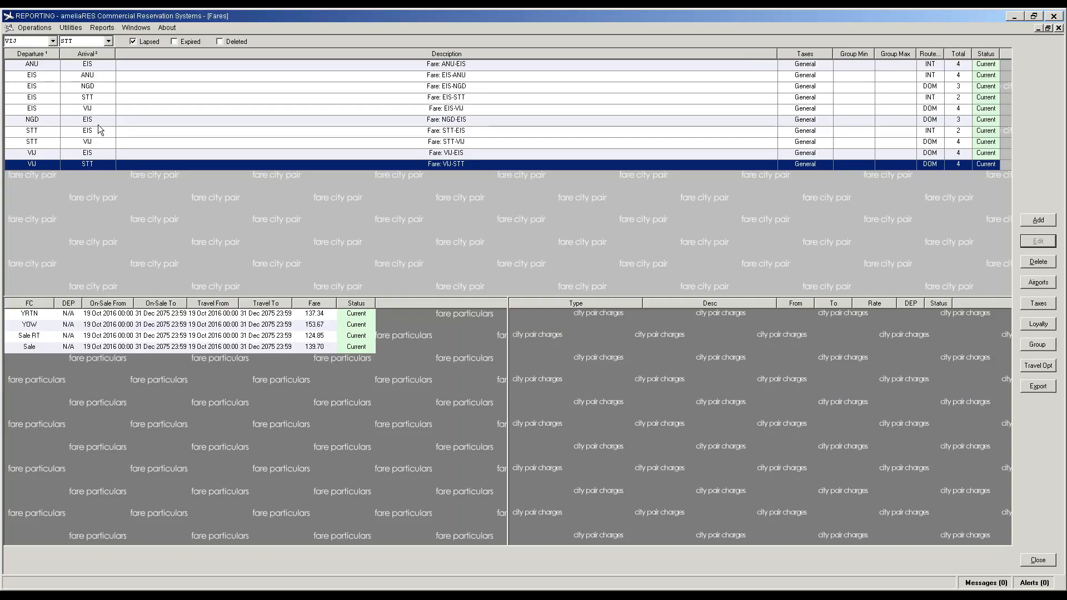
Step: Move VIJ - Virgin Gorda into EIS-STT's valid airport connections and save
{"action": "left_click", "coordinate": [87, 101]}
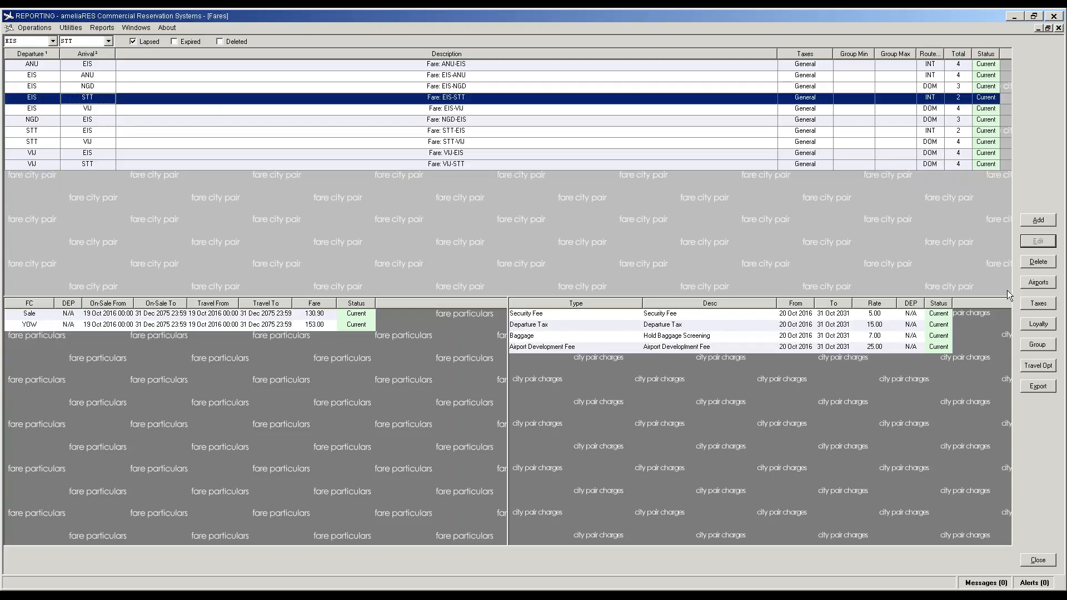
{"action": "left_click", "coordinate": [1037, 283]}
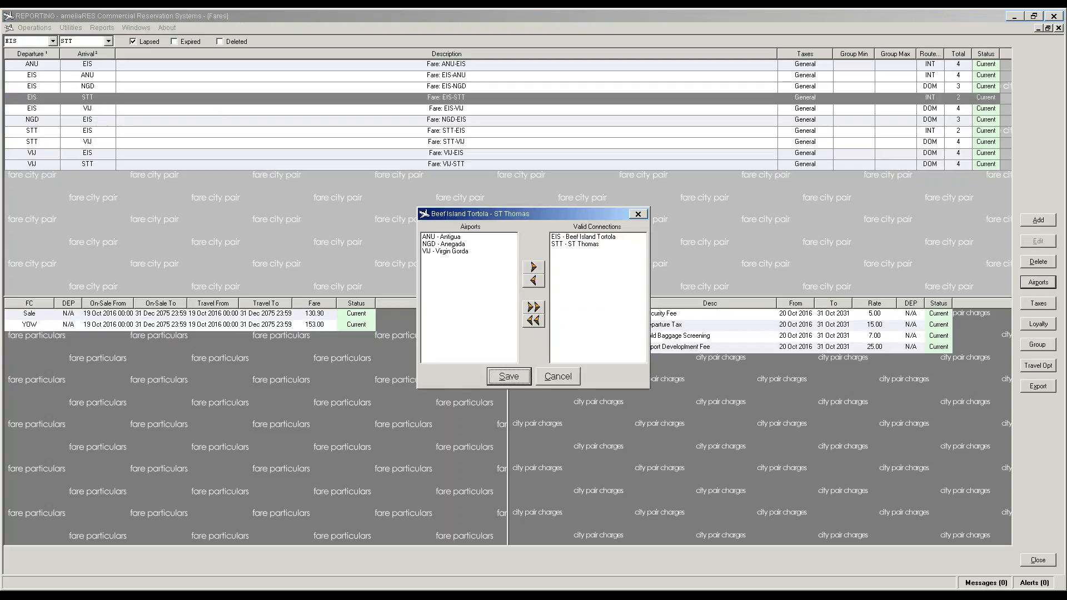
{"action": "left_click", "coordinate": [448, 251]}
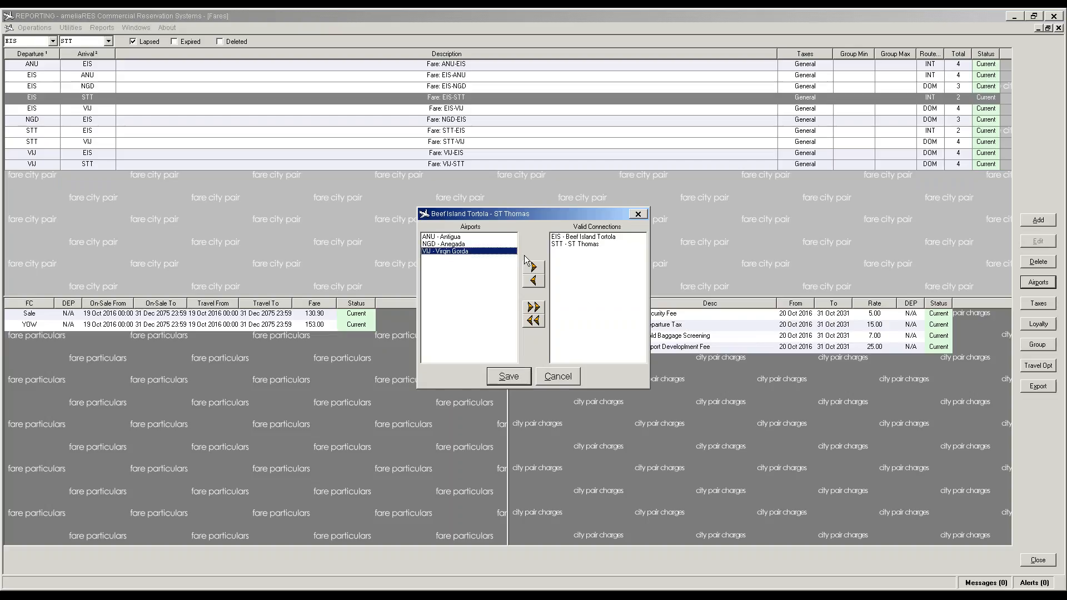
{"action": "left_click", "coordinate": [542, 269]}
{"action": "left_click", "coordinate": [509, 381]}
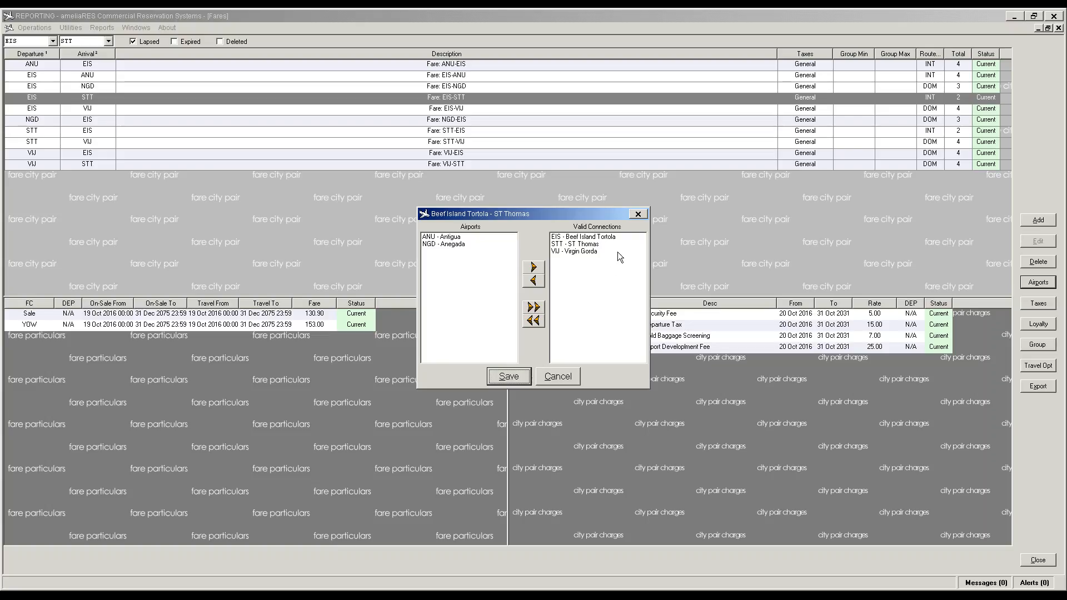
{"action": "left_click", "coordinate": [516, 377]}
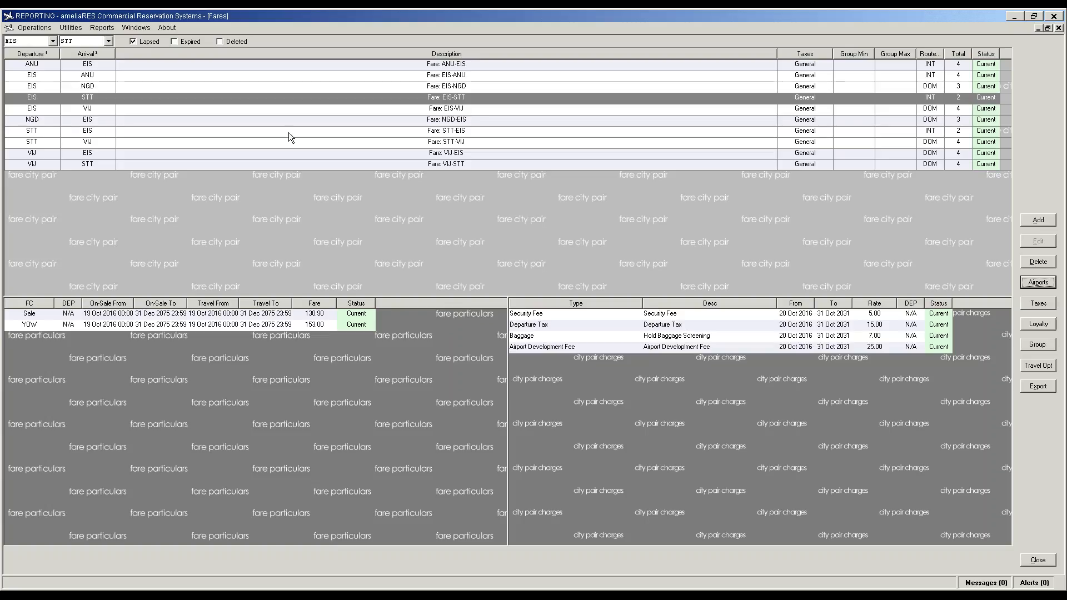
Step: Add VIJ - Virgin Gorda to the STT-EIS valid airport connections, then view the STT-VIJ fares
{"action": "left_click", "coordinate": [66, 132]}
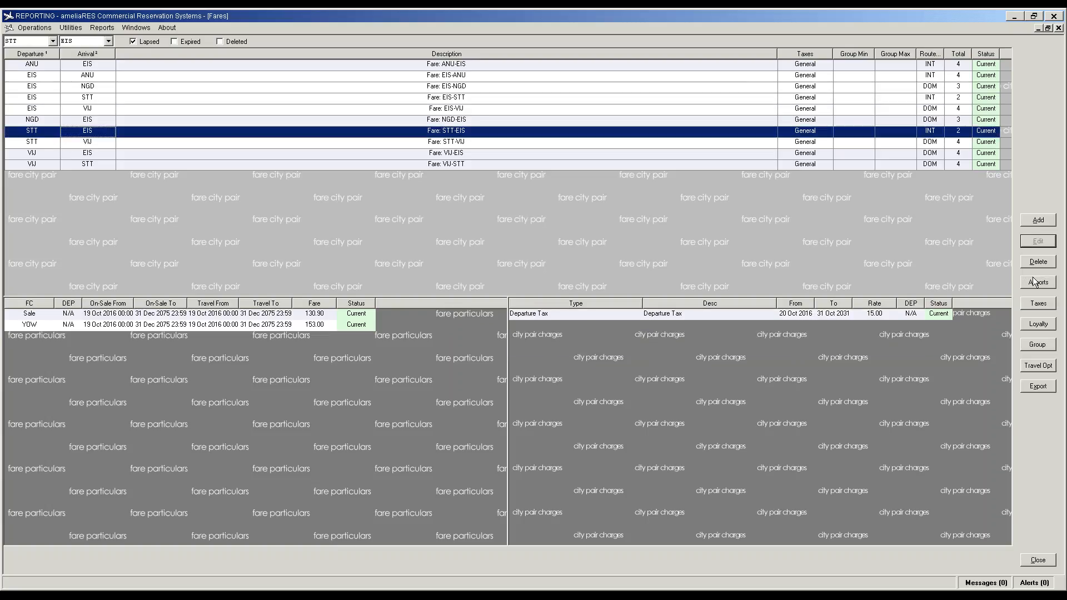
{"action": "left_click", "coordinate": [1037, 282]}
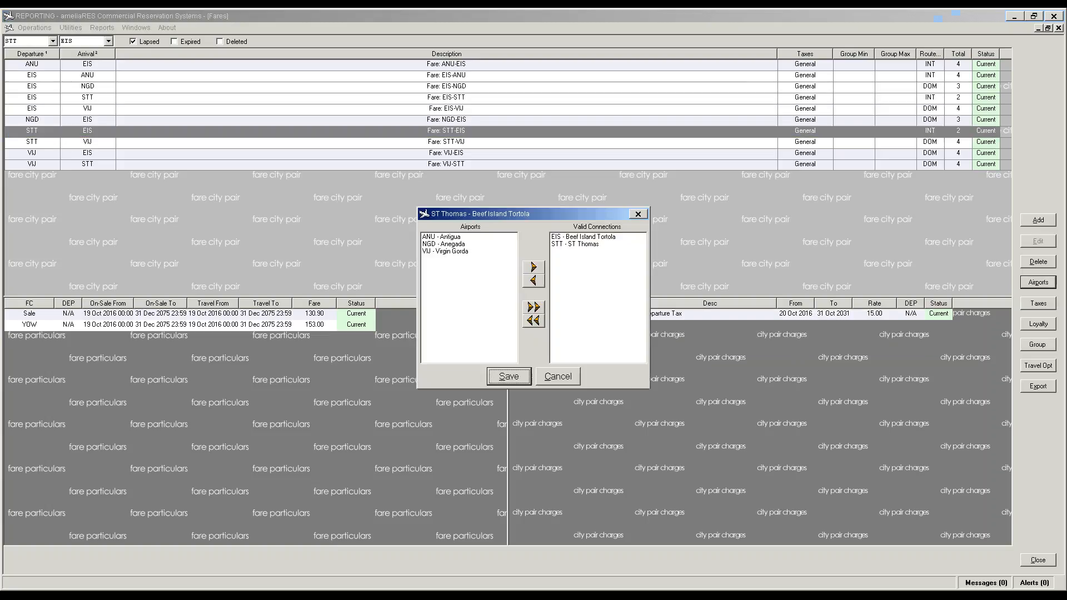
{"action": "left_click", "coordinate": [461, 251]}
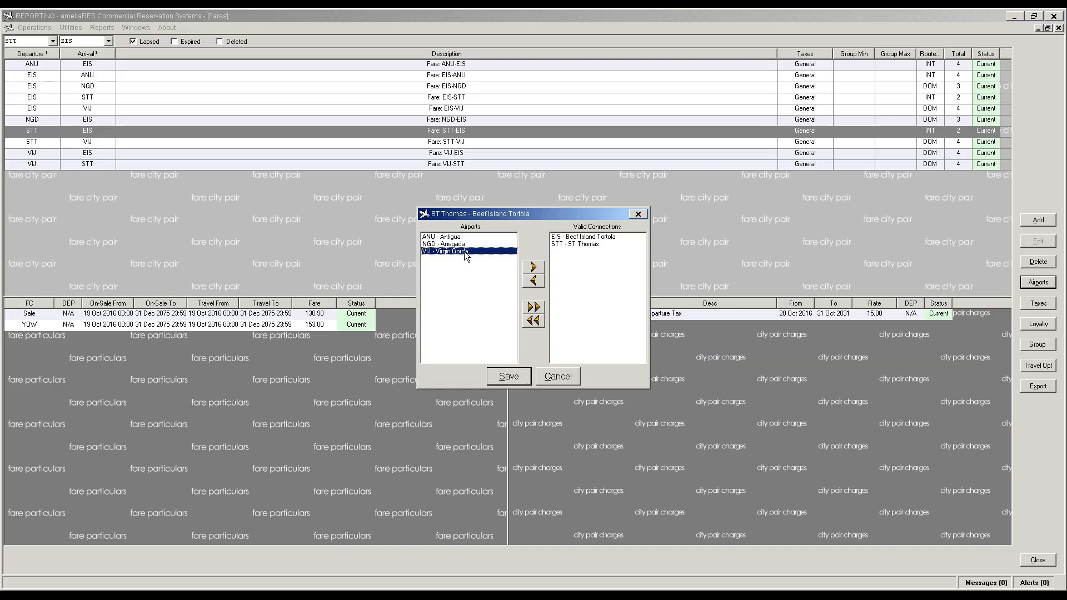
{"action": "left_click", "coordinate": [533, 267]}
{"action": "left_click", "coordinate": [508, 376]}
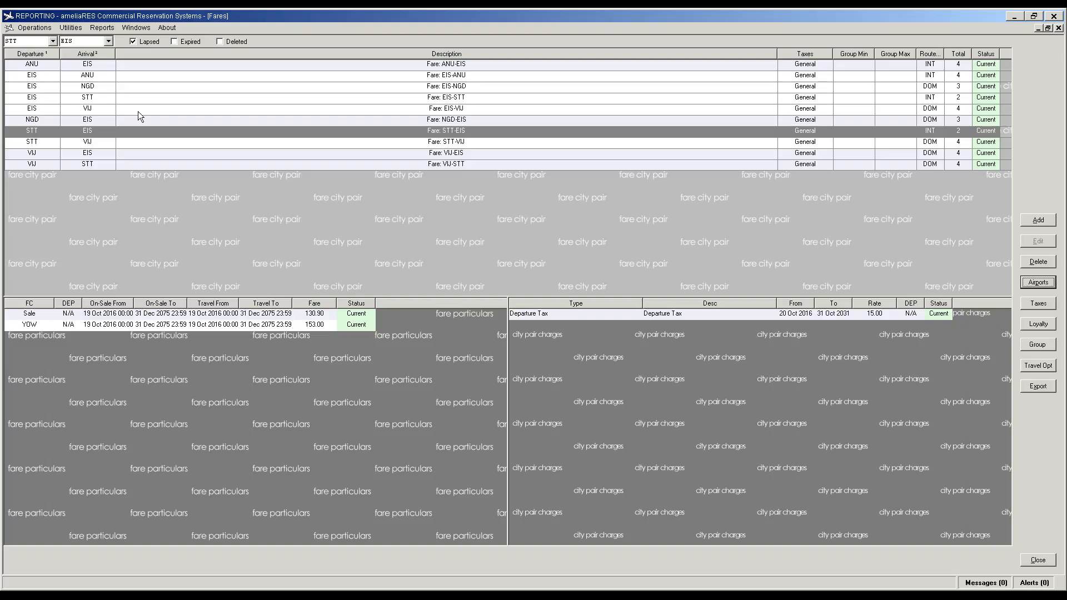
{"action": "left_click", "coordinate": [92, 155]}
{"action": "left_click", "coordinate": [92, 145]}
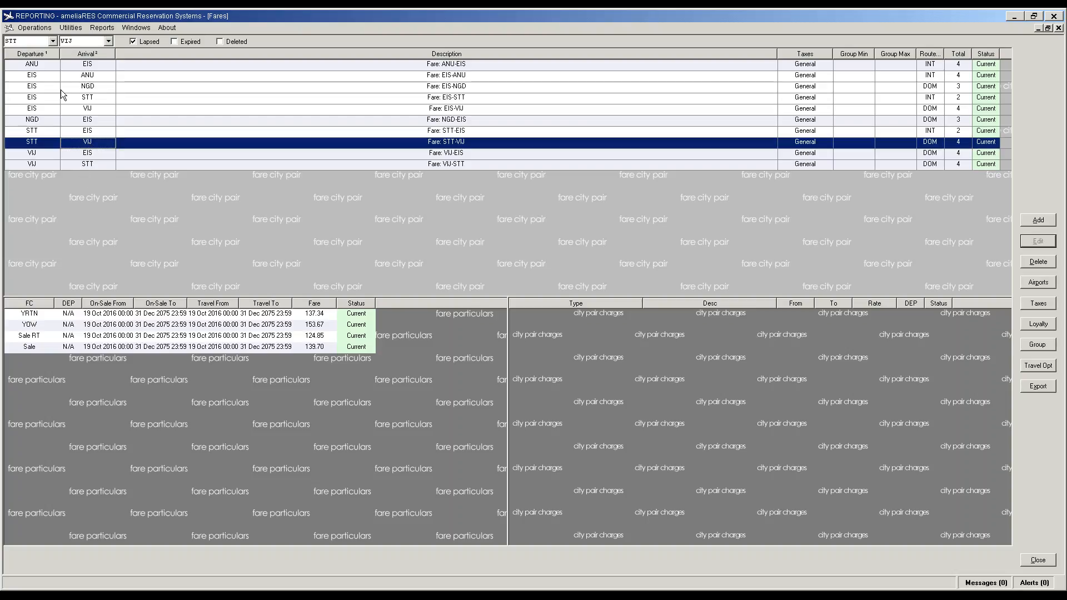
Step: From the VIJ-EIS pair, set the arrival airport to NGD and add the VIJ-NGD city pair
{"action": "left_click", "coordinate": [37, 153]}
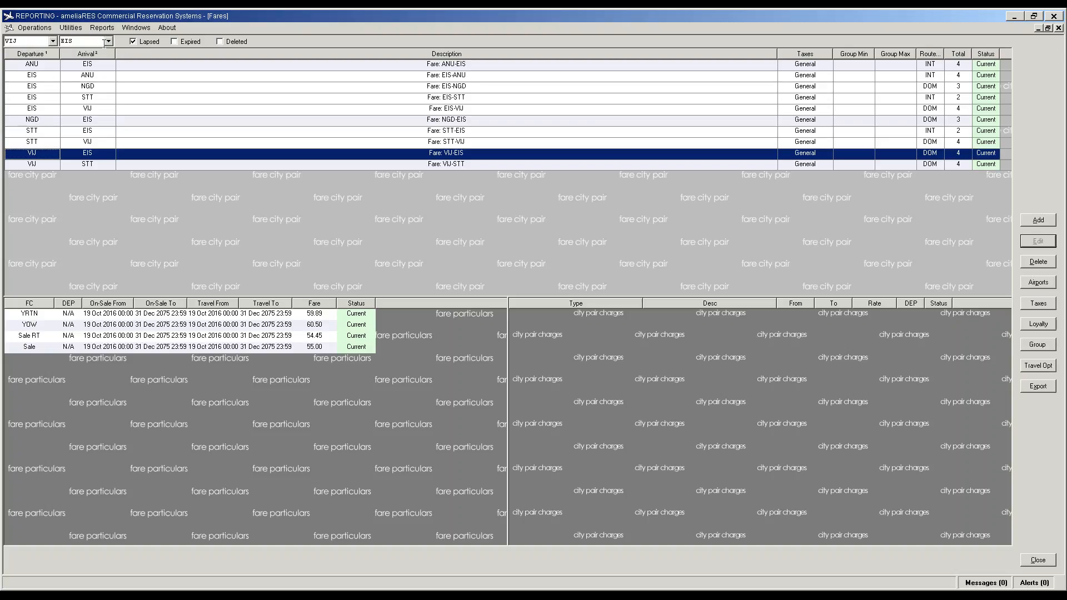
{"action": "left_click", "coordinate": [95, 41]}
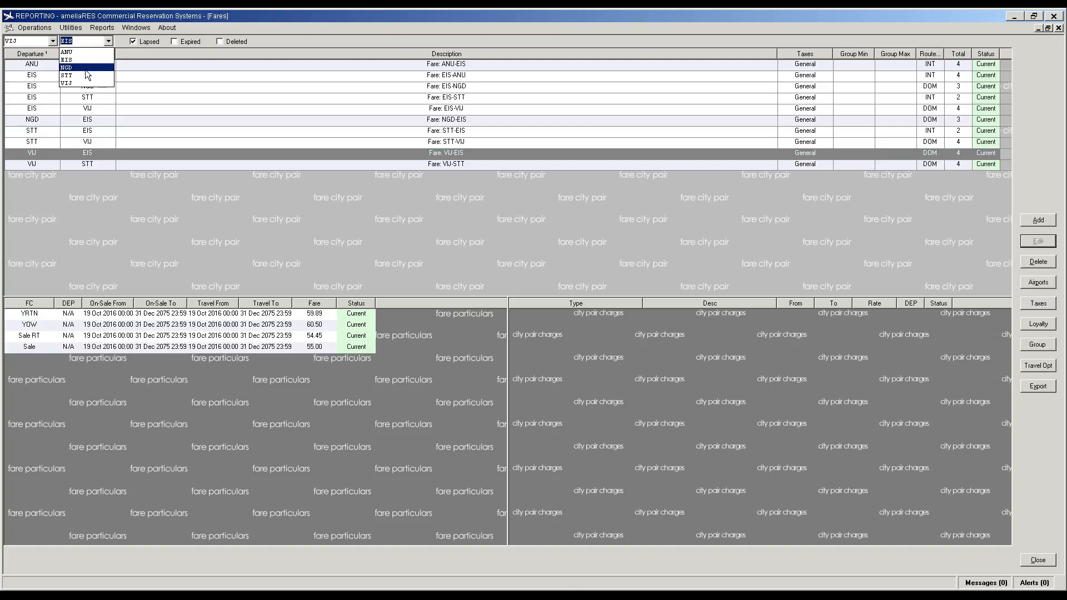
{"action": "left_click", "coordinate": [85, 68]}
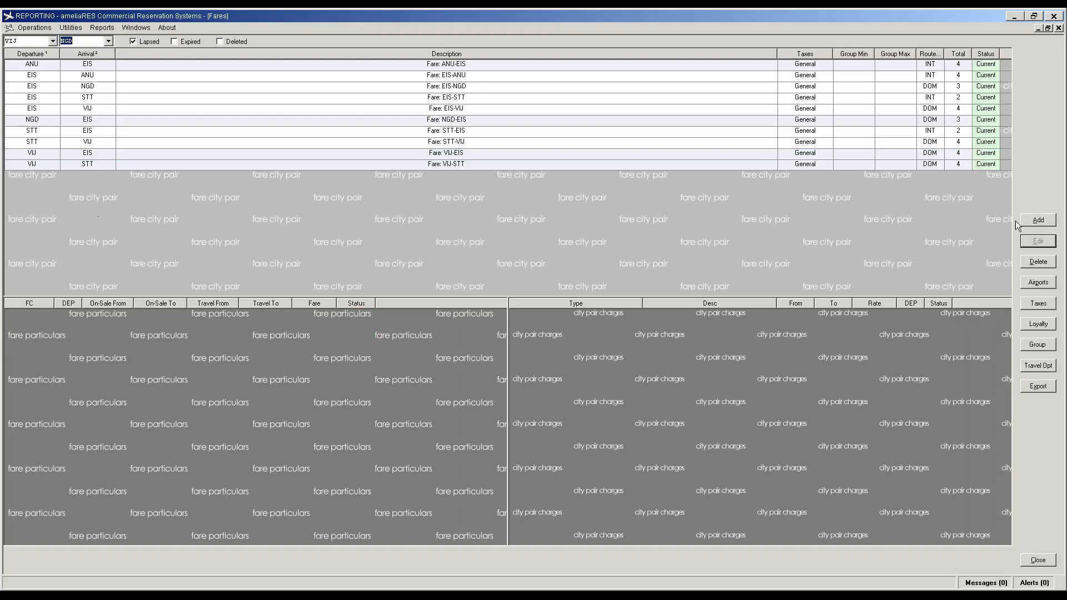
{"action": "left_click", "coordinate": [1037, 220]}
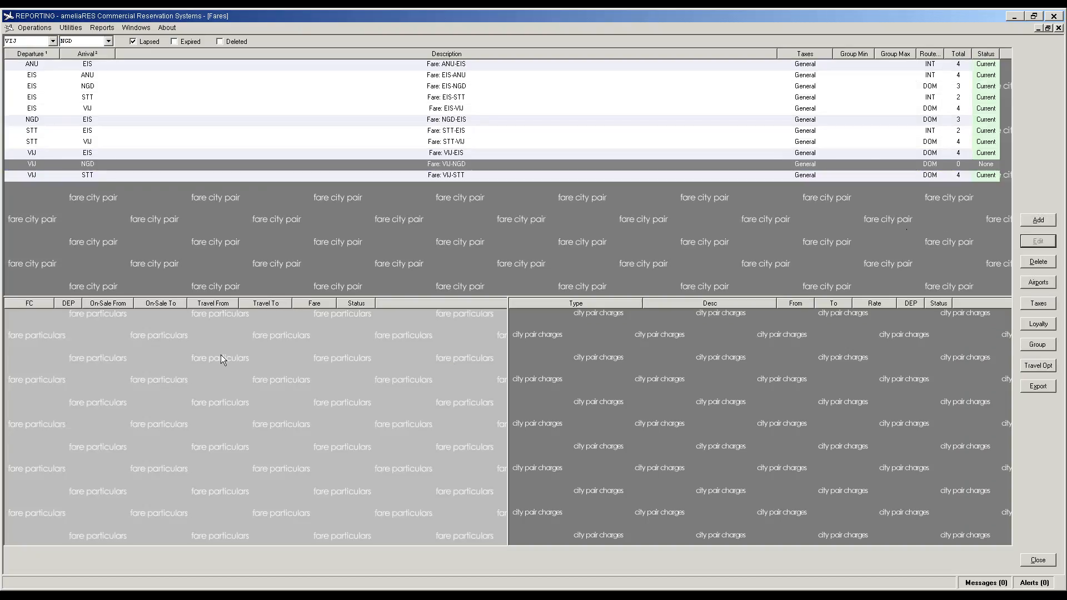
Step: Add a Sale fare with rate 77.00 to the VIJ-NGD pair
{"action": "left_click", "coordinate": [1043, 222]}
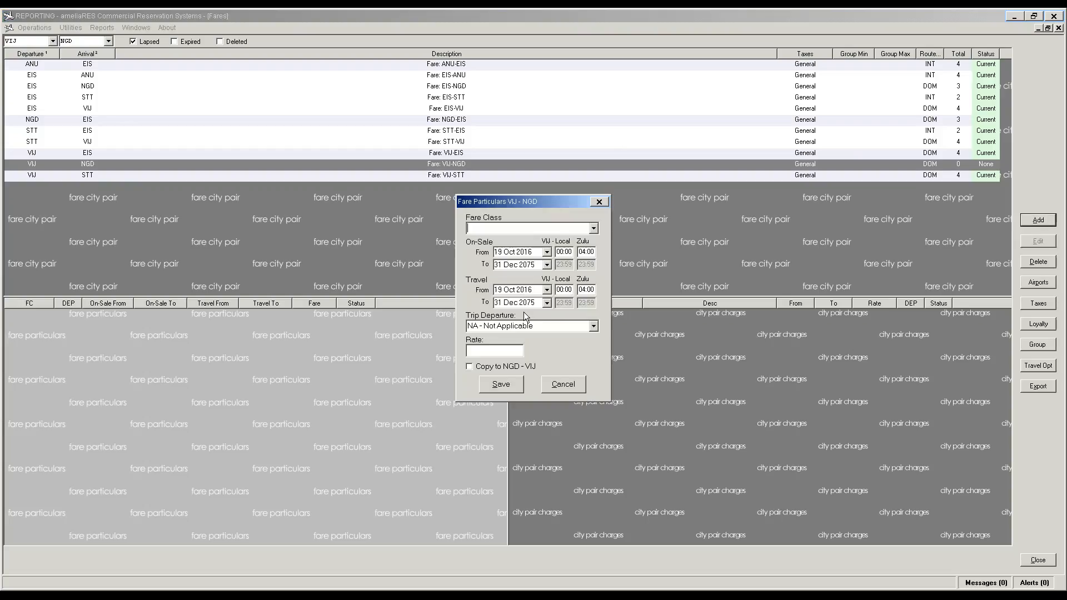
{"action": "key", "text": "s"}
{"action": "key", "text": "Tab"}
{"action": "key", "text": "Tab"}
{"action": "key", "text": "Tab"}
{"action": "key", "text": "Tab"}
{"action": "key", "text": "Tab"}
{"action": "key", "text": "Tab"}
{"action": "key", "text": "Tab"}
{"action": "key", "text": "Tab"}
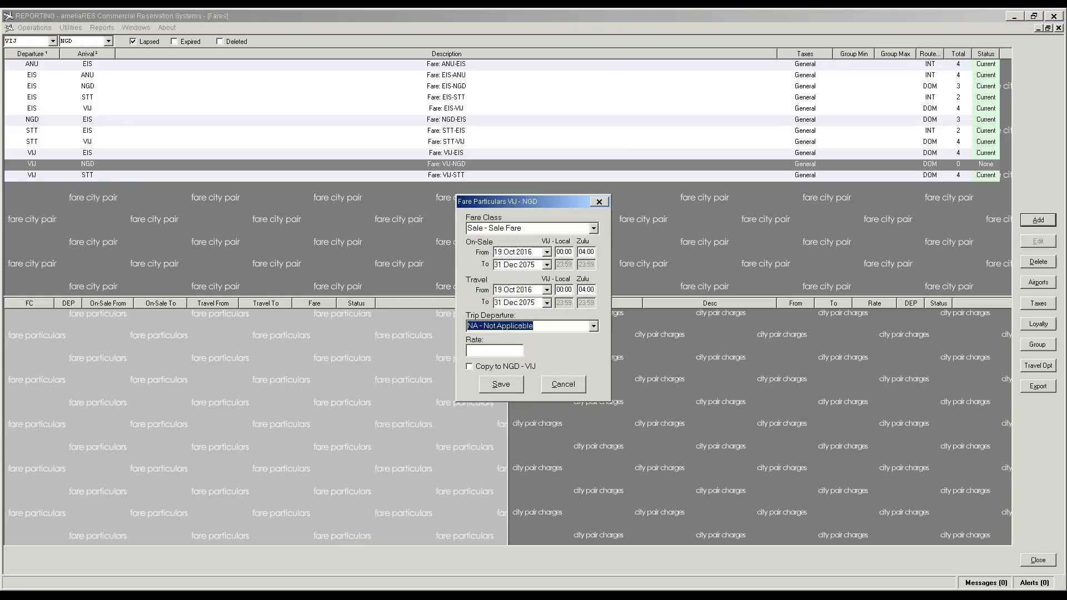
{"action": "type", "text": "77"}
{"action": "key", "text": "Tab"}
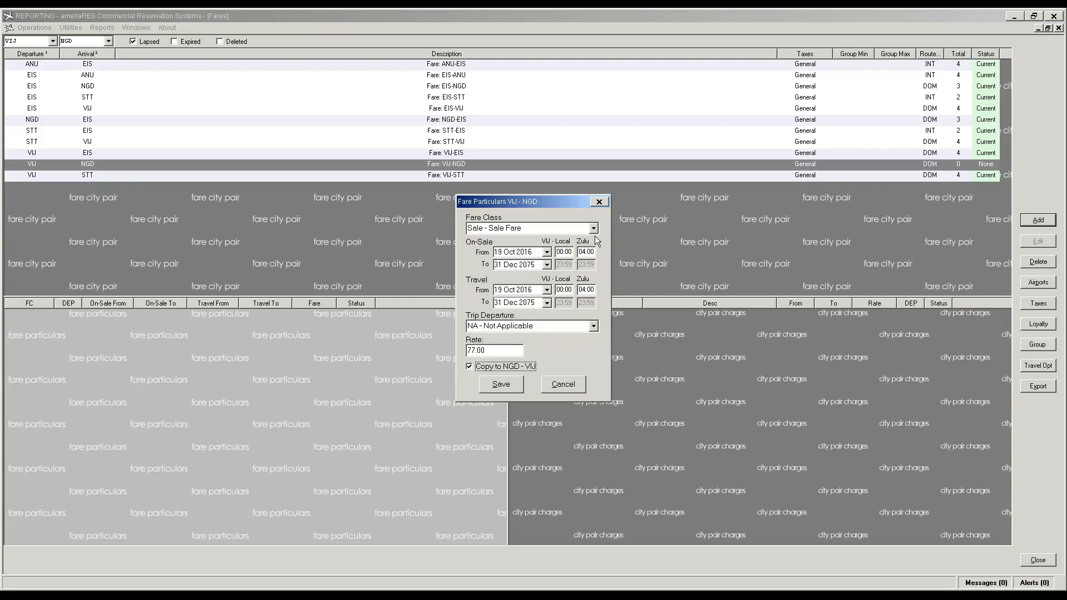
{"action": "left_click", "coordinate": [501, 387]}
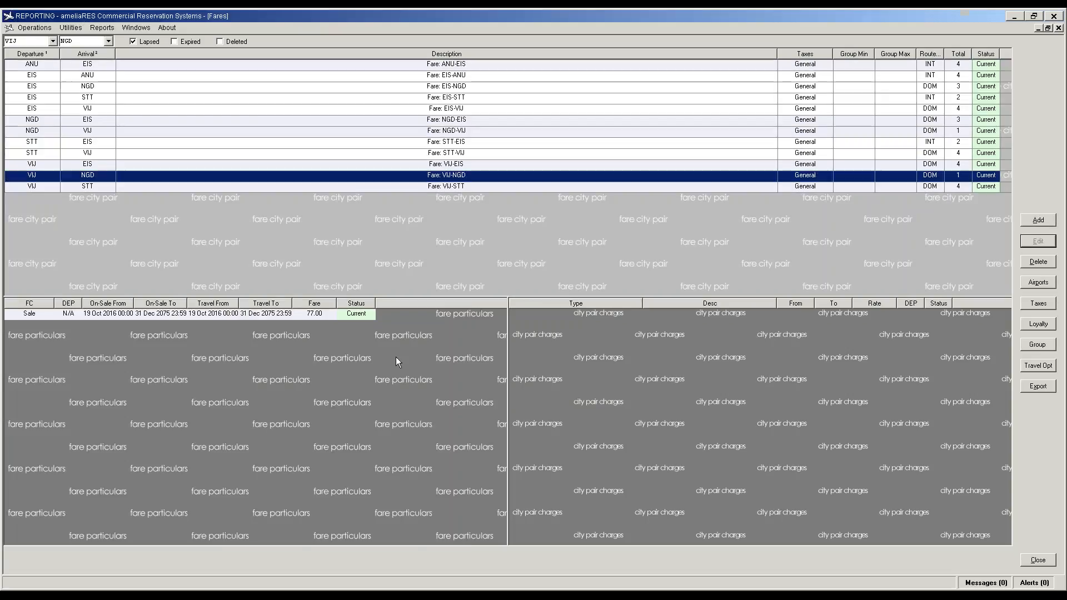
Step: Add a Sale RT fare of 54.45 to VIJ-NGD, also copied to NGD-VIJ
{"action": "left_click", "coordinate": [389, 363]}
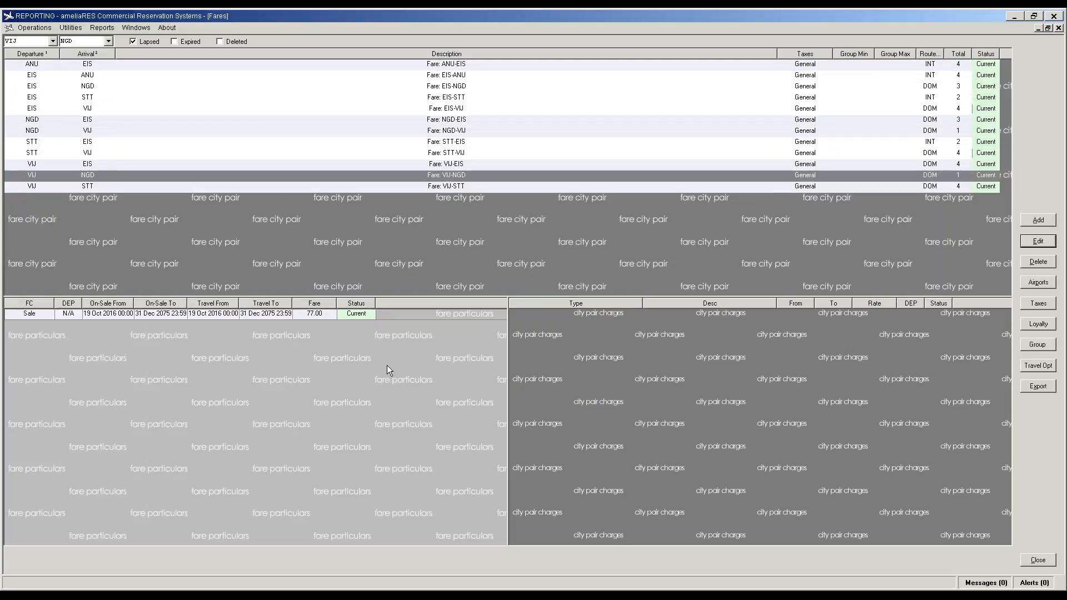
{"action": "left_click", "coordinate": [1031, 222]}
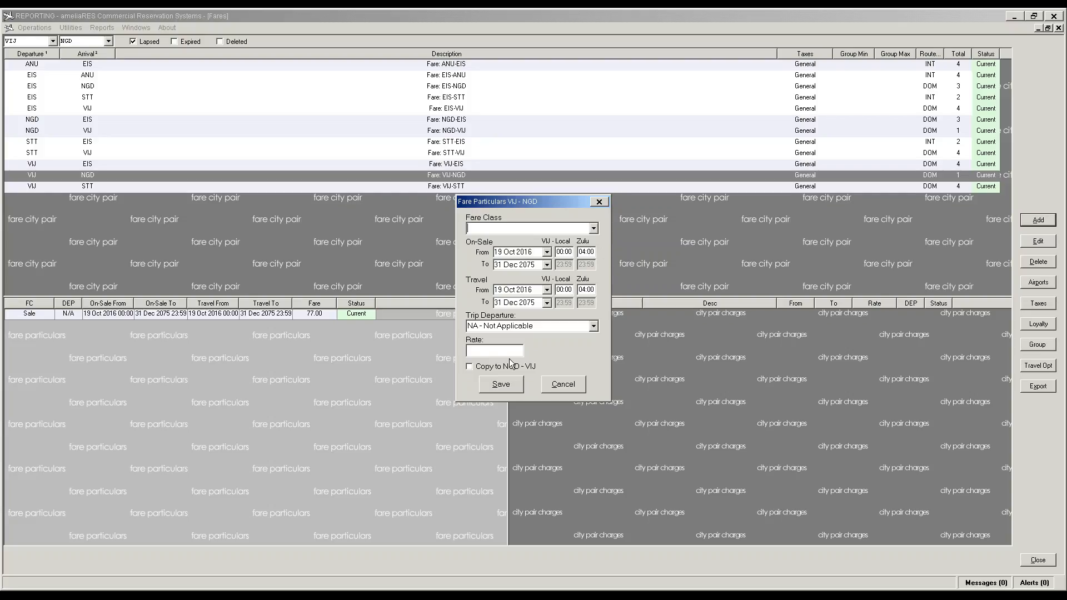
{"action": "left_click", "coordinate": [594, 228]}
{"action": "left_click", "coordinate": [556, 249]}
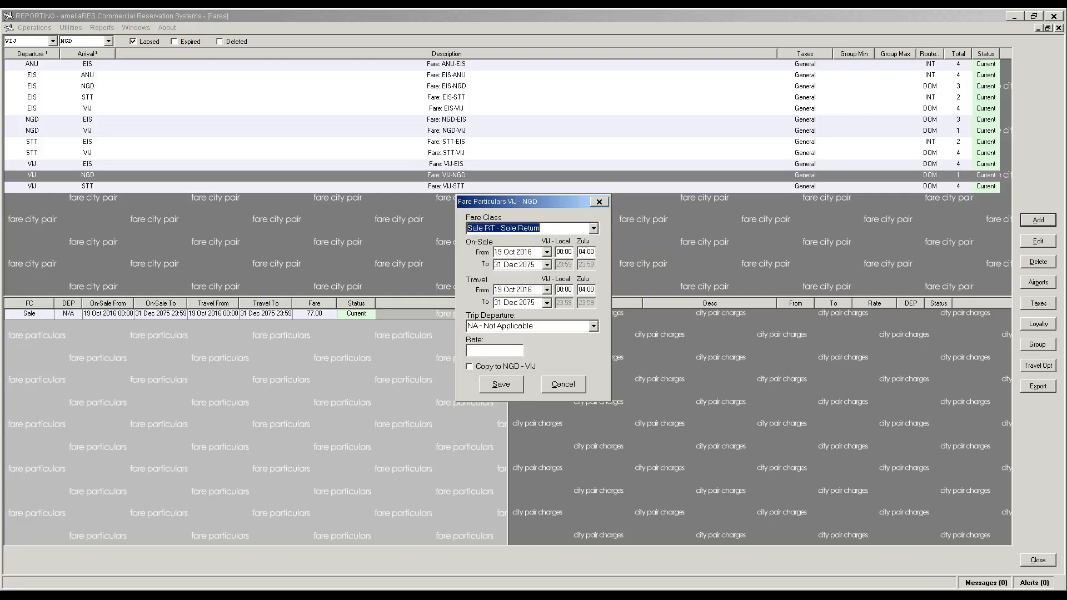
{"action": "left_click", "coordinate": [494, 350]}
{"action": "type", "text": "54.00"}
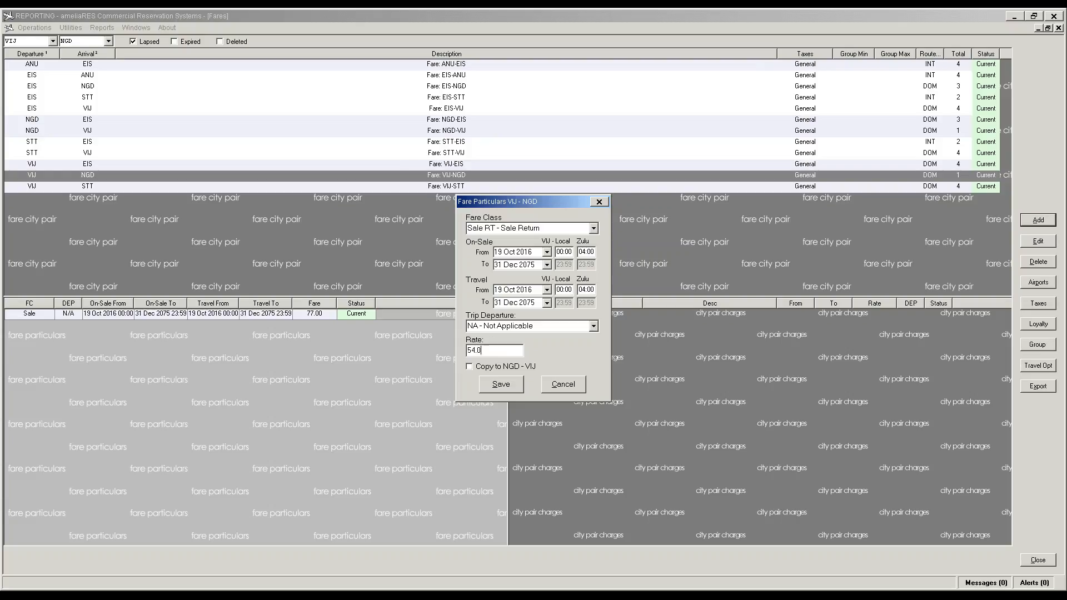
{"action": "key", "text": "Tab"}
{"action": "key", "text": "space"}
{"action": "key", "text": "shift+Tab"}
{"action": "left_click", "coordinate": [492, 350]}
{"action": "key", "text": "BackSpace"}
{"action": "key", "text": "BackSpace"}
{"action": "key", "text": "BackSpace"}
{"action": "type", "text": ".45"}
{"action": "left_click", "coordinate": [505, 388]}
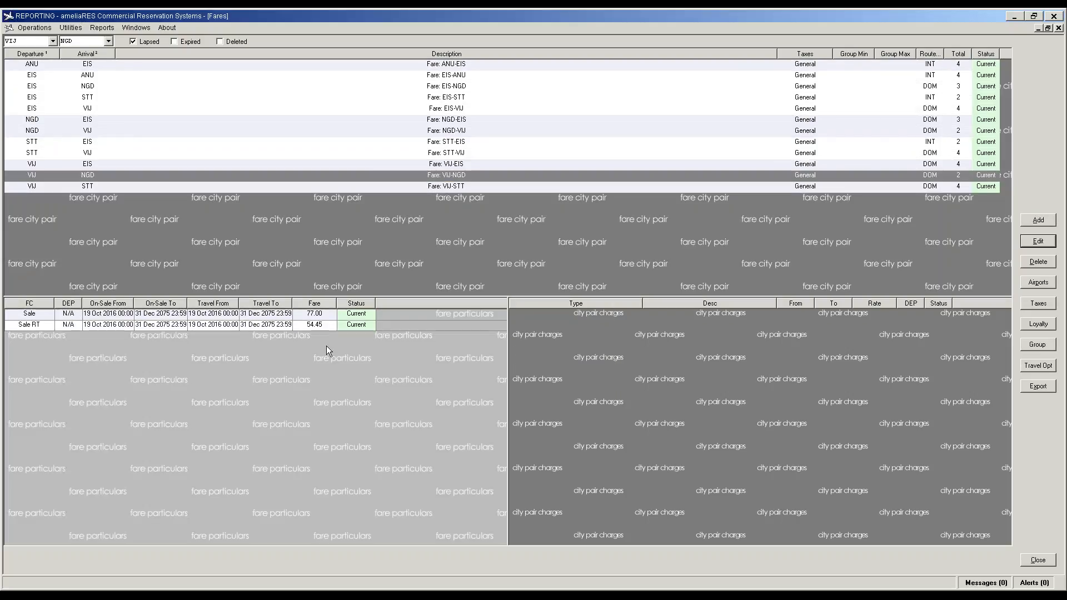
Step: Add a YOW fare with rate 84.70 to the VIJ-NGD pair
{"action": "left_click", "coordinate": [1039, 220]}
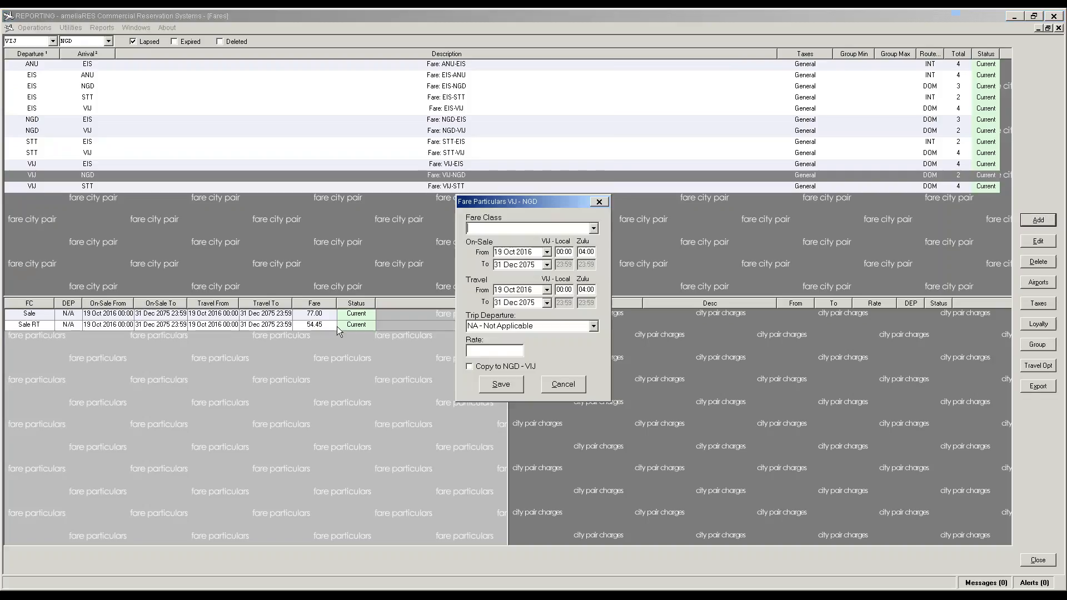
{"action": "left_click", "coordinate": [581, 230]}
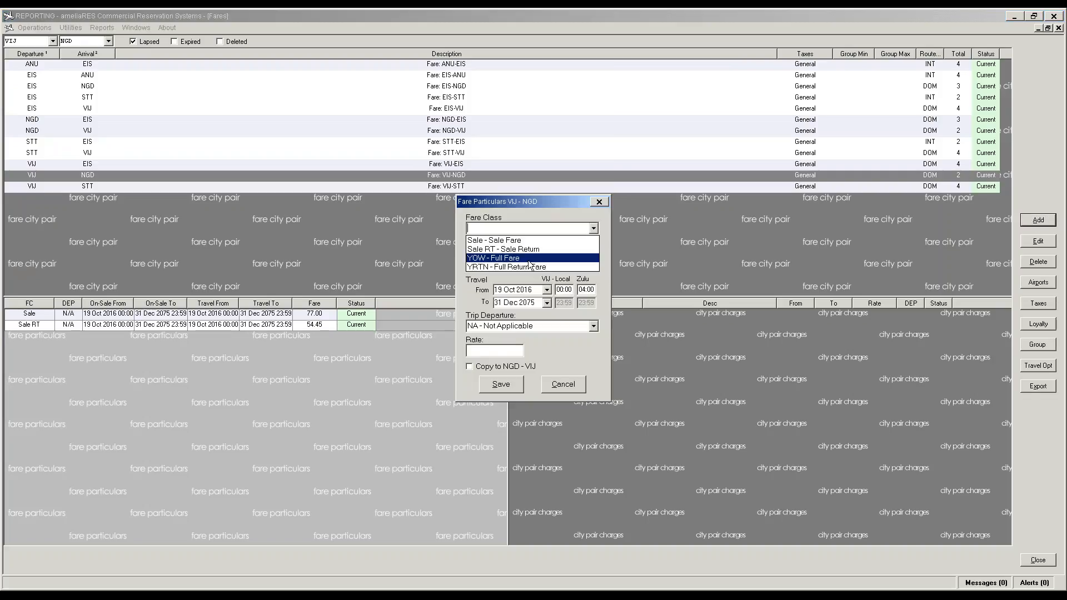
{"action": "left_click", "coordinate": [489, 266]}
{"action": "left_click", "coordinate": [487, 351]}
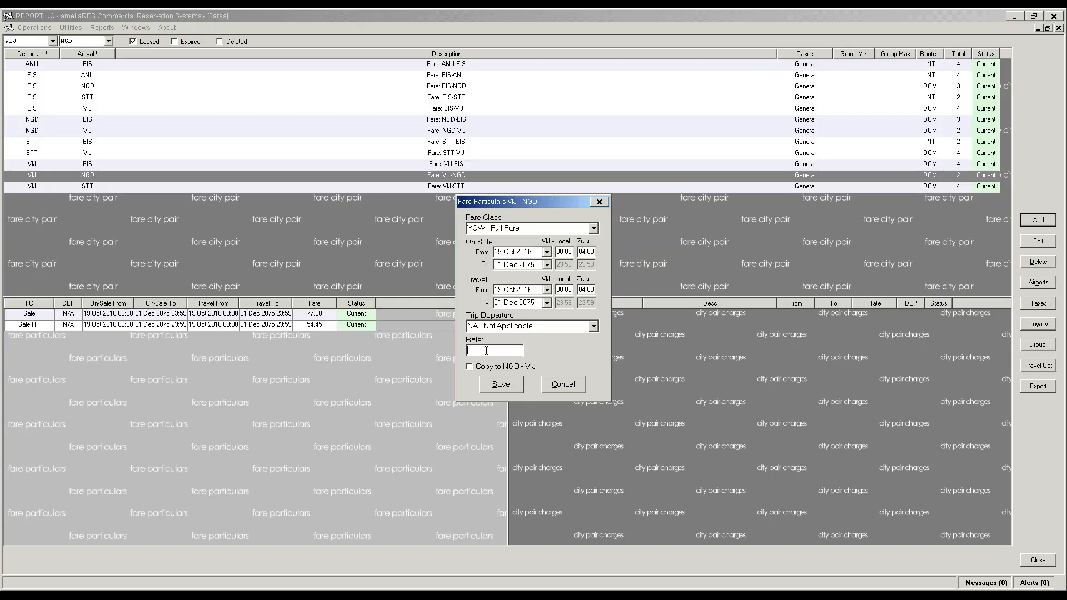
{"action": "type", "text": "84.70"}
{"action": "left_click", "coordinate": [500, 387]}
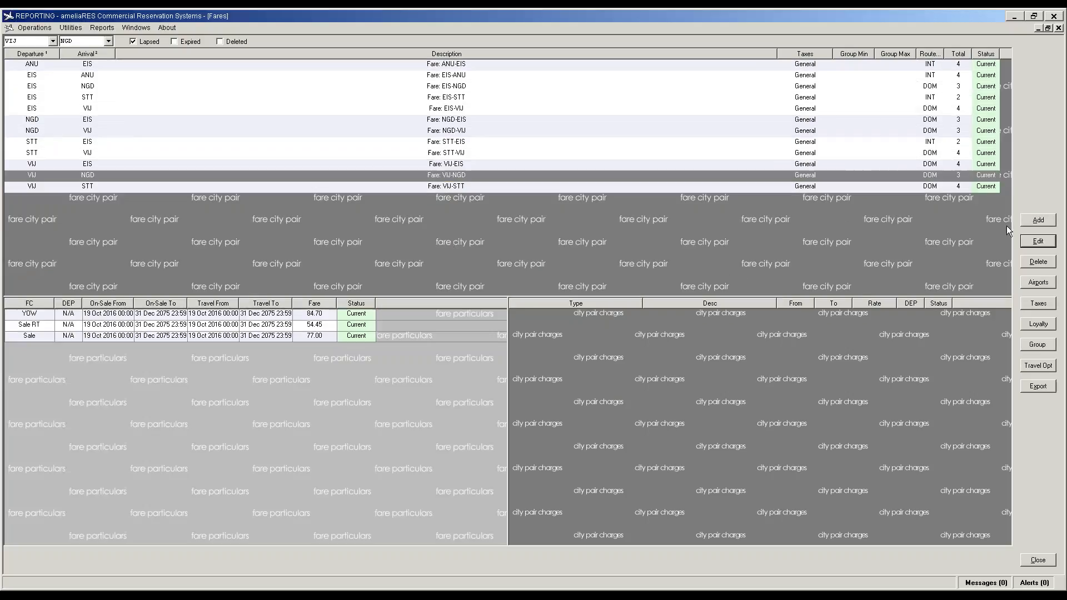
Step: Add a YRTN fare of 59.89 to VIJ-NGD, also copied to NGD-VIJ
{"action": "left_click", "coordinate": [1038, 220]}
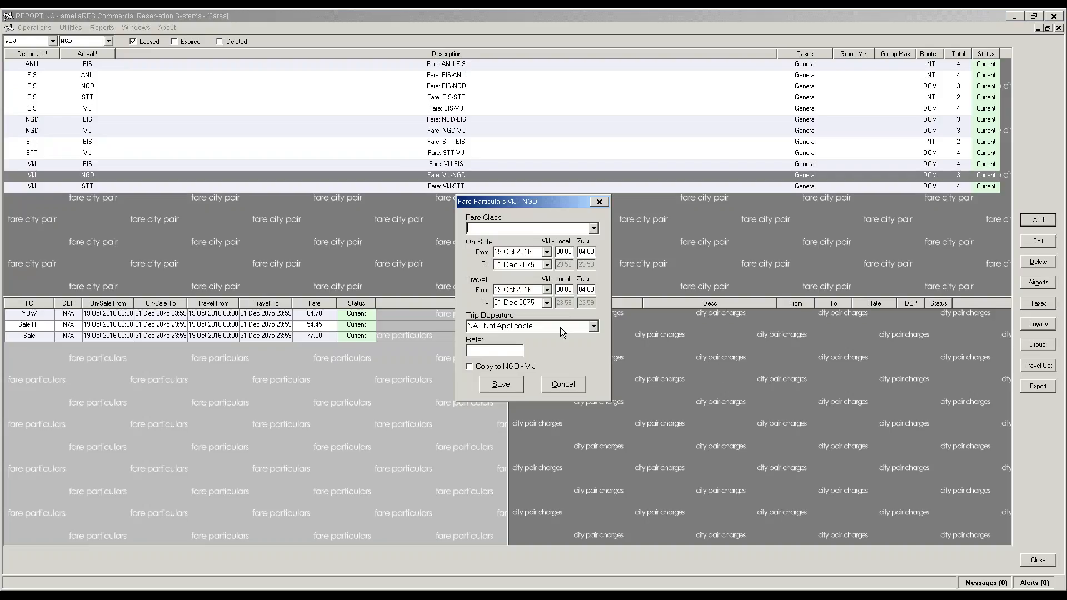
{"action": "left_click", "coordinate": [481, 351]}
{"action": "type", "text": "59.89"}
{"action": "left_click", "coordinate": [593, 228]}
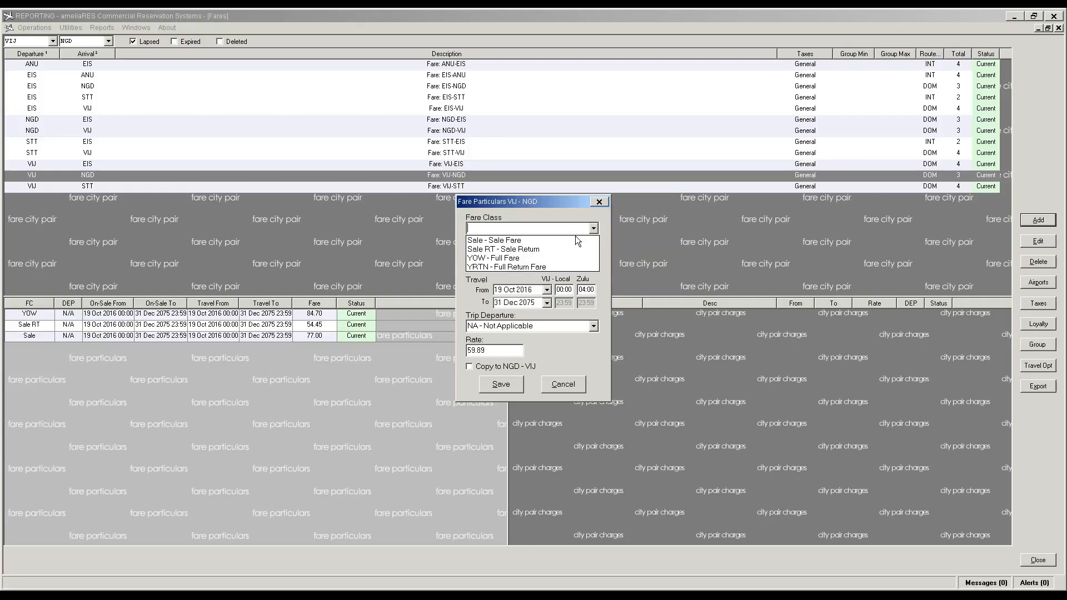
{"action": "left_click", "coordinate": [564, 267]}
{"action": "left_click", "coordinate": [502, 368]}
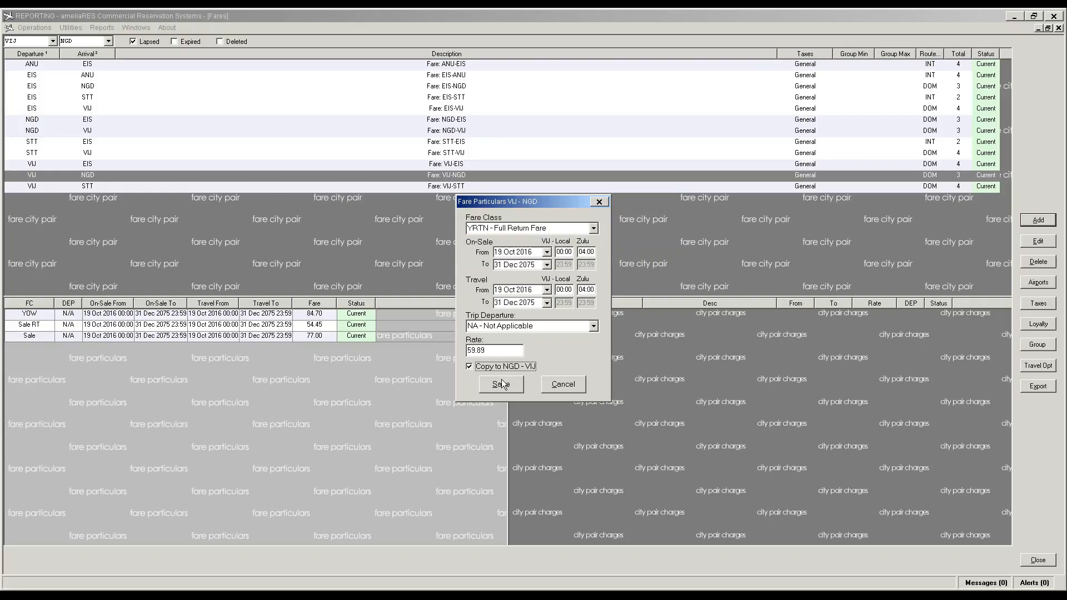
{"action": "left_click", "coordinate": [502, 384]}
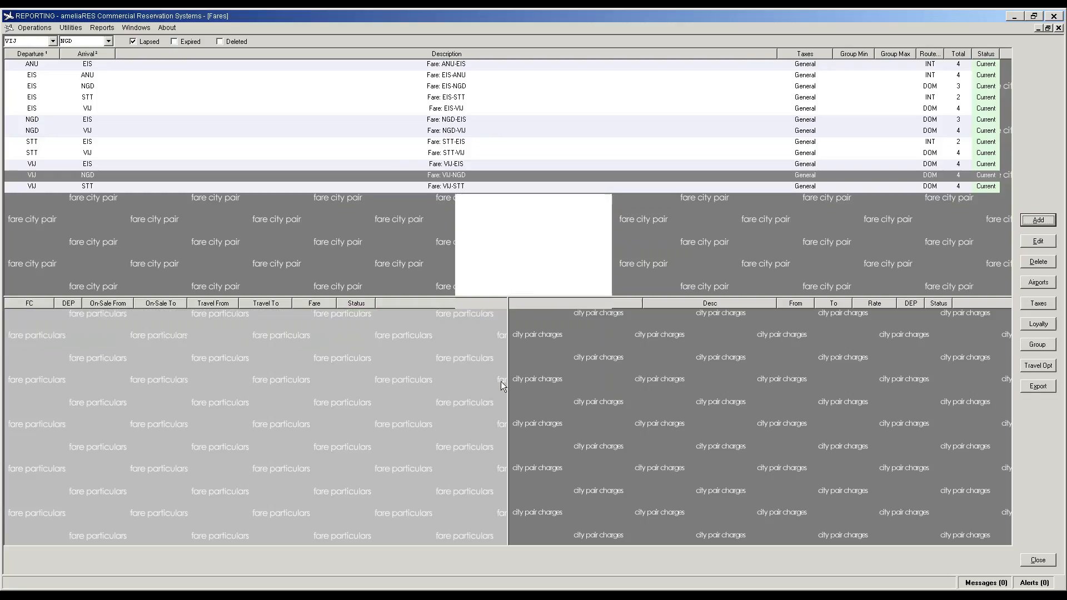
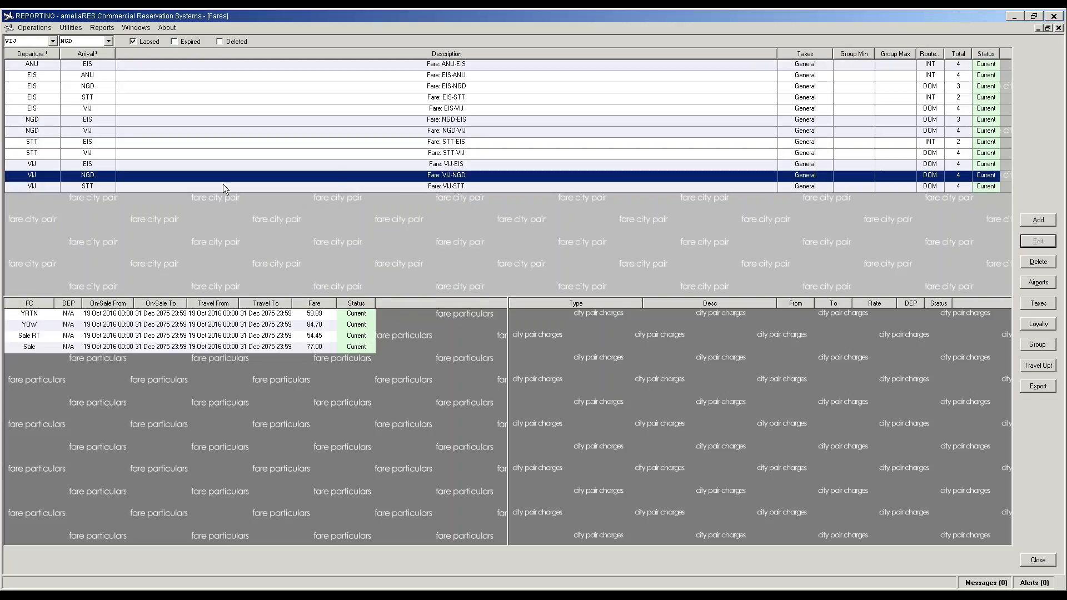
Step: Change the VIJ-STT fare pair's route type from DOM to INT
{"action": "left_click", "coordinate": [929, 189]}
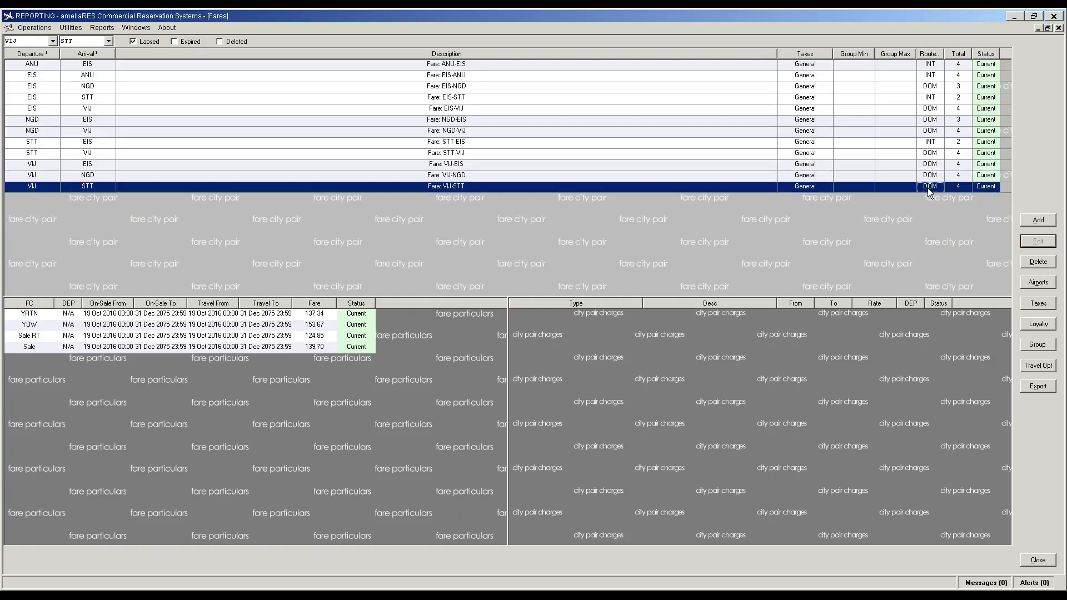
{"action": "left_click", "coordinate": [927, 189]}
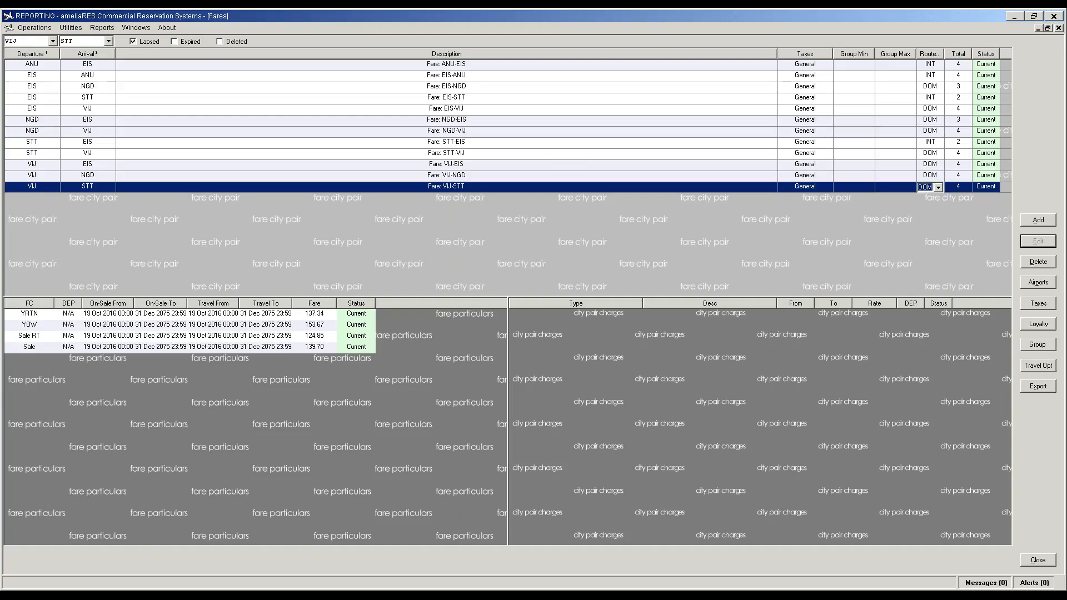
{"action": "left_click", "coordinate": [939, 189]}
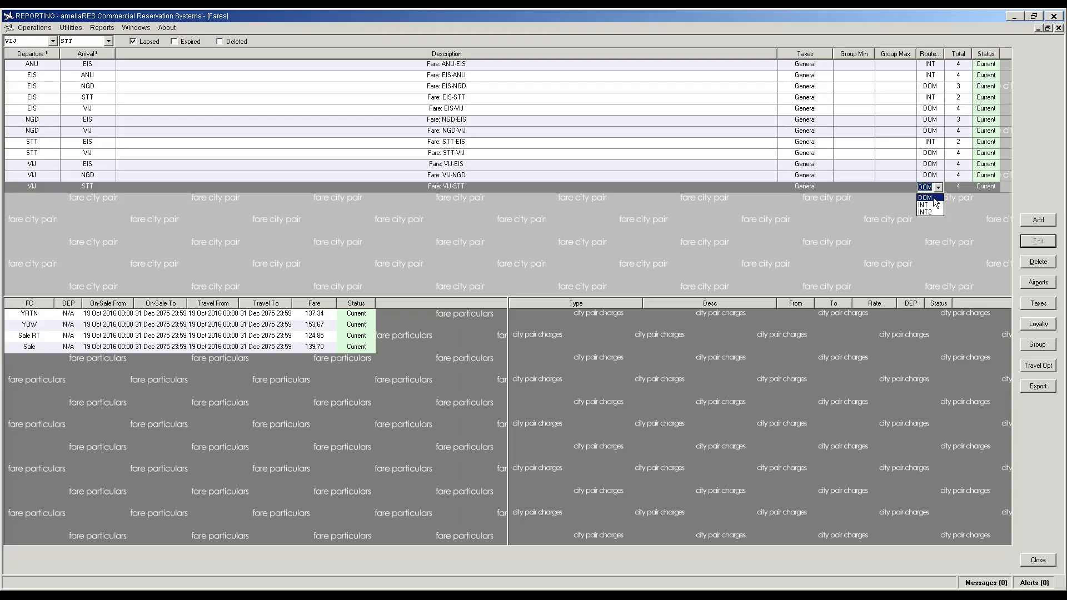
{"action": "left_click", "coordinate": [678, 179]}
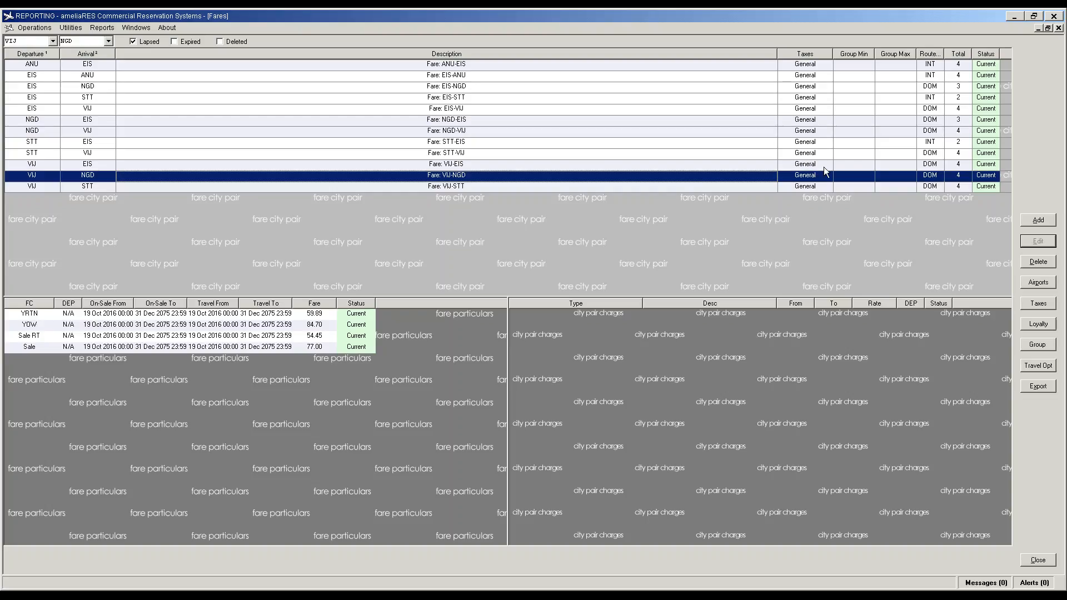
{"action": "left_click", "coordinate": [932, 187]}
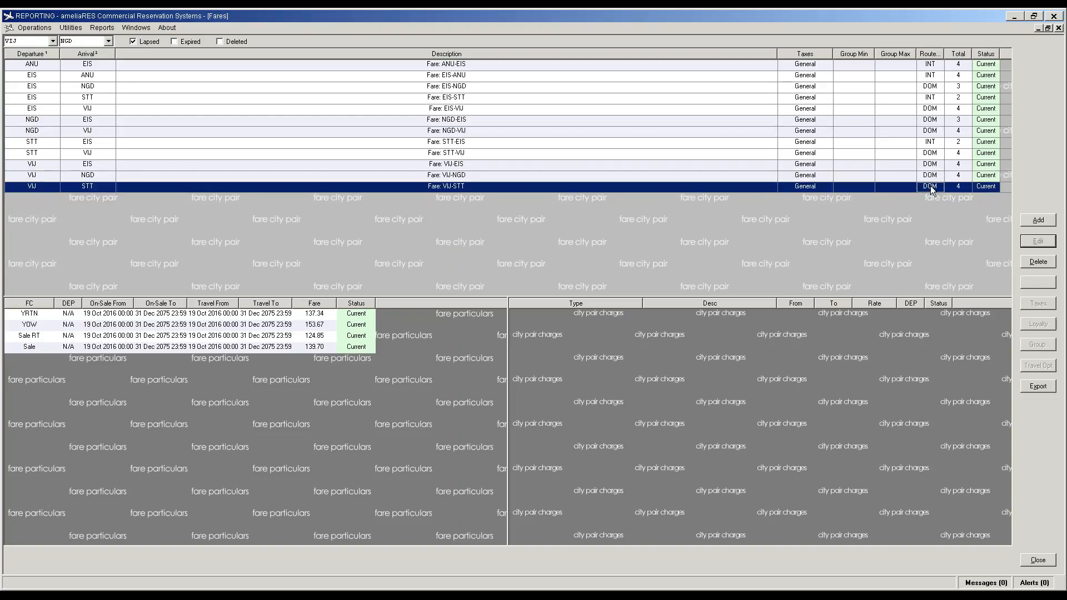
{"action": "left_click", "coordinate": [939, 188]}
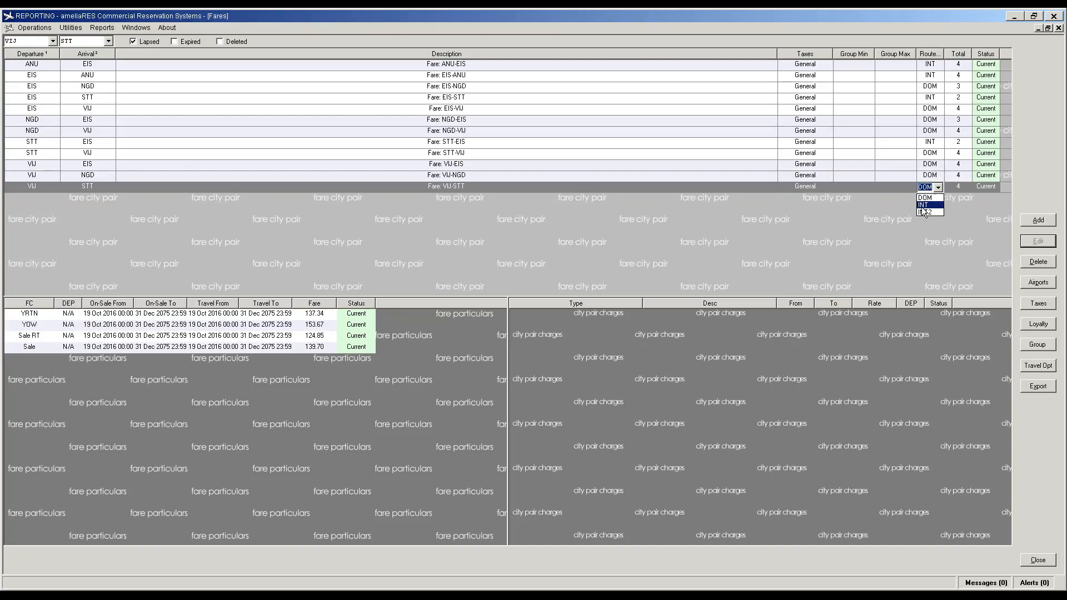
{"action": "left_click", "coordinate": [923, 205]}
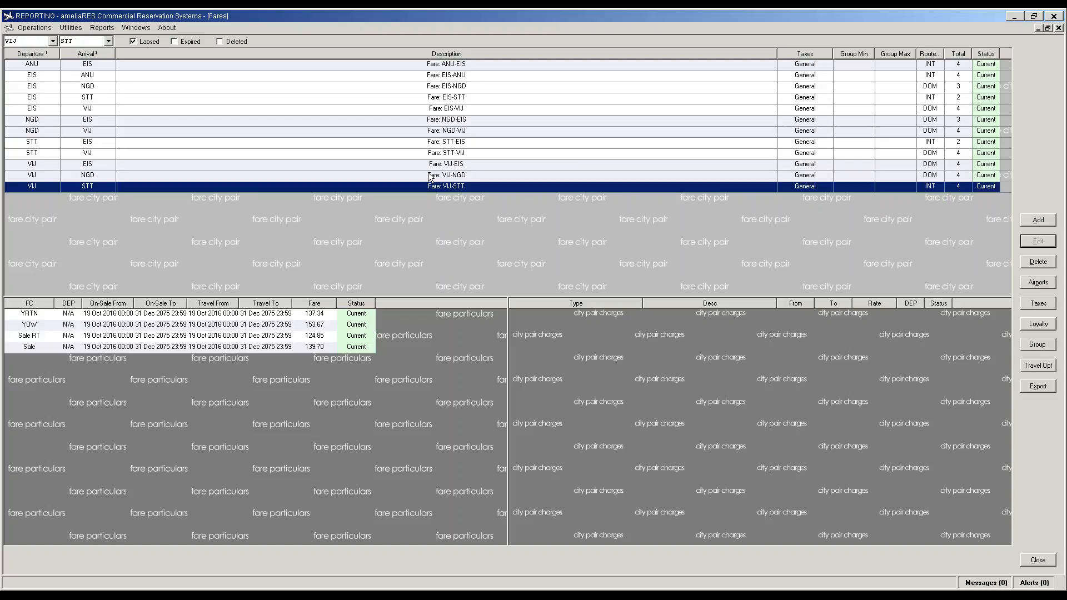
Step: Set the STT-VIJ route type to INT as well, then view the ANU-EIS fares
{"action": "left_click", "coordinate": [454, 154]}
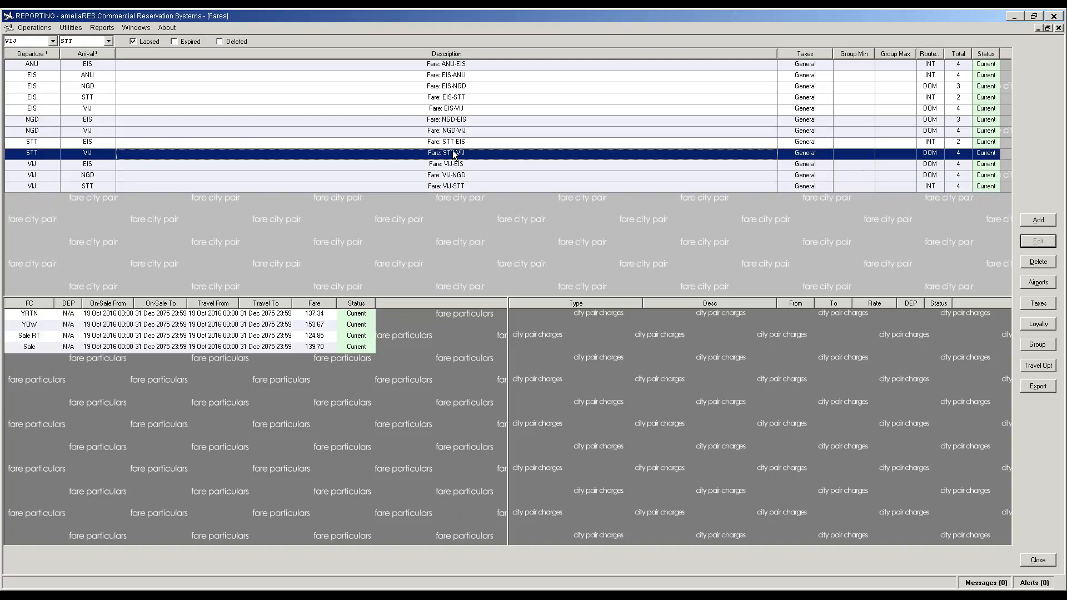
{"action": "left_click", "coordinate": [937, 155]}
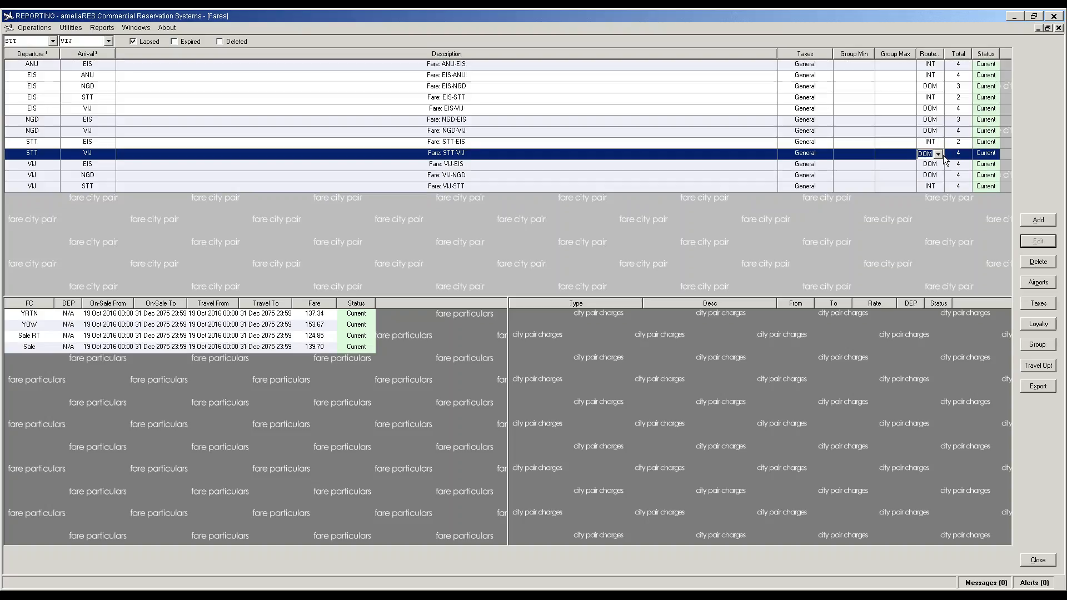
{"action": "left_click", "coordinate": [939, 154]}
{"action": "left_click", "coordinate": [926, 176]}
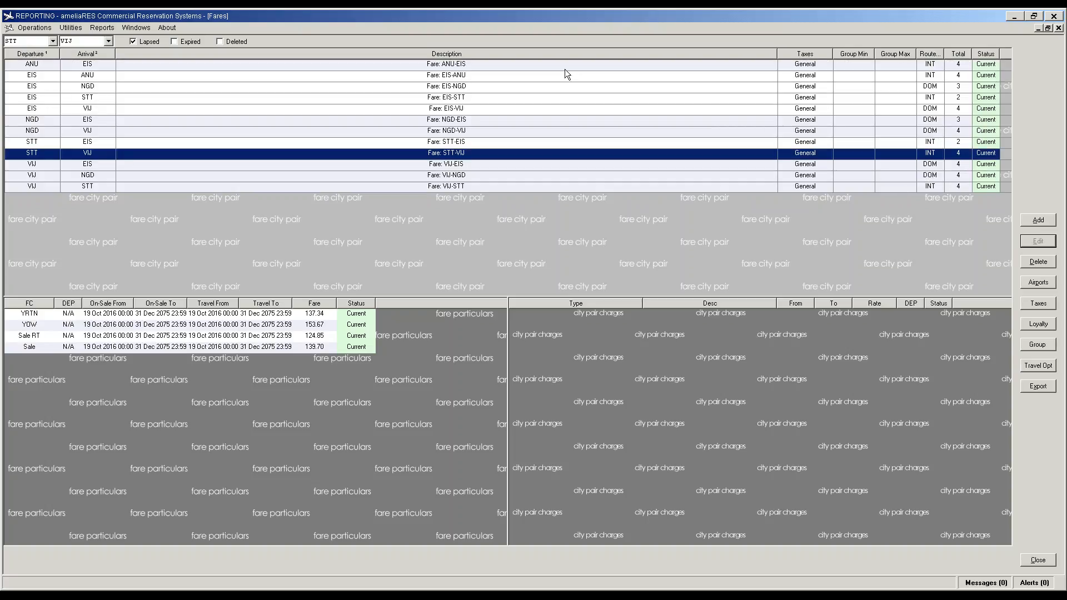
{"action": "left_click", "coordinate": [52, 65]}
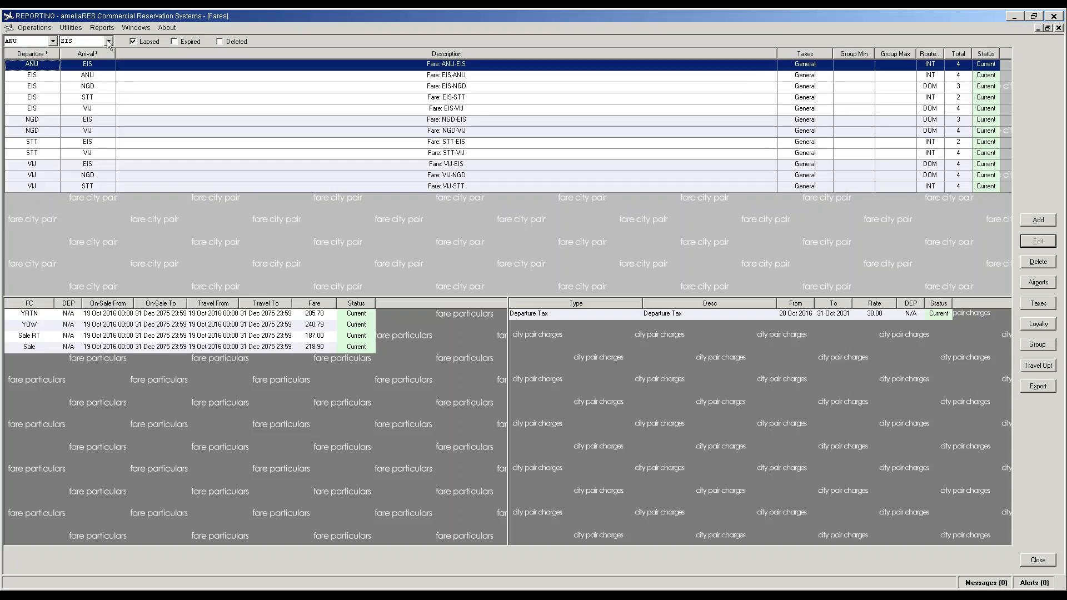
Step: After checking EIS-ANU, EIS-VIJ and NGD-VIJ fares, add an NGD-STT fare city pair with arrival STT
{"action": "left_click", "coordinate": [35, 78]}
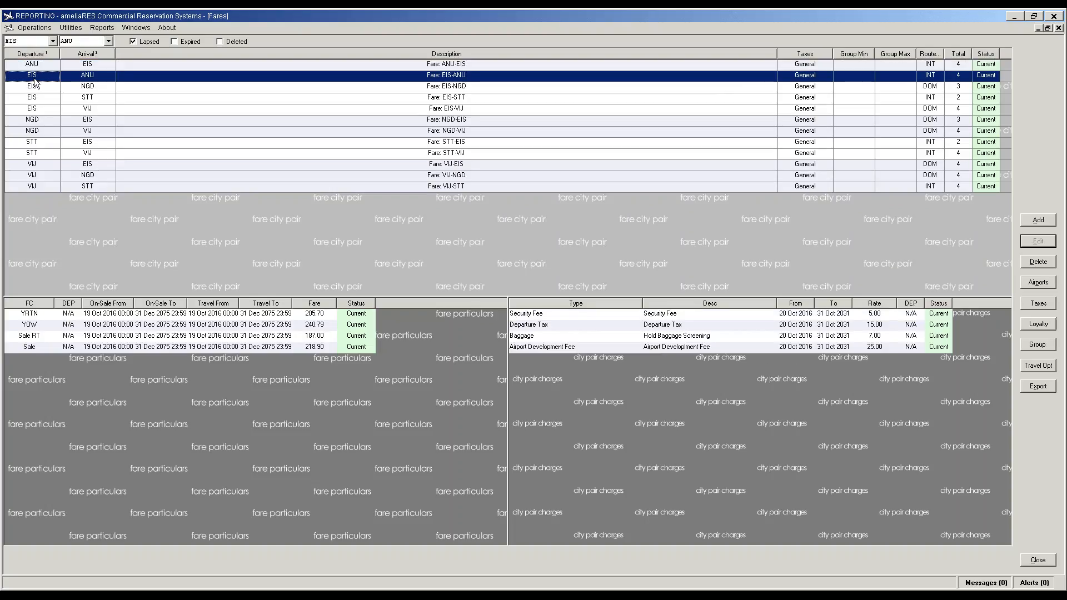
{"action": "left_click", "coordinate": [95, 109]}
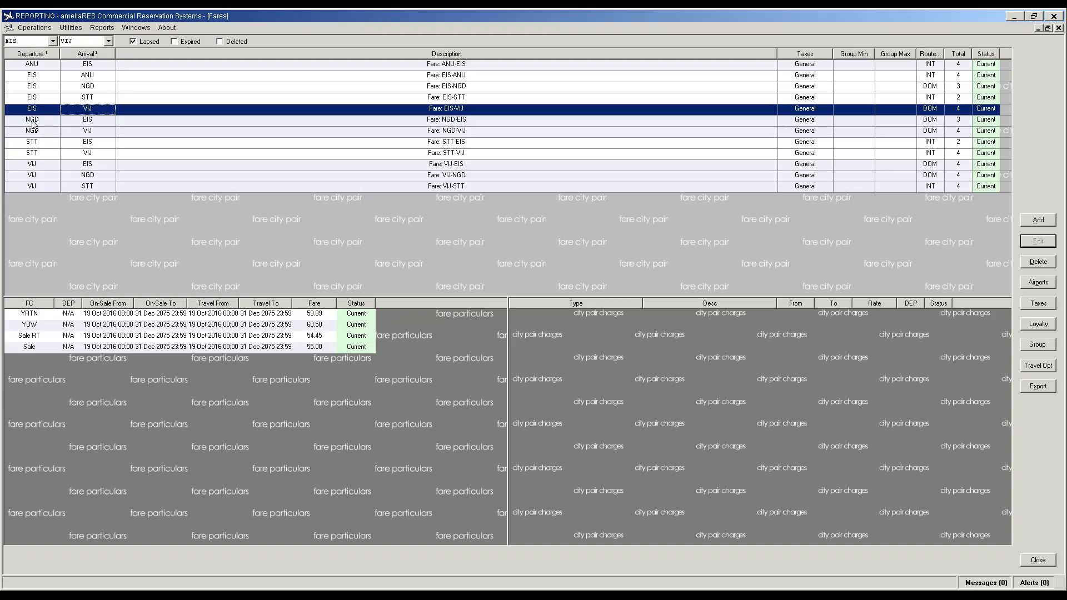
{"action": "left_click", "coordinate": [94, 132]}
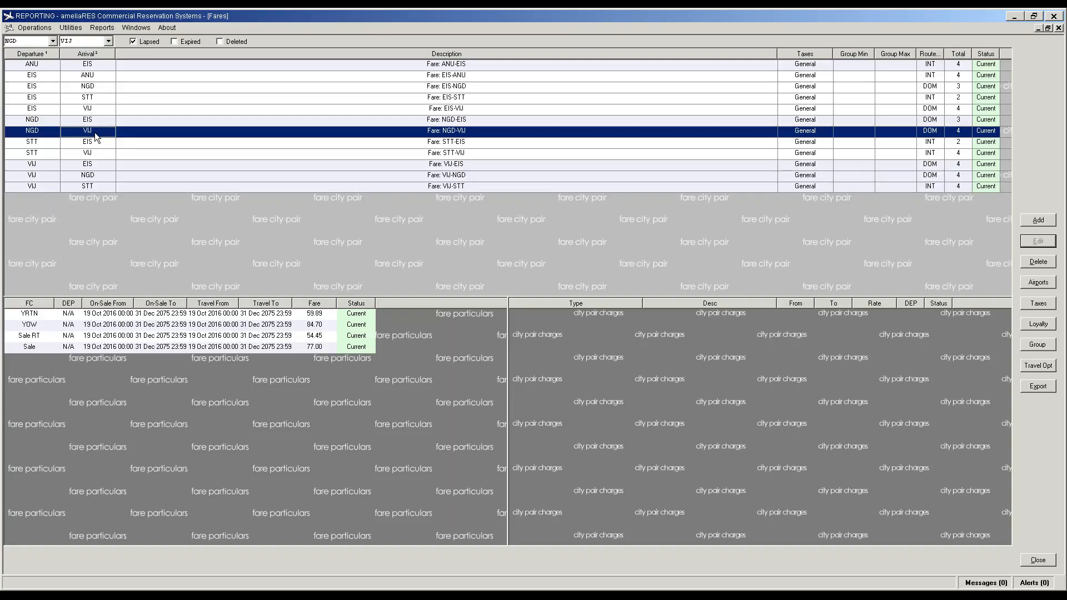
{"action": "left_click", "coordinate": [108, 41]}
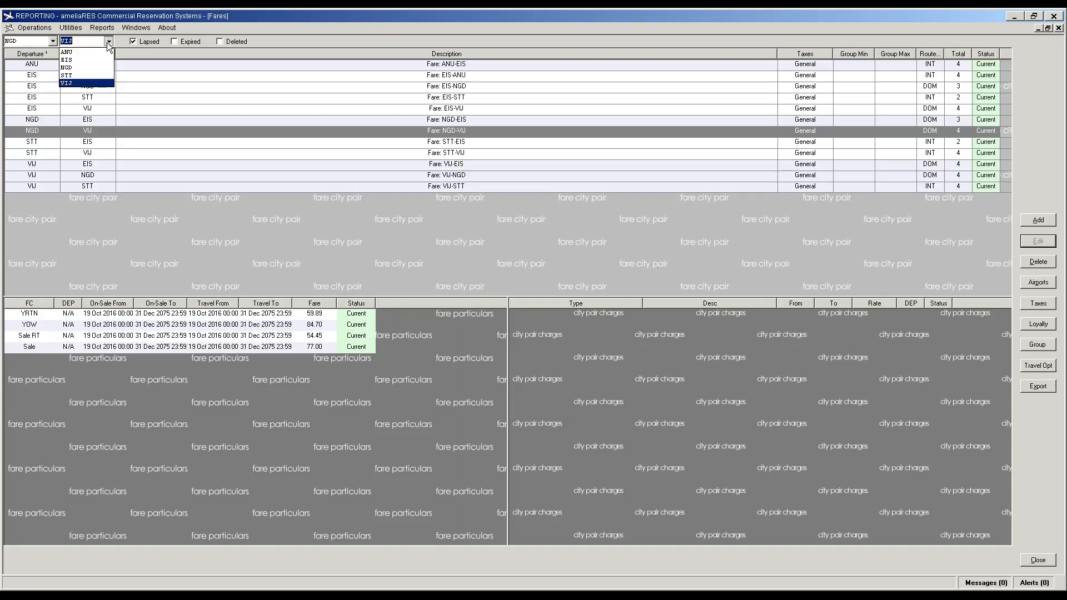
{"action": "left_click", "coordinate": [83, 76]}
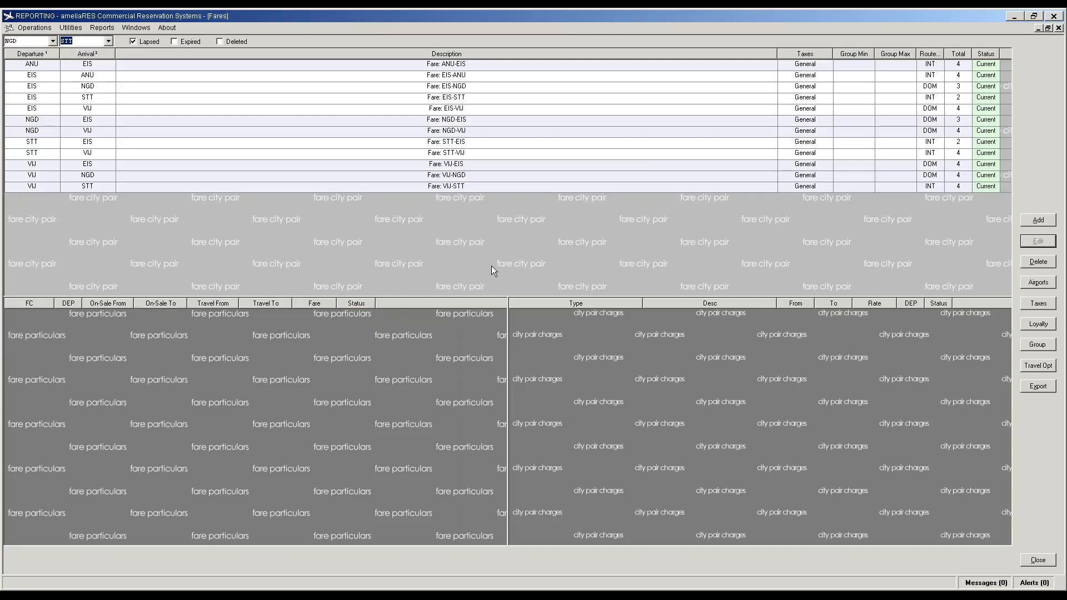
{"action": "left_click", "coordinate": [1037, 220]}
{"action": "left_click", "coordinate": [368, 387]}
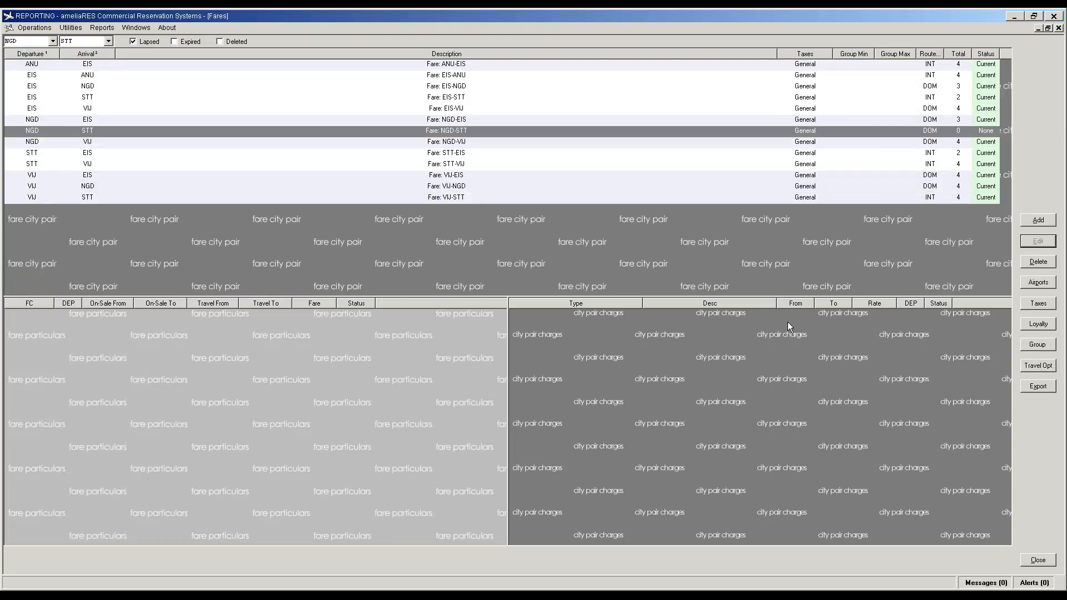
Step: Add a Sale fare of 168.30 to NGD-STT, also copied to STT-NGD
{"action": "left_click", "coordinate": [1029, 222]}
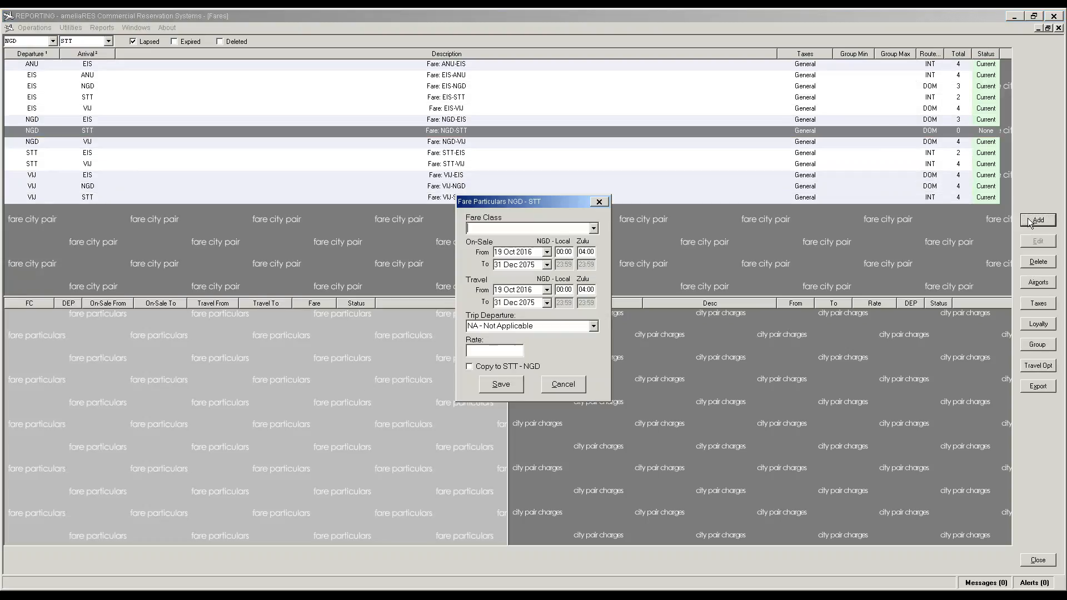
{"action": "key", "text": "Down"}
{"action": "key", "text": "Tab"}
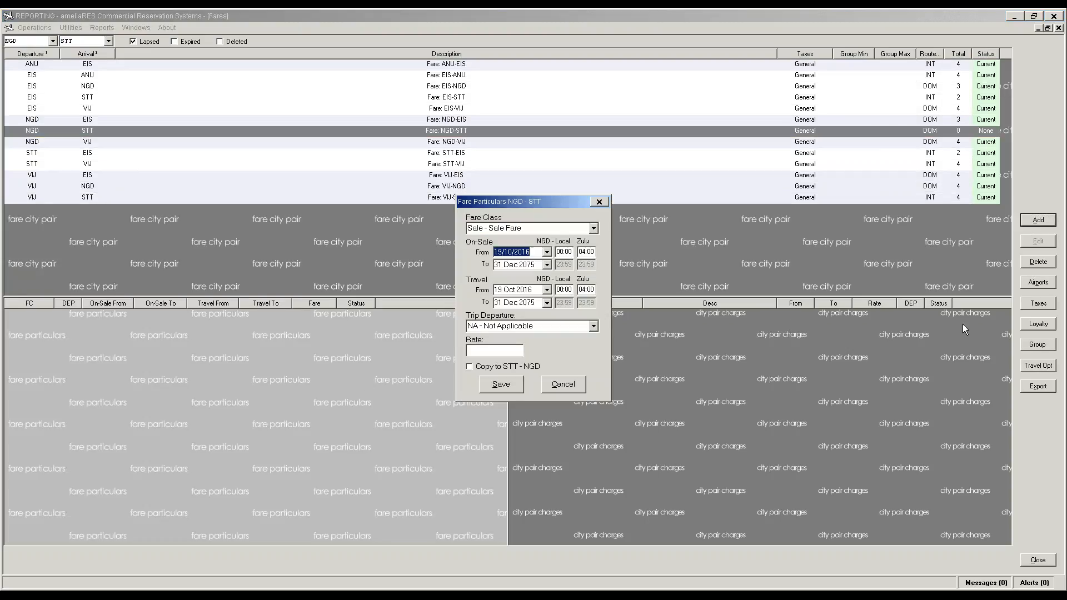
{"action": "left_click", "coordinate": [496, 349]}
{"action": "type", "text": "168.30"}
{"action": "left_click", "coordinate": [510, 368]}
{"action": "left_click", "coordinate": [505, 391]}
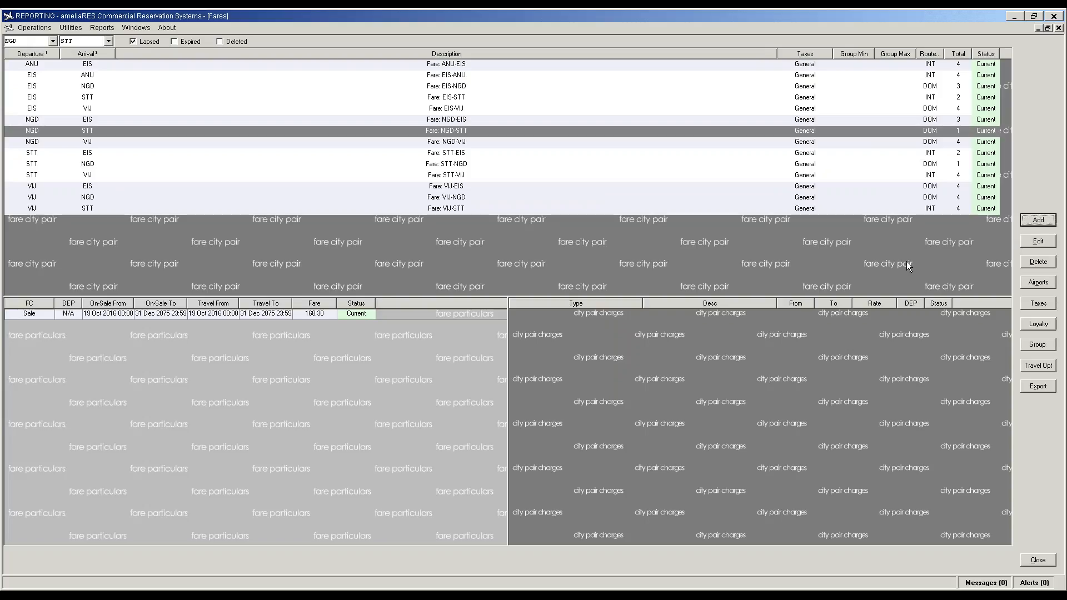
Step: Add a Sale RT fare of 155.10 to NGD-STT, also copied to STT-NGD
{"action": "left_click", "coordinate": [1039, 220]}
{"action": "left_click", "coordinate": [593, 229]}
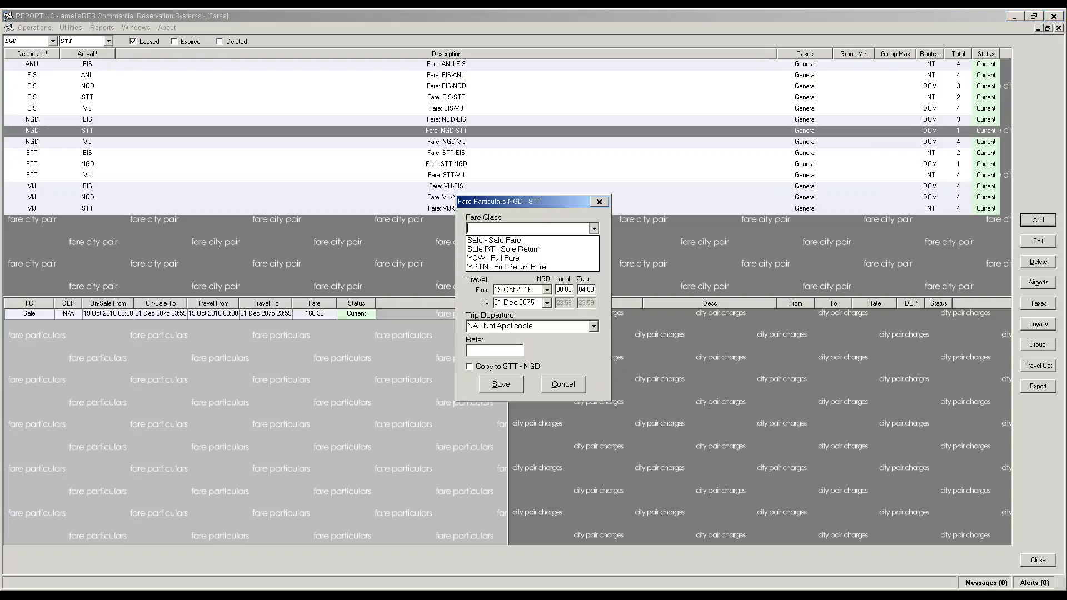
{"action": "left_click", "coordinate": [551, 252]}
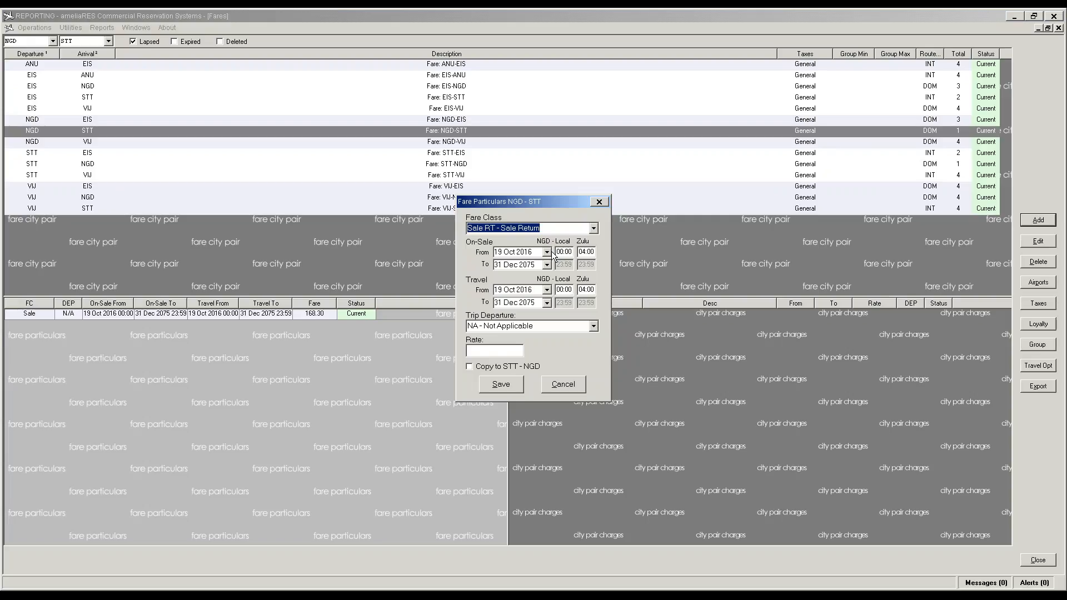
{"action": "left_click", "coordinate": [494, 350]}
{"action": "type", "text": "15"}
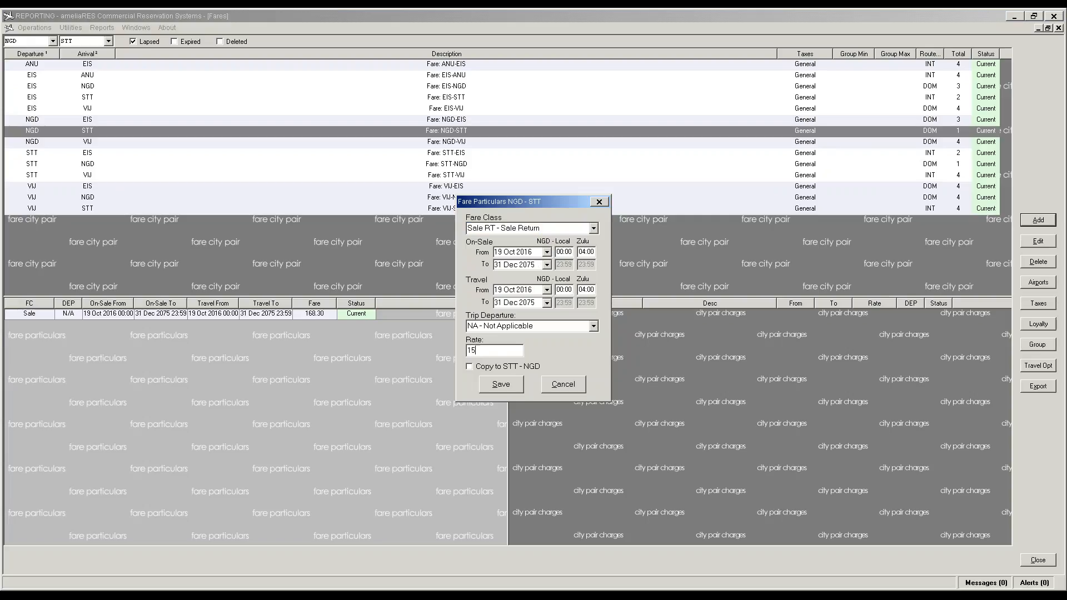
{"action": "type", "text": "5.10"}
{"action": "key", "text": "Tab"}
{"action": "key", "text": "space"}
{"action": "left_click", "coordinate": [501, 384]}
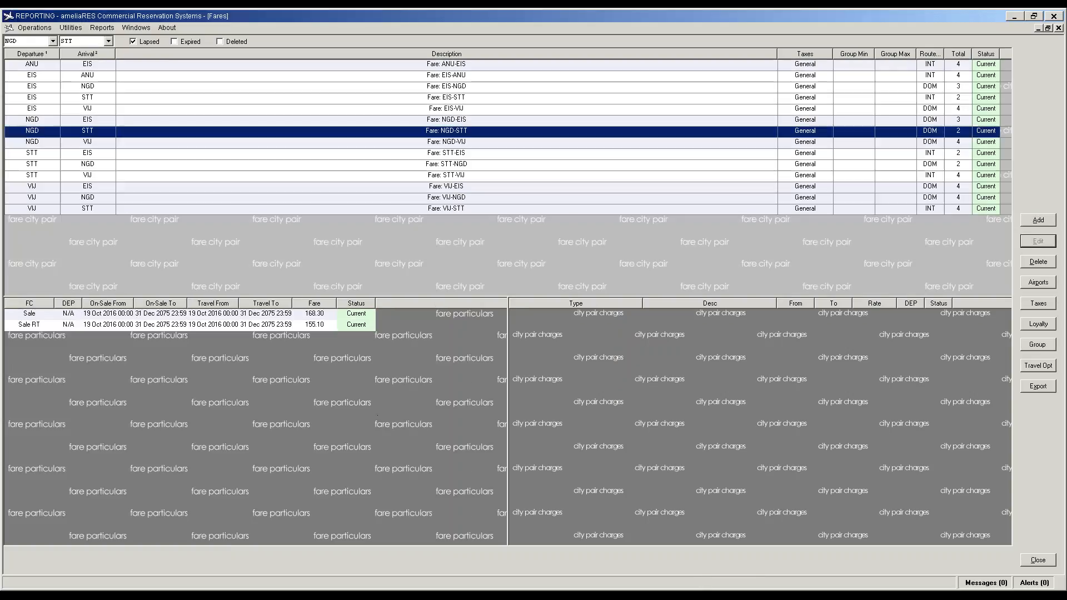
Step: Add a YOW fare of 185.13 to NGD-STT, also copied to STT-NGD
{"action": "left_click", "coordinate": [1038, 220]}
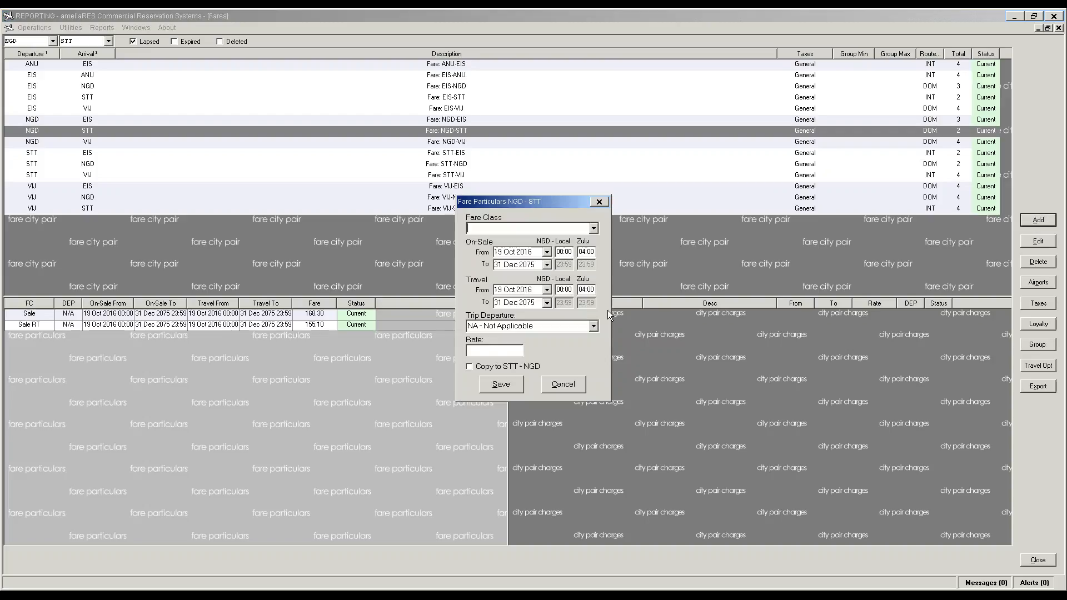
{"action": "key", "text": "Down"}
{"action": "key", "text": "Tab"}
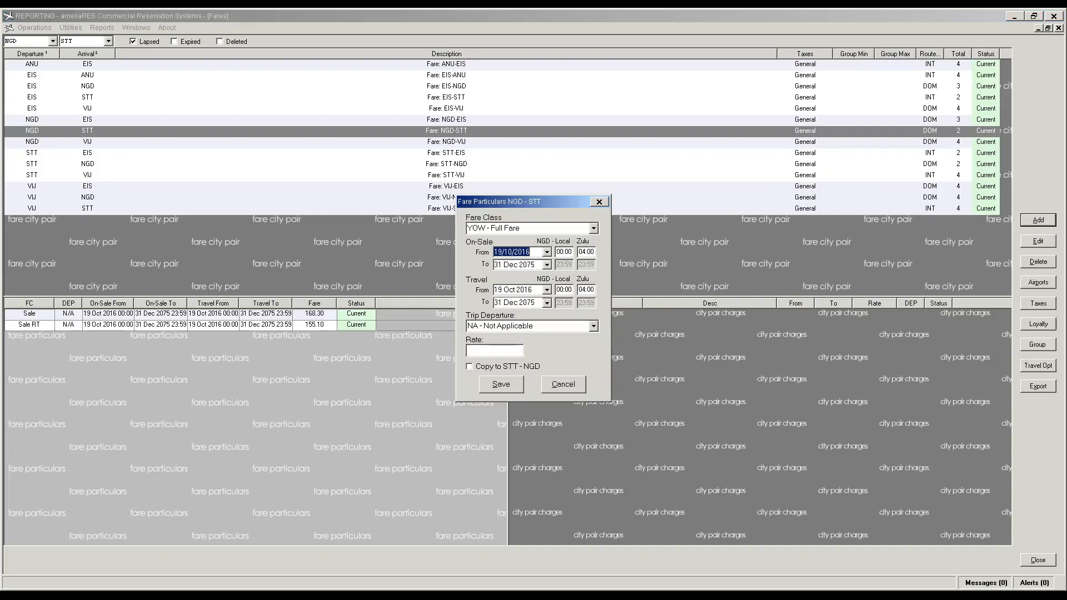
{"action": "left_click", "coordinate": [484, 353]}
{"action": "type", "text": "185.13"}
{"action": "key", "text": "Tab"}
{"action": "key", "text": "space"}
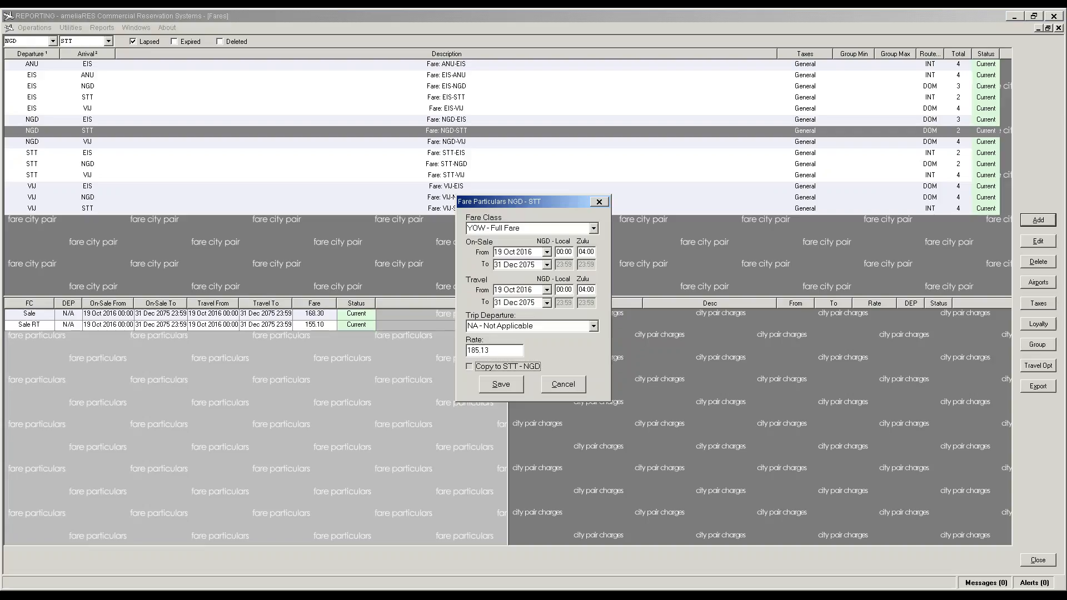
{"action": "left_click", "coordinate": [502, 384]}
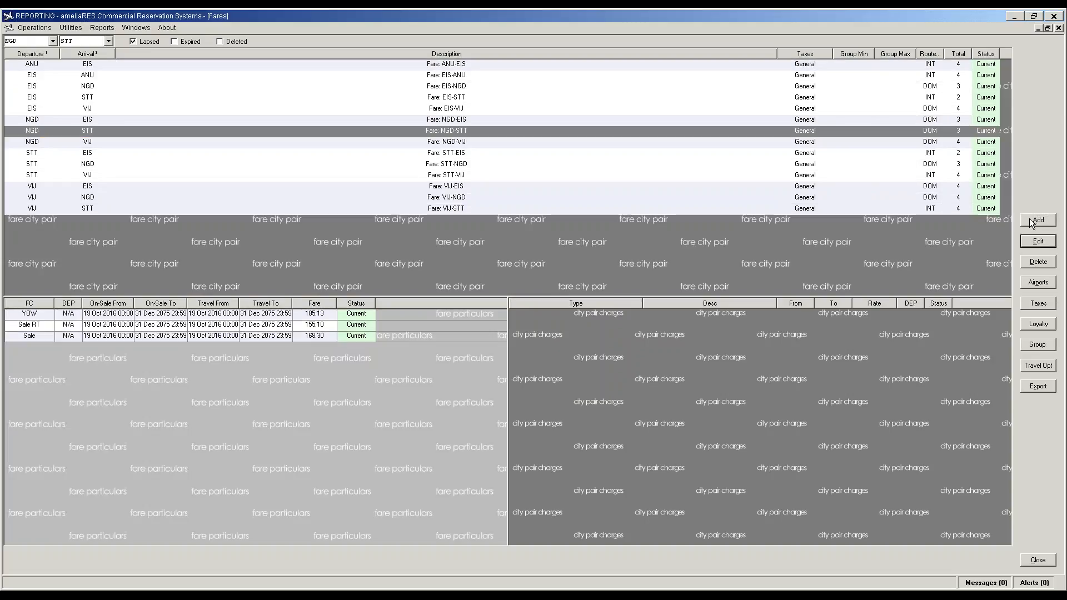
Step: Add a YRTN fare of 170.61 to NGD-STT, also copied to STT-NGD
{"action": "key", "text": "Return"}
{"action": "left_click", "coordinate": [593, 229]}
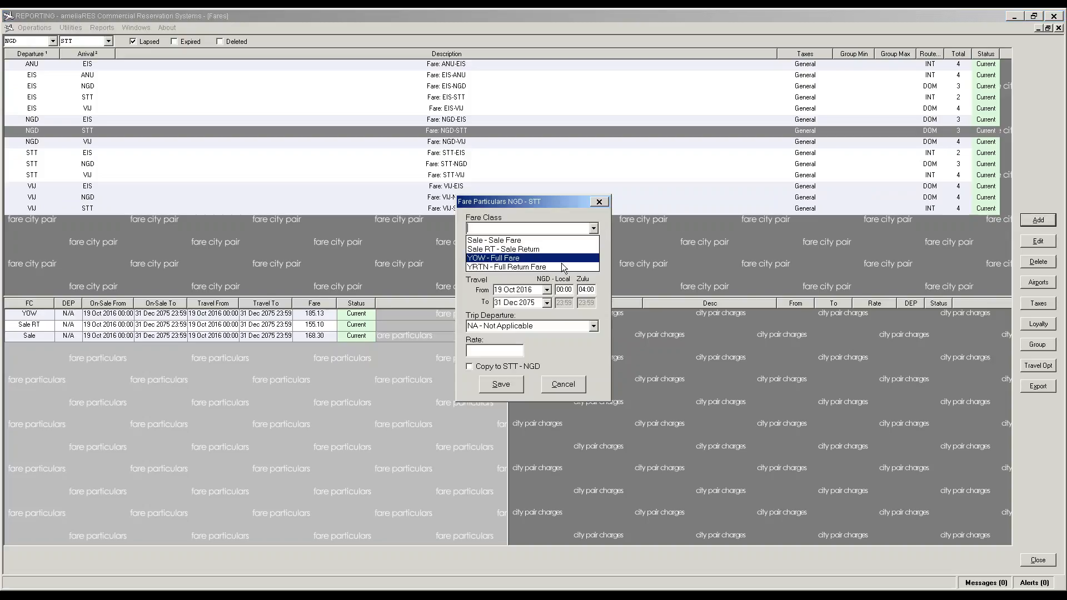
{"action": "left_click", "coordinate": [561, 269]}
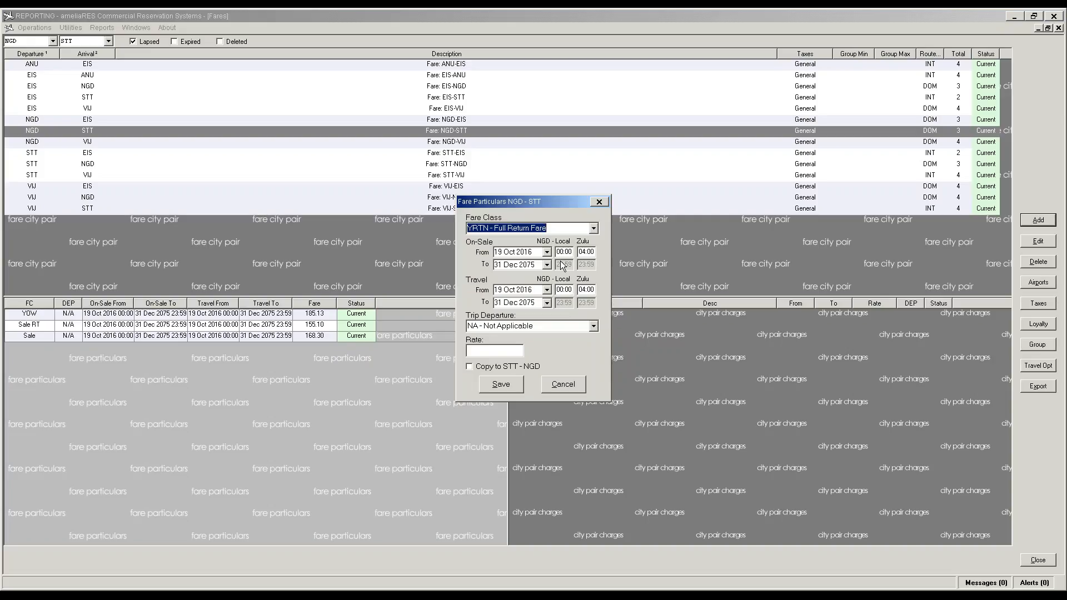
{"action": "left_click", "coordinate": [496, 349]}
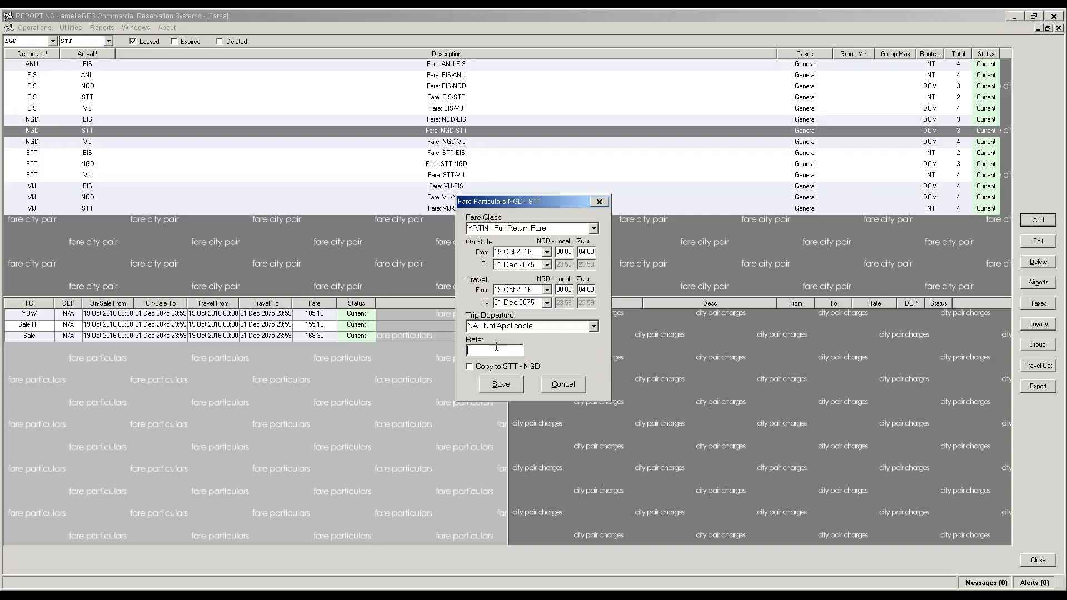
{"action": "type", "text": "170.61"}
{"action": "key", "text": "Tab"}
{"action": "left_click", "coordinate": [510, 386]}
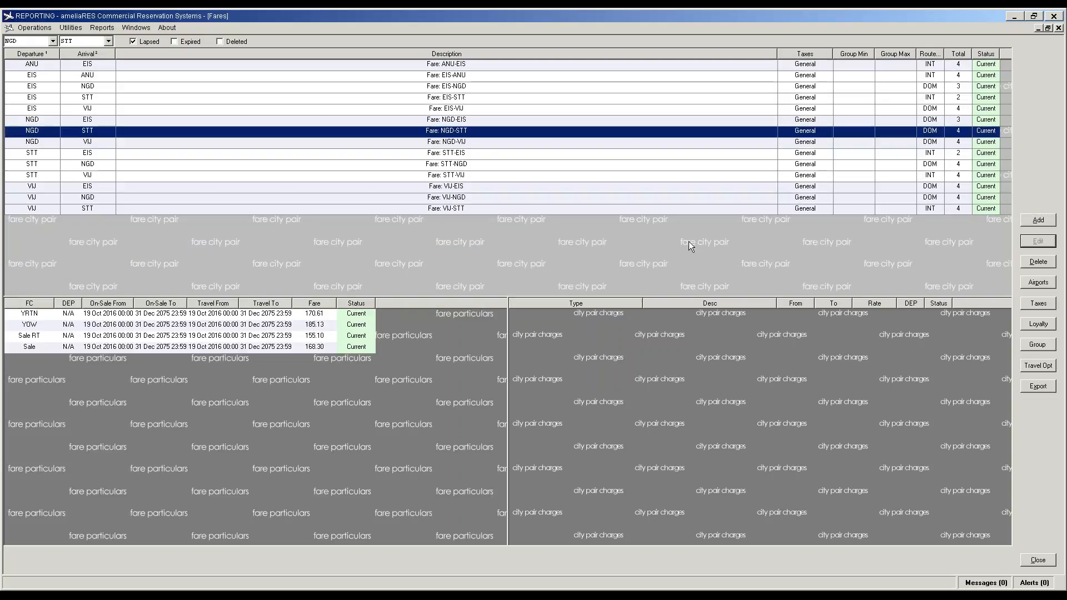
{"action": "left_click", "coordinate": [935, 132]}
Step: Set the route type of both NGD-STT and STT-NGD to INT
{"action": "left_click", "coordinate": [933, 149]}
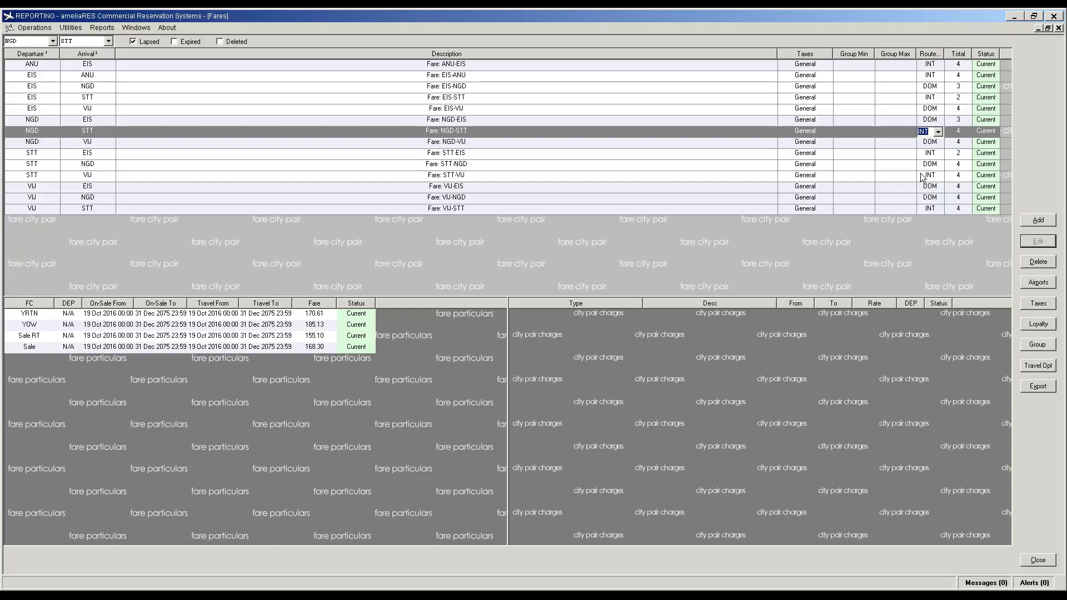
{"action": "left_click", "coordinate": [935, 166]}
{"action": "left_click", "coordinate": [937, 165]}
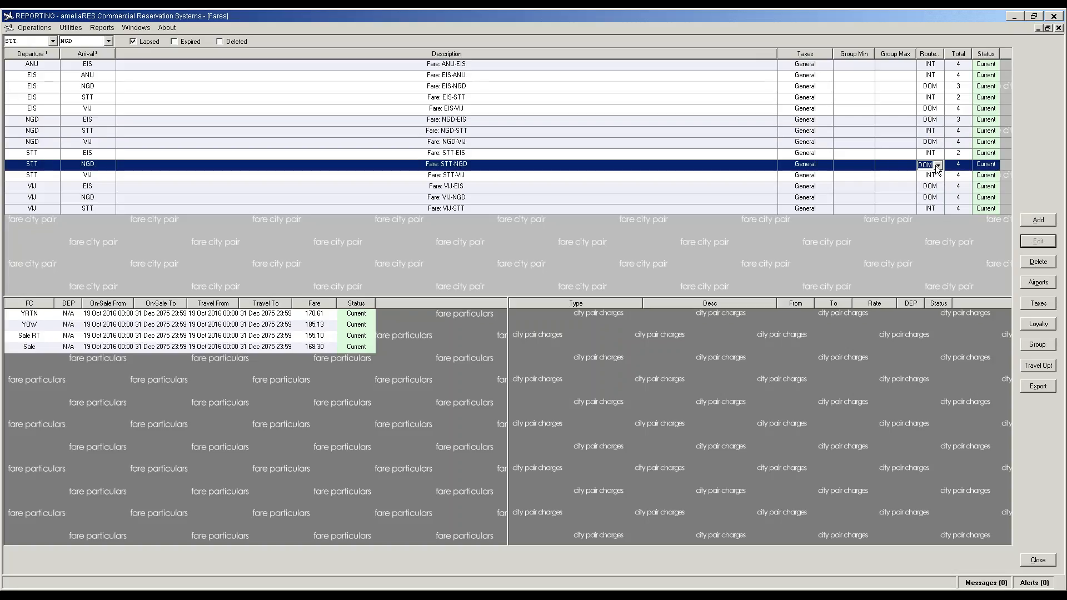
{"action": "left_click", "coordinate": [926, 182]}
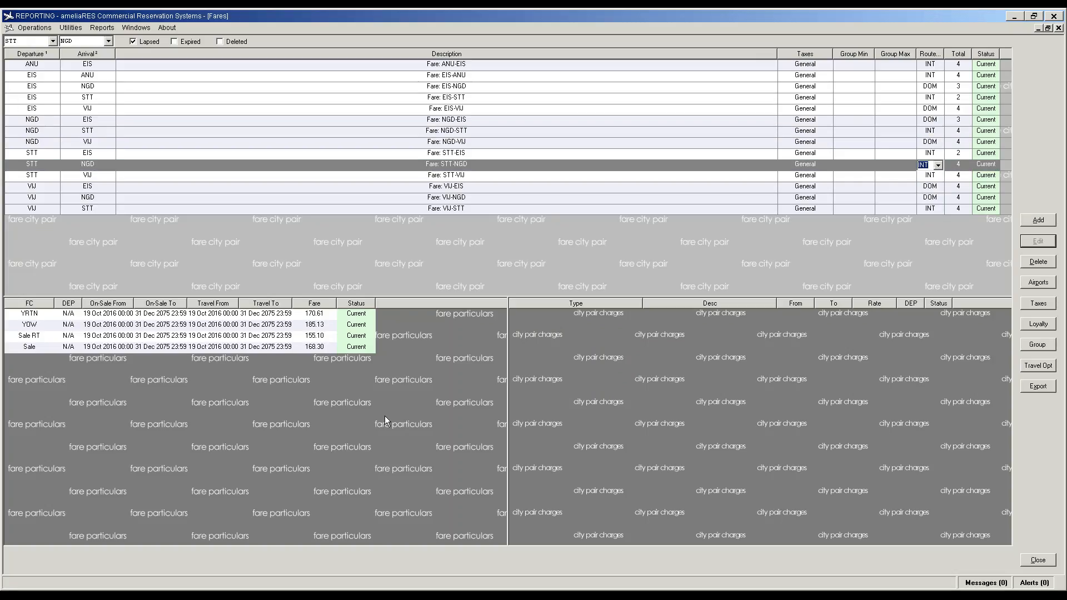
{"action": "left_click", "coordinate": [384, 416]}
Step: Check the EIS-ANU and EIS-STT fares, then bring up the empty NGD-STT city pair charges
{"action": "left_click", "coordinate": [87, 131]}
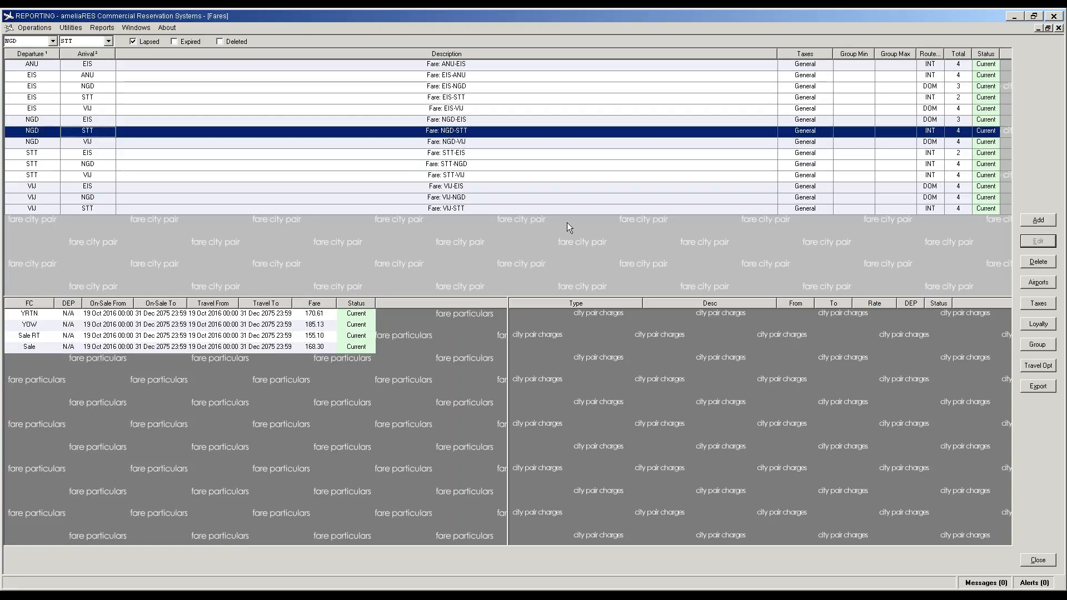
{"action": "left_click", "coordinate": [454, 77]}
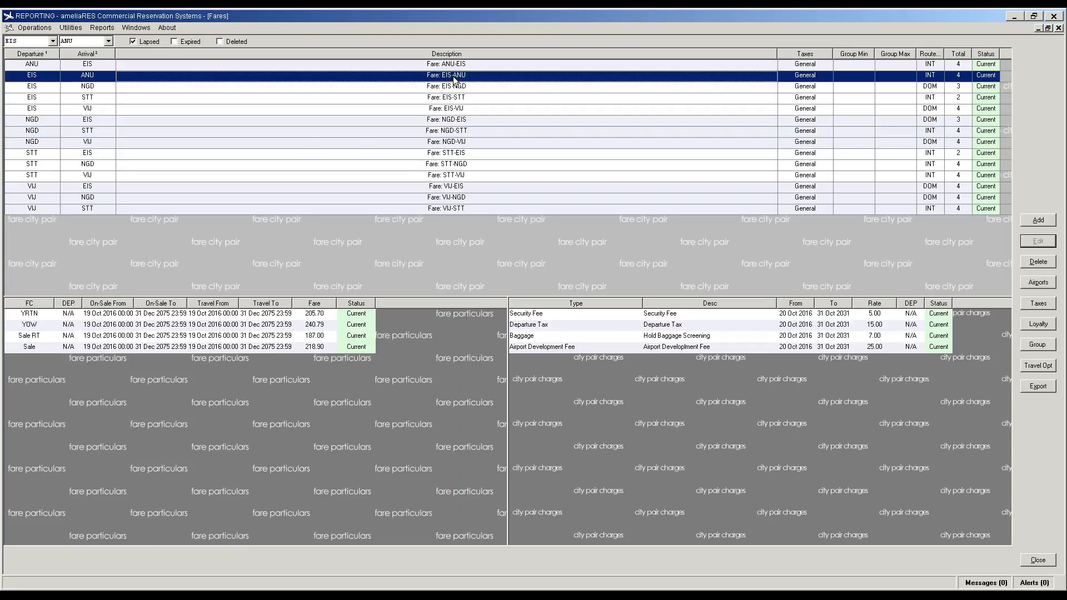
{"action": "left_click", "coordinate": [456, 98]}
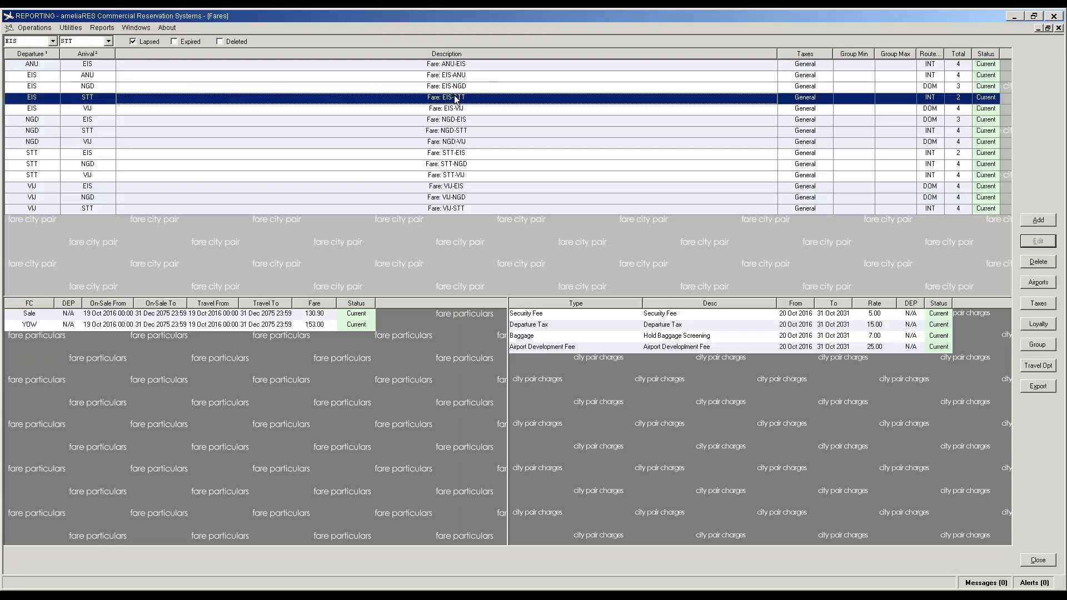
{"action": "left_click", "coordinate": [450, 133]}
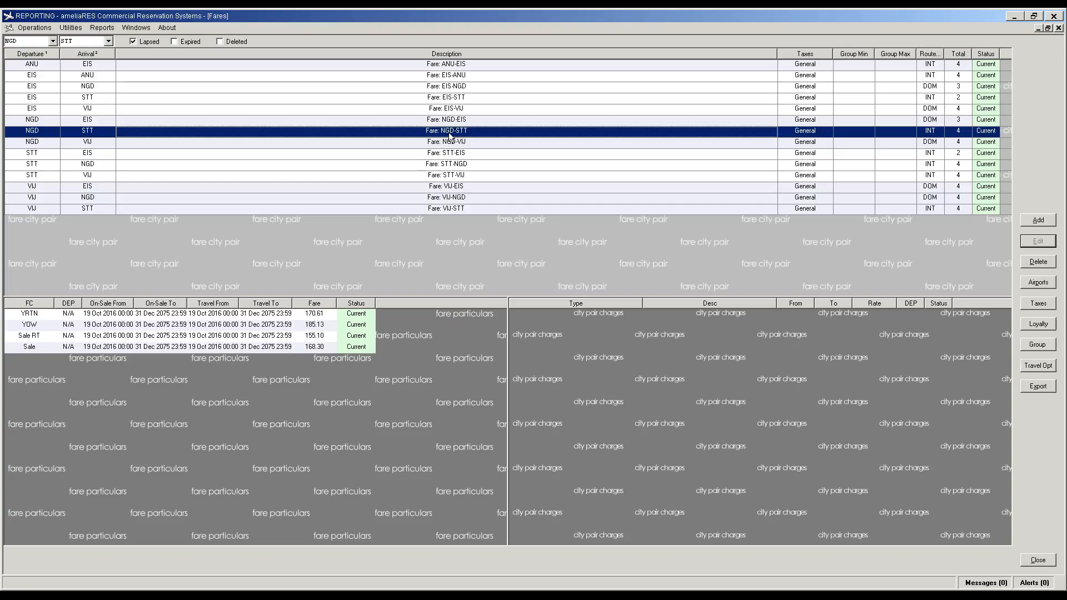
{"action": "left_click", "coordinate": [575, 341]}
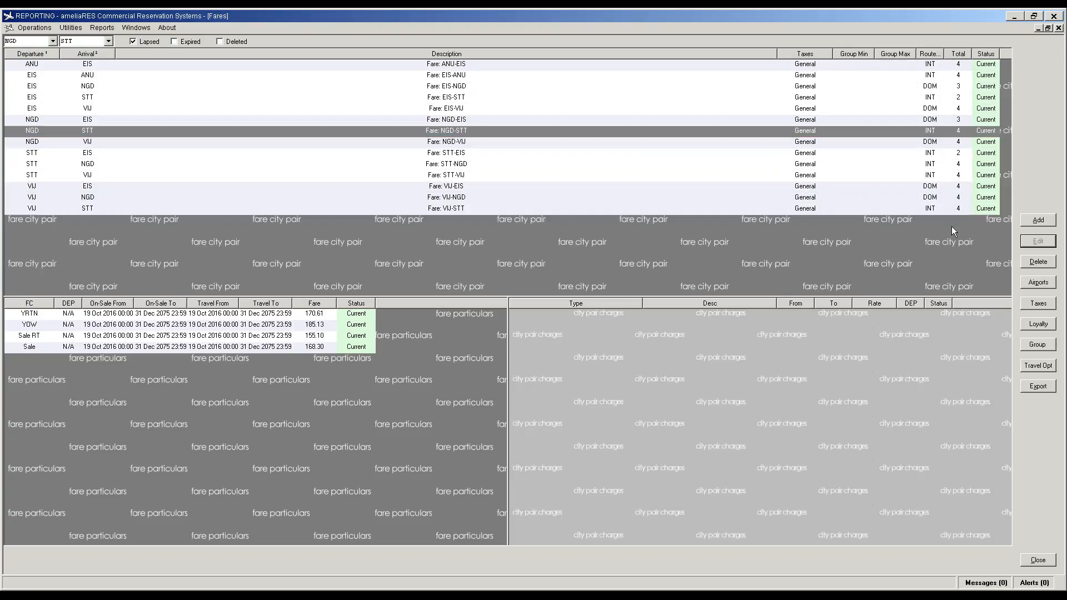
Step: Add an Airport Development Fee charge to NGD-STT ending 31 Oct 2031, trip departure NA
{"action": "left_click", "coordinate": [1035, 220]}
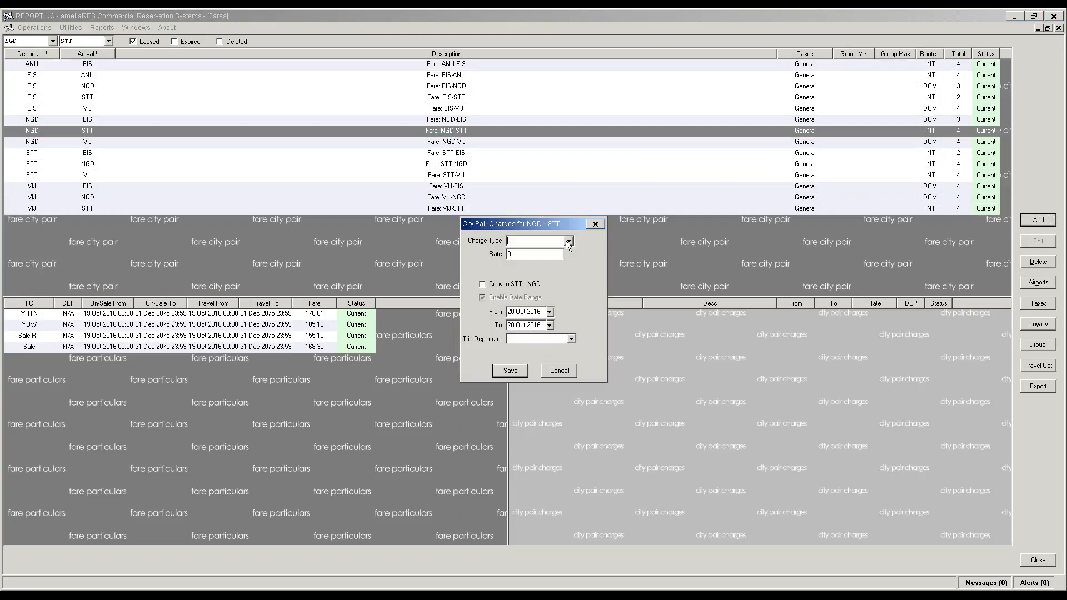
{"action": "left_click", "coordinate": [569, 241]}
{"action": "left_click", "coordinate": [542, 251]}
{"action": "left_click", "coordinate": [543, 325]}
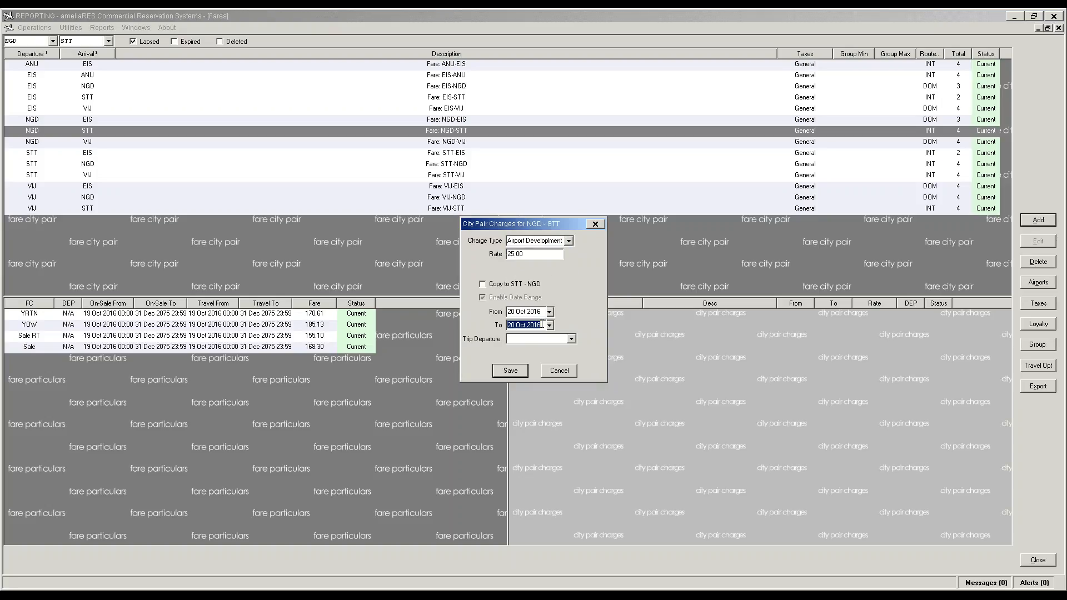
{"action": "type", "text": "31"}
{"action": "key", "text": "BackSpace"}
{"action": "key", "text": "BackSpace"}
{"action": "type", "text": "31"}
{"action": "key", "text": "Tab"}
{"action": "left_click", "coordinate": [571, 338]}
{"action": "left_click", "coordinate": [537, 347]}
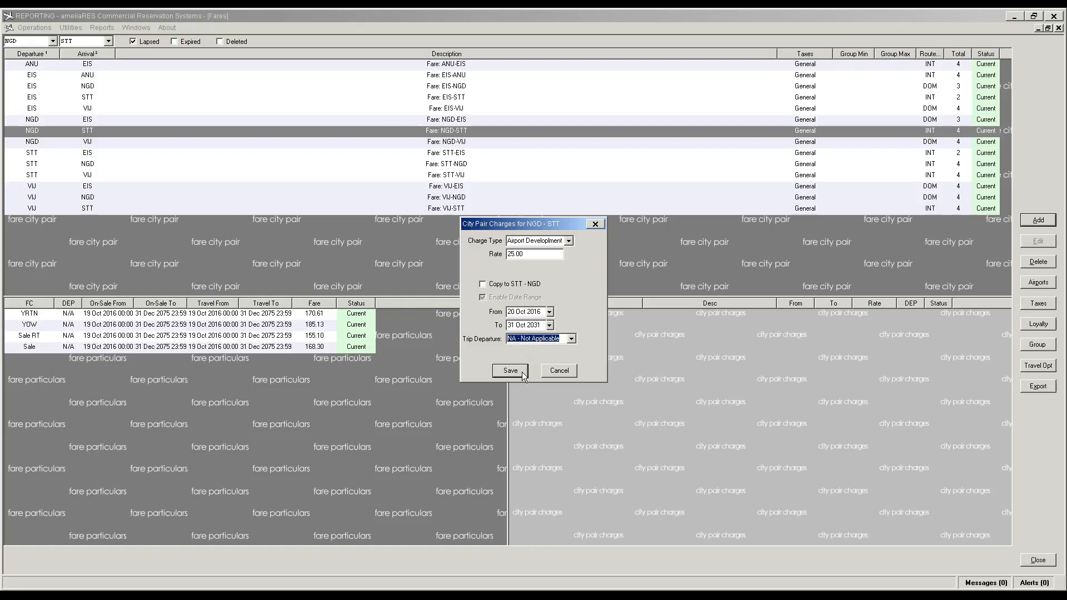
{"action": "left_click", "coordinate": [521, 372]}
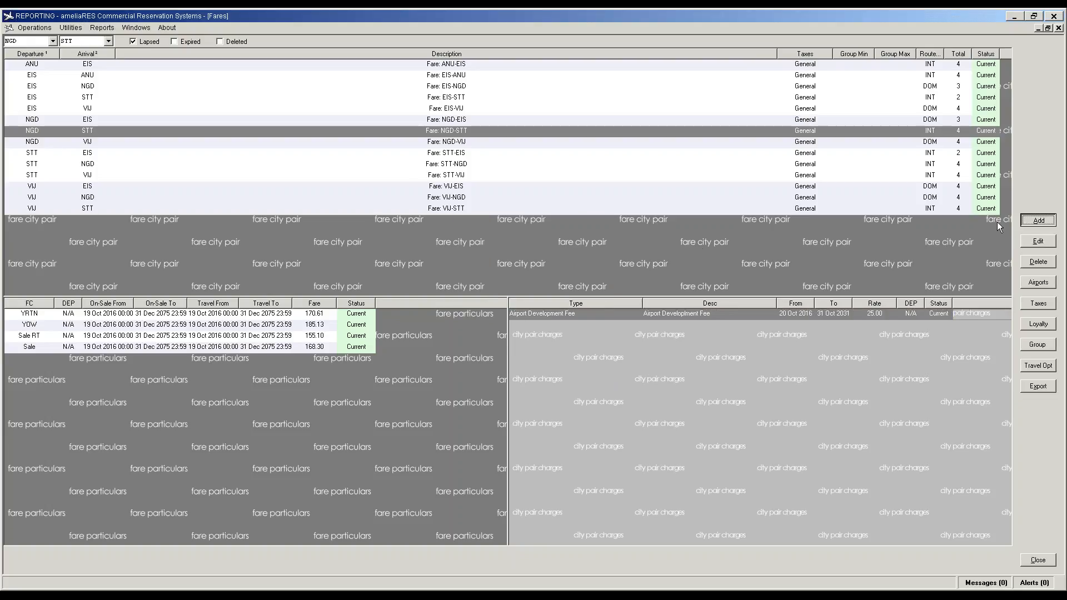
Step: Add a Departure Tax charge ending 31 Oct 2031 with trip departure NA - Not Applicable
{"action": "left_click", "coordinate": [569, 241]}
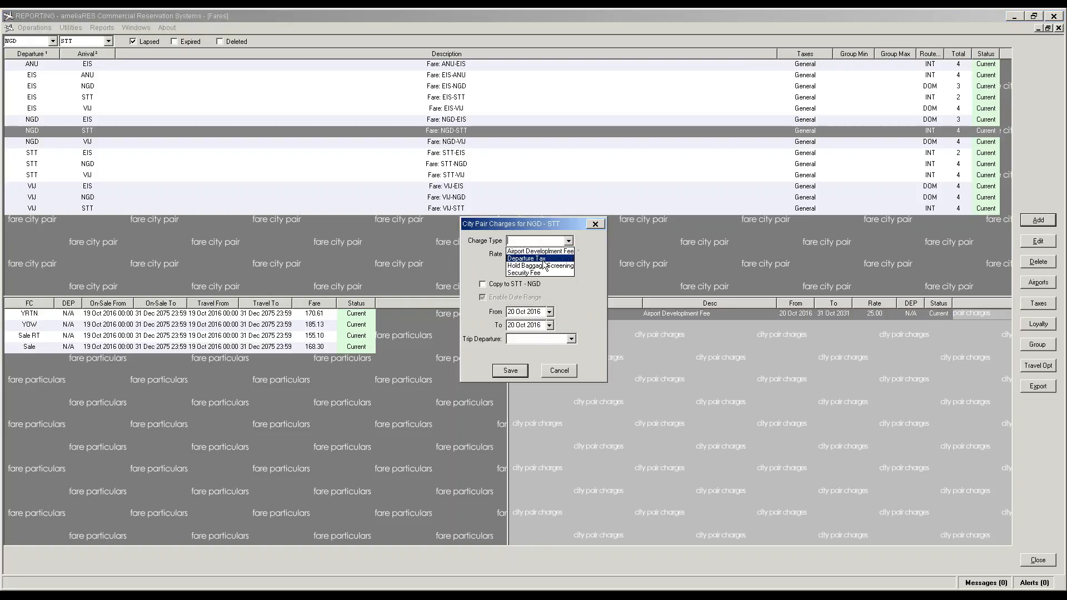
{"action": "left_click", "coordinate": [537, 276]}
{"action": "left_click", "coordinate": [522, 326]}
{"action": "right_click", "coordinate": [525, 325]}
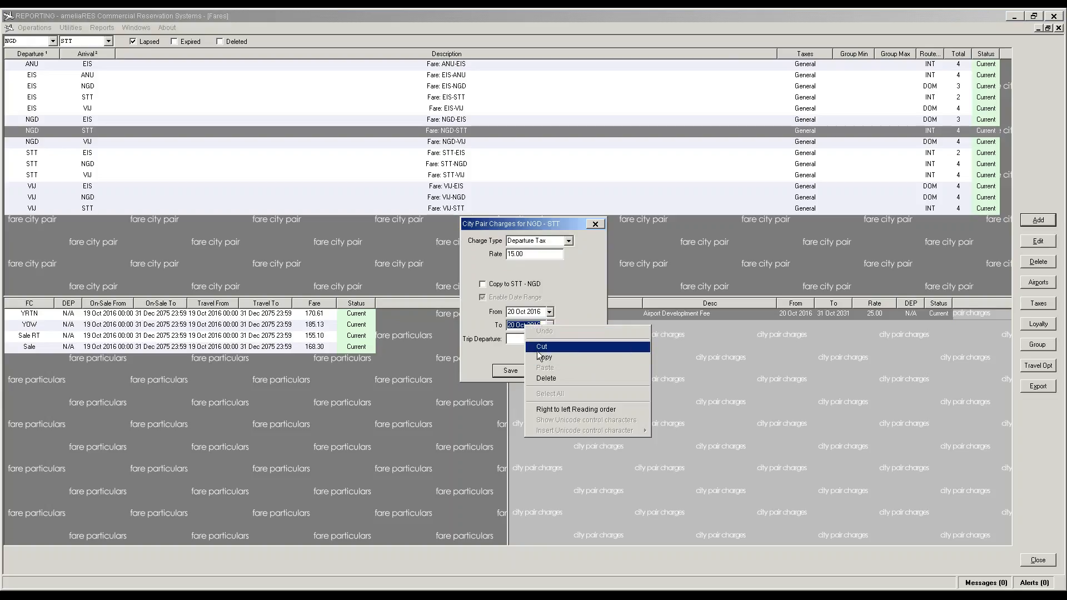
{"action": "left_click", "coordinate": [497, 347]}
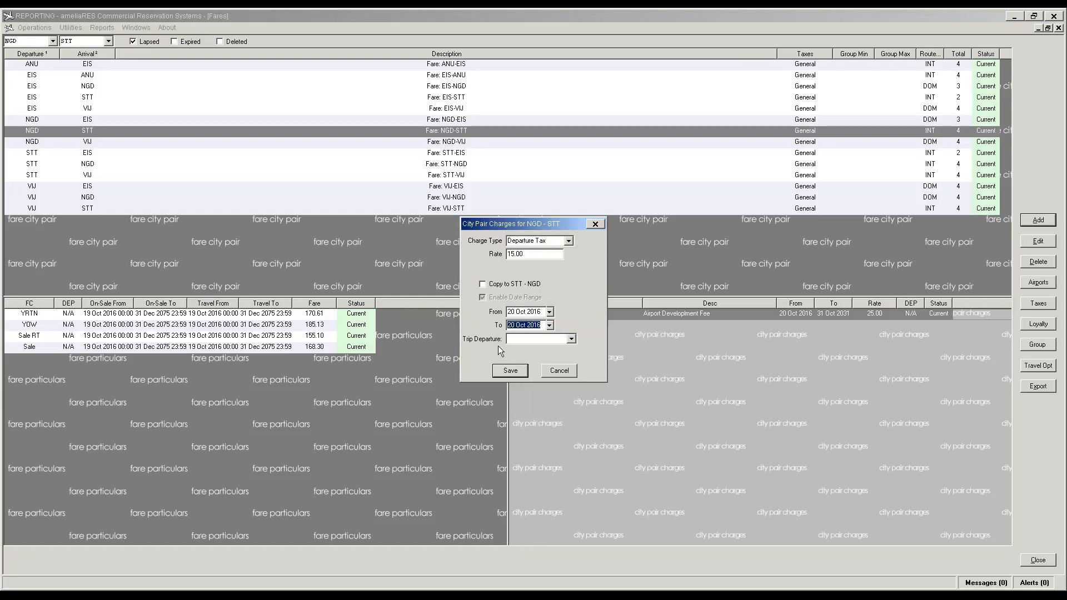
{"action": "left_click", "coordinate": [543, 325]}
{"action": "left_click_drag", "start_coordinate": [543, 325], "coordinate": [471, 325]}
{"action": "double_click", "coordinate": [512, 325]}
{"action": "type", "text": "31"}
{"action": "key", "text": "BackSpace"}
{"action": "key", "text": "BackSpace"}
{"action": "type", "text": "31"}
{"action": "key", "text": "Return"}
{"action": "left_click", "coordinate": [572, 339]}
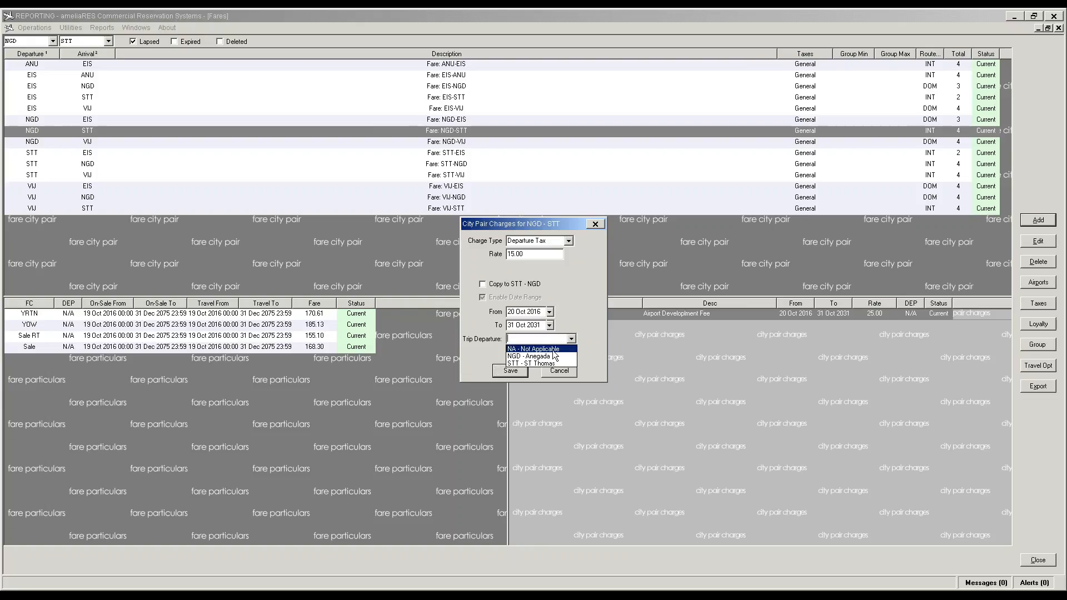
{"action": "left_click", "coordinate": [547, 350]}
{"action": "left_click", "coordinate": [515, 376]}
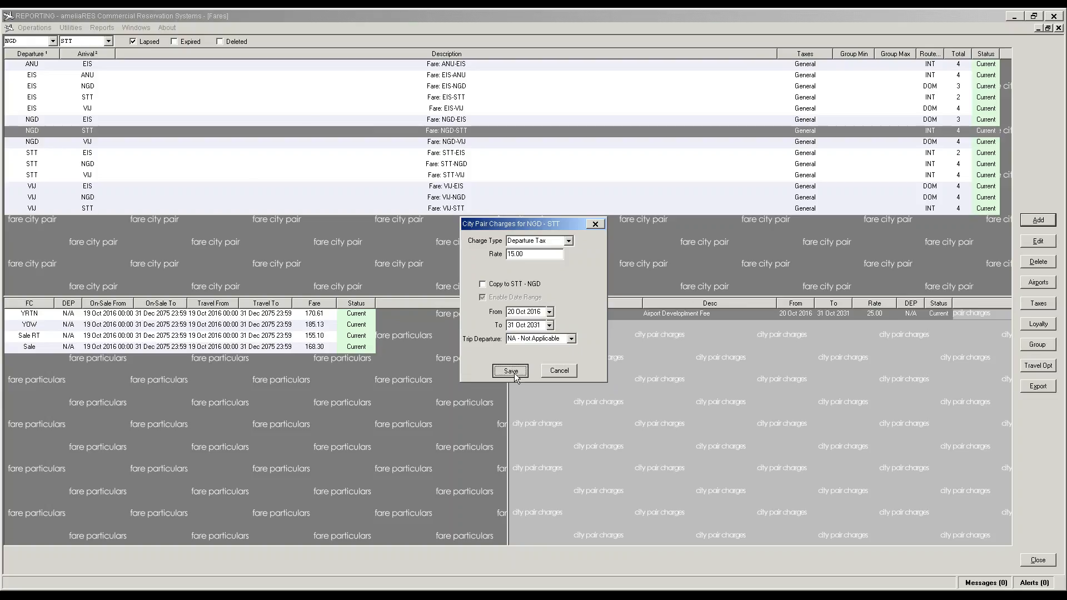
Step: Add a Hold Baggage Screening charge ending 31 Oct 2031 with trip departure NA
{"action": "left_click", "coordinate": [1024, 218]}
{"action": "left_click", "coordinate": [570, 241]}
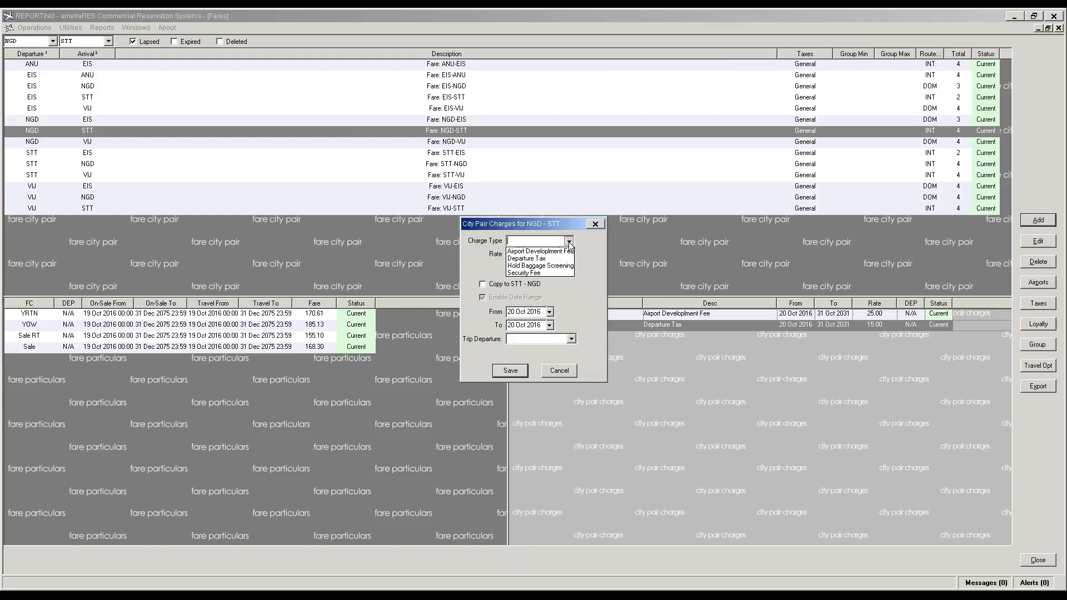
{"action": "left_click", "coordinate": [550, 266]}
{"action": "left_click", "coordinate": [542, 327]}
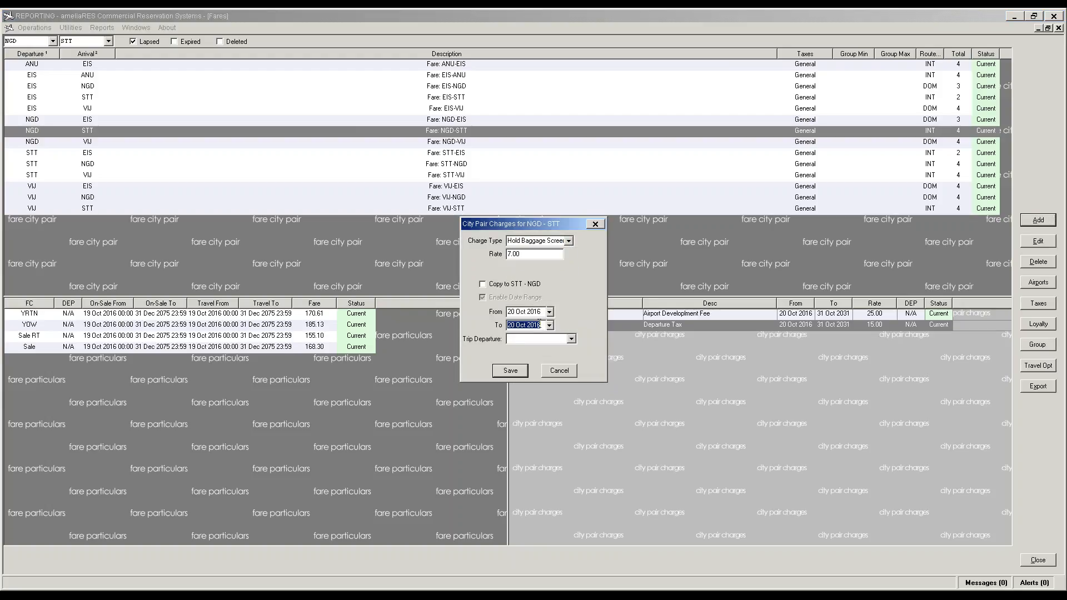
{"action": "type", "text": "31102031"}
{"action": "key", "text": "Tab"}
{"action": "left_click", "coordinate": [571, 339]}
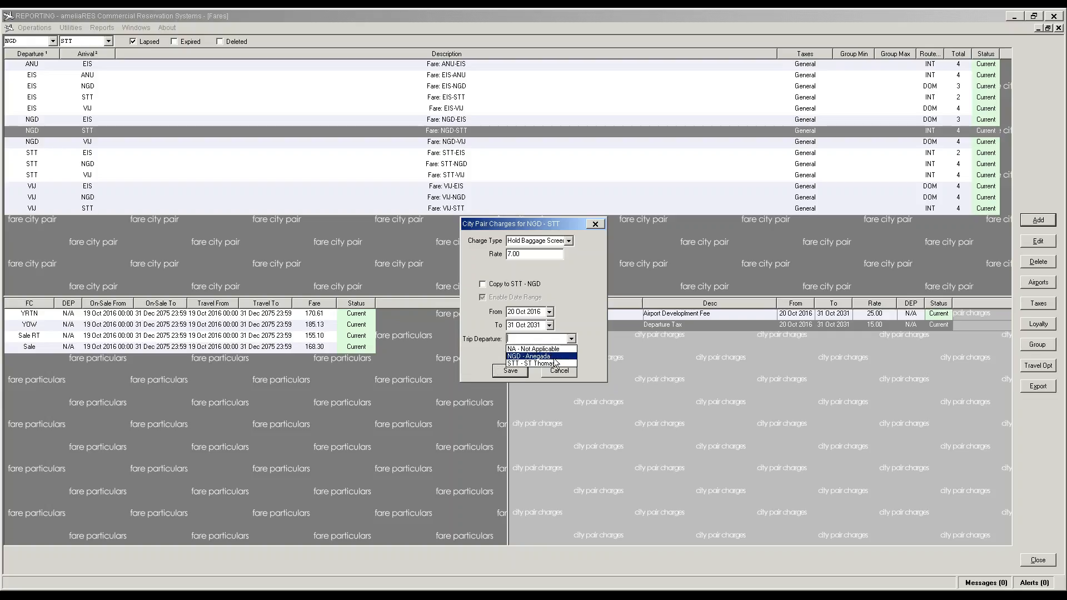
{"action": "left_click", "coordinate": [526, 359]}
{"action": "left_click", "coordinate": [512, 371]}
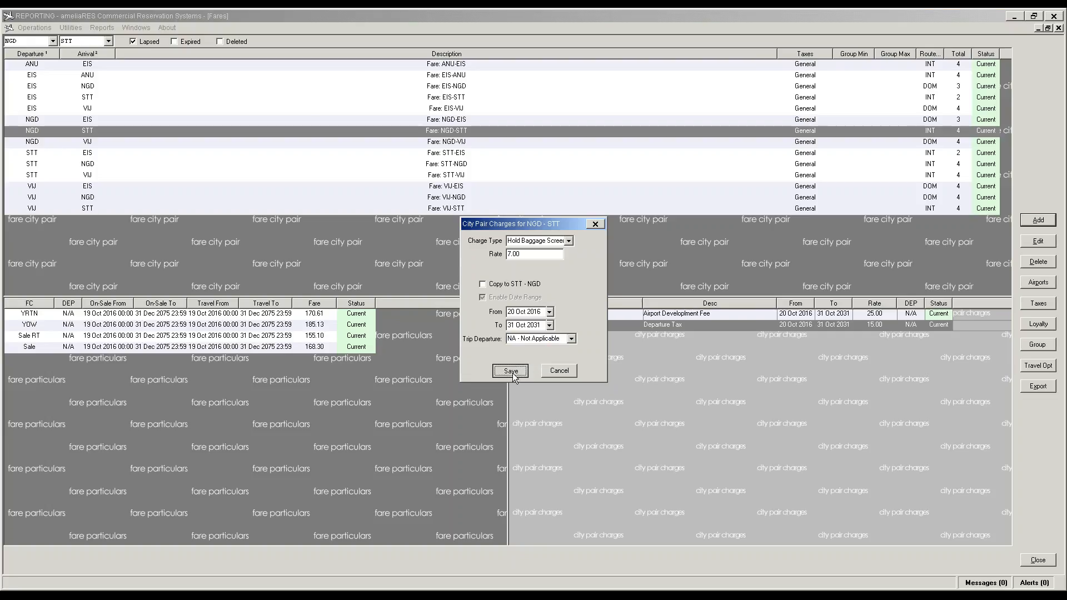
Step: Add a Security Fee charge ending 31 Oct 2031 with trip departure NA
{"action": "left_click", "coordinate": [1038, 220]}
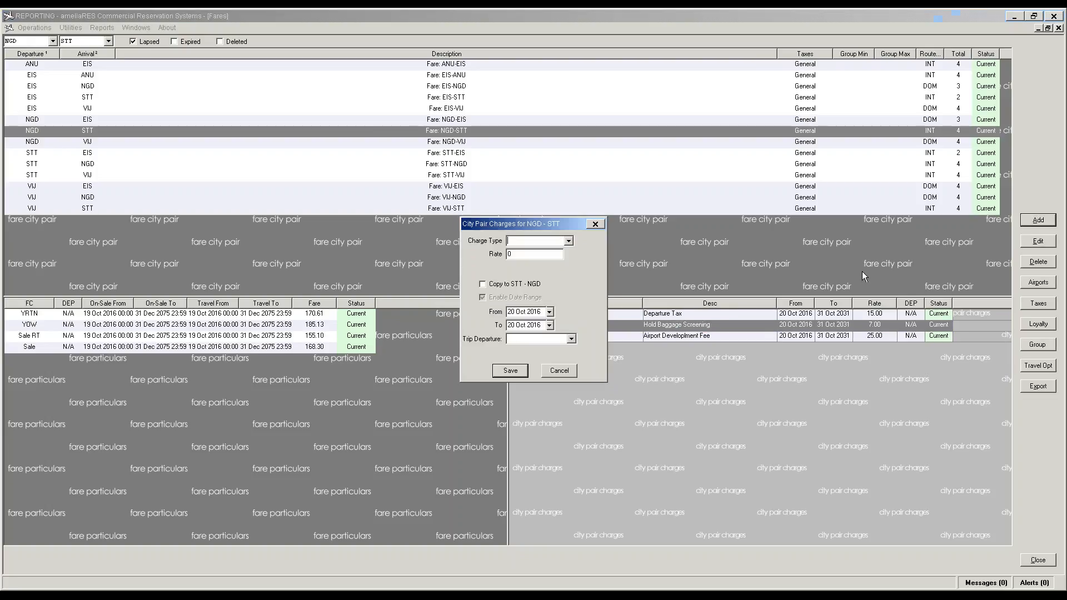
{"action": "left_click", "coordinate": [568, 240]}
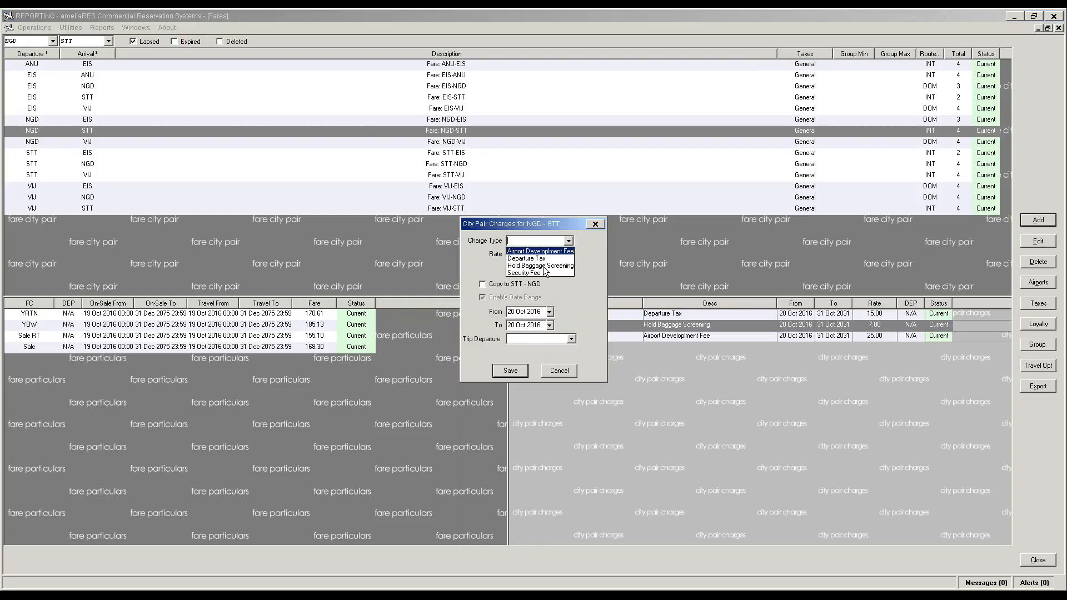
{"action": "left_click", "coordinate": [541, 280]}
{"action": "left_click", "coordinate": [543, 326]}
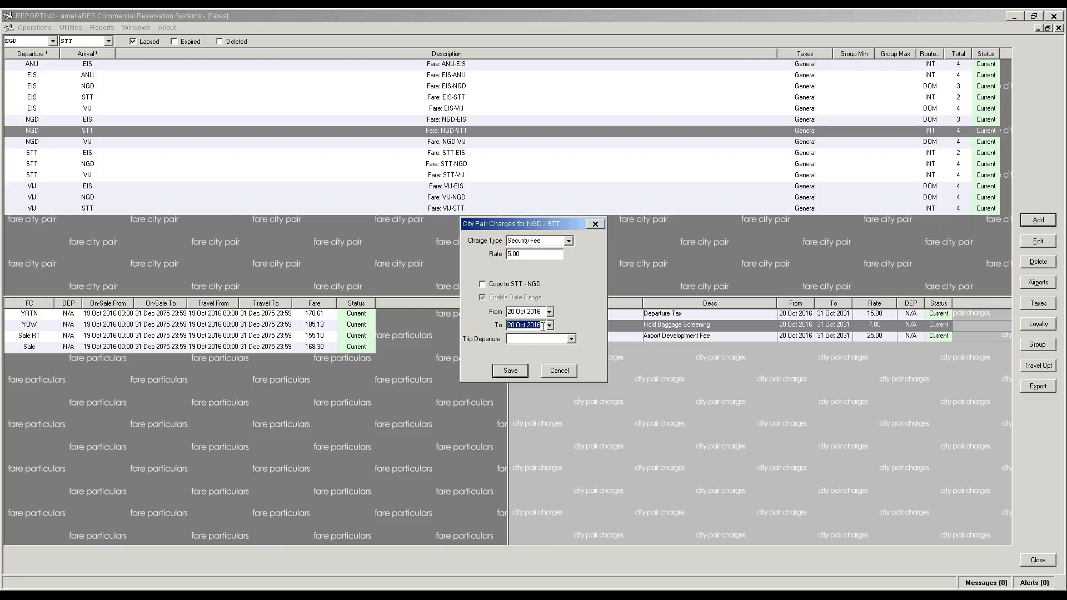
{"action": "type", "text": "311031"}
{"action": "key", "text": "Tab"}
{"action": "left_click", "coordinate": [571, 338]}
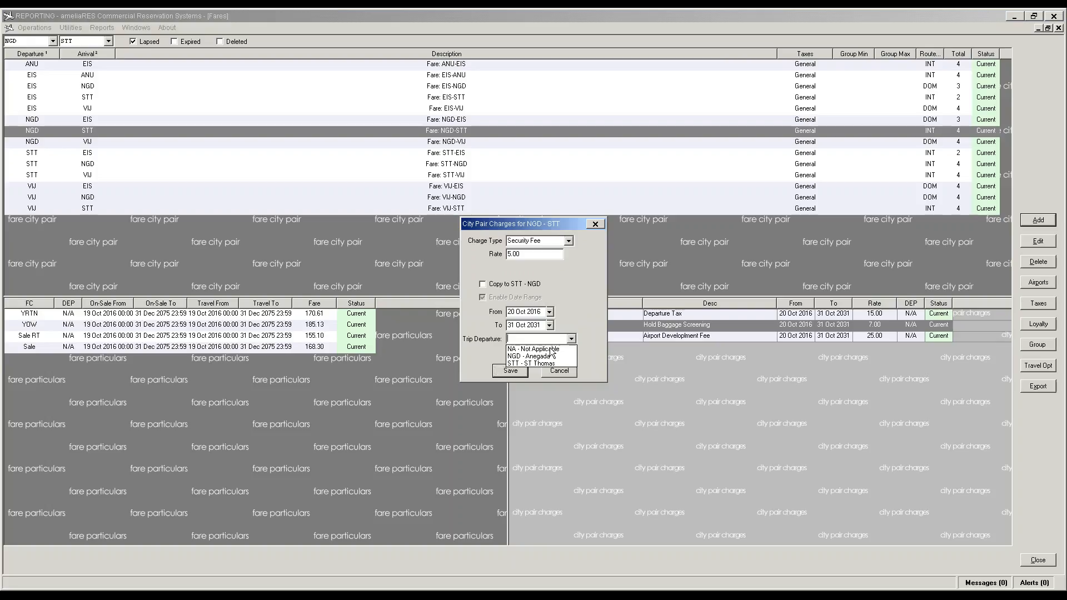
{"action": "left_click", "coordinate": [534, 348]}
{"action": "left_click", "coordinate": [502, 375]}
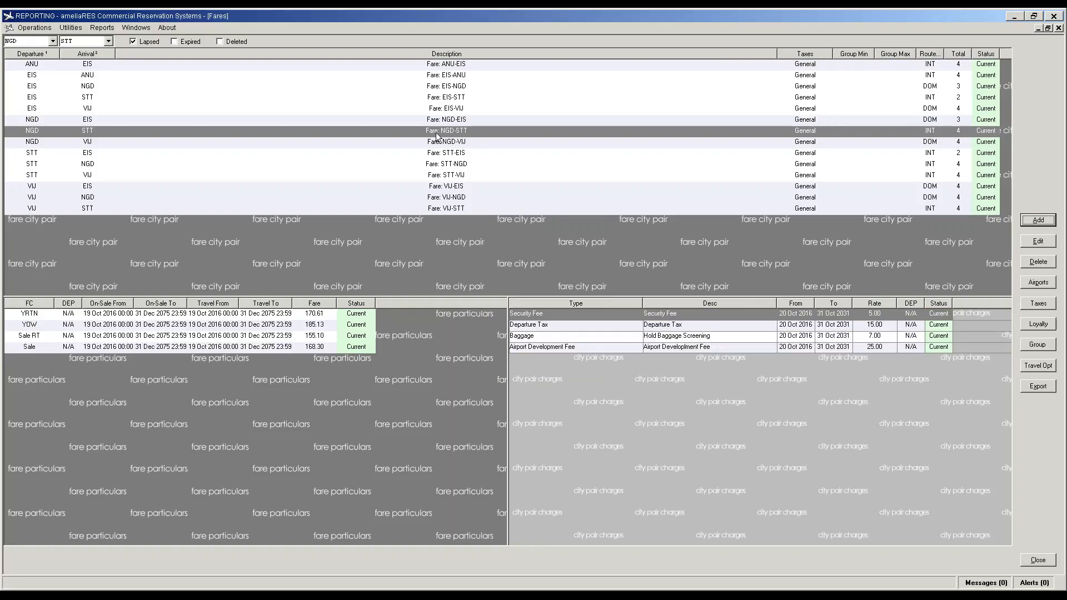
{"action": "left_click", "coordinate": [454, 165]}
Step: Start a Departure Tax charge for STT-NGD with its rate changed to 10
{"action": "left_click", "coordinate": [554, 356]}
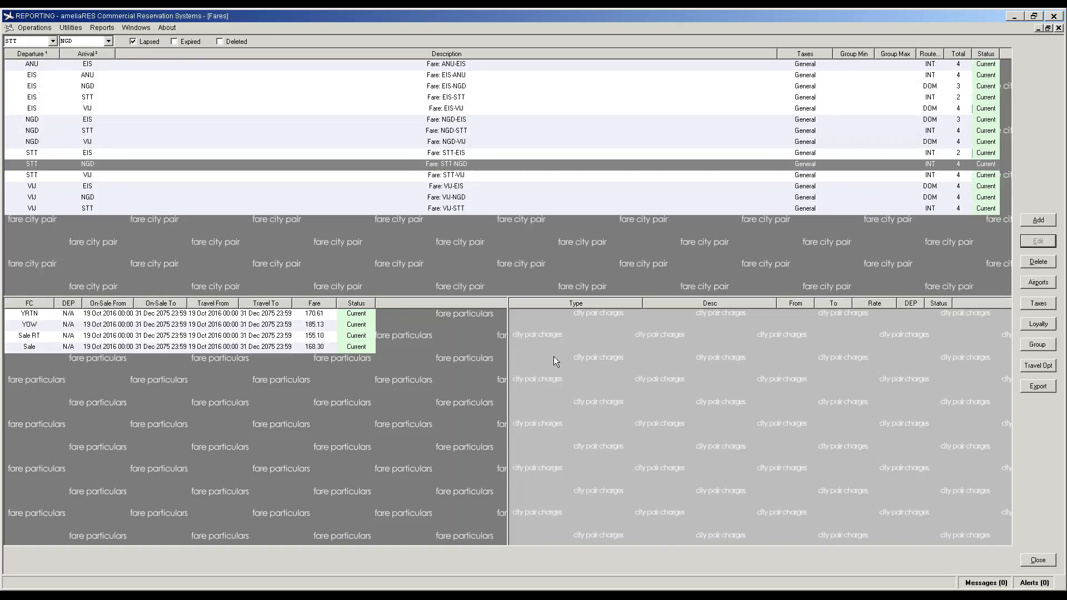
{"action": "left_click", "coordinate": [1037, 221]}
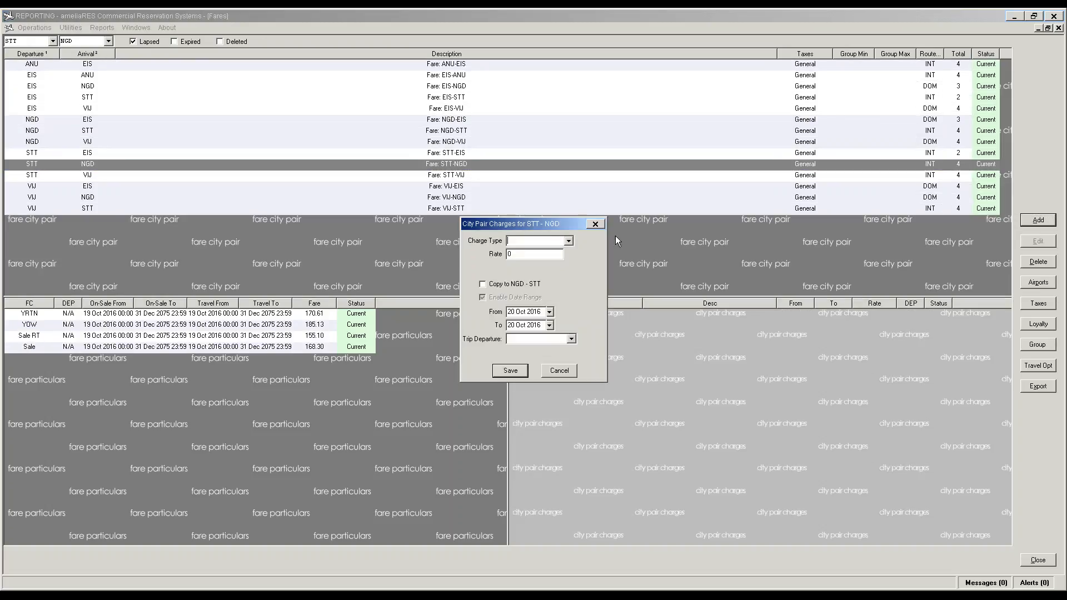
{"action": "left_click", "coordinate": [569, 242]}
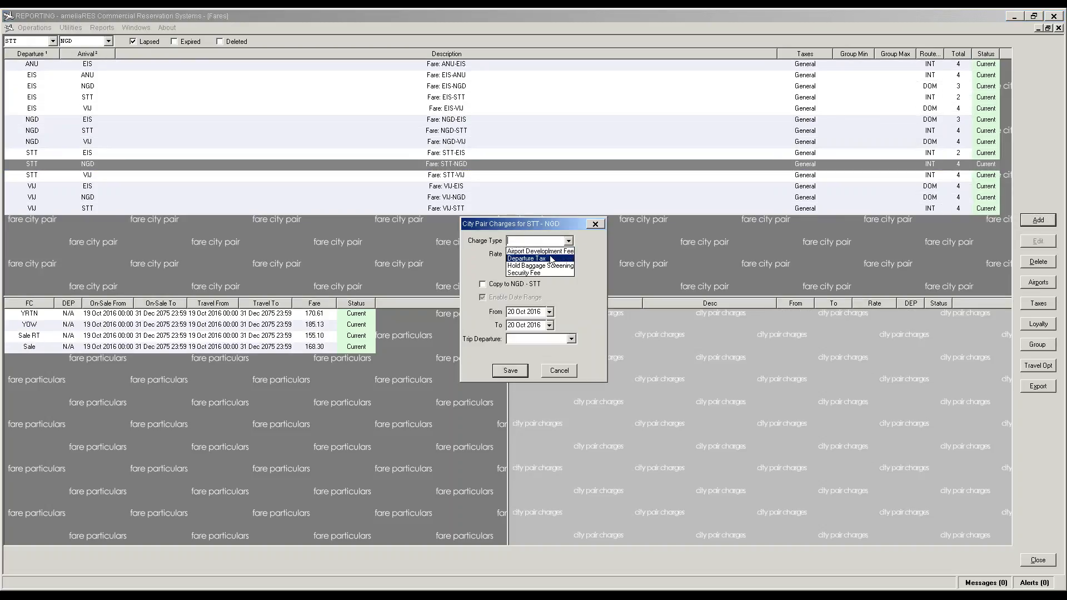
{"action": "left_click", "coordinate": [552, 260]}
{"action": "key", "text": "Tab"}
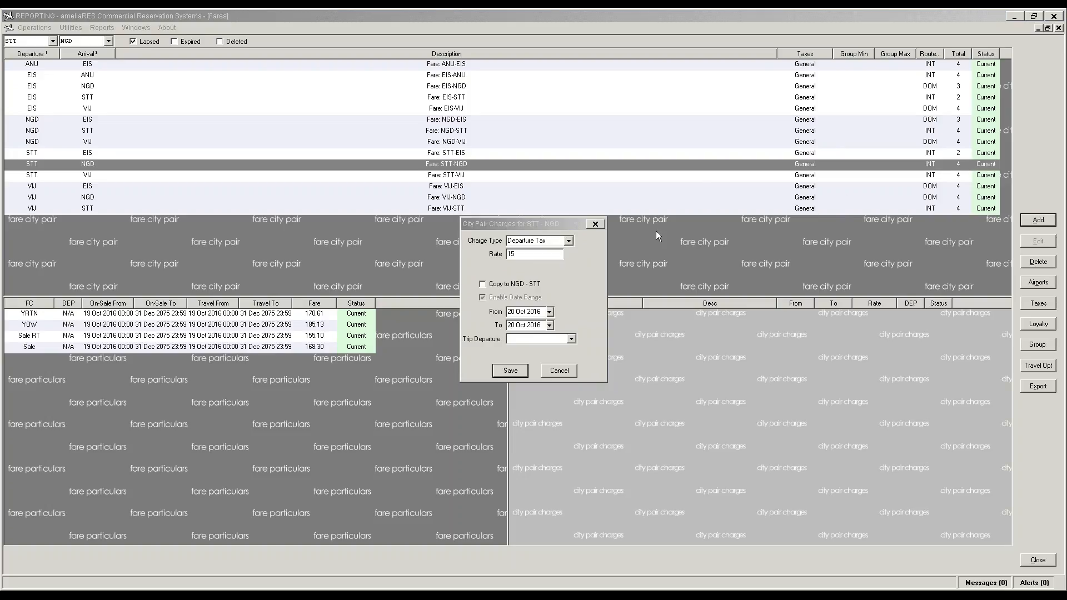
{"action": "left_click", "coordinate": [533, 253]}
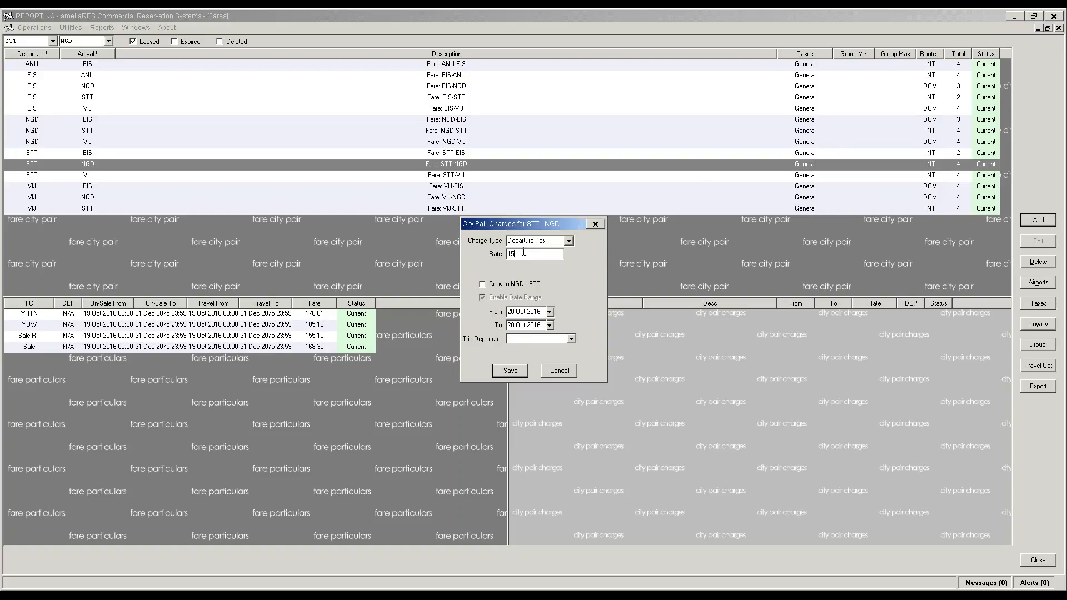
{"action": "key", "text": "BackSpace"}
{"action": "key", "text": "BackSpace"}
{"action": "type", "text": "10"}
Step: Save that charge ending 31 Oct 2031 with trip departure NA, then show NGD-STT fares
{"action": "left_click", "coordinate": [533, 325]}
{"action": "type", "text": "31102031"}
{"action": "left_click", "coordinate": [571, 338]}
{"action": "left_click", "coordinate": [534, 347]}
{"action": "left_click", "coordinate": [509, 373]}
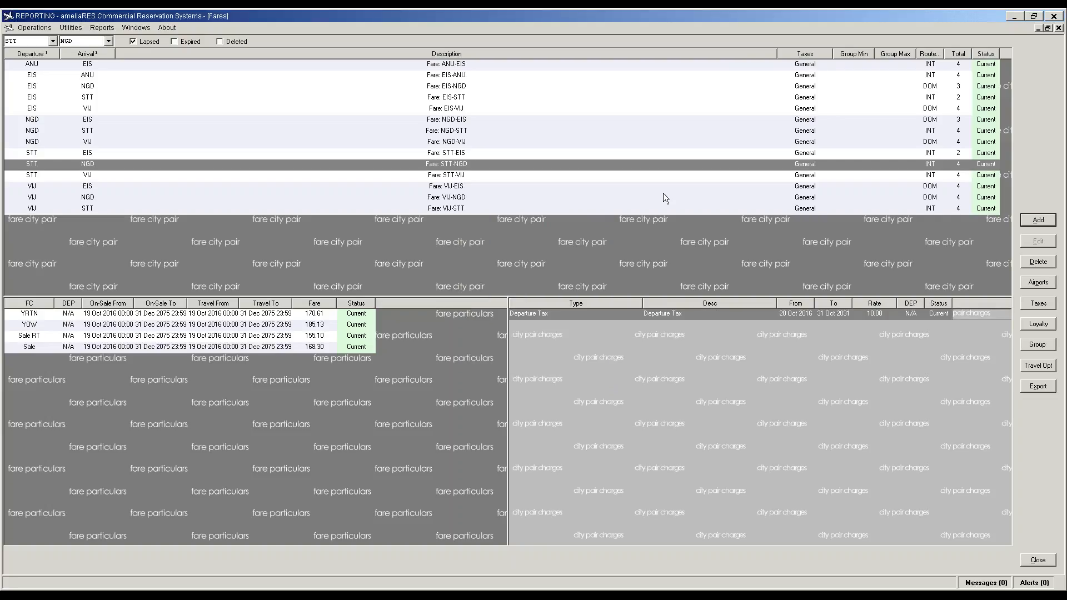
{"action": "left_click", "coordinate": [469, 124]}
{"action": "left_click", "coordinate": [466, 131]}
Step: Review the fares of NGD-VIJ, STT-EIS, ANU-EIS, EIS-ANU, EIS-NGD, EIS-STT, EIS-VIJ, NGD-EIS and NGD-STT
{"action": "left_click", "coordinate": [466, 141]}
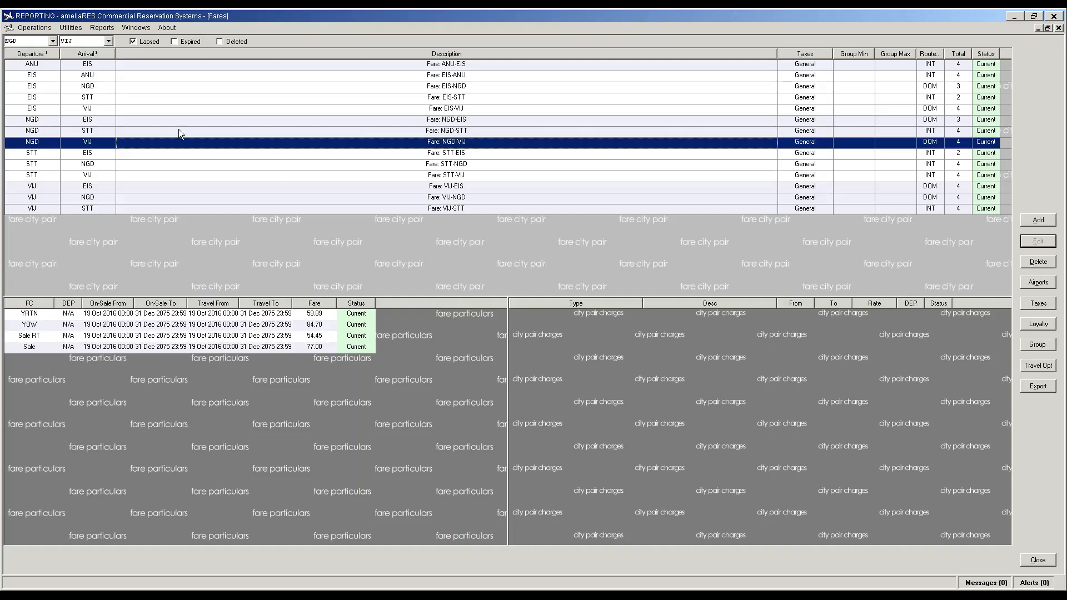
{"action": "left_click", "coordinate": [87, 153]}
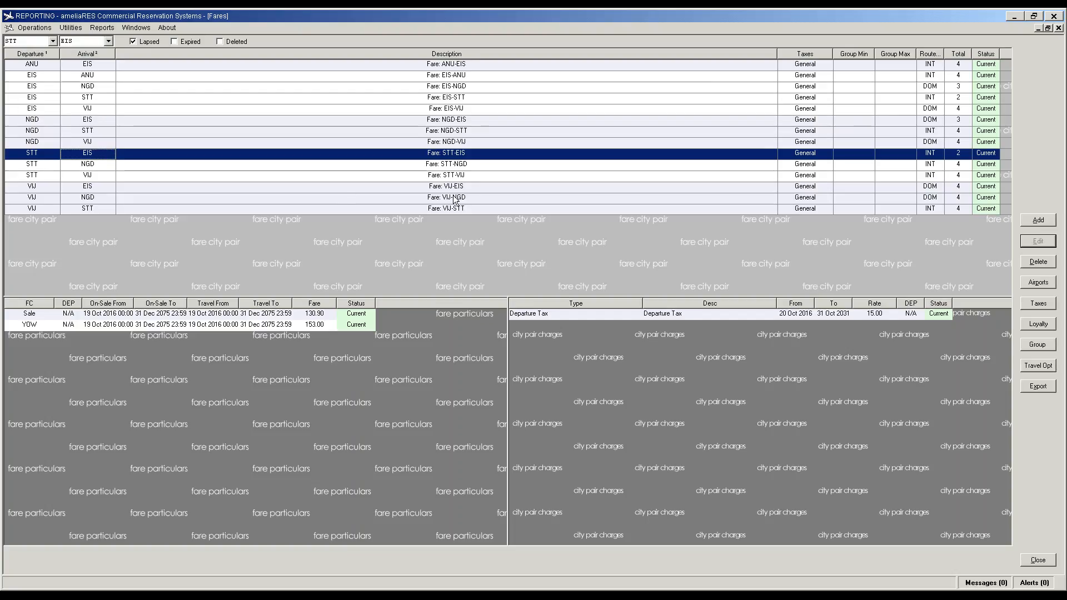
{"action": "left_click", "coordinate": [928, 66]}
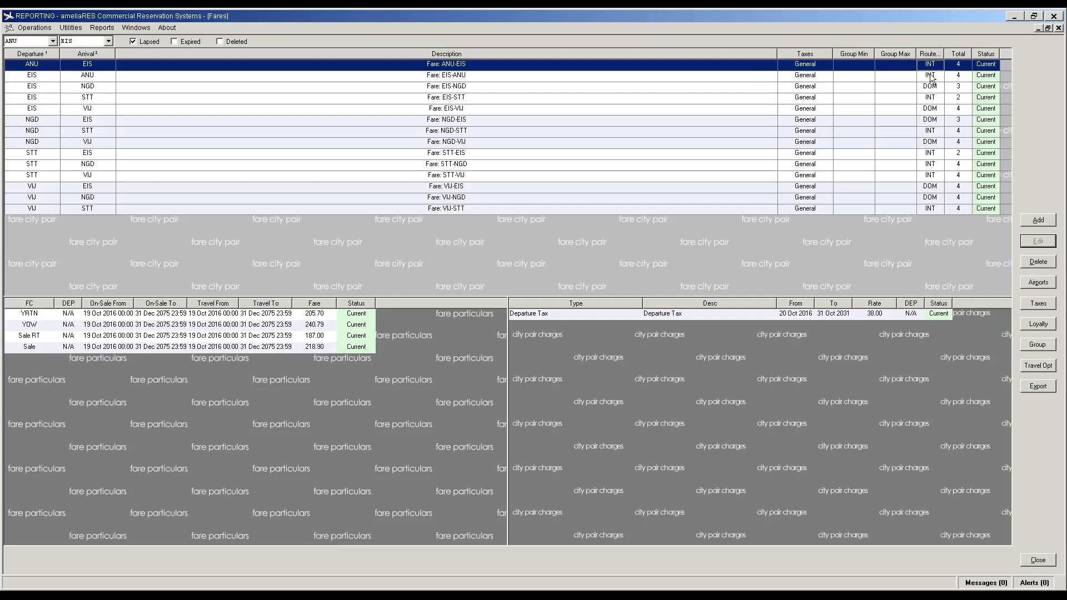
{"action": "left_click", "coordinate": [931, 76]}
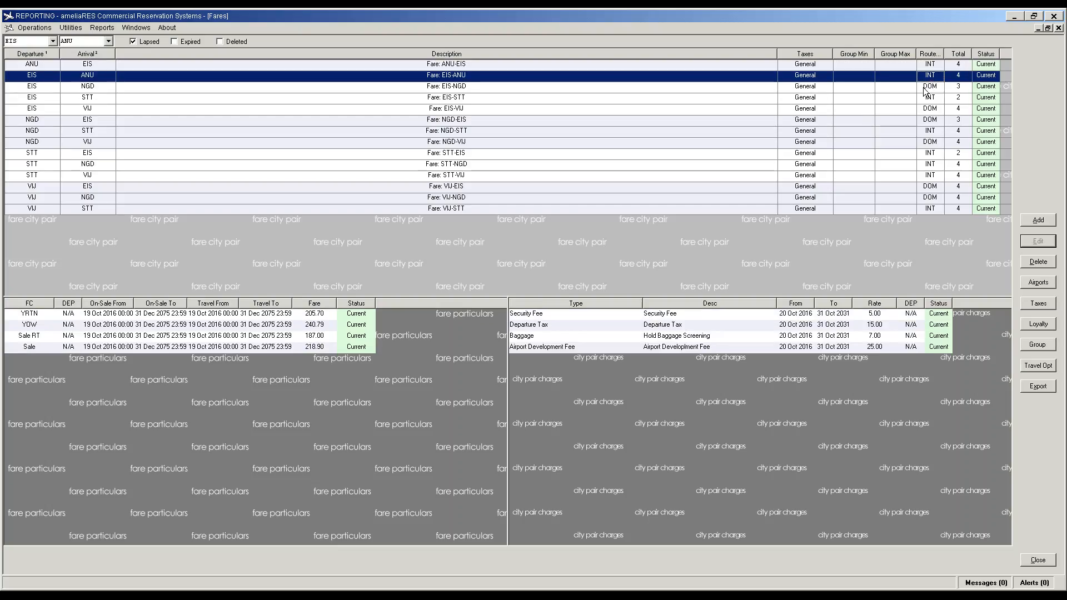
{"action": "left_click", "coordinate": [925, 89]}
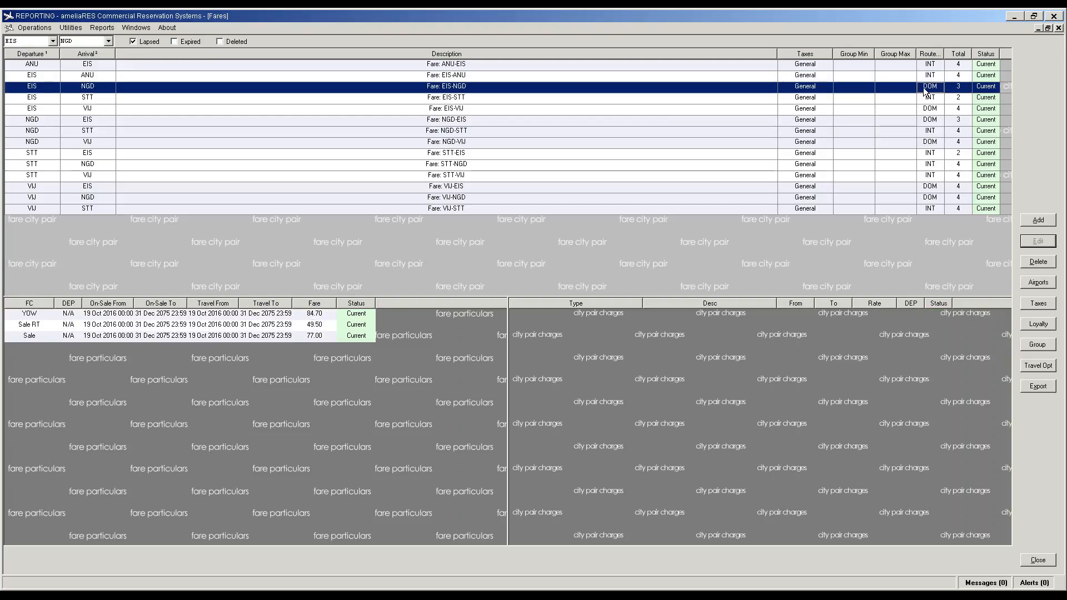
{"action": "left_click", "coordinate": [927, 100]}
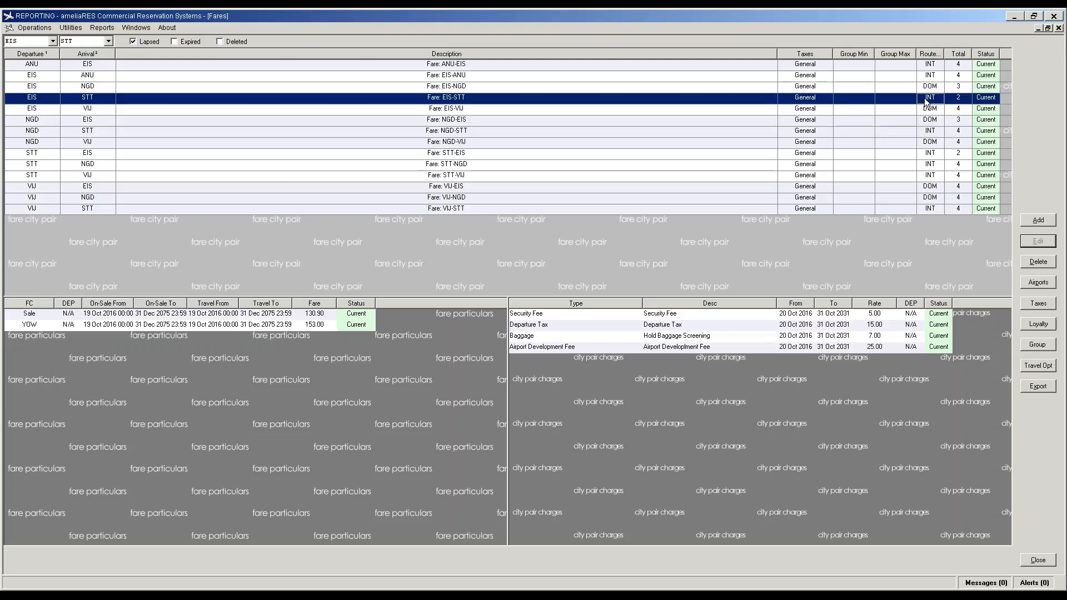
{"action": "left_click", "coordinate": [933, 112]}
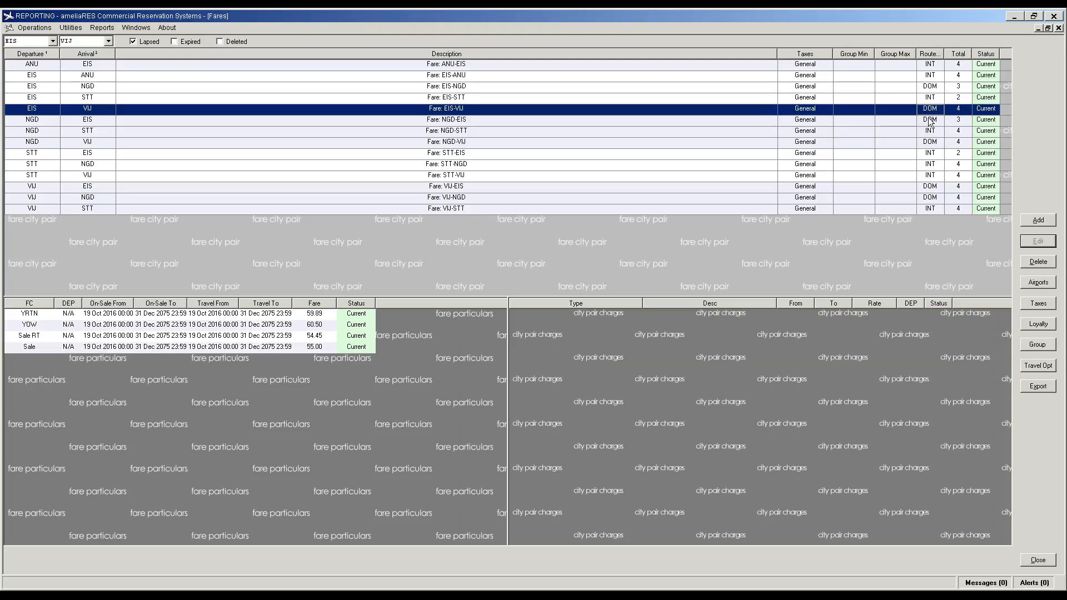
{"action": "left_click", "coordinate": [929, 121]}
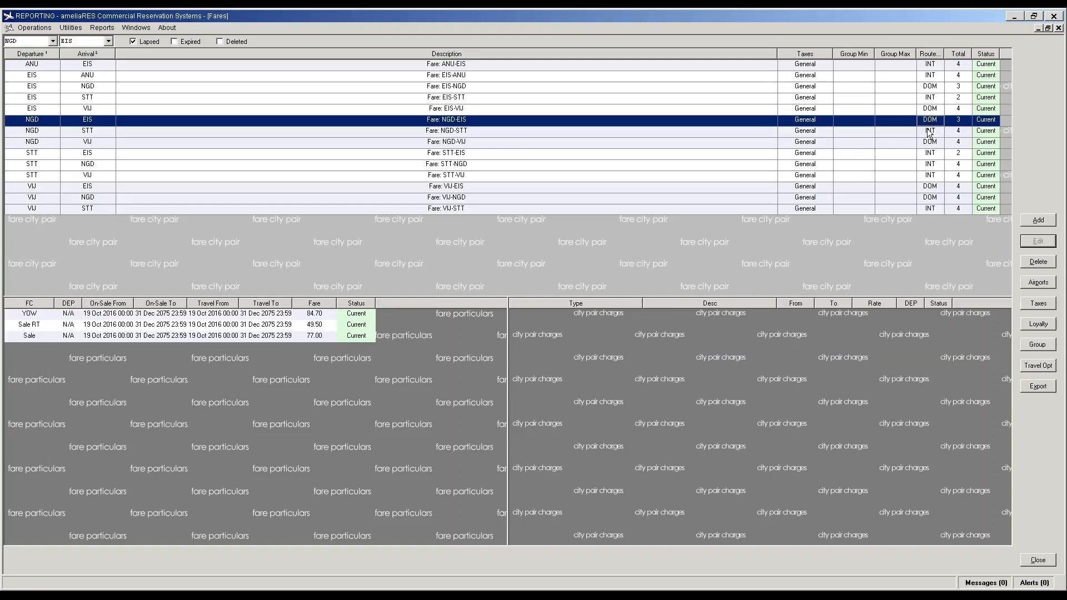
{"action": "left_click", "coordinate": [934, 132]}
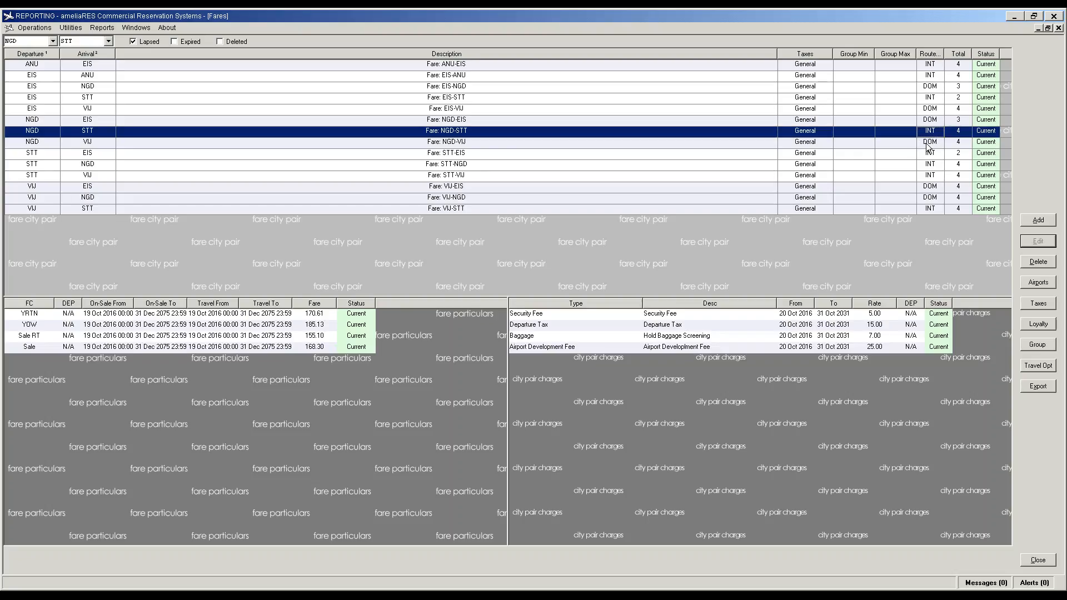
{"action": "left_click", "coordinate": [928, 144]}
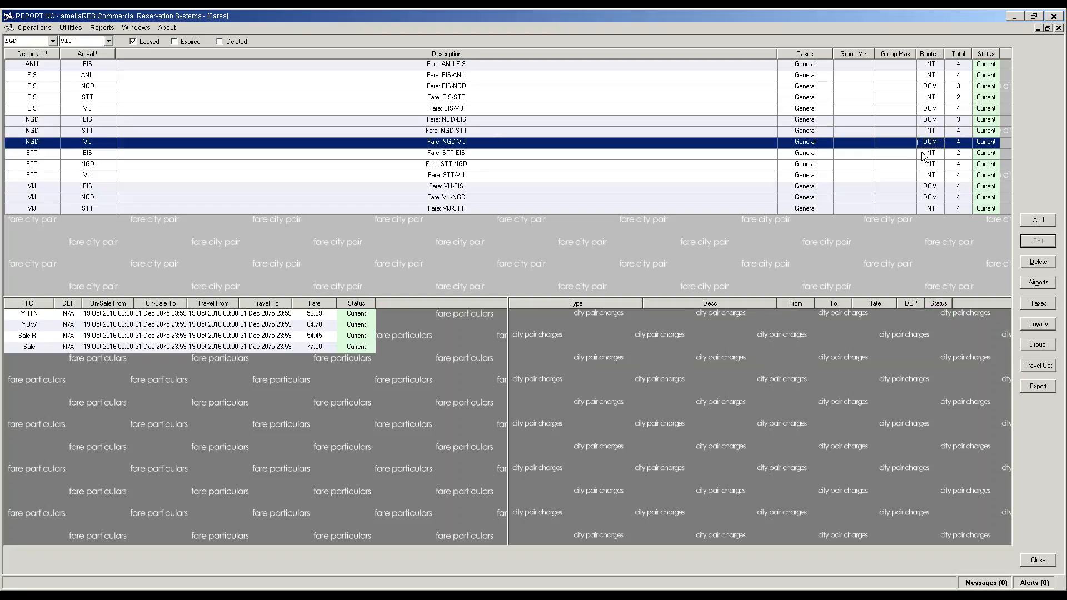
Step: Check STT-VIJ, VIJ-STT and EIS-NGD fares, then begin a new fare entry for STT-EIS
{"action": "left_click", "coordinate": [937, 177]}
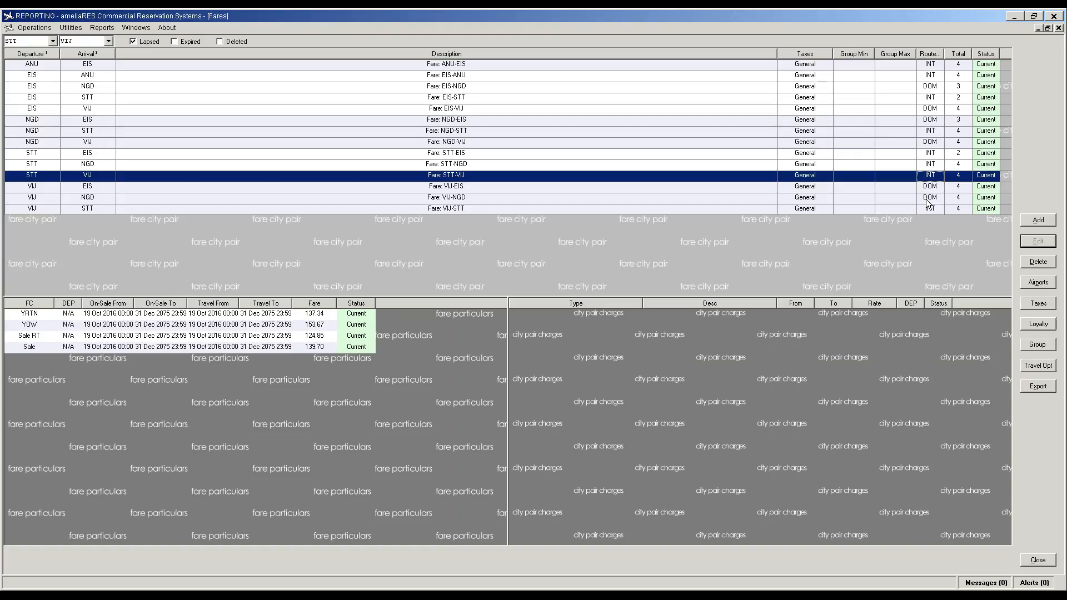
{"action": "left_click", "coordinate": [446, 210]}
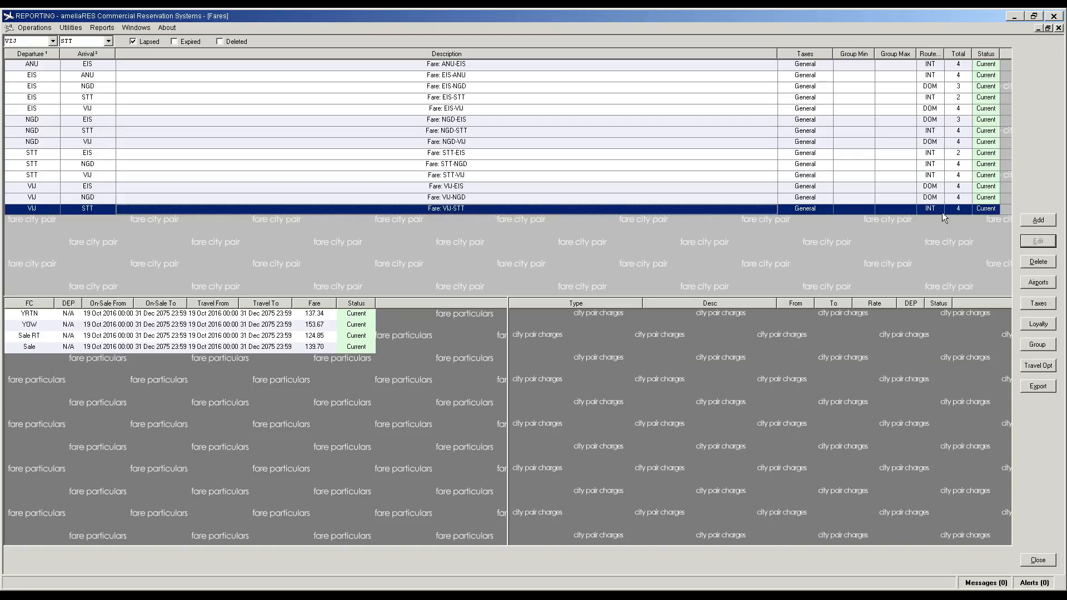
{"action": "left_click", "coordinate": [959, 153]}
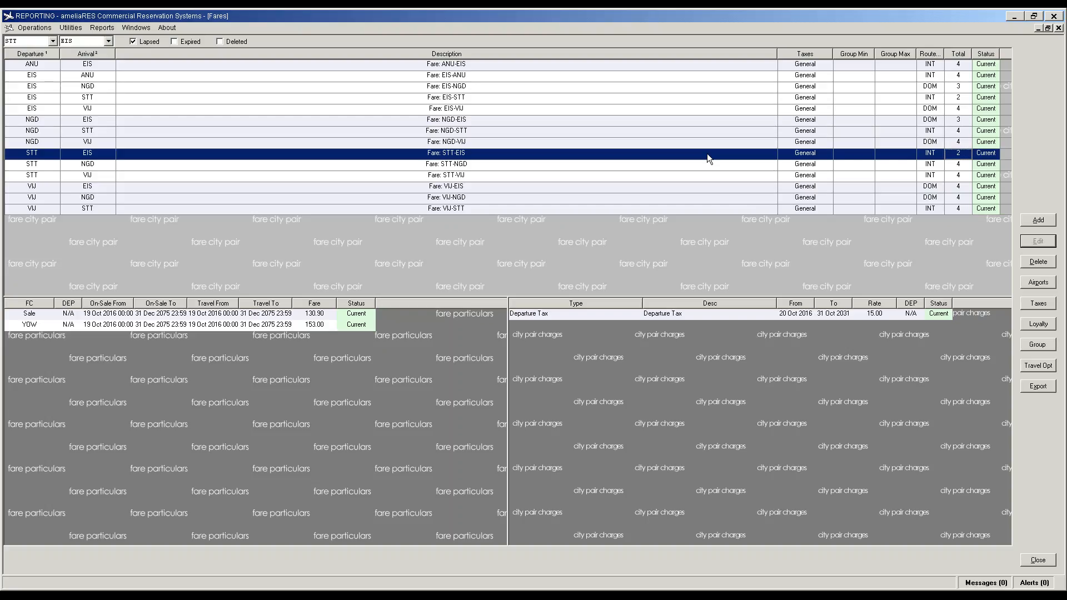
{"action": "left_click", "coordinate": [488, 86]}
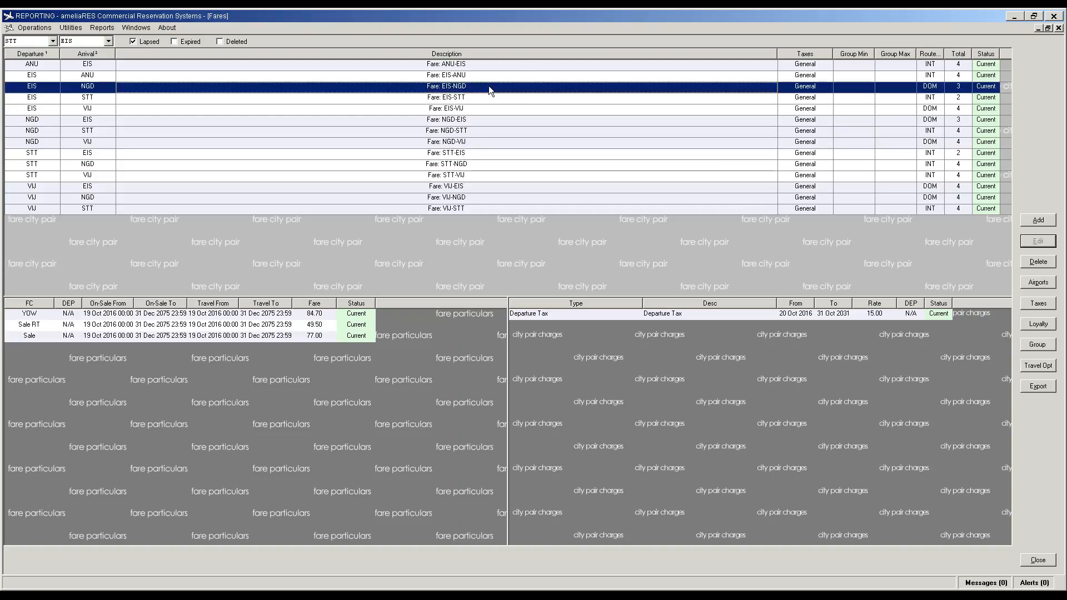
{"action": "left_click", "coordinate": [309, 317]}
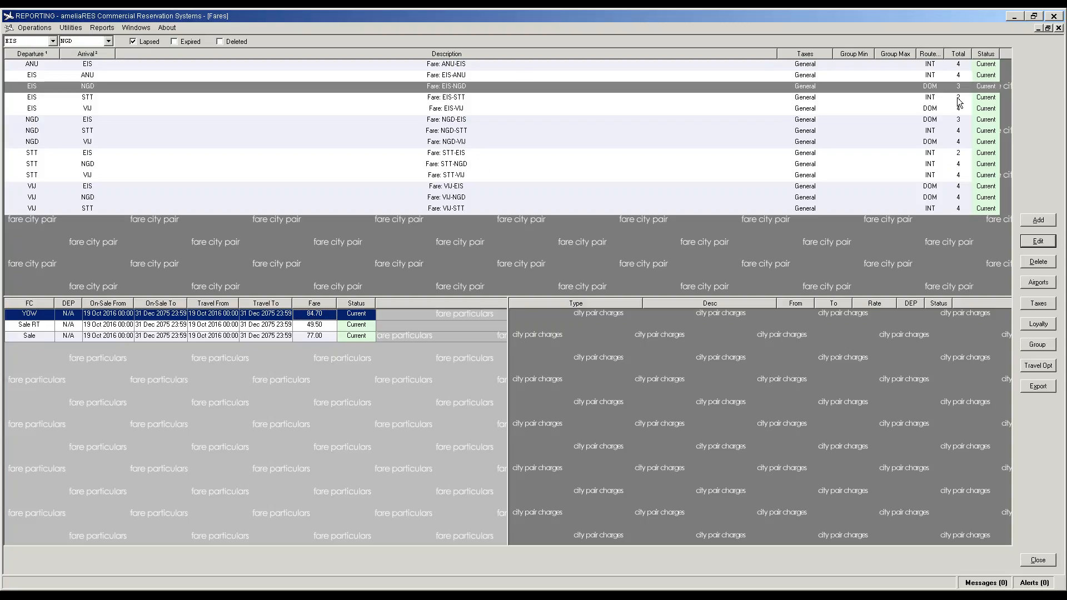
{"action": "left_click", "coordinate": [947, 155]}
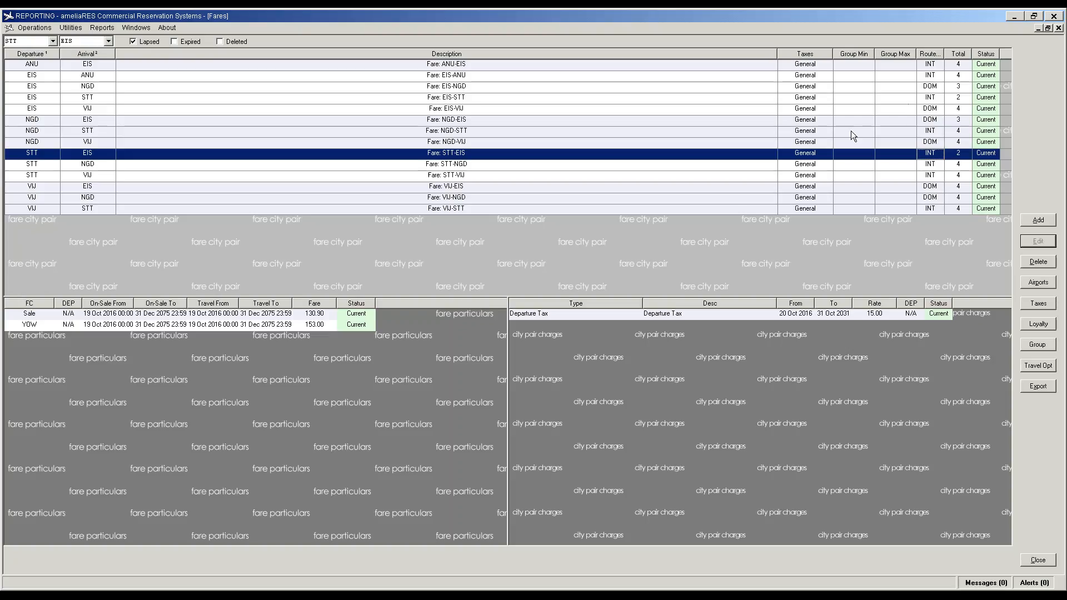
{"action": "left_click", "coordinate": [372, 372]}
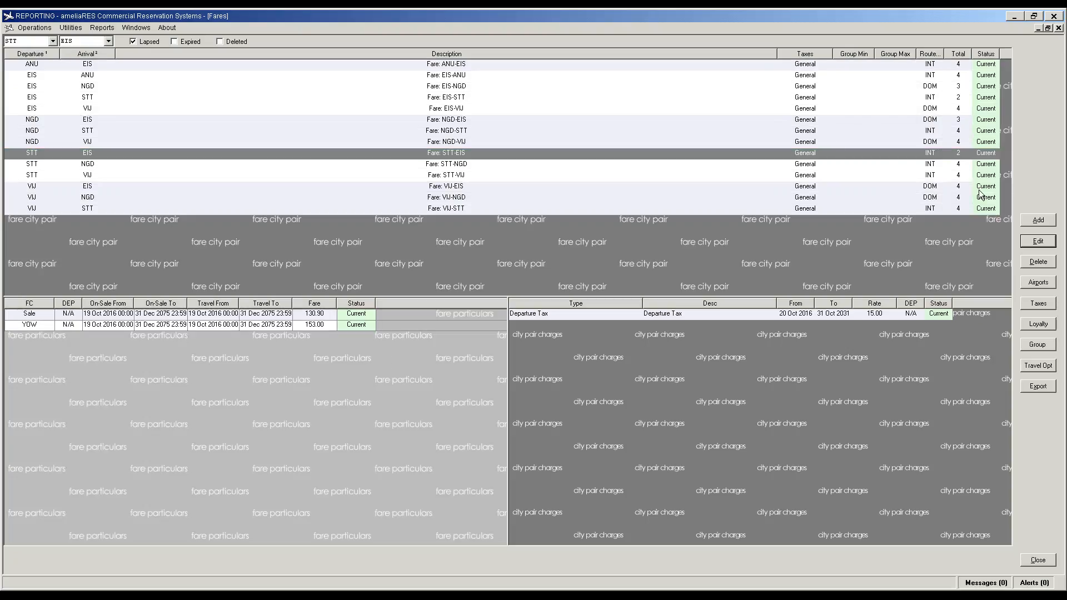
{"action": "left_click", "coordinate": [1036, 220]}
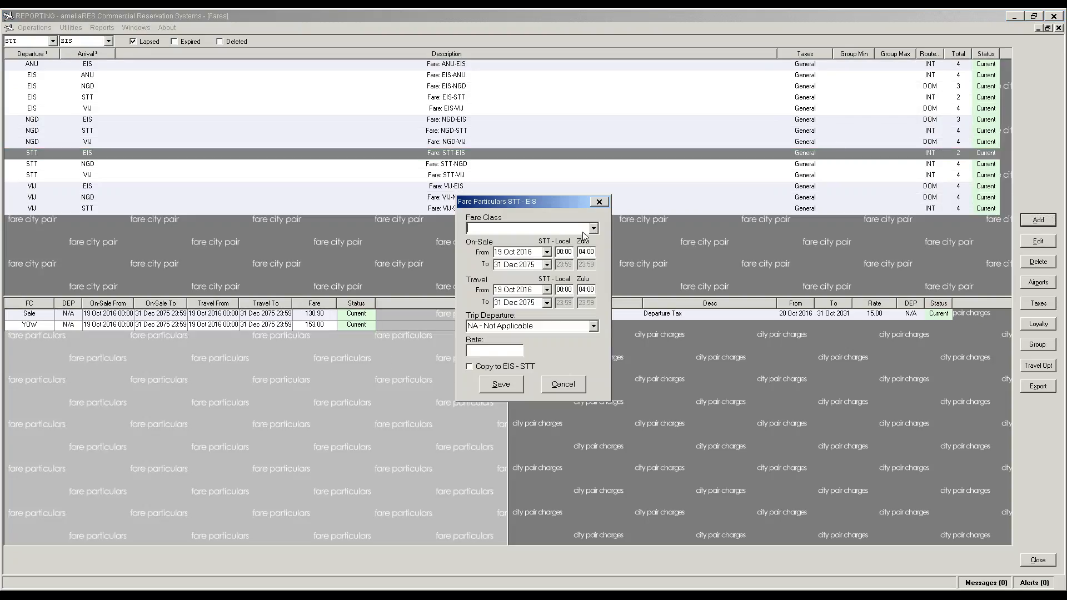
Step: Add a Sale RT fare of 116.05 to STT-EIS, copied to EIS-STT
{"action": "left_click", "coordinate": [587, 230]}
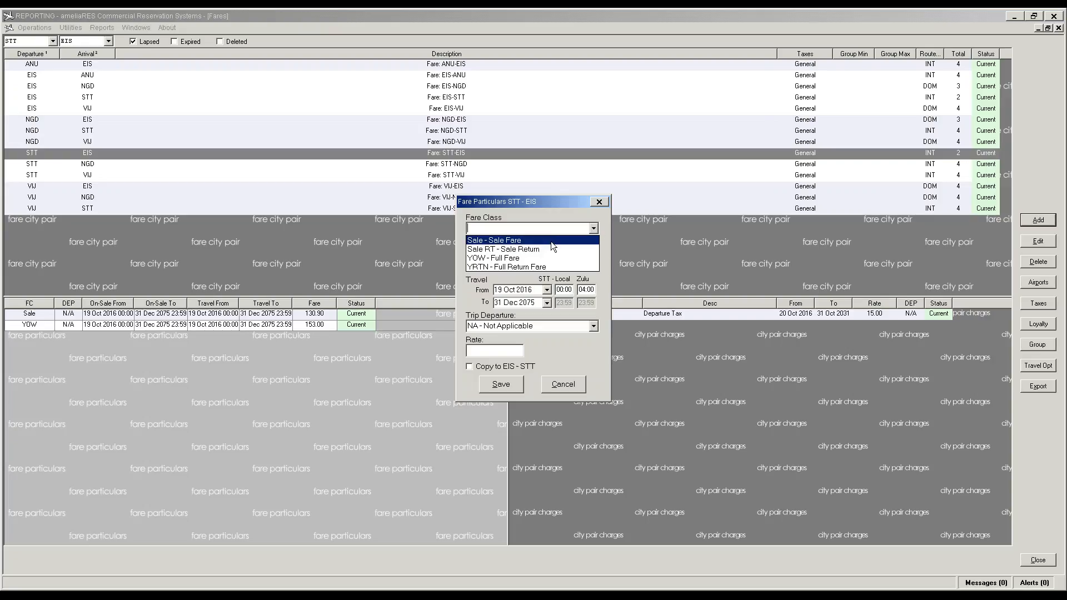
{"action": "left_click", "coordinate": [551, 249]}
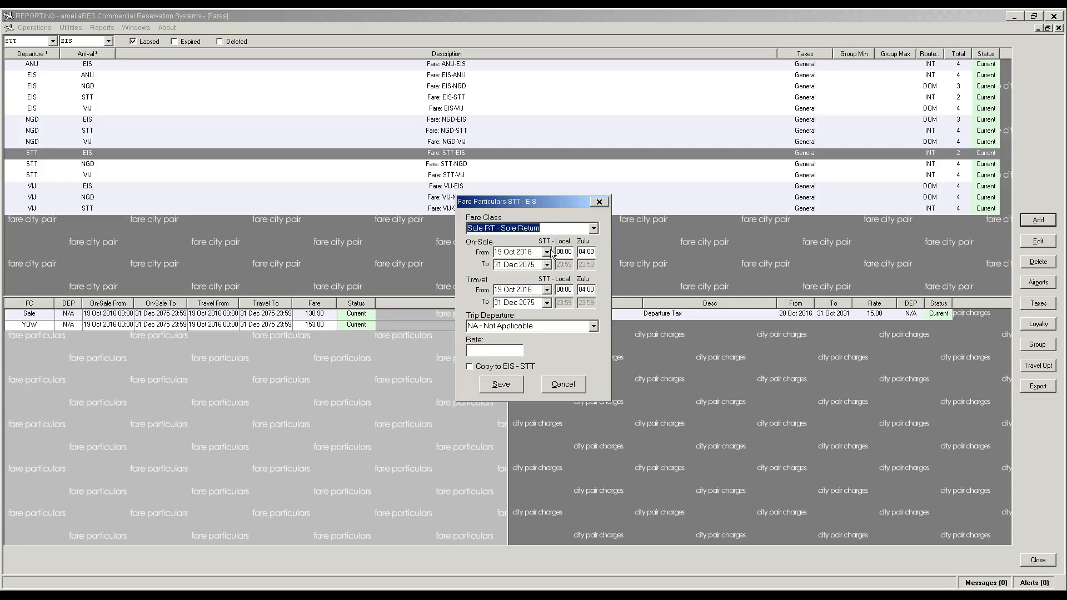
{"action": "left_click", "coordinate": [501, 352]}
{"action": "type", "text": "116.05"}
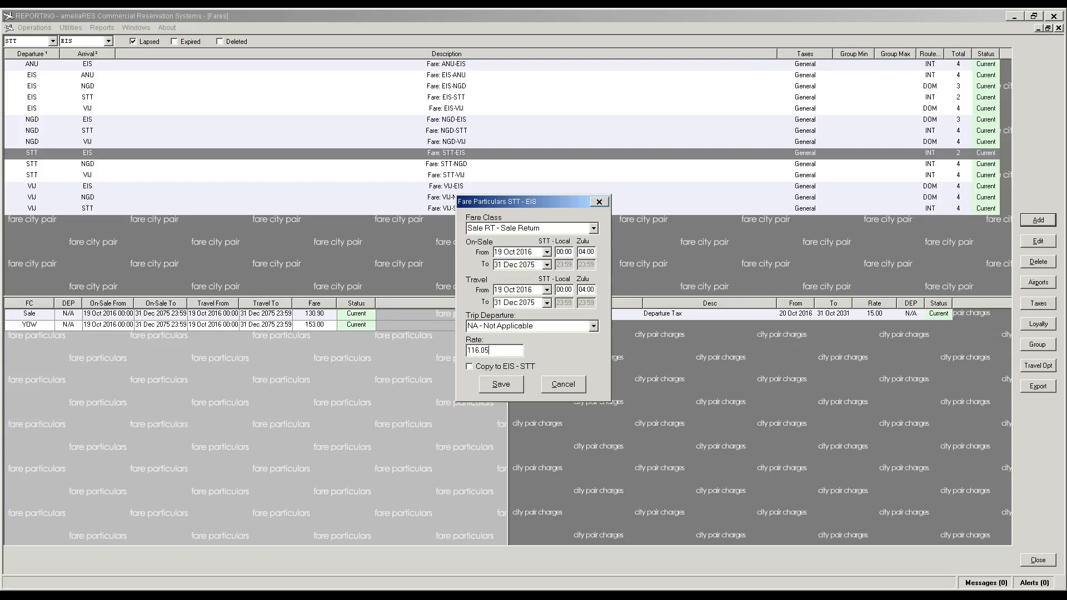
{"action": "left_click", "coordinate": [517, 367]}
{"action": "left_click", "coordinate": [502, 385]}
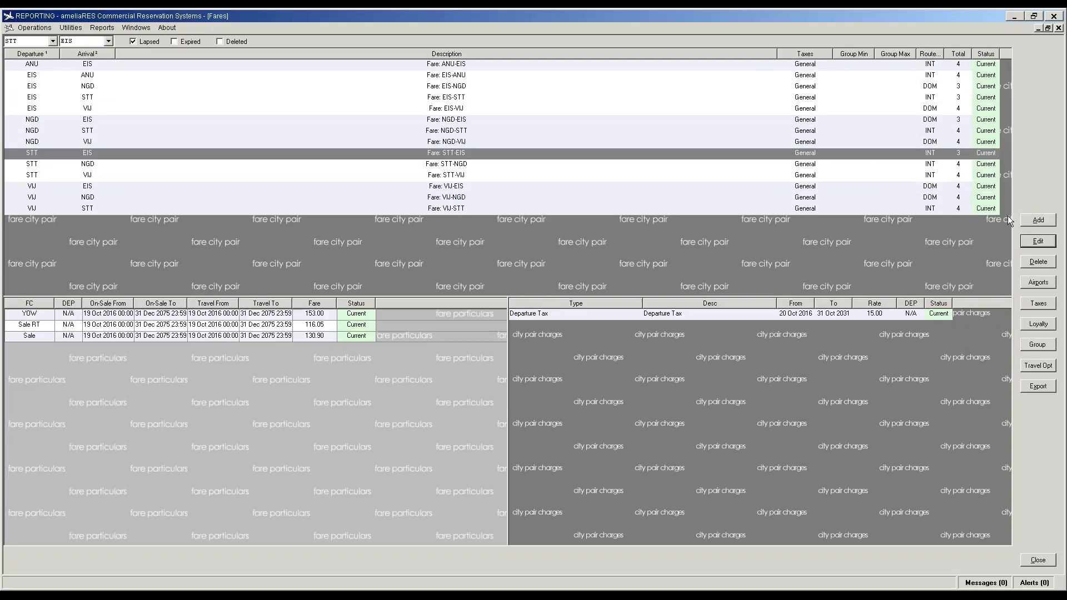
Step: Begin a YRTN Full Return fare for STT-EIS, then abandon the entry
{"action": "left_click", "coordinate": [1039, 221]}
{"action": "left_click", "coordinate": [594, 228]}
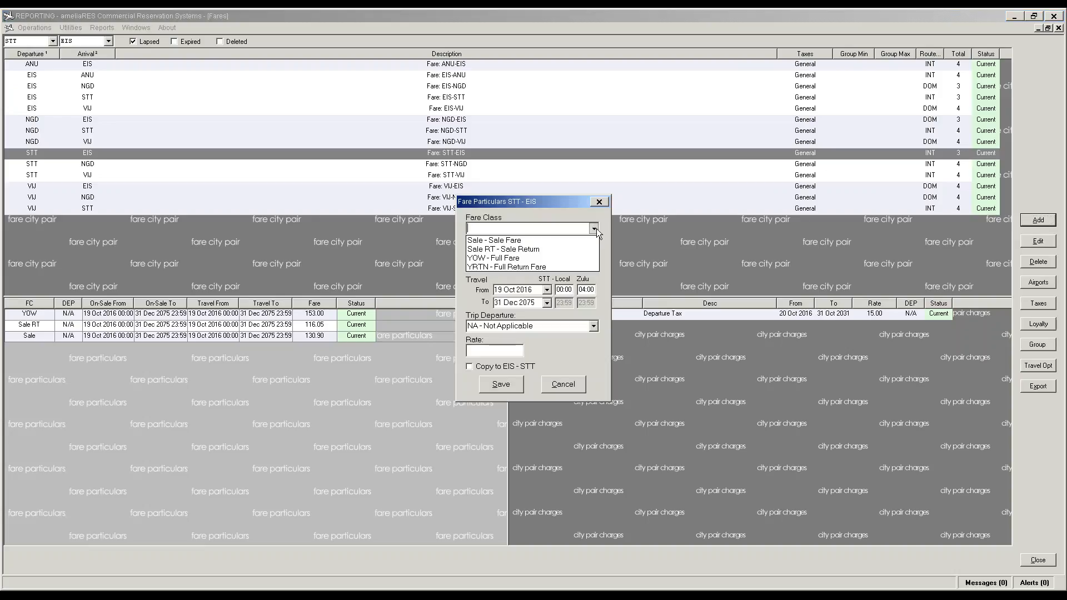
{"action": "left_click", "coordinate": [559, 267]}
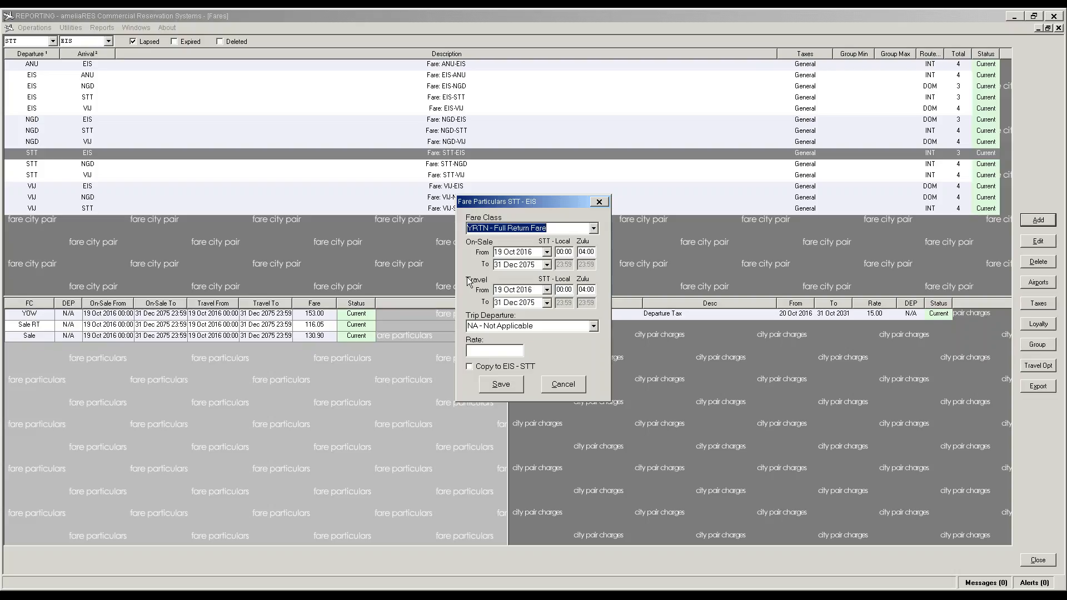
{"action": "left_click", "coordinate": [472, 366]}
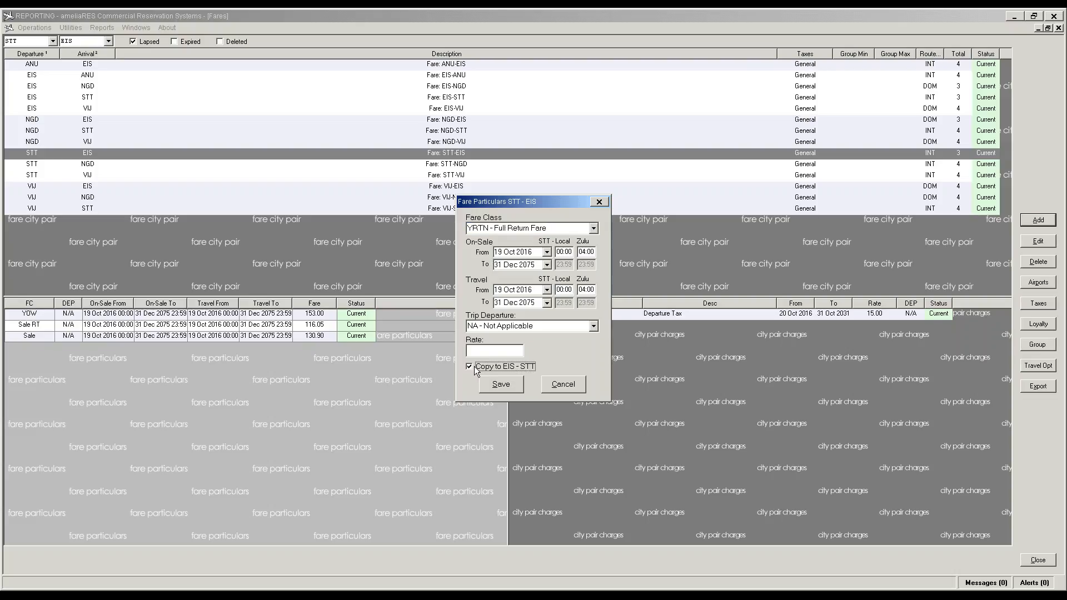
{"action": "left_click", "coordinate": [467, 351]}
{"action": "left_click", "coordinate": [563, 384]}
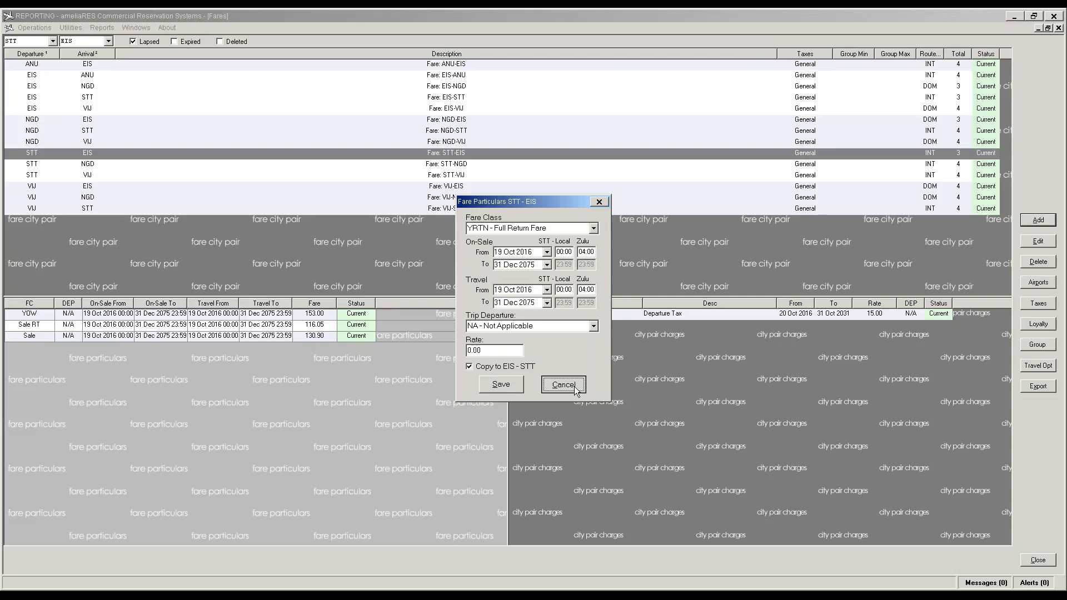
Step: Change the STT-EIS YOW fare rate from 153.00 to 143.99
{"action": "left_click", "coordinate": [309, 318]}
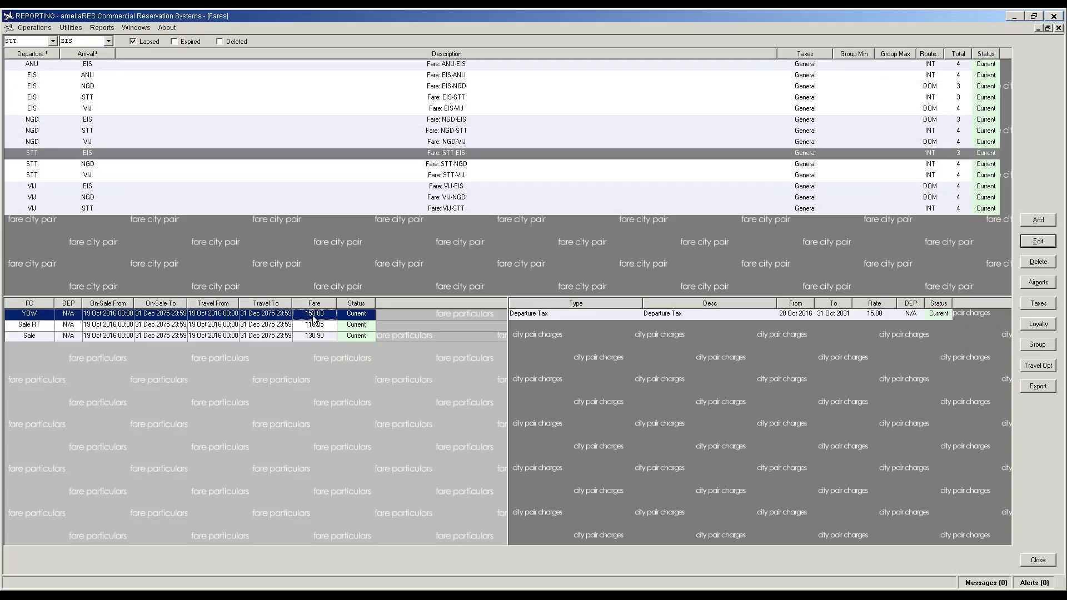
{"action": "left_click", "coordinate": [1037, 246]}
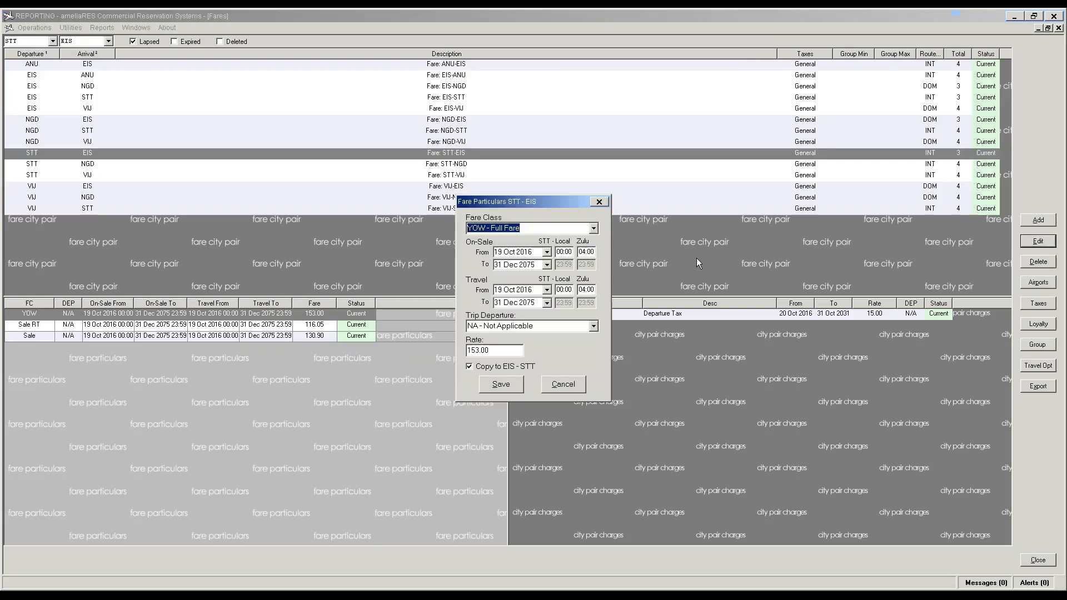
{"action": "left_click", "coordinate": [496, 351]}
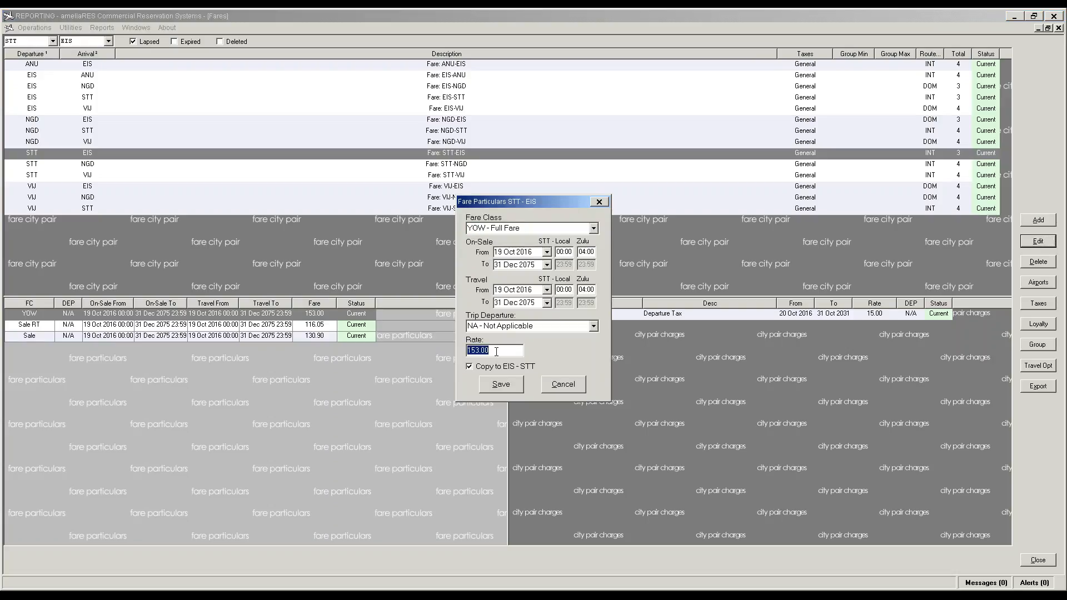
{"action": "type", "text": "143.99"}
{"action": "left_click", "coordinate": [501, 384]}
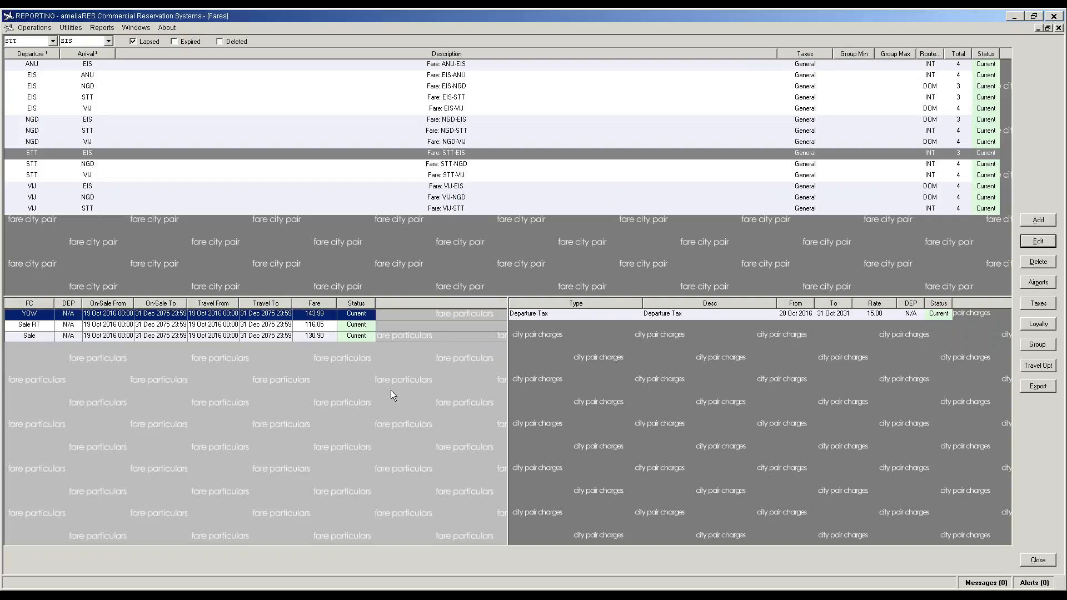
Step: Add a YRTN Full Return fare of 127.66 to STT-EIS, copied to EIS-STT, then select NGD-EIS
{"action": "left_click", "coordinate": [1033, 224]}
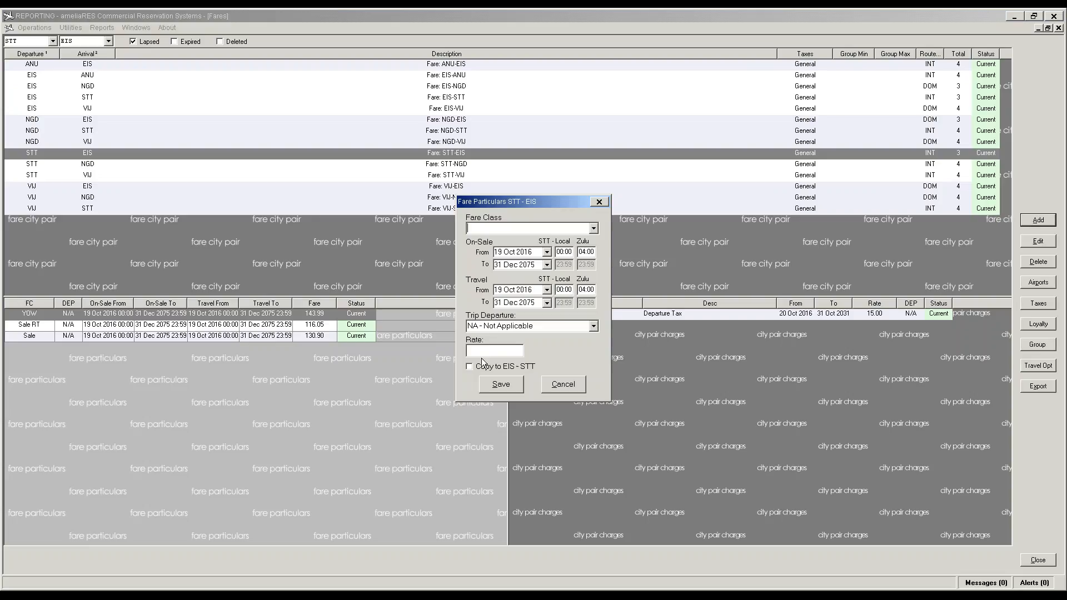
{"action": "left_click", "coordinate": [594, 228]}
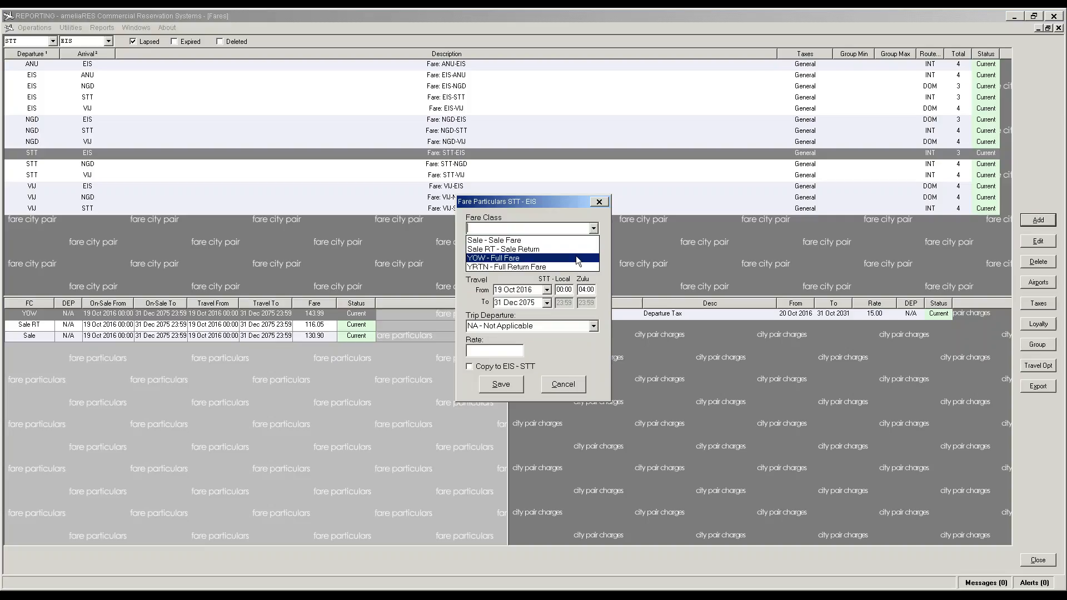
{"action": "left_click", "coordinate": [577, 268]}
{"action": "left_click", "coordinate": [492, 348]}
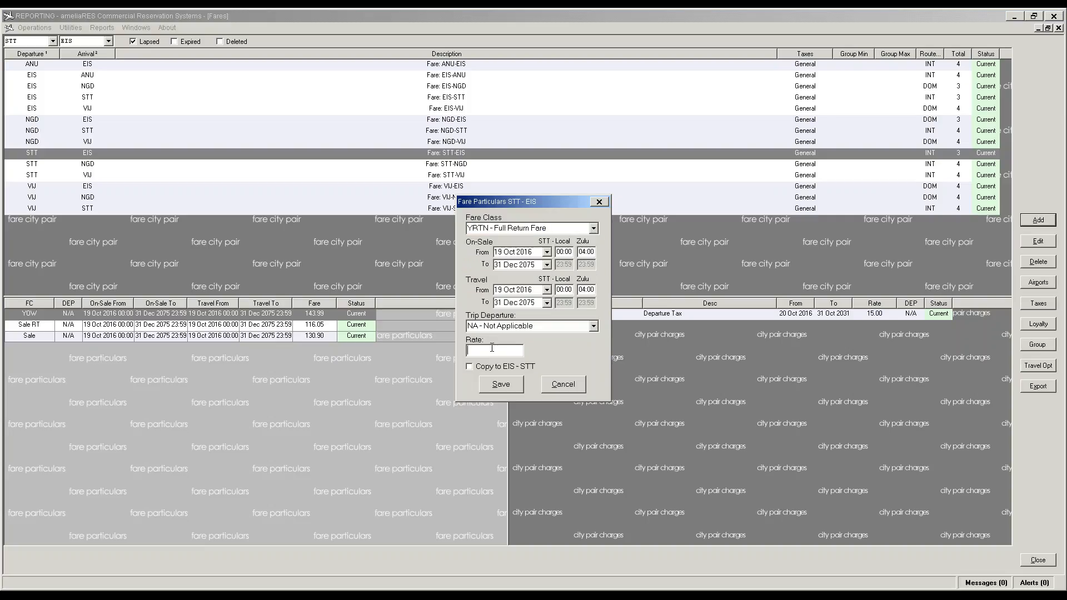
{"action": "type", "text": "127.66"}
{"action": "left_click", "coordinate": [498, 375]}
{"action": "left_click", "coordinate": [501, 384]}
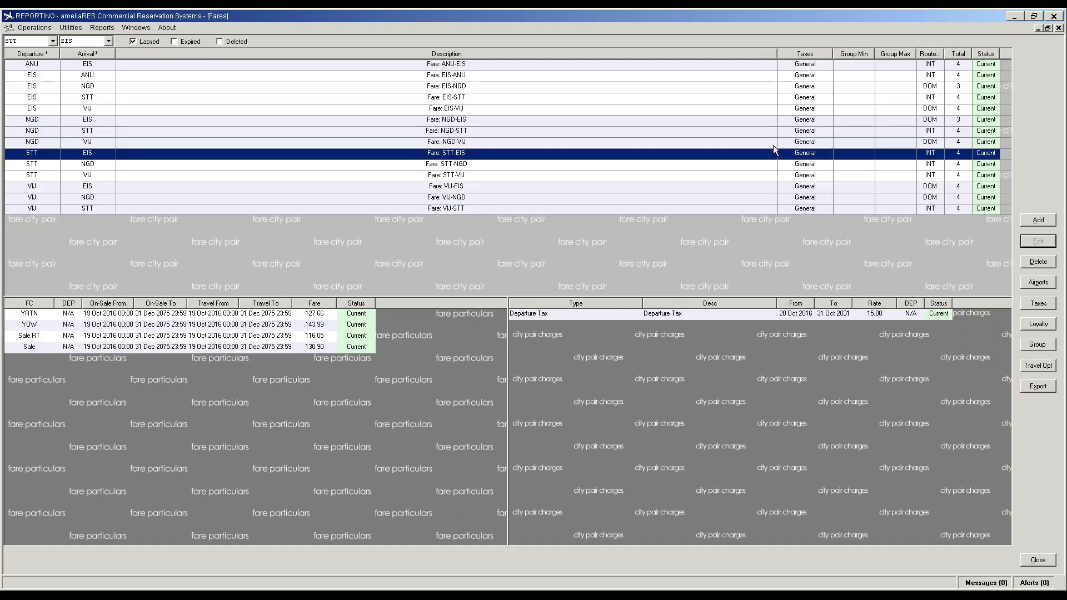
{"action": "left_click", "coordinate": [958, 120]}
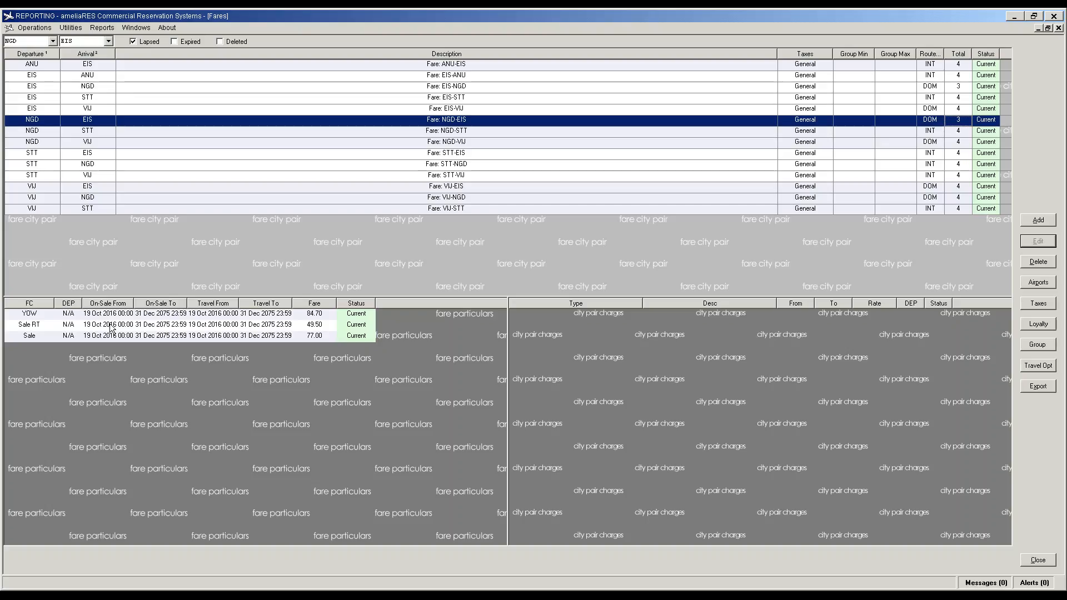
Step: Give EIS-NGD a 59.90 YRTN Full Return fare, copied to NGD-EIS, and close the Fares window
{"action": "left_click", "coordinate": [438, 88]}
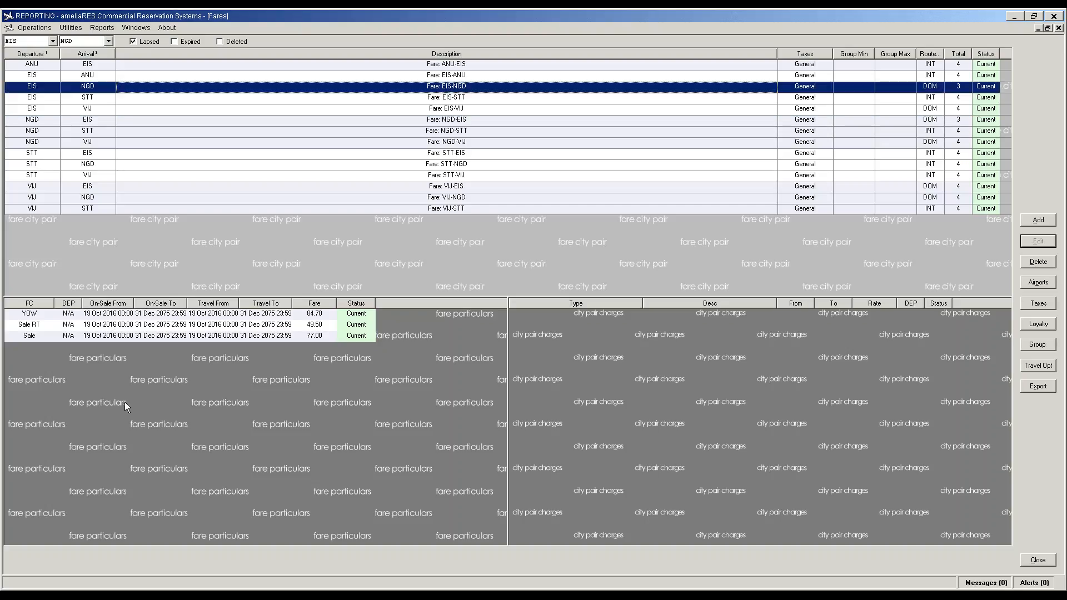
{"action": "left_click", "coordinate": [127, 381]}
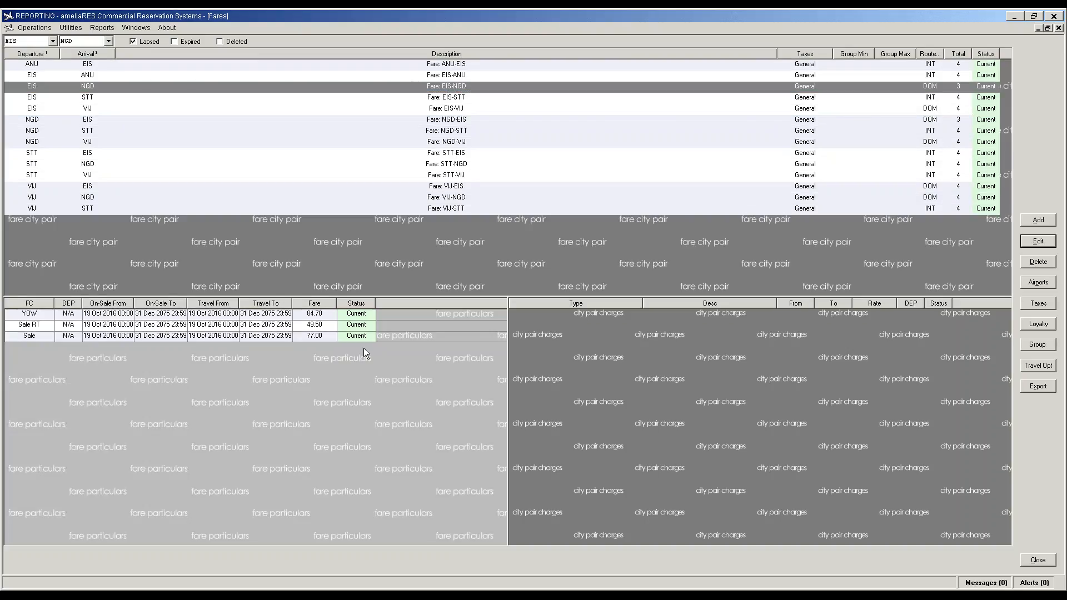
{"action": "left_click", "coordinate": [1042, 222]}
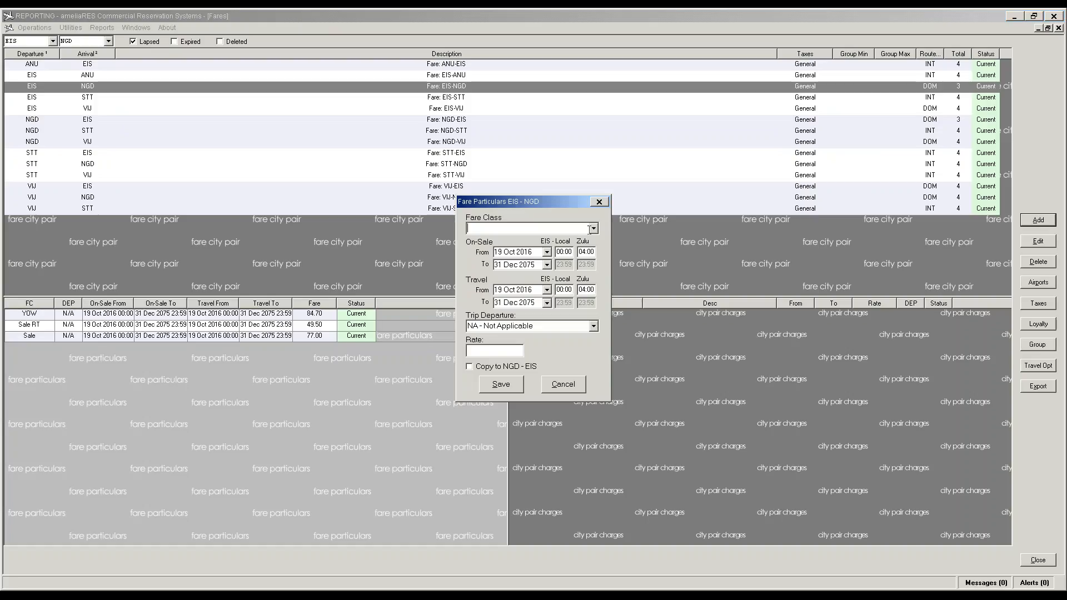
{"action": "left_click", "coordinate": [592, 229]}
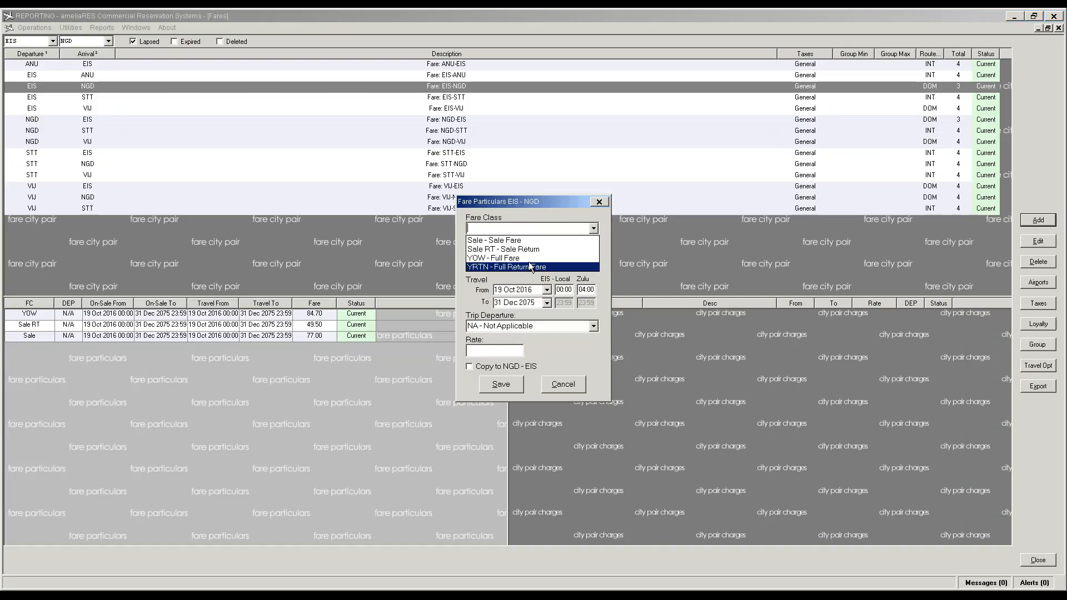
{"action": "left_click", "coordinate": [529, 268]}
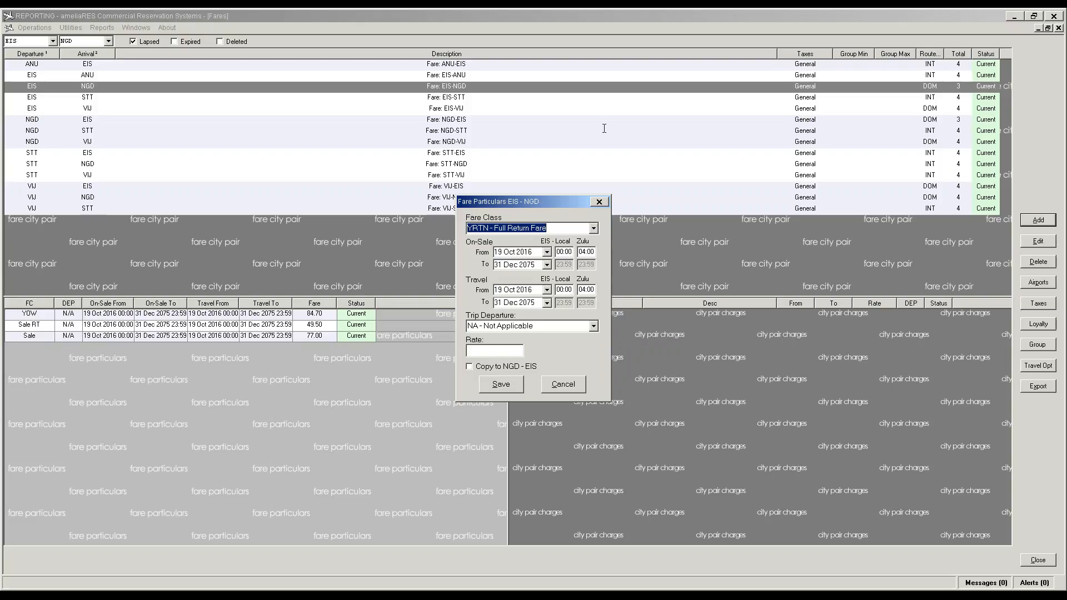
{"action": "left_click", "coordinate": [494, 353]}
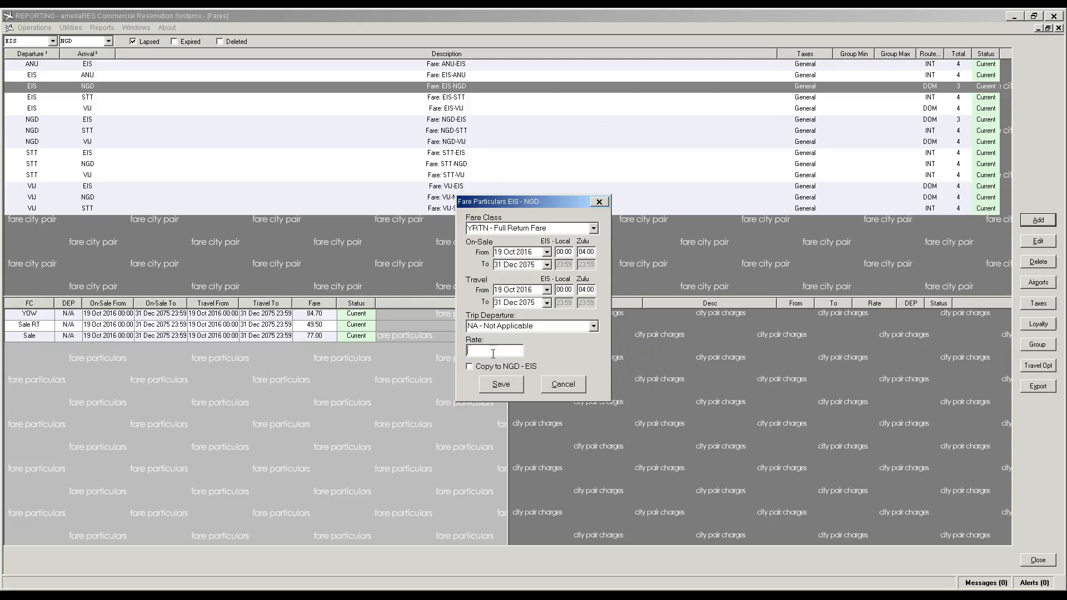
{"action": "type", "text": "59.90"}
{"action": "left_click", "coordinate": [507, 367]}
{"action": "left_click", "coordinate": [499, 385]}
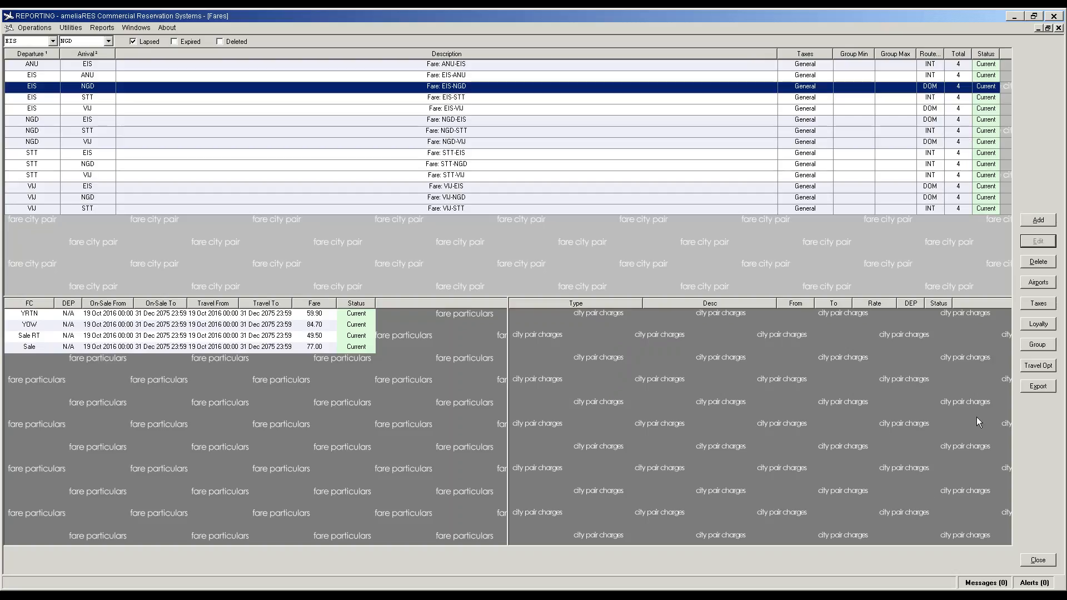
{"action": "left_click", "coordinate": [1043, 560]}
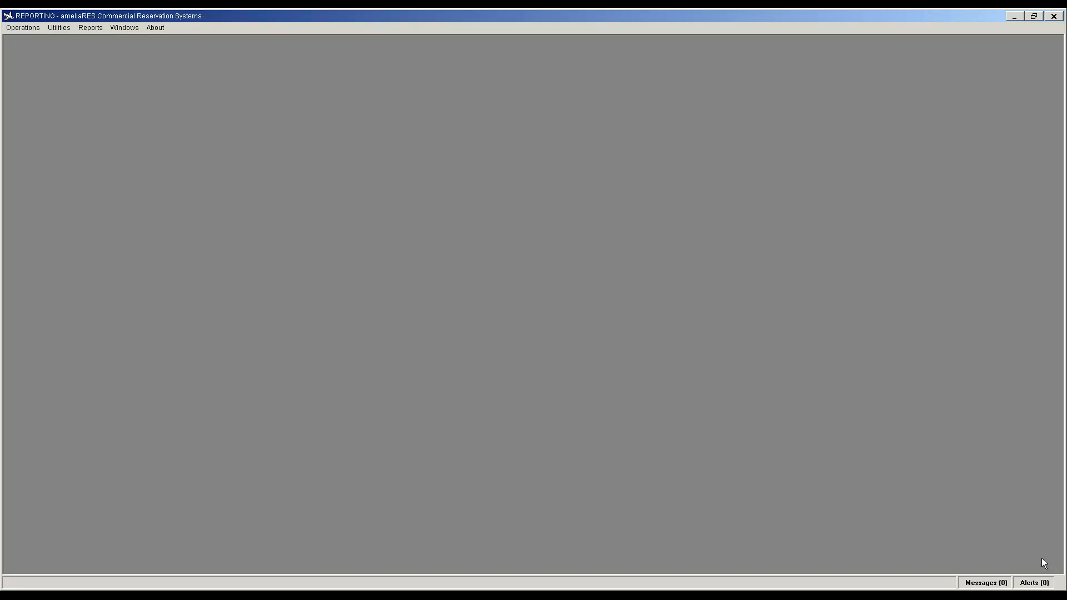
Step: Return to the Intelisys portal logon and sign in with the airline's account username
{"action": "left_click", "coordinate": [22, 27]}
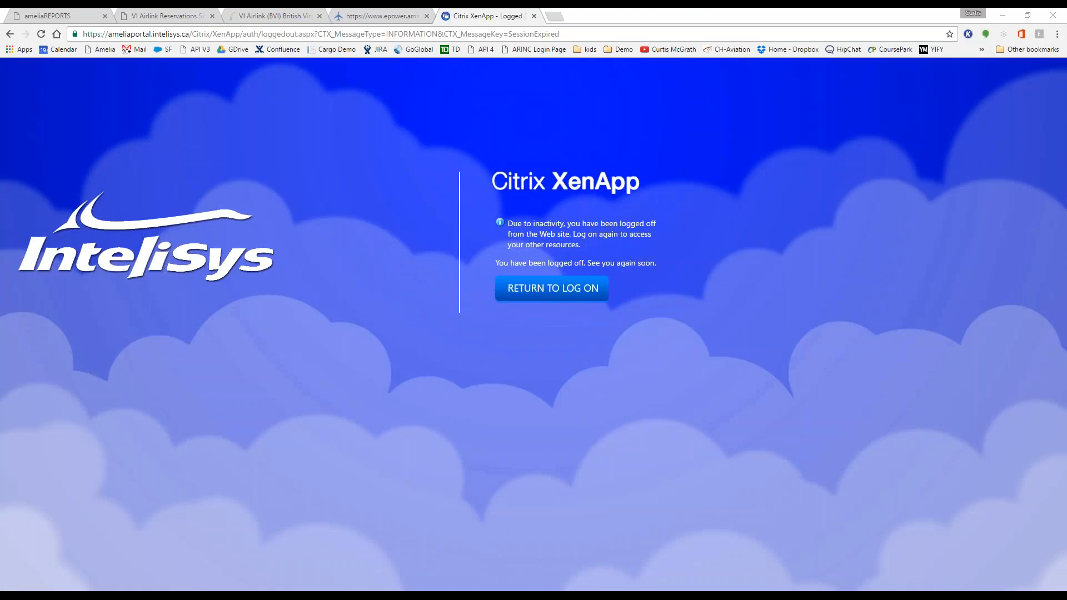
{"action": "left_click", "coordinate": [509, 278]}
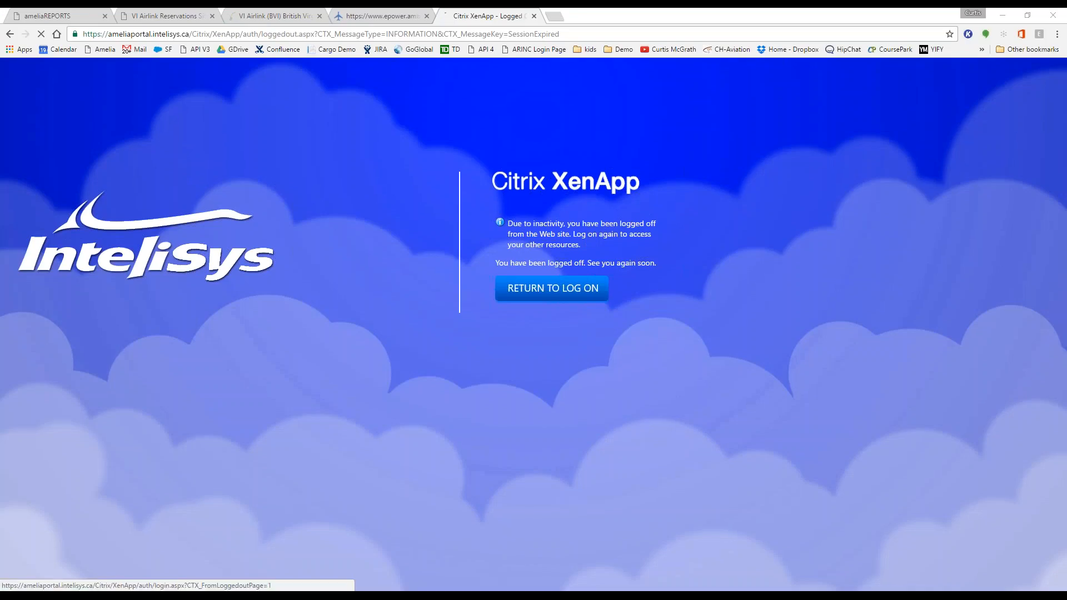
{"action": "double_click", "coordinate": [512, 261]}
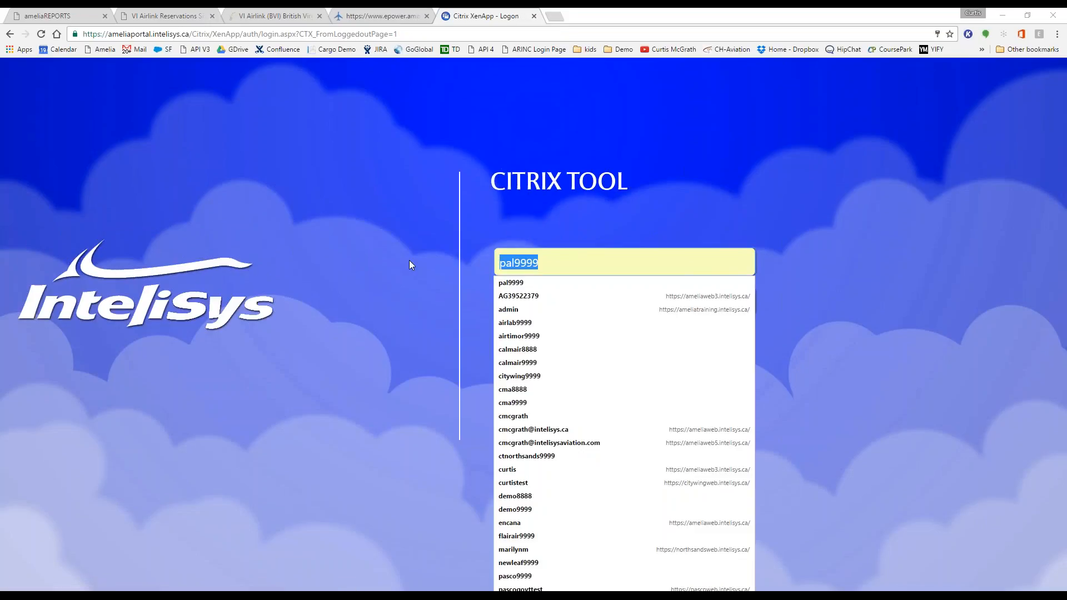
{"action": "key", "text": "Escape"}
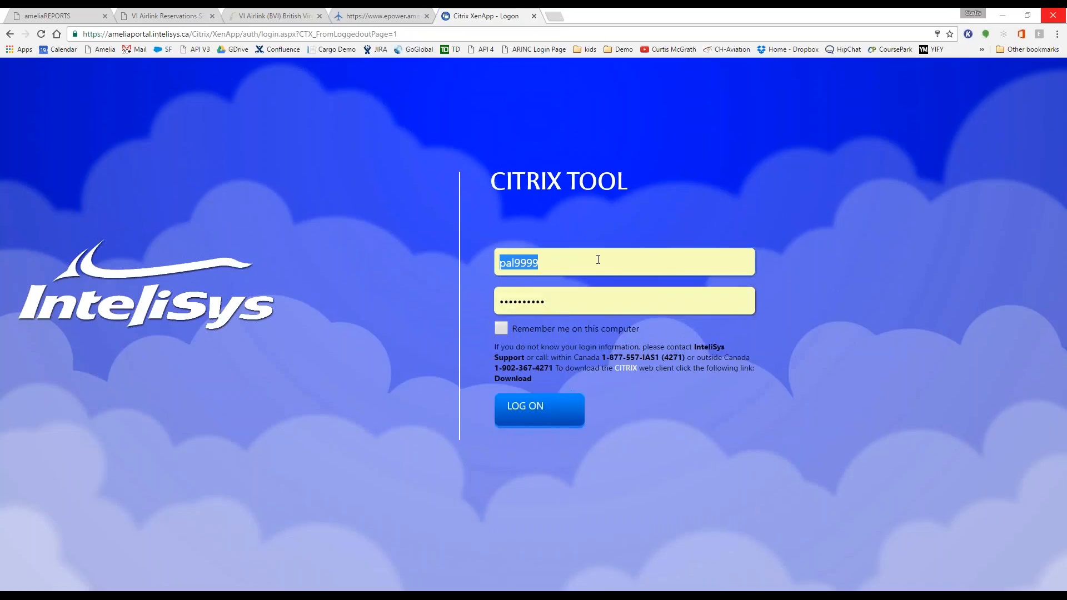
{"action": "left_click_drag", "start_coordinate": [562, 261], "coordinate": [500, 263]}
{"action": "type", "text": "via"}
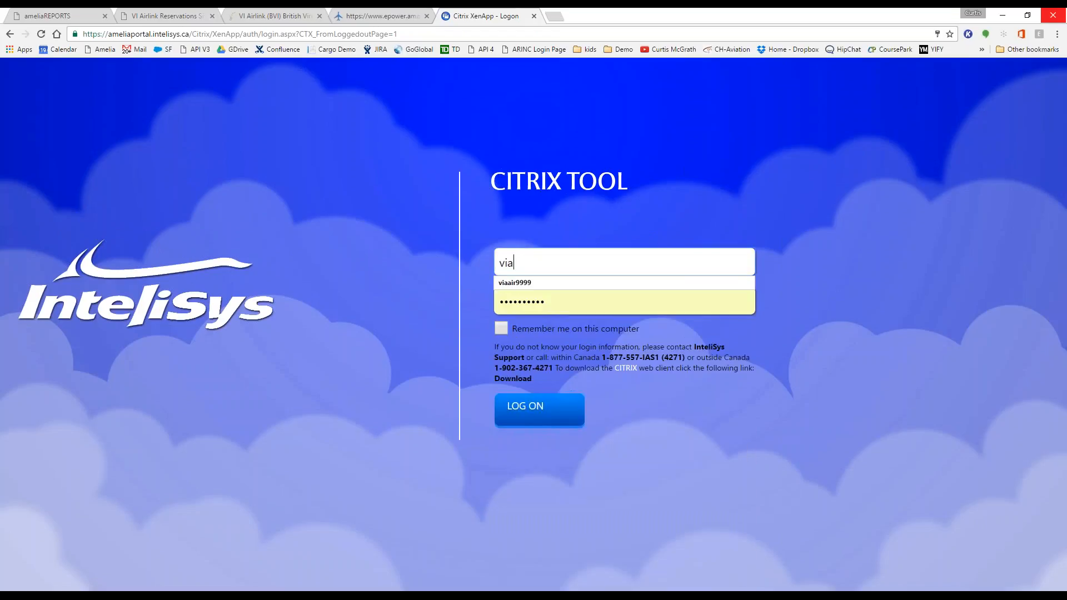
{"action": "type", "text": "irlink9999"}
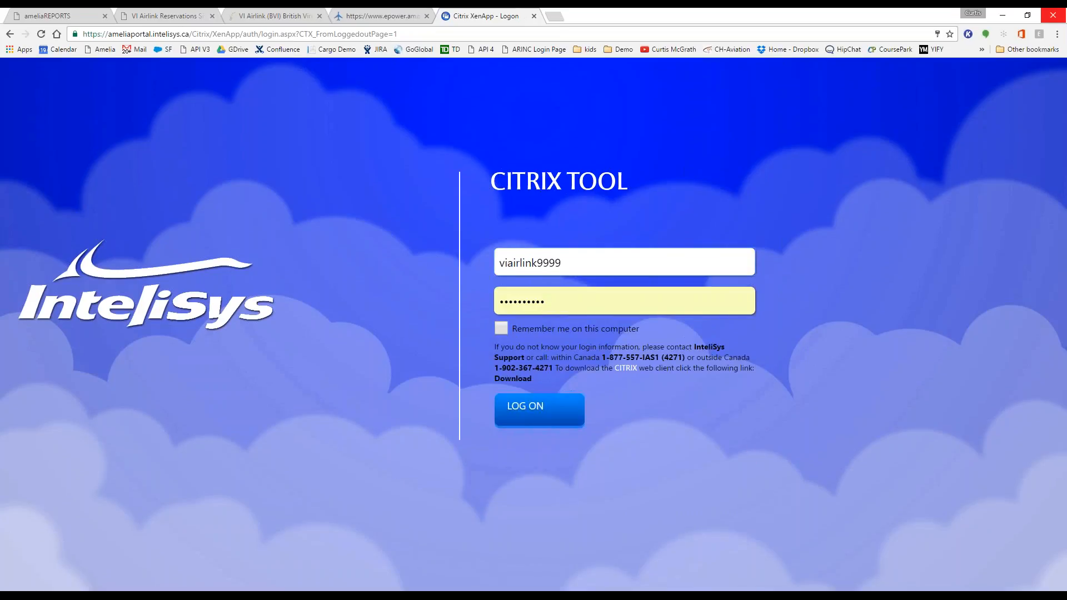
{"action": "key", "text": "Return"}
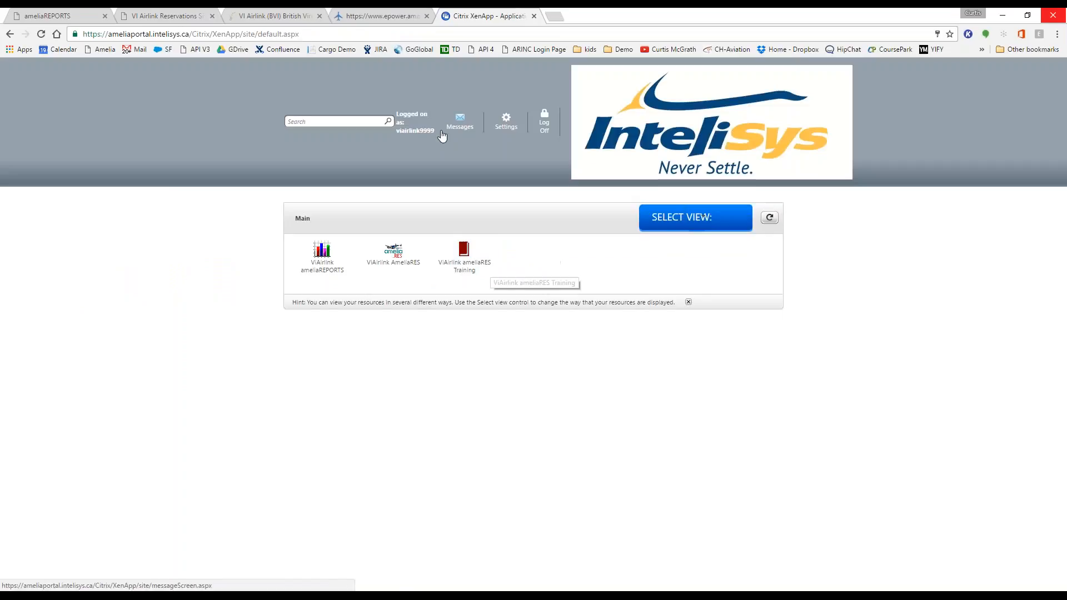
Step: Launch ViAirlink AmeliaRES and sign in with the amelia password
{"action": "left_click", "coordinate": [394, 257]}
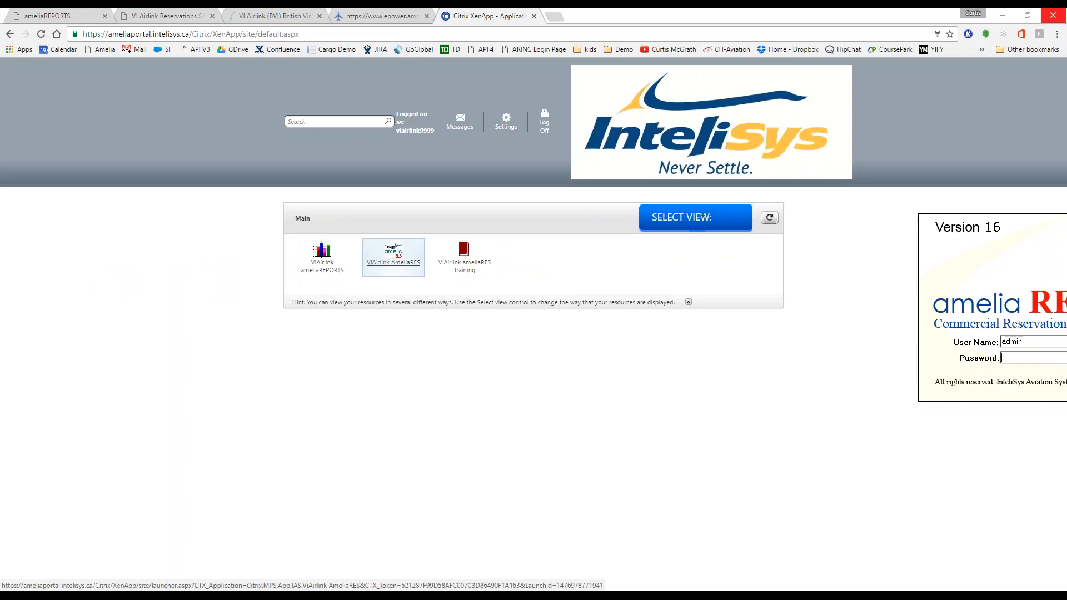
{"action": "type", "text": "********"}
{"action": "key", "text": "Return"}
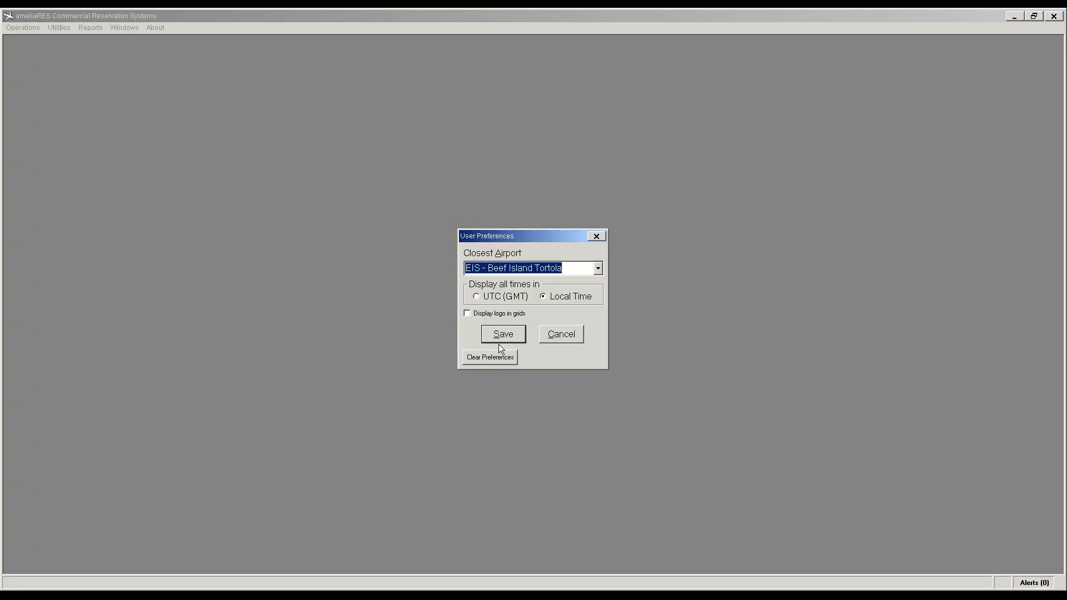
Step: Accept the user preferences and open Route Management maximized
{"action": "left_click", "coordinate": [498, 337]}
{"action": "left_click", "coordinate": [25, 30]}
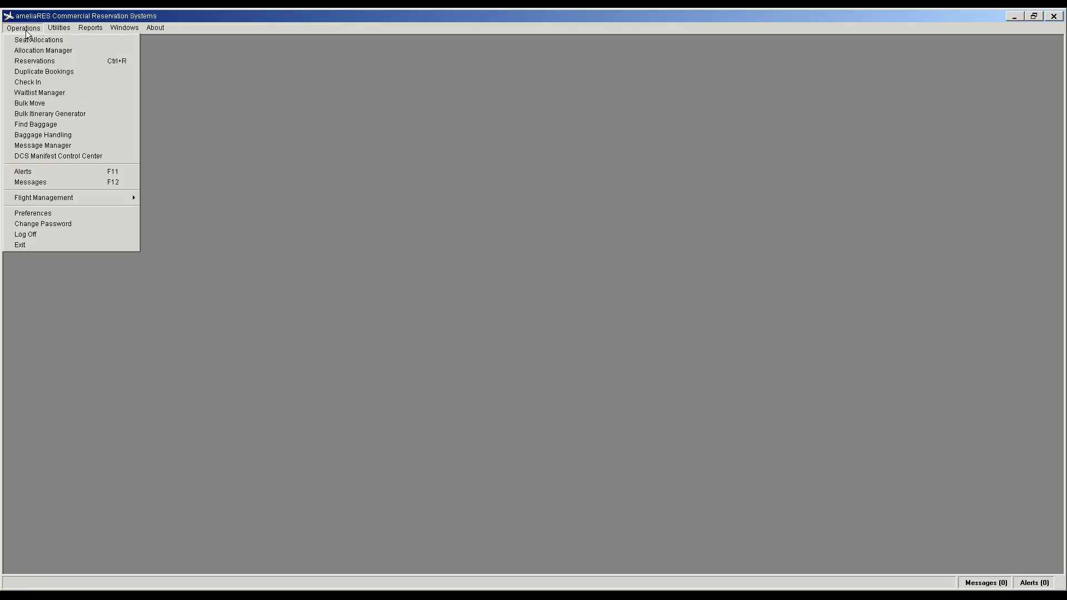
{"action": "mouse_move", "coordinate": [49, 199]}
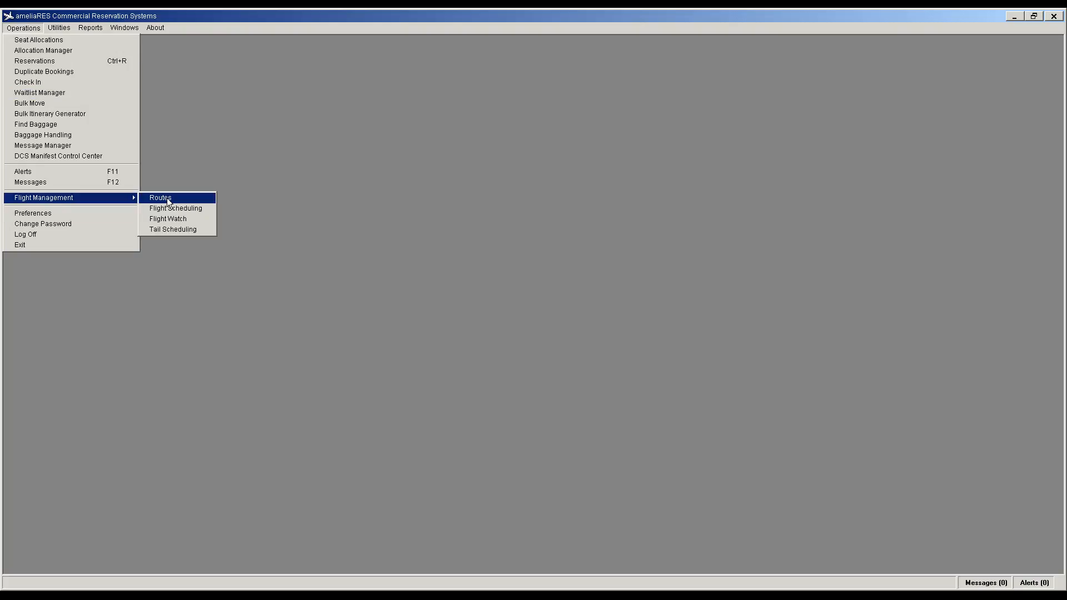
{"action": "left_click", "coordinate": [167, 198]}
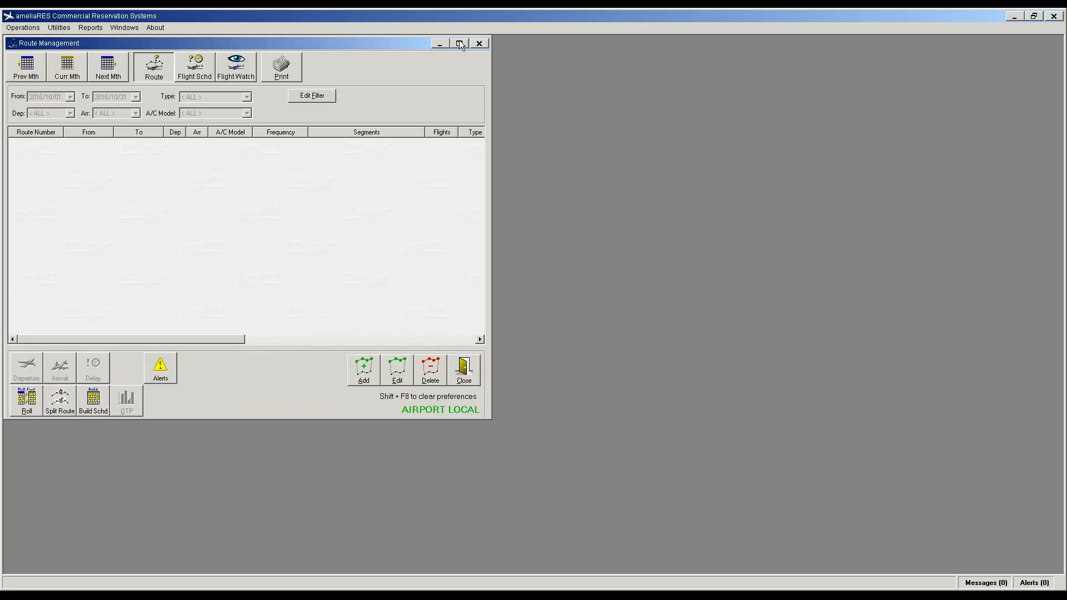
{"action": "left_click", "coordinate": [460, 44]}
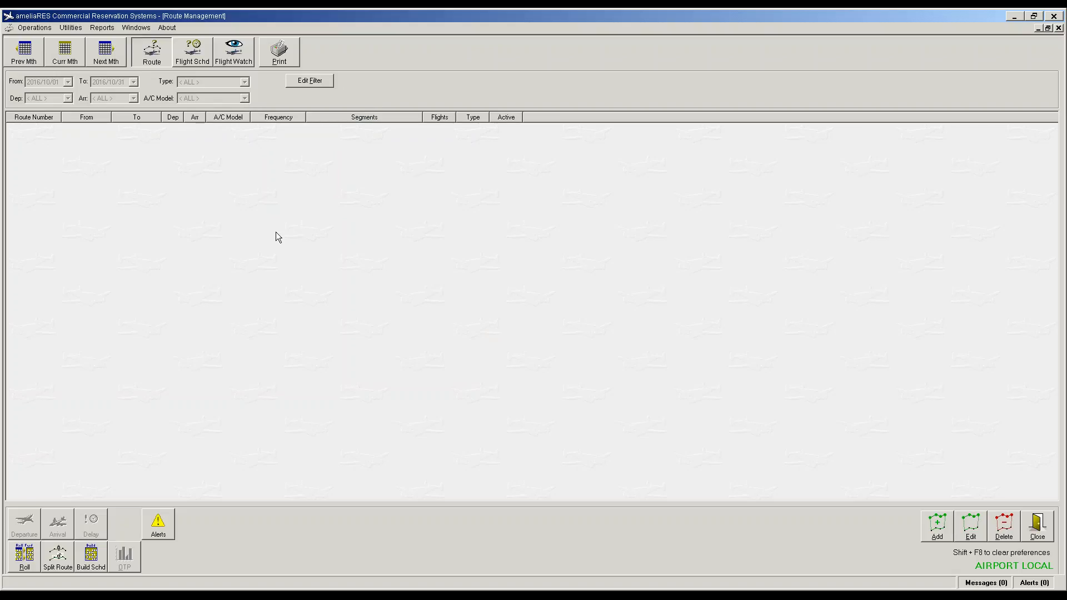
Step: Set the route filter from 2016/11/01 to 2017/03/31 and save the filter
{"action": "left_click", "coordinate": [314, 83]}
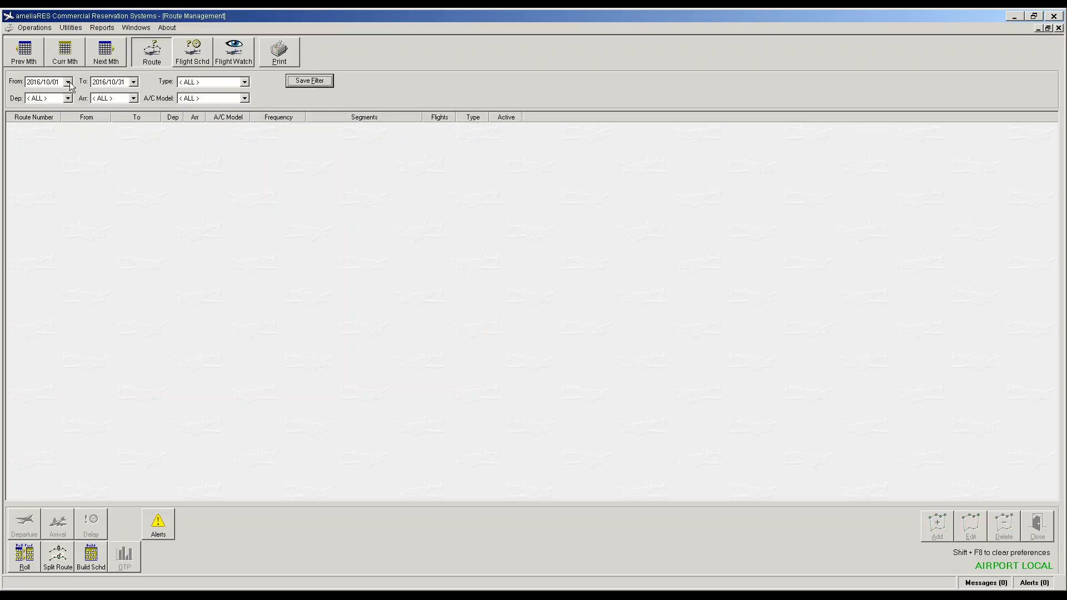
{"action": "left_click", "coordinate": [68, 82]}
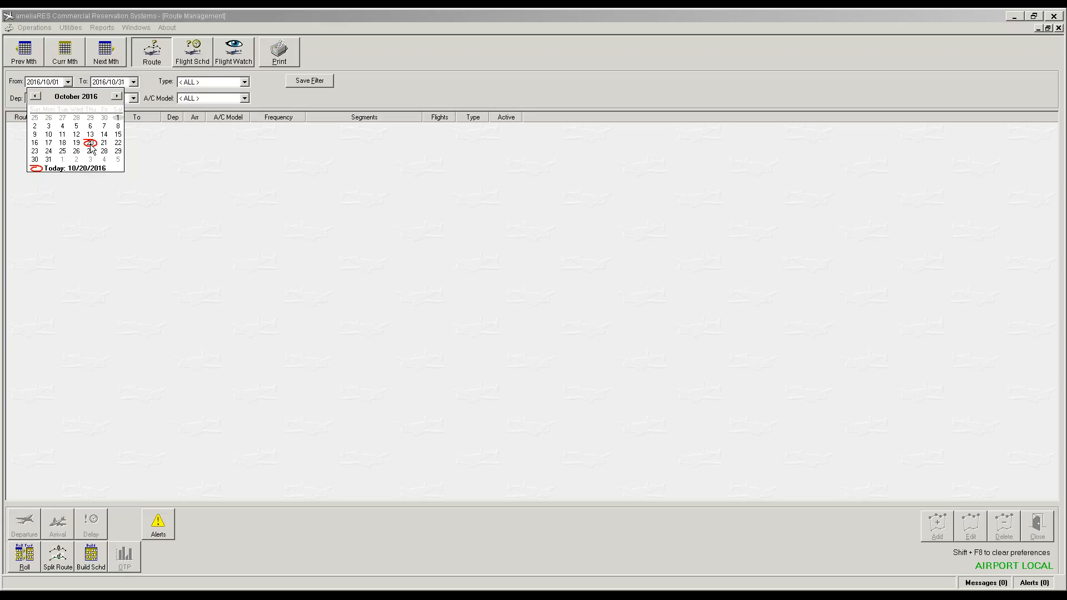
{"action": "left_click", "coordinate": [62, 160]}
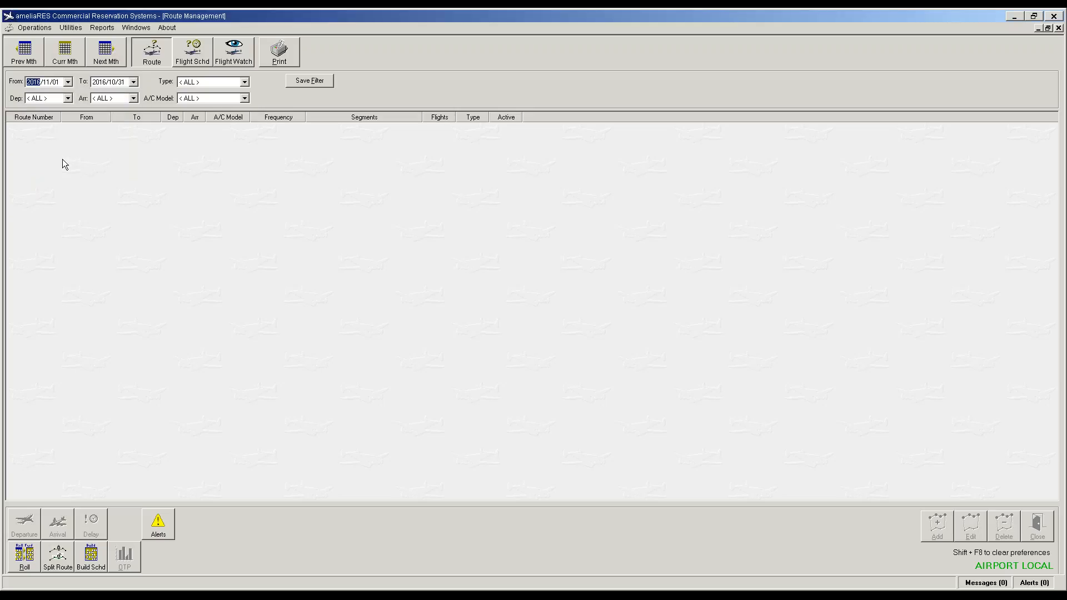
{"action": "left_click", "coordinate": [134, 82]}
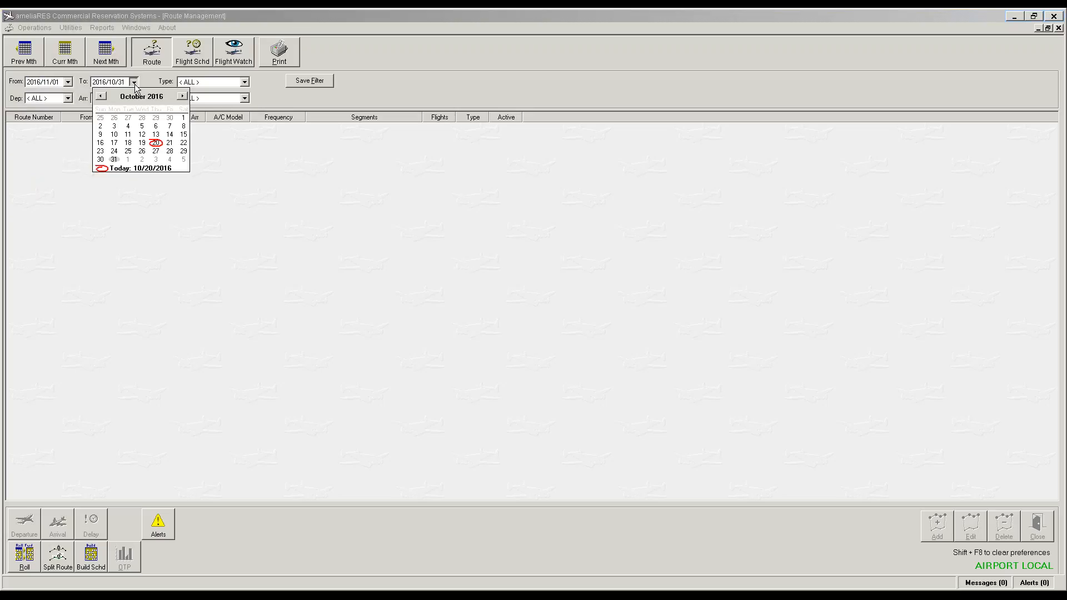
{"action": "left_click", "coordinate": [182, 96]}
{"action": "left_click", "coordinate": [181, 96]}
{"action": "left_click", "coordinate": [181, 96]}
{"action": "left_click", "coordinate": [183, 97]}
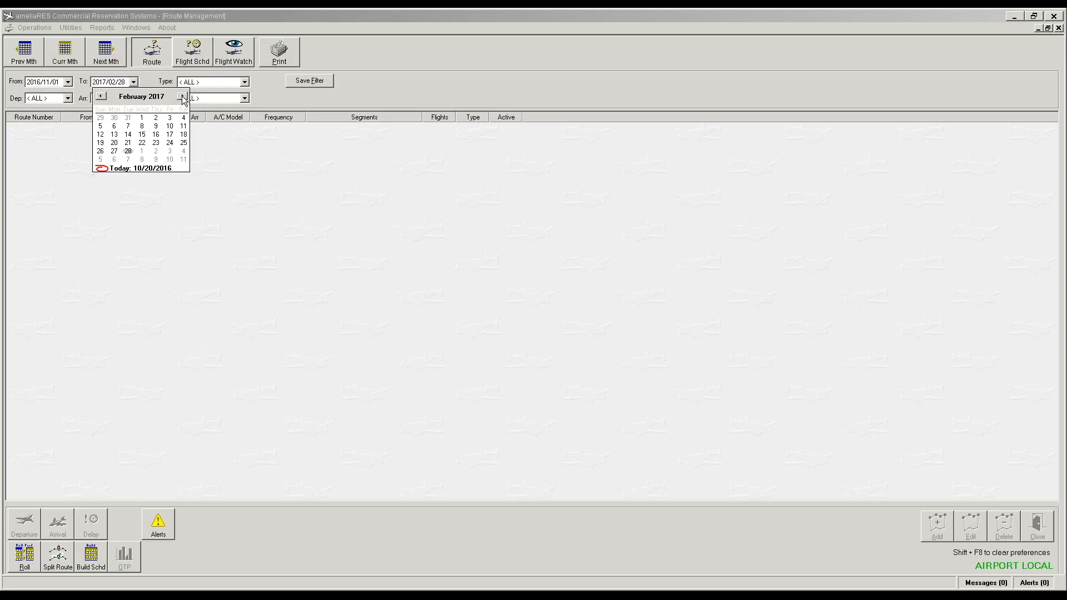
{"action": "left_click", "coordinate": [182, 97]}
{"action": "left_click", "coordinate": [183, 97]}
{"action": "left_click", "coordinate": [170, 118]}
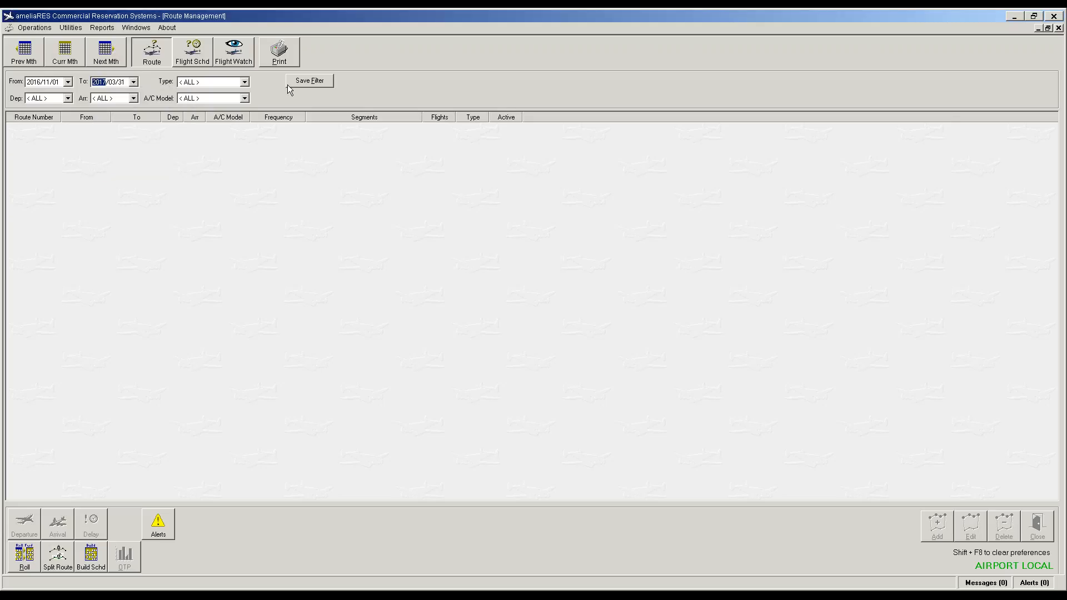
{"action": "left_click", "coordinate": [306, 84]}
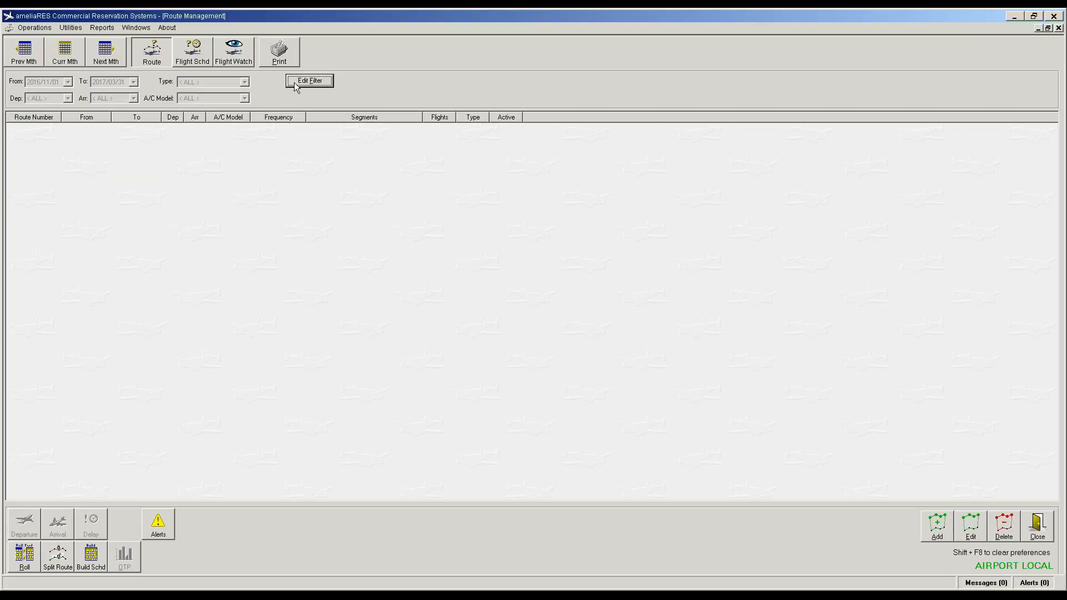
{"action": "left_click", "coordinate": [190, 166]}
Step: Create route 8031 scheduled Monday through Sunday
{"action": "left_click", "coordinate": [938, 525]}
{"action": "type", "text": "8031"}
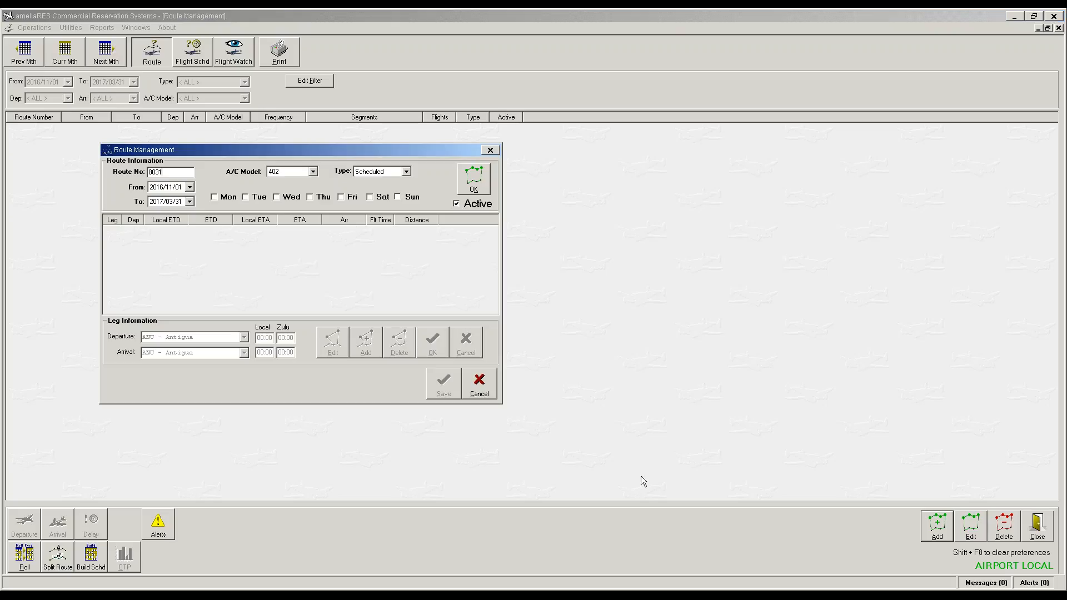
{"action": "left_click", "coordinate": [221, 201]}
{"action": "left_click", "coordinate": [259, 199]}
{"action": "left_click", "coordinate": [288, 199]}
{"action": "left_click", "coordinate": [321, 199]}
{"action": "left_click", "coordinate": [351, 199]}
{"action": "left_click", "coordinate": [412, 199]}
{"action": "left_click", "coordinate": [381, 199]}
{"action": "left_click", "coordinate": [477, 186]}
Step: Add leg EIS to NGD, 08:00–08:15 local, and save route 8031
{"action": "left_click", "coordinate": [367, 343]}
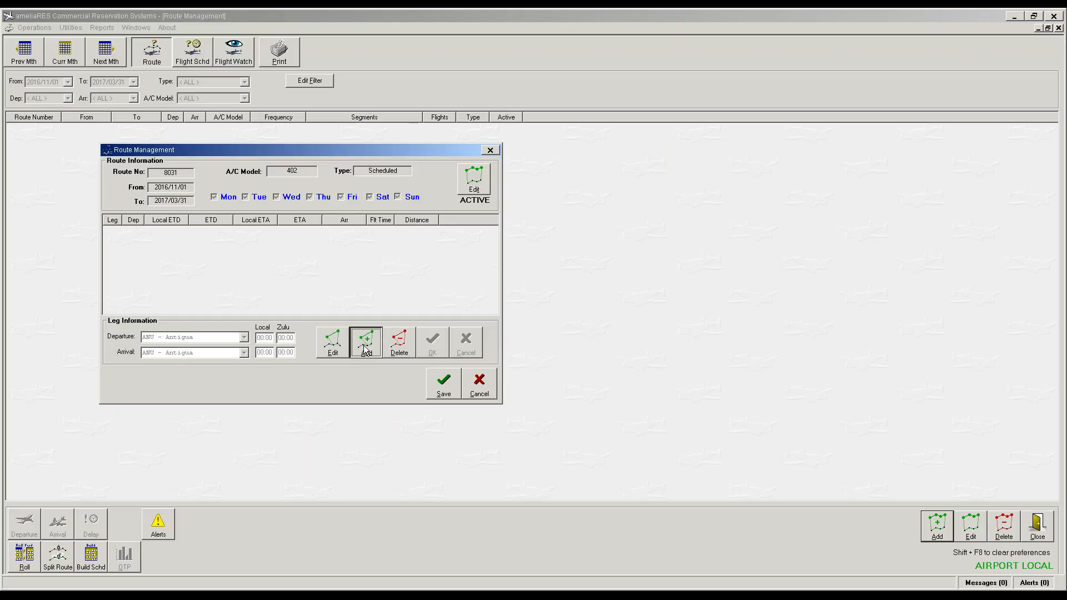
{"action": "type", "text": "e"}
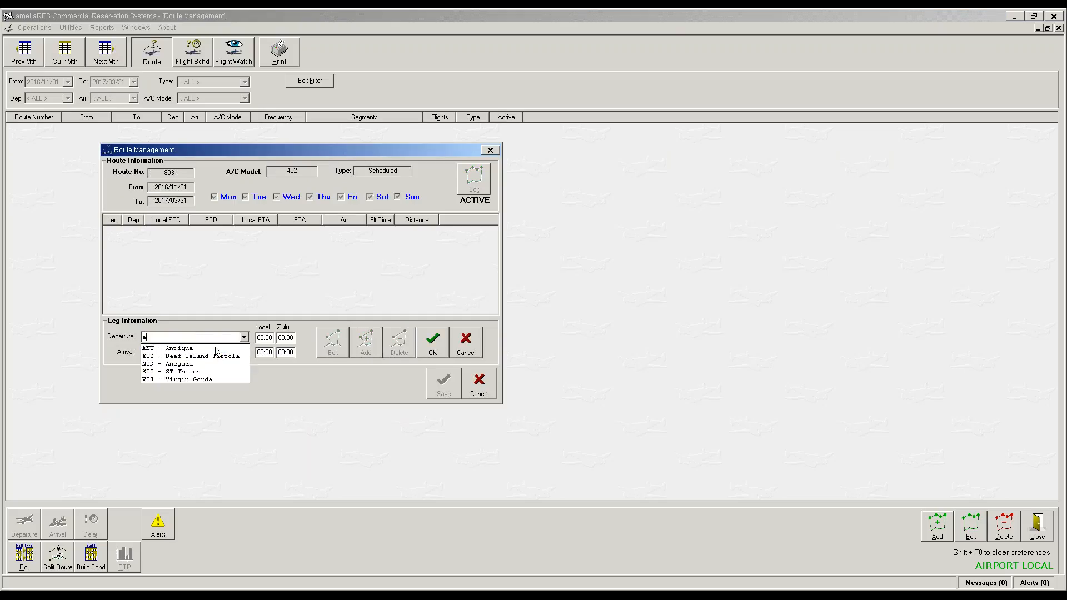
{"action": "key", "text": "Tab"}
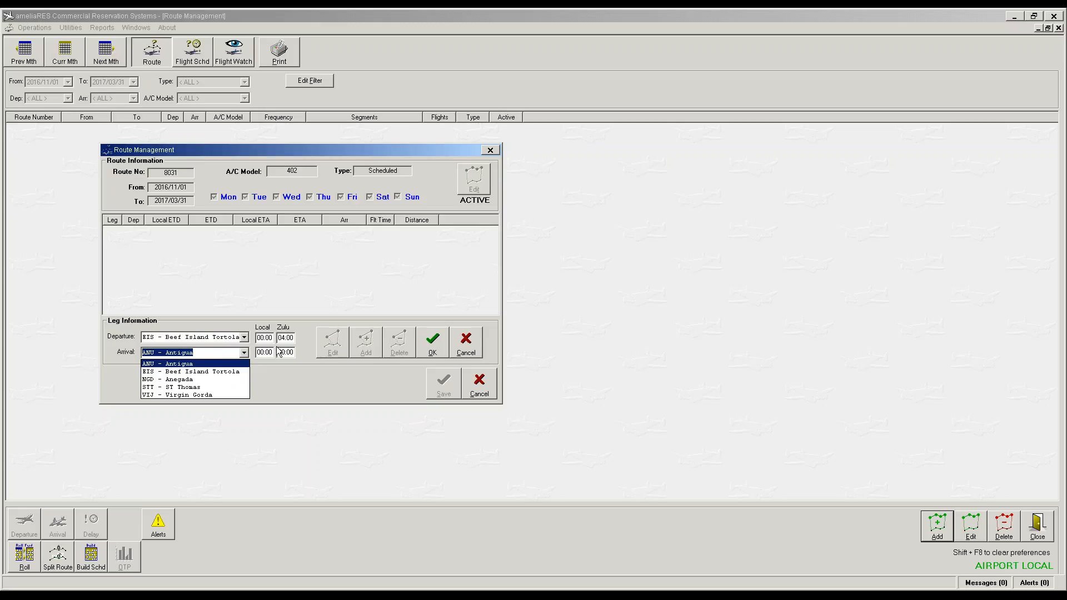
{"action": "type", "text": "s"}
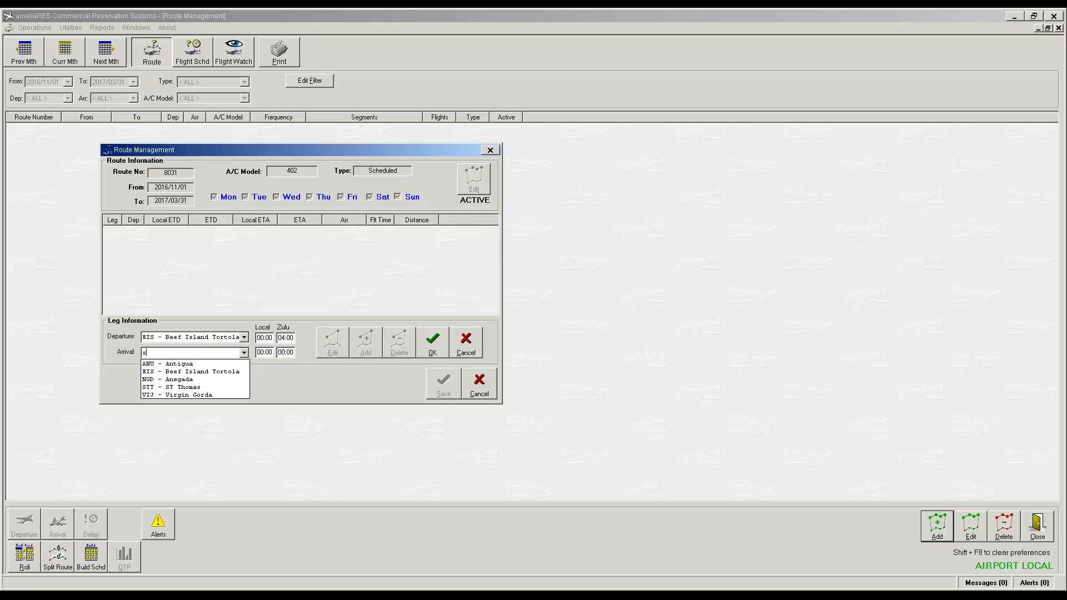
{"action": "key", "text": "Tab"}
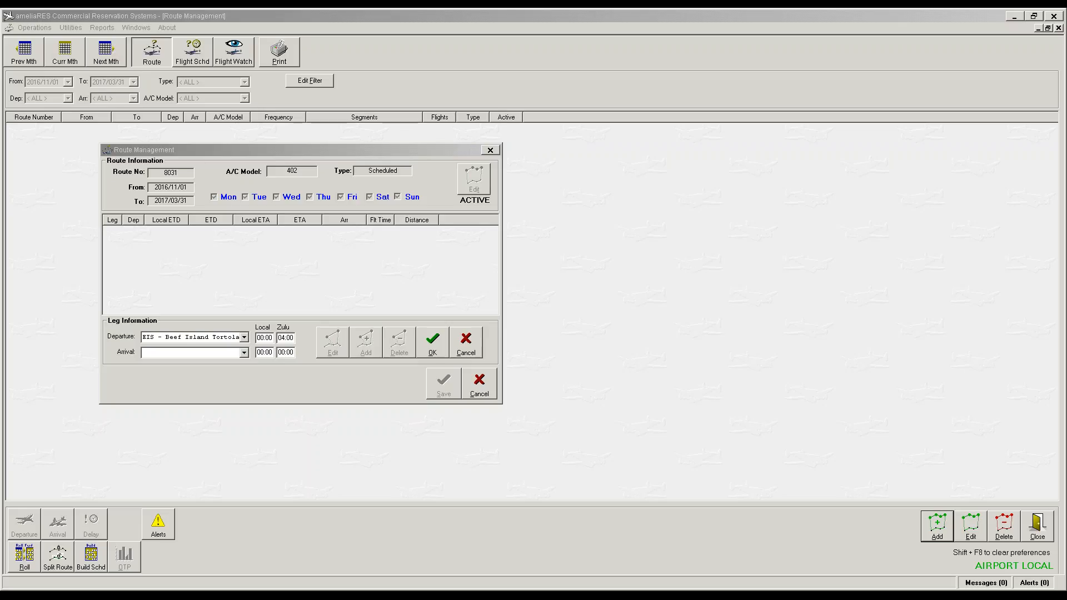
{"action": "left_click", "coordinate": [195, 355]}
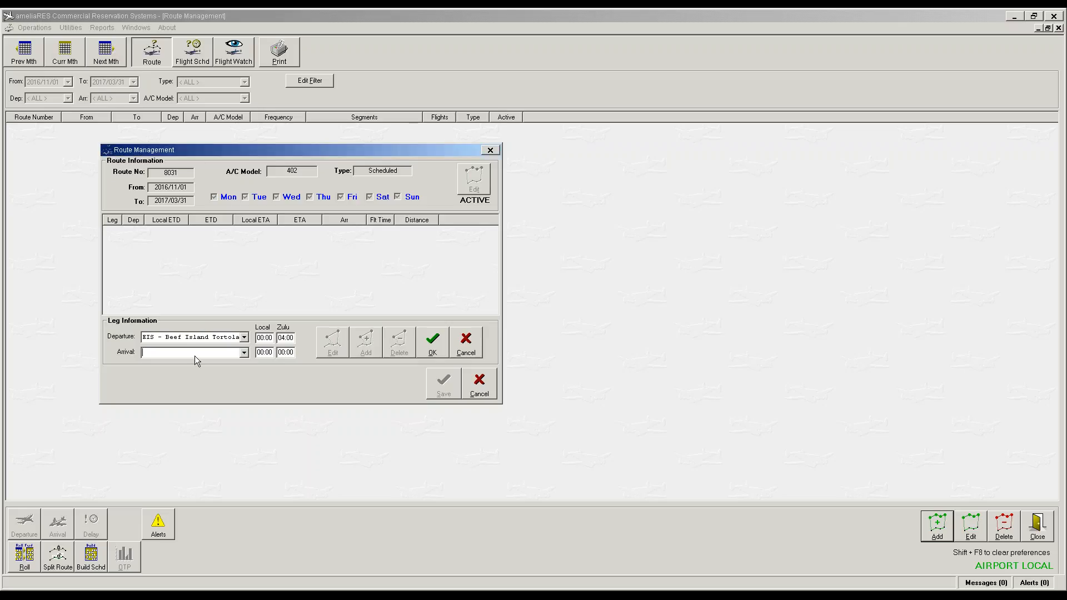
{"action": "type", "text": "NGD"}
{"action": "key", "text": "Tab"}
{"action": "type", "text": "0800"}
{"action": "key", "text": "Tab"}
{"action": "type", "text": "0815"}
{"action": "key", "text": "Tab"}
{"action": "left_click", "coordinate": [432, 340]}
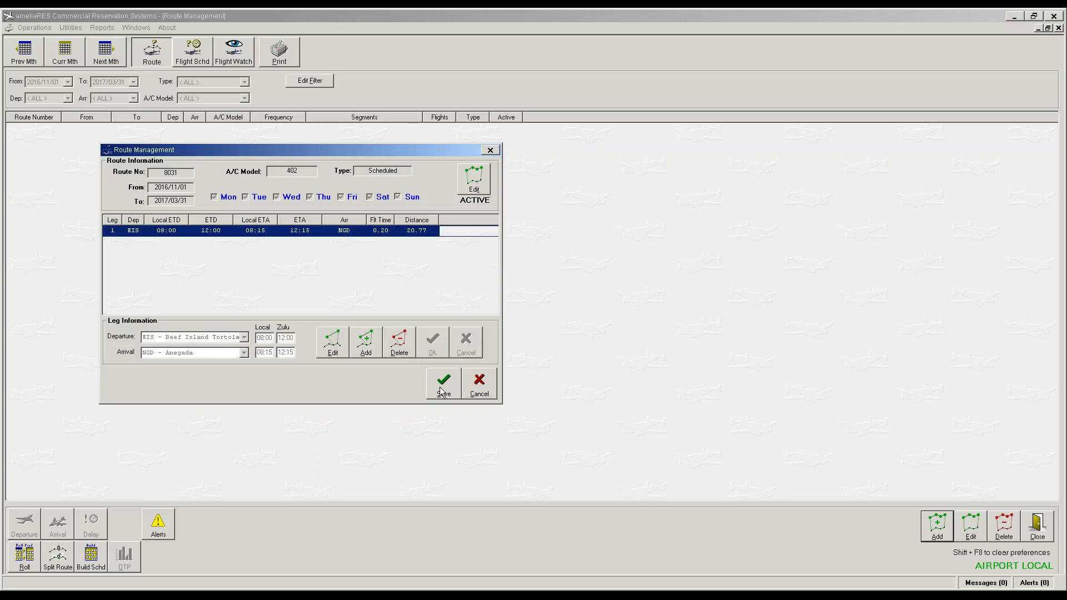
{"action": "left_click", "coordinate": [443, 388]}
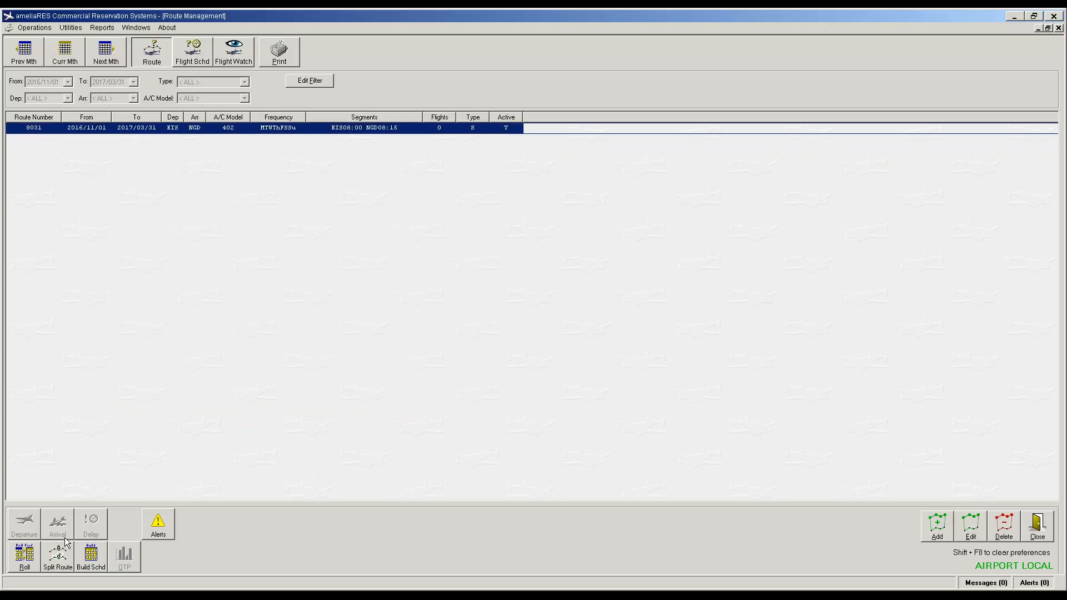
Step: Create route 8051 scheduled on all seven days
{"action": "left_click", "coordinate": [938, 525]}
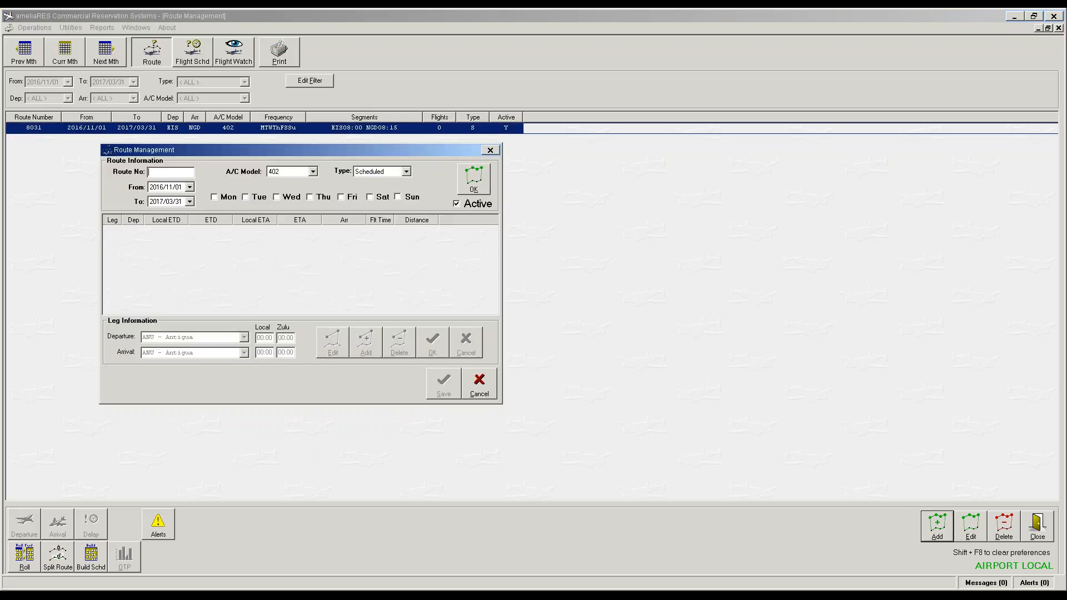
{"action": "type", "text": "8051"}
{"action": "left_click", "coordinate": [220, 199]}
{"action": "left_click", "coordinate": [277, 200]}
{"action": "left_click", "coordinate": [310, 198]}
{"action": "left_click", "coordinate": [344, 199]}
{"action": "left_click", "coordinate": [373, 199]}
{"action": "left_click", "coordinate": [401, 199]}
{"action": "left_click", "coordinate": [474, 178]}
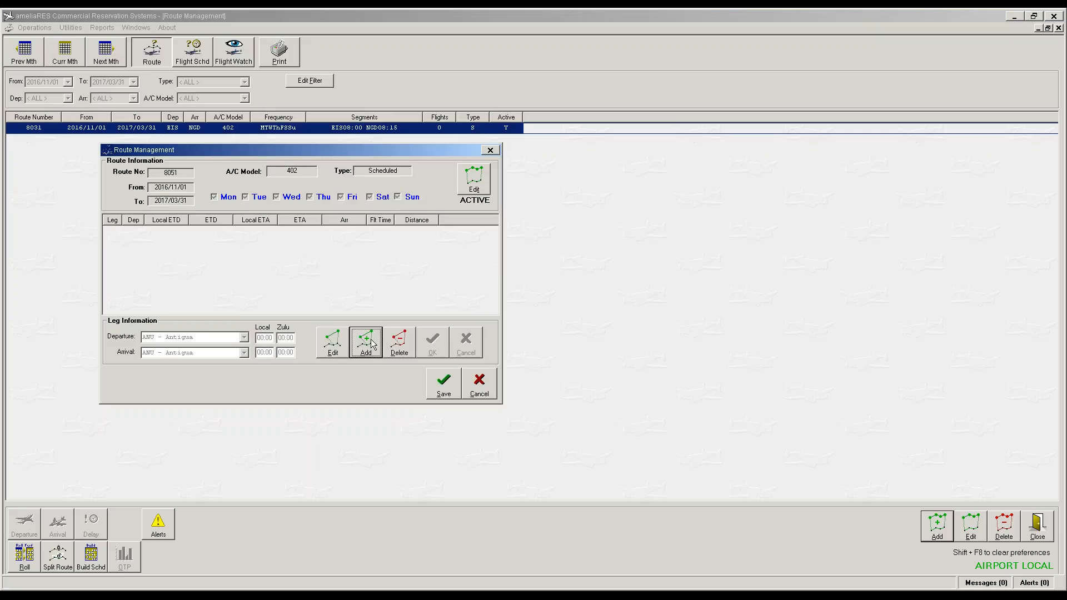
Step: Add leg NGD to EIS, 08:35–08:50 local, and save route 8051
{"action": "left_click", "coordinate": [368, 342]}
{"action": "type", "text": "n"}
{"action": "key", "text": "Tab"}
{"action": "type", "text": "e"}
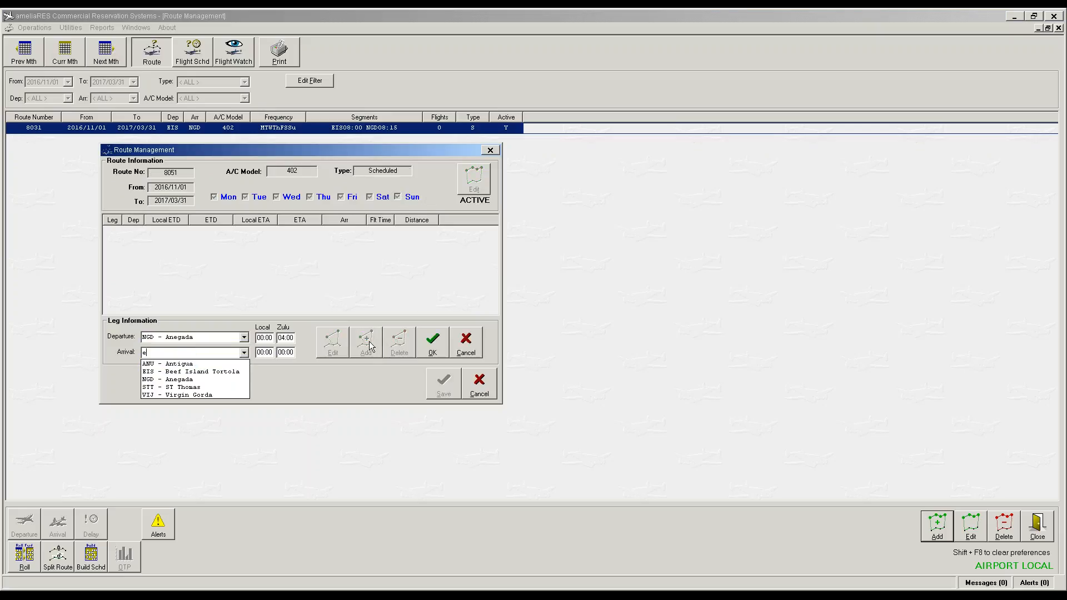
{"action": "key", "text": "Tab"}
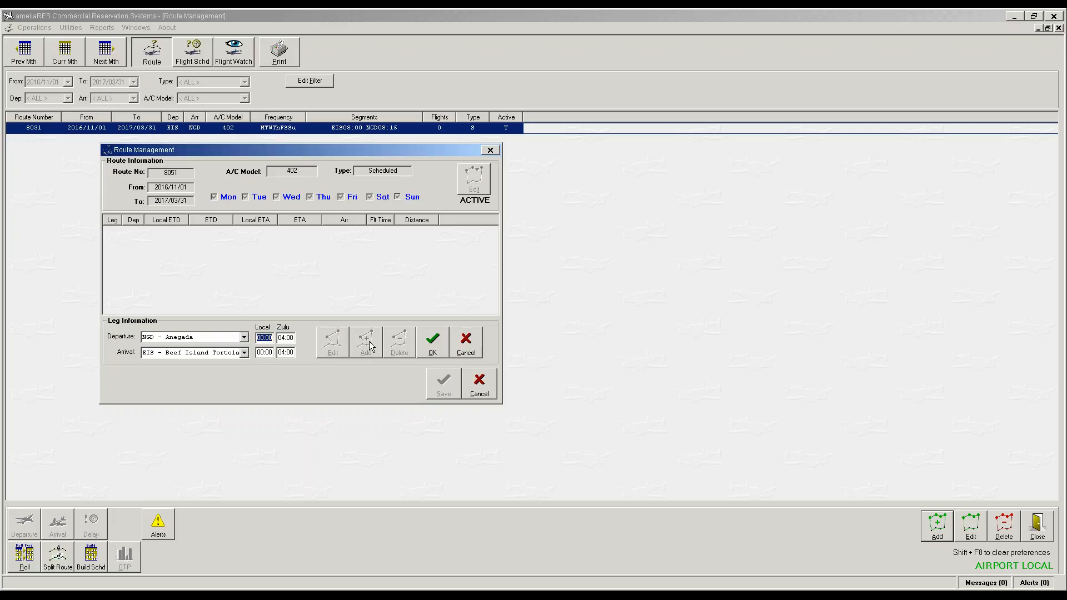
{"action": "type", "text": "0835"}
{"action": "key", "text": "Tab"}
{"action": "type", "text": "0850"}
{"action": "key", "text": "Tab"}
{"action": "left_click", "coordinate": [437, 342]}
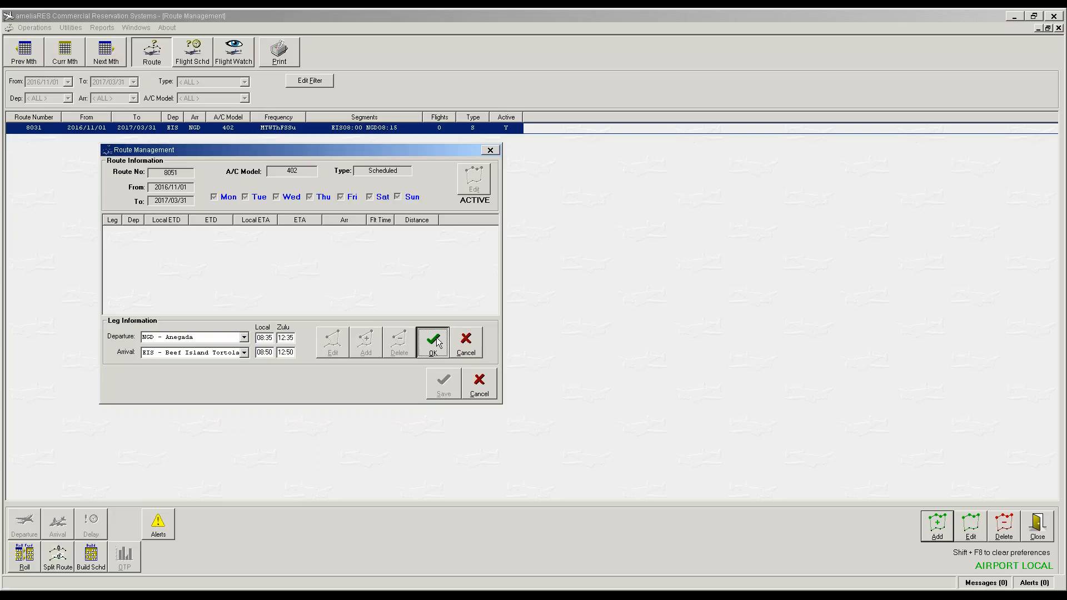
{"action": "left_click", "coordinate": [440, 378]}
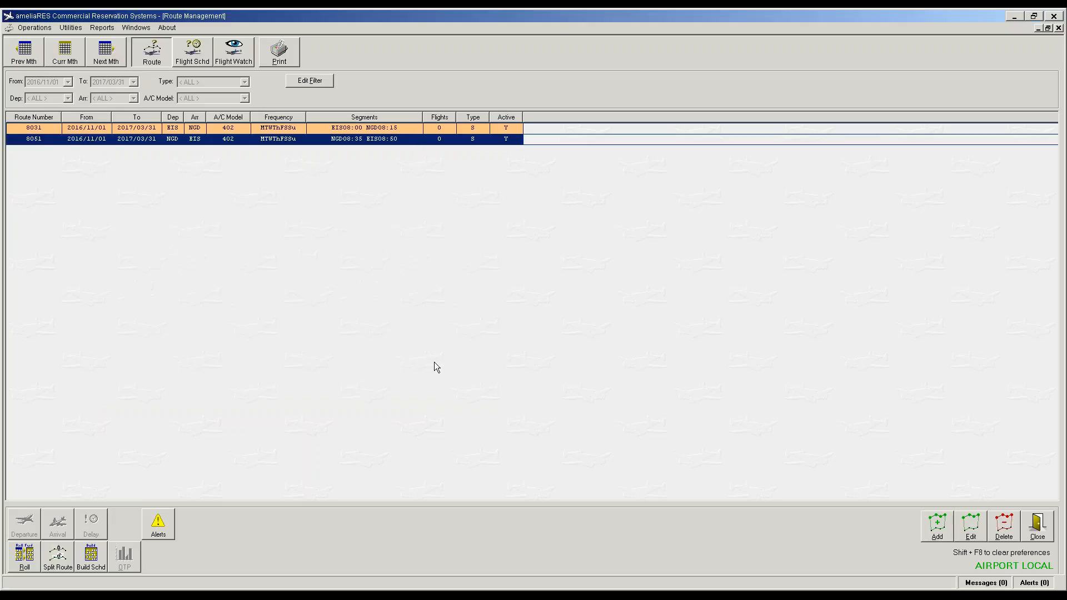
Step: Build route 8031's schedule and apply seat template 402 to it
{"action": "left_click", "coordinate": [400, 128]}
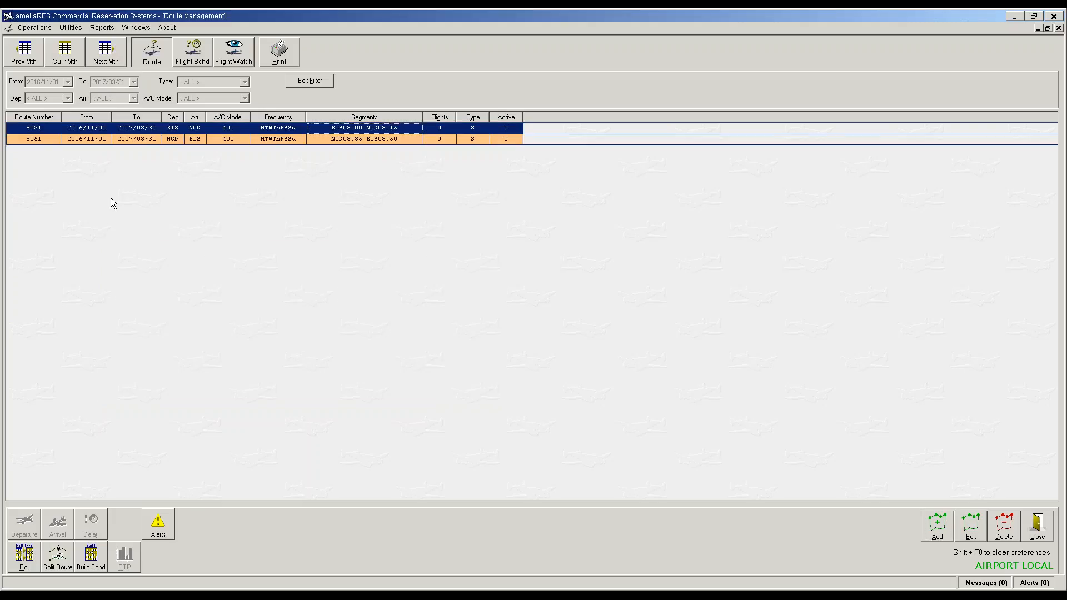
{"action": "left_click", "coordinate": [93, 555]}
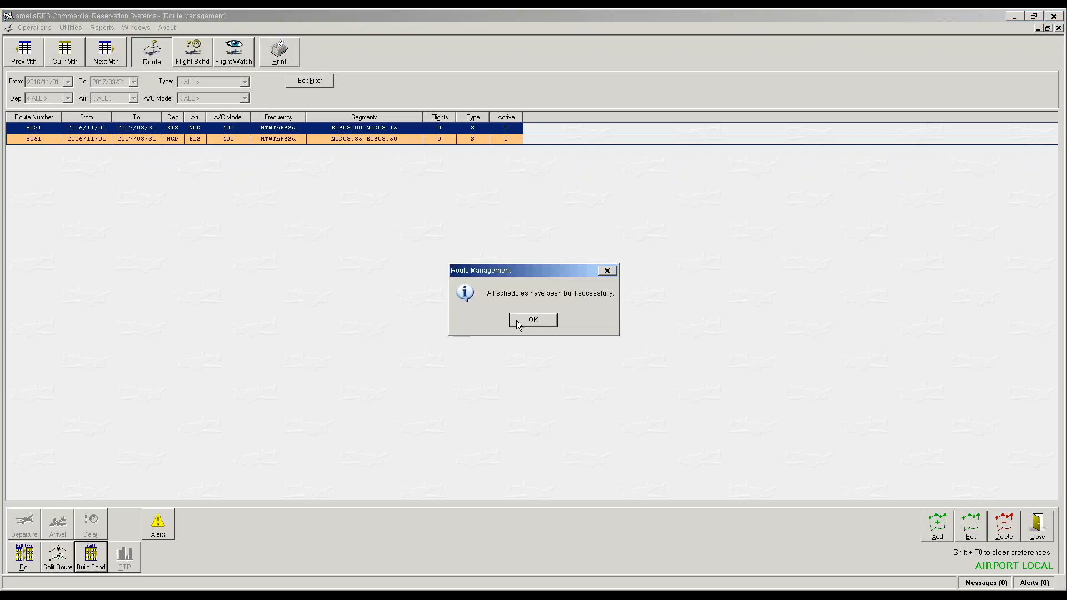
{"action": "left_click", "coordinate": [534, 319]}
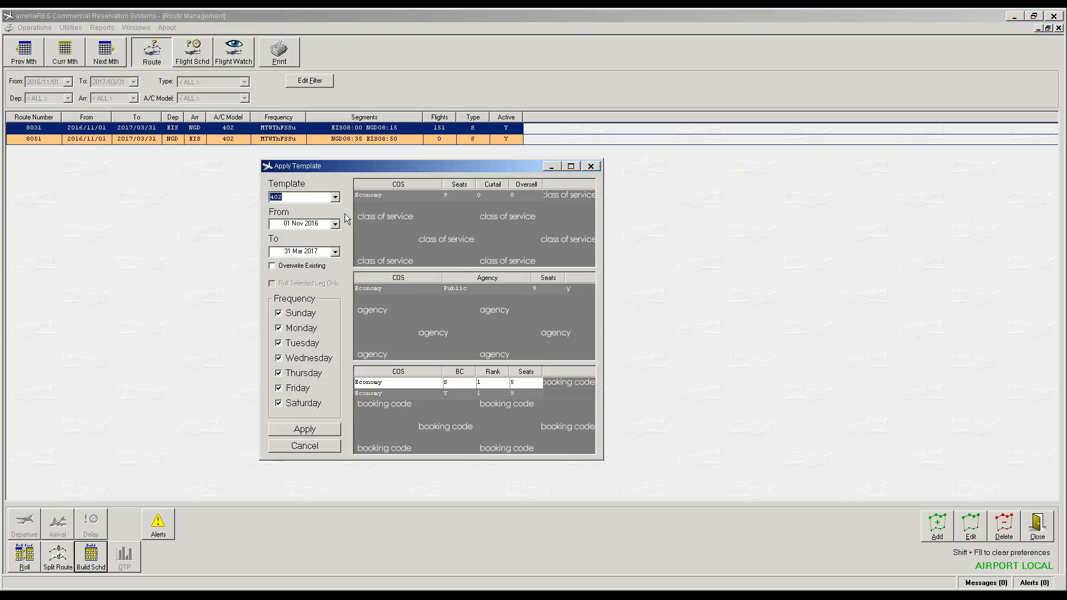
{"action": "left_click", "coordinate": [304, 429]}
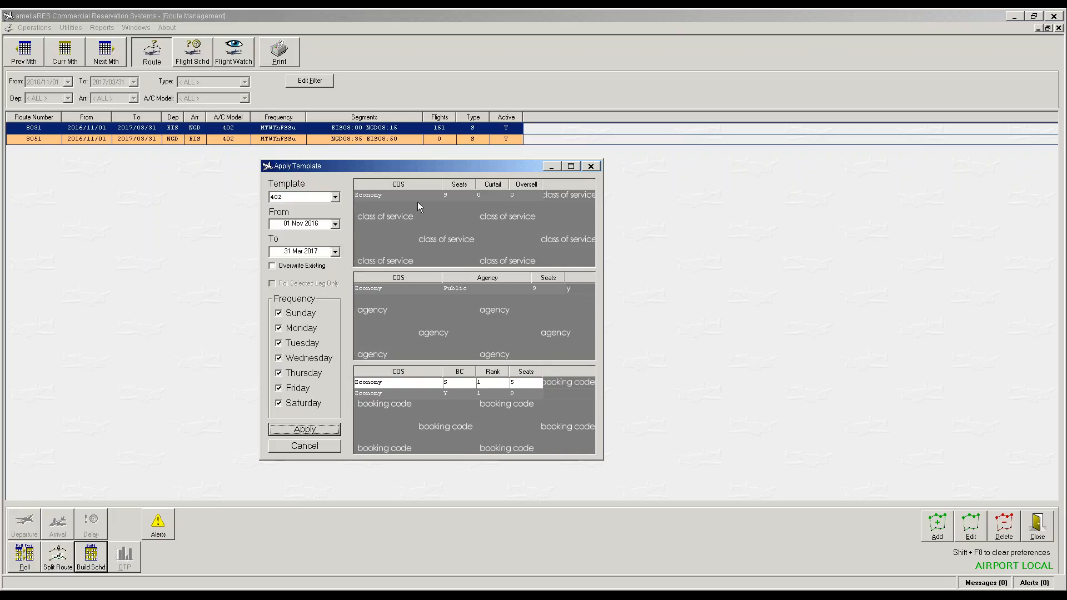
{"action": "left_click", "coordinate": [309, 430]}
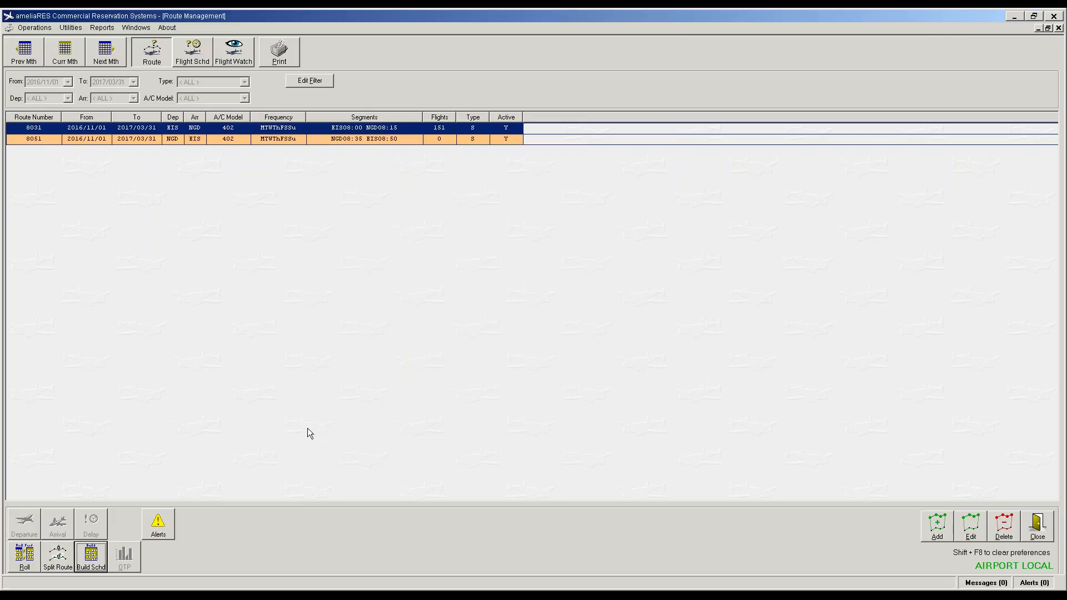
Step: Build route 8051's schedule and apply seat template 402 to it
{"action": "left_click", "coordinate": [444, 139]}
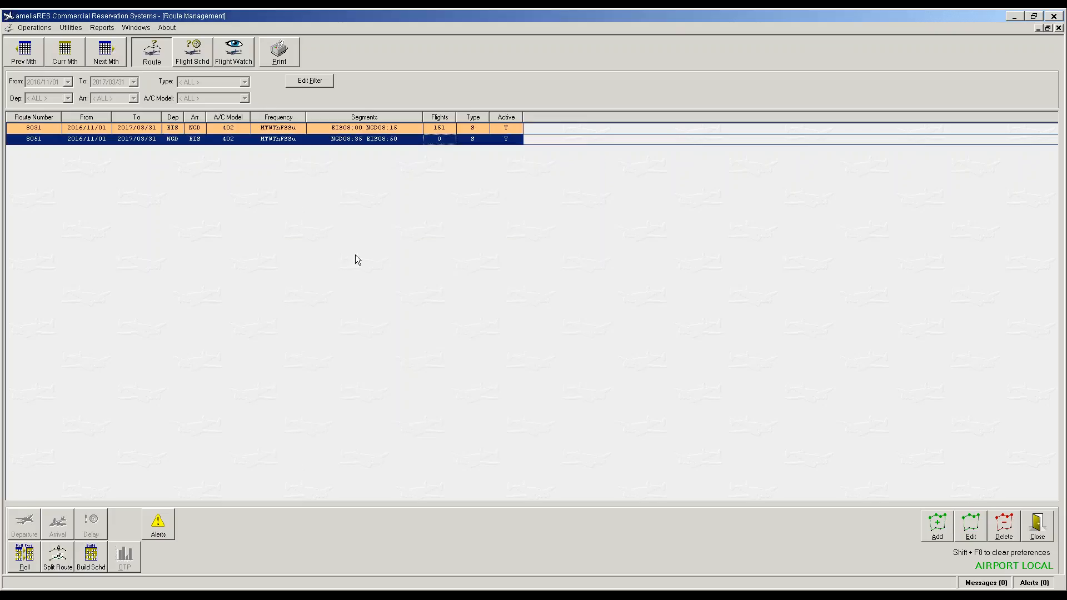
{"action": "left_click", "coordinate": [101, 555]}
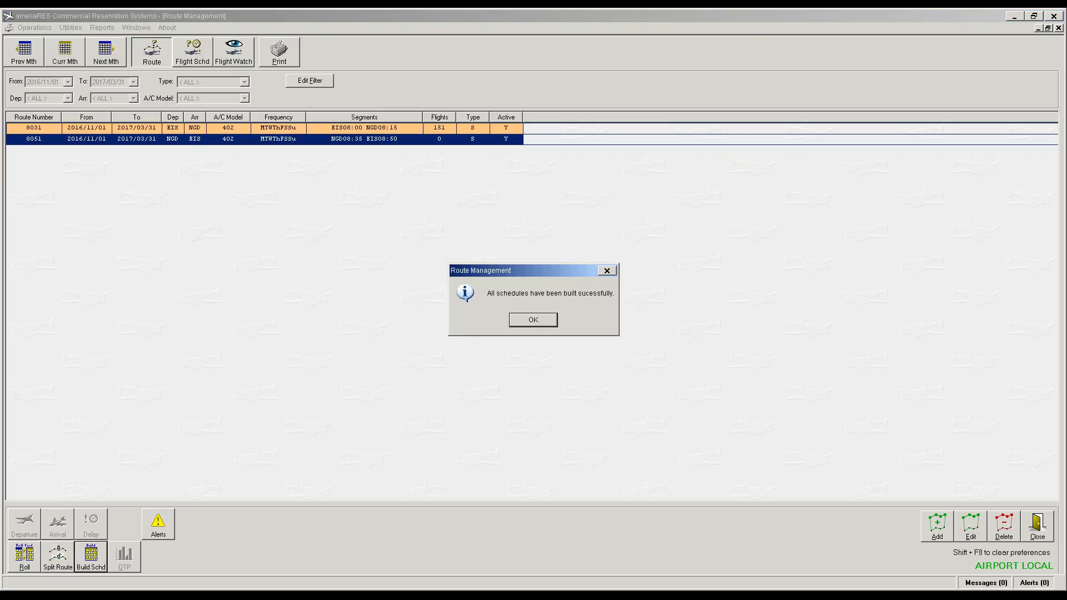
{"action": "key", "text": "Return"}
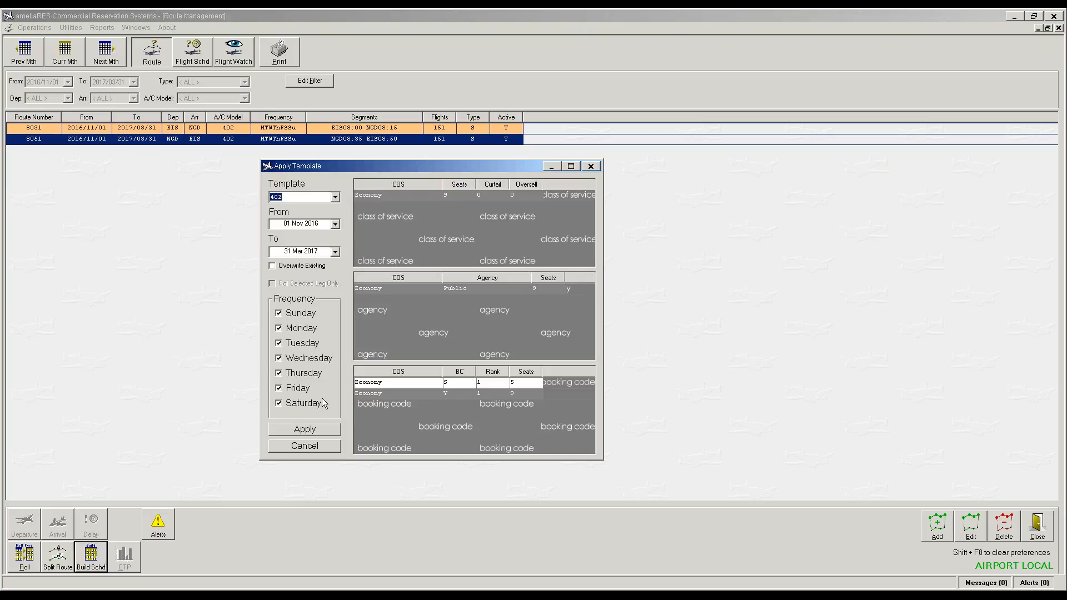
{"action": "left_click", "coordinate": [299, 433]}
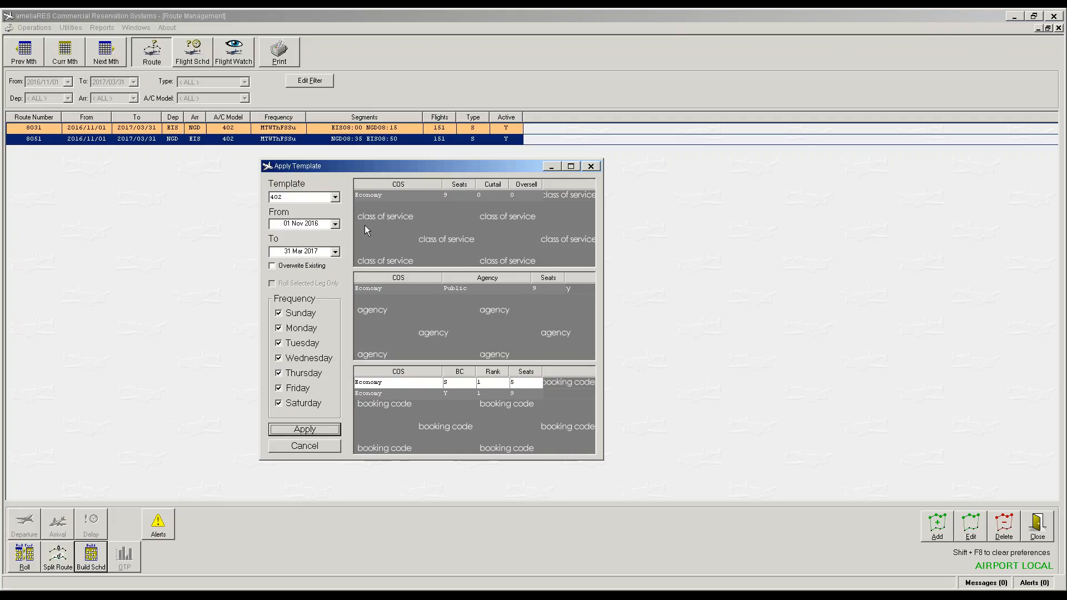
Step: Create route 8461 flying Fridays and Saturdays on aircraft model B19
{"action": "left_click", "coordinate": [938, 532]}
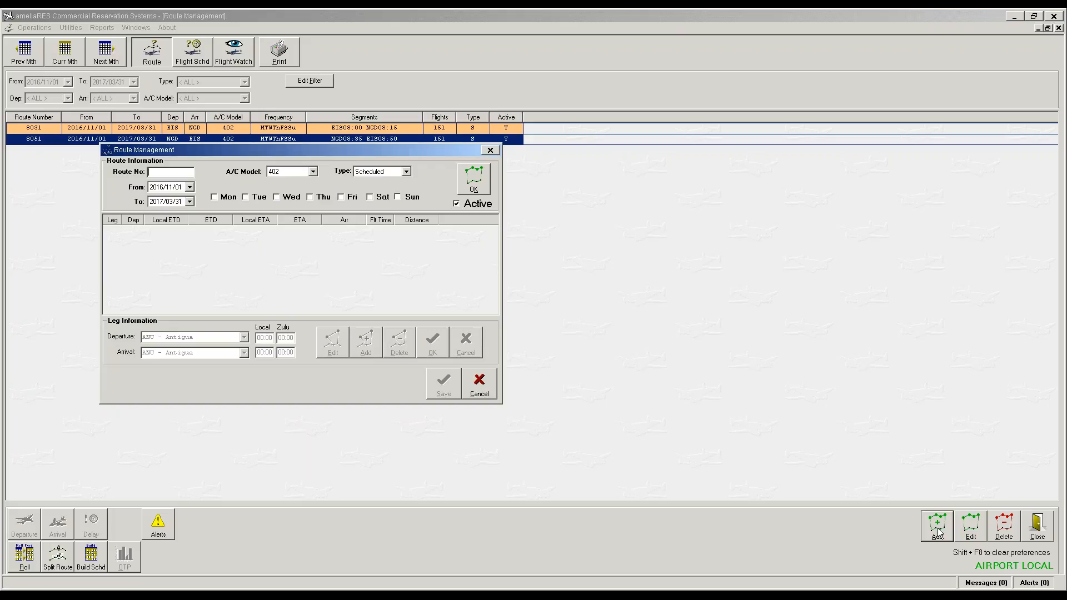
{"action": "type", "text": "8461"}
{"action": "key", "text": "Tab"}
{"action": "left_click", "coordinate": [342, 197]}
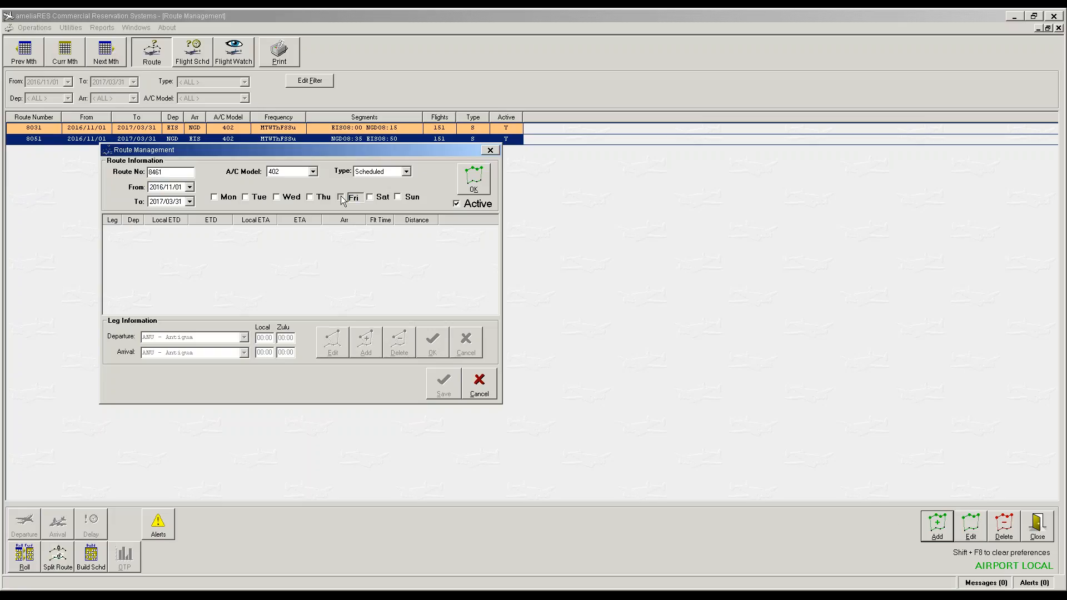
{"action": "left_click", "coordinate": [370, 198]}
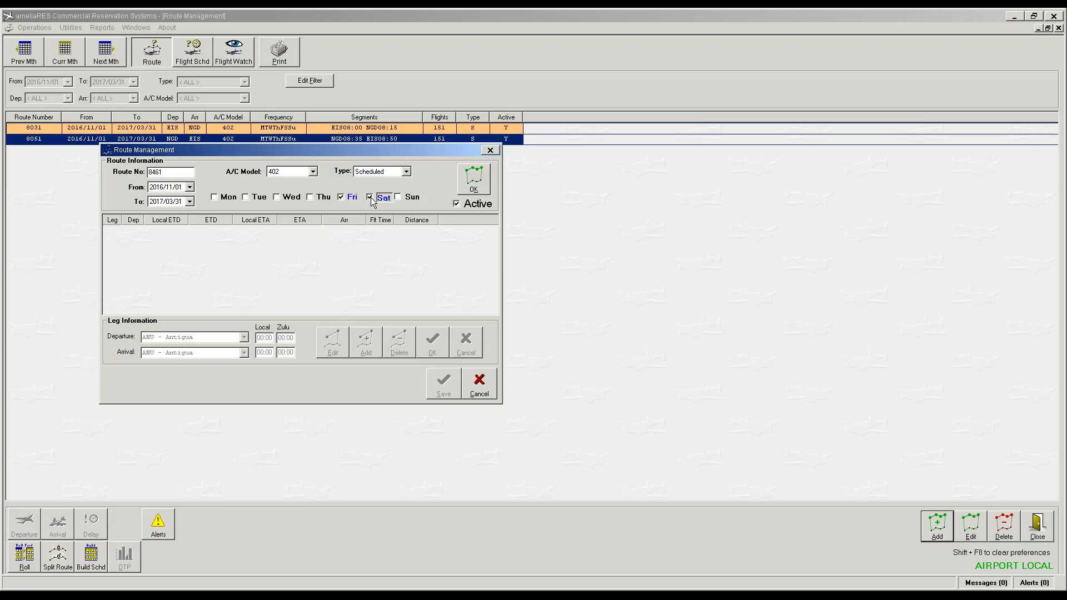
{"action": "left_click", "coordinate": [313, 172]}
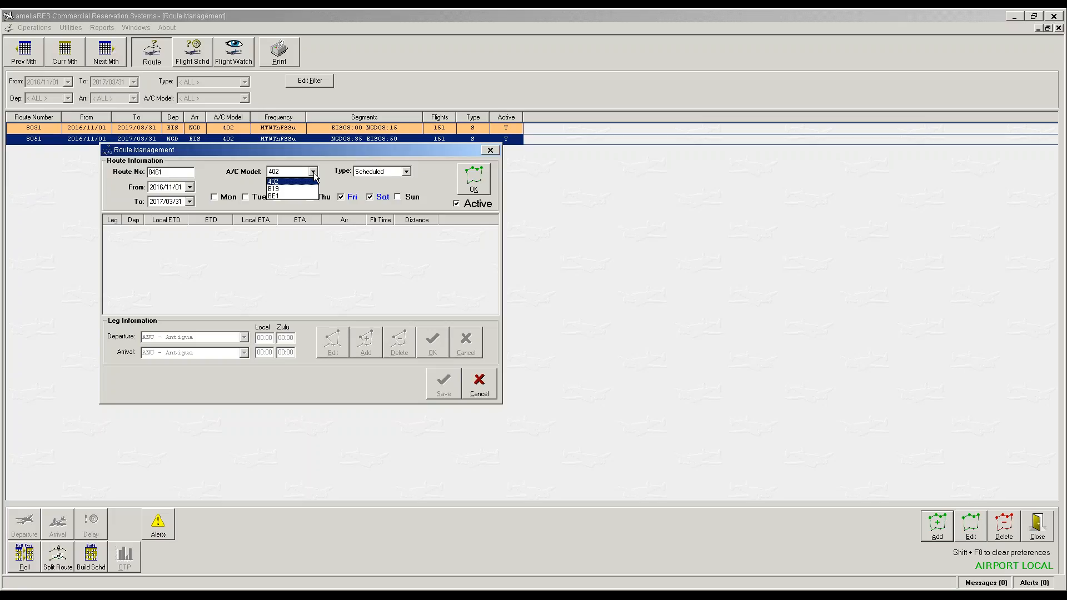
{"action": "left_click", "coordinate": [301, 189]}
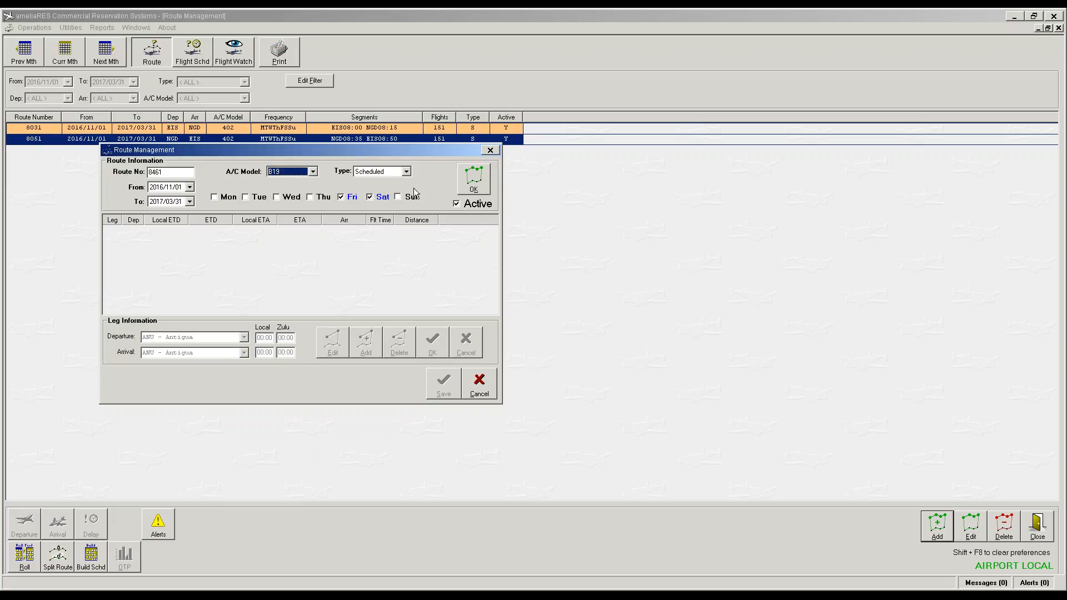
{"action": "left_click", "coordinate": [479, 181]}
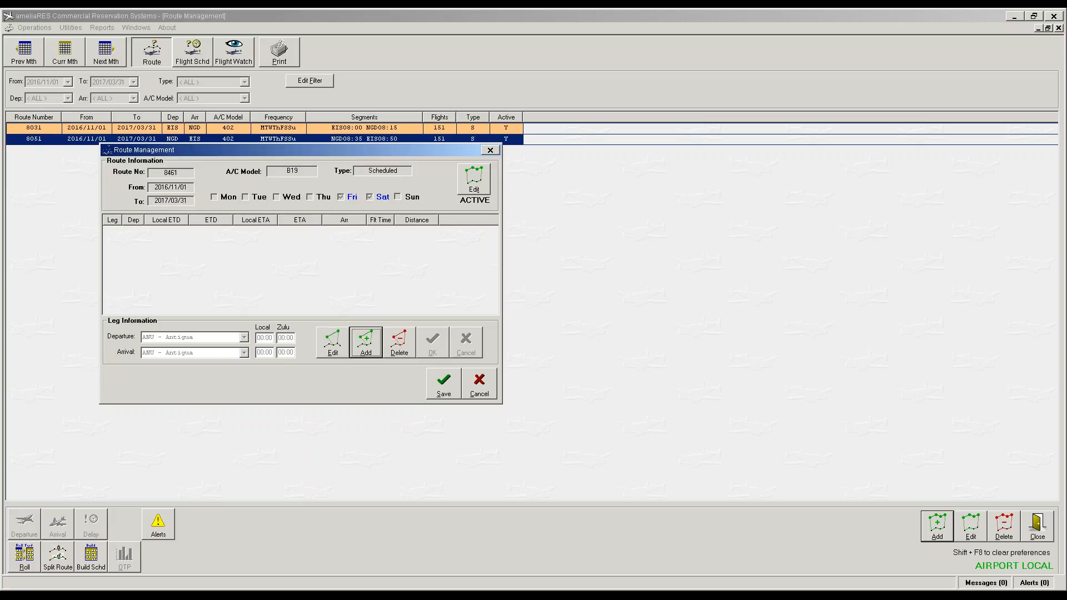
Step: Add leg EIS to ANU, 14:05–15:50 local, and save route 8461
{"action": "left_click", "coordinate": [364, 340]}
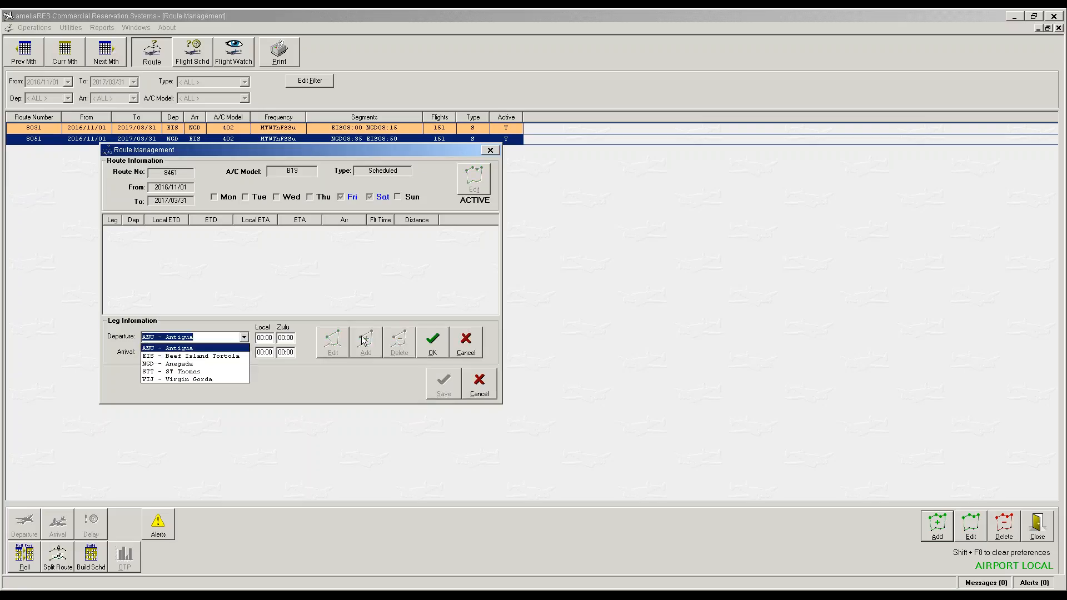
{"action": "key", "text": "Down"}
{"action": "key", "text": "Tab"}
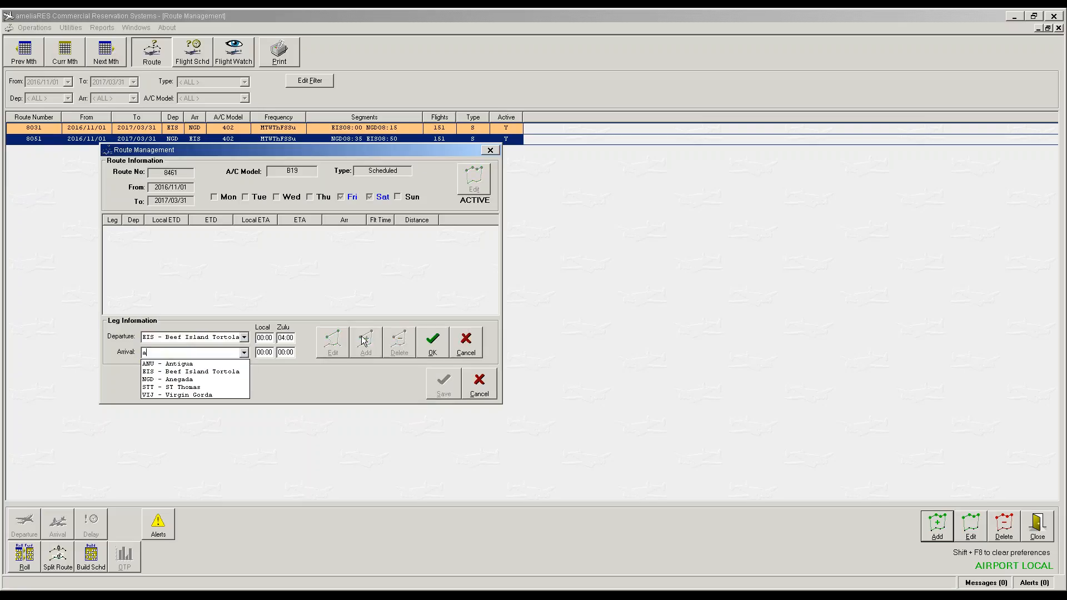
{"action": "key", "text": "Tab"}
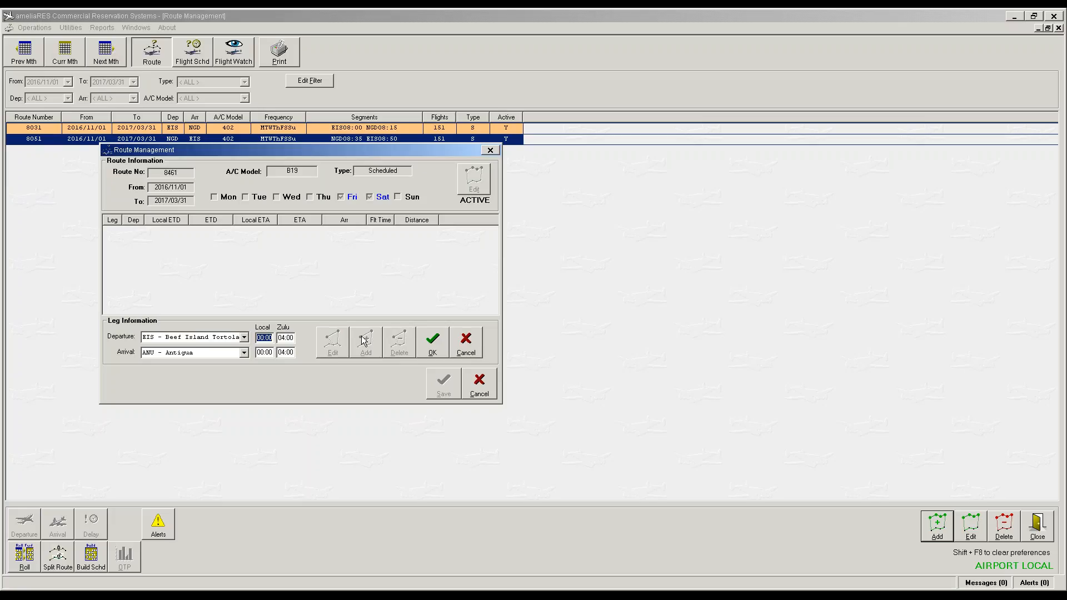
{"action": "type", "text": "1405"}
{"action": "key", "text": "Tab"}
{"action": "type", "text": "1550"}
{"action": "key", "text": "Tab"}
{"action": "left_click", "coordinate": [431, 349]}
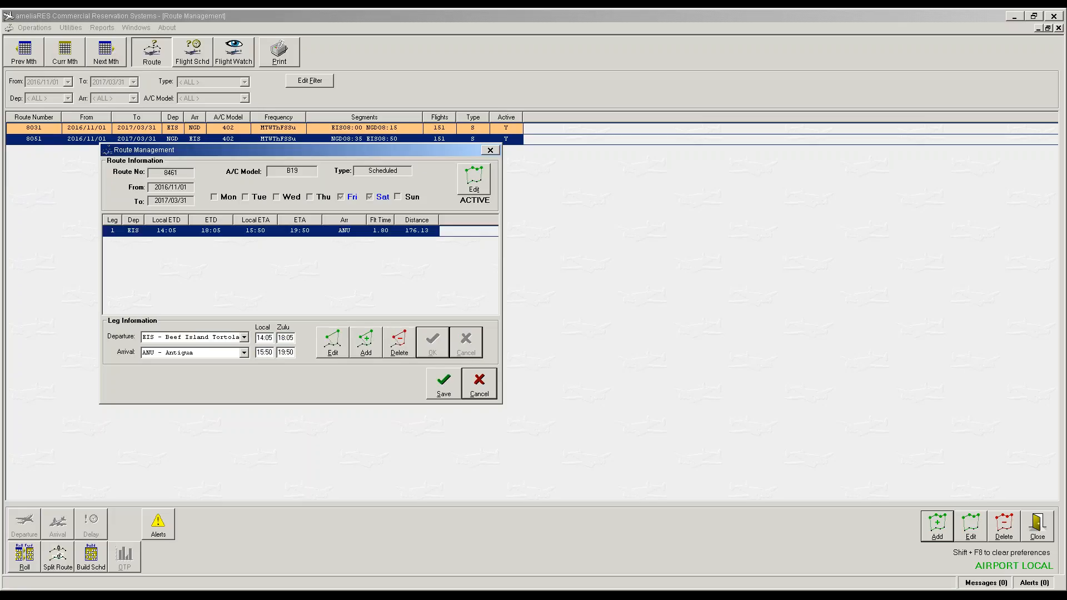
{"action": "left_click", "coordinate": [443, 390]}
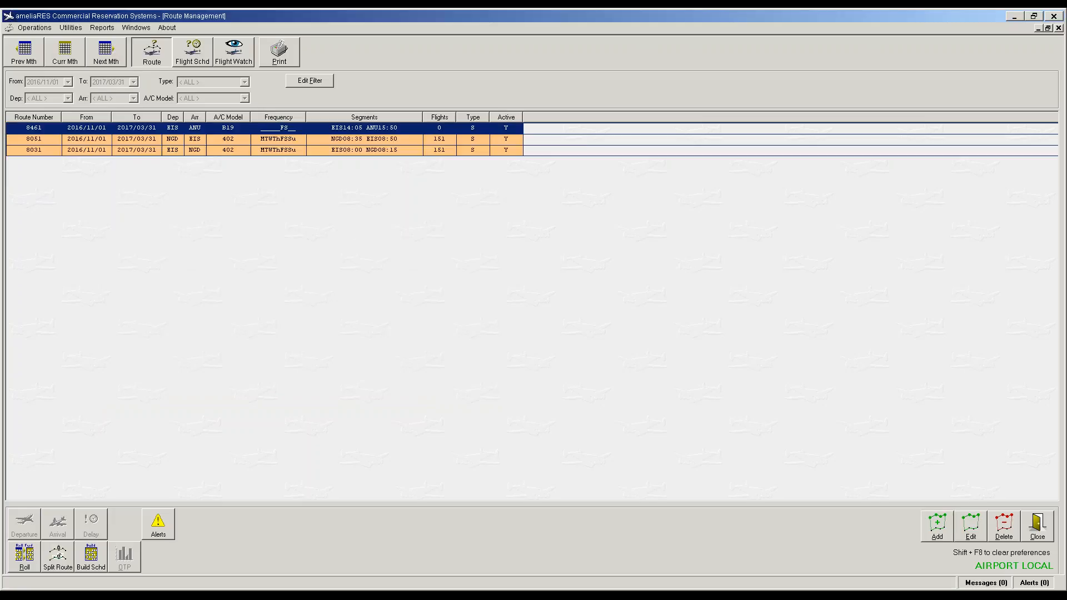
Step: Build route 8461's 43 flights, apply seat template B1900C, and start a blank route
{"action": "left_click", "coordinate": [87, 560]}
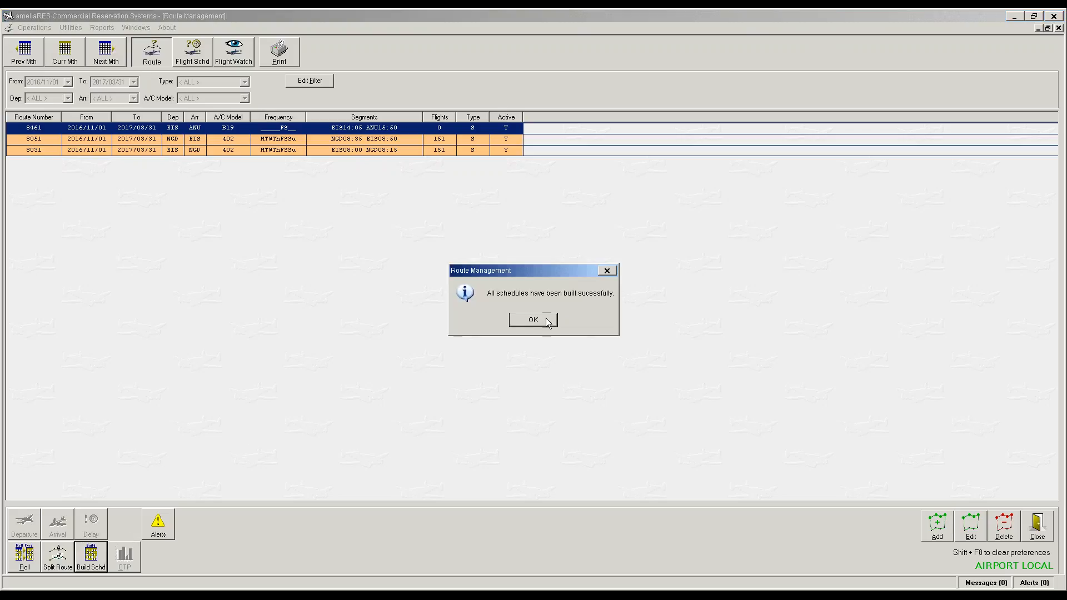
{"action": "left_click", "coordinate": [542, 318]}
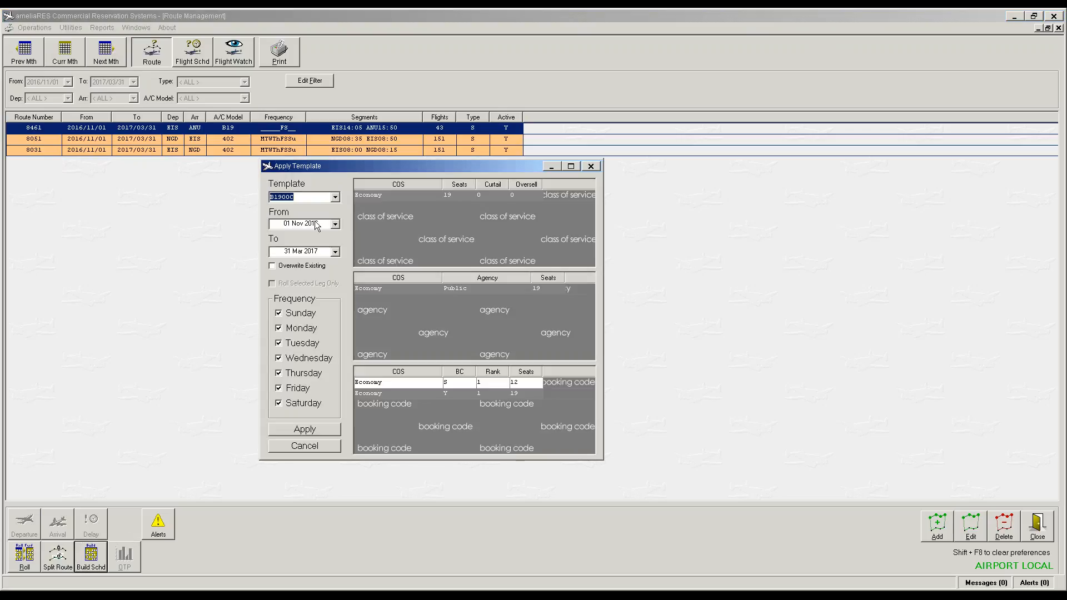
{"action": "left_click", "coordinate": [310, 434]}
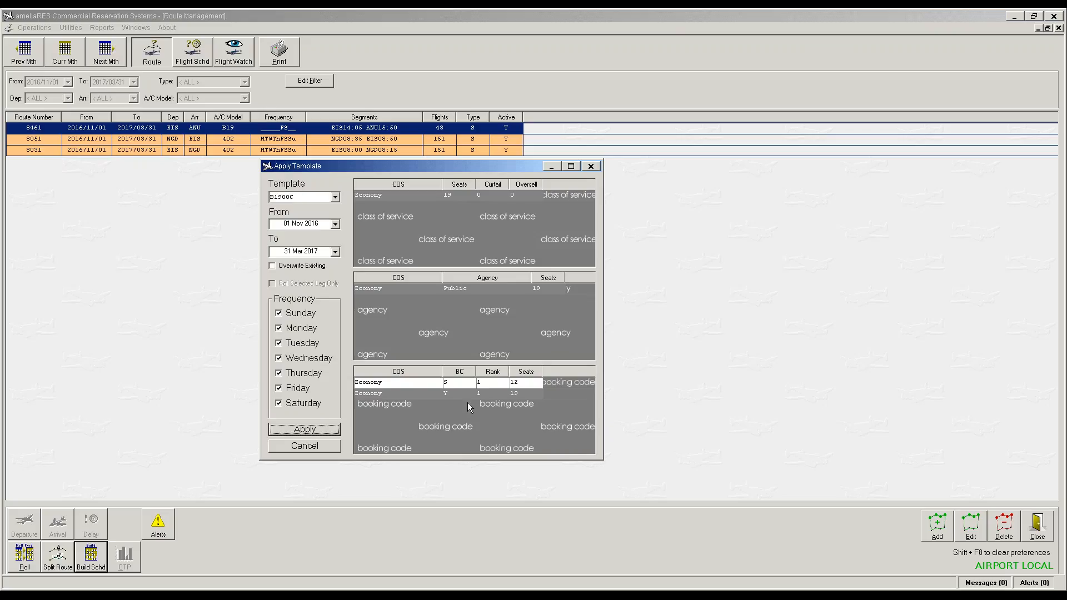
{"action": "left_click", "coordinate": [939, 530]}
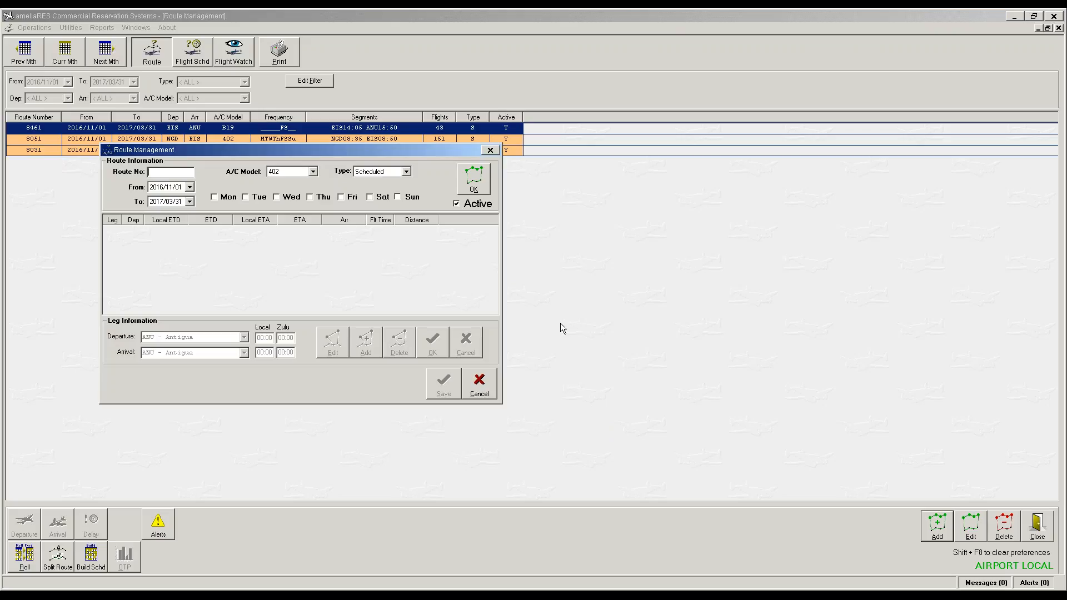
Step: Enter route number 8462 operating Fridays and Saturdays with aircraft model B19
{"action": "type", "text": "8462"}
{"action": "key", "text": "Tab"}
{"action": "left_click", "coordinate": [341, 198]}
{"action": "left_click", "coordinate": [375, 199]}
{"action": "left_click", "coordinate": [485, 185]}
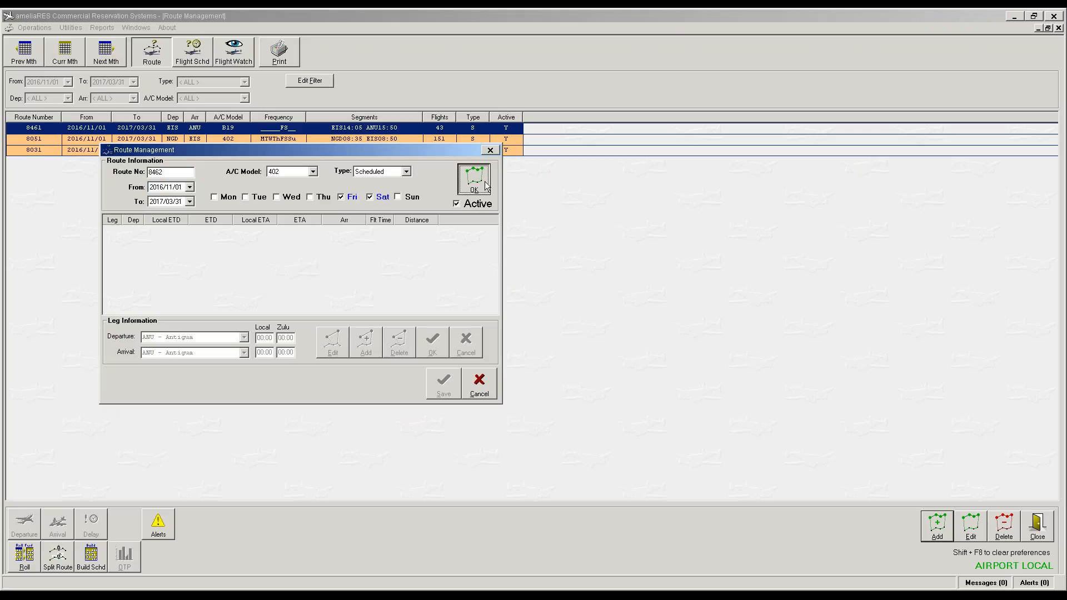
{"action": "left_click", "coordinate": [313, 173]}
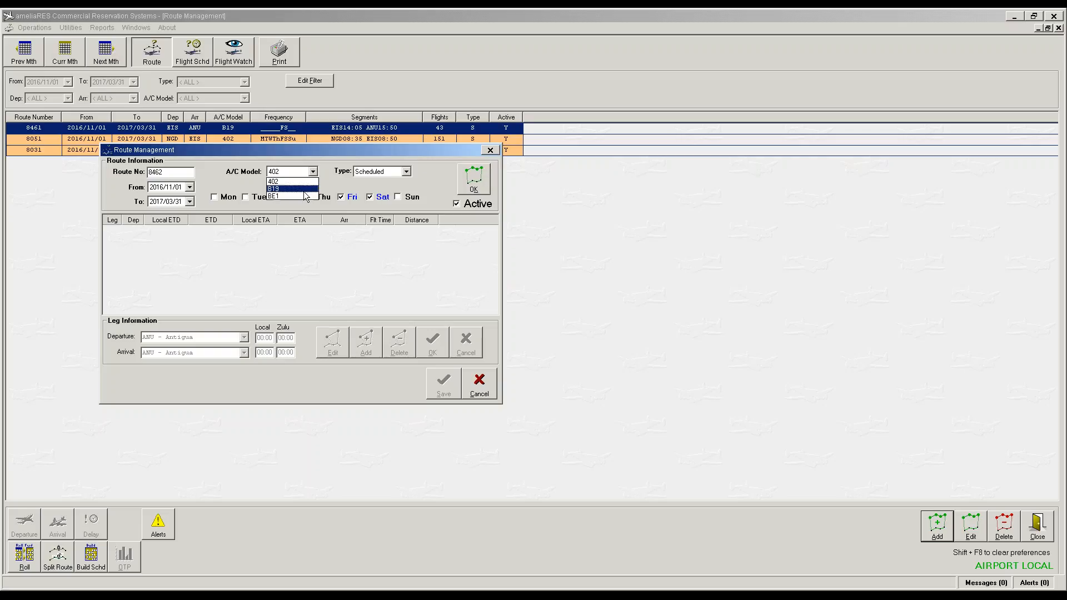
{"action": "left_click", "coordinate": [297, 188]}
{"action": "left_click", "coordinate": [474, 188]}
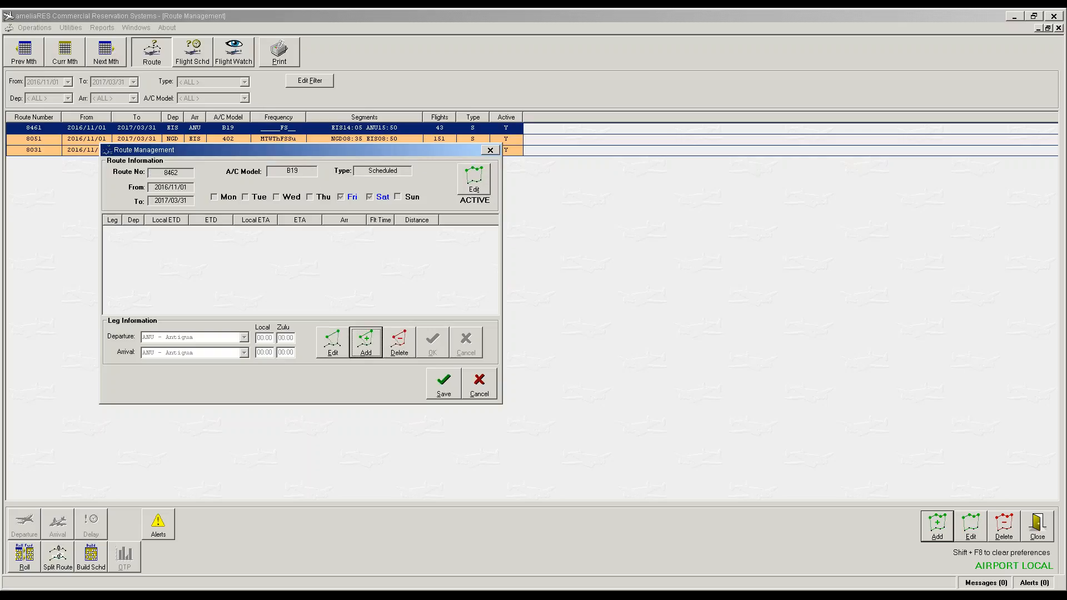
Step: Add the ANU to EIS leg departing 18:00 and arriving 19:15, then save the route
{"action": "left_click", "coordinate": [370, 354]}
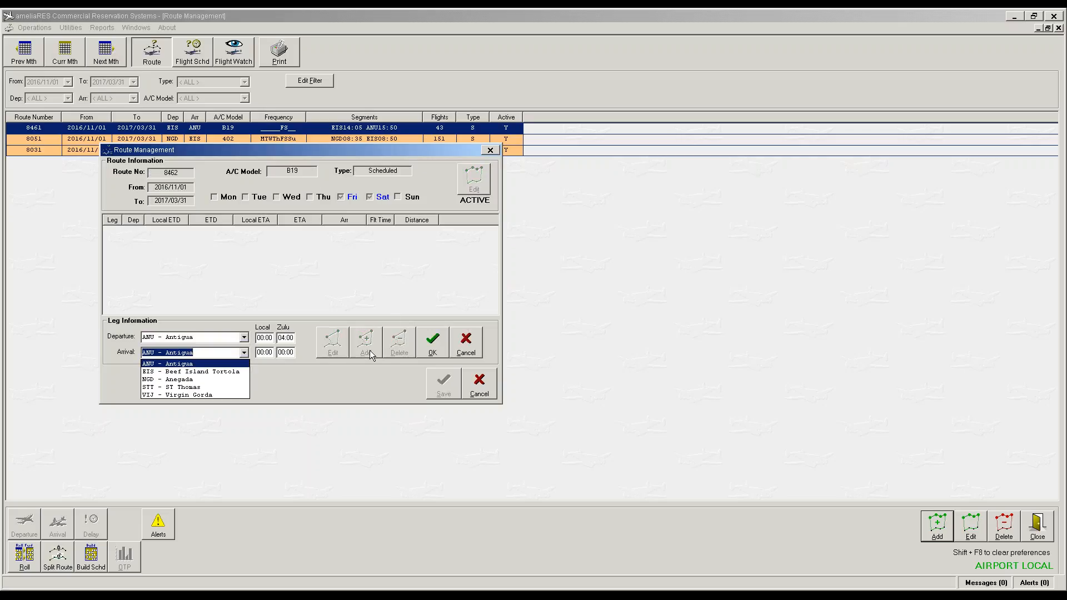
{"action": "key", "text": "Down"}
{"action": "key", "text": "Tab"}
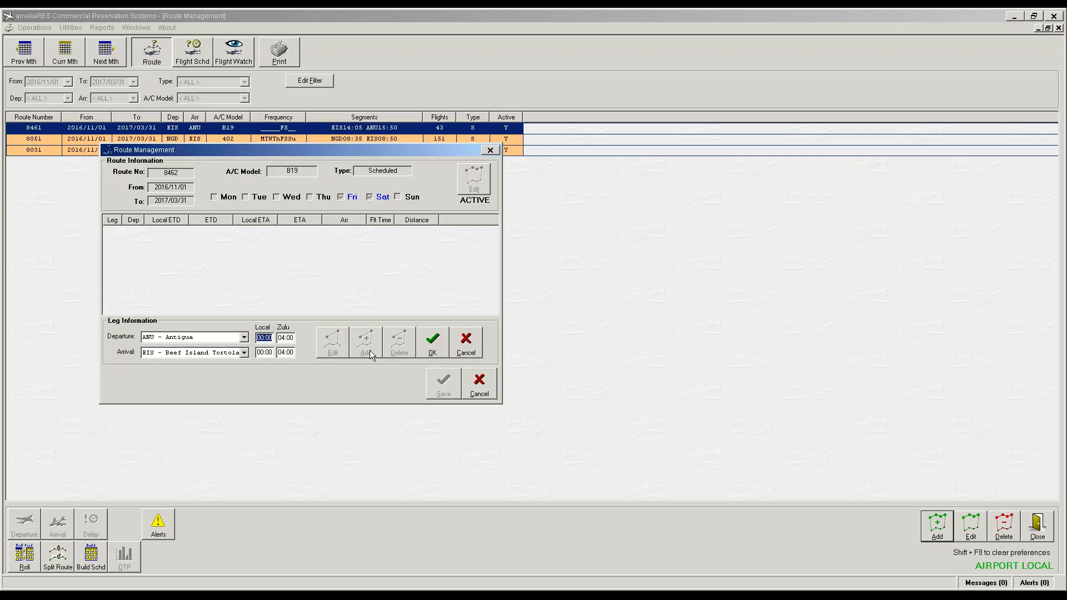
{"action": "type", "text": "18:"}
{"action": "type", "text": "00"}
{"action": "key", "text": "Tab"}
{"action": "type", "text": "19"}
{"action": "left_click", "coordinate": [433, 342]}
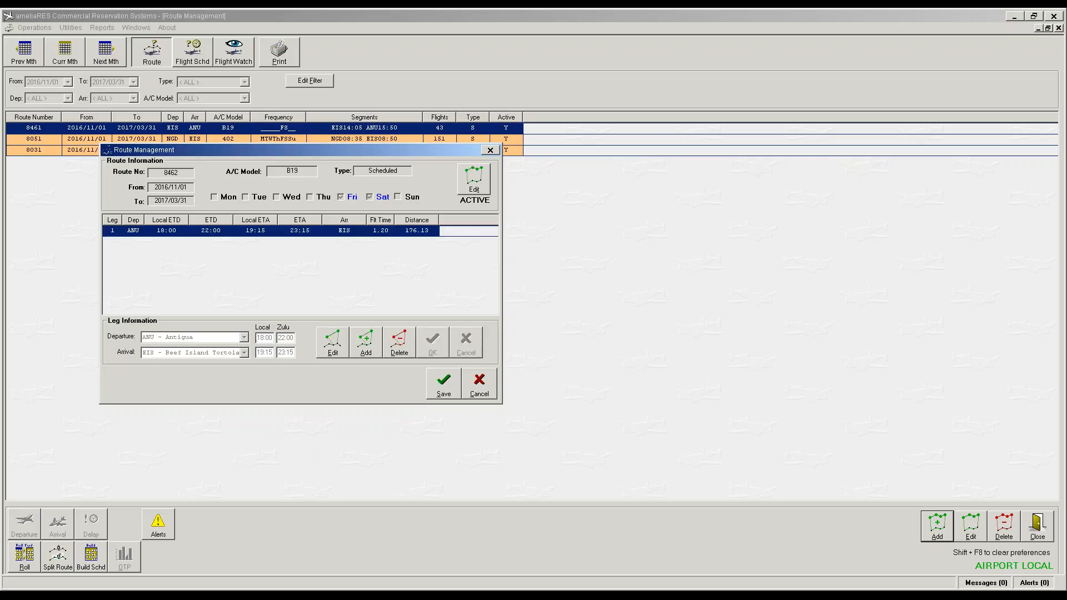
{"action": "left_click", "coordinate": [470, 385]}
{"action": "left_click", "coordinate": [443, 383]}
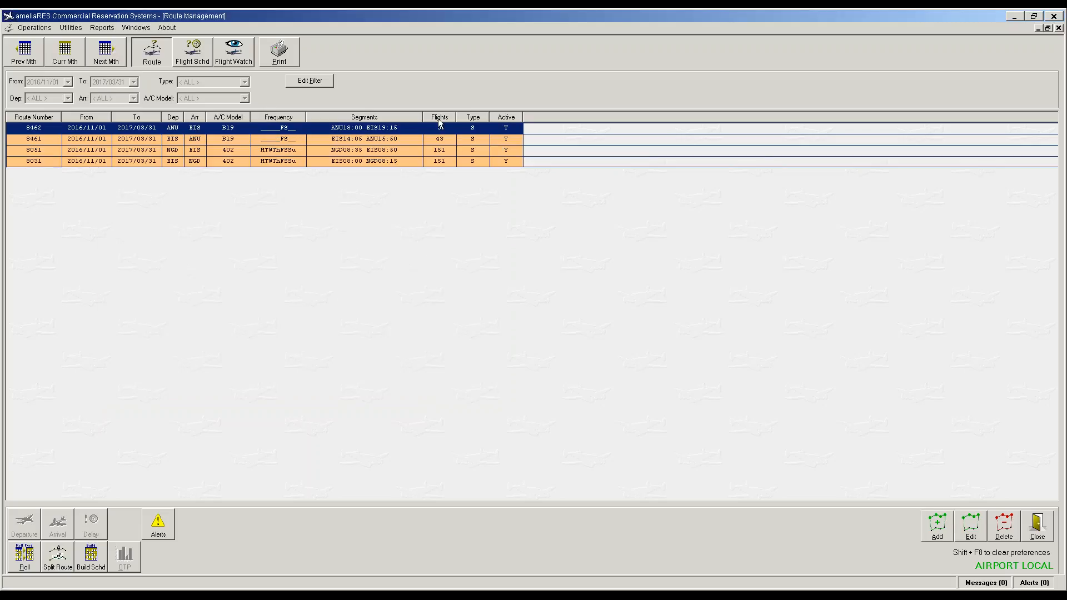
Step: Build the 43 flights for route 8462, apply the B1900C seat template, and begin a new route
{"action": "left_click", "coordinate": [91, 557]}
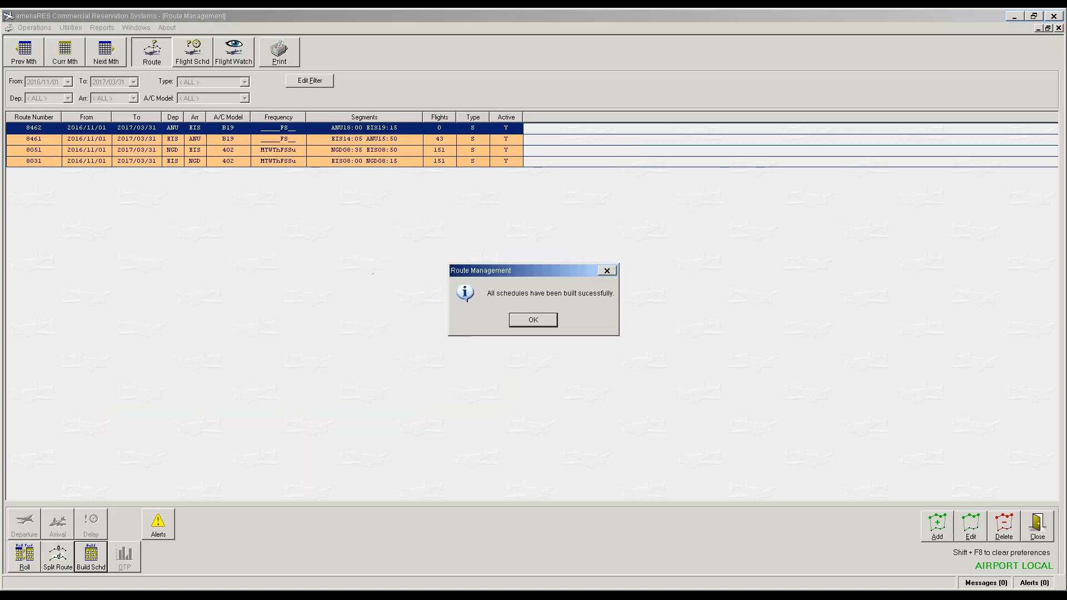
{"action": "left_click", "coordinate": [533, 320]}
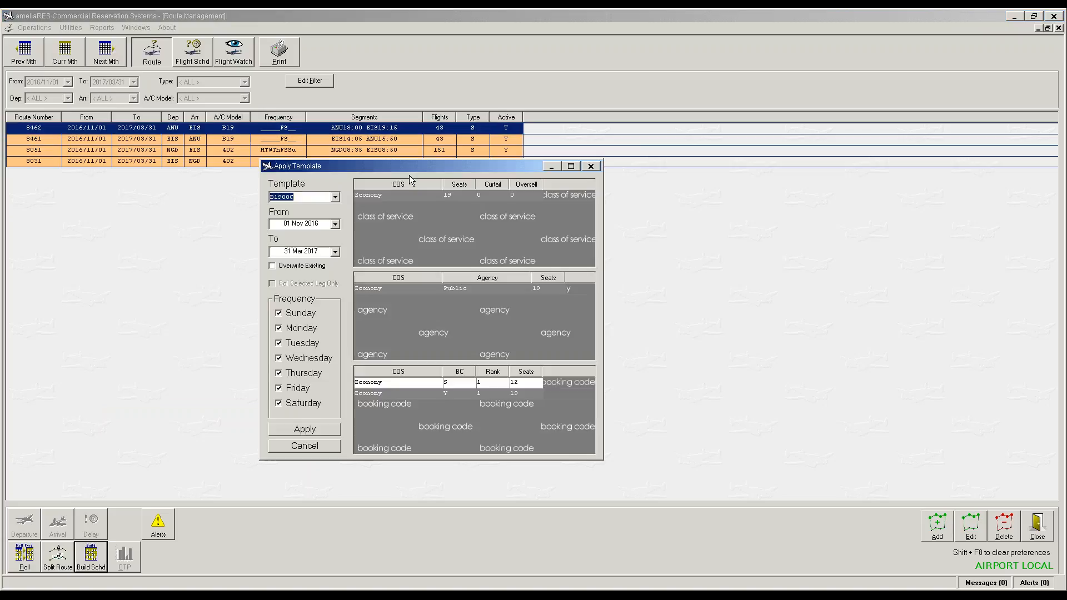
{"action": "left_click", "coordinate": [307, 428]}
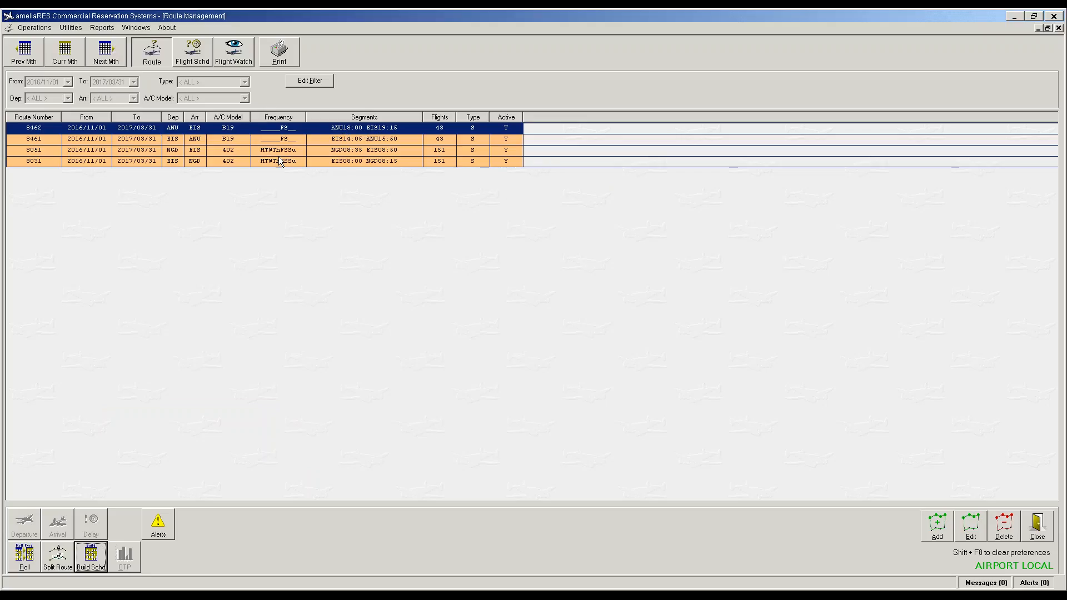
{"action": "left_click", "coordinate": [936, 531]}
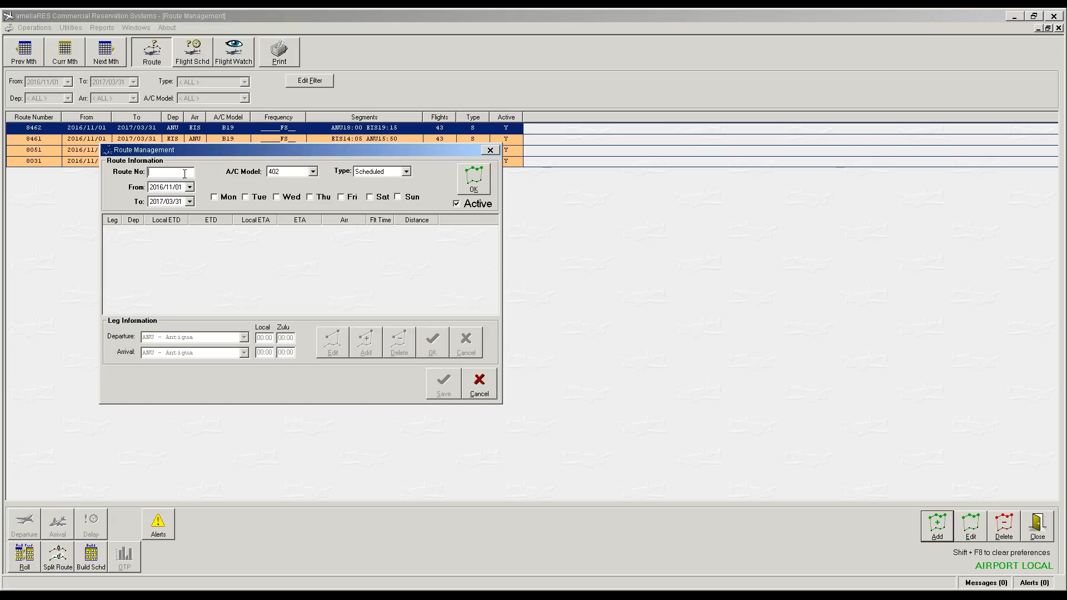
Step: Enter route number 8041 operating every day, Monday through Sunday
{"action": "type", "text": "8041"}
{"action": "left_click", "coordinate": [215, 197]}
{"action": "left_click", "coordinate": [246, 197]}
{"action": "left_click", "coordinate": [276, 198]}
{"action": "left_click", "coordinate": [310, 198]}
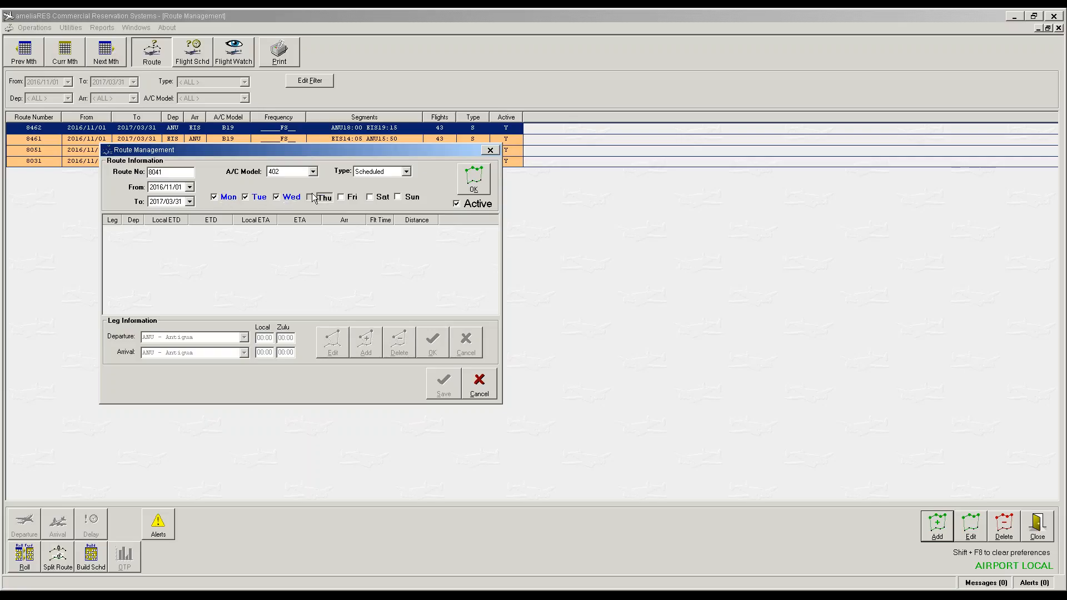
{"action": "left_click", "coordinate": [358, 198]}
{"action": "left_click", "coordinate": [370, 198]}
{"action": "left_click", "coordinate": [399, 197]}
{"action": "left_click", "coordinate": [474, 178]}
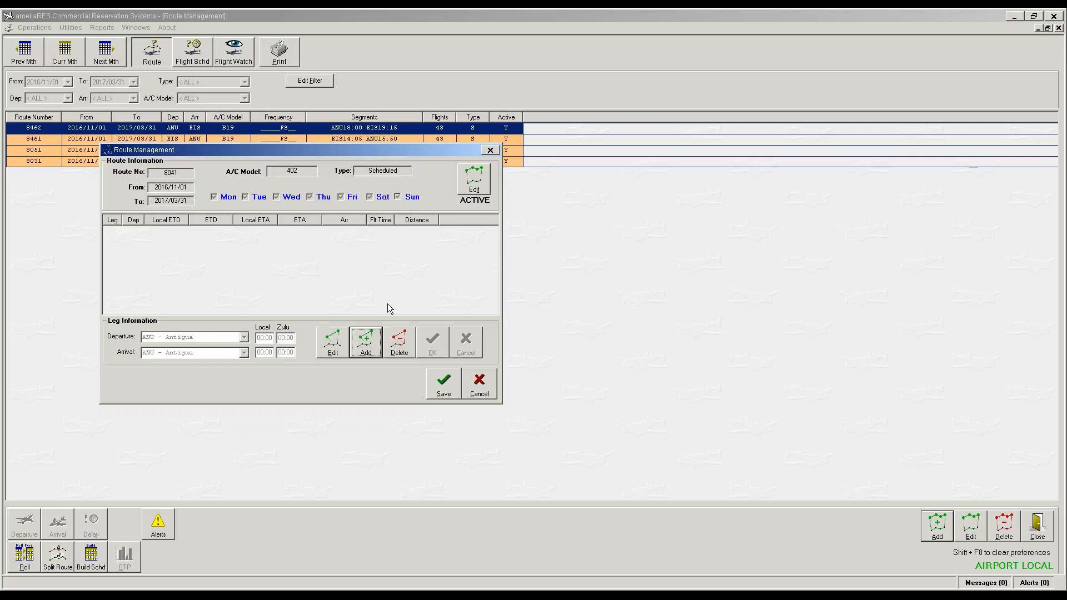
Step: Add the EIS to VIJ leg departing 08:00 and arriving 08:15 local, then save the route
{"action": "left_click", "coordinate": [371, 346]}
{"action": "type", "text": "e"}
{"action": "key", "text": "Tab"}
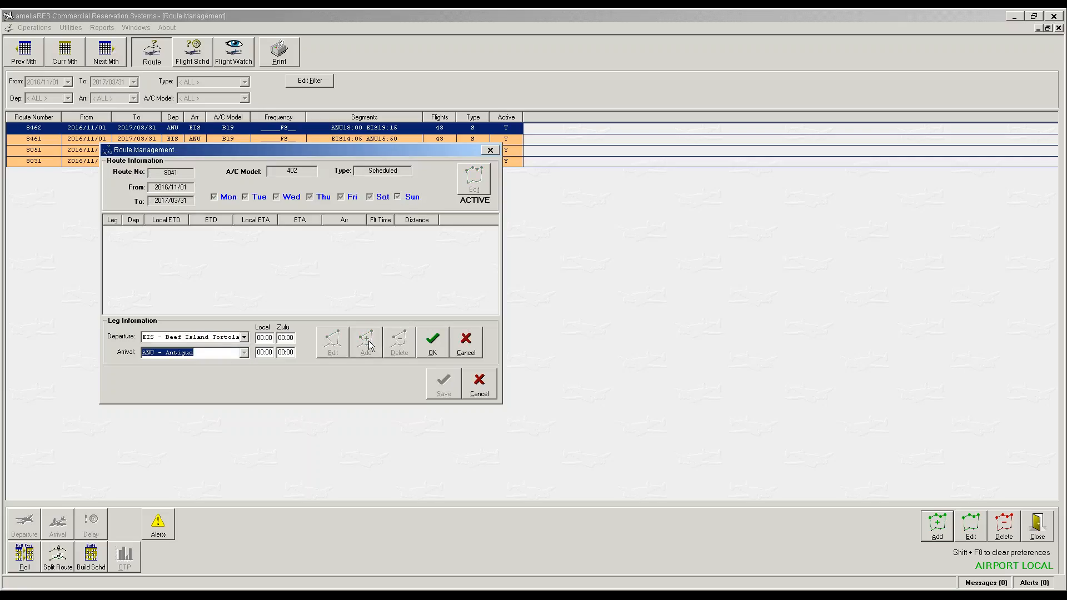
{"action": "type", "text": "v"}
{"action": "key", "text": "Tab"}
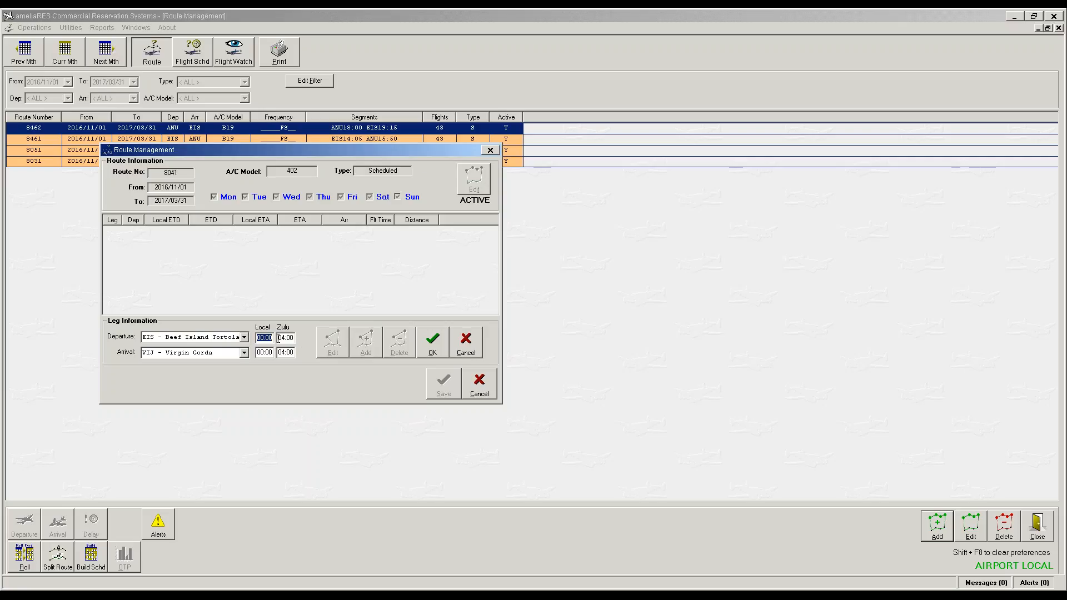
{"action": "type", "text": "800"}
{"action": "left_click_drag", "start_coordinate": [283, 151], "coordinate": [287, 220]}
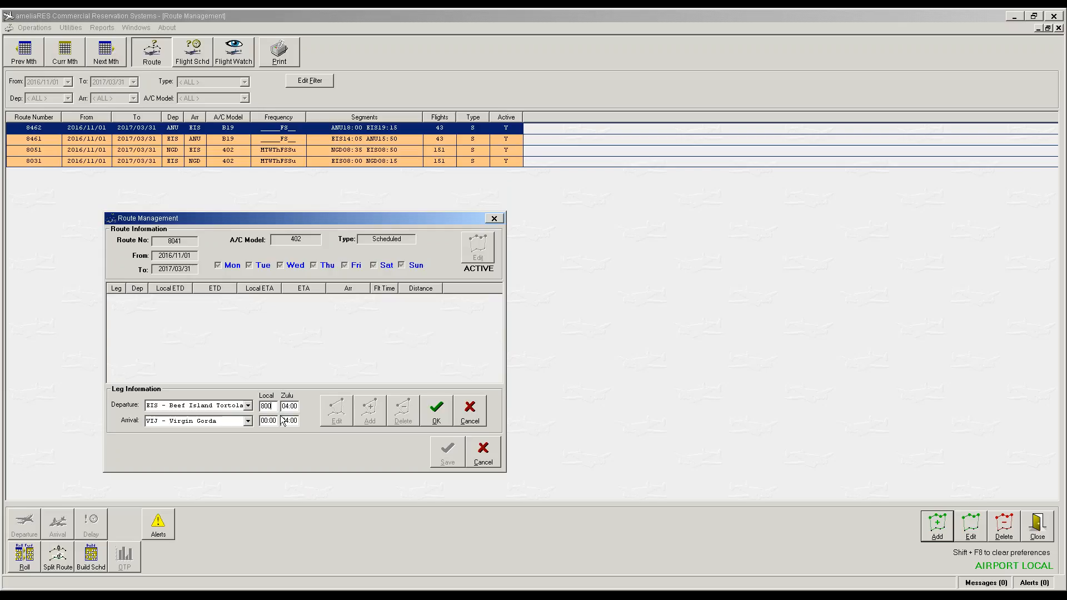
{"action": "key", "text": "Tab"}
{"action": "type", "text": "815"}
{"action": "left_click_drag", "start_coordinate": [277, 216], "coordinate": [285, 194]}
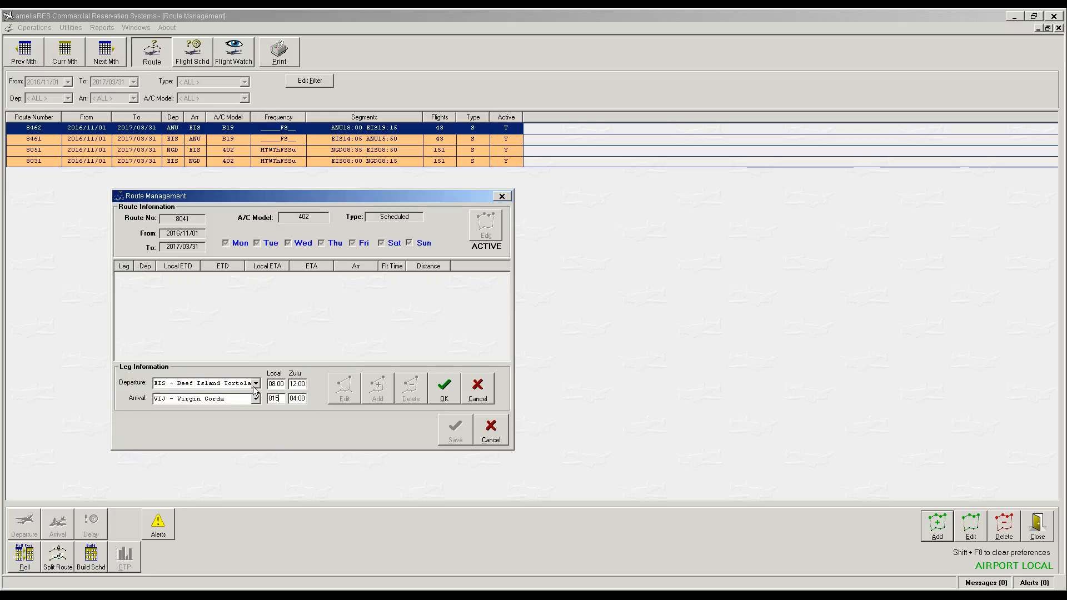
{"action": "key", "text": "Tab"}
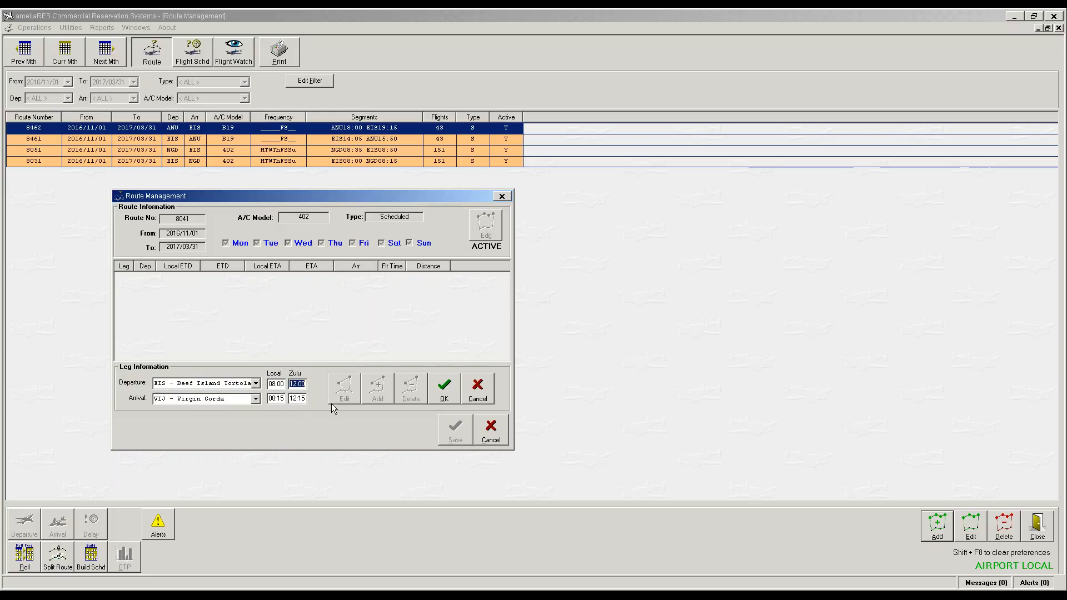
{"action": "left_click", "coordinate": [445, 390]}
{"action": "left_click", "coordinate": [454, 428]}
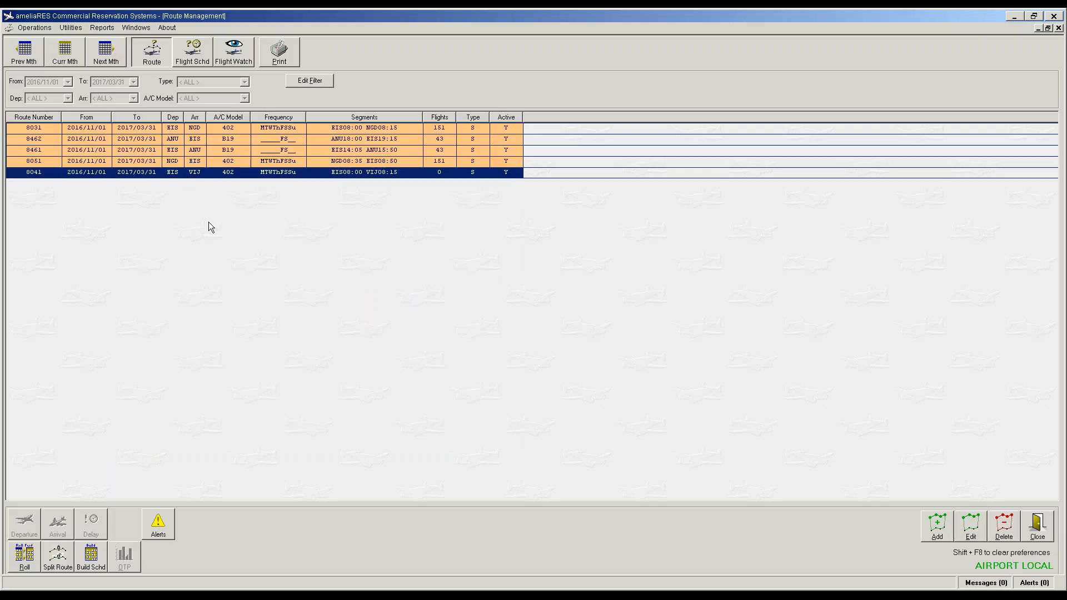
Step: Open a blank new route form and shift it down to reveal the route list
{"action": "left_click", "coordinate": [935, 526]}
{"action": "left_click_drag", "start_coordinate": [215, 153], "coordinate": [216, 230]}
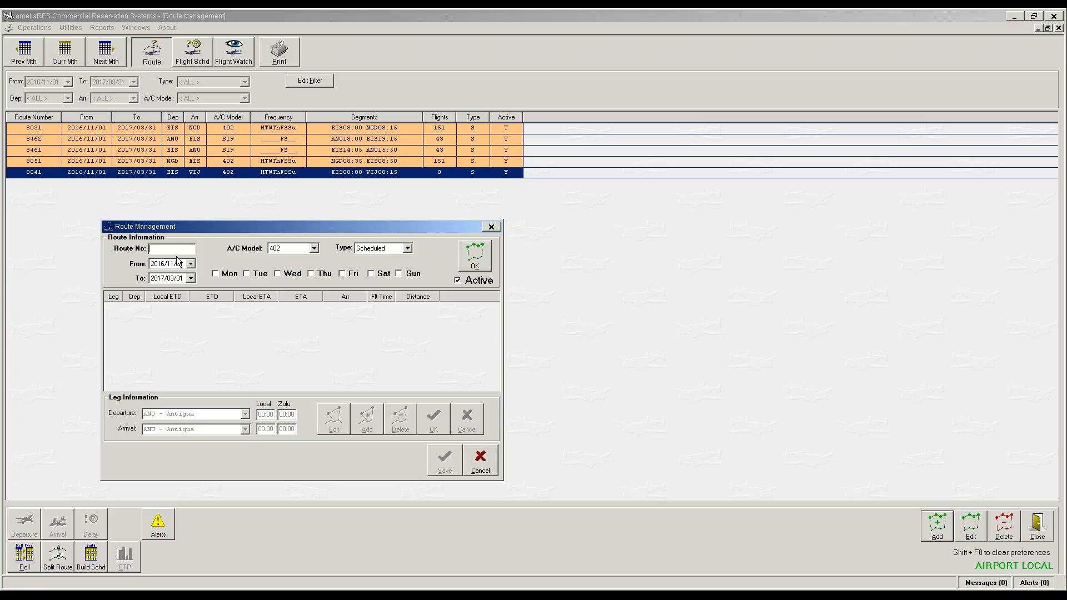
Step: Enter route number 8044 operating every day, Monday through Sunday
{"action": "left_click", "coordinate": [217, 276]}
{"action": "left_click", "coordinate": [247, 275]}
{"action": "left_click", "coordinate": [278, 275]}
{"action": "left_click", "coordinate": [311, 275]}
{"action": "left_click", "coordinate": [342, 275]}
{"action": "left_click", "coordinate": [371, 275]}
{"action": "left_click", "coordinate": [400, 275]}
{"action": "left_click", "coordinate": [194, 253]}
{"action": "type", "text": "8044"}
{"action": "left_click", "coordinate": [481, 265]}
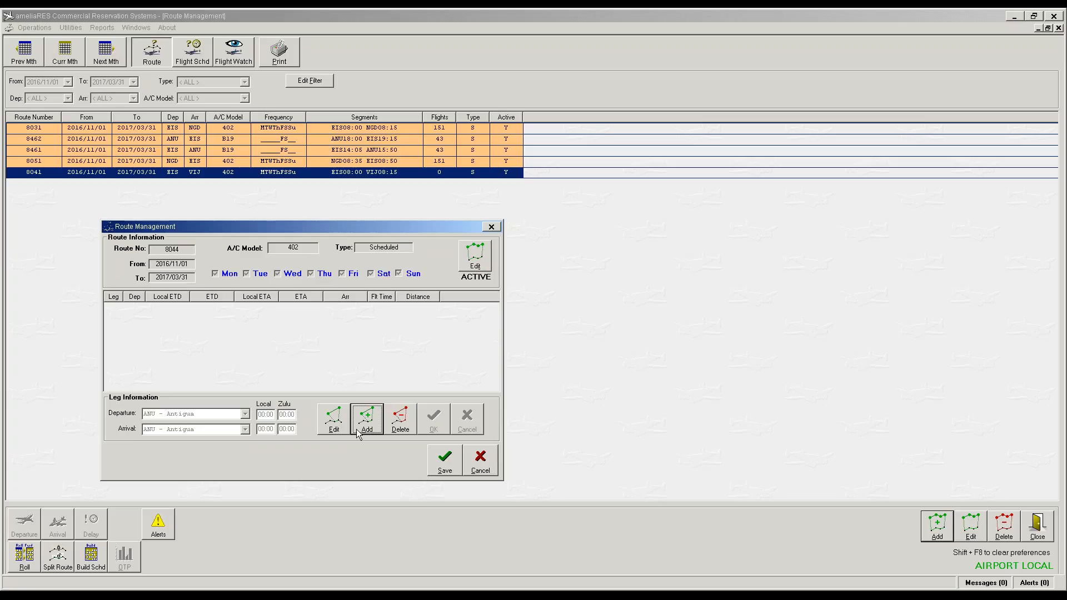
Step: Add the VIJ to EIS leg departing 08:35 and arriving 08:50 local, then save the route
{"action": "left_click", "coordinate": [364, 426]}
{"action": "type", "text": "vij"}
{"action": "key", "text": "Tab"}
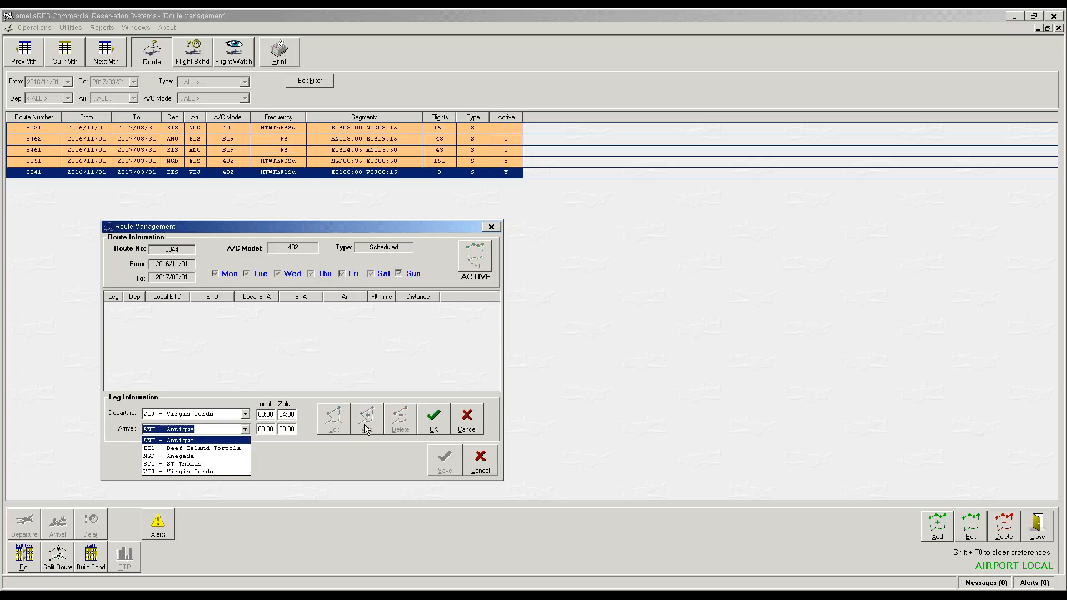
{"action": "type", "text": "e"}
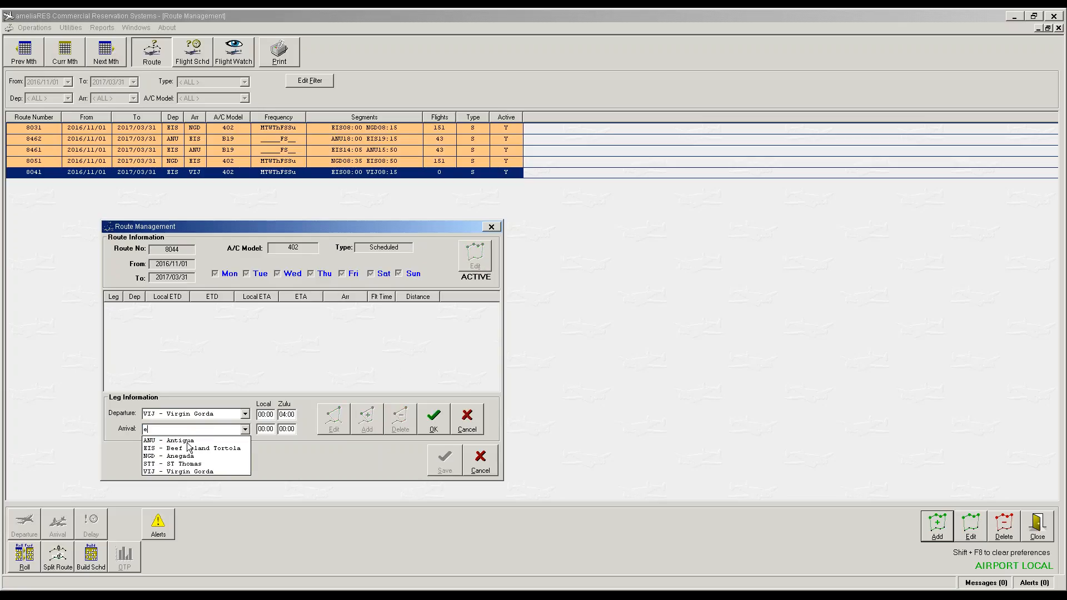
{"action": "left_click", "coordinate": [239, 448]}
{"action": "left_click", "coordinate": [273, 415]}
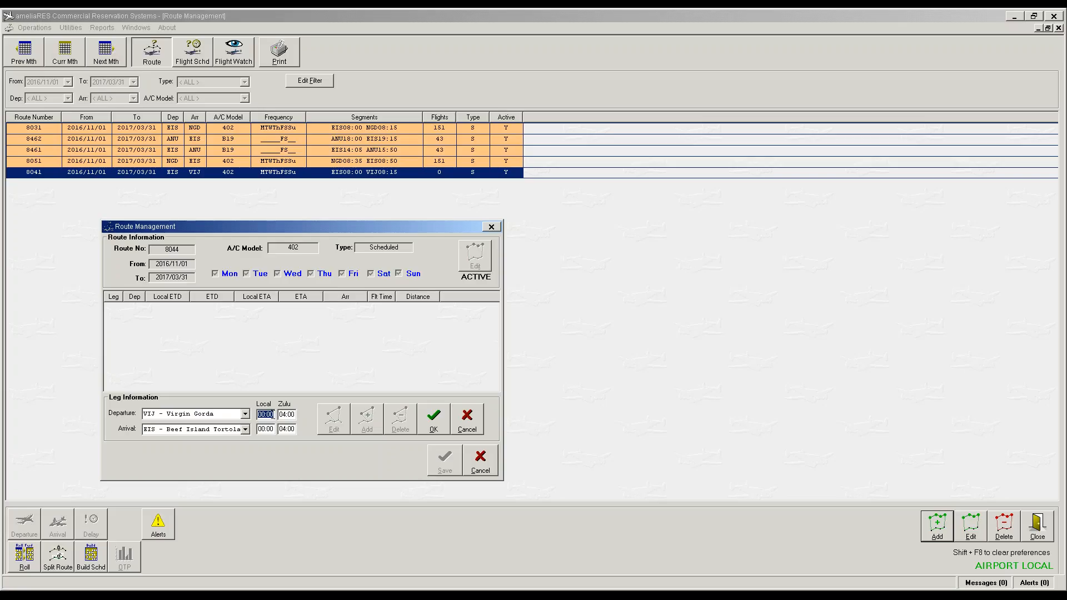
{"action": "type", "text": "8:"}
{"action": "type", "text": "35"}
{"action": "key", "text": "Tab"}
{"action": "type", "text": "8:50"}
{"action": "left_click", "coordinate": [435, 422]}
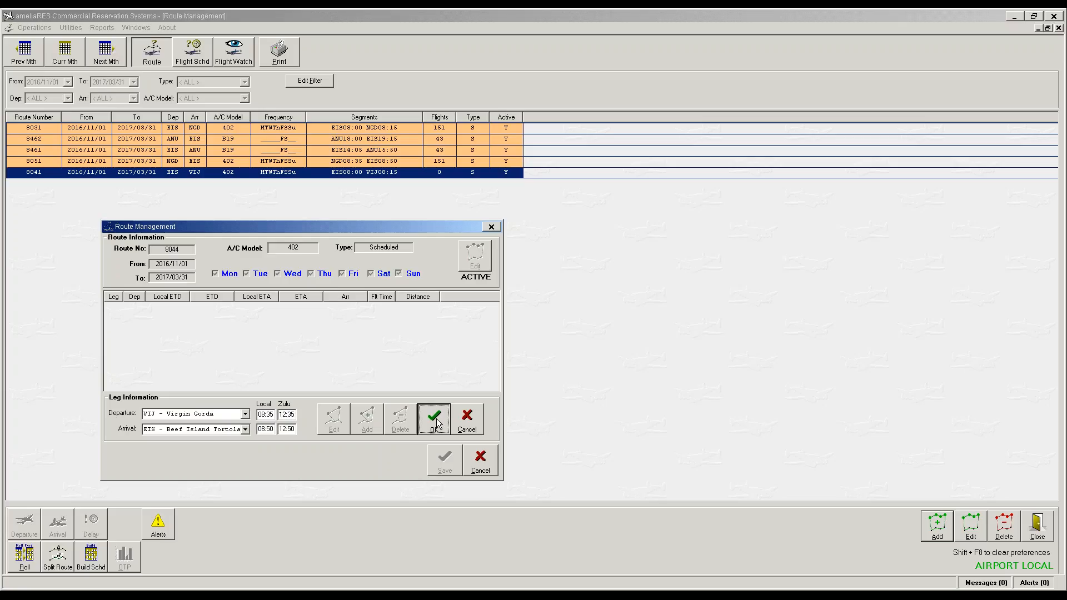
{"action": "left_click", "coordinate": [445, 459]}
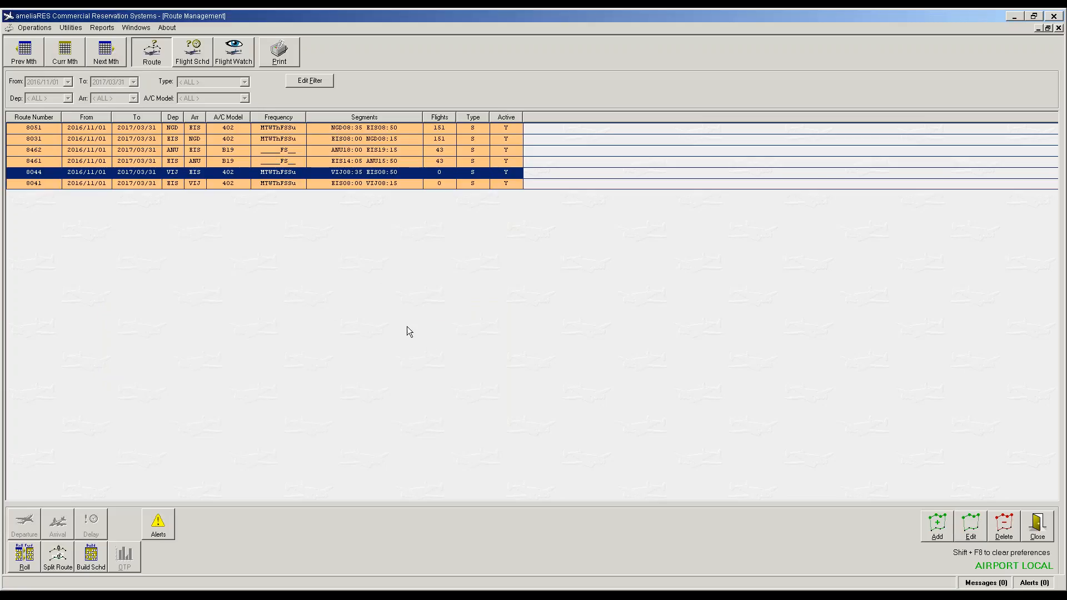
Step: Build schedules for routes 8044 and 8041, applying template 402 to each
{"action": "left_click", "coordinate": [93, 556]}
{"action": "left_click", "coordinate": [534, 318]}
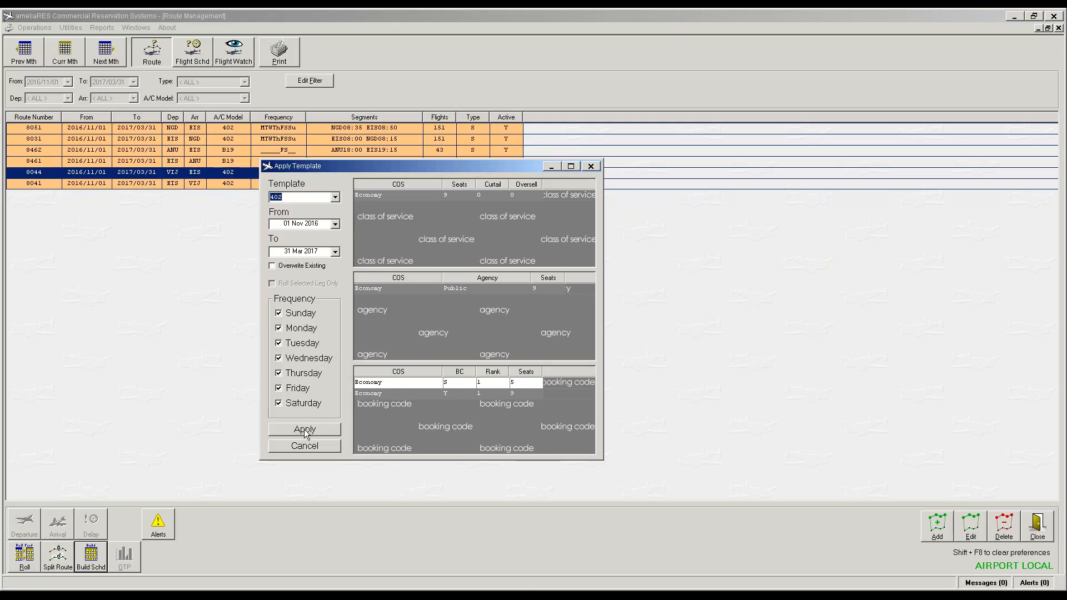
{"action": "left_click", "coordinate": [305, 432]}
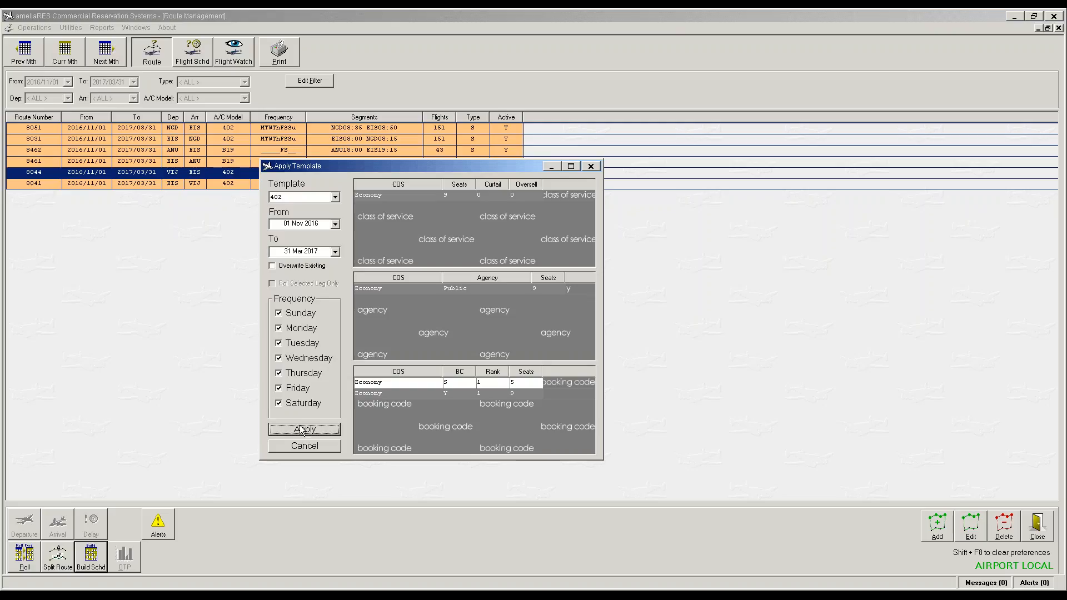
{"action": "left_click", "coordinate": [138, 184]}
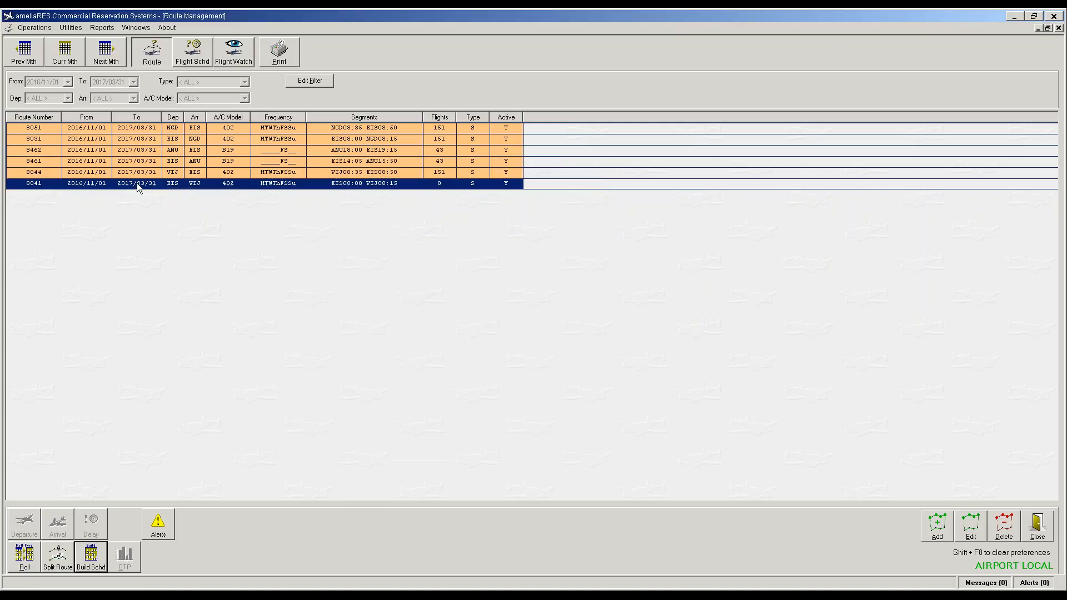
{"action": "left_click", "coordinate": [87, 571]}
{"action": "left_click", "coordinate": [531, 321]}
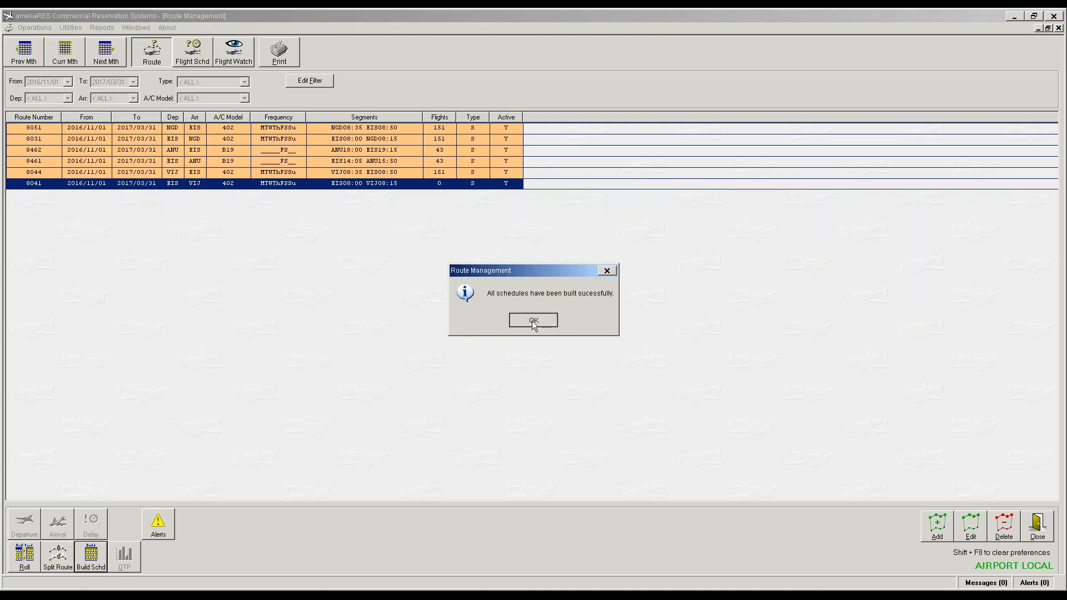
{"action": "left_click", "coordinate": [303, 431]}
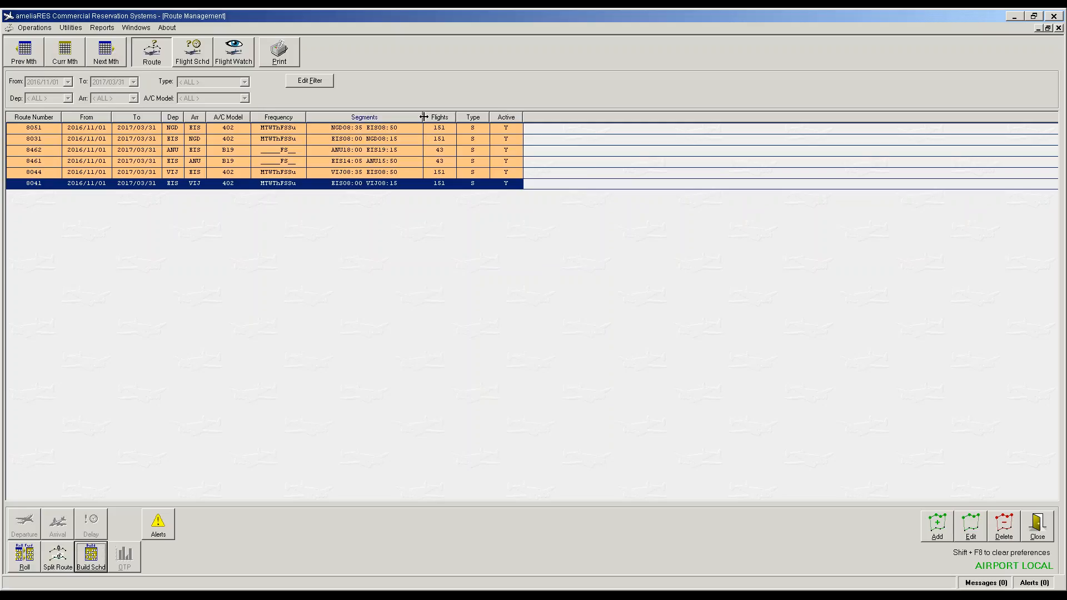
Step: Drag the Segments column wider, then select route 8044 in the list
{"action": "left_click_drag", "start_coordinate": [423, 117], "coordinate": [467, 129]}
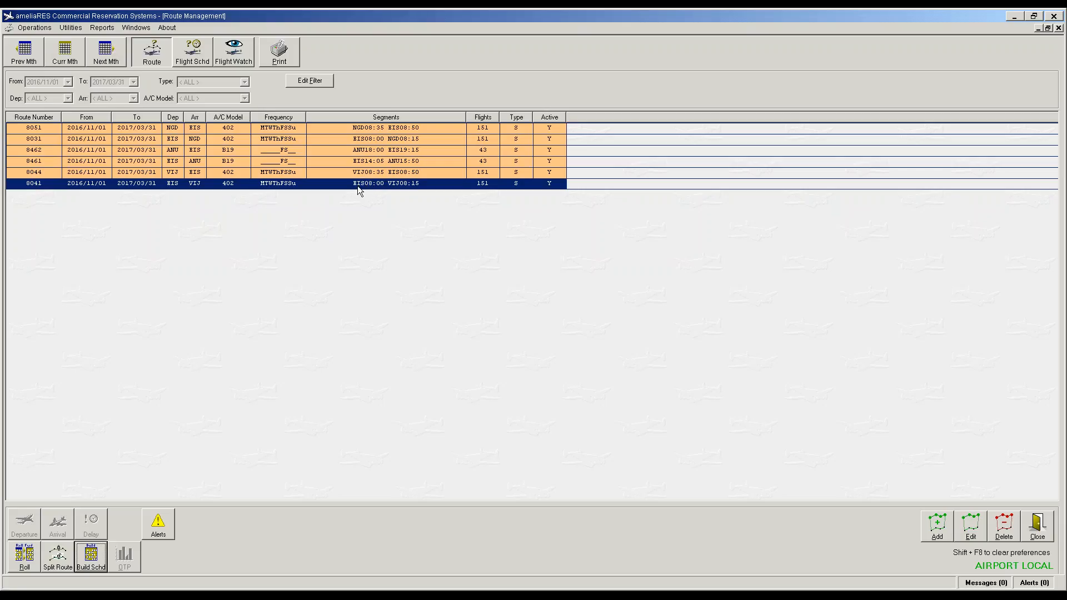
{"action": "left_click", "coordinate": [361, 177]}
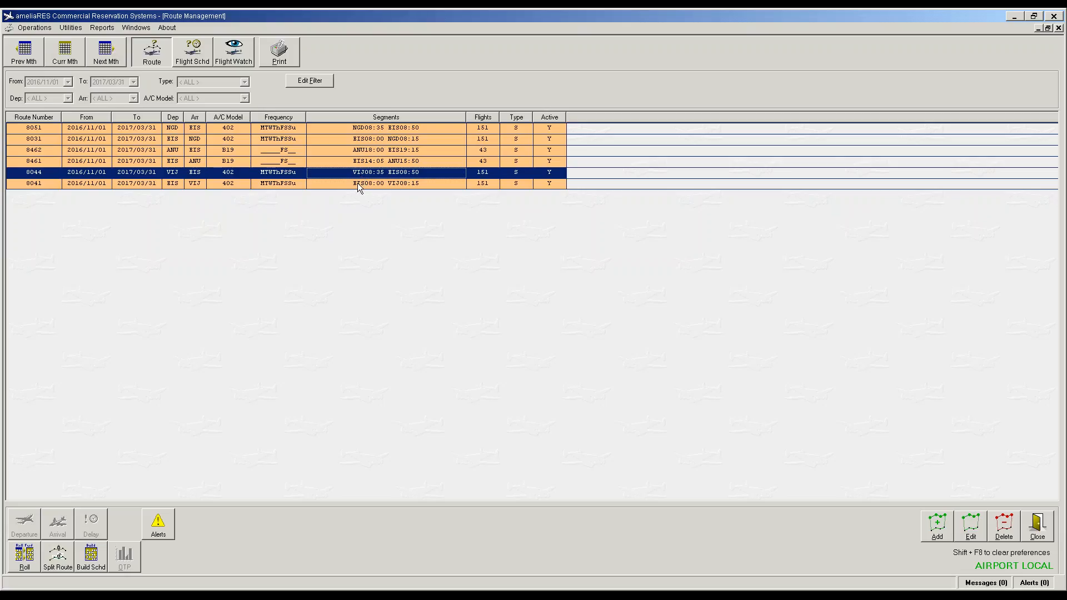
{"action": "left_click", "coordinate": [357, 185]}
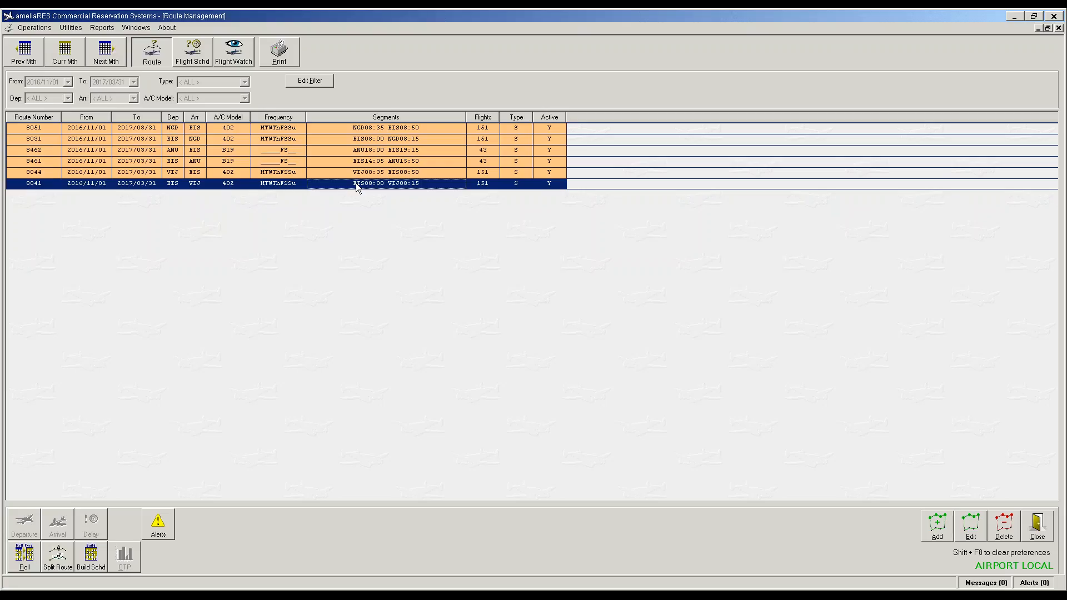
{"action": "left_click", "coordinate": [368, 176]}
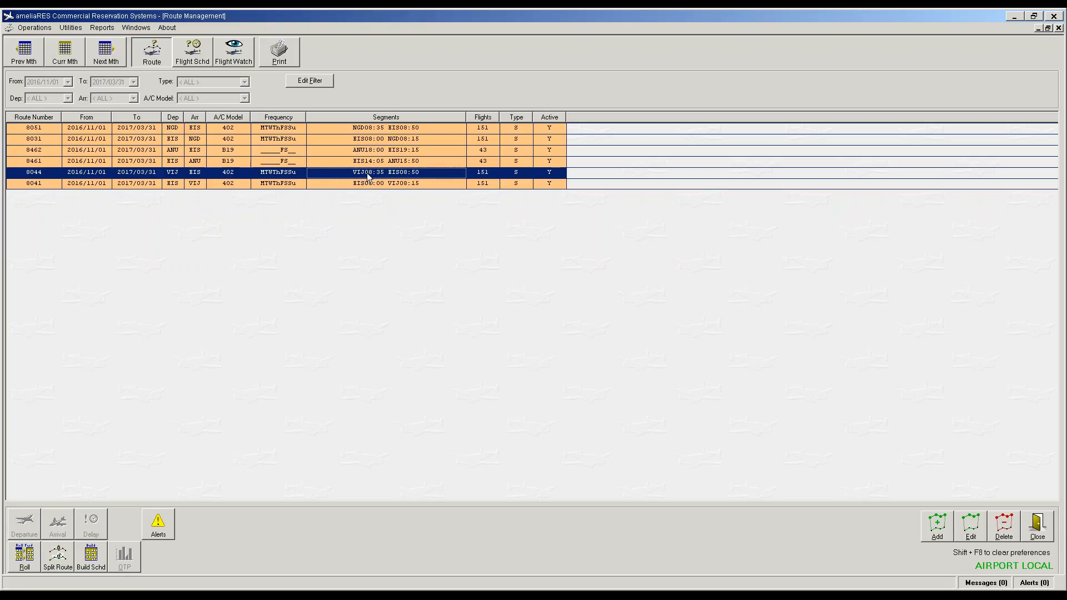
Step: Retime route 8044's leg to depart 08:30 and arrive 08:55, updating its existing flights
{"action": "double_click", "coordinate": [368, 176]}
{"action": "left_click", "coordinate": [332, 342]}
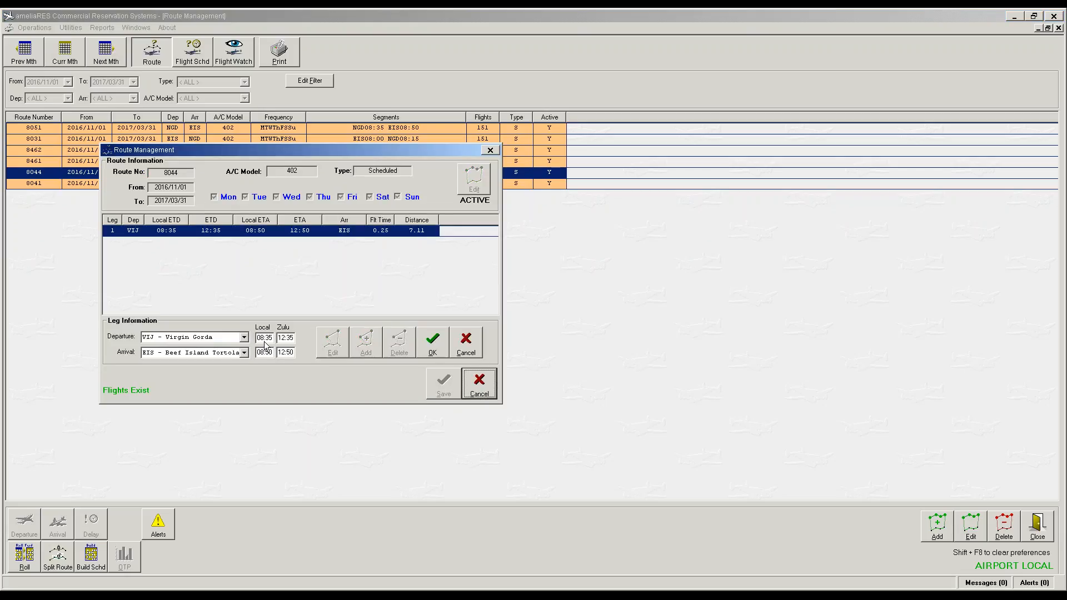
{"action": "left_click", "coordinate": [264, 337]}
{"action": "type", "text": "830"}
{"action": "key", "text": "Tab"}
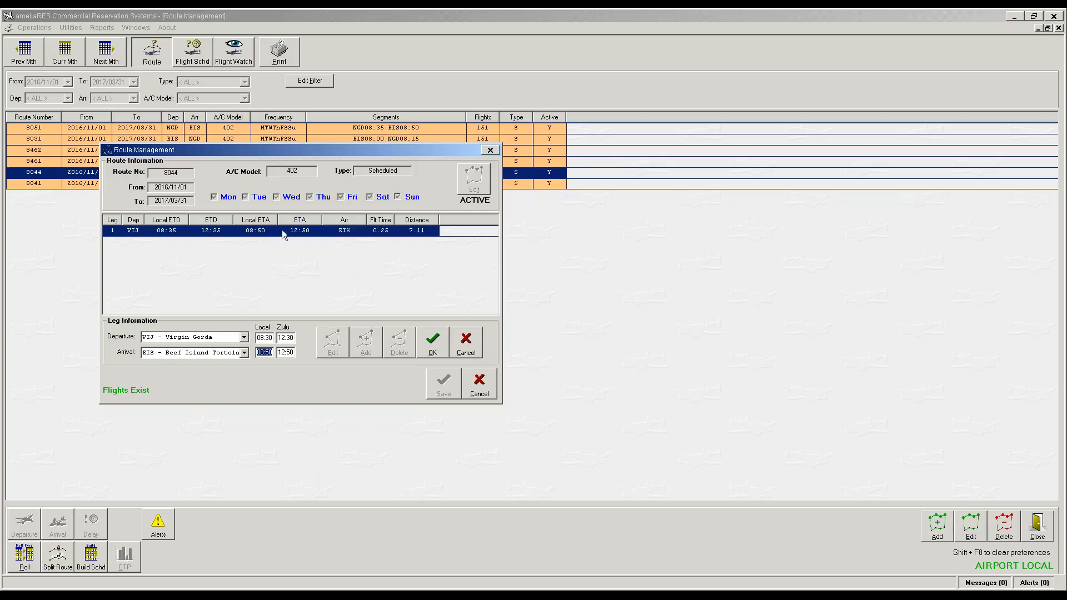
{"action": "type", "text": "08:55"}
{"action": "key", "text": "Tab"}
{"action": "left_click", "coordinate": [437, 342]}
{"action": "left_click", "coordinate": [446, 392]}
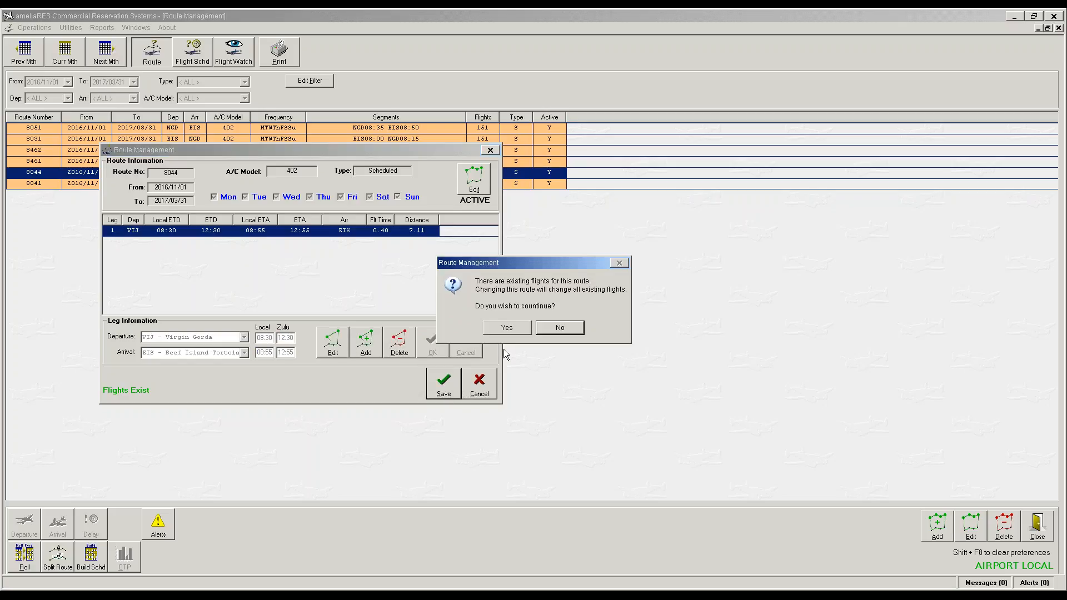
{"action": "left_click", "coordinate": [503, 328]}
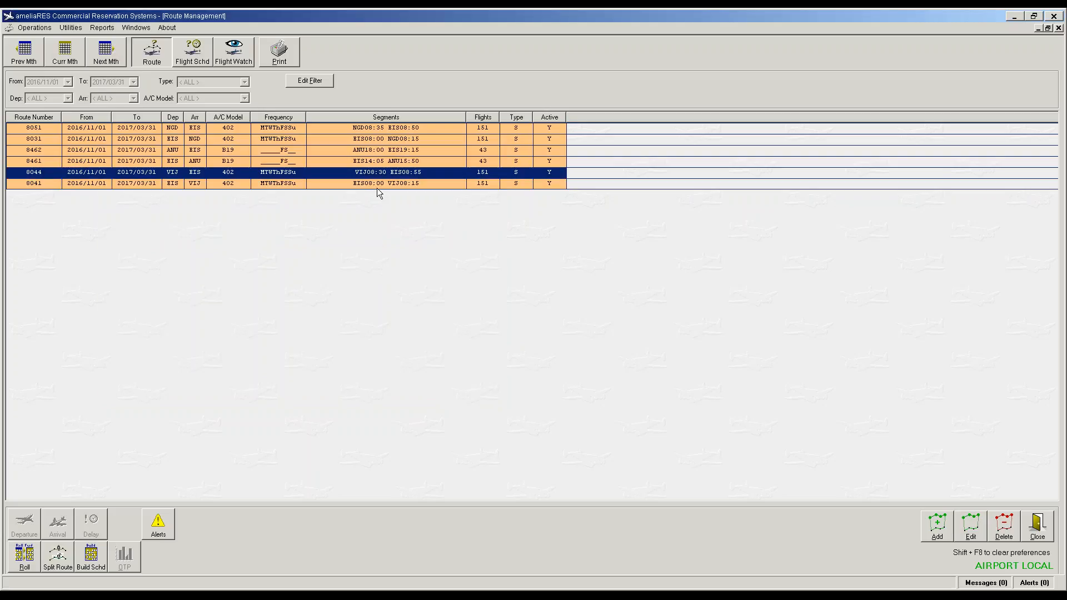
{"action": "left_click", "coordinate": [374, 131]}
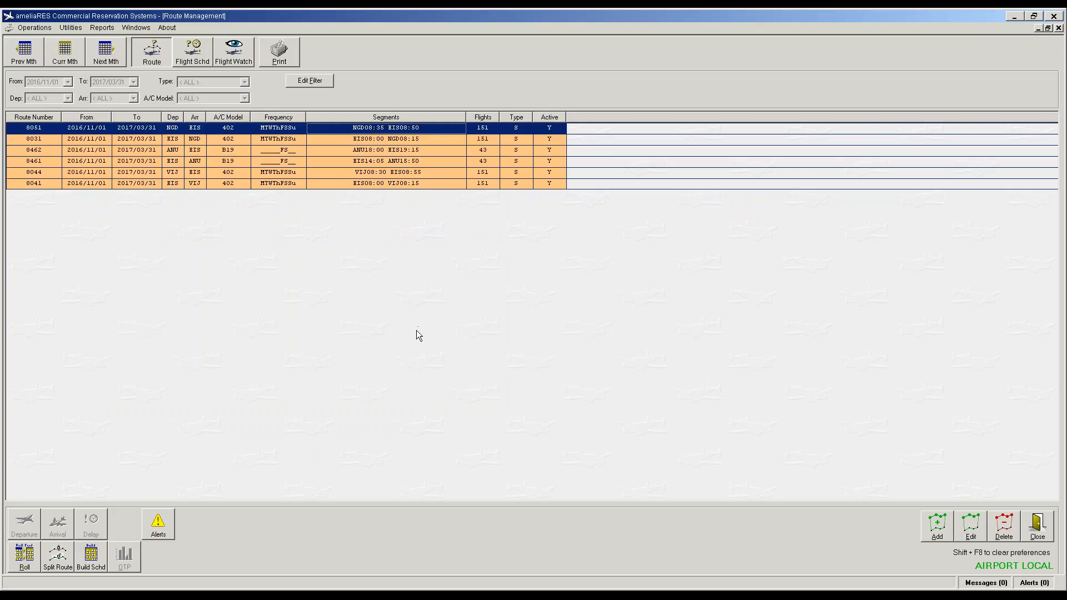
Step: Change route 8051's leg departure to 08:30 and save, updating existing flights
{"action": "left_click", "coordinate": [970, 527]}
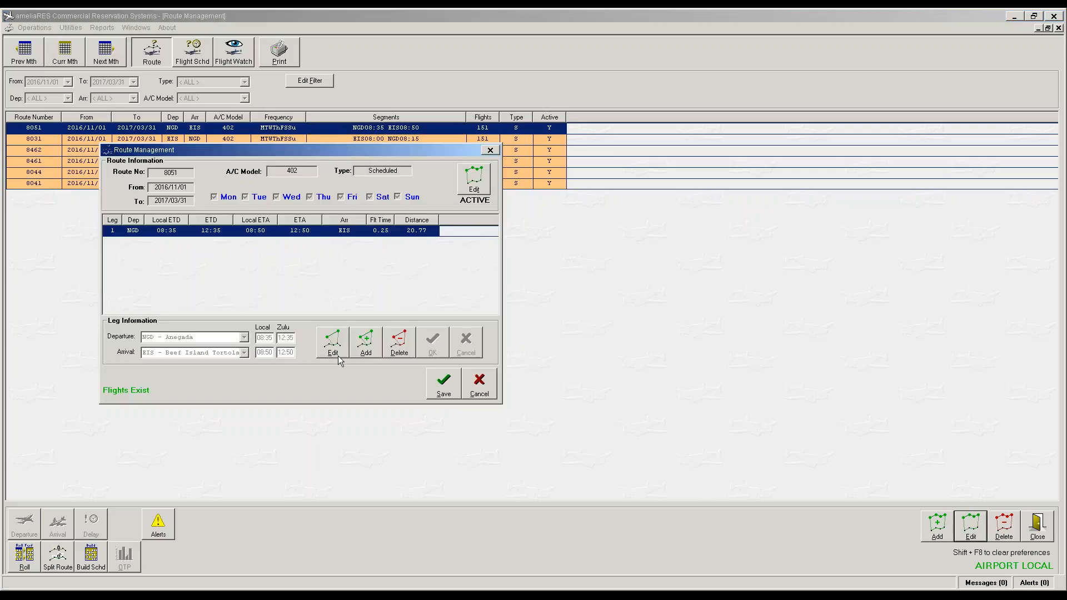
{"action": "left_click", "coordinate": [332, 342]}
{"action": "left_click", "coordinate": [266, 337]}
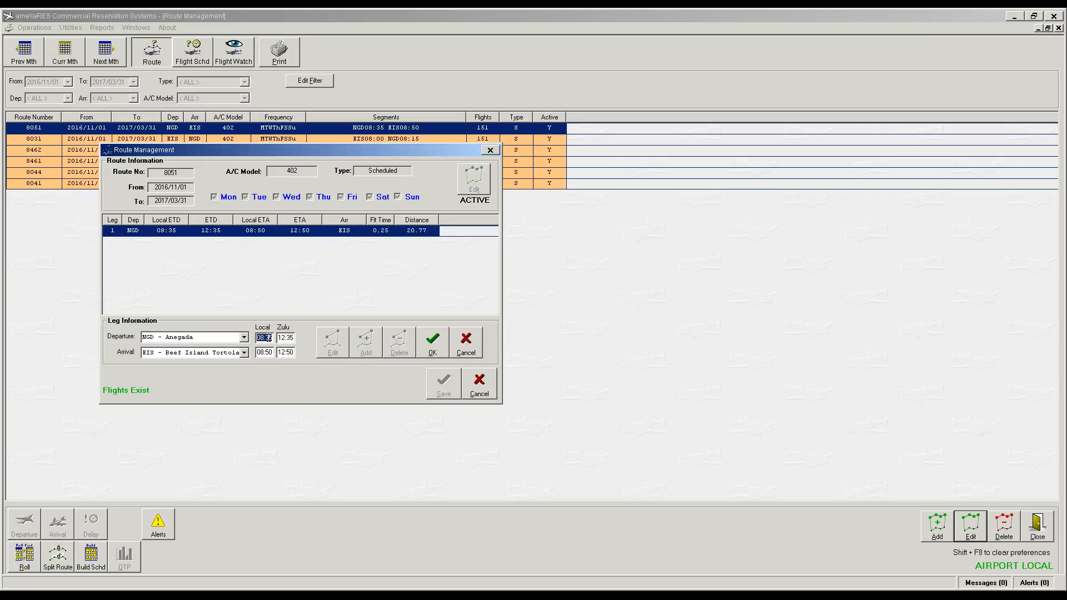
{"action": "type", "text": "0830"}
{"action": "key", "text": "Tab"}
{"action": "left_click", "coordinate": [433, 342]}
{"action": "left_click", "coordinate": [444, 382]}
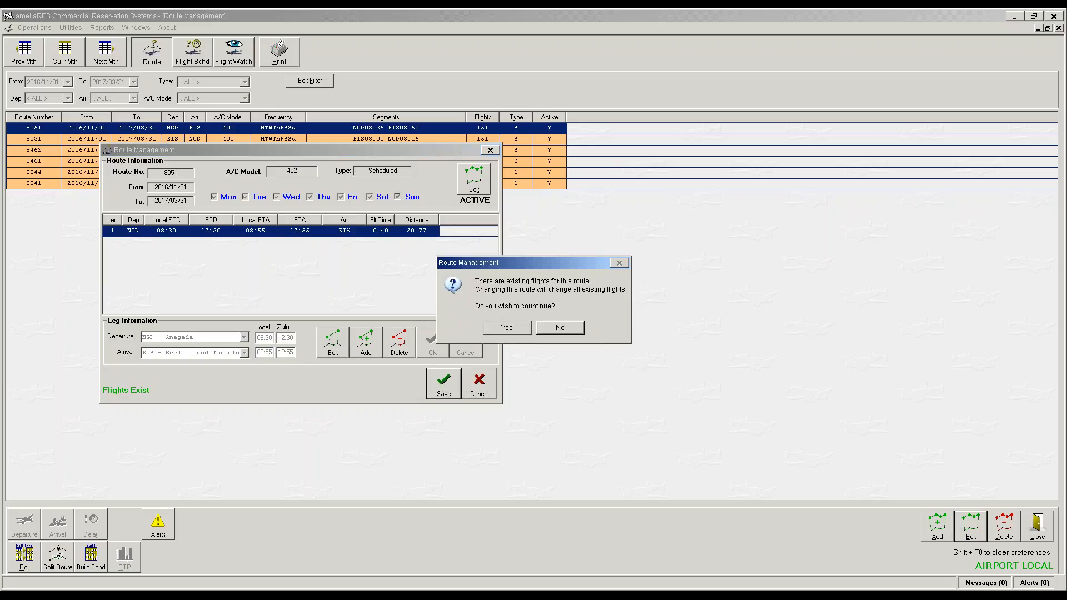
{"action": "left_click", "coordinate": [519, 329]}
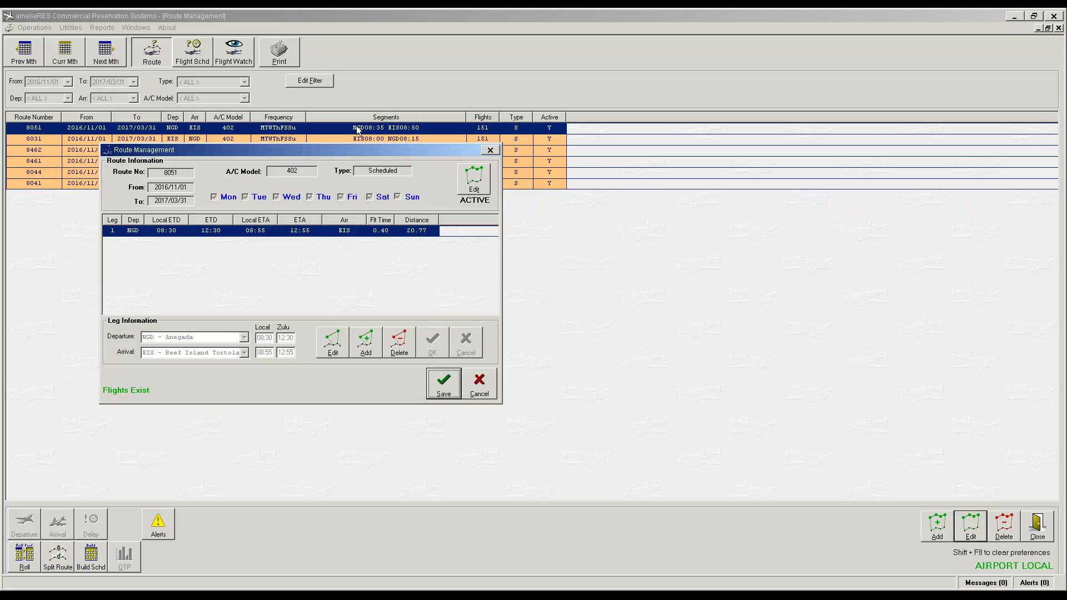
Step: Retime route 8031's leg to EIS 07:45 – NGD 08:20, updating existing flights
{"action": "left_click", "coordinate": [365, 144]}
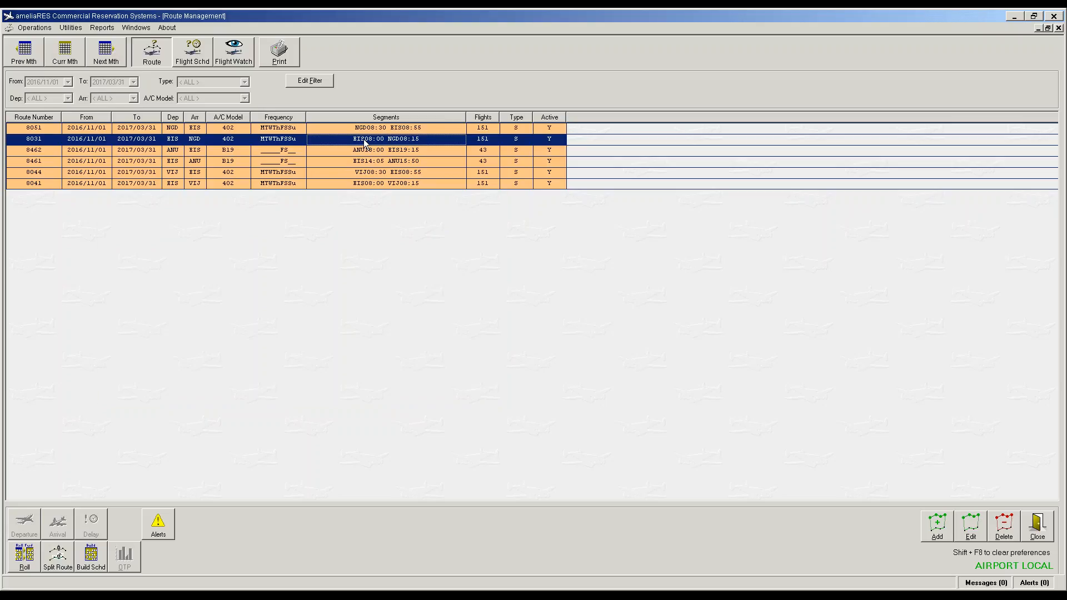
{"action": "double_click", "coordinate": [365, 143]}
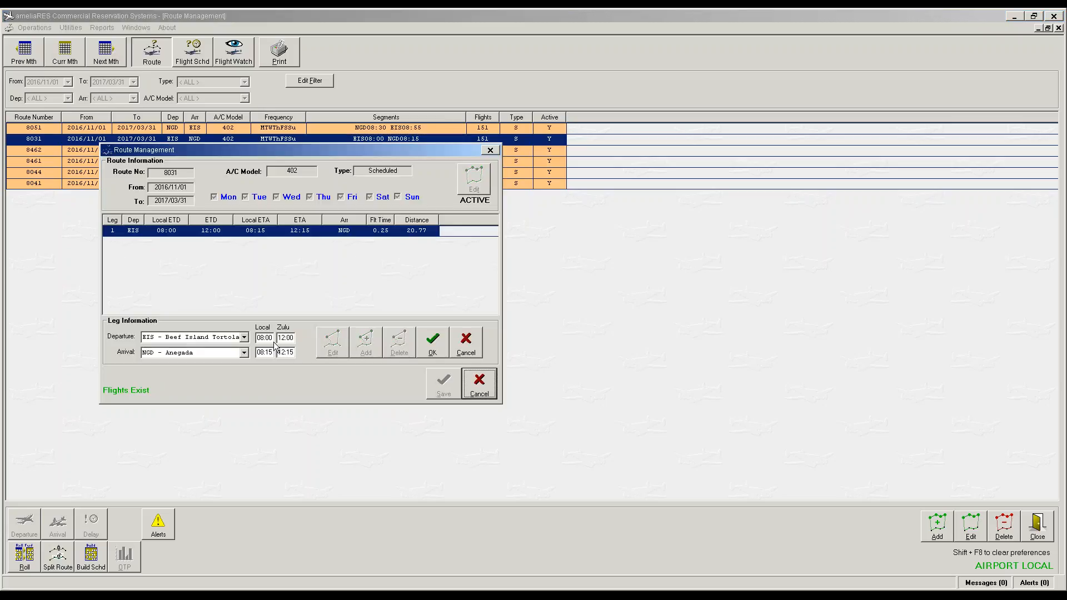
{"action": "left_click", "coordinate": [264, 337]}
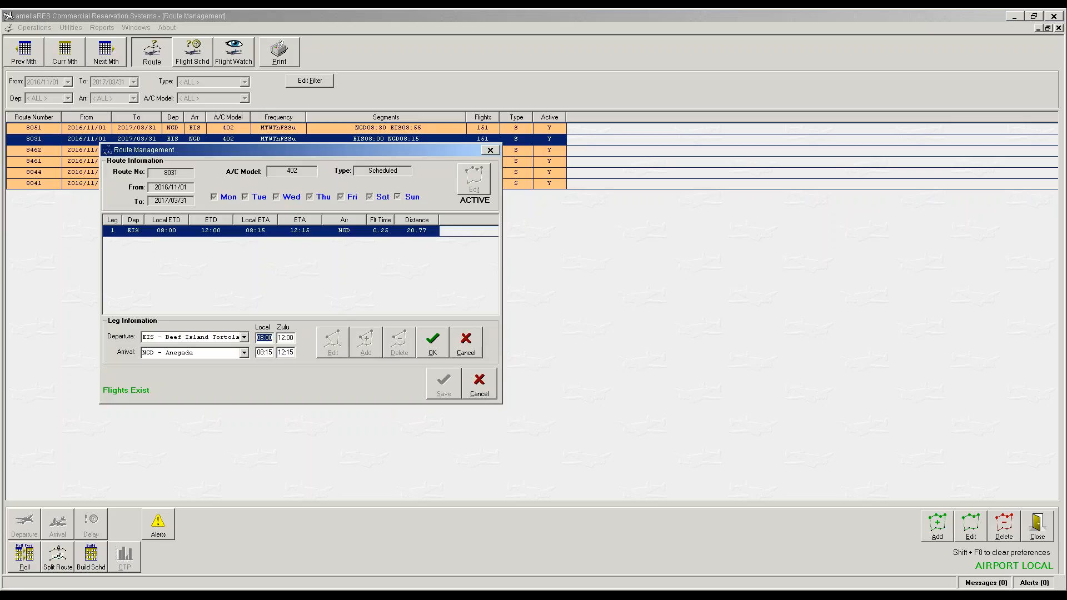
{"action": "type", "text": "07:45"}
{"action": "key", "text": "Tab"}
{"action": "type", "text": "08:20"}
{"action": "key", "text": "Tab"}
{"action": "left_click", "coordinate": [427, 348]}
{"action": "left_click", "coordinate": [441, 386]}
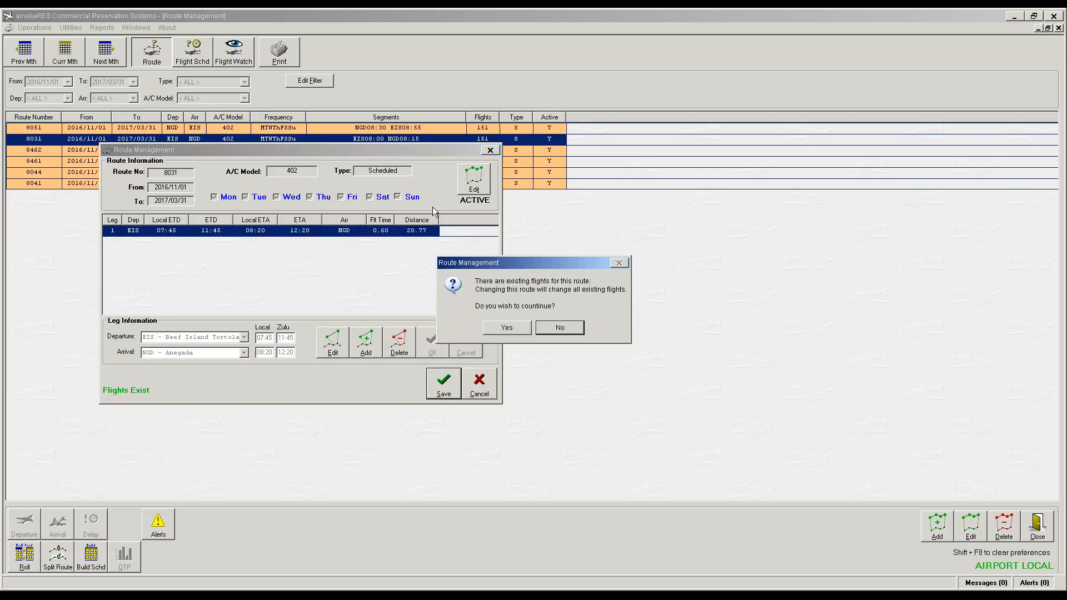
{"action": "left_click", "coordinate": [507, 327]}
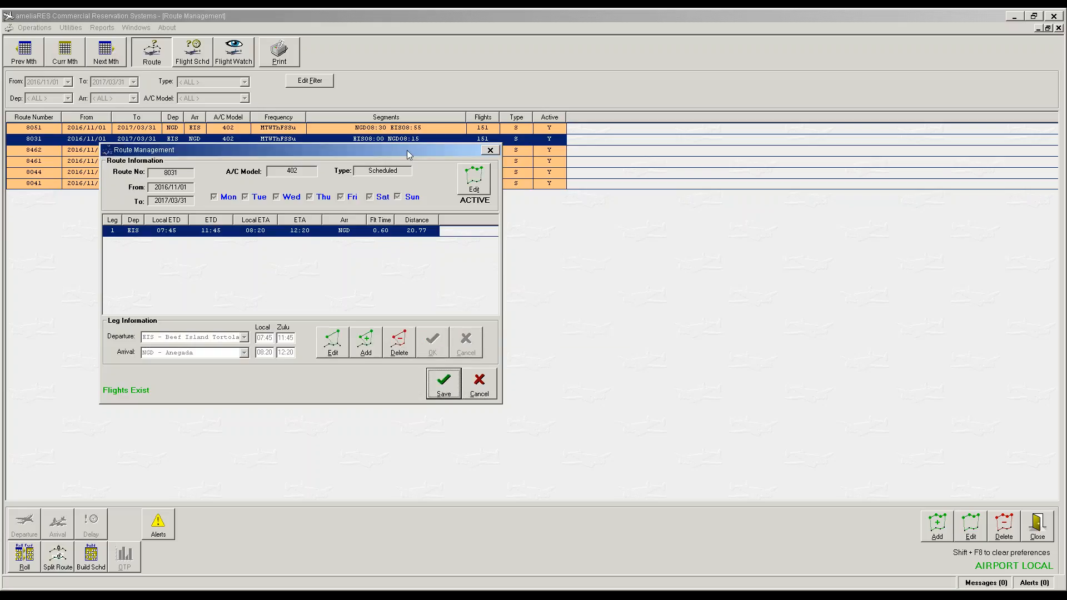
{"action": "double_click", "coordinate": [388, 150]}
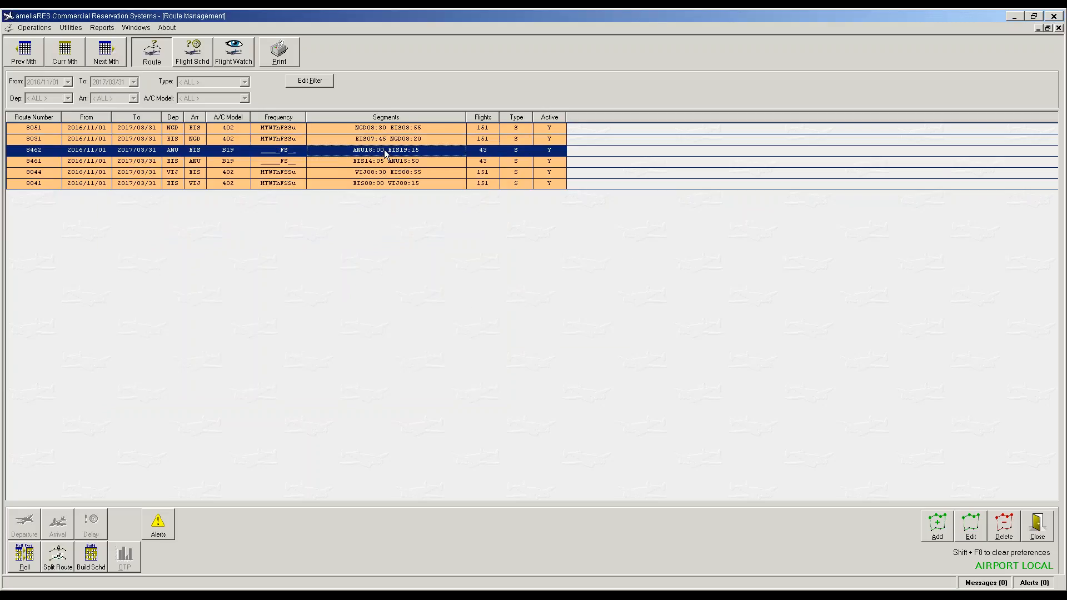
Step: Close route 8462 unchanged and retime route 8041 to 07:45–08:20, updating its flights
{"action": "left_click", "coordinate": [479, 389]}
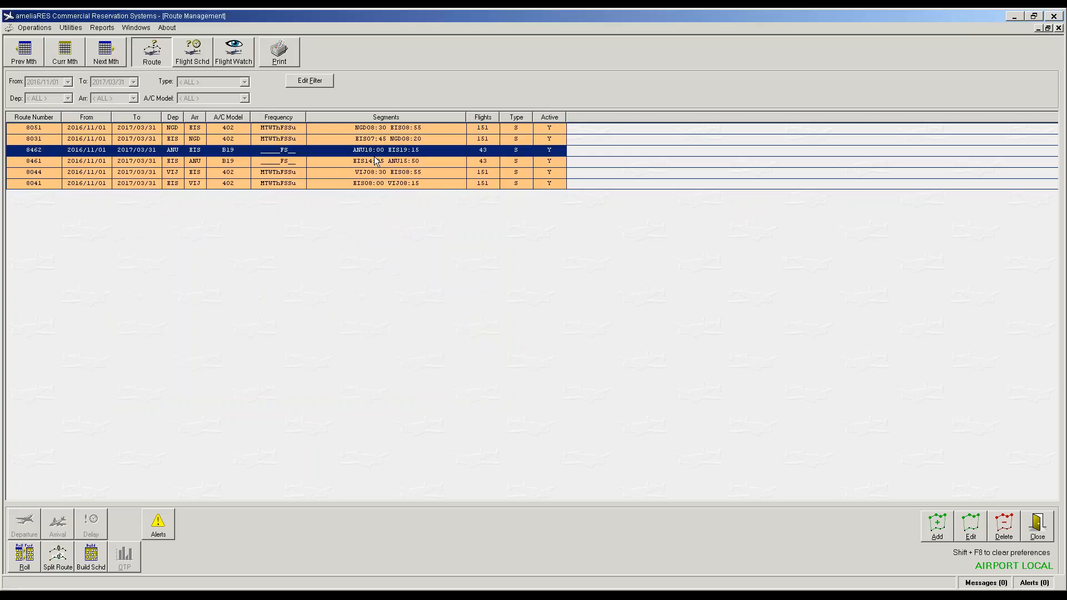
{"action": "double_click", "coordinate": [374, 184]}
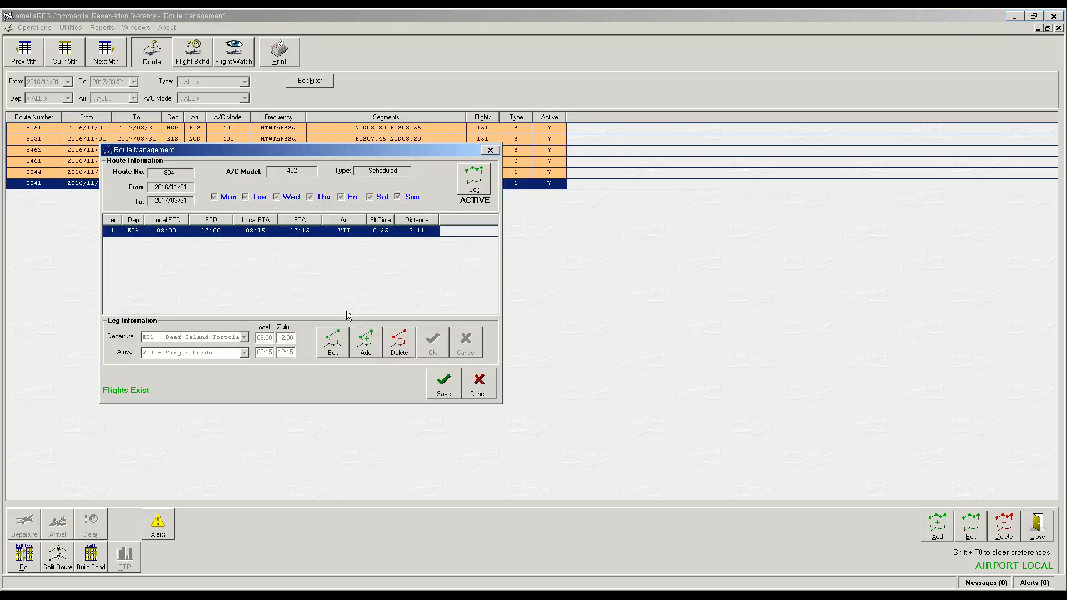
{"action": "double_click", "coordinate": [264, 338]}
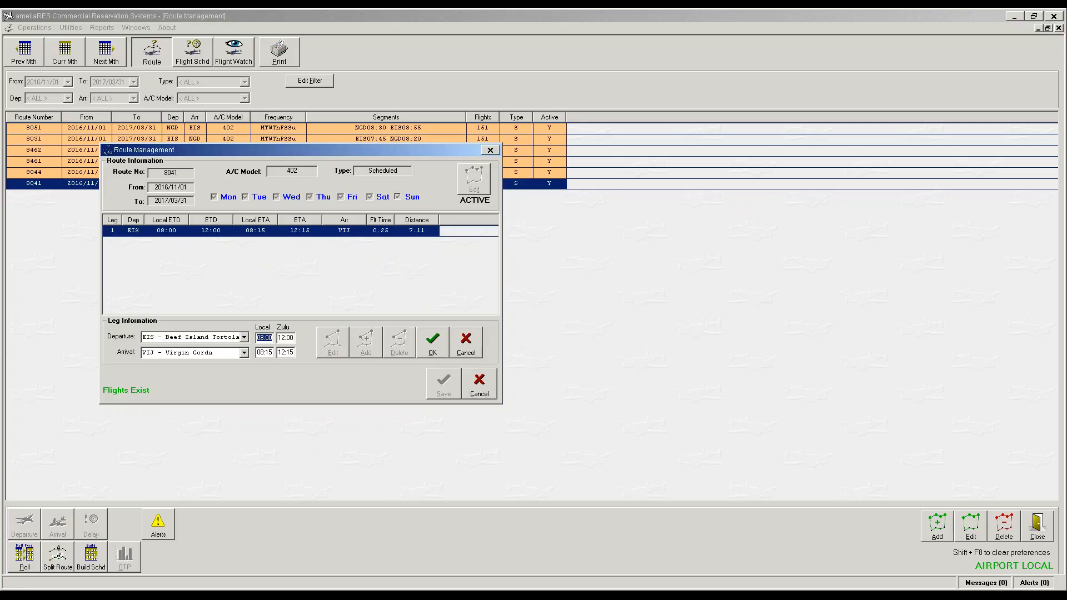
{"action": "type", "text": "745"}
{"action": "key", "text": "Tab"}
{"action": "type", "text": "820"}
{"action": "key", "text": "Tab"}
{"action": "left_click", "coordinate": [425, 348]}
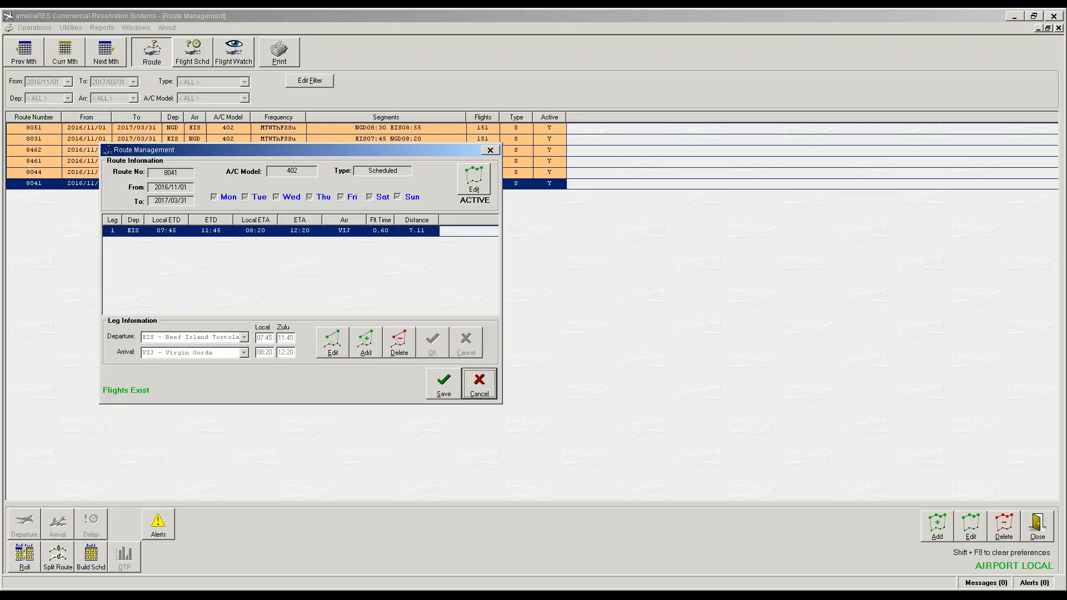
{"action": "left_click", "coordinate": [446, 392]}
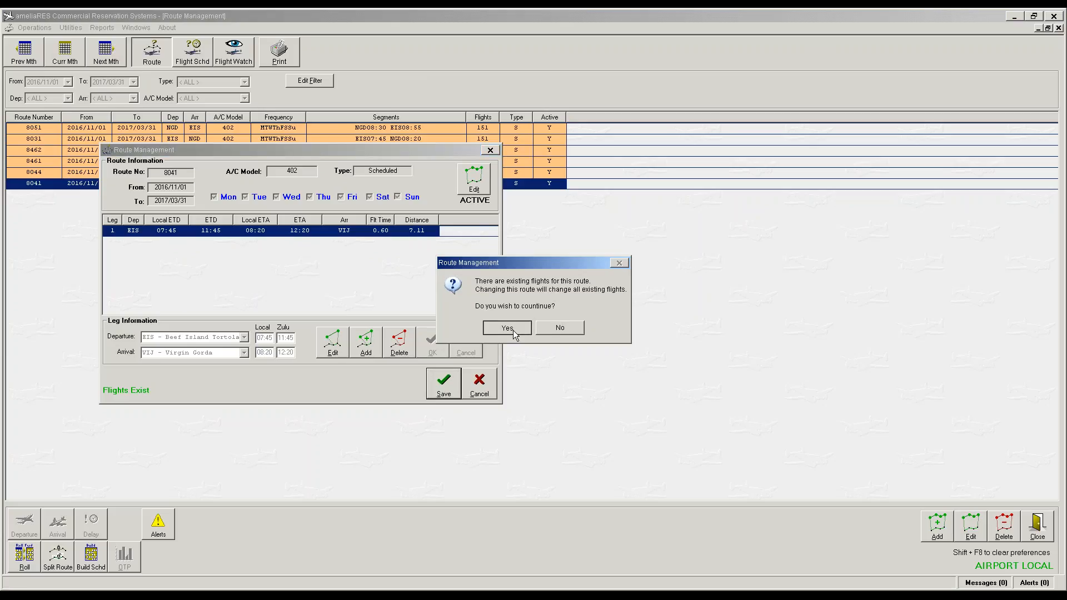
{"action": "left_click", "coordinate": [560, 328]}
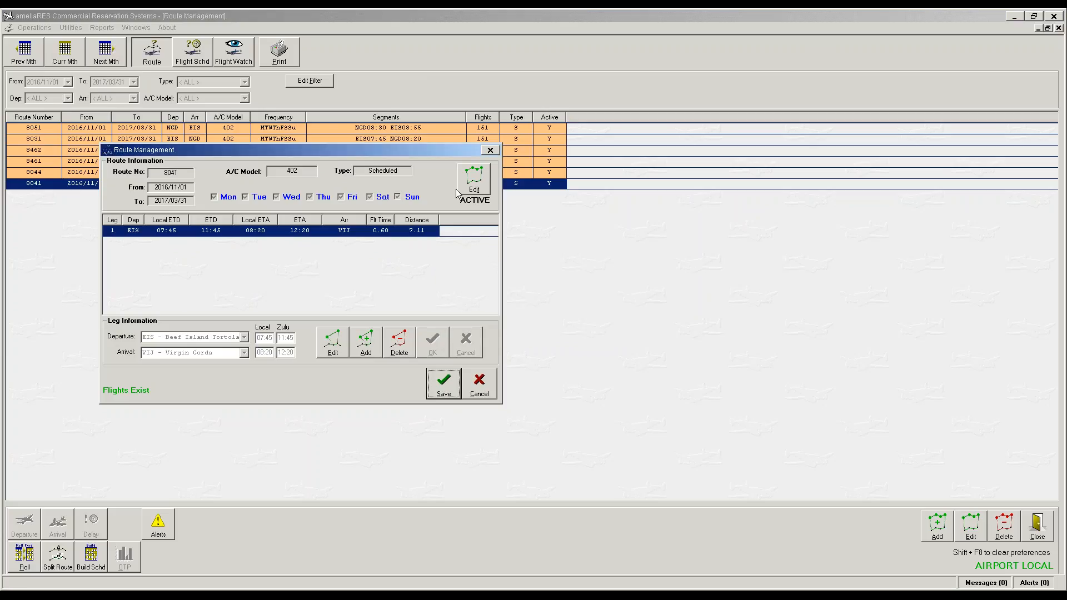
{"action": "left_click", "coordinate": [437, 388]}
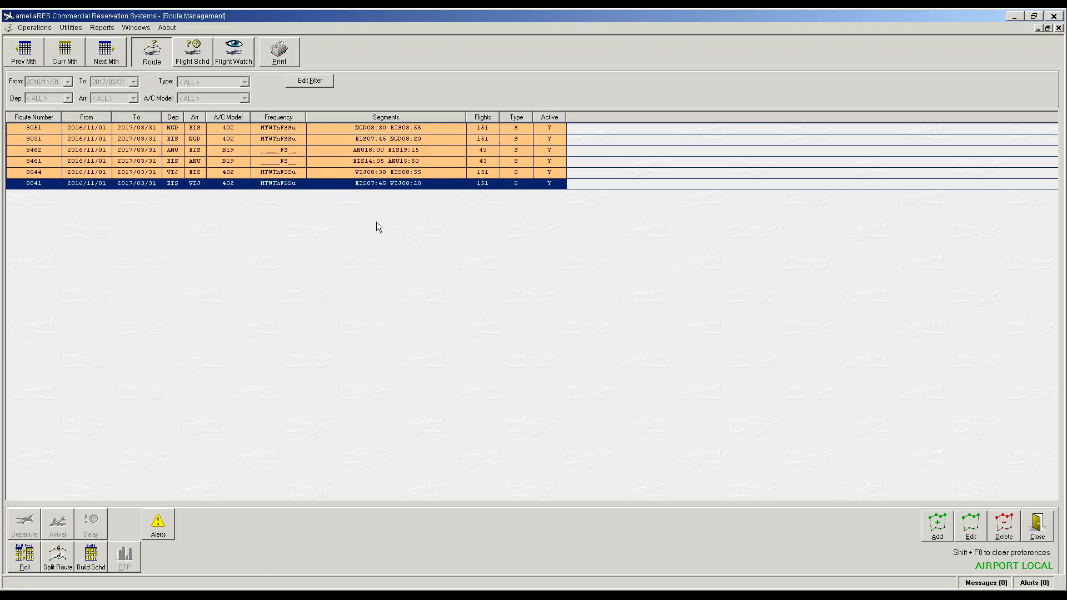
Step: Change route 8461's local arrival time to 16:20 and update its existing flights
{"action": "left_click", "coordinate": [369, 161]}
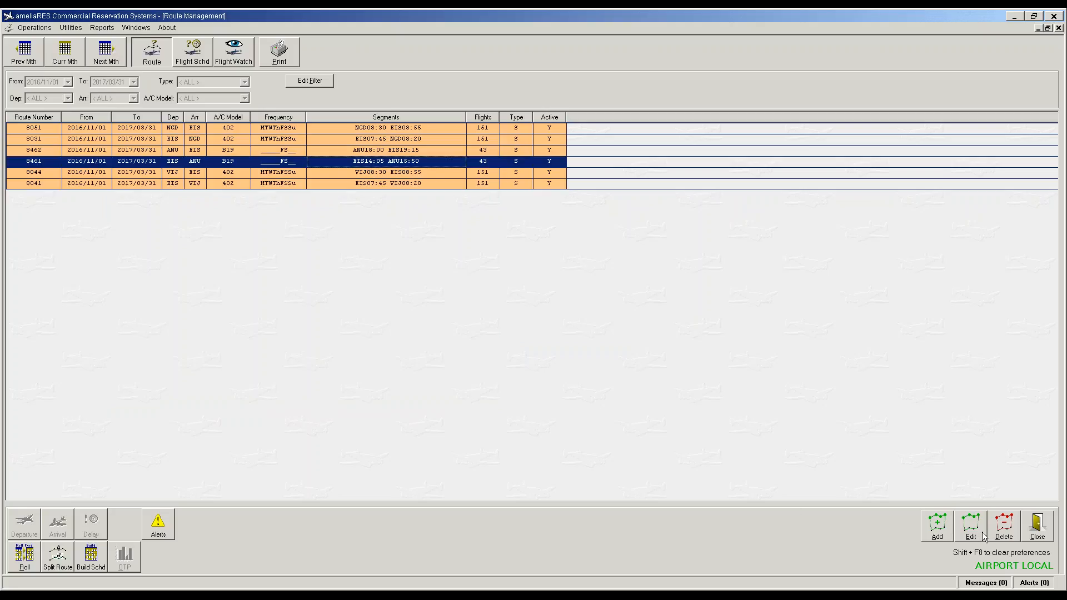
{"action": "left_click", "coordinate": [369, 152]}
{"action": "left_click", "coordinate": [393, 160]}
{"action": "left_click", "coordinate": [974, 528]}
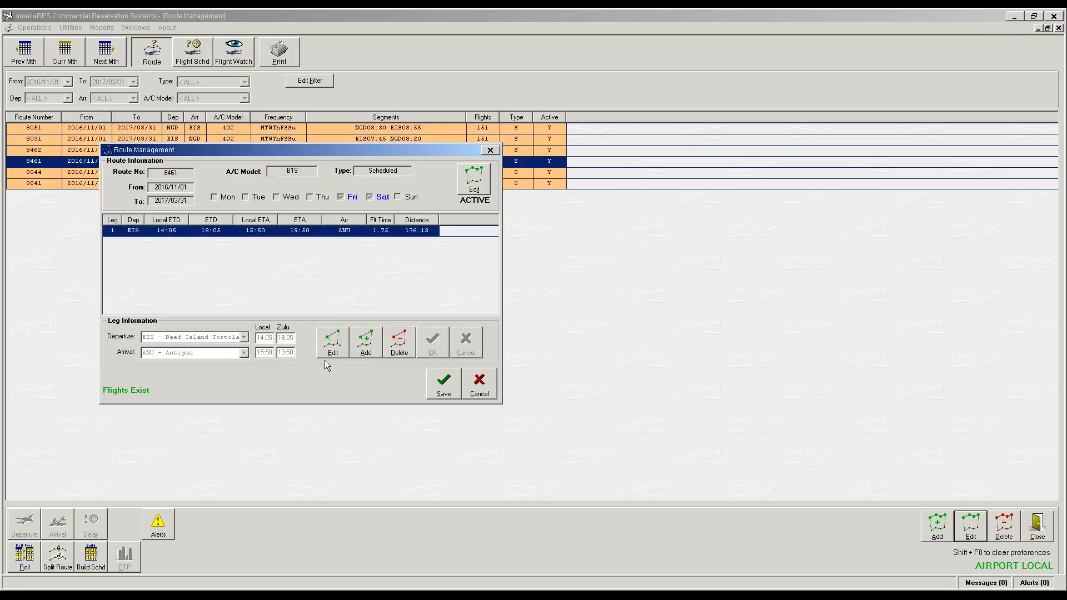
{"action": "left_click", "coordinate": [332, 342]}
{"action": "left_click", "coordinate": [265, 354]}
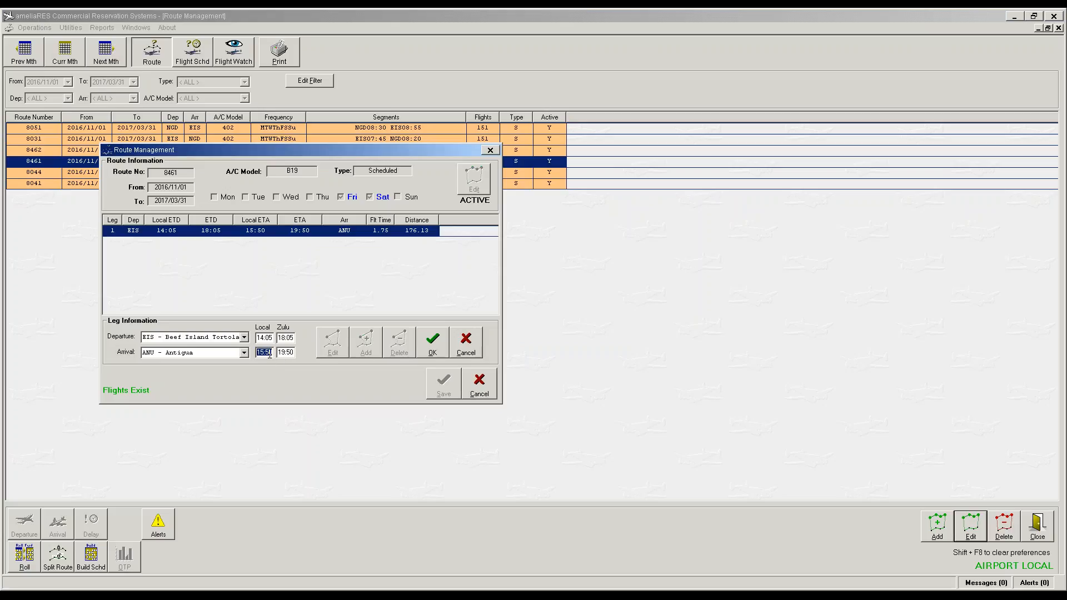
{"action": "type", "text": "1620"}
{"action": "key", "text": "Tab"}
{"action": "left_click", "coordinate": [432, 342]}
{"action": "left_click", "coordinate": [442, 383]}
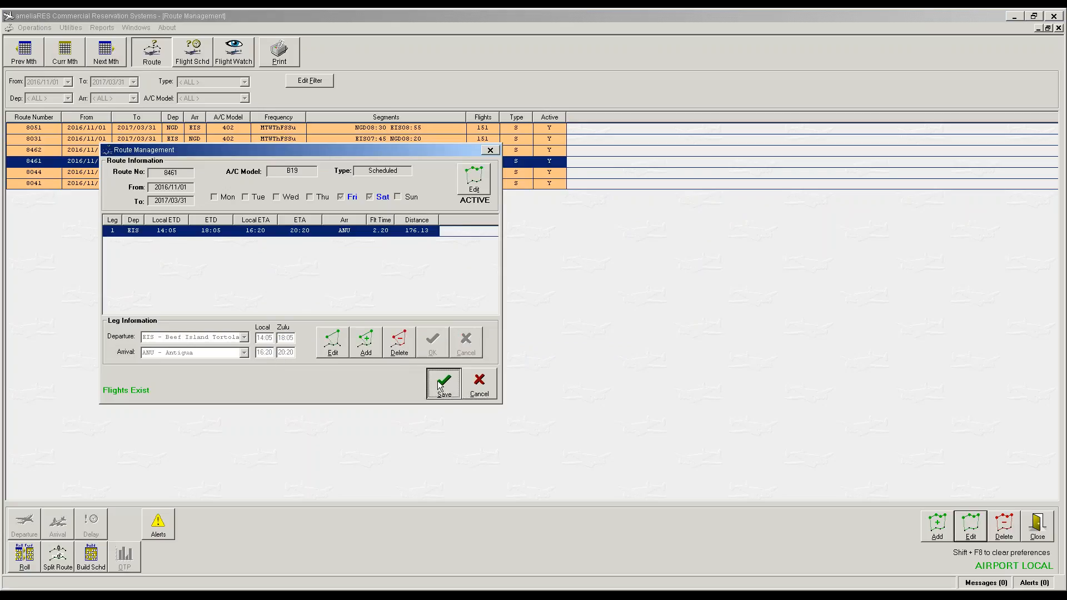
{"action": "left_click", "coordinate": [506, 329]}
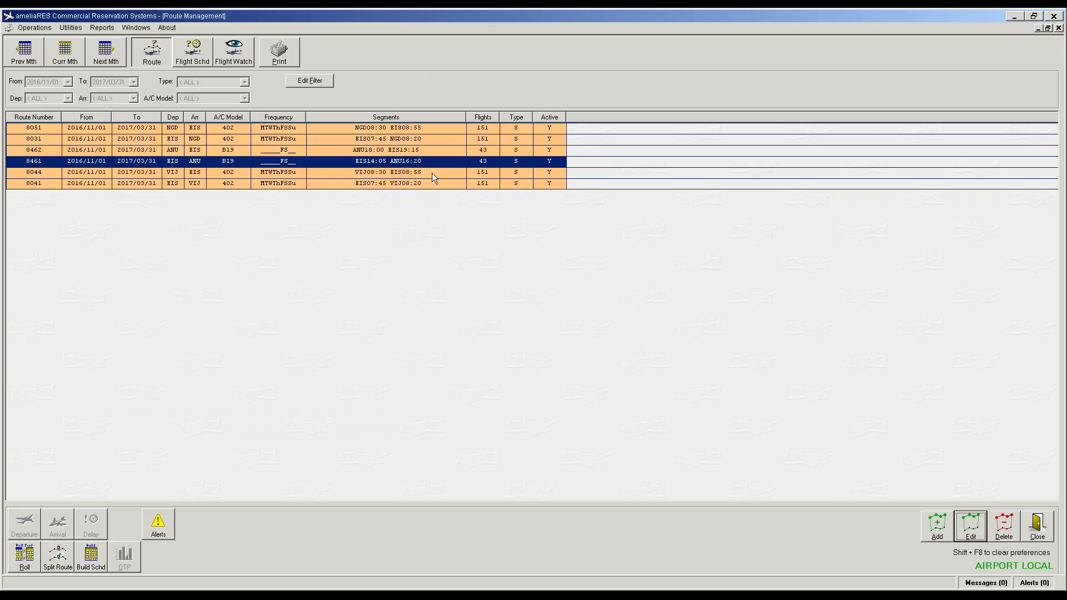
Step: Retime route 8462 to depart 17:45 and arrive 19:20, update its flights, and sort routes by number
{"action": "left_click", "coordinate": [381, 151]}
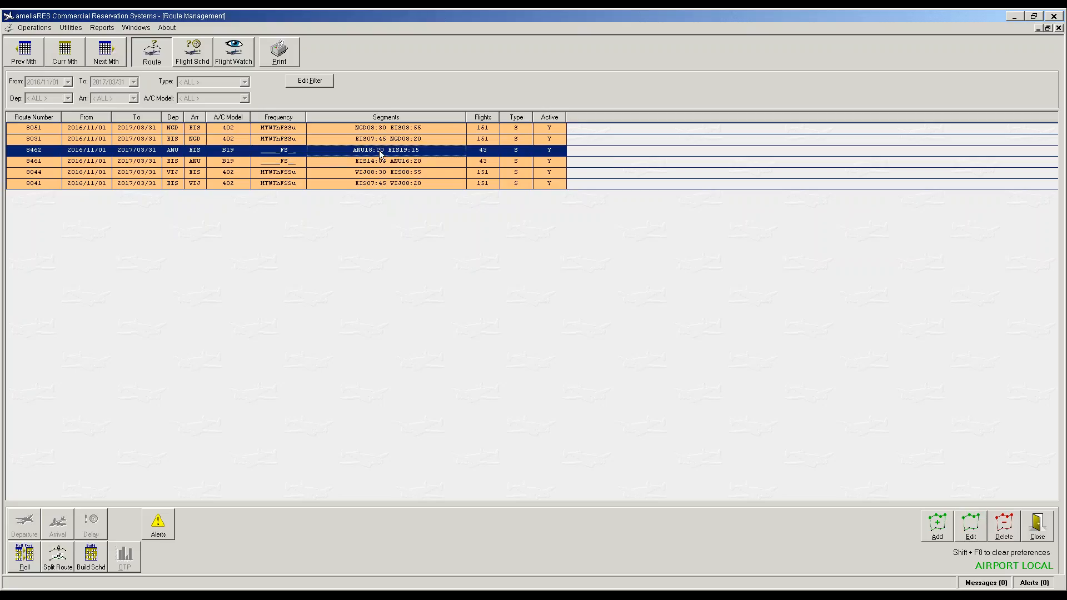
{"action": "double_click", "coordinate": [381, 151]}
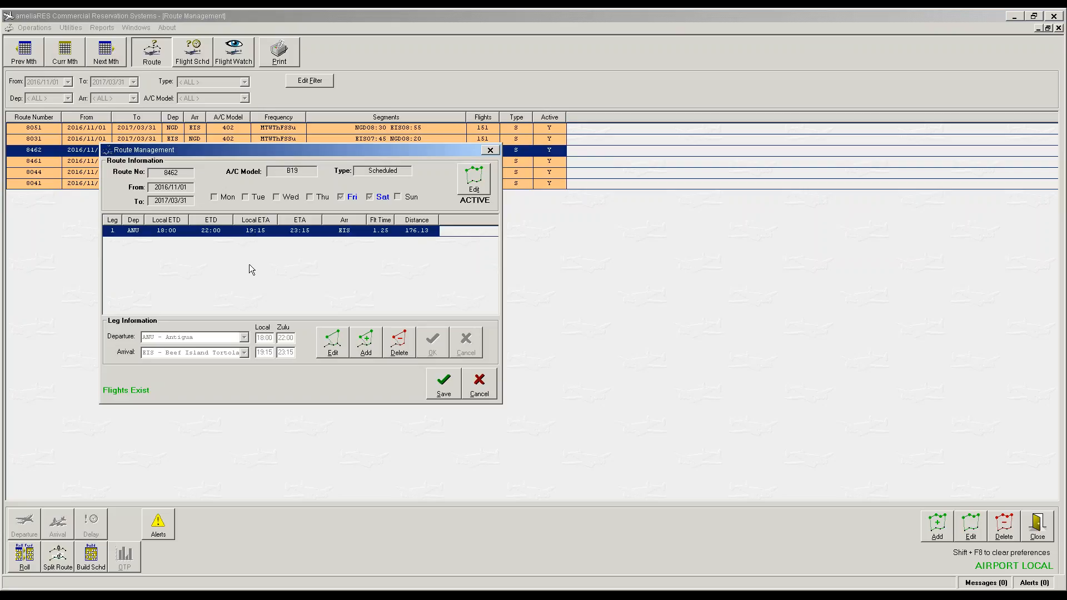
{"action": "left_click", "coordinate": [330, 343]}
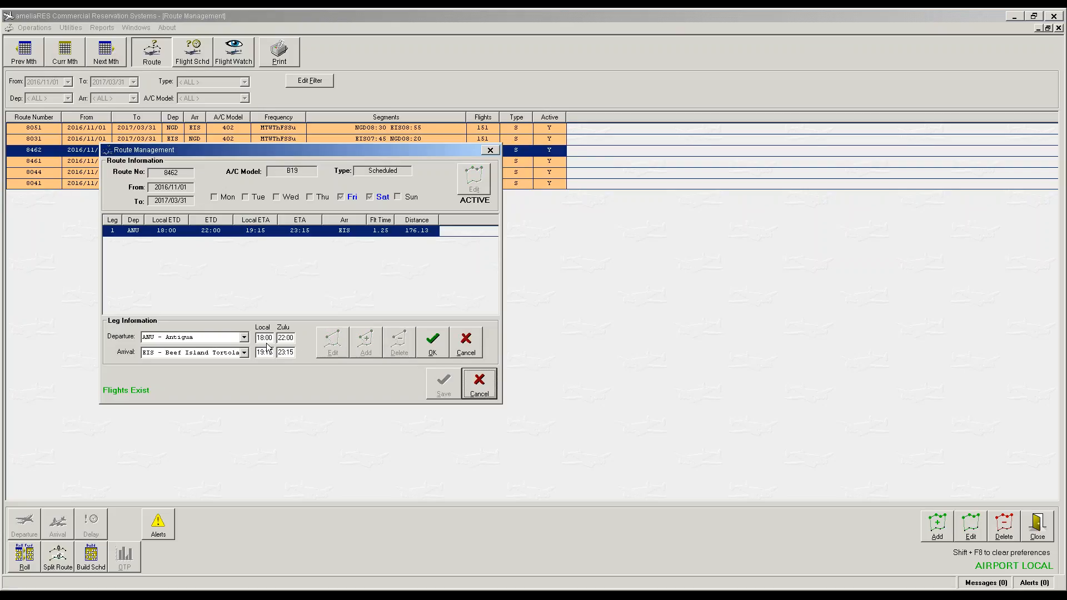
{"action": "double_click", "coordinate": [267, 337]}
{"action": "type", "text": "1745"}
{"action": "left_click", "coordinate": [267, 353]}
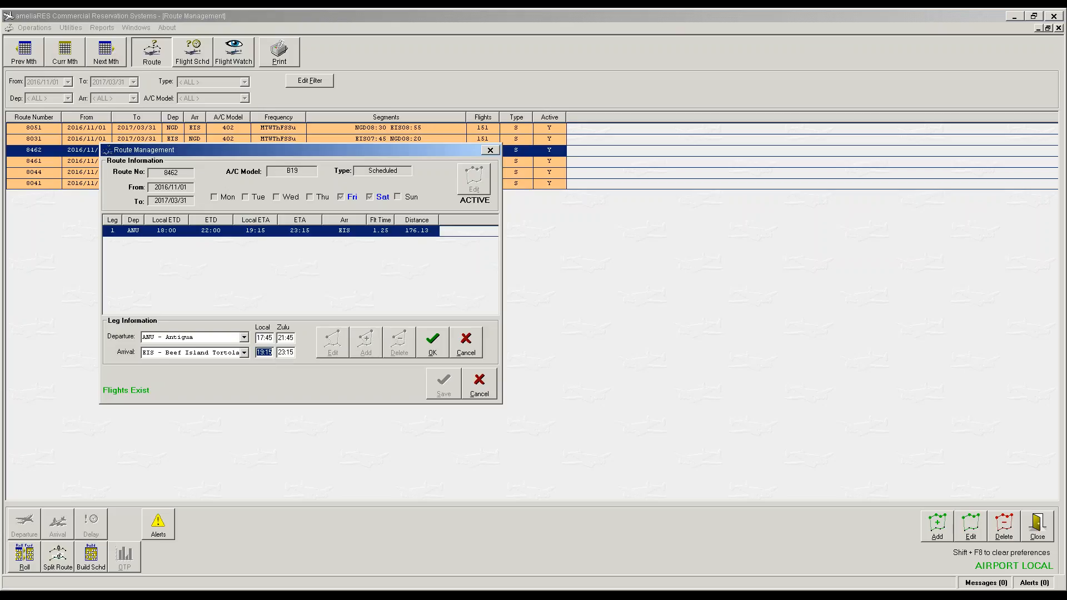
{"action": "type", "text": "1920"}
{"action": "left_click", "coordinate": [421, 342]}
{"action": "left_click", "coordinate": [441, 382]}
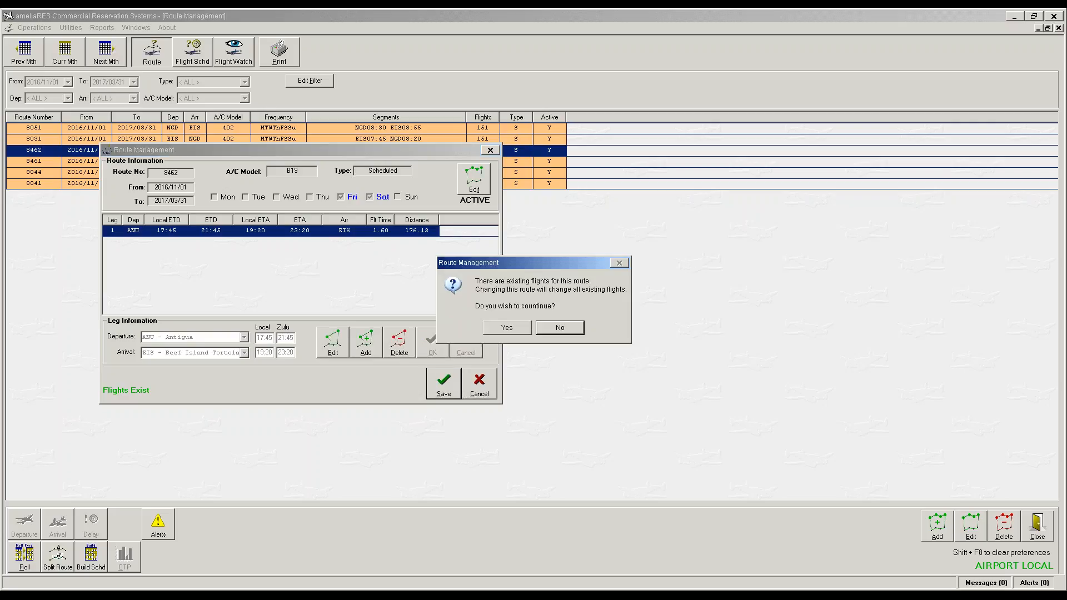
{"action": "left_click", "coordinate": [512, 331]}
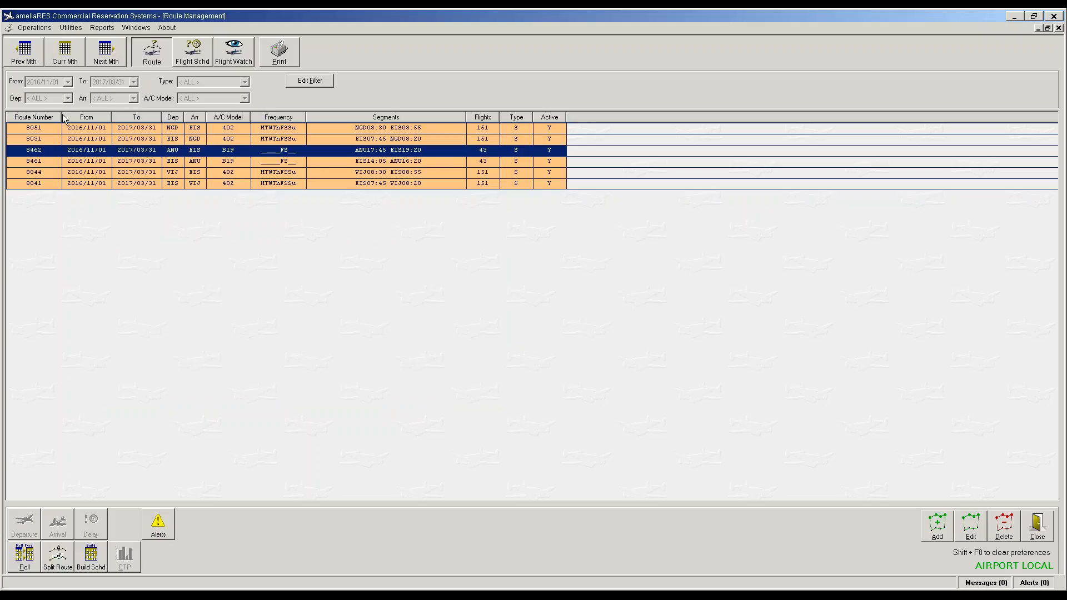
{"action": "left_click", "coordinate": [47, 118]}
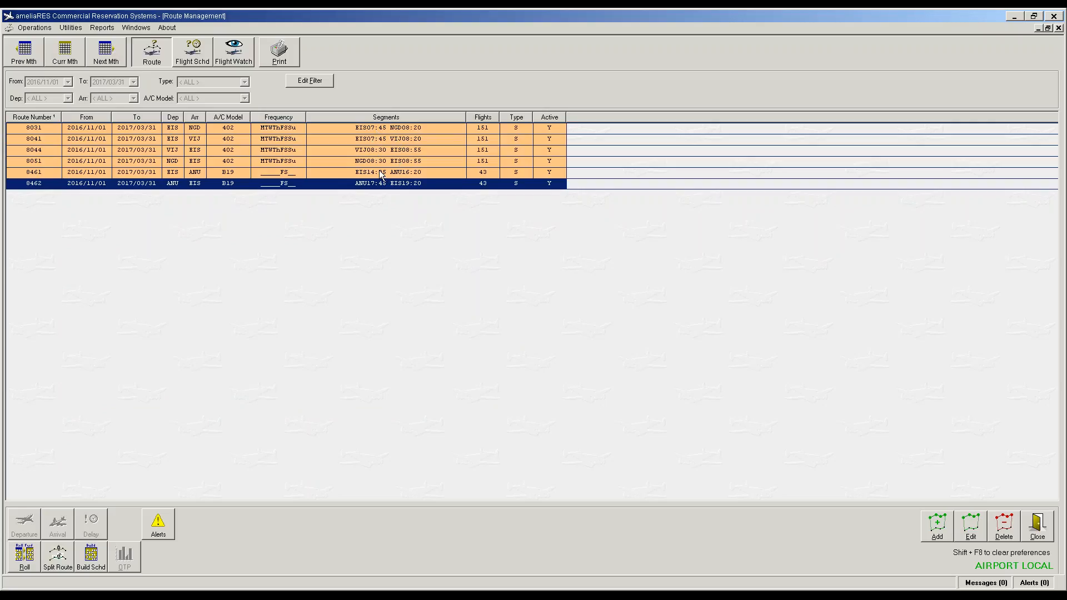
Step: Start a new route using the Add button at the bottom right
{"action": "left_click", "coordinate": [937, 525]}
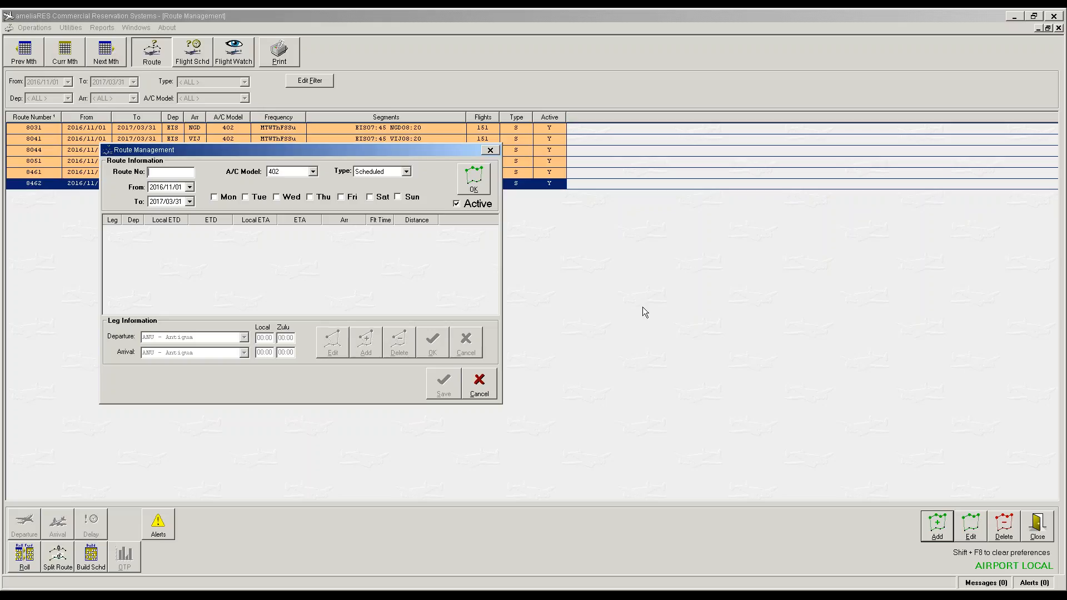
Step: Enter route number 8432 flying Monday through Sunday on aircraft model 402
{"action": "left_click_drag", "start_coordinate": [207, 163], "coordinate": [294, 206]}
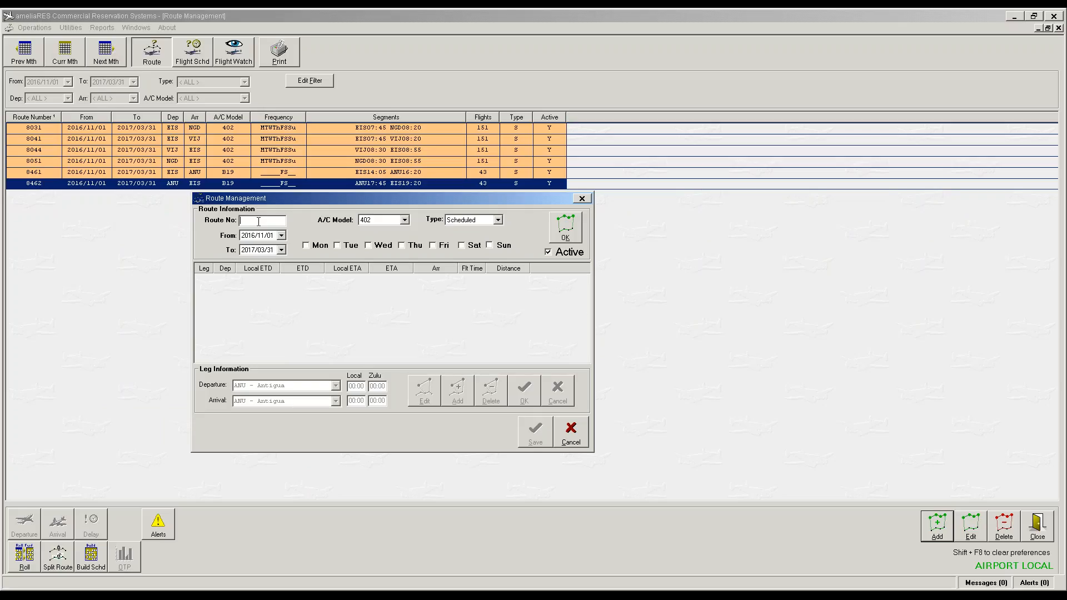
{"action": "type", "text": "432"}
{"action": "left_click", "coordinate": [306, 245]}
{"action": "left_click", "coordinate": [338, 245]}
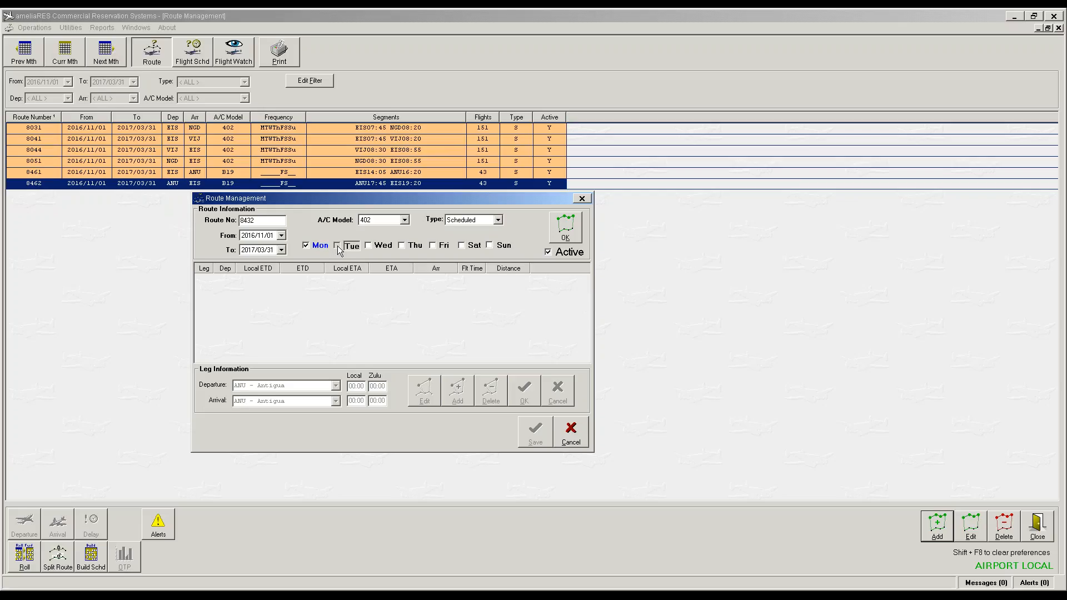
{"action": "left_click", "coordinate": [369, 246]}
{"action": "left_click", "coordinate": [402, 246]}
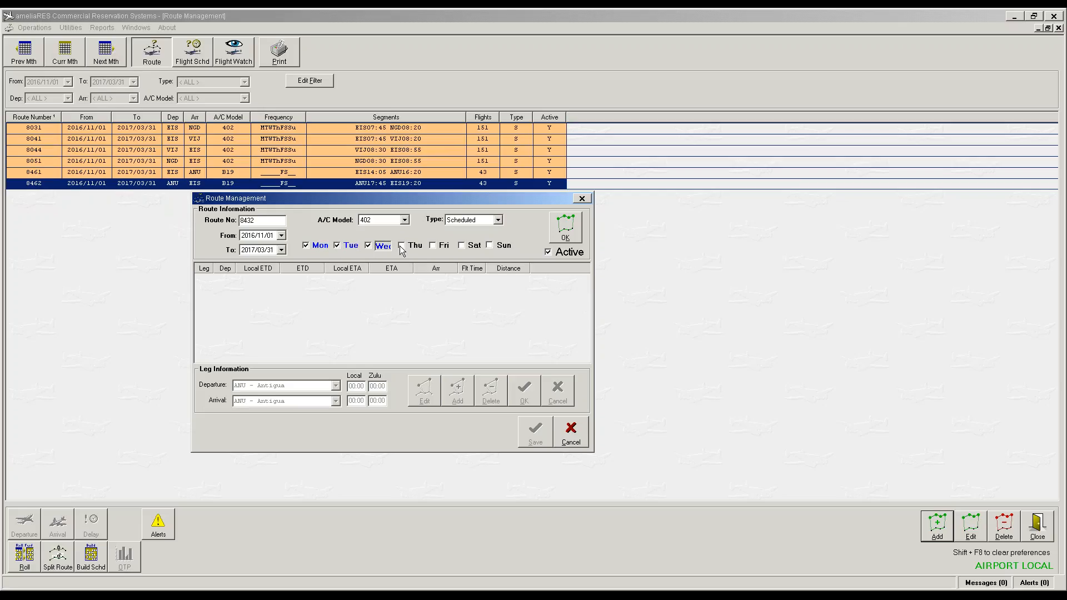
{"action": "left_click", "coordinate": [433, 245]}
{"action": "left_click", "coordinate": [461, 246]}
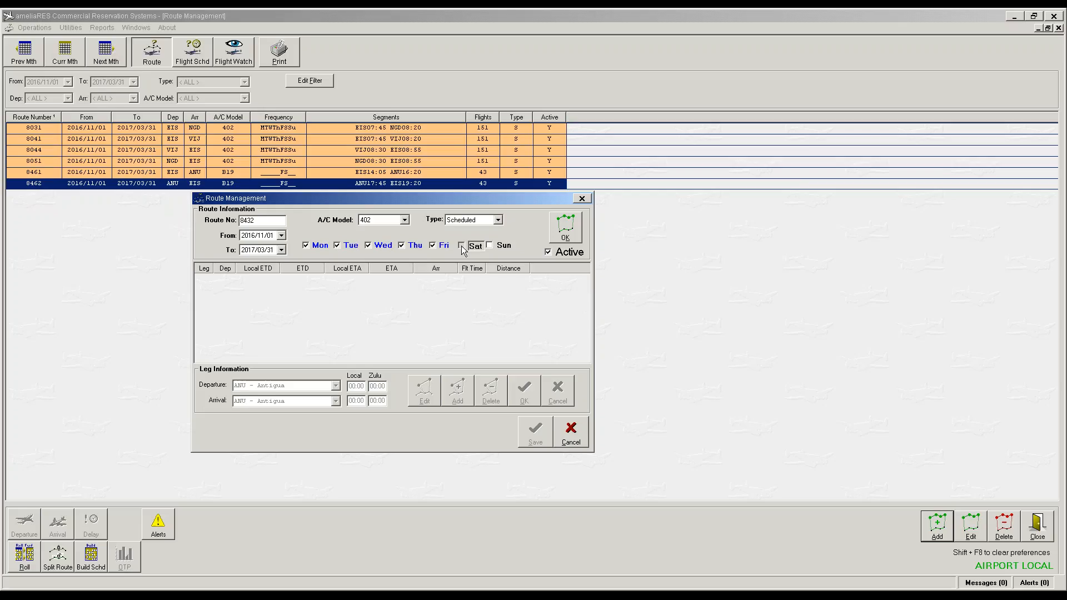
{"action": "left_click", "coordinate": [490, 247]}
{"action": "left_click", "coordinate": [405, 220]}
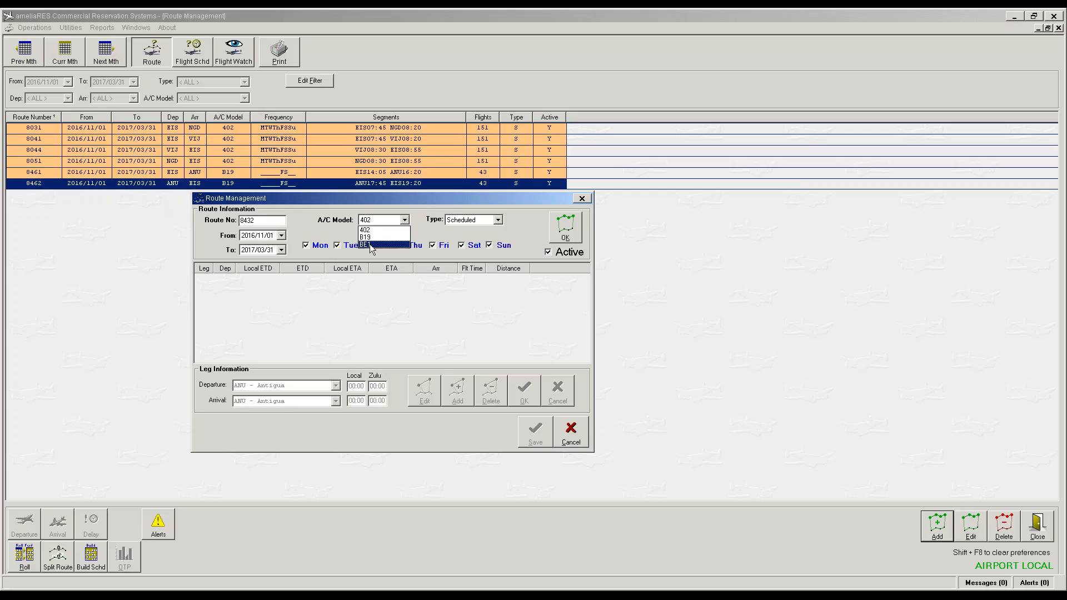
{"action": "left_click", "coordinate": [405, 221]}
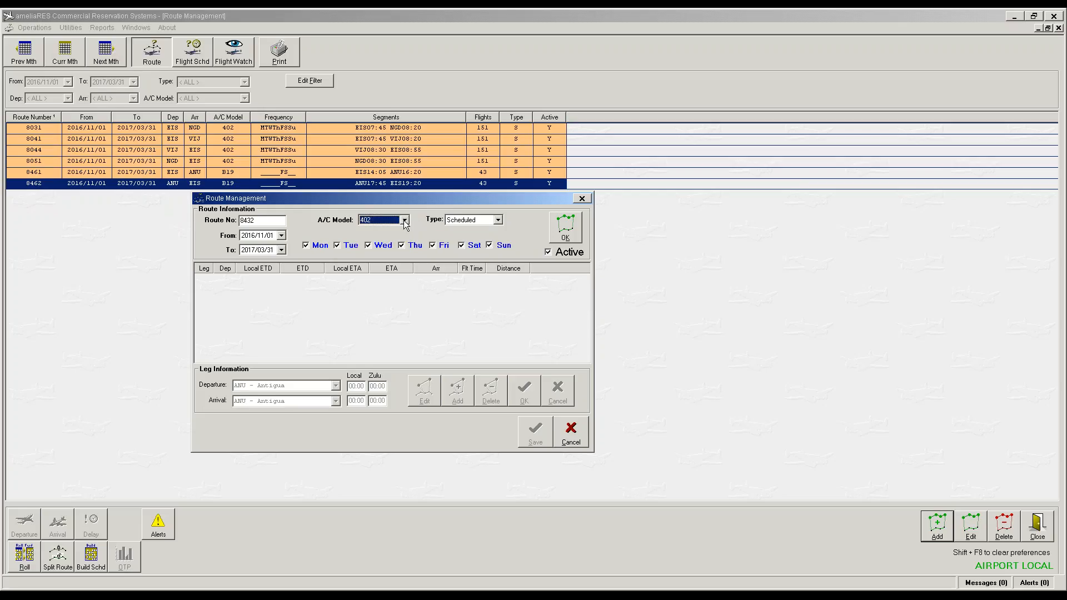
{"action": "left_click", "coordinate": [572, 229]}
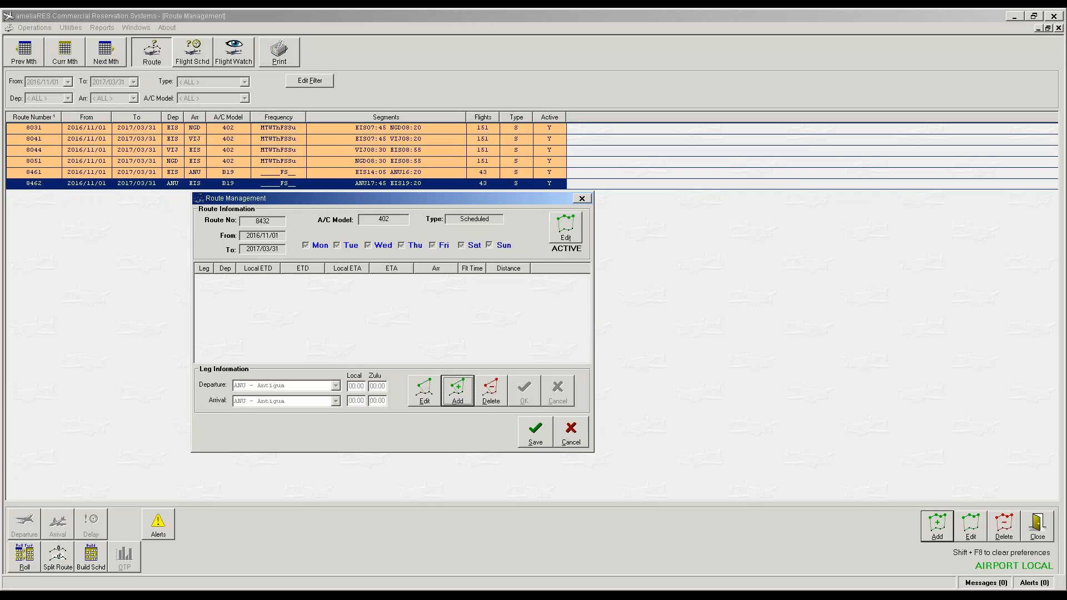
Step: Add the EIS to STT leg departing 09:00 and arriving 09:30, then save the route
{"action": "left_click", "coordinate": [454, 392]}
{"action": "left_click", "coordinate": [336, 386]}
{"action": "type", "text": "eef Island Tortola"}
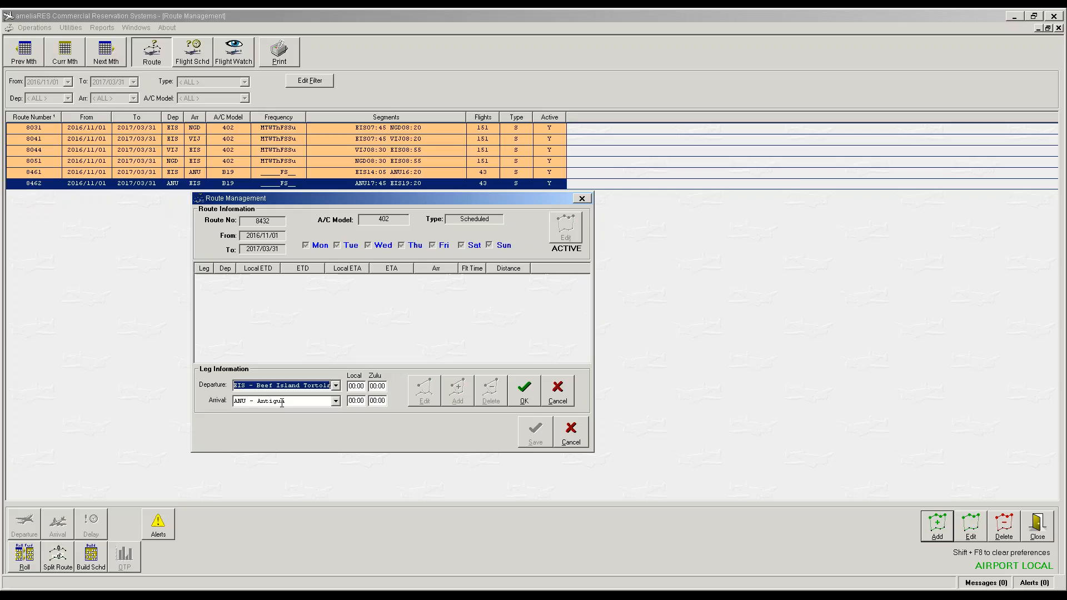
{"action": "left_click", "coordinate": [282, 404]}
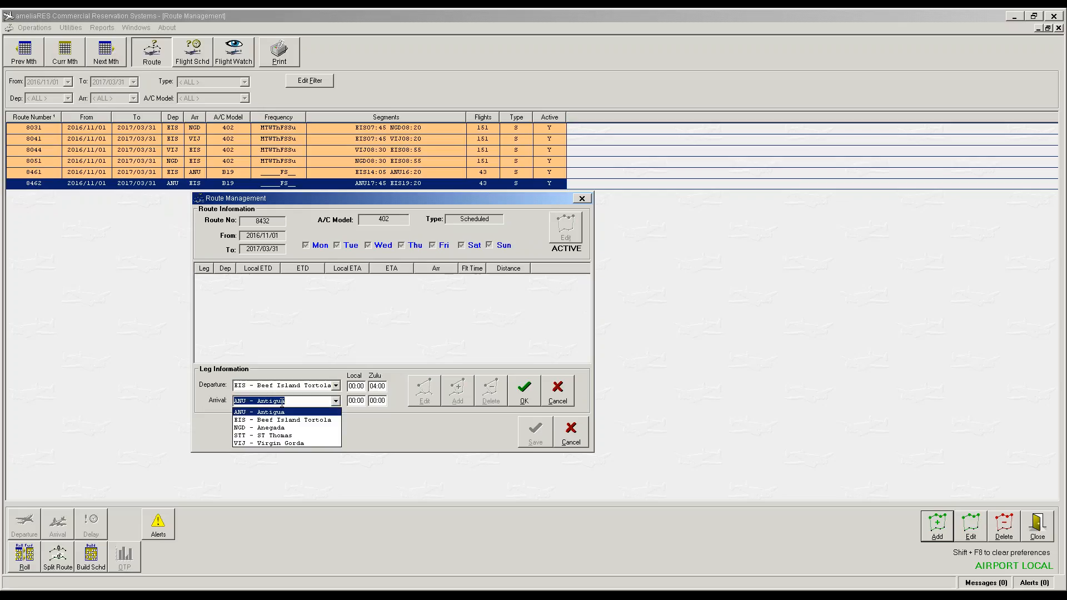
{"action": "type", "text": "stT - ST Thomas"}
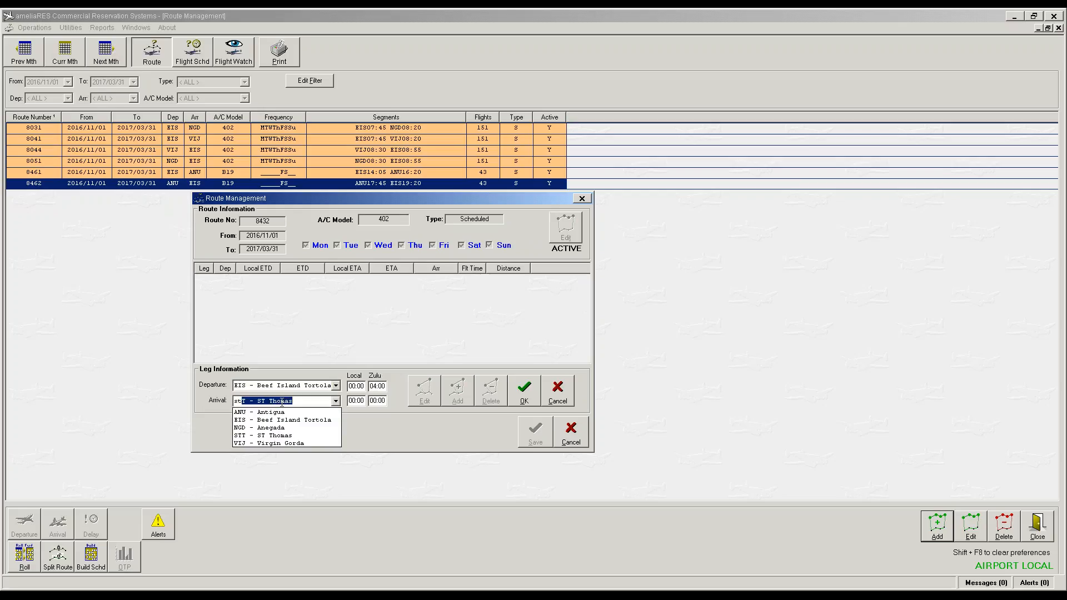
{"action": "key", "text": "Tab"}
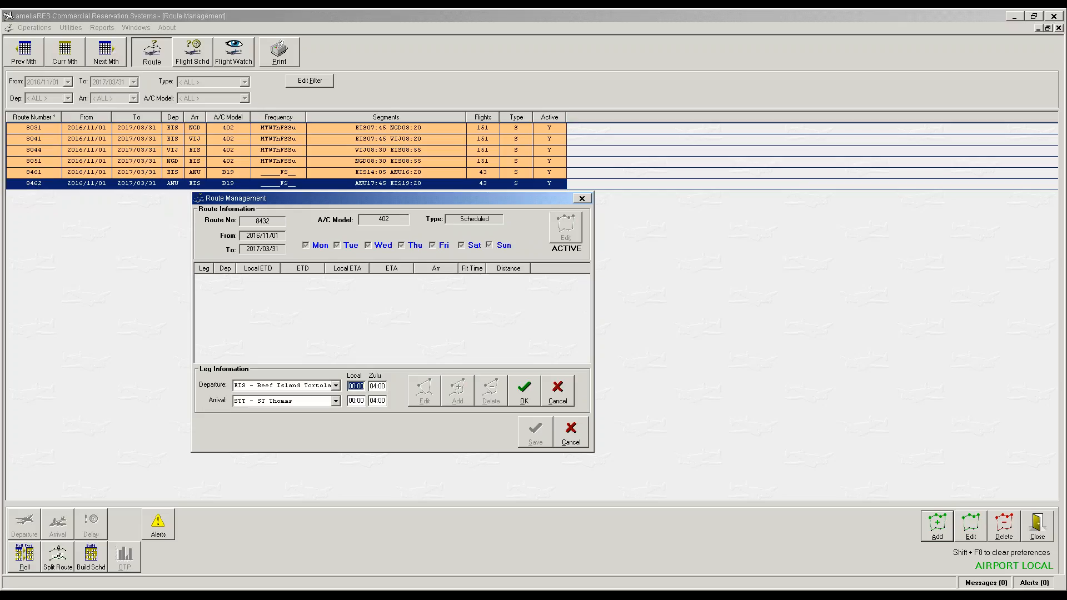
{"action": "type", "text": "0900"}
{"action": "key", "text": "Tab"}
{"action": "type", "text": "0930"}
{"action": "key", "text": "Tab"}
{"action": "left_click", "coordinate": [525, 392]}
{"action": "left_click", "coordinate": [536, 431]}
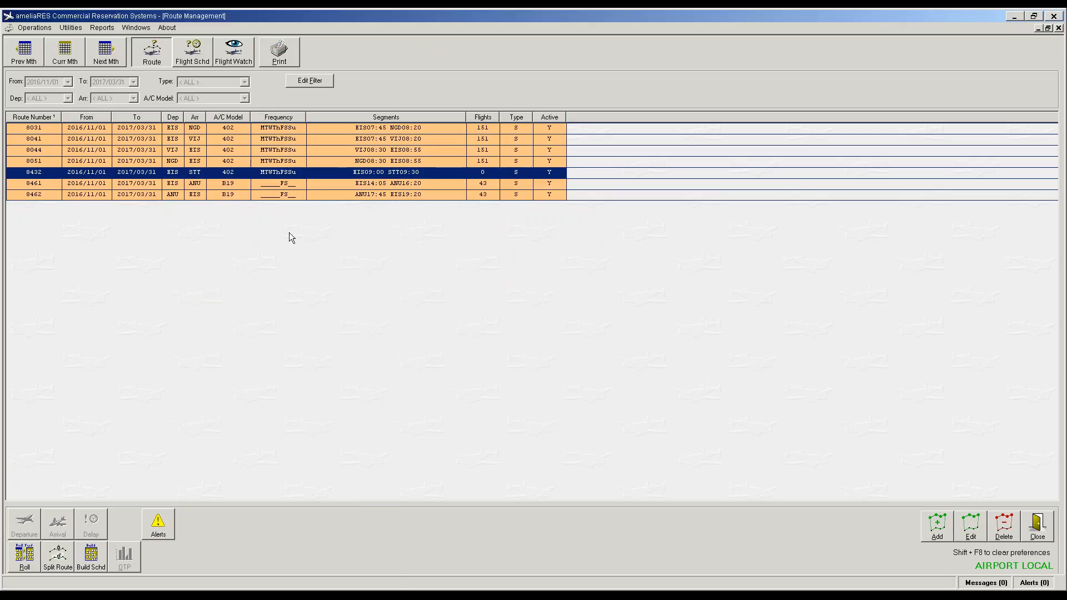
Step: Build route 8432's schedule with template 402, then start another new route
{"action": "left_click", "coordinate": [95, 559]}
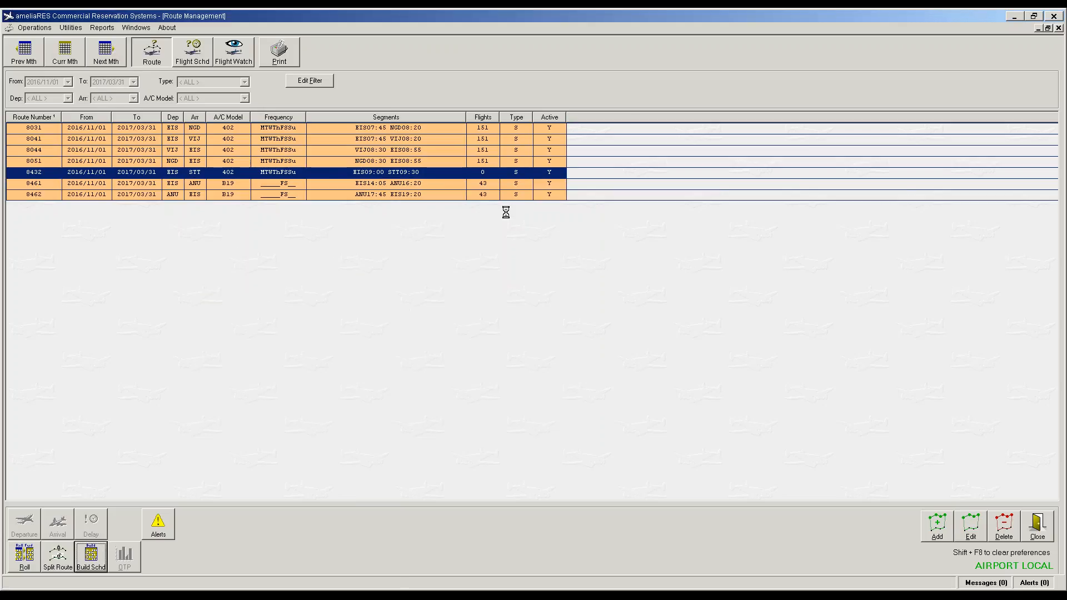
{"action": "left_click", "coordinate": [533, 321]}
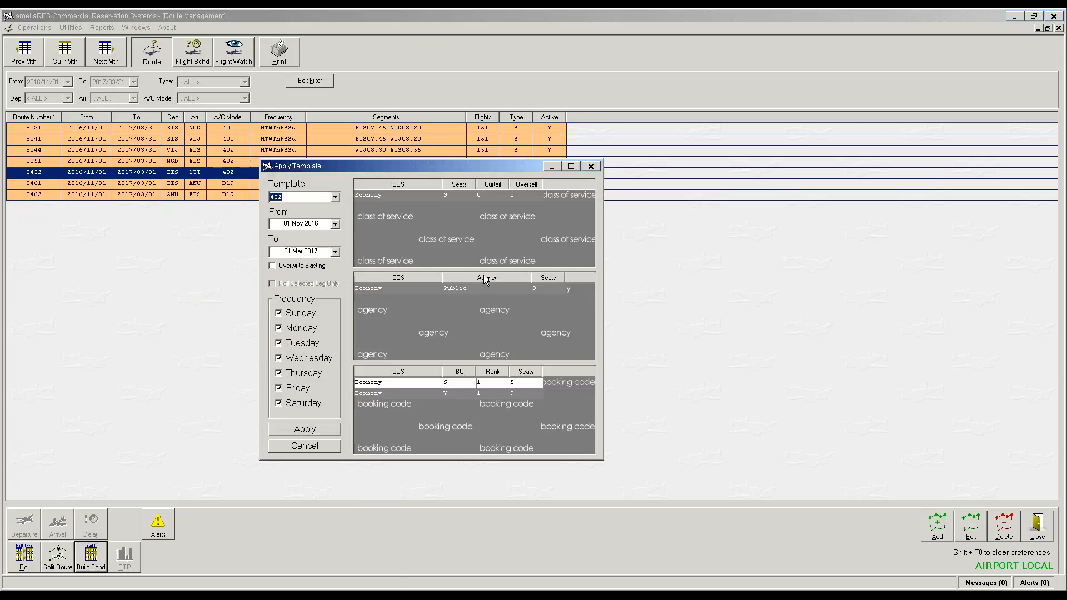
{"action": "left_click", "coordinate": [319, 428]}
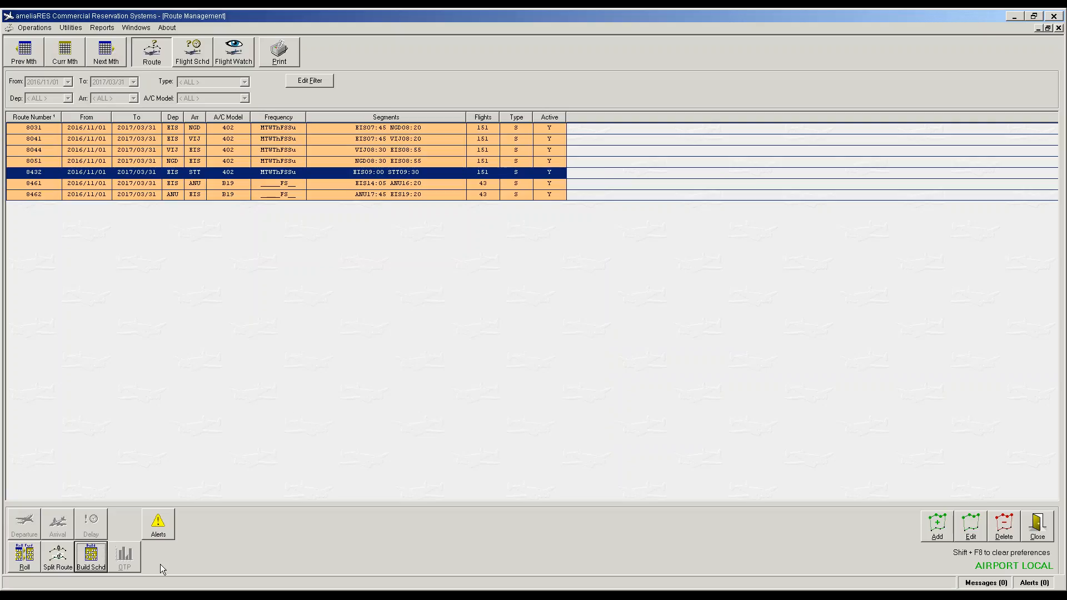
{"action": "left_click", "coordinate": [936, 527]}
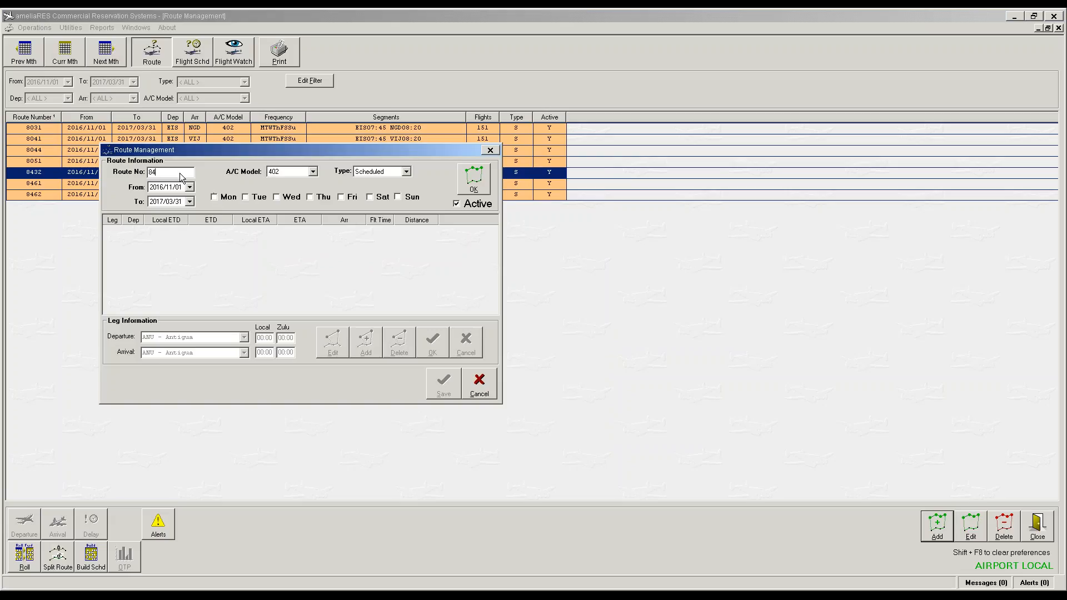
Step: Enter route number 8431 and set it to operate Monday through Sunday
{"action": "type", "text": "3"}
{"action": "left_click", "coordinate": [215, 198]}
{"action": "key", "text": "space"}
{"action": "key", "text": "Tab"}
{"action": "key", "text": "space"}
{"action": "key", "text": "Tab"}
{"action": "key", "text": "space"}
{"action": "key", "text": "Tab"}
{"action": "key", "text": "Tab"}
{"action": "key", "text": "space"}
{"action": "key", "text": "Tab"}
{"action": "left_click", "coordinate": [341, 197]}
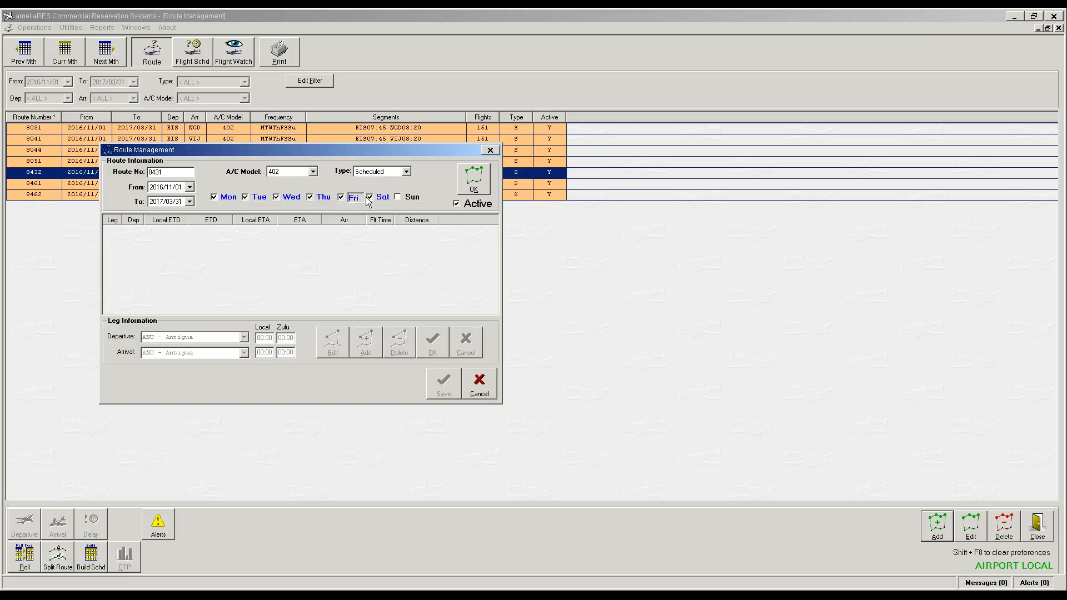
{"action": "left_click", "coordinate": [398, 196]}
{"action": "left_click", "coordinate": [478, 192]}
Step: Add a leg from STT St Thomas 09:45 to EIS Beef Island Tortola 10:10 and save the route
{"action": "left_click", "coordinate": [364, 344]}
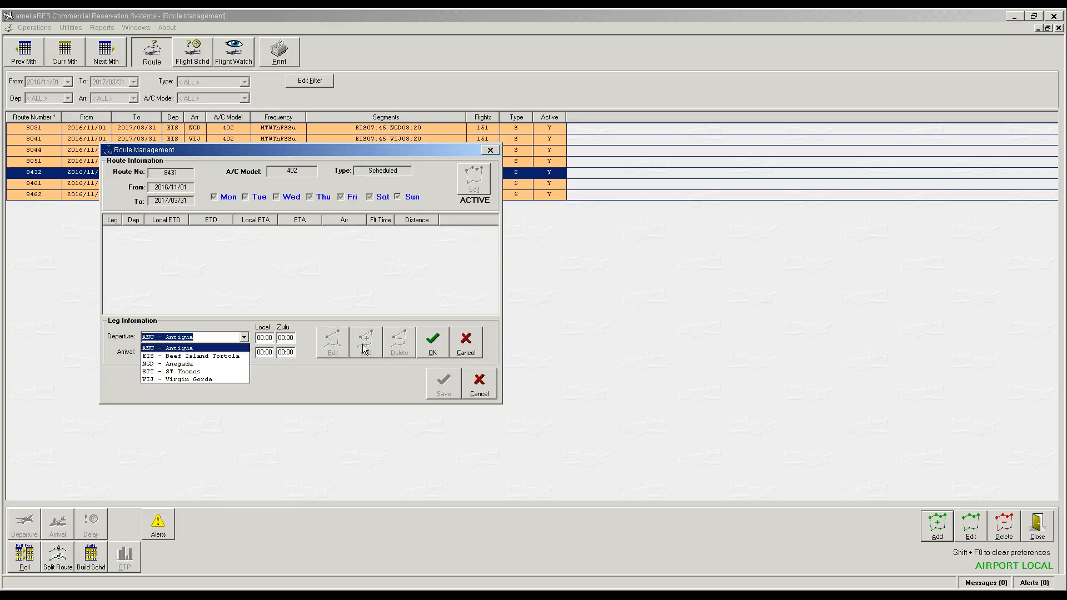
{"action": "type", "text": "stt - ST Thomas"}
{"action": "key", "text": "Tab"}
{"action": "type", "text": "ei"}
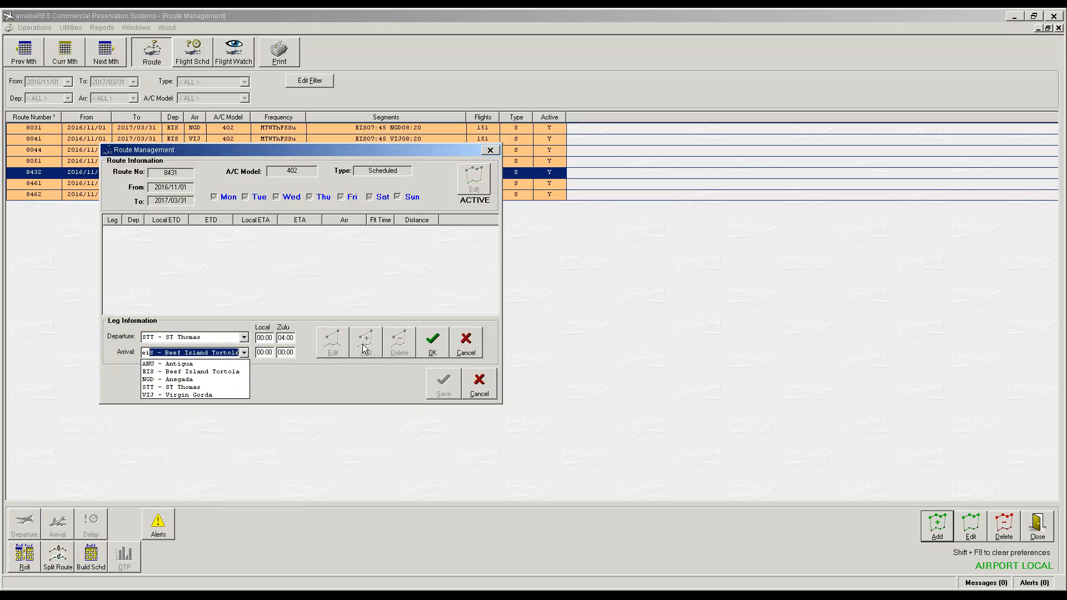
{"action": "key", "text": "Tab"}
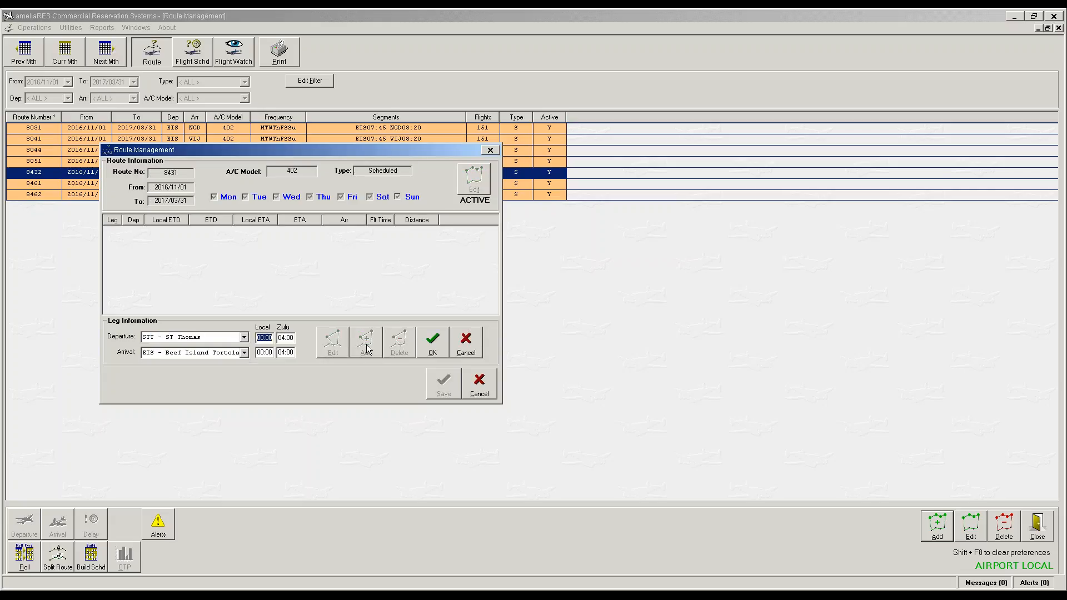
{"action": "type", "text": "9:"}
{"action": "type", "text": "45"}
{"action": "key", "text": "Tab"}
{"action": "type", "text": "1010"}
{"action": "key", "text": "Tab"}
{"action": "left_click", "coordinate": [439, 343]}
{"action": "left_click", "coordinate": [445, 384]}
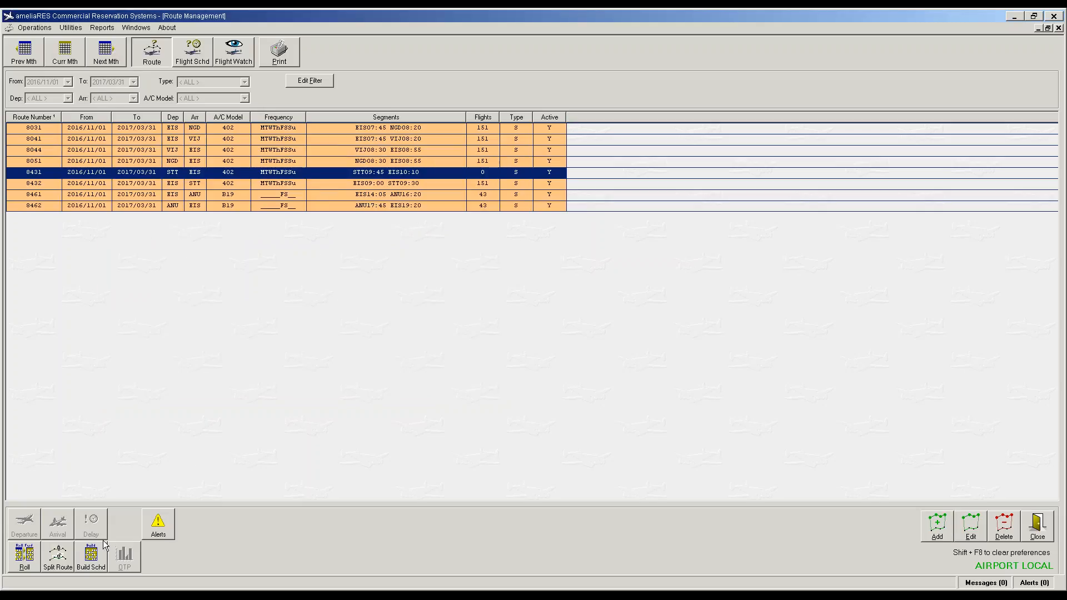
Step: Build the schedules for route 8431 and apply template 402, producing 151 flights
{"action": "left_click", "coordinate": [90, 565]}
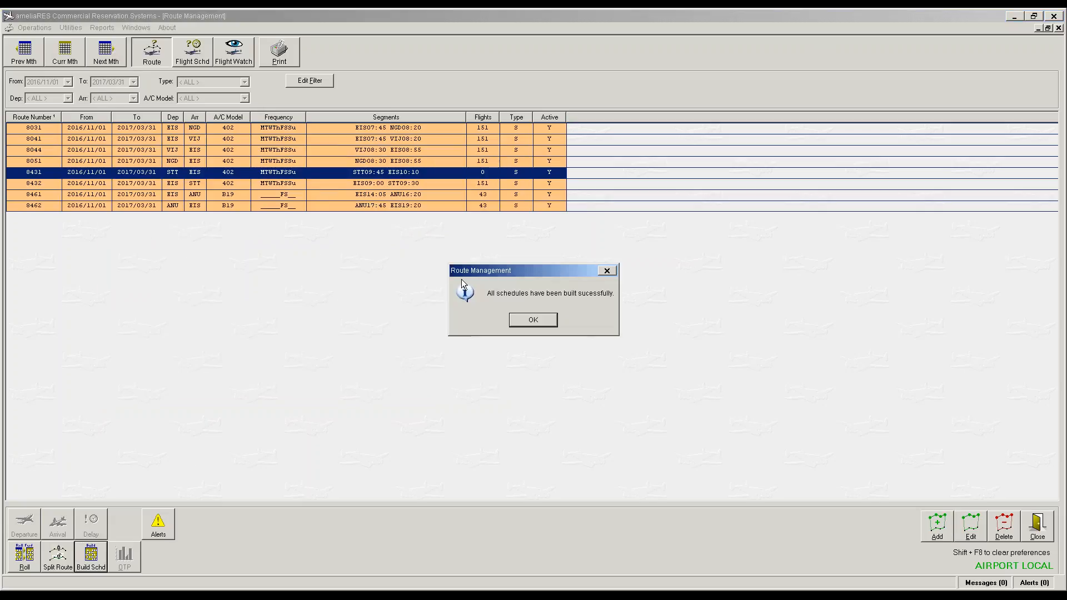
{"action": "left_click", "coordinate": [529, 322]}
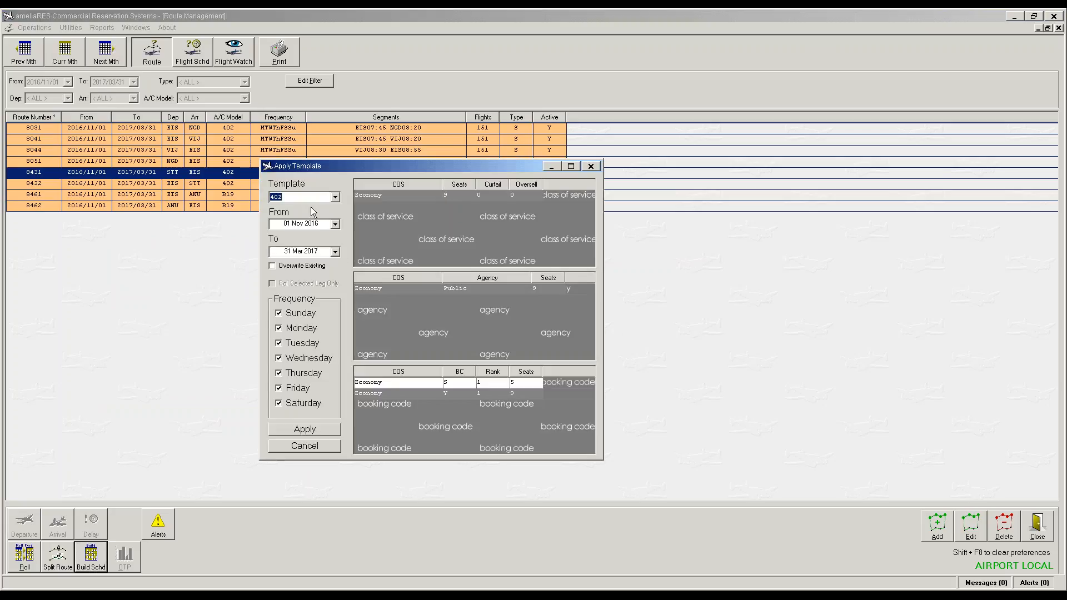
{"action": "left_click", "coordinate": [310, 432]}
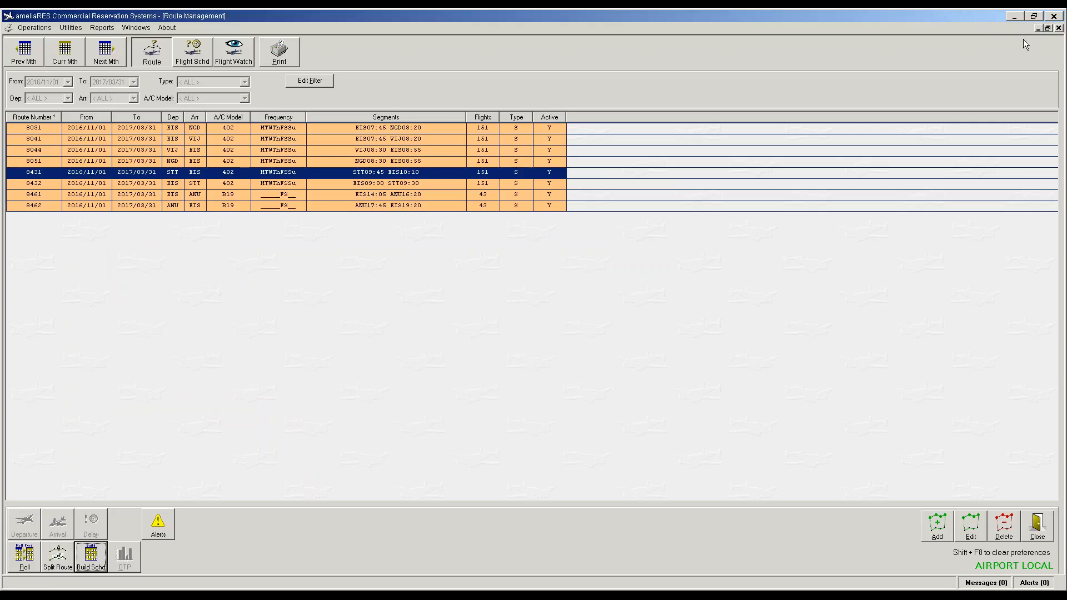
Step: Restore the Route Management window to a smaller size, move it right, and bring up Utilities
{"action": "left_click", "coordinate": [1048, 28]}
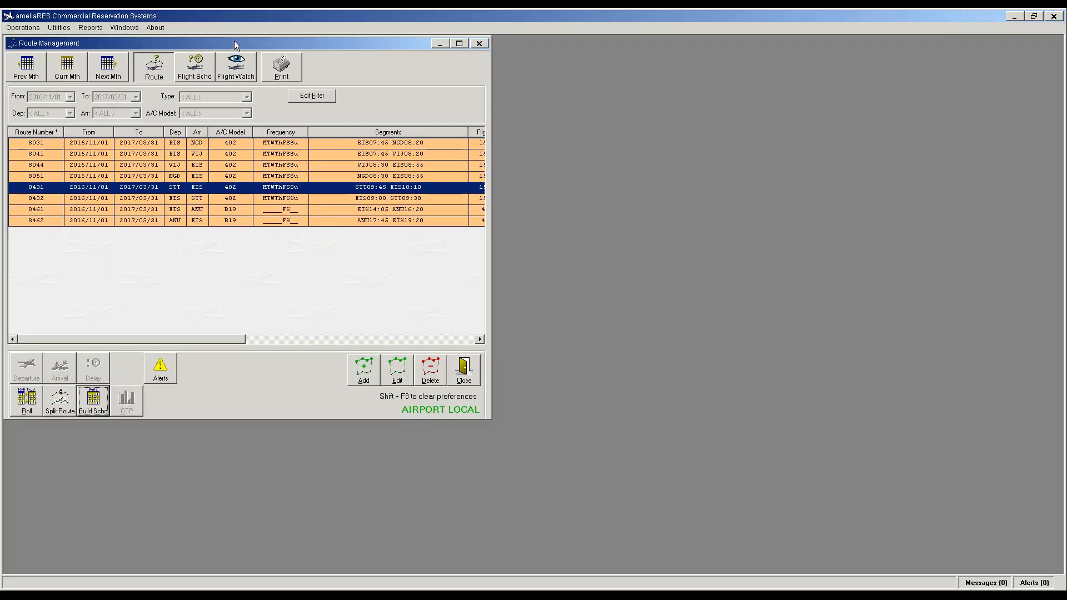
{"action": "left_click_drag", "start_coordinate": [235, 41], "coordinate": [713, 41]}
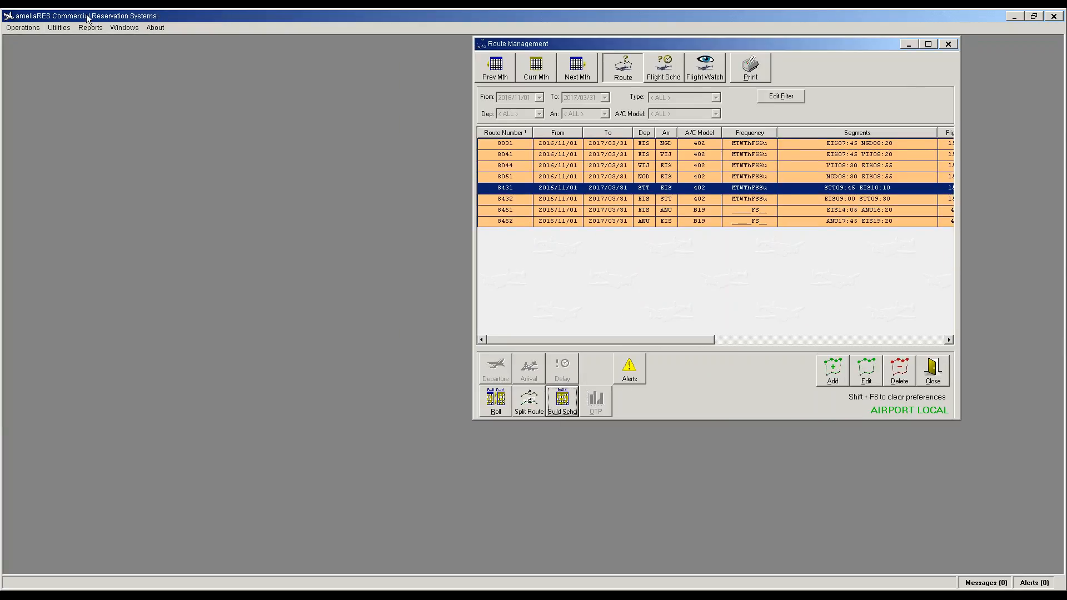
{"action": "left_click", "coordinate": [59, 27]}
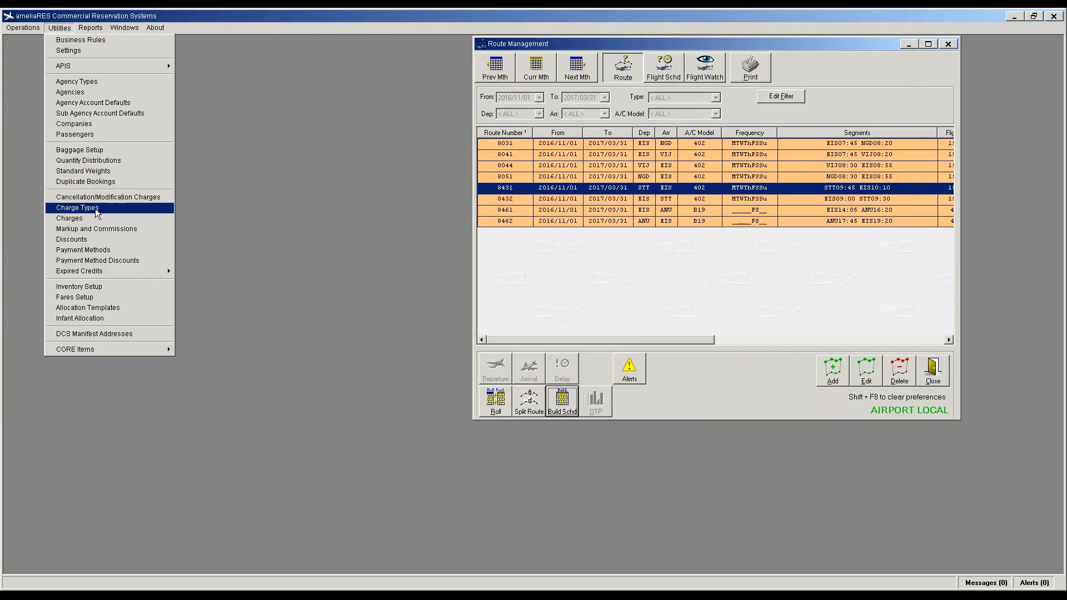
Step: Open Fares Setup beside the route list and review the EIS–NGD and STT–VIJ fares
{"action": "left_click", "coordinate": [82, 297]}
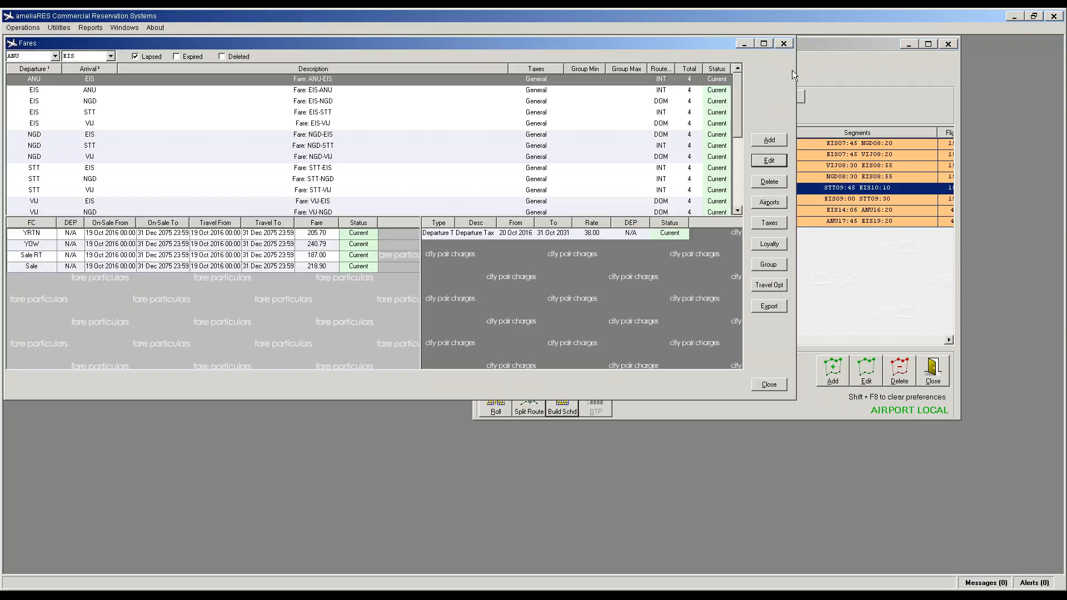
{"action": "left_click_drag", "start_coordinate": [797, 71], "coordinate": [365, 82]}
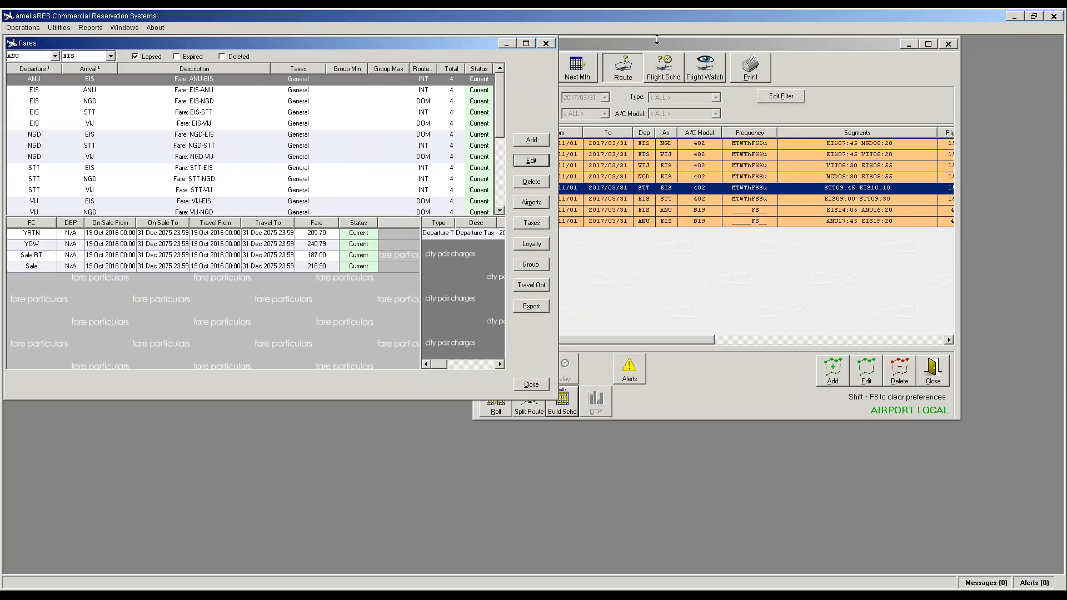
{"action": "mouse_move", "coordinate": [612, 43]}
{"action": "left_mouse_down"}
{"action": "mouse_move", "coordinate": [728, 44]}
{"action": "mouse_move", "coordinate": [605, 38]}
{"action": "left_mouse_up"}
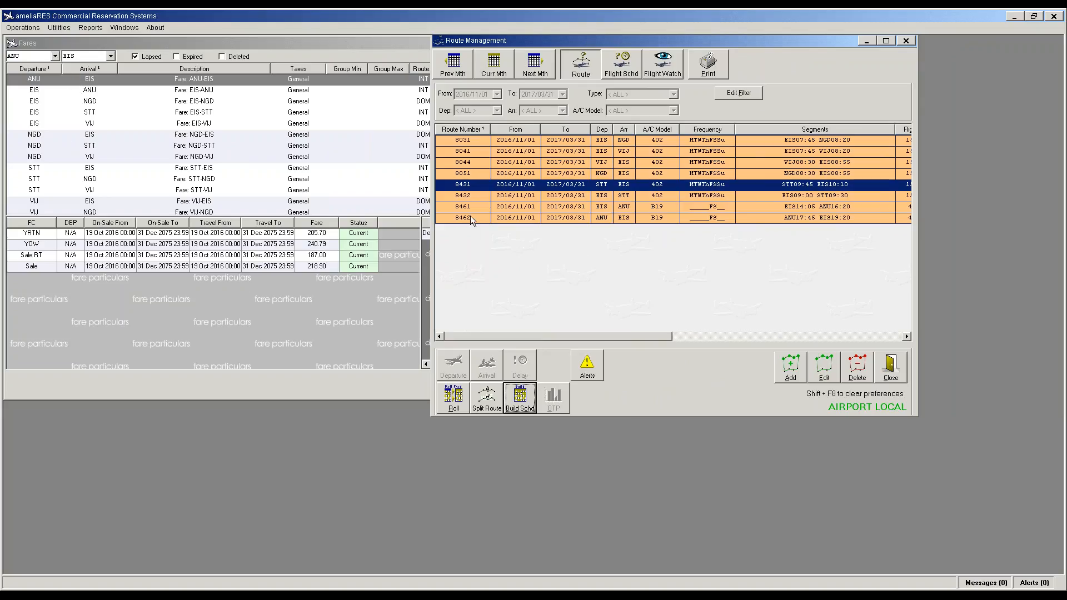
{"action": "left_click", "coordinate": [85, 102]}
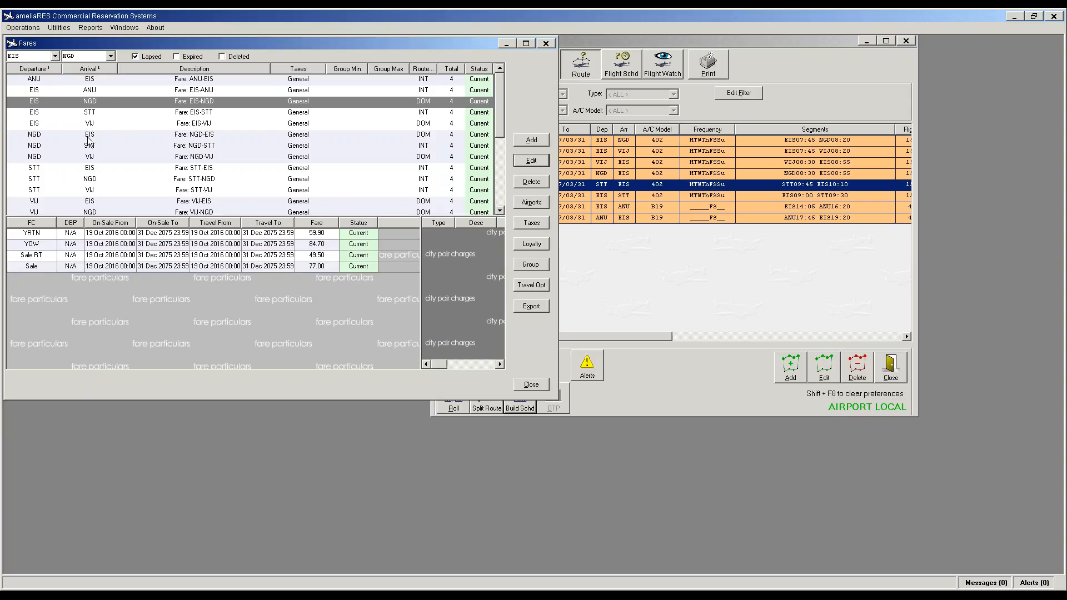
{"action": "left_click", "coordinate": [93, 191]}
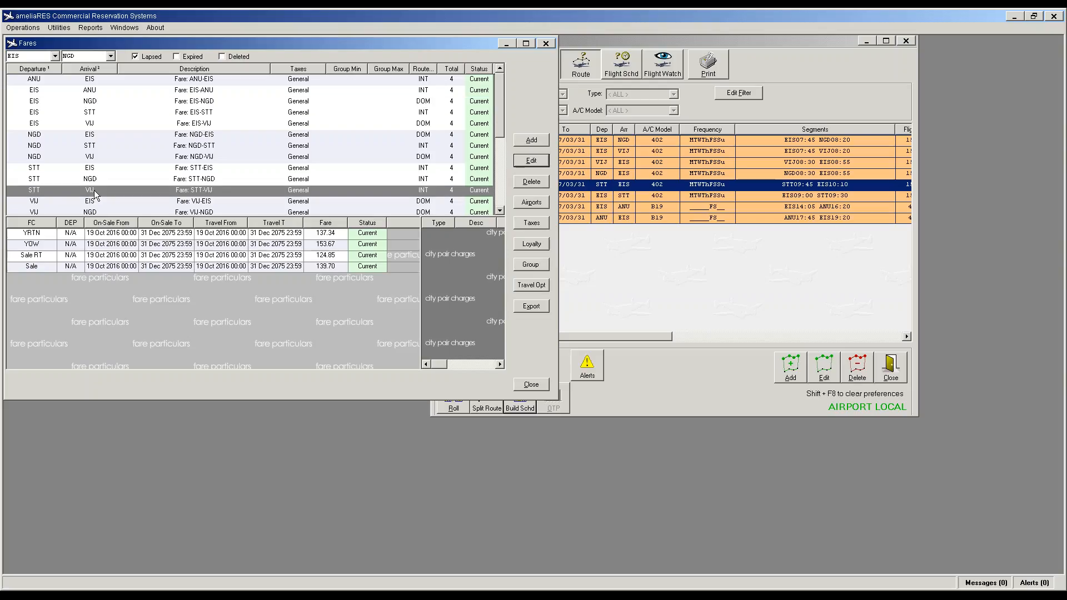
{"action": "left_click", "coordinate": [623, 246]}
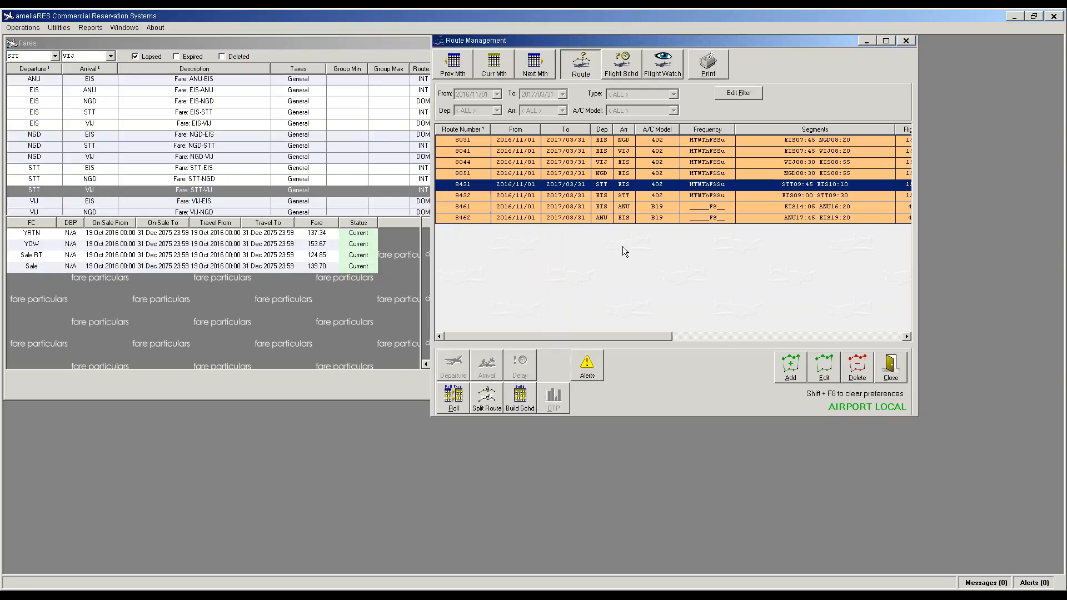
Step: Create new route 8435 operating daily and confirm its details
{"action": "left_click", "coordinate": [789, 367]}
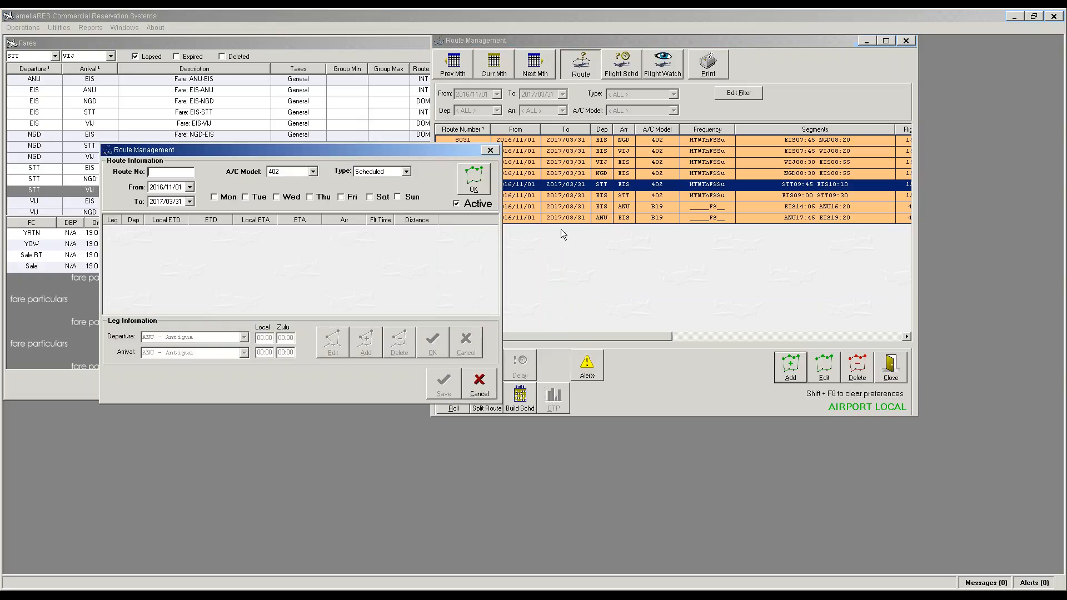
{"action": "left_click", "coordinate": [214, 197]}
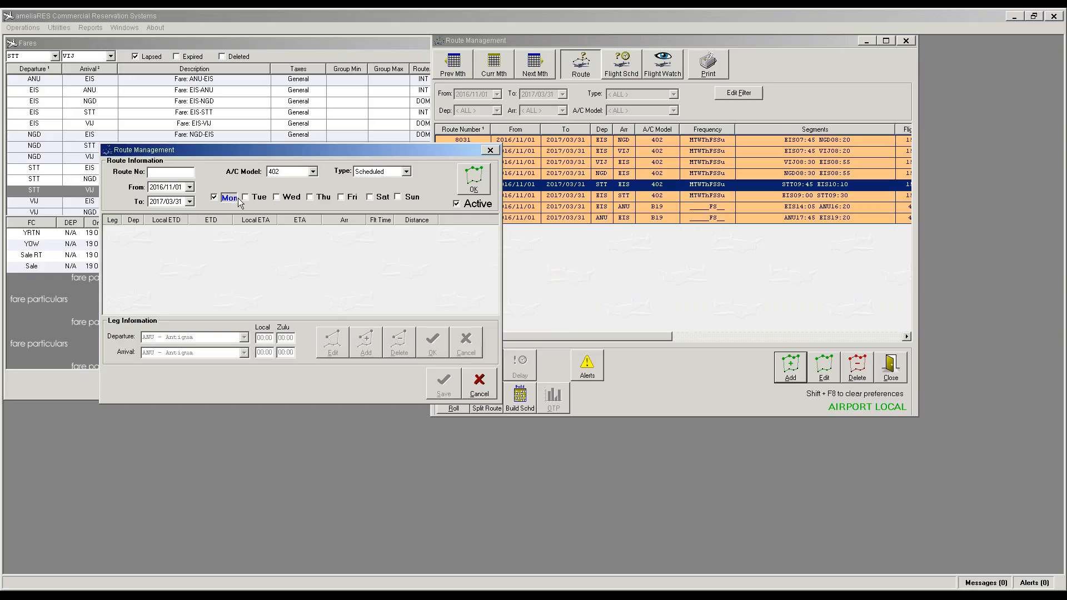
{"action": "left_click", "coordinate": [278, 198]}
{"action": "left_click", "coordinate": [310, 198]}
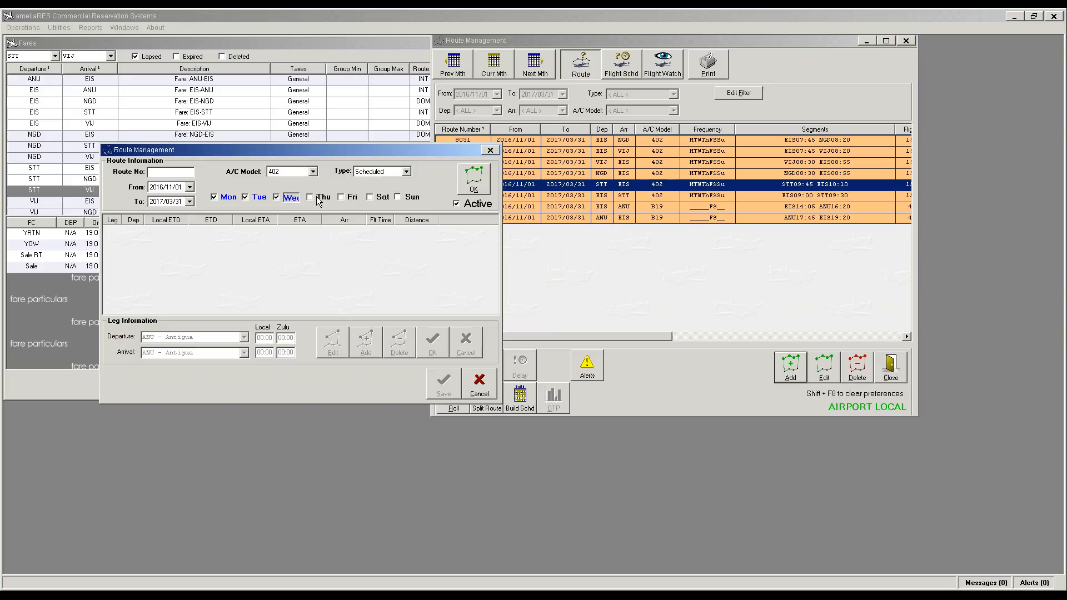
{"action": "left_click", "coordinate": [353, 199]}
{"action": "left_click", "coordinate": [383, 199]}
{"action": "left_click", "coordinate": [411, 199]}
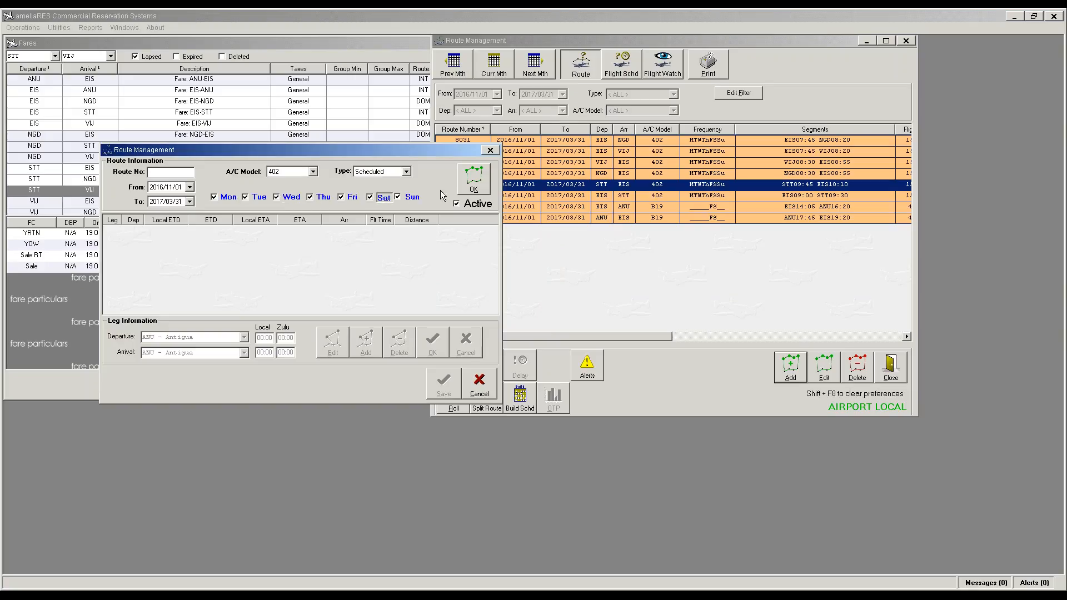
{"action": "left_click", "coordinate": [172, 173]}
{"action": "type", "text": "8435"}
{"action": "left_click", "coordinate": [478, 189]}
Step: Add an STT St Thomas 09:45 to EIS Beef Island Tortola 10:10 leg and save the route
{"action": "left_click", "coordinate": [367, 344]}
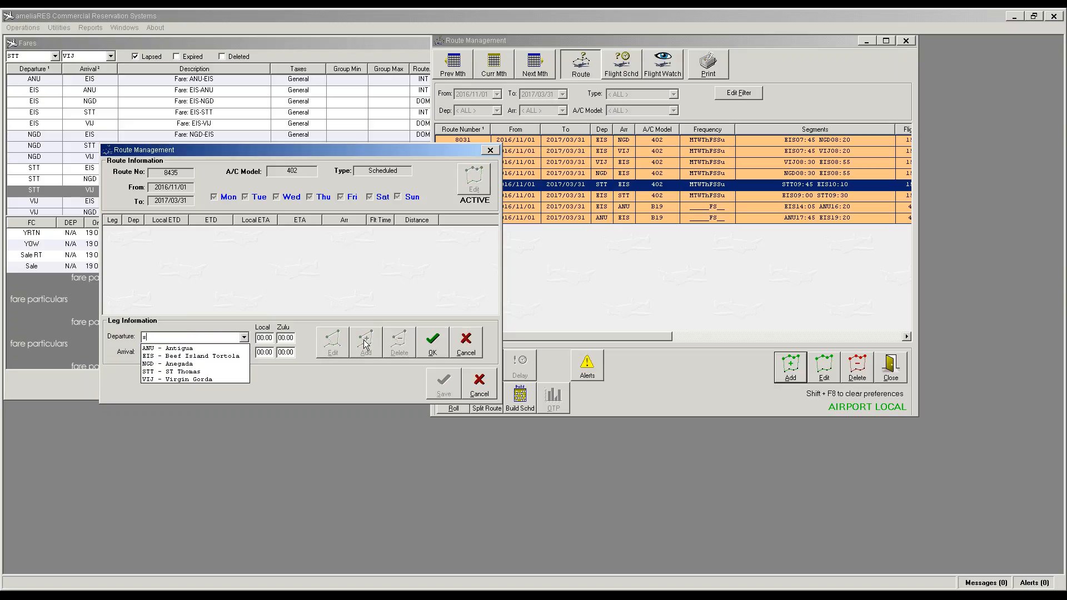
{"action": "type", "text": "s"}
{"action": "key", "text": "Tab"}
{"action": "type", "text": "e"}
{"action": "key", "text": "Tab"}
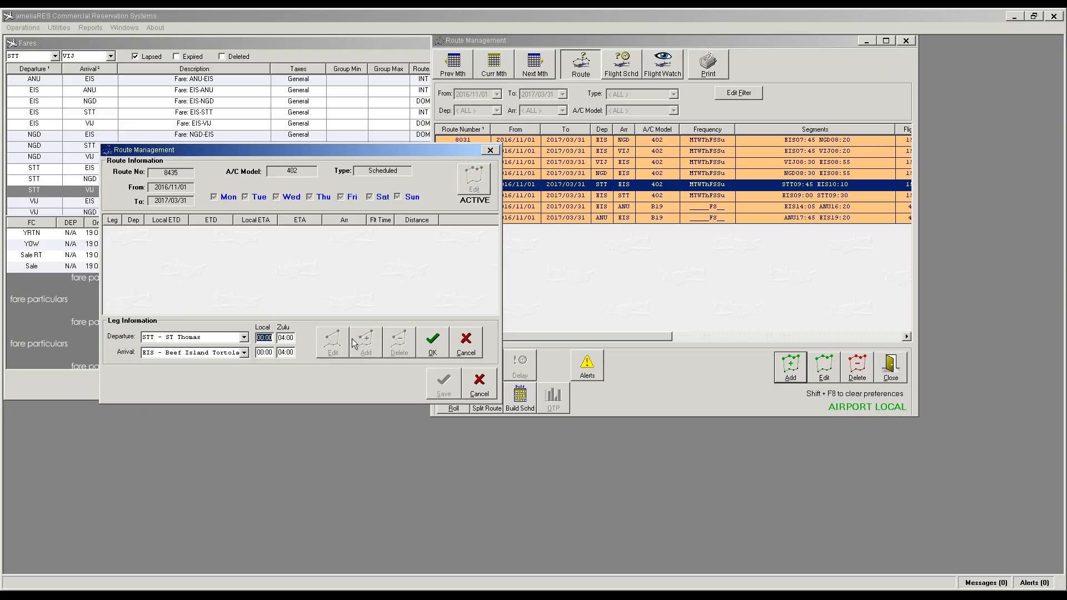
{"action": "type", "text": "0945"}
{"action": "key", "text": "Tab"}
{"action": "type", "text": "1010"}
{"action": "left_click", "coordinate": [433, 342]}
{"action": "left_click", "coordinate": [440, 380]}
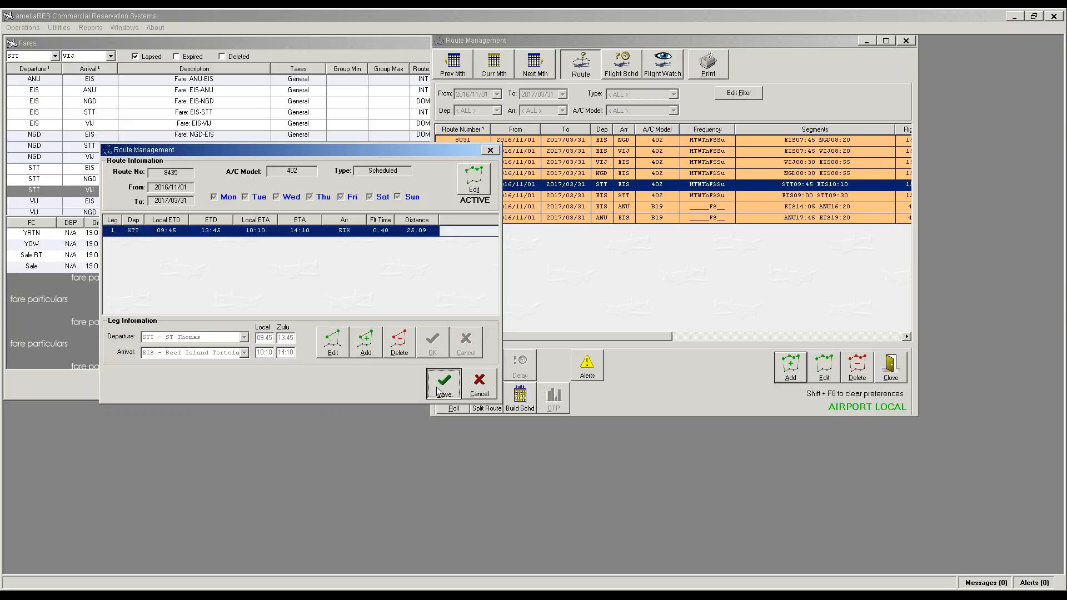
Step: Build the flight schedules and apply the 402 template
{"action": "left_click", "coordinate": [533, 396]}
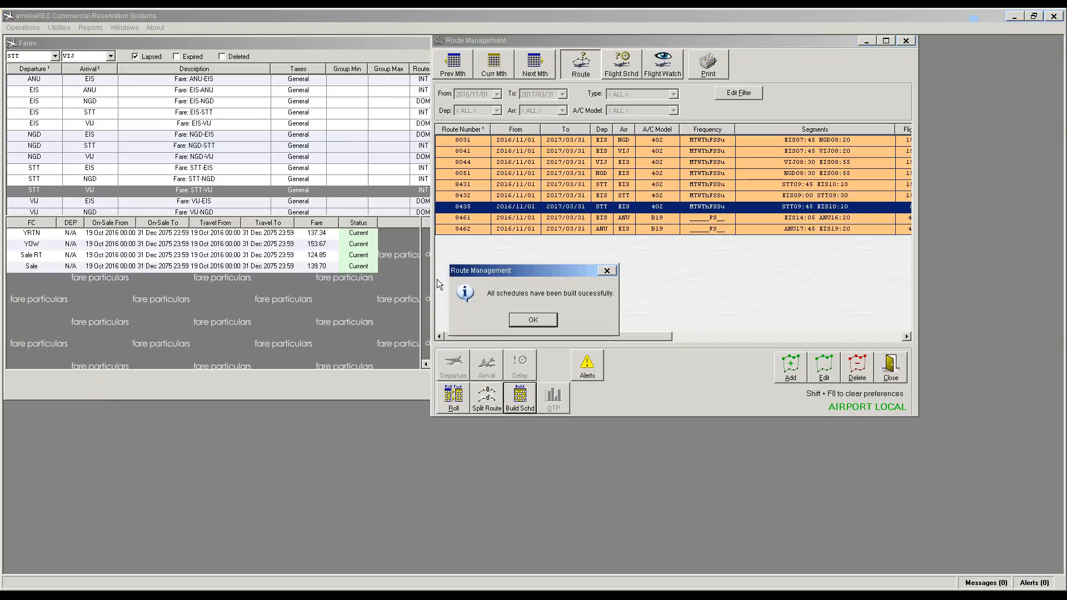
{"action": "left_click", "coordinate": [532, 320]}
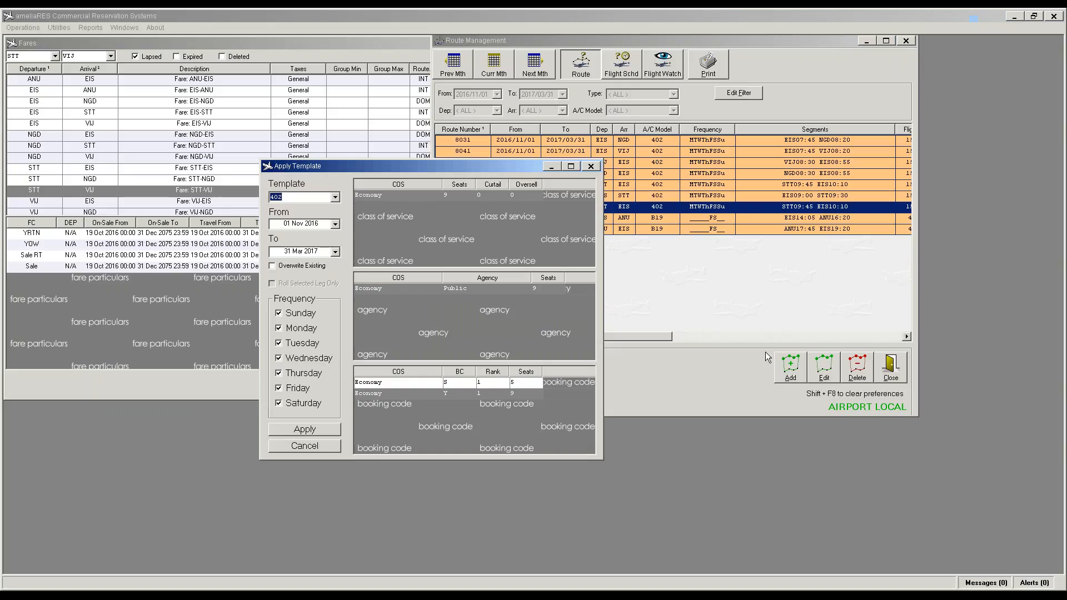
{"action": "left_click", "coordinate": [311, 432]}
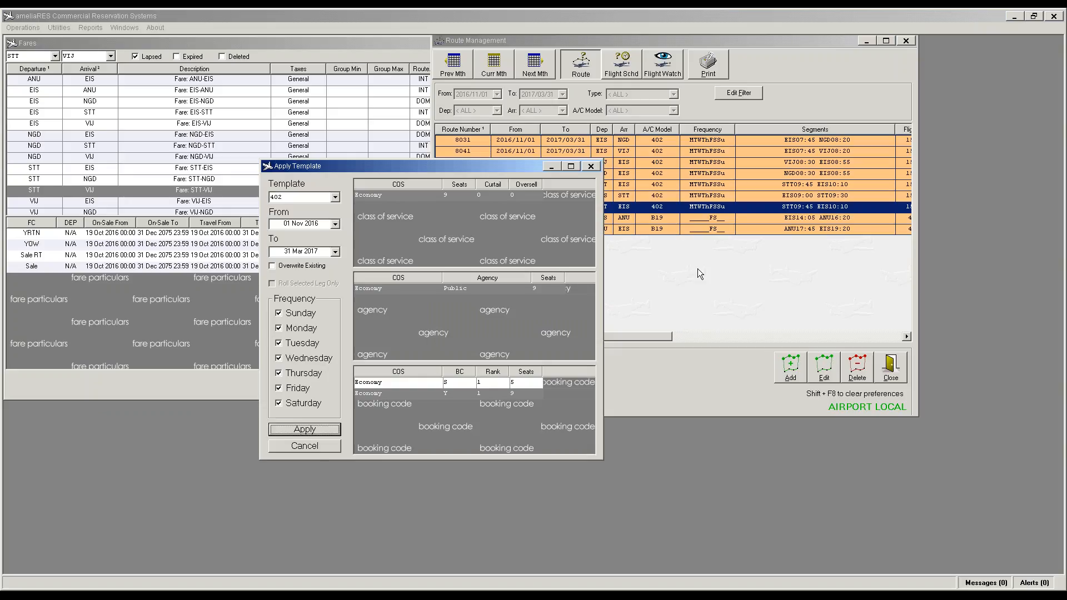
{"action": "left_click", "coordinate": [792, 369]}
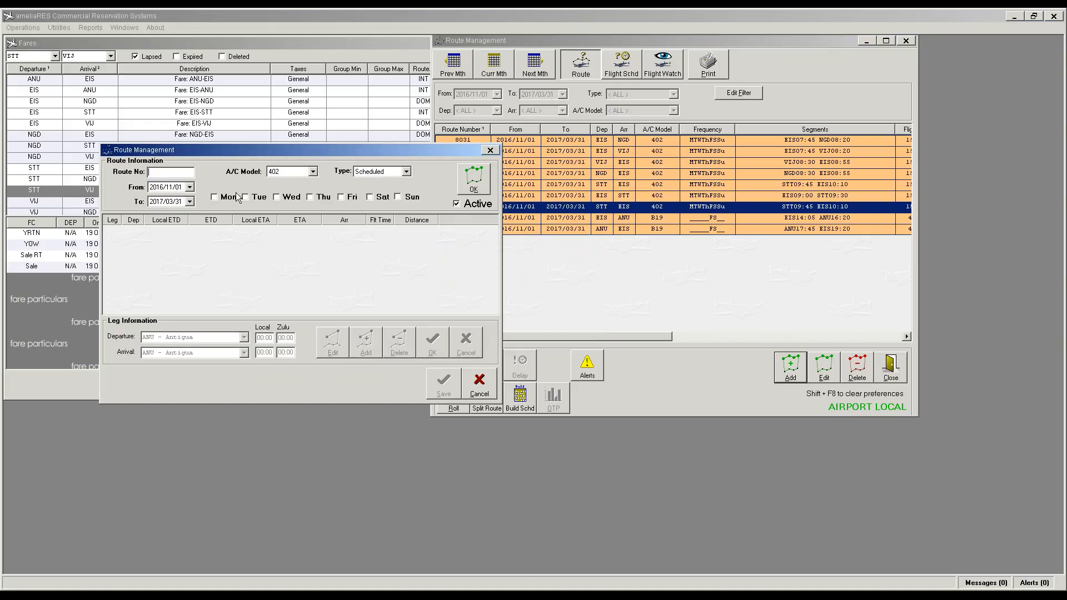
Step: Set up route 8434 to operate Monday through Sunday
{"action": "left_click", "coordinate": [218, 198]}
{"action": "left_click", "coordinate": [256, 198]}
{"action": "left_click", "coordinate": [290, 198]}
{"action": "left_click", "coordinate": [334, 200]}
{"action": "left_click", "coordinate": [349, 199]}
{"action": "left_click", "coordinate": [381, 199]}
{"action": "left_click", "coordinate": [402, 200]}
{"action": "left_click", "coordinate": [182, 172]}
{"action": "type", "text": "34"}
{"action": "left_click", "coordinate": [474, 181]}
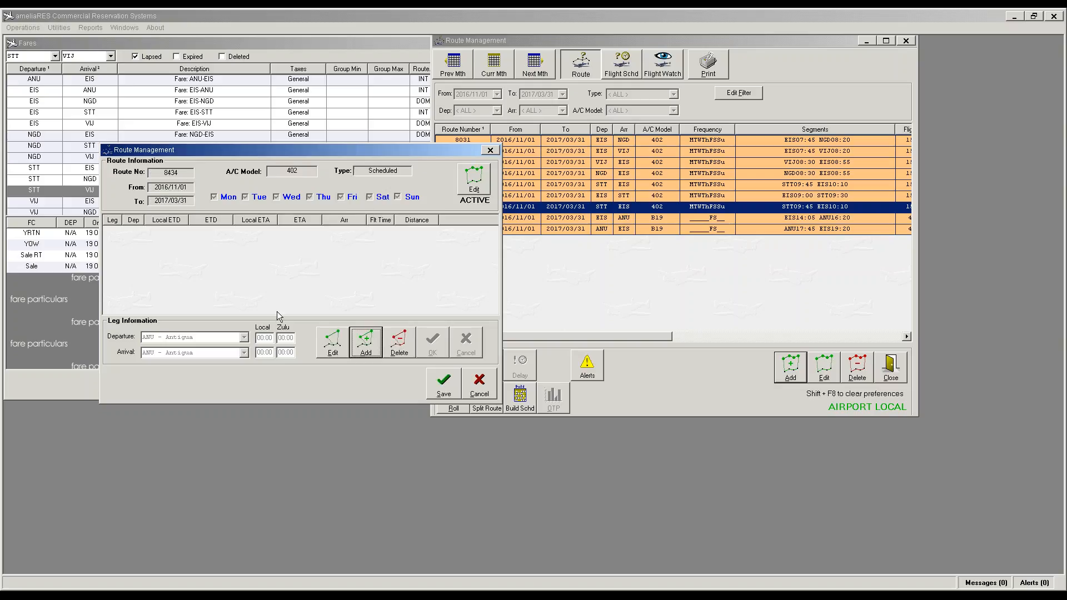
Step: Add a VIJ Virgin Gorda 09:00 to STT St Thomas 09:30 leg and save the route
{"action": "left_click", "coordinate": [361, 347]}
{"action": "type", "text": "v"}
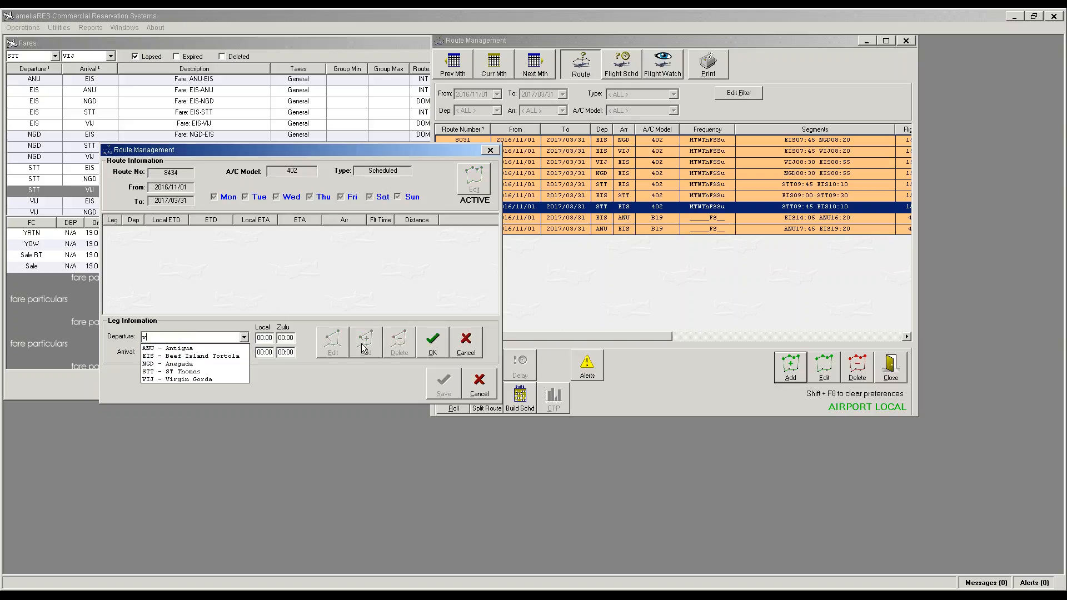
{"action": "key", "text": "Tab"}
{"action": "type", "text": "s"}
{"action": "key", "text": "Tab"}
{"action": "type", "text": "0900"}
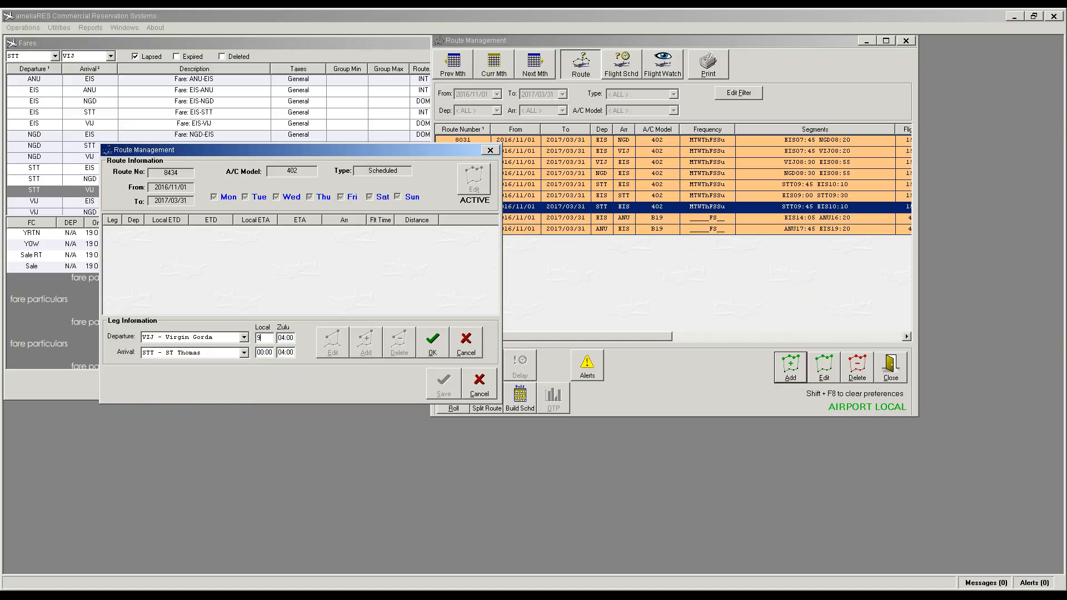
{"action": "key", "text": "Tab"}
{"action": "type", "text": "930"}
{"action": "left_click", "coordinate": [439, 347]}
{"action": "left_click", "coordinate": [442, 381]}
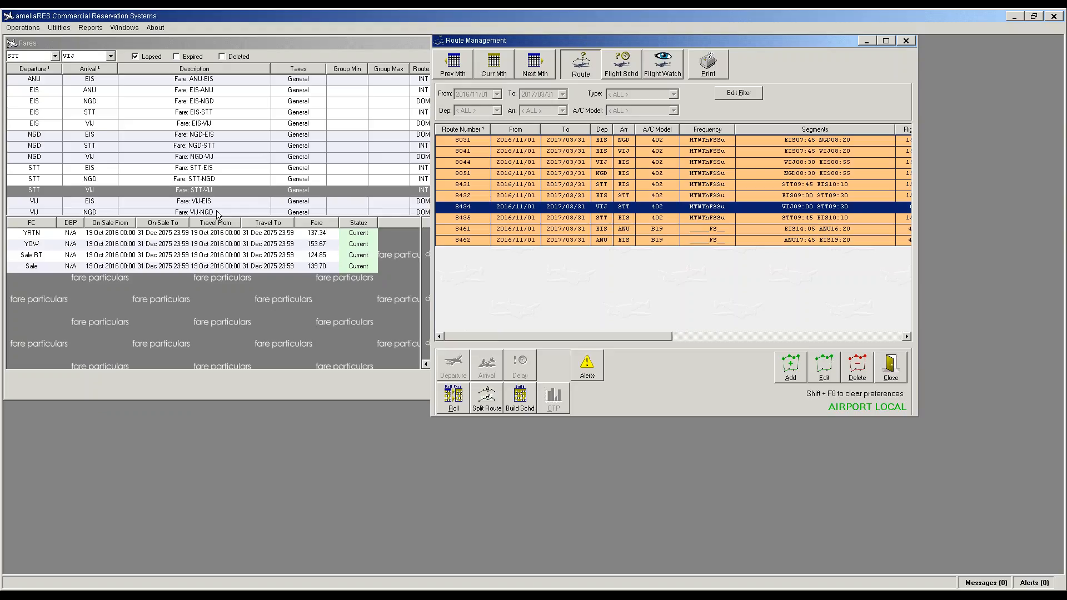
Step: Check the STT–NGD fares, then create route 8436 operating every day of the week
{"action": "left_click", "coordinate": [201, 179]}
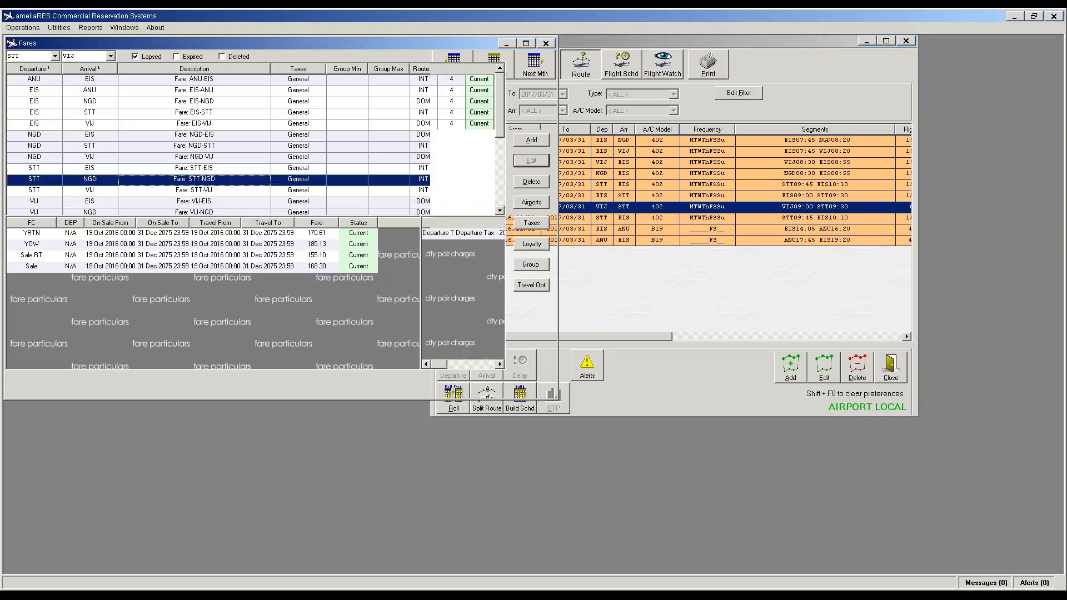
{"action": "left_click", "coordinate": [720, 269]}
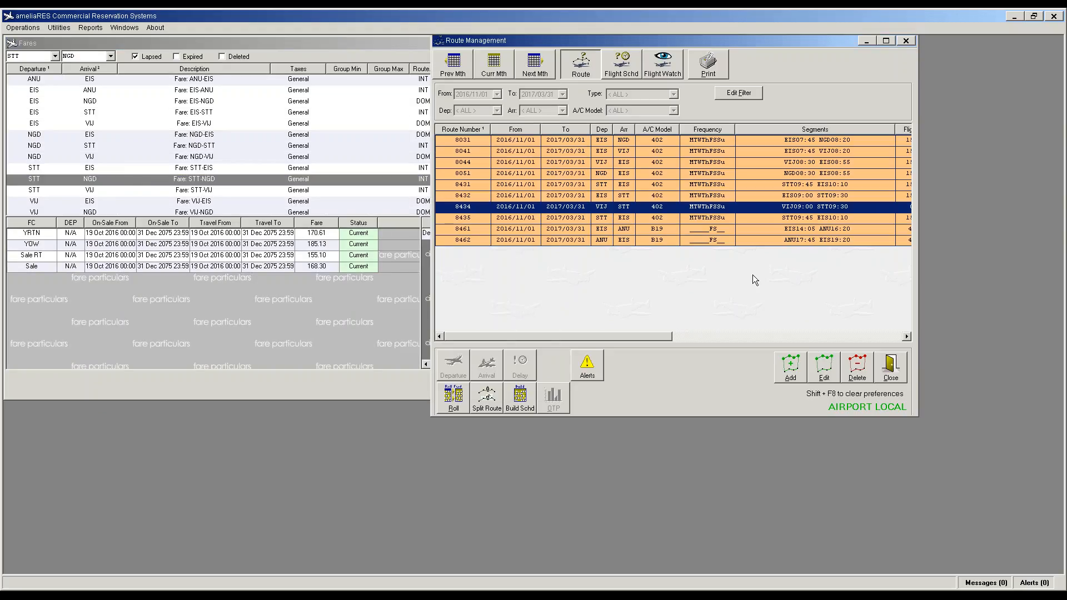
{"action": "left_click", "coordinate": [795, 377]}
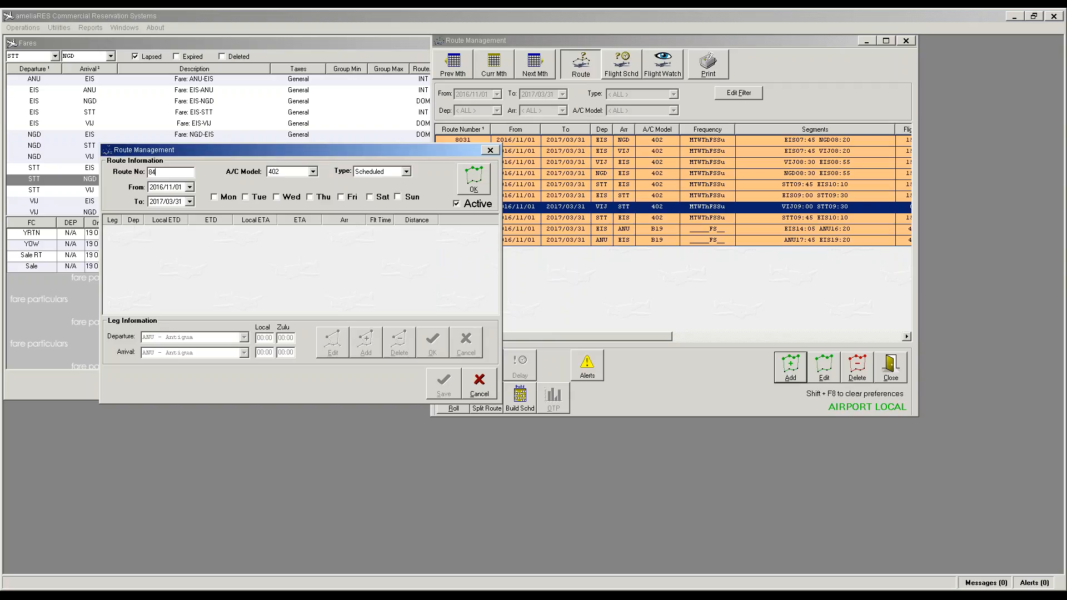
{"action": "type", "text": "36"}
{"action": "left_click", "coordinate": [222, 197]}
{"action": "left_click", "coordinate": [256, 198]}
{"action": "left_click", "coordinate": [288, 199]}
{"action": "left_click", "coordinate": [323, 197]}
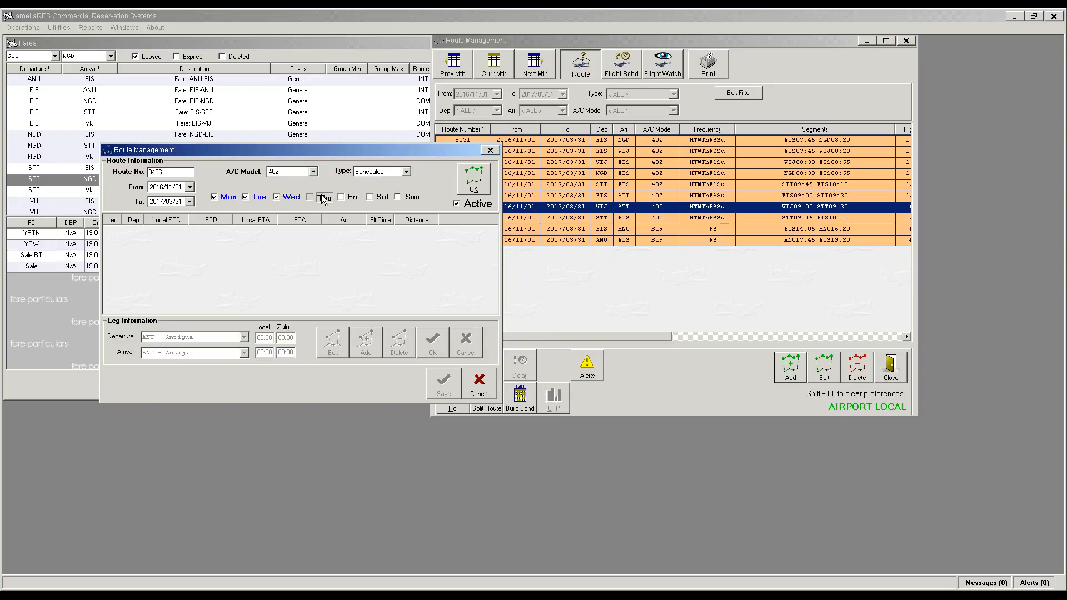
{"action": "left_click", "coordinate": [354, 199]}
{"action": "left_click", "coordinate": [370, 197]}
{"action": "left_click", "coordinate": [398, 197]}
{"action": "left_click", "coordinate": [474, 178]}
Step: Add an NGD Anegada 09:00 to STT St Thomas 09:30 leg and save the route
{"action": "left_click", "coordinate": [244, 338]}
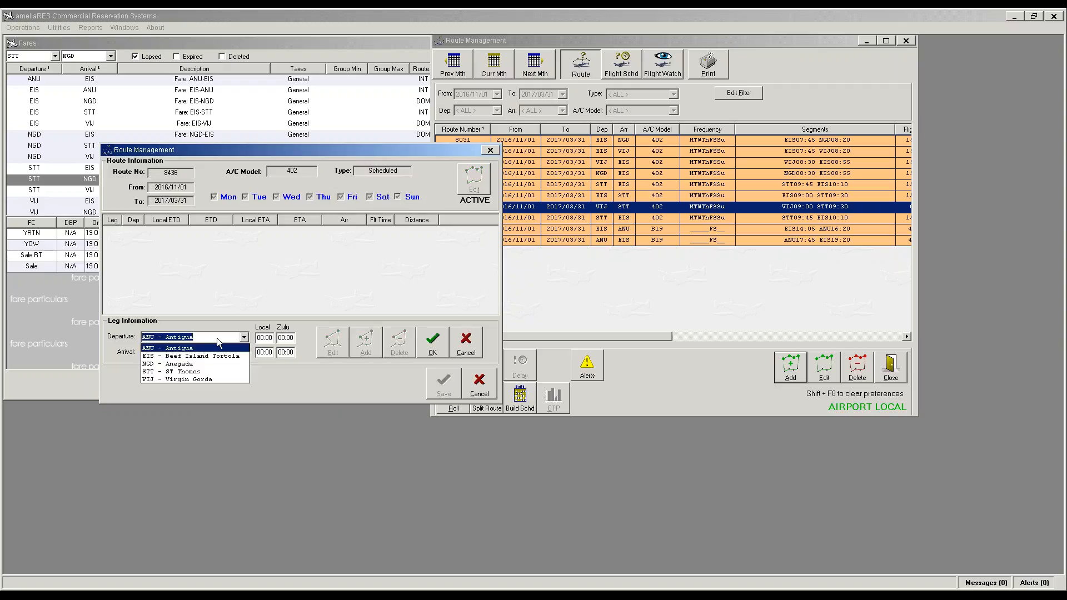
{"action": "type", "text": "ngd"}
{"action": "key", "text": "Tab"}
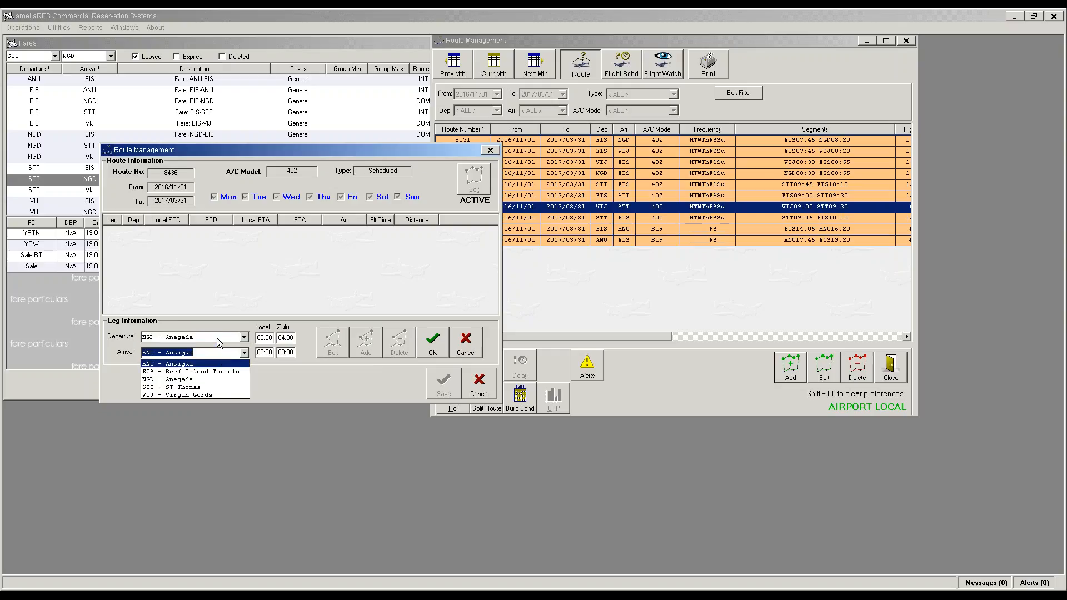
{"action": "type", "text": "stt"}
{"action": "key", "text": "Tab"}
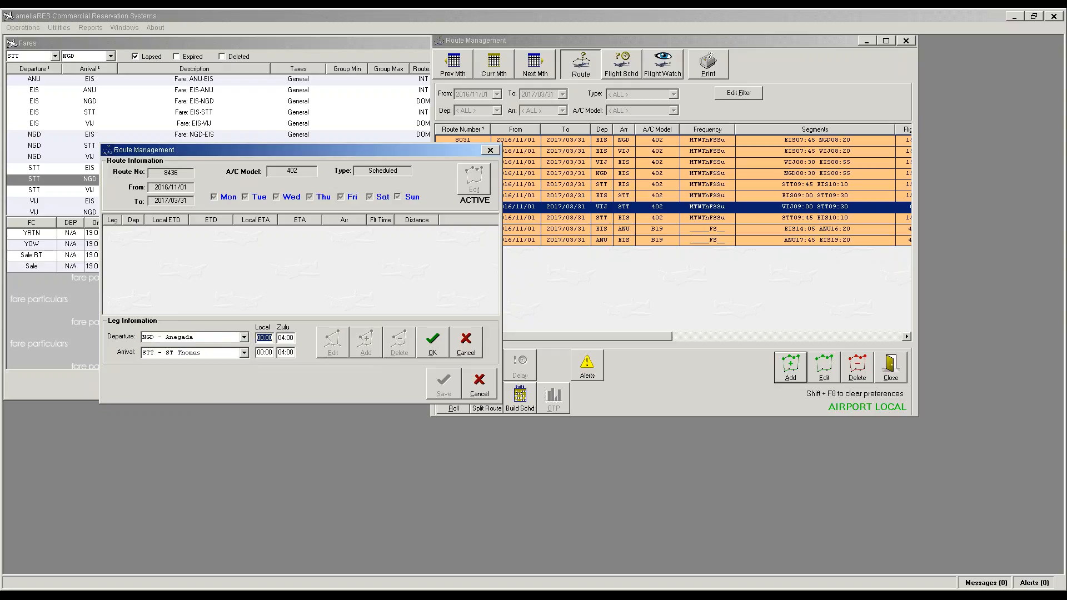
{"action": "type", "text": "0900"}
{"action": "key", "text": "Tab"}
{"action": "type", "text": "0930"}
{"action": "key", "text": "Tab"}
{"action": "left_click", "coordinate": [445, 342]}
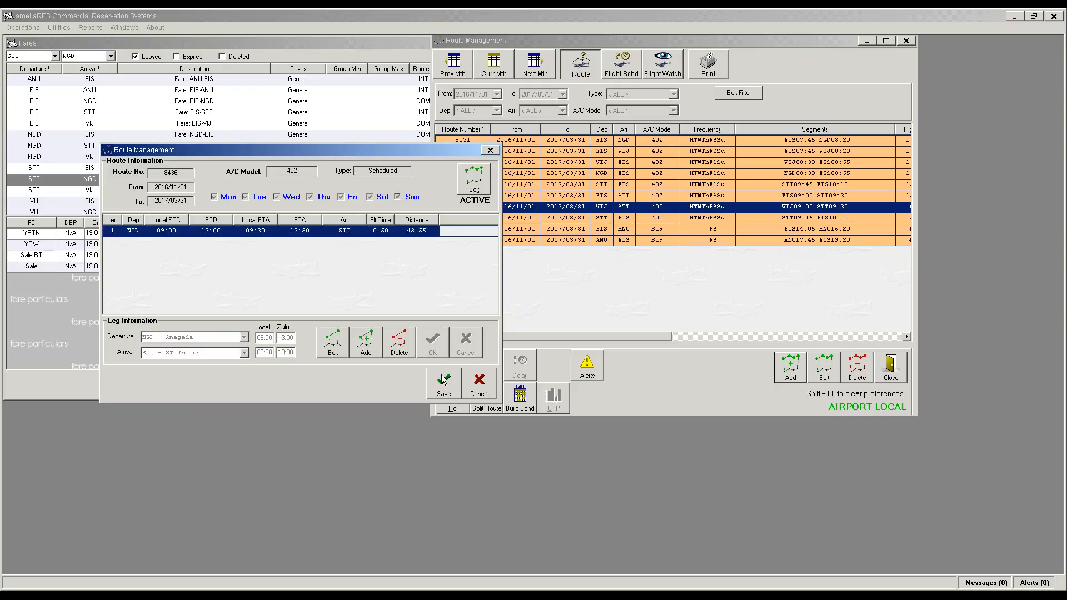
{"action": "left_click", "coordinate": [443, 380]}
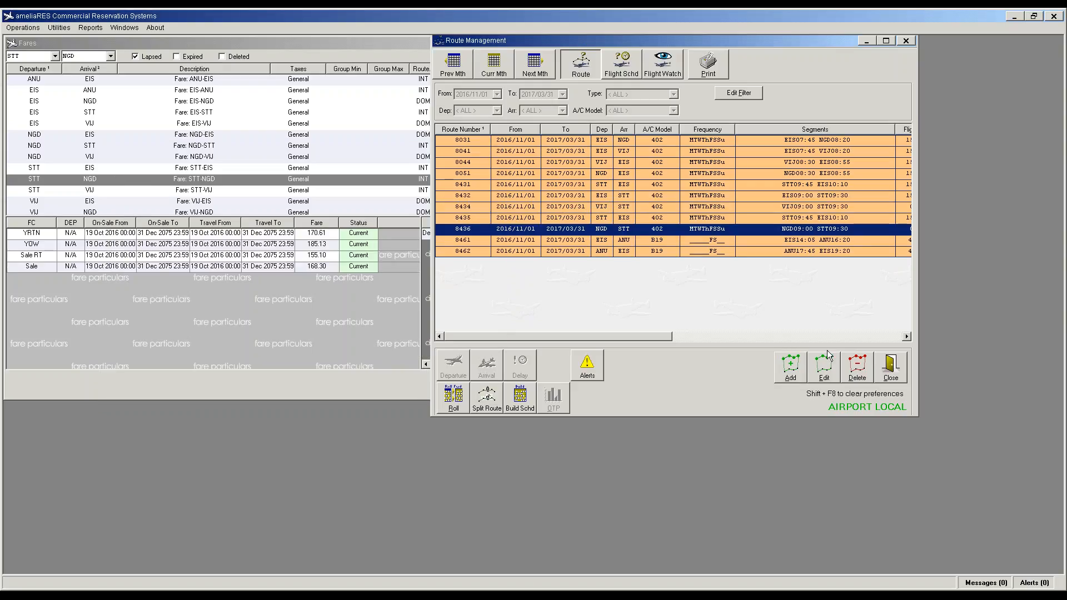
{"action": "left_click", "coordinate": [791, 366]}
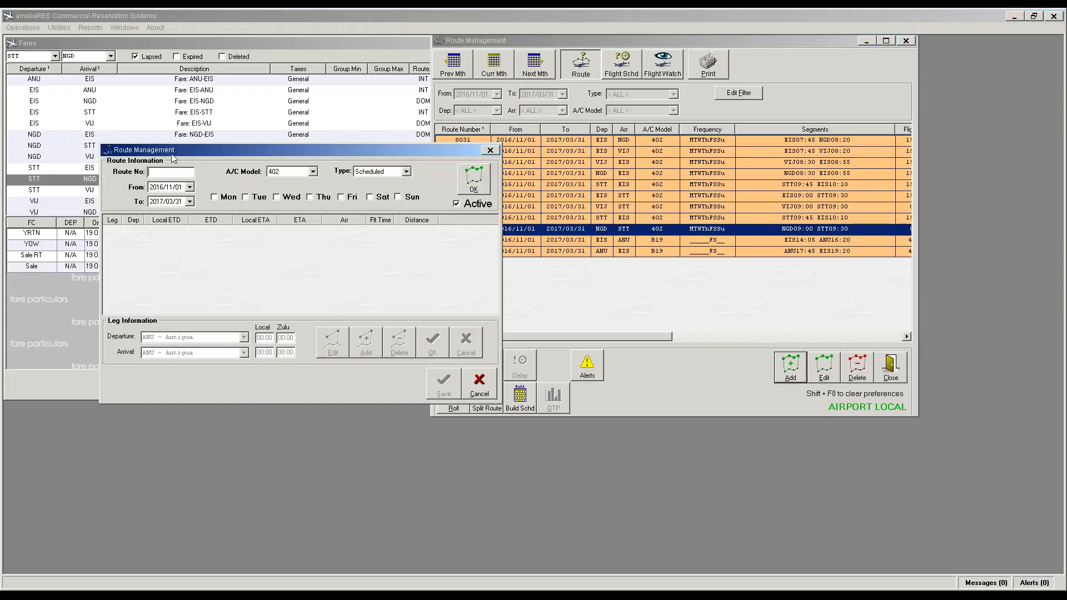
Step: Enter route number 8437 with all seven days, Monday to Sunday, as operating days
{"action": "type", "text": "8437"}
{"action": "left_click", "coordinate": [214, 198]}
{"action": "left_click", "coordinate": [245, 197]}
{"action": "left_click", "coordinate": [276, 197]}
{"action": "left_click", "coordinate": [321, 199]}
{"action": "left_click", "coordinate": [341, 198]}
{"action": "left_click", "coordinate": [370, 198]}
{"action": "left_click", "coordinate": [398, 198]}
{"action": "left_click", "coordinate": [479, 185]}
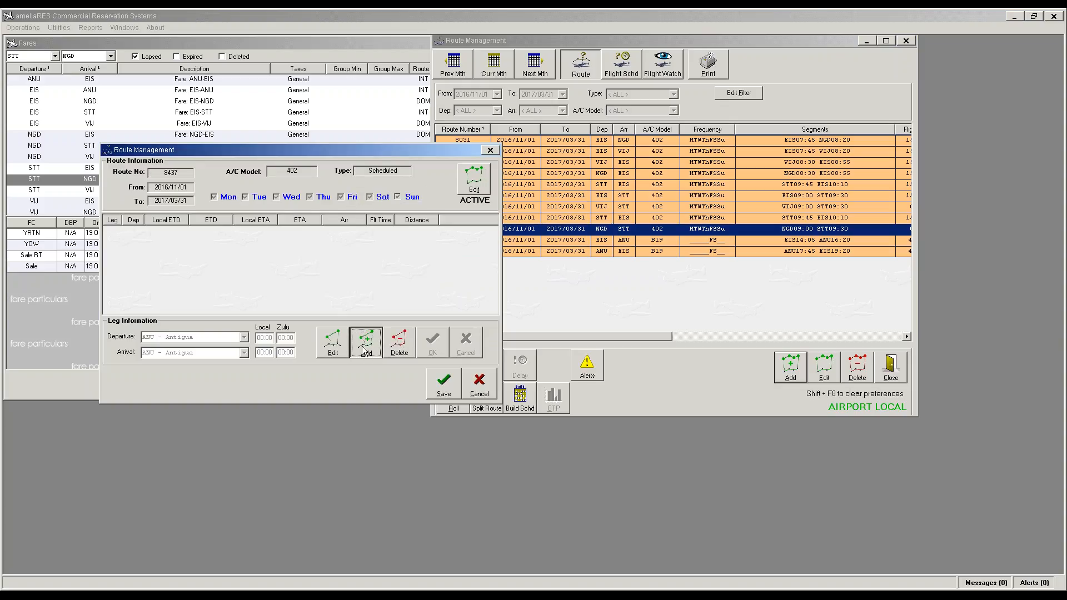
Step: Add an STT St Thomas 09:45 to NGD Anegada 10:10 leg and save route 8437
{"action": "left_click", "coordinate": [360, 350]}
{"action": "type", "text": "stt - ST Thomas"}
{"action": "key", "text": "Tab"}
{"action": "type", "text": "ngd"}
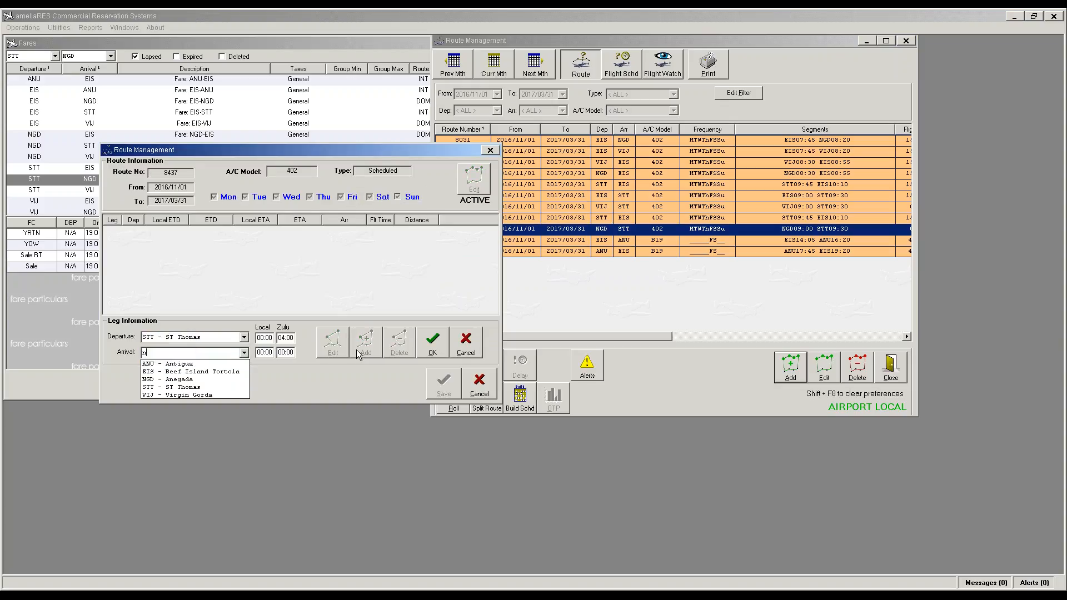
{"action": "key", "text": "Tab"}
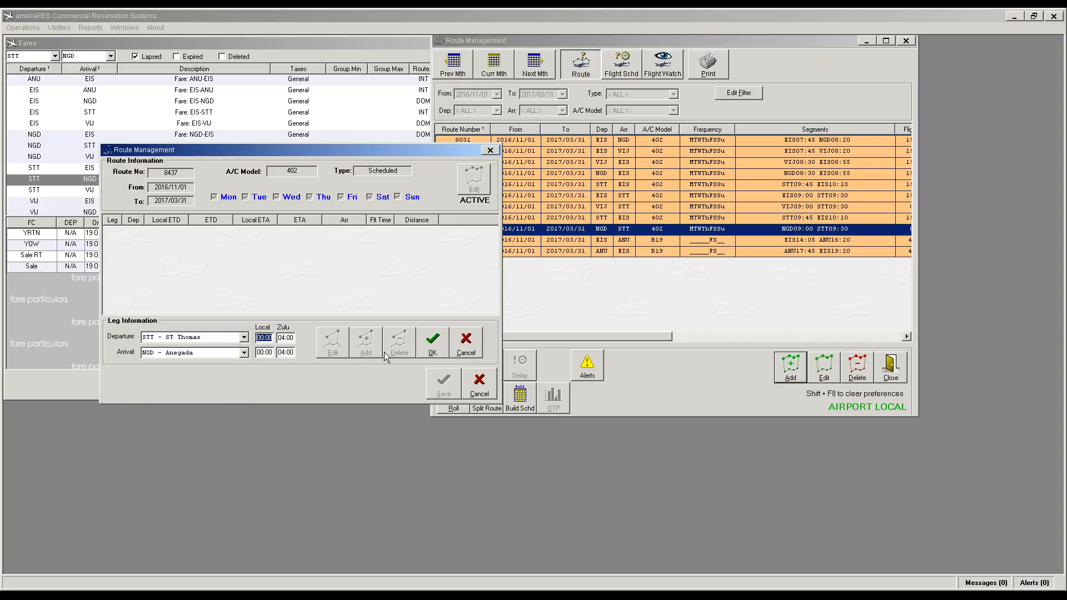
{"action": "type", "text": "9:45"}
{"action": "key", "text": "Tab"}
{"action": "type", "text": "10"}
{"action": "left_click", "coordinate": [436, 347]}
{"action": "left_click", "coordinate": [442, 383]}
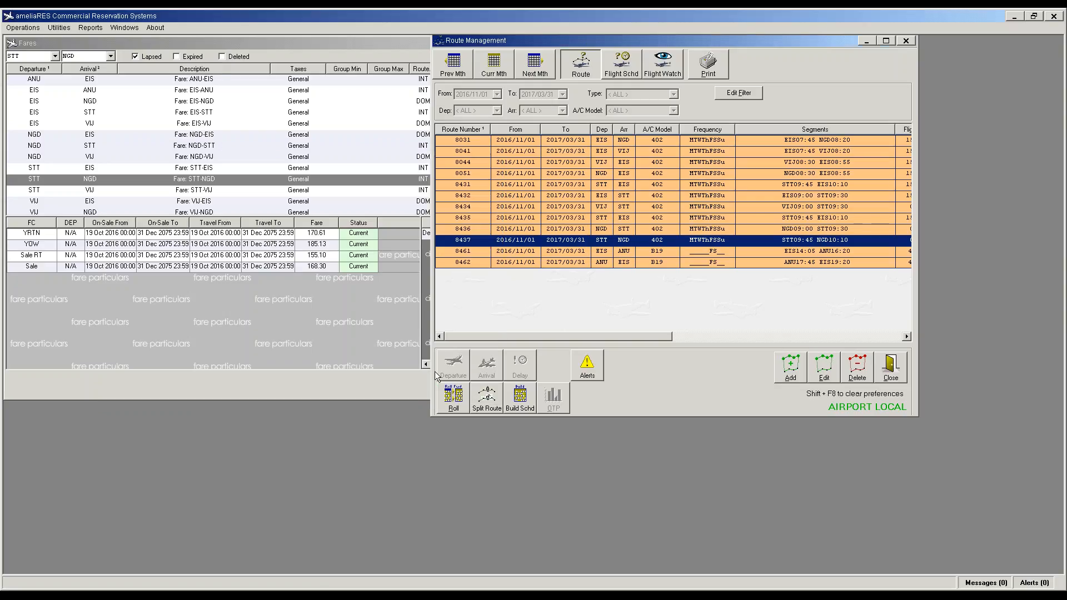
{"action": "left_click", "coordinate": [886, 40]}
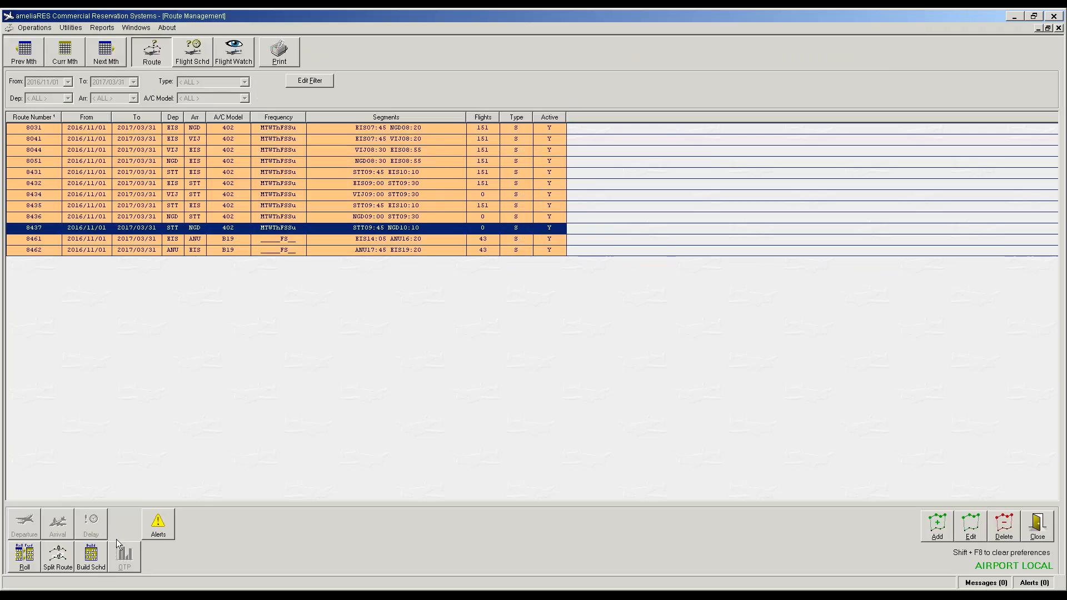
Step: Build the flight schedules for the new routes and apply the 402 template to route 8434
{"action": "left_click", "coordinate": [102, 565]}
{"action": "left_click", "coordinate": [543, 323]}
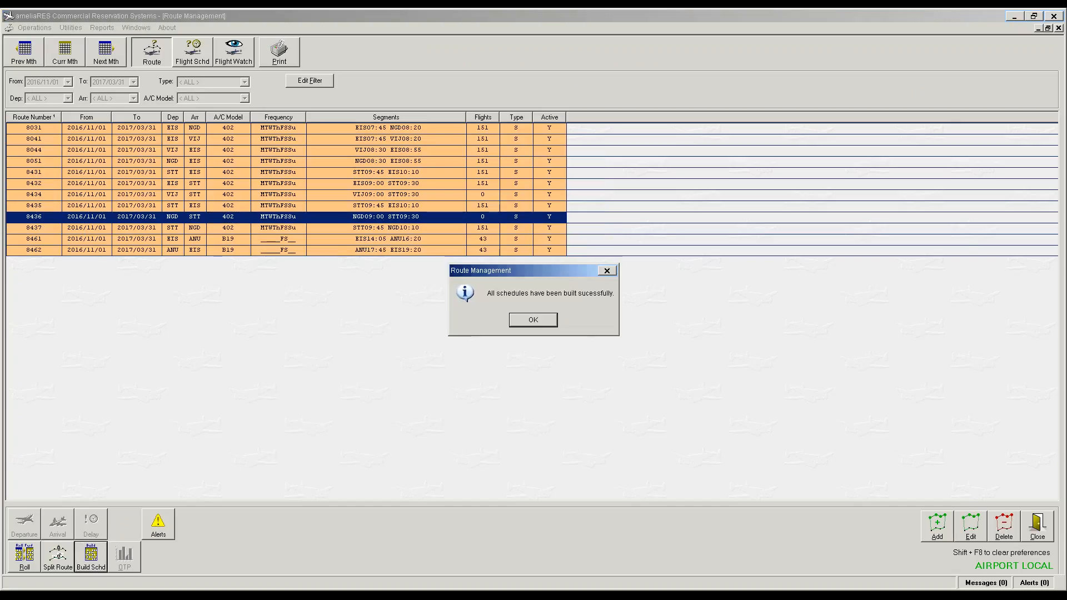
{"action": "left_click", "coordinate": [531, 321]}
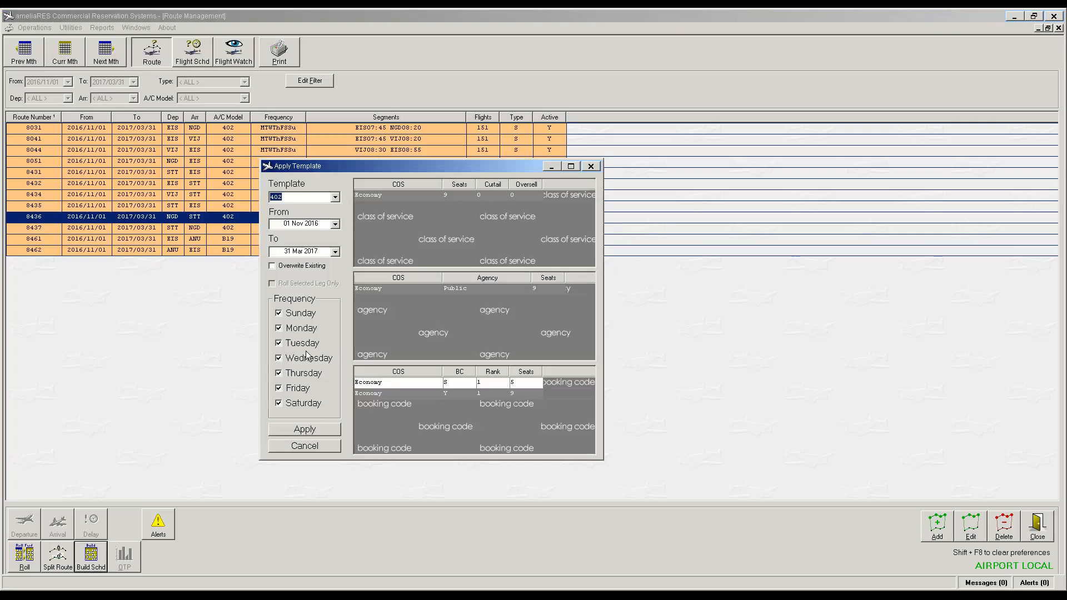
{"action": "left_click", "coordinate": [307, 430]}
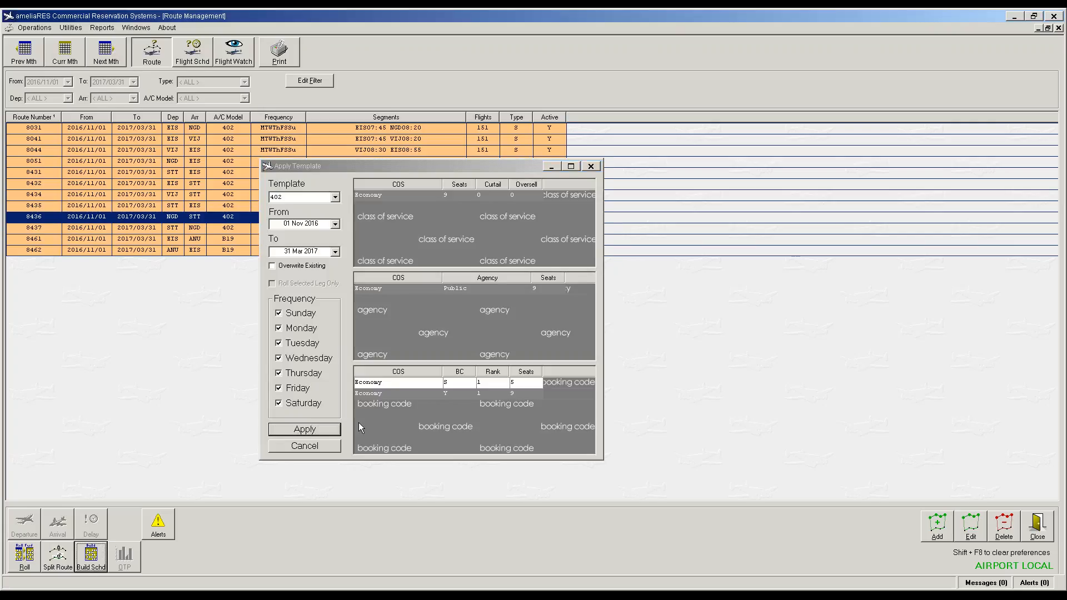
{"action": "left_click", "coordinate": [303, 434]}
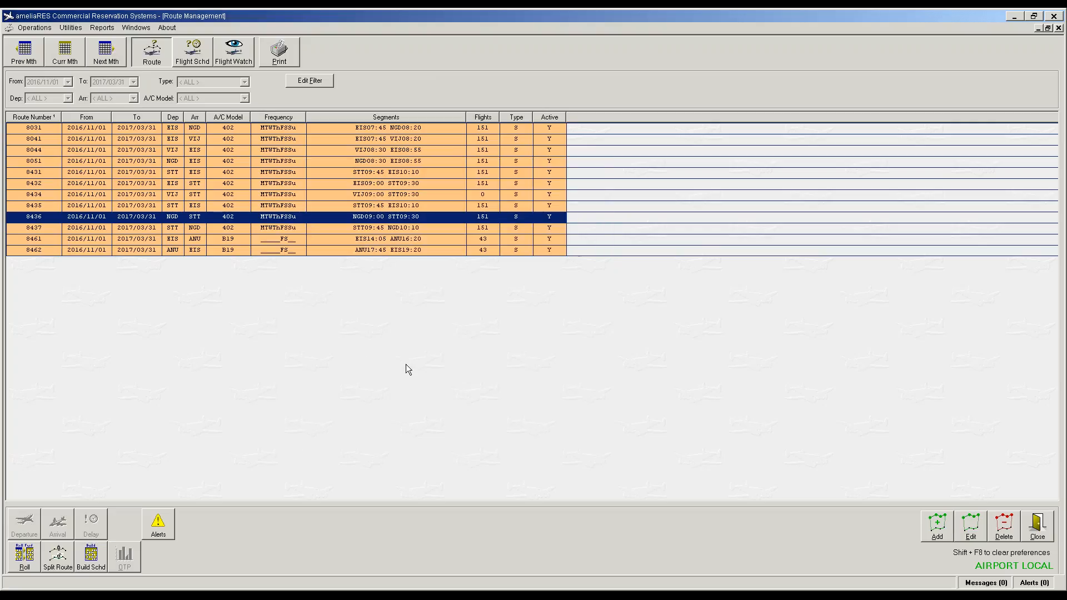
{"action": "left_click", "coordinate": [483, 196]}
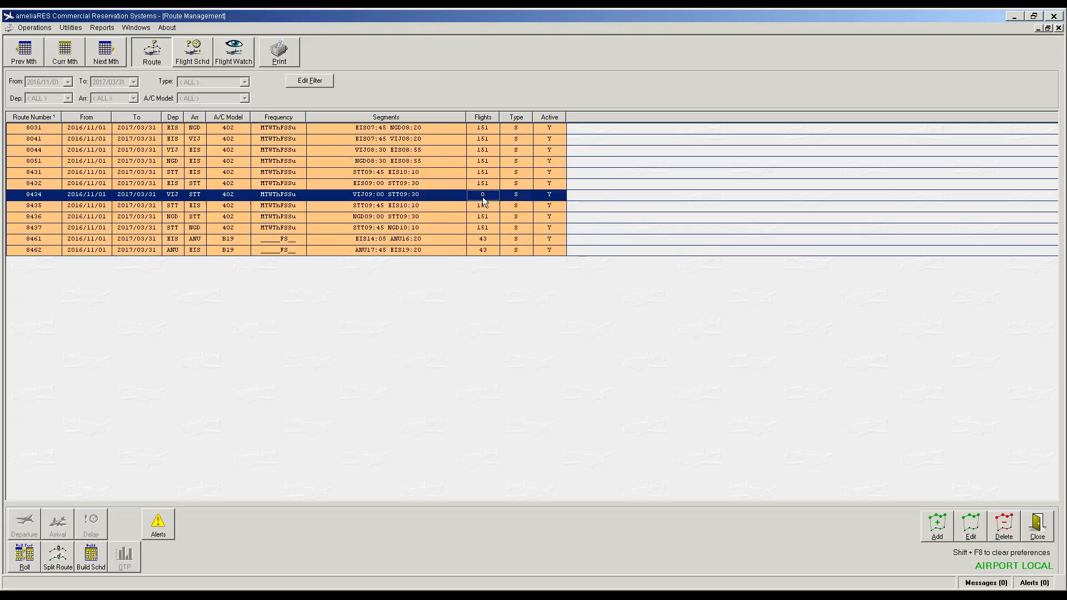
{"action": "left_click", "coordinate": [99, 556]}
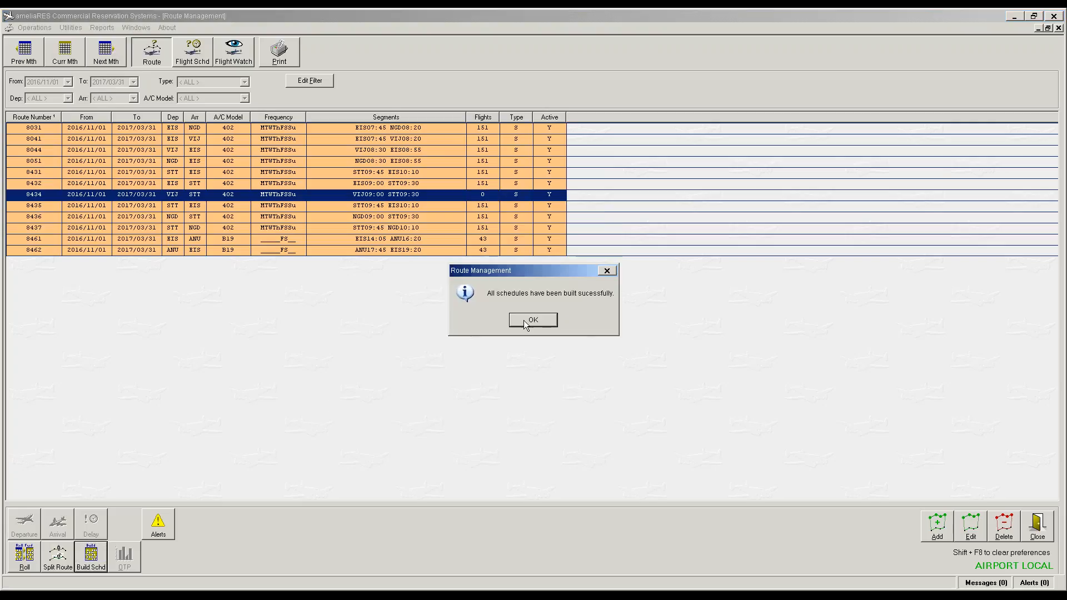
{"action": "key", "text": "Return"}
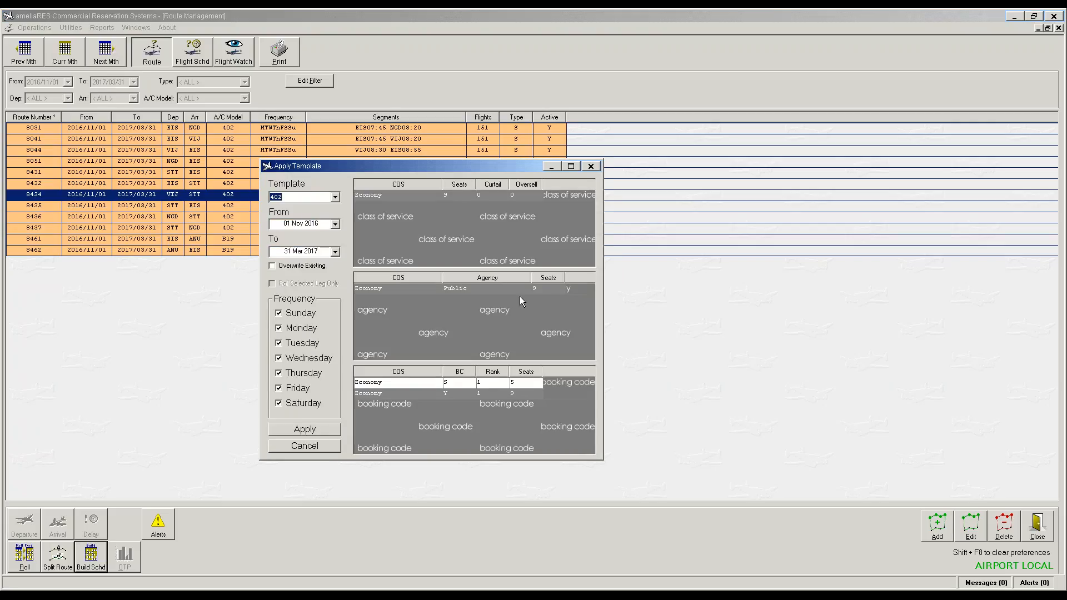
{"action": "left_click", "coordinate": [305, 429]}
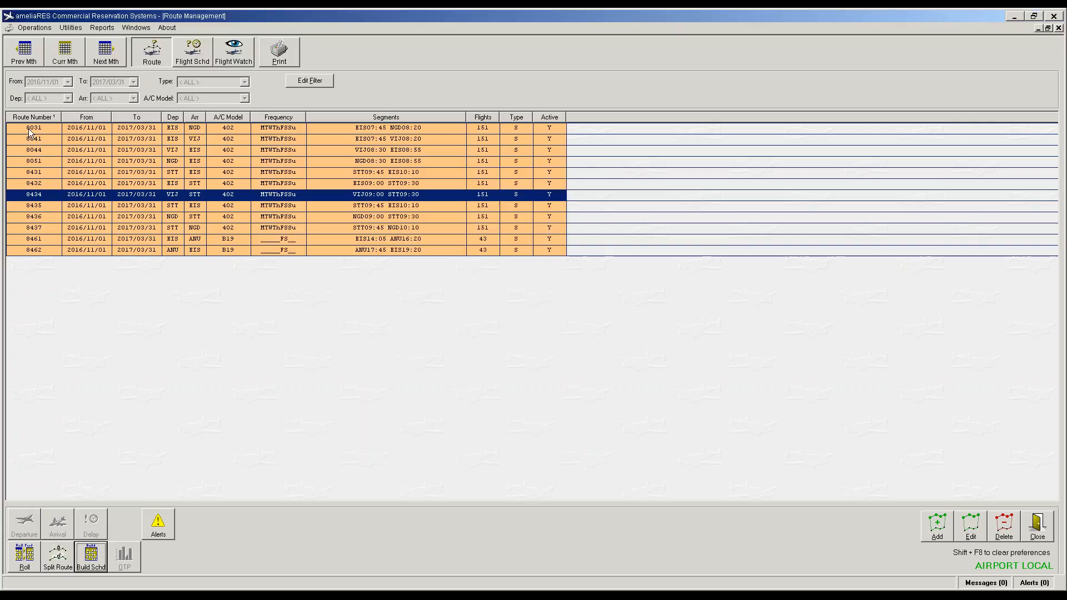
Step: Sort the route list by route number, then by departure and arrival airport
{"action": "left_click", "coordinate": [45, 118]}
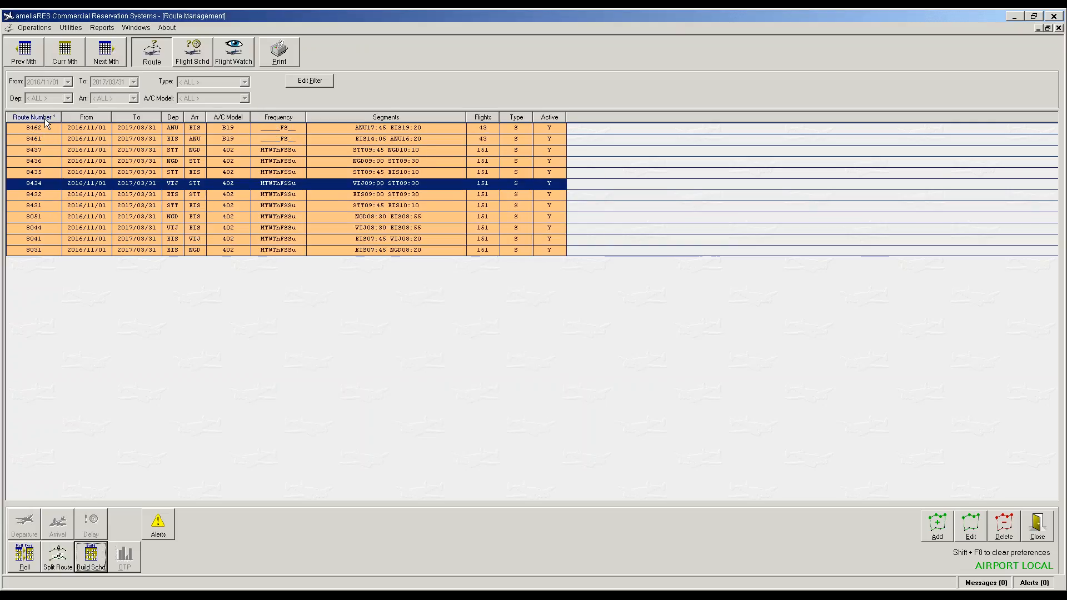
{"action": "left_click", "coordinate": [45, 119]}
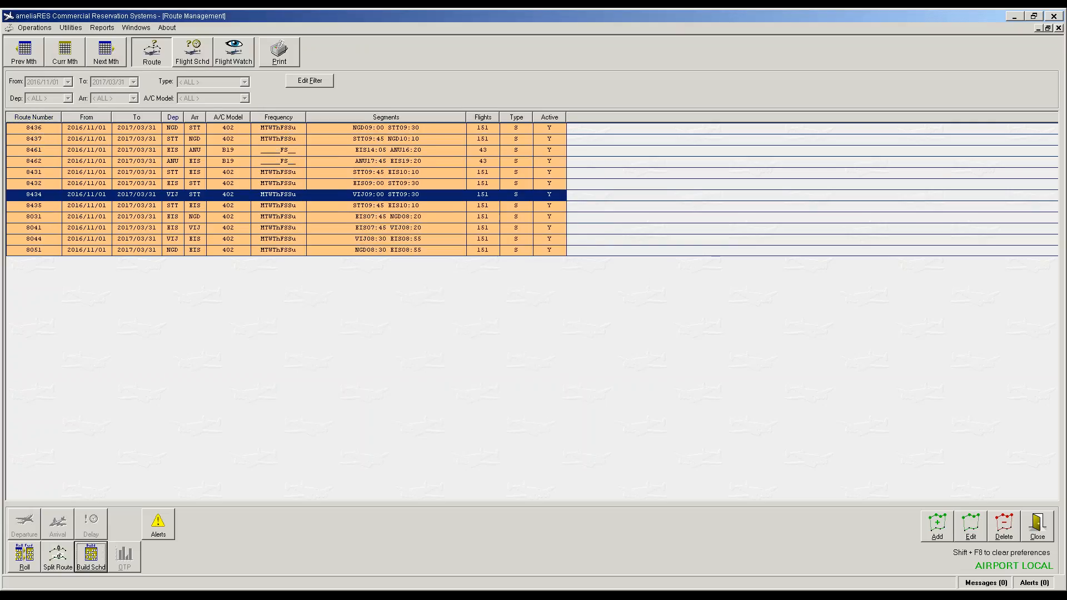
{"action": "left_click", "coordinate": [51, 119]}
{"action": "left_click", "coordinate": [37, 120]}
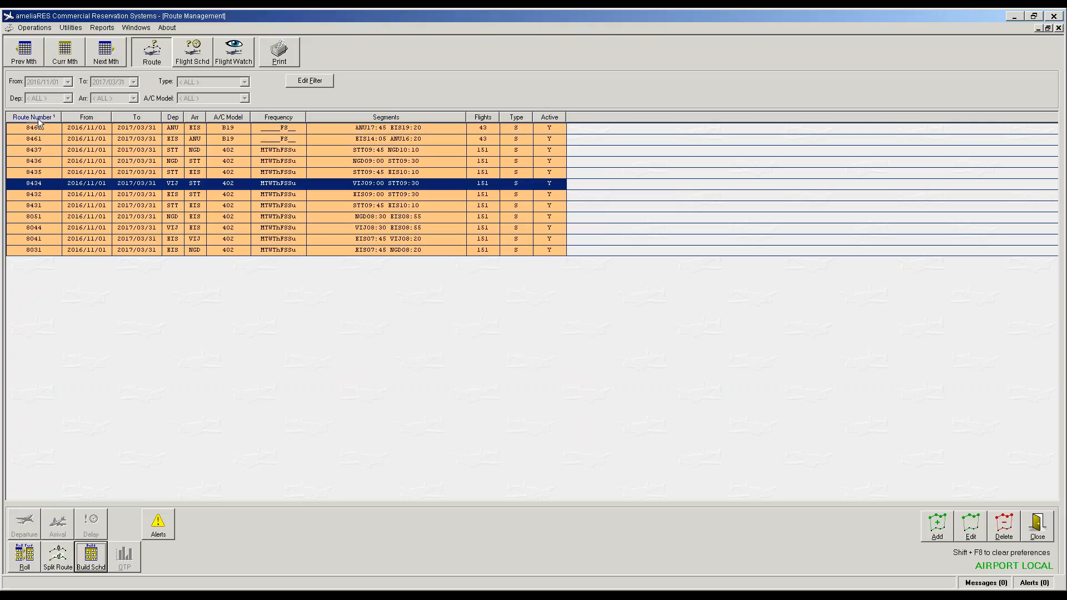
{"action": "left_click", "coordinate": [38, 120]}
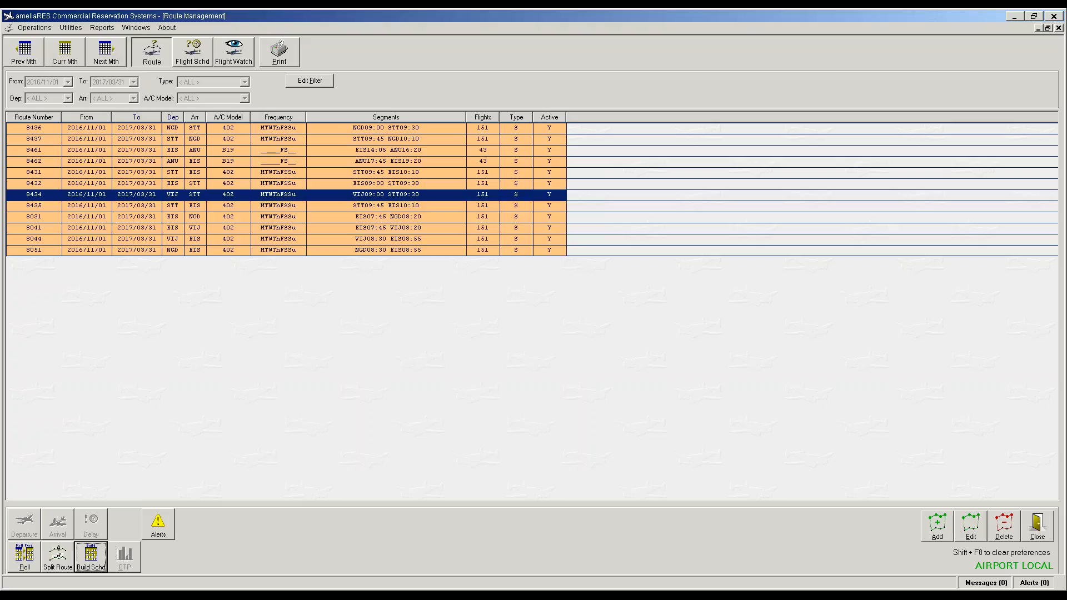
{"action": "left_click", "coordinate": [173, 117]}
{"action": "left_click", "coordinate": [194, 117]}
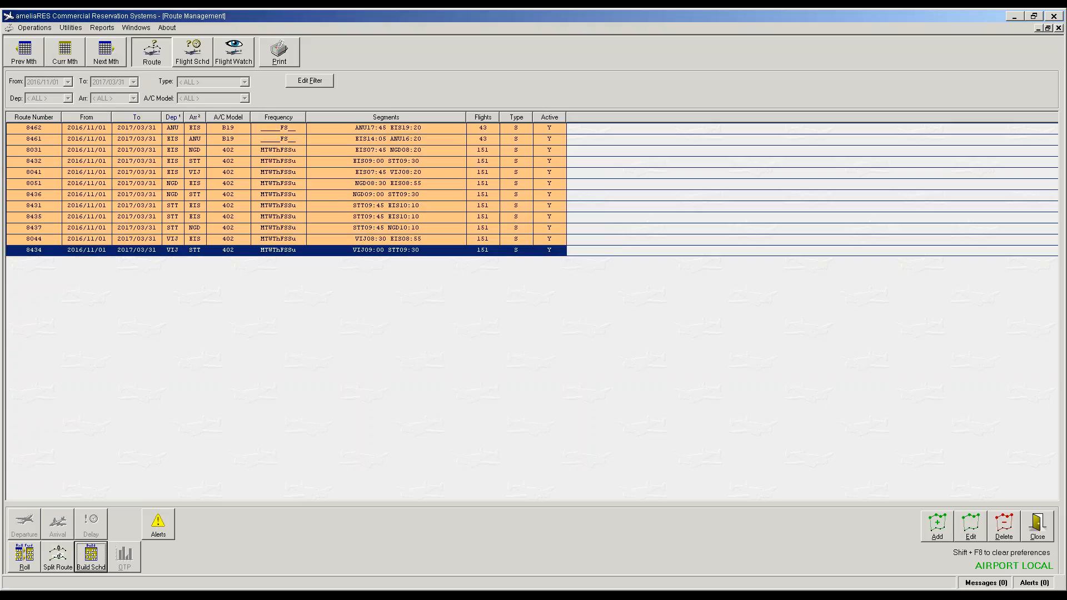
{"action": "left_click", "coordinate": [194, 118]}
{"action": "left_click", "coordinate": [194, 117]}
{"action": "left_click", "coordinate": [194, 117]}
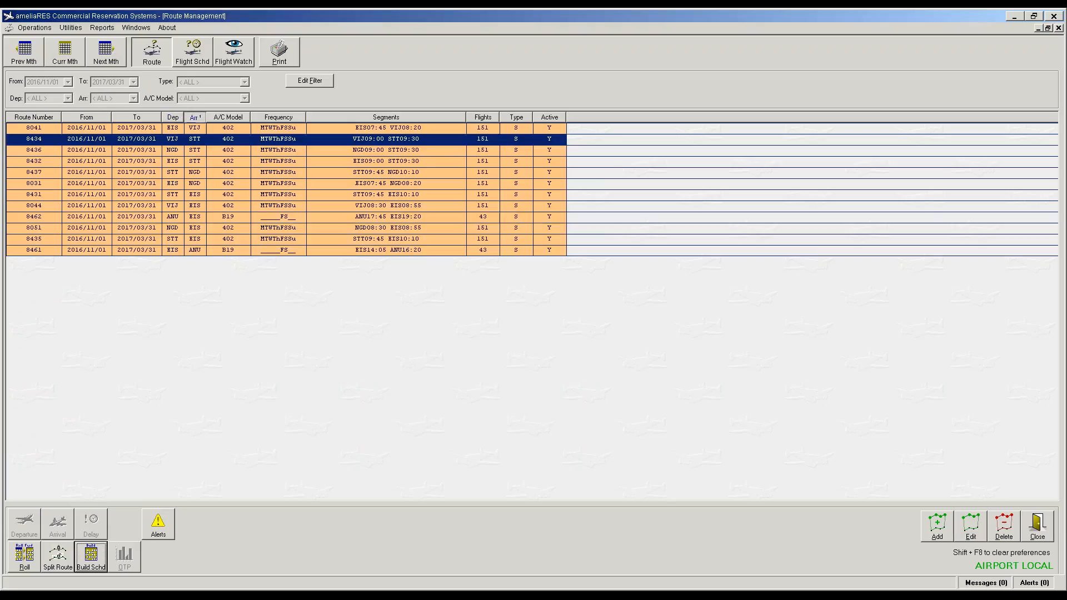
Step: Sort the routes by segment times and operating frequency, then select route 8437
{"action": "left_click", "coordinate": [392, 117]}
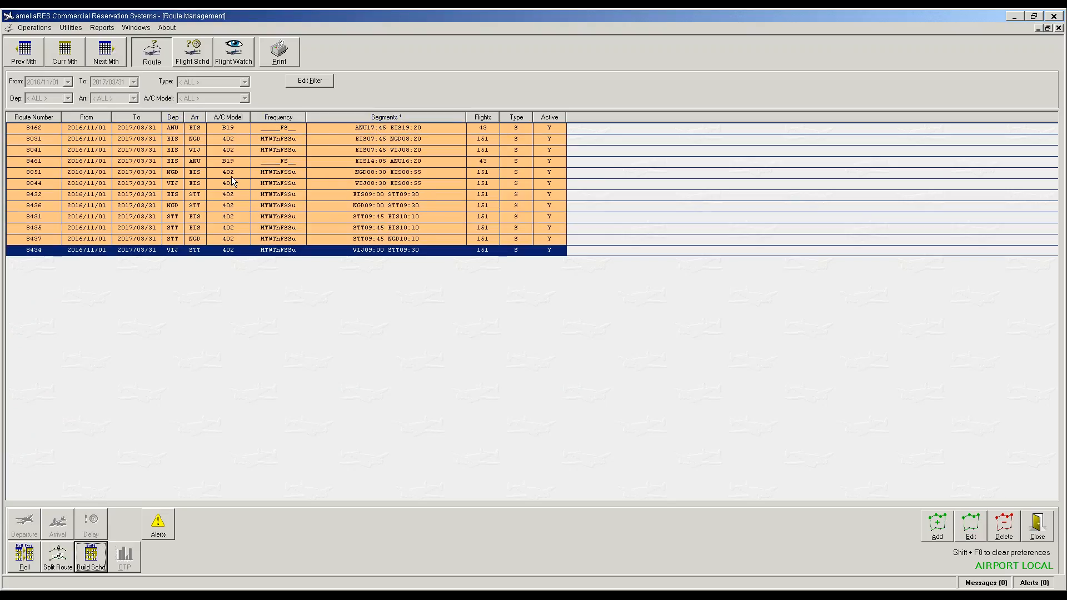
{"action": "left_click", "coordinate": [357, 120]}
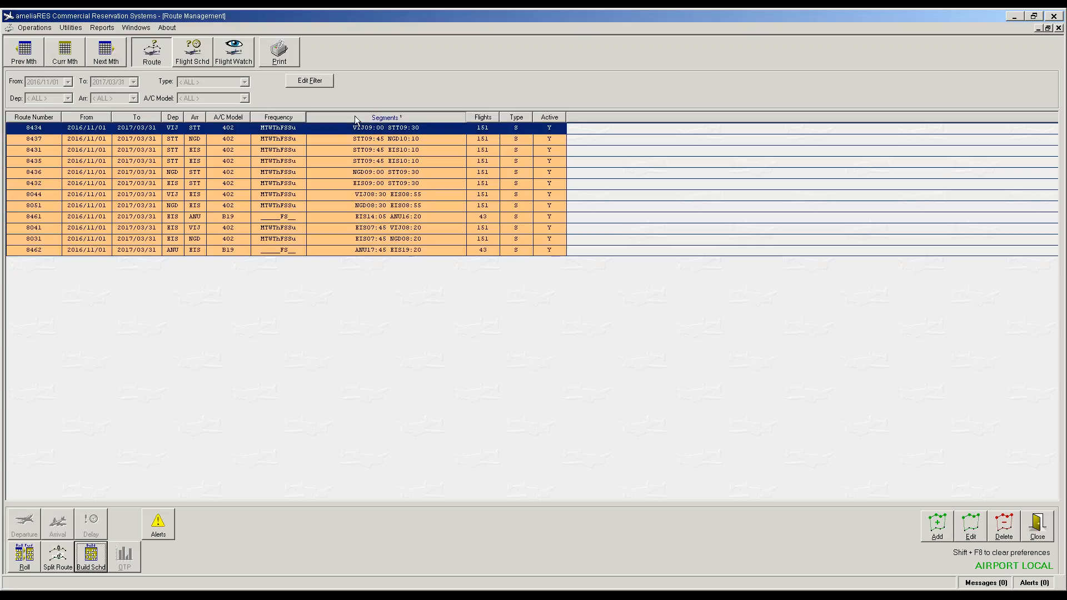
{"action": "left_click", "coordinate": [356, 118]}
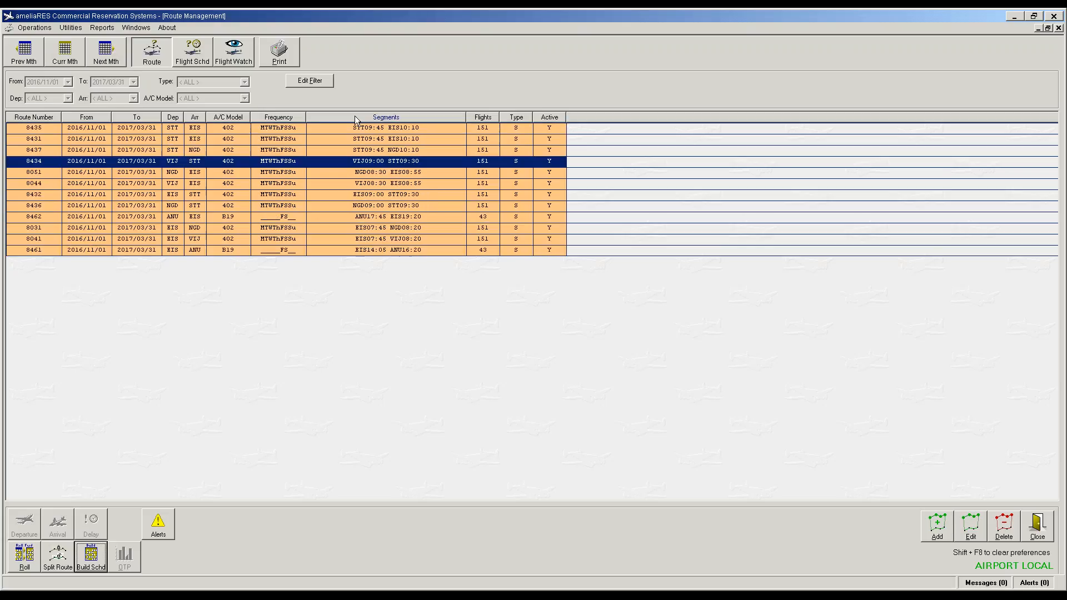
{"action": "left_click", "coordinate": [283, 119]}
{"action": "left_click", "coordinate": [283, 119]}
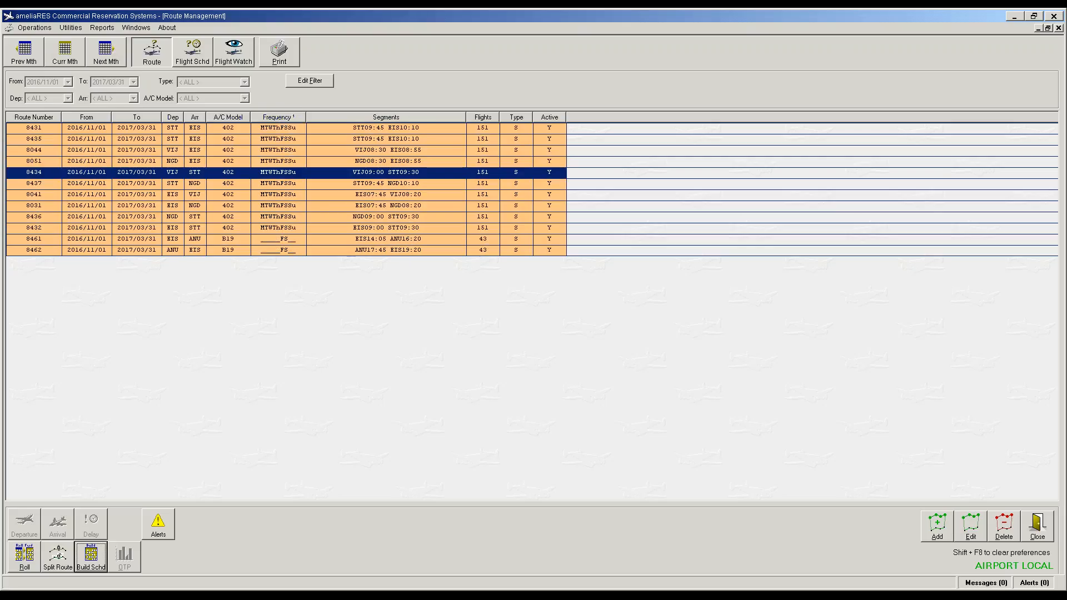
{"action": "left_click", "coordinate": [267, 119]}
{"action": "left_click", "coordinate": [267, 120]}
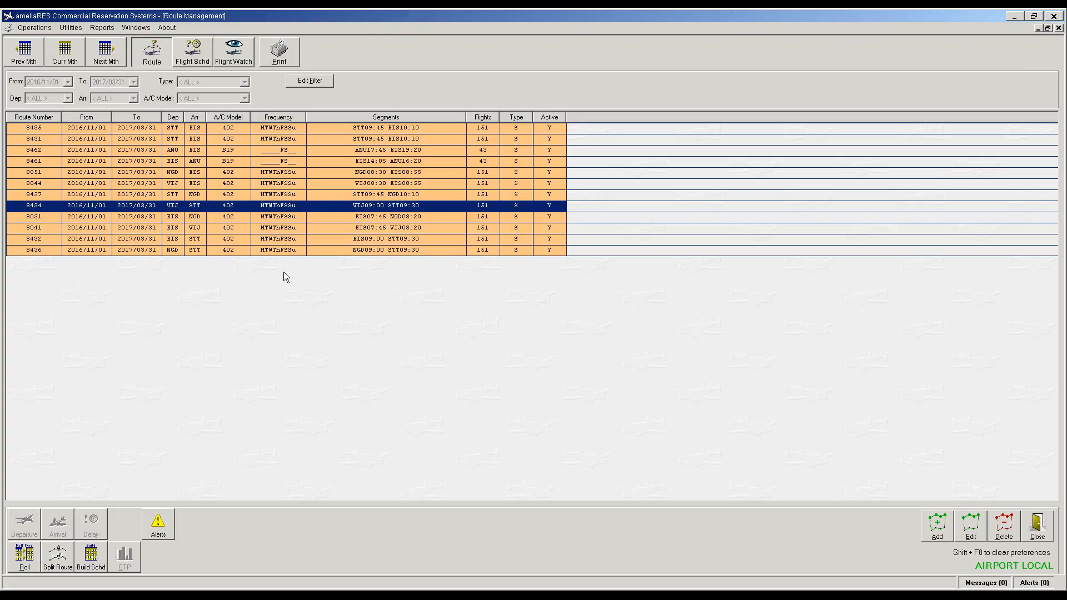
{"action": "left_click", "coordinate": [285, 250]}
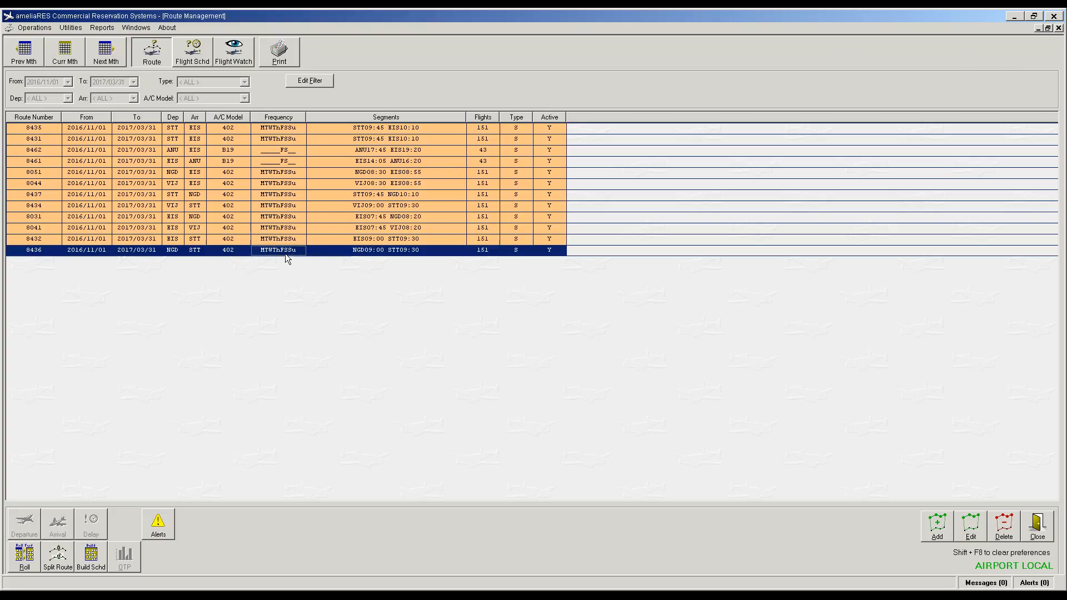
{"action": "left_click", "coordinate": [288, 199]}
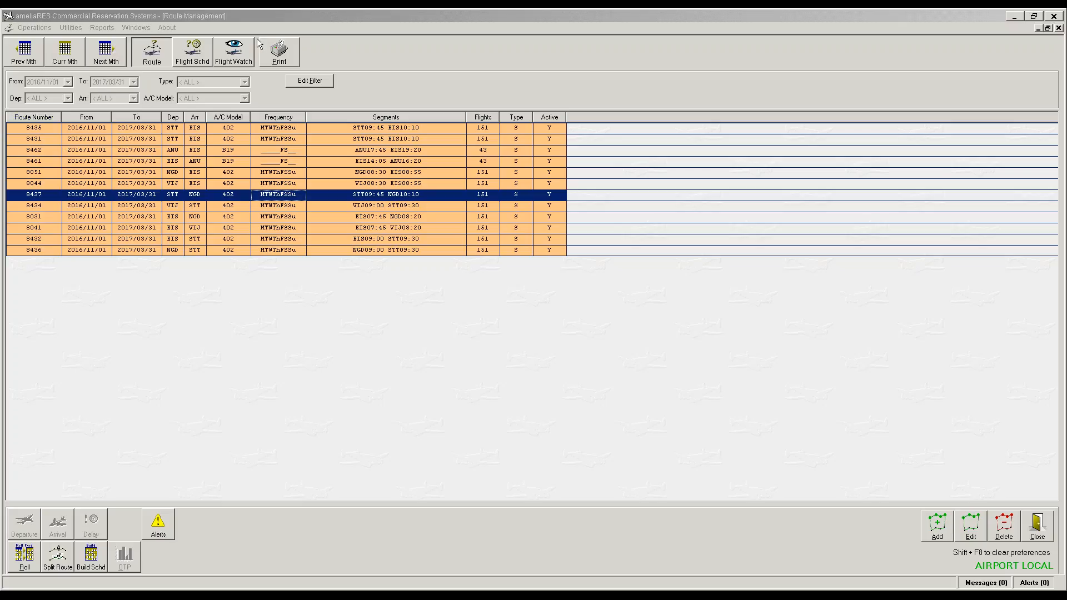
{"action": "left_click", "coordinate": [193, 55]}
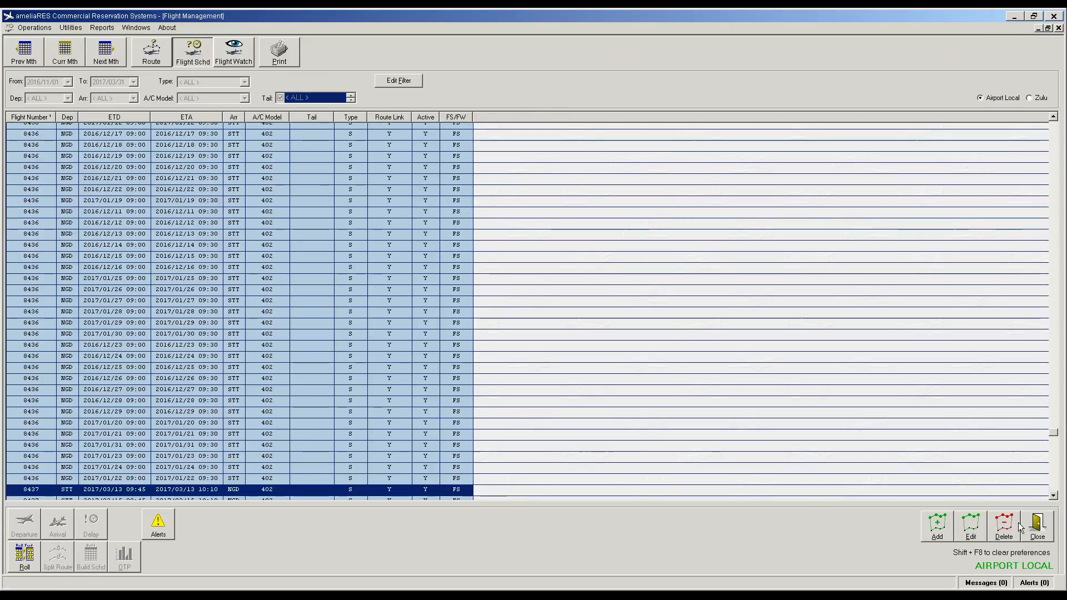
Step: Close the flight schedule list to return to the Fares window
{"action": "left_click", "coordinate": [1032, 535]}
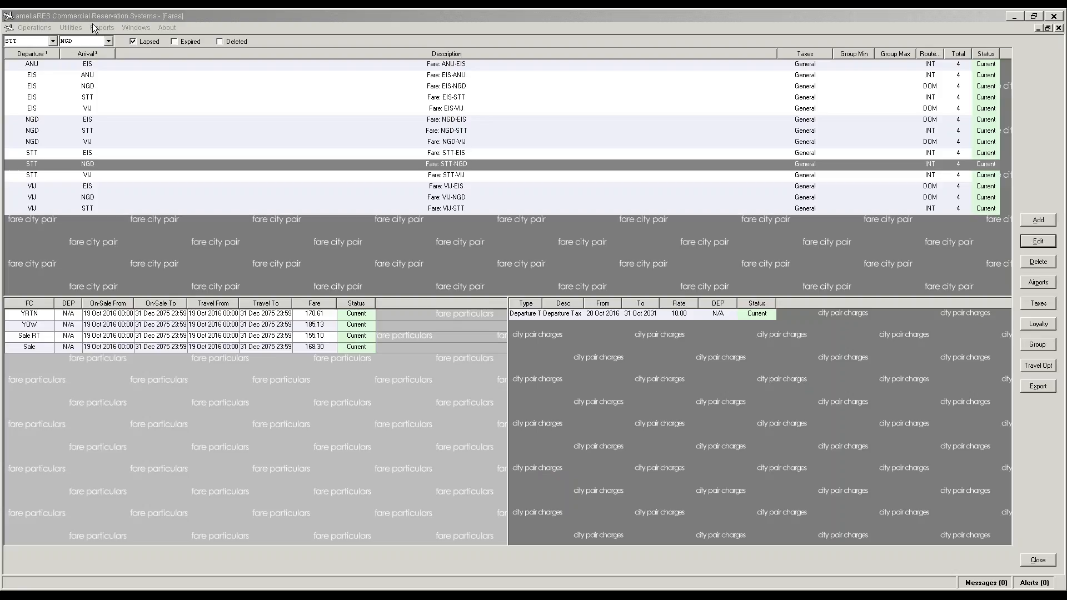
{"action": "left_click", "coordinate": [71, 28]}
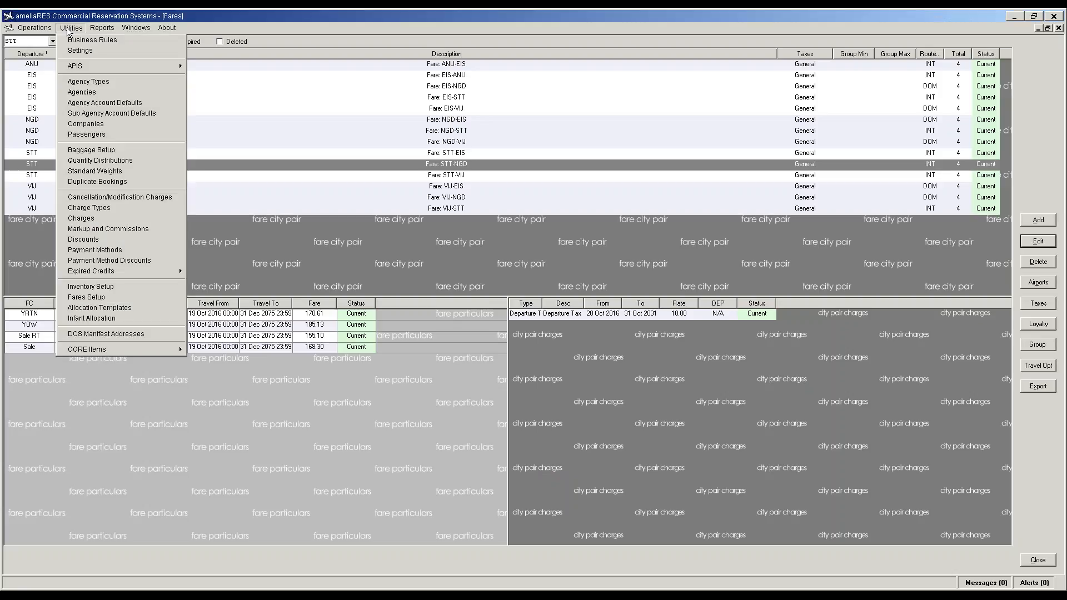
Step: Edit the Default baggage rate: bag limit 1–1 at 65.00 per extra bag, weight limit 44–50, and save
{"action": "left_click", "coordinate": [92, 150]}
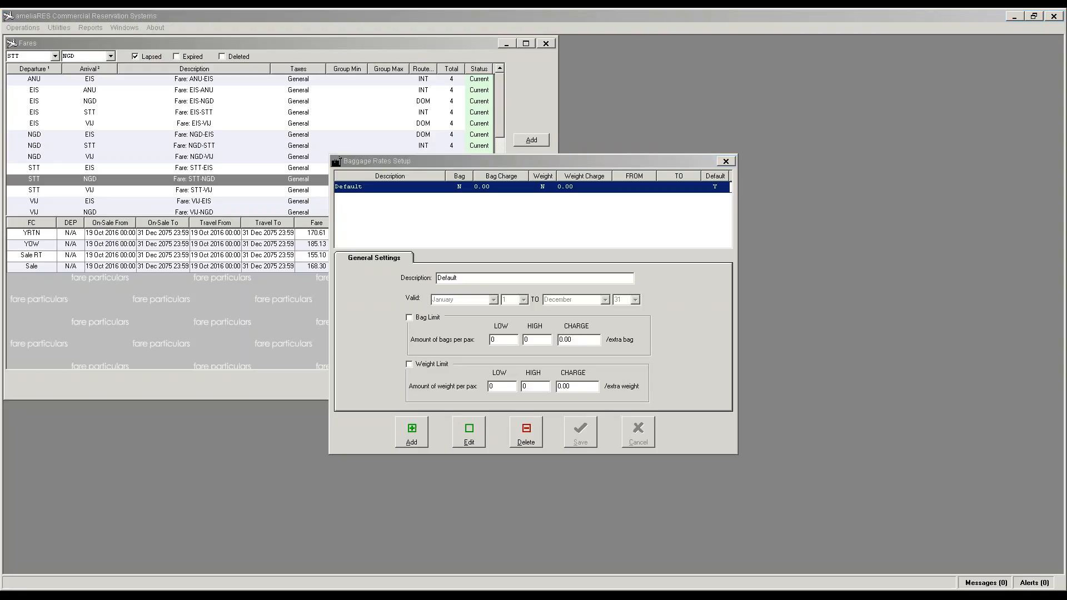
{"action": "left_click", "coordinate": [414, 436]}
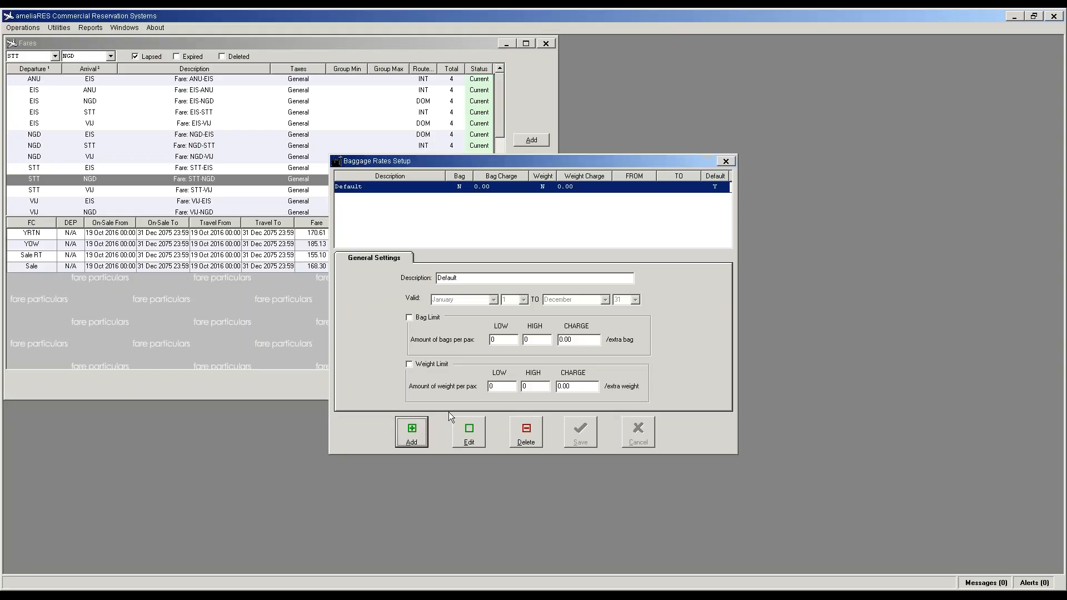
{"action": "left_click", "coordinate": [476, 440]}
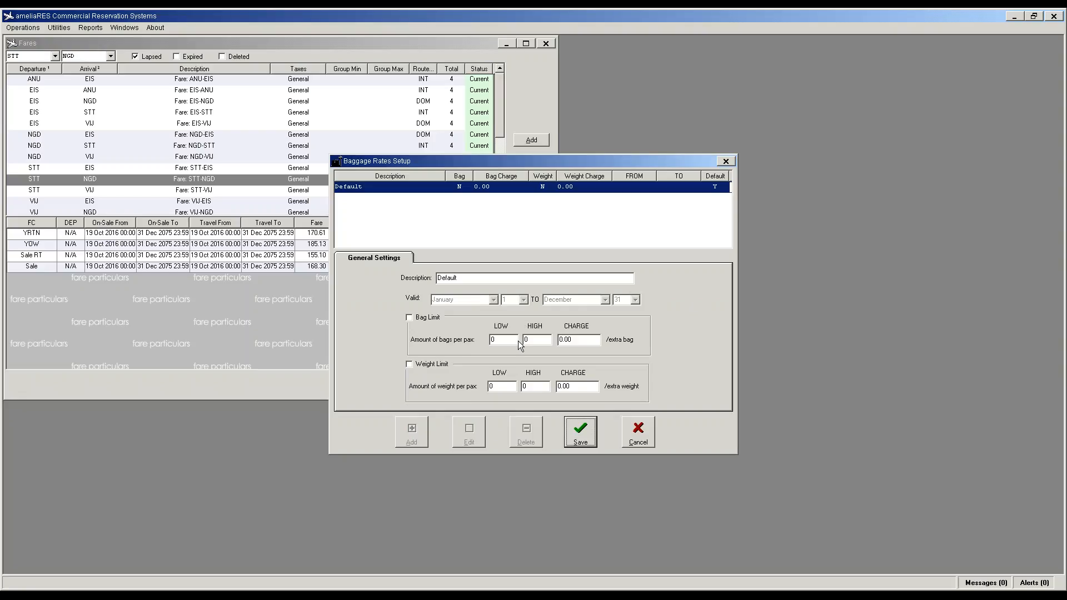
{"action": "left_click", "coordinate": [414, 320]}
{"action": "key", "text": "Tab"}
{"action": "key", "text": "Tab"}
{"action": "mouse_move", "coordinate": [532, 340]}
{"action": "left_mouse_down"}
{"action": "mouse_move", "coordinate": [519, 339]}
{"action": "mouse_move", "coordinate": [535, 338]}
{"action": "left_mouse_up"}
{"action": "type", "text": "1"}
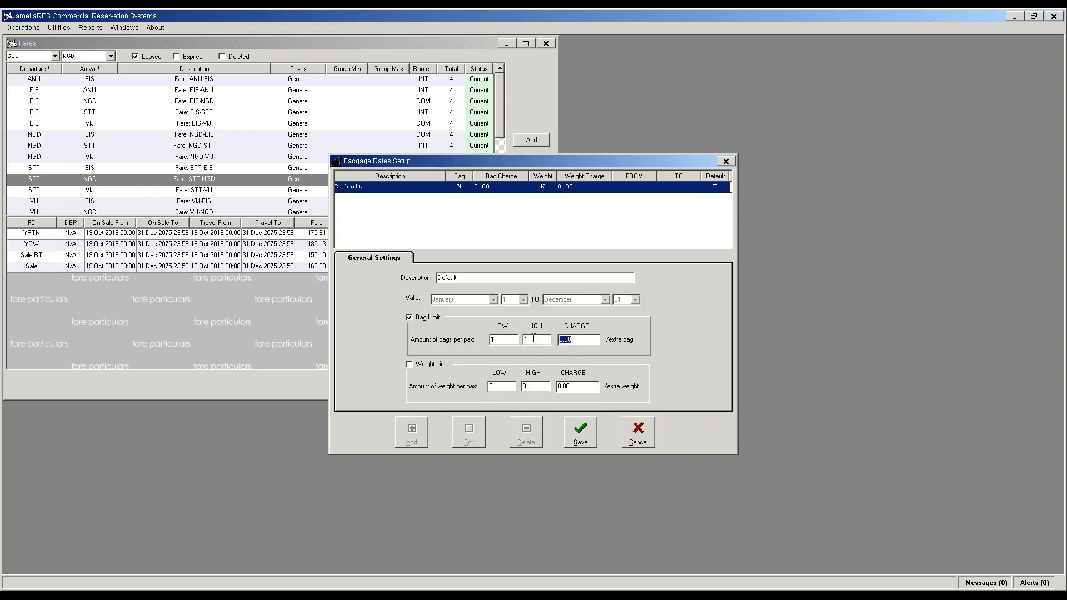
{"action": "key", "text": "BackSpace"}
{"action": "left_click", "coordinate": [409, 365]}
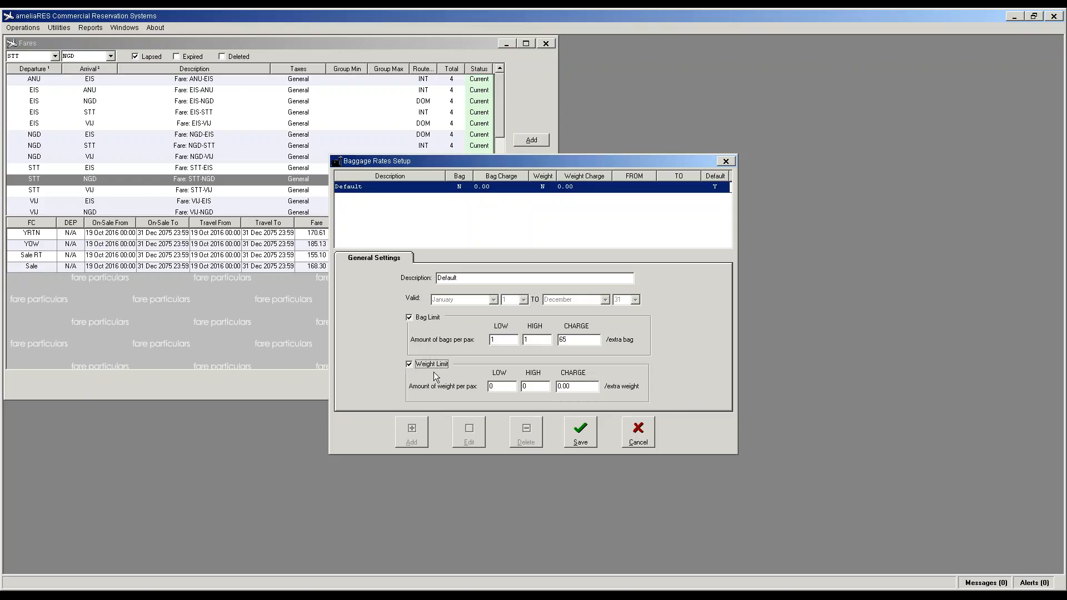
{"action": "left_click", "coordinate": [489, 385]}
{"action": "type", "text": "44"}
{"action": "left_click", "coordinate": [578, 440]}
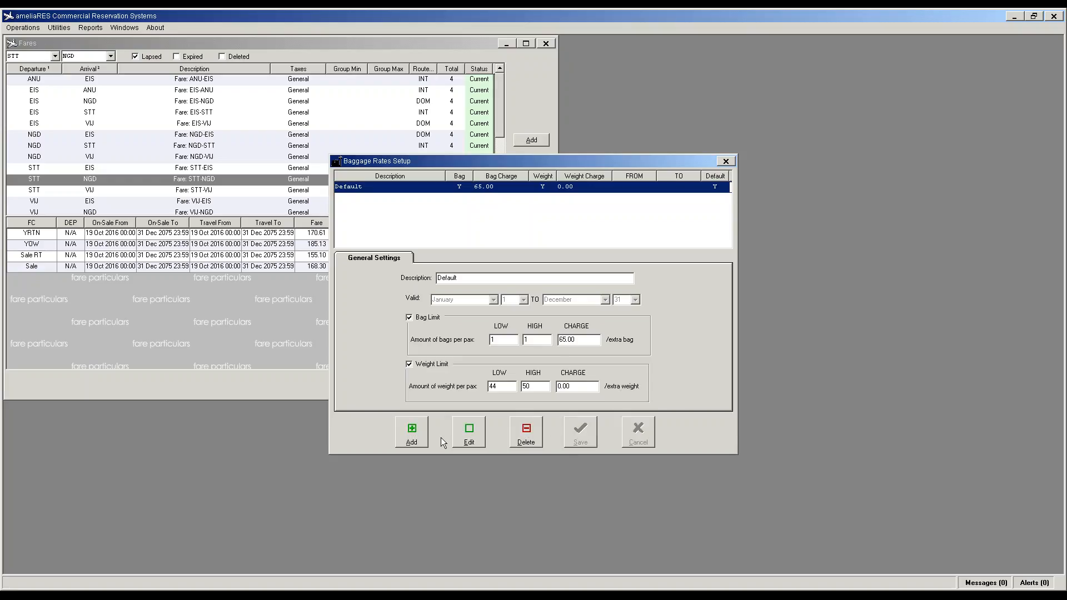
{"action": "left_click", "coordinate": [726, 162]}
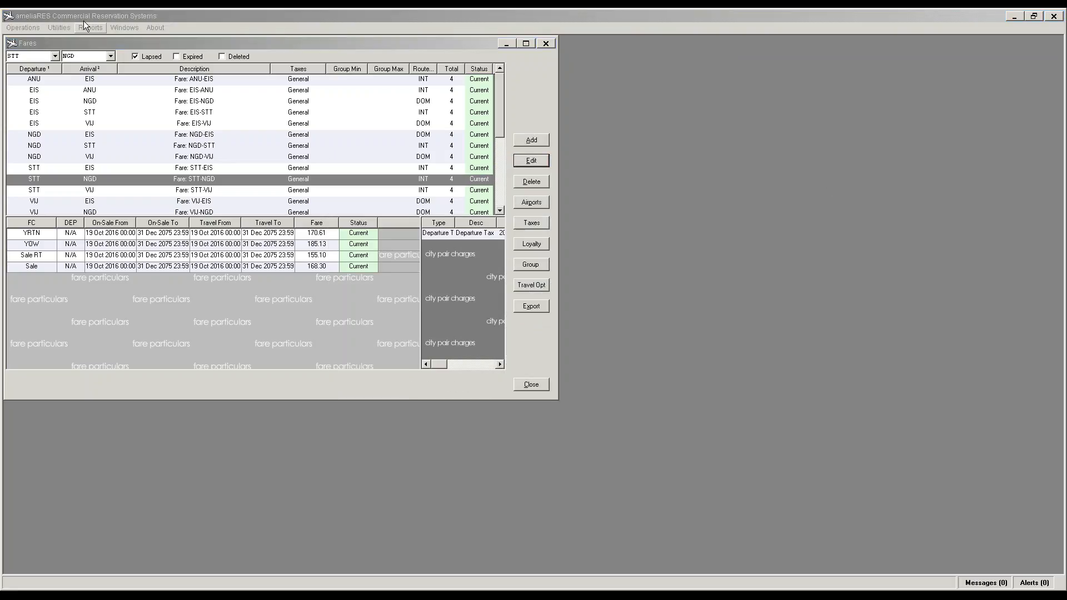
Step: Maximize the Fares window and add Virgin Gorda and ST Thomas as EIS-NGD valid connections
{"action": "left_click", "coordinate": [30, 27]}
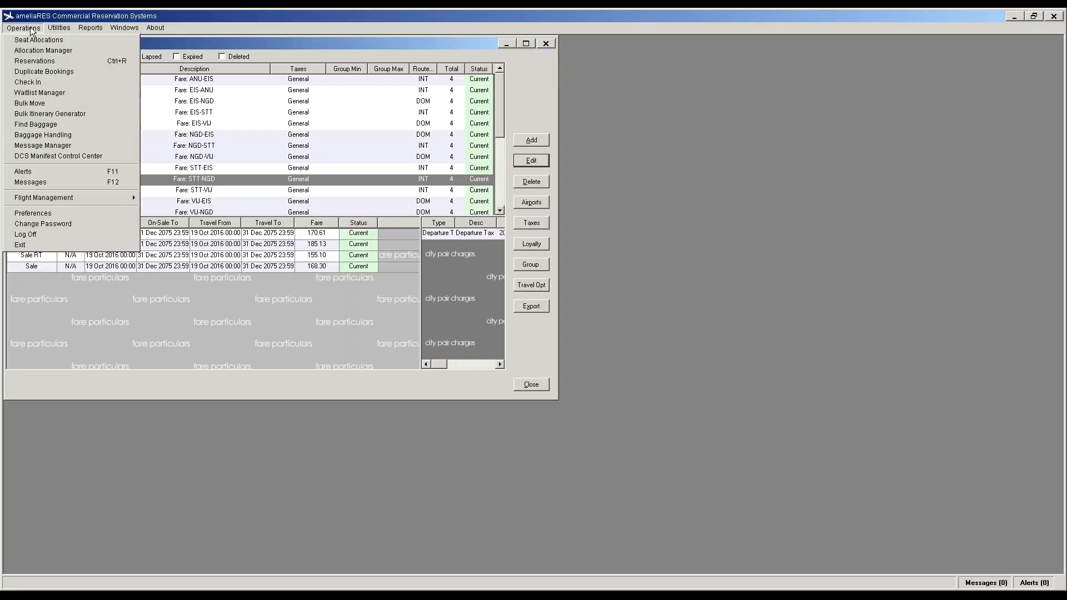
{"action": "left_click", "coordinate": [182, 313]}
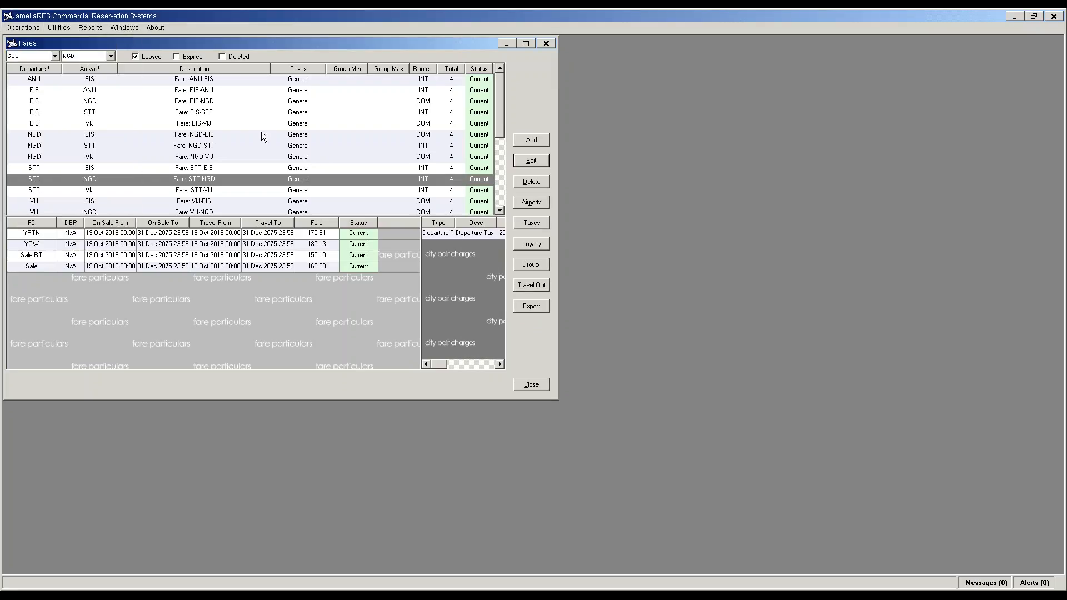
{"action": "left_click", "coordinate": [526, 43]}
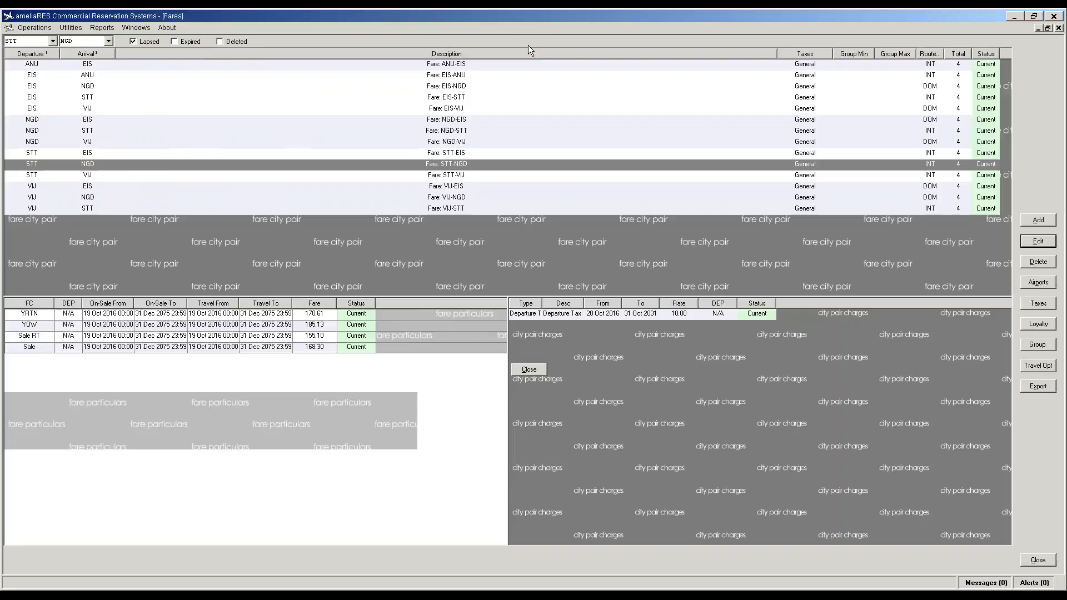
{"action": "left_click", "coordinate": [37, 76]}
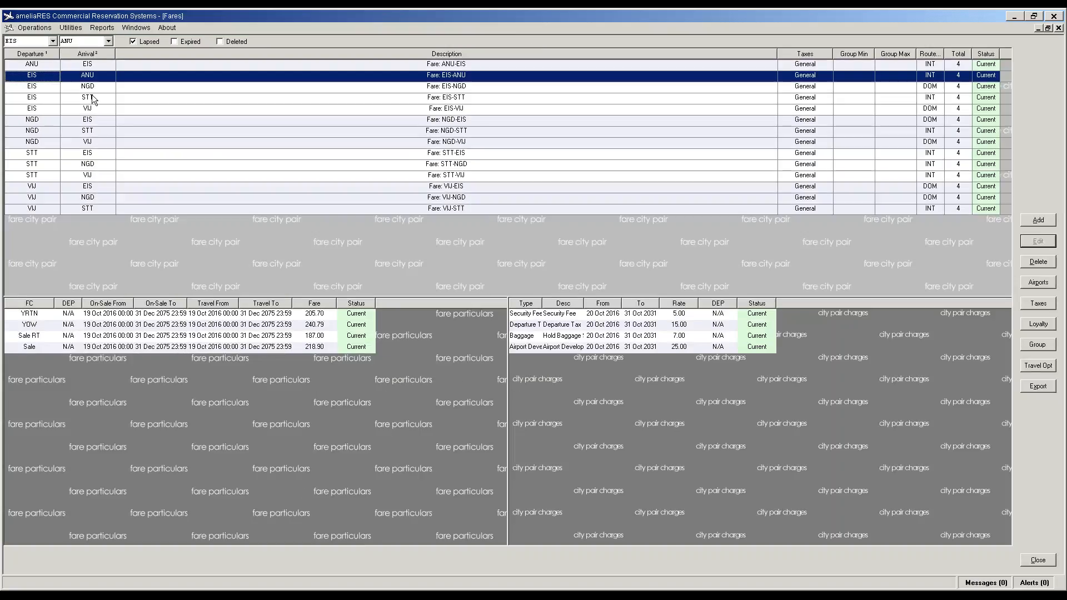
{"action": "left_click", "coordinate": [93, 96]}
{"action": "left_click", "coordinate": [93, 88]}
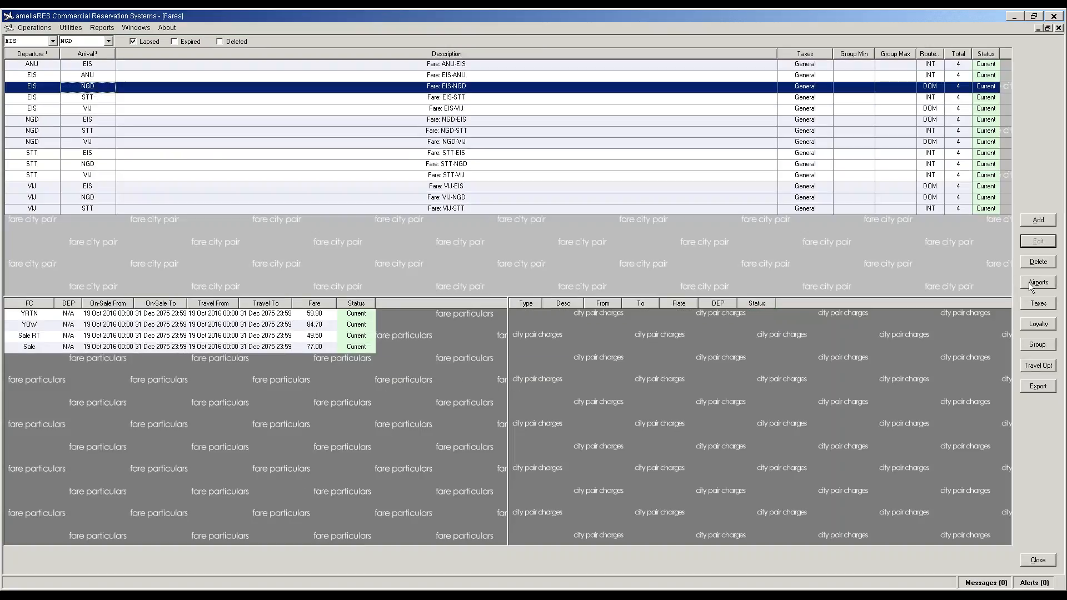
{"action": "left_click", "coordinate": [1039, 282]}
{"action": "left_click", "coordinate": [449, 251]}
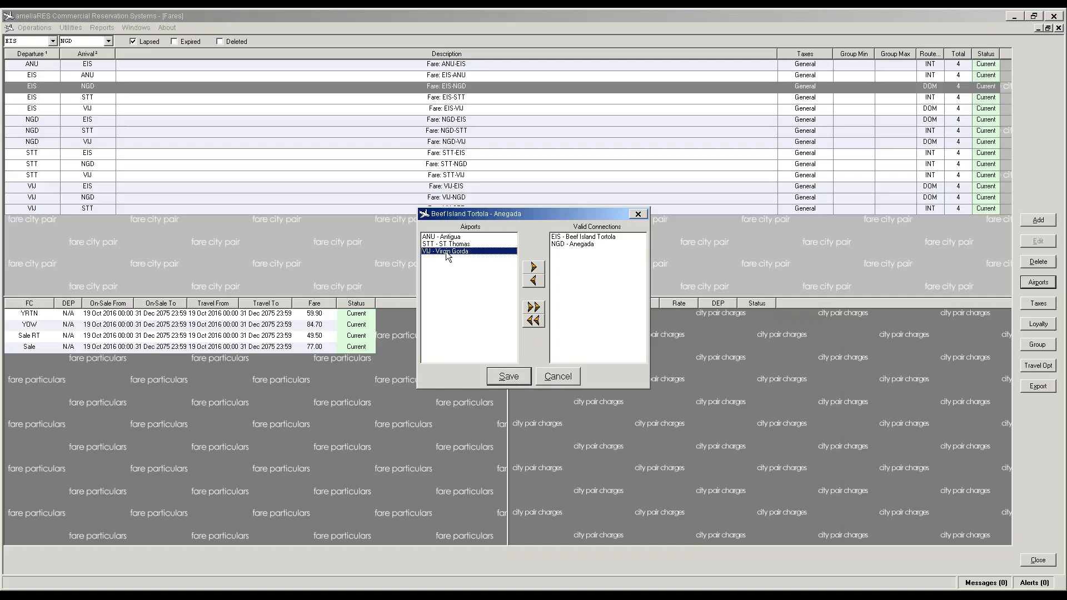
{"action": "left_click", "coordinate": [532, 266]}
{"action": "left_click", "coordinate": [459, 245]}
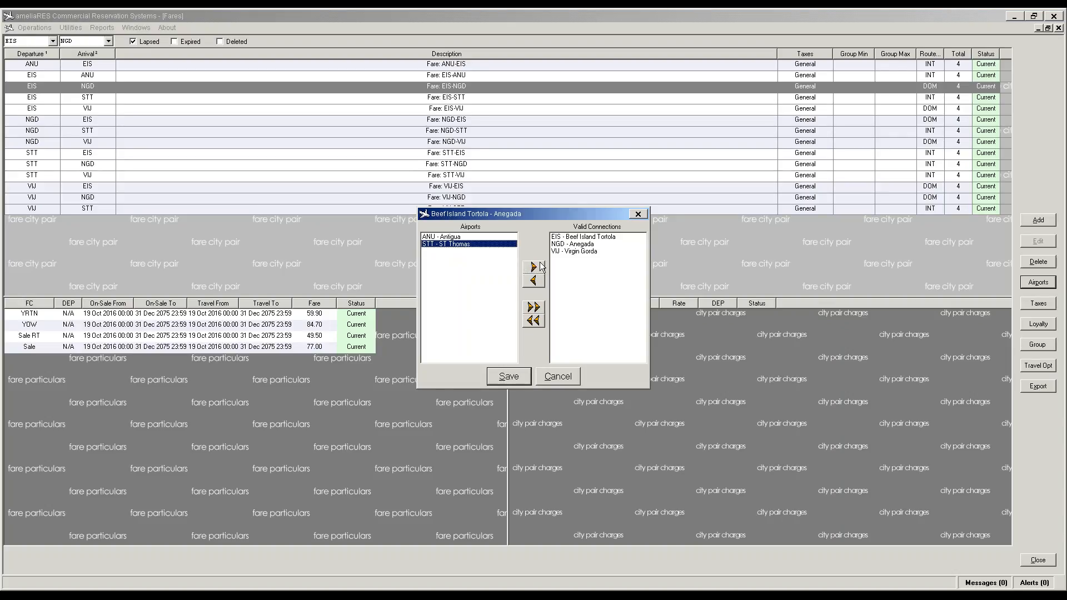
{"action": "left_click", "coordinate": [534, 268]}
{"action": "left_click", "coordinate": [509, 377]}
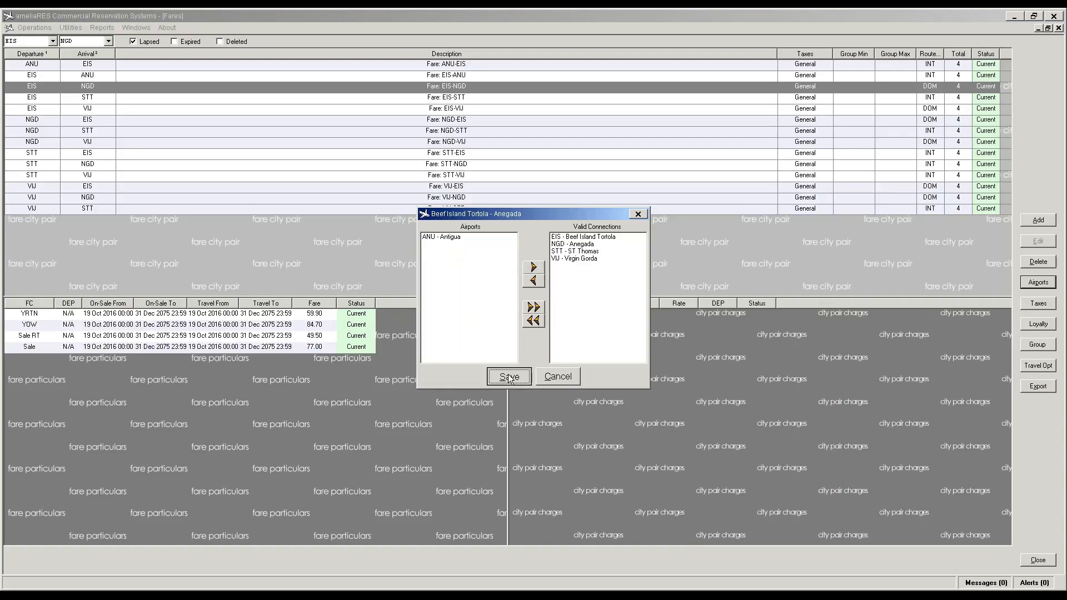
Step: Add Anegada as a connection for EIS-STT, and ST Thomas and Anegada for EIS-VIJ
{"action": "left_click", "coordinate": [456, 99]}
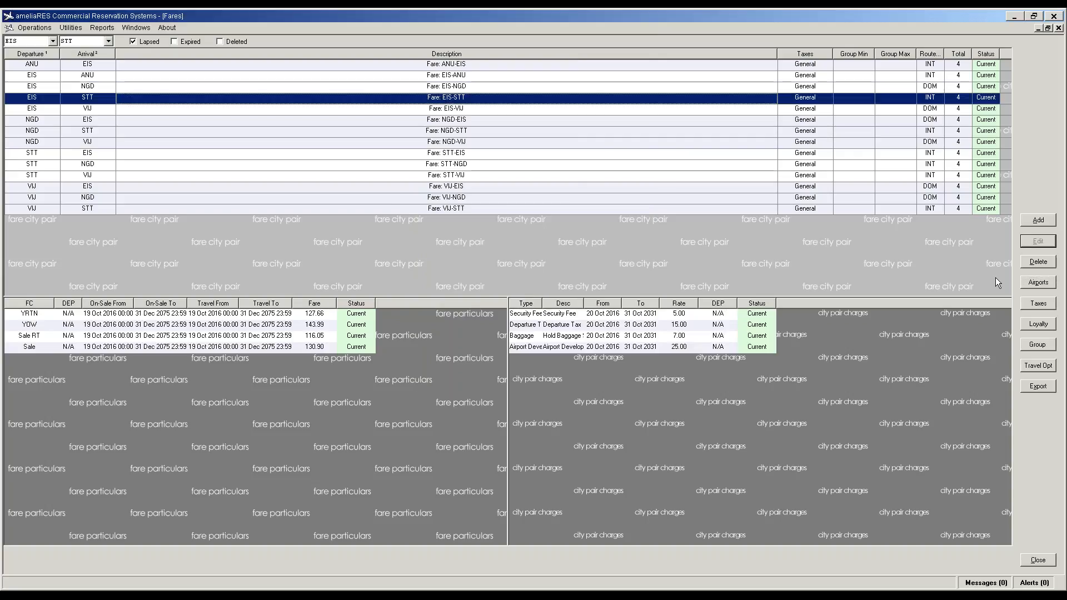
{"action": "left_click", "coordinate": [1038, 282]}
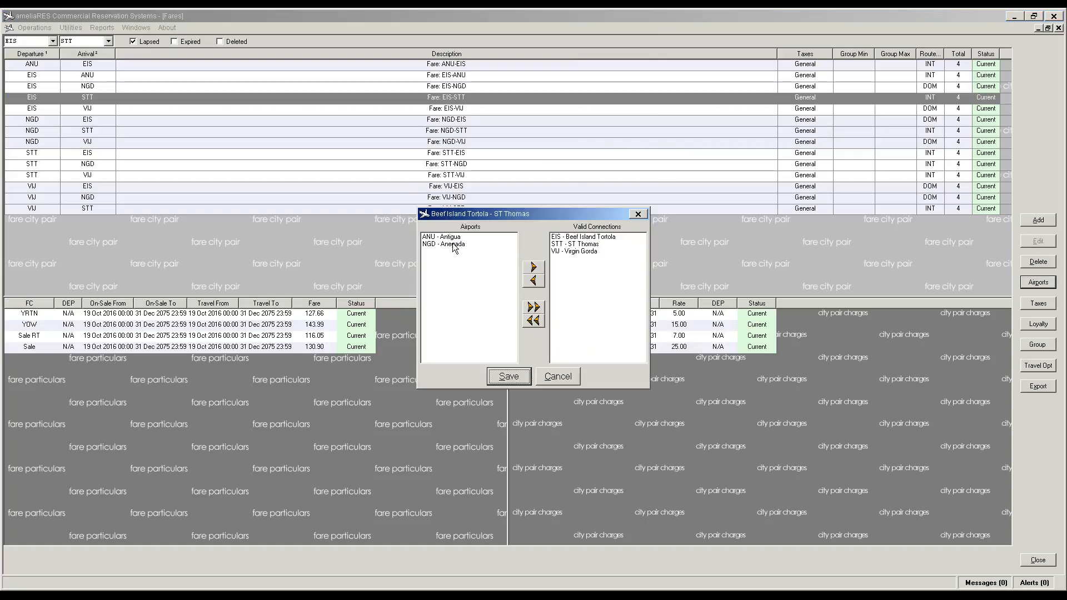
{"action": "left_click", "coordinate": [515, 245]}
{"action": "left_click", "coordinate": [535, 267]}
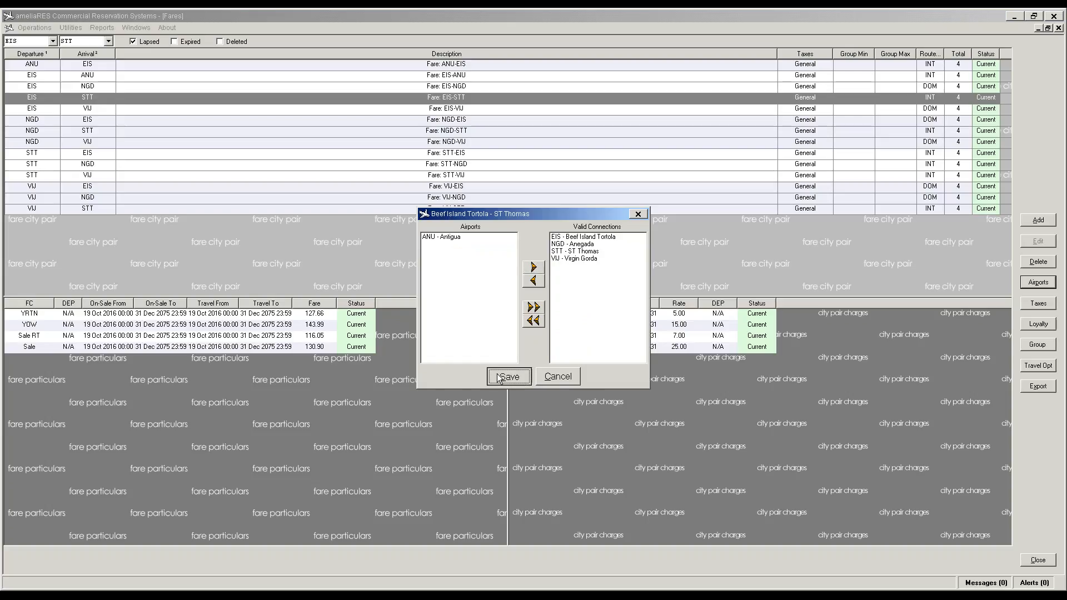
{"action": "left_click", "coordinate": [508, 377]}
{"action": "left_click", "coordinate": [456, 109]}
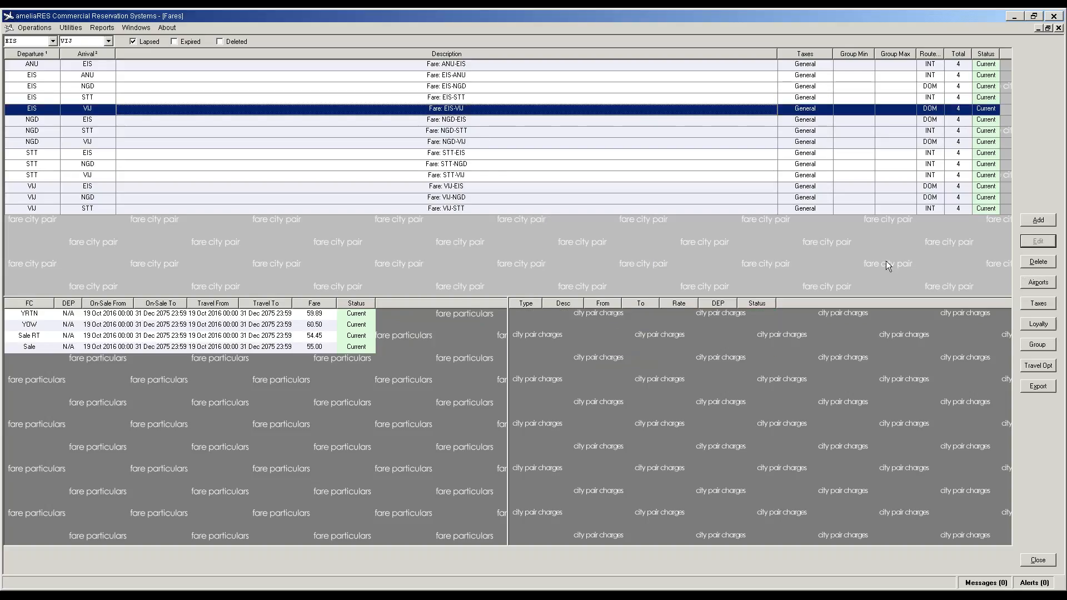
{"action": "left_click", "coordinate": [1039, 283]}
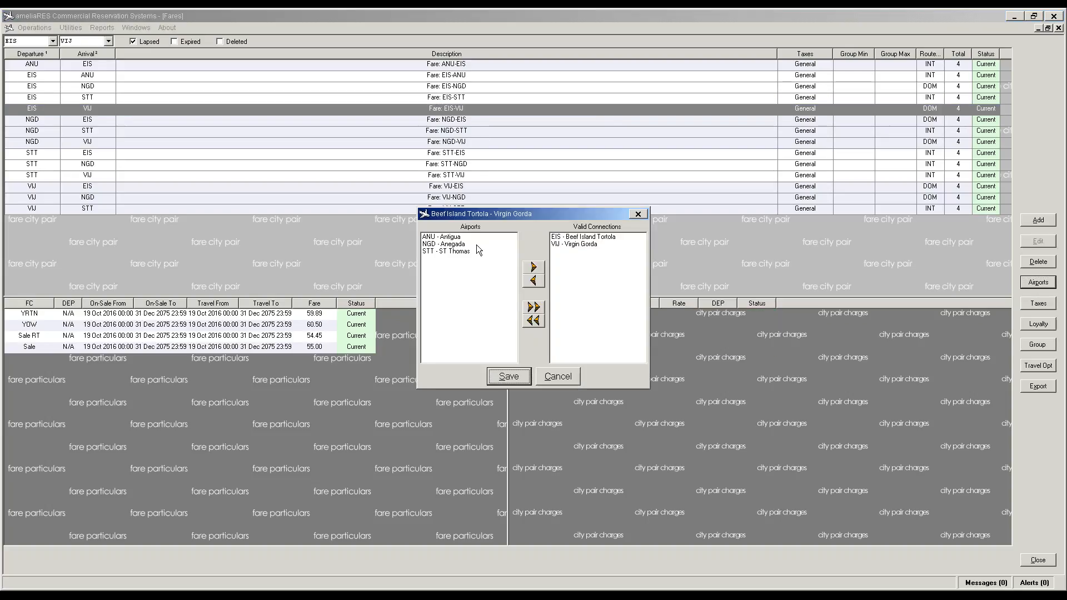
{"action": "left_click", "coordinate": [454, 252]}
{"action": "left_click", "coordinate": [532, 268]}
{"action": "left_click", "coordinate": [460, 244]}
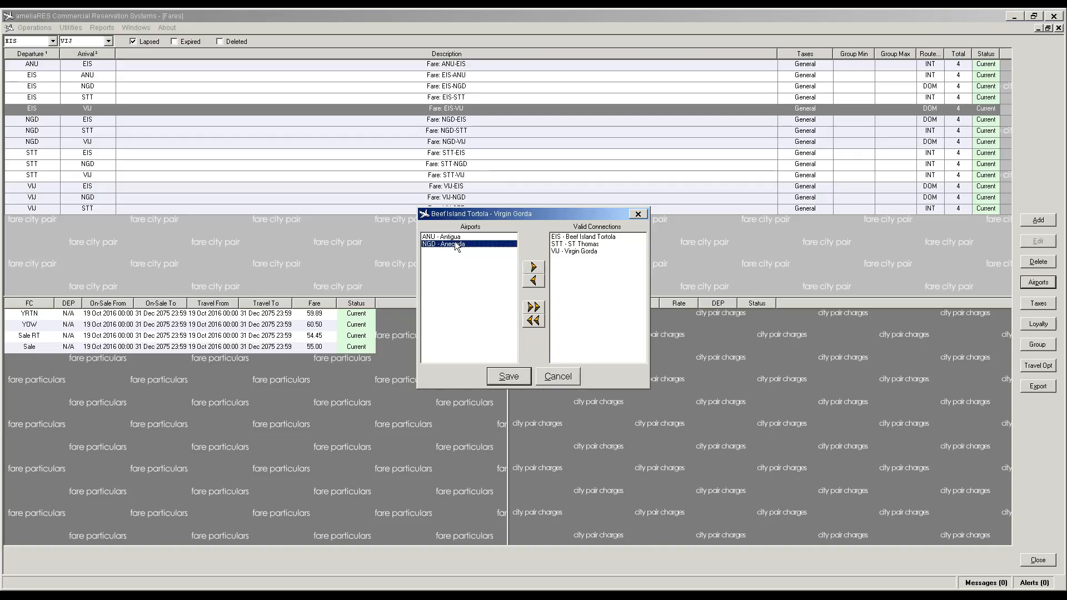
{"action": "left_click", "coordinate": [532, 270]}
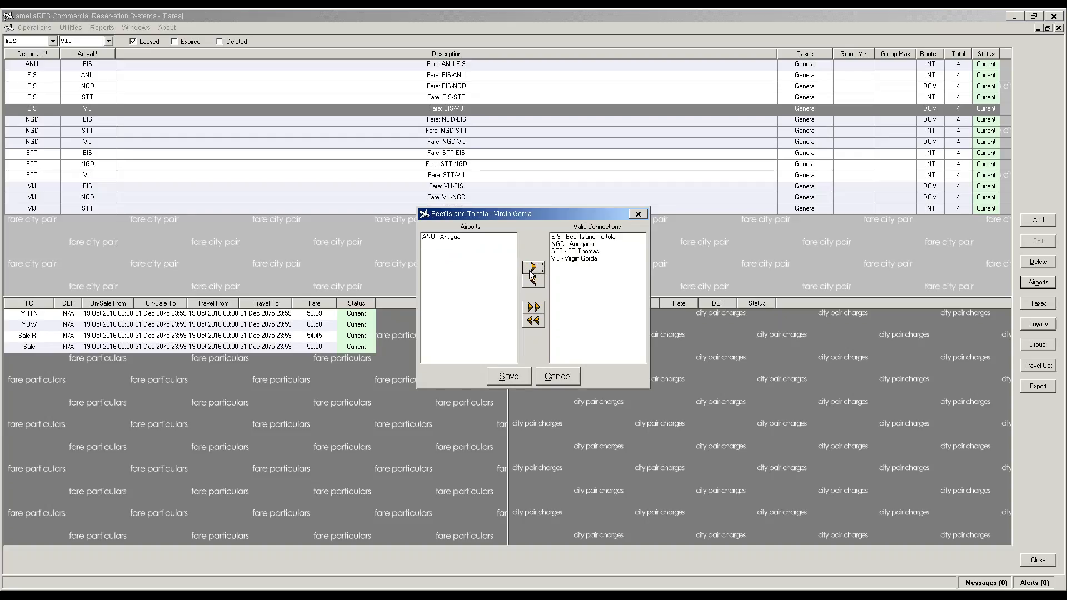
{"action": "left_click", "coordinate": [509, 377]}
Step: Add ST Thomas and Virgin Gorda to NGD-EIS, and Beef Island Tortola and Virgin Gorda to NGD-STT
{"action": "left_click", "coordinate": [457, 122]}
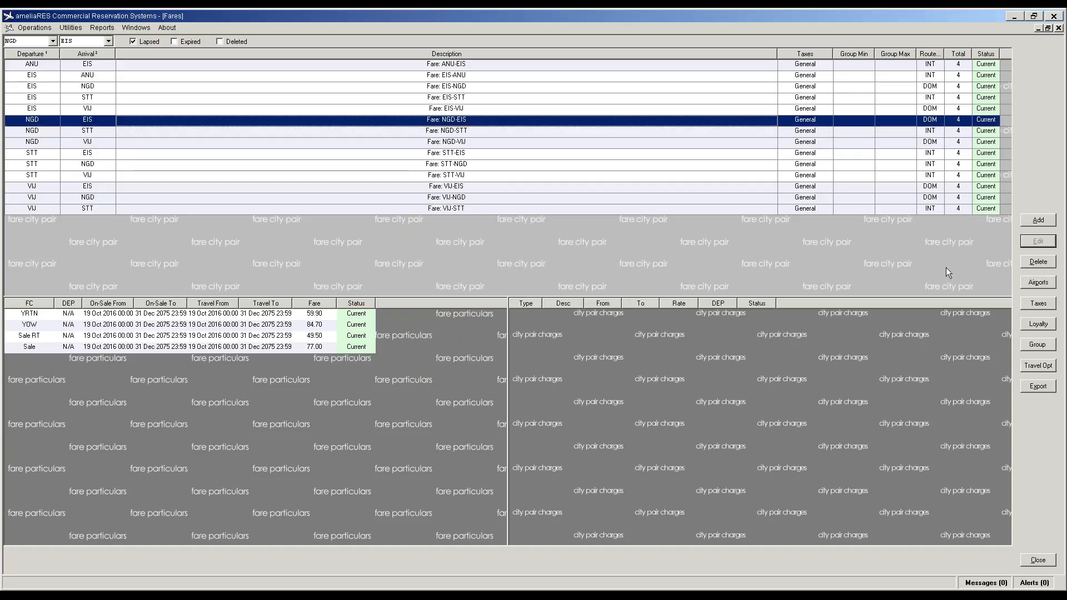
{"action": "left_click", "coordinate": [1037, 284]}
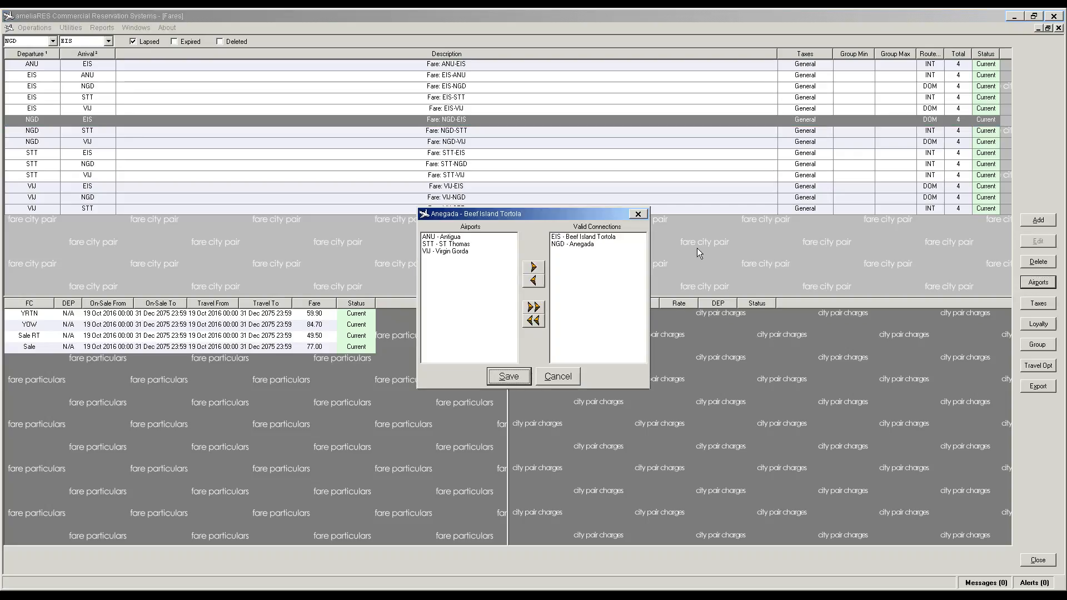
{"action": "left_click", "coordinate": [474, 245]}
{"action": "left_click", "coordinate": [536, 273]}
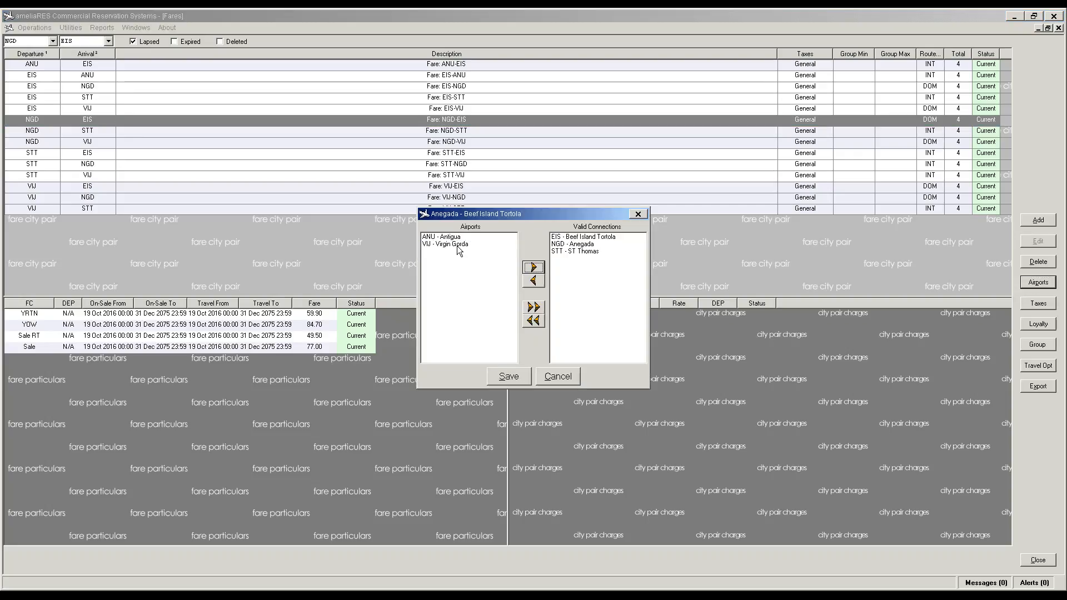
{"action": "left_click", "coordinate": [461, 245]}
{"action": "left_click", "coordinate": [531, 271]}
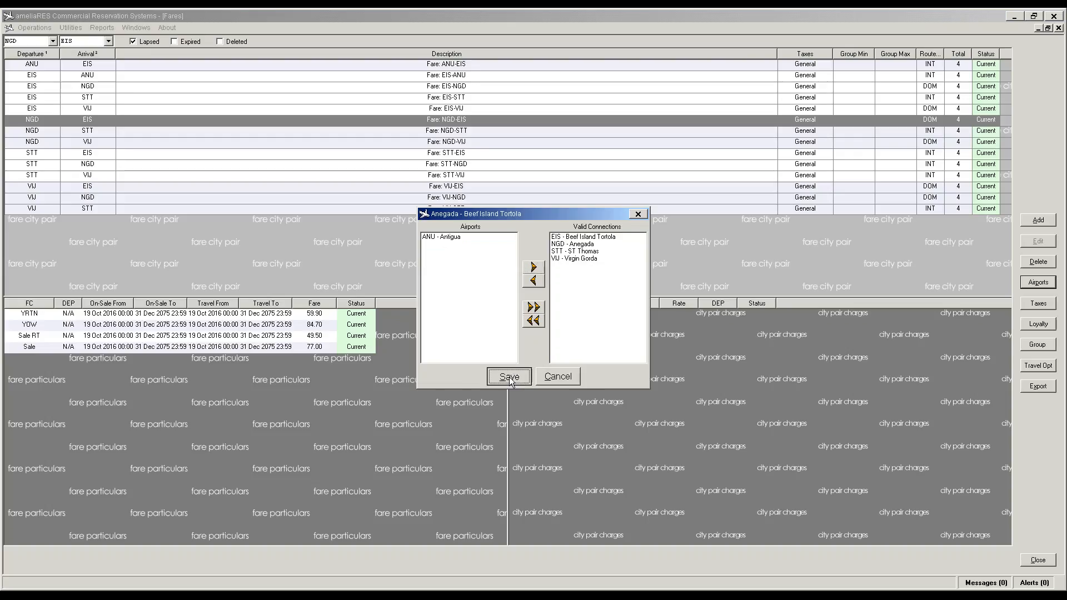
{"action": "left_click", "coordinate": [509, 376]}
{"action": "left_click", "coordinate": [455, 134]}
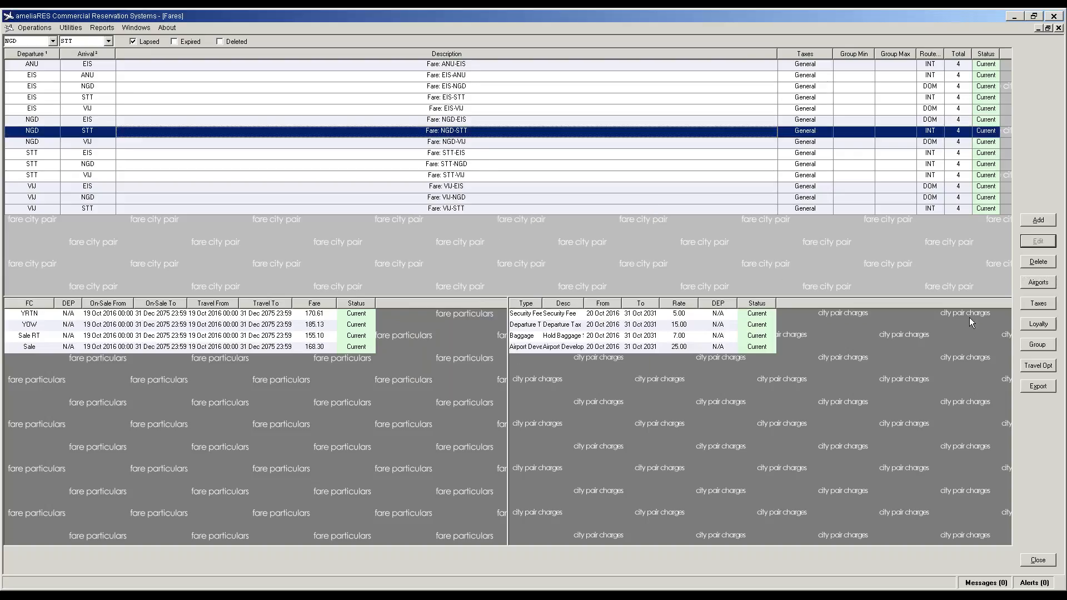
{"action": "left_click", "coordinate": [1035, 284]}
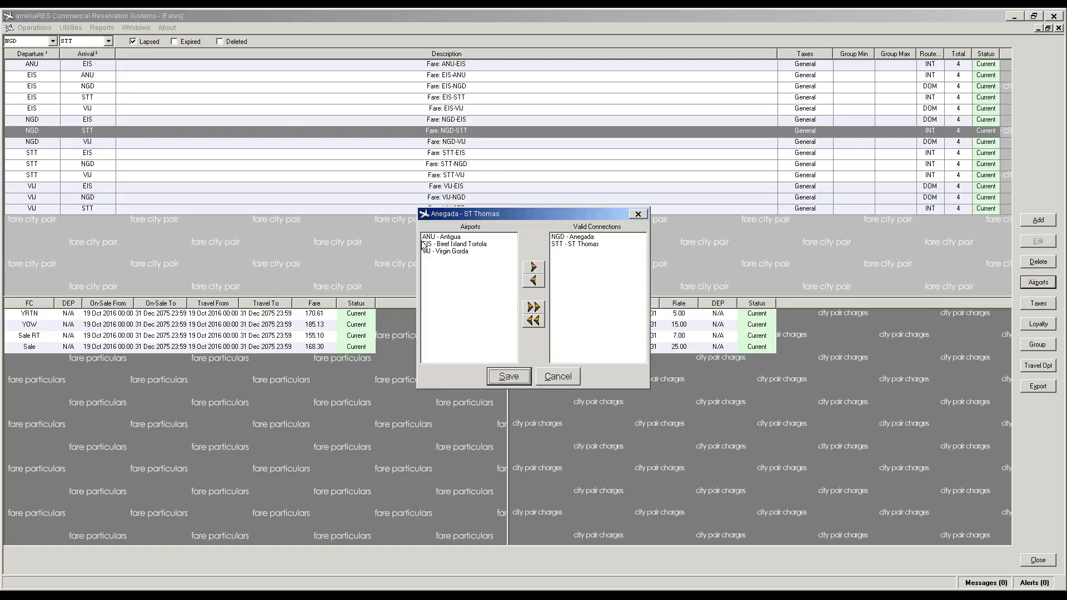
{"action": "left_click", "coordinate": [424, 246]}
{"action": "left_click", "coordinate": [533, 267]}
{"action": "left_click", "coordinate": [466, 245]}
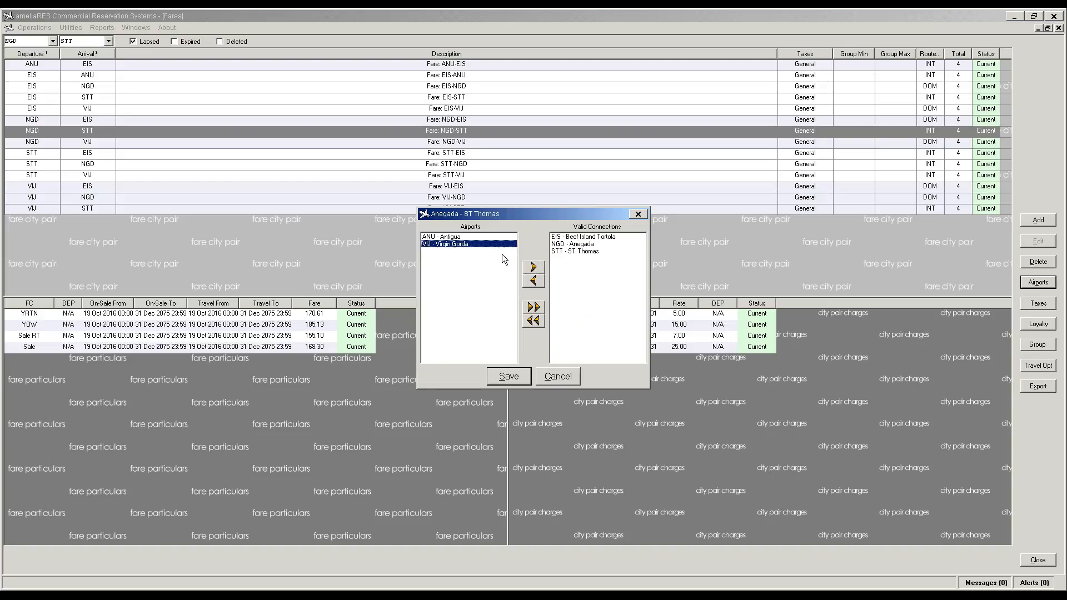
{"action": "left_click", "coordinate": [533, 267]}
{"action": "left_click", "coordinate": [511, 378]}
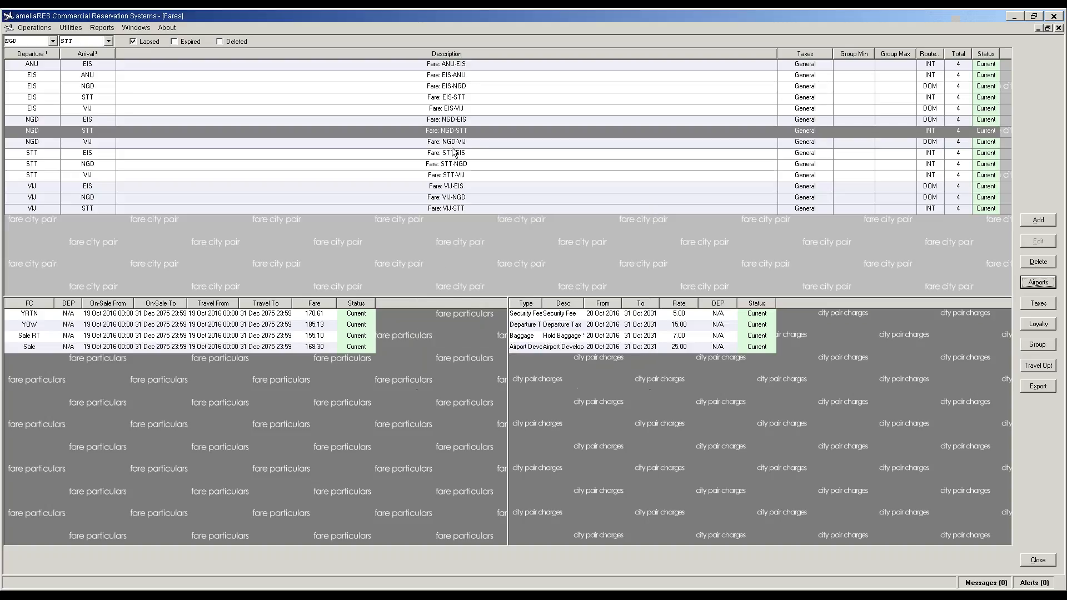
Step: Add ST Thomas and Beef Island Tortola to NGD-VIJ, and Anegada to STT-EIS
{"action": "left_click", "coordinate": [446, 142]}
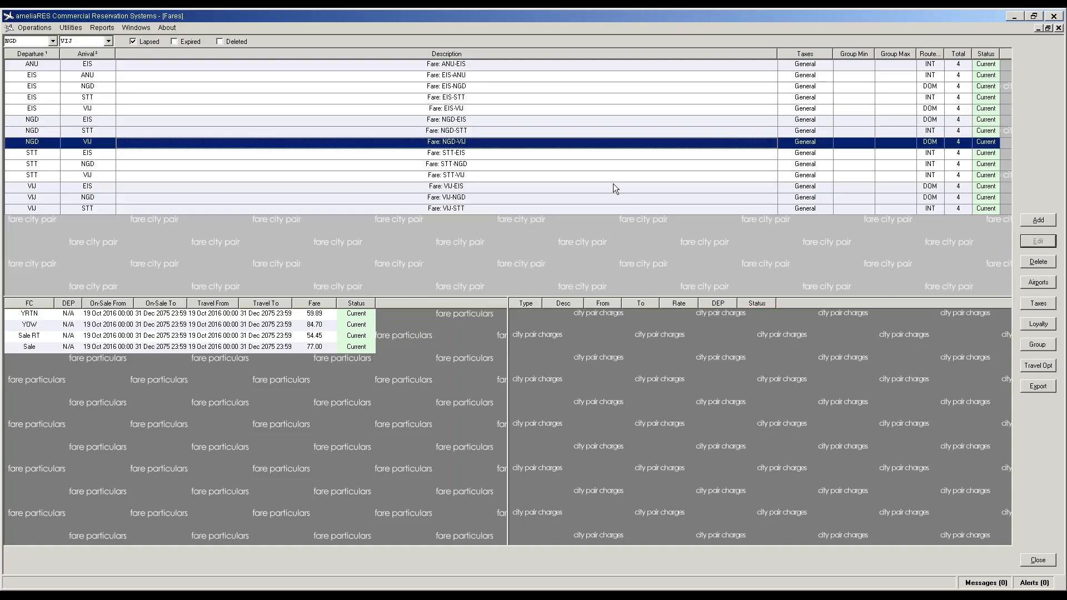
{"action": "left_click", "coordinate": [1037, 283]}
{"action": "left_click", "coordinate": [444, 251]}
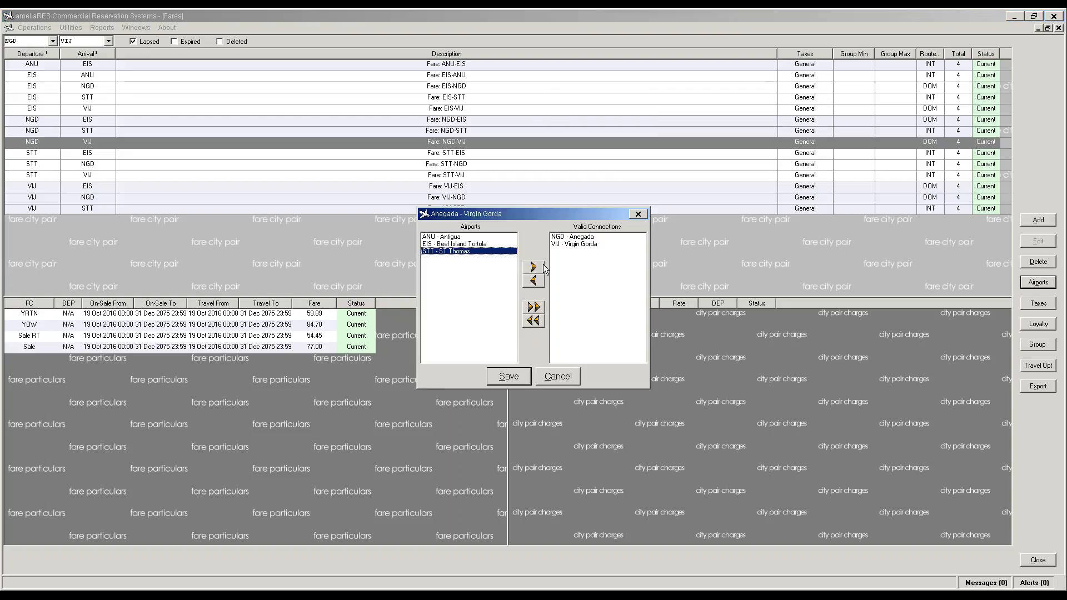
{"action": "left_click", "coordinate": [533, 268]}
{"action": "left_click", "coordinate": [481, 244]}
{"action": "left_click", "coordinate": [534, 268]}
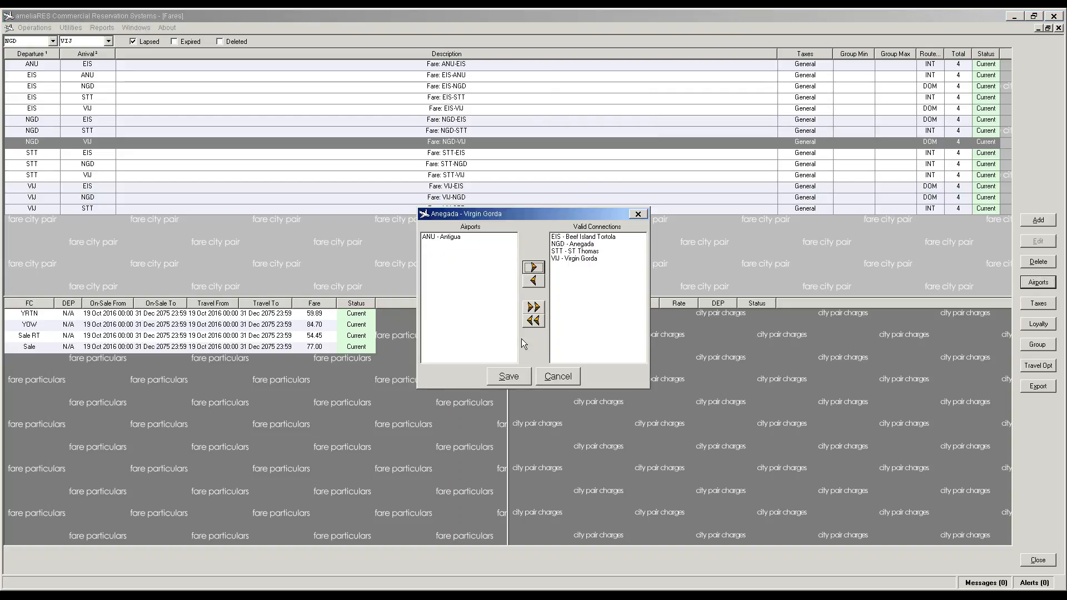
{"action": "left_click", "coordinate": [508, 376]}
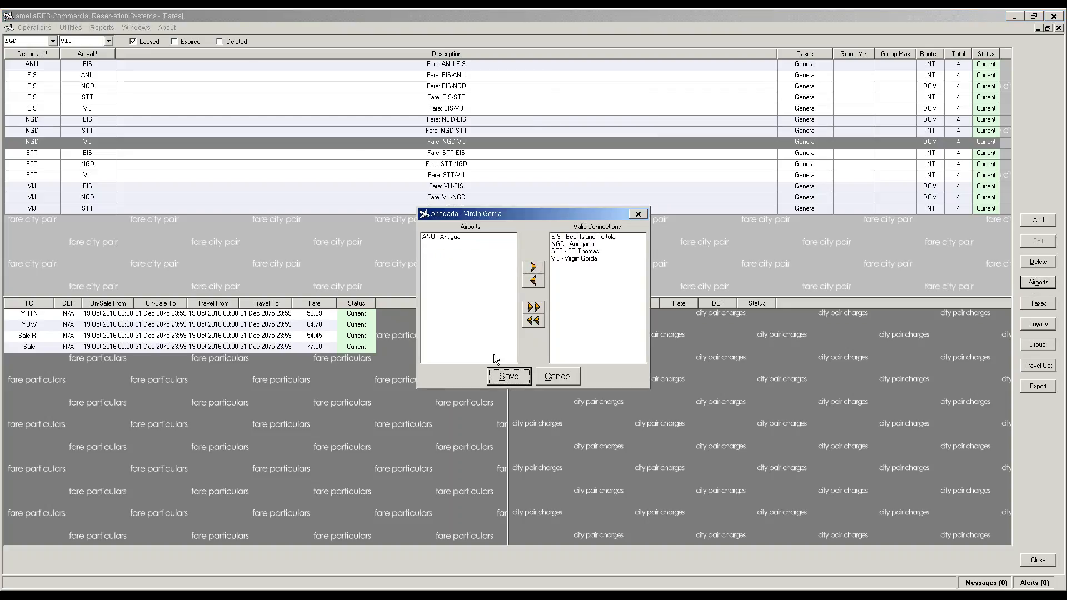
{"action": "left_click", "coordinate": [450, 157]}
{"action": "left_click", "coordinate": [1039, 283]}
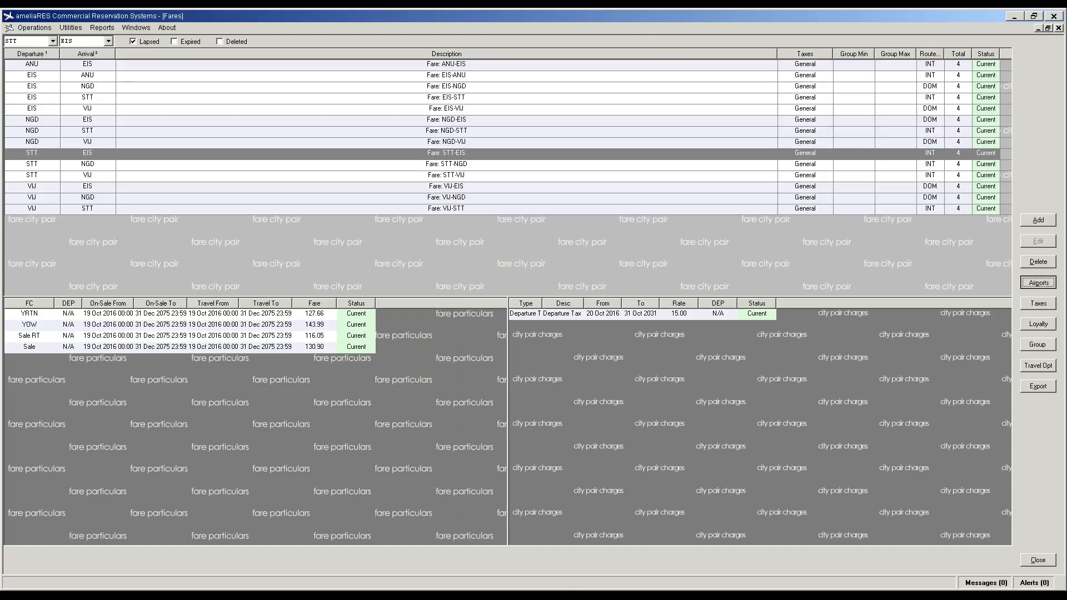
{"action": "left_click", "coordinate": [445, 244]}
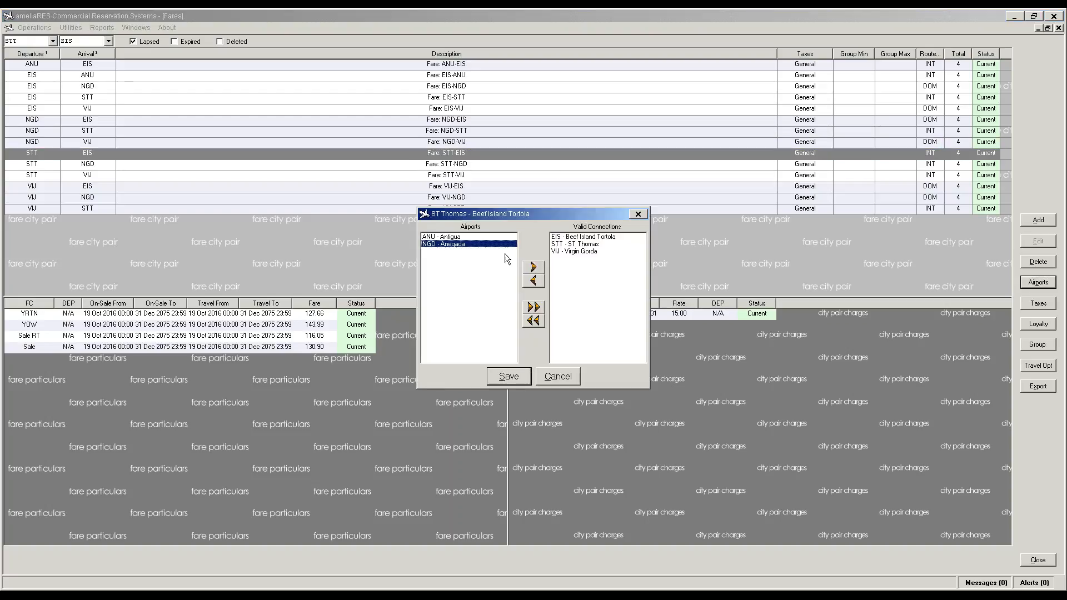
{"action": "left_click", "coordinate": [533, 267]}
{"action": "left_click", "coordinate": [508, 377]}
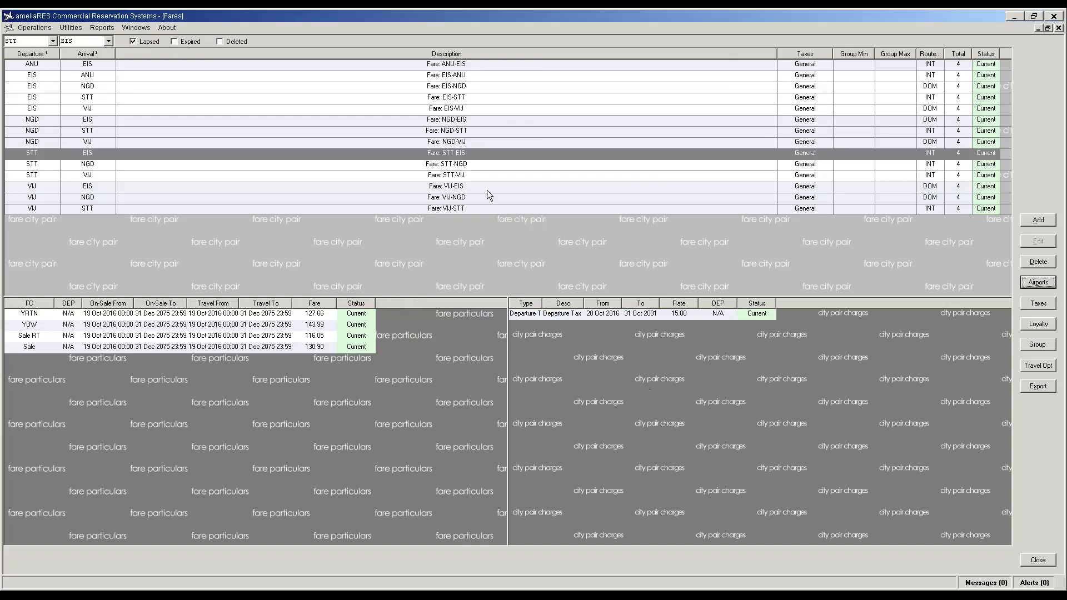
Step: Add Virgin Gorda and Beef Island Tortola to STT-NGD, and Beef Island Tortola and Anegada to STT-VIJ
{"action": "left_click", "coordinate": [466, 162]}
{"action": "left_click", "coordinate": [1037, 284]}
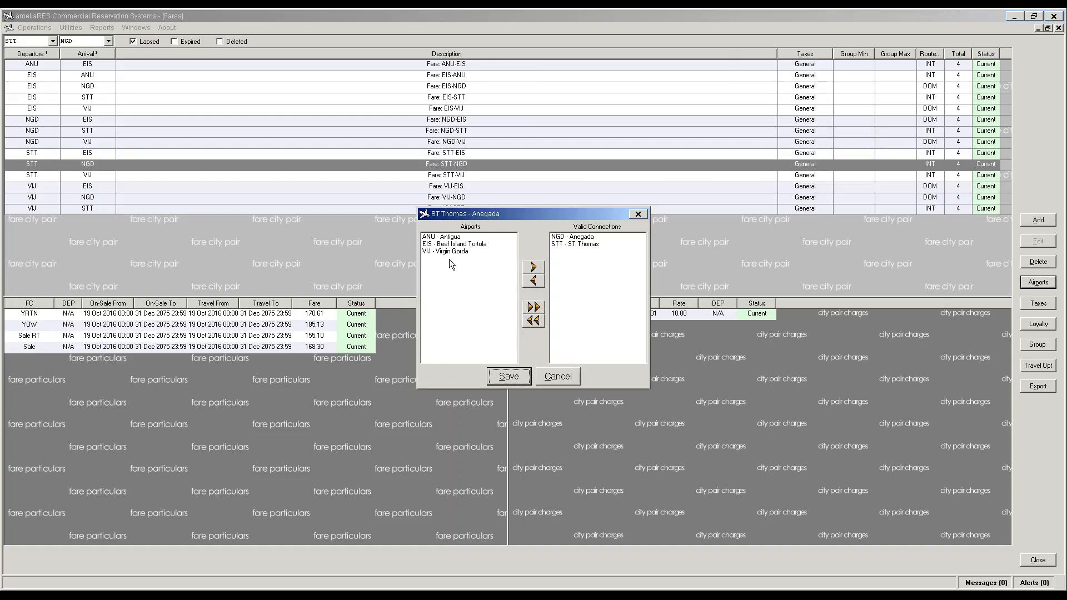
{"action": "left_click", "coordinate": [442, 251]}
{"action": "left_click", "coordinate": [535, 268]}
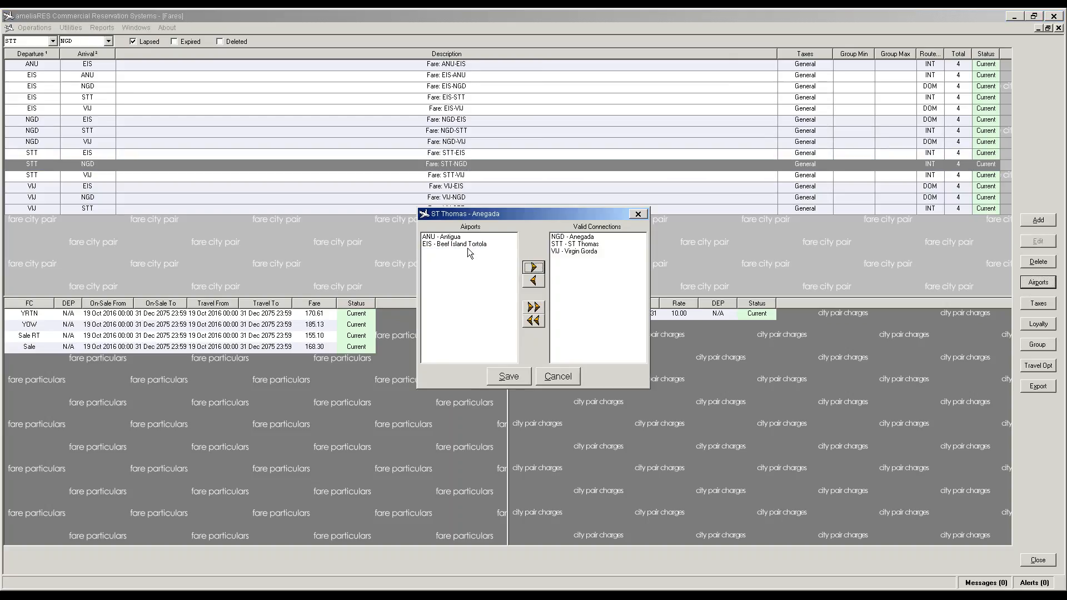
{"action": "left_click", "coordinate": [464, 244]}
{"action": "left_click", "coordinate": [533, 269]}
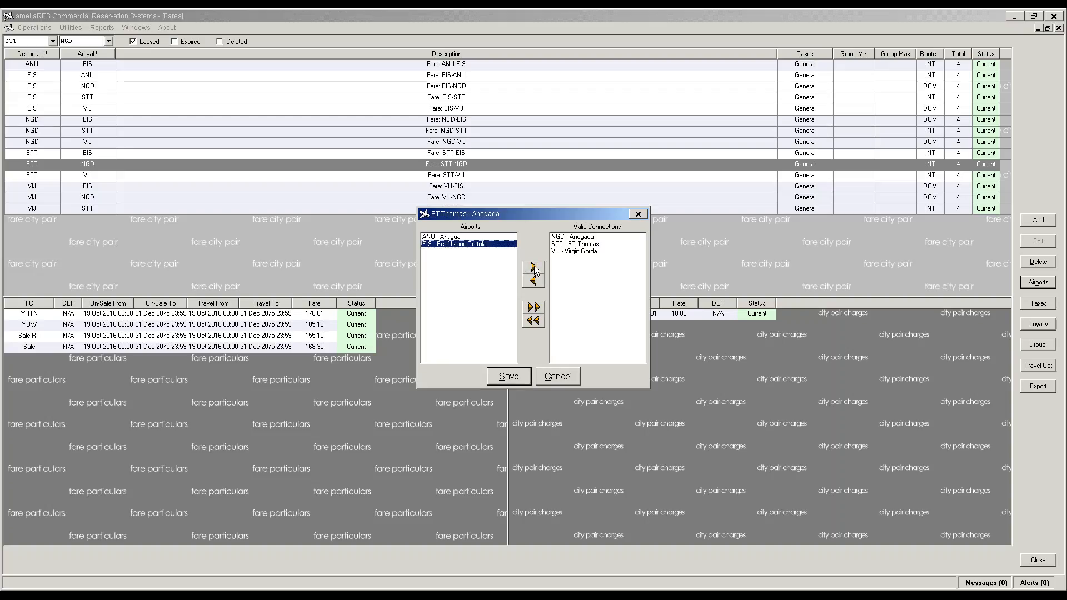
{"action": "left_click", "coordinate": [507, 376]}
{"action": "left_click", "coordinate": [451, 174]}
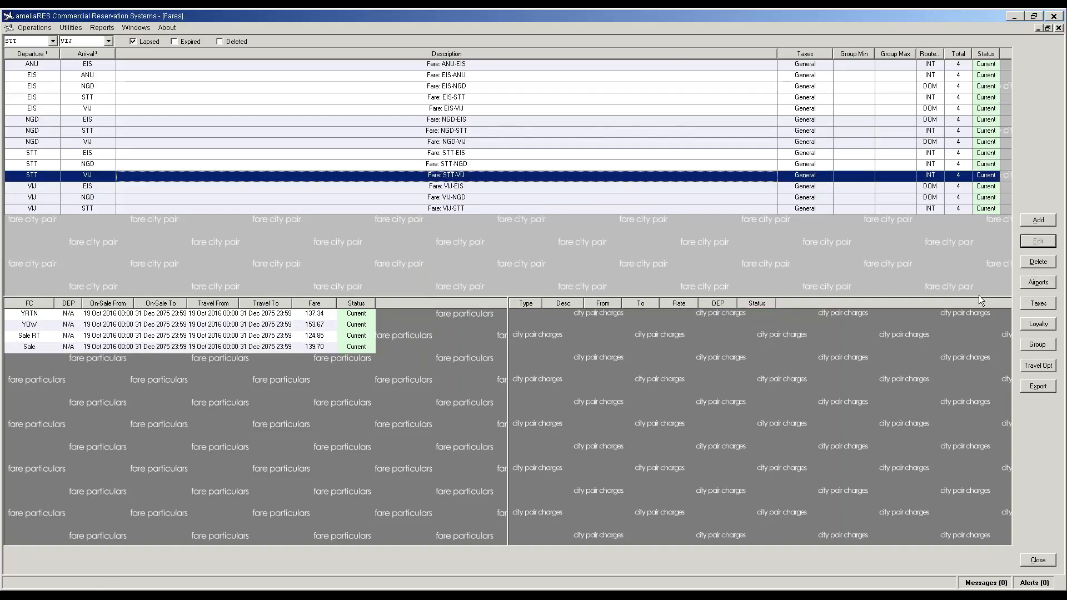
{"action": "left_click", "coordinate": [1037, 282]}
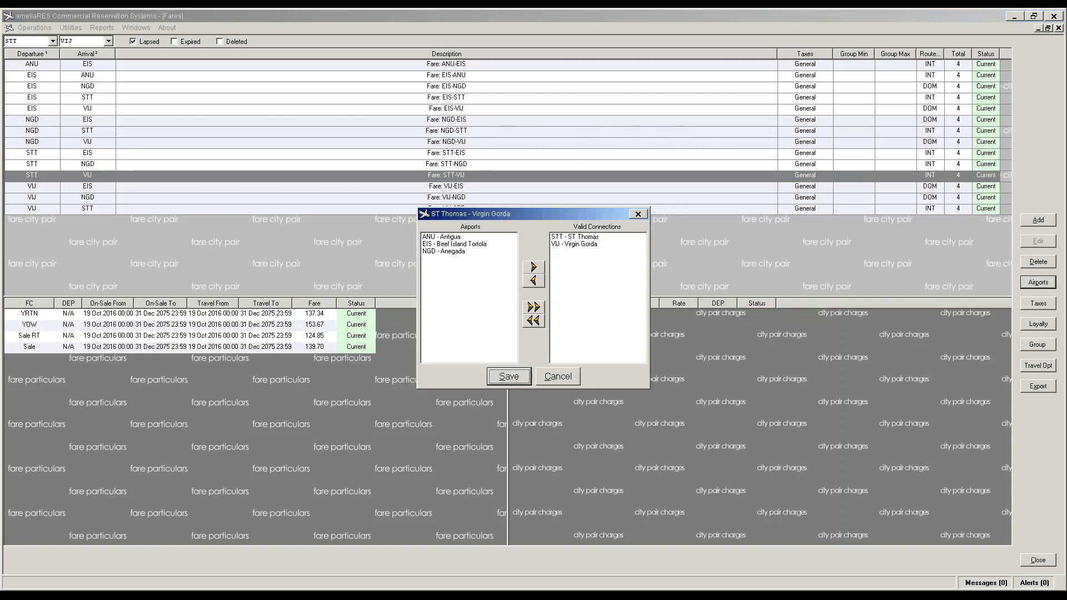
{"action": "left_click", "coordinate": [485, 244]}
{"action": "left_click", "coordinate": [534, 269]}
{"action": "left_click", "coordinate": [448, 245]}
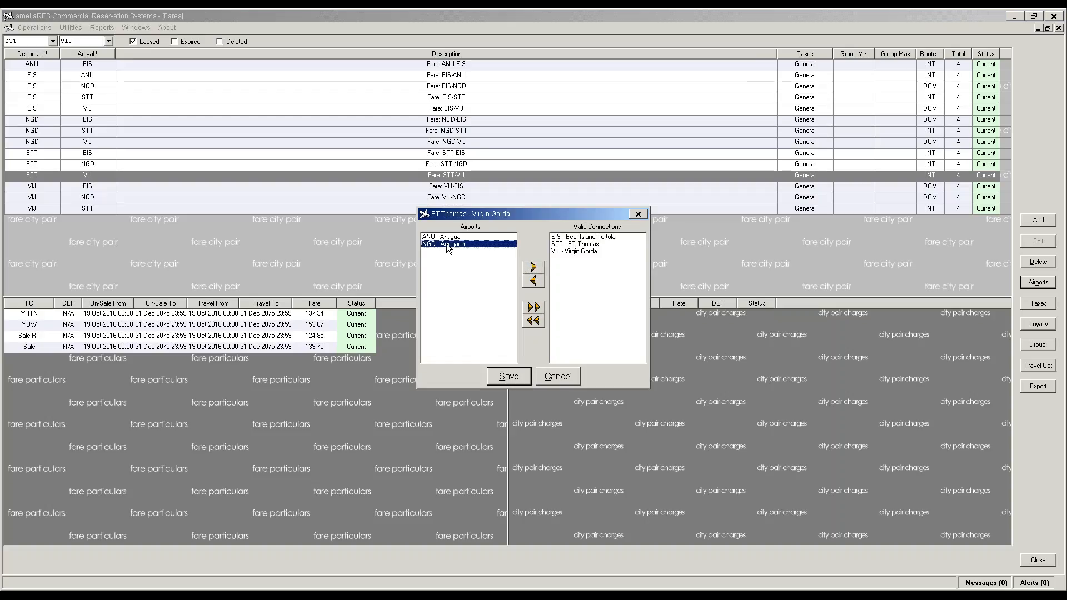
{"action": "left_click", "coordinate": [533, 269]}
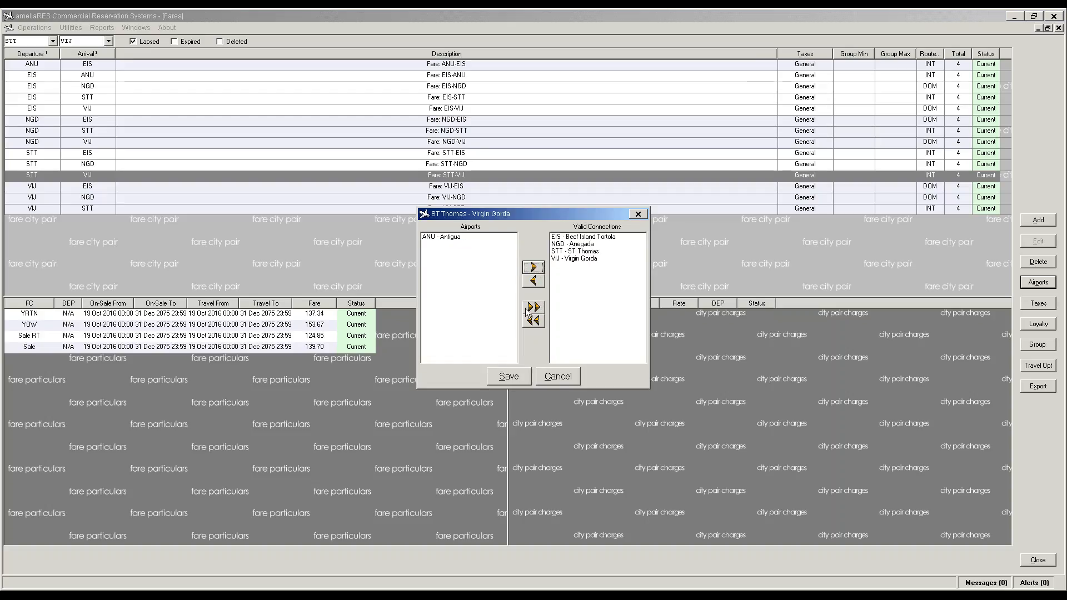
{"action": "left_click", "coordinate": [508, 376]}
Step: Add Anegada and ST Thomas to VIJ-EIS, and Beef Island Tortola and ST Thomas to VIJ-NGD
{"action": "left_click", "coordinate": [456, 186]}
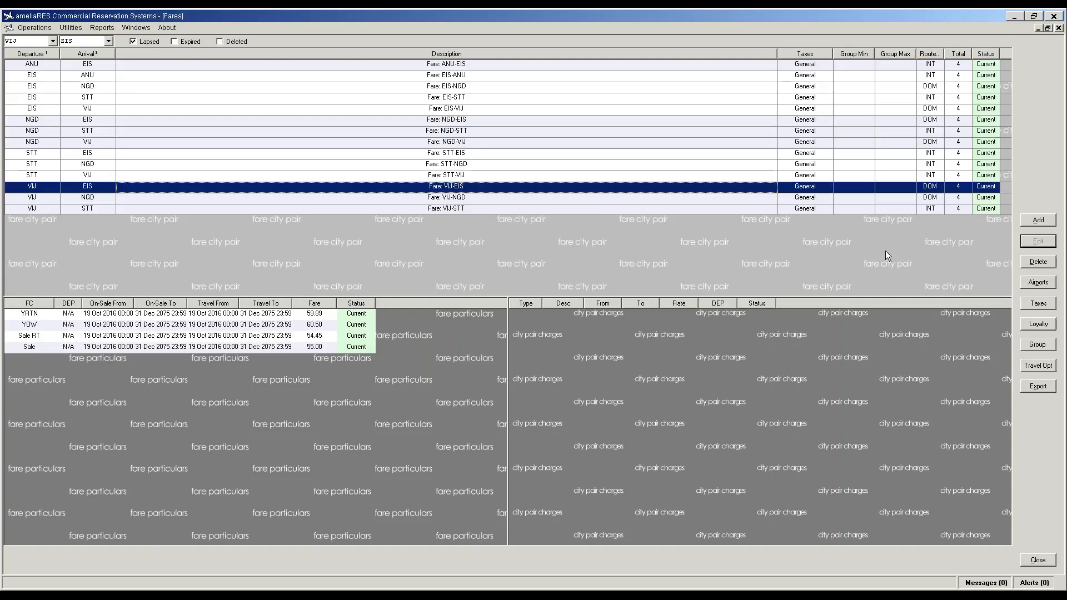
{"action": "left_click", "coordinate": [1034, 283]}
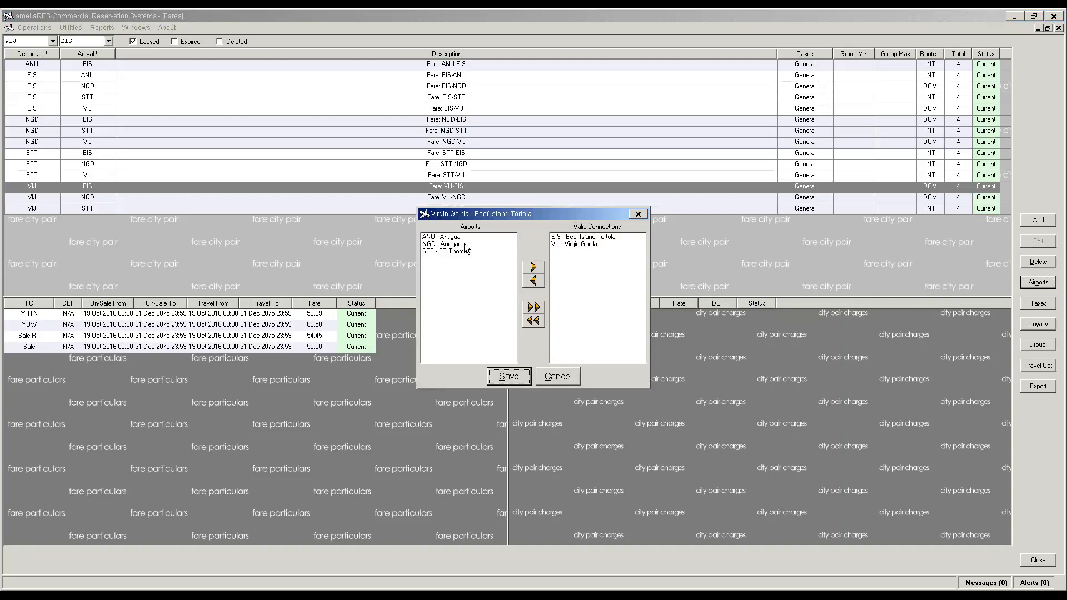
{"action": "left_click", "coordinate": [466, 245]}
{"action": "left_click", "coordinate": [532, 268]}
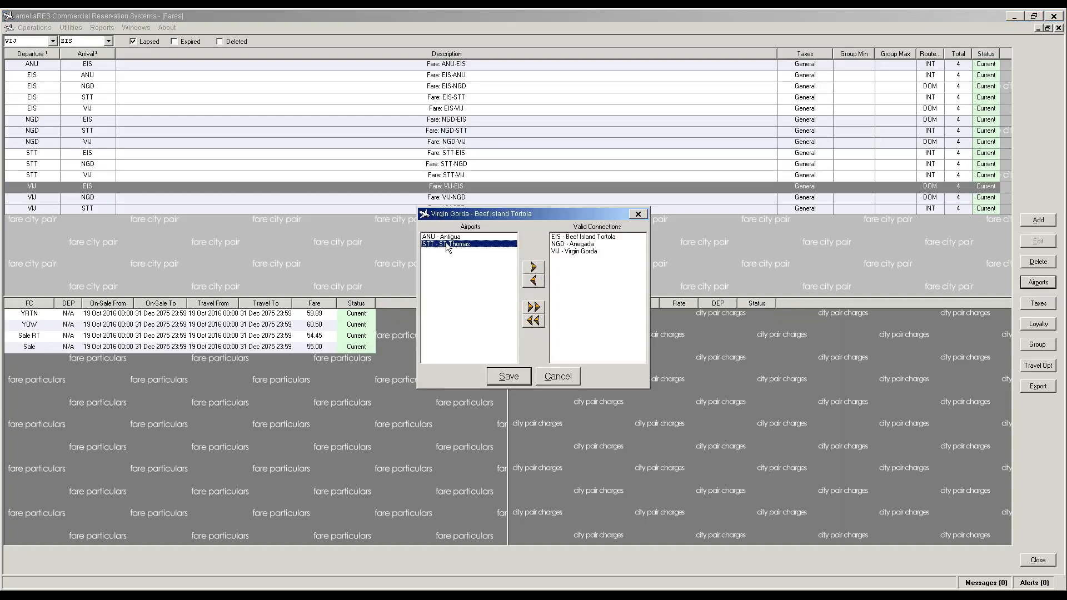
{"action": "left_click", "coordinate": [532, 268]}
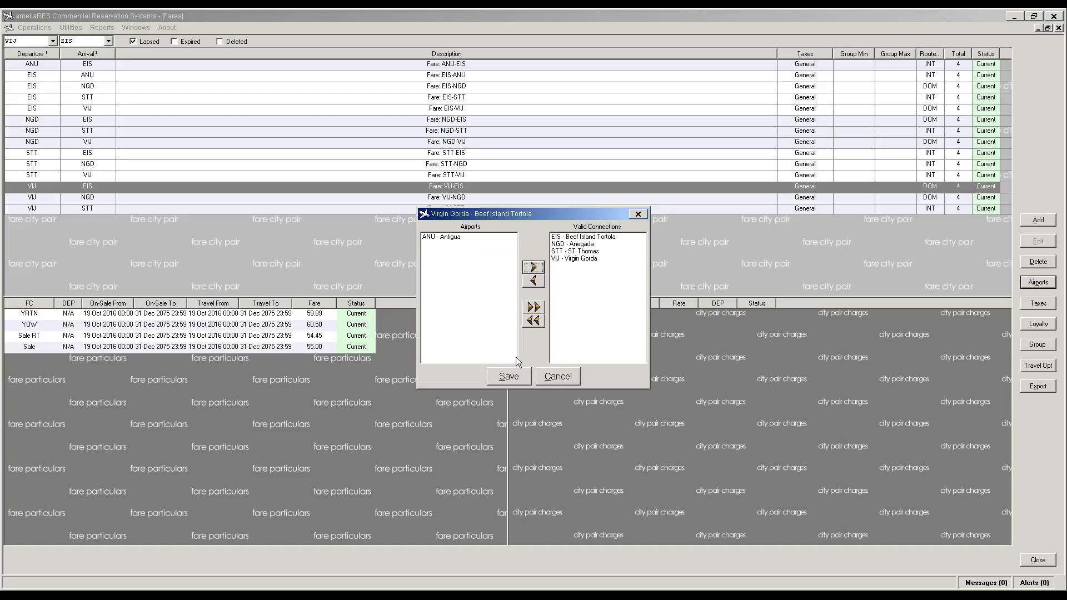
{"action": "left_click", "coordinate": [509, 377]}
{"action": "left_click", "coordinate": [463, 199]}
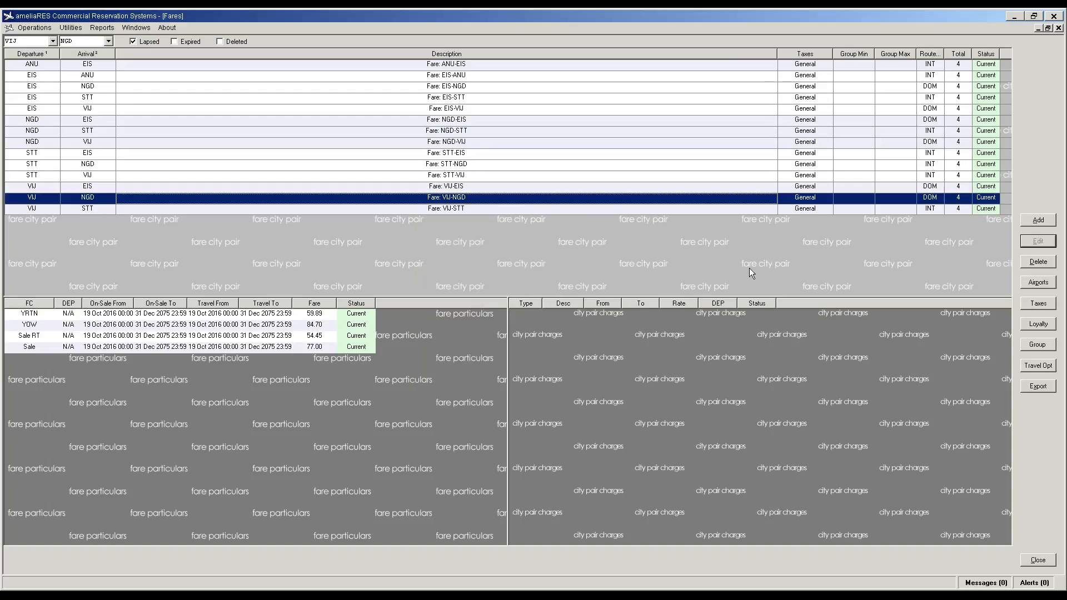
{"action": "left_click", "coordinate": [1038, 283]}
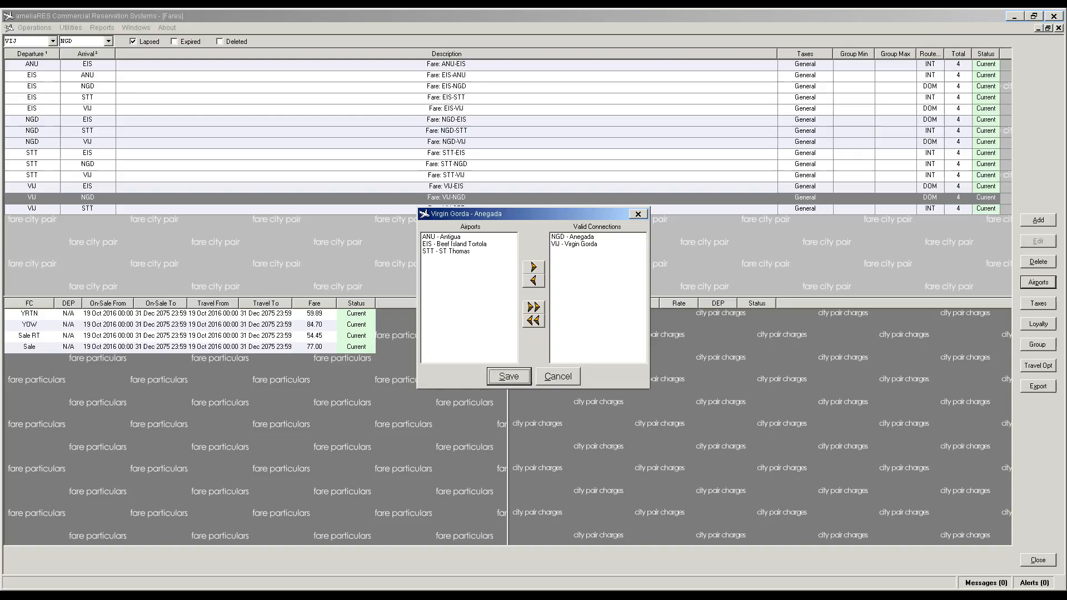
{"action": "left_click", "coordinate": [476, 248]}
{"action": "left_click", "coordinate": [533, 269]}
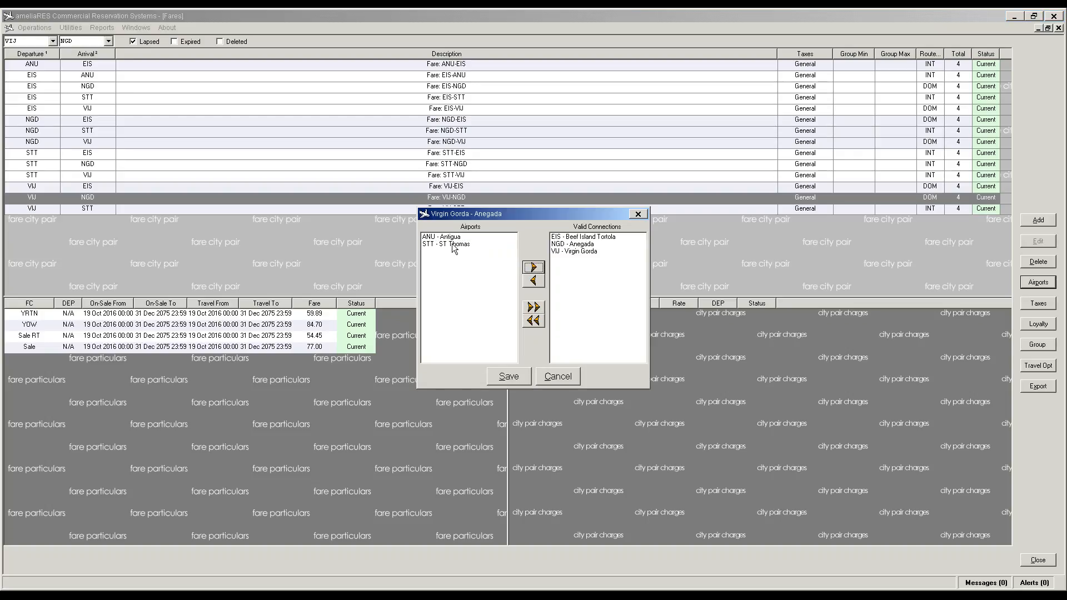
{"action": "left_click", "coordinate": [453, 245]}
{"action": "left_click", "coordinate": [533, 267]}
{"action": "left_click", "coordinate": [508, 377]}
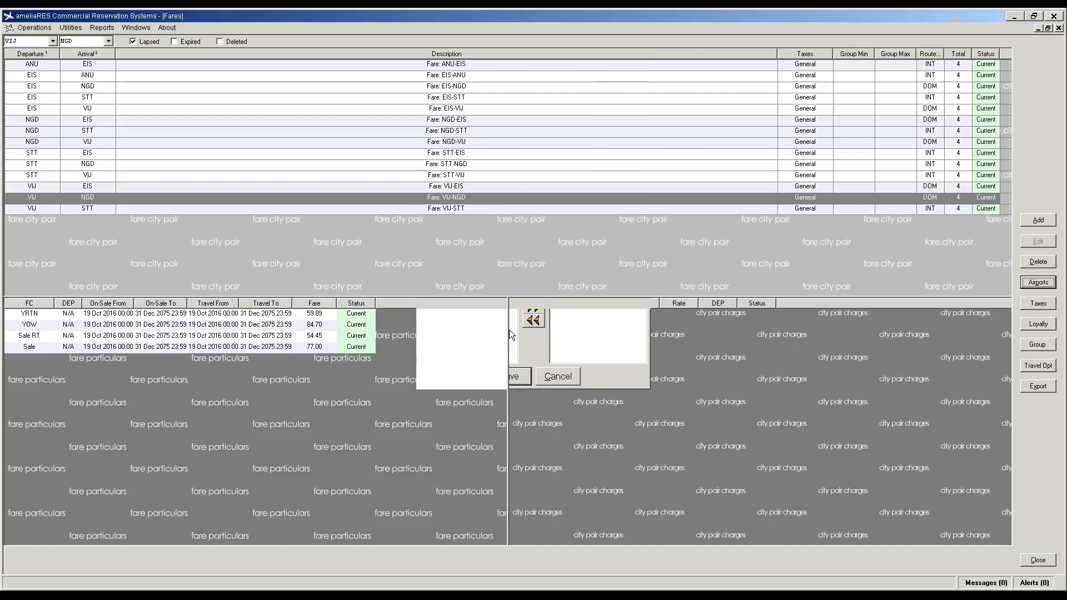
Step: Add Beef Island Tortola and Anegada as valid connections for the VIJ-STT fare
{"action": "left_click", "coordinate": [452, 209]}
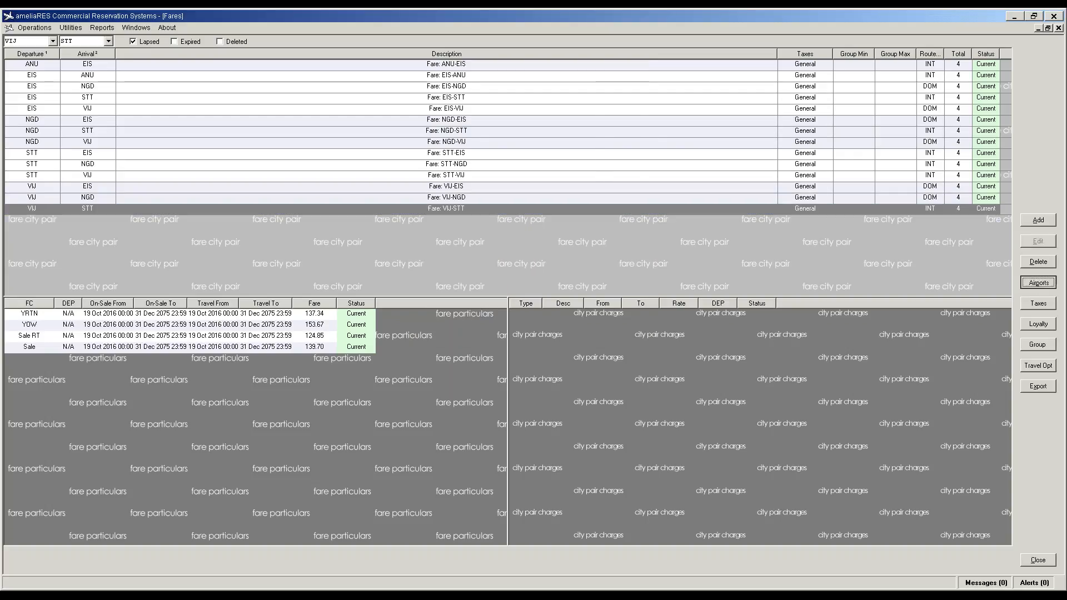
{"action": "left_click", "coordinate": [1039, 282]}
{"action": "left_click", "coordinate": [480, 244]}
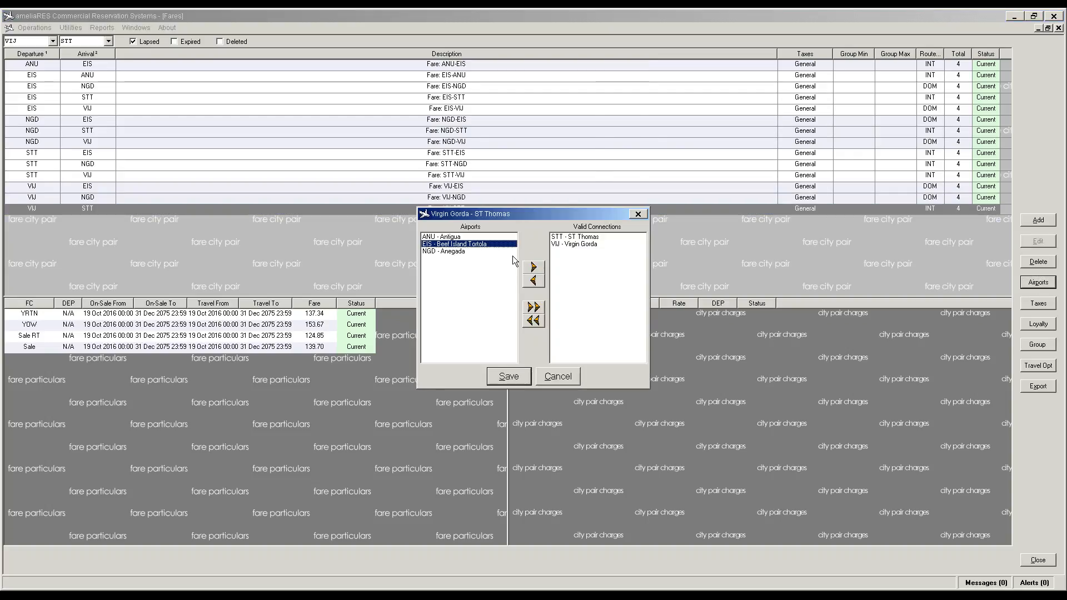
{"action": "left_click", "coordinate": [534, 269]}
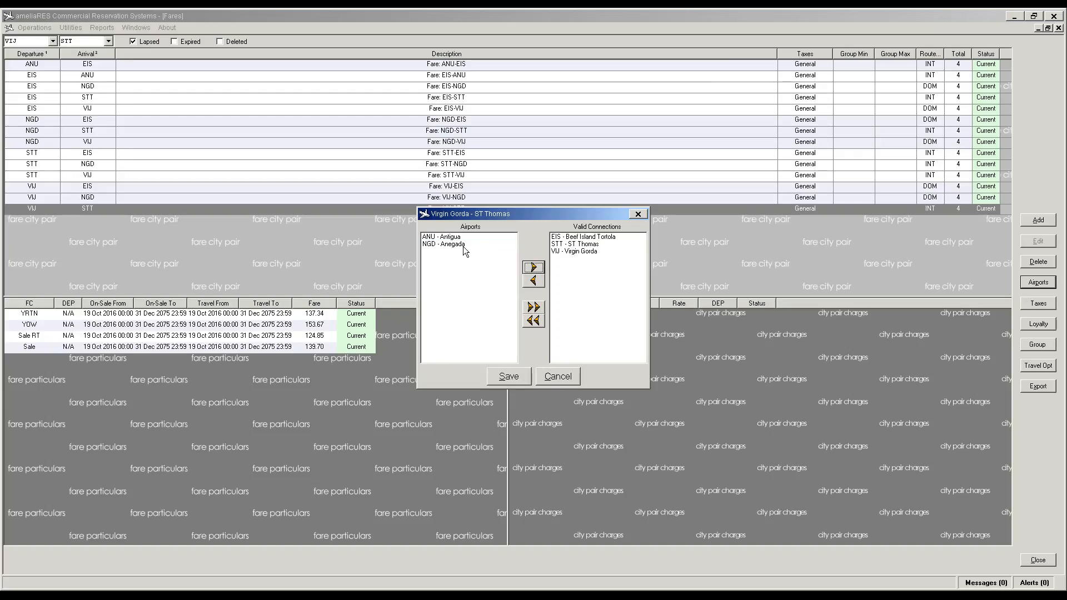
{"action": "left_click", "coordinate": [535, 269]}
{"action": "left_click", "coordinate": [520, 377]}
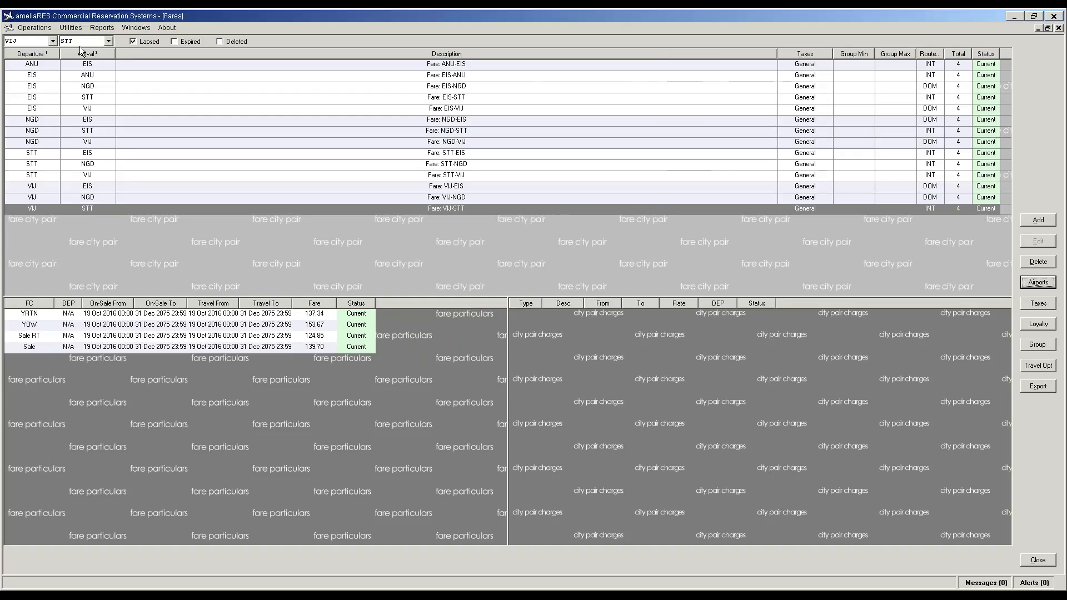
{"action": "left_click", "coordinate": [71, 28]}
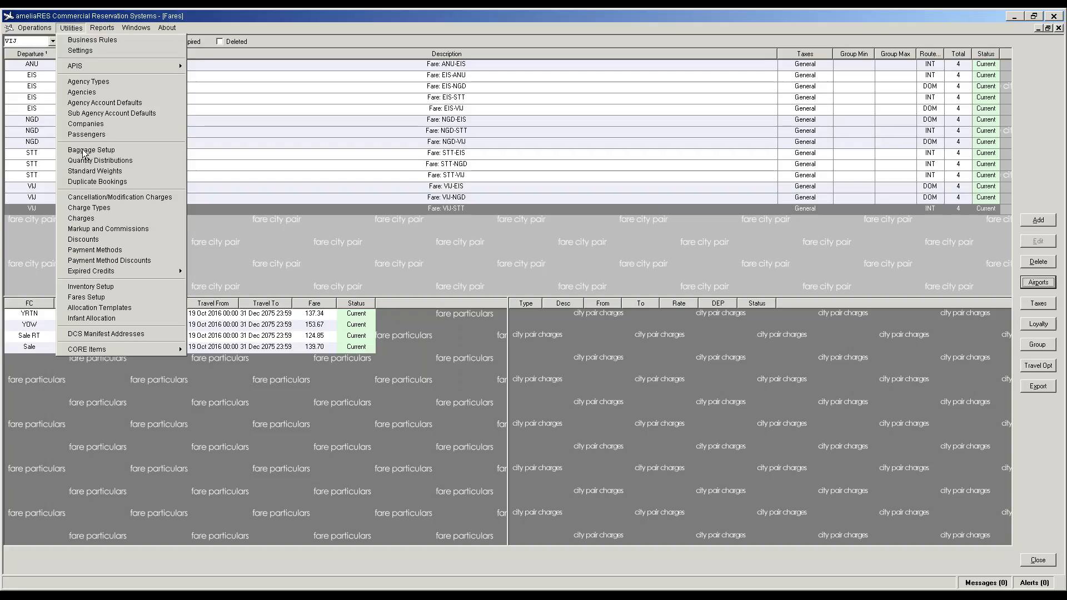
Step: Start a new DCS manifest address, then open the DCS Manifest Control Center
{"action": "left_click", "coordinate": [102, 330]}
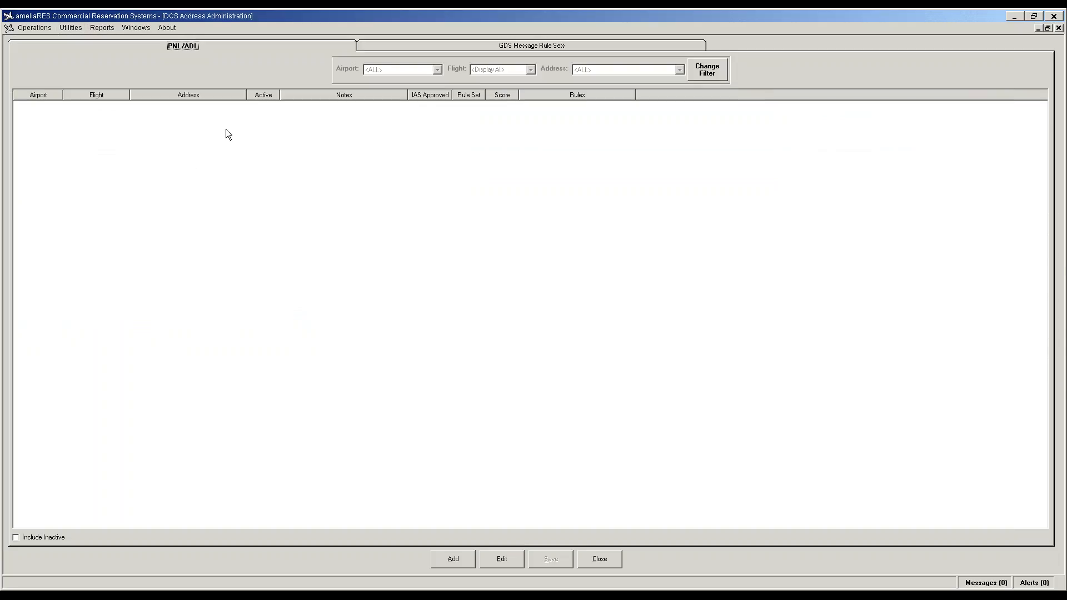
{"action": "left_click", "coordinate": [452, 558]}
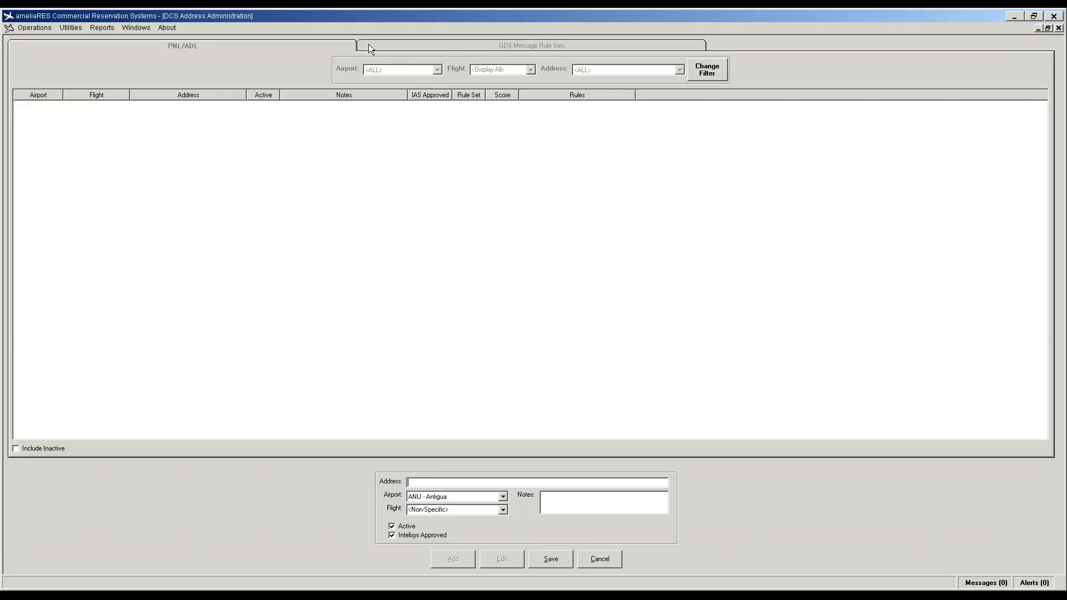
{"action": "left_click", "coordinate": [69, 30]}
{"action": "mouse_move", "coordinate": [47, 29]}
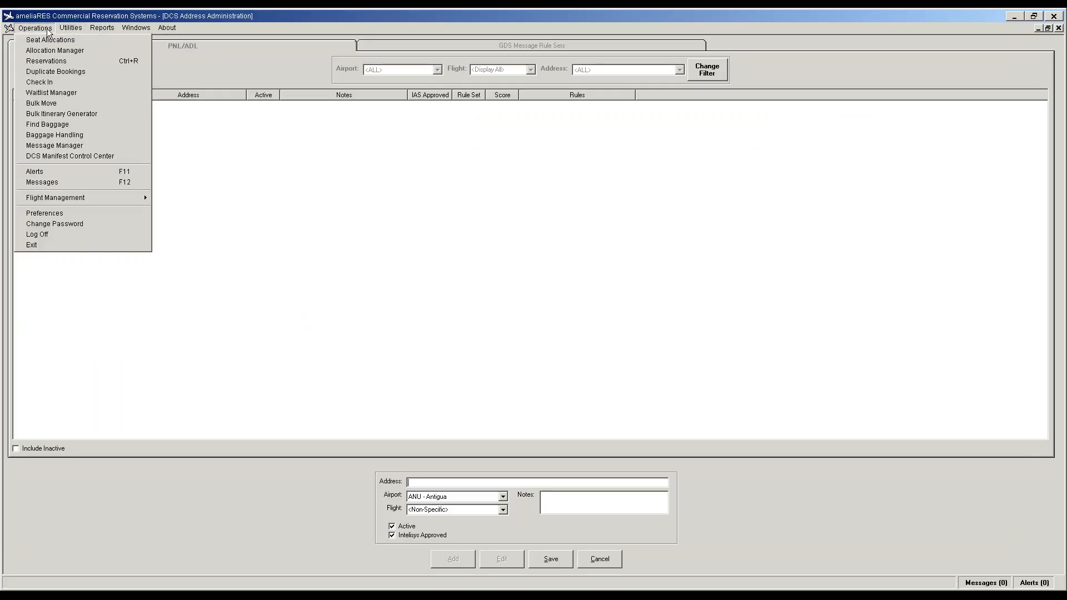
{"action": "left_click", "coordinate": [72, 157]}
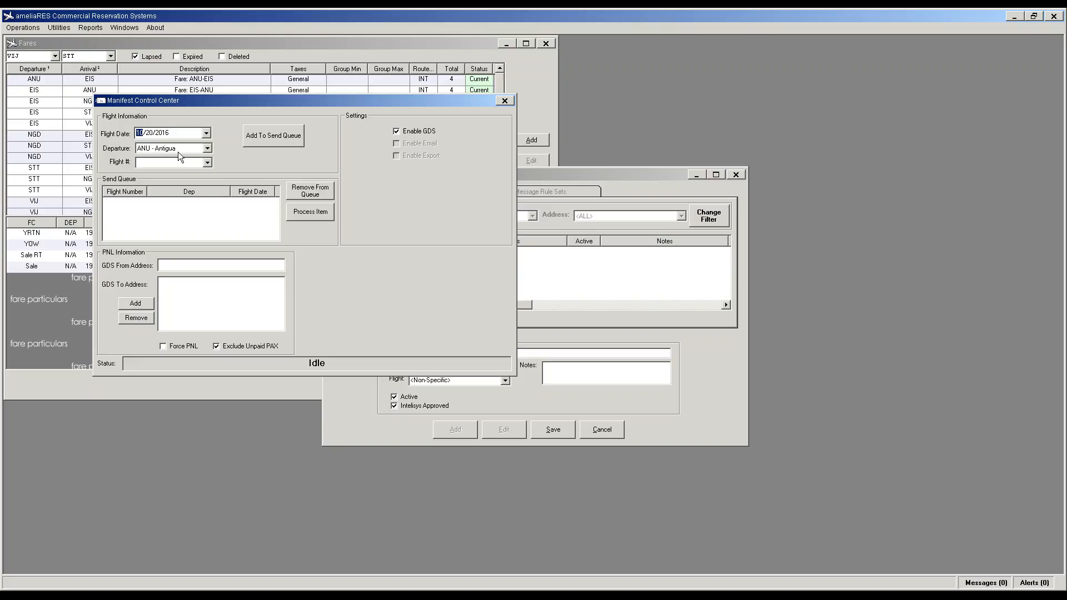
{"action": "left_click", "coordinate": [64, 30]}
Step: In Business Rules, set GDS profile Production1, airline code V6 and address TORPN1Q
{"action": "left_click", "coordinate": [71, 42]}
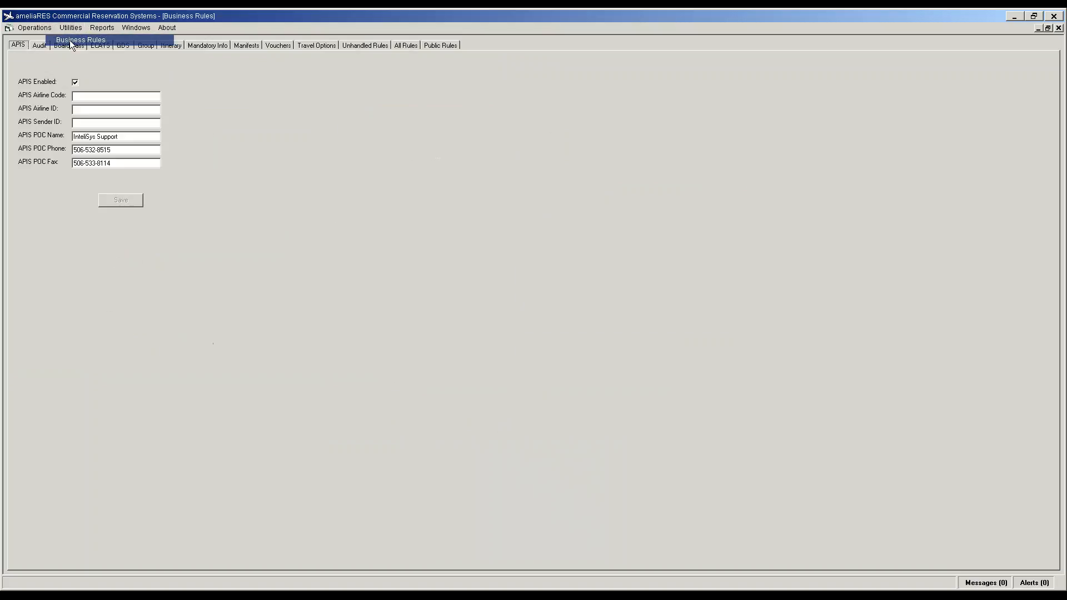
{"action": "left_click", "coordinate": [120, 45]}
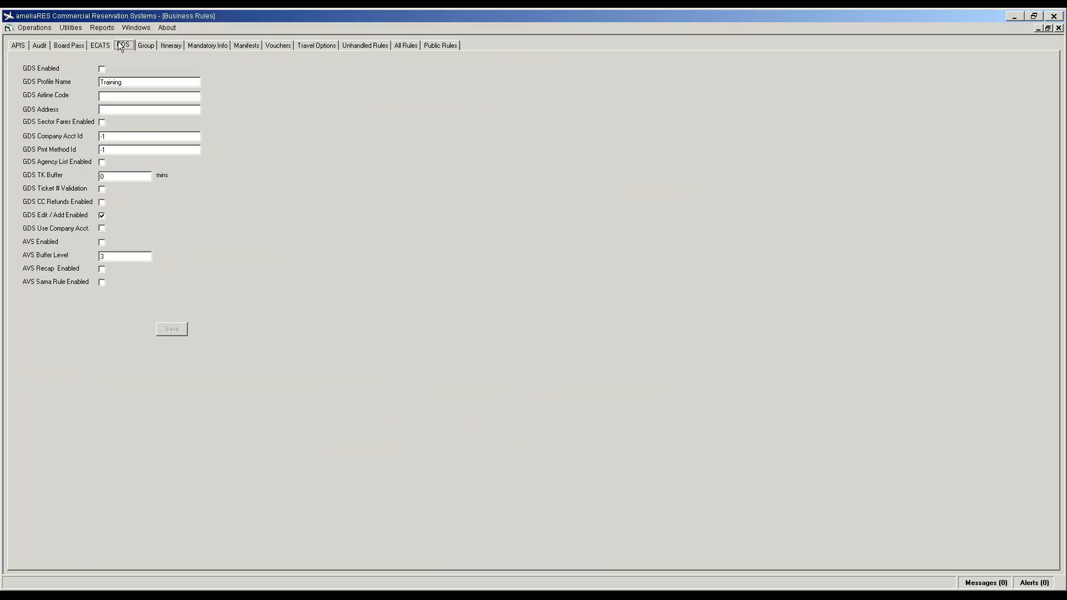
{"action": "left_click_drag", "start_coordinate": [118, 82], "coordinate": [90, 81]}
{"action": "type", "text": "Production1"}
{"action": "type", "text": "v"}
{"action": "key", "text": "BackSpace"}
{"action": "key", "text": "BackSpace"}
{"action": "type", "text": "to"}
{"action": "type", "text": "rpn1"}
{"action": "key", "text": "BackSpace"}
{"action": "key", "text": "BackSpace"}
{"action": "key", "text": "BackSpace"}
{"action": "key", "text": "BackSpace"}
{"action": "key", "text": "BackSpace"}
{"action": "type", "text": "TORPN"}
Step: Enable GDS, save, and close Business Rules and the Manifest Control Center
{"action": "left_click", "coordinate": [101, 68]}
{"action": "left_click", "coordinate": [175, 330]}
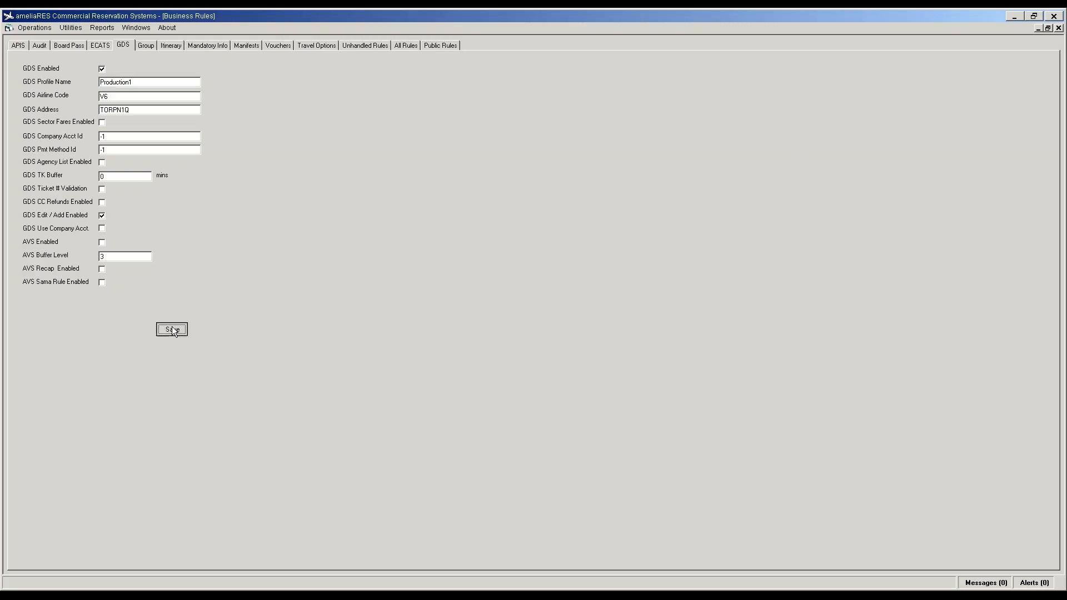
{"action": "left_click", "coordinate": [1059, 28]}
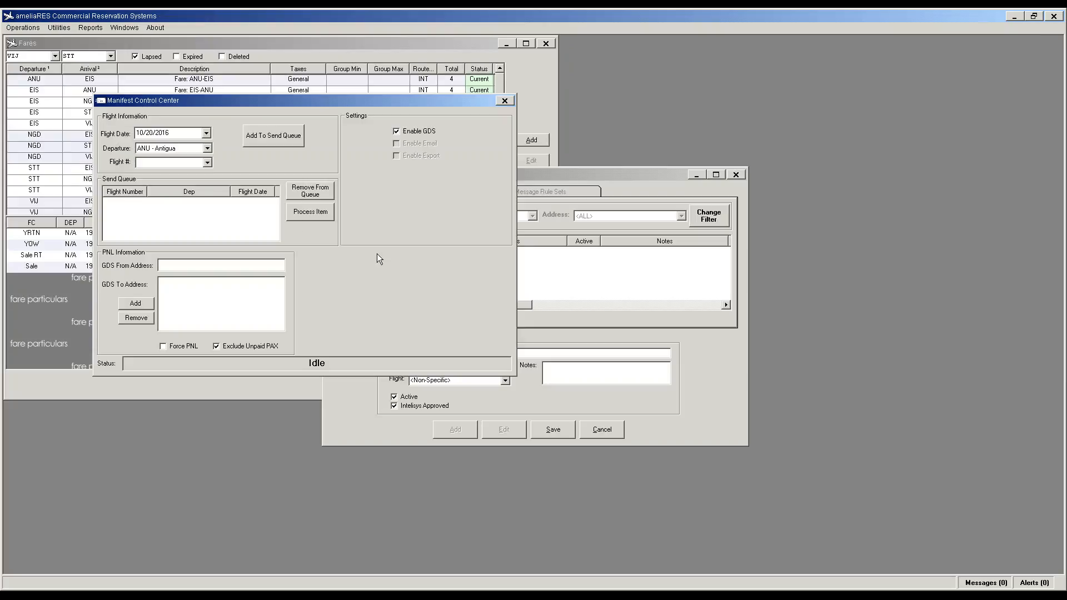
{"action": "left_click", "coordinate": [505, 100]}
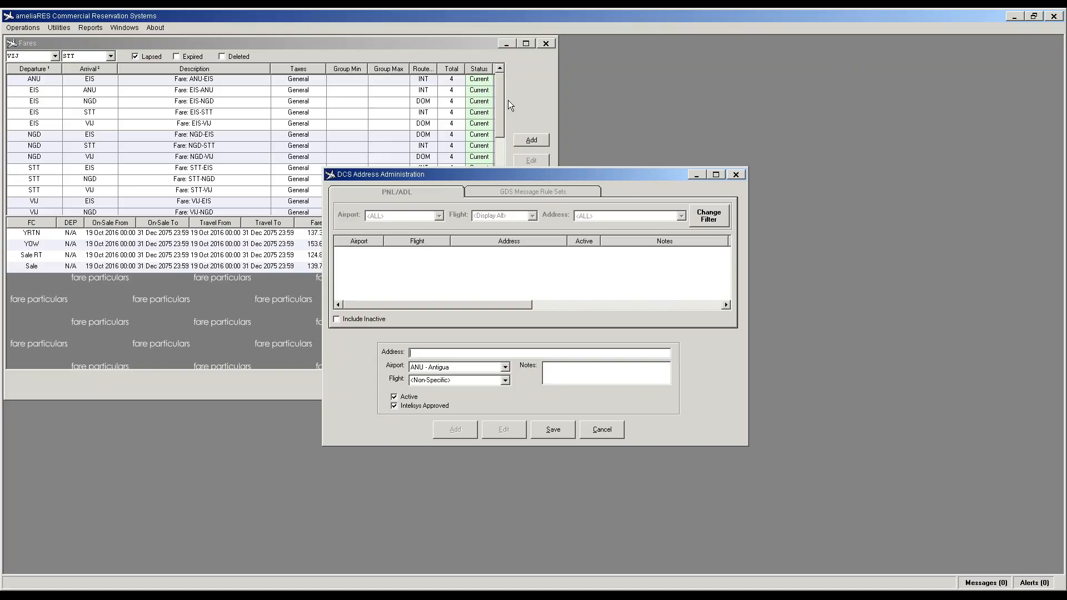
Step: Save the Antigua PNL/ADL e-mail address, then attempt an empty second entry and dismiss the warning
{"action": "left_click", "coordinate": [554, 432]}
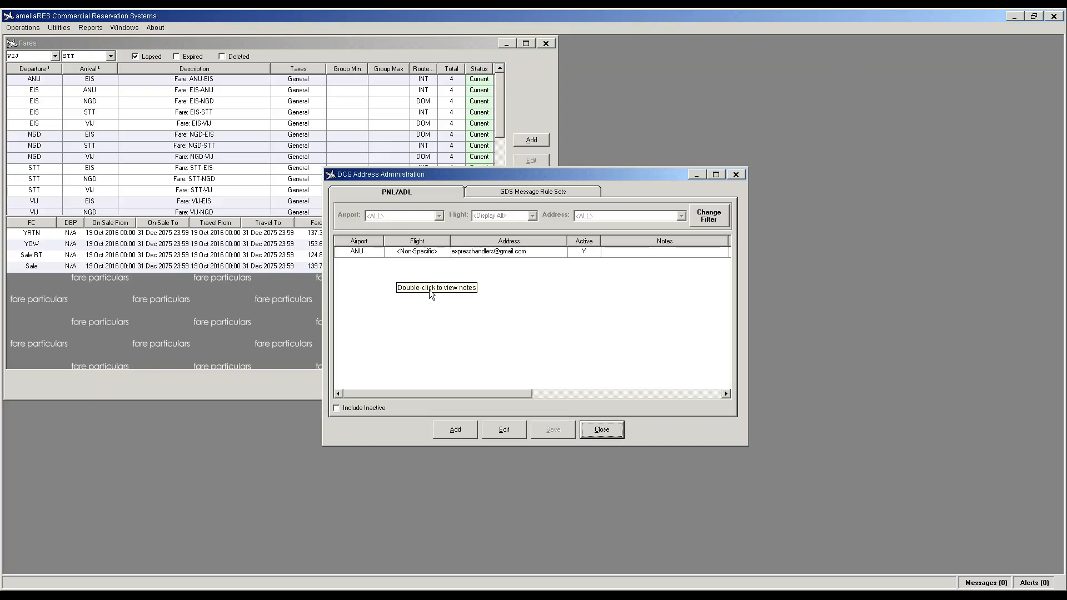
{"action": "left_click", "coordinate": [459, 434]}
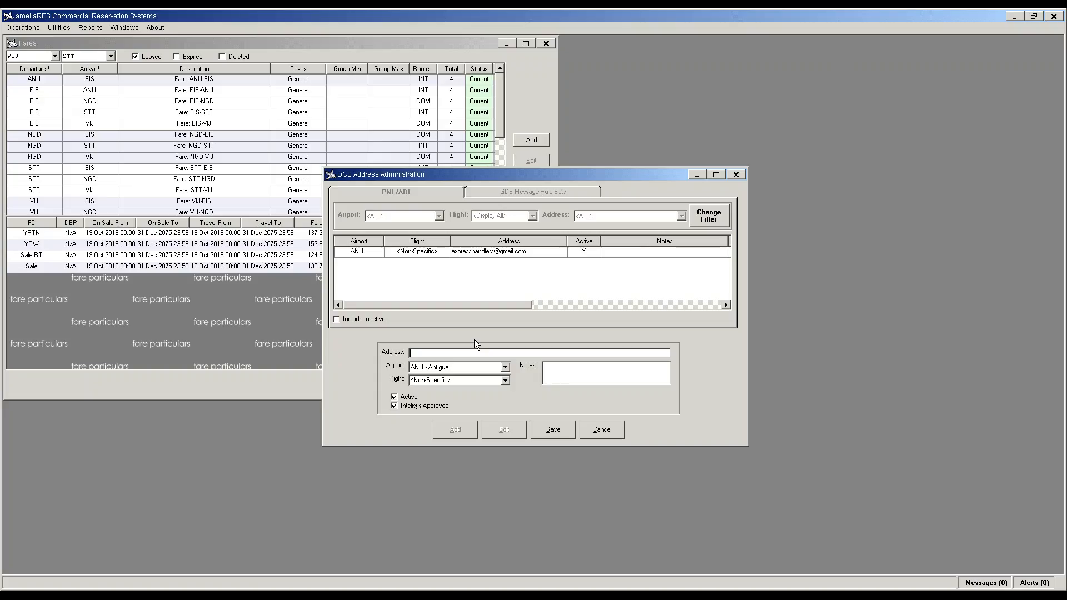
{"action": "left_click", "coordinate": [553, 429]}
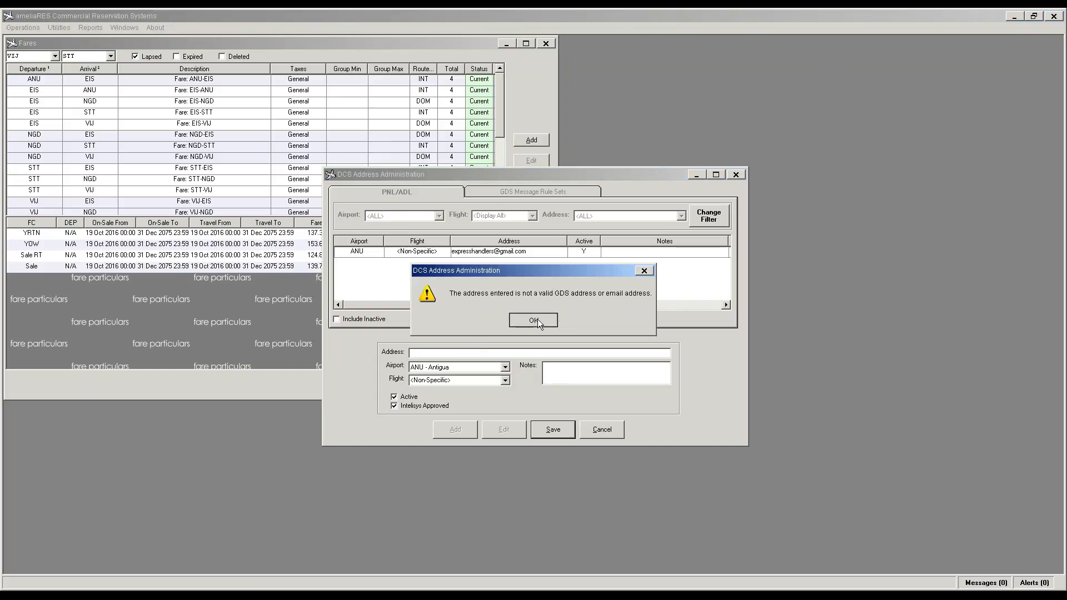
{"action": "left_click", "coordinate": [537, 318]}
Step: Cancel the empty address entry and close DCS Address Administration
{"action": "left_click", "coordinate": [593, 433]}
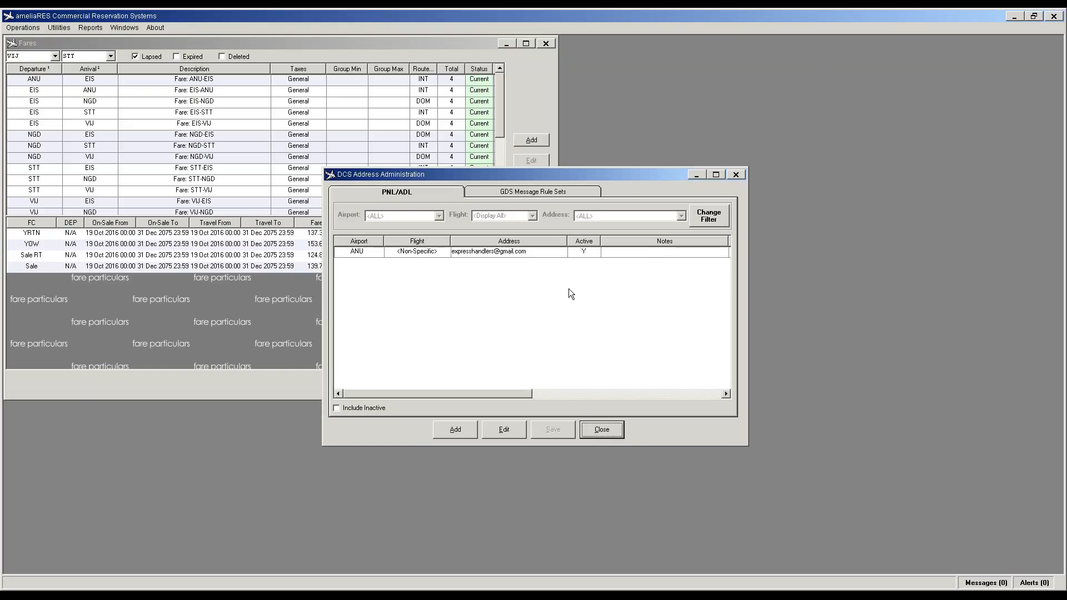
{"action": "left_click", "coordinate": [602, 430]}
{"action": "left_click", "coordinate": [59, 27]}
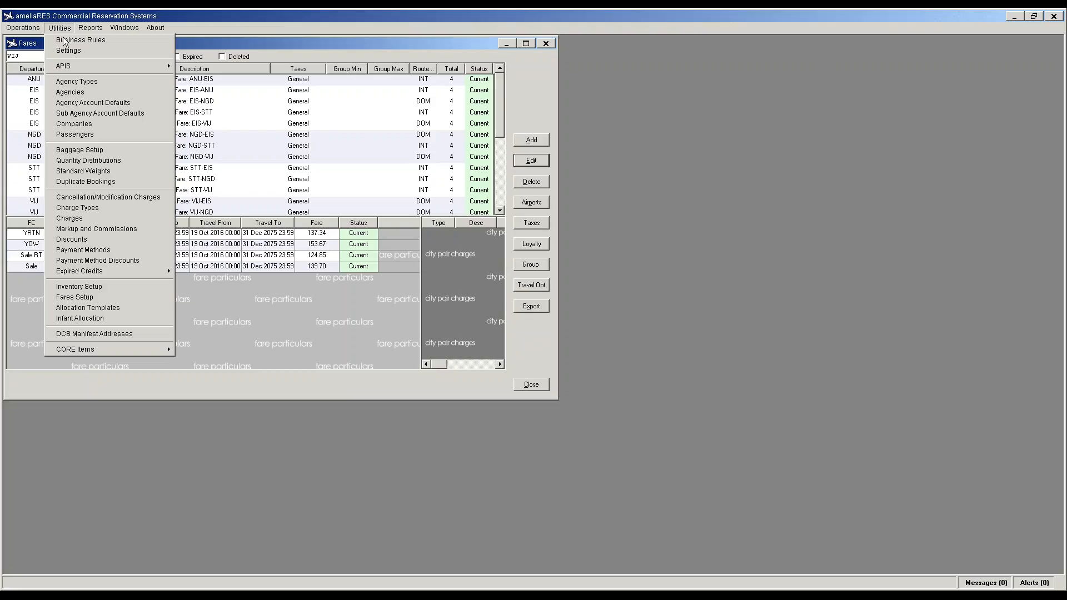
Step: Open Business Rules and go through All Rules from Airline_Code_3Digit down to LOADSUMMARYBREAKDOWN
{"action": "left_click", "coordinate": [64, 40]}
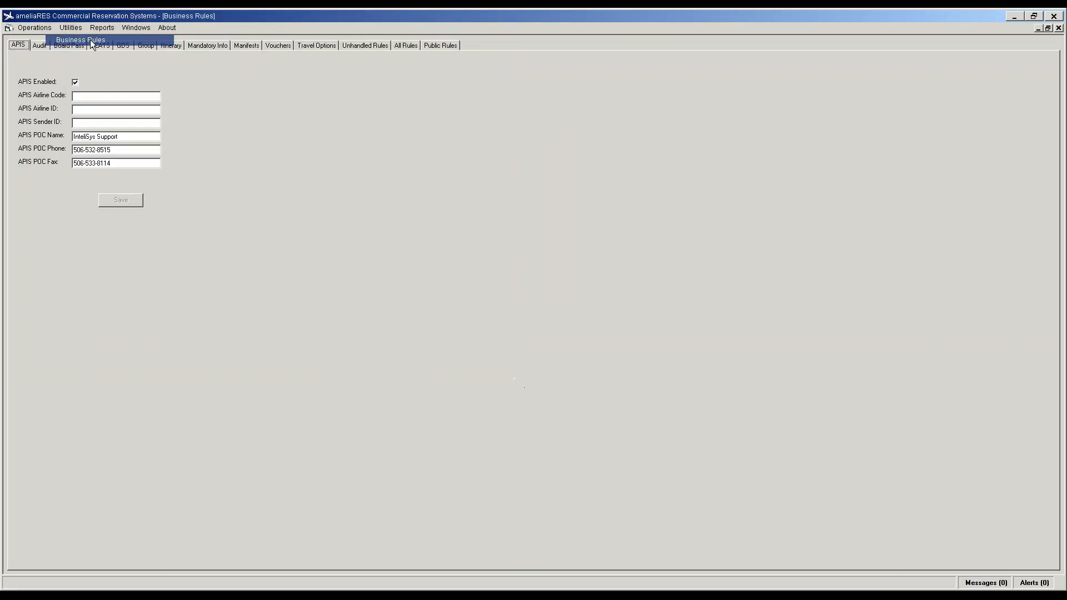
{"action": "left_click", "coordinate": [398, 47]}
{"action": "left_click", "coordinate": [169, 393]}
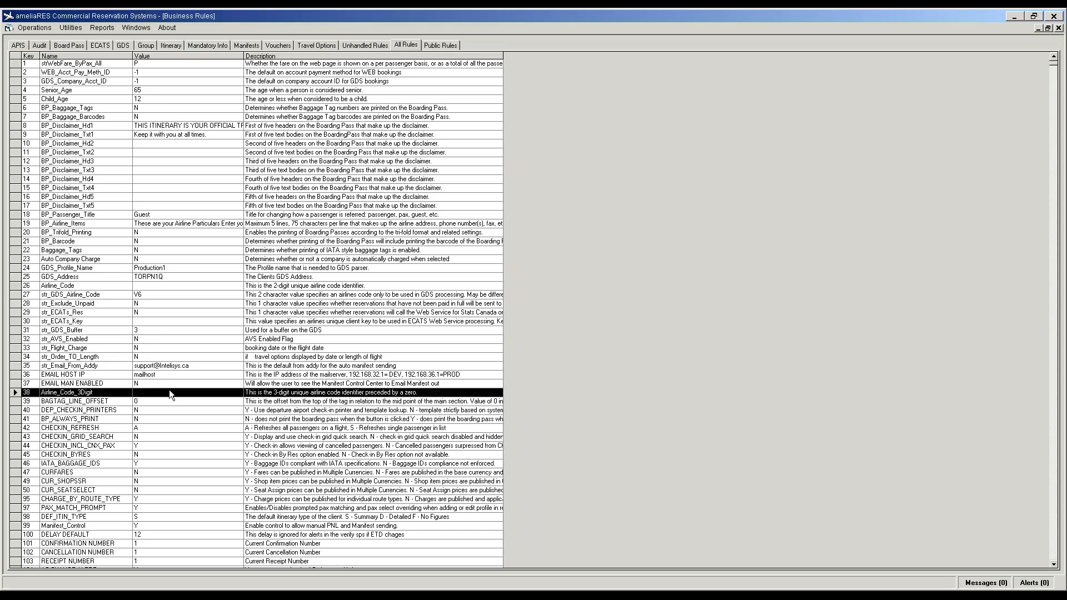
{"action": "key", "text": "Down"}
{"action": "key", "text": "Down"}
{"action": "key", "text": "Down"}
{"action": "key", "text": "Down"}
{"action": "key", "text": "Down"}
{"action": "key", "text": "Down"}
{"action": "key", "text": "Down"}
{"action": "key", "text": "Down"}
{"action": "key", "text": "Down"}
{"action": "key", "text": "Down"}
{"action": "key", "text": "Down"}
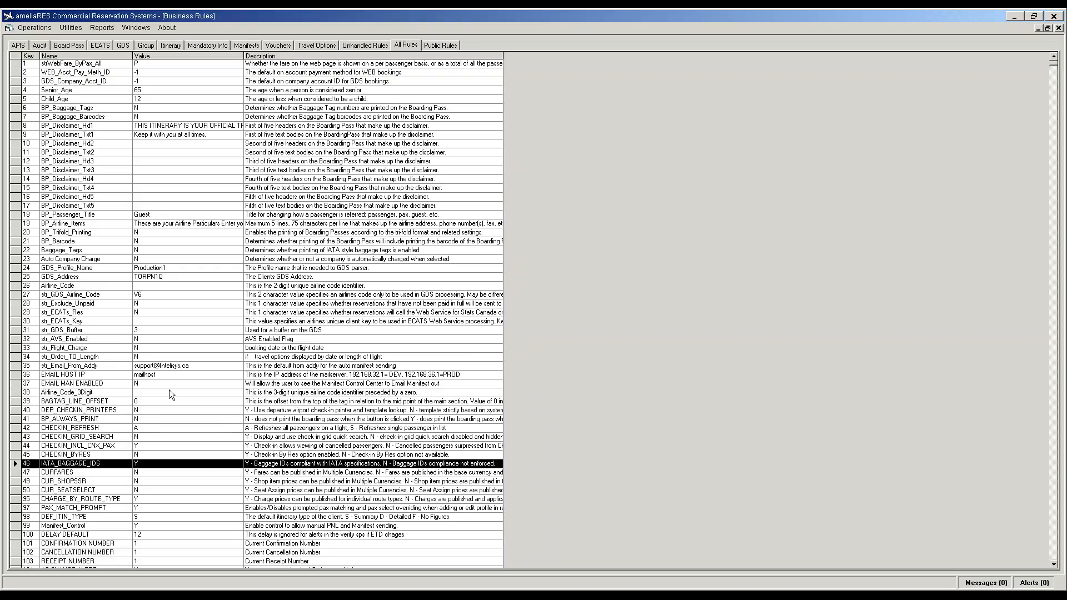
{"action": "key", "text": "Down"}
{"action": "key", "text": "Down"}
{"action": "key", "text": "Down"}
{"action": "key", "text": "Down"}
{"action": "key", "text": "Down"}
{"action": "key", "text": "Down"}
{"action": "key", "text": "Down"}
{"action": "key", "text": "Down"}
{"action": "key", "text": "Down"}
{"action": "key", "text": "Down"}
{"action": "key", "text": "Down"}
{"action": "key", "text": "Down"}
{"action": "key", "text": "Down"}
{"action": "key", "text": "Down"}
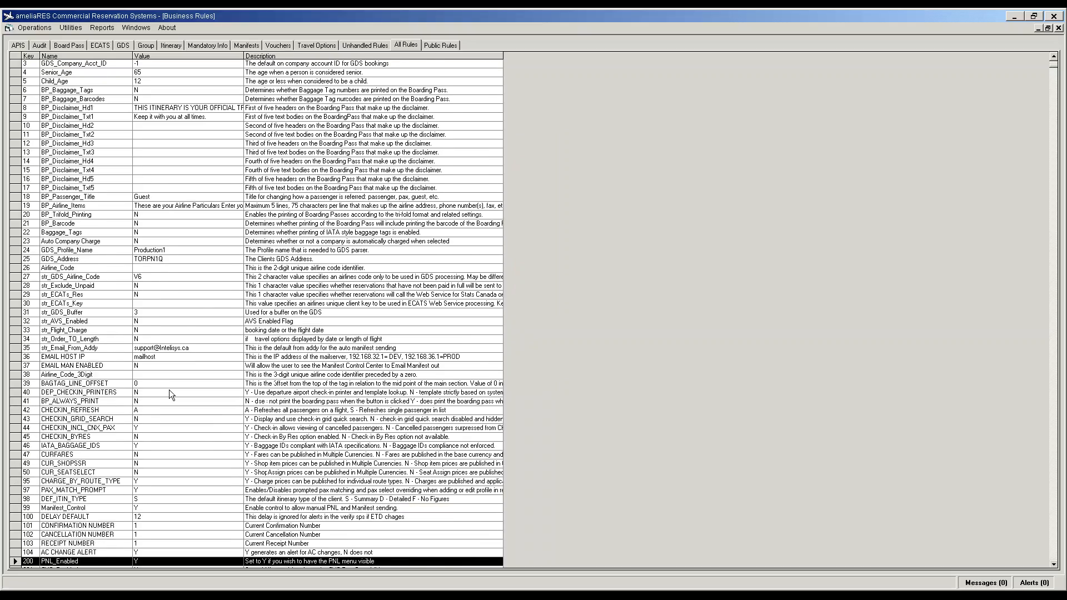
{"action": "key", "text": "Down"}
{"action": "key", "text": "Down"}
{"action": "key", "text": "Down"}
{"action": "key", "text": "Down"}
{"action": "key", "text": "Down"}
{"action": "key", "text": "Down"}
{"action": "key", "text": "Down"}
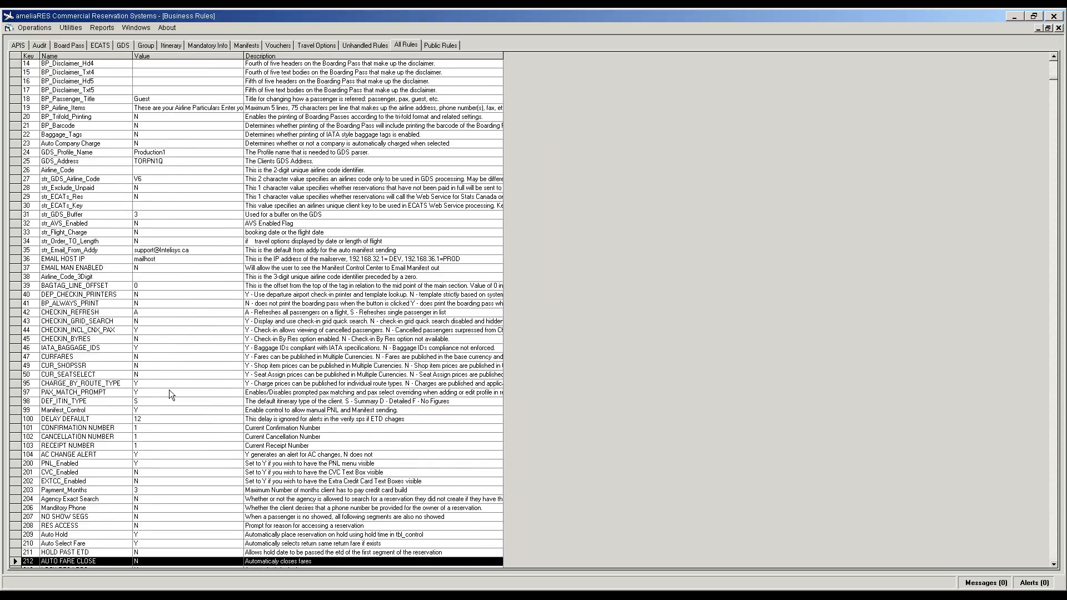
{"action": "key", "text": "Down"}
{"action": "key", "text": "Down"}
{"action": "key", "text": "Down"}
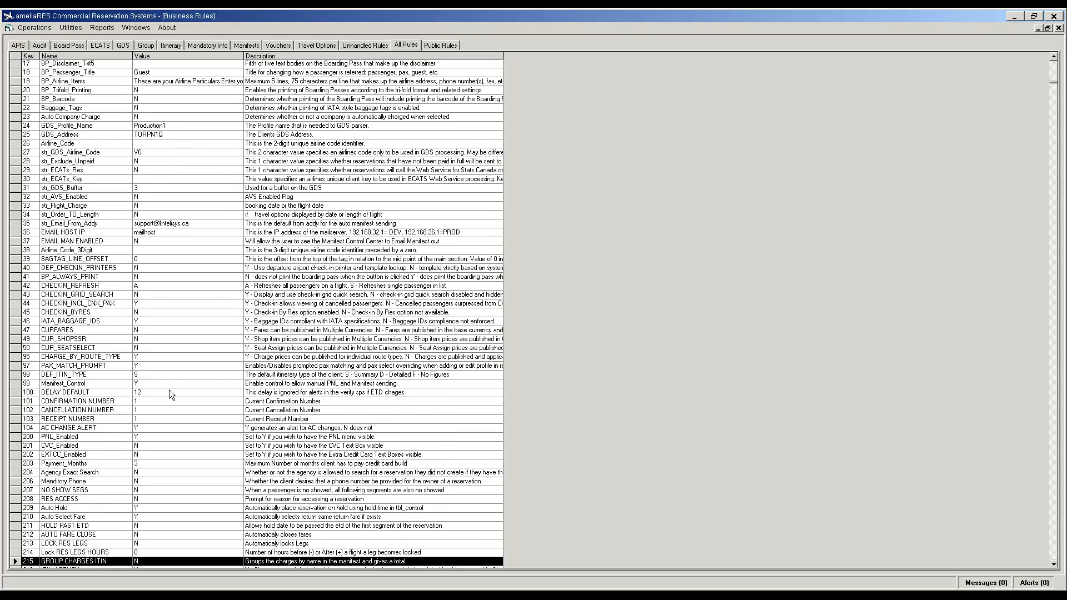
{"action": "key", "text": "Down"}
{"action": "key", "text": "Down"}
{"action": "key", "text": "Down"}
{"action": "key", "text": "Down"}
{"action": "key", "text": "Down"}
{"action": "key", "text": "Down"}
{"action": "key", "text": "Down"}
{"action": "key", "text": "Down"}
{"action": "key", "text": "Down"}
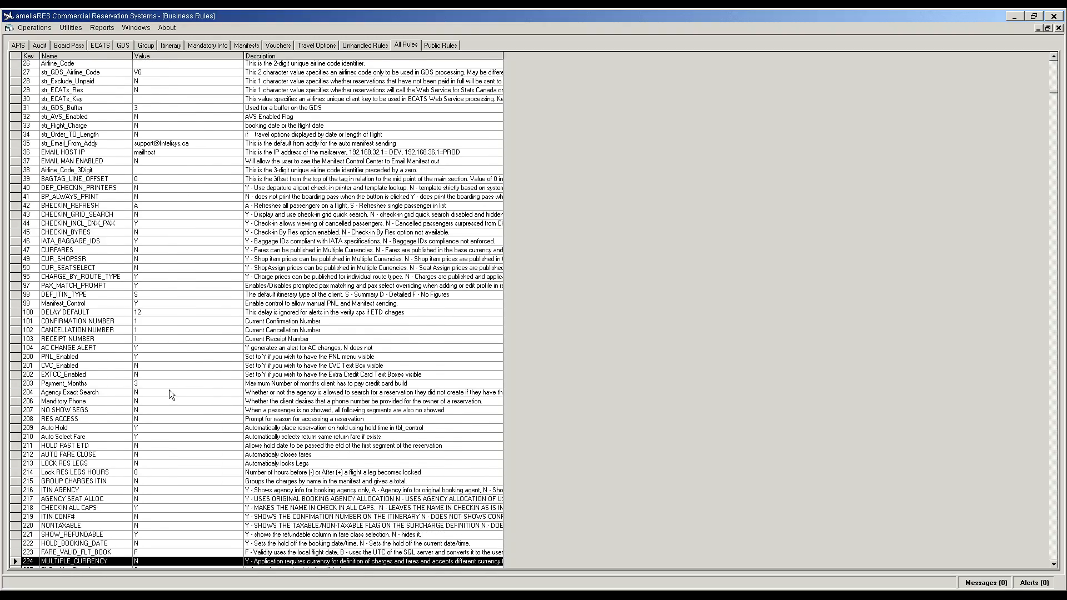
{"action": "key", "text": "Down"}
{"action": "key", "text": "Down"}
{"action": "key", "text": "Down"}
{"action": "key", "text": "Down"}
{"action": "key", "text": "Down"}
{"action": "key", "text": "Down"}
{"action": "key", "text": "Down"}
{"action": "key", "text": "Down"}
{"action": "key", "text": "Down"}
{"action": "key", "text": "Down"}
{"action": "key", "text": "Down"}
{"action": "key", "text": "Down"}
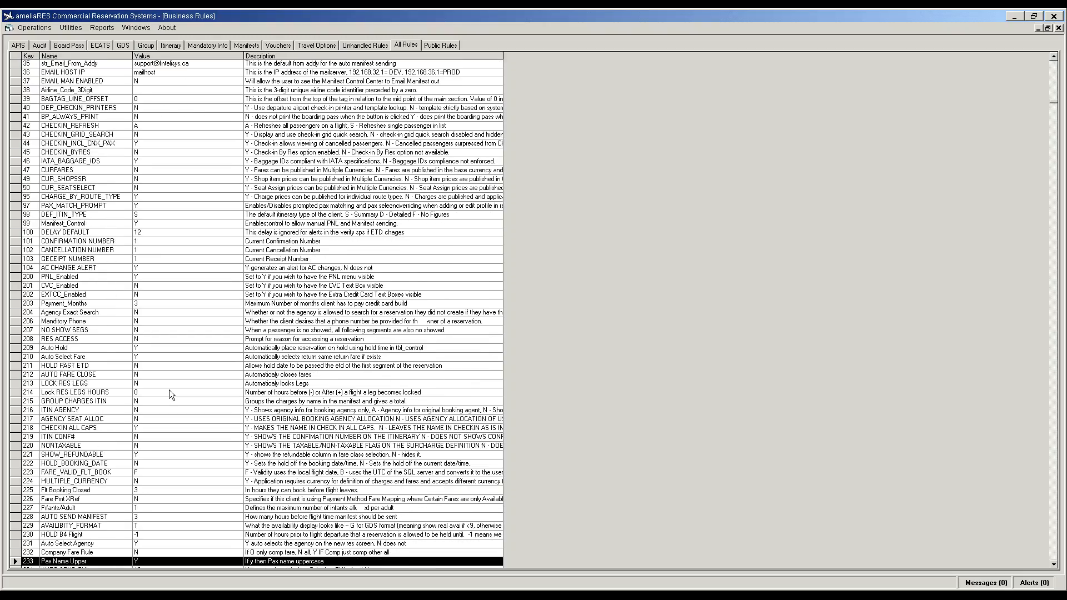
{"action": "key", "text": "Down"}
{"action": "key", "text": "Down"}
{"action": "key", "text": "Down"}
{"action": "key", "text": "Down"}
{"action": "key", "text": "Down"}
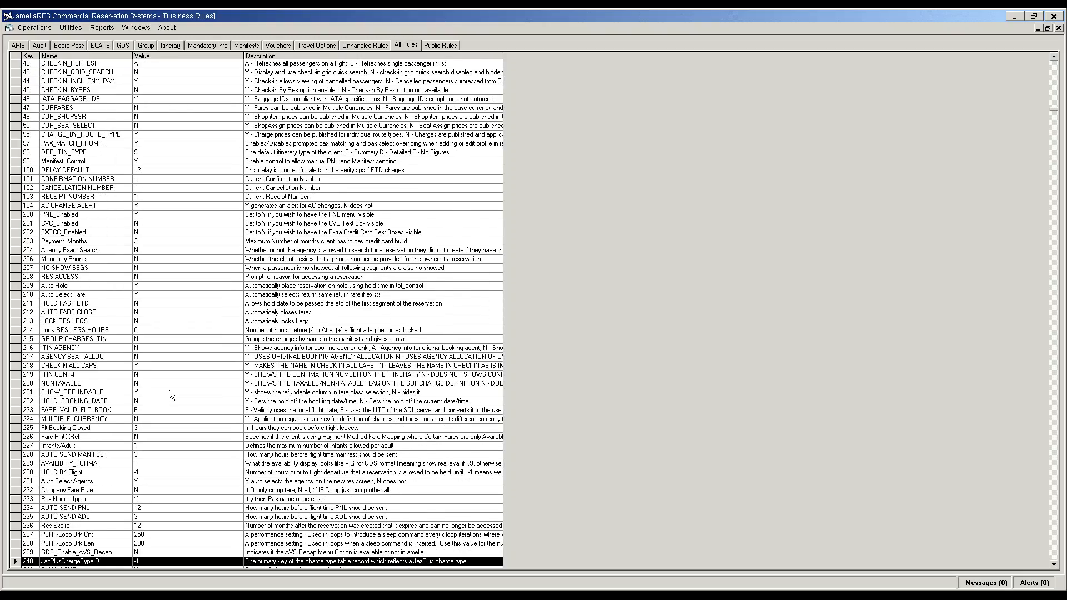
{"action": "key", "text": "Down"}
{"action": "key", "text": "Down"}
{"action": "key", "text": "Down"}
{"action": "key", "text": "Down"}
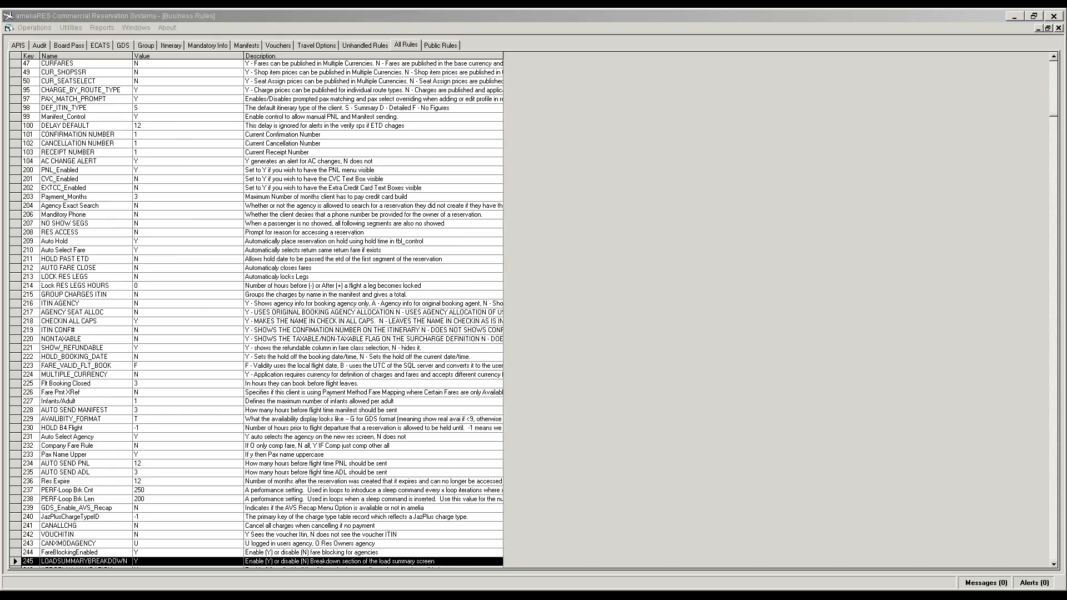
{"action": "left_click", "coordinate": [1054, 16]}
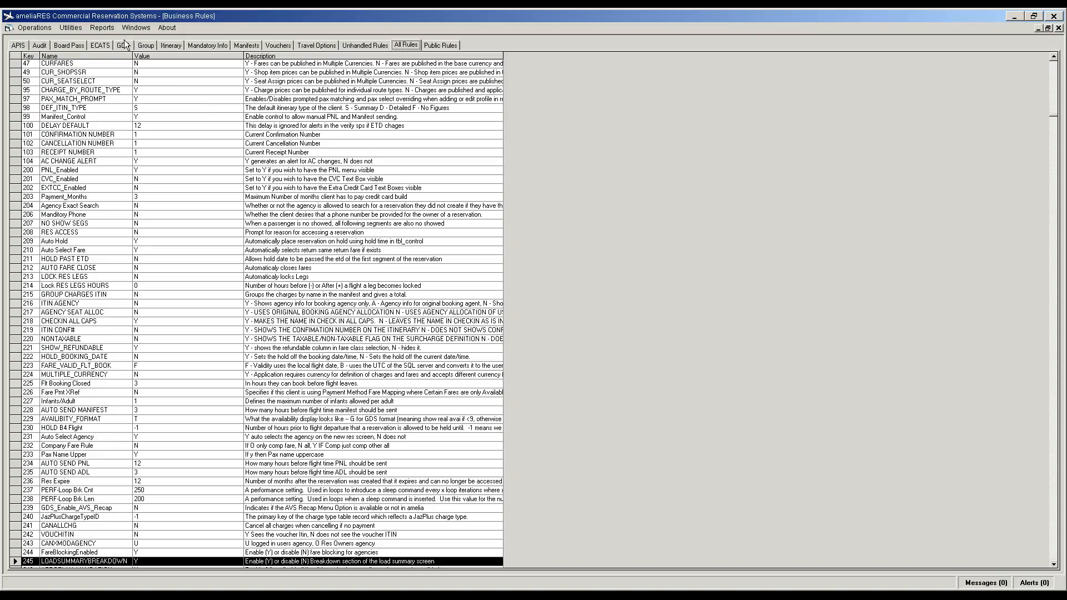
Step: Change the GDS address from TORPN1Q to TOWI1Q and save it
{"action": "left_click", "coordinate": [123, 45]}
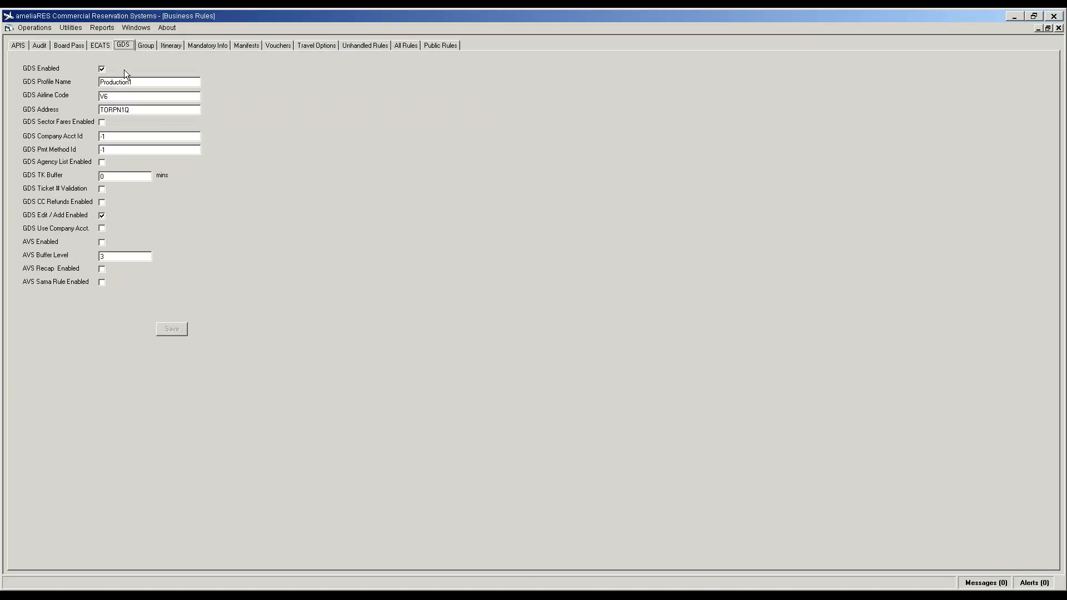
{"action": "left_click_drag", "start_coordinate": [138, 112], "coordinate": [84, 114]}
{"action": "type", "text": "TOWI1Q"}
{"action": "left_click", "coordinate": [103, 110]}
{"action": "left_click", "coordinate": [170, 328]}
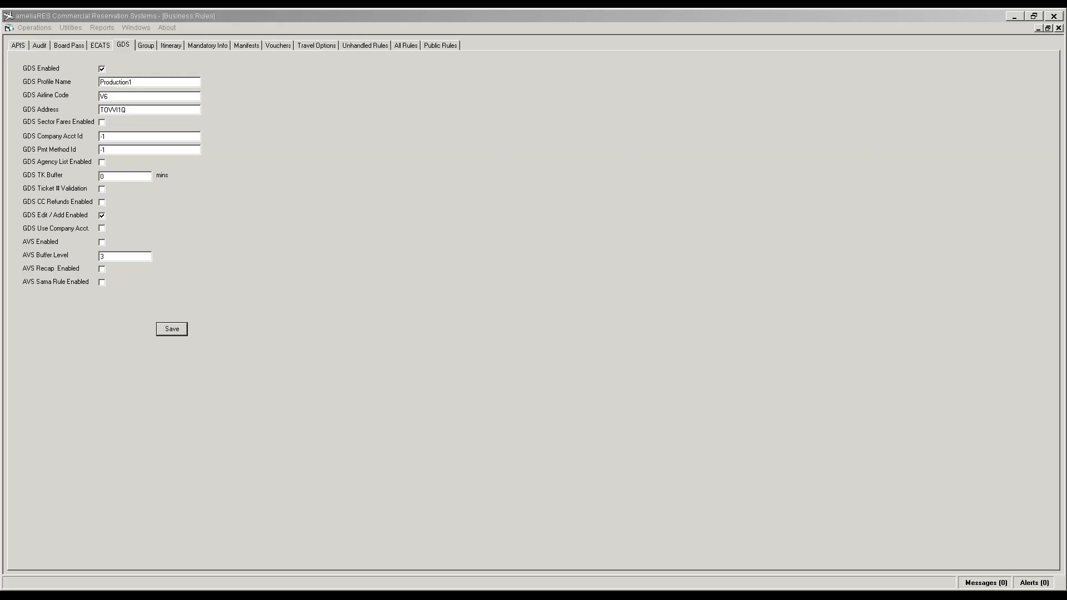
Step: Go back to the All Rules list and select the Baggage_Tags rule
{"action": "left_click", "coordinate": [164, 329]}
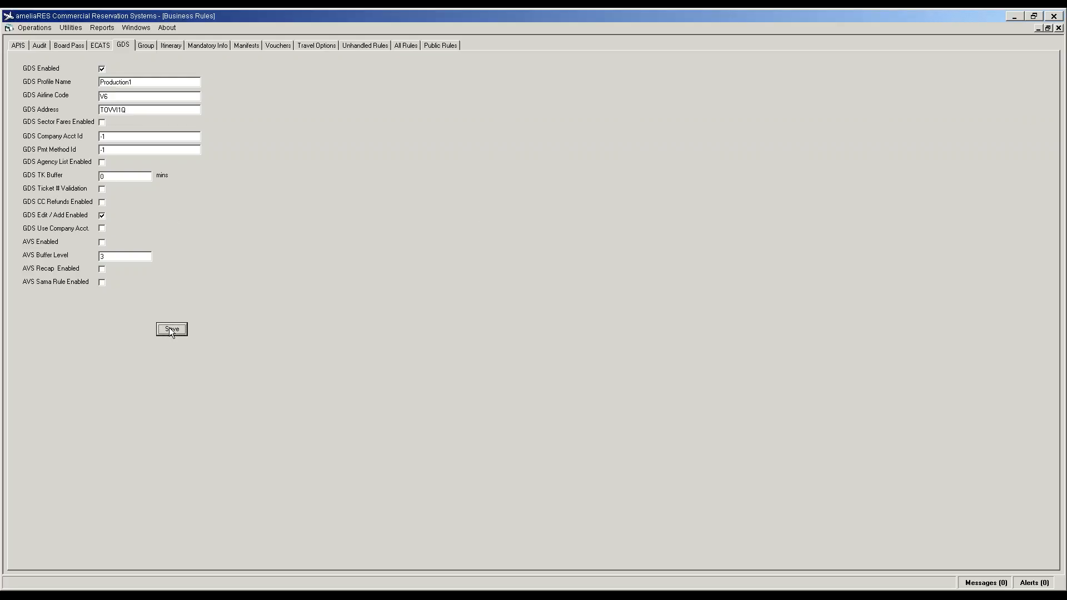
{"action": "left_click", "coordinate": [407, 47]}
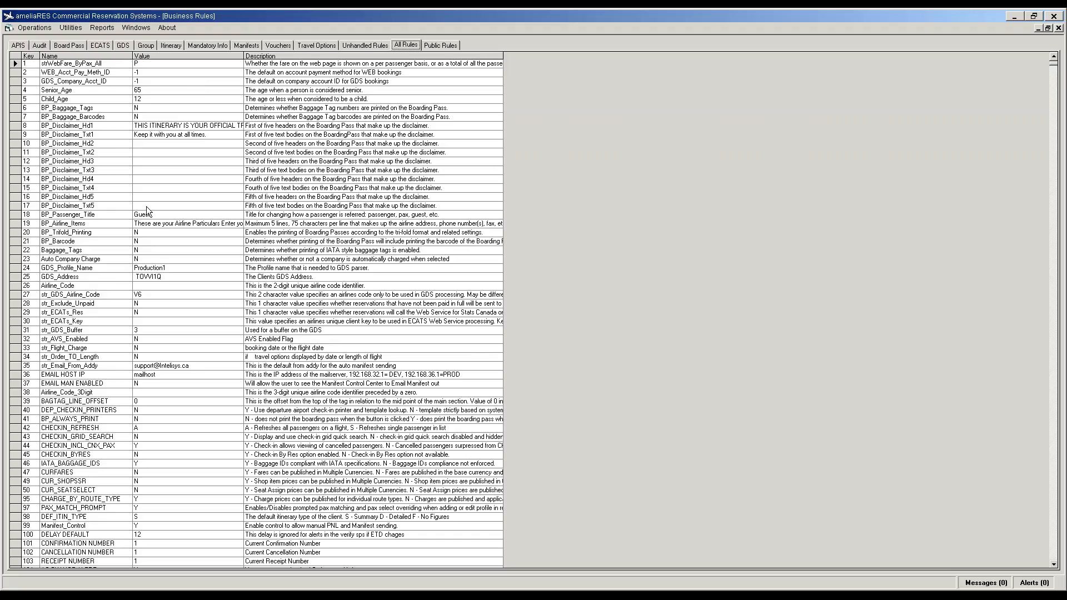
{"action": "left_click", "coordinate": [148, 259]}
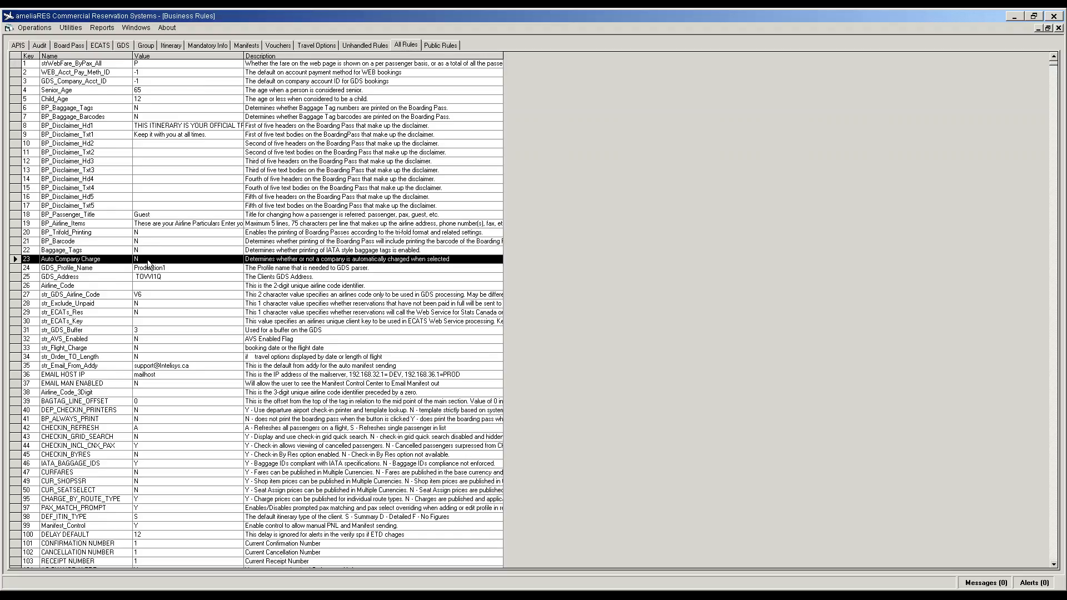
{"action": "key", "text": "Up"}
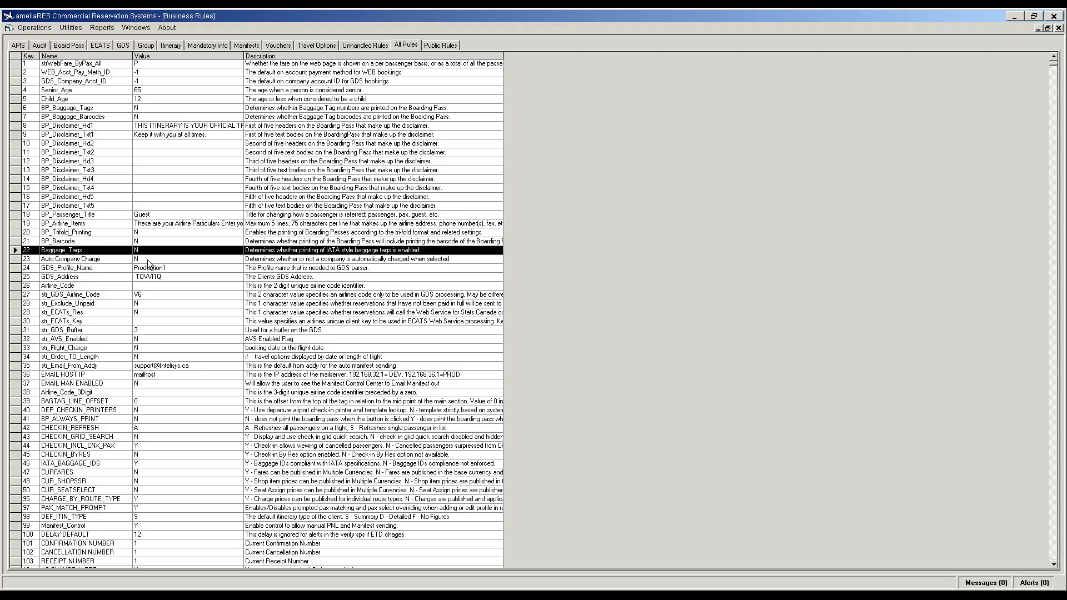
Step: Set Baggage_Tags to Y and strip the leading space from the GDS_Address value
{"action": "double_click", "coordinate": [141, 249]}
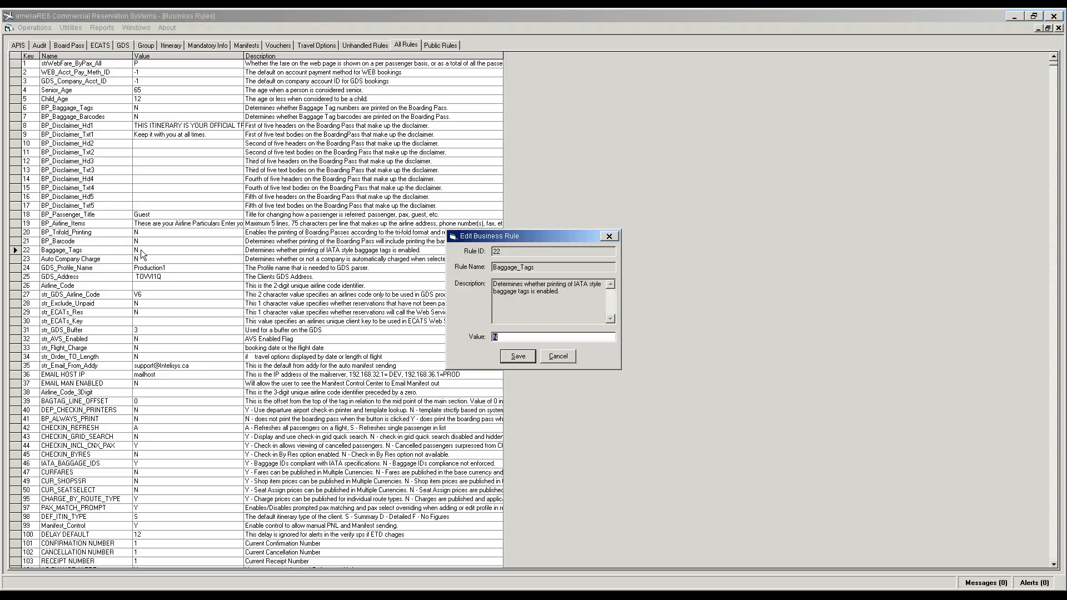
{"action": "type", "text": "Y"}
{"action": "key", "text": "Return"}
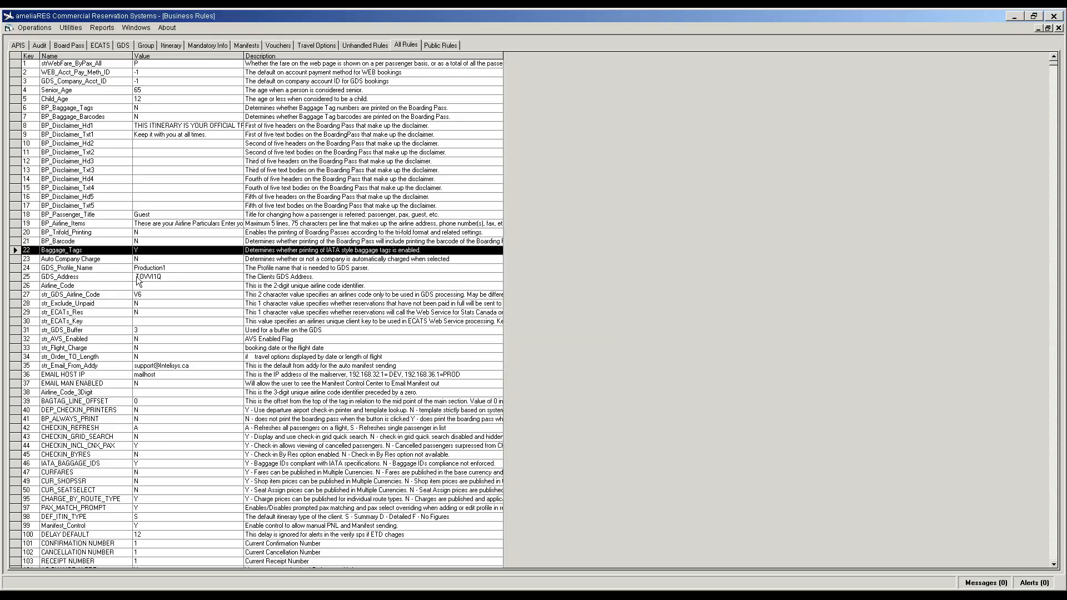
{"action": "double_click", "coordinate": [136, 278]}
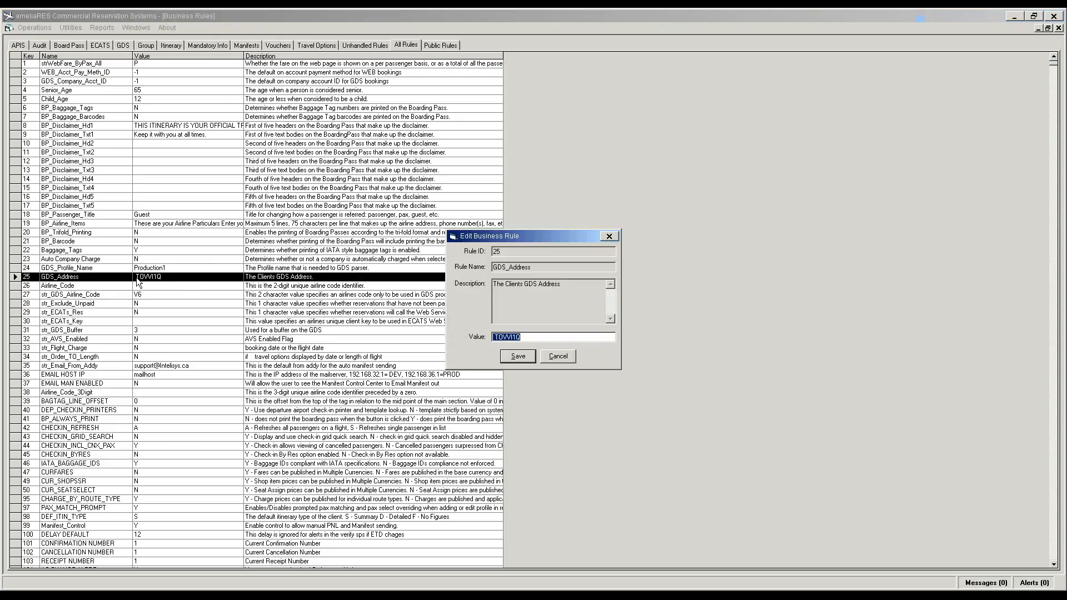
{"action": "key", "text": "Home"}
{"action": "key", "text": "Delete"}
{"action": "key", "text": "Return"}
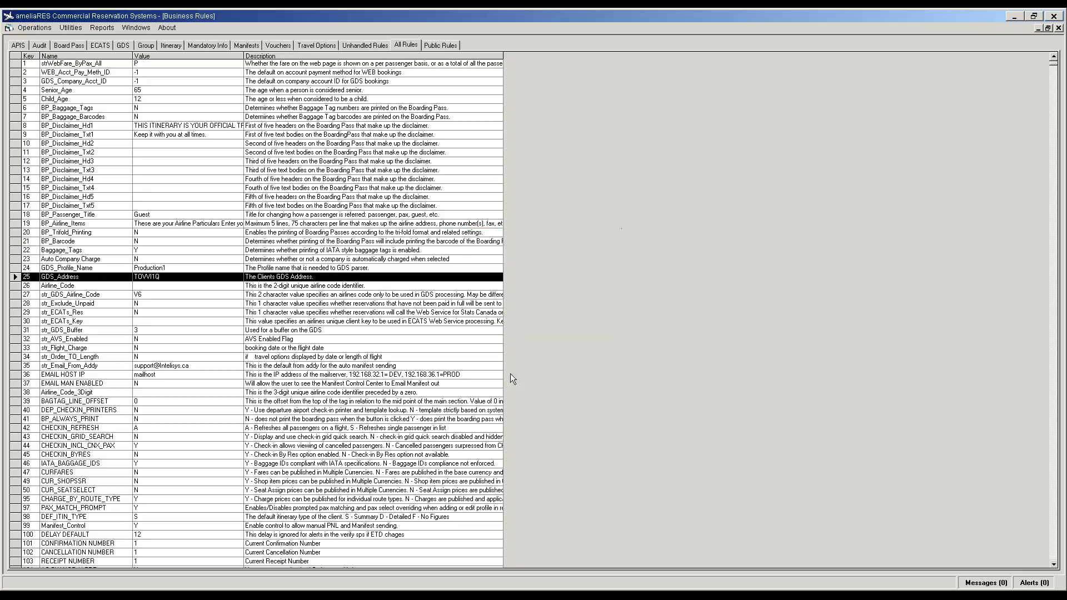
Step: Change the Airline_Code rule value to V6
{"action": "double_click", "coordinate": [138, 288]}
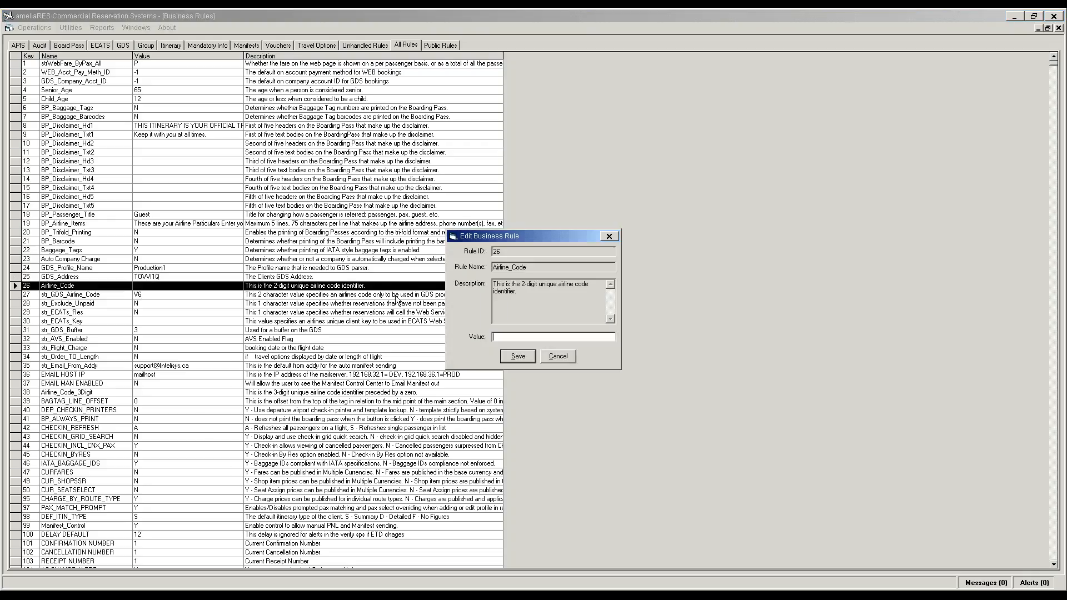
{"action": "type", "text": "V6"}
{"action": "key", "text": "Return"}
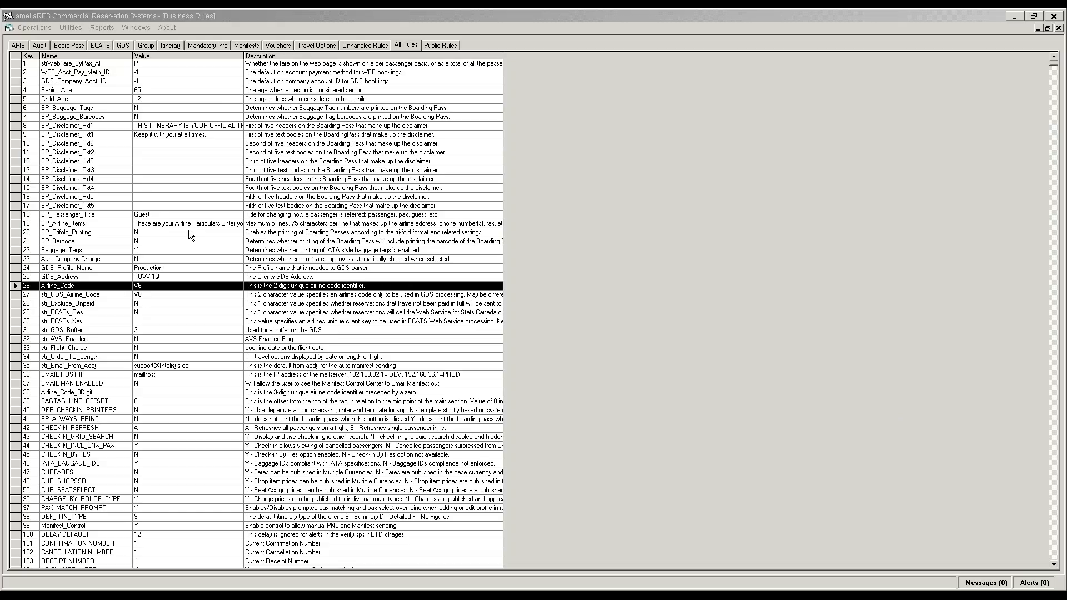
Step: Enter the new reservations sender e-mail address as the str_Email_From_Addy value and save it
{"action": "left_click", "coordinate": [182, 285]}
{"action": "key", "text": "Down"}
{"action": "key", "text": "Down"}
{"action": "key", "text": "Down"}
{"action": "key", "text": "Down"}
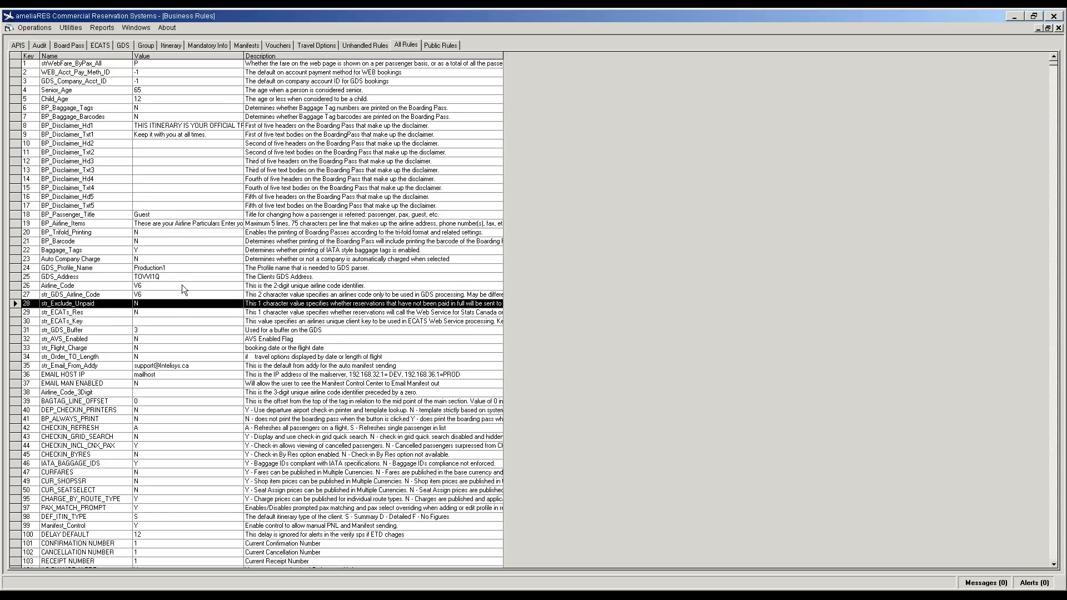
{"action": "key", "text": "Down"}
{"action": "key", "text": "Down"}
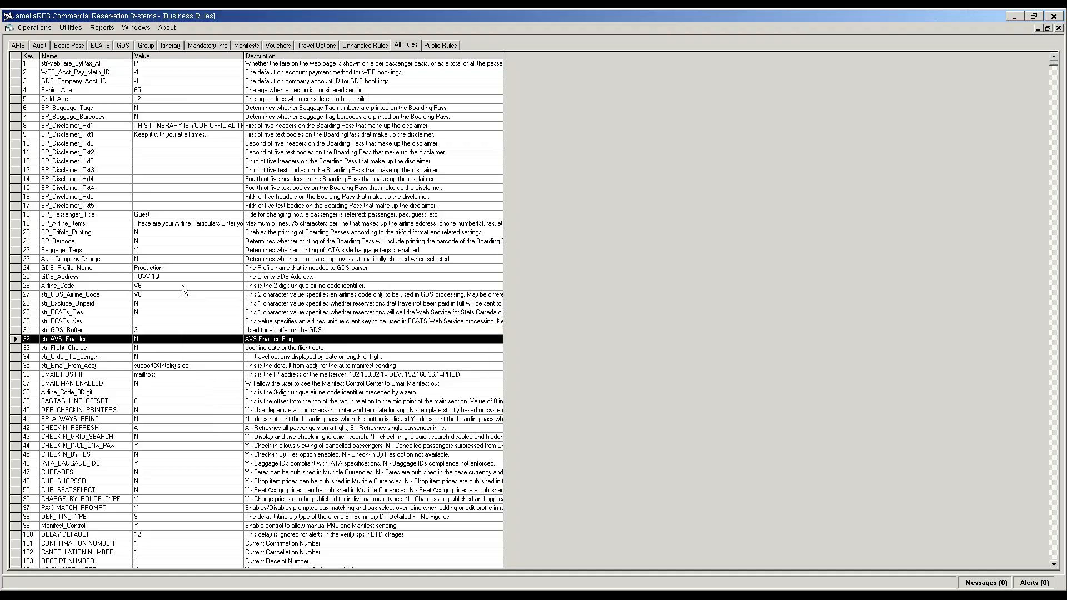
{"action": "key", "text": "Down"}
{"action": "key", "text": "Down"}
{"action": "key", "text": "Down"}
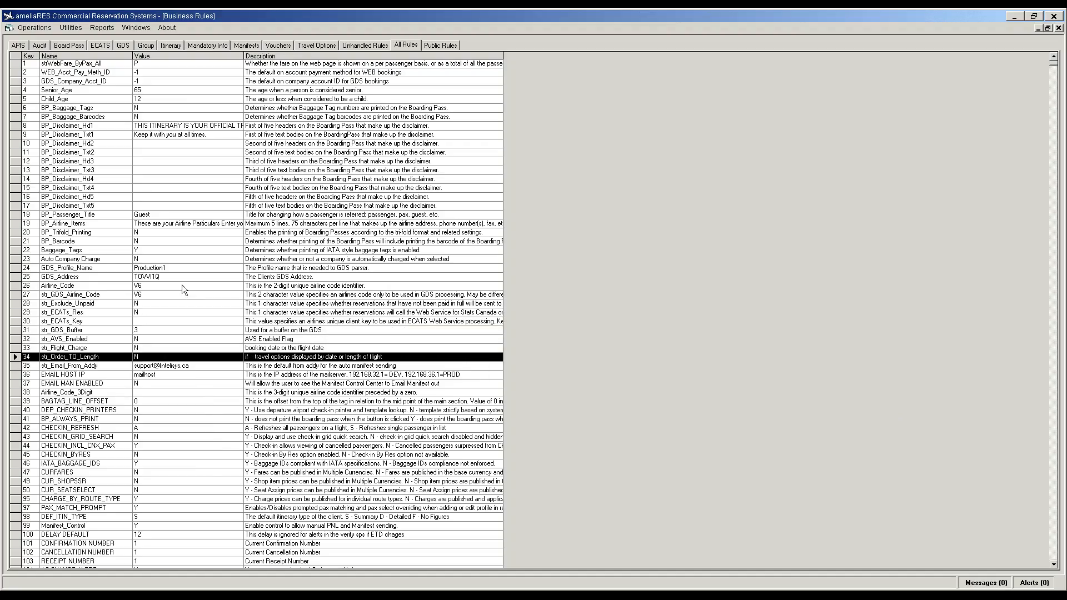
{"action": "key", "text": "Down"}
{"action": "key", "text": "Down"}
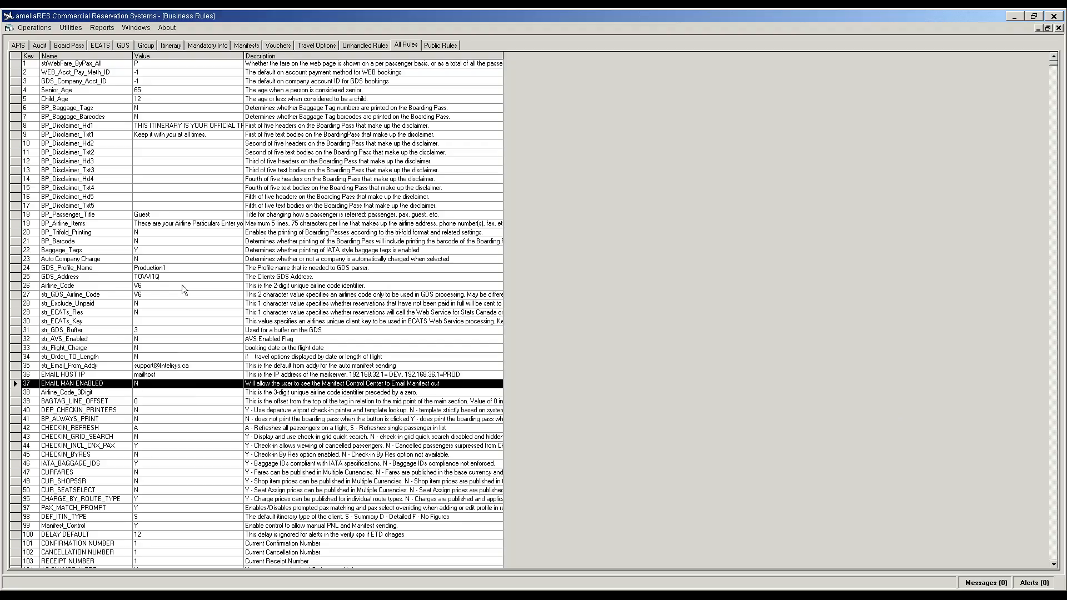
{"action": "key", "text": "Up"}
{"action": "key", "text": "Up"}
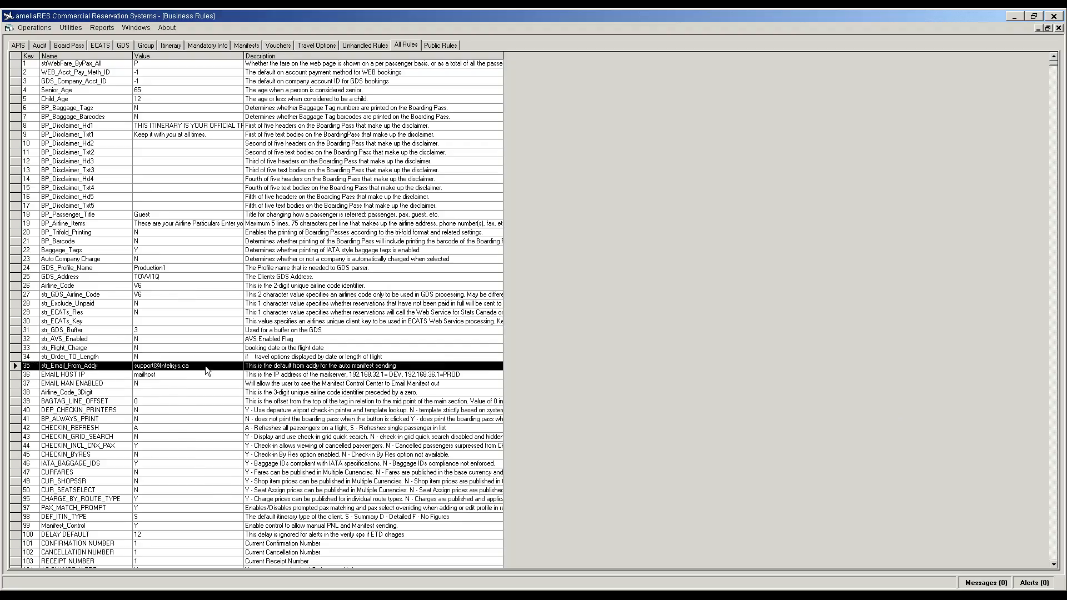
{"action": "double_click", "coordinate": [203, 368]}
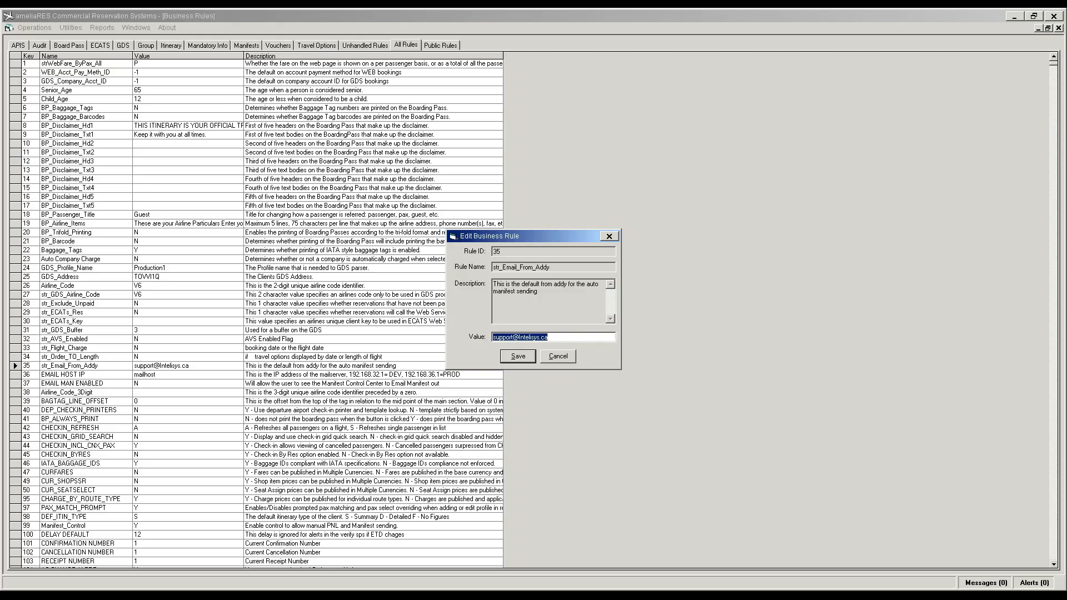
{"action": "type", "text": "s"}
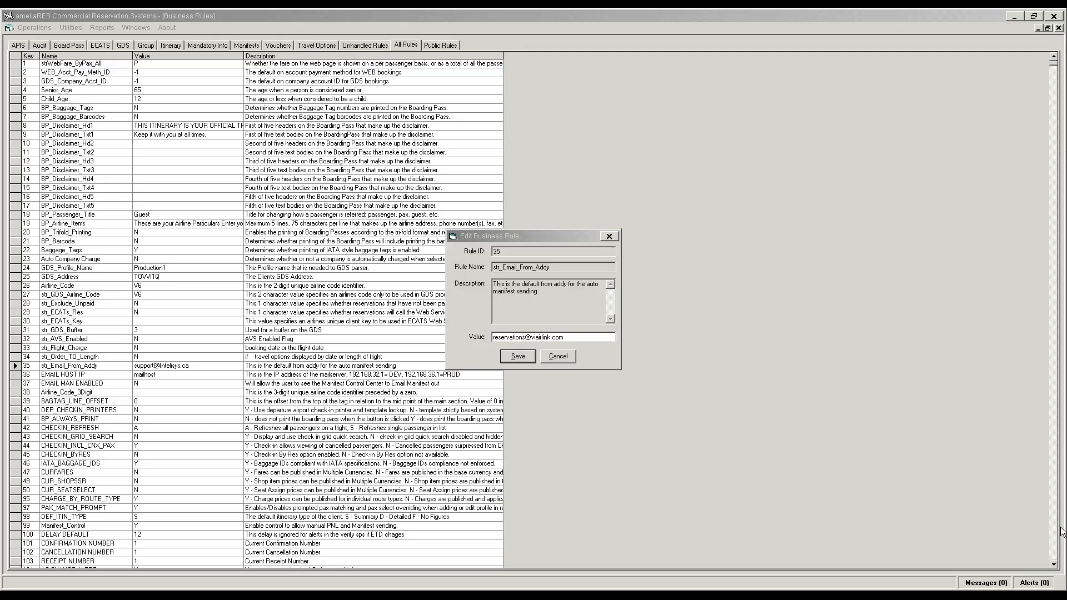
{"action": "left_click", "coordinate": [534, 361]}
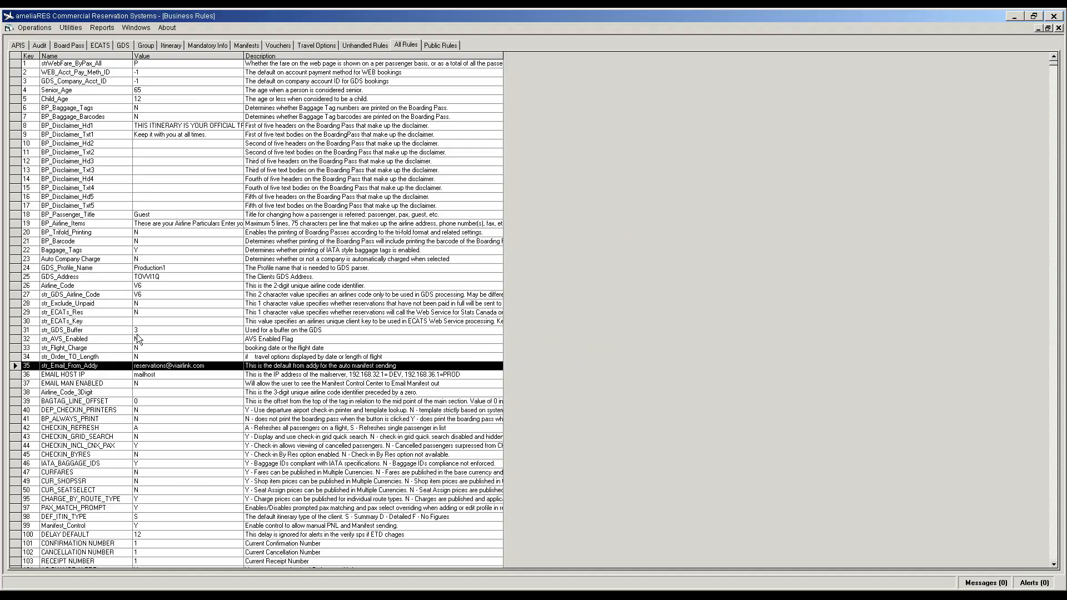
Step: Set EMAIL MAN ENABLED to Y and open the DEP_CHECKIN_PRINTERS rule
{"action": "double_click", "coordinate": [141, 384]}
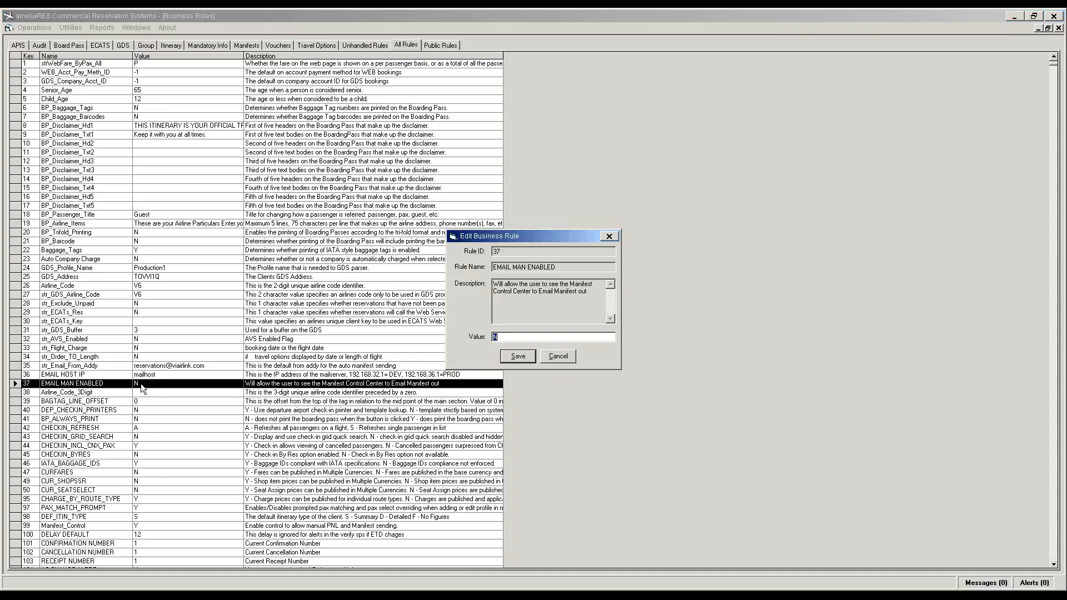
{"action": "type", "text": "Y"}
{"action": "key", "text": "Return"}
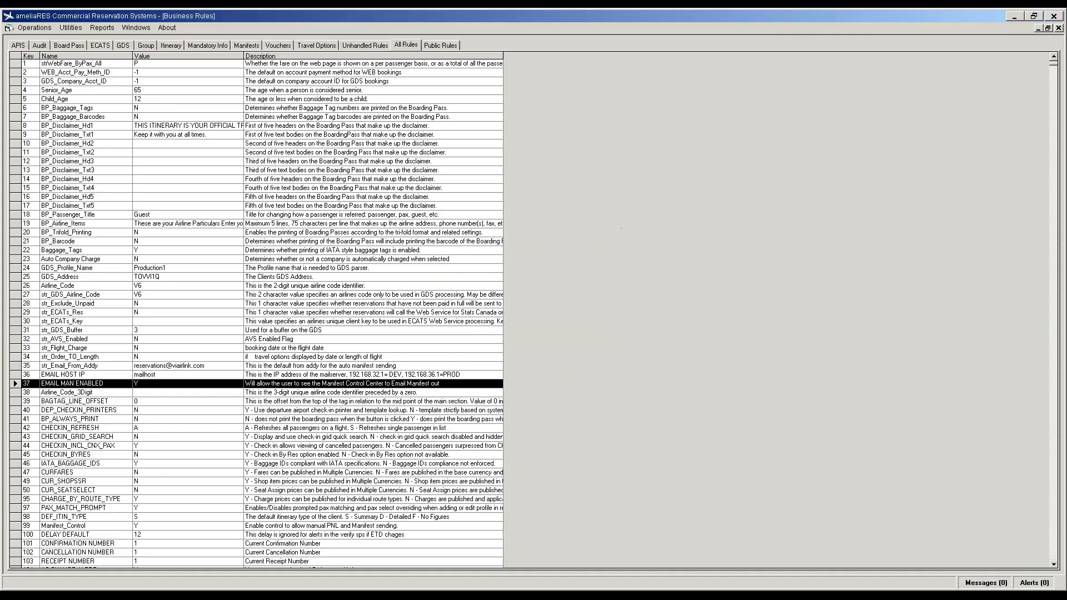
{"action": "left_click", "coordinate": [138, 399]}
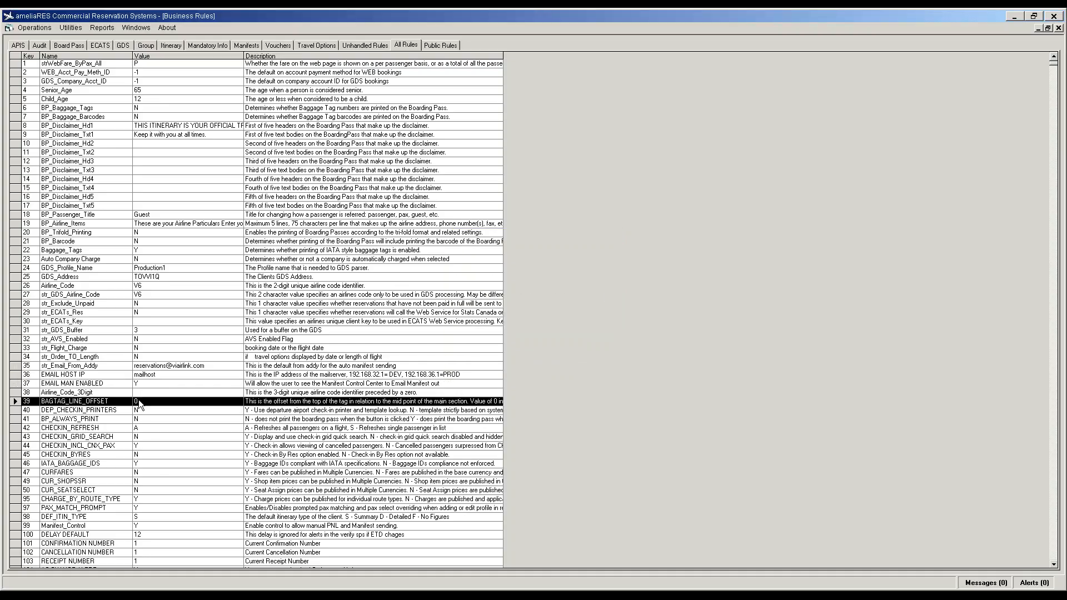
{"action": "key", "text": "Down"}
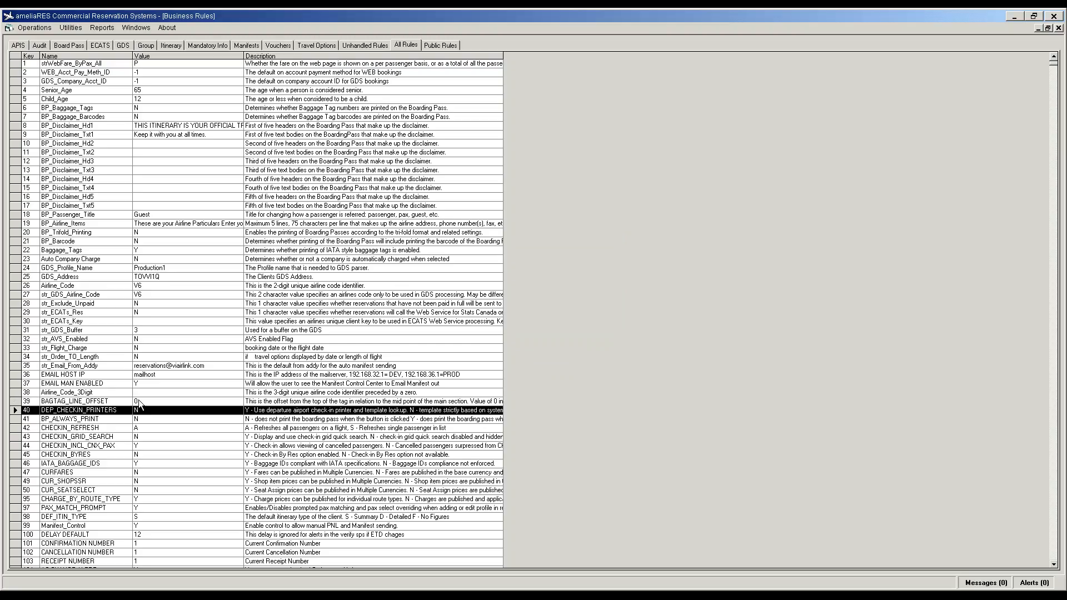
{"action": "key", "text": "Return"}
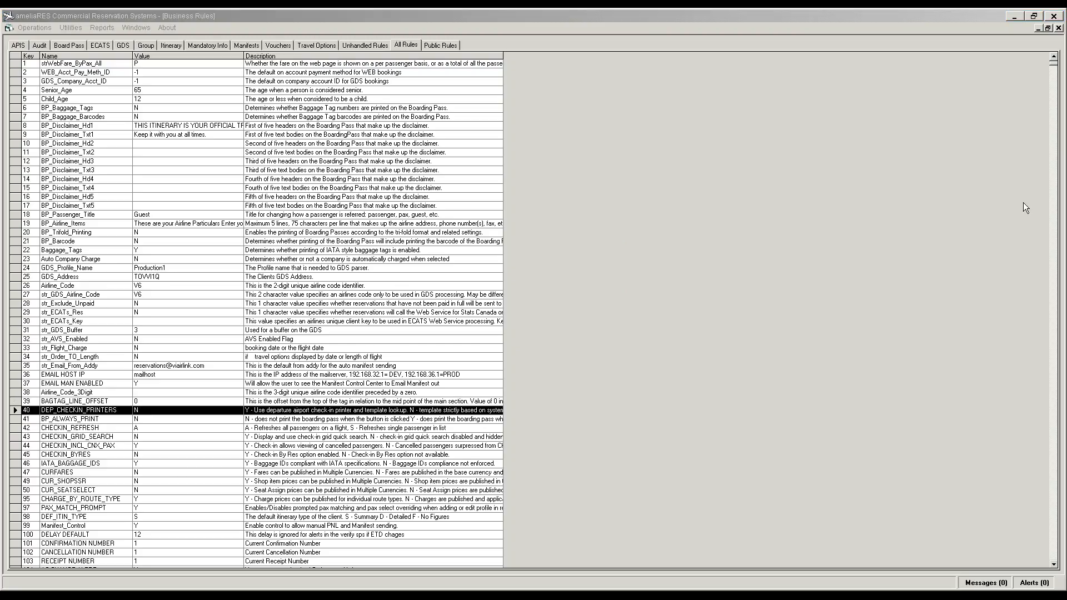
Step: Set BP_ALWAYS_PRINT to Y and close the Business Rules window
{"action": "double_click", "coordinate": [141, 419]}
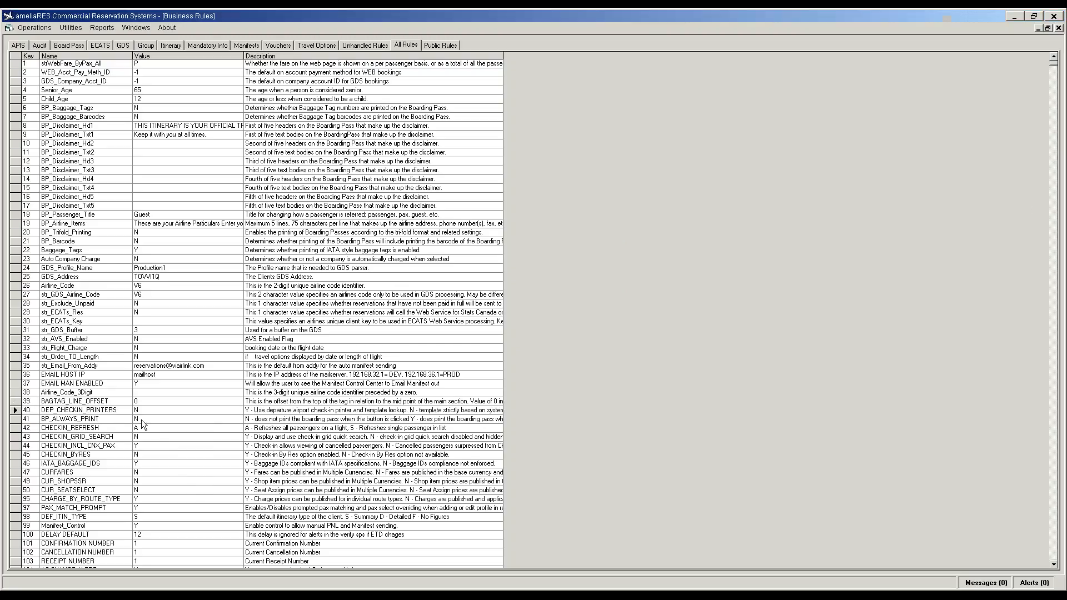
{"action": "type", "text": "Y"}
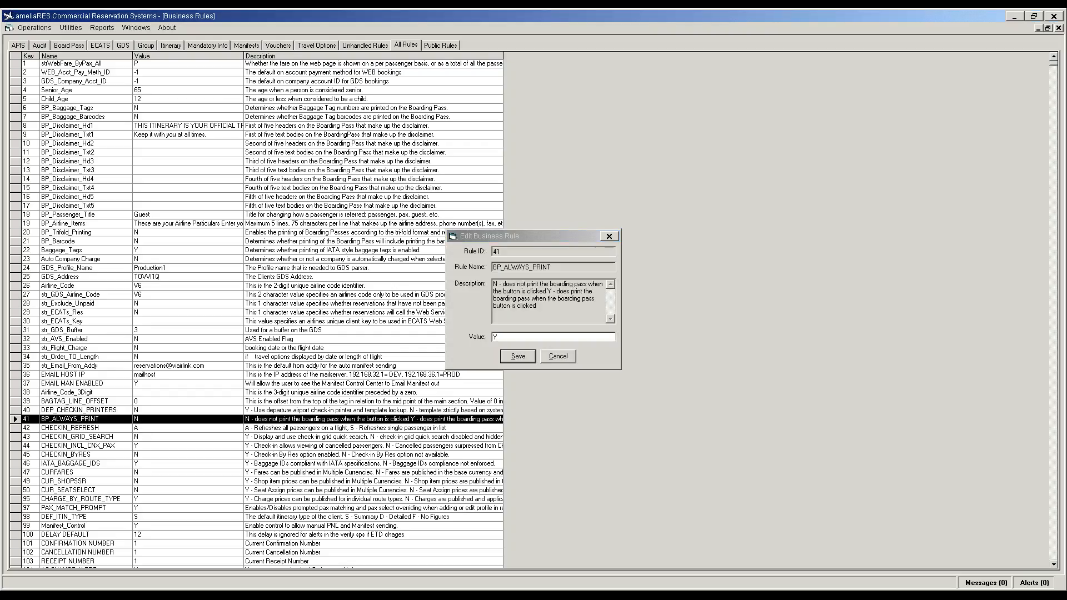
{"action": "key", "text": "Return"}
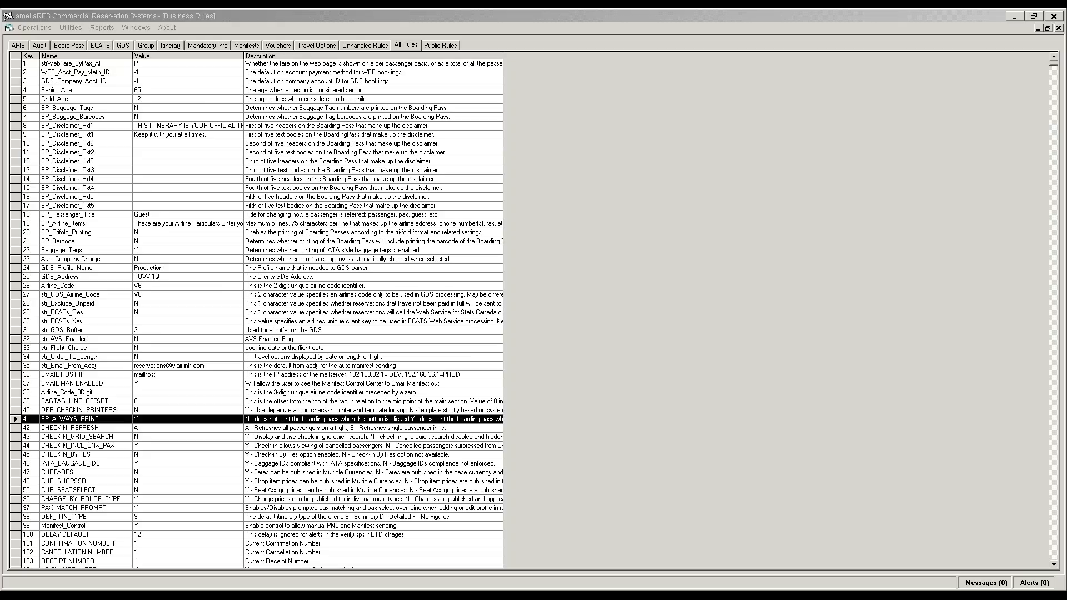
{"action": "left_click", "coordinate": [1059, 28]}
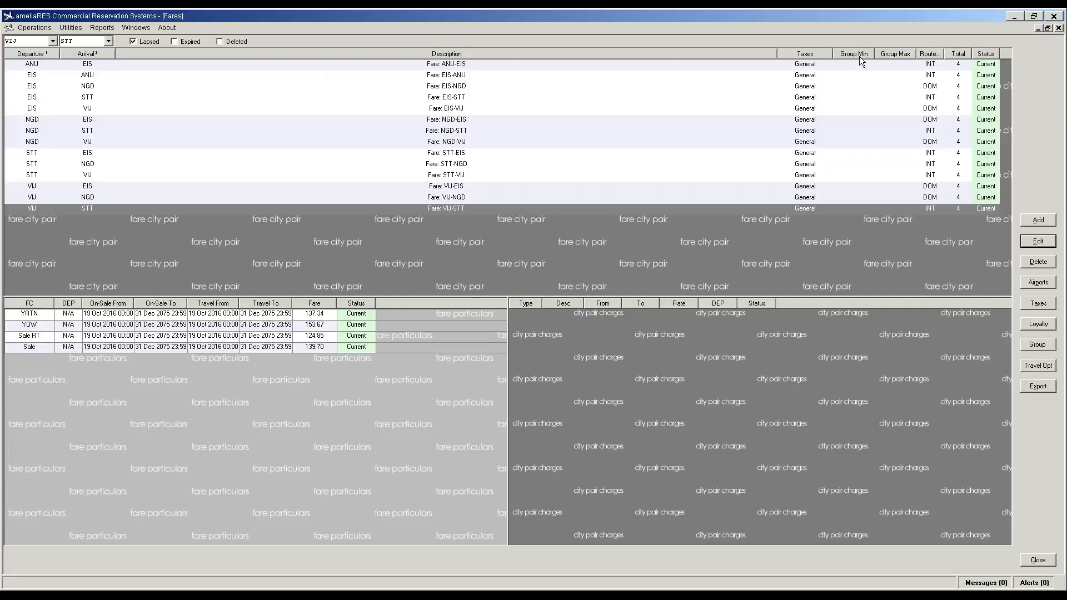
Step: Close Fares, open Route Management and load the November 2016 routes
{"action": "left_click", "coordinate": [1059, 28]}
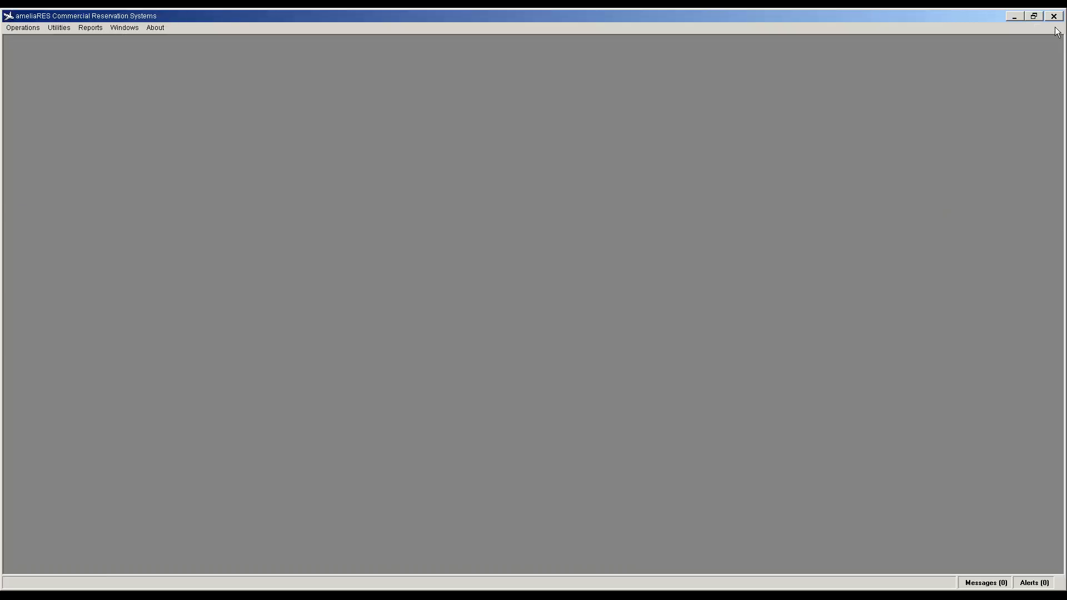
{"action": "left_click", "coordinate": [25, 28]}
{"action": "mouse_move", "coordinate": [58, 198]}
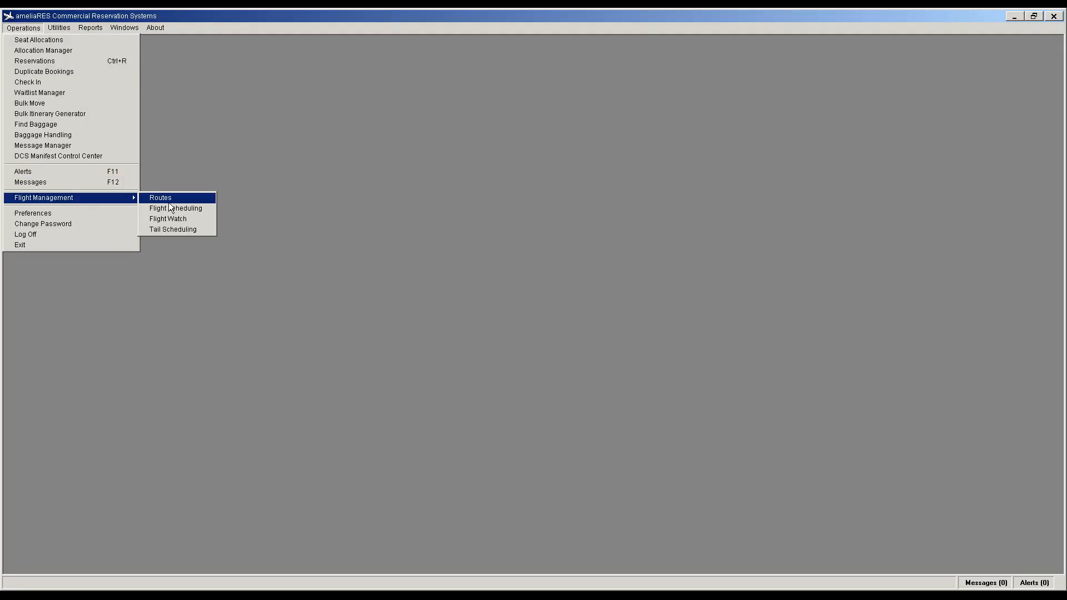
{"action": "left_click", "coordinate": [167, 197]}
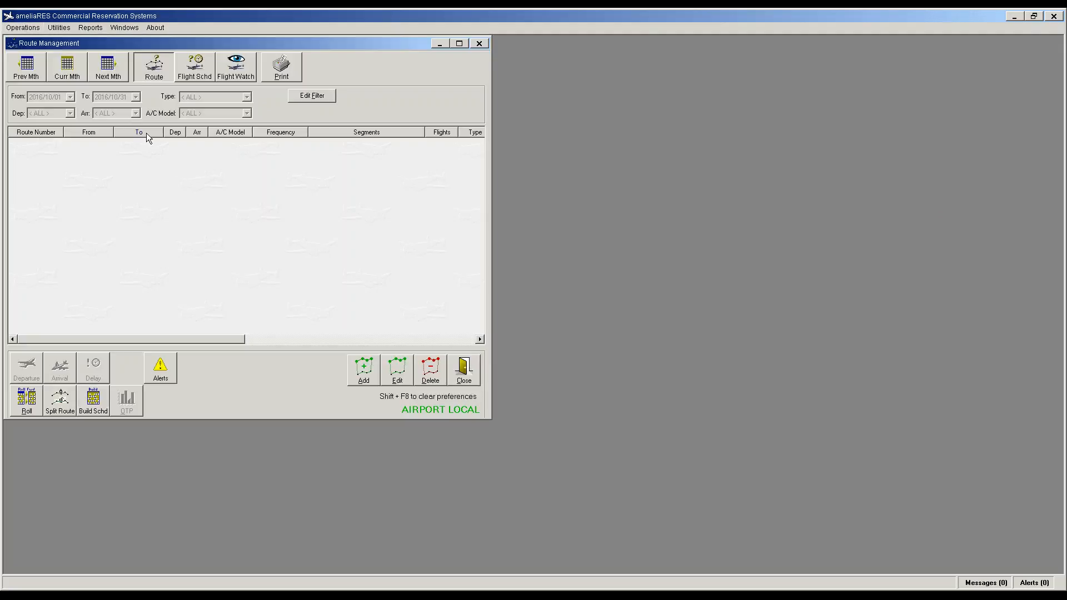
{"action": "left_click", "coordinate": [109, 75]}
{"action": "left_click", "coordinate": [137, 146]}
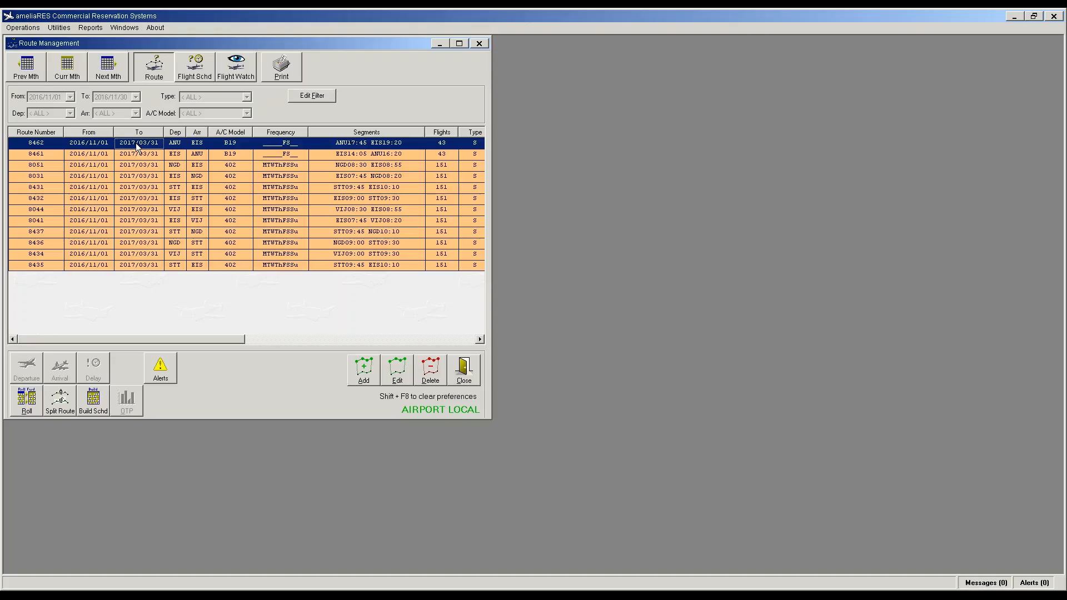
Step: Rename routes 8462 and 8461 with the V6 prefix, updating their existing flights
{"action": "double_click", "coordinate": [138, 146]}
{"action": "left_click", "coordinate": [468, 177]}
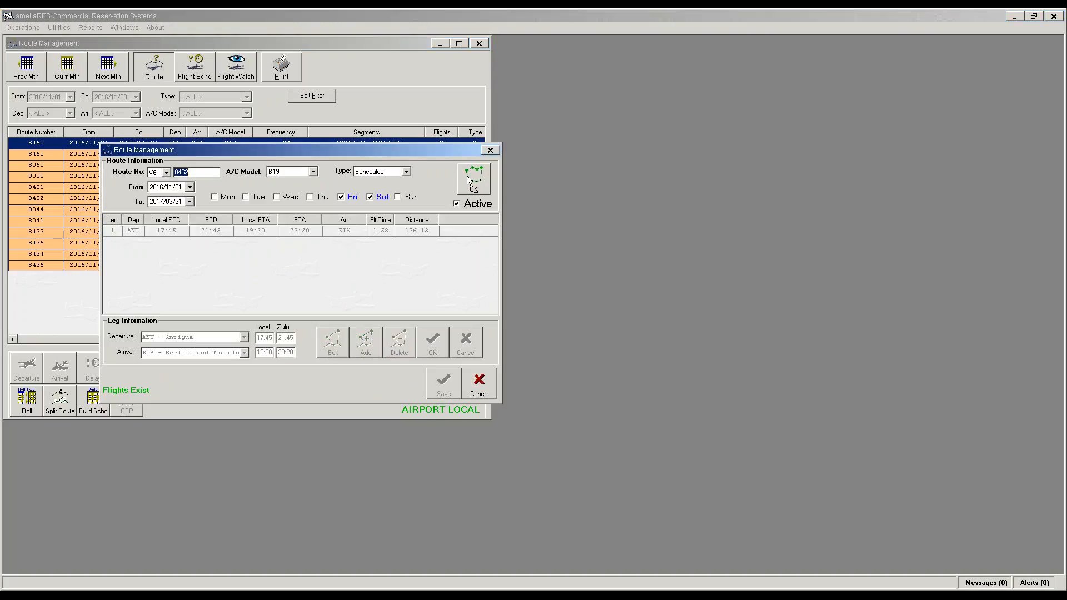
{"action": "left_click", "coordinate": [467, 175]}
{"action": "left_click", "coordinate": [443, 377]}
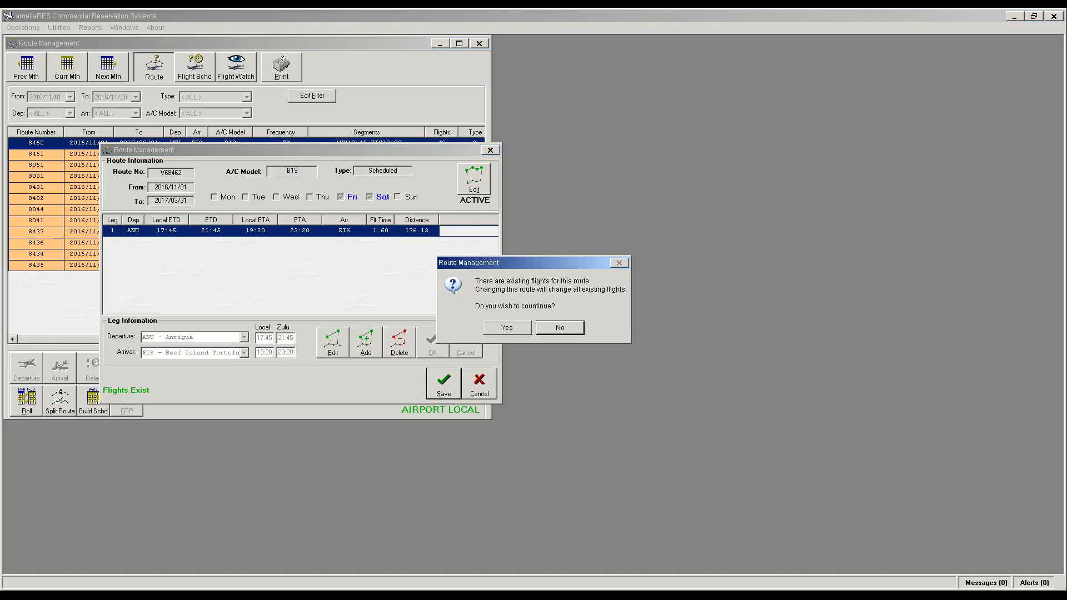
{"action": "left_click", "coordinate": [524, 332]}
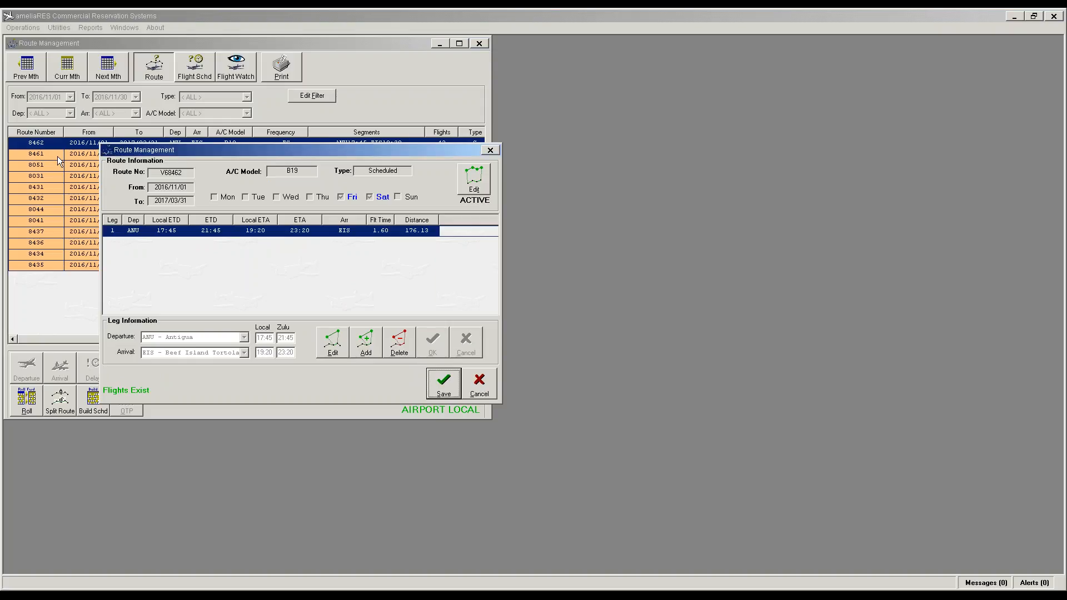
{"action": "left_click", "coordinate": [202, 155]}
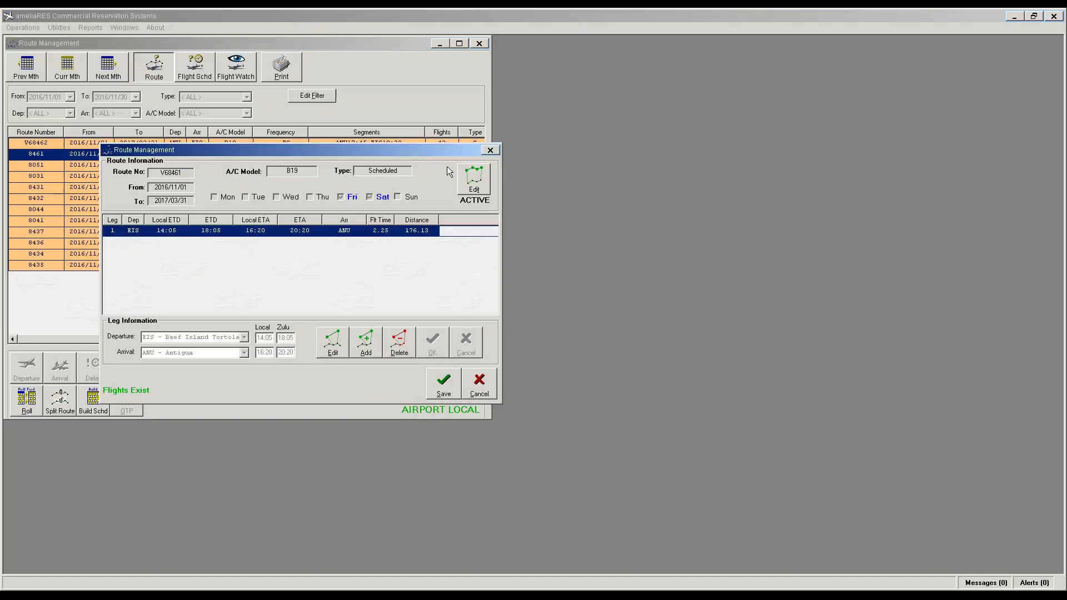
{"action": "left_click", "coordinate": [474, 187]}
{"action": "left_click", "coordinate": [489, 188]}
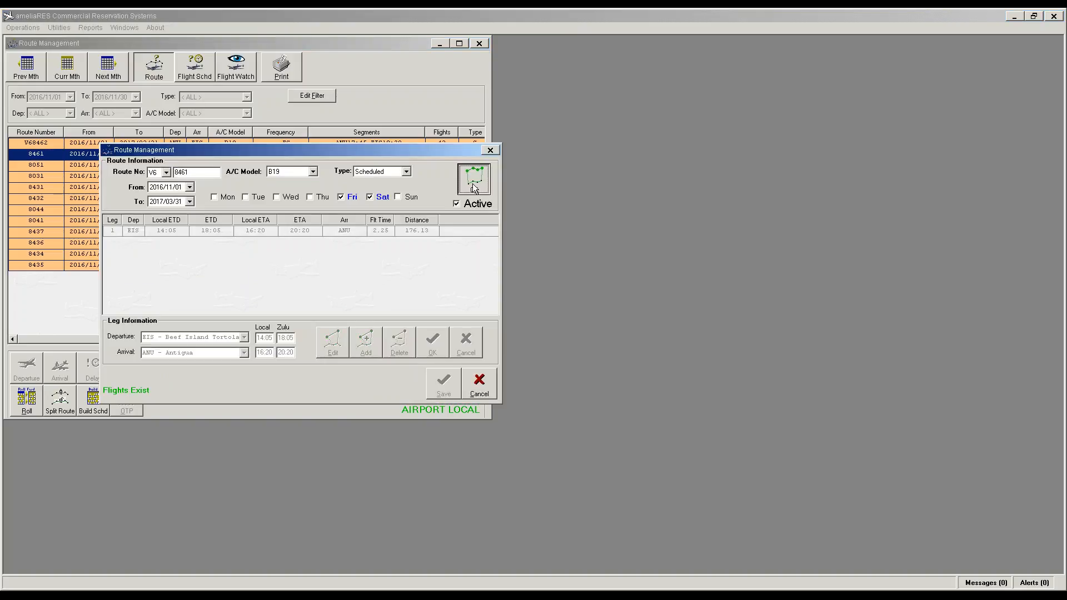
{"action": "left_click", "coordinate": [443, 383]}
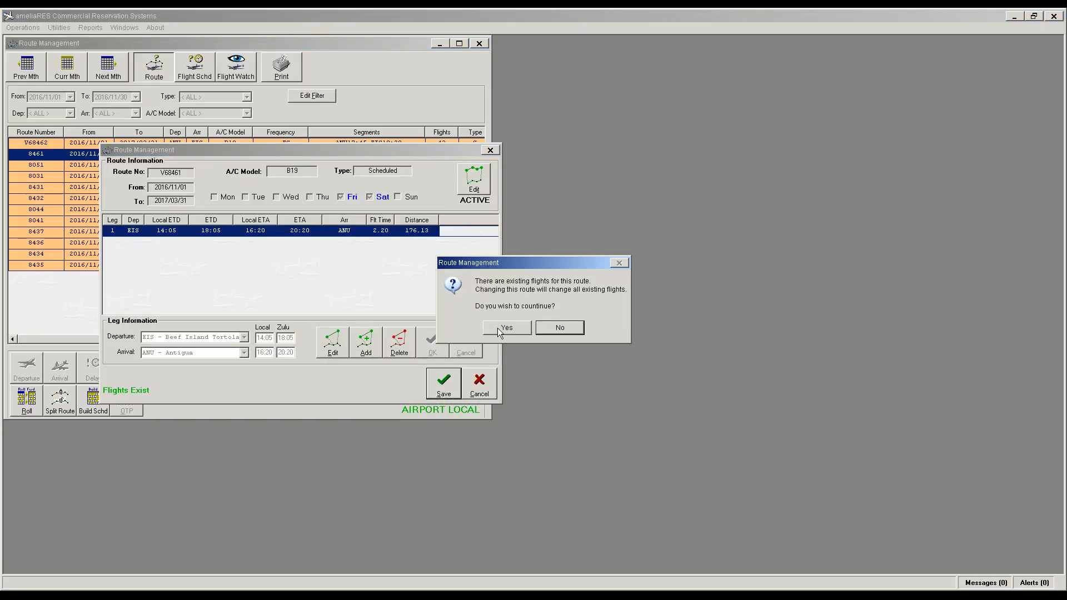
{"action": "left_click", "coordinate": [491, 328]}
Step: Rename routes 8051 and 8031 with the V6 prefix, updating their existing flights
{"action": "left_click", "coordinate": [44, 167]}
{"action": "double_click", "coordinate": [44, 169]}
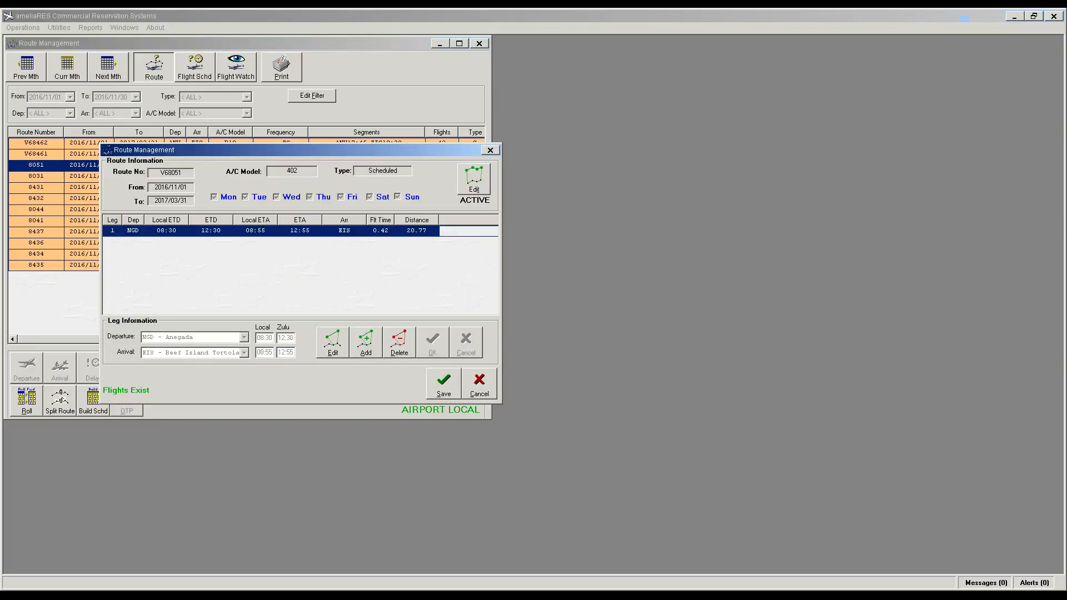
{"action": "left_click", "coordinate": [473, 181]}
{"action": "left_click", "coordinate": [472, 179]}
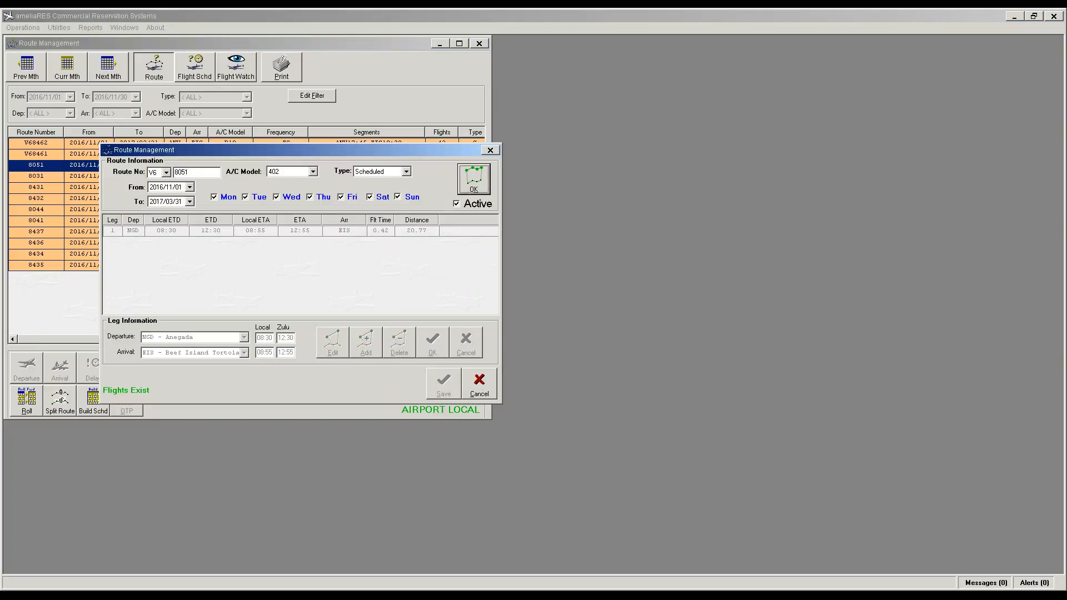
{"action": "left_click", "coordinate": [443, 383]}
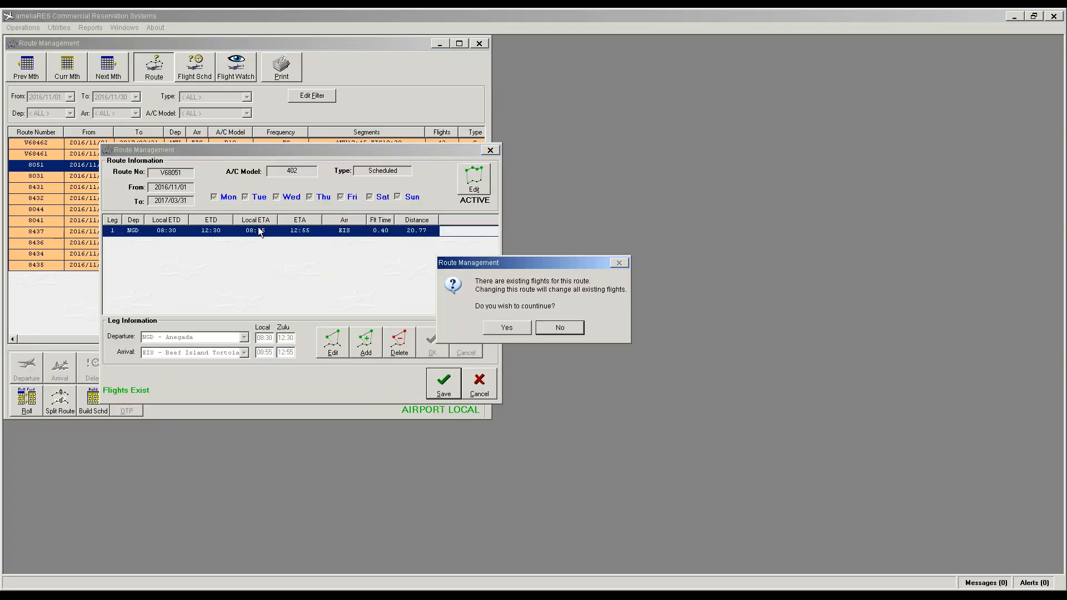
{"action": "left_click", "coordinate": [503, 328]}
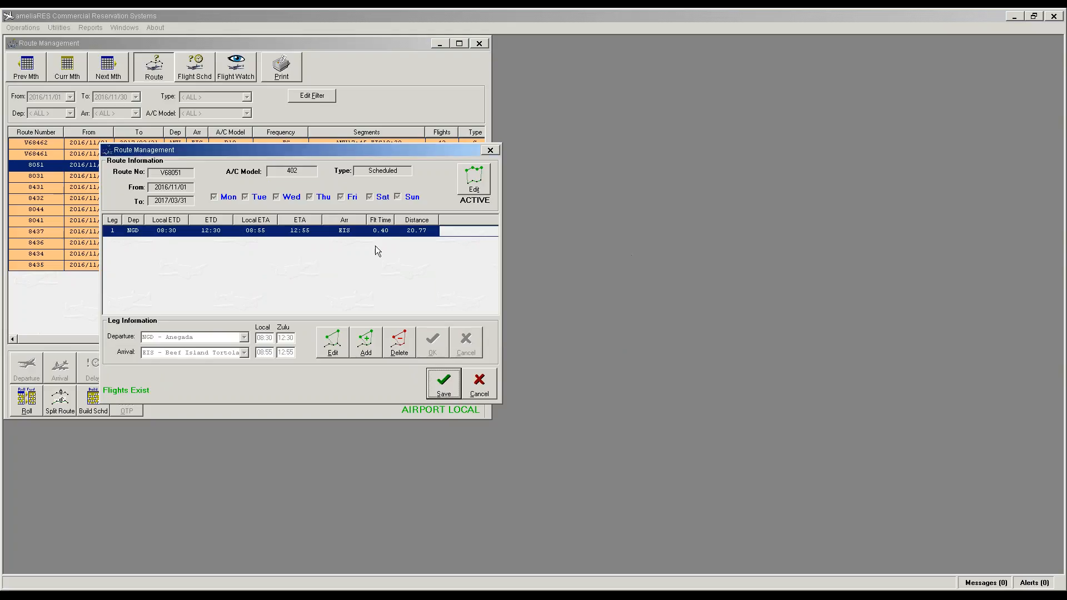
{"action": "left_click", "coordinate": [443, 382]}
{"action": "double_click", "coordinate": [36, 176]}
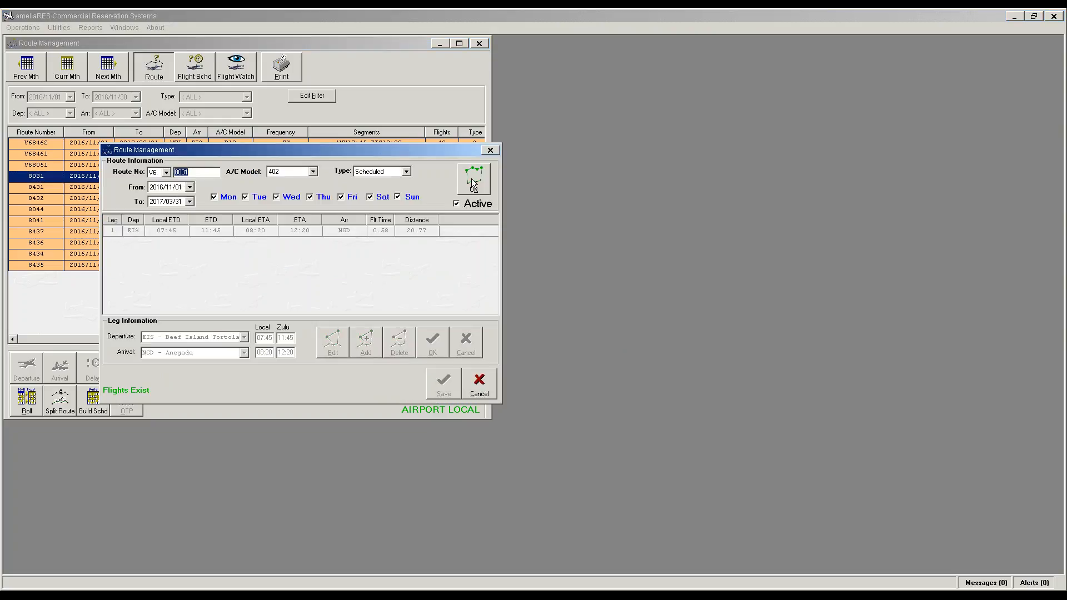
{"action": "left_click", "coordinate": [474, 182]}
{"action": "left_click", "coordinate": [444, 382]}
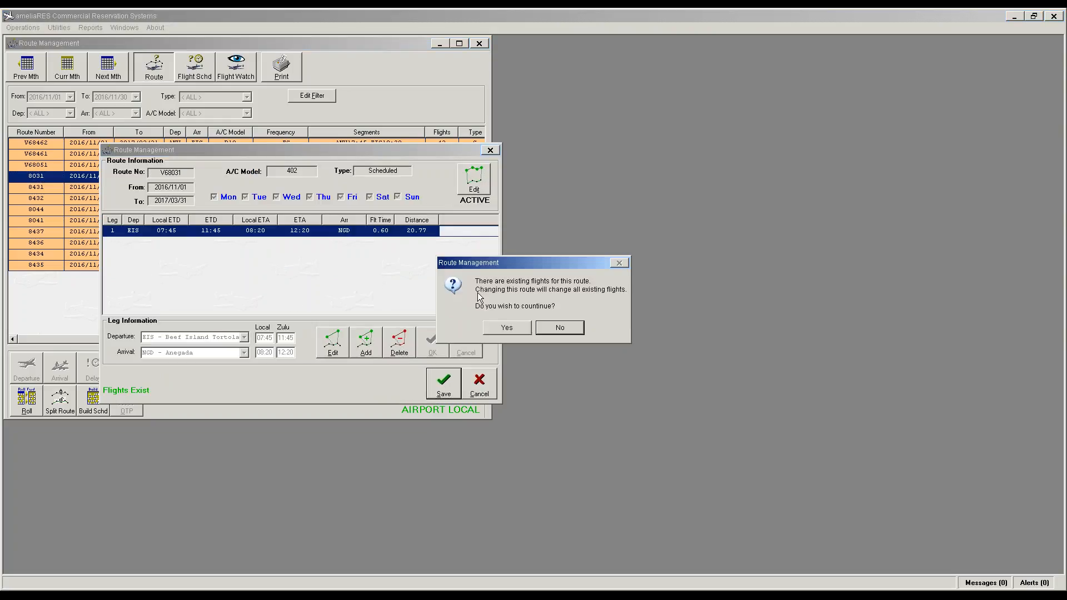
{"action": "left_click", "coordinate": [517, 333]}
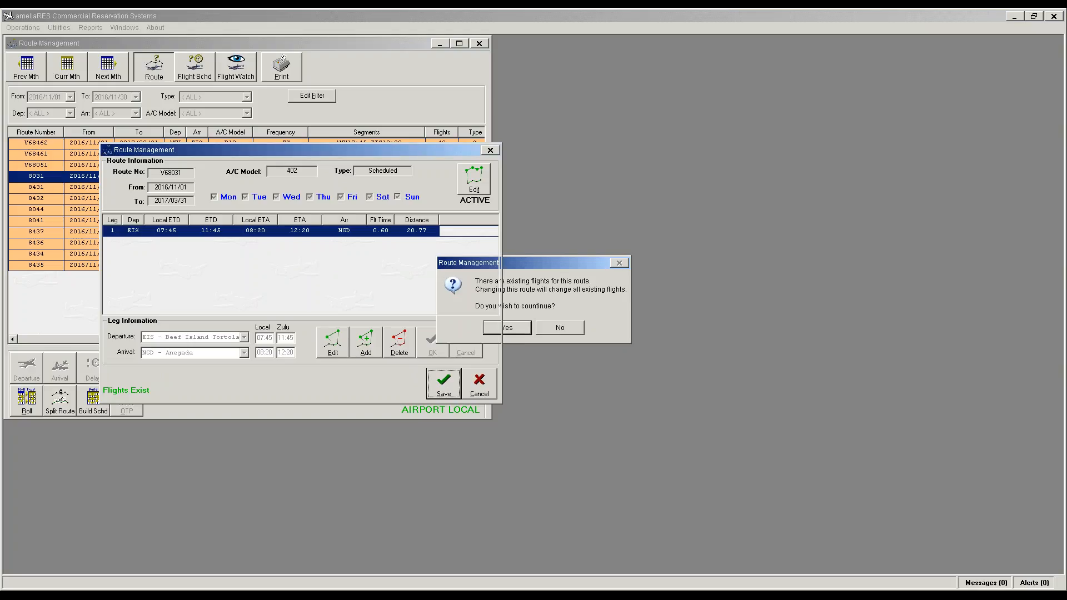
Step: Rename routes 8431, 8432 and 8044 to V68431, V68432 and V68044, updating existing flights
{"action": "double_click", "coordinate": [36, 189]}
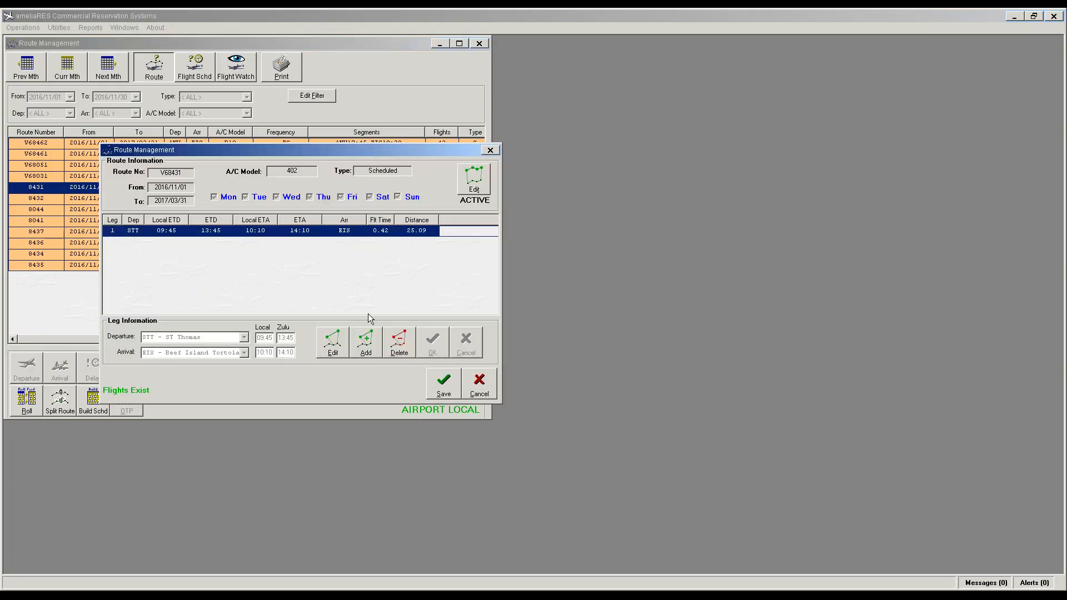
{"action": "left_click", "coordinate": [472, 183]}
{"action": "left_click", "coordinate": [484, 179]}
{"action": "left_click", "coordinate": [452, 388]}
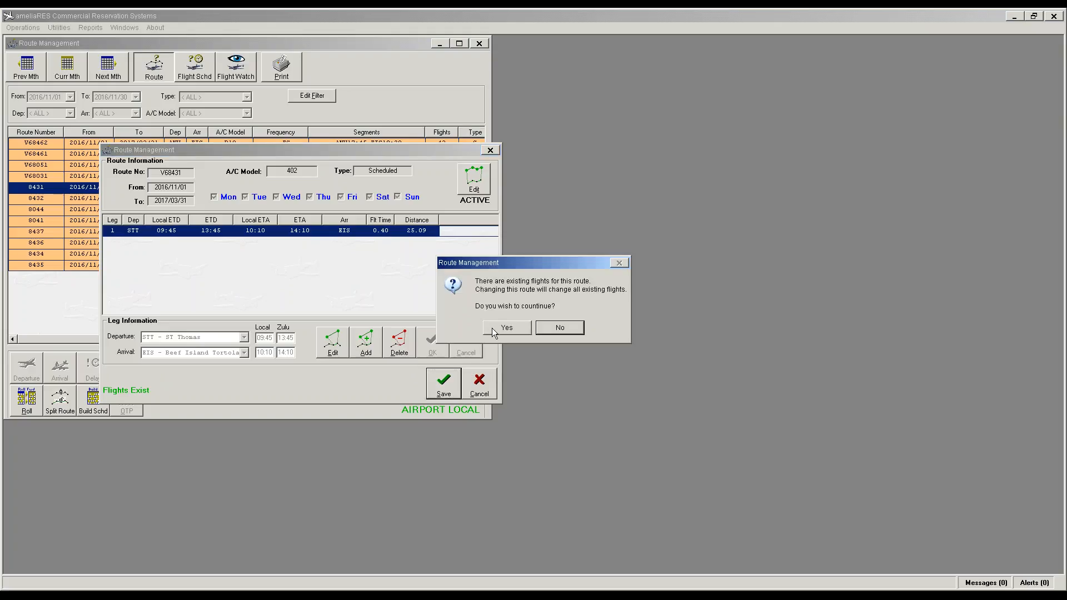
{"action": "left_click", "coordinate": [508, 330]}
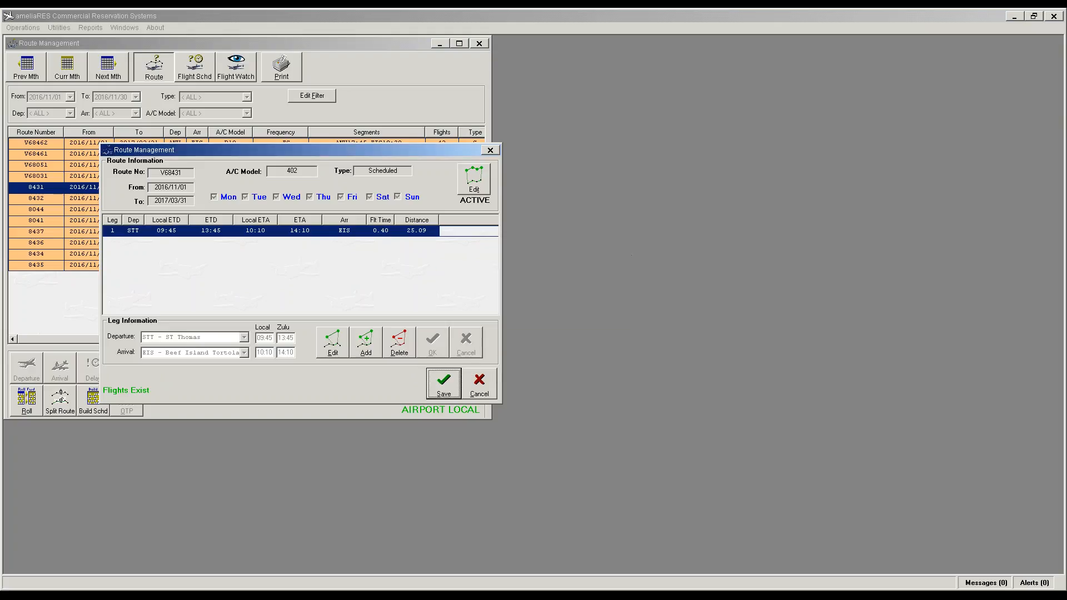
{"action": "double_click", "coordinate": [44, 198]}
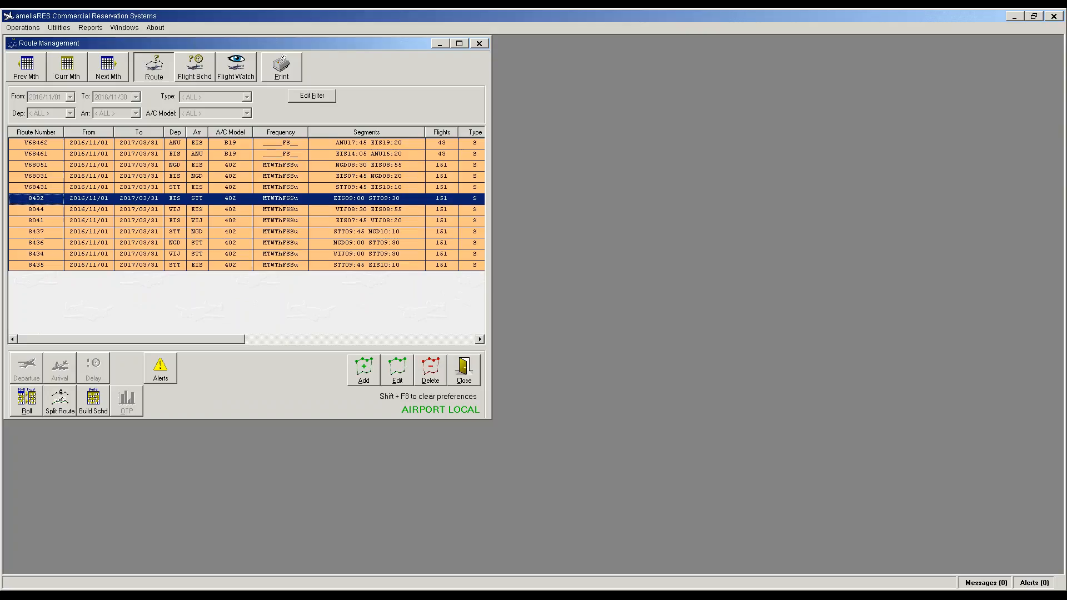
{"action": "left_click", "coordinate": [479, 190]}
{"action": "left_click", "coordinate": [478, 190]}
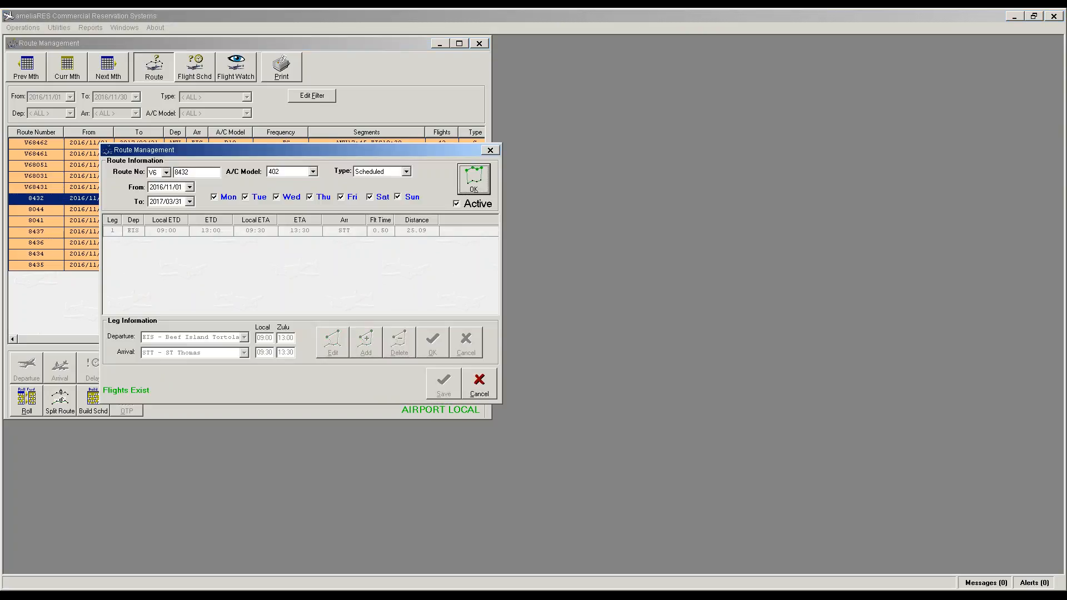
{"action": "left_click", "coordinate": [445, 386]}
{"action": "left_click", "coordinate": [501, 327]}
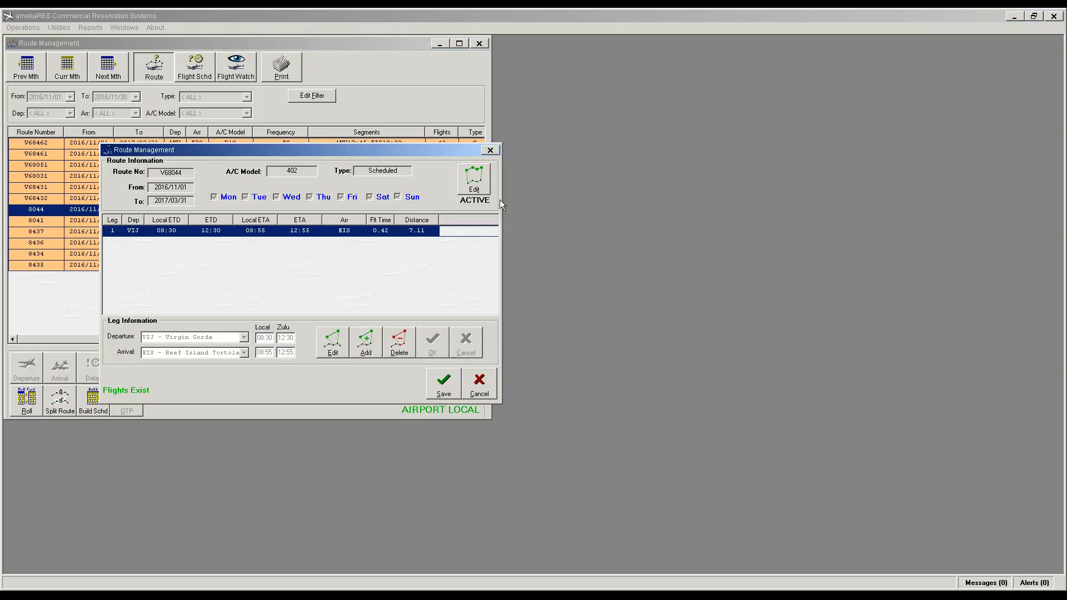
{"action": "left_click", "coordinate": [445, 382]}
{"action": "left_click", "coordinate": [505, 327]}
Step: Rename routes 8041 and 8437 to V68041 and V68437, updating existing flights
{"action": "double_click", "coordinate": [34, 222]}
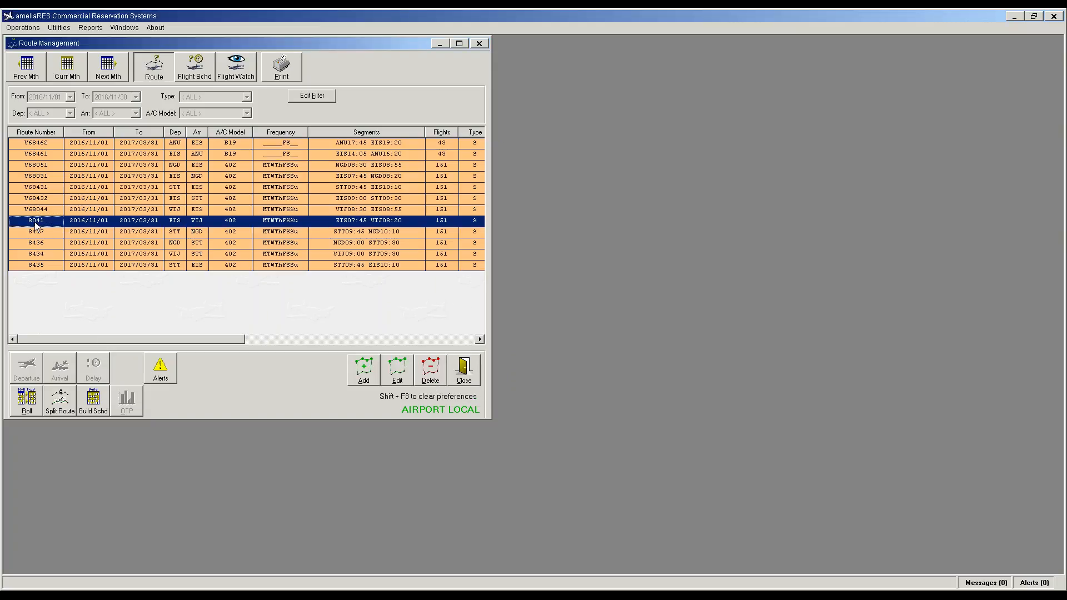
{"action": "left_click", "coordinate": [474, 186]}
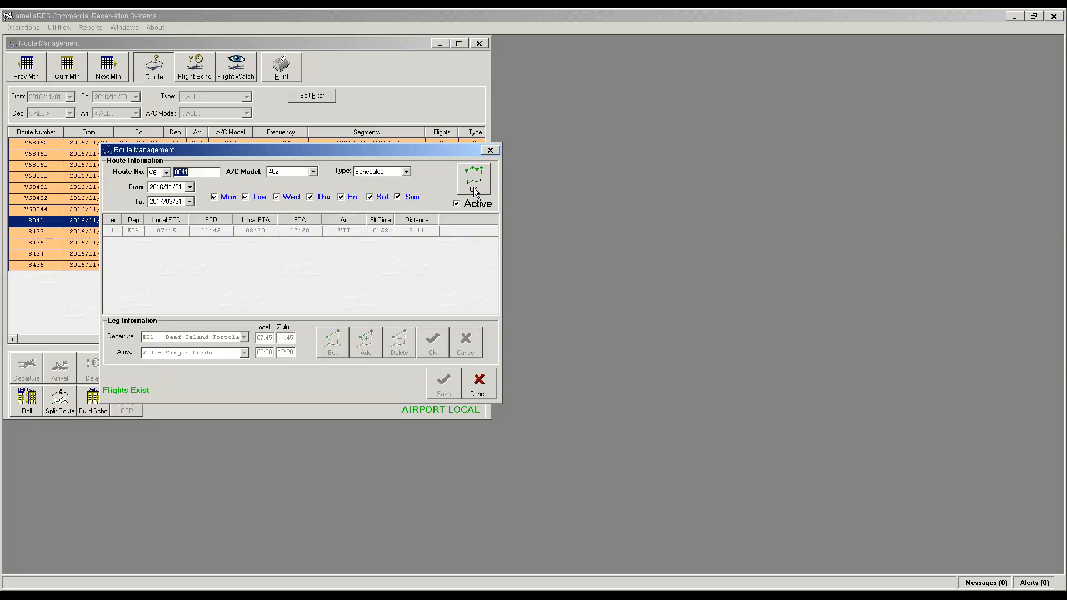
{"action": "left_click", "coordinate": [474, 186]}
{"action": "left_click", "coordinate": [445, 382]}
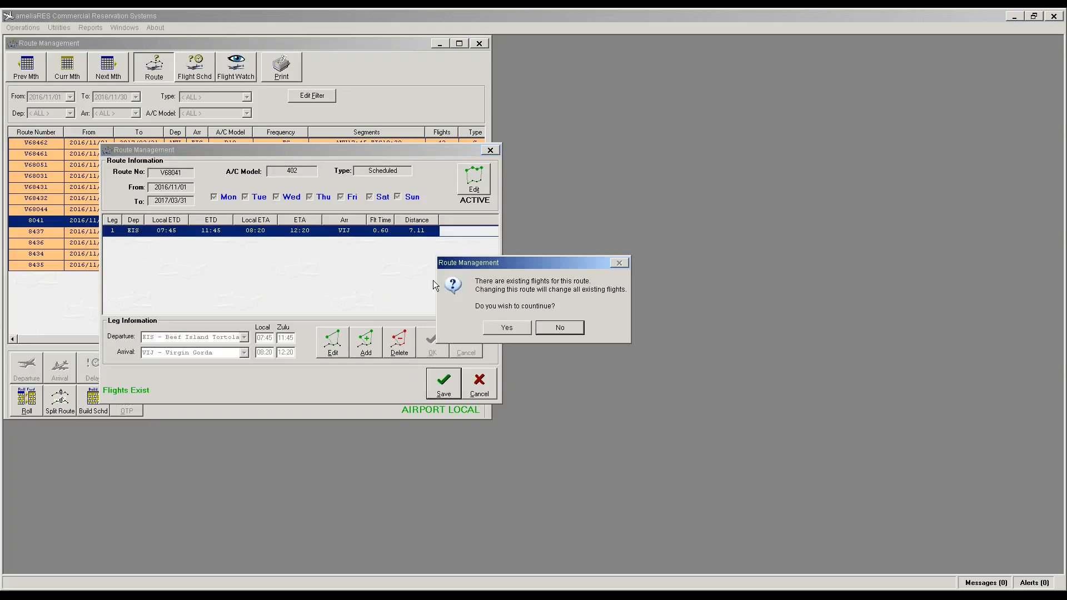
{"action": "left_click", "coordinate": [493, 329]}
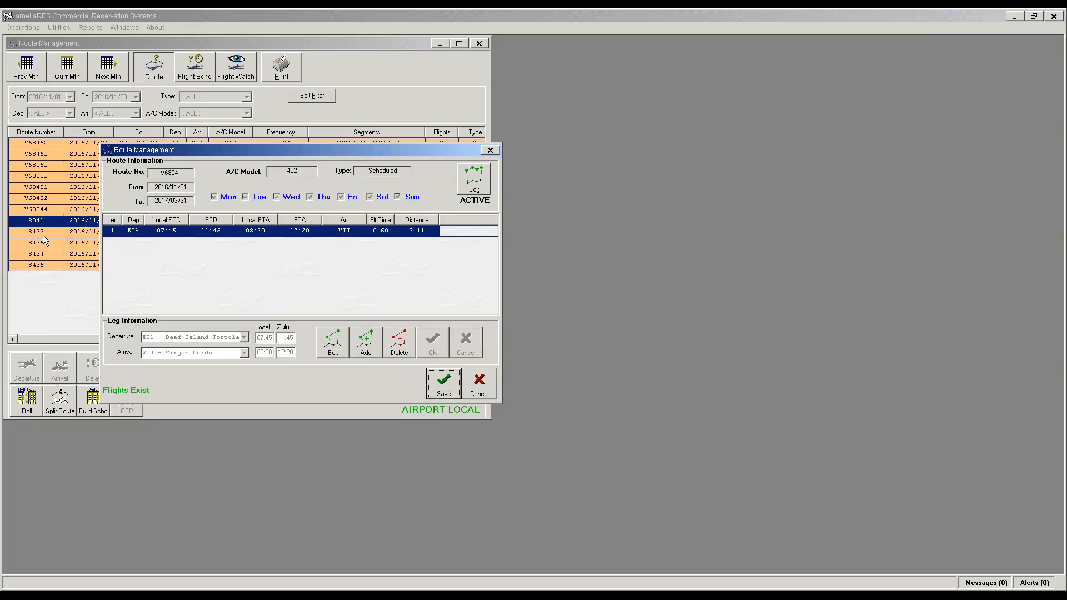
{"action": "double_click", "coordinate": [42, 235]}
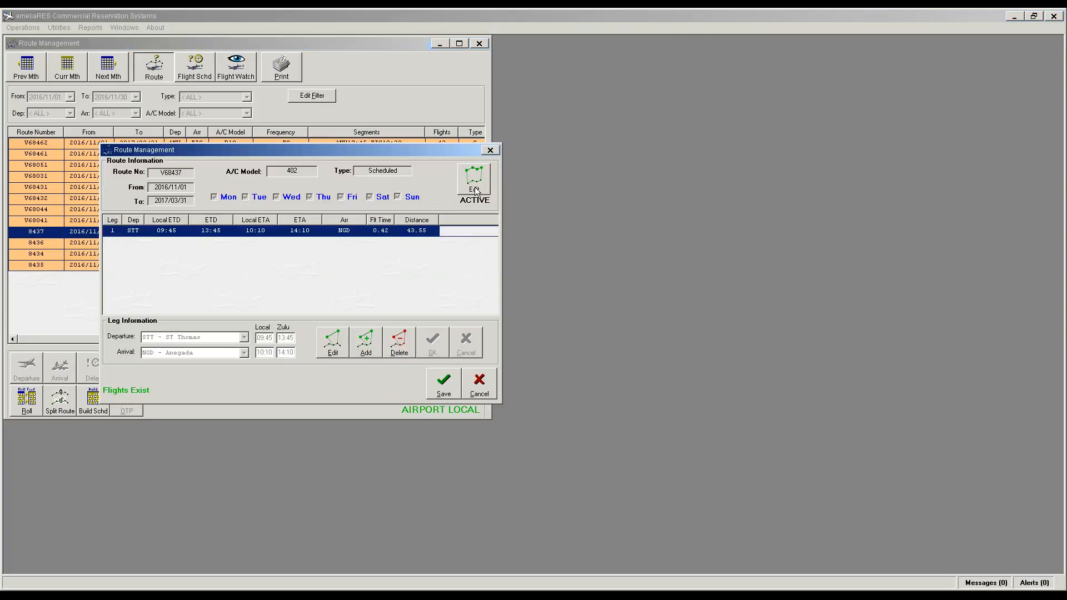
{"action": "left_click", "coordinate": [475, 189]}
{"action": "left_click", "coordinate": [485, 189]}
{"action": "left_click", "coordinate": [444, 381]}
{"action": "left_click", "coordinate": [515, 329]}
Step: Rename route 8436 to V68436, updating its existing flights
{"action": "left_click", "coordinate": [40, 244]}
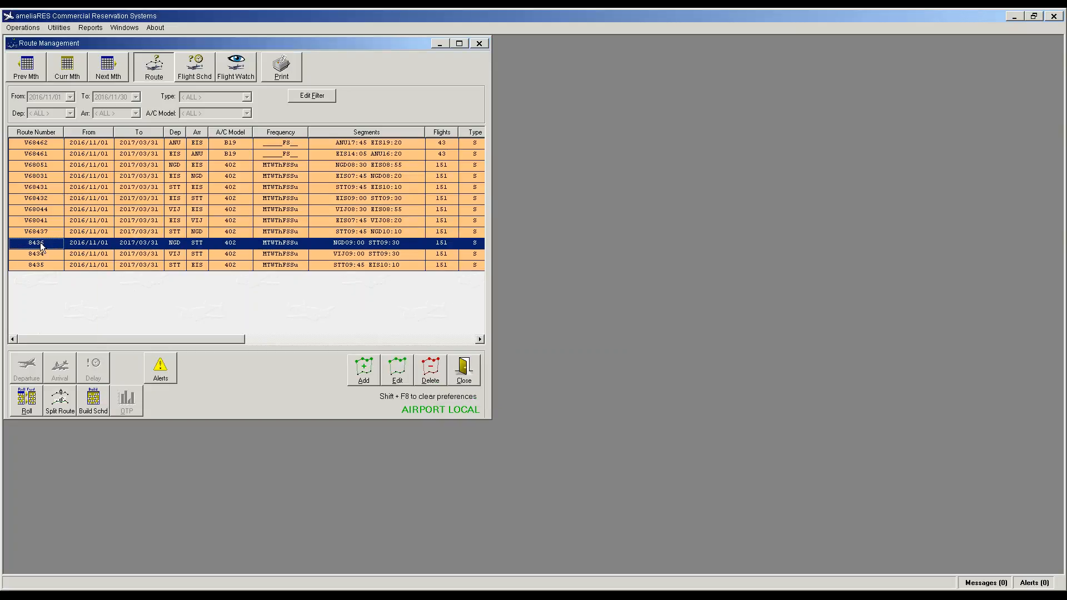
{"action": "double_click", "coordinate": [40, 245]}
{"action": "left_click", "coordinate": [474, 179]}
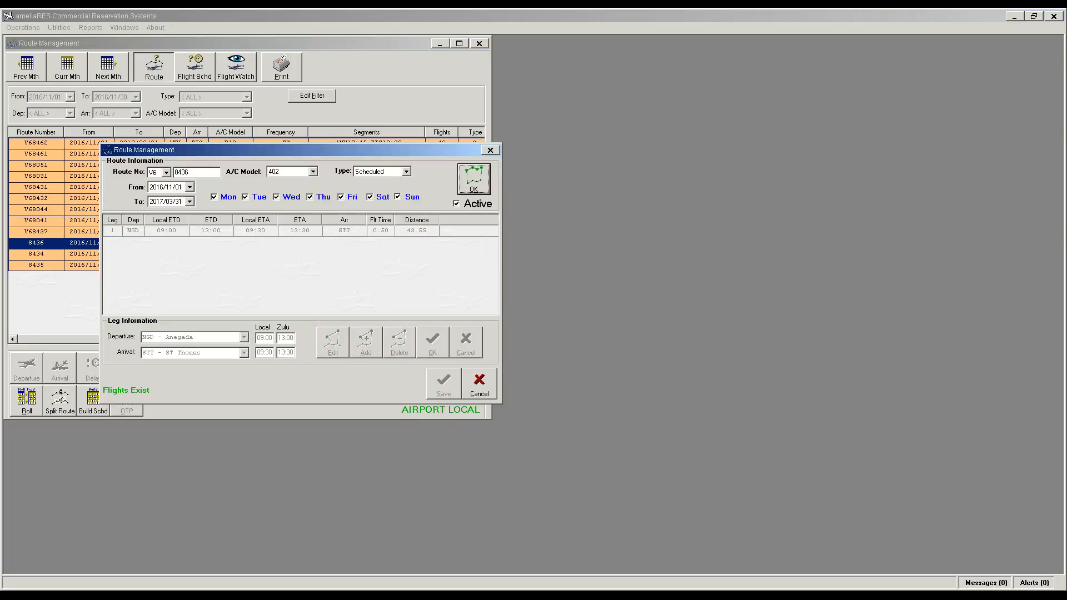
{"action": "left_click", "coordinate": [474, 179]}
{"action": "left_click", "coordinate": [444, 383]}
{"action": "left_click", "coordinate": [495, 329]}
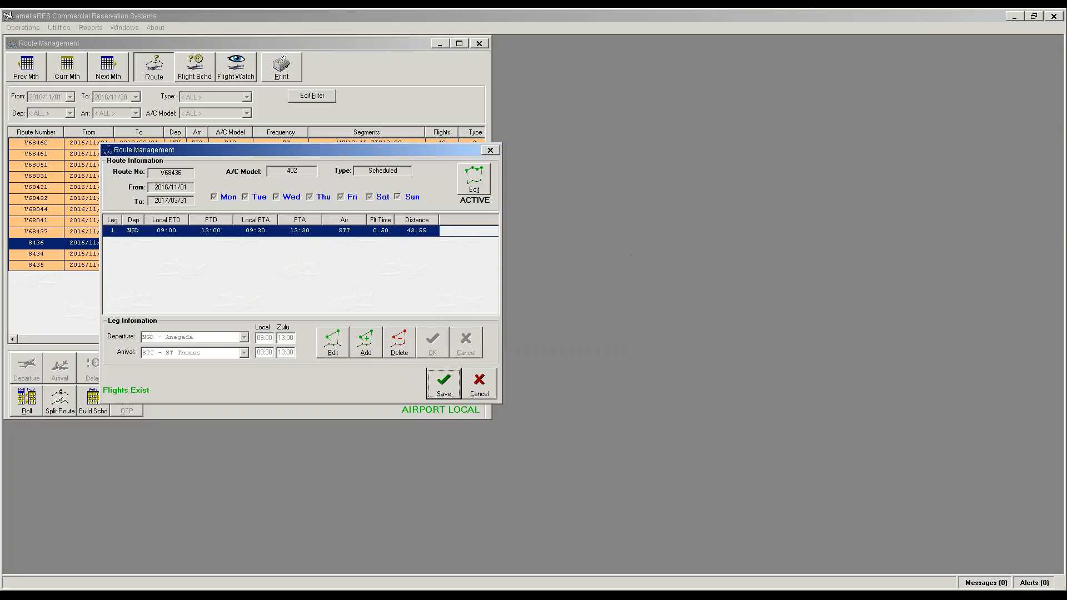
Step: Rename routes 8434 and 8435 to V68434 and V68435, updating existing flights
{"action": "left_click", "coordinate": [42, 256]}
{"action": "left_click", "coordinate": [397, 371]}
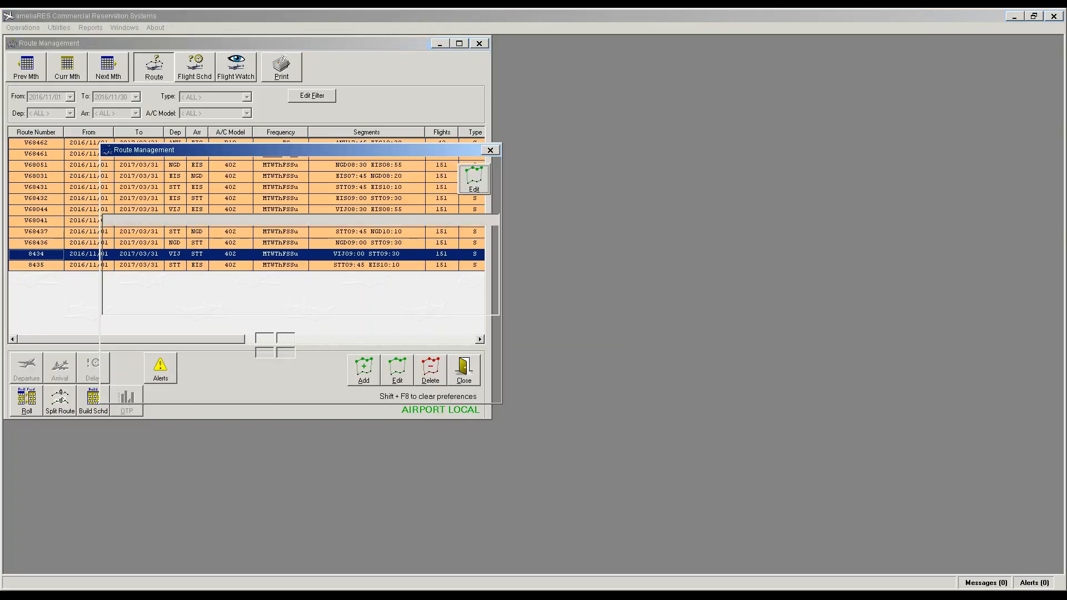
{"action": "left_click", "coordinate": [471, 188]}
{"action": "left_click", "coordinate": [471, 188]}
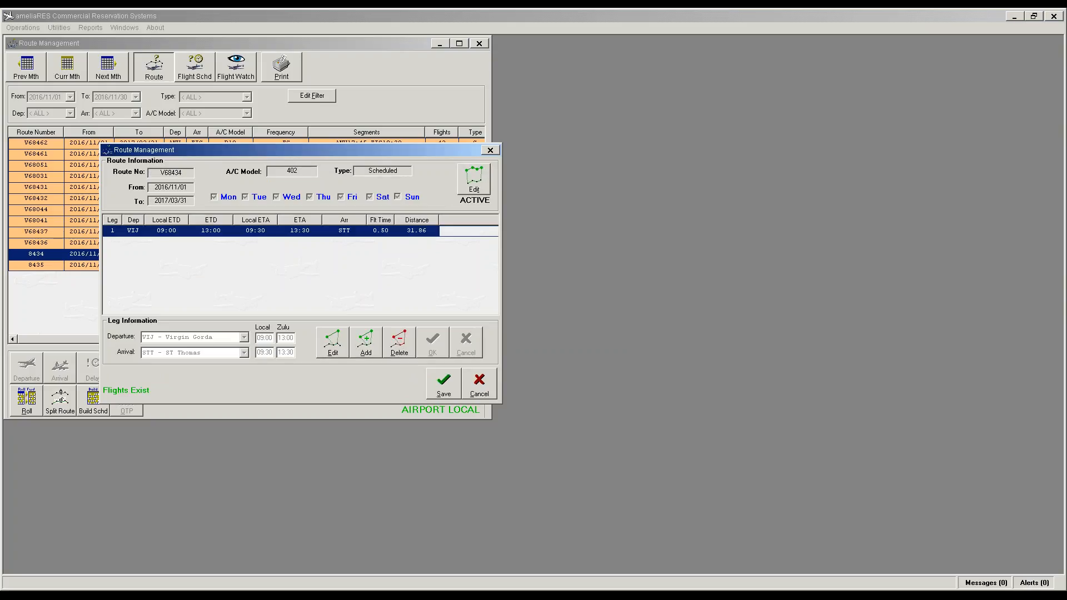
{"action": "left_click", "coordinate": [441, 389]}
{"action": "left_click", "coordinate": [492, 329]}
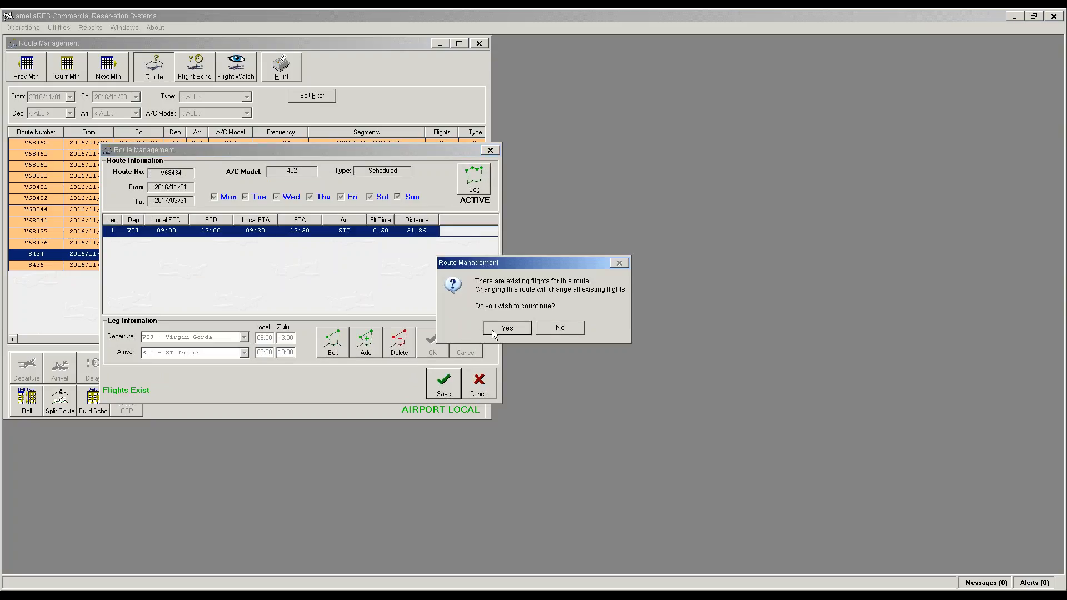
{"action": "double_click", "coordinate": [44, 266]}
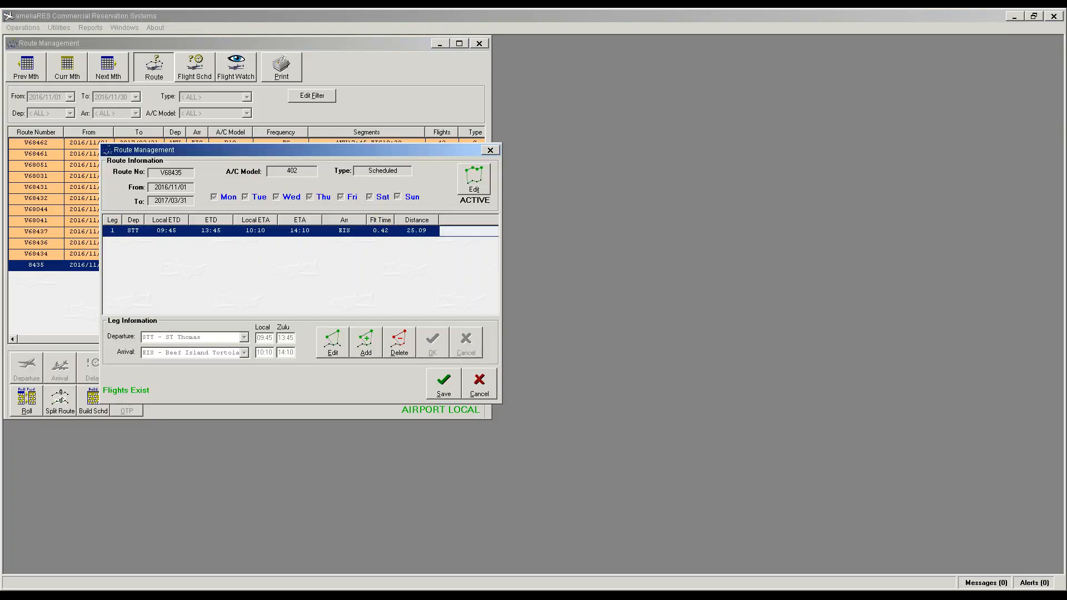
{"action": "left_click", "coordinate": [474, 181]}
{"action": "left_click", "coordinate": [474, 180]}
{"action": "left_click", "coordinate": [443, 389]}
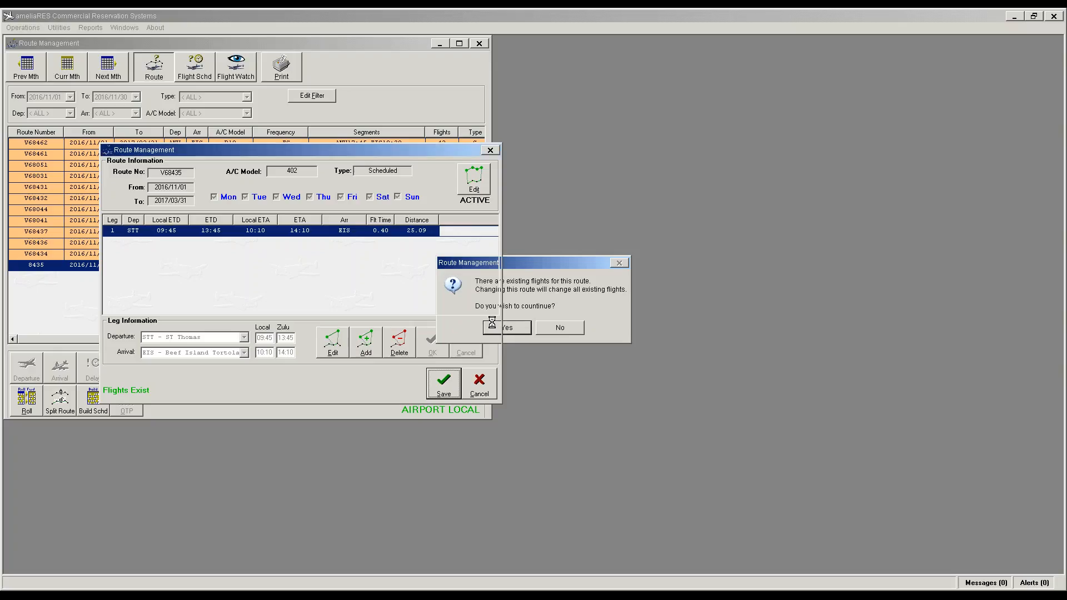
{"action": "left_click", "coordinate": [500, 328]}
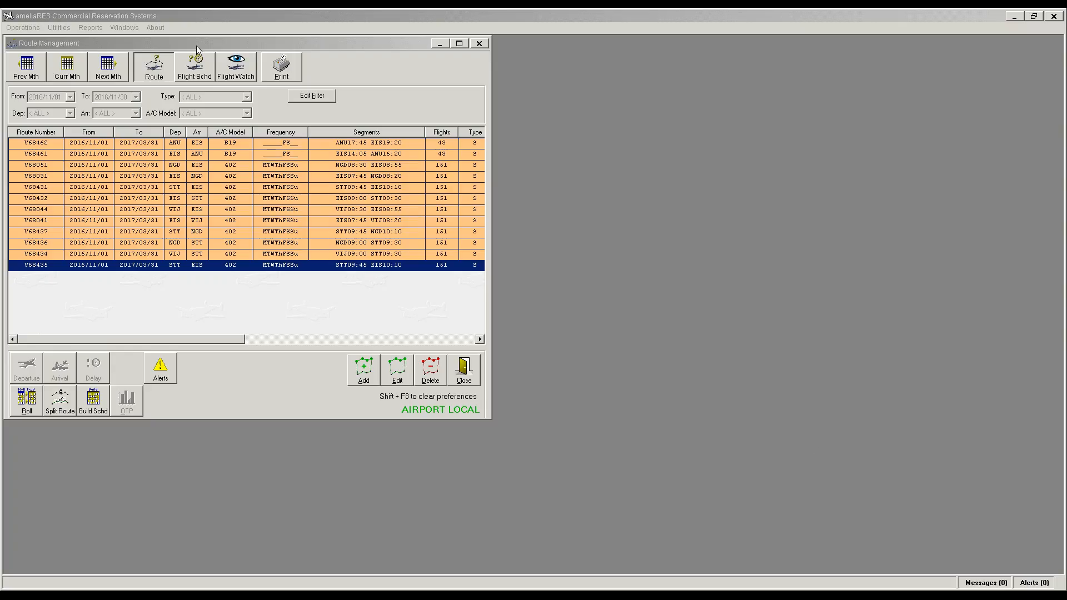
{"action": "left_click", "coordinate": [184, 62]}
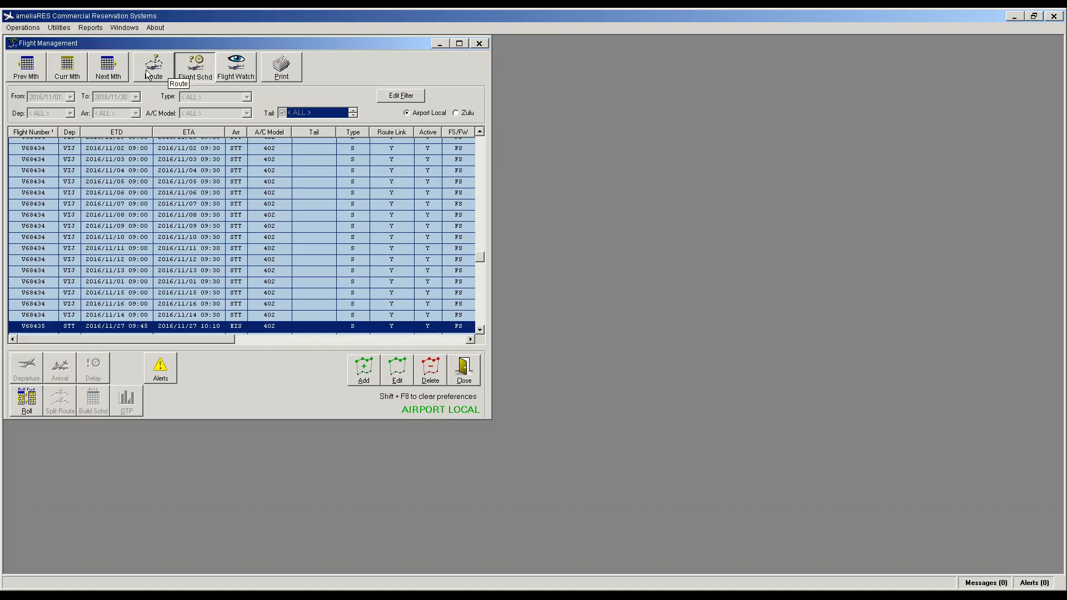
{"action": "left_click", "coordinate": [154, 66]}
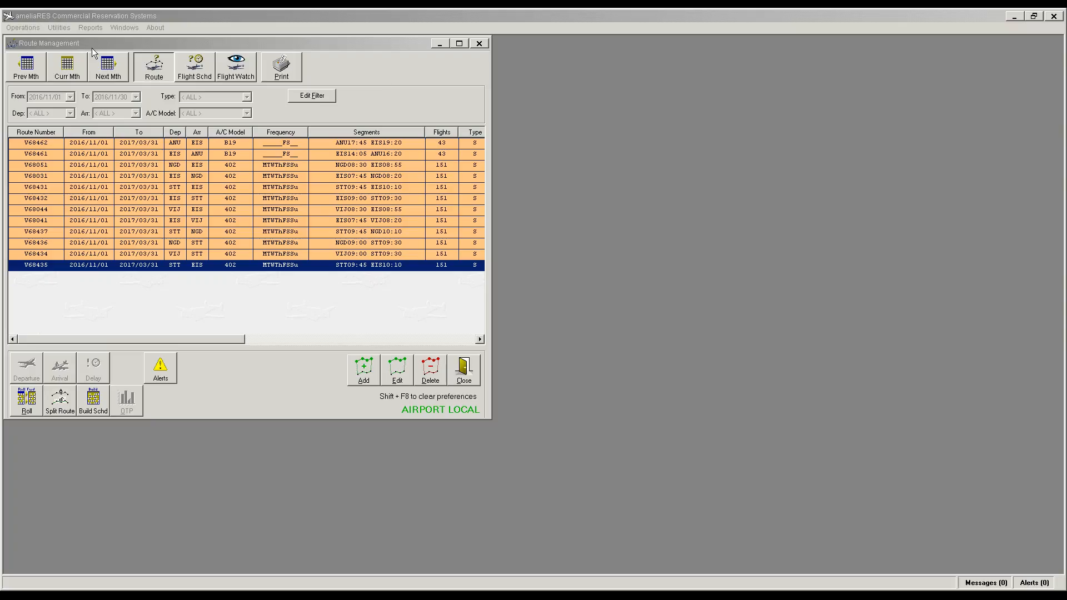
Step: View the APIS options under Utilities, then switch to the browser window
{"action": "left_click", "coordinate": [59, 28]}
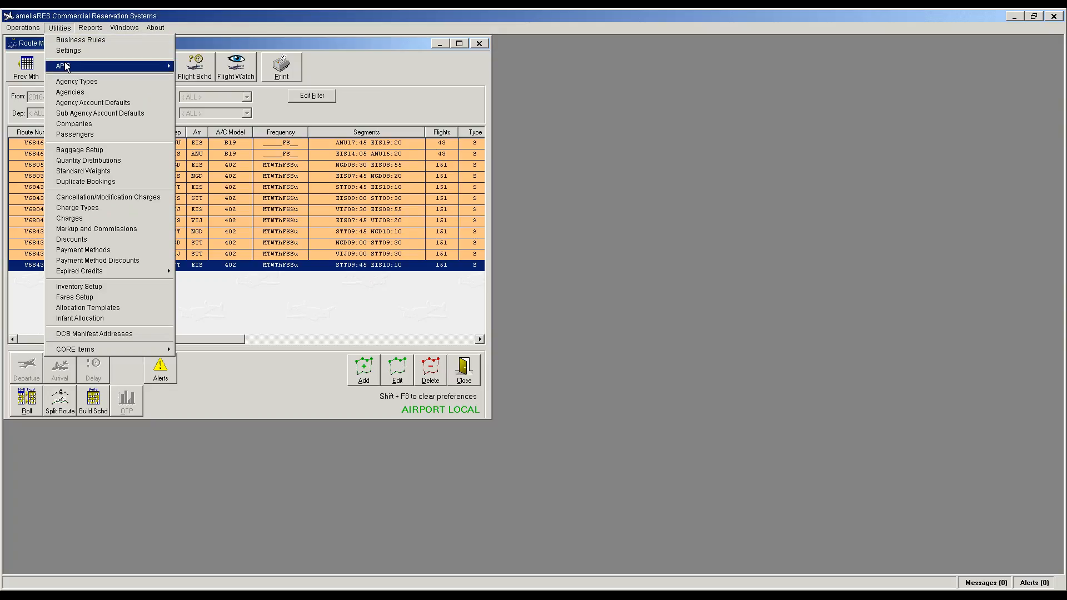
{"action": "mouse_move", "coordinate": [67, 66]}
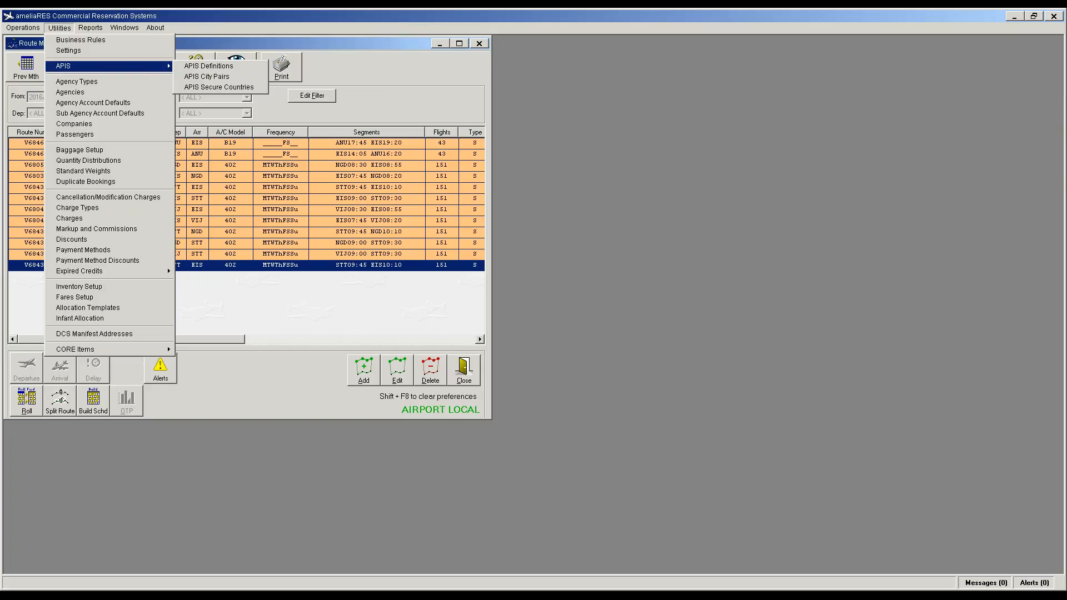
{"action": "key", "text": "alt+Tab"}
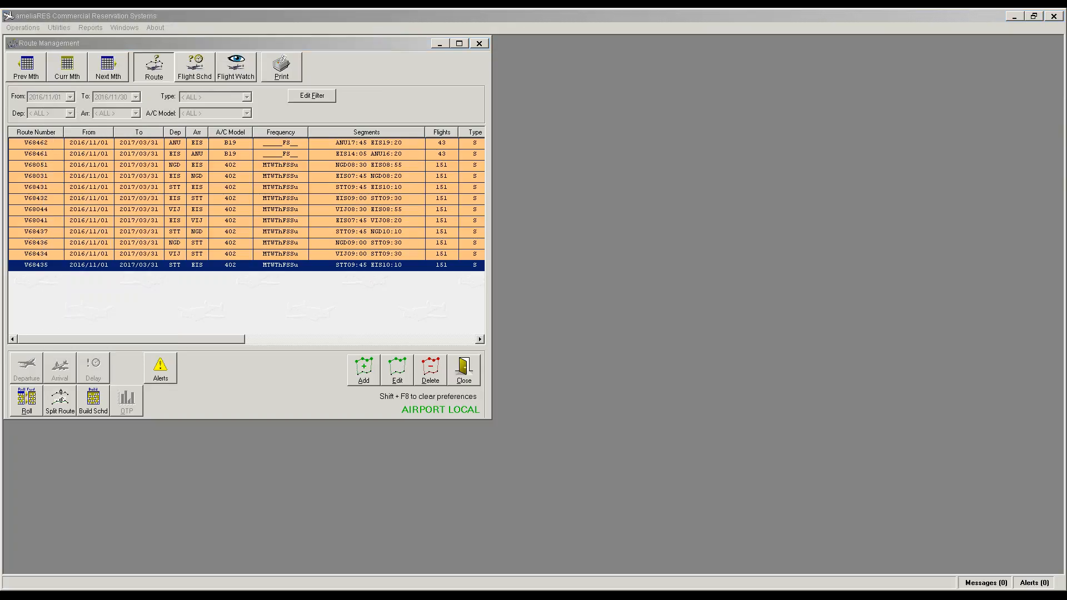